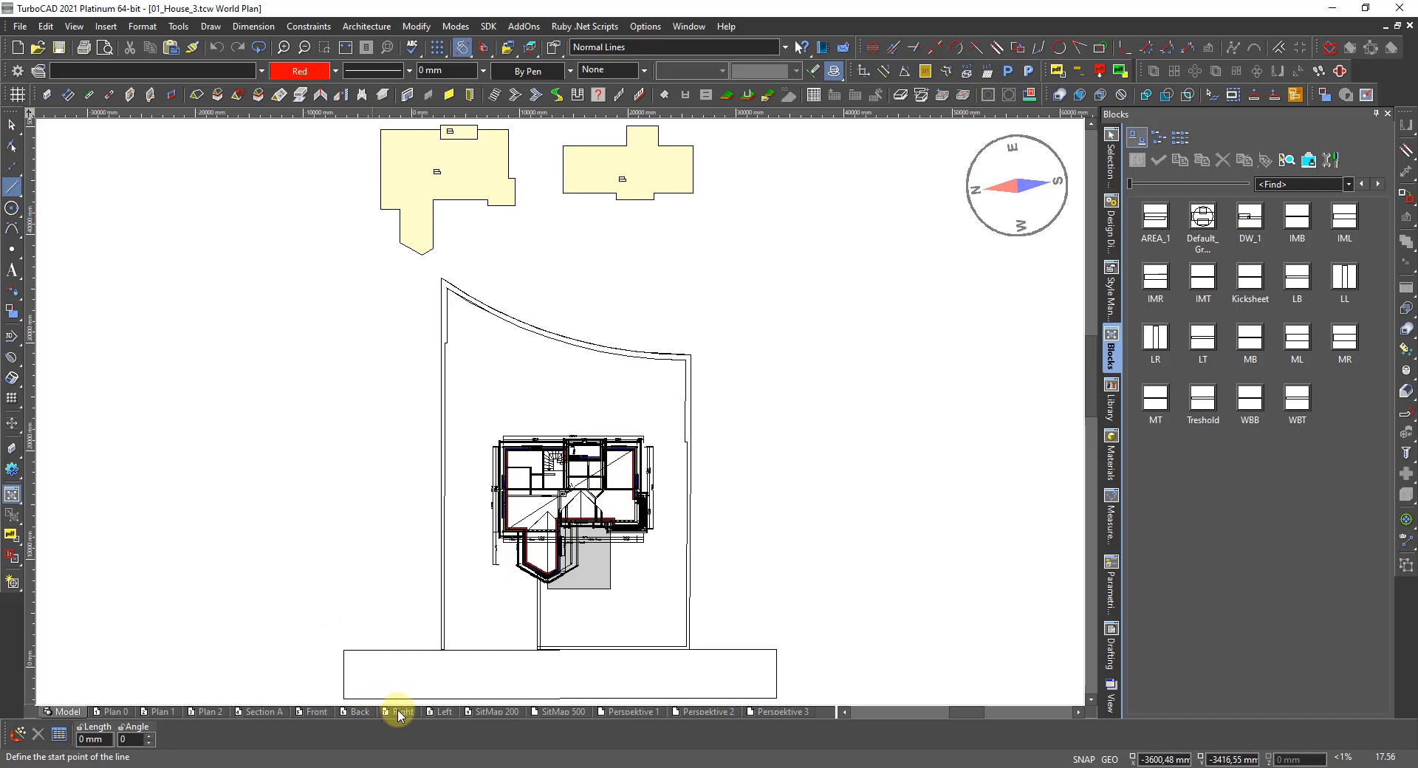
Step: Delete the existing elevation viewport from the Left layout sheet, keeping the level lines and title block
left_click(436, 711)
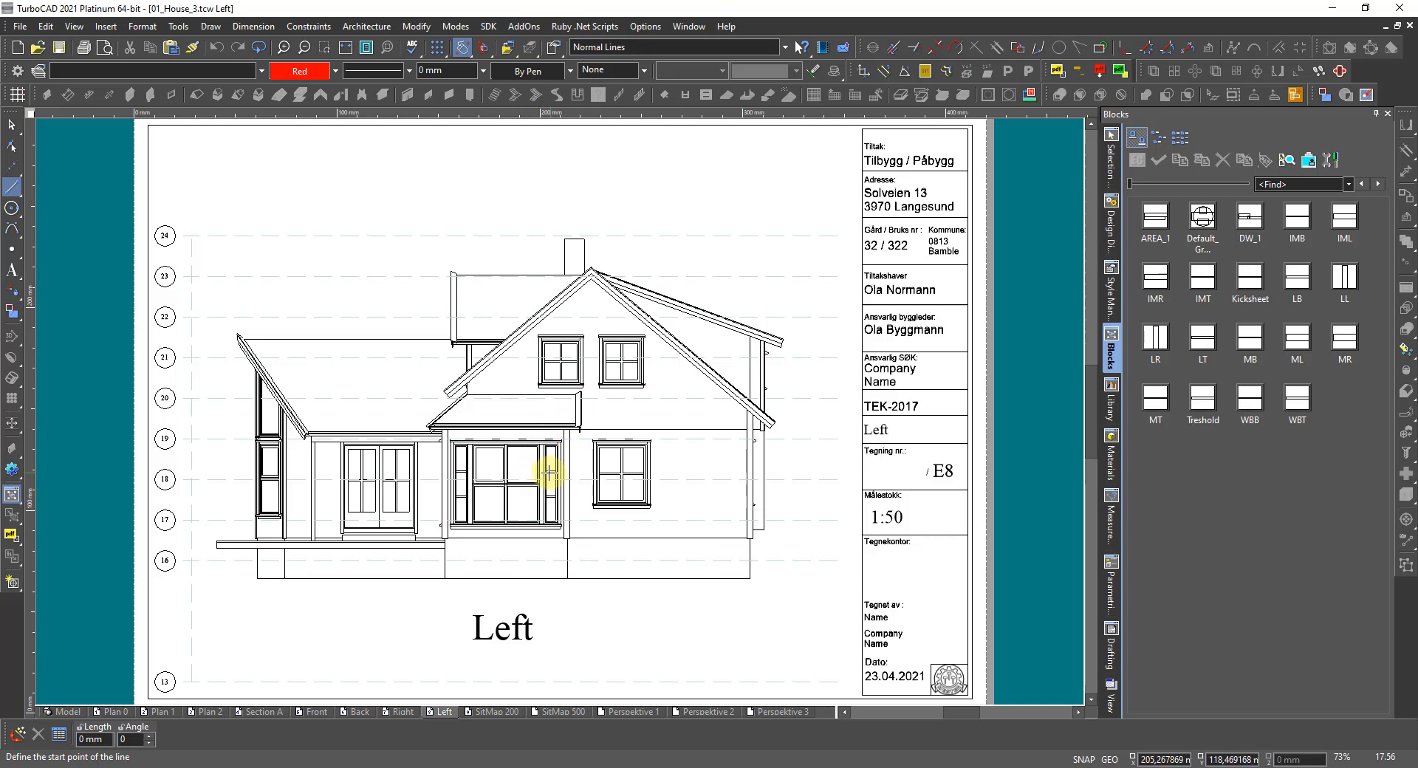
key("Escape")
left_click(712, 580)
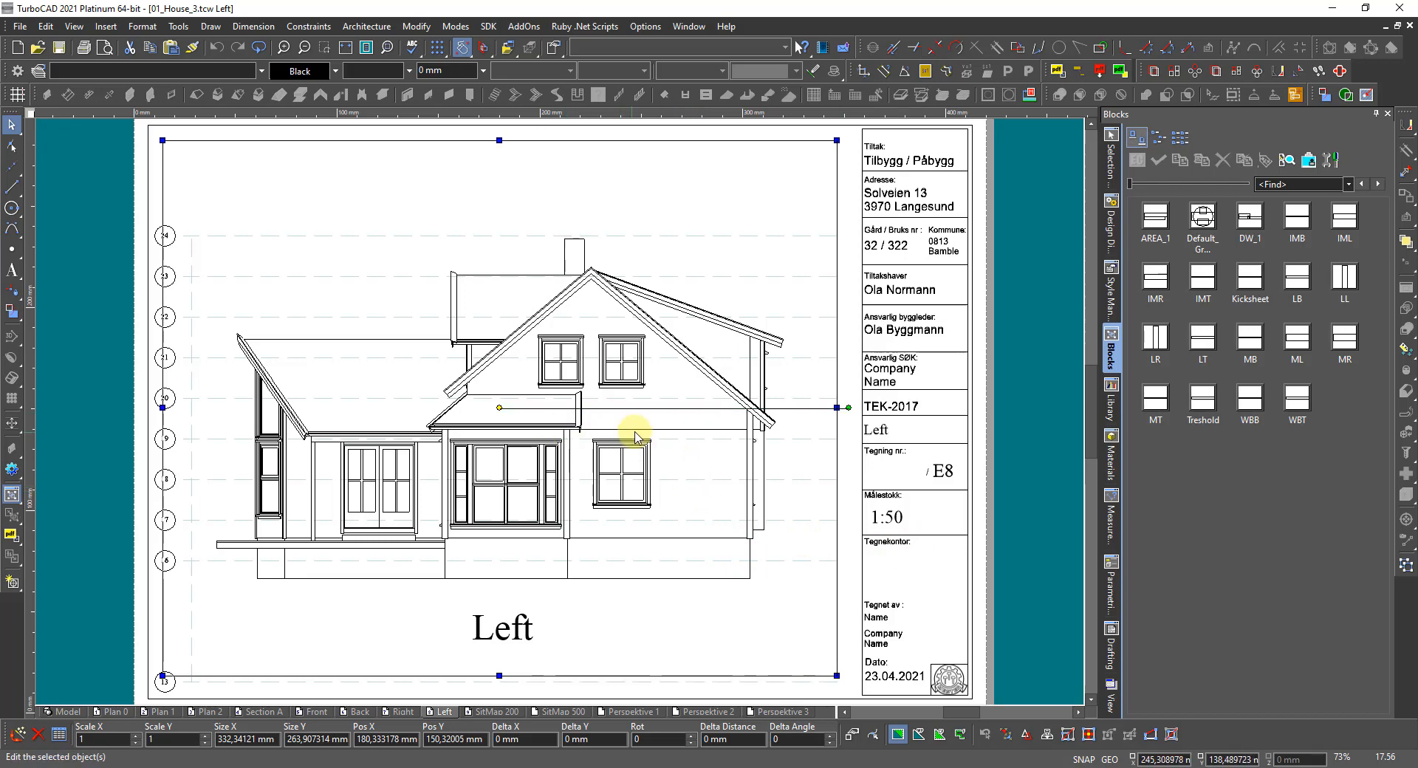
key("Delete")
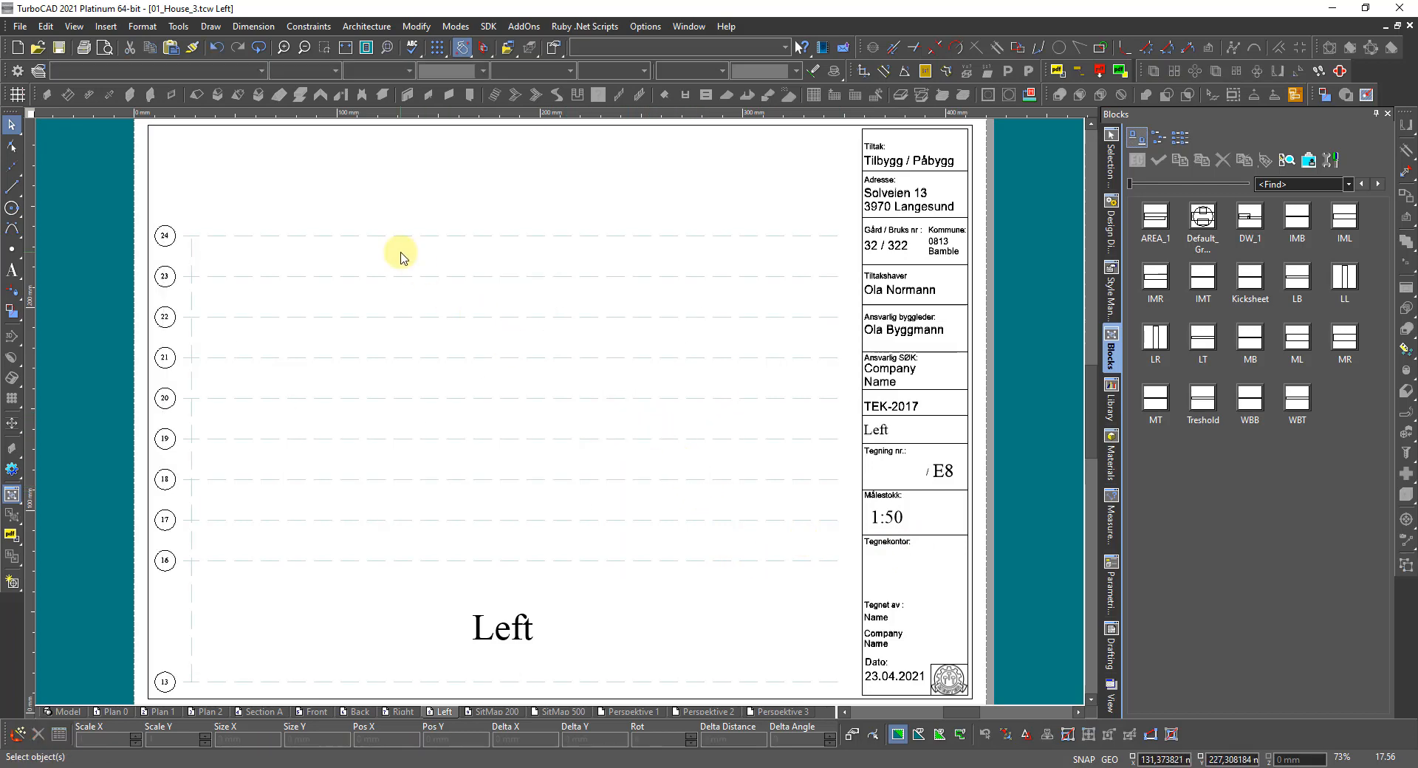
Step: Insert a viewport of the named view Left, about 325 by 262 mm, across the sheet's drawing area
left_click(73, 28)
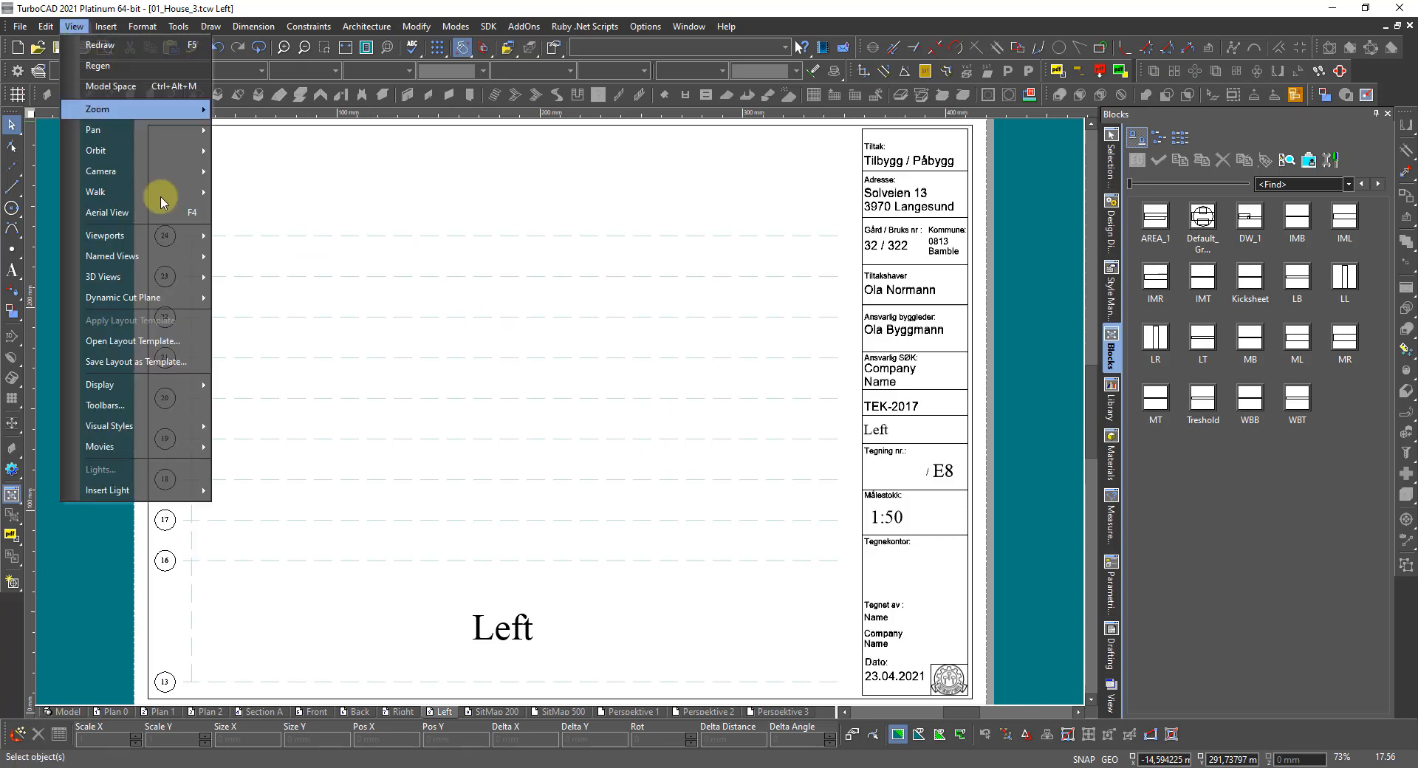
mouse_move(160, 267)
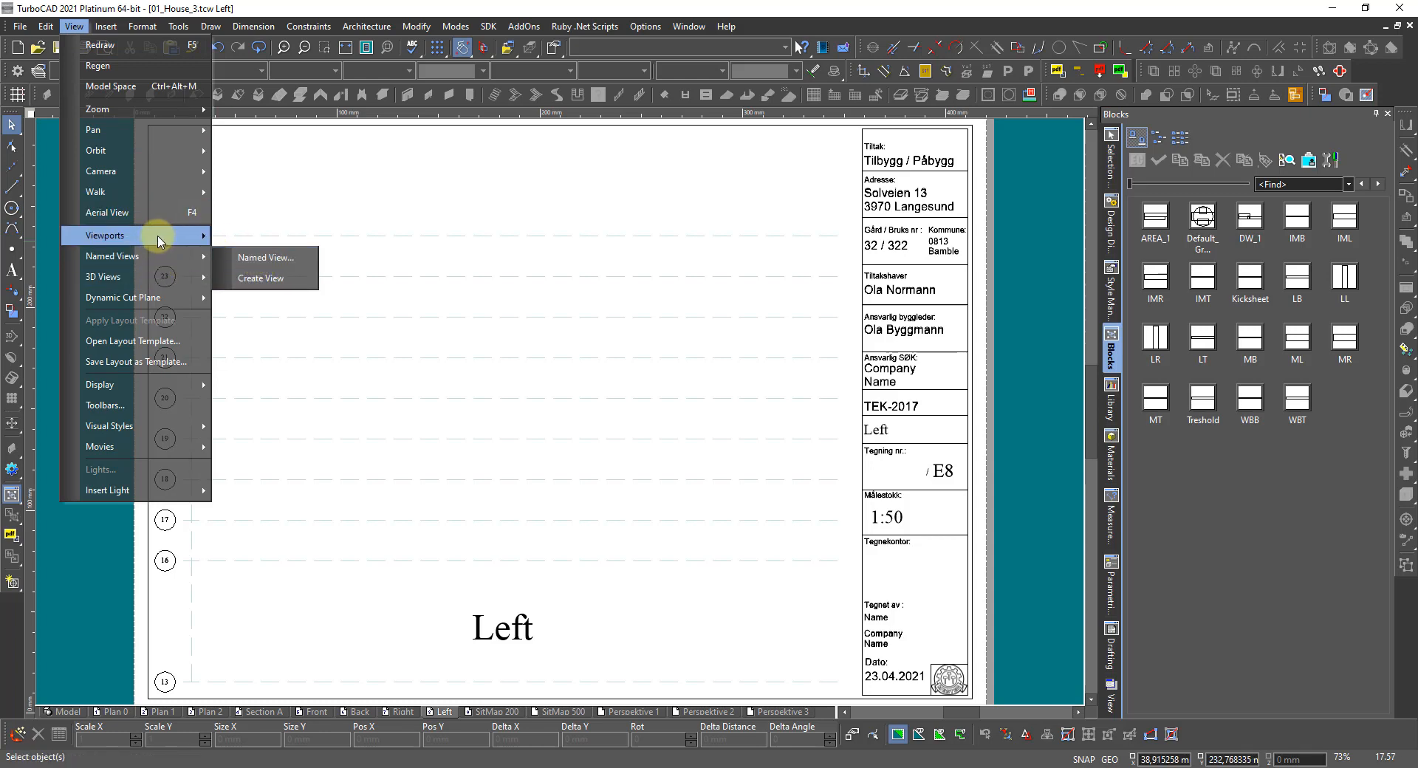
mouse_move(159, 236)
left_click(256, 239)
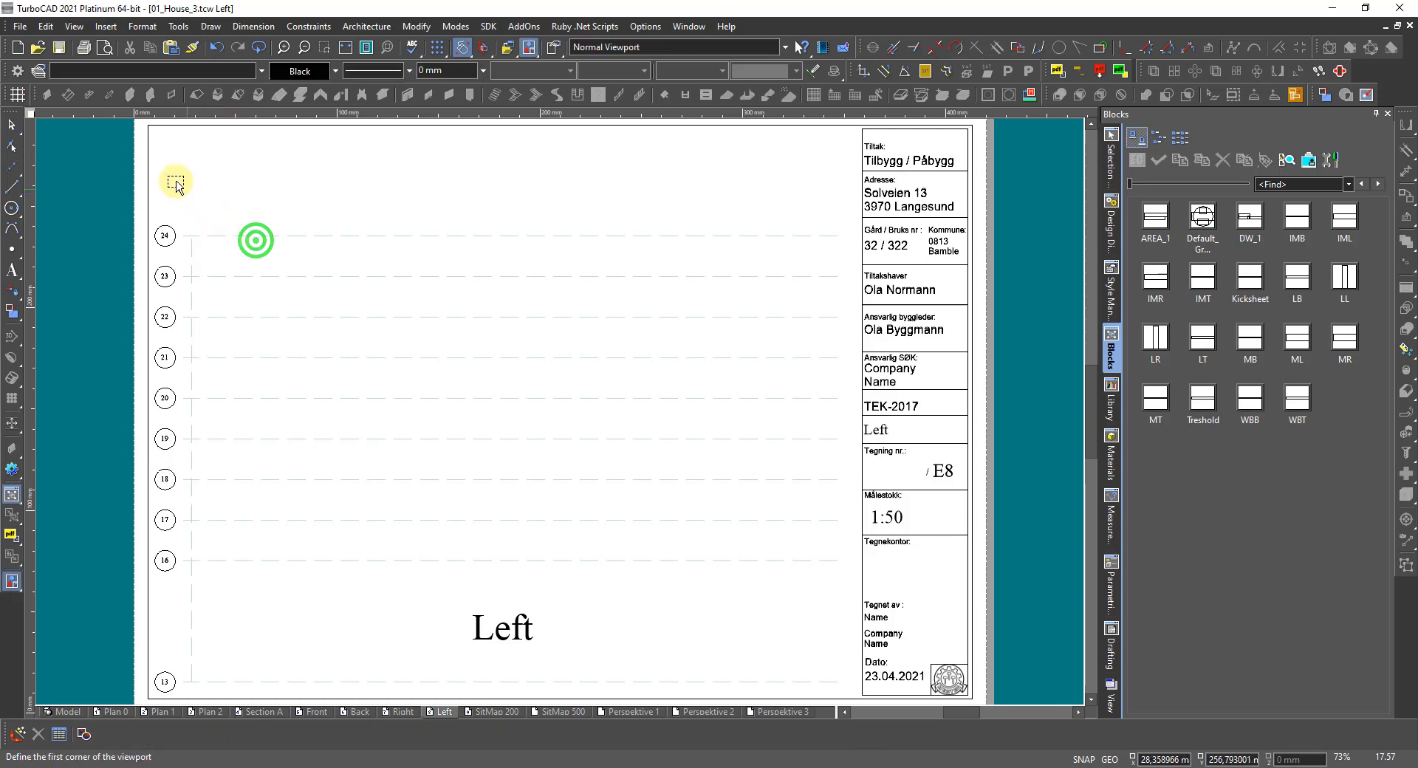
left_click(167, 137)
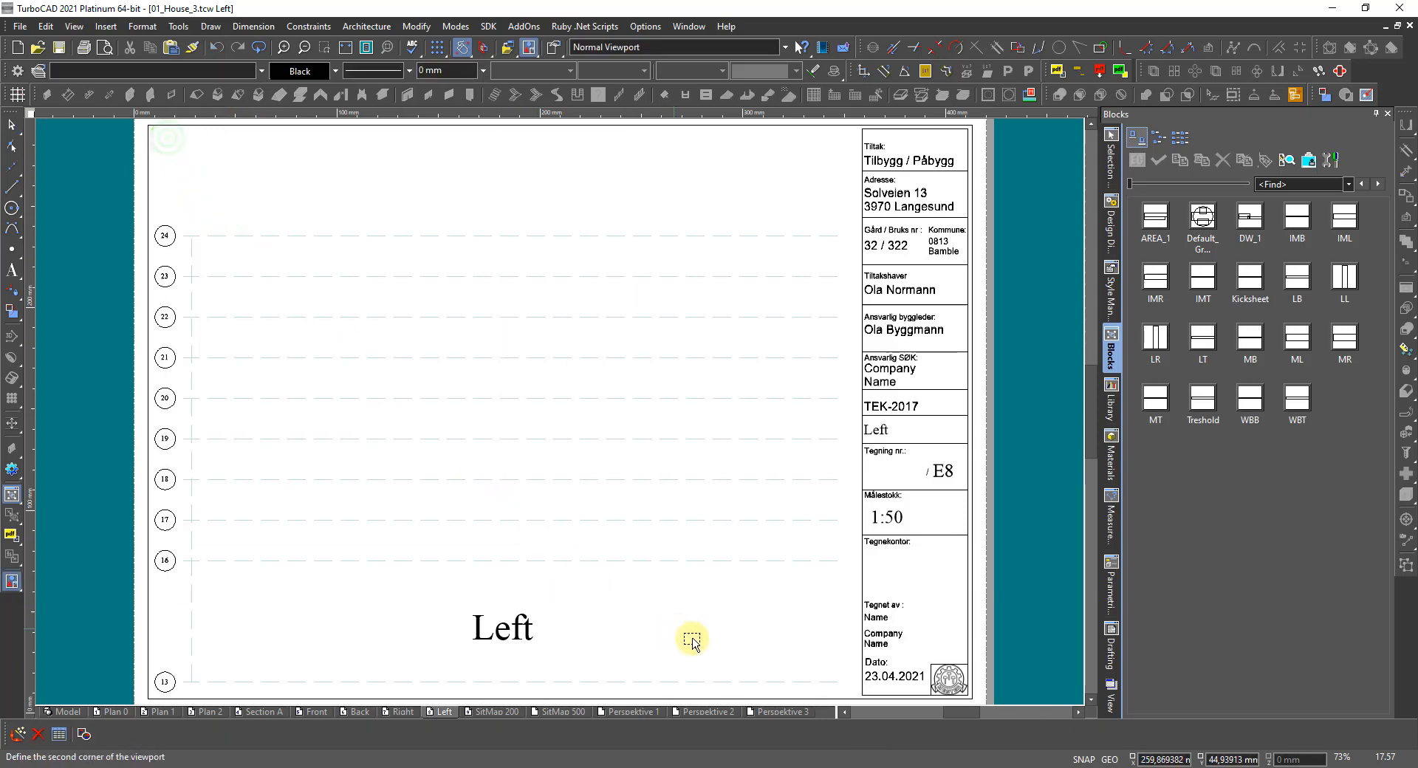
left_click(826, 670)
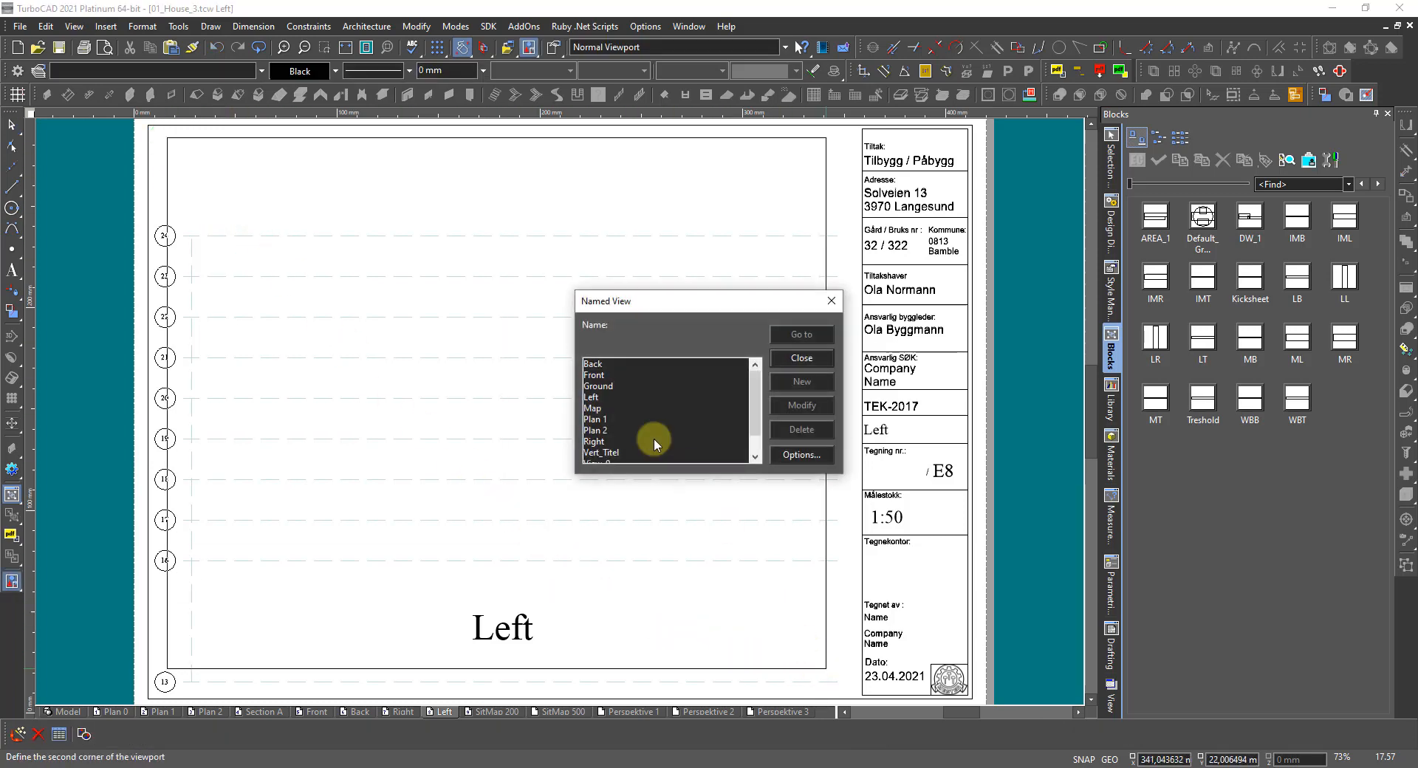
left_click(593, 397)
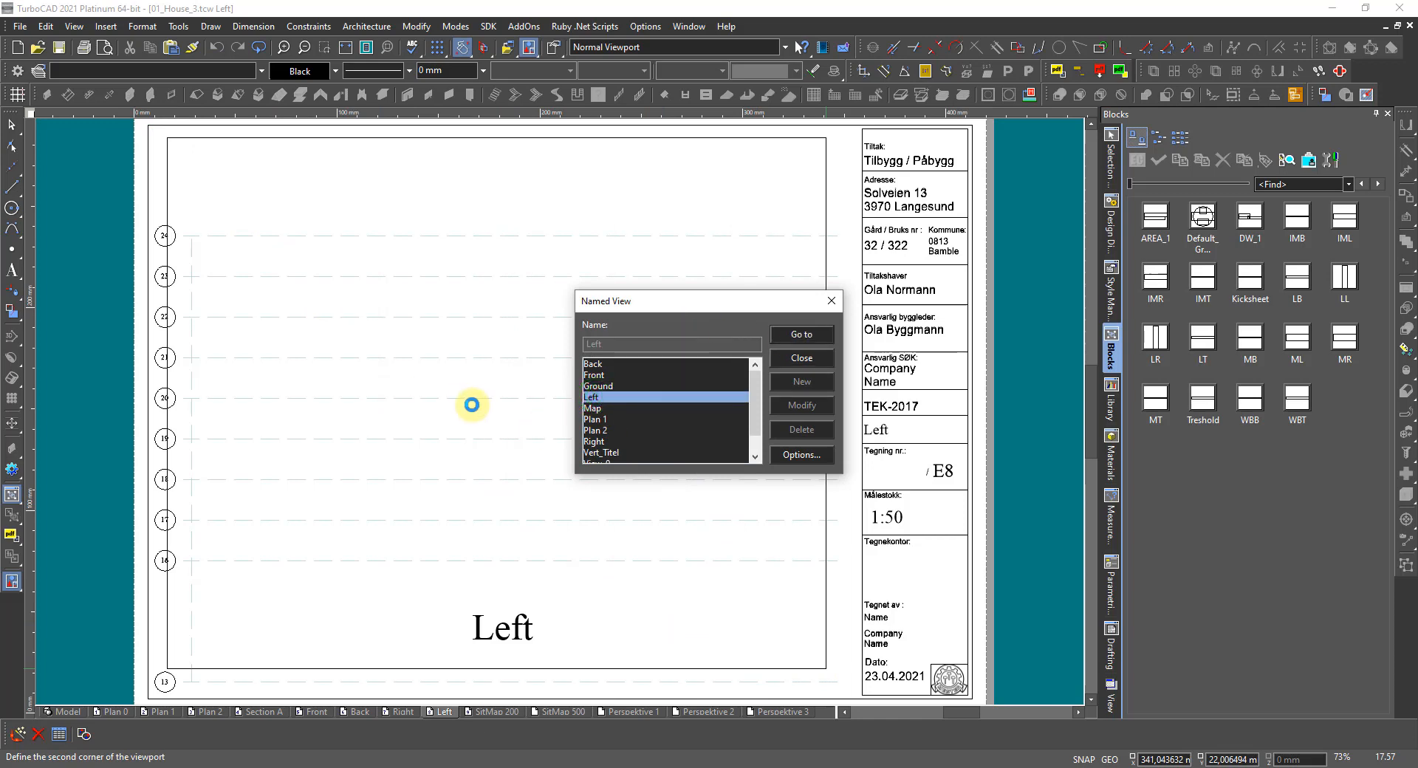
left_click(471, 404)
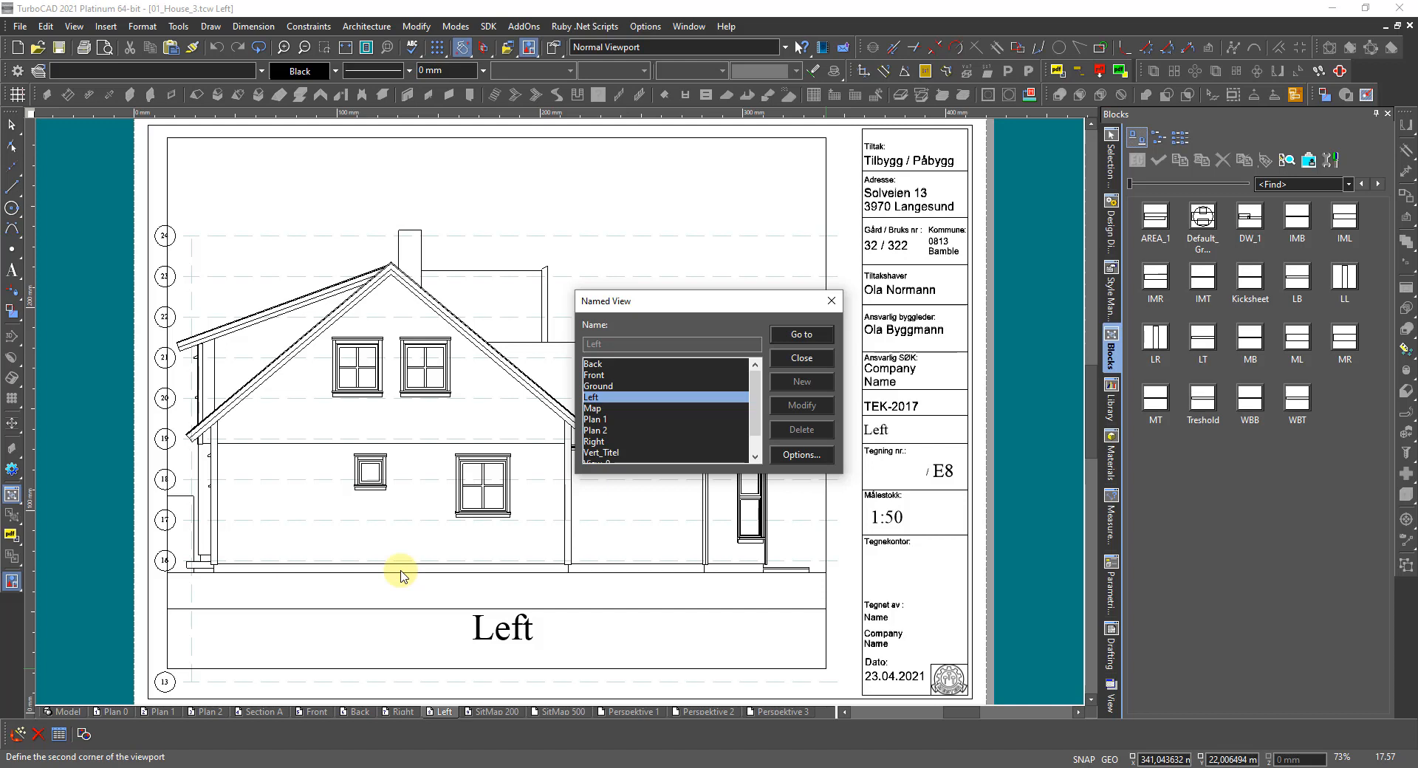
left_click(812, 357)
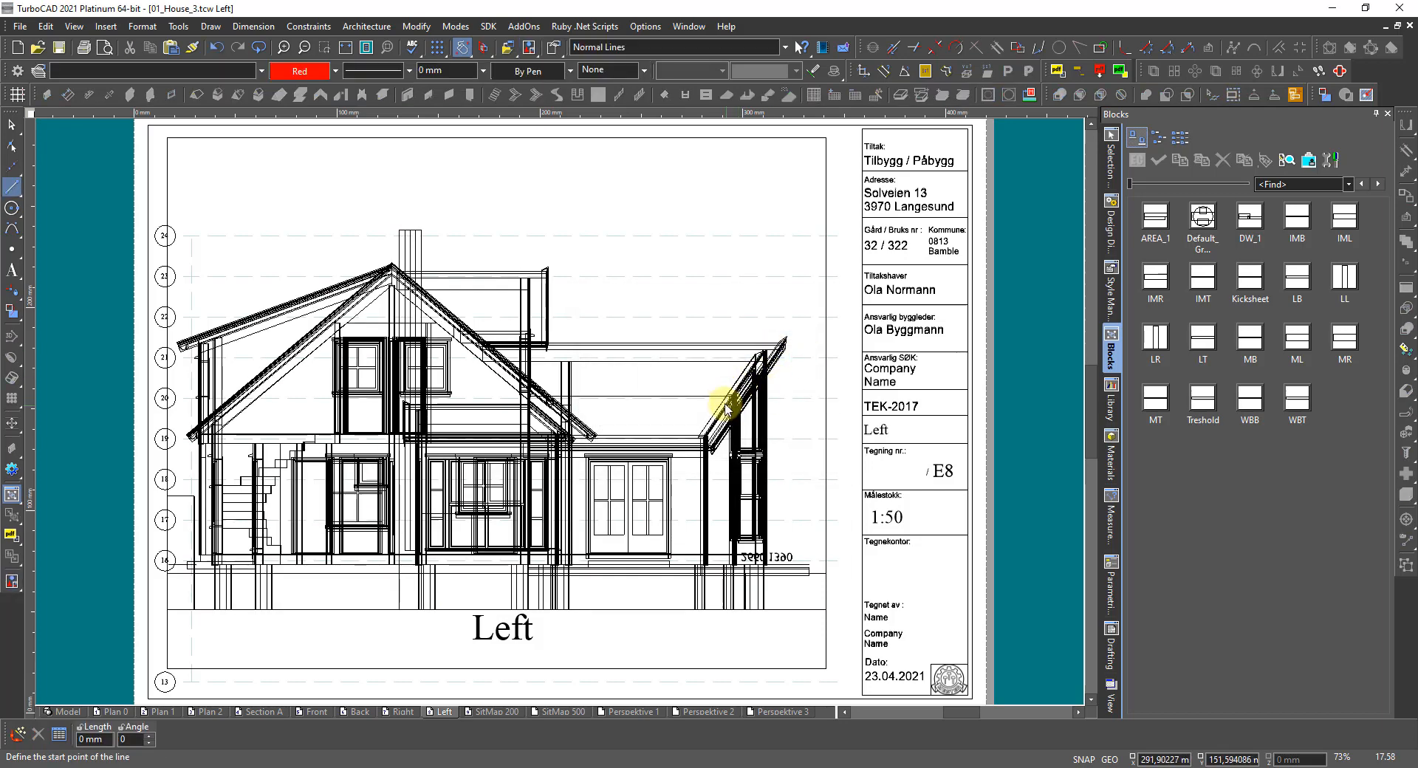
Step: Give the new Left viewport a fixed scale of 1:50
key("Escape")
left_click(707, 394)
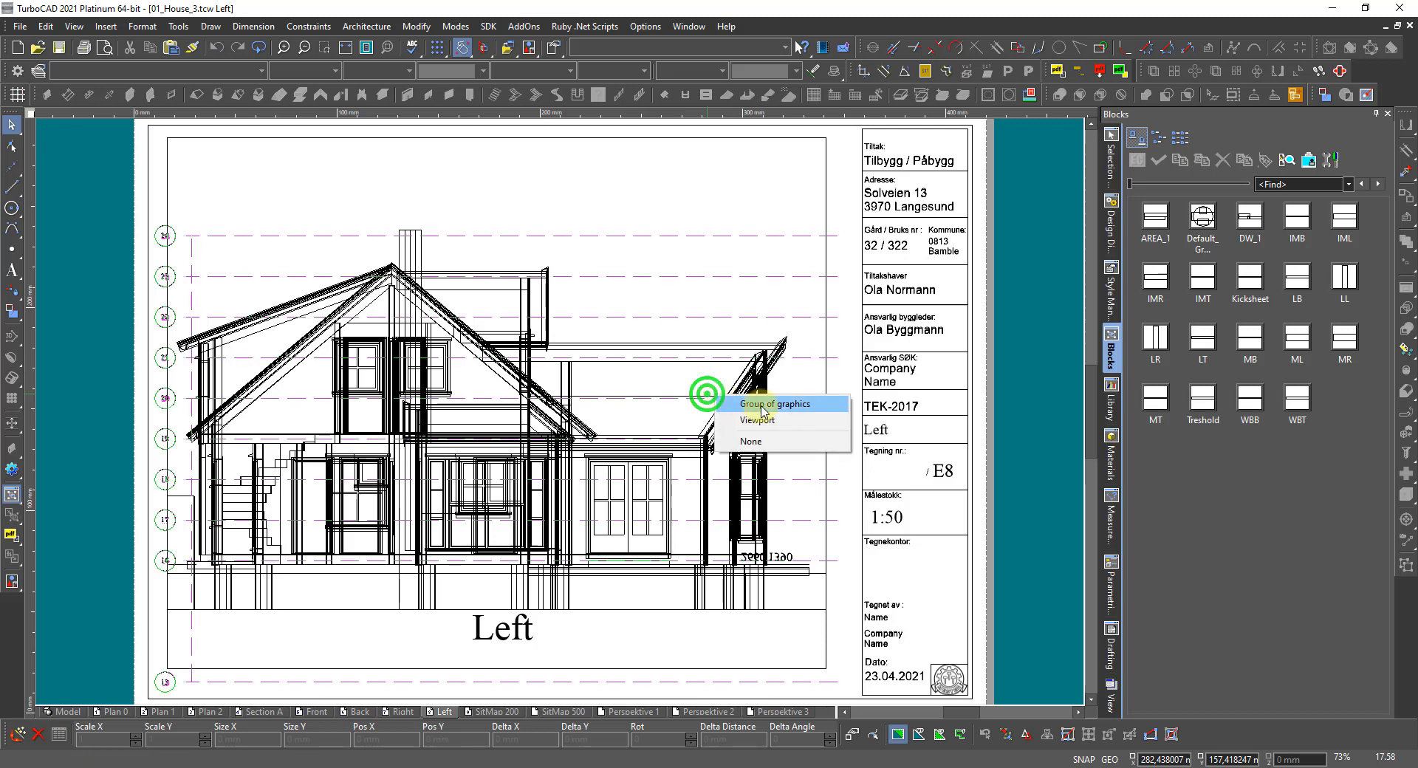
left_click(760, 419)
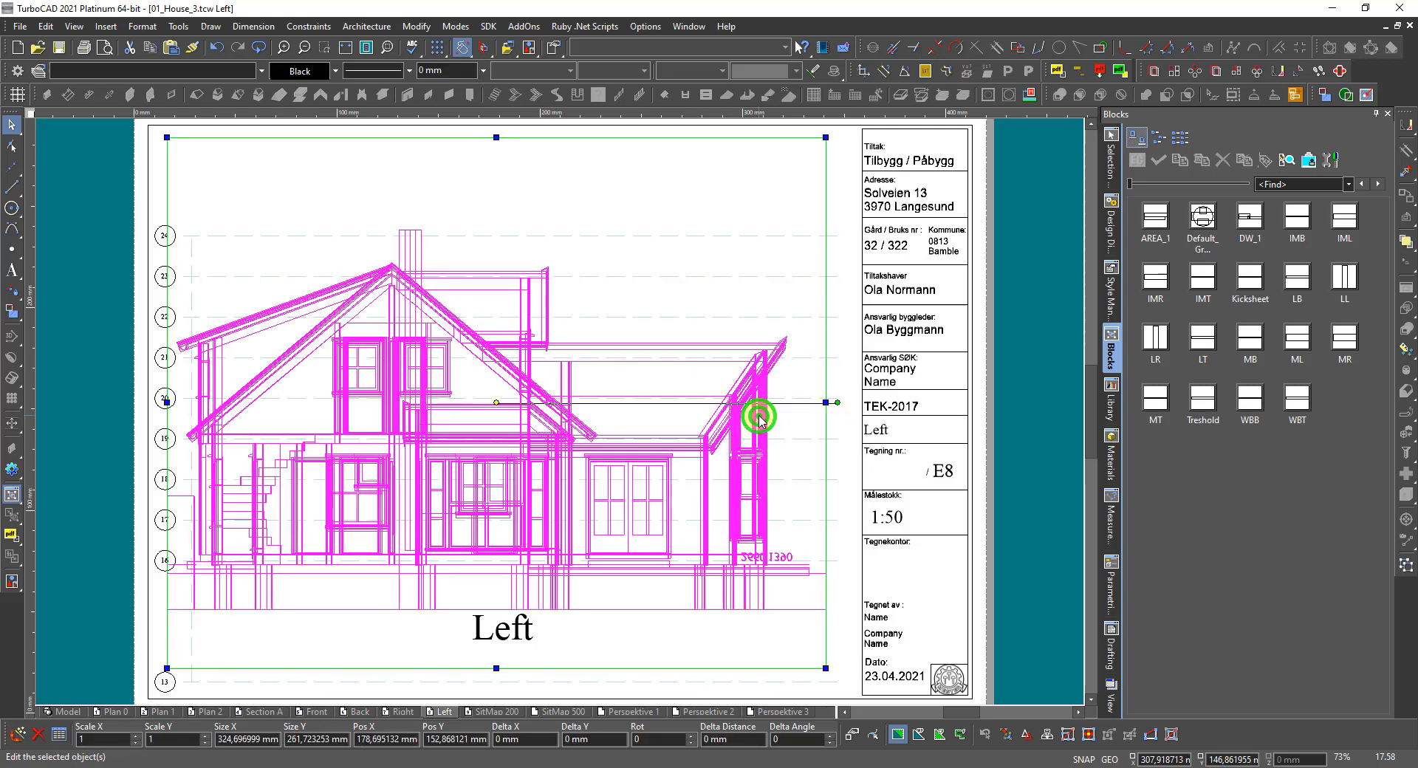
left_click(1116, 178)
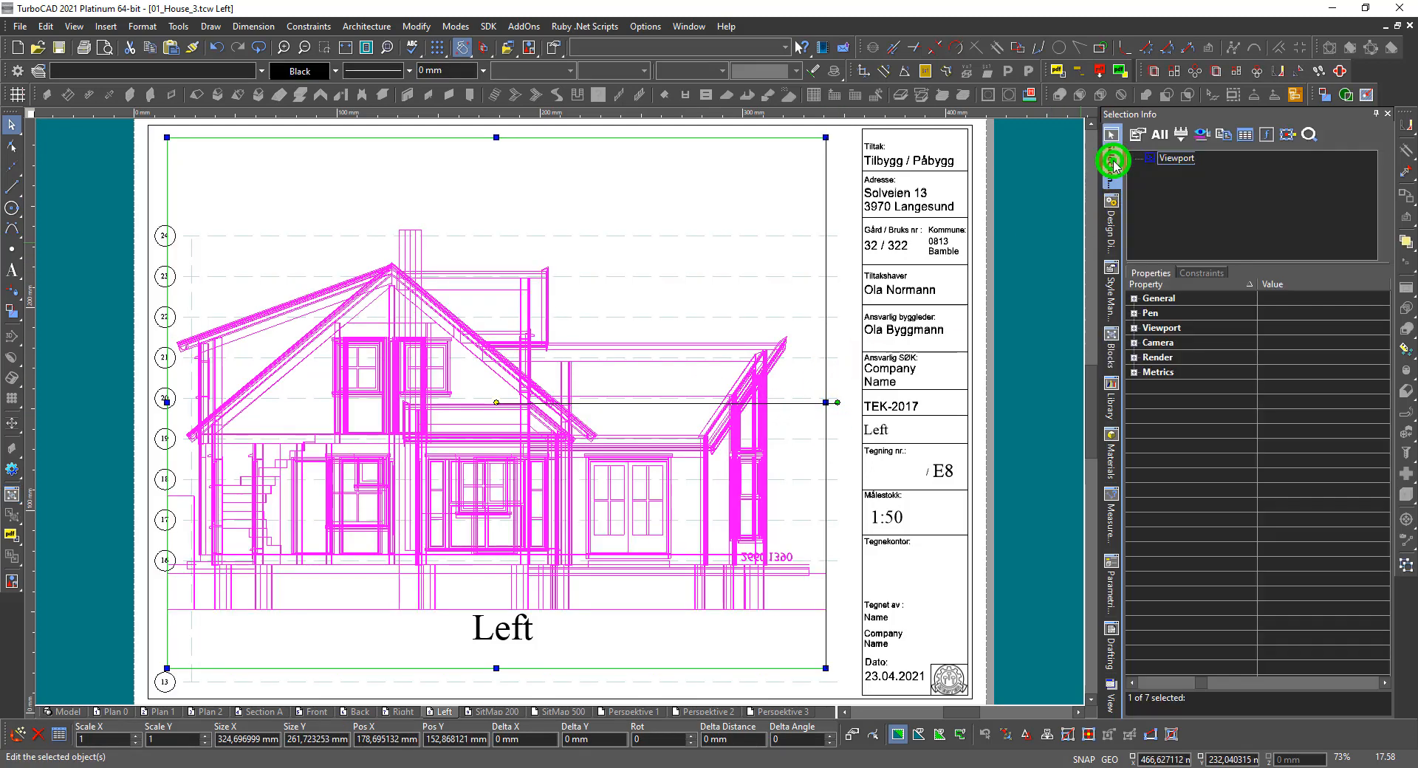
left_click(1135, 328)
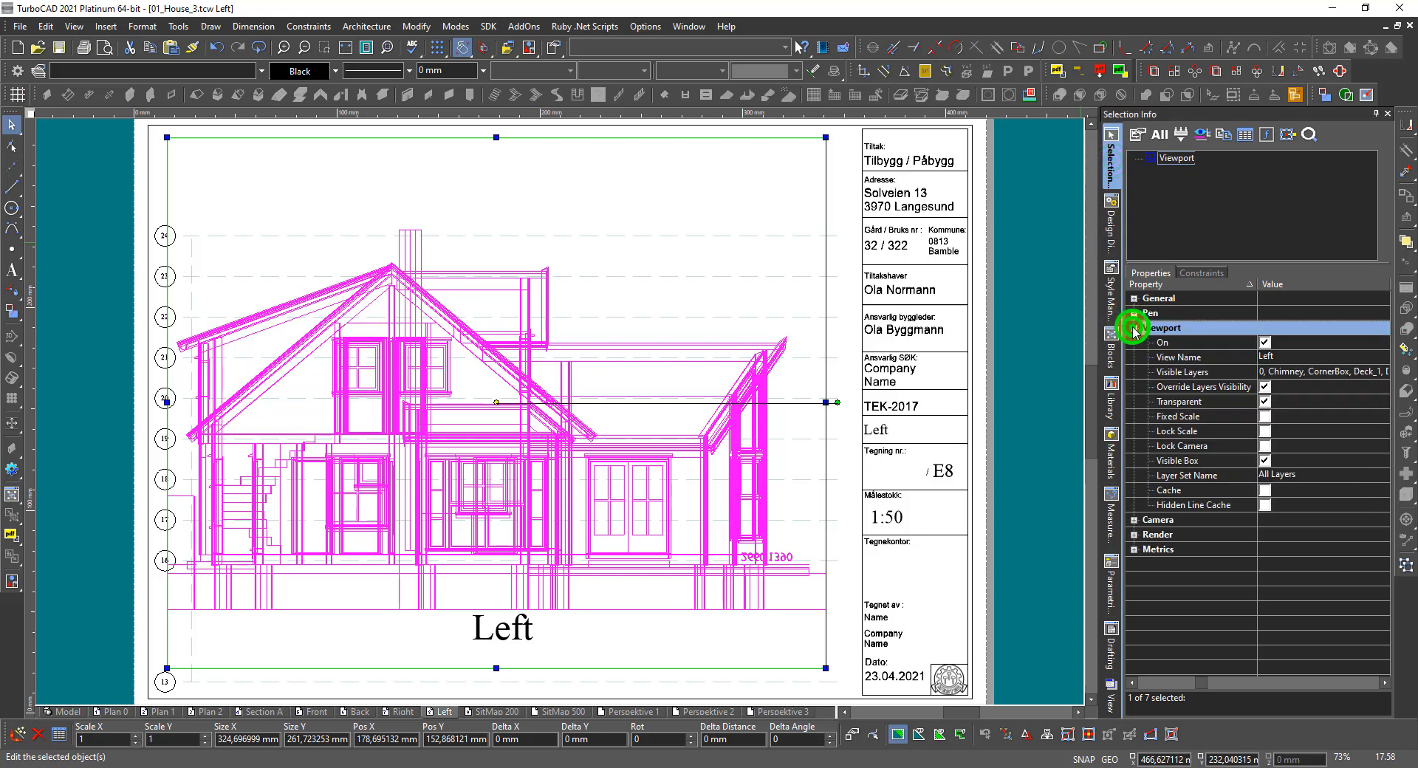
left_click(1266, 417)
left_click(1281, 430)
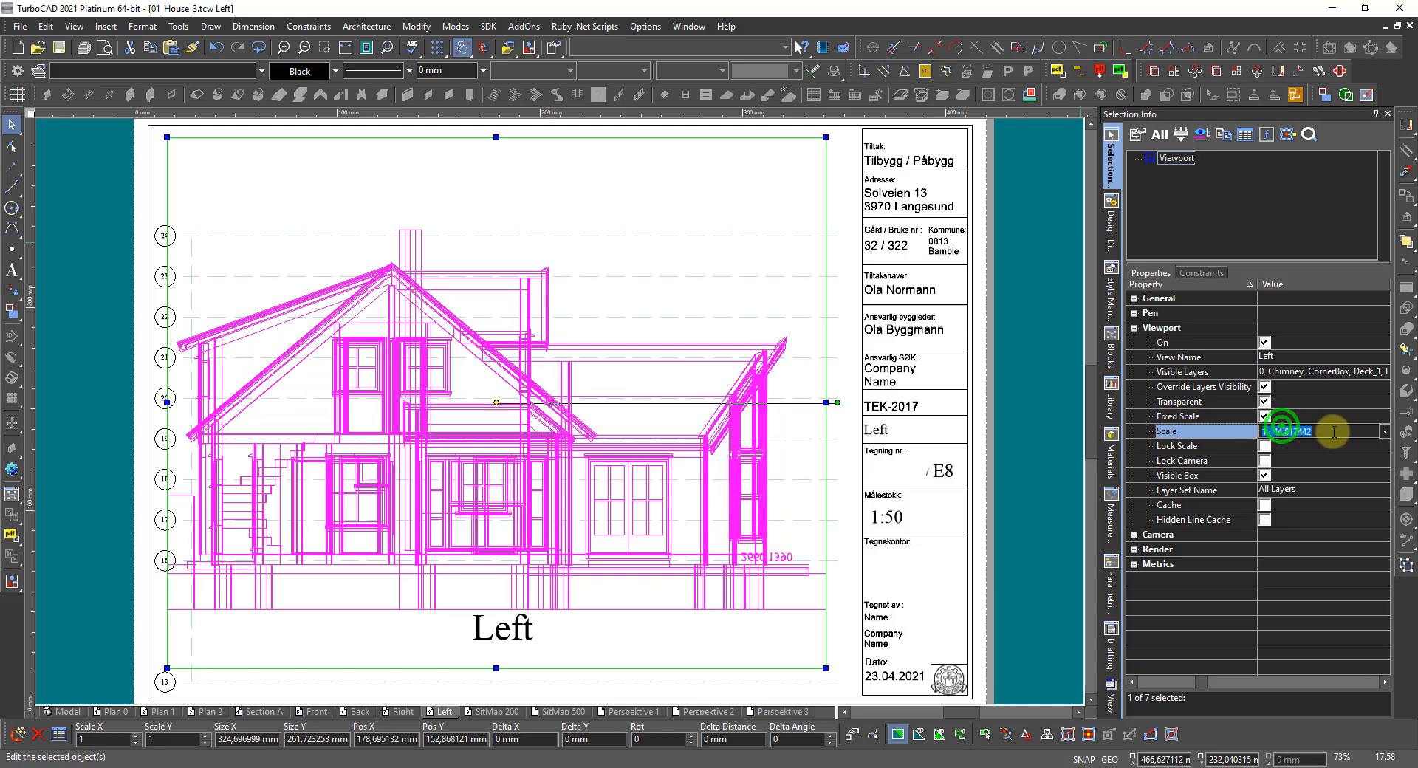
left_click(1385, 432)
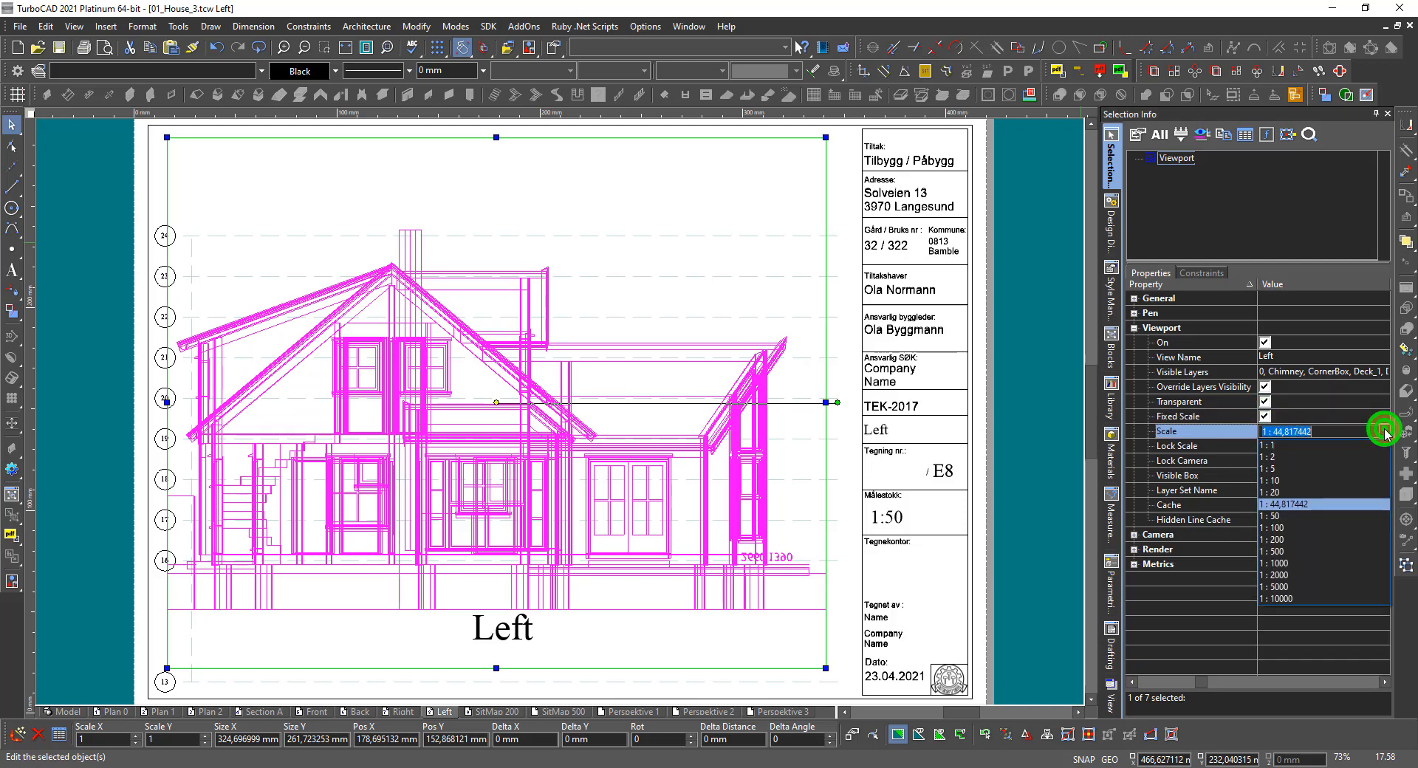
left_click(1272, 516)
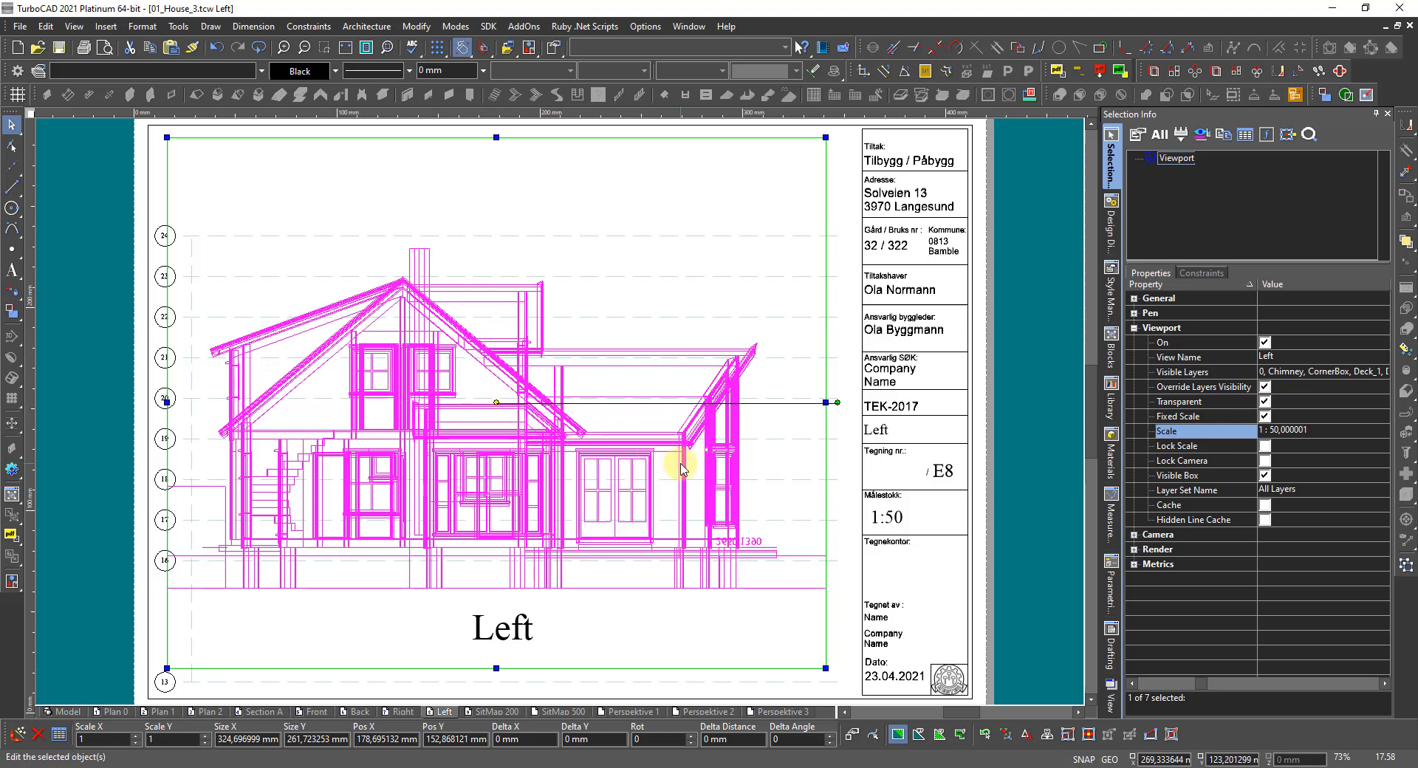
Step: Narrow the viewport to about 313 mm and move it about 17 mm towards the title block
left_click_drag(826, 453, 803, 451)
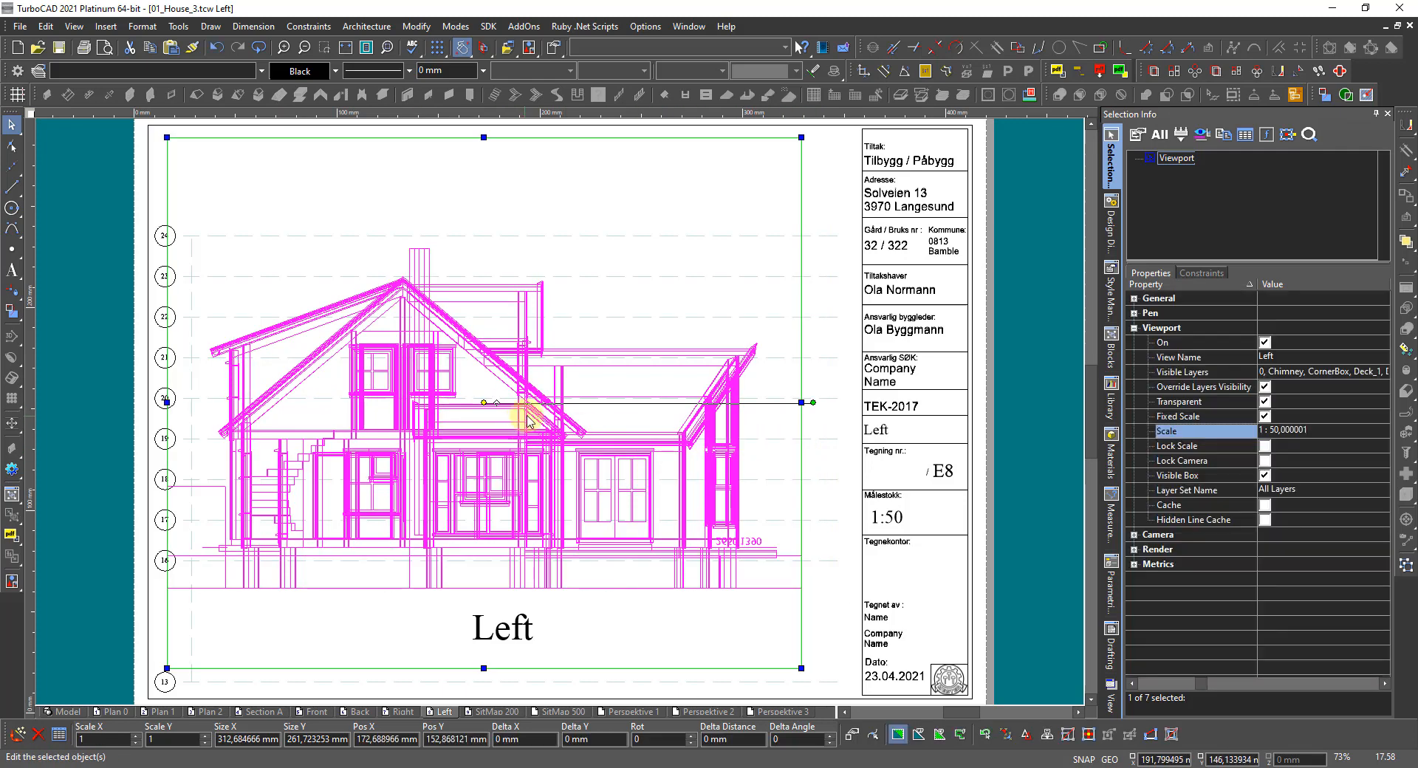
left_click_drag(539, 404, 573, 411)
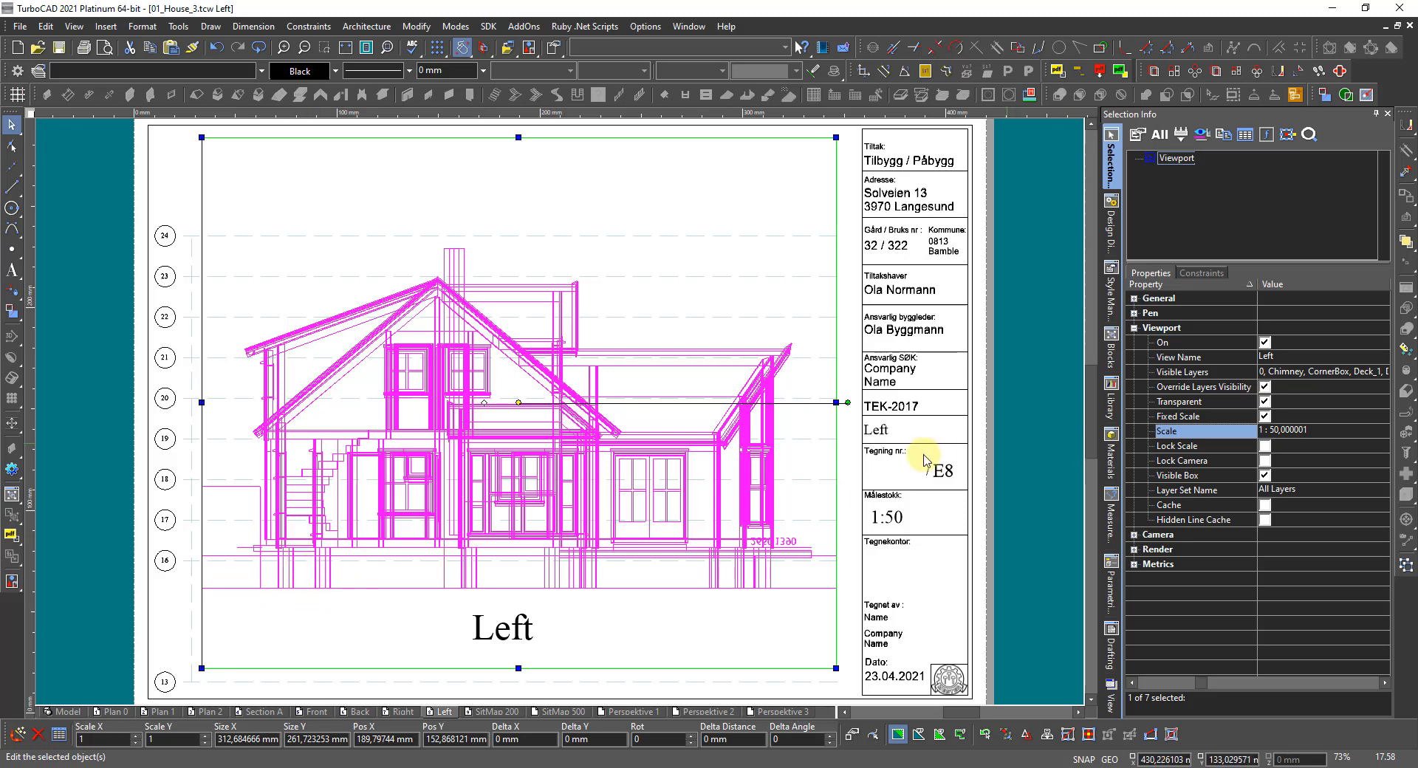
Step: Set the viewport's camera render quality to Hidden Line
left_click(1135, 535)
left_click(1272, 549)
left_click(1275, 550)
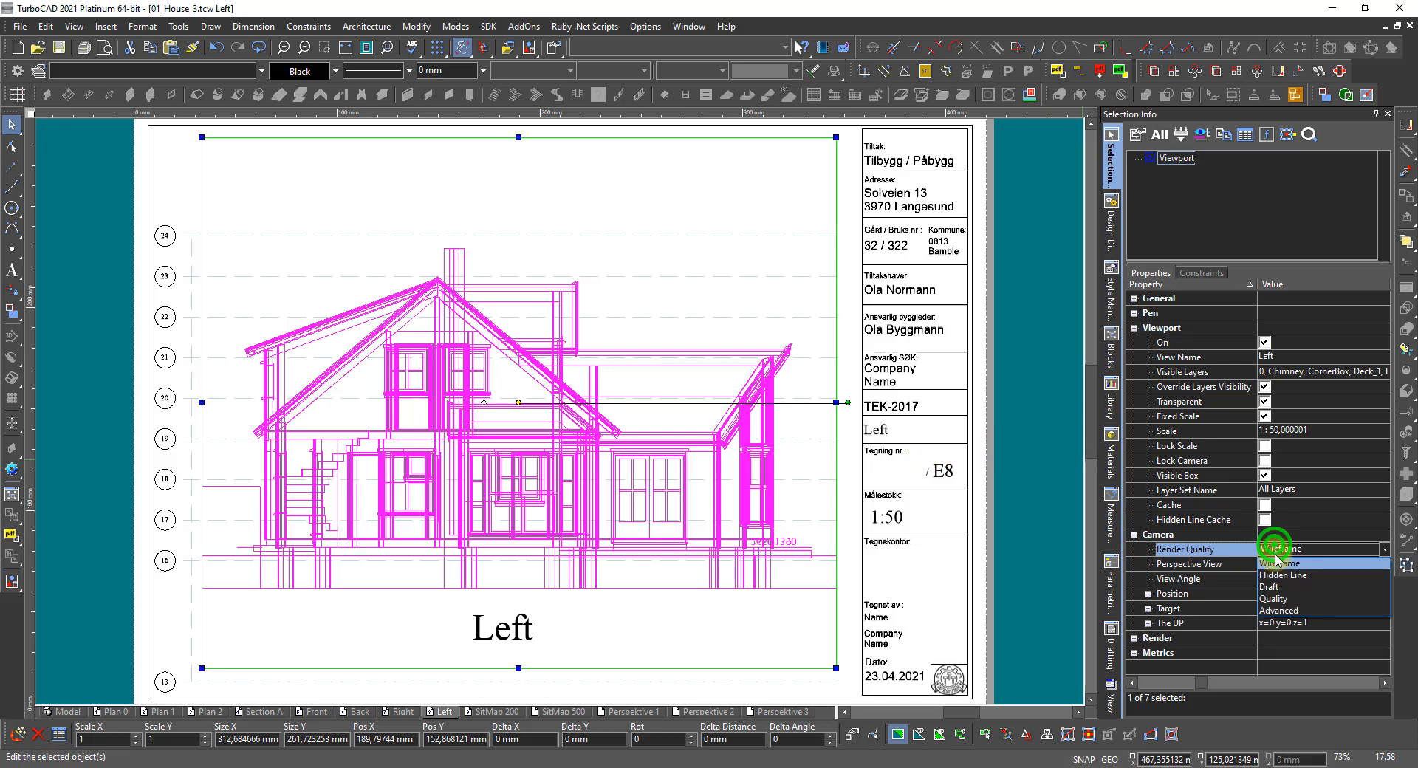
left_click(1277, 575)
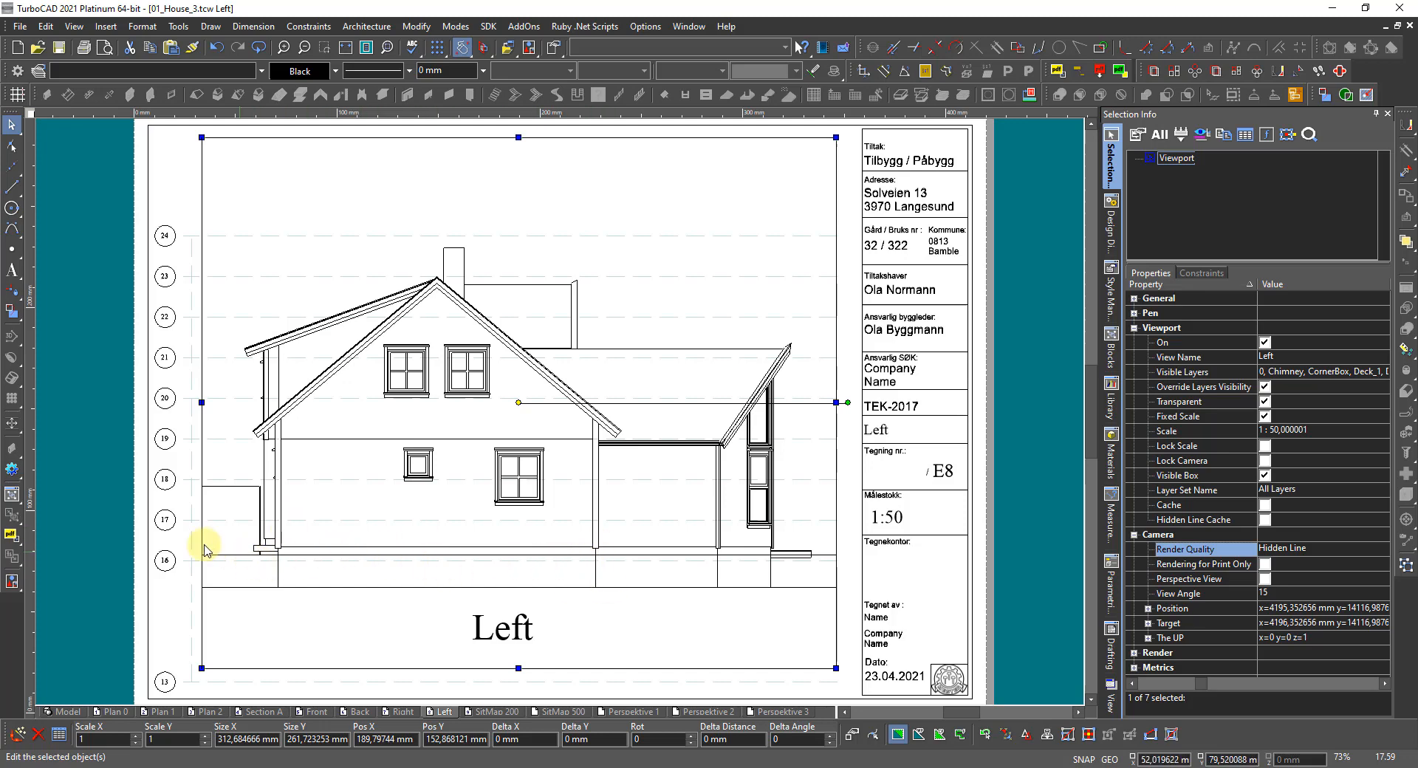
Step: Hide the StoneFence layer in the Left viewport and deselect the viewport
left_click(1331, 371)
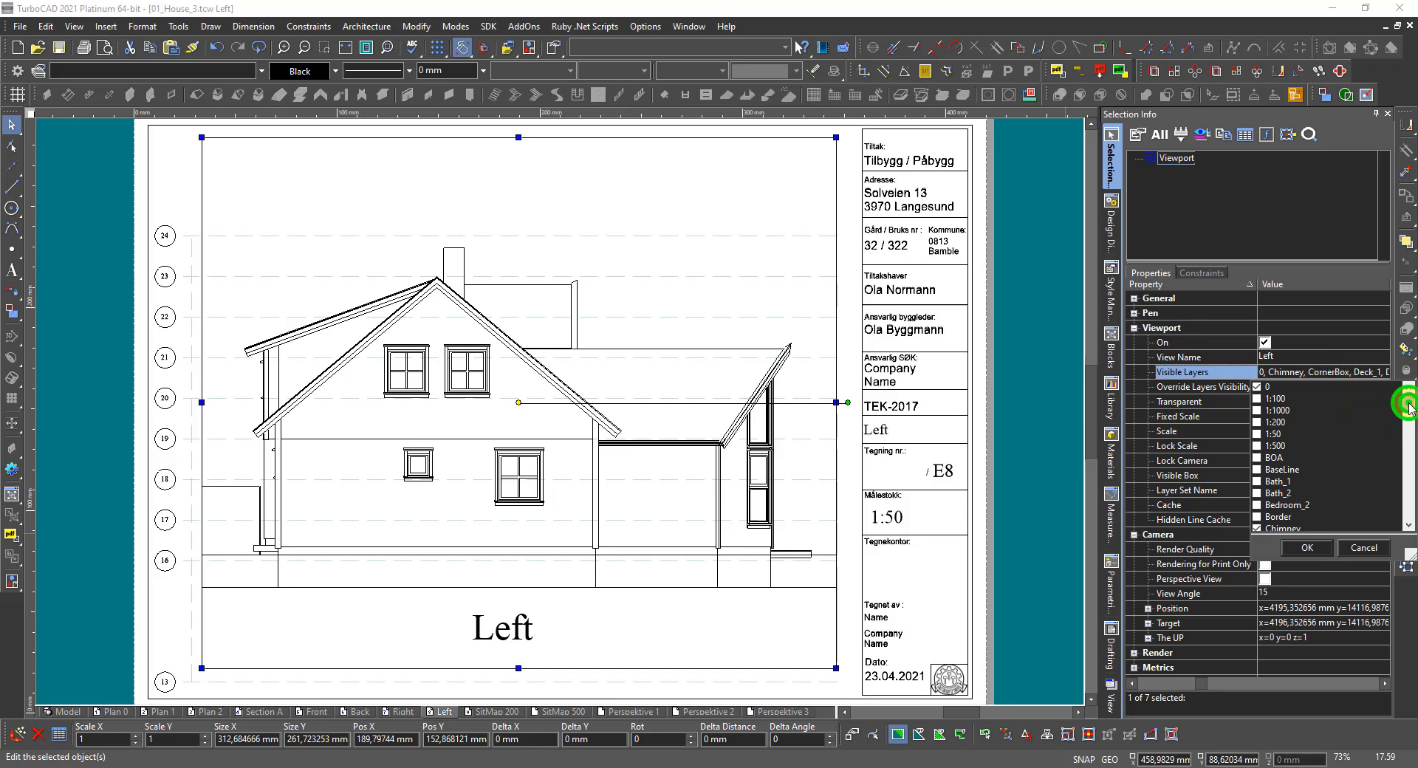
left_click_drag(1409, 407, 1411, 495)
left_click(1281, 468)
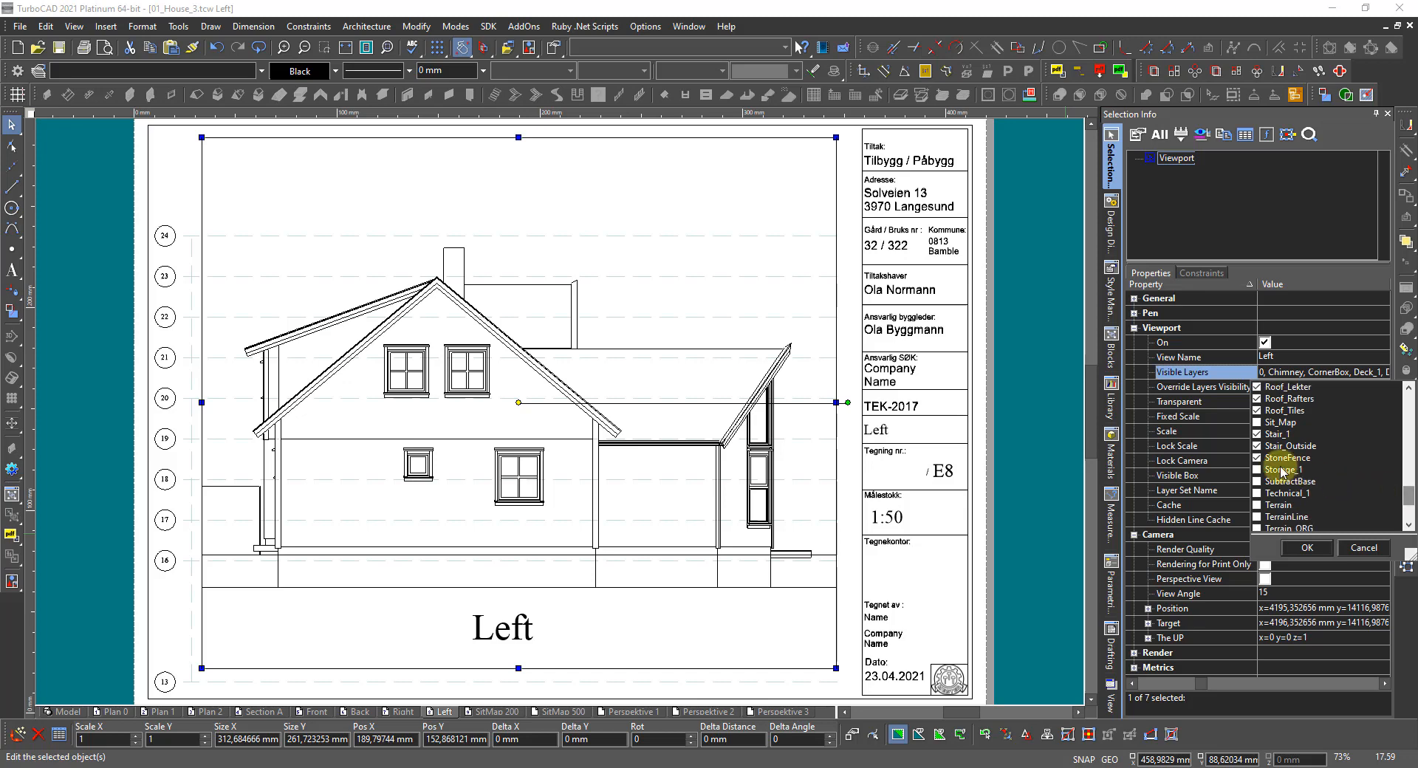
left_click(1260, 464)
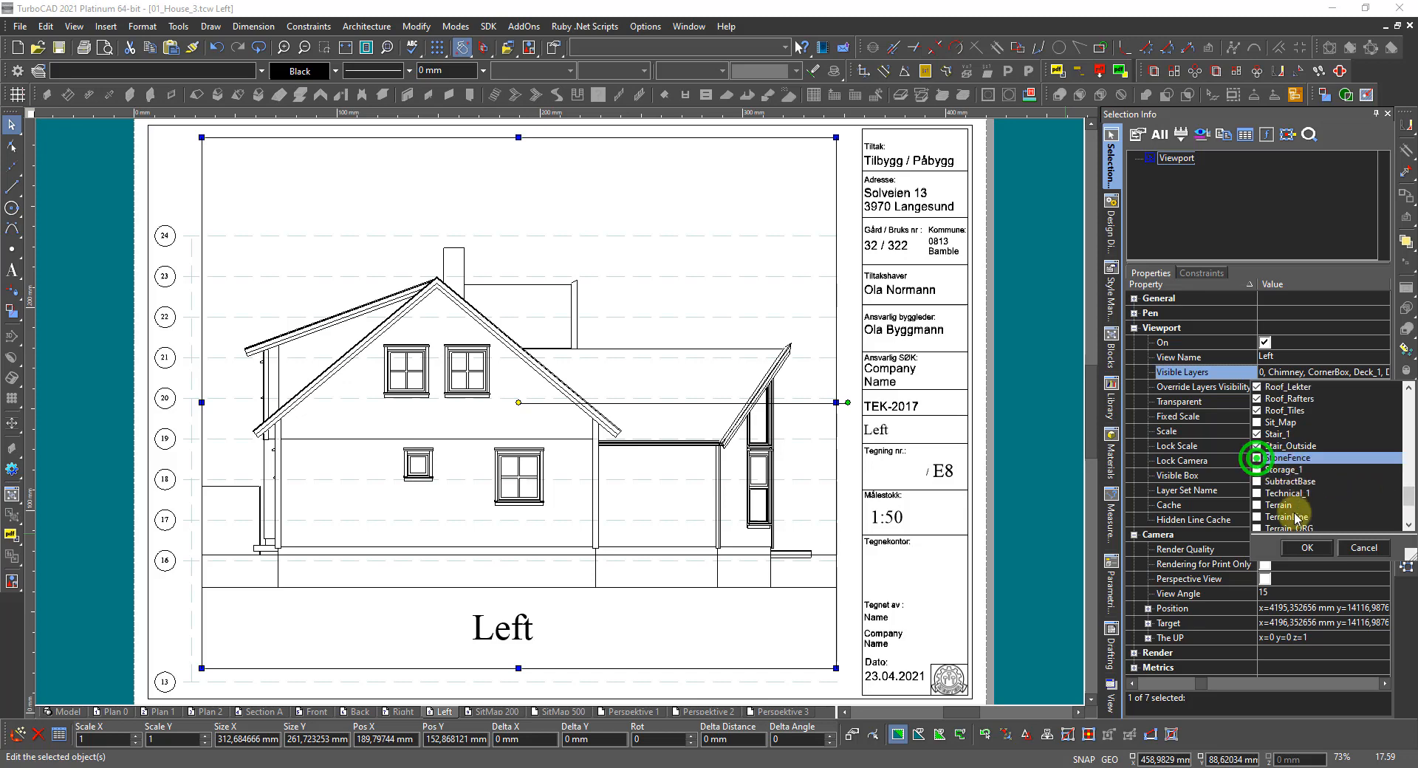
left_click(1303, 548)
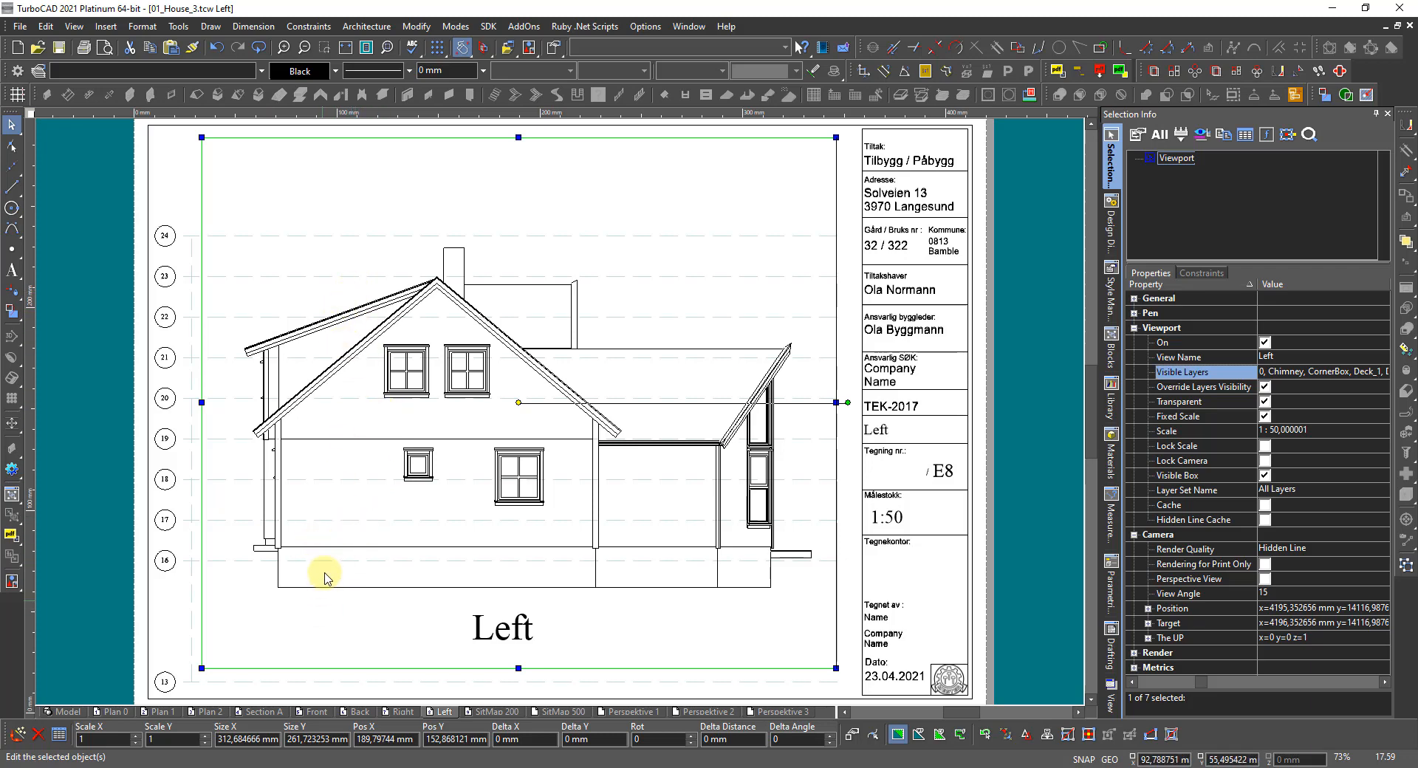
left_click(113, 632)
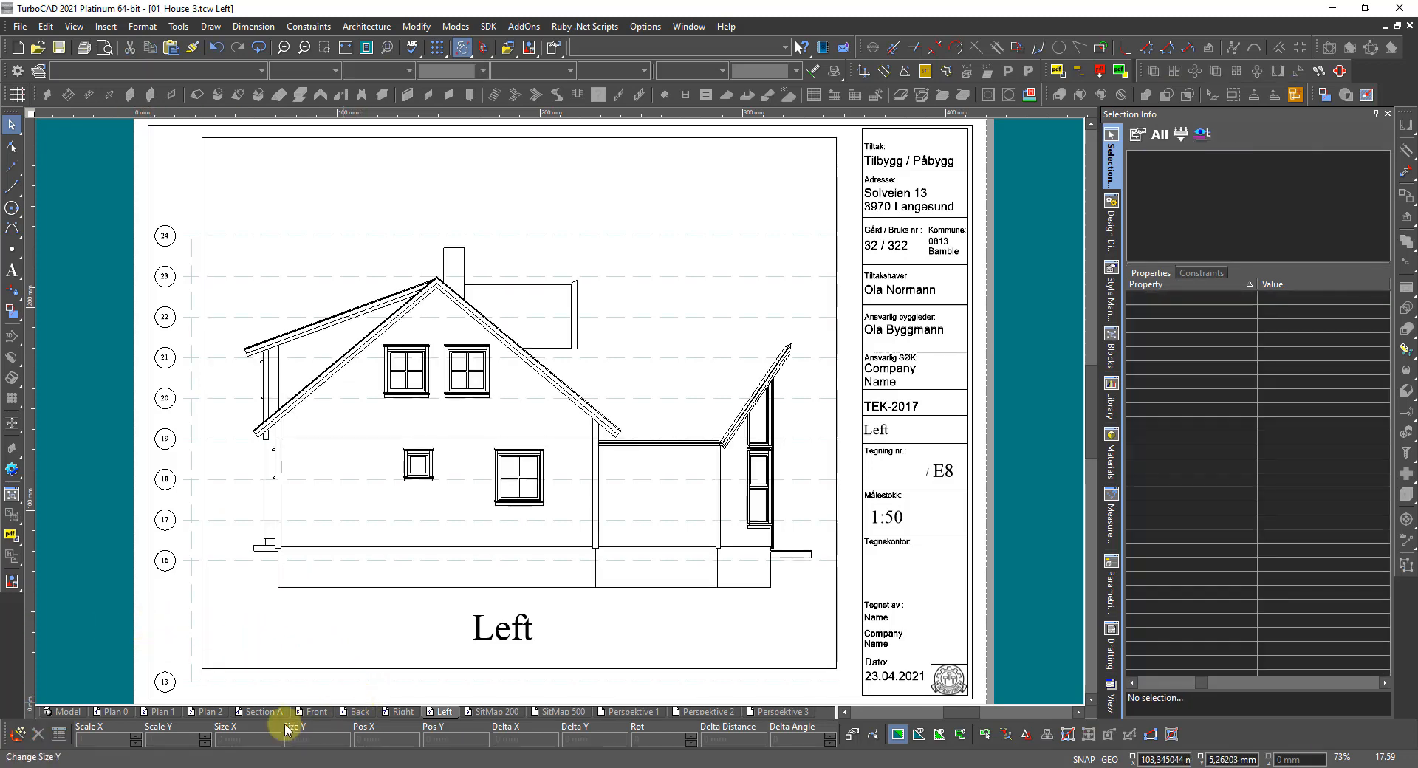
Step: Examine the dimension between the level 16 line and the foundation base on the Back layout sheet
left_click(398, 713)
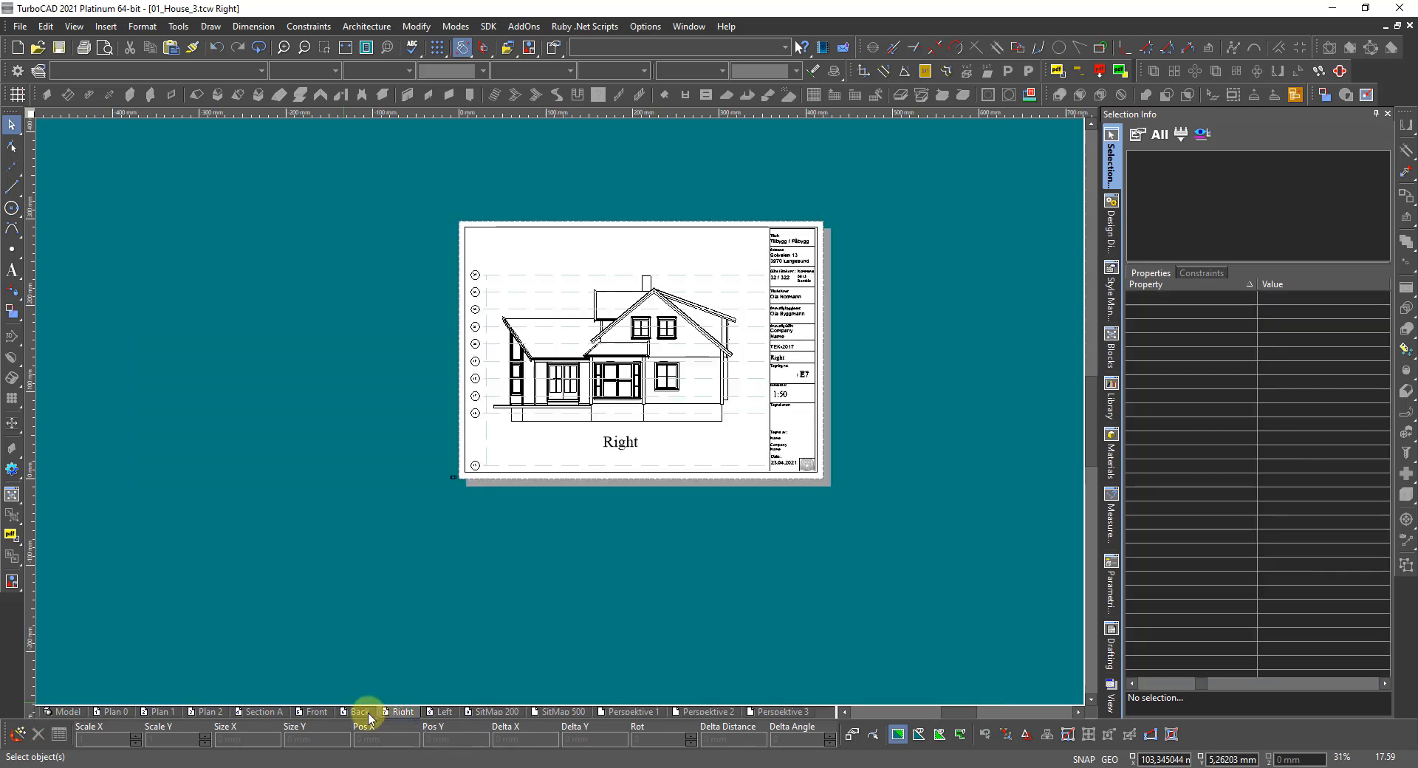
left_click(367, 713)
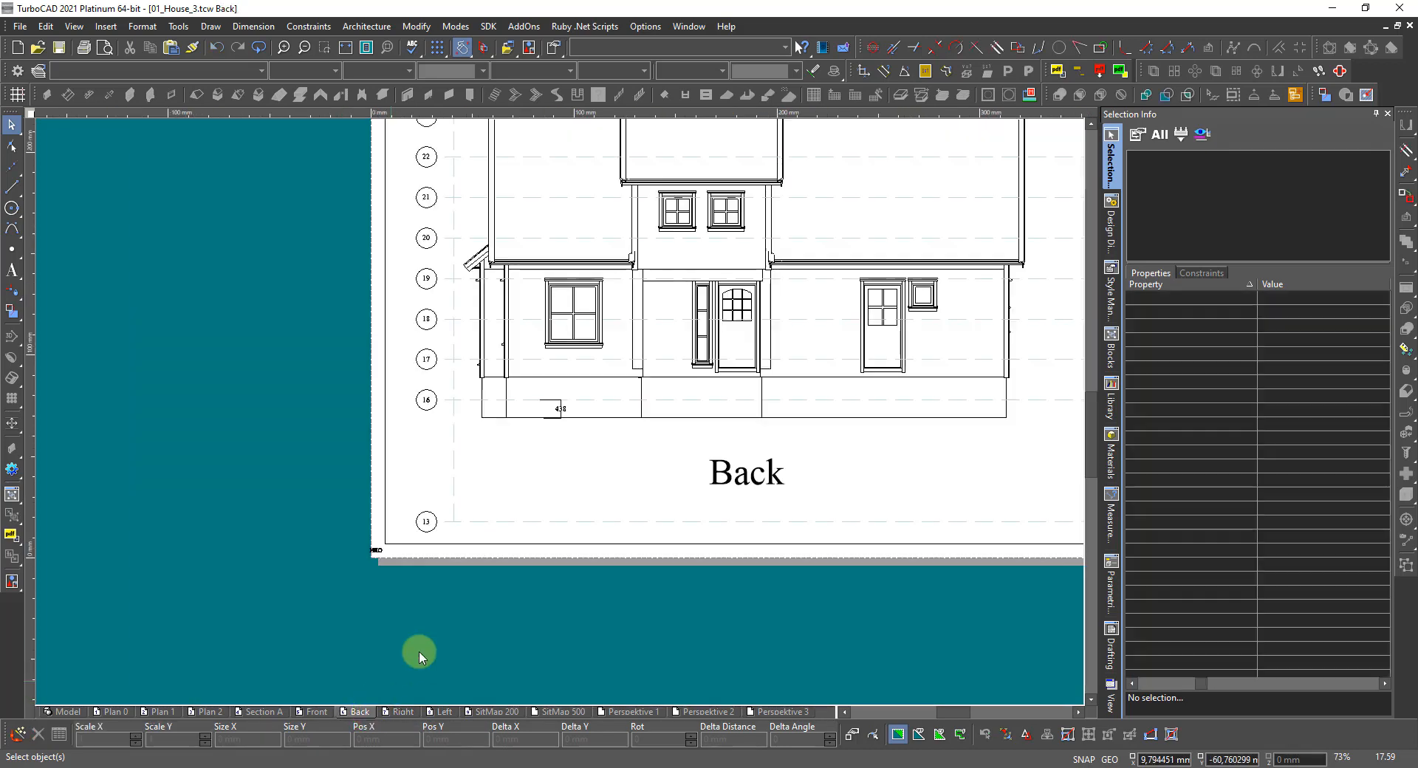
scroll(559, 410, "up", 2)
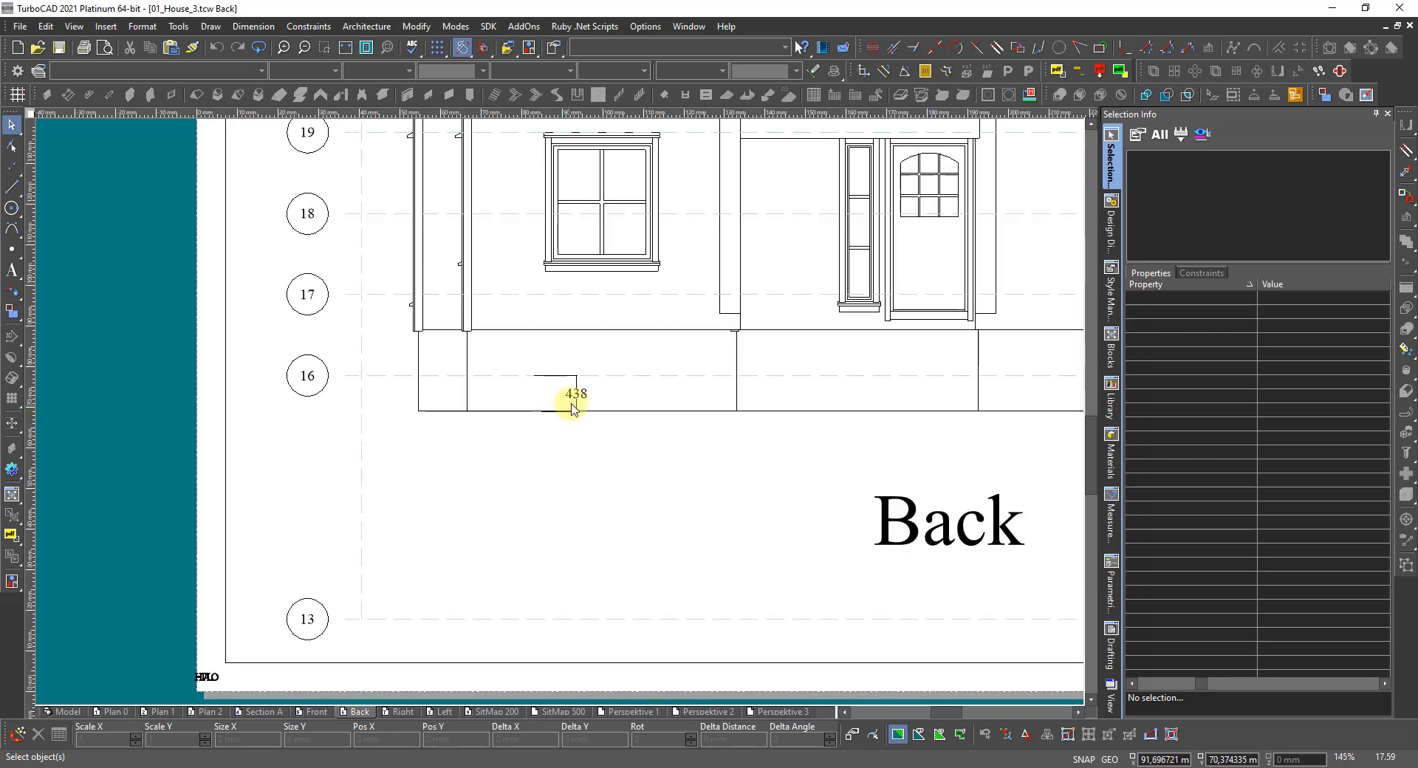
Step: On the Left sheet, move the level-line group down about 13 mm so line 16 meets the foundation's bottom edge
left_click(443, 713)
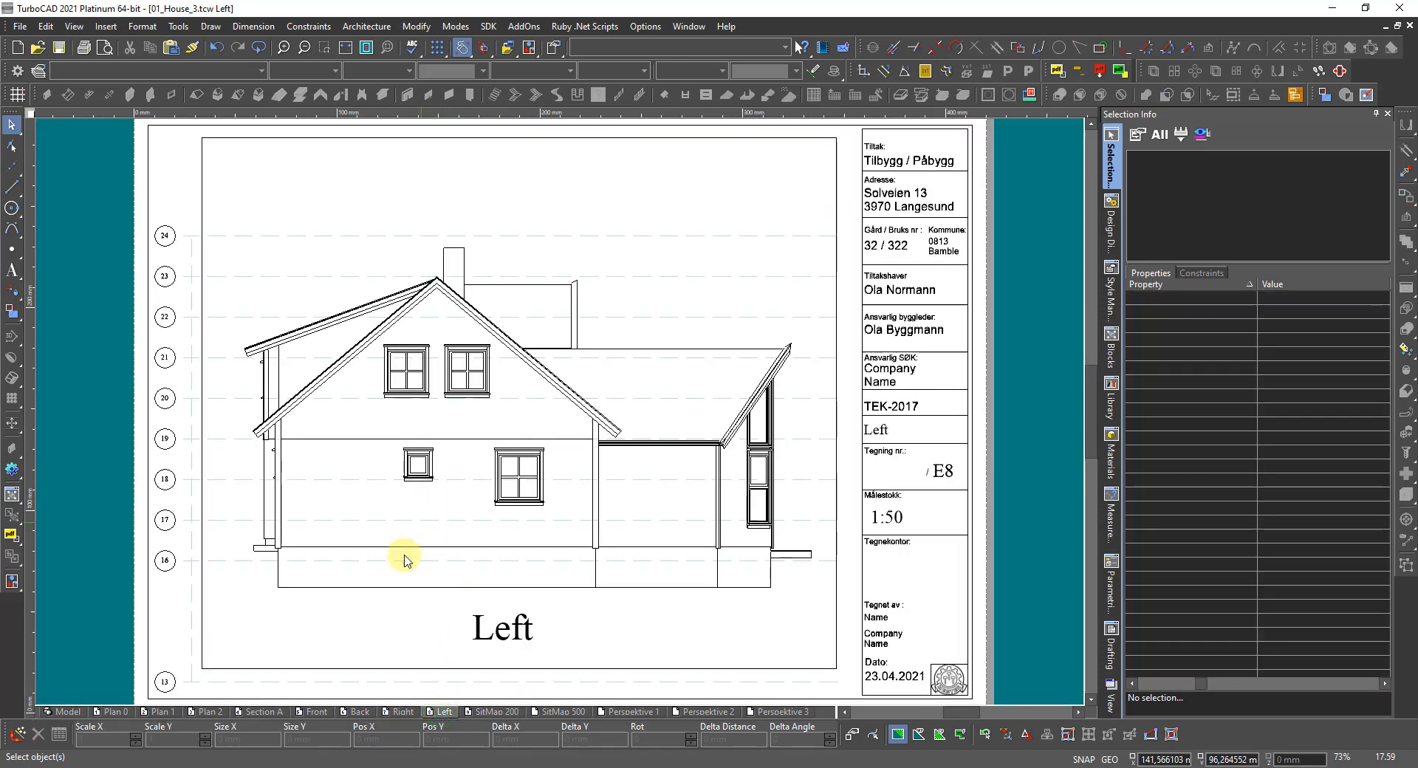
scroll(306, 570, "up", 1)
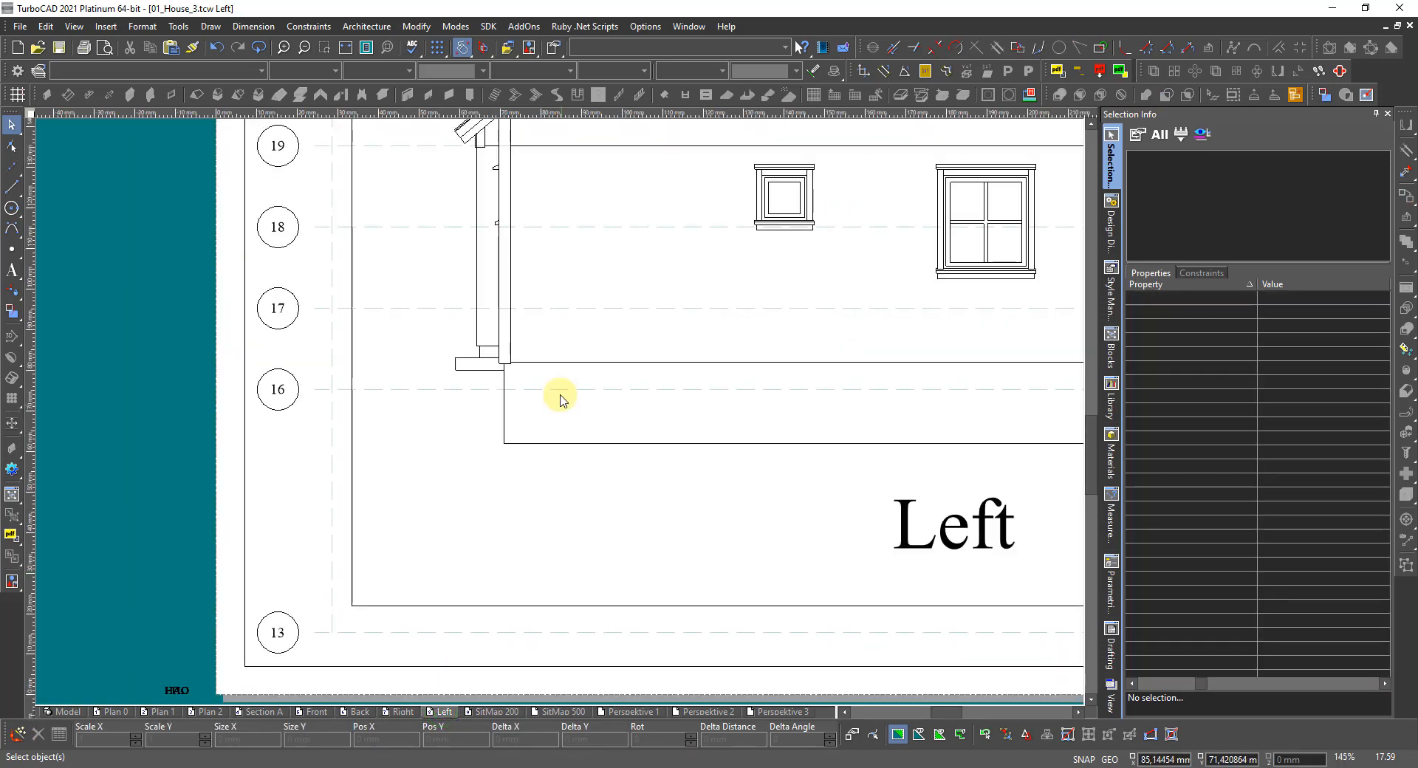
left_click(624, 390)
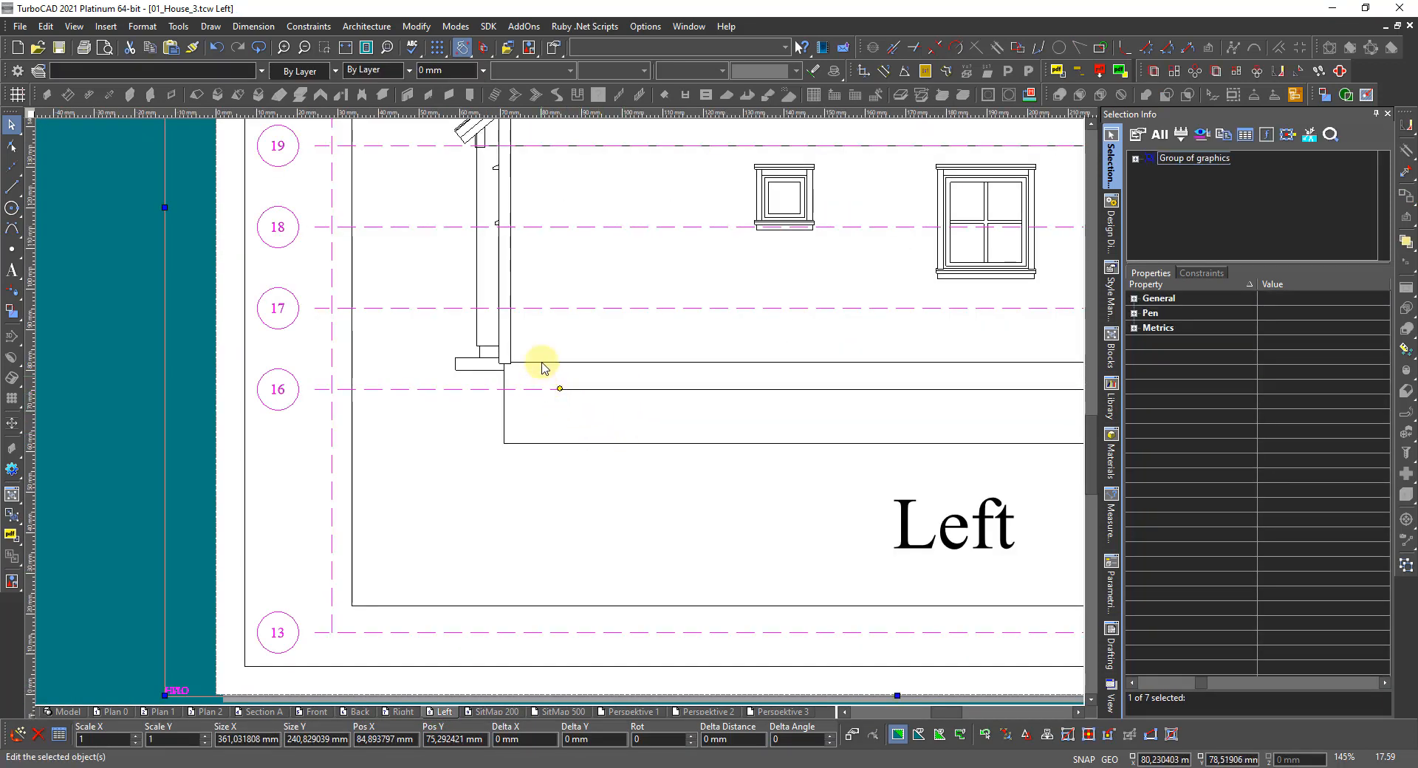
left_click(560, 390)
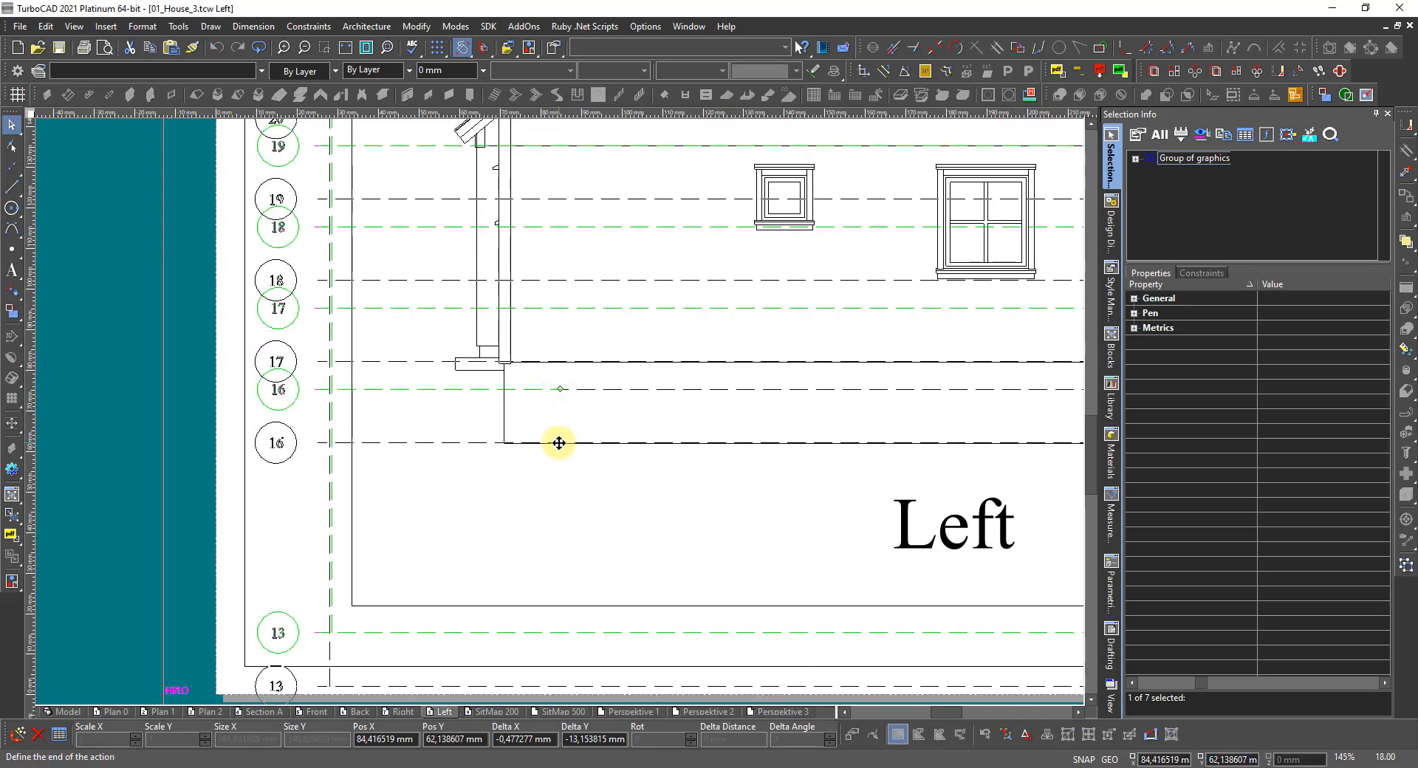
left_click(560, 443)
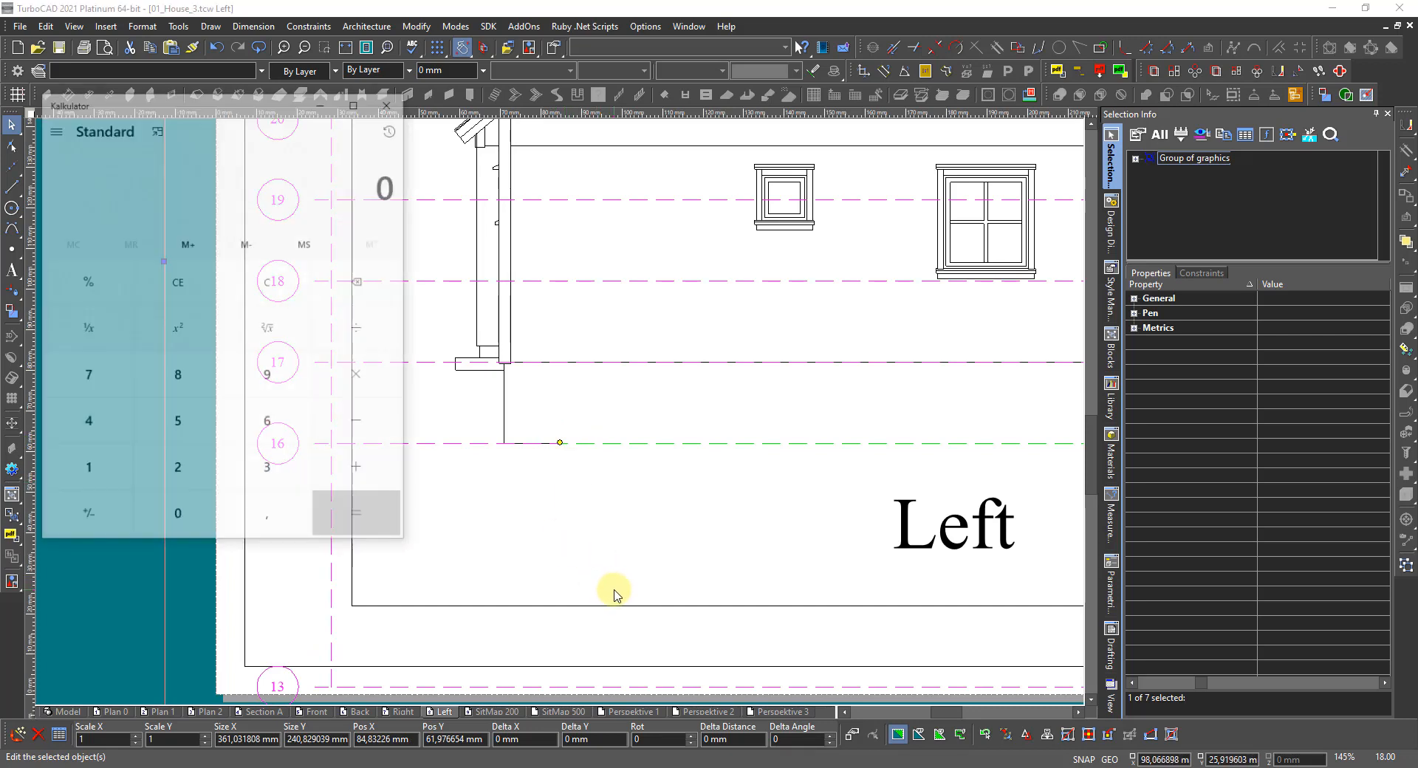
Step: Divide 438 by 50 in the Calculator app and move the Left sheet's level-line group up by 8,67 mm
type("438")
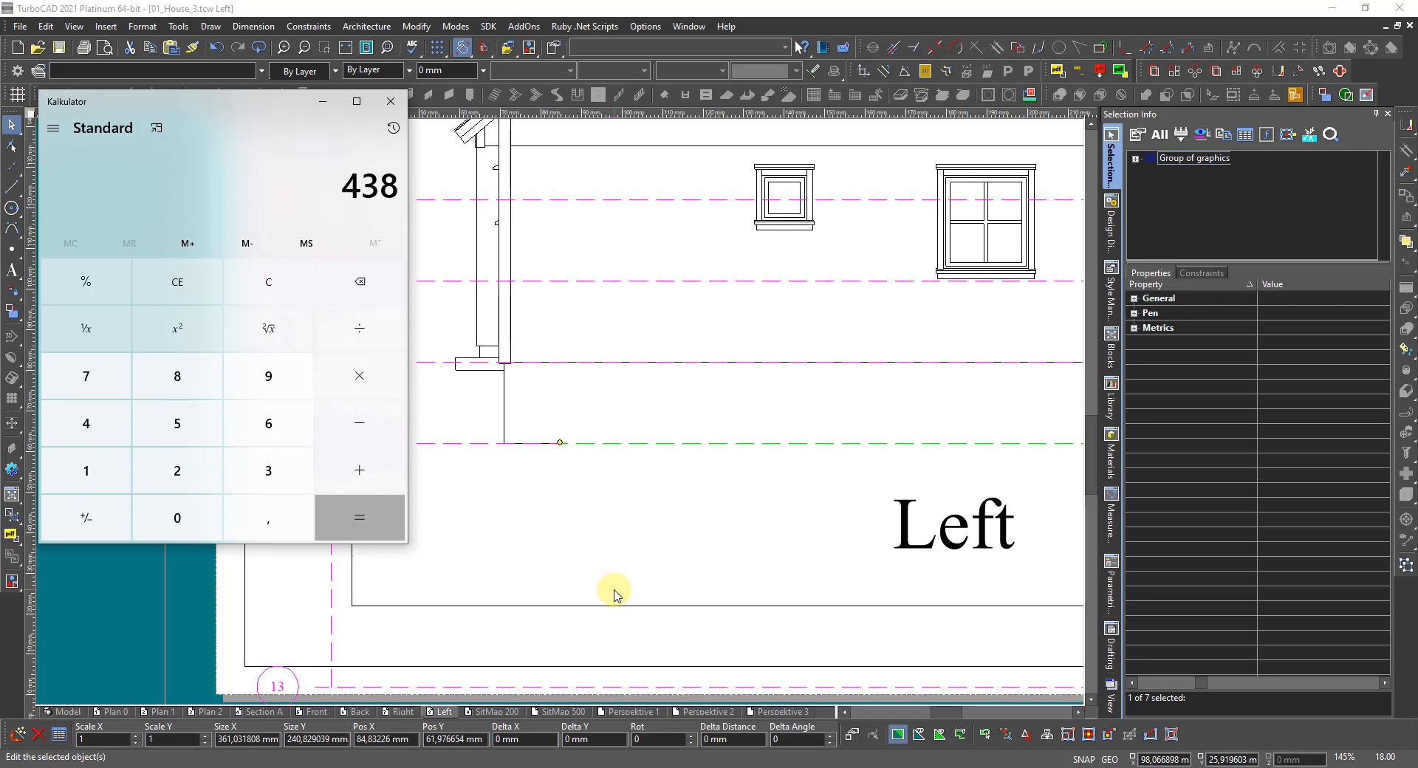
type("/50")
key("Return")
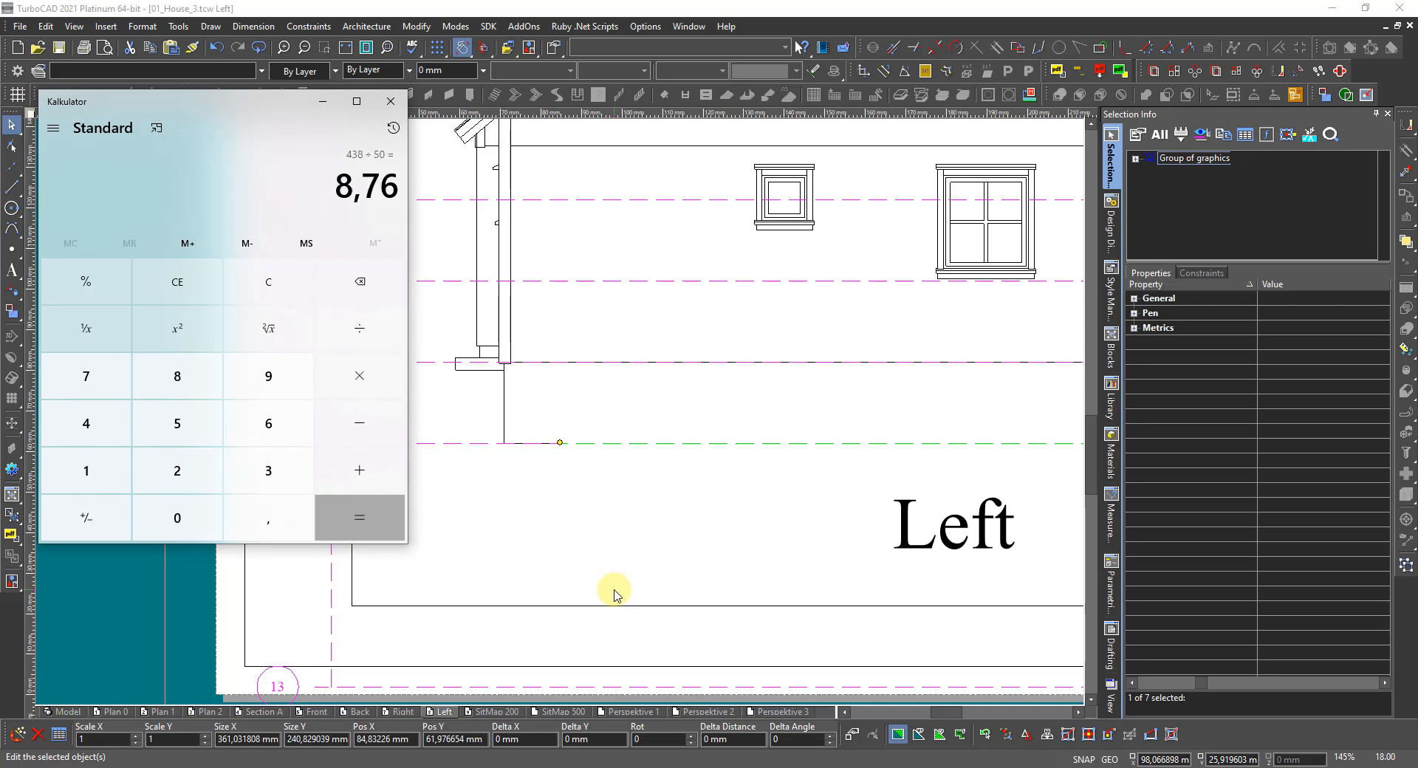
left_click(600, 740)
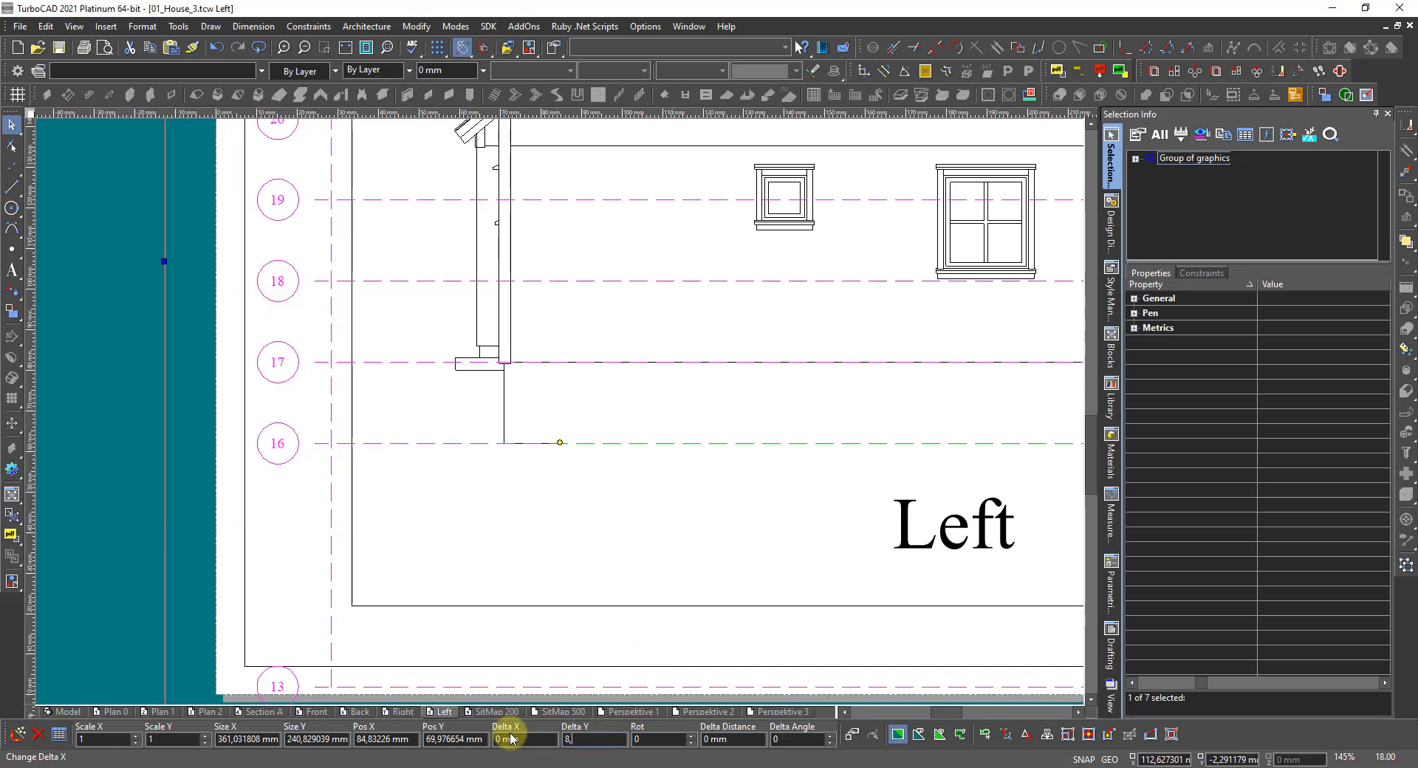
type("8,67")
key("Return")
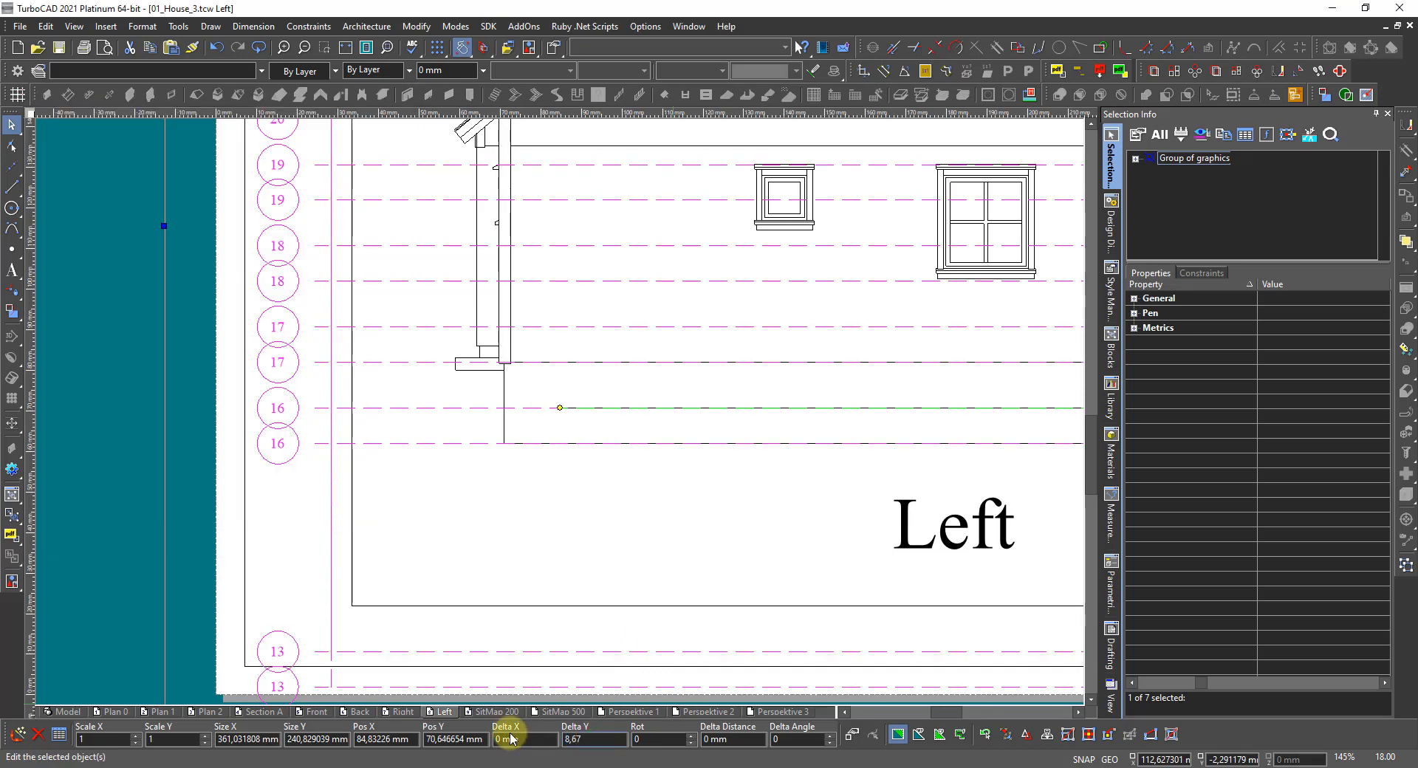
left_click(434, 713)
Step: Turn off the visible box of the Left viewport and deselect the viewport
scroll(441, 723, "down", 2)
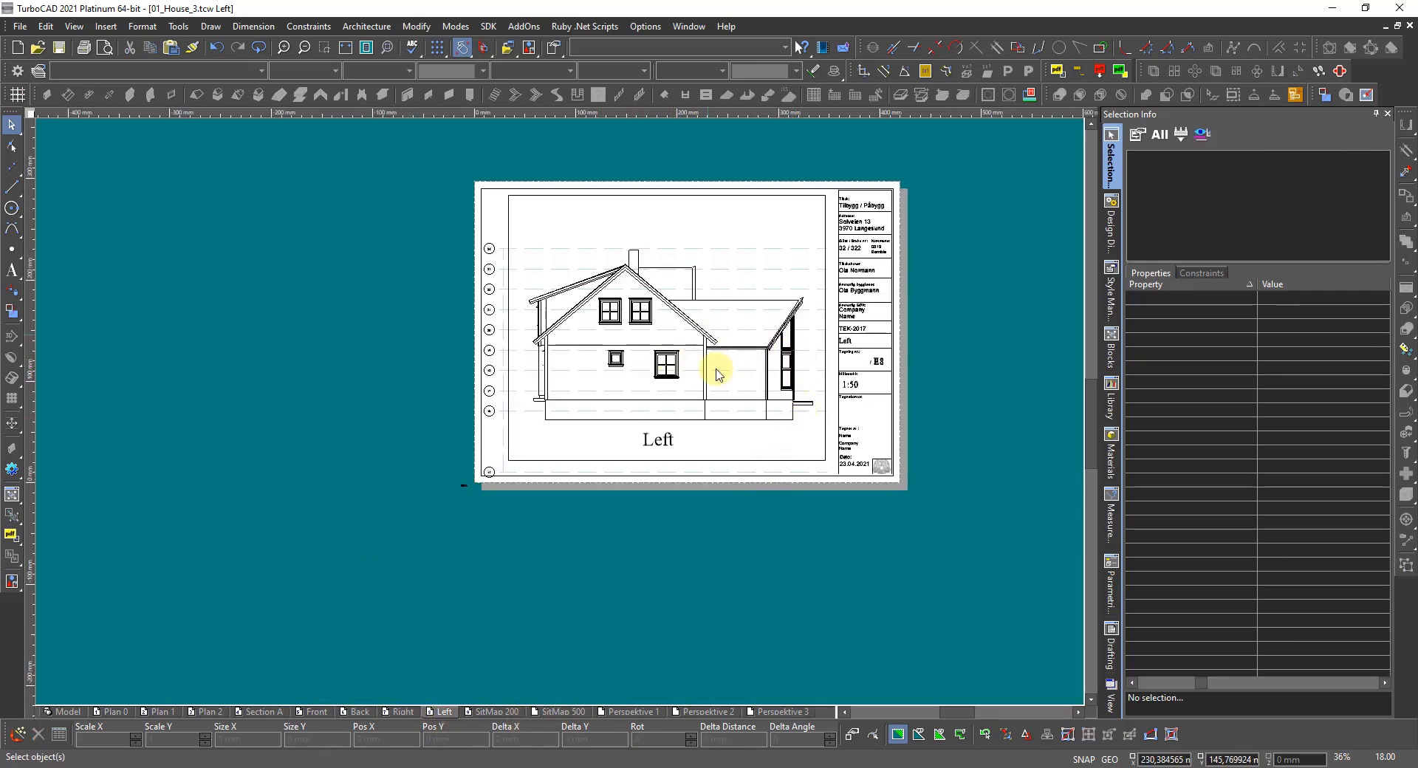
scroll(717, 375, "up", 1)
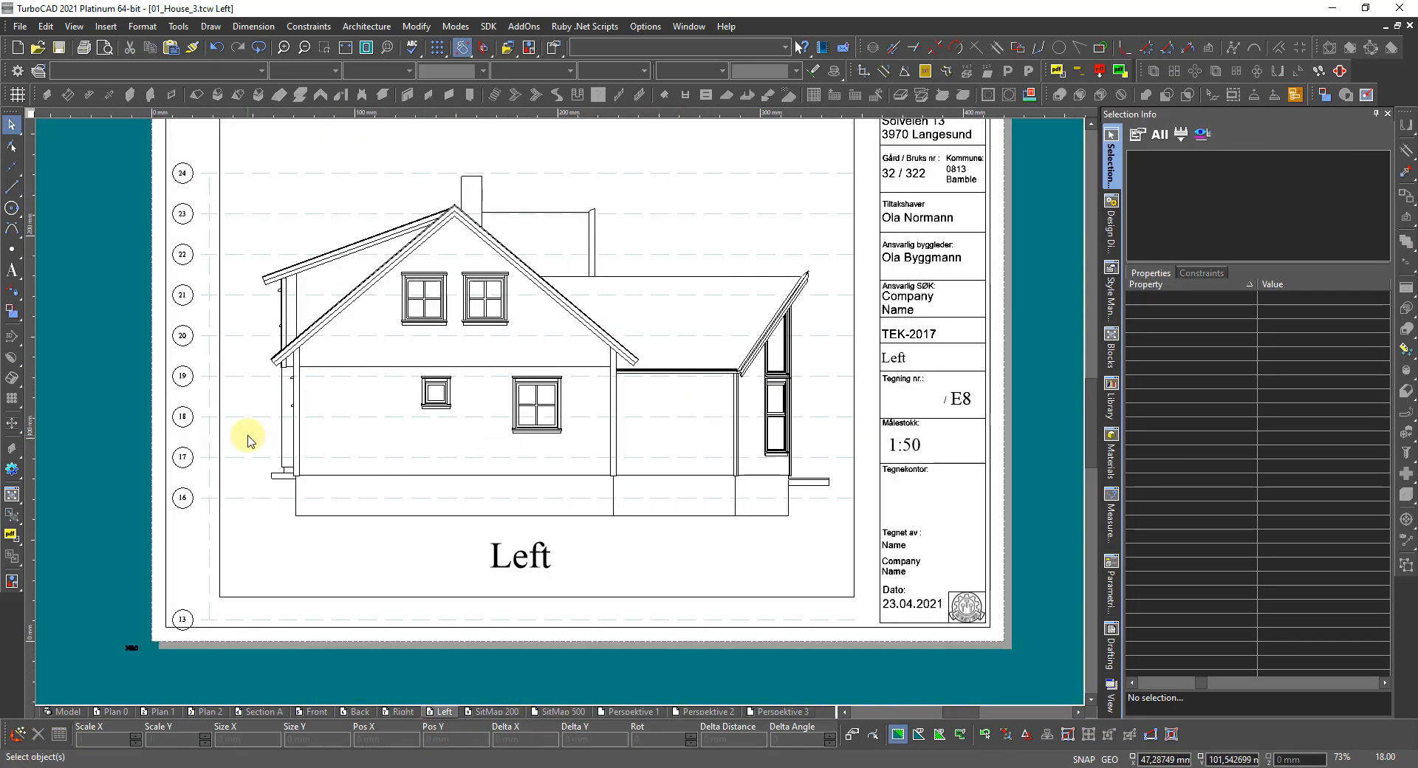
left_click(472, 599)
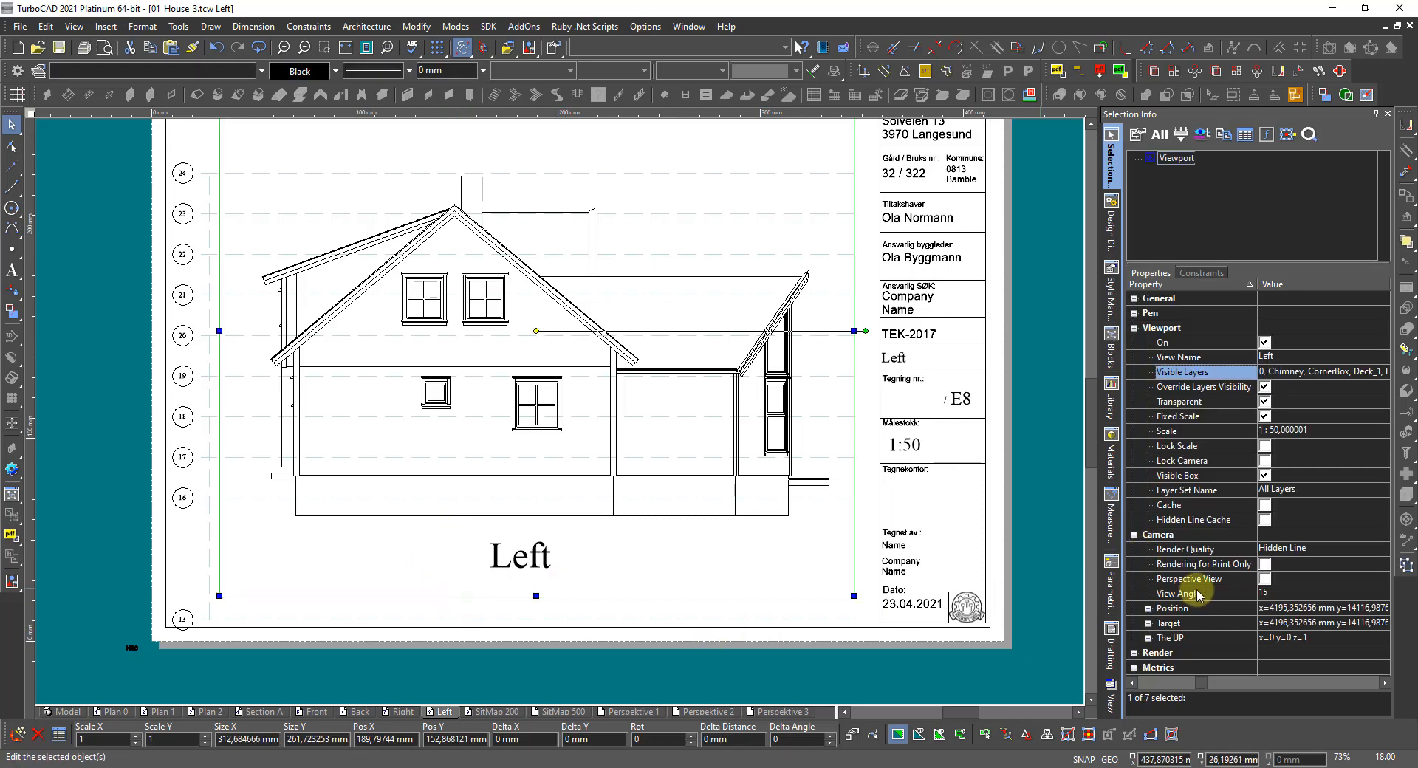
left_click(1264, 475)
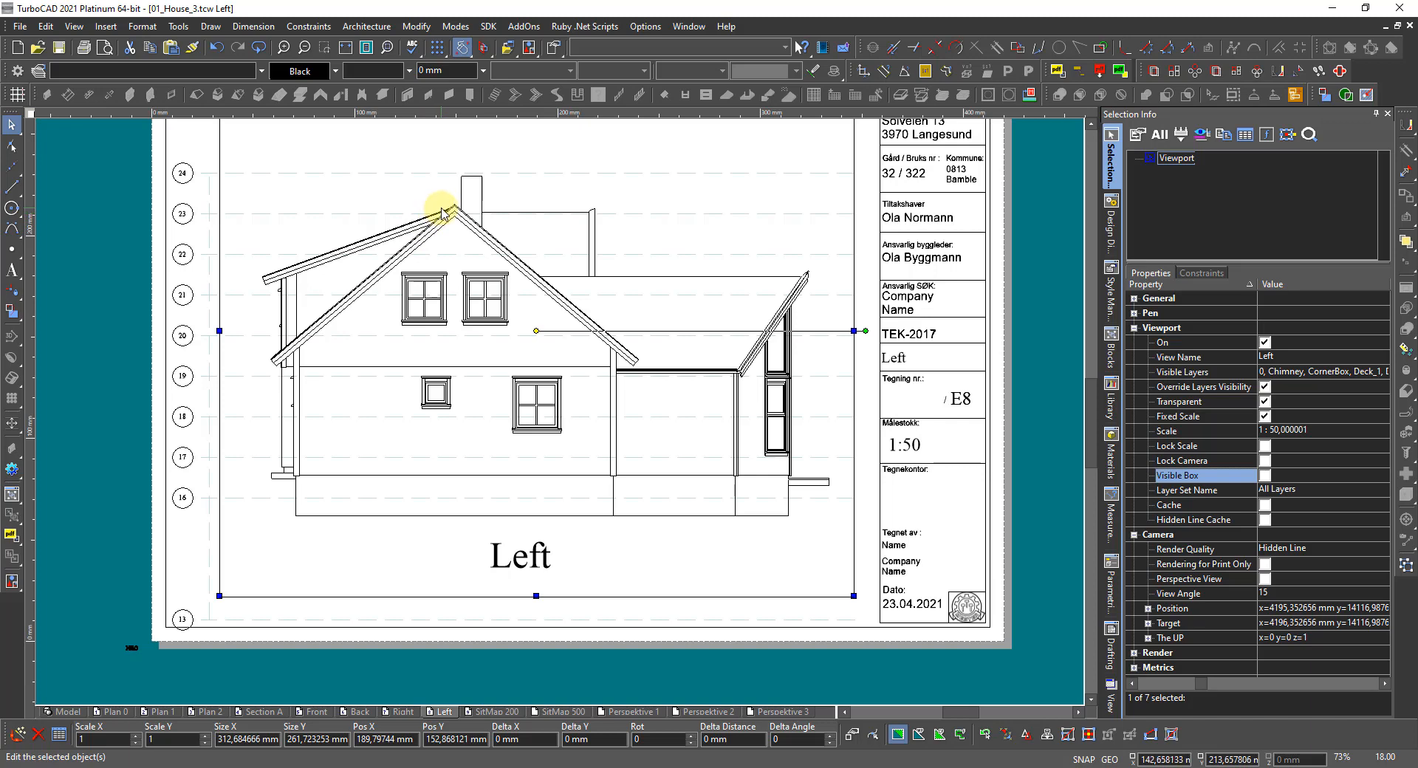
scroll(442, 214, "up", 2)
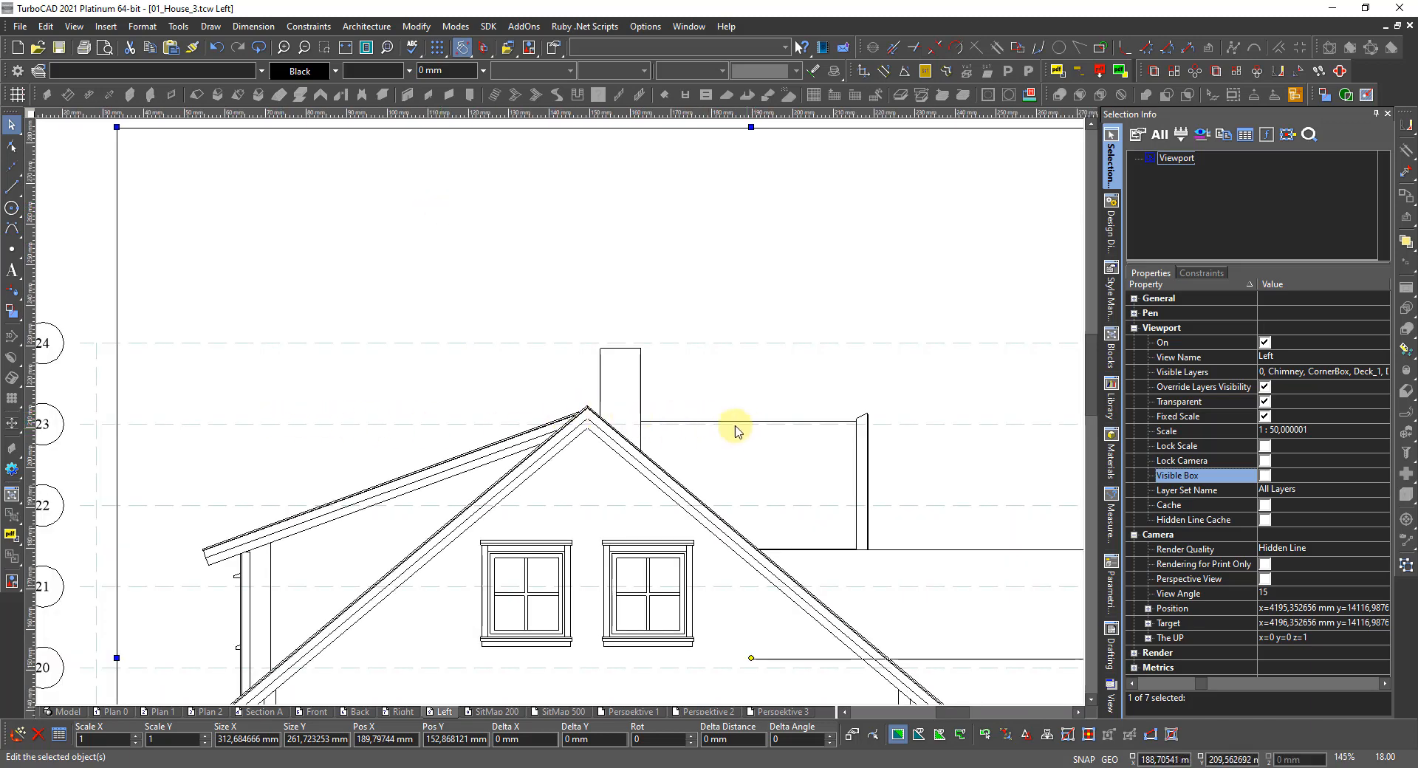
scroll(269, 421, "down", 4)
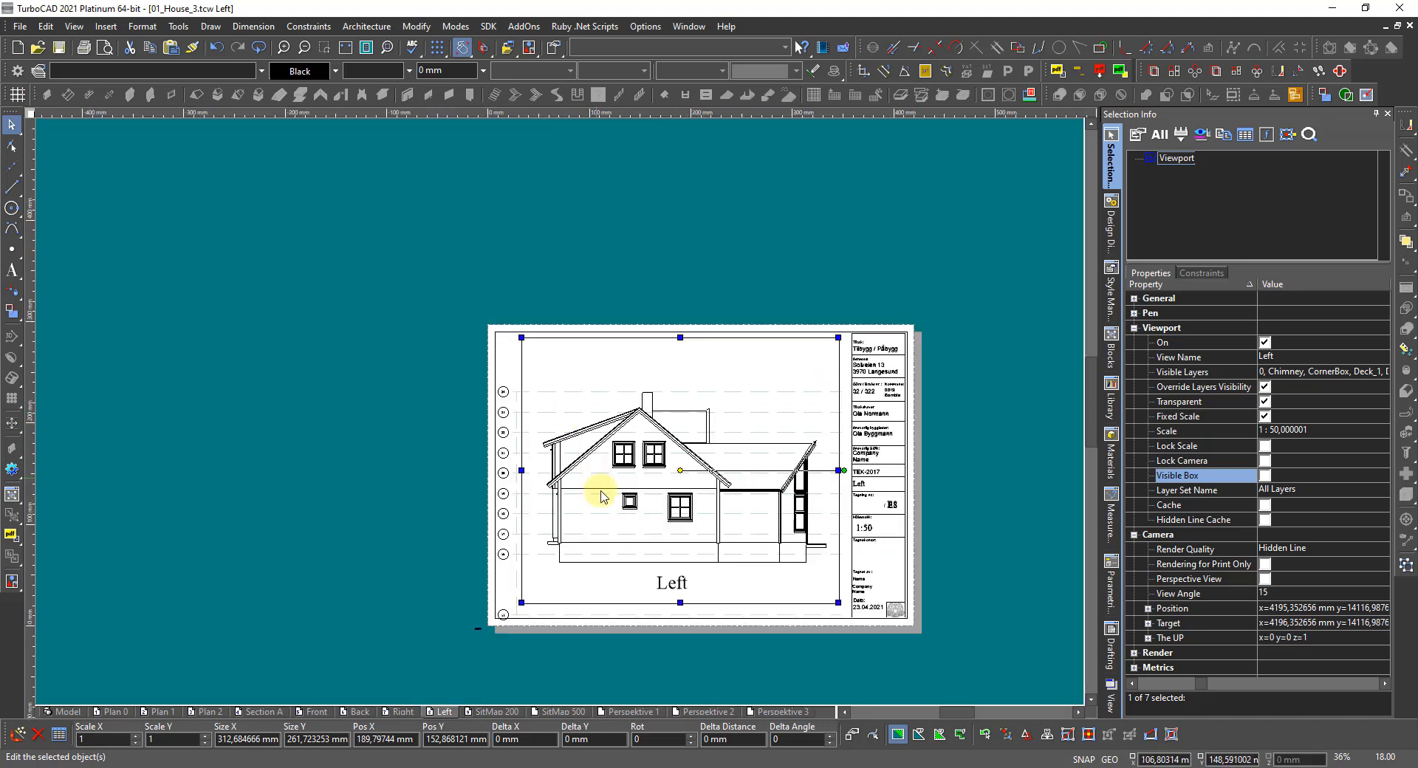
scroll(601, 490, "up", 2)
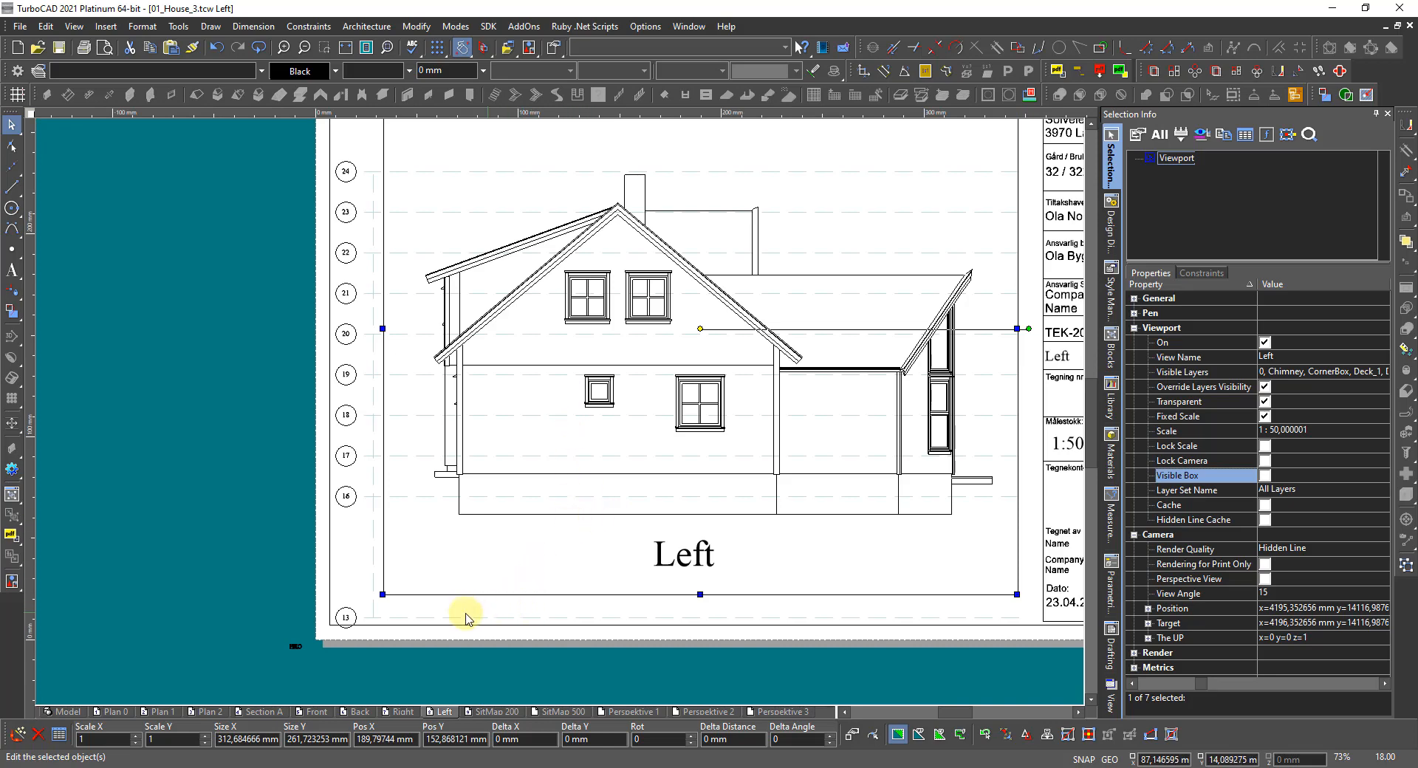
left_click(224, 560)
Step: Examine the overlapping text outside the Left sheet's corner and the level bubbles it is grouped with, and compare with the Right sheet
scroll(287, 646, "up", 5)
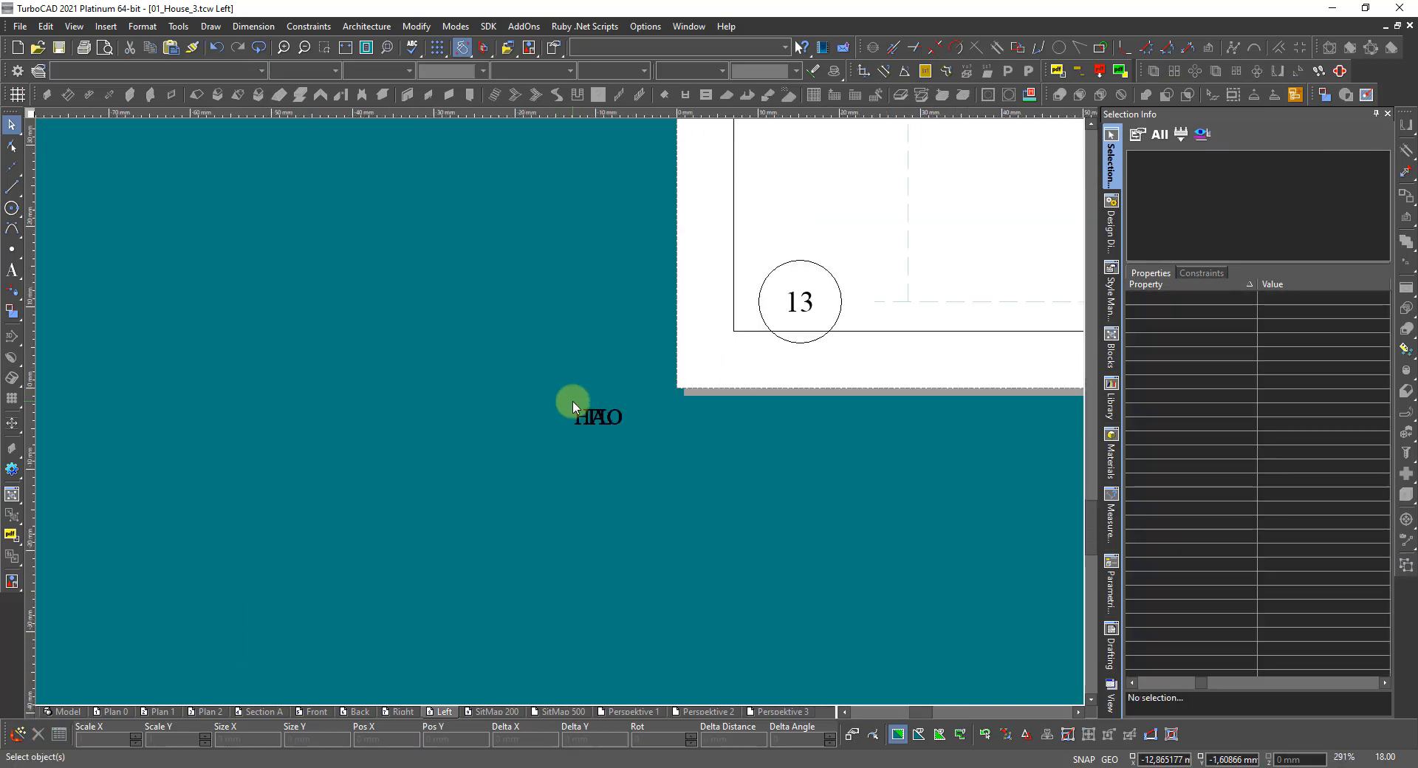
left_click(293, 647)
scroll(591, 418, "down", 5)
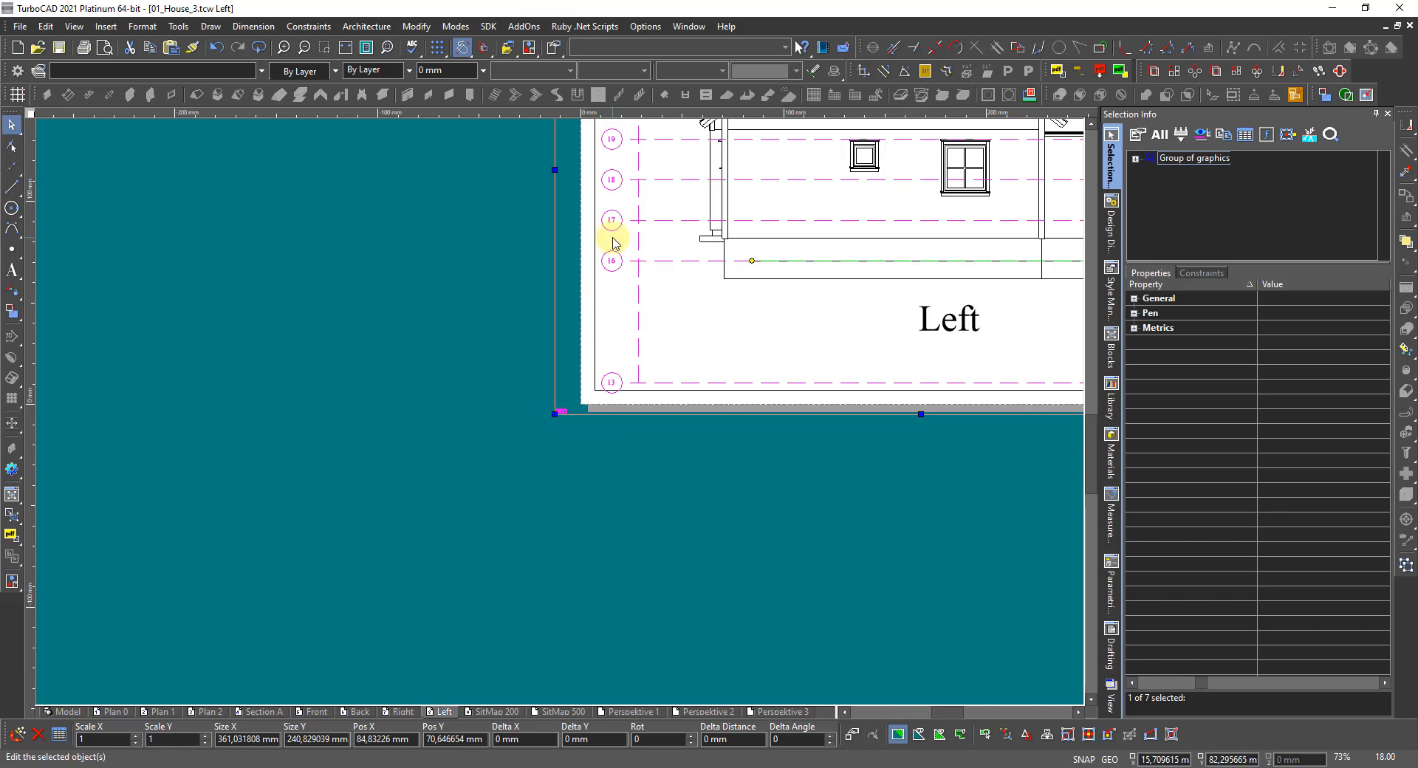
scroll(606, 271, "up", 5)
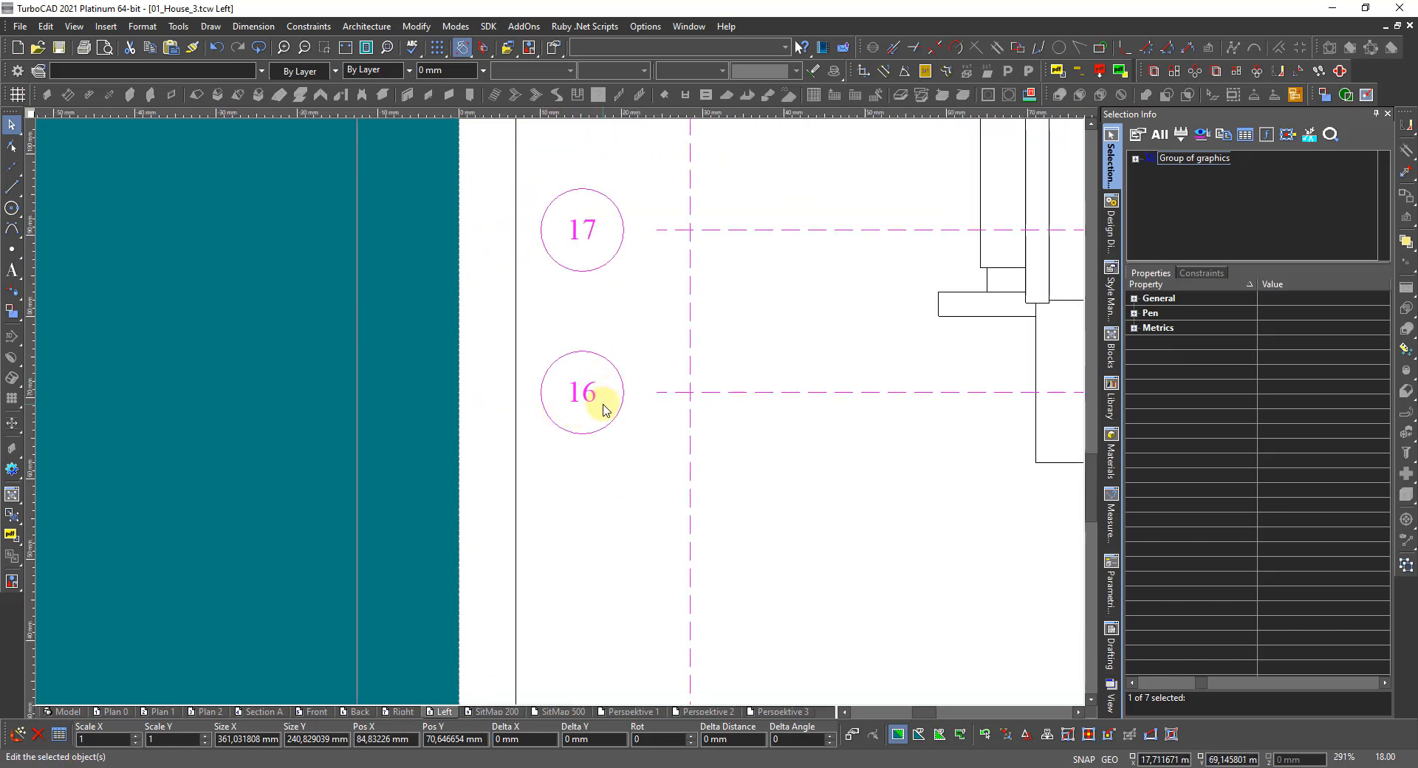
scroll(603, 409, "down", 5)
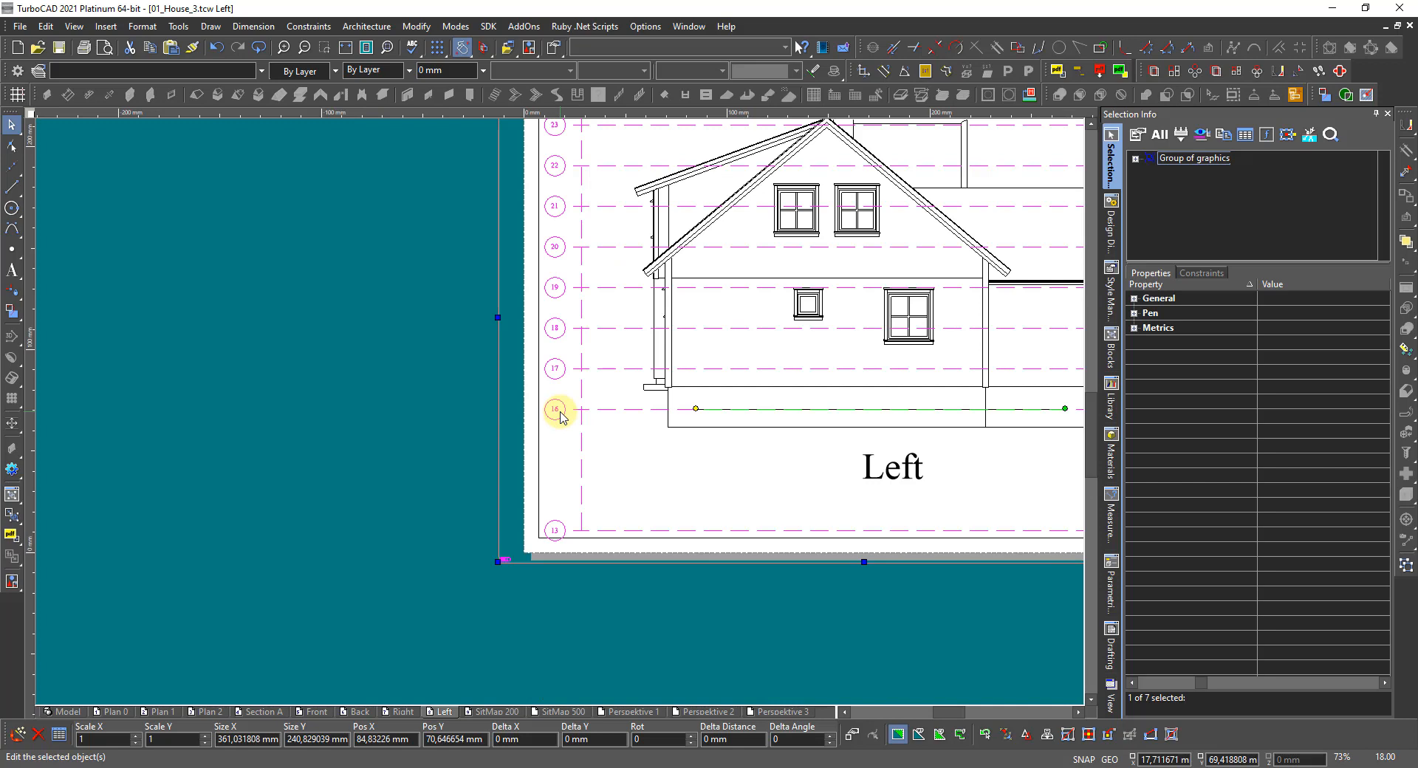
scroll(561, 415, "down", 3)
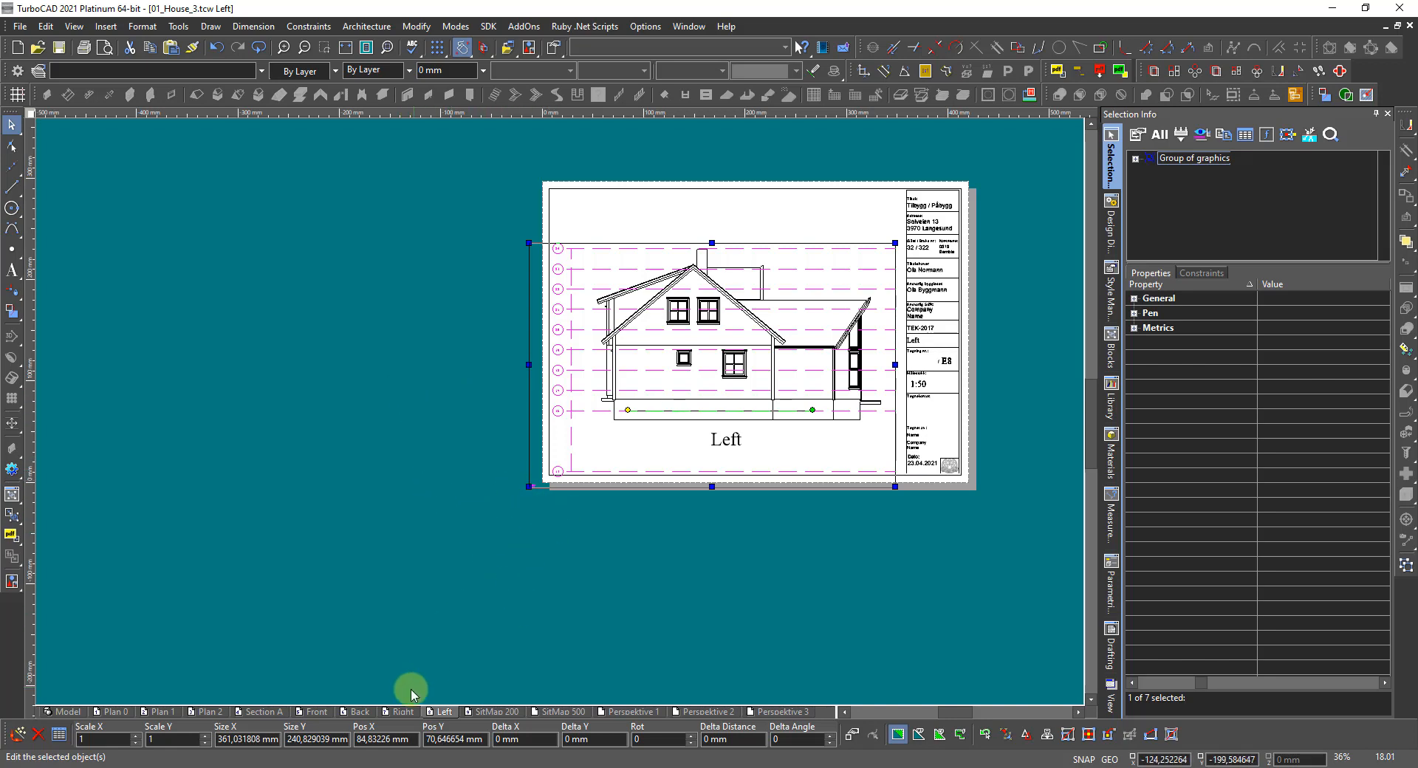
left_click(406, 712)
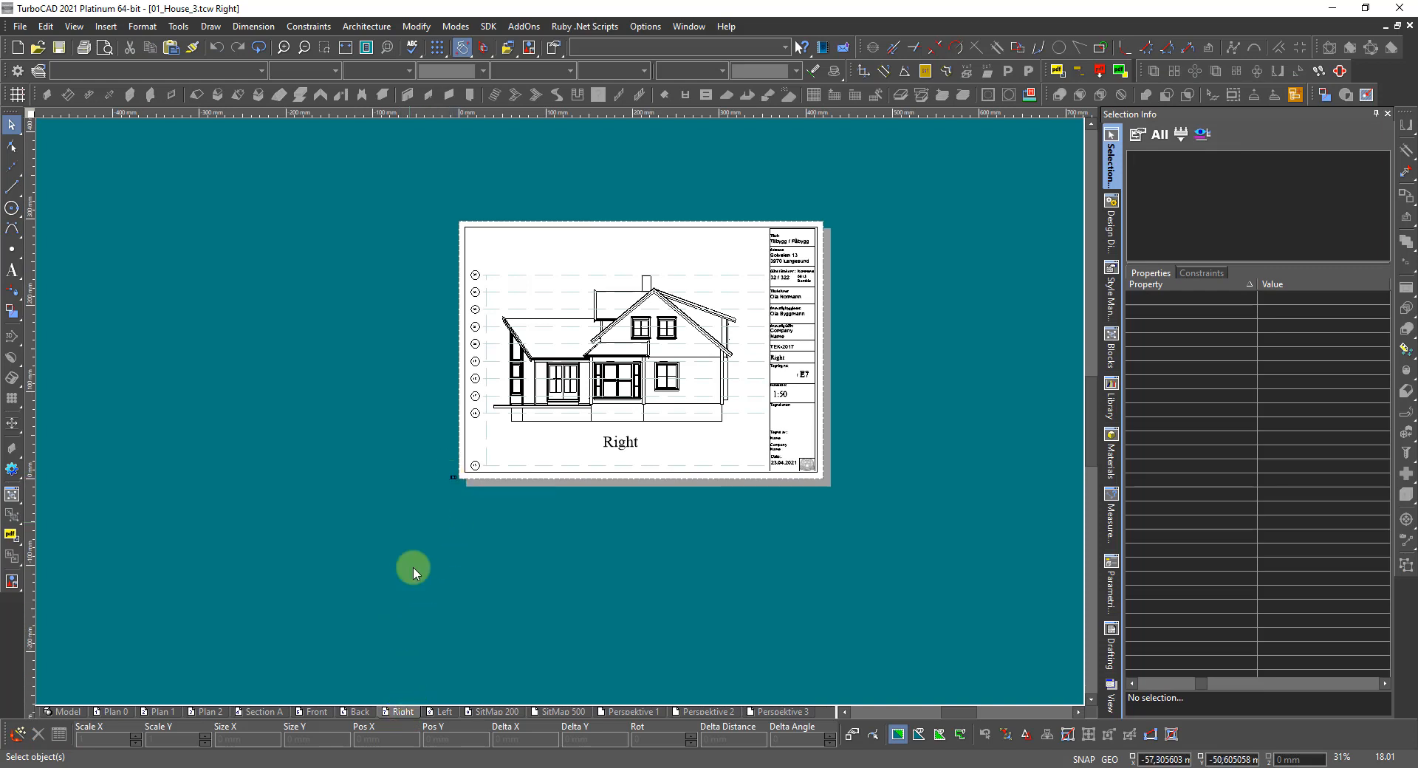
Step: Delete the linear dimension between level line 16 and the foundation base on the Back sheet
left_click(353, 713)
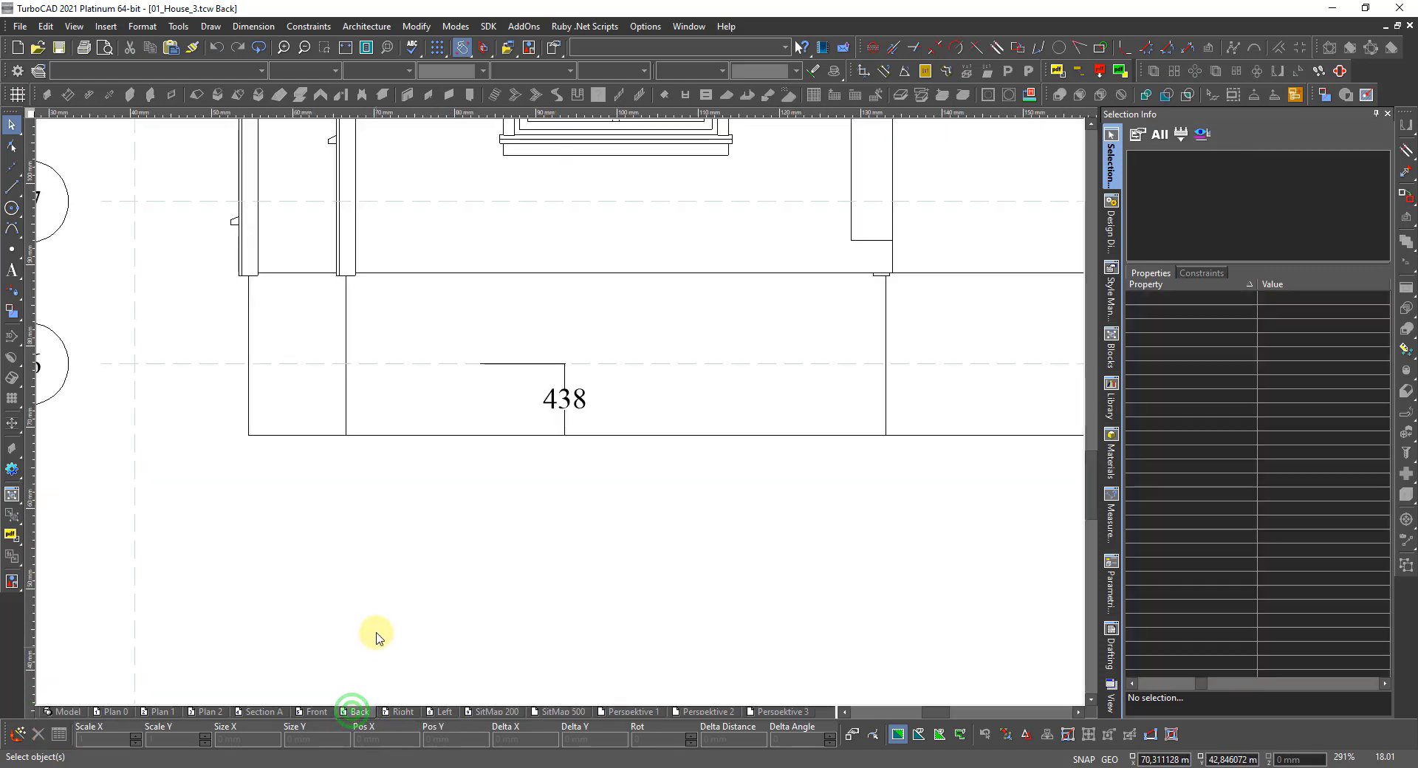
left_click(551, 406)
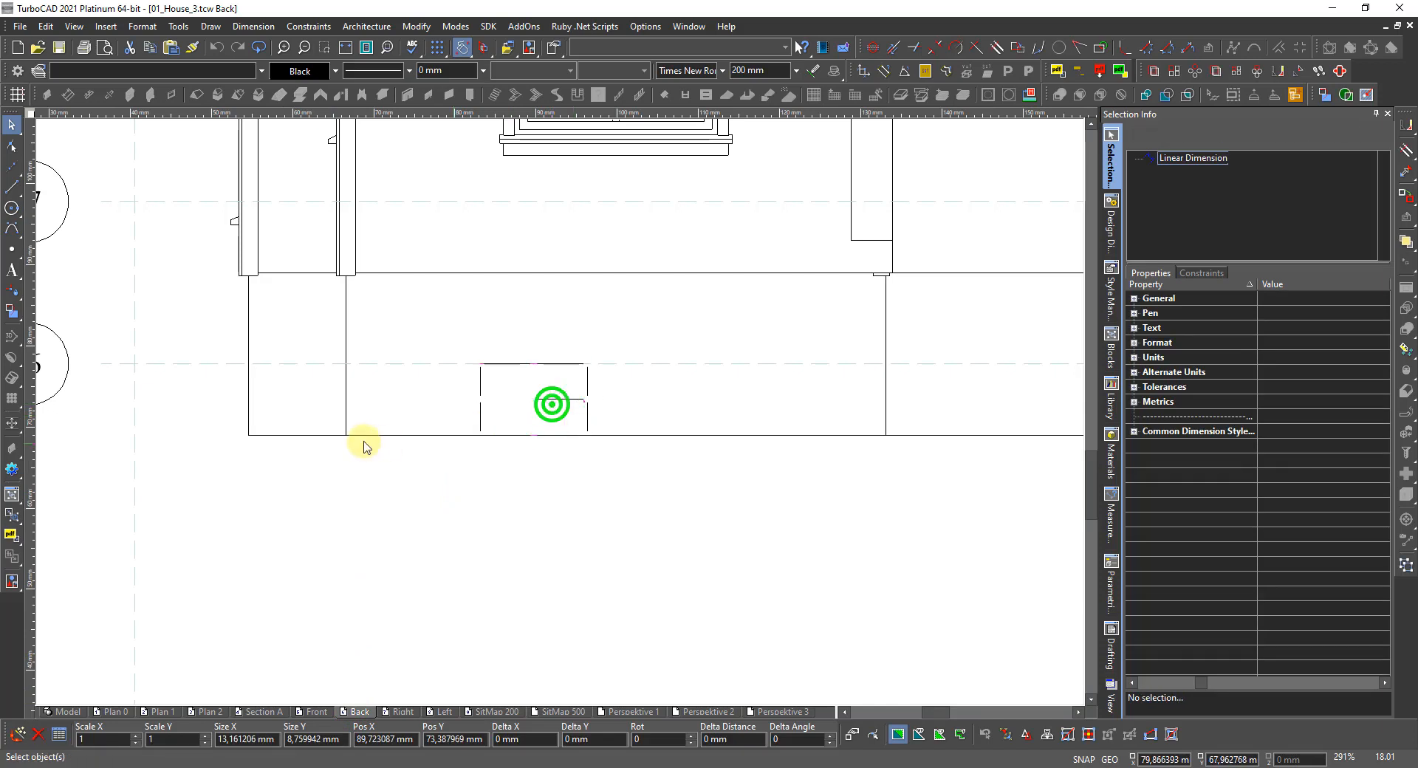
key("Delete")
scroll(293, 430, "down", 2)
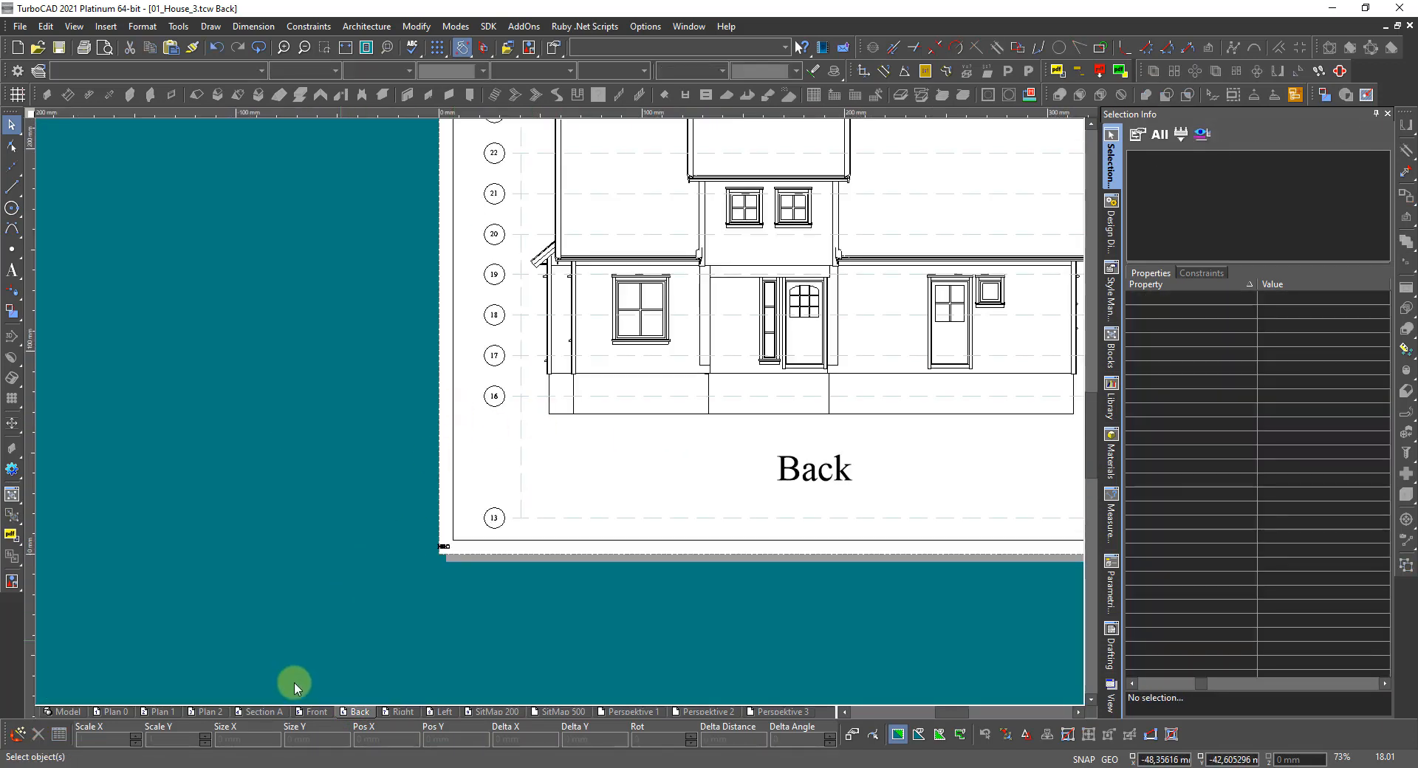
Step: Examine the labels inside the level bubbles on the Front sheet
left_click(311, 712)
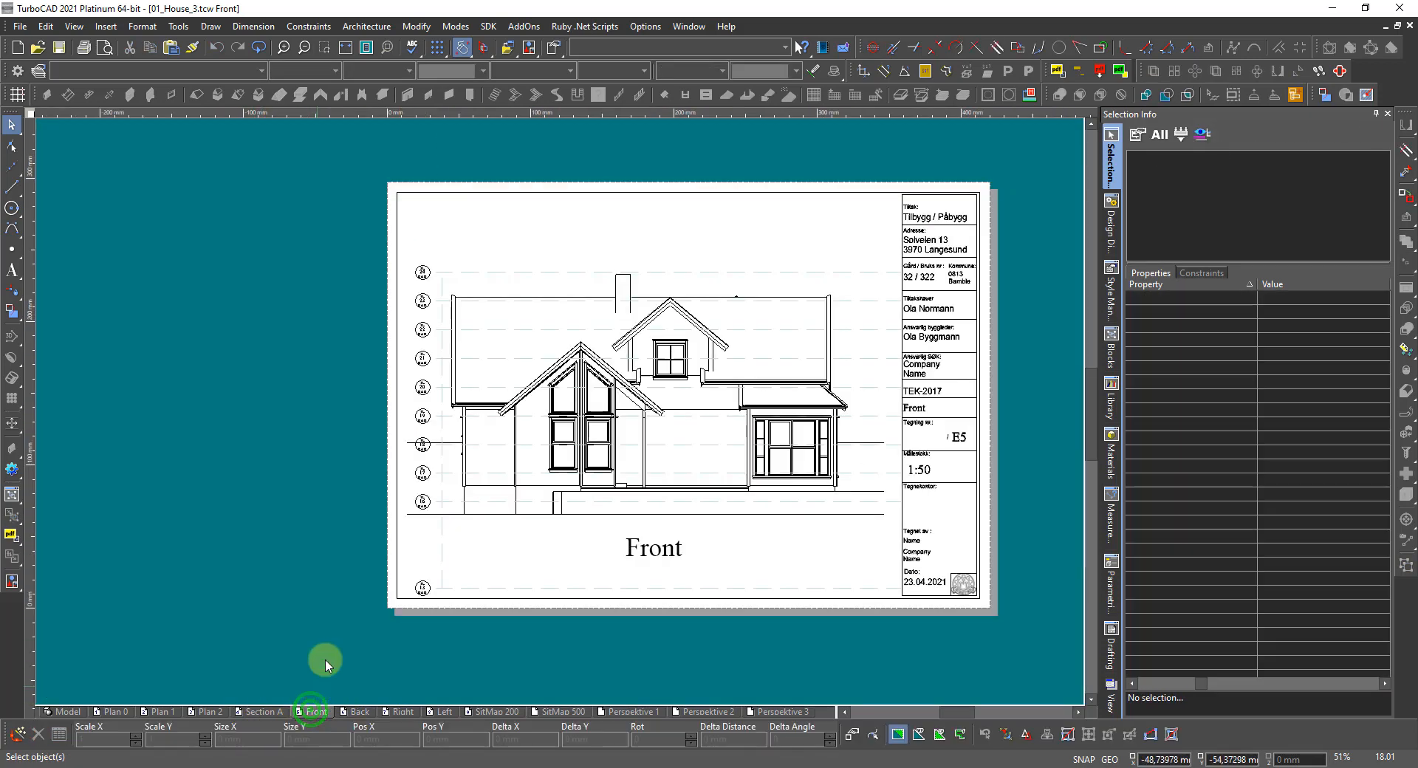
scroll(429, 589, "up", 3)
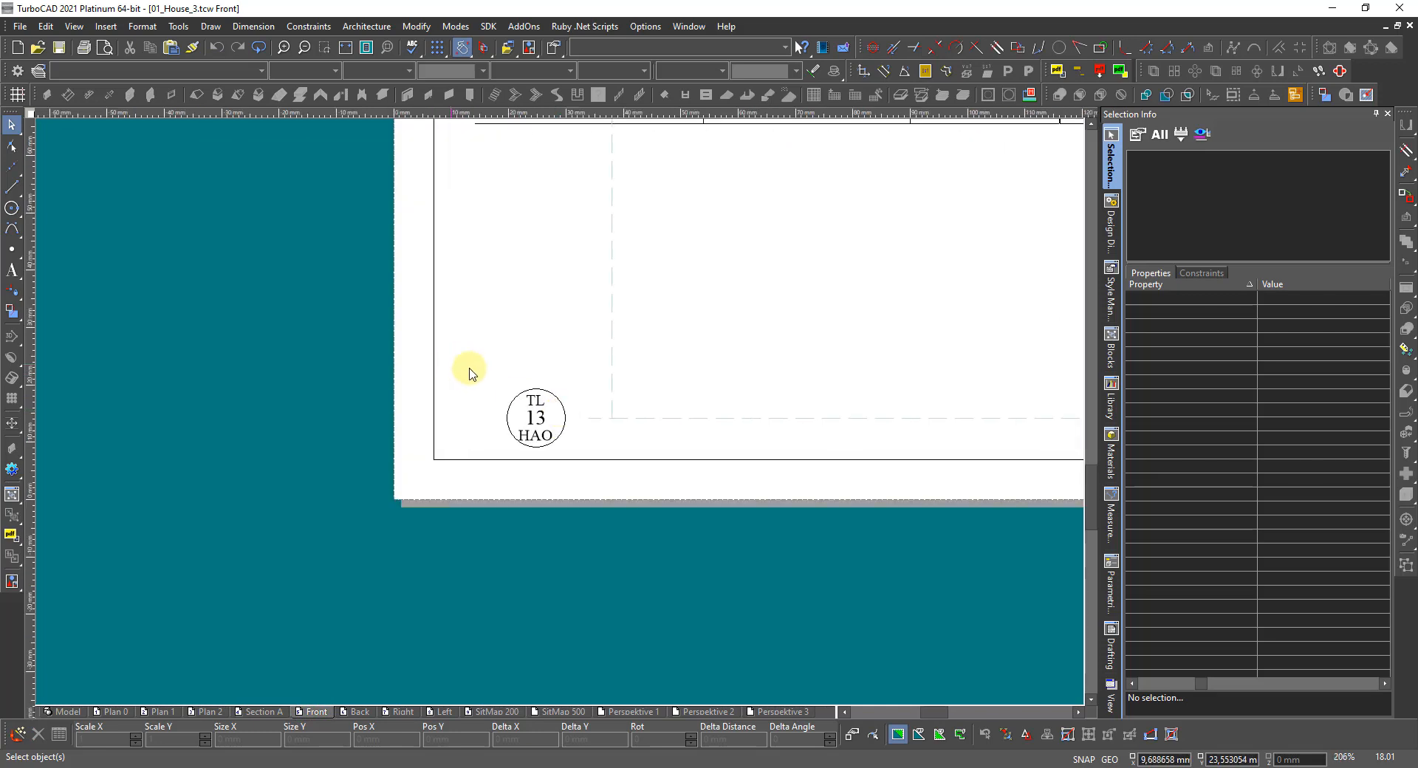
scroll(468, 370, "down", 3)
scroll(567, 413, "down", 2)
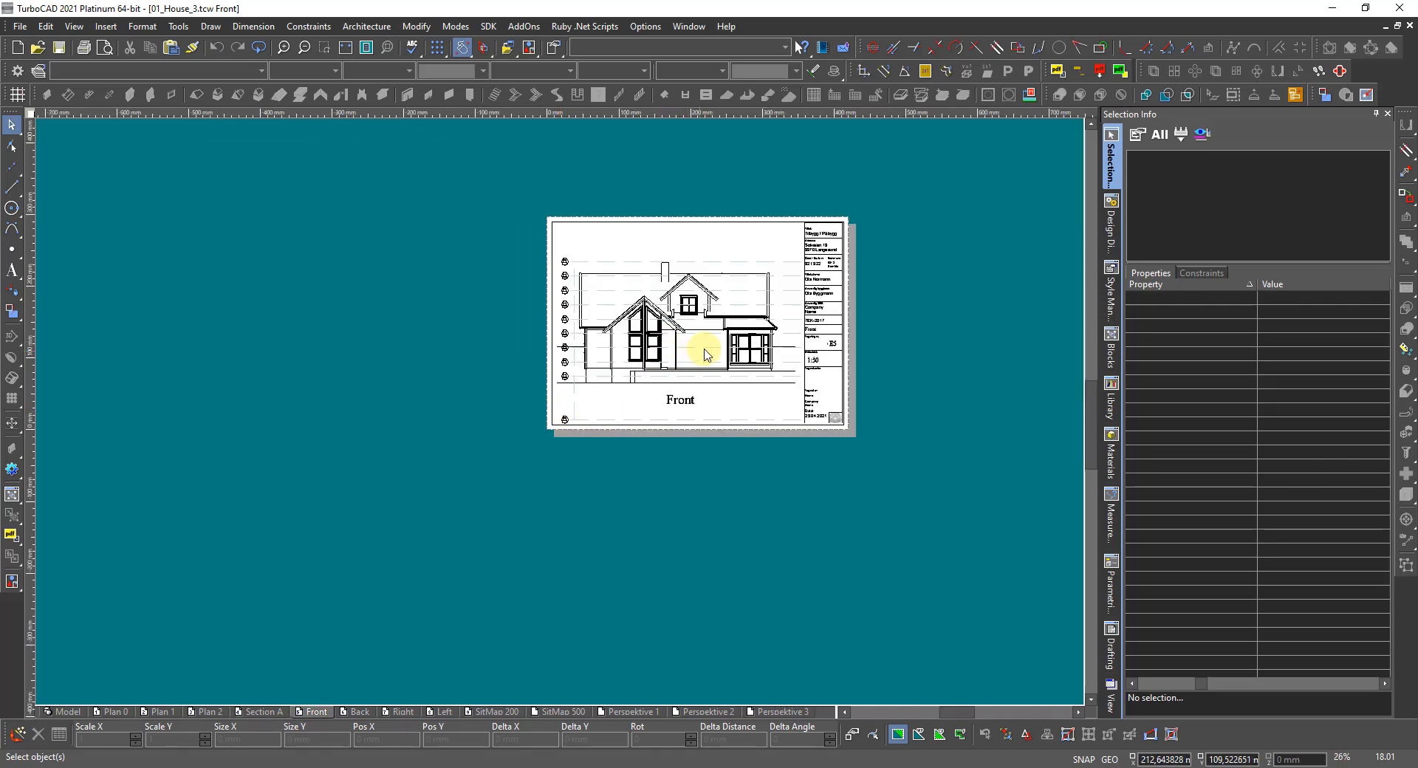
scroll(702, 356, "up", 2)
scroll(561, 419, "down", 2)
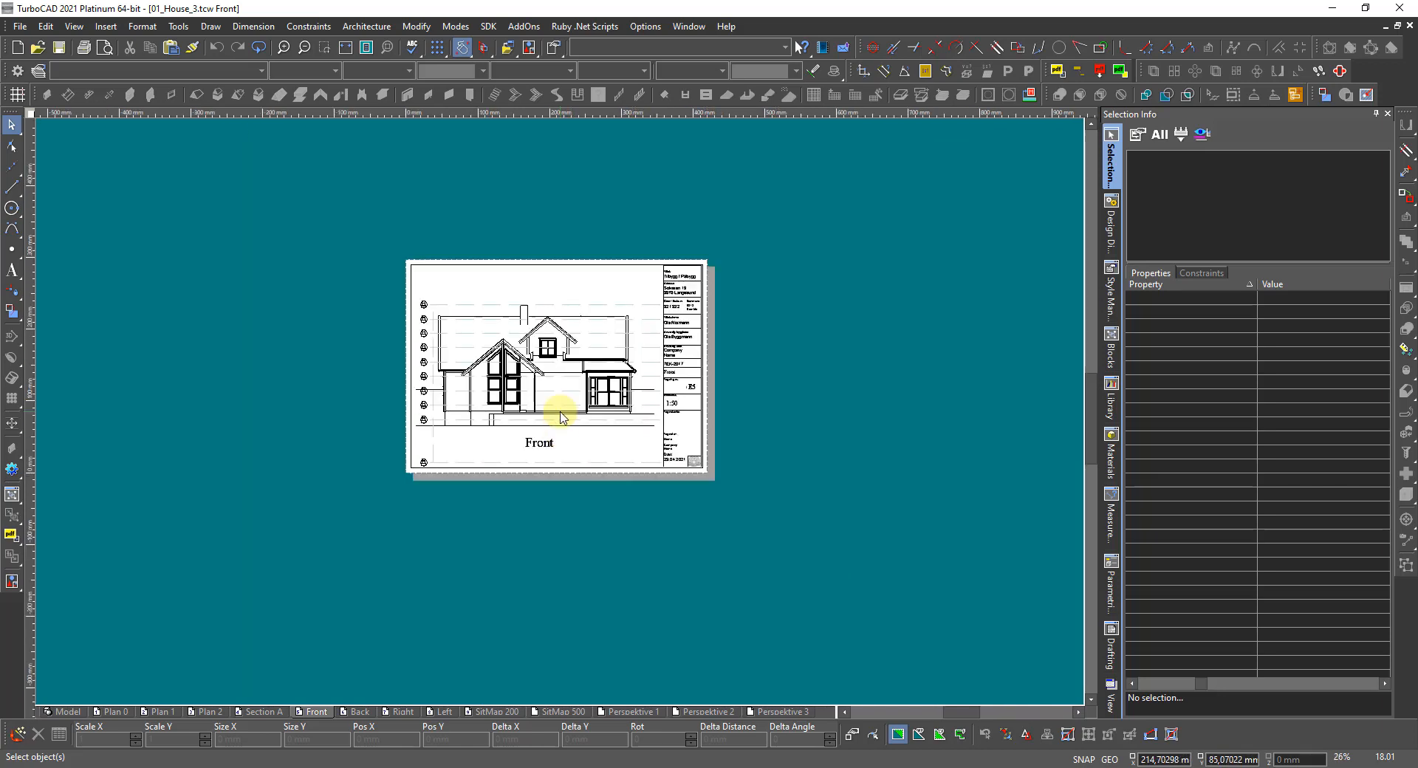
Step: Check the stray bubble text at the Back sheet's corner and delete the level-line group from that sheet
left_click(357, 712)
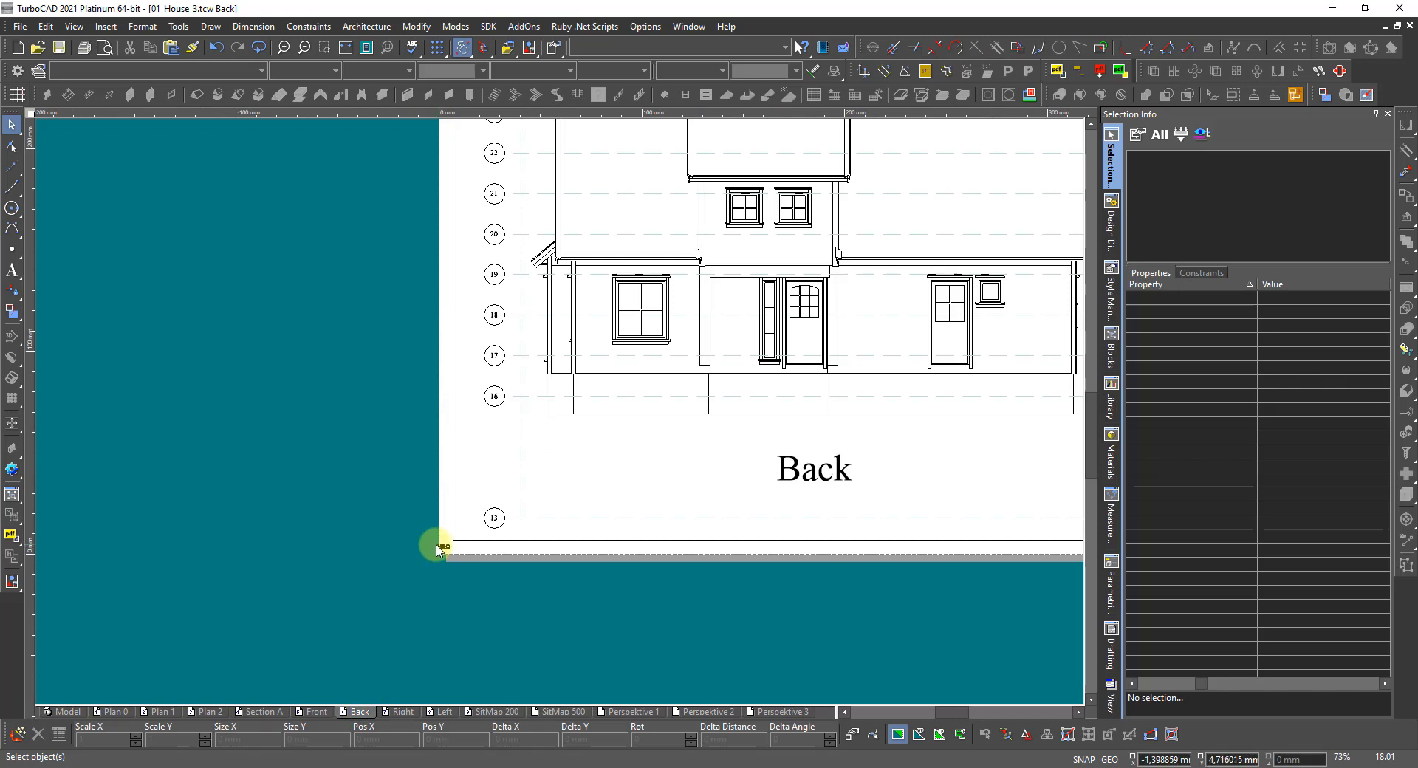
scroll(436, 545, "up", 2)
scroll(561, 412, "down", 4)
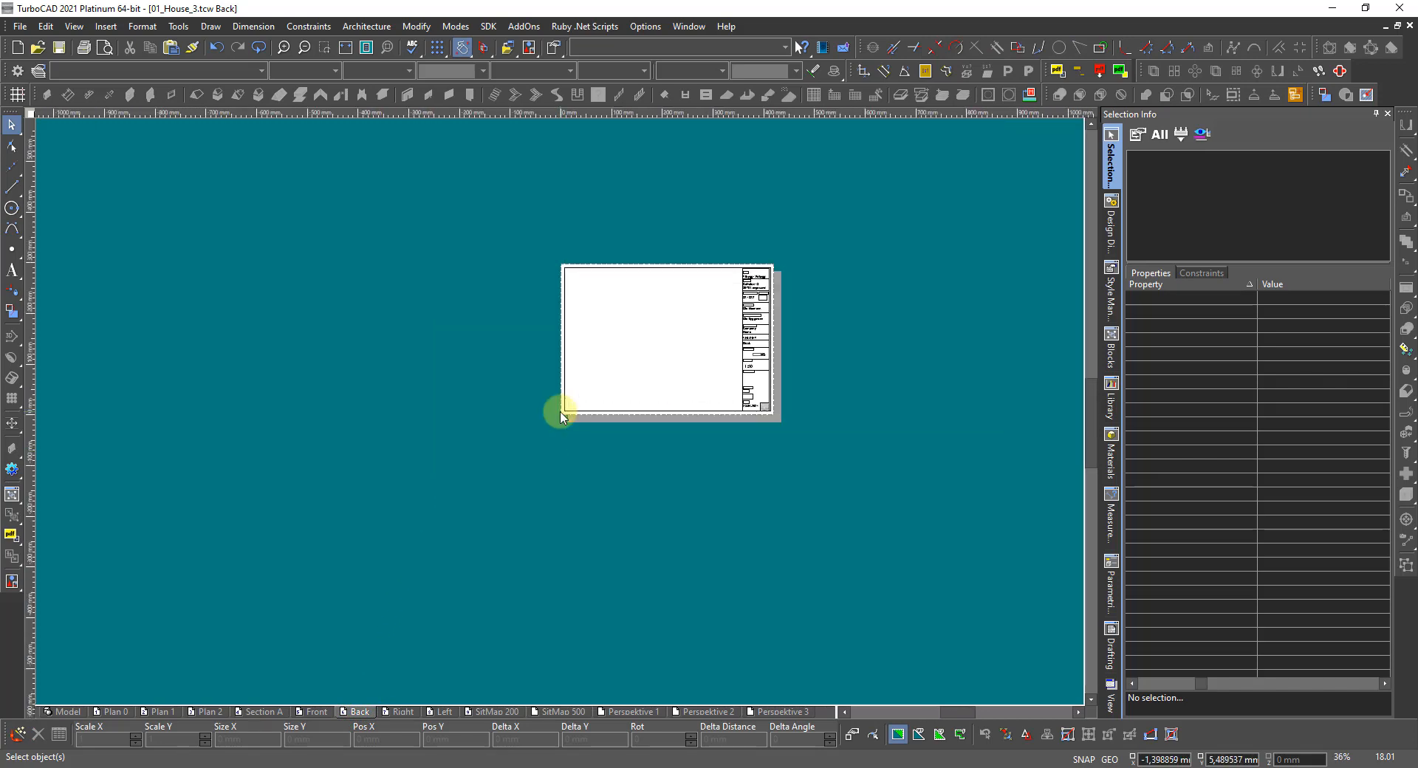
scroll(644, 380, "up", 1)
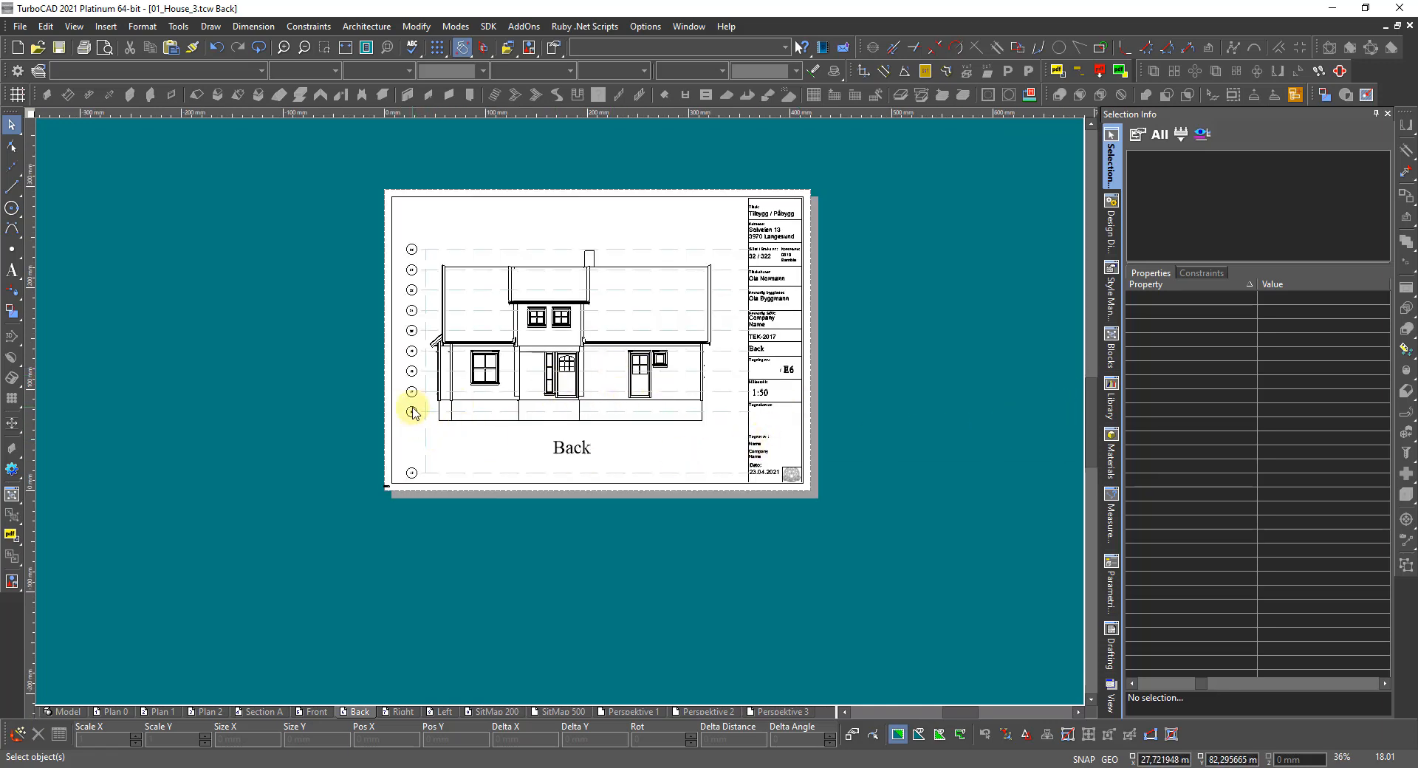
left_click(412, 414)
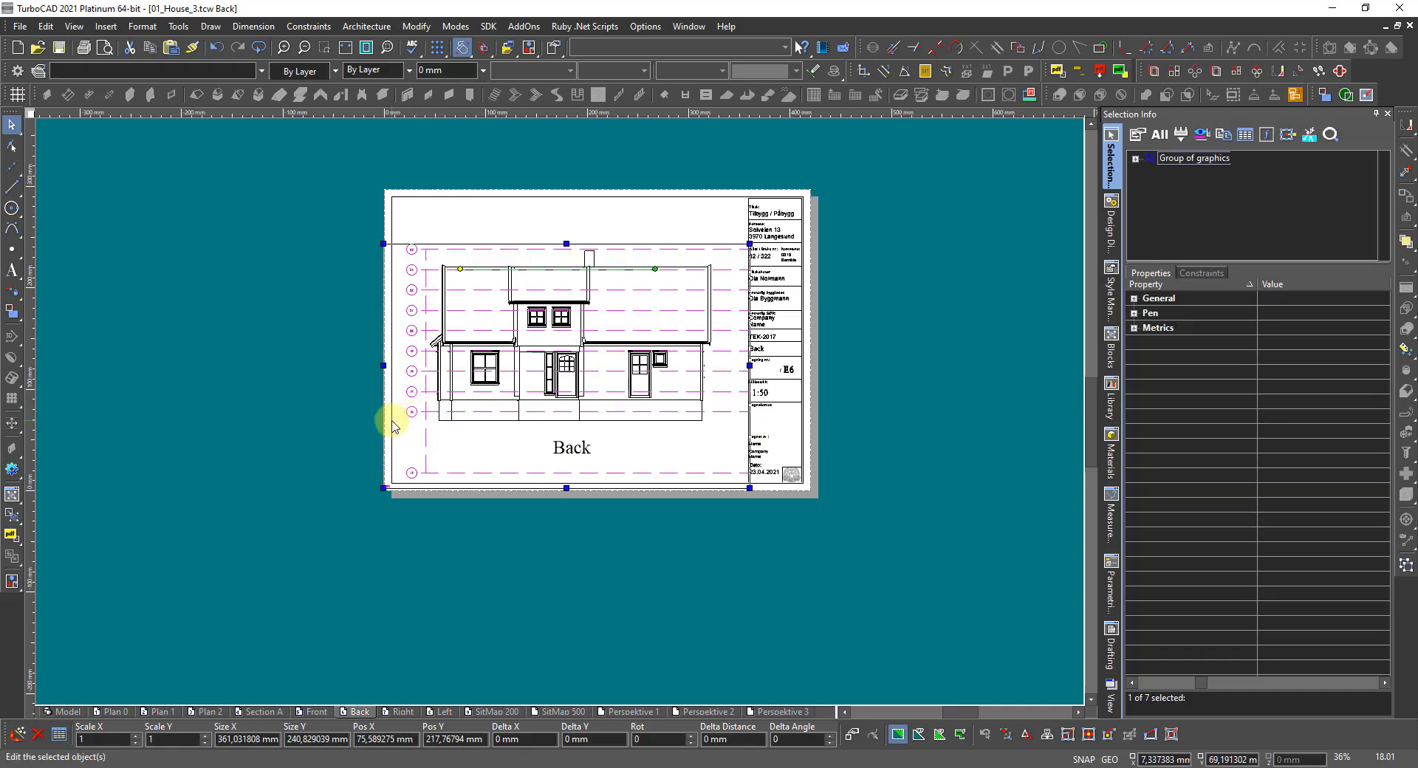
key("Delete")
Step: Delete the level-line groups from the Right and Left sheets
left_click(400, 713)
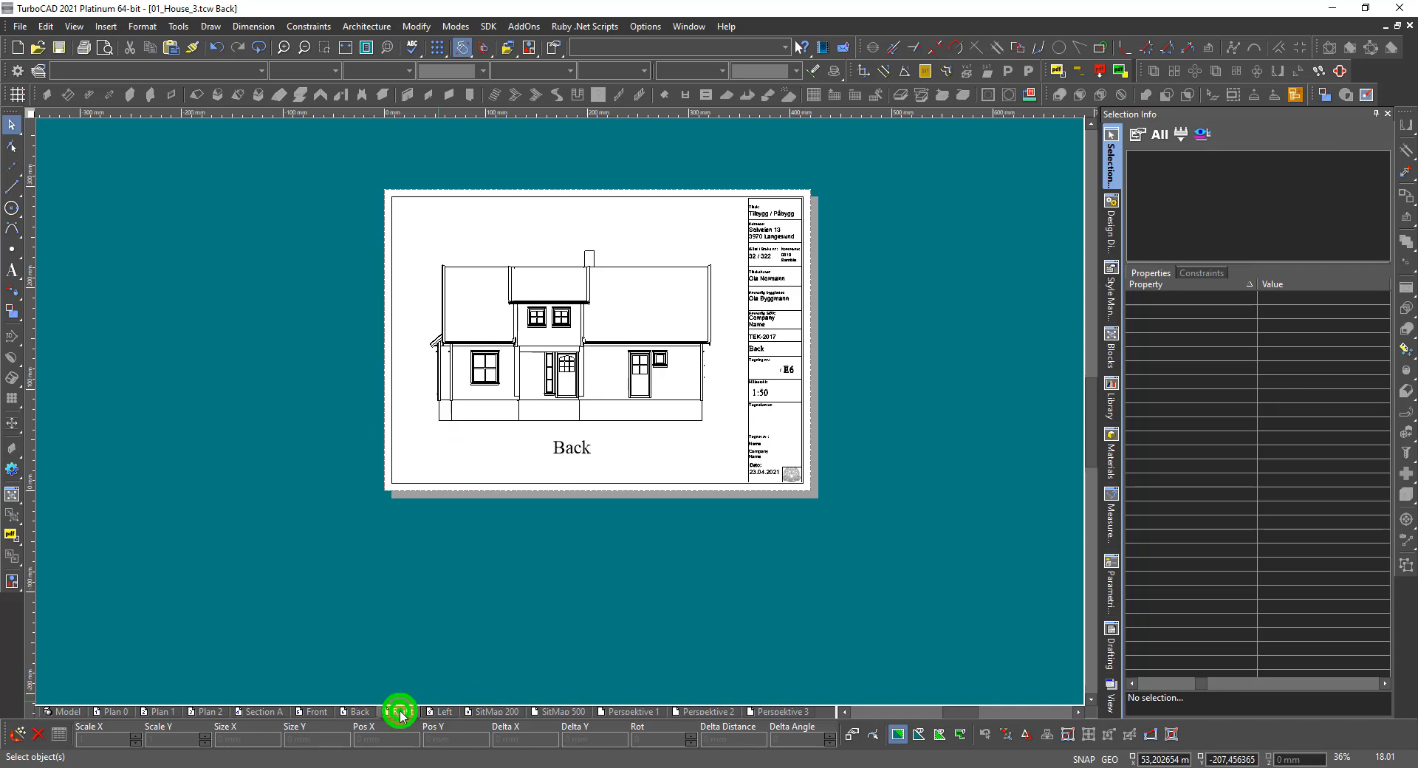
left_click(476, 407)
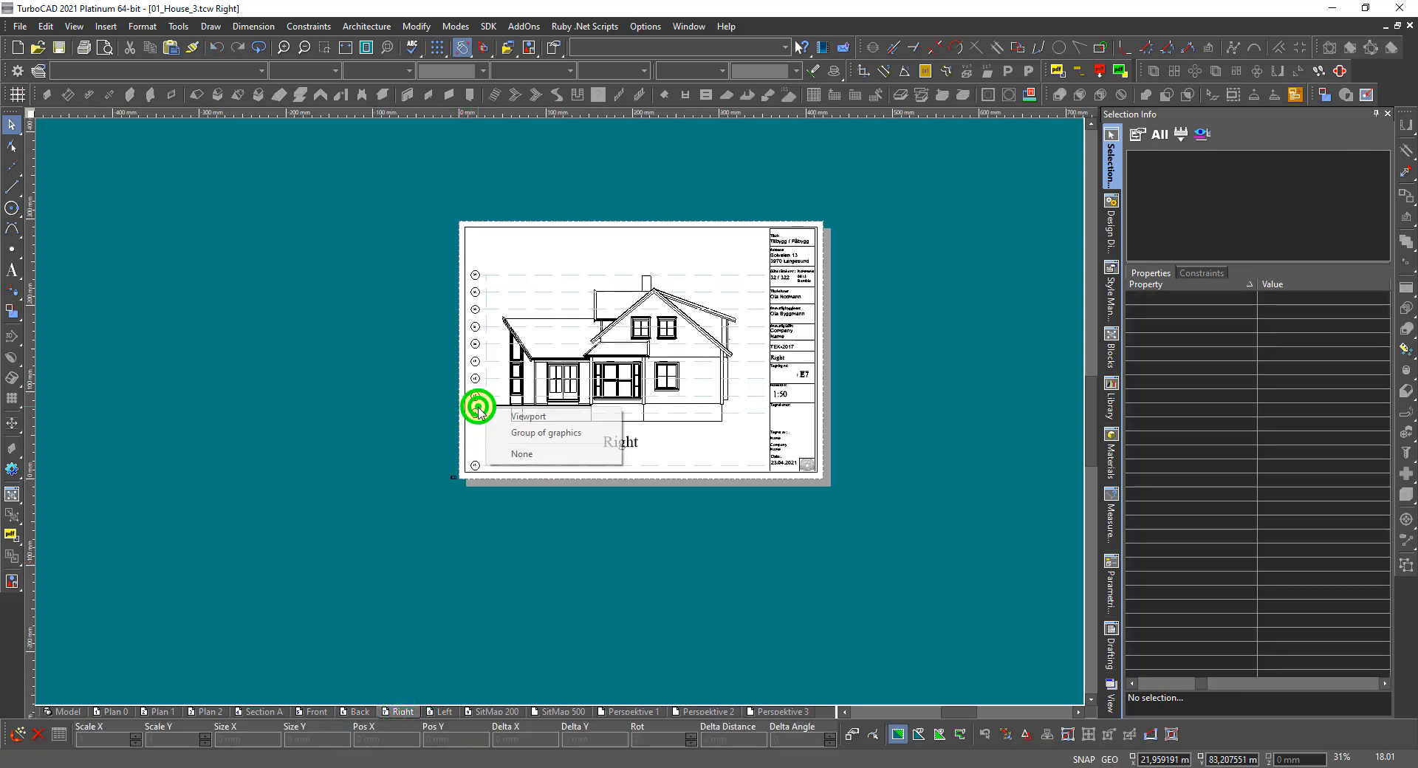
left_click(531, 434)
left_click(517, 610)
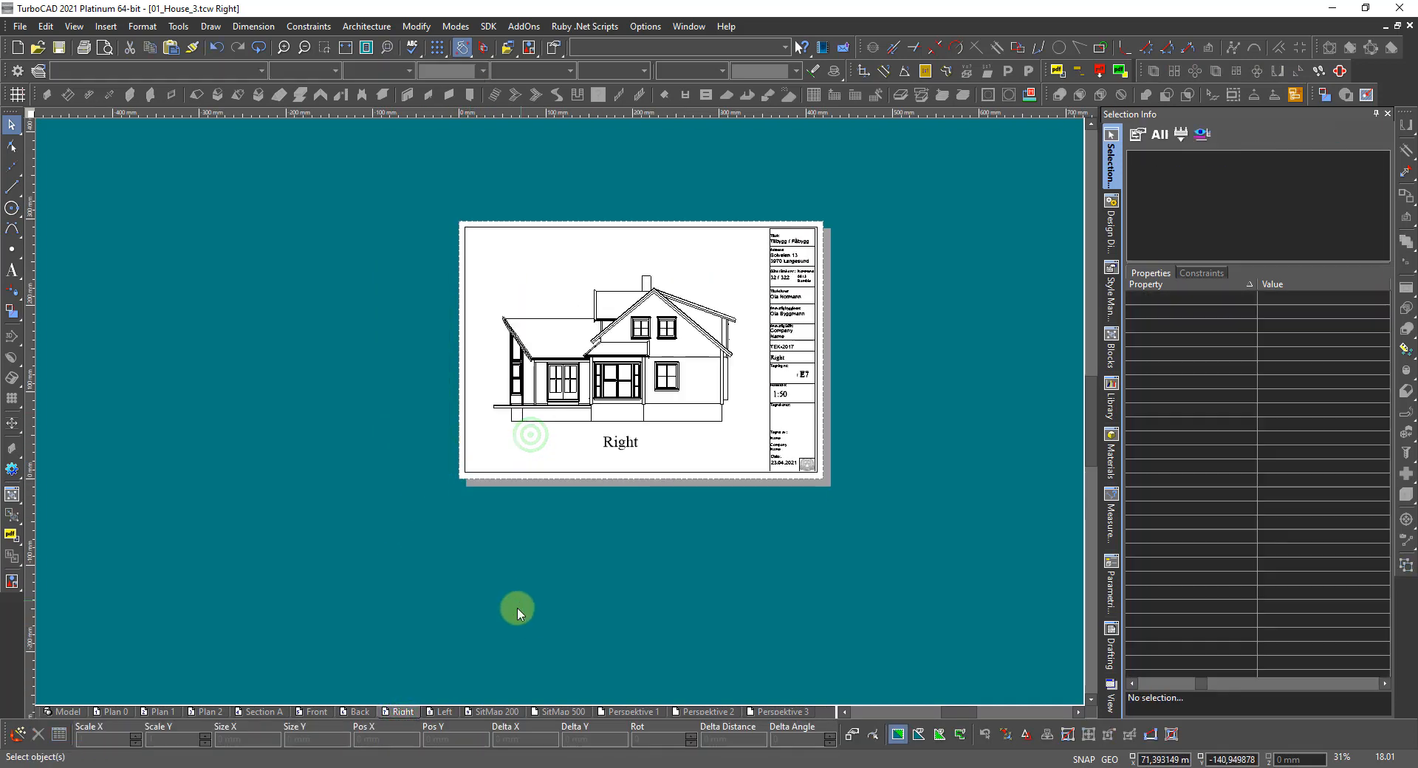
left_click(441, 711)
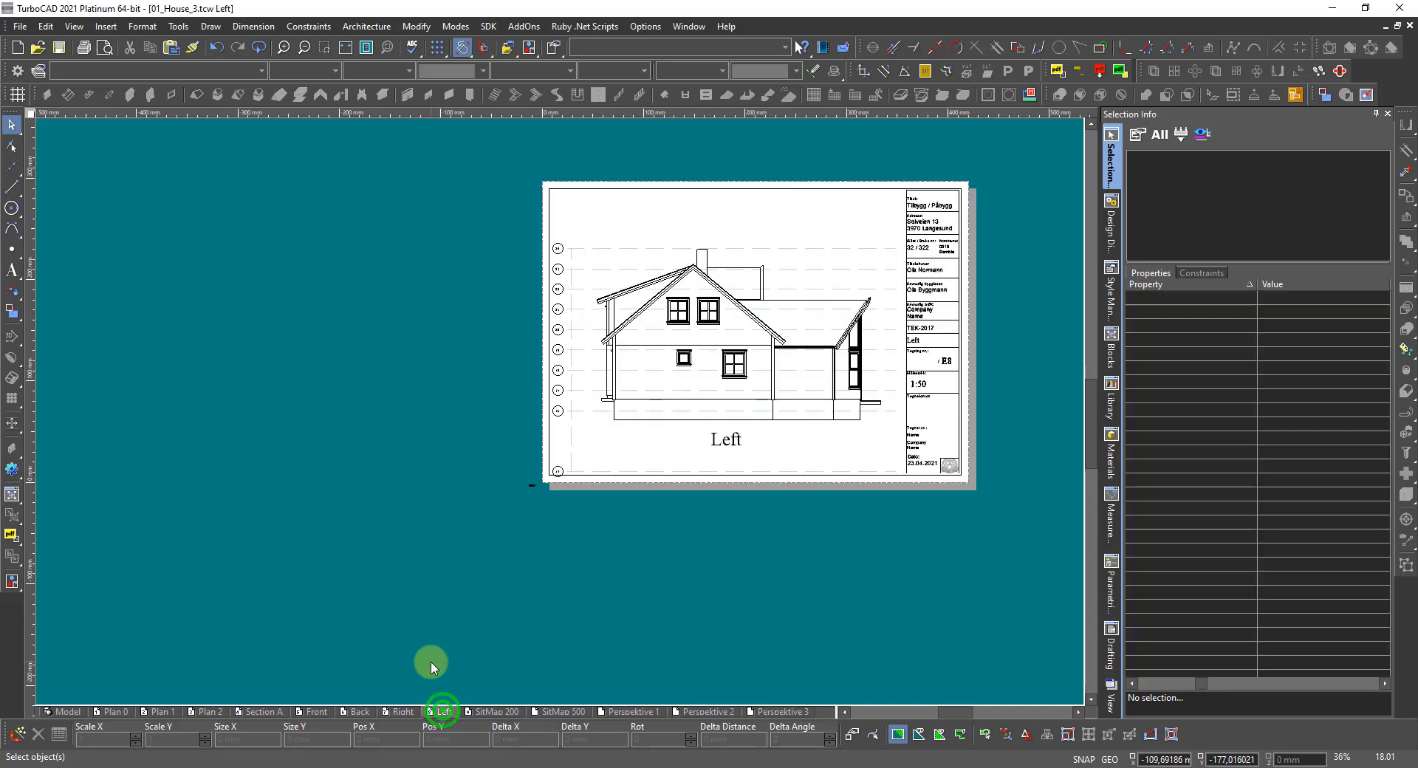
left_click(530, 483)
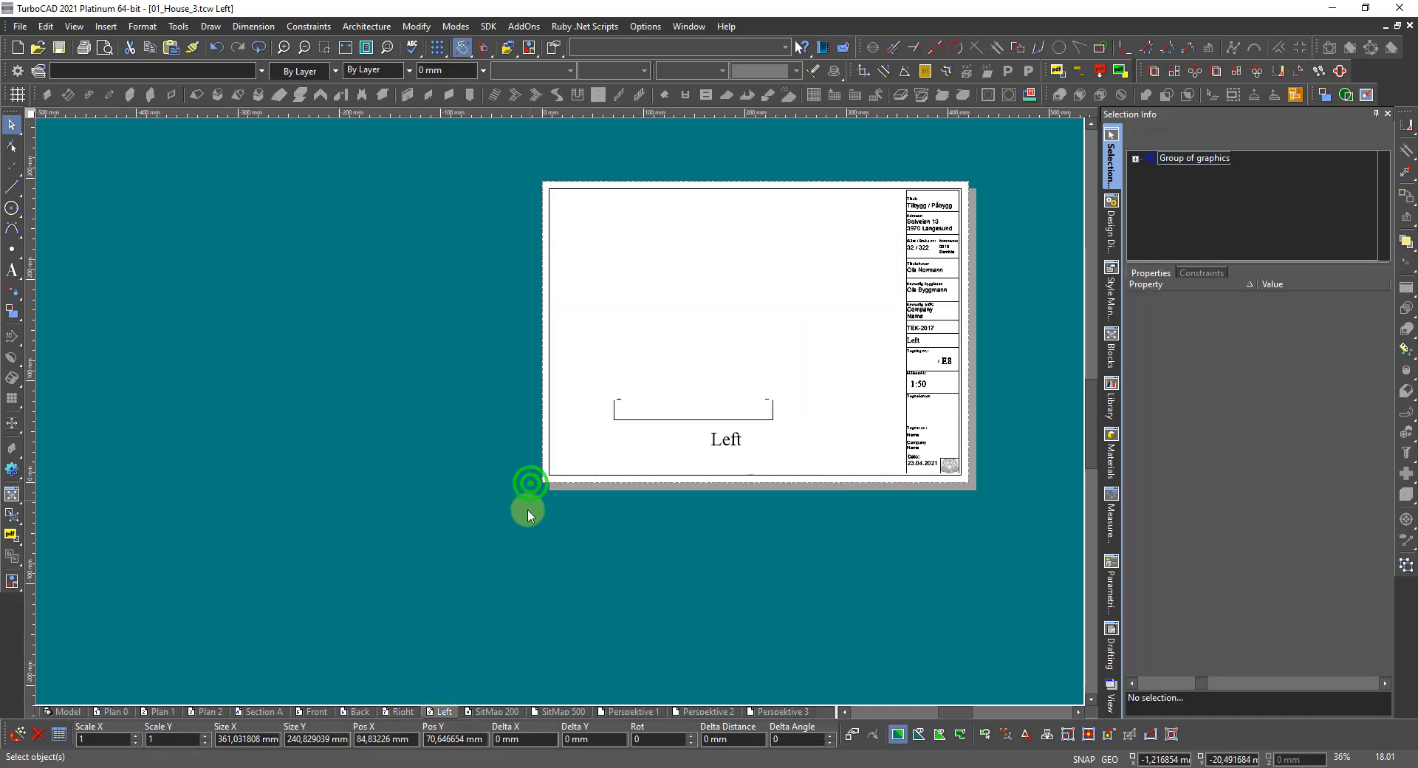
Step: Copy the level-line grid from the Front sheet
left_click(313, 712)
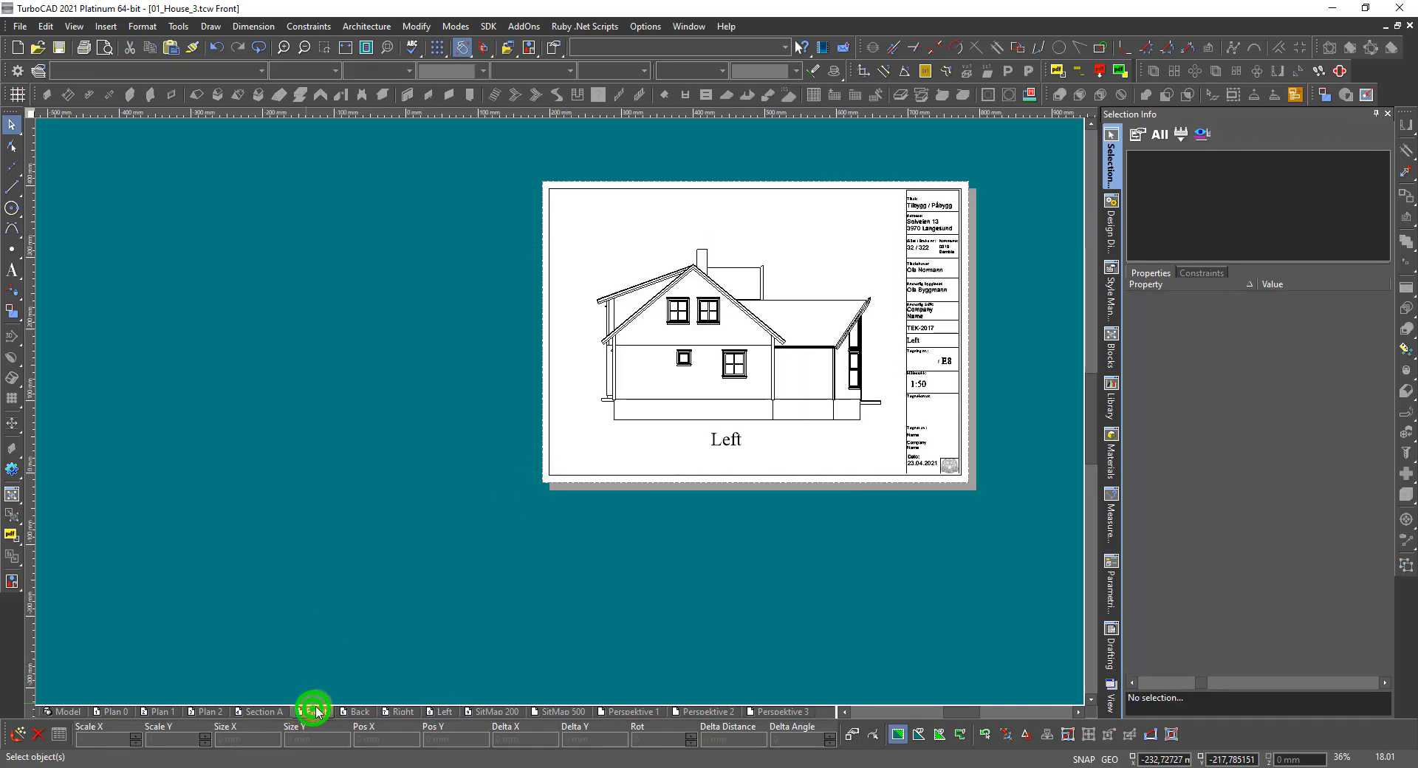
left_click(425, 464)
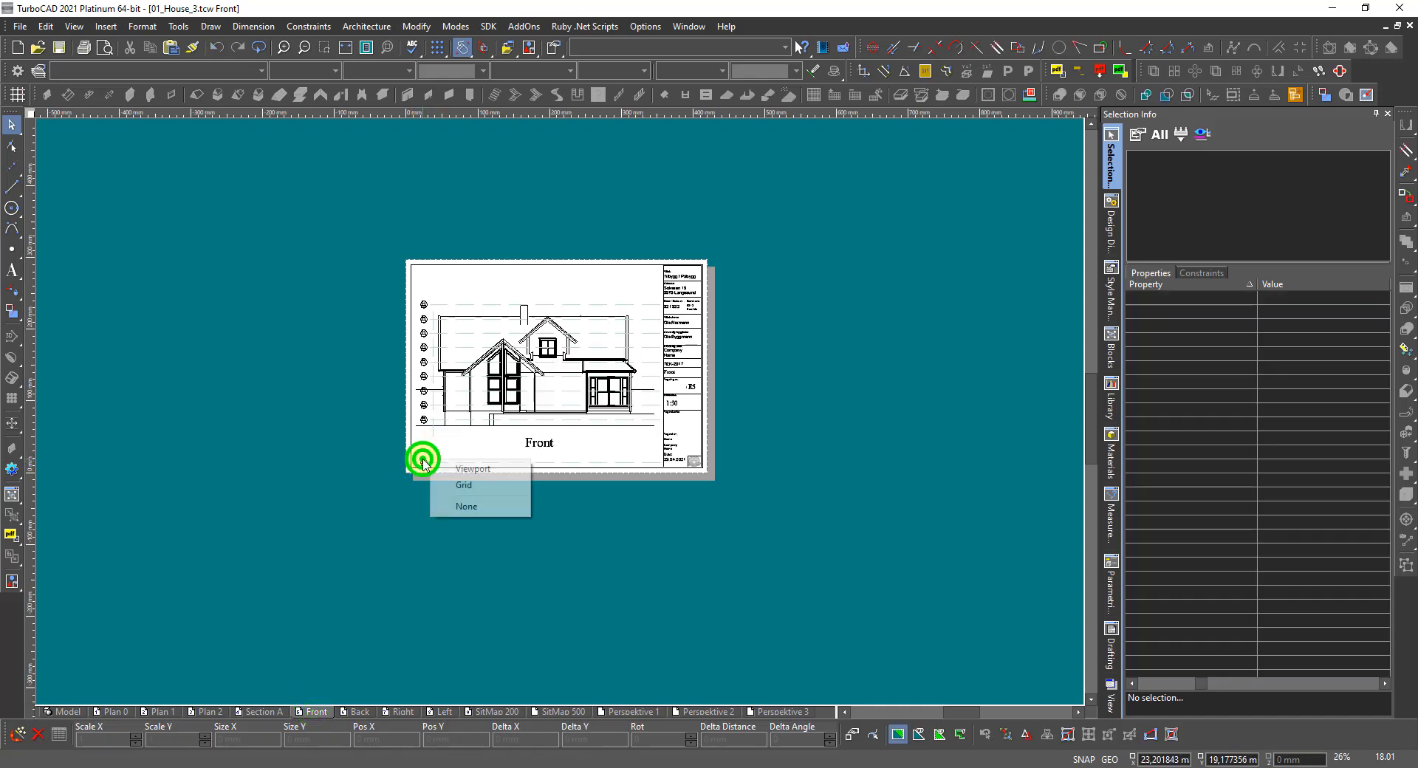
left_click(464, 489)
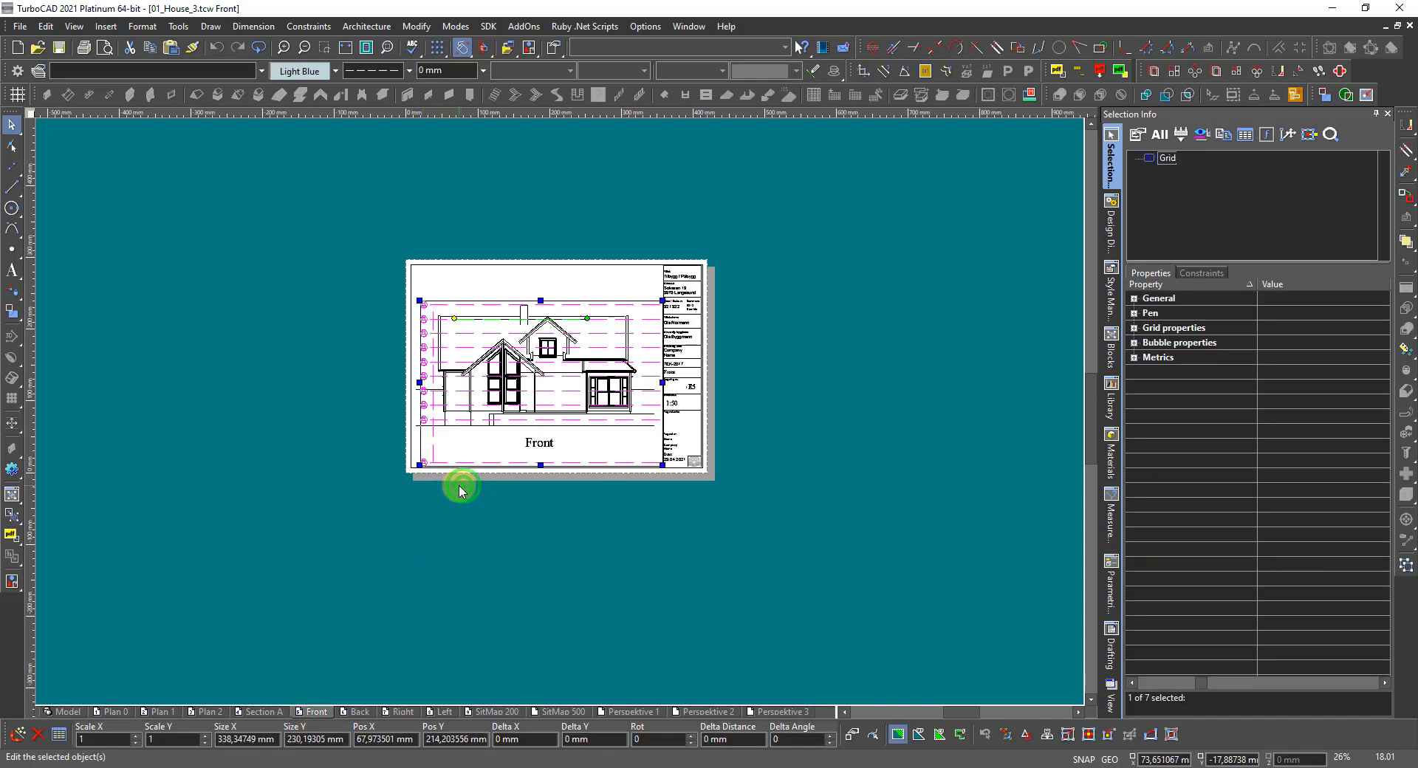
left_click(511, 529)
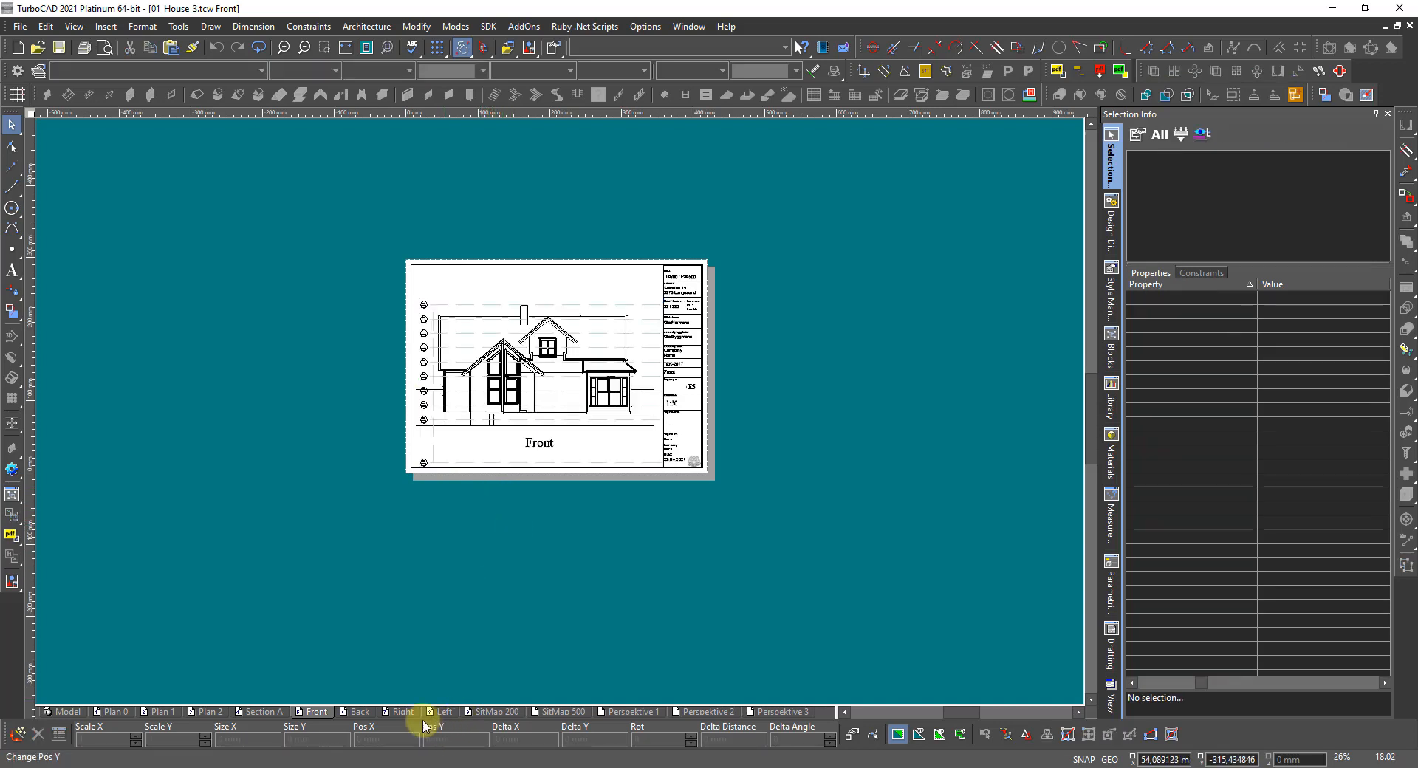
Step: Paste the copied level grid onto the Back sheet, overriding the same-named blocks
left_click(362, 712)
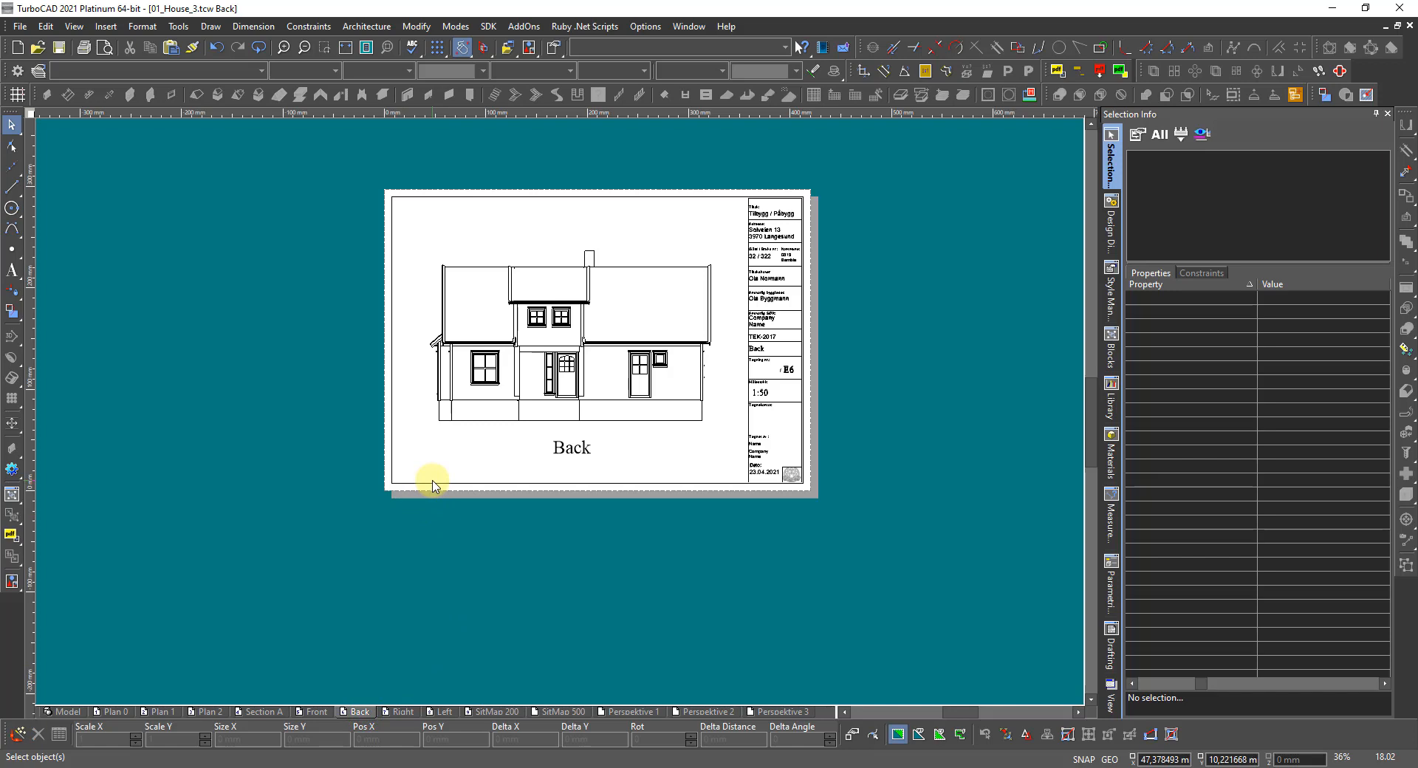
key("ctrl+v")
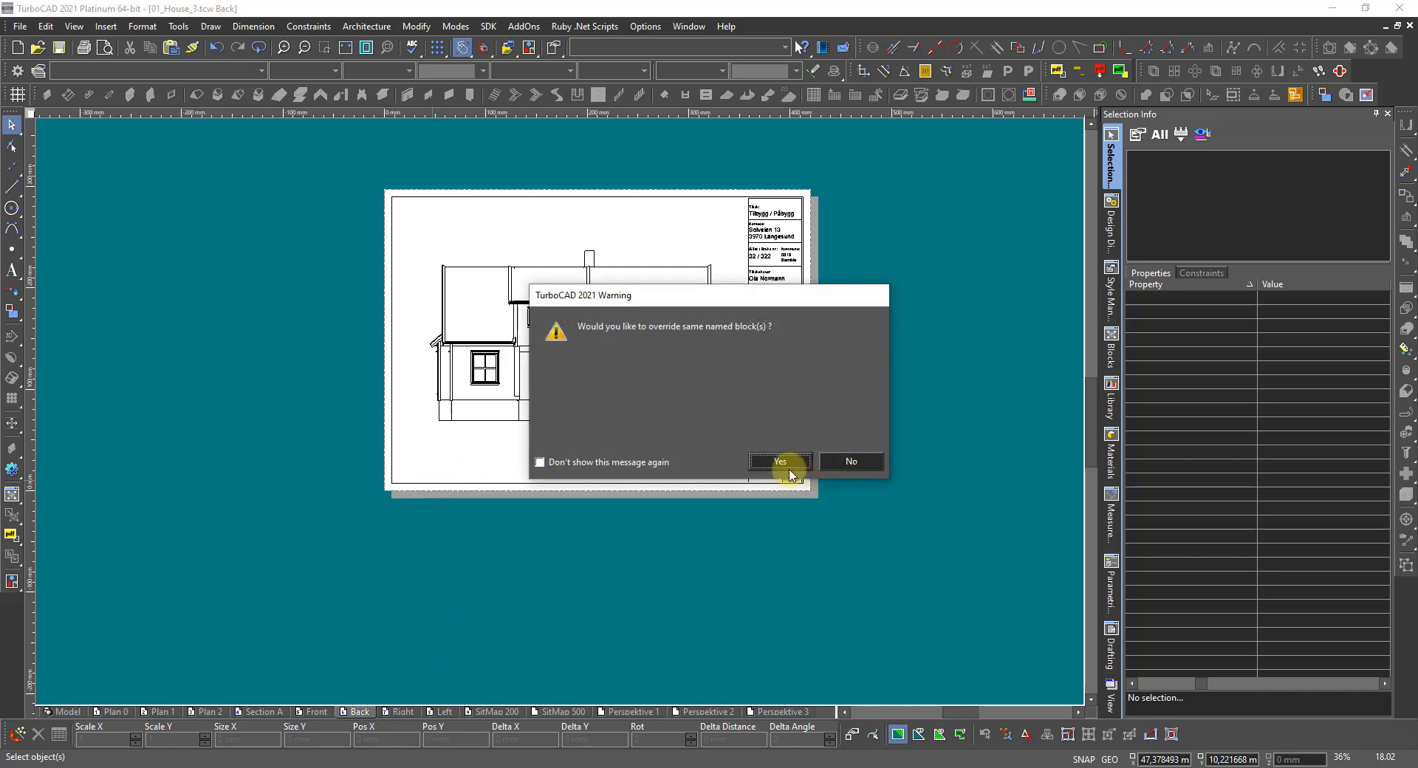
left_click(781, 461)
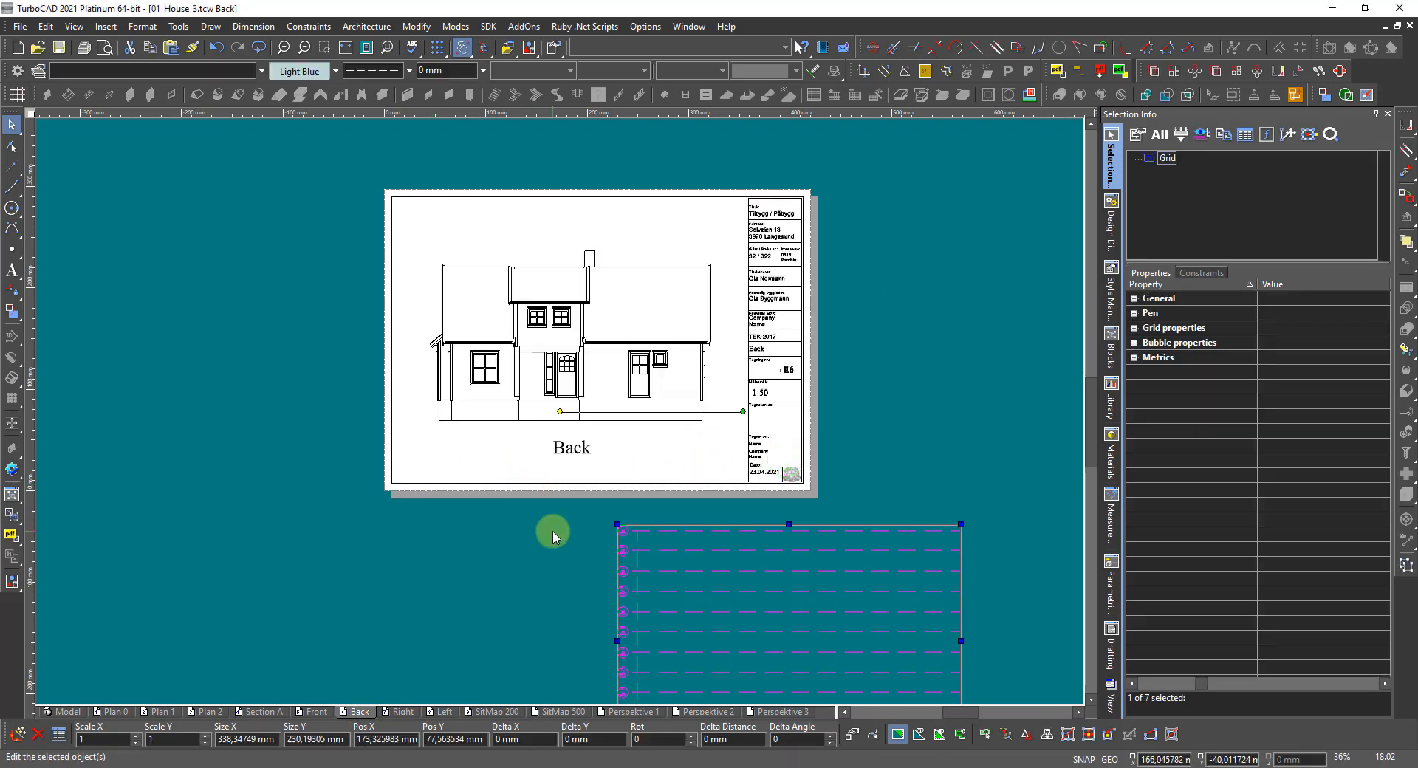
Step: Relocate the pasted grid's reference point onto level line 16 at the grid's lower part
left_click(658, 602)
middle_click_drag(656, 598, 519, 337)
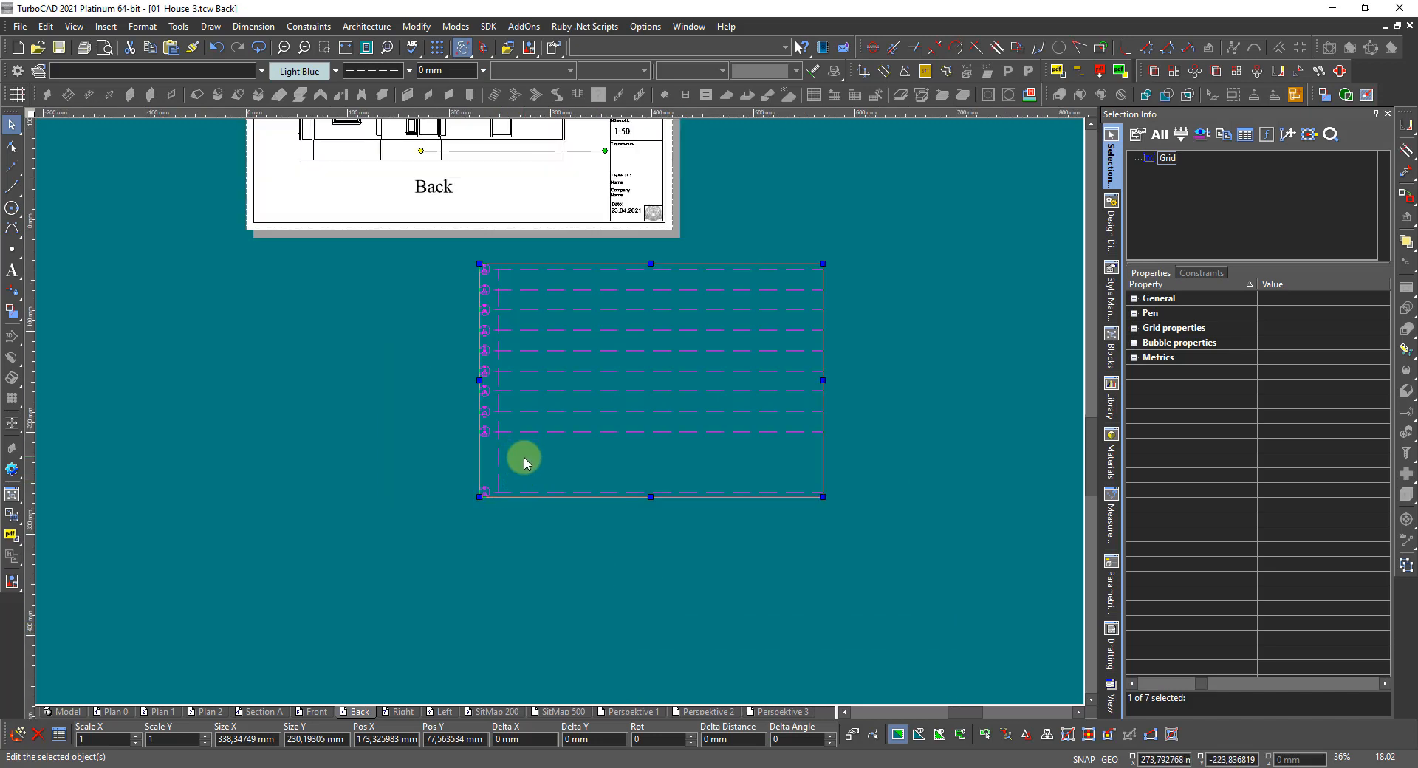
scroll(484, 488, "up", 5)
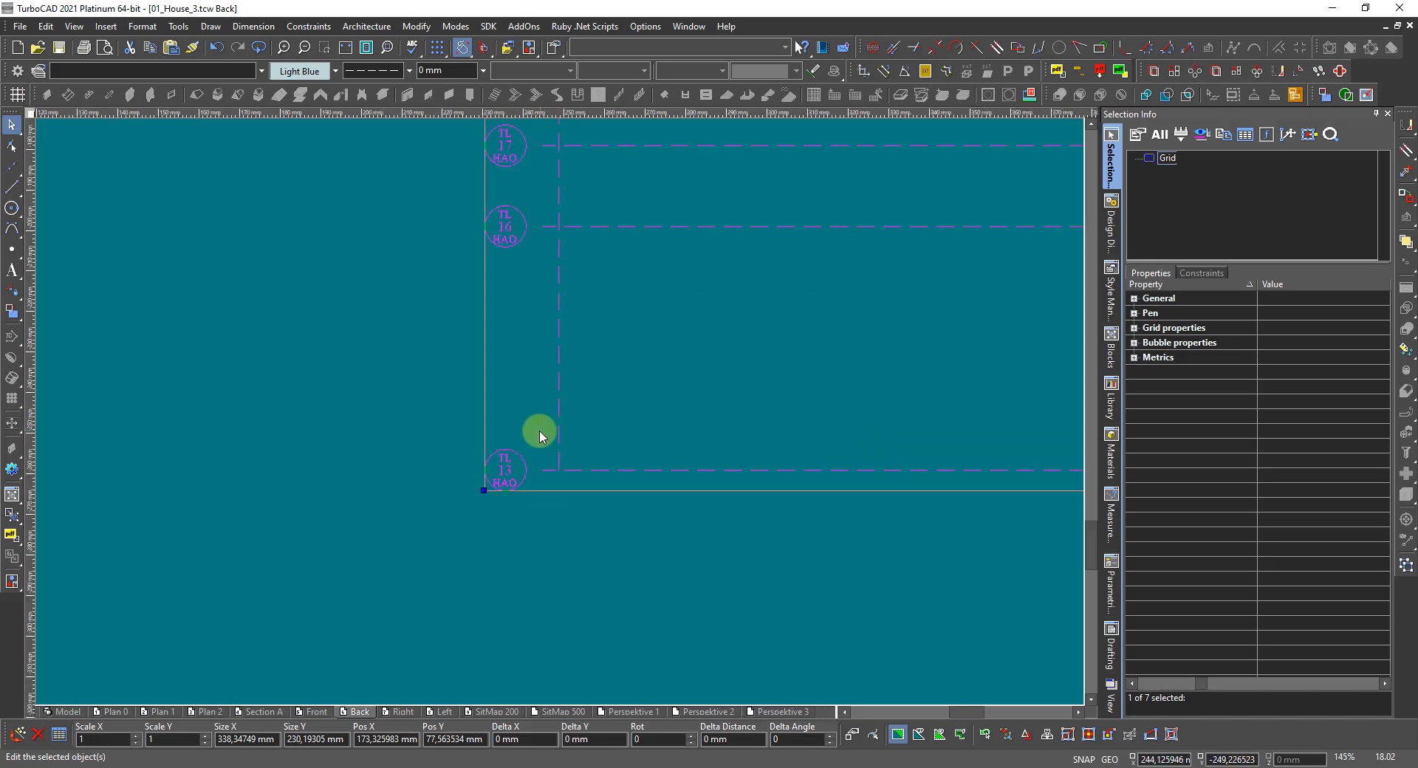
scroll(539, 431, "down", 5)
scroll(654, 390, "up", 5)
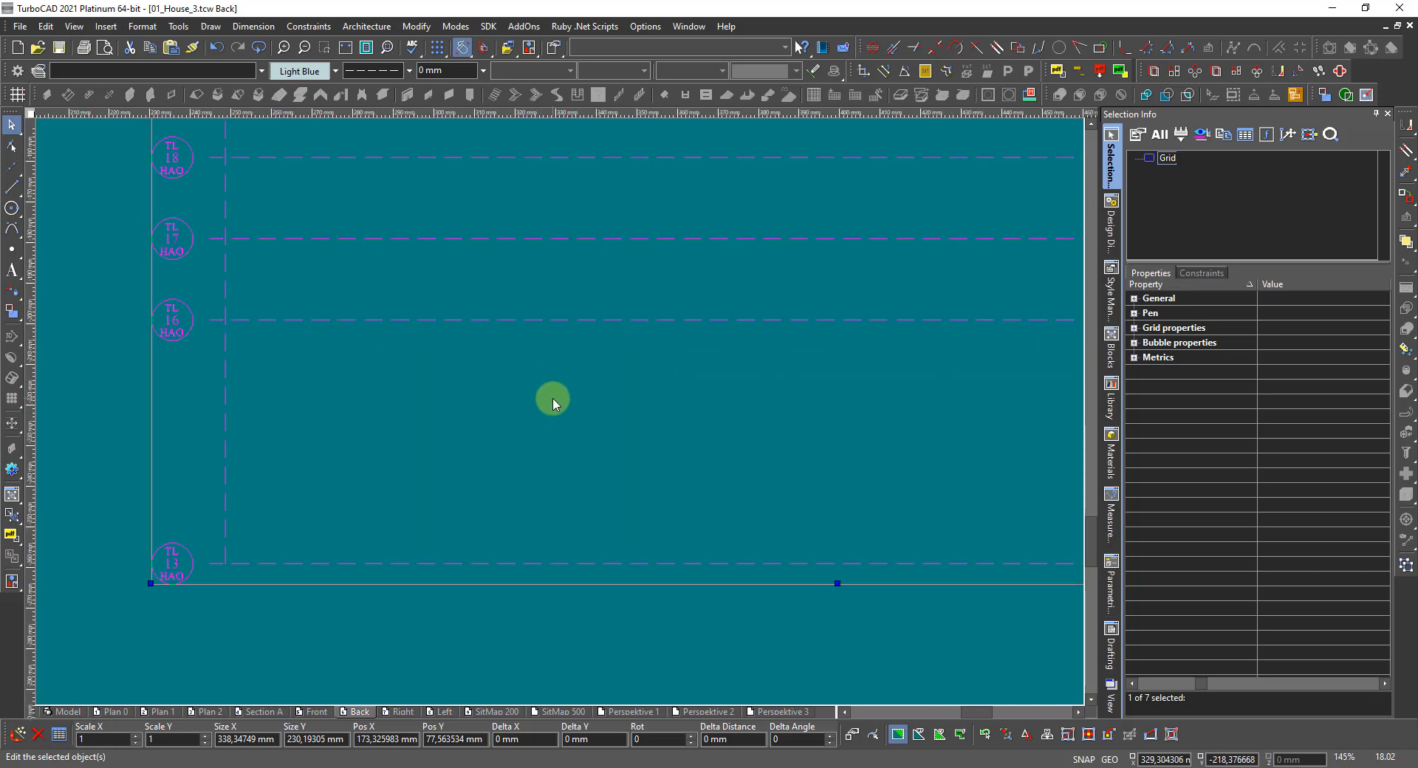
scroll(388, 392, "down", 5)
scroll(560, 406, "up", 5)
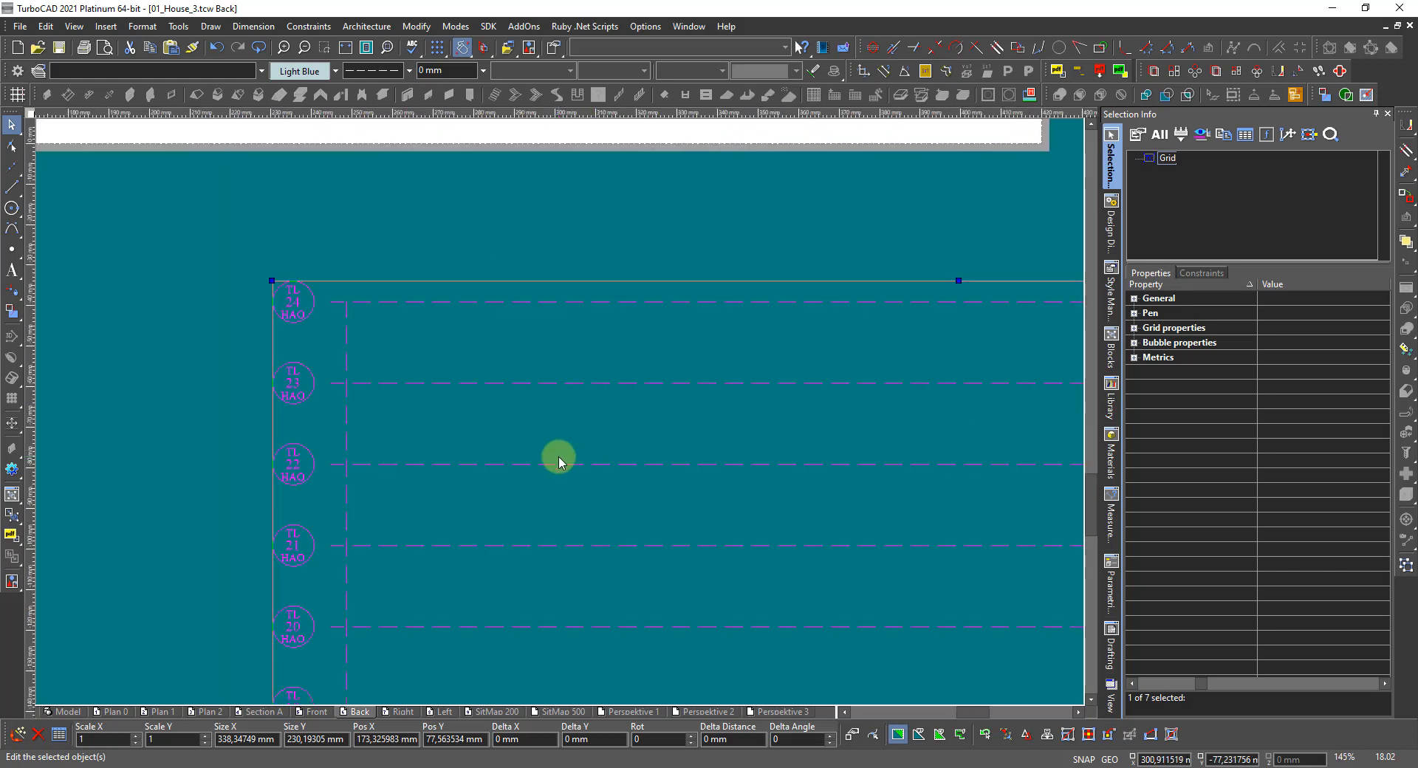
scroll(560, 459, "down", 2)
scroll(558, 502, "down", 3)
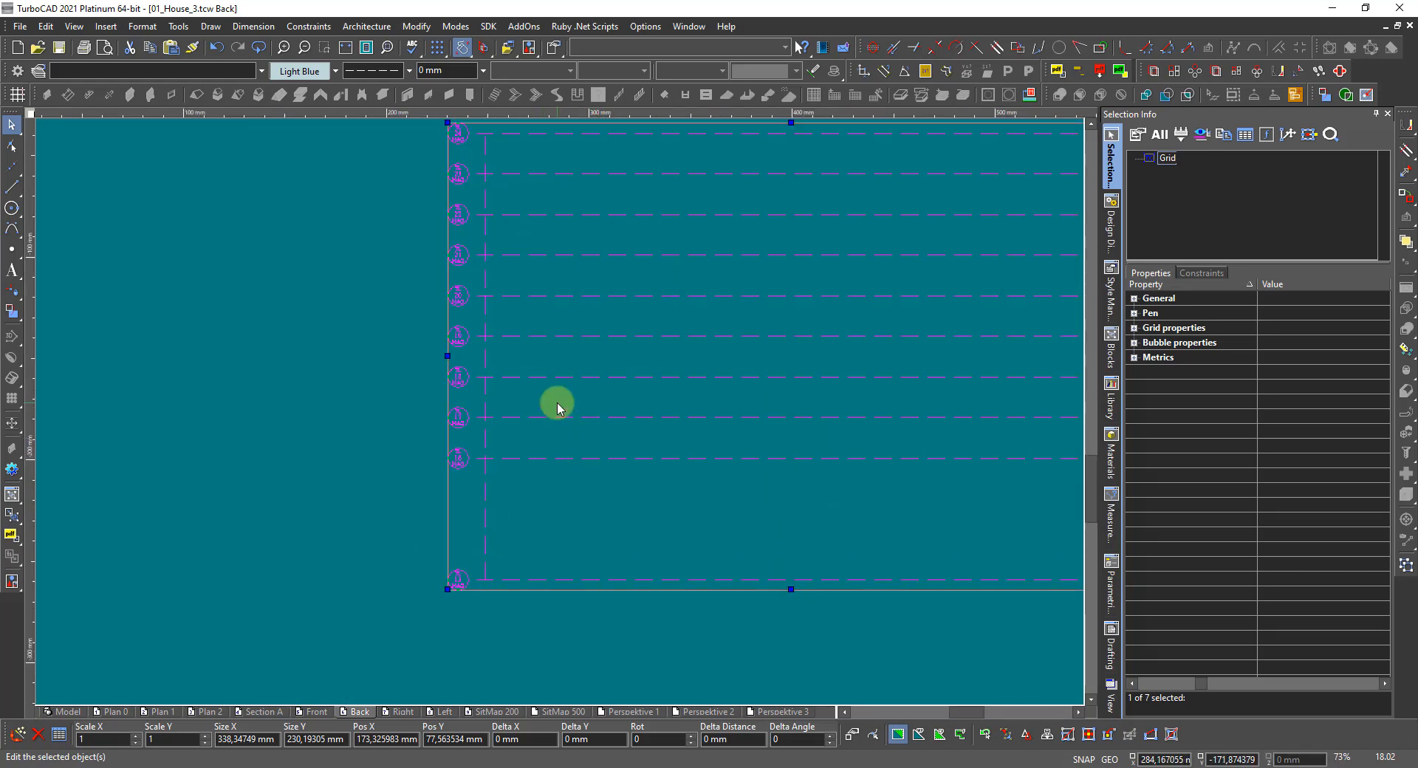
scroll(551, 443, "up", 3)
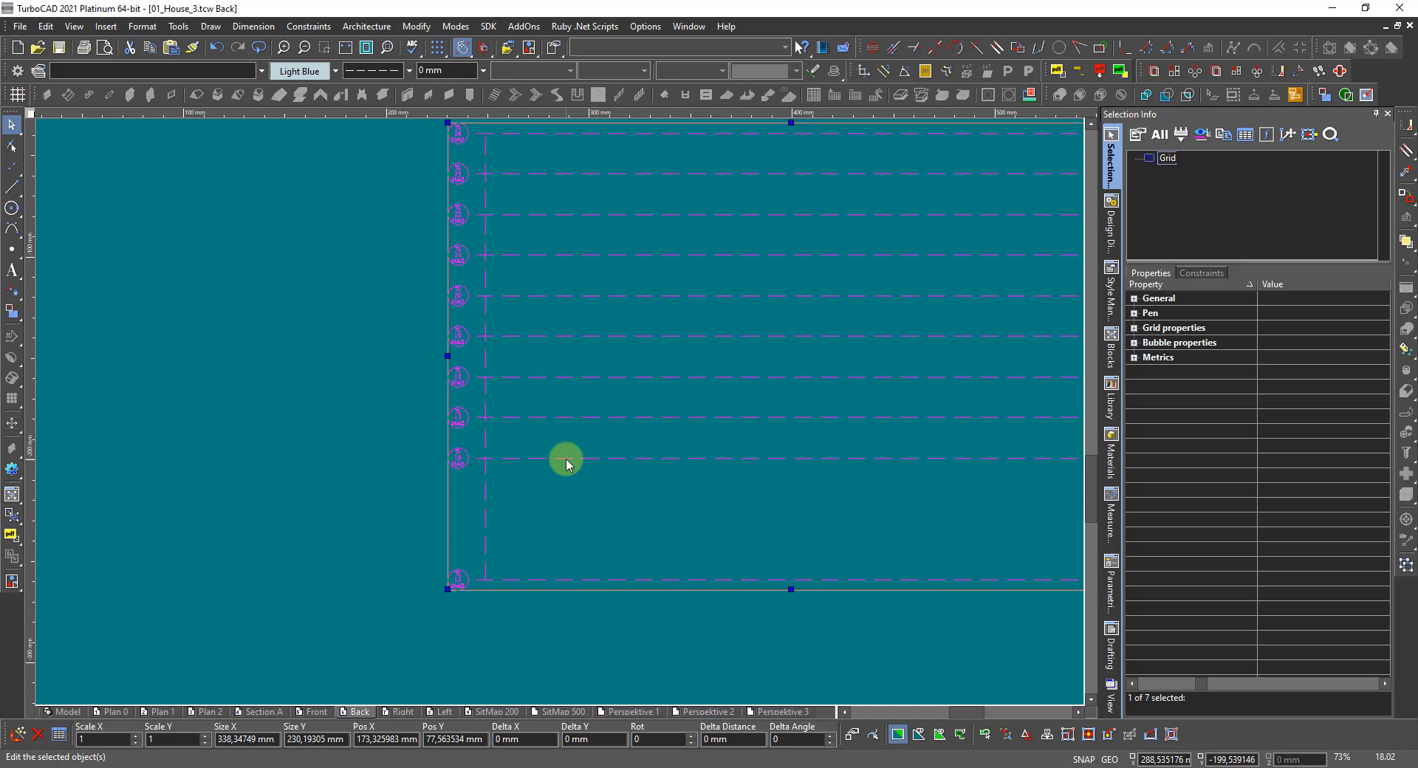
left_click(568, 463)
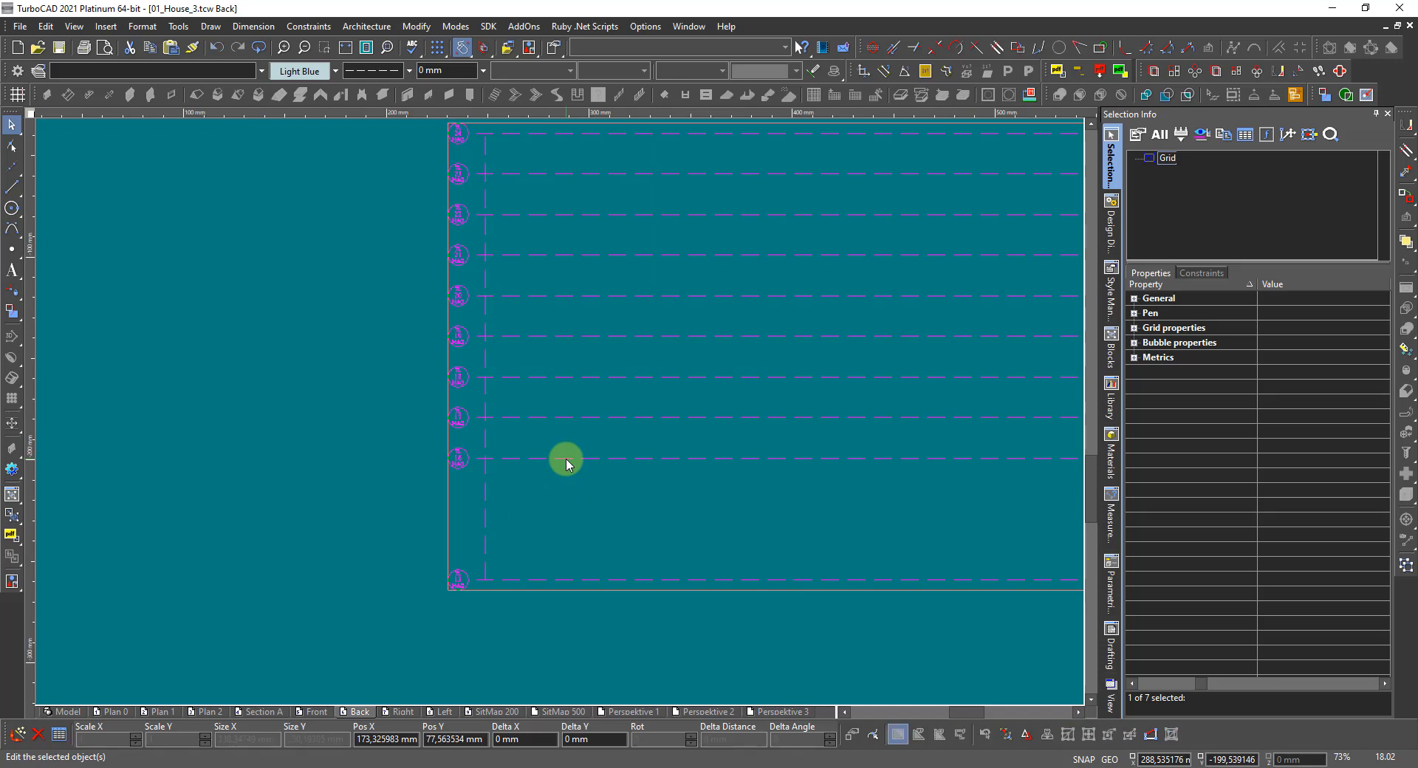
left_click(566, 460)
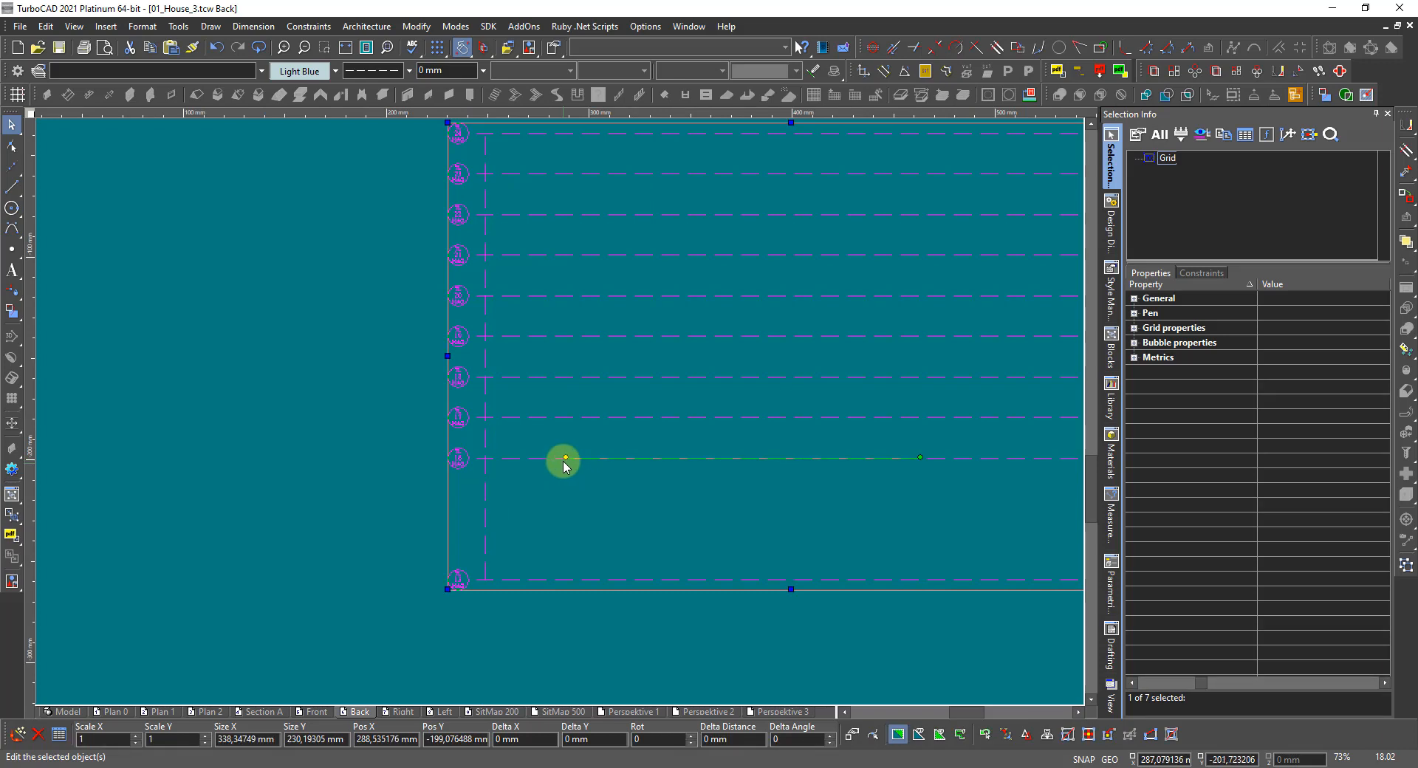
left_click(567, 454)
Step: Move the grid onto the Back sheet so its bubbles stand inside the frame beside the elevation's foundation
scroll(566, 454, "down", 1)
scroll(563, 443, "down", 3)
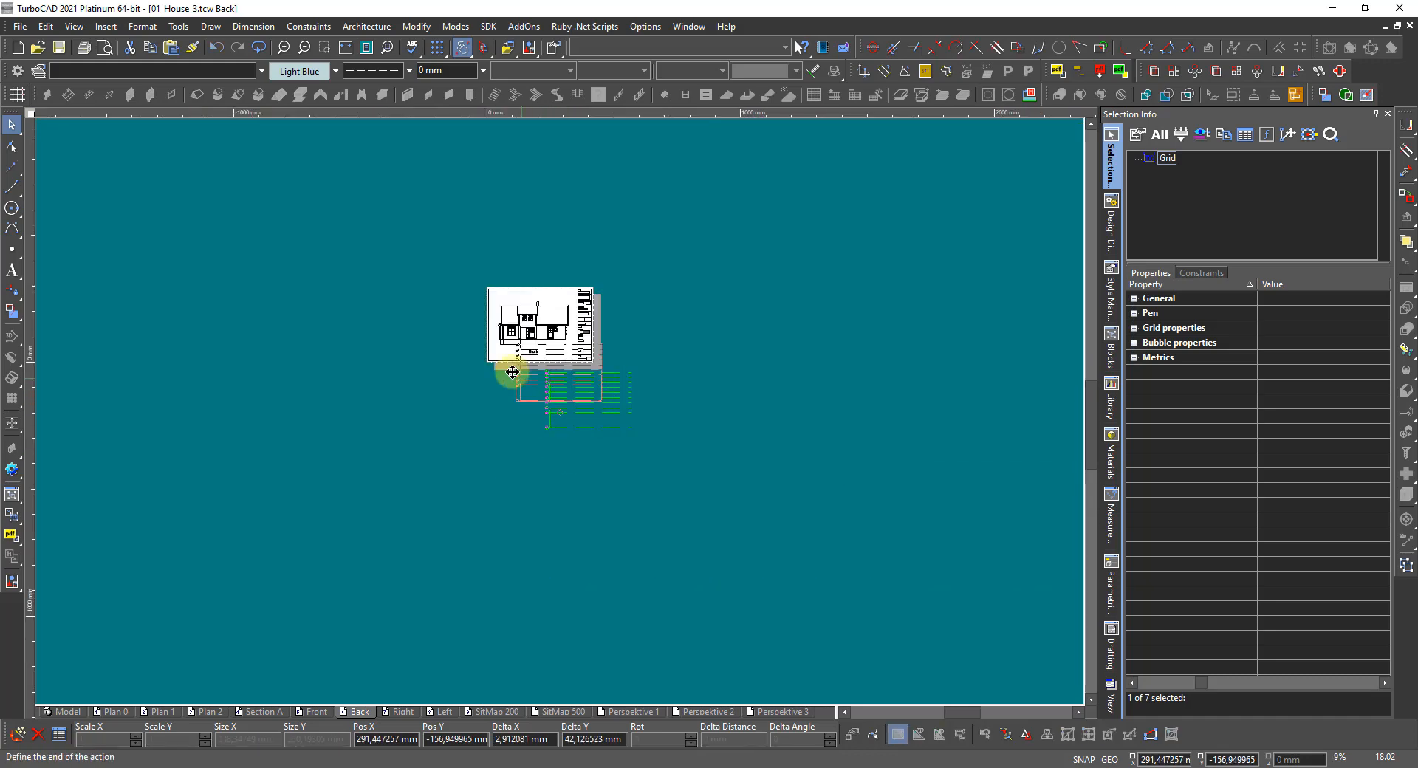
scroll(517, 371, "up", 3)
scroll(545, 386, "up", 4)
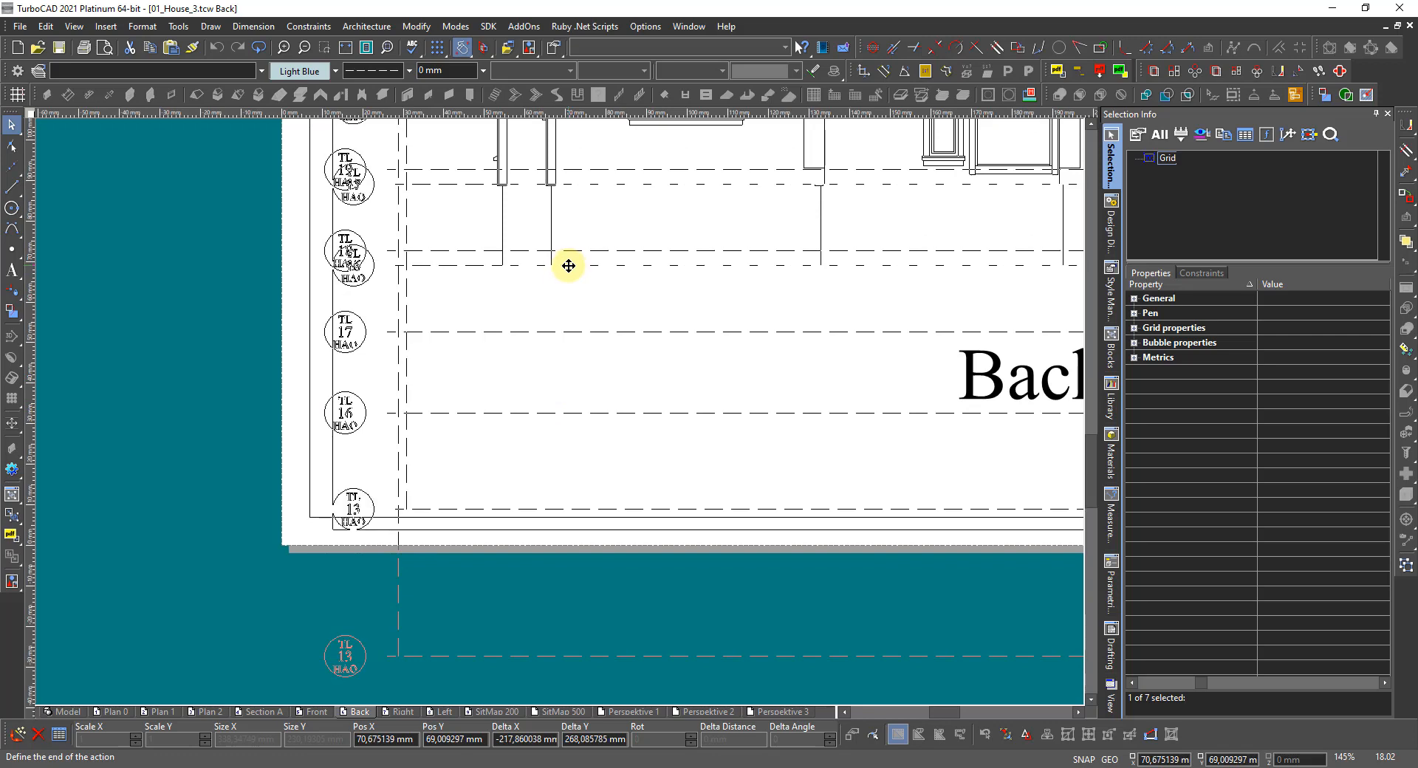
left_click(576, 223)
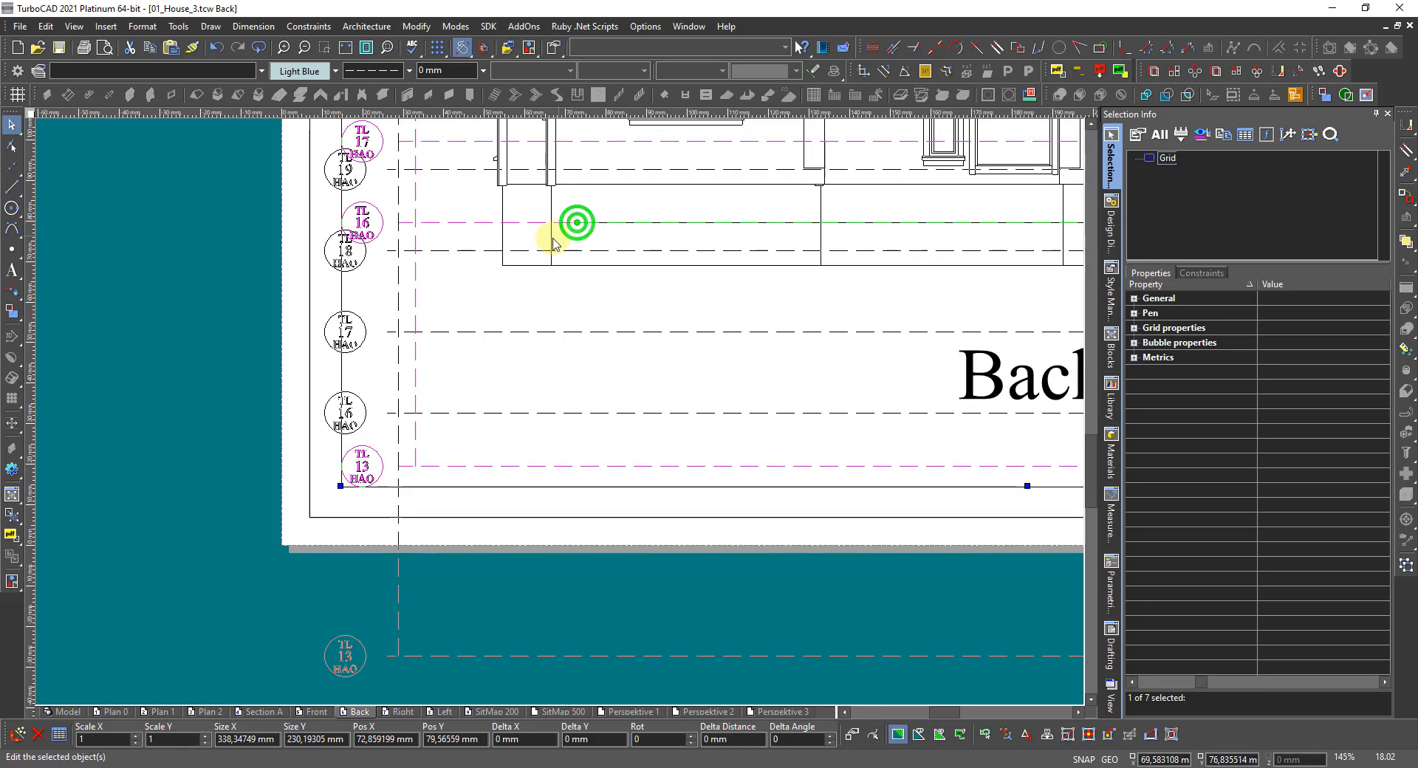
Step: Align level line 16 of the grid with the base of the Back elevation's foundation
scroll(358, 422, "up", 1)
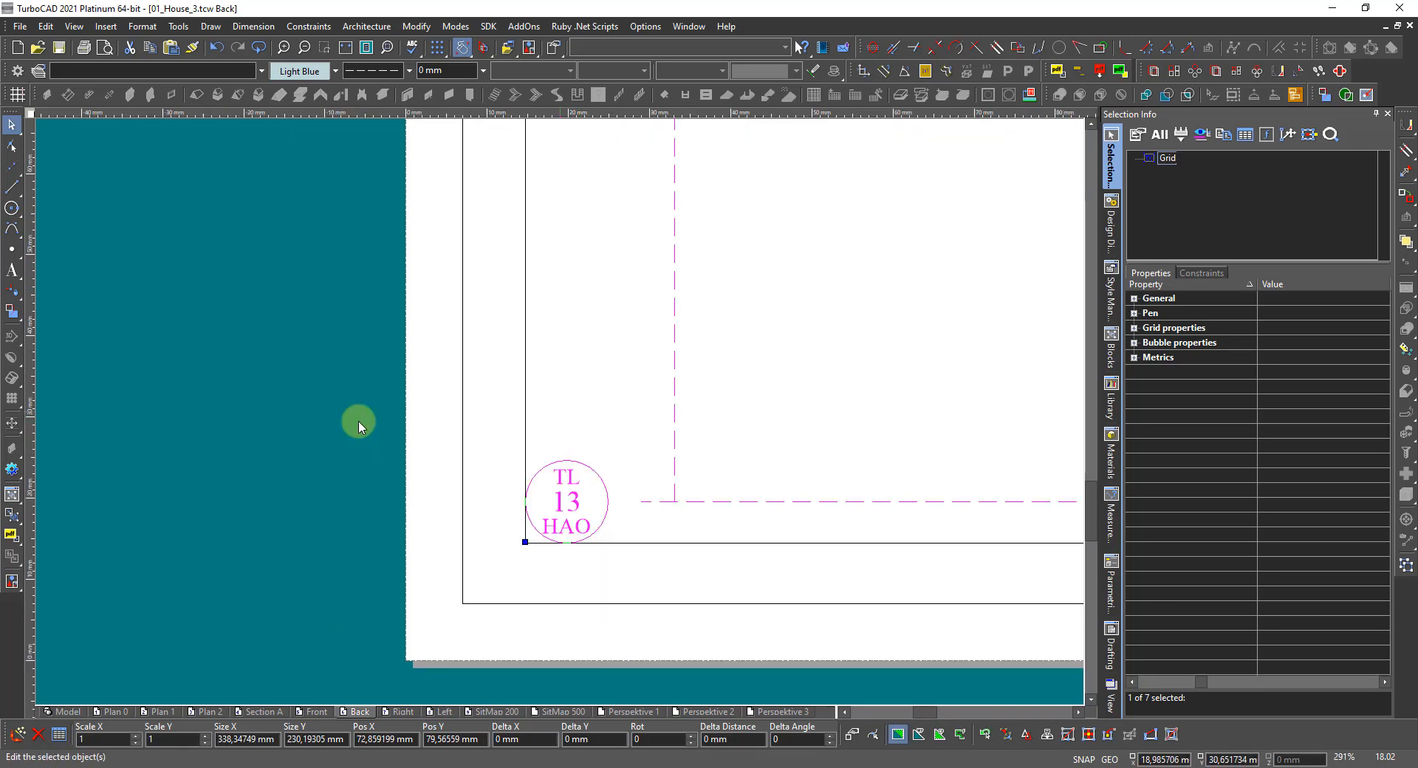
scroll(564, 411, "down", 1)
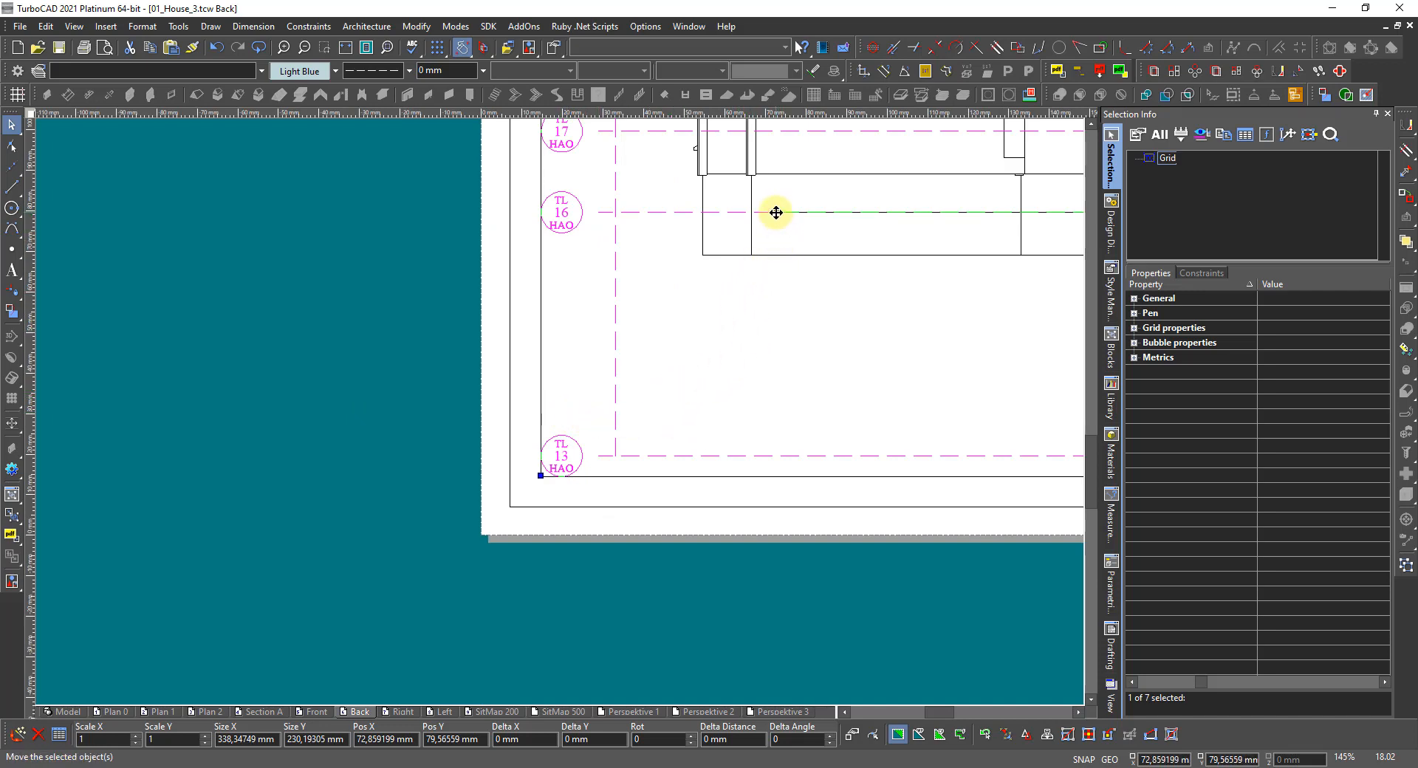
left_click(776, 214)
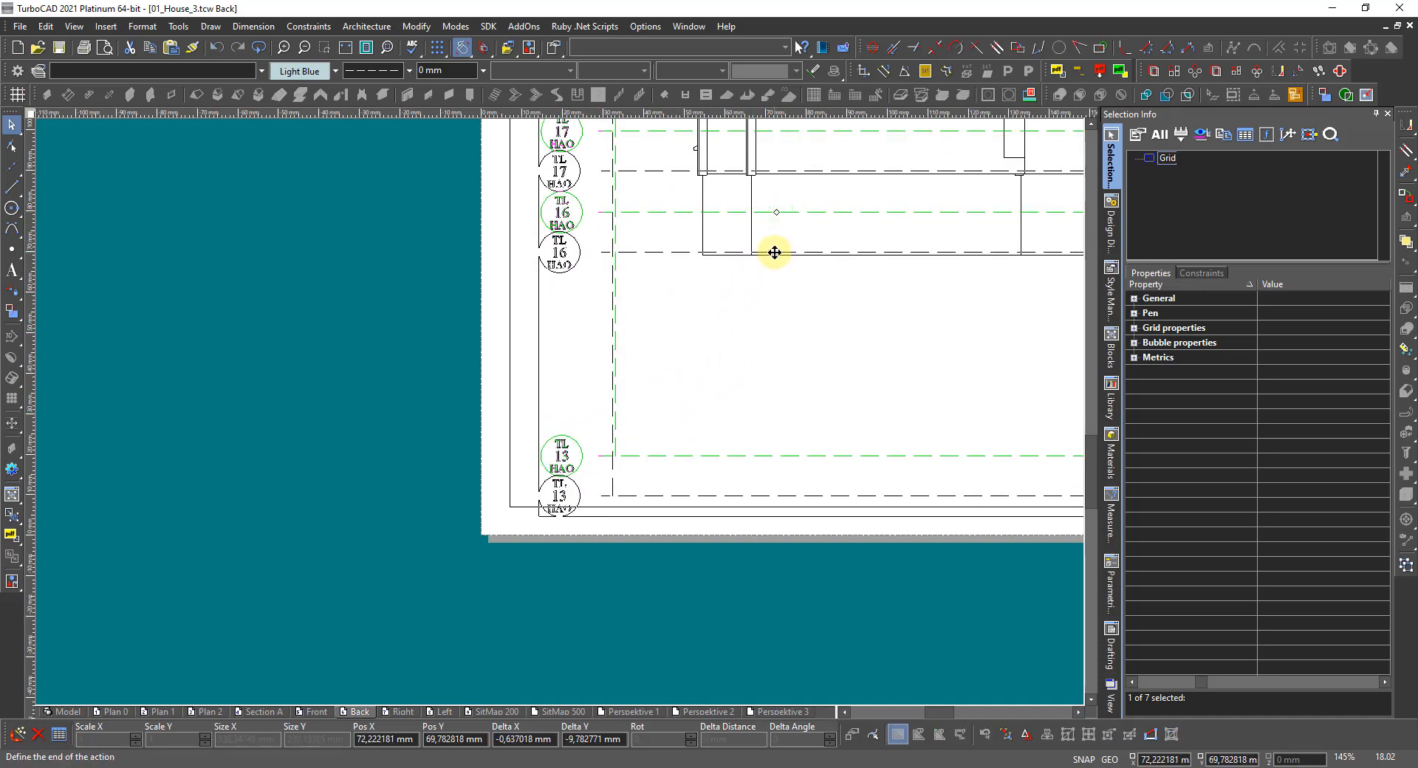
left_click(776, 257)
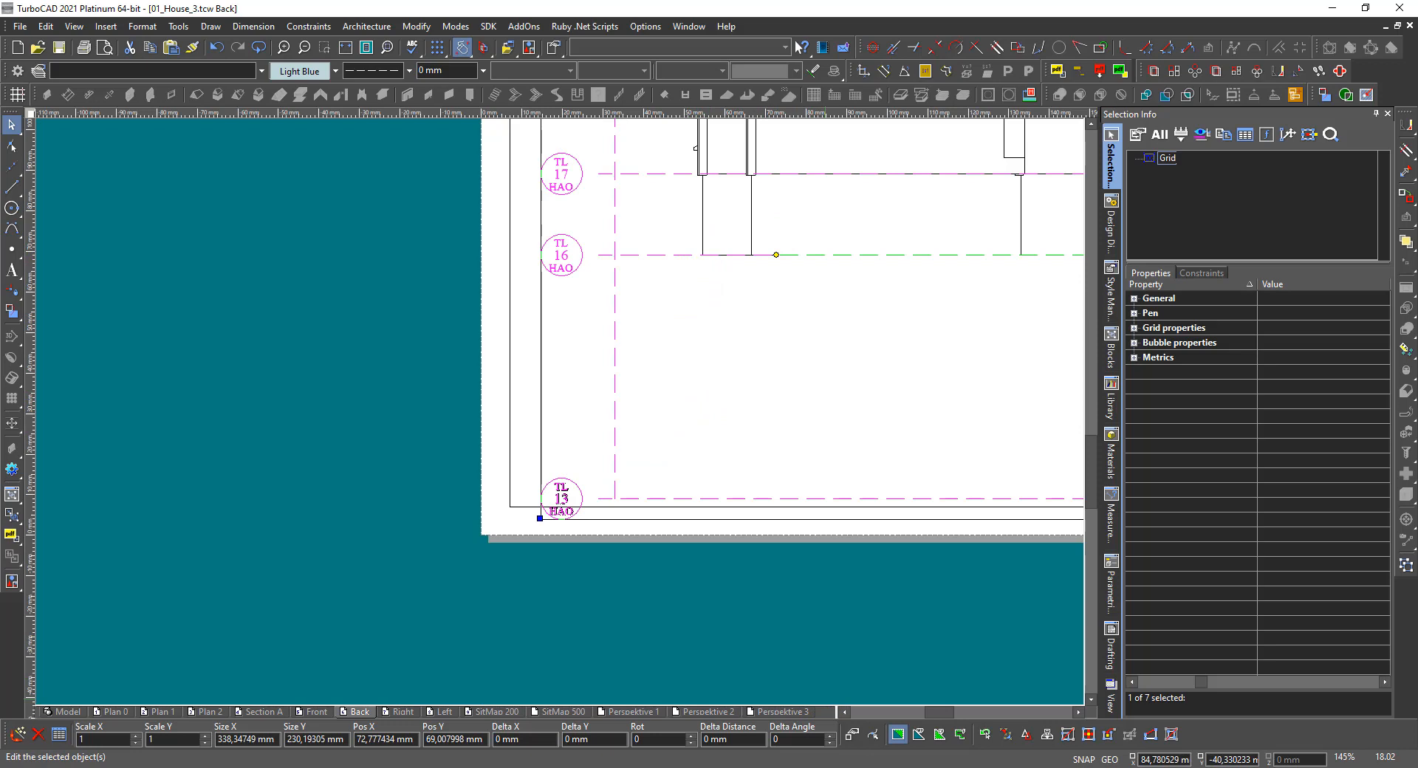
Step: Check the scaled level offset in Calculator and shift the Back sheet's grid by 8.67 mm in Y
key("alt+Tab")
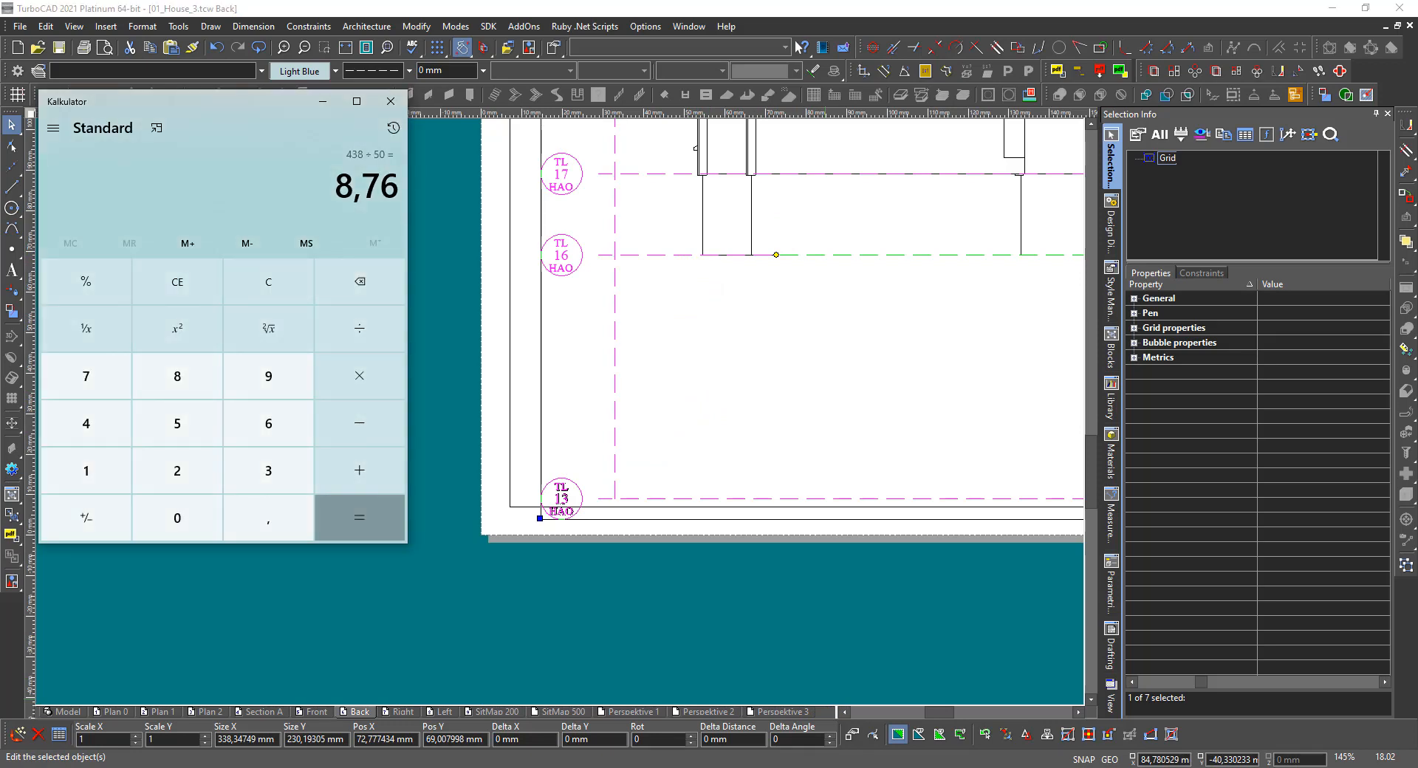
left_click(595, 738)
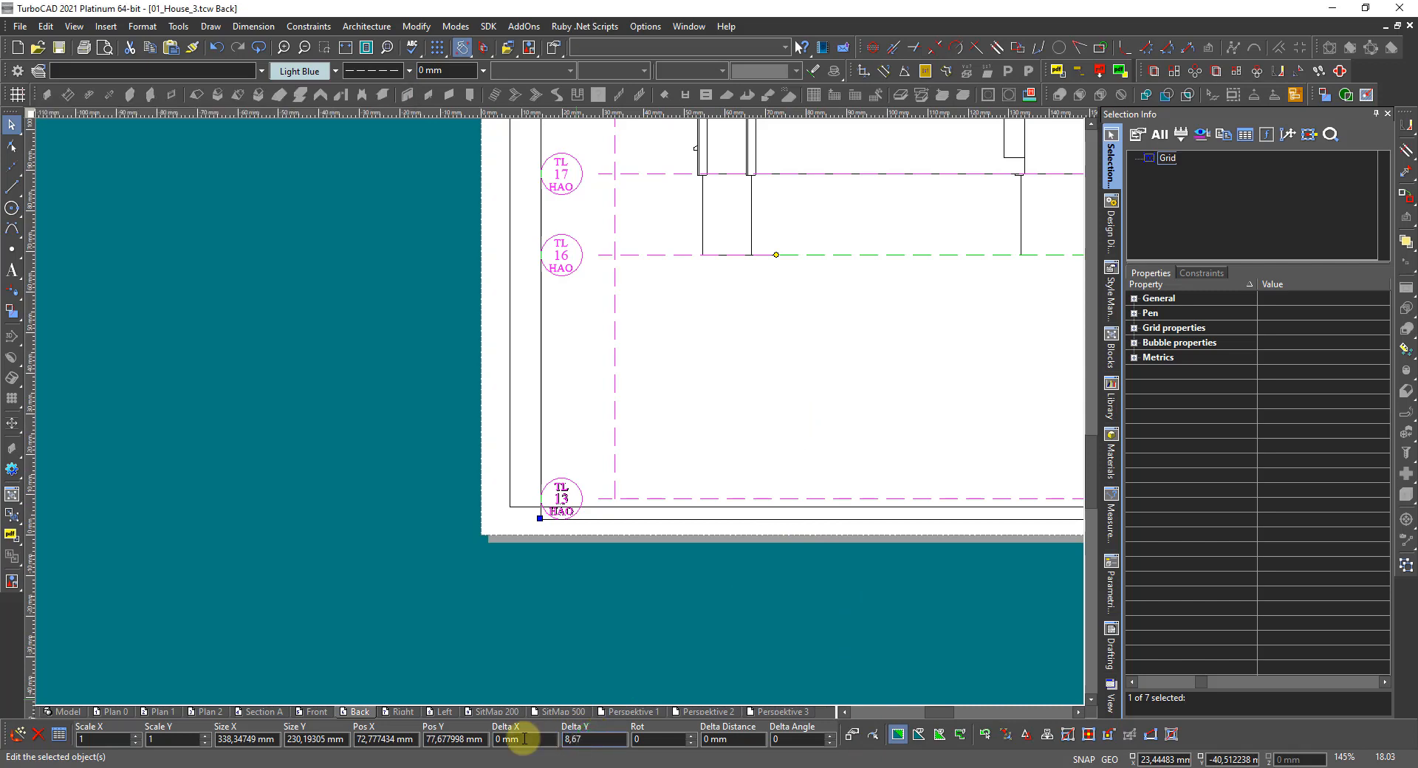
key("Return")
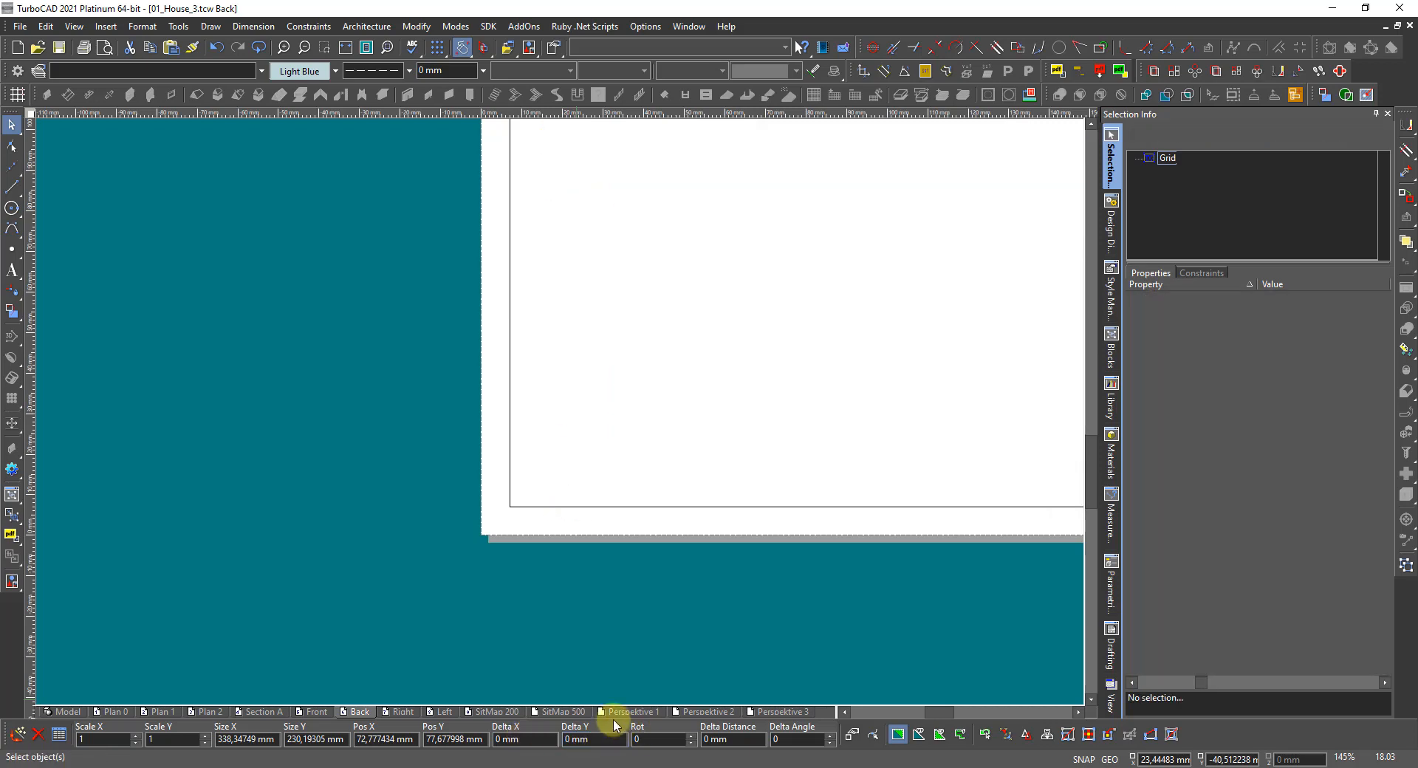
key("Escape")
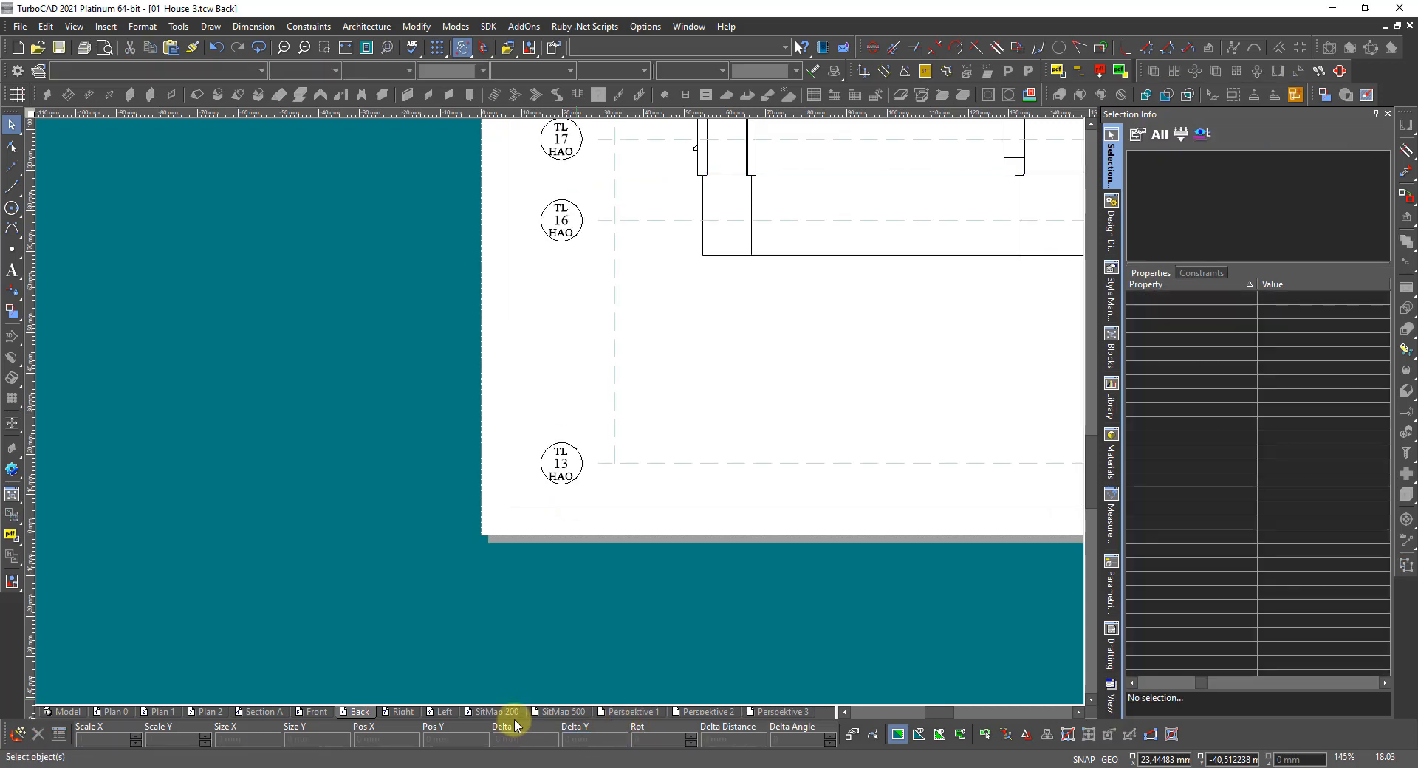
Step: Paste the copied level grid onto the Right sheet, overriding the same-named blocks
left_click(403, 712)
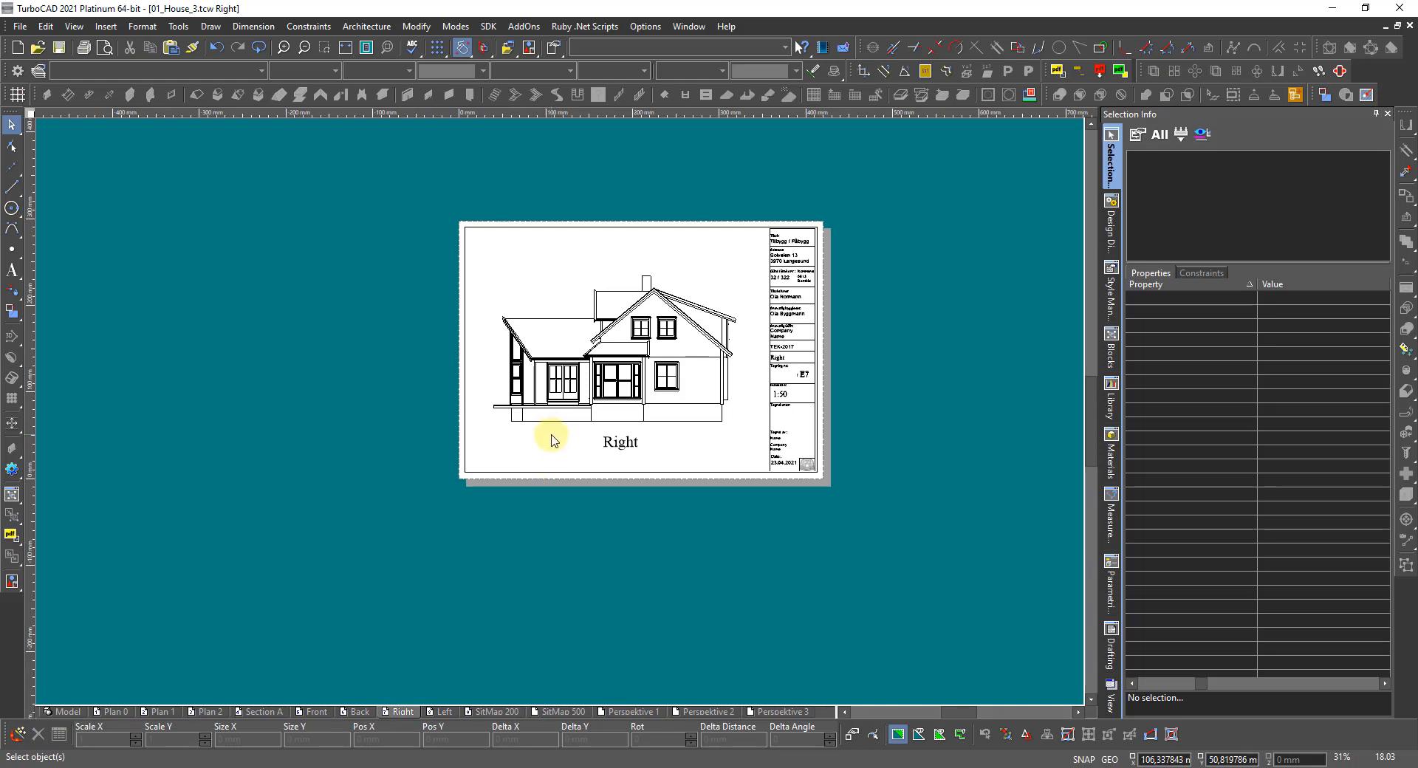
key("ctrl+v")
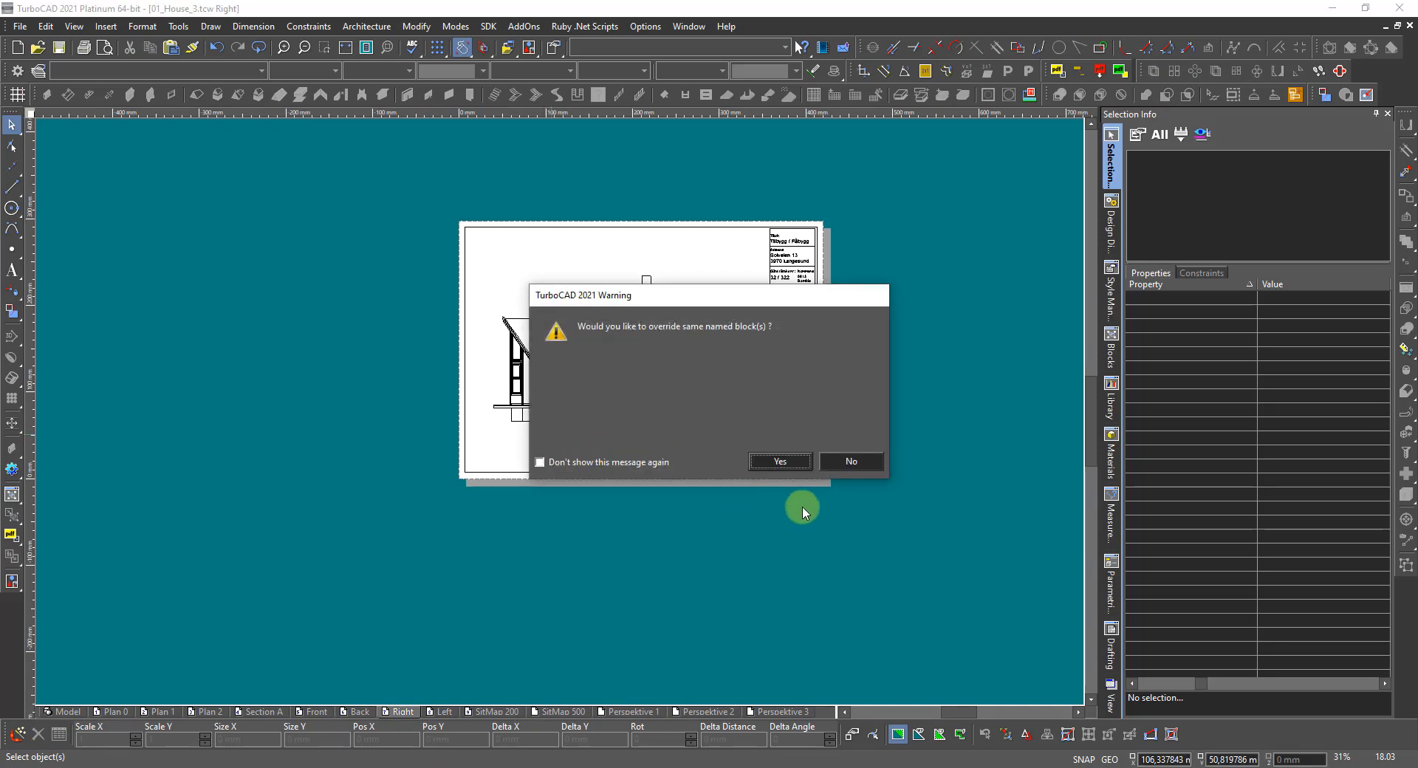
left_click(781, 461)
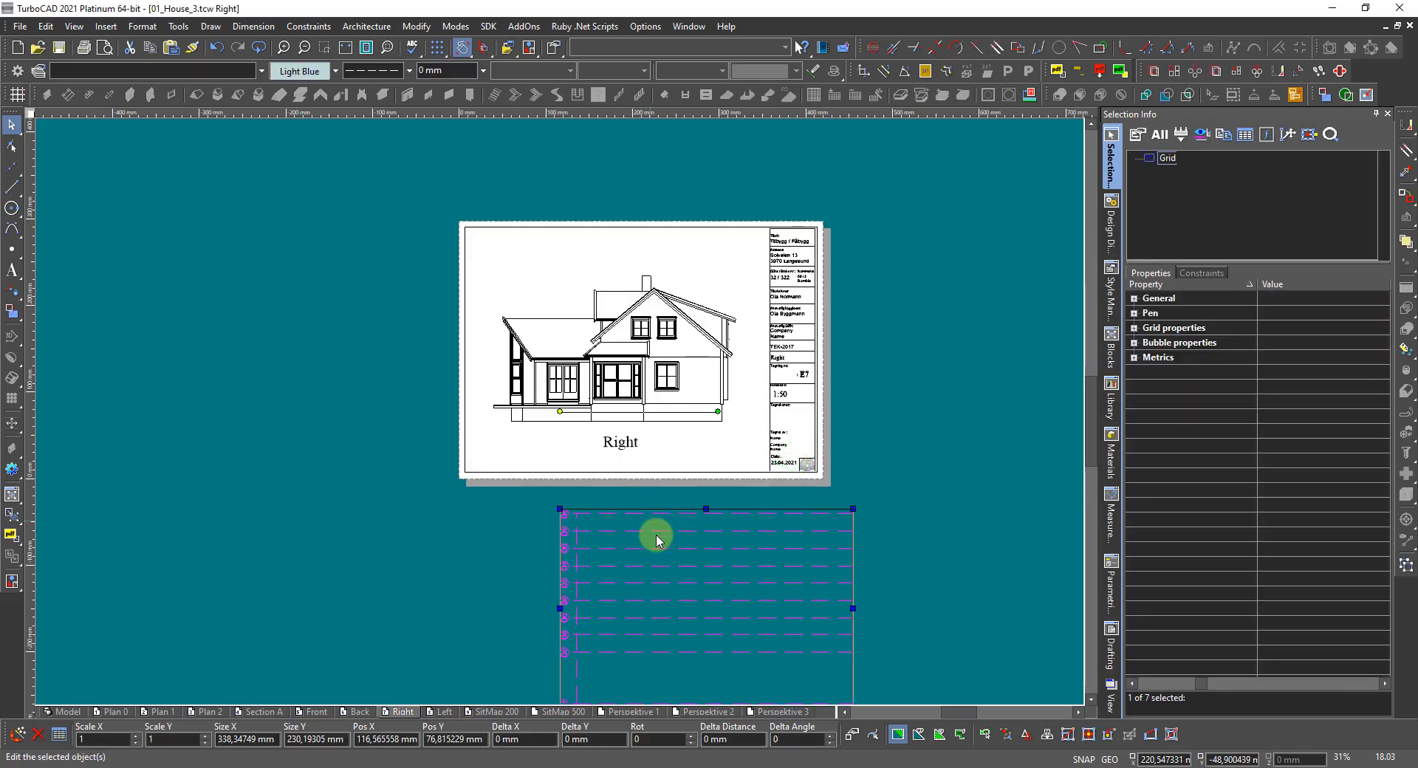
Step: Move the pasted grid by a reference point on level line 16 onto the base of the Right elevation's foundation
scroll(627, 660, "up", 2)
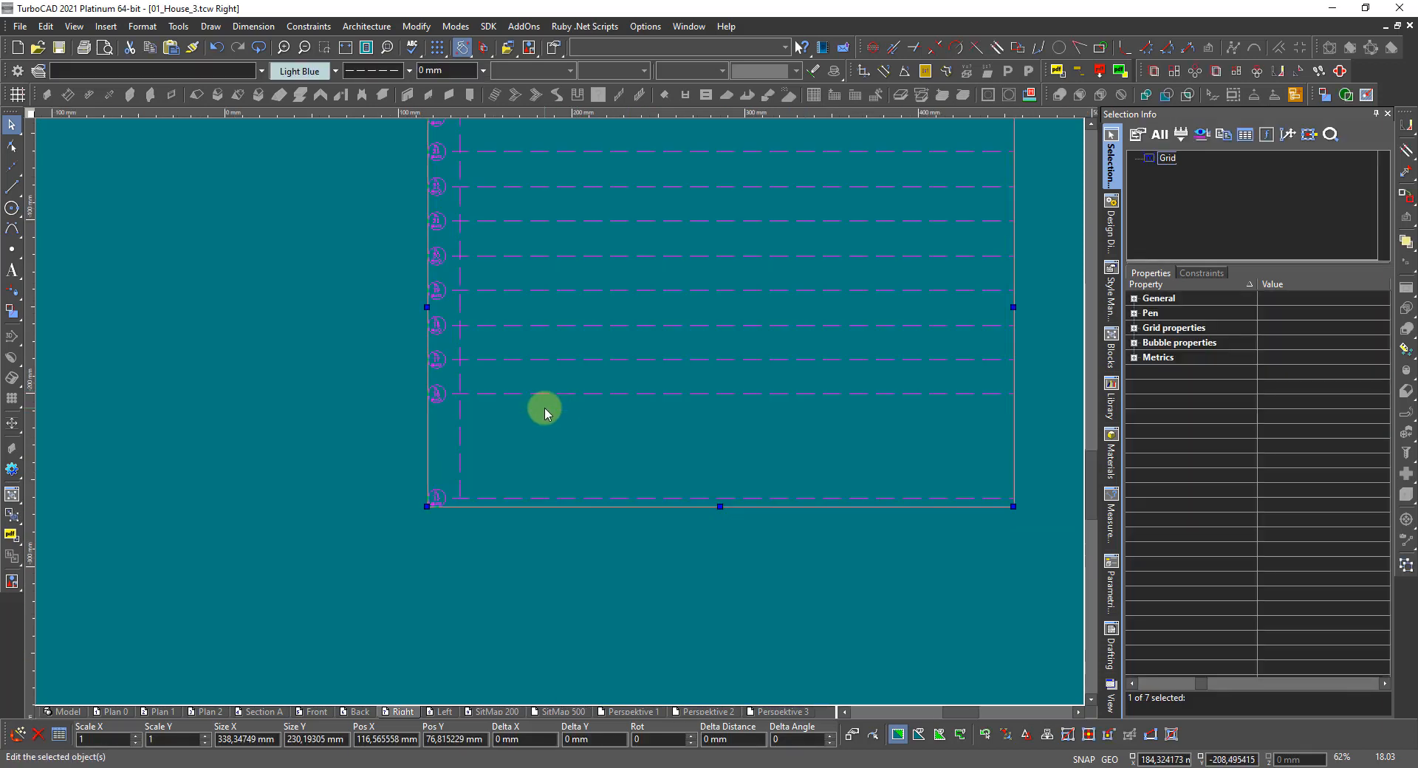
left_click_drag(508, 384, 510, 396)
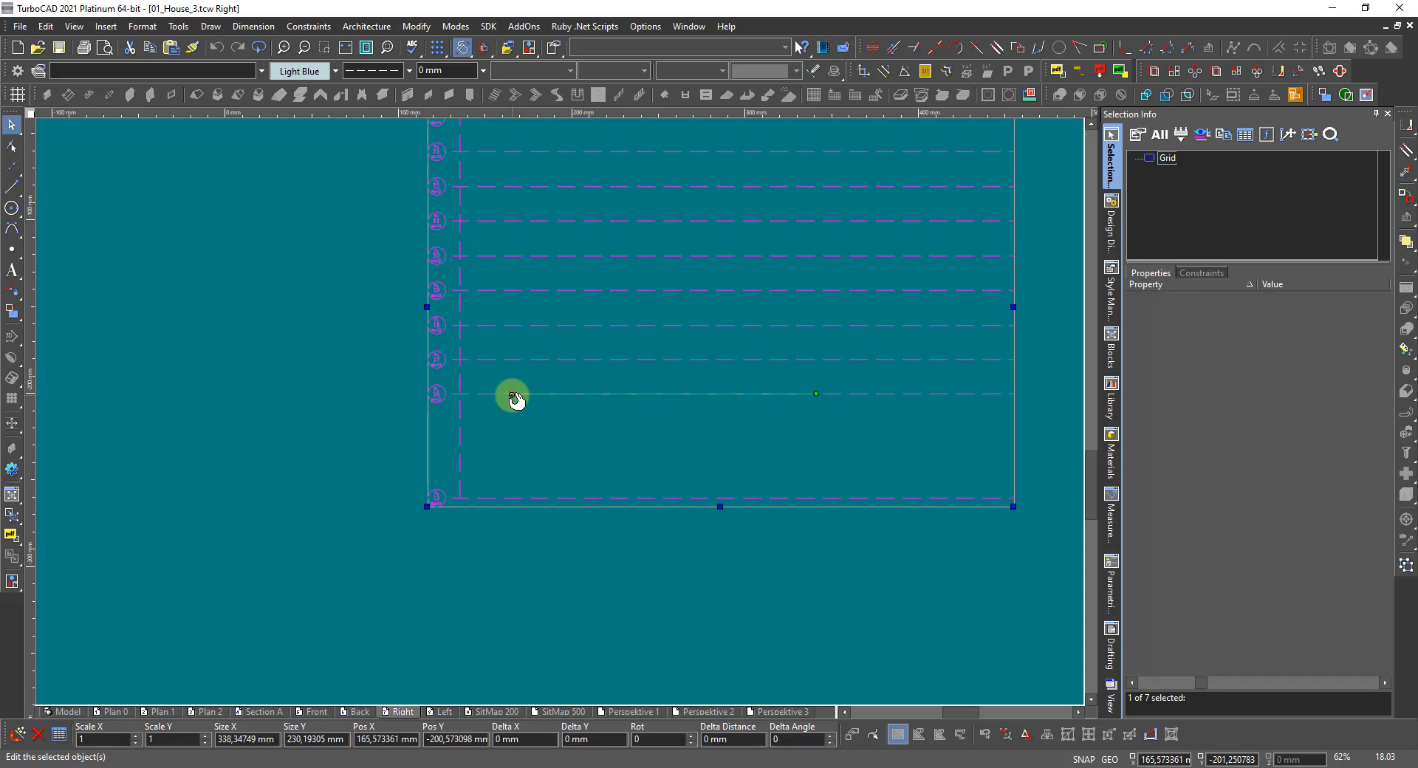
left_click(510, 395)
scroll(510, 395, "down", 2)
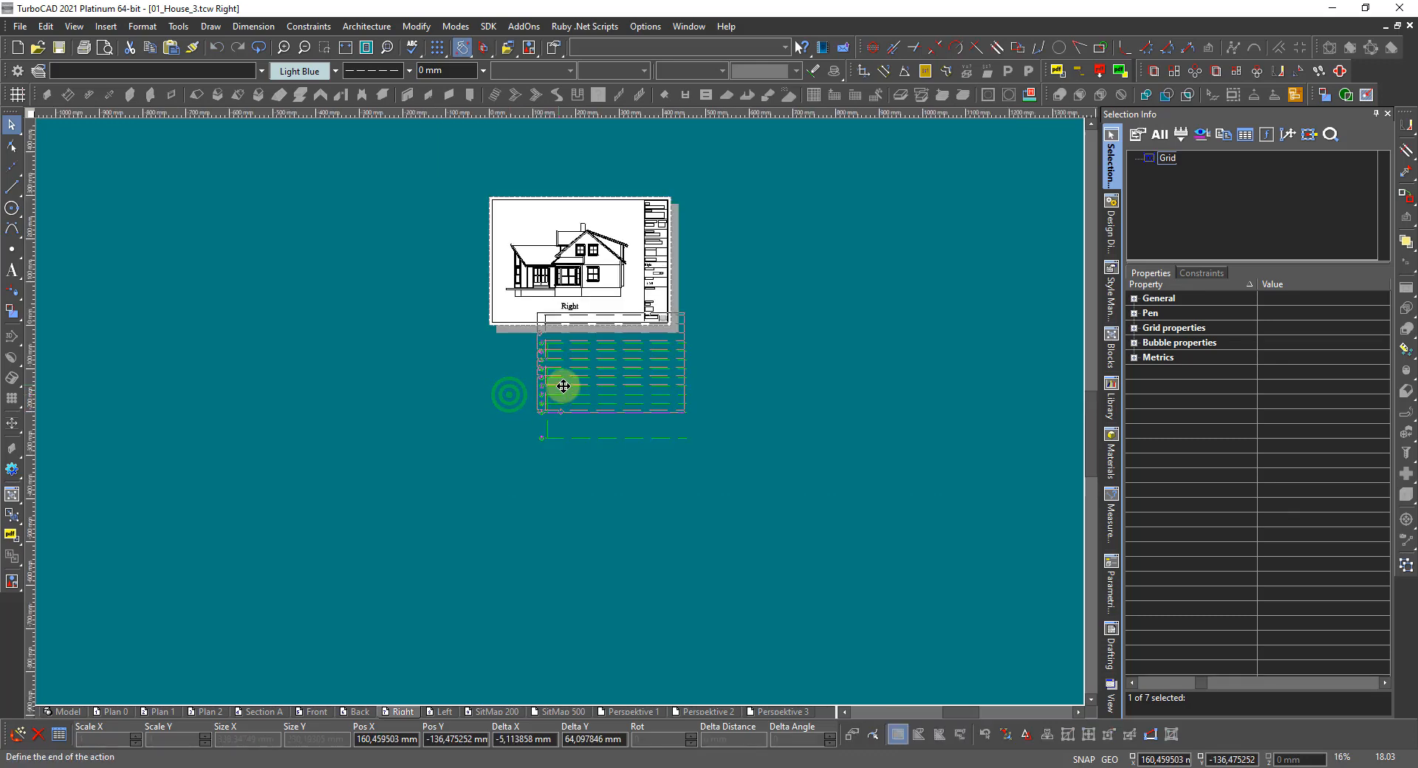
scroll(521, 296, "up", 2)
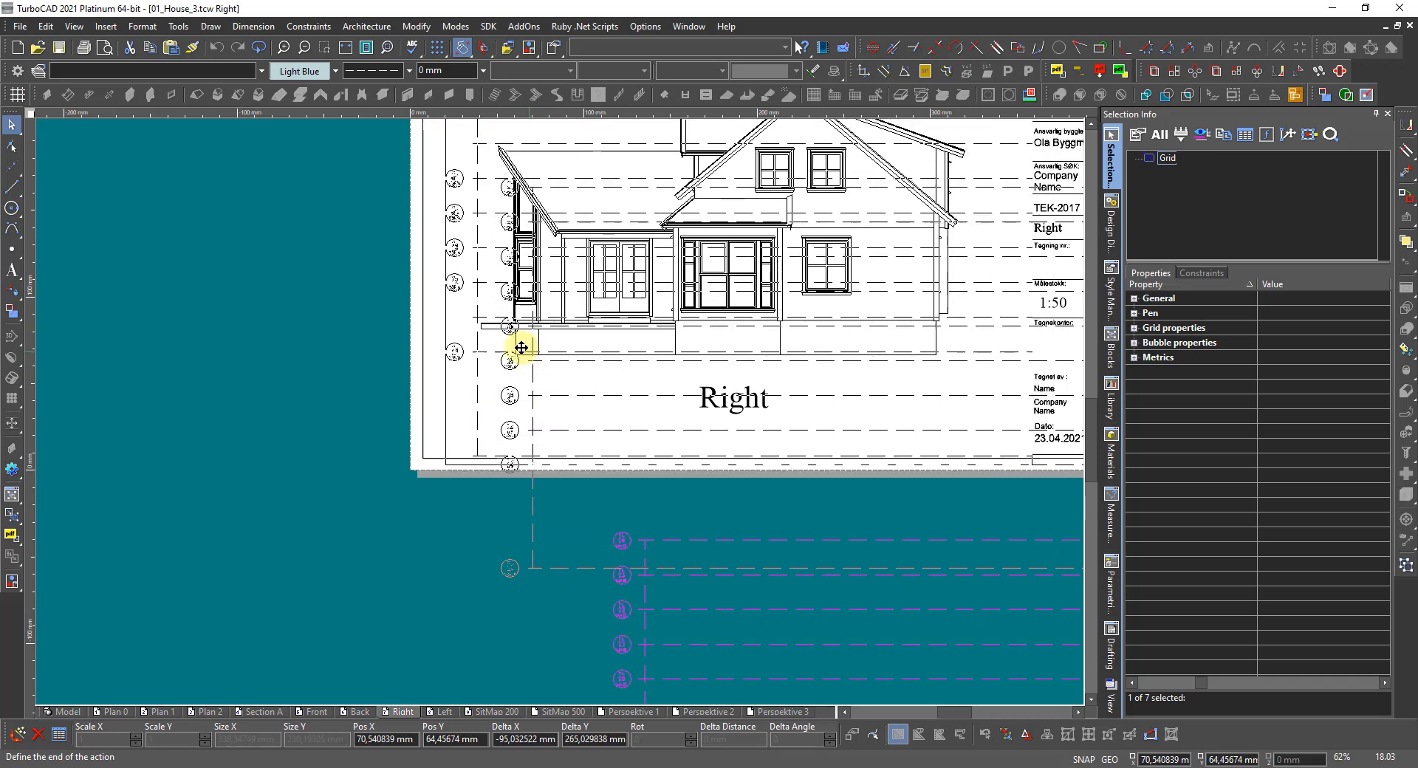
scroll(533, 359, "up", 5)
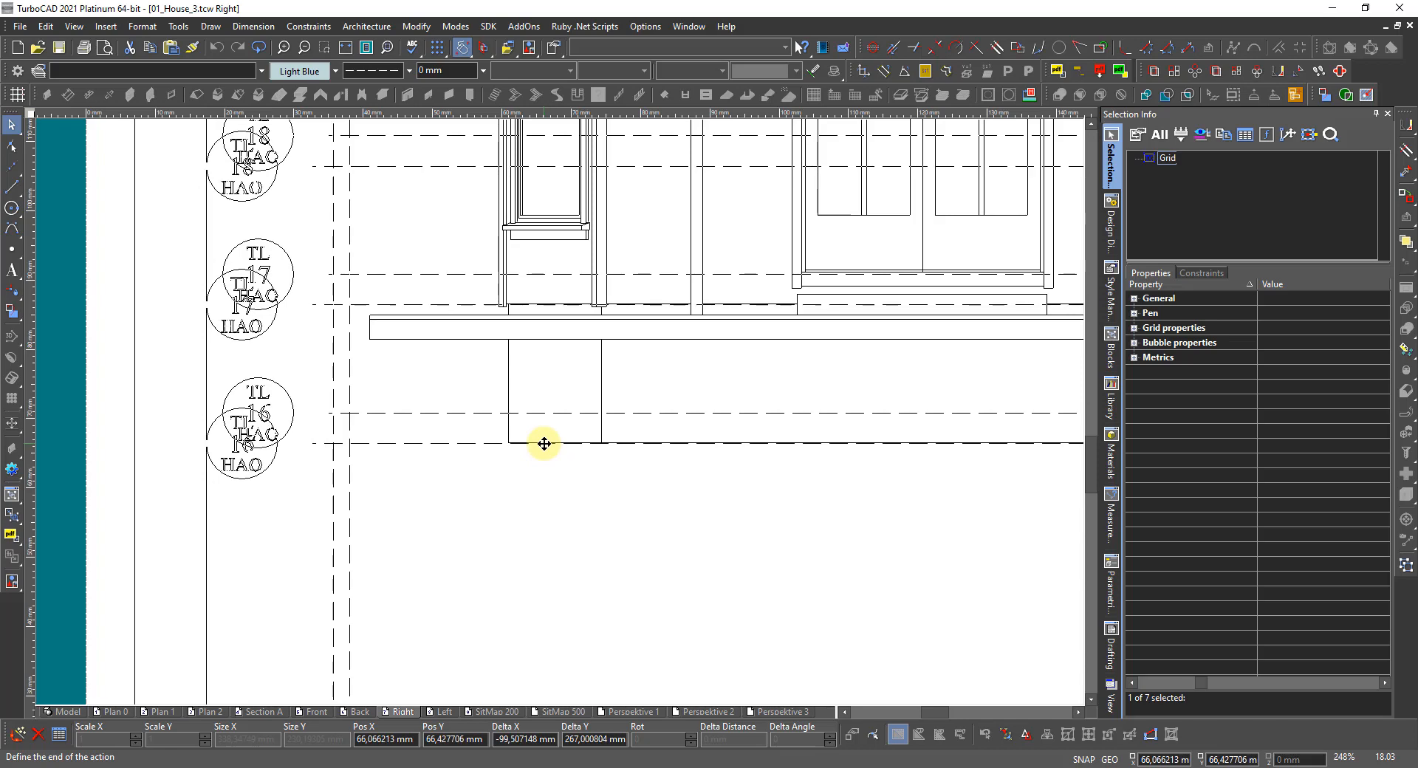
left_click(544, 443)
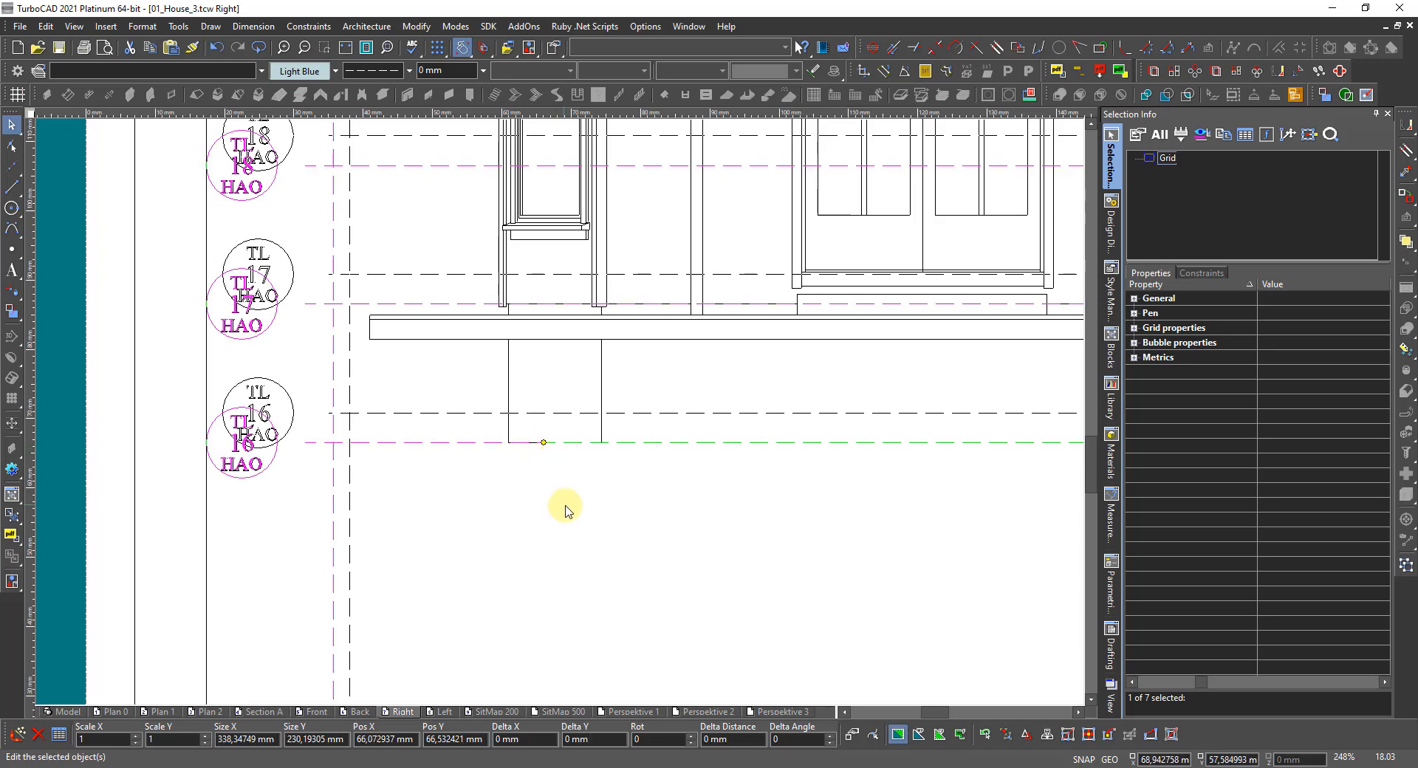
Step: Check the scaled level offset in Calculator and shift the Right sheet's grid by 8.76 mm in Y
scroll(557, 515, "down", 5)
scroll(555, 412, "up", 2)
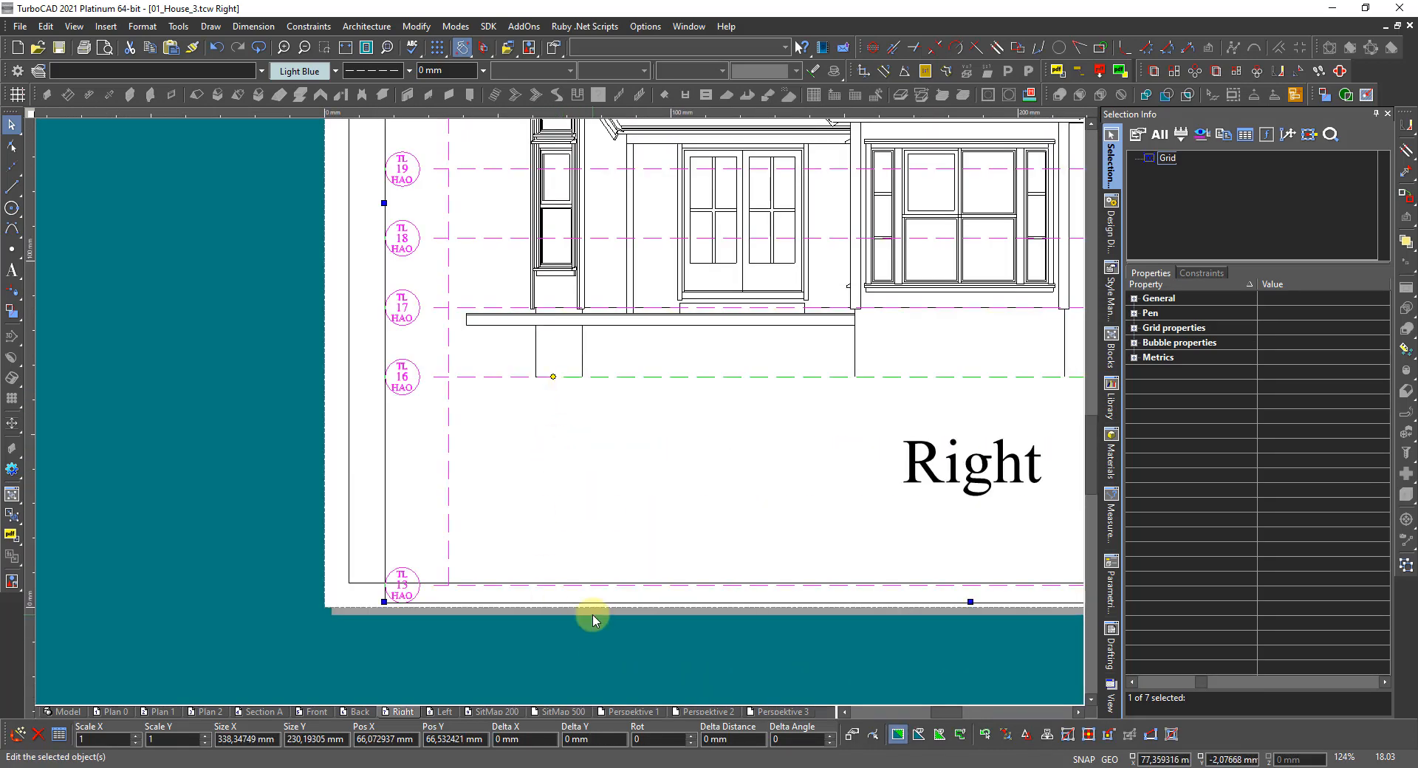
left_click(603, 739)
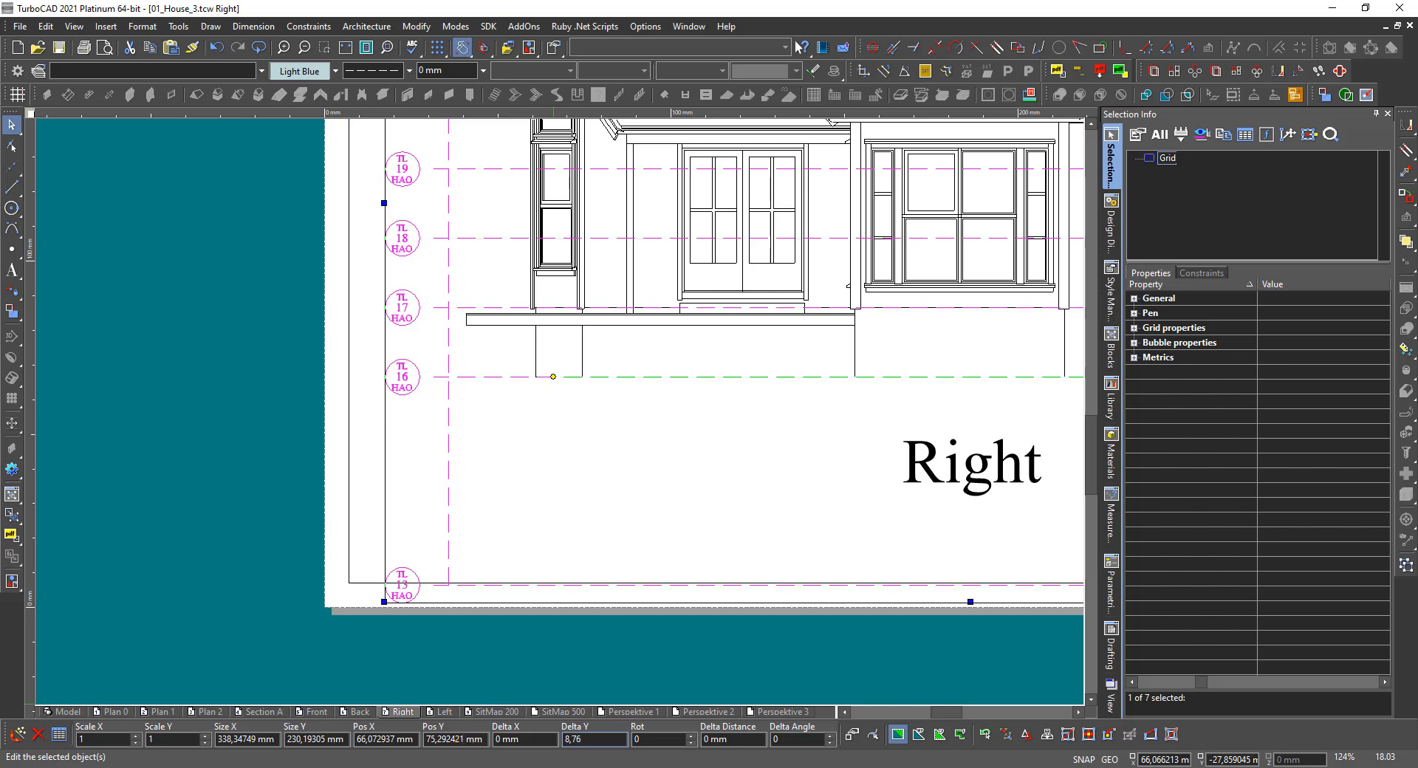
left_click(859, 767)
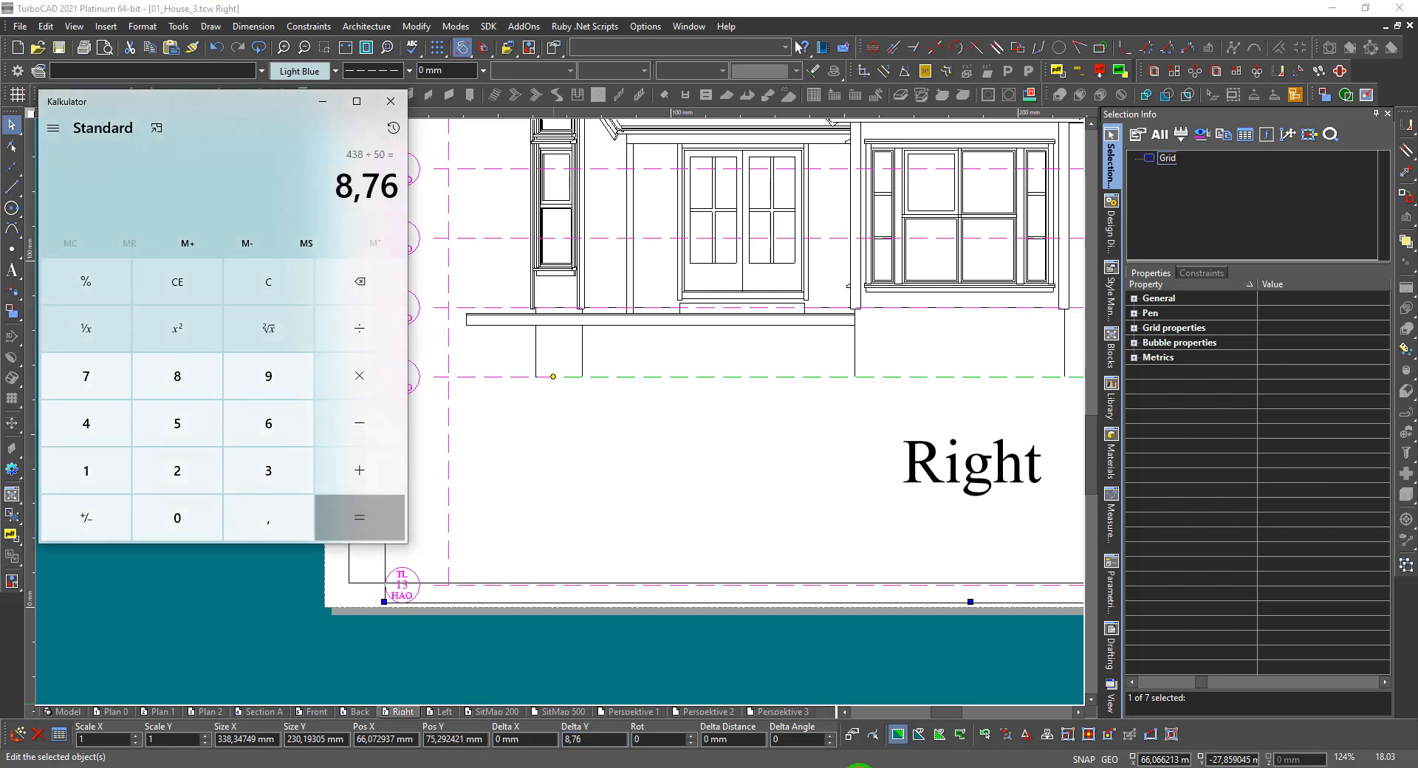
left_click(685, 659)
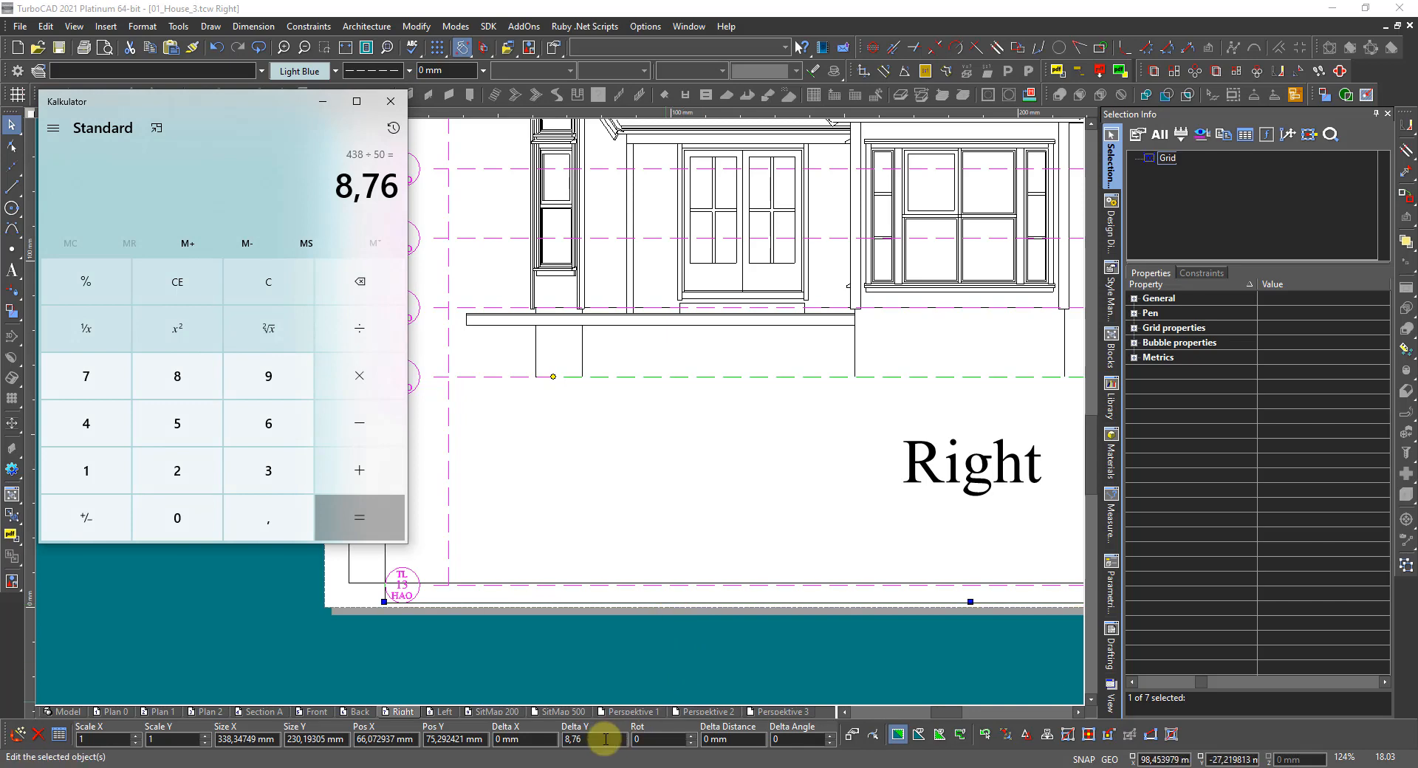
left_click(605, 739)
type("8,76")
key("Return")
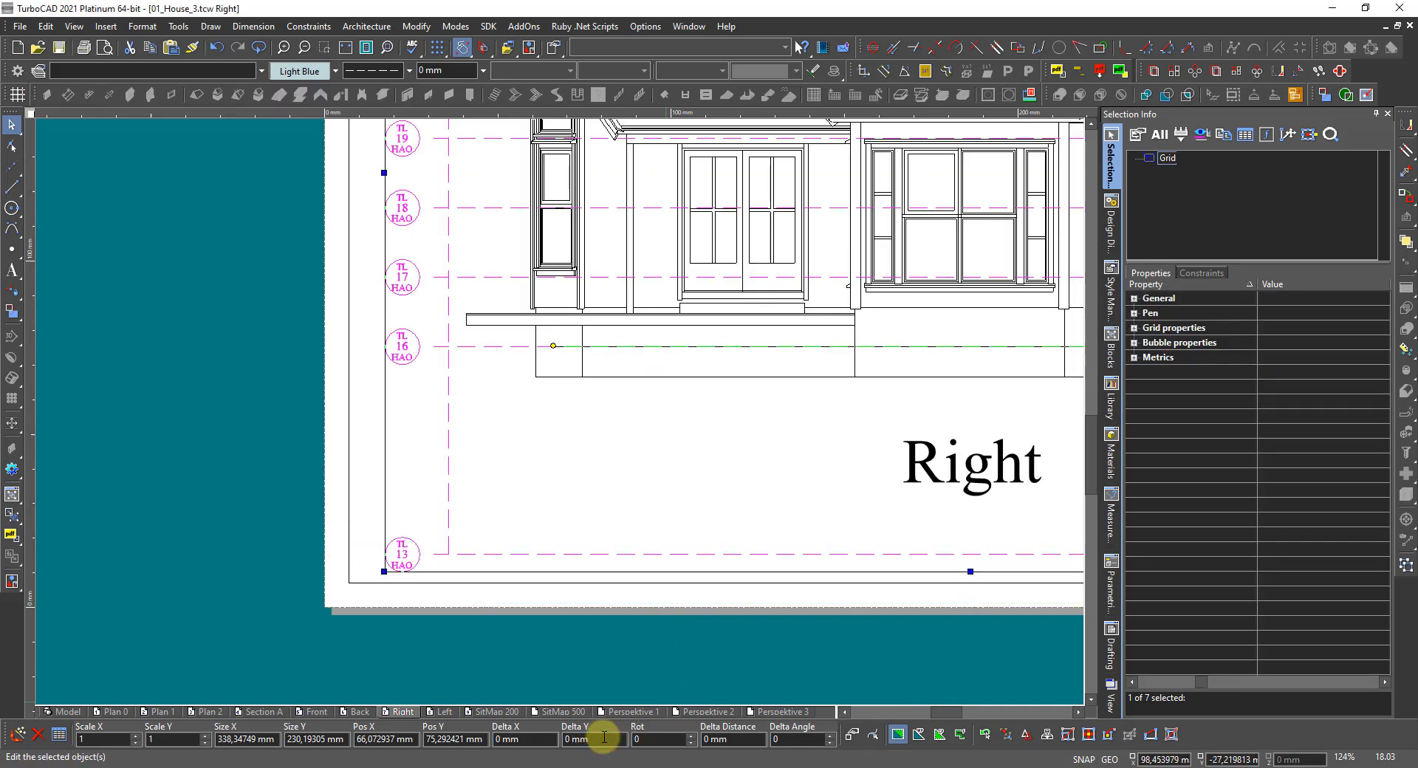
scroll(465, 590, "down", 2)
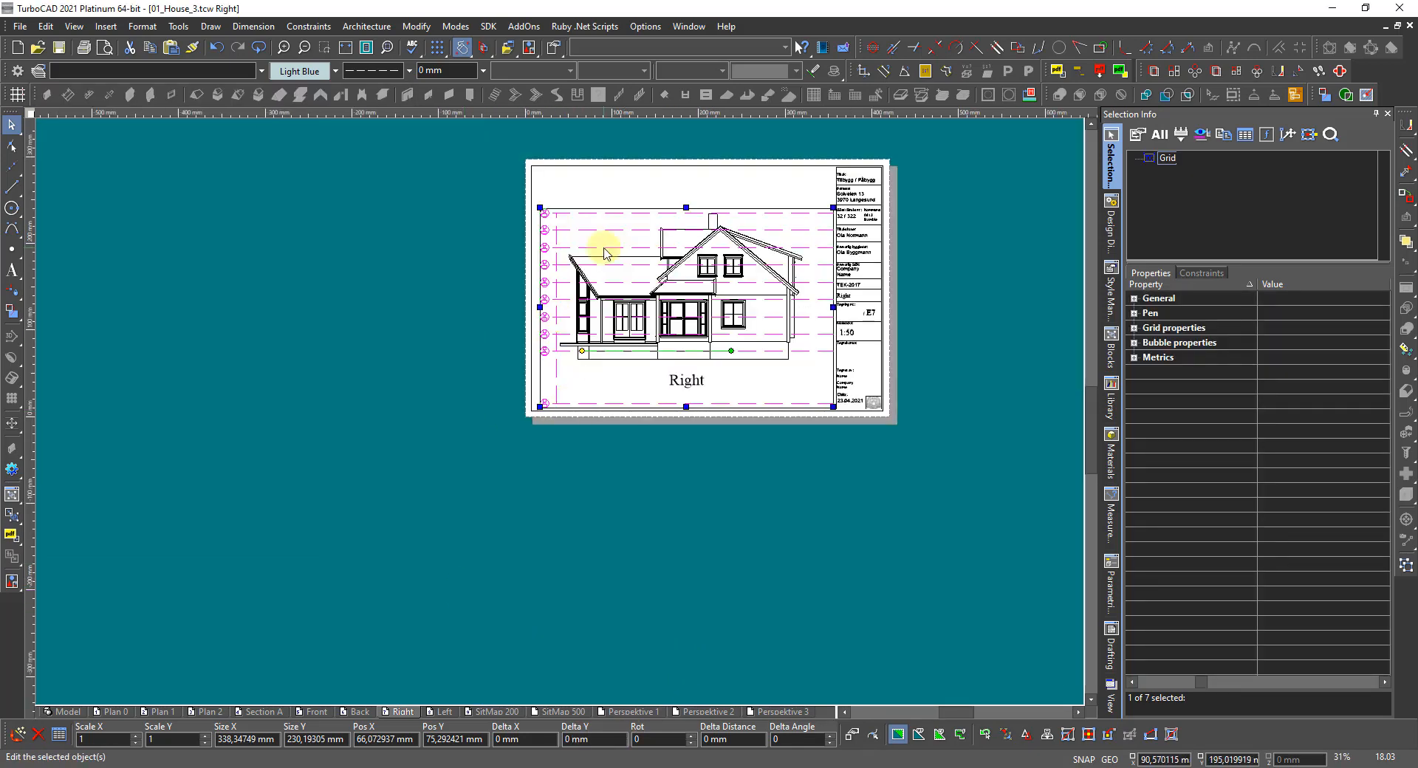
scroll(629, 223, "up", 1)
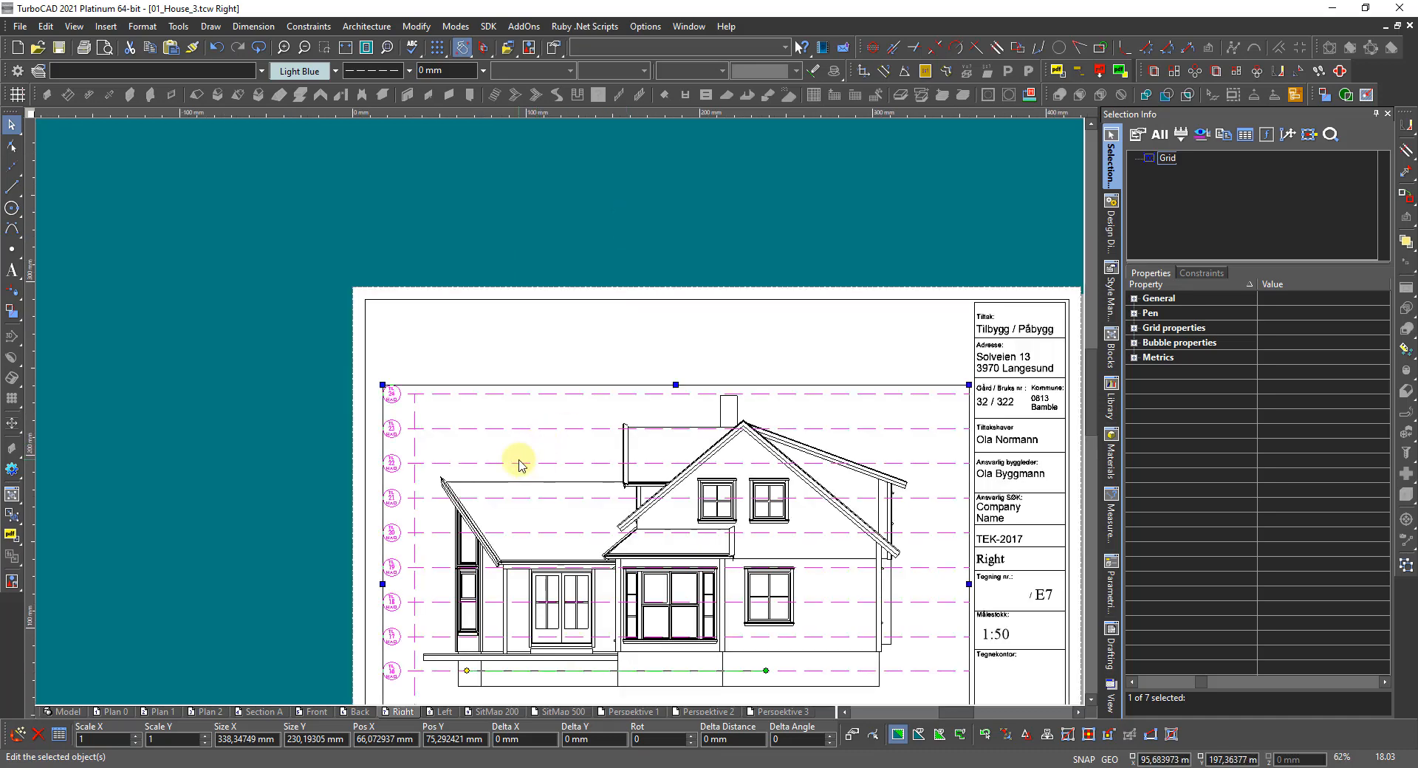
scroll(546, 449, "down", 1)
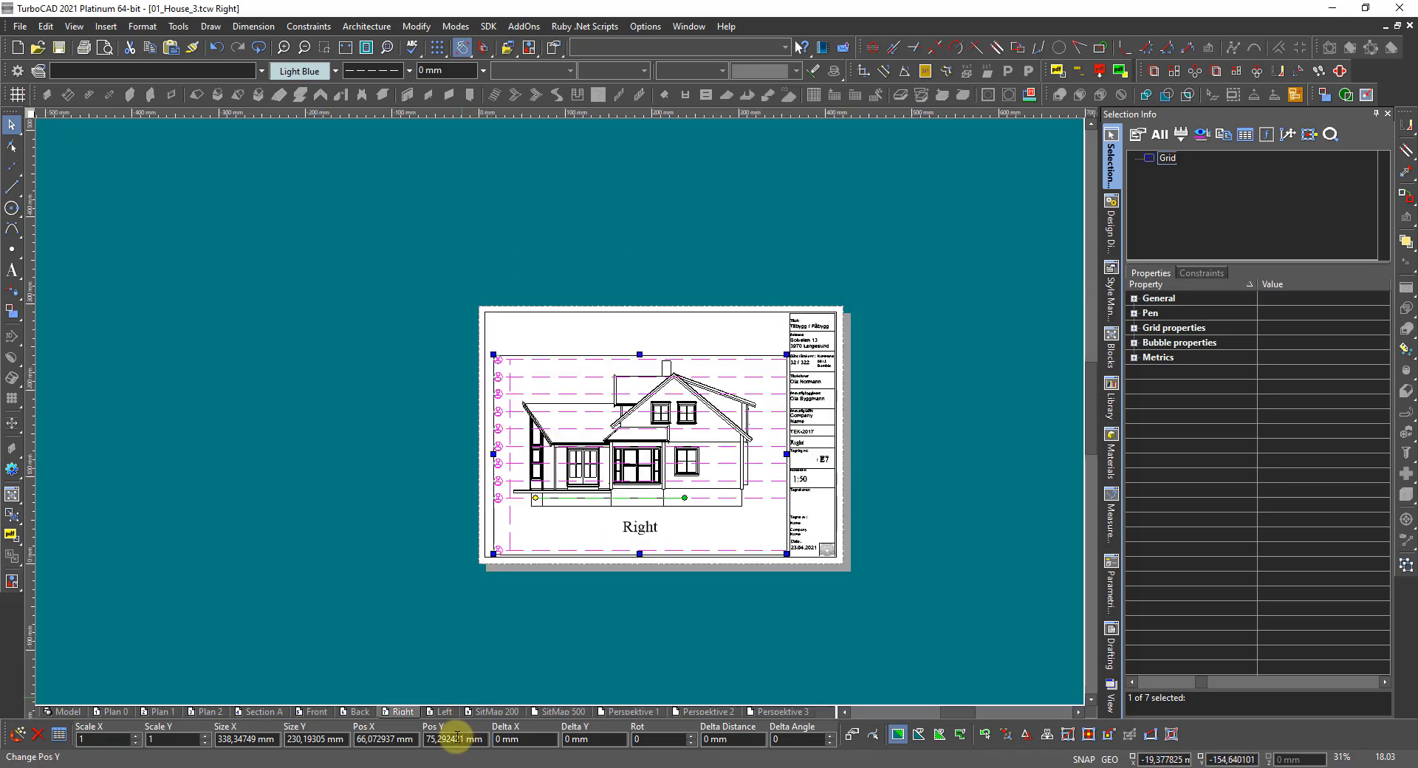
Step: Open the Left sheet and paste the copied level grid onto it
left_click(436, 665)
left_click(444, 713)
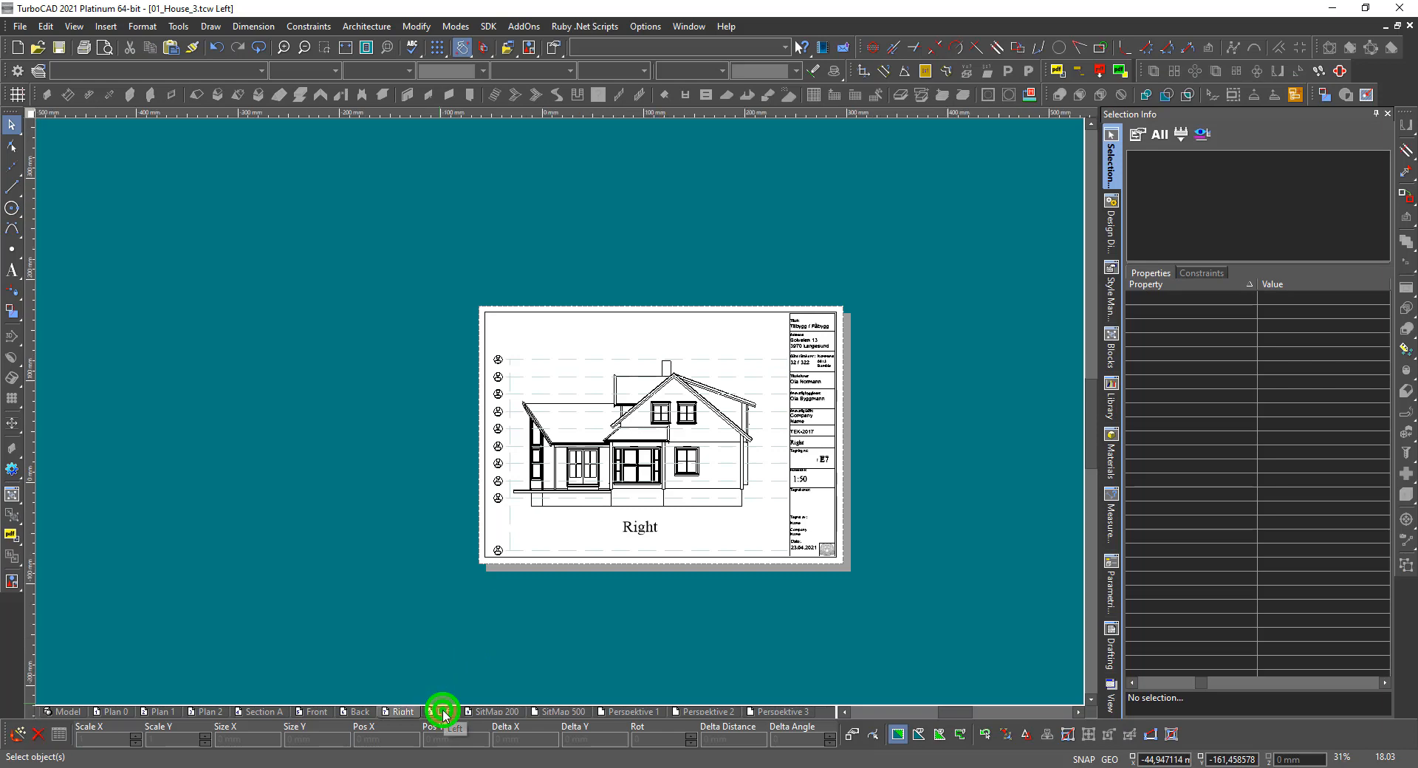
left_click(589, 436)
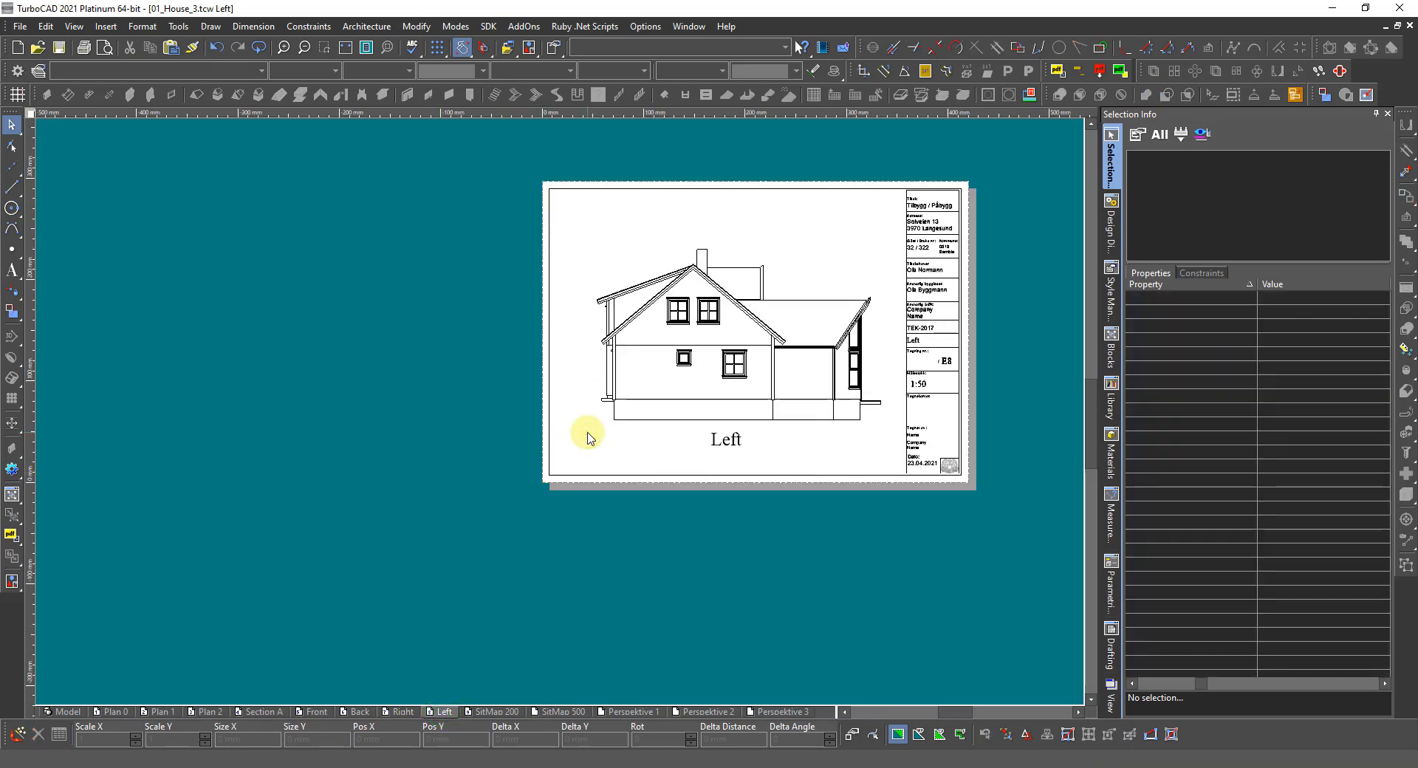
left_click(776, 462)
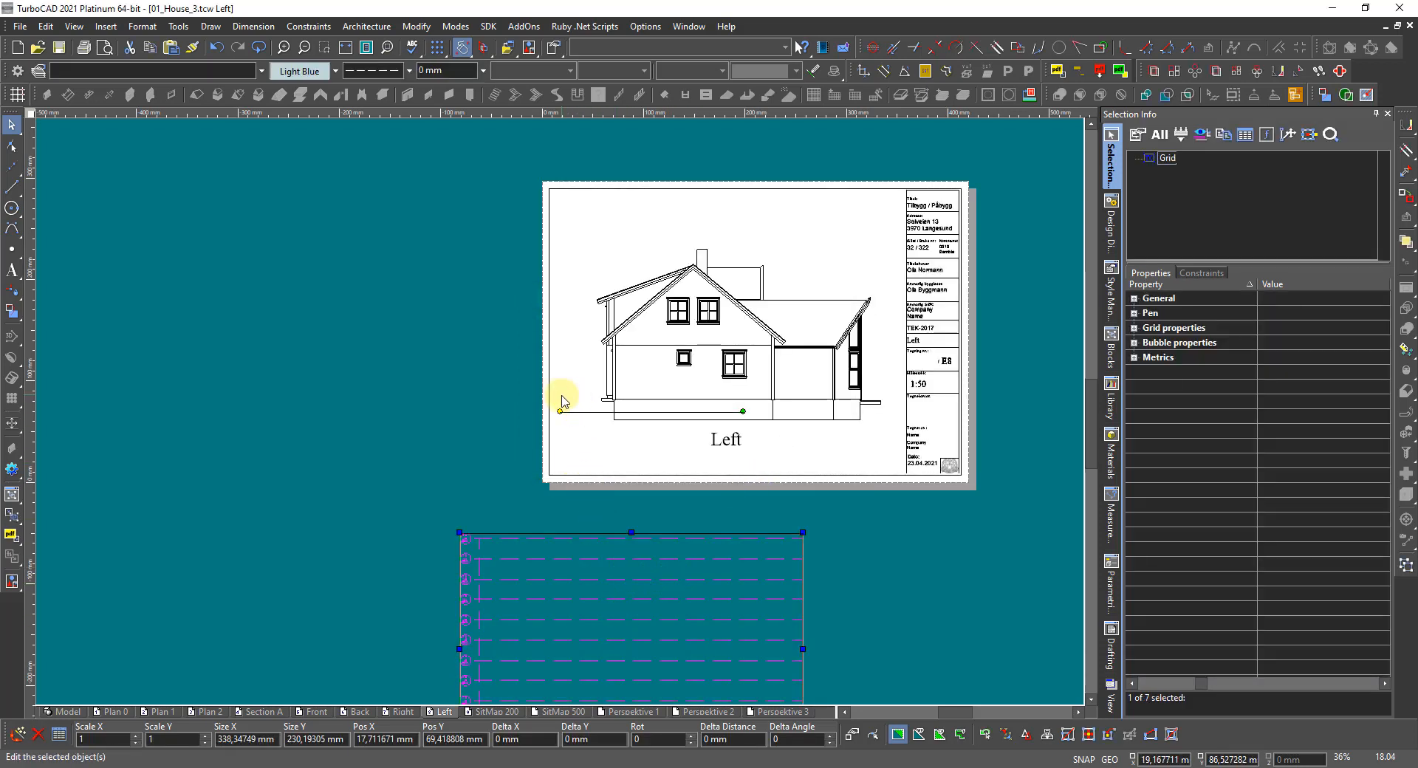
Step: Move the pasted grid by a reference point on level line 16 onto the base of the Left elevation's foundation
scroll(611, 481, "down", 3)
scroll(557, 408, "up", 3)
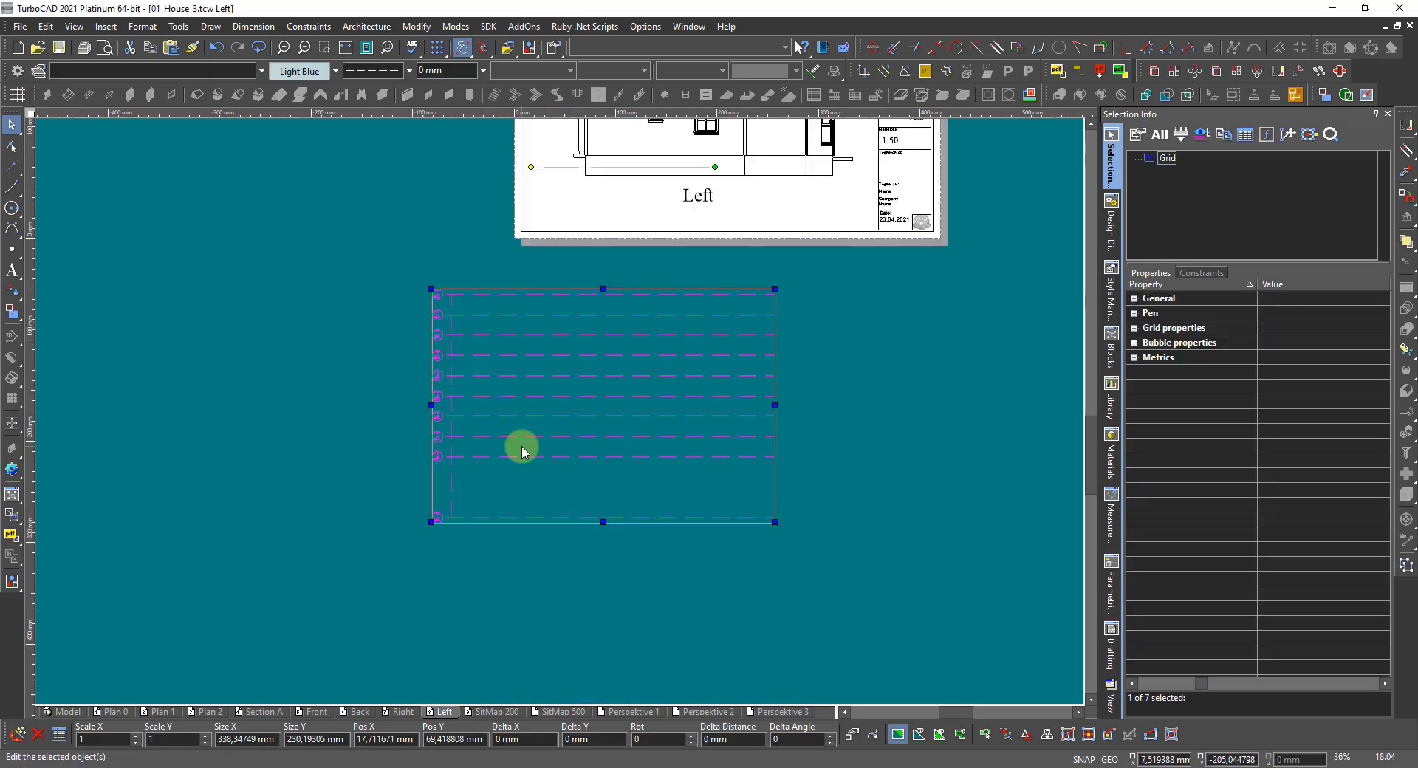
left_click_drag(495, 490, 483, 459)
left_click(484, 456)
scroll(484, 457, "down", 2)
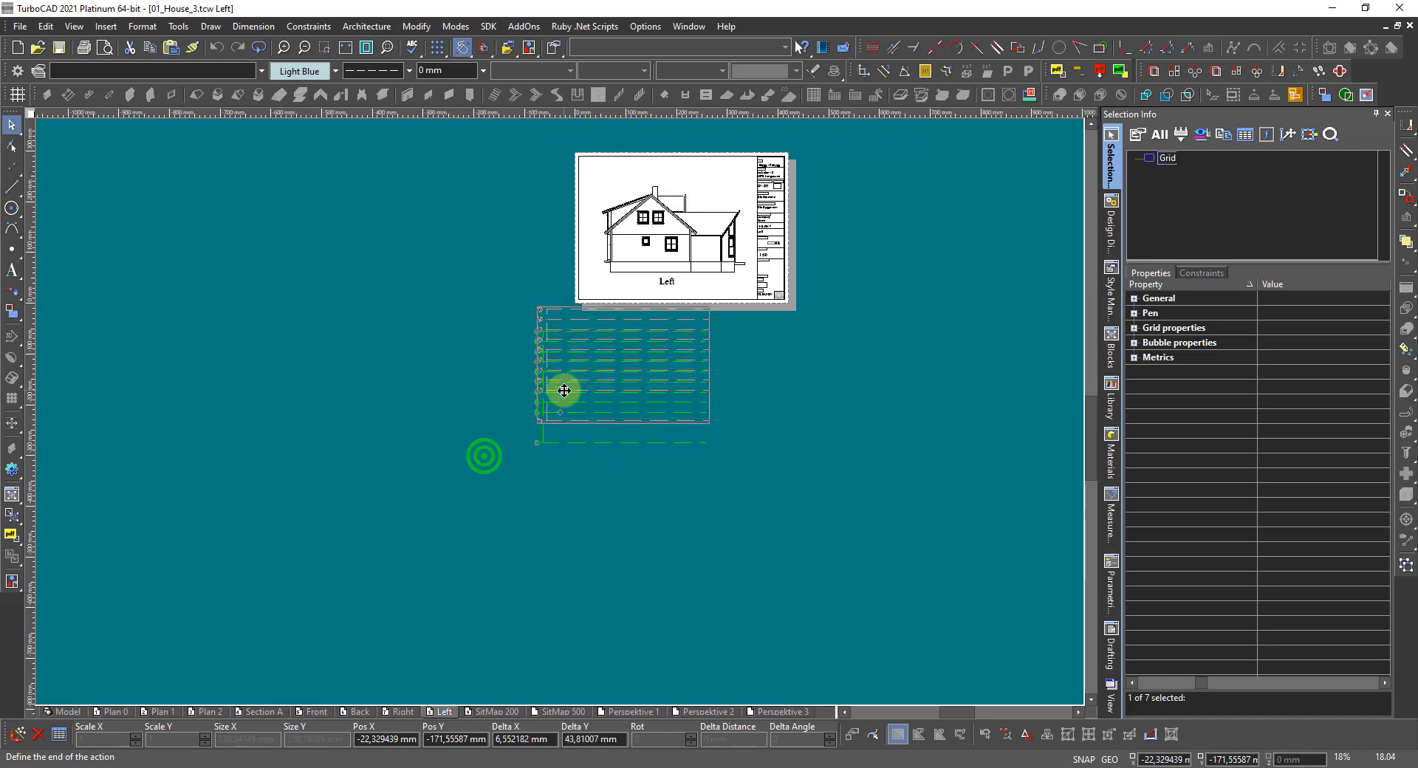
scroll(613, 275, "up", 6)
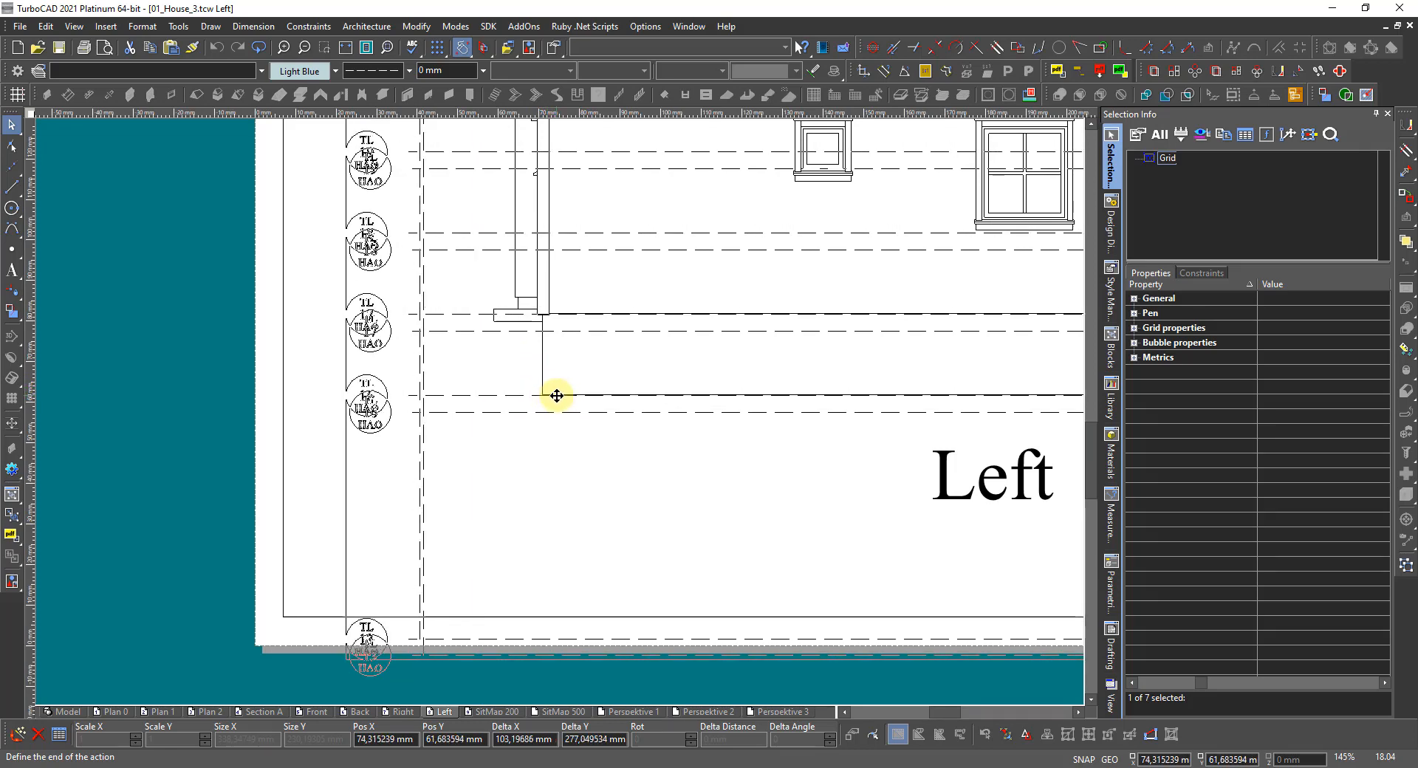
left_click(557, 396)
scroll(556, 399, "down", 2)
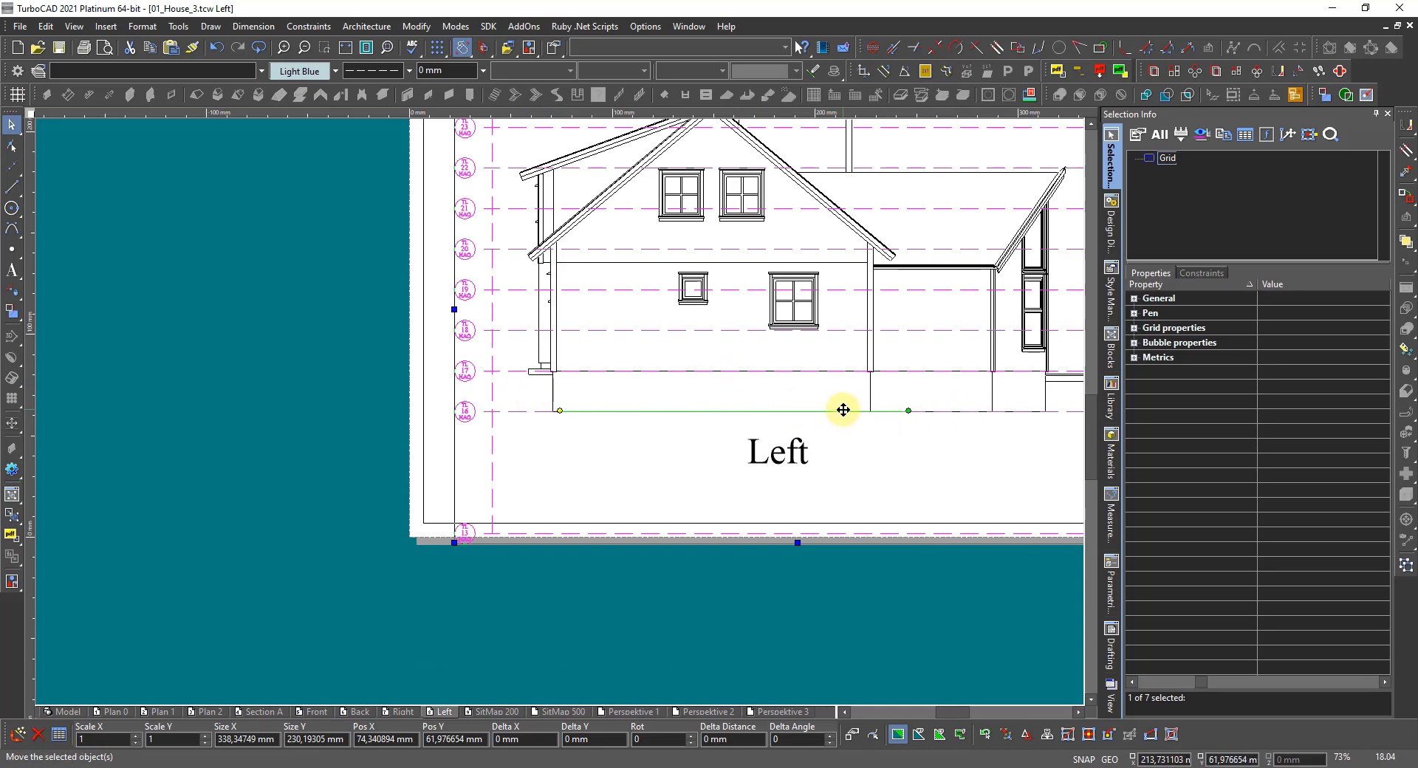
Step: Move the Left sheet's grid horizontally by about -6.9 mm in X, keeping level line 16 on the foundation base
scroll(843, 406, "down", 2)
scroll(589, 408, "up", 2)
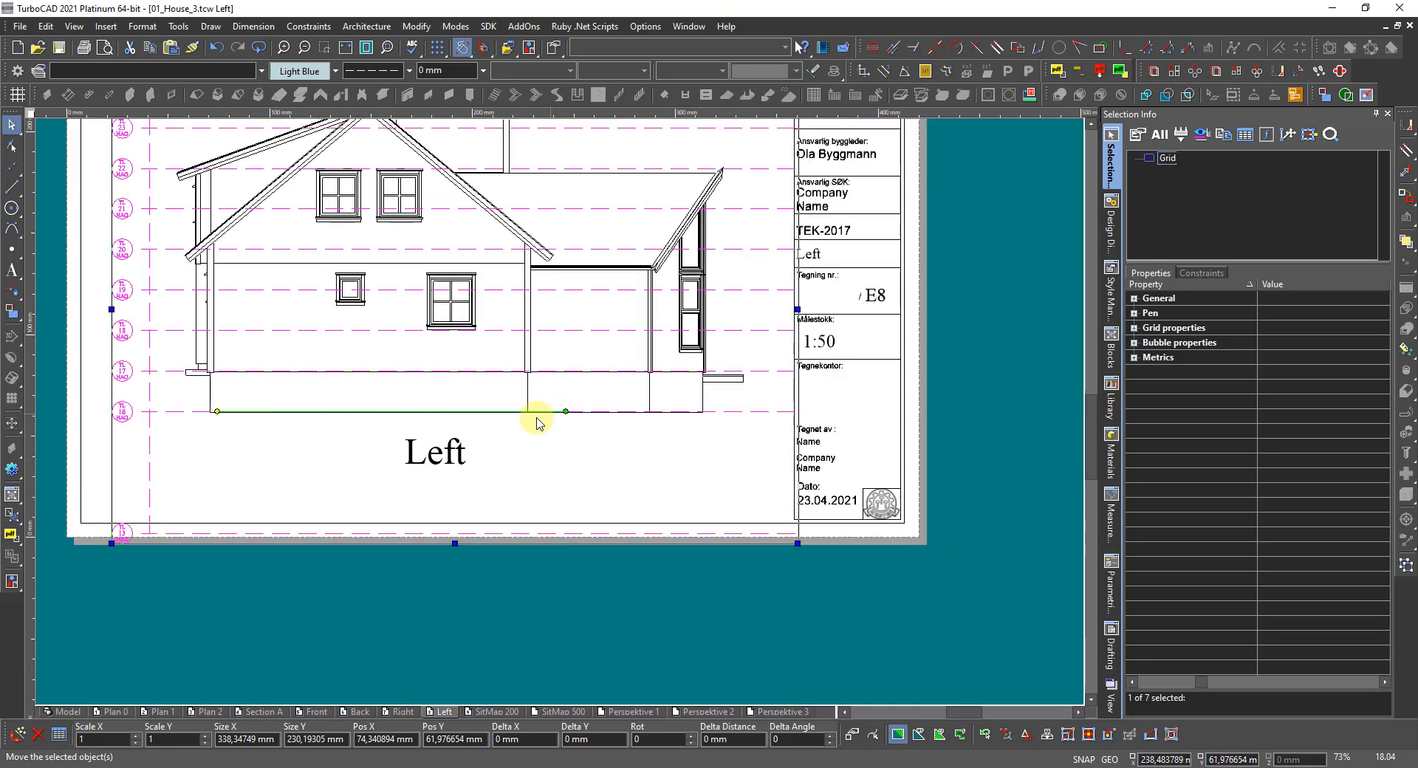
left_click(384, 411)
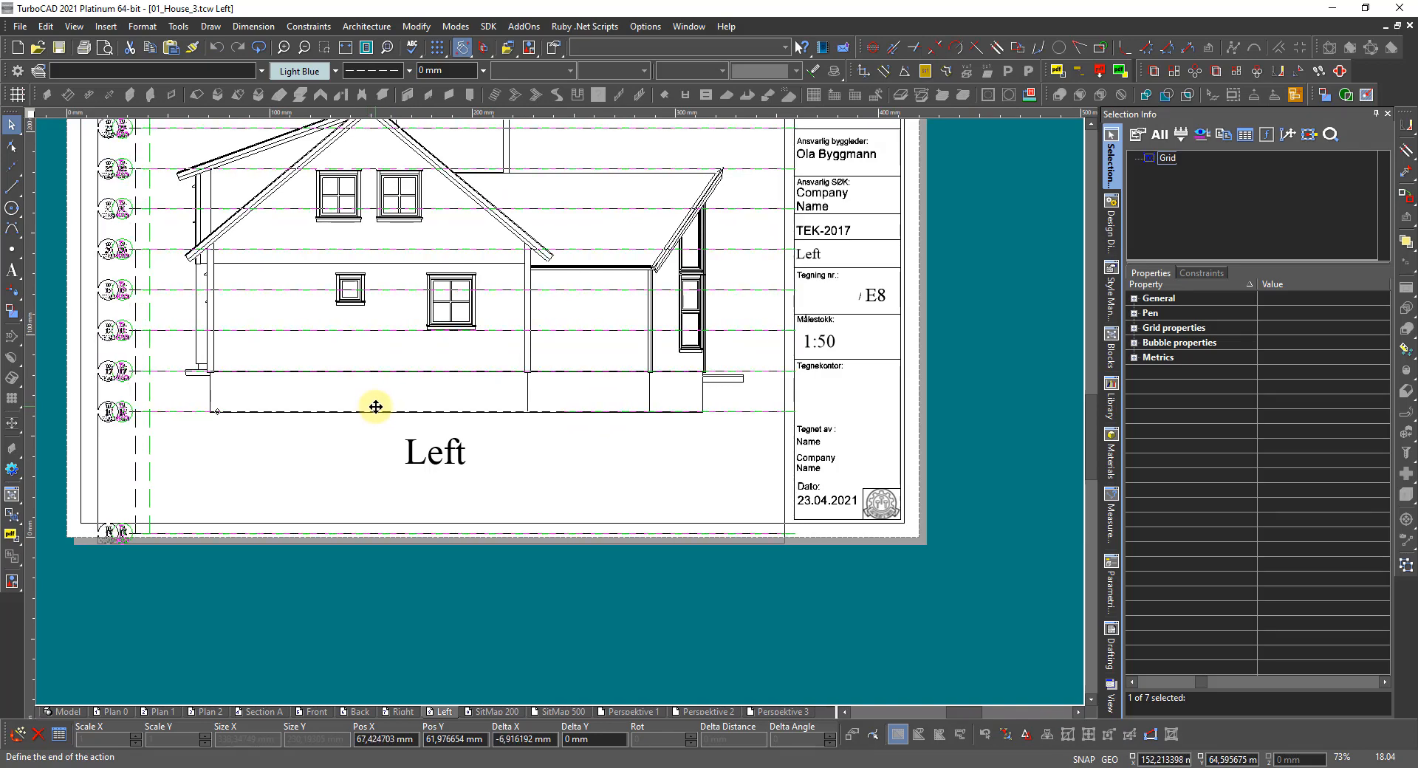
left_click(376, 407)
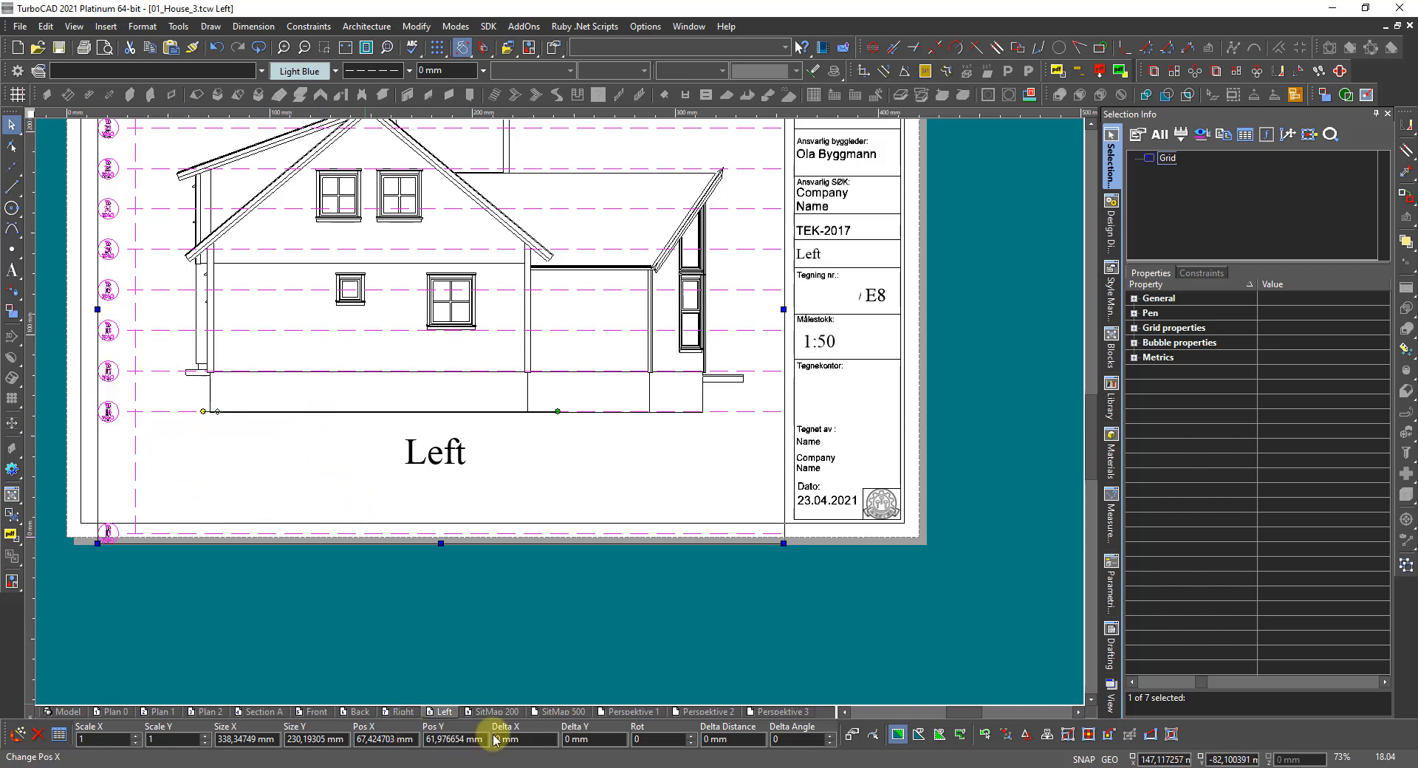
Step: Shift the Left sheet's grid by 8.76 mm in Y
left_click(593, 738)
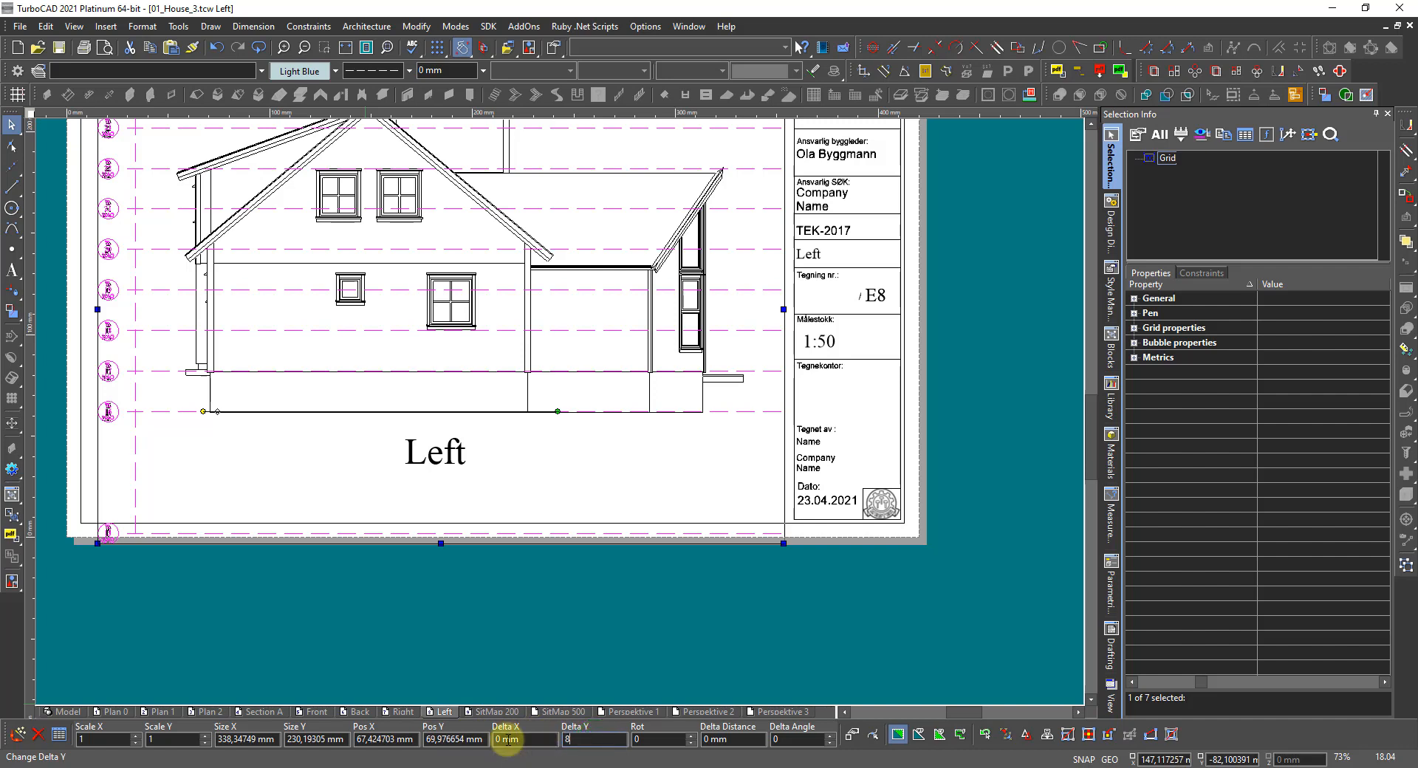
type("8,76")
key("Return")
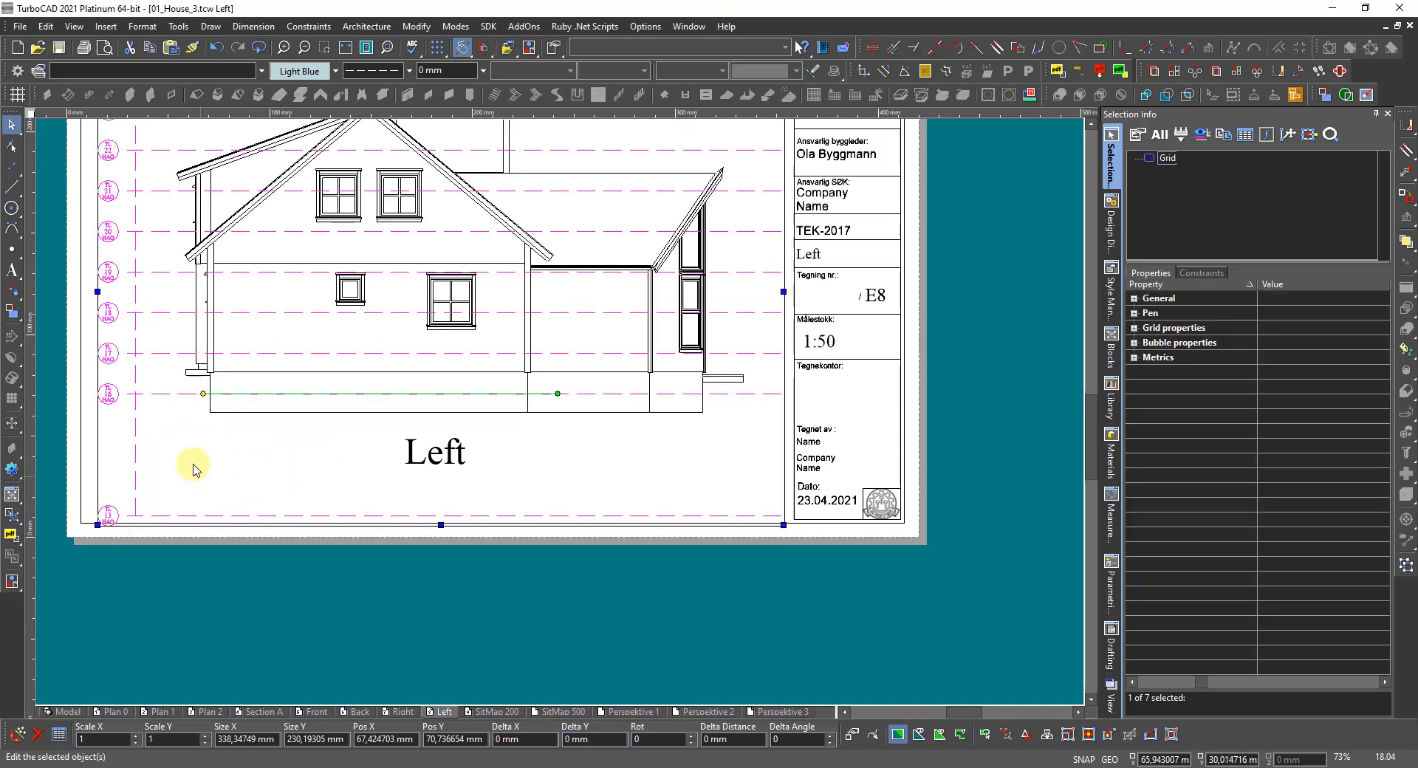
Step: Compare the level bubble 13 and foundation offset of the Left sheet's grid with those on the Right sheet
left_click(167, 465)
scroll(114, 521, "up", 5)
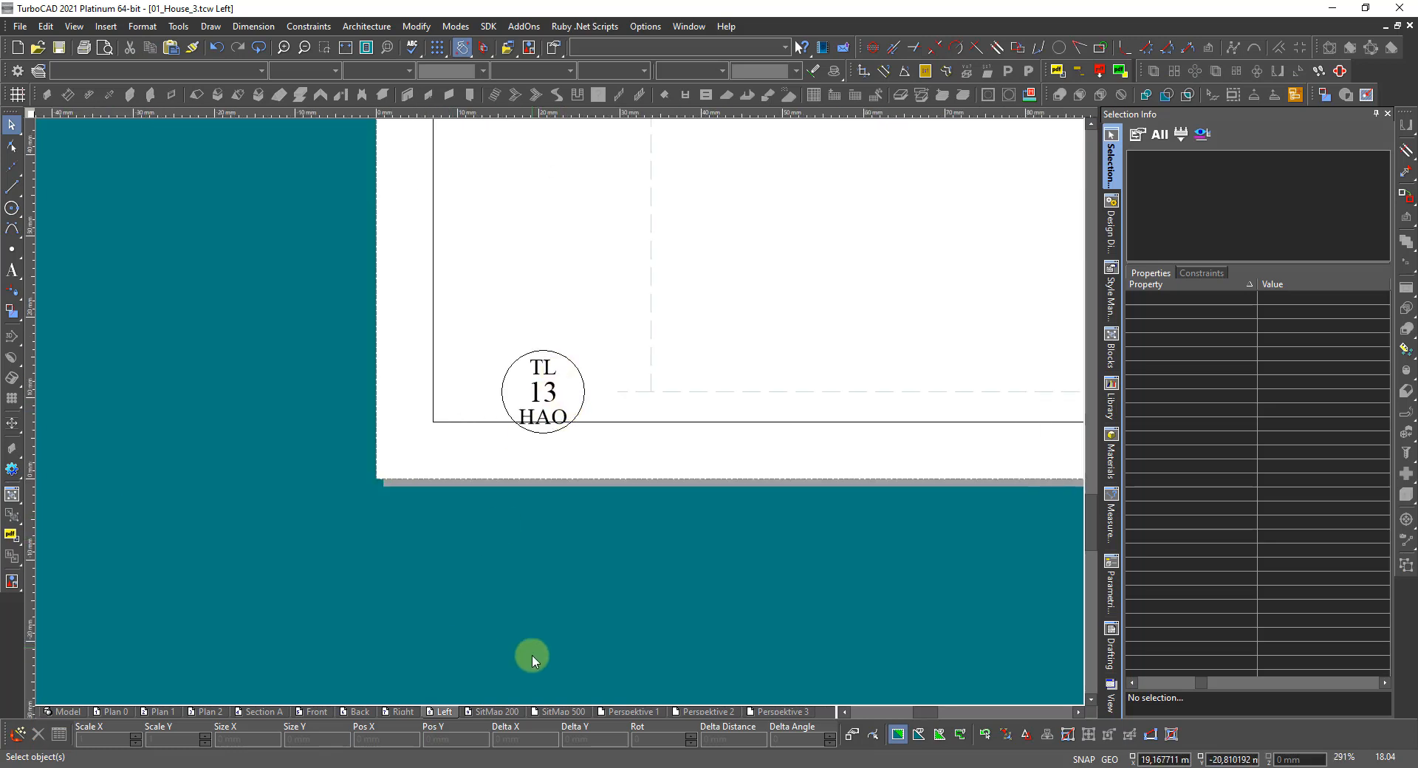
left_click(403, 711)
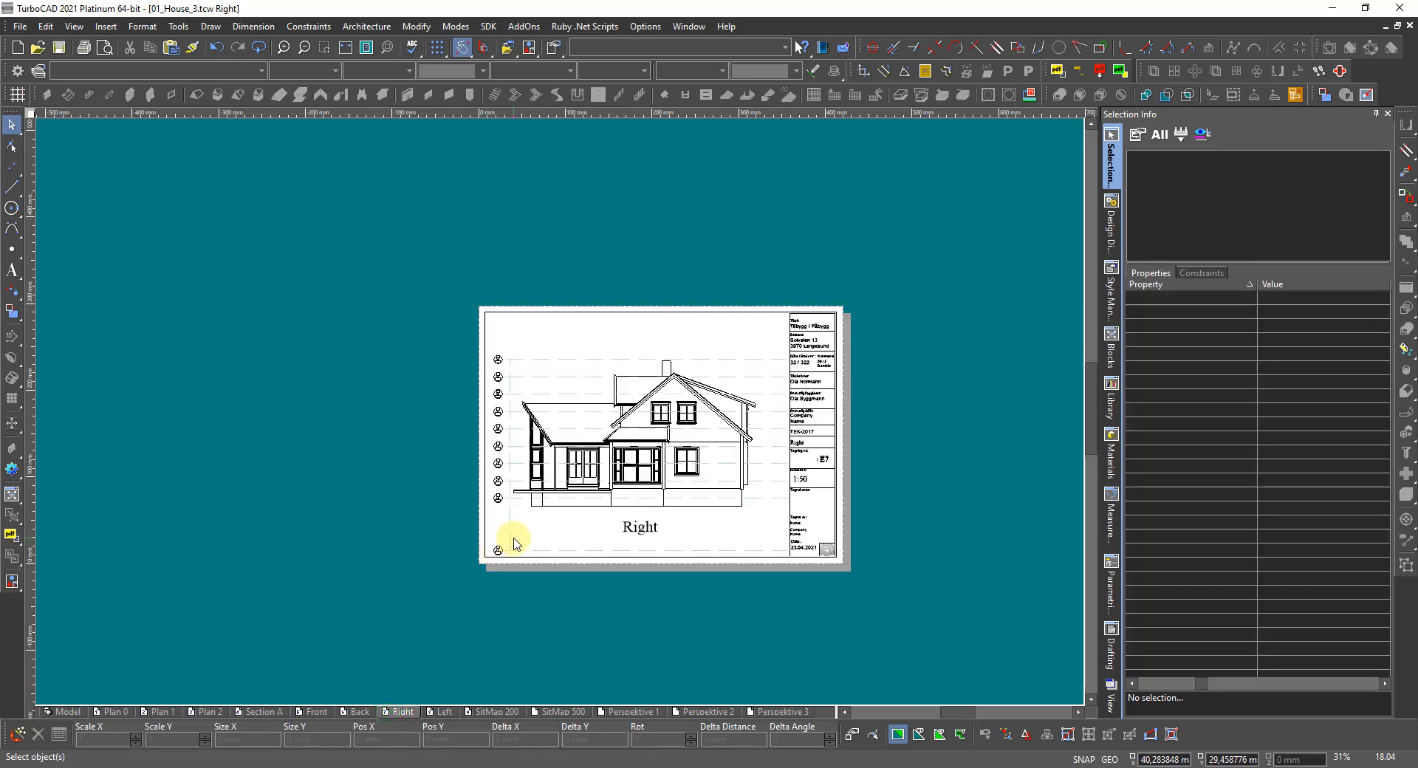
scroll(517, 547, "up", 3)
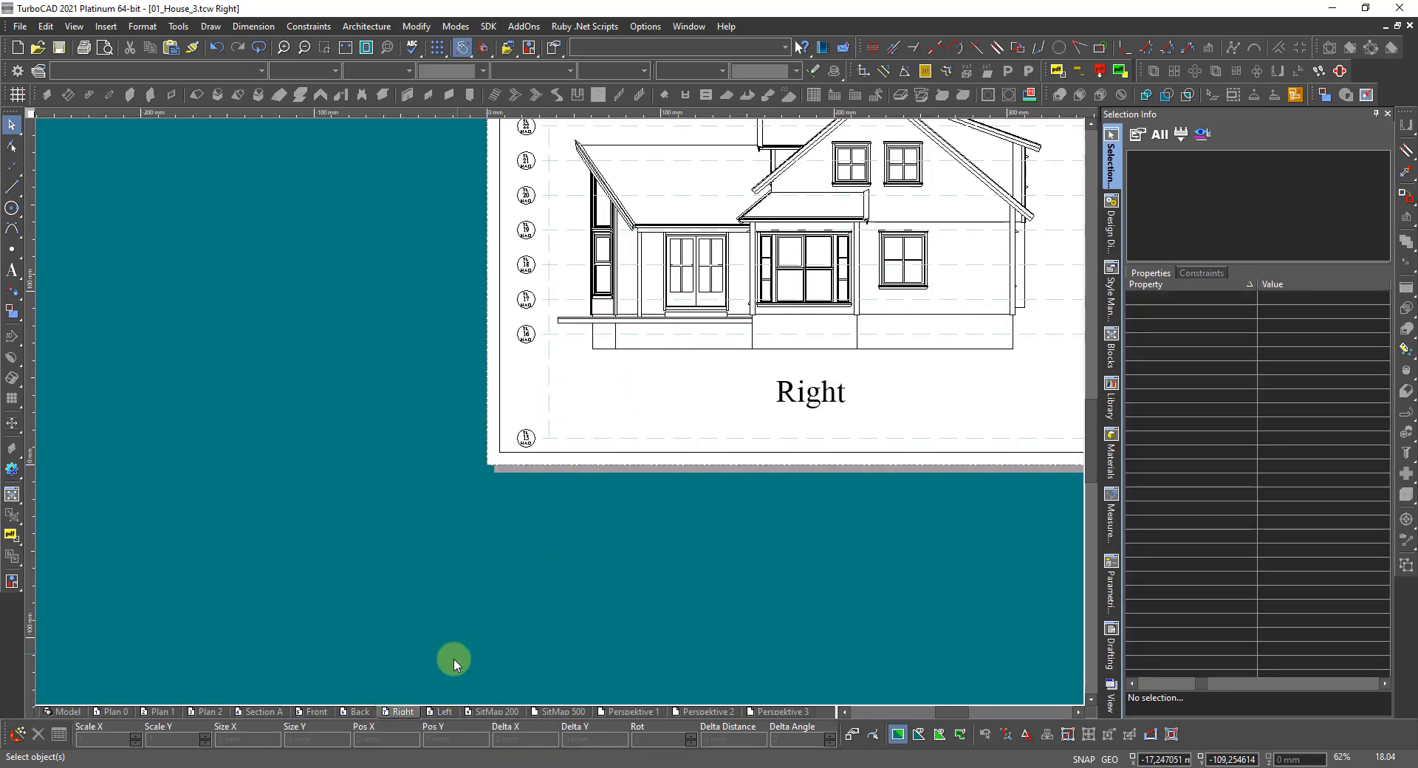
left_click(441, 711)
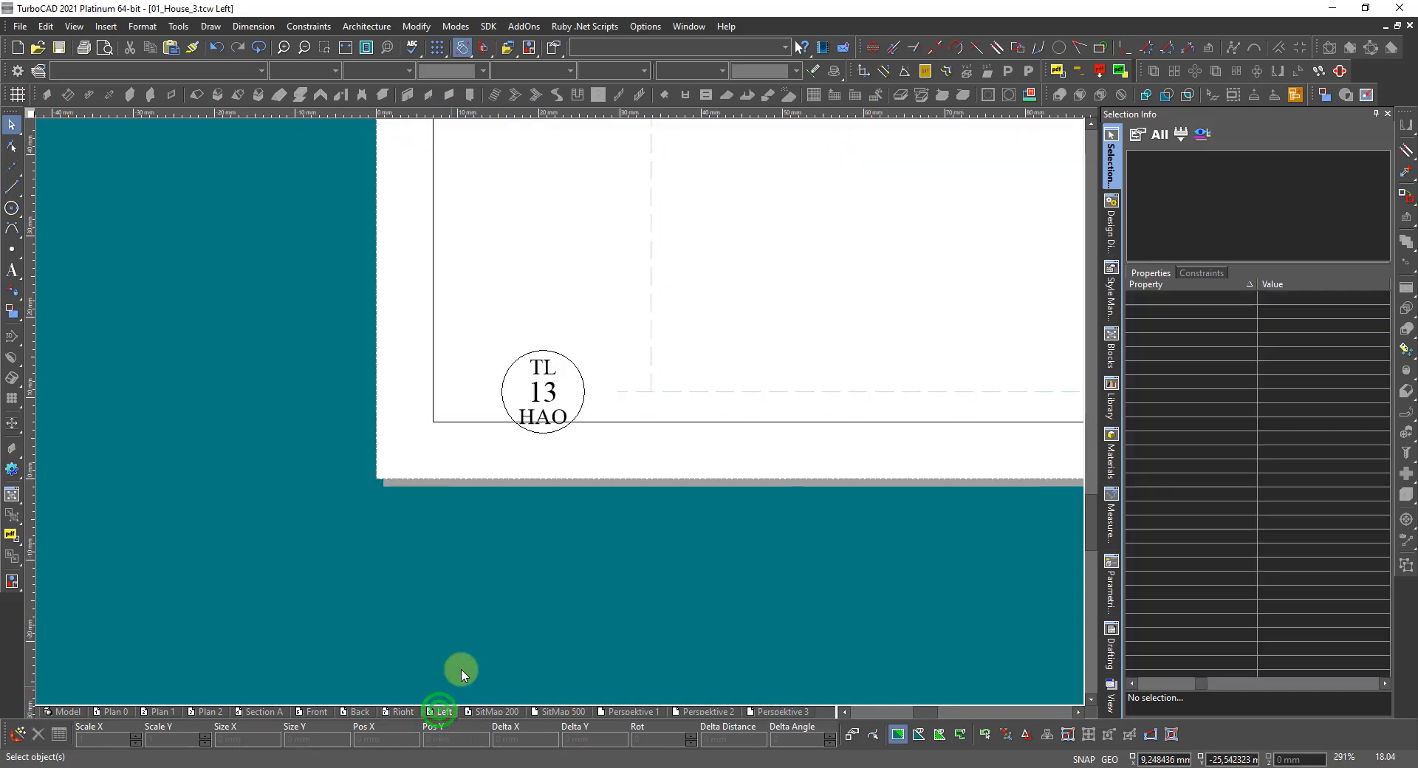
scroll(554, 339, "down", 5)
scroll(642, 263, "up", 6)
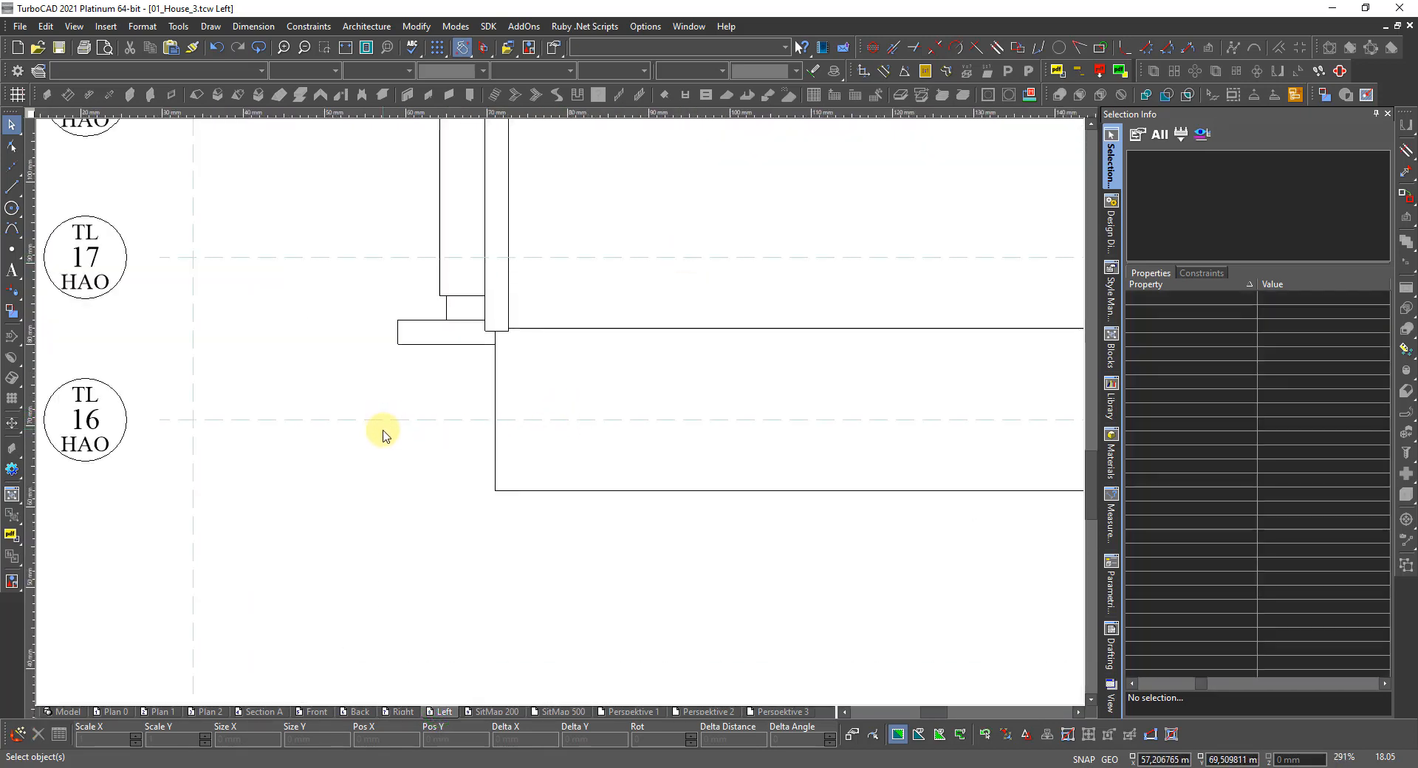
Step: Realign level line 16 with the base of the Left elevation's foundation and shift the grid by 8.76 mm in Y again
left_click(433, 427)
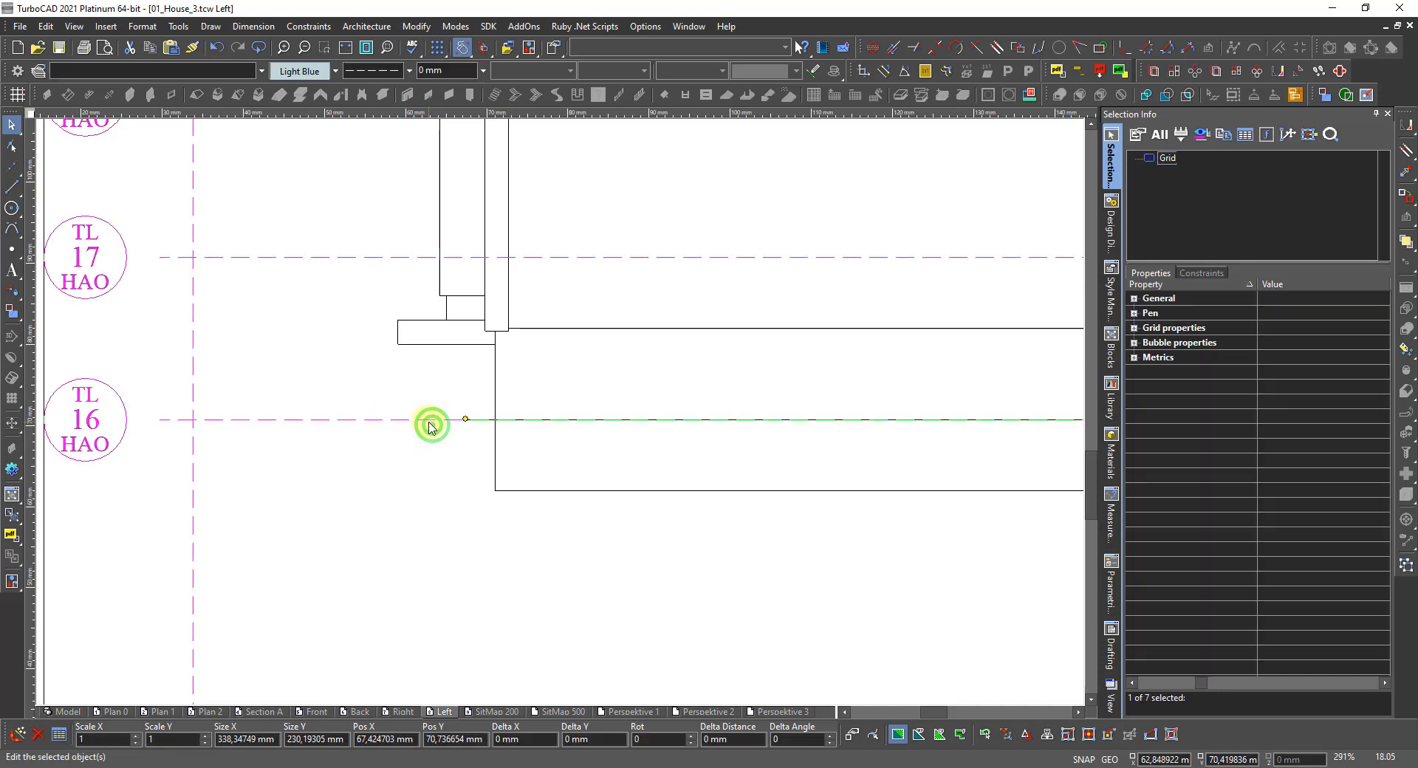
left_click_drag(428, 421, 672, 490)
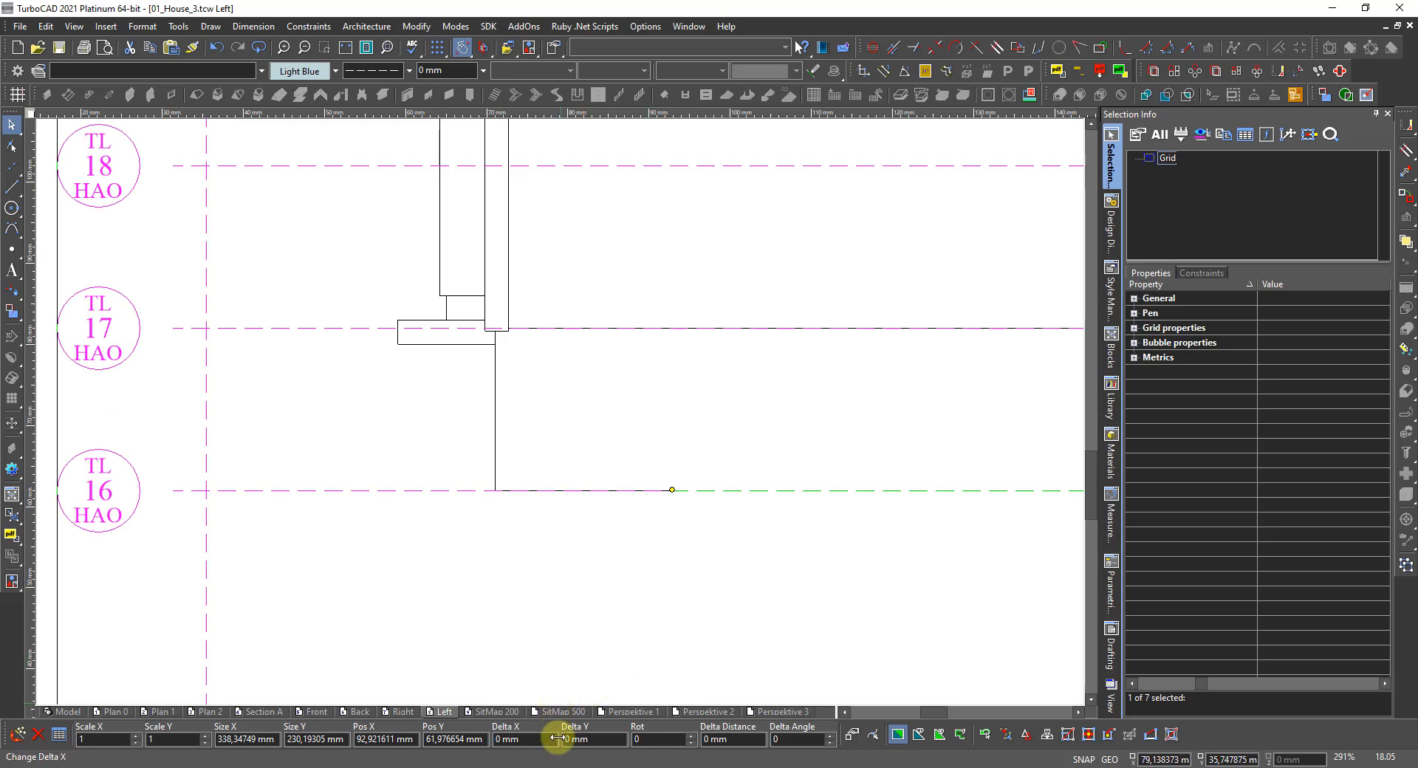
left_click(597, 738)
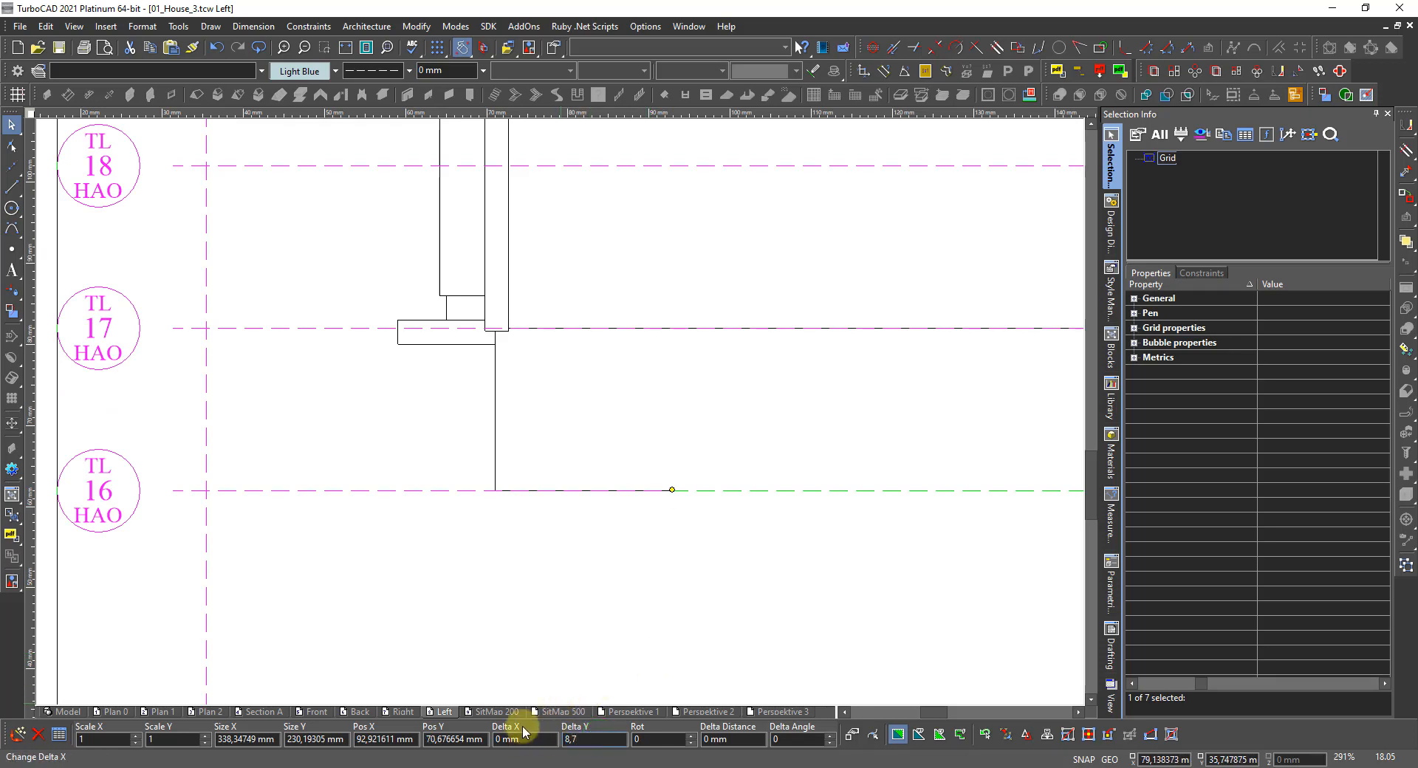
key("Return")
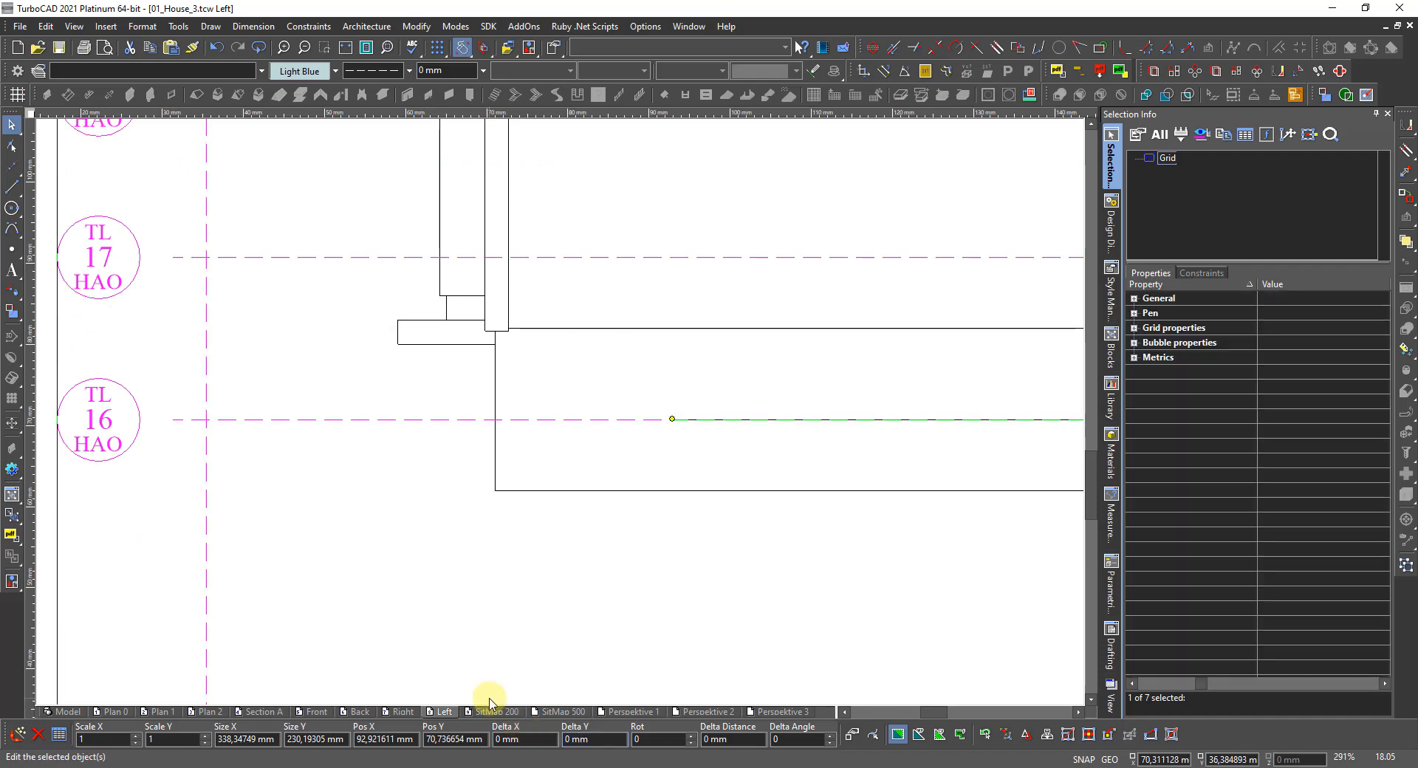
Step: Deselect the grid and examine its level bubbles and lines against the Left sheet's frame and elevation
scroll(488, 698, "down", 2)
scroll(559, 410, "down", 1)
scroll(557, 411, "up", 3)
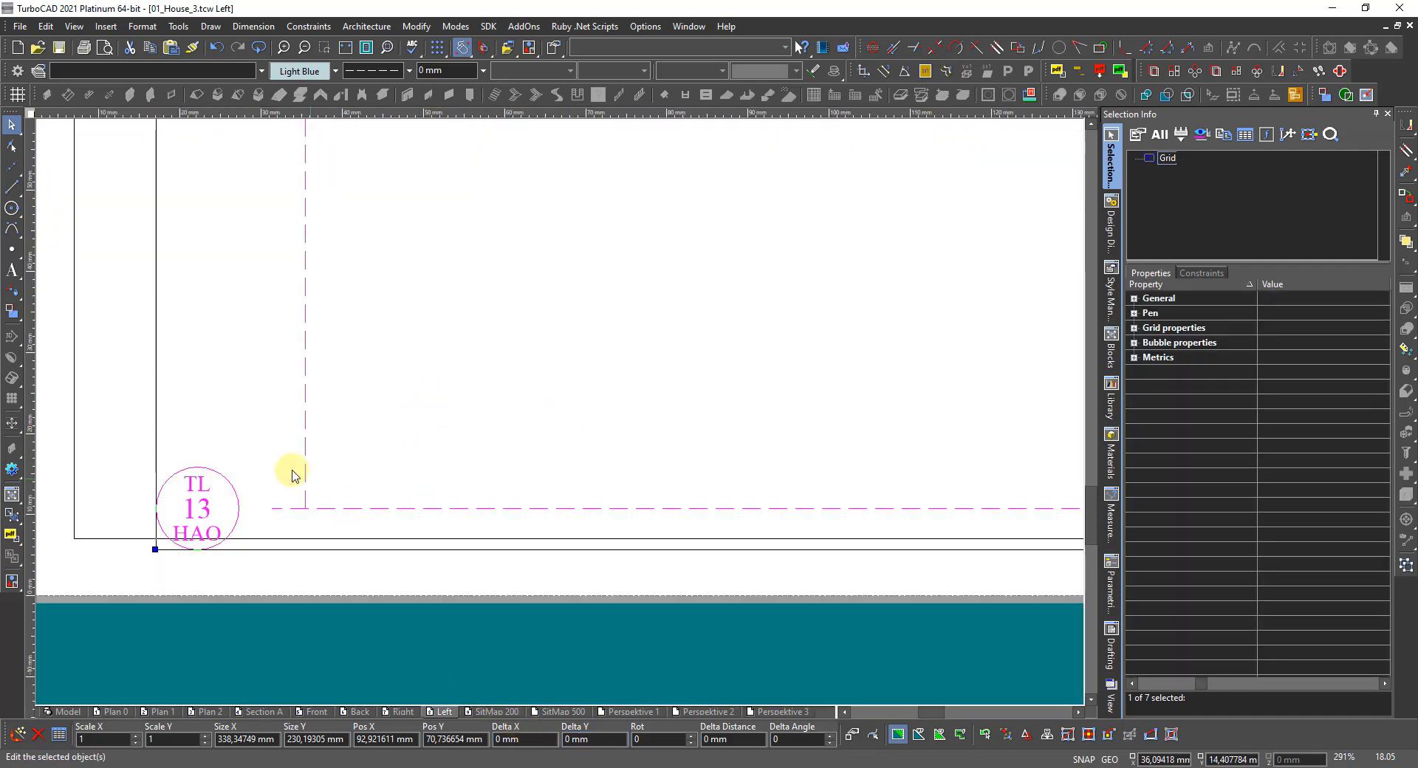
key("Escape")
scroll(244, 538, "down", 1)
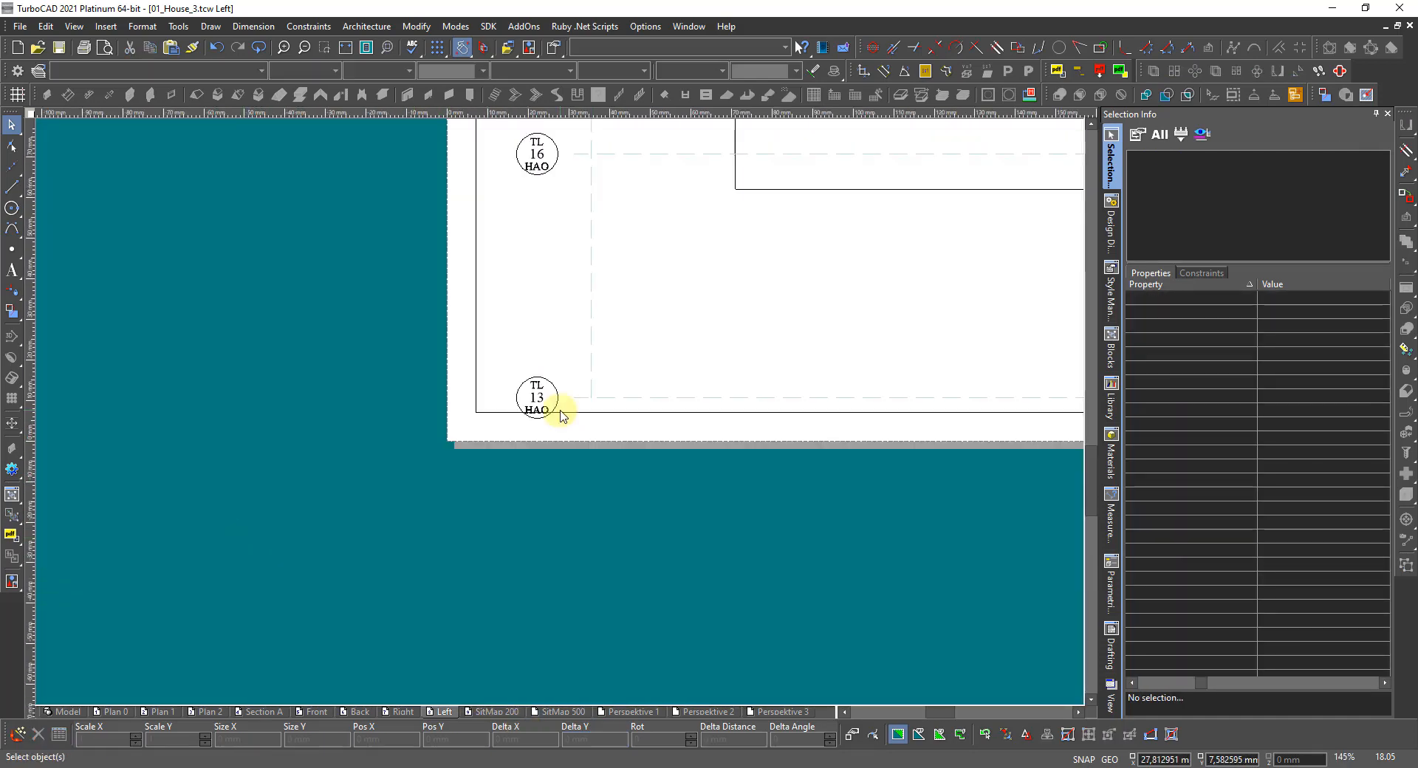
scroll(560, 410, "up", 1)
scroll(550, 408, "down", 3)
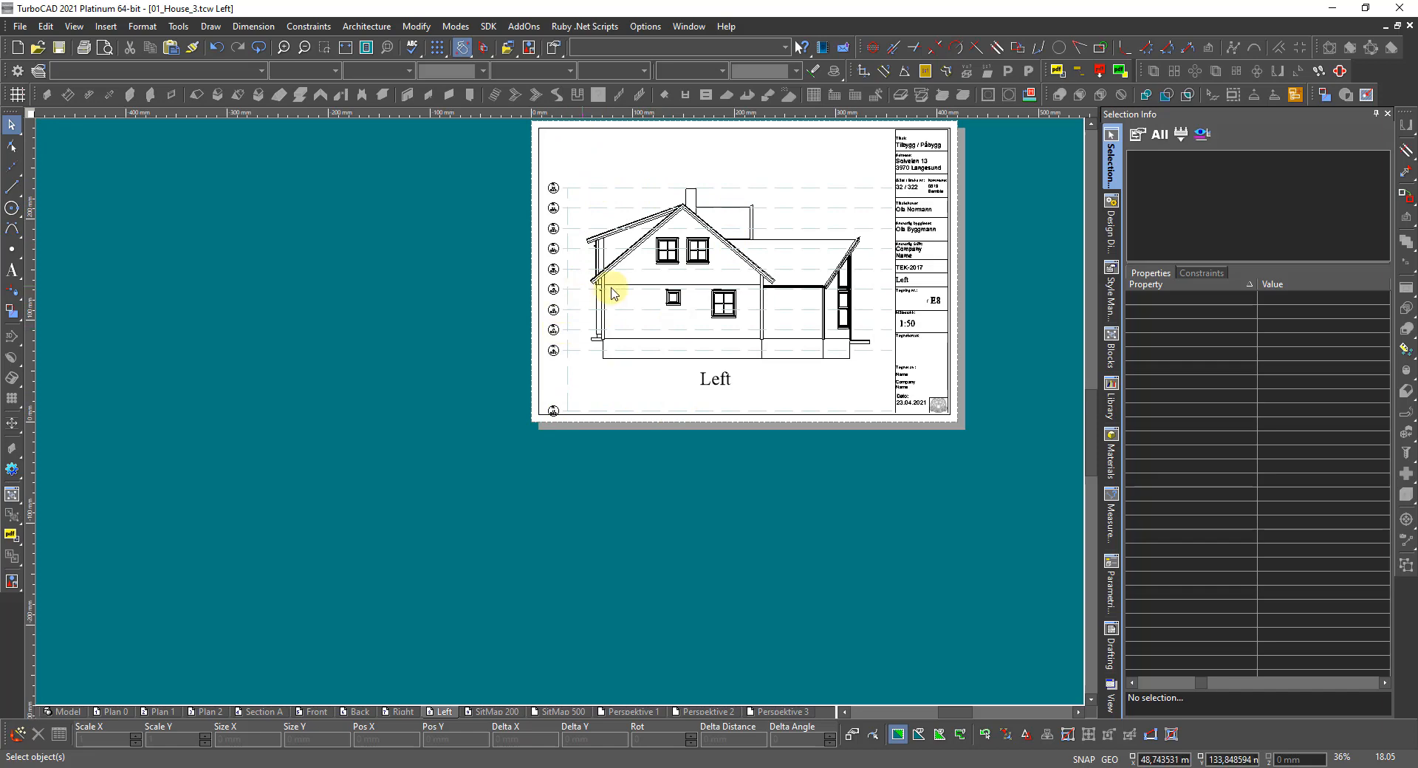
scroll(674, 188, "up", 2)
scroll(545, 431, "up", 1)
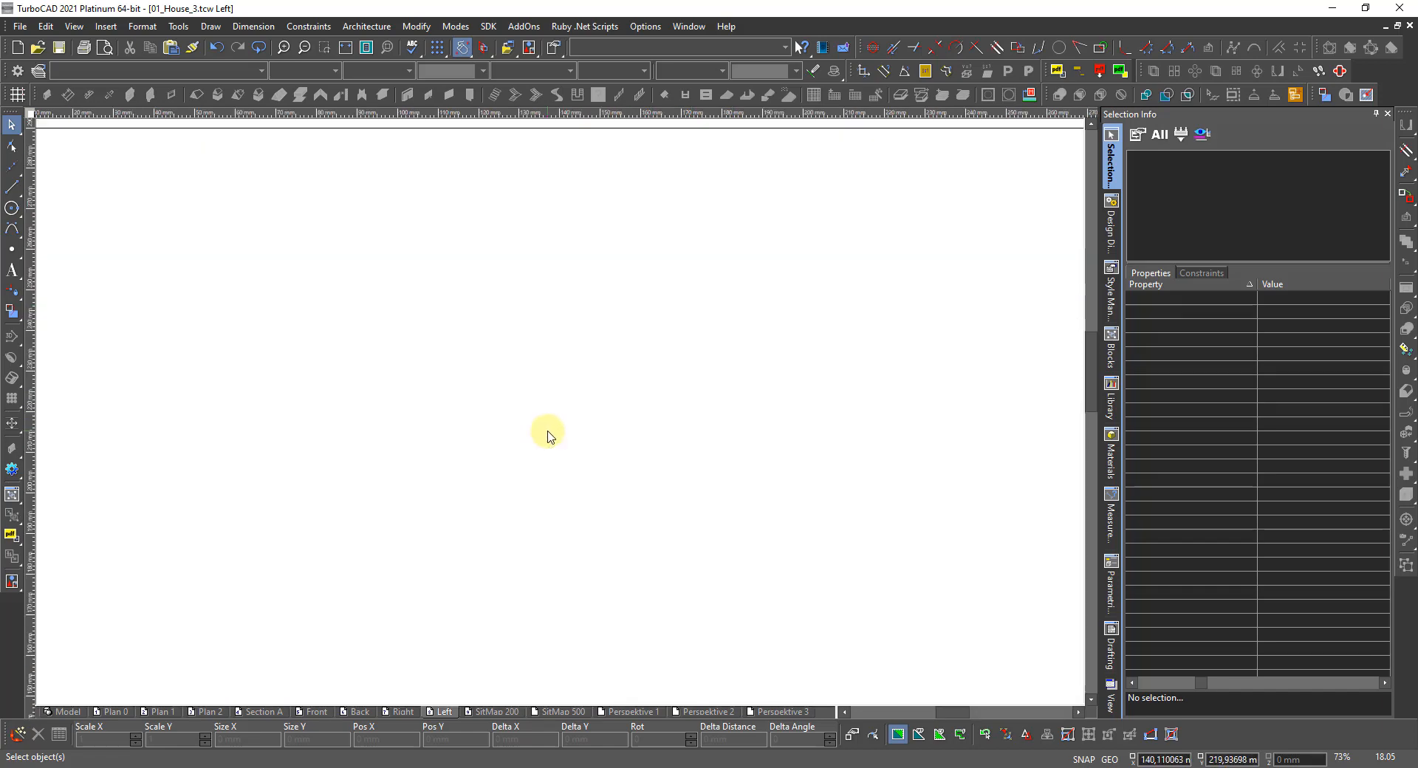
scroll(497, 439, "down", 3)
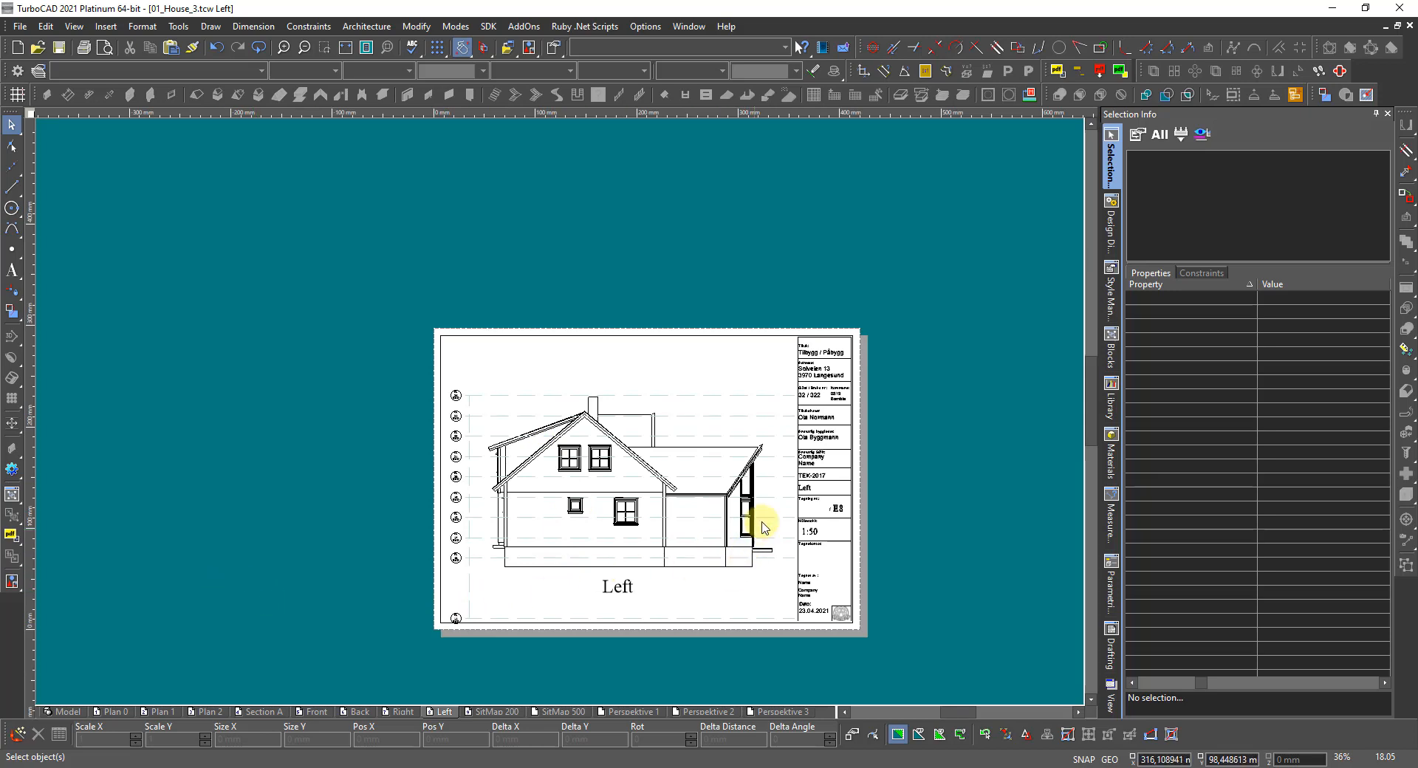
scroll(792, 509, "up", 2)
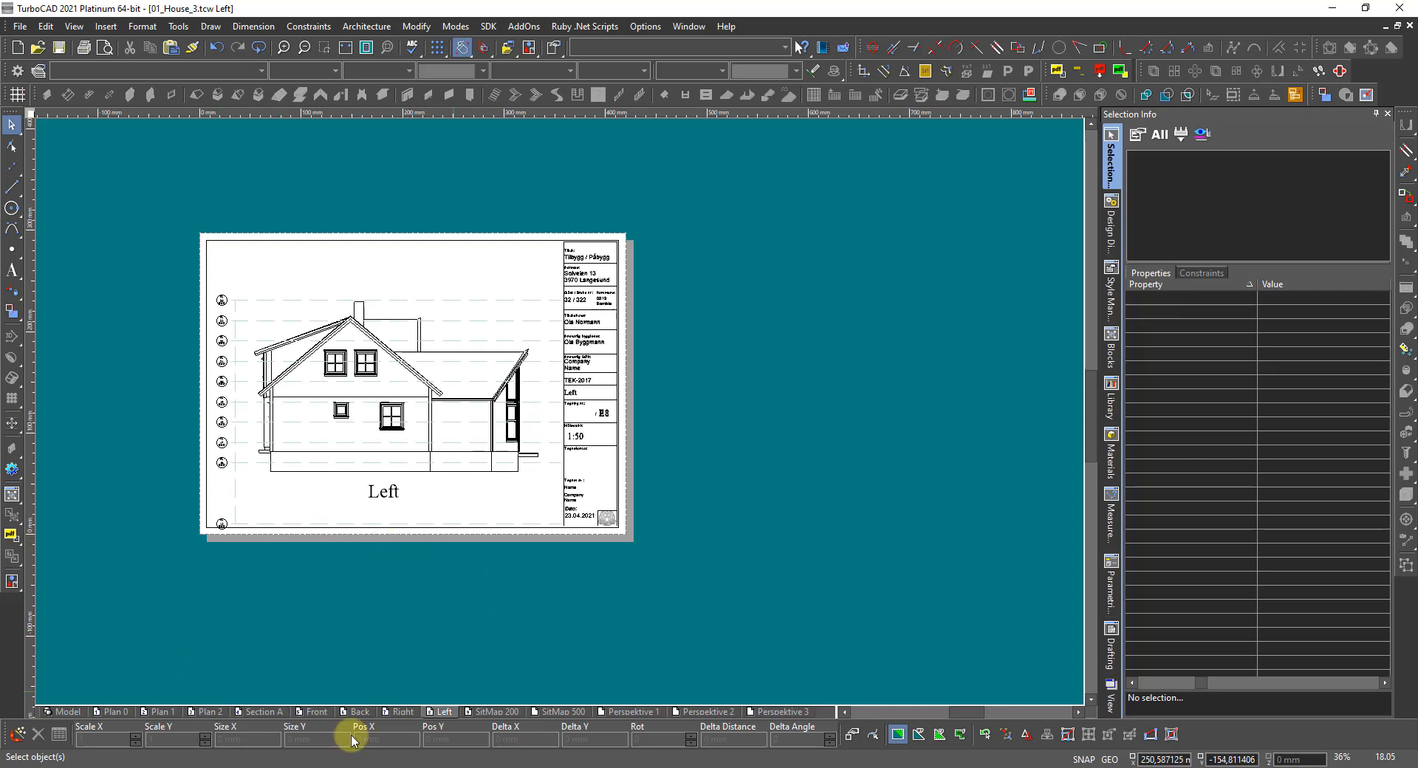
Step: Review the Plan 0, Plan 1 and Plan 2 sheets
left_click(115, 713)
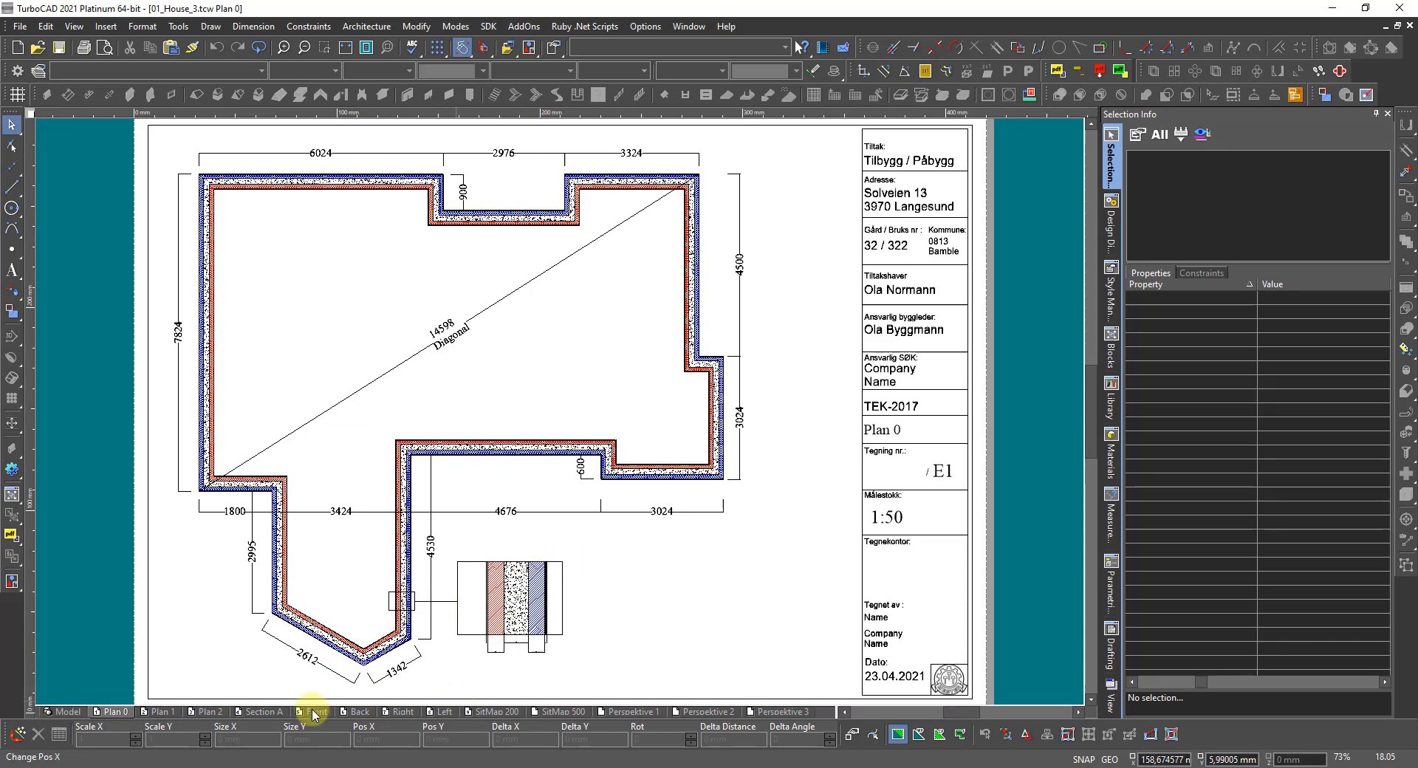
left_click(163, 713)
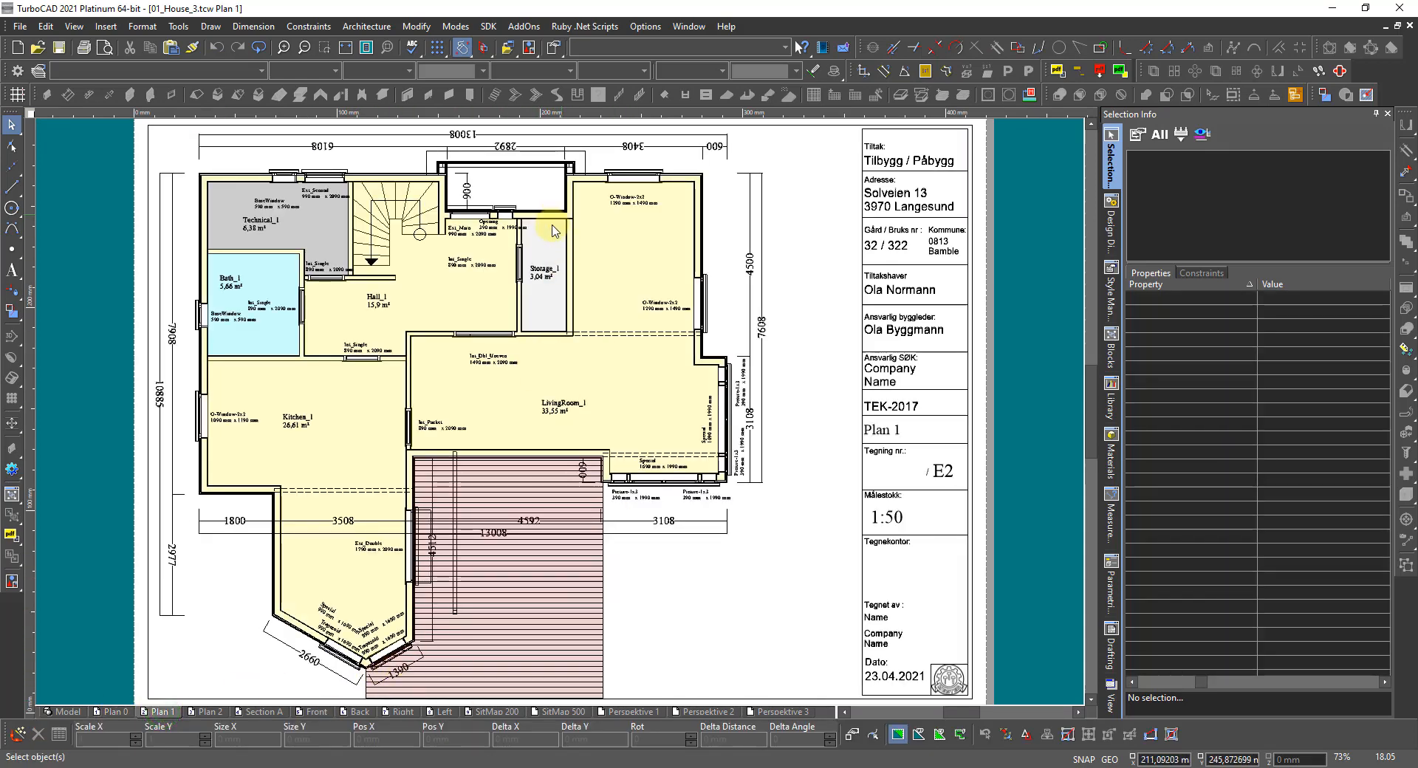
left_click(211, 713)
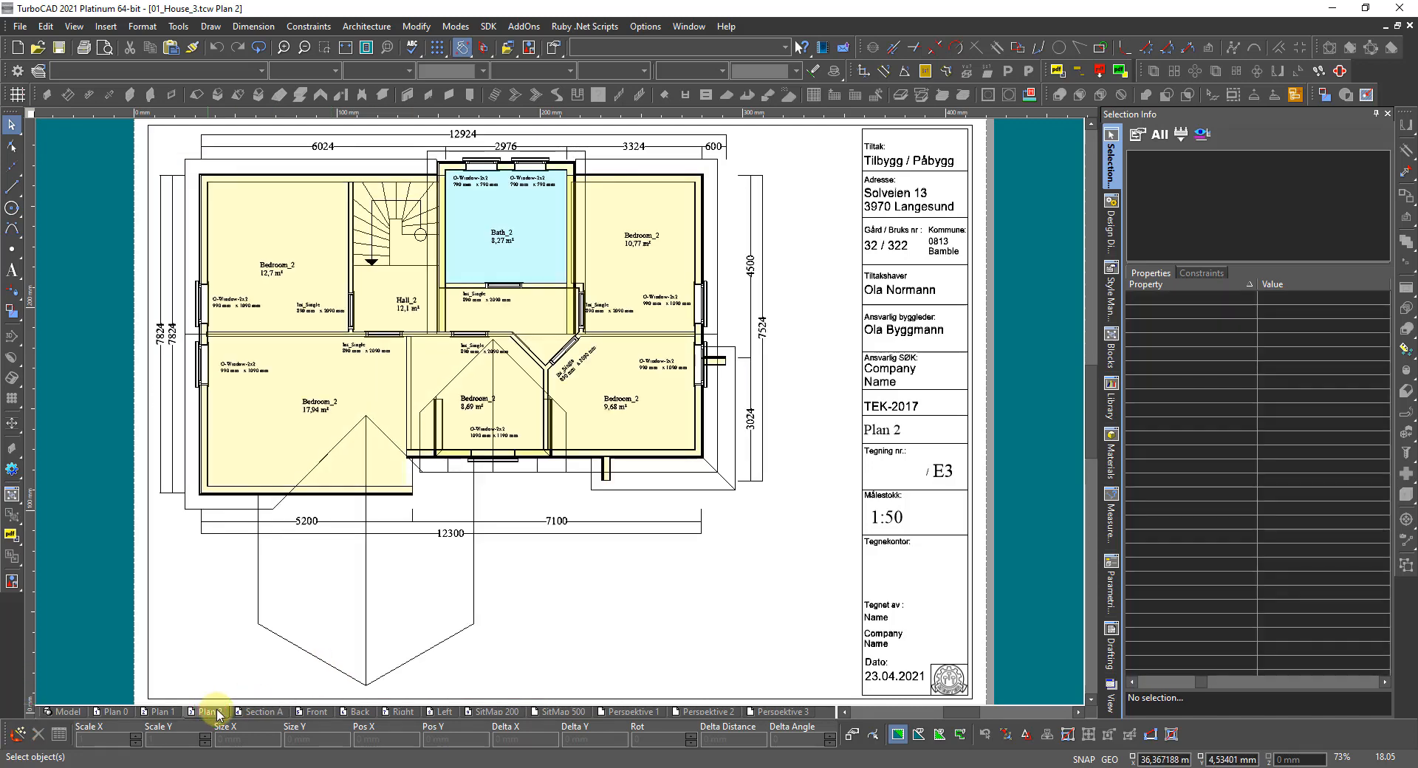
Step: On the Section A sheet, delete the horizontal dimension reading 31 and the narrow dimension directly above it near the roof ridge
left_click(259, 712)
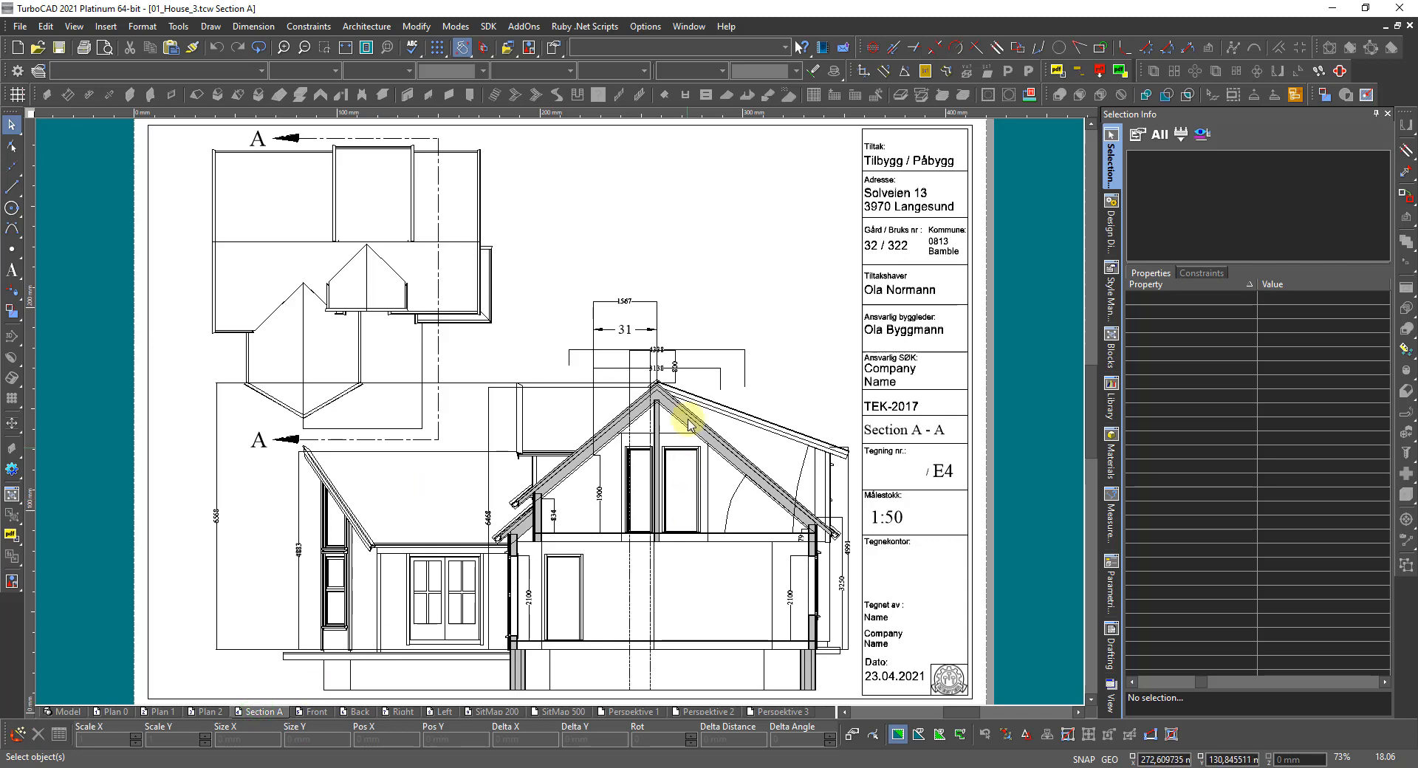
left_click(625, 328)
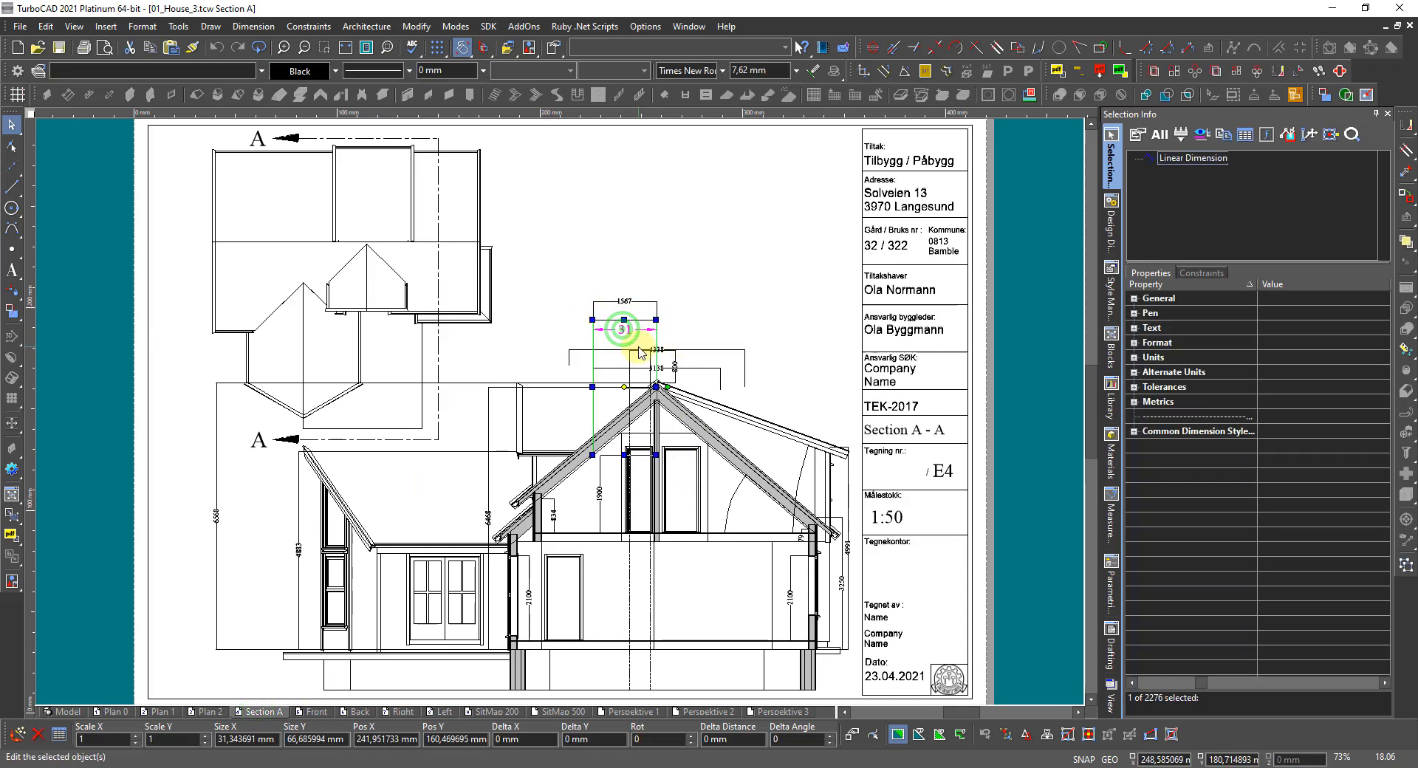
key("Delete")
left_click(629, 301)
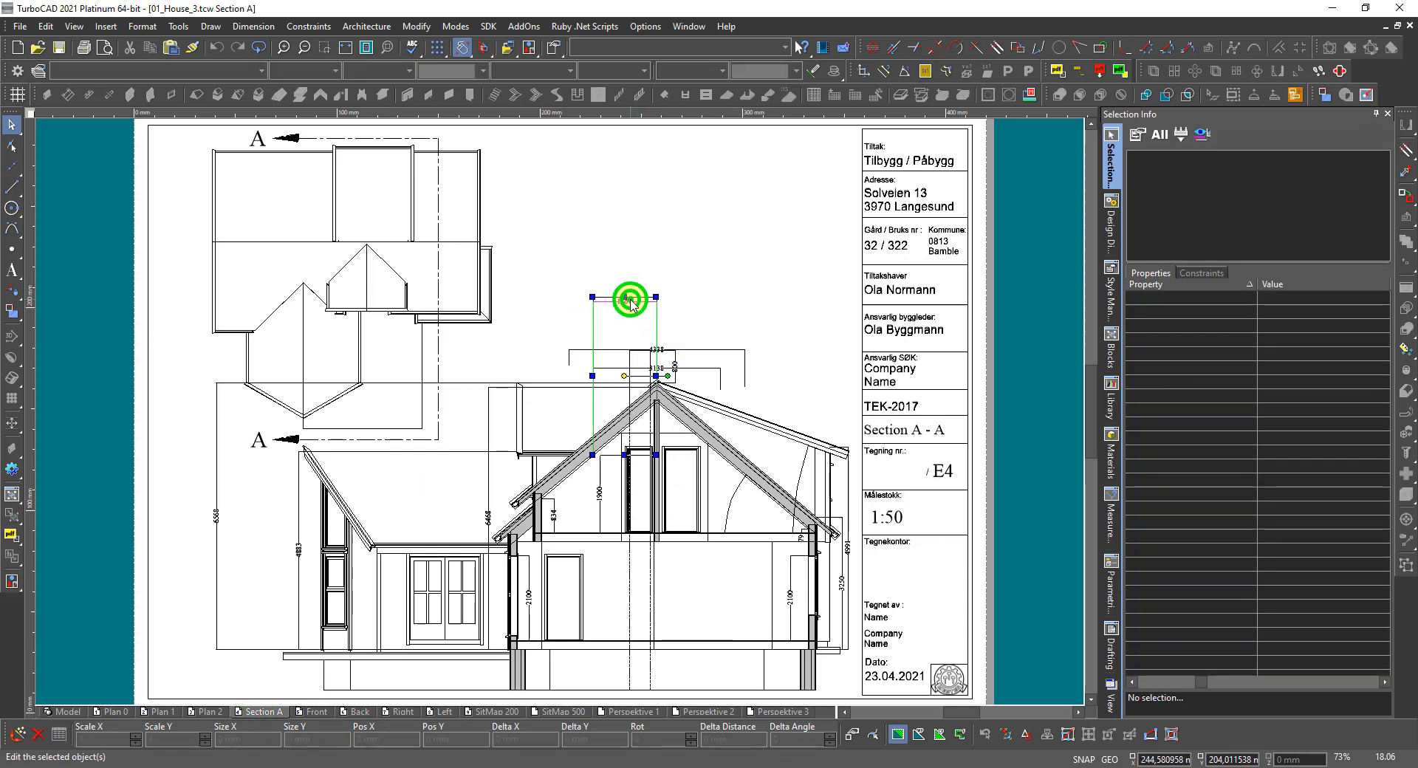
key("Delete")
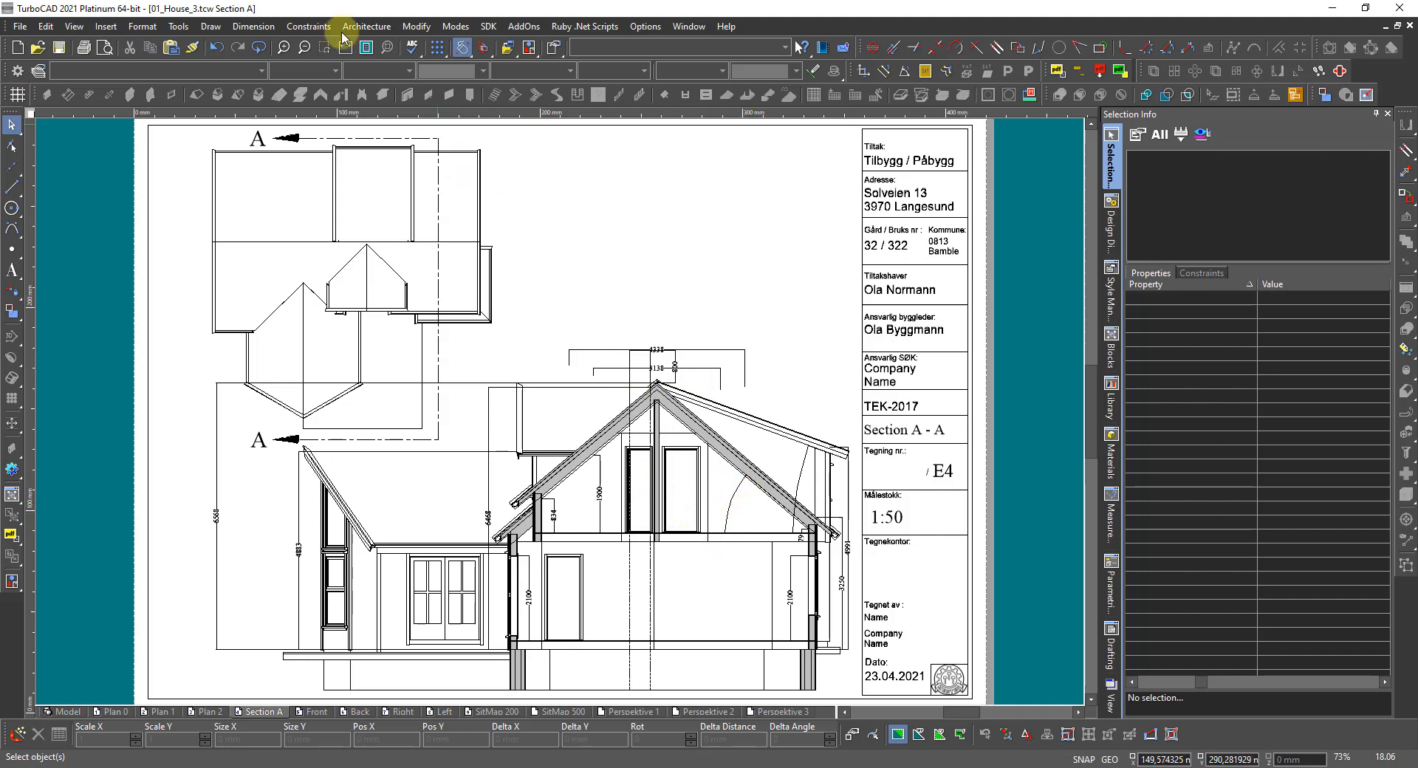
Step: Use Format Painter to copy the style of the uppermost horizontal ridge dimension to the angle dimension under the main roof slope
left_click(190, 46)
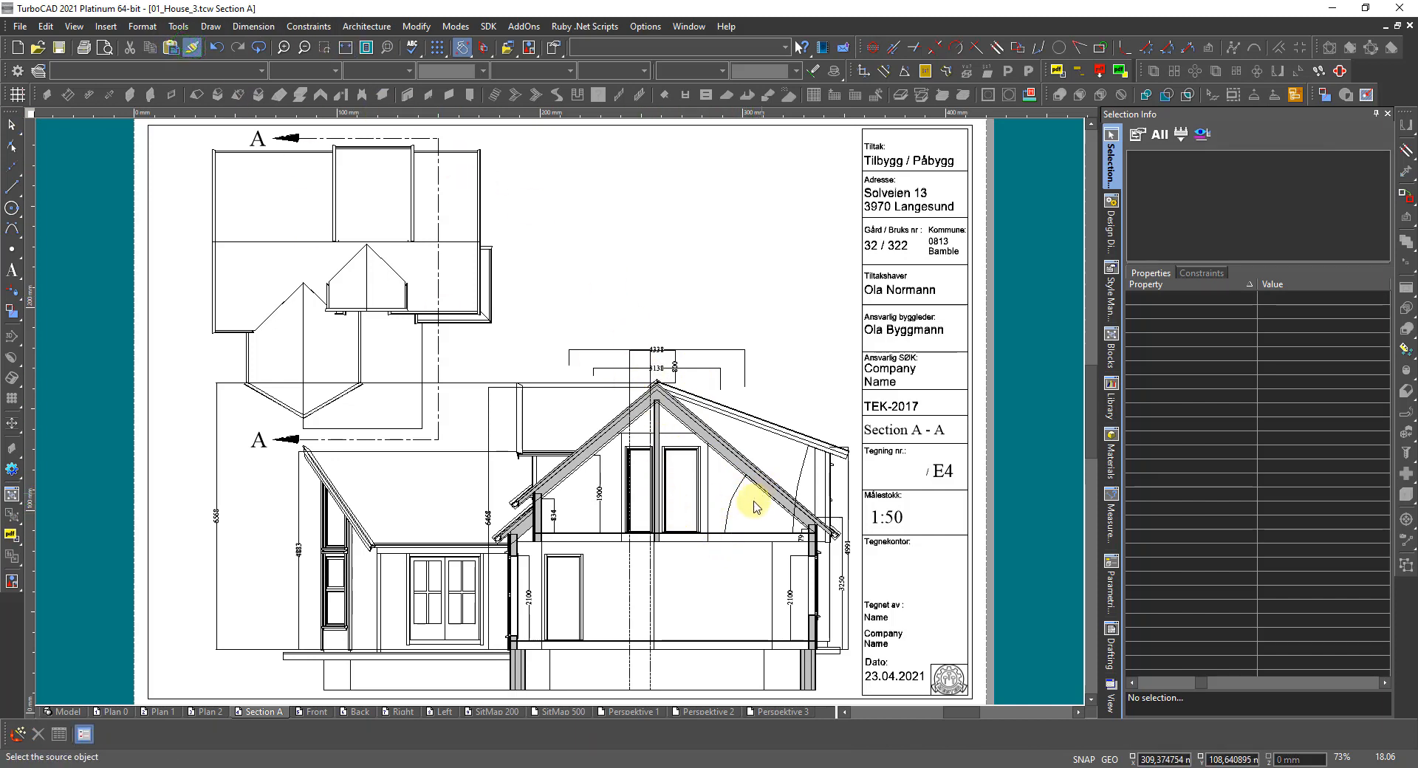
left_click(602, 500)
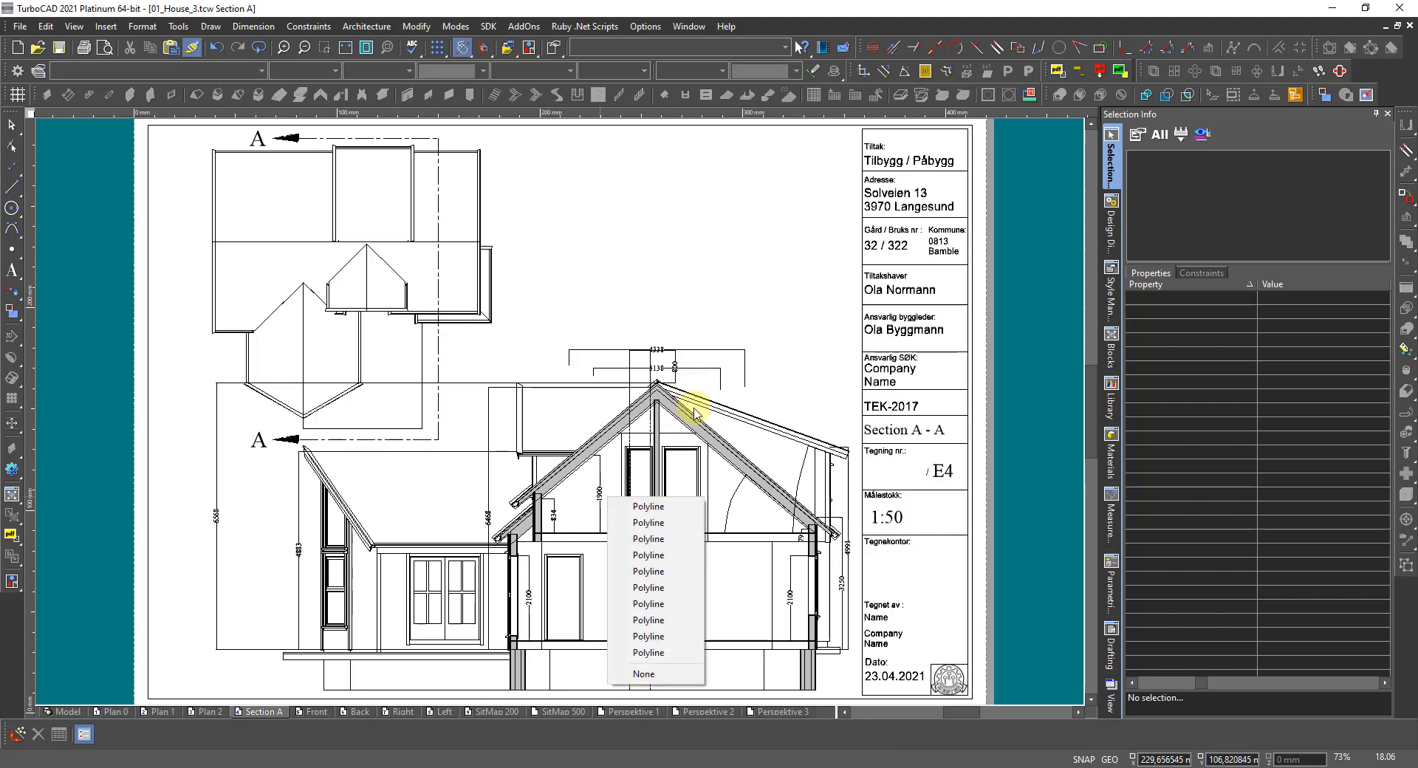
left_click(696, 421)
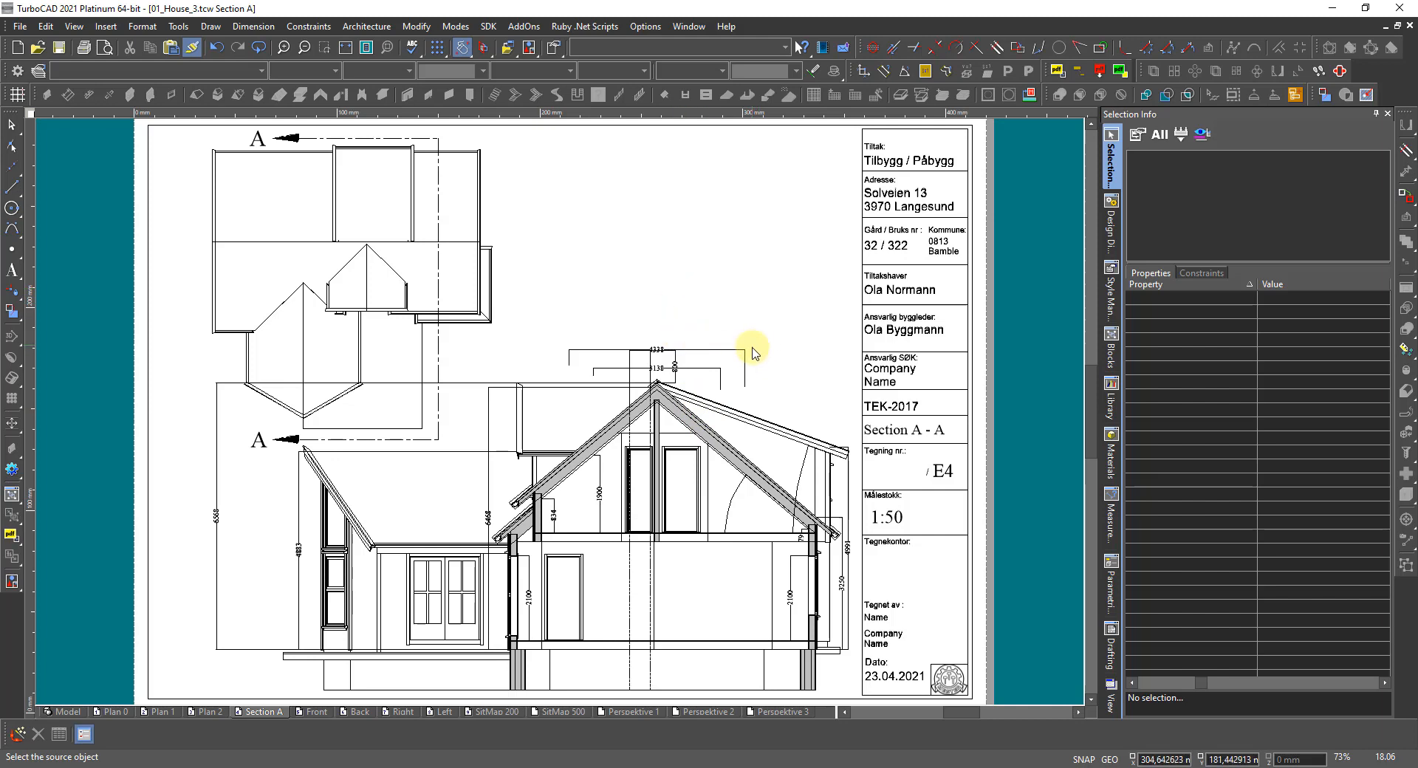
left_click(734, 352)
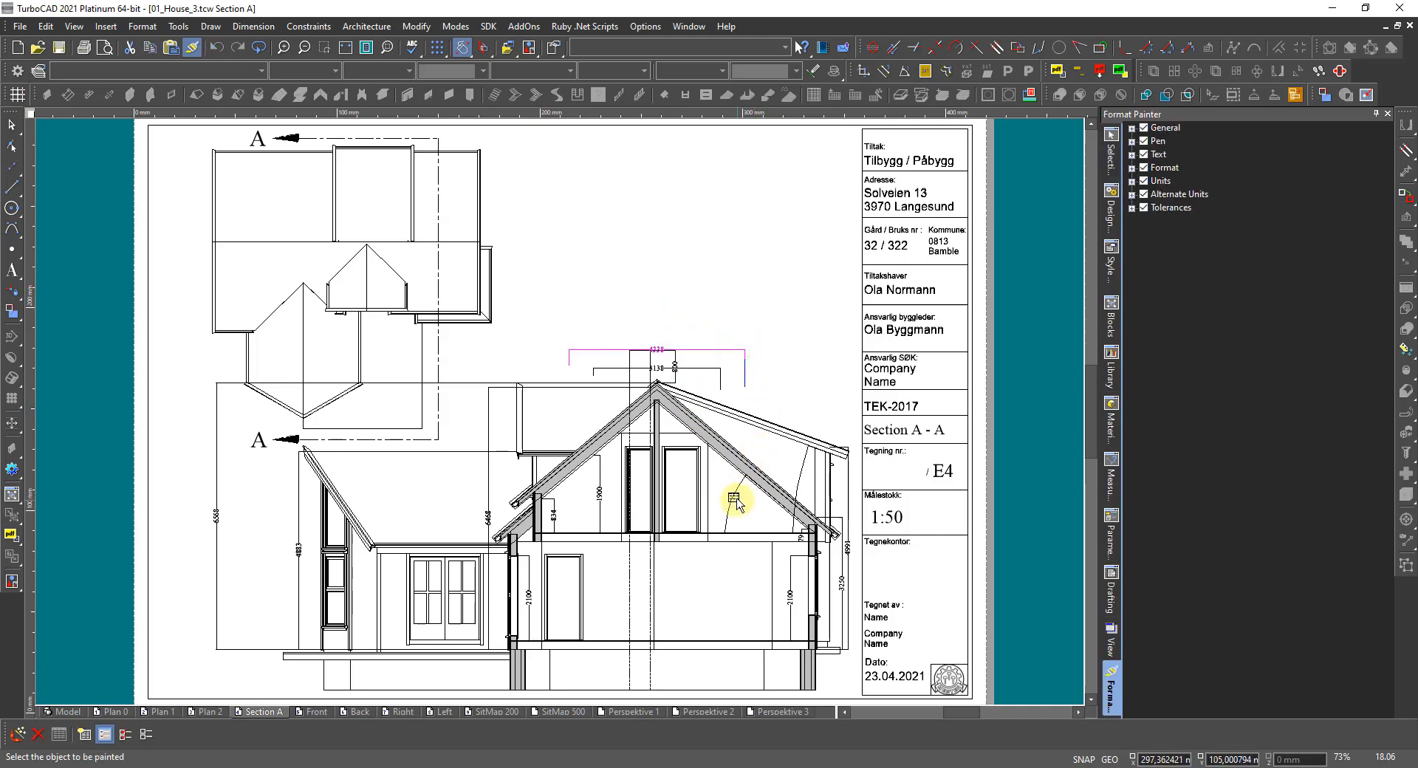
left_click(800, 480)
left_click(841, 518)
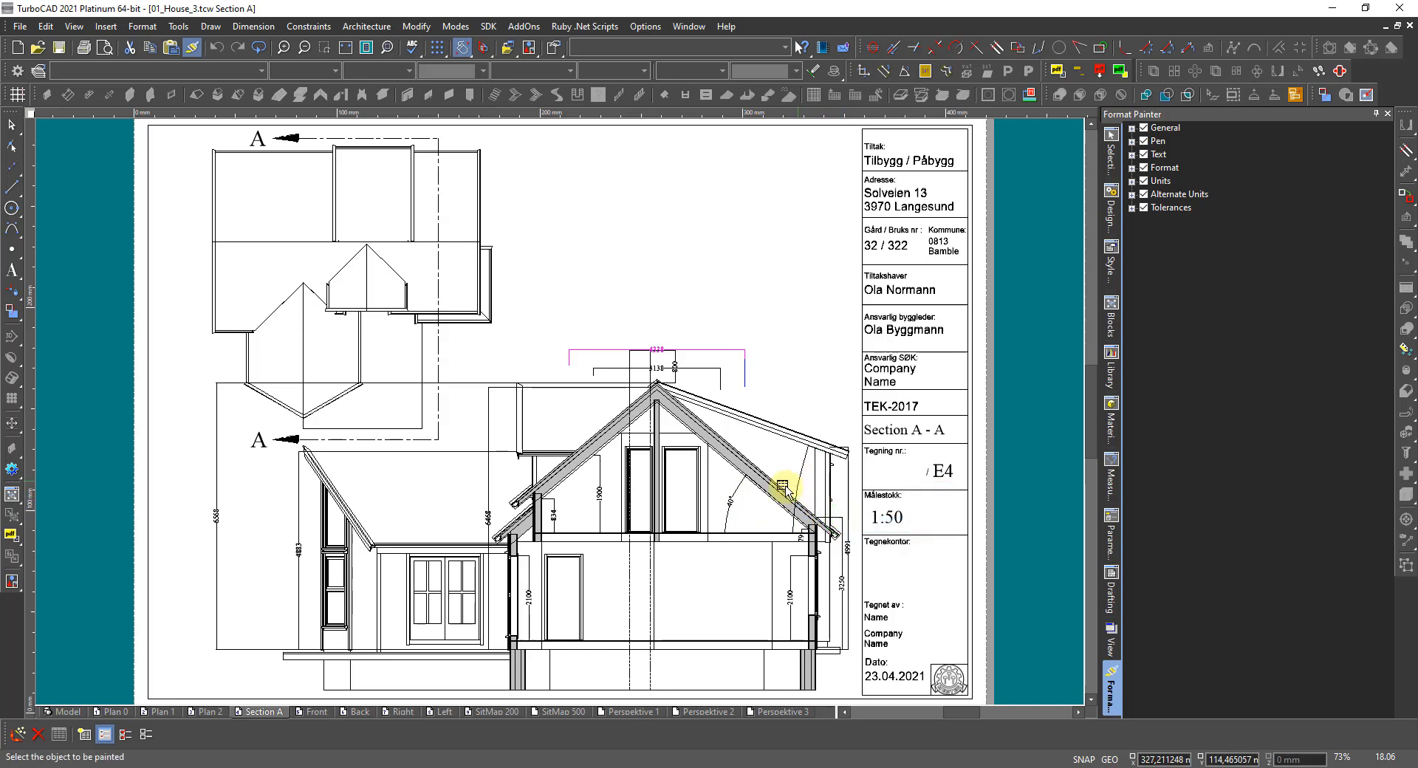
Step: Copy the format of the main roof's angle dimension to the flatter roof's angle dimension and end Format Painter
left_click(724, 503)
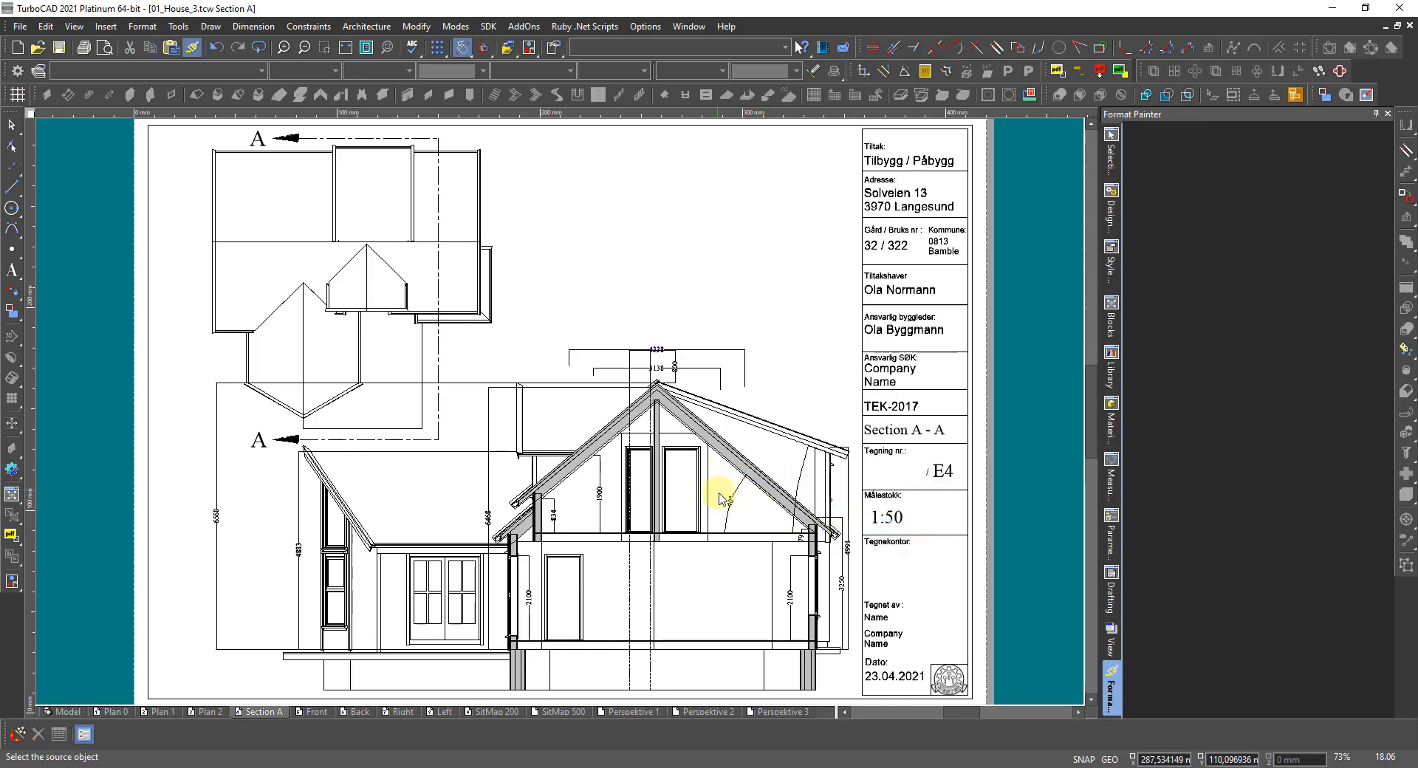
left_click(731, 502)
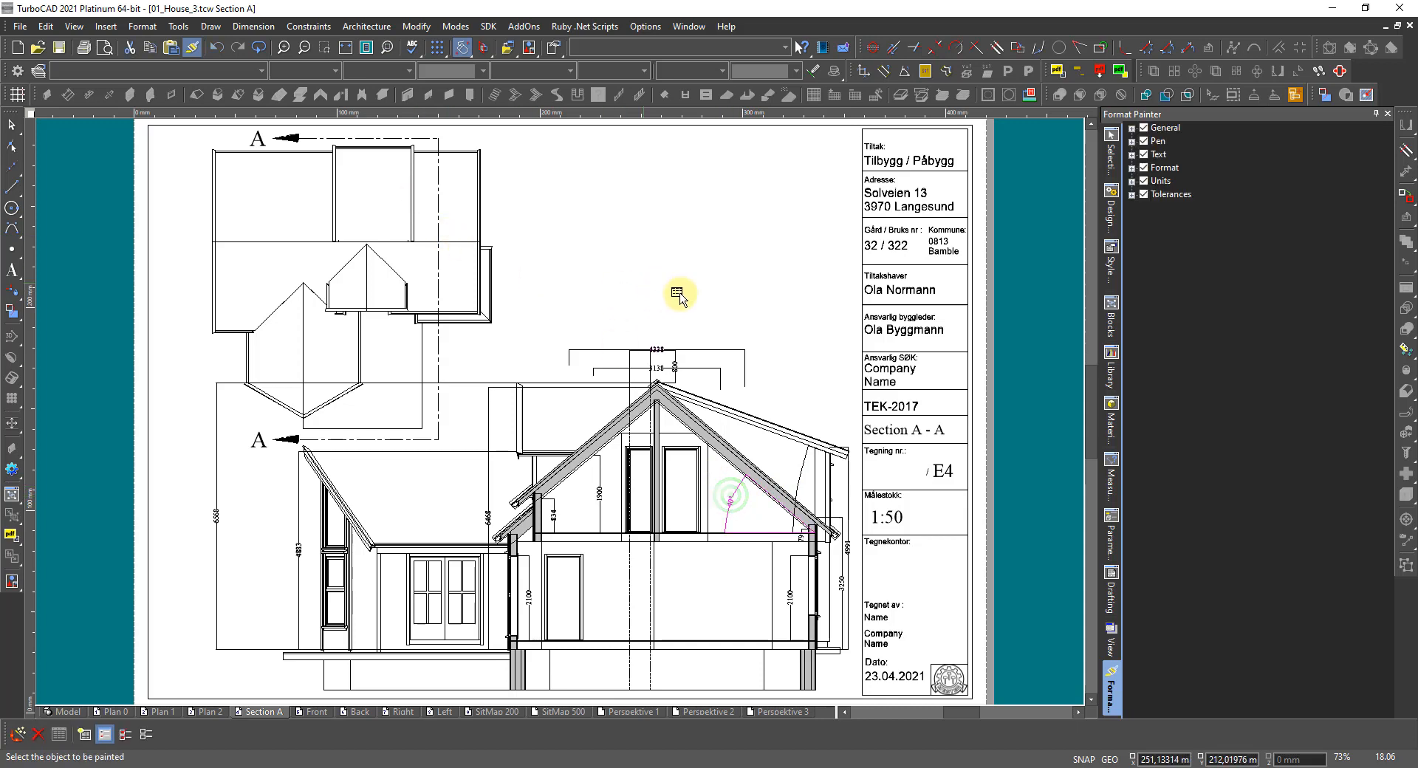
scroll(772, 469, "up", 4)
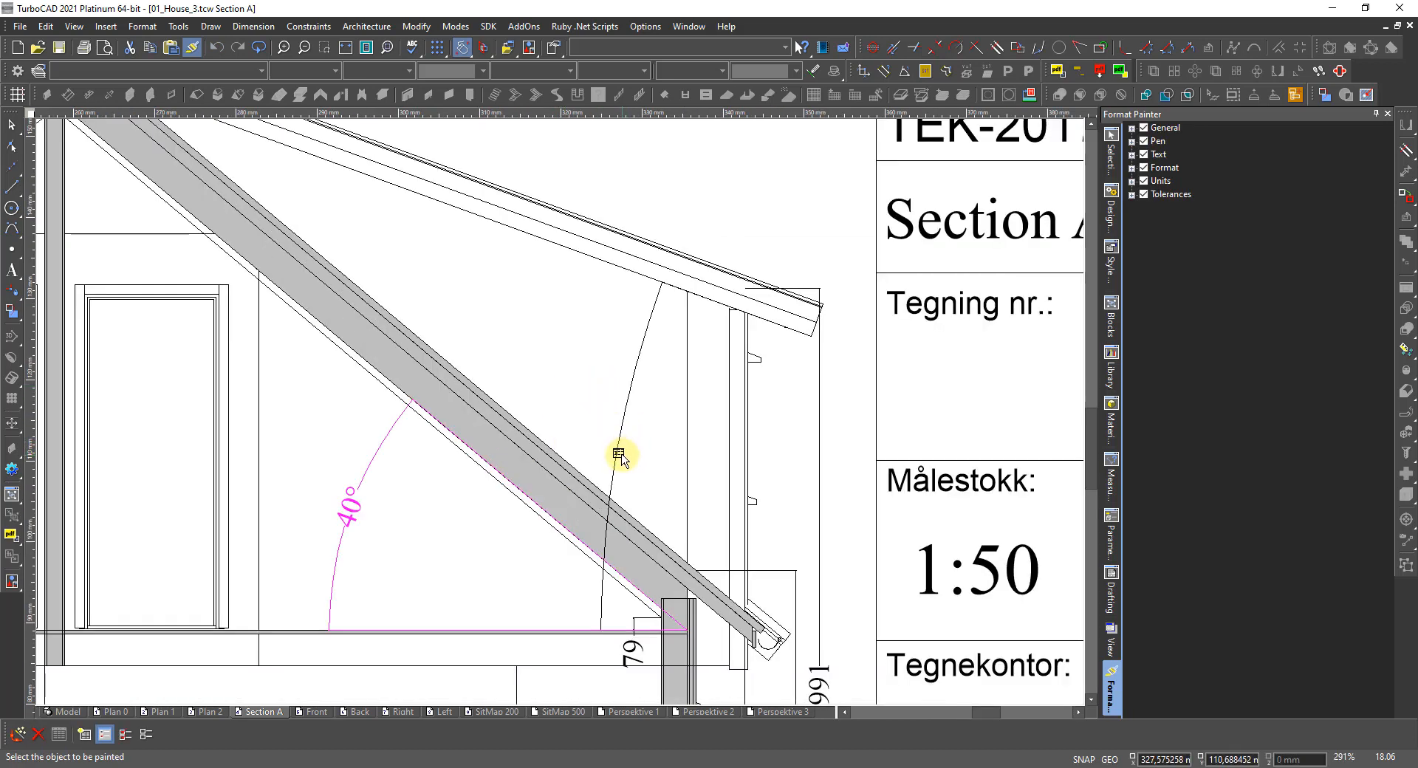
left_click(619, 457)
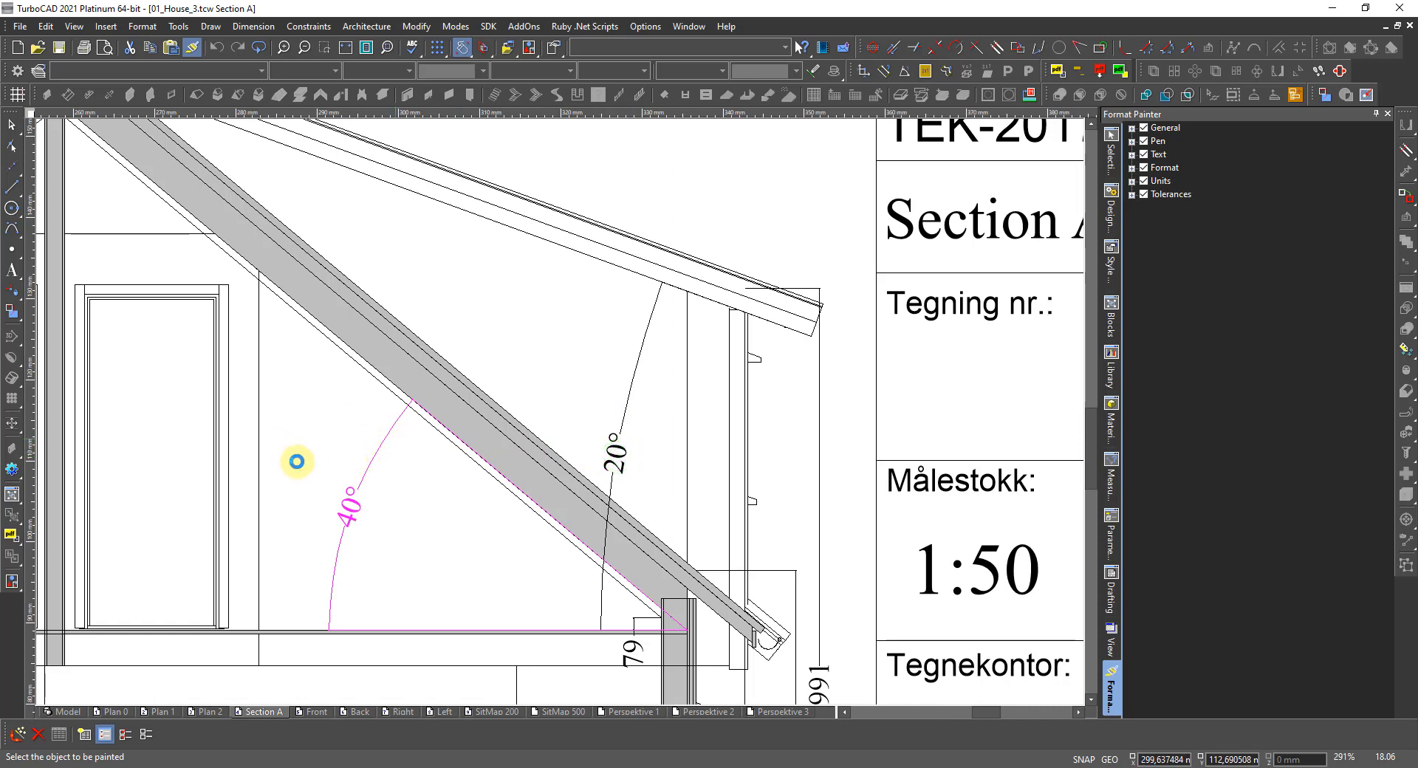
scroll(296, 461, "down", 2)
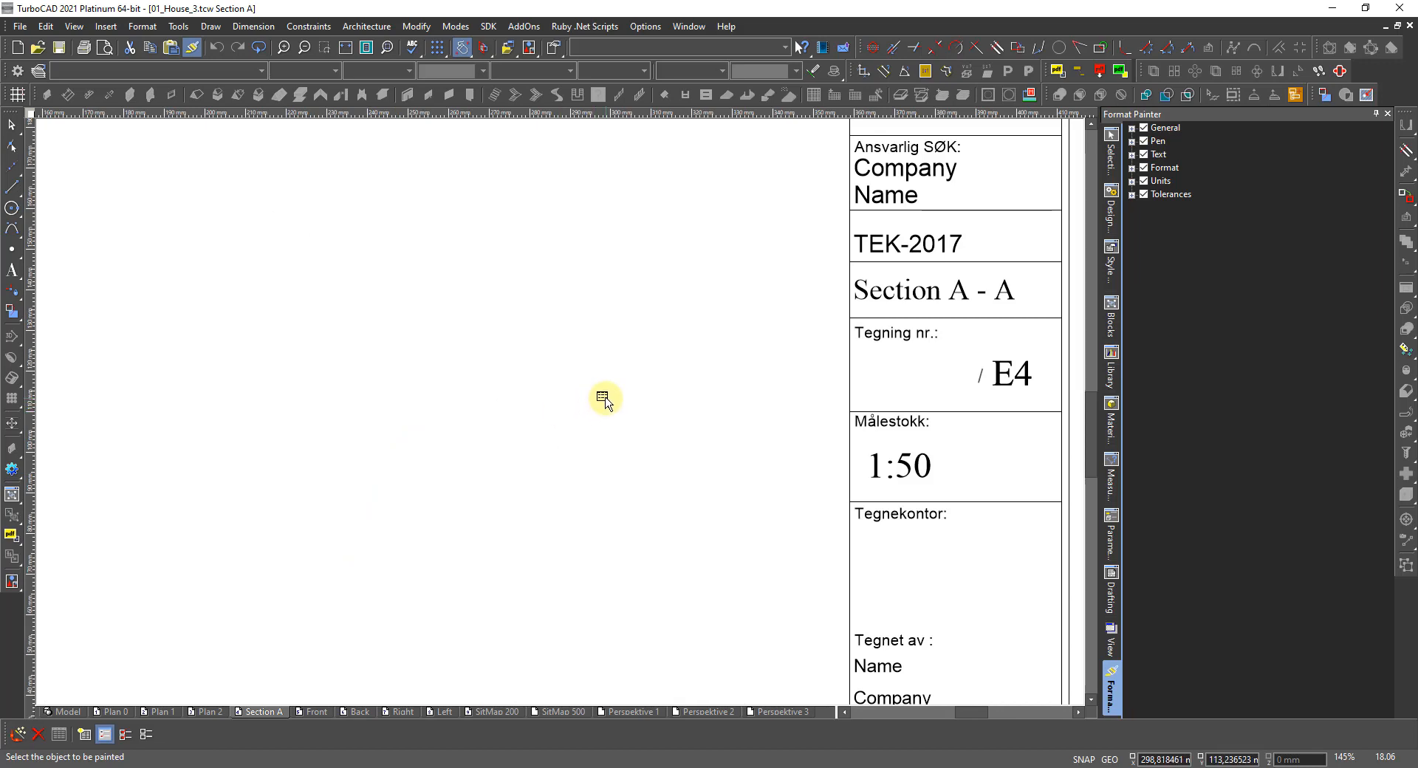
scroll(633, 399, "down", 1)
left_click(541, 416)
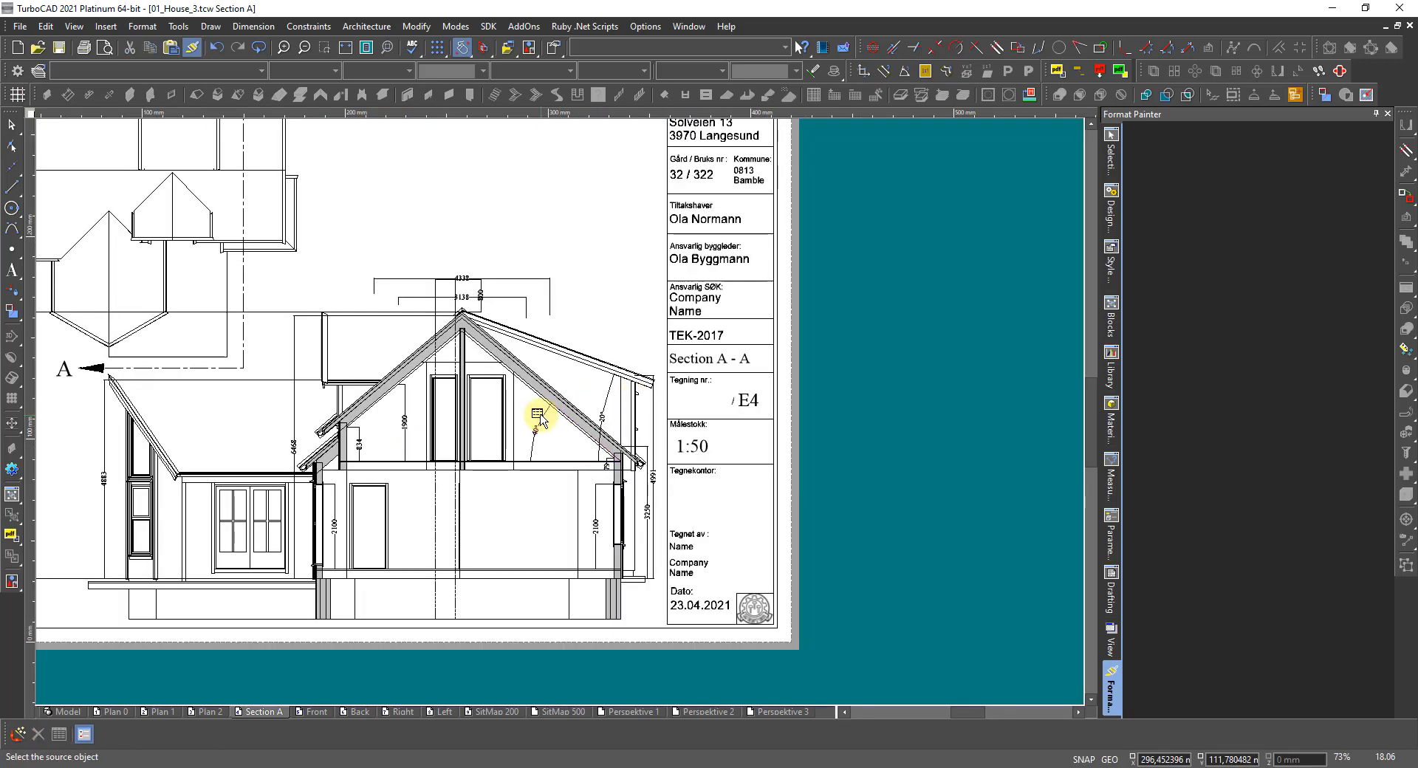
key("Escape")
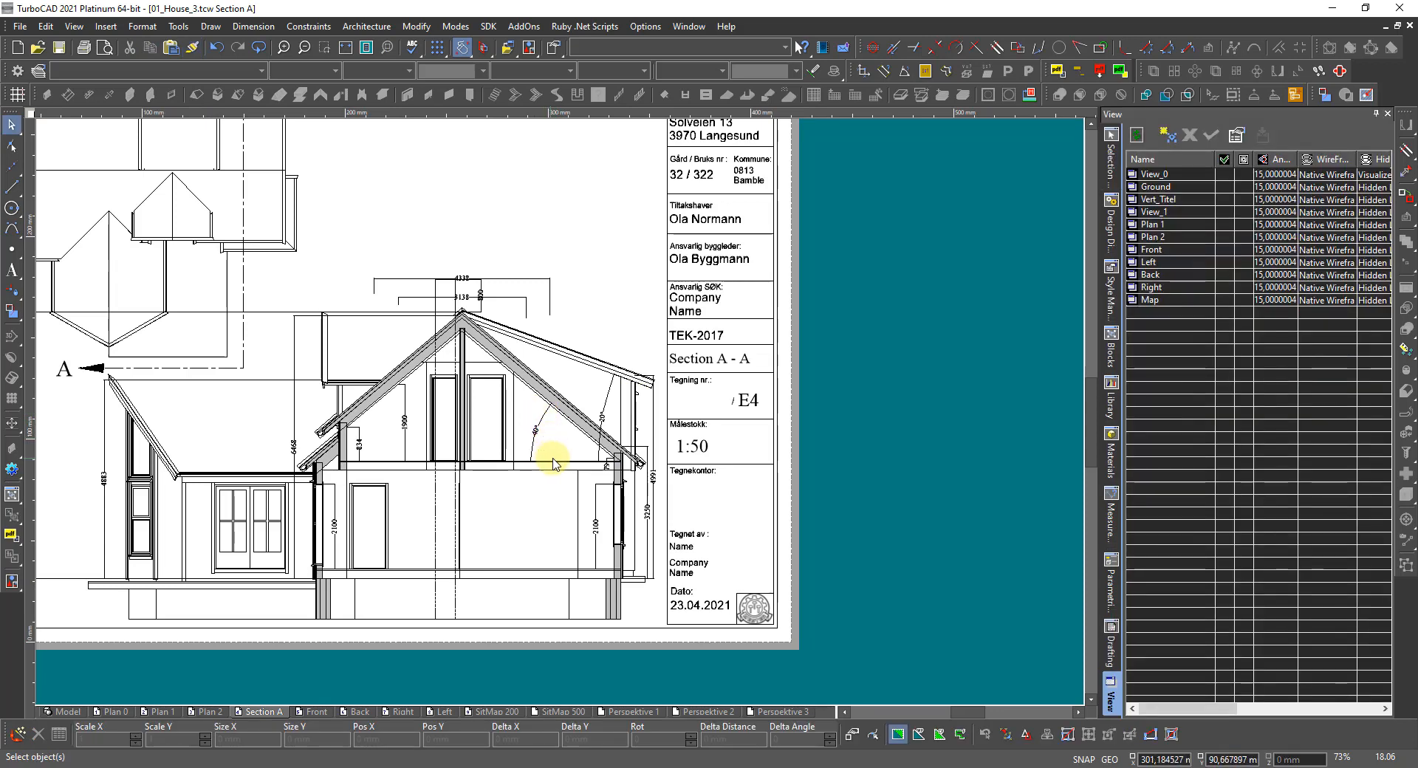
Step: Review the whole Section A sheet and the Front elevation sheet
scroll(390, 455, "down", 1)
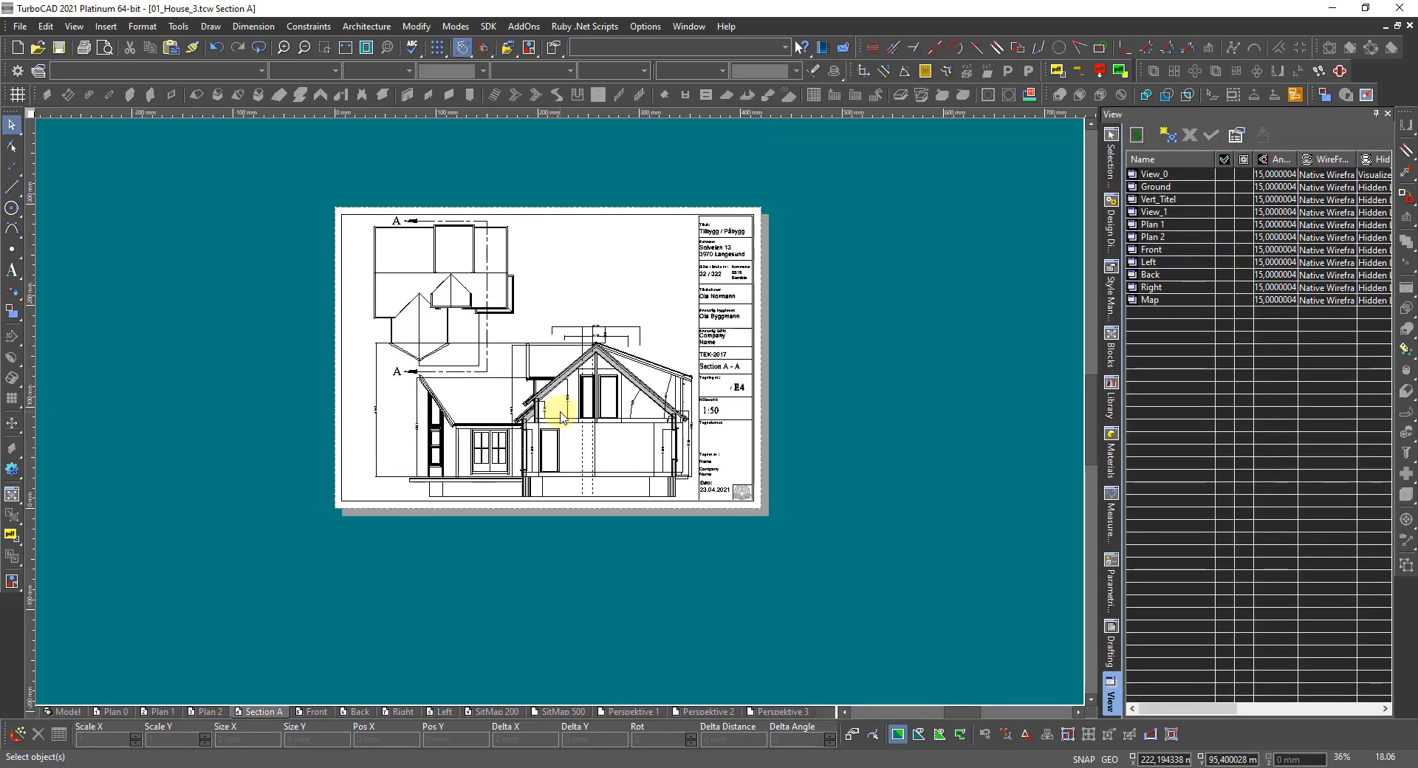
scroll(558, 409, "up", 1)
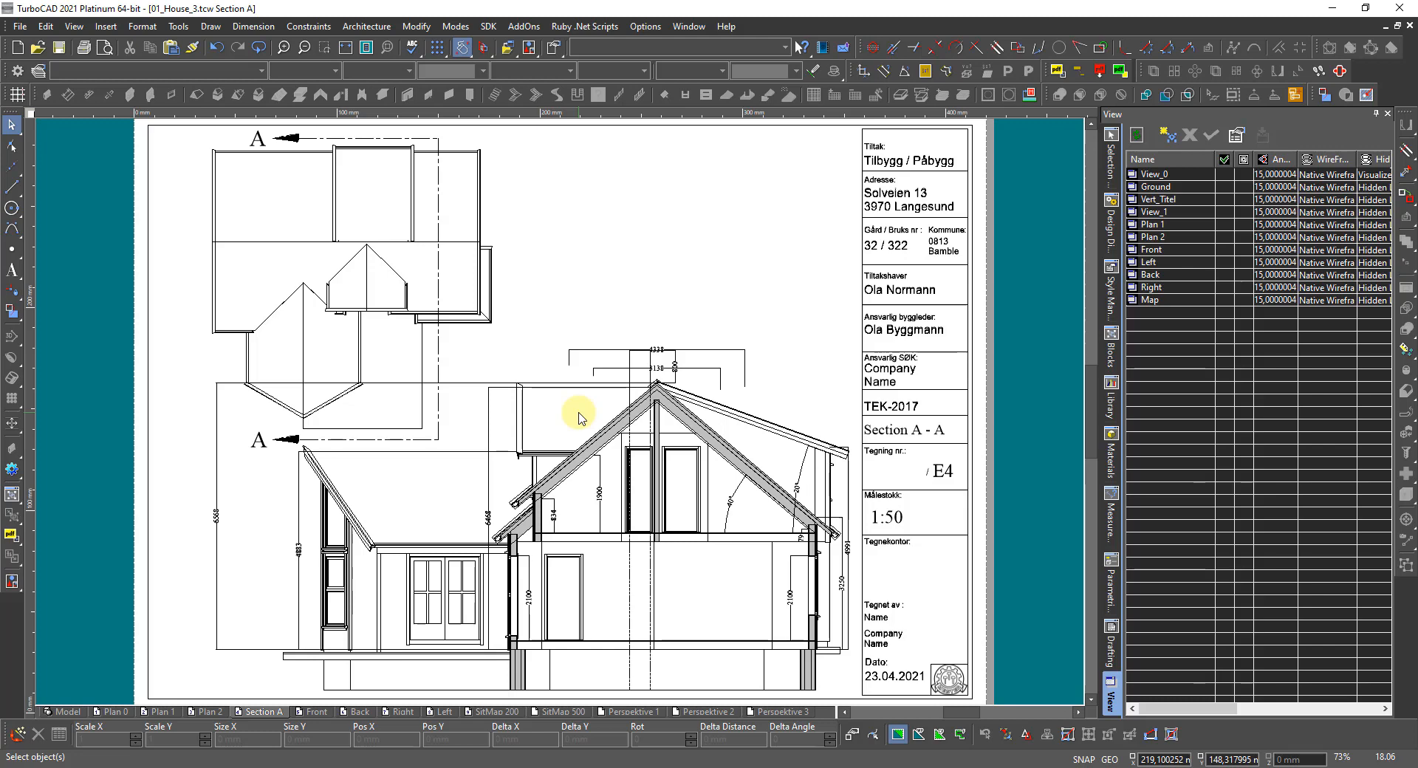
left_click(316, 711)
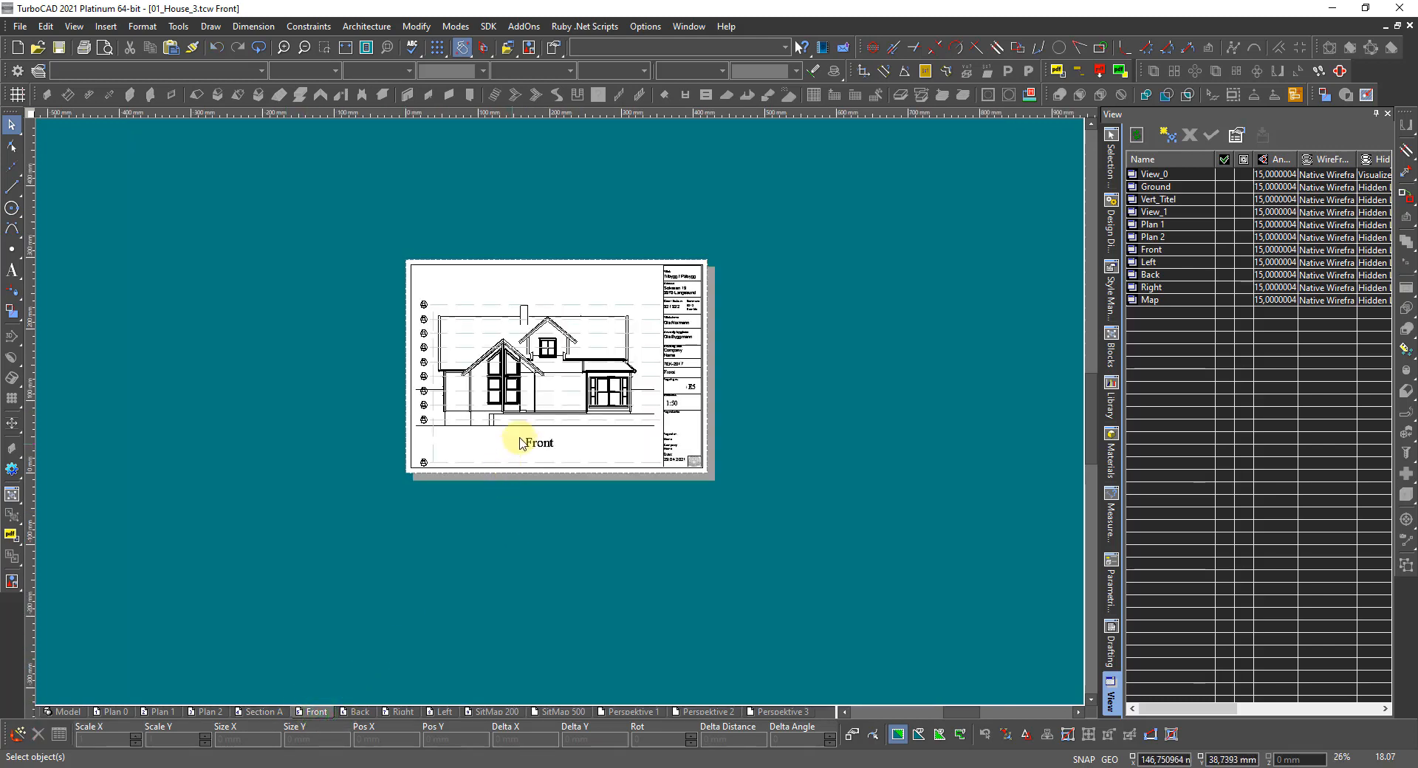
middle_click(535, 424)
middle_click(534, 424)
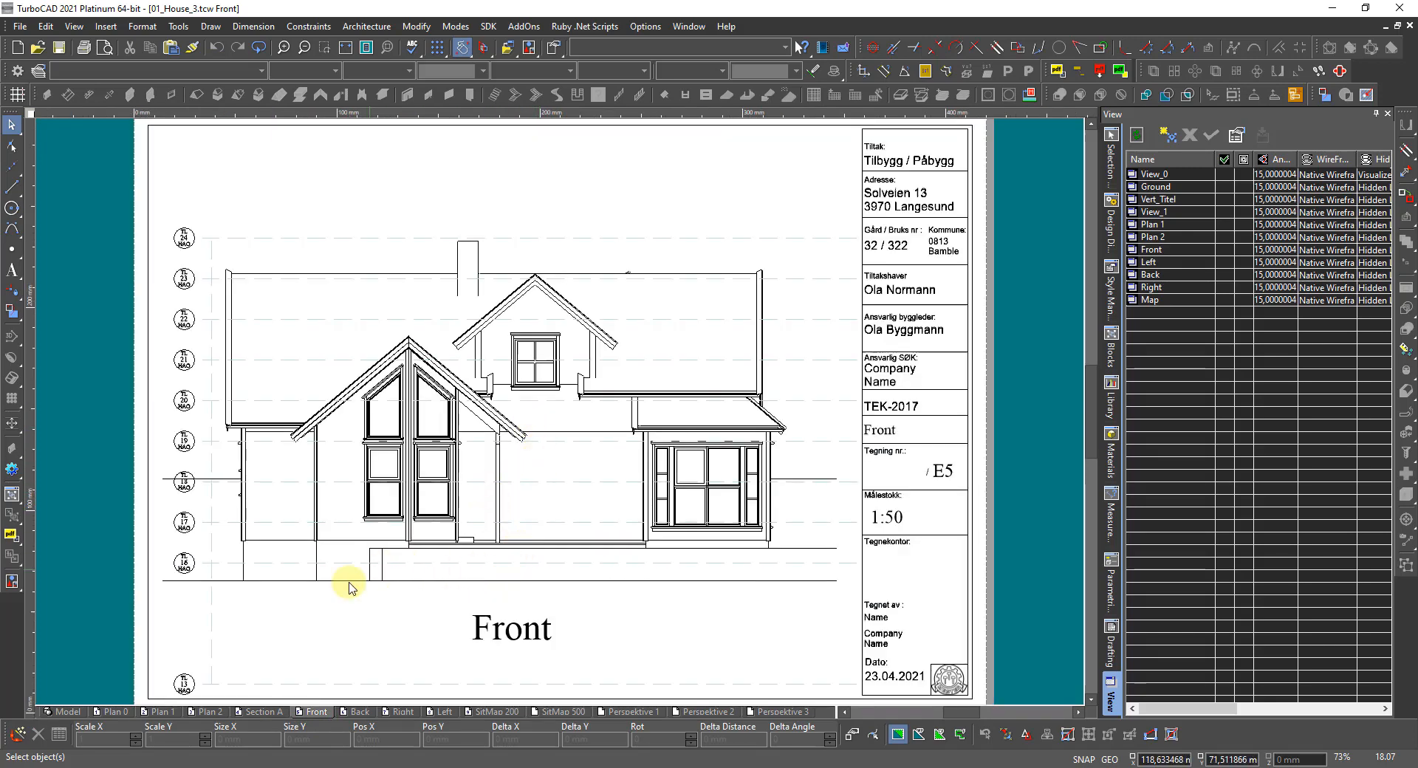
Step: On the Back sheet, add the Stair_Outside layer to the elevation viewport's visible layers and deselect the viewport
left_click(358, 711)
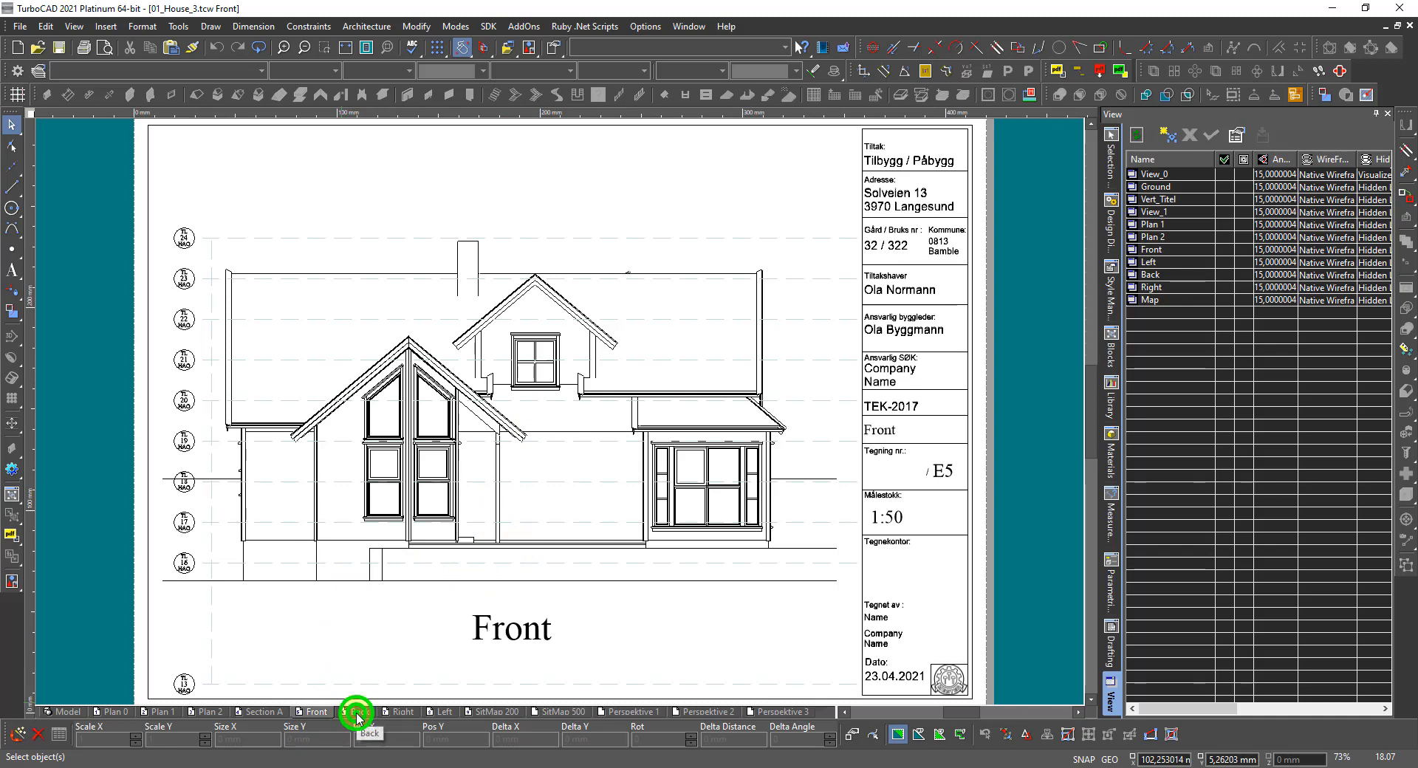
middle_click(418, 621)
middle_click(418, 620)
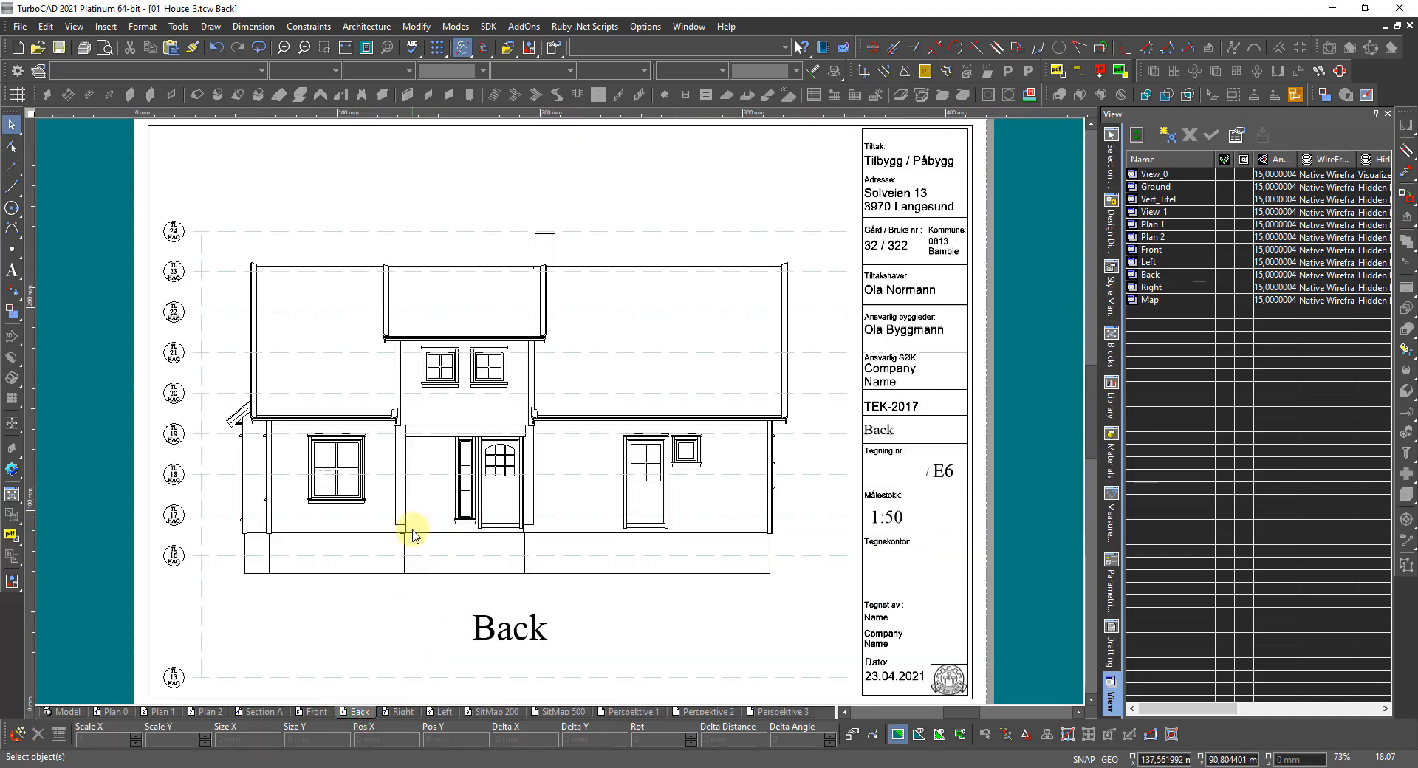
left_click(442, 574)
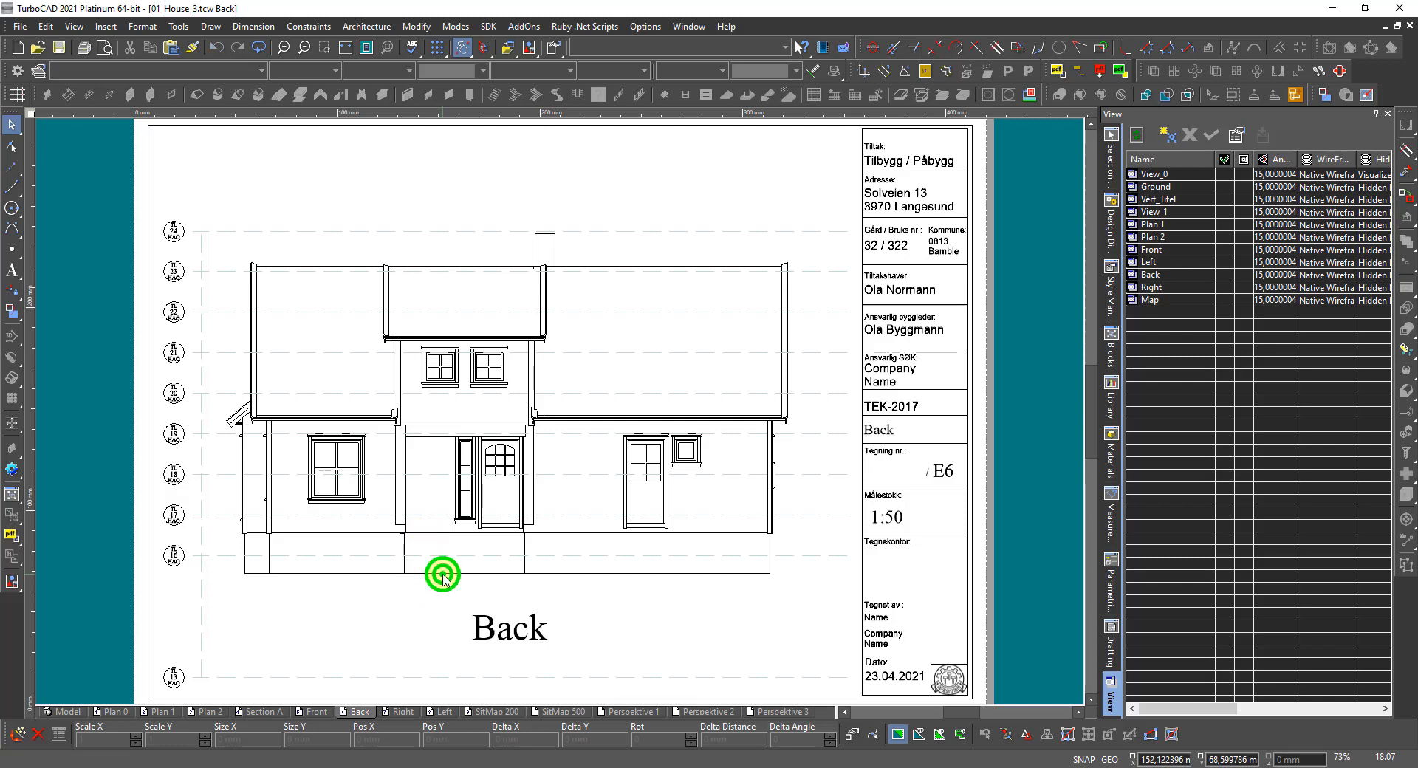
left_click(1110, 168)
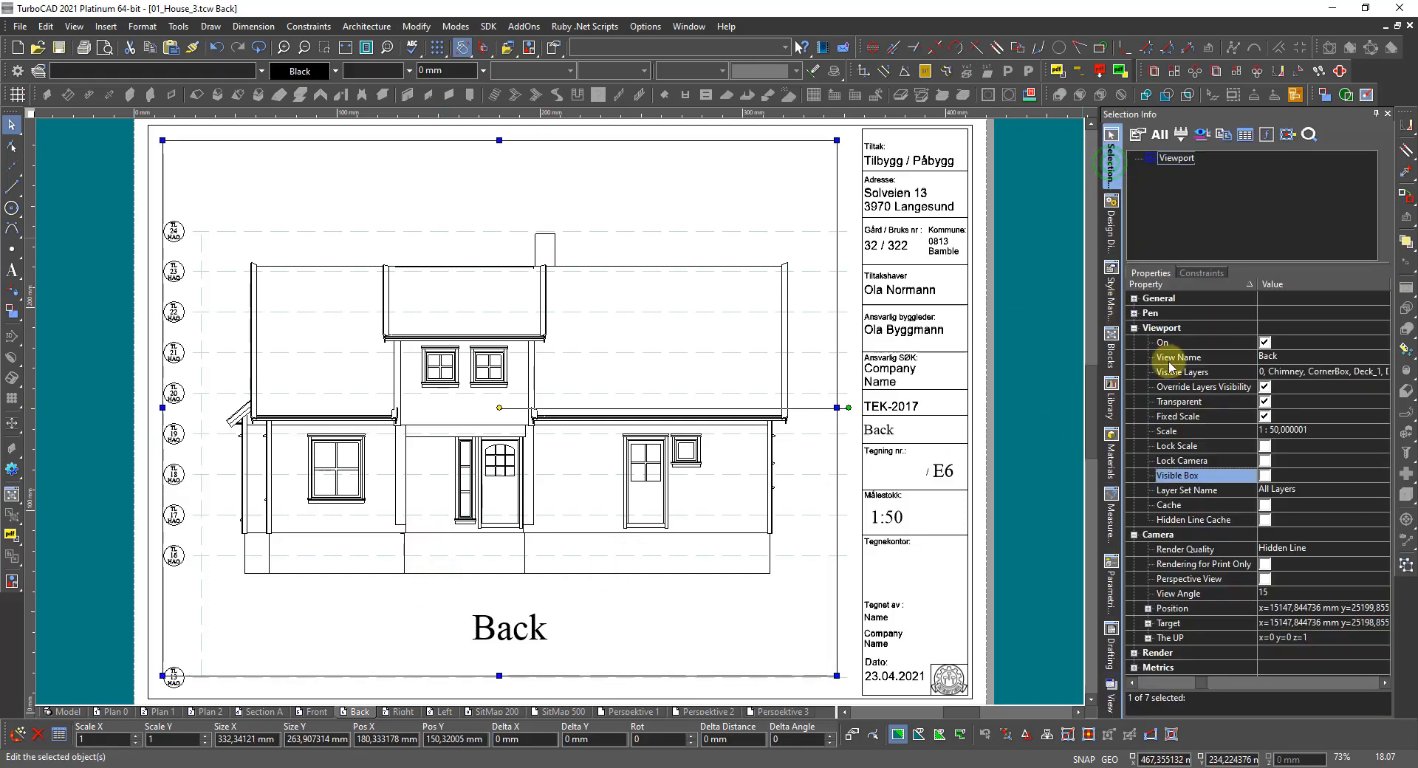
left_click(1320, 372)
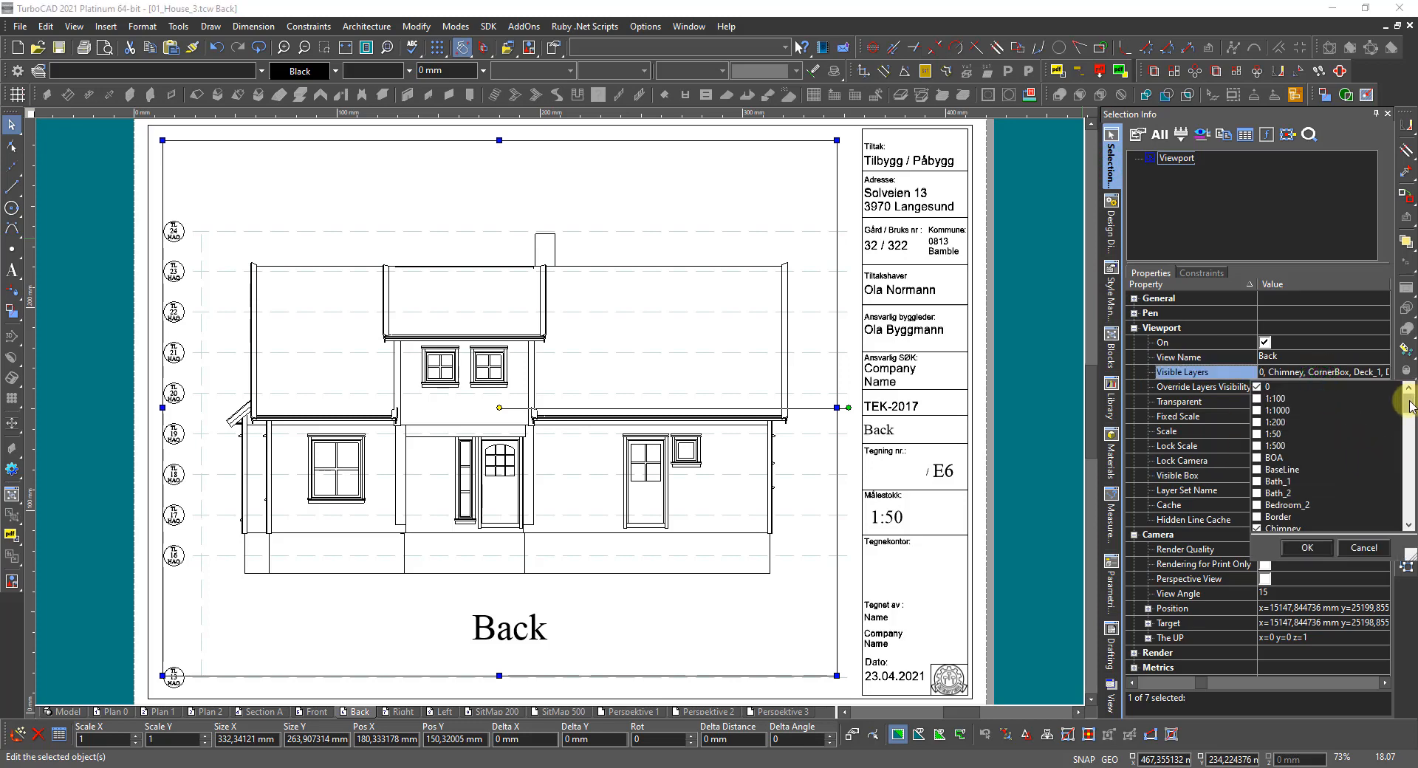
left_click_drag(1410, 405, 1398, 489)
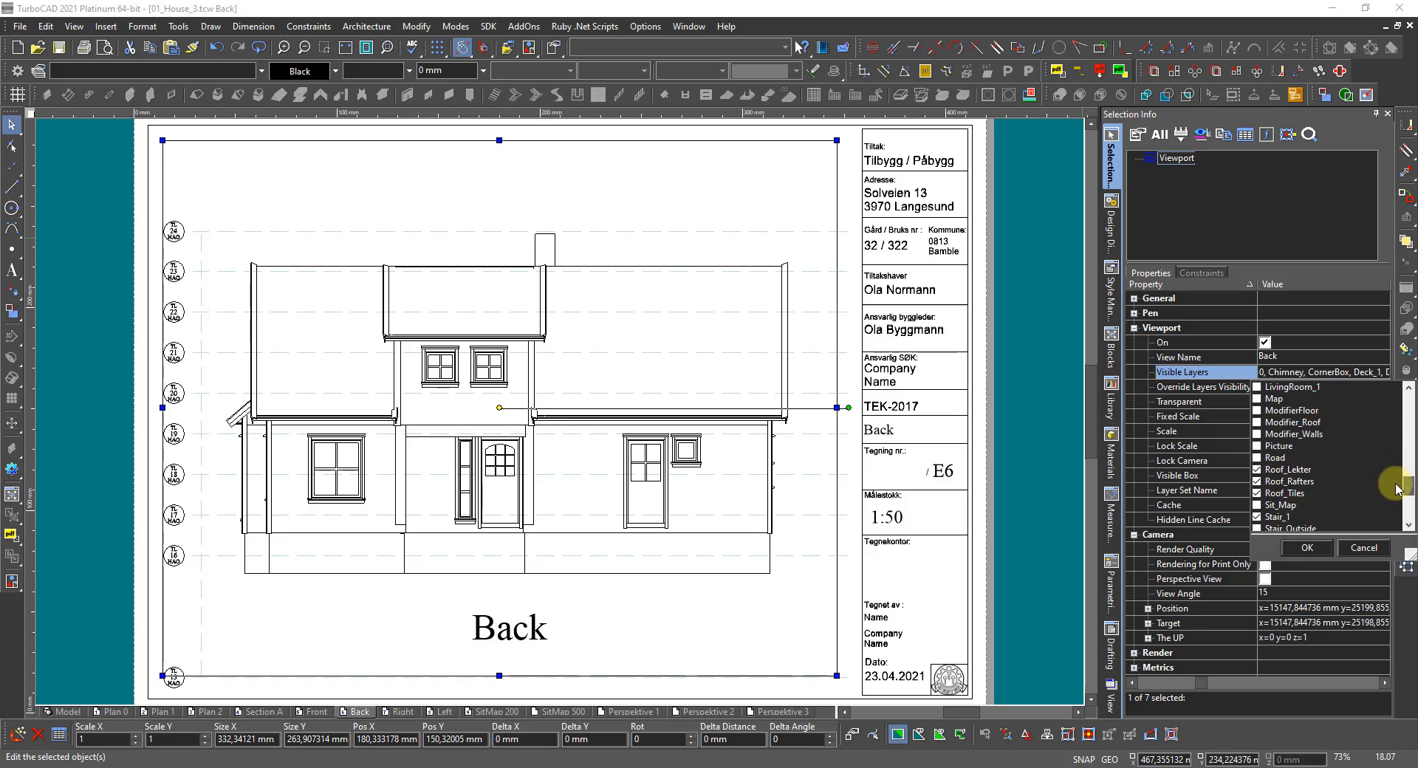
scroll(1315, 499, "down", 1)
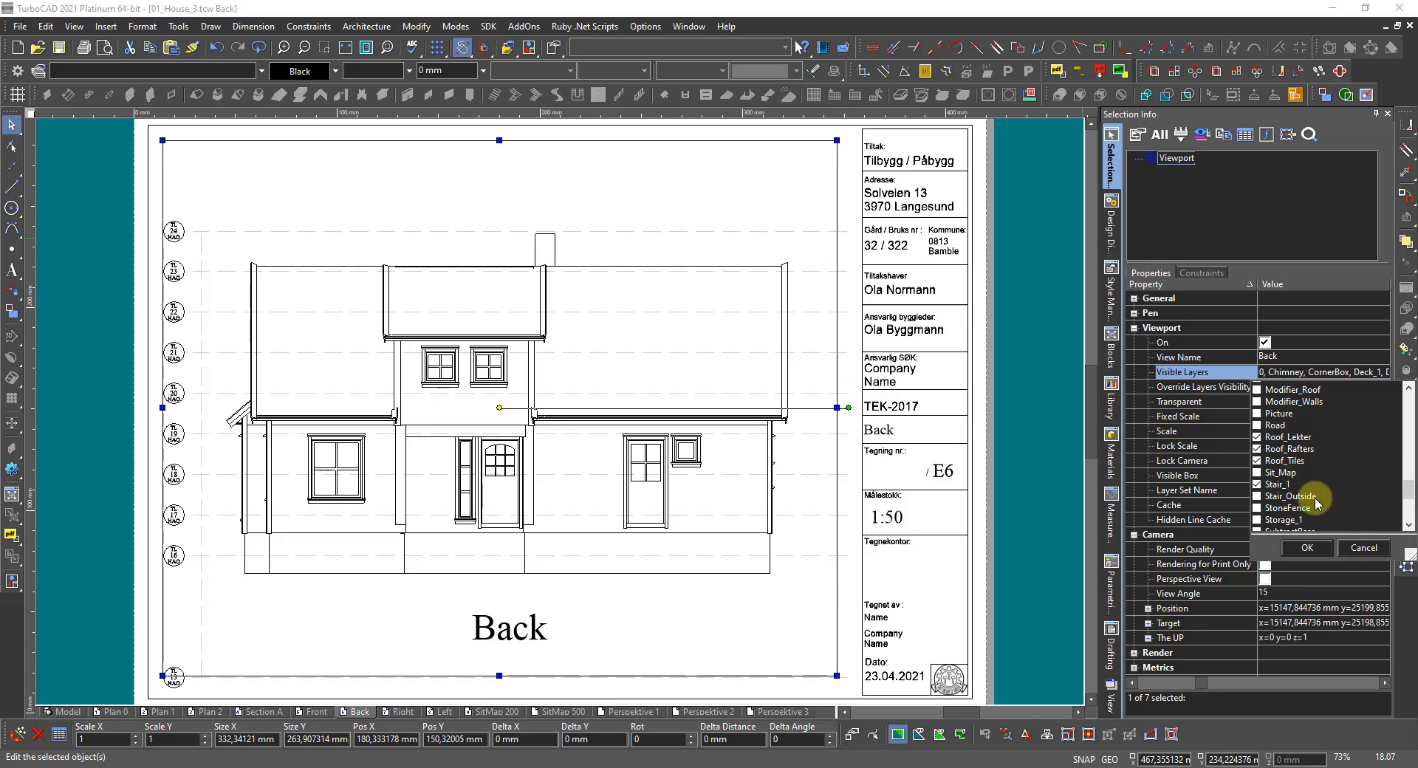
left_click(1256, 494)
left_click(1308, 548)
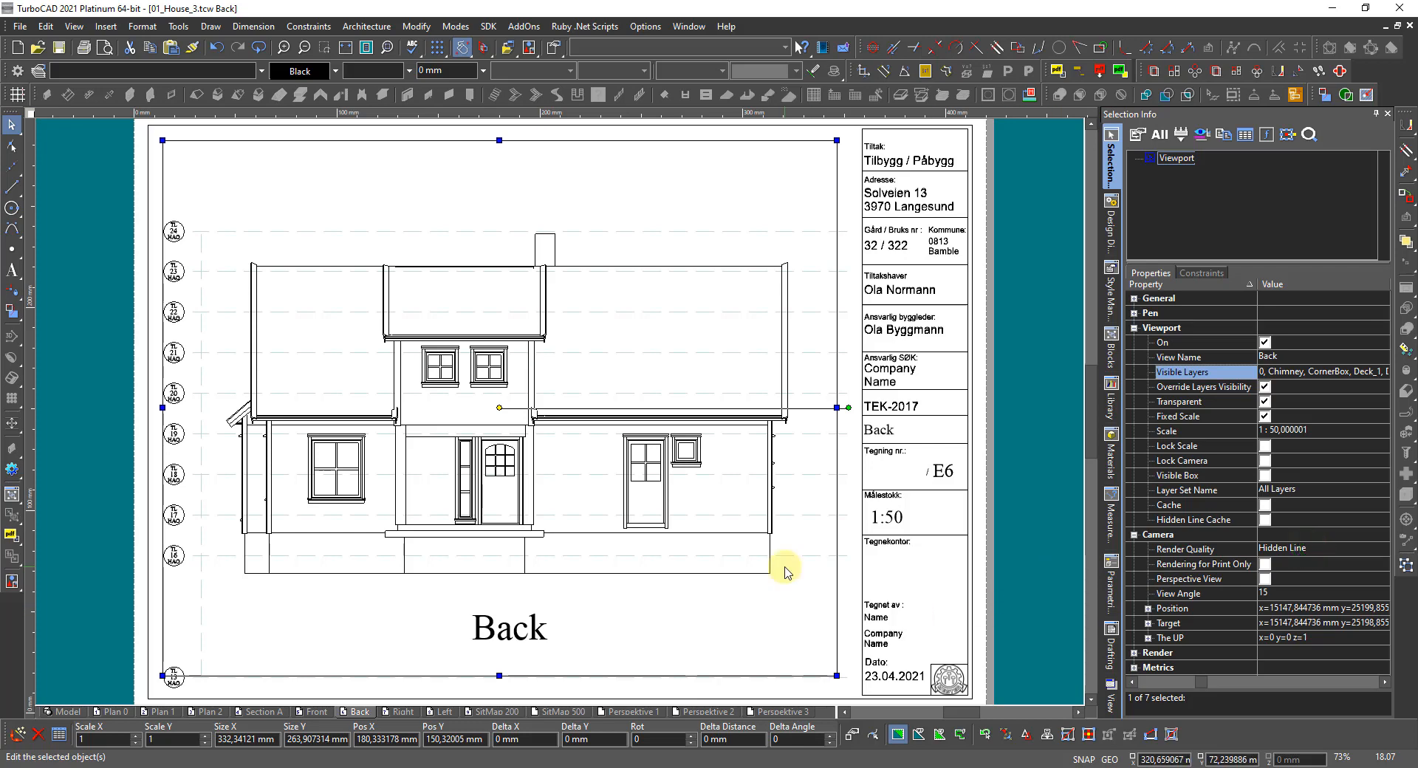
key("Escape")
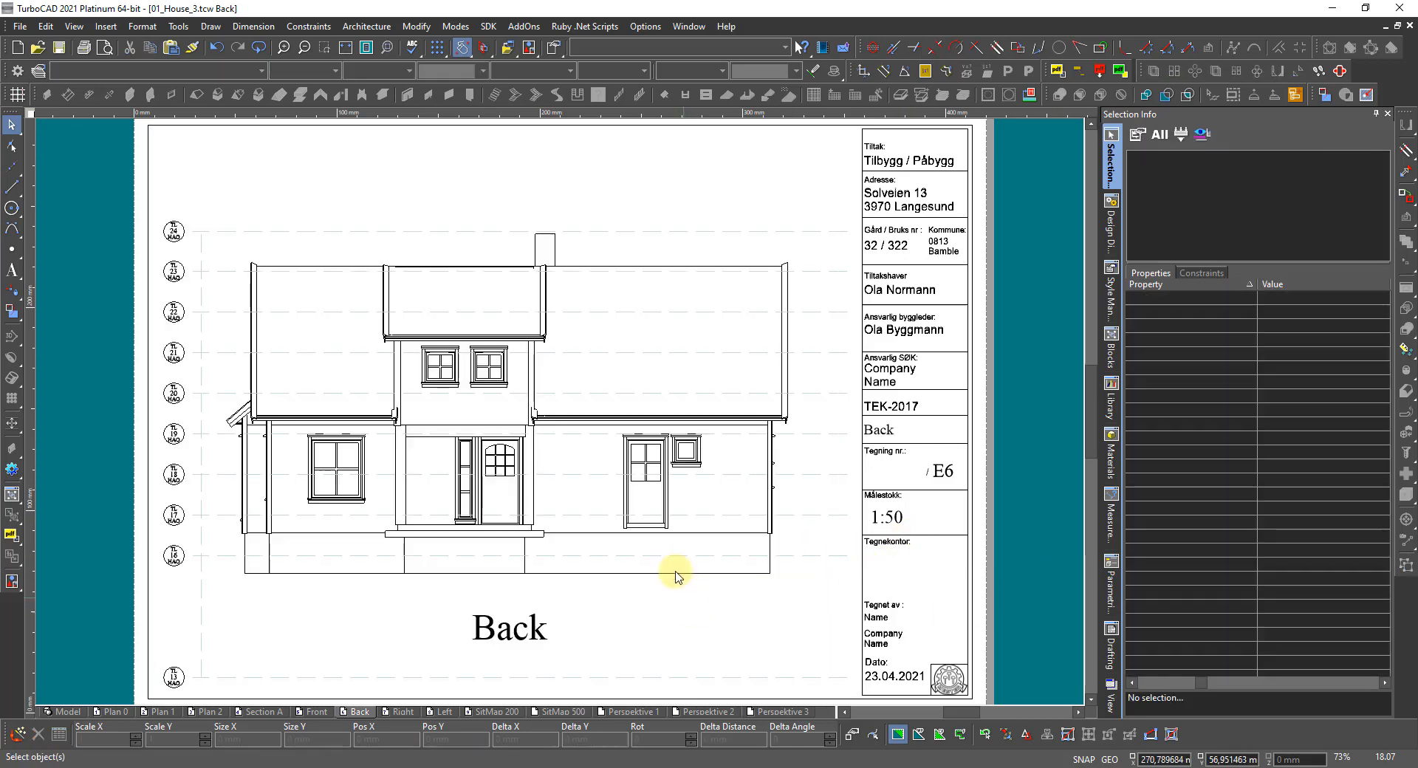
Step: On the Right sheet, add the Stair_Outside layer to the elevation viewport's visible layers and deselect the viewport
left_click(396, 712)
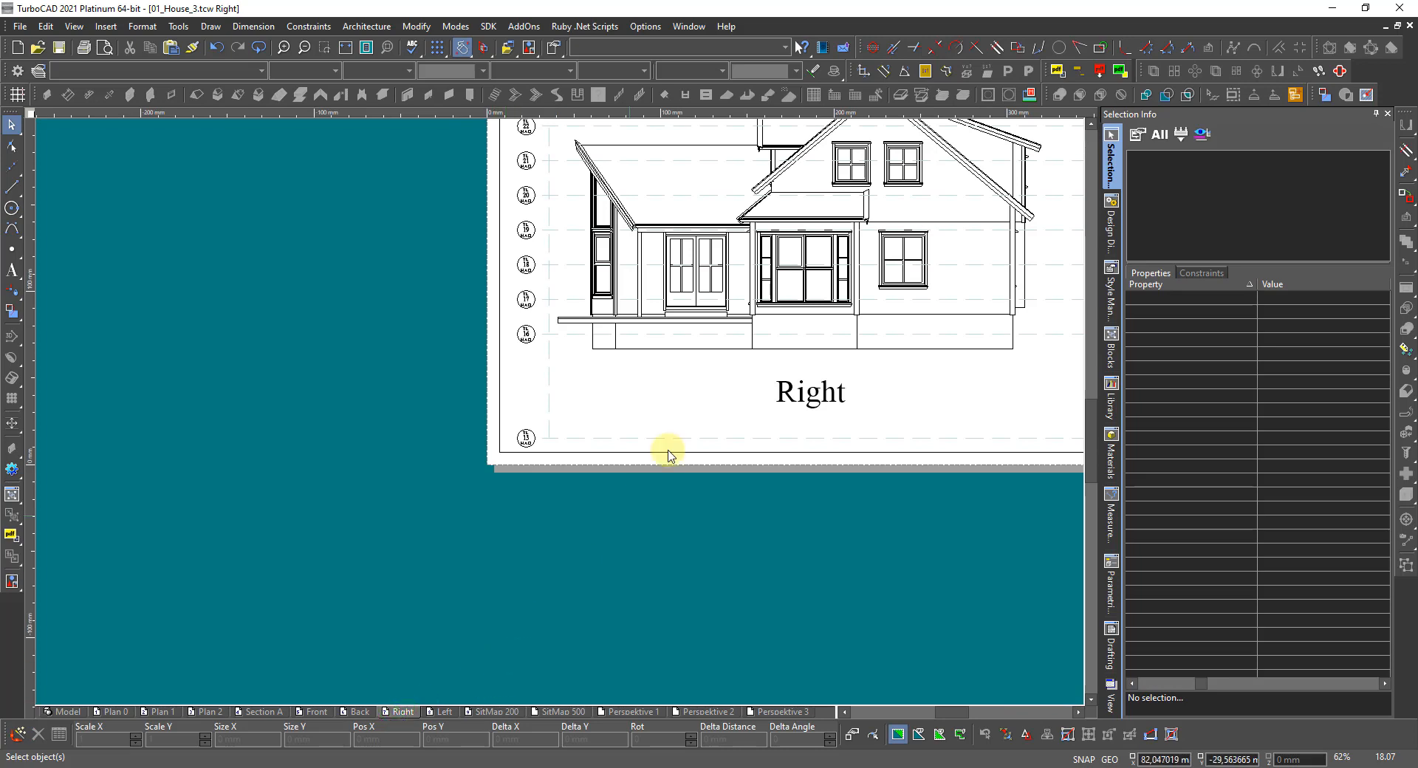
middle_click(686, 413)
middle_click(686, 413)
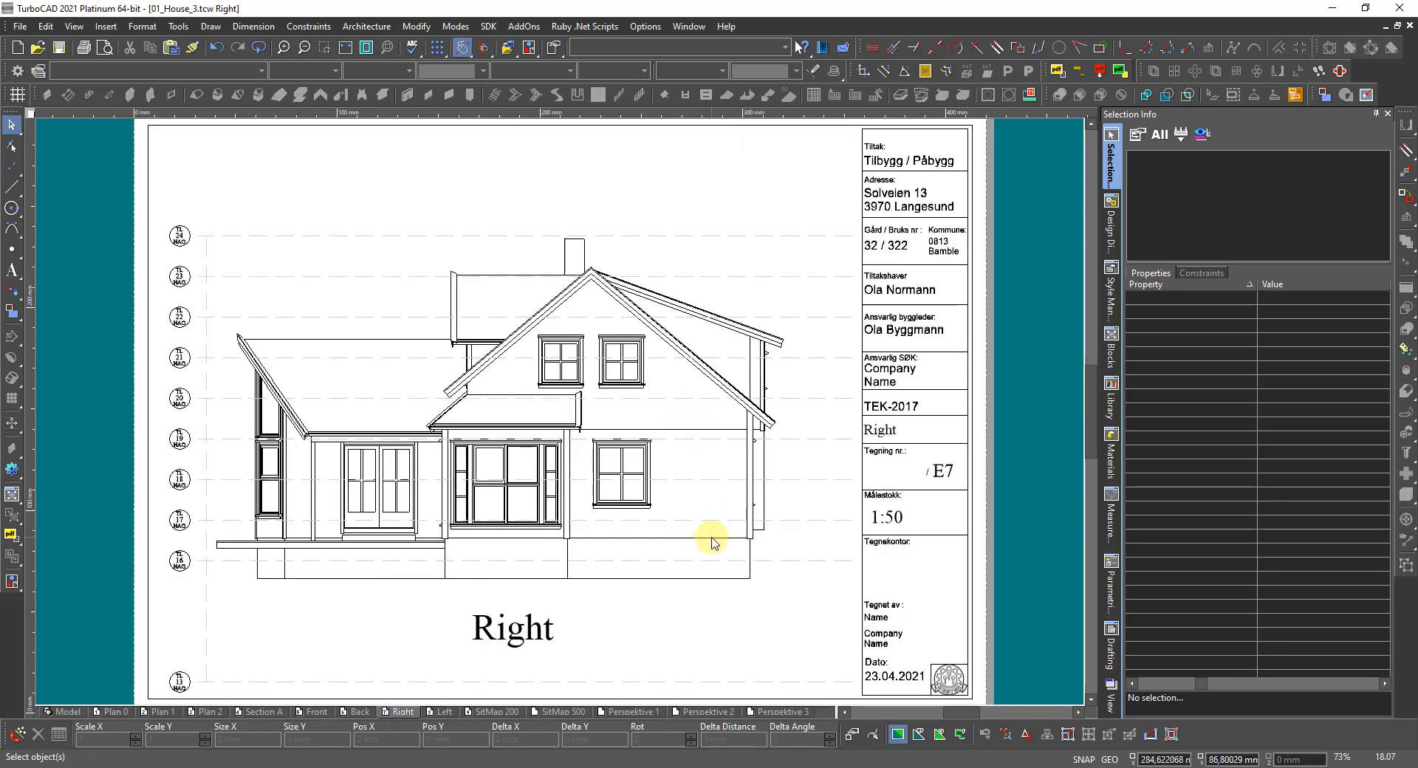
left_click(713, 542)
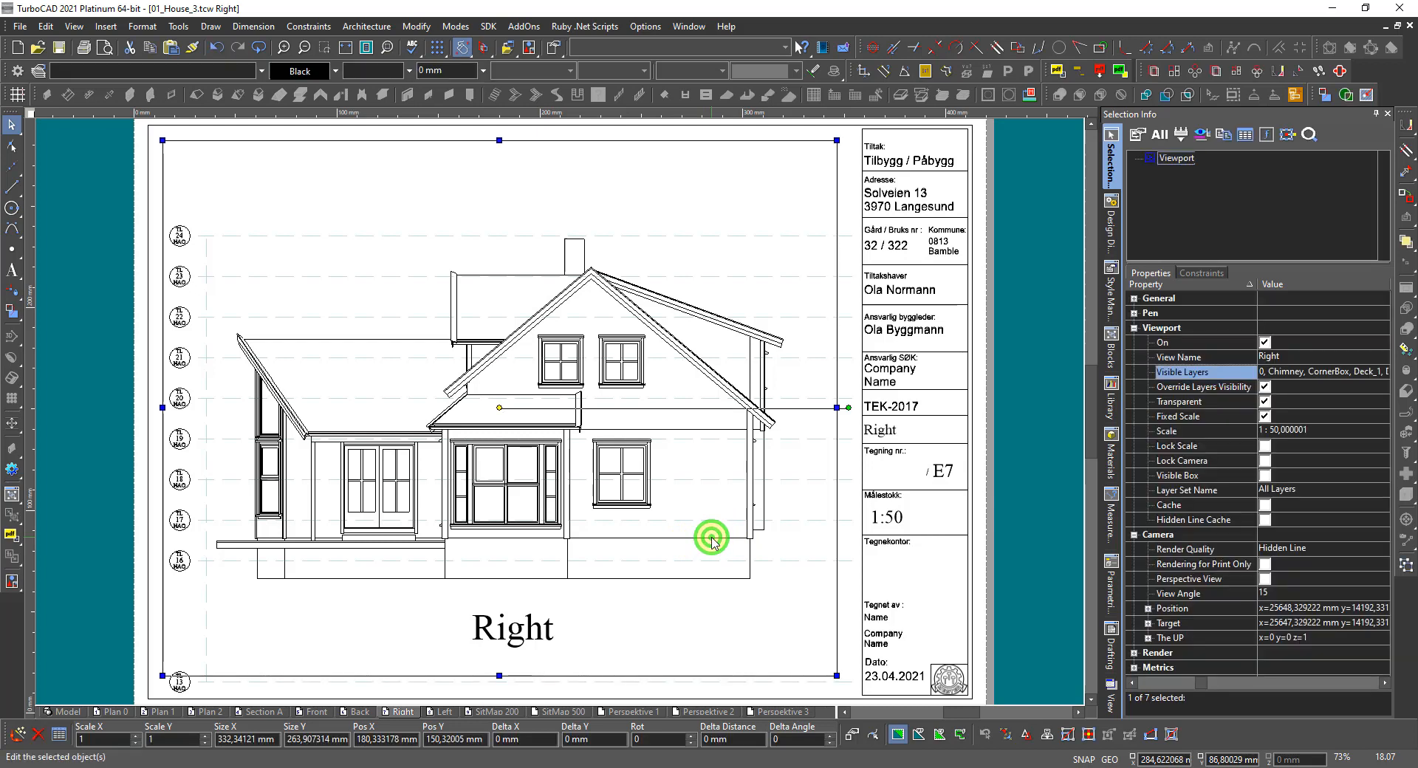
left_click(1330, 374)
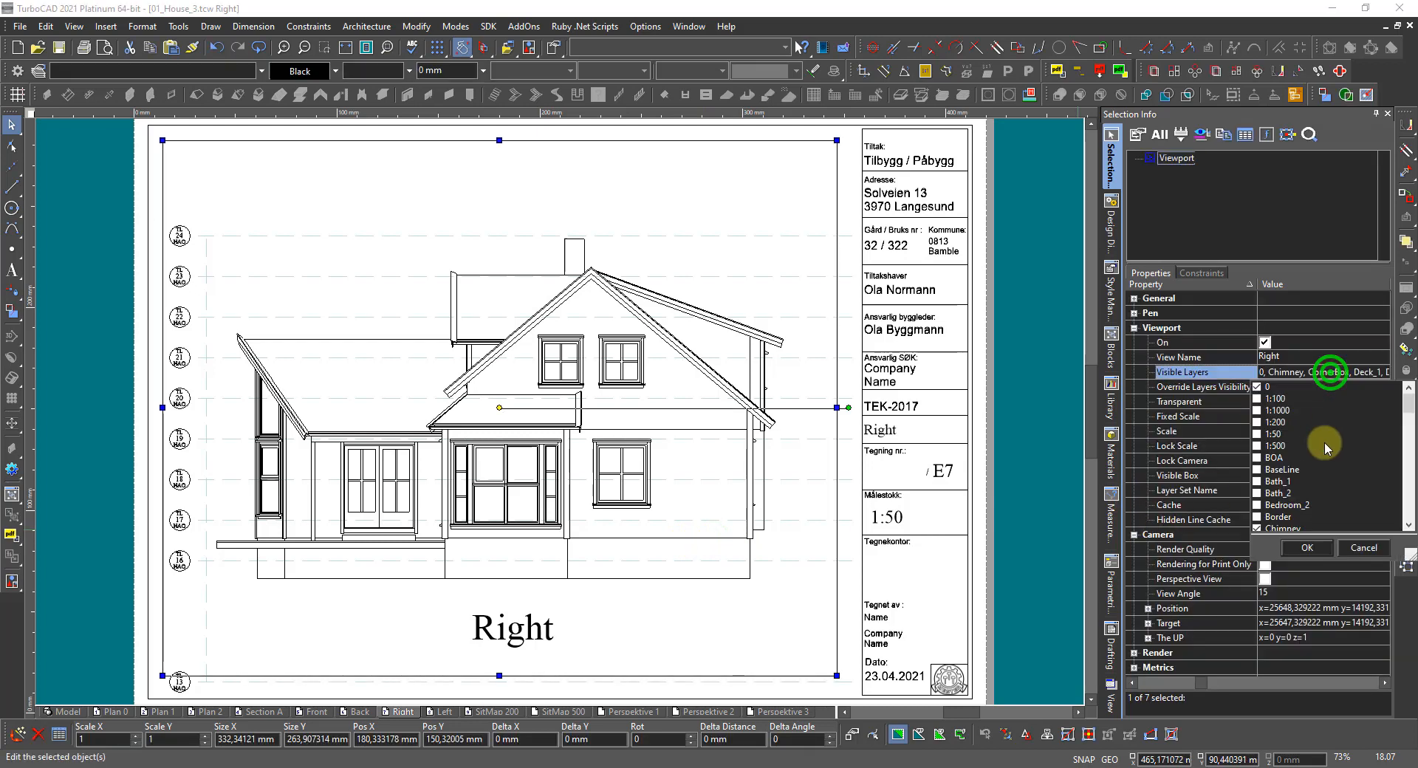
scroll(1318, 450, "down", 3)
scroll(1318, 452, "down", 5)
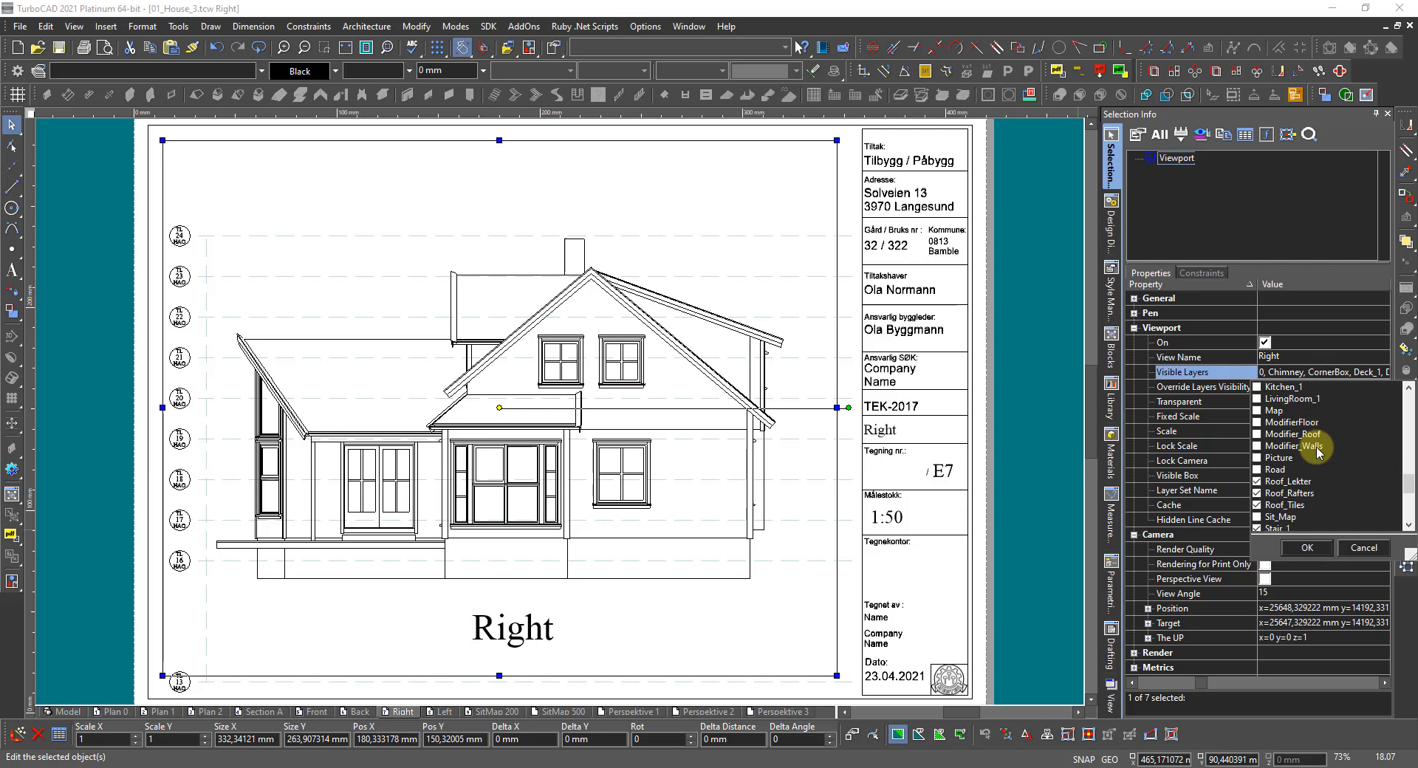
scroll(1319, 452, "down", 3)
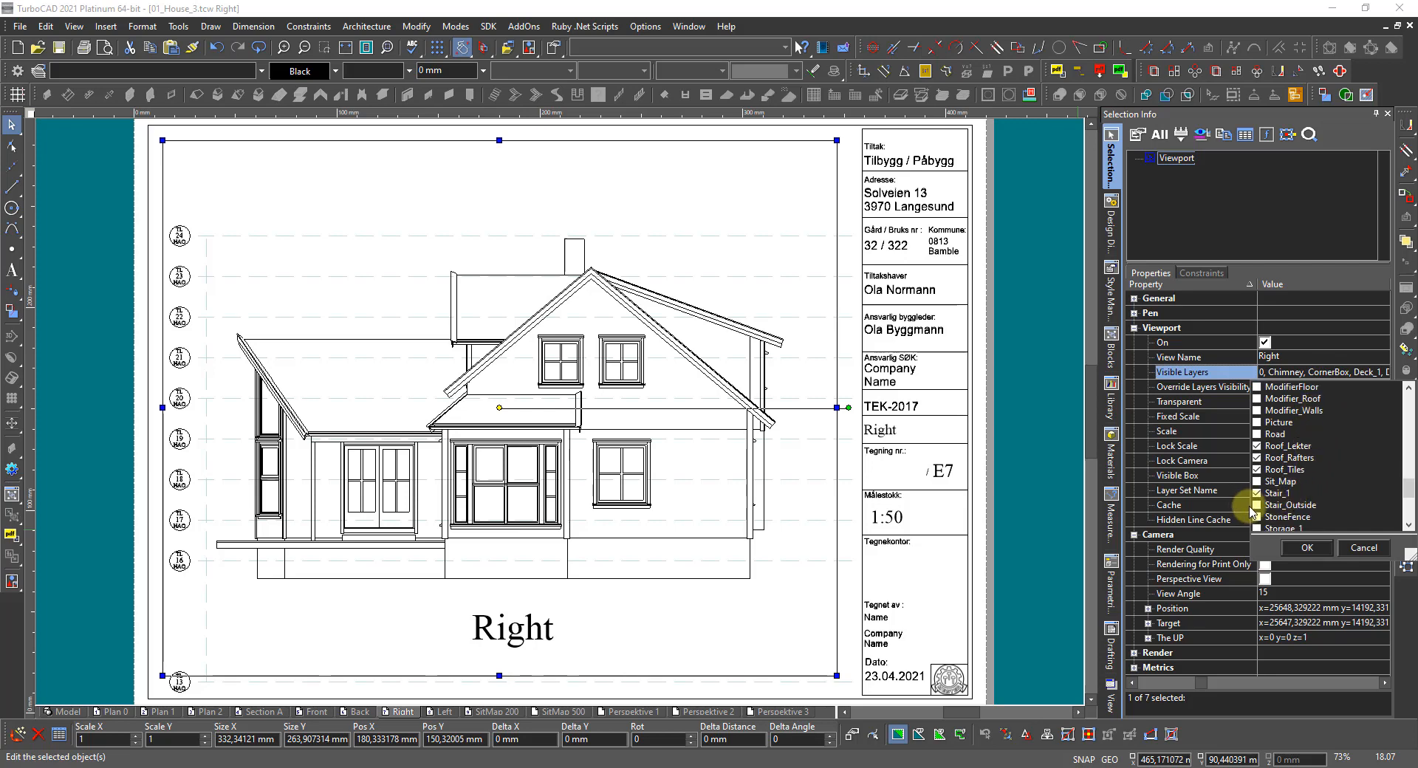
left_click(1259, 506)
left_click(1307, 548)
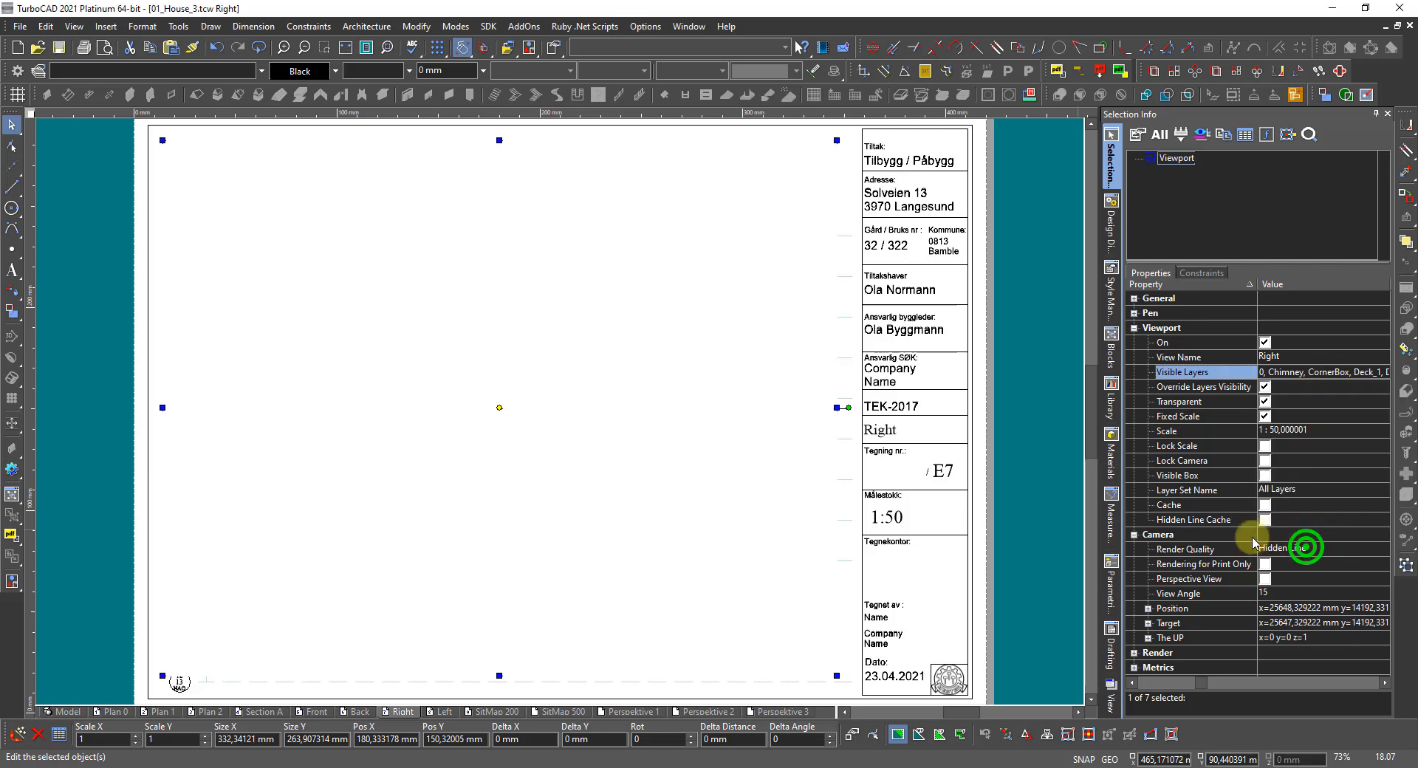
left_click(498, 553)
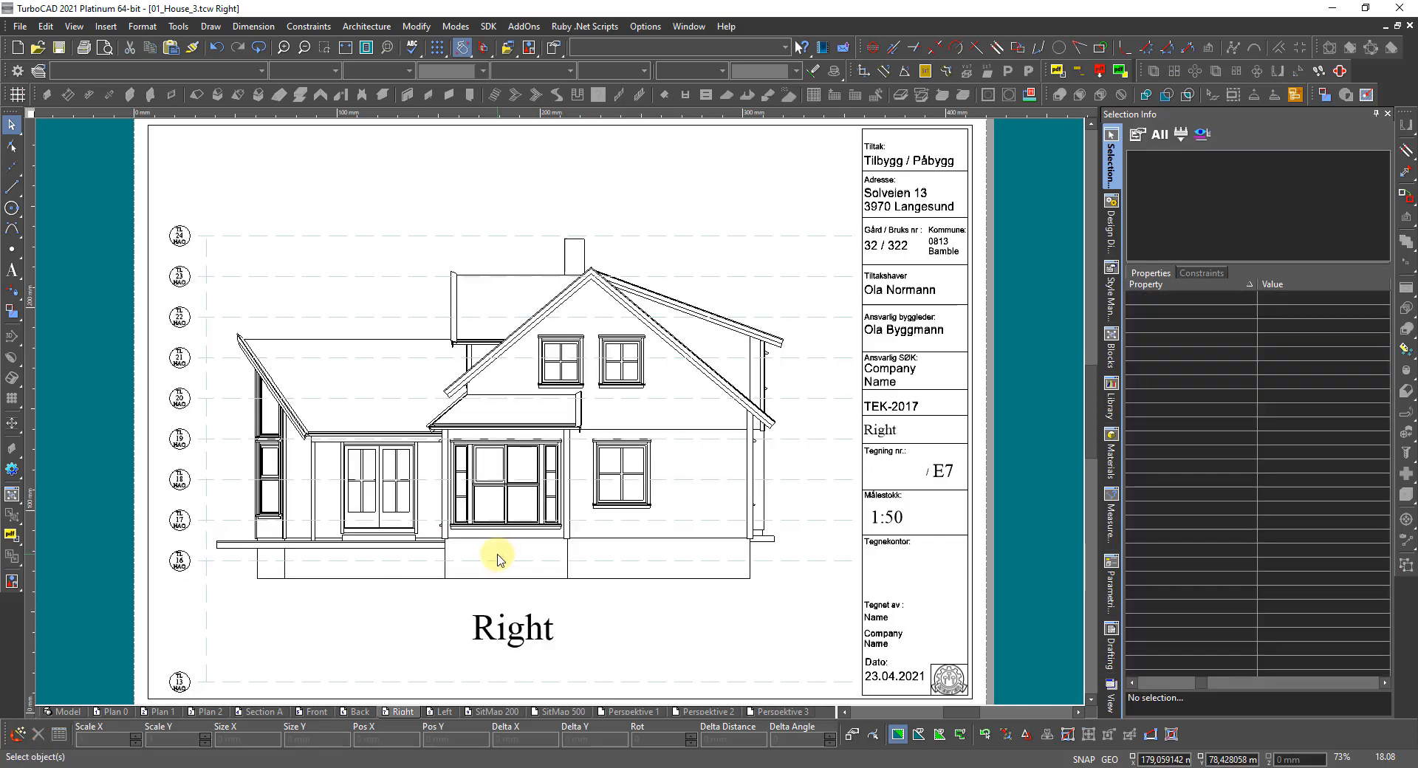
Step: Review the Left elevation sheet and the SitMap 200 and SitMap 500 site map sheets
left_click(444, 712)
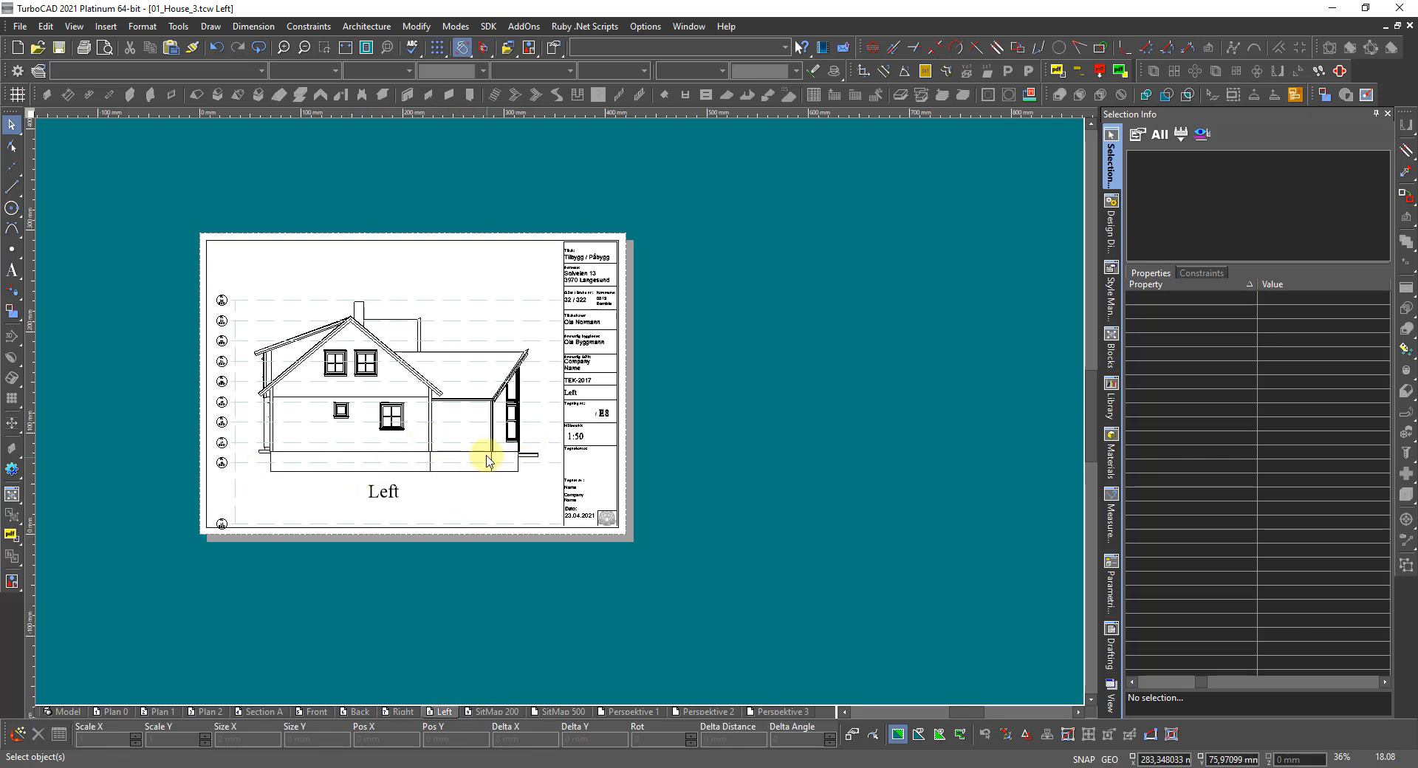
scroll(436, 421, "up", 2)
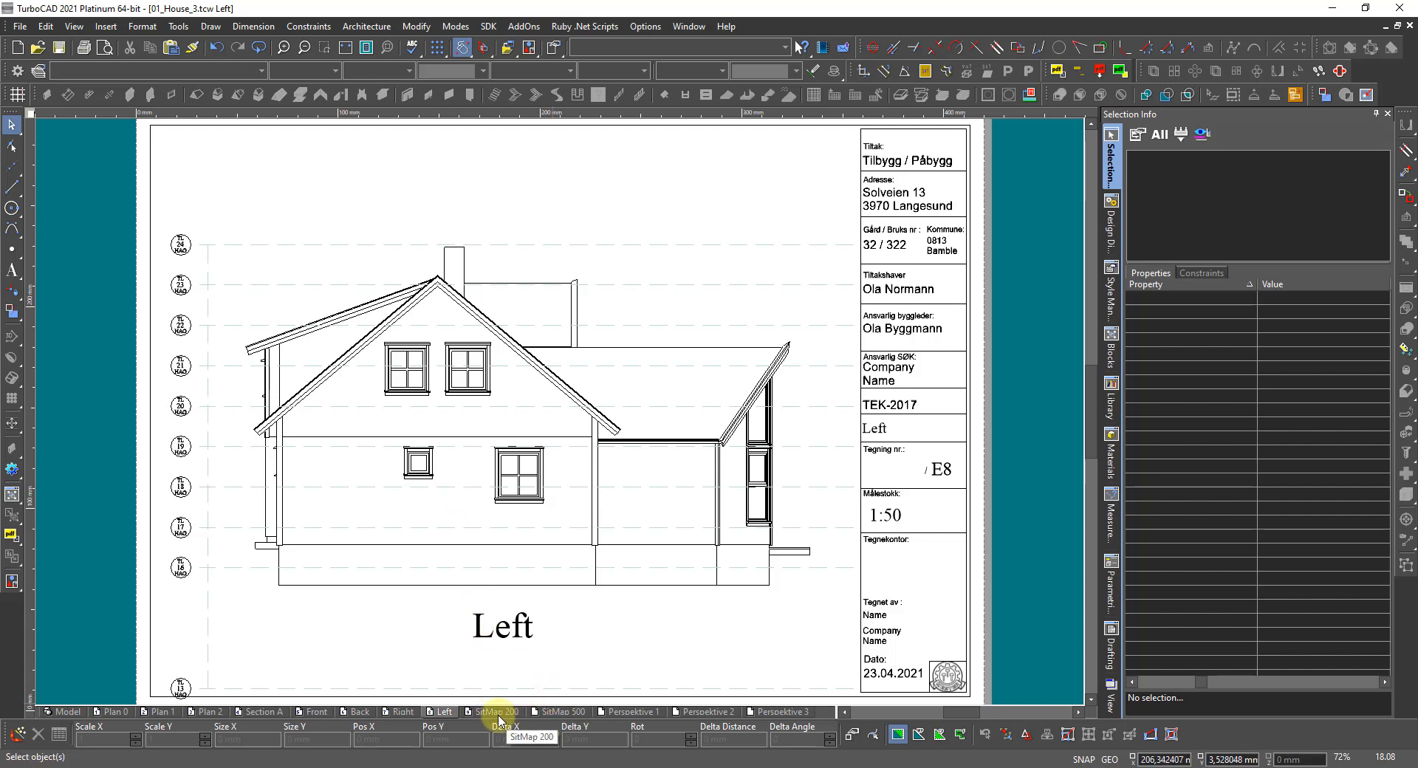
left_click(493, 714)
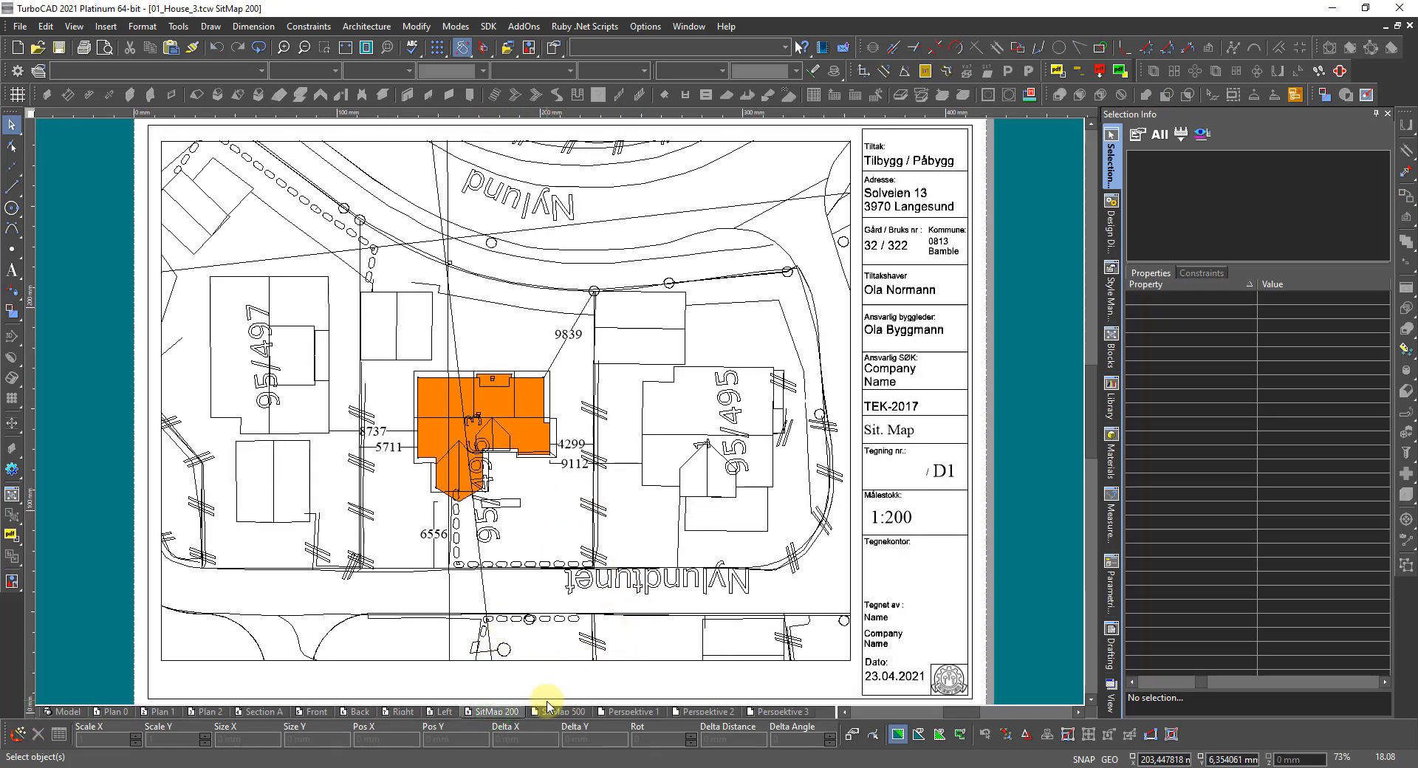
left_click(559, 712)
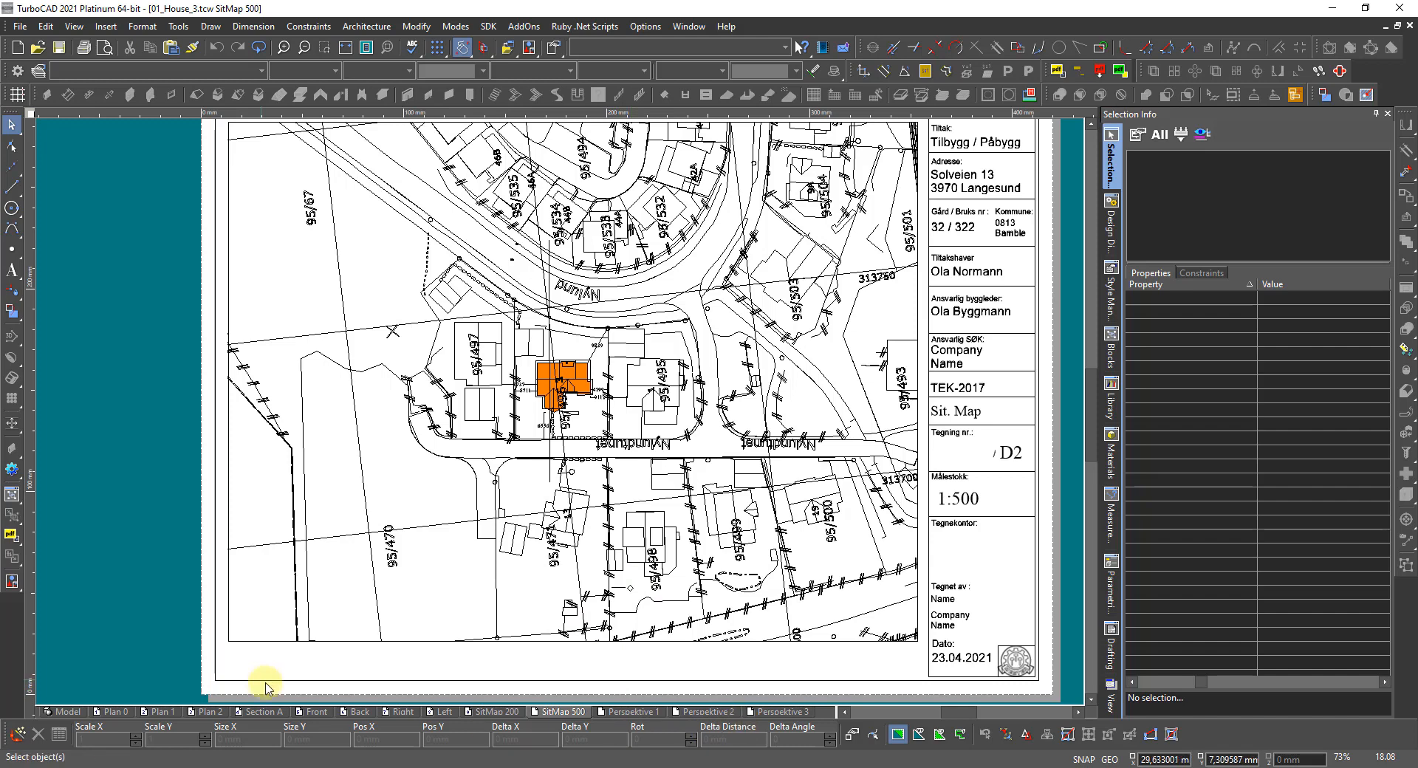
Step: Return to model space at the dimensions above the projecting entrance and make the IUA_2 layer visible
left_click(65, 712)
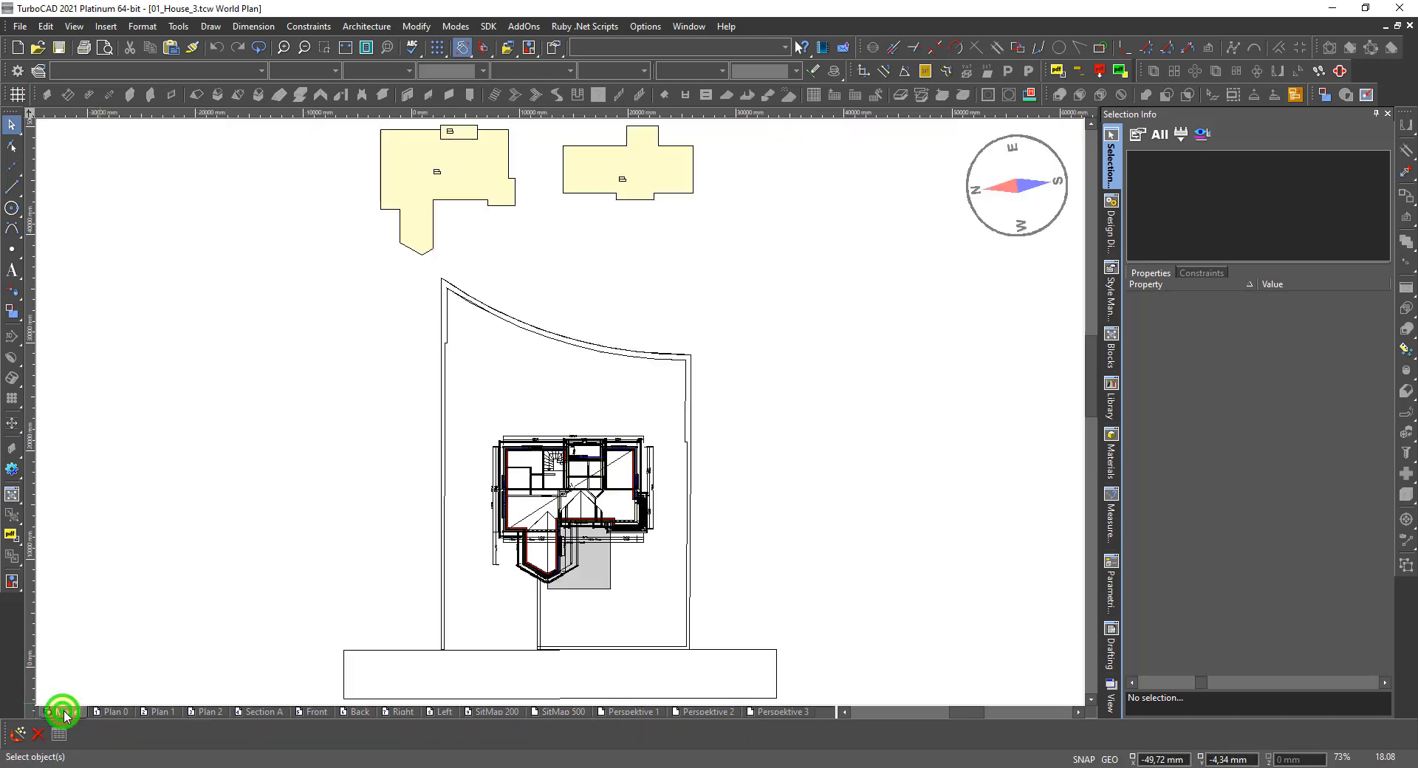
scroll(561, 413, "up", 5)
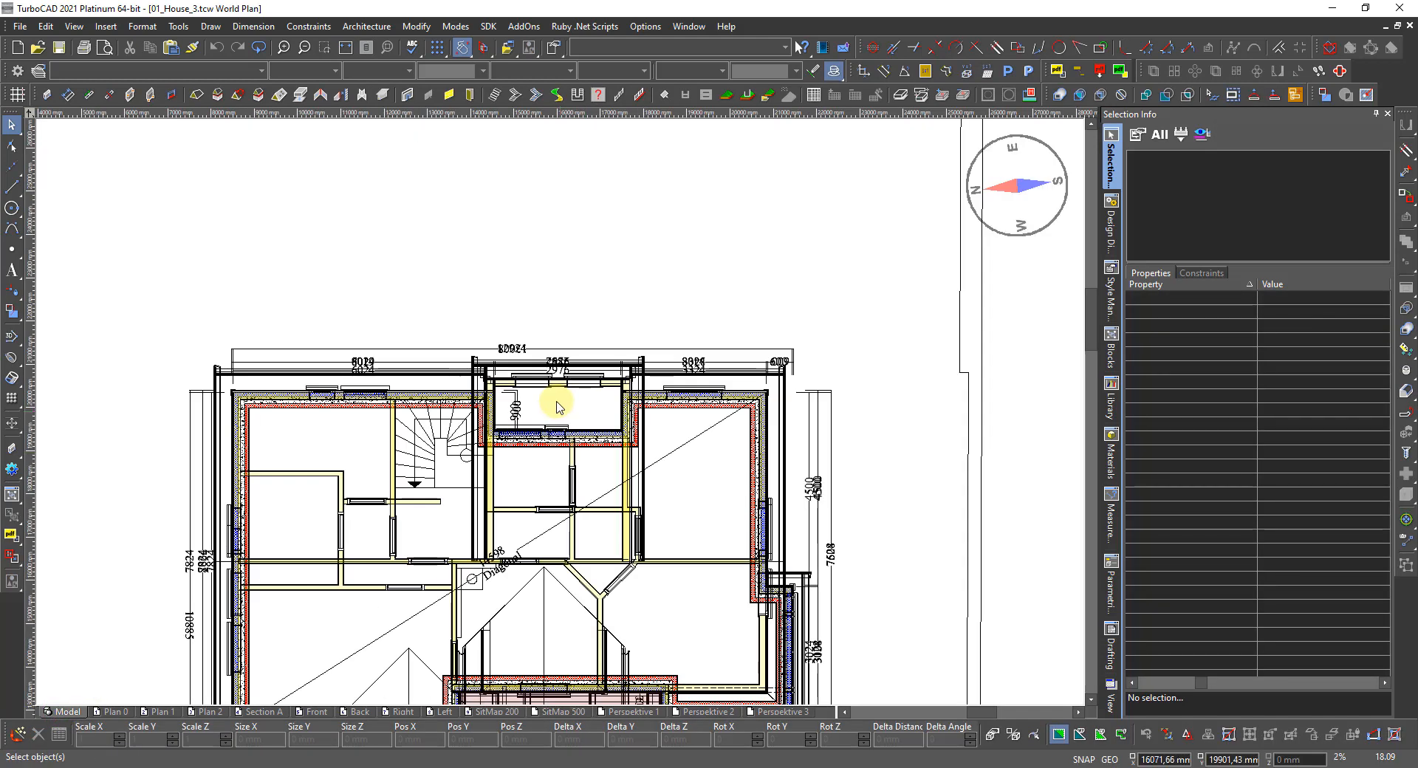
scroll(565, 366, "up", 3)
scroll(563, 371, "up", 3)
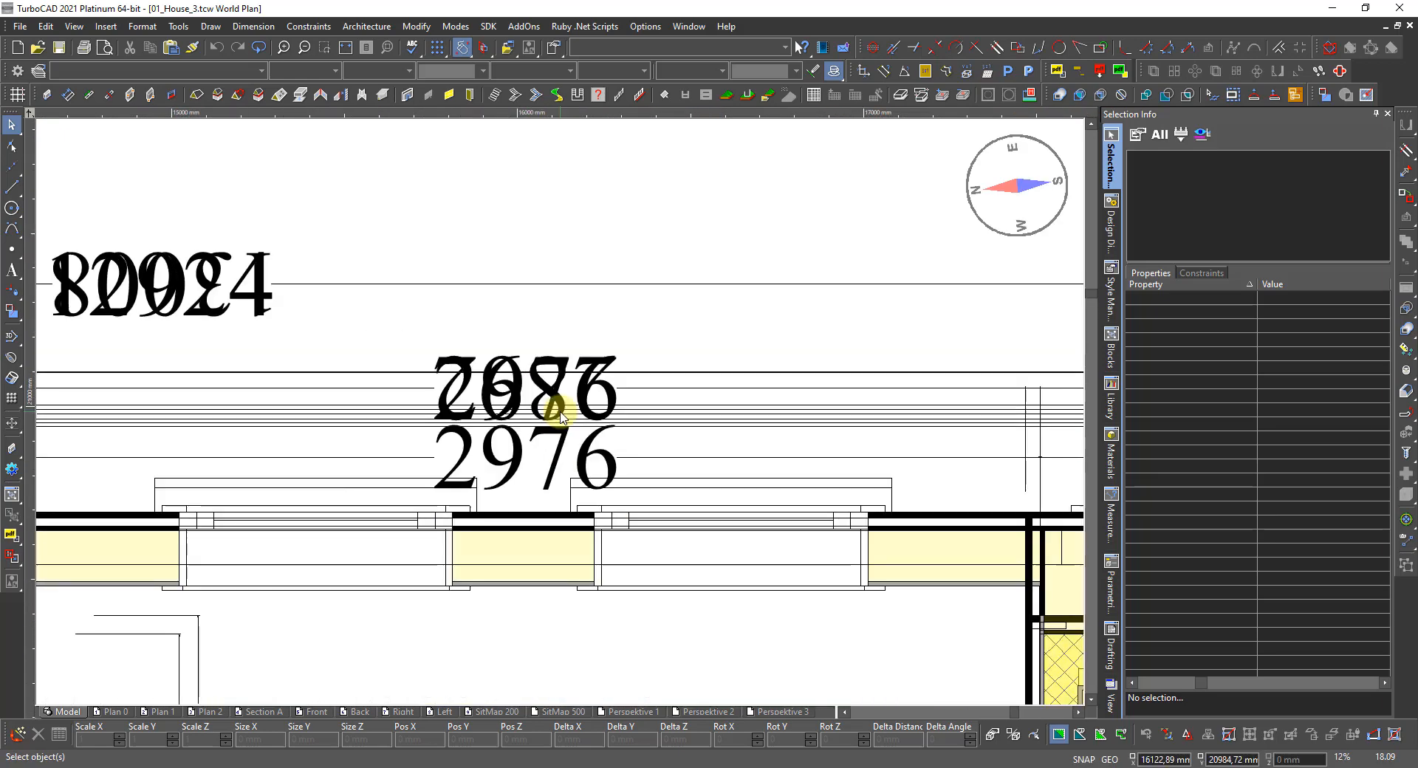
scroll(765, 426, "down", 1)
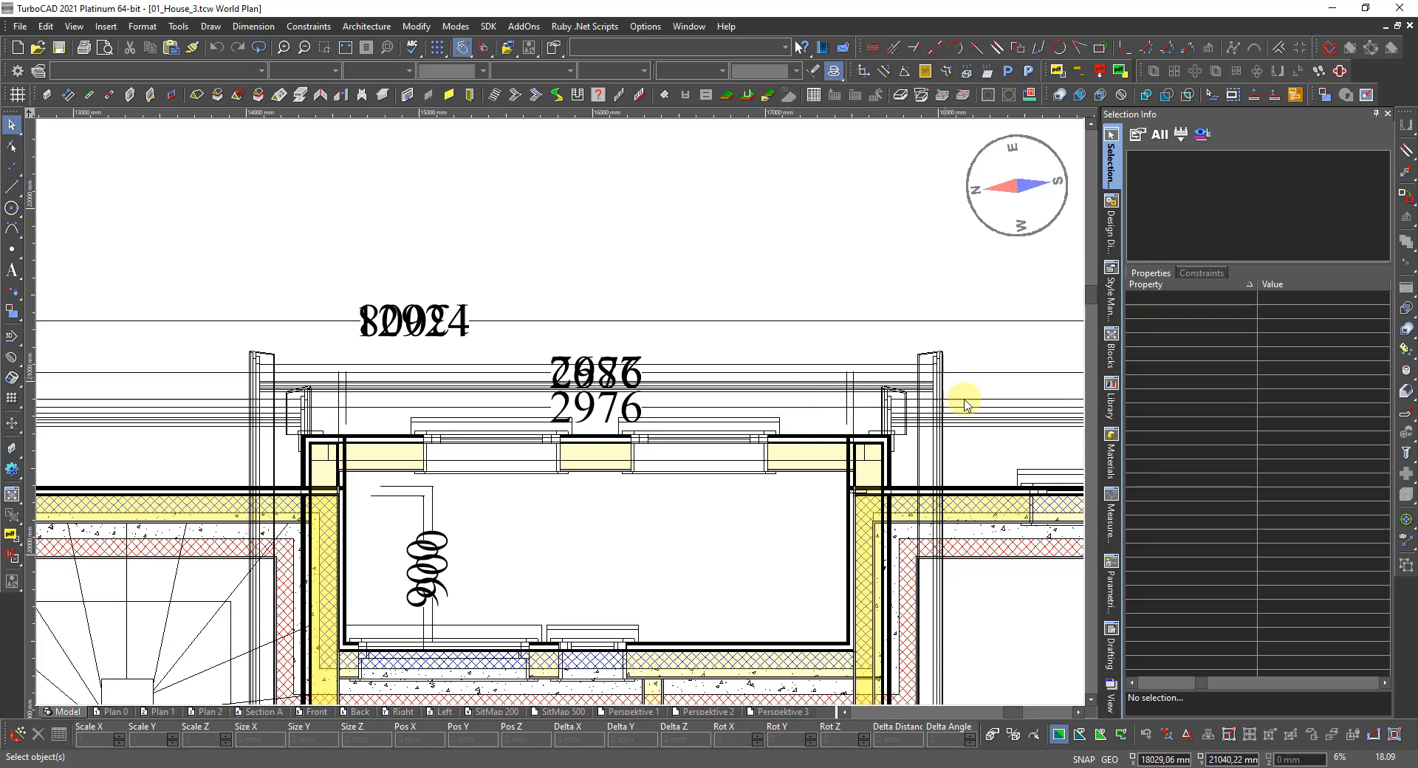
left_click(1113, 221)
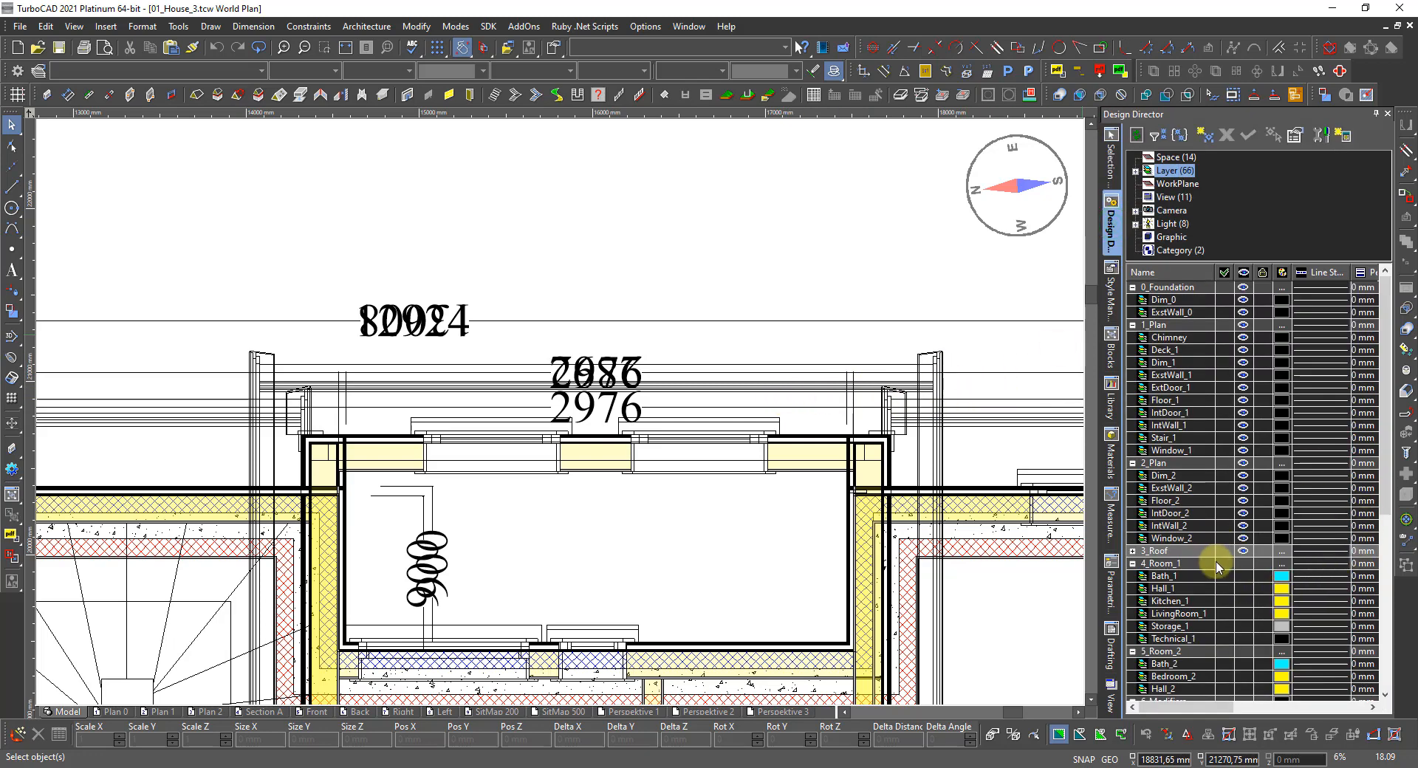
scroll(1241, 577, "down", 7)
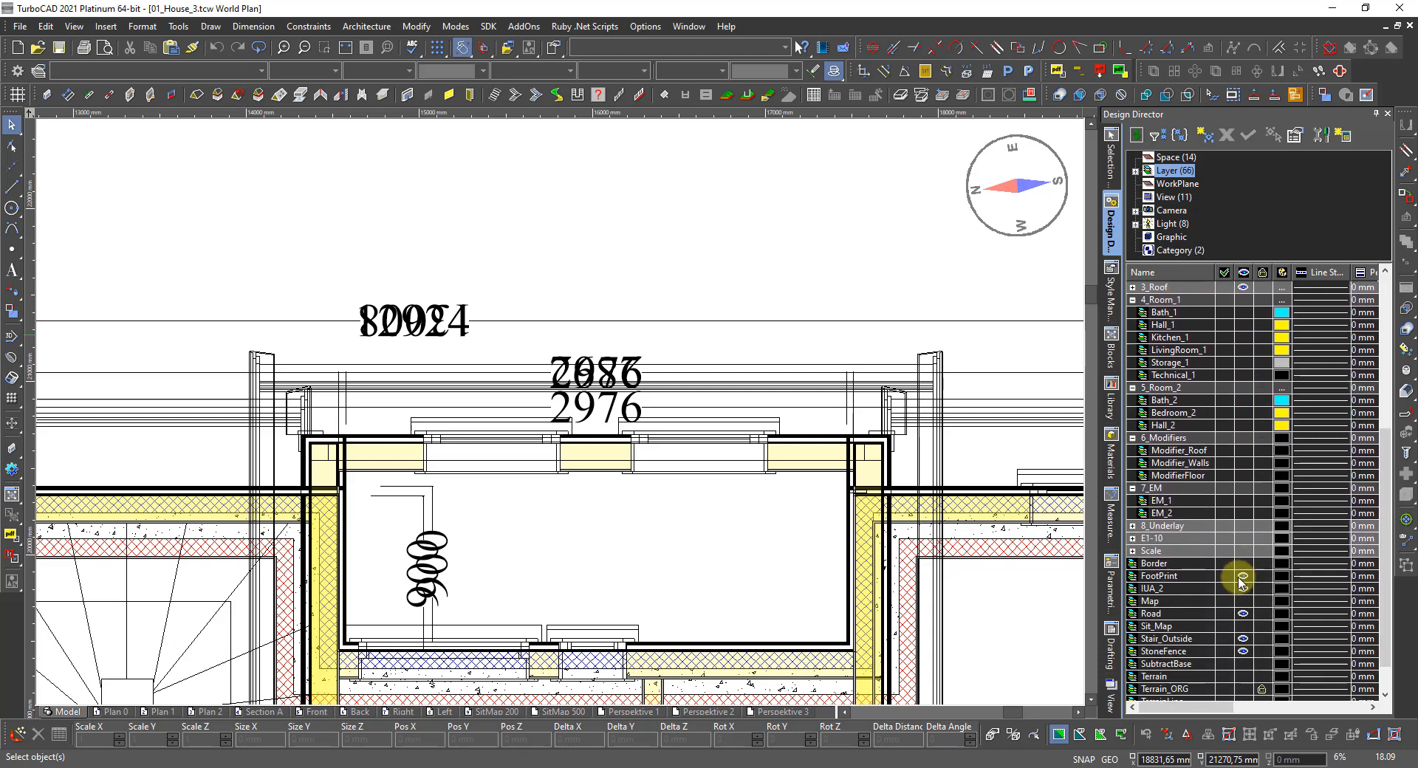
left_click(1243, 589)
Step: Examine the layer list, checking how the foundation, plan, room, modifier and ungrouped layers are organised and which are visible
scroll(1200, 610, "down", 1)
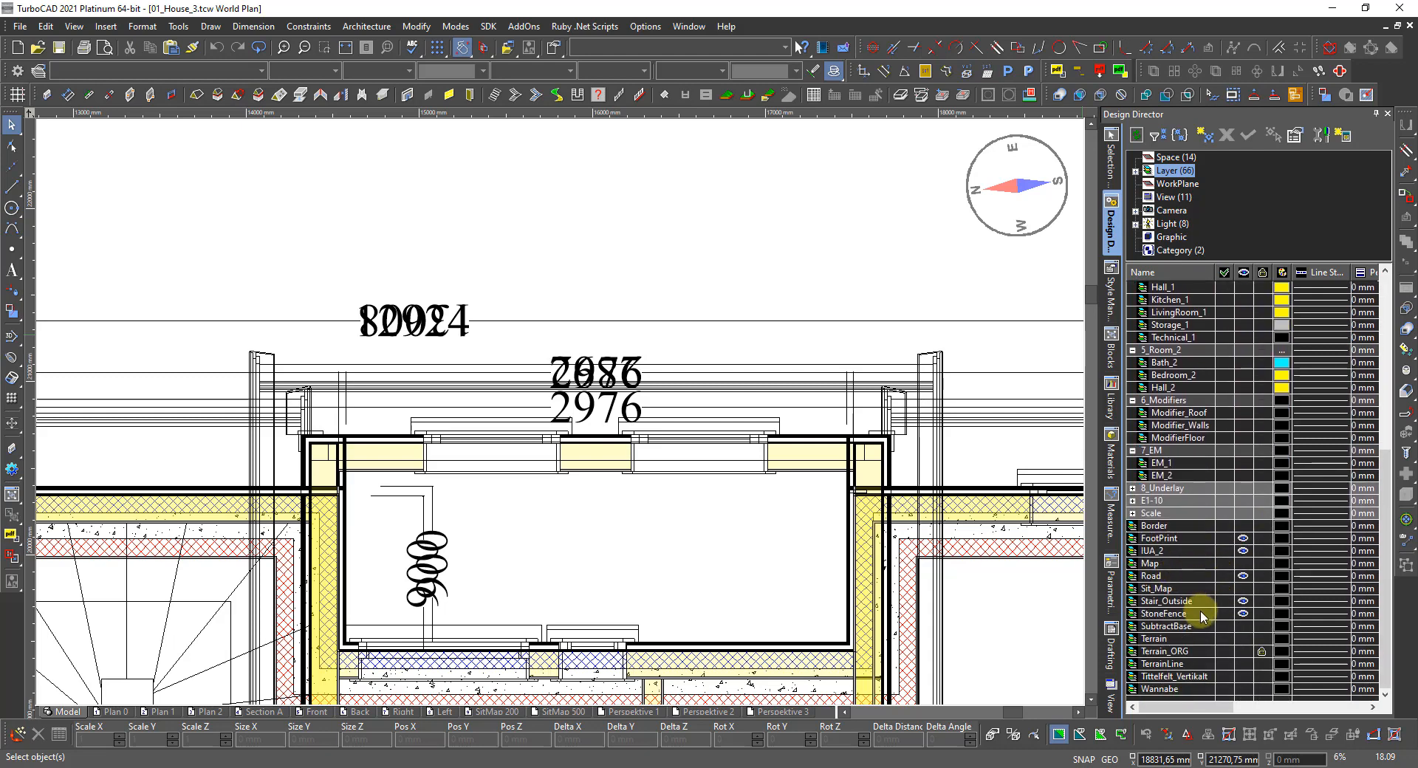
scroll(1202, 617, "up", 2)
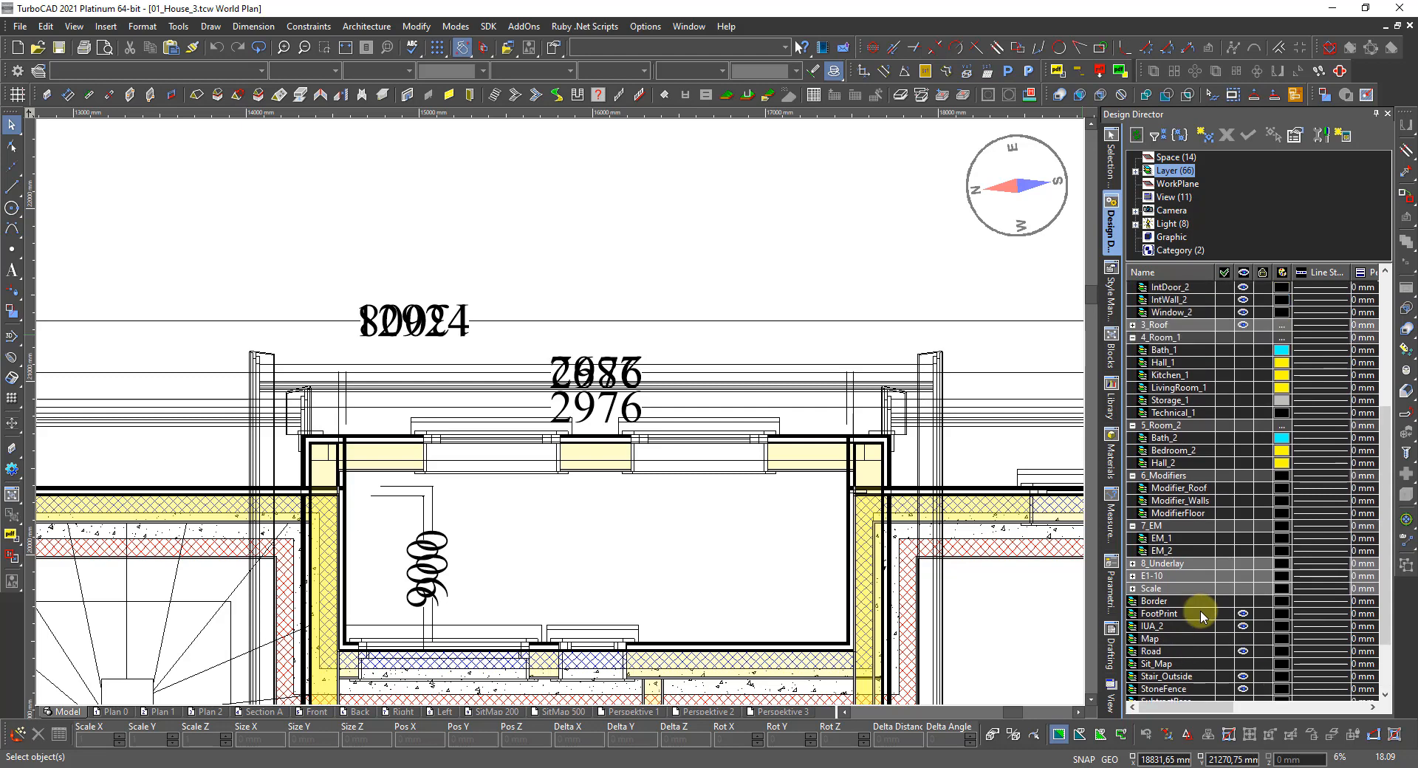
scroll(1200, 616, "up", 1)
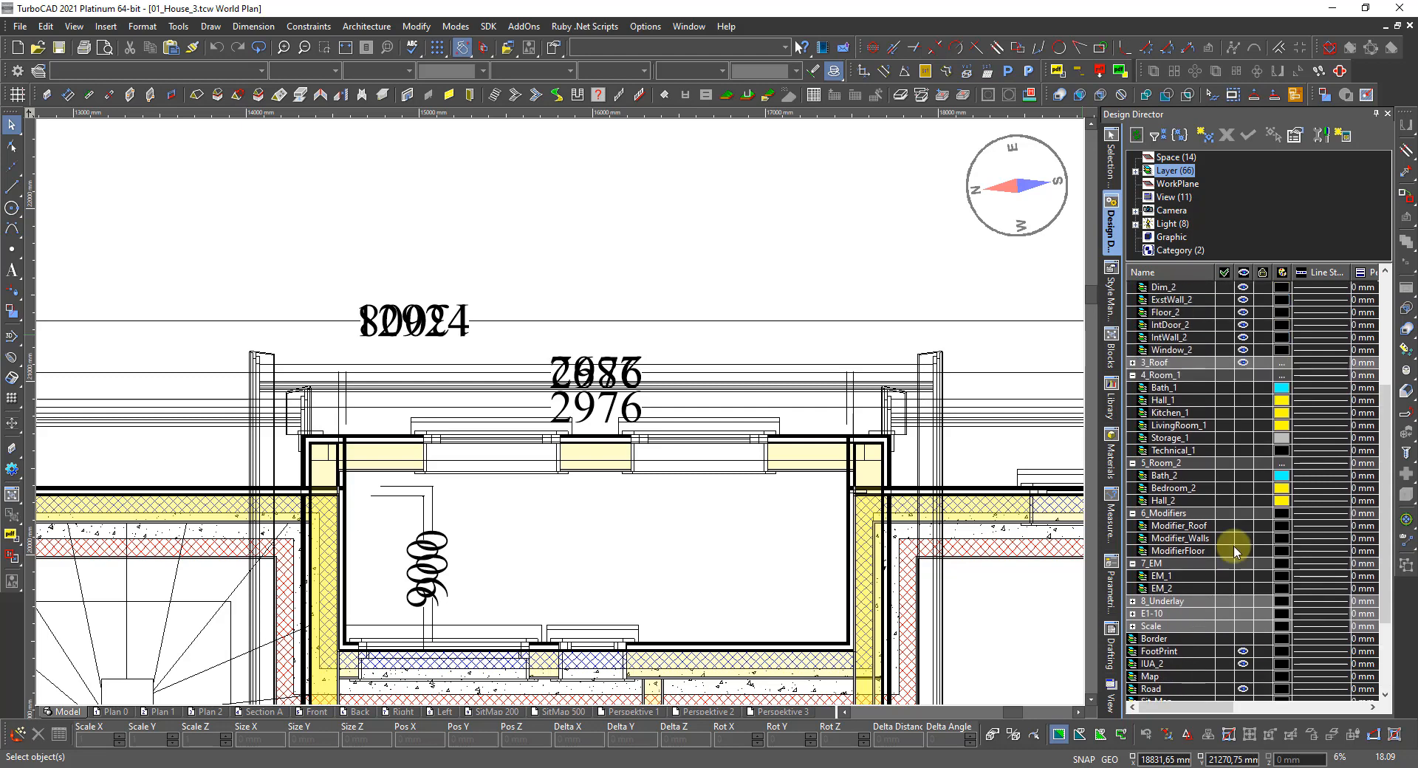
scroll(1157, 432, "up", 2)
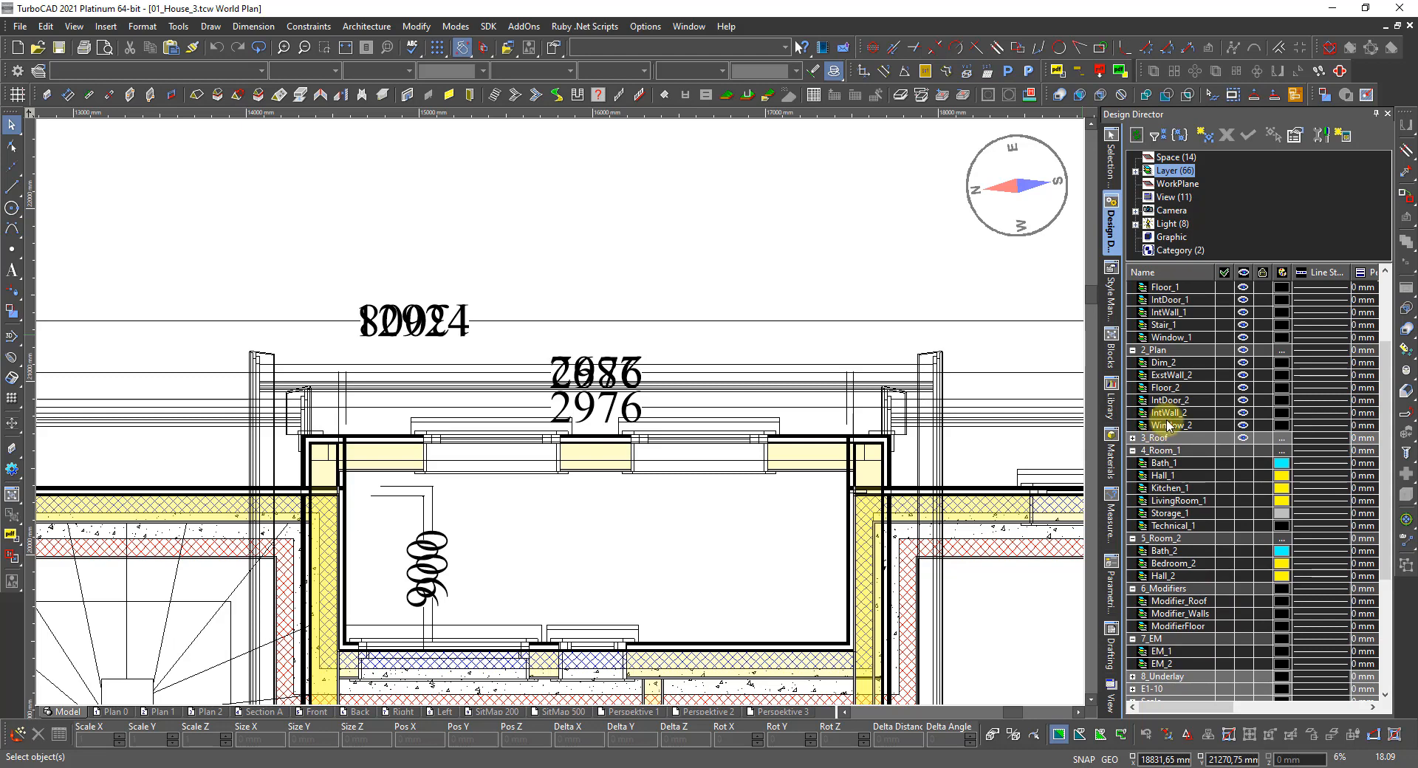
scroll(1168, 426, "up", 1)
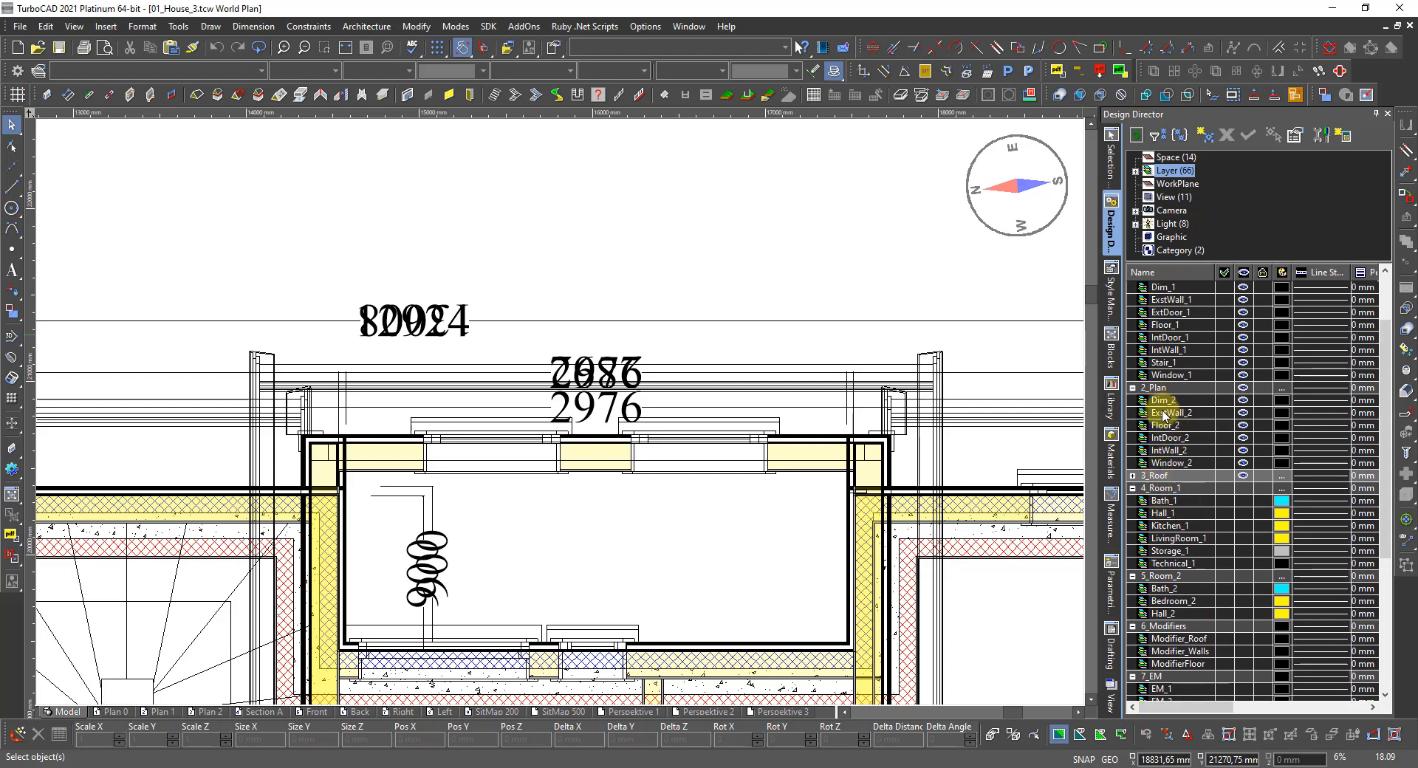
scroll(1170, 429, "up", 1)
scroll(1172, 430, "up", 1)
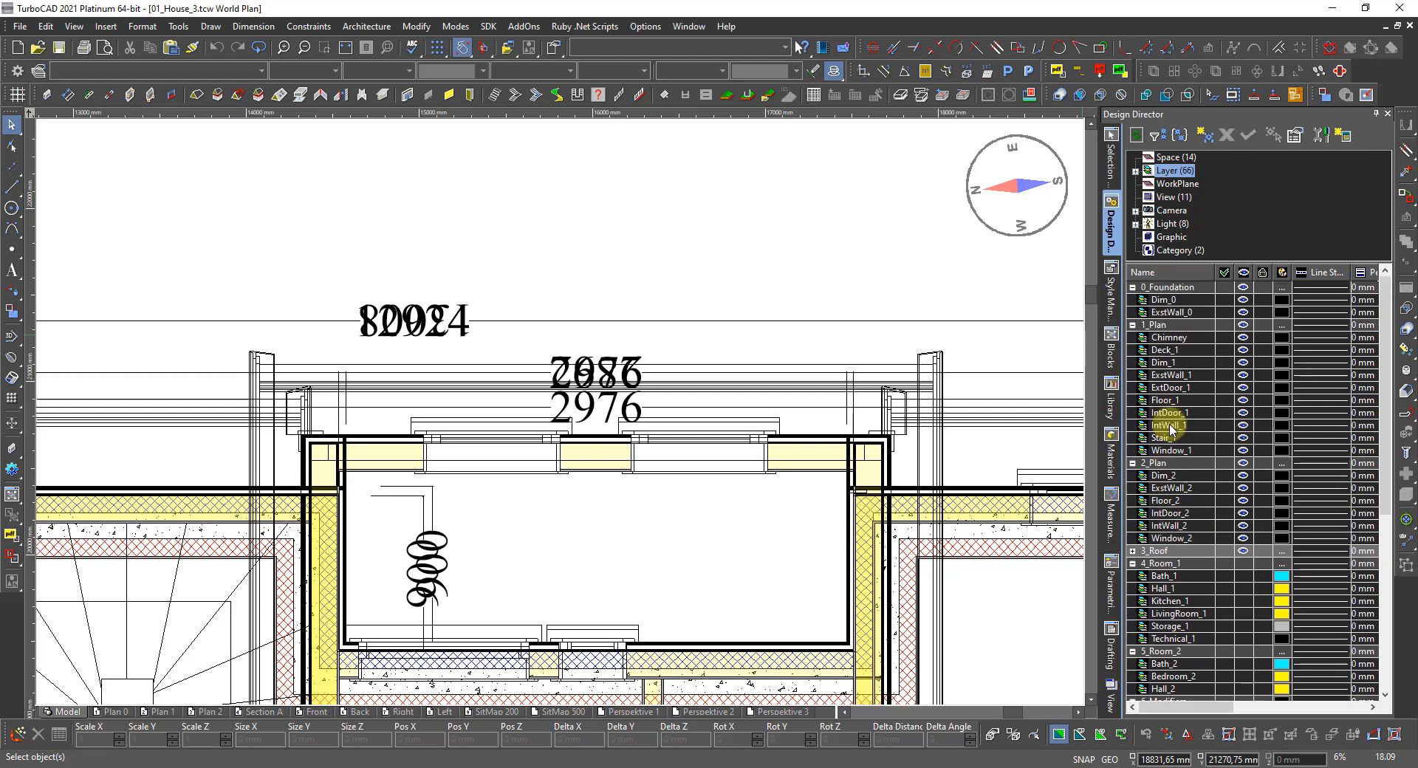
scroll(1178, 436, "down", 1)
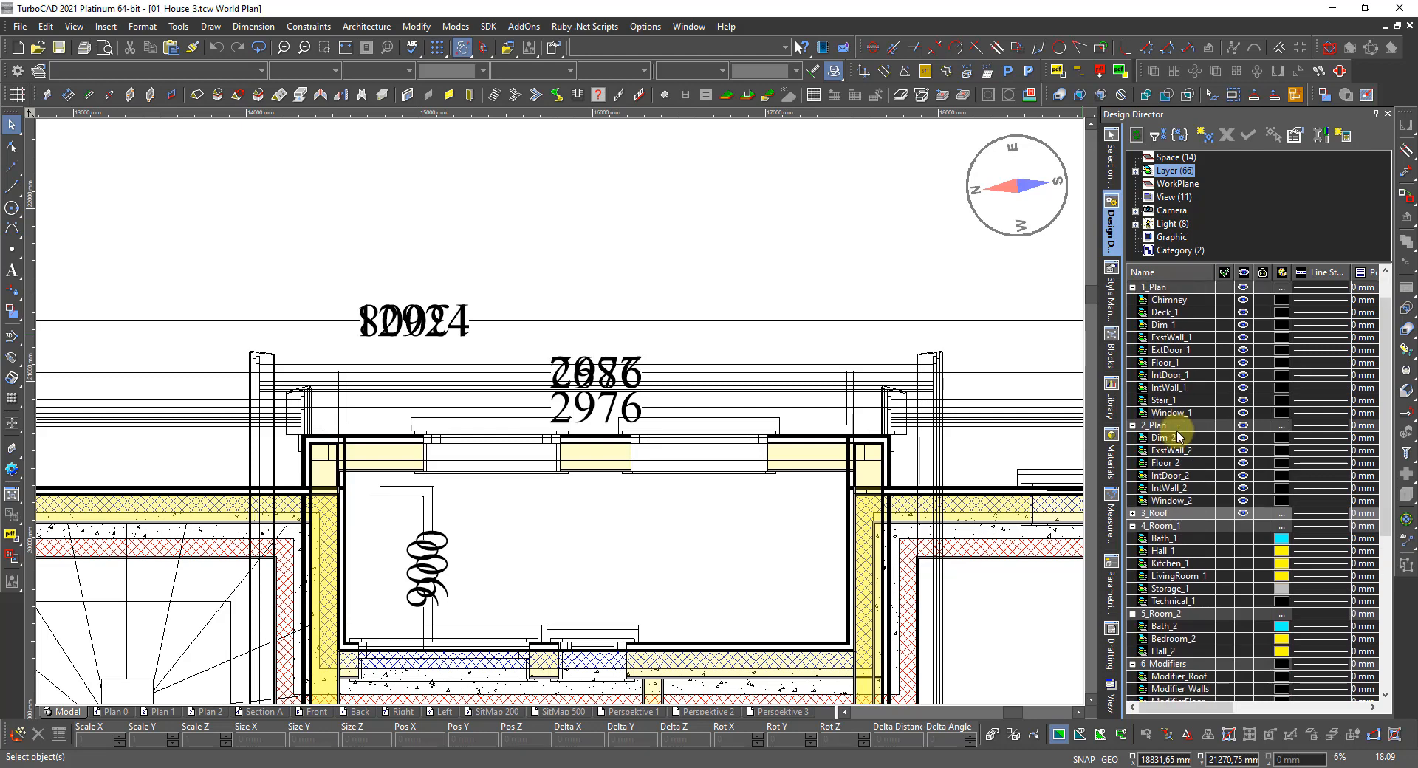
scroll(1187, 437, "down", 5)
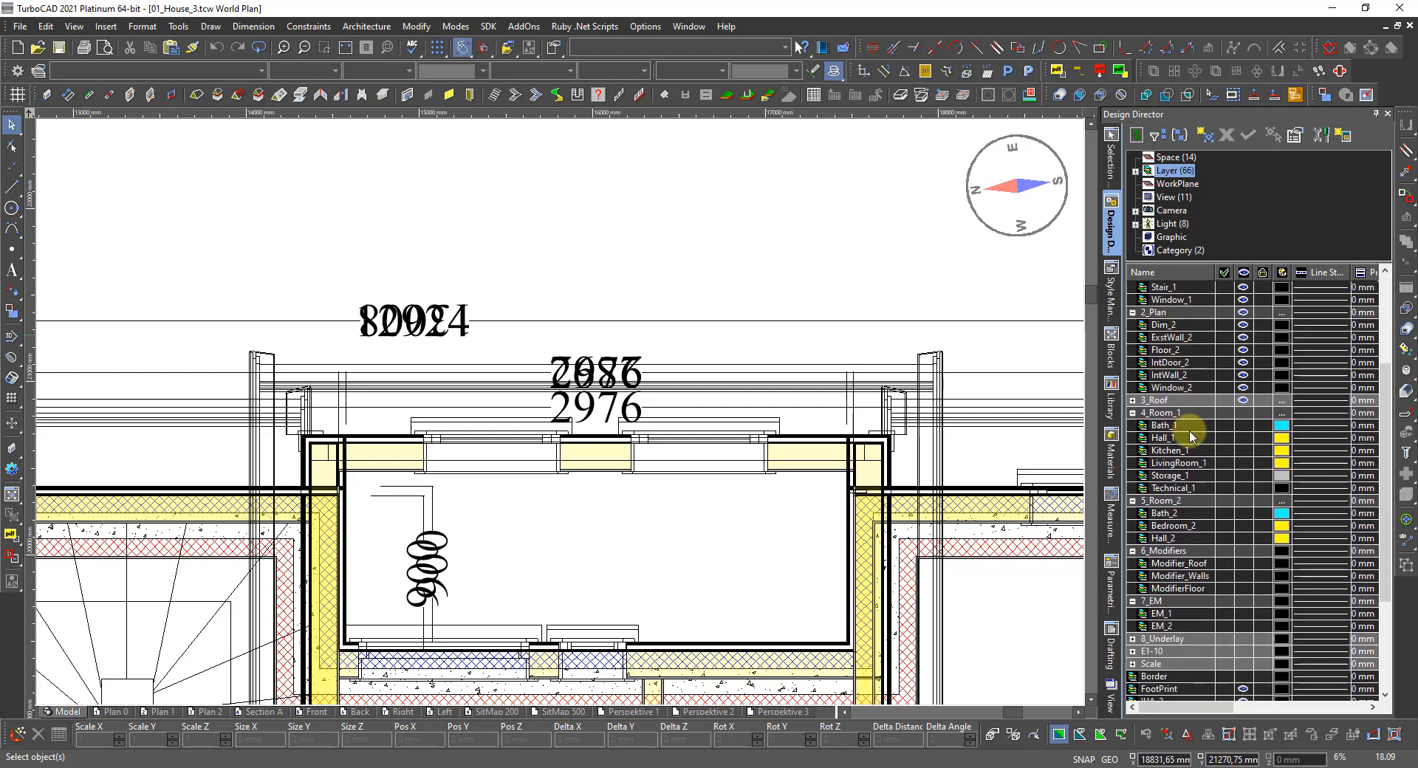
scroll(1190, 464, "down", 2)
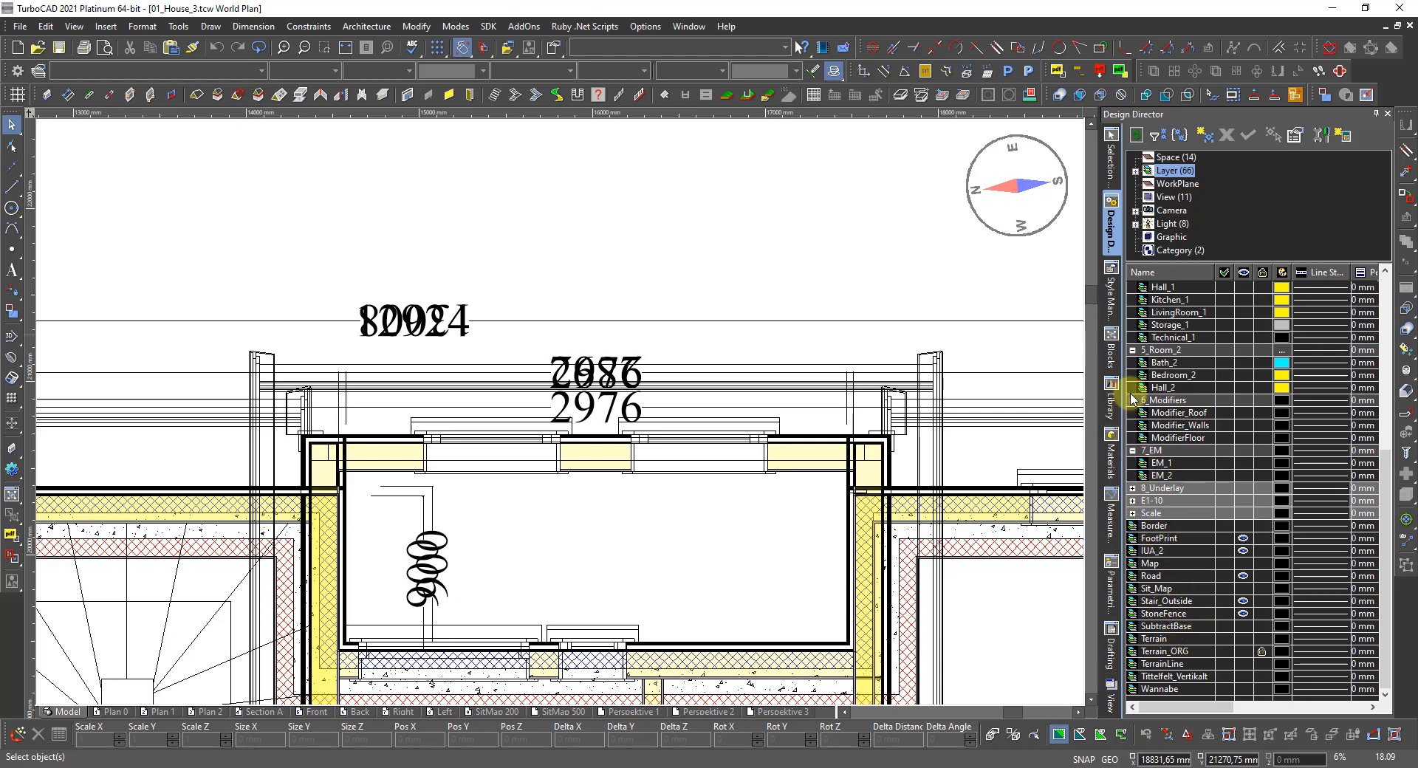
Step: Expand the 3_Roof layer group and hide the Gutter layer
scroll(1154, 376, "up", 2)
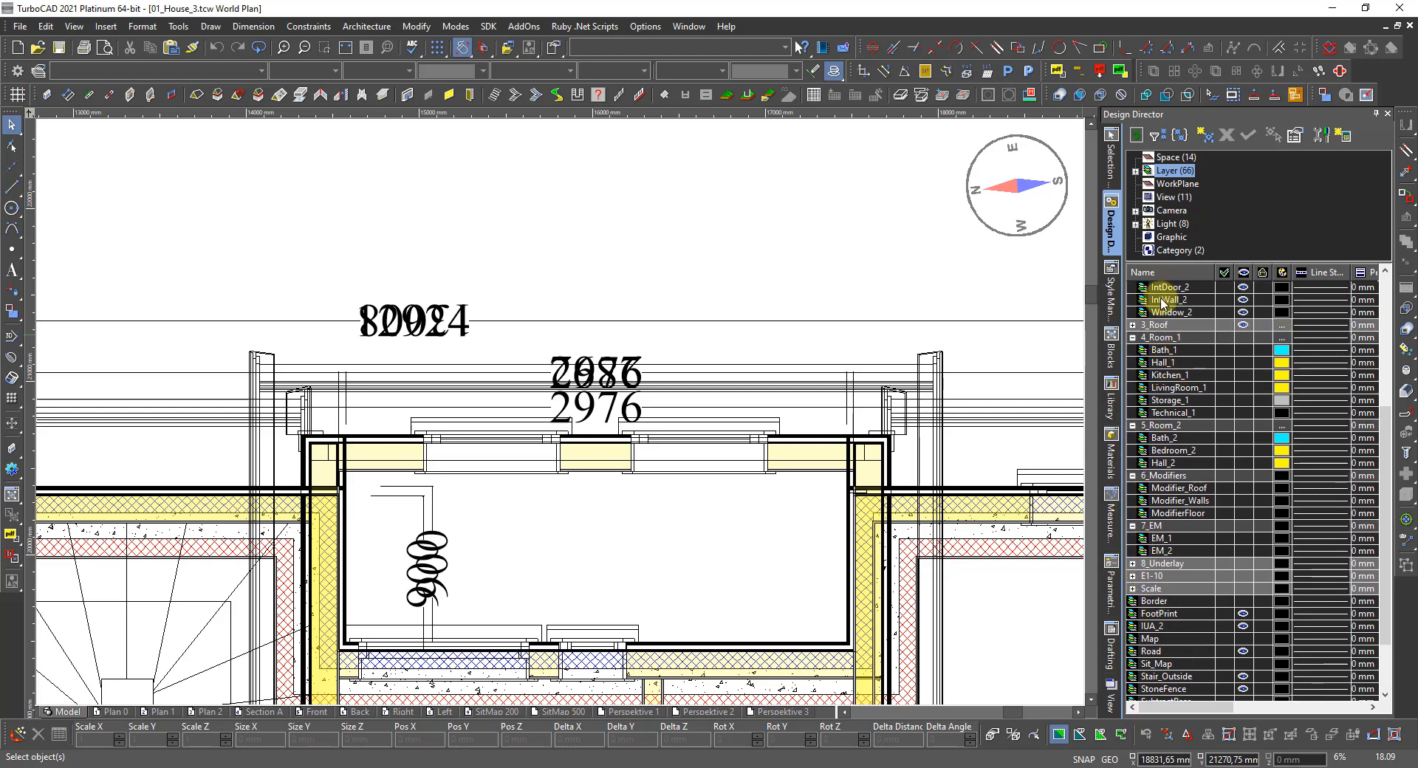
left_click(1134, 325)
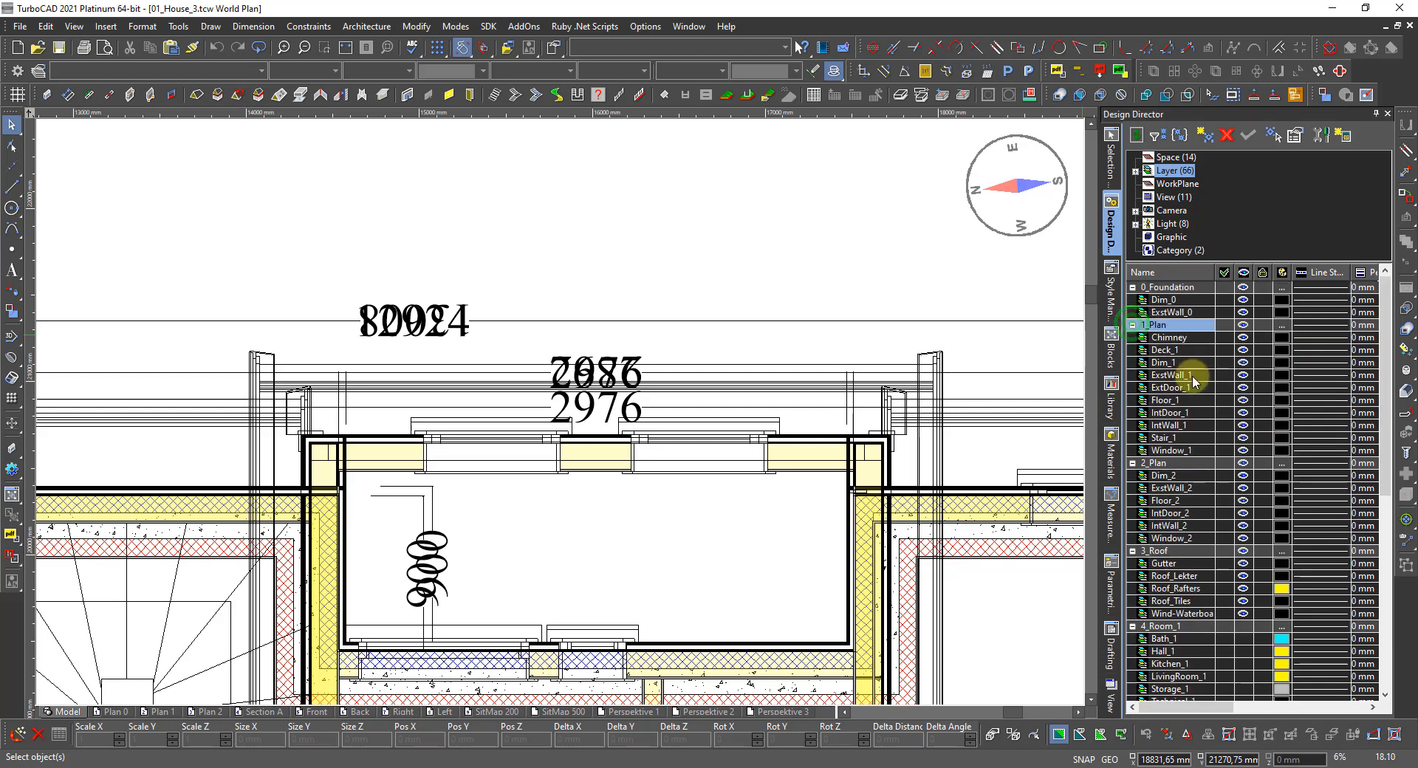
scroll(1182, 462, "up", 3)
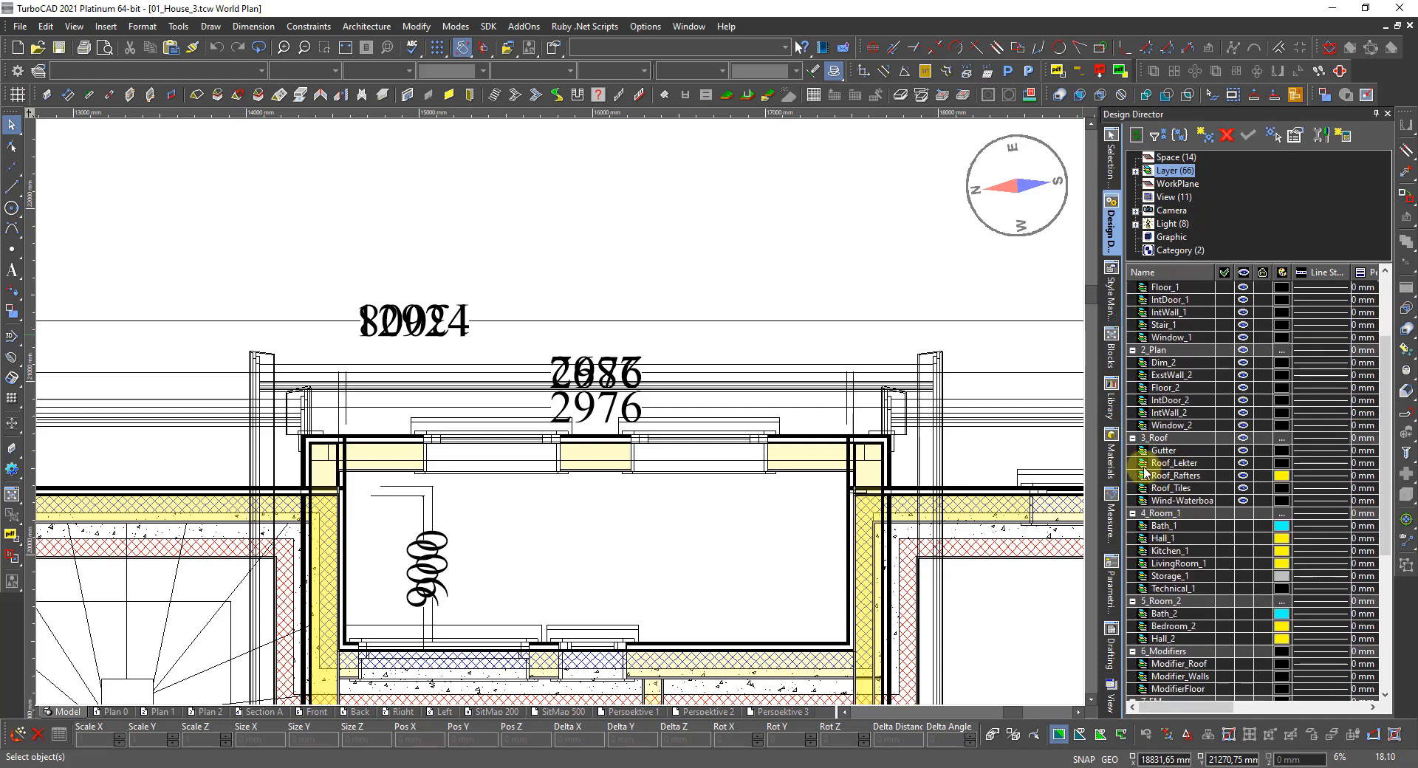
left_click(1243, 450)
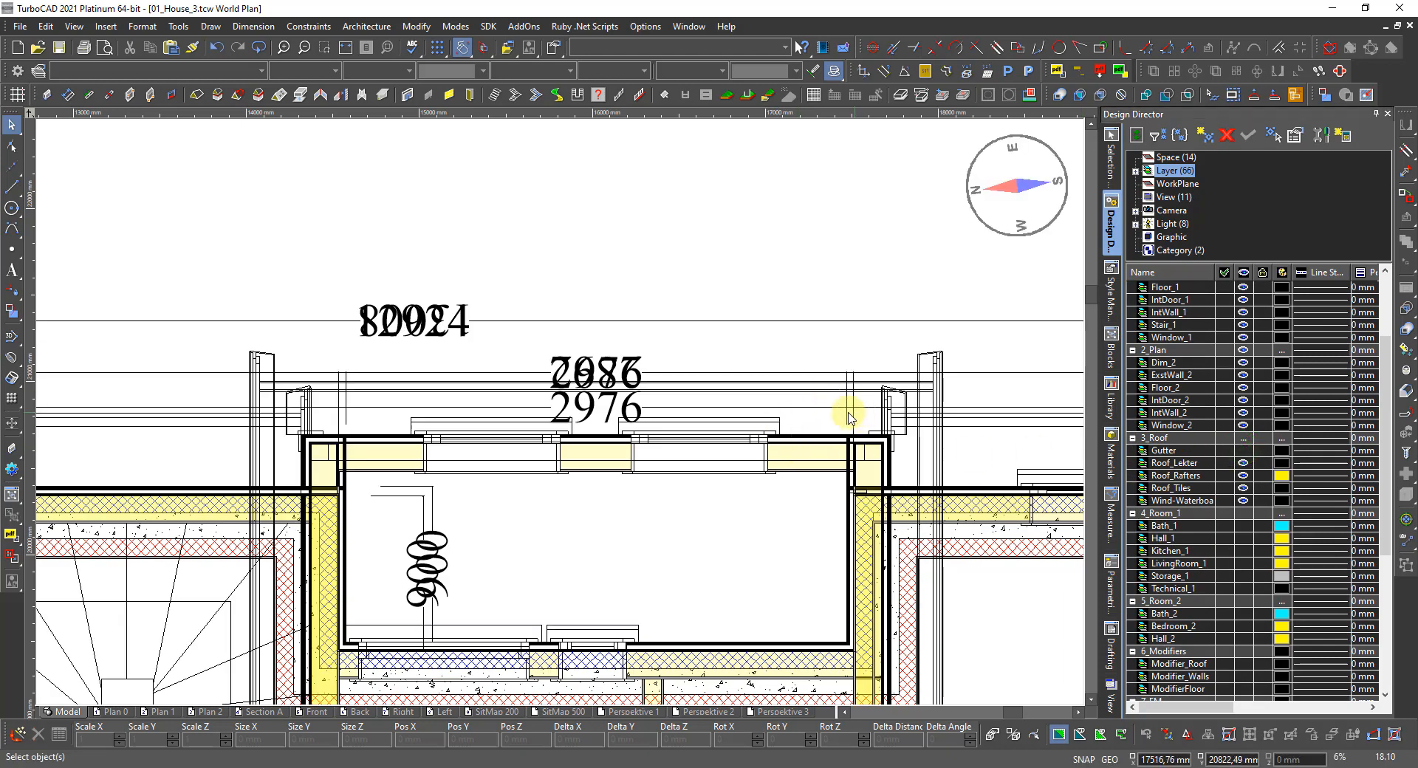
Step: Select the lower 2976 dimension above the windows and hide its layer, Dim_0
scroll(734, 397, "up", 2)
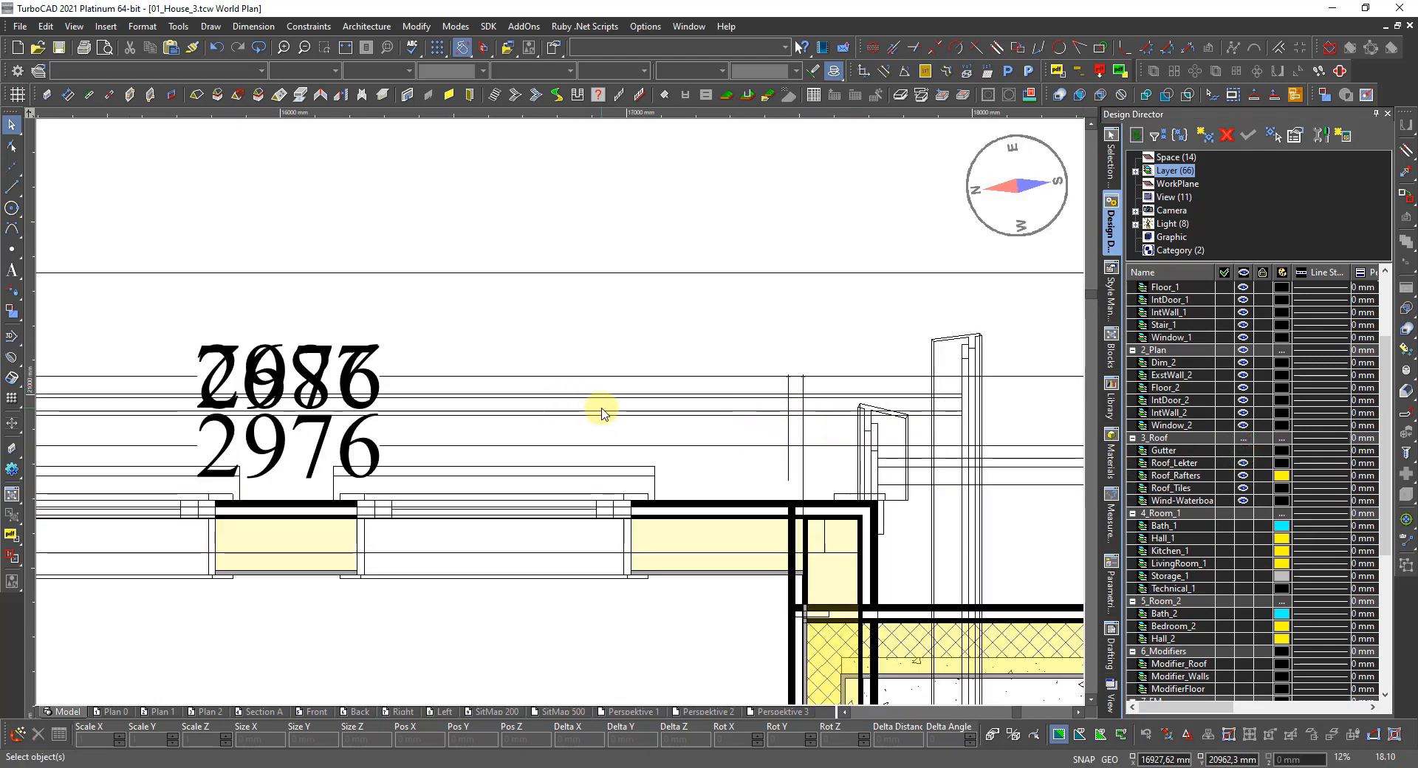
right_click(653, 377)
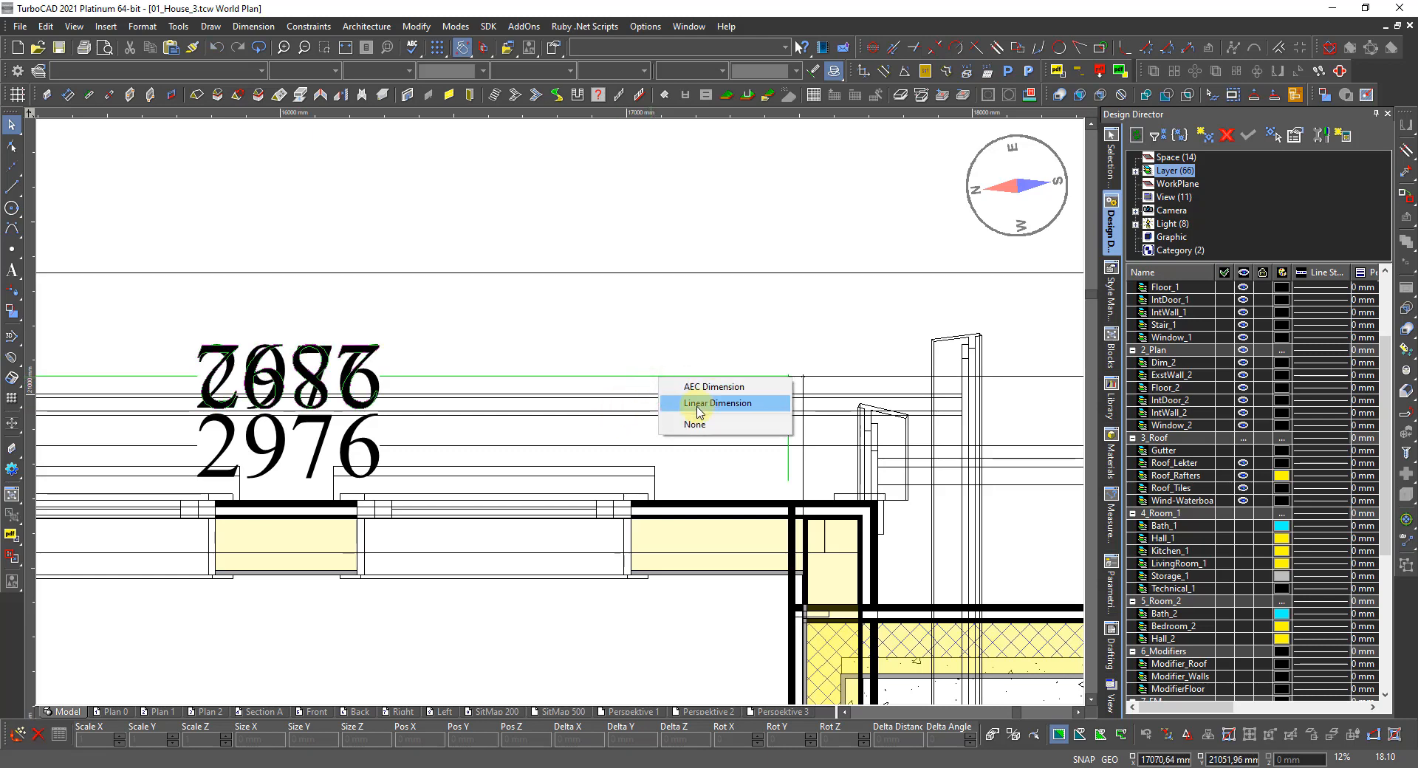
left_click(676, 425)
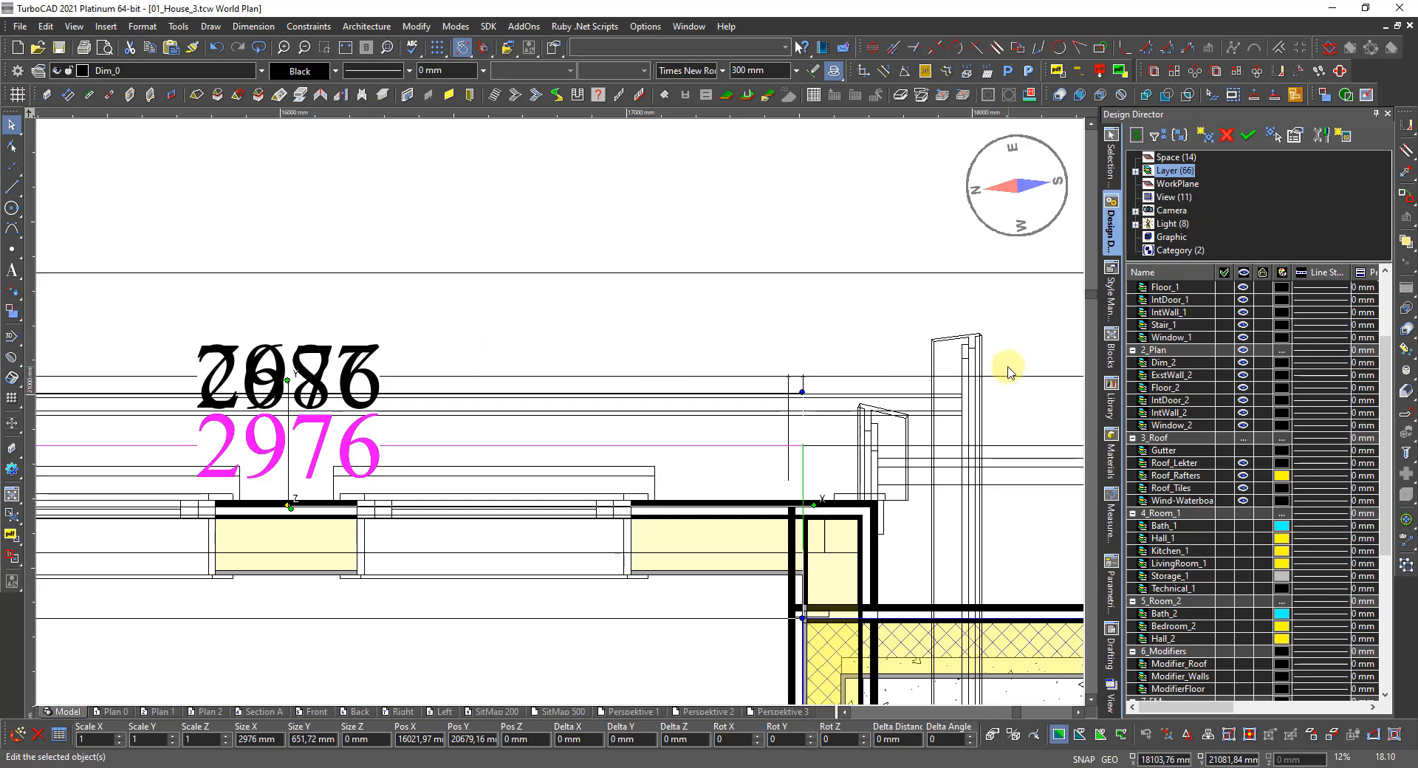
left_click(58, 73)
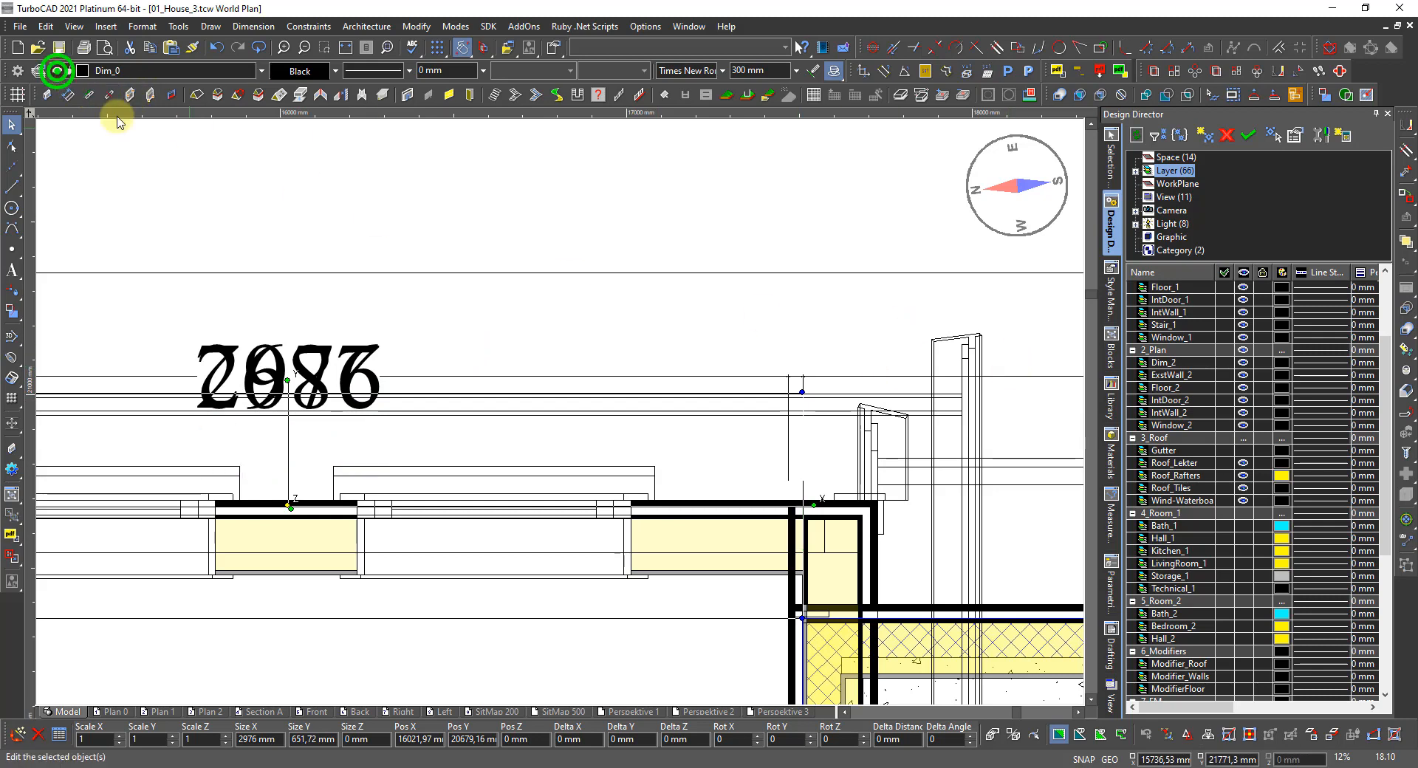
Step: Hide the dimension layers Dim_2 and Dim_1
scroll(1238, 403, "up", 1)
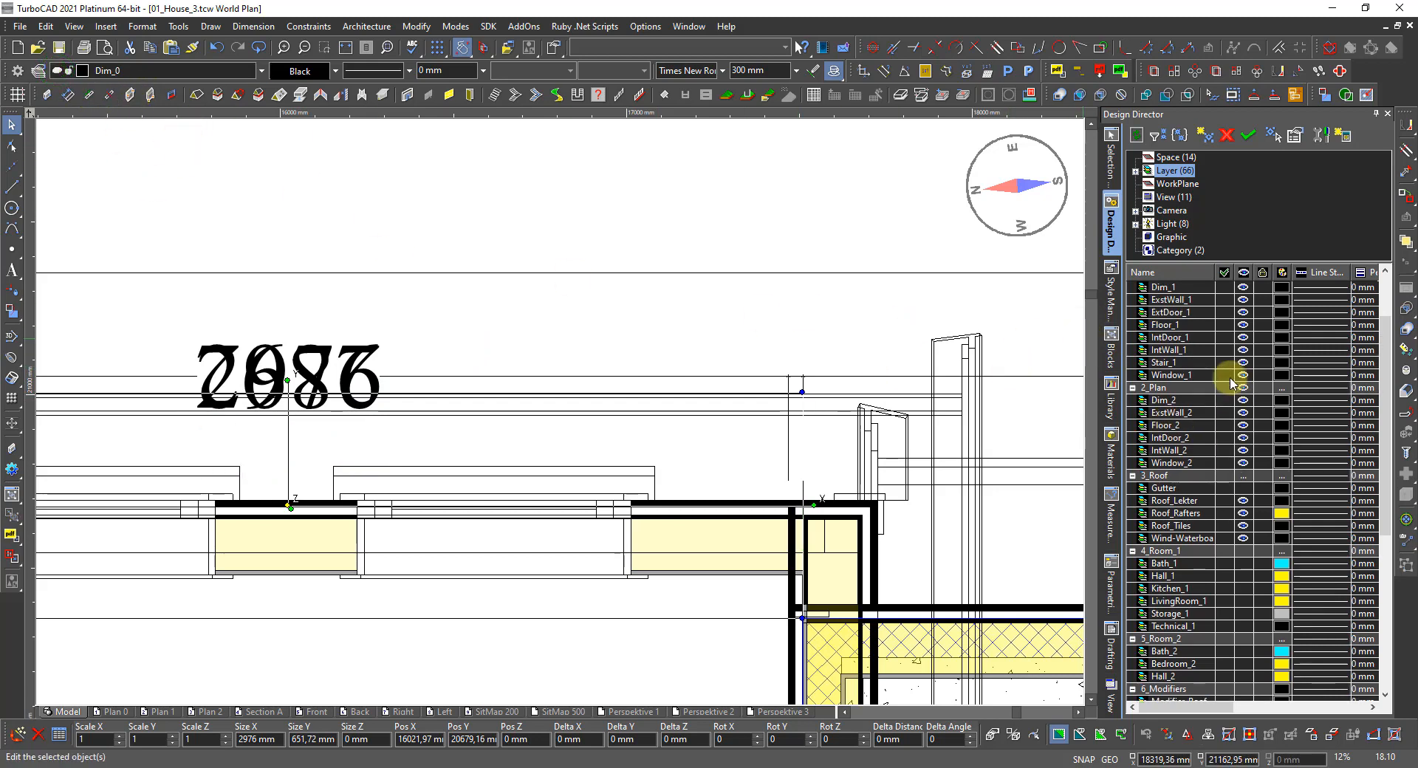
left_click(1244, 399)
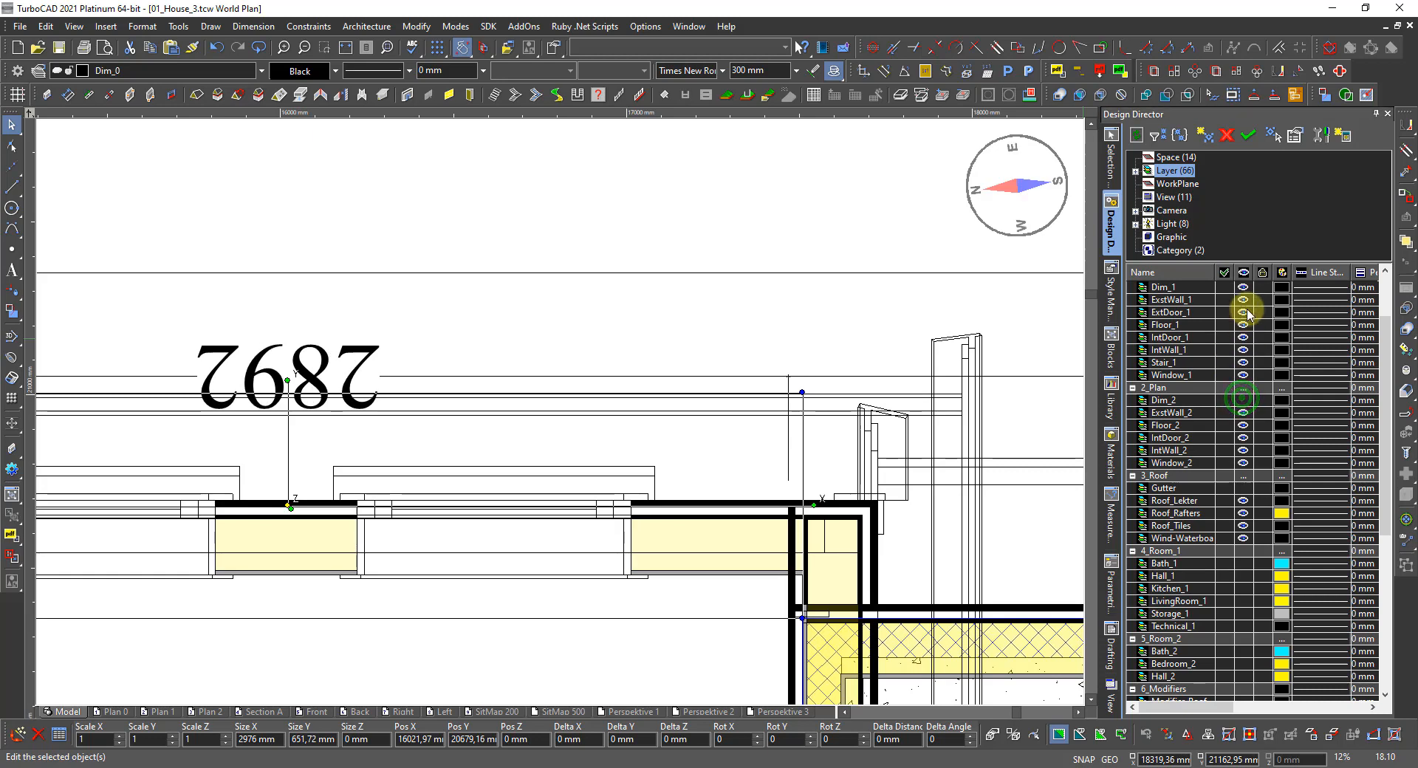
left_click(1242, 287)
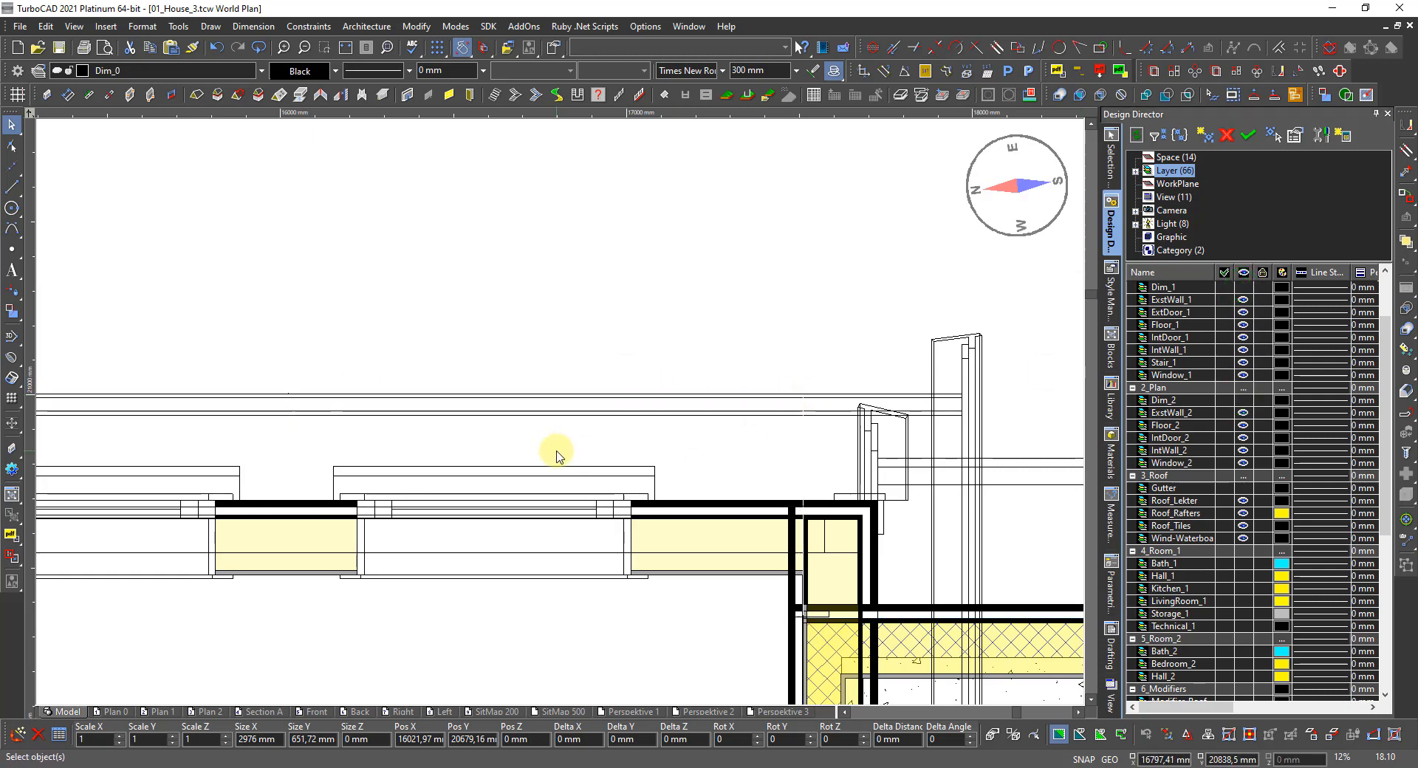
Step: Hide the entire 3_Roof layer group so the roof lines no longer cover the outline around the projecting entrance
scroll(703, 408, "up", 3)
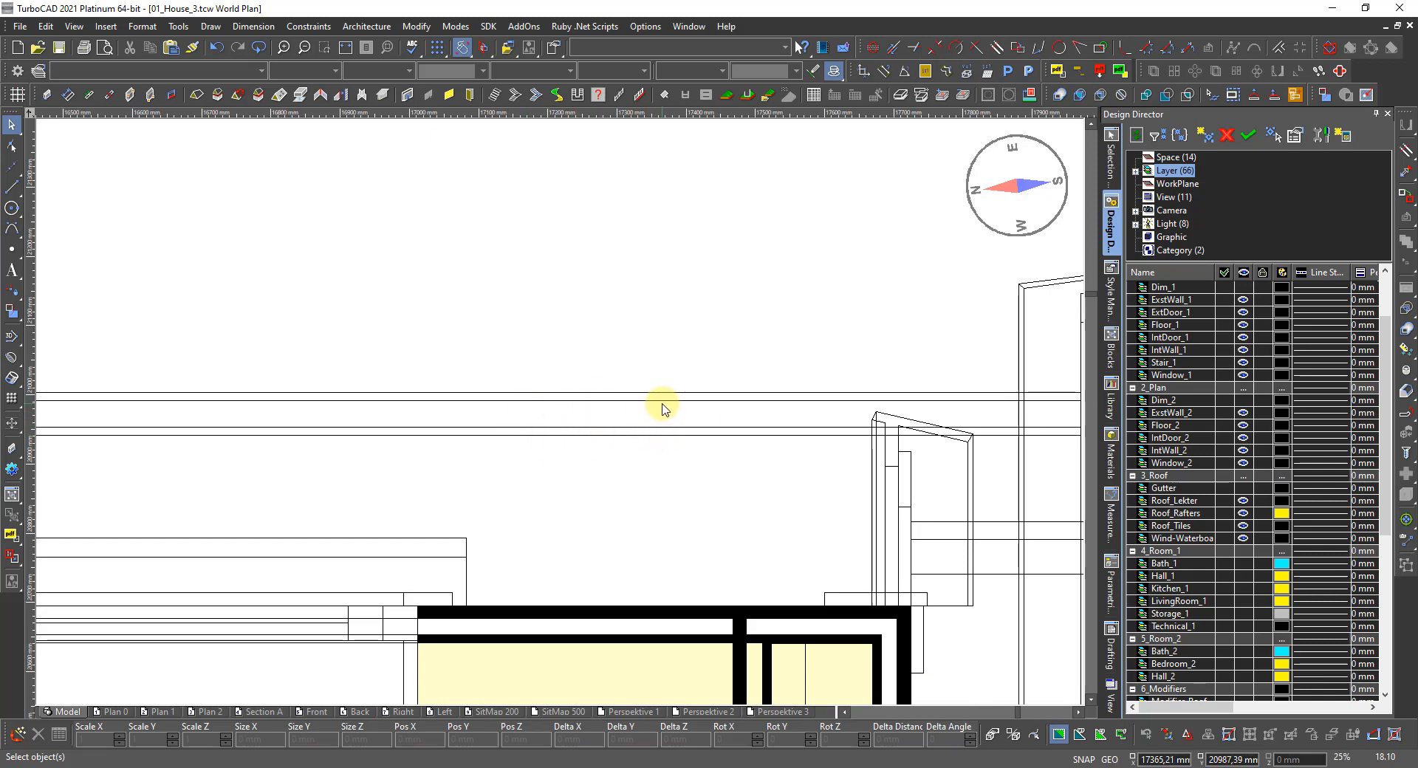
scroll(529, 428, "down", 3)
scroll(400, 508, "down", 2)
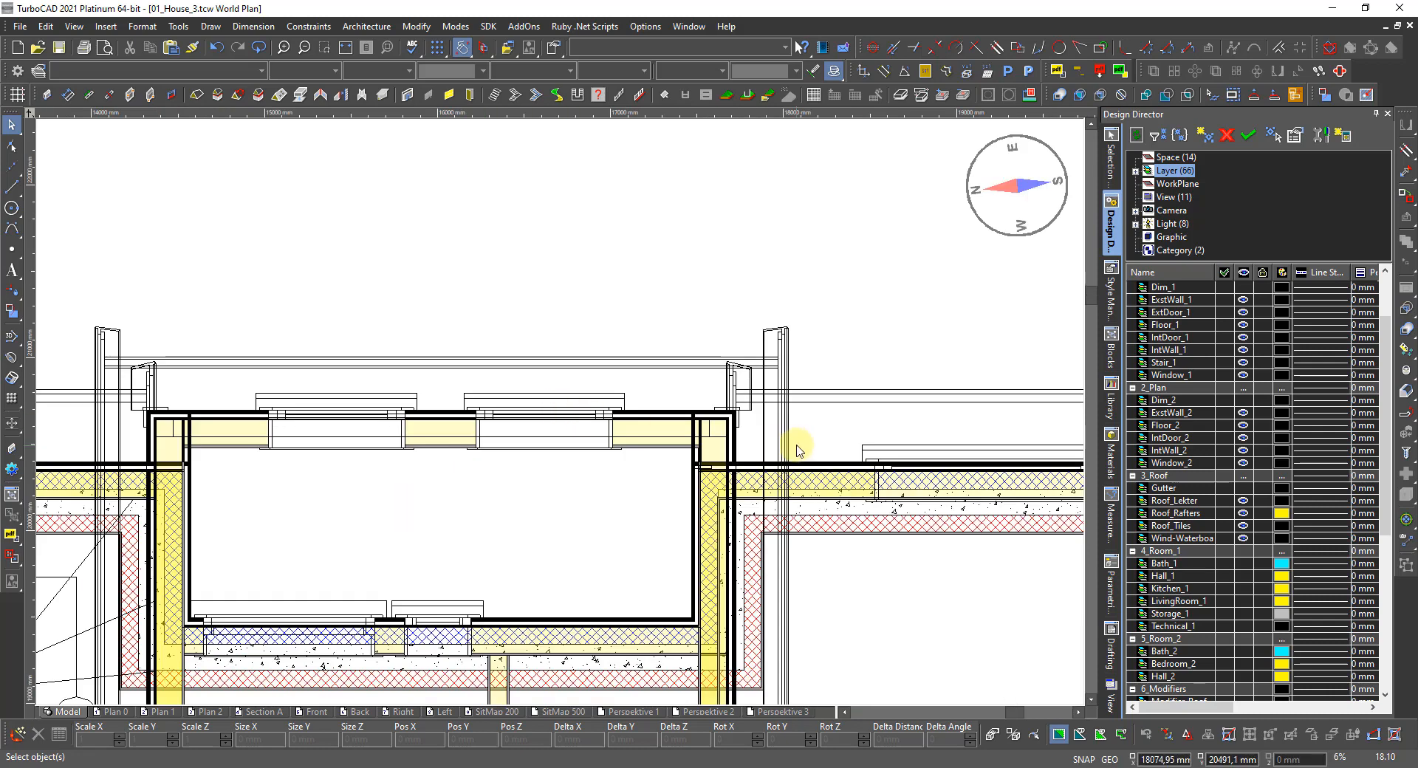
scroll(565, 419, "up", 2)
scroll(565, 419, "down", 2)
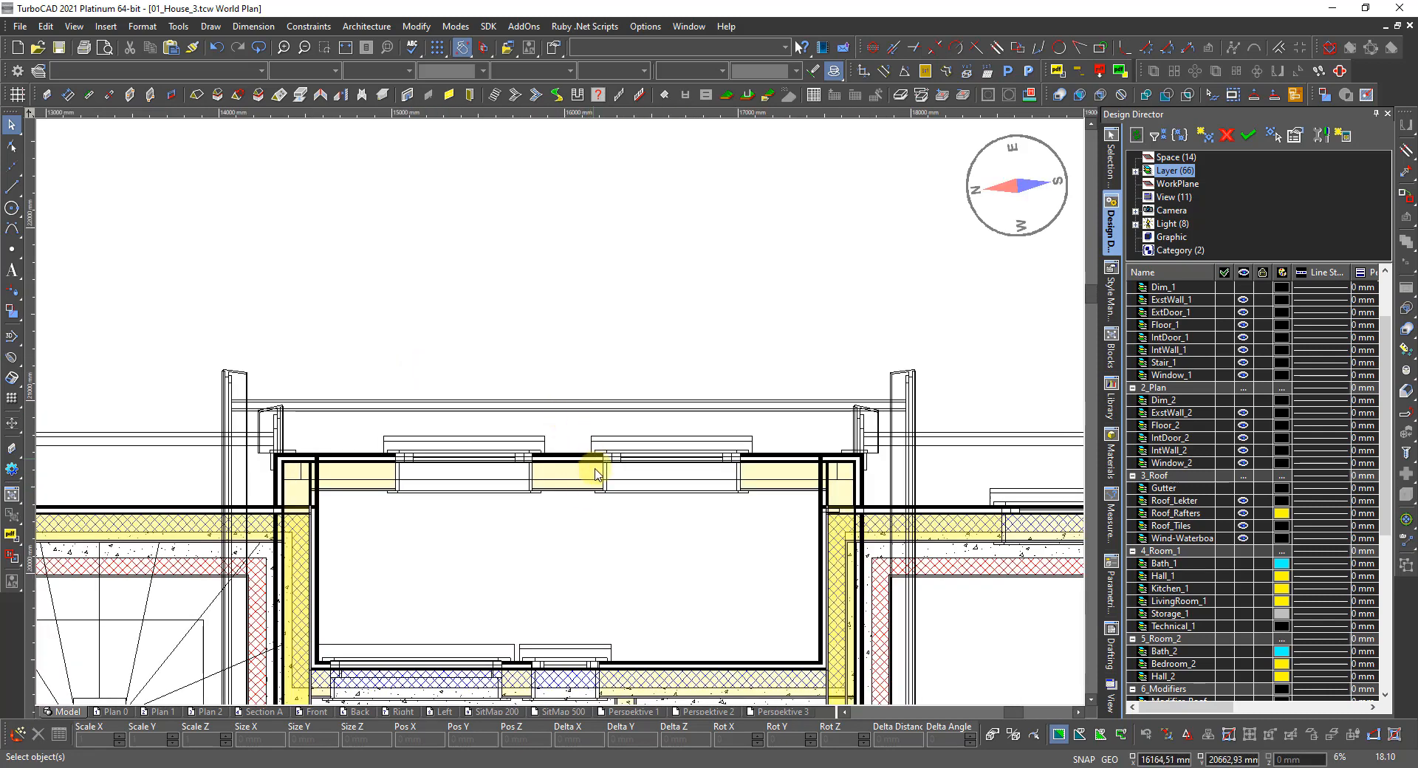
scroll(583, 425, "up", 2)
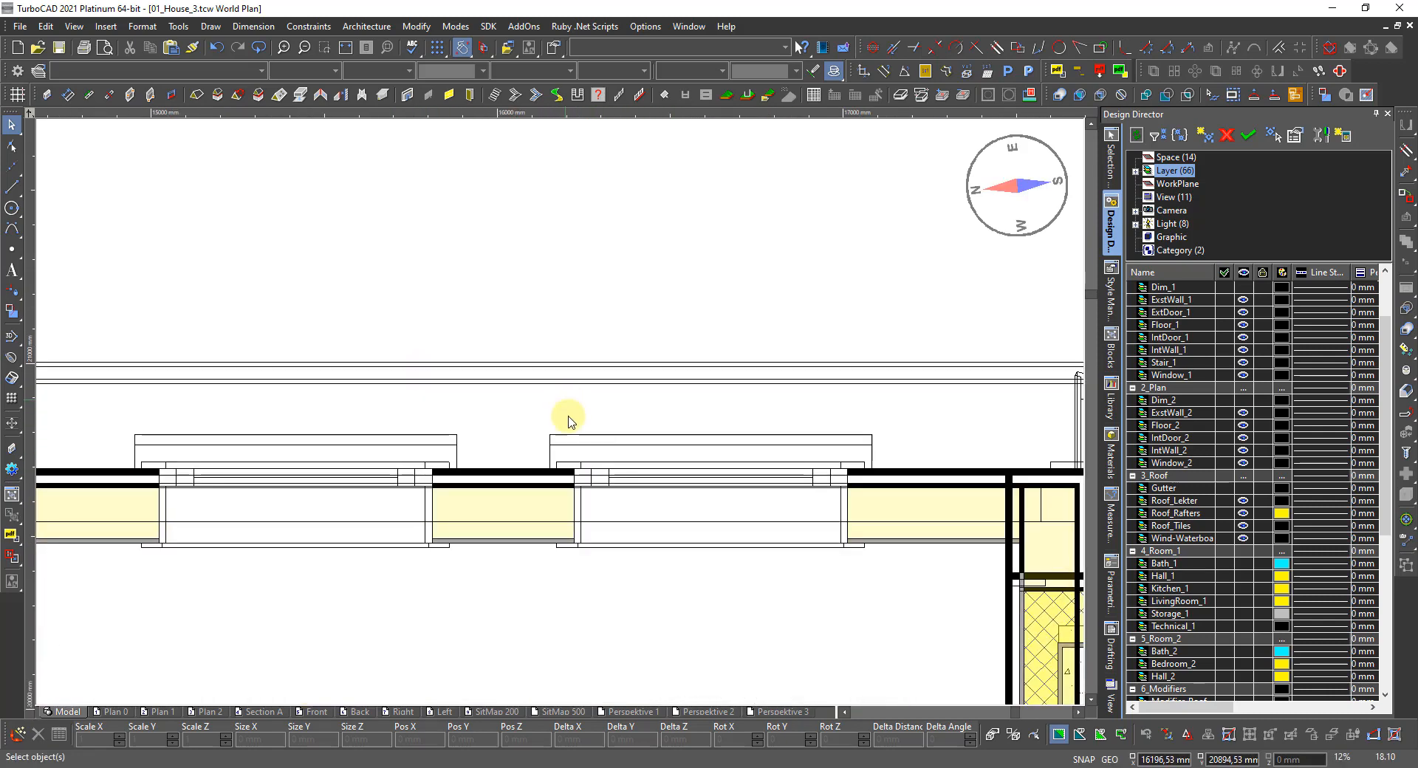
right_click(582, 381)
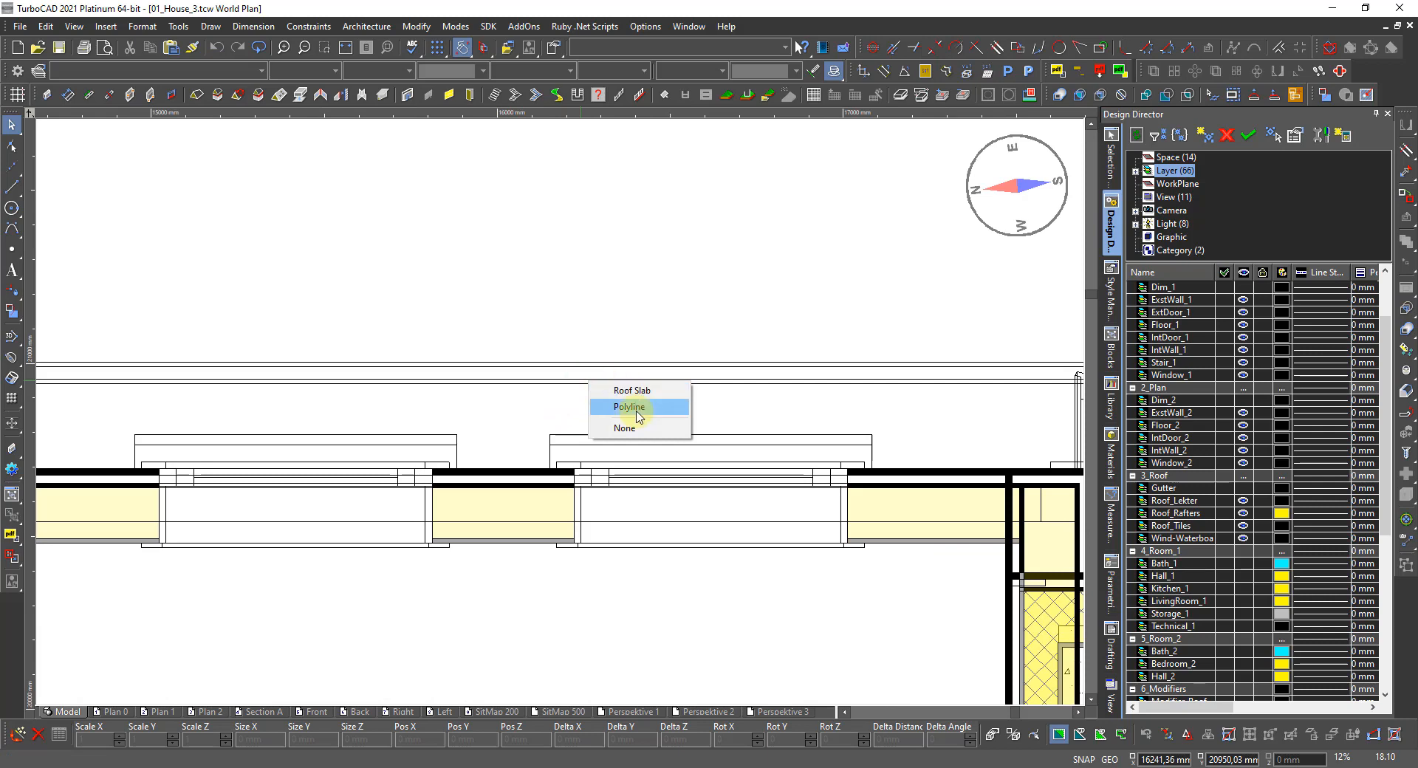
left_click(635, 407)
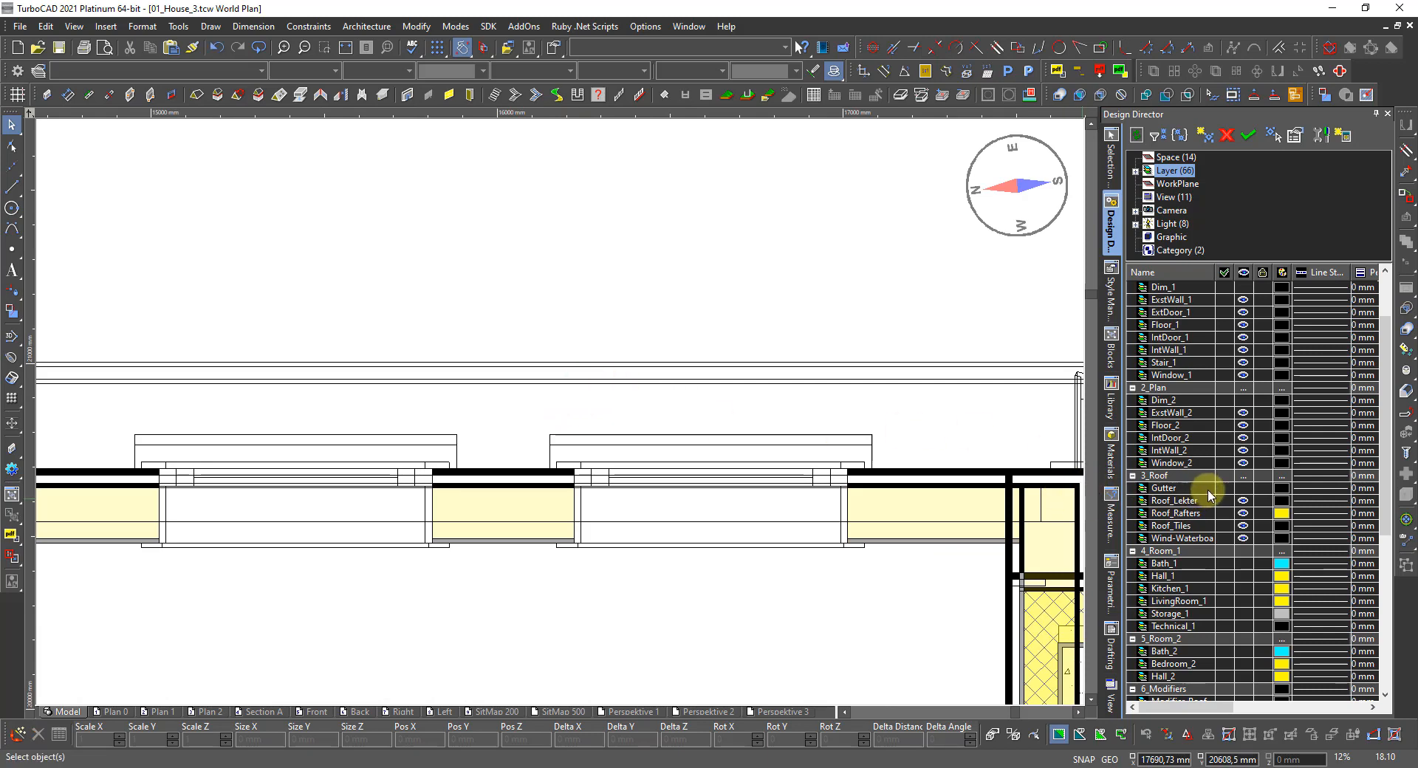
left_click(1239, 479)
left_click(1240, 479)
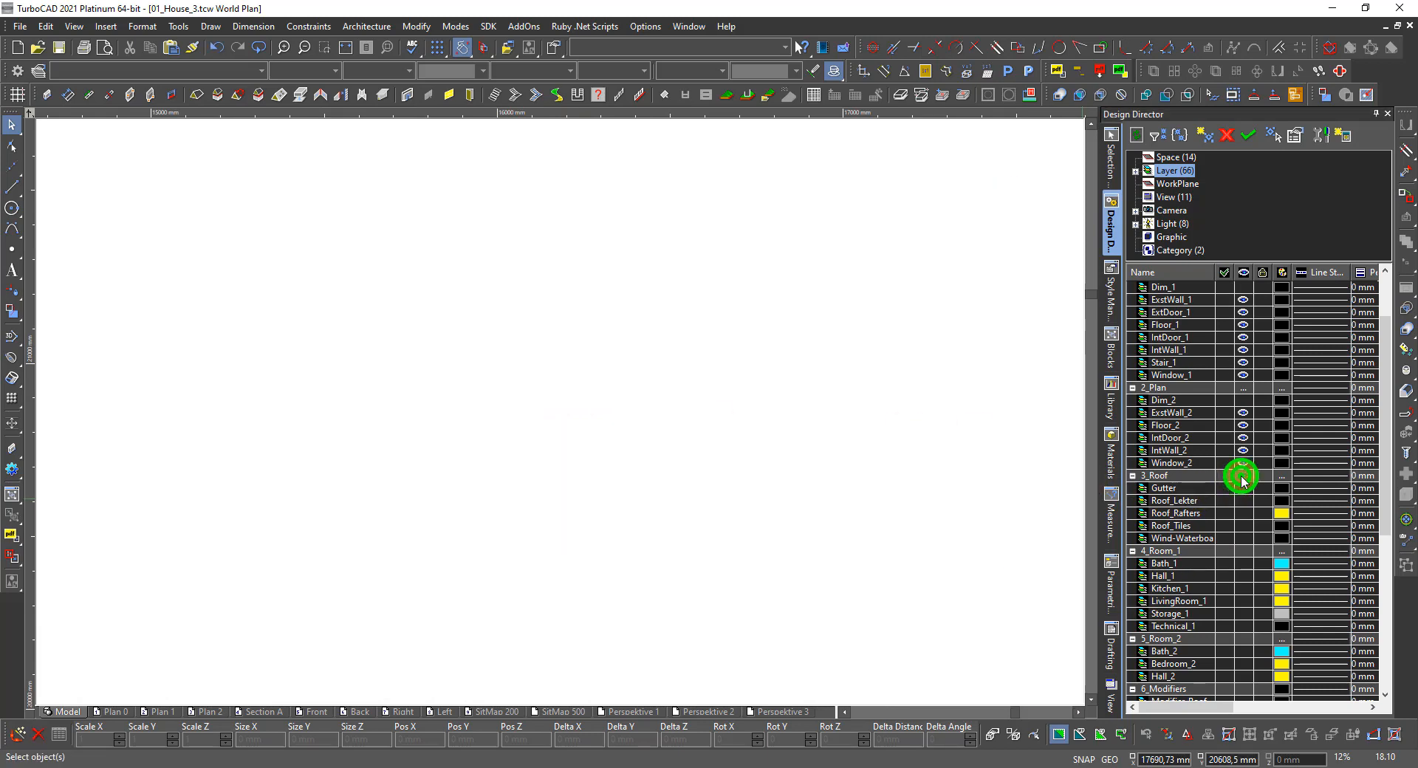
Step: Select the outermost outline around the projecting entrance to check its layer and extents, and clear the selection
scroll(665, 462, "down", 2)
scroll(517, 406, "up", 1)
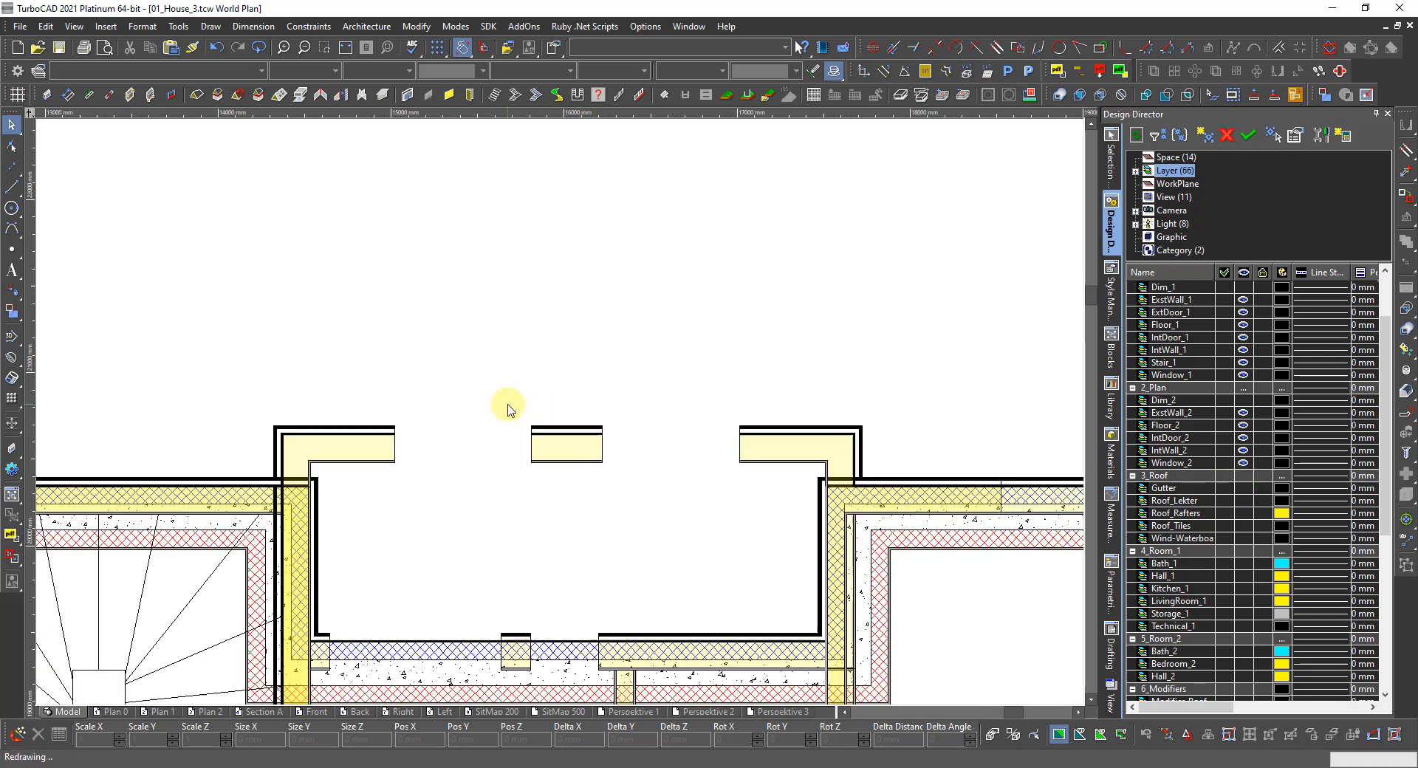
left_click(534, 382)
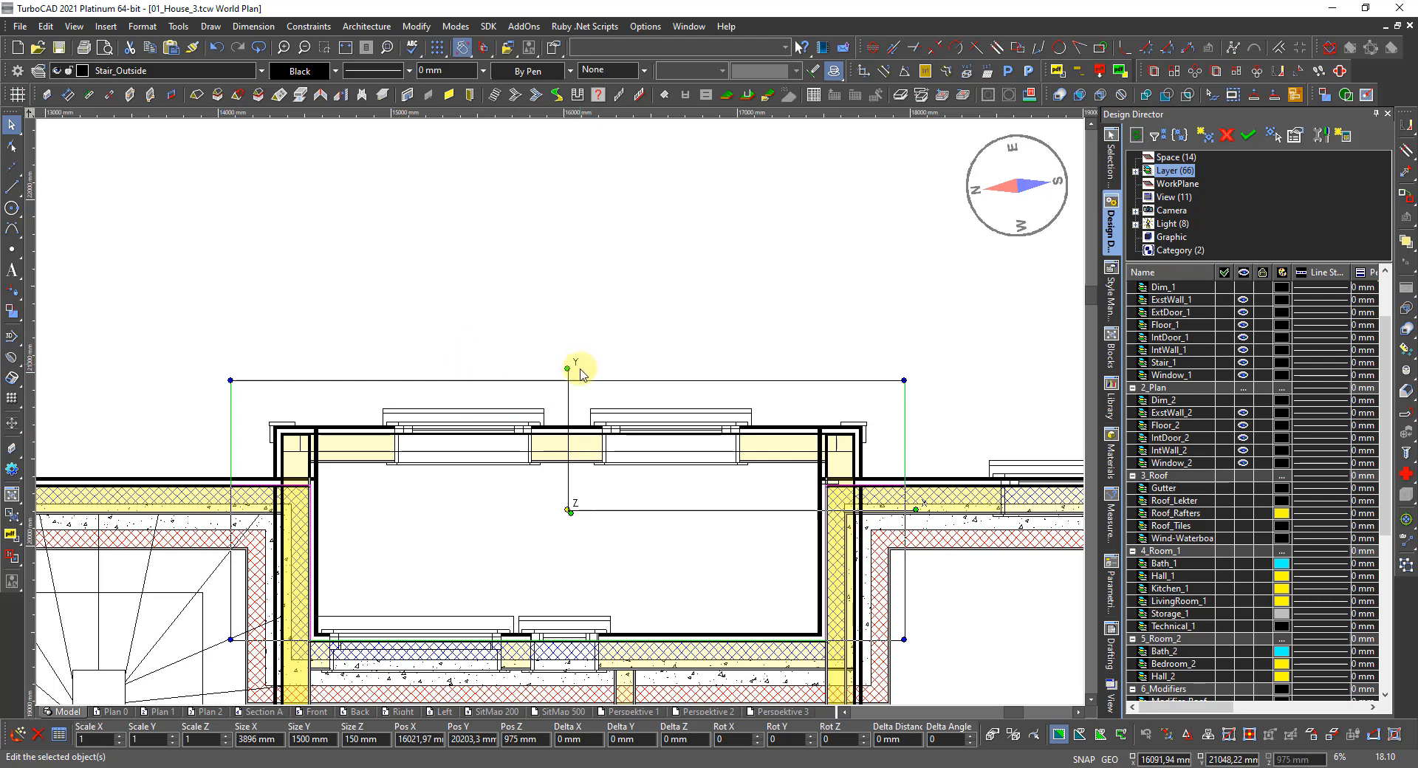
key("Escape")
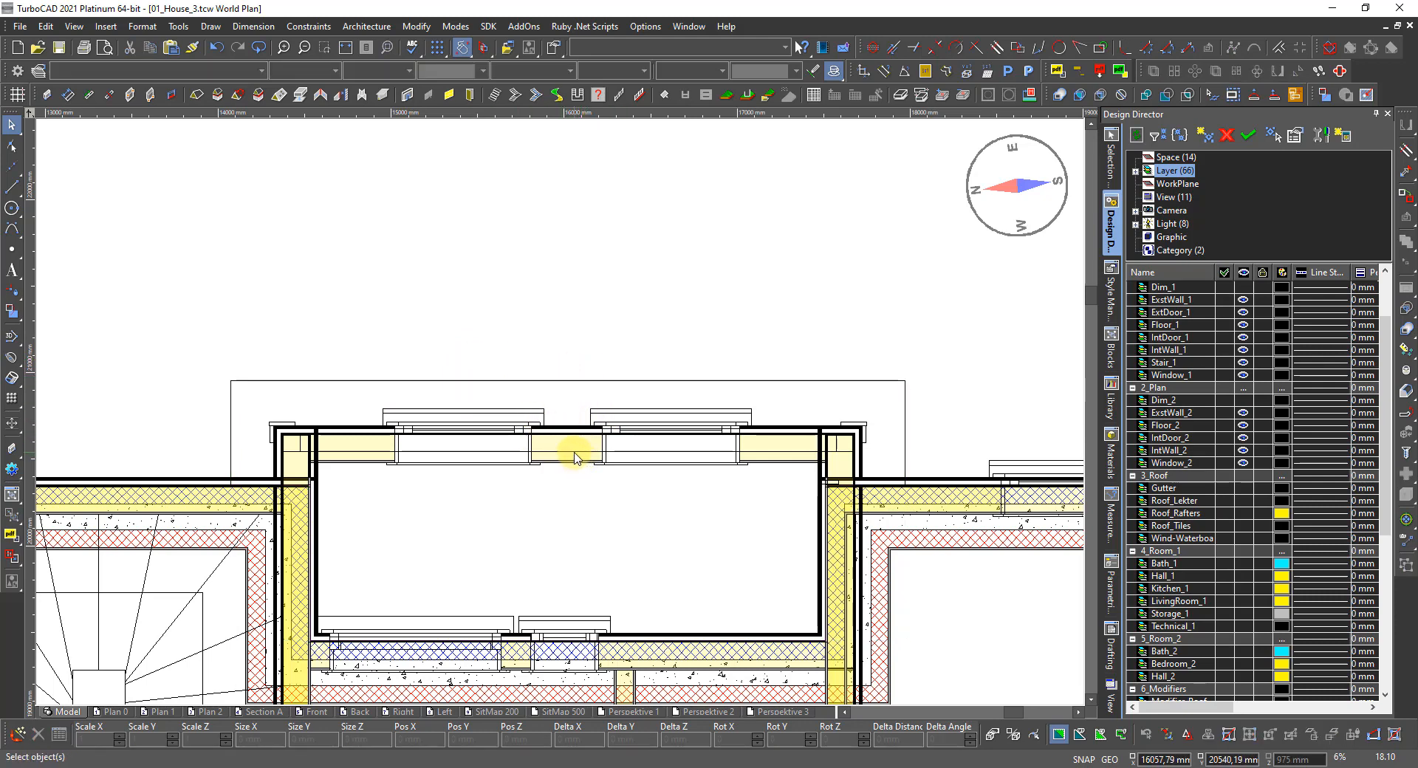
left_click(799, 382)
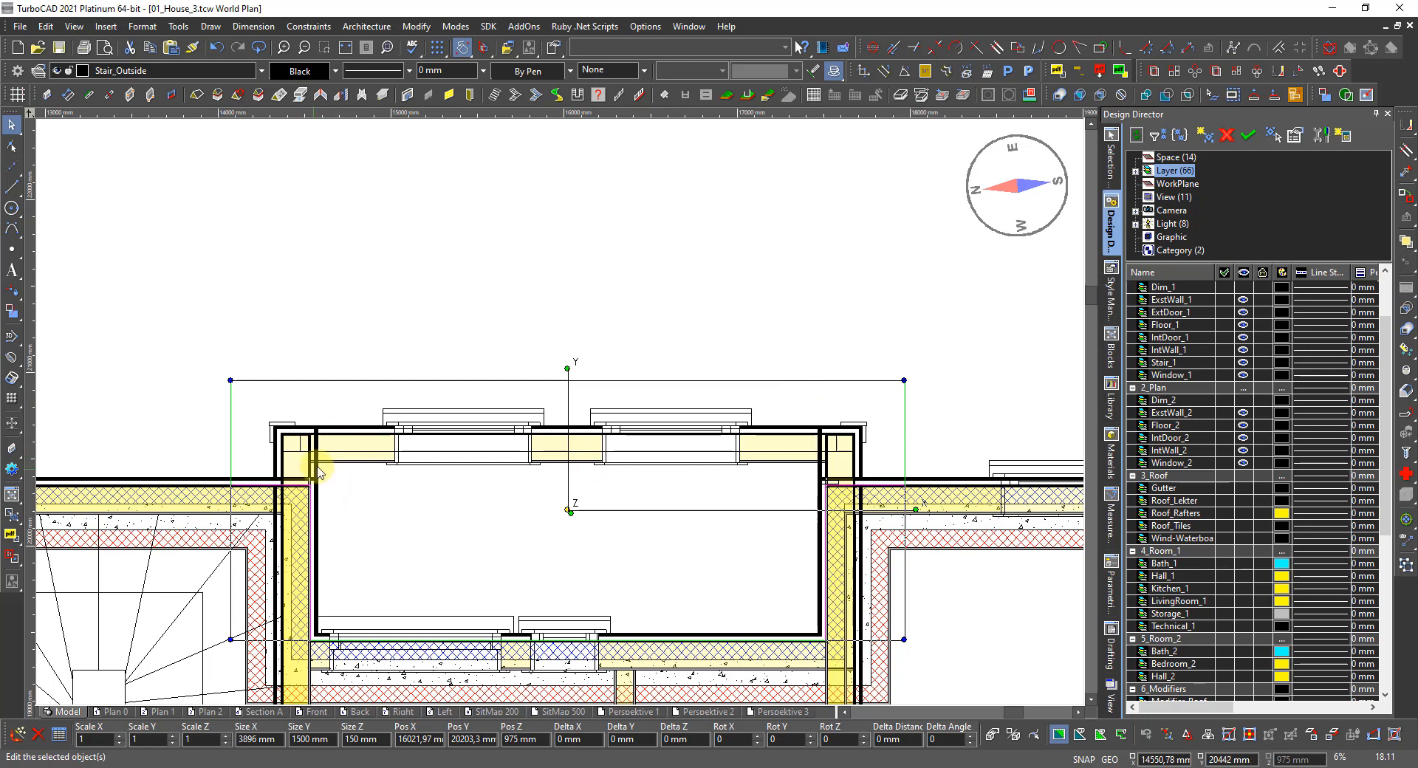
scroll(320, 471, "up", 3)
key("Escape")
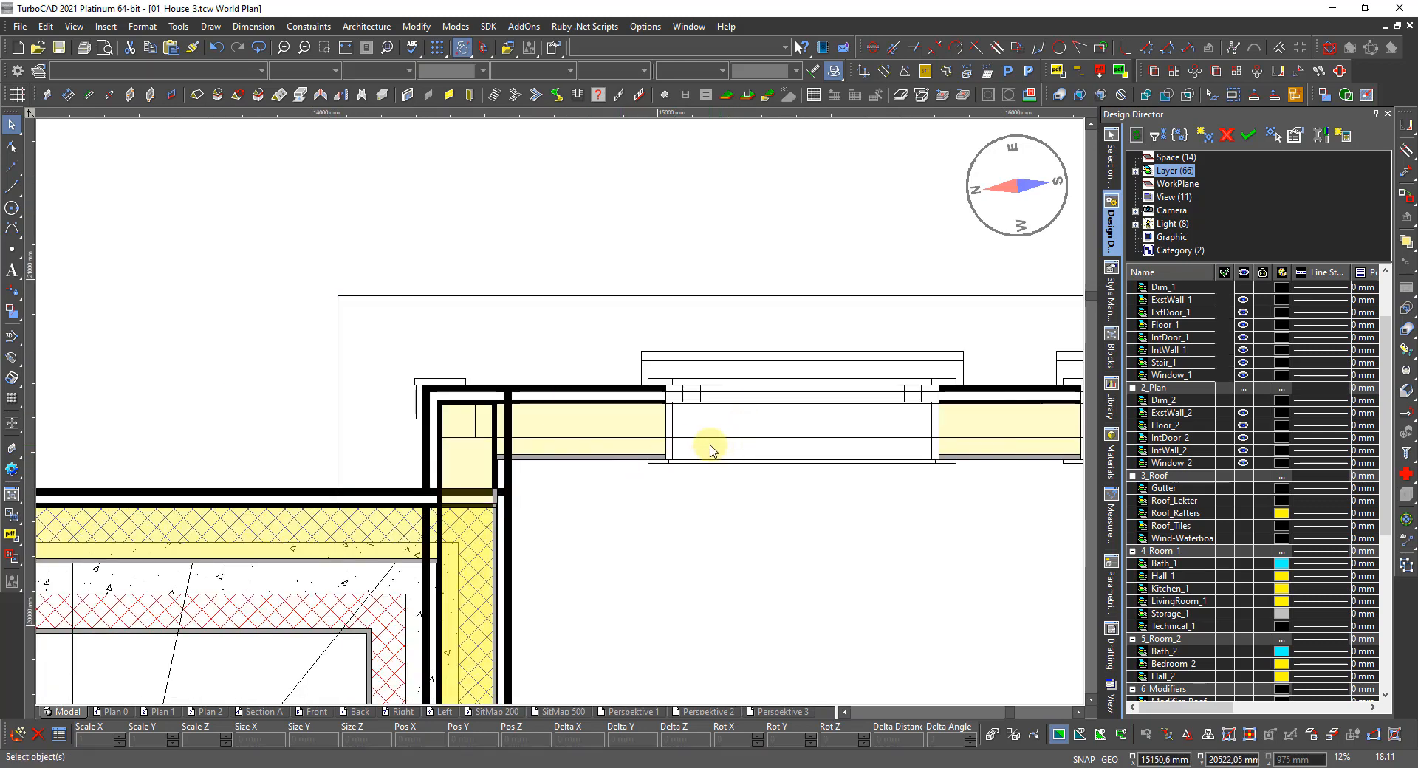
Step: Inspect the overlapping lines at the window jamb by selecting the wall and the polyline in turn to check their layers
scroll(650, 414, "up", 3)
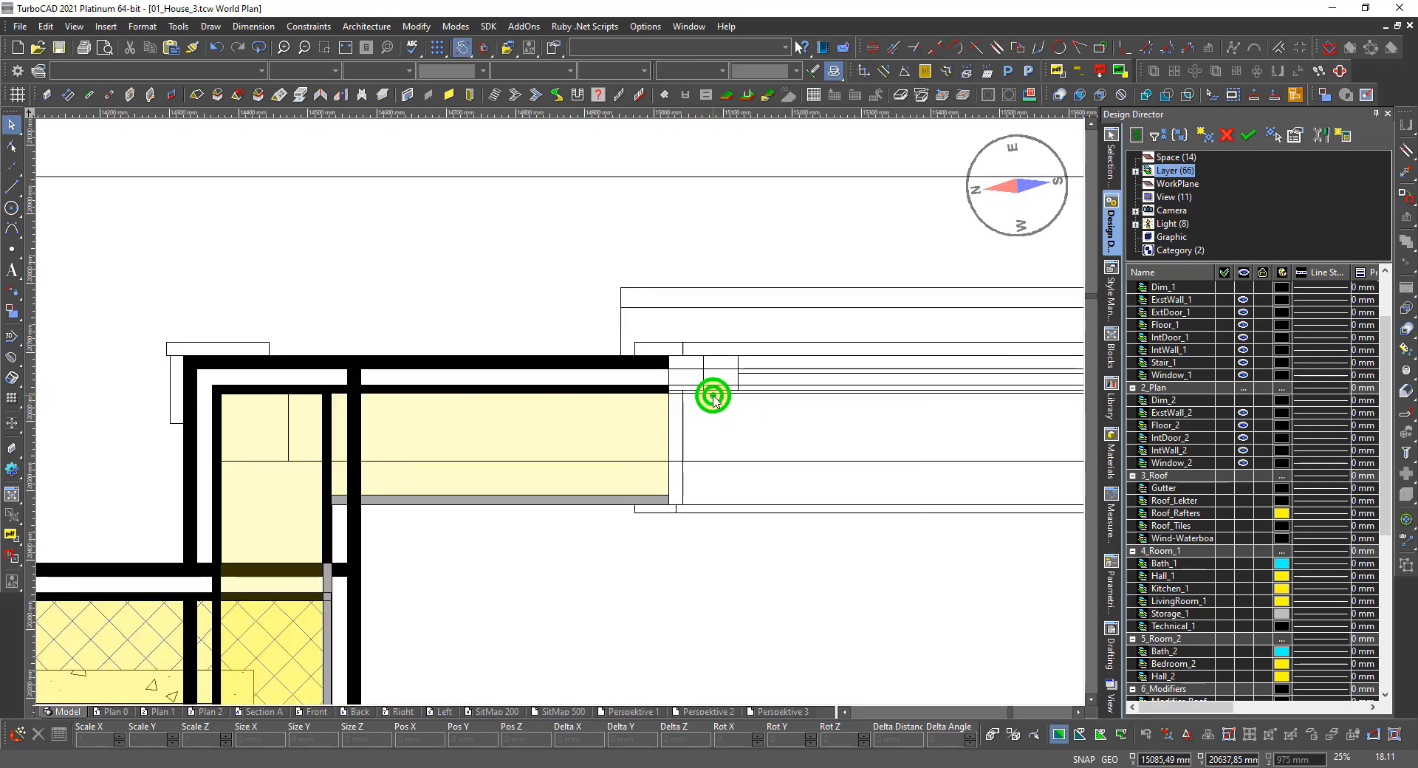
right_click(713, 399)
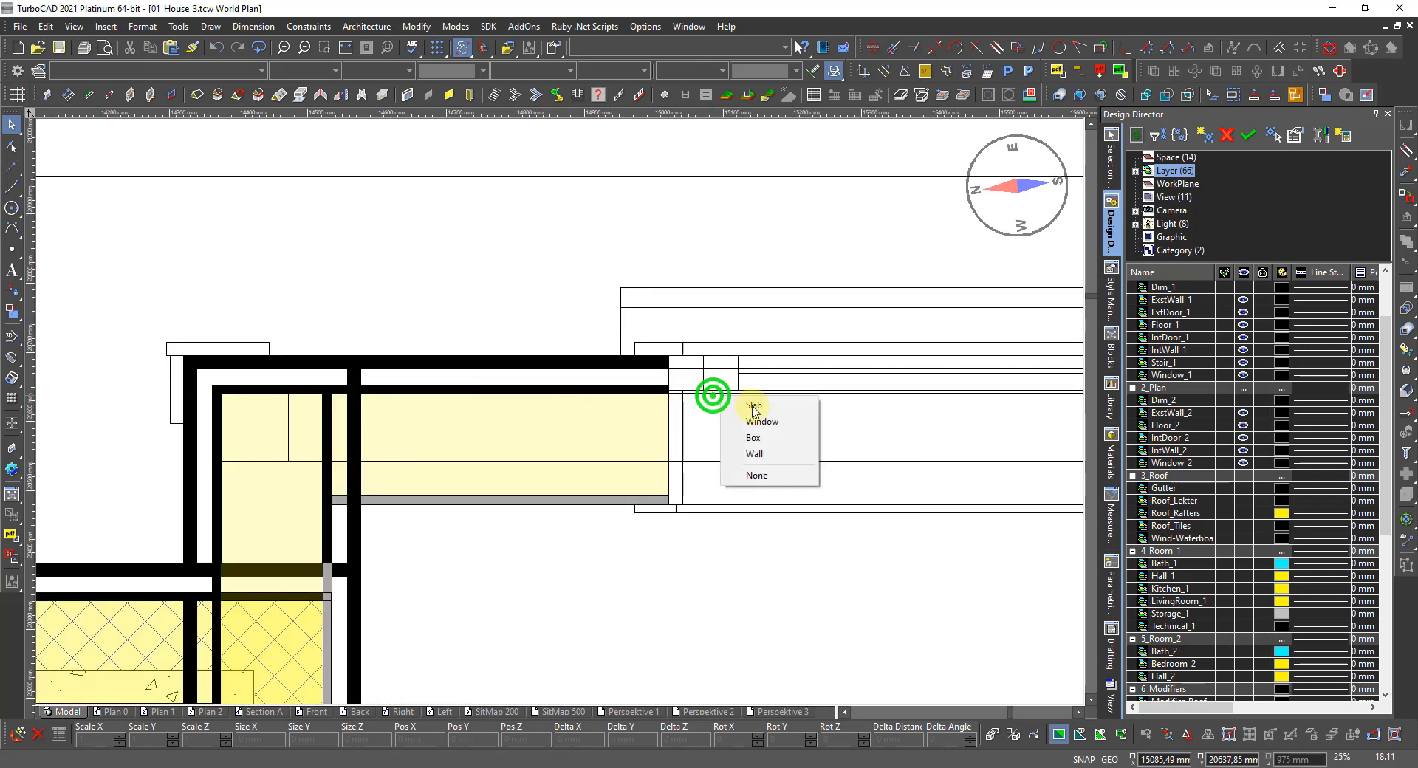
left_click(763, 448)
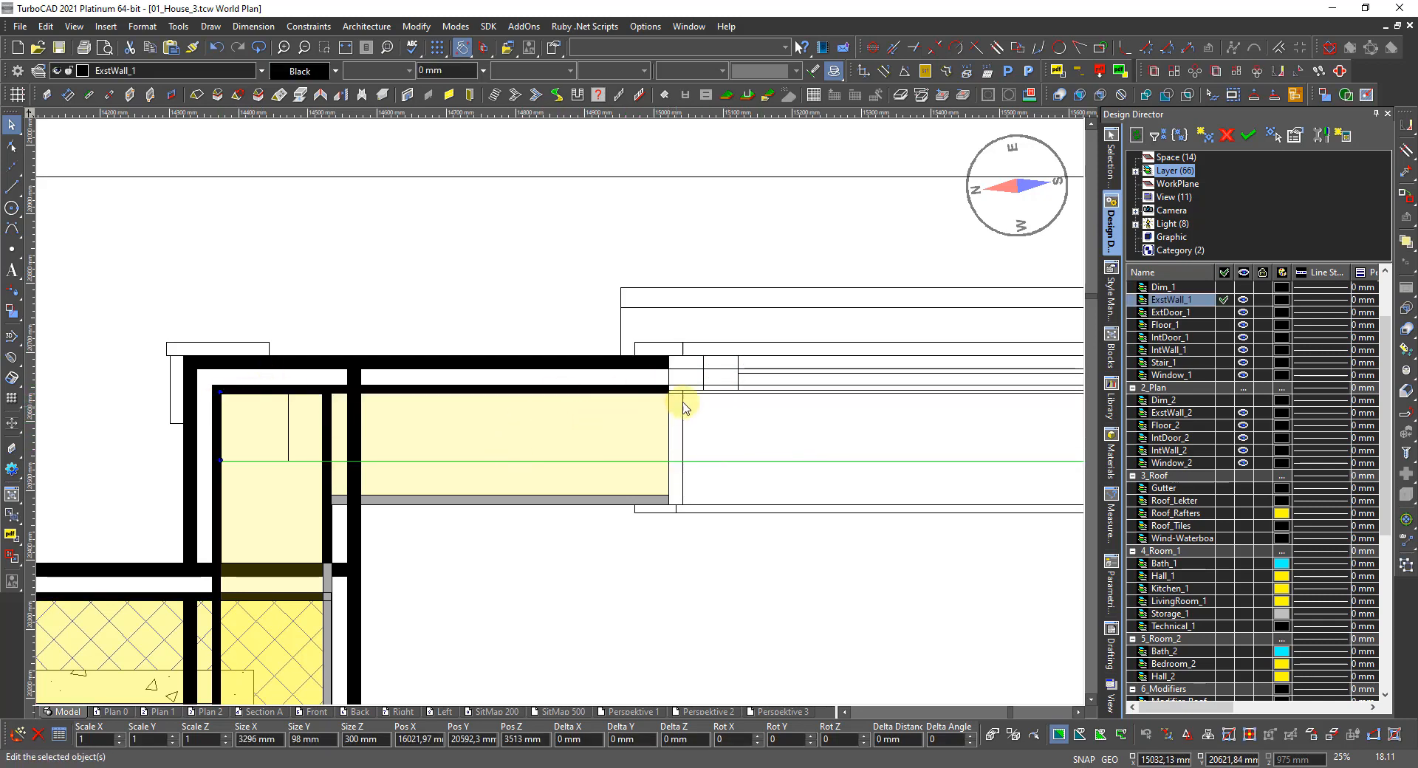
scroll(684, 407, "up", 5)
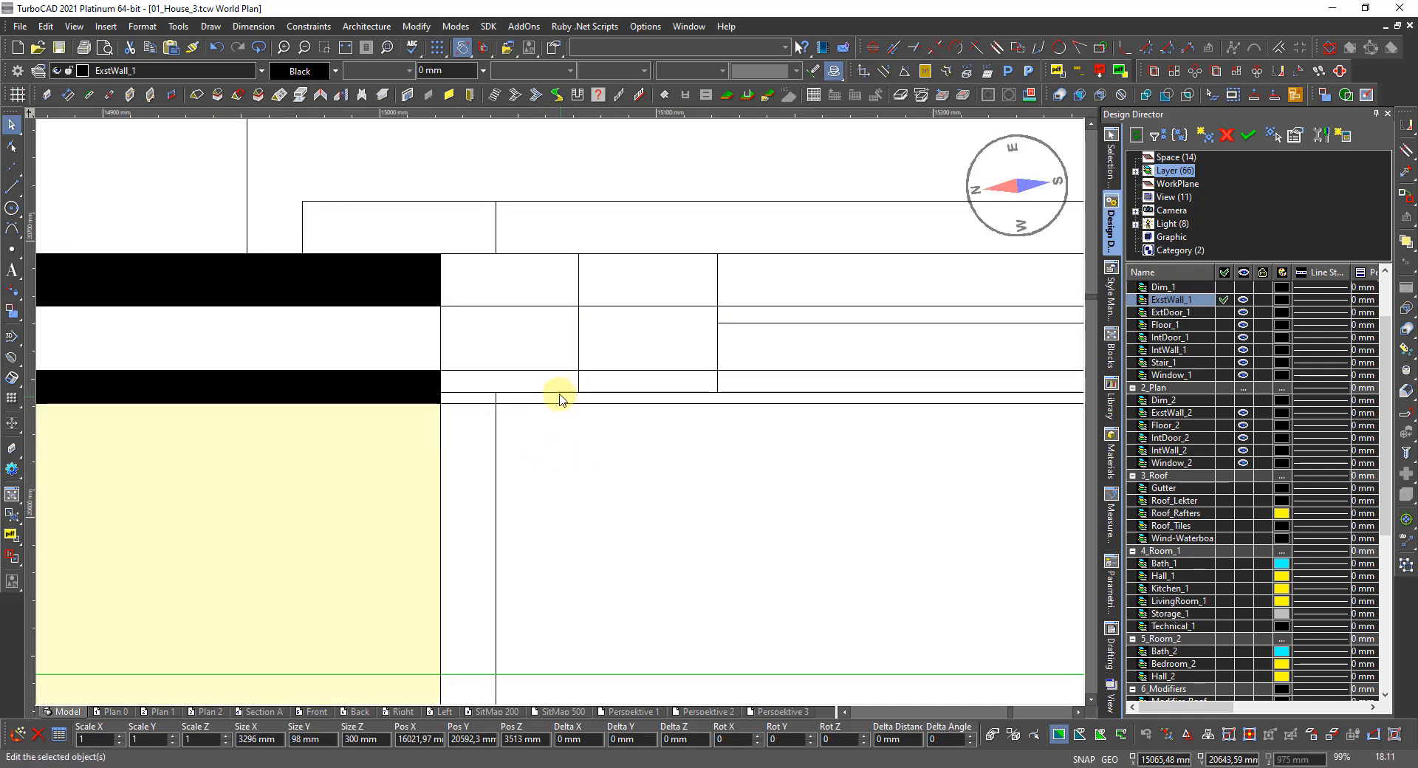
left_click(545, 372)
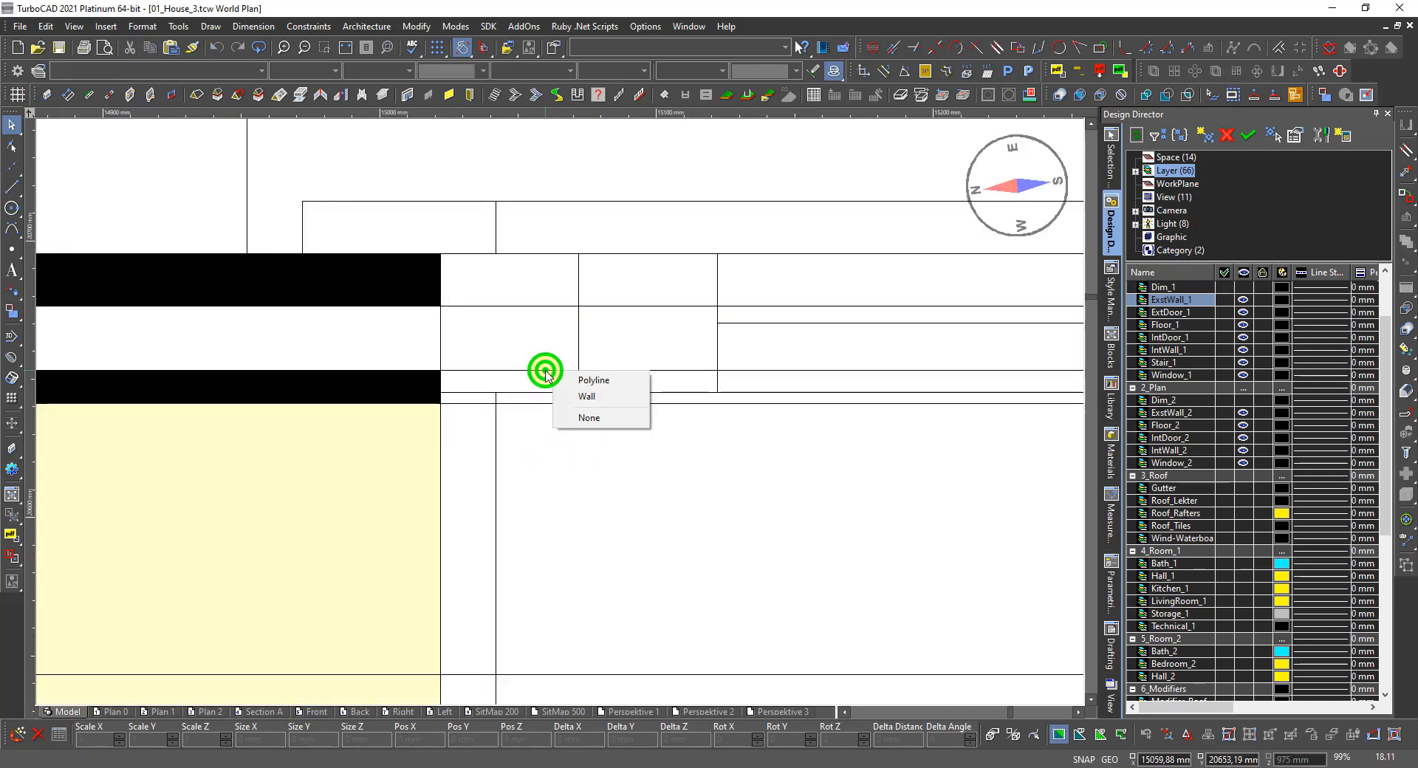
left_click(587, 380)
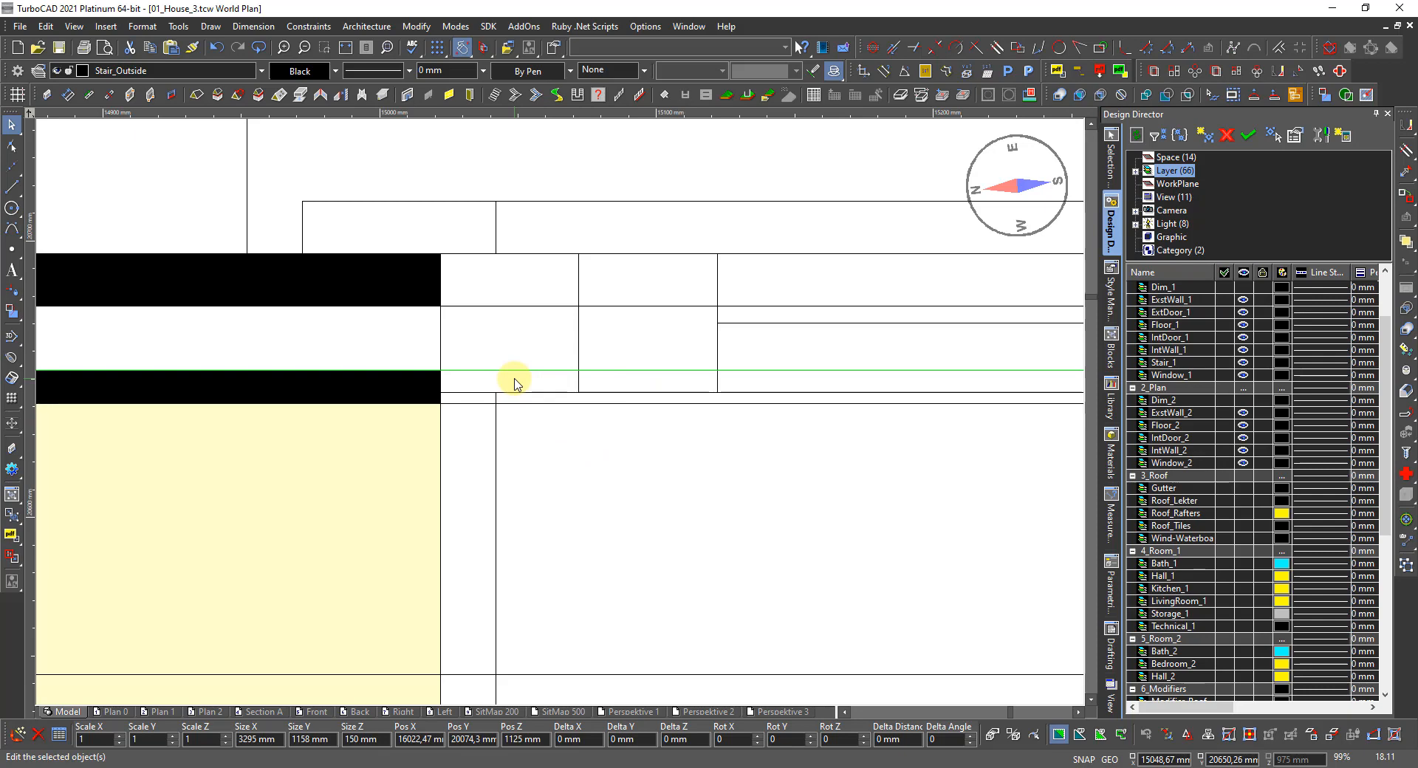
scroll(515, 381, "down", 5)
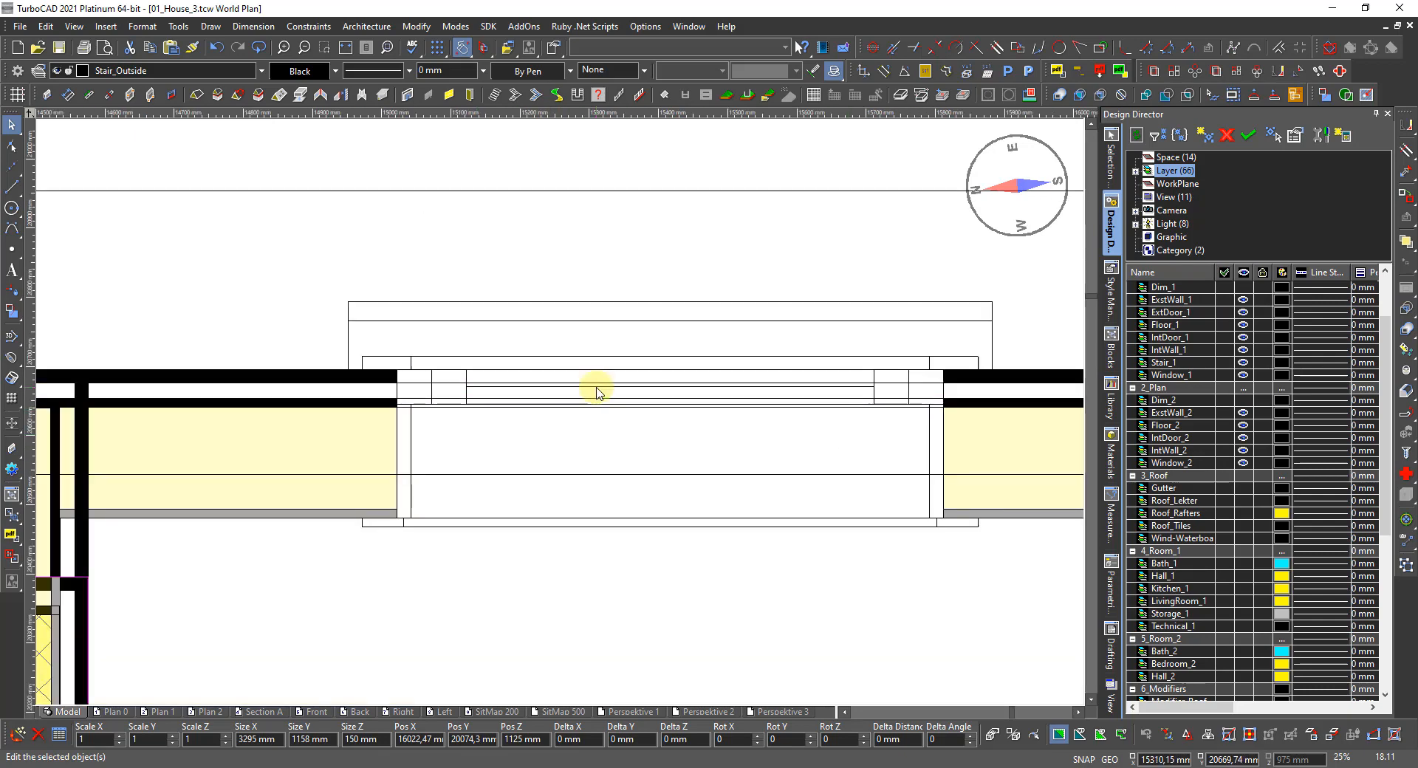
key("Escape")
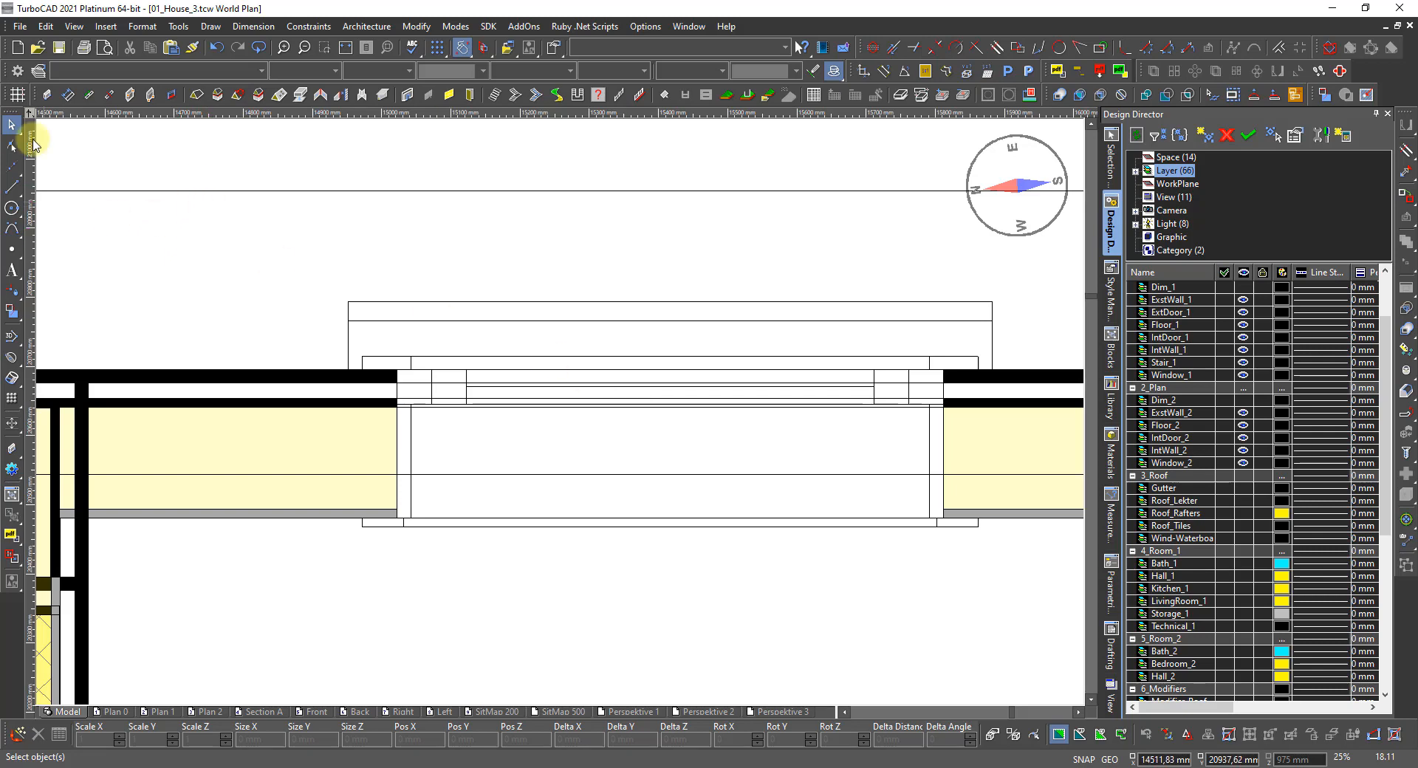
left_click(12, 189)
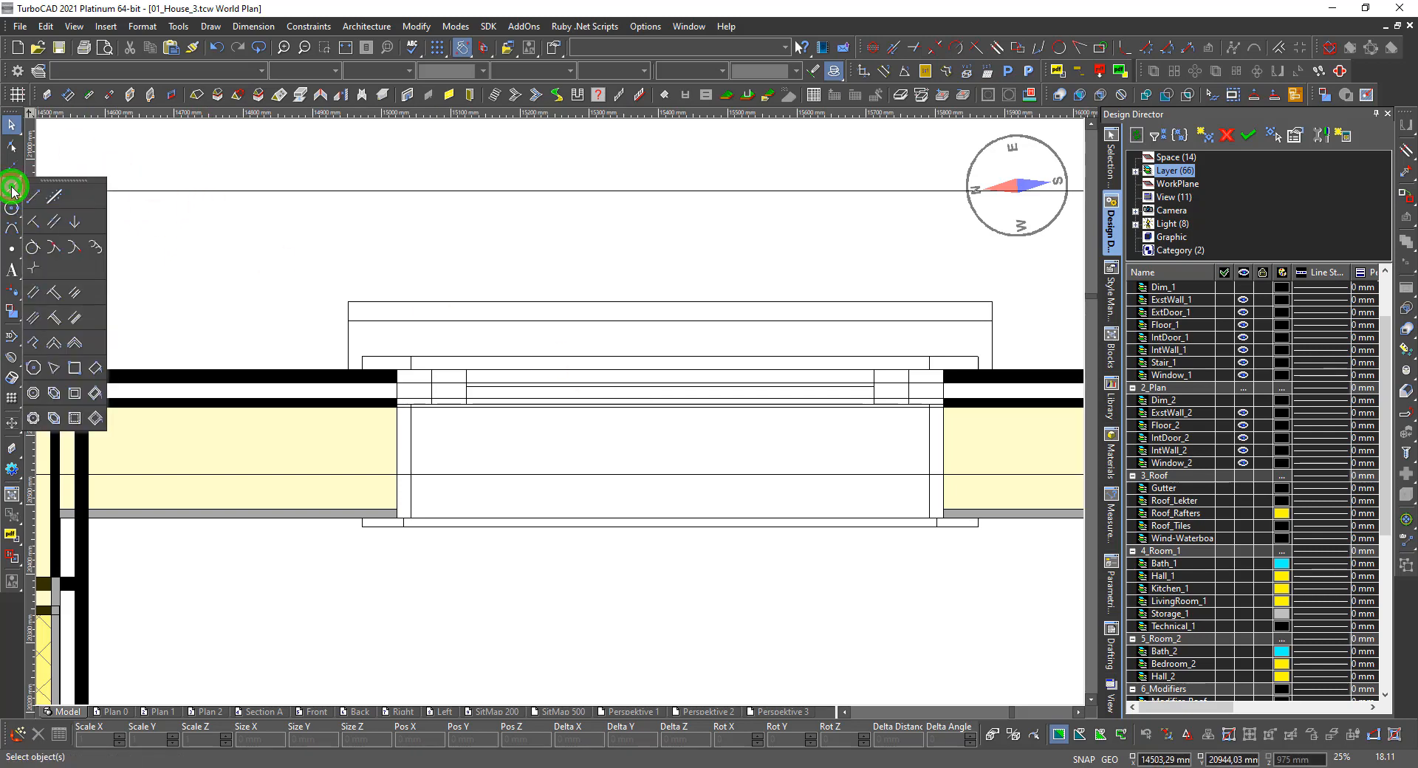
left_click(11, 233)
left_click_drag(48, 223, 314, 147)
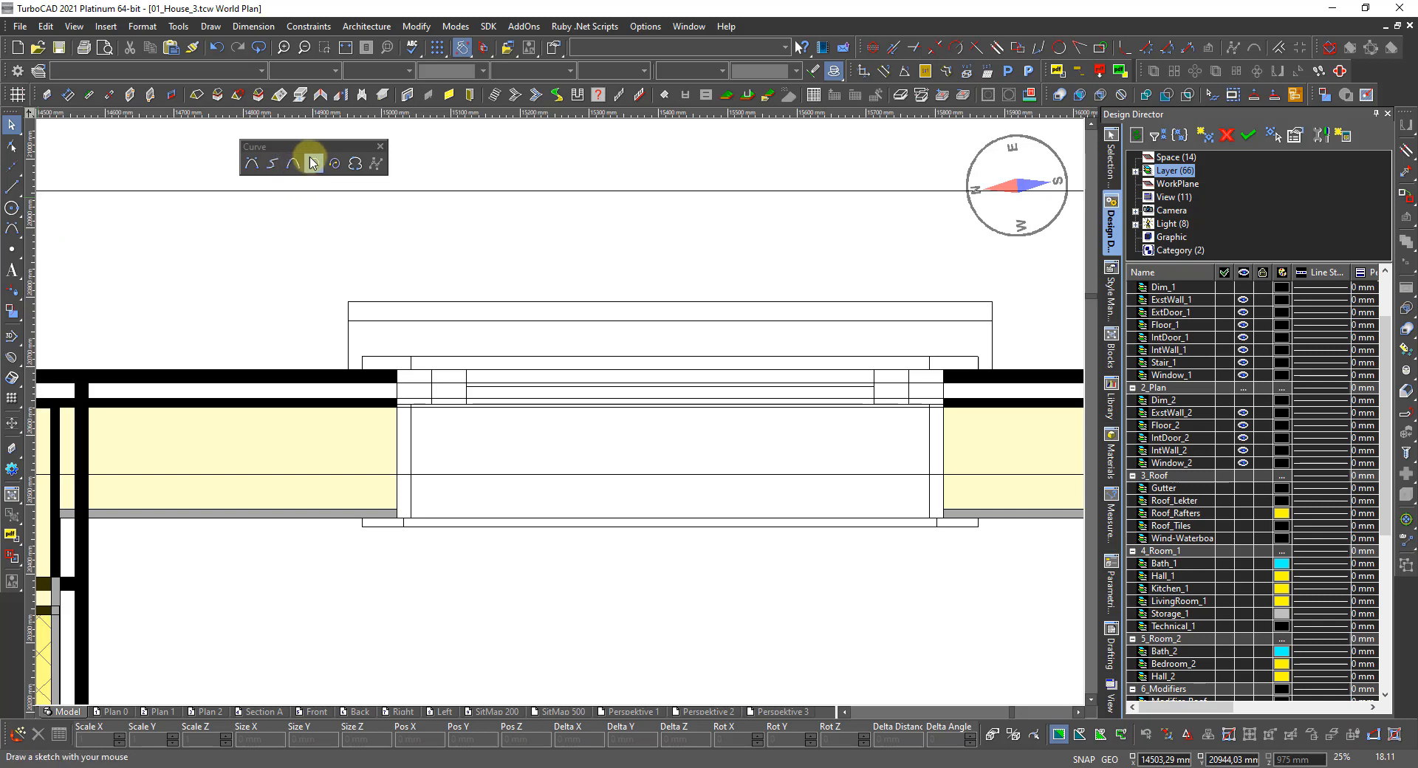
left_click(15, 192)
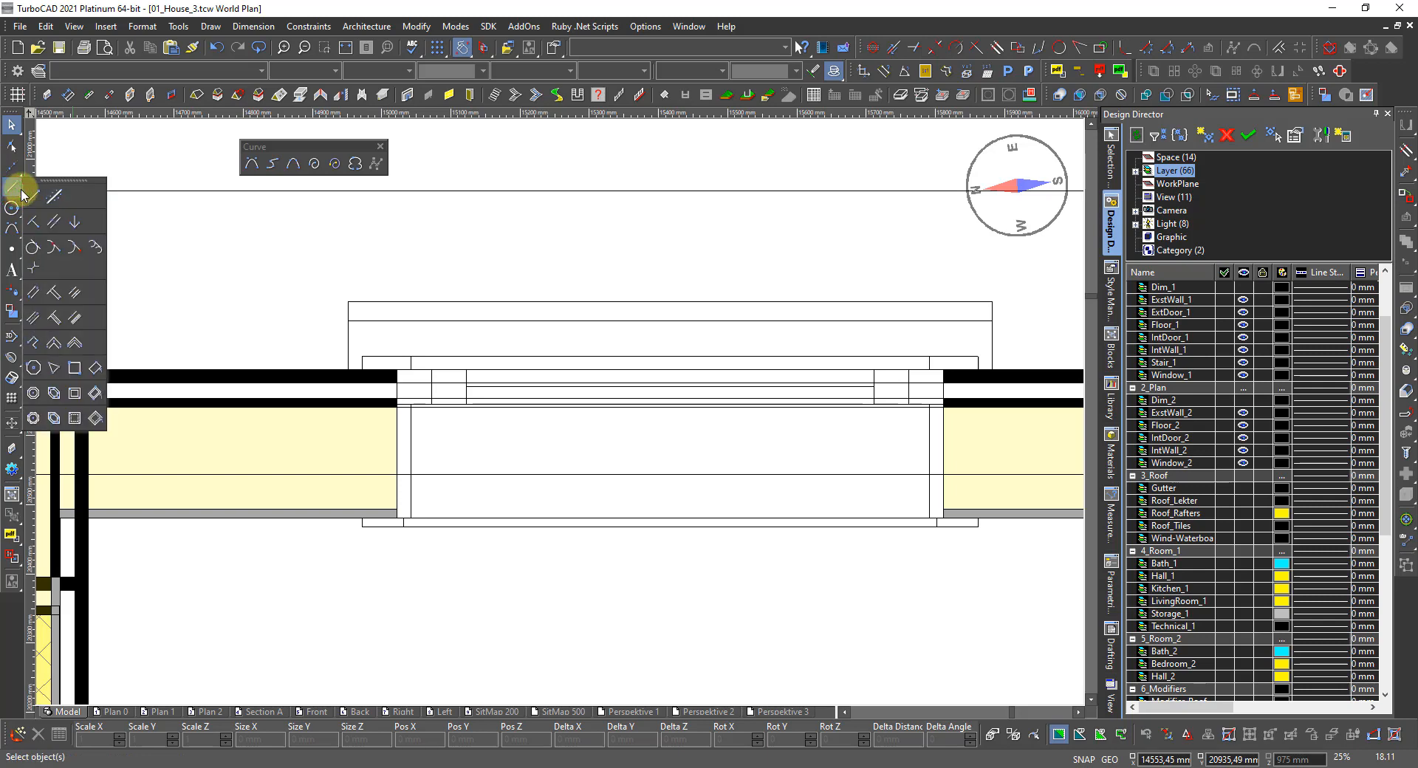
left_click(12, 271)
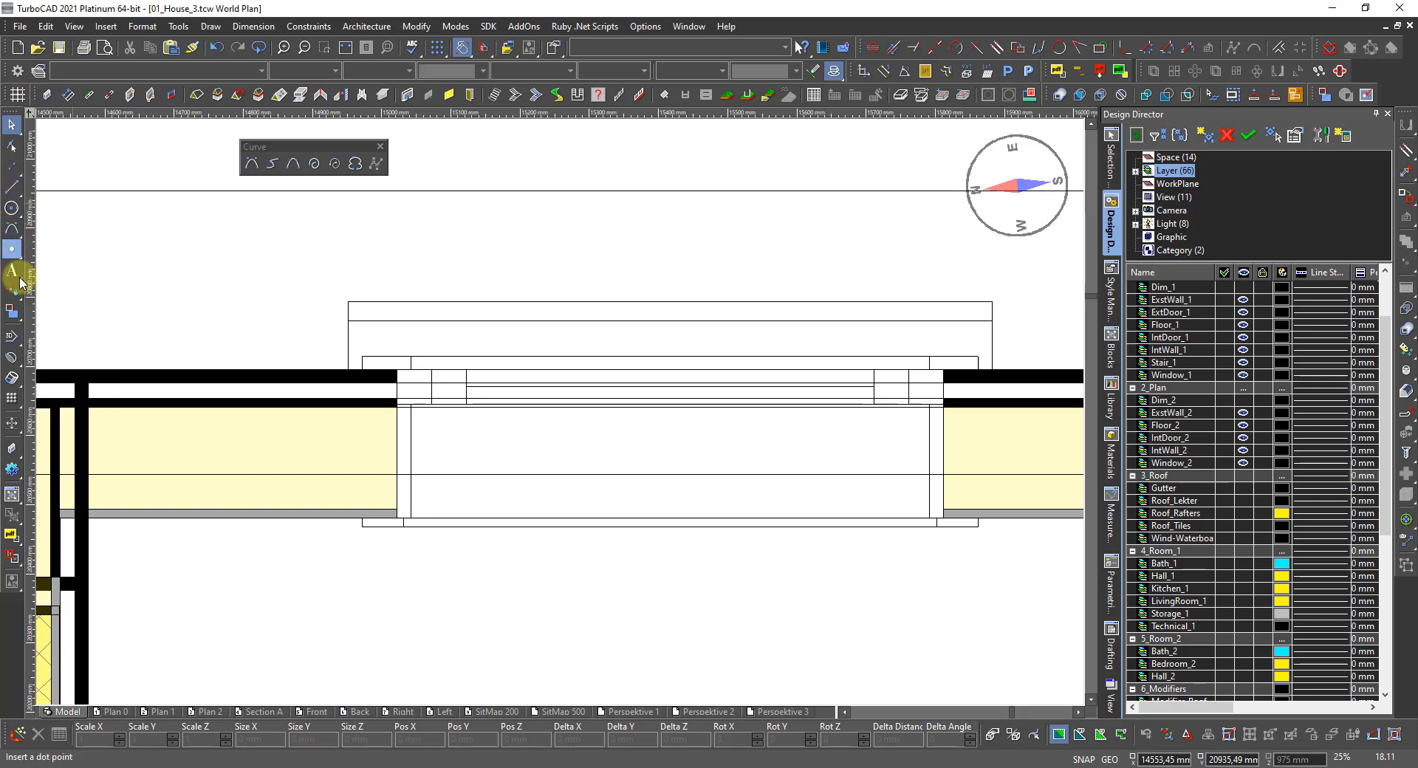
left_click(381, 147)
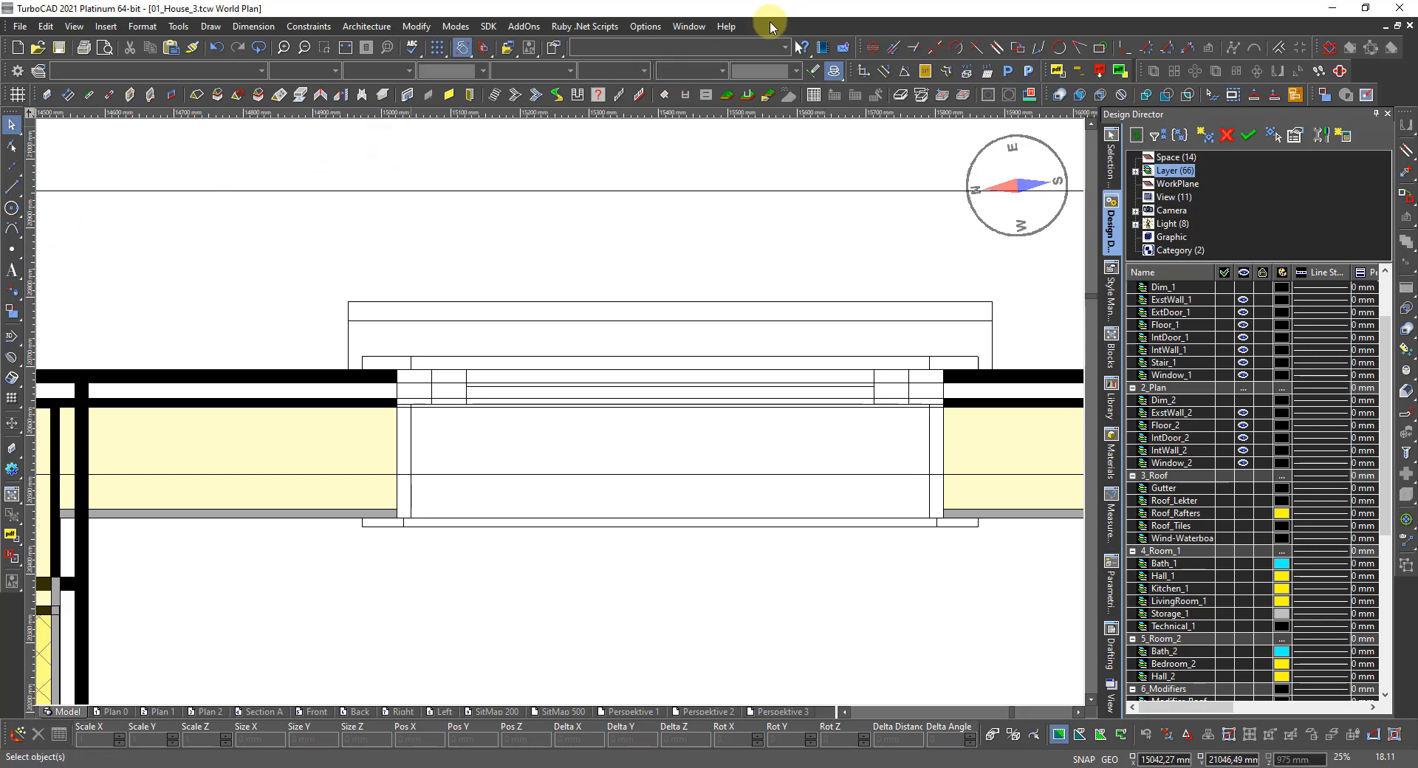
Step: Display the Point & Arrow toolbar through the toolbar customization settings
left_click(723, 138)
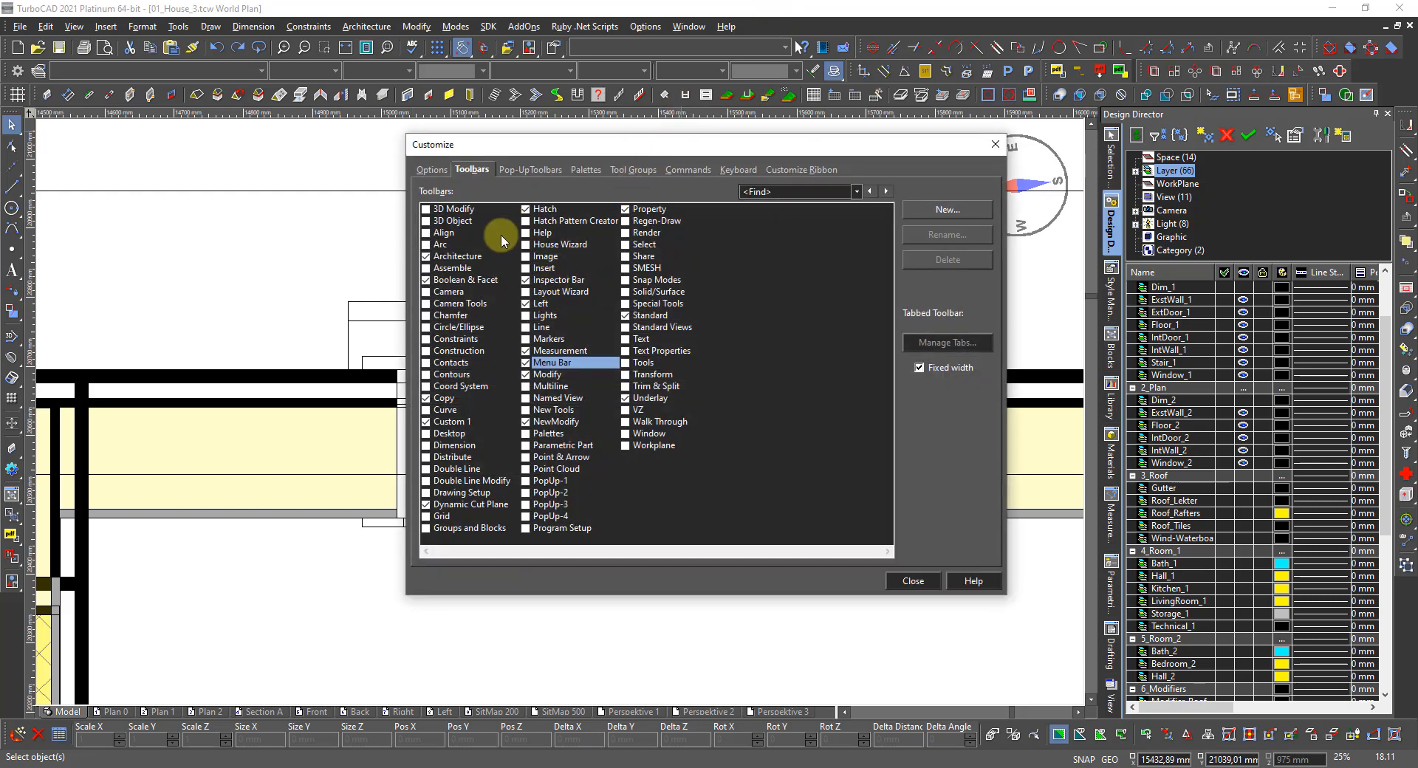
left_click(426, 256)
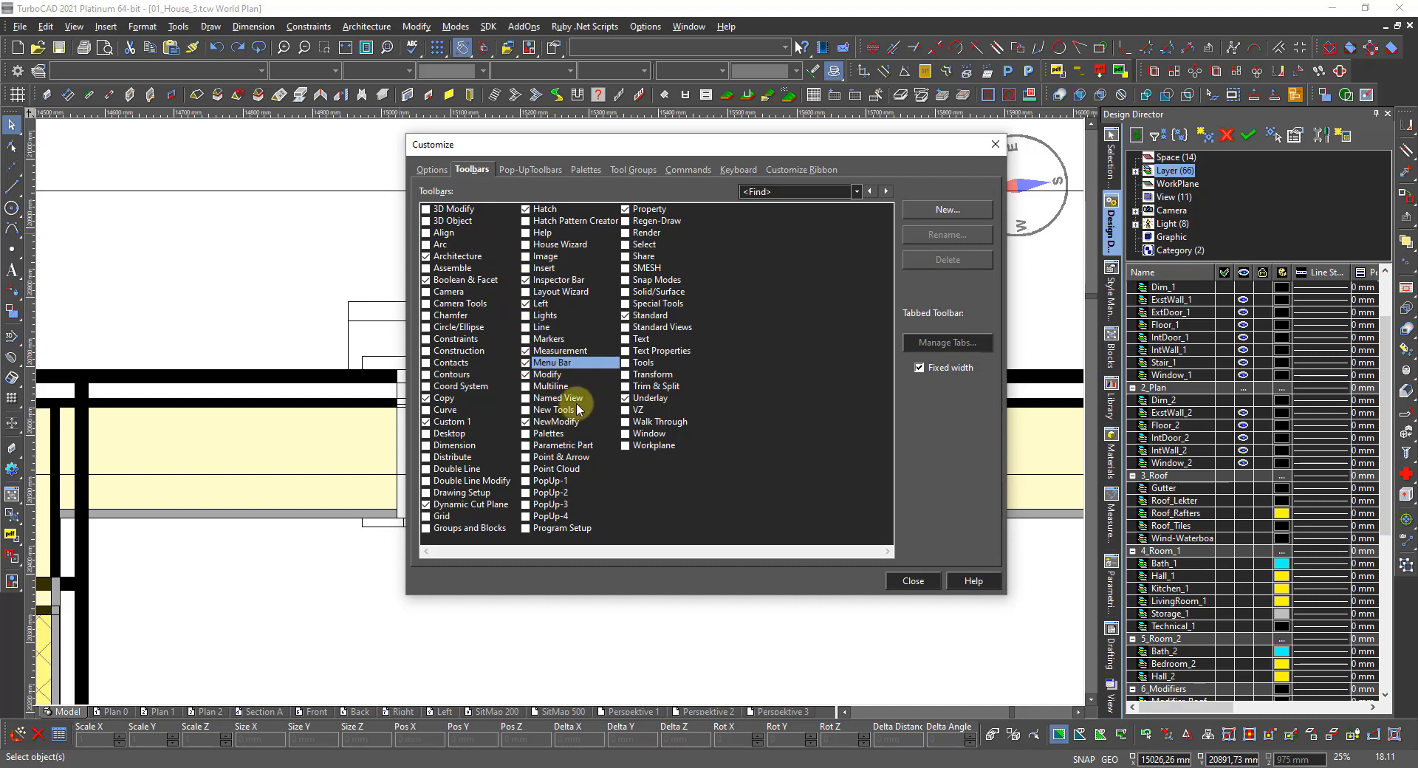
left_click(526, 457)
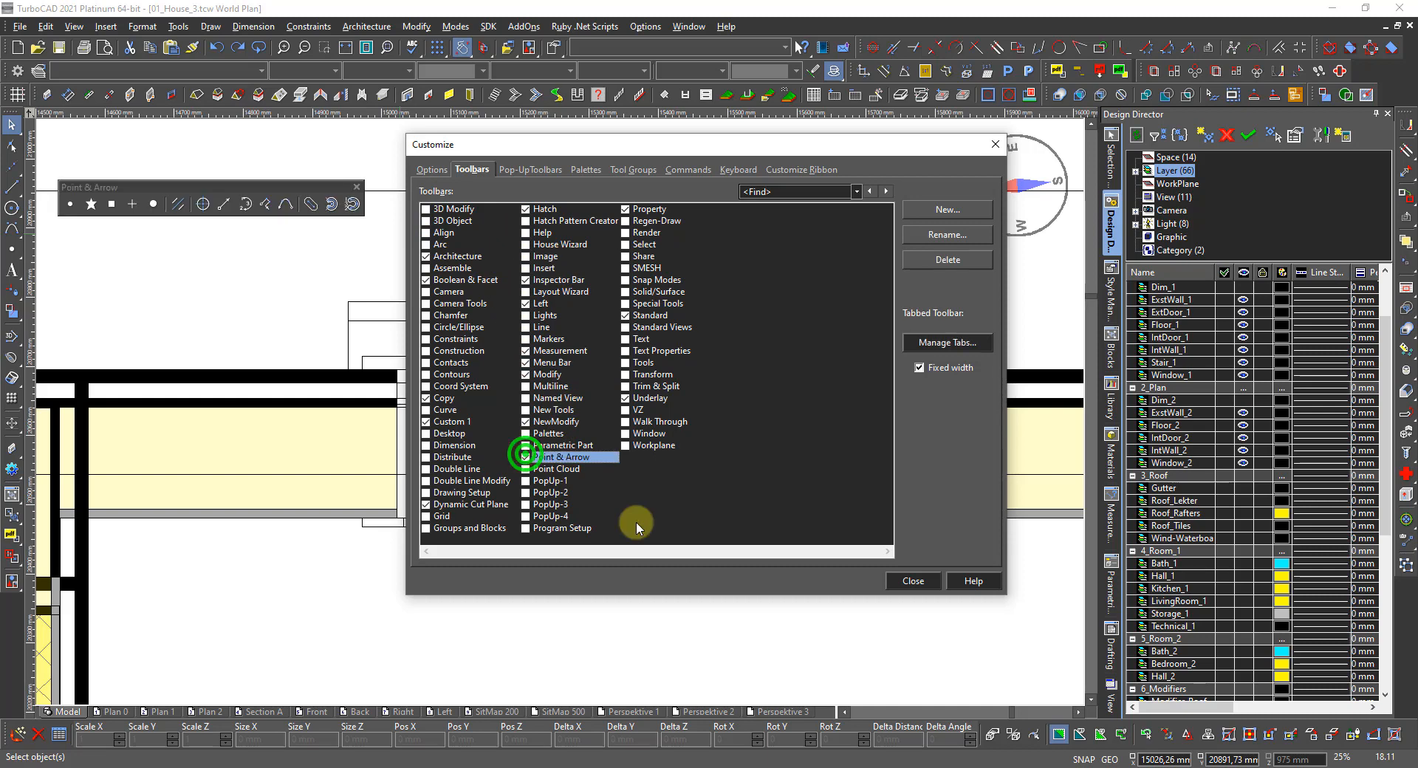
left_click(903, 581)
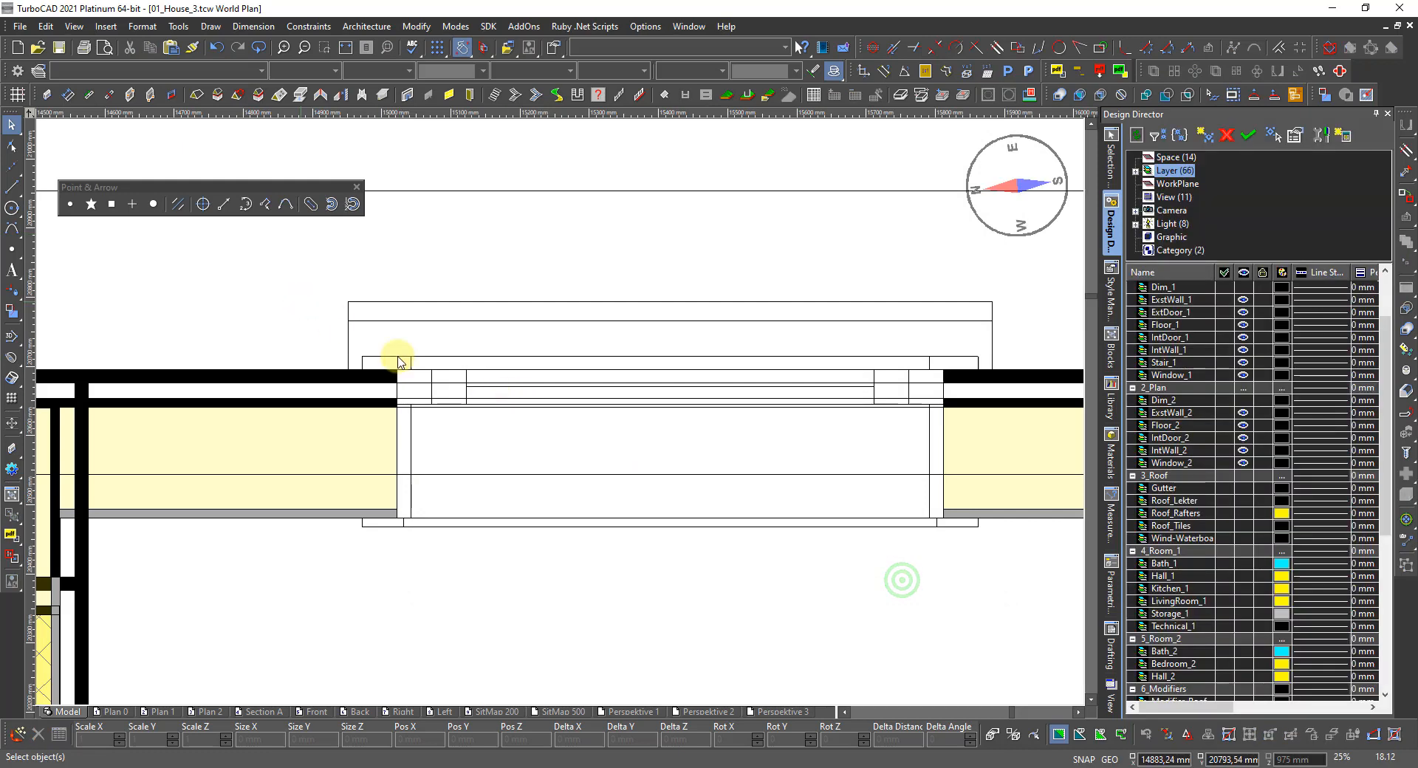
Step: Draw an arrow about 300 mm long from the outer outline straight down onto the wall between the two windows
left_click(10, 248)
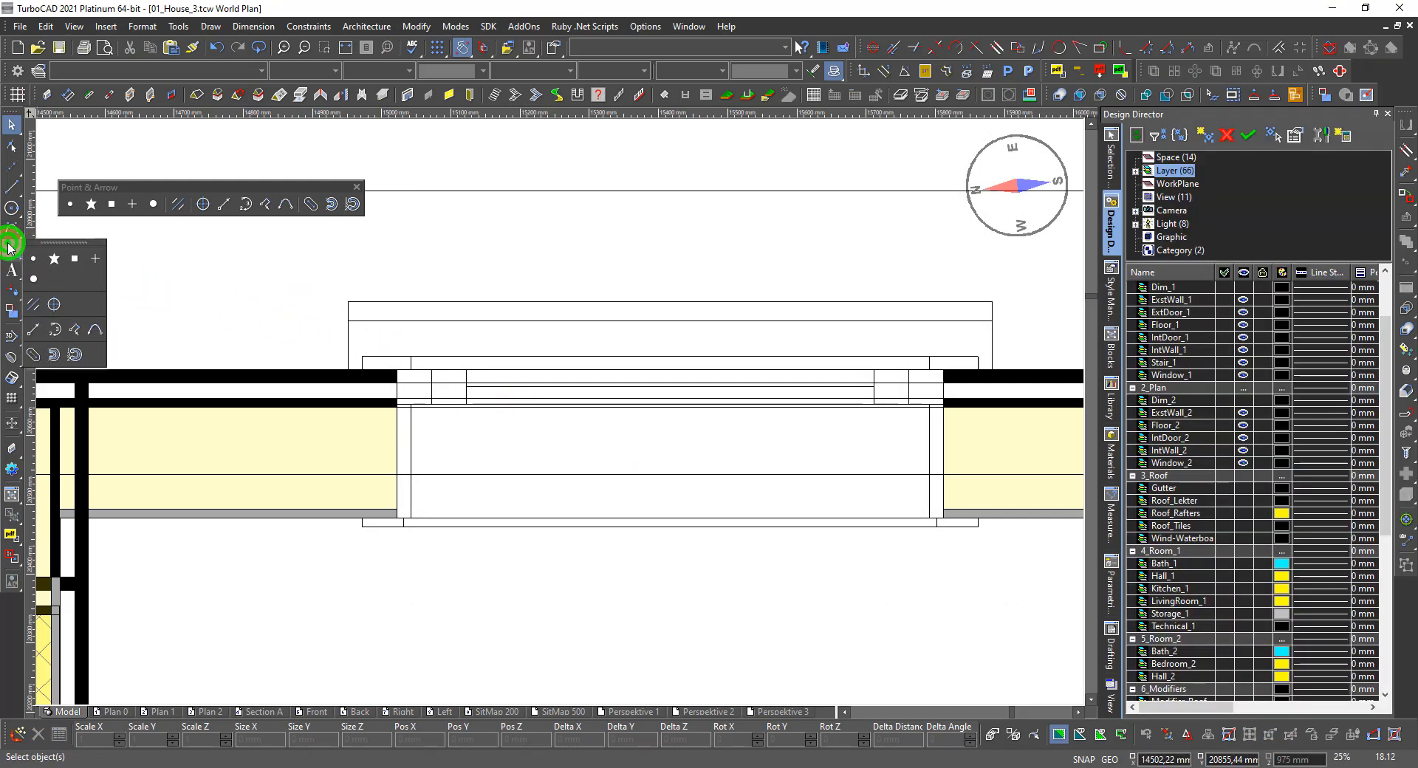
left_click(34, 336)
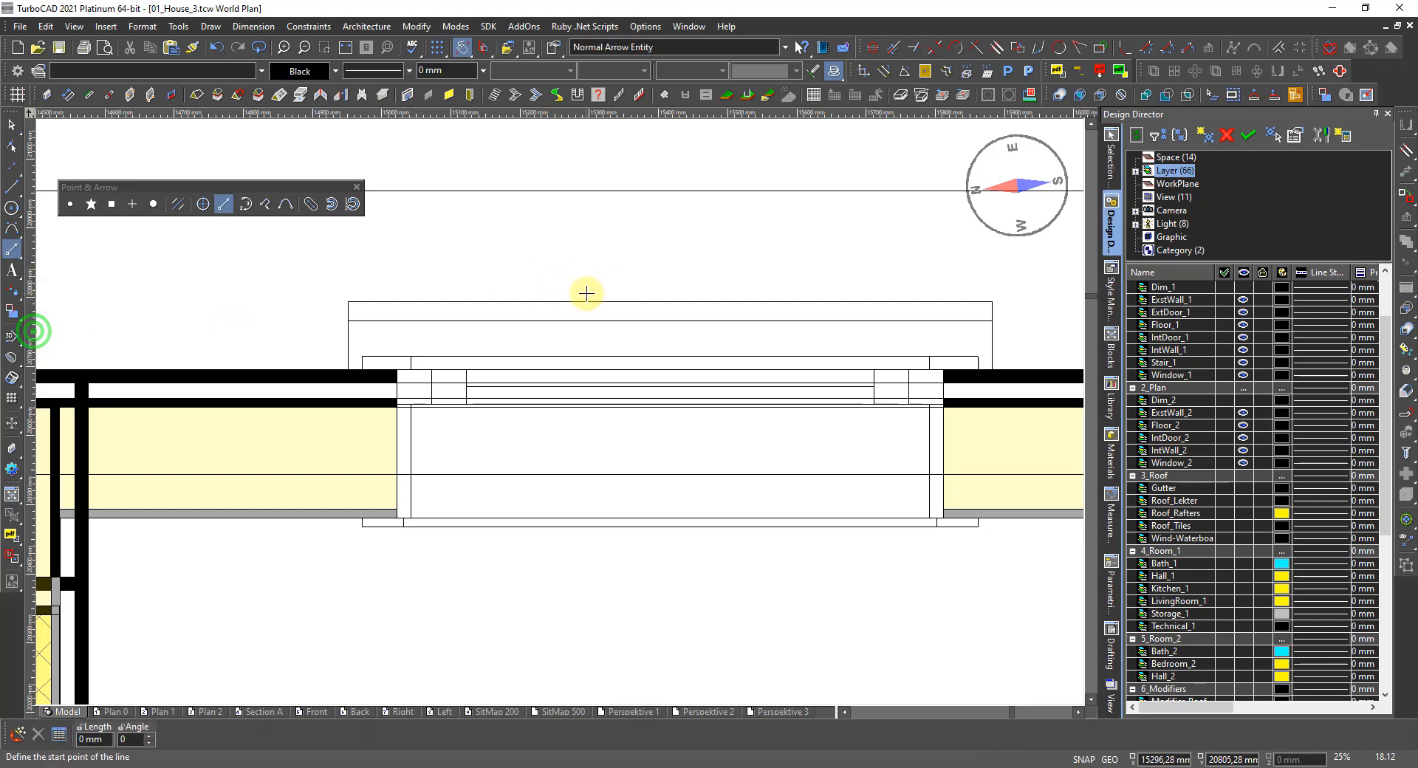
scroll(586, 291, "down", 2)
scroll(687, 425, "down", 2)
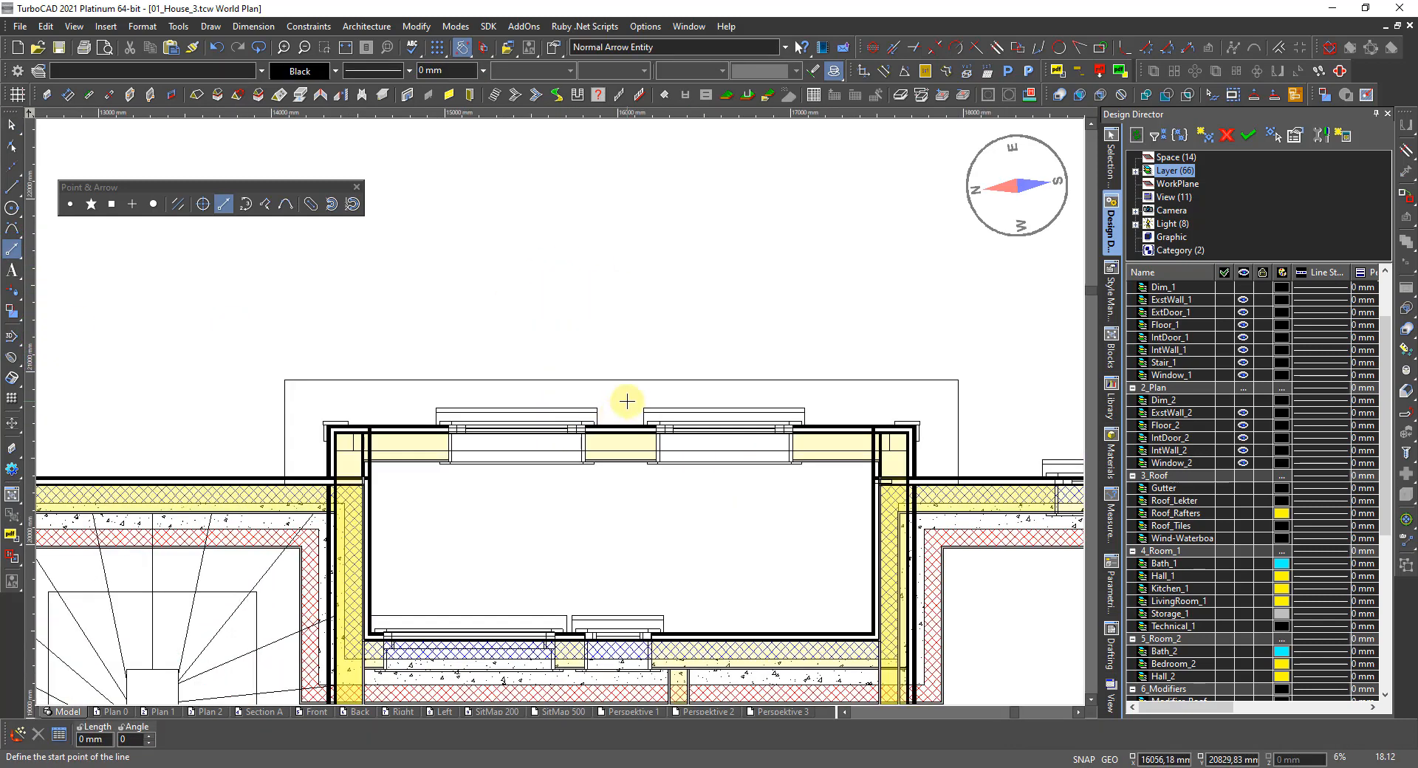
scroll(627, 401, "up", 2)
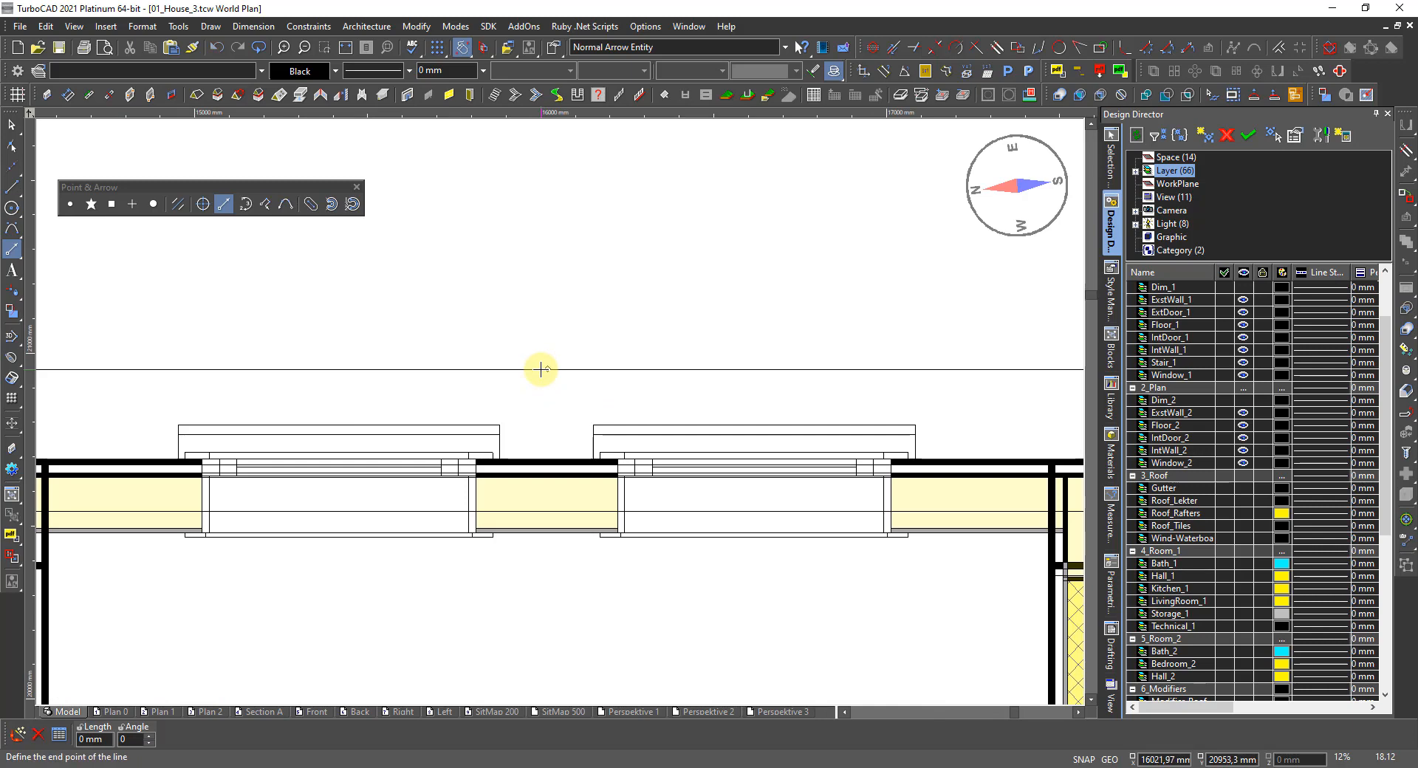
scroll(551, 469, "up", 2)
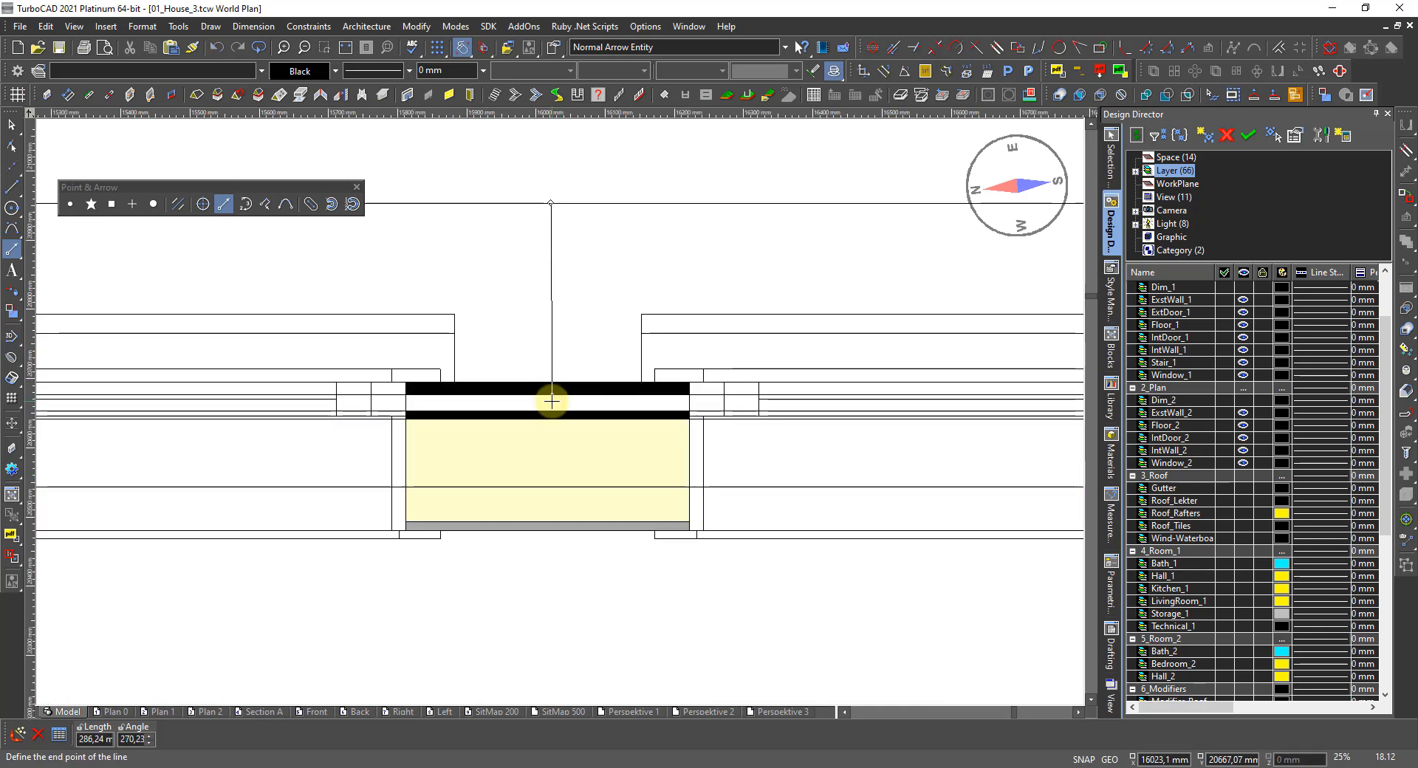
scroll(553, 403, "up", 2)
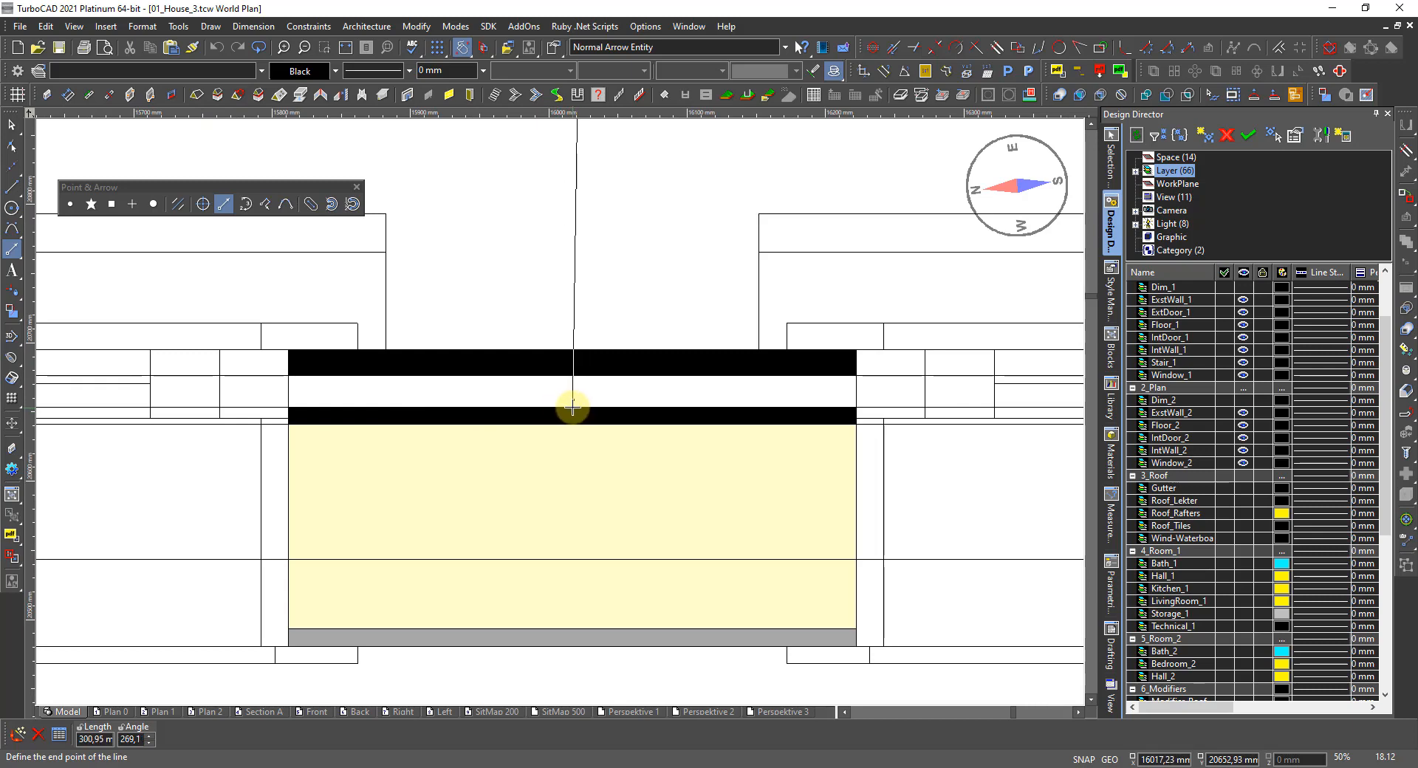
left_click(573, 406)
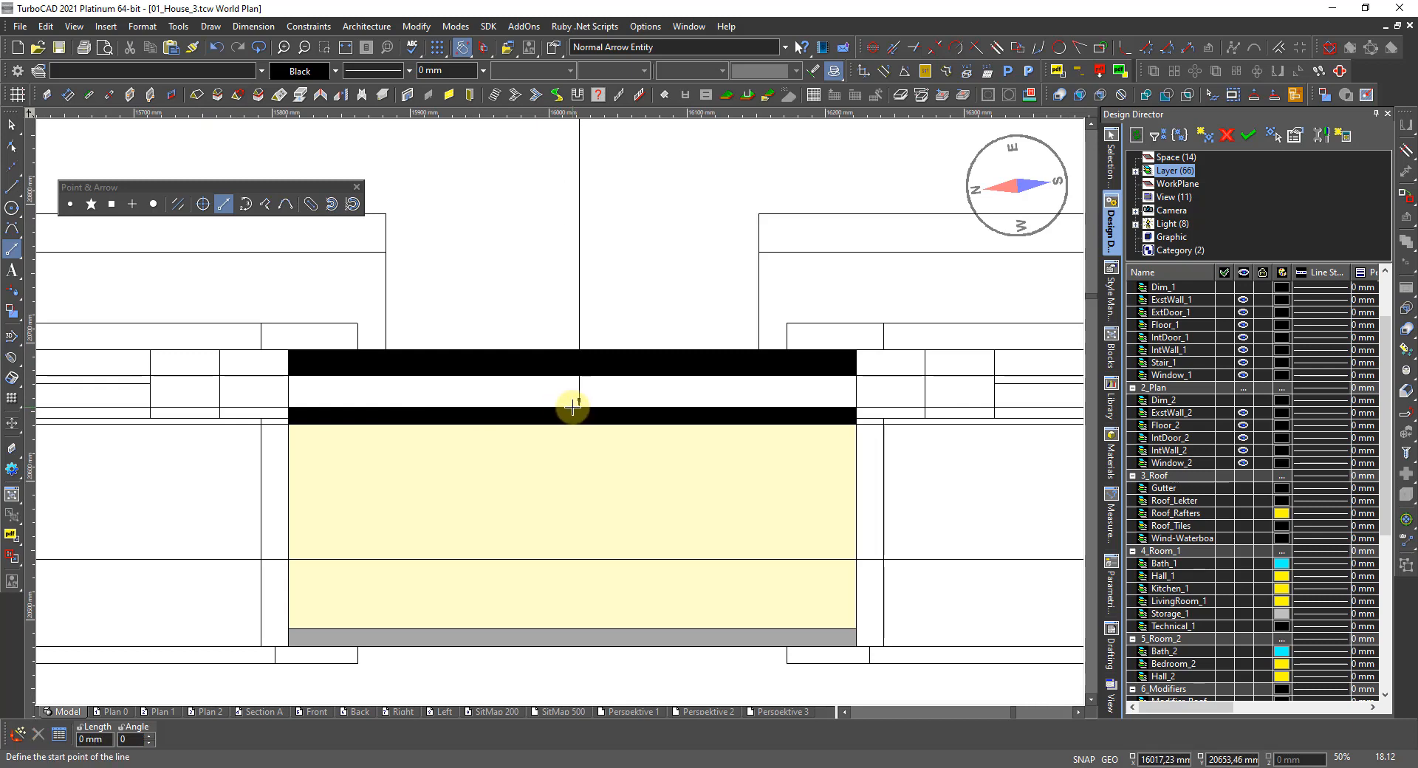
key("Escape")
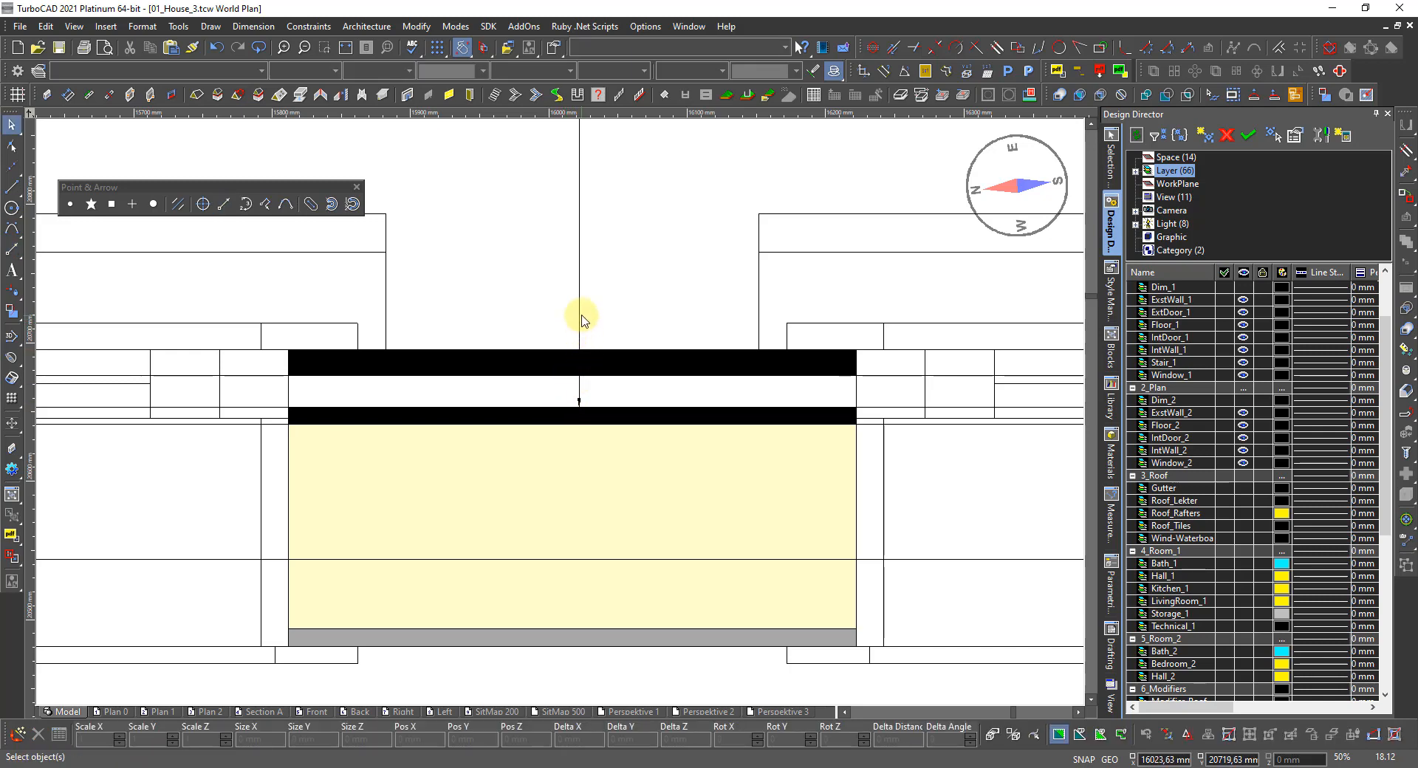
Step: Select the new arrow and create a layer named IUA_1
left_click(581, 316)
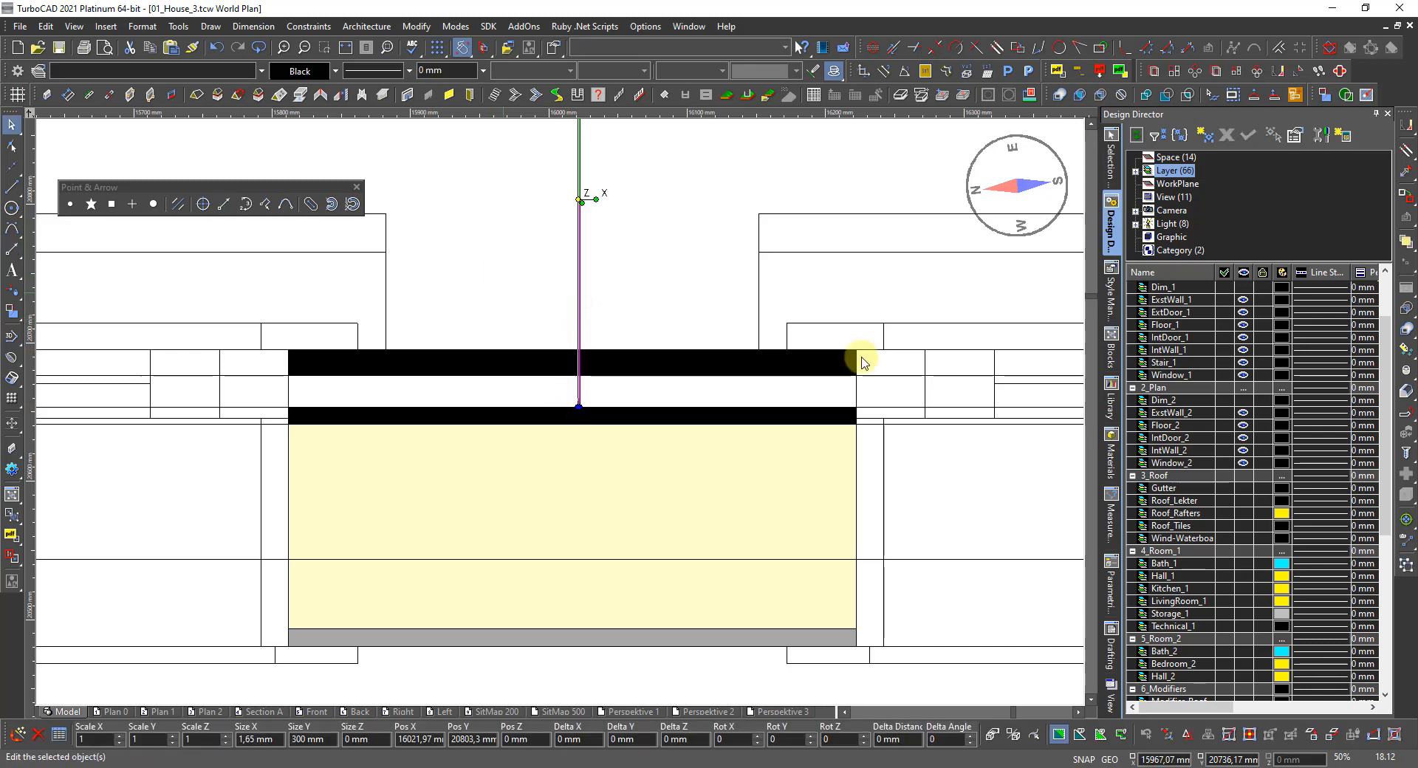
scroll(1191, 527, "down", 2)
scroll(1191, 528, "down", 6)
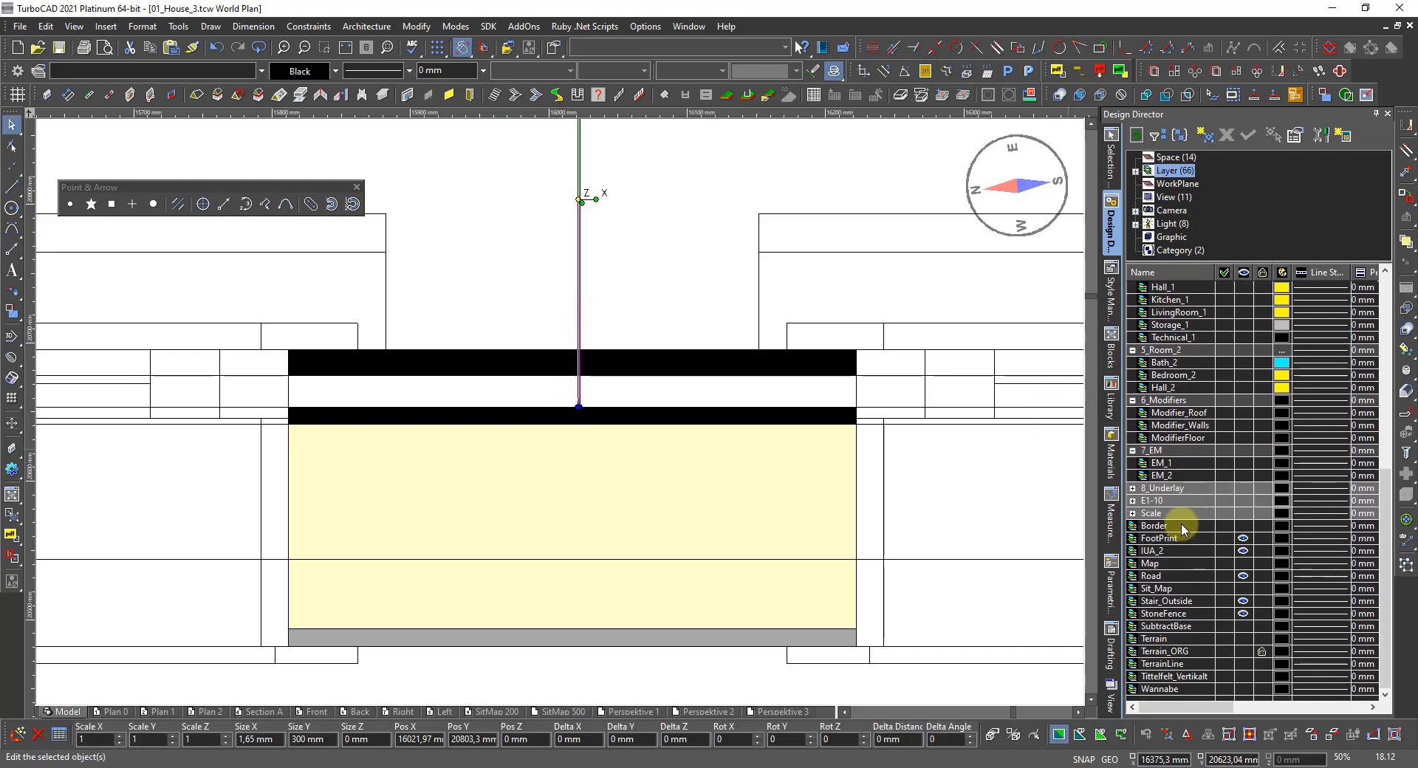
left_click(1202, 136)
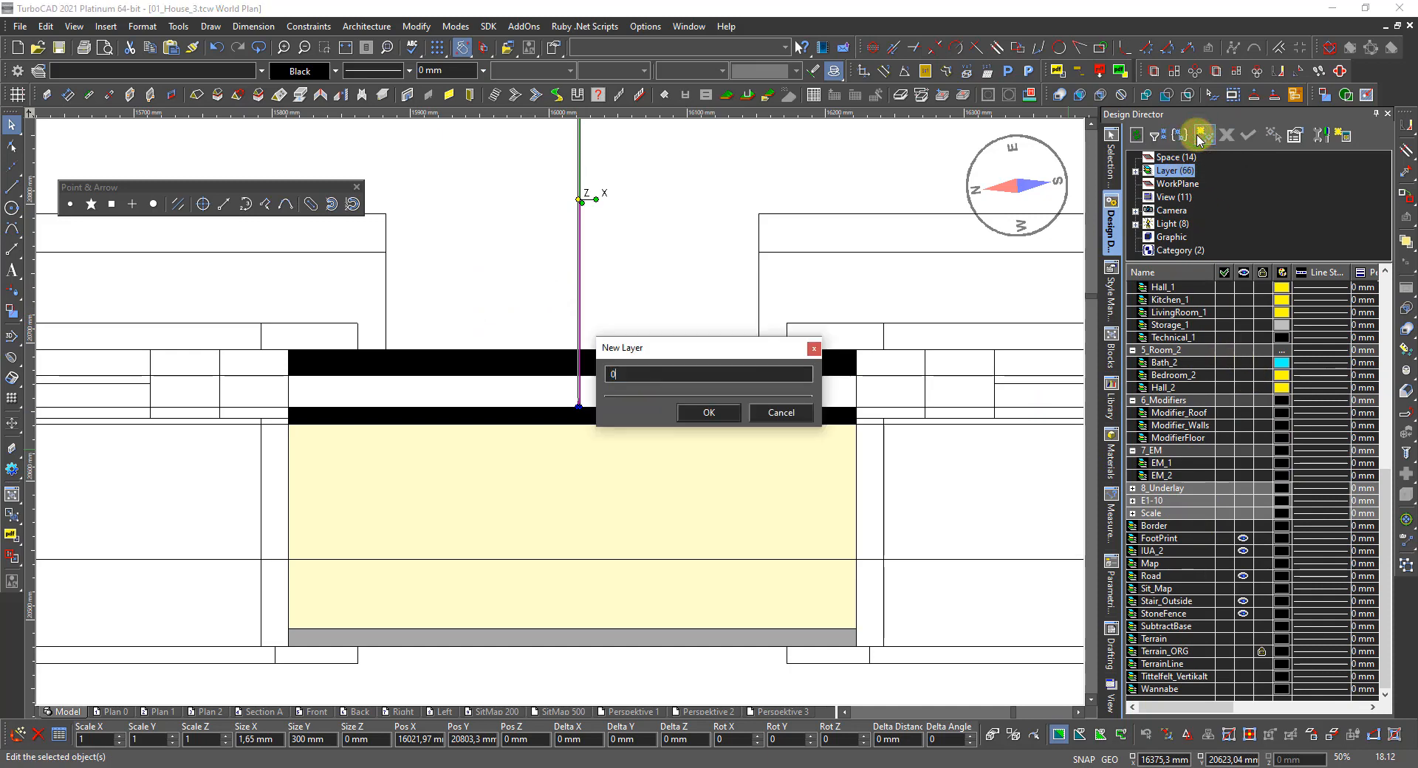
type("0")
key("Return")
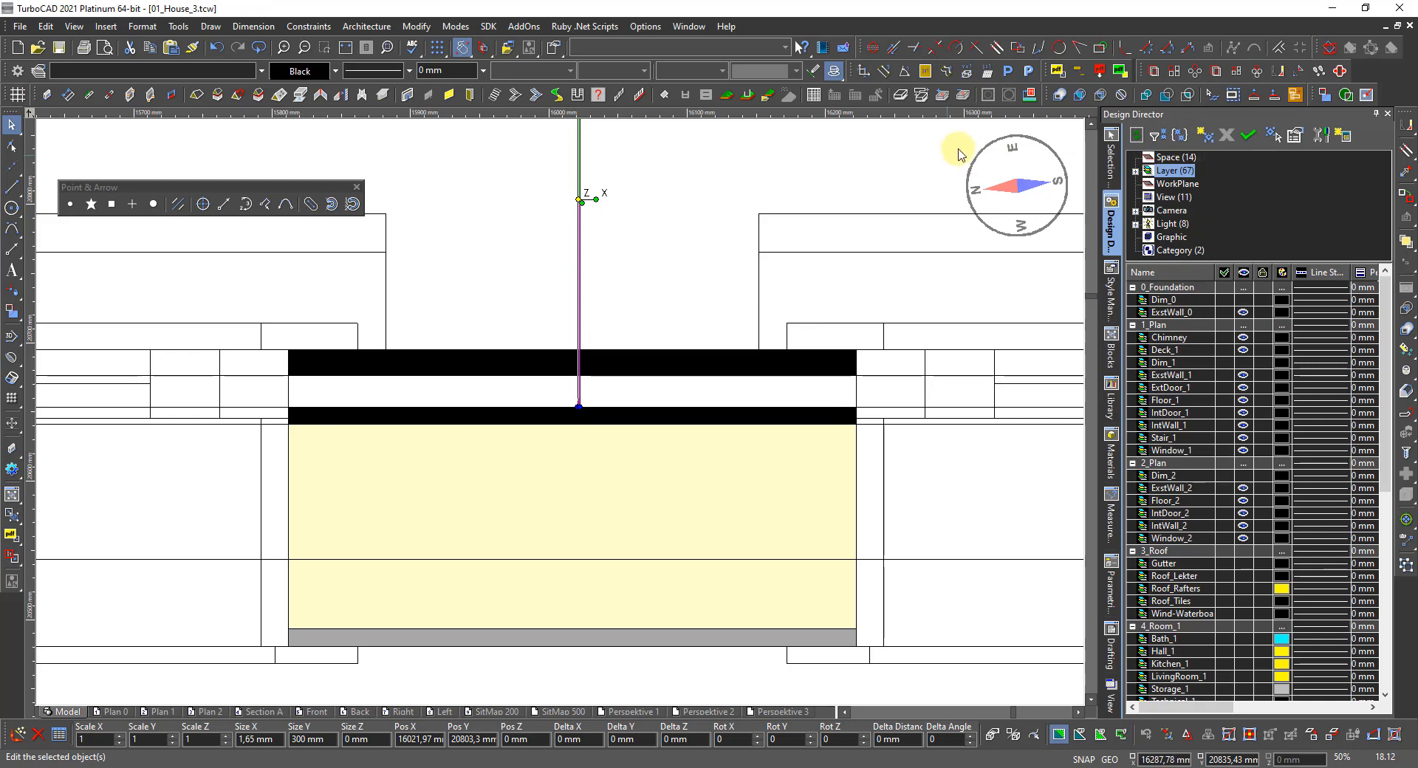
Step: Change the selected arrow's head to the wide filled triangle and set its size to 300 mm
left_click(1112, 162)
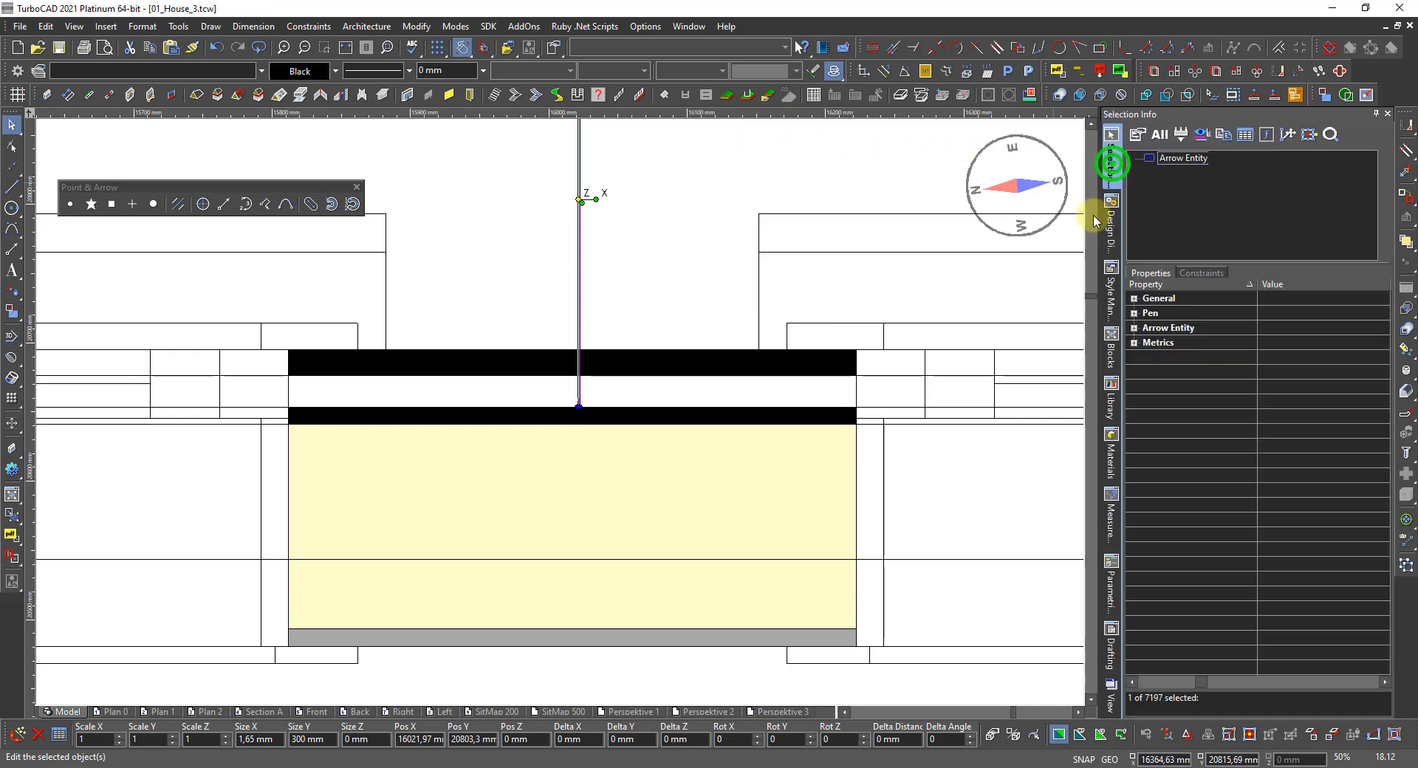
left_click(1135, 329)
left_click(1327, 341)
left_click(1327, 341)
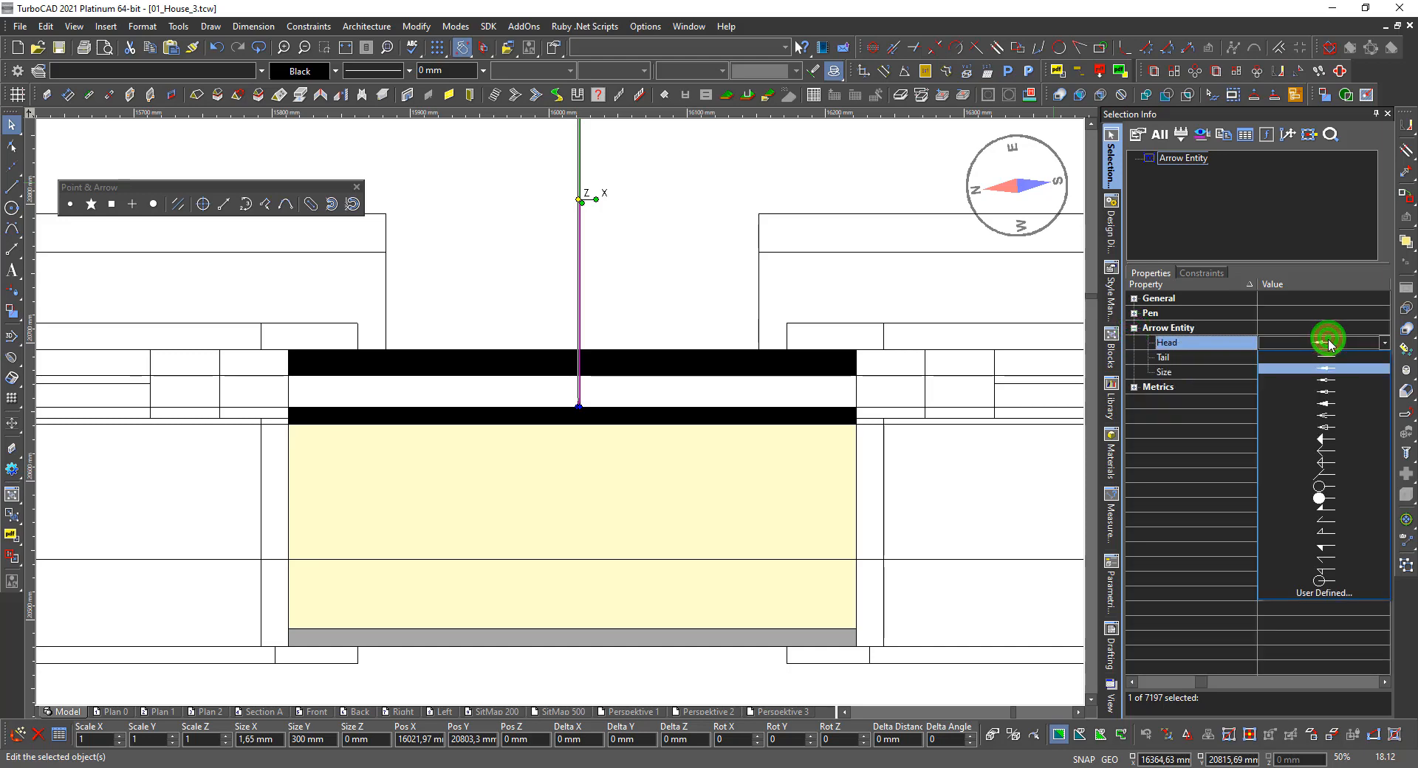
left_click(1329, 440)
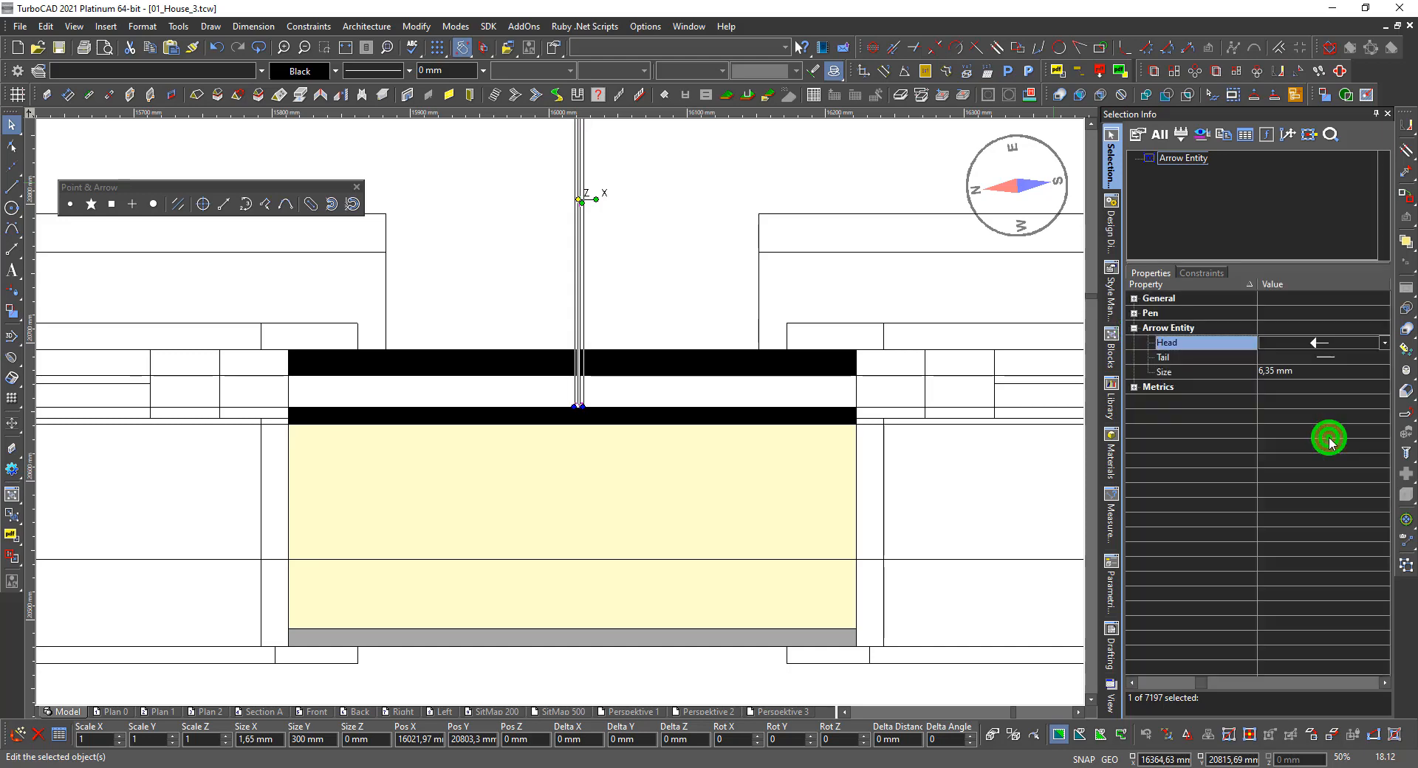
left_click(1315, 372)
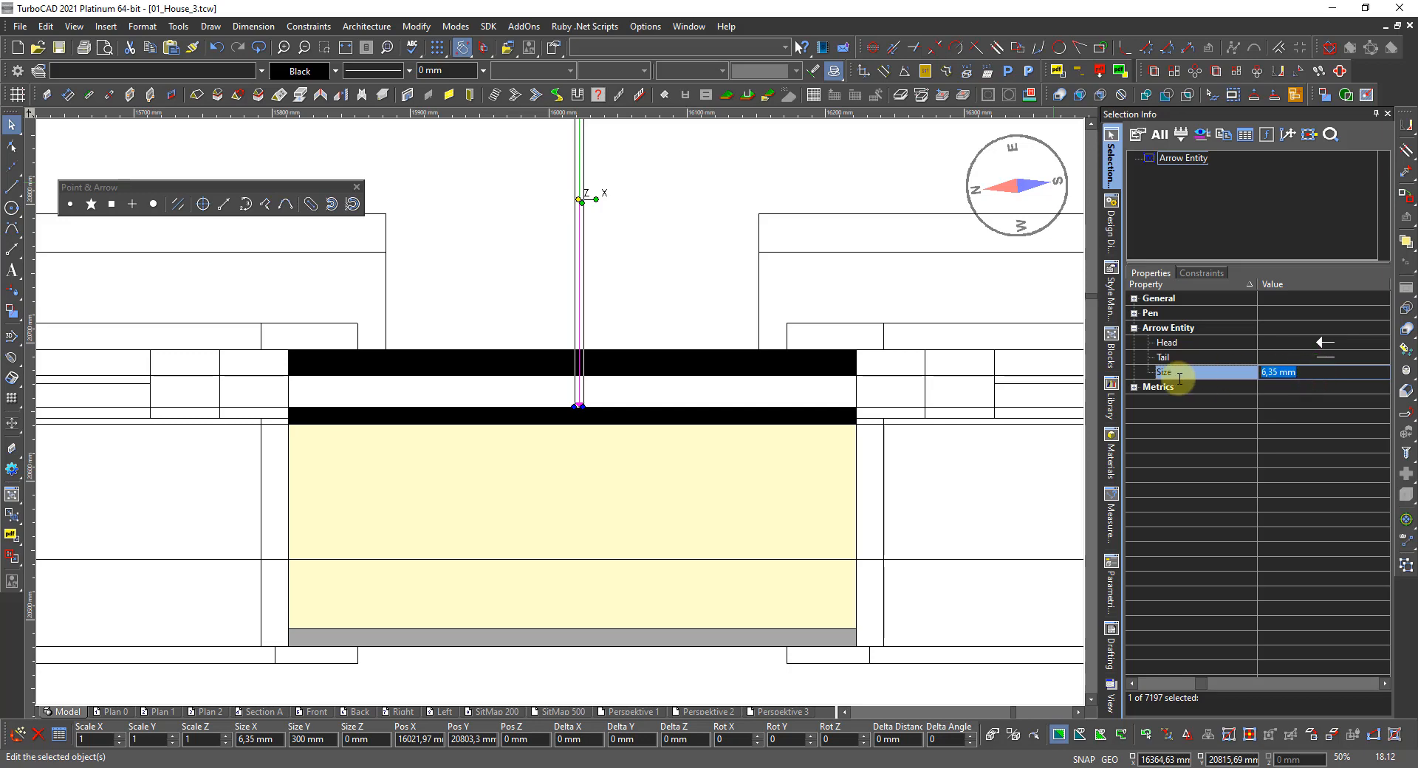
type("300")
key("Return")
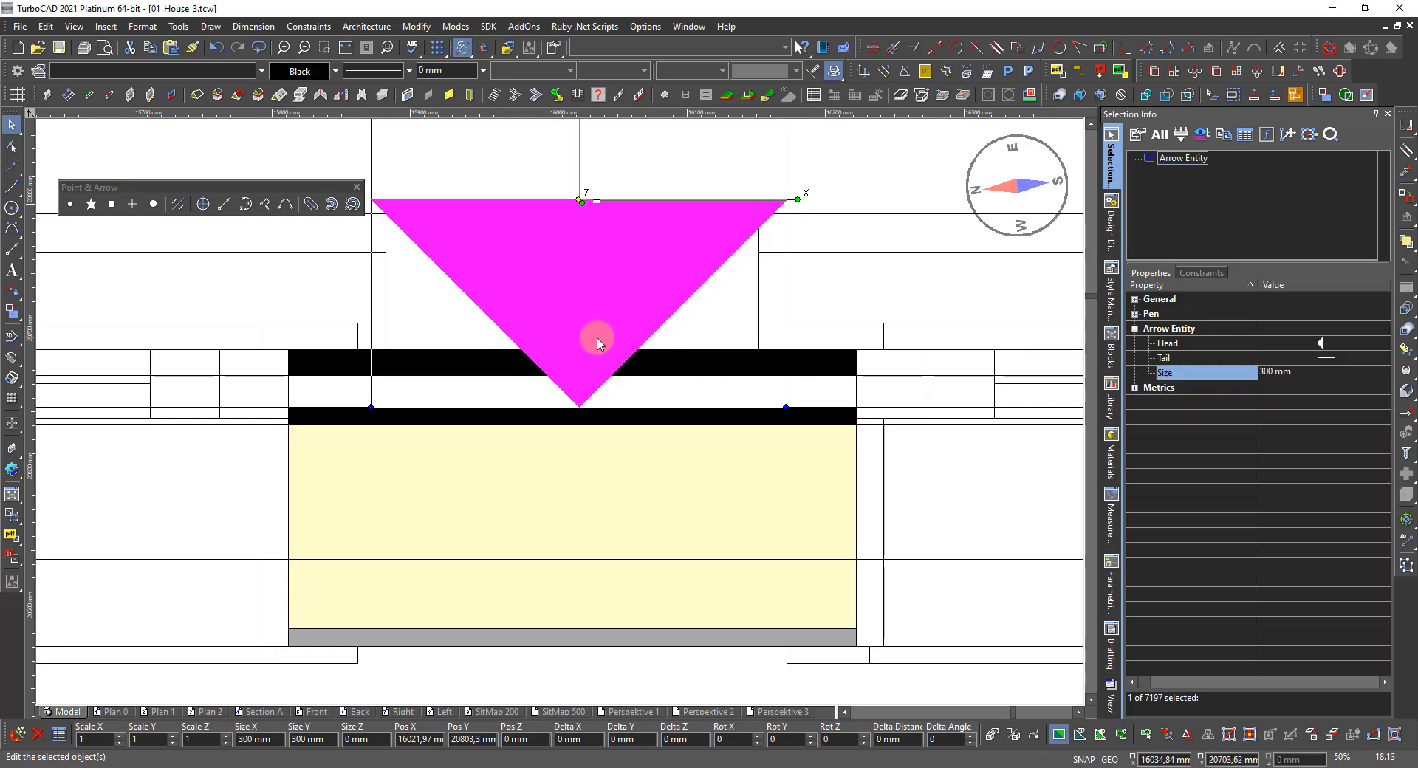
Step: Try circle styles for the arrow's tail, restore the plain line tail, and clear the selection
scroll(560, 421, "down", 2)
scroll(563, 435, "down", 2)
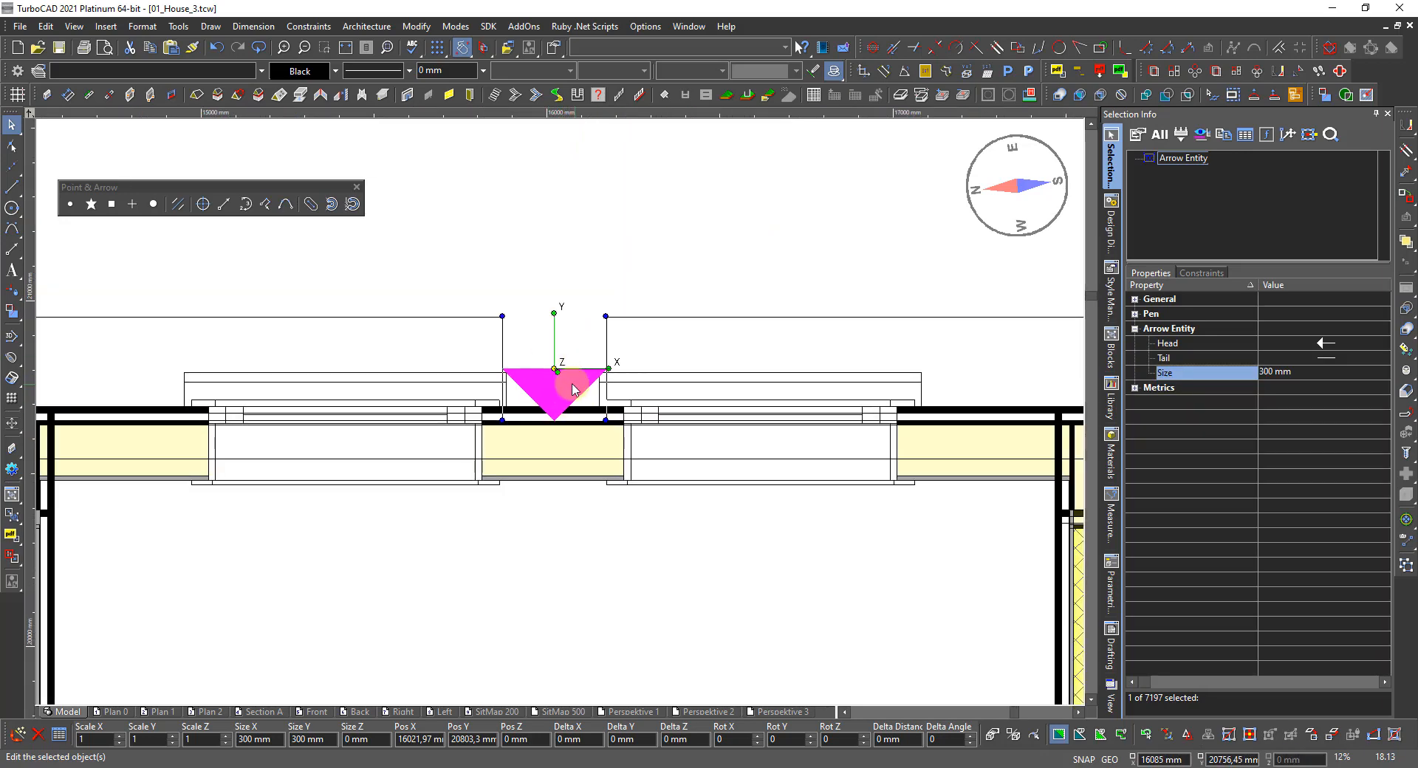
scroll(565, 330, "up", 2)
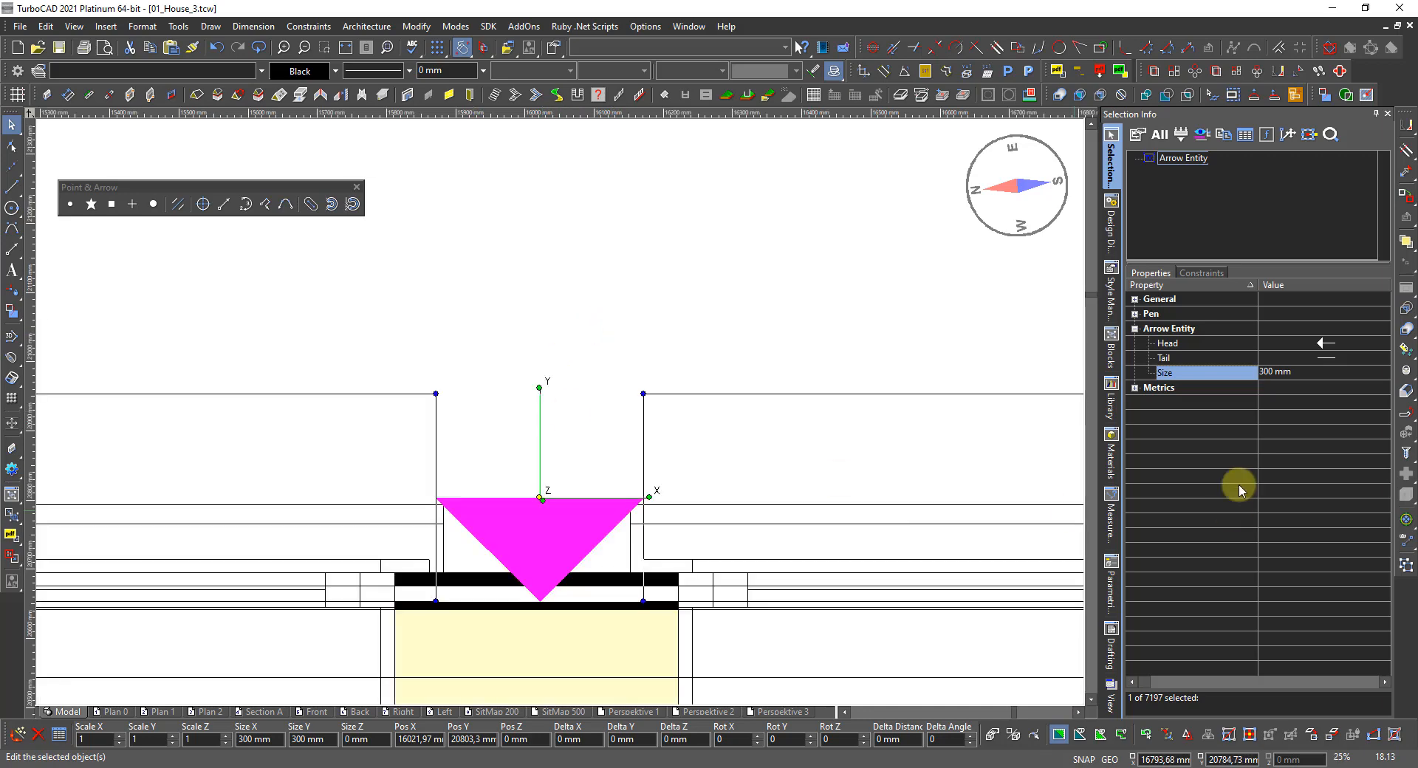
left_click(1316, 356)
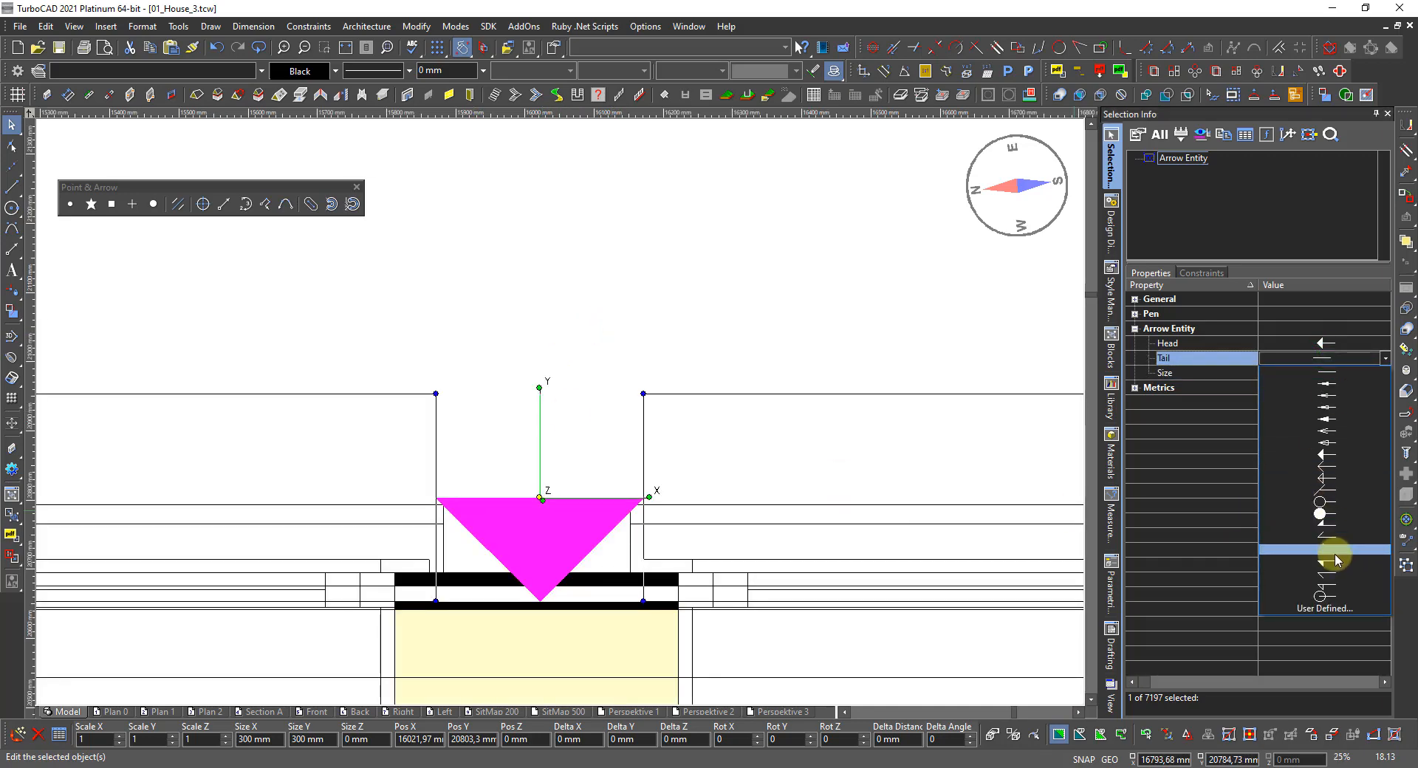
left_click(1329, 502)
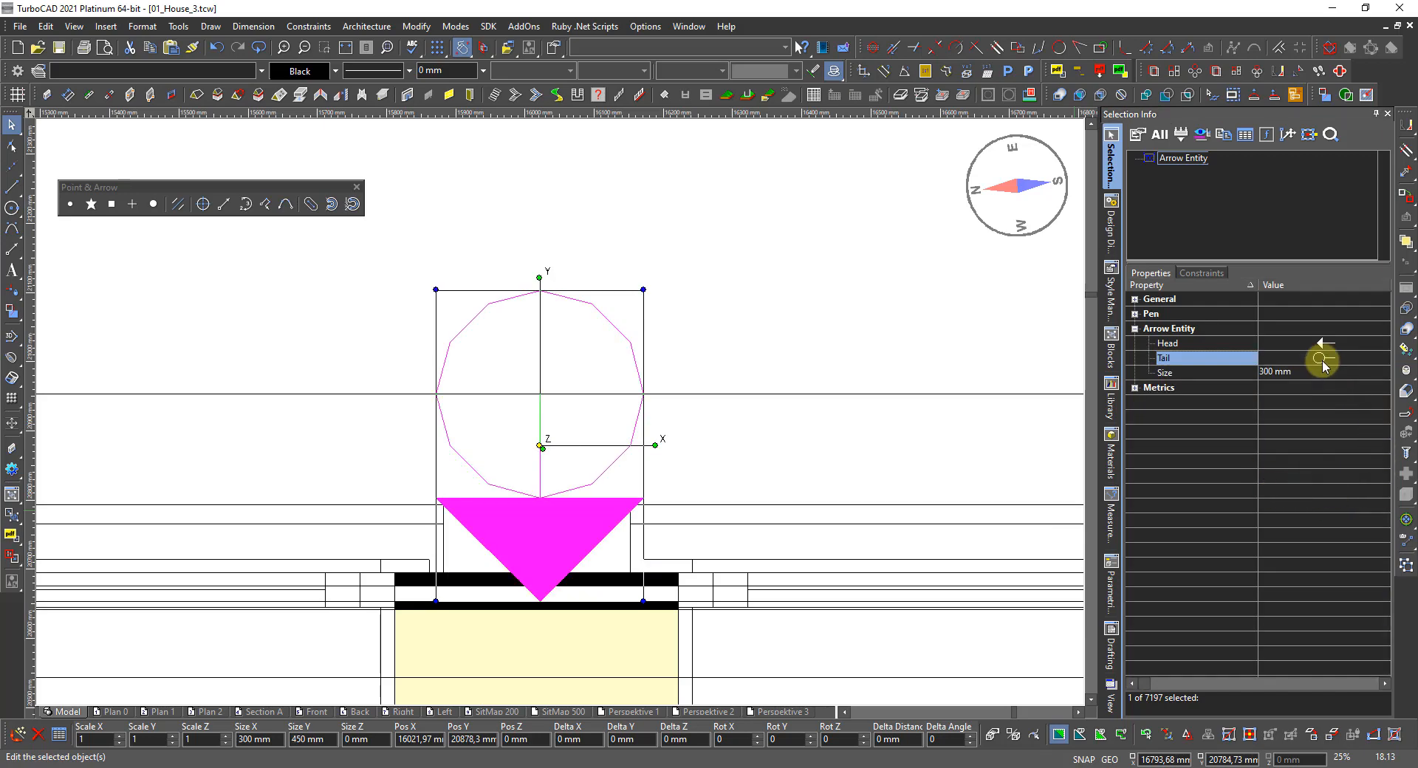
left_click(1321, 359)
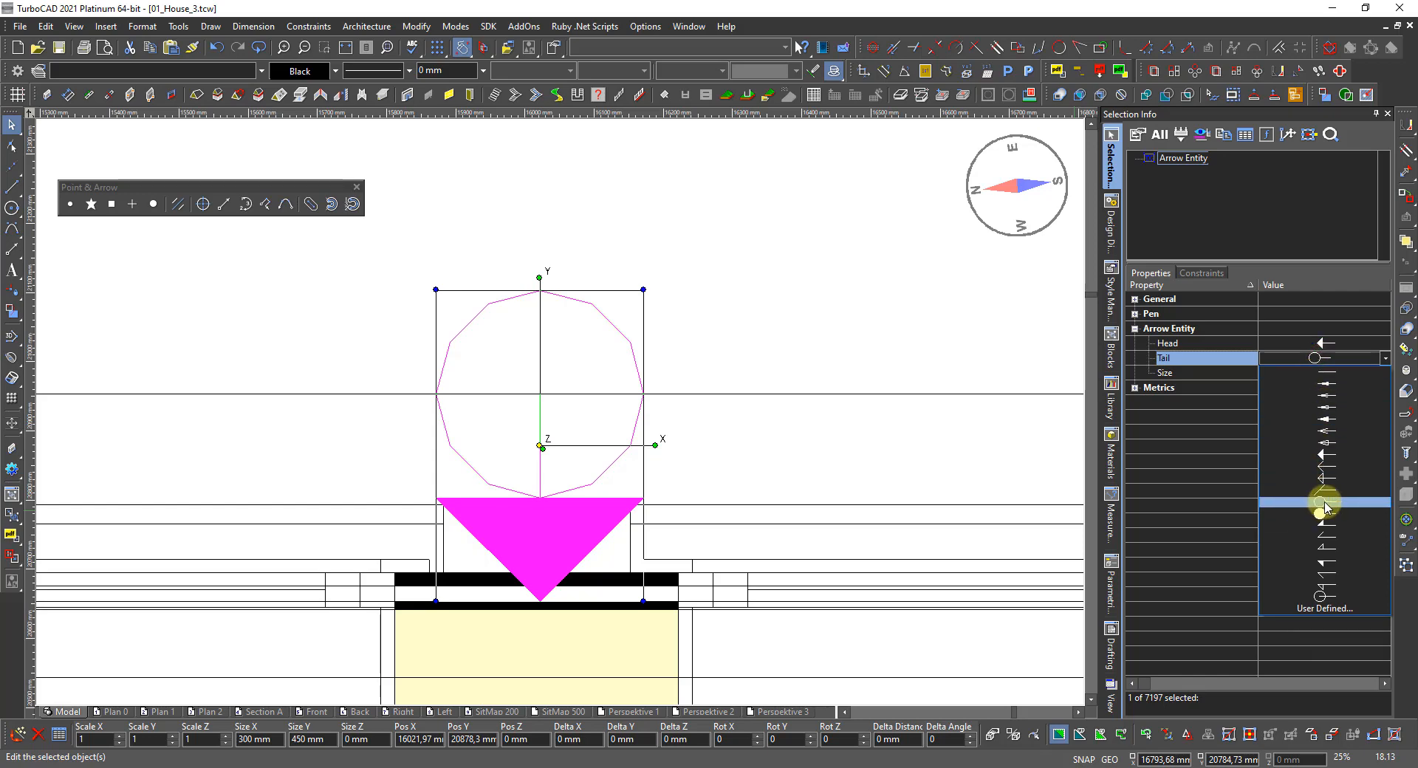
left_click(1337, 598)
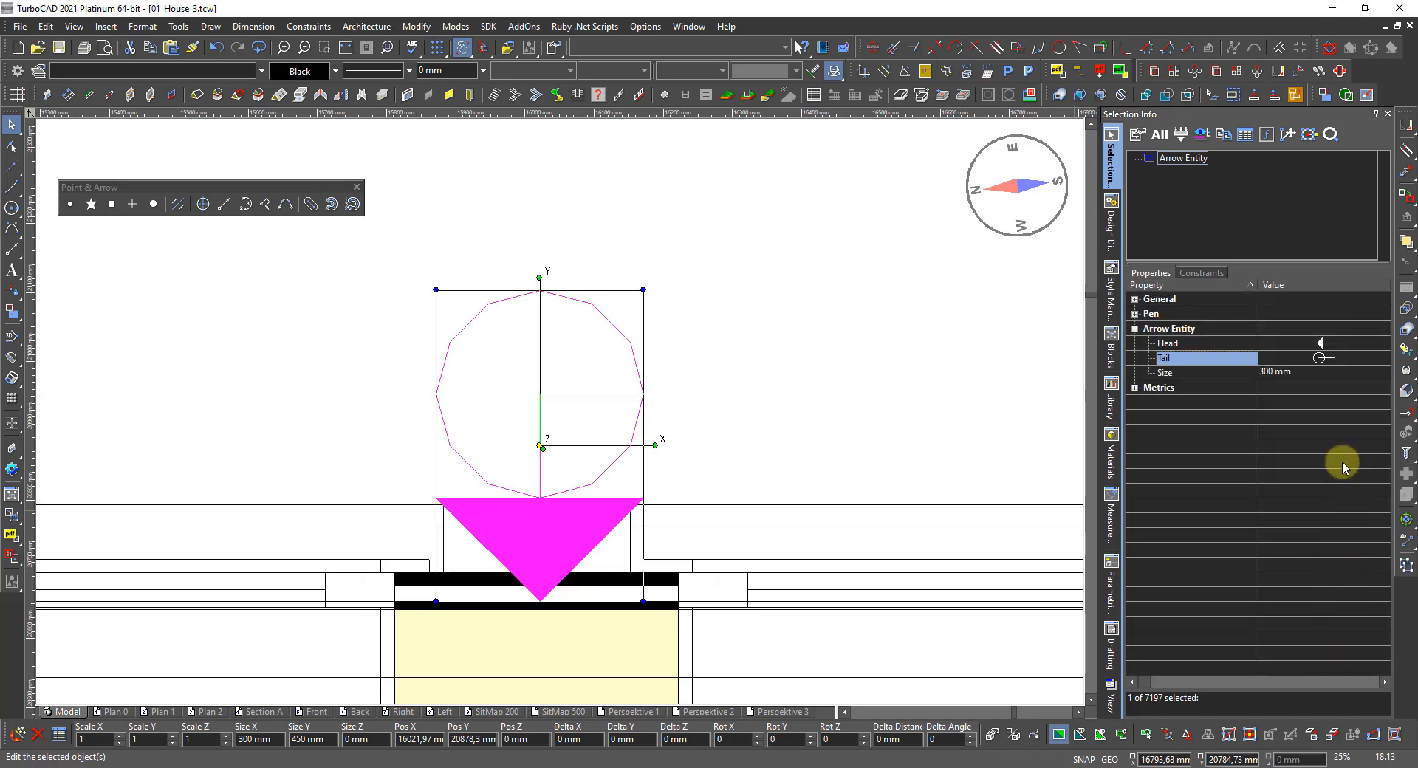
left_click(1311, 358)
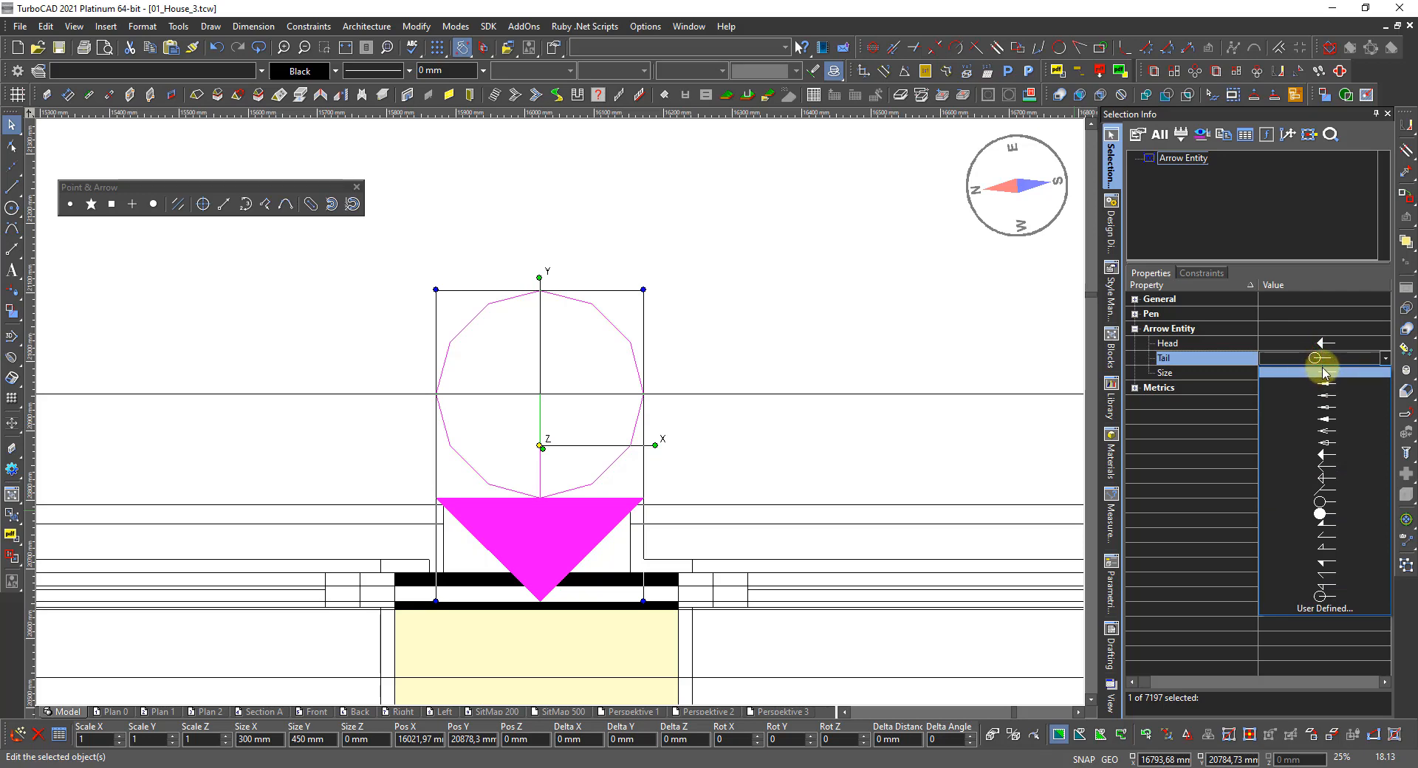
left_click(1322, 371)
left_click(804, 343)
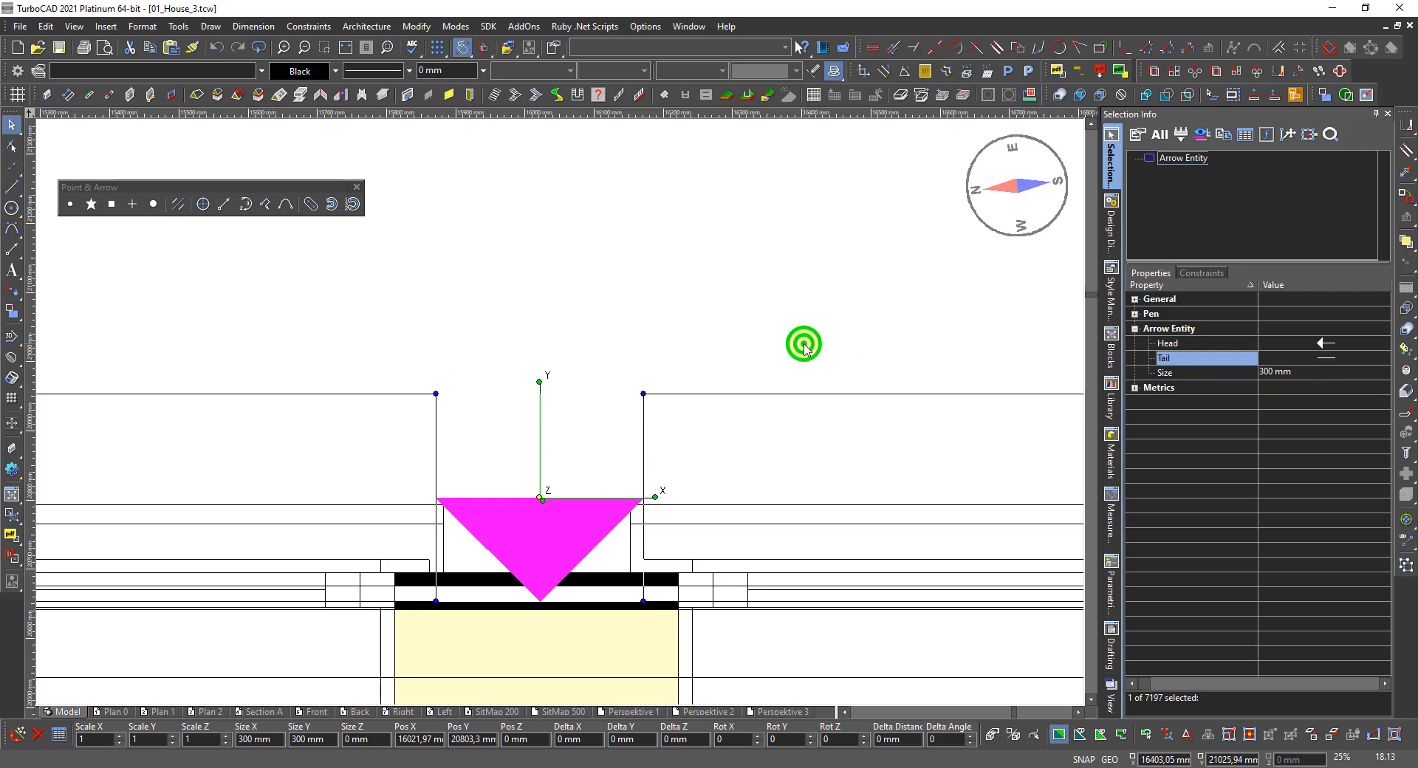
Step: Select the arrow, mark the Stair_Outside layer as active, and clear the selection
scroll(542, 414, "down", 2)
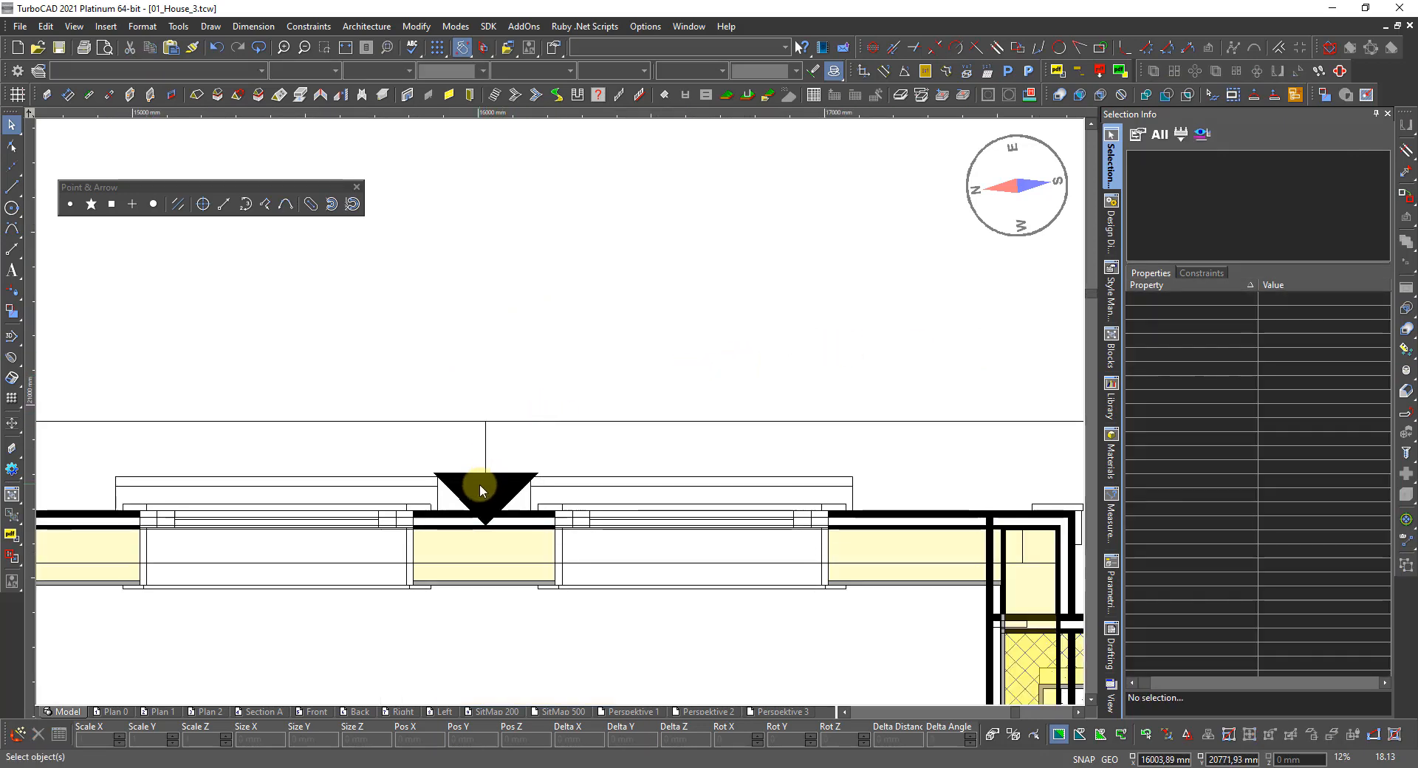
left_click(483, 446)
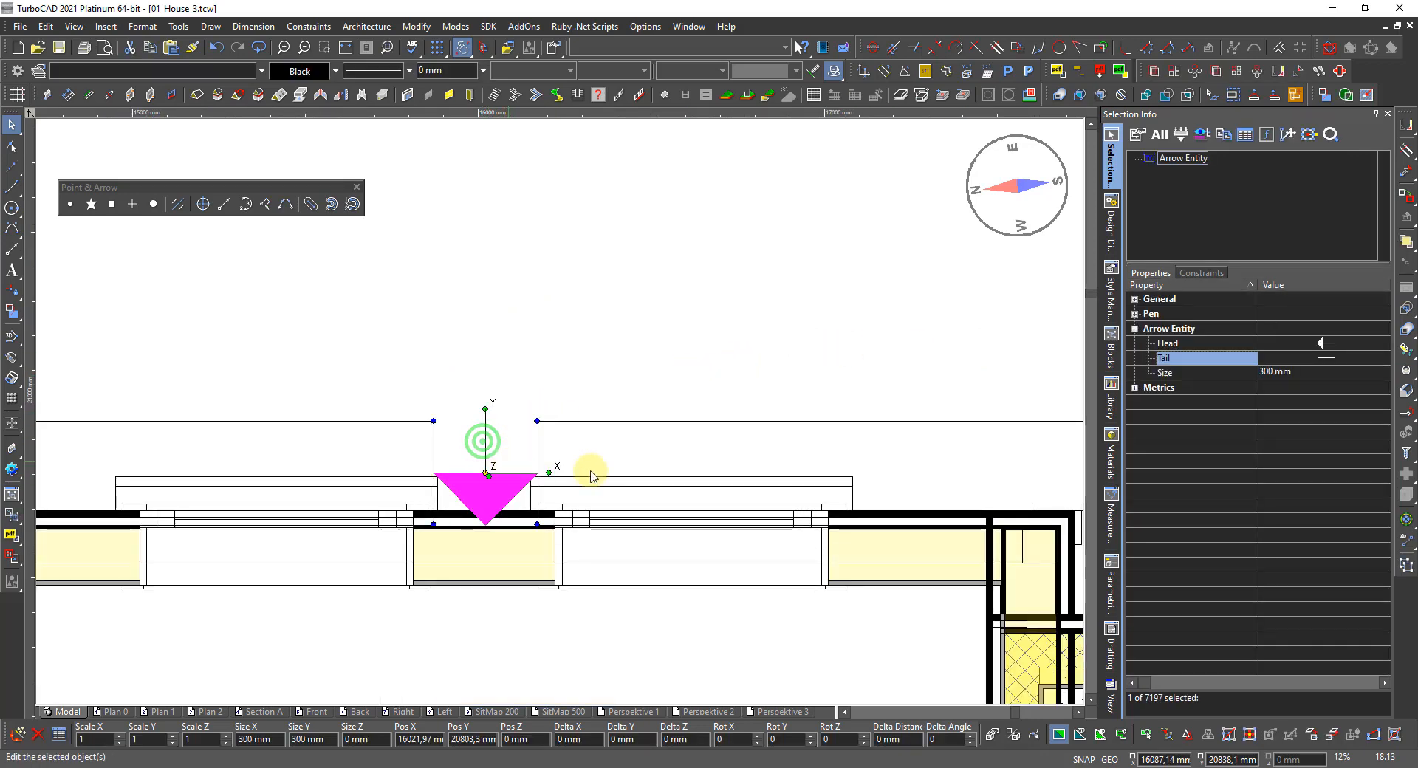
left_click(1110, 223)
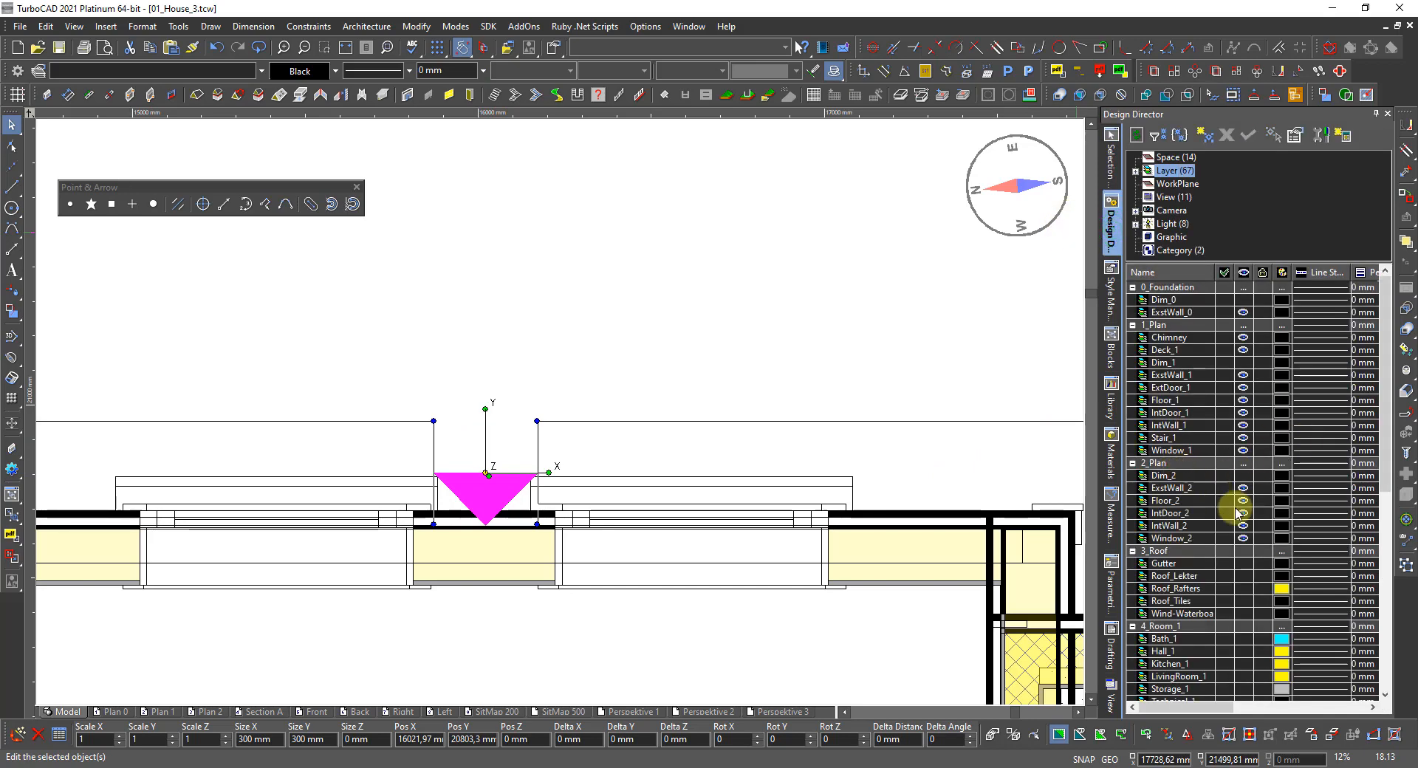
scroll(1192, 515, "down", 2)
scroll(1191, 515, "down", 8)
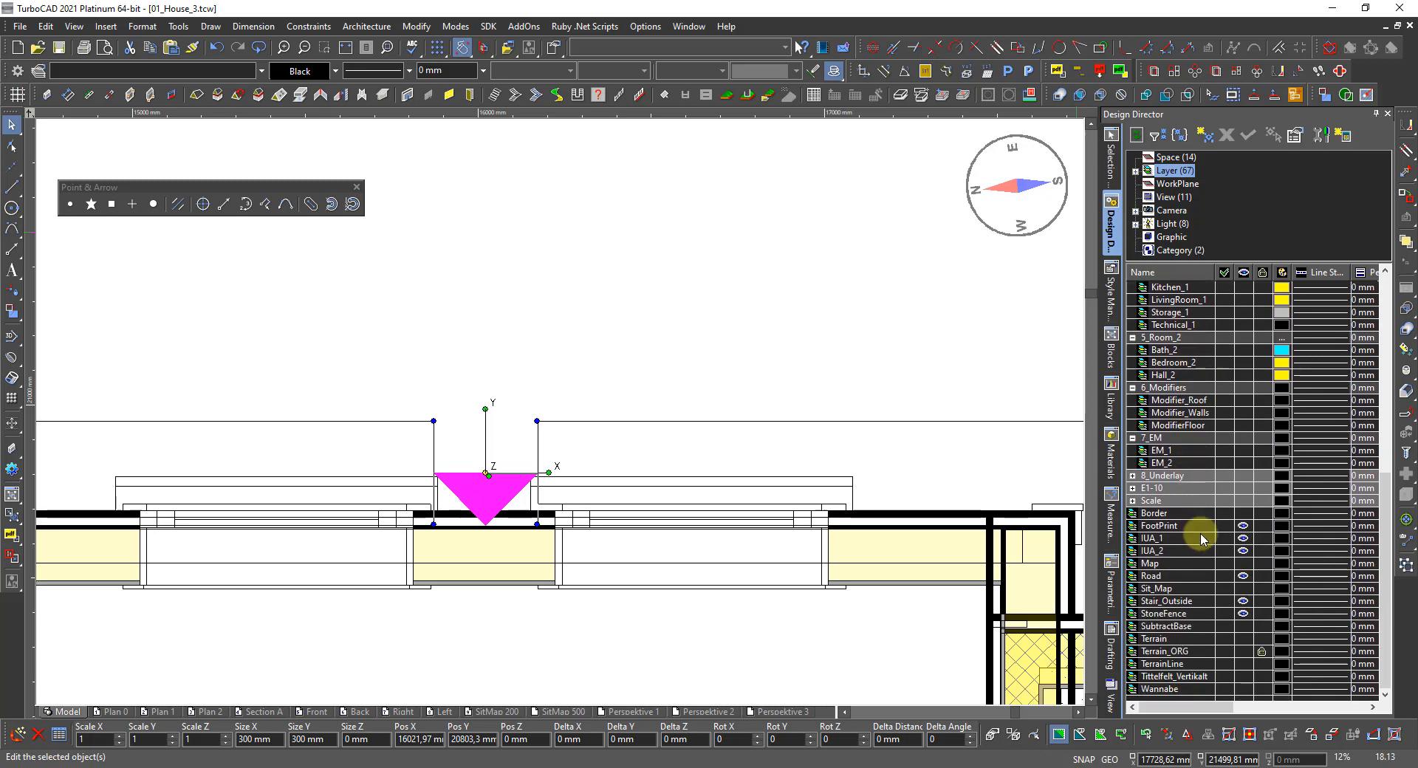
left_click(1224, 601)
left_click(738, 348)
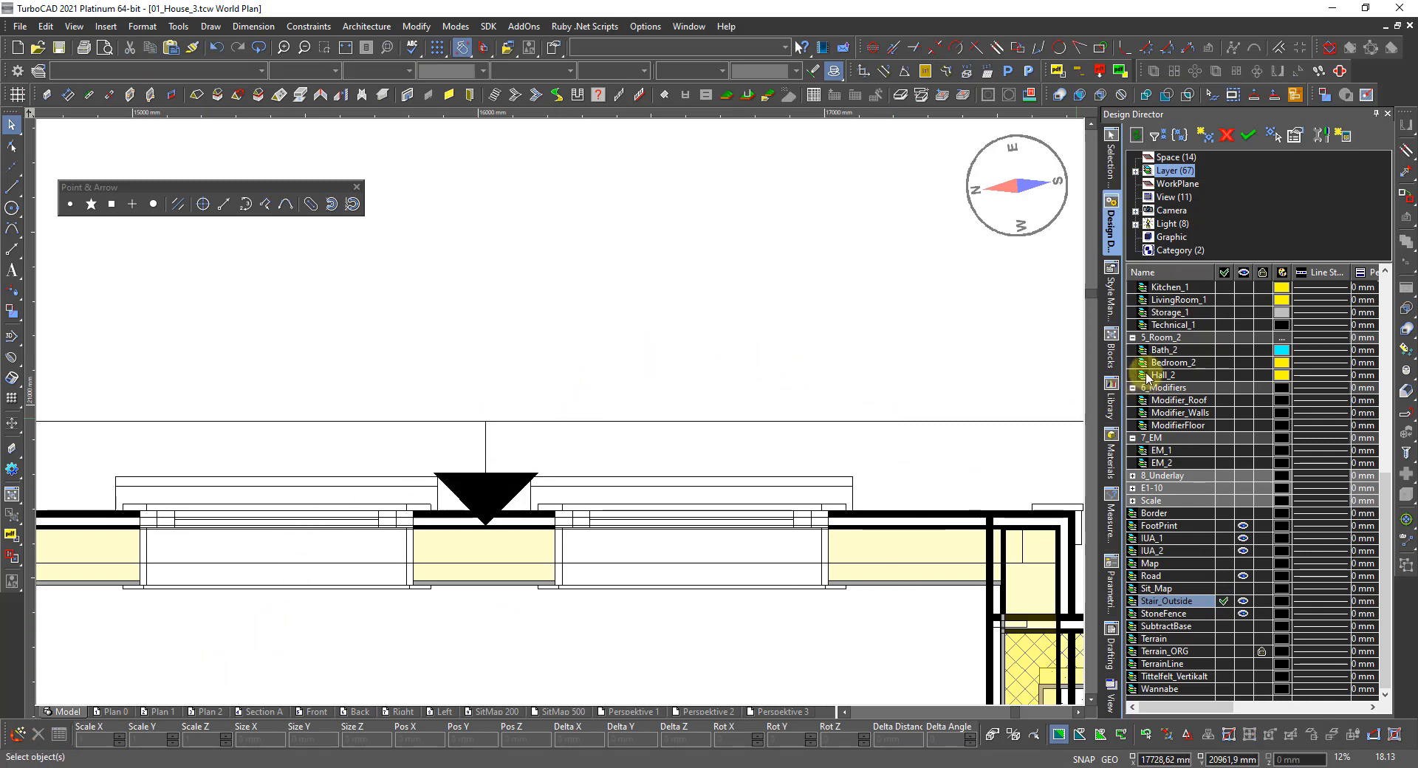
Step: Show all layers in the 0_Foundation, 1_Plan, 2_Plan and 3_Roof groups and open the Plan 1 sheet
scroll(1247, 384, "up", 10)
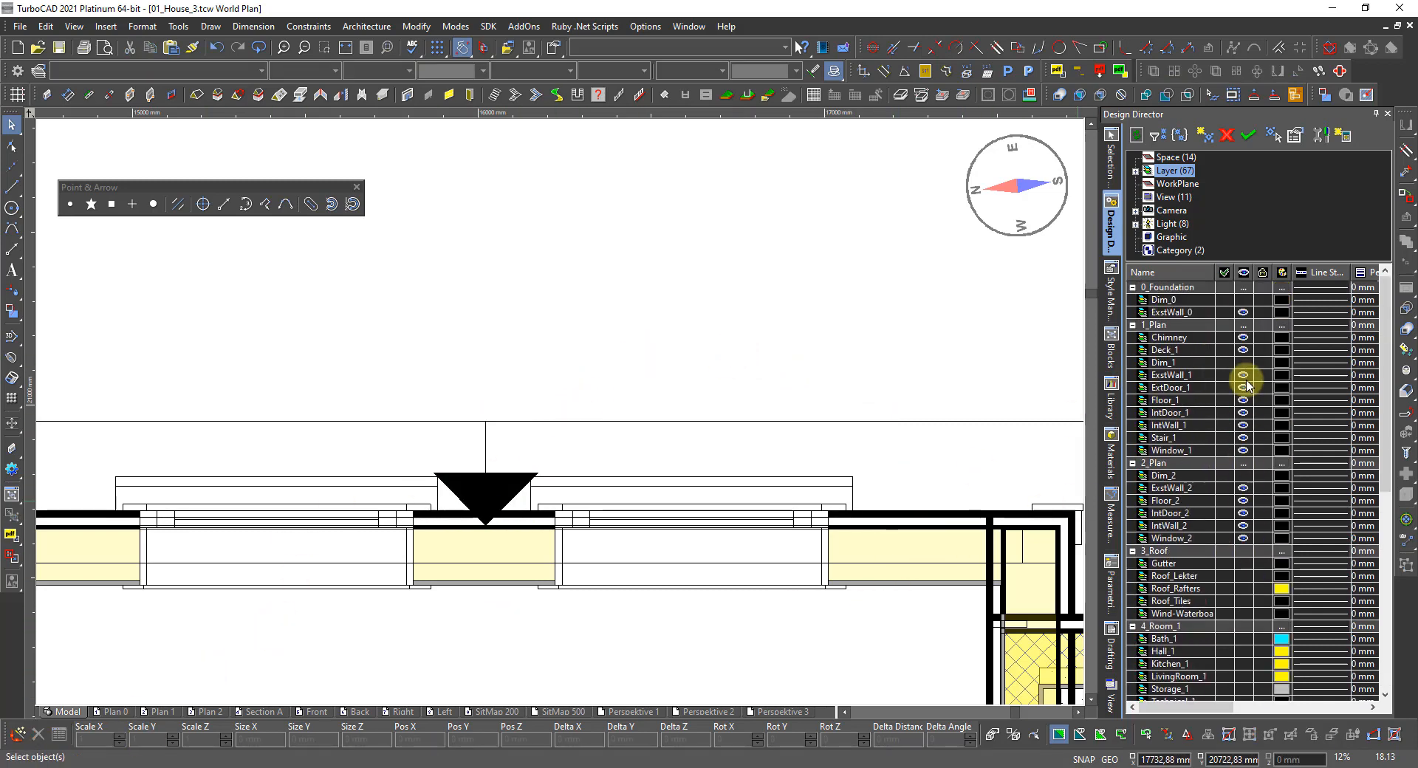
left_click(1244, 287)
left_click(1244, 325)
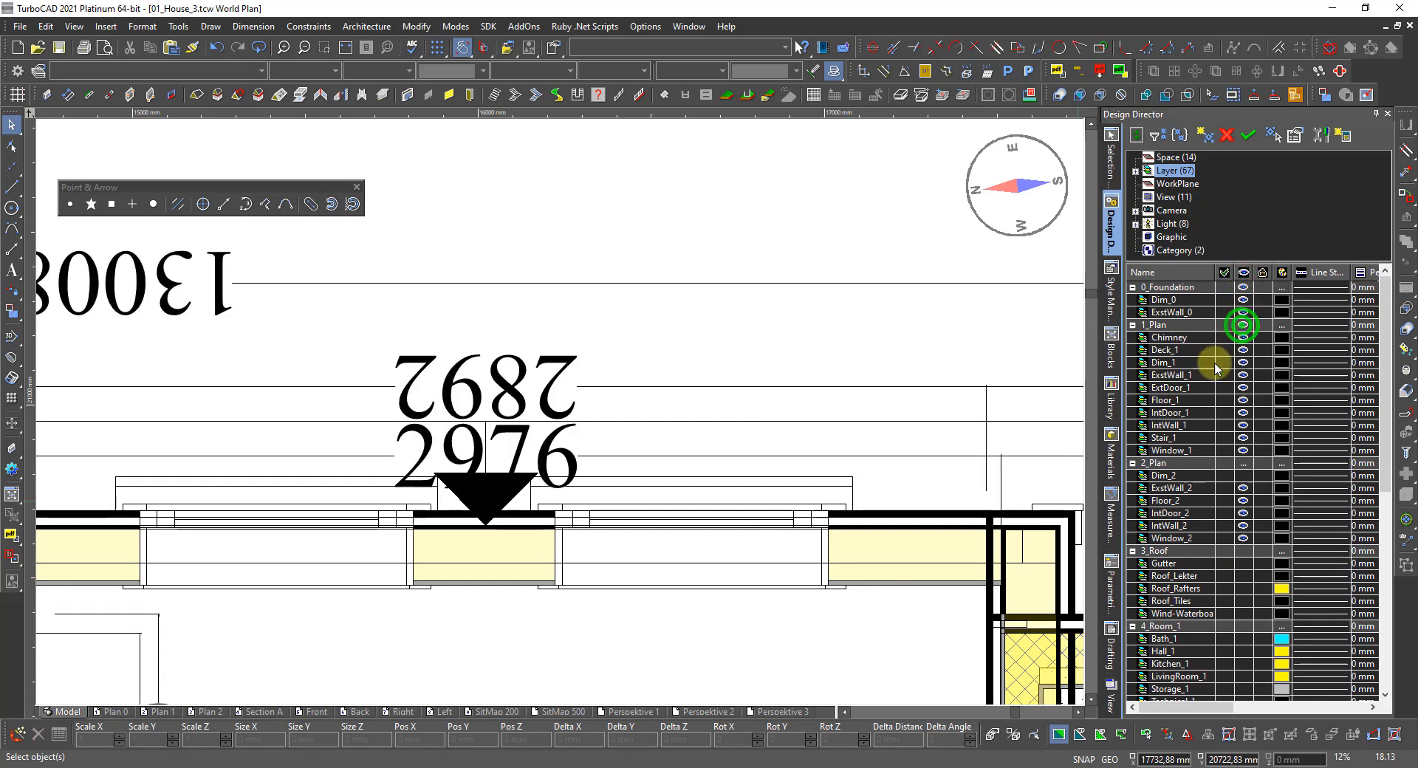
left_click(1244, 464)
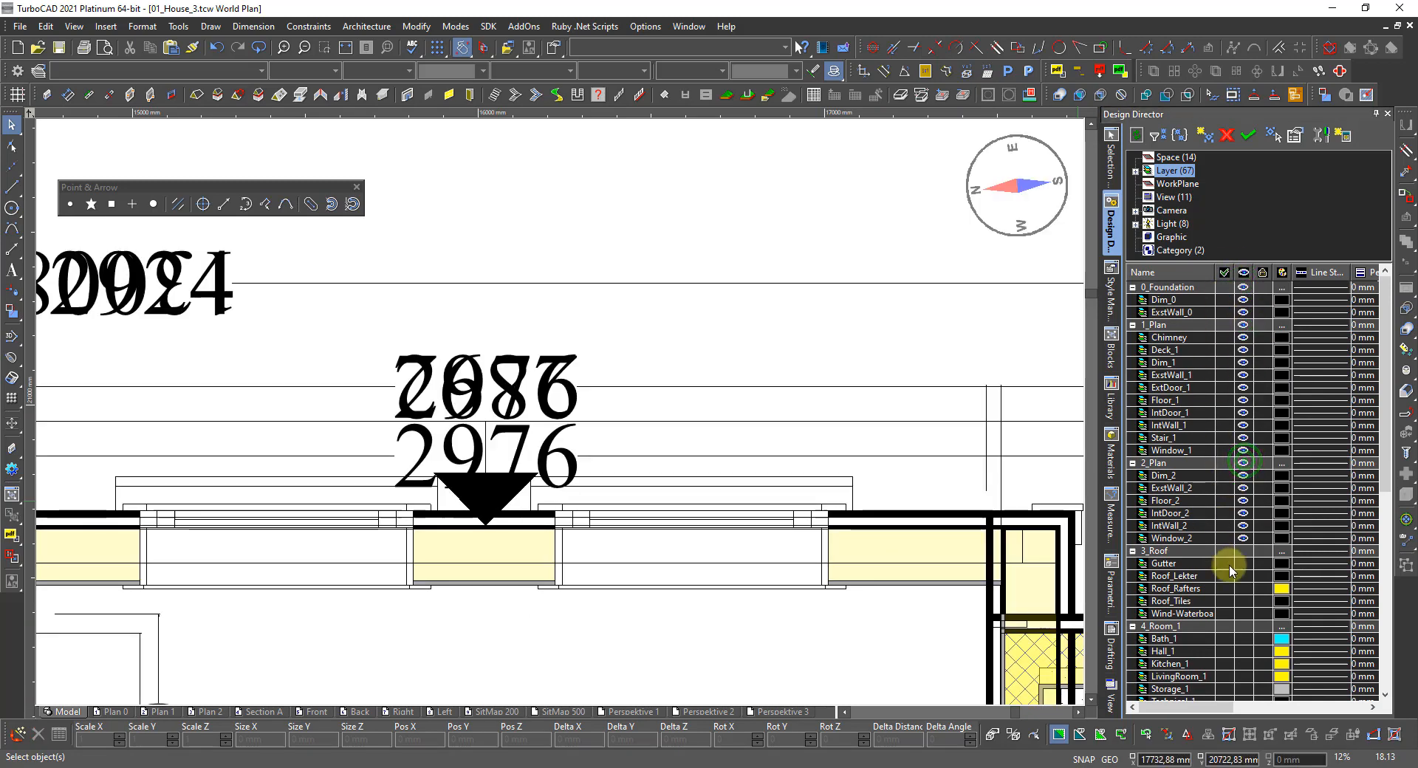
left_click(1244, 551)
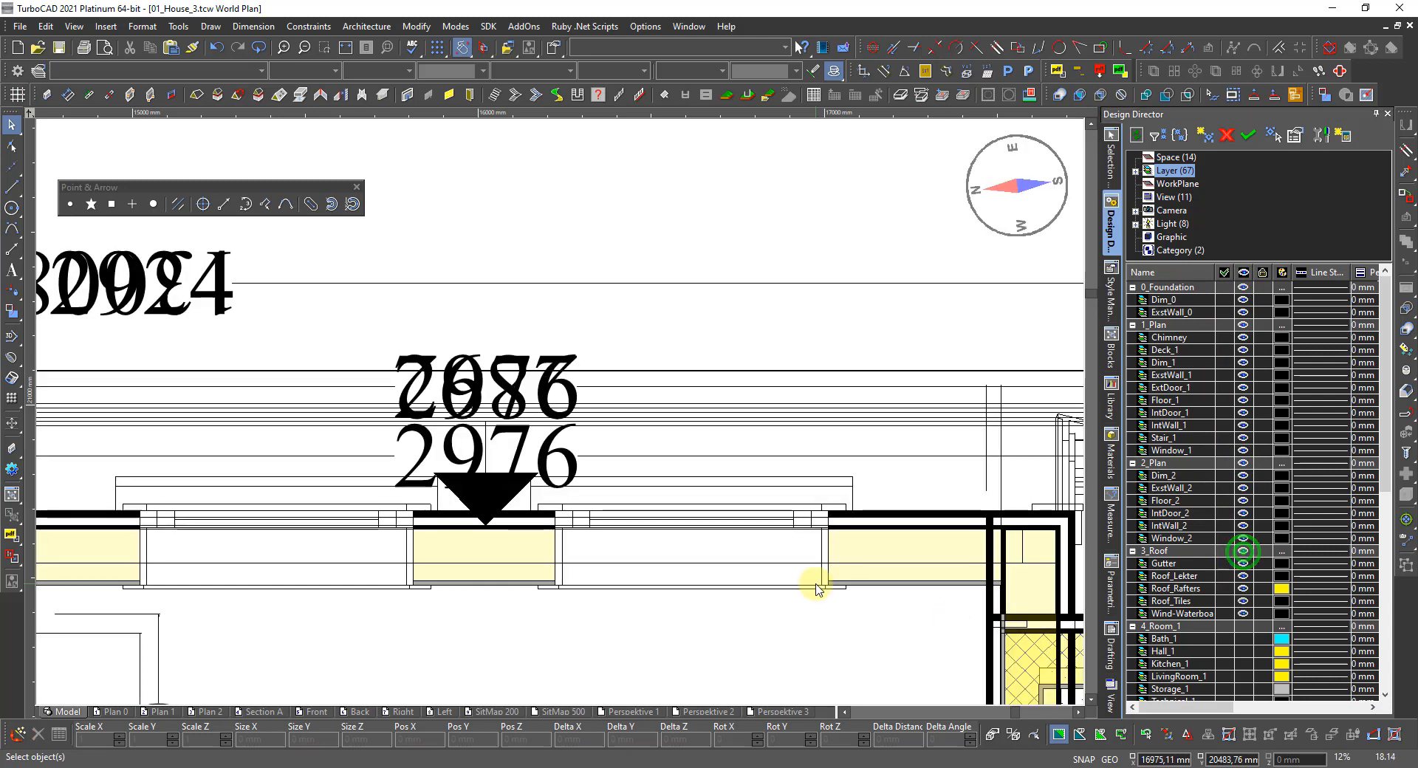
left_click(157, 711)
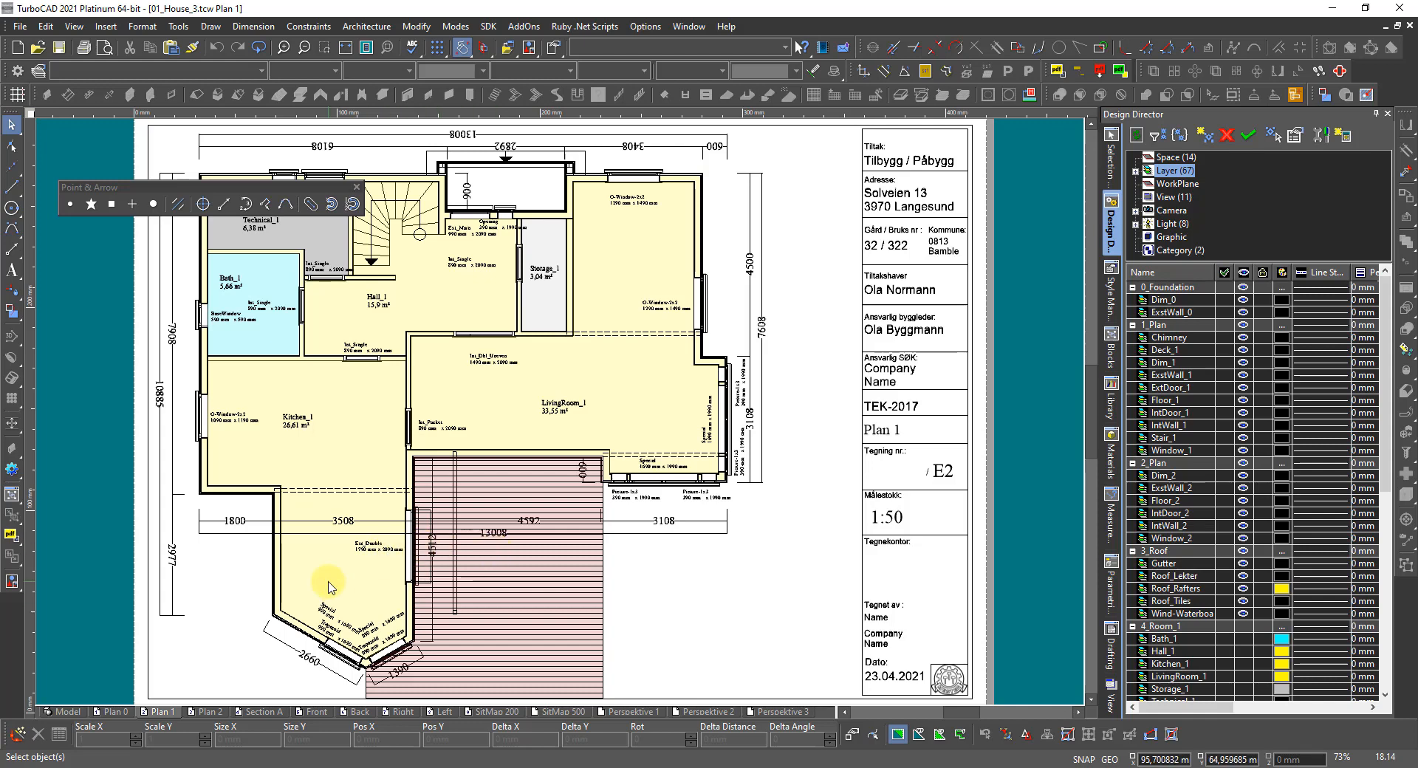
Step: Review the Plan 0, Plan 2, Section A, Front, Back, Right and Left sheets one after another
left_click(117, 712)
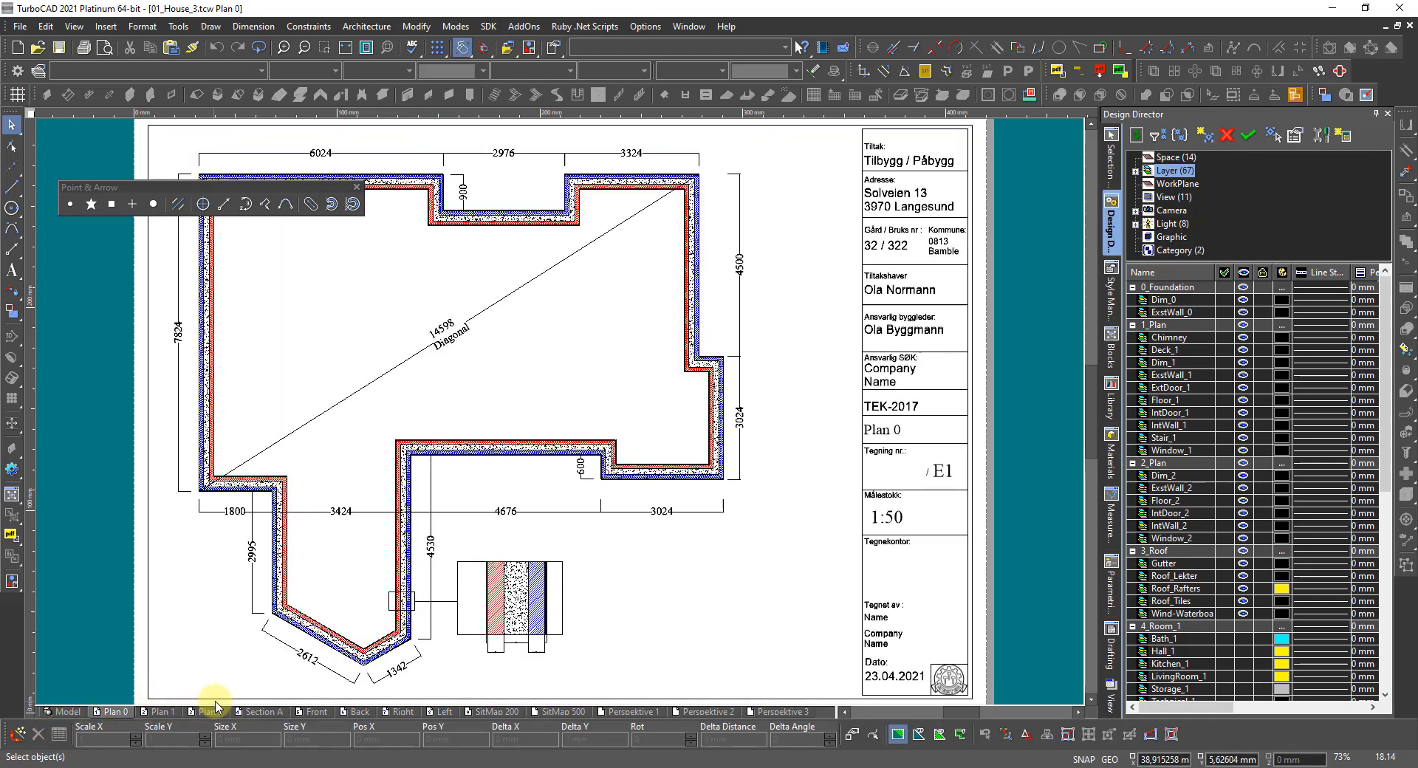
left_click(205, 712)
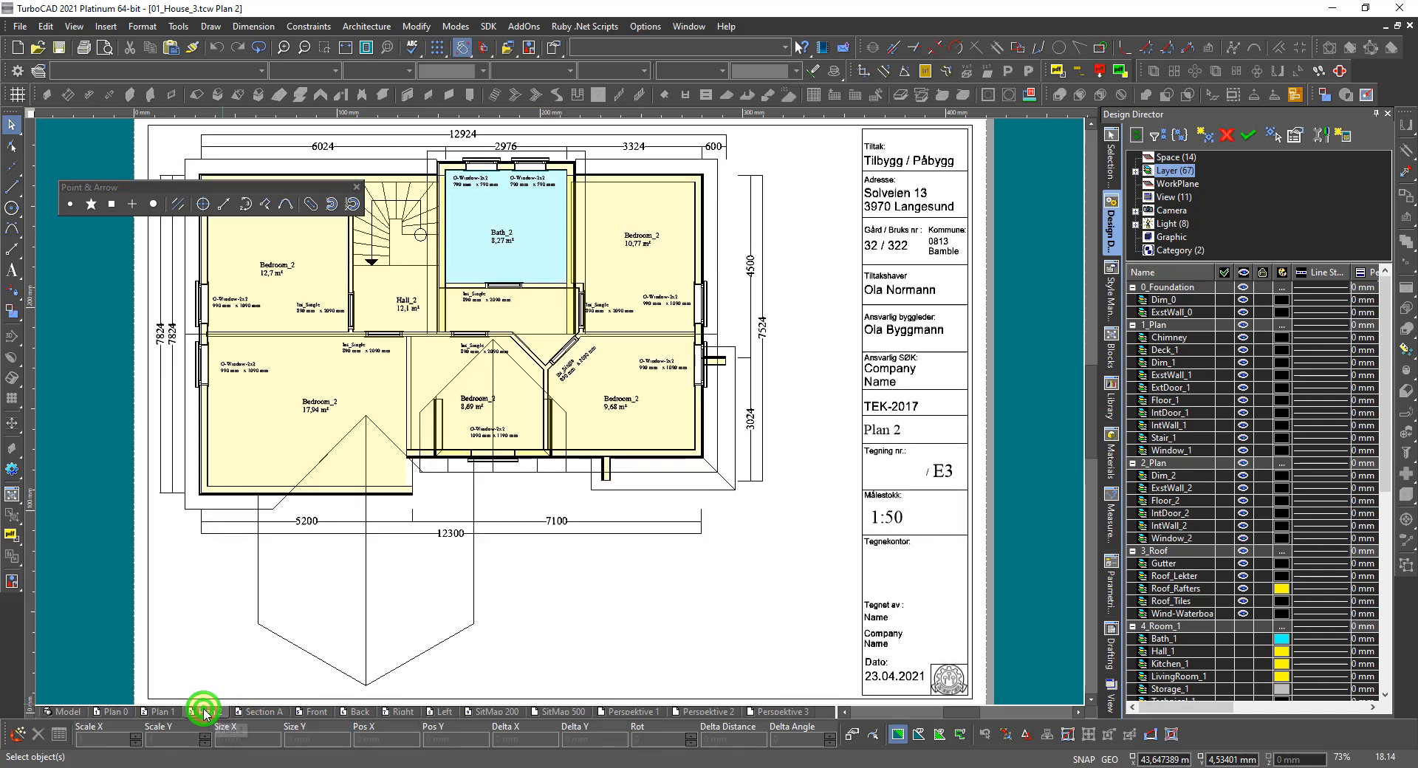
left_click(257, 712)
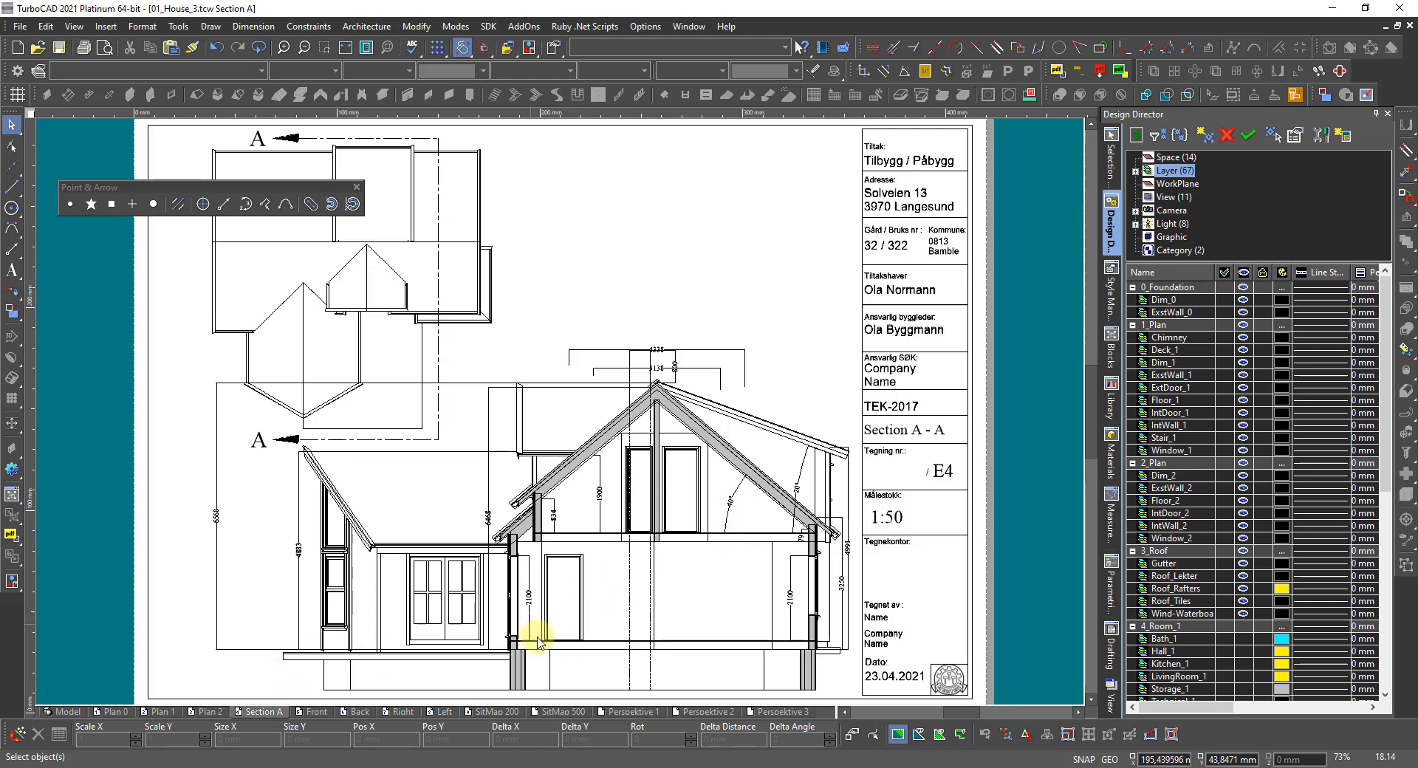
left_click(308, 713)
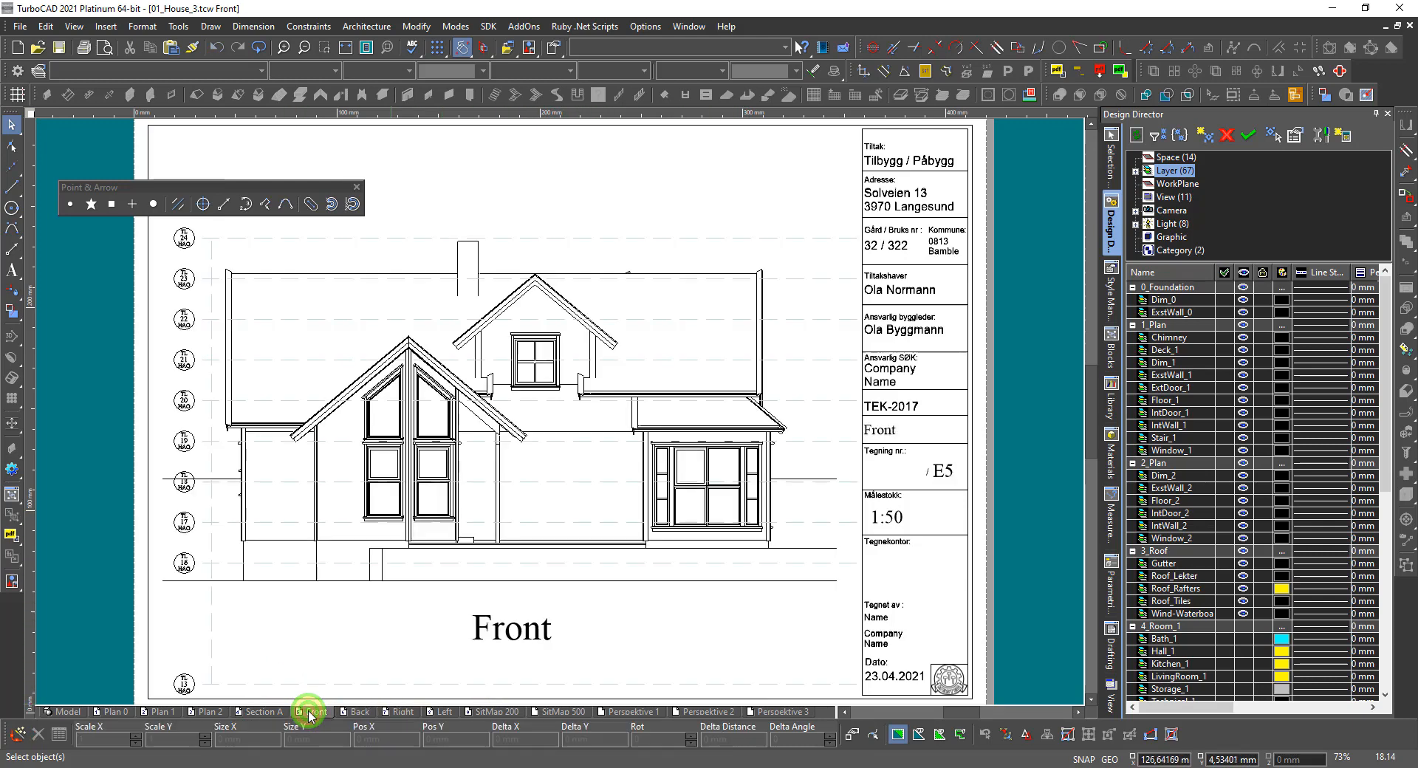
left_click(356, 713)
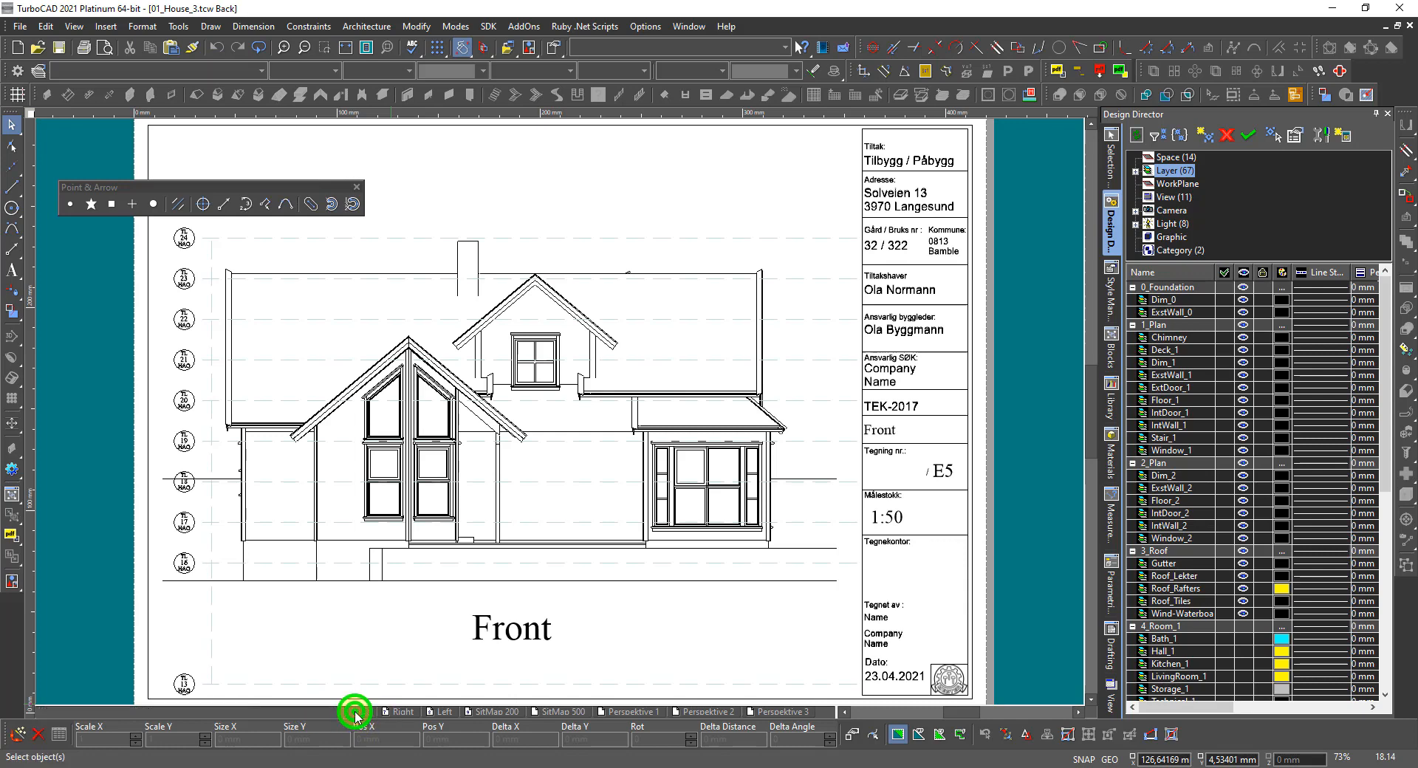
left_click(402, 713)
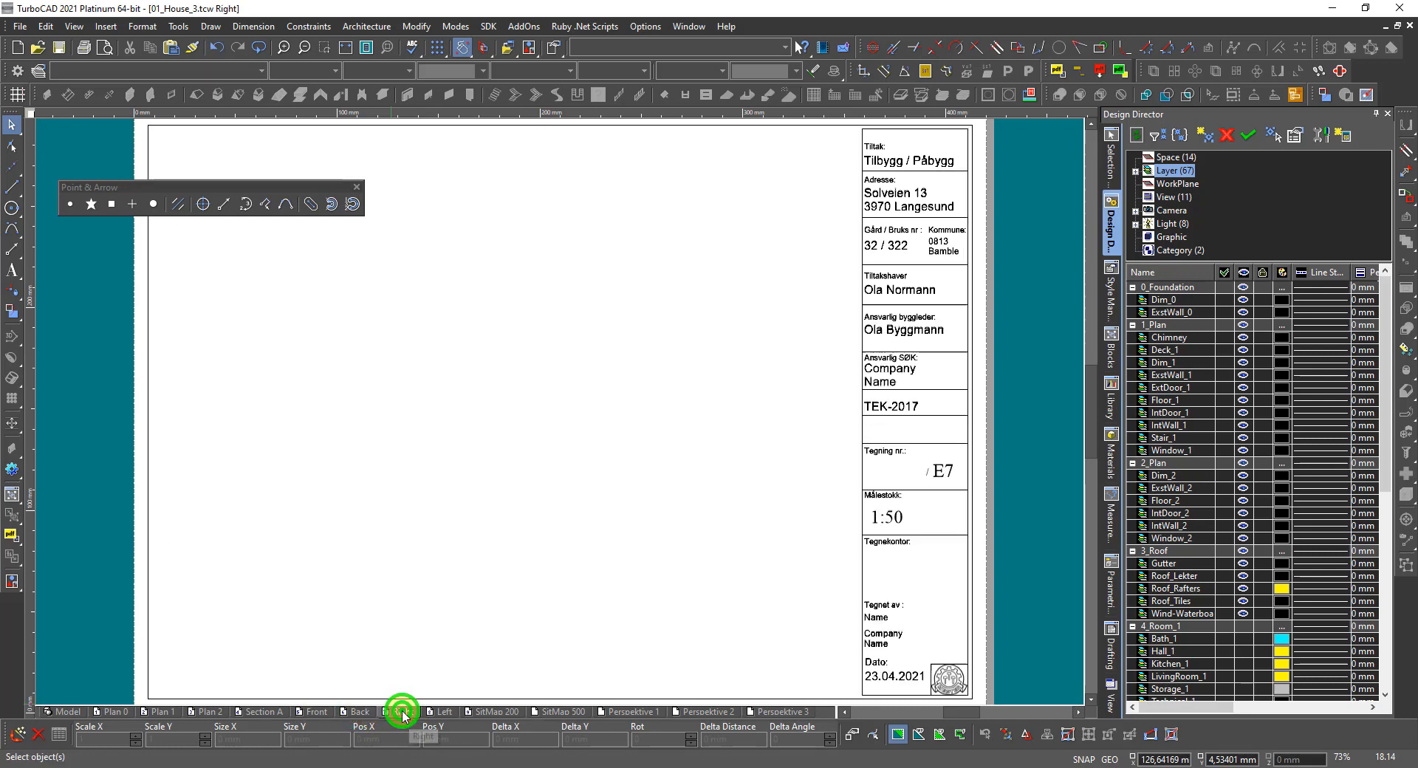
left_click(449, 713)
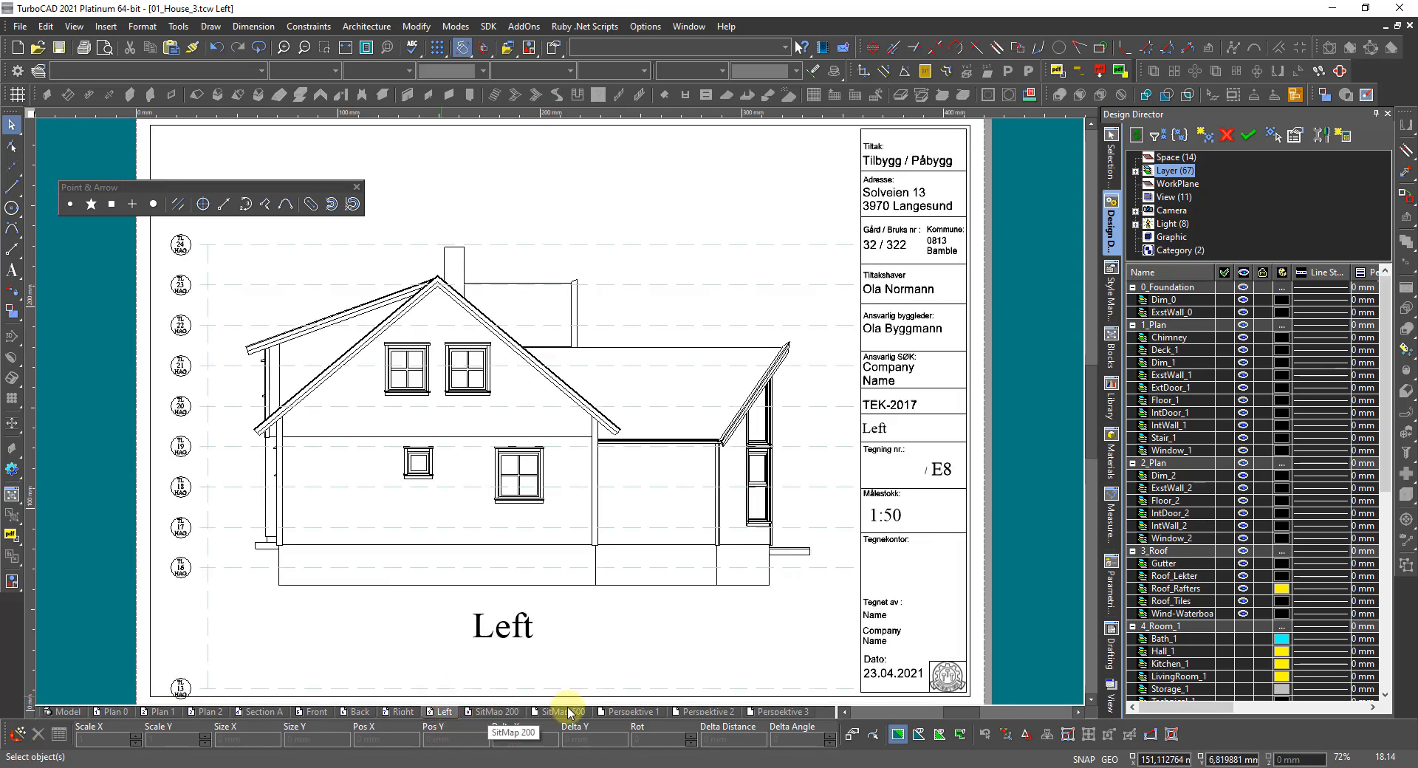
left_click(109, 610)
Step: Return to the model space and create a new layer named BOA
left_click(57, 713)
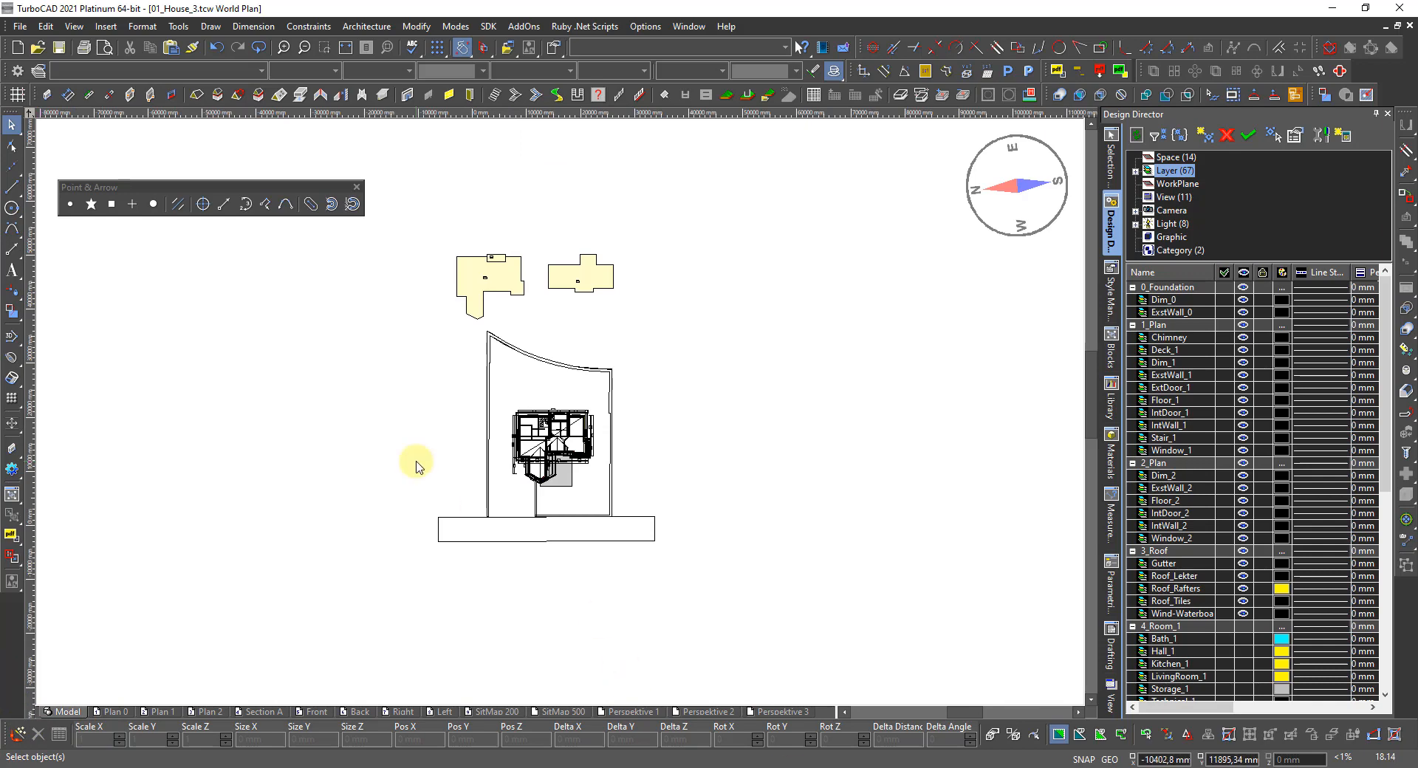
scroll(1173, 654, "down", 8)
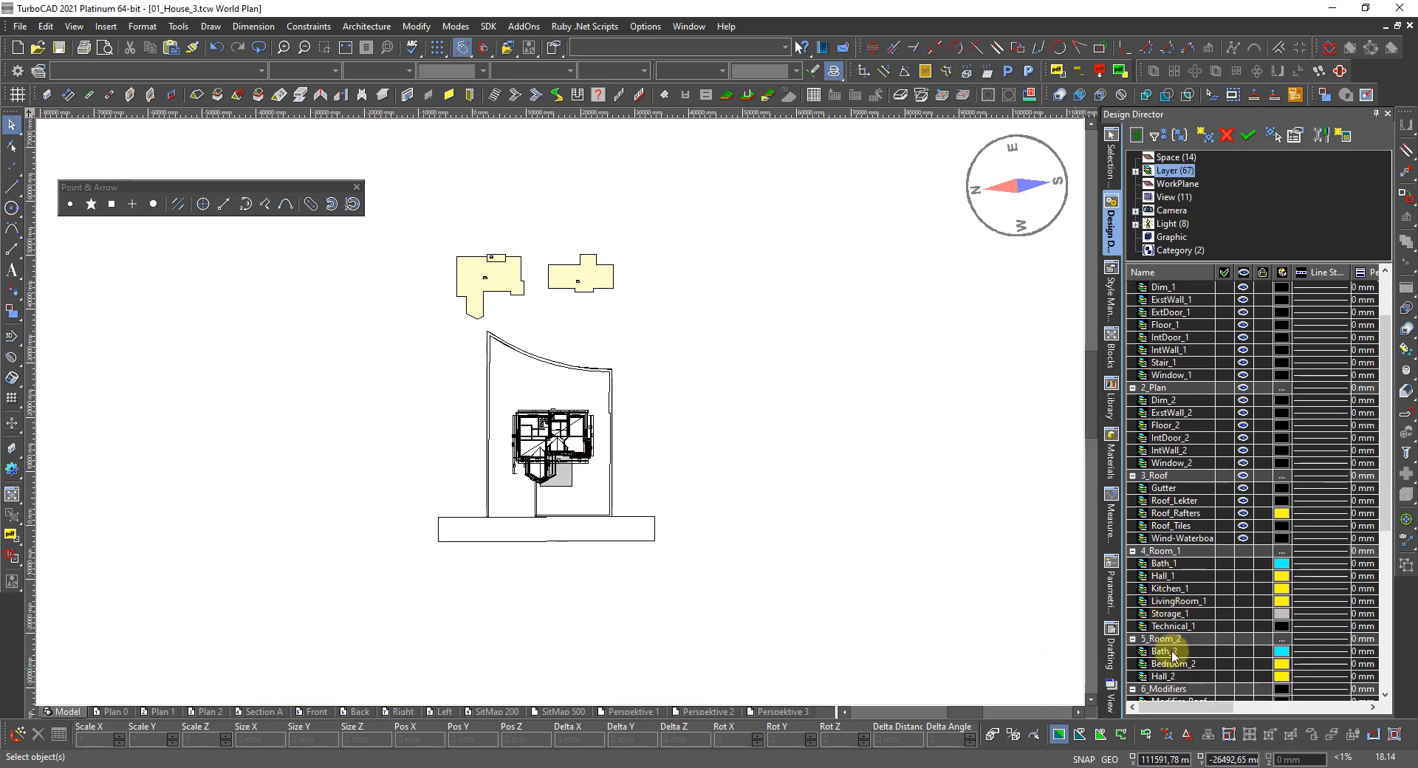
scroll(1173, 654, "down", 2)
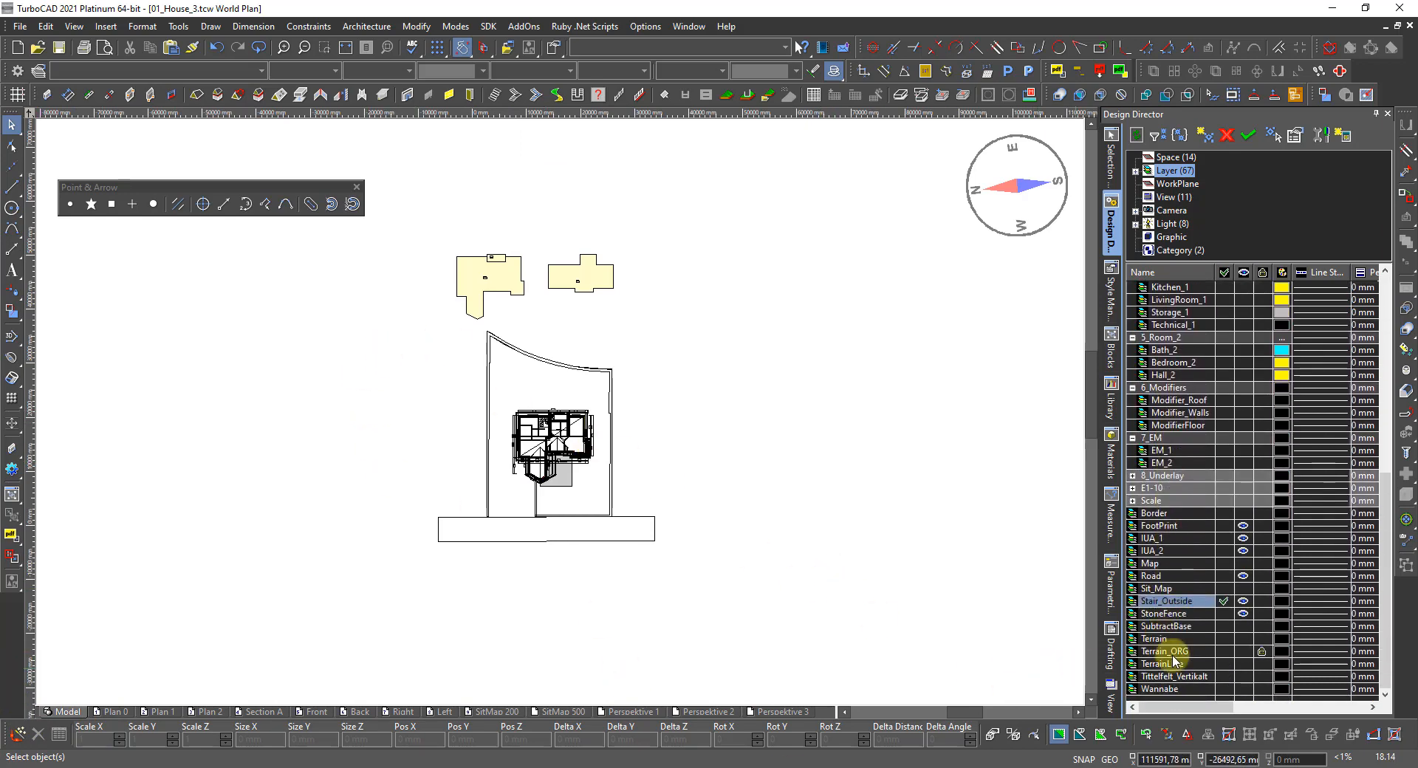
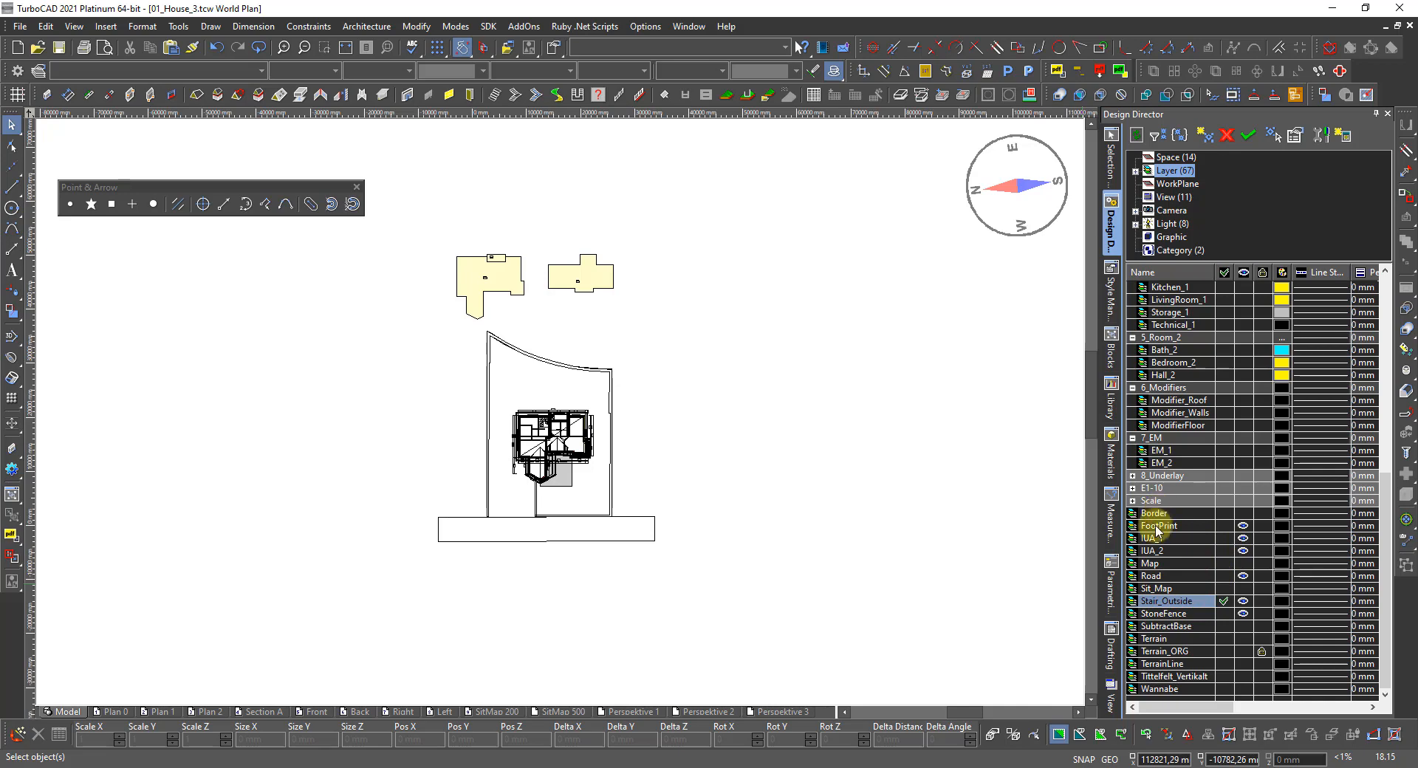
left_click(1202, 135)
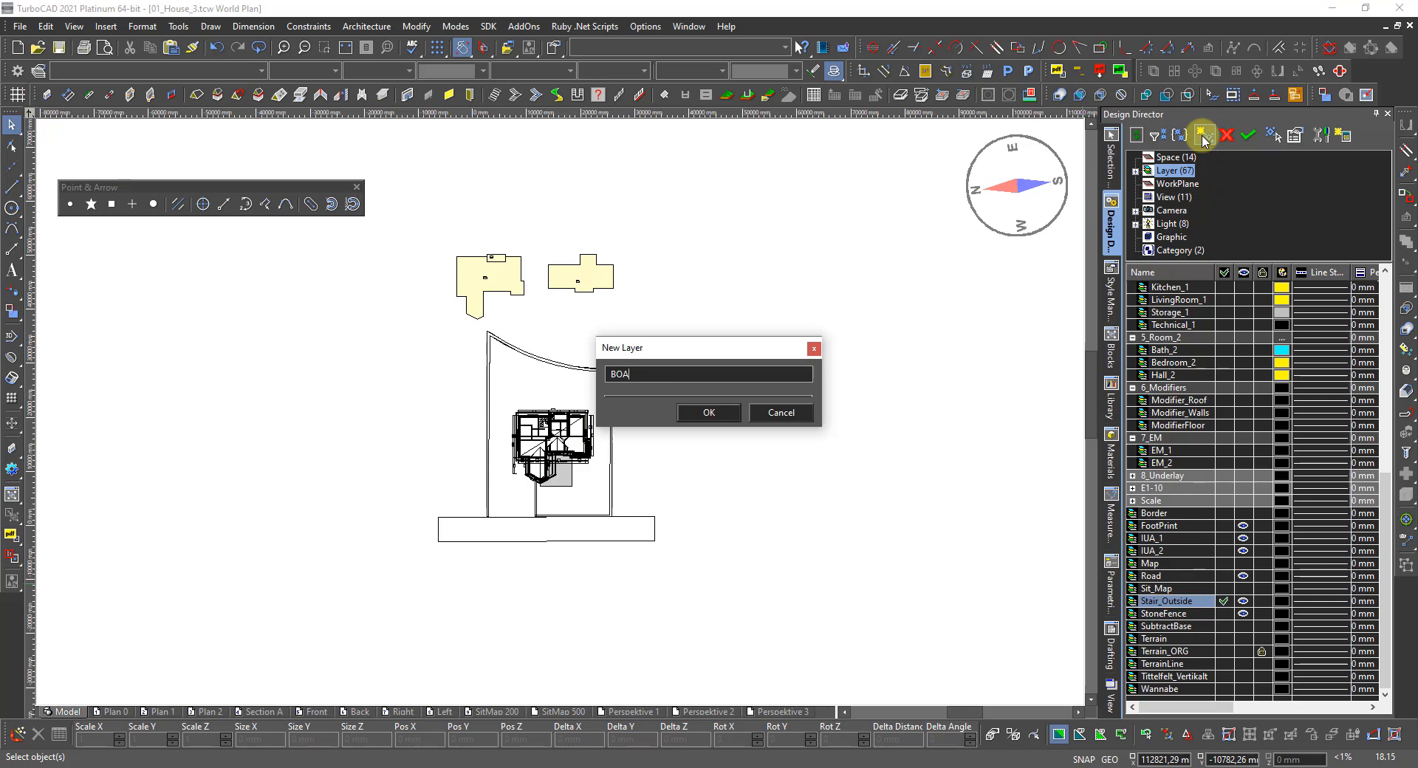
left_click(720, 418)
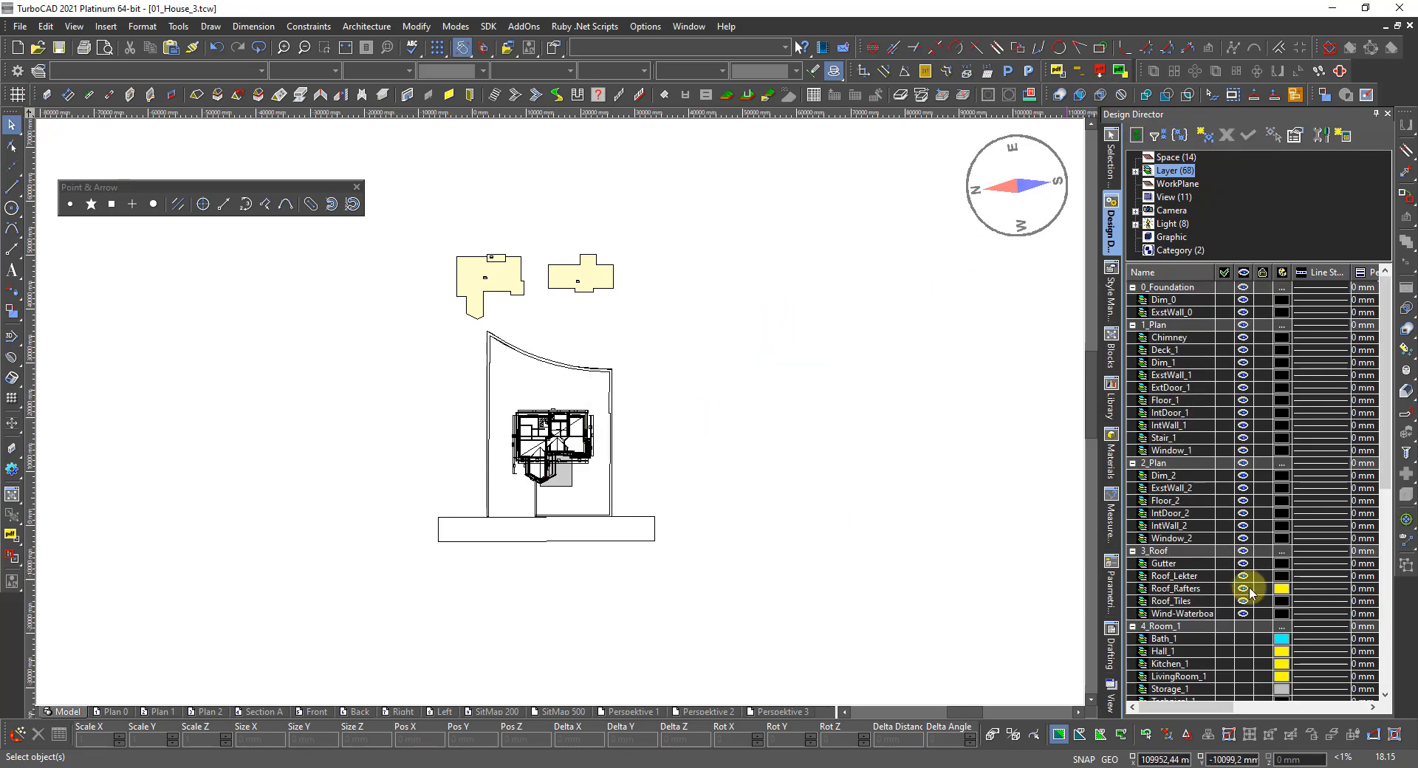
Step: Make the BOA layer visible in the model
scroll(1222, 623, "down", 7)
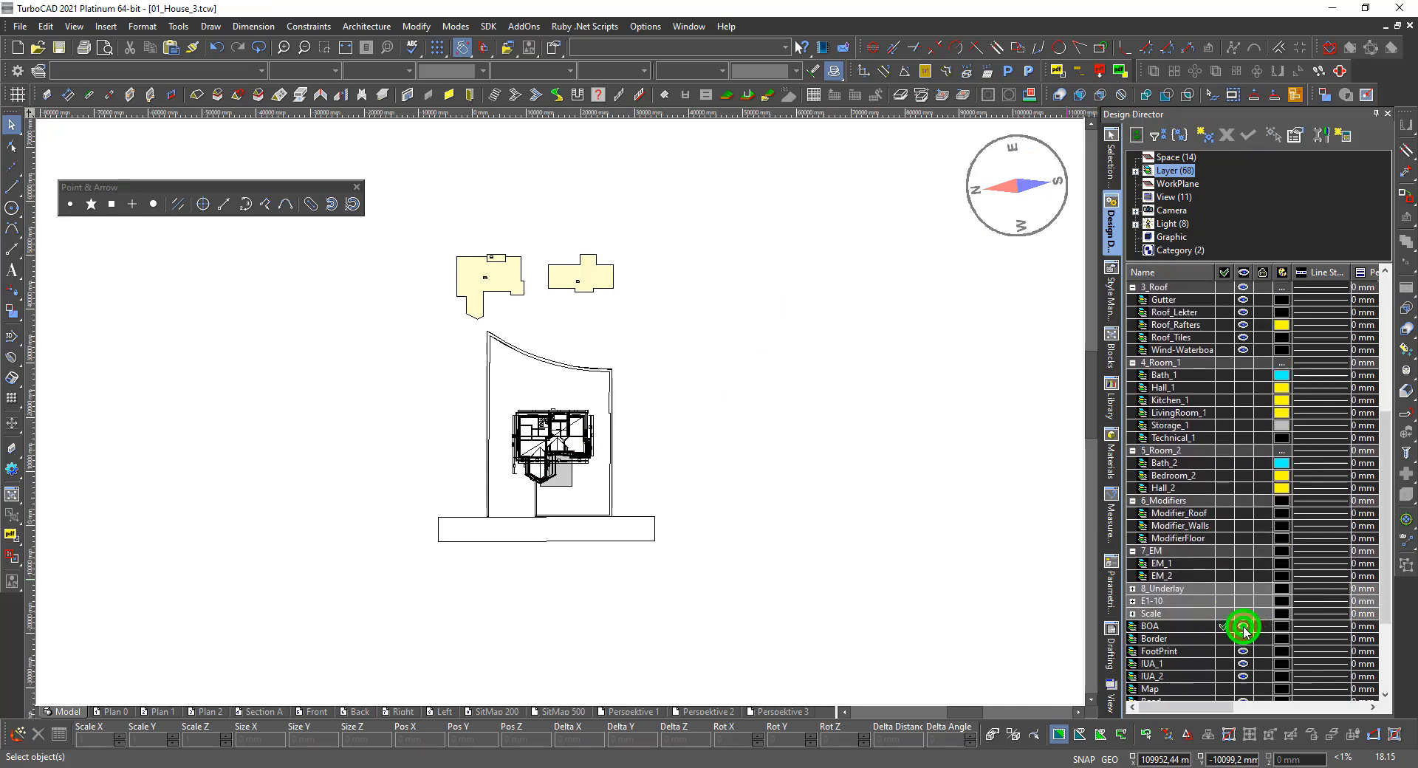
left_click(1244, 627)
left_click(1244, 627)
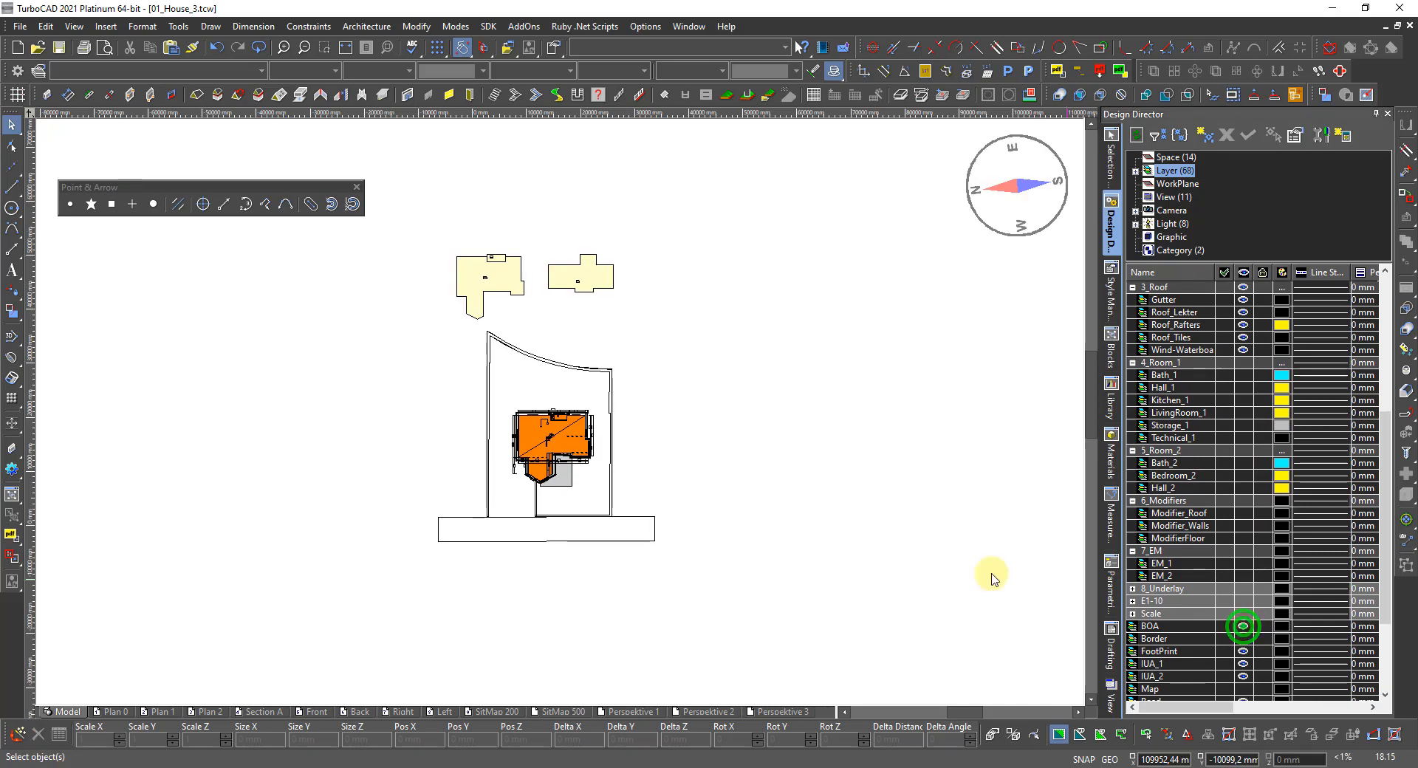
Step: Move the large orange BOA polyline from the house plan to the empty area beside the two yellow floor outlines and deselect it
scroll(563, 418, "up", 2)
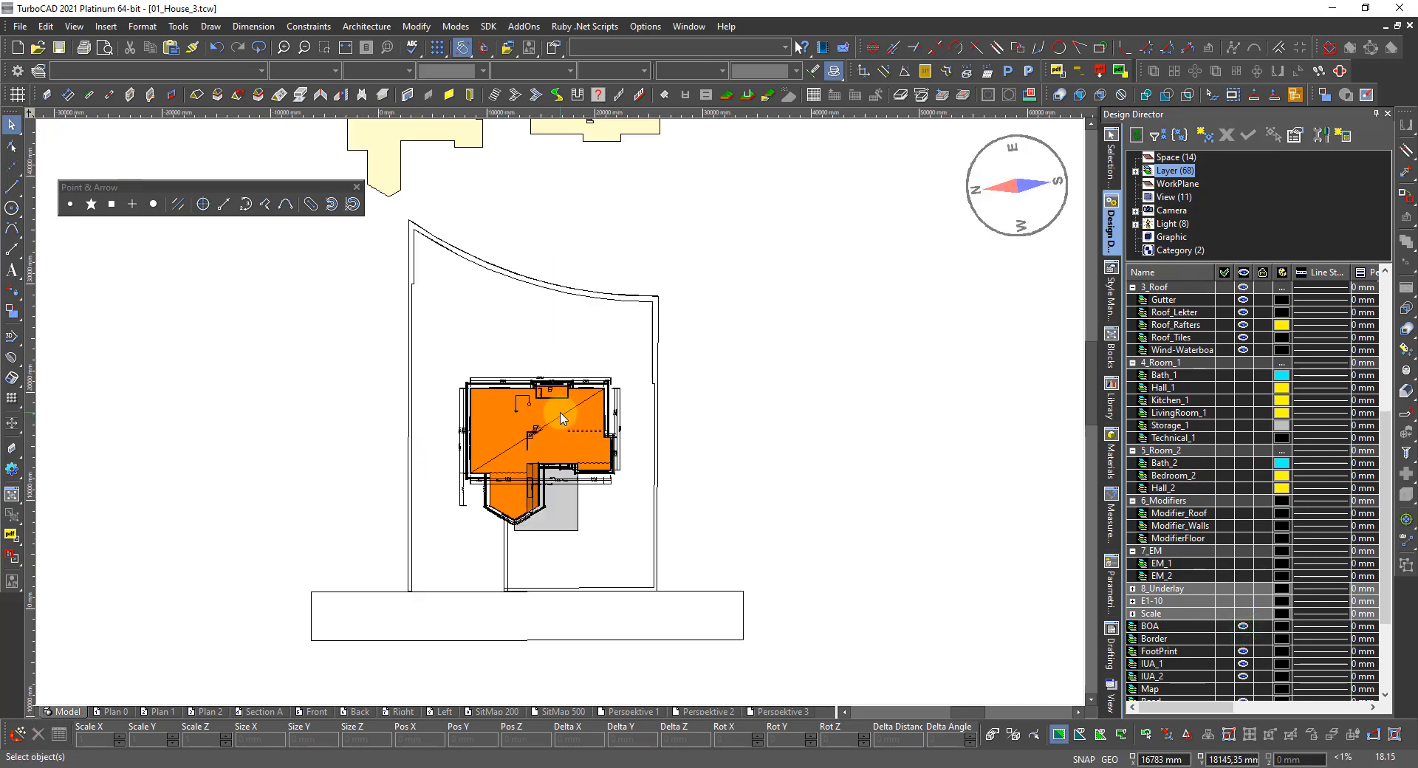
scroll(562, 414, "up", 2)
scroll(554, 410, "down", 4)
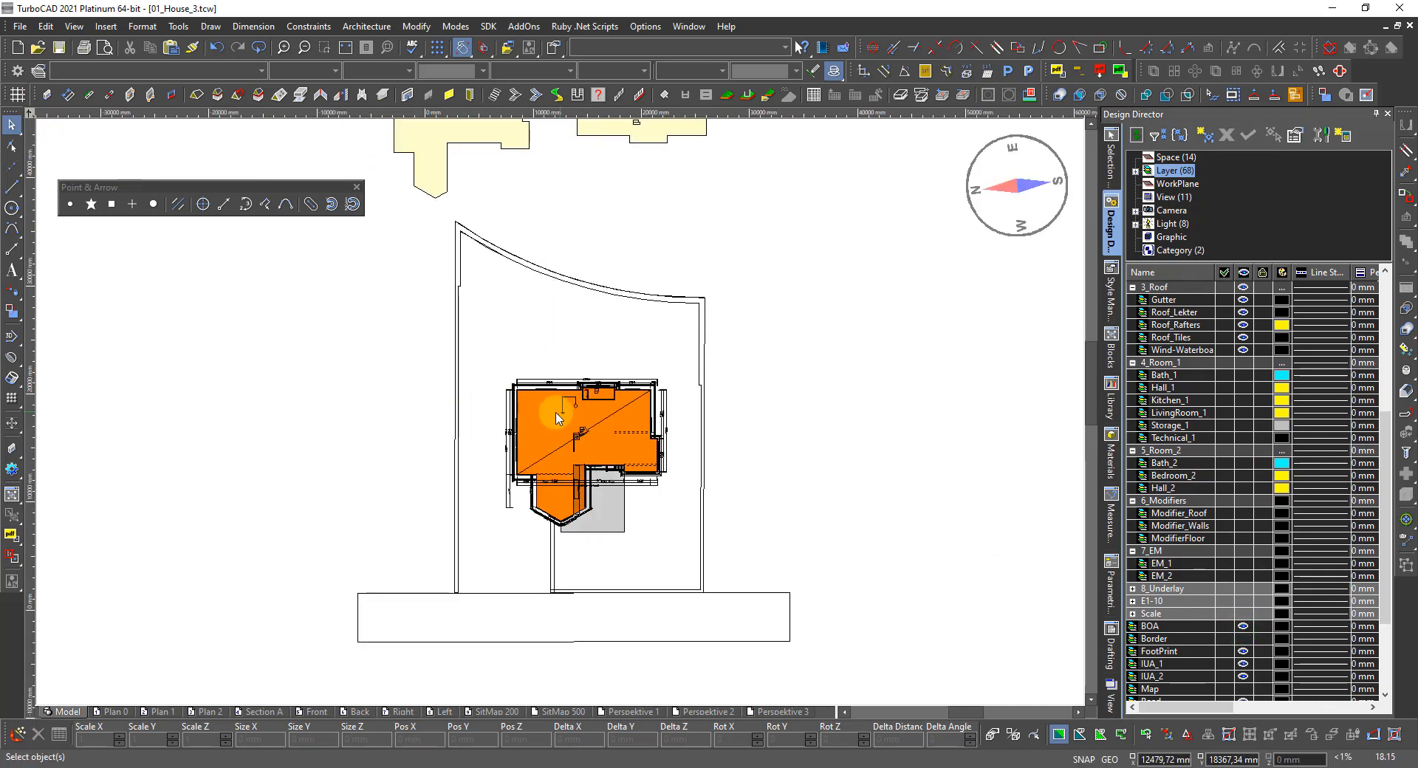
scroll(561, 419, "up", 1)
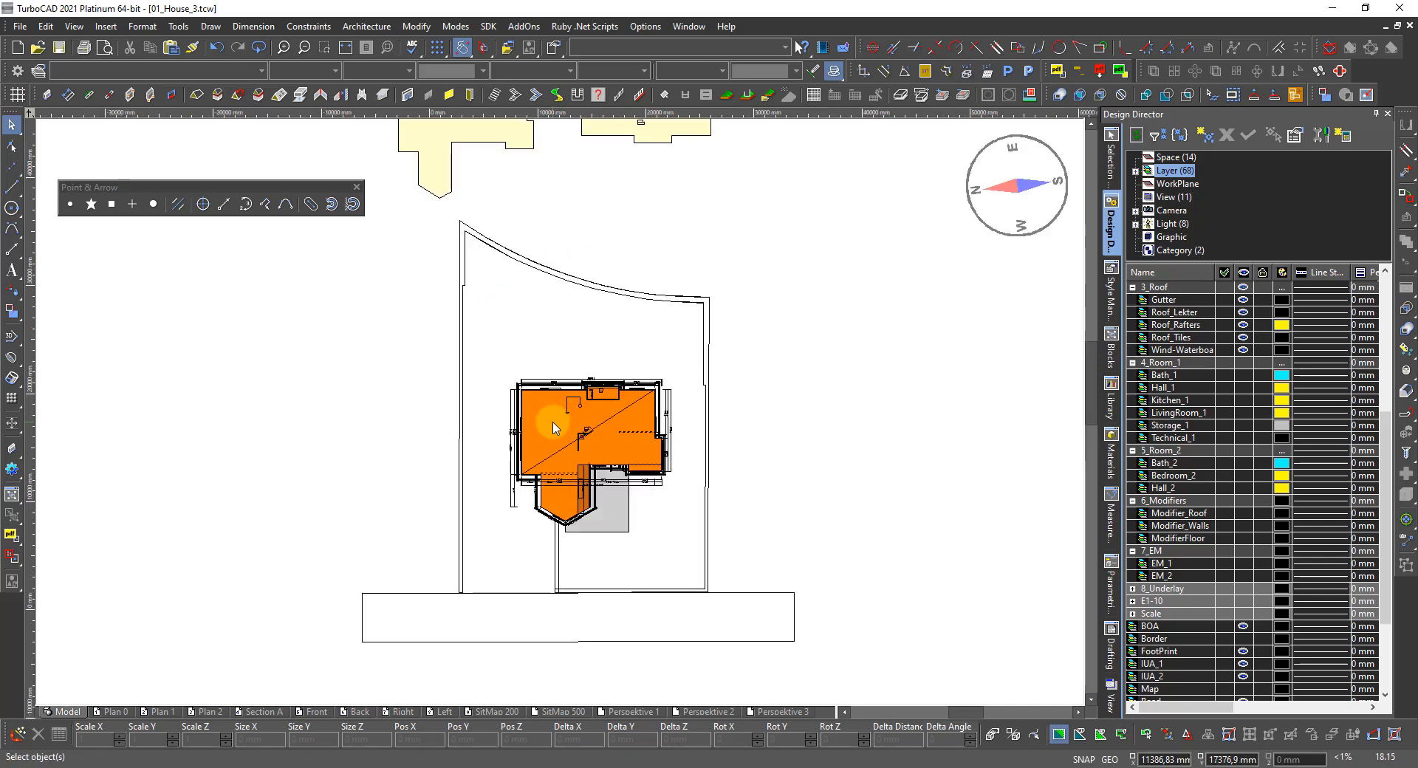
scroll(556, 432, "up", 1)
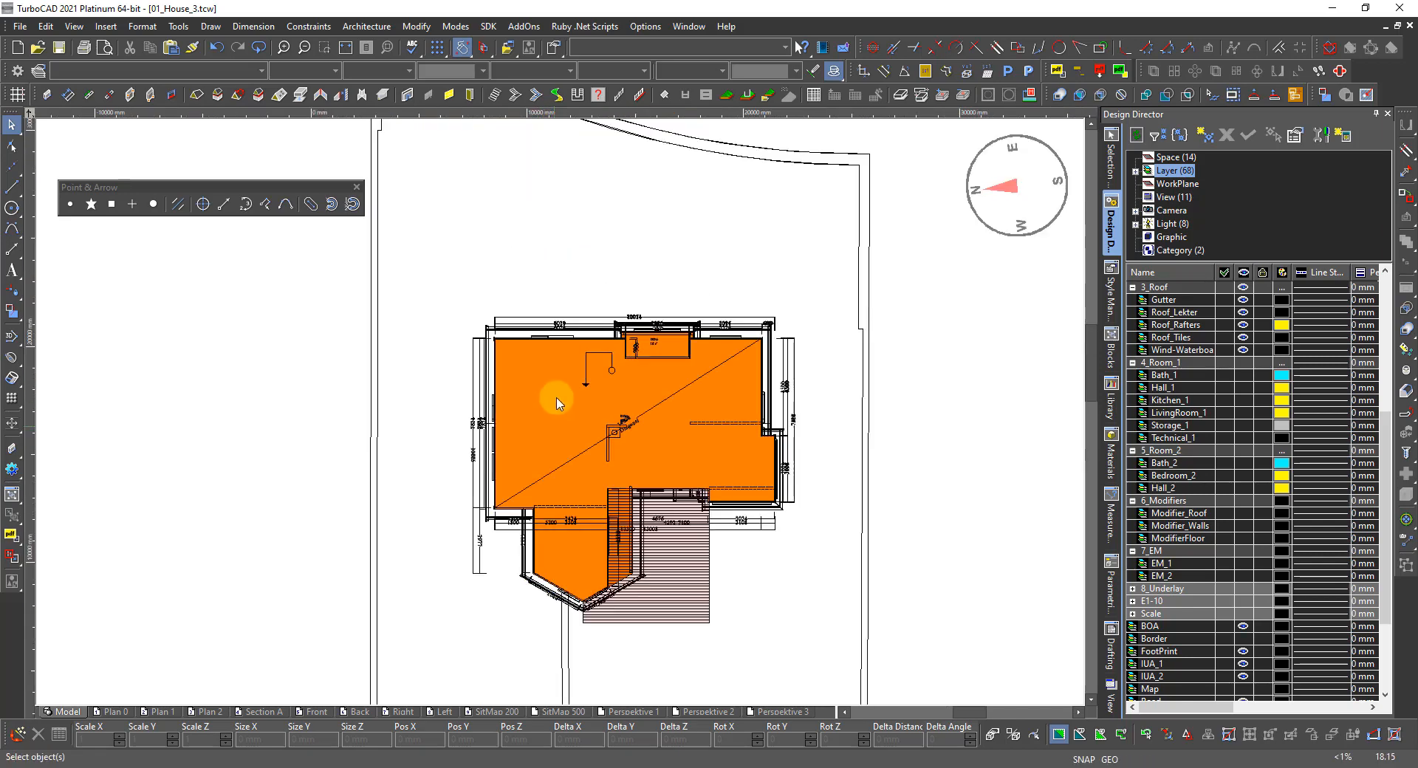
left_click(558, 427)
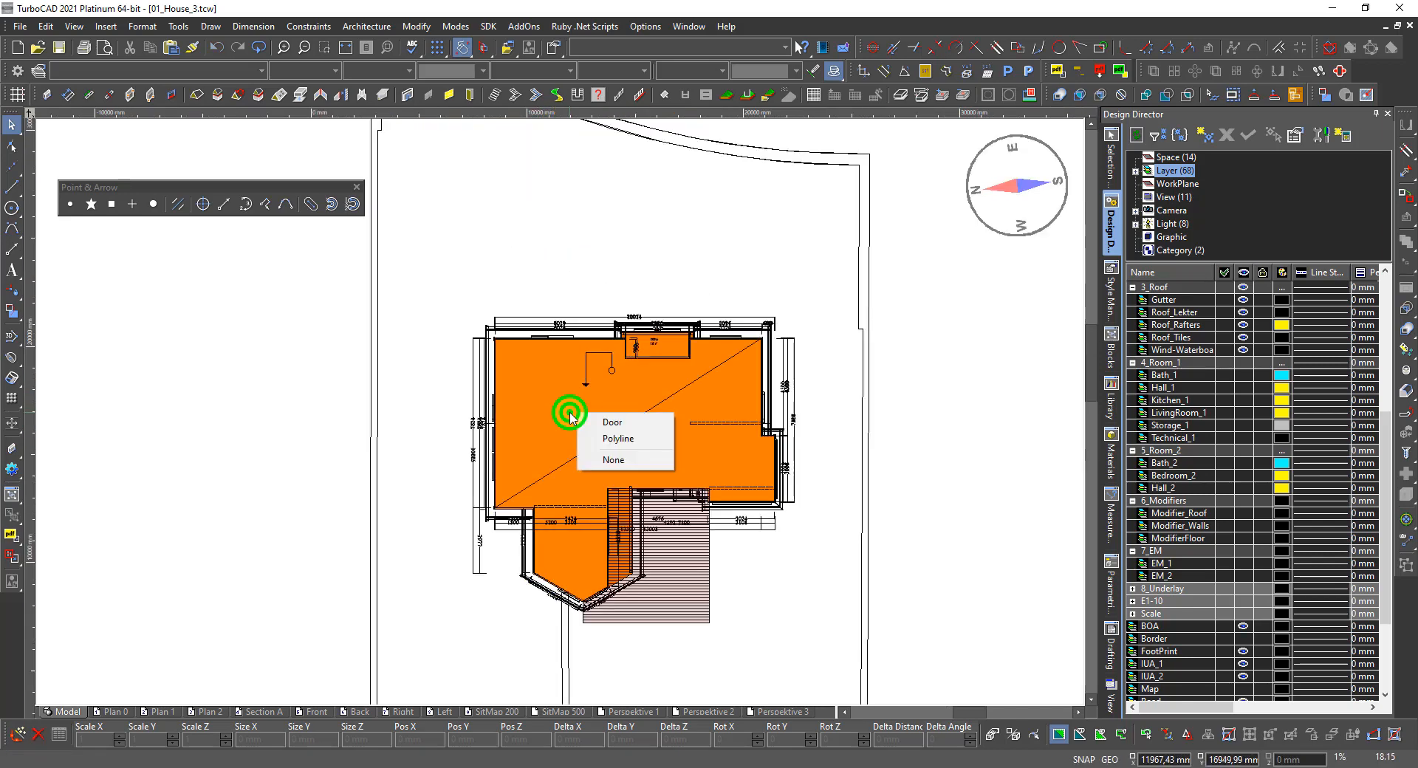
left_click(610, 439)
scroll(554, 417, "down", 3)
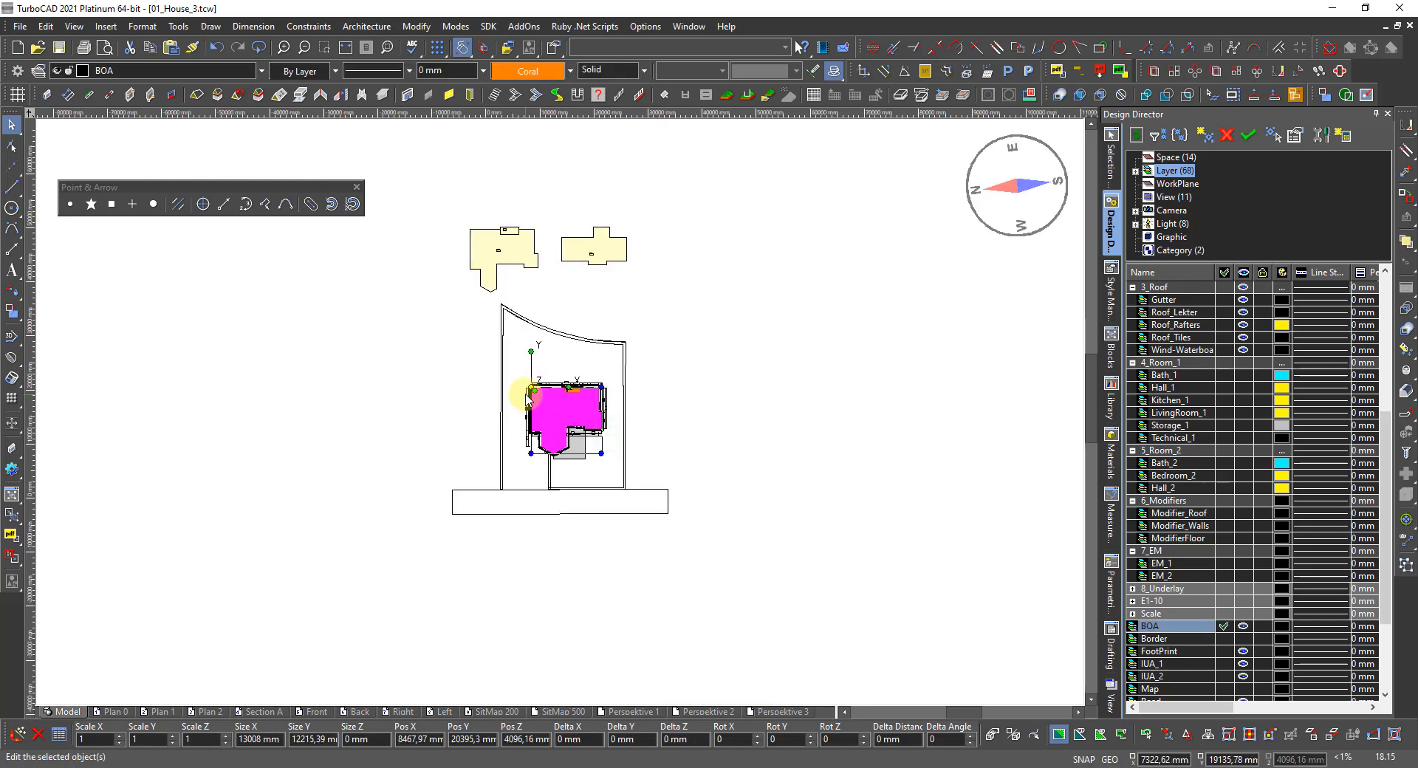
left_click(529, 390)
scroll(529, 389, "down", 2)
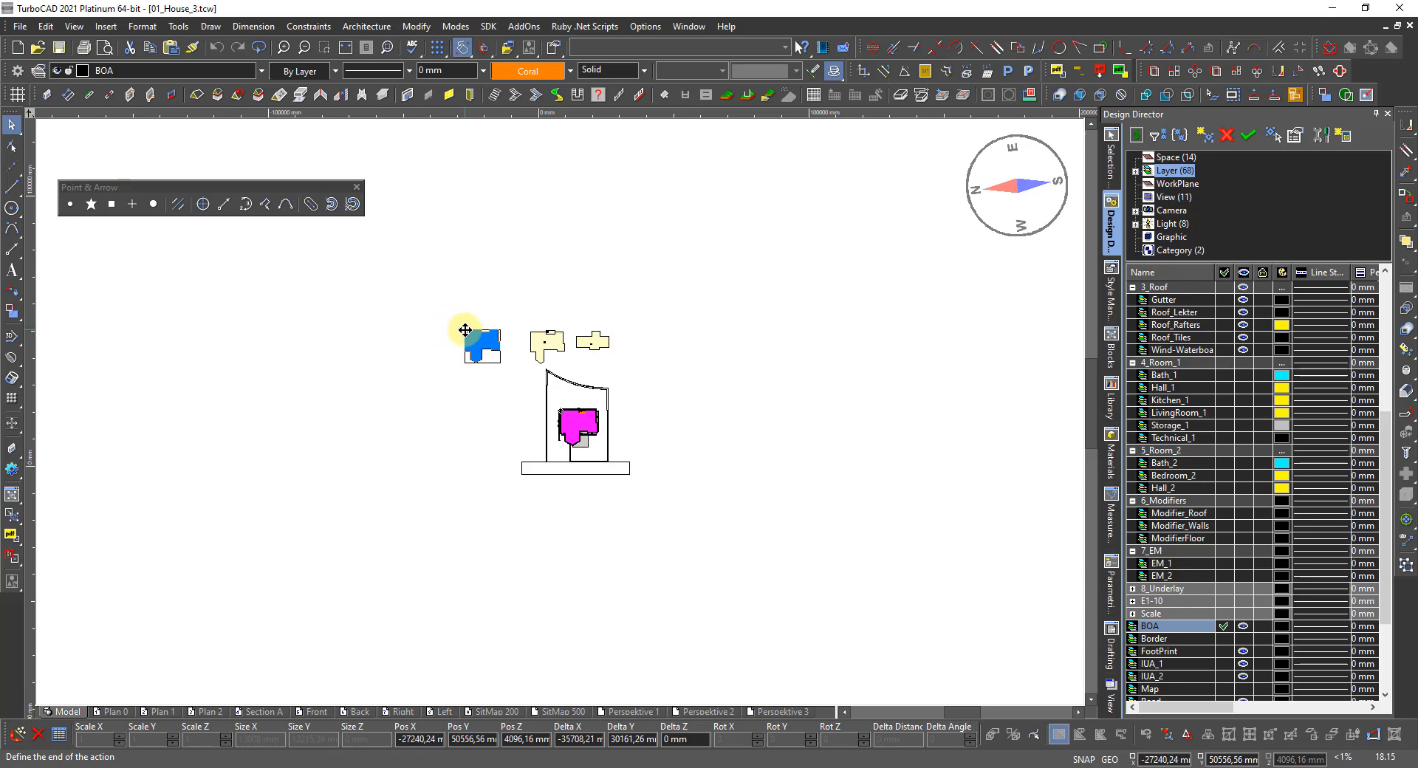
left_click(465, 330)
left_click(451, 345)
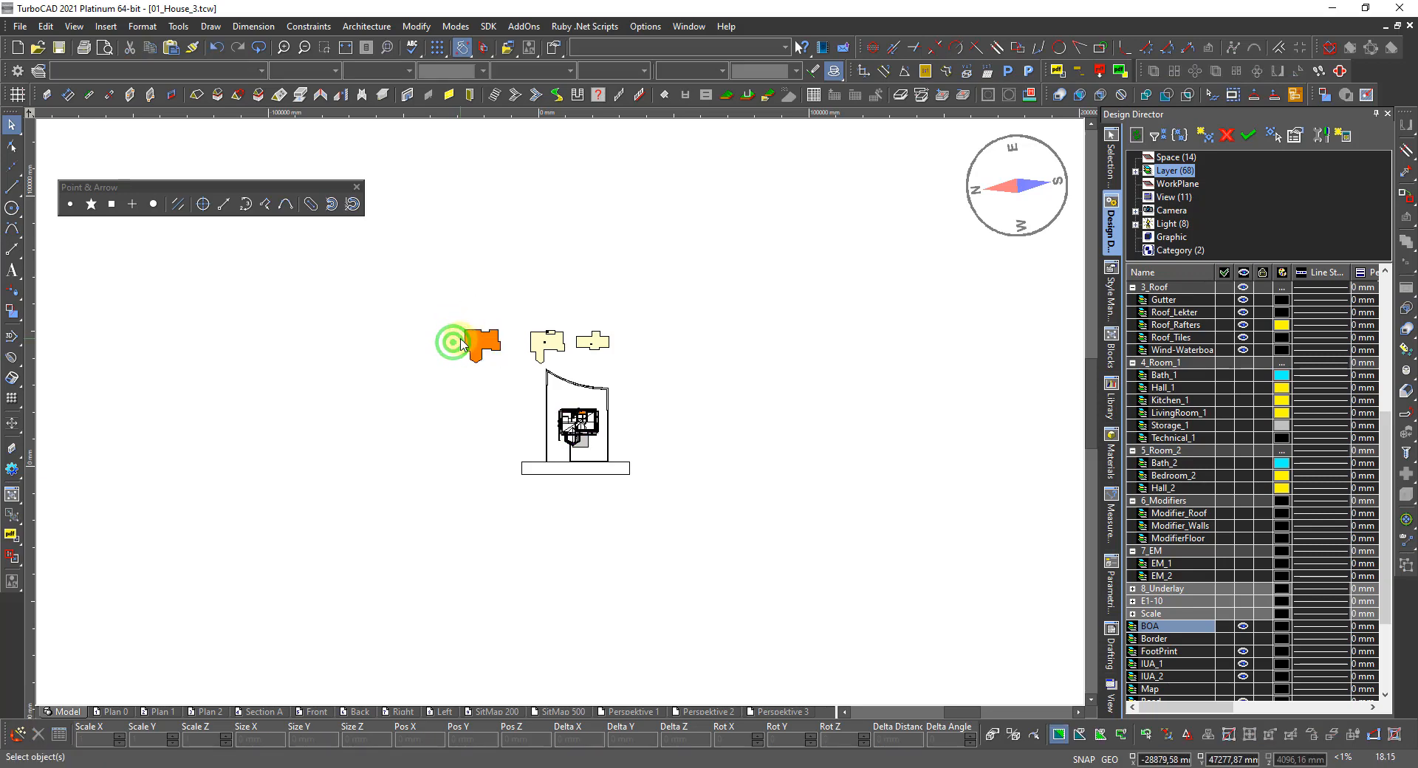
Step: Select the small orange entrance polyline with its BOA marker and move both to just above the recess of the large orange outline
scroll(465, 344, "up", 2)
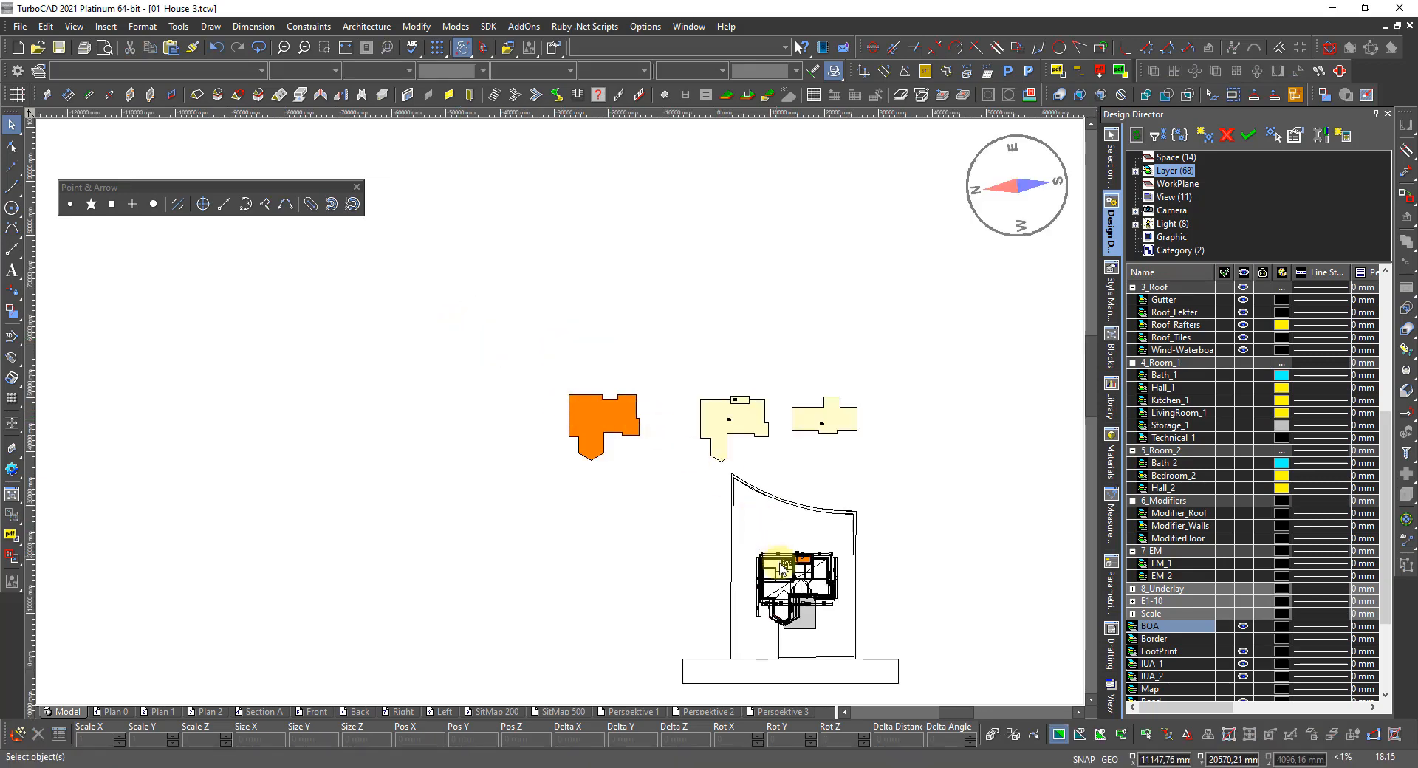
scroll(800, 569, "up", 4)
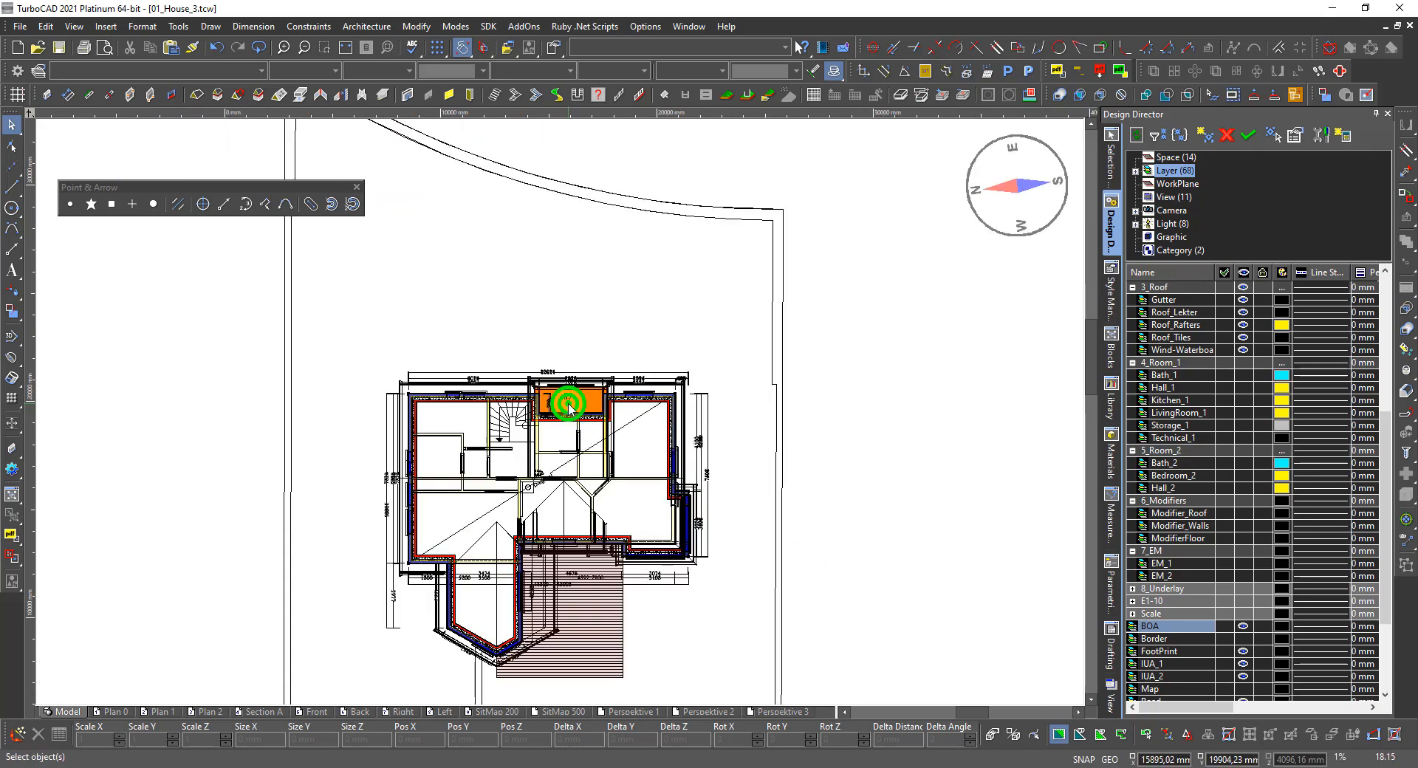
right_click(572, 407)
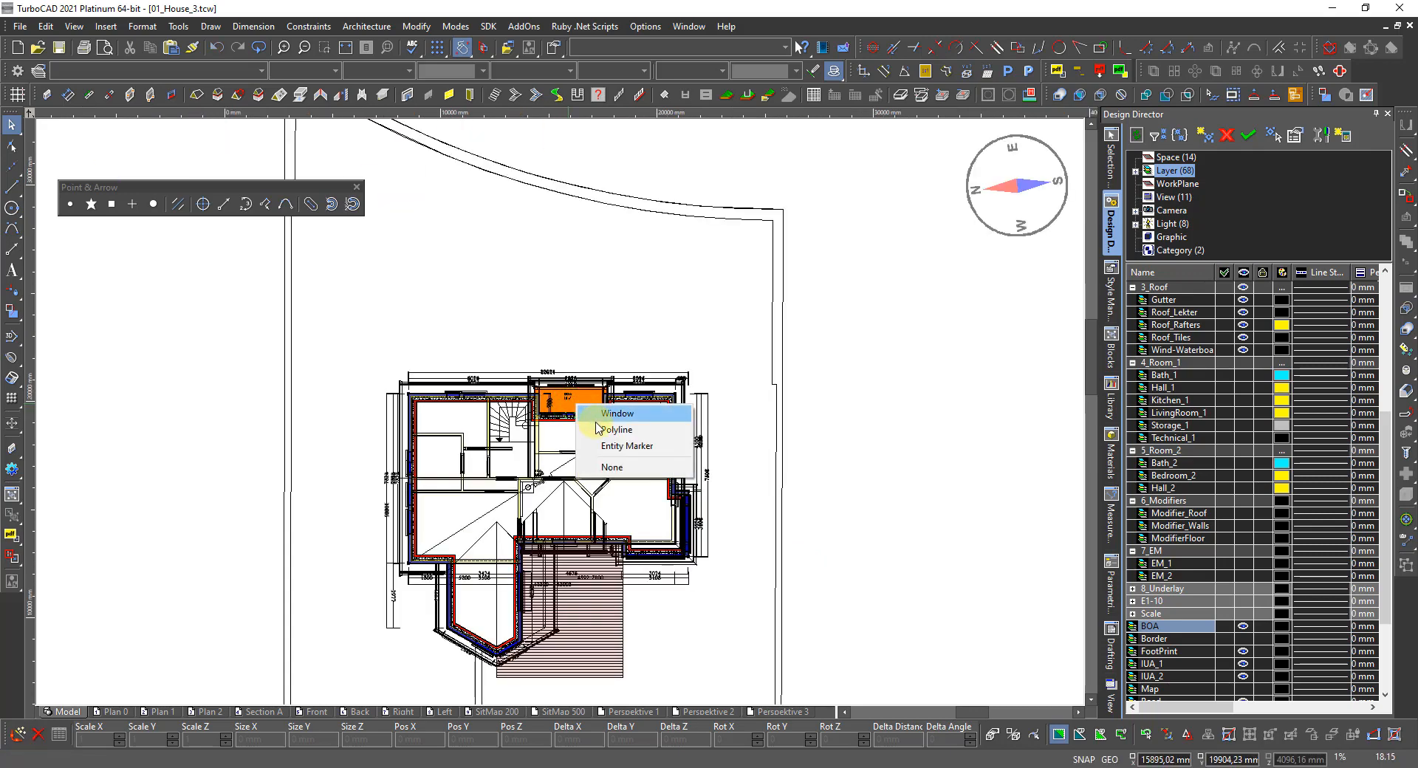
left_click(598, 429)
scroll(569, 402, "up", 4)
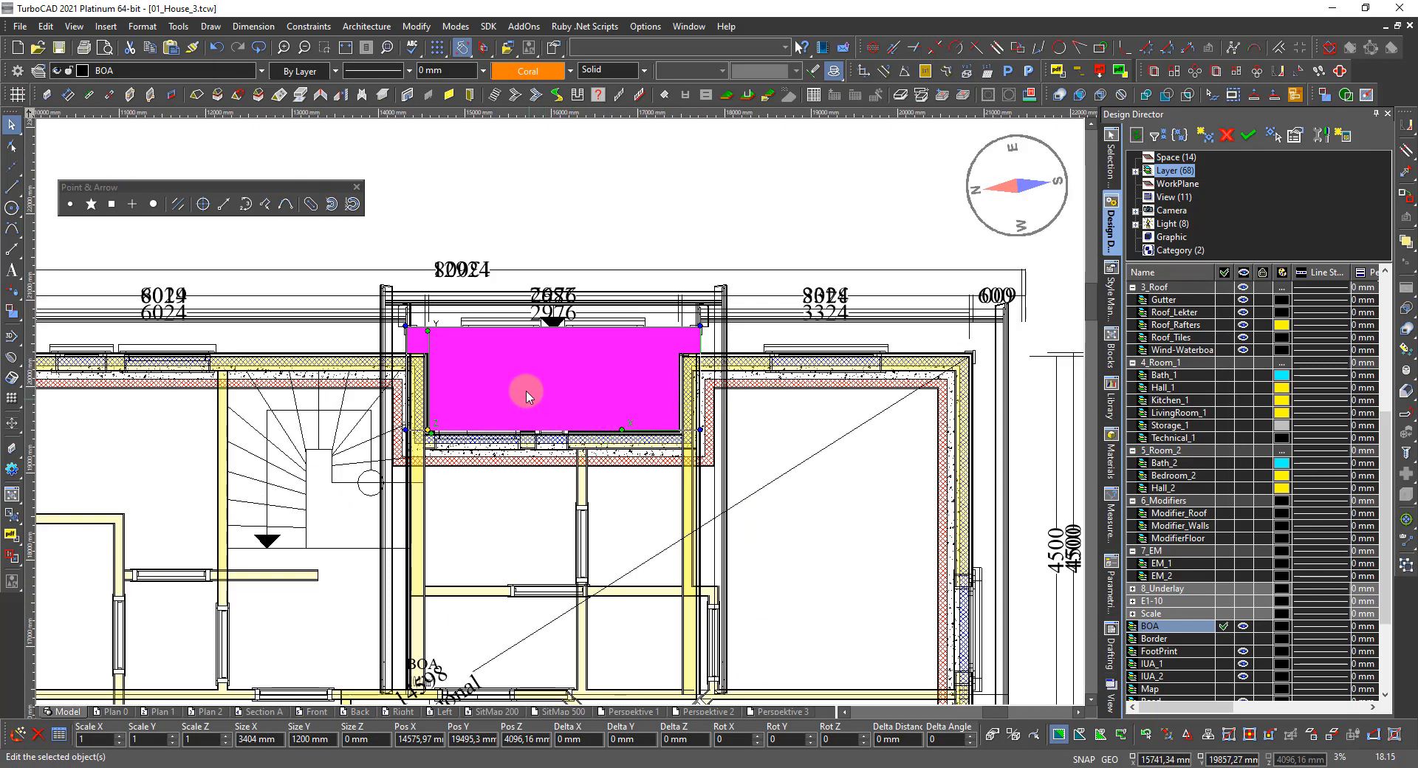
right_click(535, 390)
left_click(565, 405)
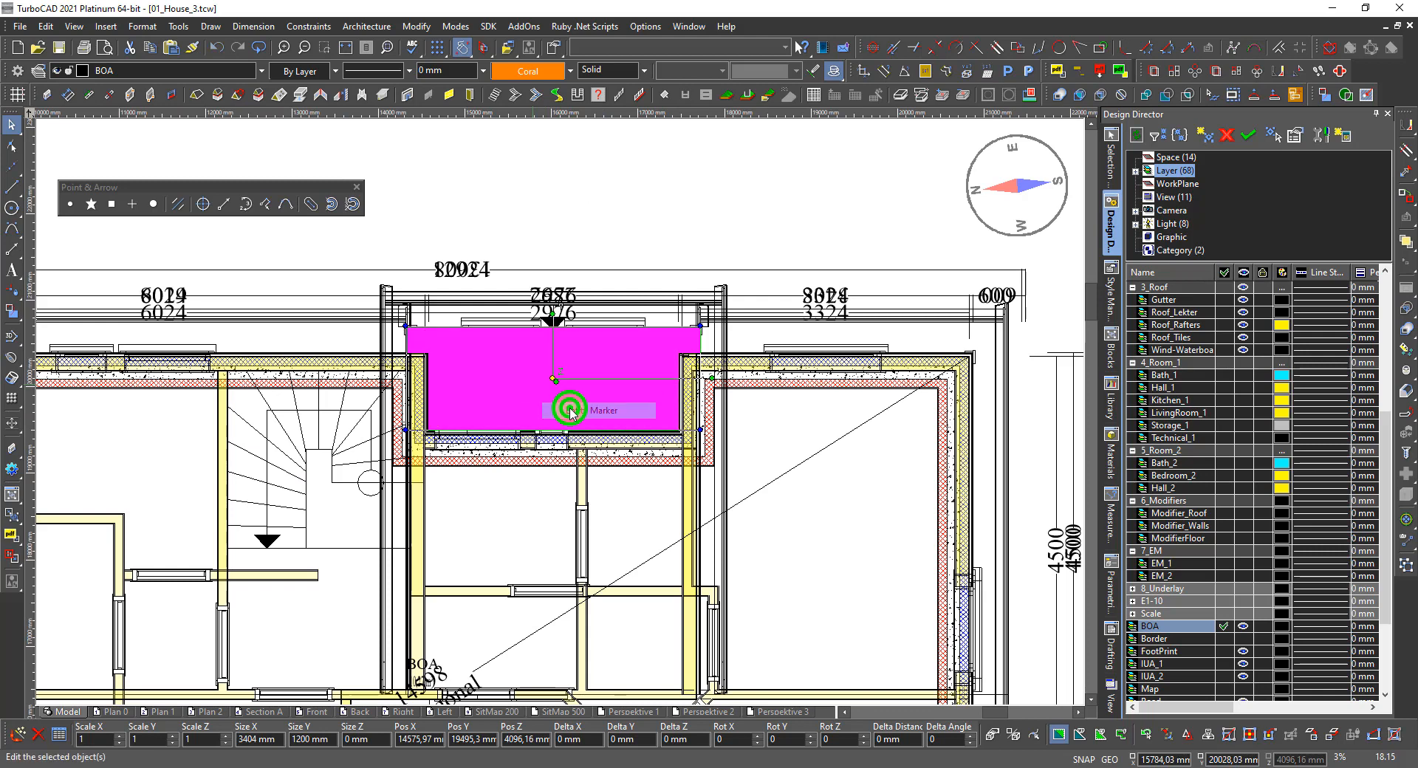
left_click(554, 379)
scroll(551, 373, "down", 5)
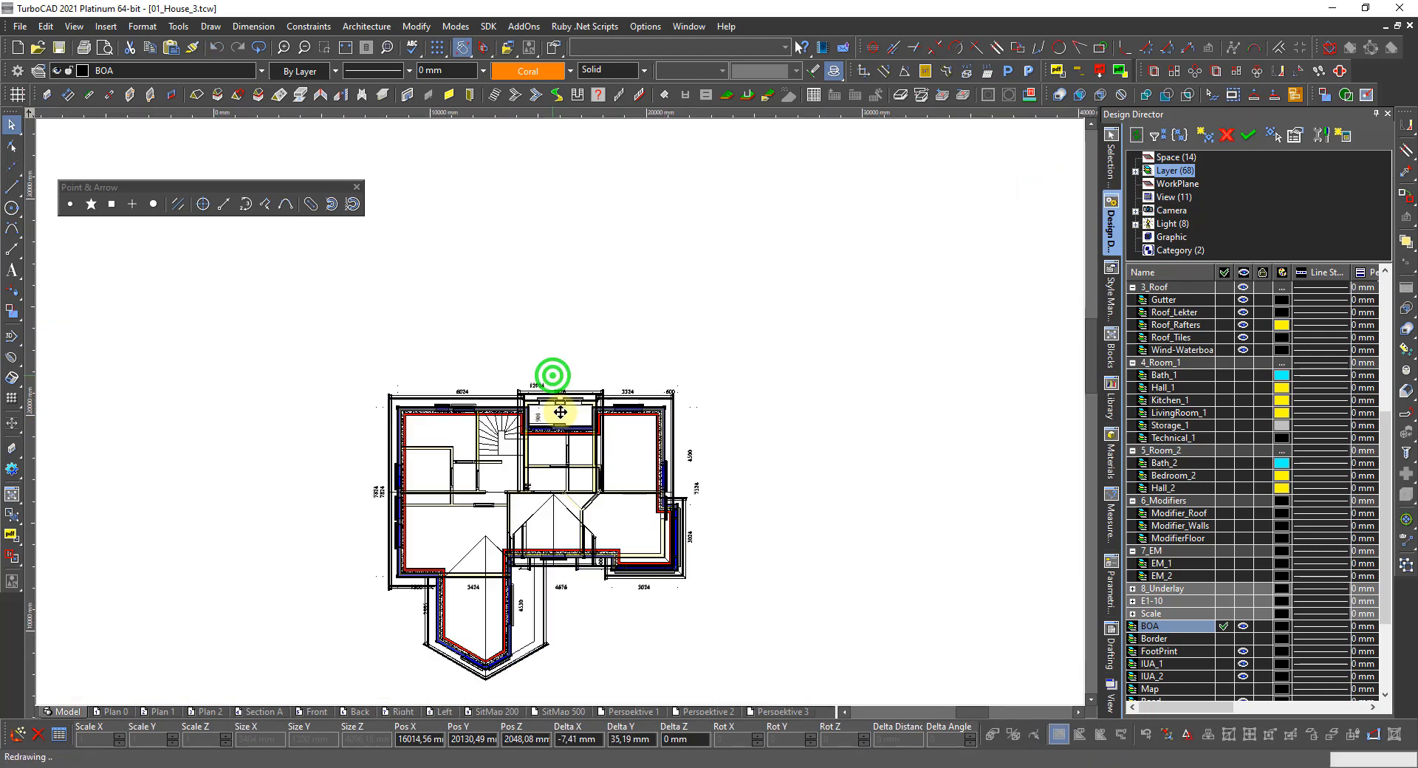
scroll(523, 399, "down", 3)
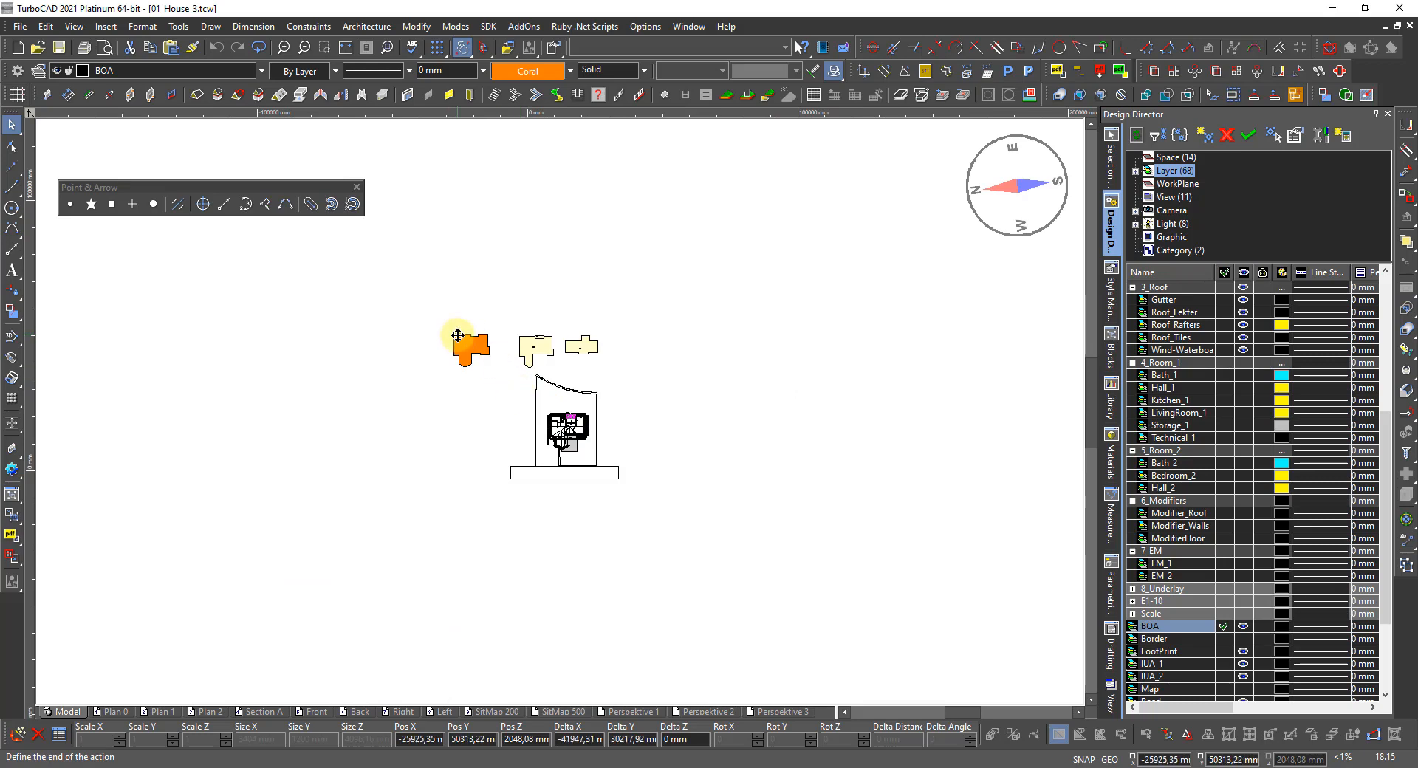
scroll(465, 339, "up", 3)
left_click(622, 396)
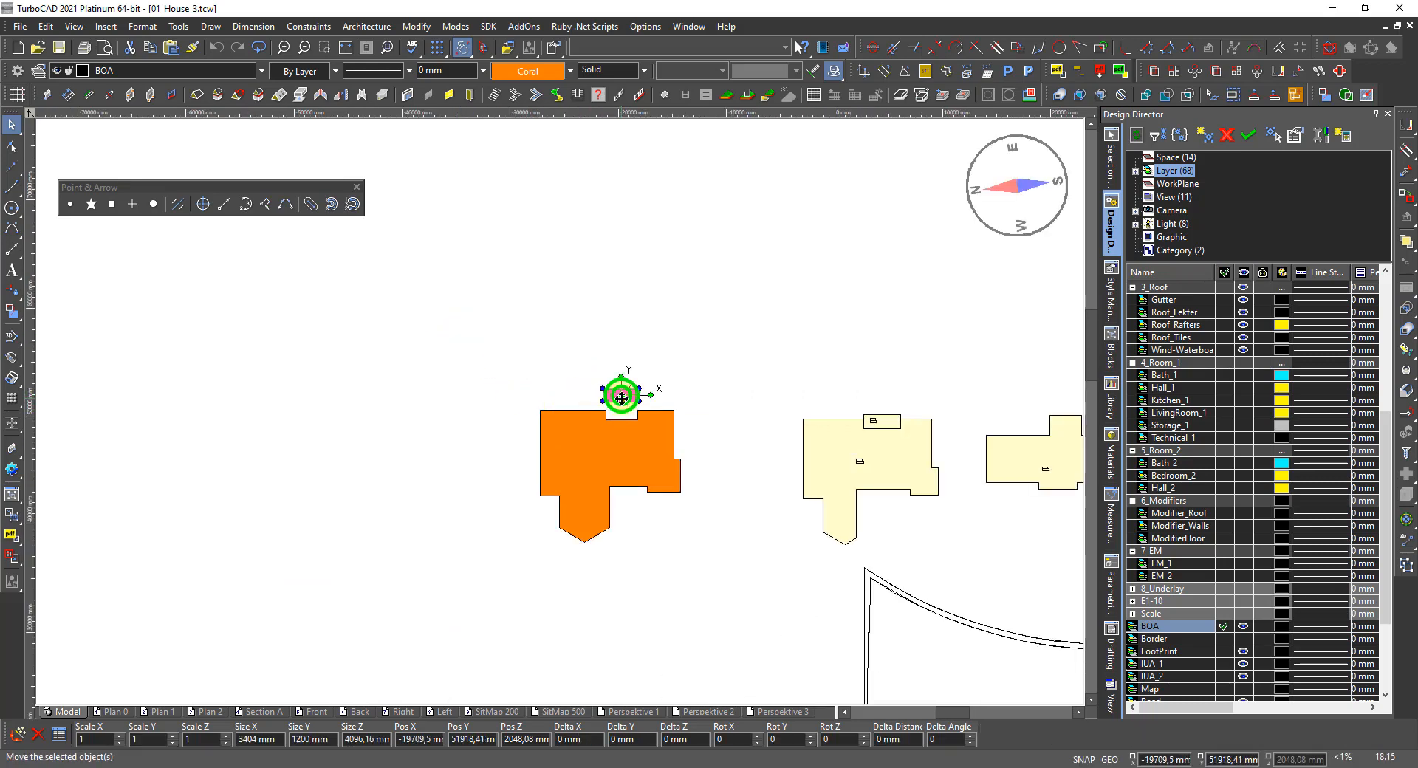
Step: Move the entrance area by its lower-left inner corner onto the lower-left corner of the recess in the large BOA outline
scroll(626, 396, "up", 5)
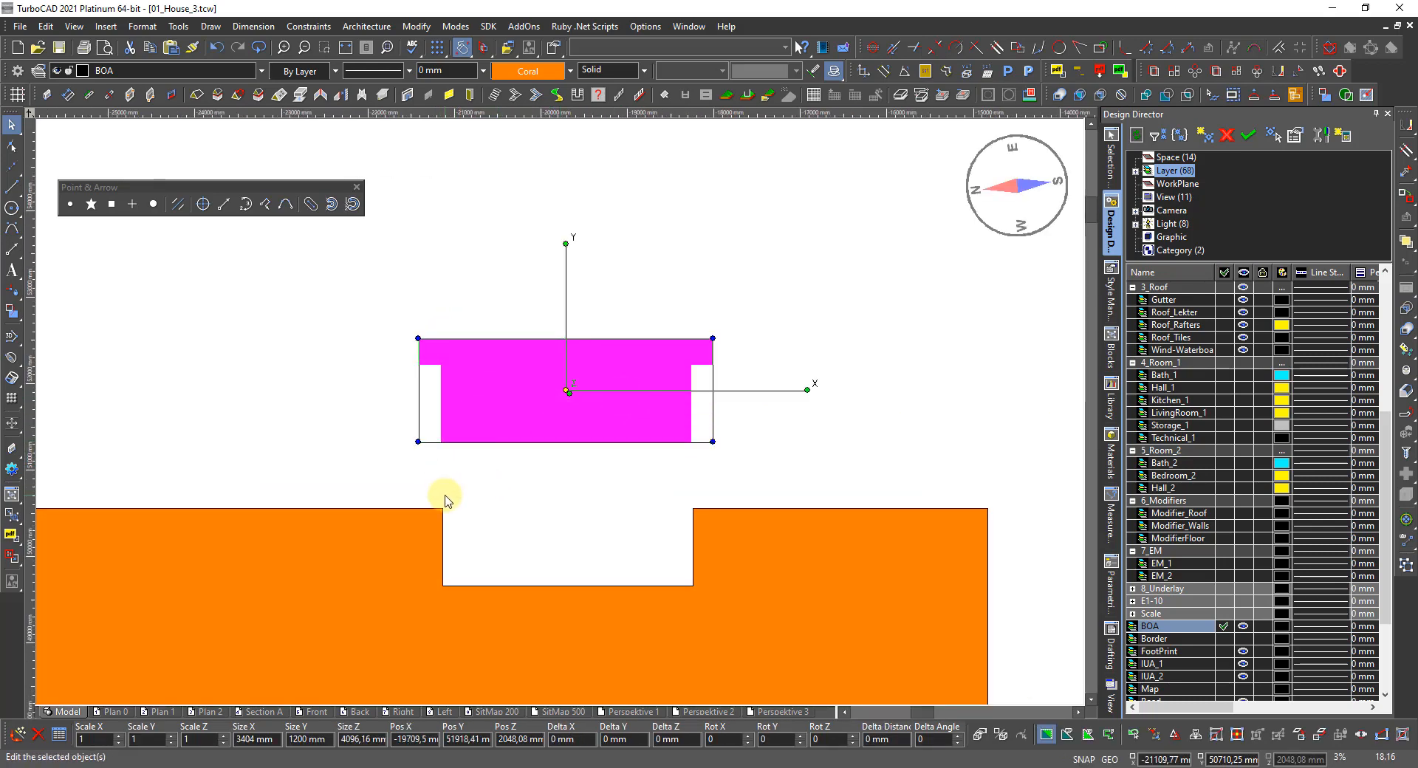
key("e")
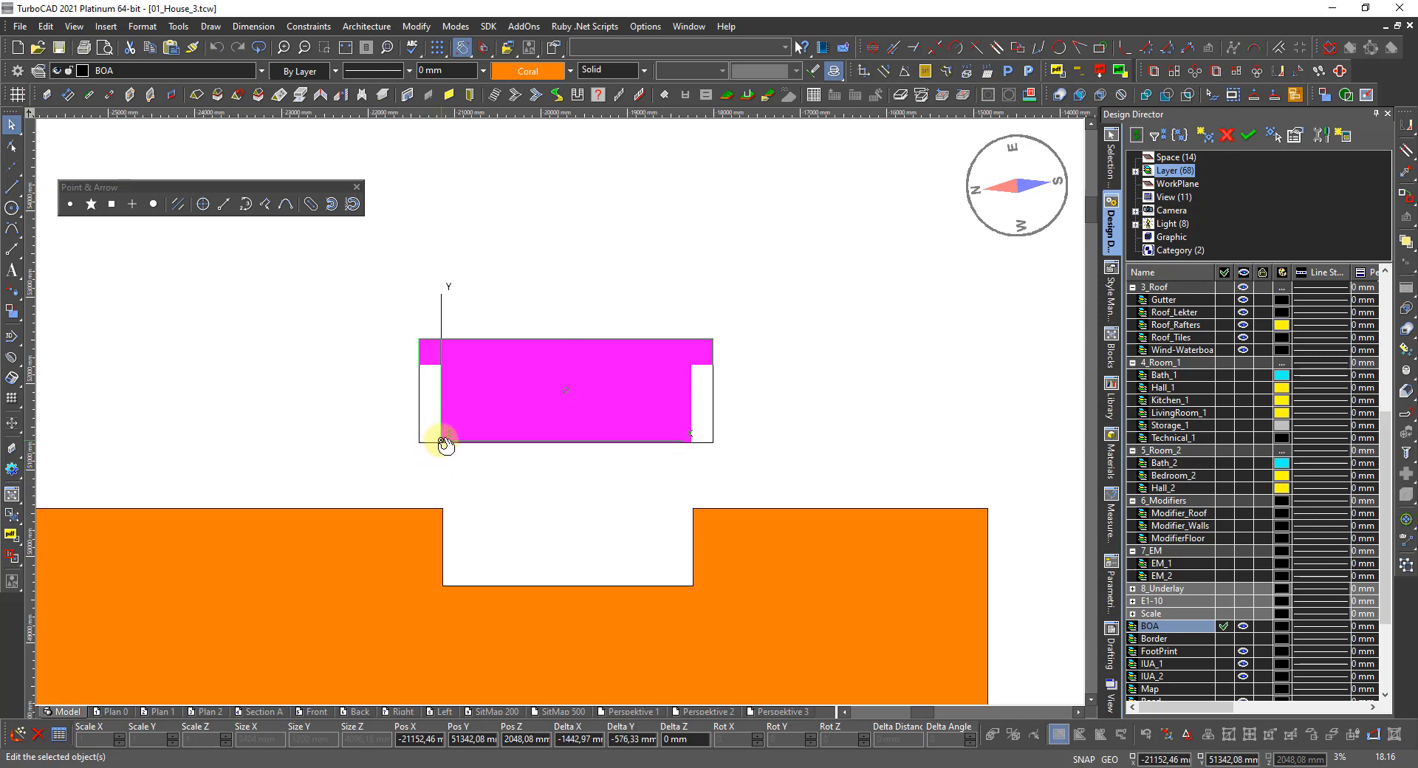
left_click(443, 444)
left_click(441, 442)
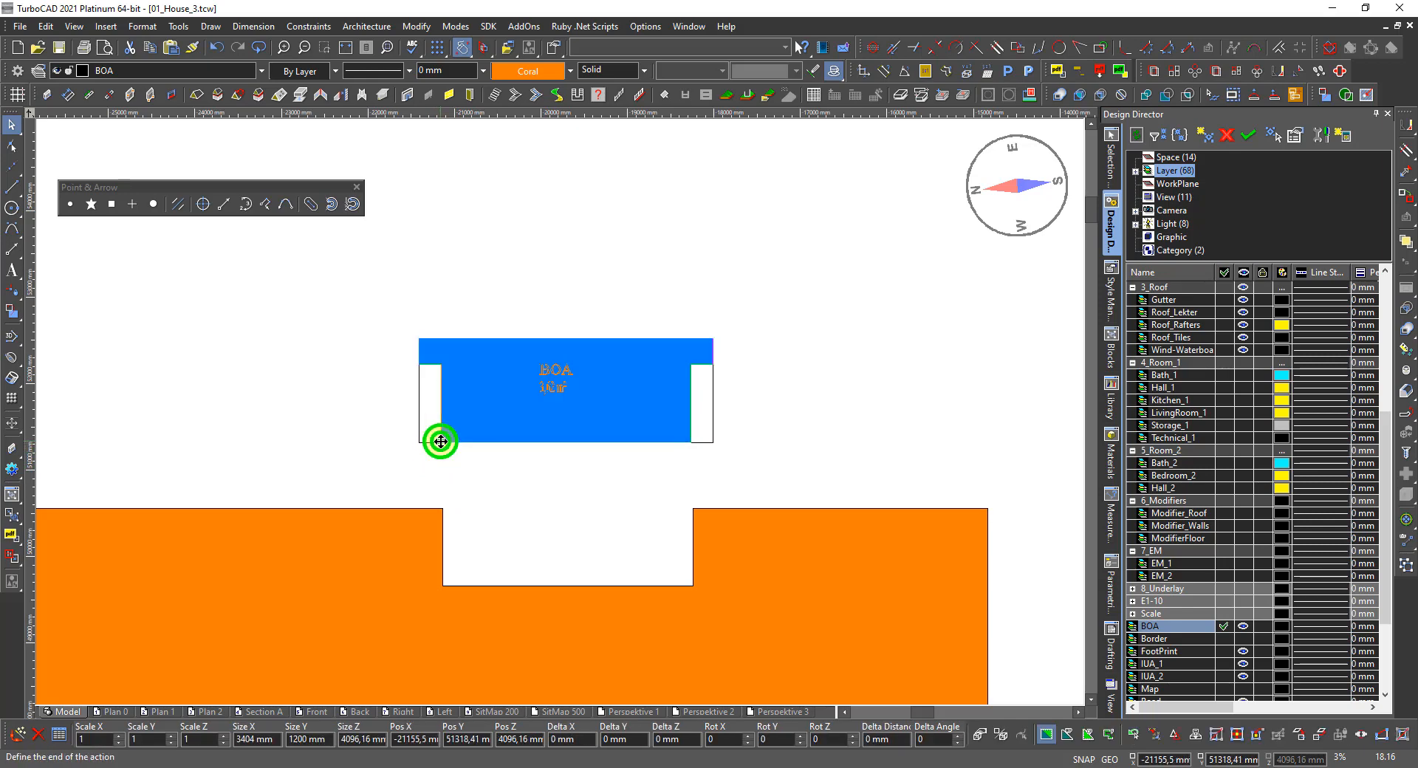
left_click(443, 586)
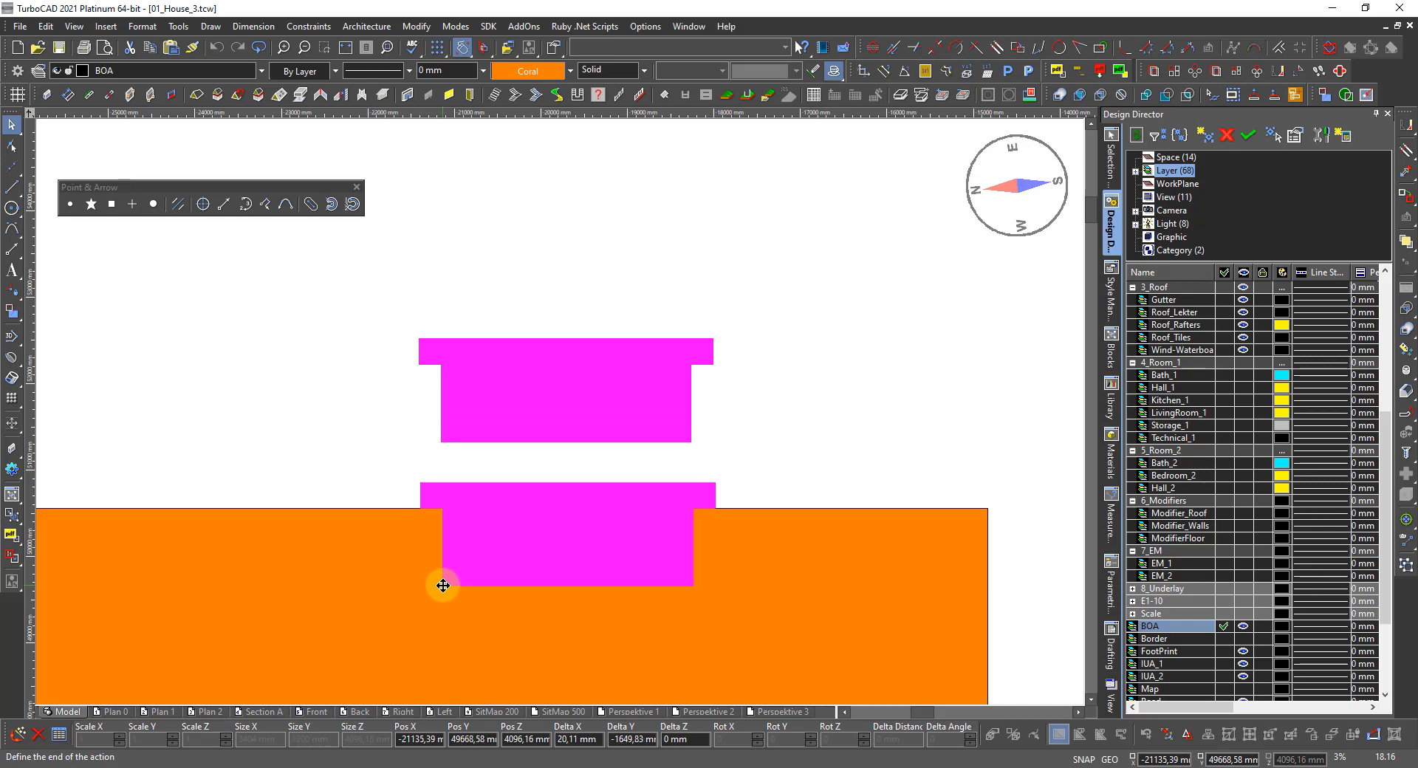
Step: Deselect the entrance area and delete the BOA entity marker on the small orange polyline in the recess
key("Escape")
scroll(567, 415, "down", 3)
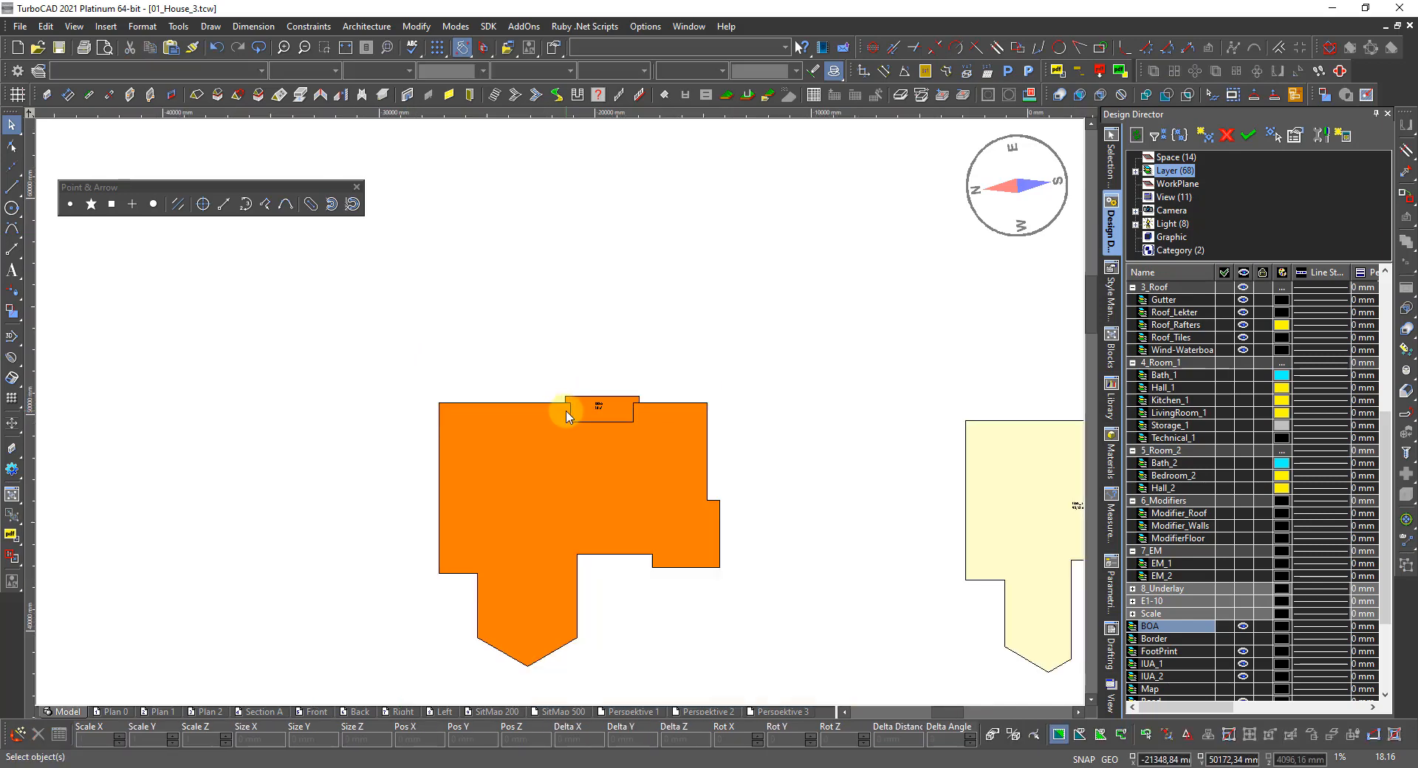
scroll(584, 421, "up", 3)
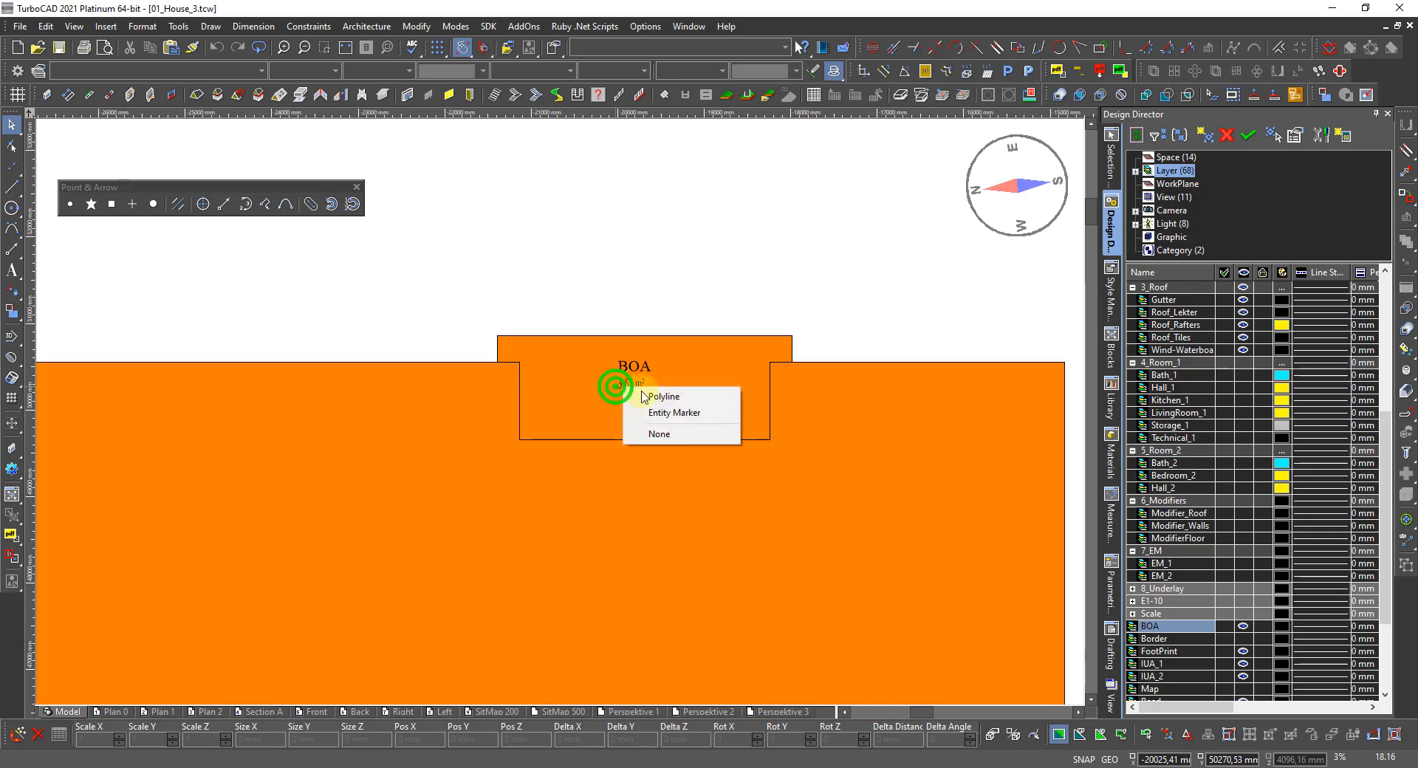
left_click(651, 413)
key("Escape")
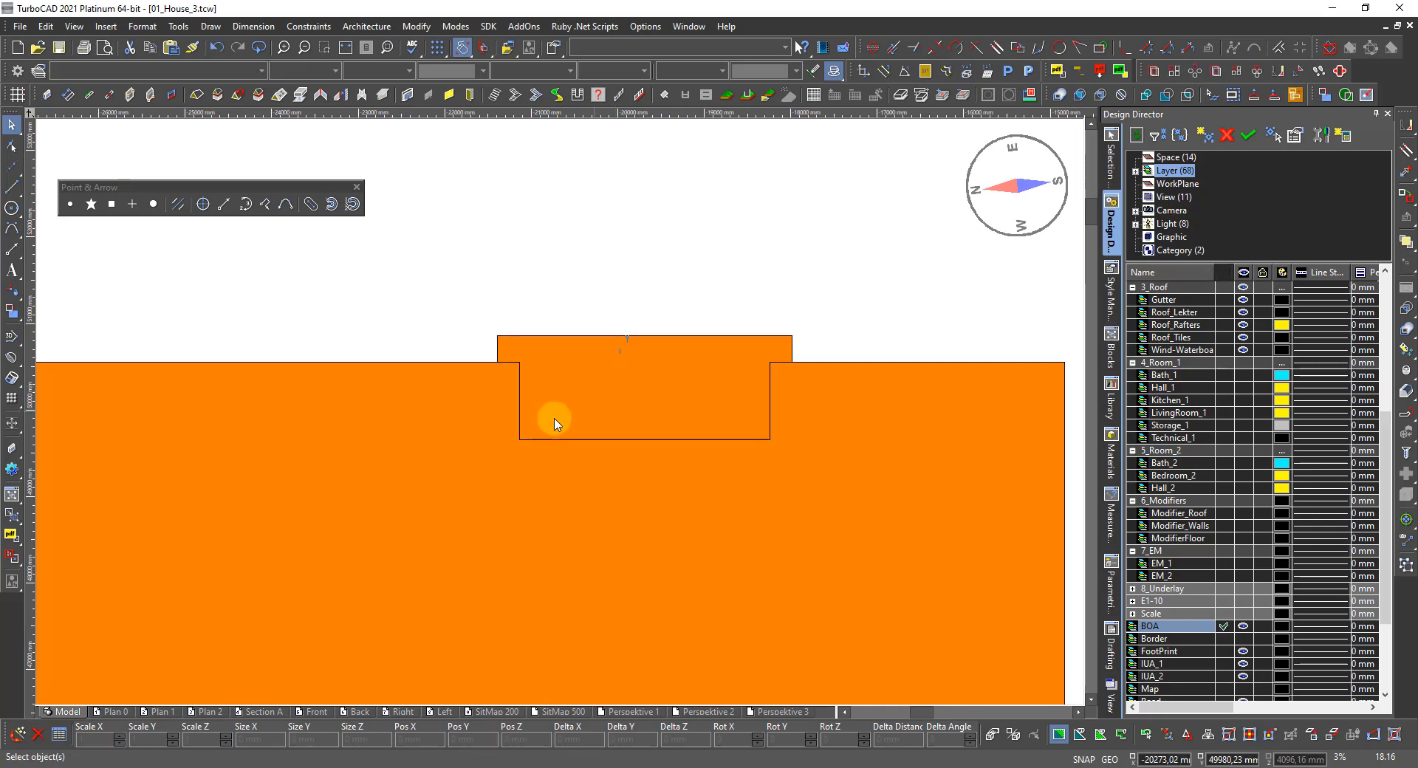
Step: Delete the leftover BOA entity marker beside the Diagonal dimension in the house plan
scroll(558, 414, "down", 5)
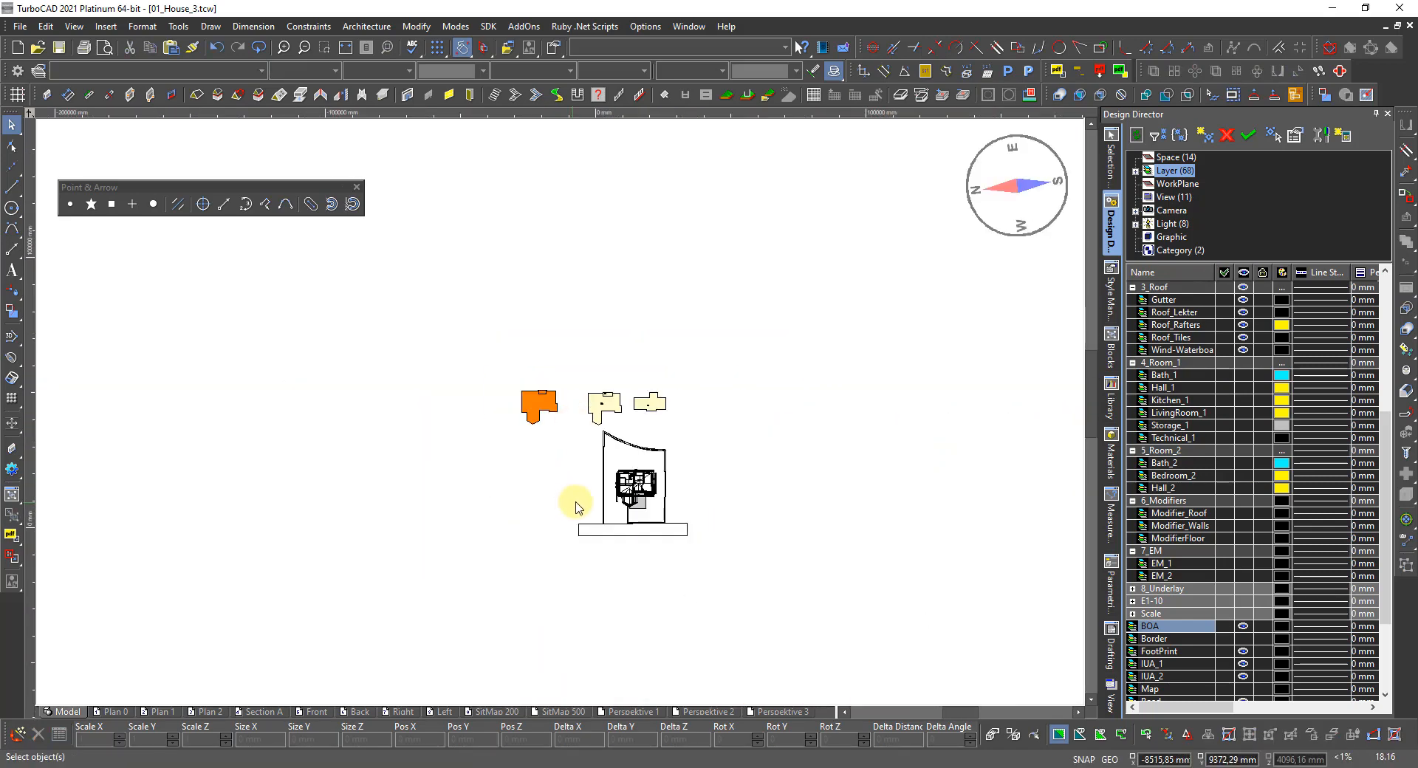
scroll(559, 406, "up", 2)
scroll(565, 435, "up", 4)
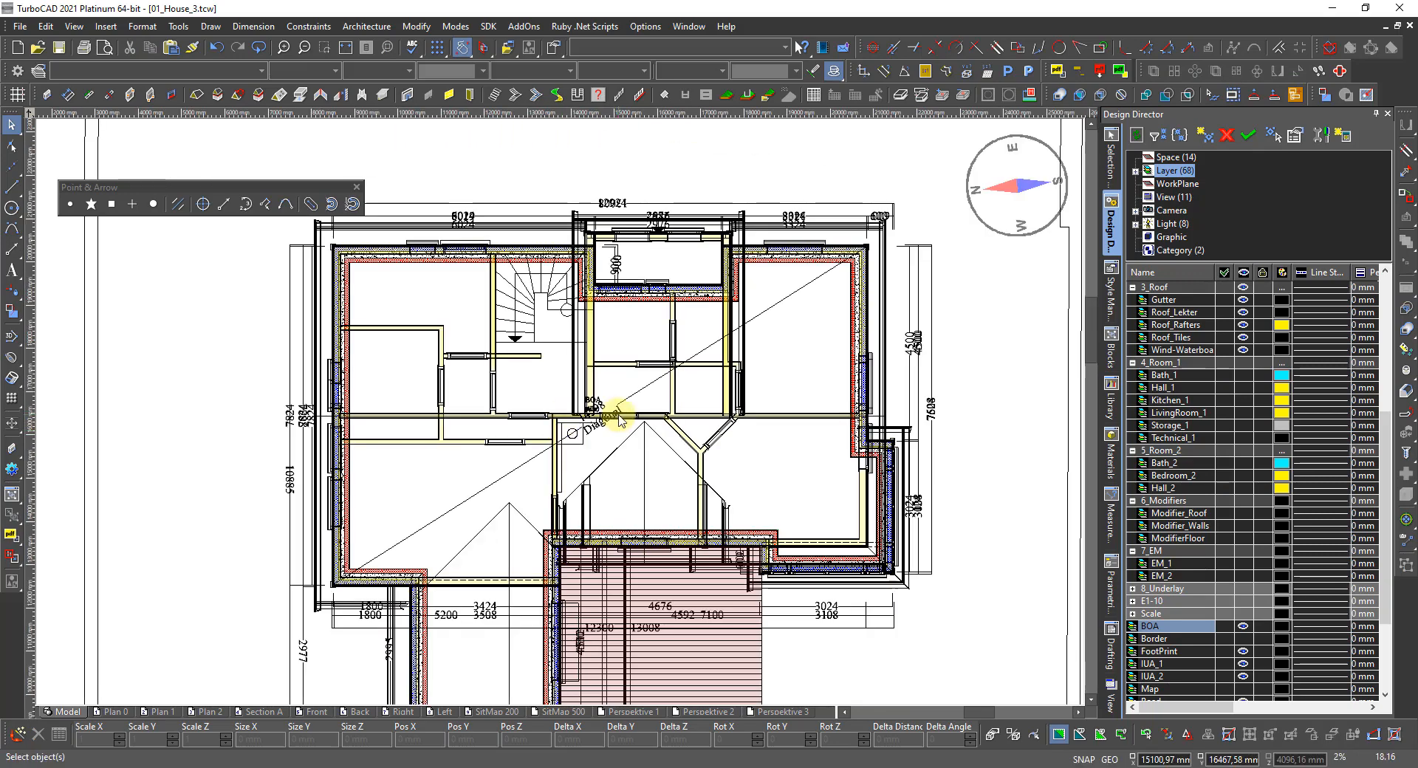
scroll(594, 414, "up", 4)
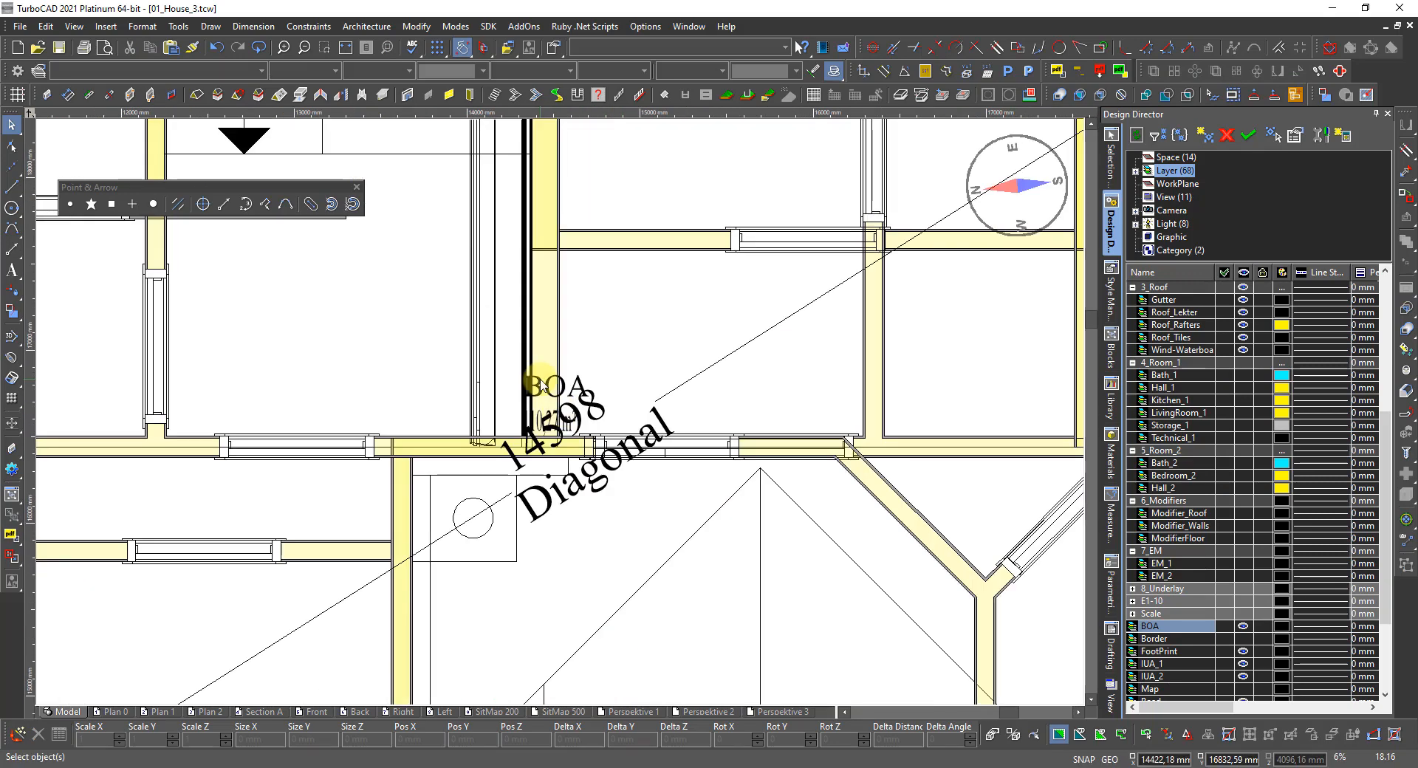
left_click(578, 384)
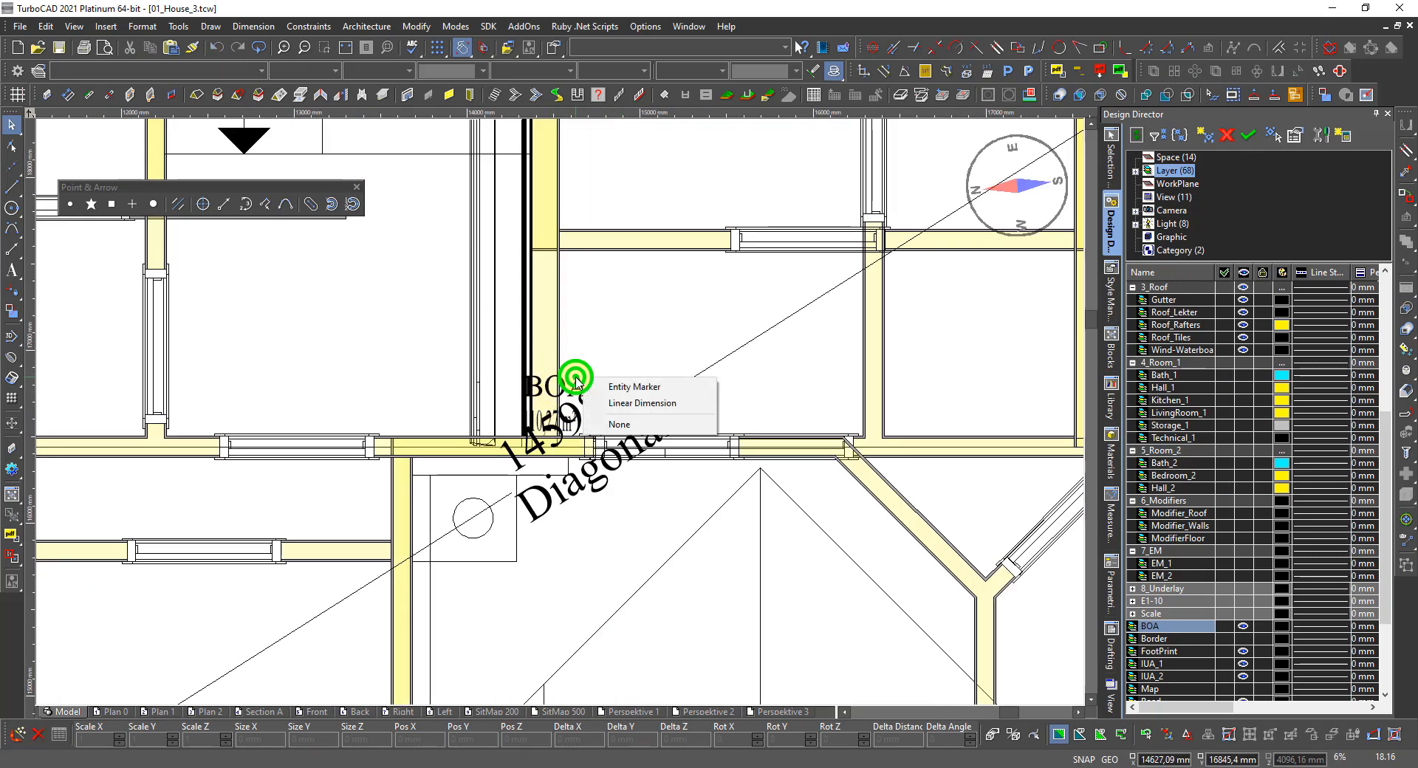
left_click(627, 390)
key("Delete")
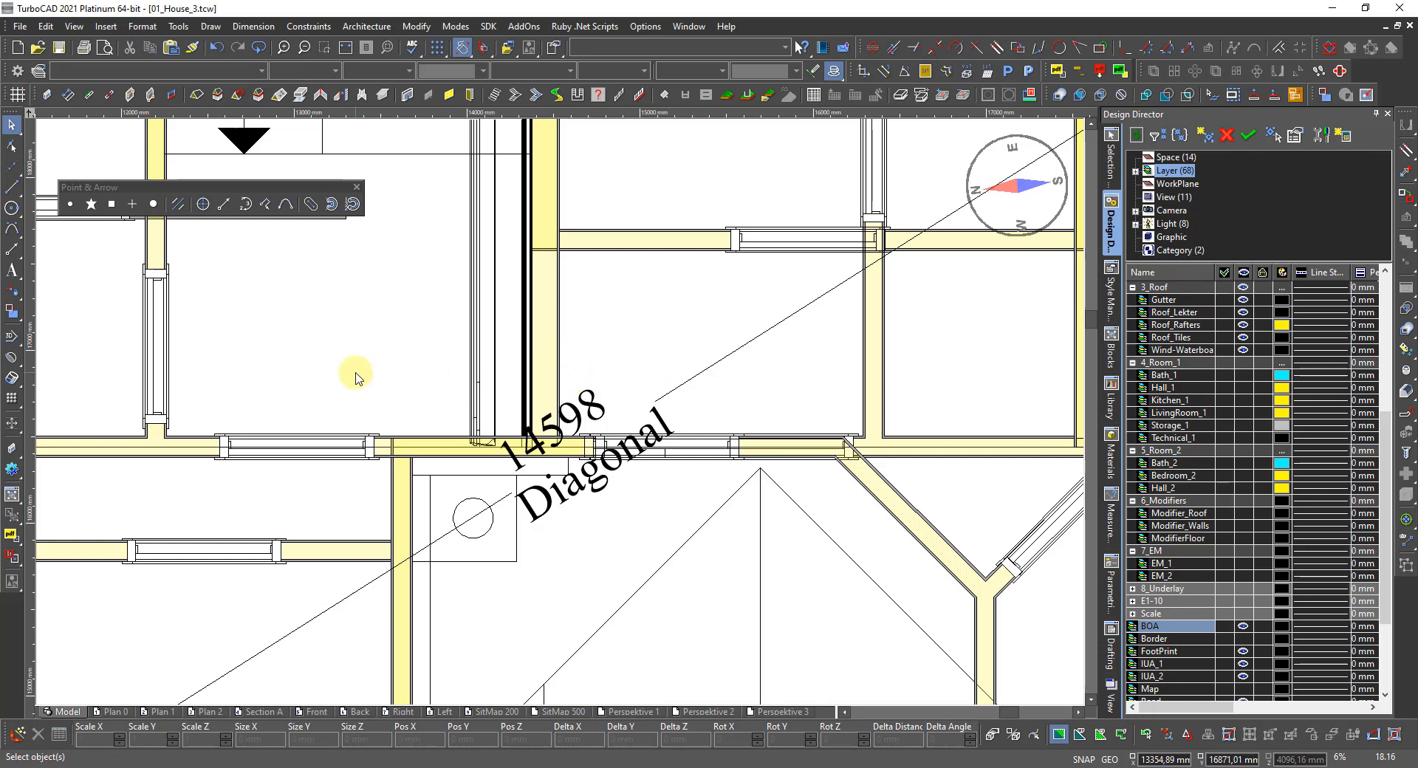
Step: Place an entity marker with the Normal Entity Marker style inside the small orange entrance polyline
scroll(571, 419, "down", 4)
scroll(561, 417, "down", 2)
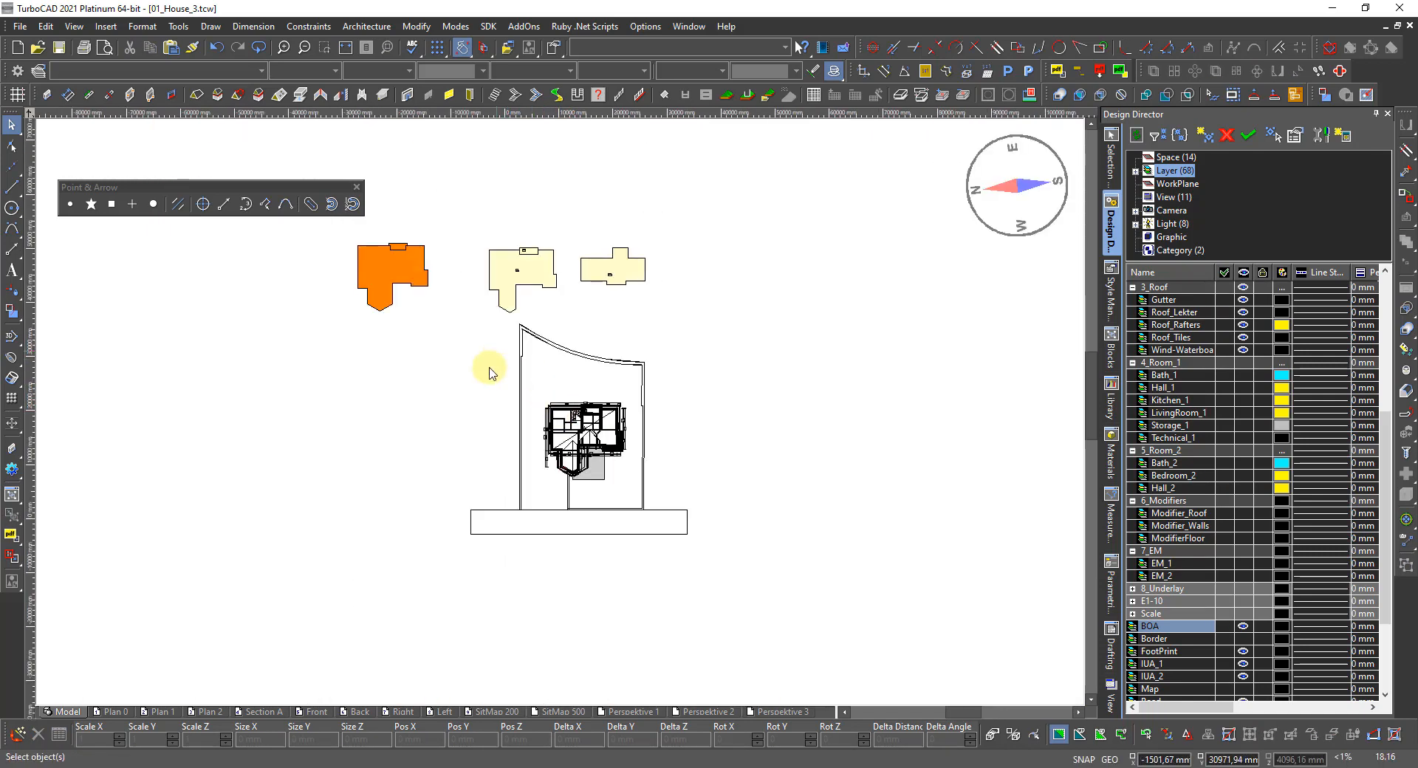
scroll(547, 399, "up", 4)
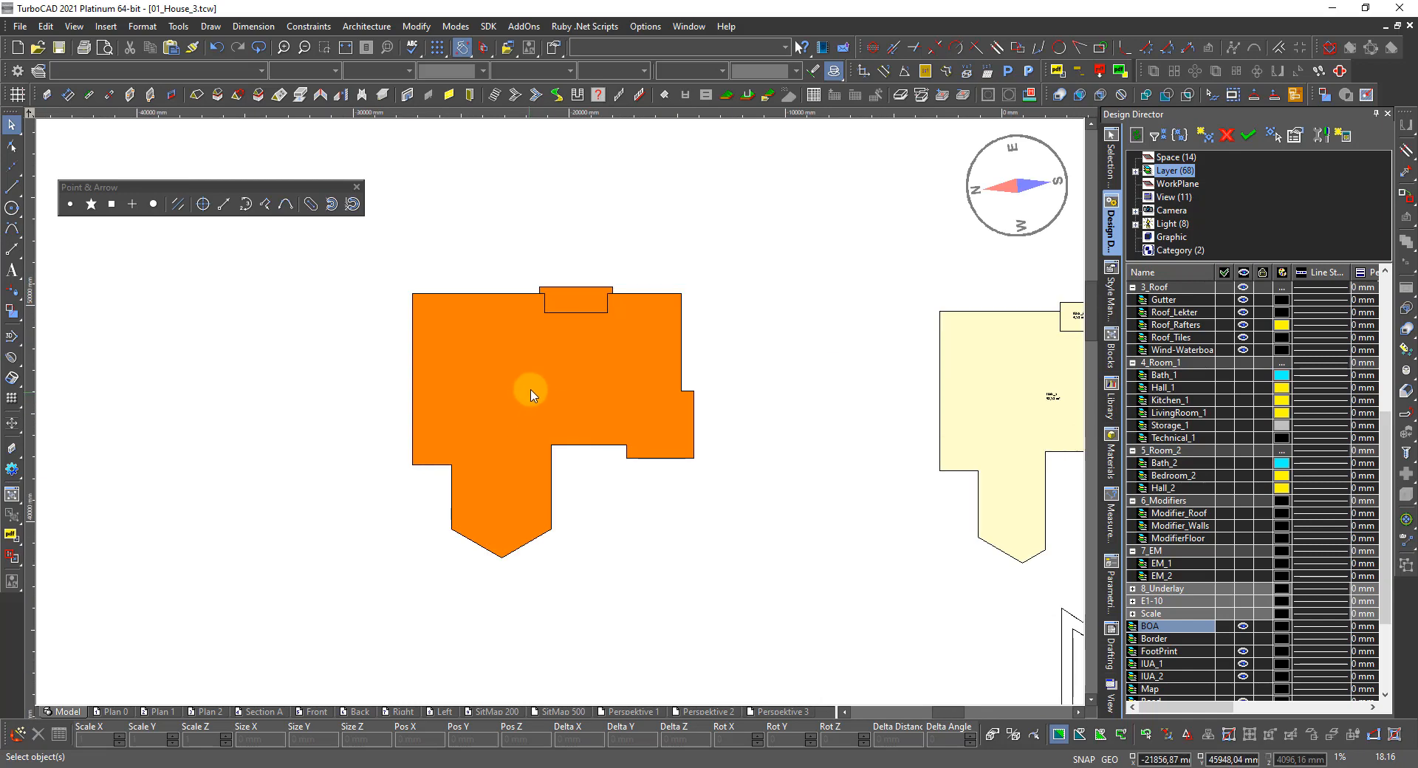
right_click(530, 390)
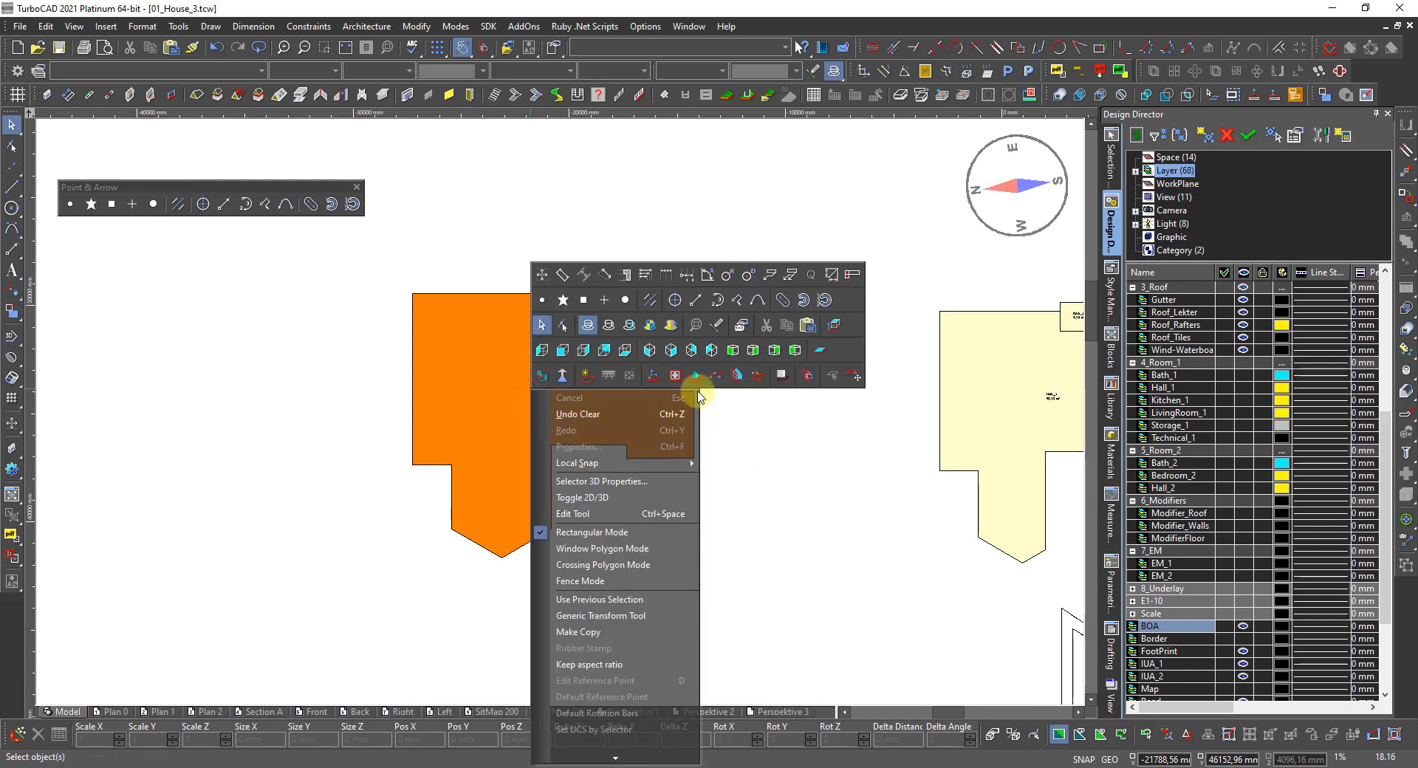
left_click(651, 377)
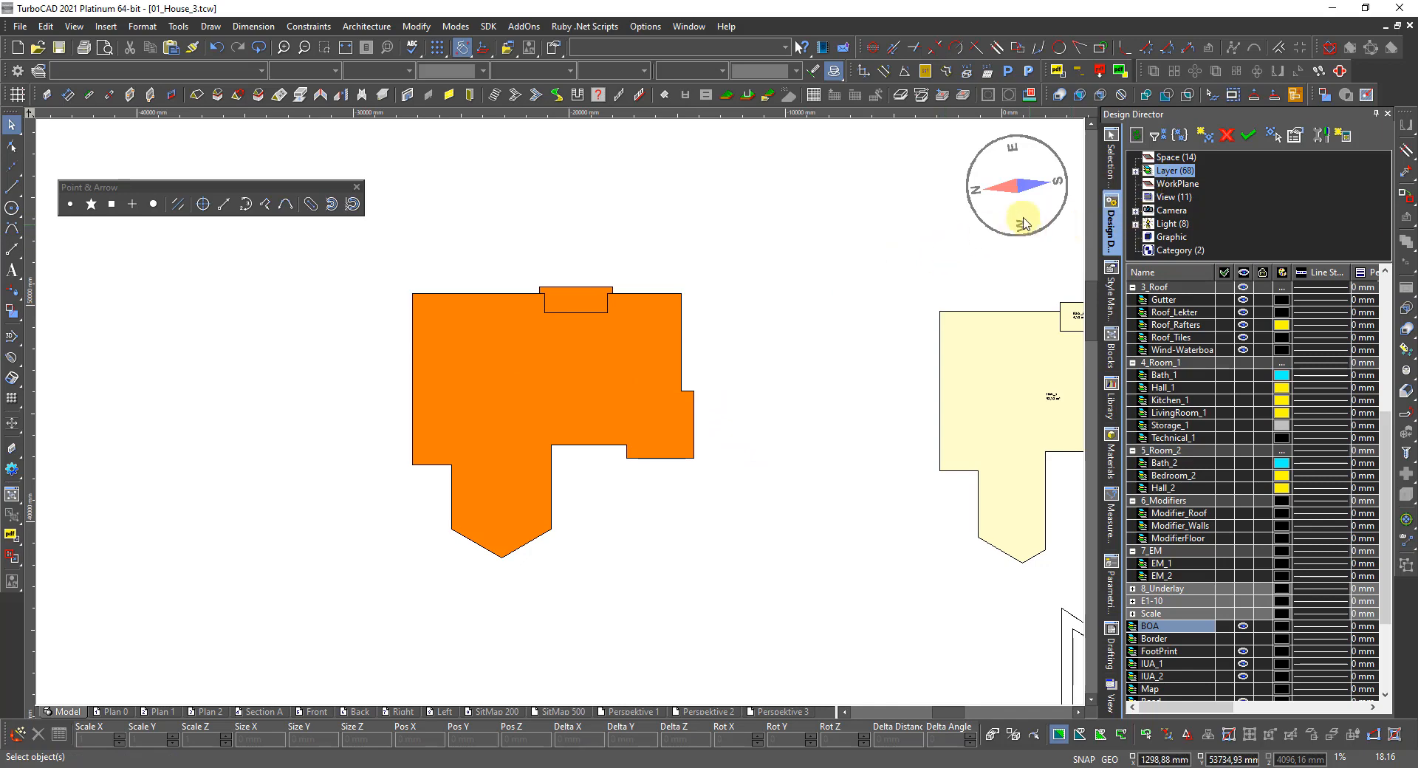
left_click(1029, 94)
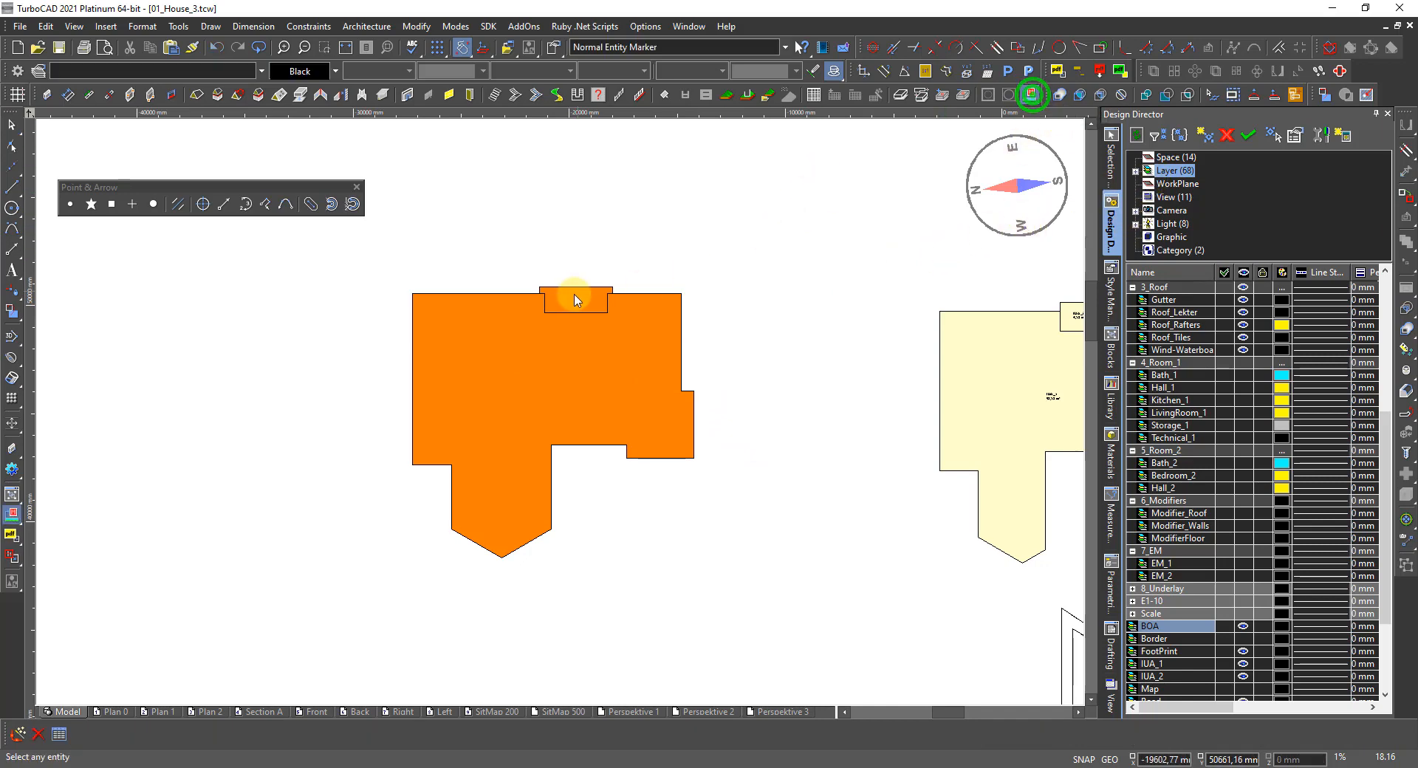
left_click(573, 295)
left_click(560, 439)
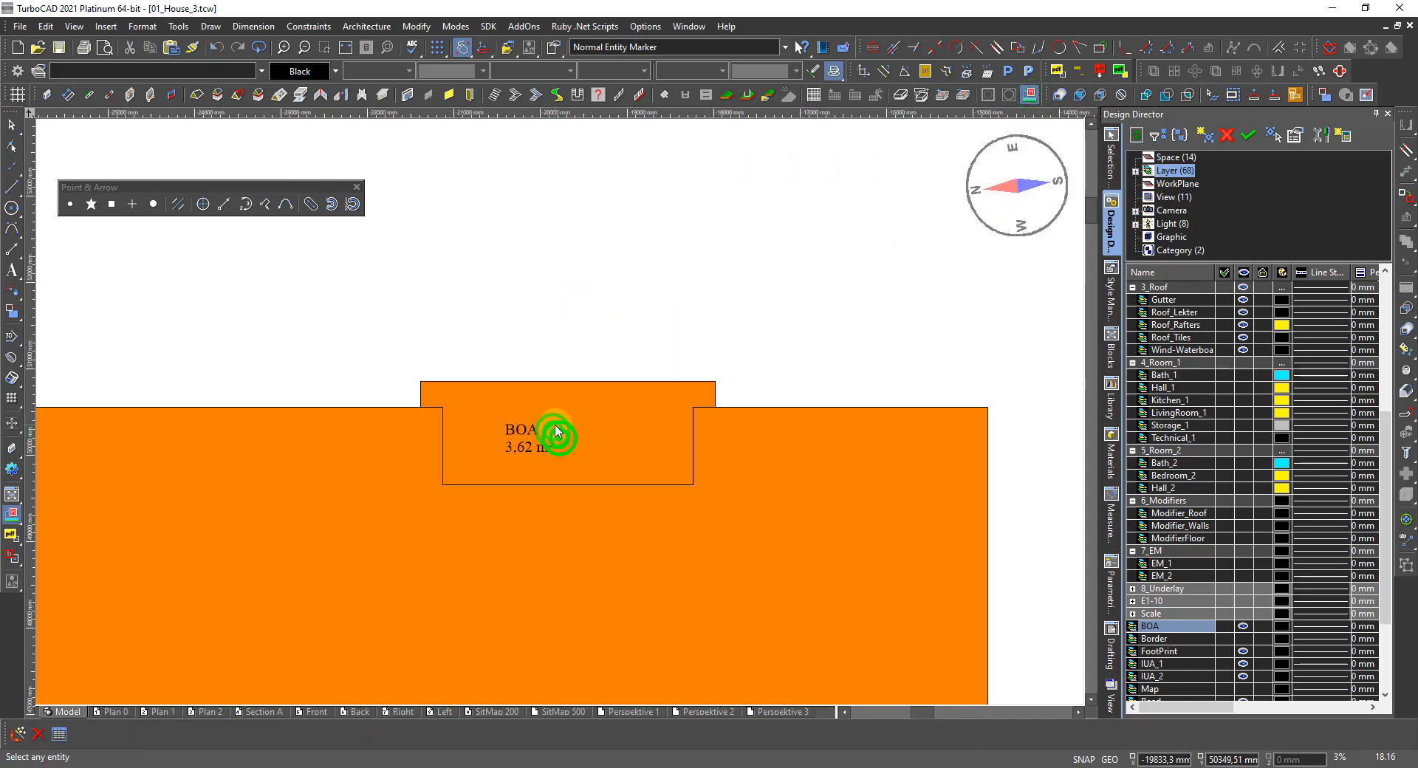
Step: Place an entity marker inside the large orange BOA polyline and finish the marker command
left_click(549, 484)
left_click(563, 505)
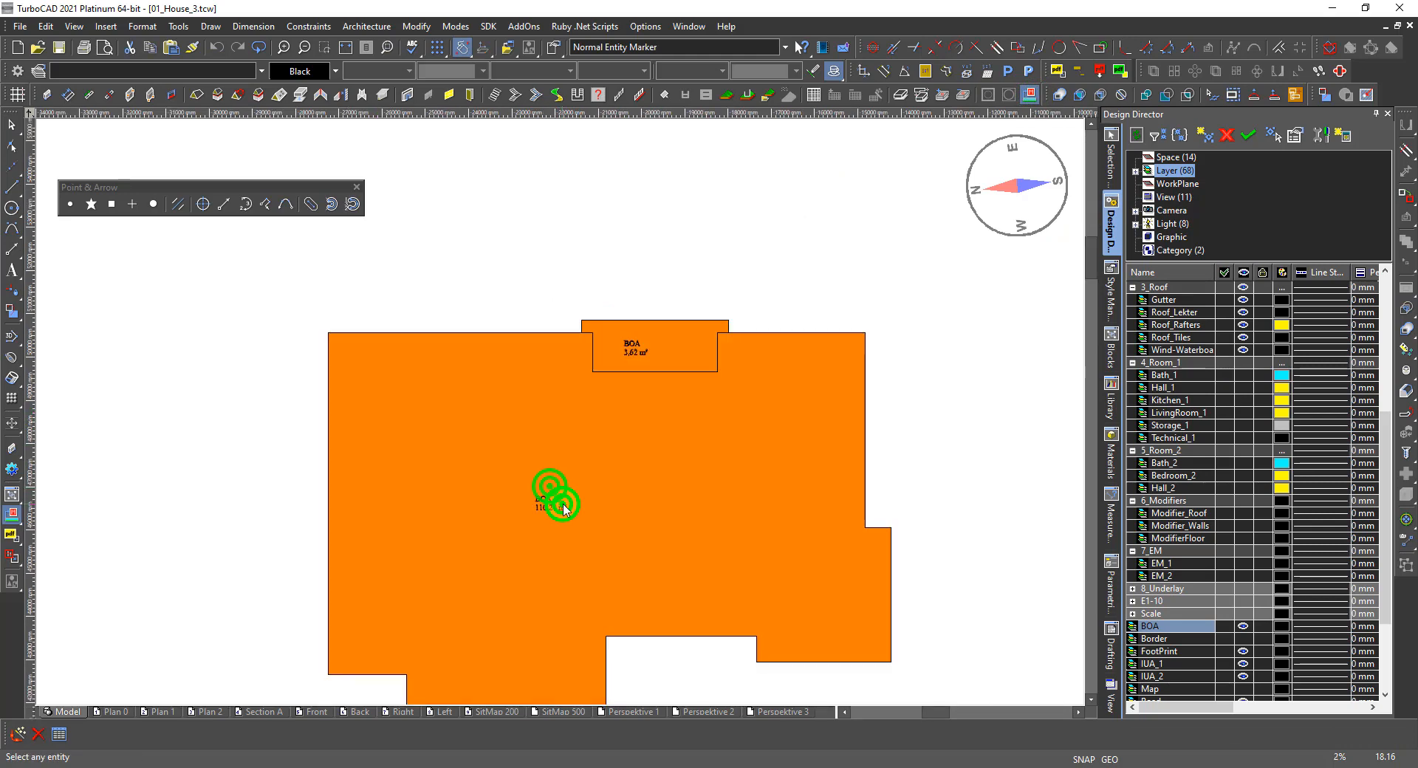
scroll(619, 529, "down", 2)
scroll(563, 415, "up", 2)
key("Escape")
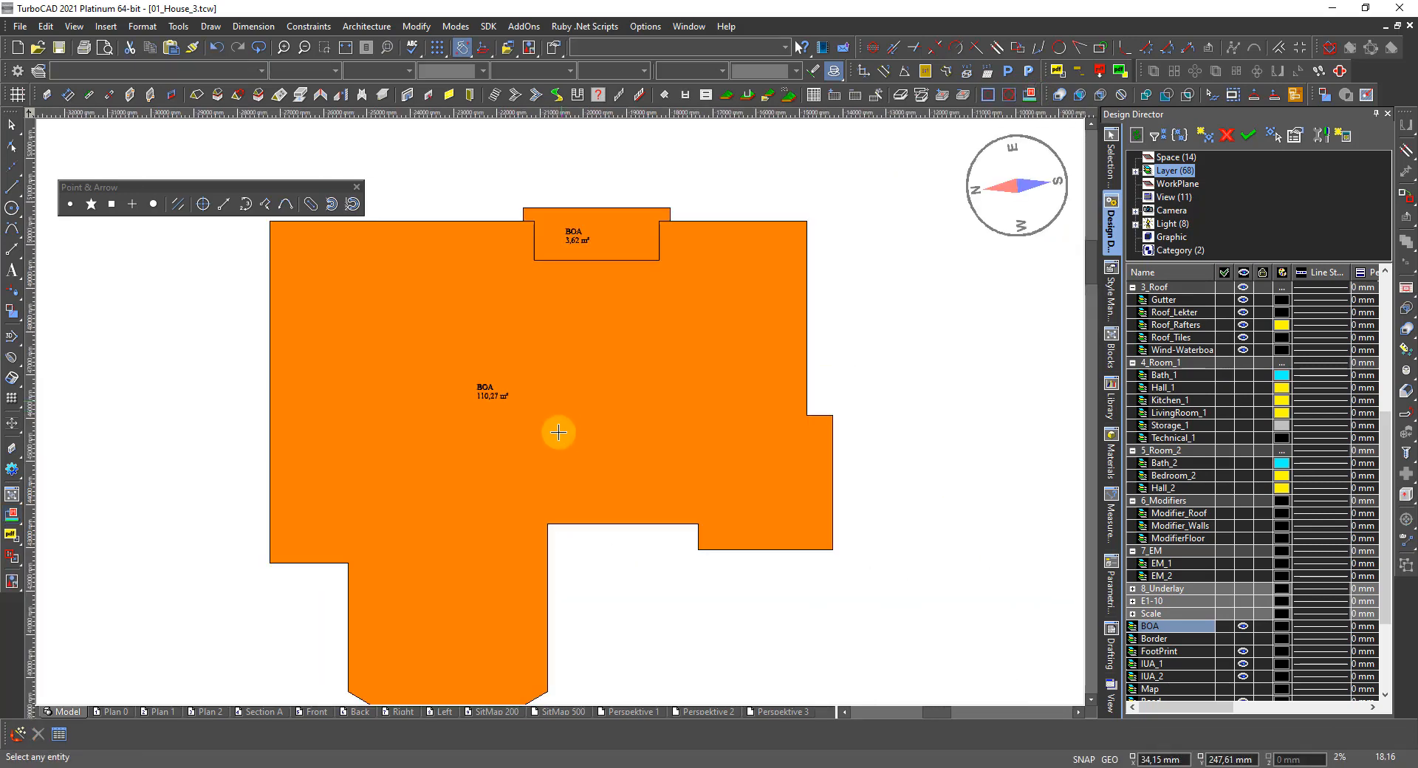
Step: Assign both new BOA entity markers to the BOA layer and deselect them
key("space")
left_click(485, 396)
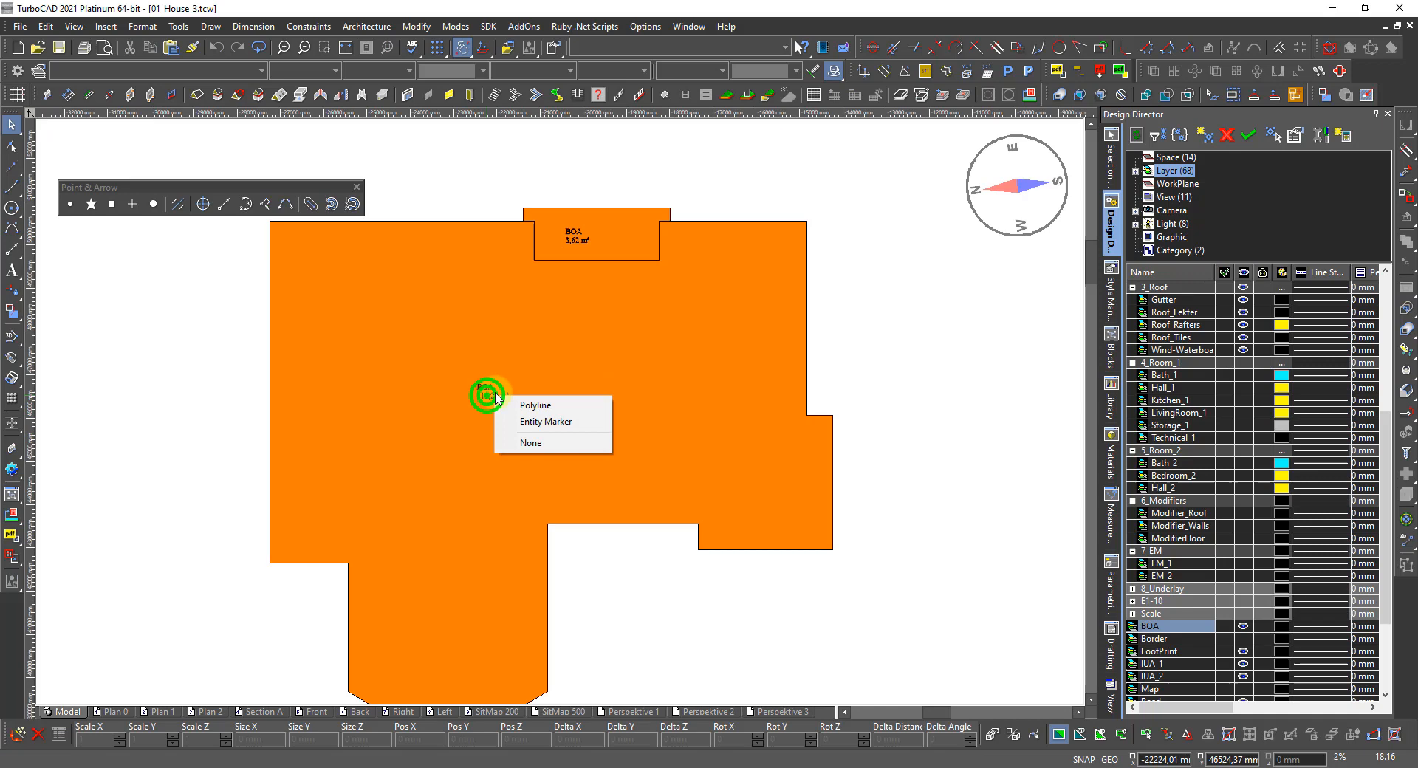
left_click(545, 424)
left_click(577, 232)
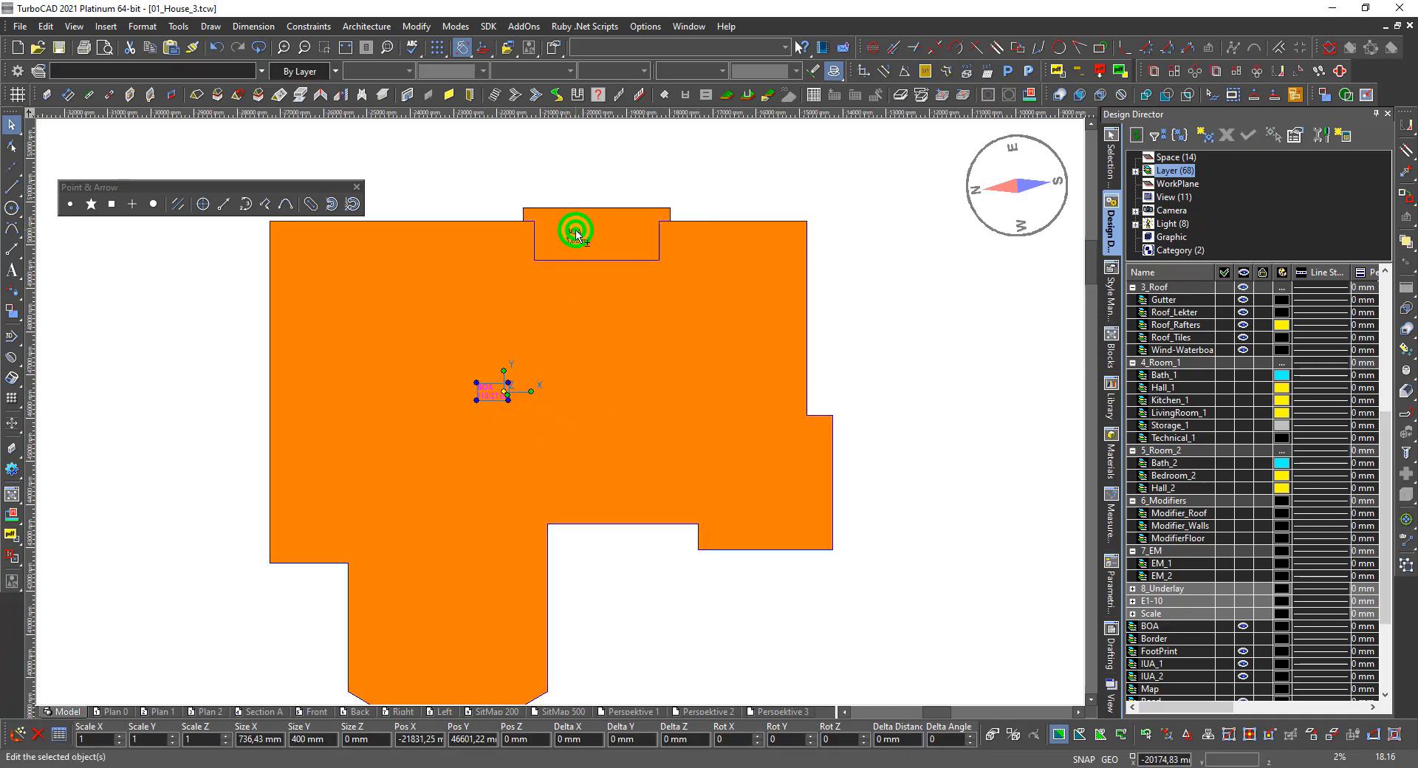
left_click(630, 257)
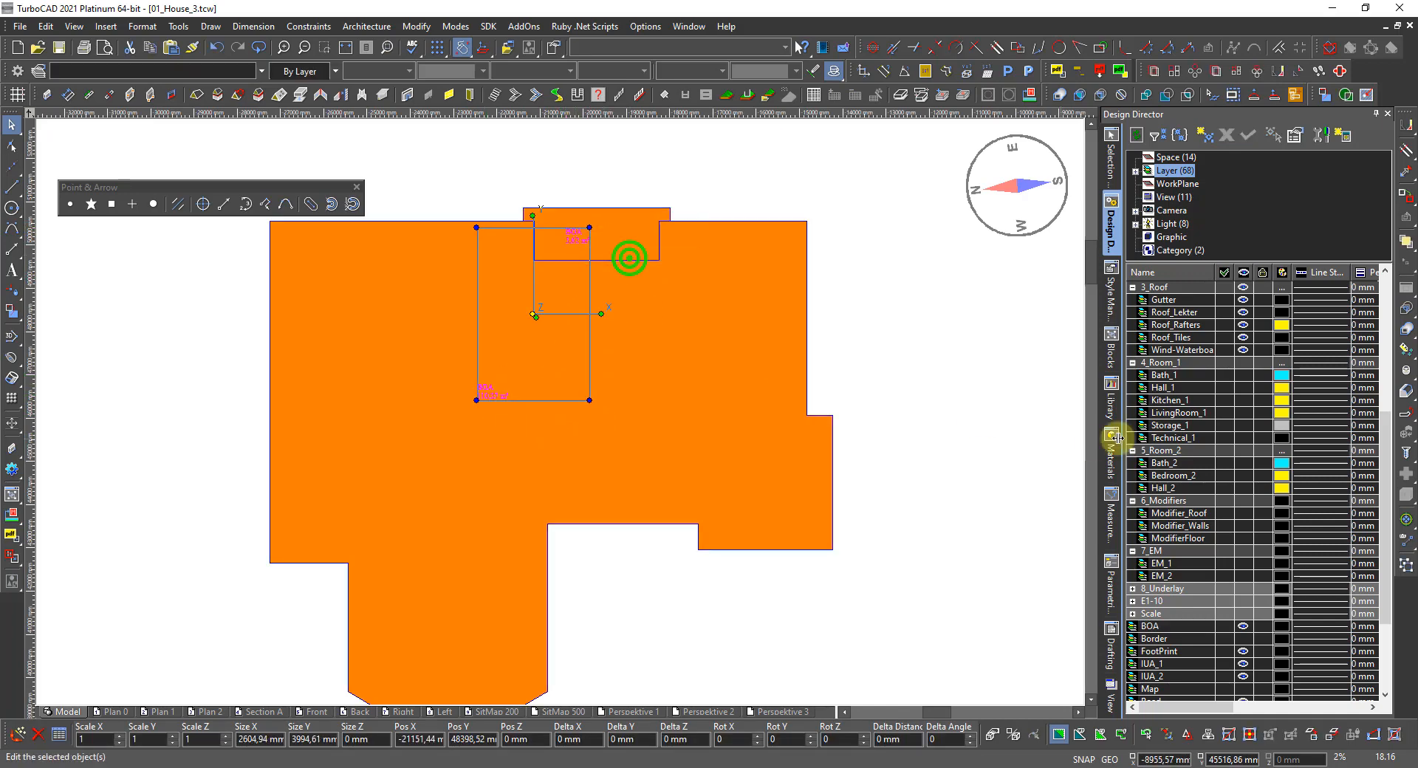
left_click(1224, 626)
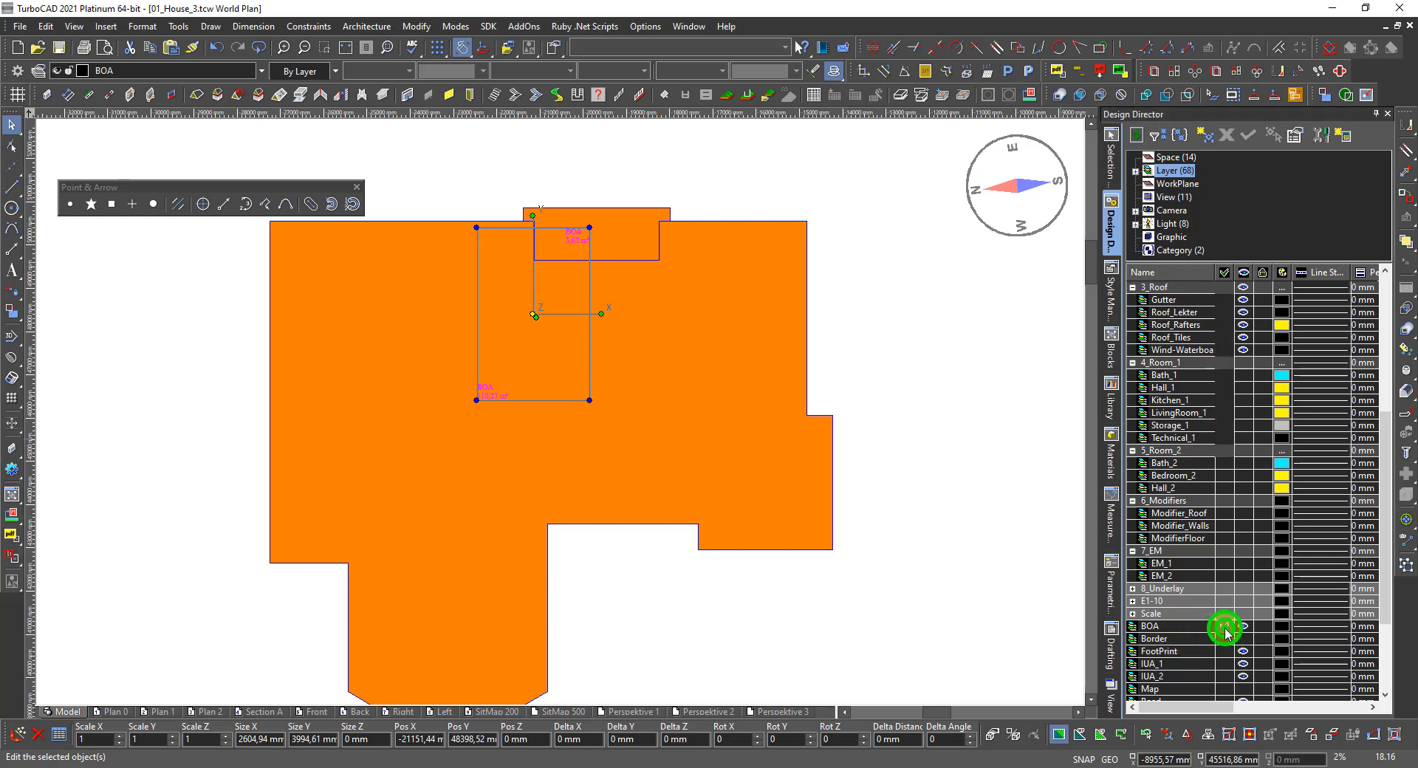
left_click(901, 591)
Step: Select only the large orange BOA polyline, leaving the entrance polyline and the markers out
scroll(447, 353, "down", 2)
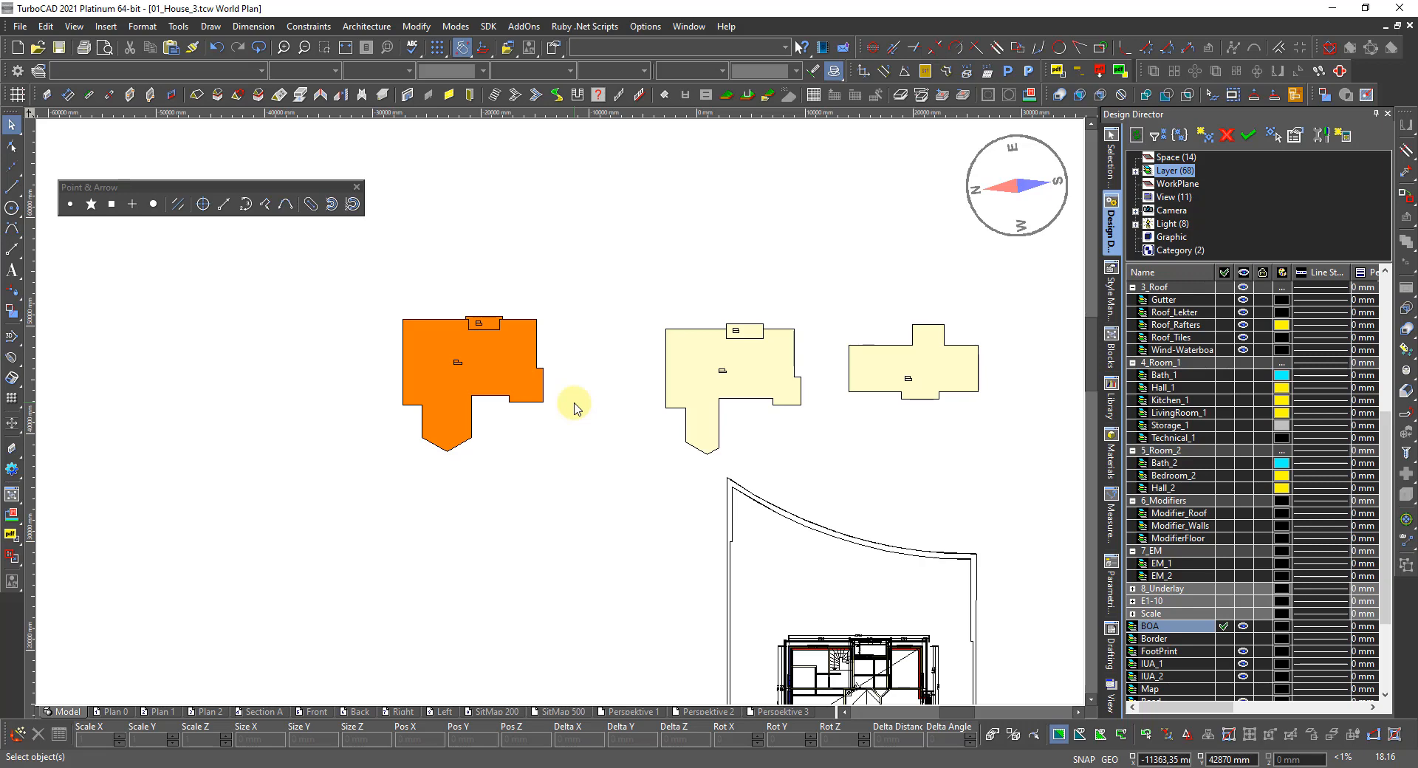
scroll(574, 403, "down", 1)
scroll(570, 416, "up", 1)
scroll(561, 442, "down", 1)
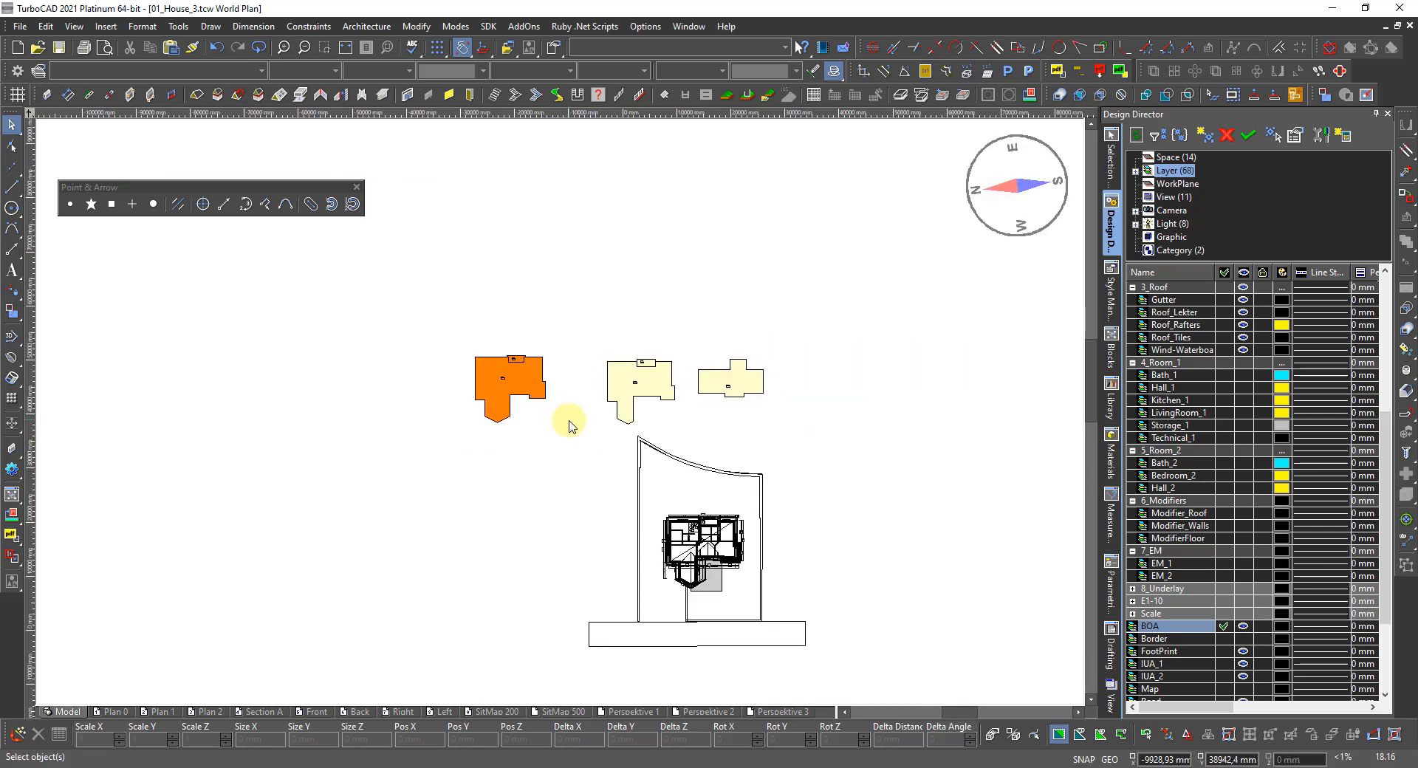
scroll(551, 425, "up", 1)
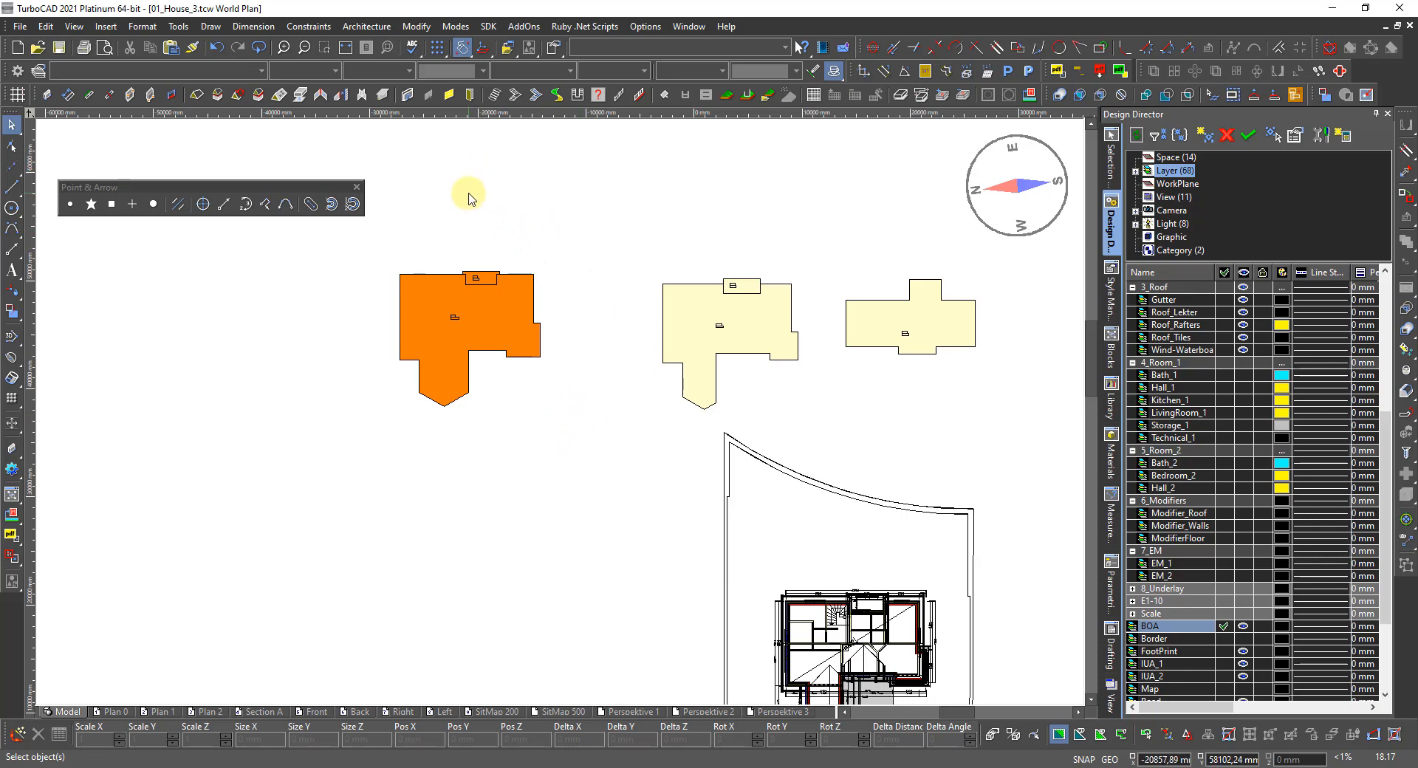
left_click_drag(583, 412, 429, 249)
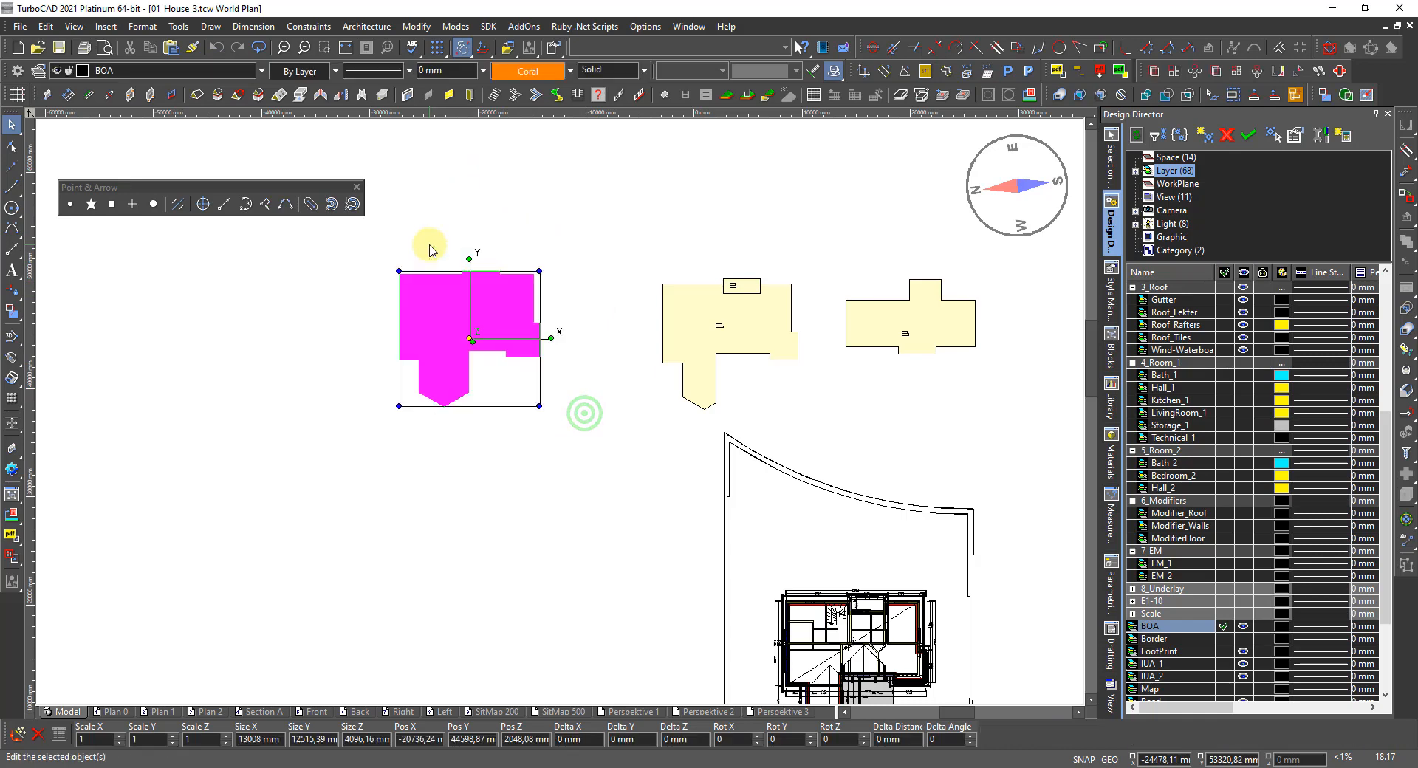
left_click(443, 169)
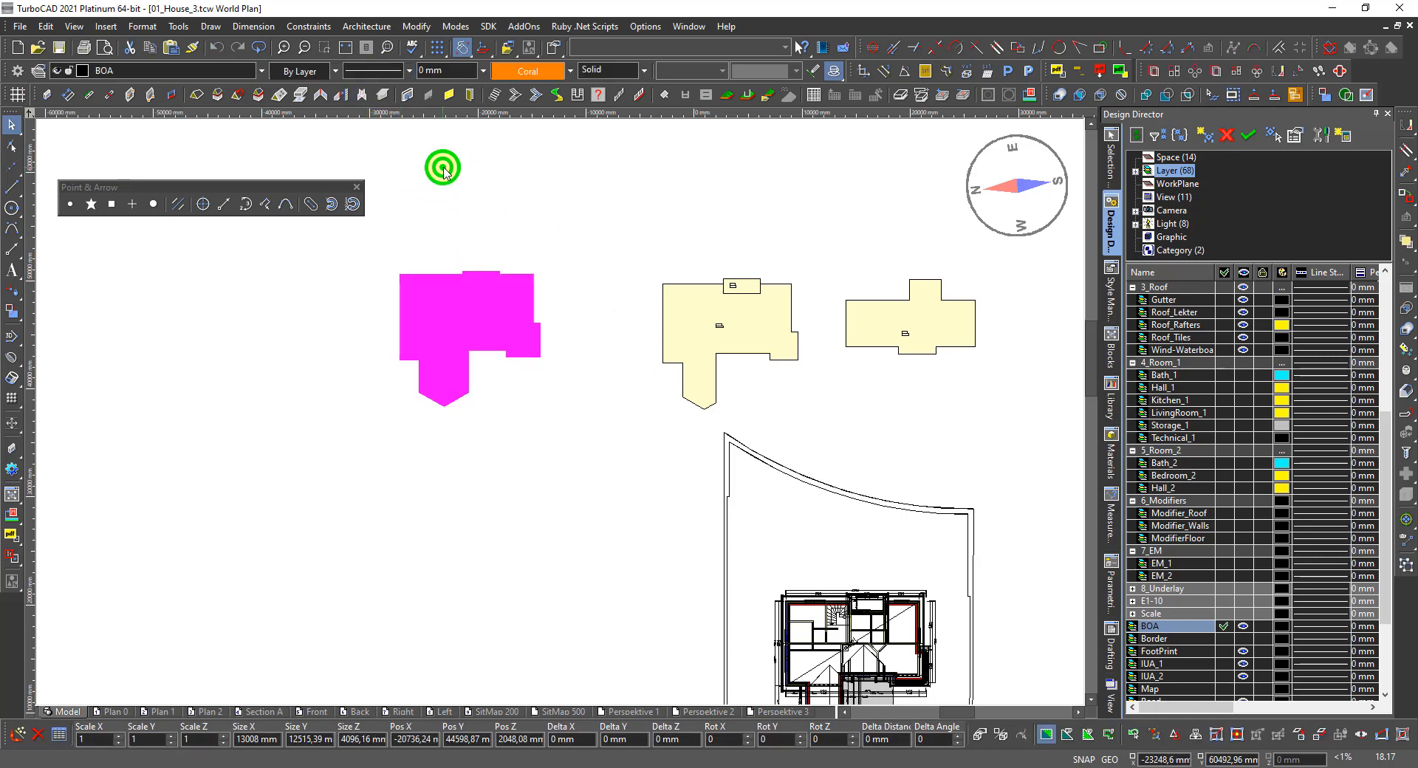
left_click(420, 285)
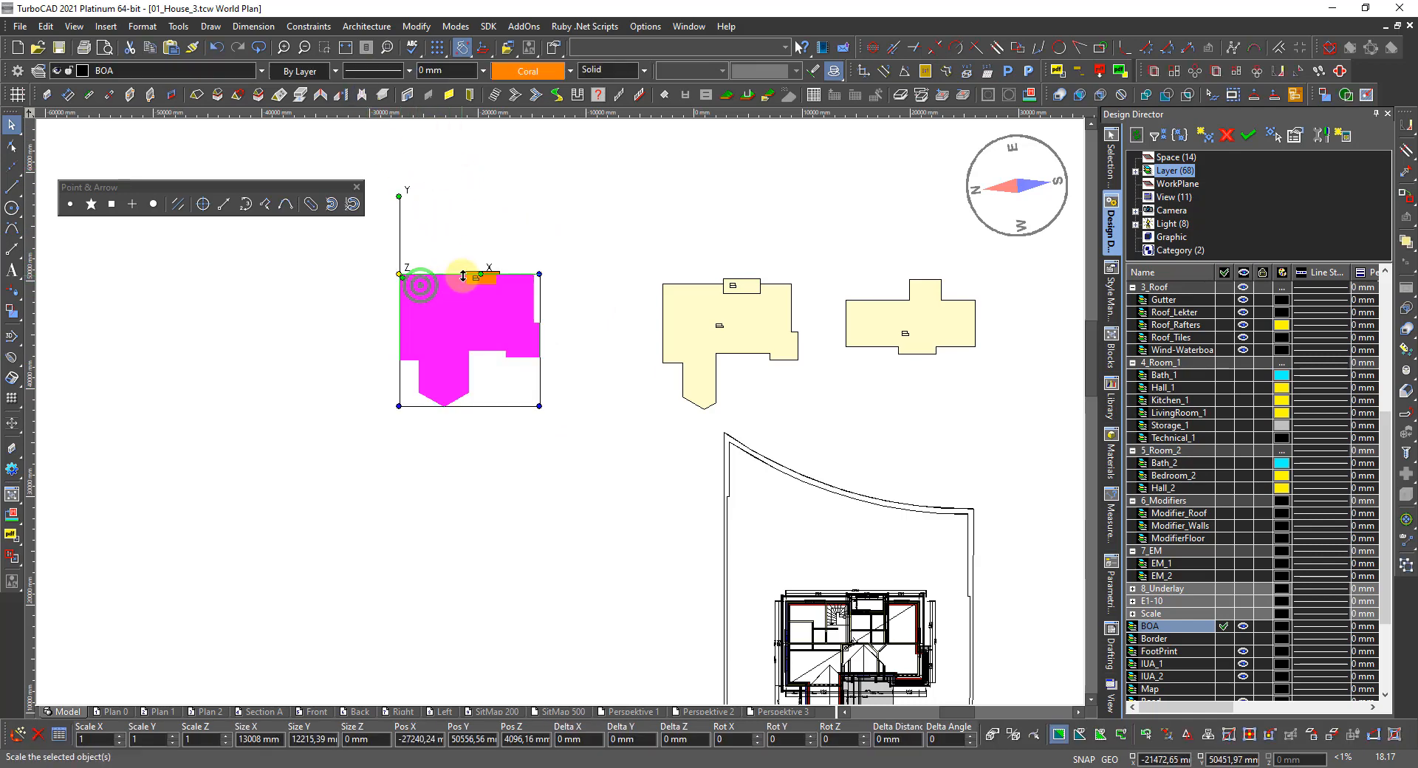
Step: Add the small orange entrance polyline to the selection, without its BOA marker
scroll(463, 276, "up", 4)
left_click(662, 429)
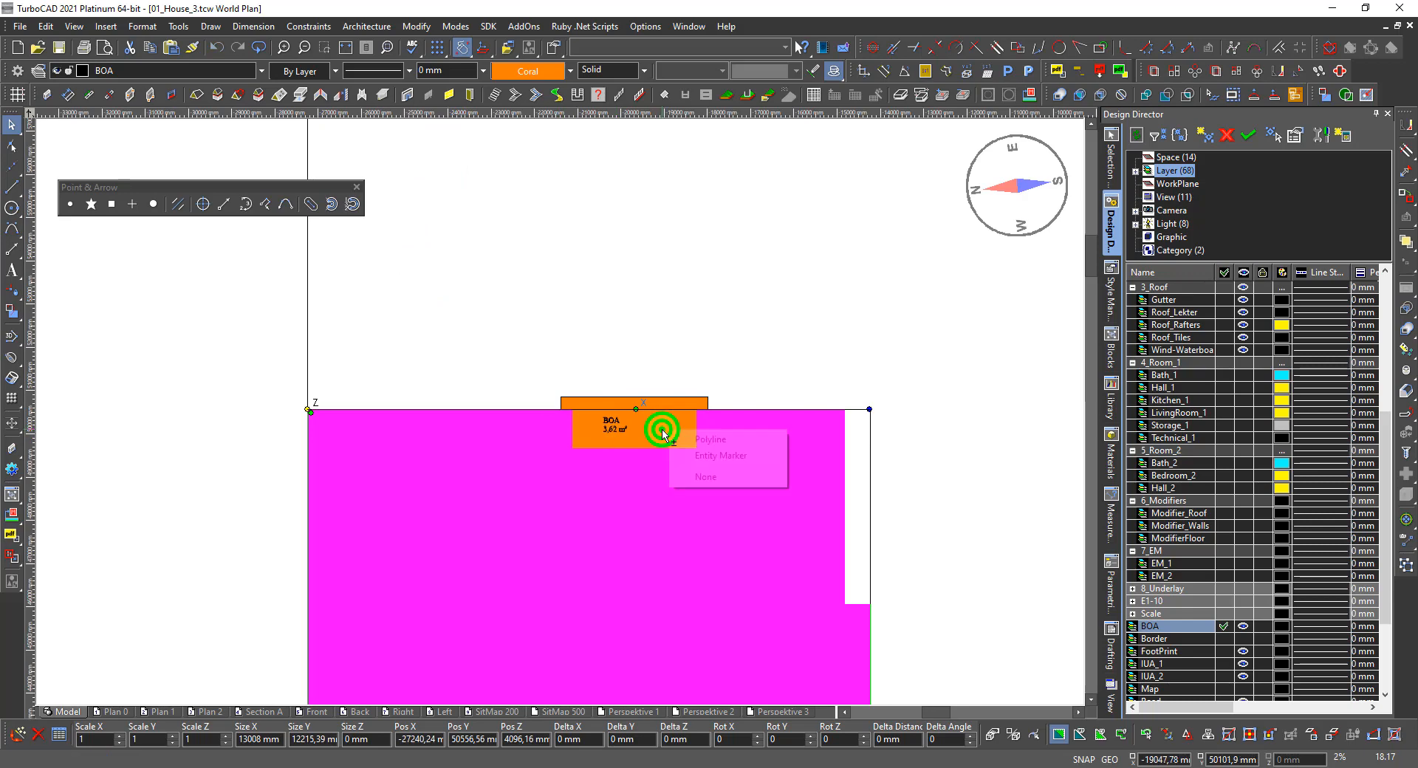
left_click(702, 456)
left_click_drag(649, 428, 617, 424)
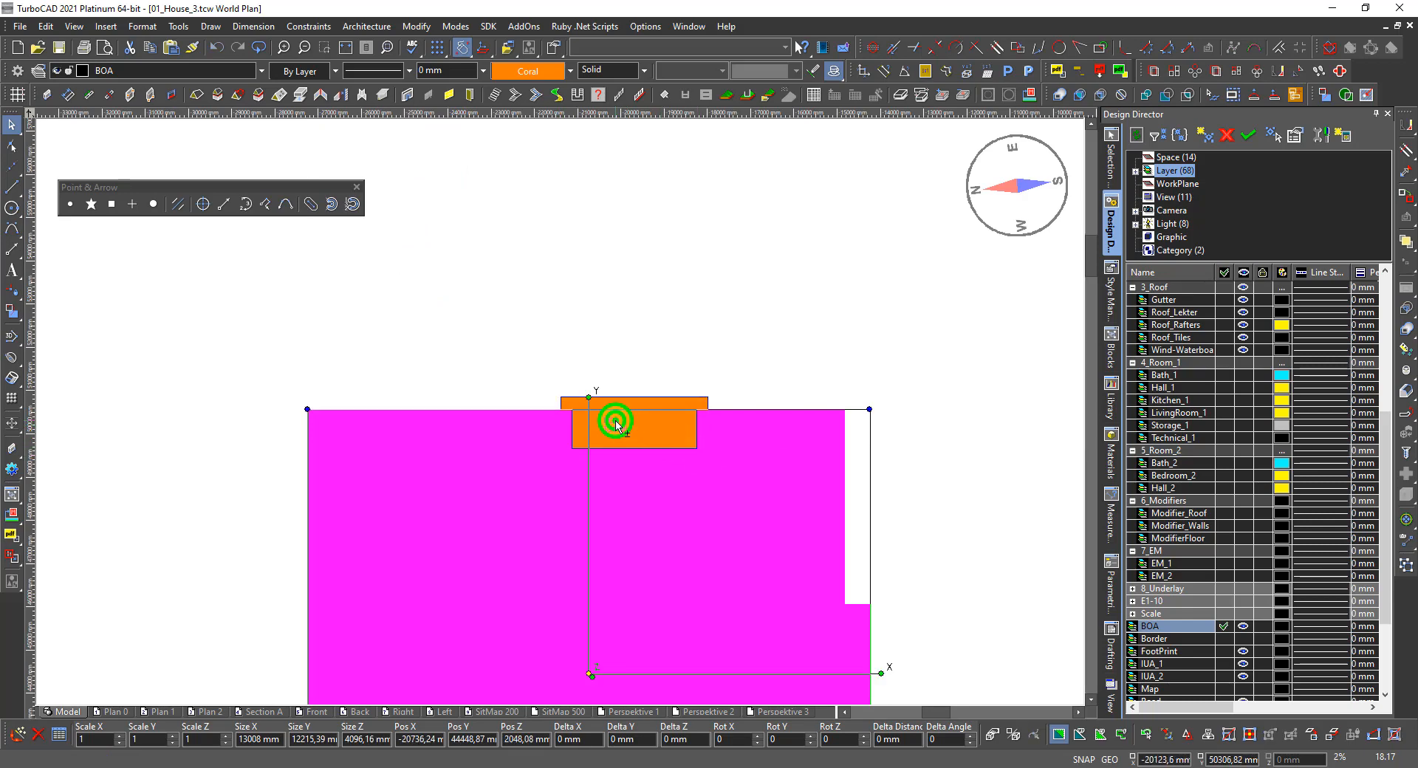
left_click(617, 425)
left_click(643, 447)
left_click(646, 427)
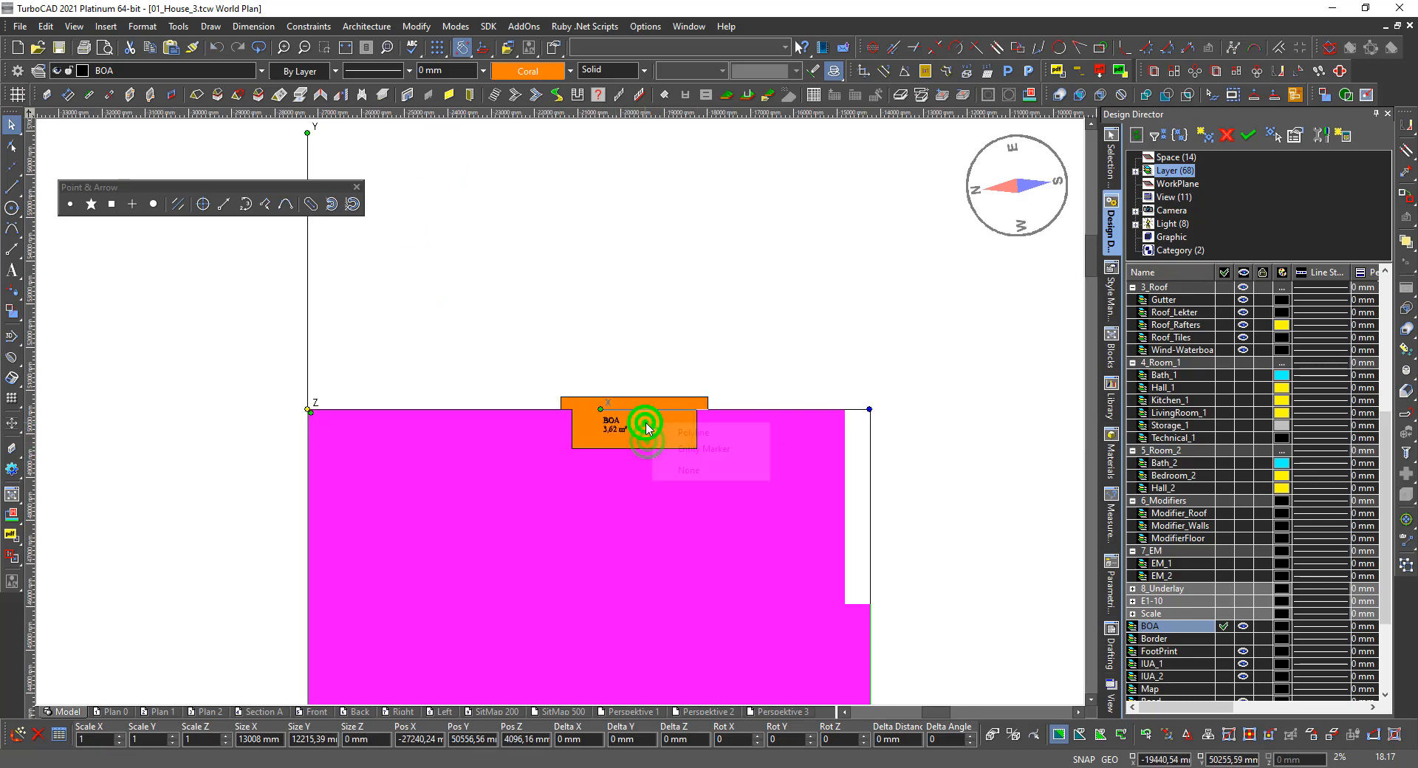
left_click(660, 430)
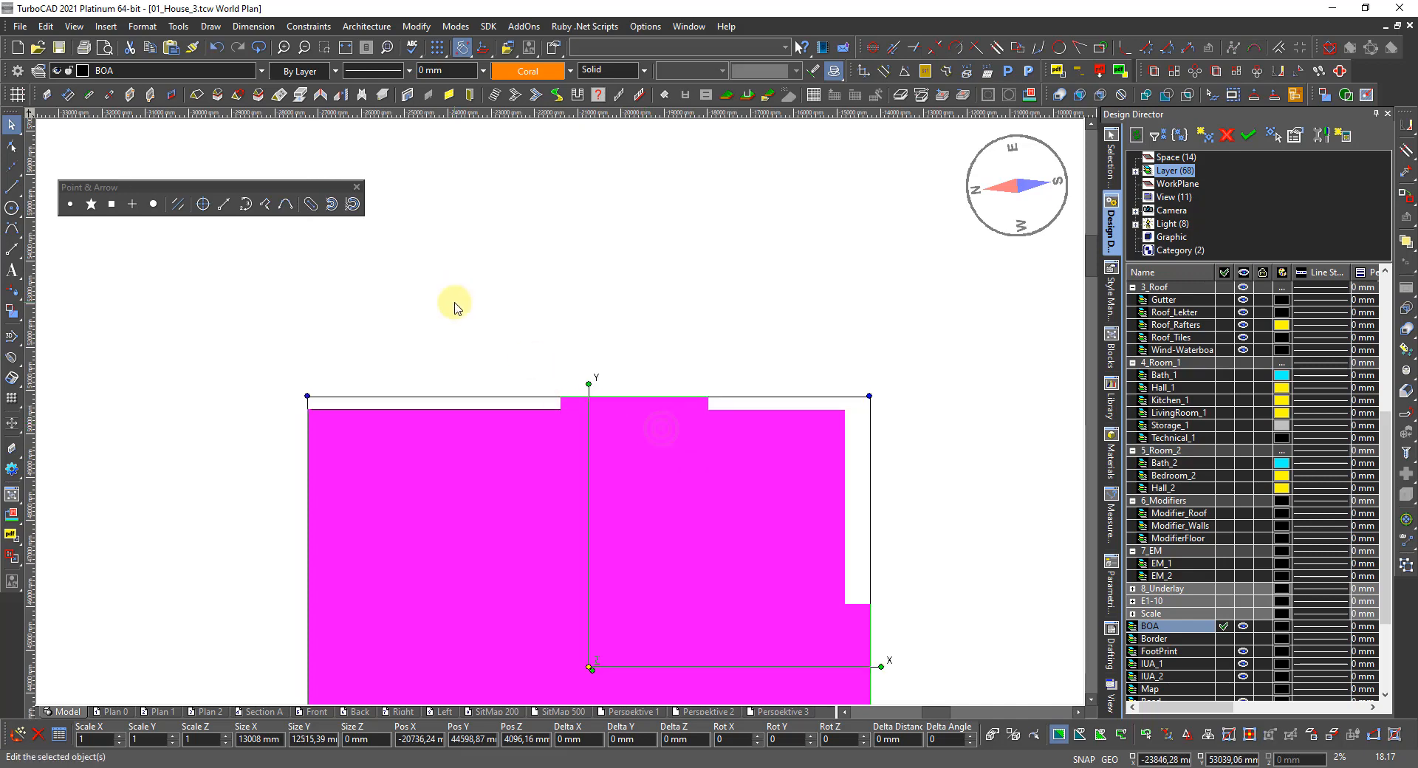
Step: Open the database field definitions with both BOA polylines selected
scroll(454, 309, "down", 2)
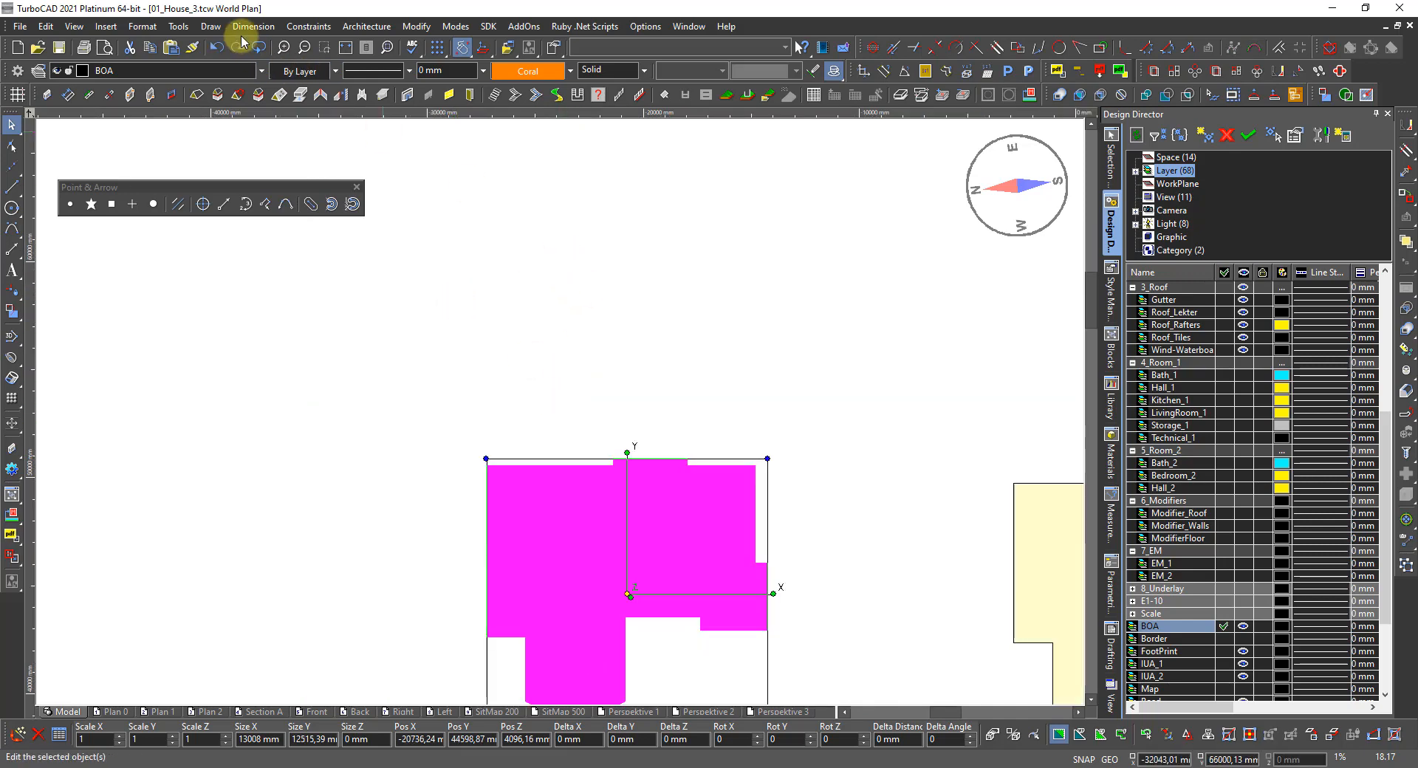
left_click(181, 28)
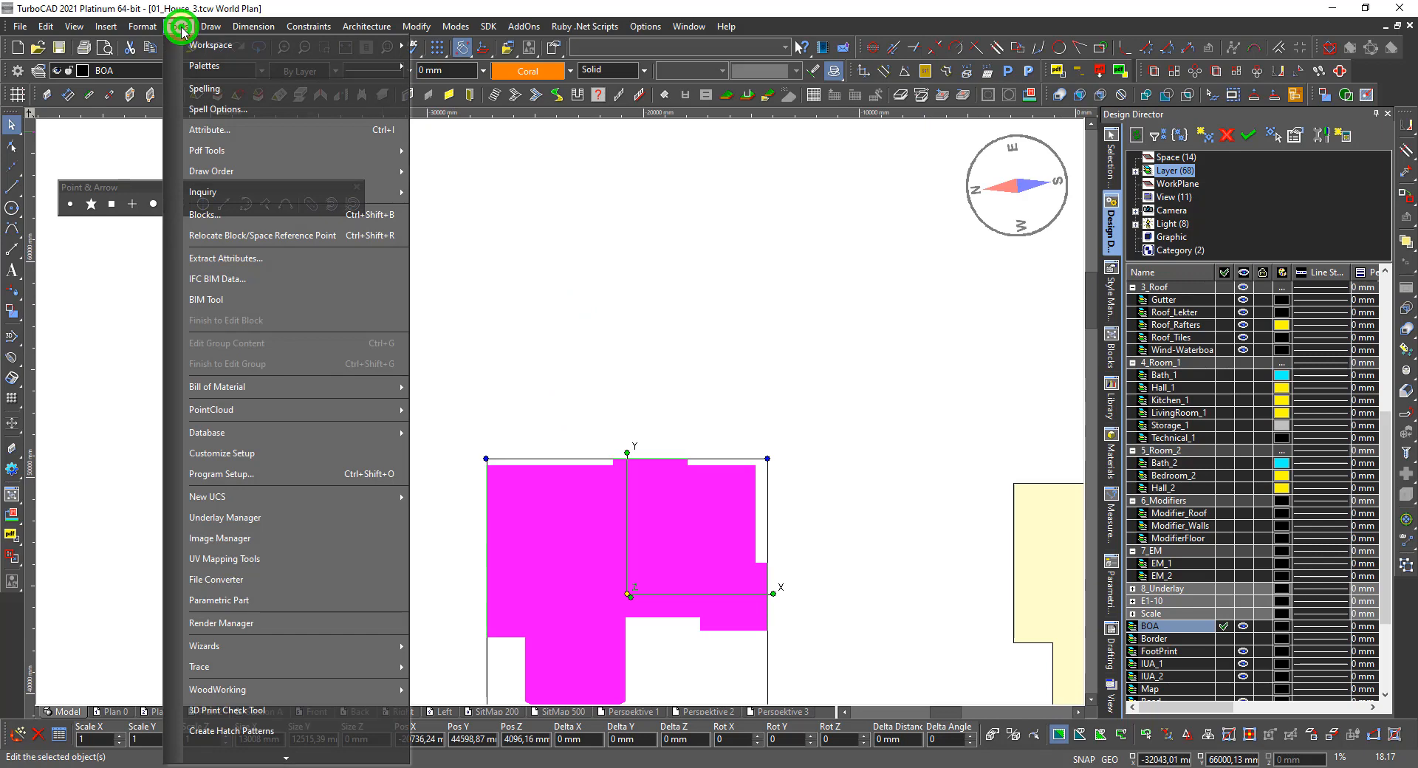
mouse_move(298, 201)
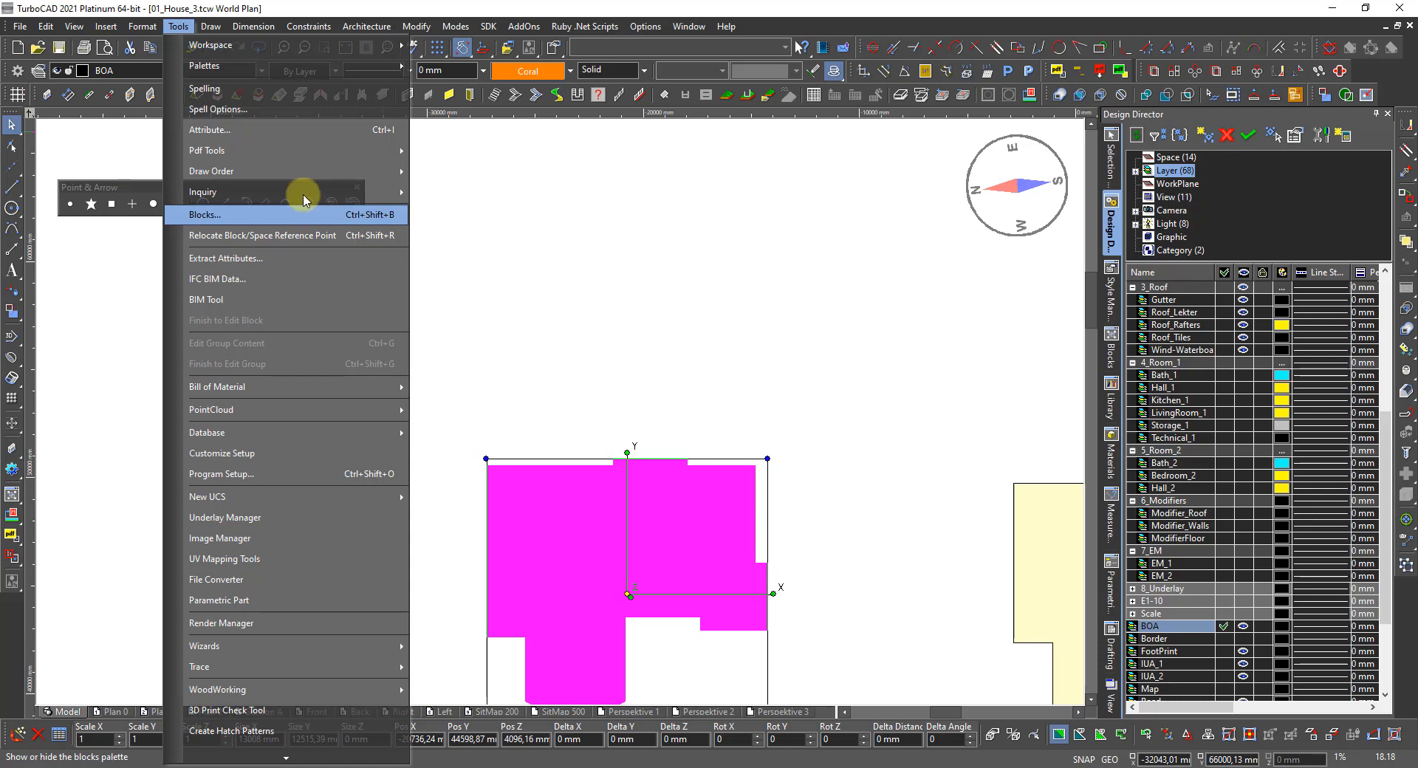
mouse_move(290, 432)
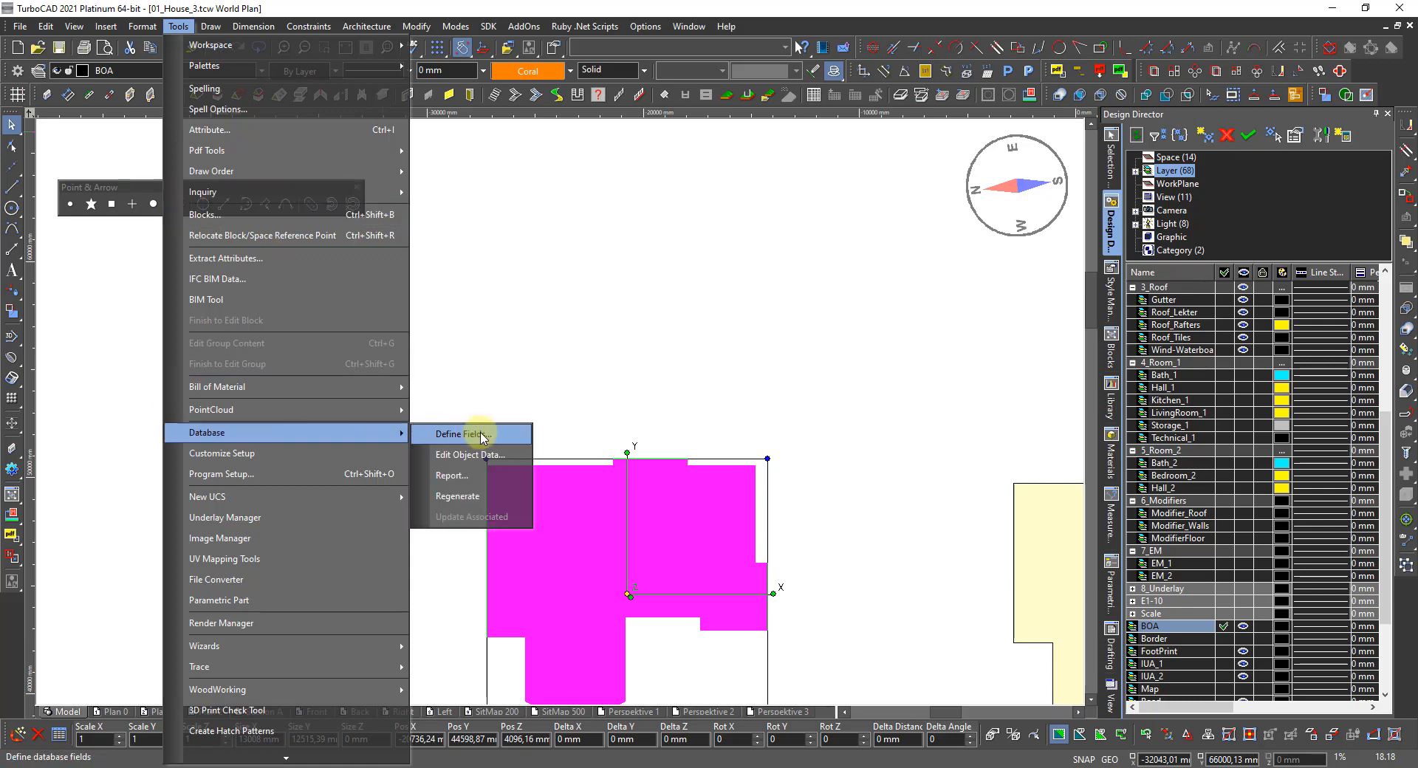
Step: Create a new database report titled BOA and add the common Layer property to its report fields
left_click(458, 476)
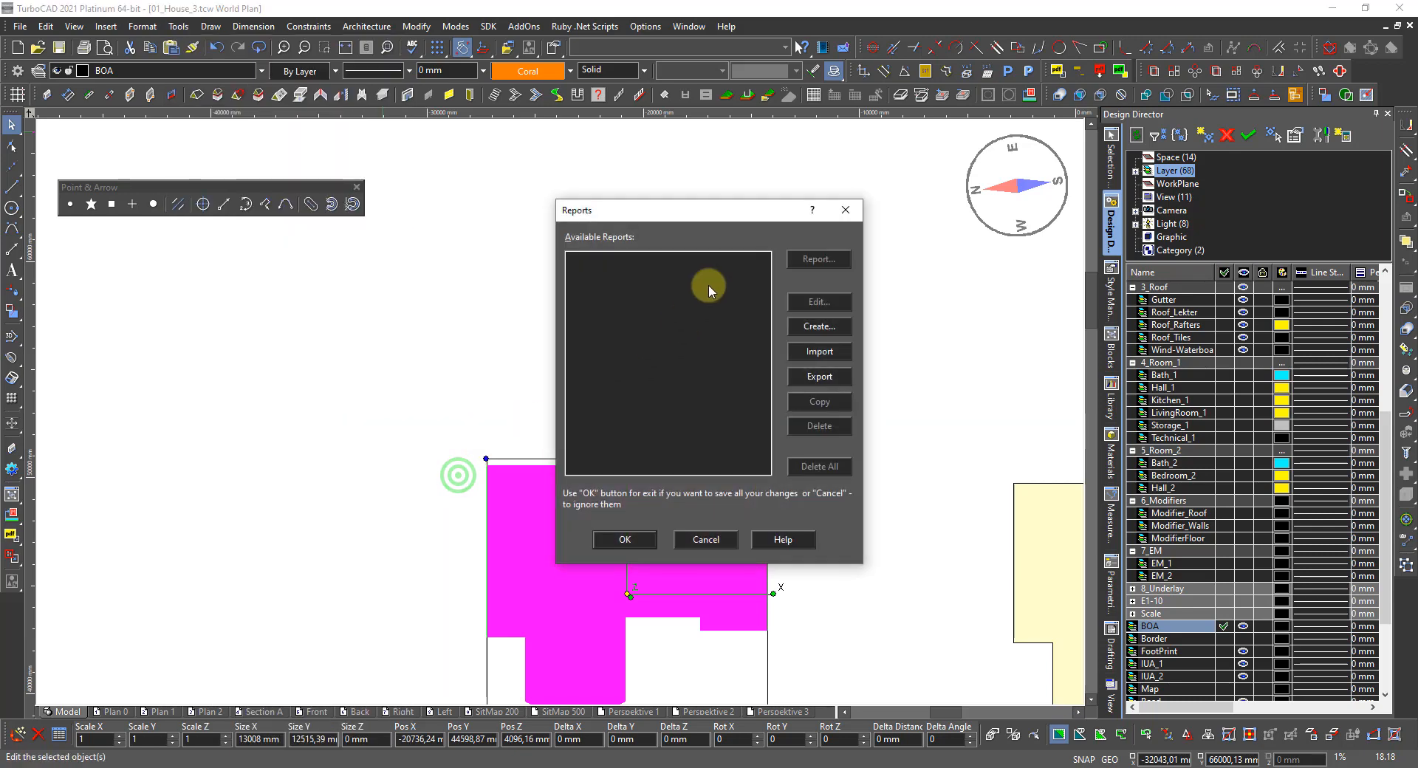
left_click(811, 328)
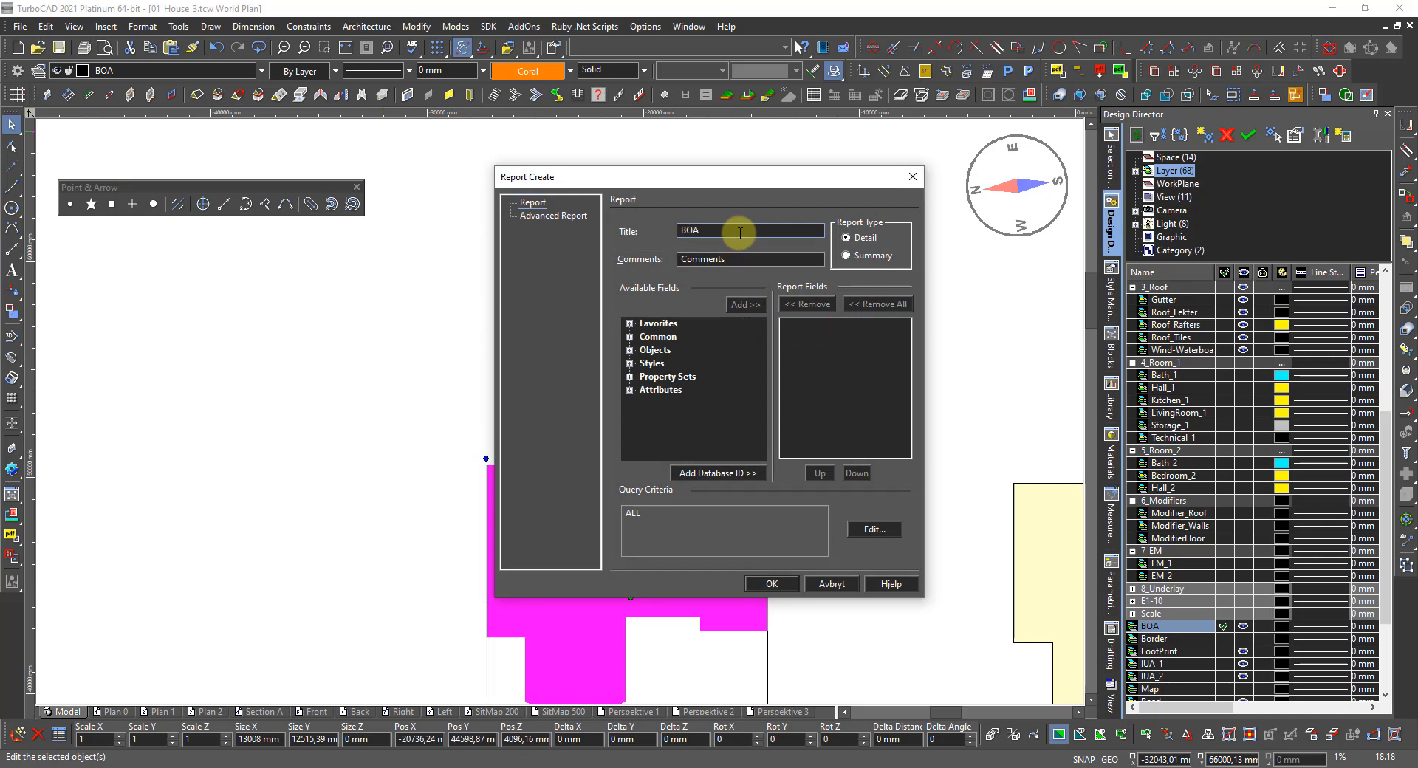
left_click(630, 337)
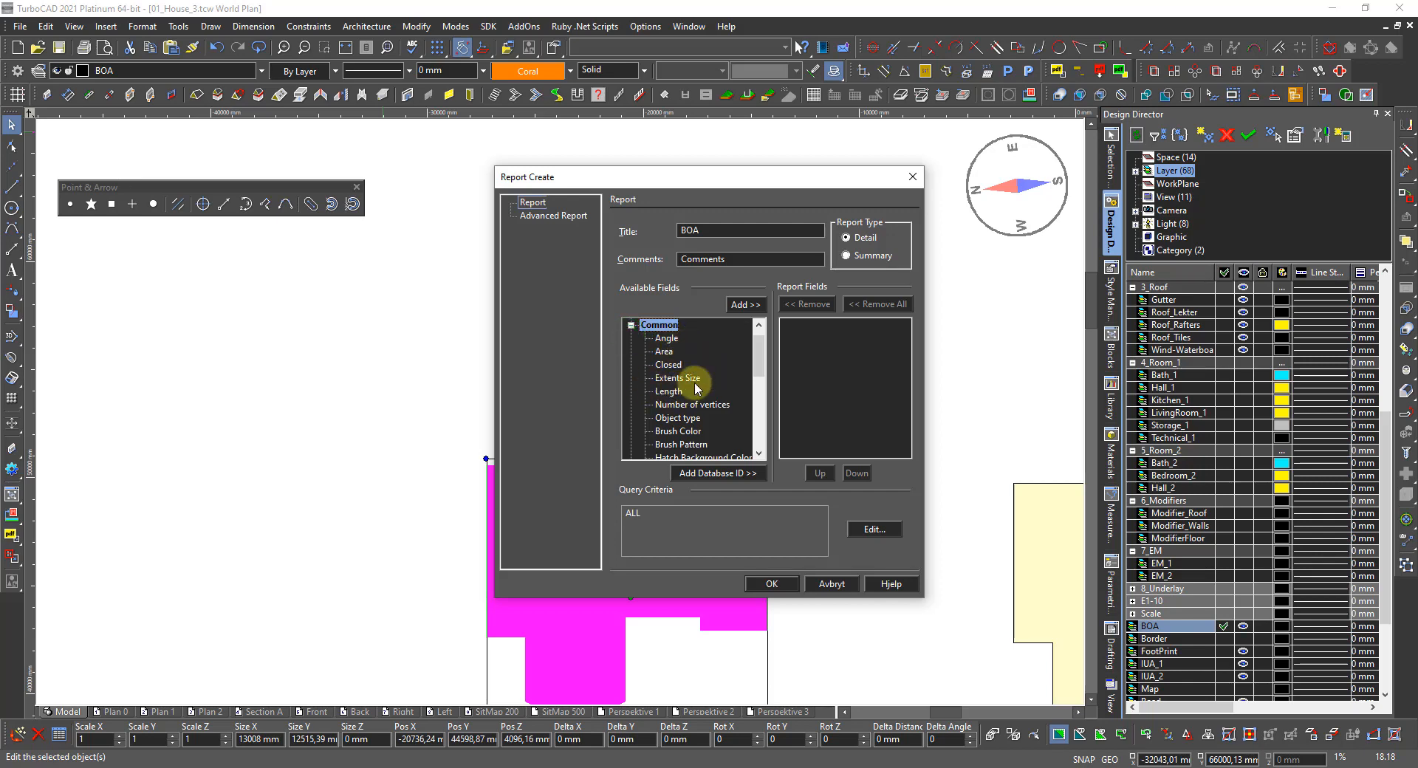
scroll(711, 389, "down", 1)
scroll(711, 388, "down", 1)
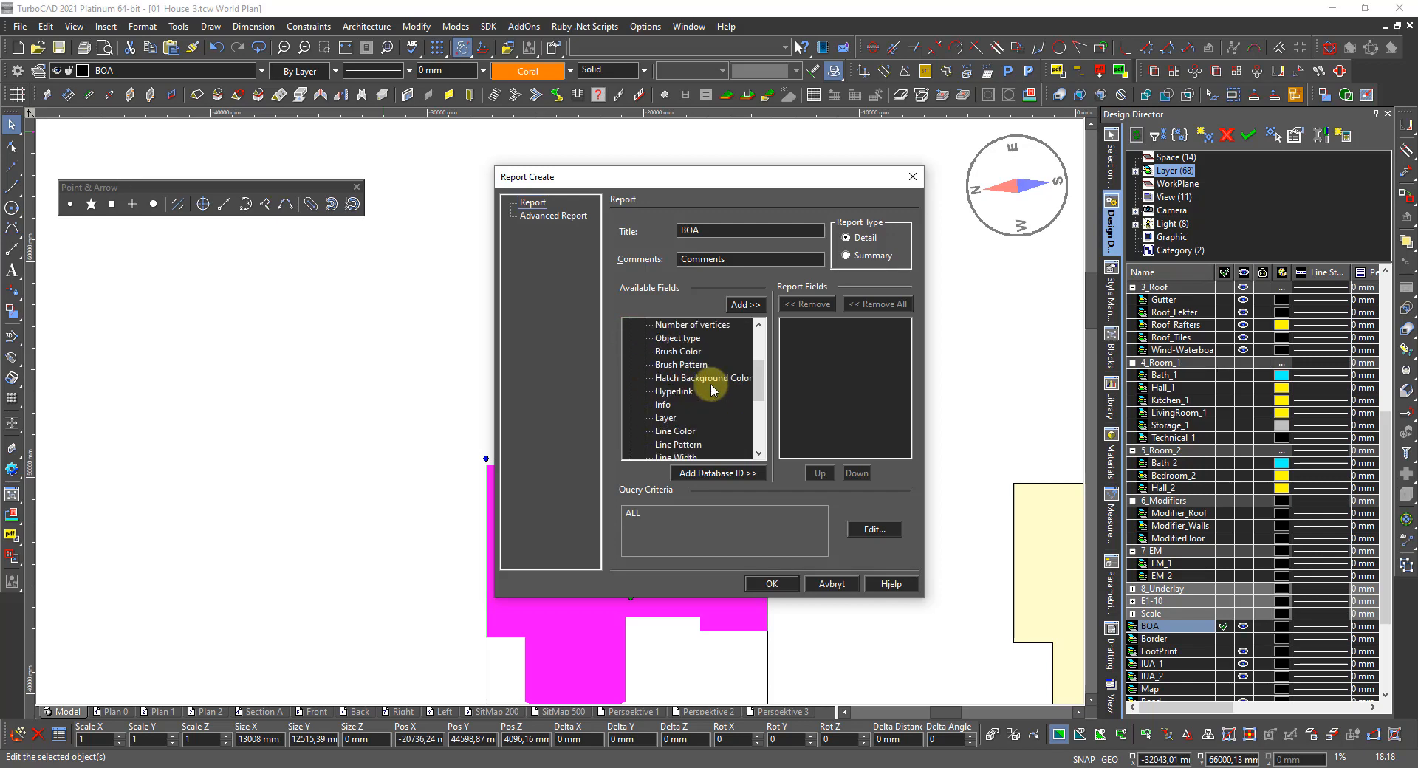
scroll(714, 391, "down", 1)
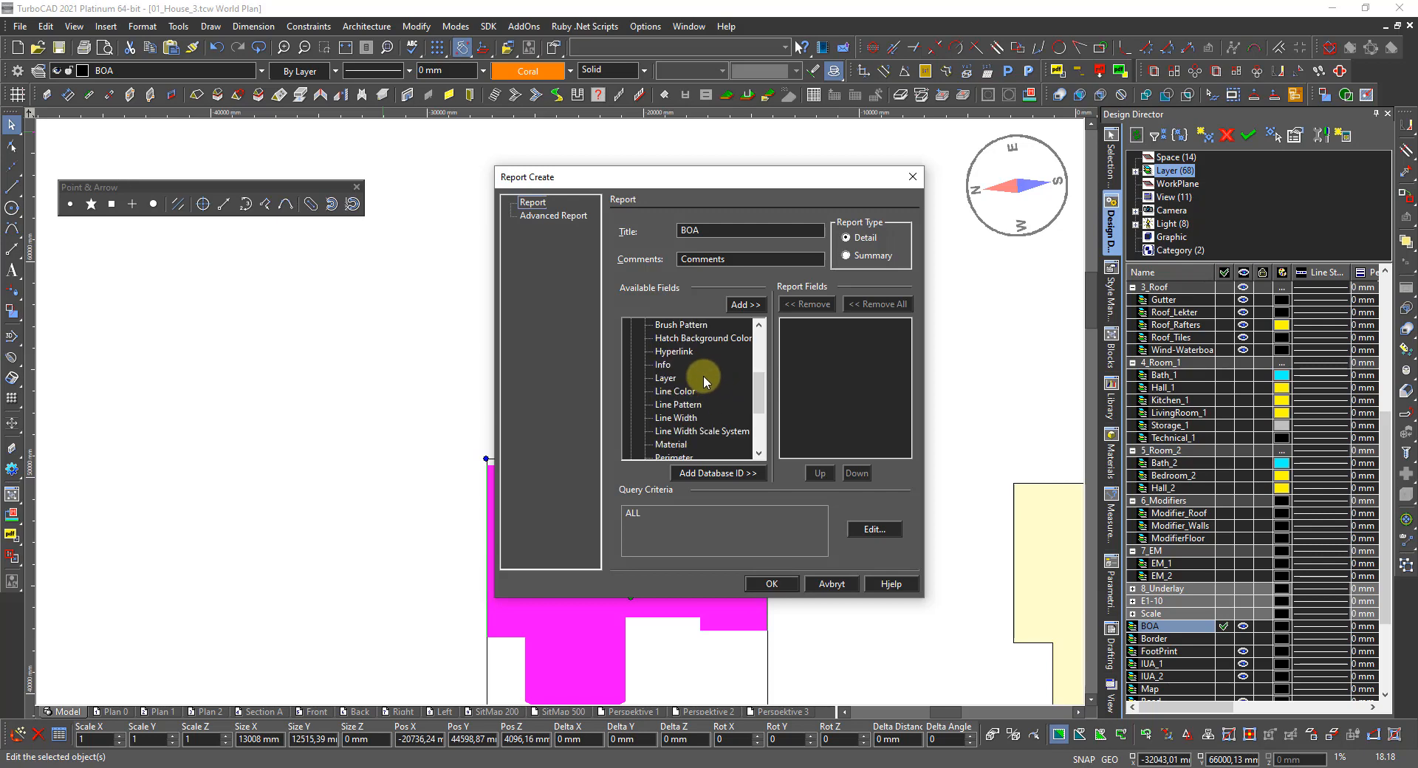
left_click(666, 378)
left_click(748, 303)
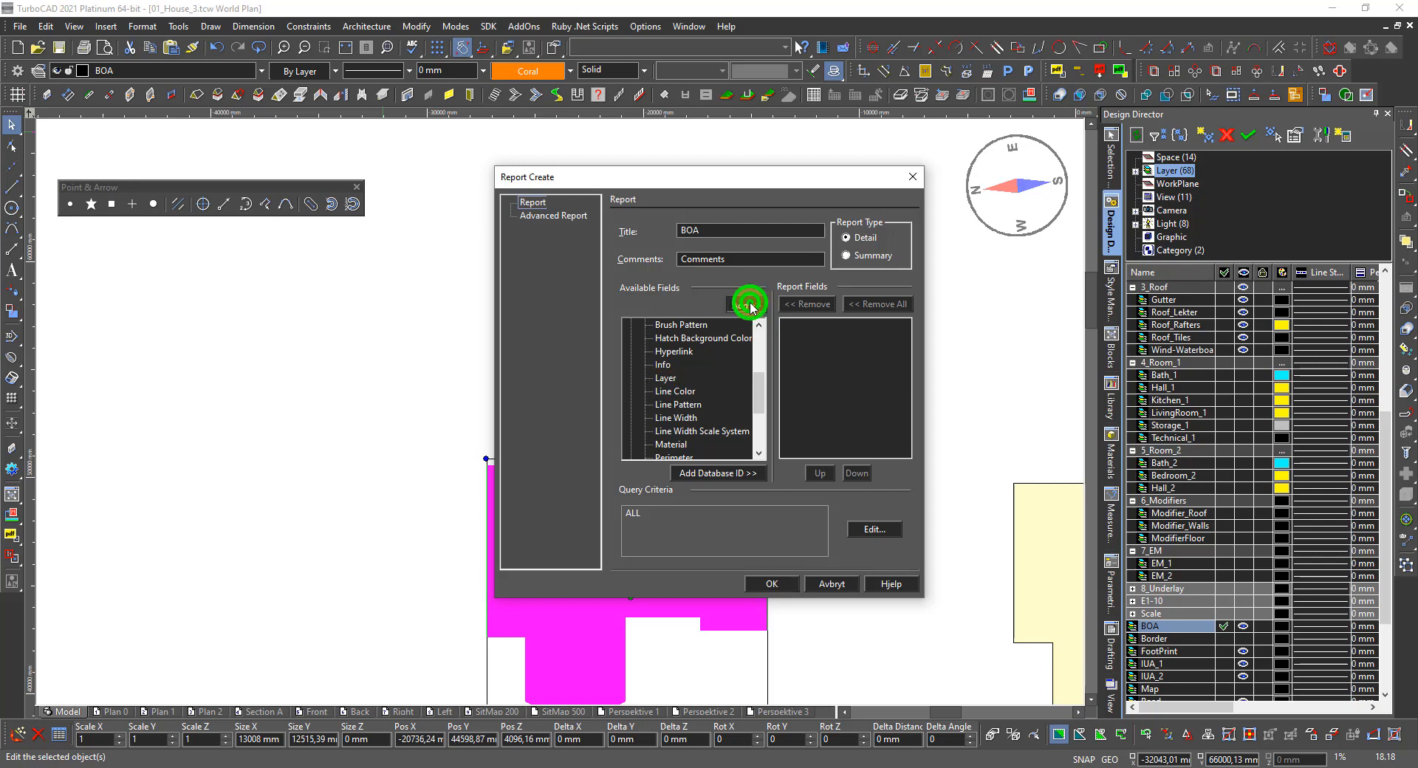
Step: Examine the object-specific fields available for the report, from block insertions through to tables and surfaces
scroll(687, 395, "down", 2)
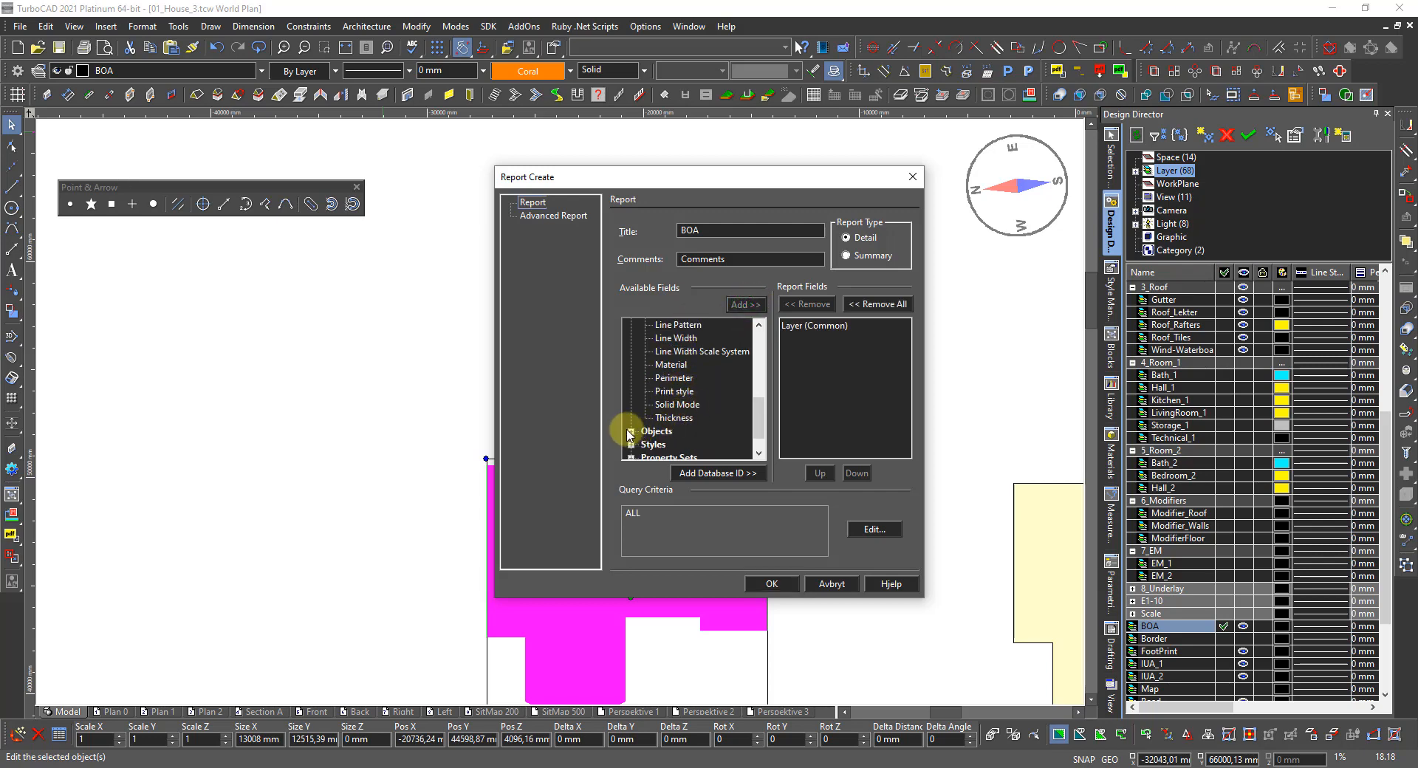
left_click(630, 432)
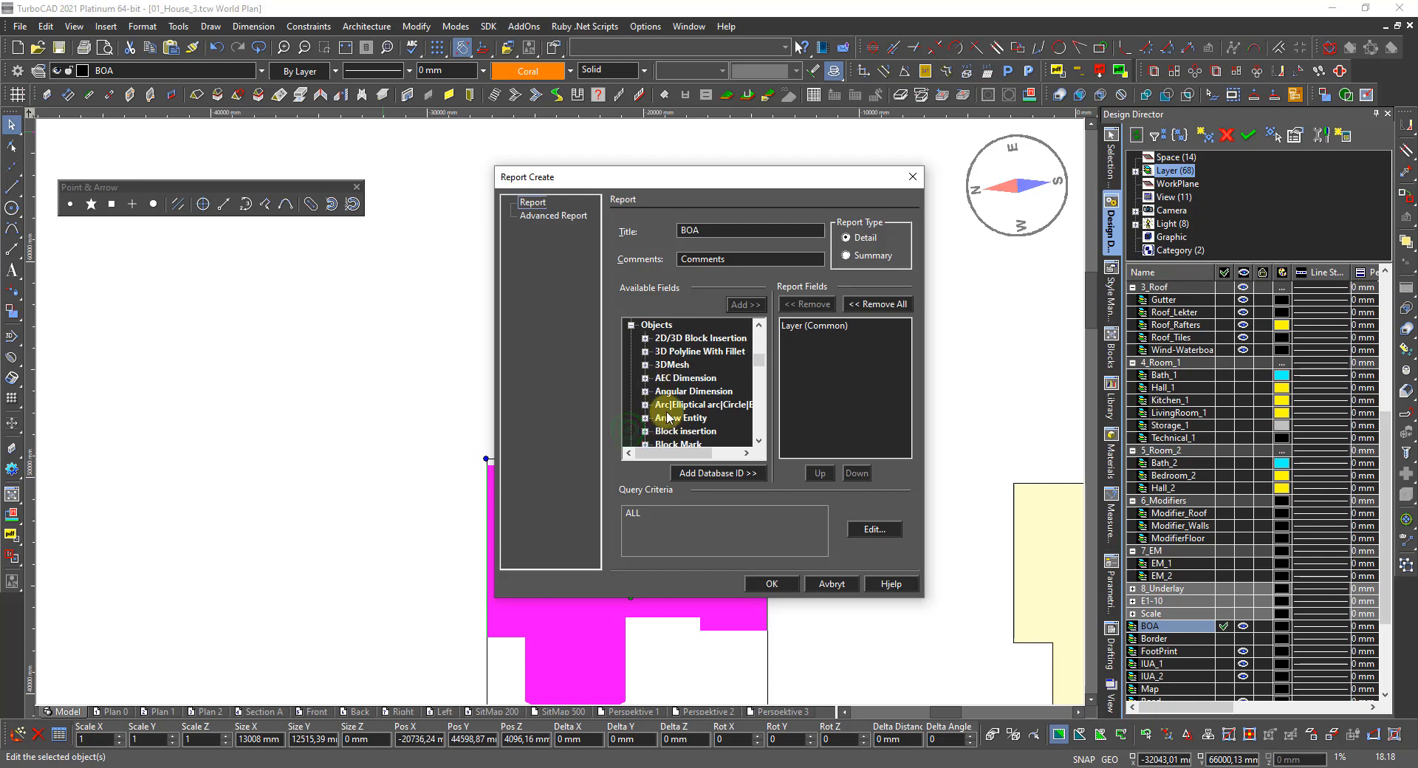
scroll(672, 417, "down", 1)
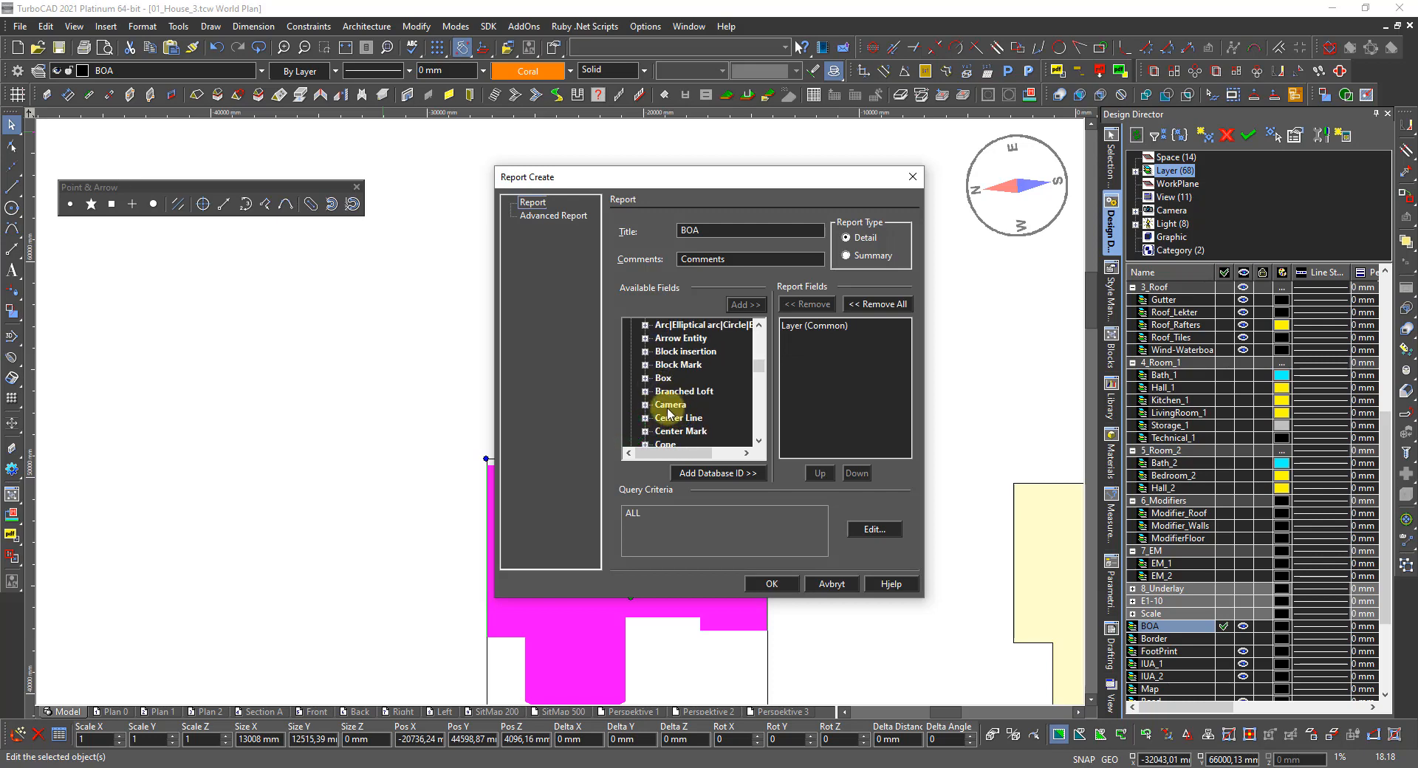
scroll(709, 412, "down", 3)
scroll(727, 409, "down", 3)
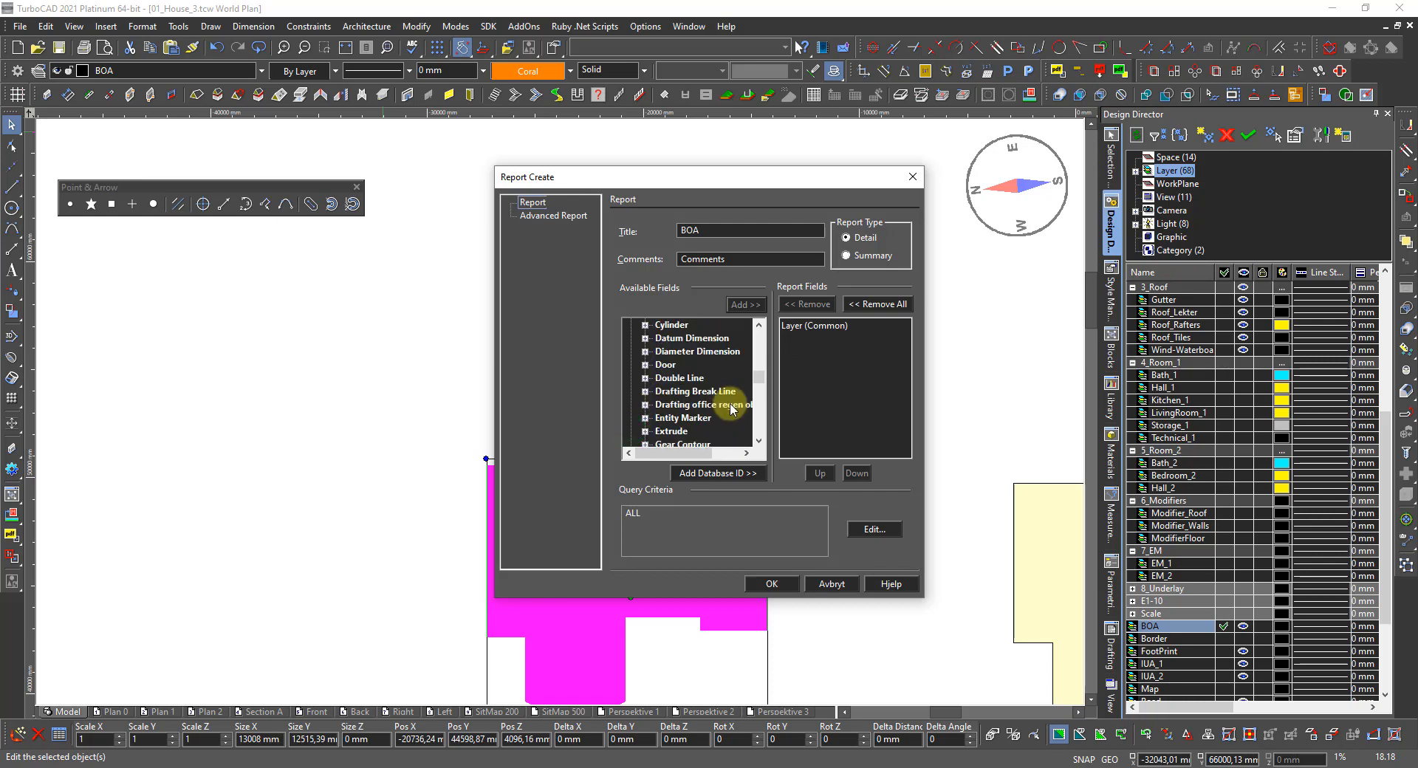
scroll(715, 406, "down", 3)
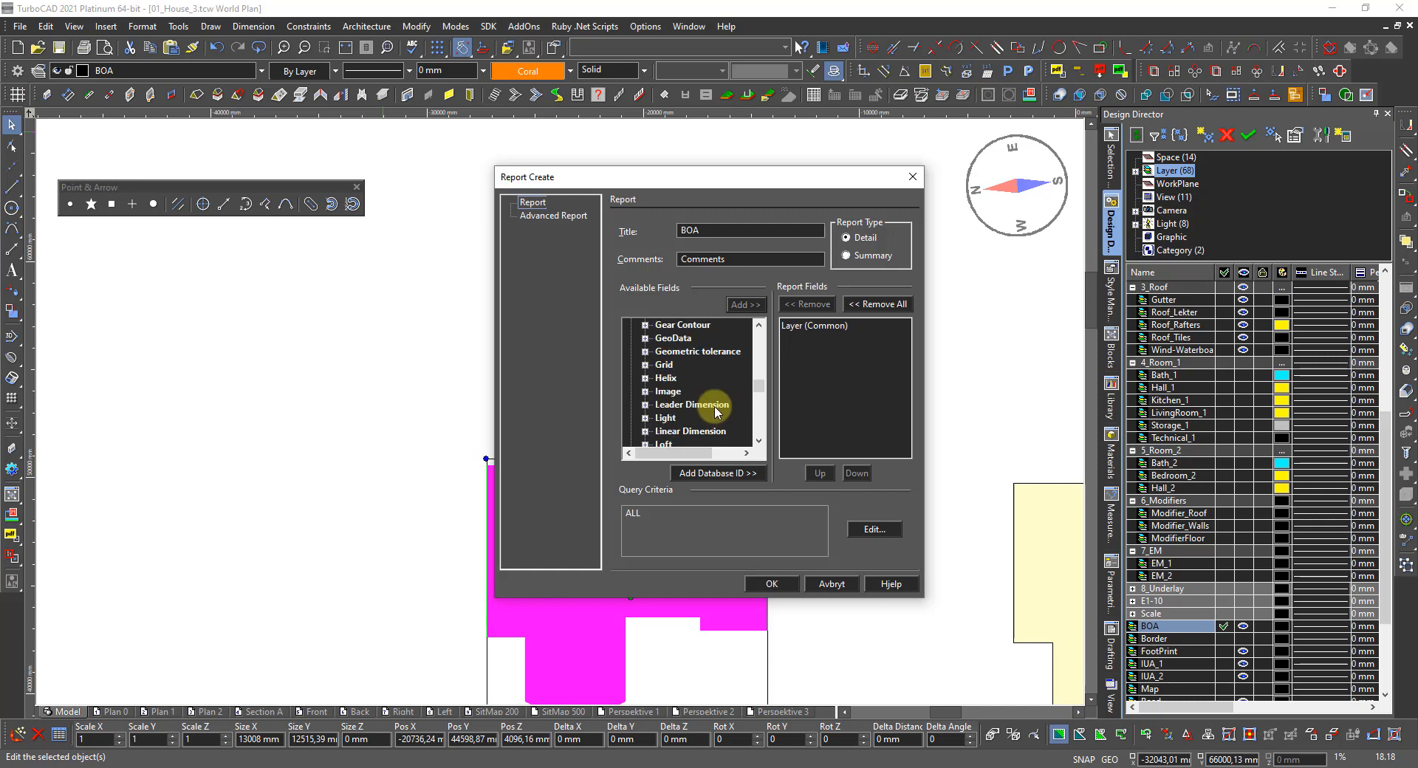
scroll(716, 405, "down", 3)
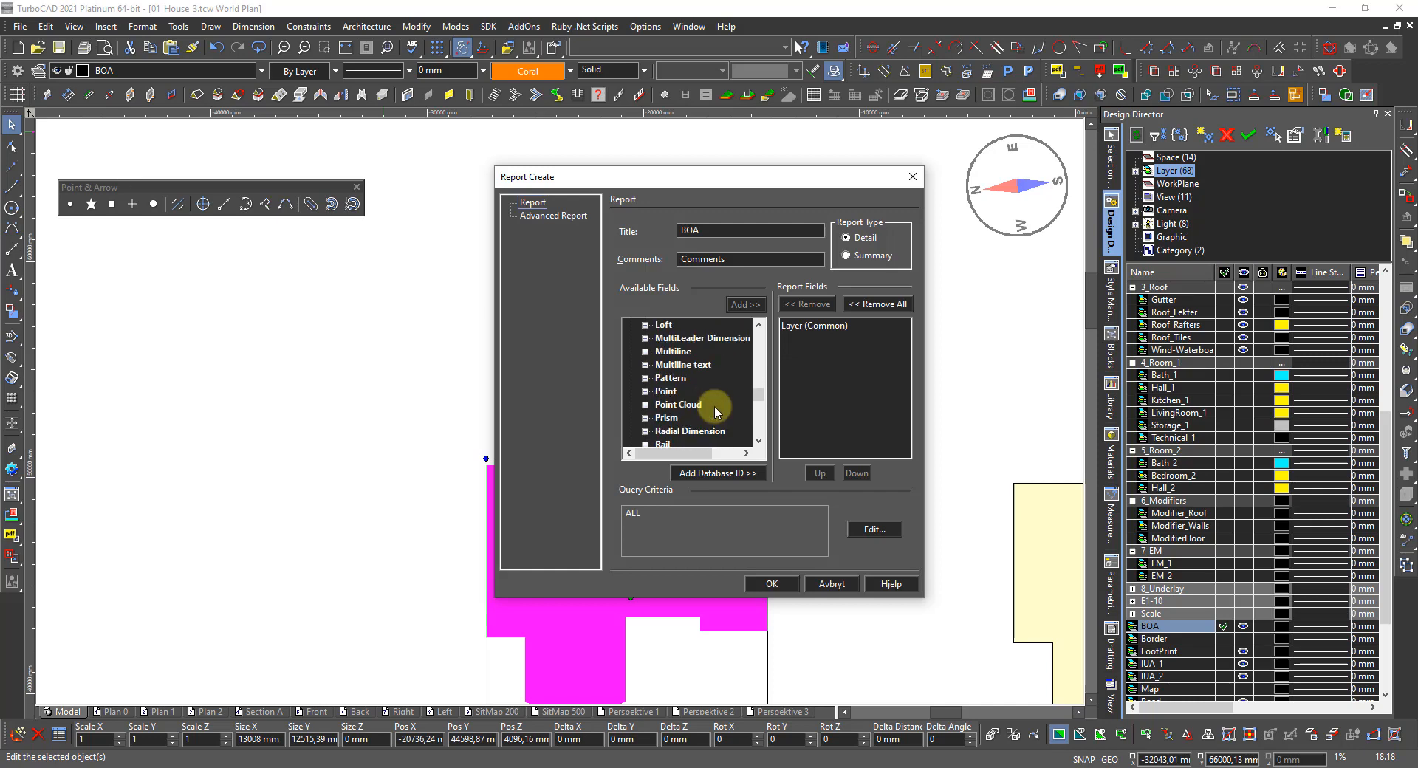
scroll(683, 414, "down", 4)
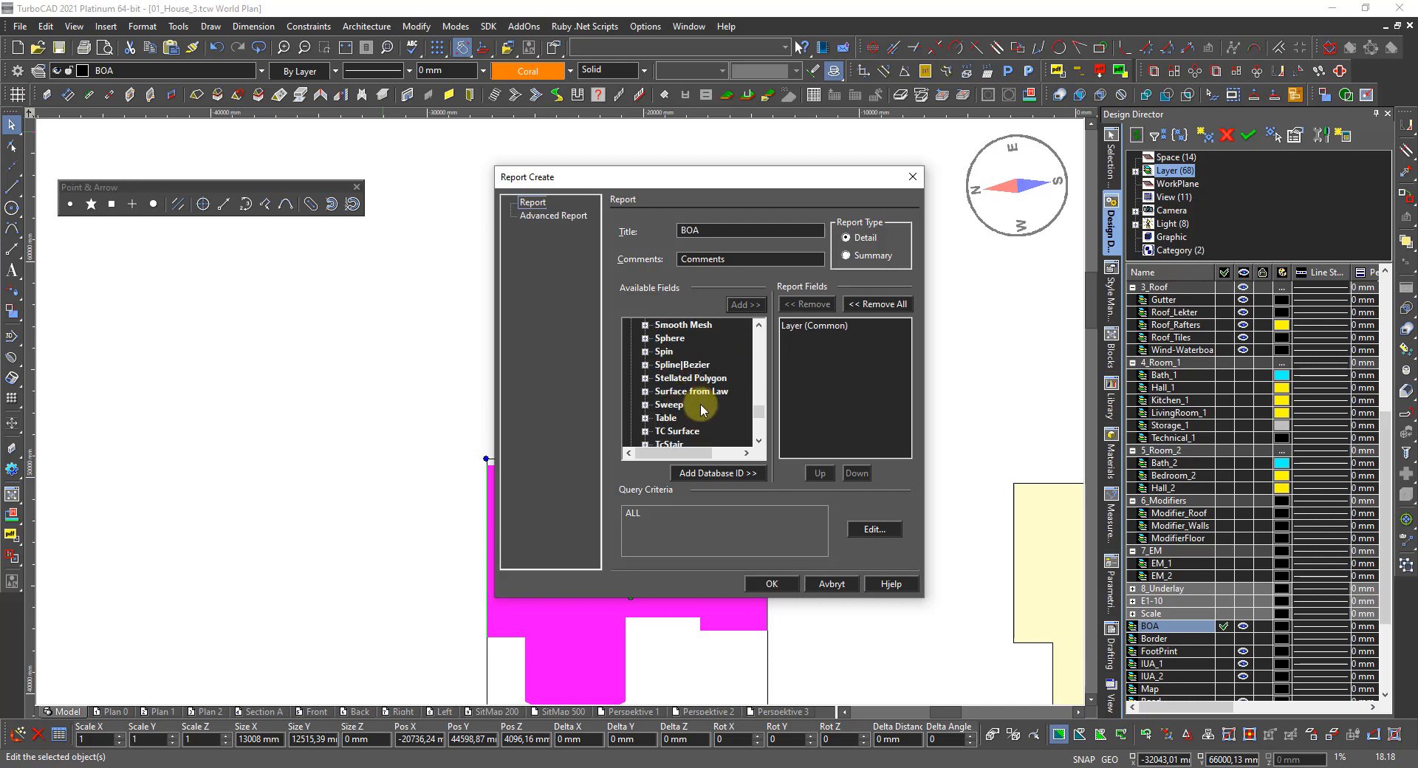
scroll(702, 411, "down", 1)
scroll(687, 415, "up", 7)
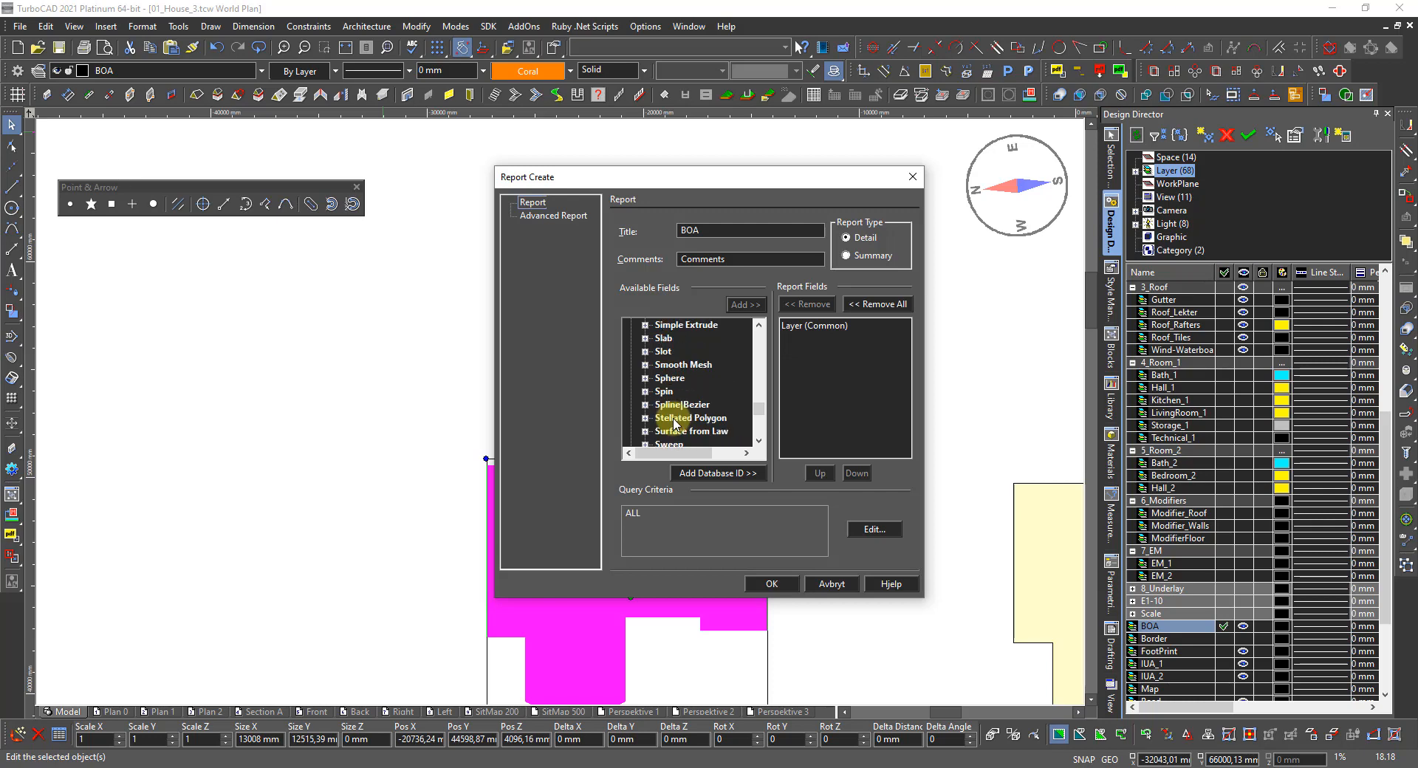
scroll(674, 422, "up", 3)
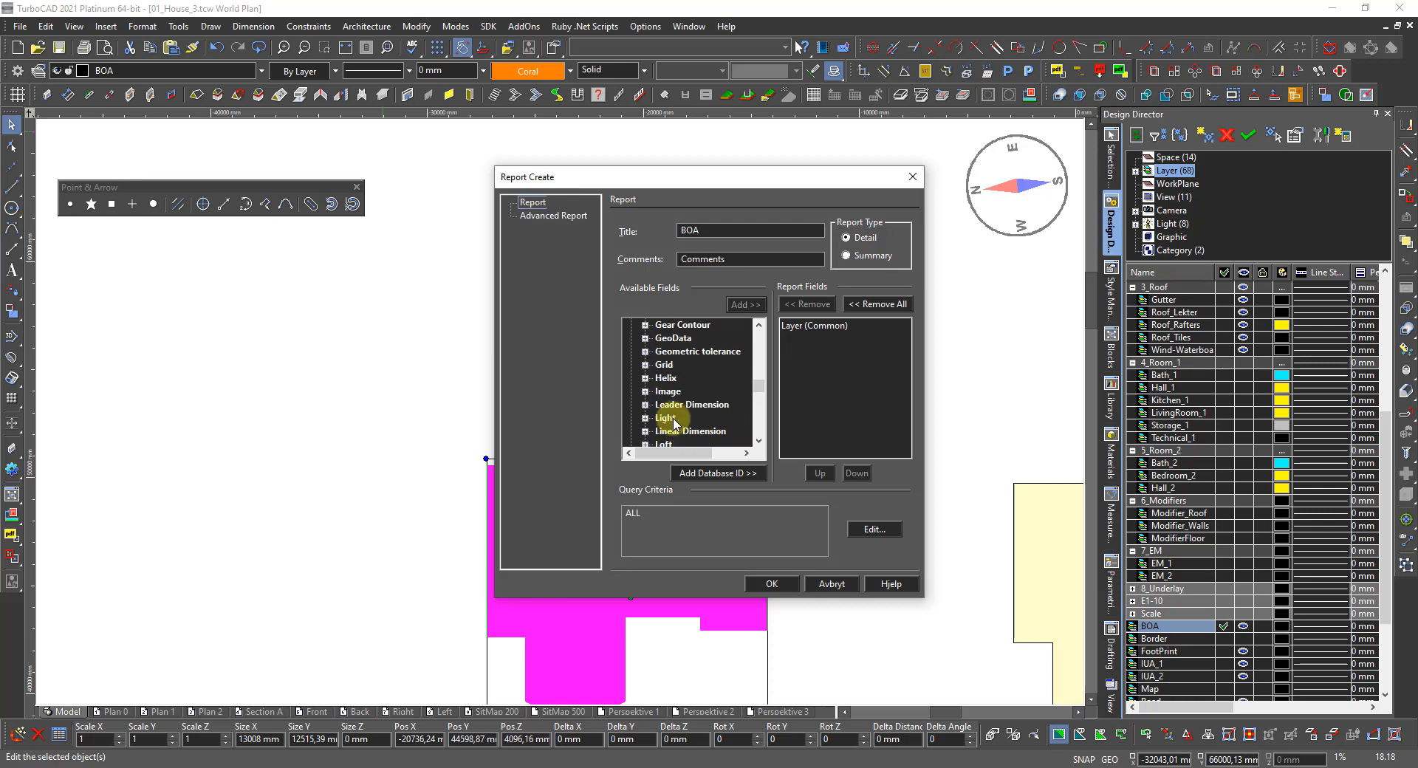
scroll(673, 422, "up", 3)
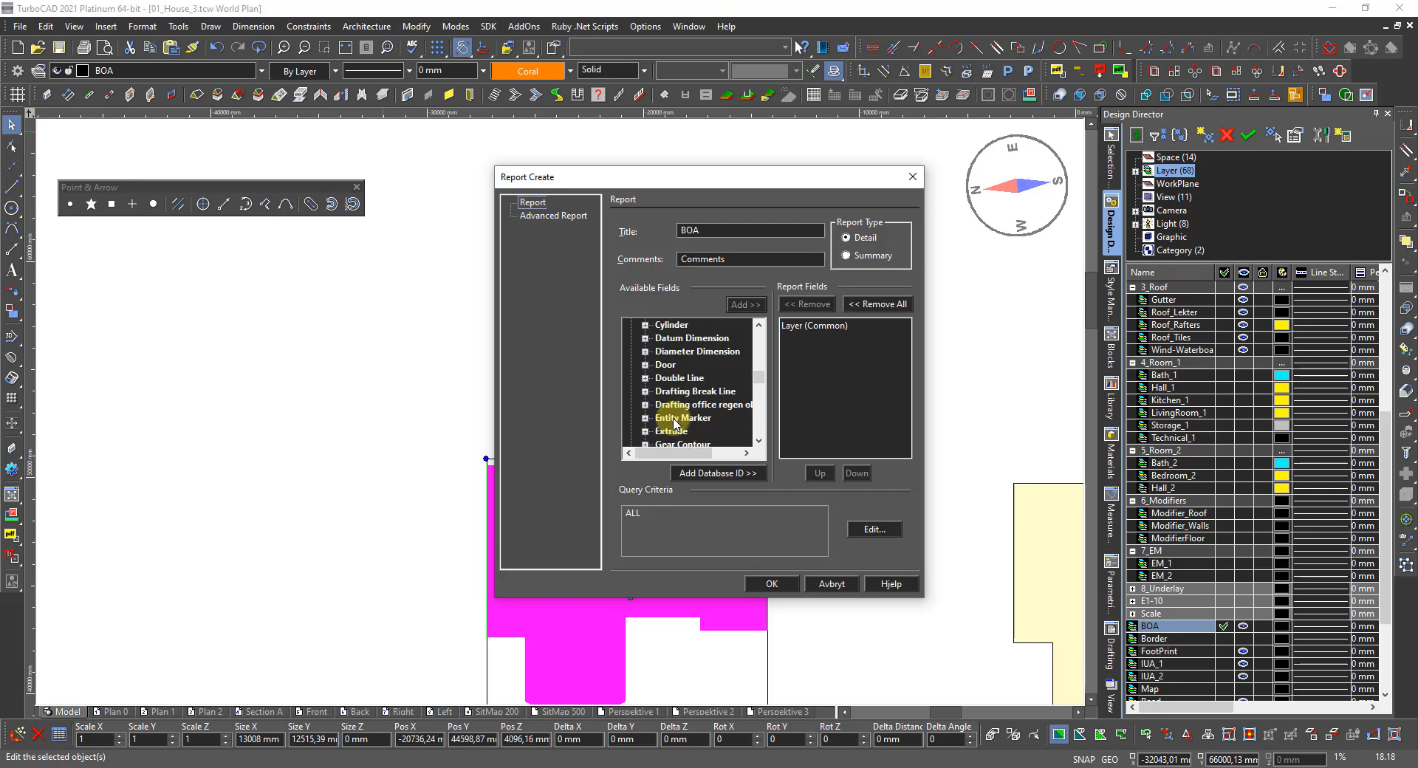
scroll(674, 423, "up", 5)
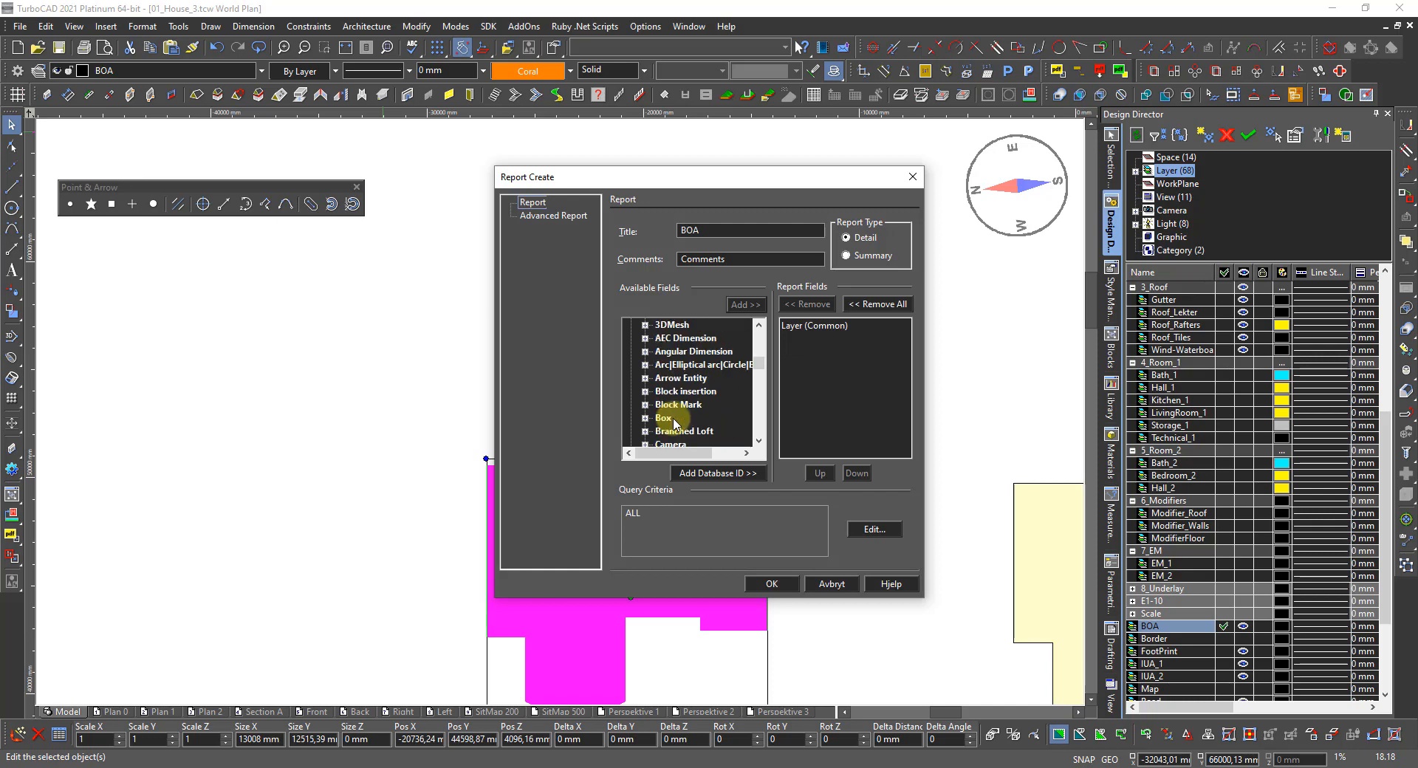
scroll(674, 422, "up", 1)
scroll(674, 423, "up", 1)
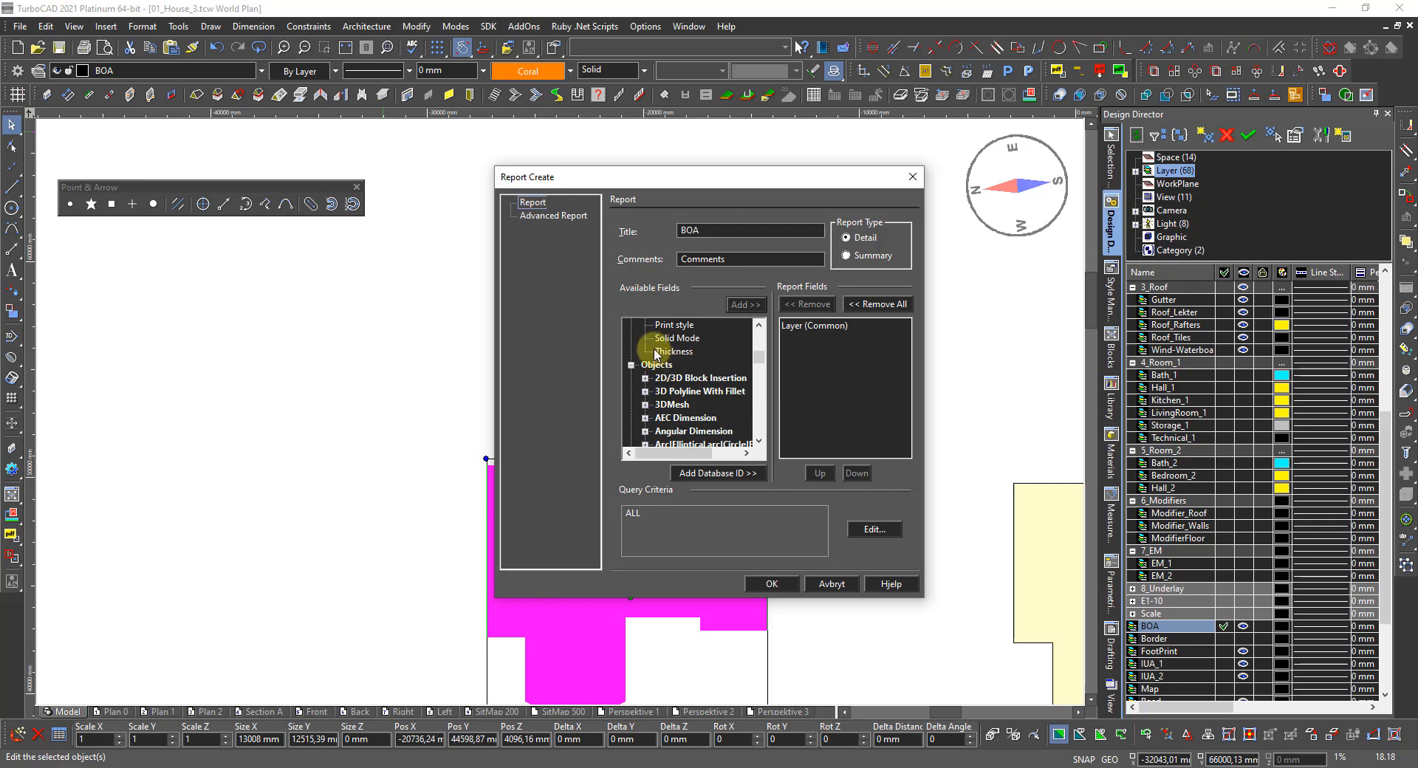
Step: Add the common Area property to the BOA report fields
scroll(657, 353, "up", 1)
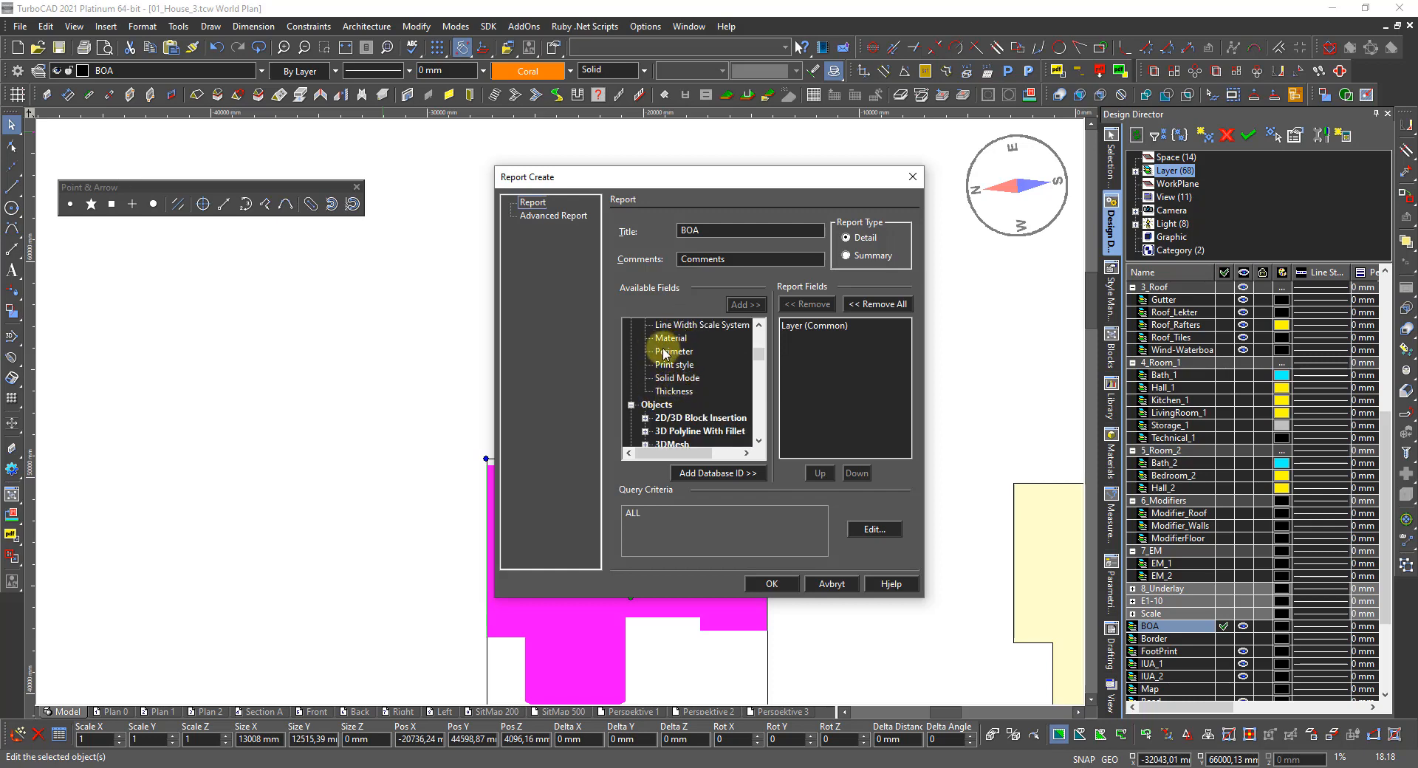
scroll(668, 353, "up", 2)
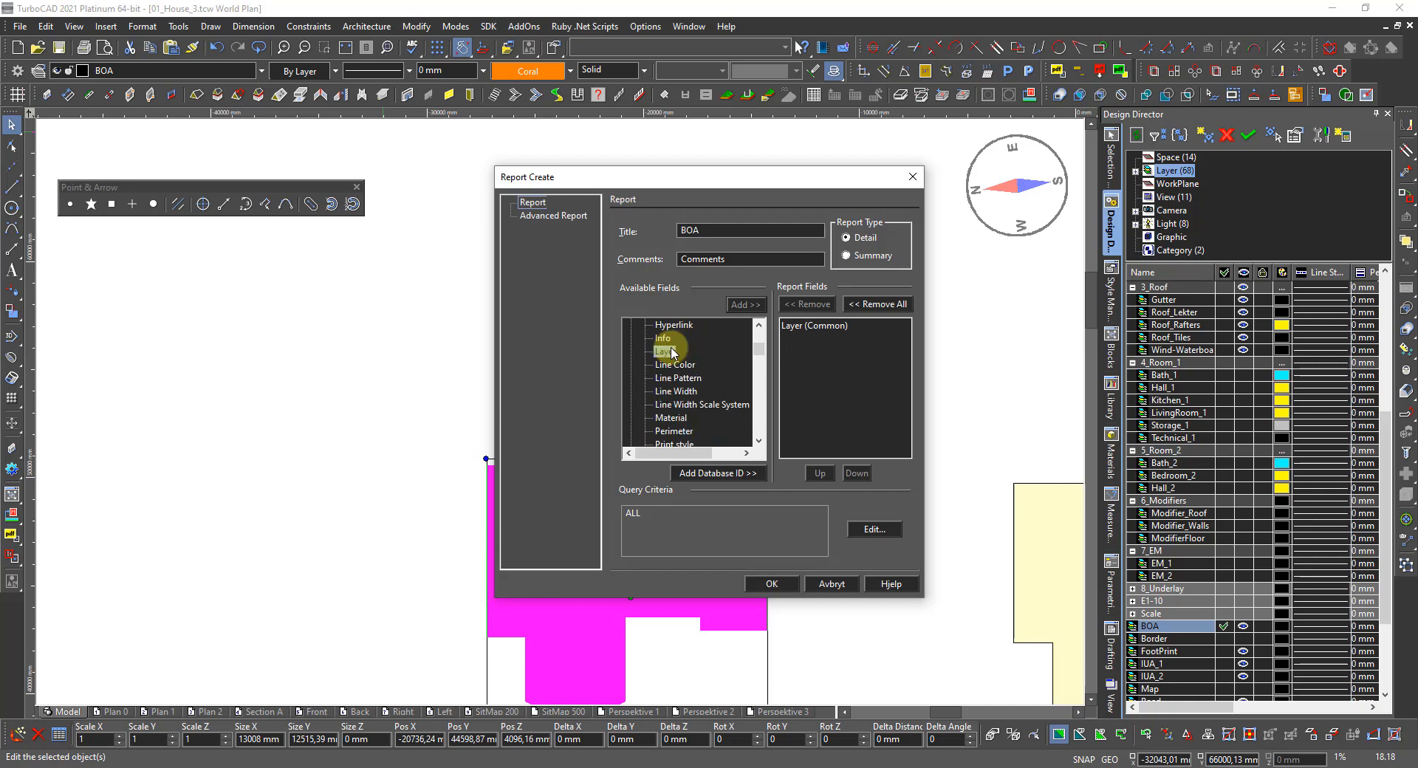
scroll(671, 353, "up", 3)
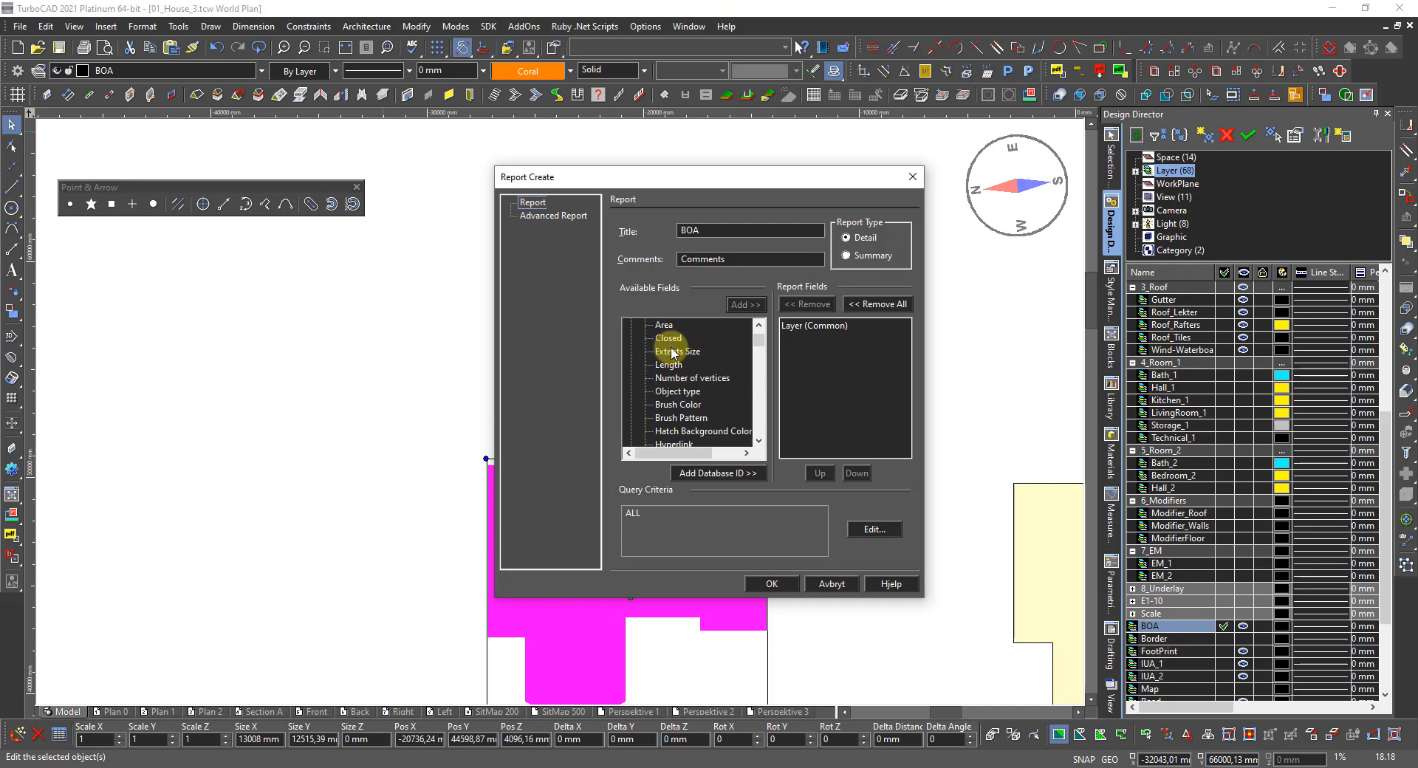
left_click(669, 327)
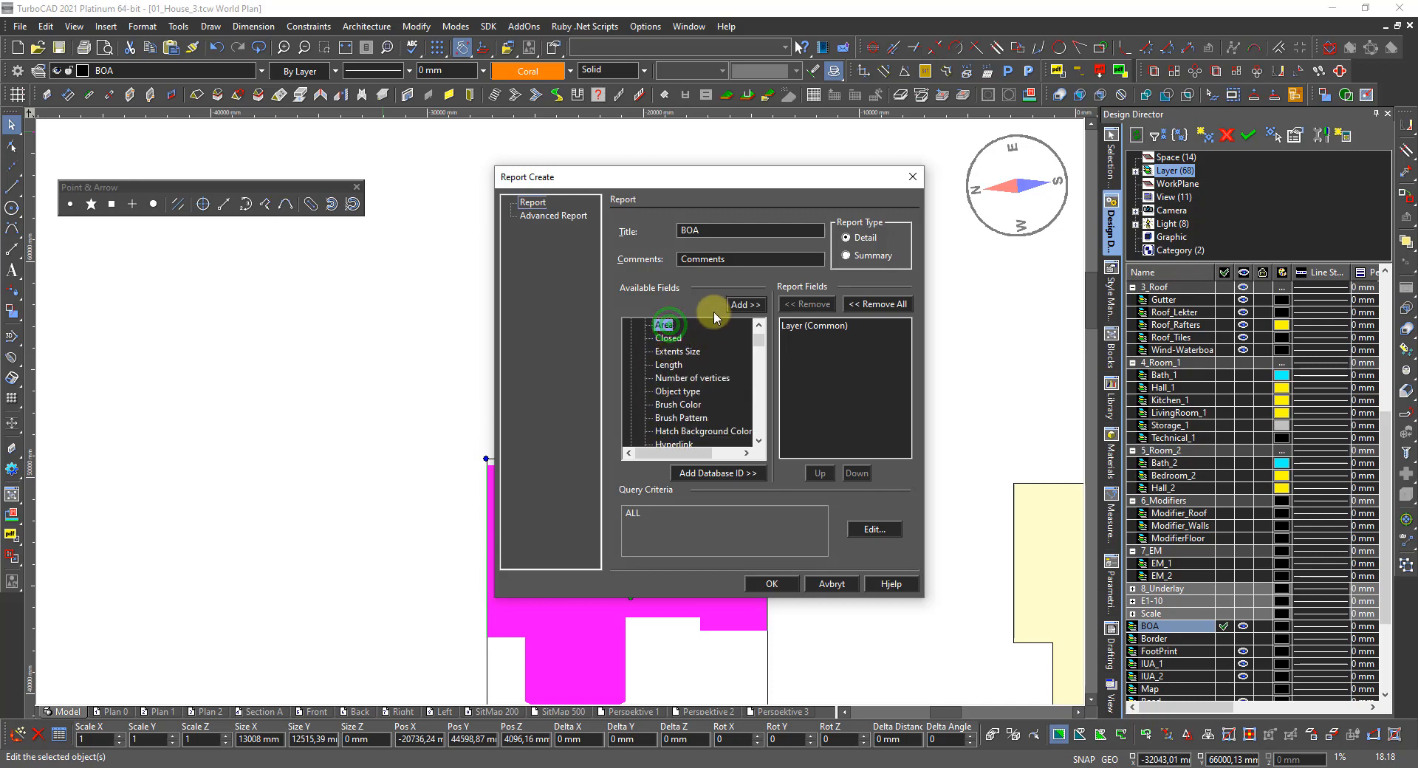
left_click(738, 306)
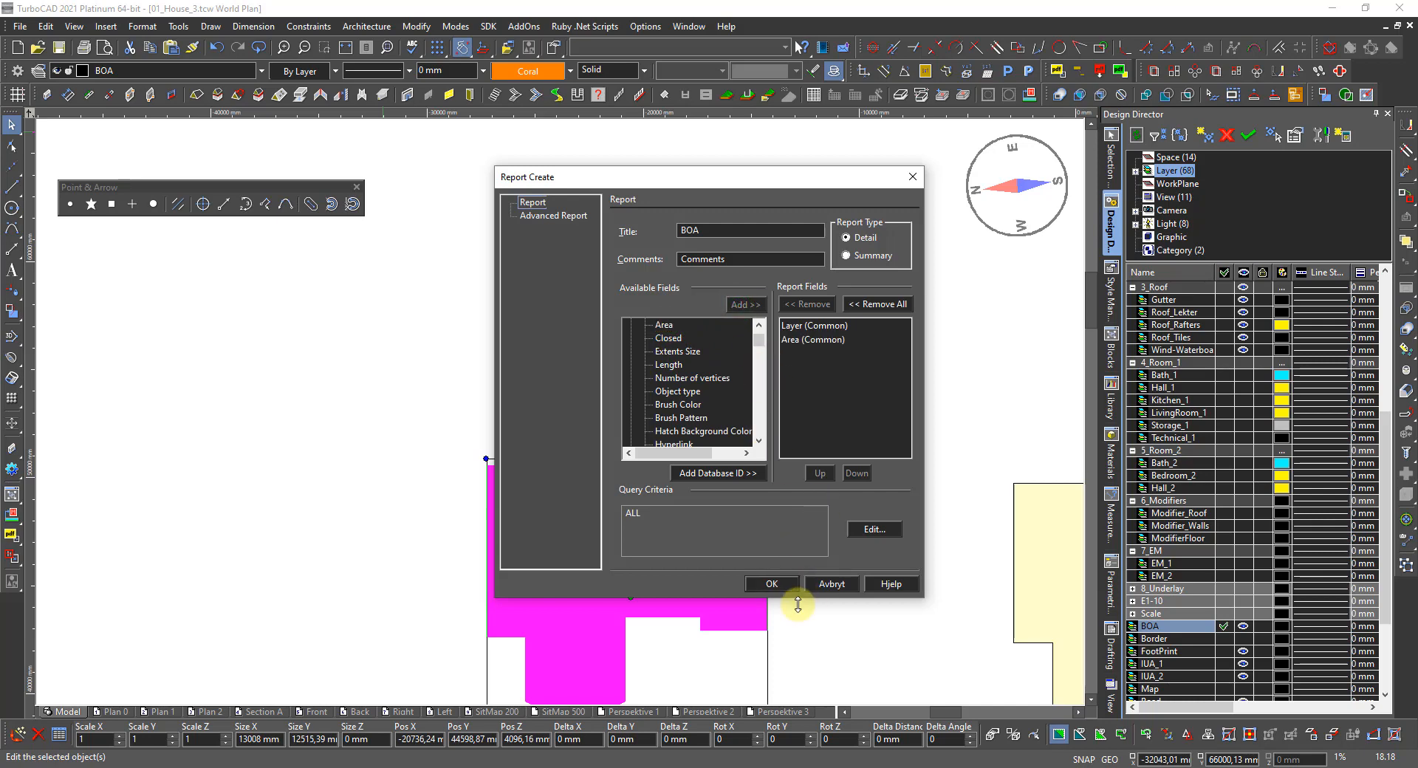
left_click(773, 584)
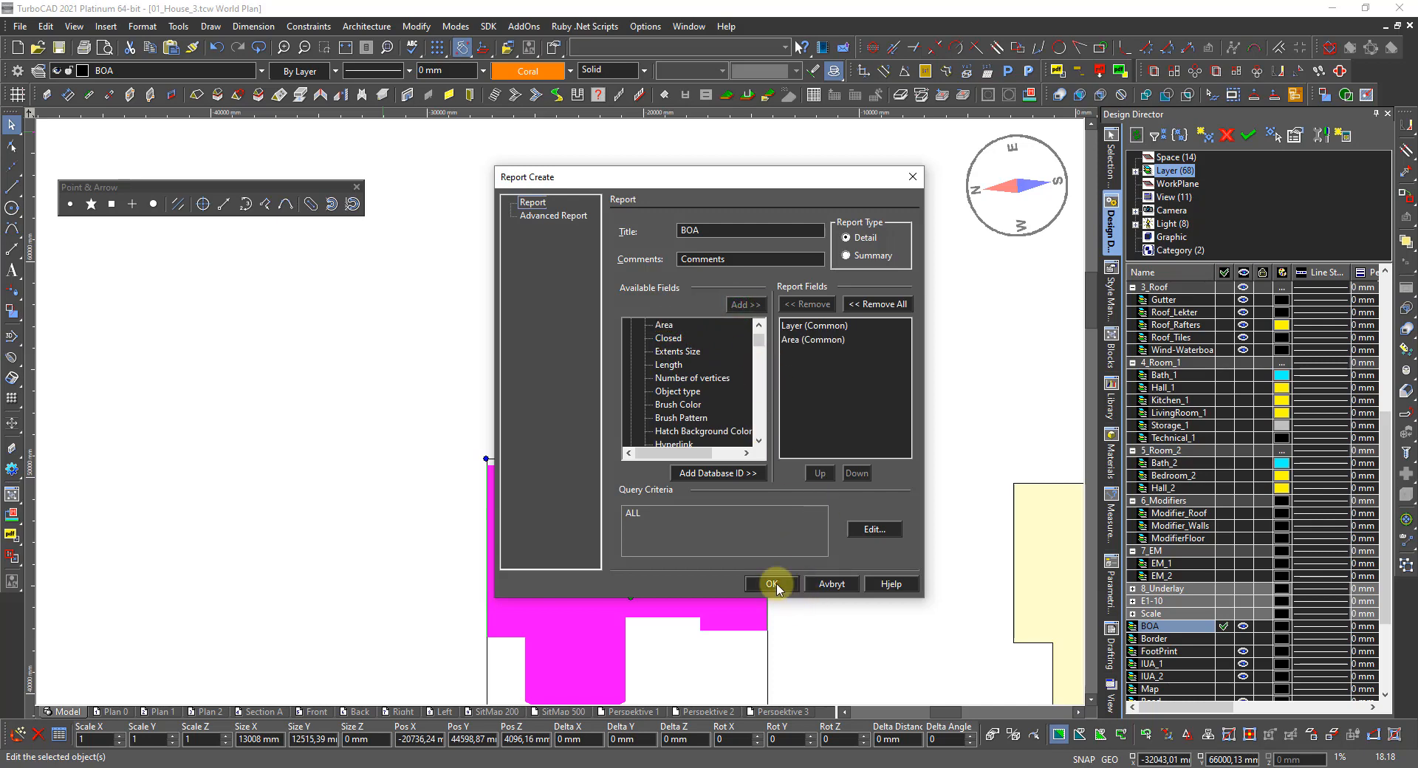
Step: Replace the report's query criteria with SELECTION
left_click(872, 529)
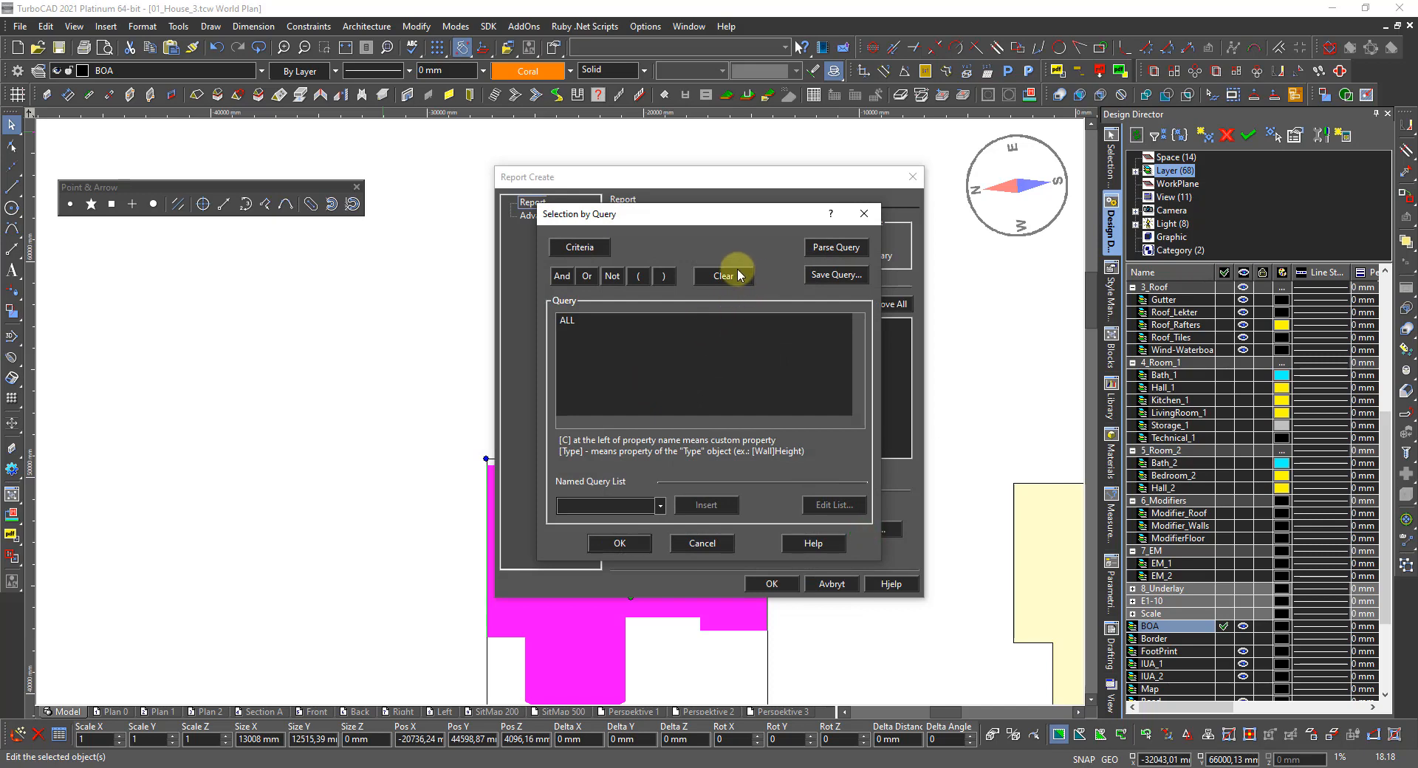
left_click(735, 273)
left_click(574, 249)
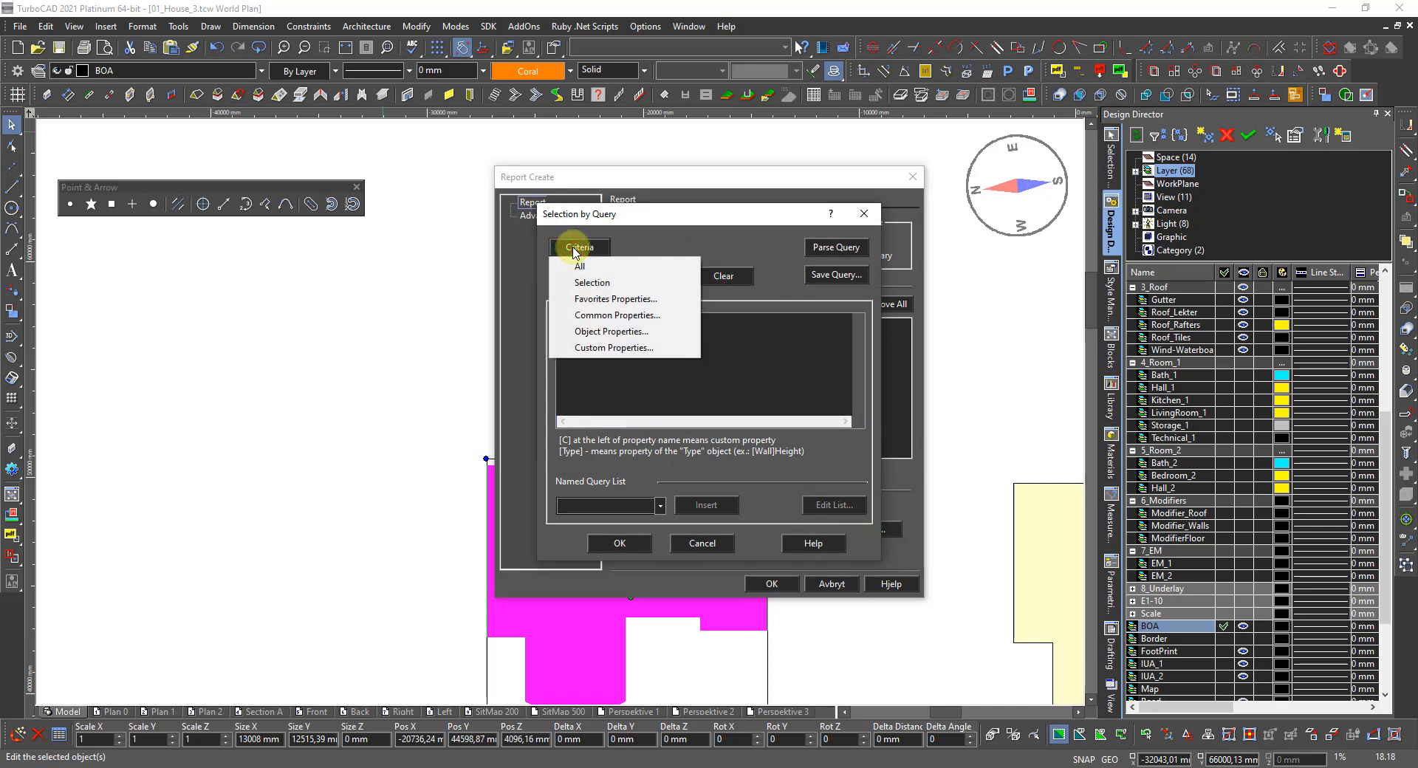
left_click(593, 283)
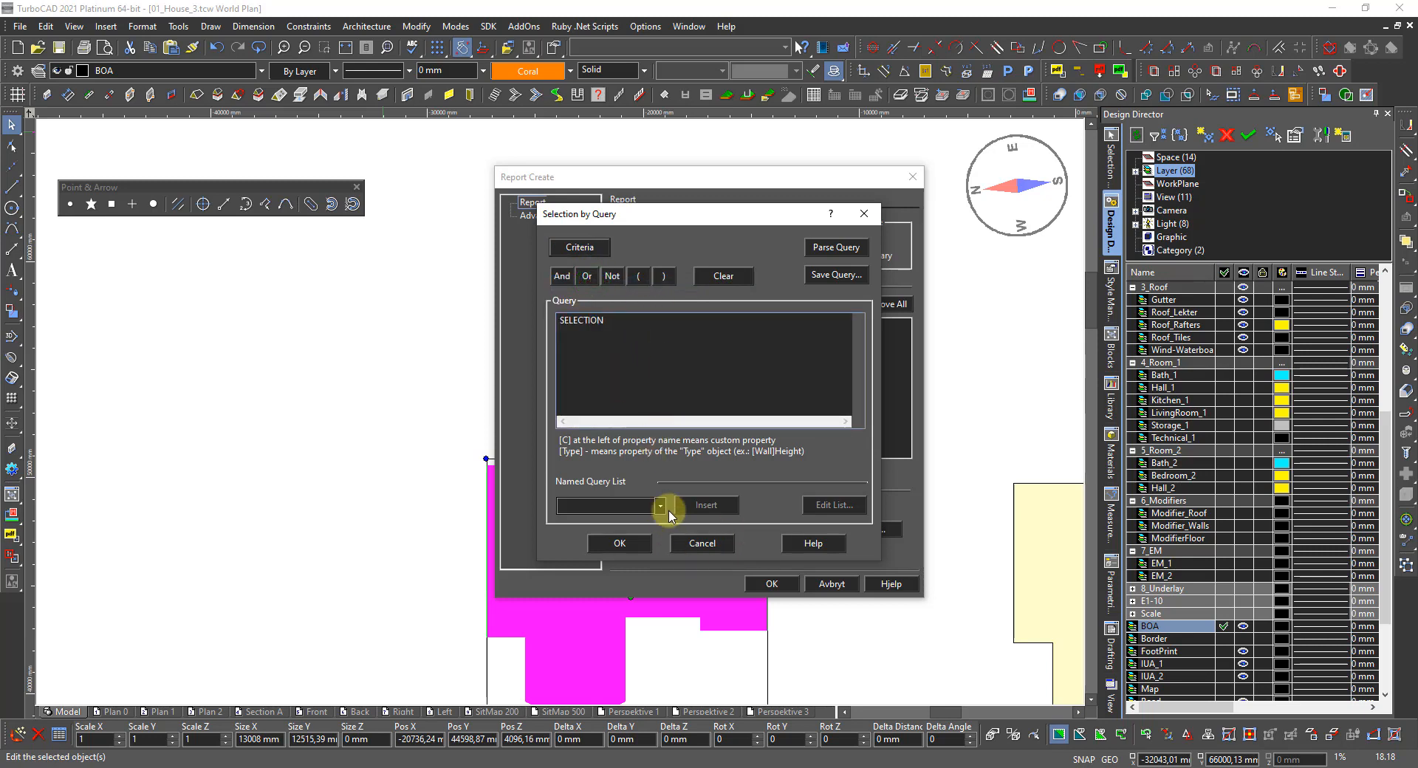
left_click(622, 544)
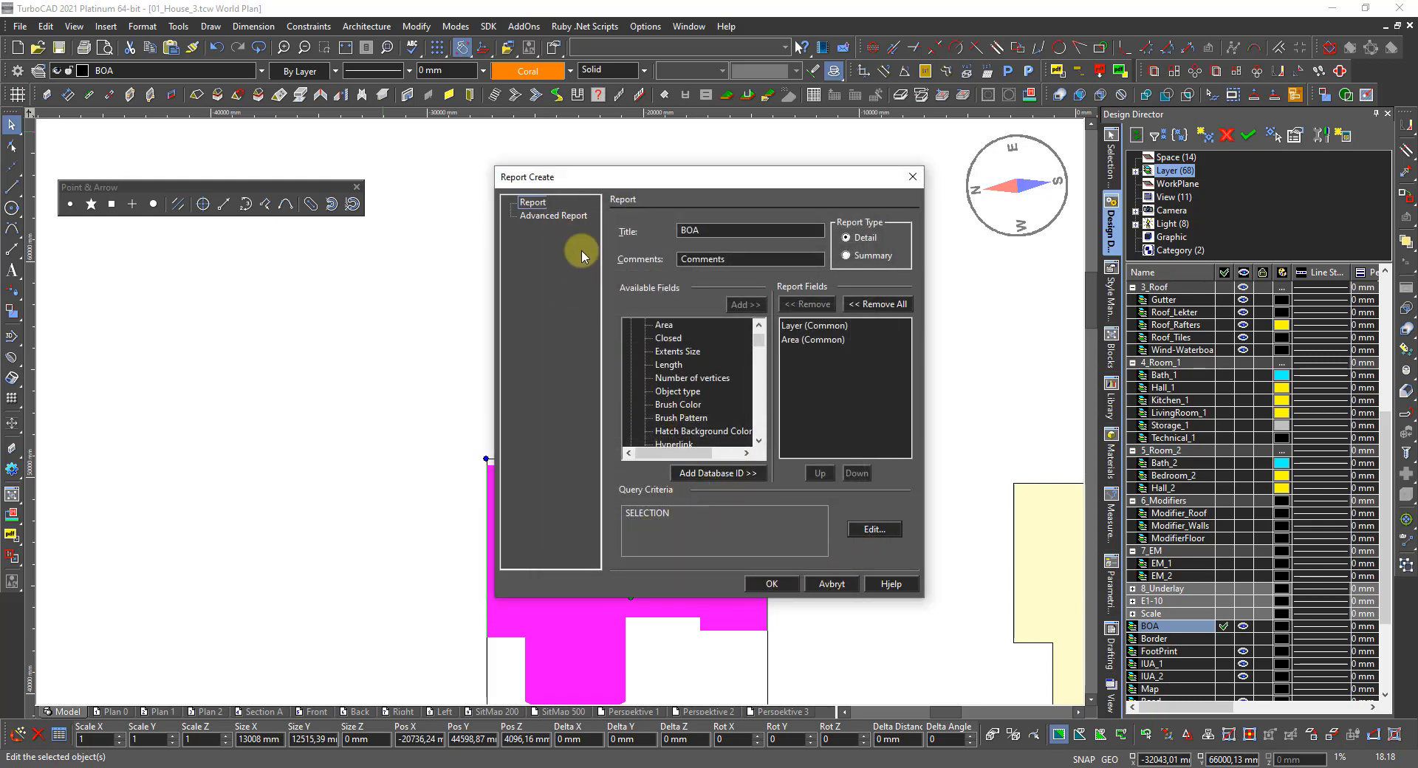
Step: Save the BOA report with Area used in totals and only selected entities scanned
left_click(541, 216)
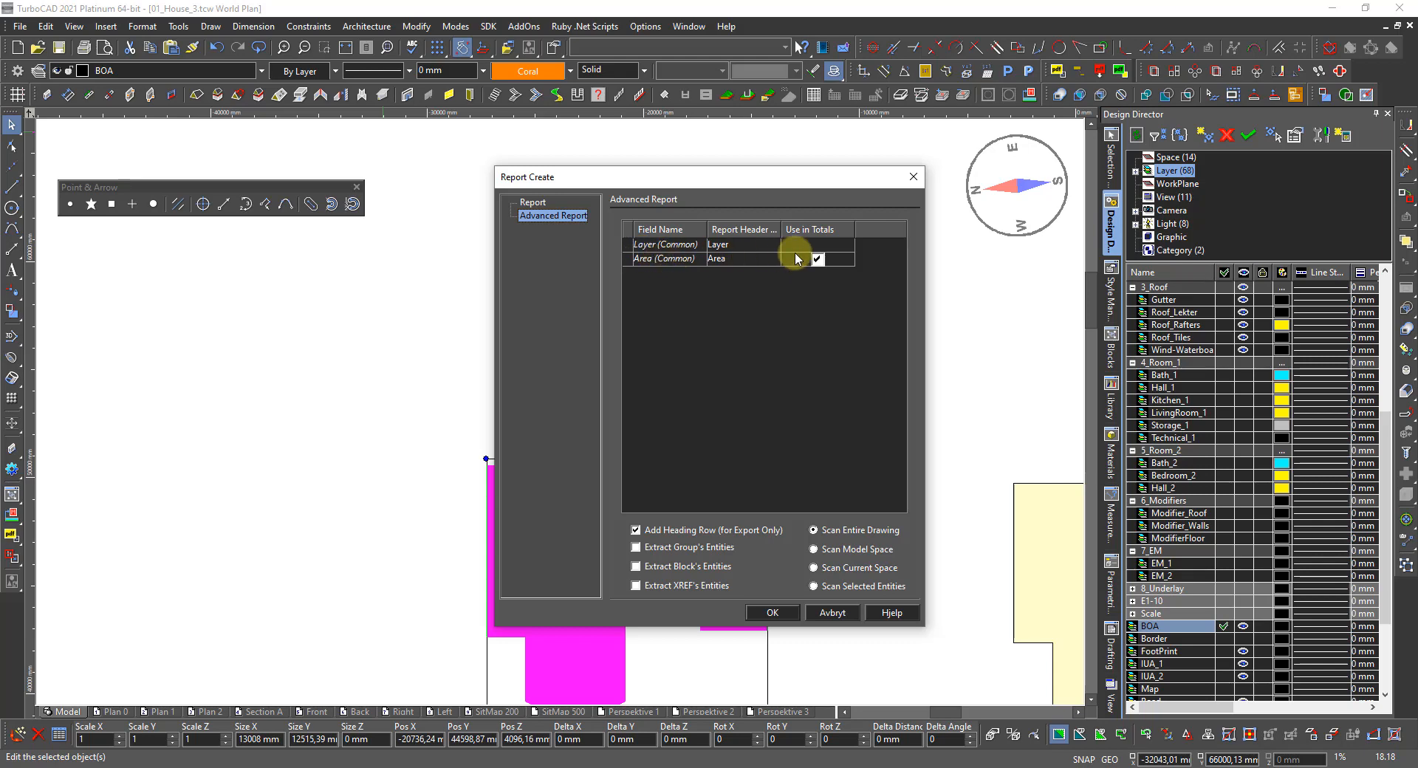
left_click(815, 258)
left_click(815, 587)
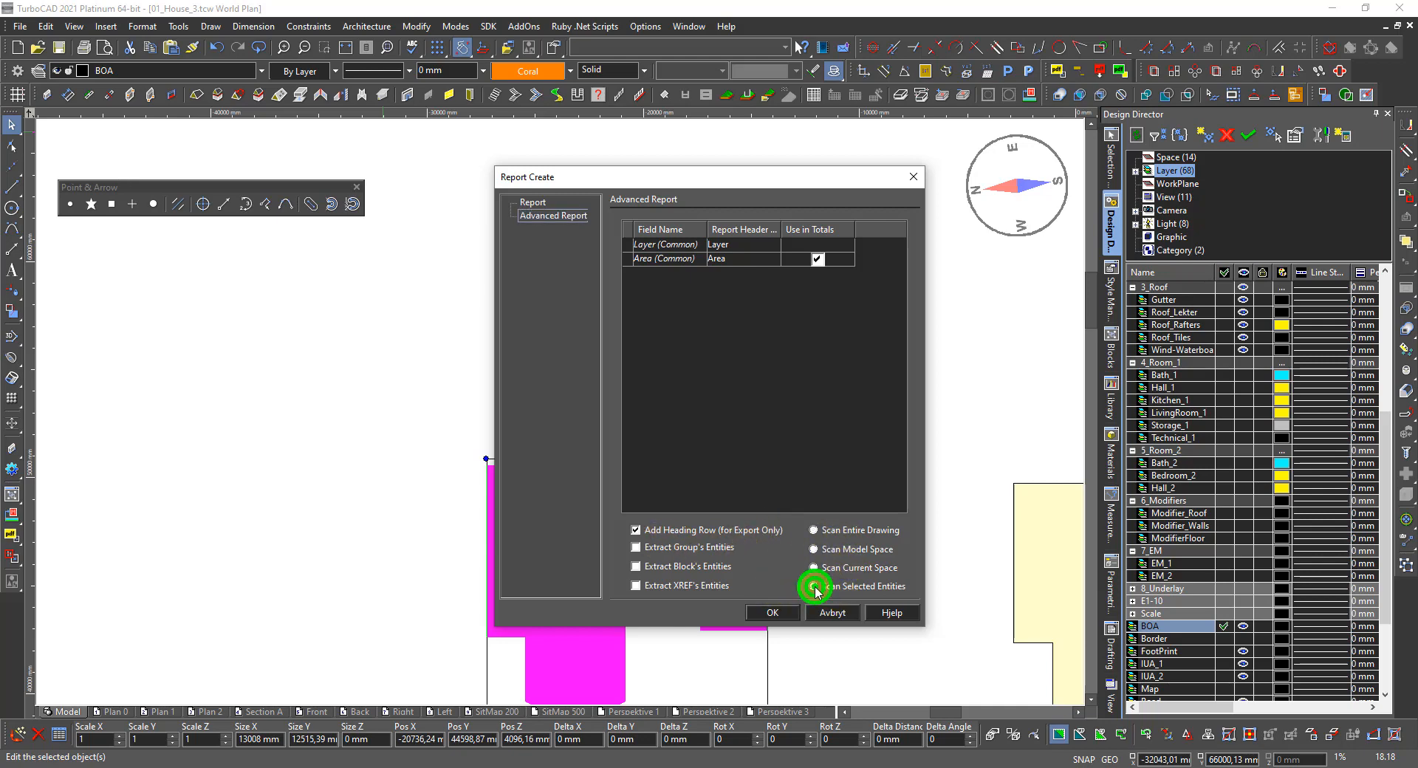
left_click(774, 612)
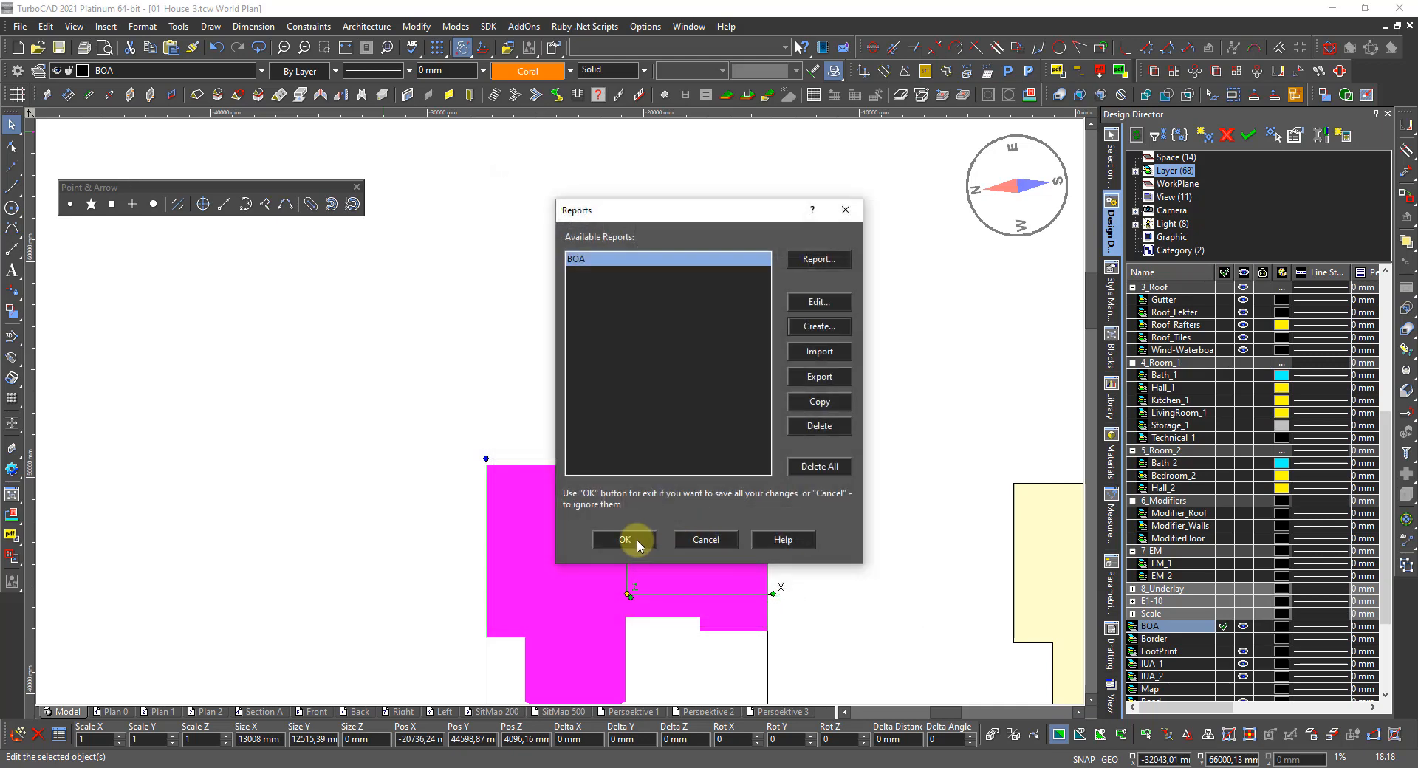
left_click(637, 539)
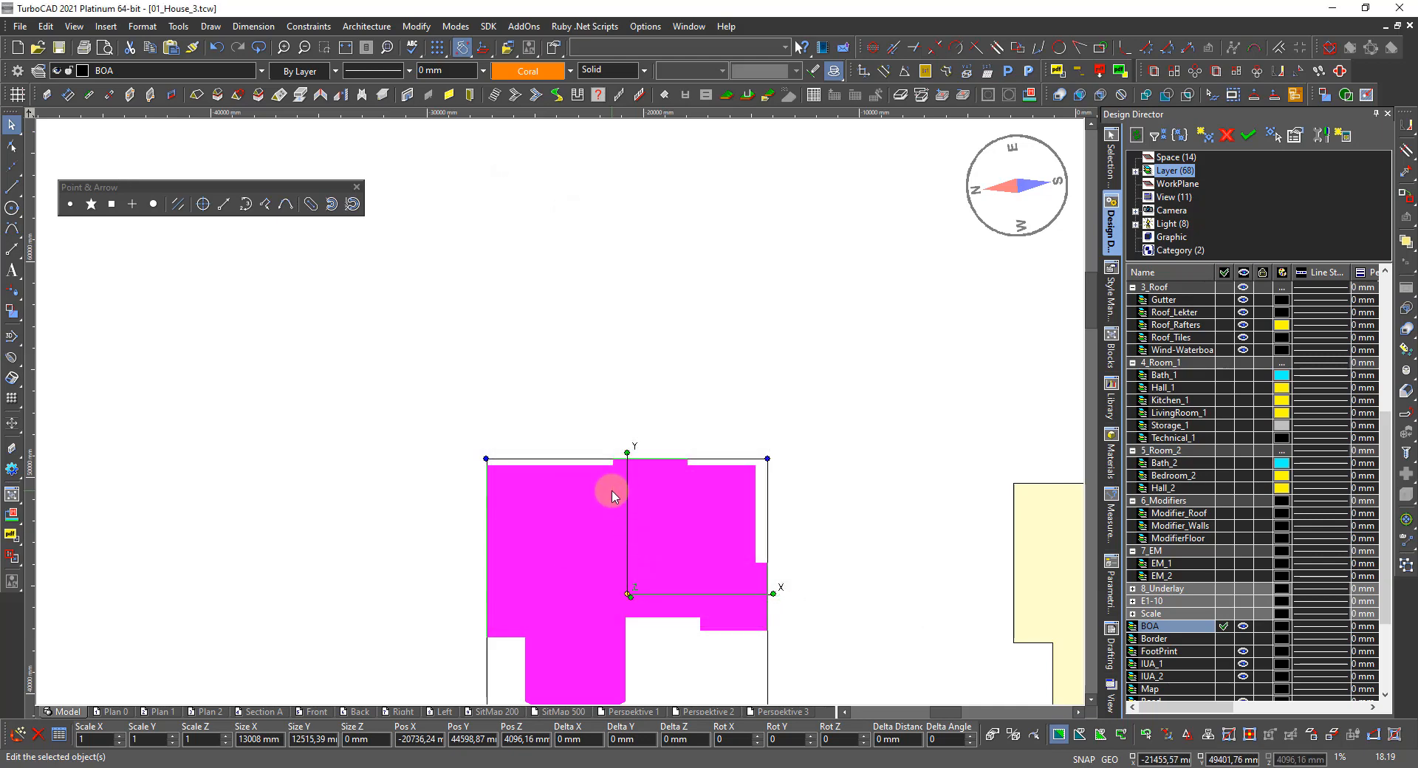
left_click(183, 28)
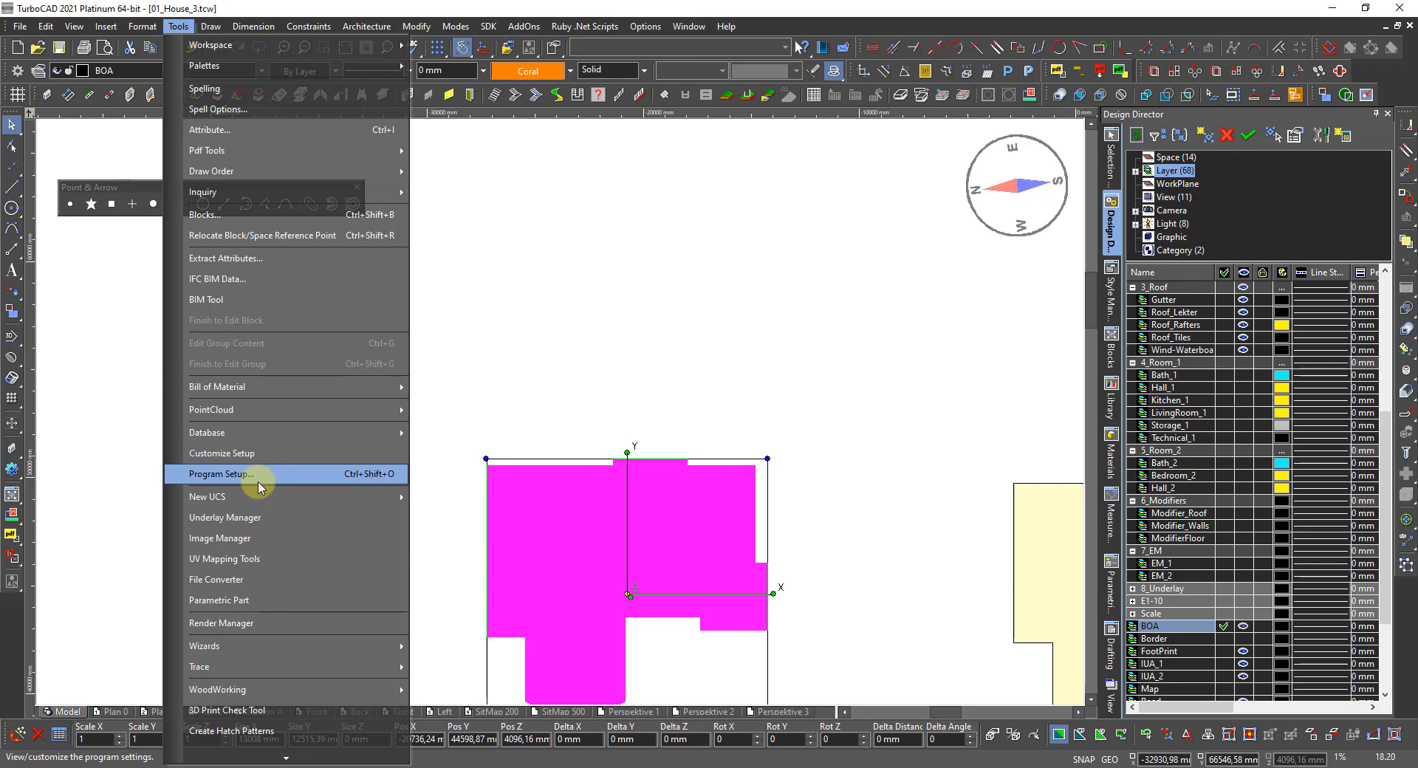
mouse_move(258, 394)
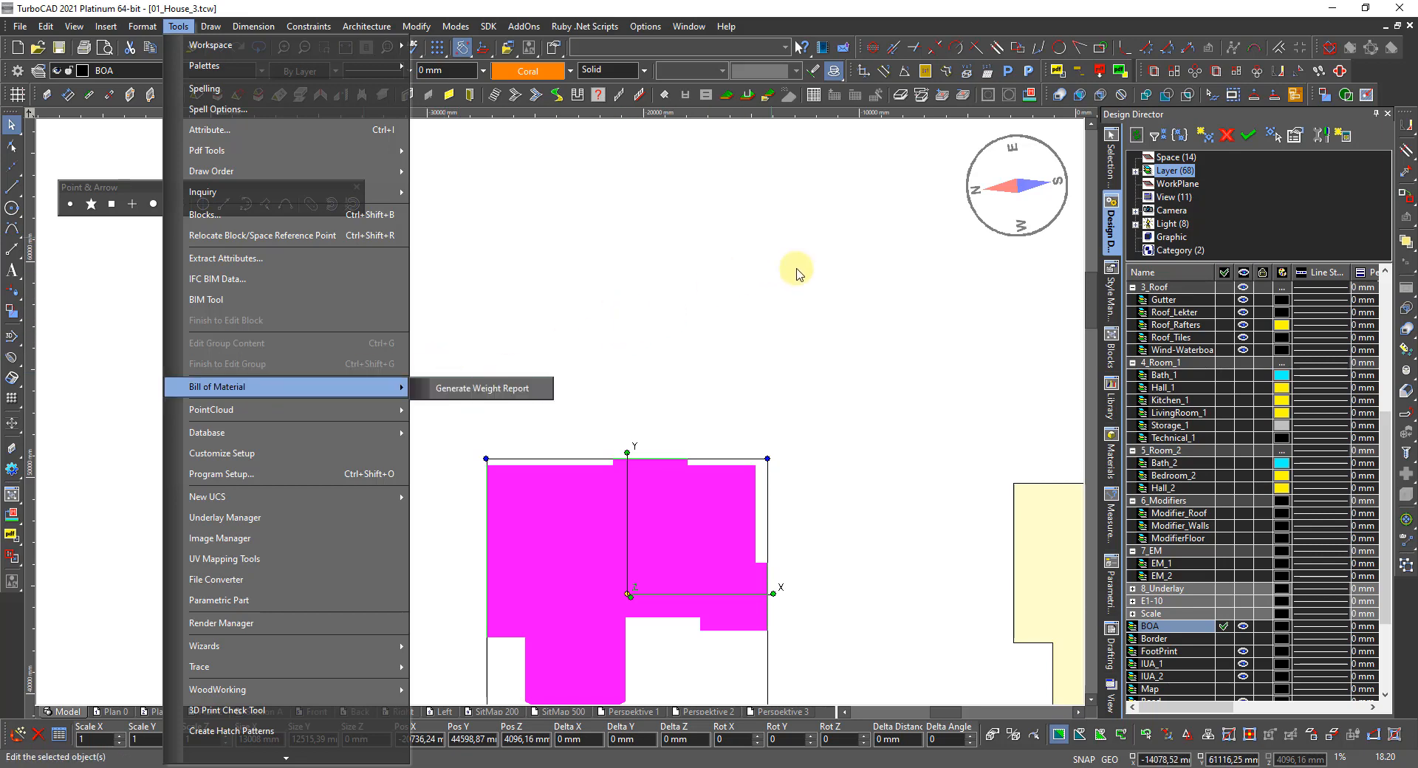
Step: Measure the section properties of the large orange BOA area
left_click(1008, 74)
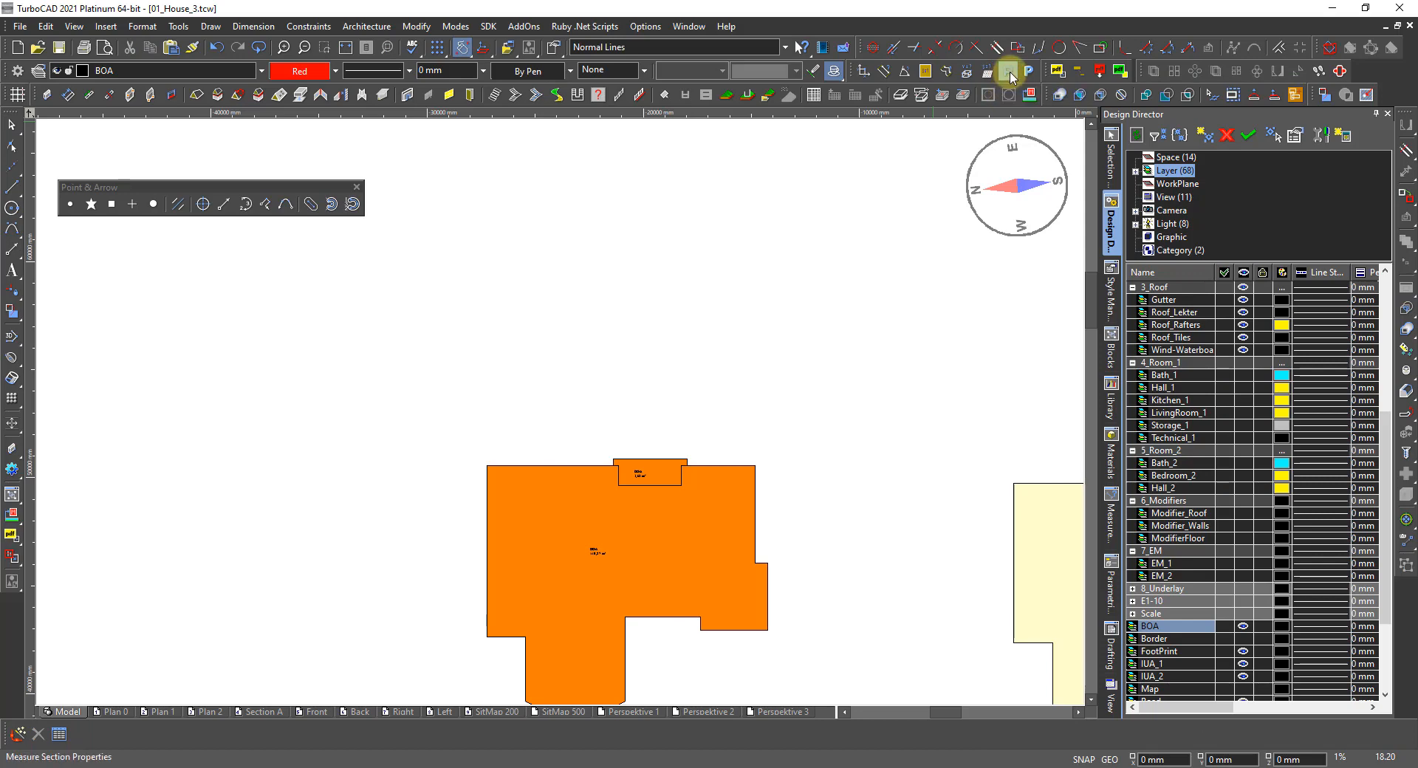
left_click(1009, 74)
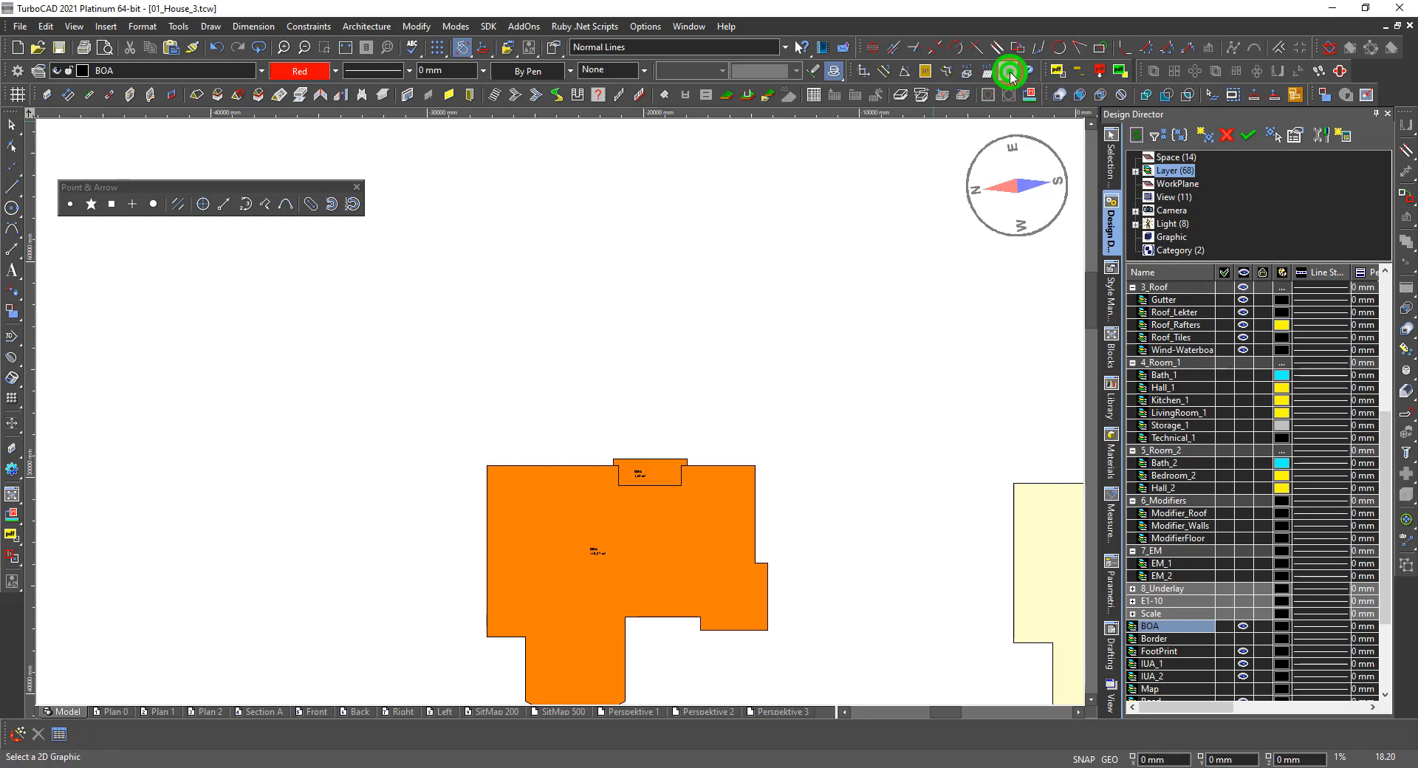
left_click(578, 512)
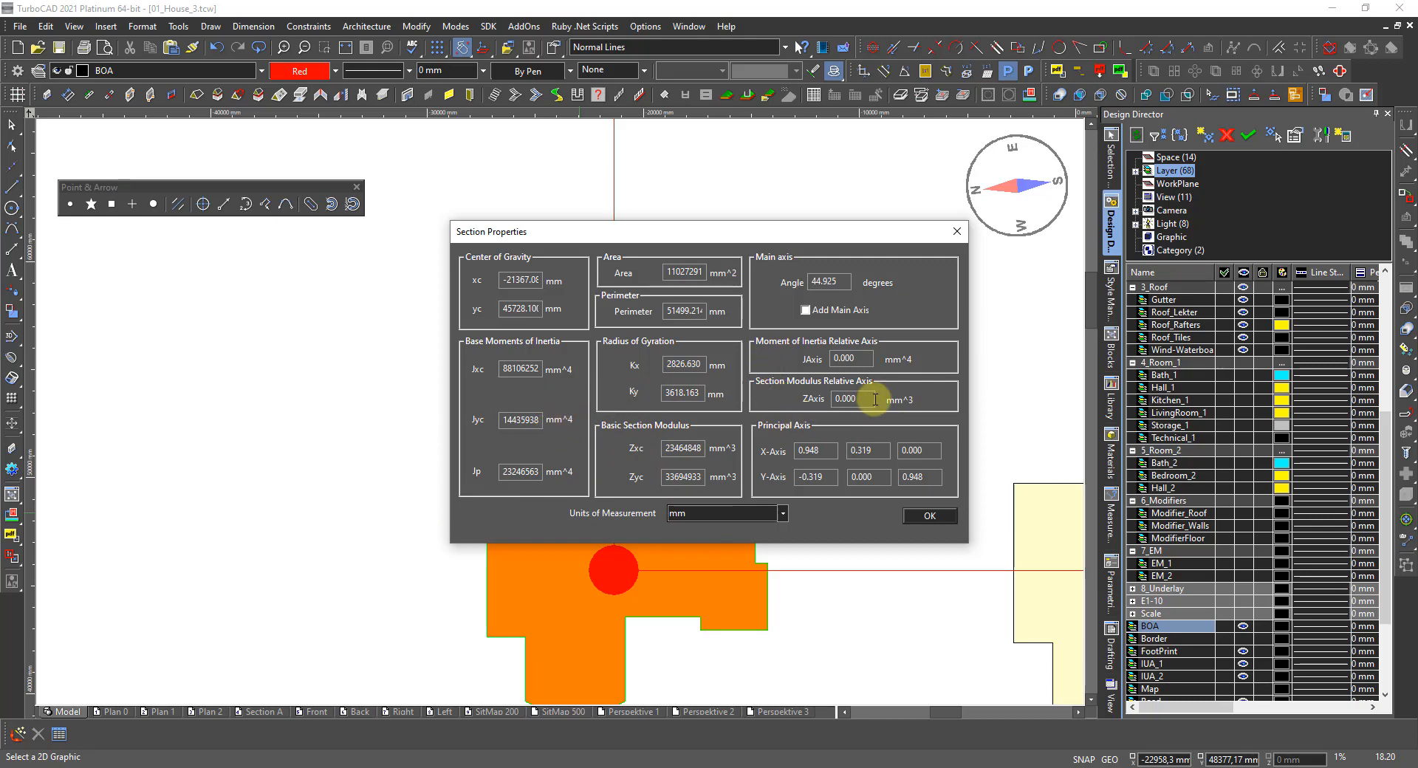
left_click(932, 517)
scroll(643, 542, "up", 2)
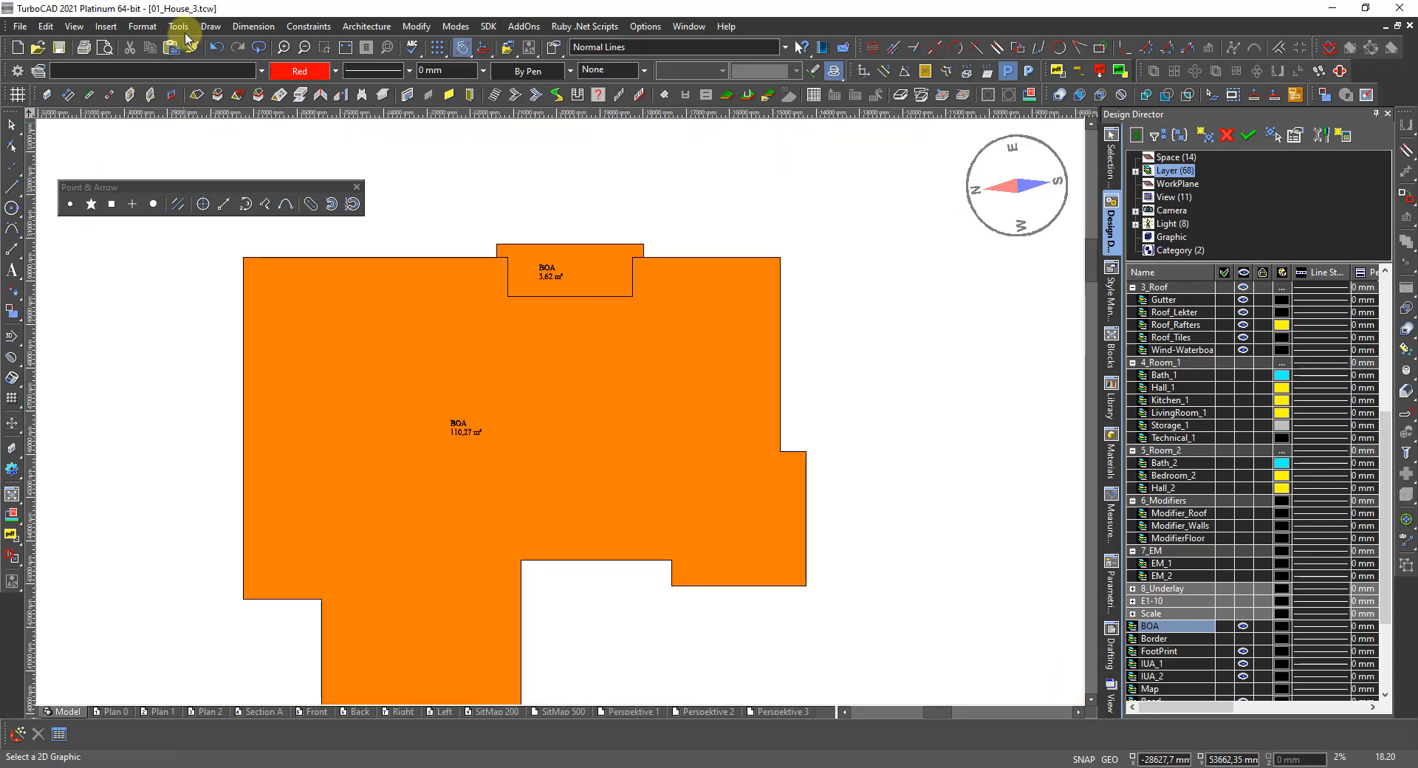
left_click(184, 29)
mouse_move(253, 434)
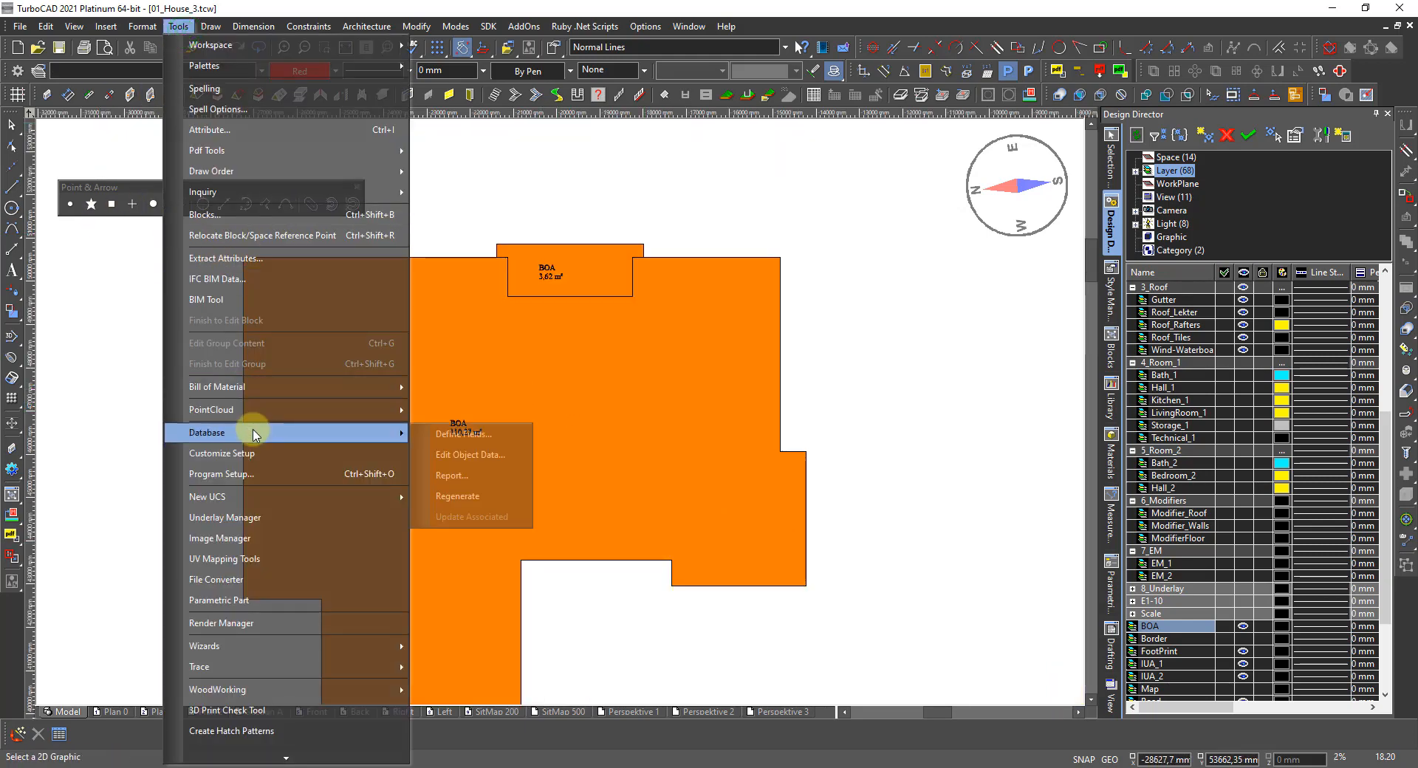
left_click(452, 477)
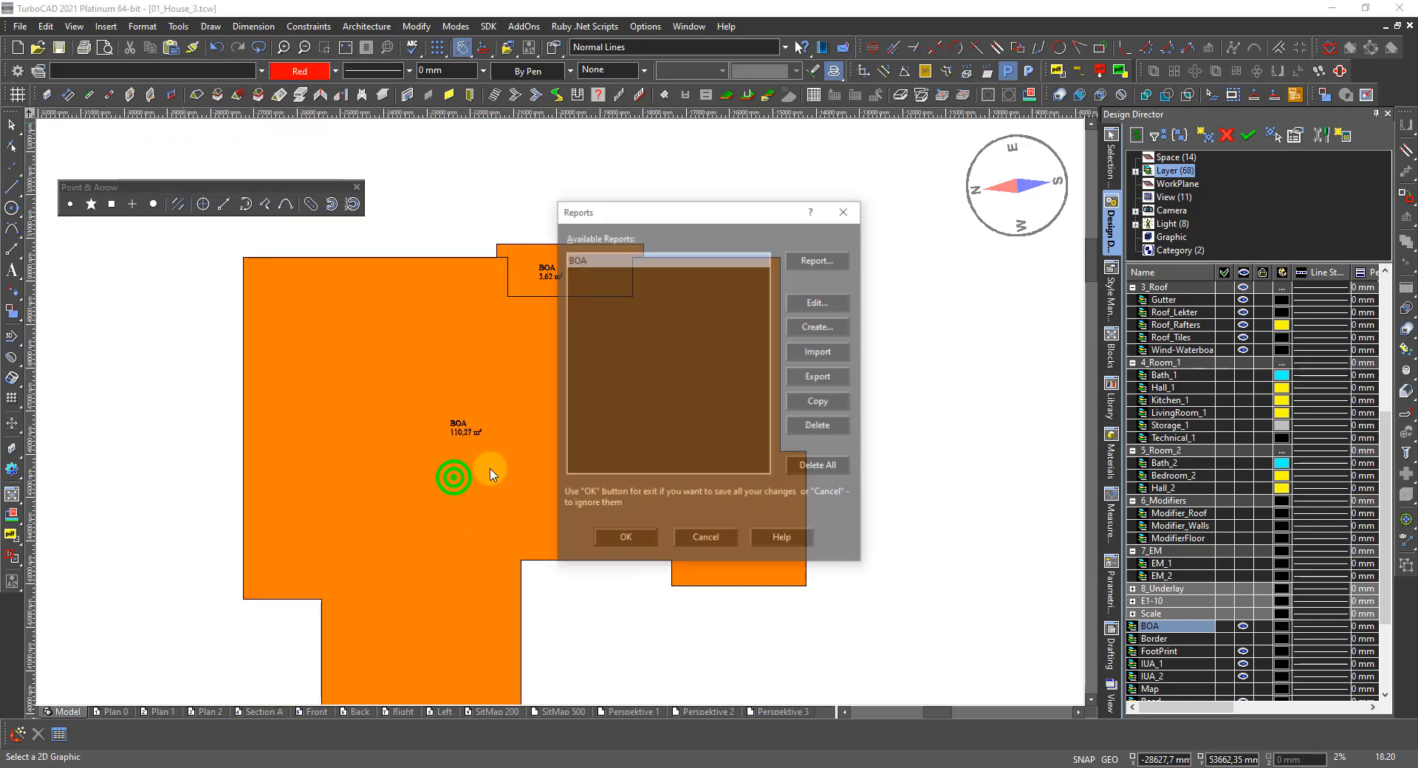
left_click(582, 266)
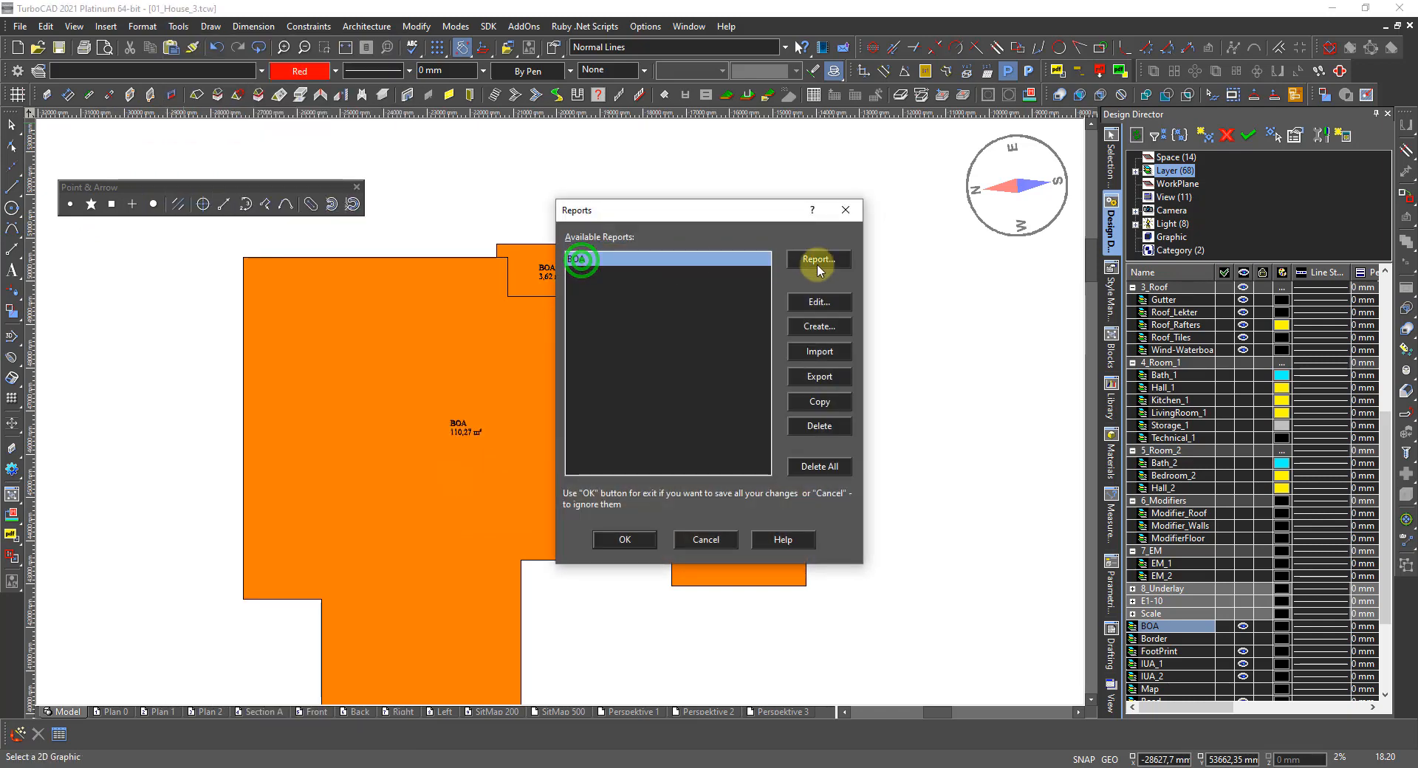
left_click(704, 538)
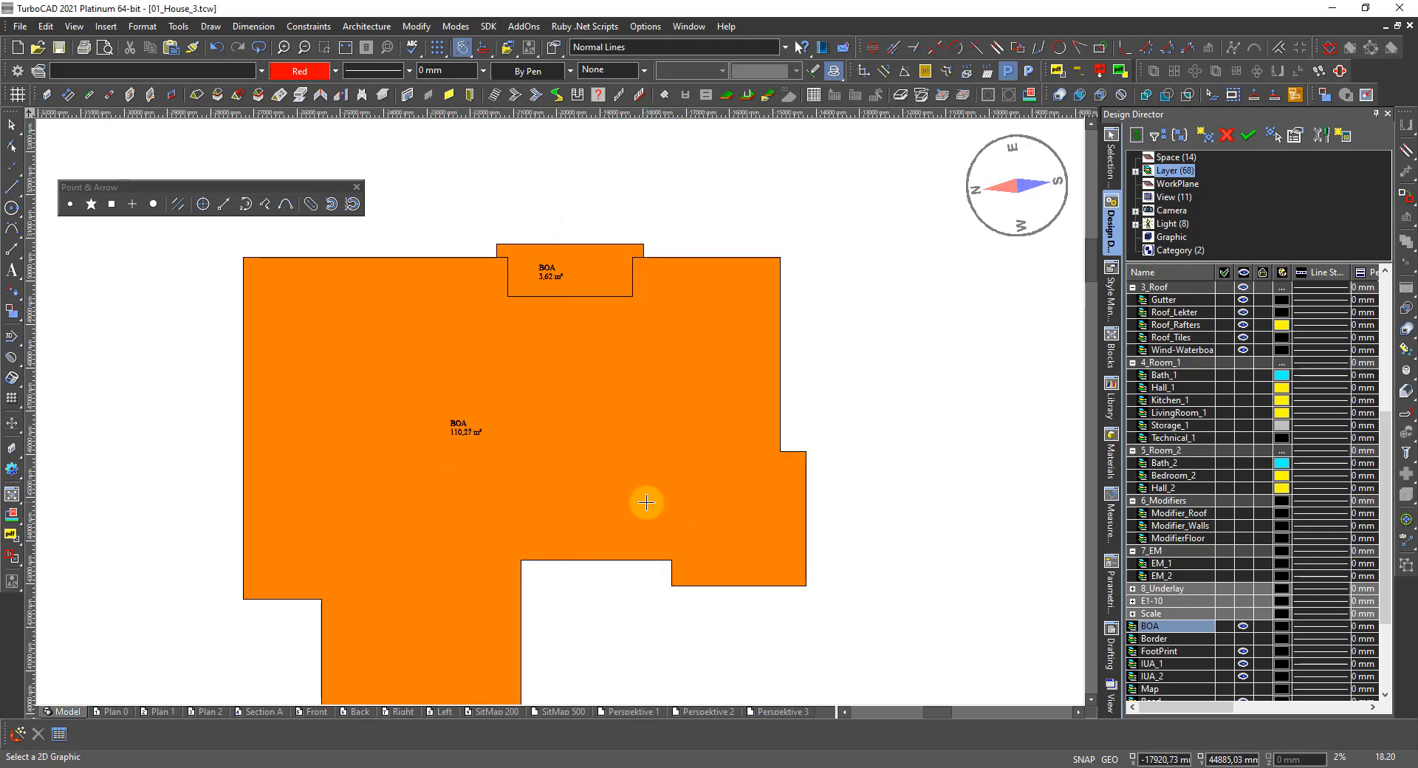
Step: Select both the large and the small BOA areas and run the BOA database report on them
left_click(641, 500)
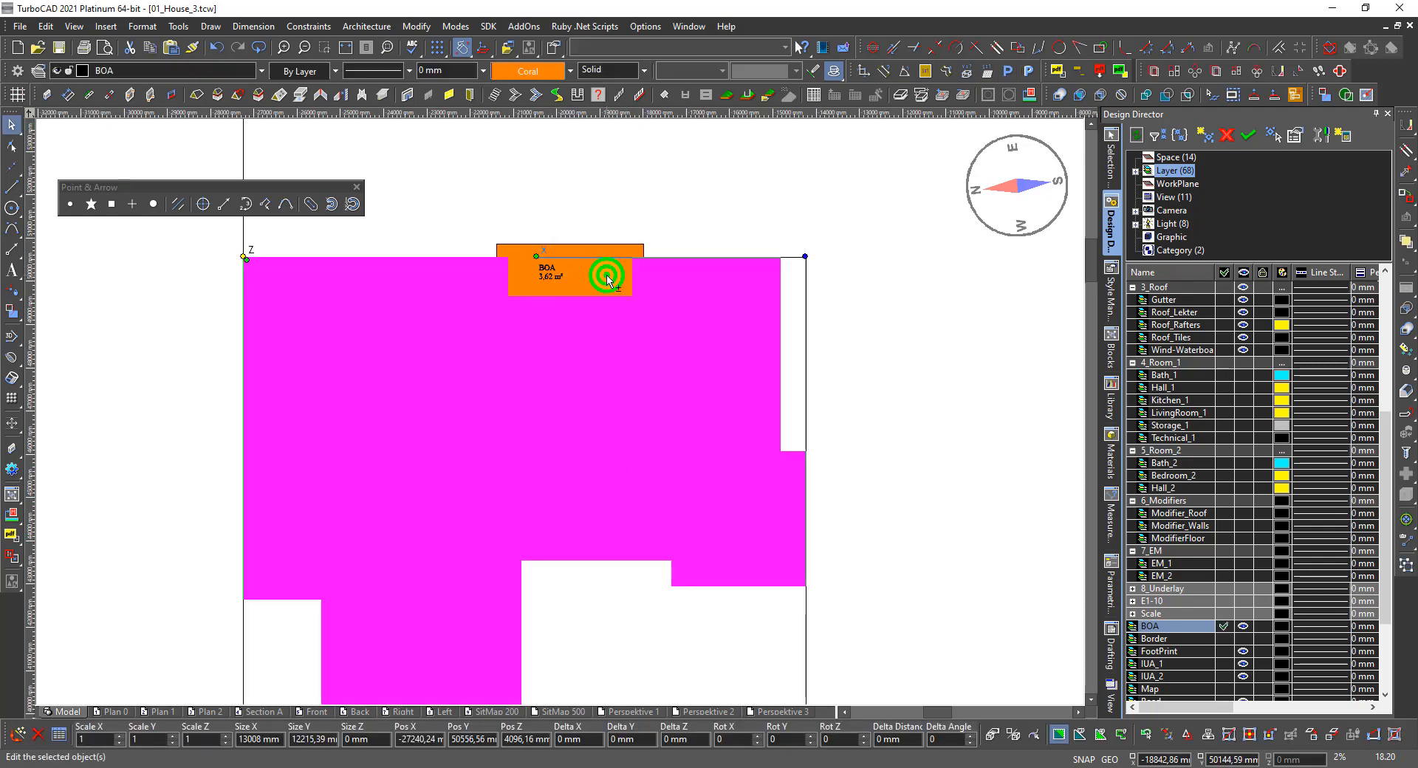
left_click(607, 278, "shift")
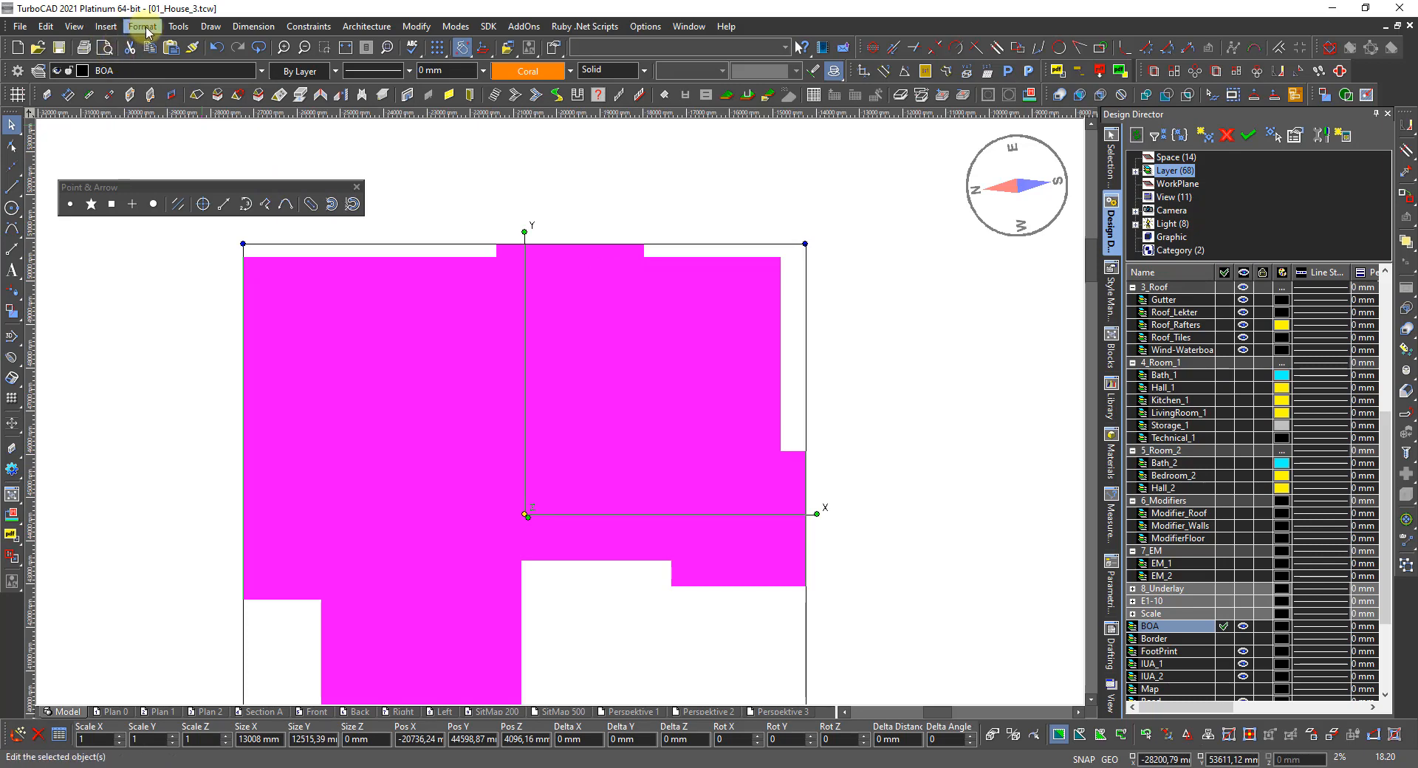
left_click(177, 27)
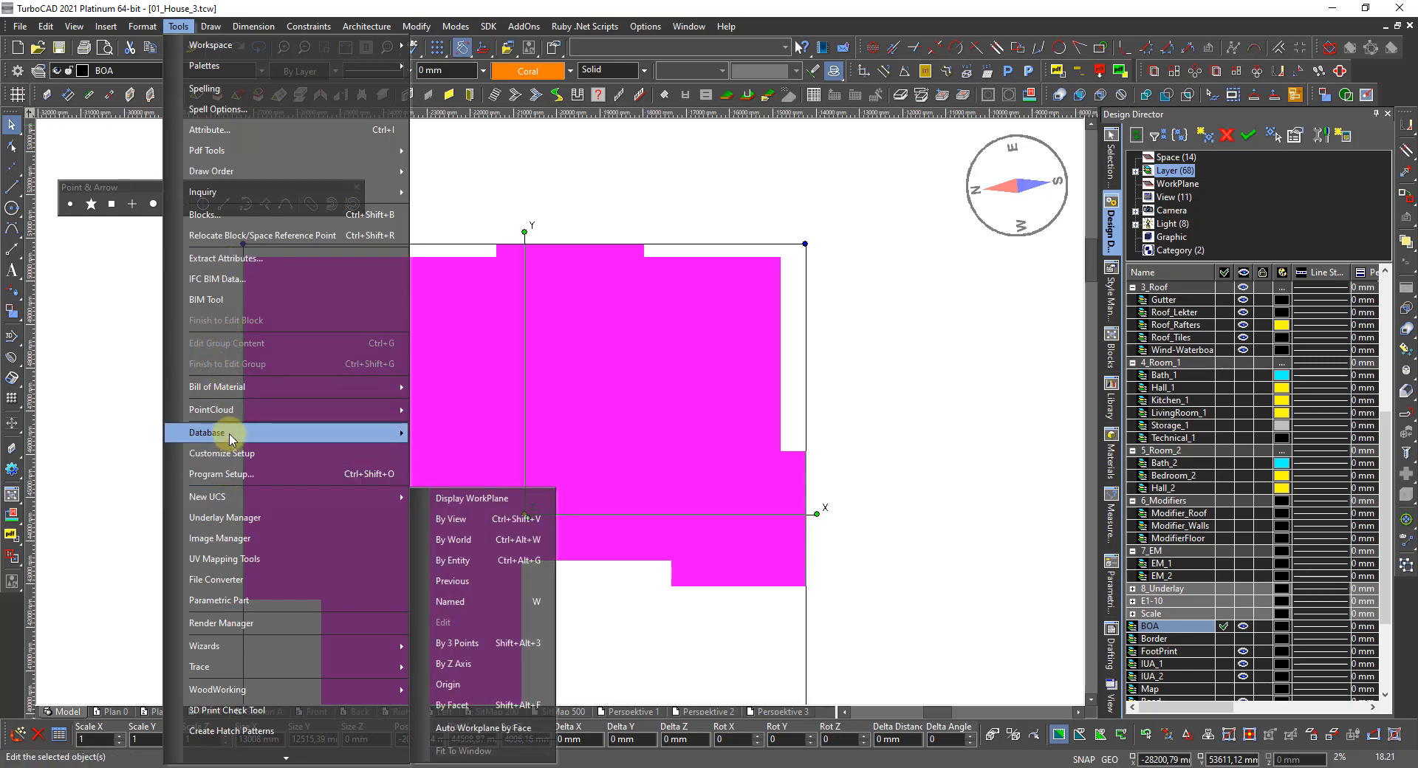
mouse_move(232, 437)
left_click(446, 477)
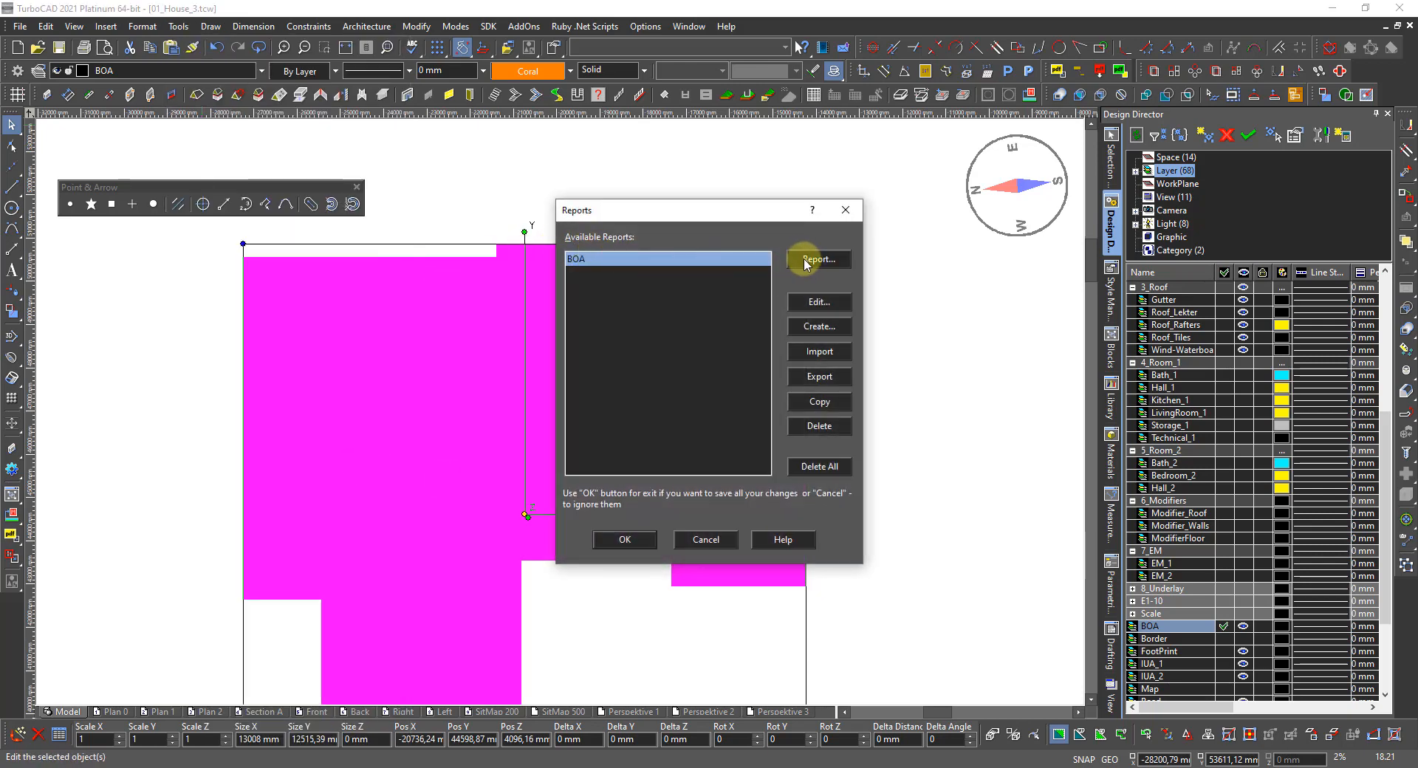
left_click(818, 259)
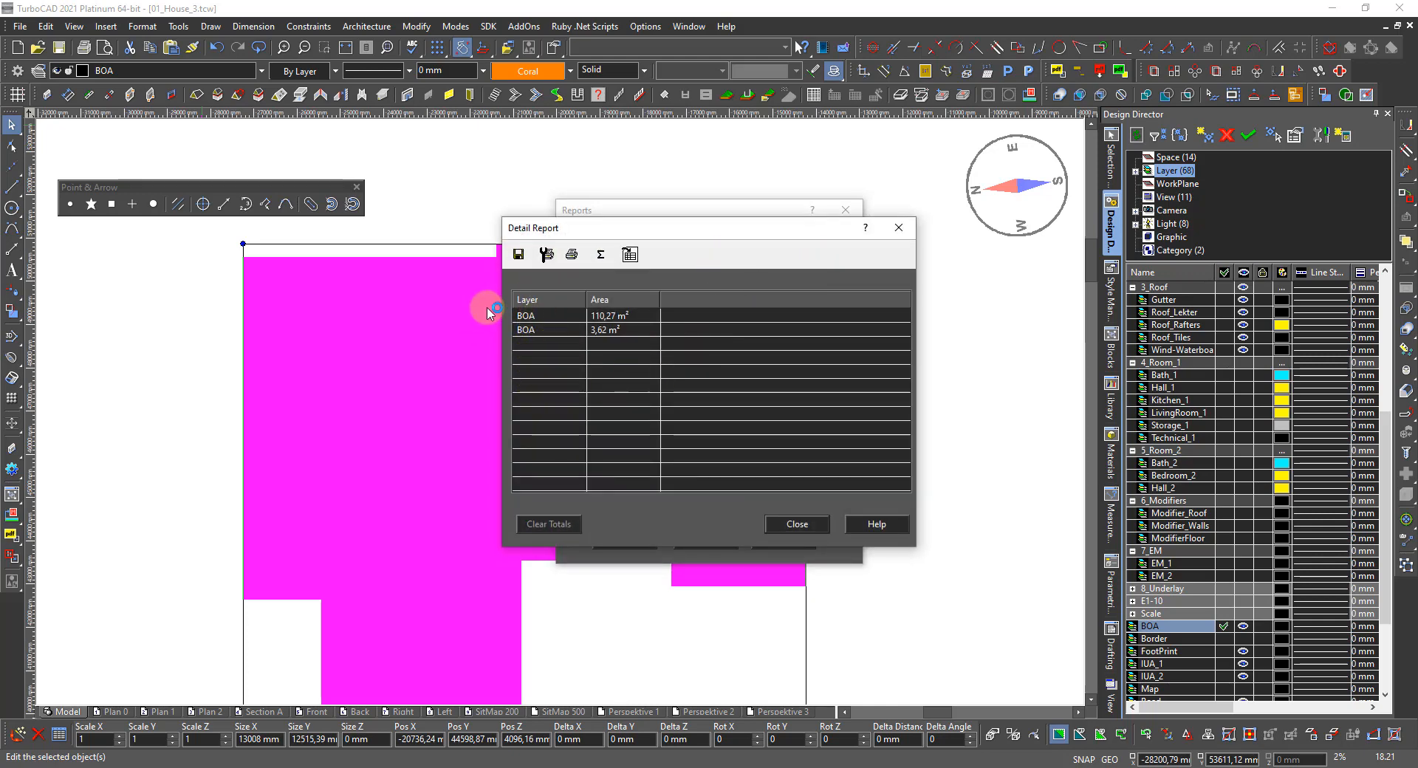
left_click(601, 254)
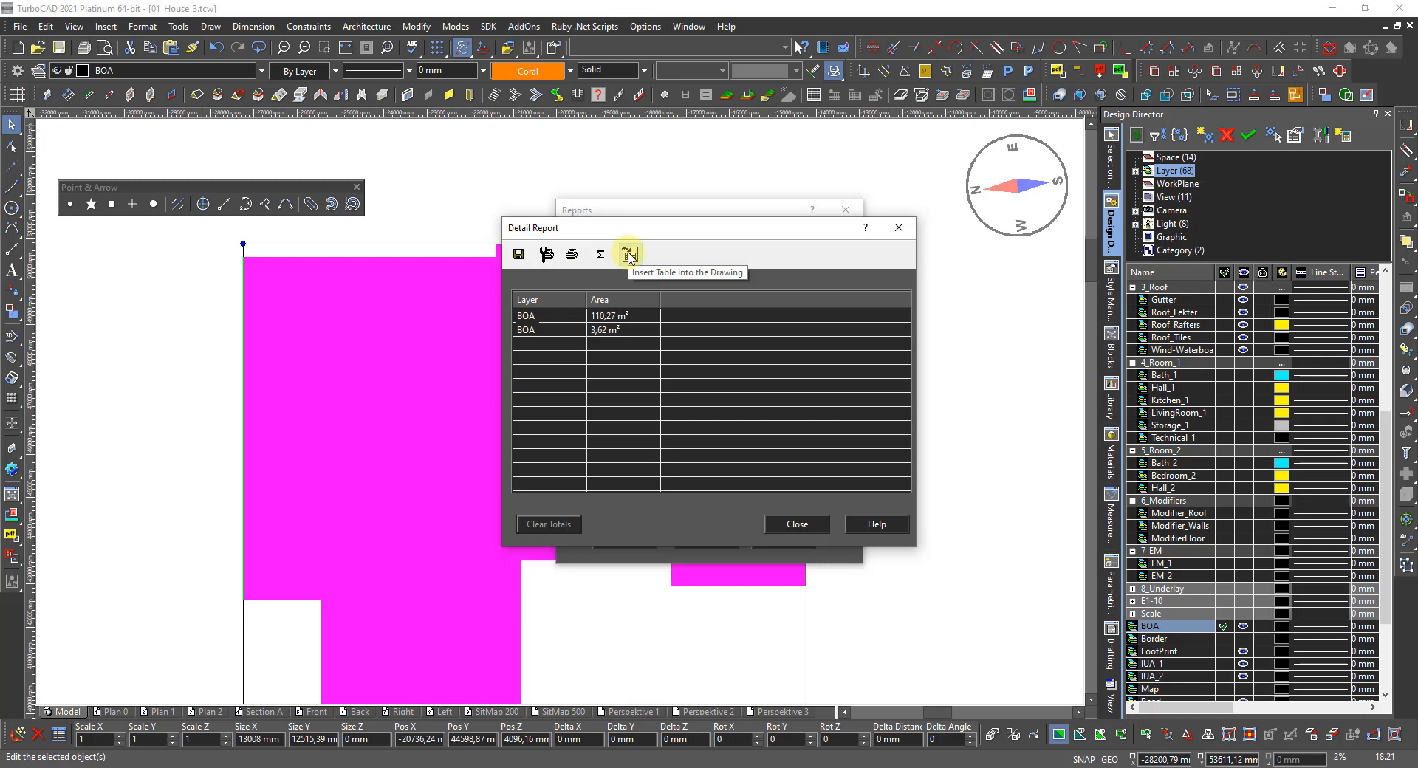
Step: Insert the report into the drawing beside the BOA plan as an associative Standard-style table with every column sized by text width
left_click(629, 255)
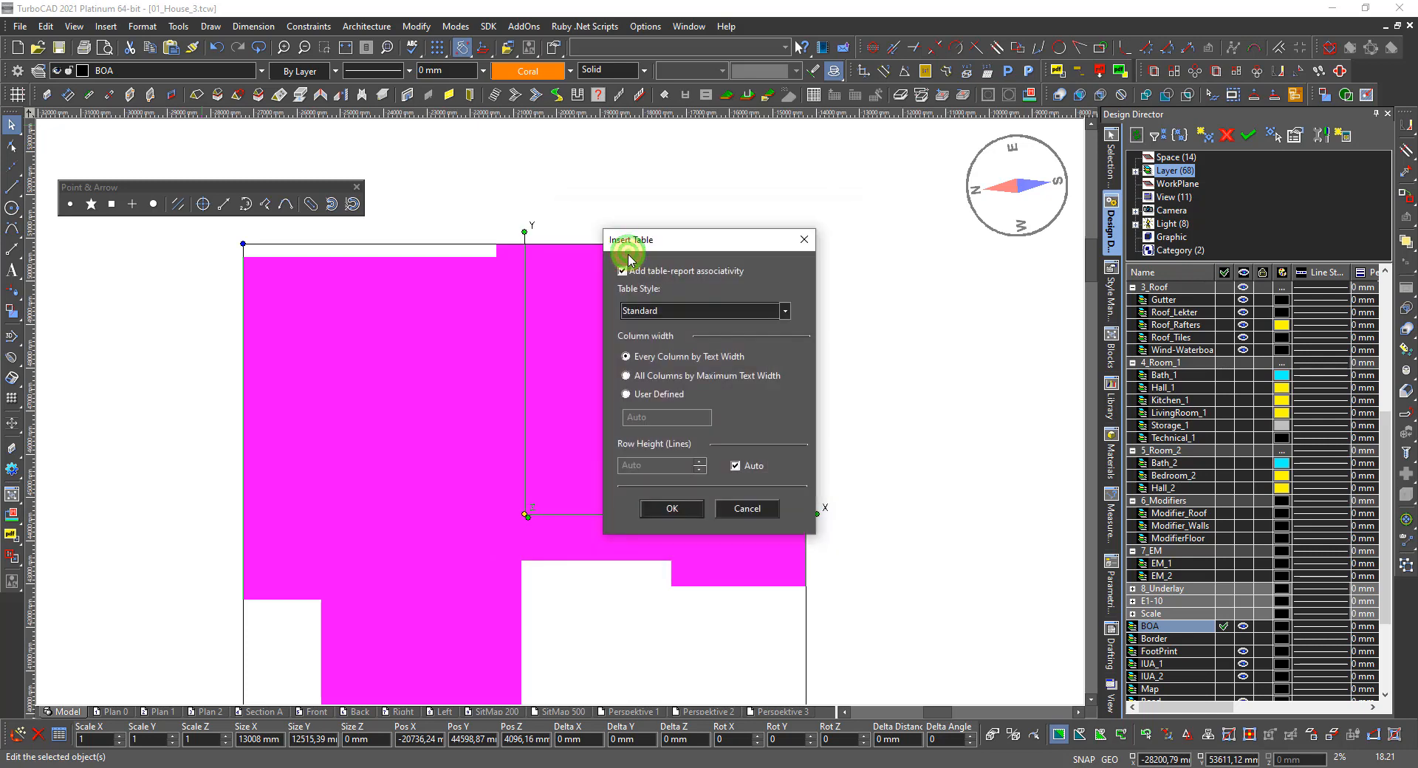
left_click(700, 315)
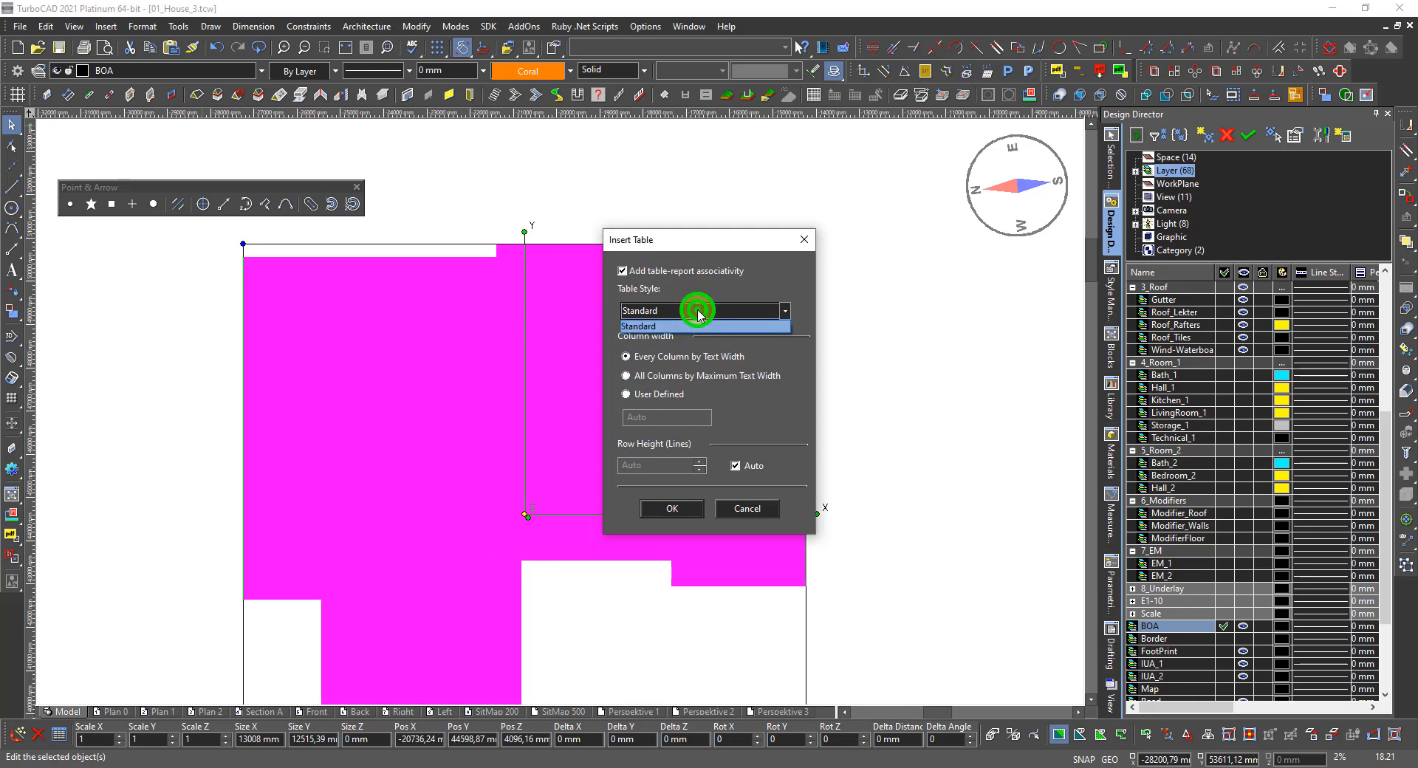
left_click(698, 311)
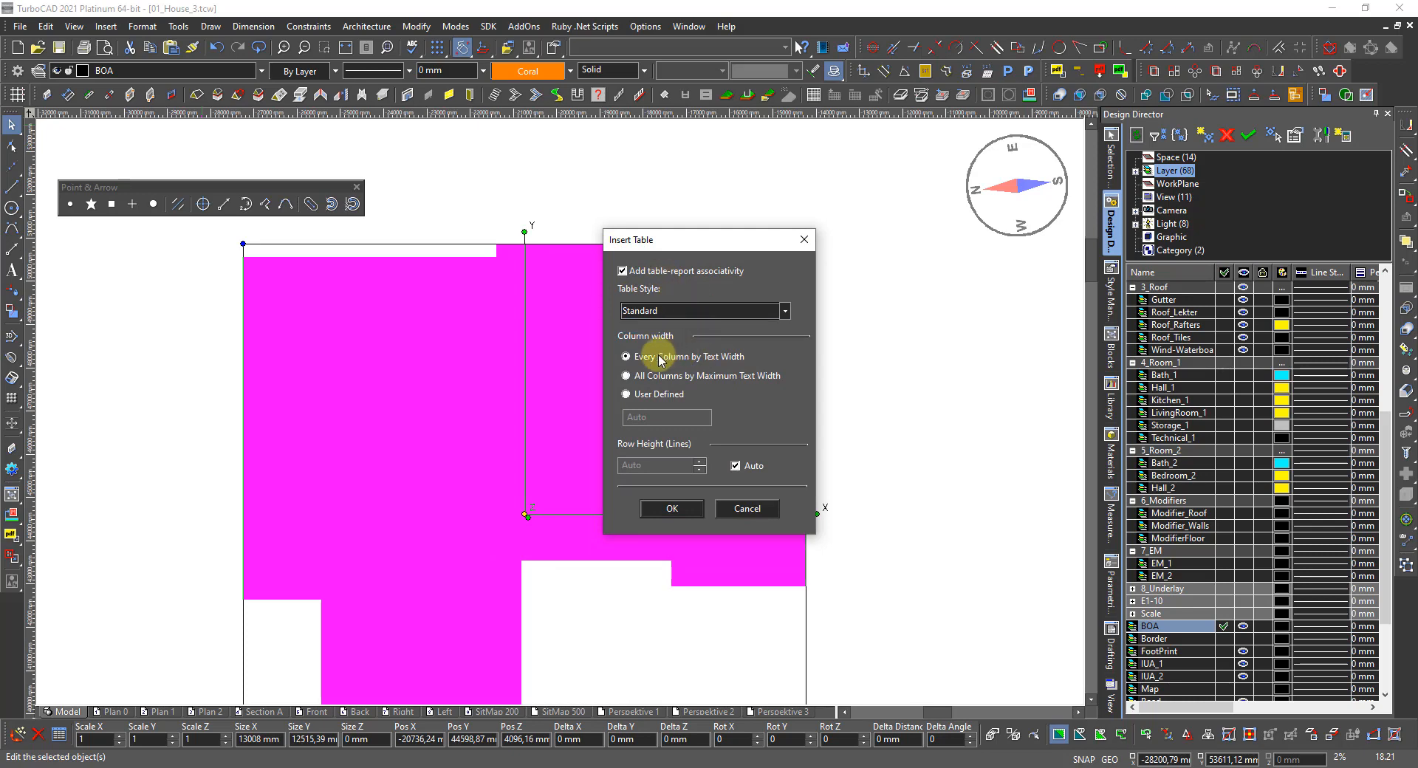
left_click(672, 510)
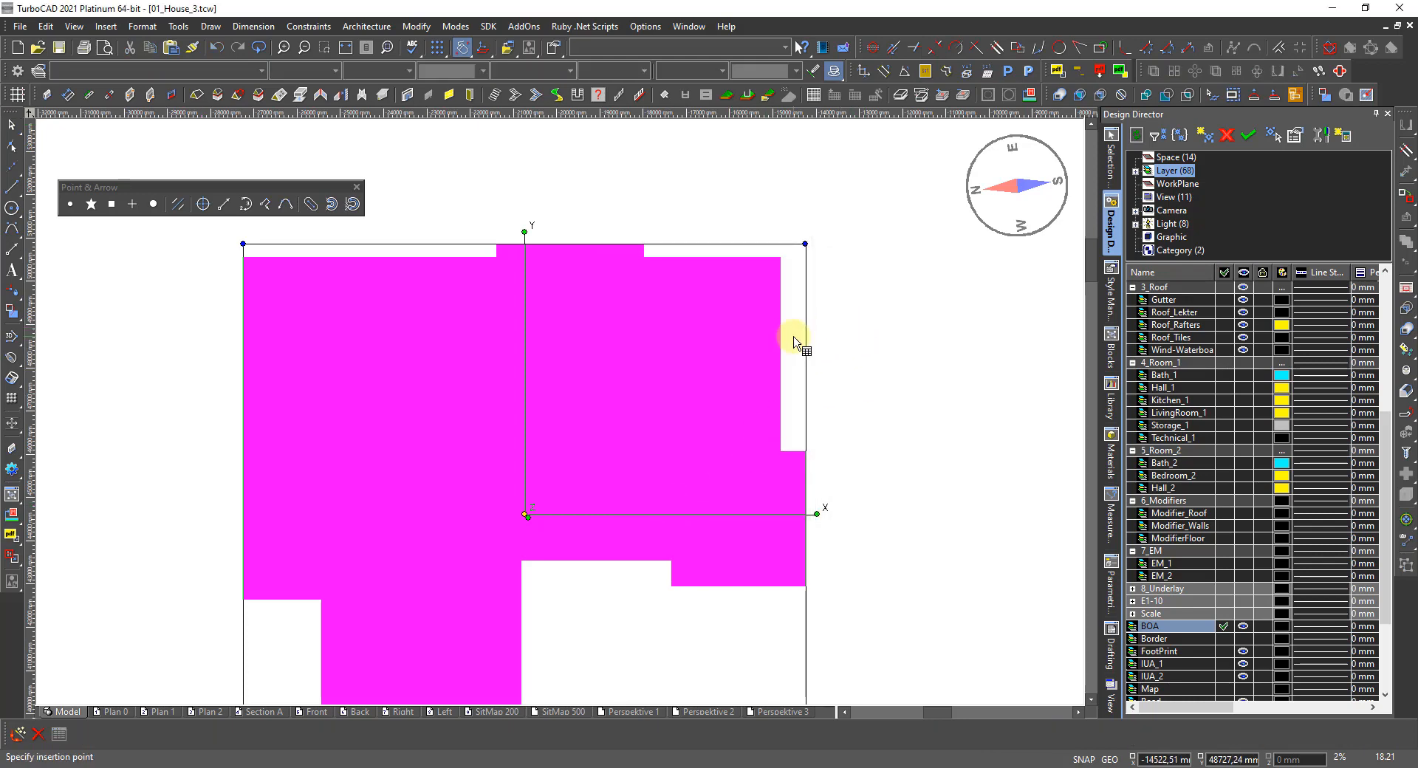
scroll(795, 339, "down", 1)
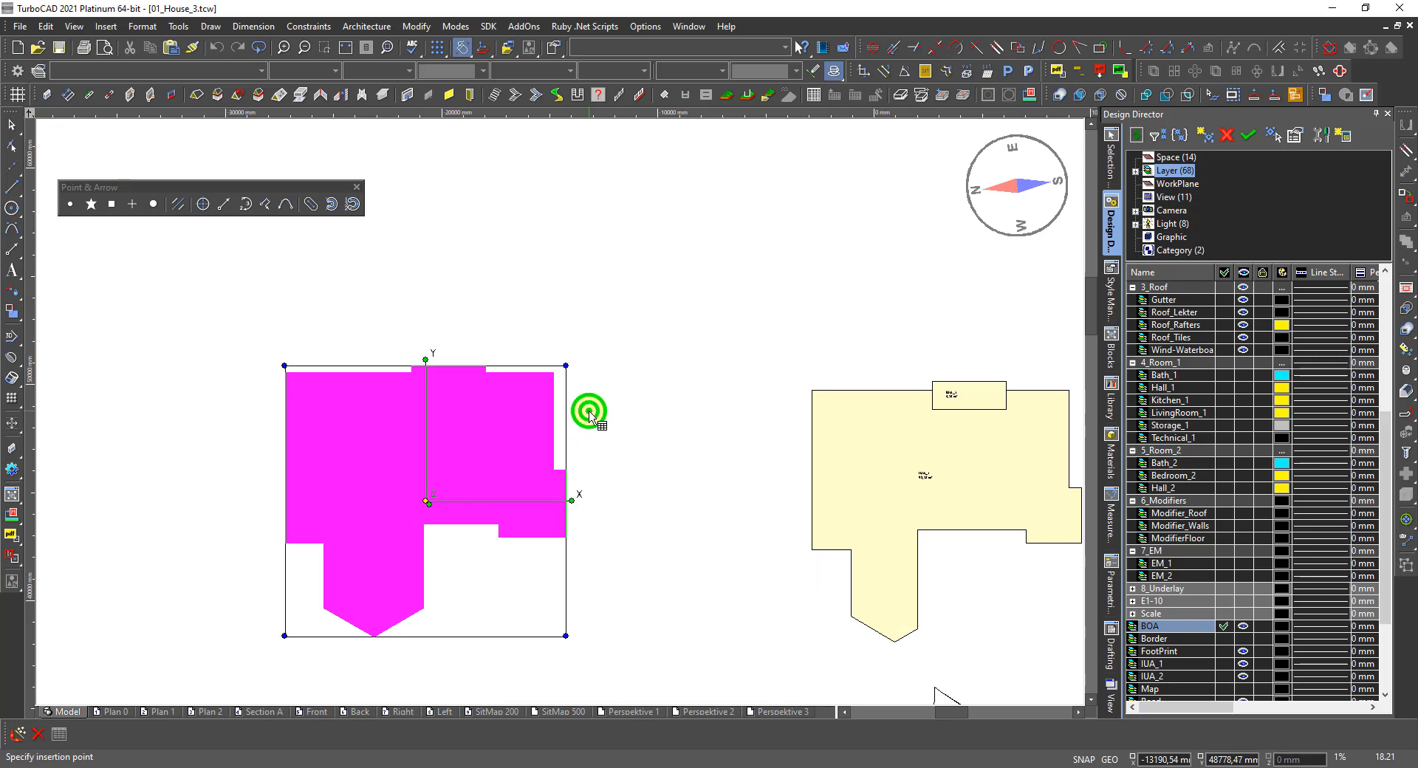
left_click(589, 412)
Step: Select the tiny inserted BOA table and scale it up by its corner to about 3890 mm wide and 3985 mm high
scroll(589, 411, "up", 3)
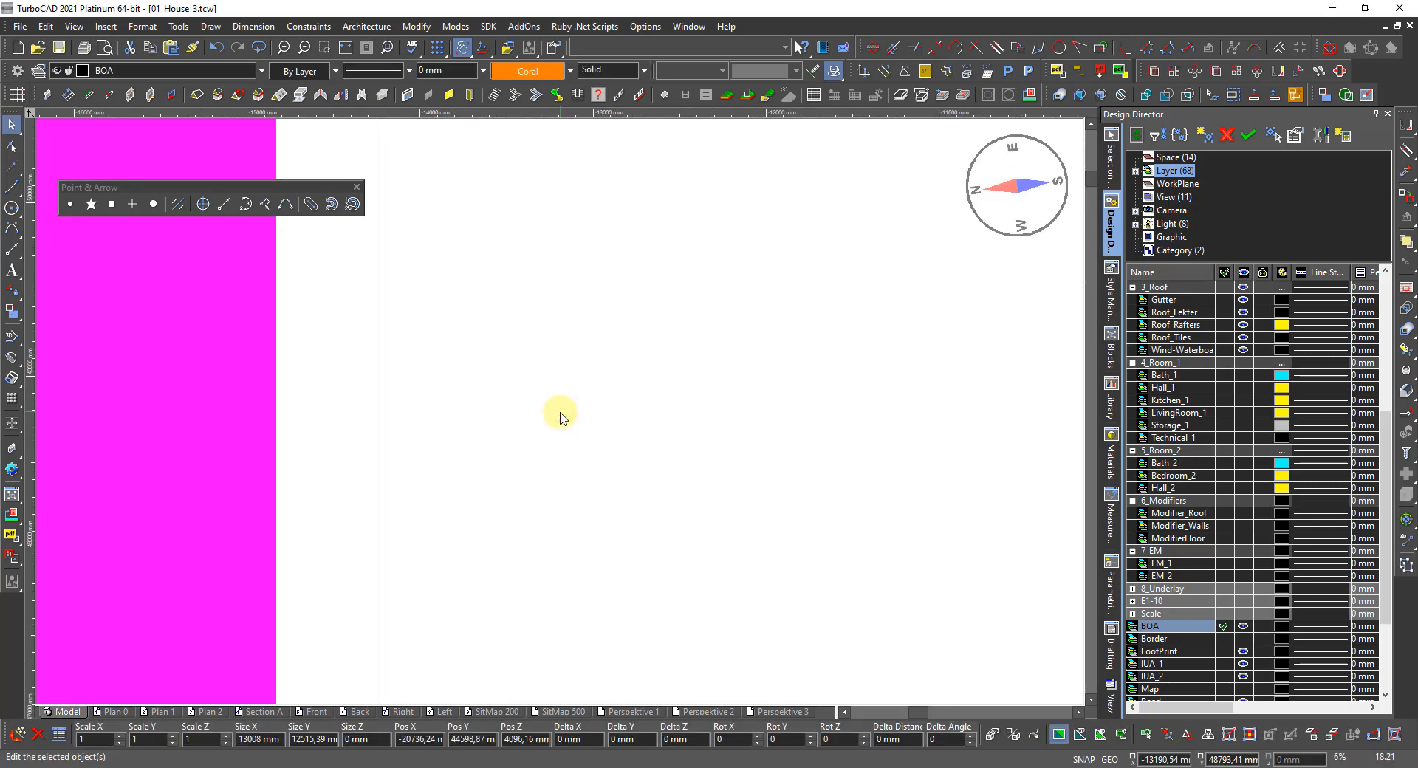
scroll(559, 419, "down", 1)
scroll(555, 421, "down", 1)
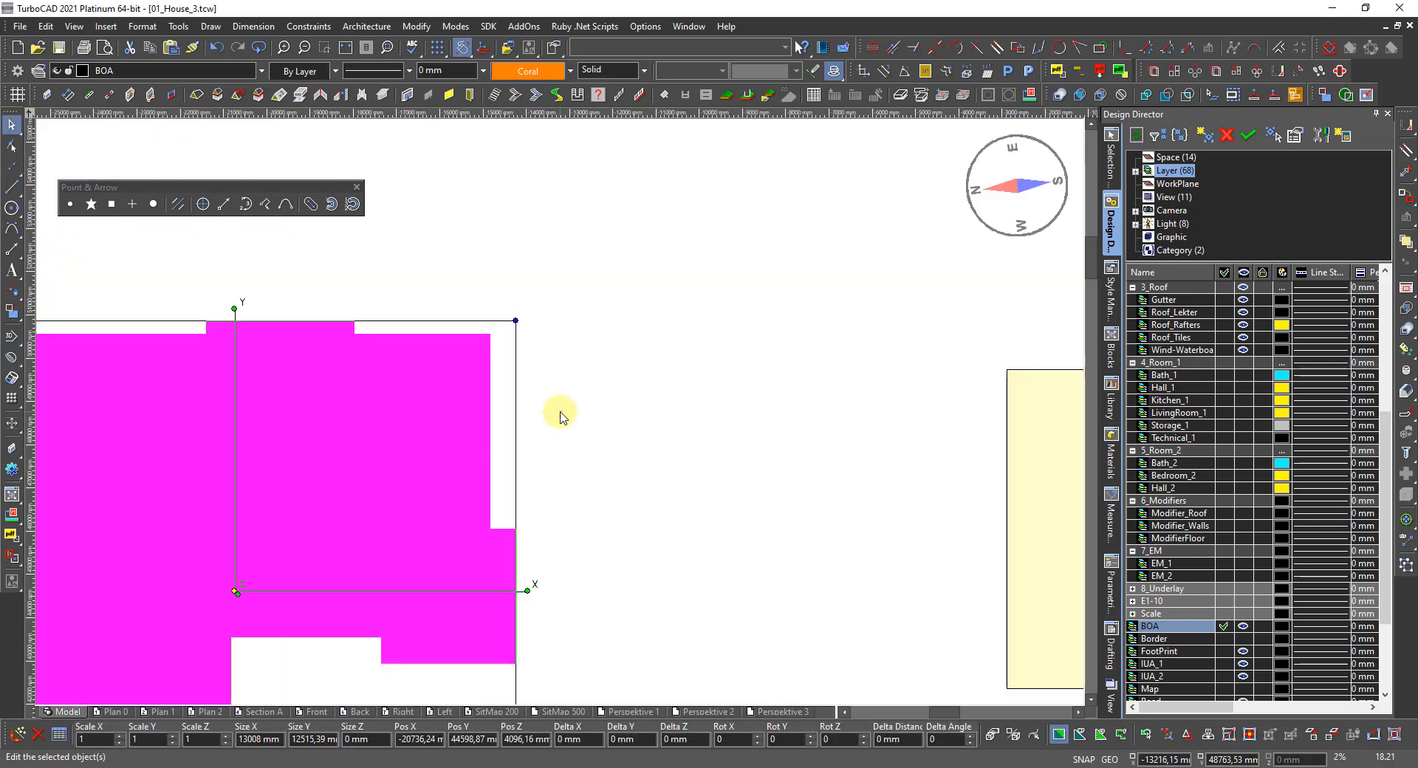
scroll(554, 425, "down", 1)
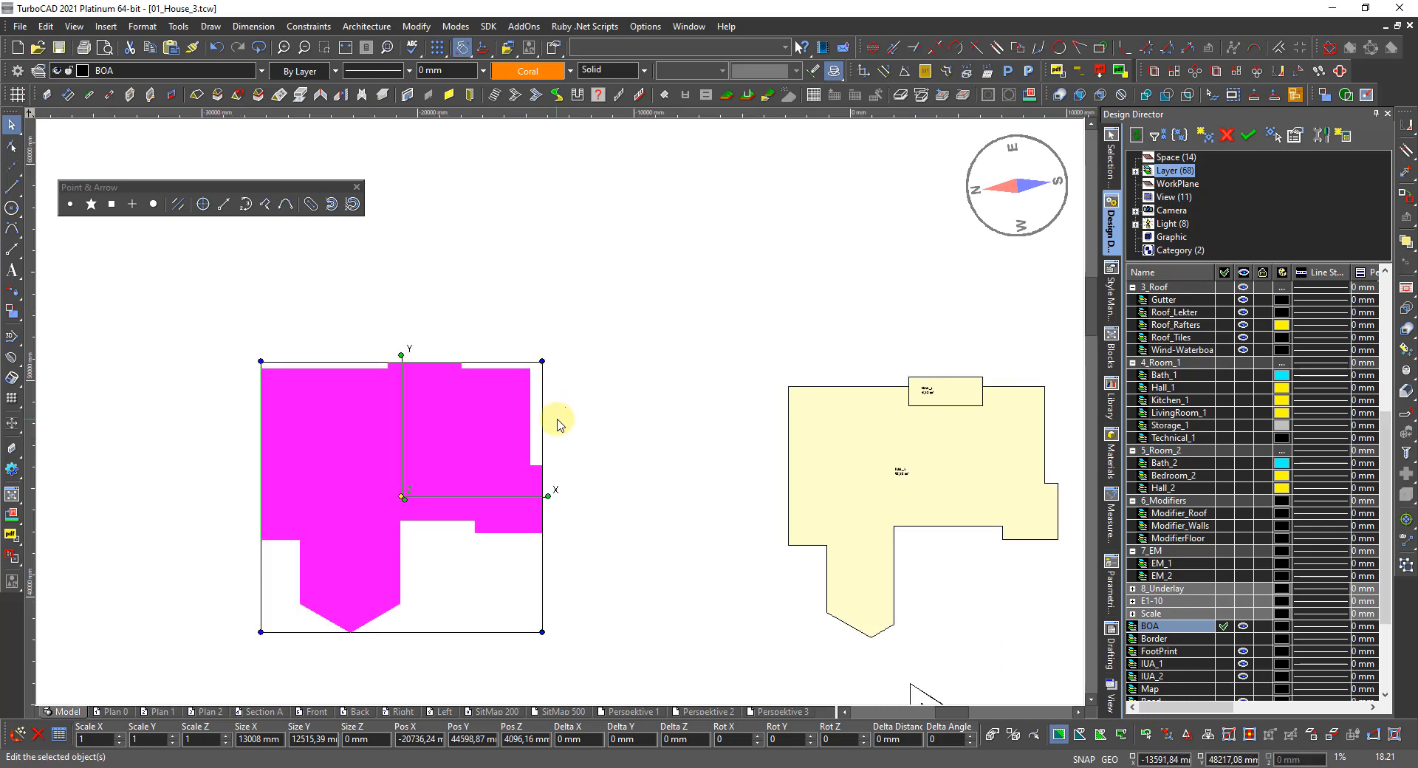
scroll(560, 423, "down", 1)
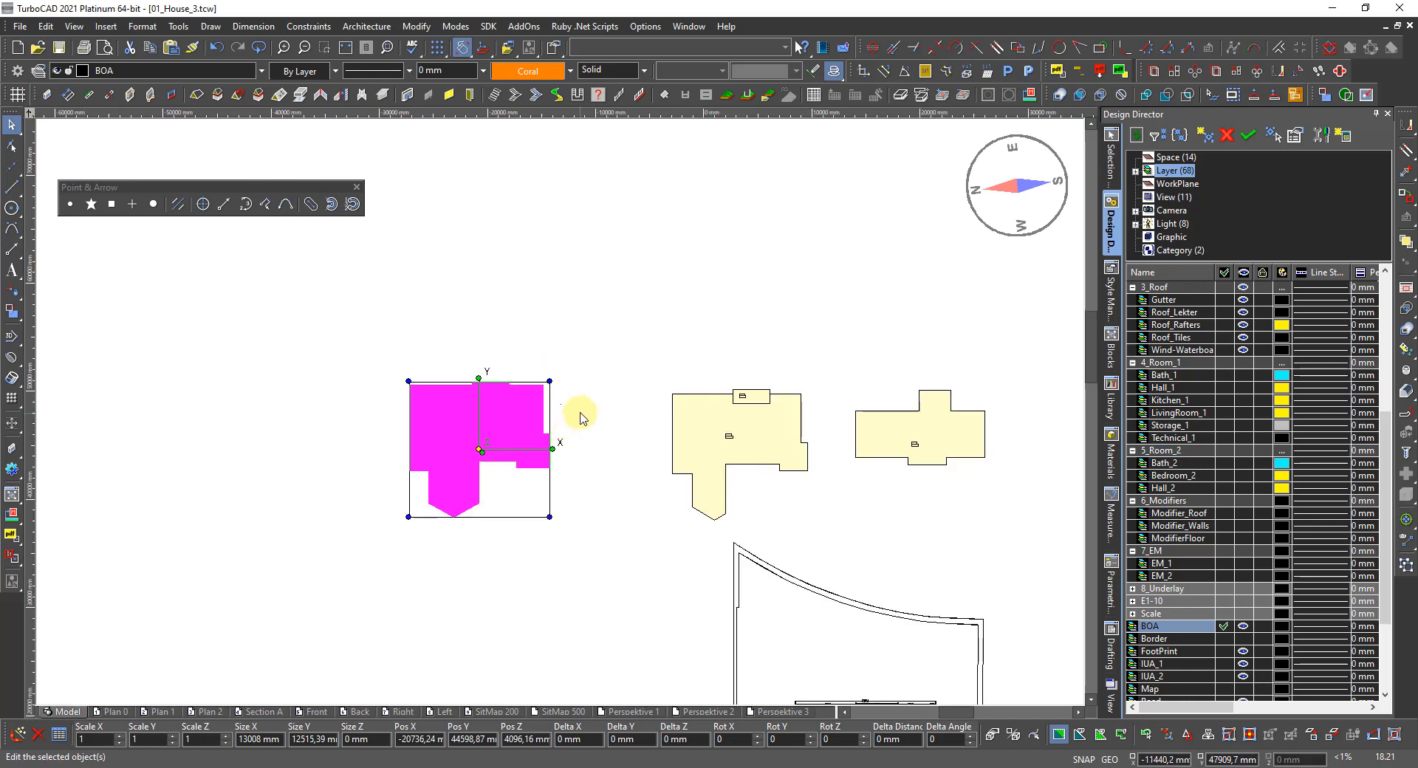
scroll(582, 418, "up", 1)
left_click_drag(595, 455, 509, 355)
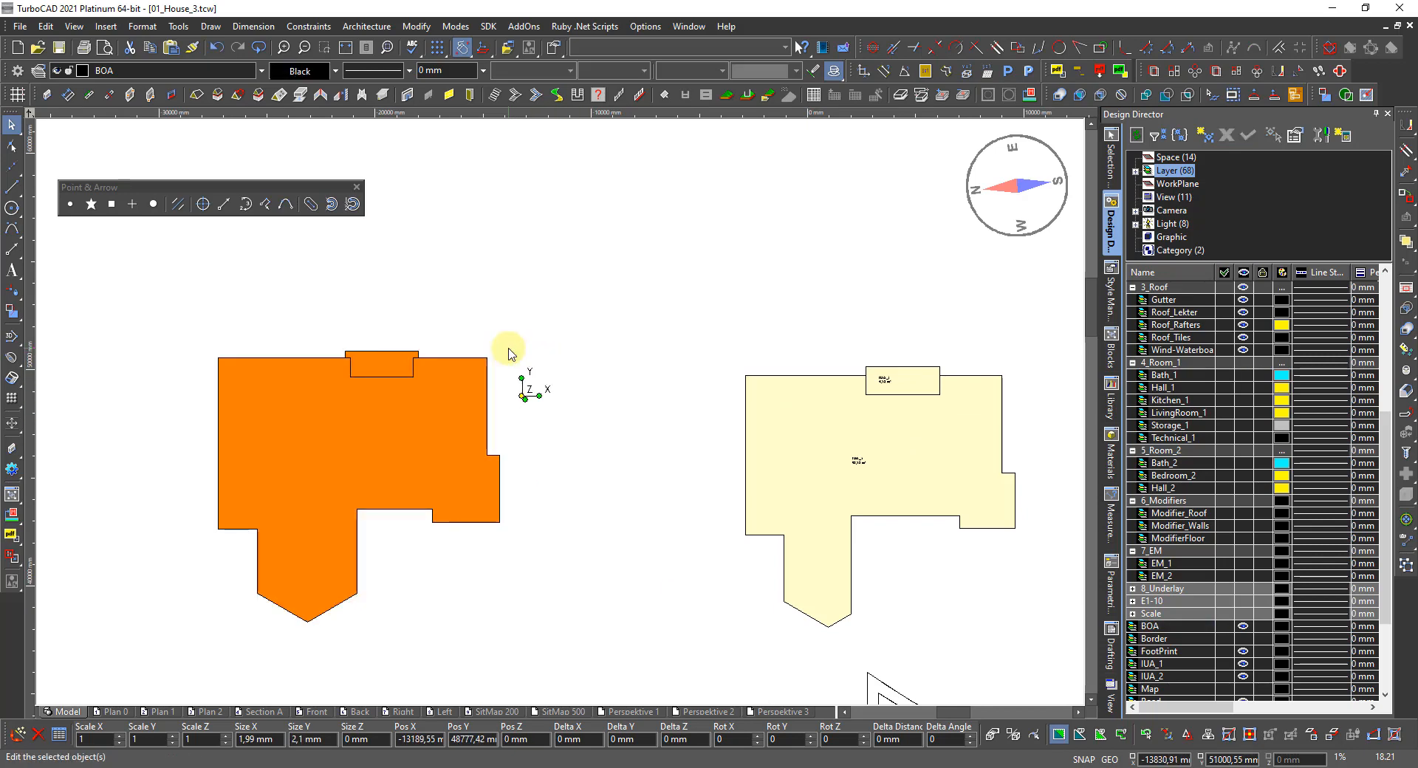
scroll(520, 392, "up", 8)
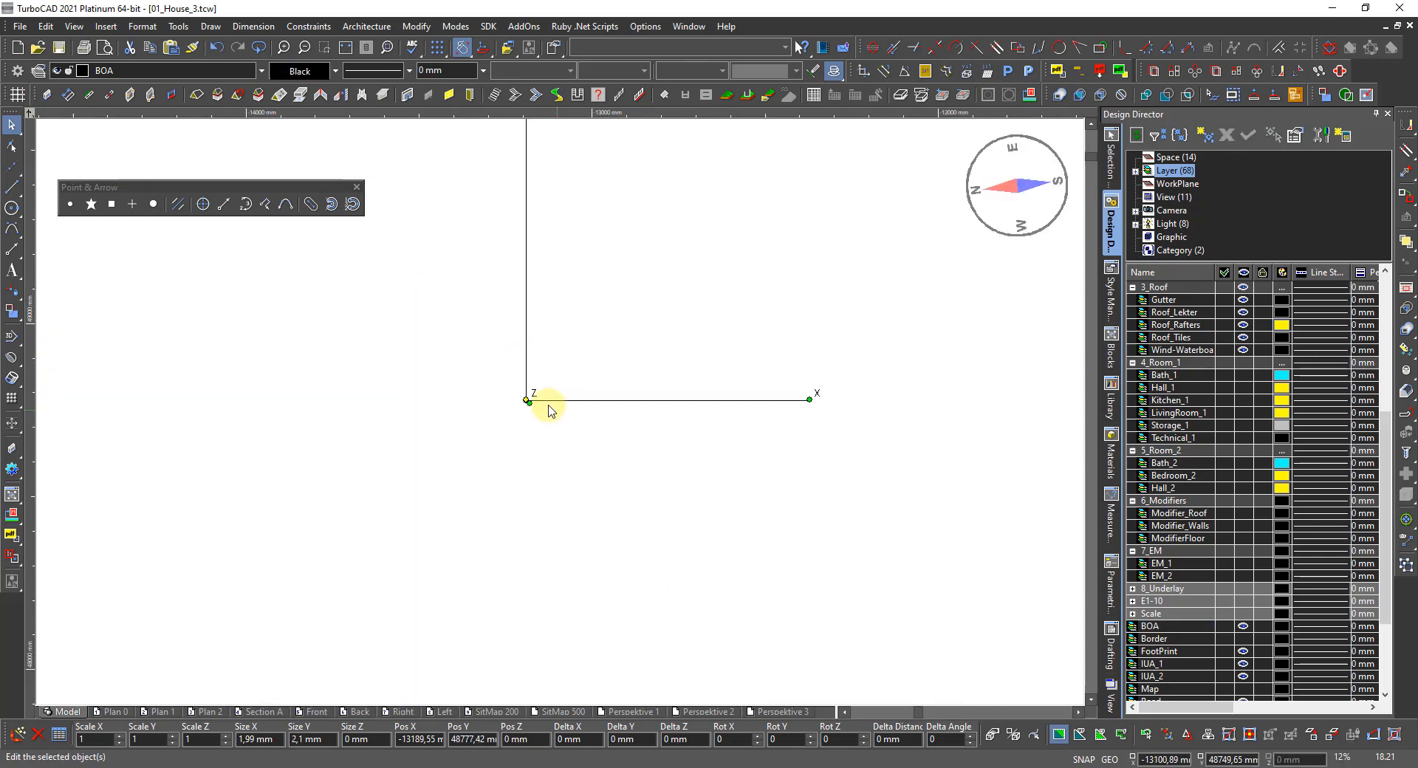
scroll(561, 414, "up", 6)
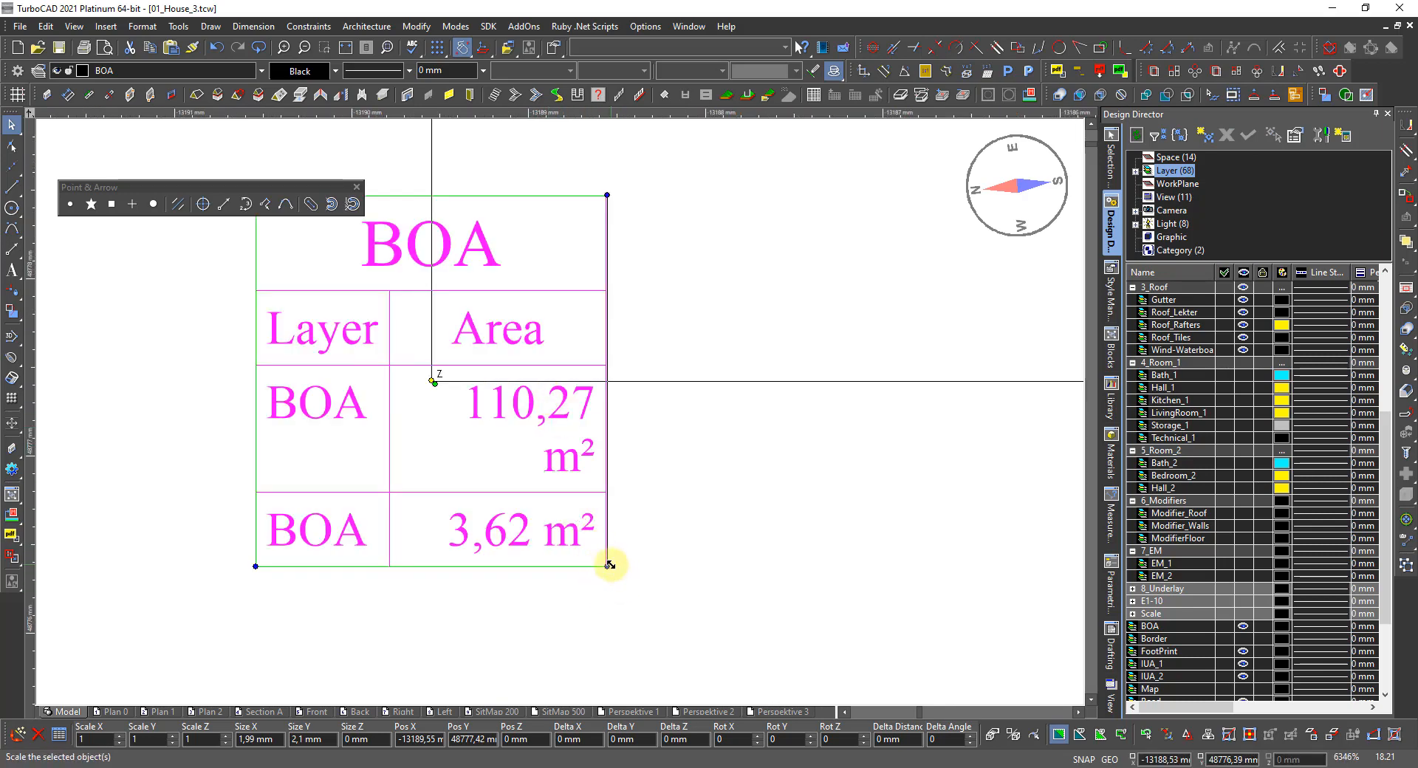
left_click(607, 567)
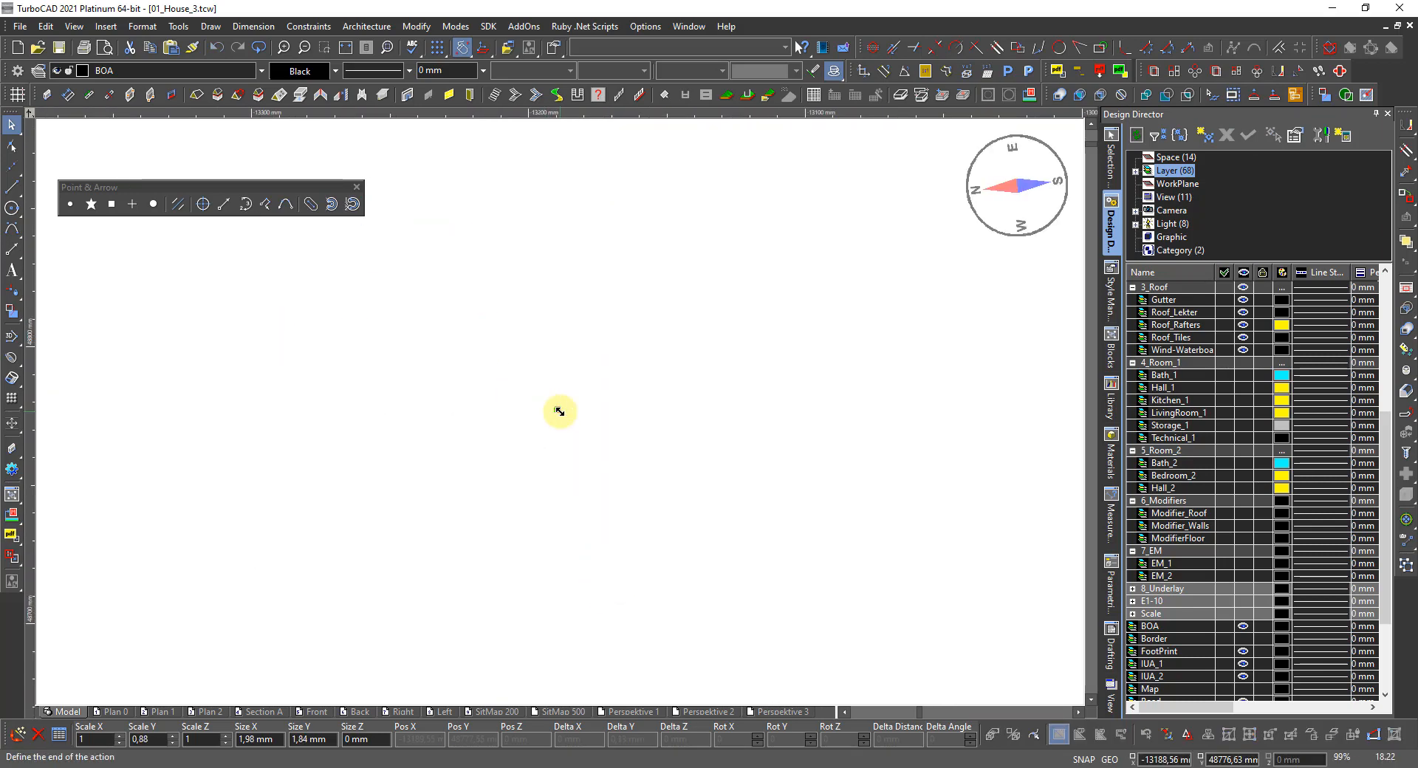
scroll(552, 399, "down", 3)
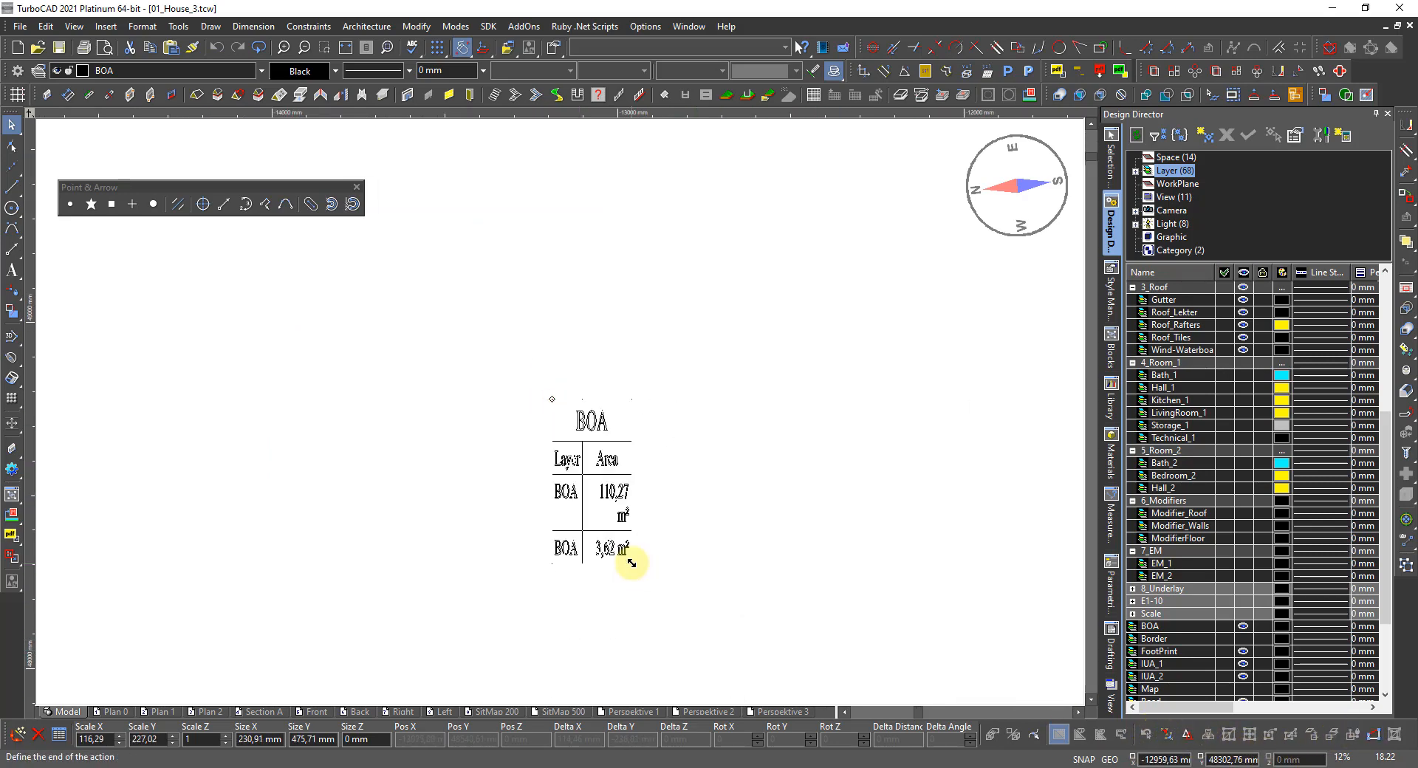
scroll(536, 362, "down", 2)
scroll(559, 411, "down", 1)
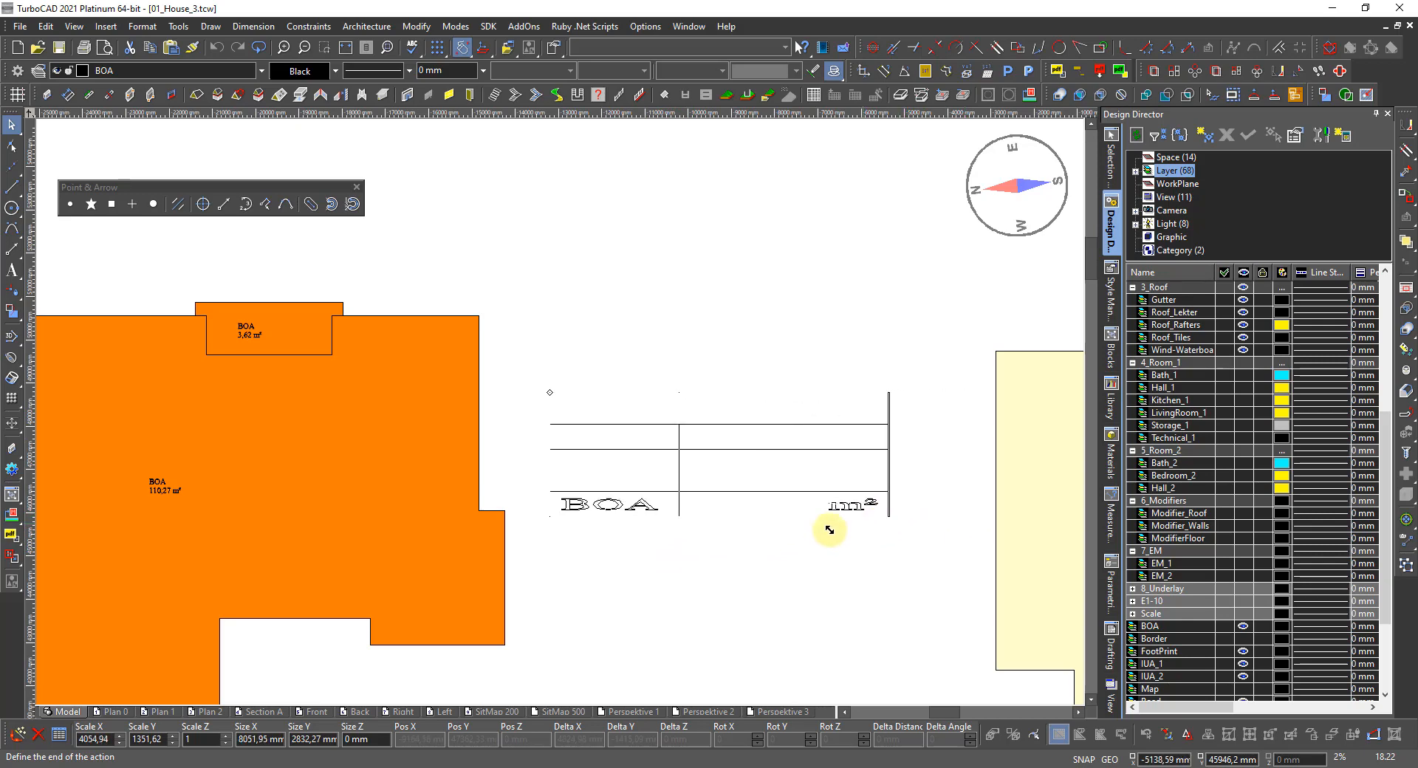
scroll(824, 531, "down", 1)
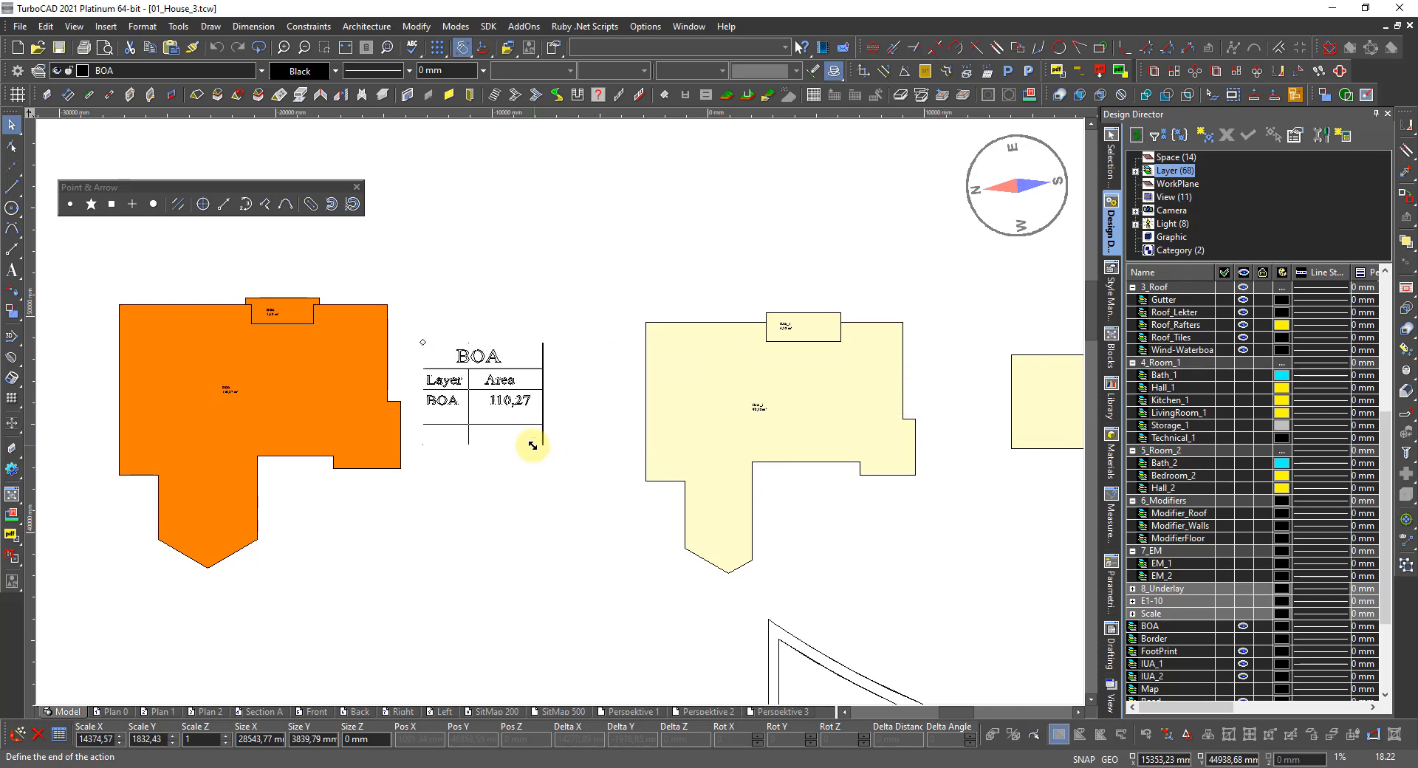
scroll(530, 446, "up", 1)
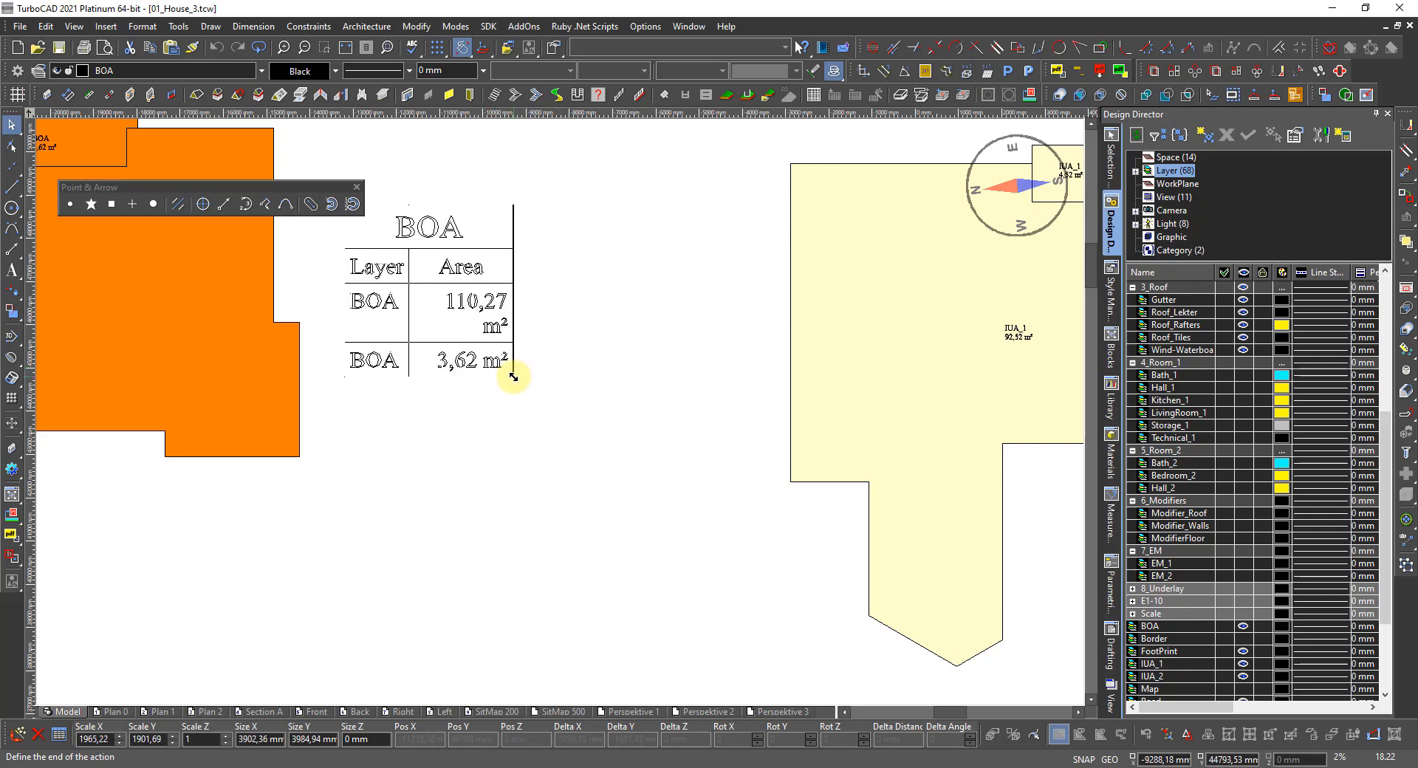
left_click(514, 376)
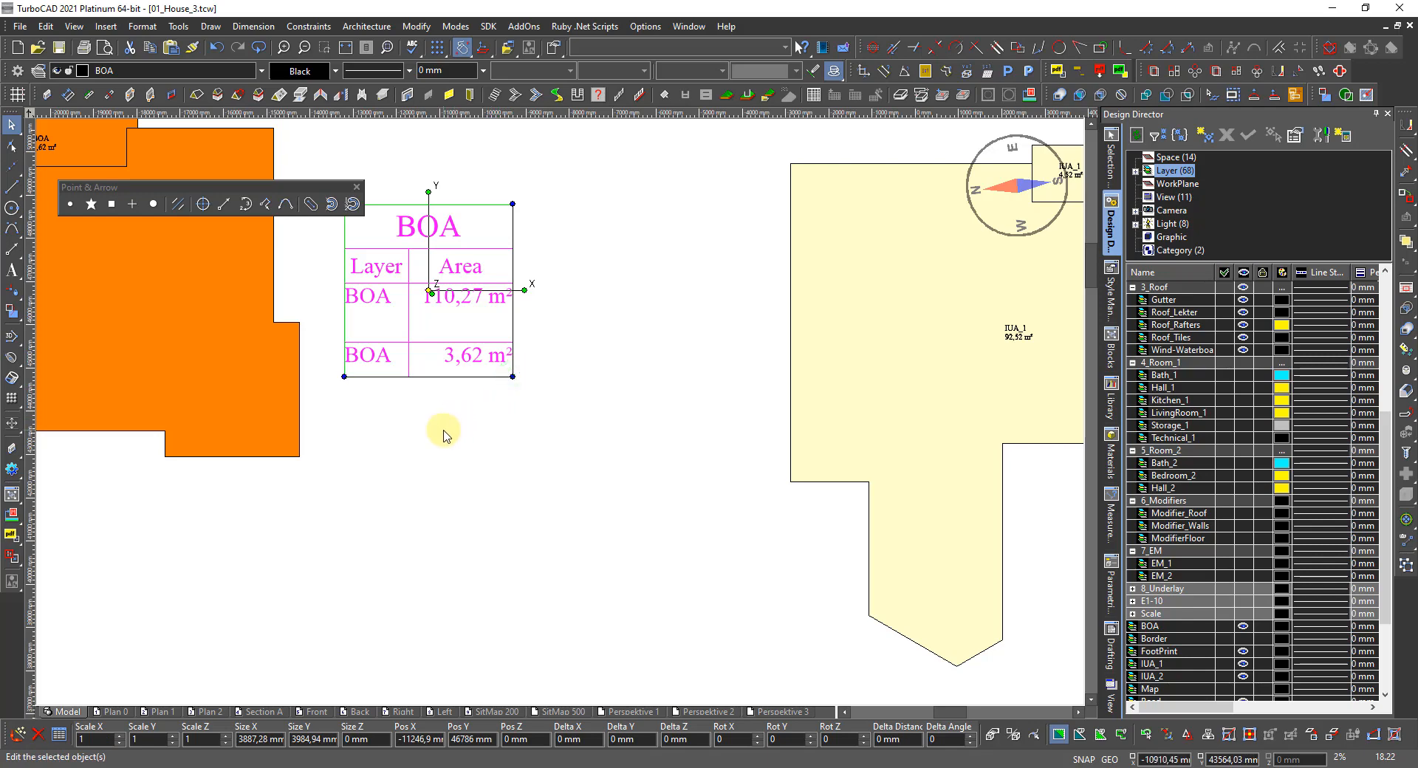
scroll(569, 398, "down", 1)
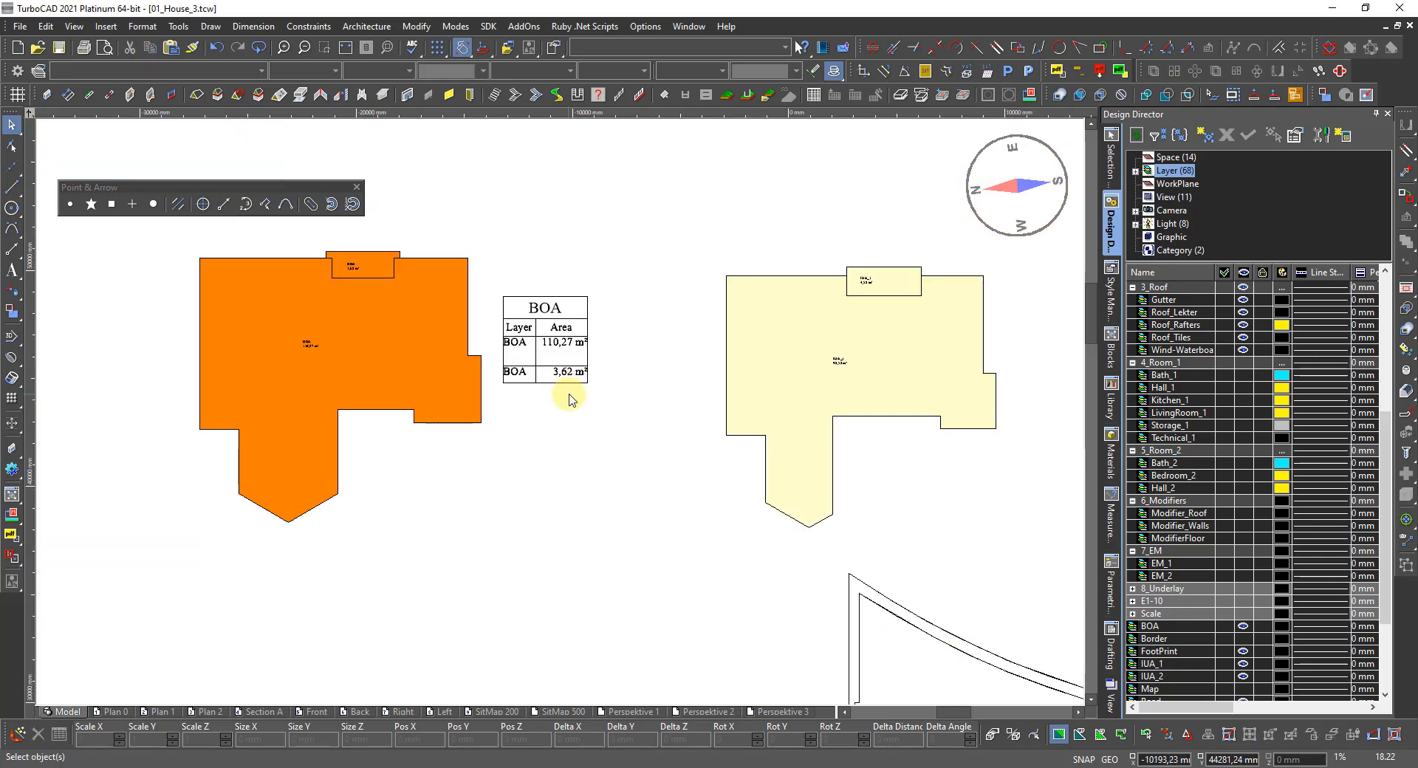
Step: Move the BOA table into the open notch beneath the orange BOA plan and deselect it
left_click(530, 336)
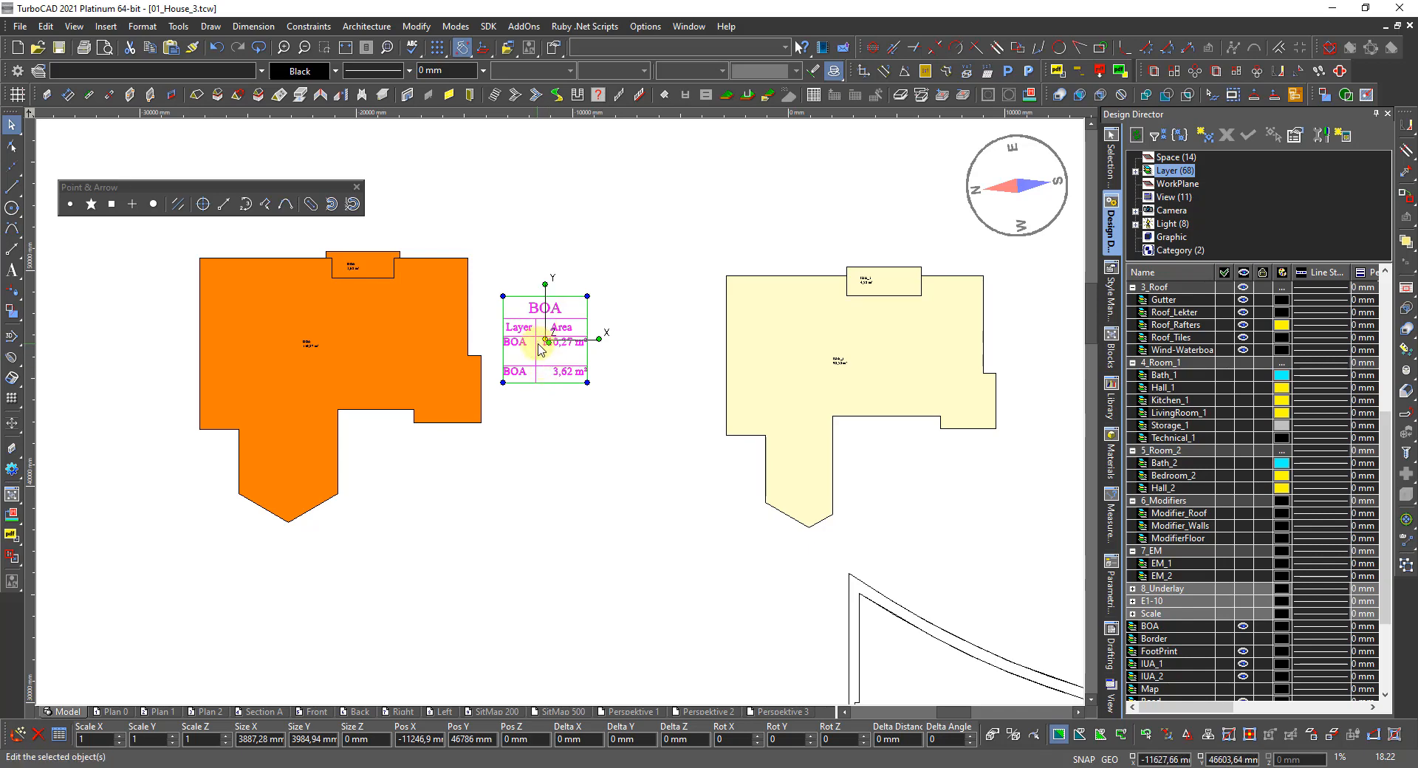
left_click(545, 337)
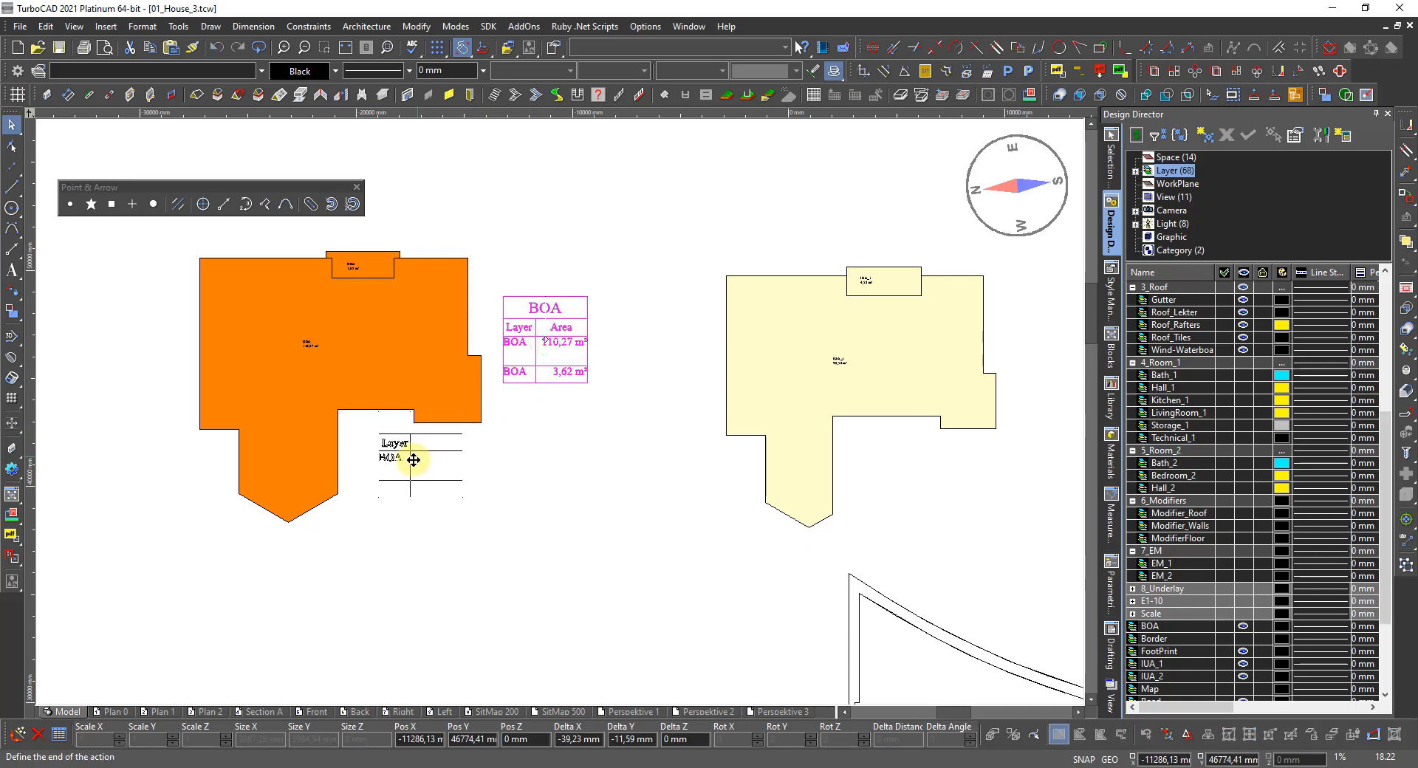
left_click(399, 469)
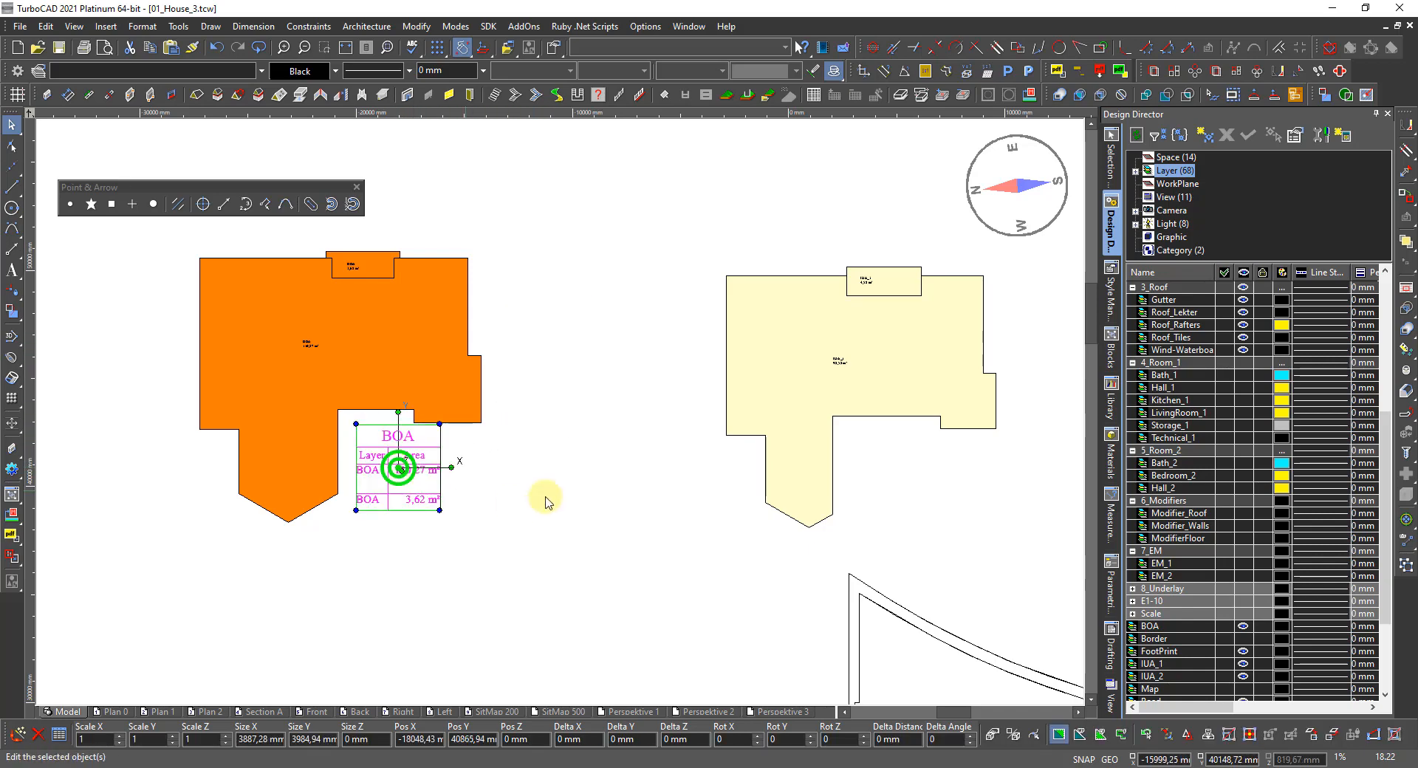
left_click(577, 522)
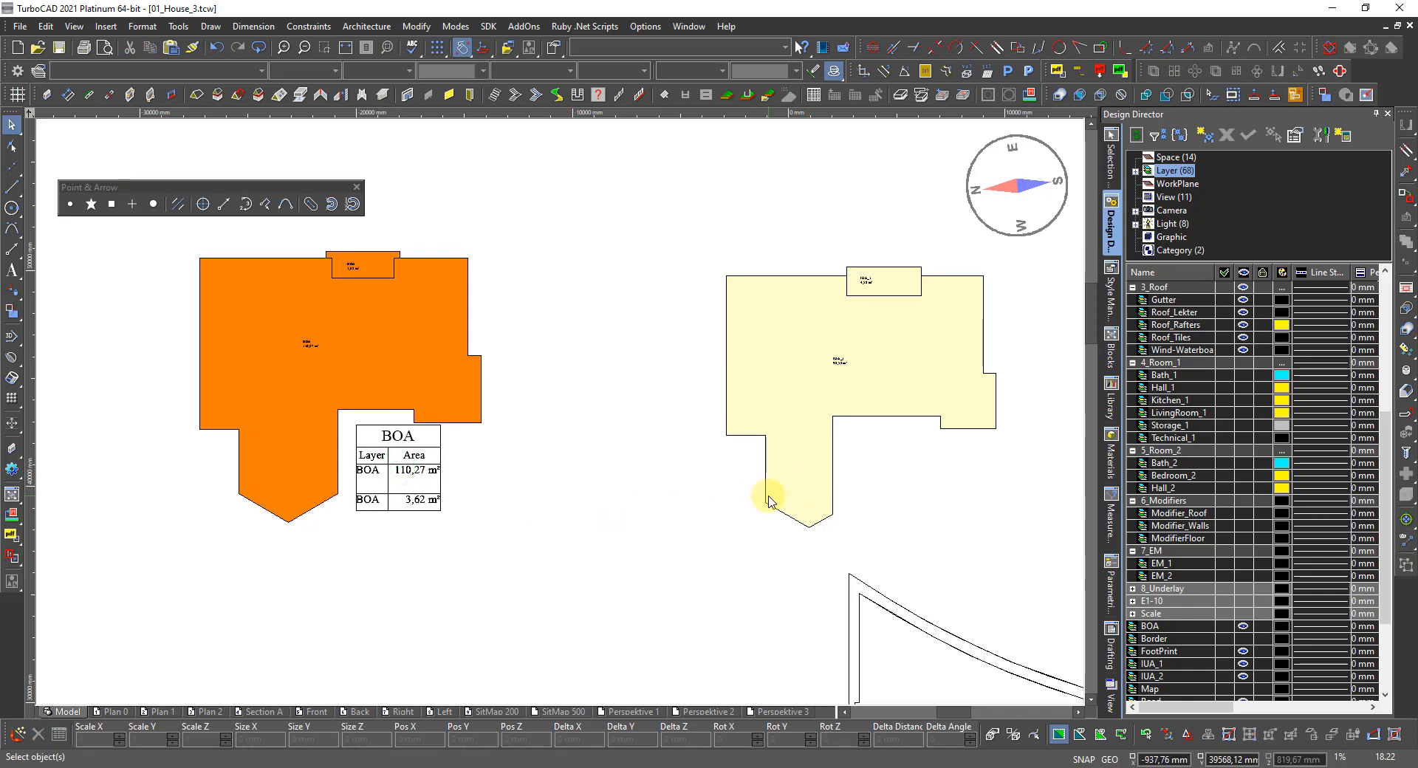
Step: Select both the large and the small IUA_1 areas and run the BOA database report on them
scroll(763, 402, "down", 3)
scroll(735, 380, "up", 3)
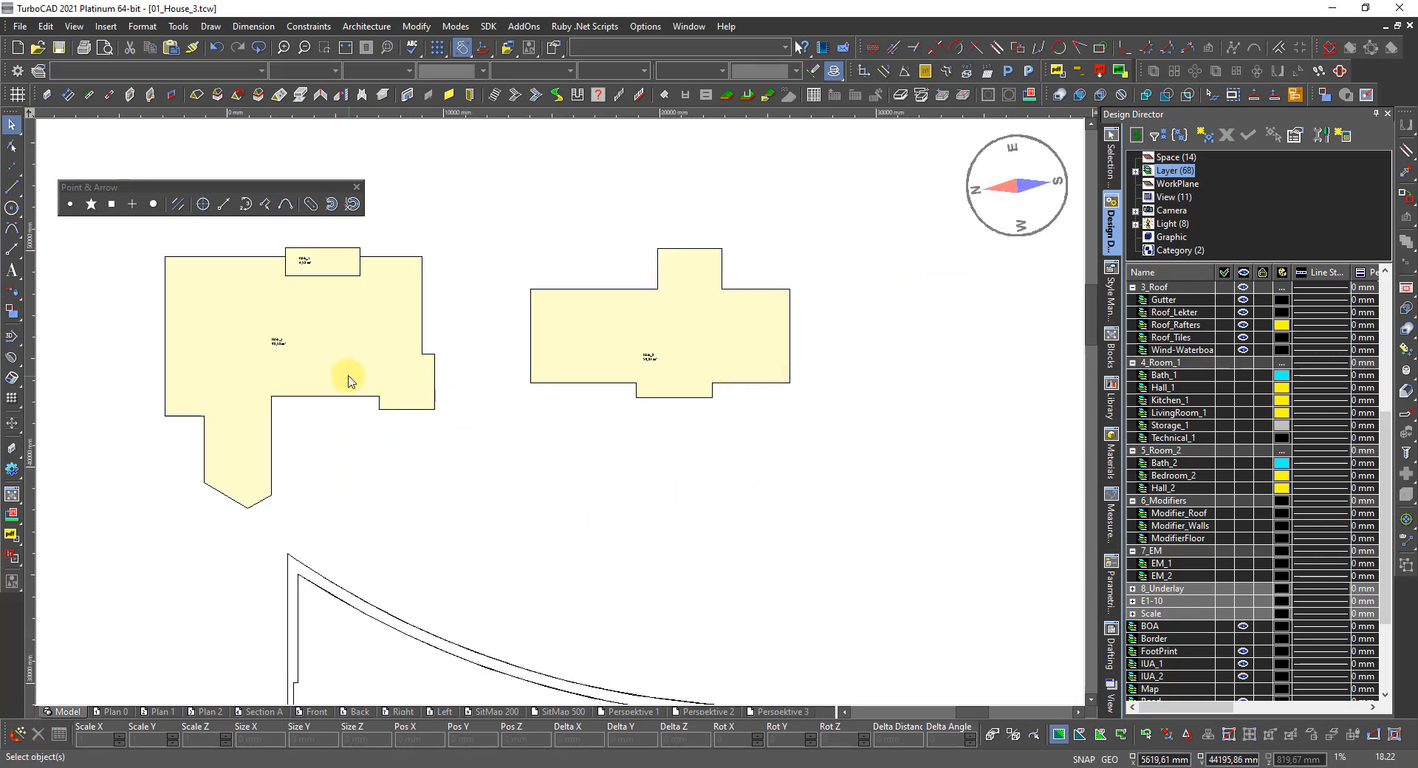
left_click(309, 364)
scroll(367, 266, "up", 2)
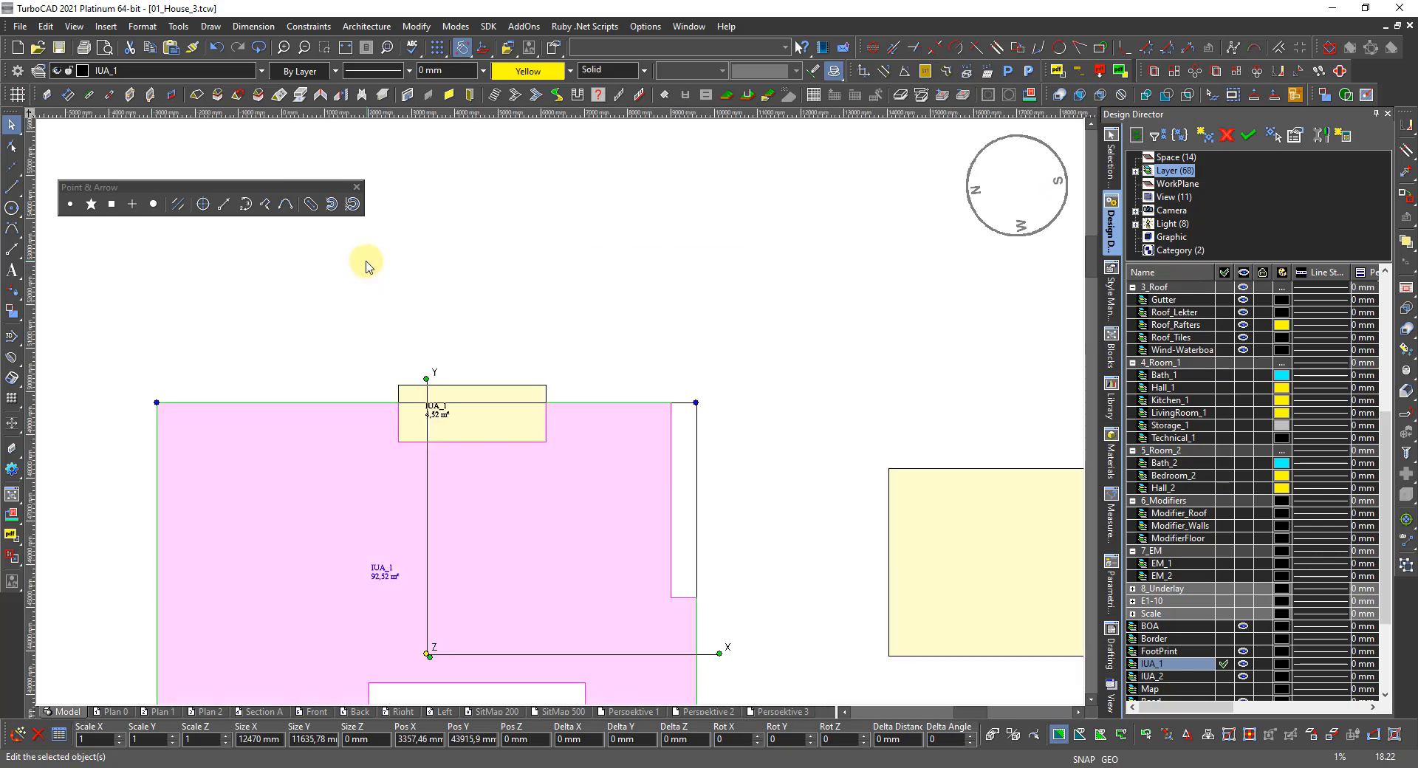
left_click(522, 430, "shift")
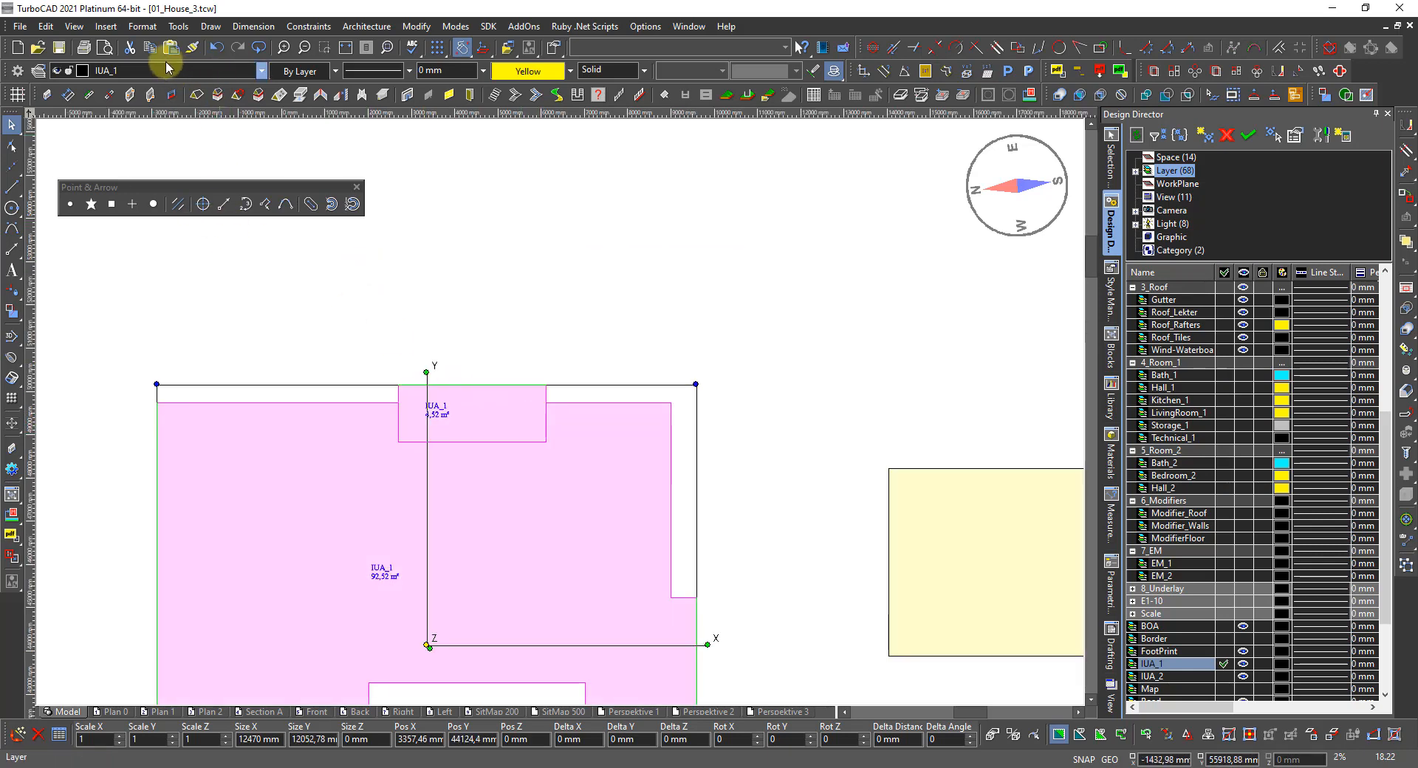
left_click(179, 27)
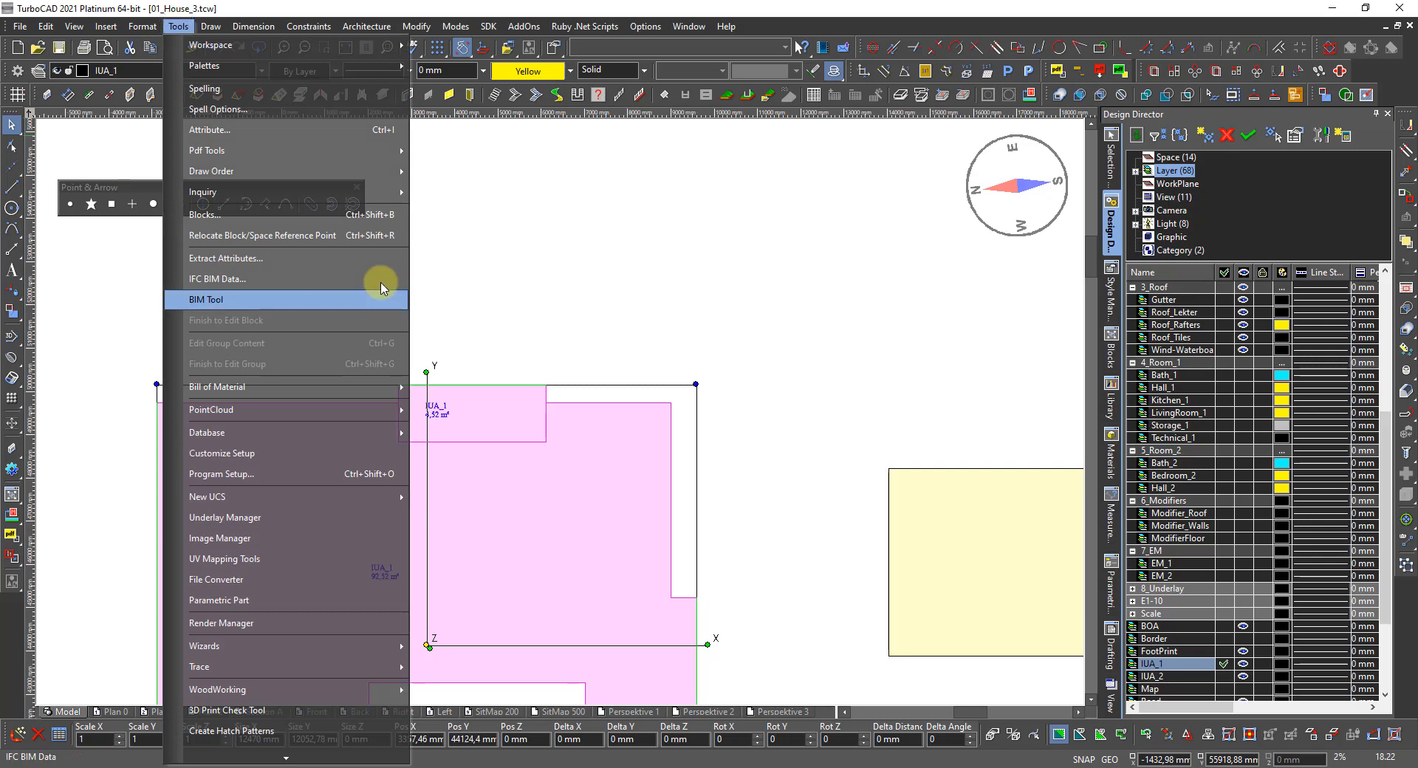
mouse_move(245, 392)
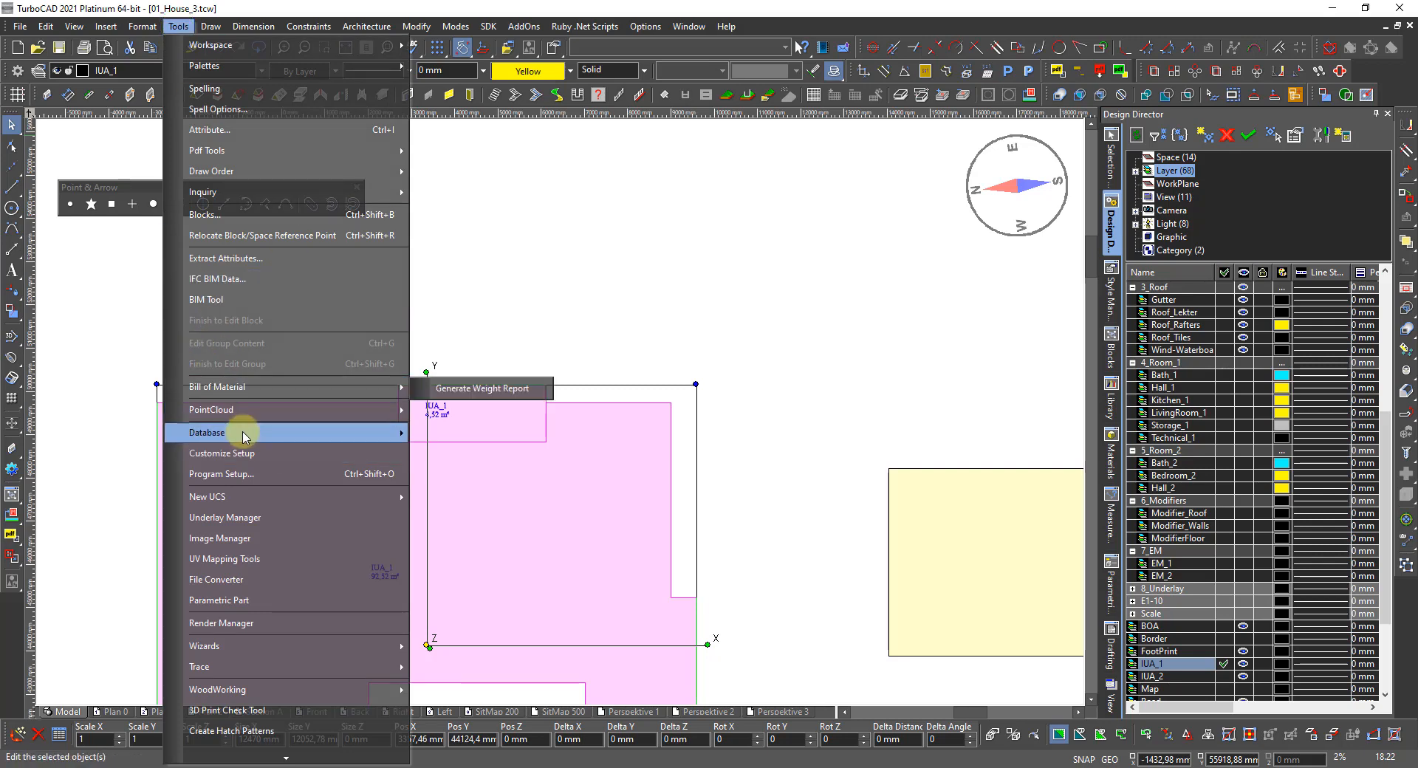
mouse_move(238, 434)
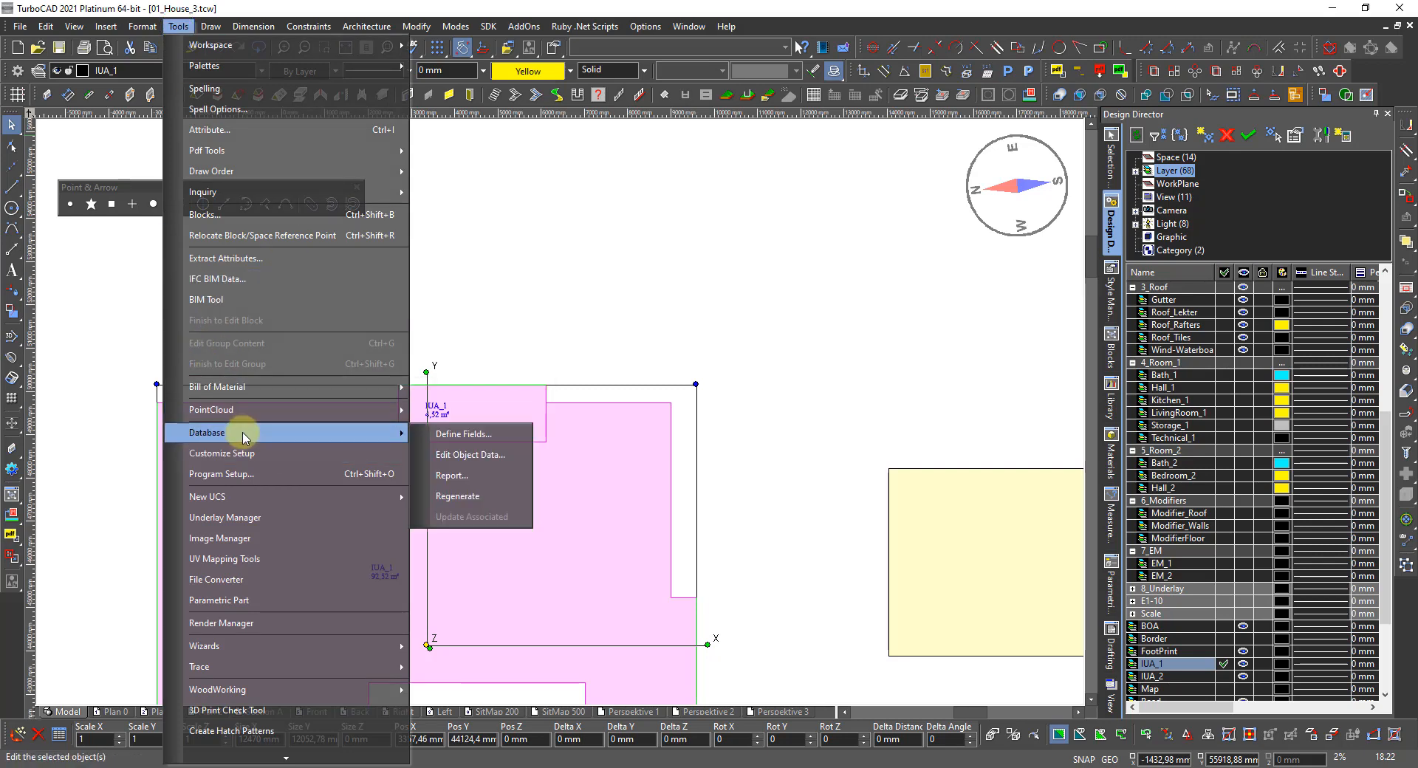
left_click(452, 478)
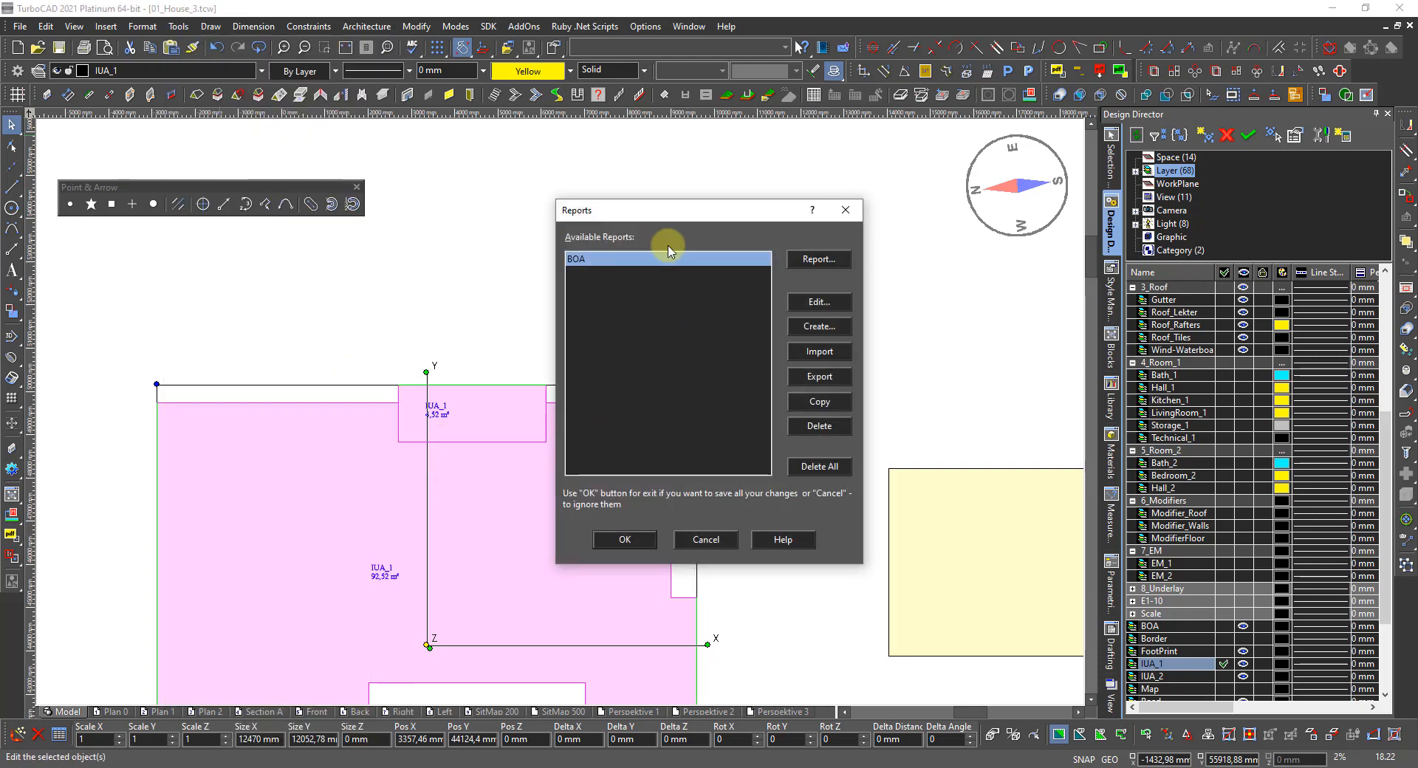
left_click(817, 261)
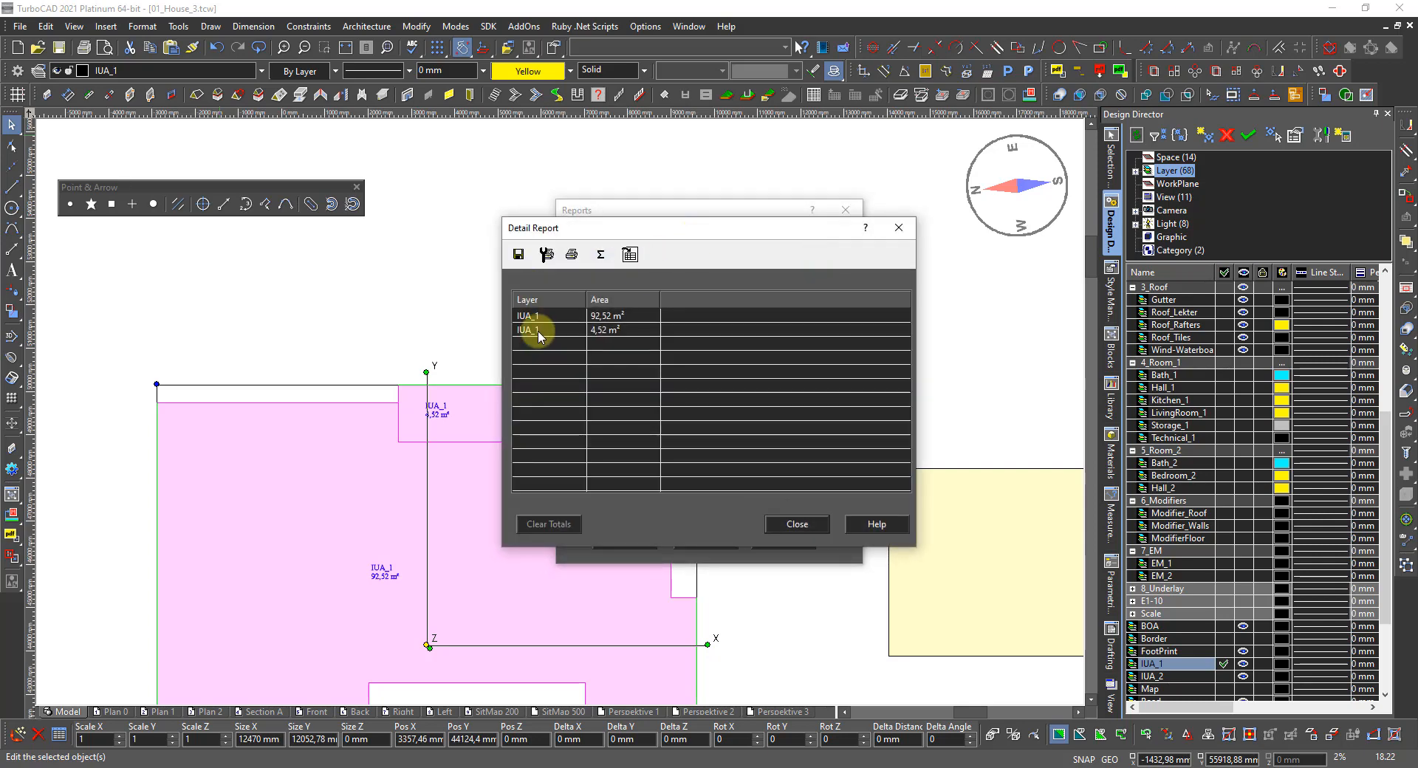
Step: Insert the report into the notch beneath the IUA_1 plan as an associative Standard-style table with every column sized by text width
left_click(627, 255)
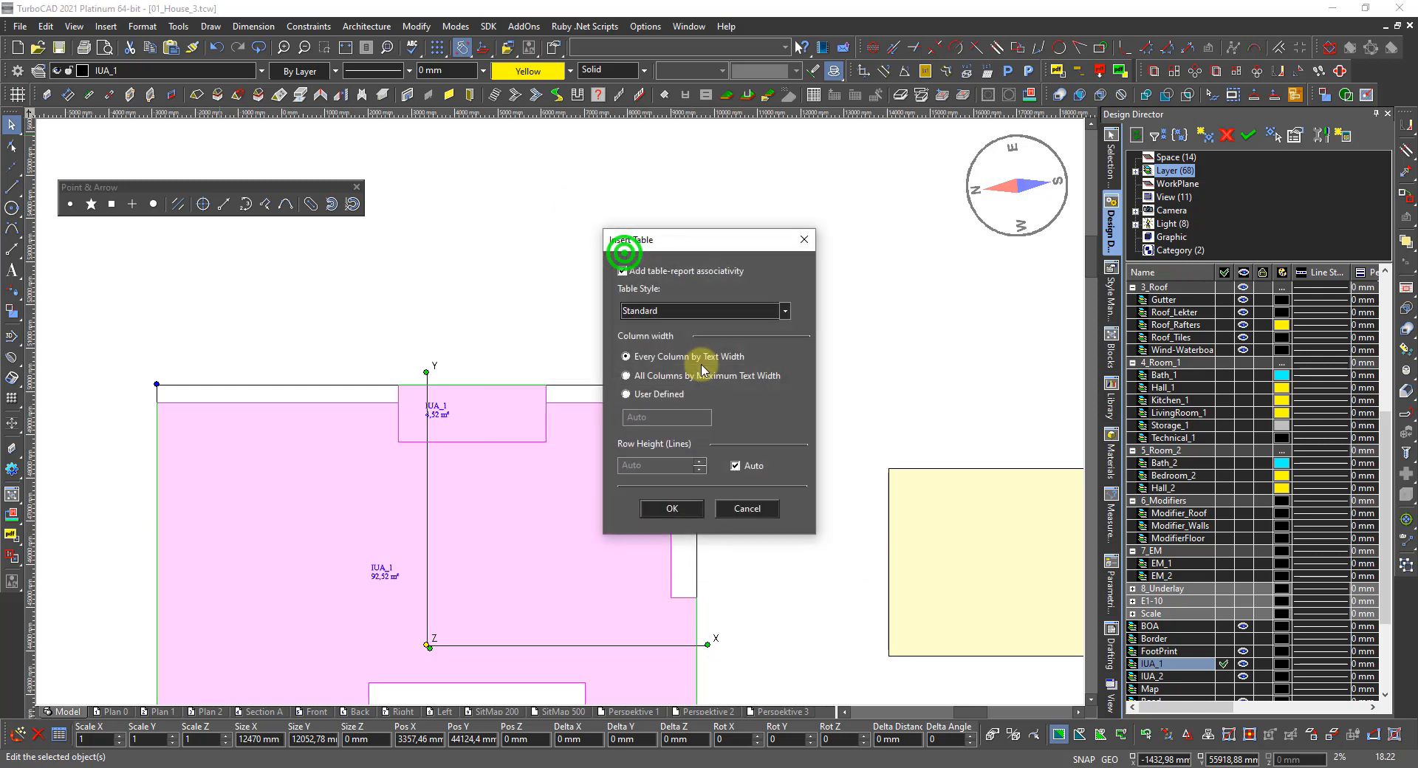
left_click(673, 509)
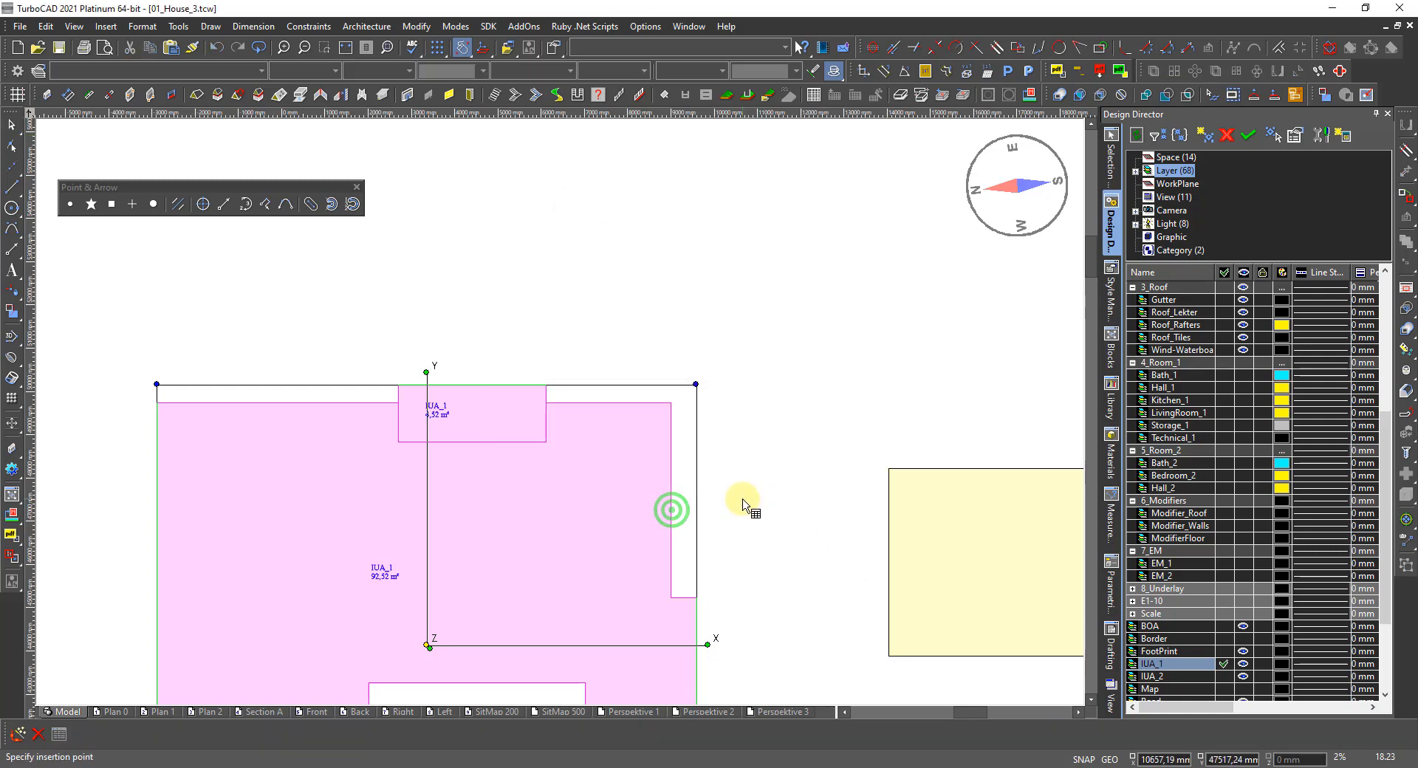
scroll(721, 523, "down", 1)
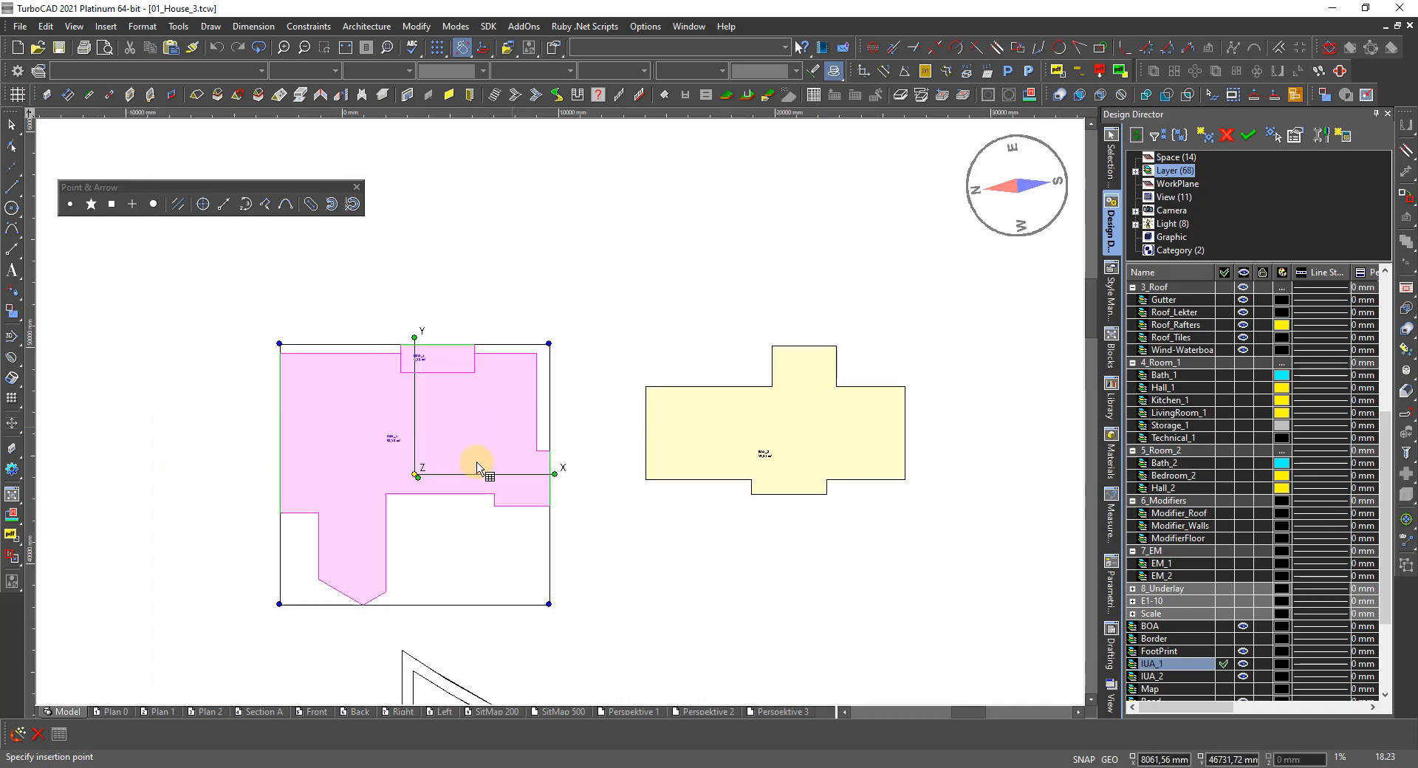
left_click(410, 523)
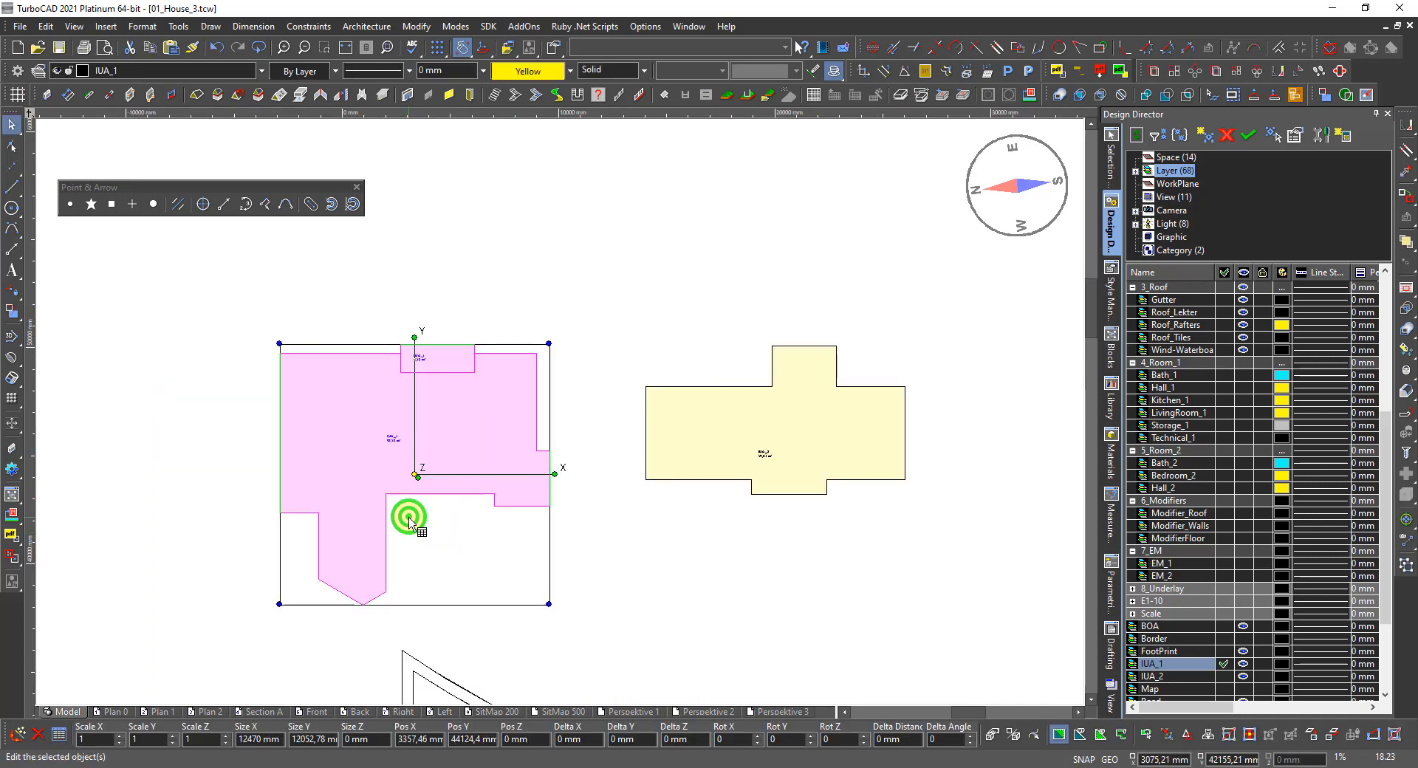
Step: Select the tiny inserted IUA_1 table and scale it up by its corner to about 3530 mm wide and 3995 mm high
left_click(421, 542)
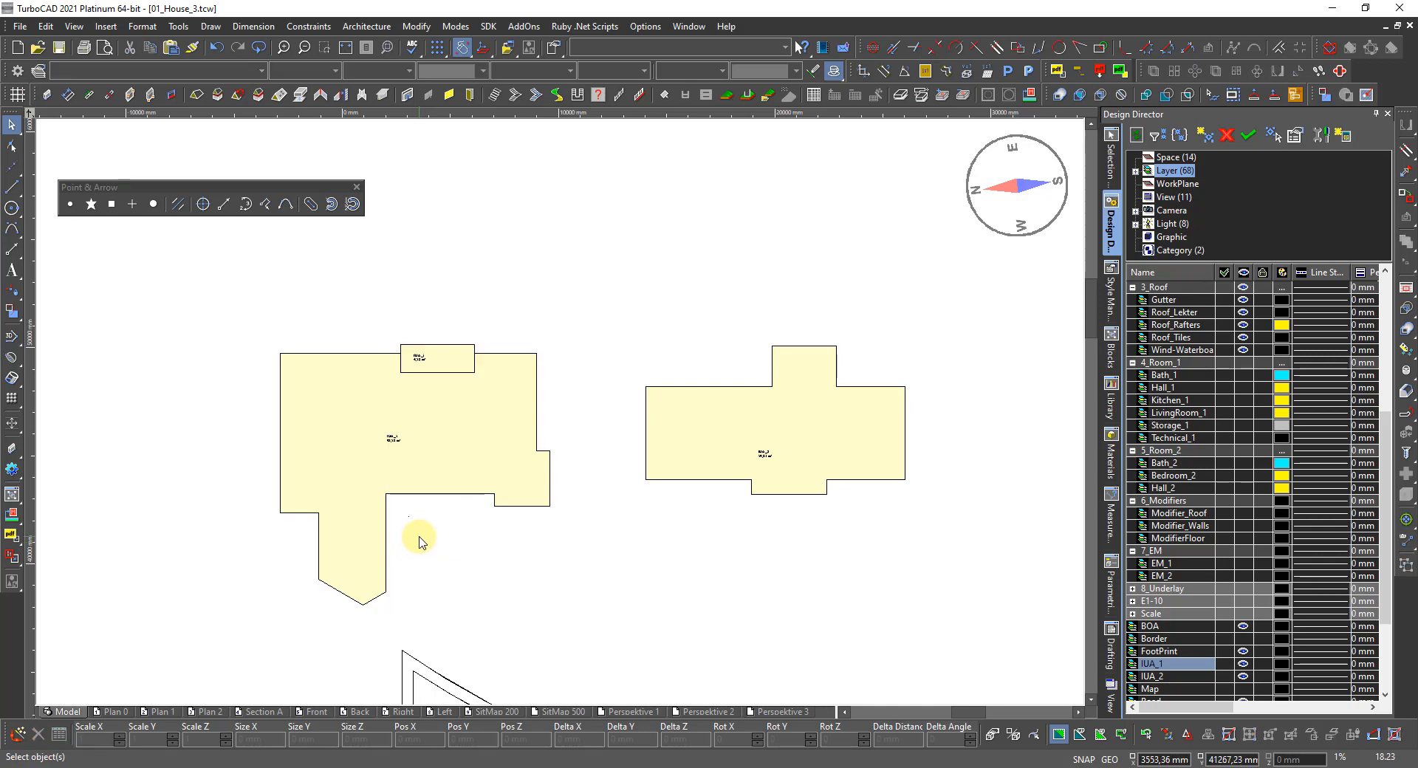
left_click_drag(421, 541, 405, 511)
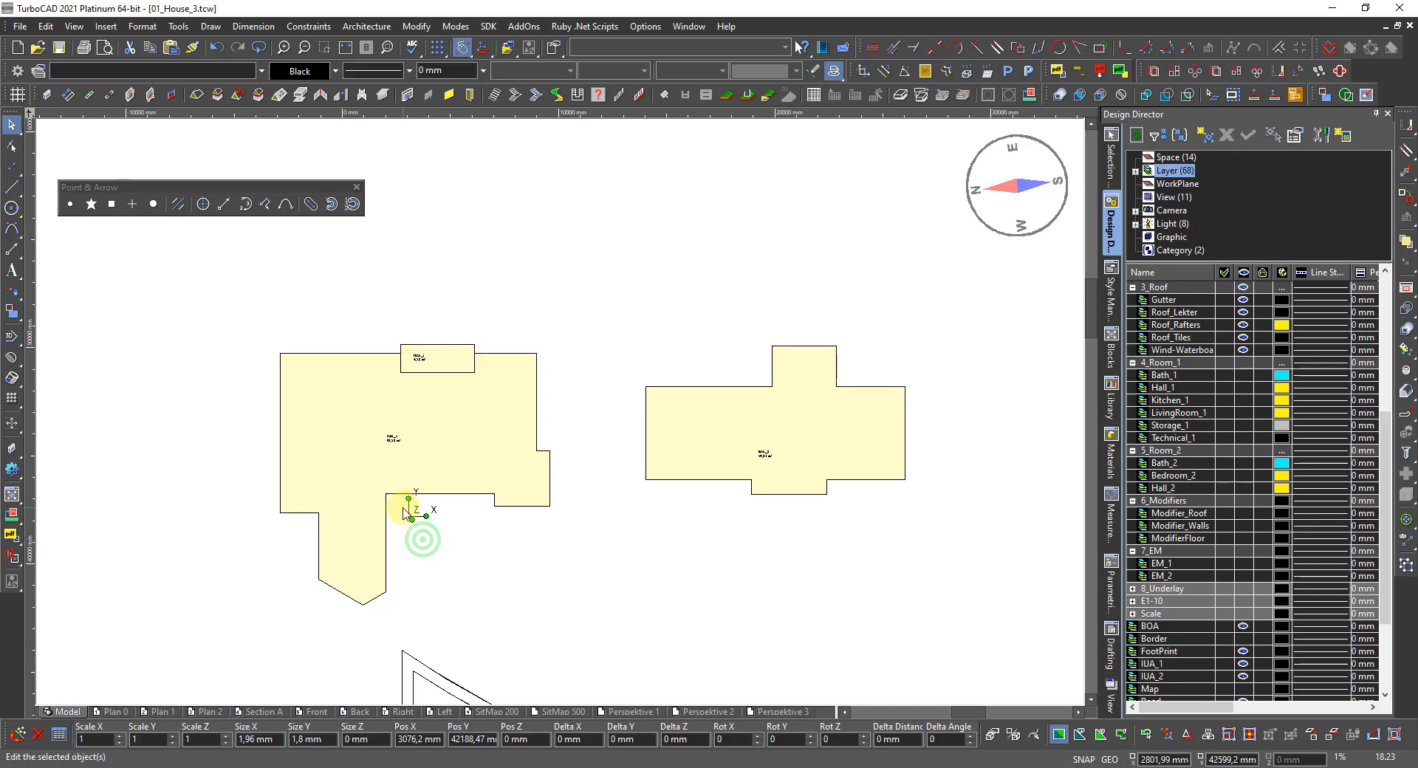
scroll(405, 510, "up", 5)
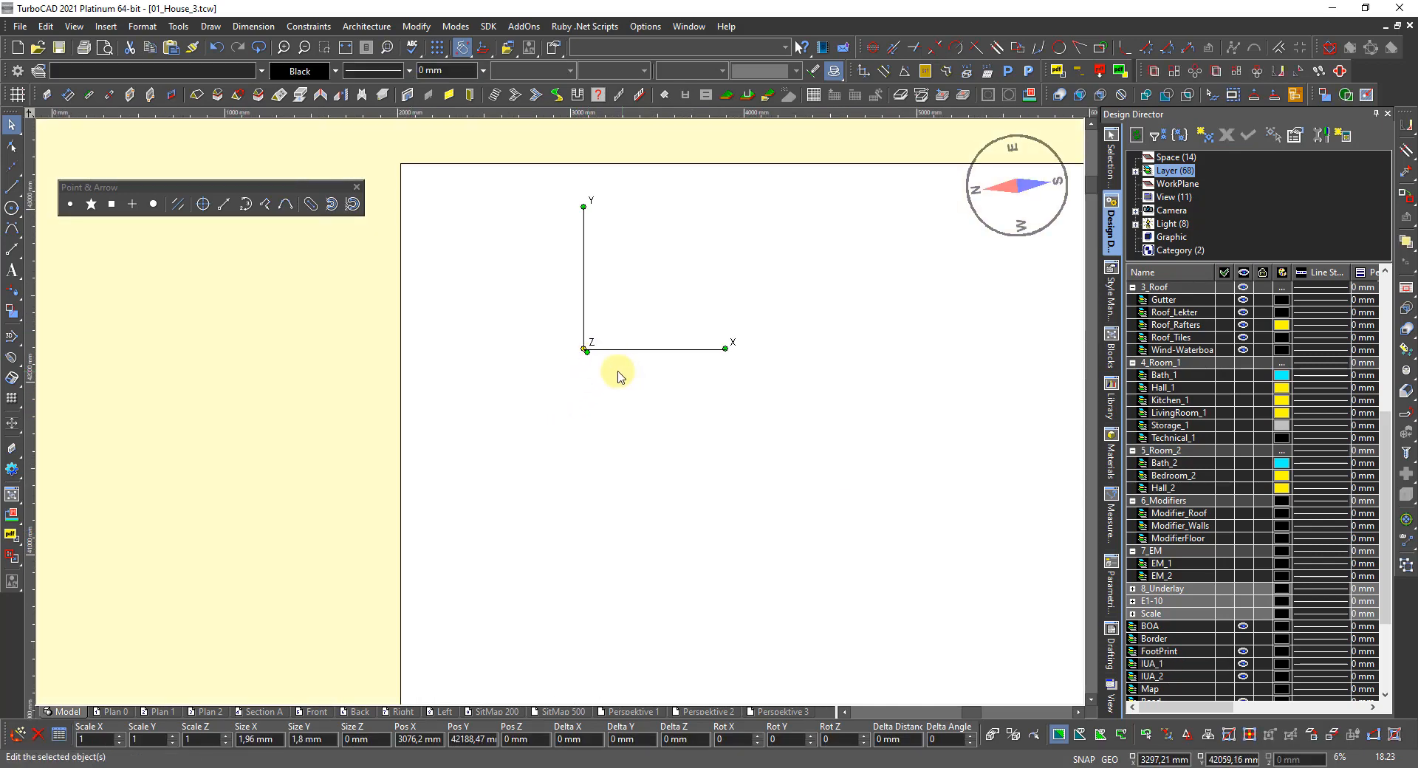
scroll(618, 375, "up", 14)
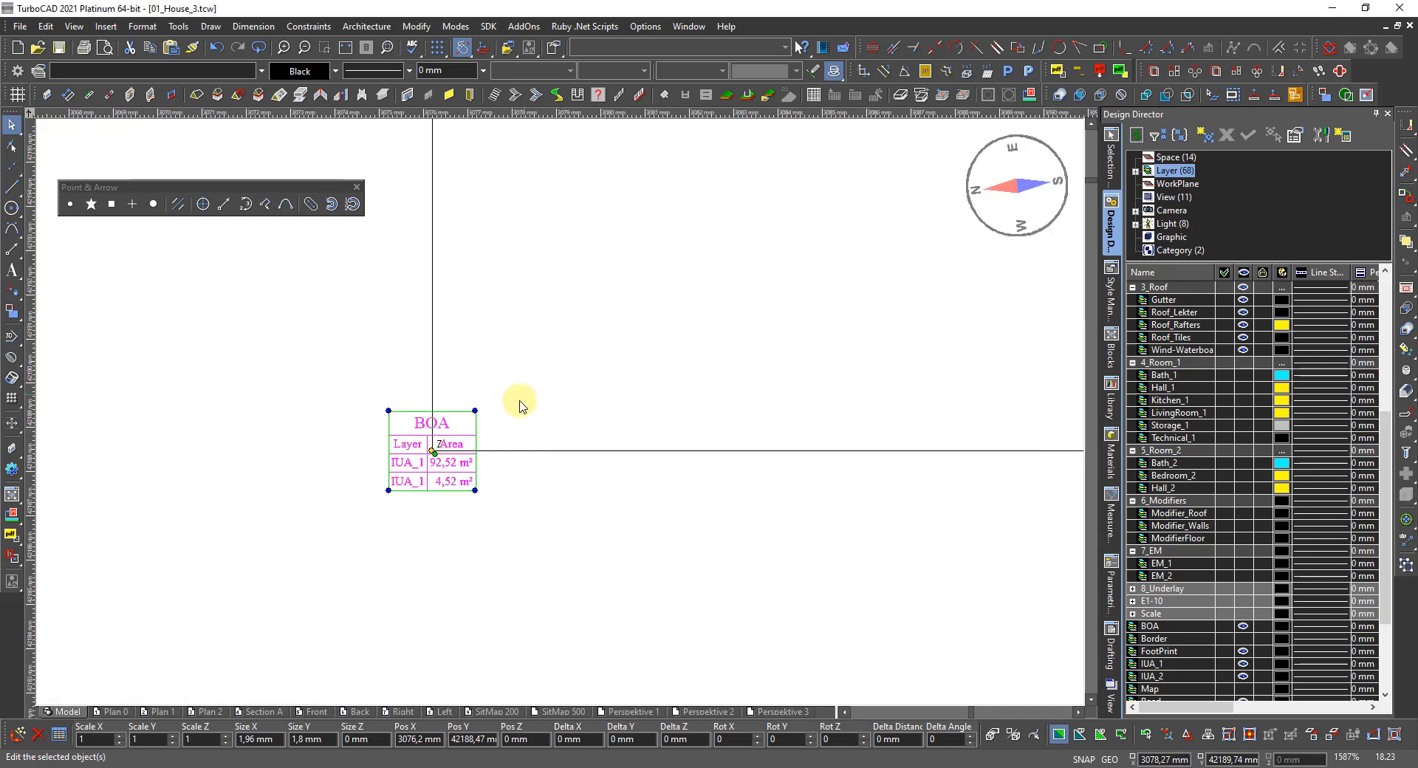
scroll(520, 405, "up", 3)
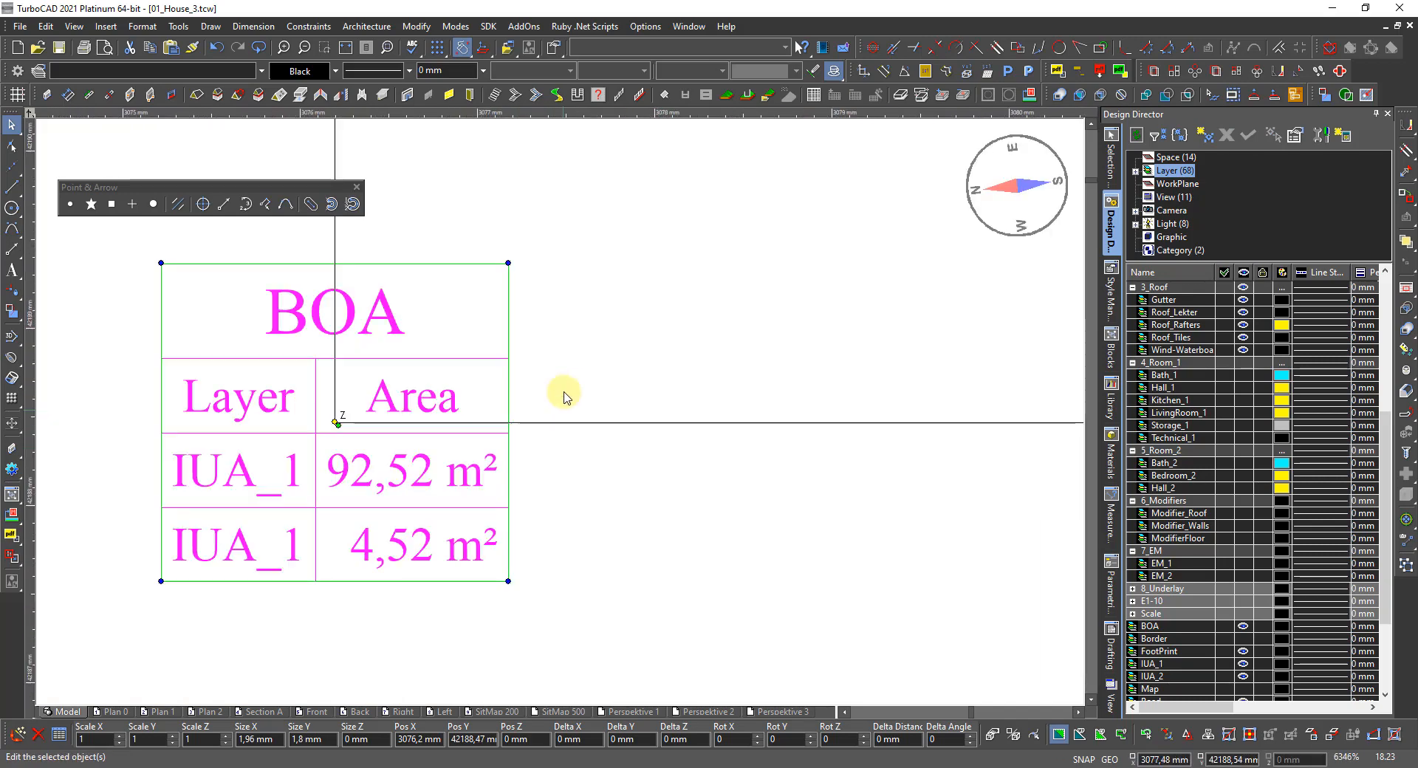
left_click(509, 582)
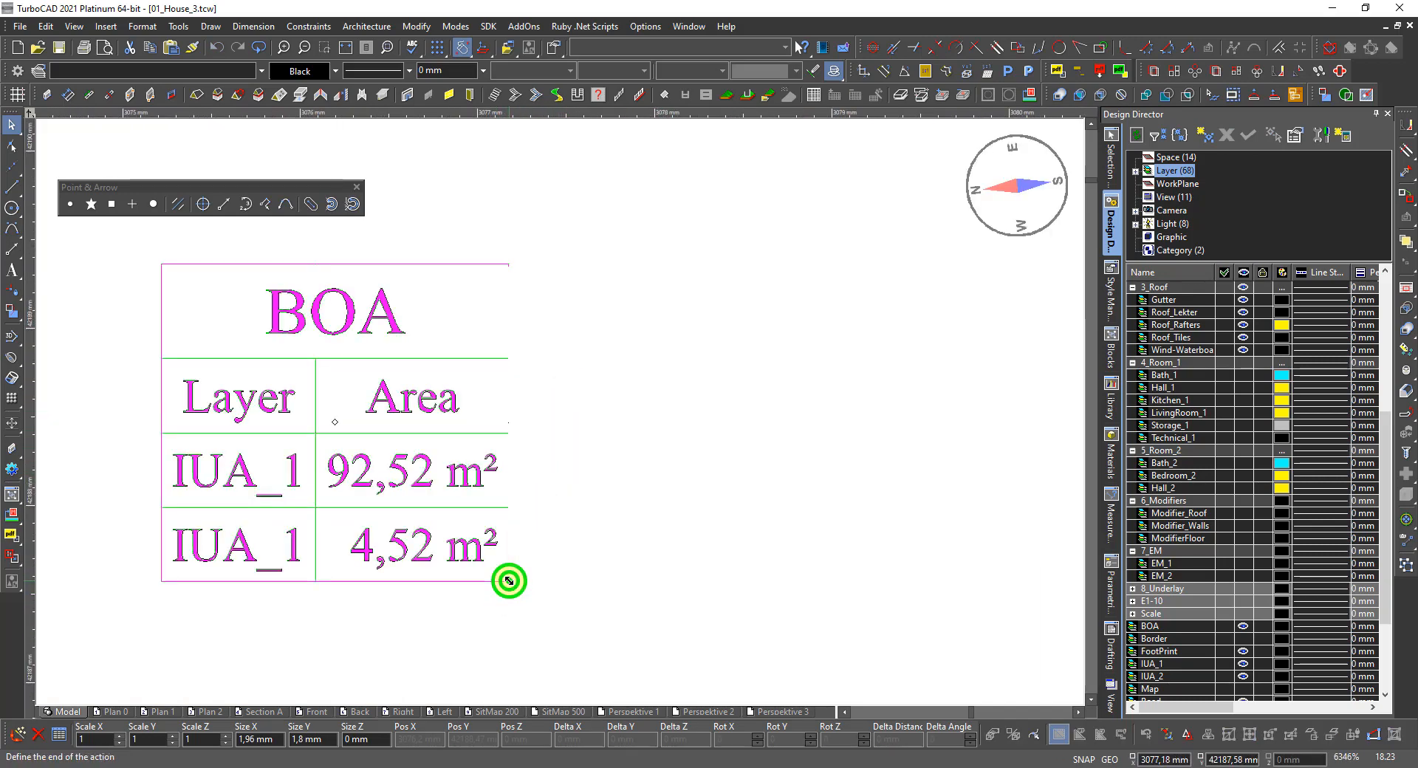
scroll(560, 412, "down", 8)
scroll(559, 421, "down", 3)
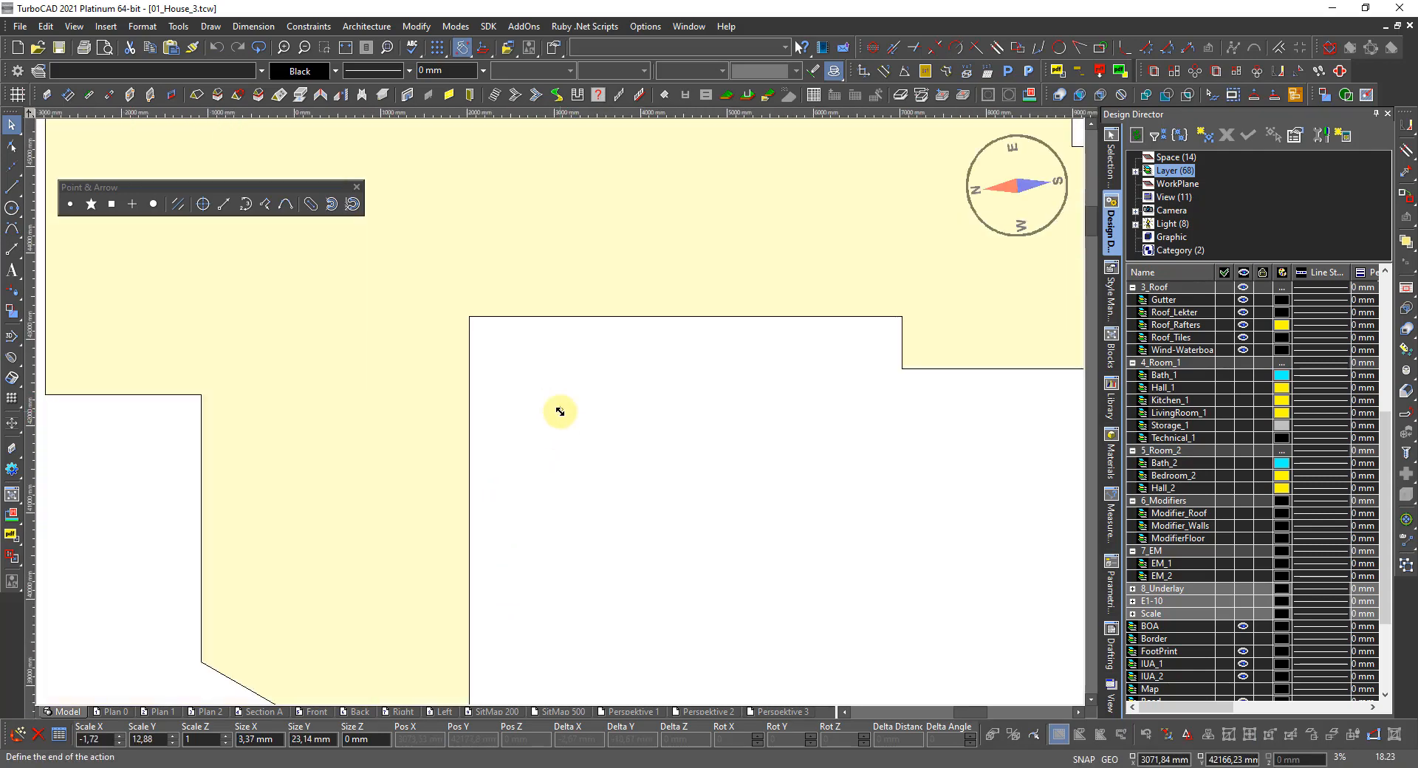
scroll(560, 413, "down", 4)
scroll(559, 412, "down", 3)
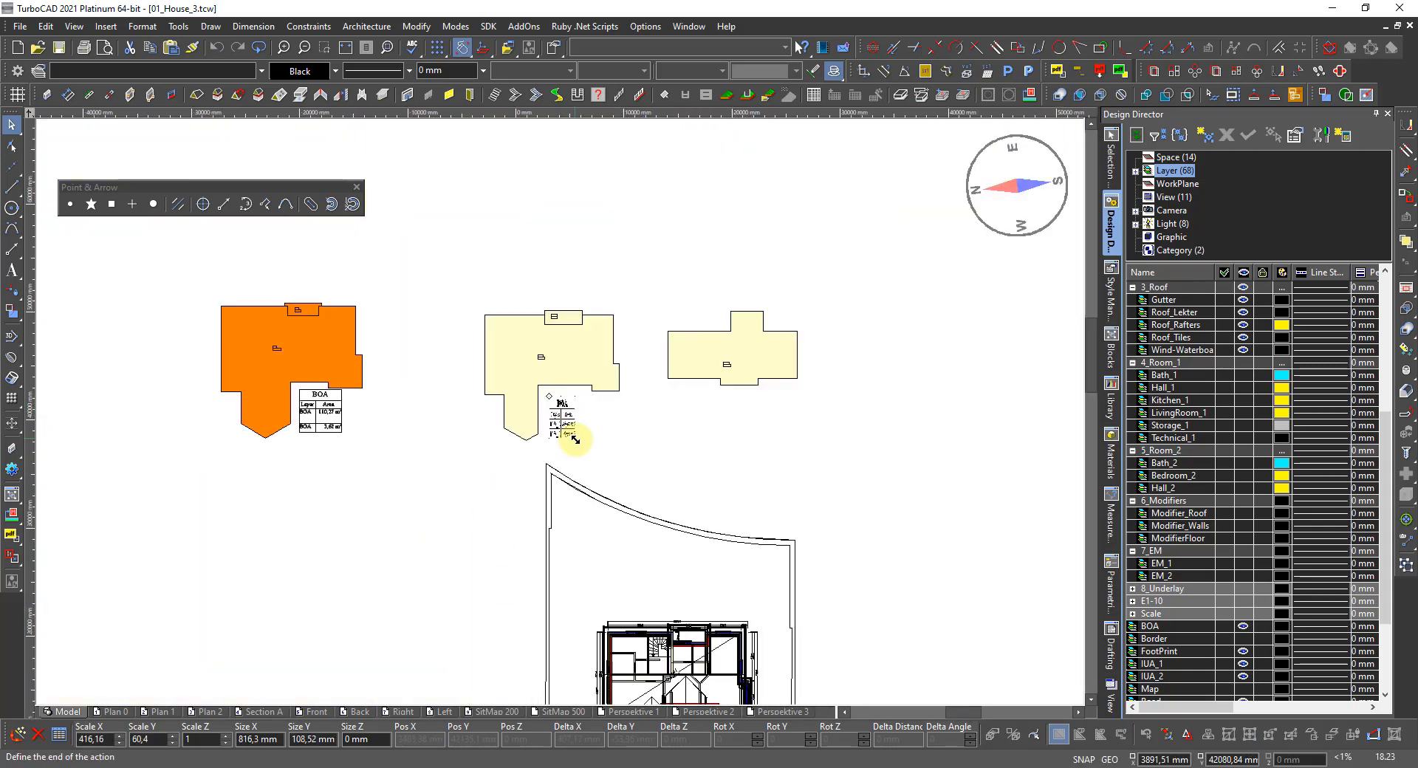
scroll(574, 359, "up", 5)
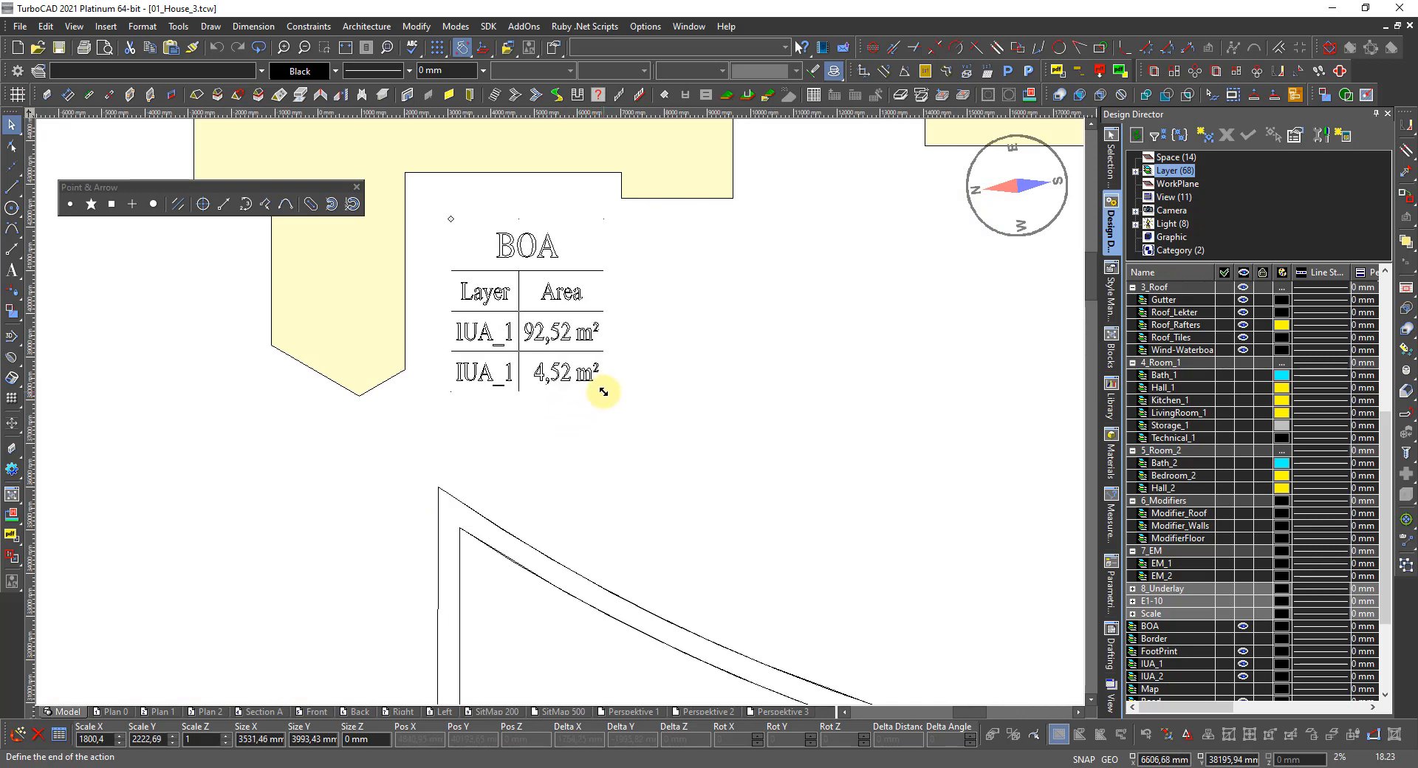
left_click(603, 392)
left_click(620, 388)
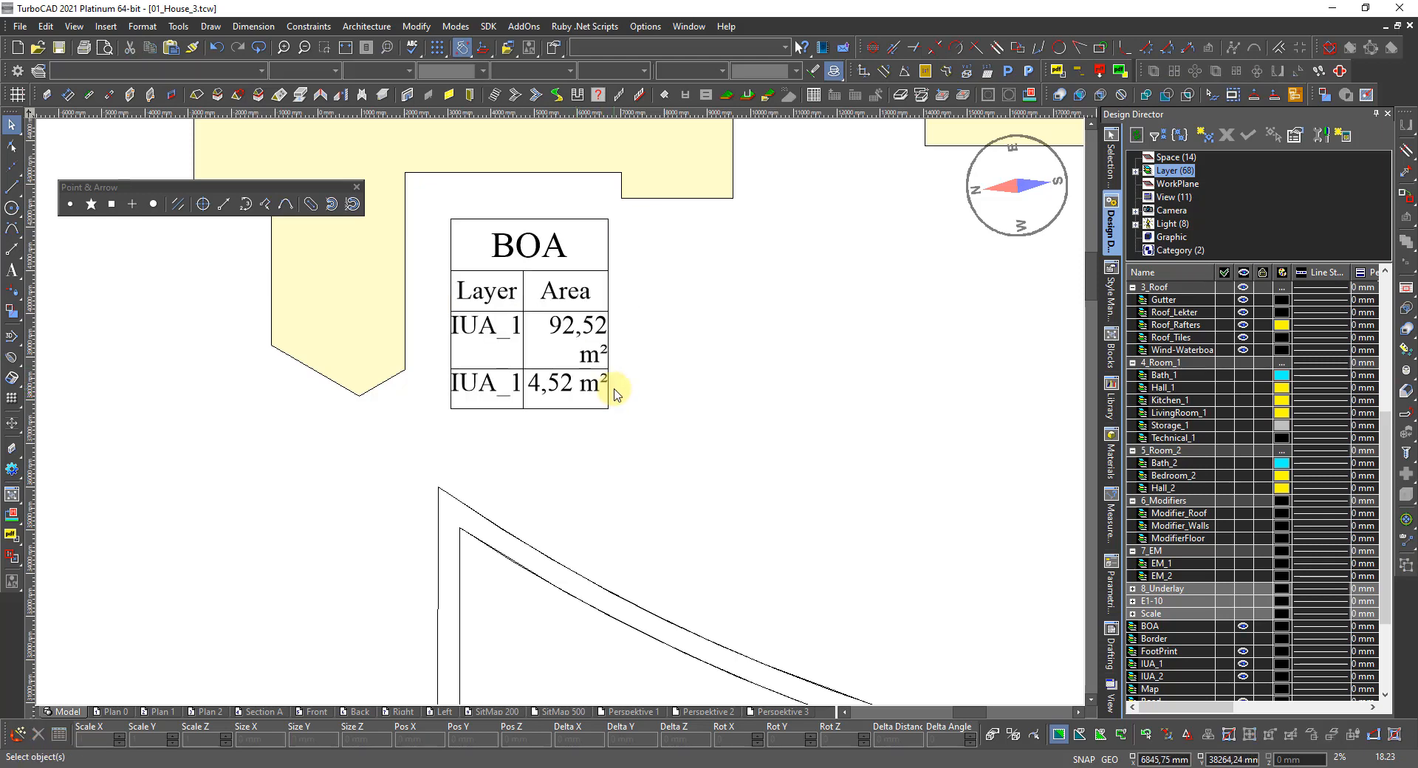
Step: Select the IUA_2 area and run the BOA database report on it
scroll(559, 412, "down", 5)
scroll(558, 430, "up", 3)
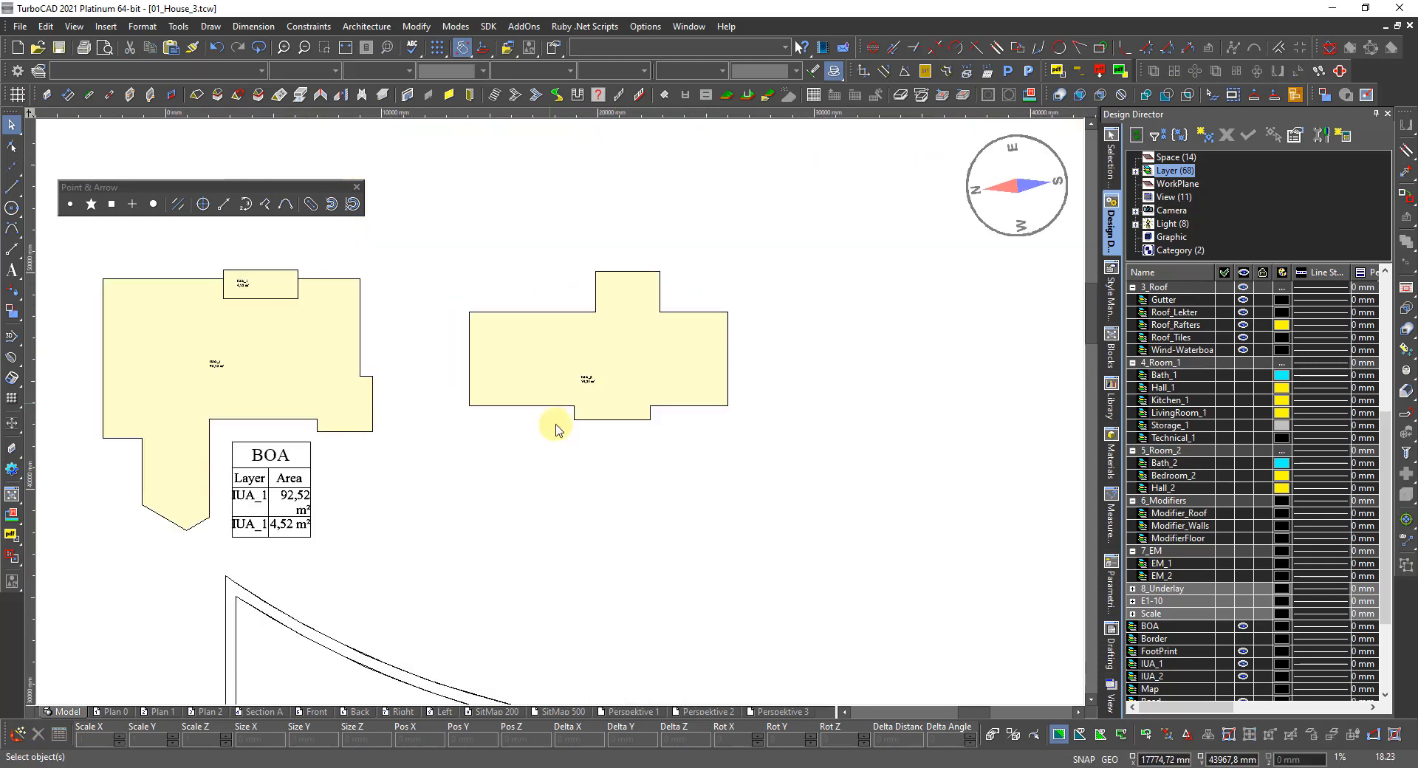
left_click(551, 365)
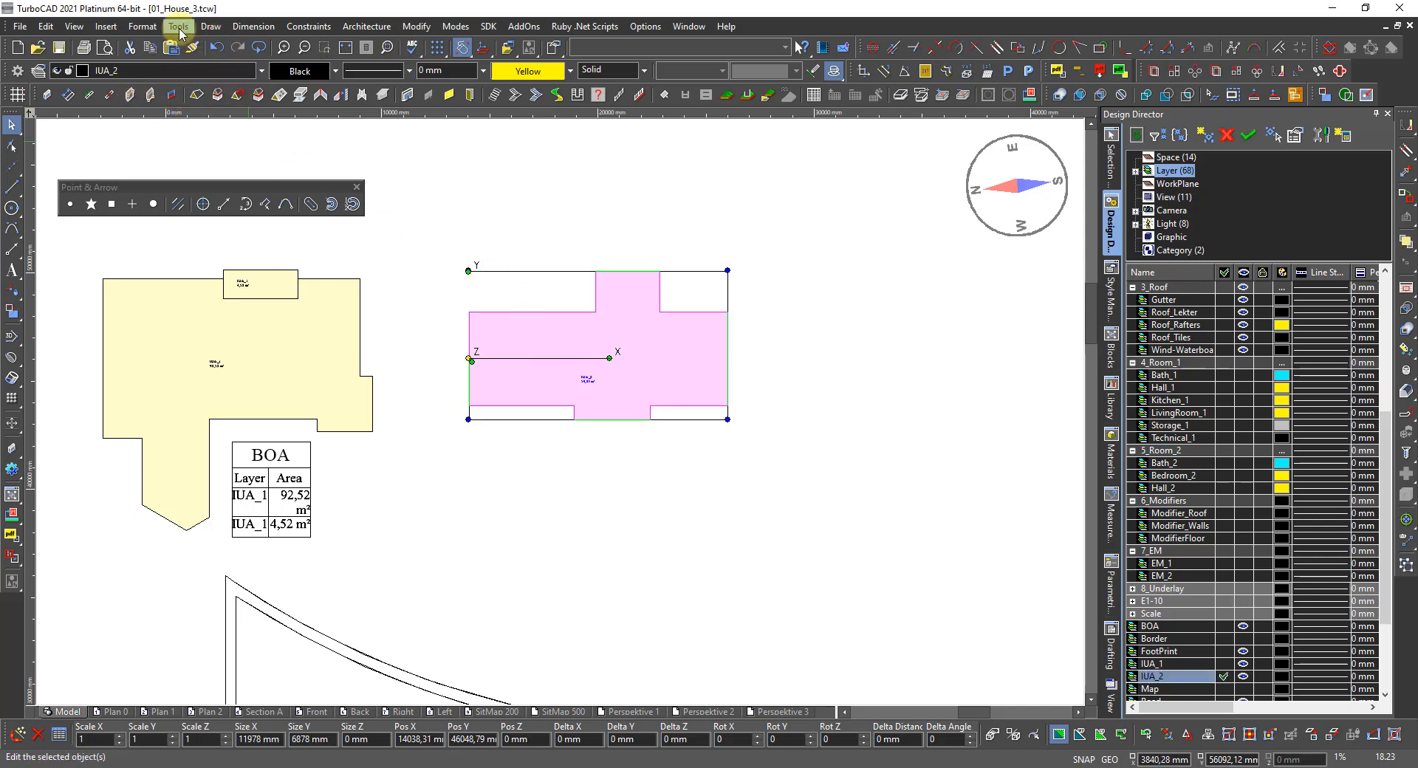
left_click(178, 27)
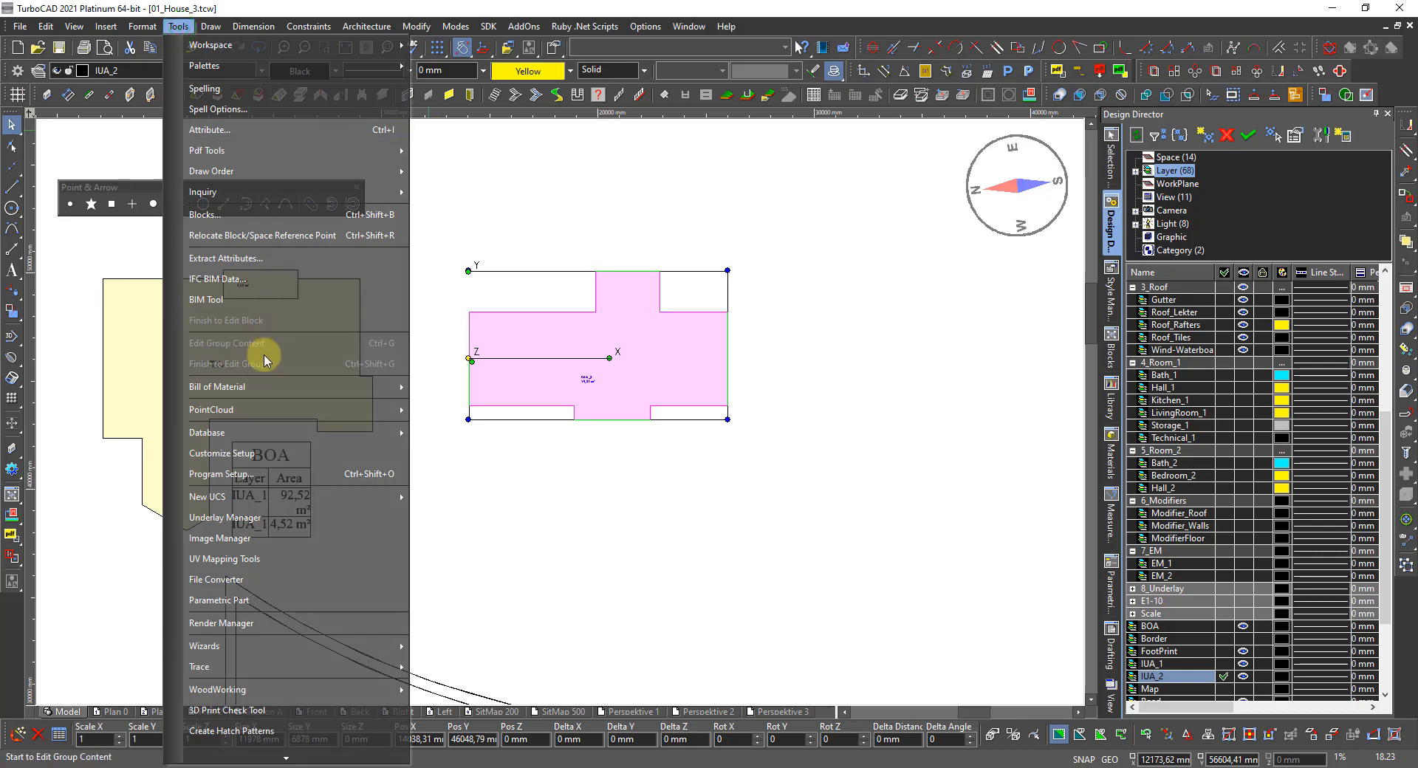
mouse_move(245, 433)
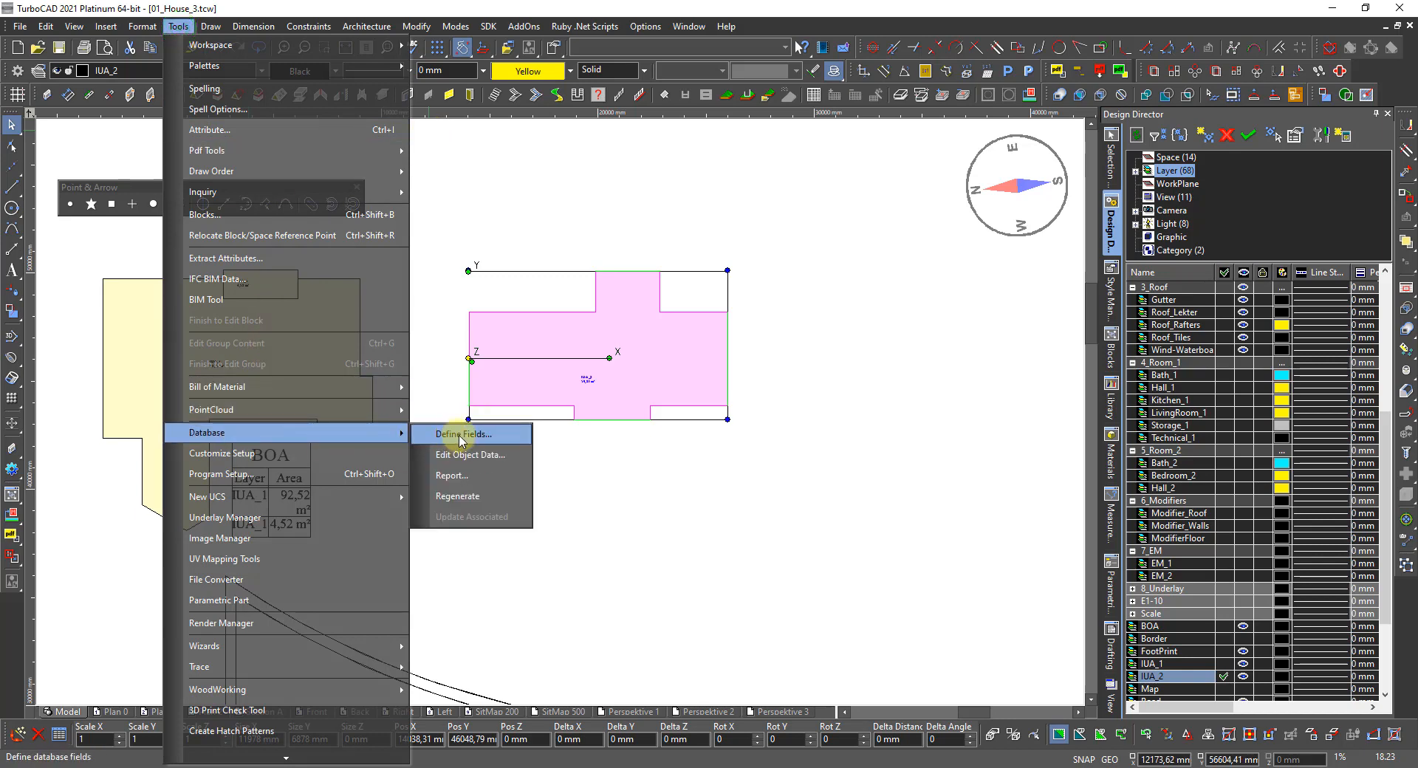
left_click(443, 475)
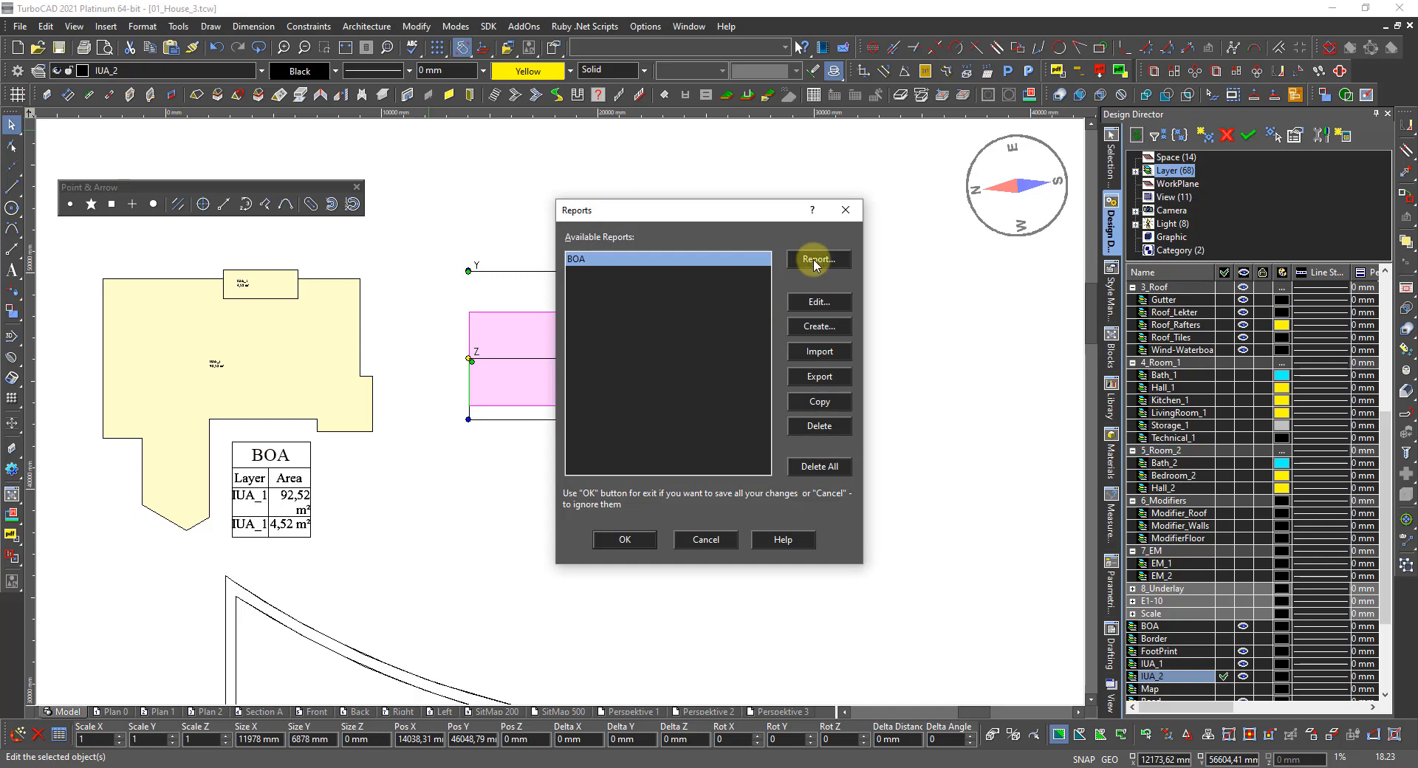
left_click(814, 260)
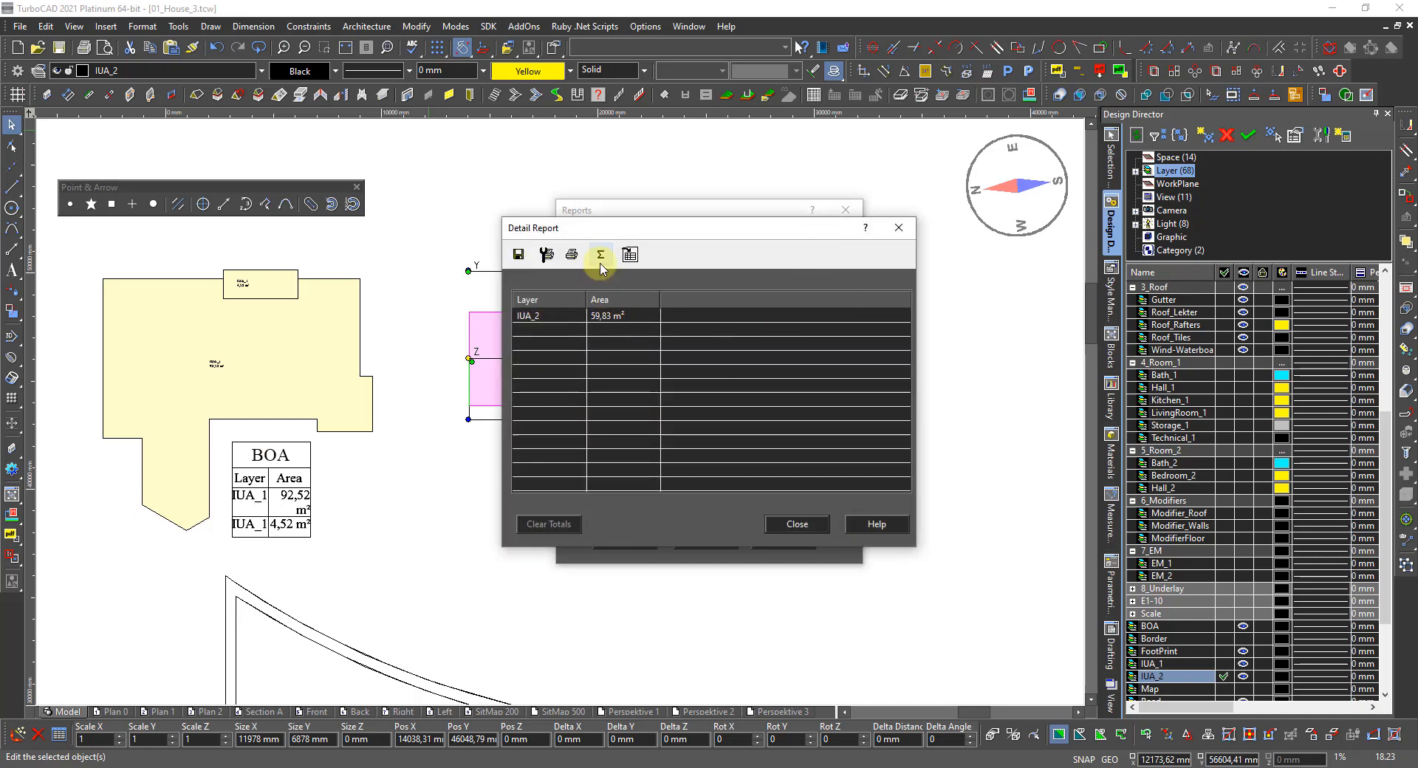
Step: Insert the IUA_2 report just below its plan as an associative Standard-style table with every column sized by text width
left_click(629, 255)
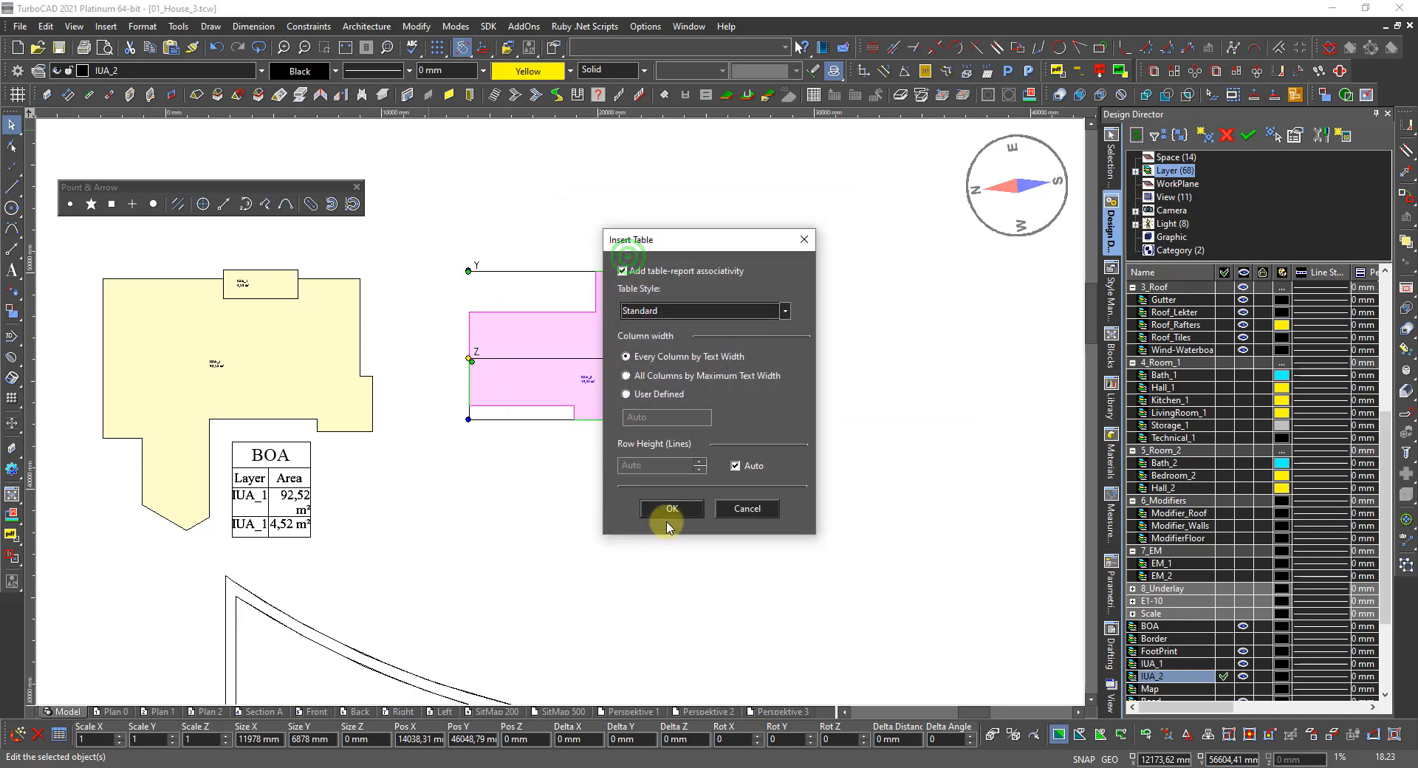
left_click(688, 511)
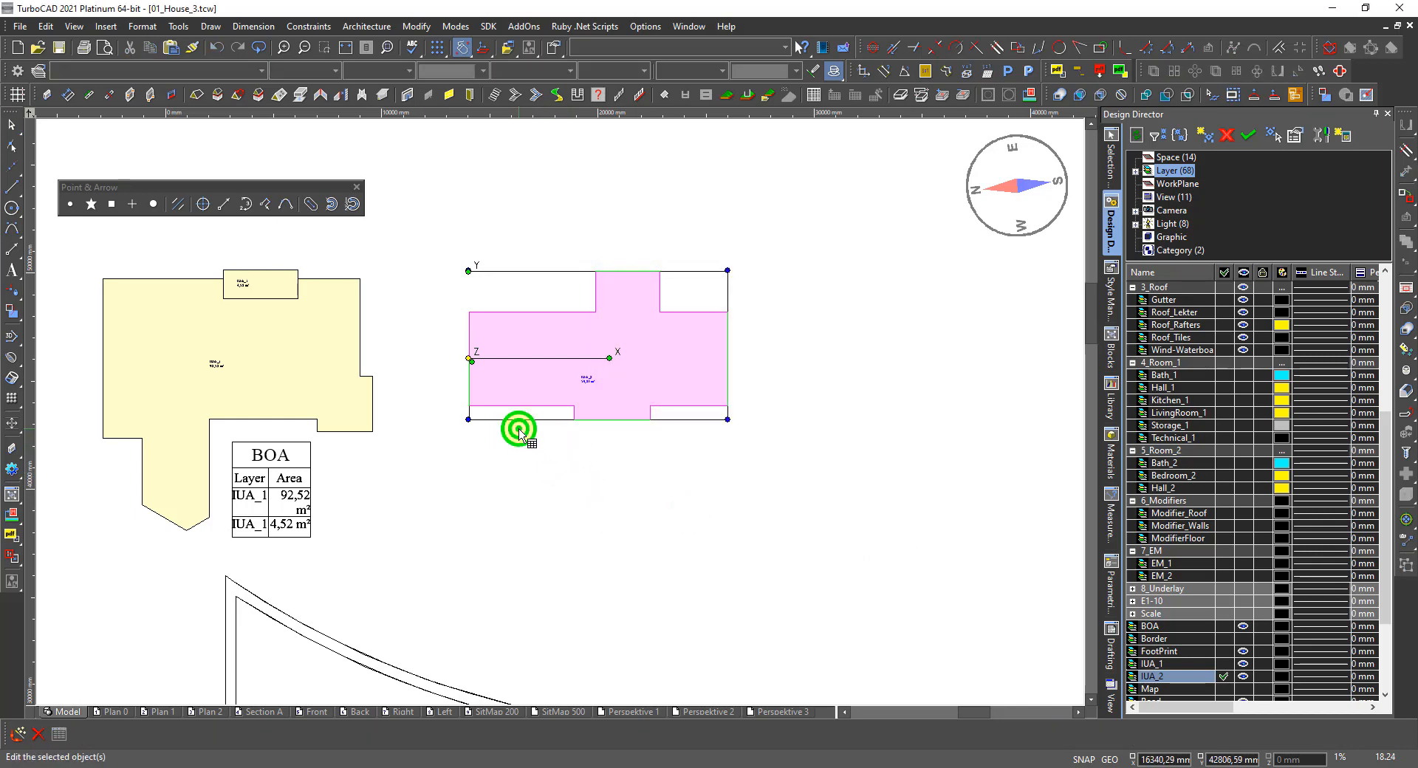
scroll(519, 433, "up", 4)
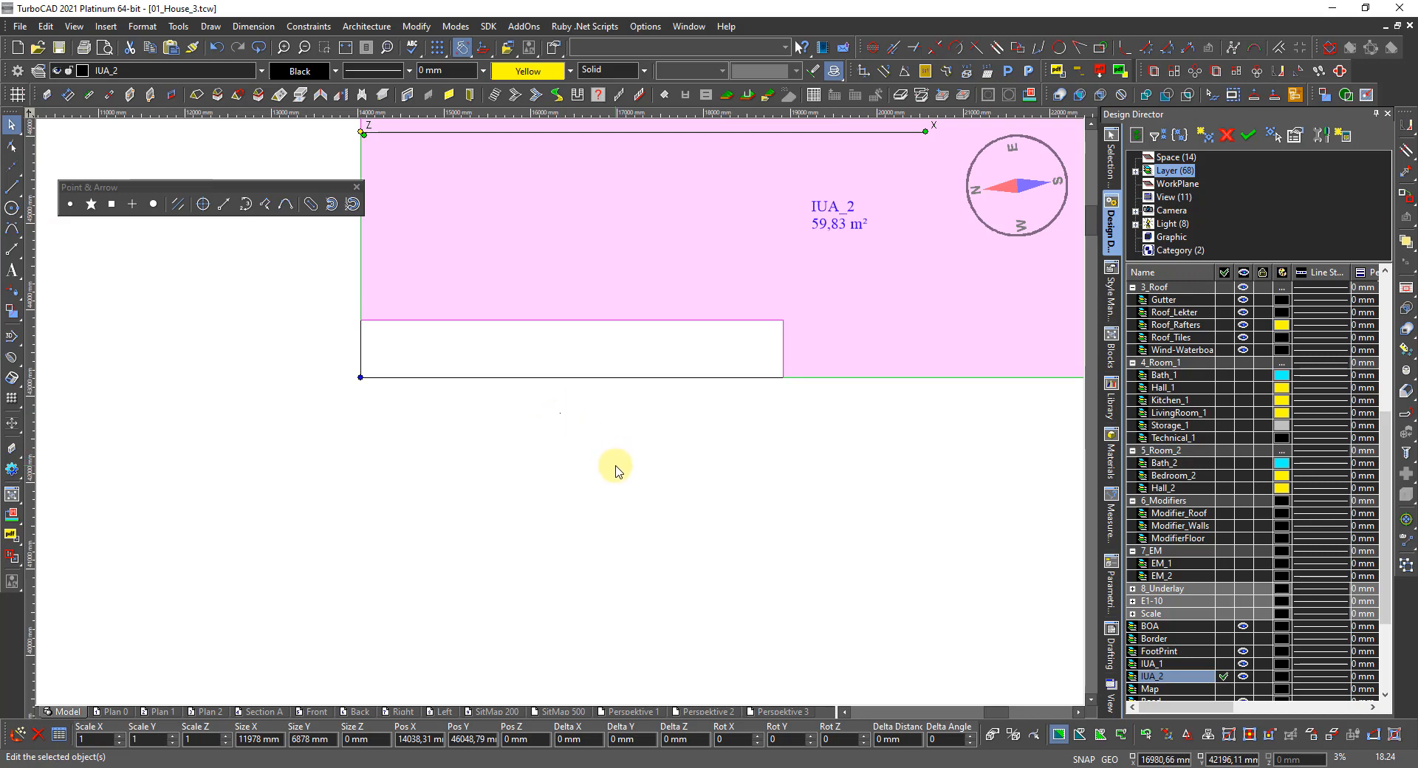
Step: Select the tiny inserted IUA_2 table and scale it up by its corner to about 5602 mm wide and 5819 mm high
left_click_drag(611, 458, 521, 396)
scroll(560, 411, "up", 15)
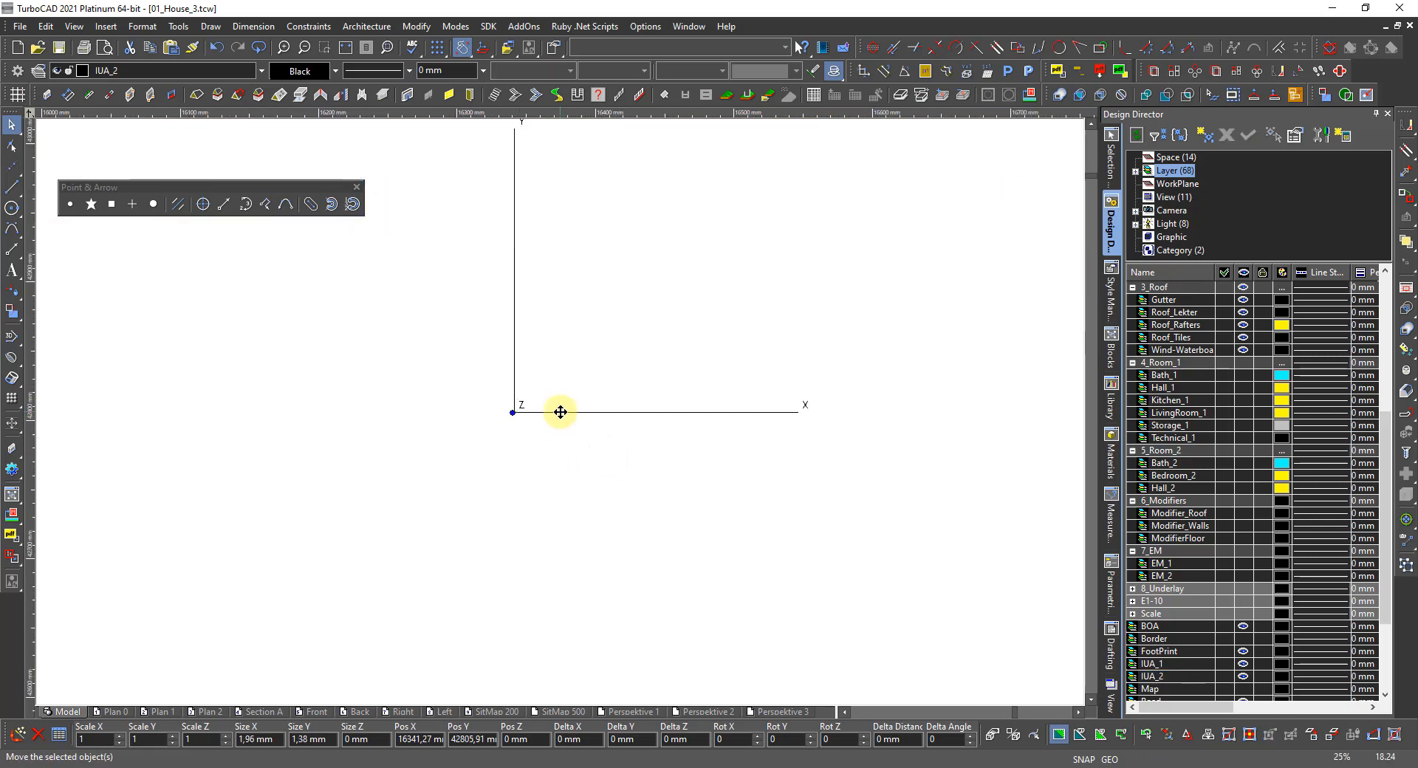
scroll(556, 409, "up", 4)
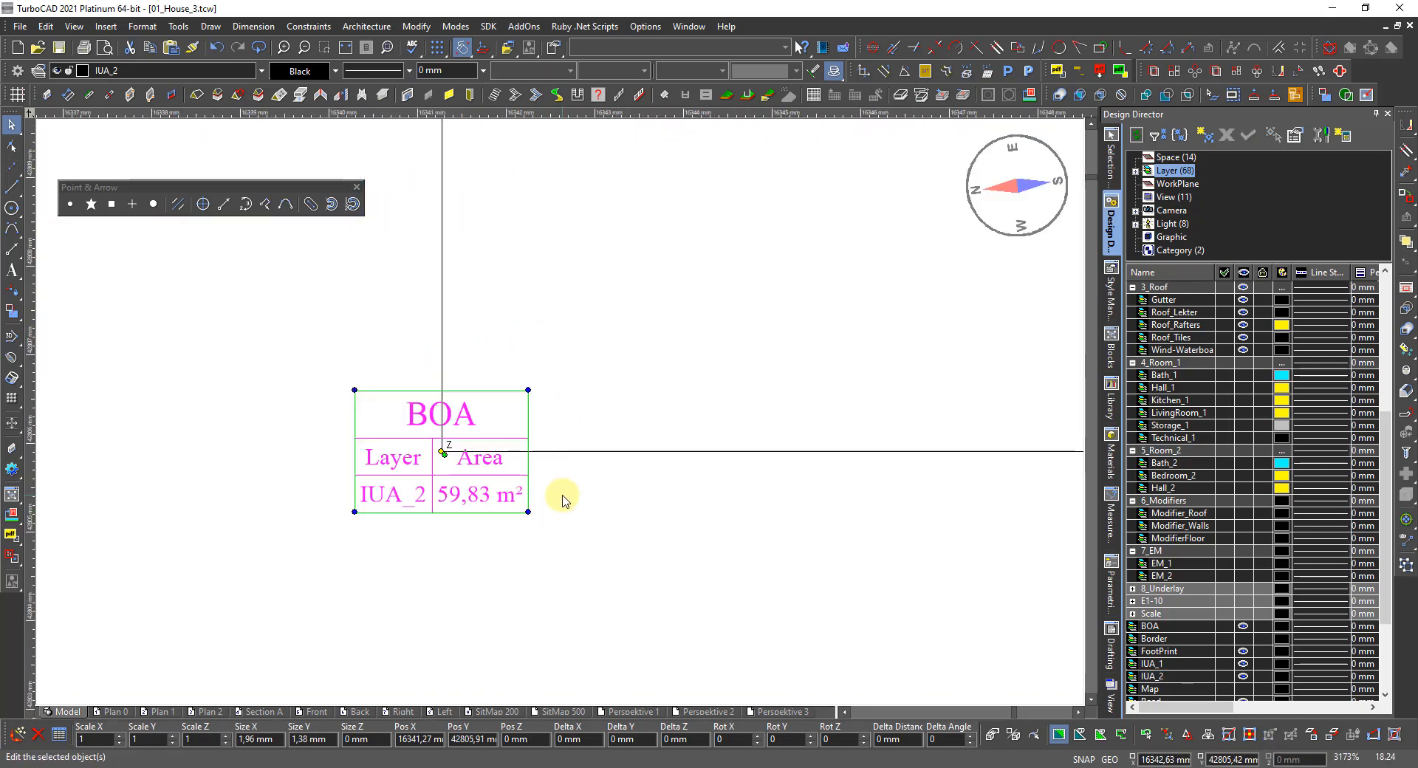
left_click(529, 512)
scroll(557, 408, "down", 15)
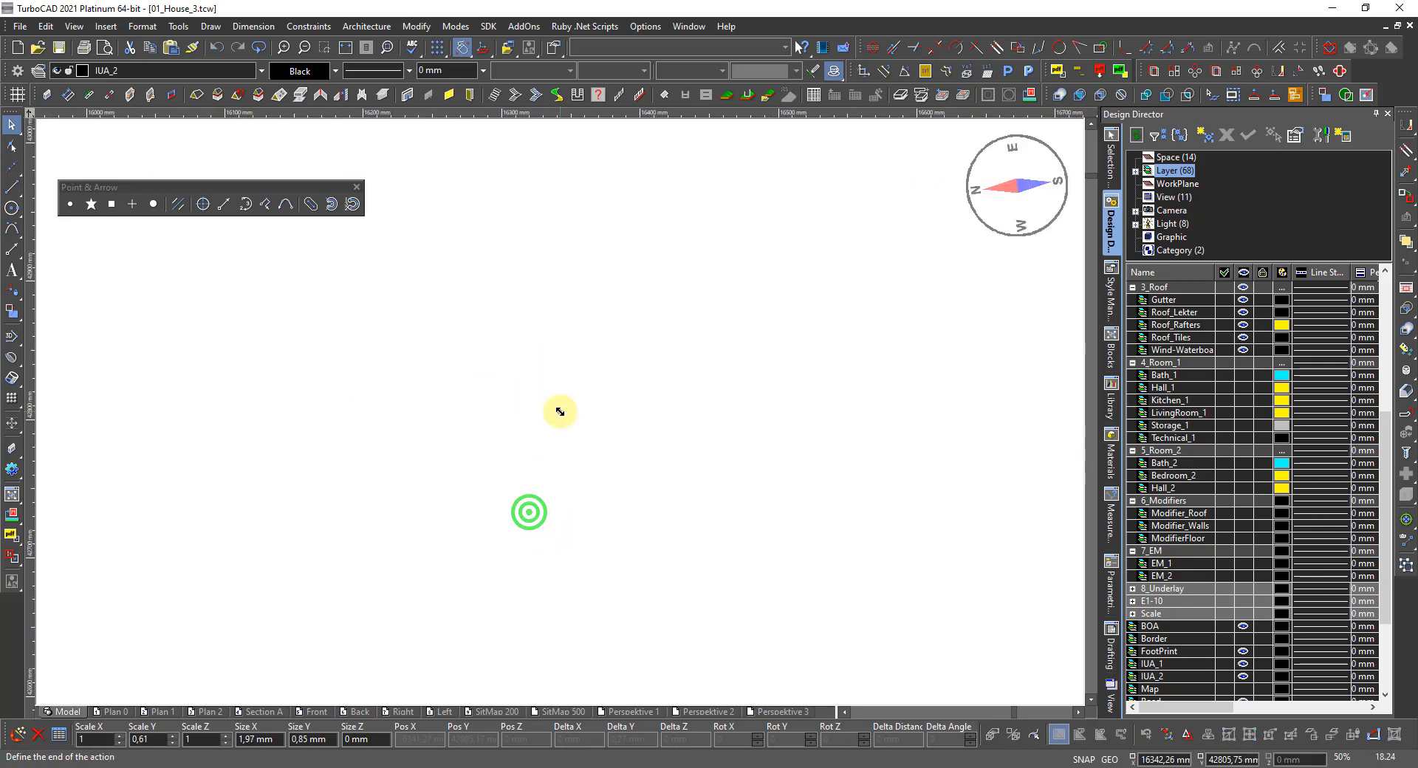
scroll(578, 435, "down", 8)
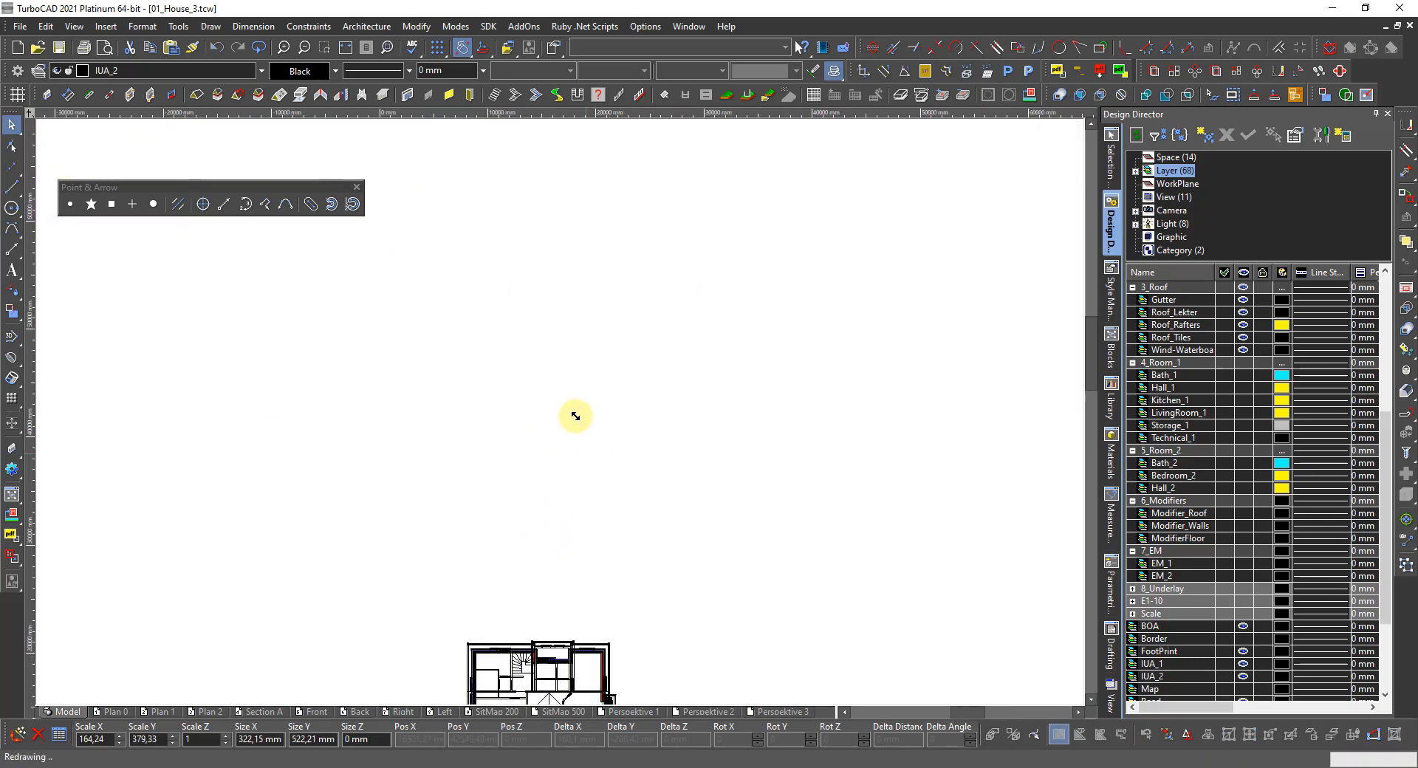
scroll(593, 454, "up", 2)
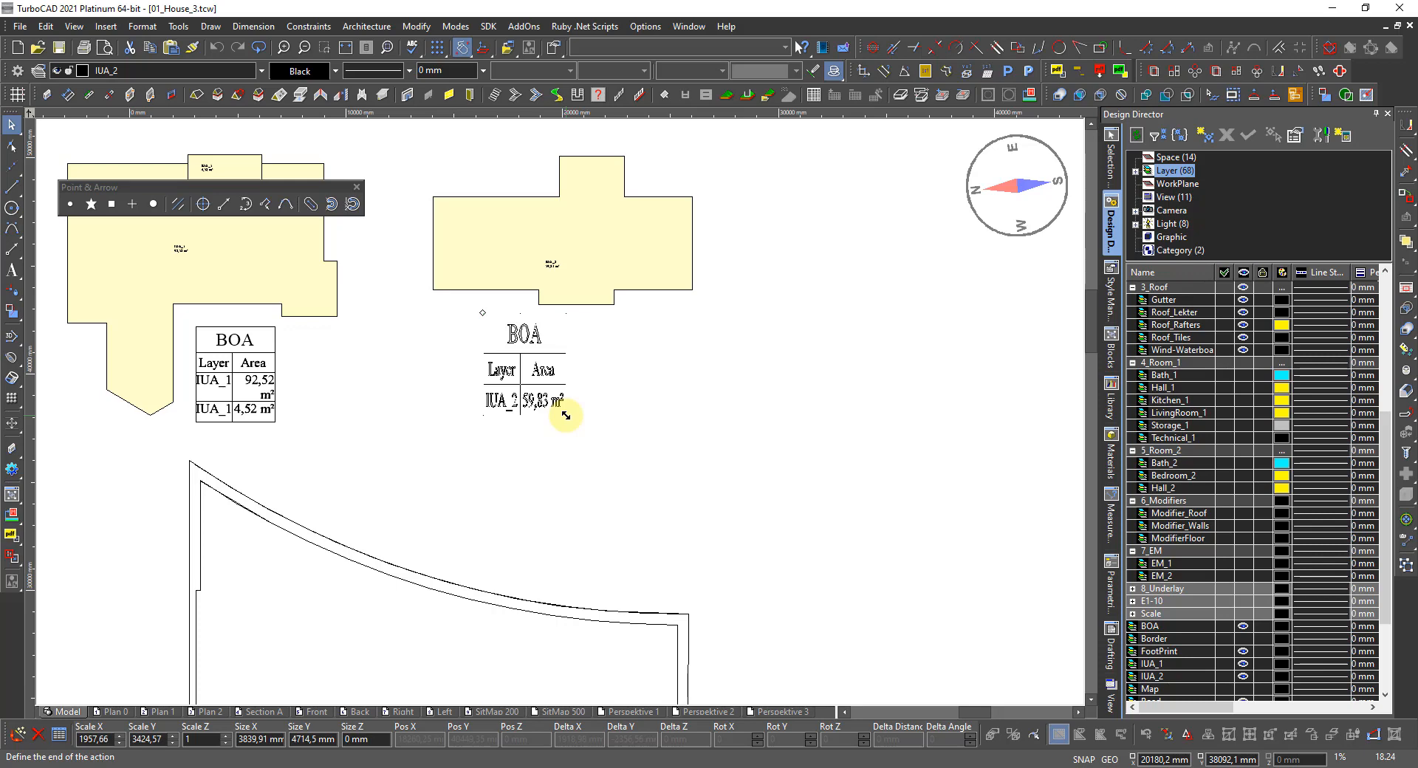
scroll(565, 413, "up", 3)
scroll(560, 411, "down", 5)
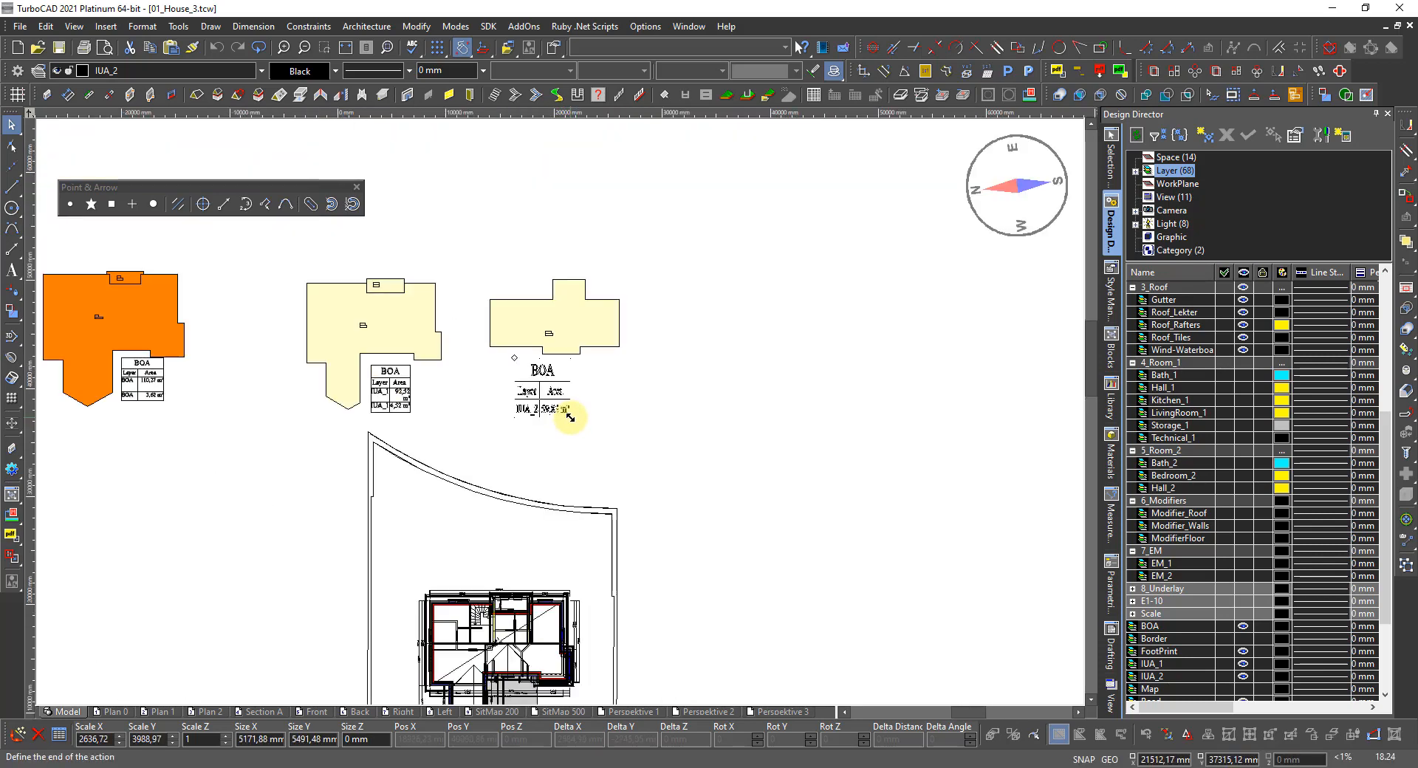
left_click(568, 416)
left_click(430, 423)
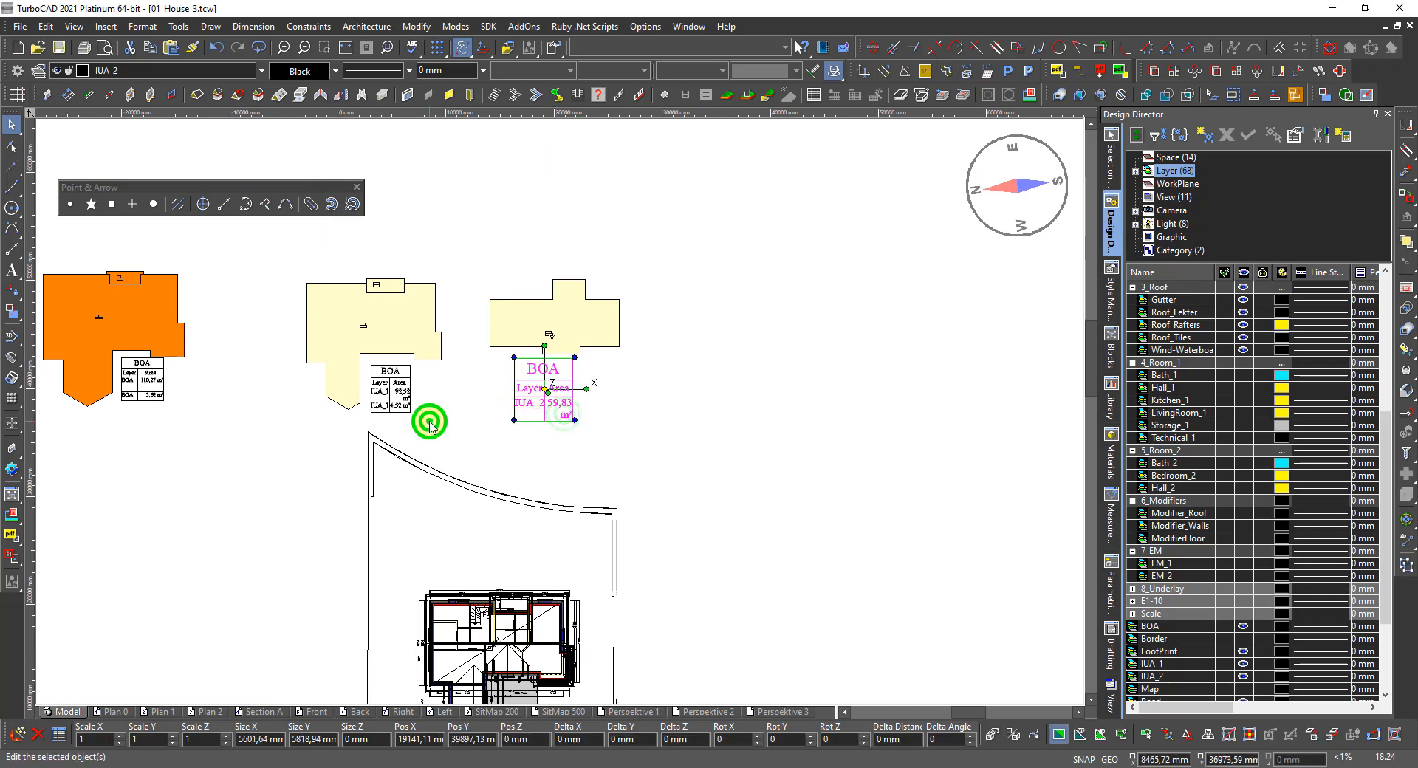
Step: Reduce the IUA_2 table by its corner to about 4908 mm wide and 5099 mm high
scroll(460, 405, "up", 2)
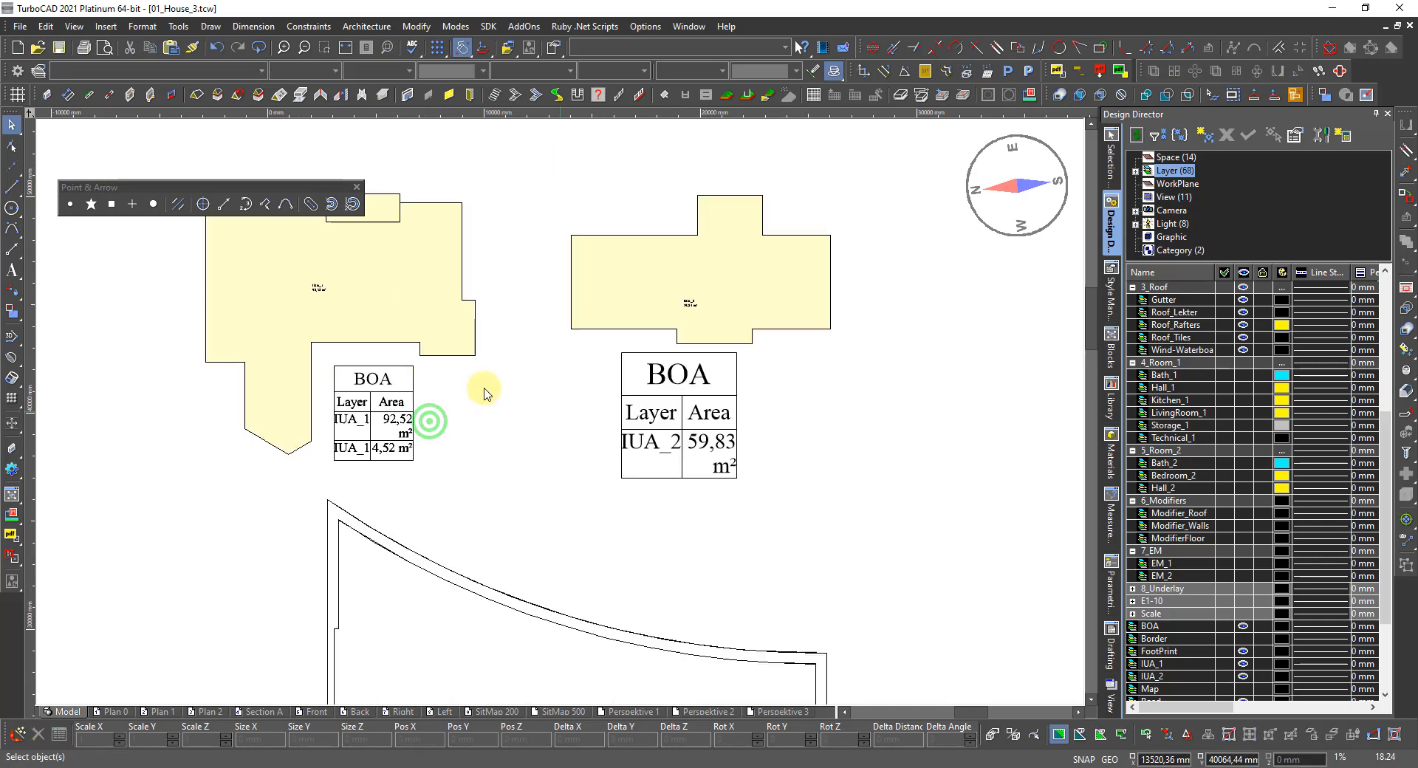
left_click(671, 453)
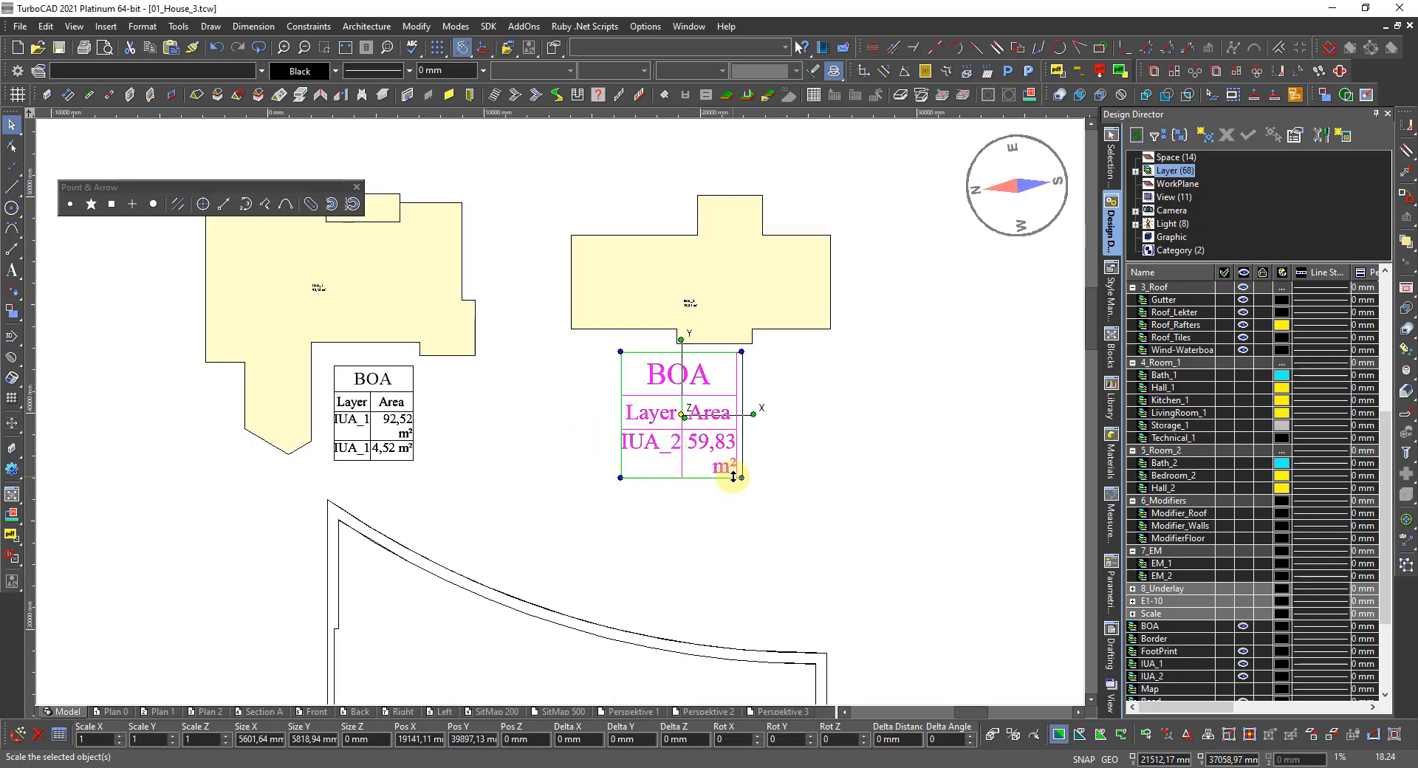
left_click_drag(741, 478, 713, 463)
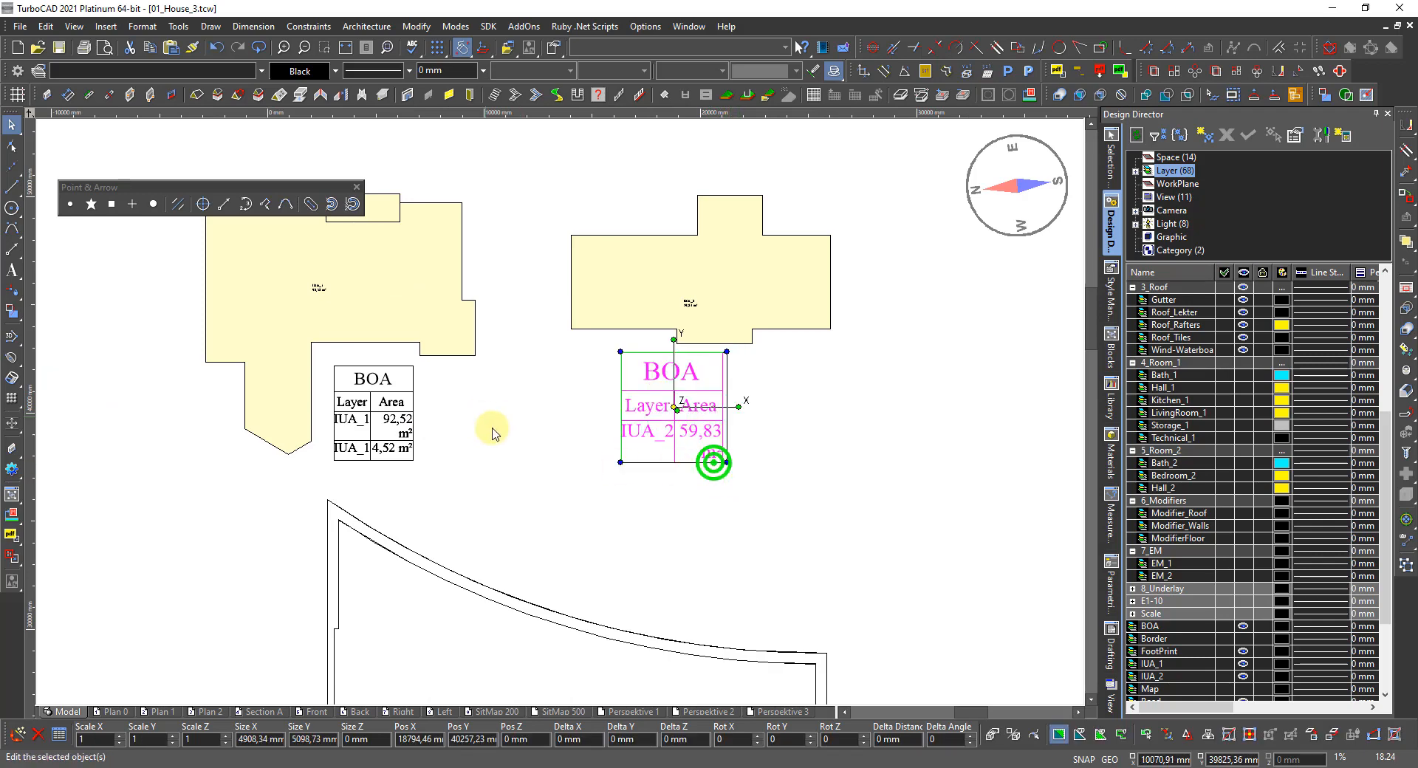
left_click(478, 420)
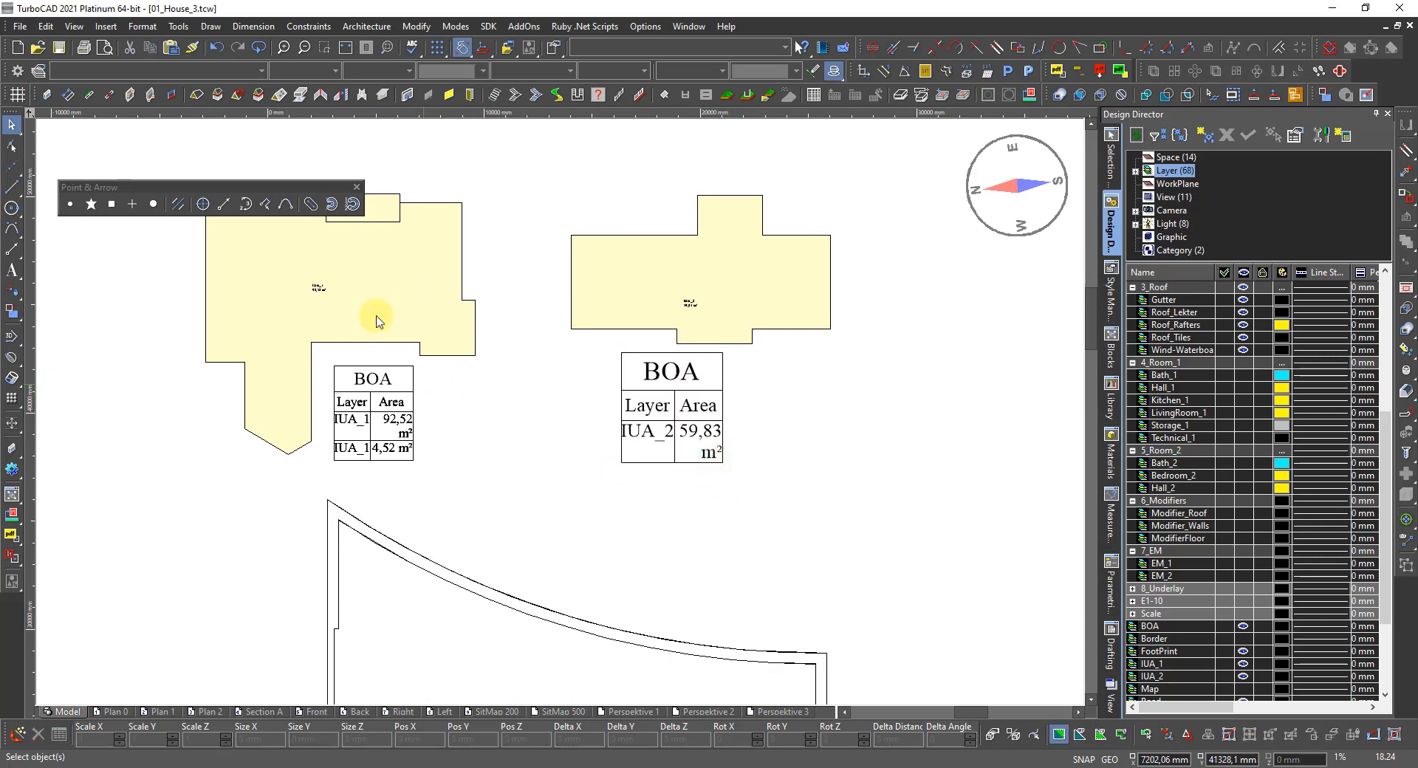
Step: Edit the BOA database report, change its title to Area, and save the report list
left_click(171, 30)
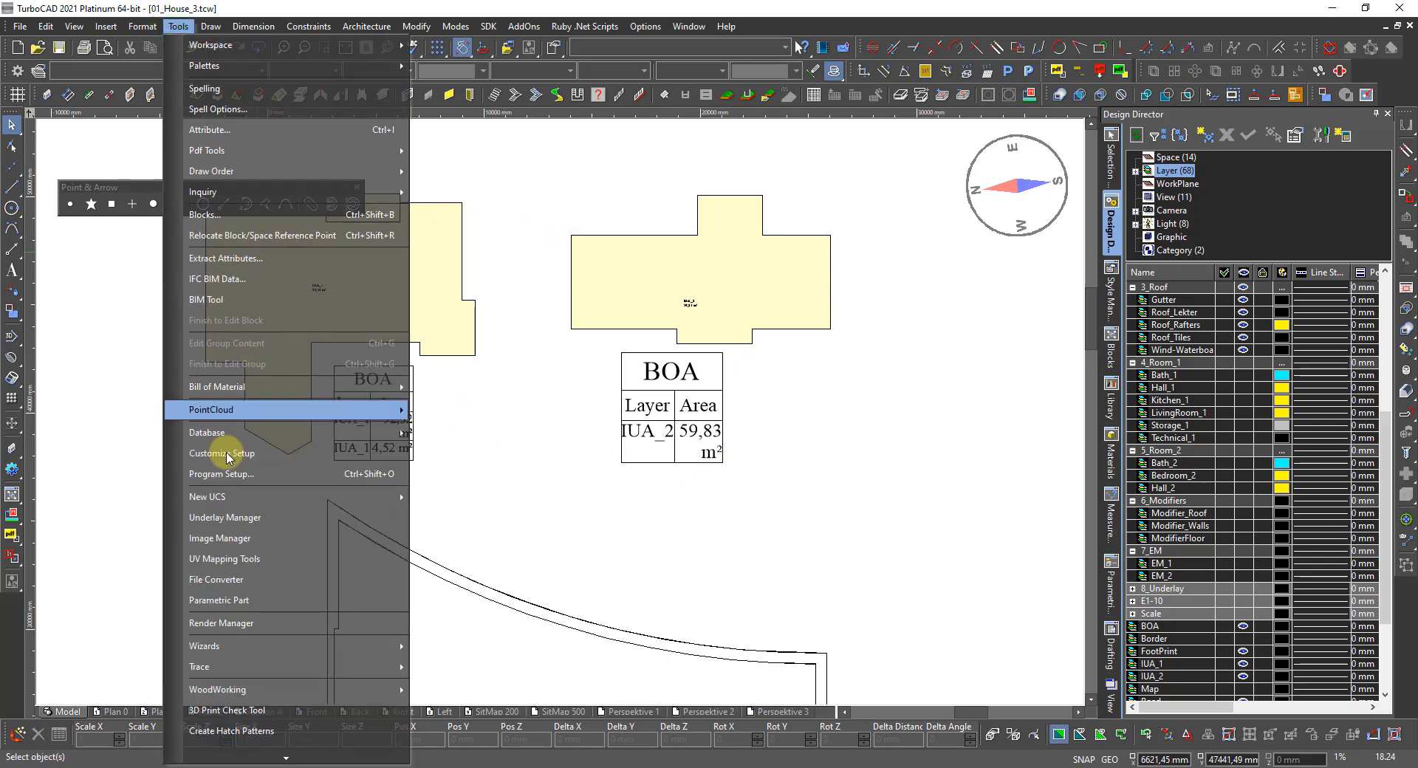
mouse_move(243, 420)
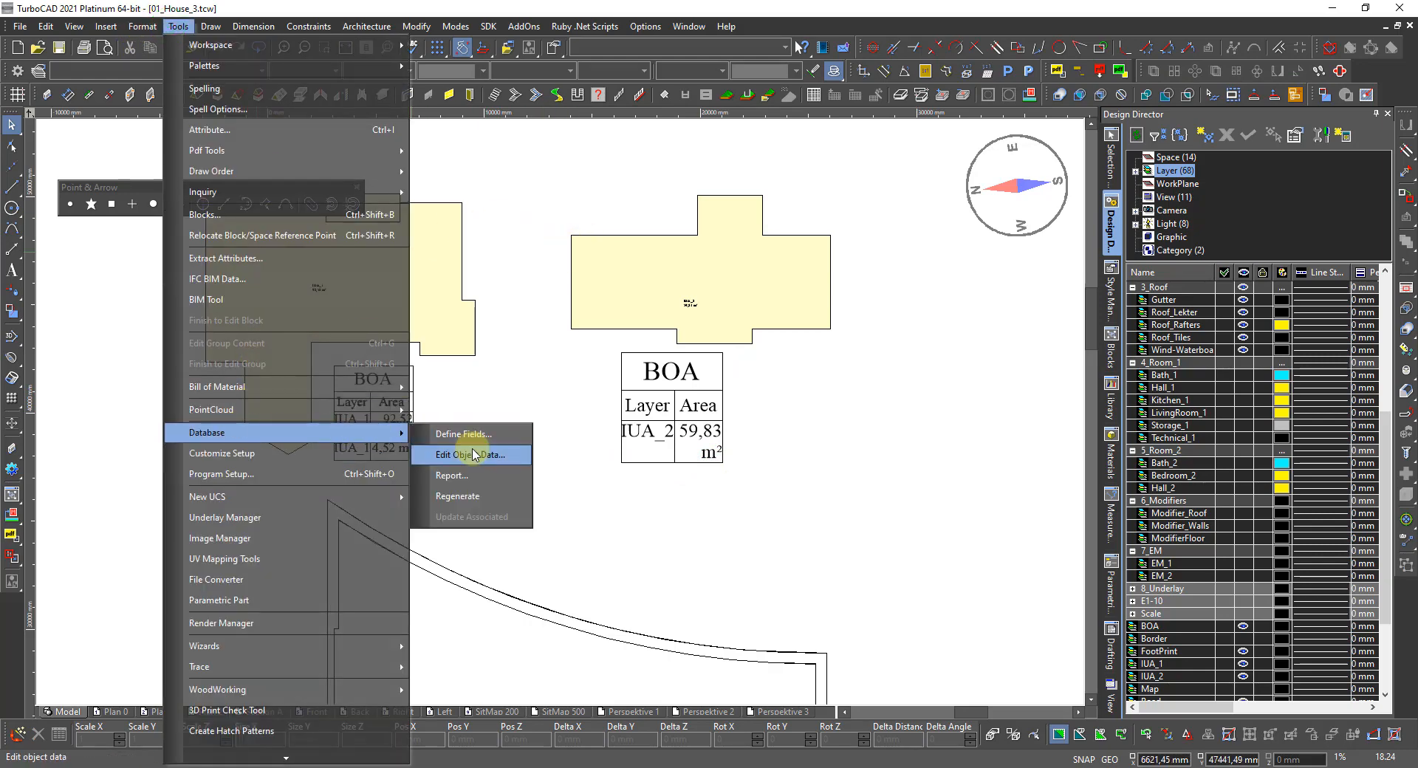
left_click(458, 477)
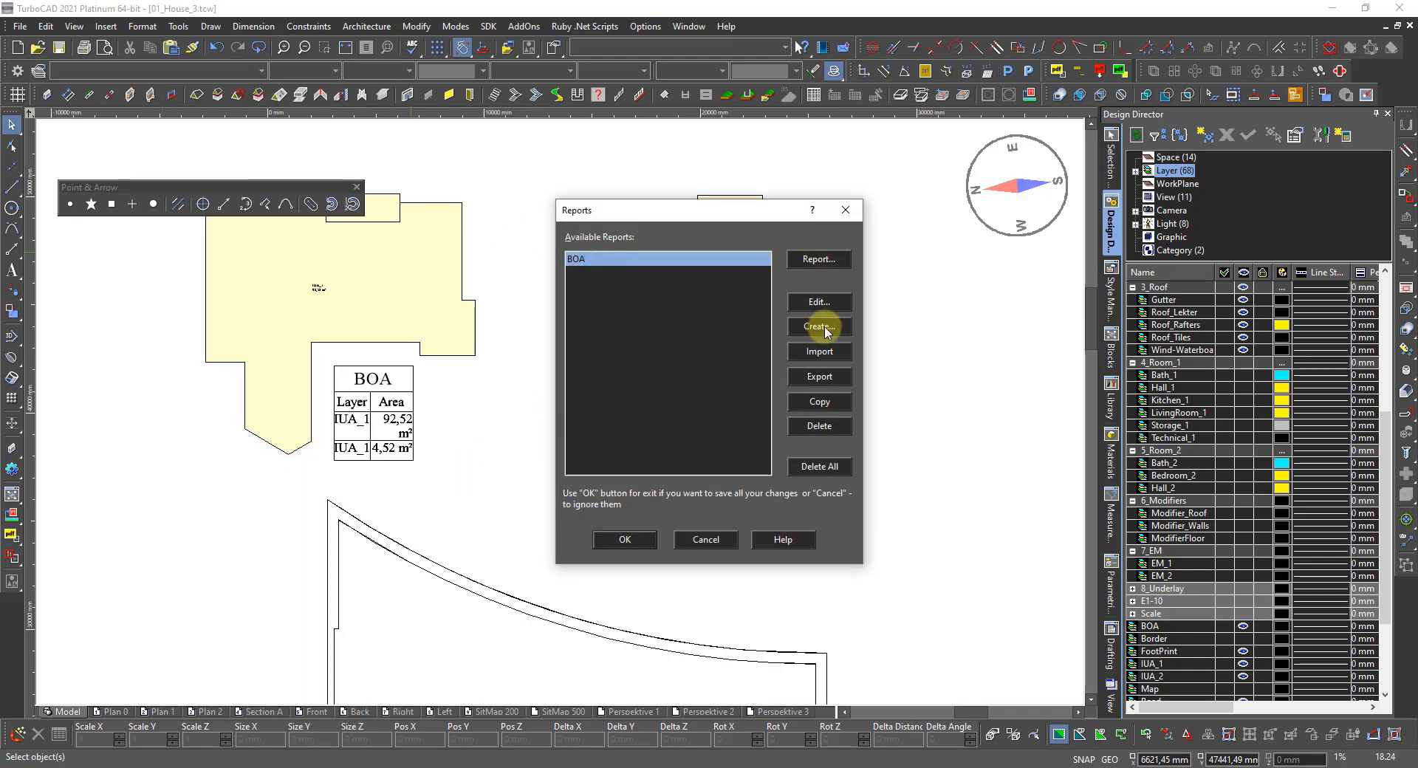
left_click(810, 302)
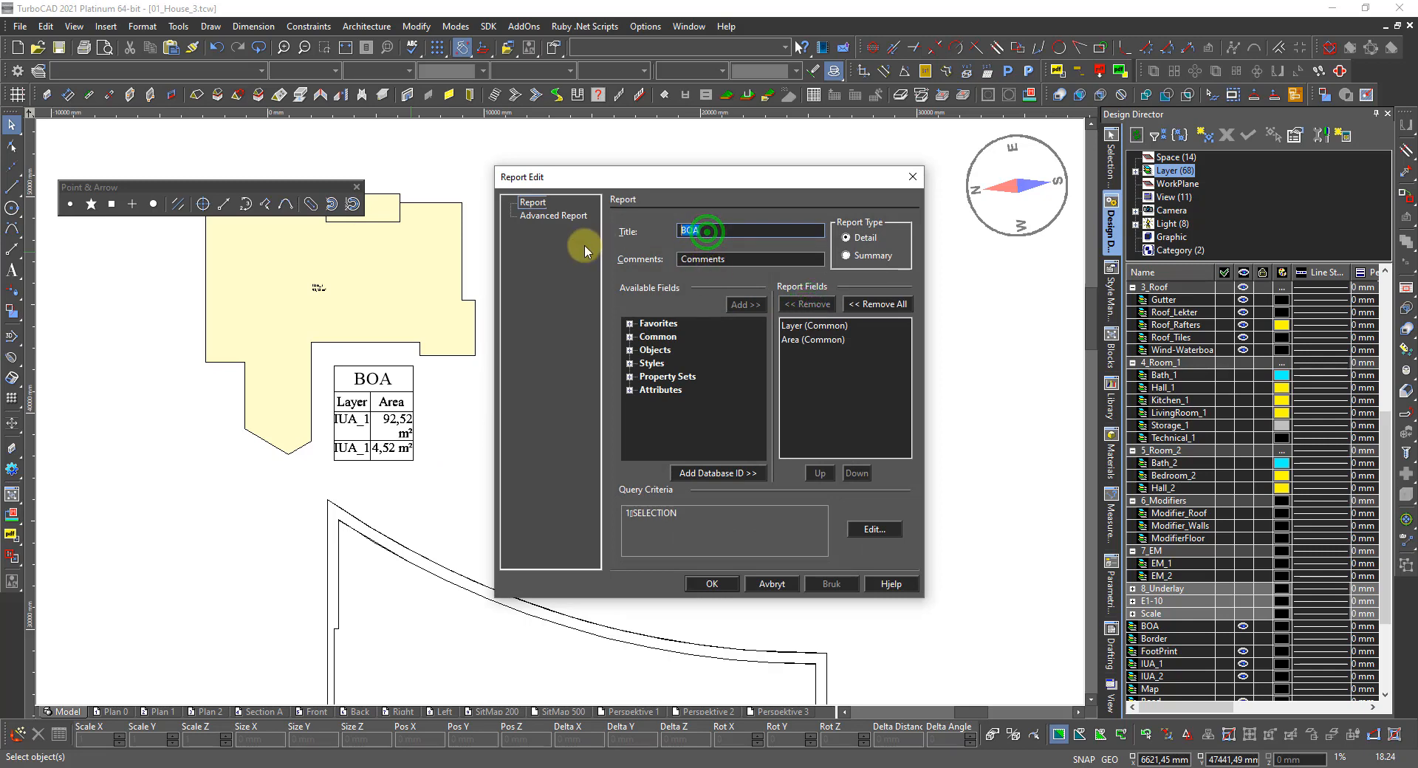
type("Area")
left_click(712, 583)
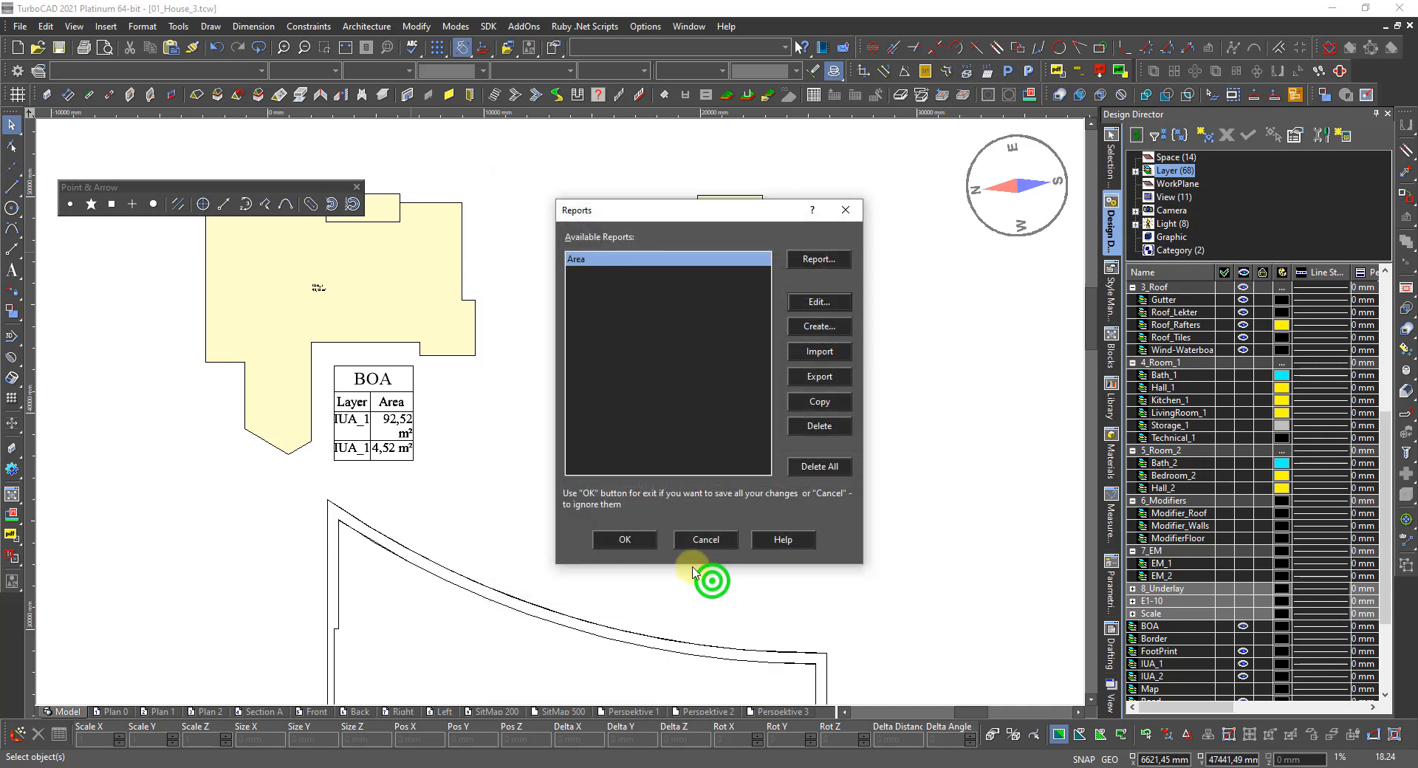
left_click(632, 535)
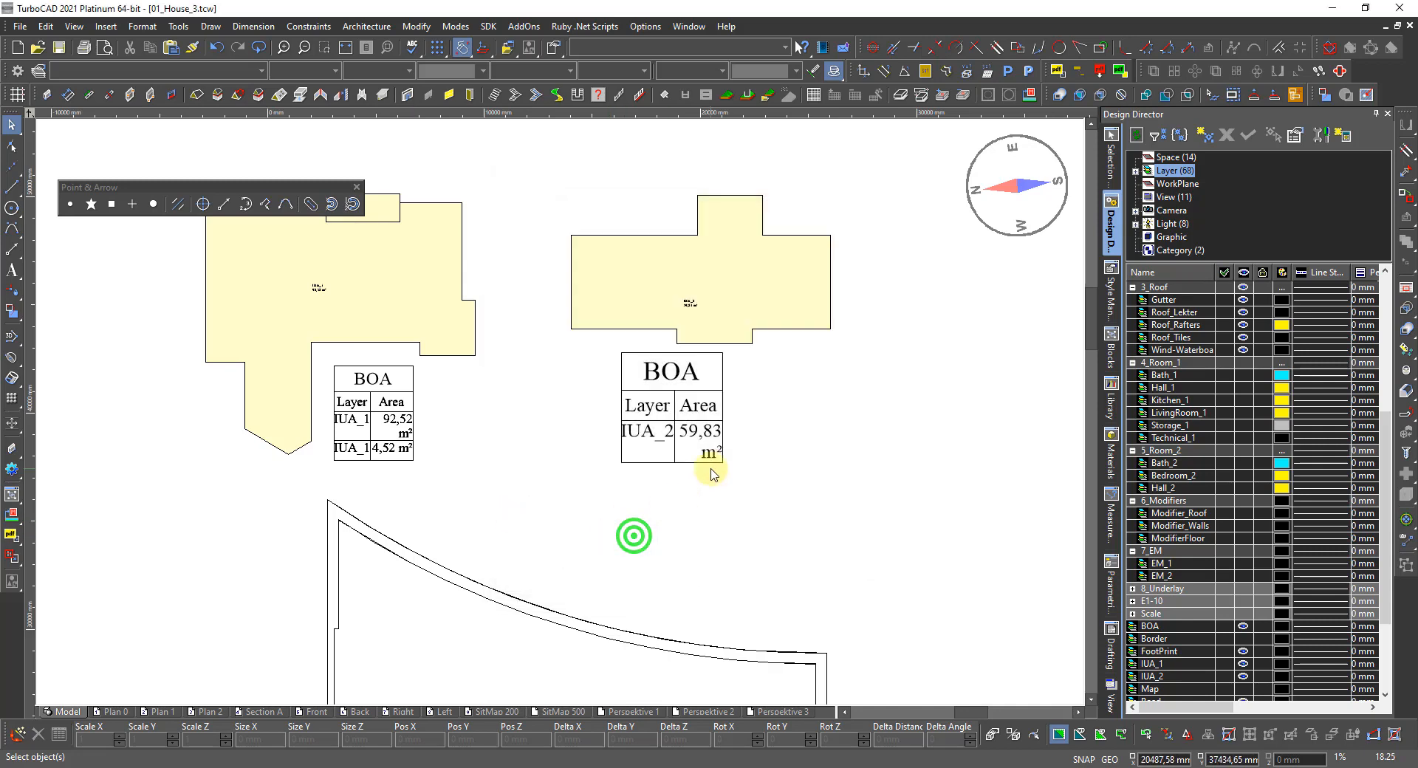
left_click(699, 412)
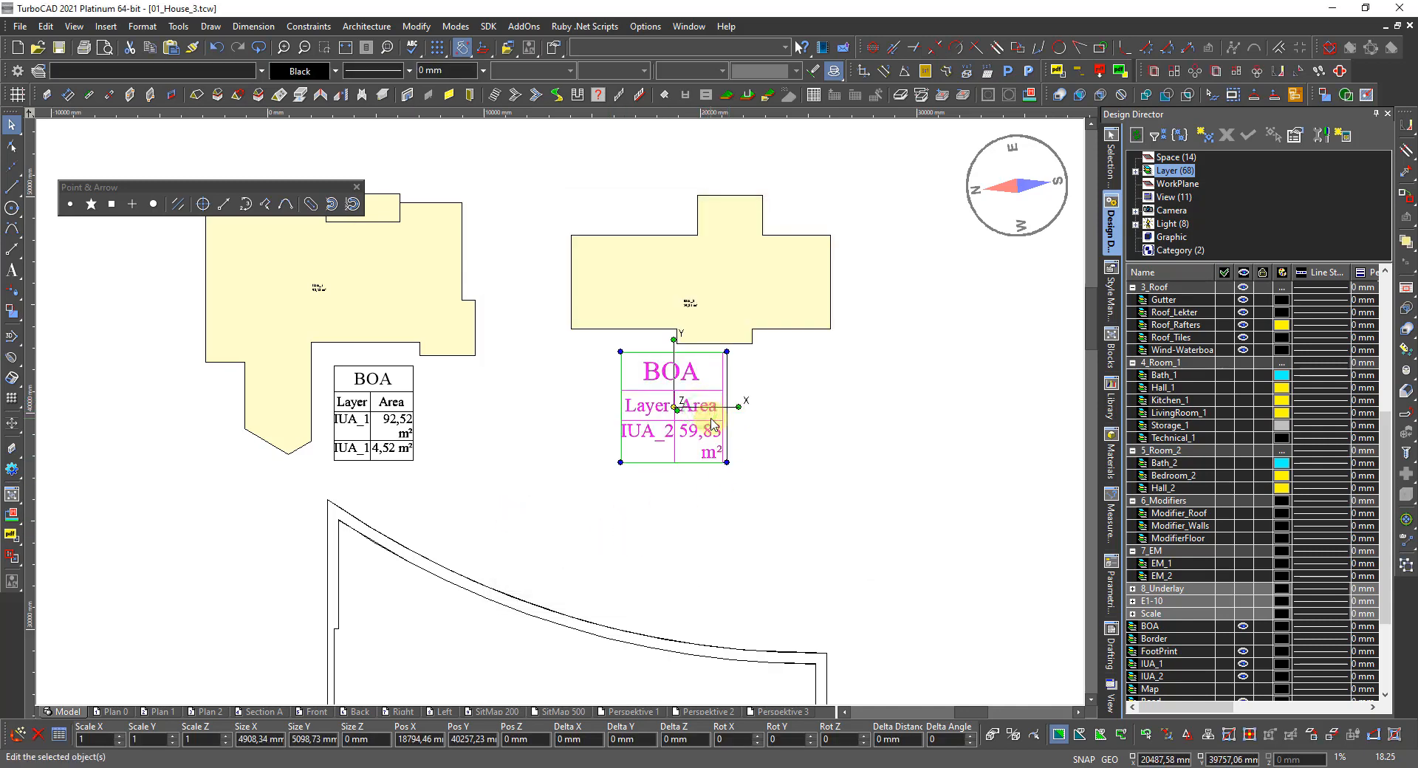
key("Delete")
key("ctrl+z")
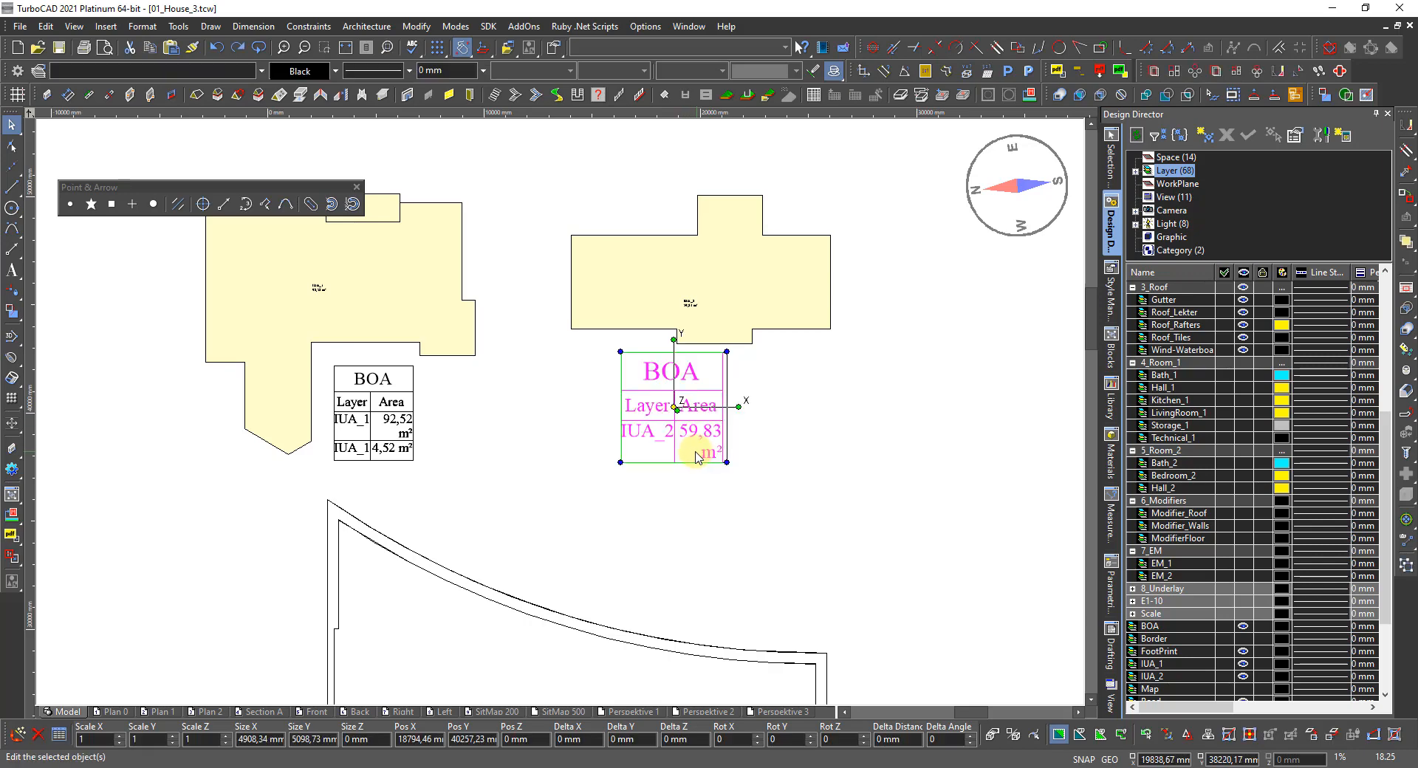
Step: Select the three BOA-titled report tables beside the BOA, IUA_1 and IUA_2 plans together and delete them
scroll(565, 458, "down", 2)
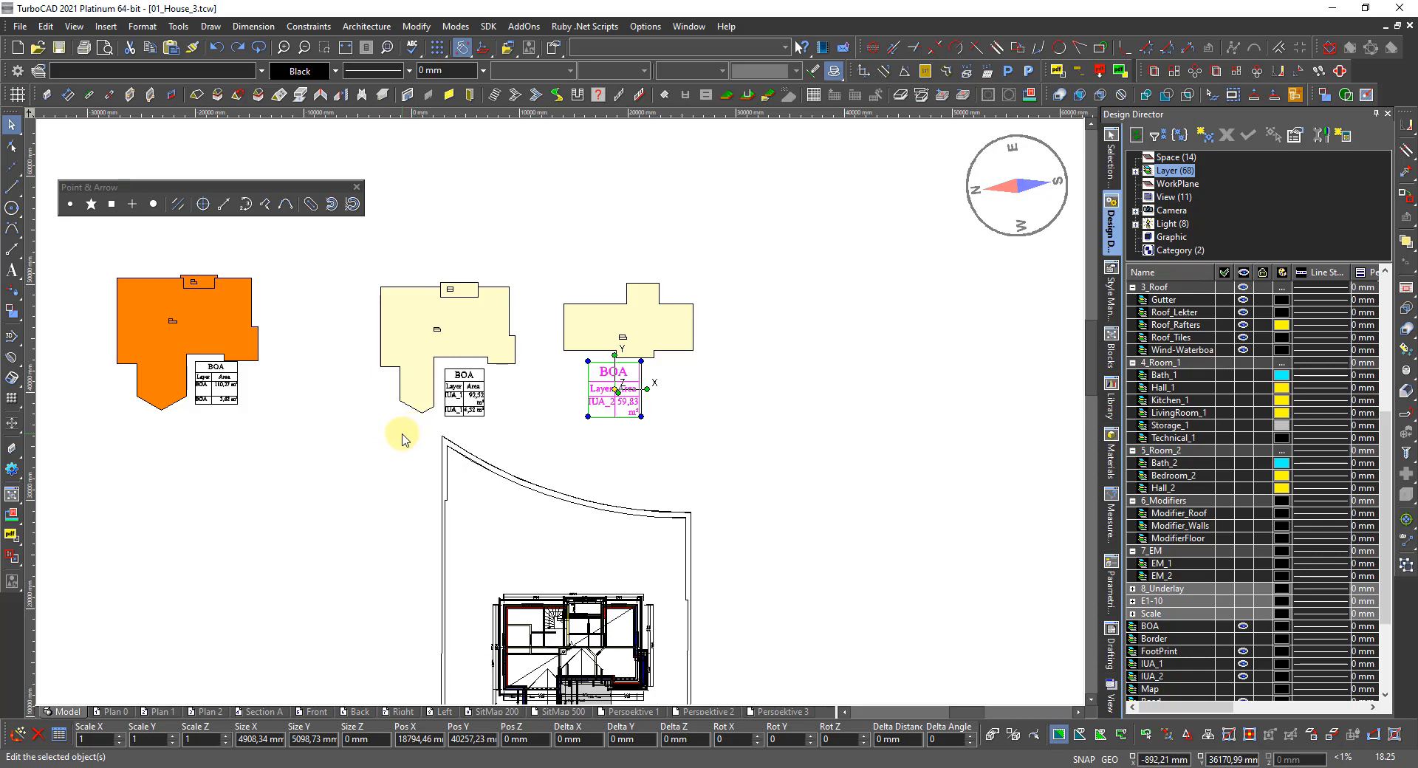
scroll(236, 385, "up", 2)
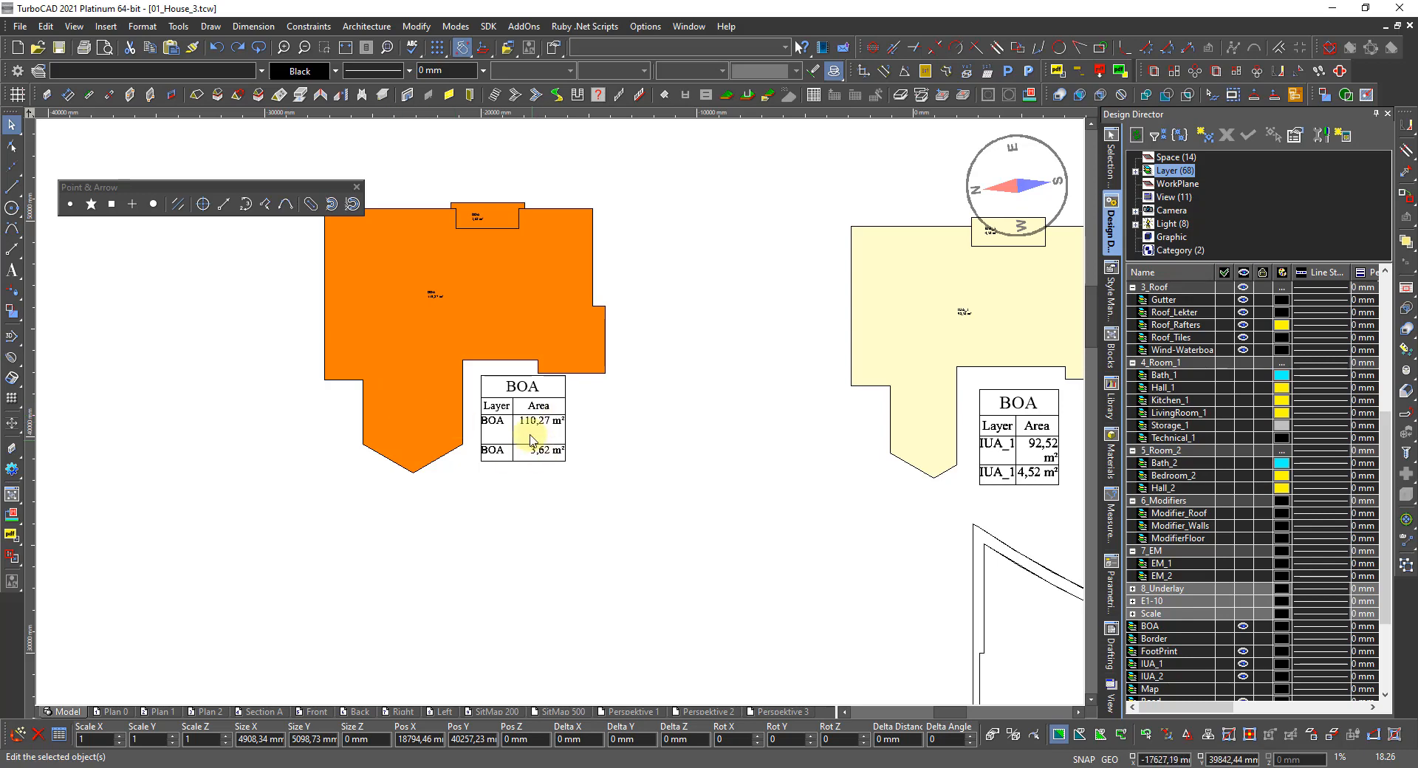
left_click(532, 422)
scroll(525, 418, "down", 2)
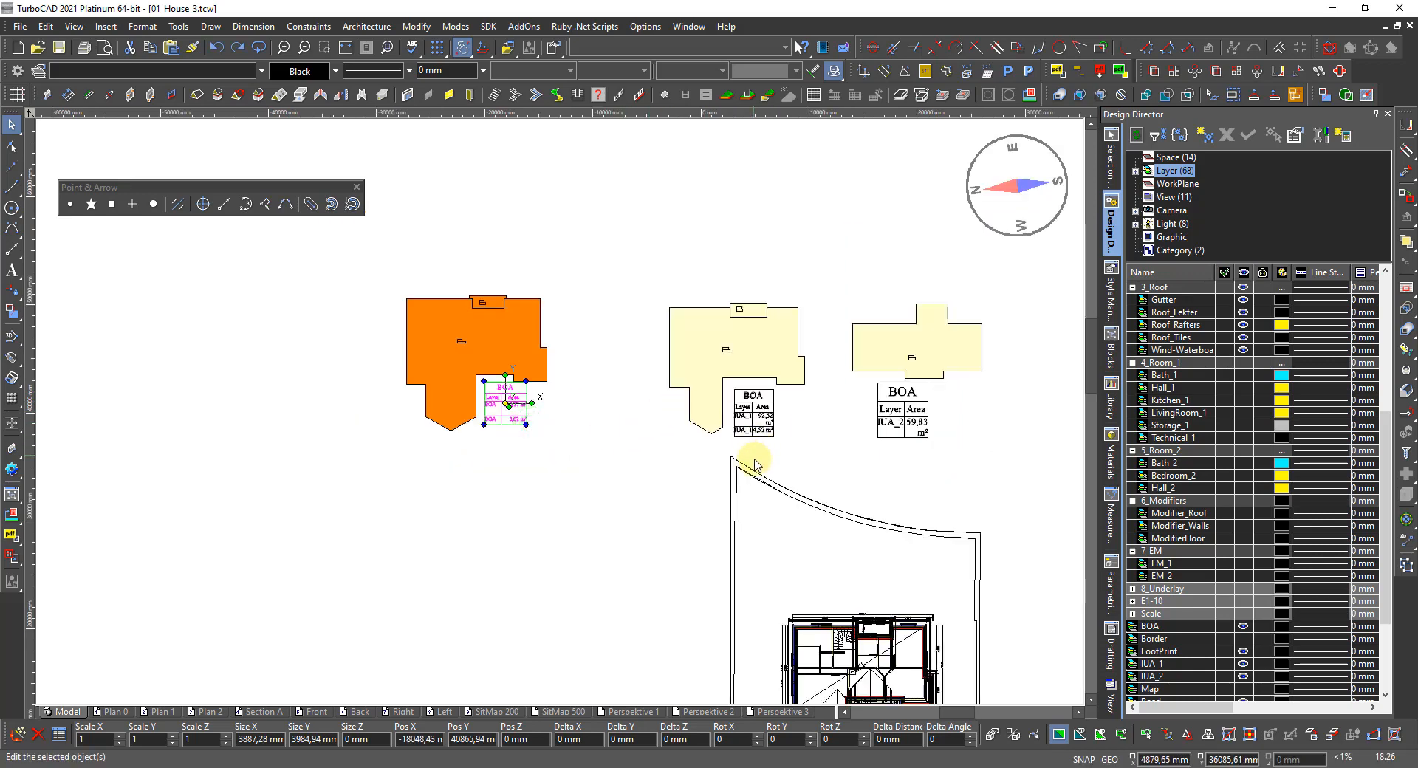
left_click(755, 427, "shift")
left_click(891, 426, "shift")
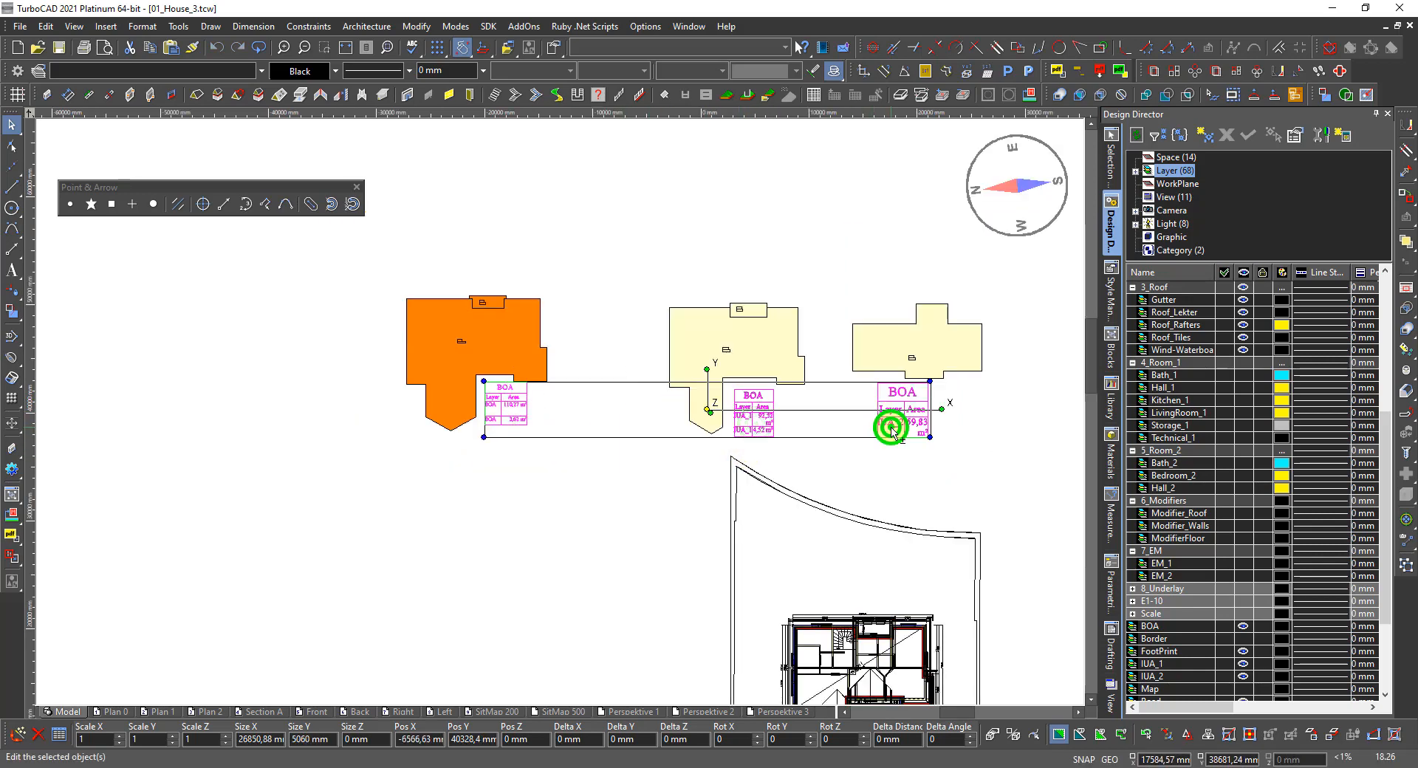
key("Delete")
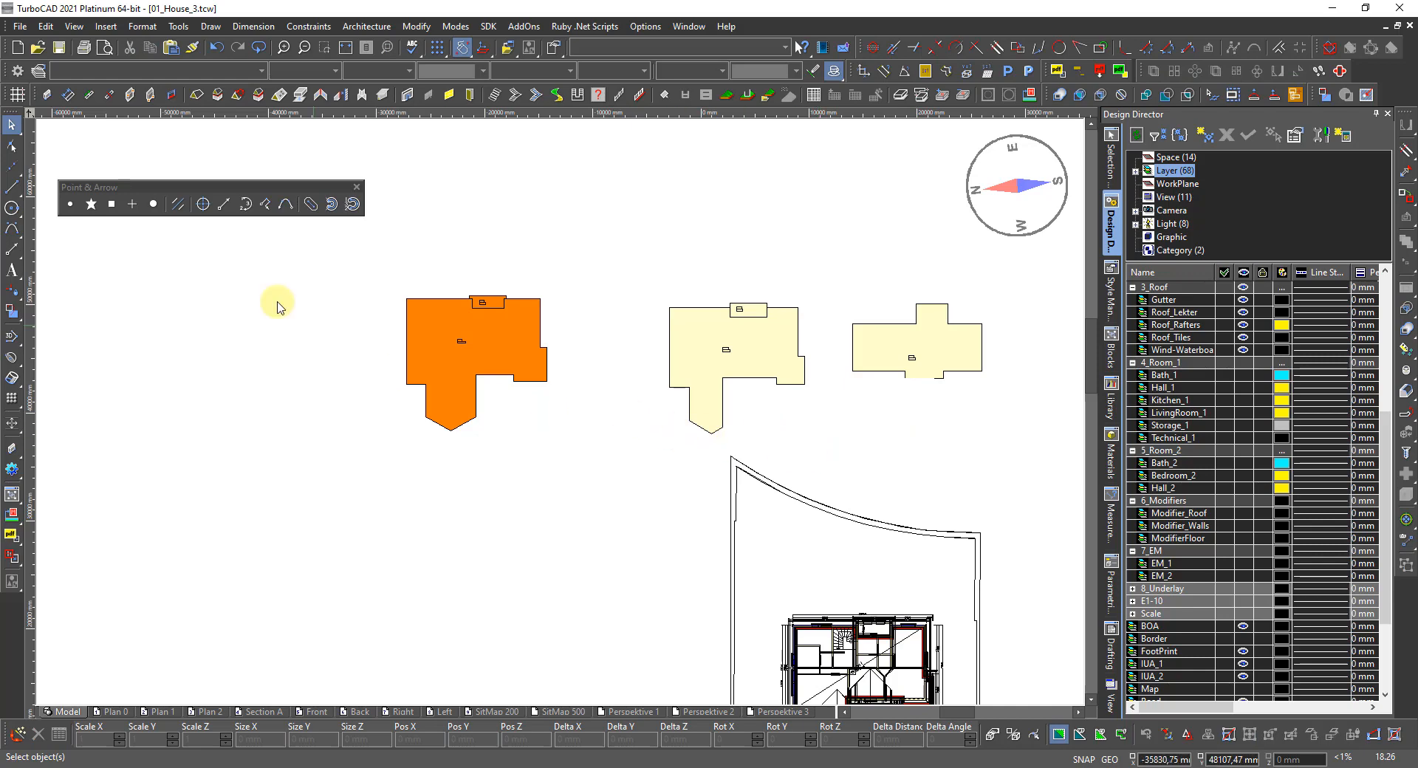
Step: Select both orange BOA areas together, the large main outline and the small one at its upper edge
scroll(488, 332, "up", 2)
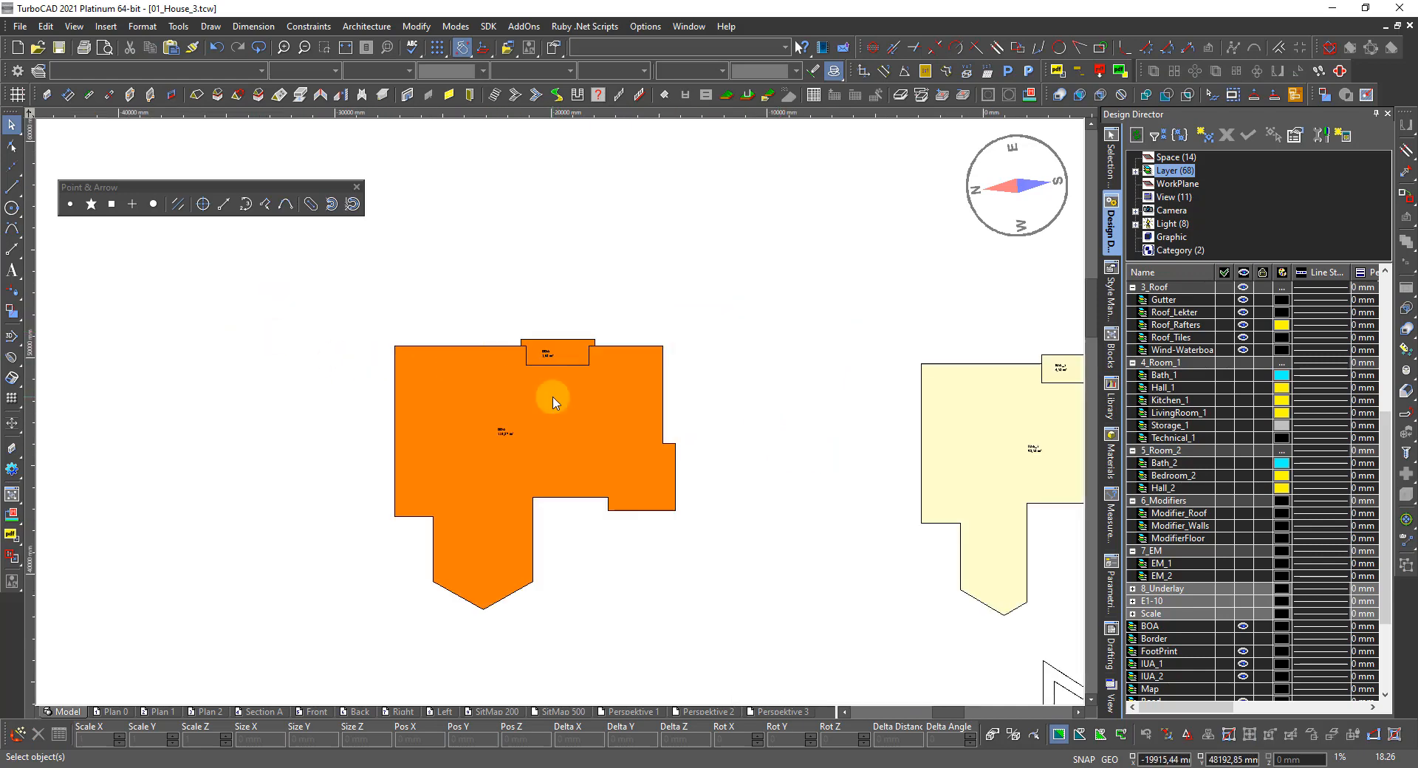
left_click(557, 412)
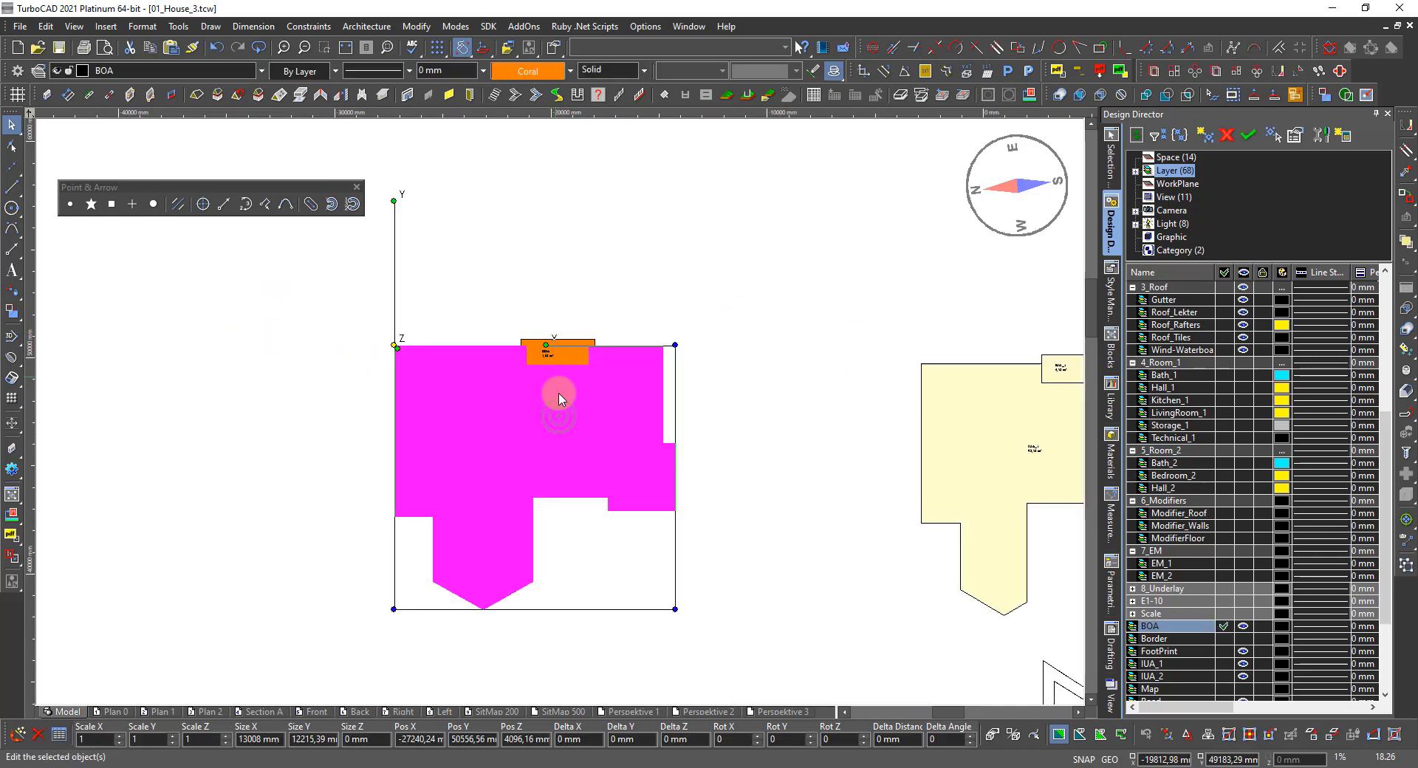
scroll(563, 399, "up", 2)
left_click(581, 367)
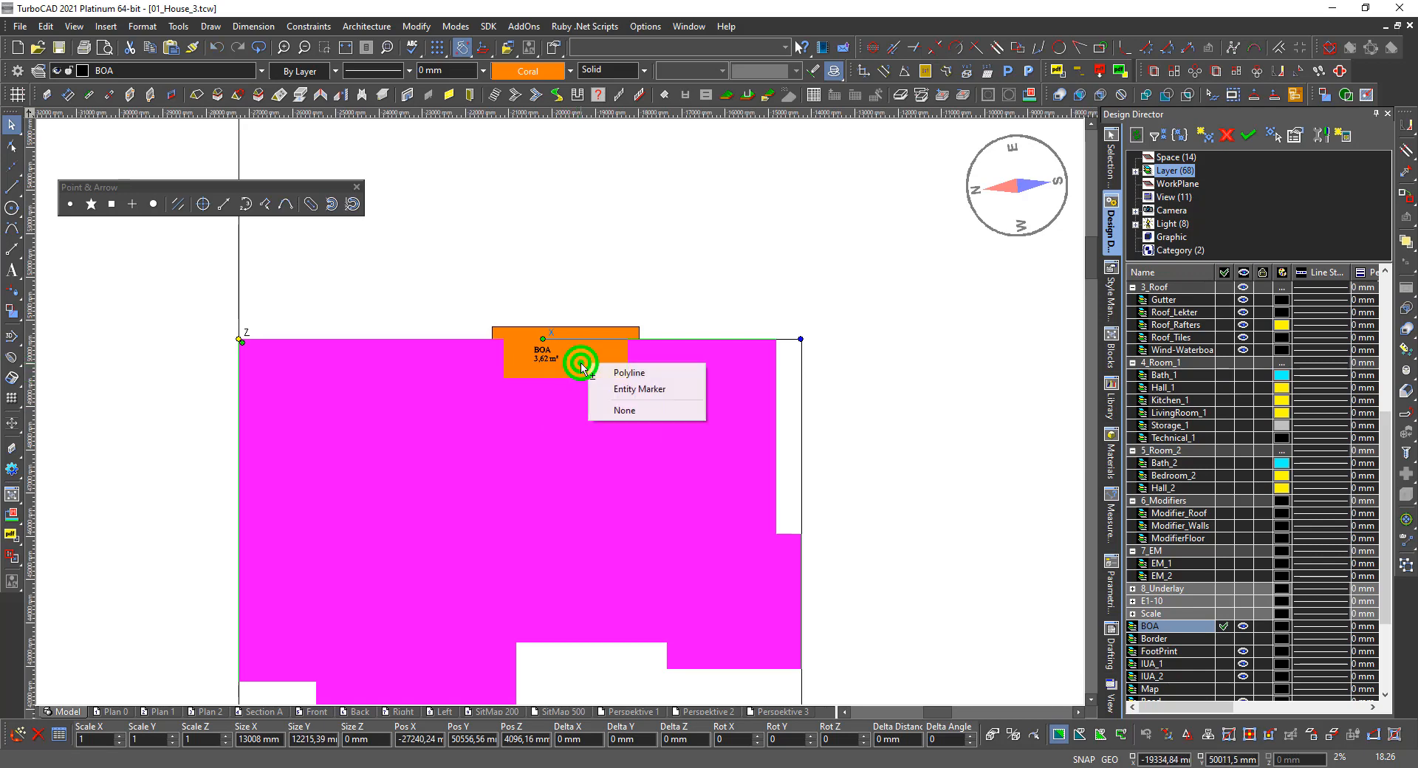
left_click(640, 389)
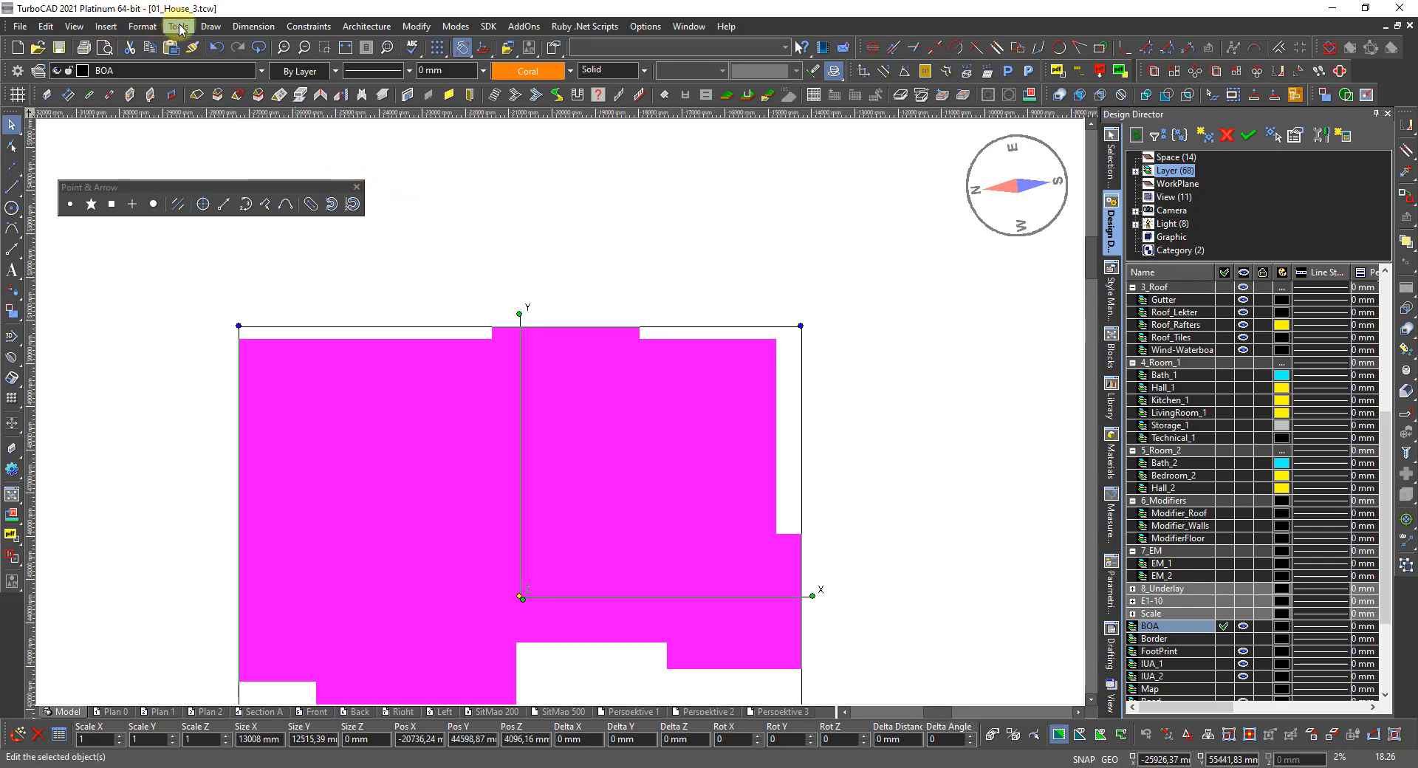
Step: Run the Area database report on the two selected BOA areas and accept the report list
left_click(180, 28)
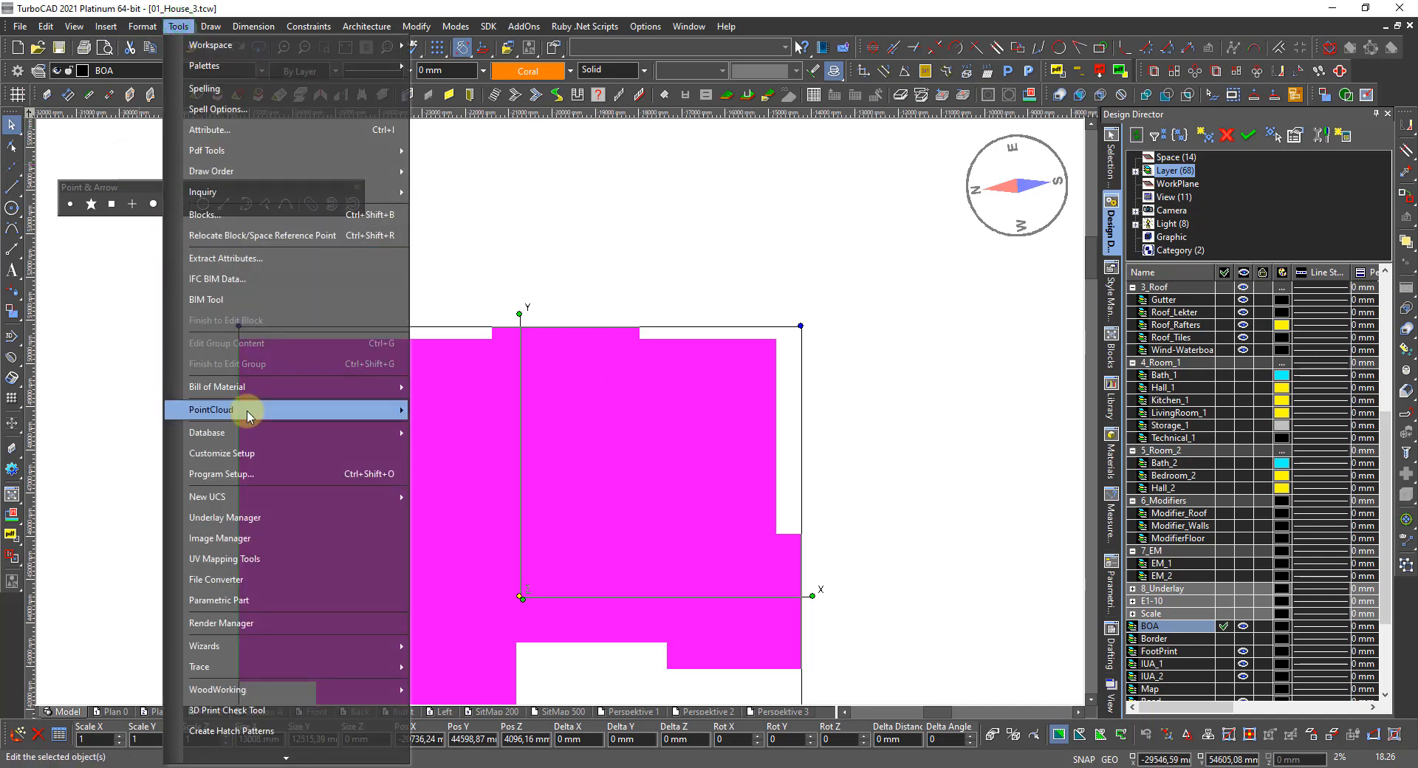
mouse_move(399, 434)
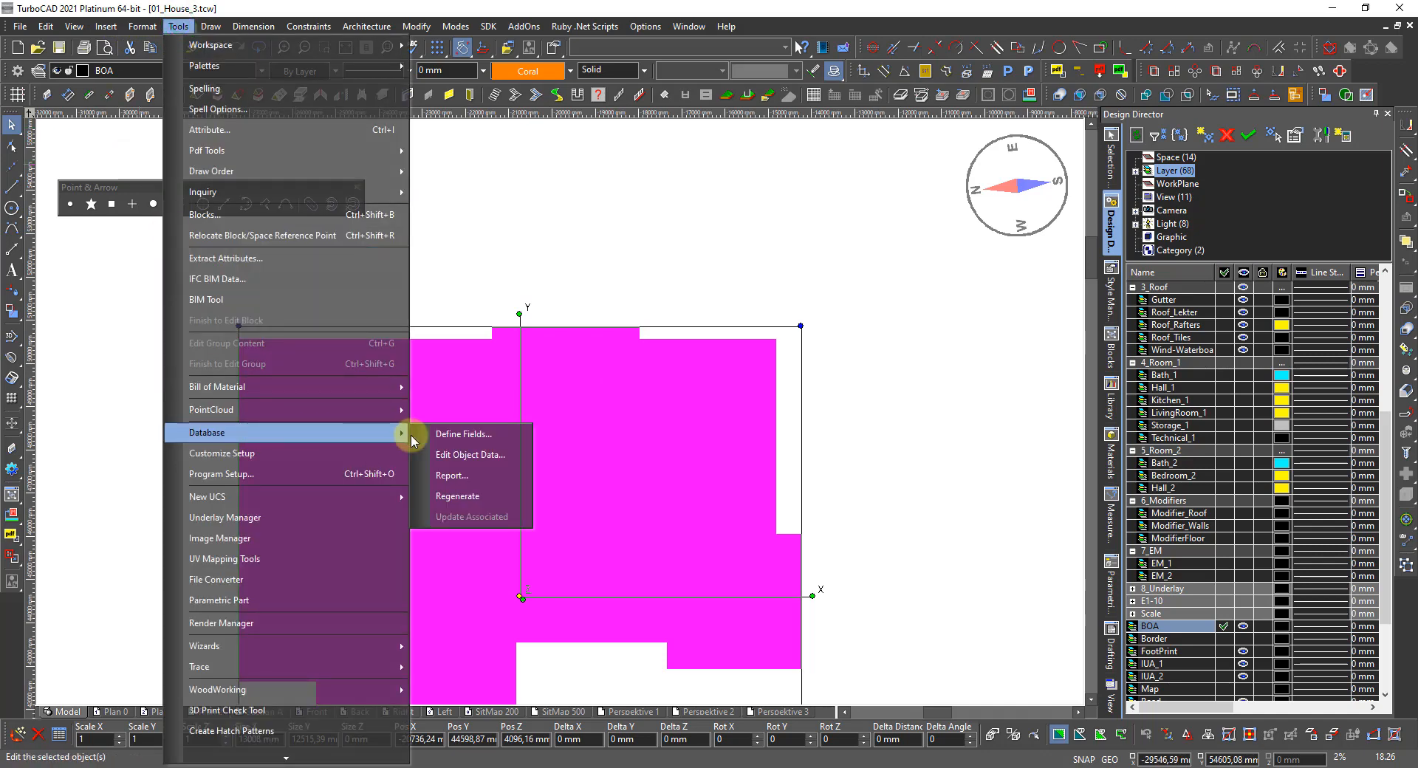
left_click(452, 477)
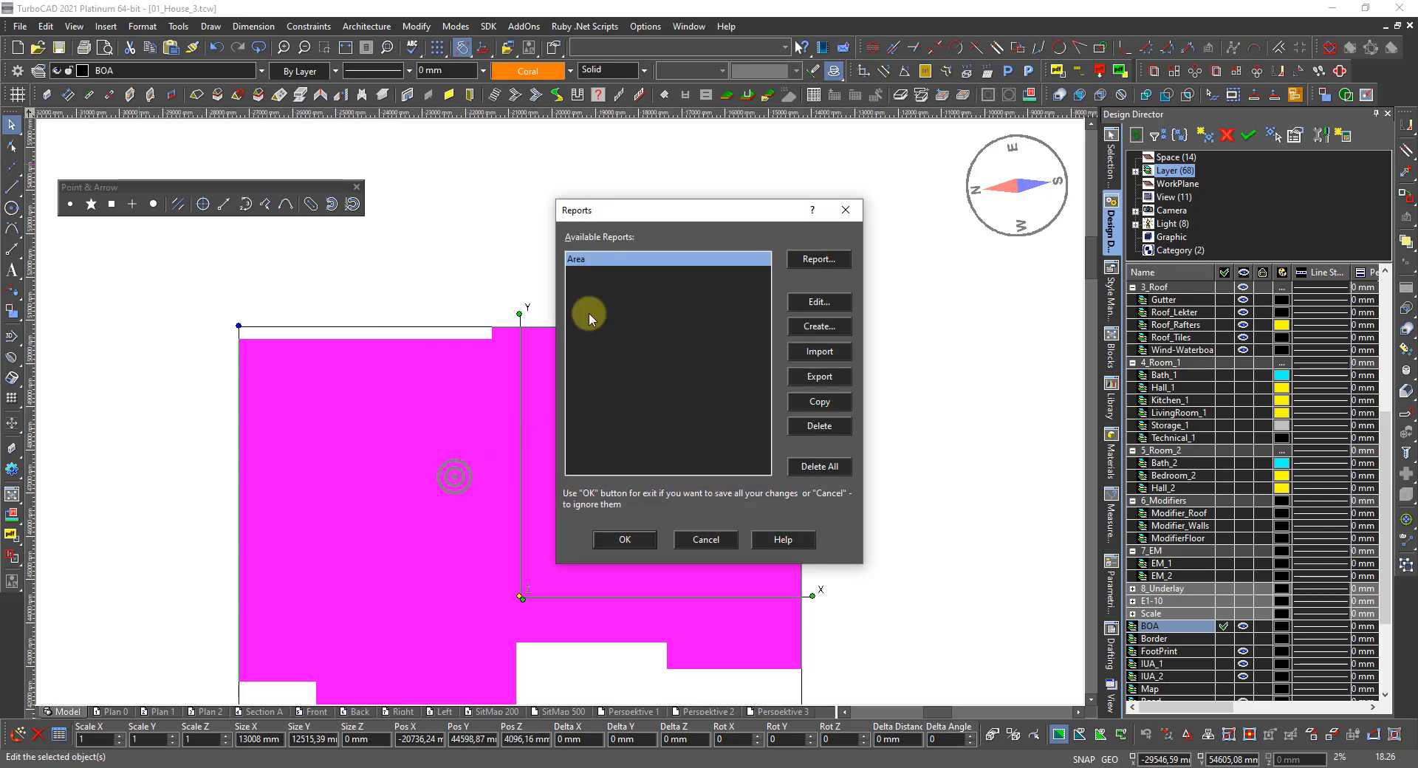
left_click(819, 258)
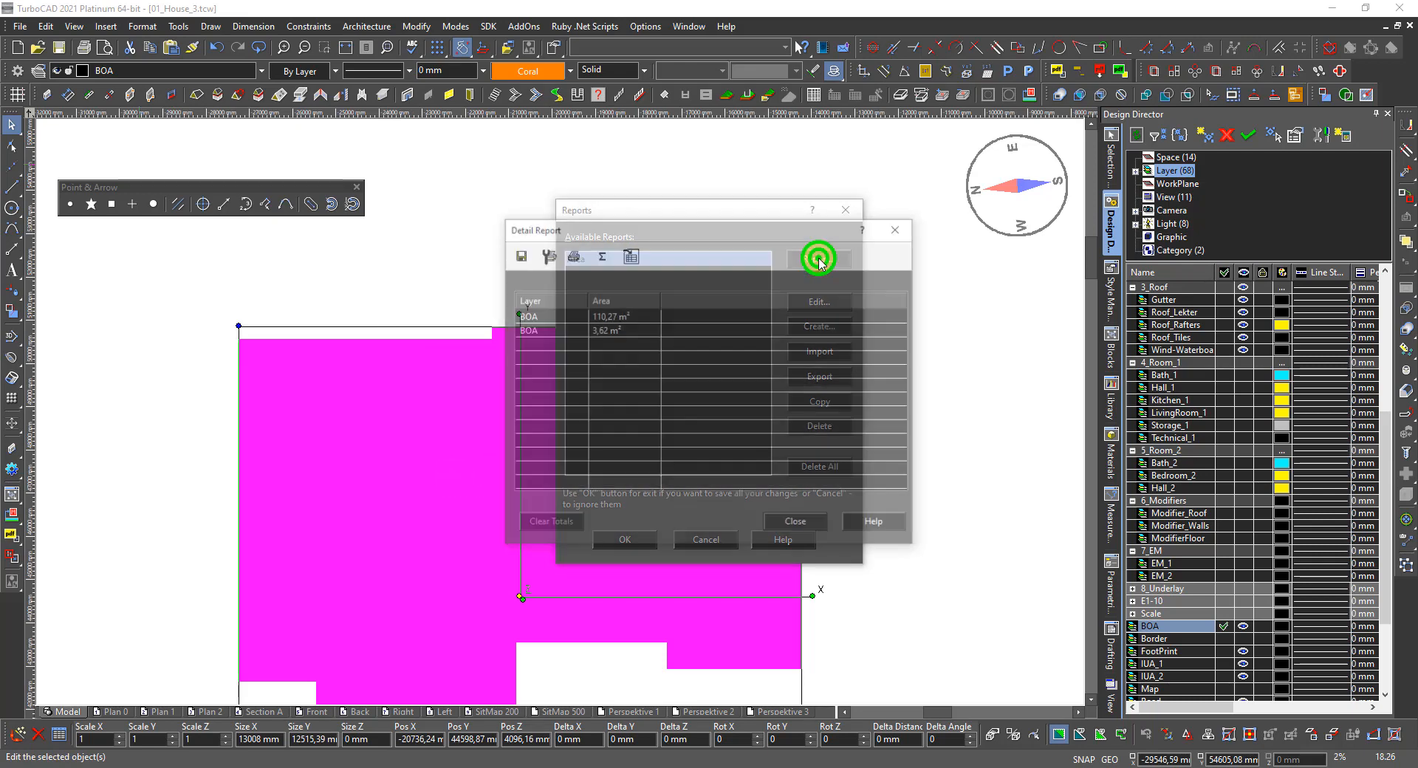
left_click(810, 524)
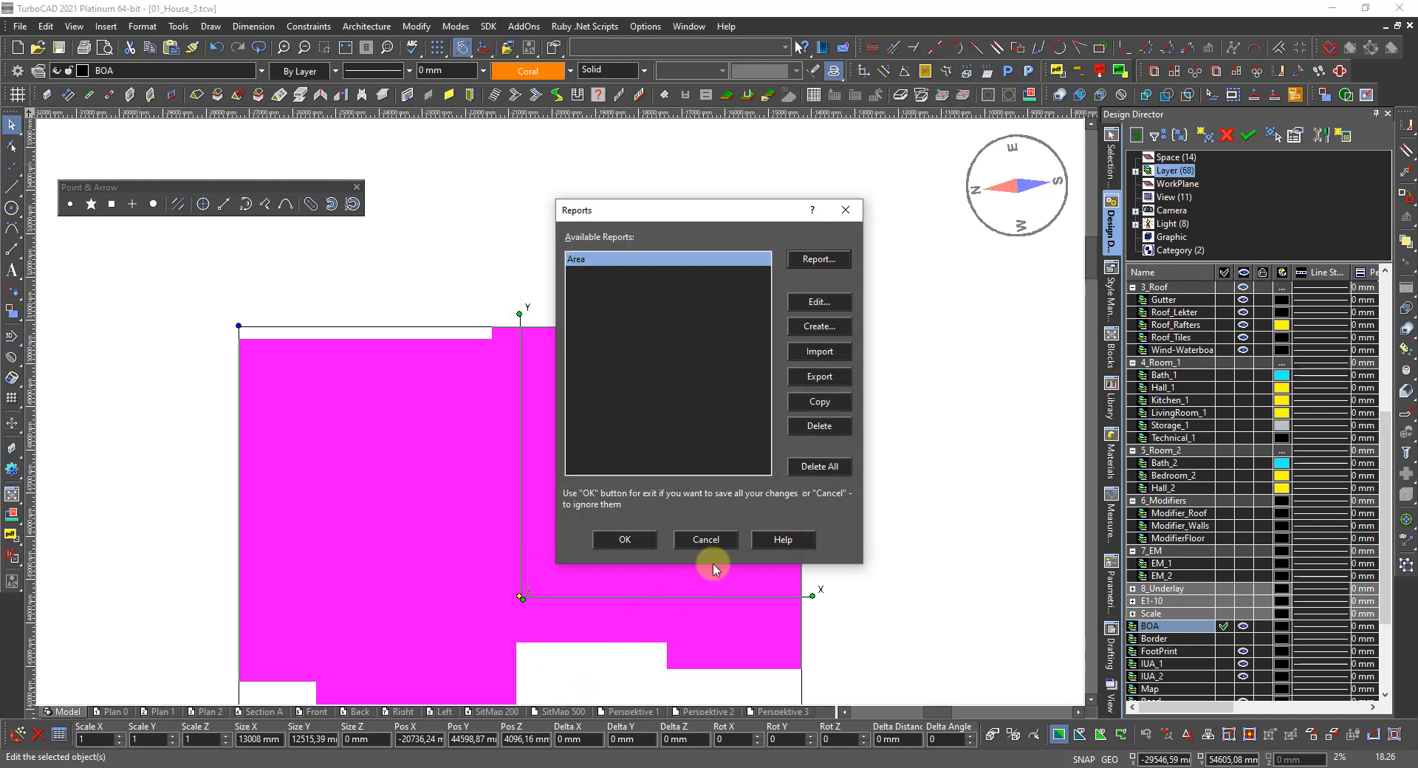
left_click(627, 538)
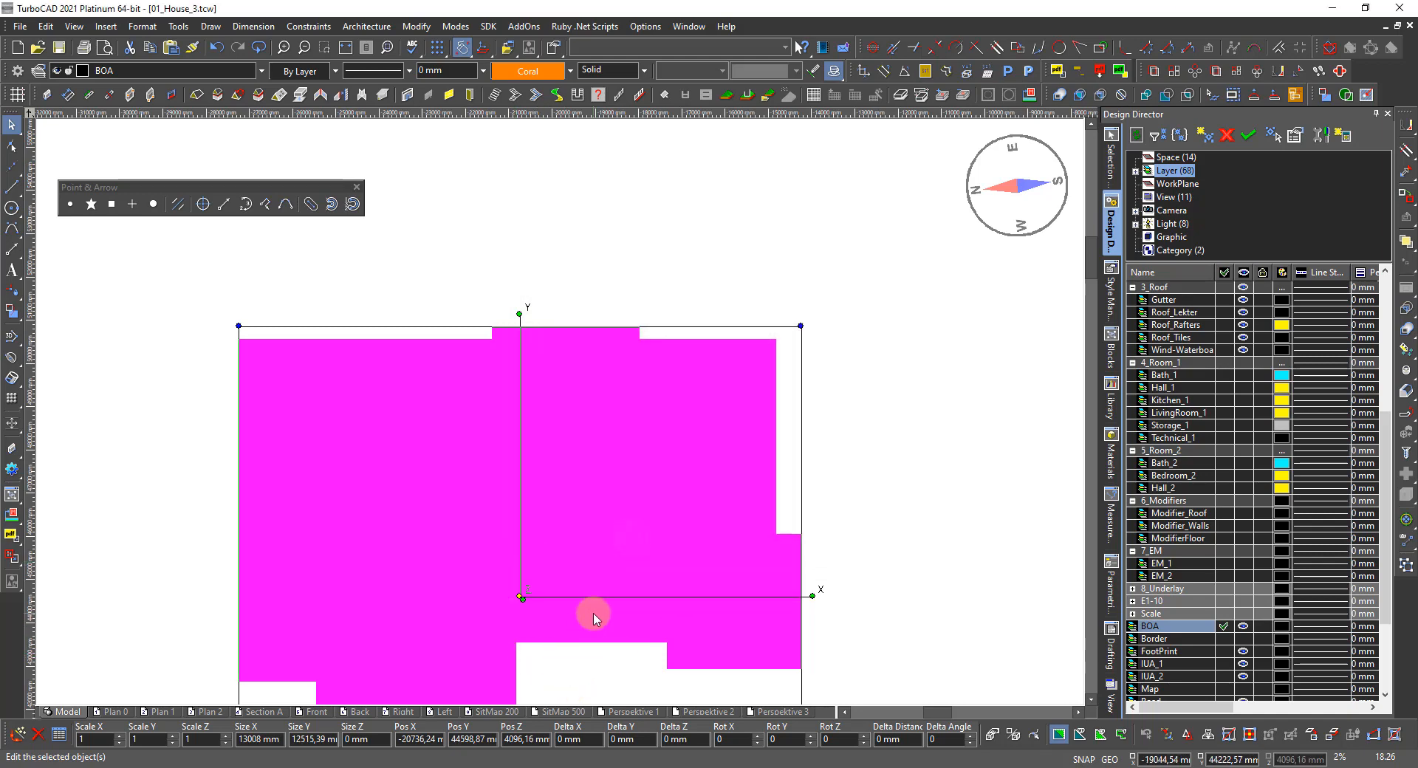
scroll(591, 613, "down", 2)
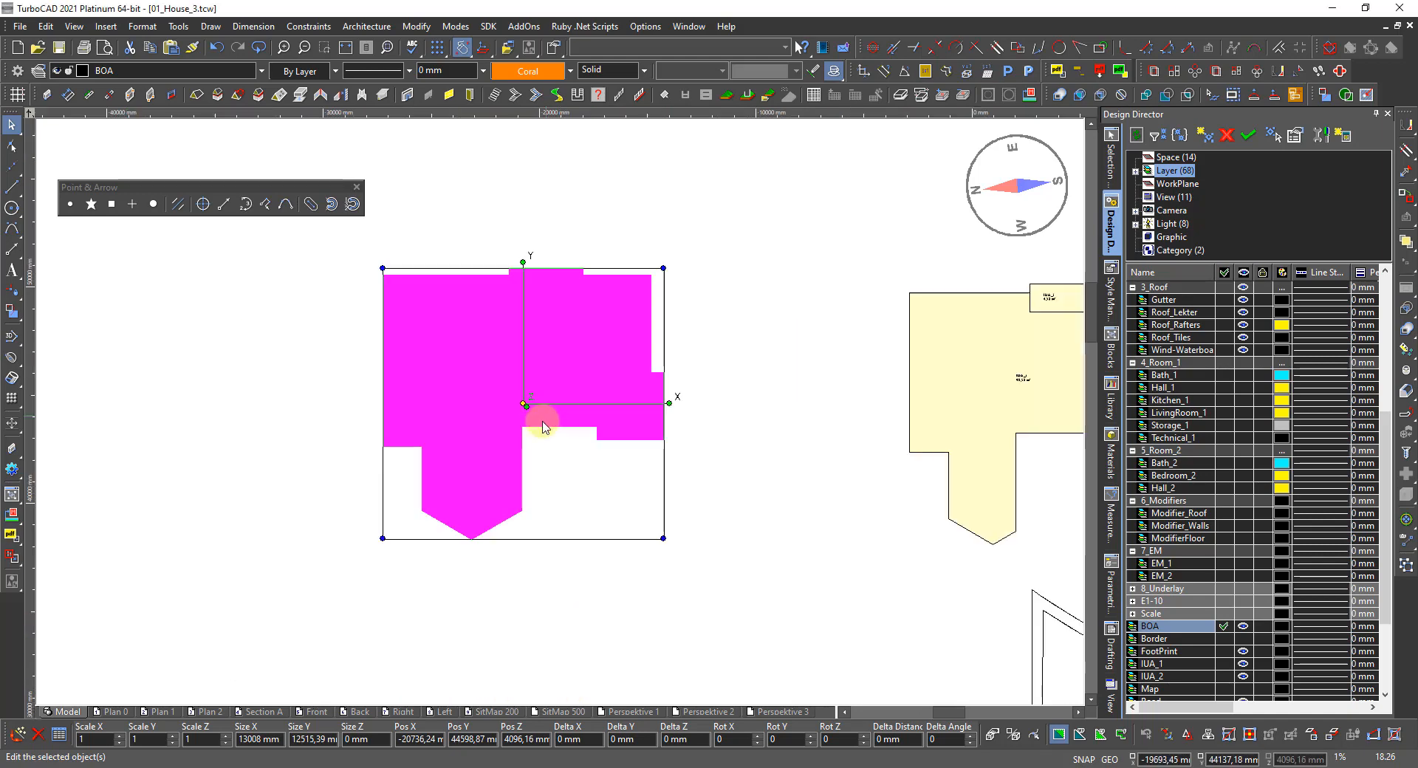
Step: Run the Area database report on the selected BOA areas and insert its table in the notch of the orange outline
left_click(178, 28)
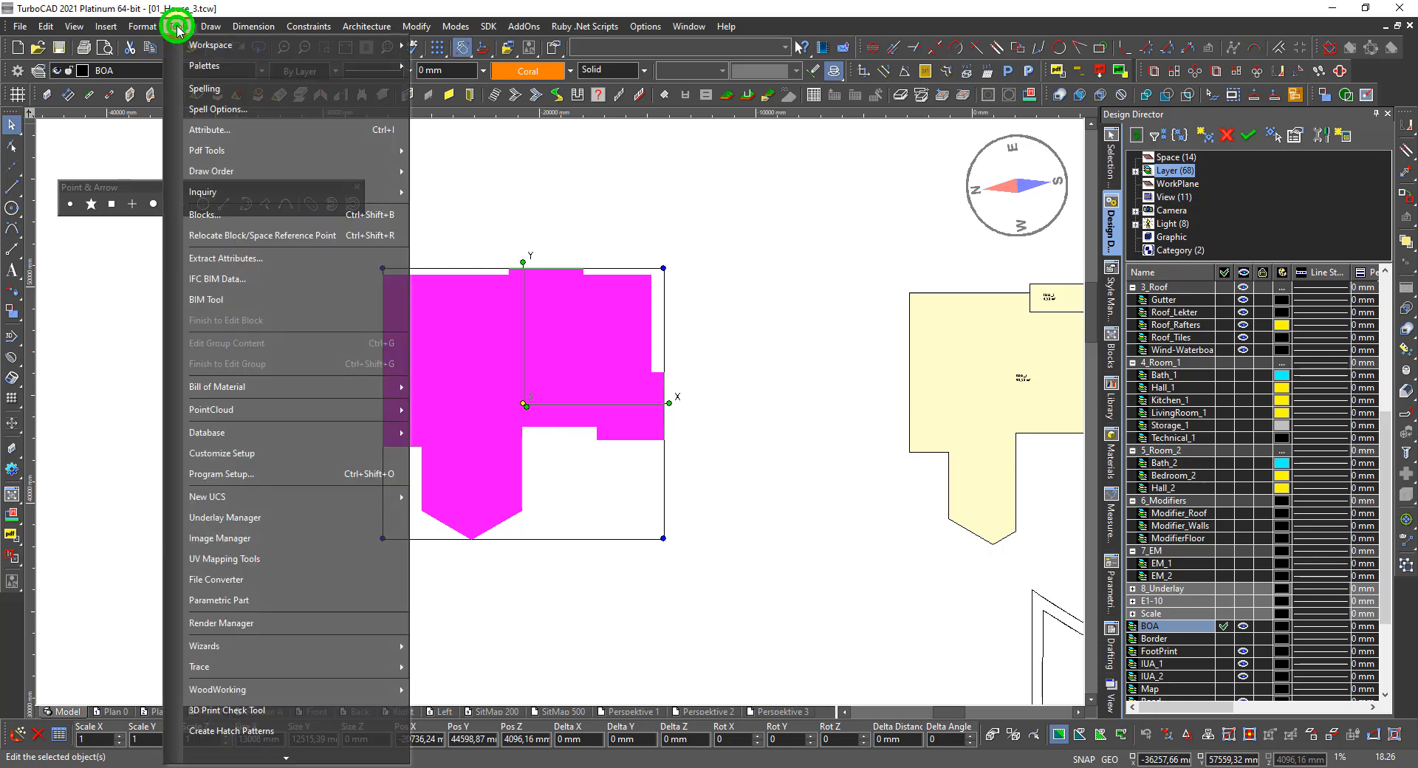
mouse_move(330, 432)
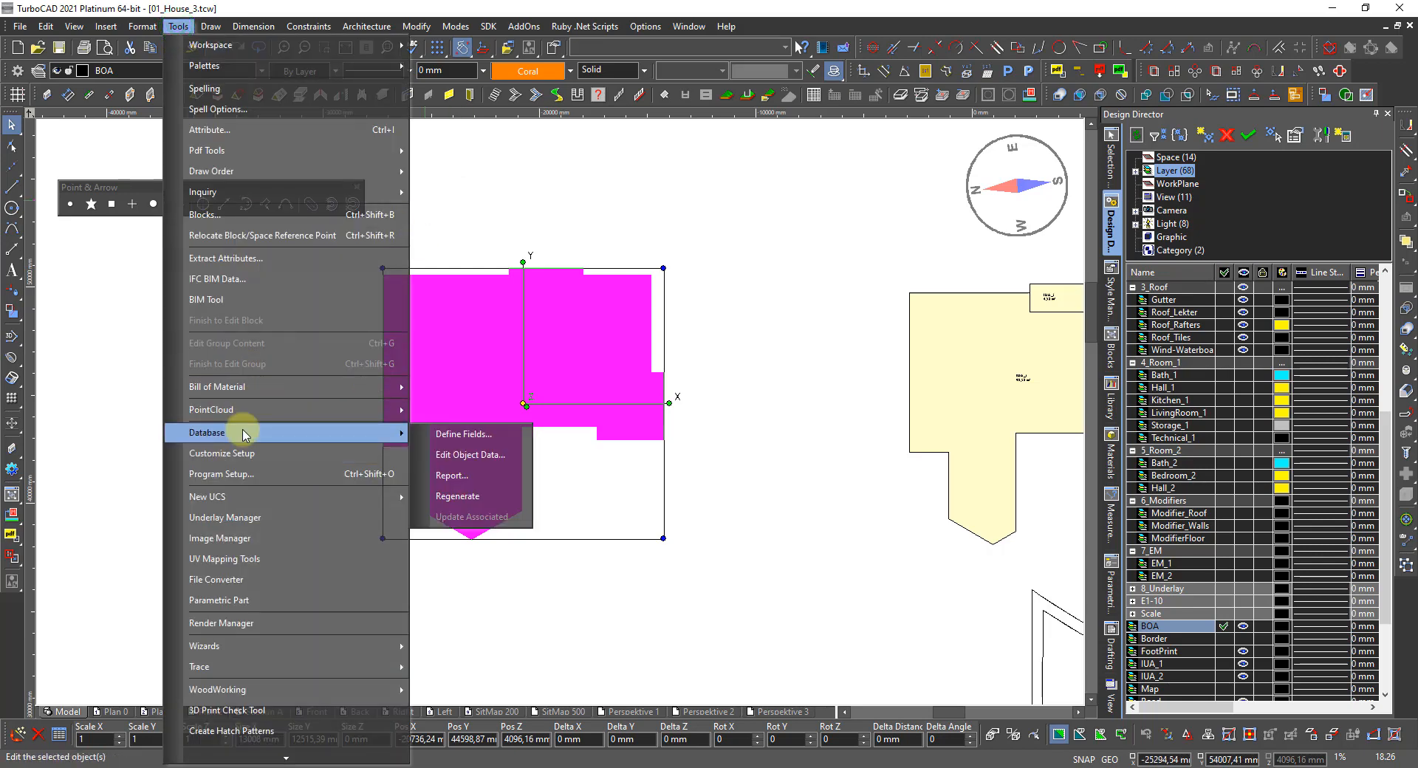
left_click(449, 477)
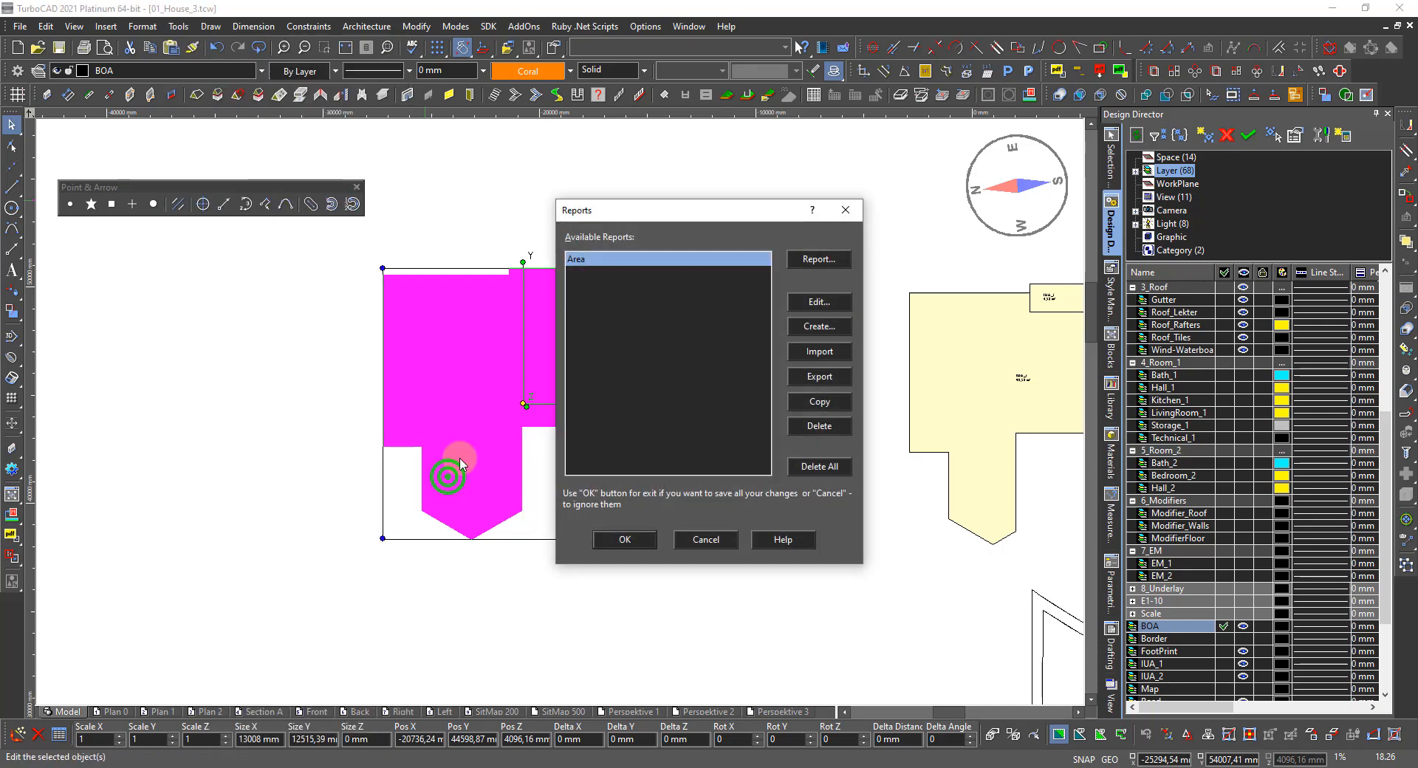
left_click(818, 260)
left_click(629, 255)
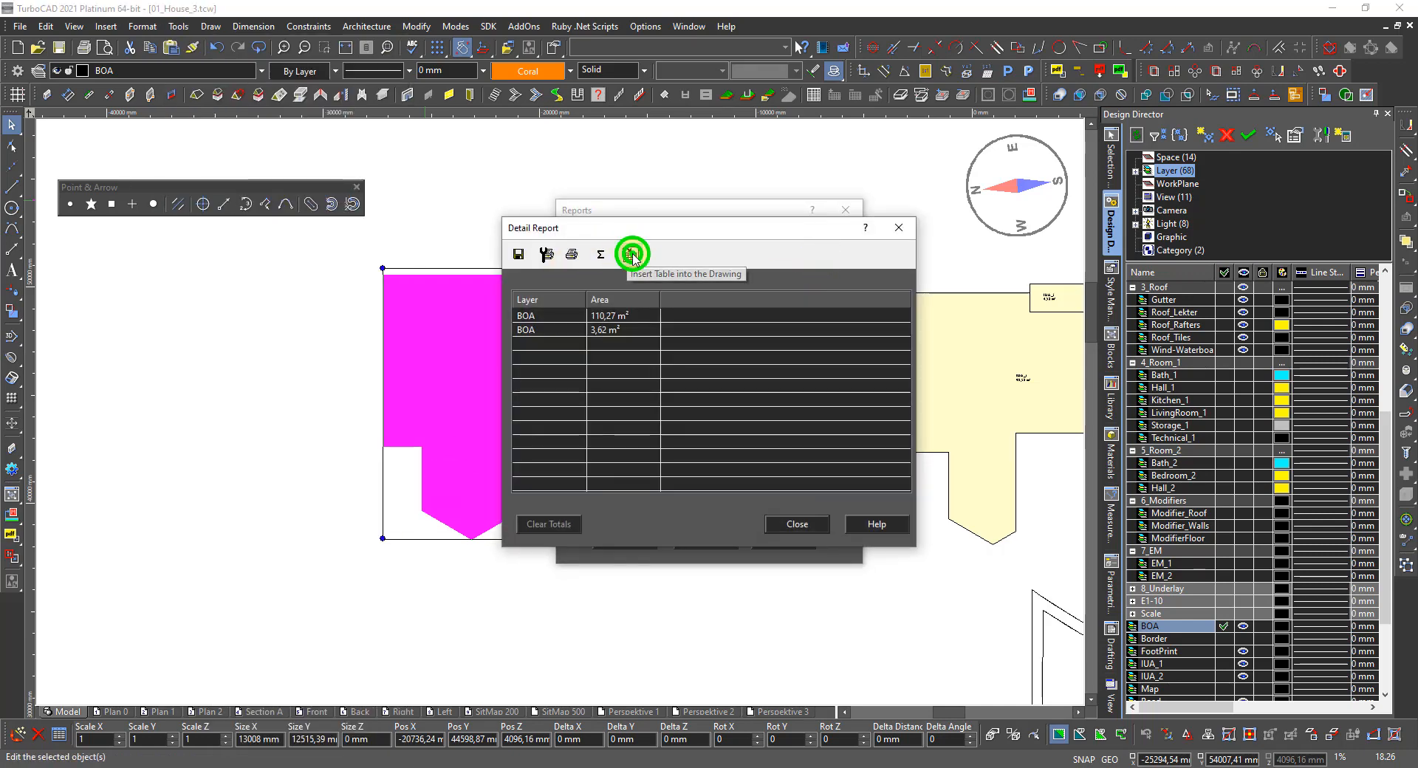
left_click(669, 509)
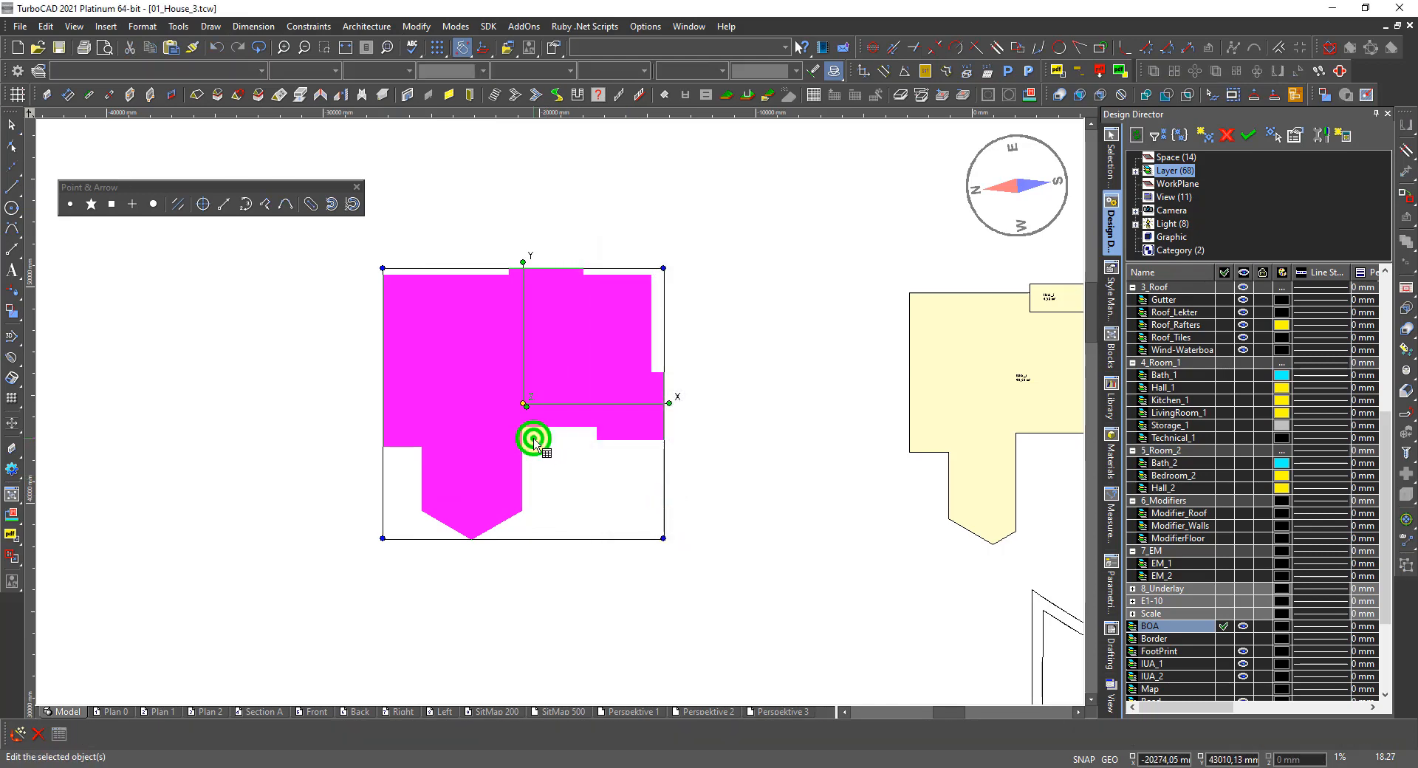
left_click(517, 572)
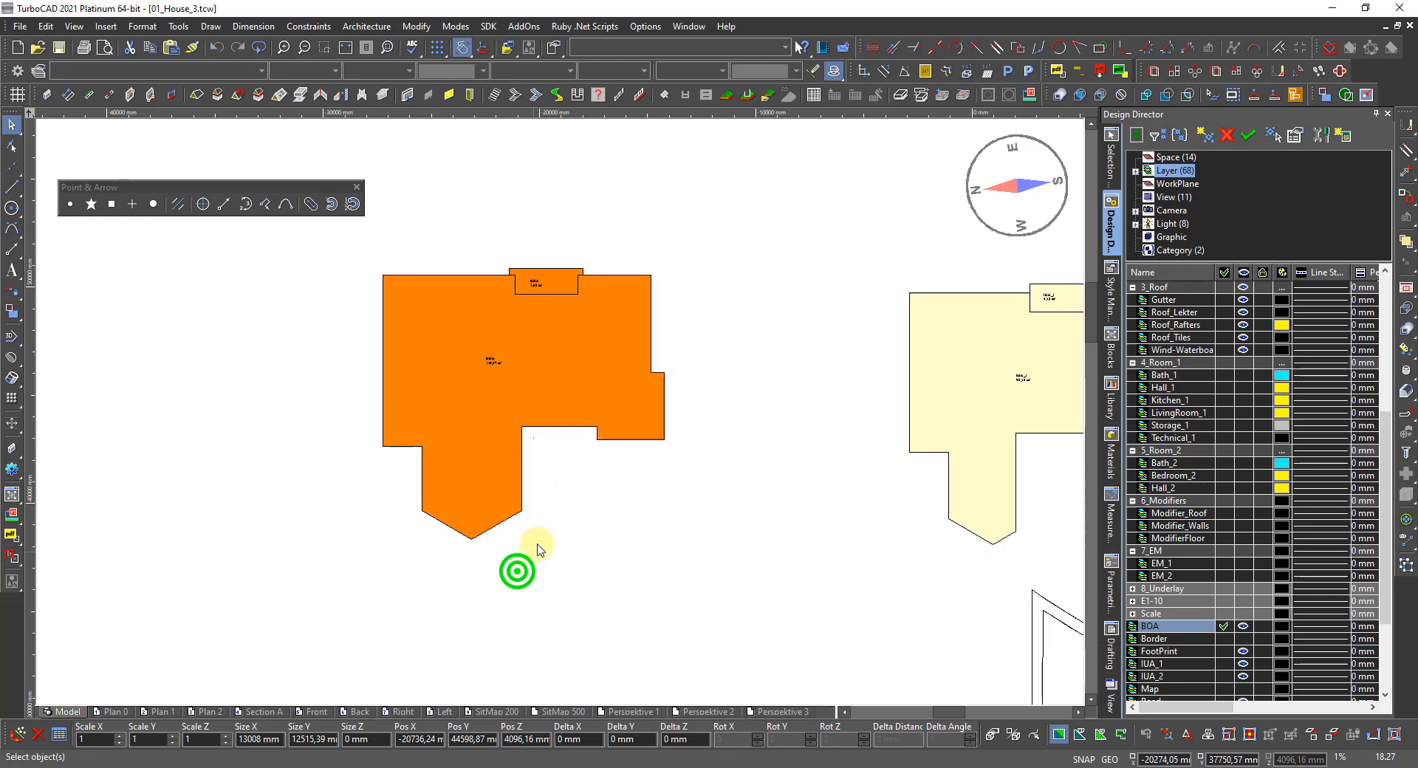
Step: Scale the tiny BOA area table up to about 3183 by 3426 mm and shift it to sit in the orange outline's notch
left_click(557, 476)
left_click(530, 437)
scroll(561, 417, "up", 10)
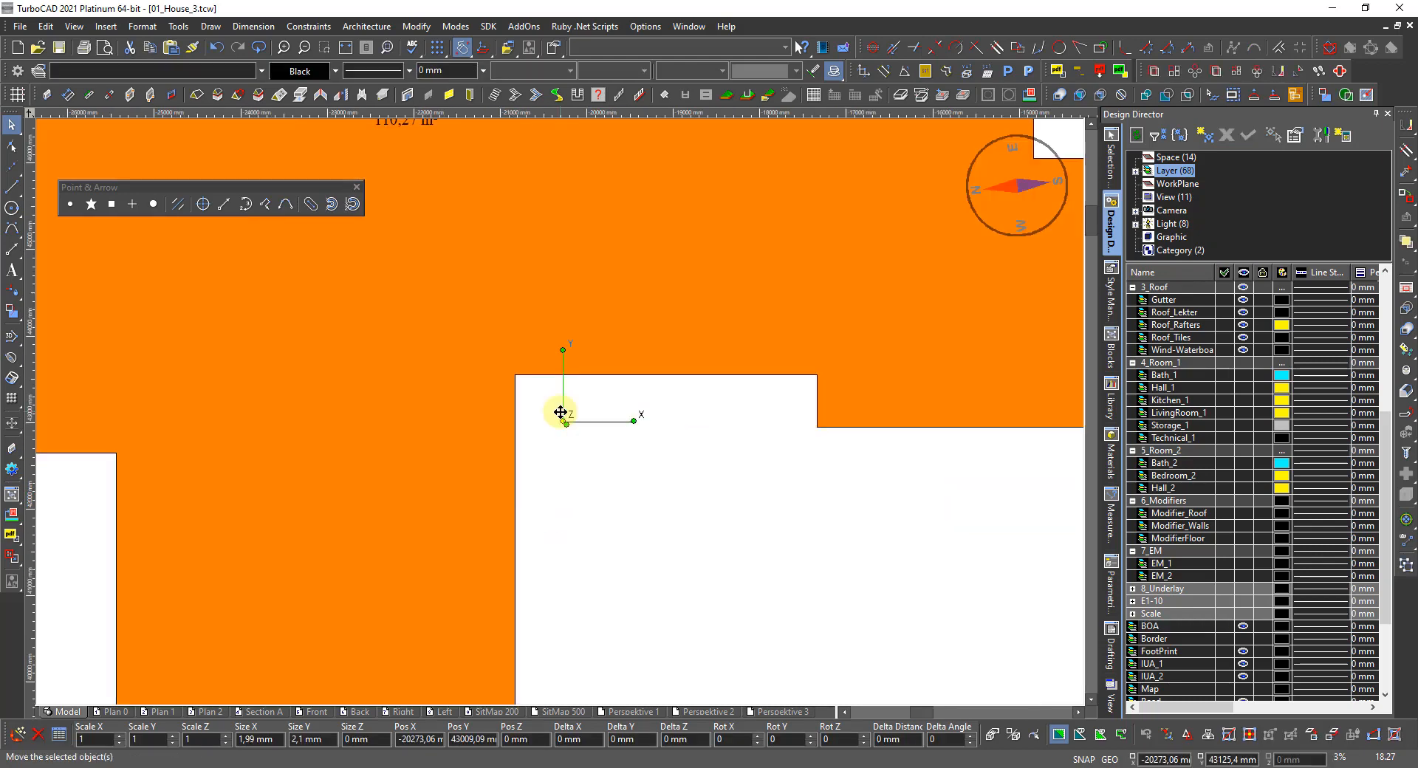
scroll(576, 516, "up", 6)
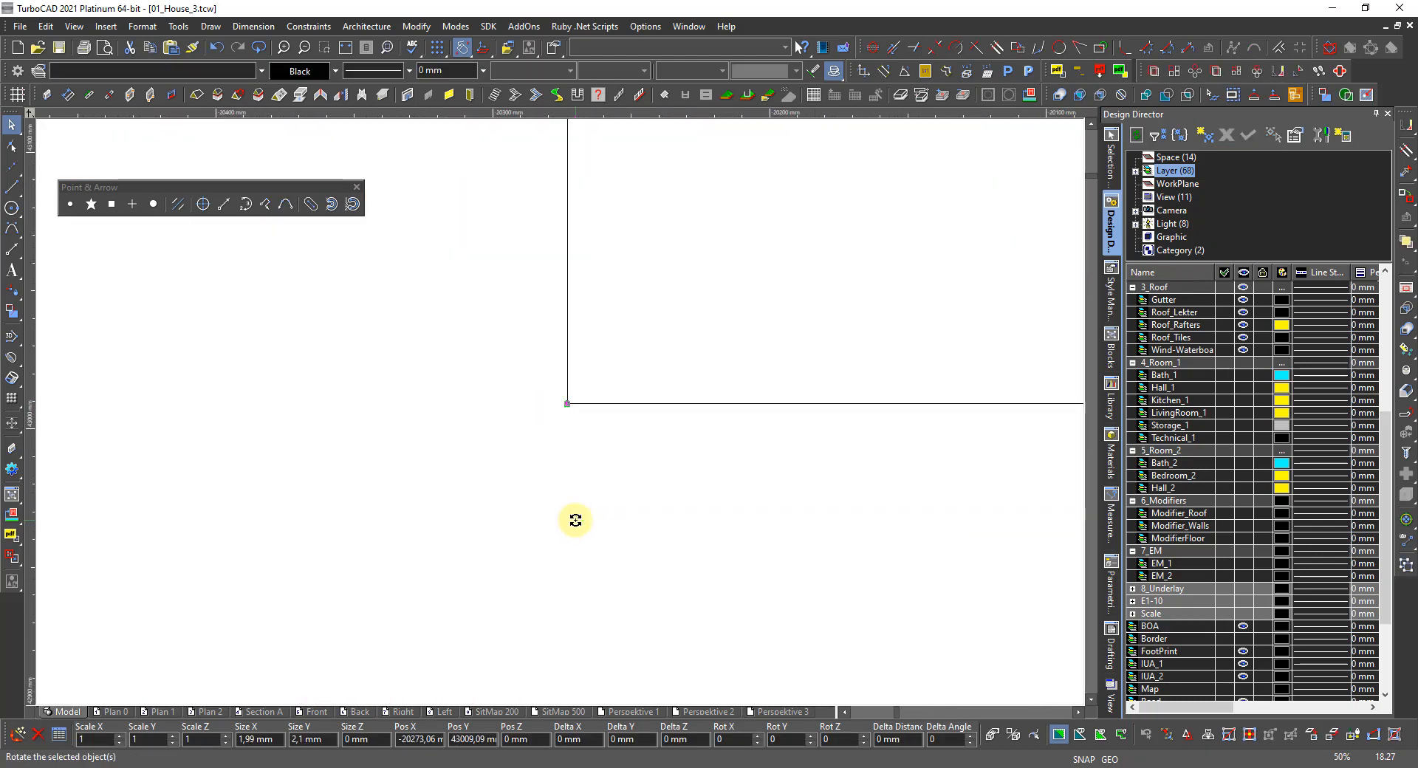
scroll(596, 391, "up", 4)
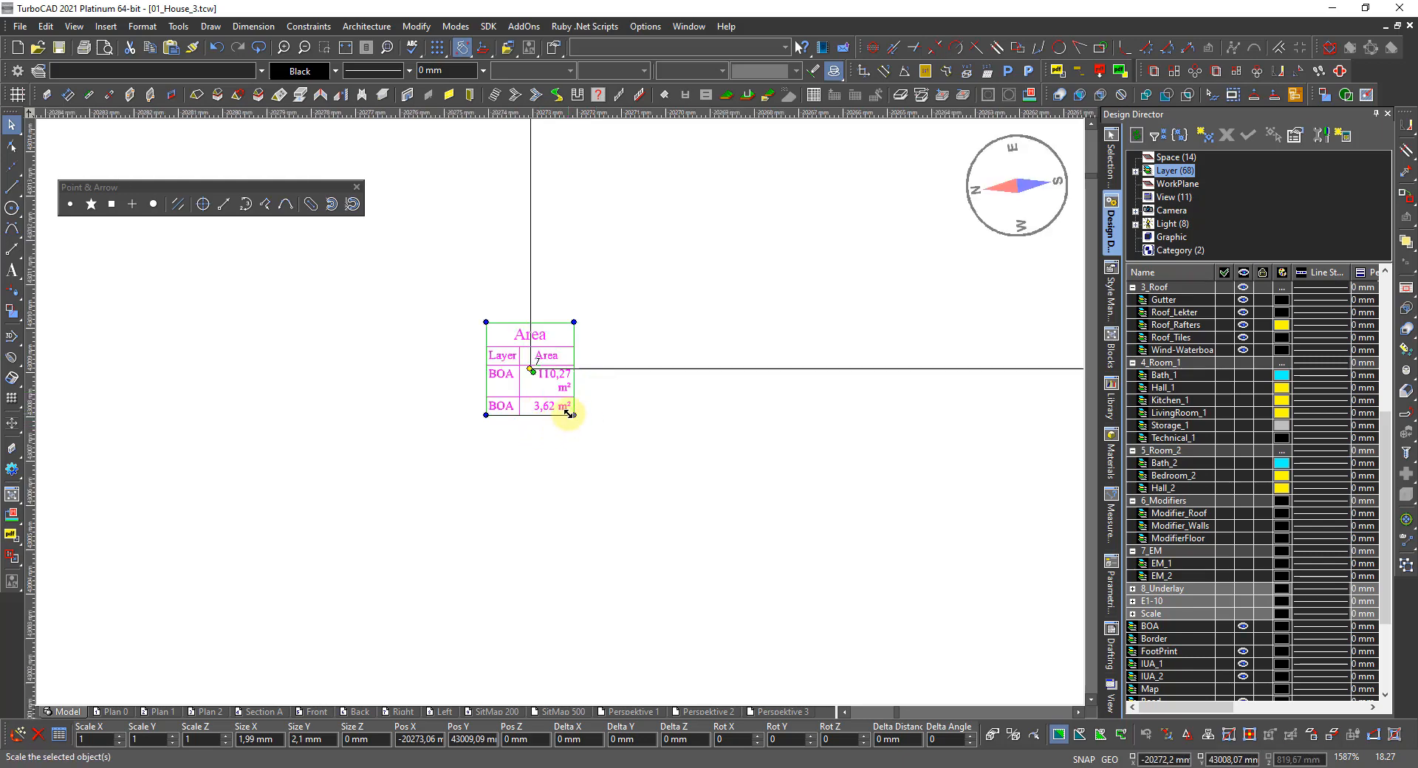
left_click(573, 416)
scroll(560, 411, "down", 9)
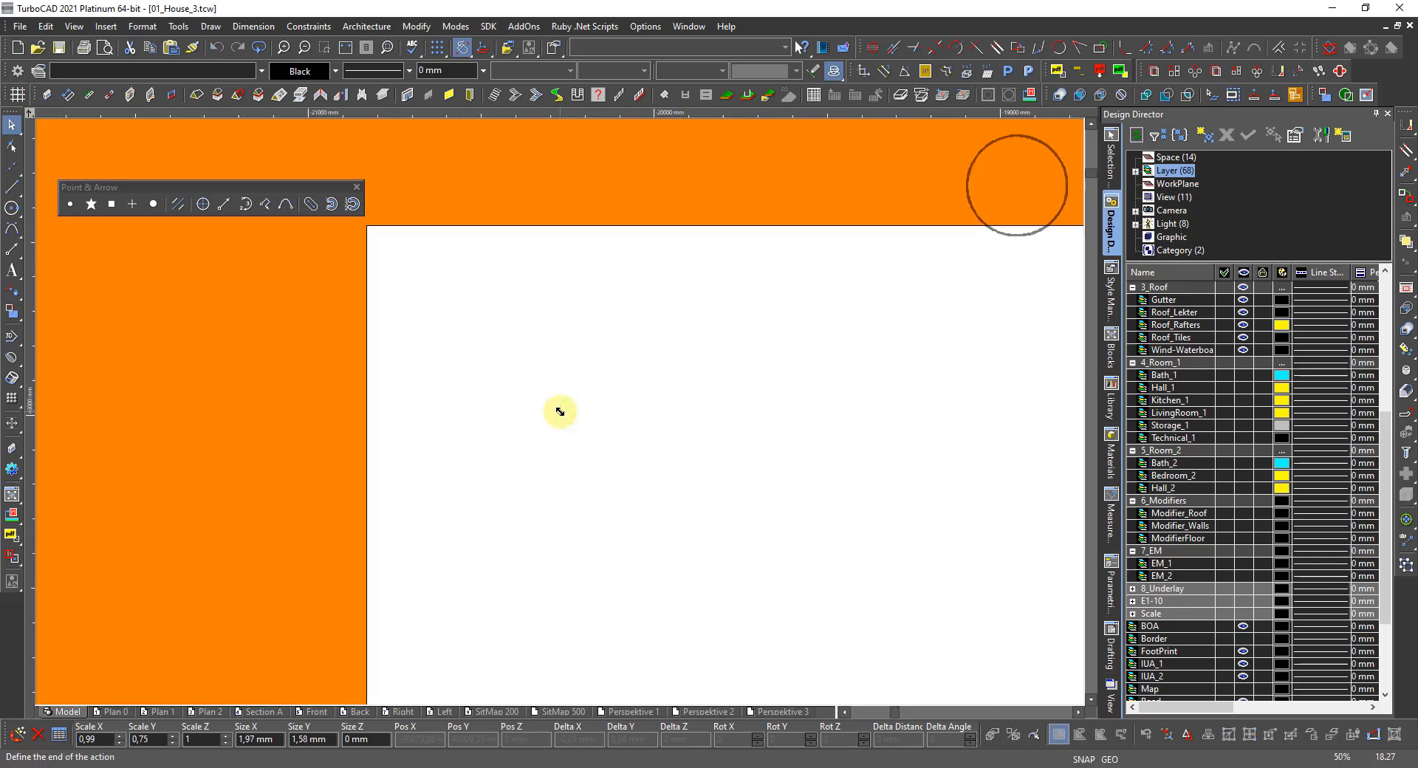
scroll(566, 418, "down", 3)
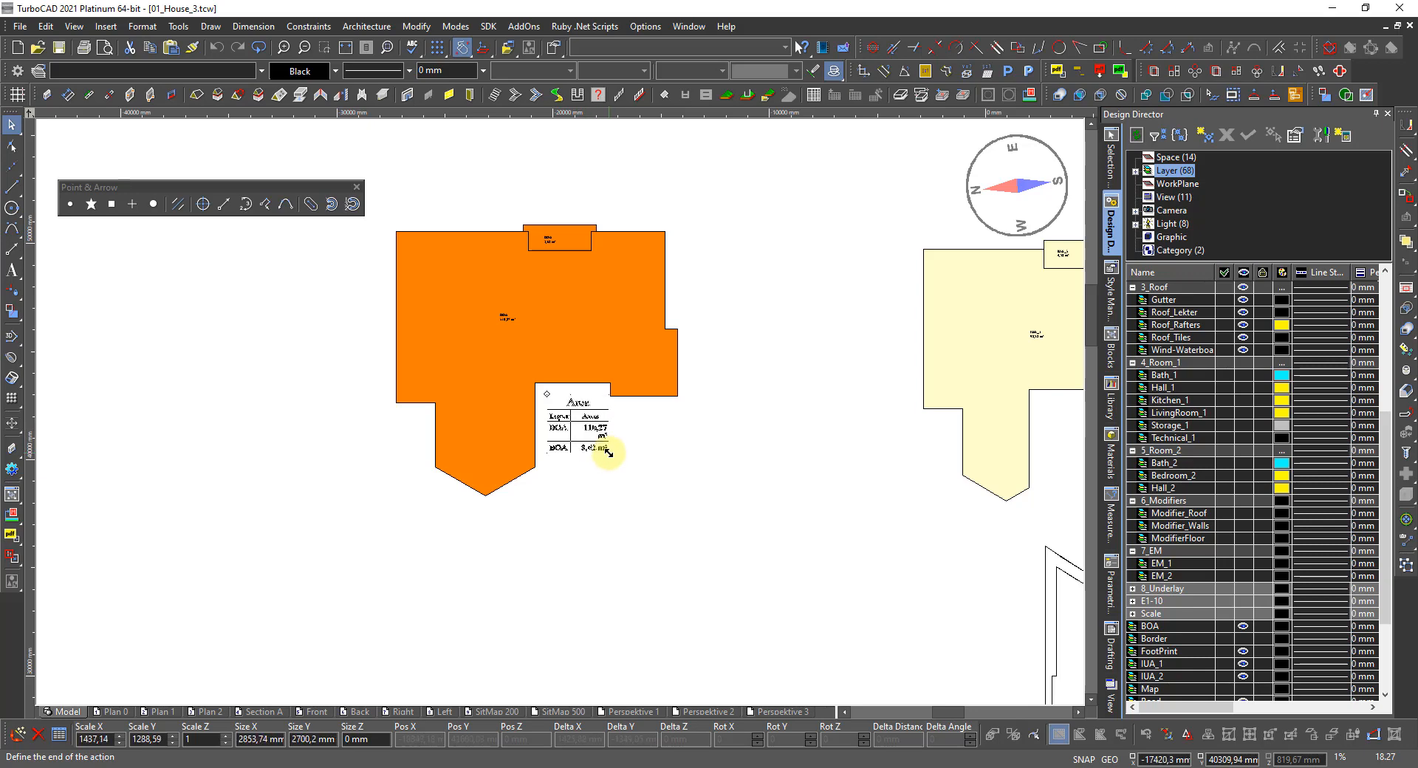
scroll(610, 452, "down", 2)
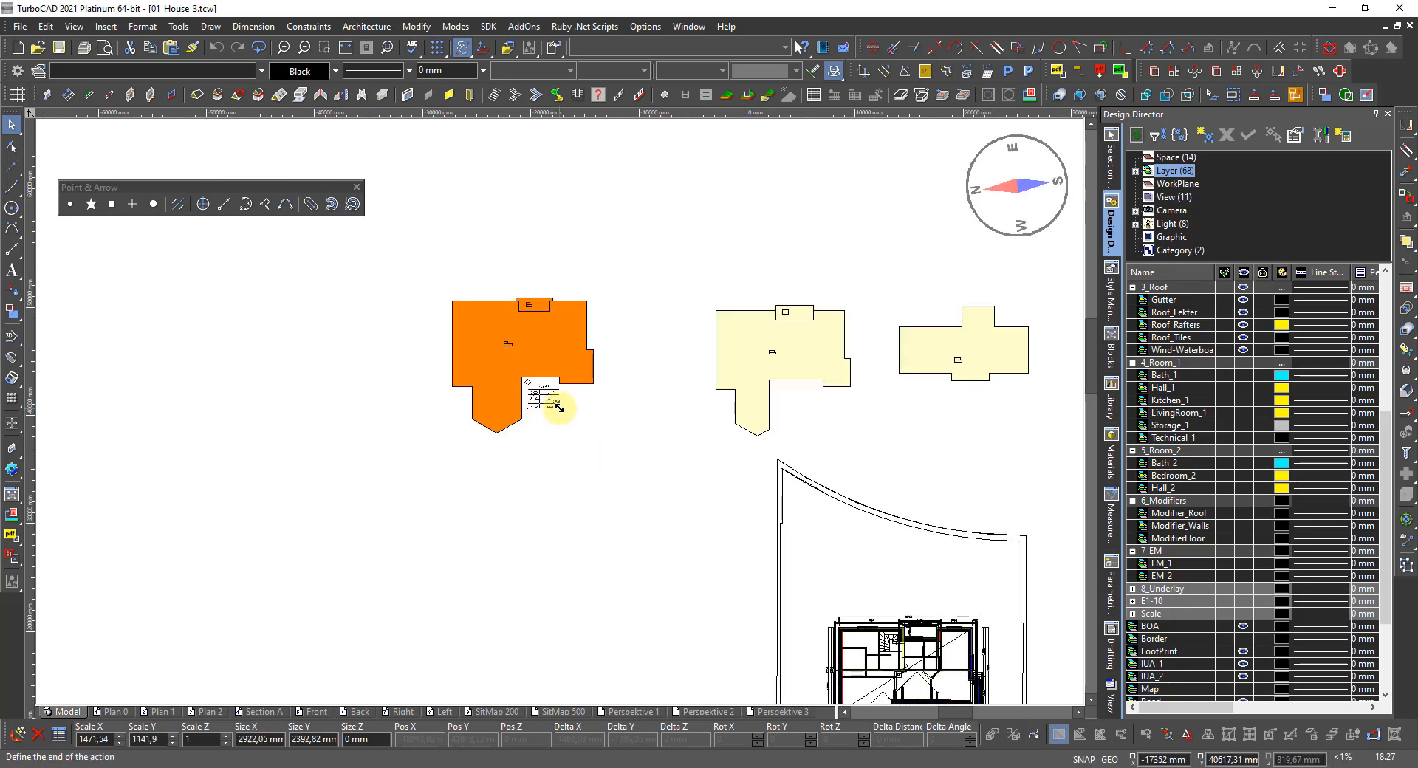
scroll(554, 406, "up", 4)
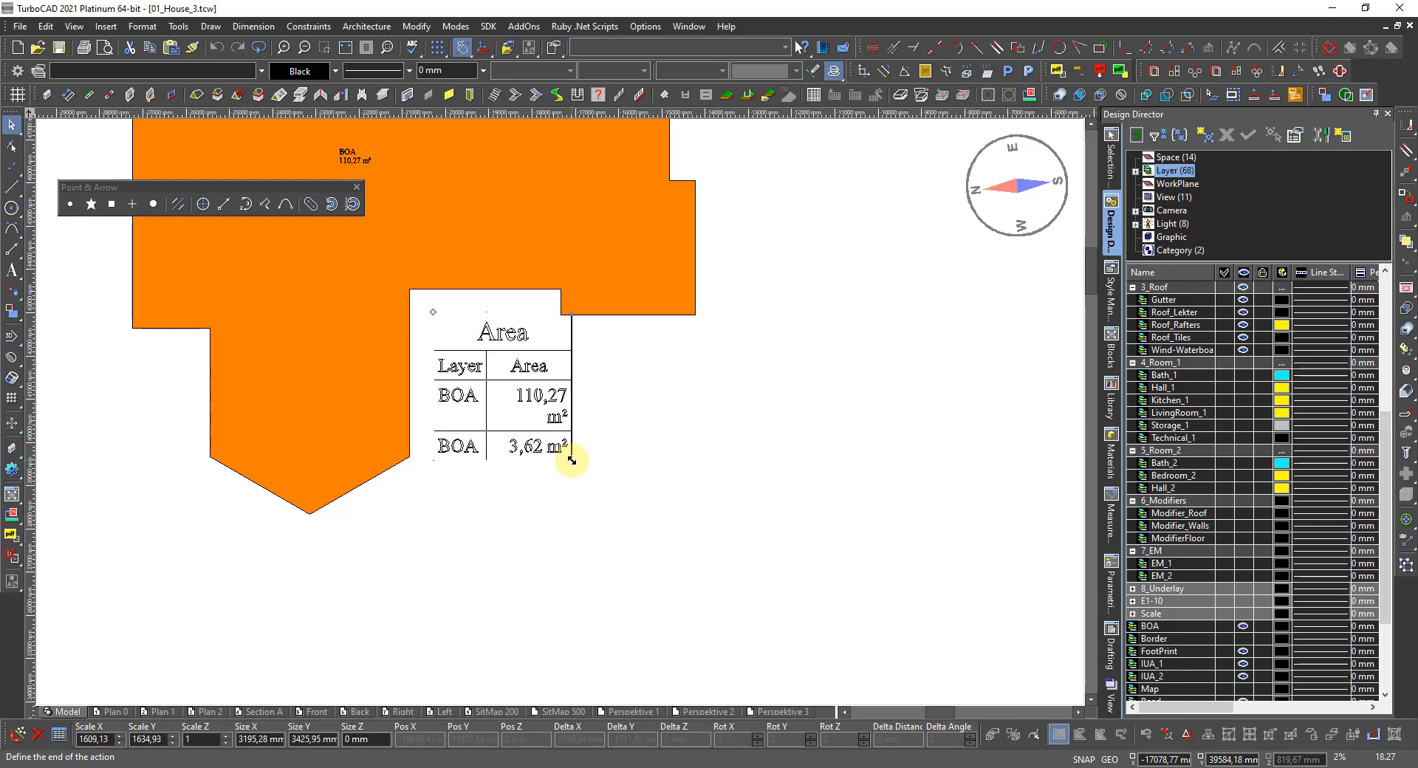
left_click(571, 460)
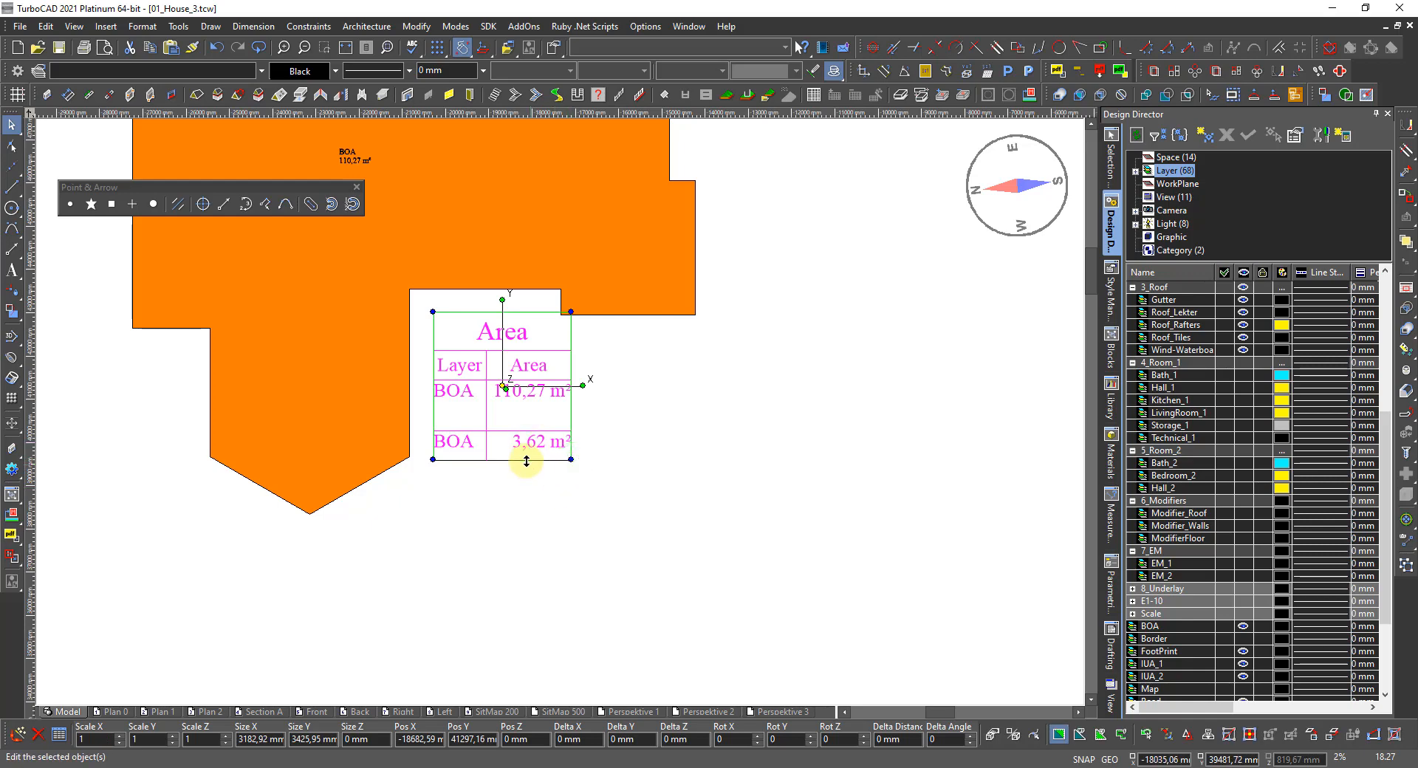
left_click_drag(503, 386, 493, 401)
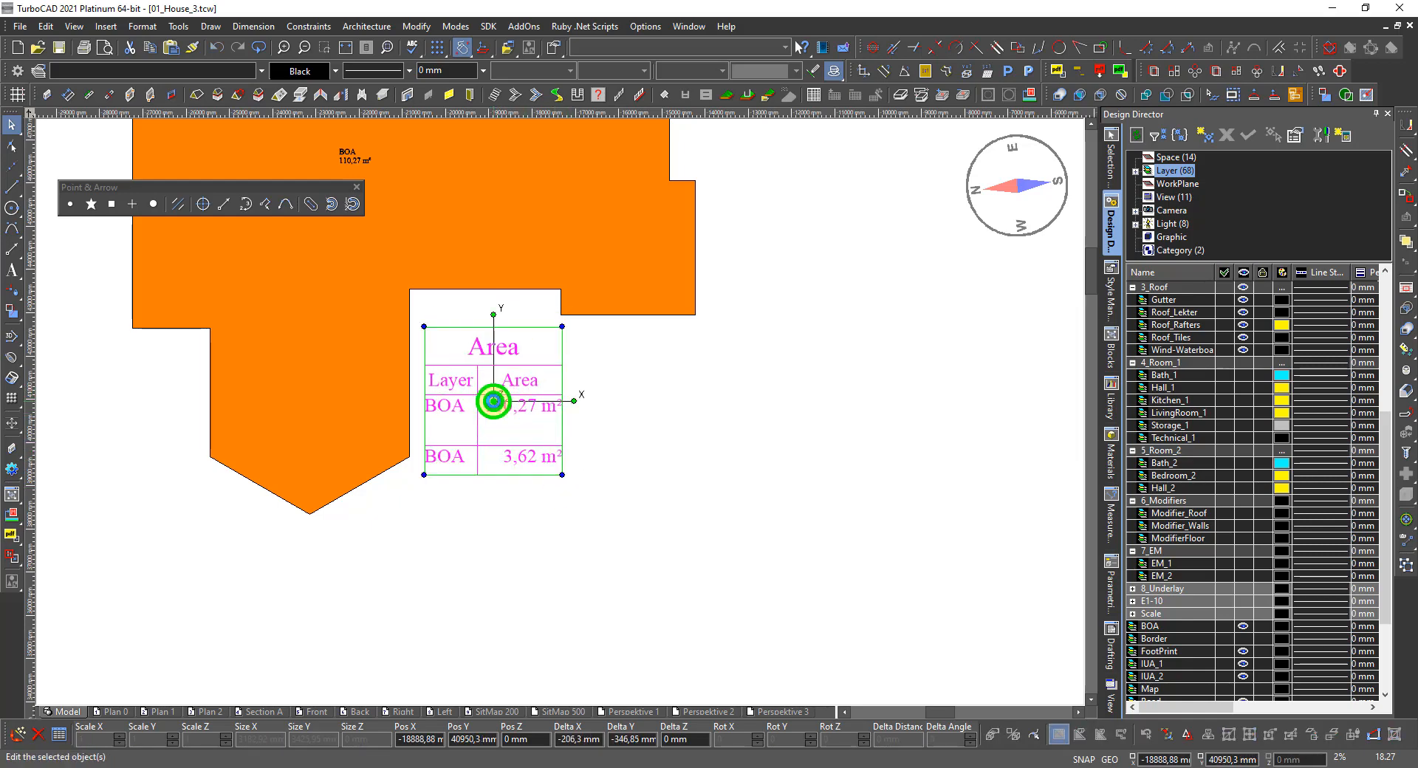
left_click(630, 469)
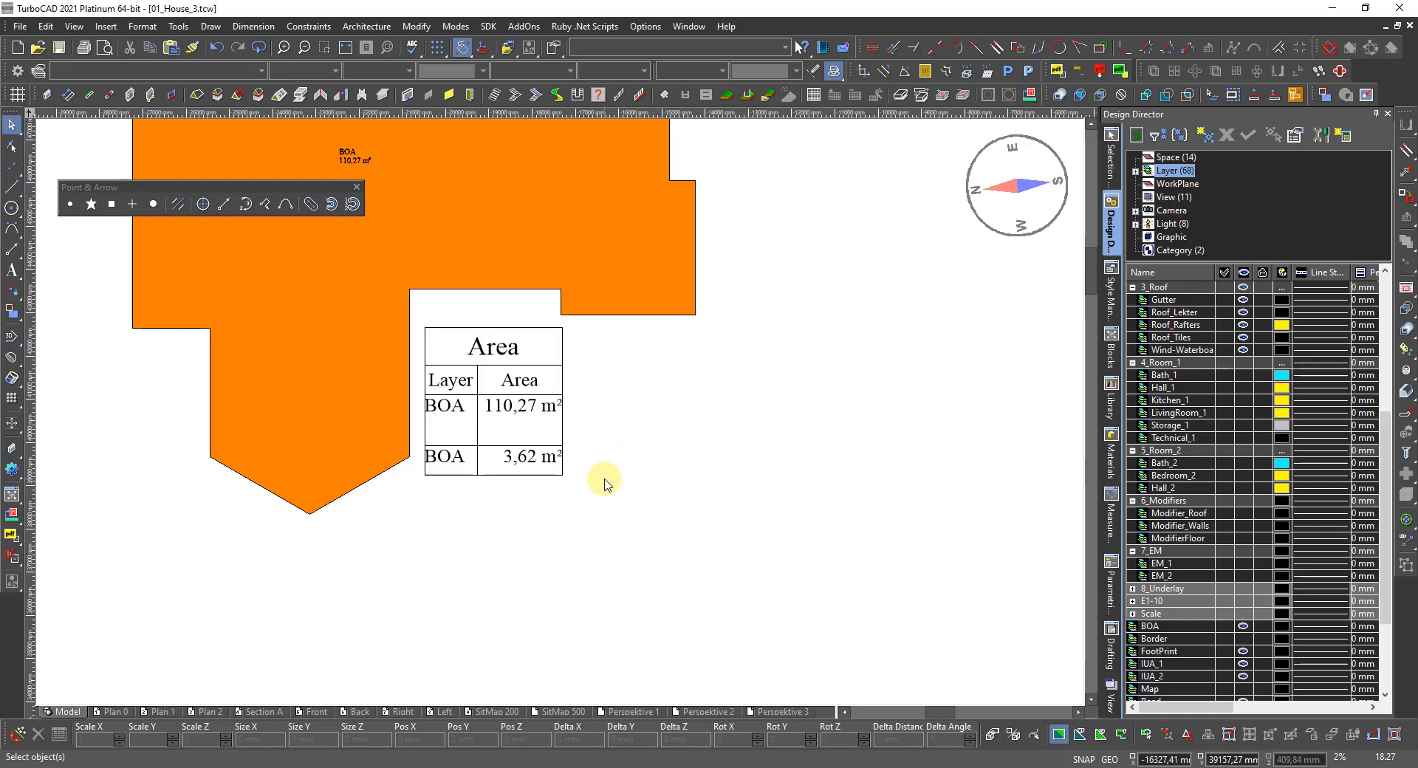
Step: Select both IUA_1 areas together, the large yellow outline and the small rectangle at its upper edge
scroll(597, 474, "down", 2)
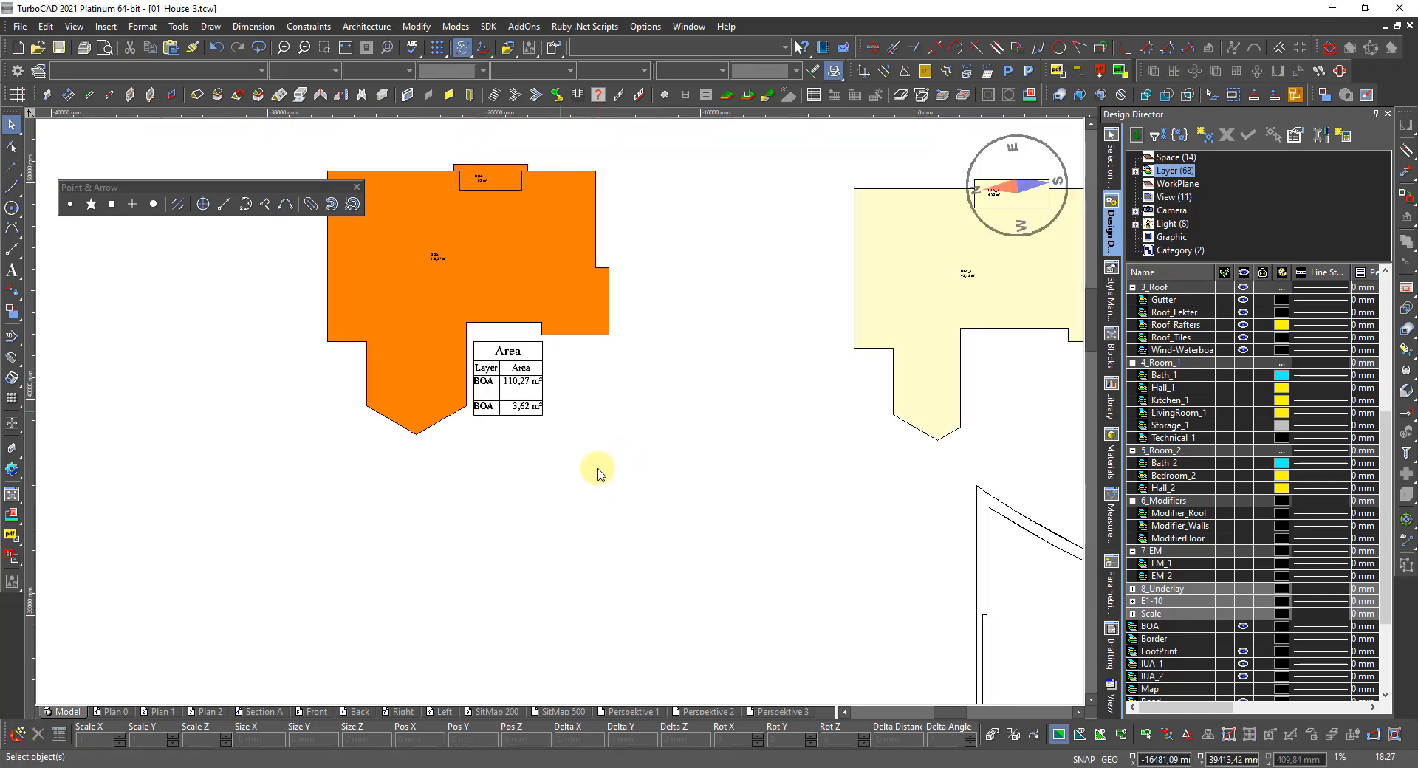
scroll(561, 416, "down", 2)
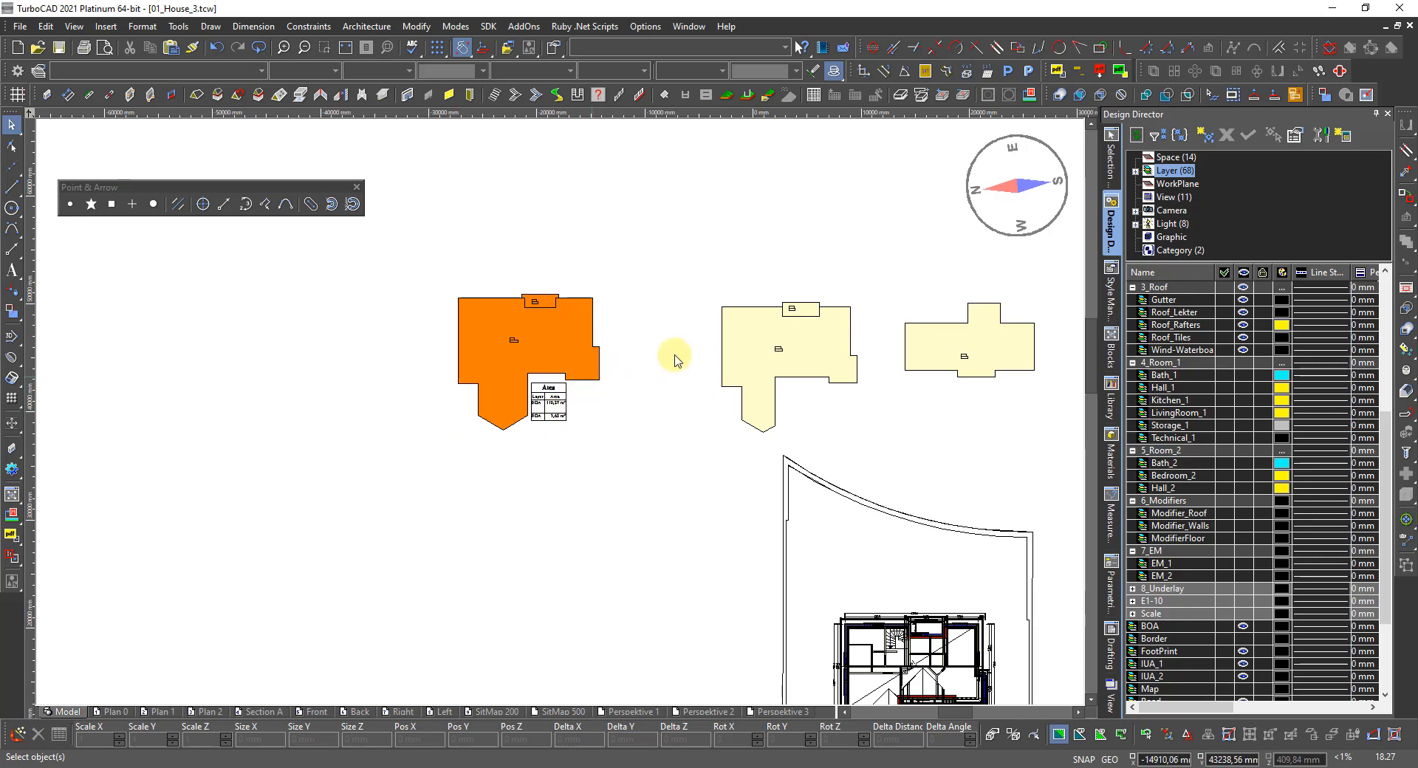
left_click(813, 314)
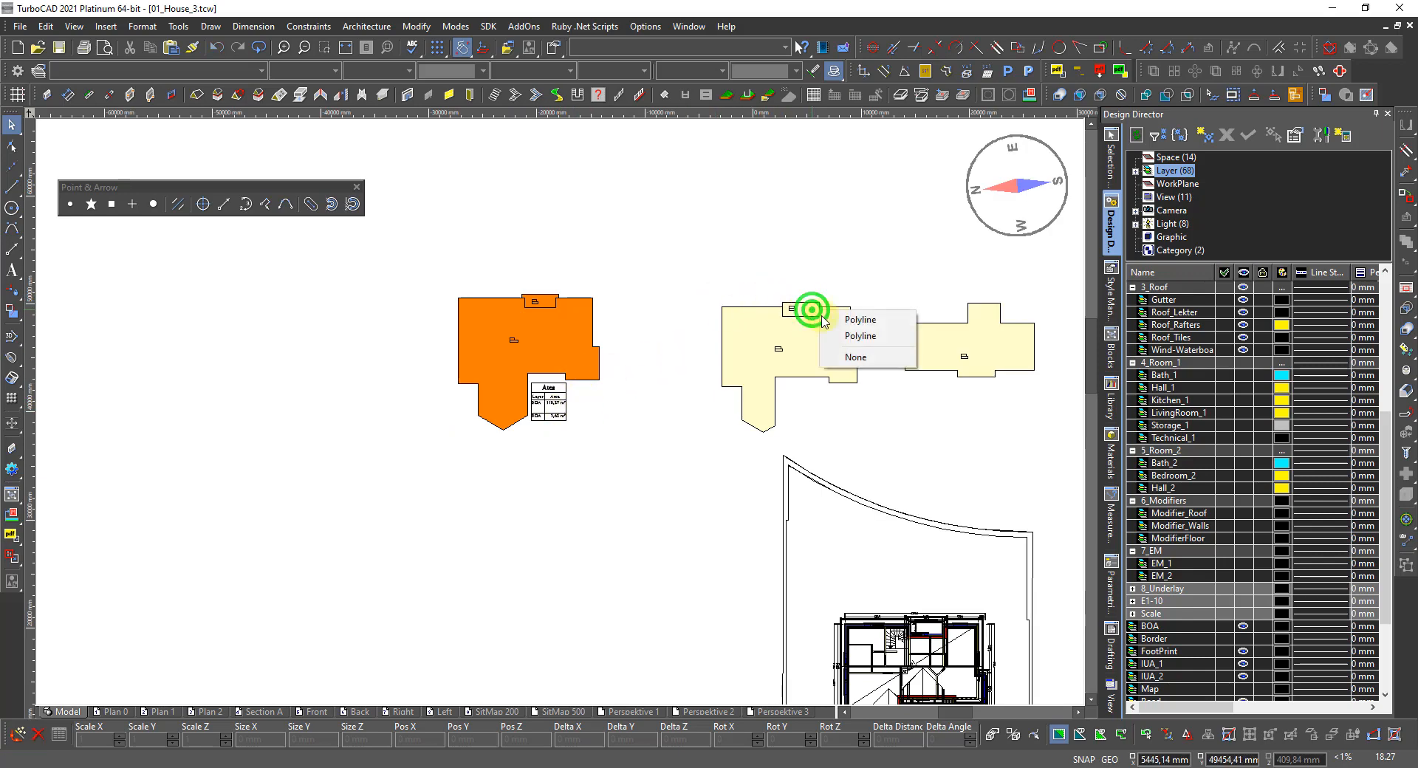
left_click(848, 337)
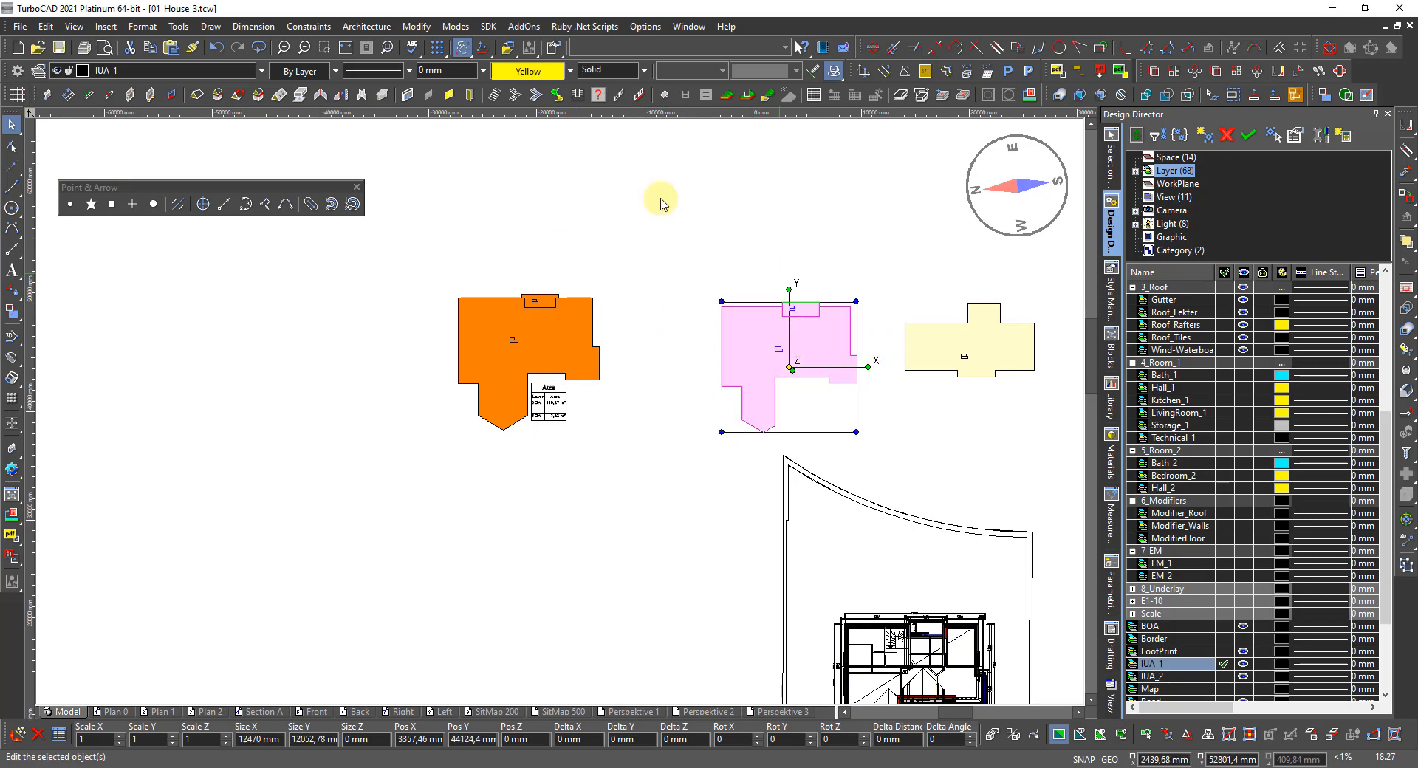
Step: Run the Area report on the selected IUA_1 areas and insert it as a Standard-style associative table beside the BOA table
left_click(178, 29)
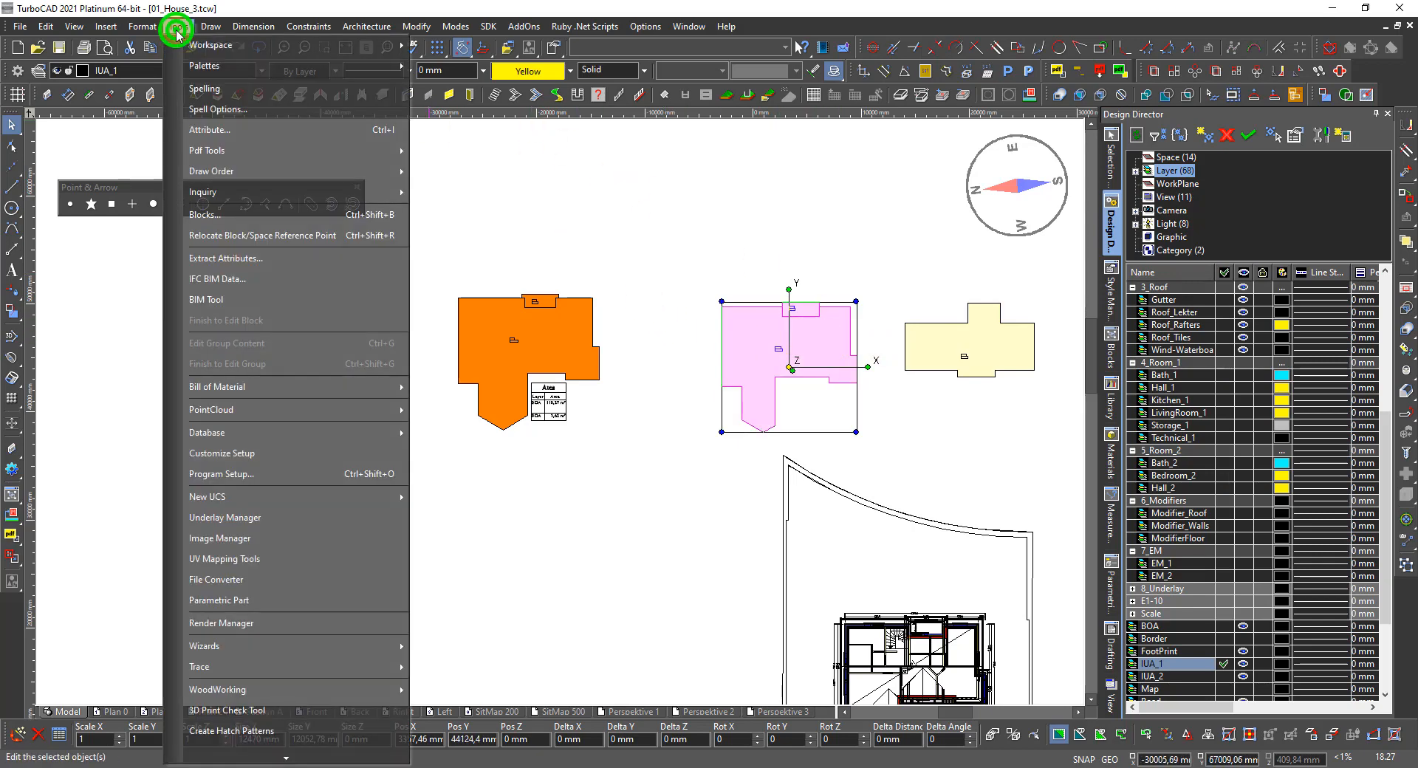
mouse_move(319, 434)
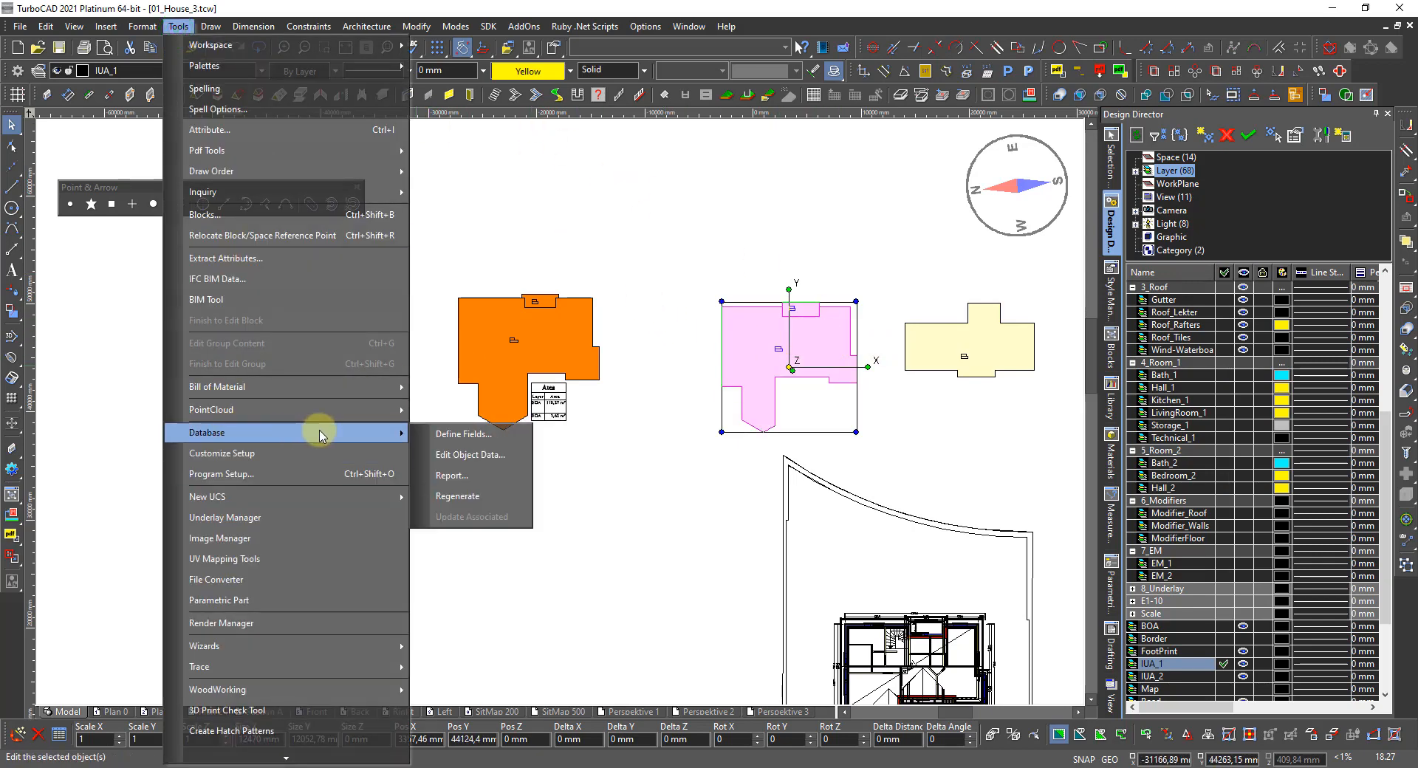
left_click(457, 476)
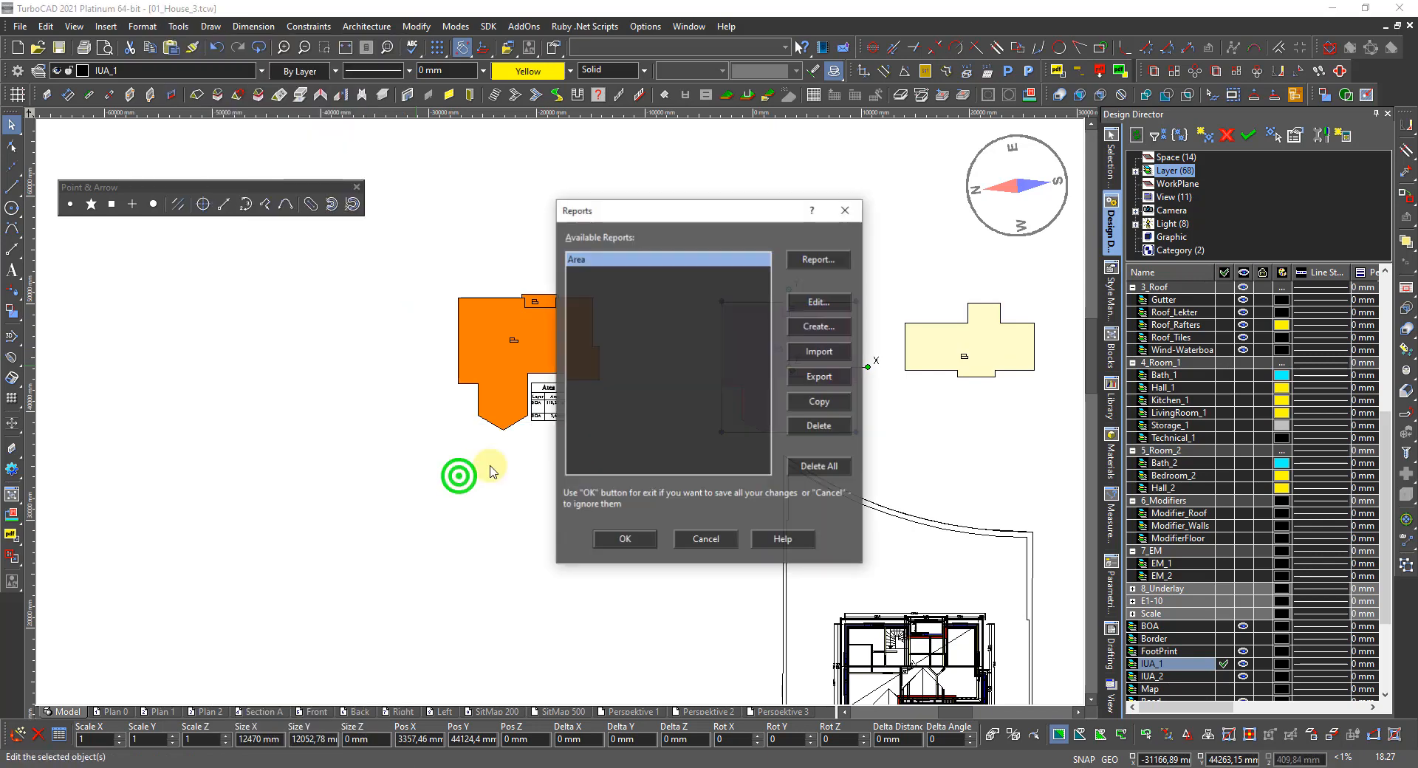
left_click(816, 260)
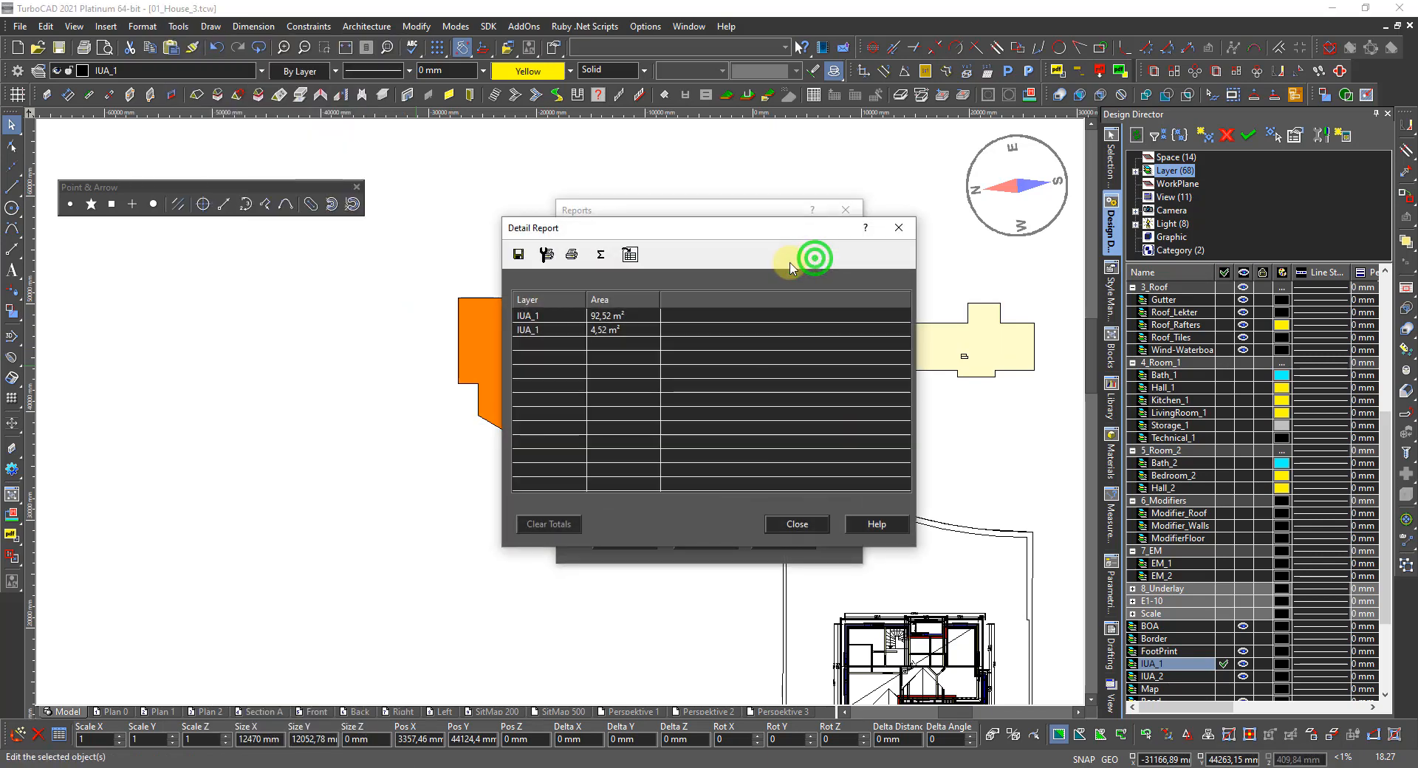
left_click(630, 253)
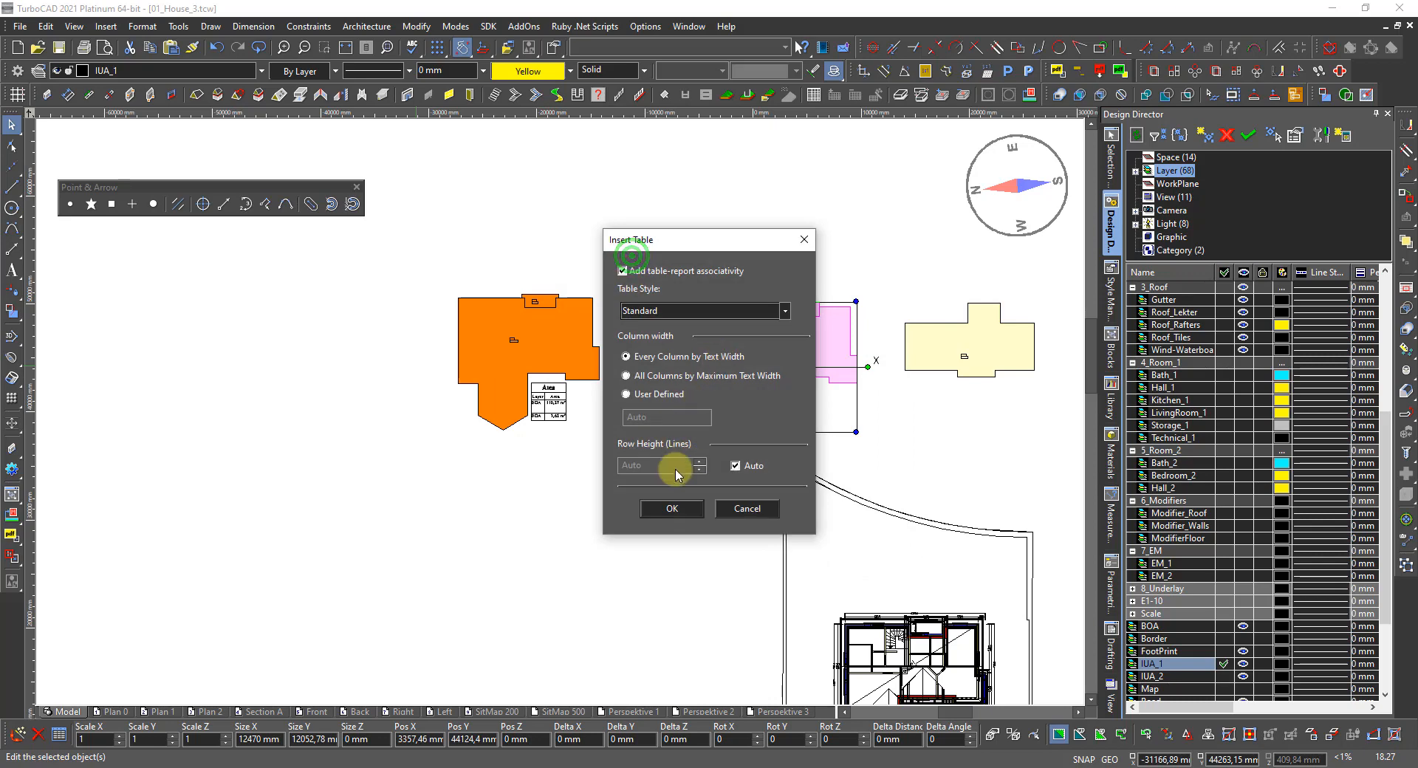
left_click(692, 510)
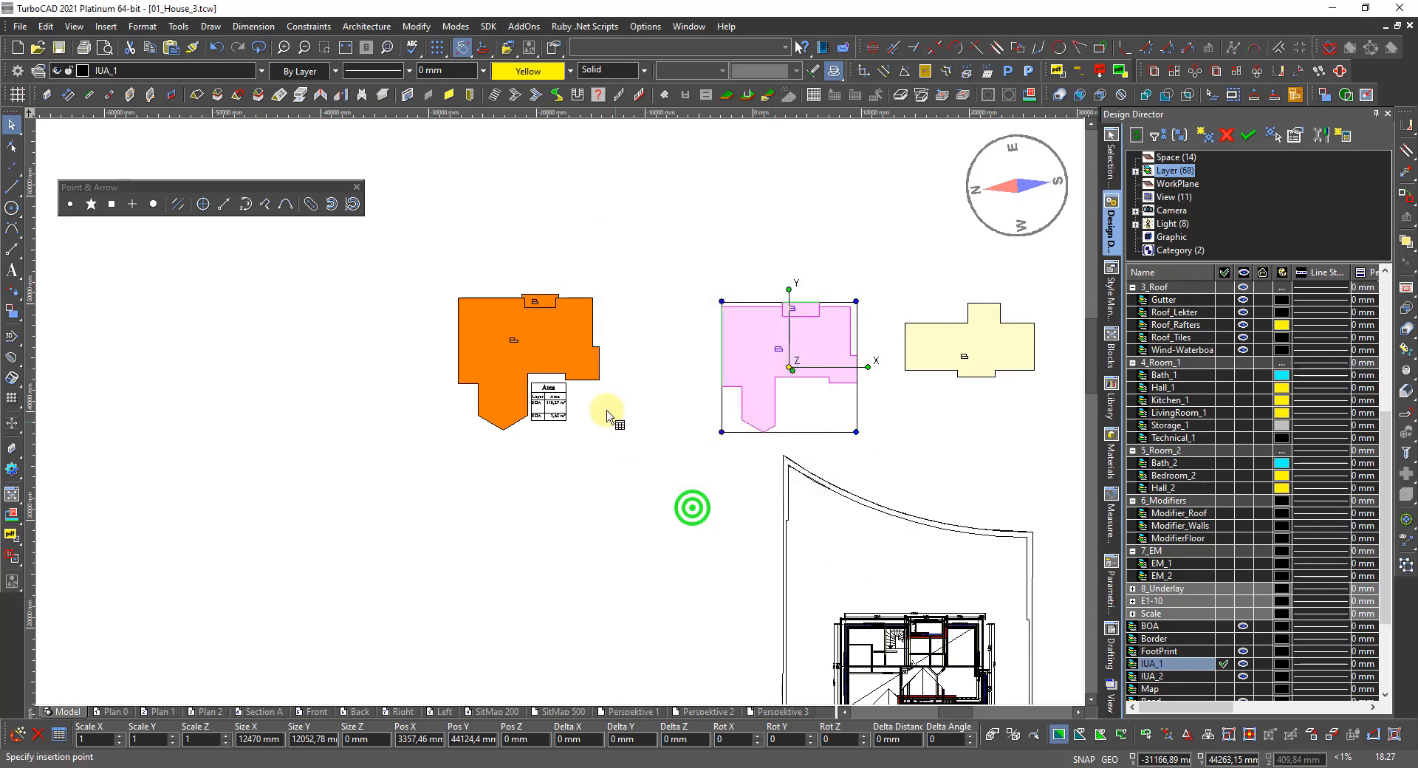
left_click(571, 387)
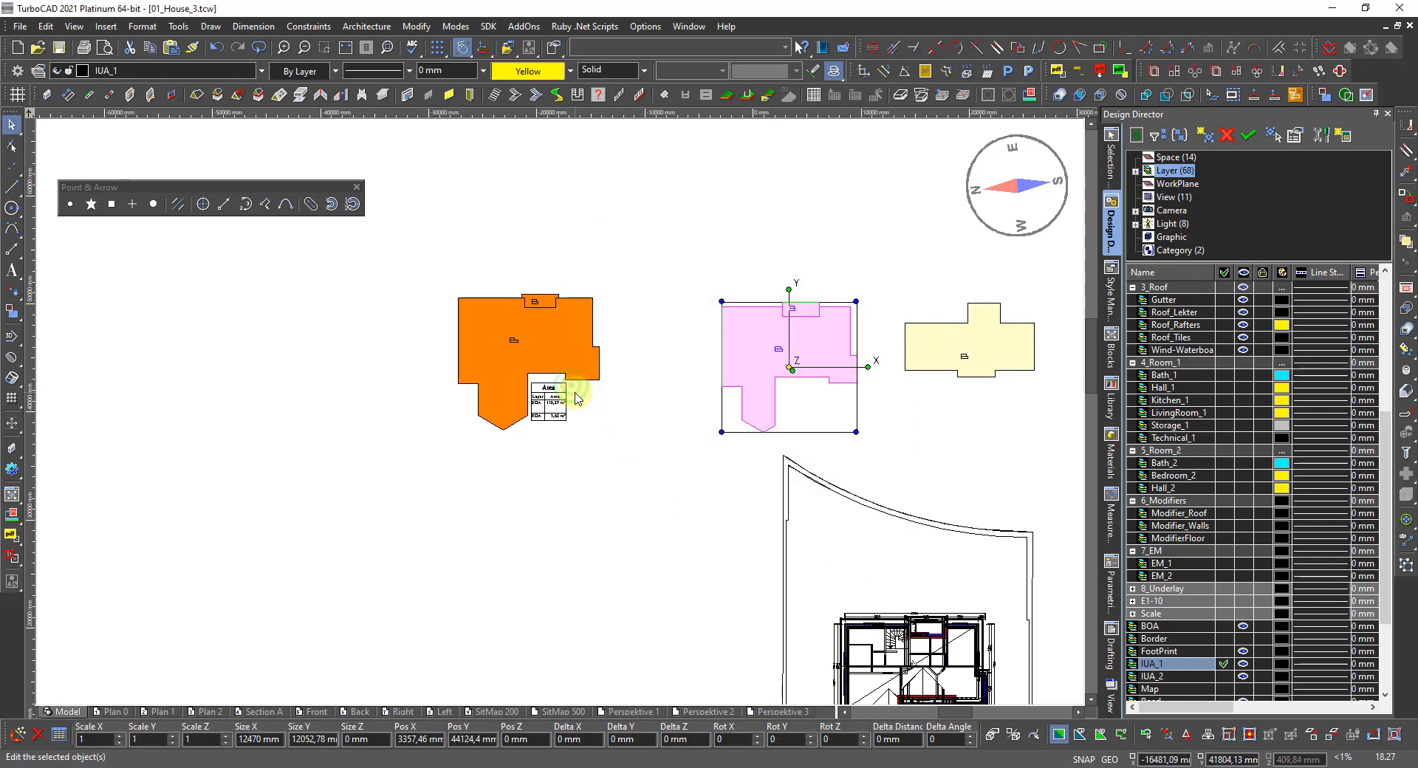
Step: Select the tiny IUA_1 table, lock its aspect ratio, and scale it up to about 4803 by 4399 mm
scroll(577, 399, "up", 3)
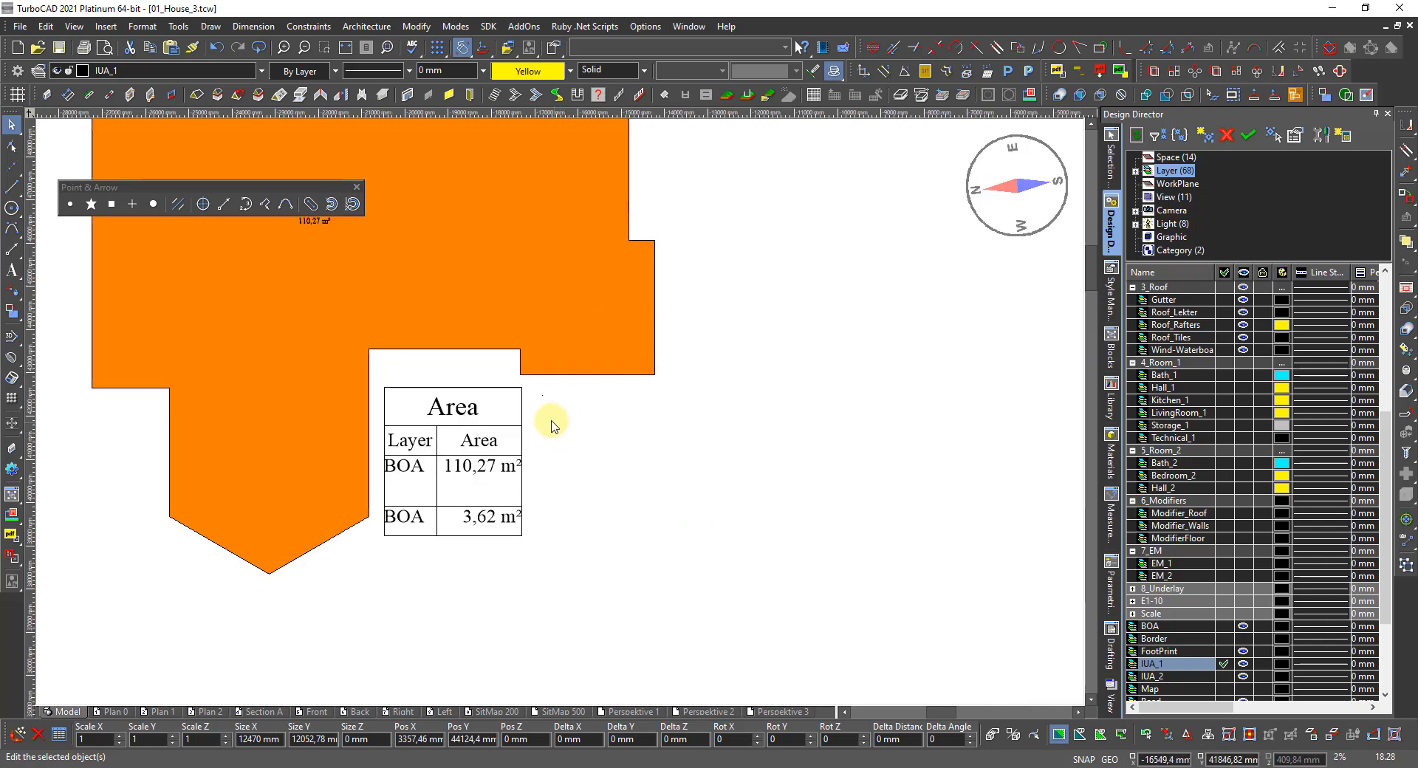
left_click(552, 410)
left_click(537, 392)
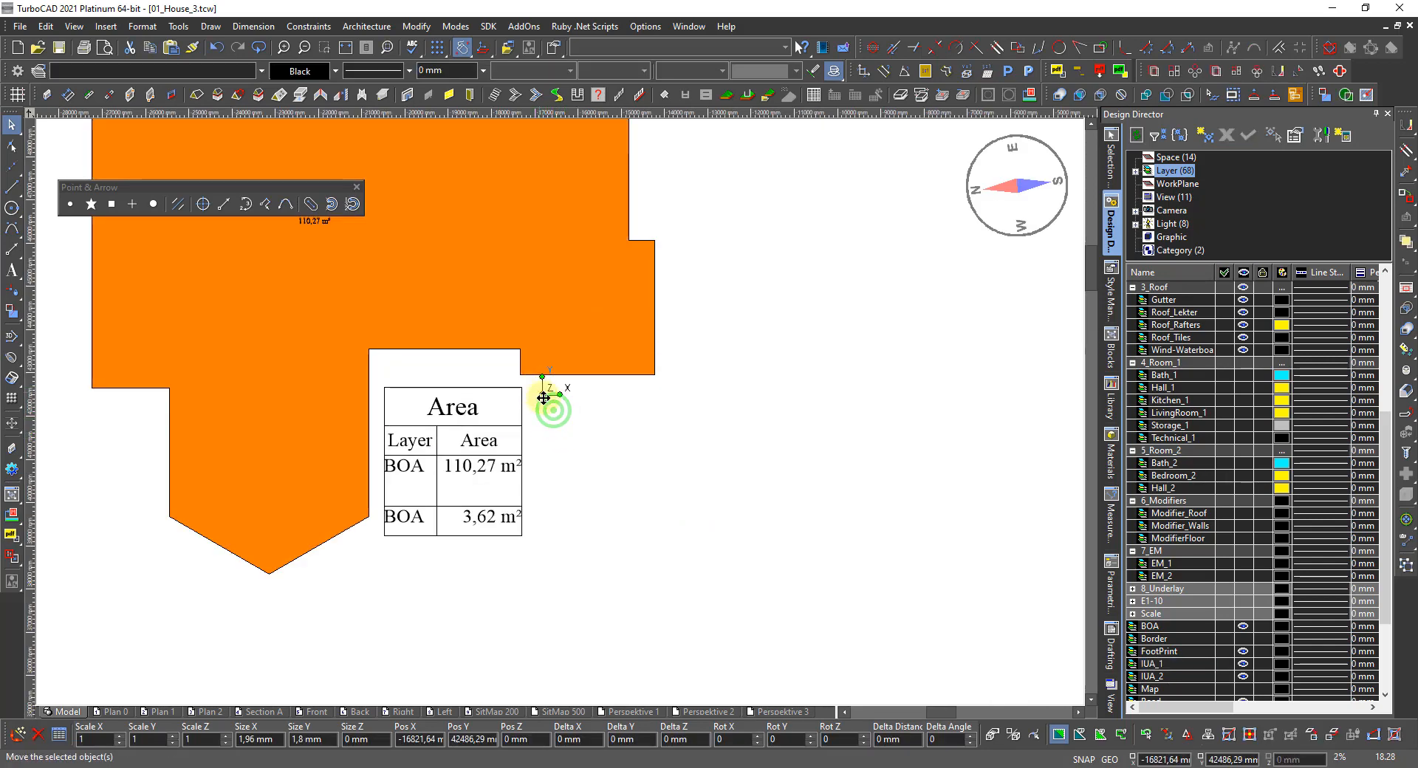
scroll(550, 403, "up", 10)
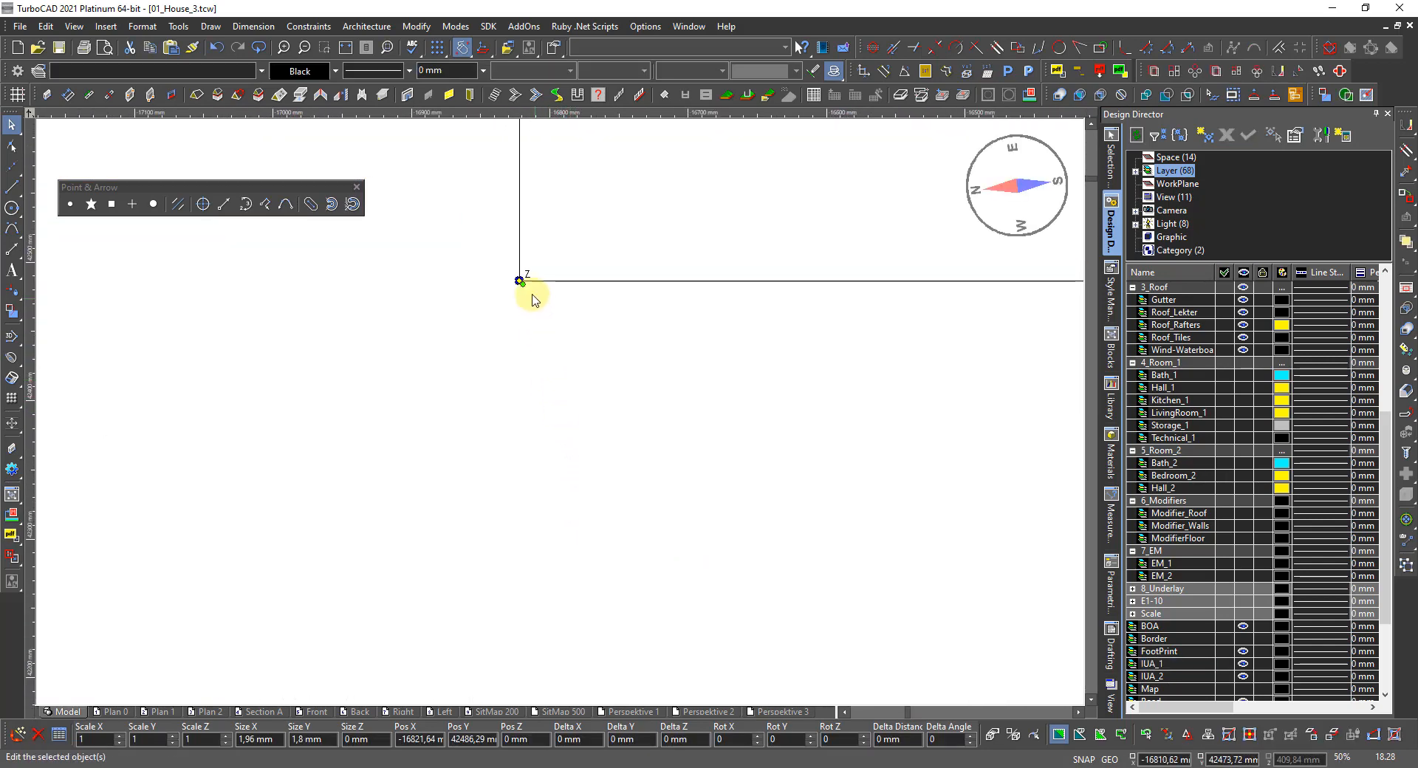
scroll(520, 282, "up", 10)
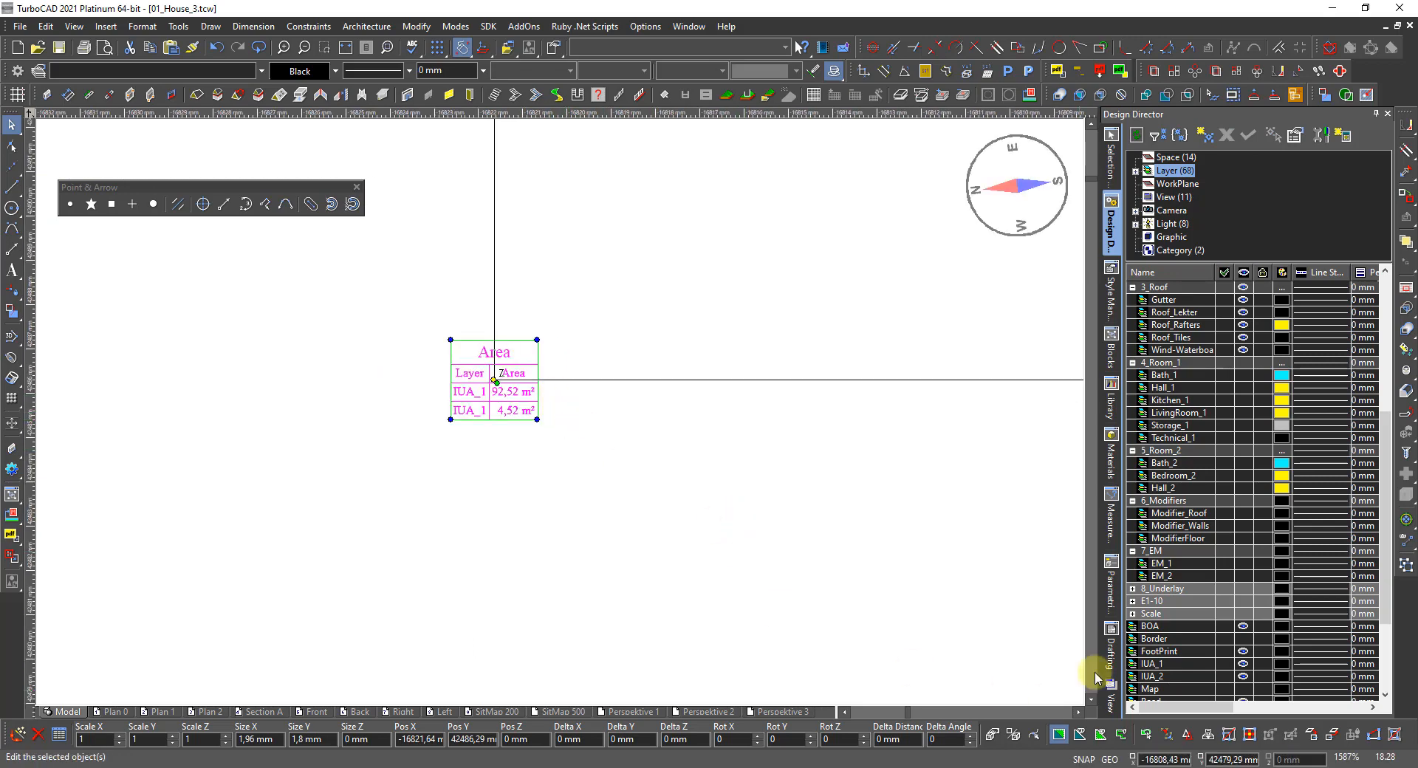
left_click(1229, 736)
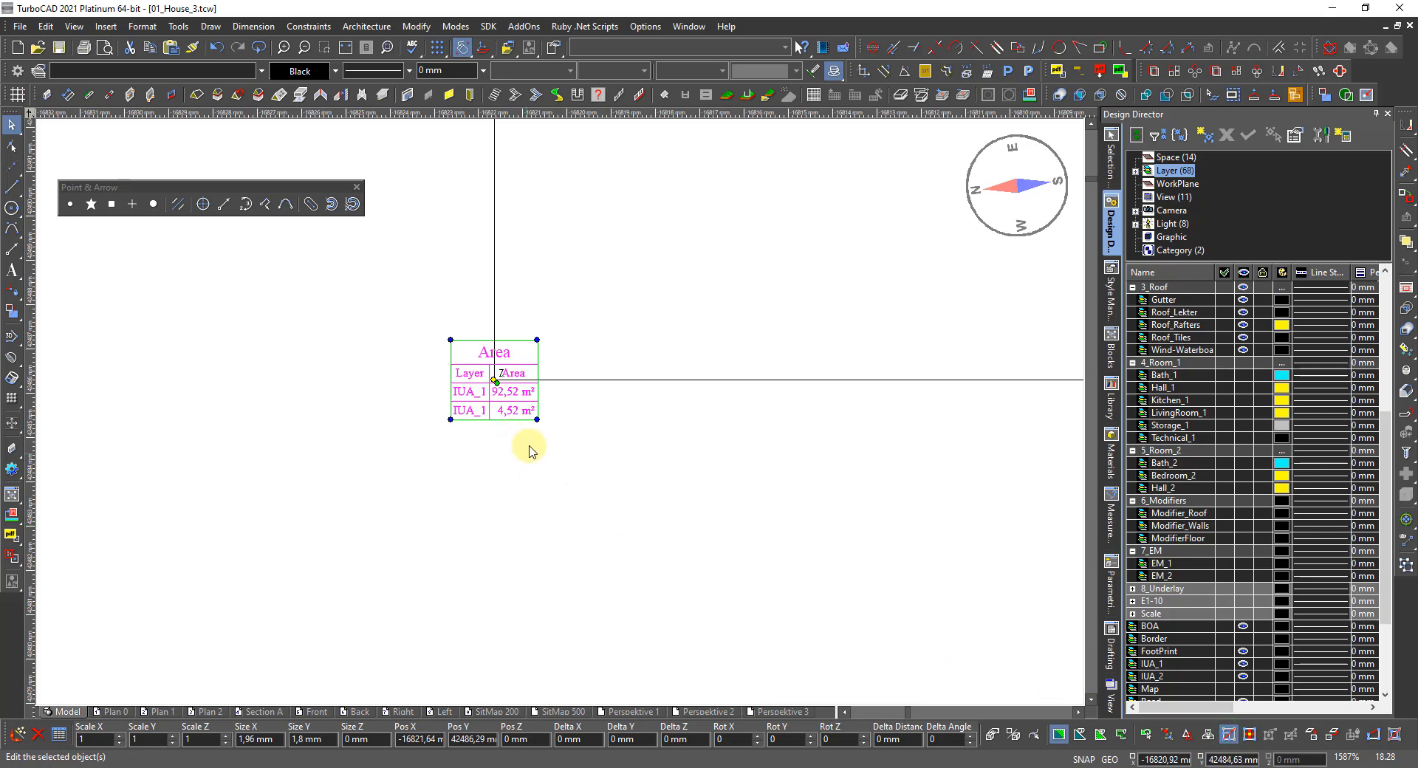
left_click(534, 420)
scroll(538, 420, "down", 3)
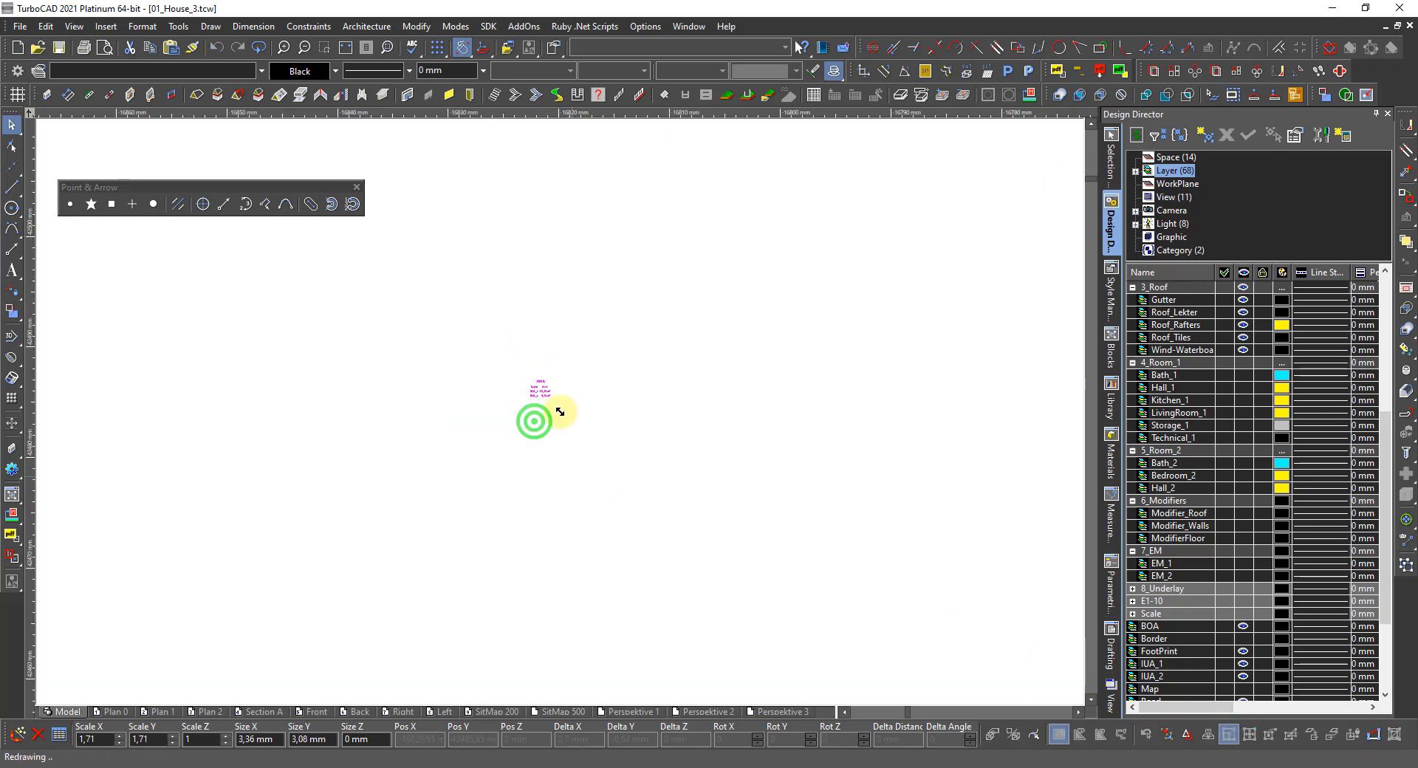
scroll(625, 531, "down", 4)
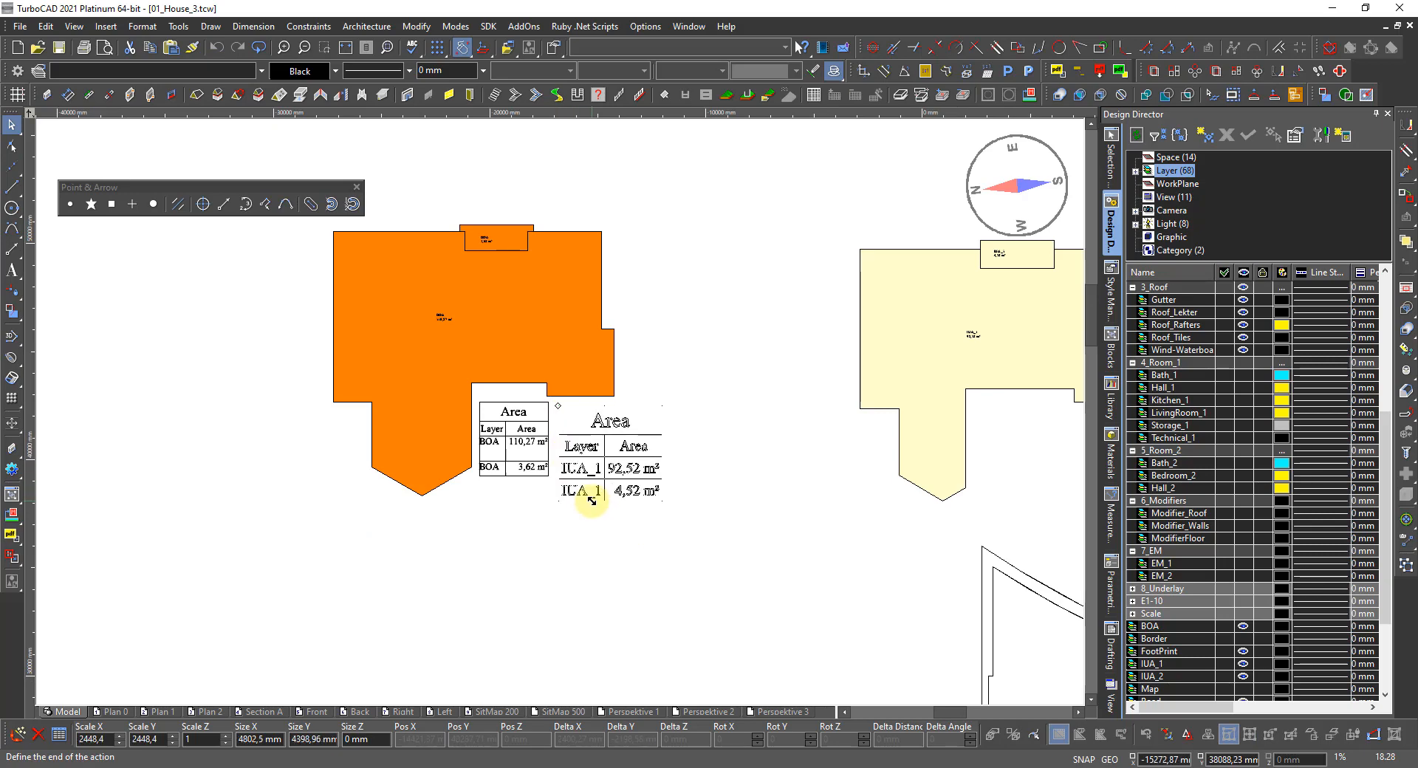
left_click(591, 501)
scroll(561, 418, "up", 1)
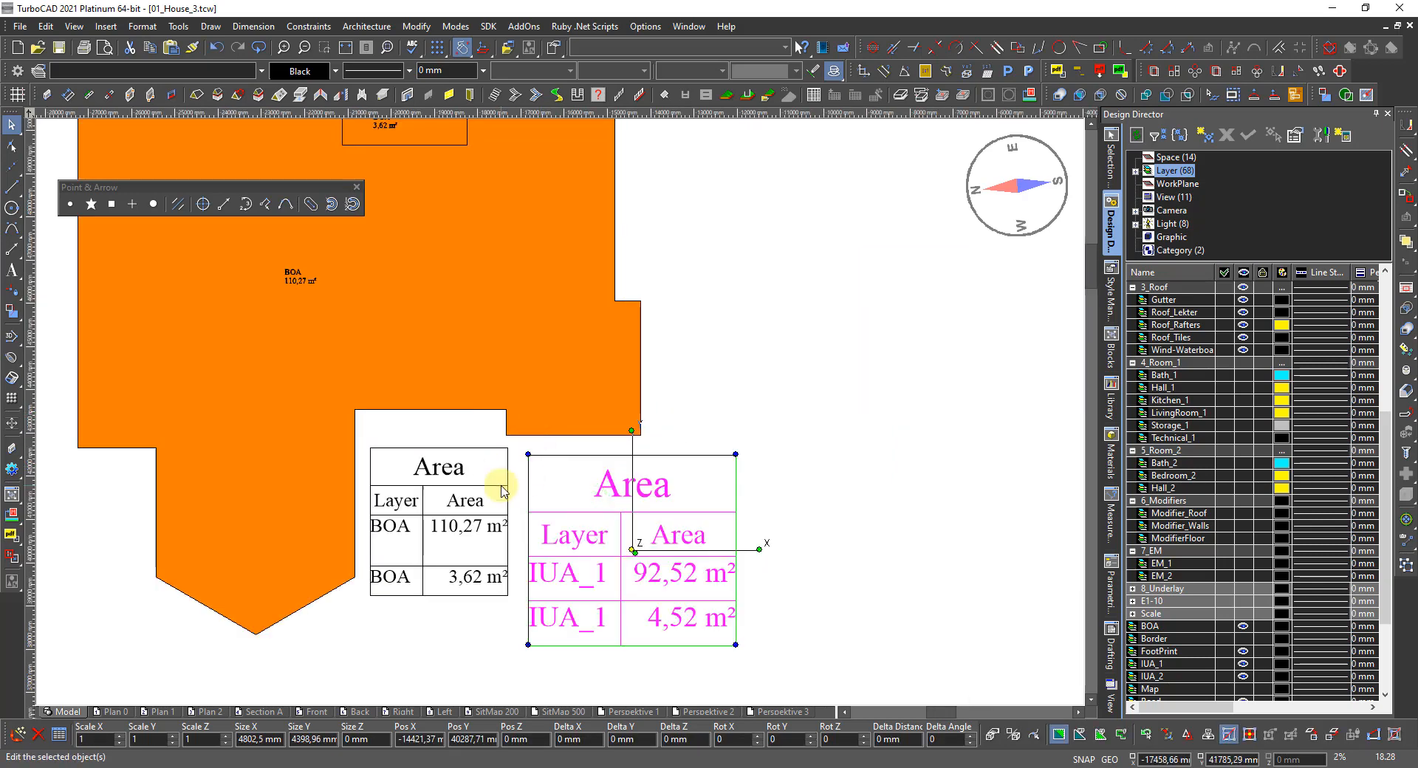
Step: Relocate the IUA_1 table's reference point to its upper-left corner and move that corner onto the BOA table's upper-right corner
key("e")
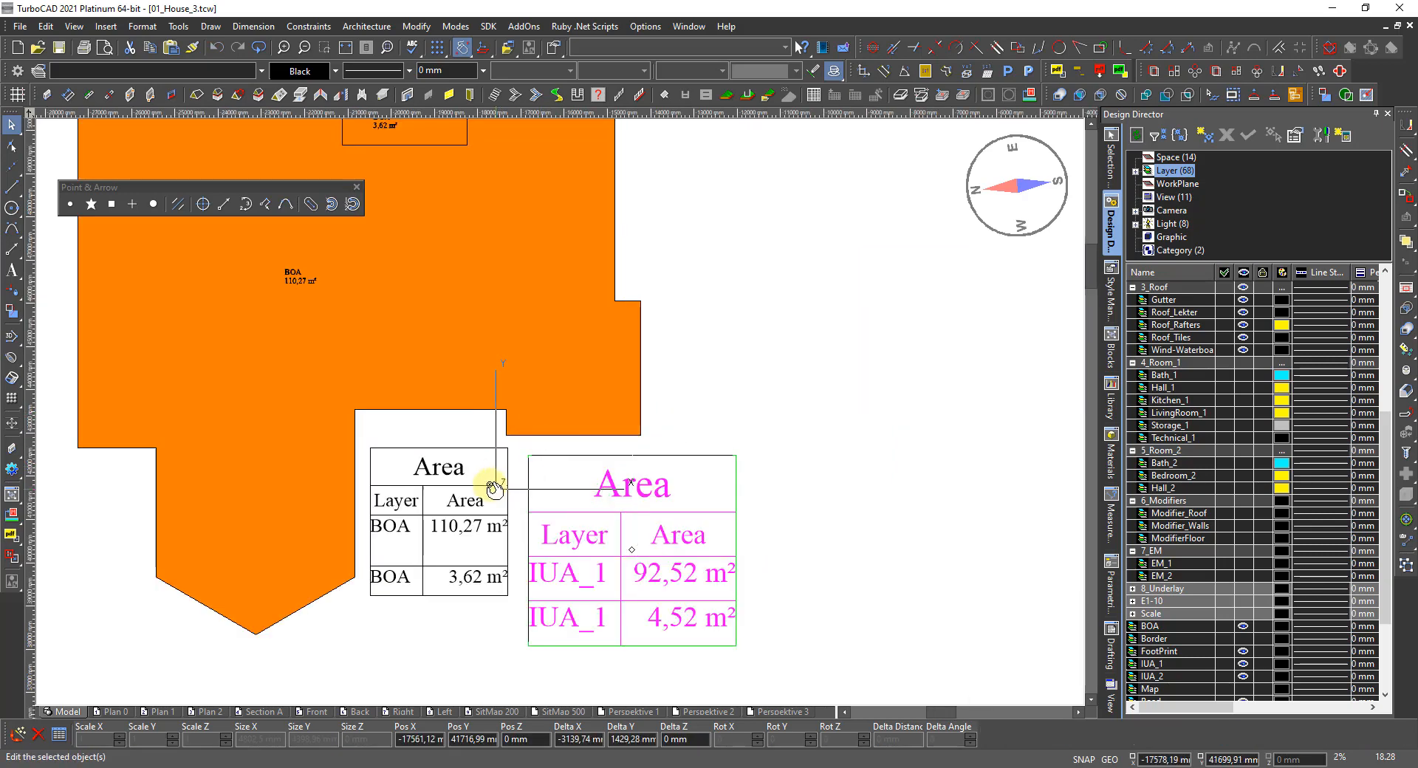
left_click(529, 457)
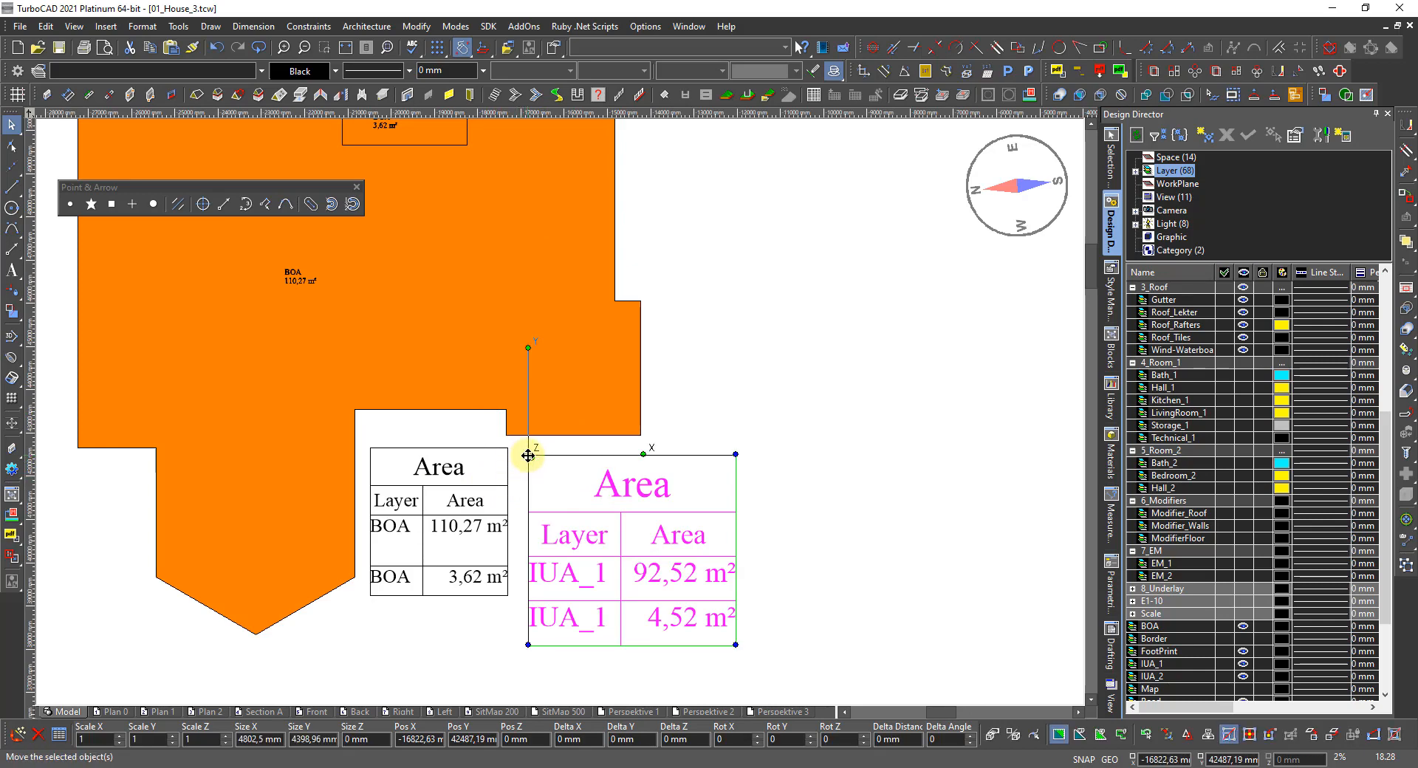
left_click(528, 456)
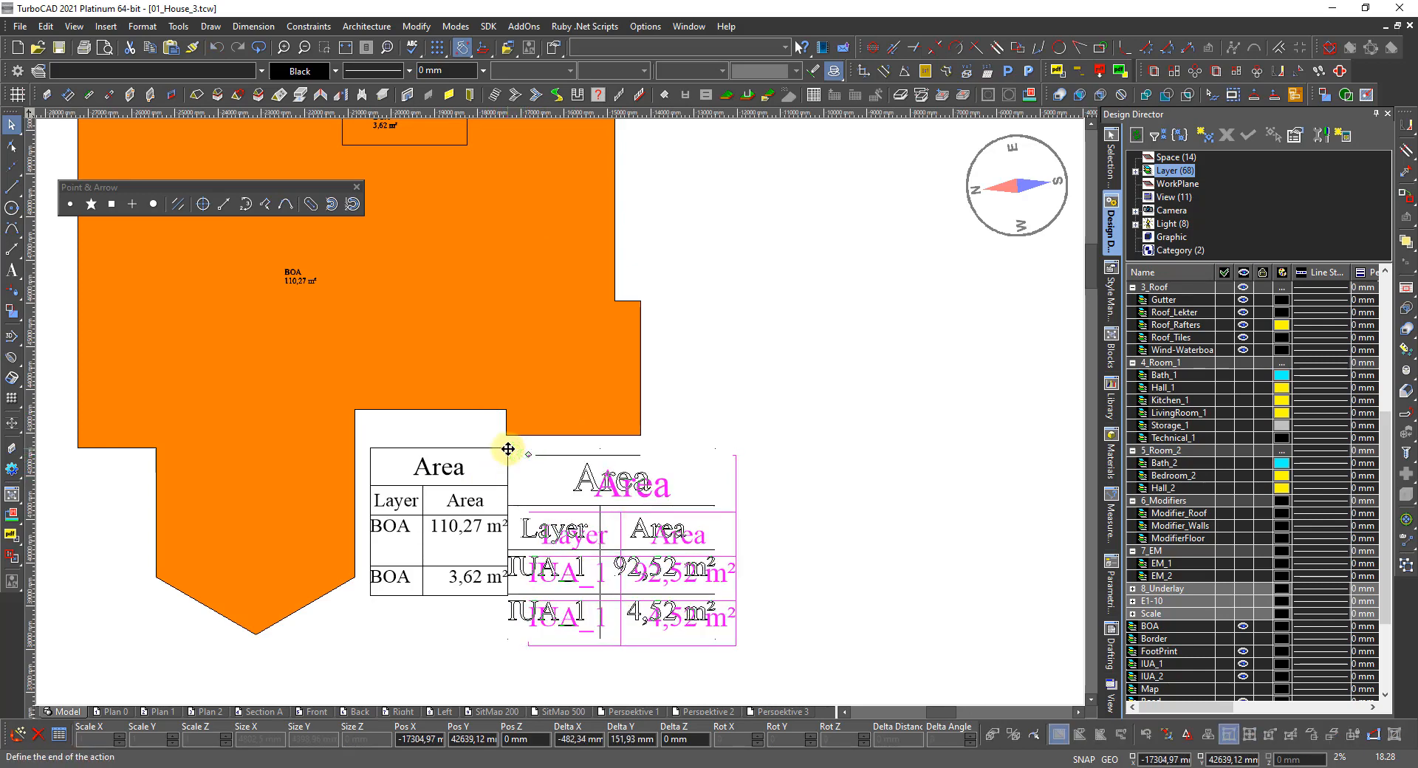
left_click(508, 449)
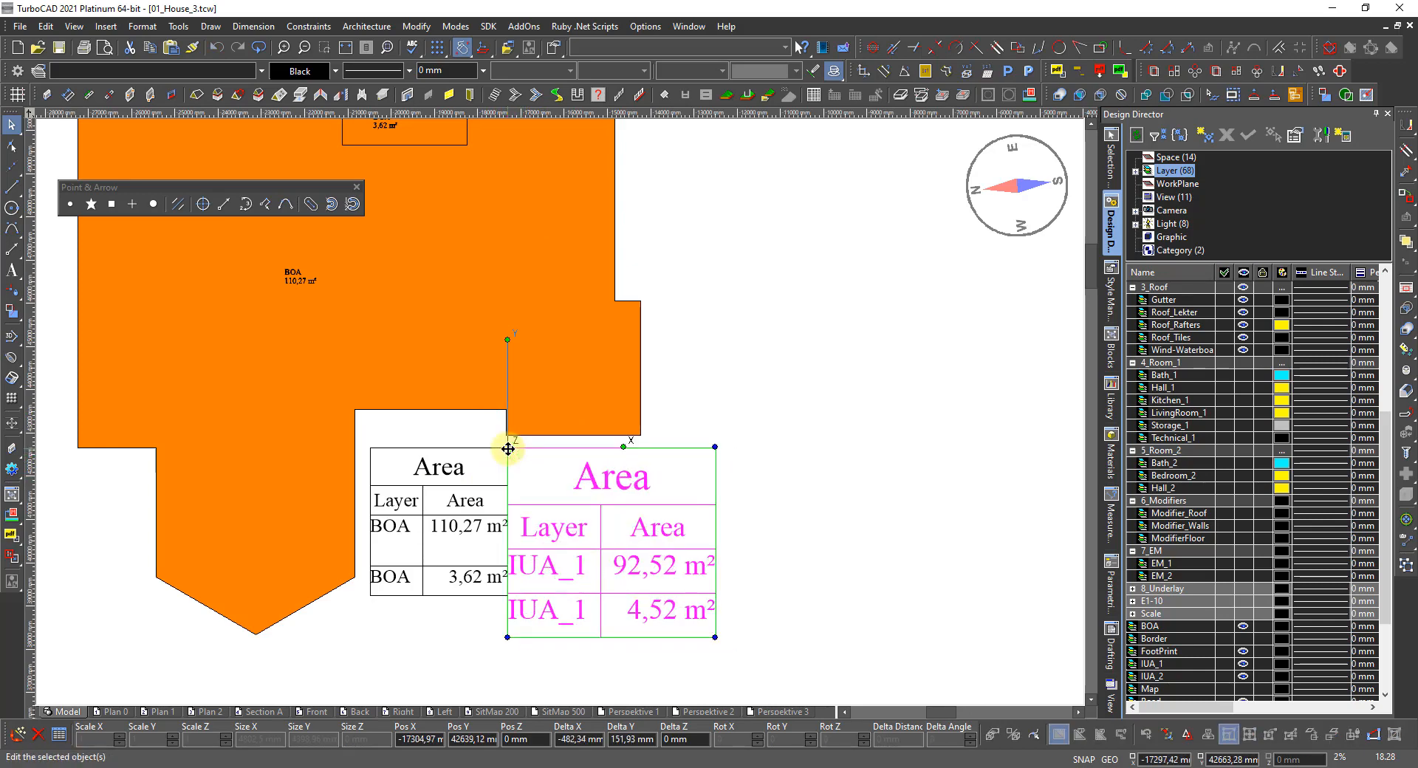
Step: Scale the IUA_1 table down to about 3740 by 3426 mm, matching its lower edge to the BOA table's lower edge
left_click(713, 638)
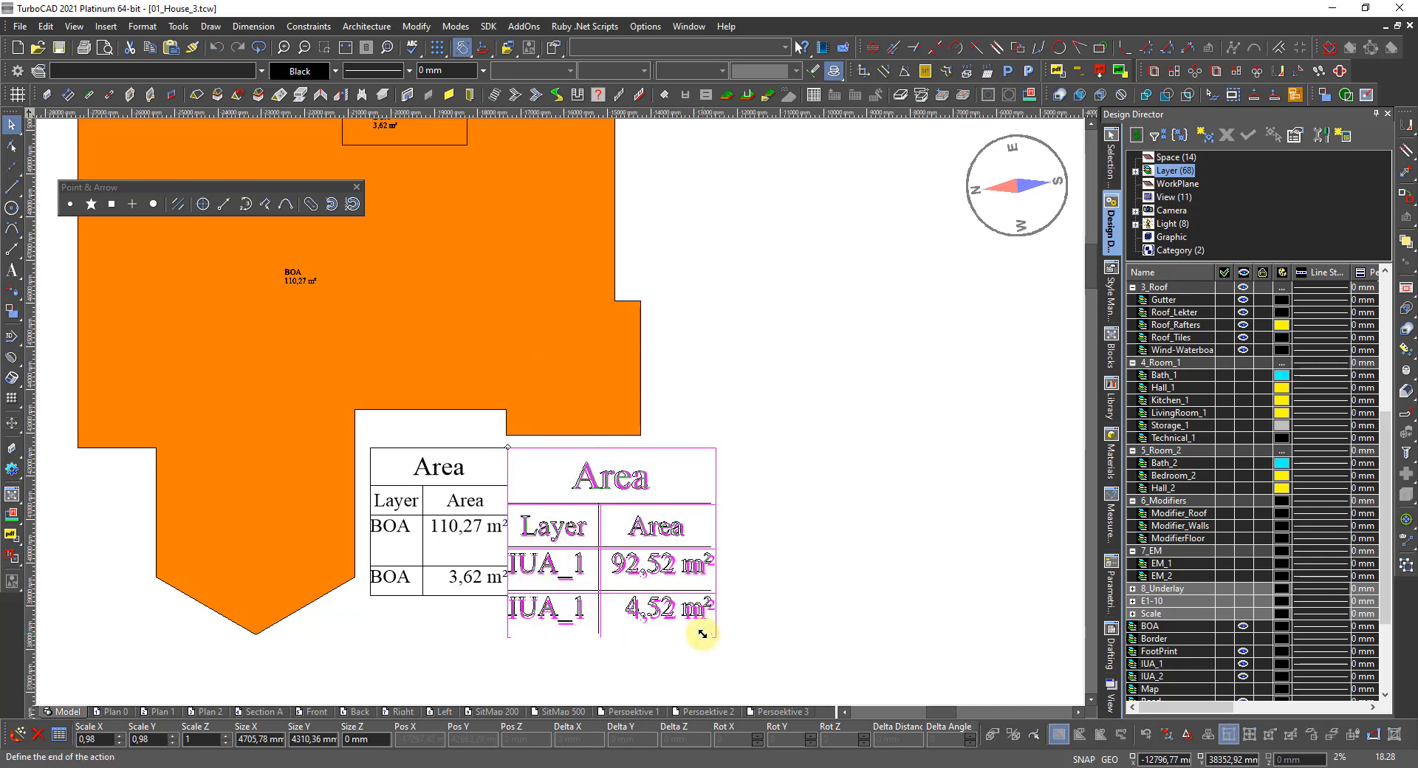
left_click(499, 627)
scroll(504, 622, "up", 5)
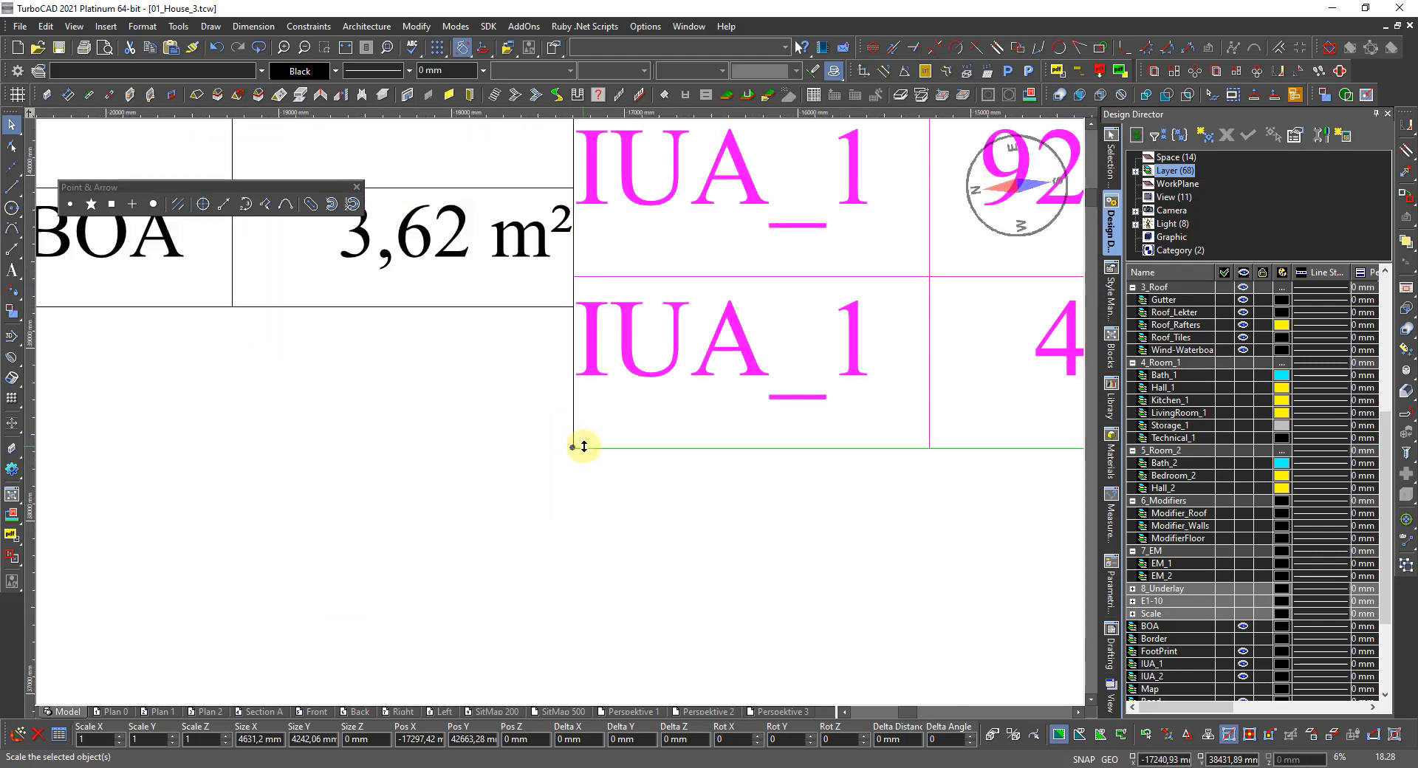
left_click(583, 445)
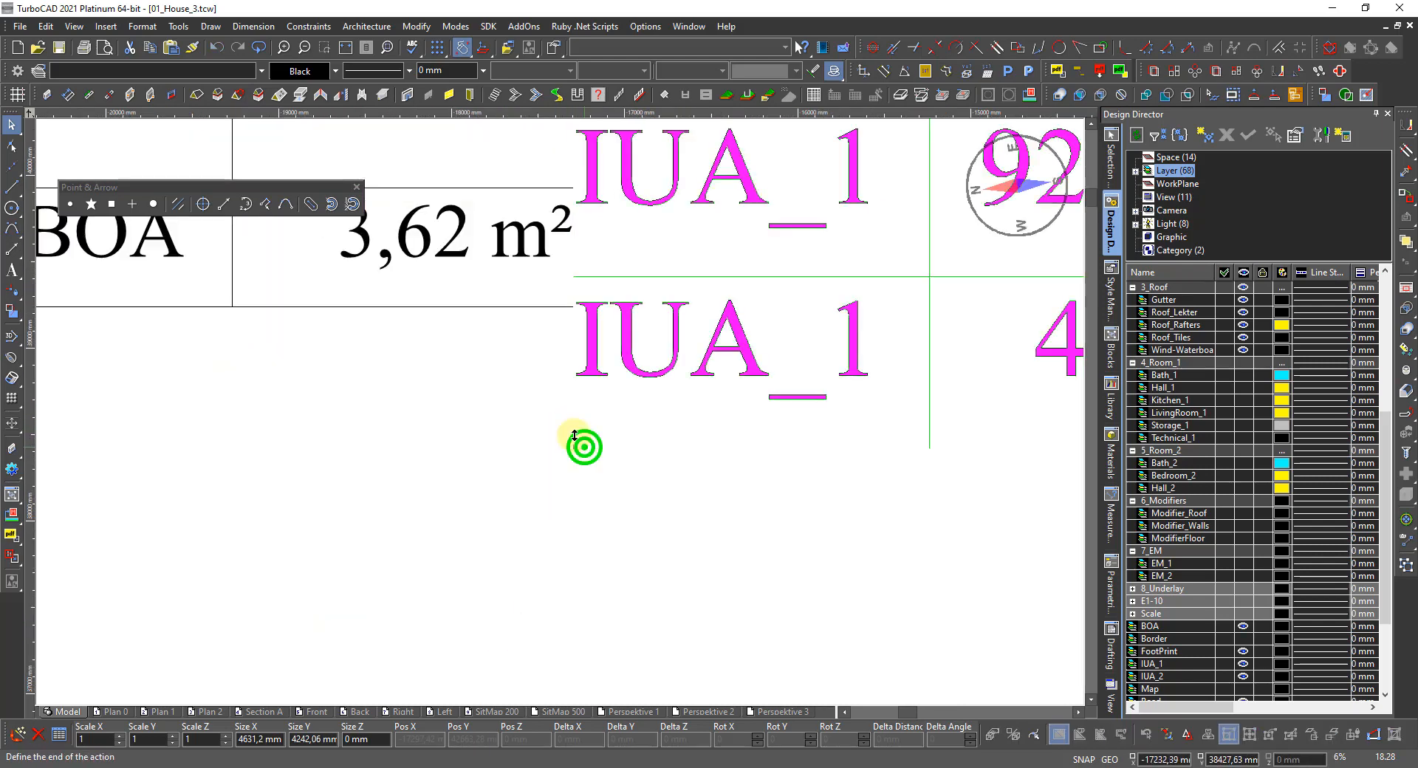
left_click(541, 308)
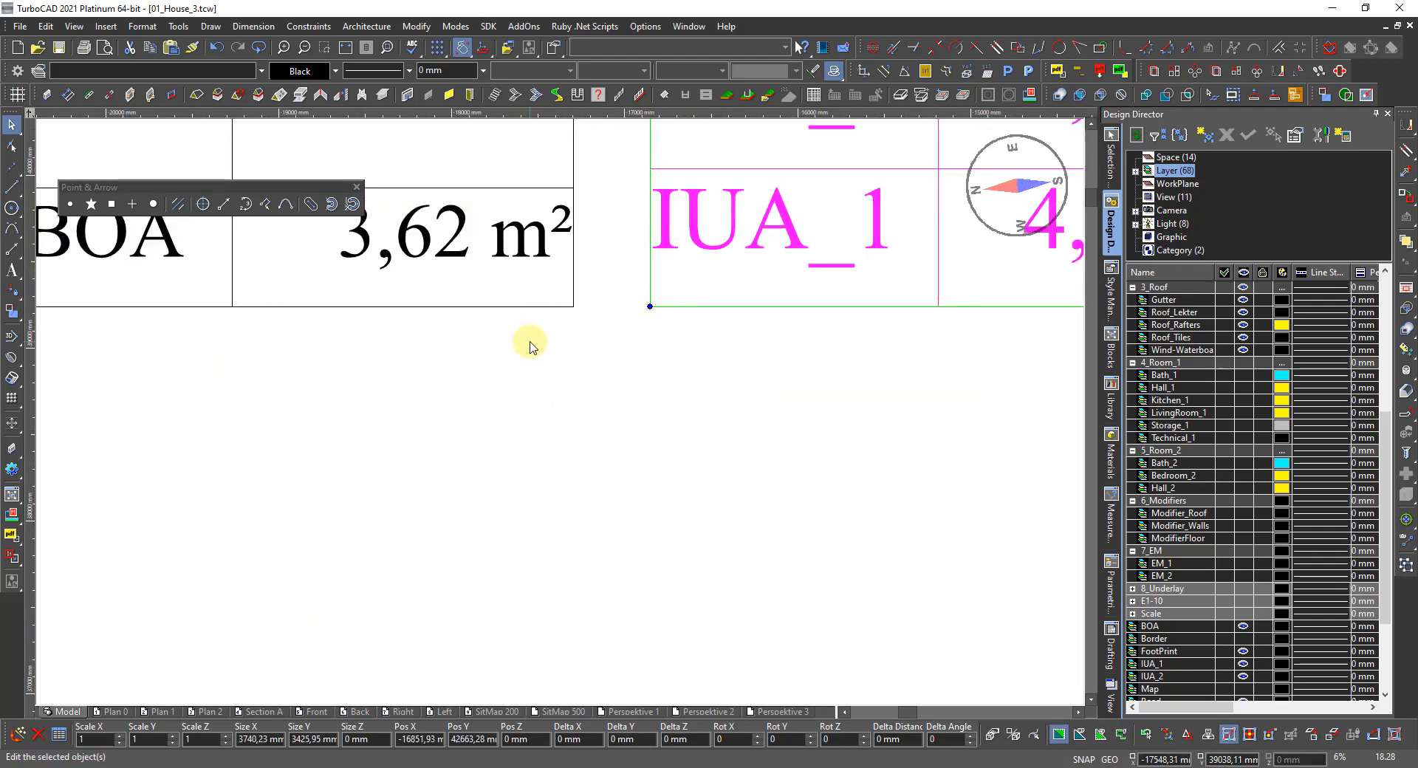
Step: Move the IUA_1 table from beside the BOA table into the notch of the large yellow IUA_1 outline
scroll(532, 342, "down", 6)
scroll(591, 363, "up", 2)
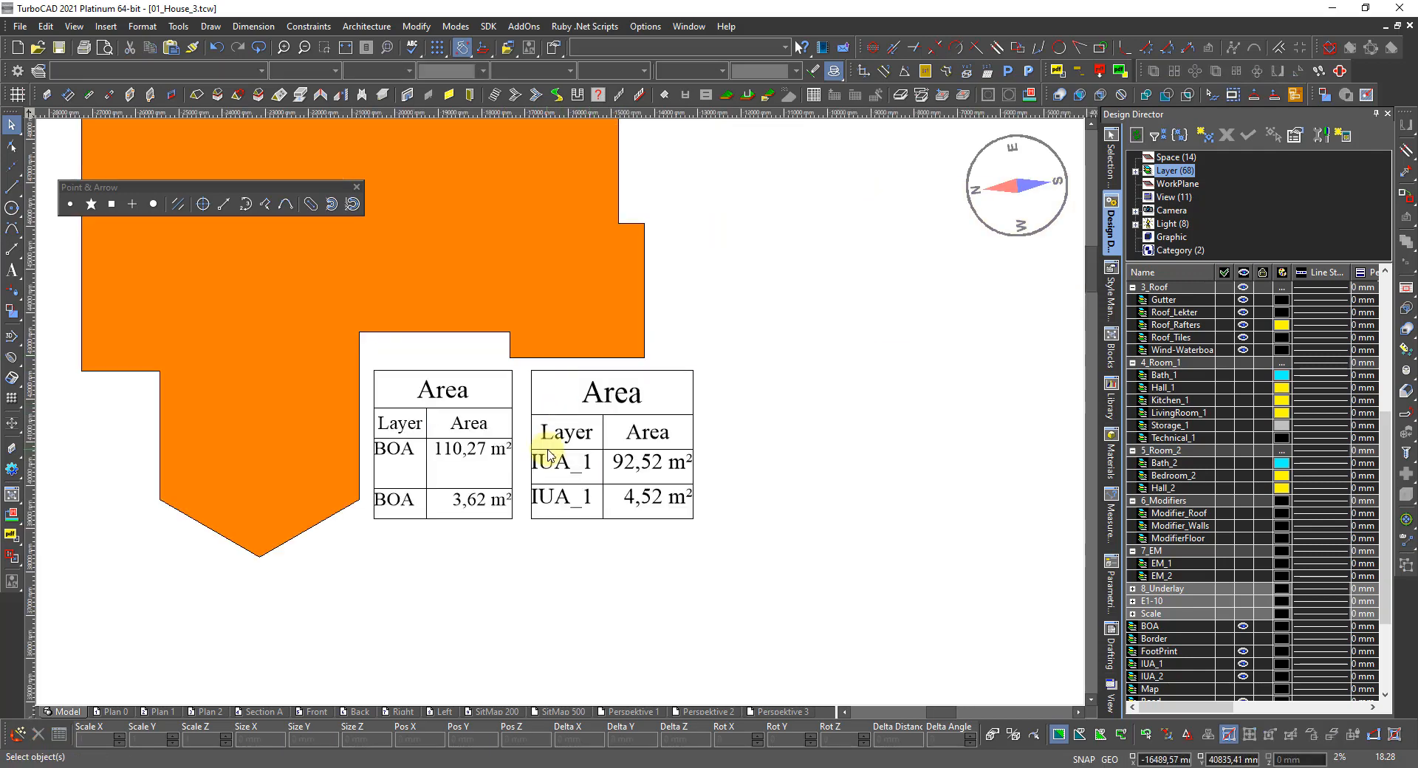
scroll(563, 411, "down", 2)
left_click(582, 405)
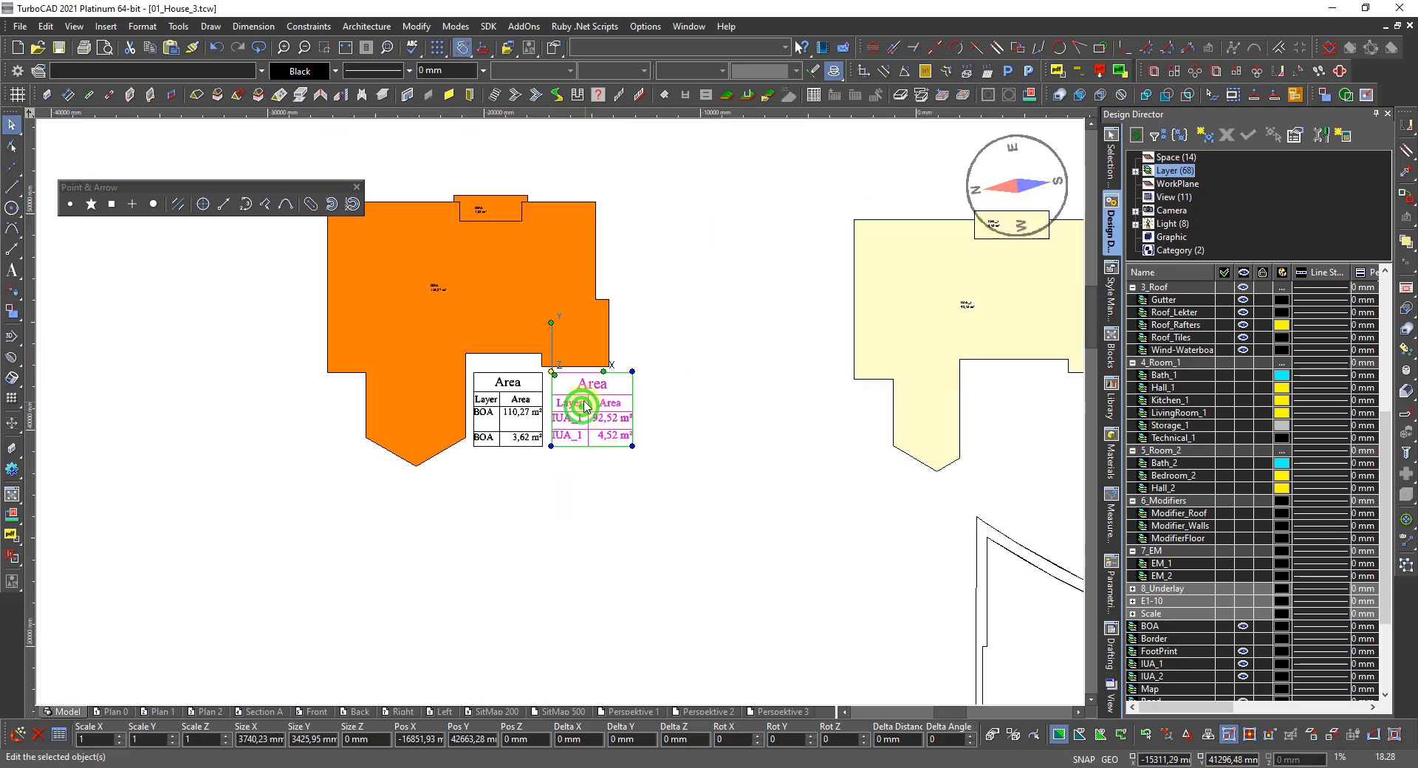
left_click(552, 368)
scroll(554, 373, "down", 3)
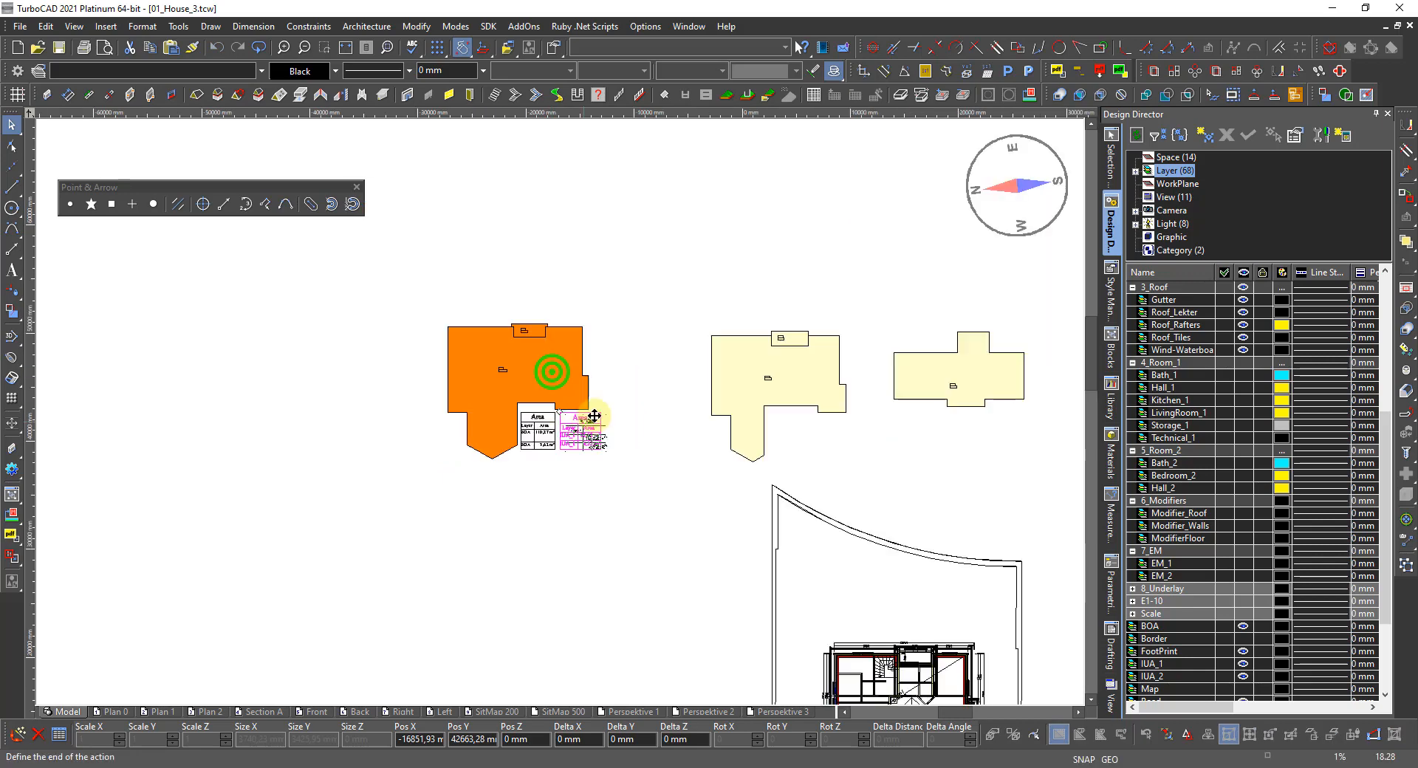
scroll(761, 427, "up", 5)
left_click(560, 413)
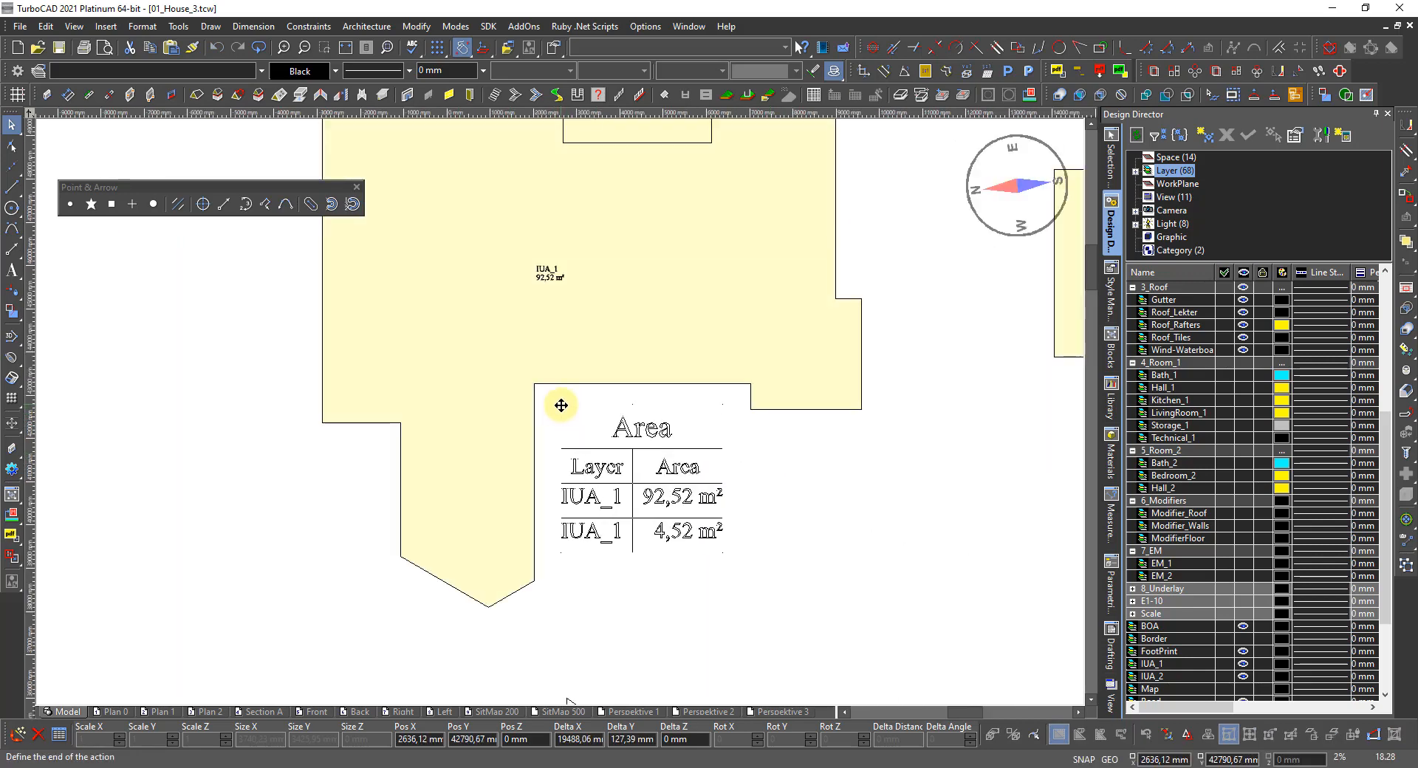
left_click(741, 481)
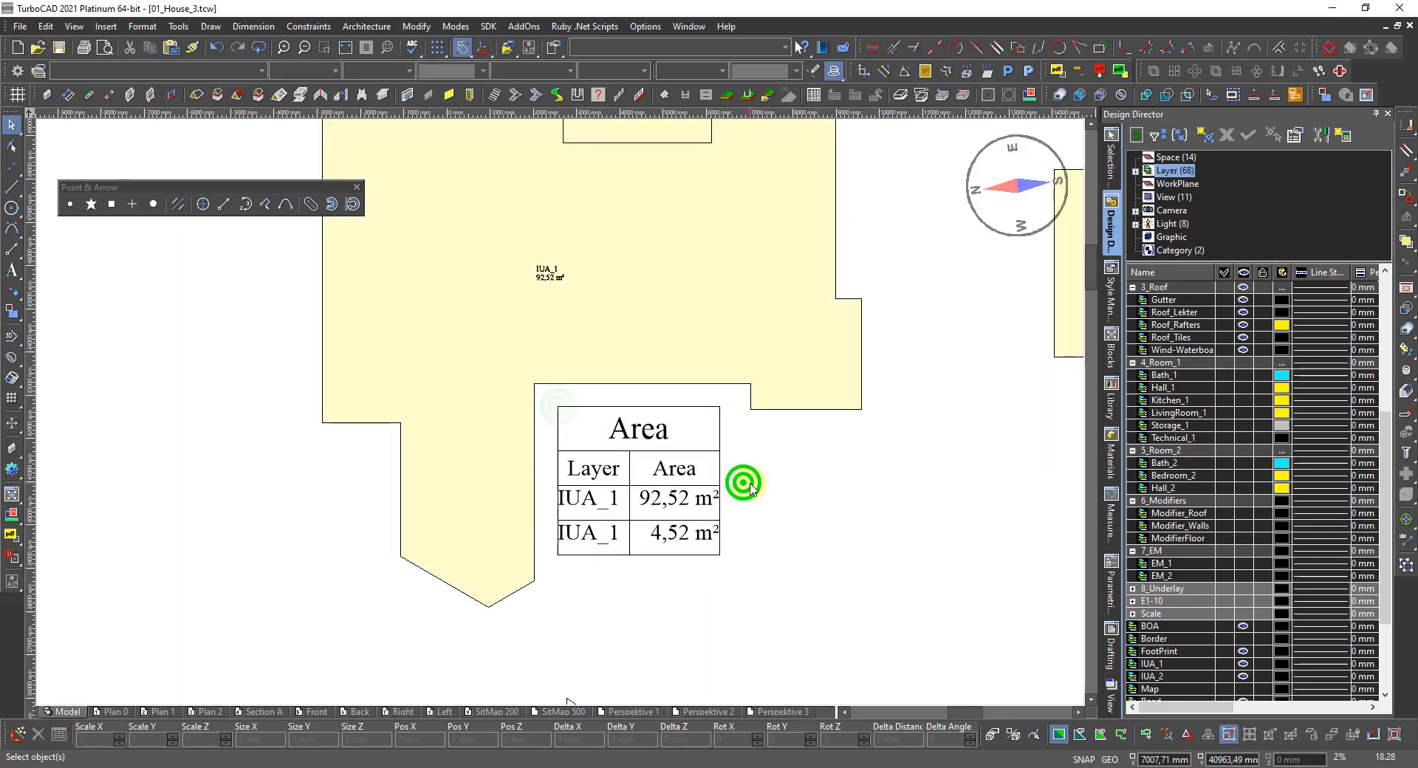
scroll(741, 480, "down", 4)
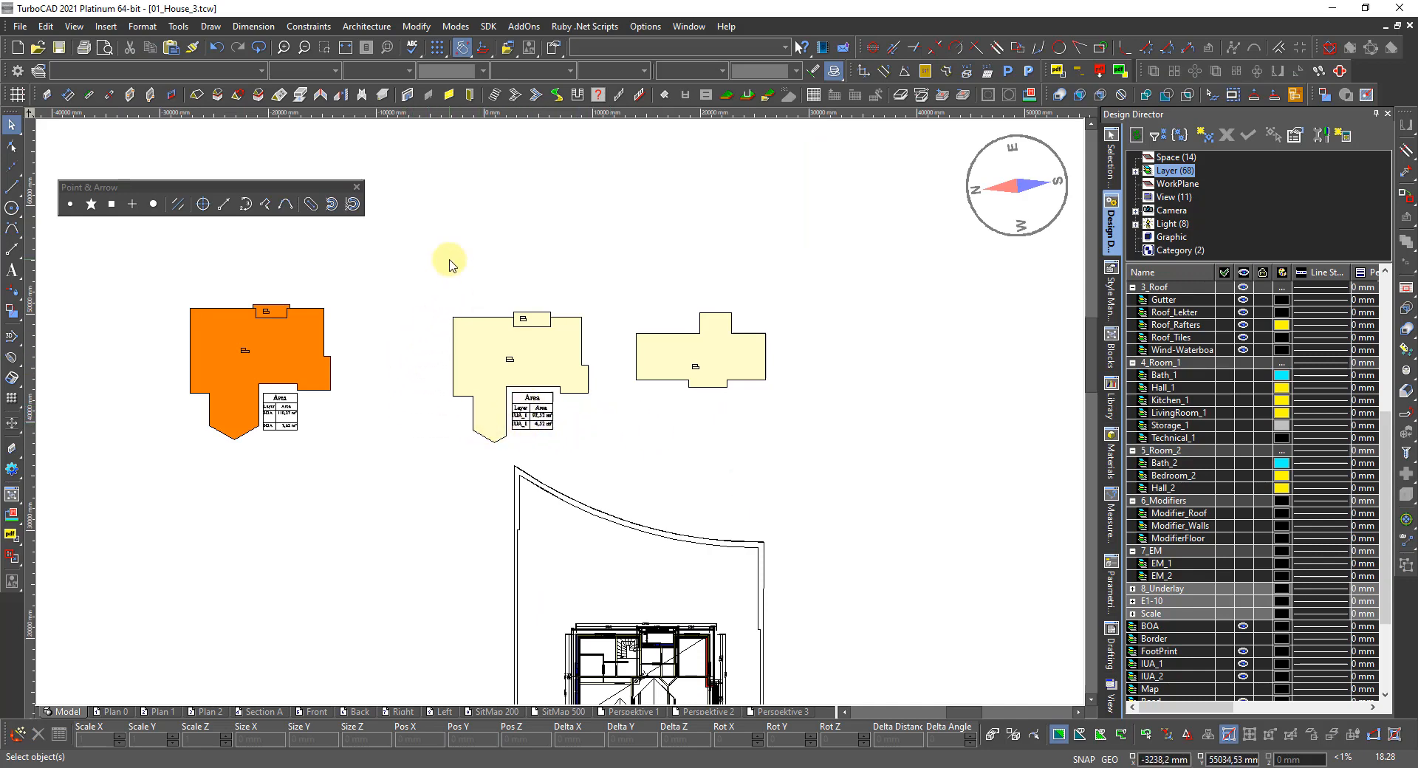
left_click(214, 28)
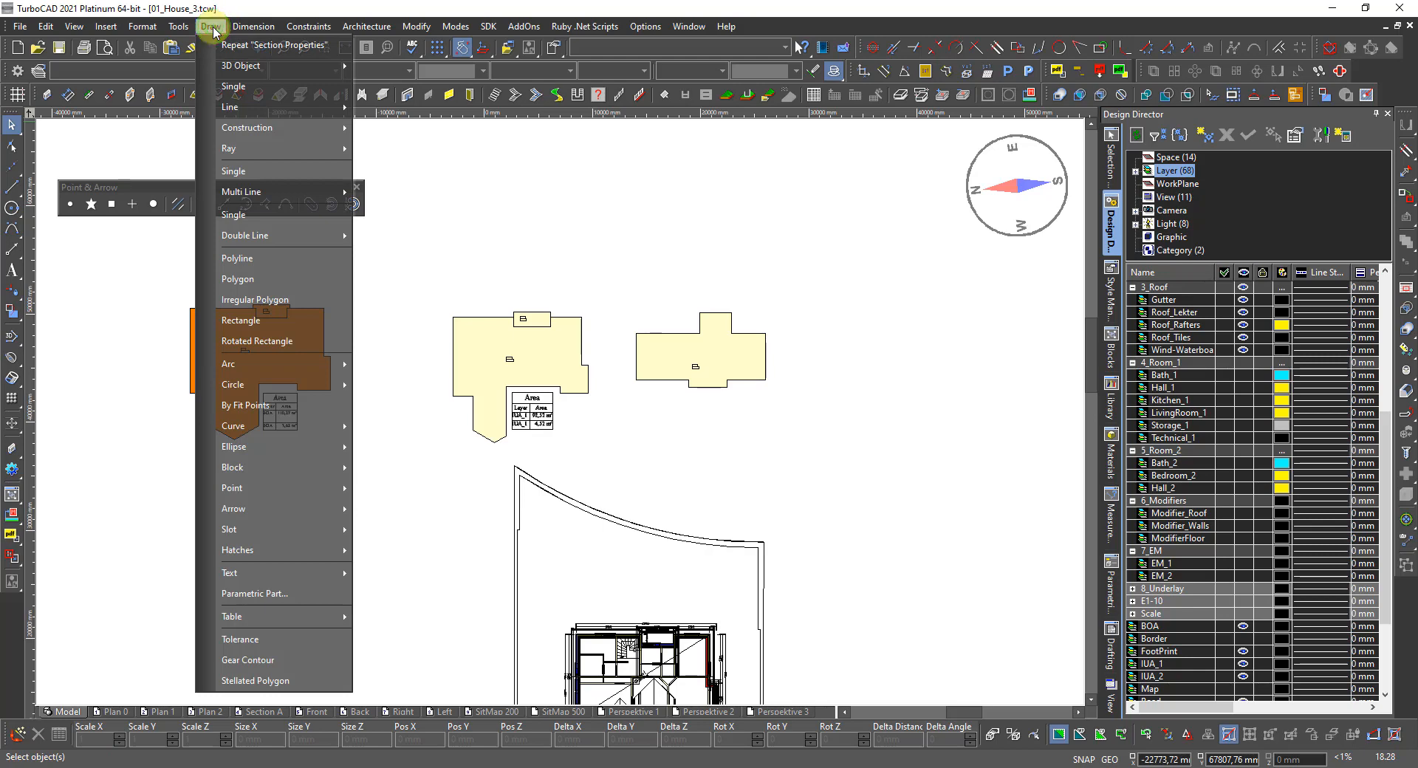
mouse_move(275, 382)
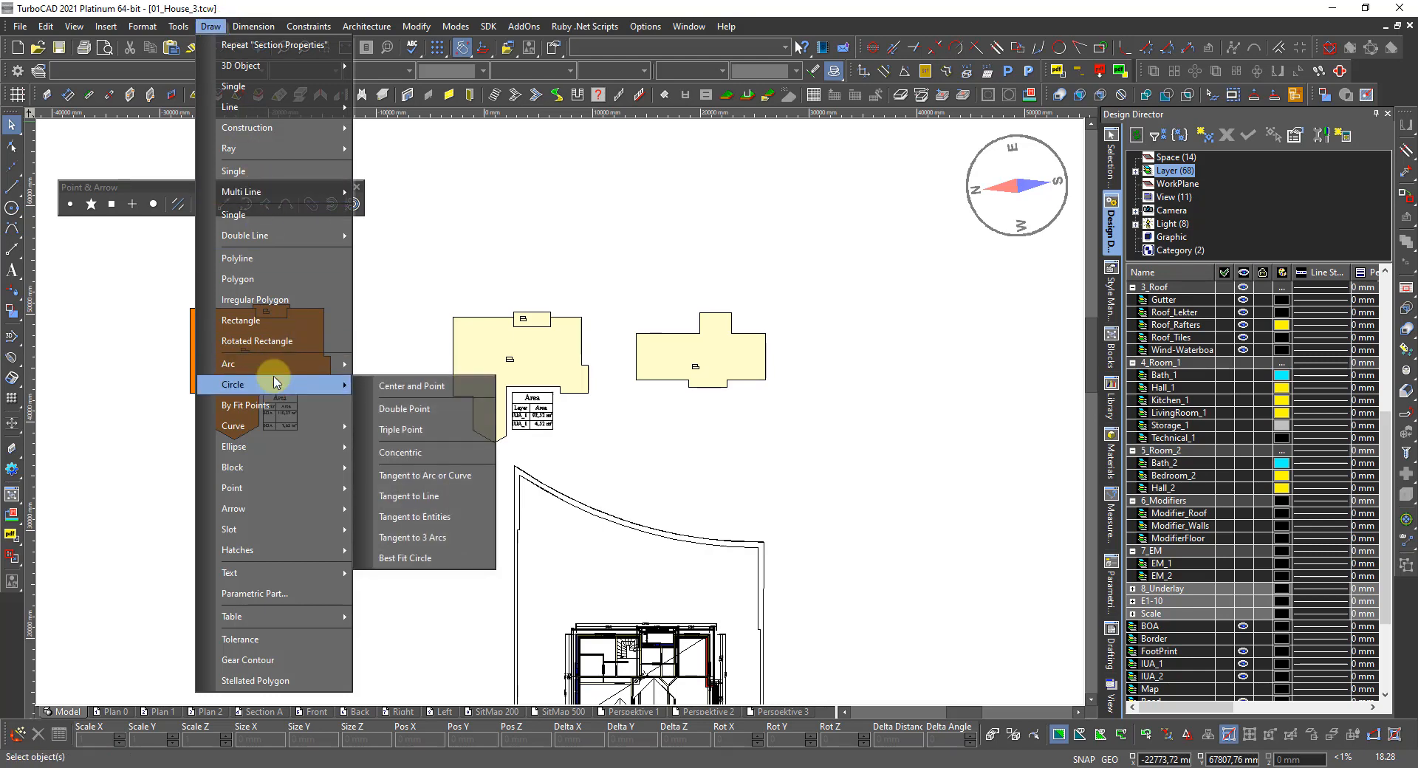
left_click(178, 27)
left_click(177, 27)
left_click(177, 28)
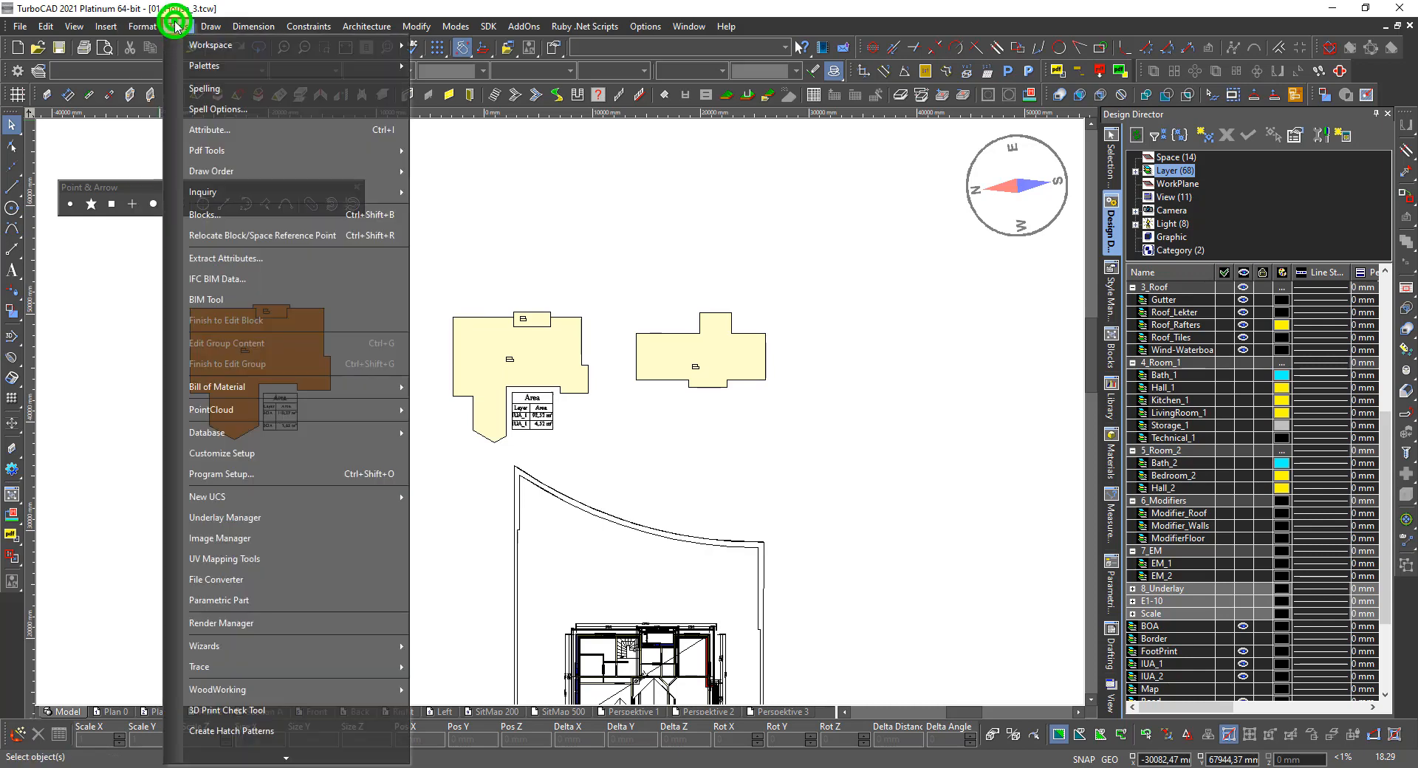
mouse_move(198, 433)
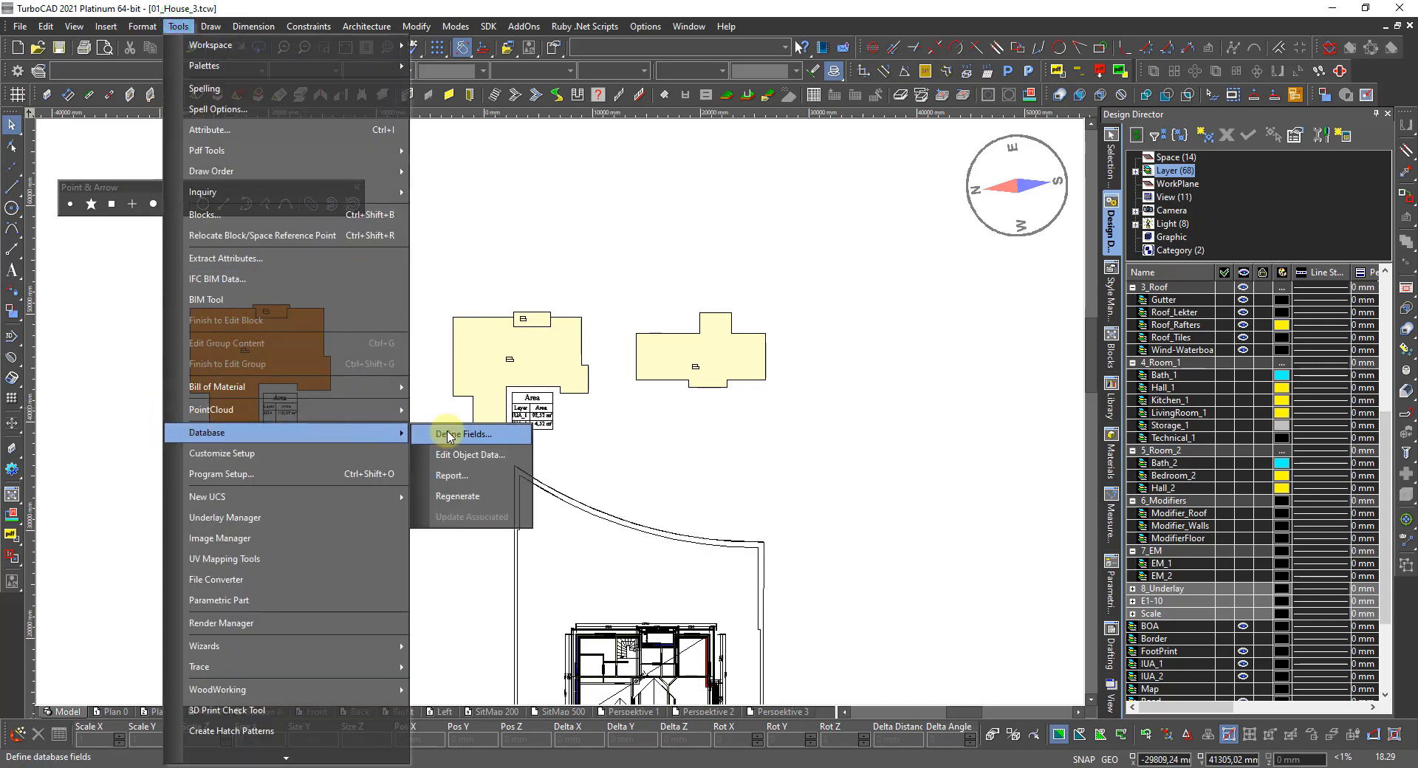
left_click(451, 476)
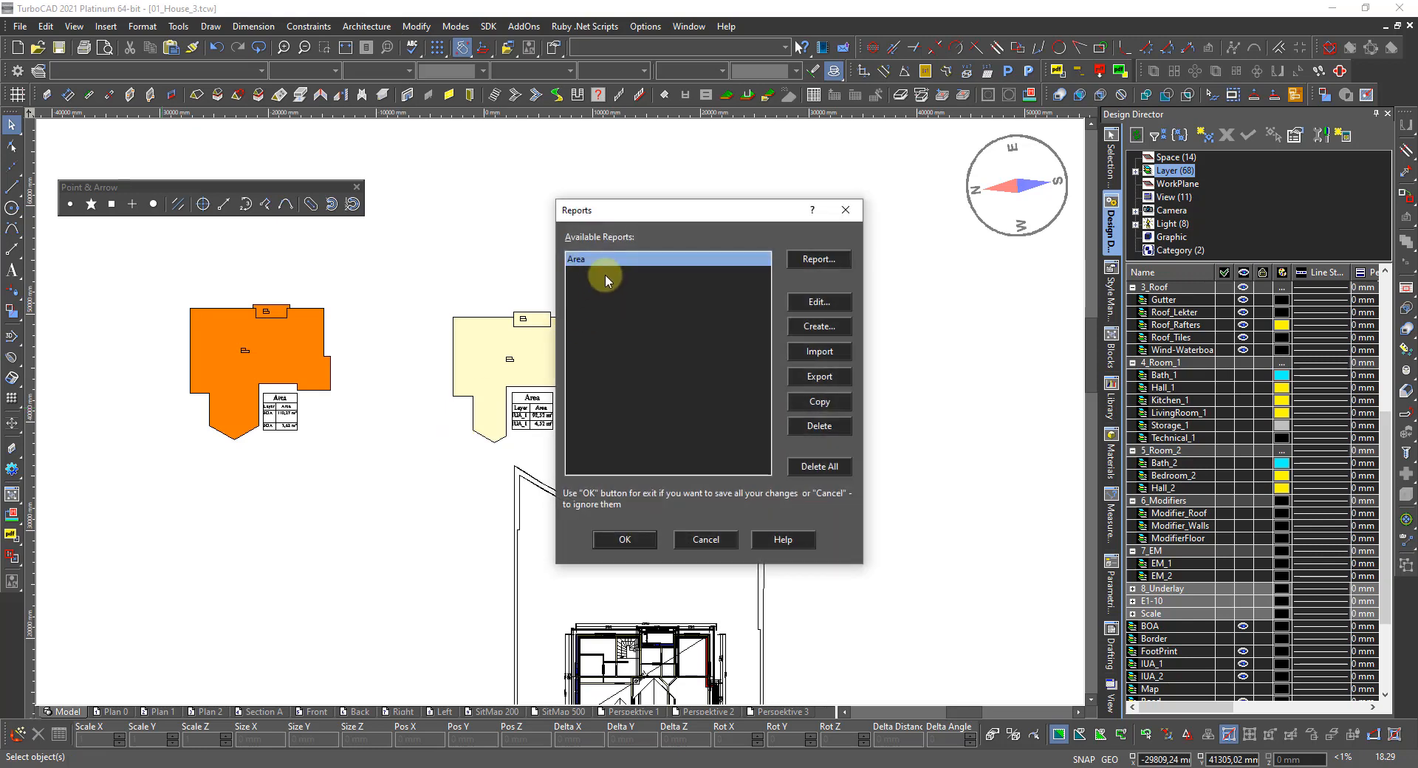
left_click(706, 542)
Step: Run the Area report on the yellow IUA_2 area and insert it as a Standard-style associative table beside the IUA_1 table
left_click(674, 345)
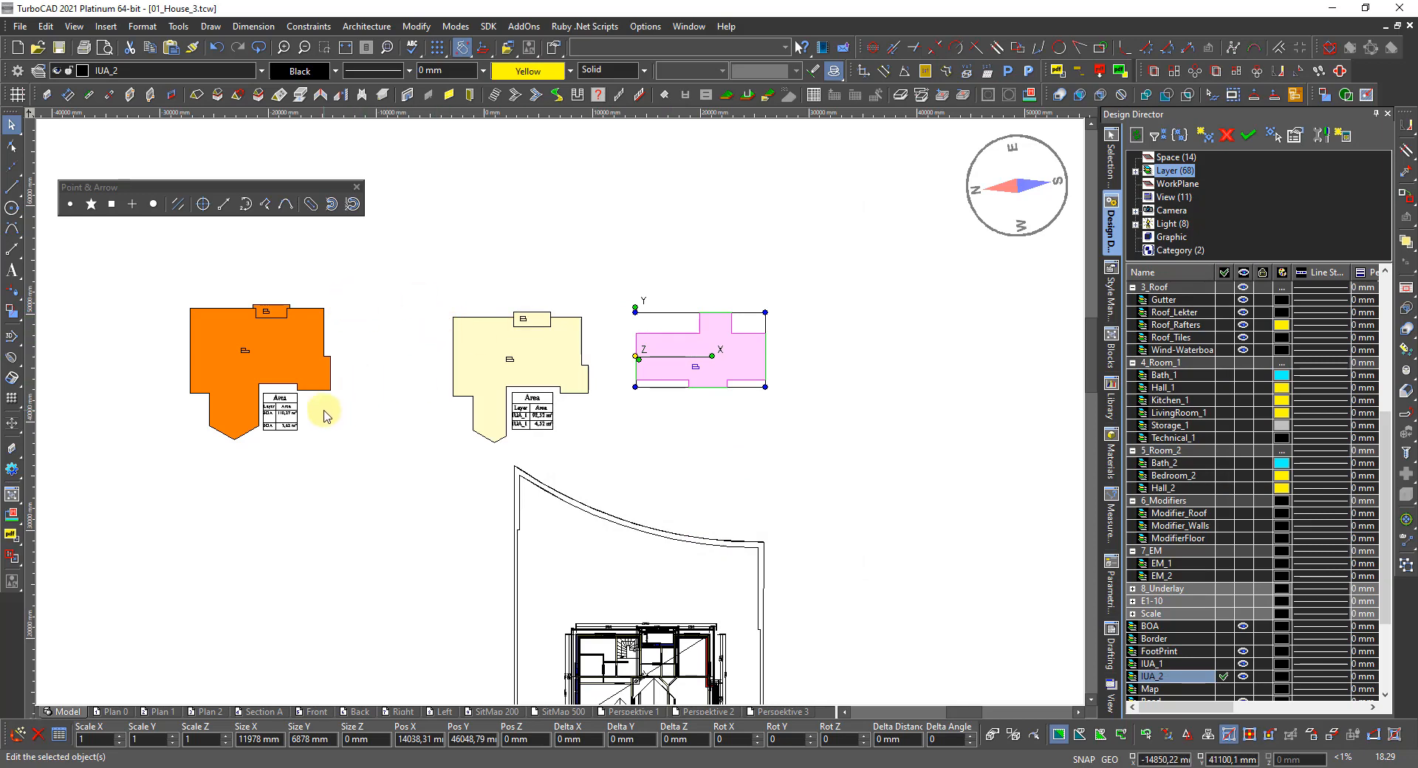
scroll(273, 416, "up", 3)
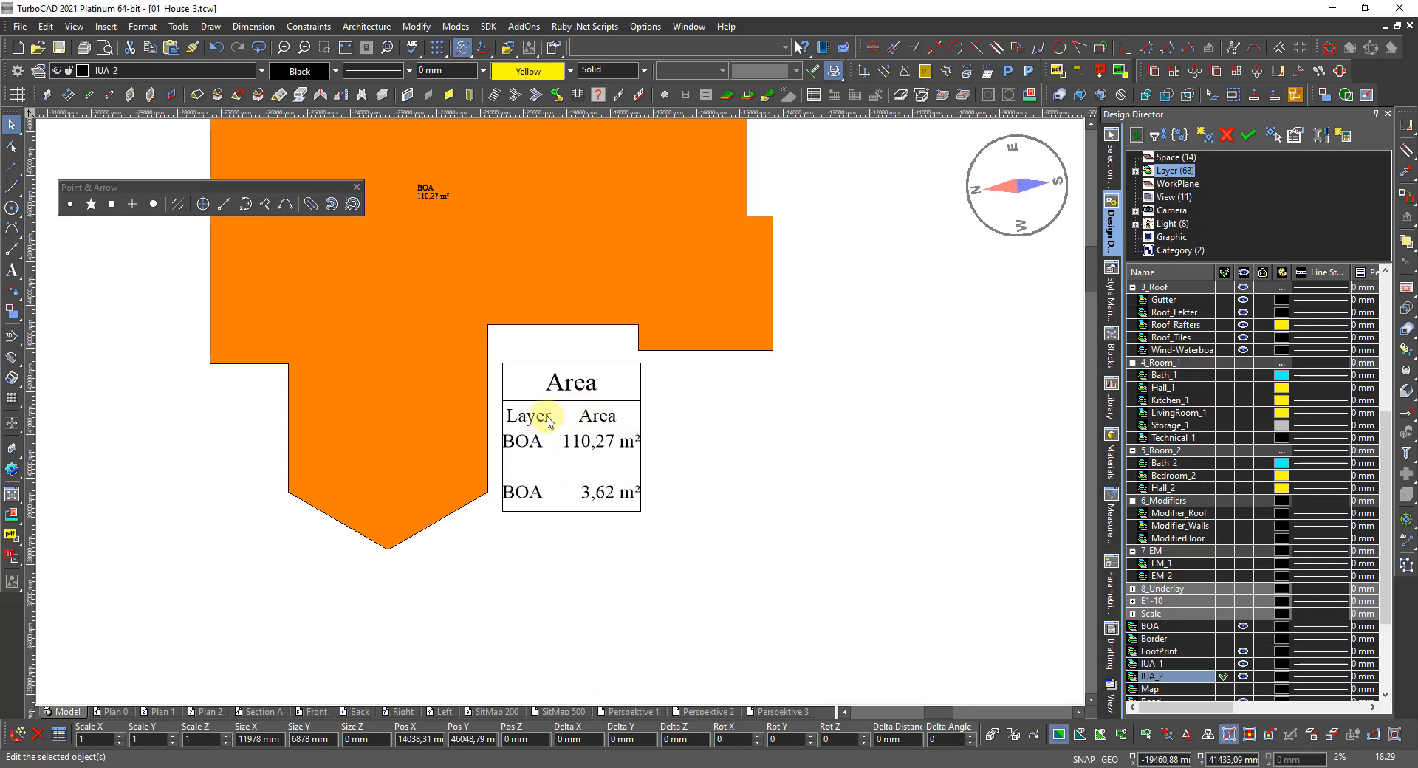
scroll(538, 414, "down", 2)
scroll(982, 427, "down", 2)
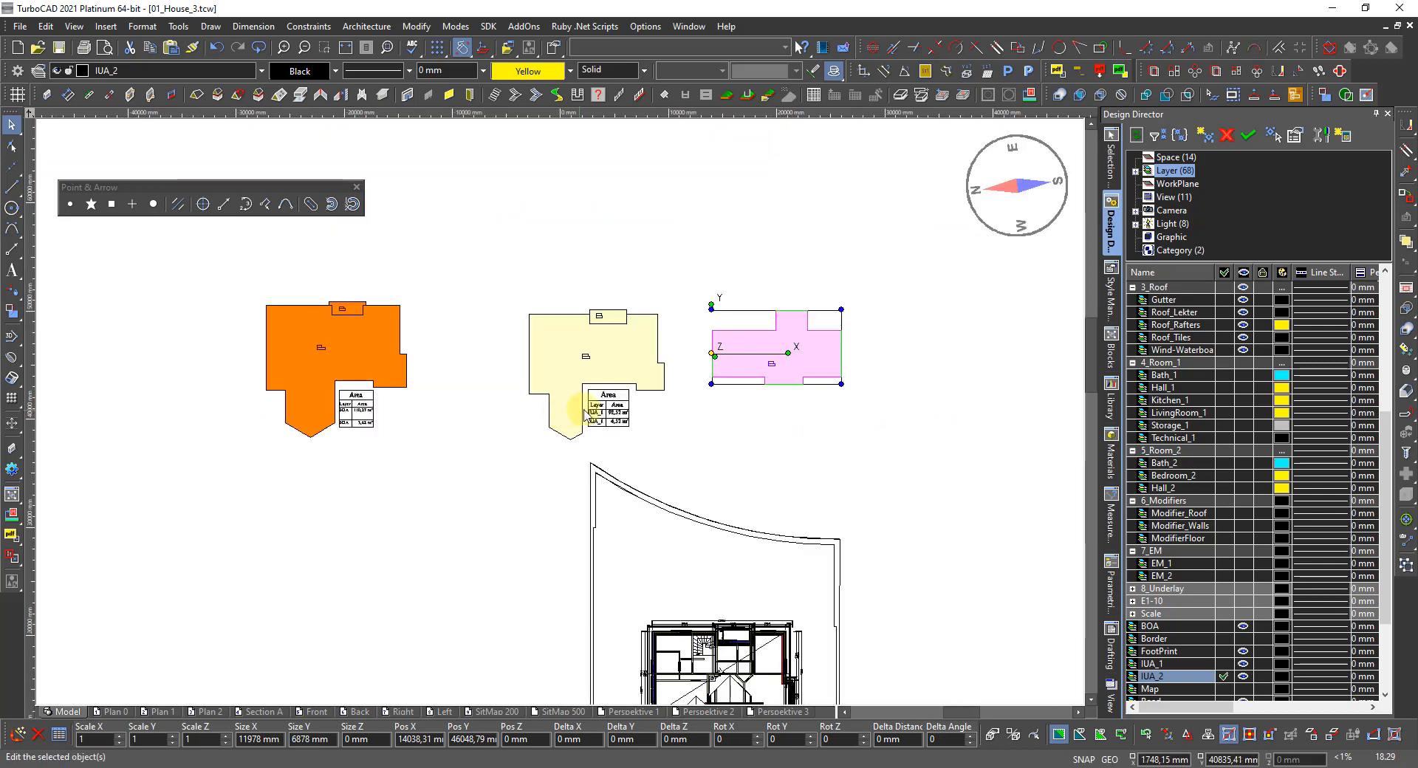
left_click(189, 28)
left_click(224, 433)
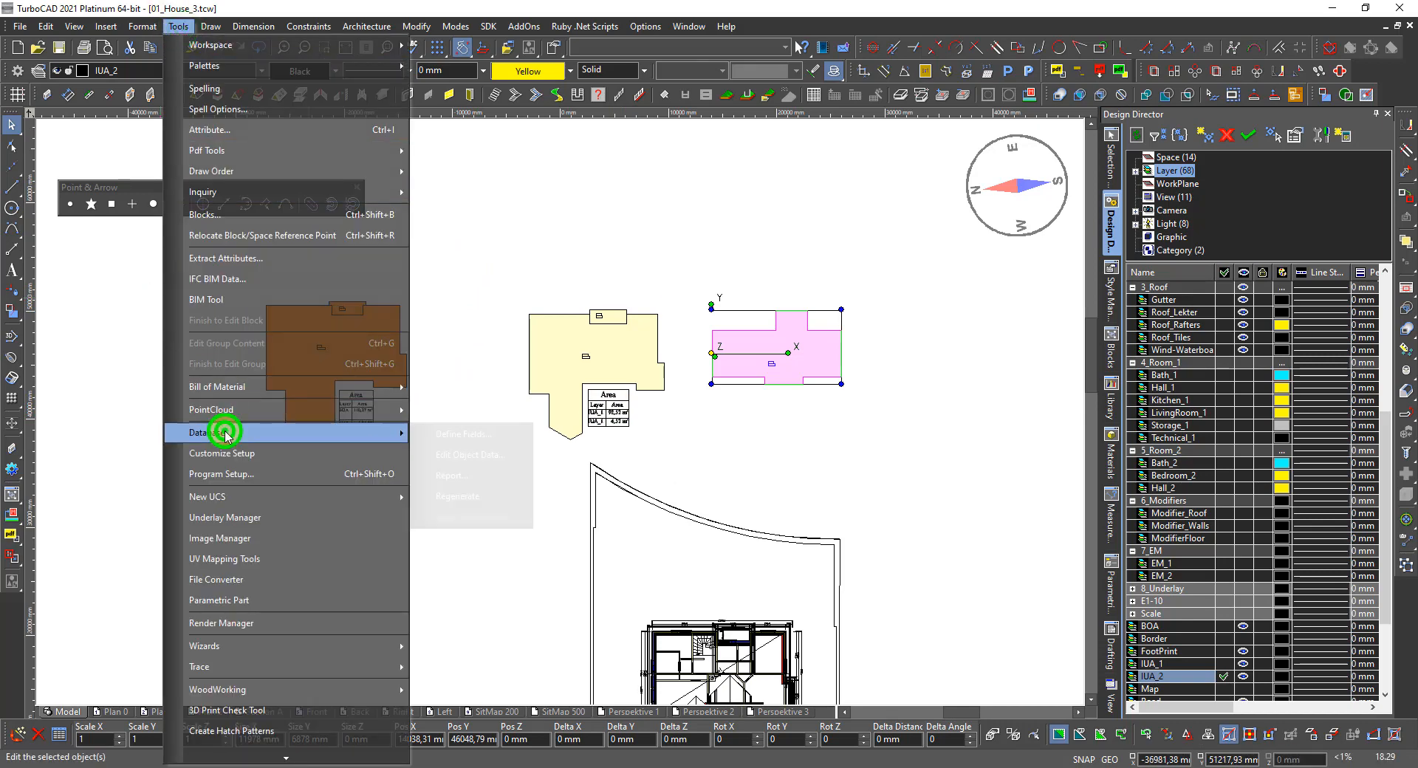
left_click(447, 478)
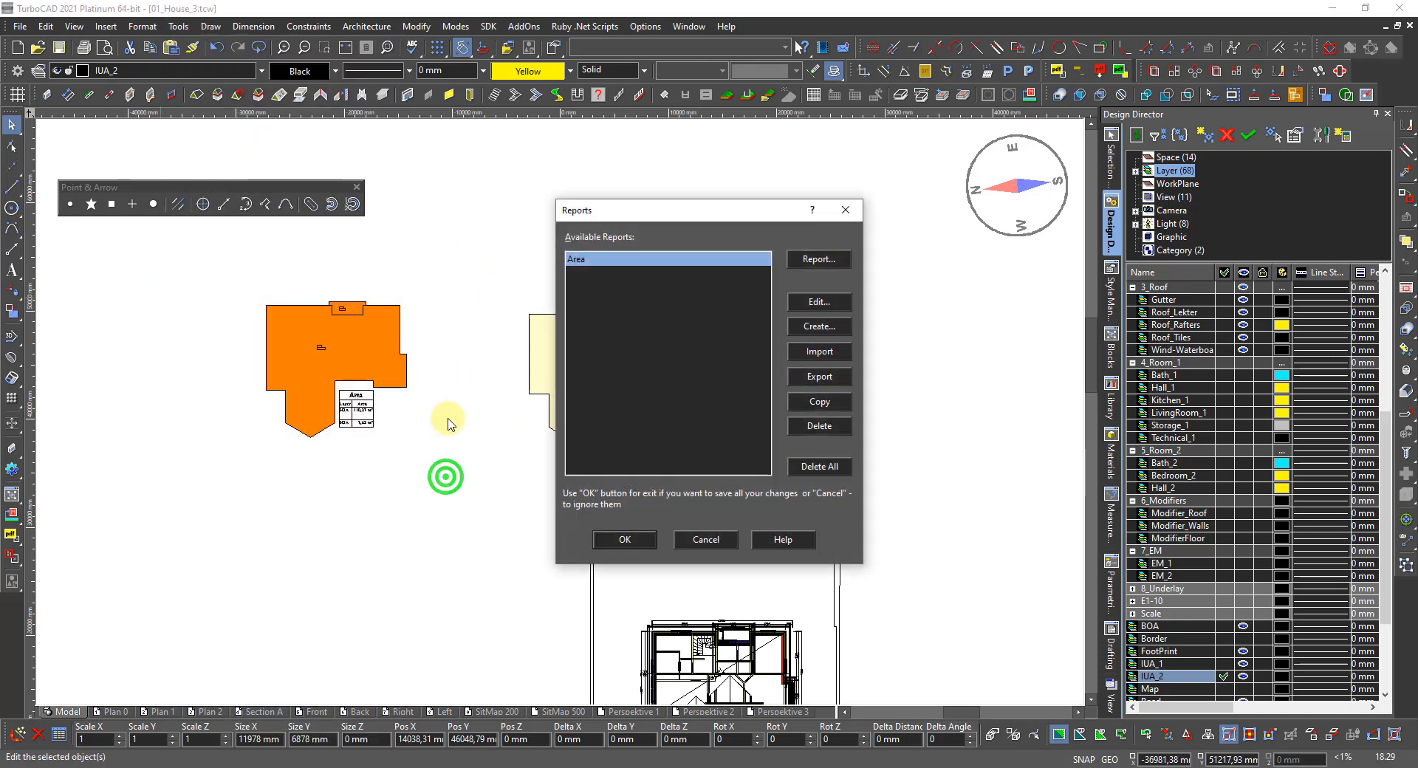
left_click(817, 262)
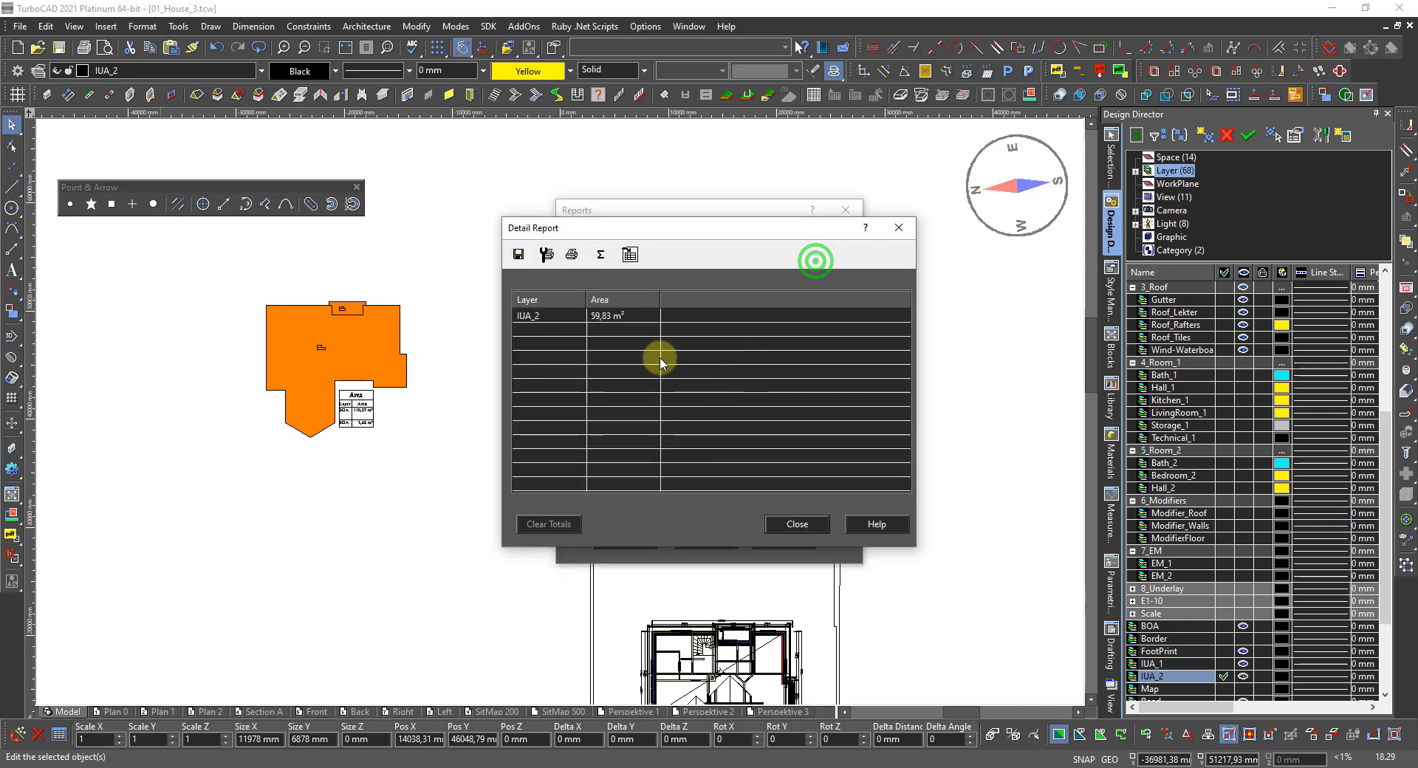
left_click(631, 254)
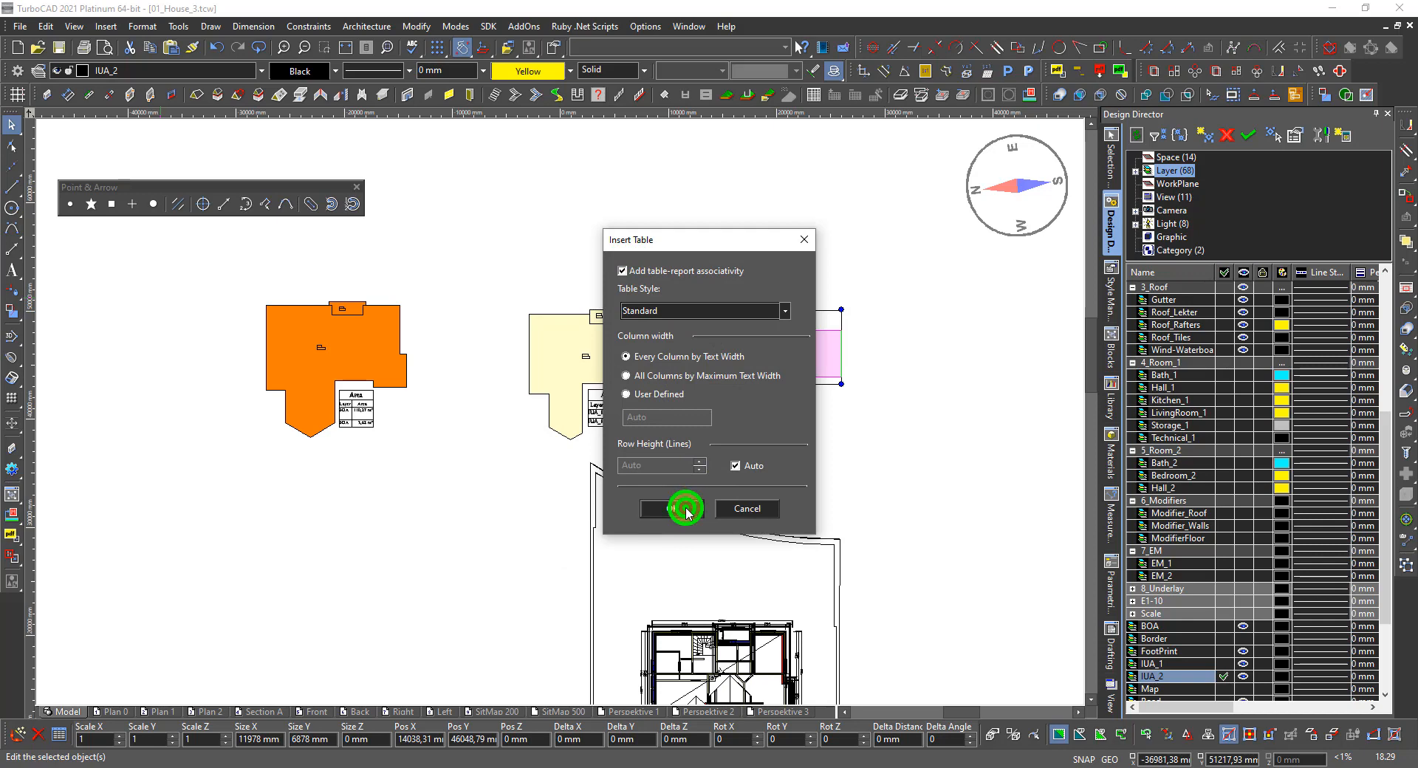
left_click(686, 510)
scroll(632, 399, "up", 5)
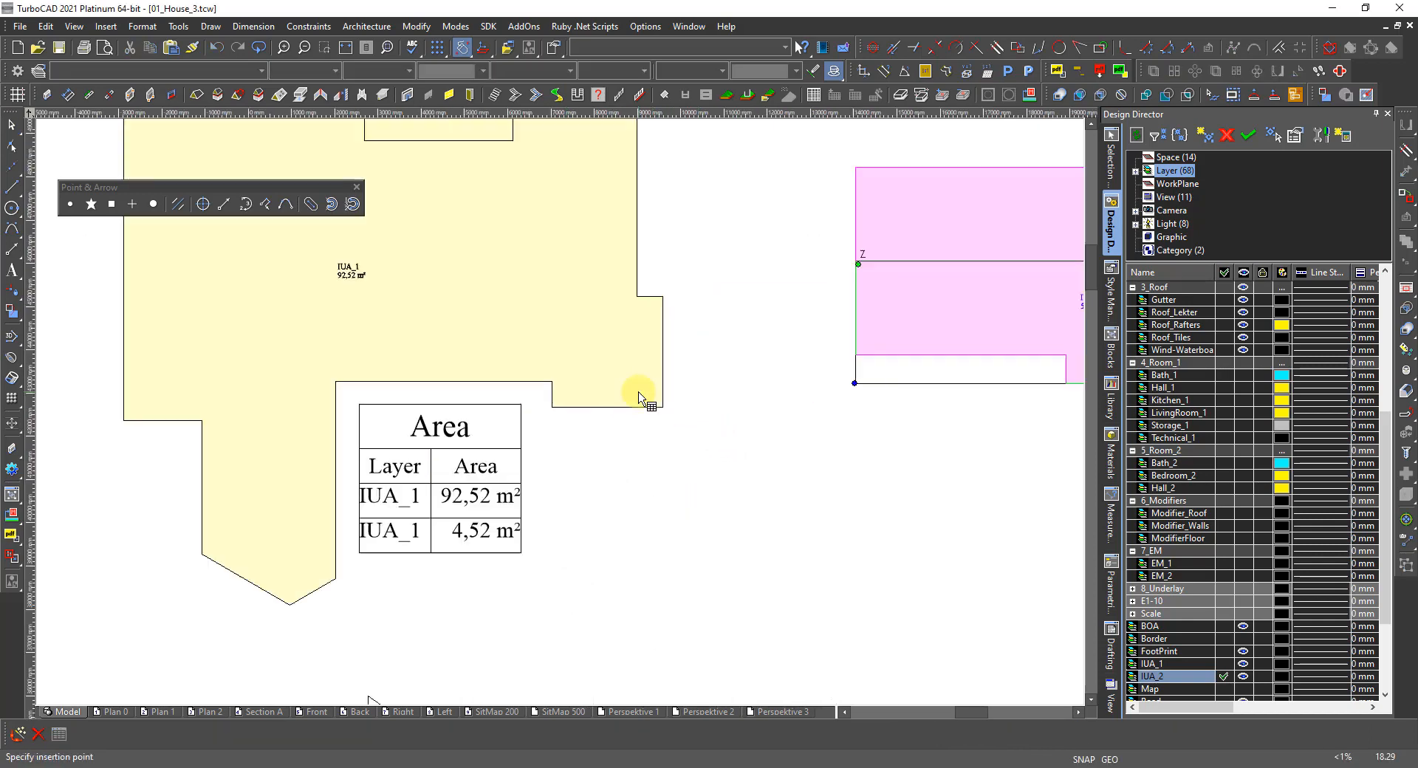
left_click(529, 412)
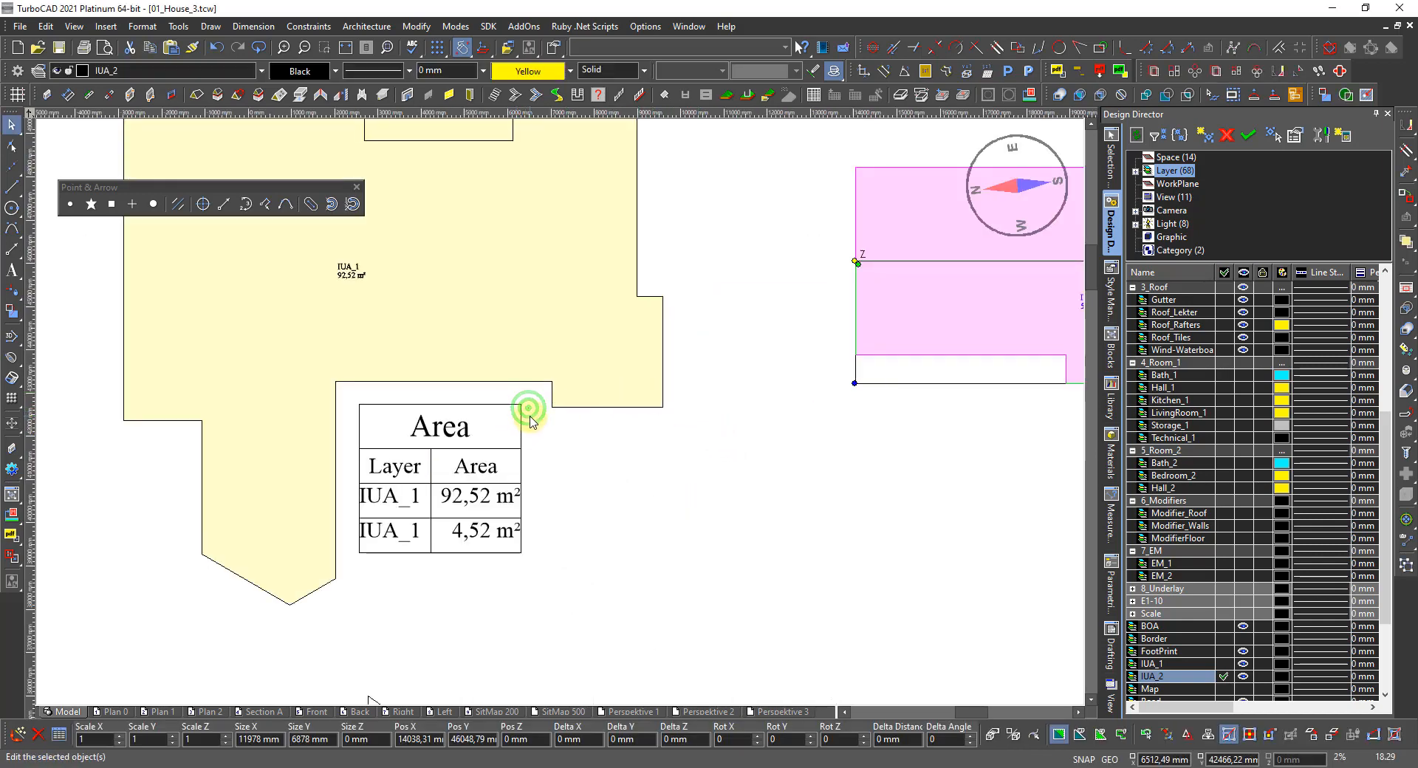
Step: Select the tiny IUA_2 table beside the IUA_1 table and scale it up to about 5940 by 4169 mm
left_click(537, 419)
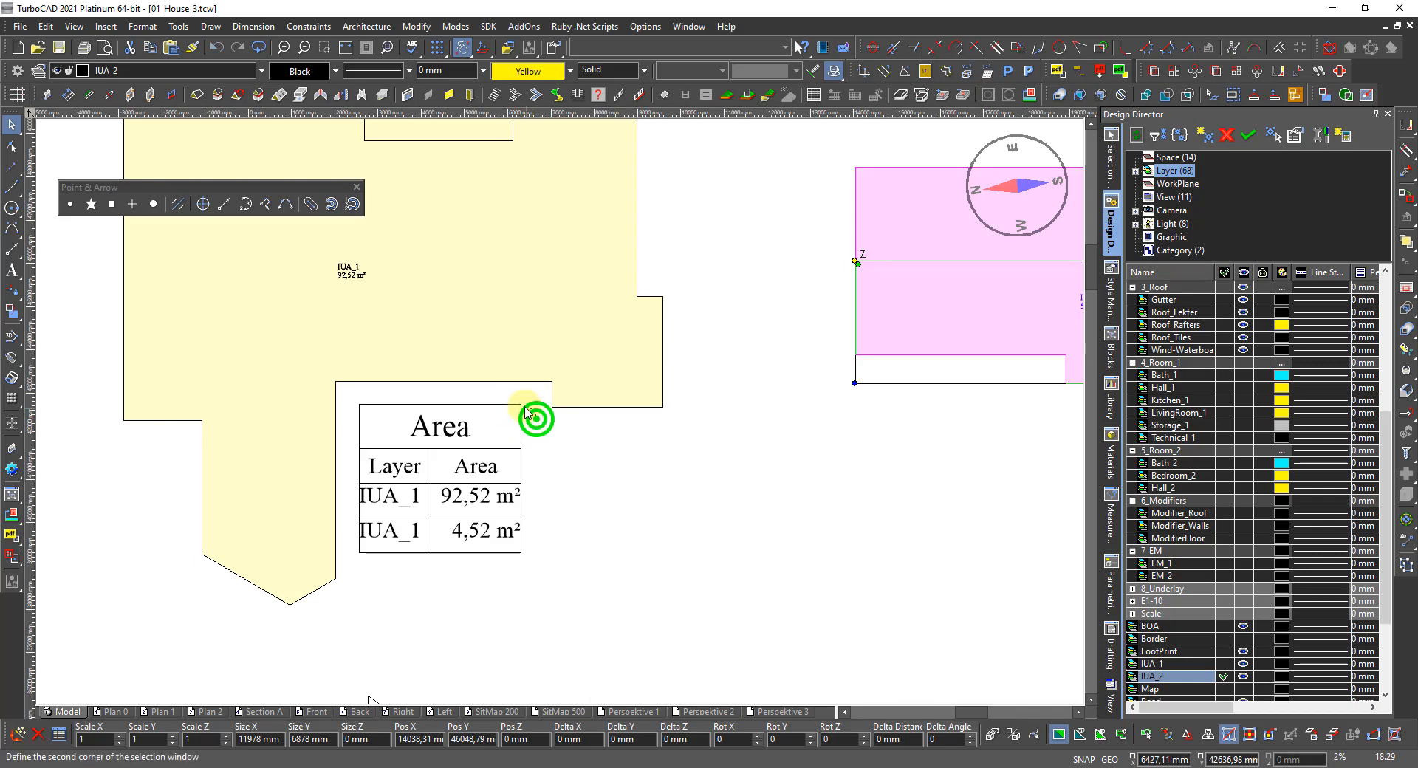
left_click(529, 408)
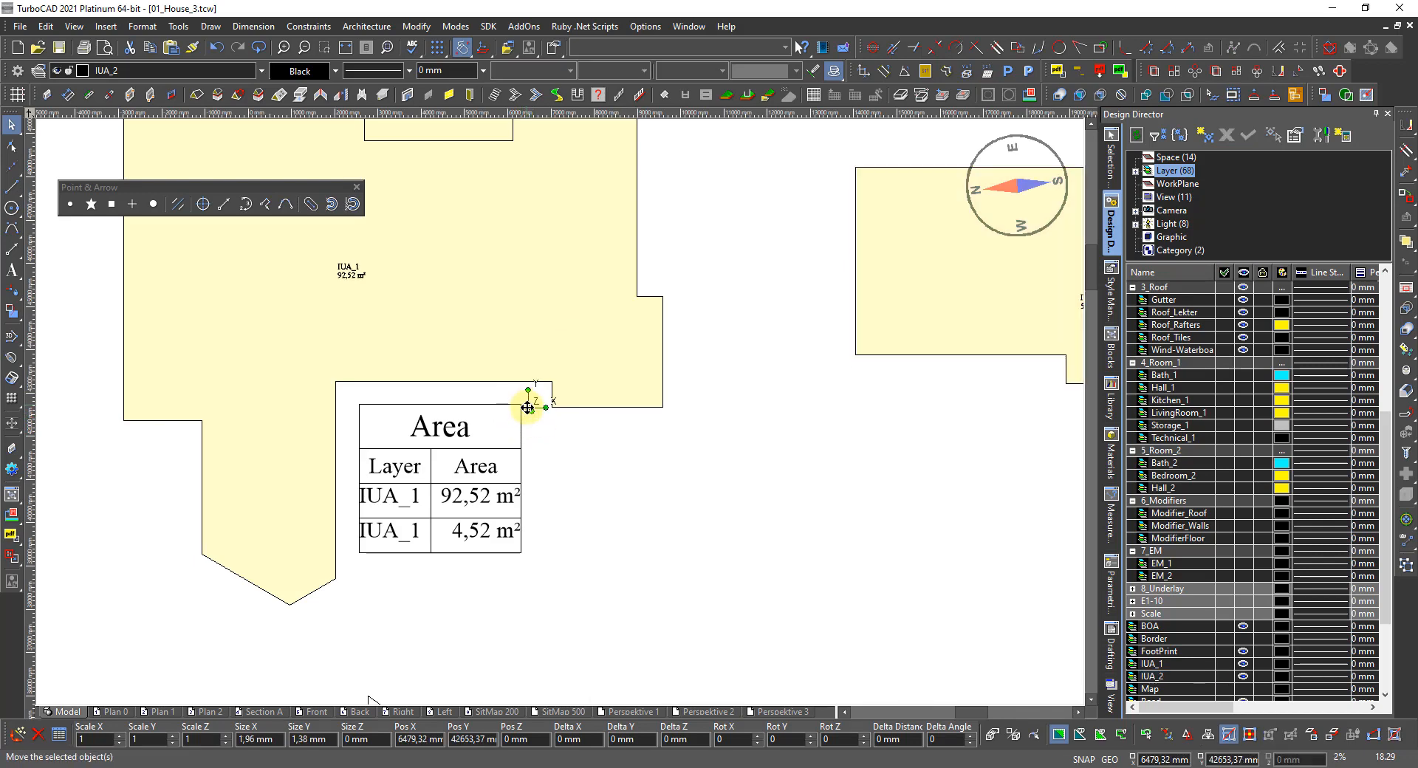
scroll(557, 419, "up", 10)
scroll(566, 417, "up", 7)
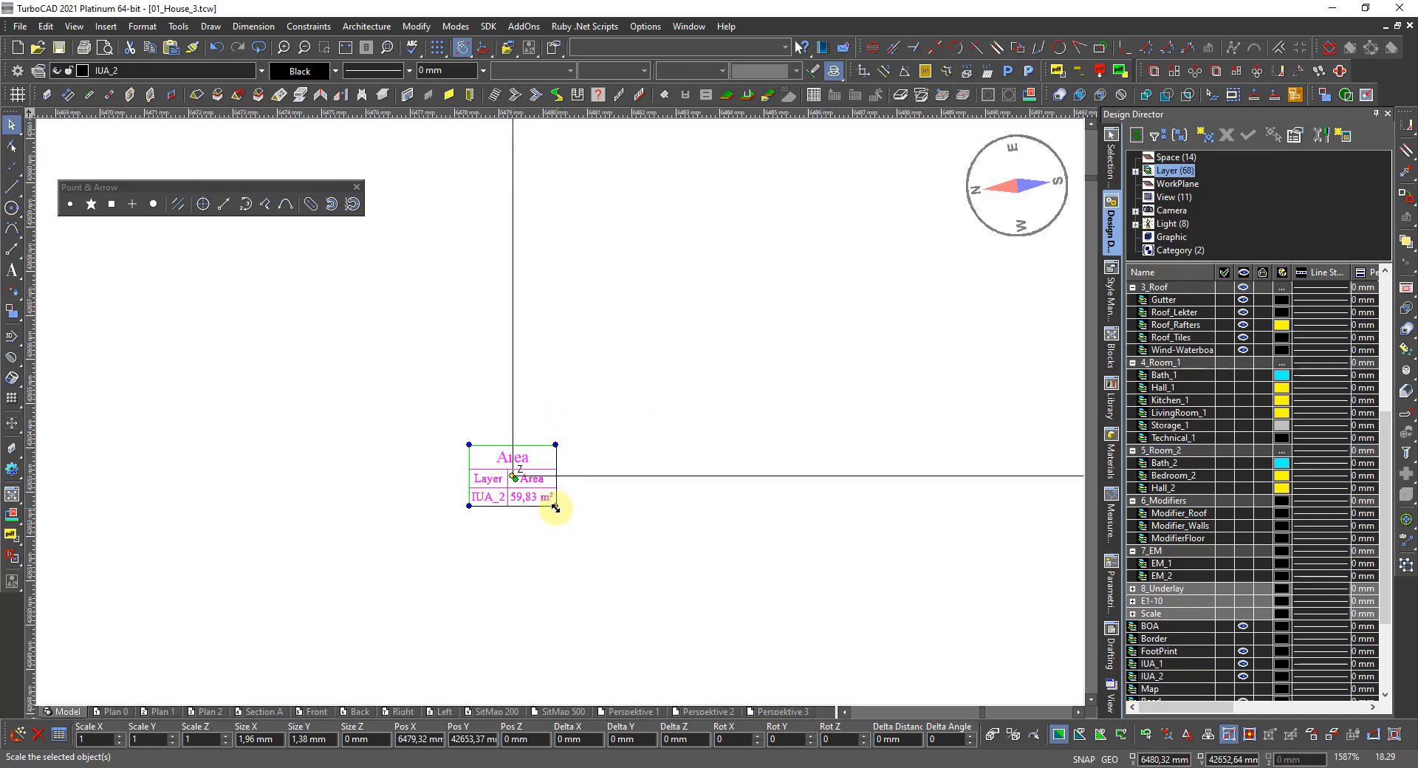
left_click(555, 508)
scroll(555, 508, "down", 4)
scroll(597, 505, "down", 3)
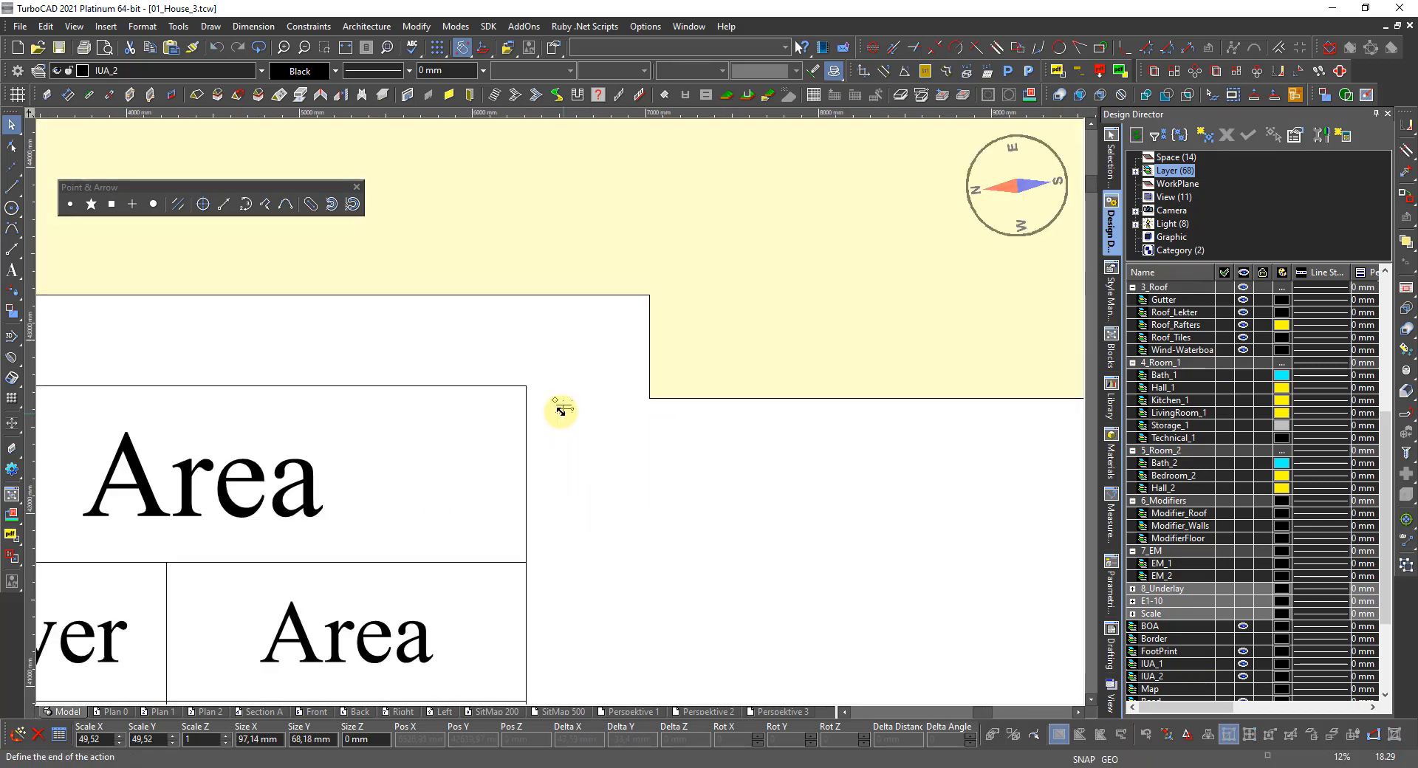
scroll(569, 443, "down", 6)
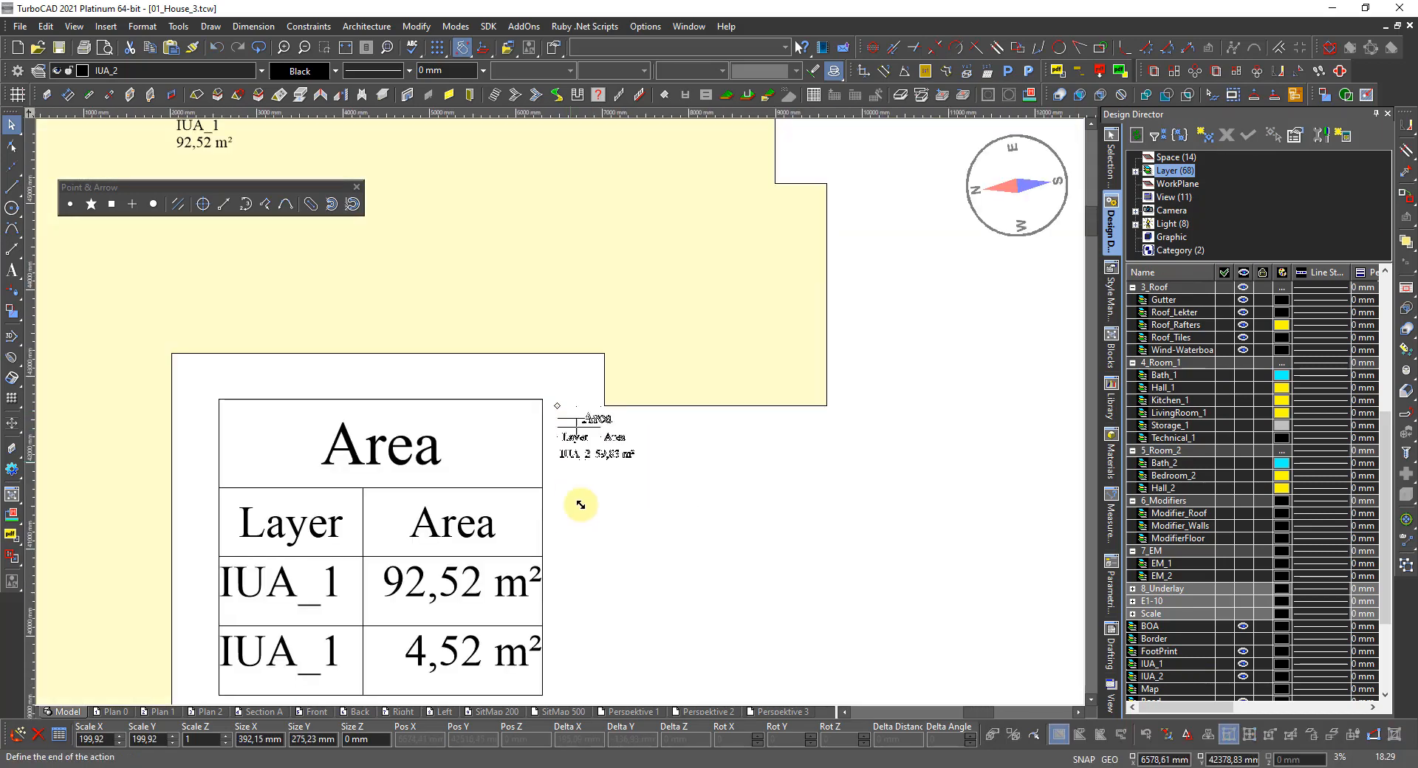
left_click(585, 461)
scroll(558, 395, "up", 4)
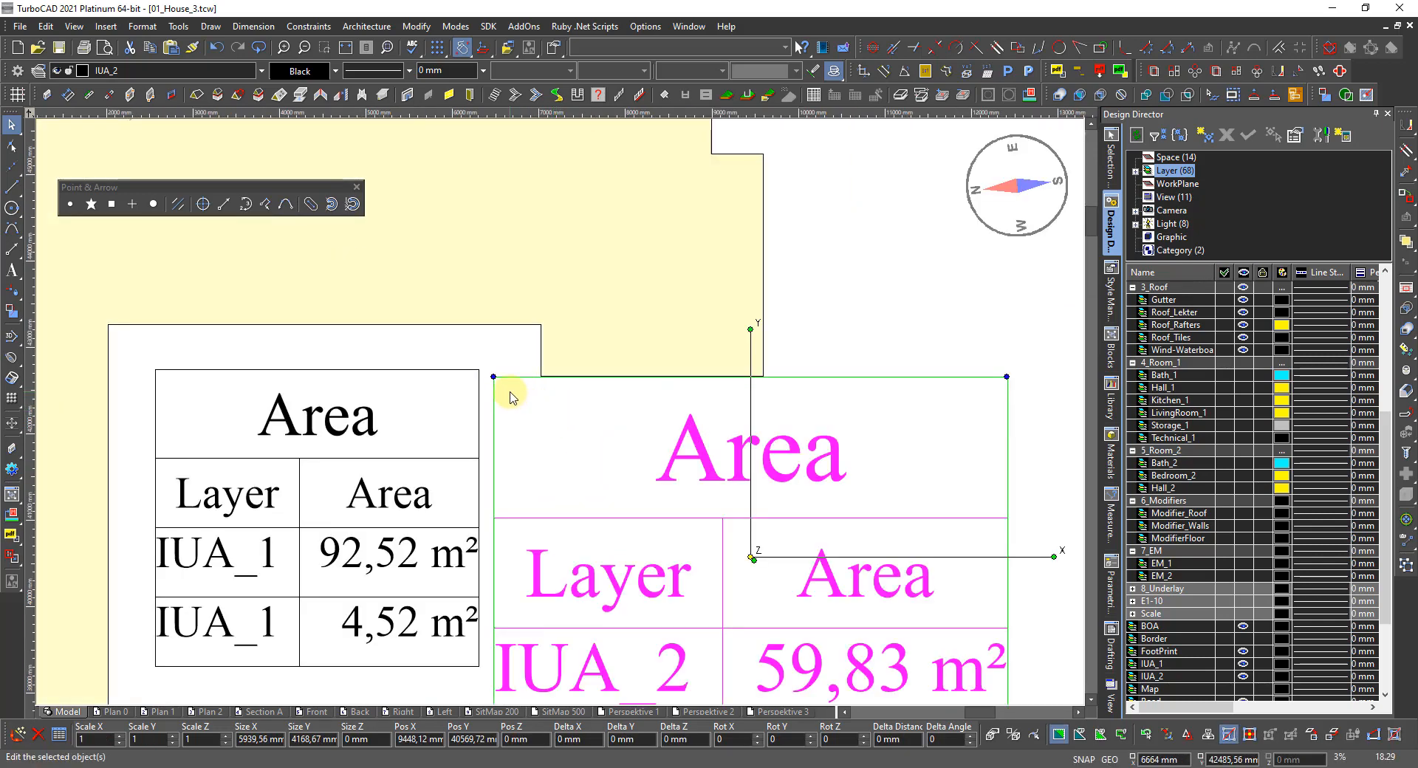
Step: Move the IUA_2 table by its upper-left corner onto the IUA_1 table's upper-right corner
key("e")
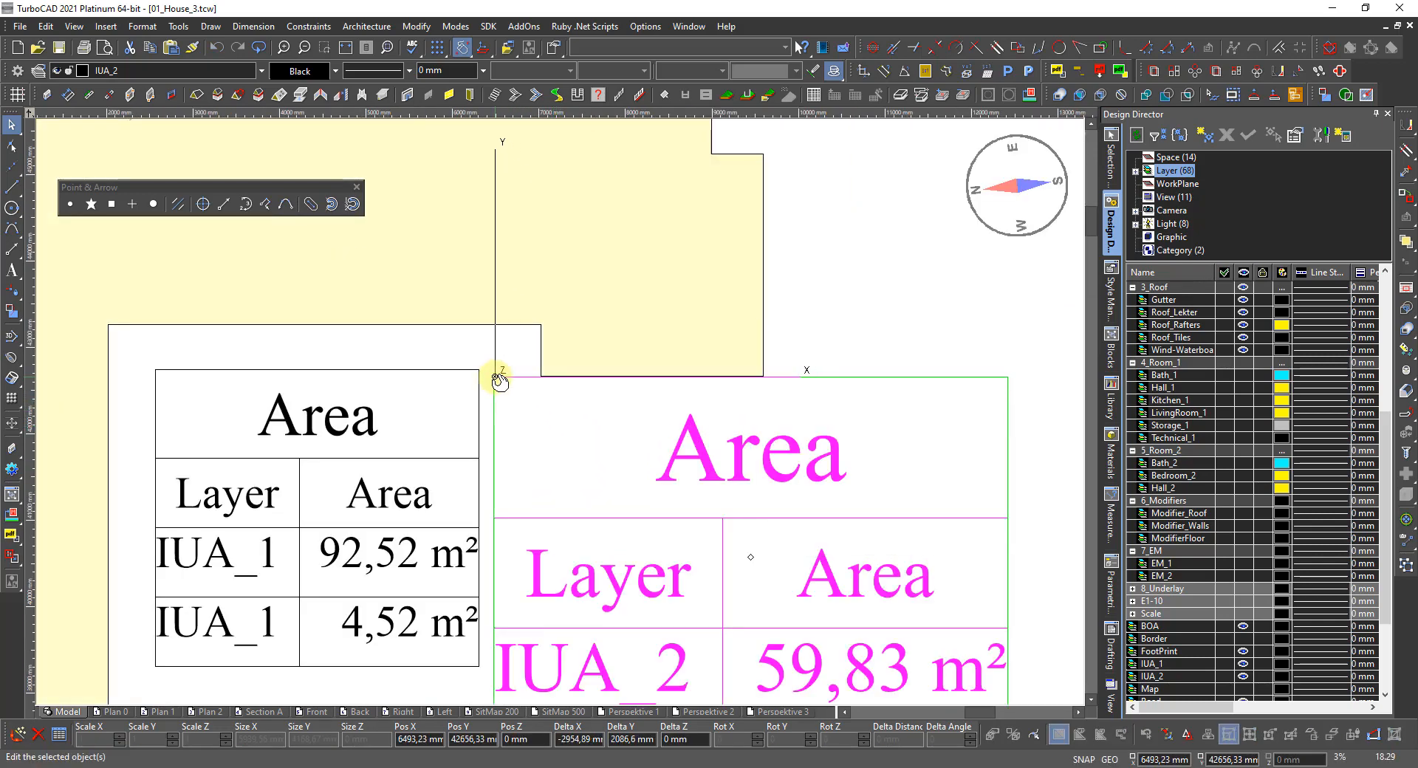
left_click(493, 376)
left_click(492, 376)
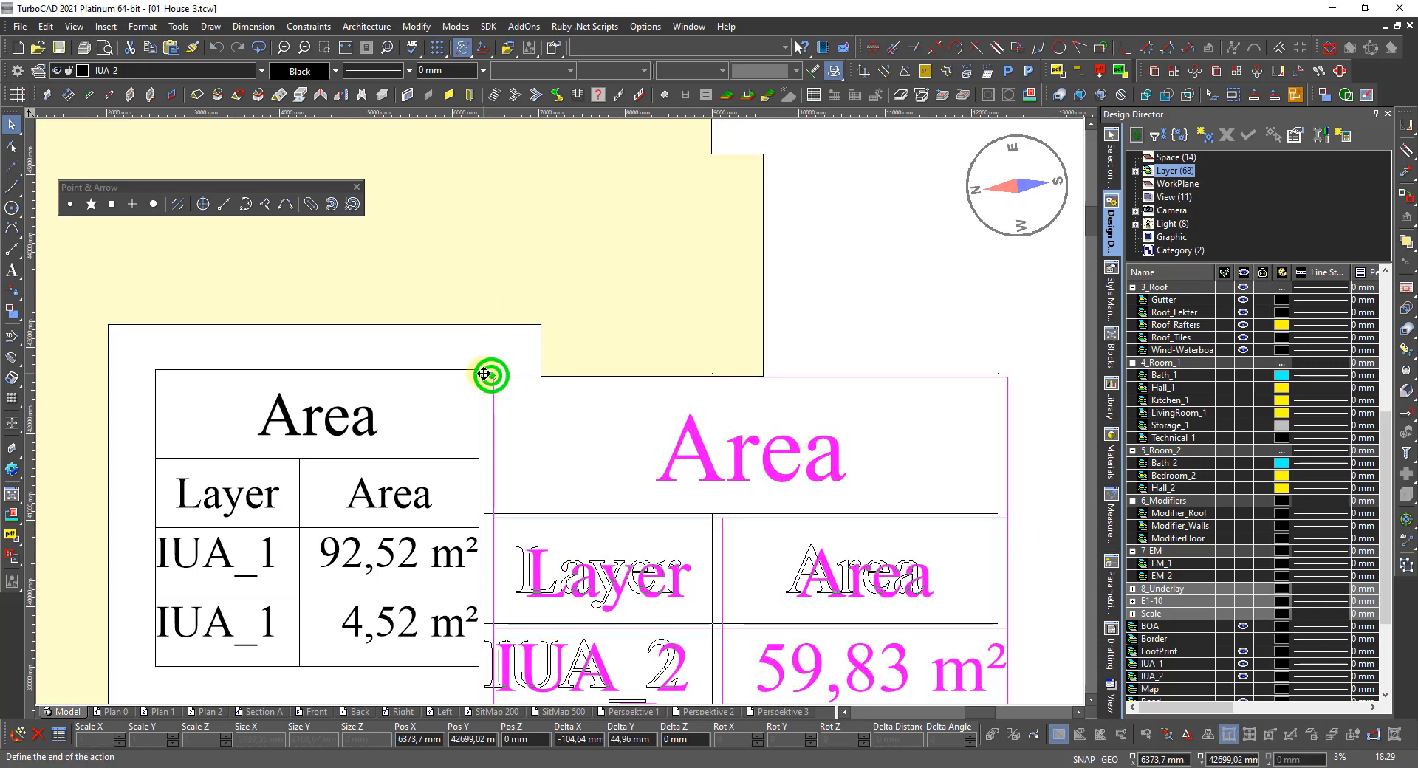
left_click(480, 371)
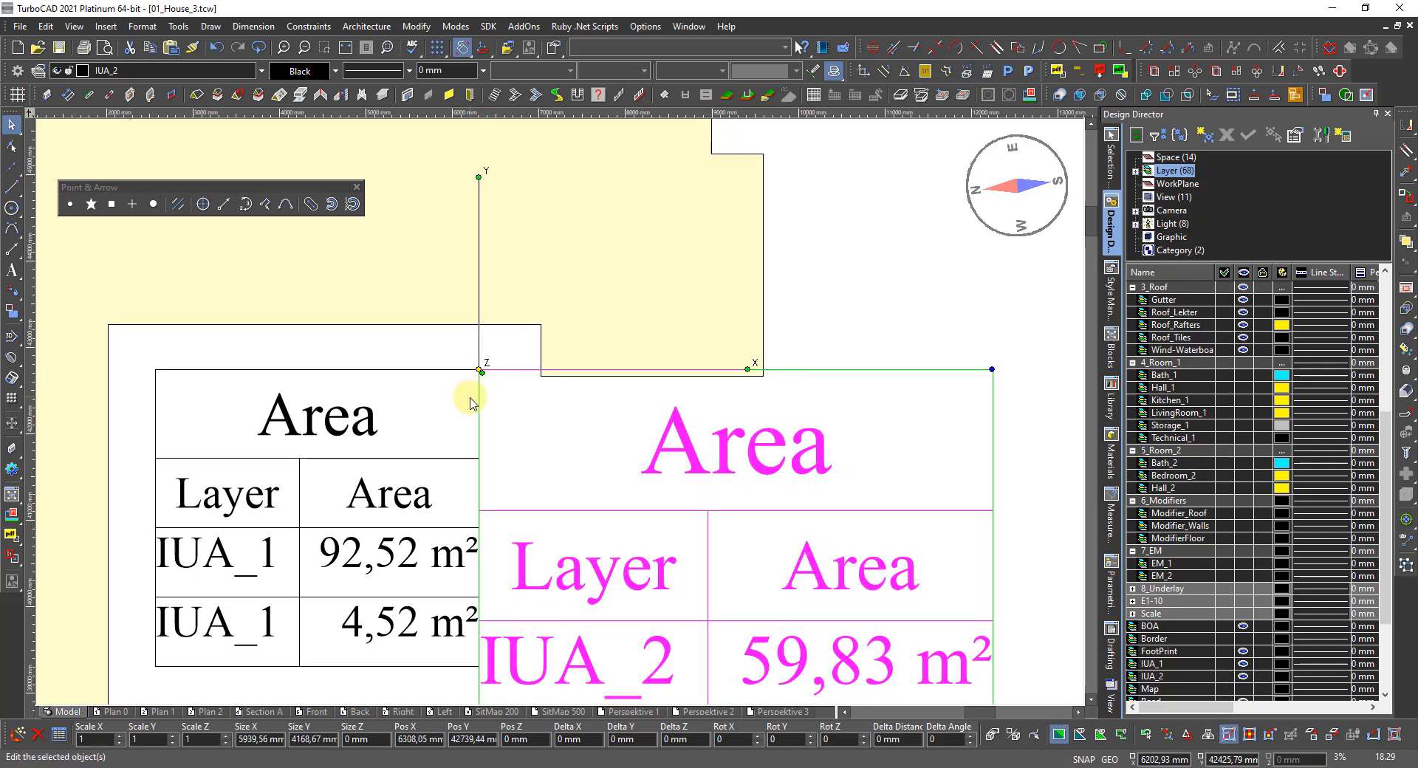
Step: Scale the IUA_2 table down to about 4881 by 3426 mm, matching its lower edge to the IUA_1 table's lower edge
scroll(579, 573, "down", 2)
left_click(608, 584)
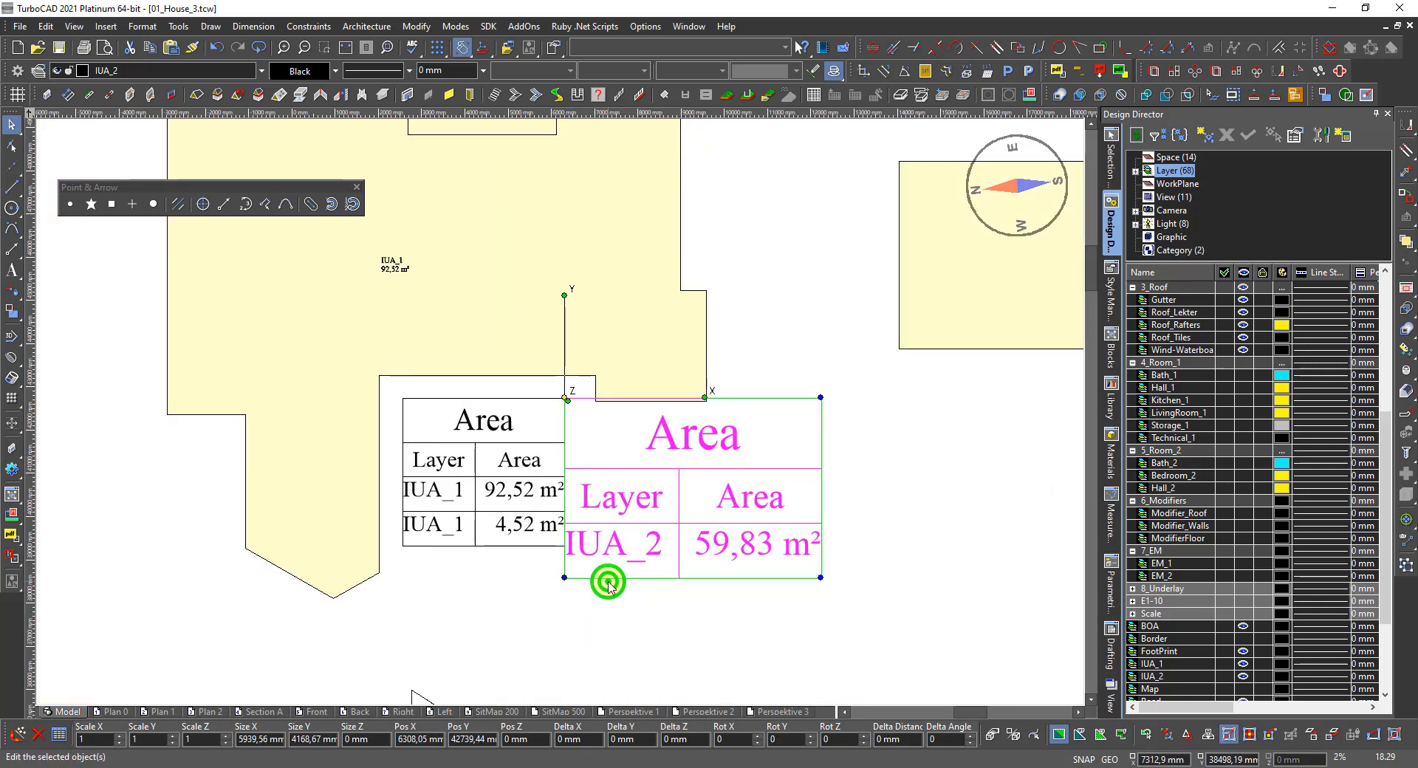
left_click(606, 579)
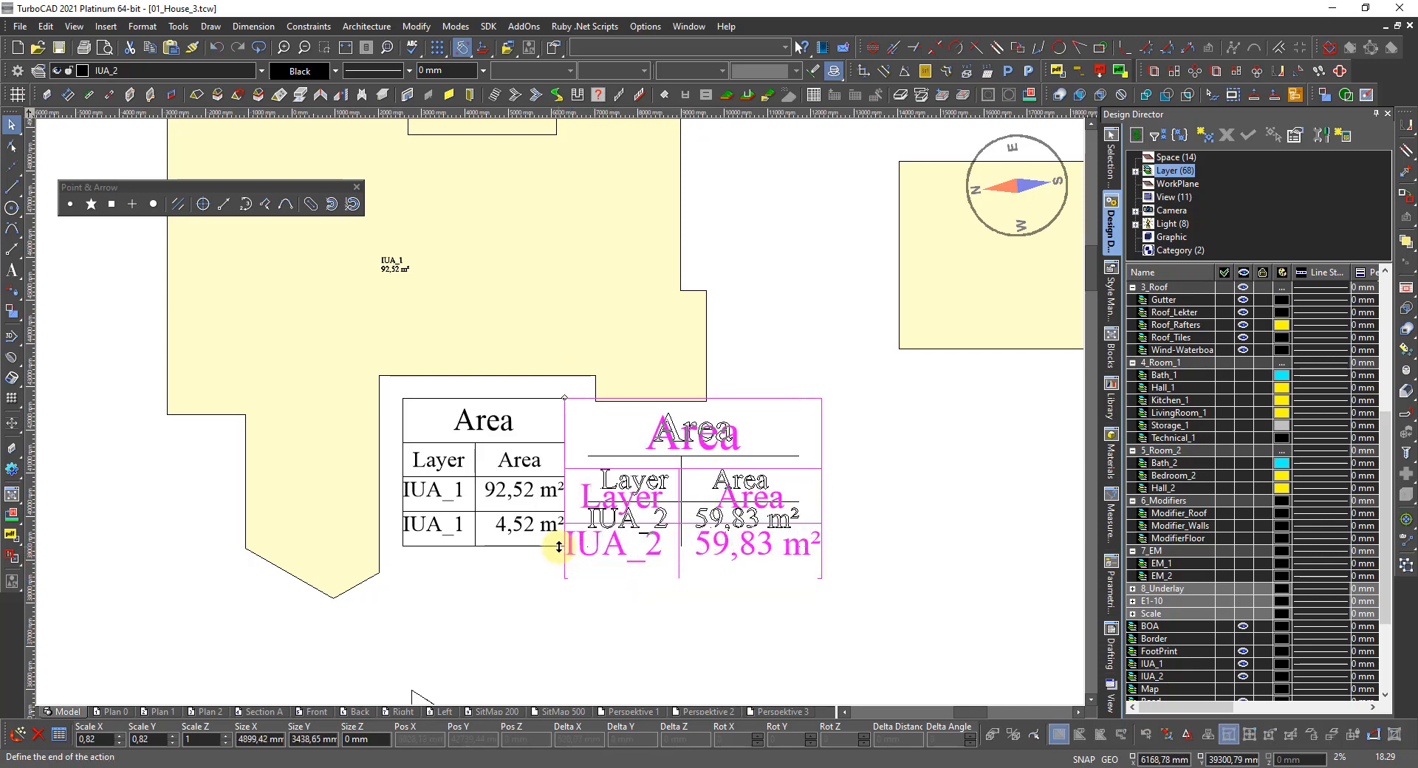
key("Escape")
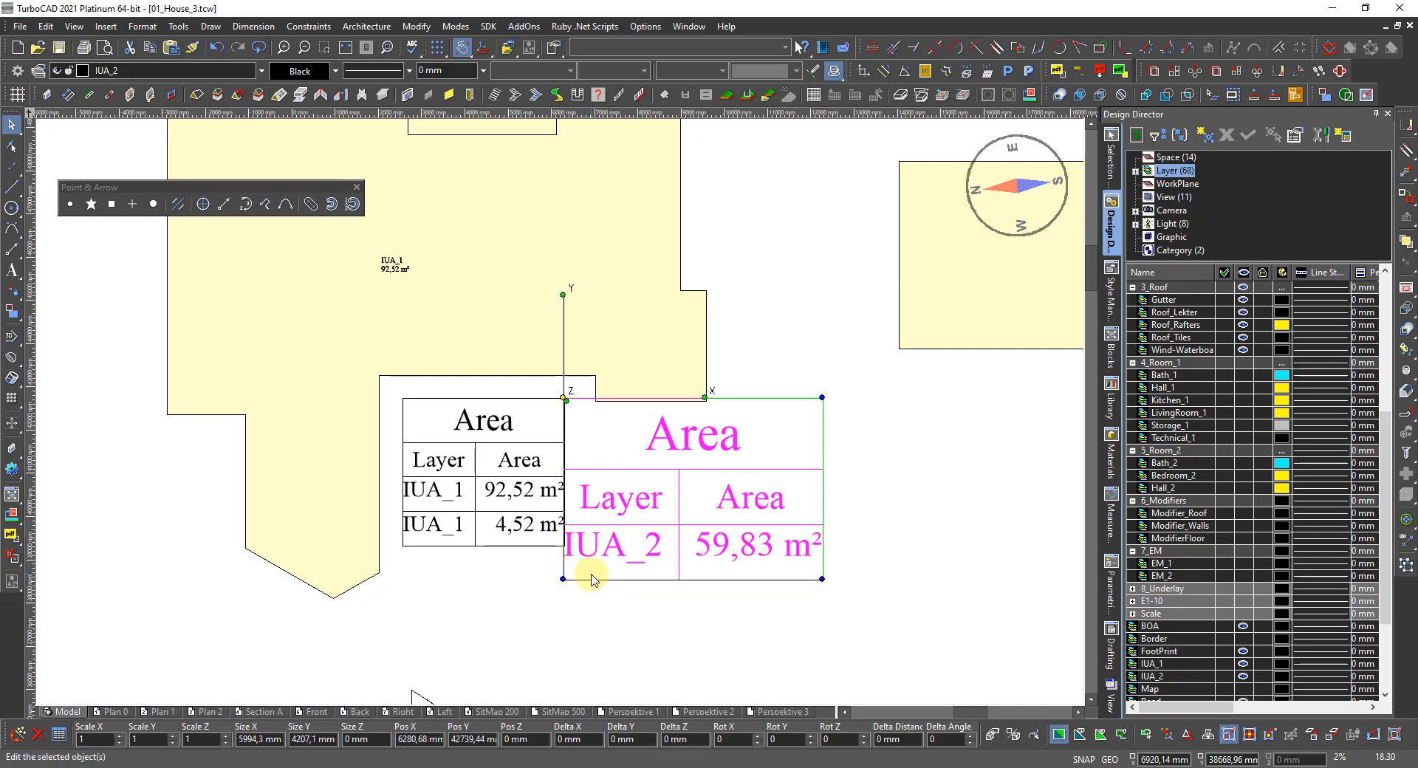
left_click(588, 579)
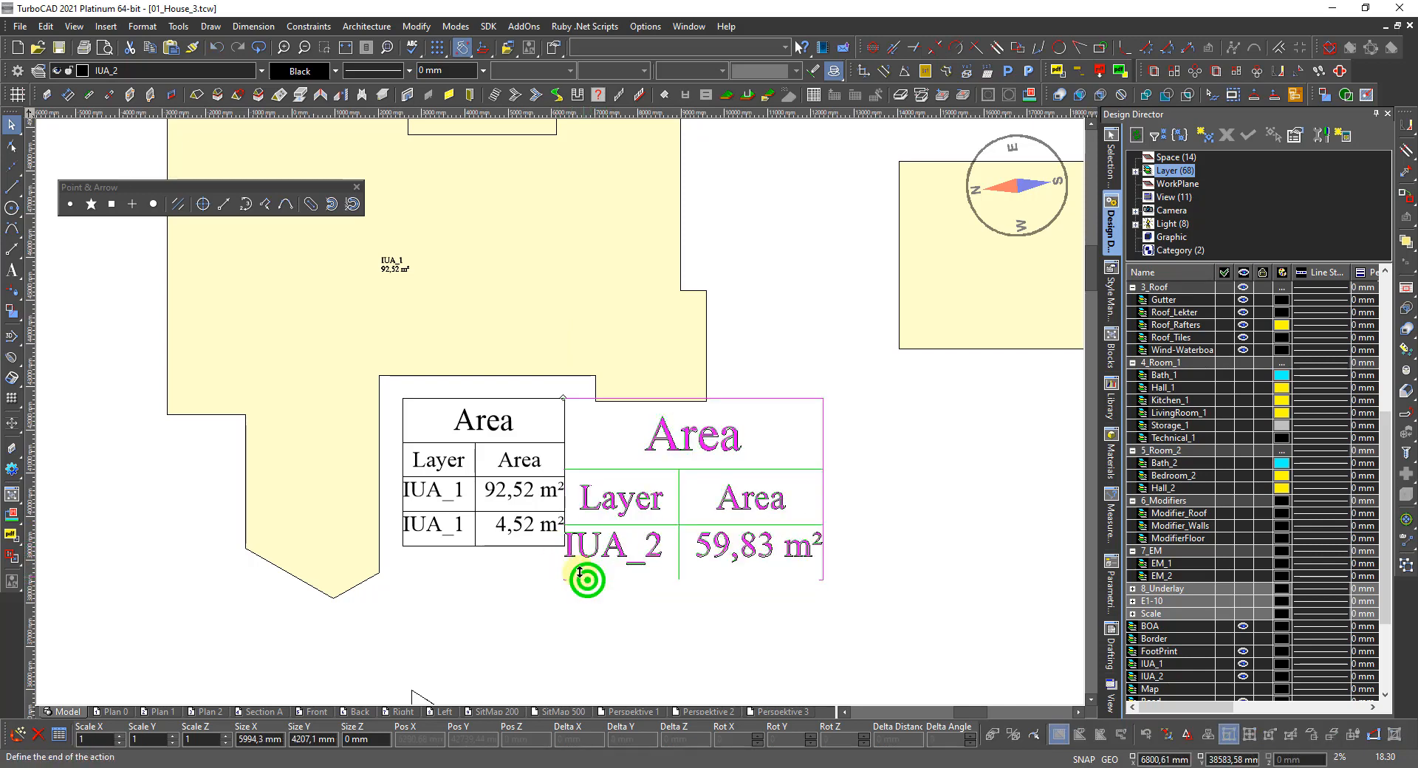
left_click(548, 546)
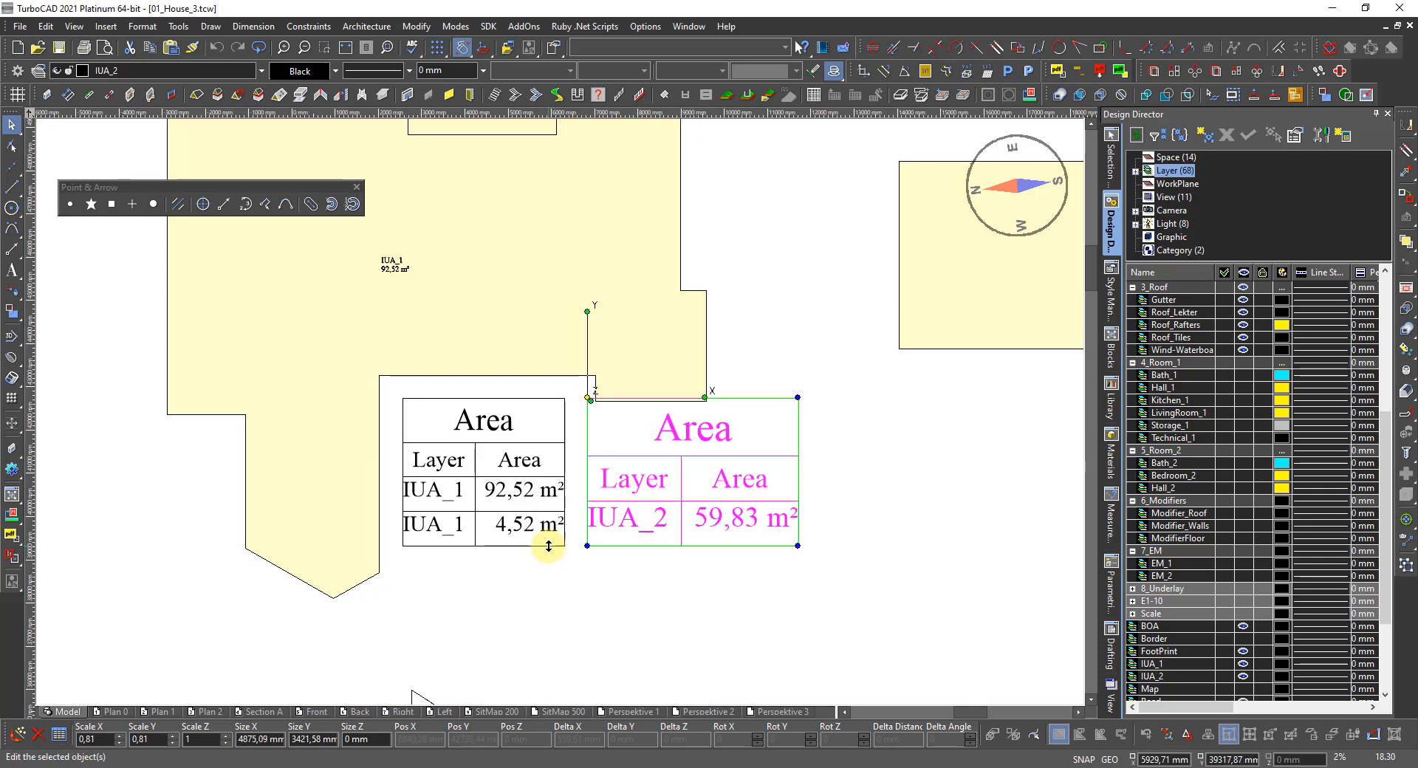
Step: Move the IUA_2 table just below the lower-left corner of the yellow IUA_2 outline and deselect it
left_click(588, 398)
scroll(586, 403, "down", 3)
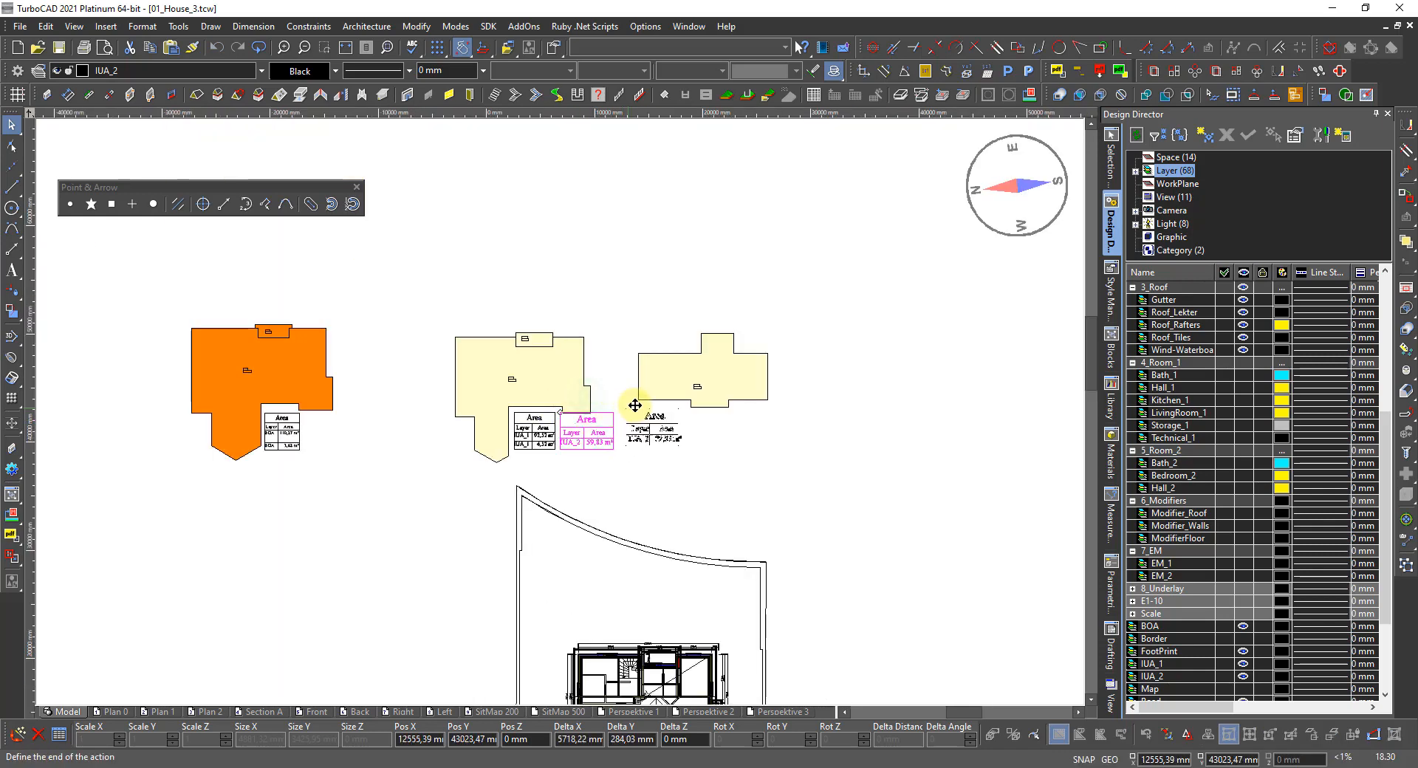
scroll(635, 406, "up", 4)
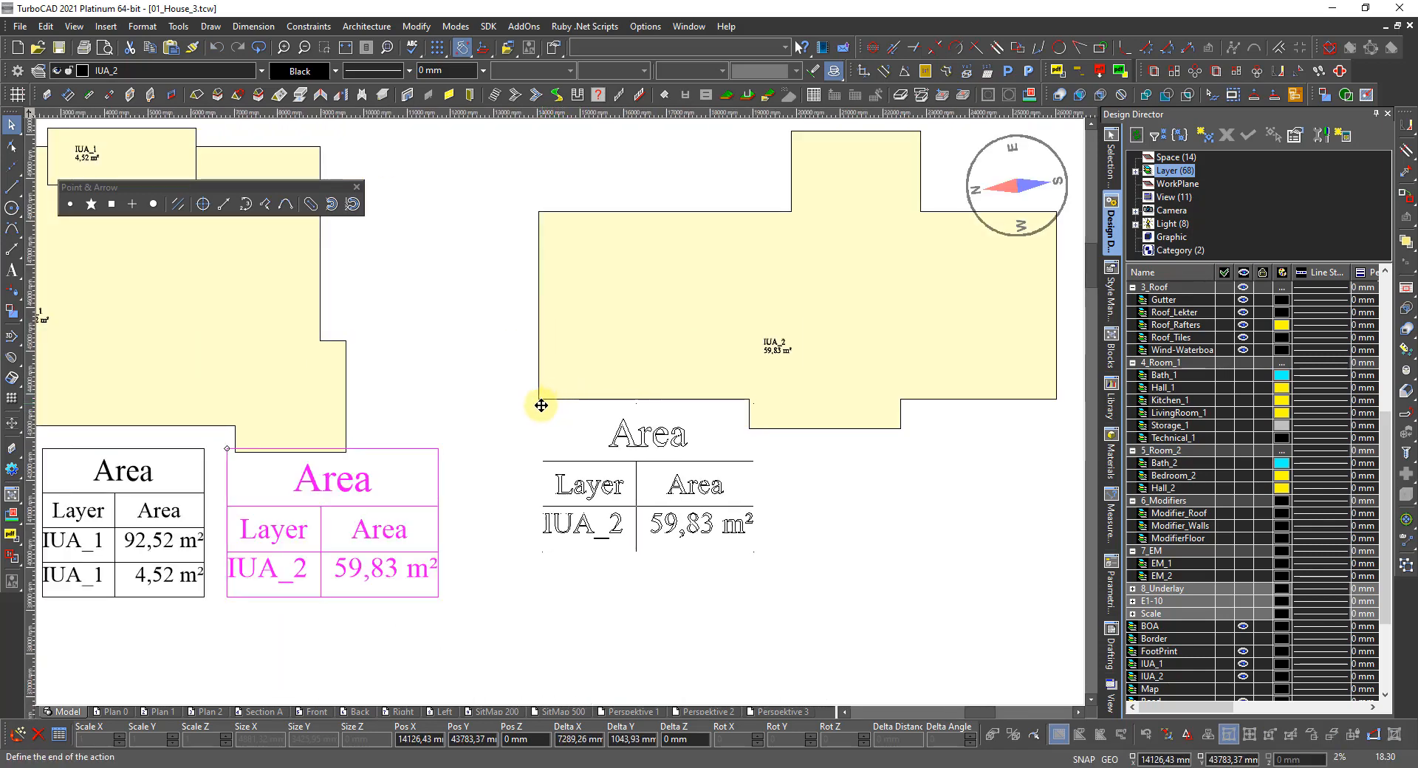
left_click(541, 406)
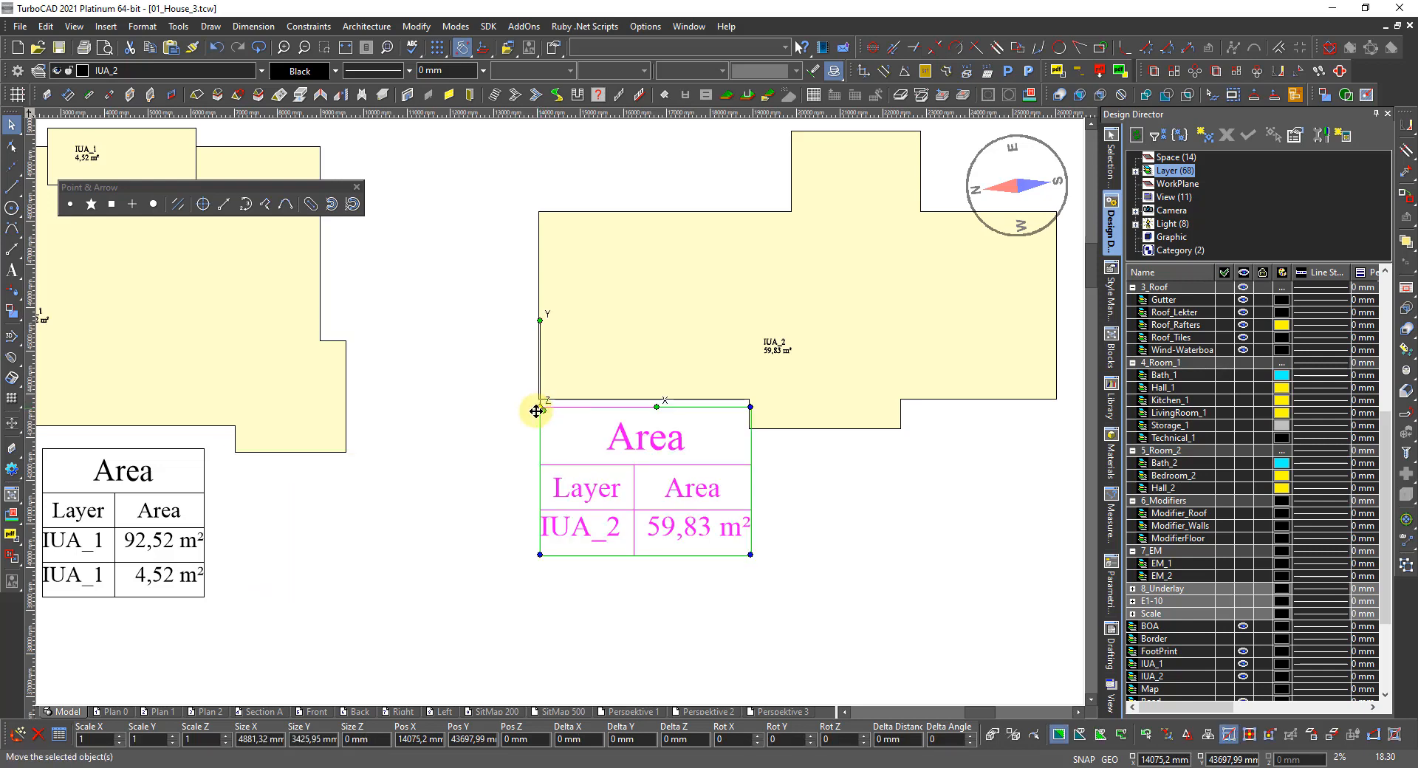
left_click_drag(543, 407, 534, 410)
left_click(767, 484)
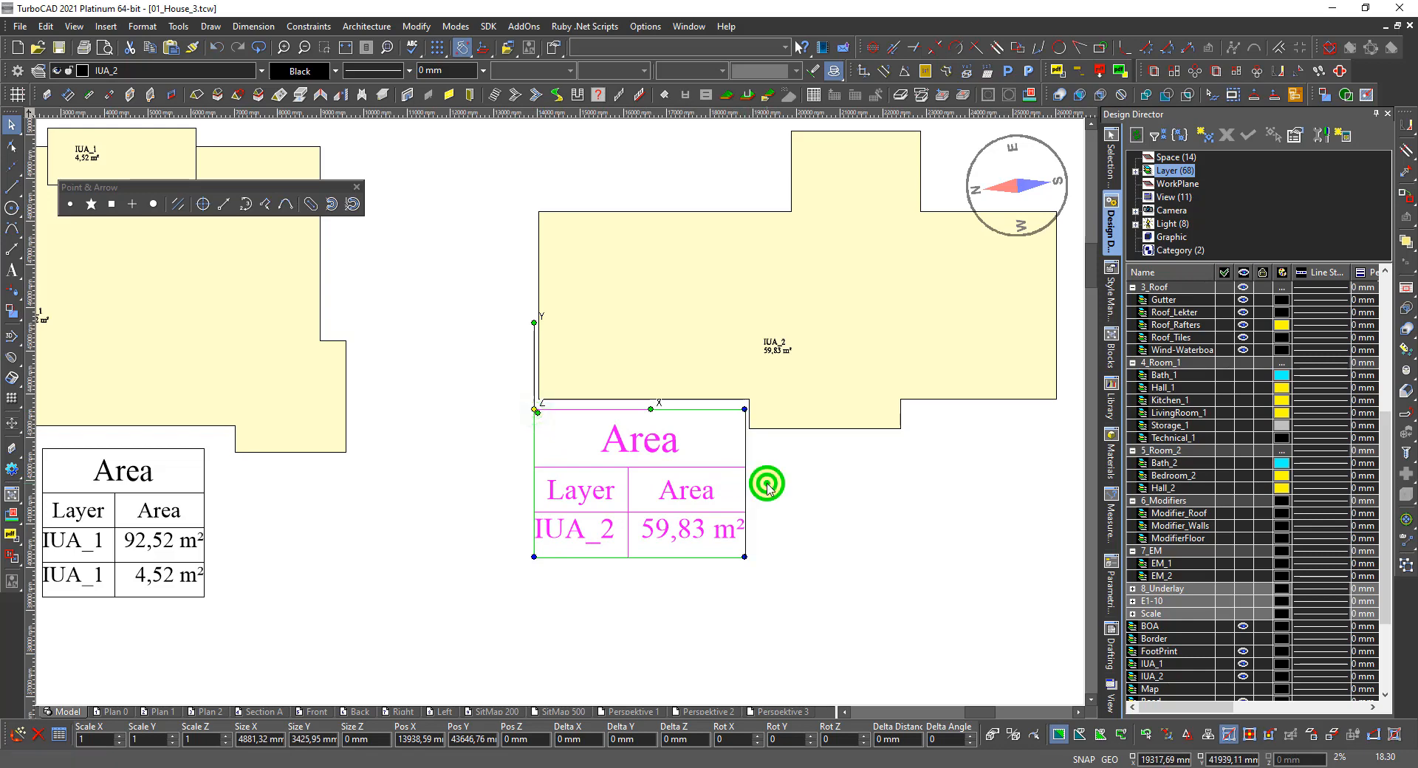
scroll(484, 467, "down", 3)
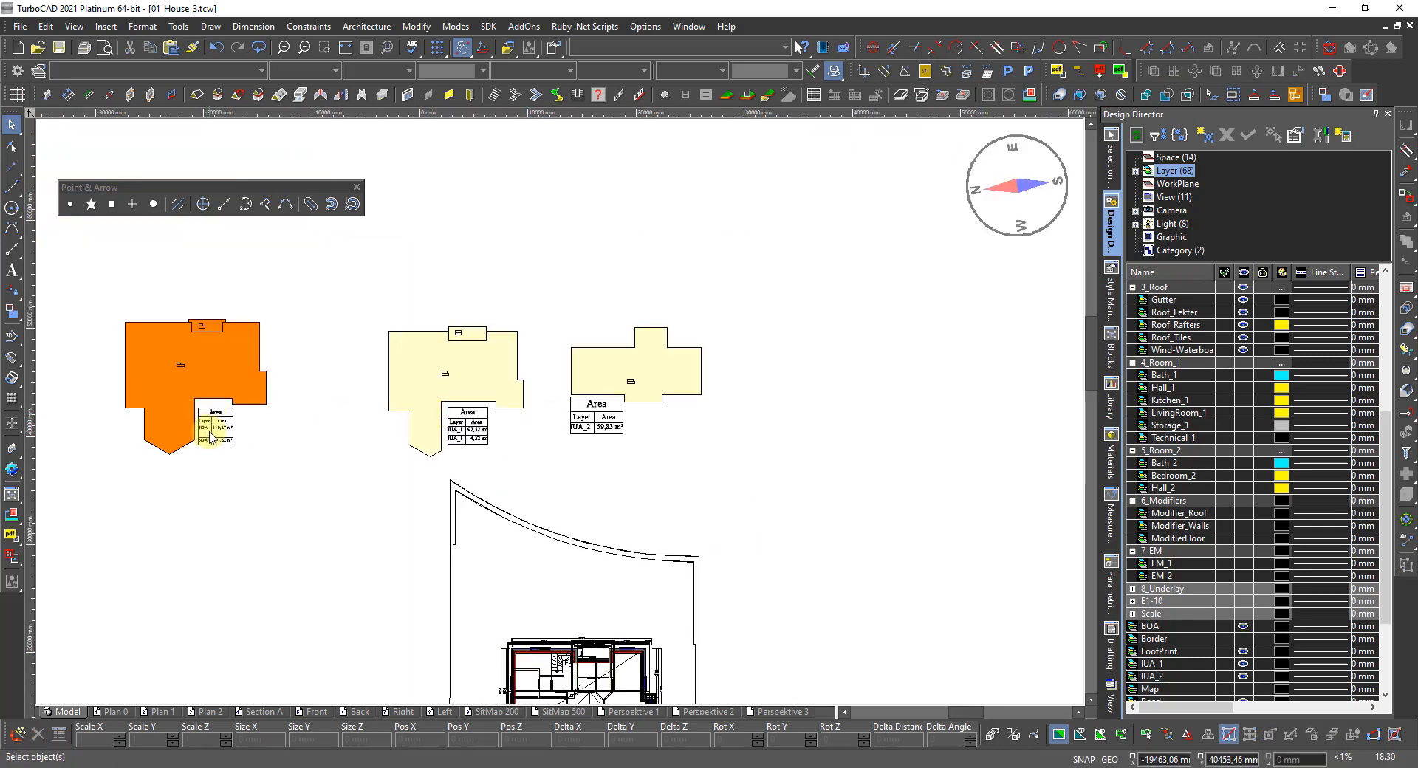
scroll(211, 435, "up", 3)
scroll(575, 412, "up", 3)
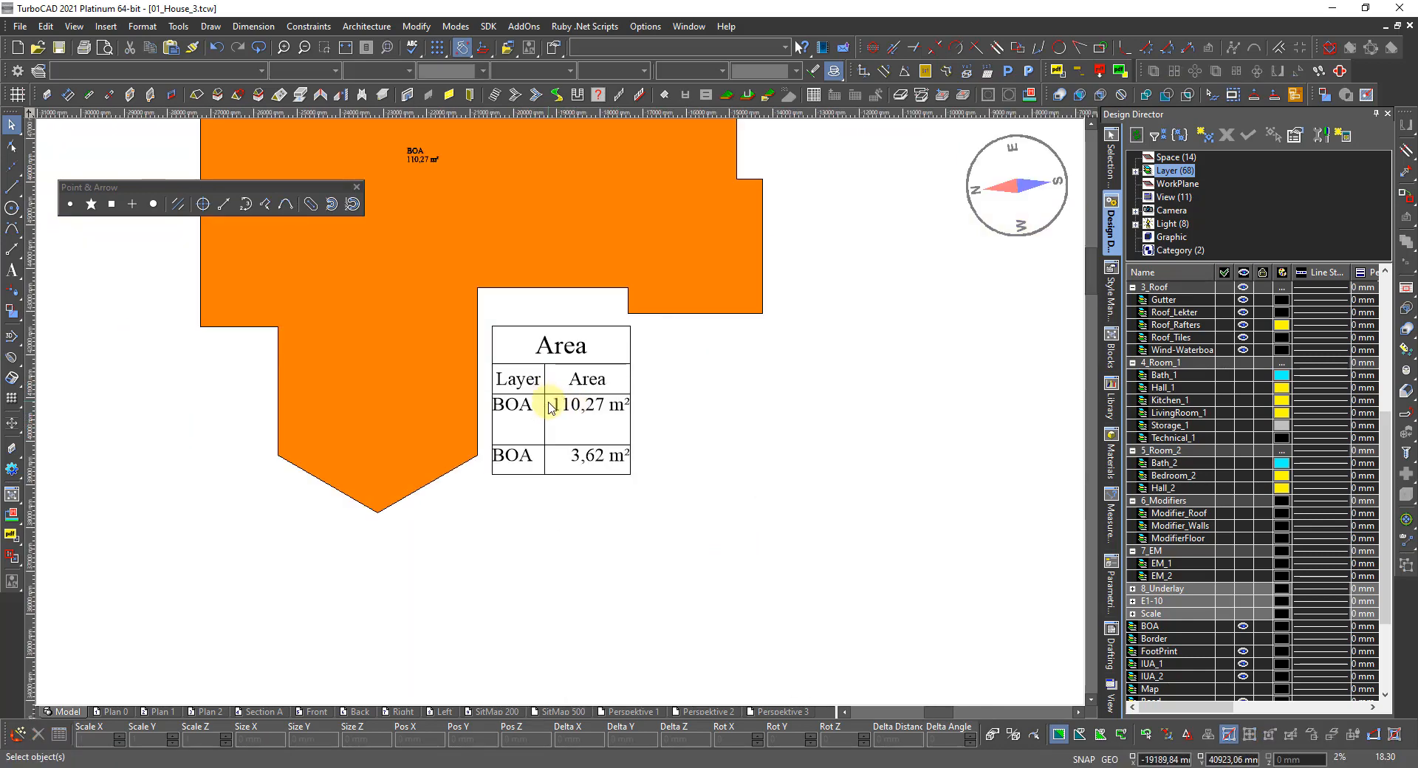
scroll(598, 404, "down", 3)
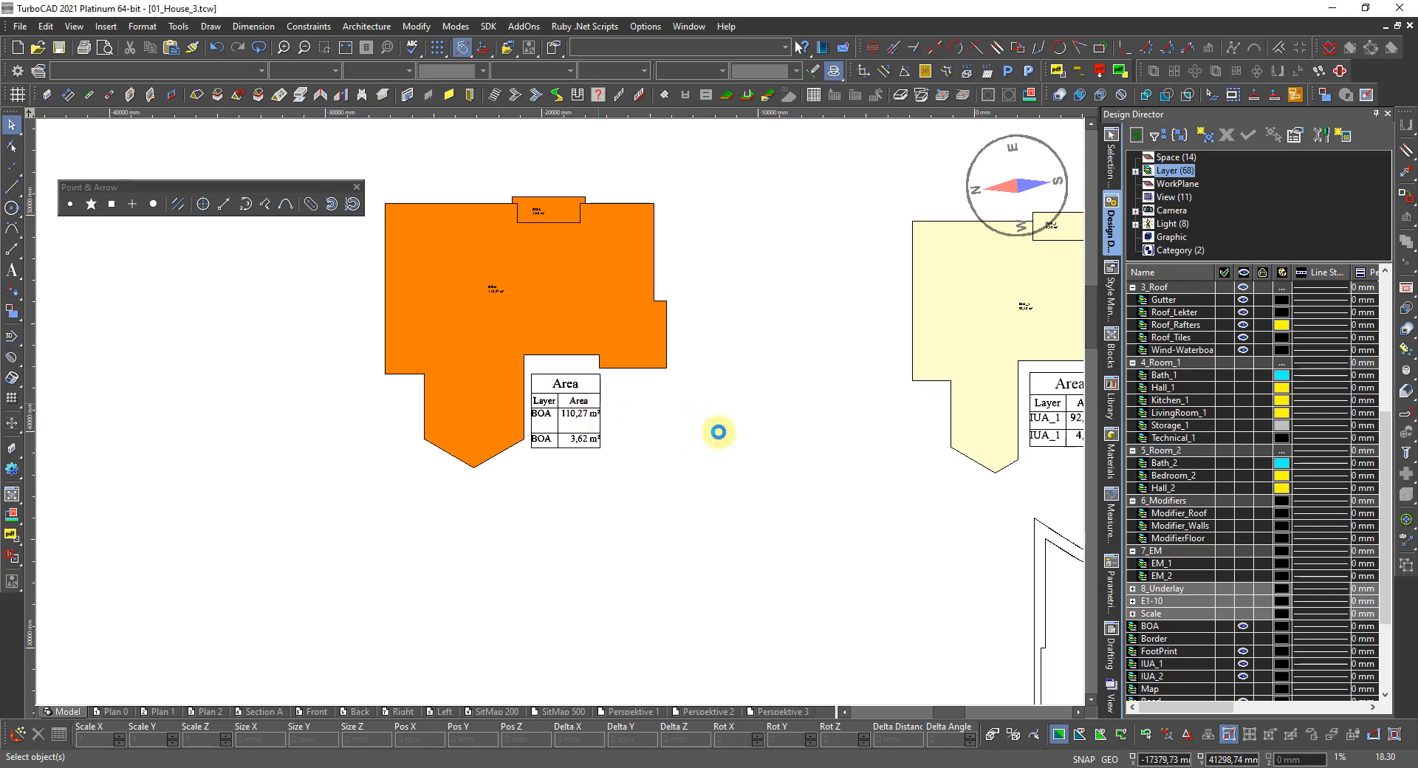
scroll(770, 446, "down", 3)
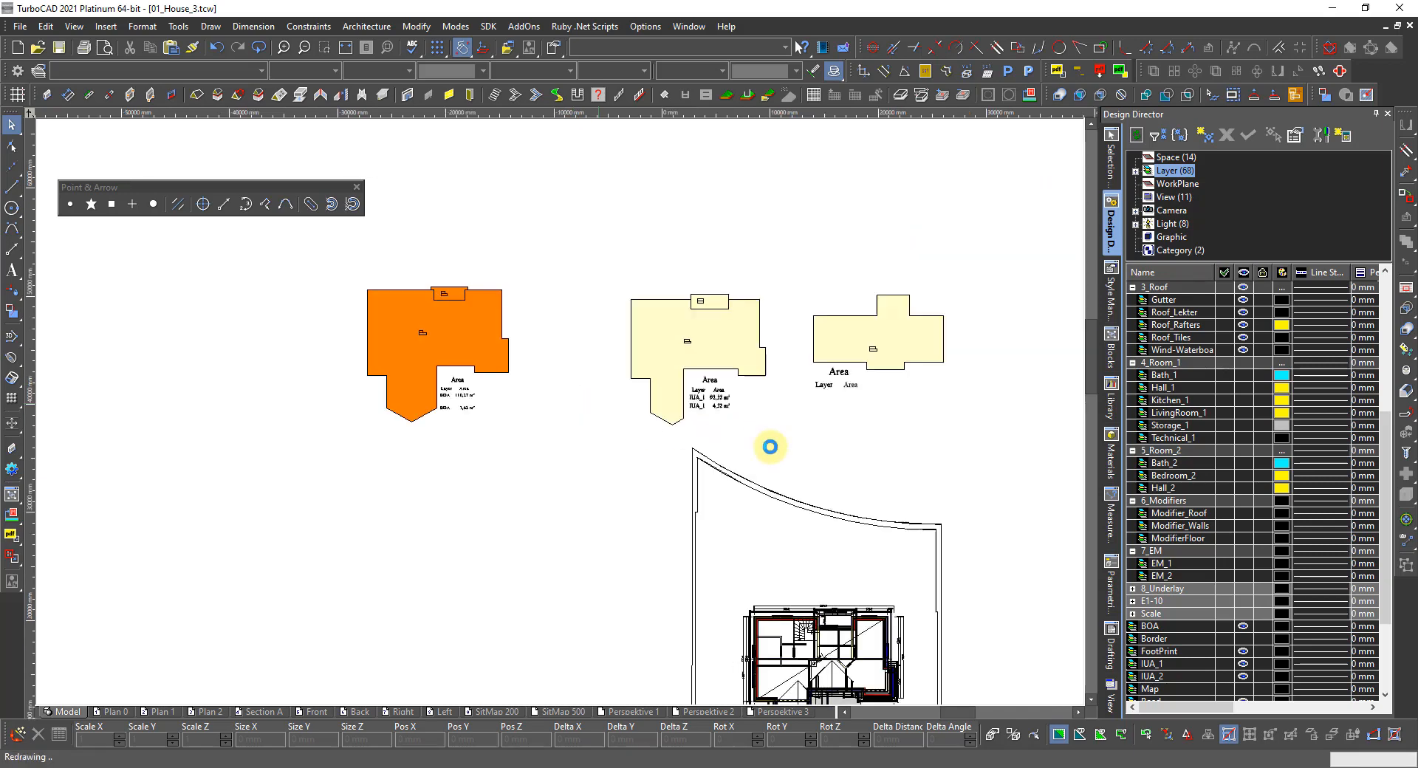
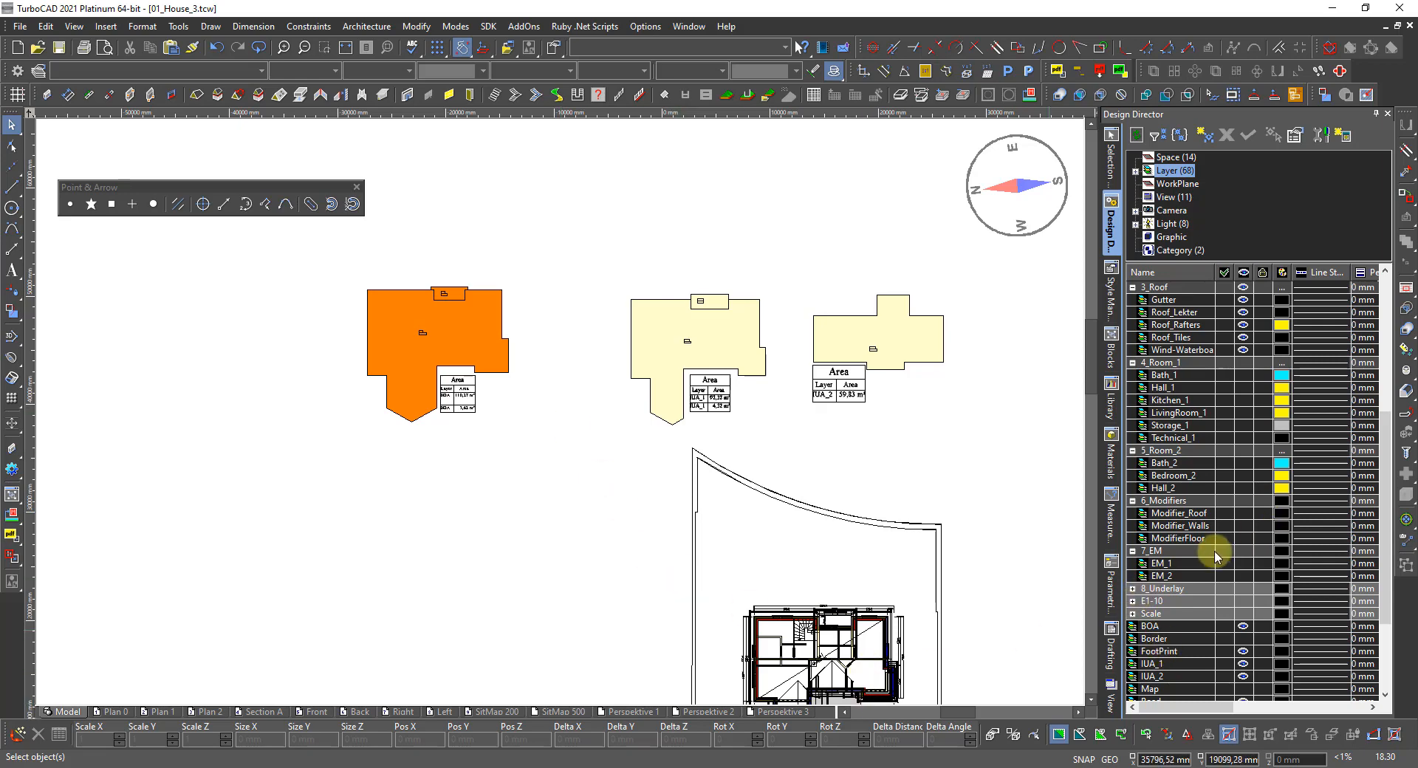
left_click(1243, 564)
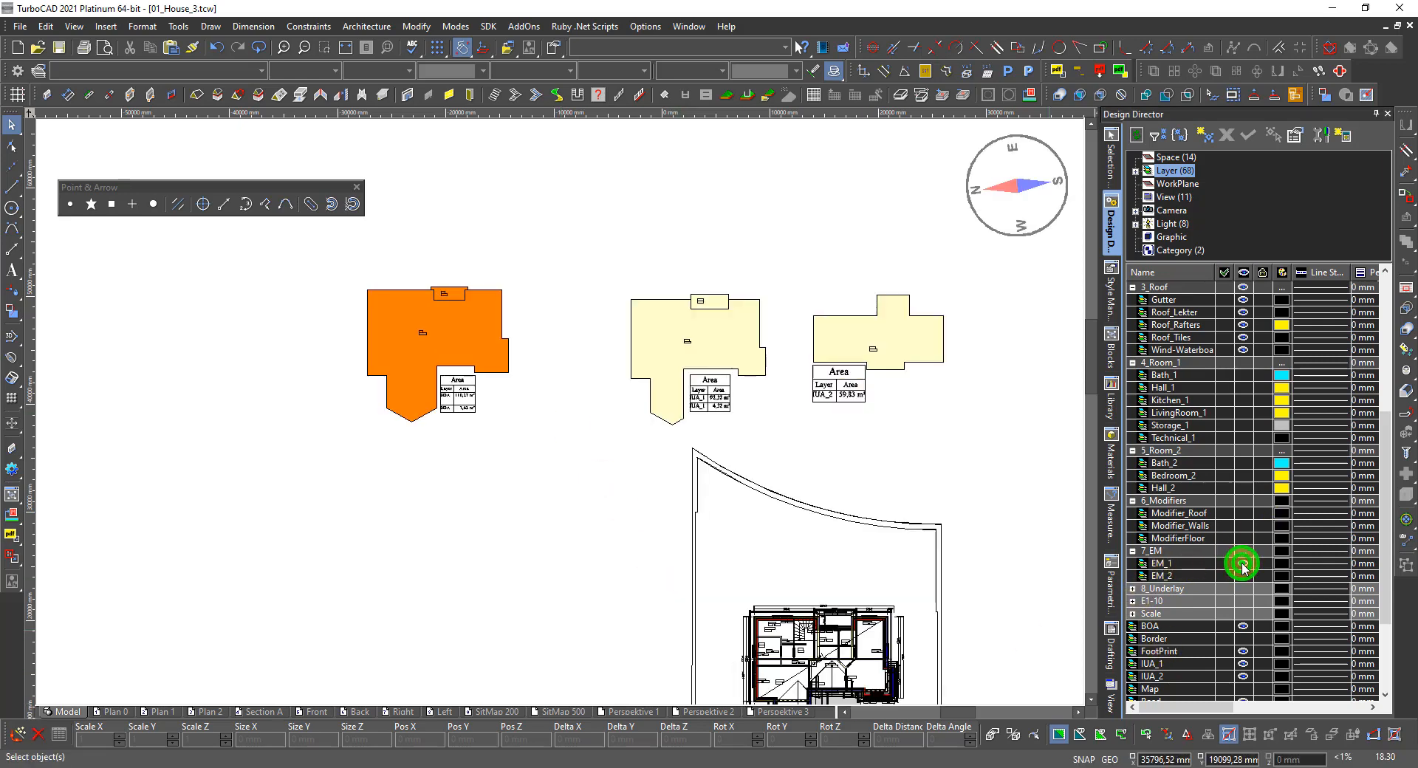
left_click(1243, 576)
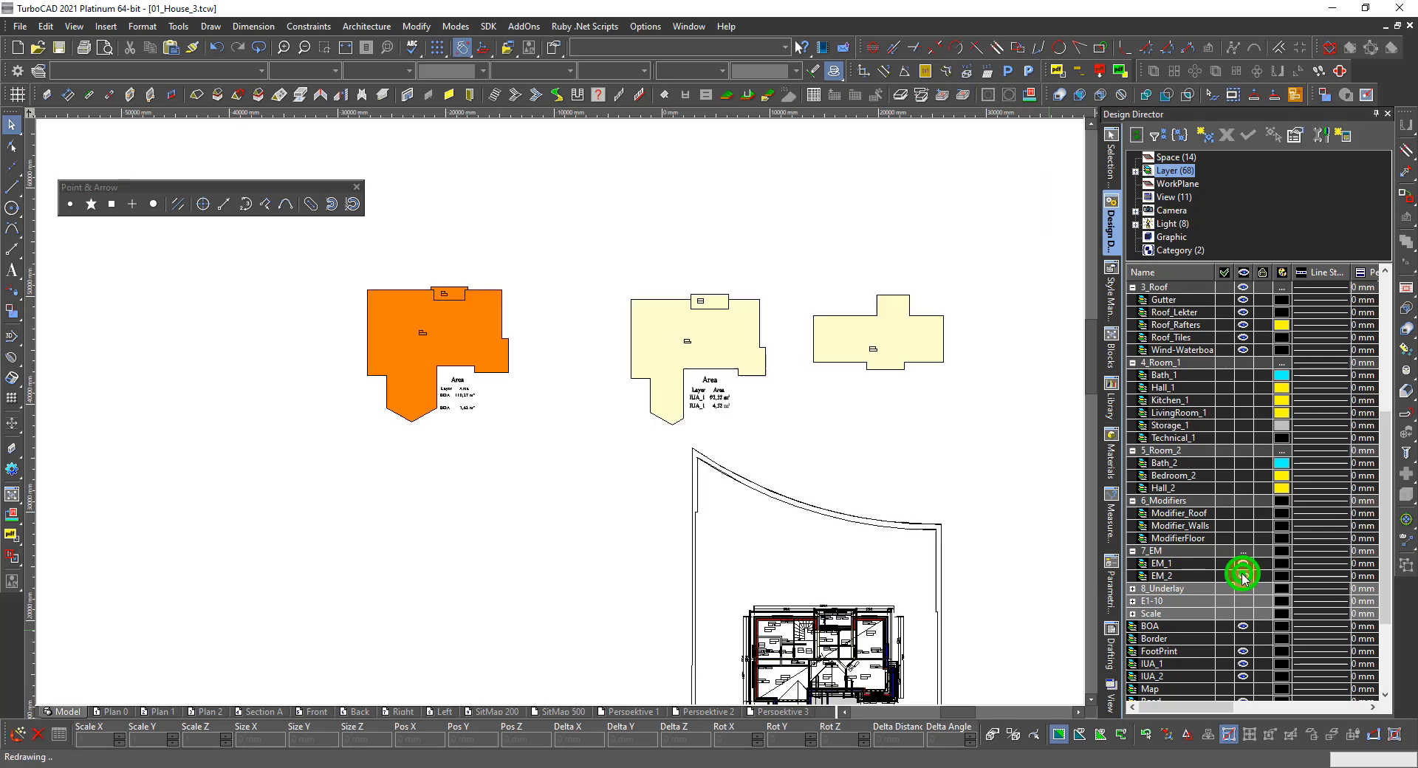
right_click(1186, 565)
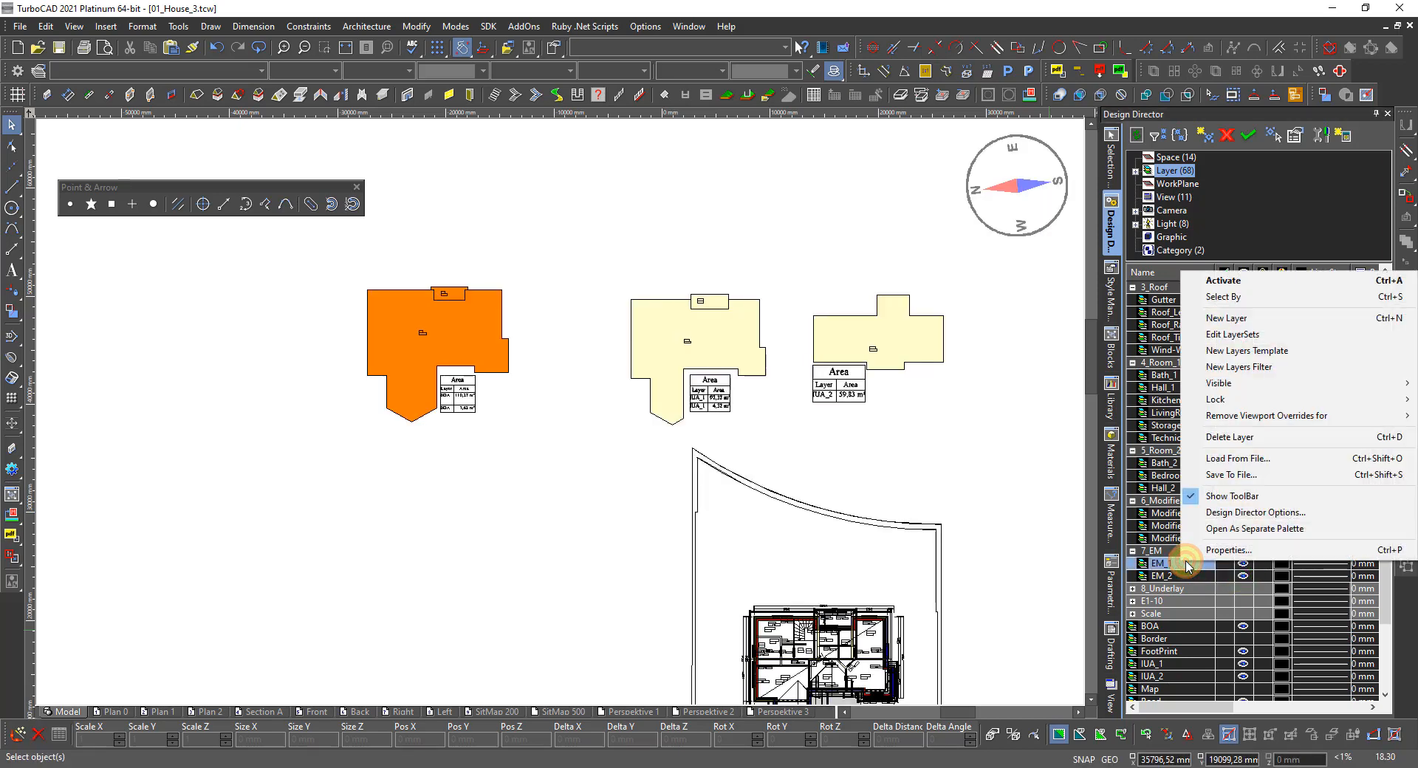
left_click(1228, 298)
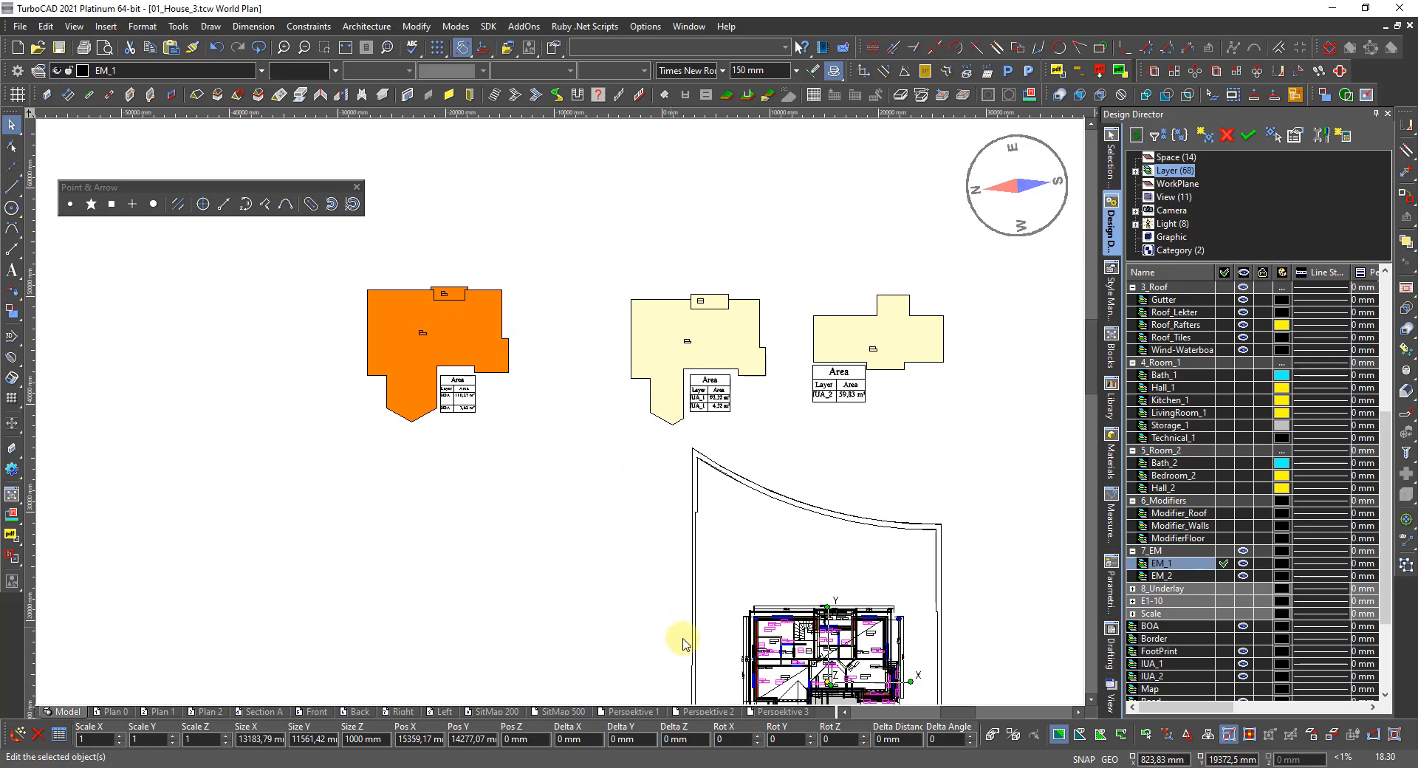
left_click(1244, 564)
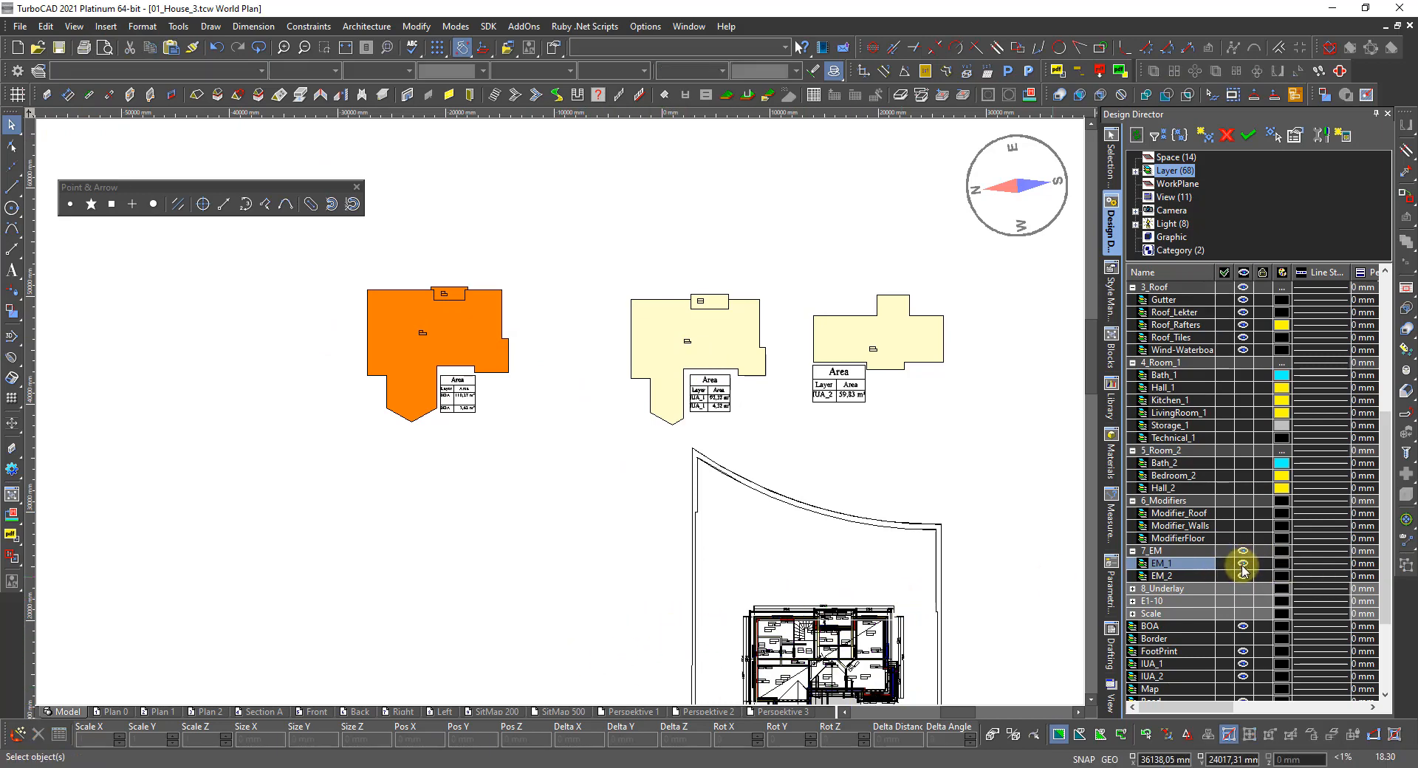
left_click(1241, 565)
left_click(1241, 576)
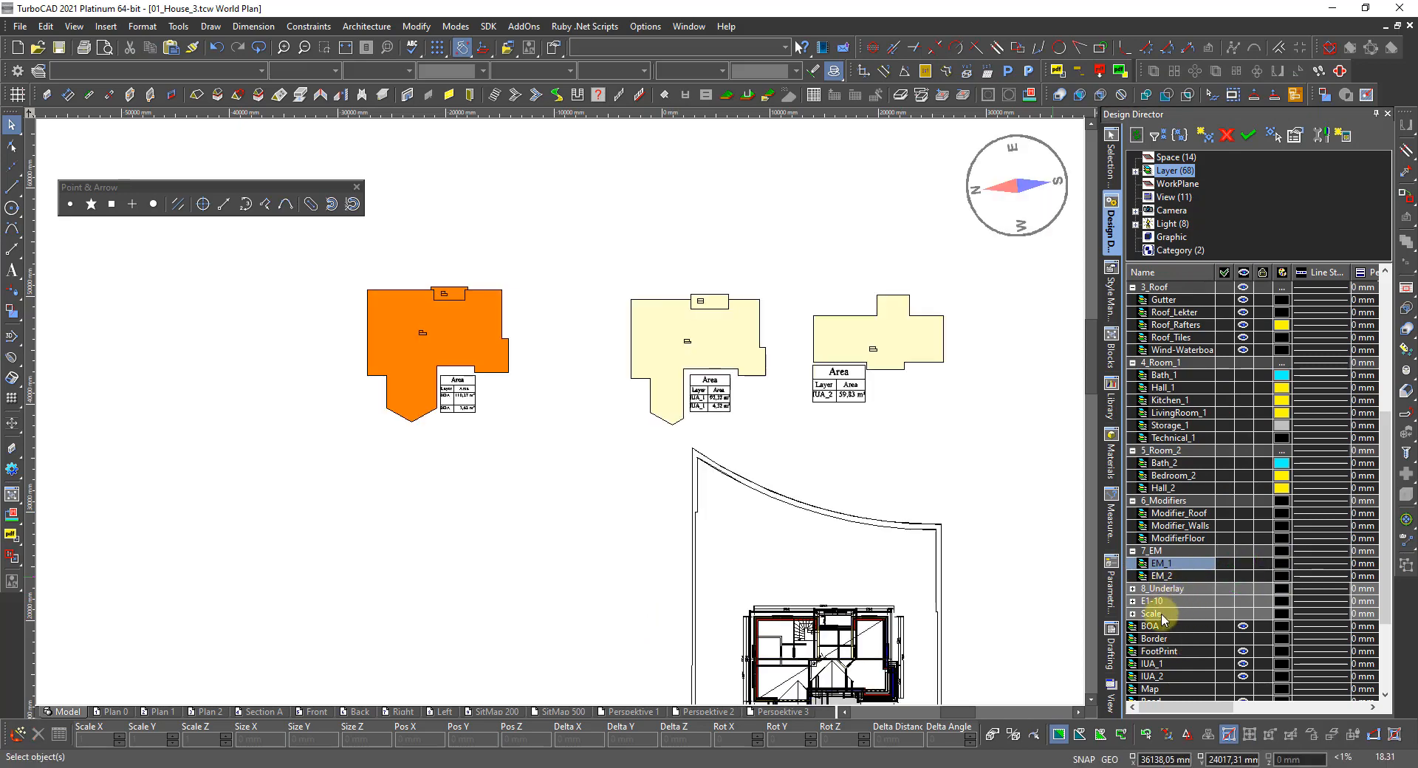
Step: Show the 5_Room_2 and 4_Room_1 layer groups and select all objects on the 4_Room_1 layers
scroll(1178, 543, "down", 3)
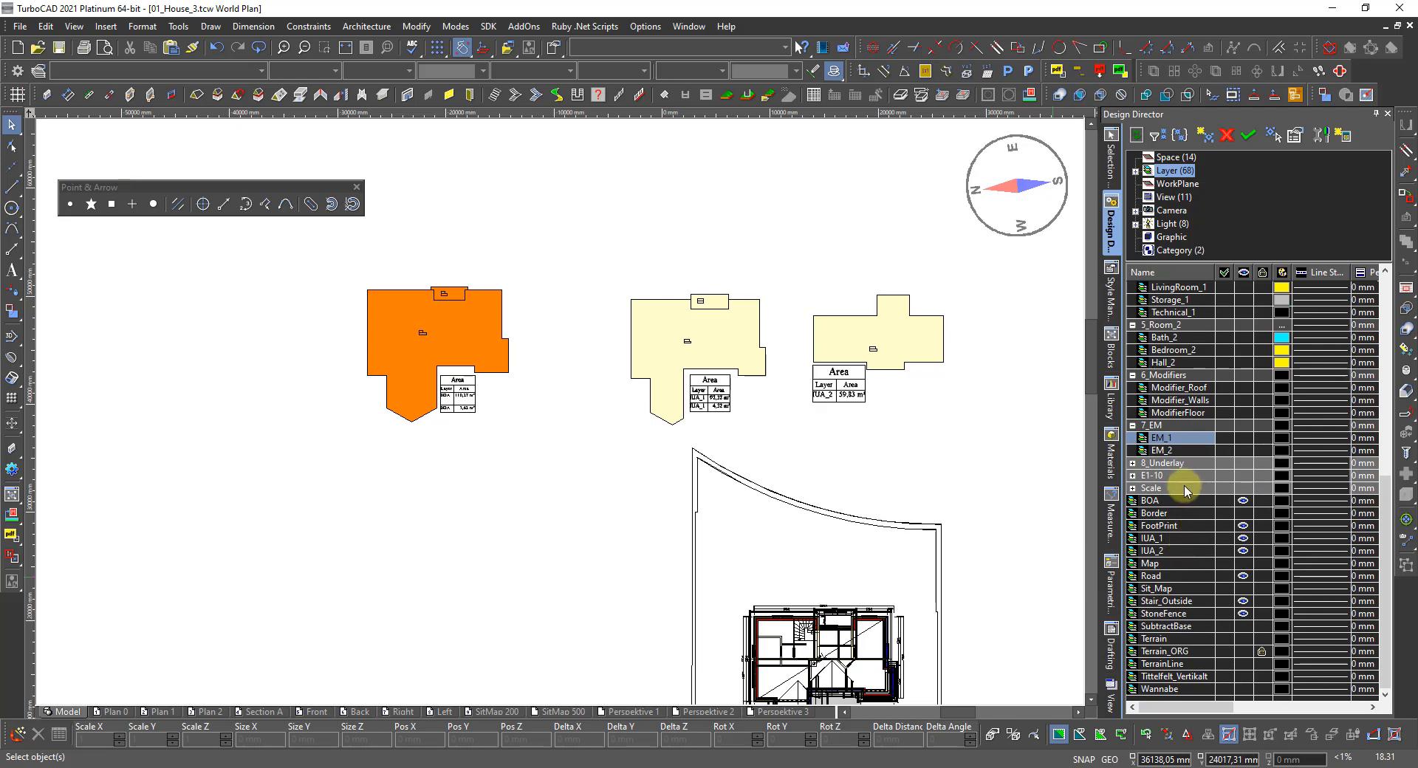
scroll(1176, 467, "up", 2)
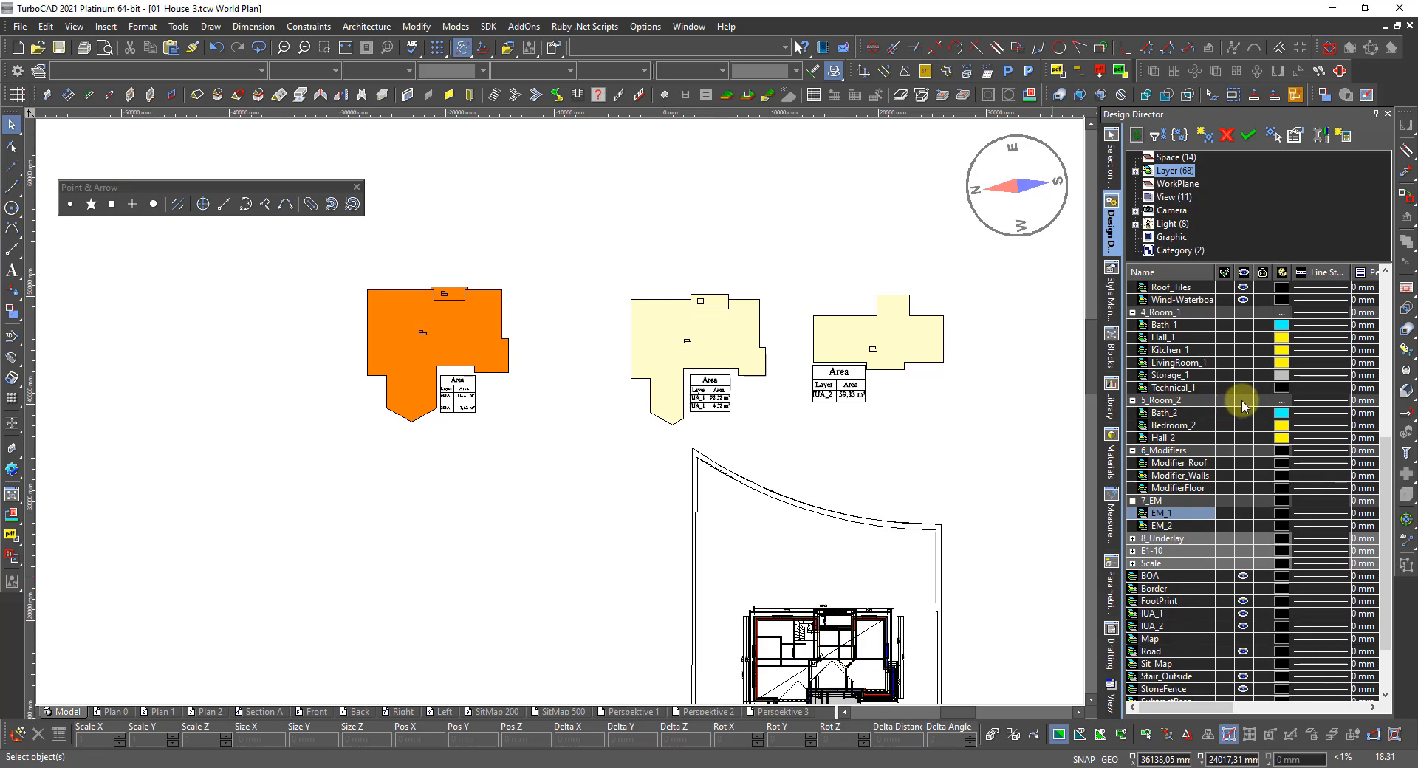
left_click(1243, 400)
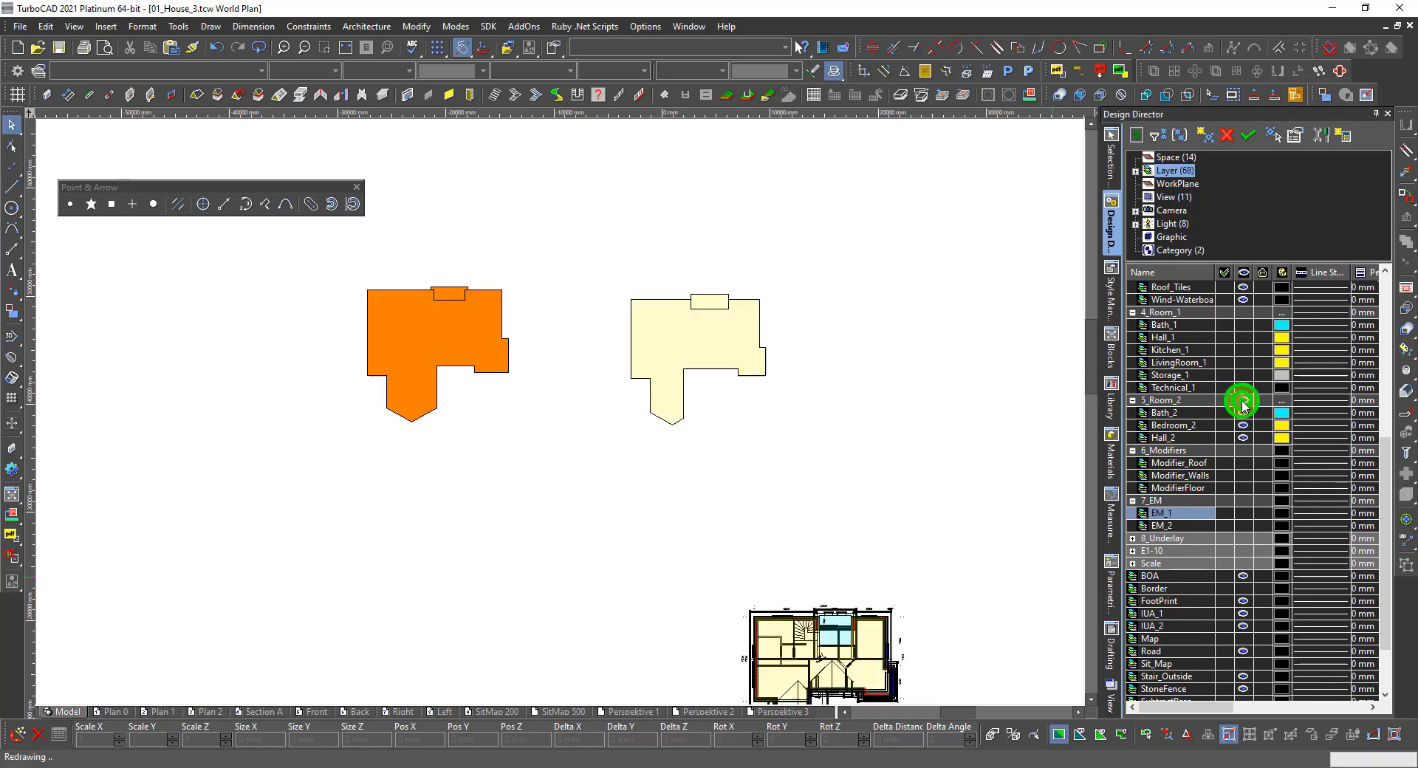
left_click(1243, 313)
left_click(1181, 312)
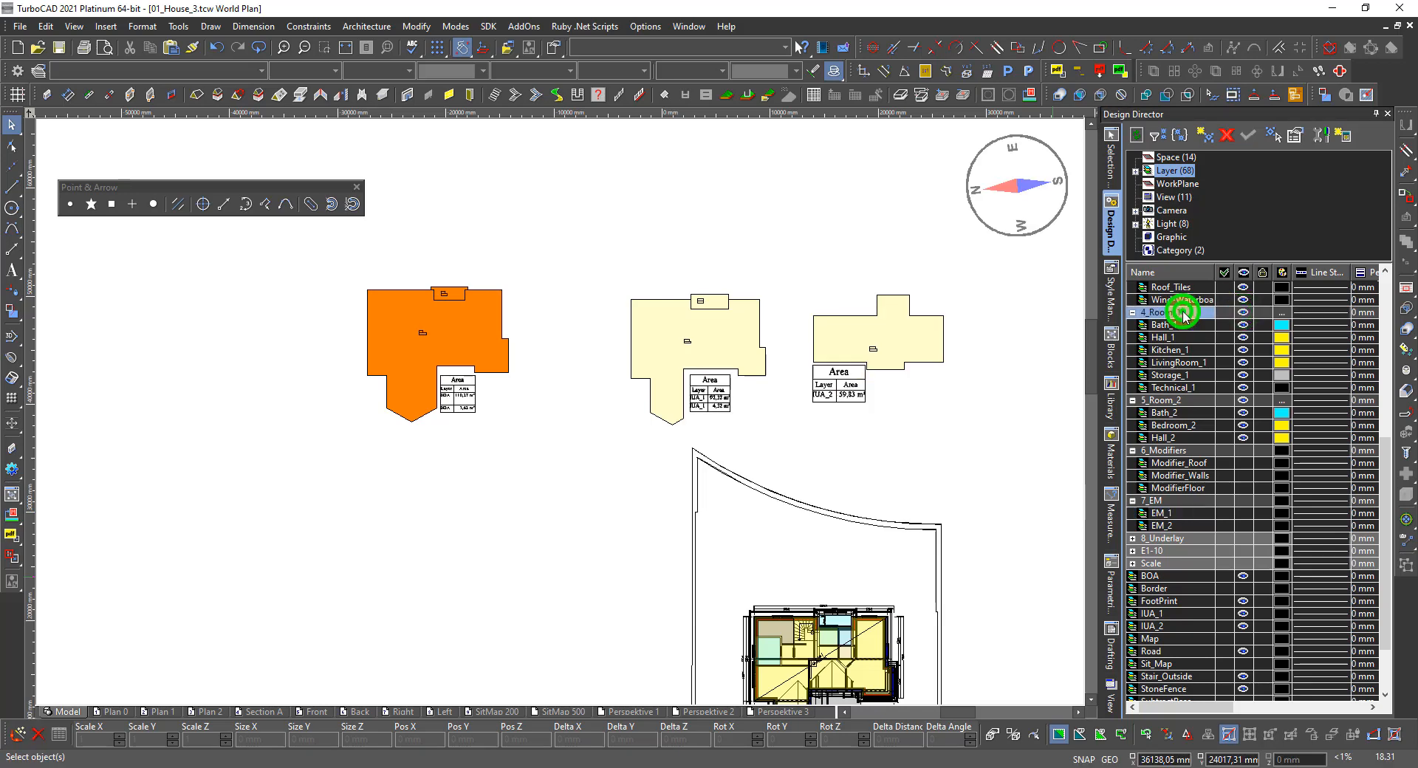
right_click(1181, 316)
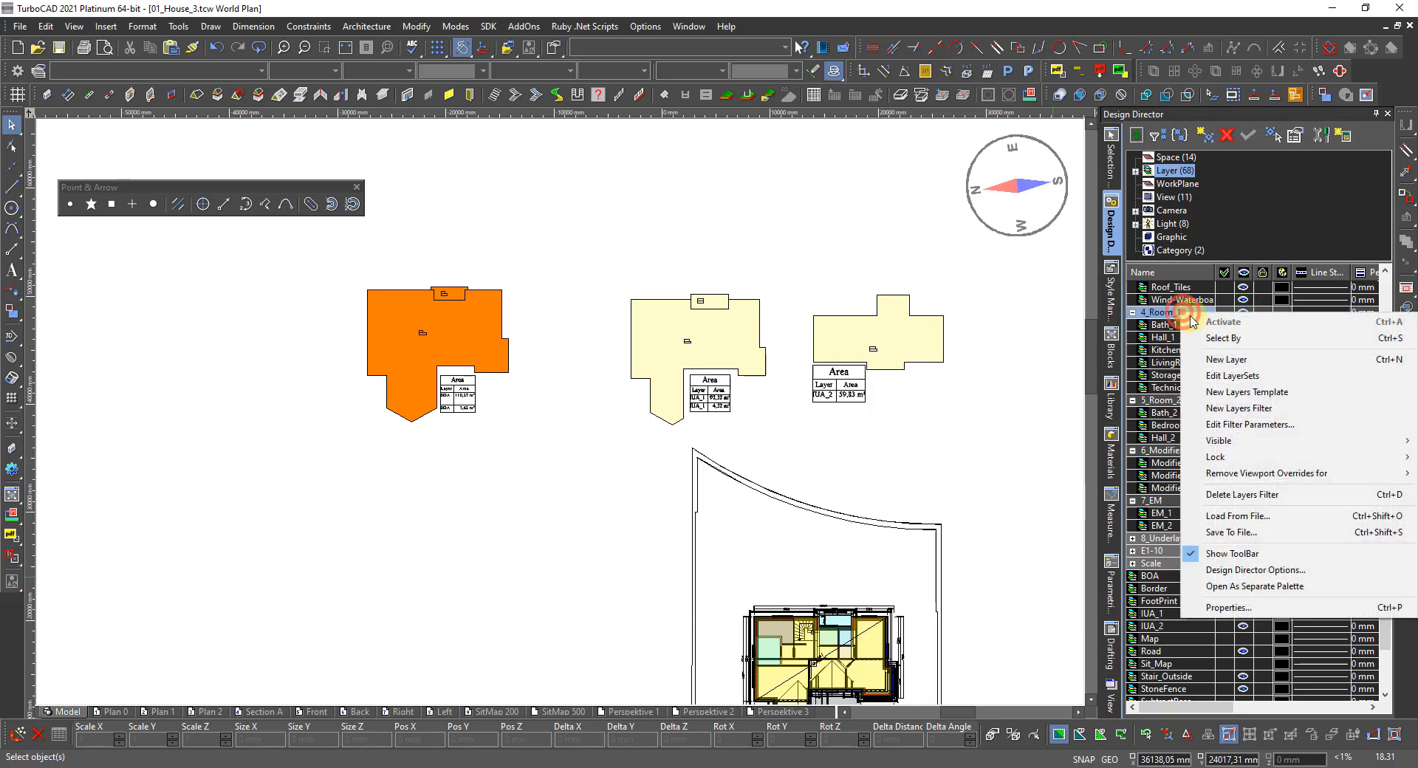
left_click(1223, 340)
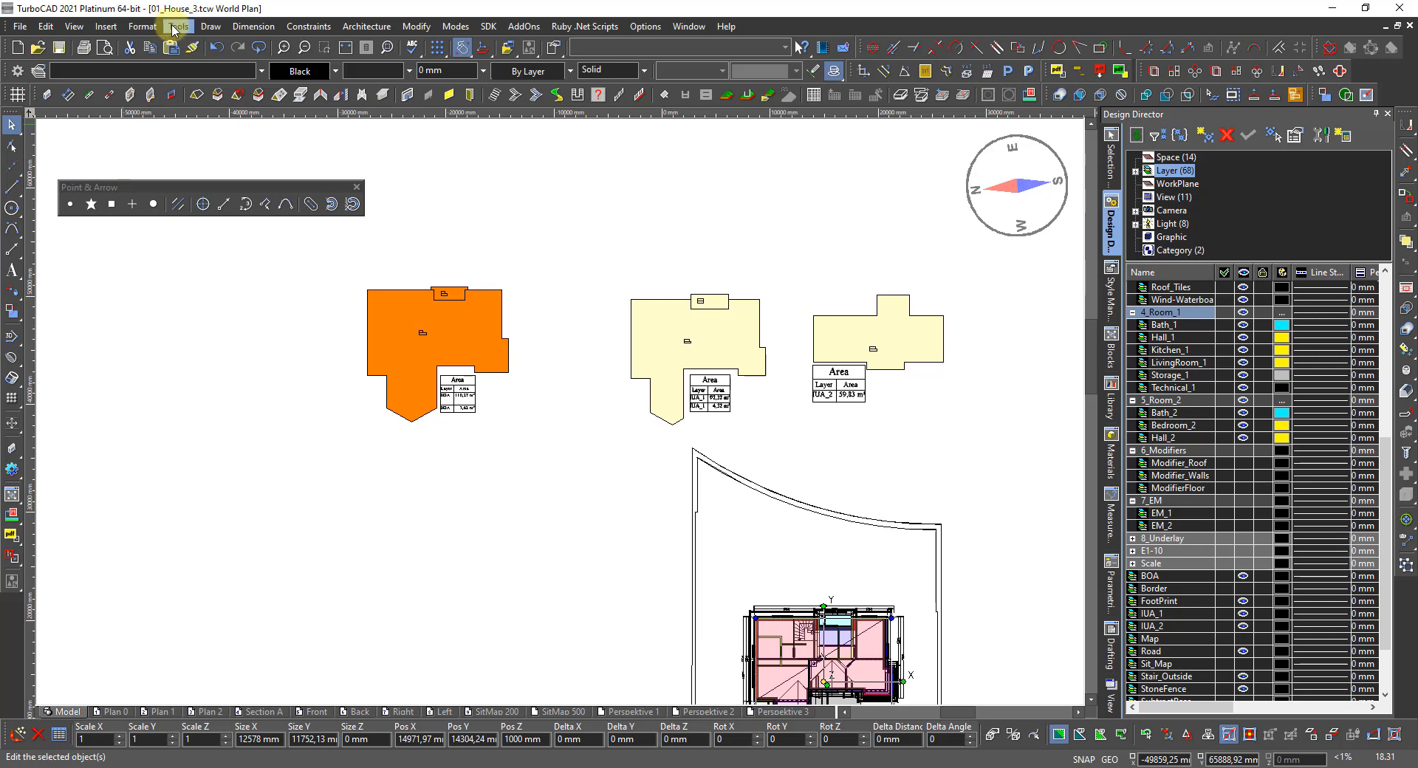
Step: Run the Area database report for the selected 4_Room_1 objects, trying its totals row and clearing it again
left_click(176, 28)
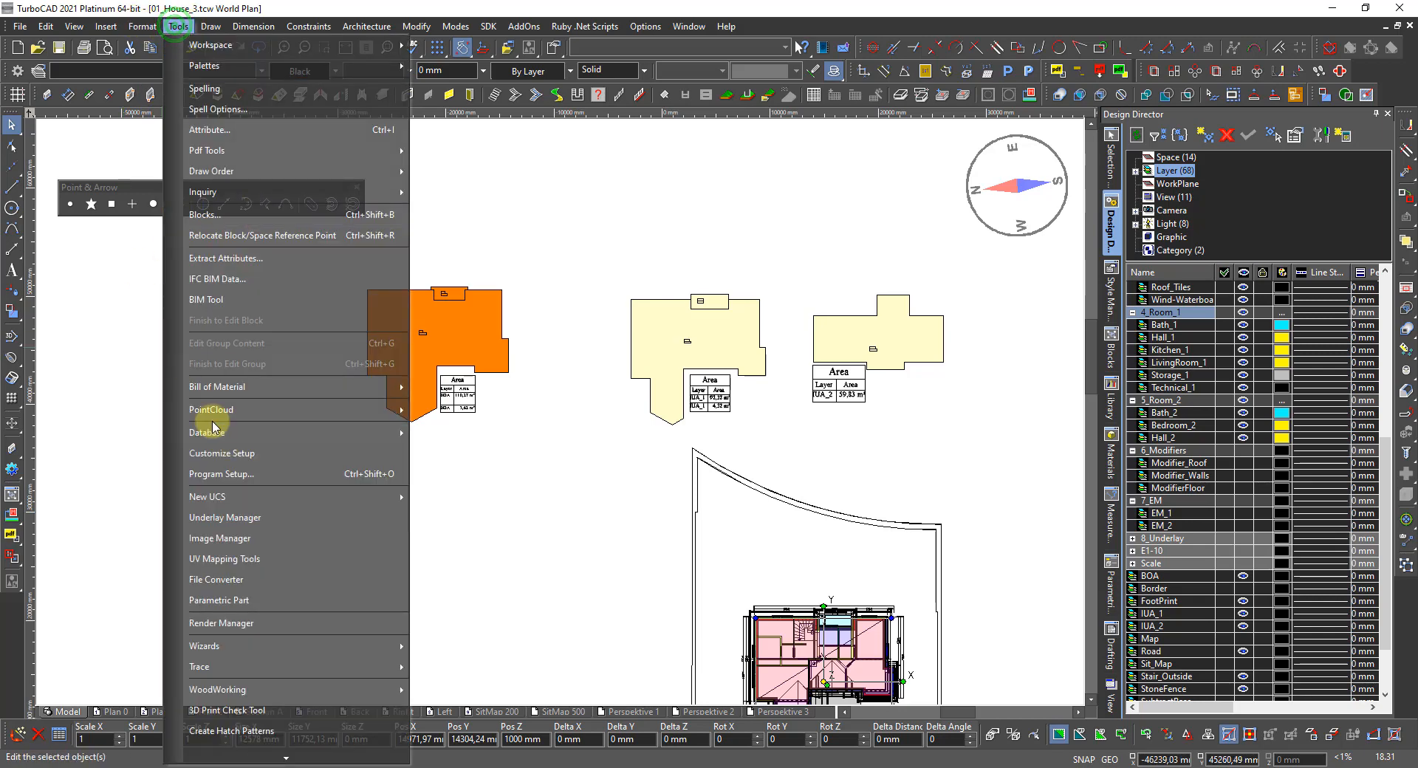
mouse_move(292, 446)
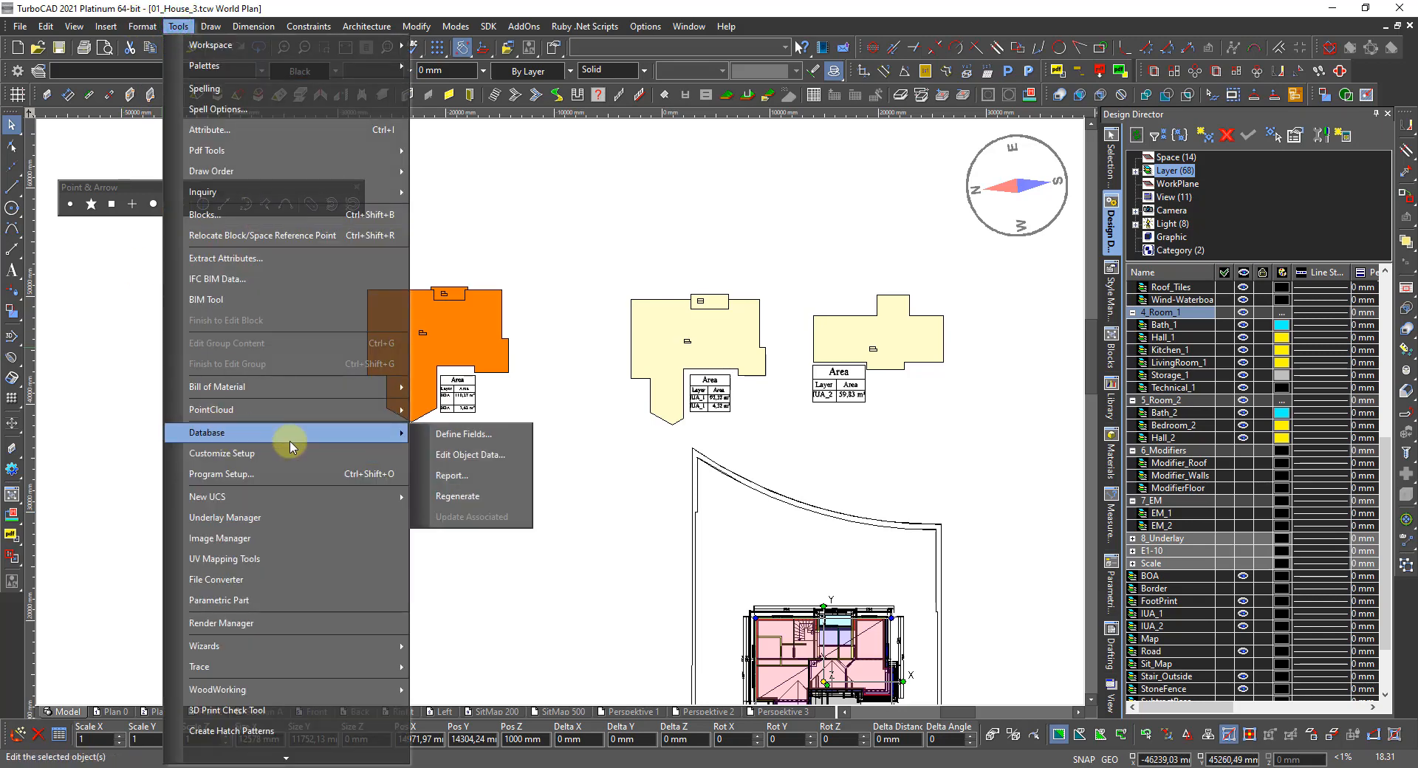
left_click(466, 473)
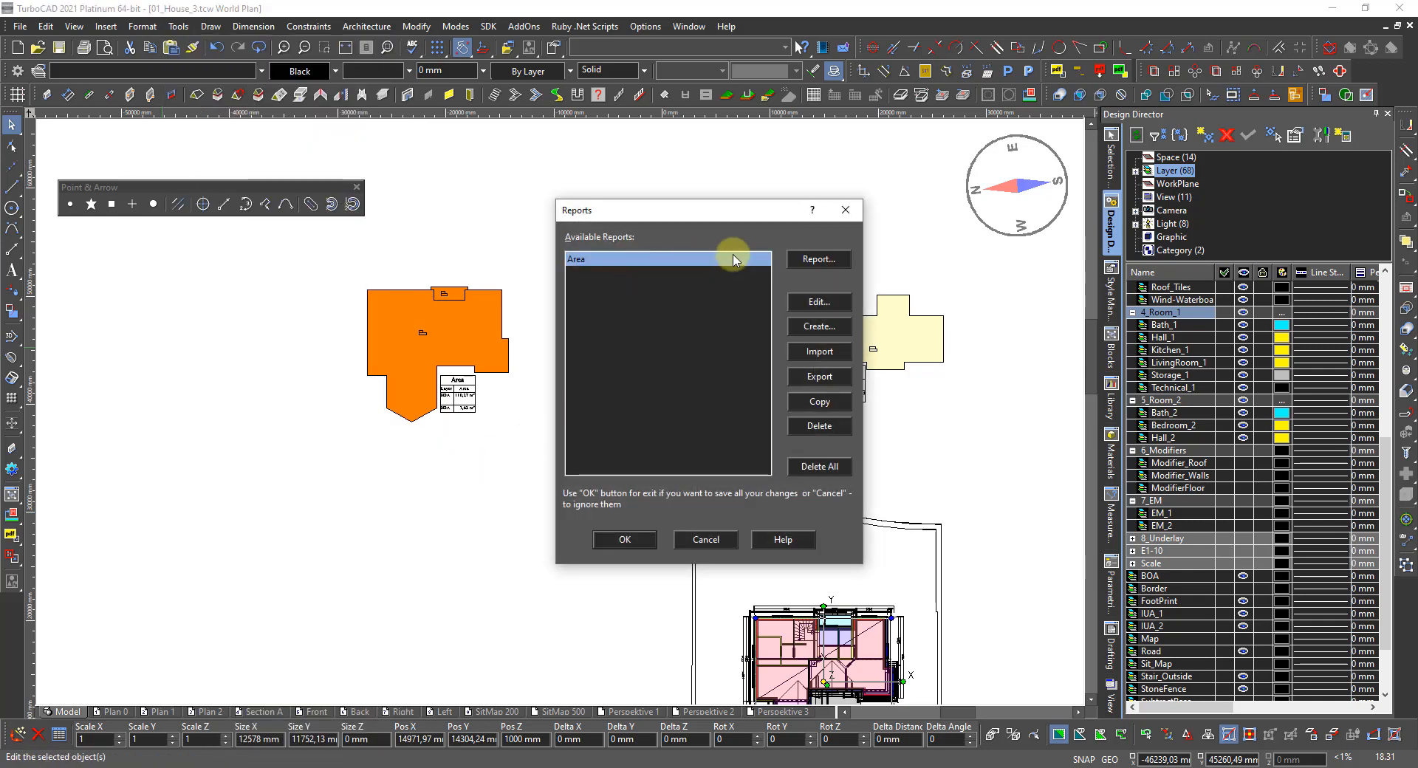
left_click(828, 258)
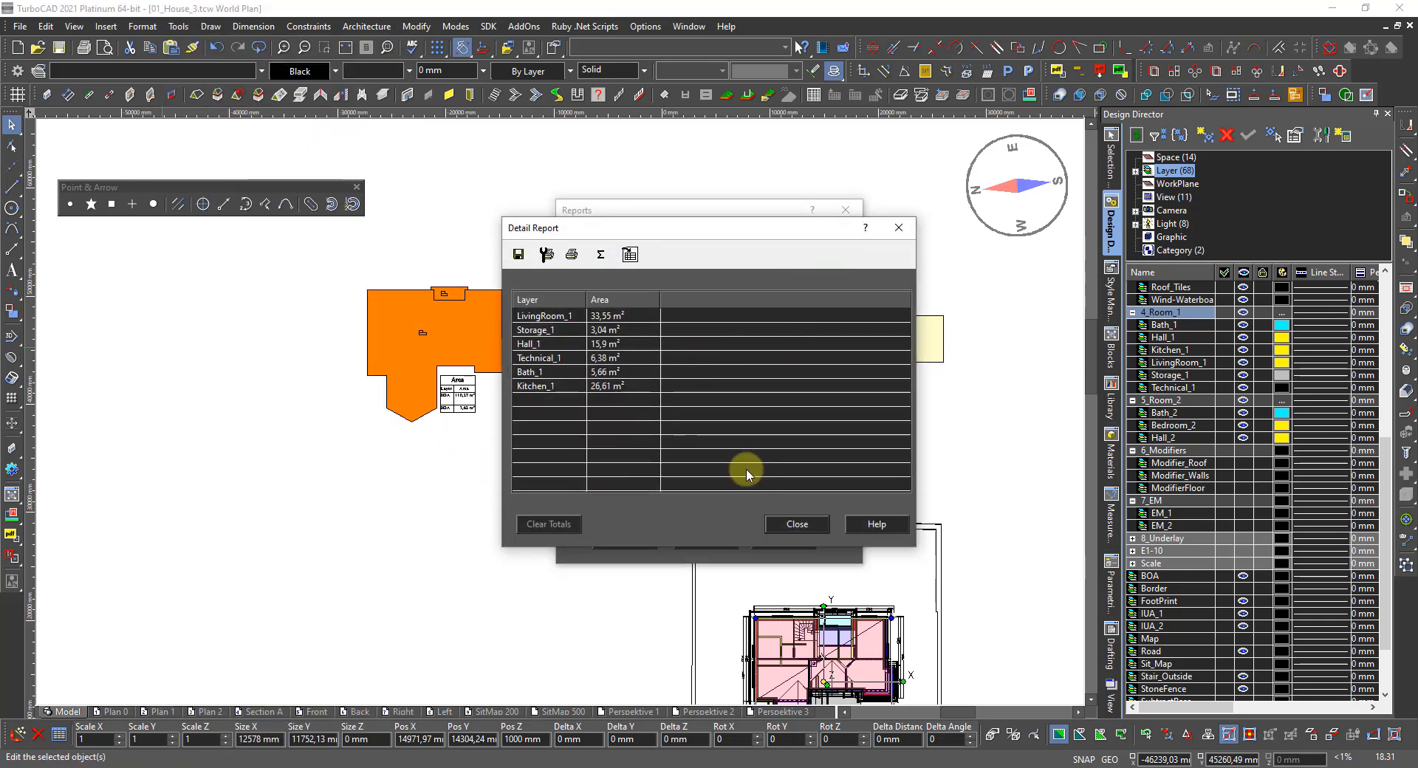
left_click(602, 255)
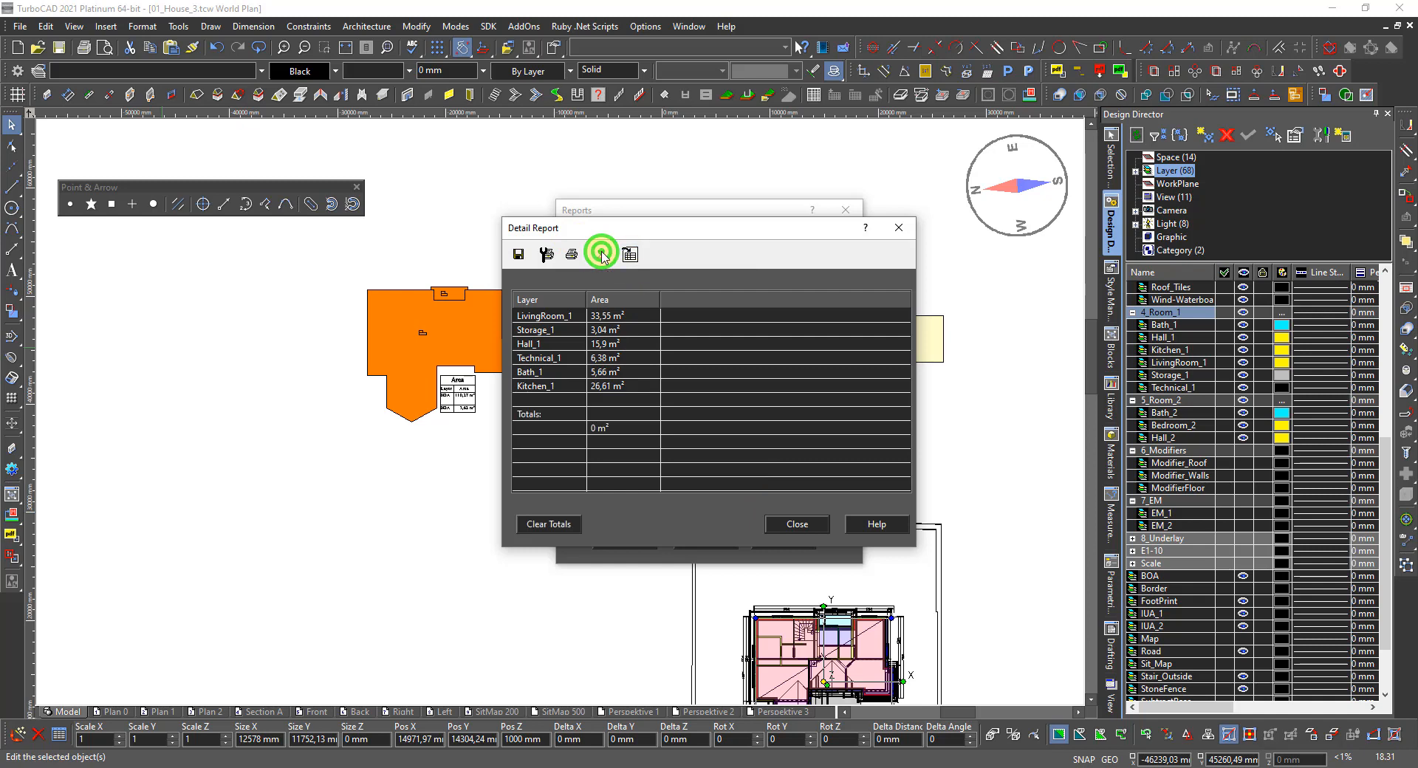
left_click(556, 526)
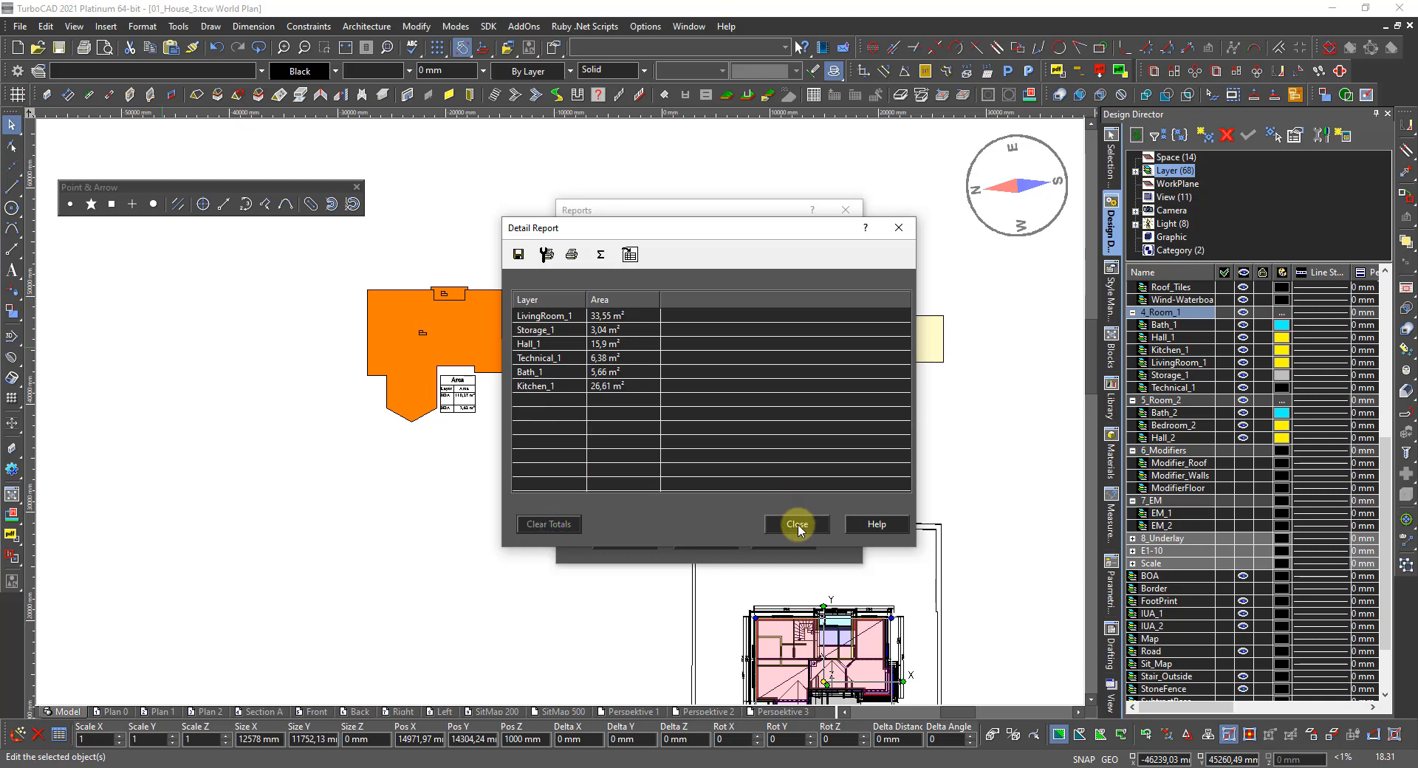
Step: Insert the report as an associative Standard-style table in the empty area below the orange BOA outline
left_click(628, 255)
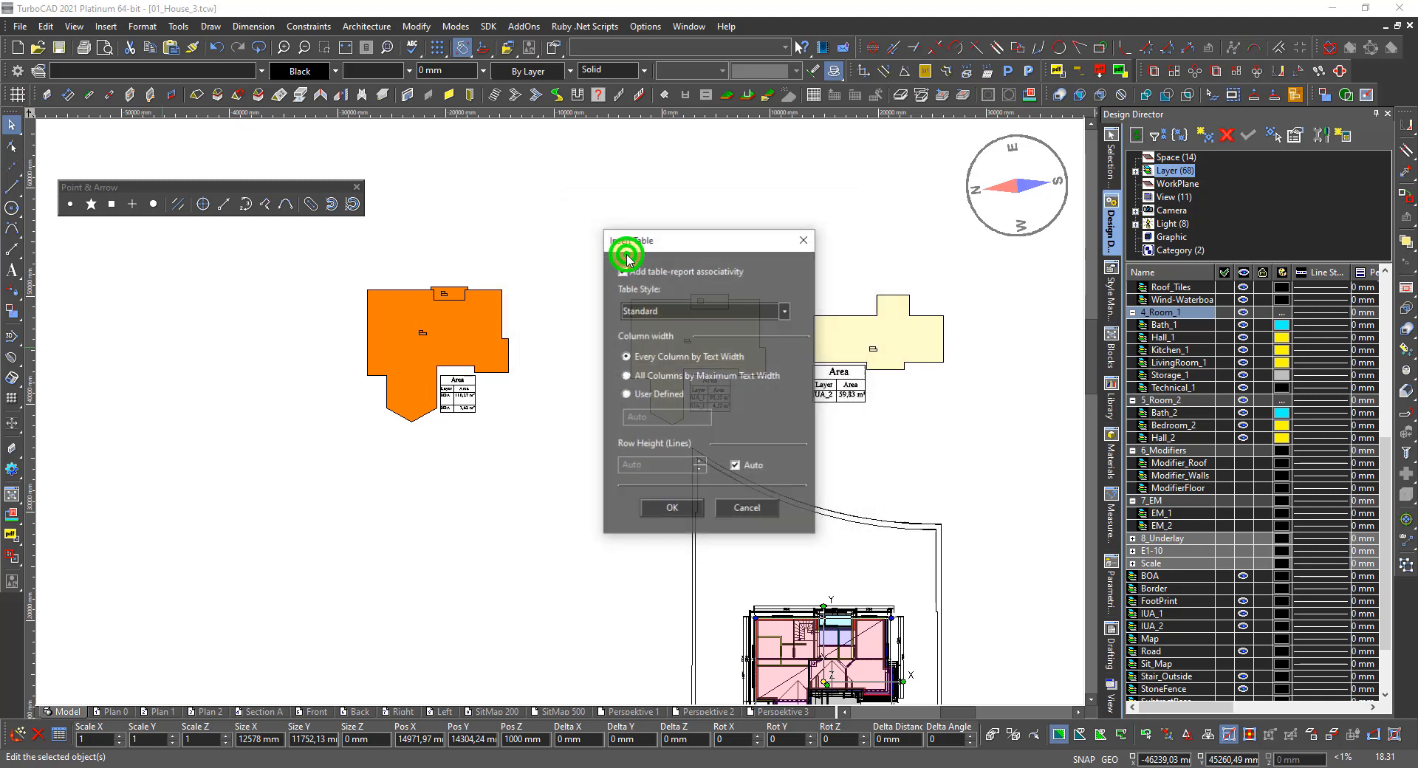
left_click(678, 507)
scroll(635, 538, "down", 3)
scroll(562, 473, "up", 2)
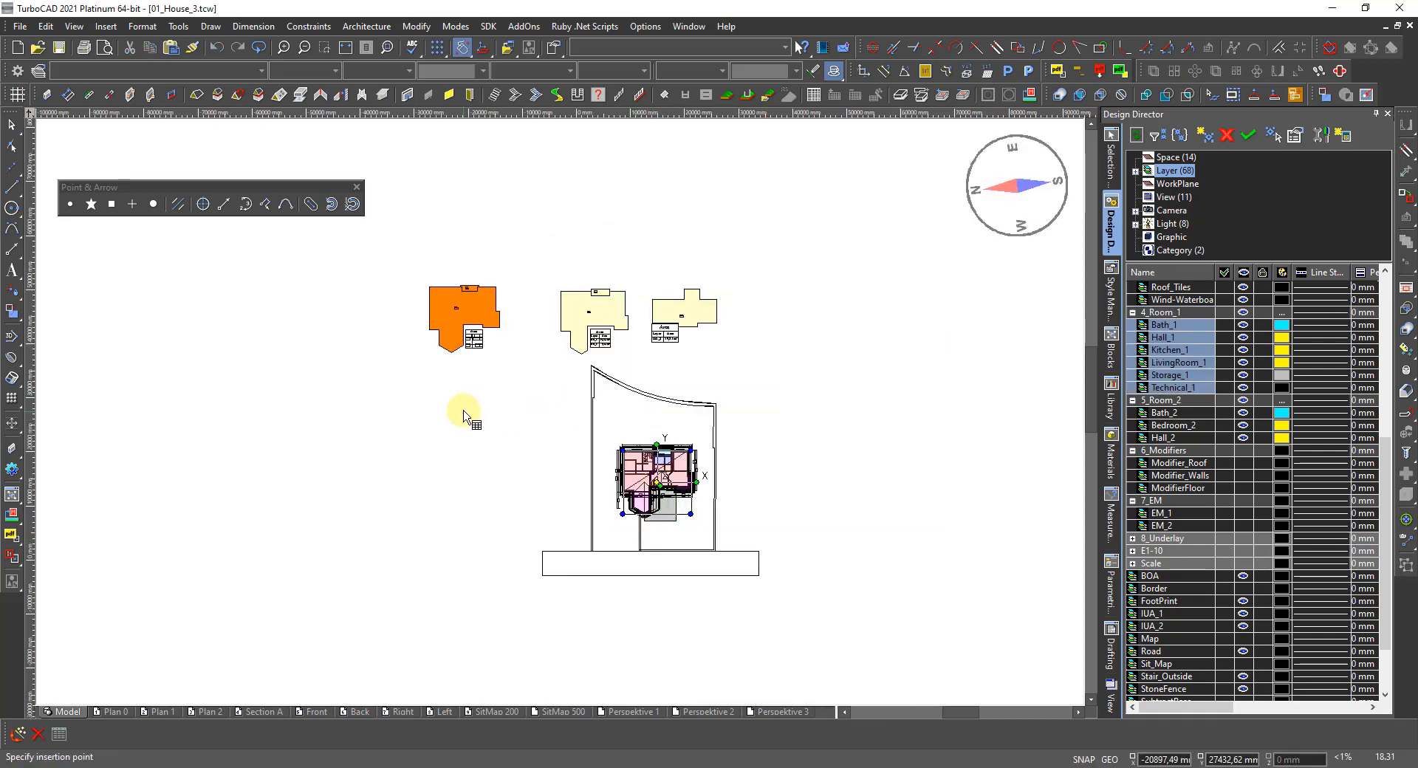
scroll(454, 381, "up", 2)
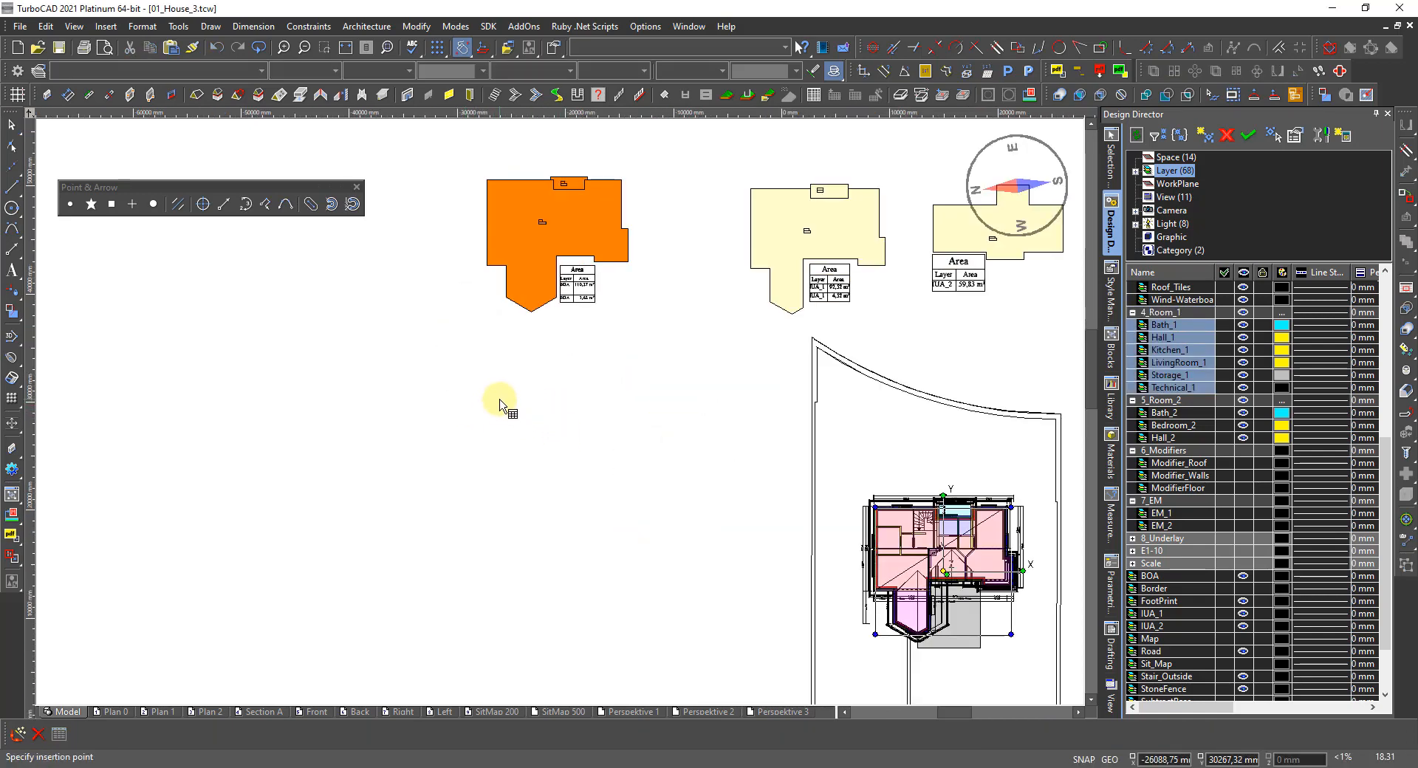
scroll(500, 403, "up", 10)
Step: Select the tiny 4_Room_1 table, scale it up to about 5820 by 7063 mm and deselect it
left_click(604, 469)
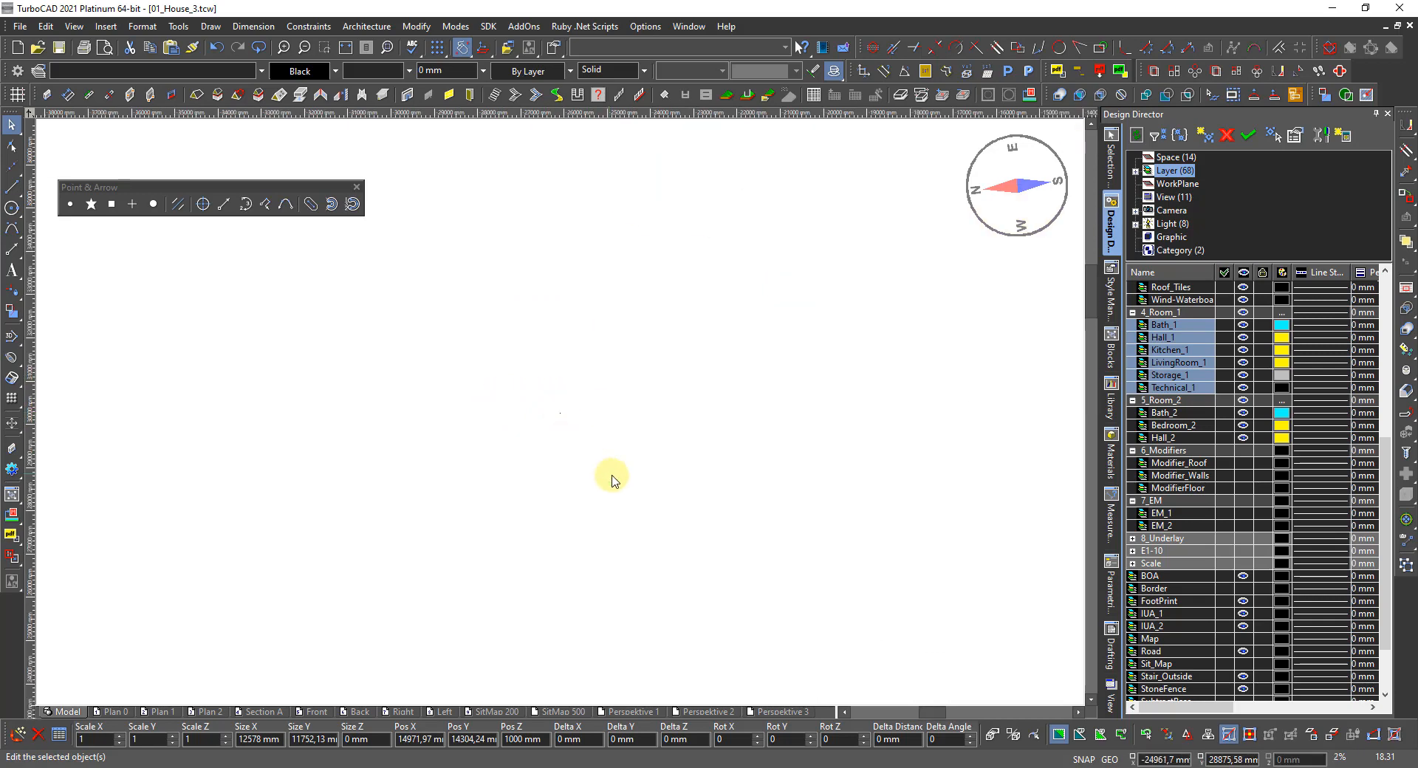
left_click(562, 410)
scroll(560, 407, "up", 8)
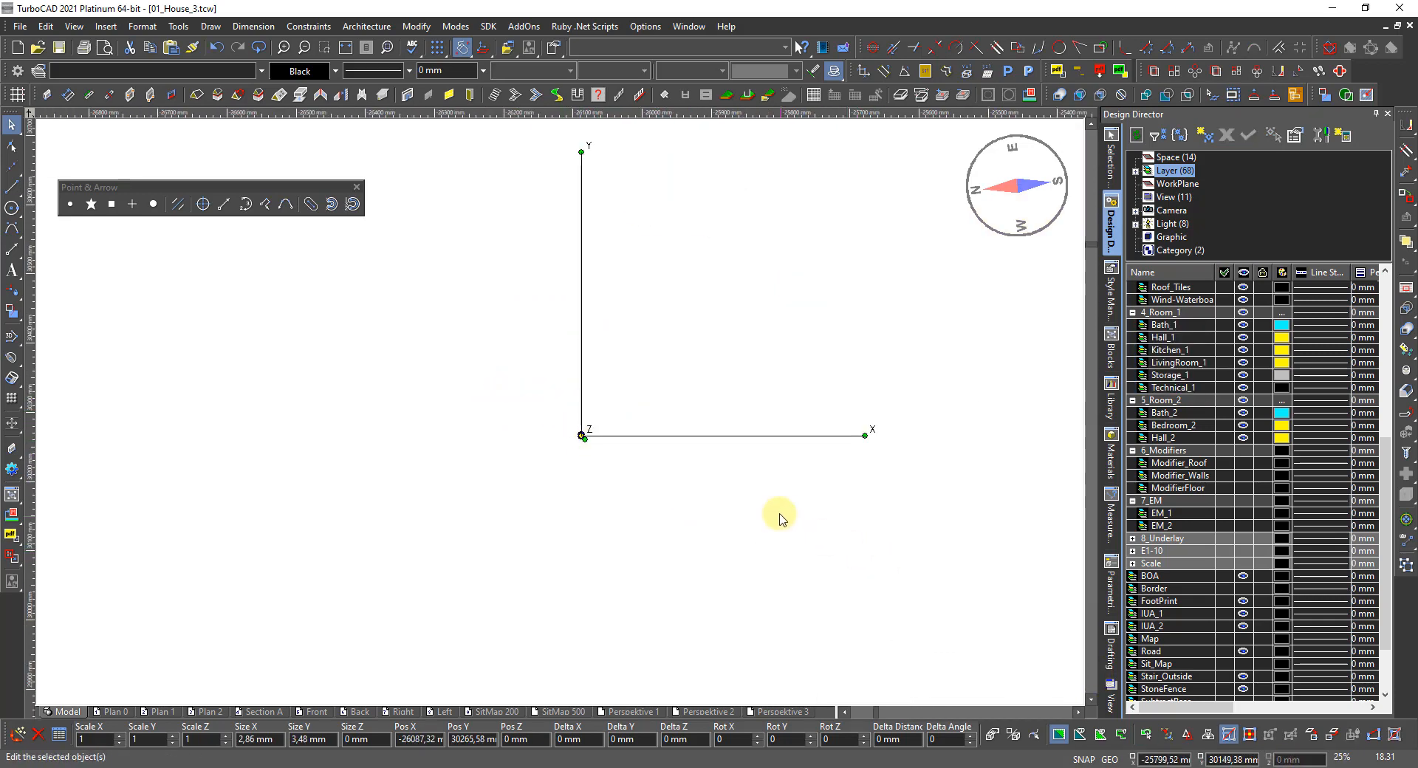
scroll(559, 414, "up", 8)
scroll(561, 412, "up", 3)
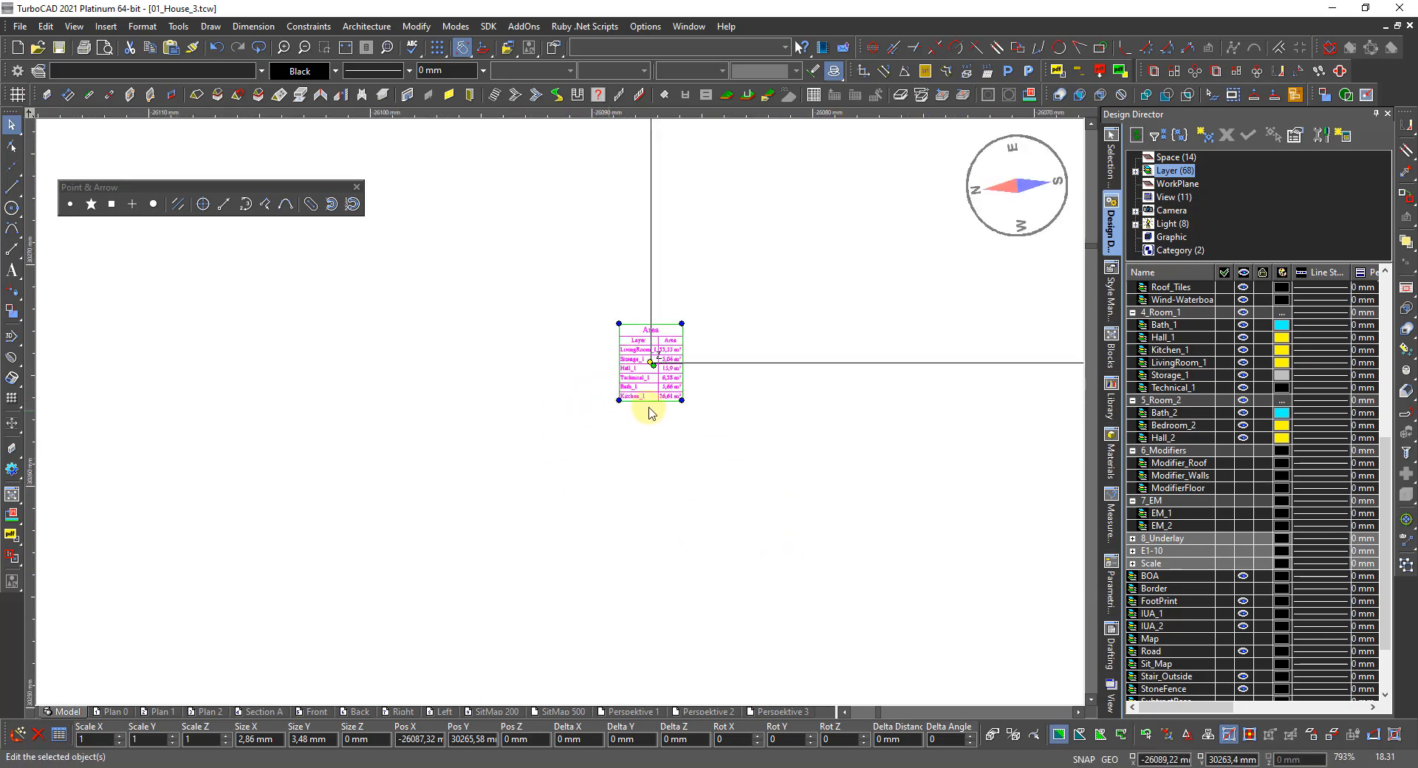
left_click(684, 401)
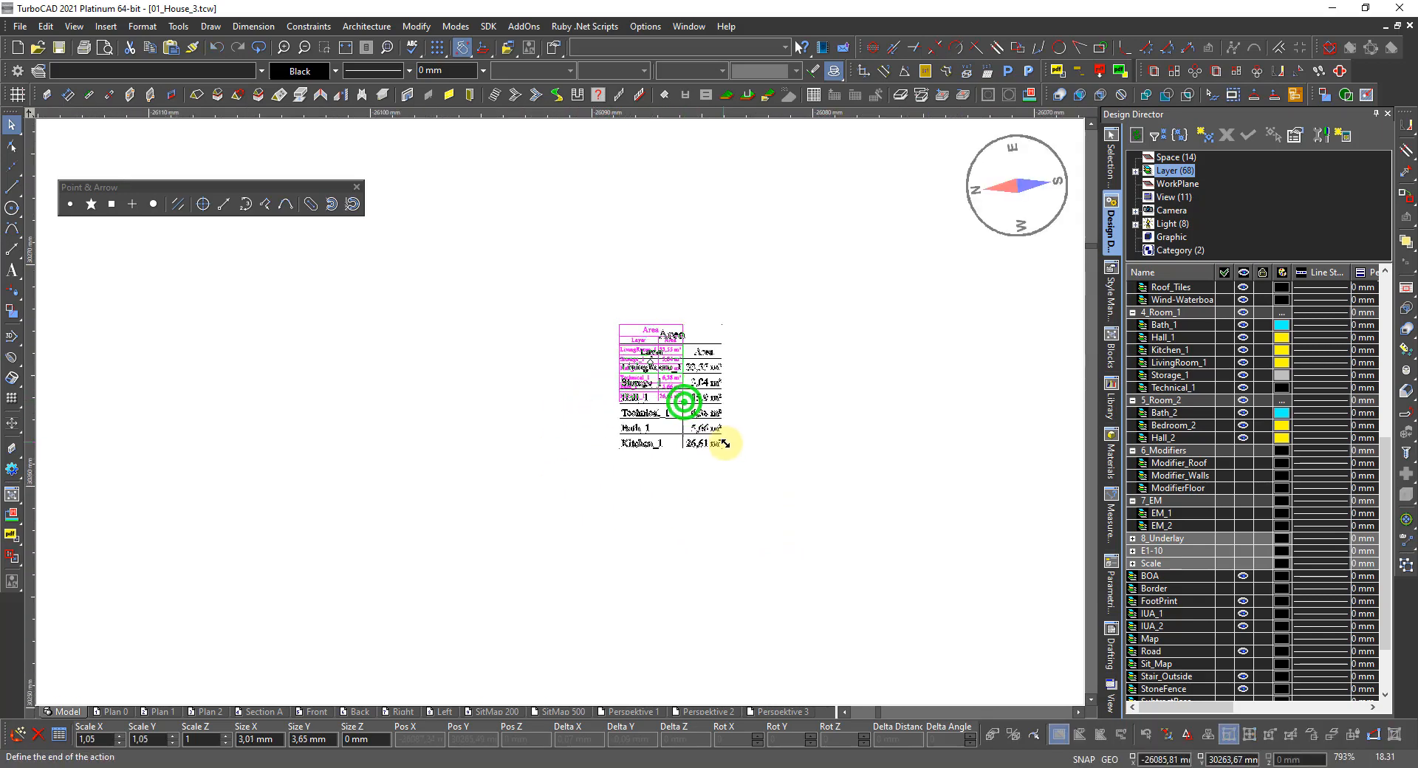
scroll(725, 446, "down", 2)
scroll(633, 534, "down", 8)
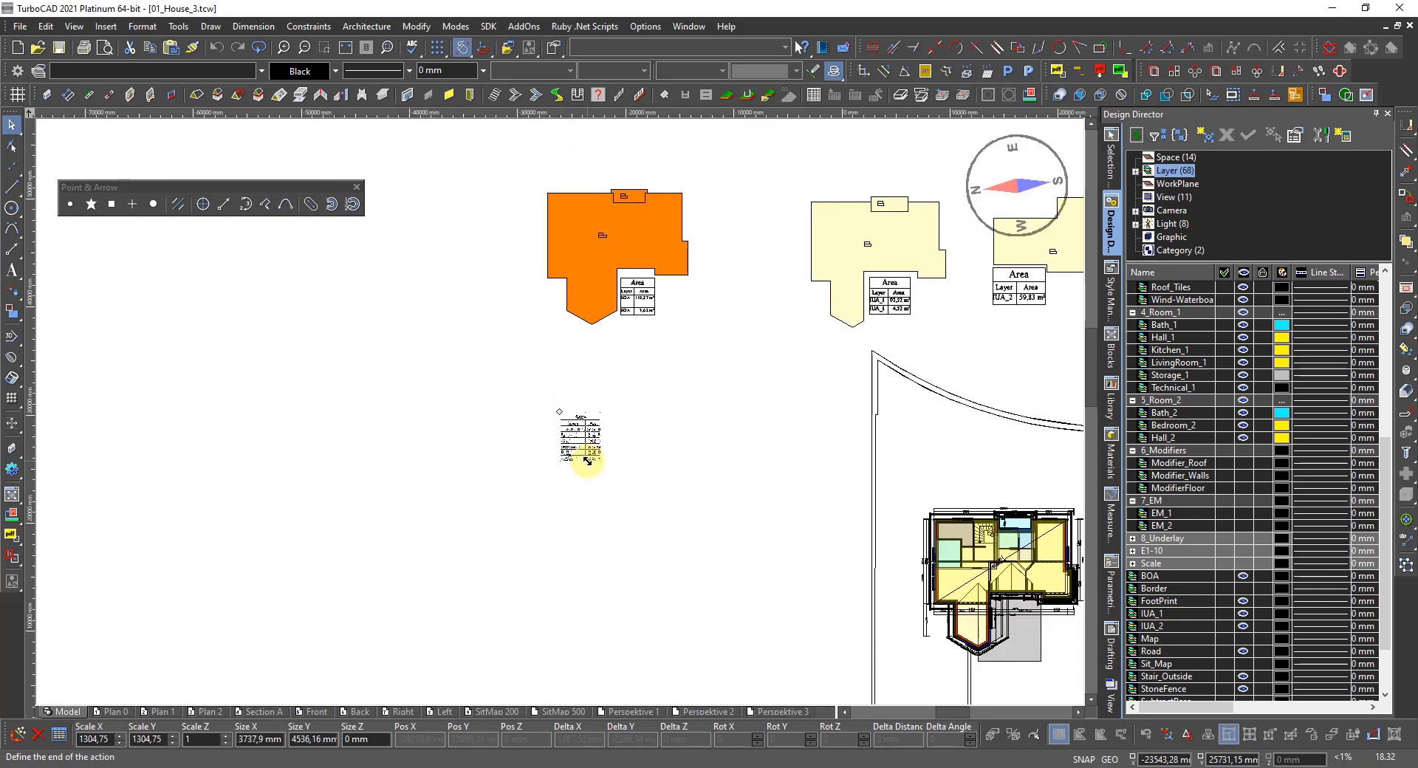
left_click(602, 488)
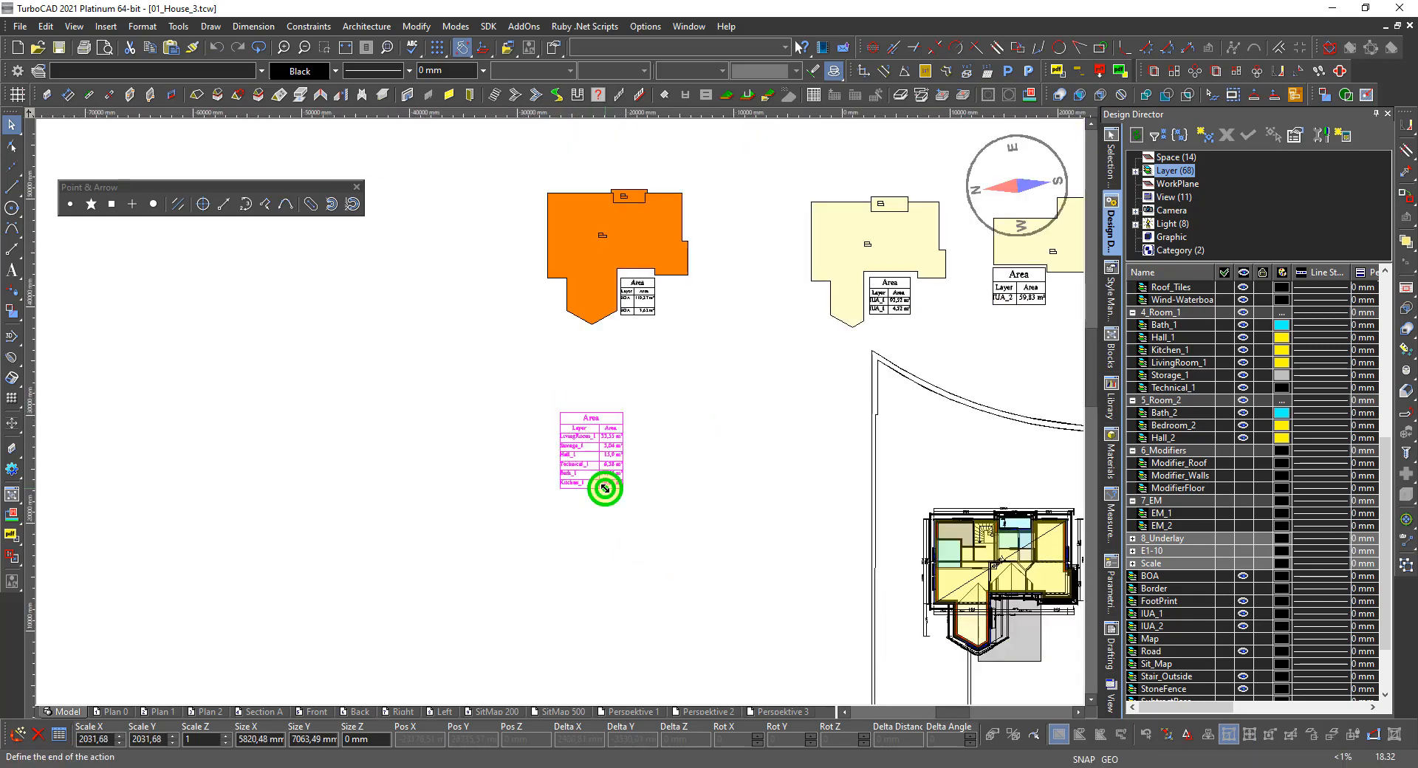
scroll(598, 484, "up", 1)
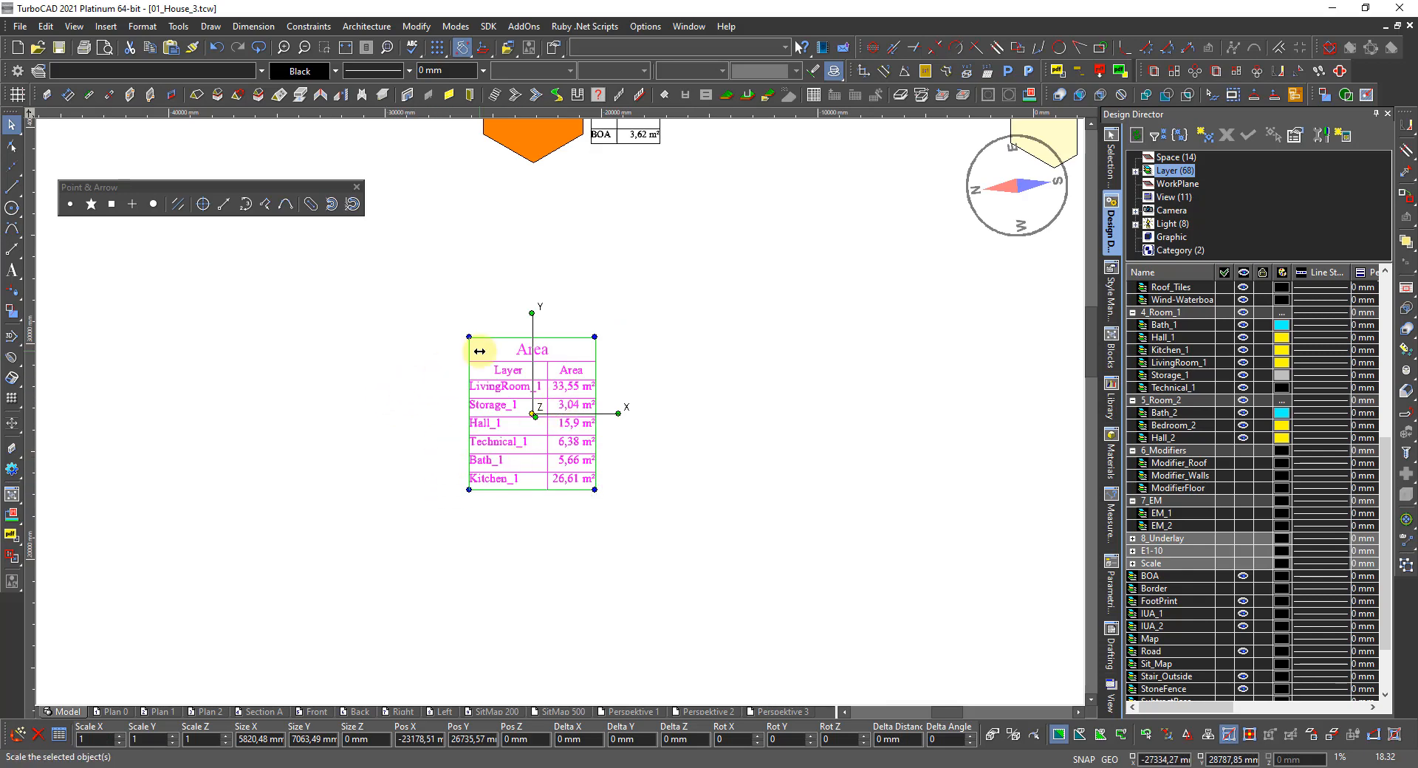
key("Escape")
scroll(568, 354, "up", 1)
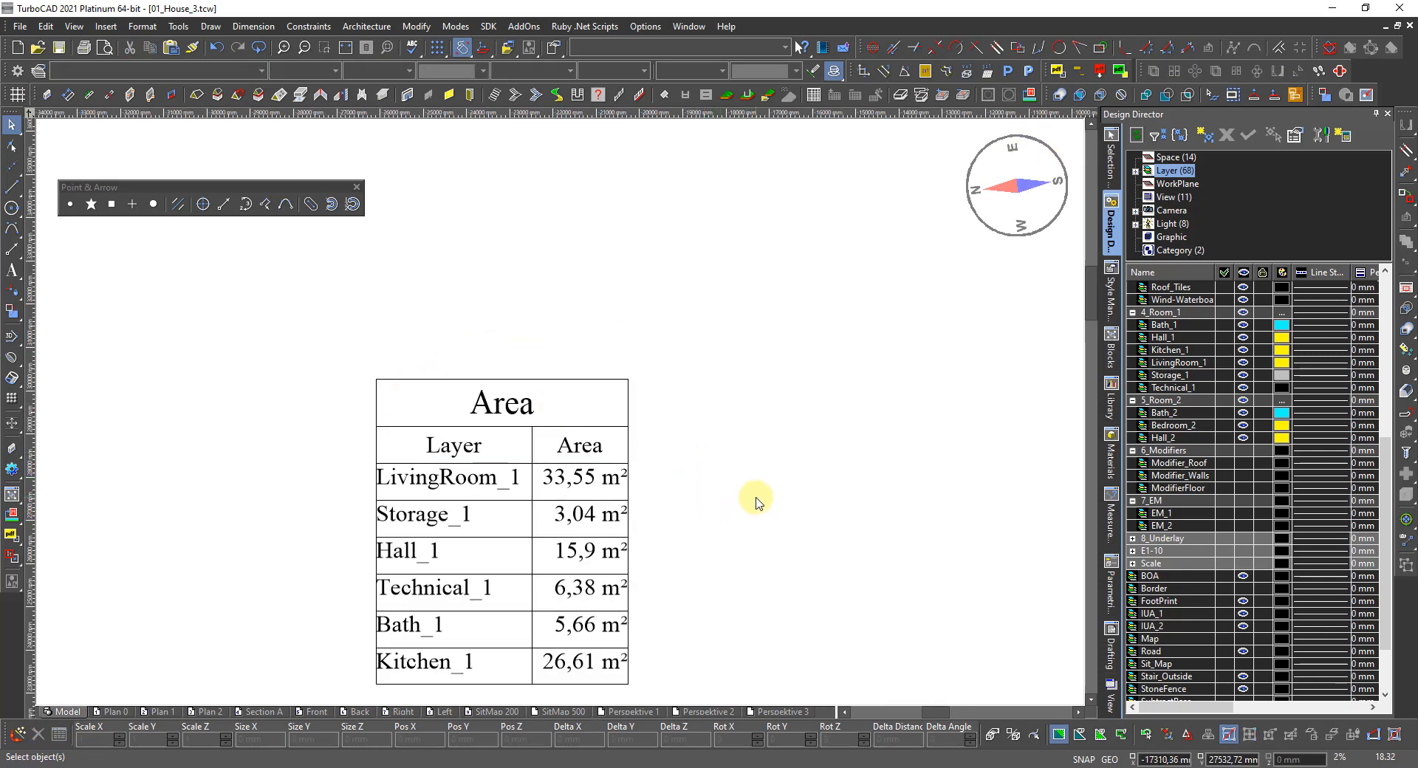
scroll(747, 479, "down", 1)
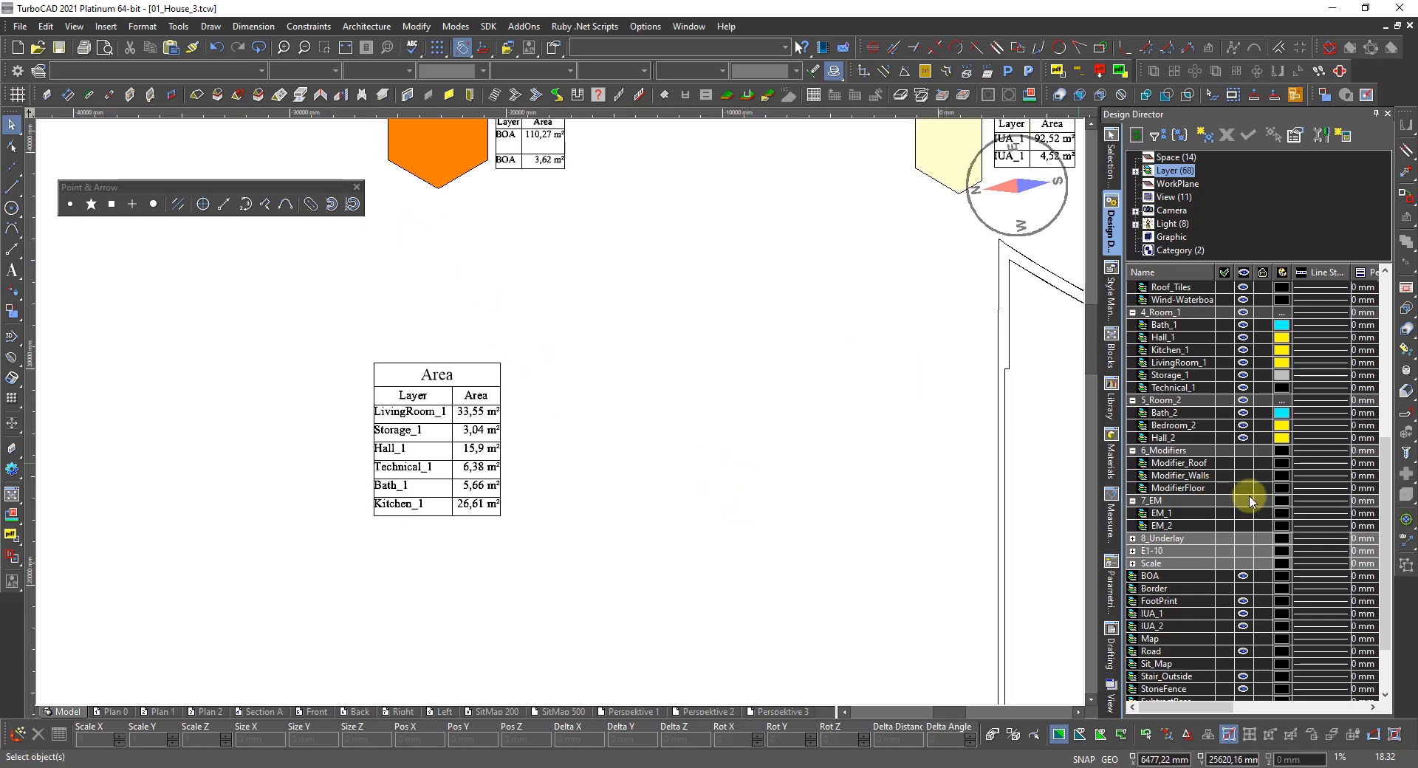
Step: Select all objects on the 5_Room_2 layers and run the Area database report for them
left_click(1176, 401)
right_click(1174, 399)
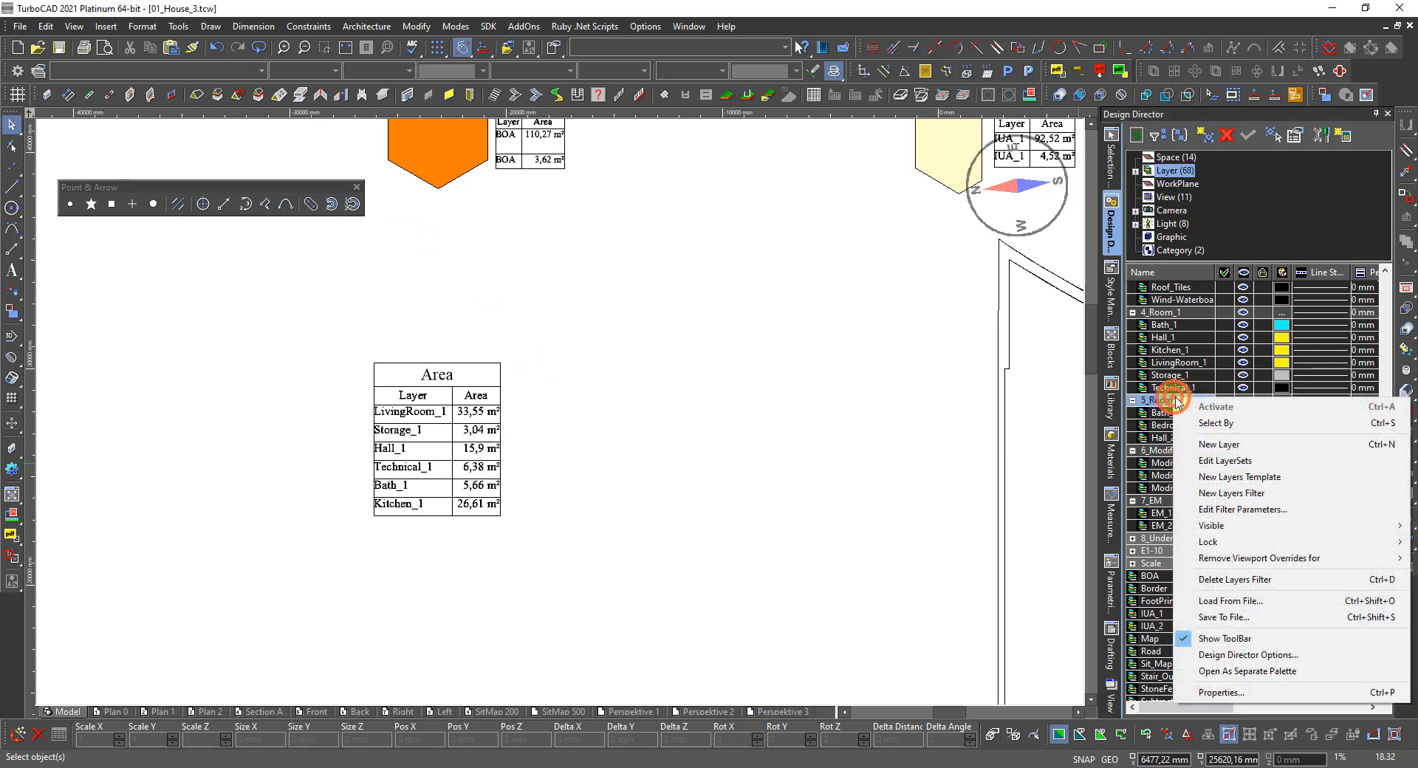
left_click(1215, 424)
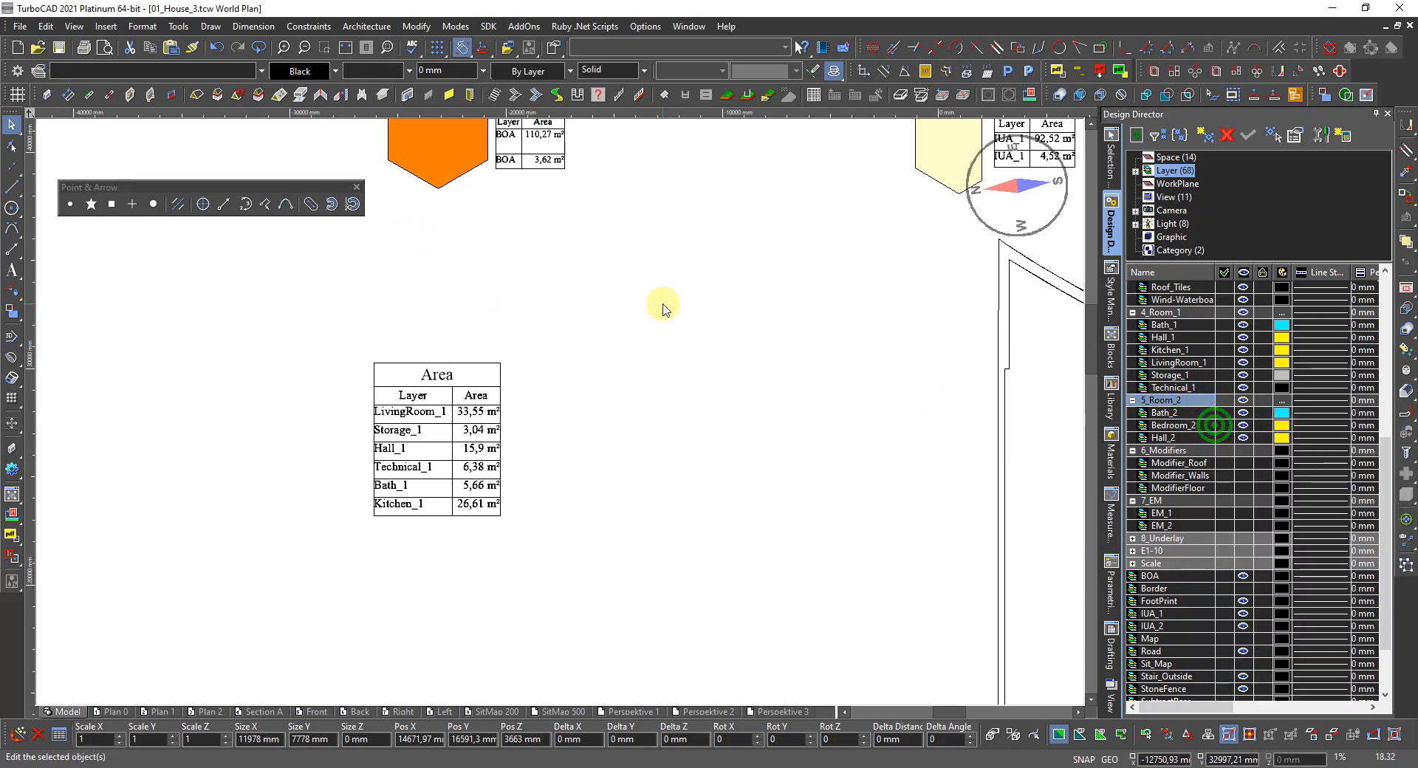
left_click(180, 26)
mouse_move(355, 434)
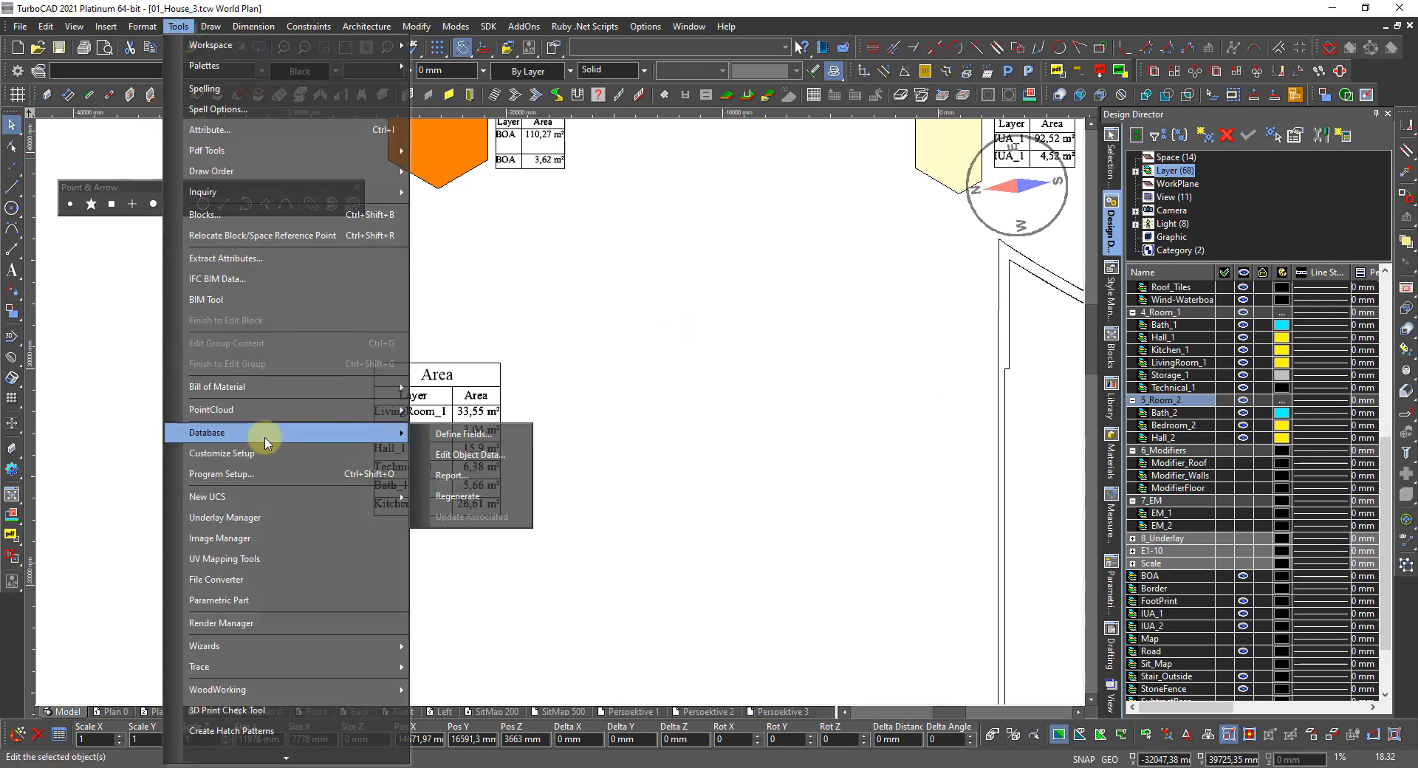
left_click(468, 476)
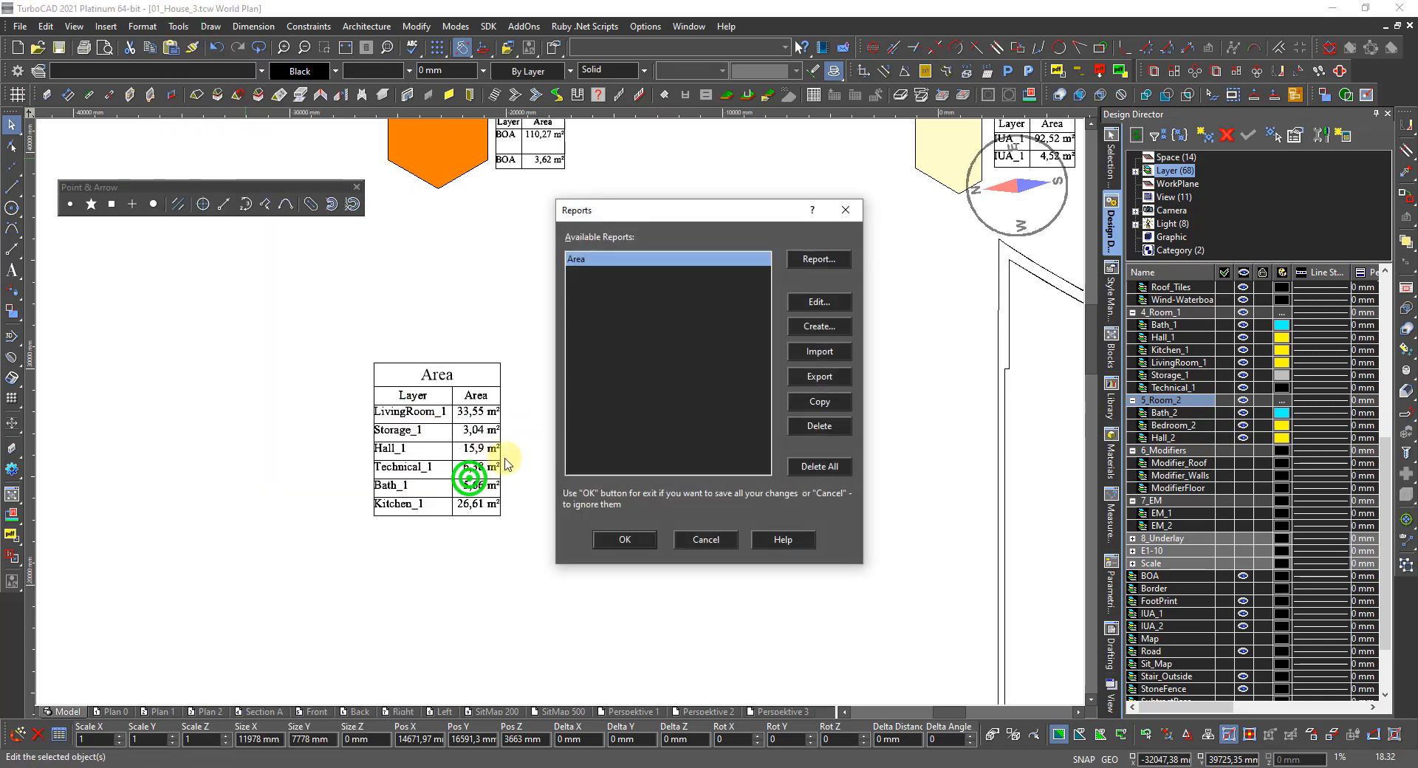
left_click(803, 260)
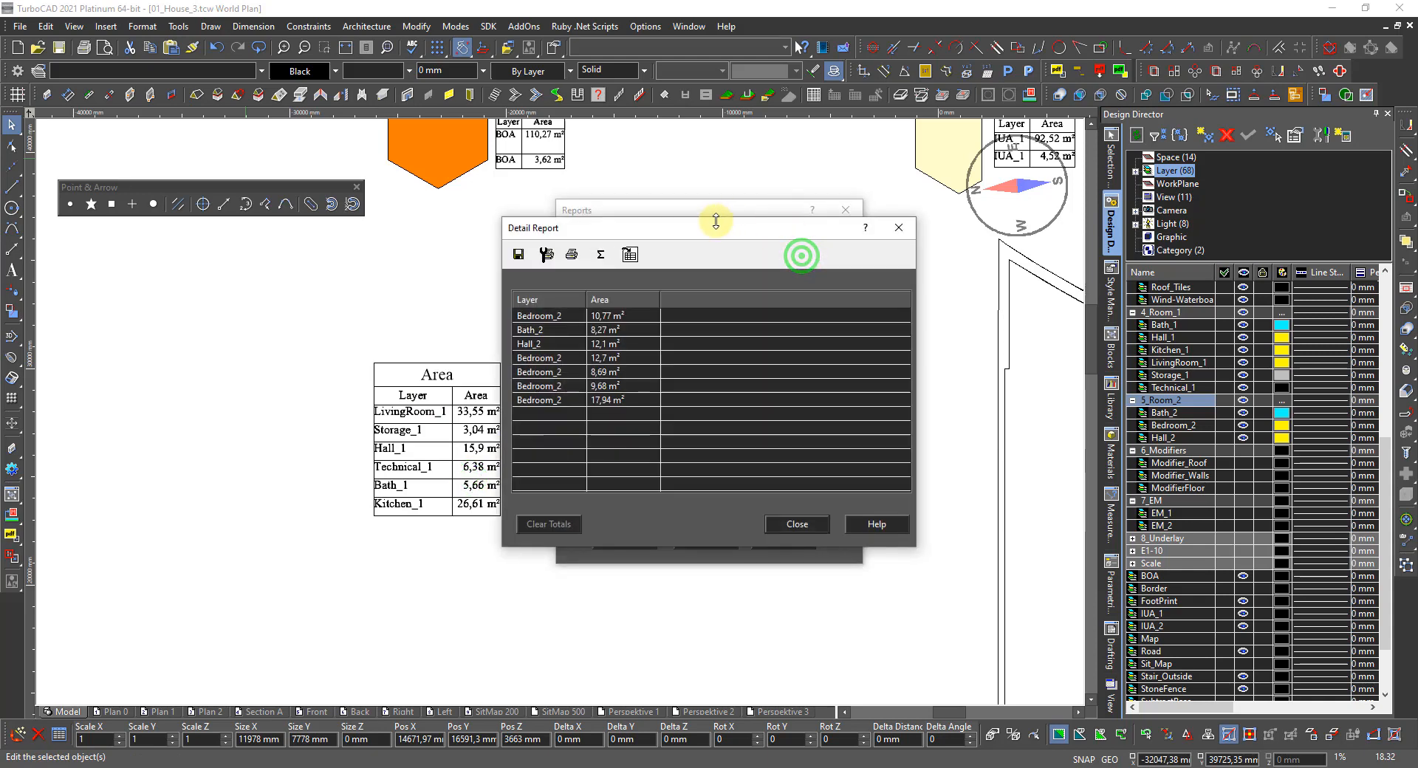
Step: Insert the 5_Room_2 report as an associative Standard-style table just beside the 4_Room_1 table's upper-right corner
left_click(633, 251)
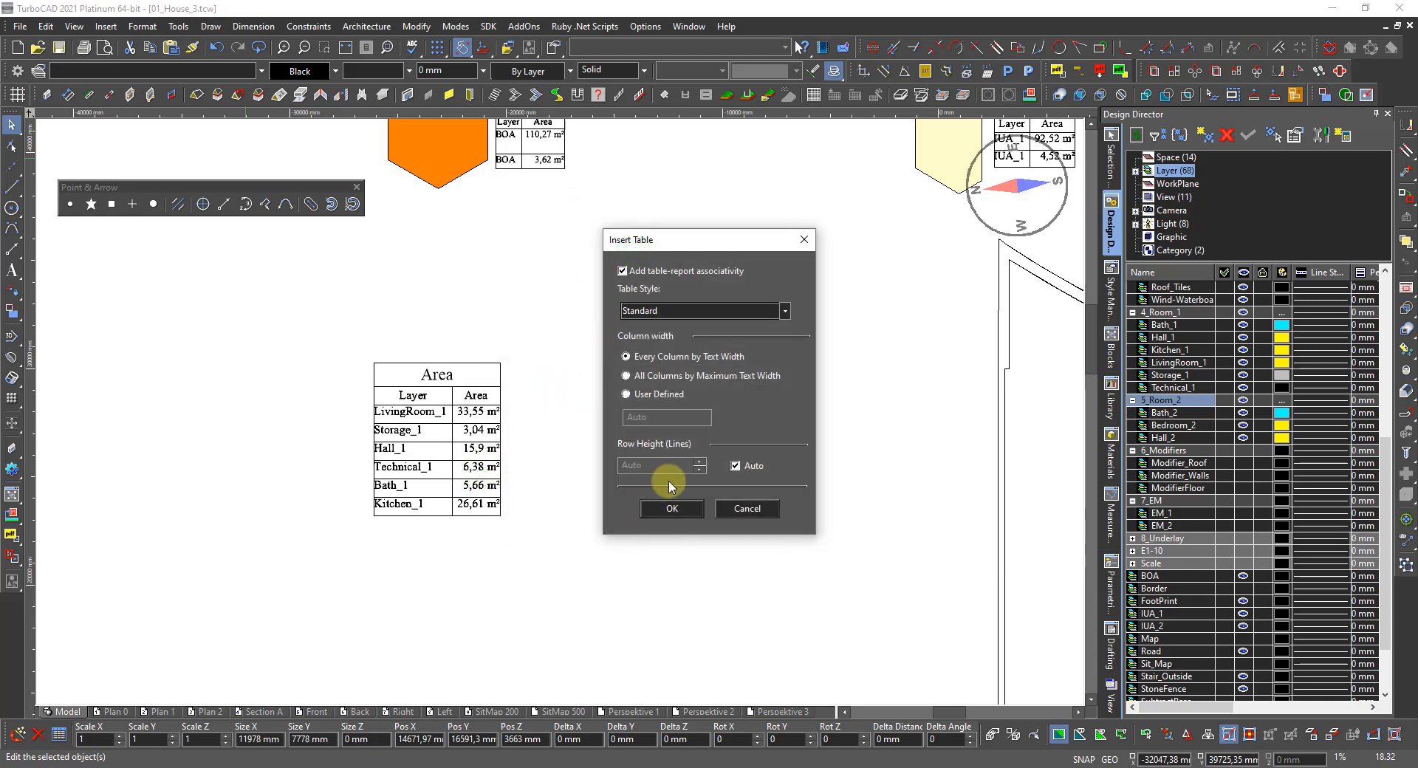
left_click(677, 508)
left_click(525, 367)
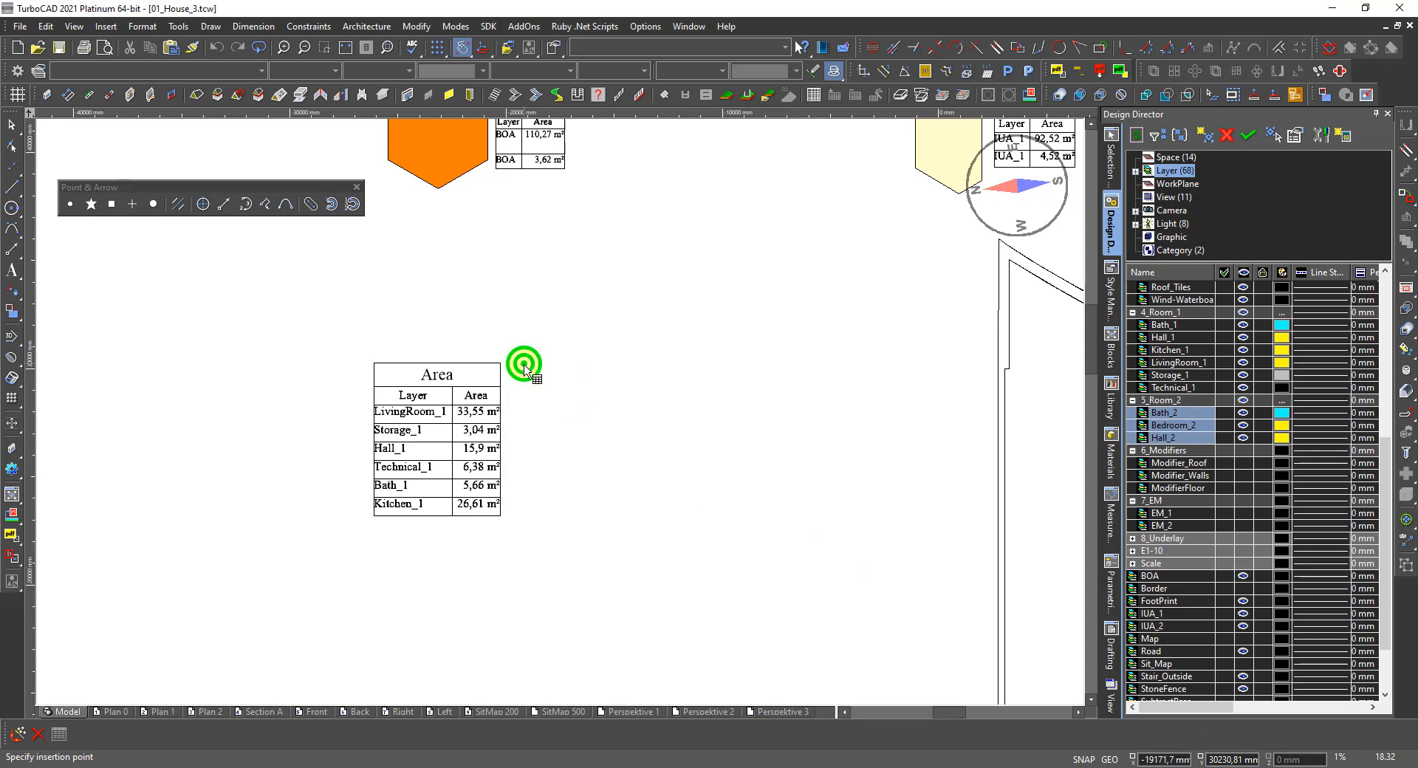
scroll(525, 367, "up", 5)
Step: Select the tiny 5_Room_2 table and scale it up to about 5628 by 8813 mm
left_click(586, 447)
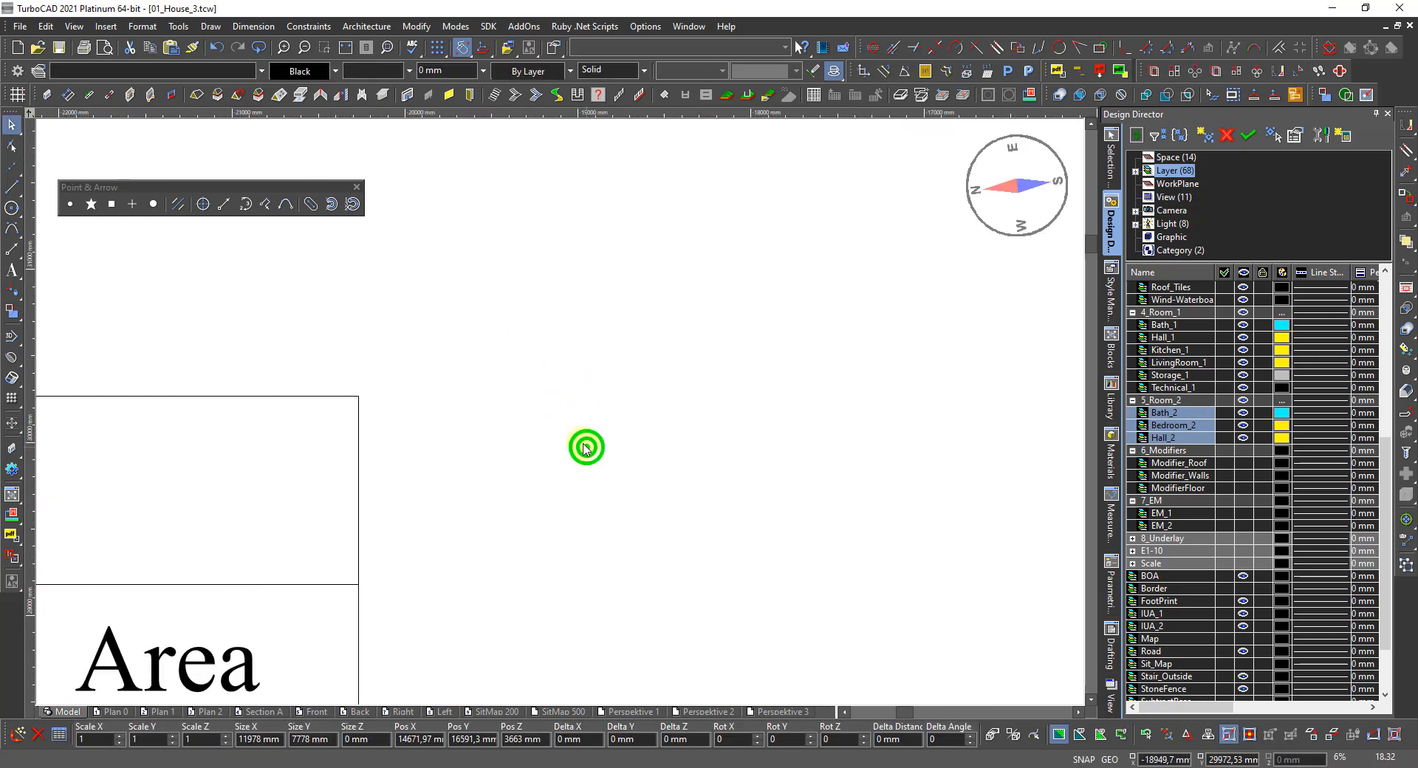
left_click(546, 395)
scroll(548, 399, "up", 10)
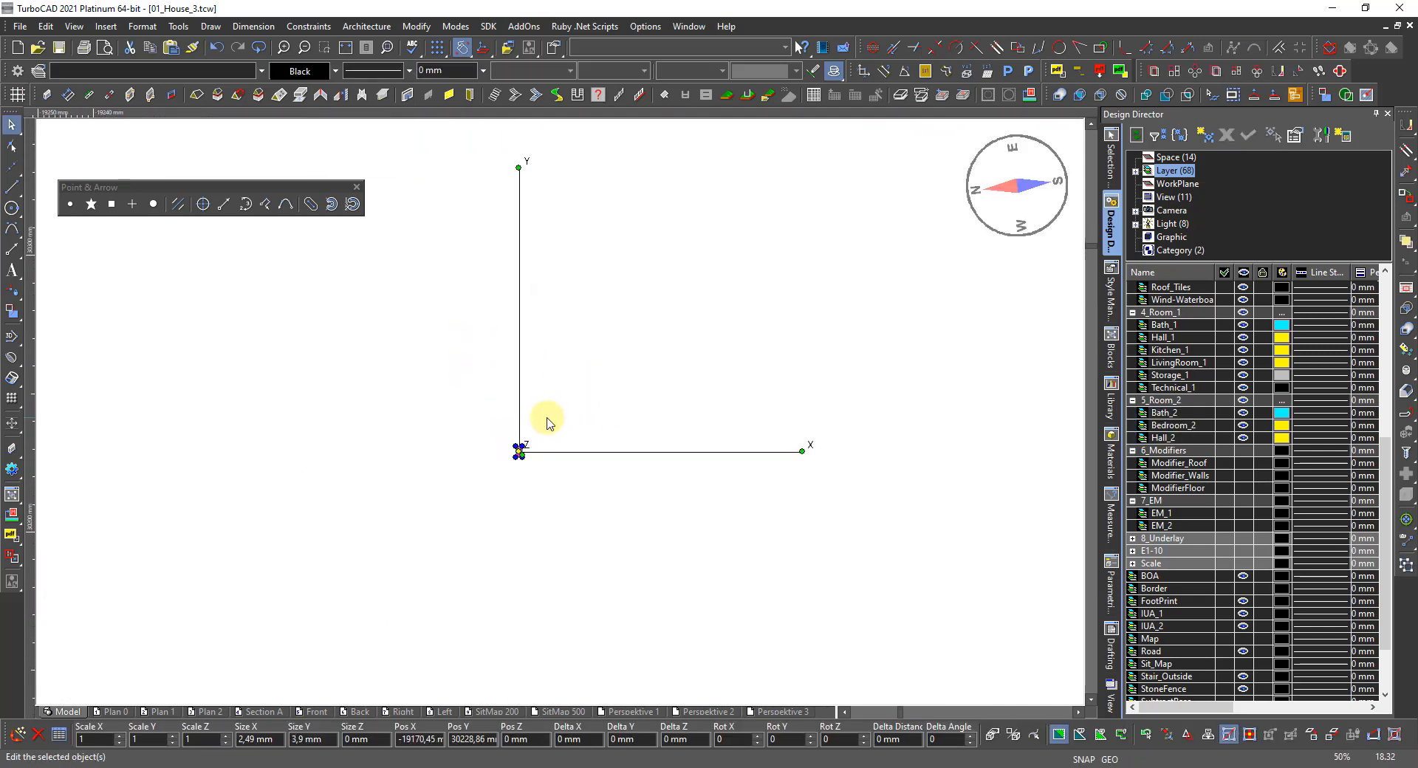
left_click(410, 593)
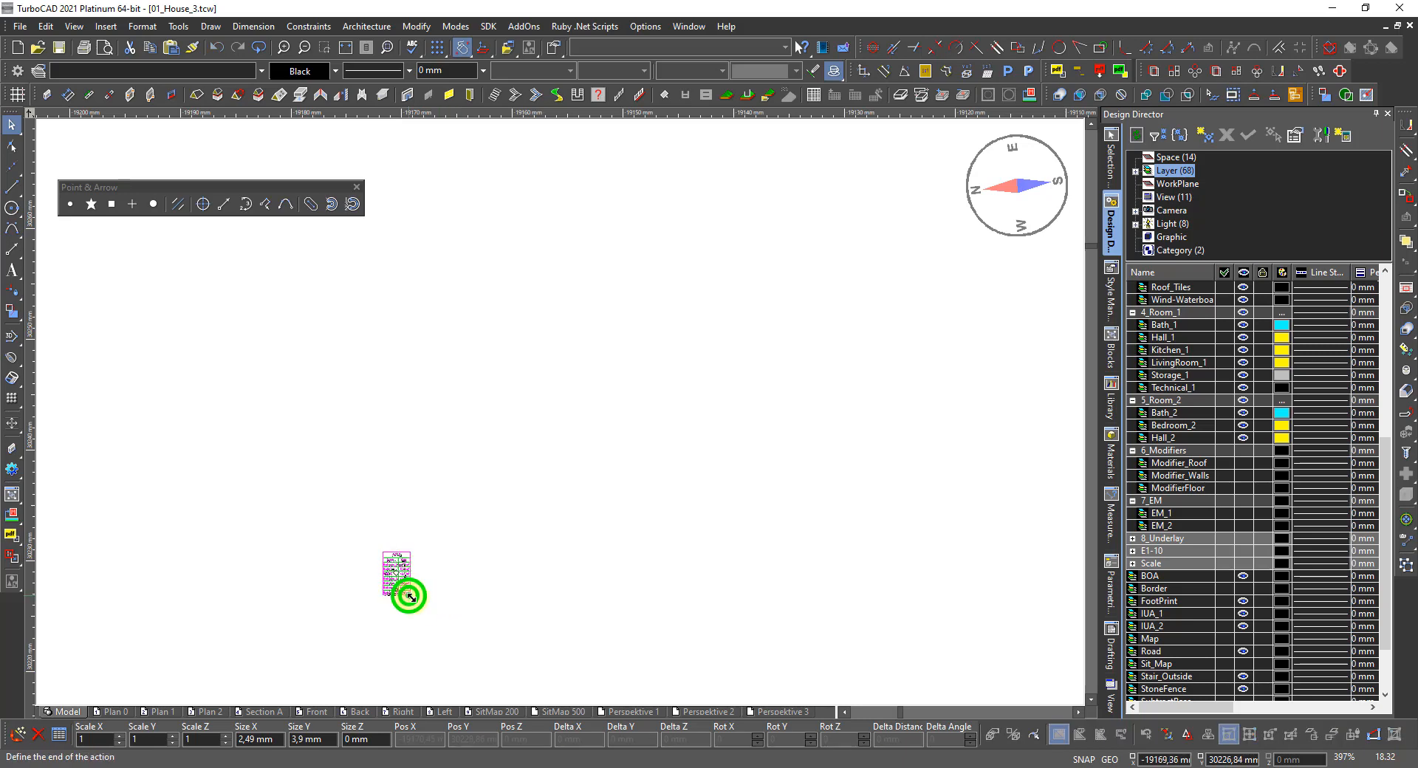
scroll(561, 429, "down", 11)
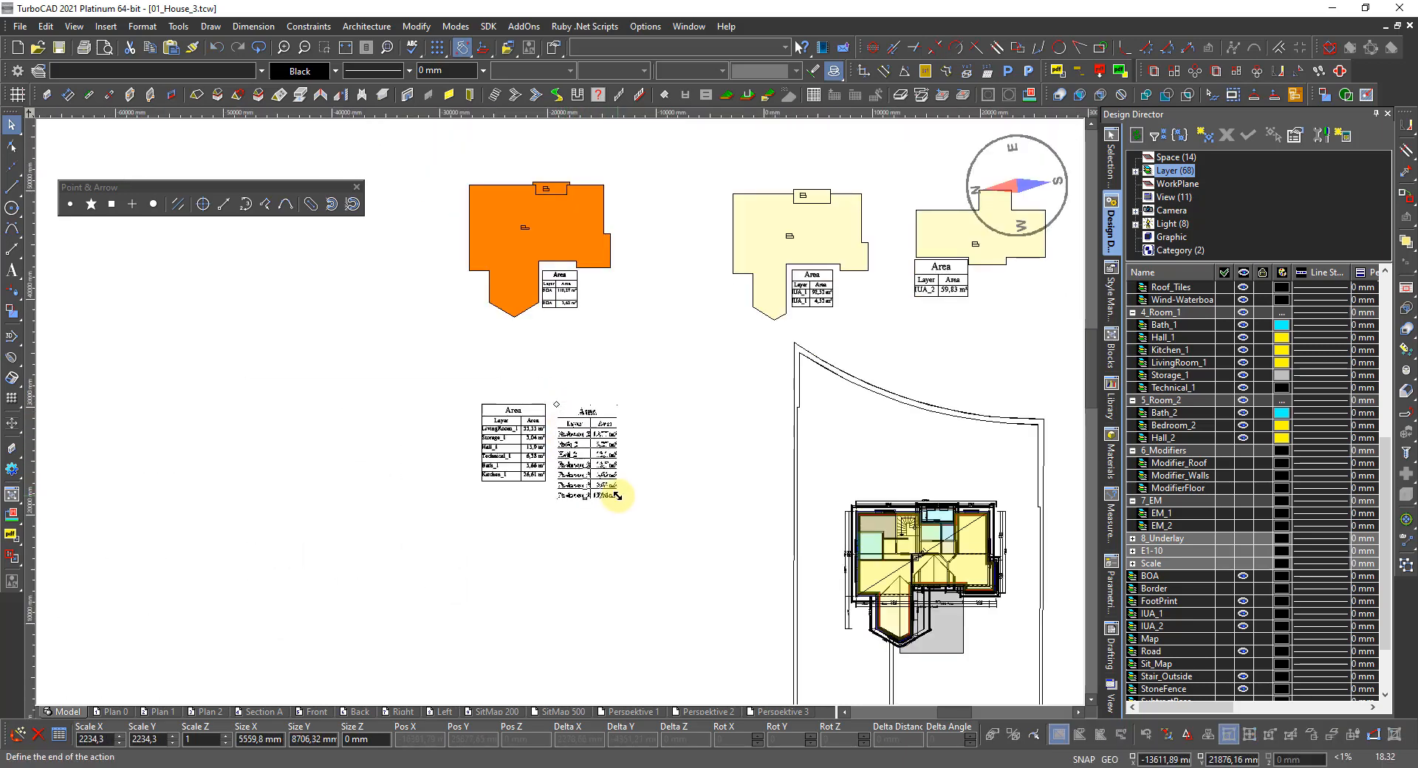
left_click(609, 482)
scroll(572, 413, "up", 4)
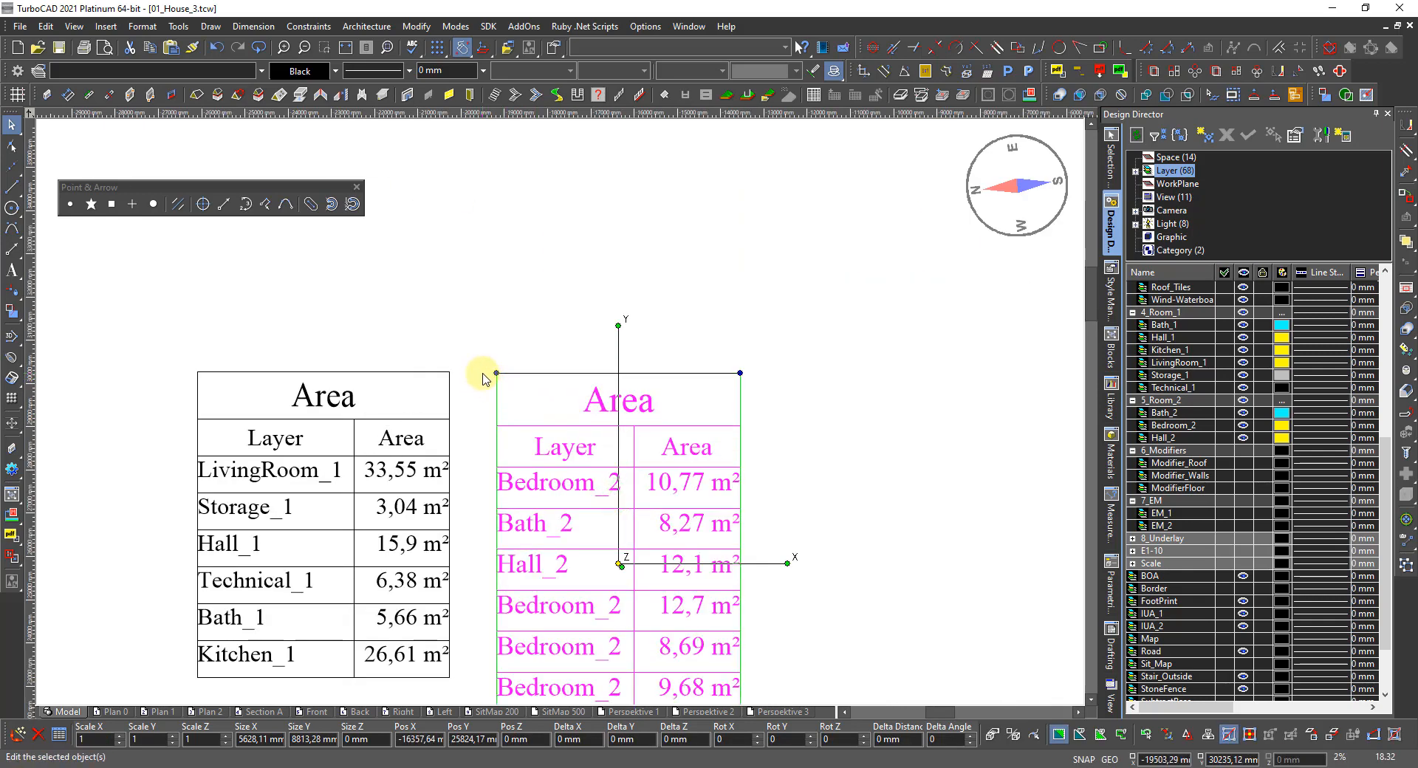
Step: Set the 5_Room_2 table's reference point to its upper-left corner and move it onto the 4_Room_1 table's upper-right corner
key("e")
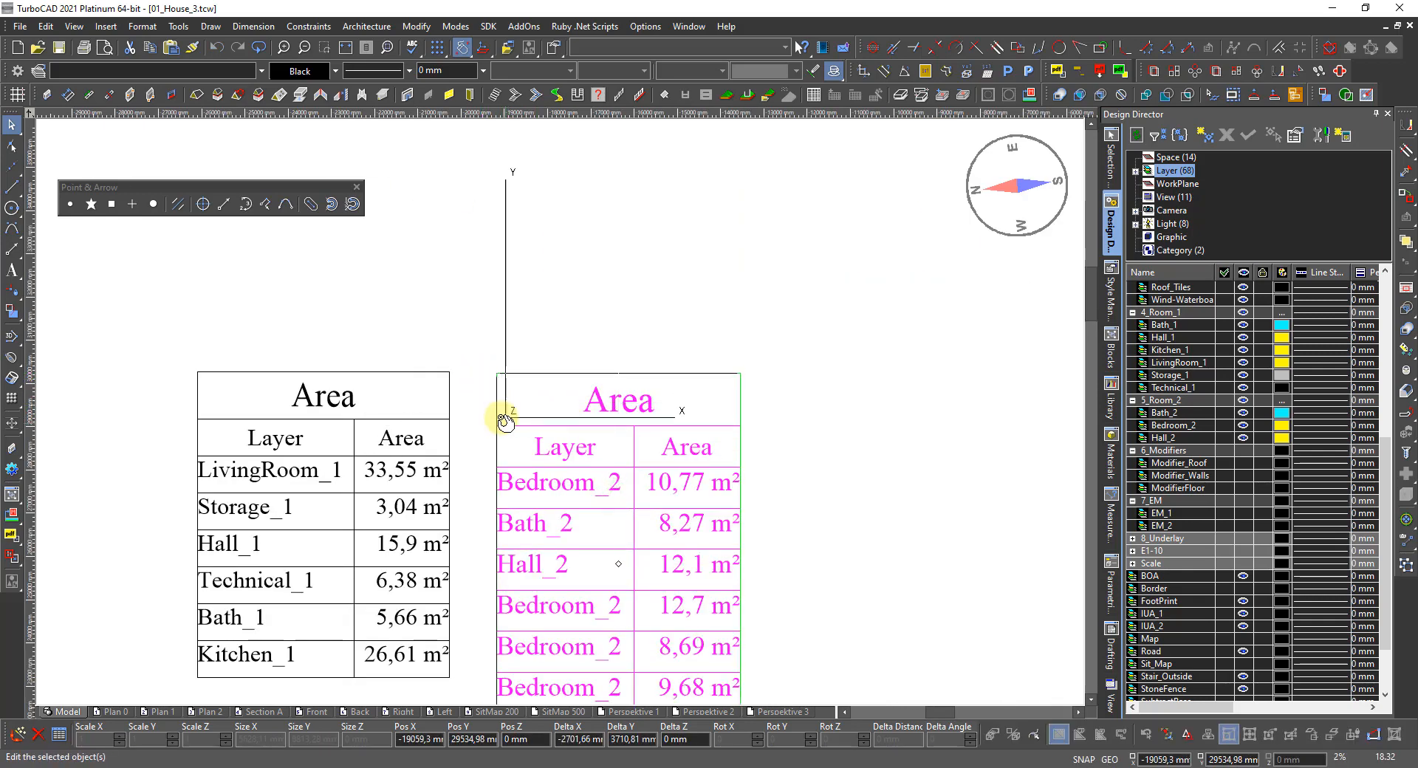
left_click(498, 374)
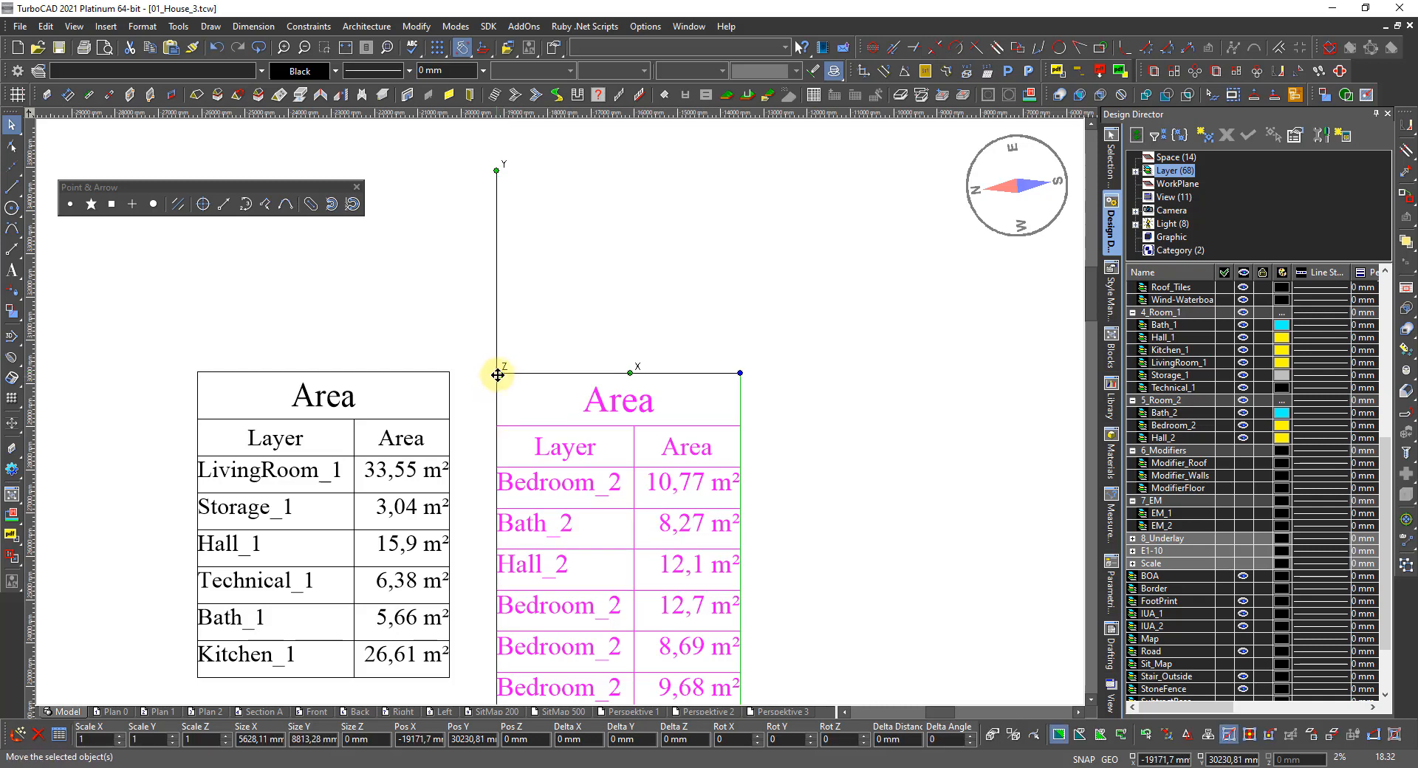
left_click(498, 373)
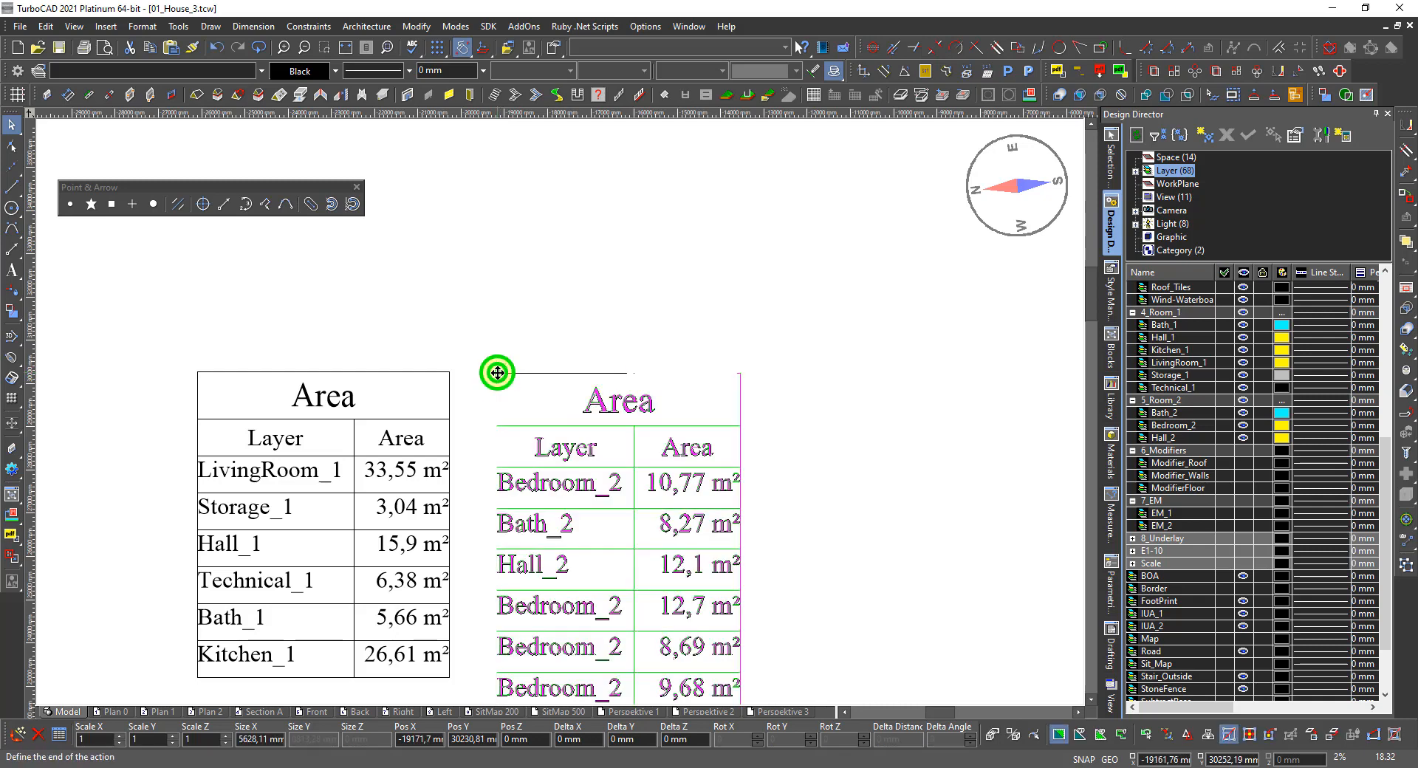
left_click(454, 373)
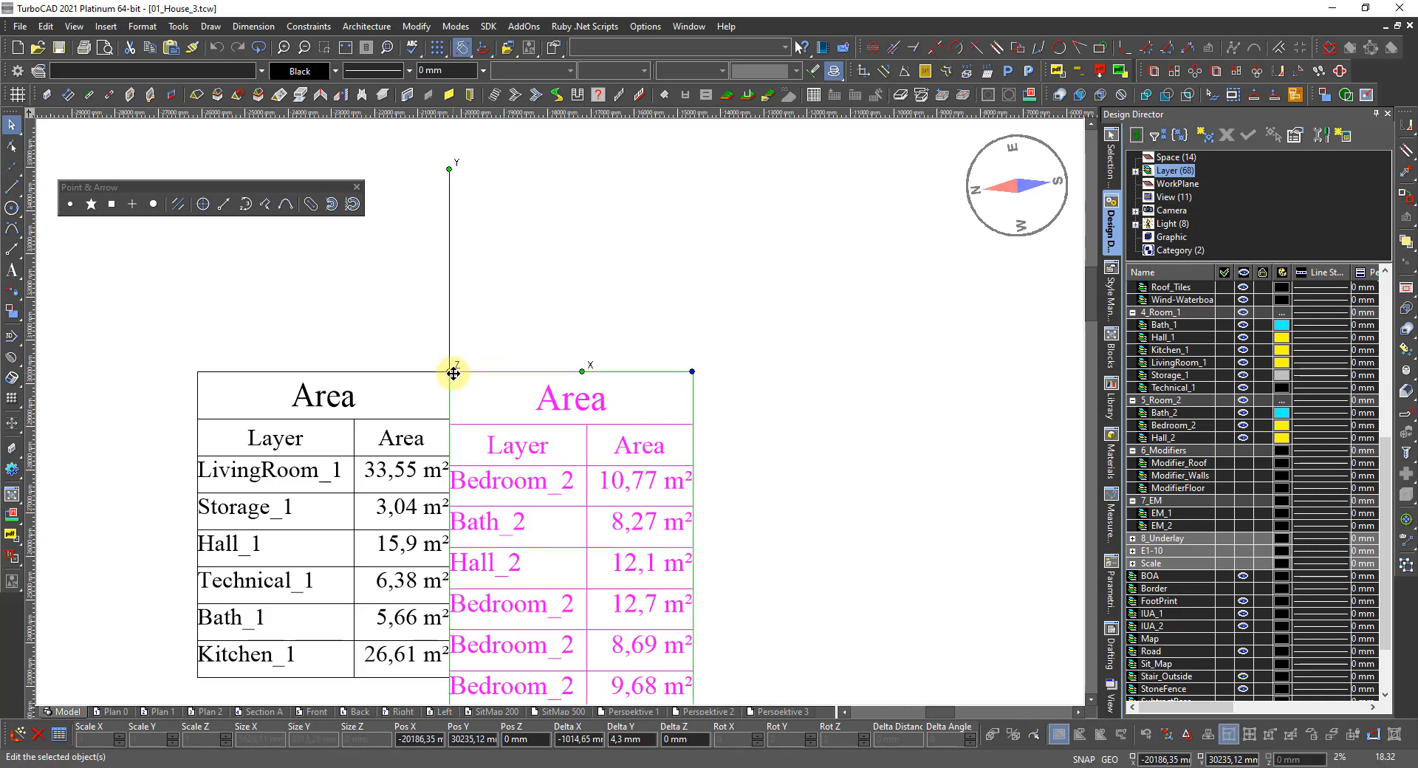
scroll(453, 371, "down", 2)
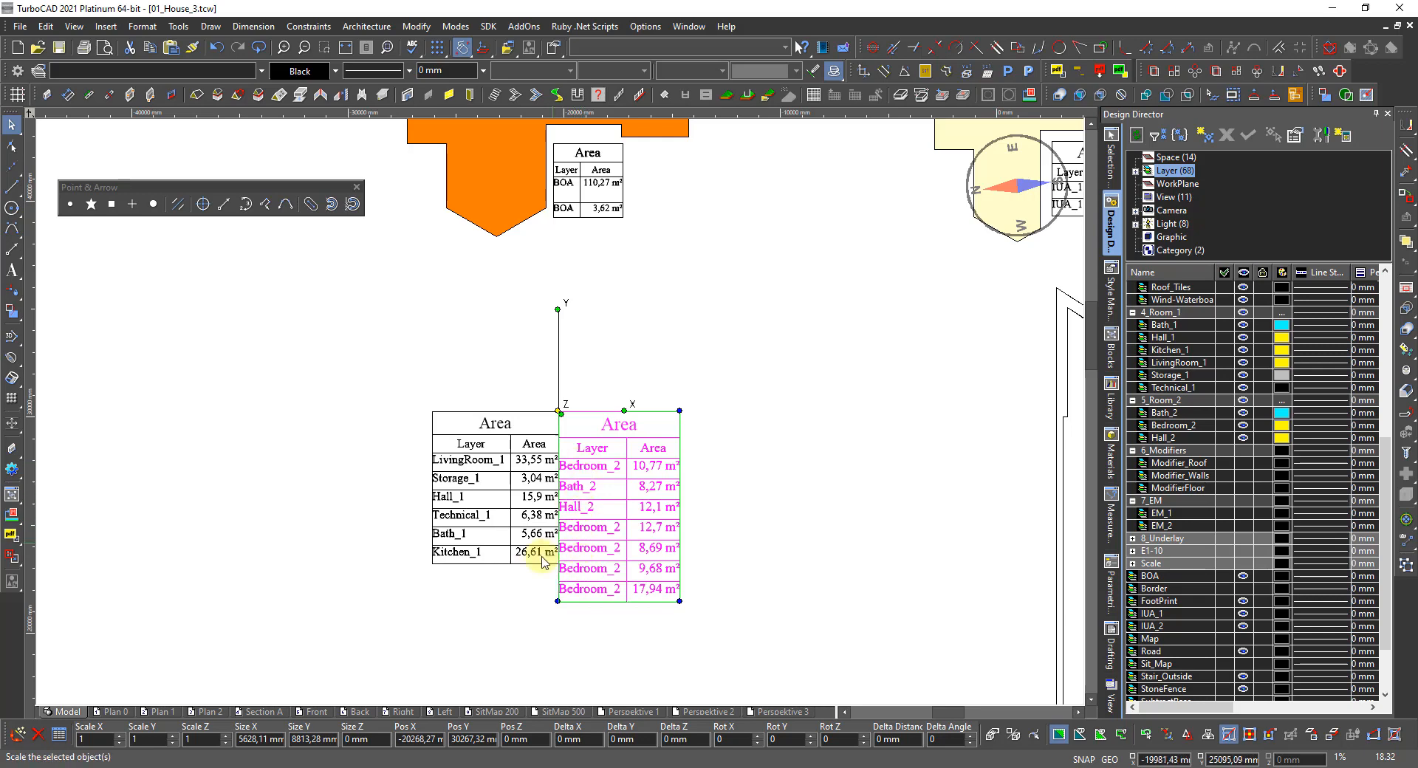
Step: Try to align the 5_Room_2 table's lower-left corner with the 4_Room_1 table's lower-right corner
scroll(544, 563, "up", 2)
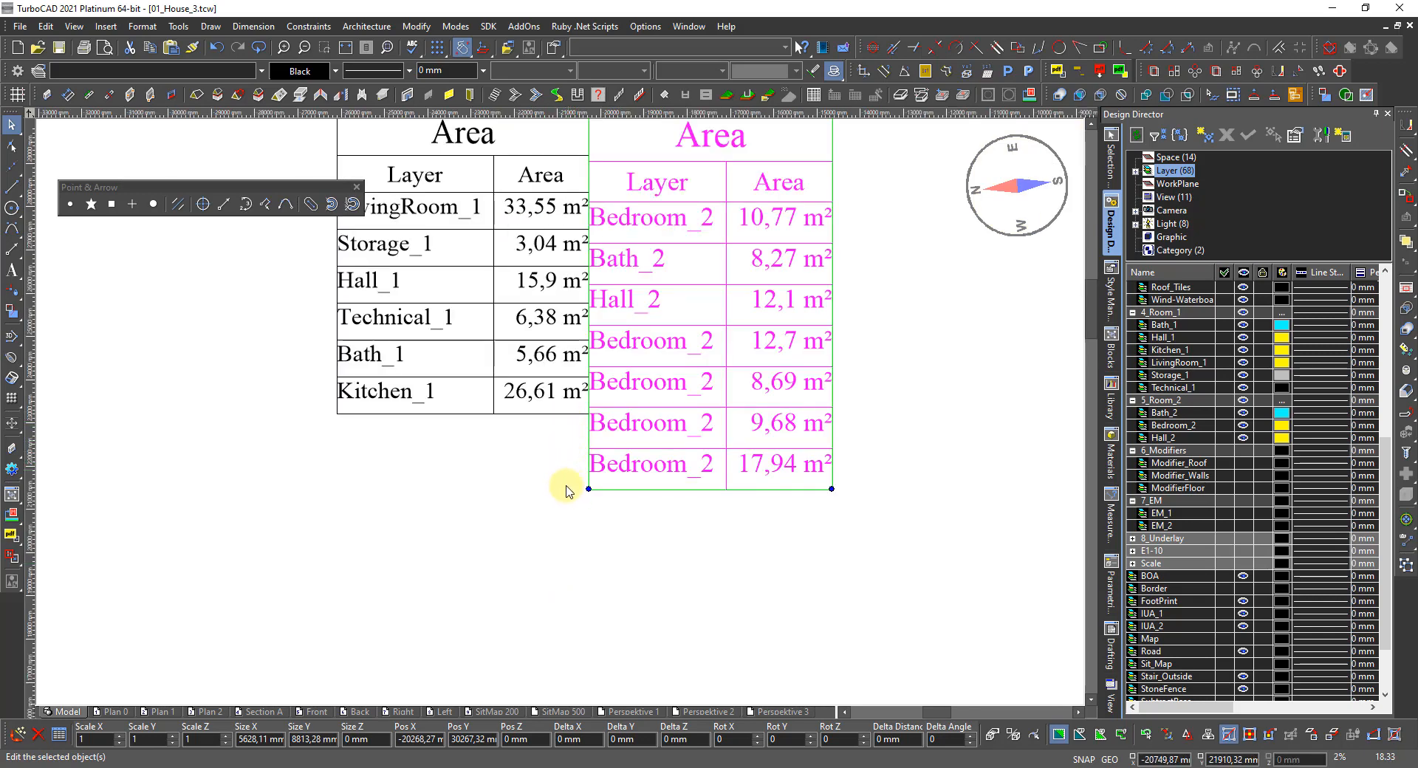
mouse_move(589, 489)
left_mouse_down()
mouse_move(600, 453)
mouse_move(582, 413)
left_mouse_up()
left_click(582, 414)
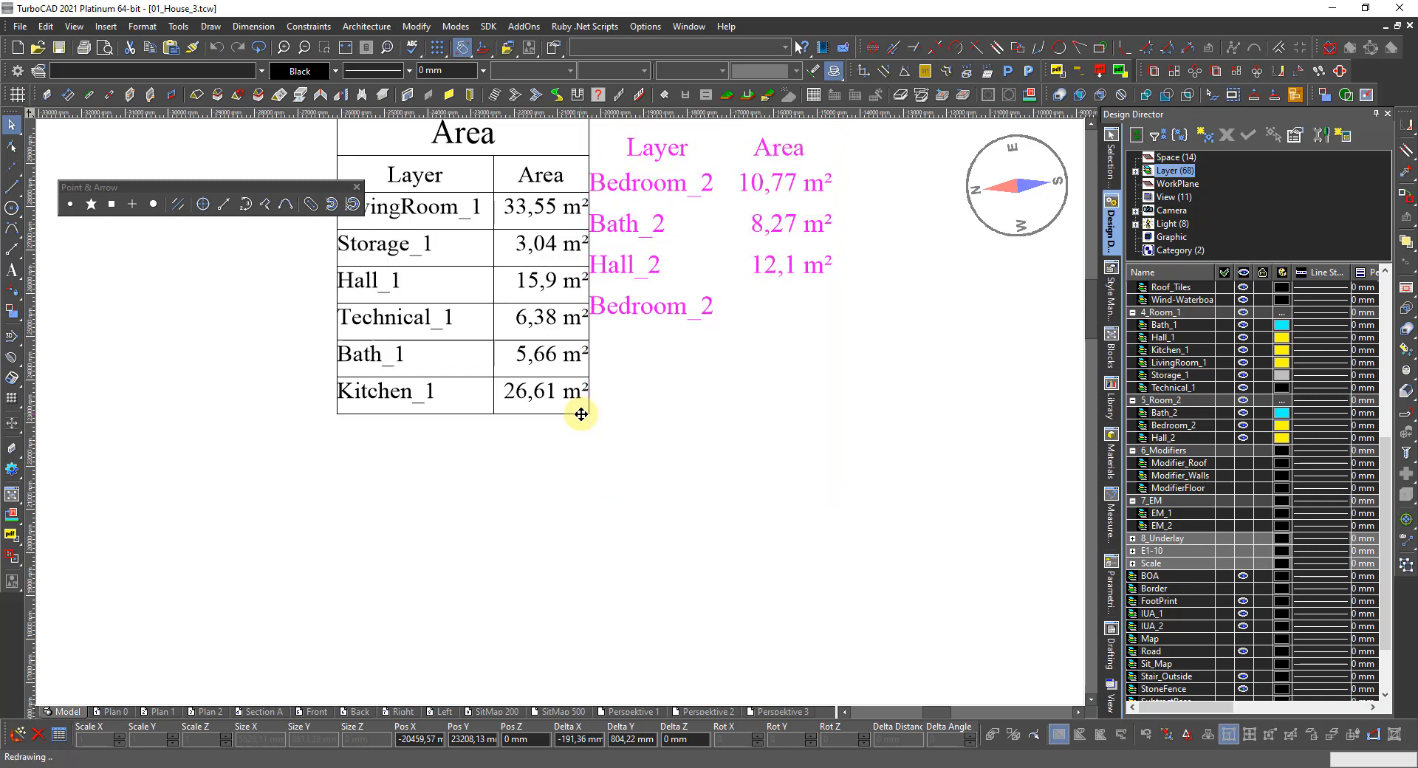
left_click(646, 540)
scroll(646, 538, "down", 1)
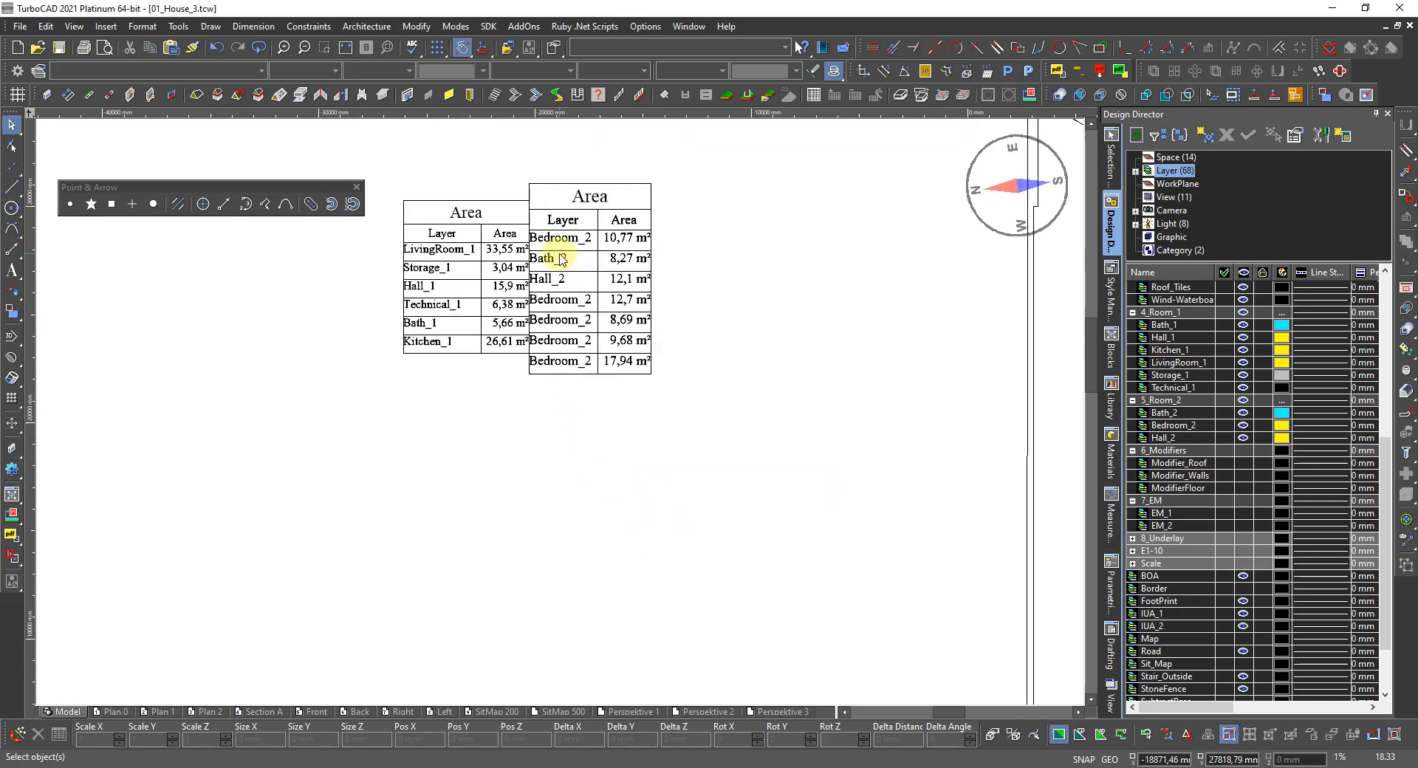
Step: Set the 5_Room_2 table's reference point to its upper-left corner and move it back onto the 4_Room_1 table's upper-right corner
left_click(562, 258)
scroll(570, 284, "up", 1)
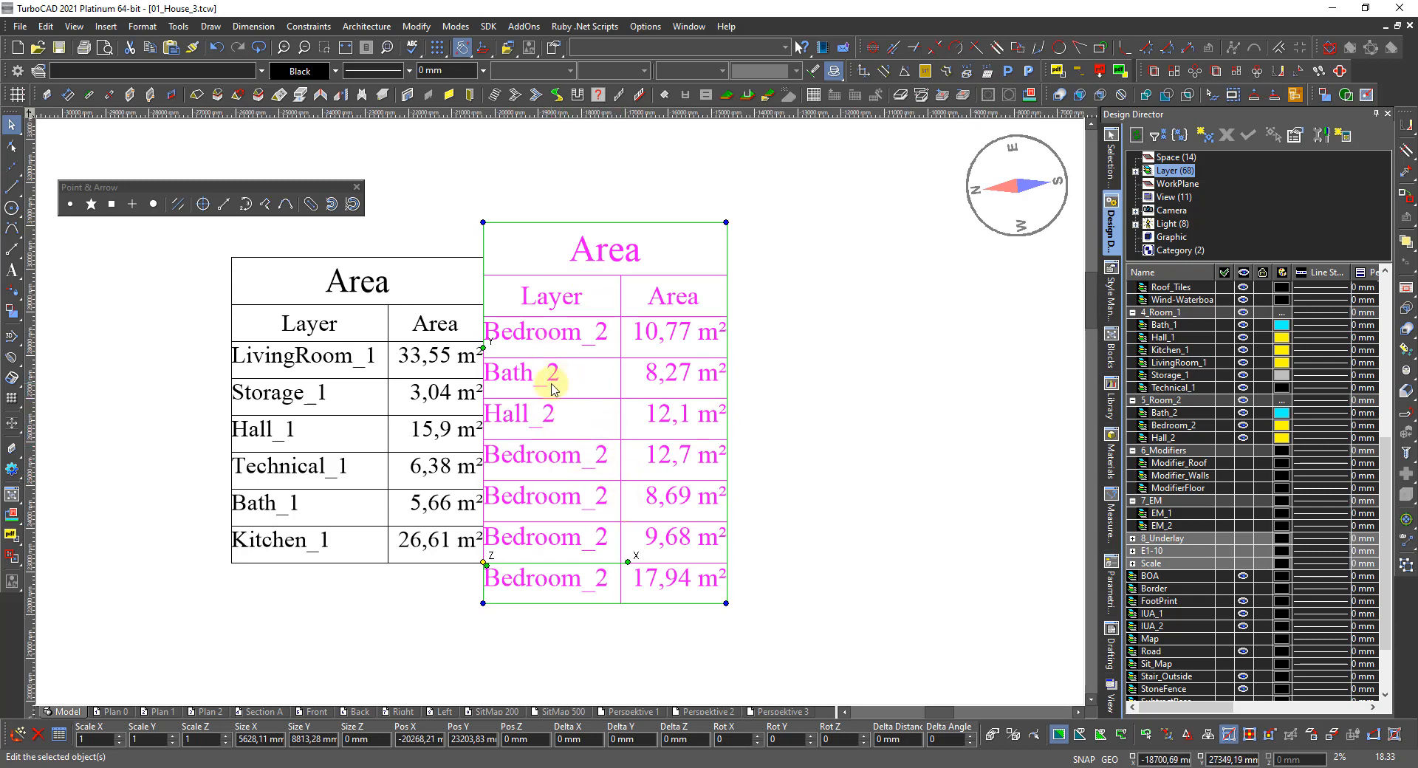
key("d")
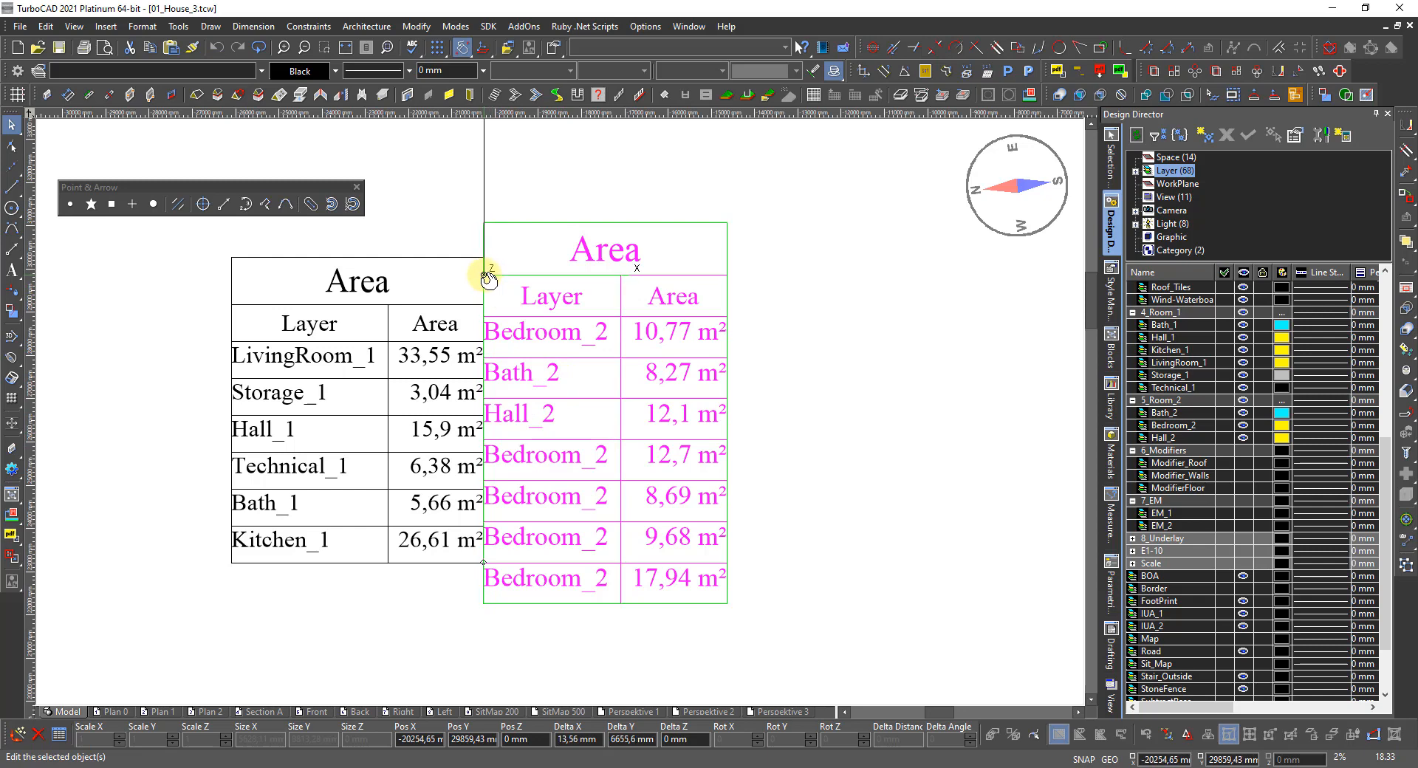
left_click(485, 223)
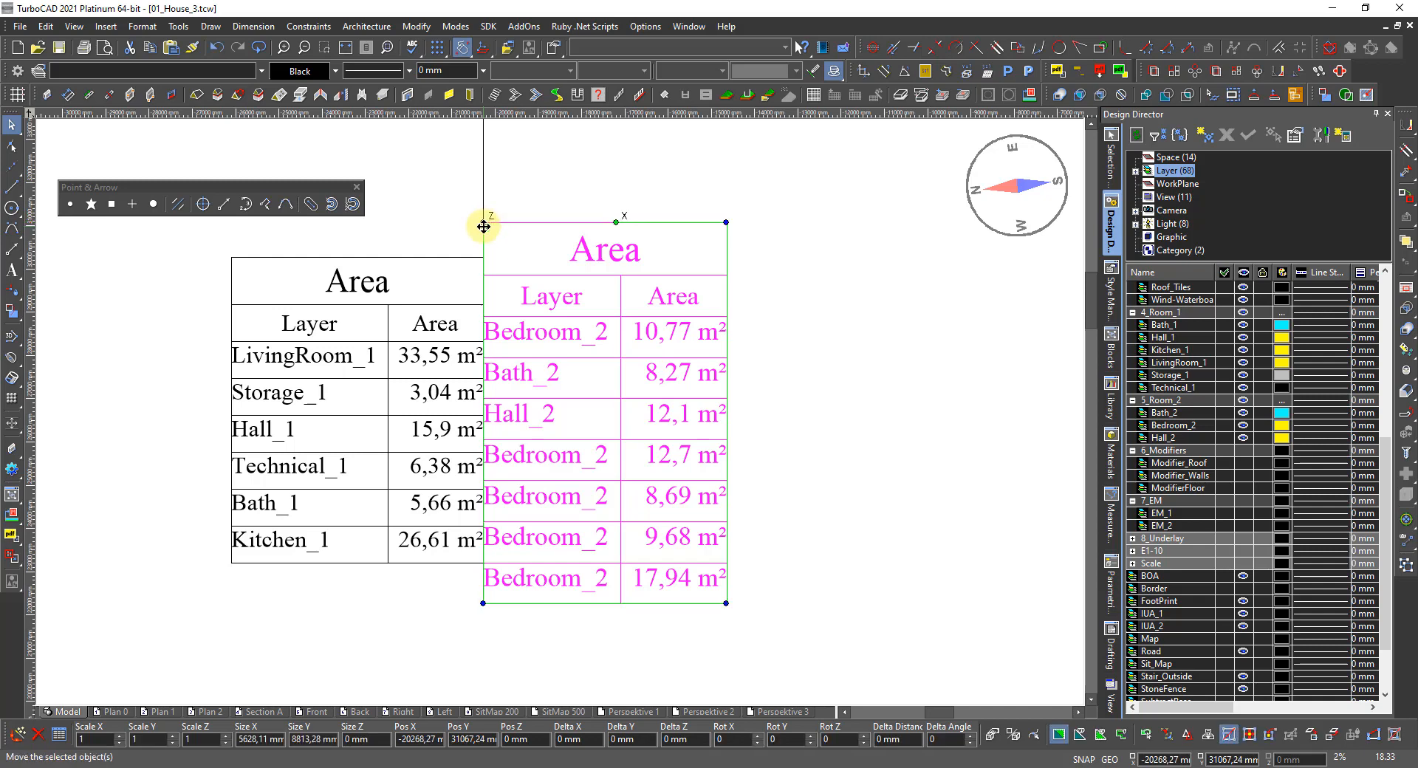
left_click(484, 224)
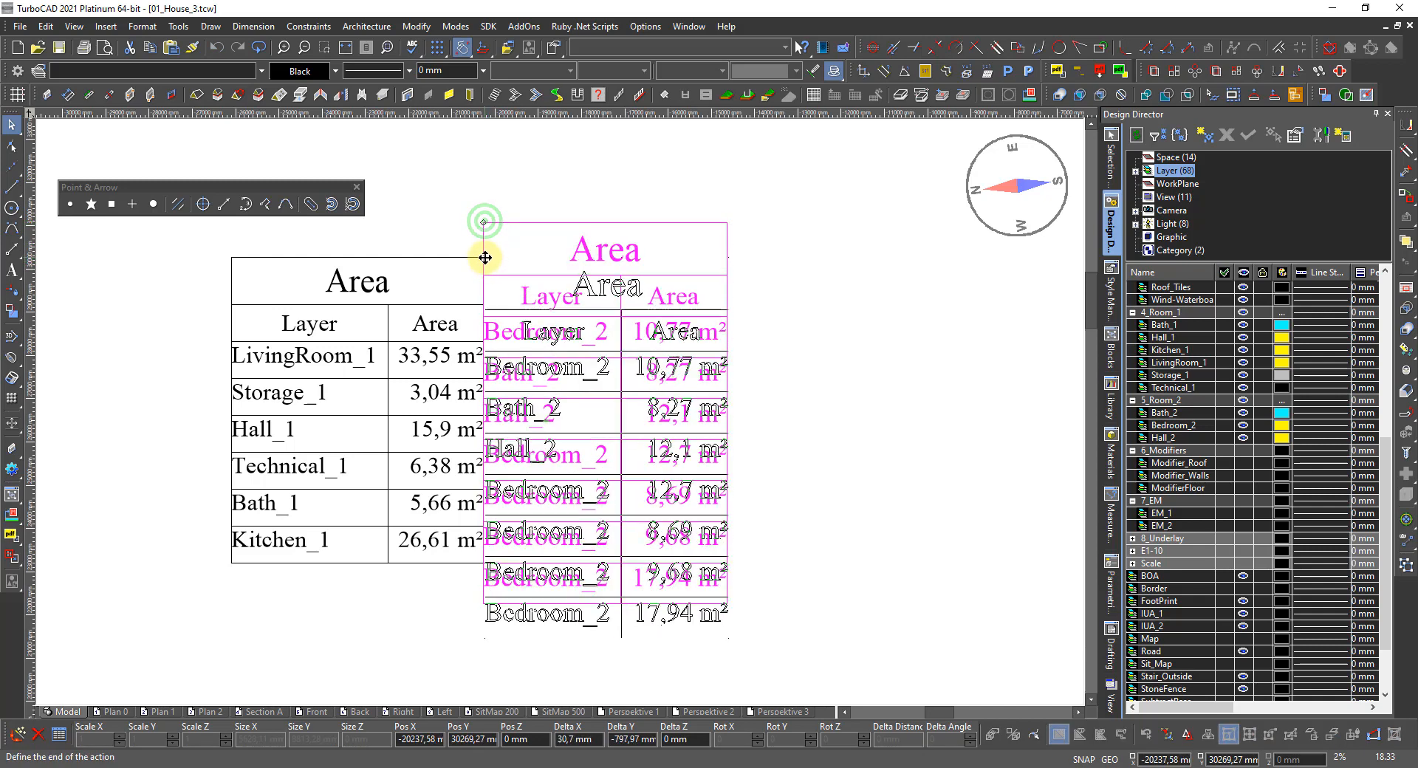
left_click(484, 257)
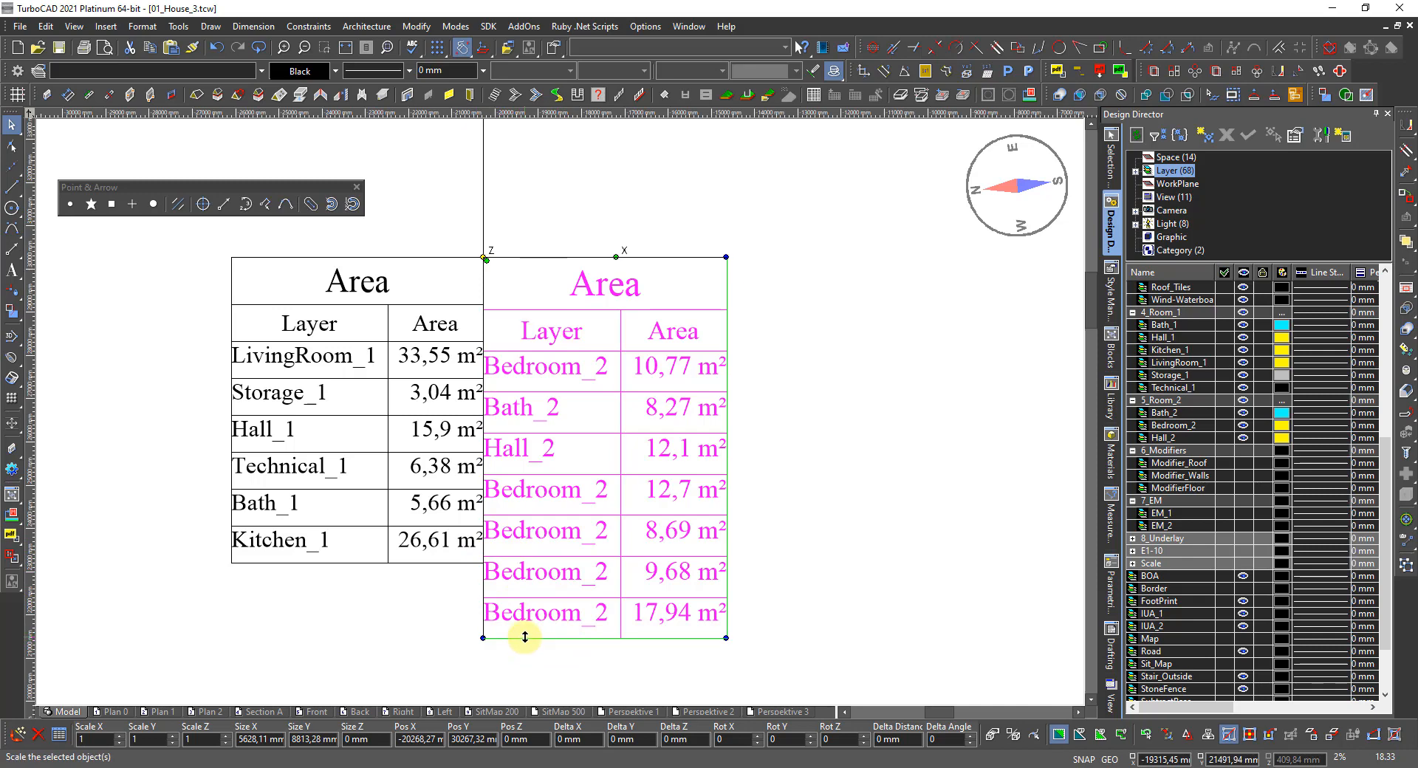
Step: Scale the 5_Room_2 table down to about 5059 by 7922 mm and move it about 1690 mm away from the 4_Room_1 table
left_click_drag(524, 637, 518, 599)
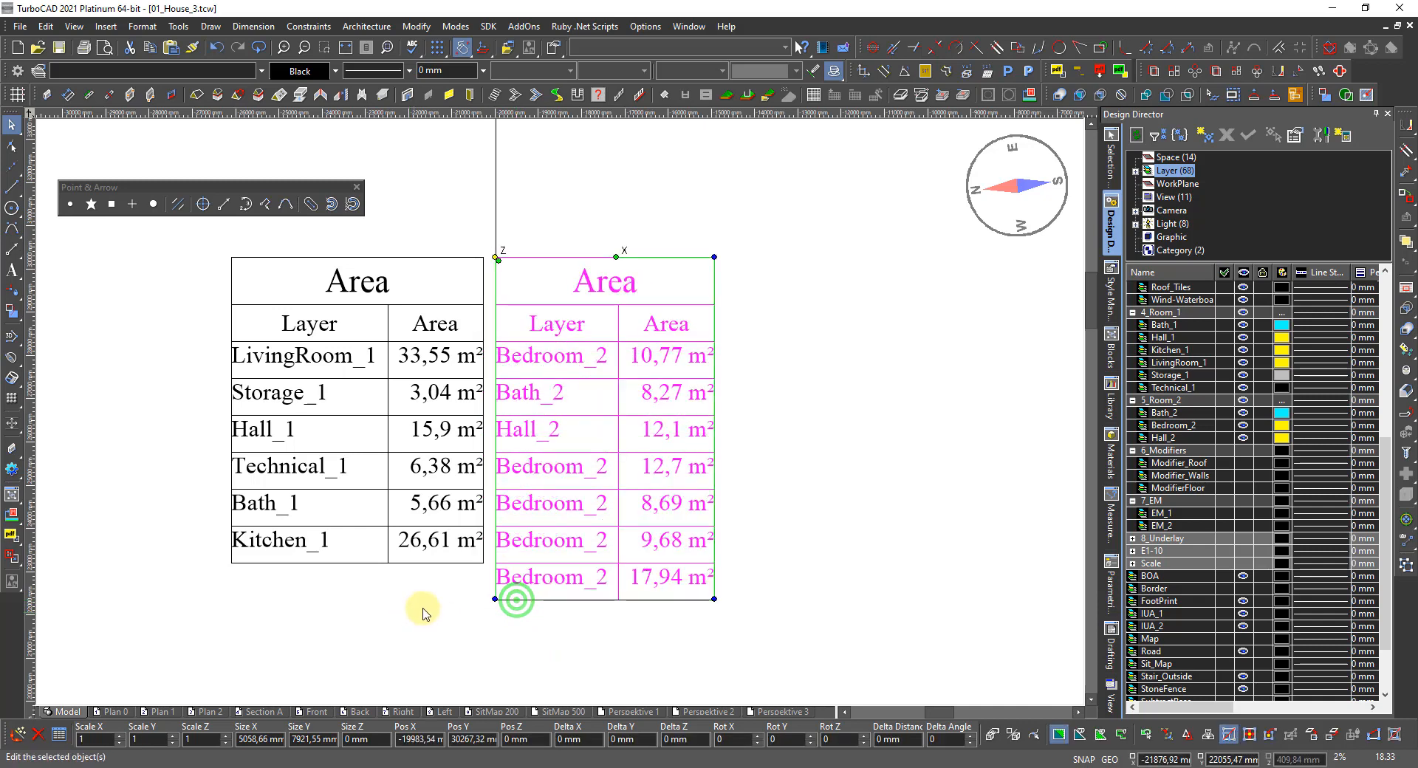
left_click(444, 623)
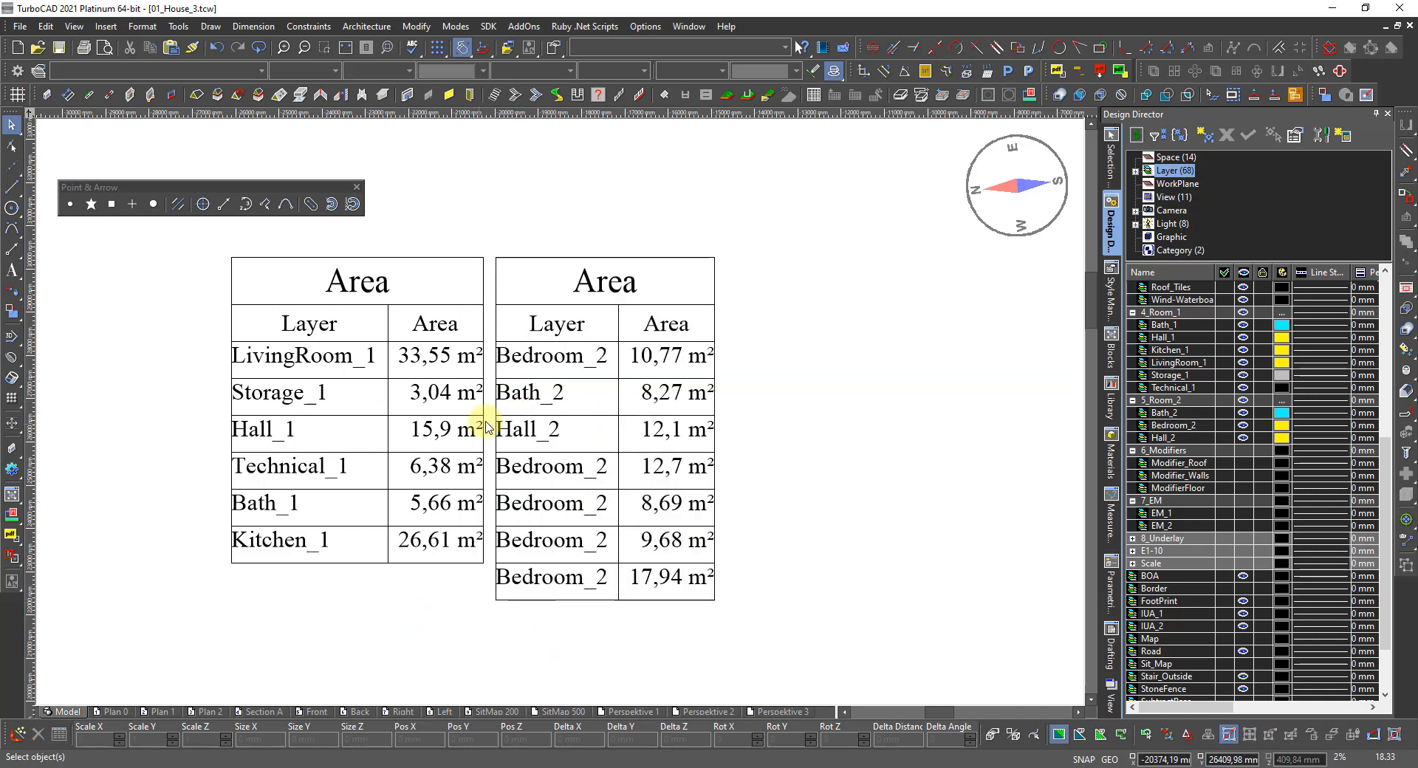
scroll(563, 417, "down", 2)
left_click(591, 414)
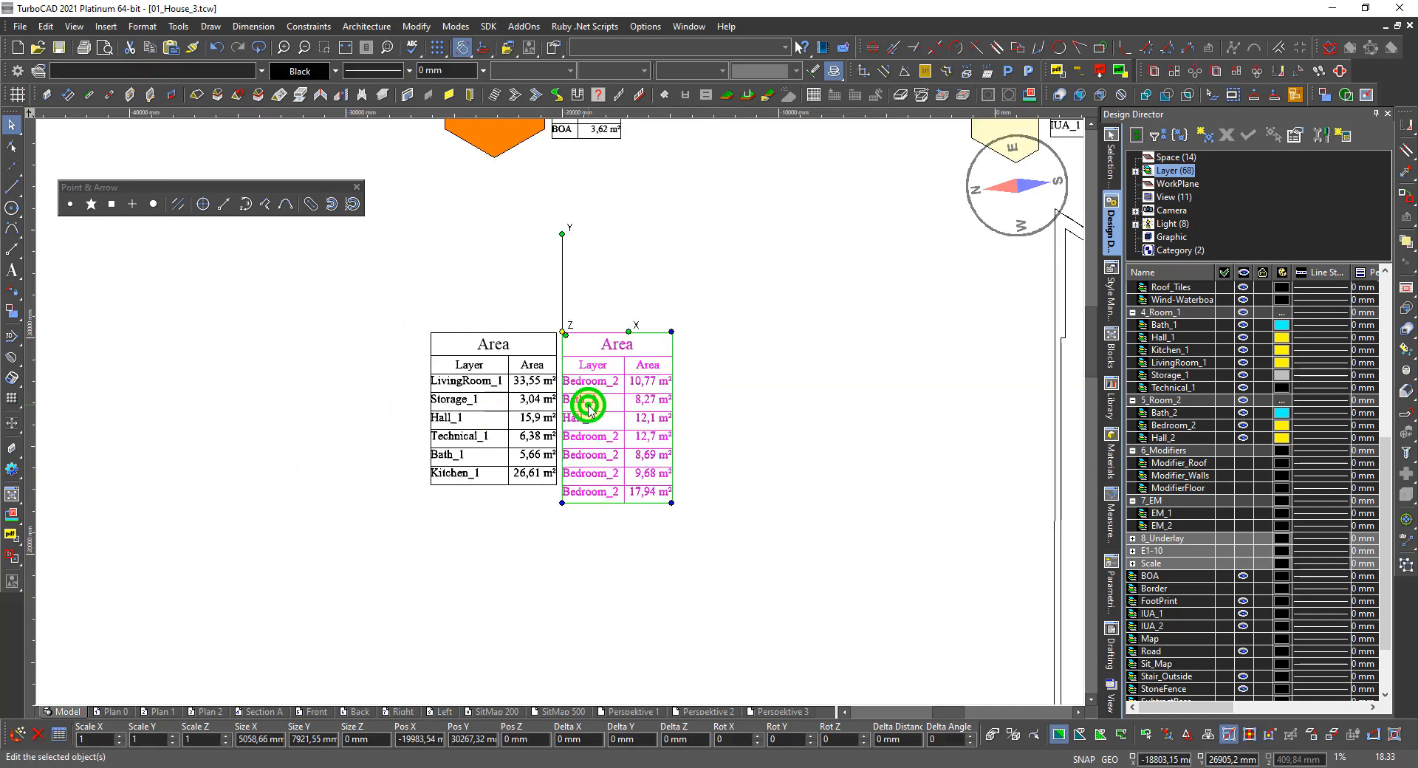
left_click(564, 333)
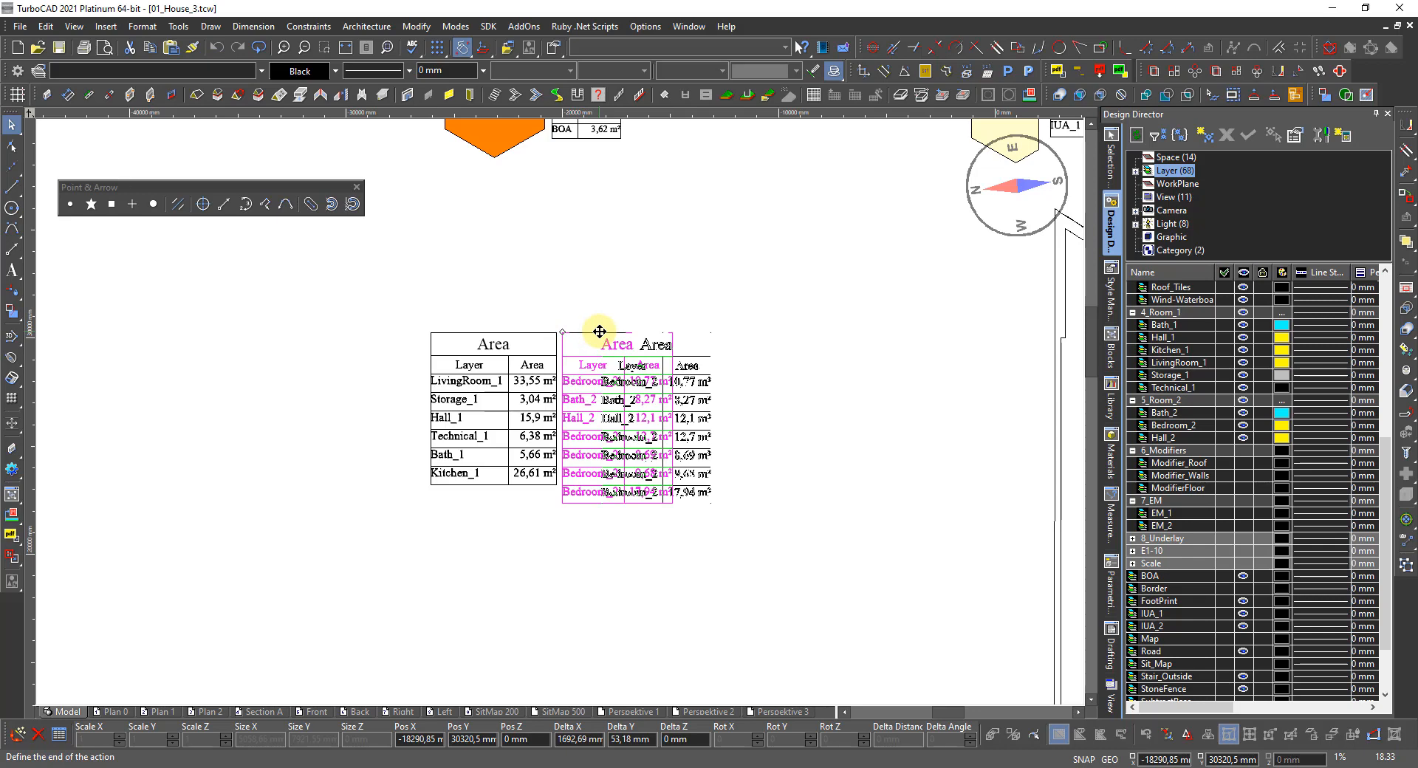
left_click(599, 331)
left_click(501, 584)
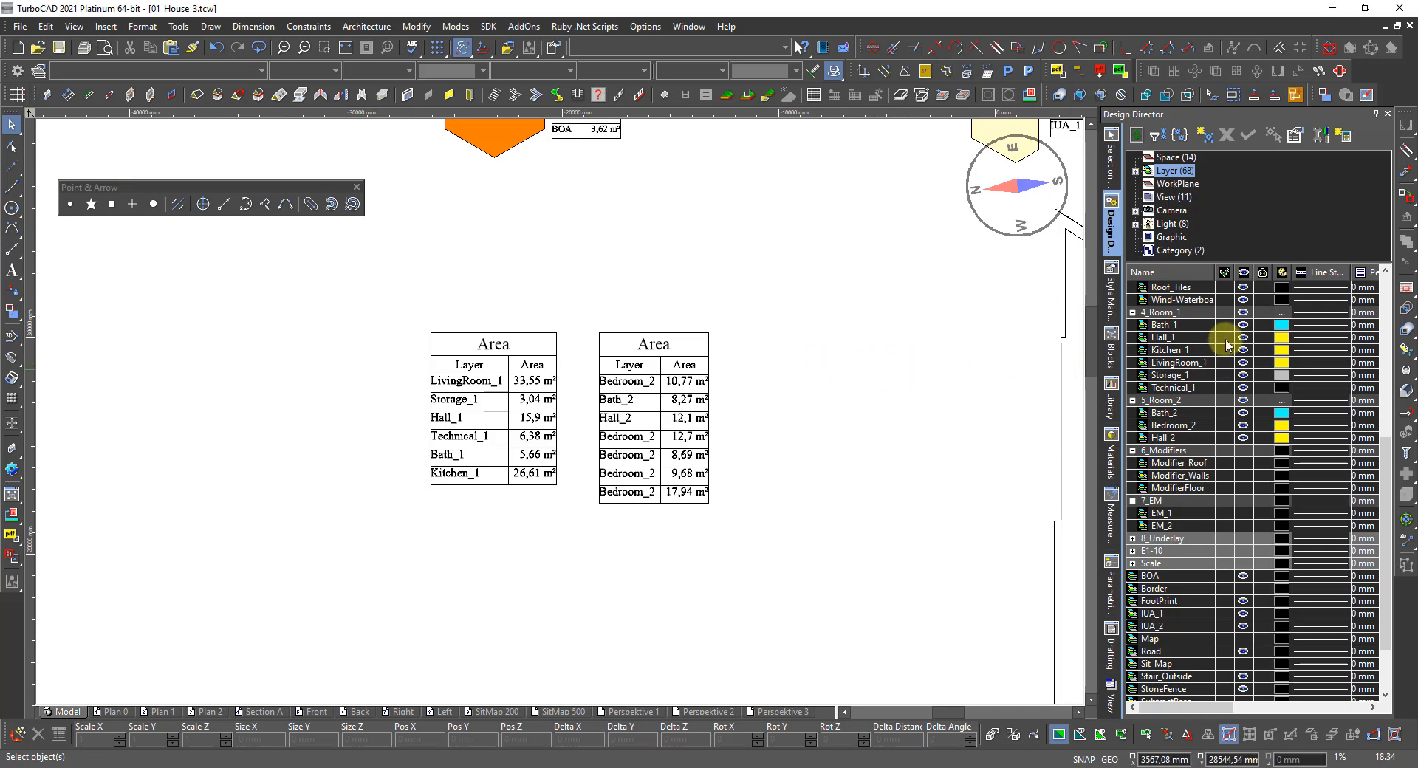
Step: Select all objects on the ExstWall_0 layer in the 0_Foundation group
scroll(1225, 342, "up", 5)
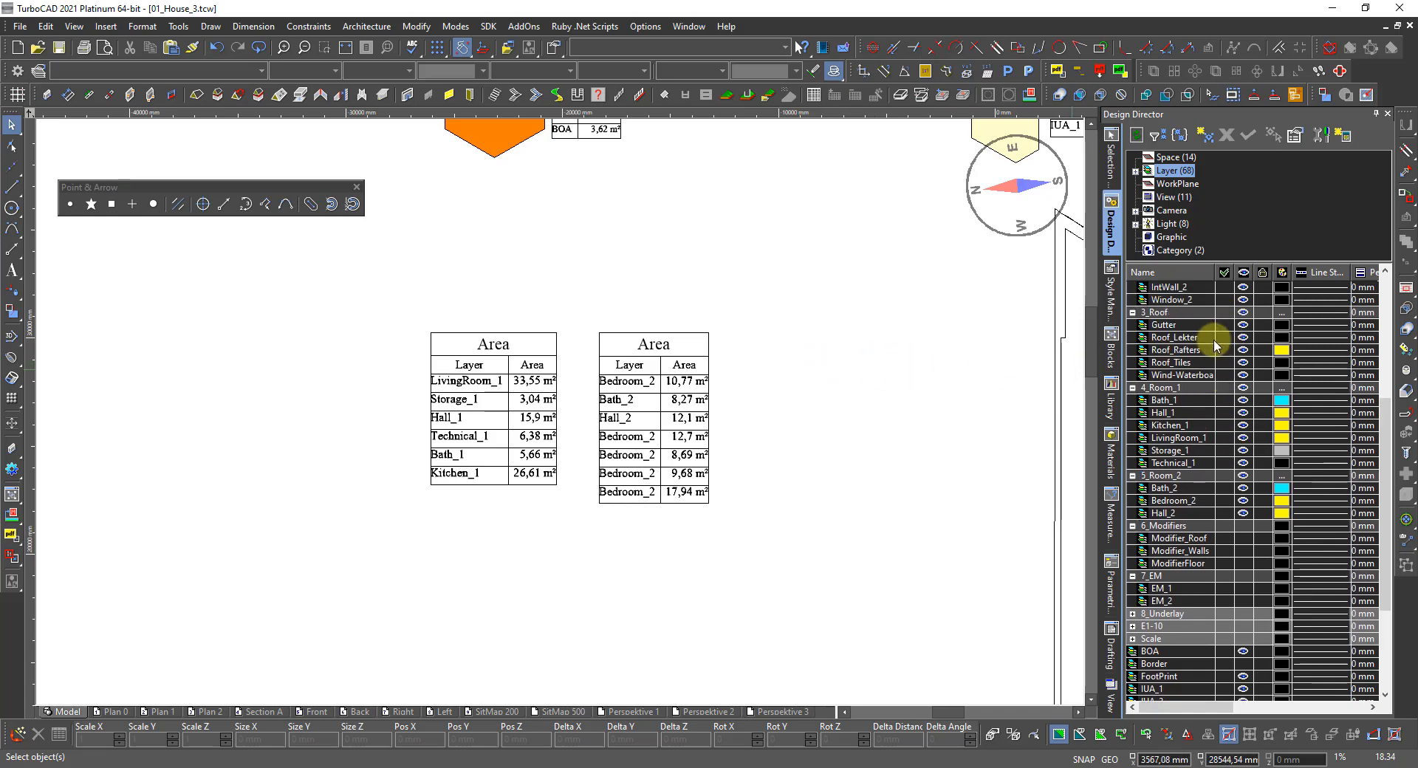
scroll(1215, 342, "up", 3)
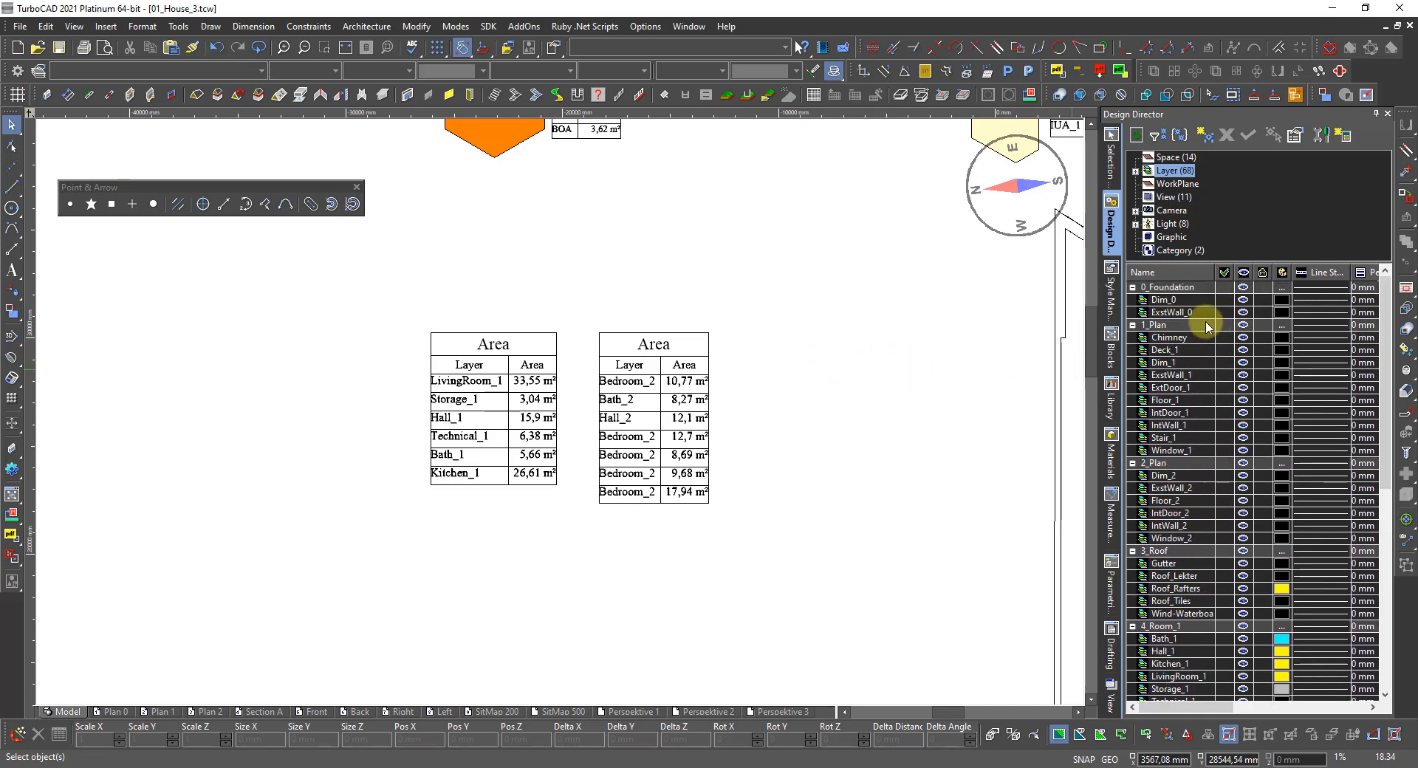
left_click(1178, 312)
right_click(1180, 313)
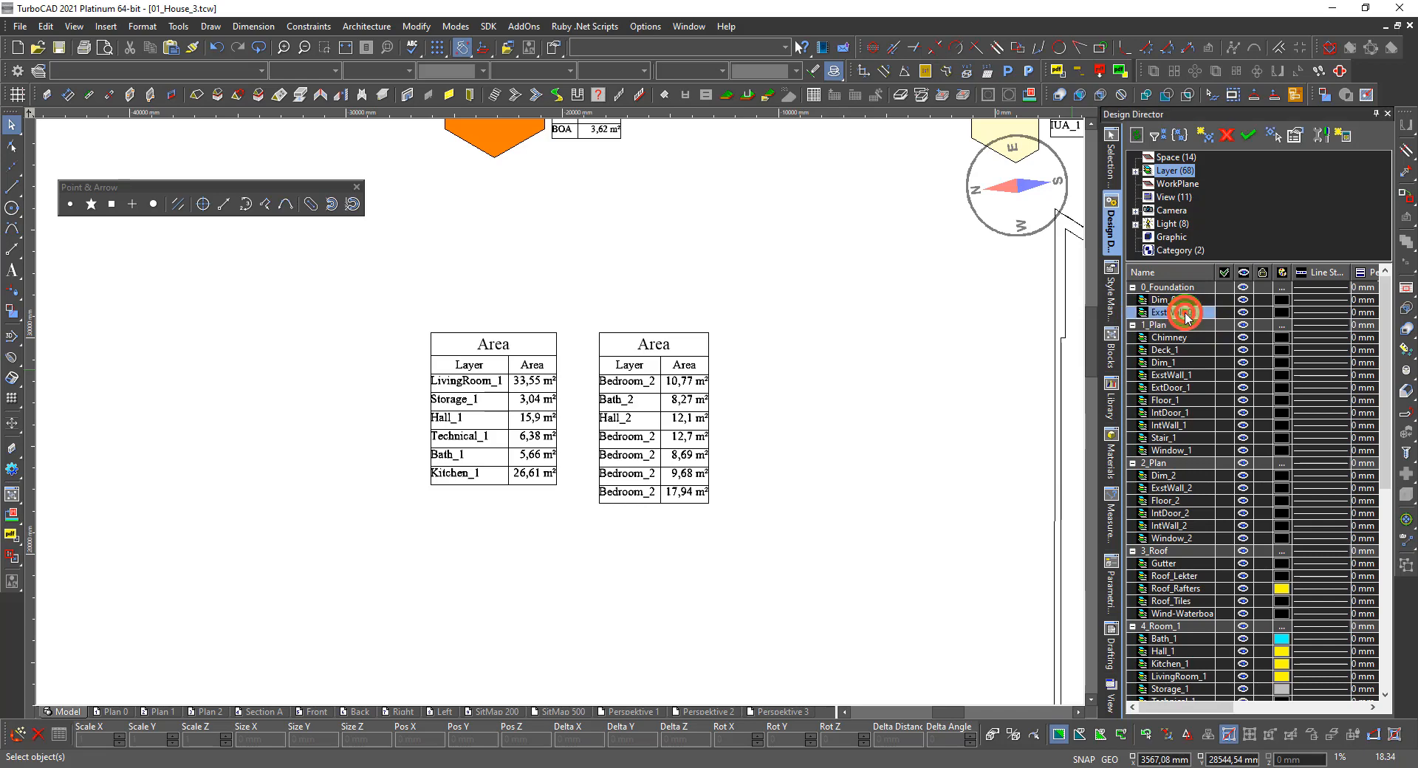
left_click(1213, 340)
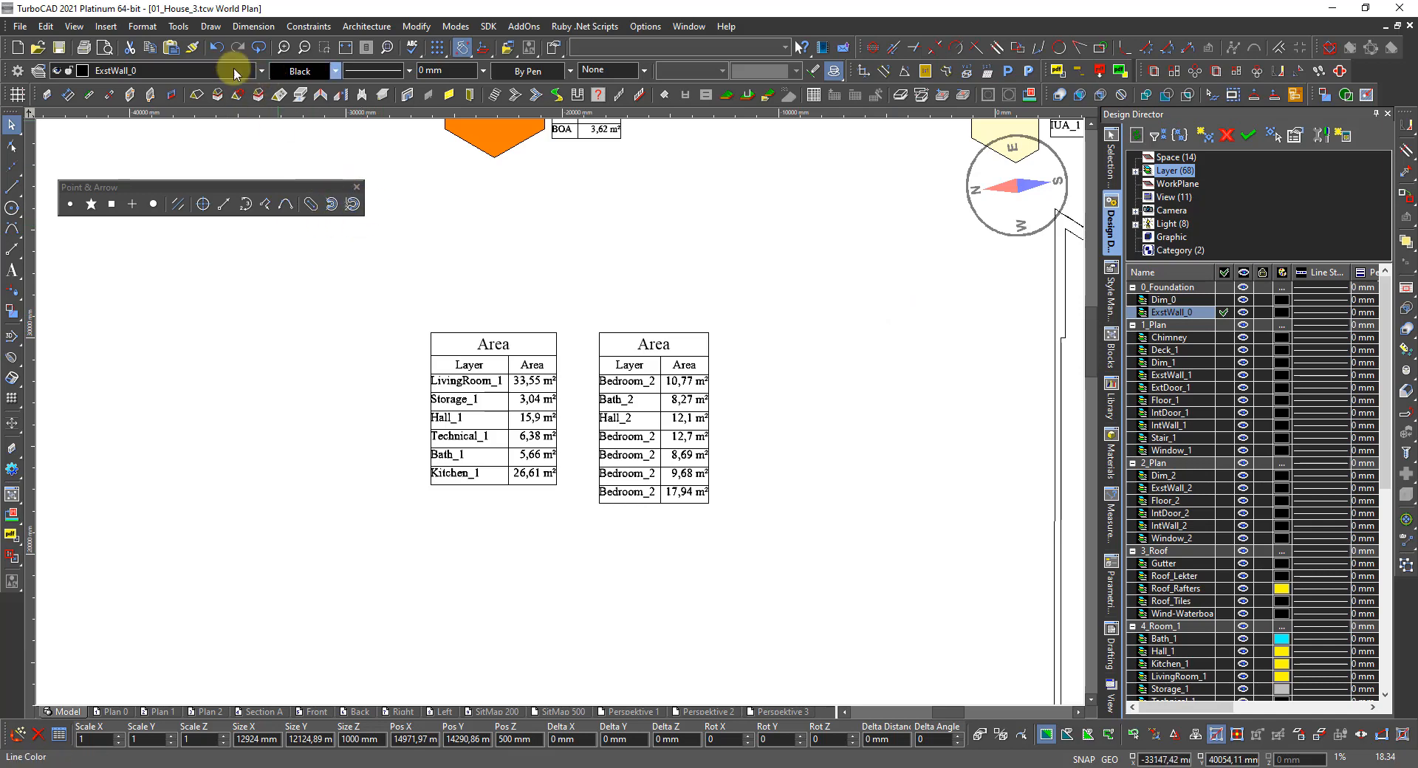
Step: Create a new database report of the Detail type and title it Walls
left_click(184, 29)
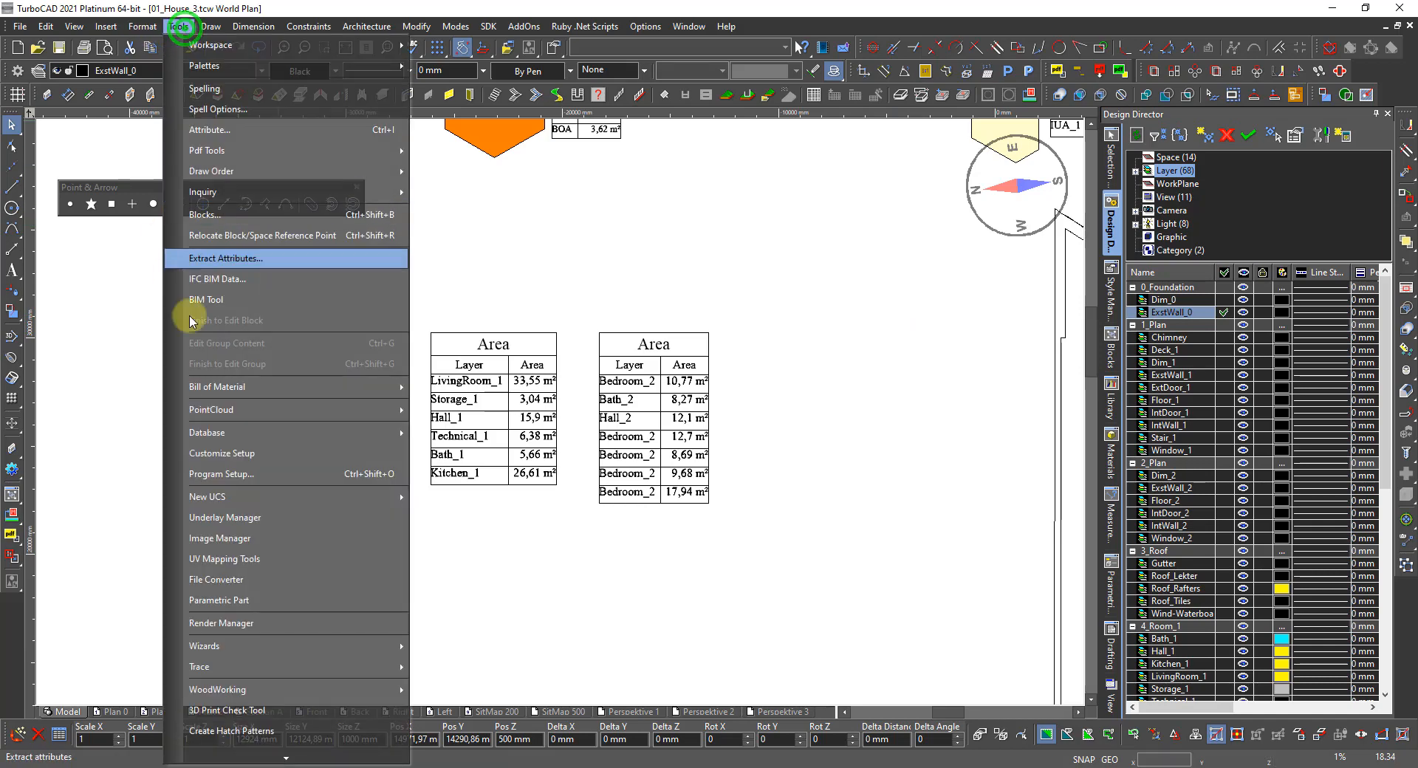
mouse_move(203, 432)
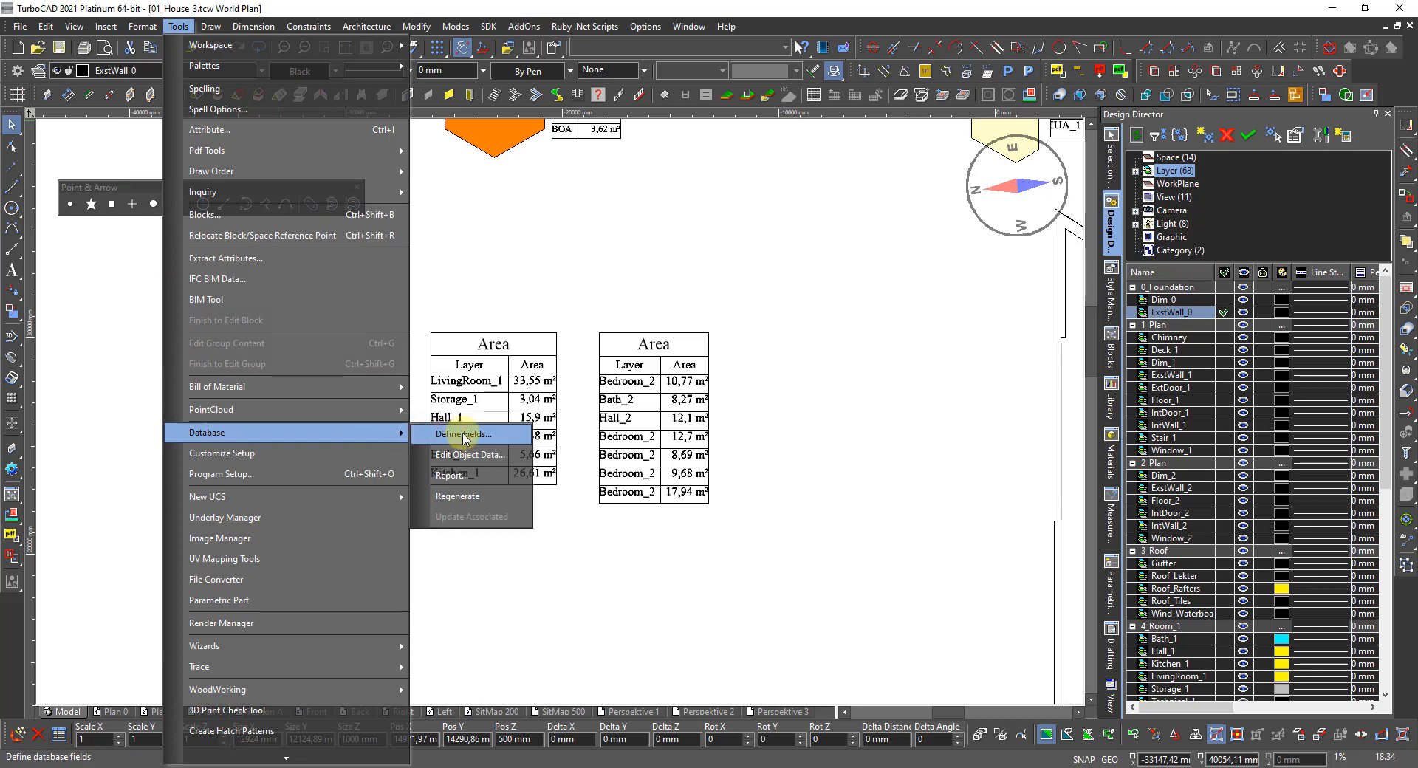
left_click(477, 479)
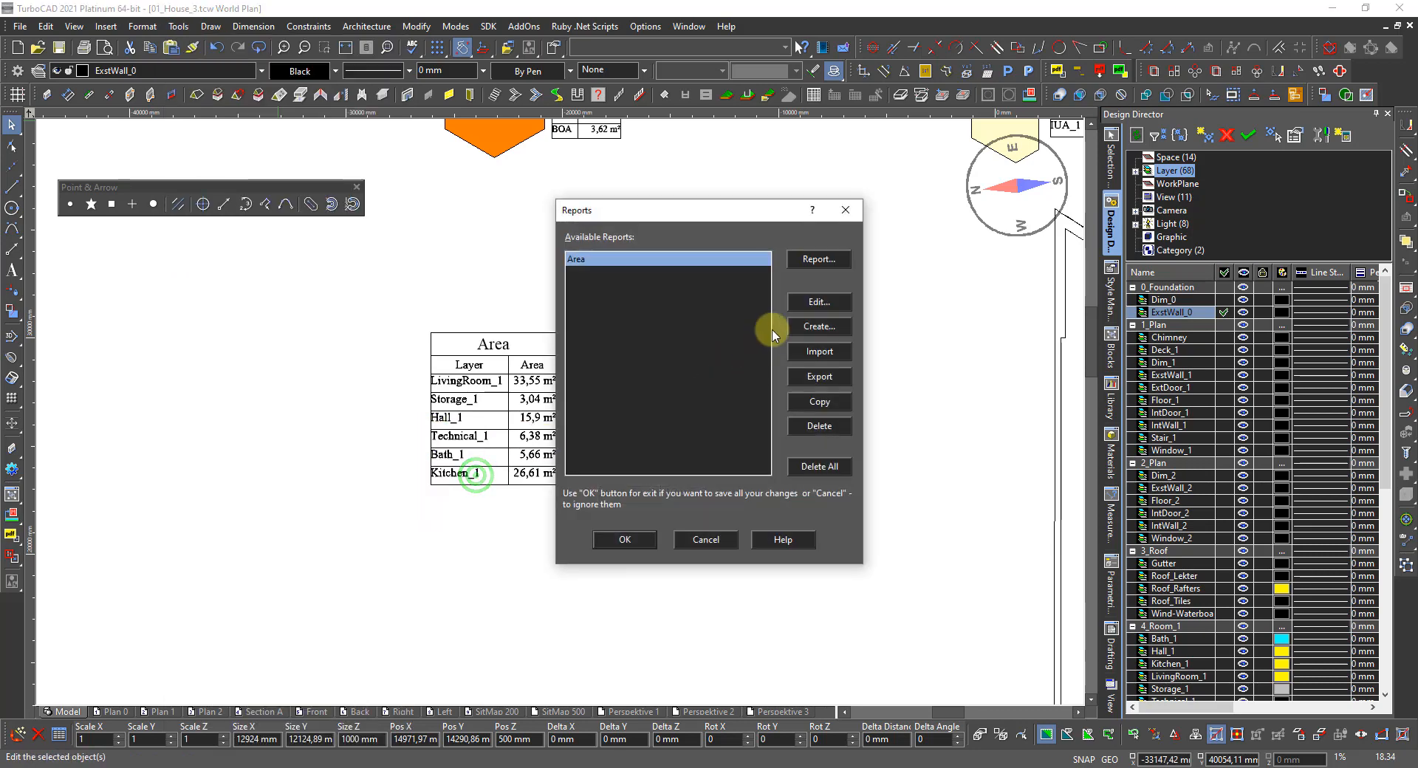
left_click(809, 329)
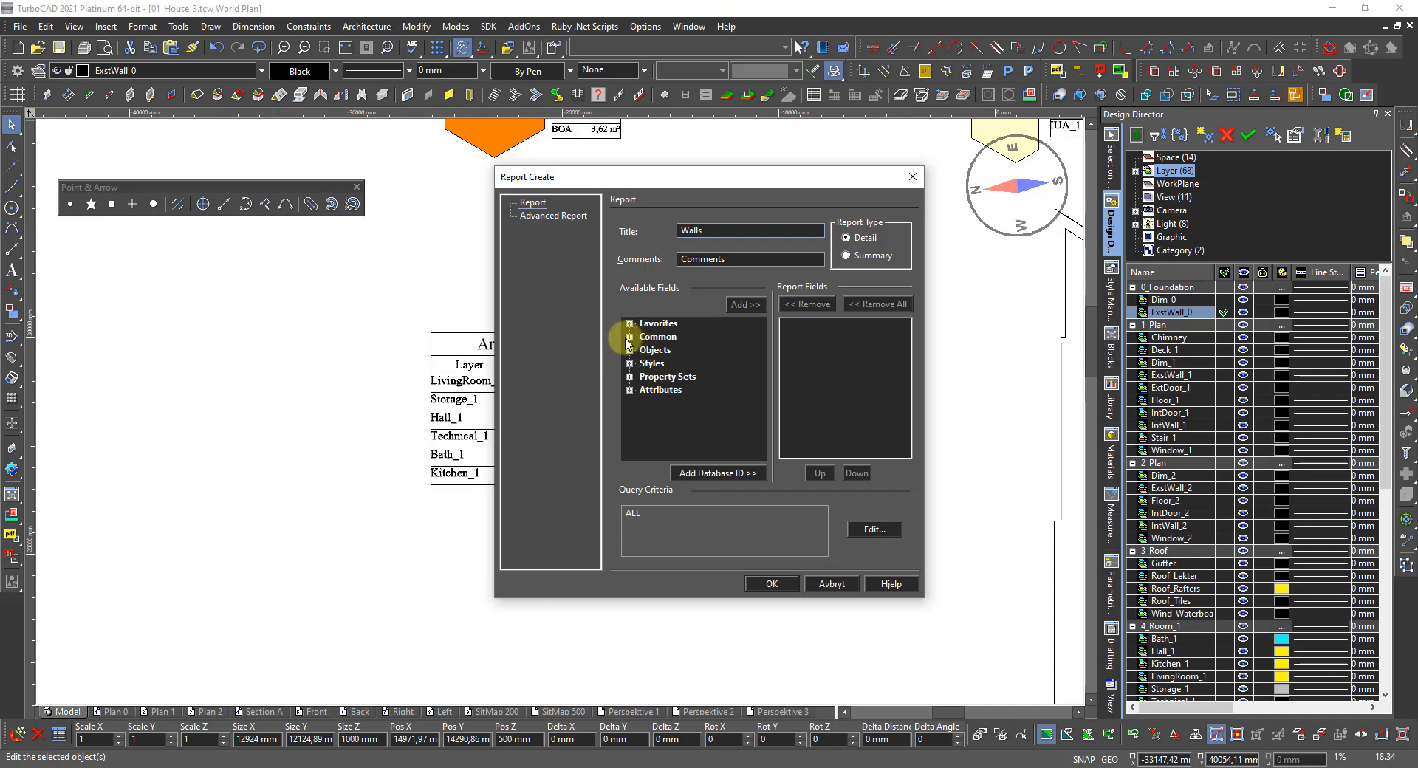
Step: Add the Wall object's Area - Right Gross and Area - Left Net fields to the Walls report
left_click(630, 338)
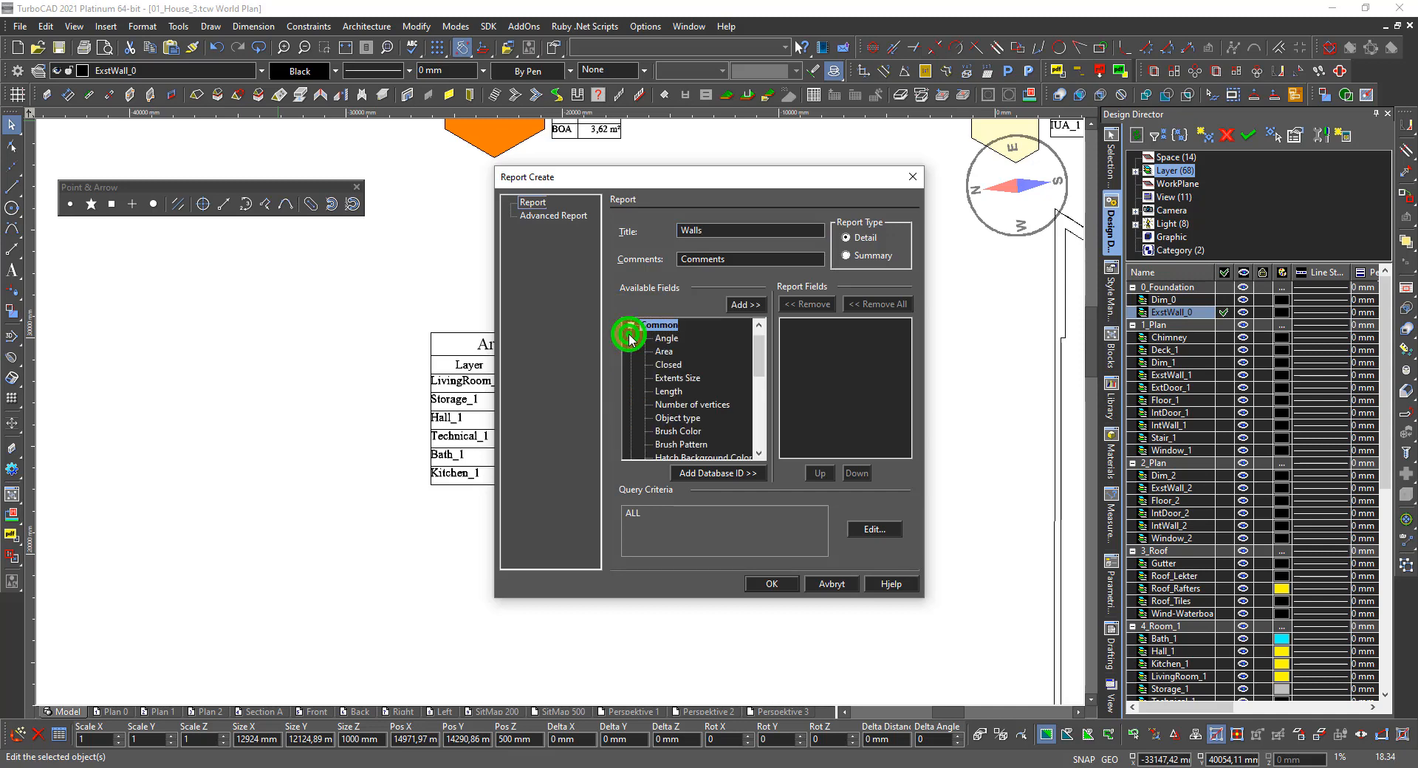
scroll(672, 398, "down", 5)
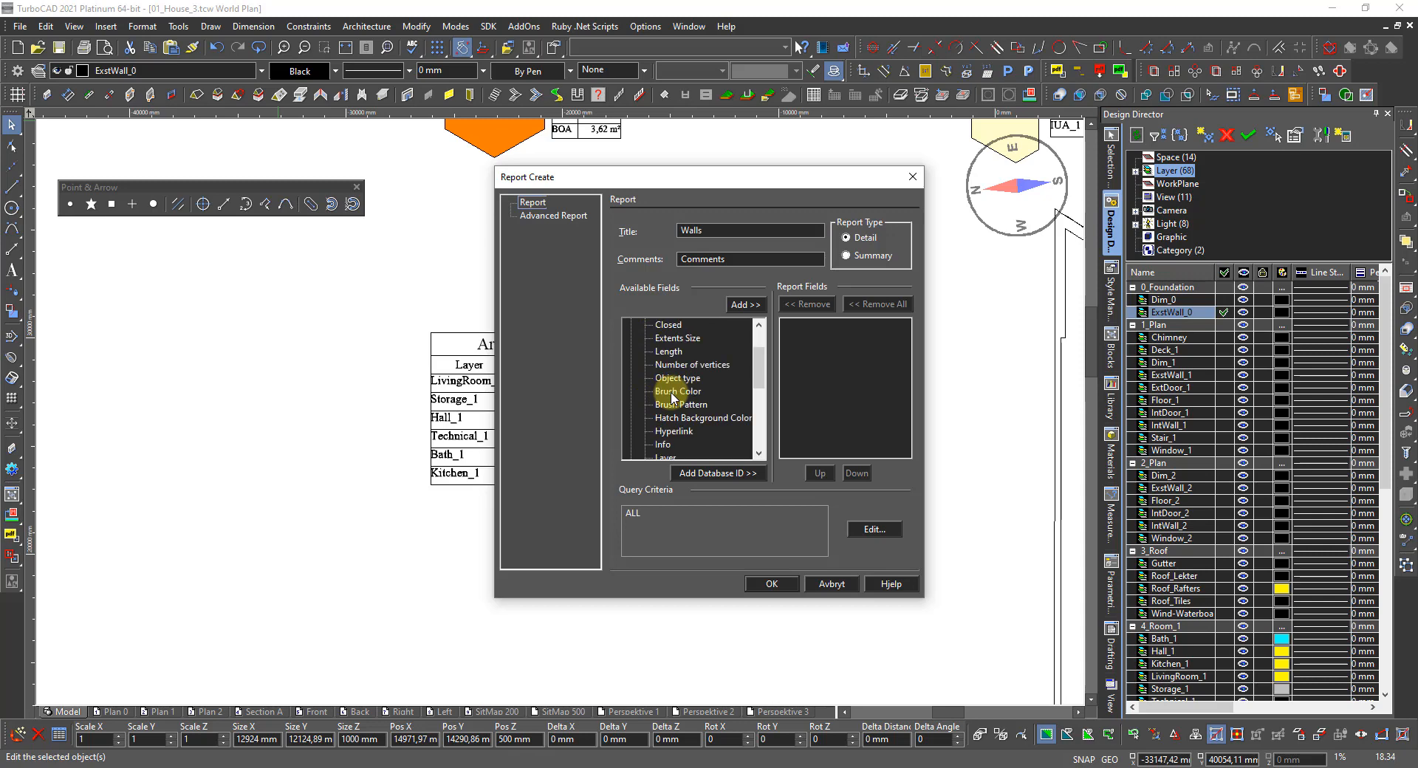
scroll(672, 397, "down", 1)
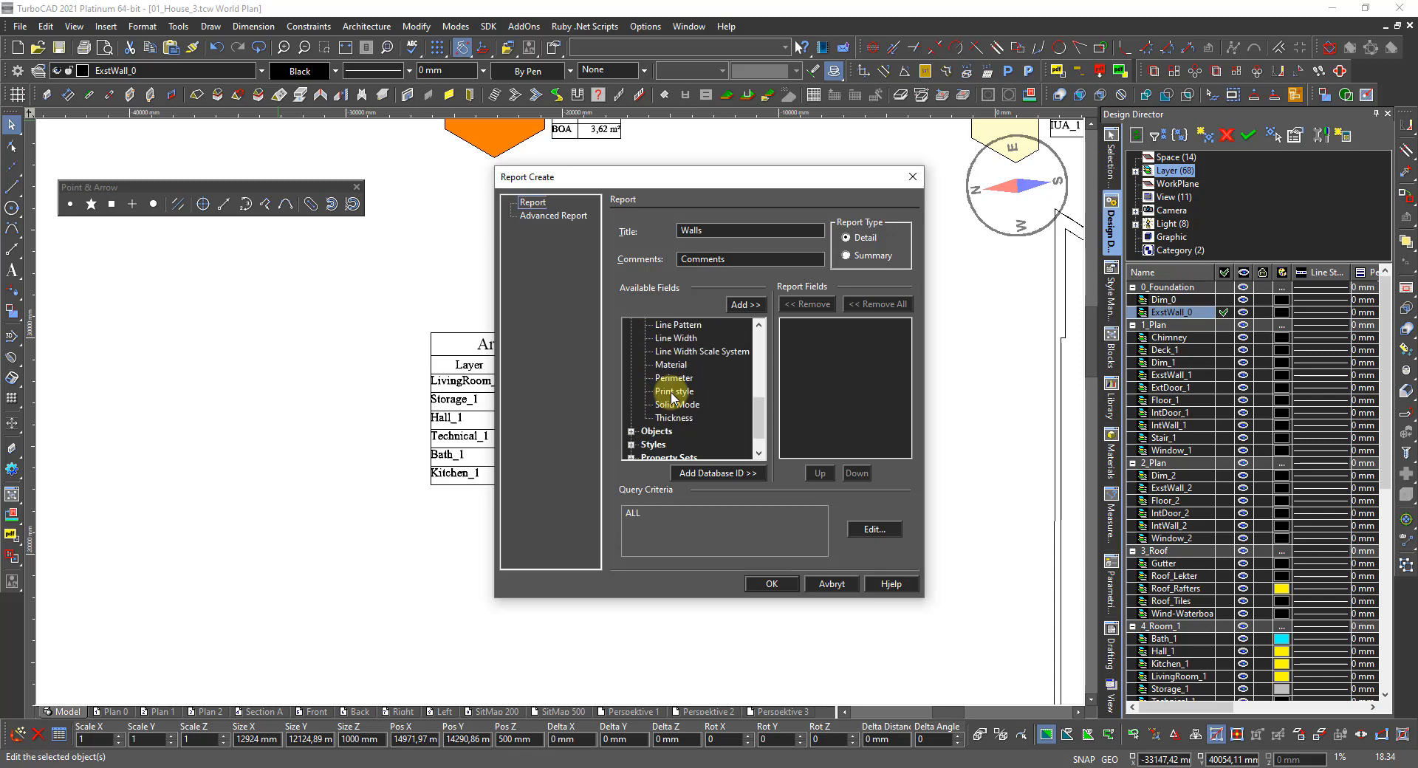
left_click(631, 433)
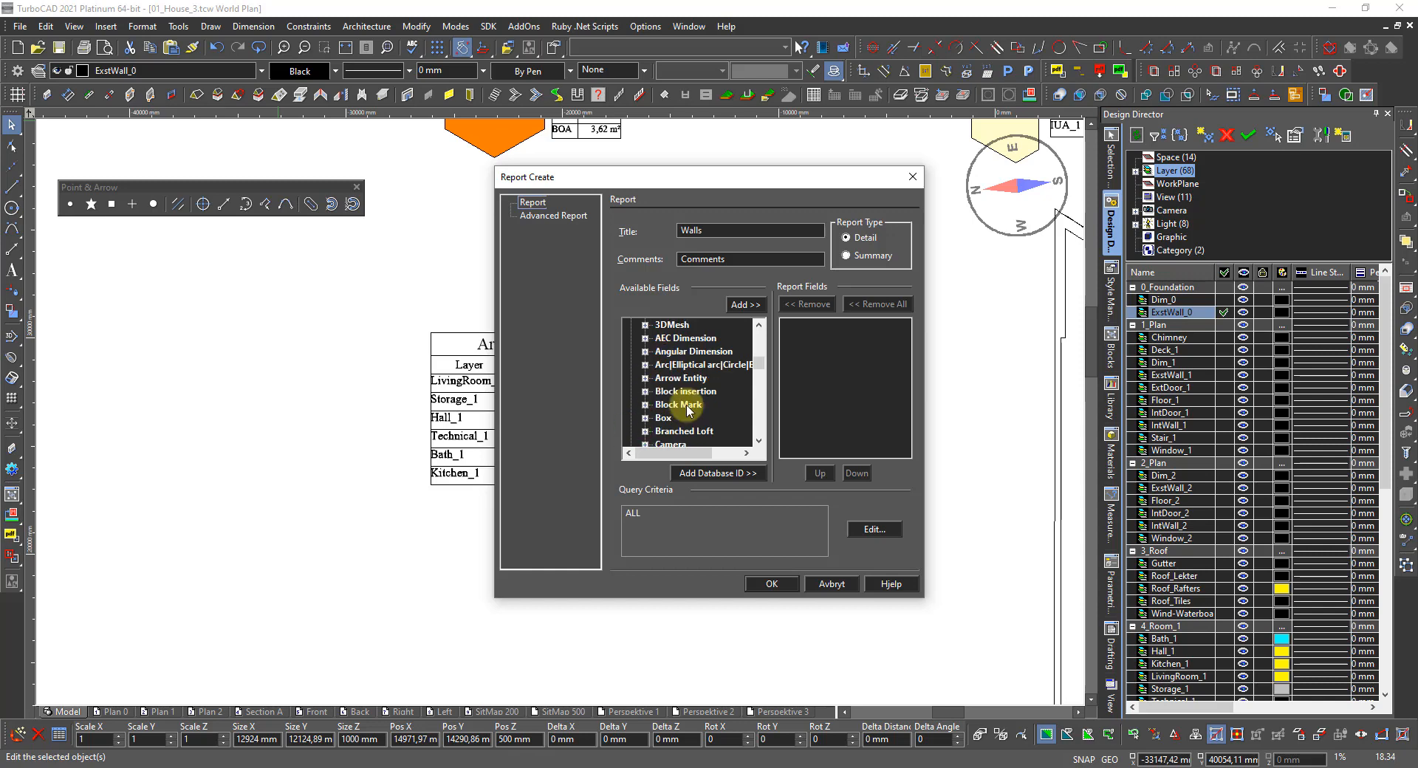
scroll(687, 411, "down", 2)
scroll(687, 410, "down", 4)
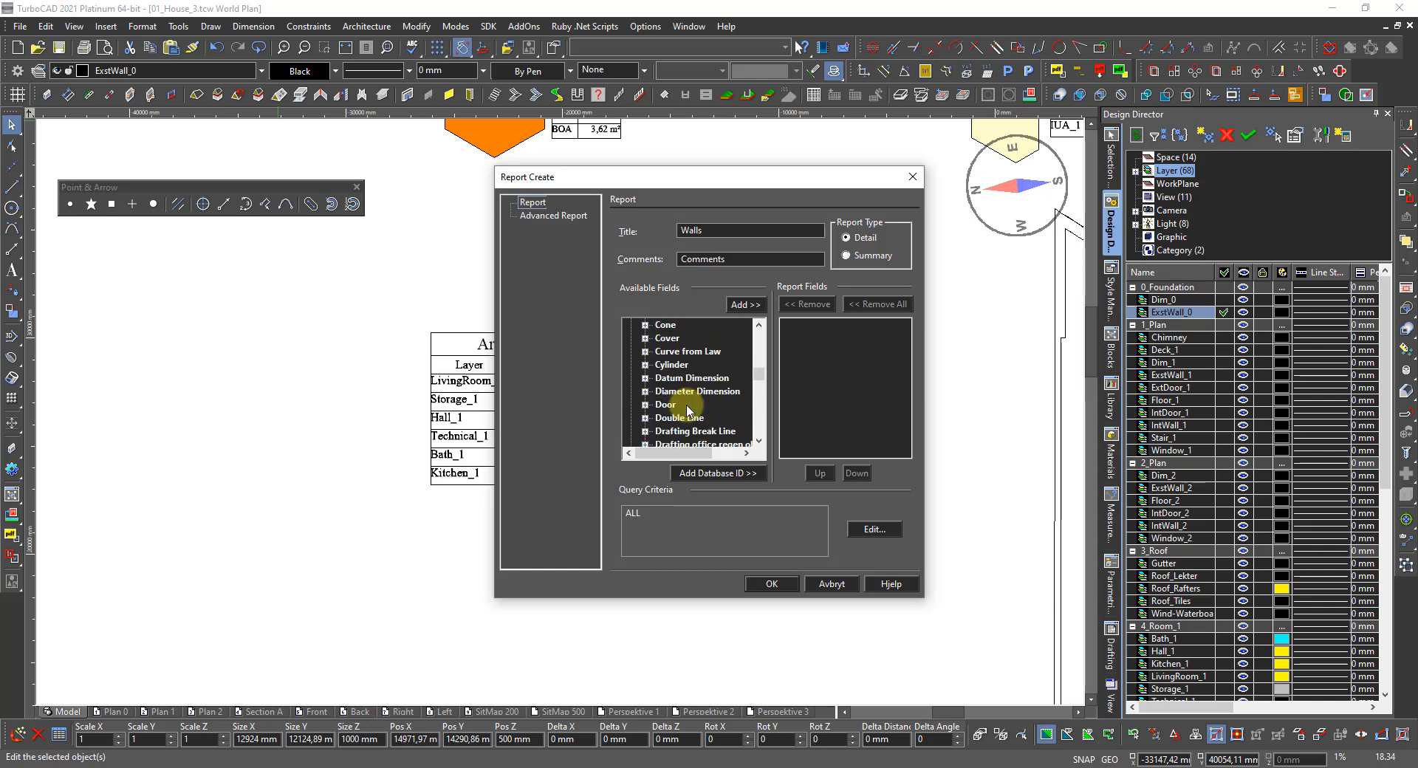
scroll(687, 410, "down", 8)
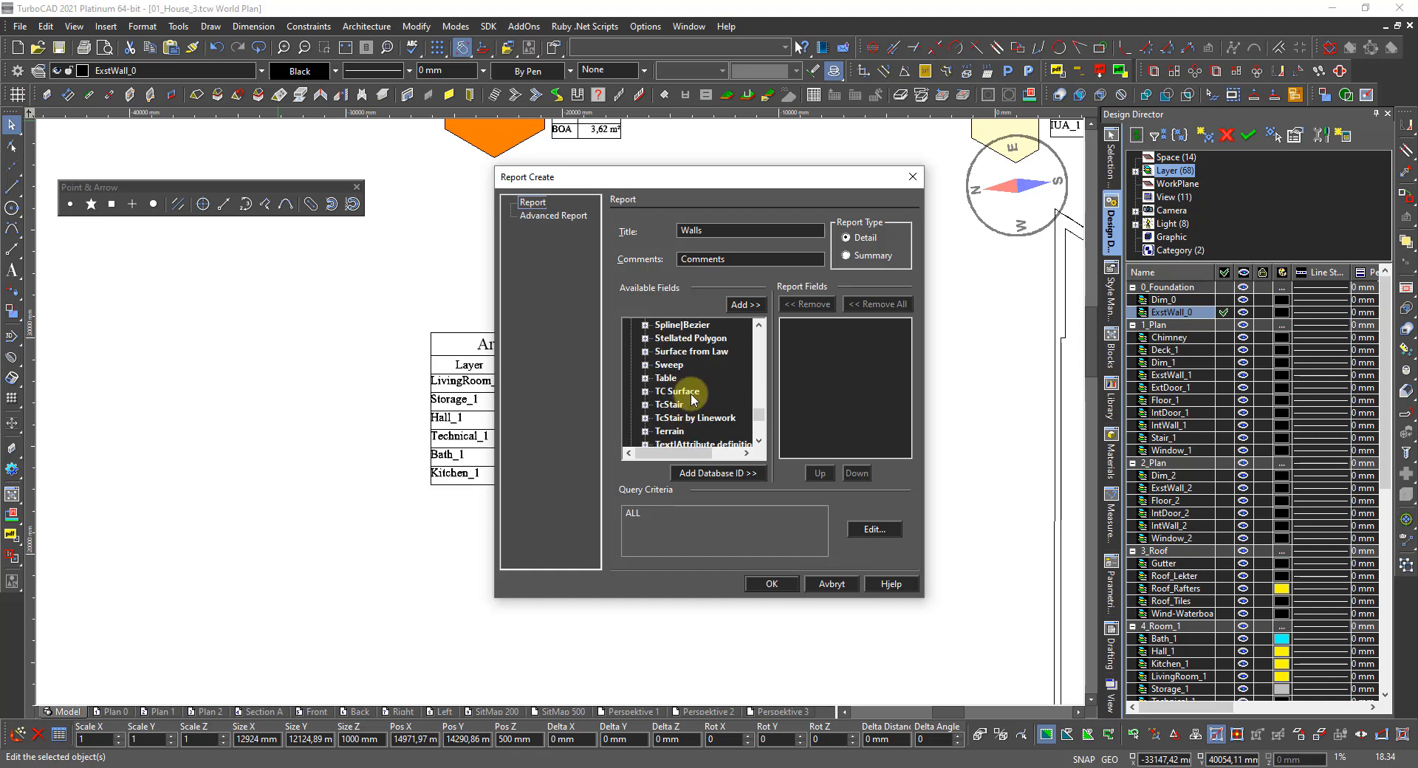
scroll(695, 415, "down", 4)
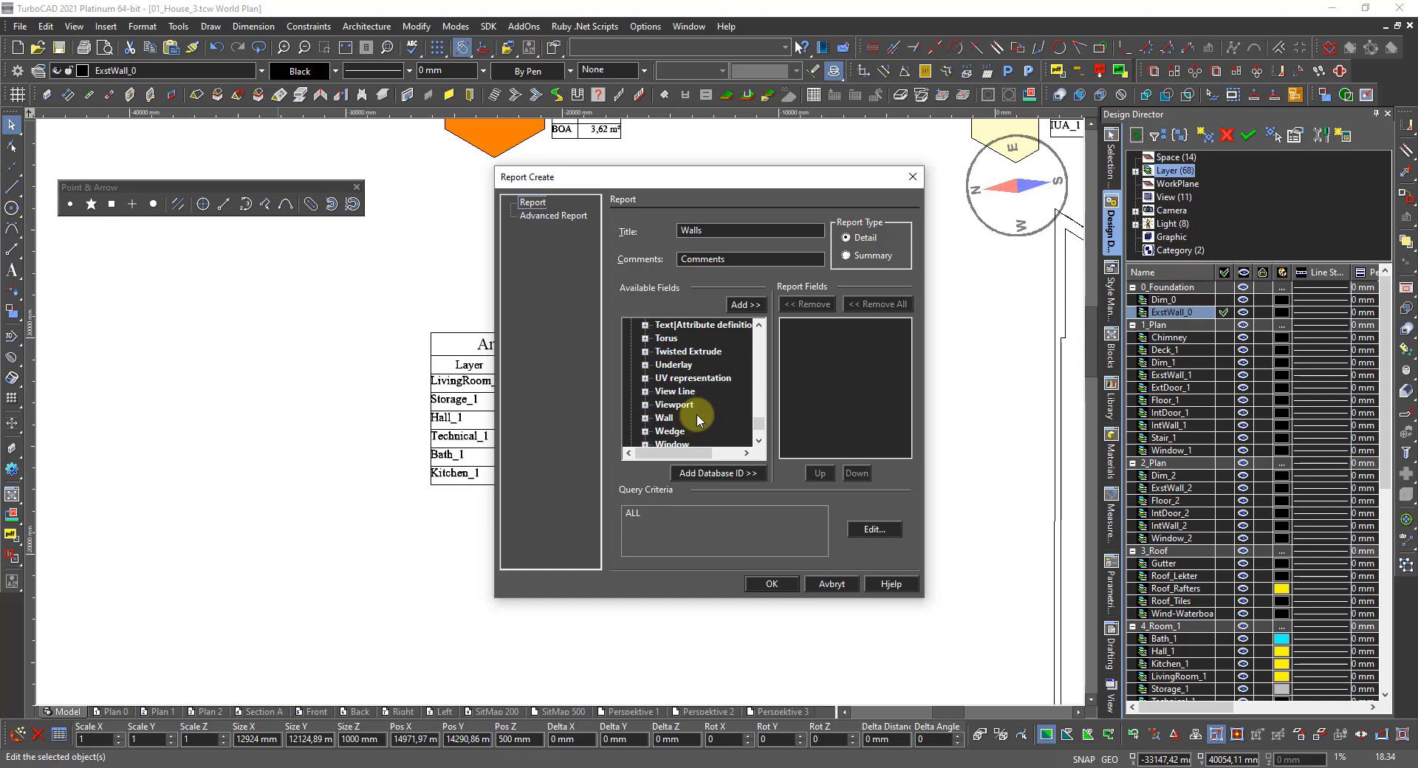
left_click(645, 419)
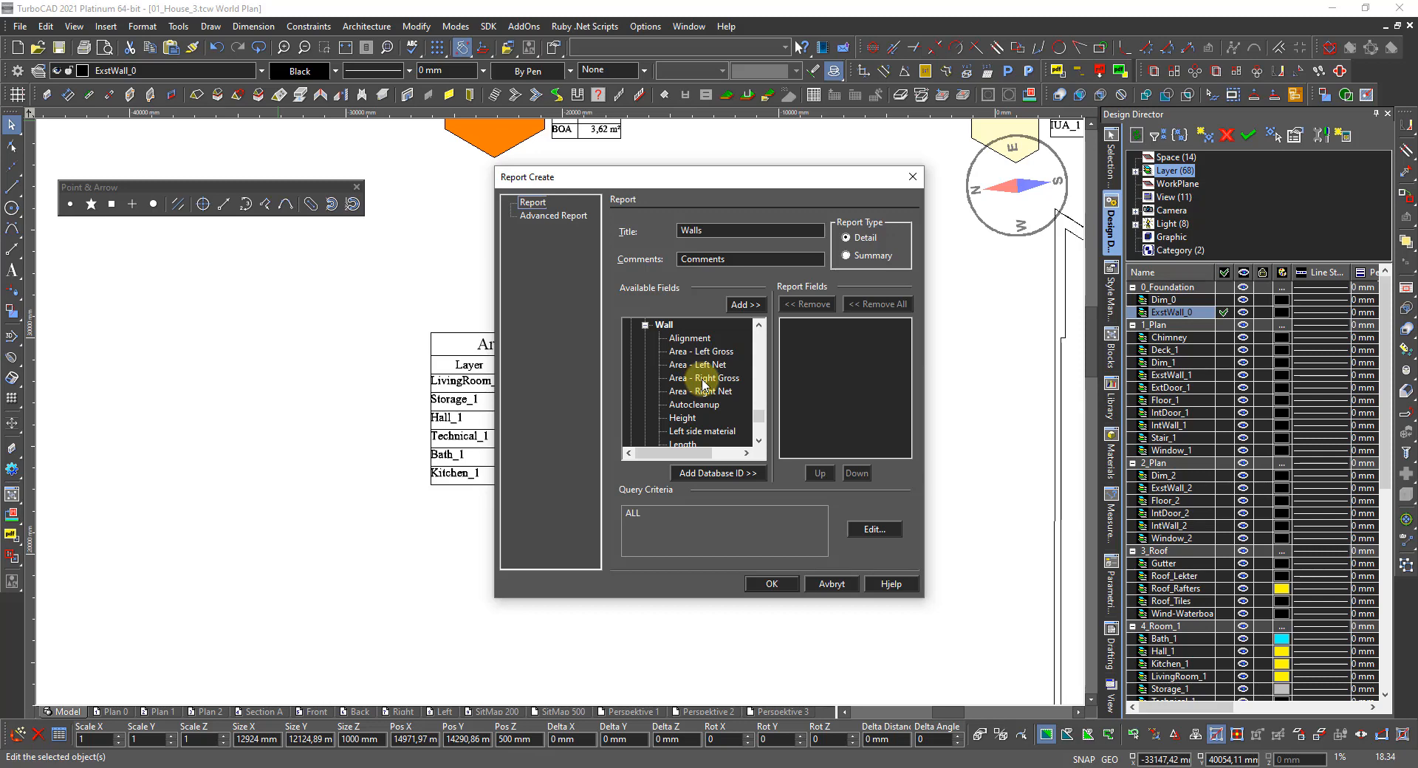
left_click(704, 380)
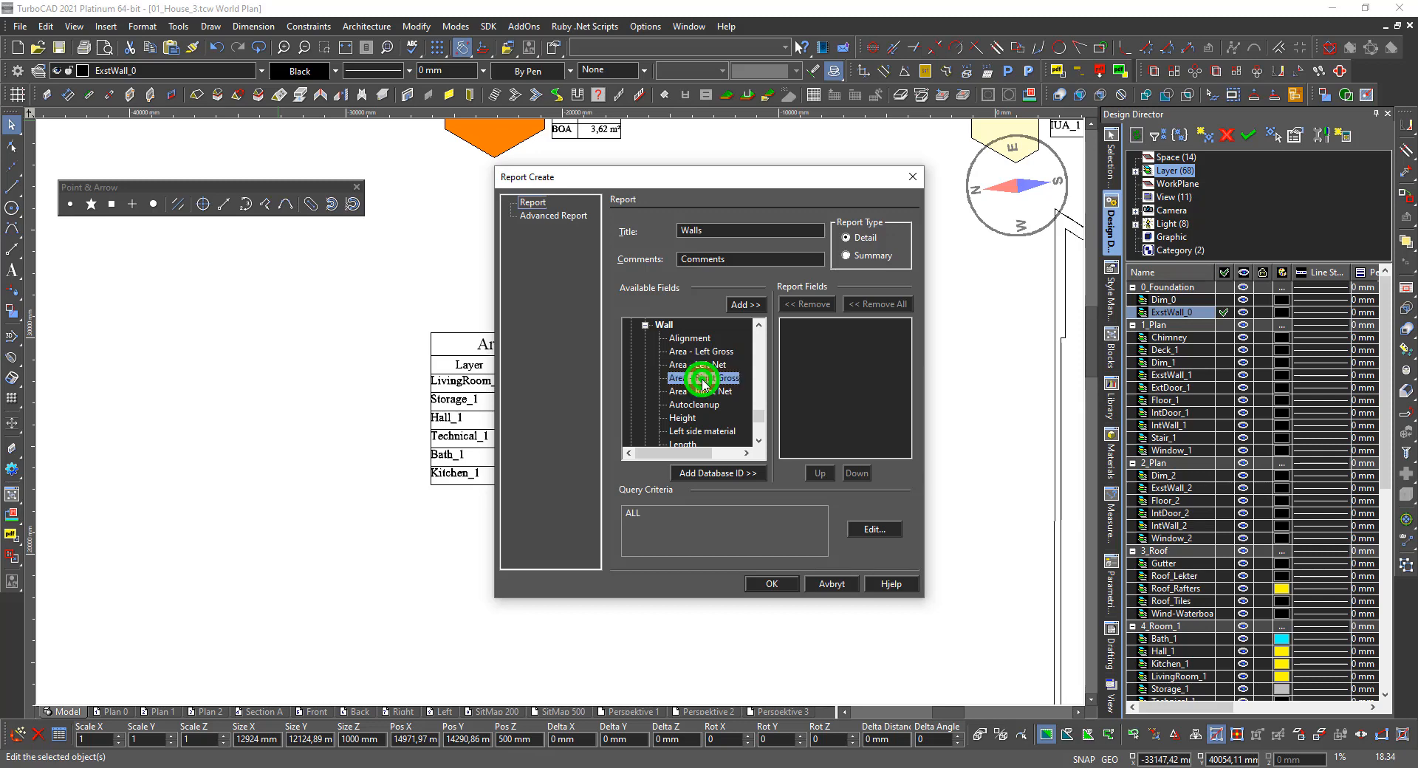
left_click(738, 304)
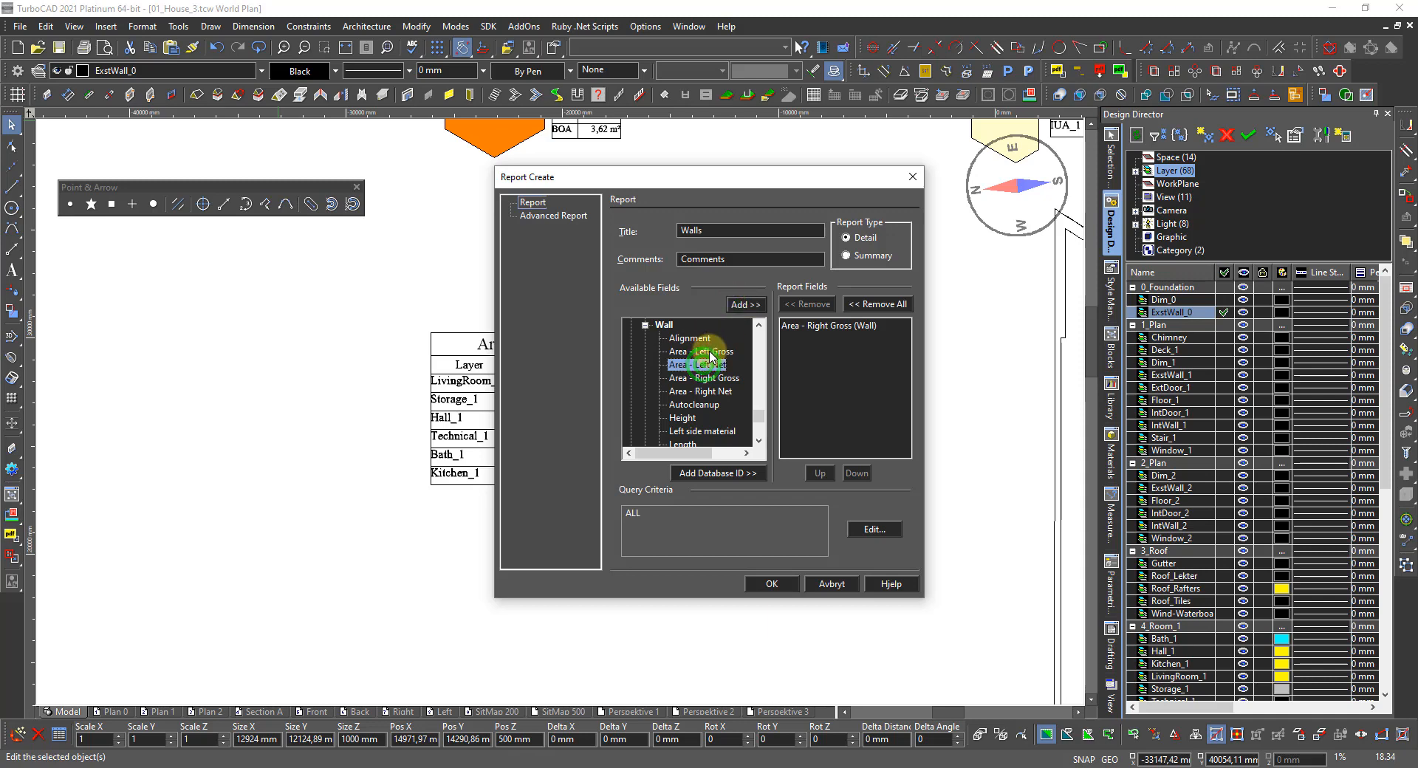
left_click(741, 309)
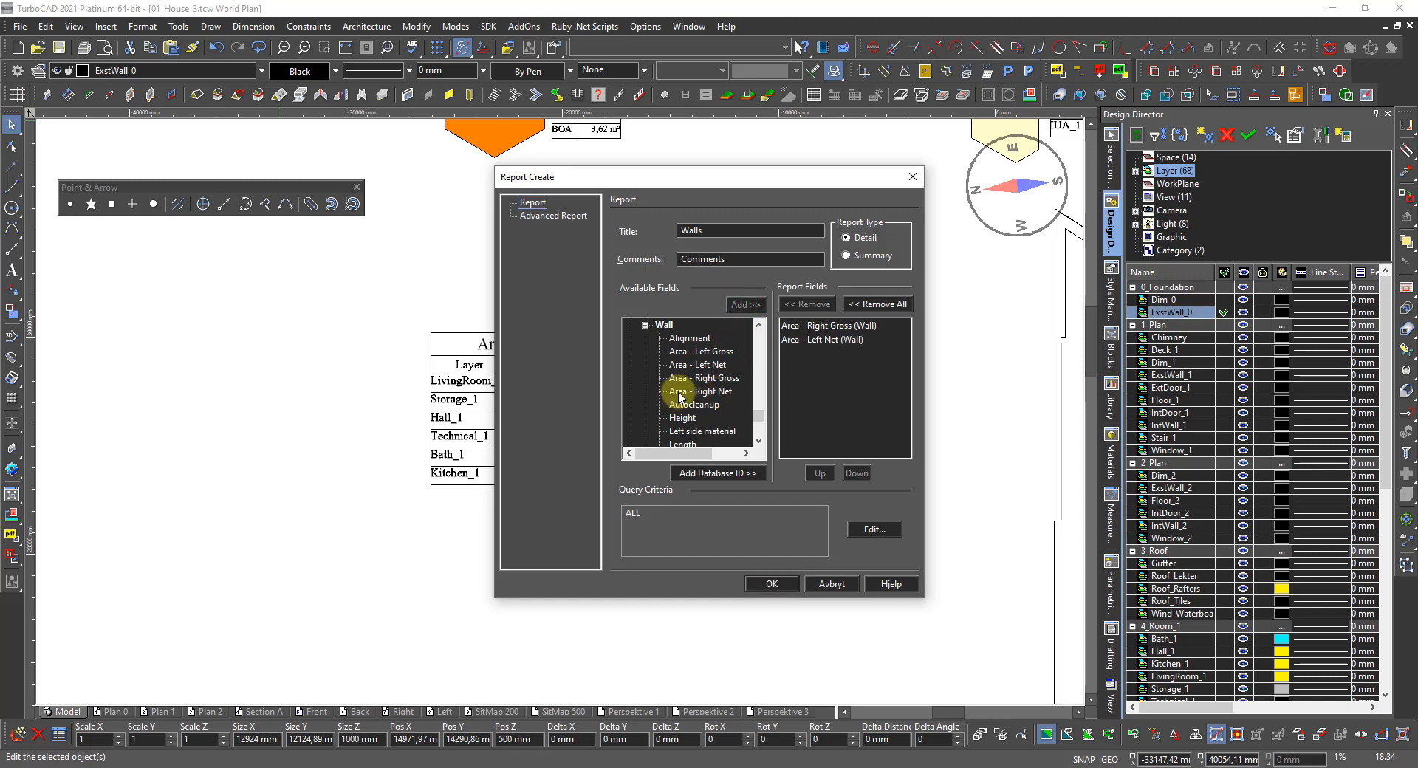
Step: Add the Wall object's Wall Styles and Thickness fields to the Walls report
scroll(687, 410, "down", 2)
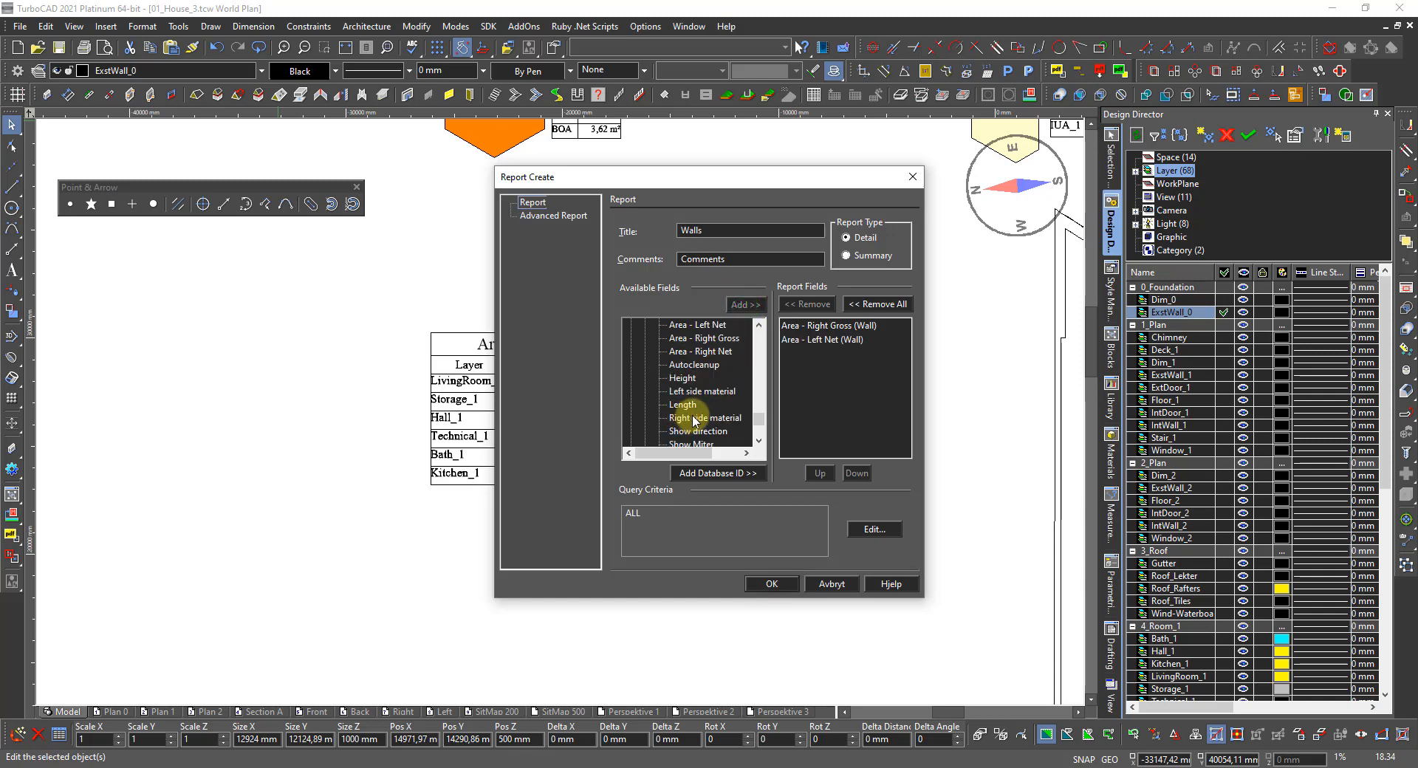
scroll(692, 421, "down", 1)
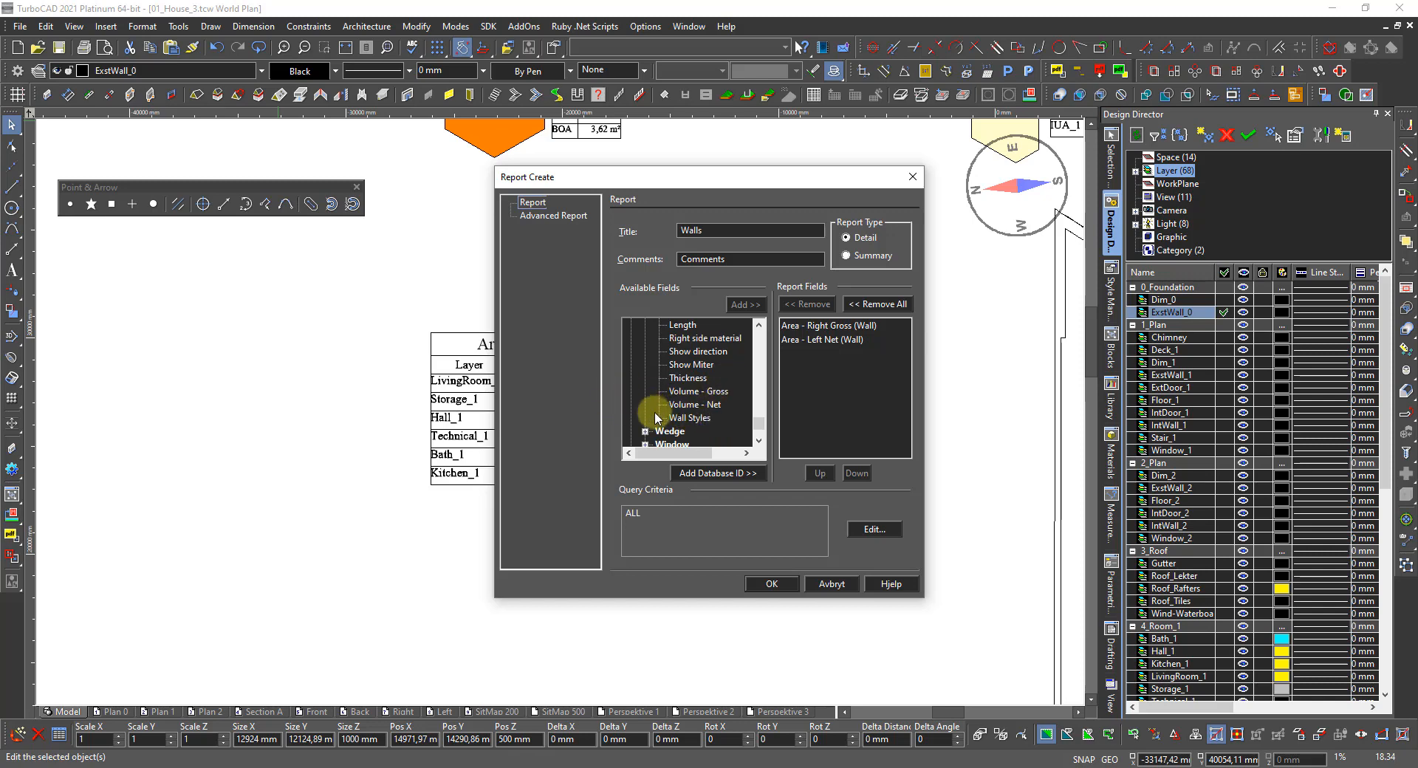
left_click(684, 418)
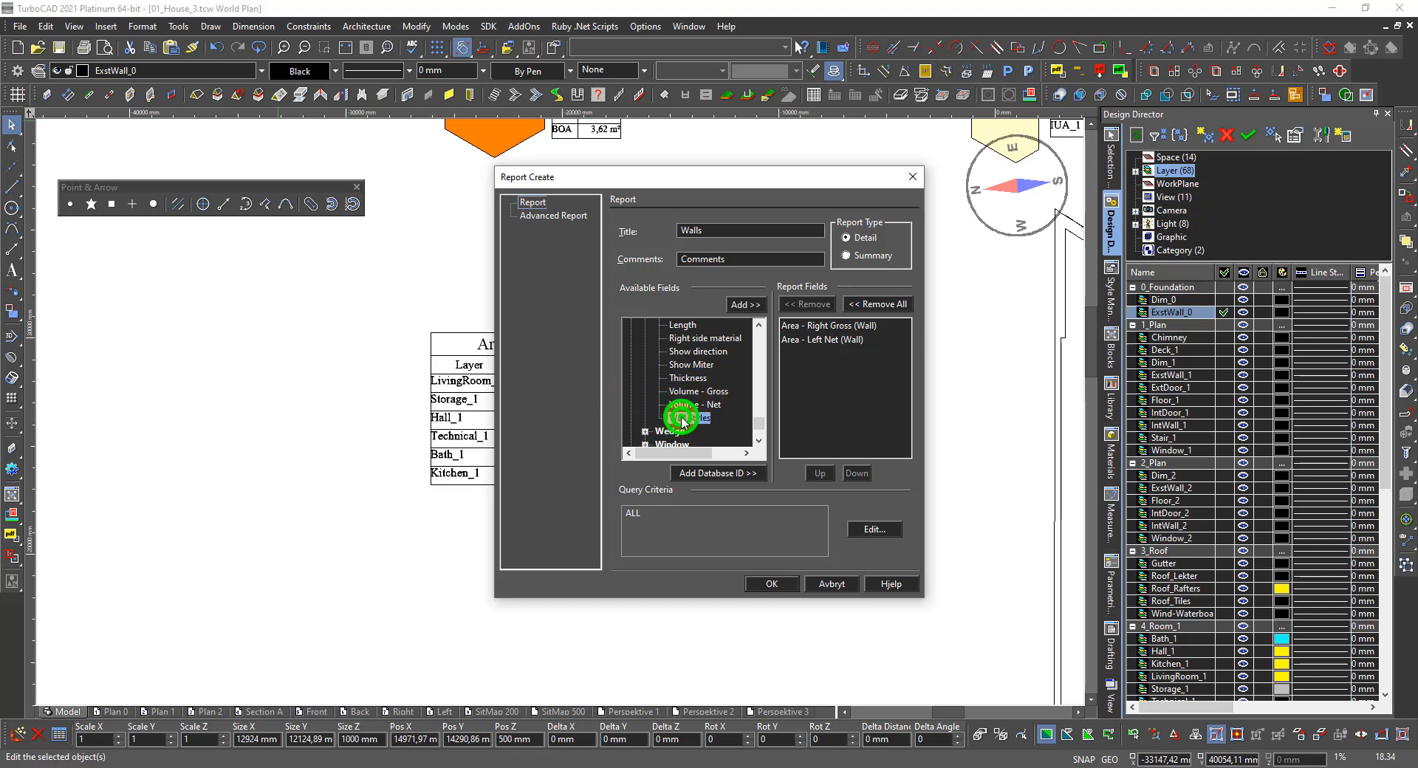
left_click(740, 305)
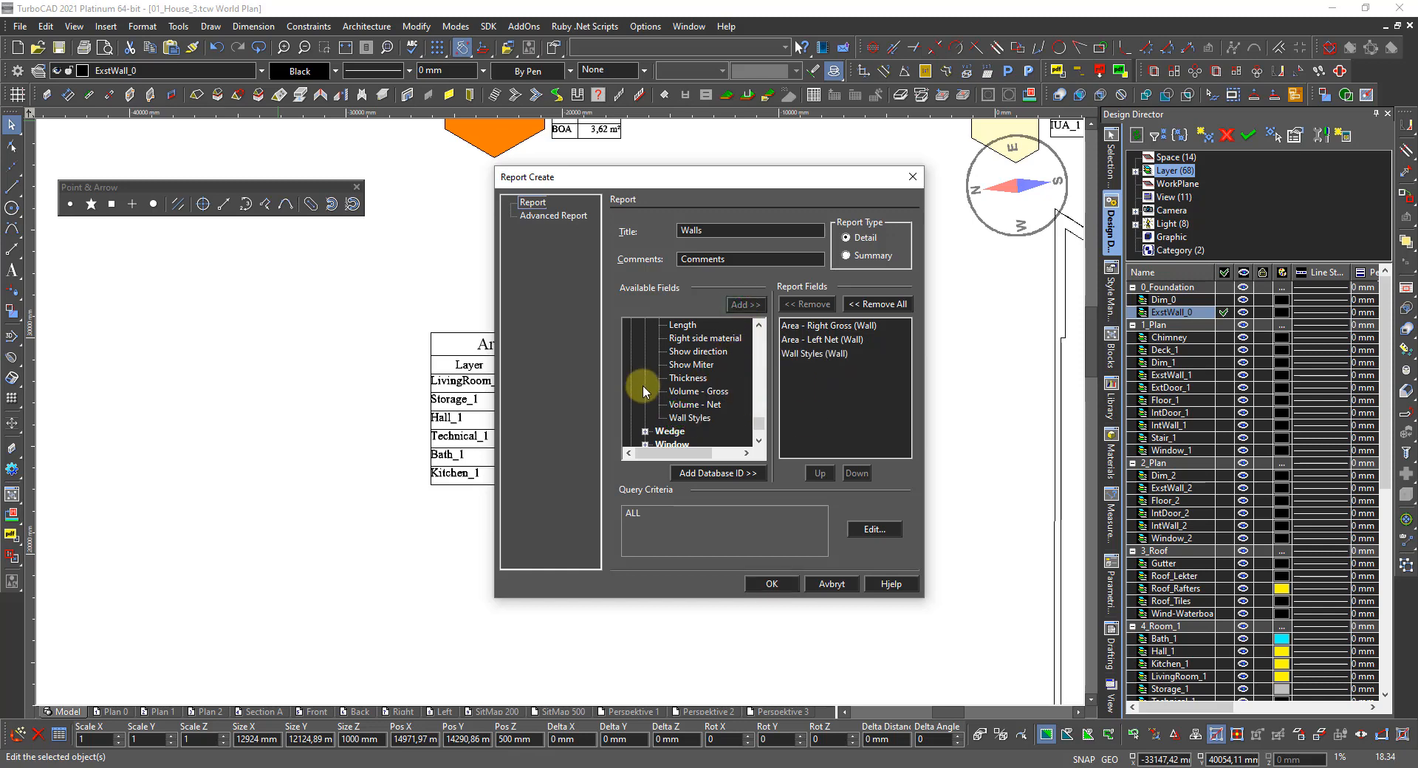
left_click(683, 378)
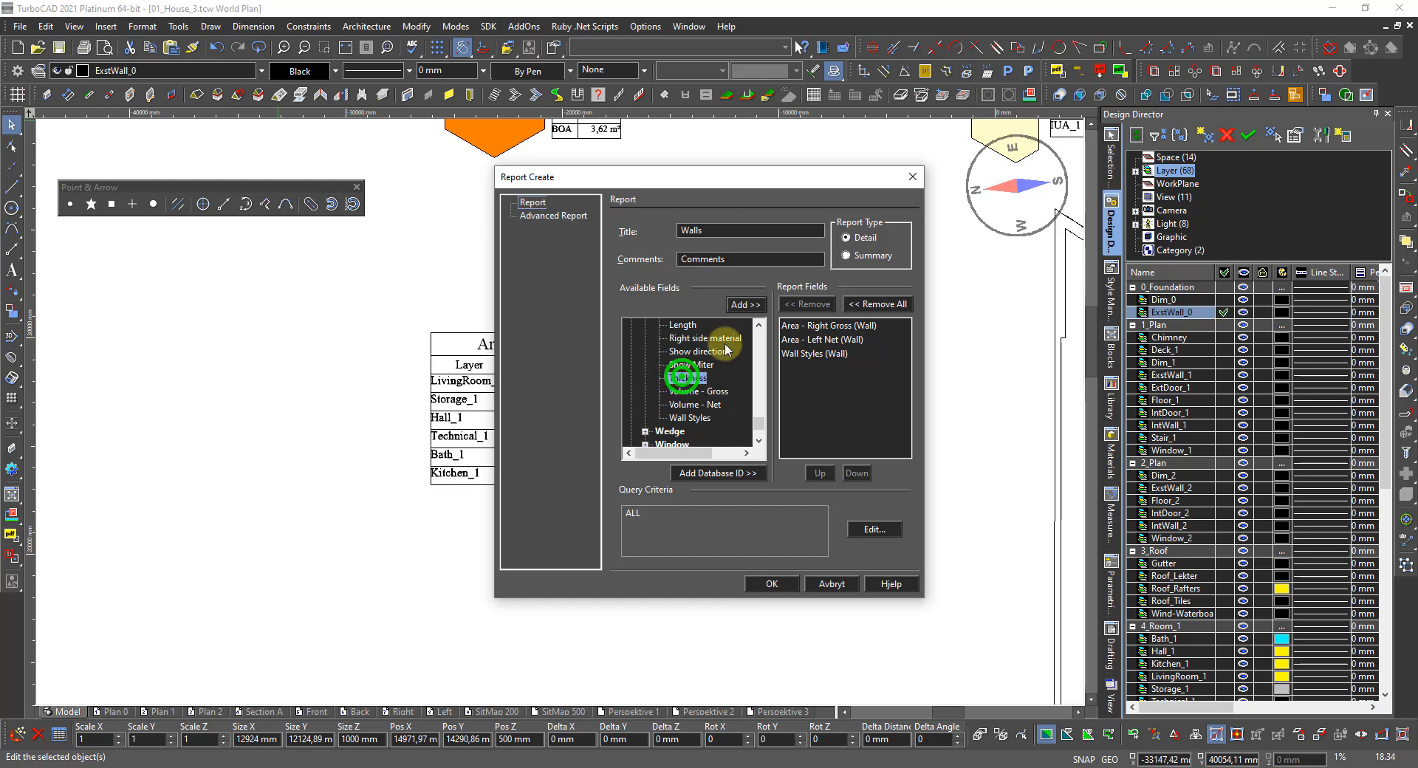
left_click(742, 305)
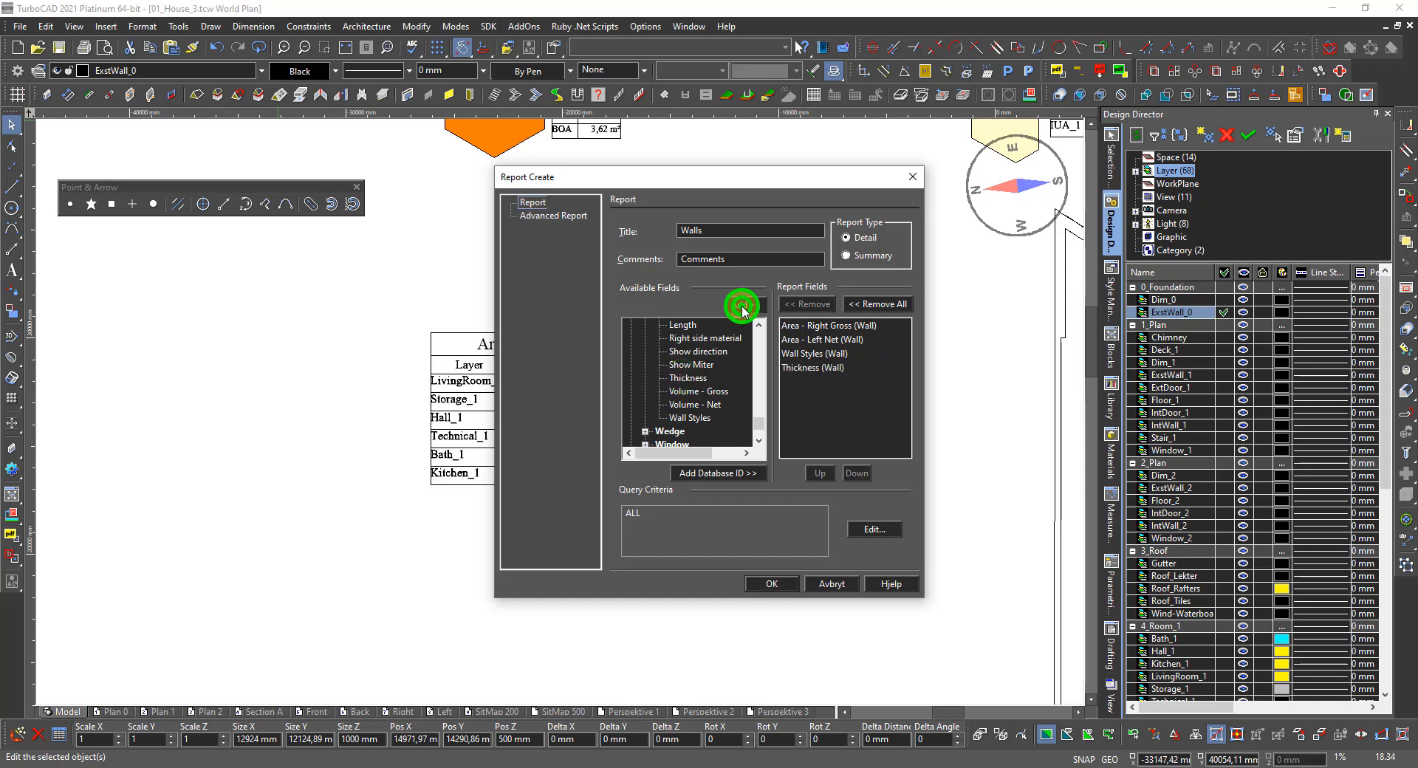
Step: Reorder the report fields so Wall Styles comes first and Thickness second, ahead of the two area fields
left_click(799, 355)
left_click(817, 475)
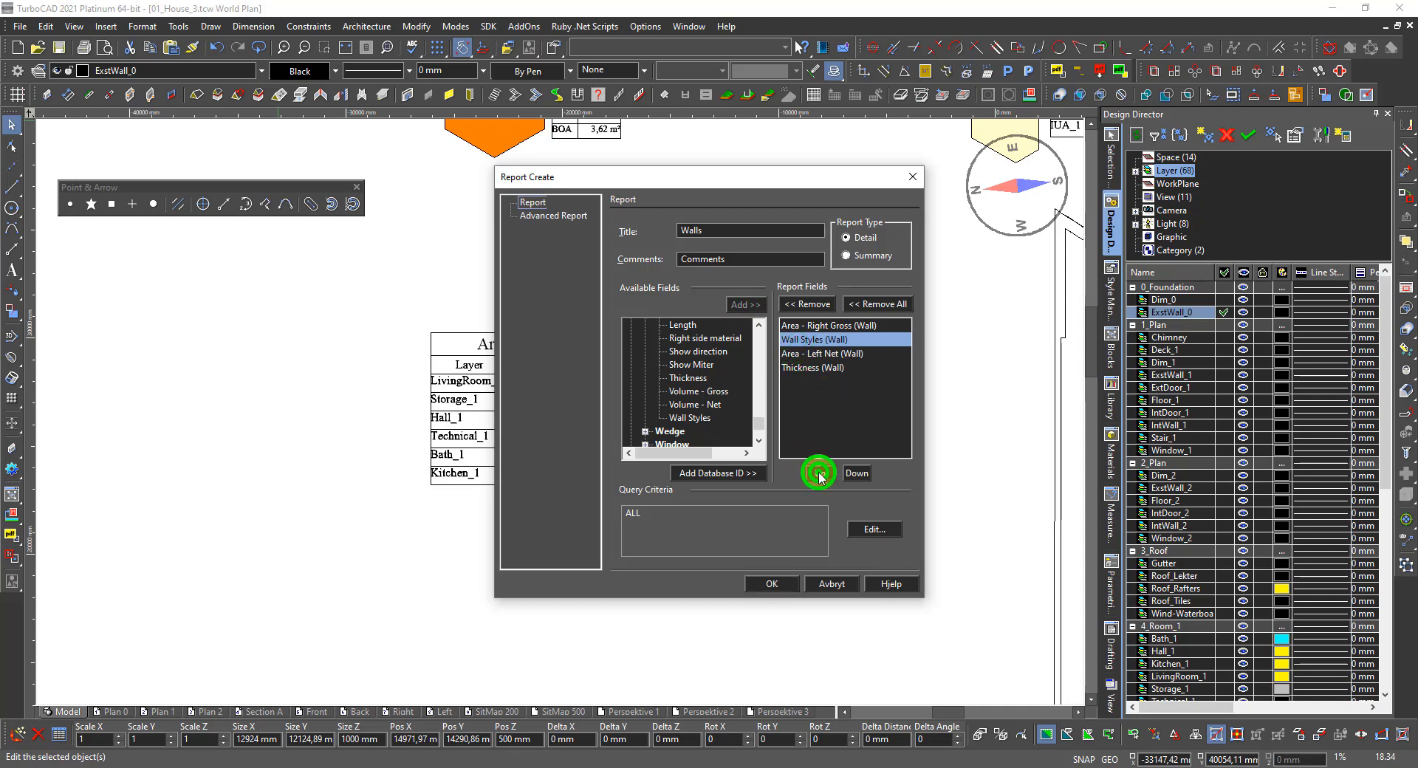
left_click(818, 474)
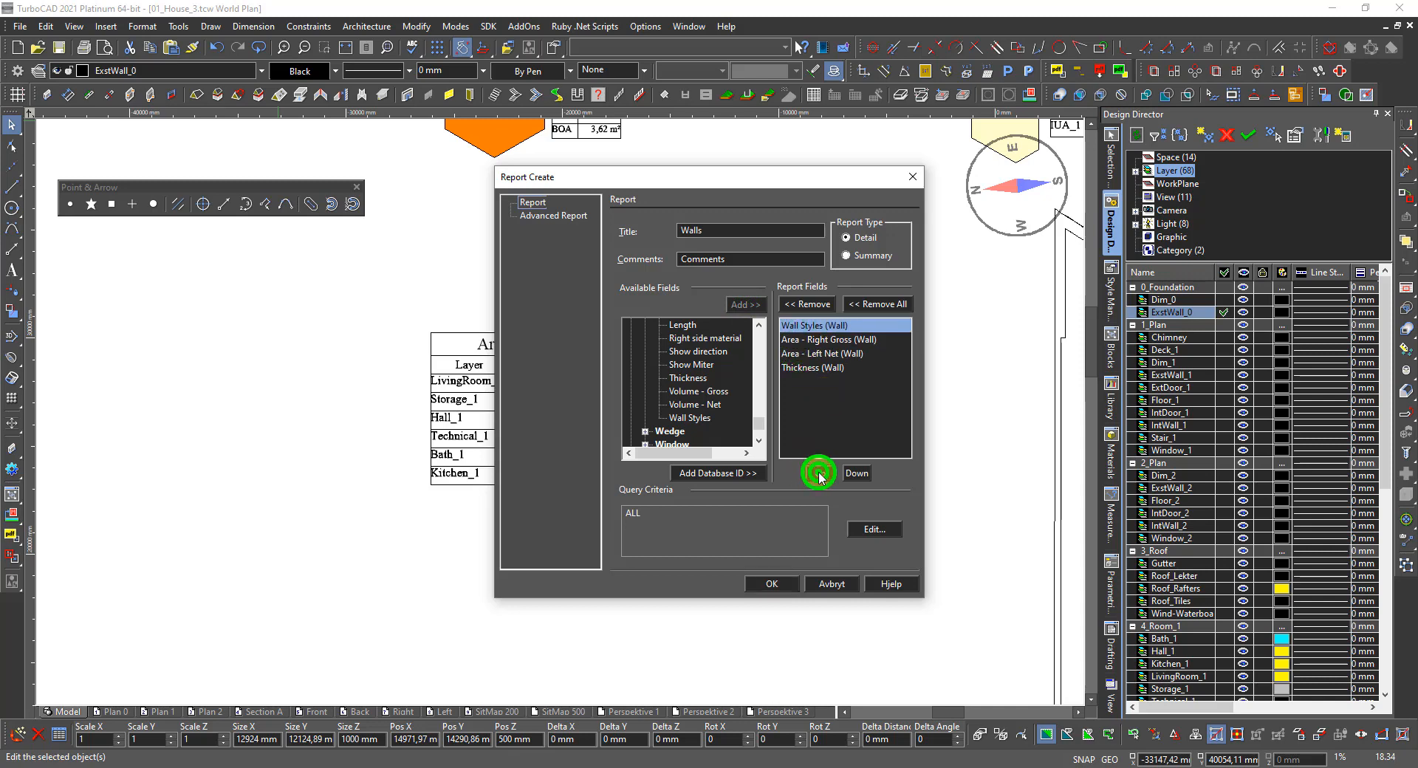
left_click(803, 368)
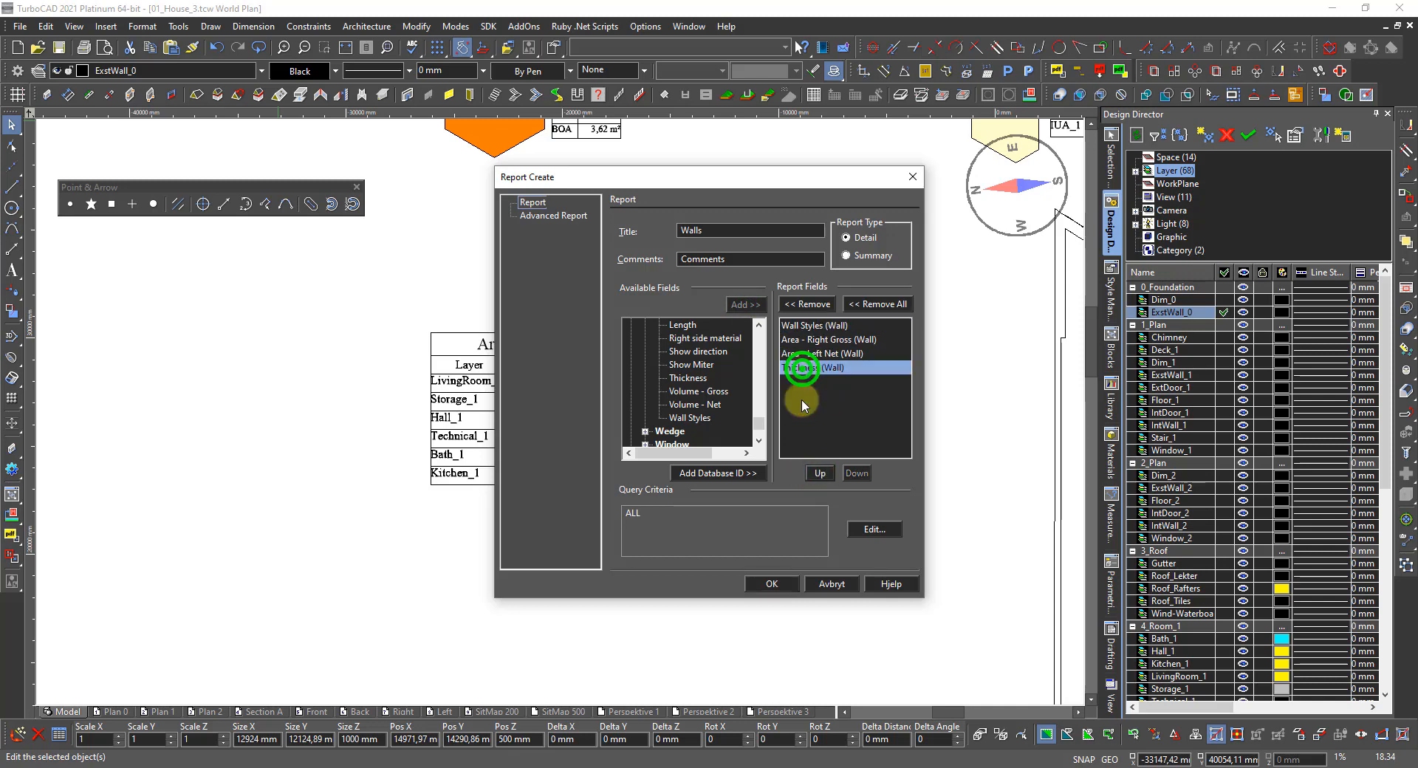
left_click(820, 473)
left_click(820, 473)
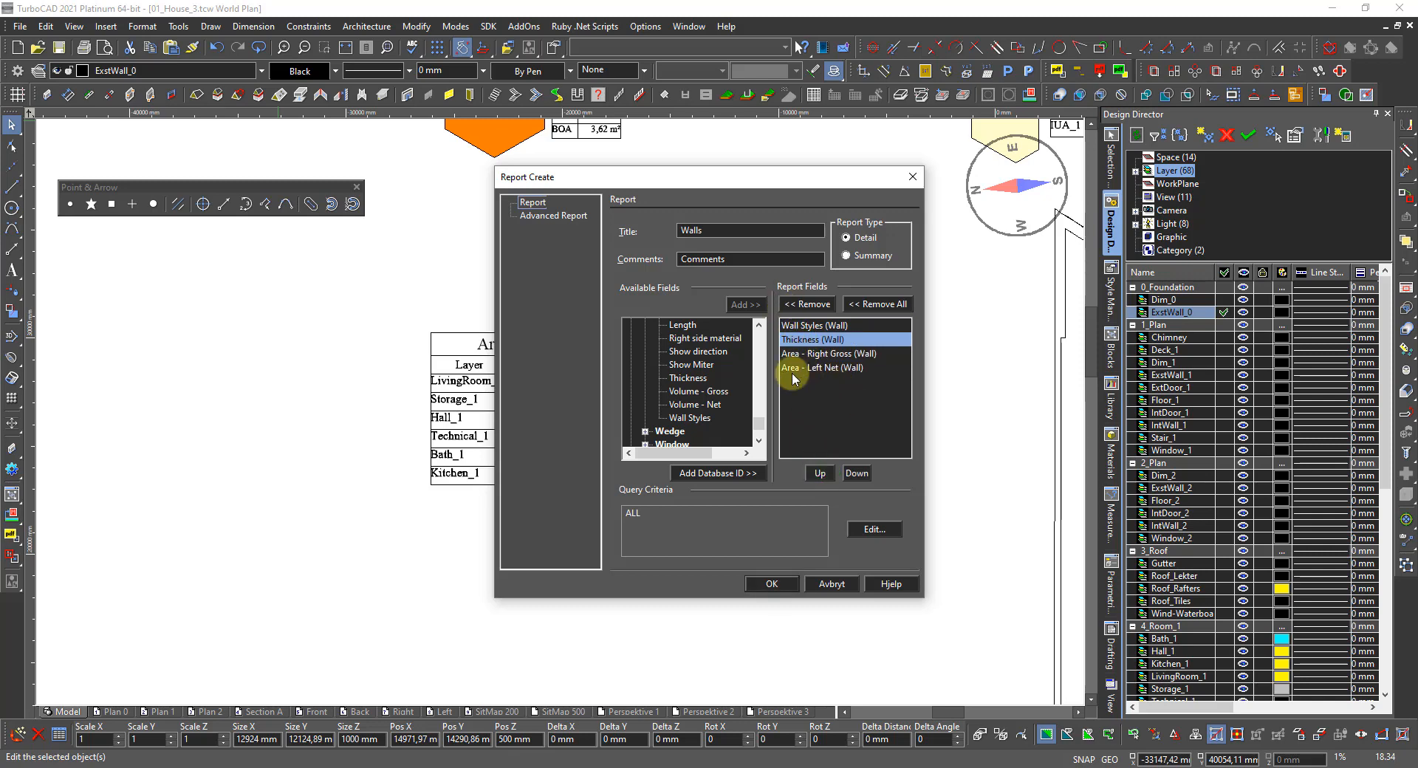
Step: Replace the Walls report's query criteria with SELECTION and save the report definition
left_click(864, 530)
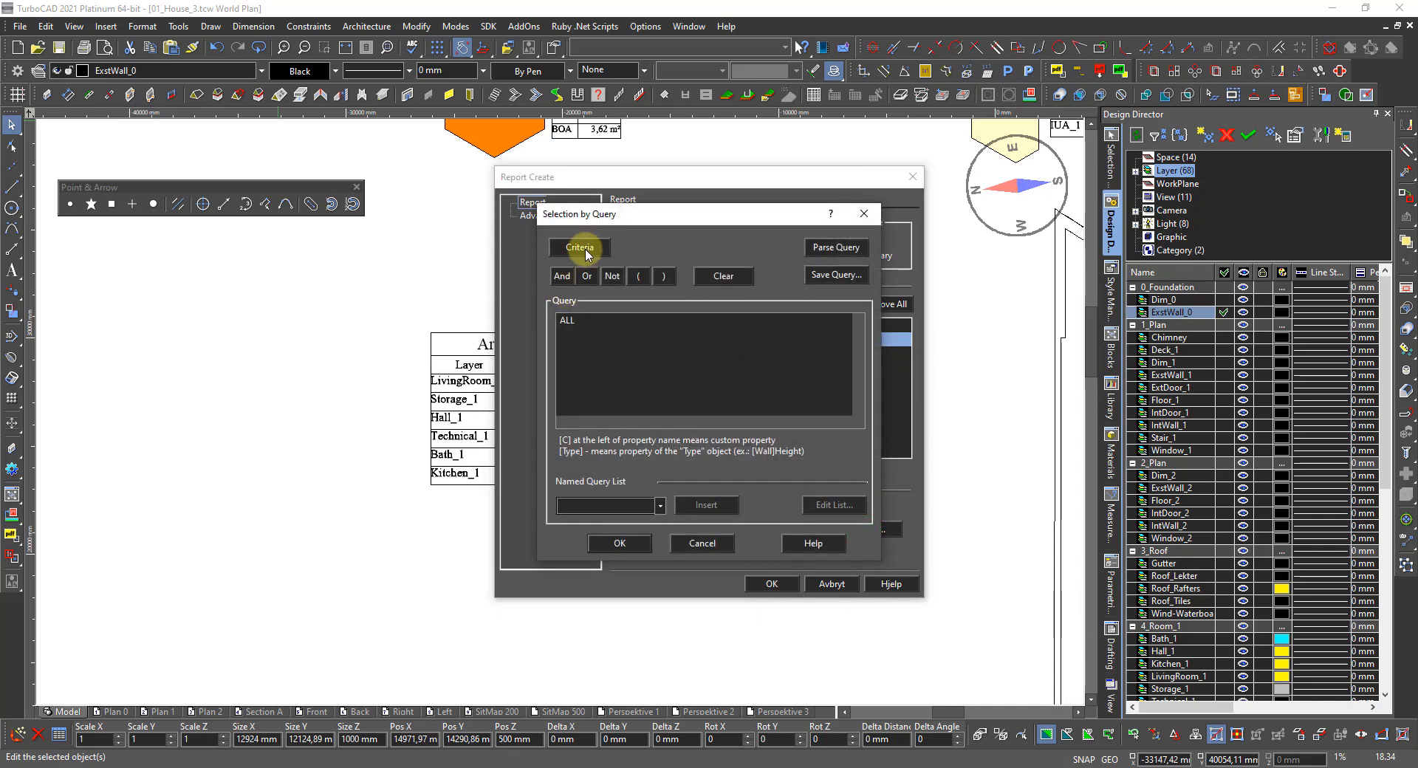
left_click(723, 276)
left_click(581, 249)
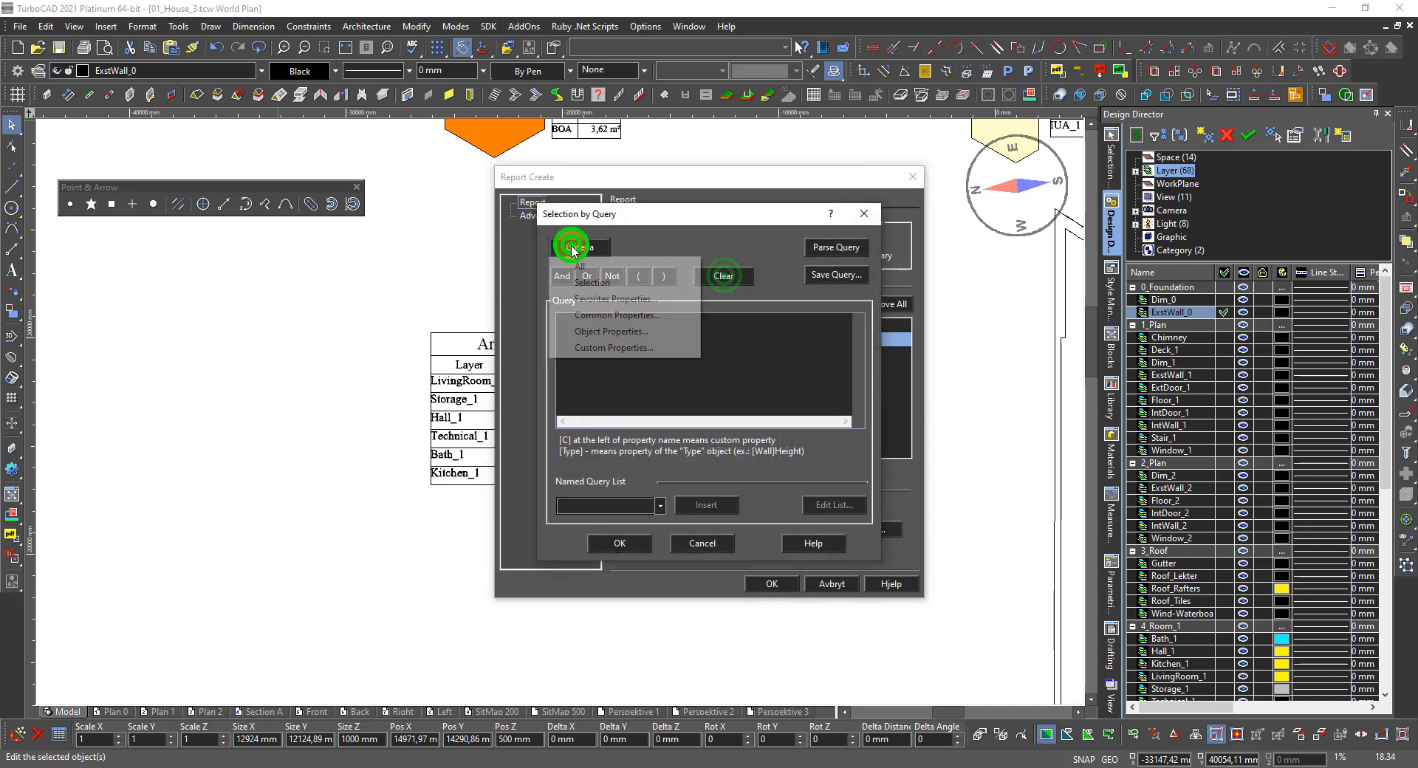
left_click(596, 283)
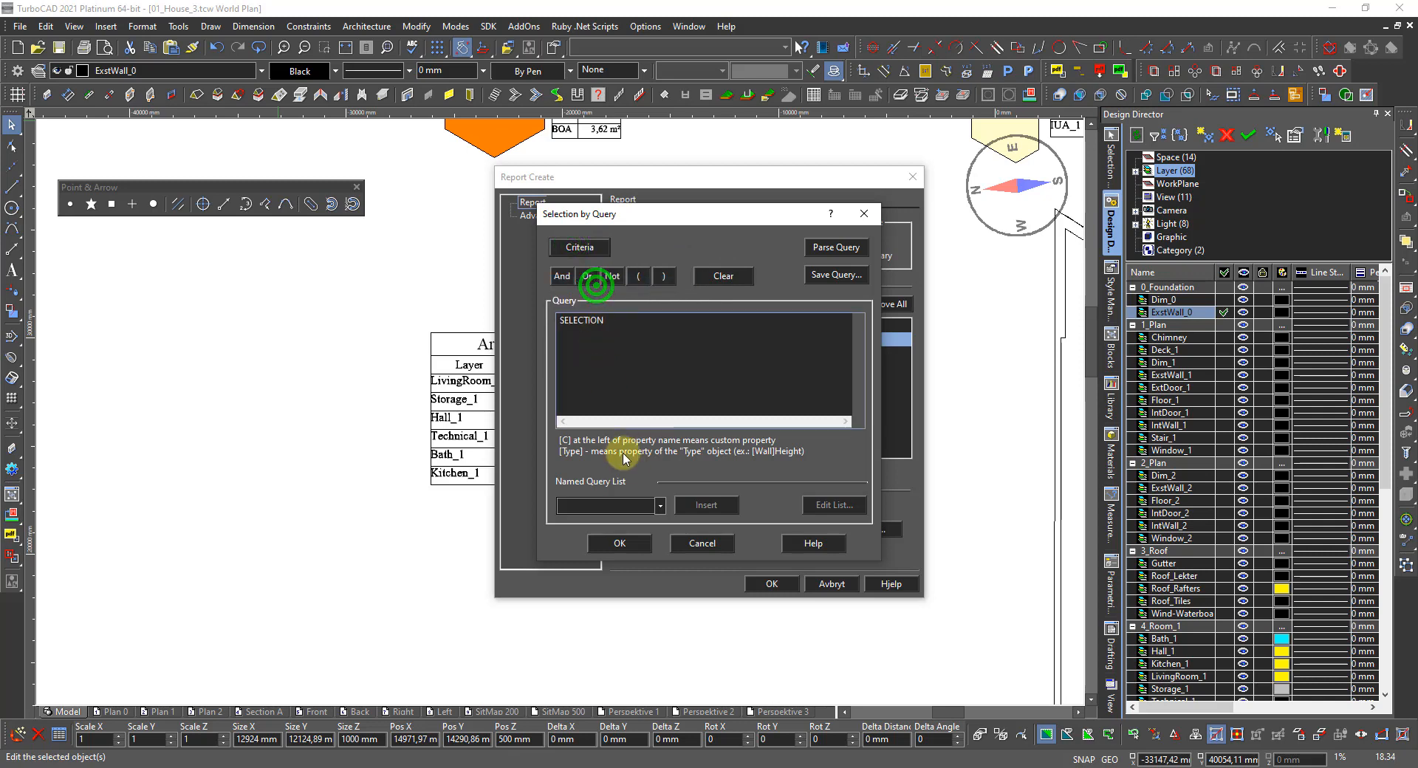
left_click(629, 542)
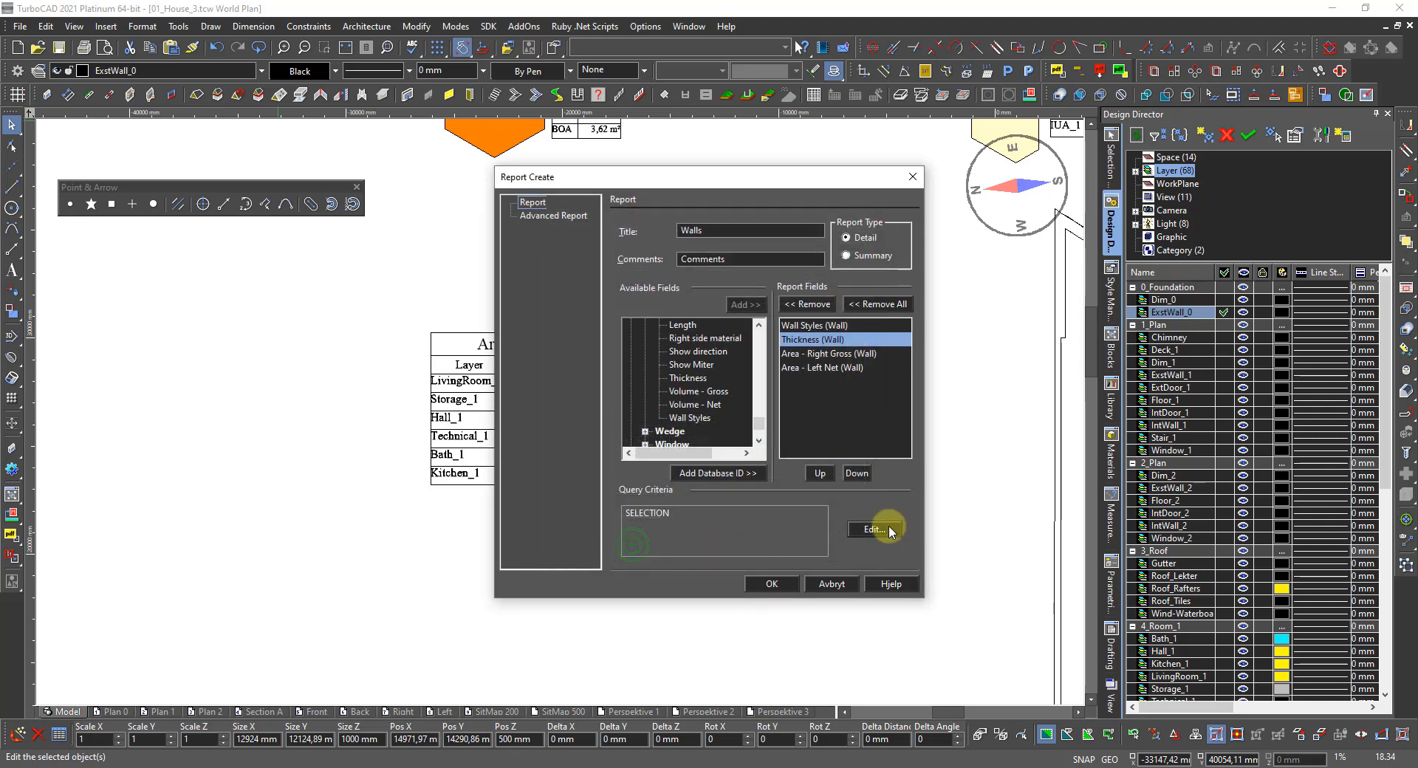
left_click(775, 584)
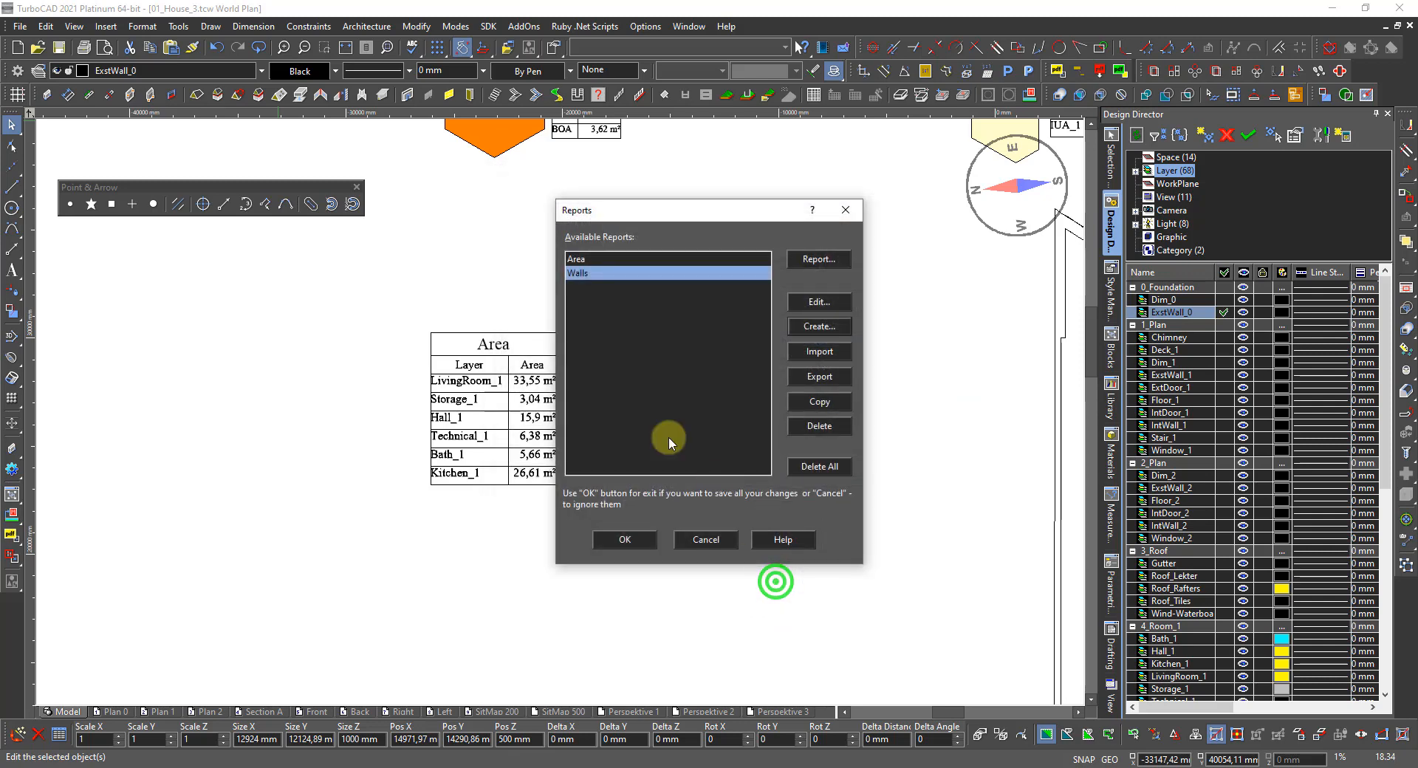
Step: Run the Walls report and insert it as a Standard-style associative table below the 4_Room_1 Area table
left_click(819, 260)
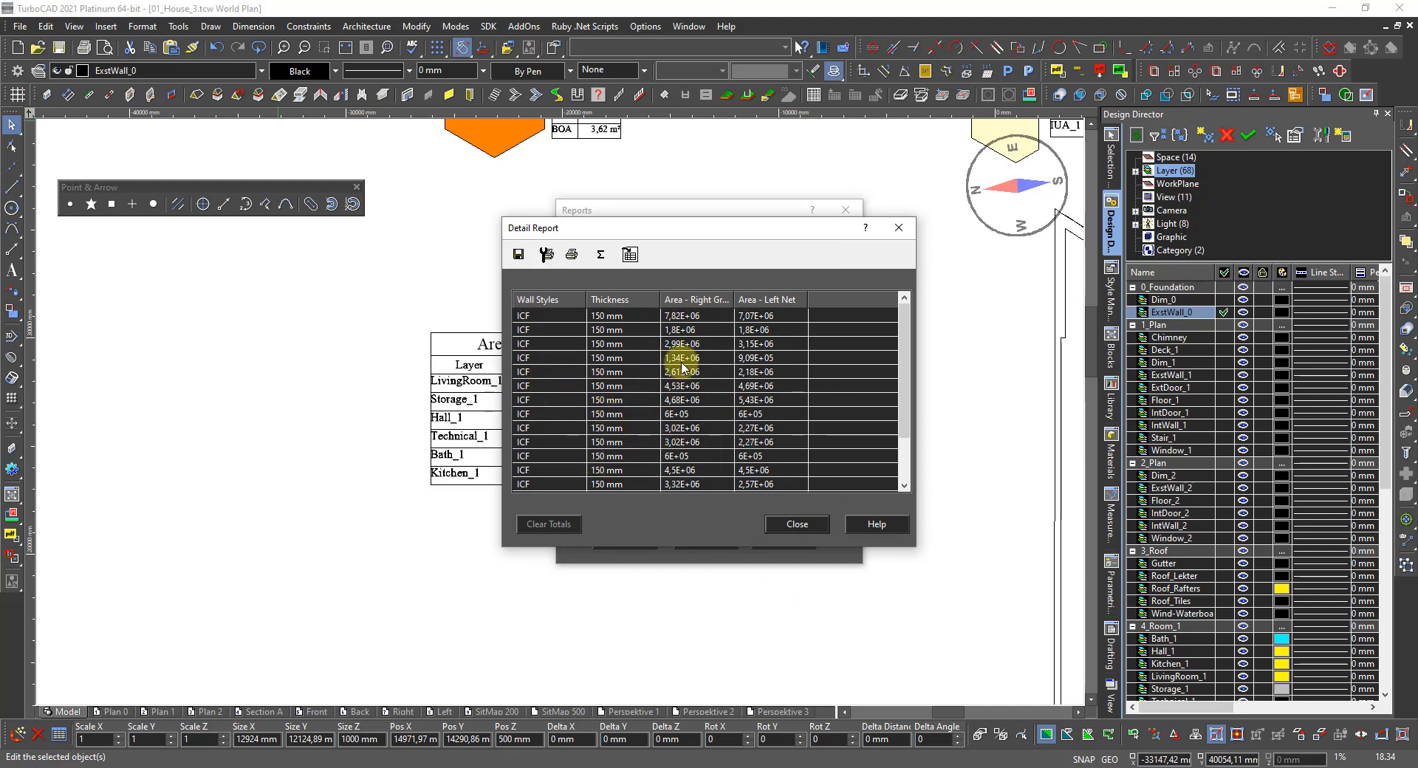
scroll(653, 373, "down", 2)
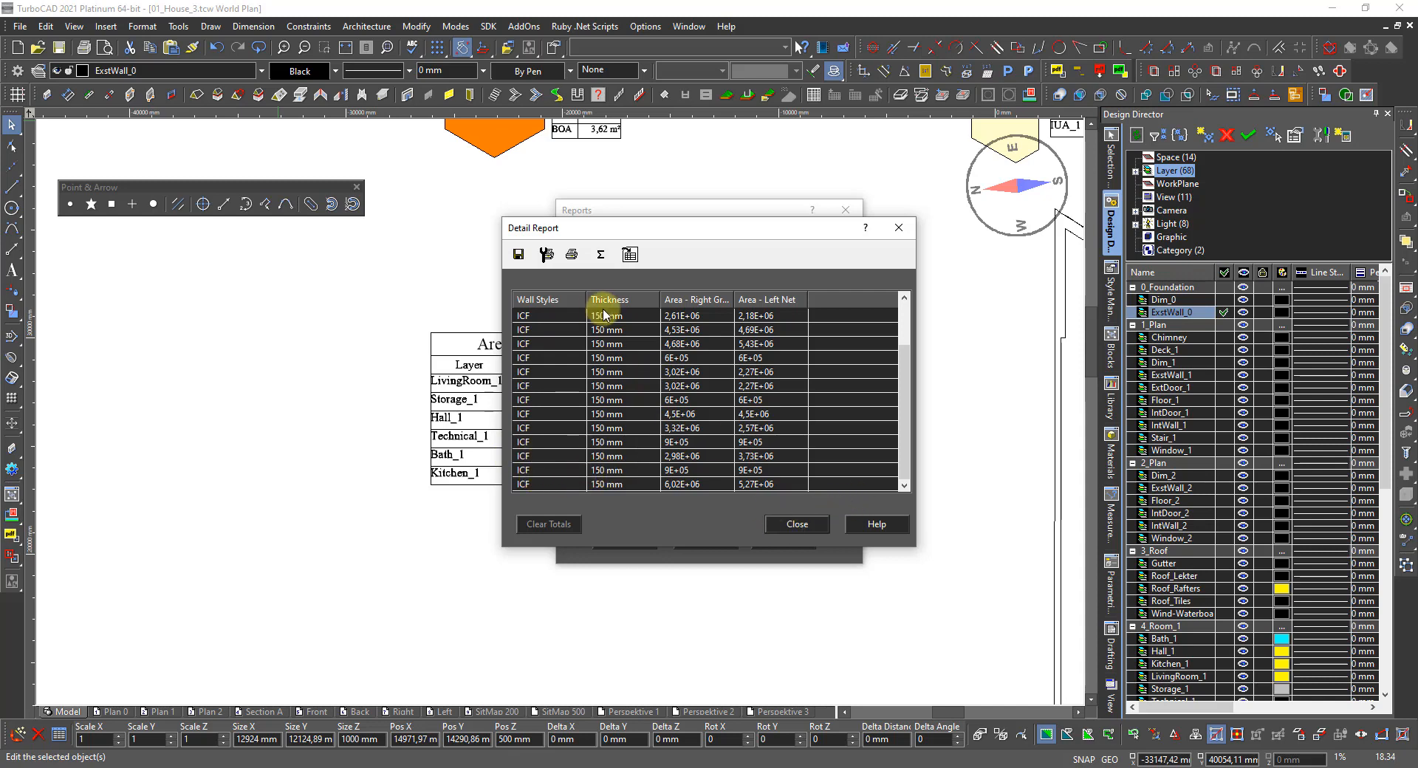
left_click(629, 262)
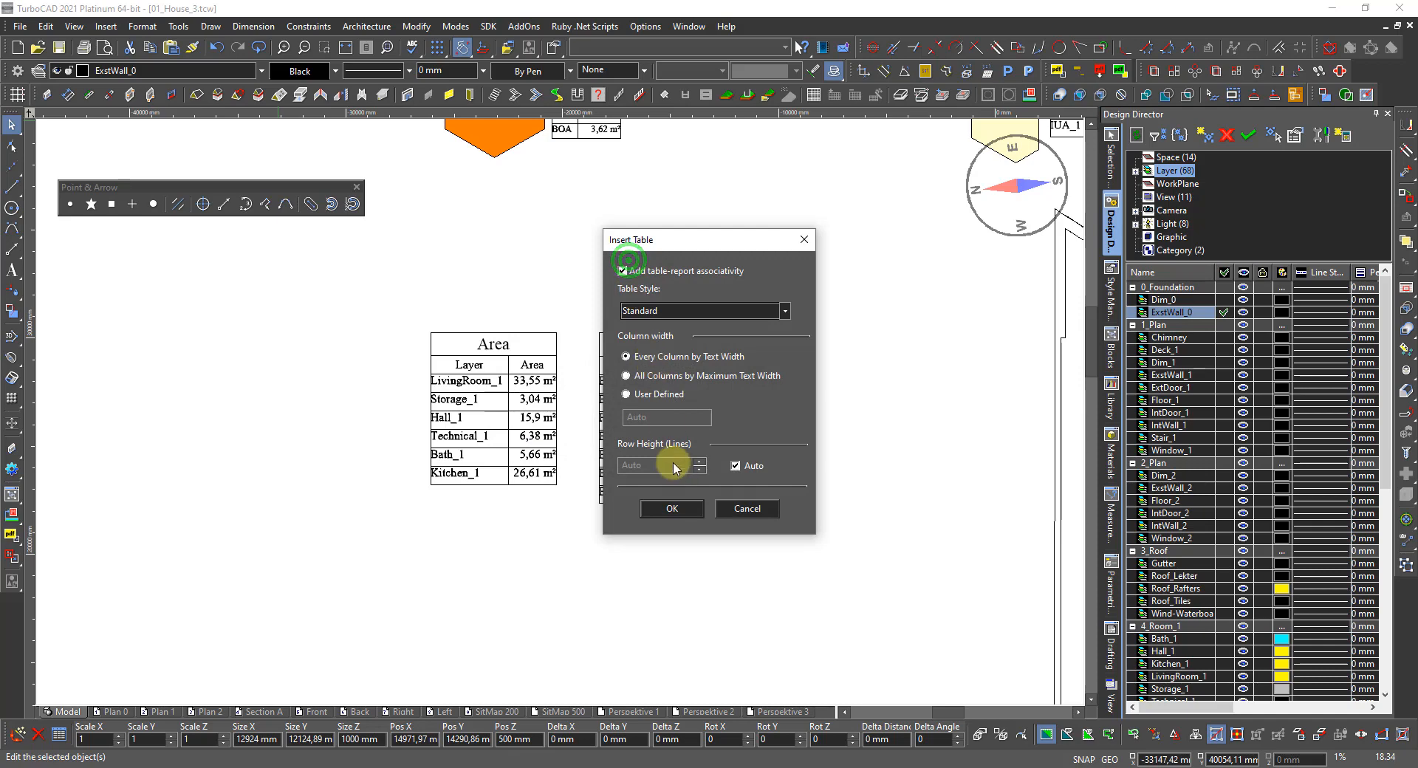
left_click(664, 509)
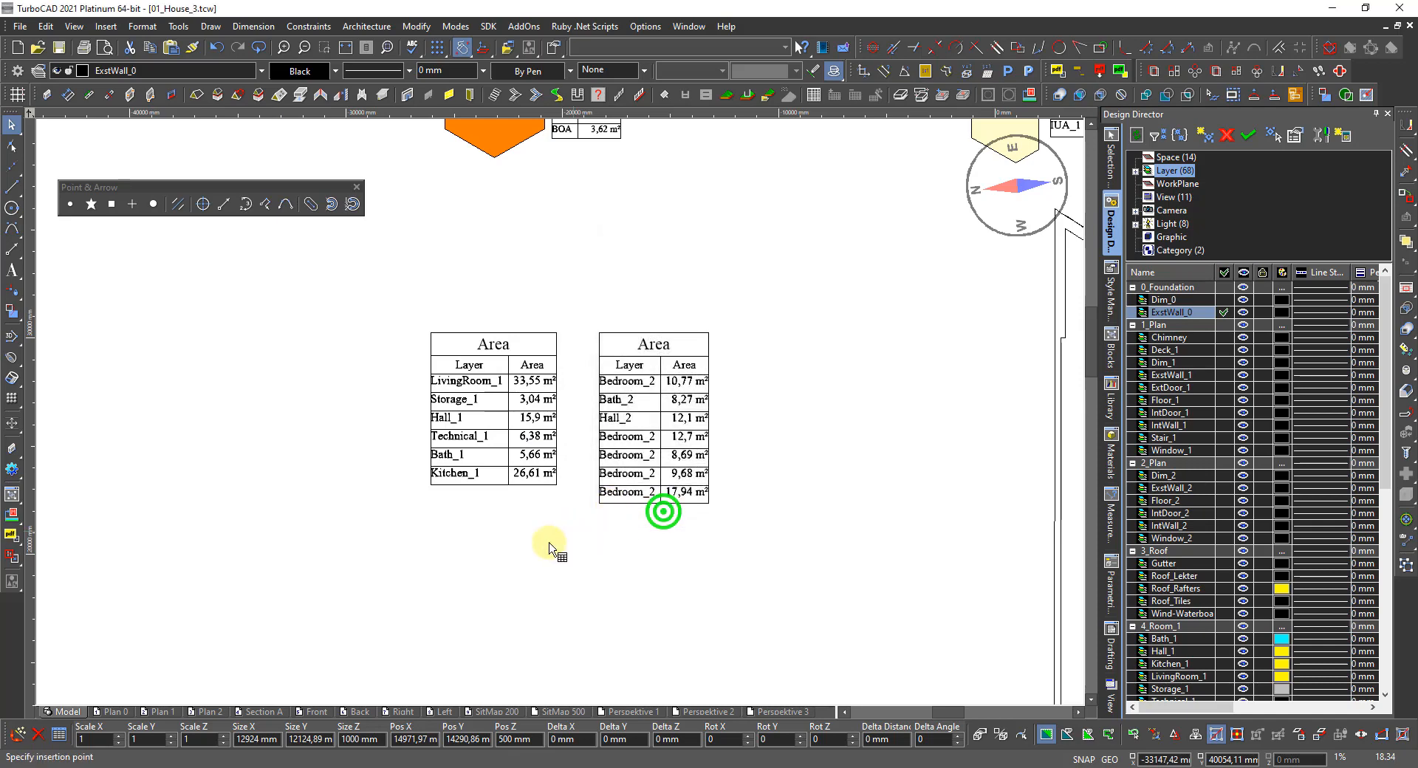
left_click(435, 578)
left_click(452, 589)
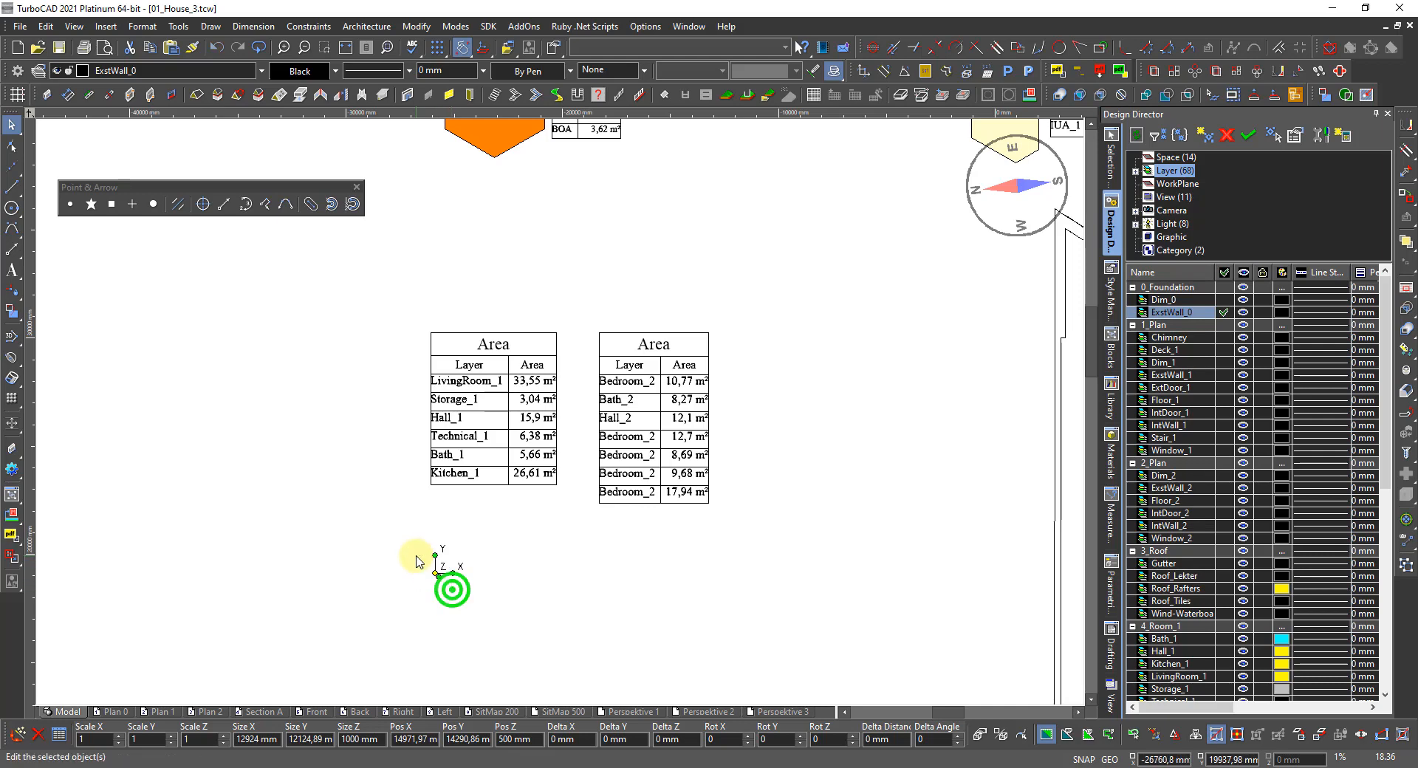
Step: Scale the tiny Walls table up to about 6253 by 8013 mm, check its rows and deselect it
scroll(430, 566, "up", 3)
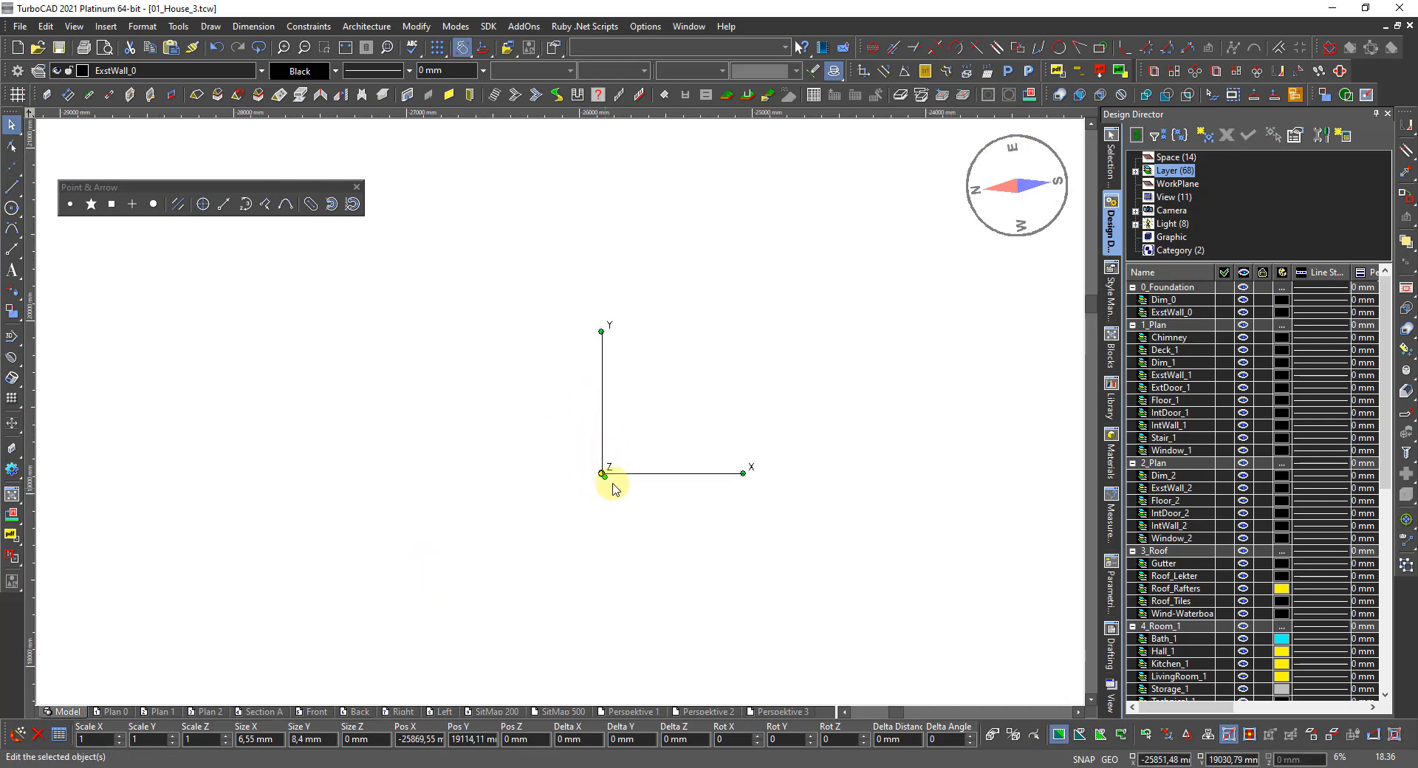
scroll(602, 476, "up", 6)
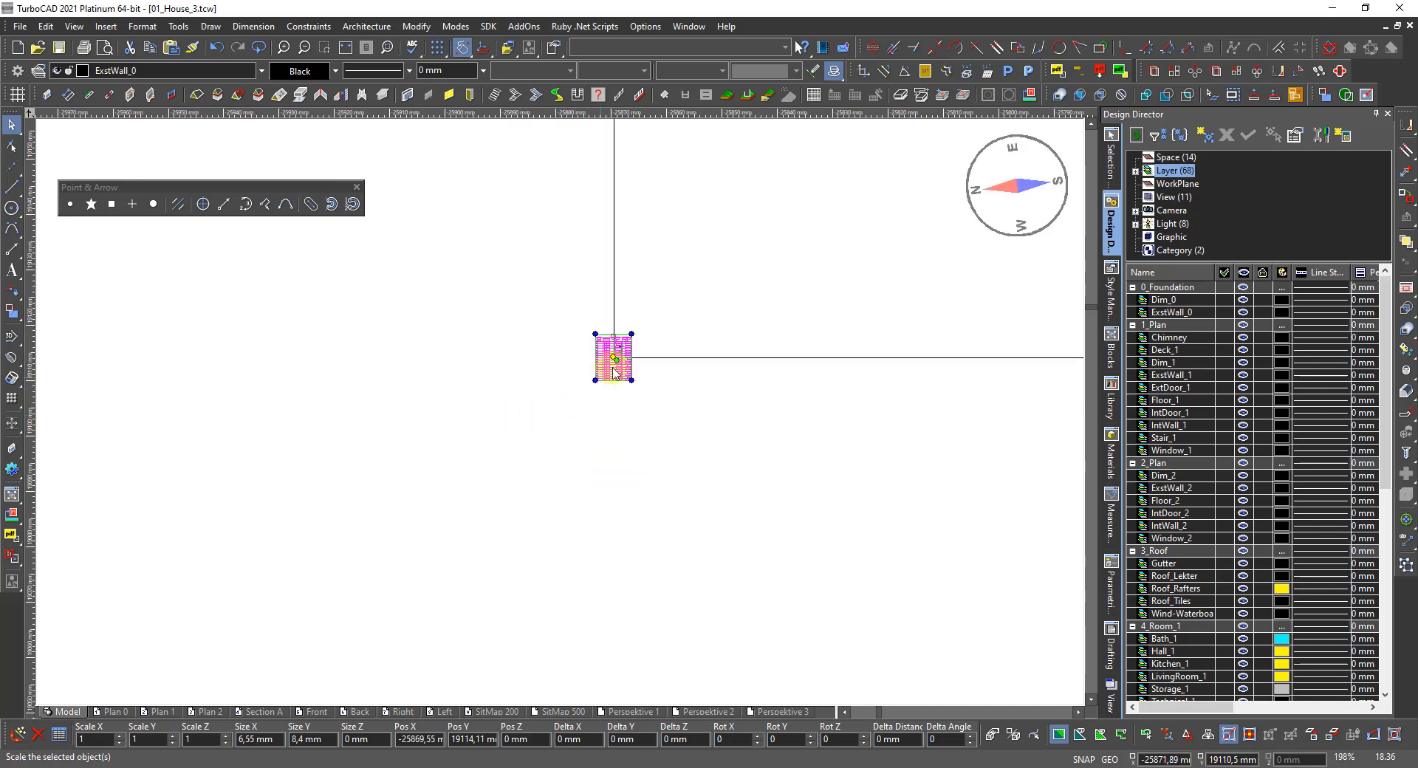
scroll(613, 372, "up", 2)
left_click(616, 481)
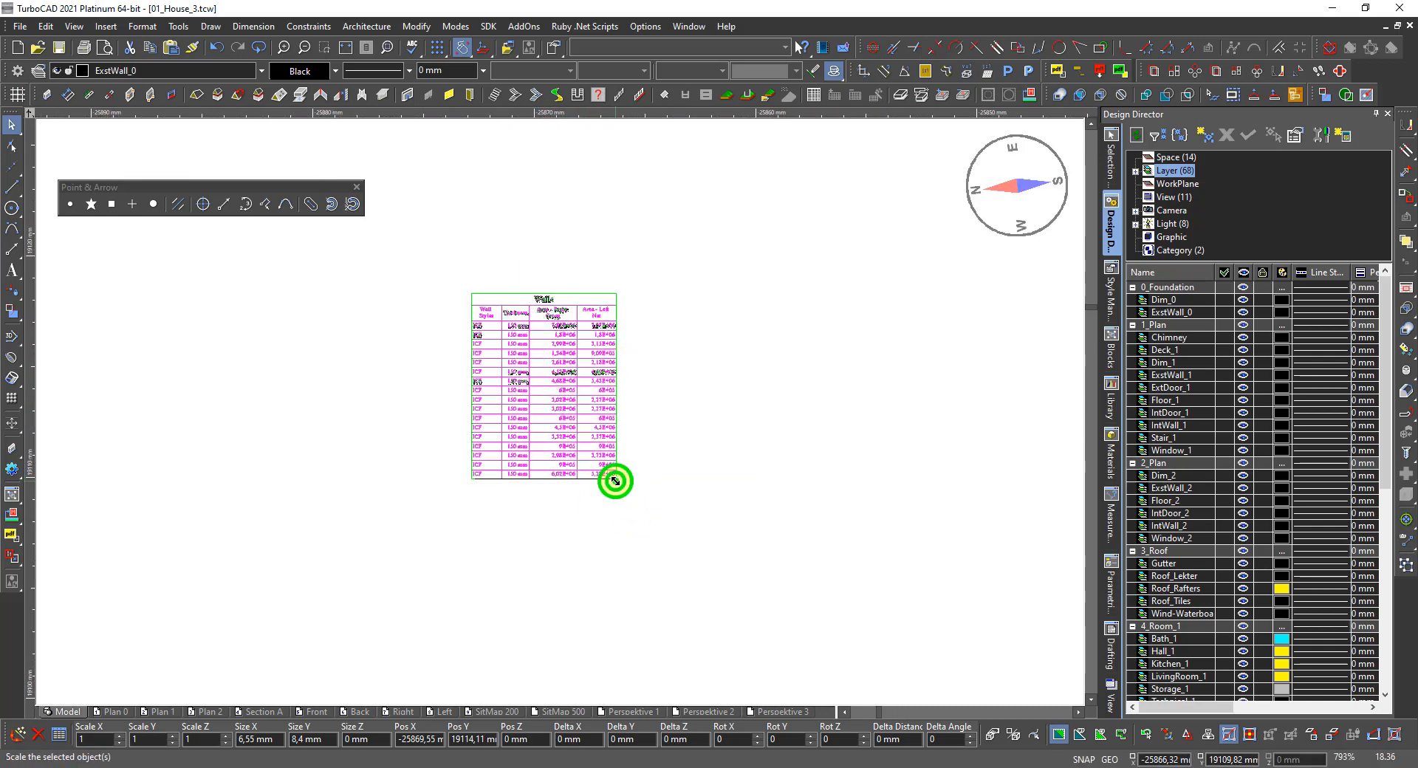
scroll(616, 481, "down", 5)
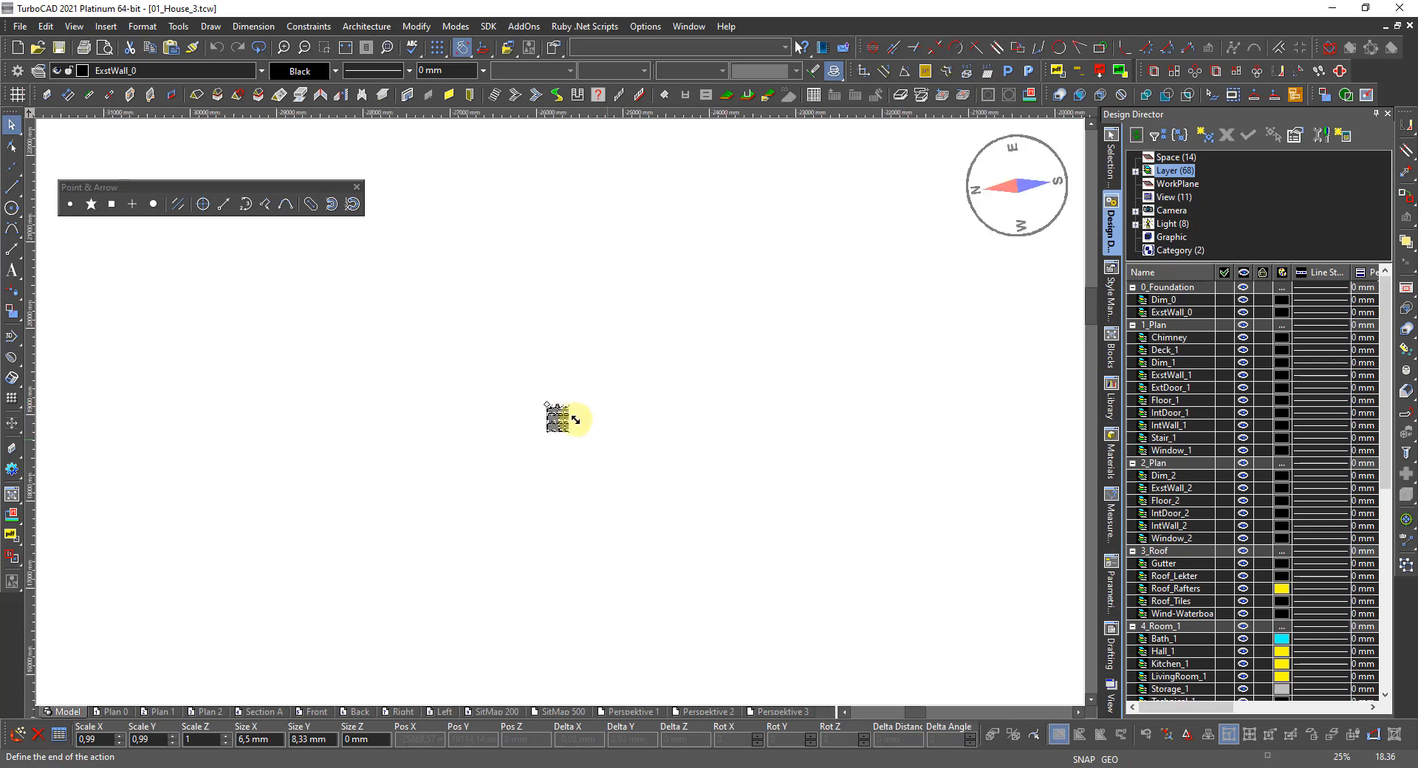
scroll(584, 422, "down", 5)
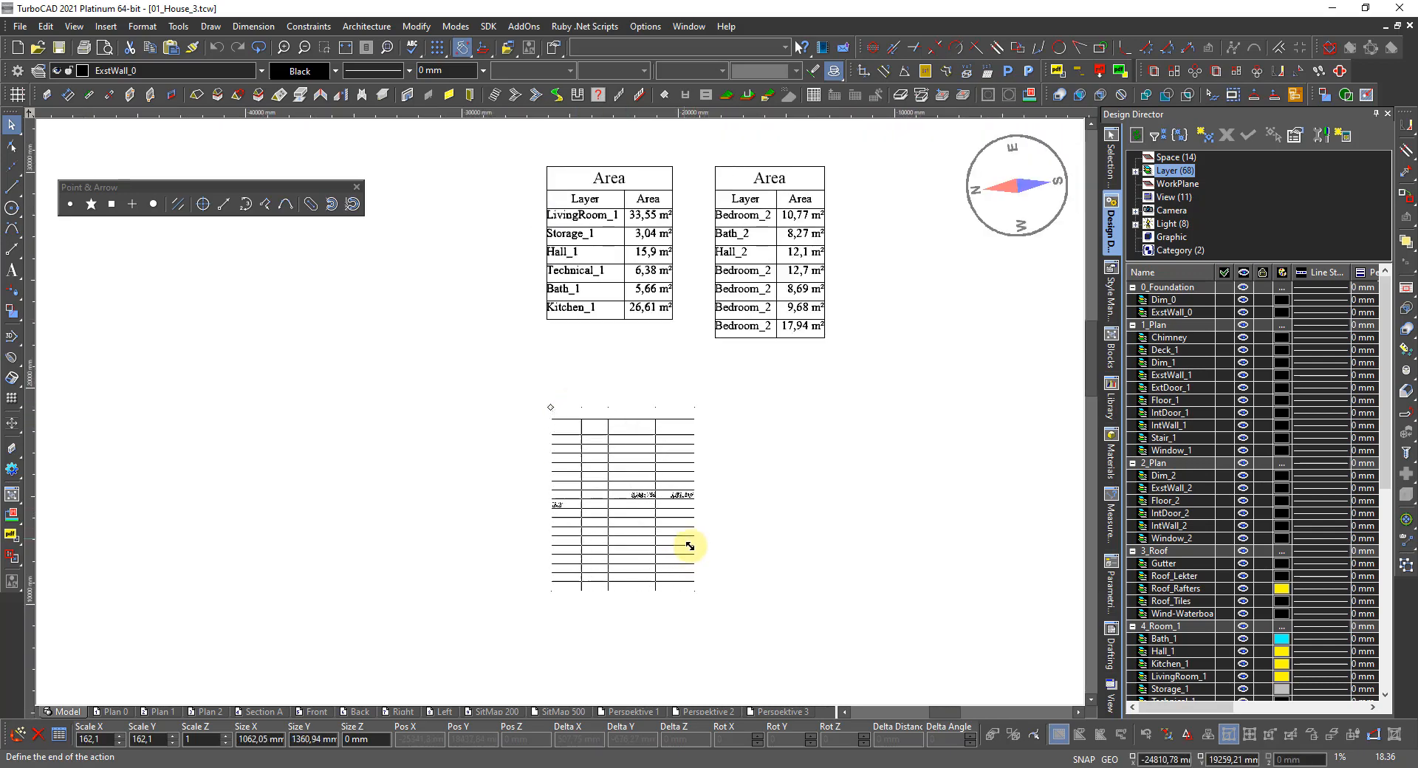
left_click(683, 559)
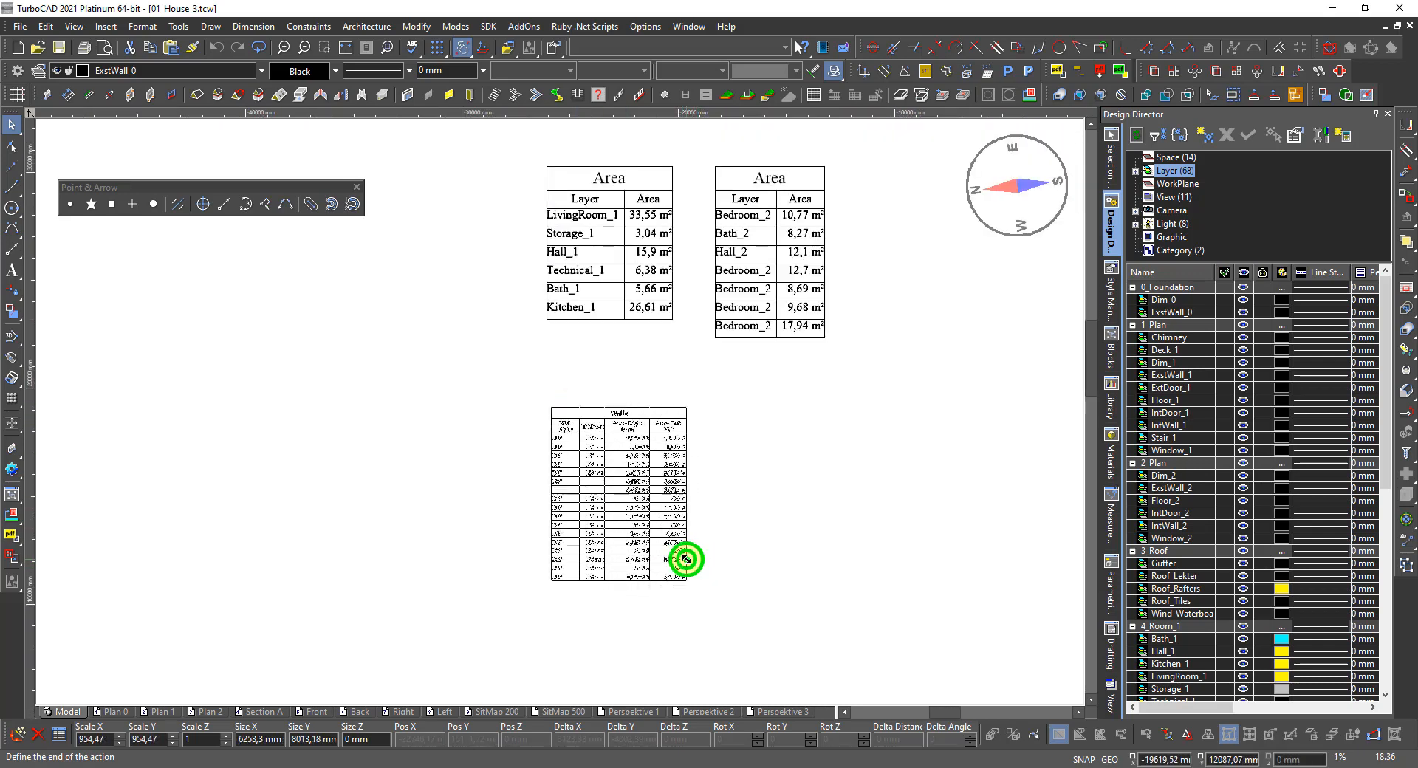
scroll(561, 418, "up", 1)
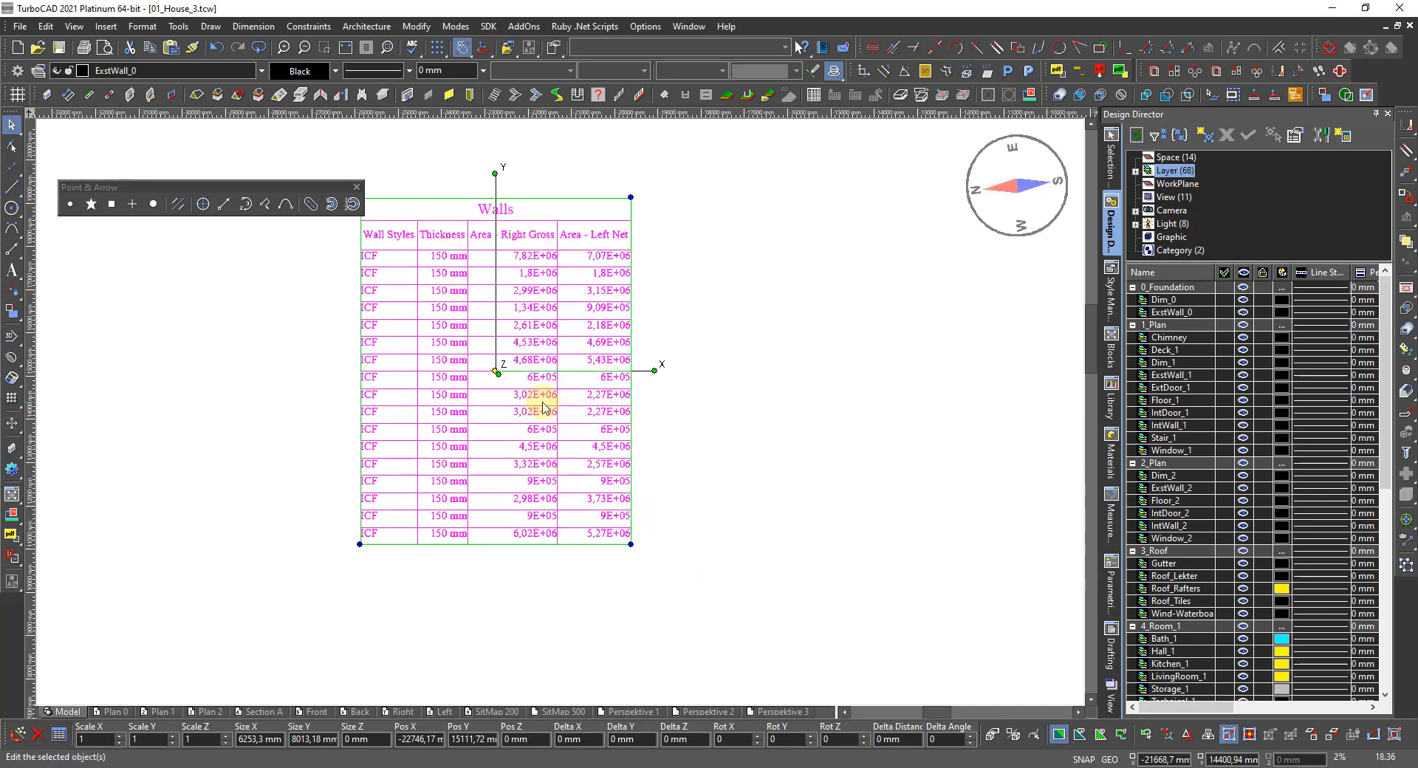
scroll(473, 382, "up", 1)
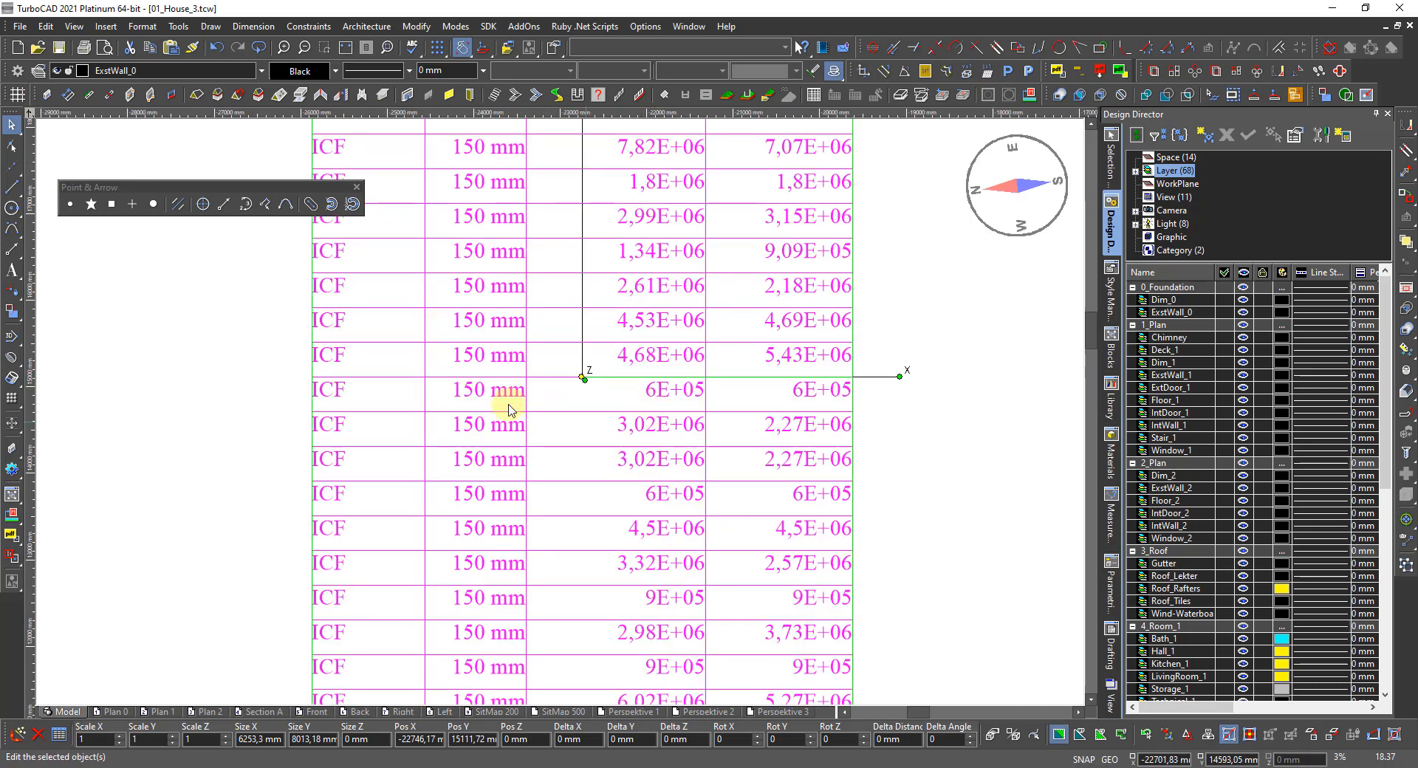
scroll(475, 317, "down", 2)
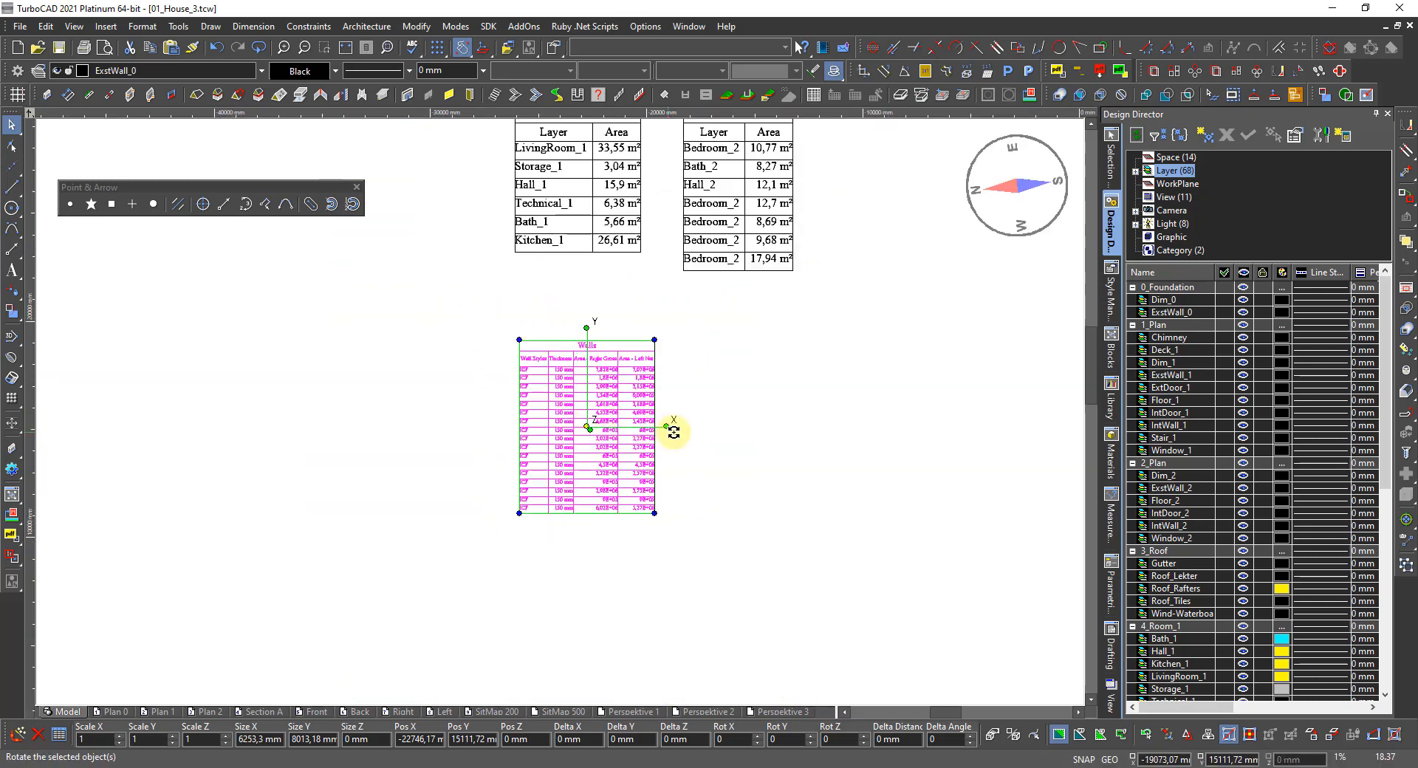
left_click(703, 432)
Step: Select all objects on the ExstWall_1 and ExstWall_2 layers in the 1_Plan and 2_Plan groups
scroll(703, 432, "down", 1)
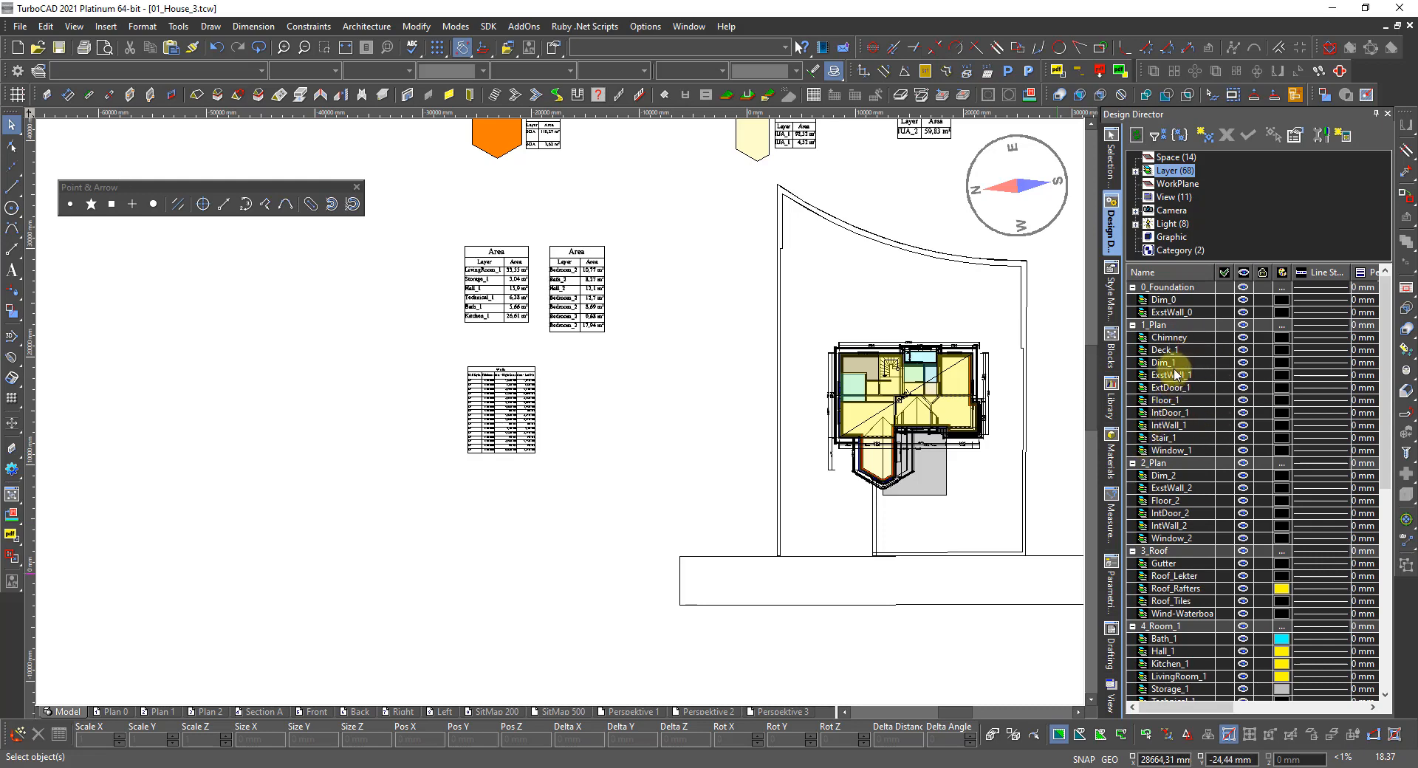
left_click(1177, 376)
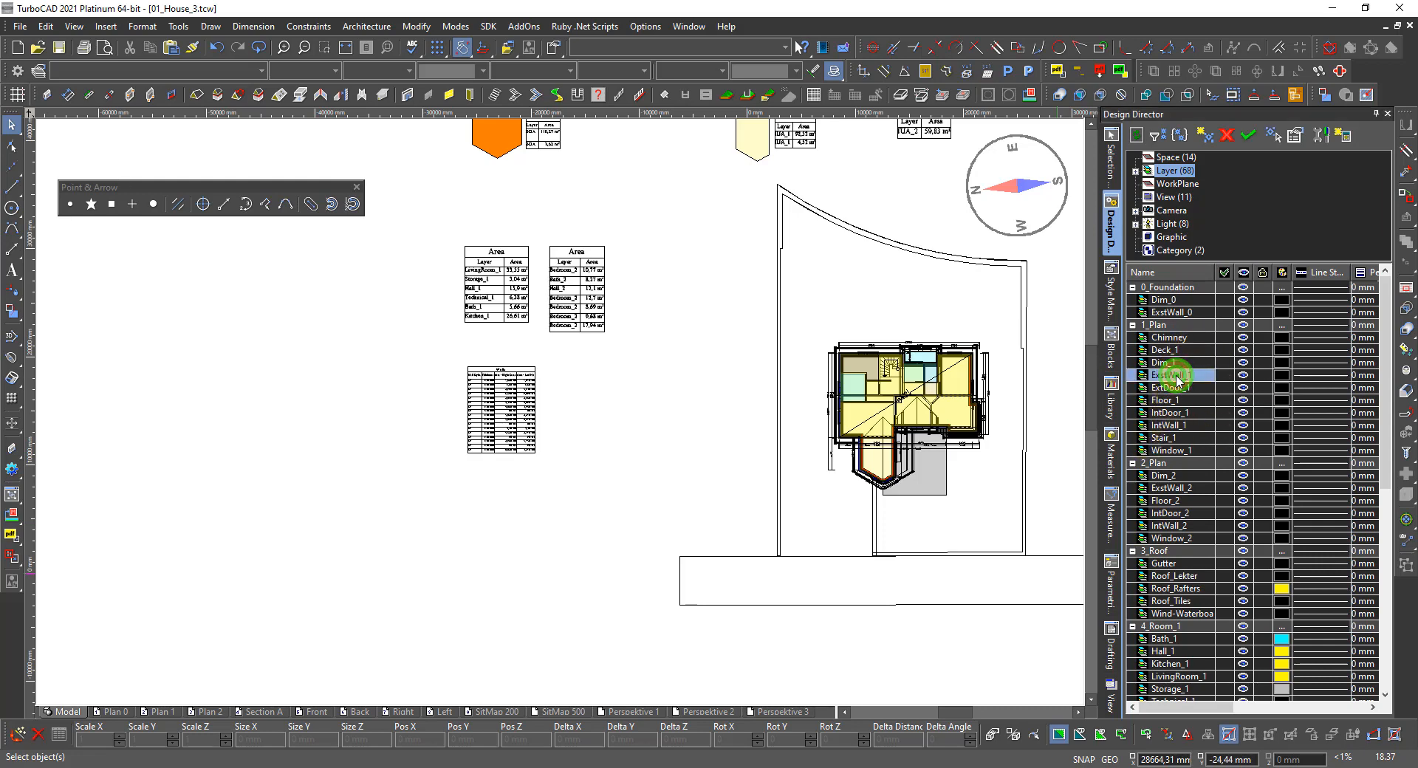
left_click(1174, 489, "shift")
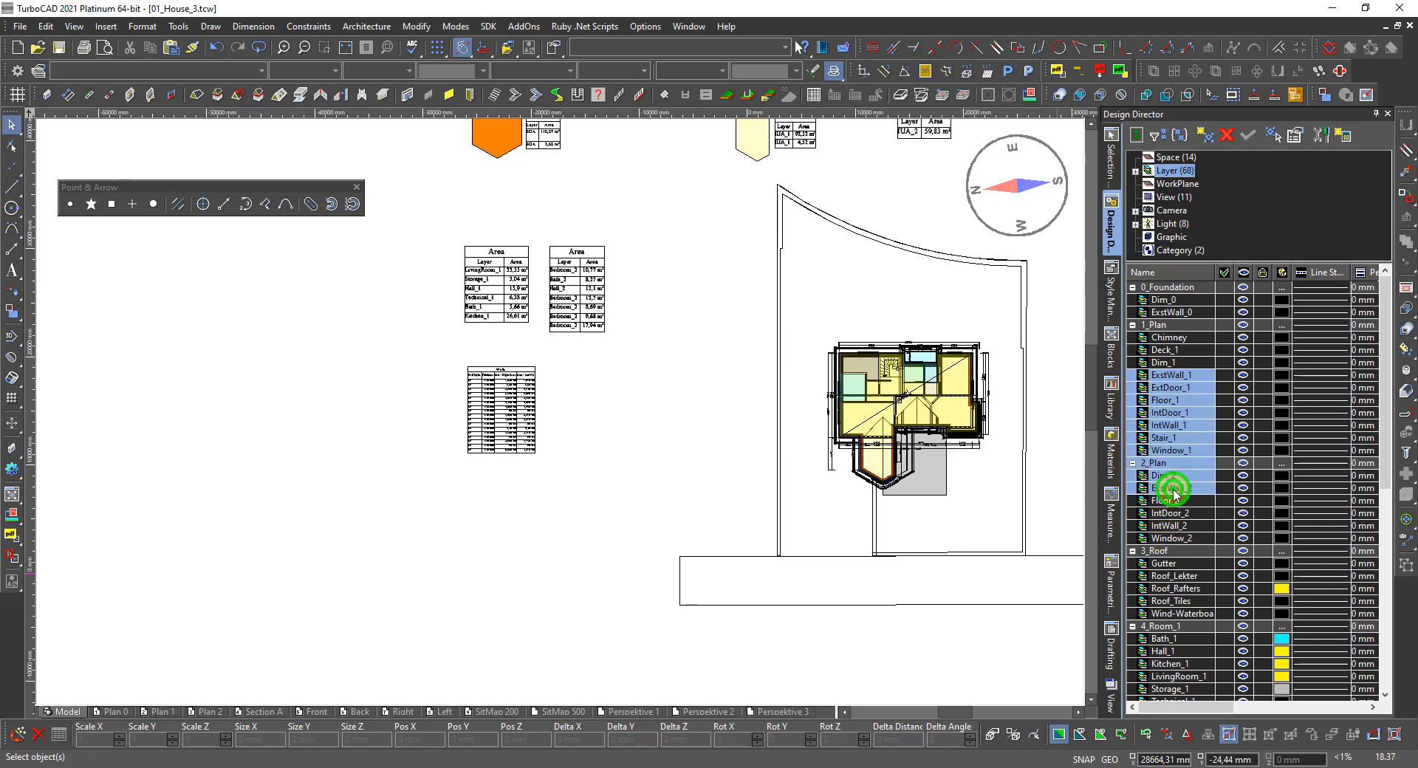
left_click(1180, 376)
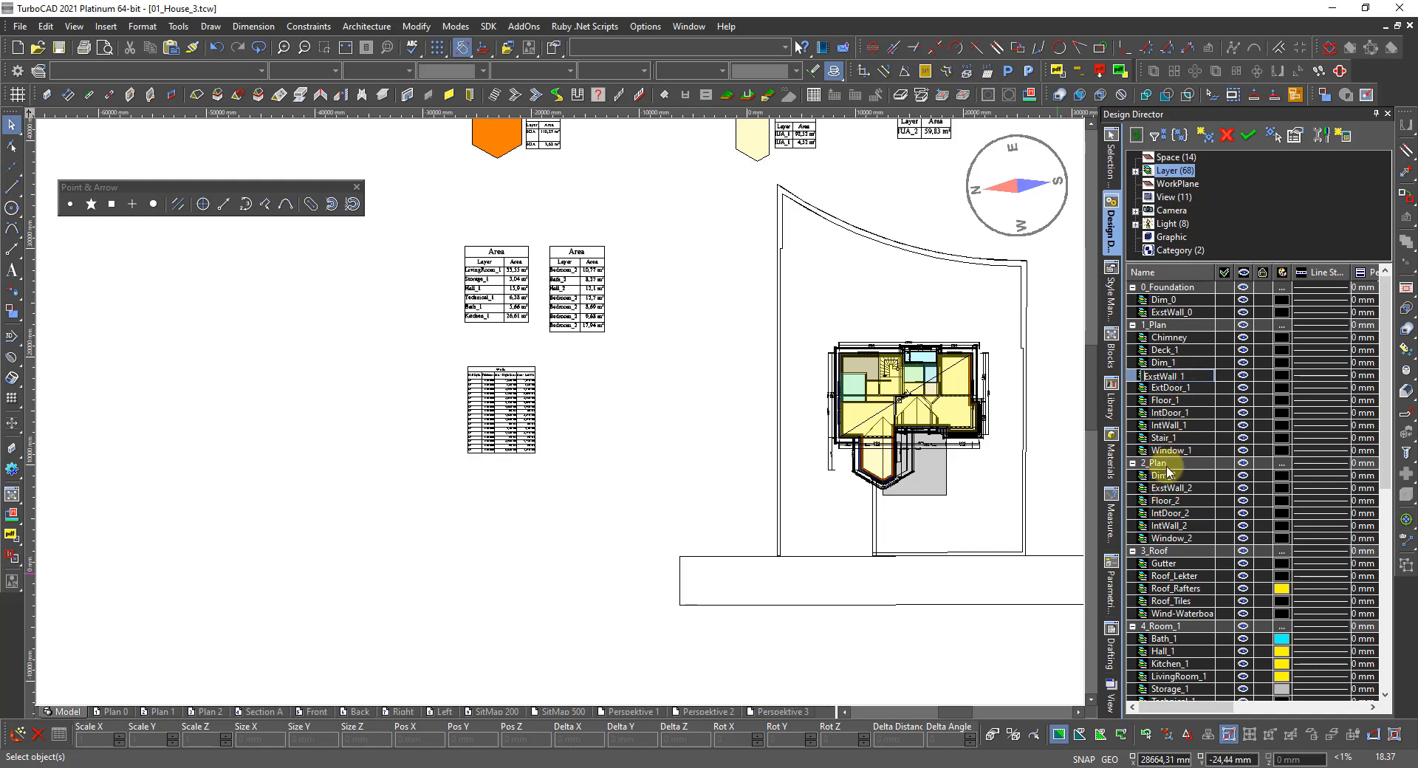
left_click(1165, 488)
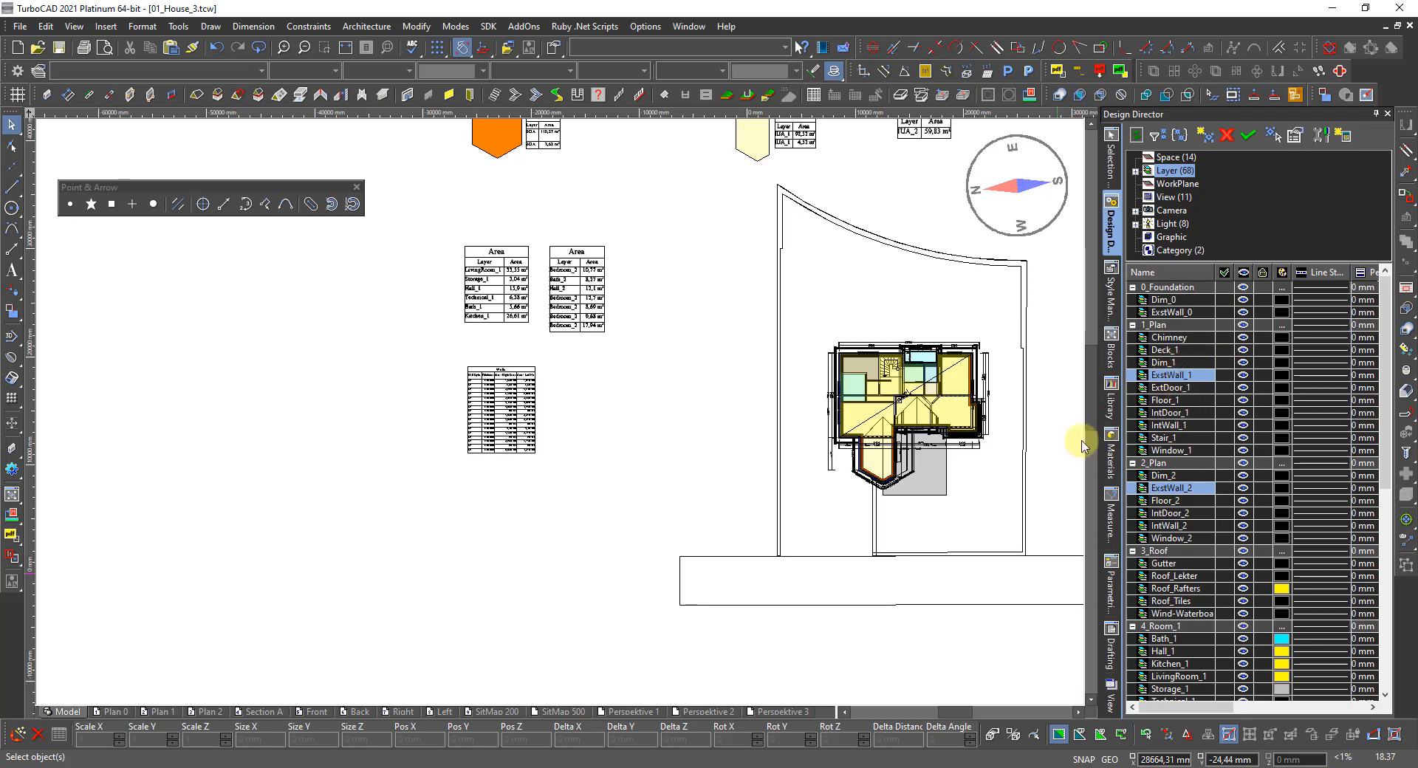
right_click(1174, 376)
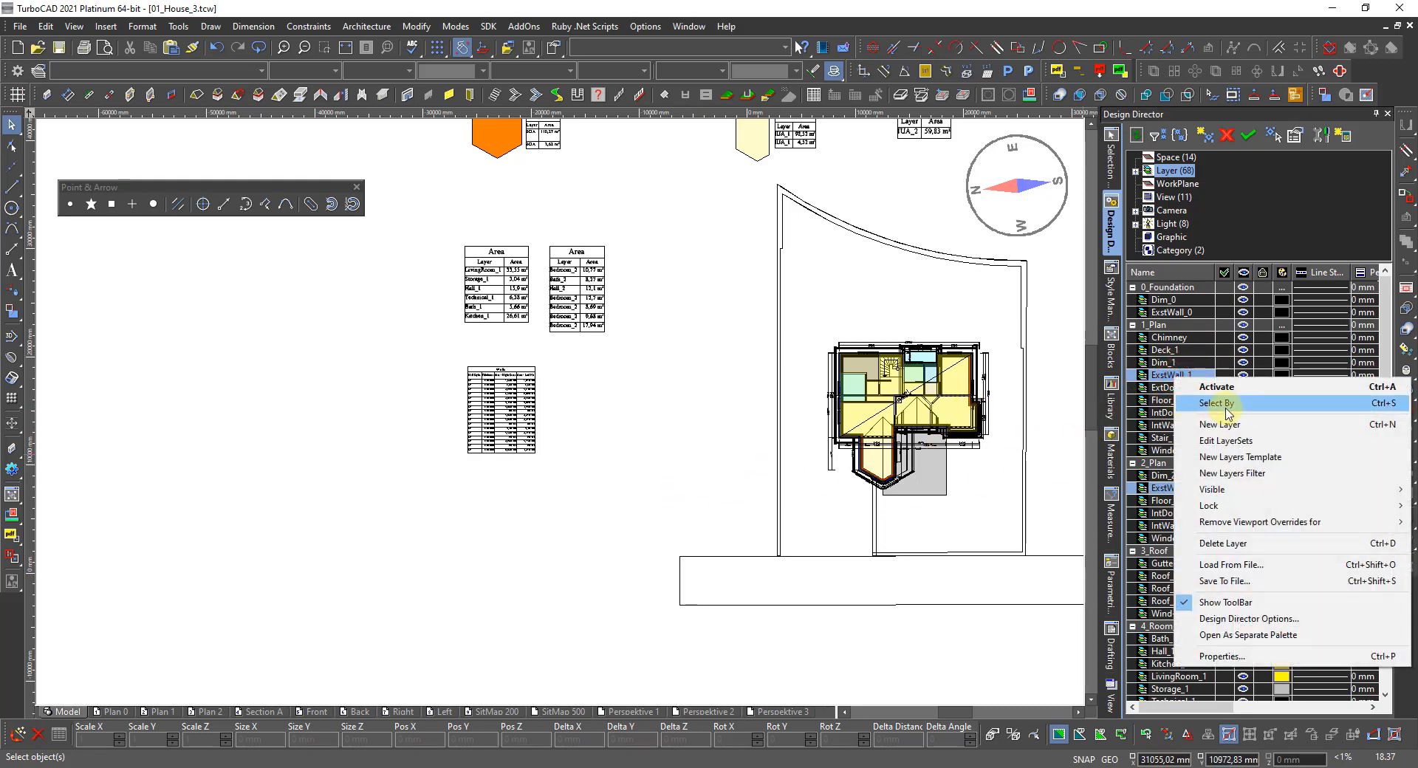
left_click(1226, 408)
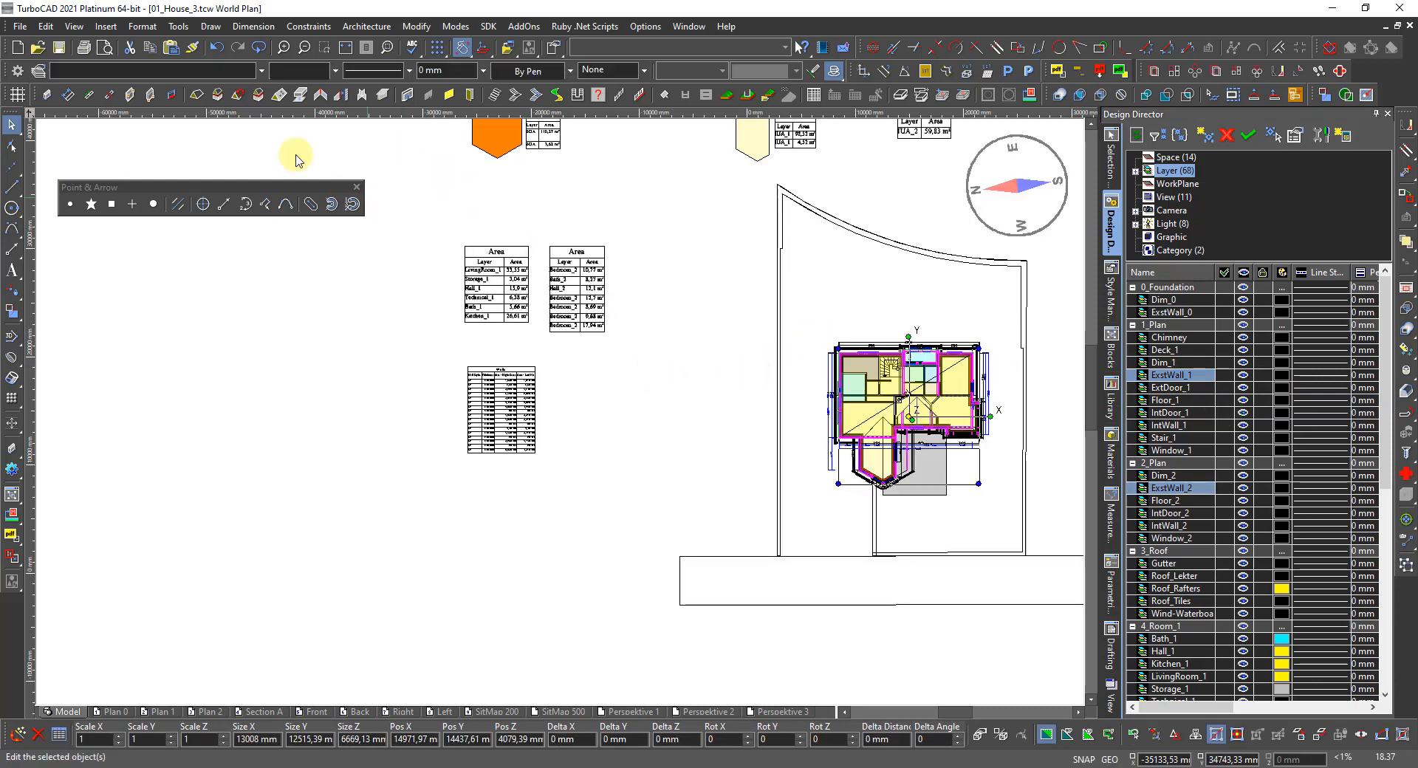
Step: Open the list of available database reports for the selected exterior walls
left_click(178, 27)
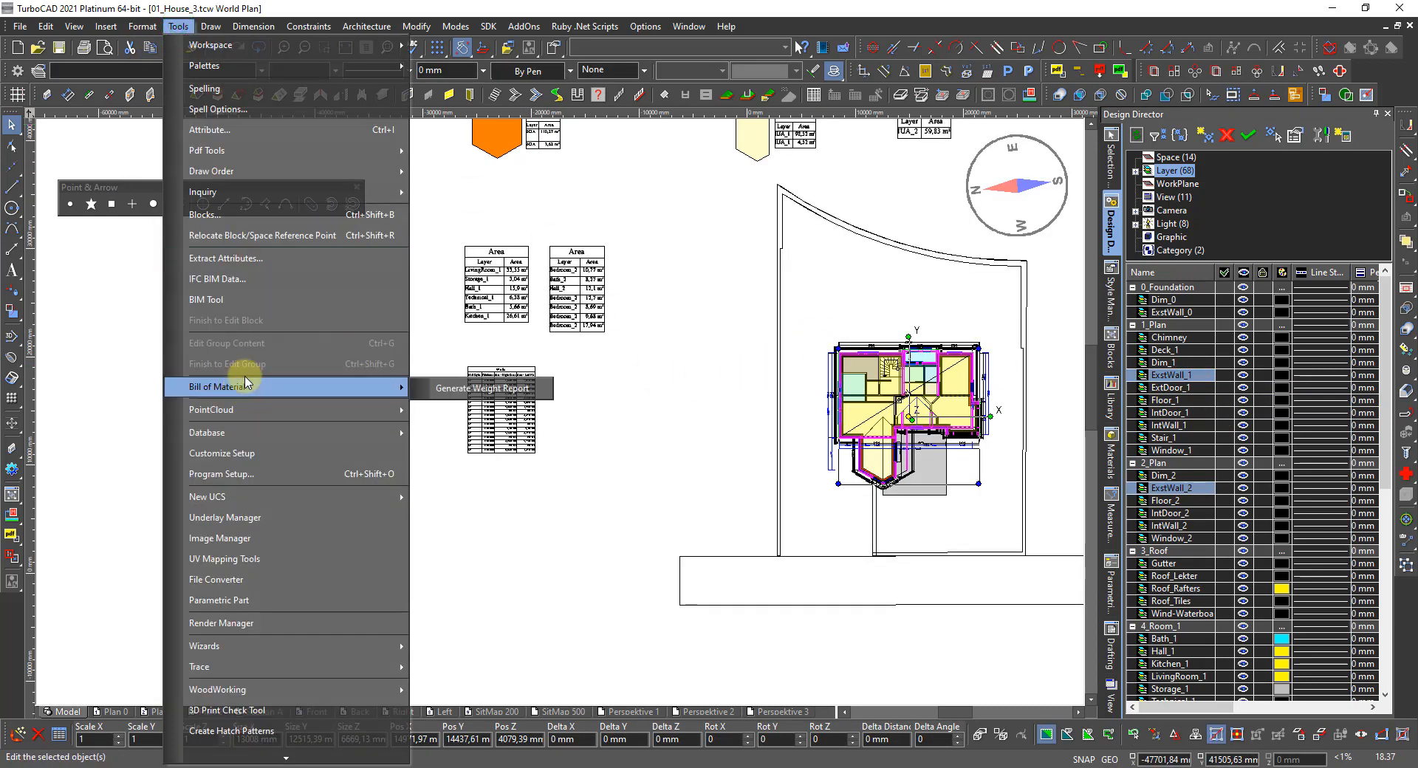
mouse_move(227, 439)
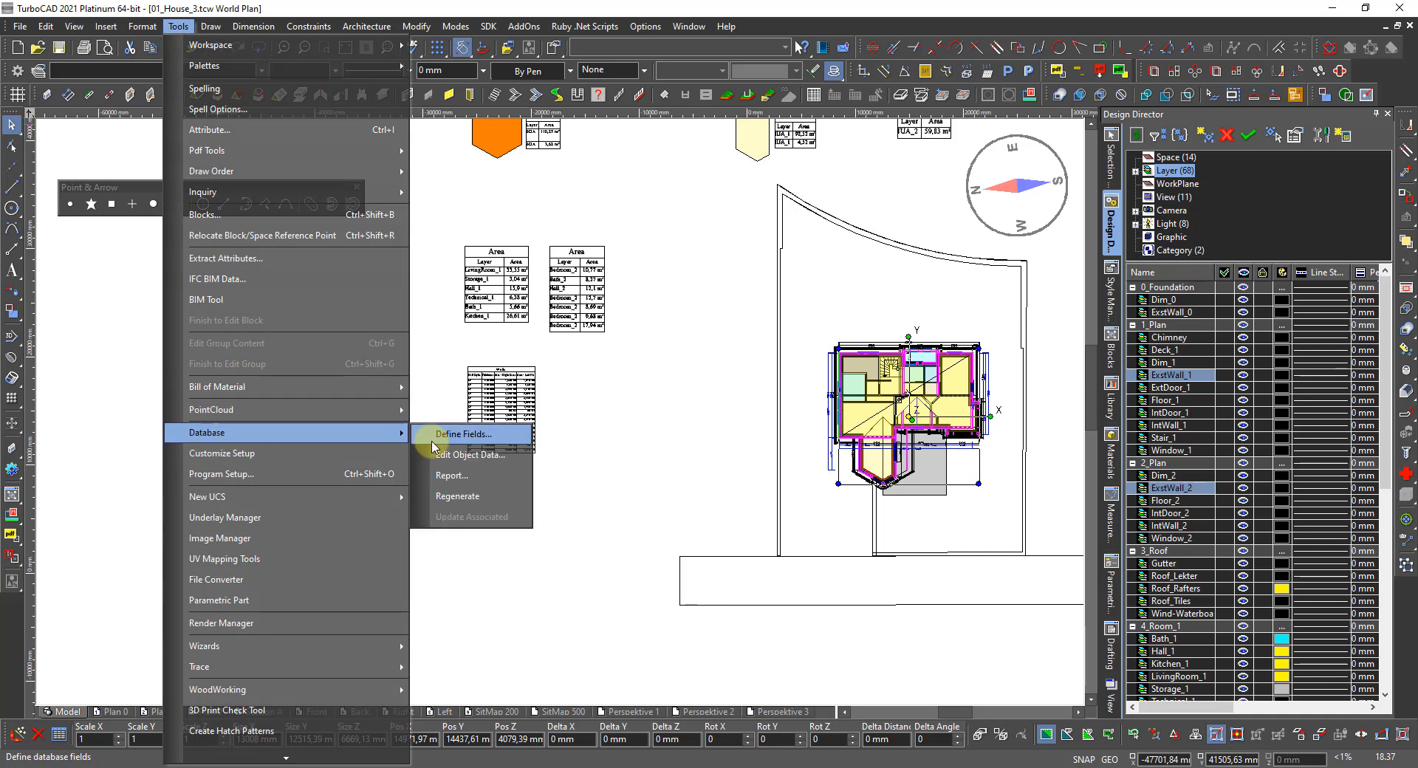
left_click(454, 475)
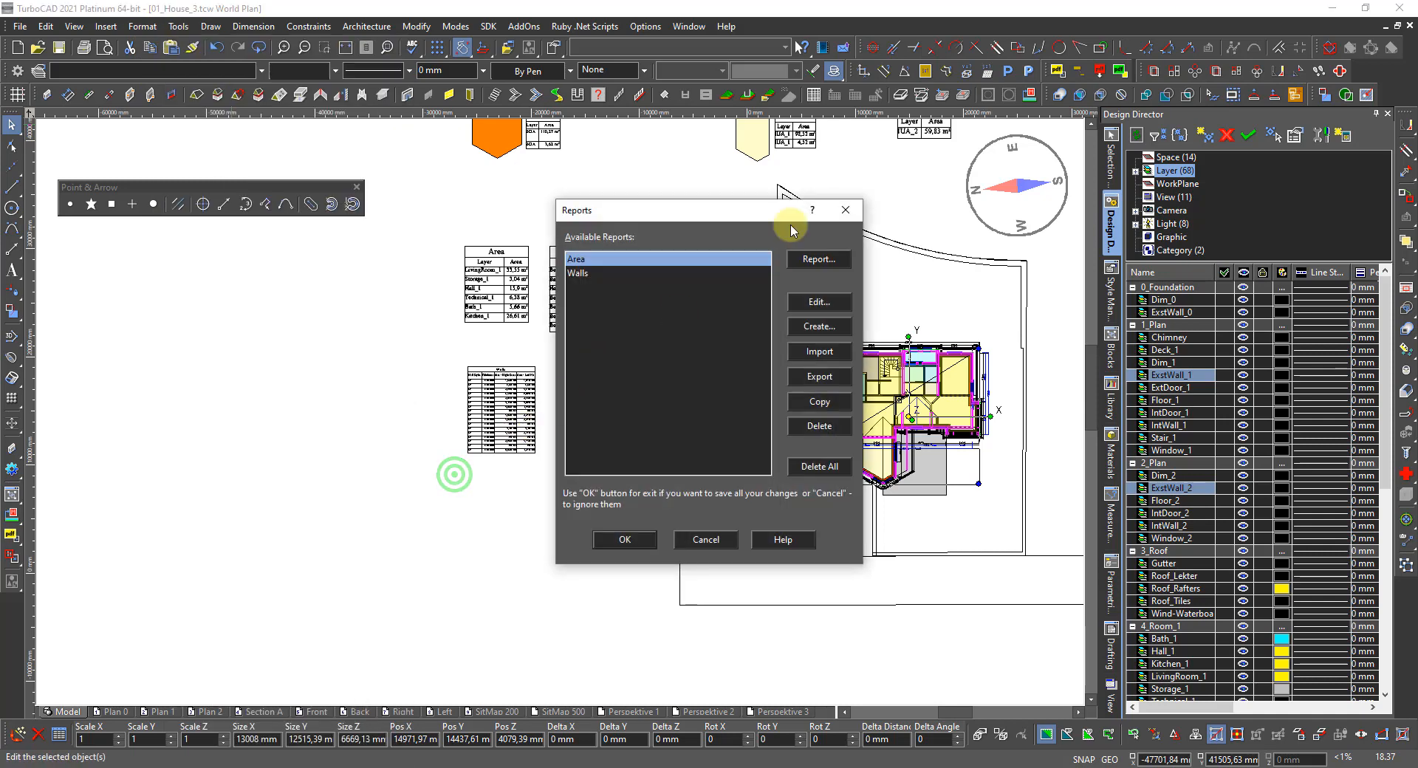
Step: Review the Walls report for the selected exterior walls, calculate its column totals, clear the totals and close the report
left_click(570, 275)
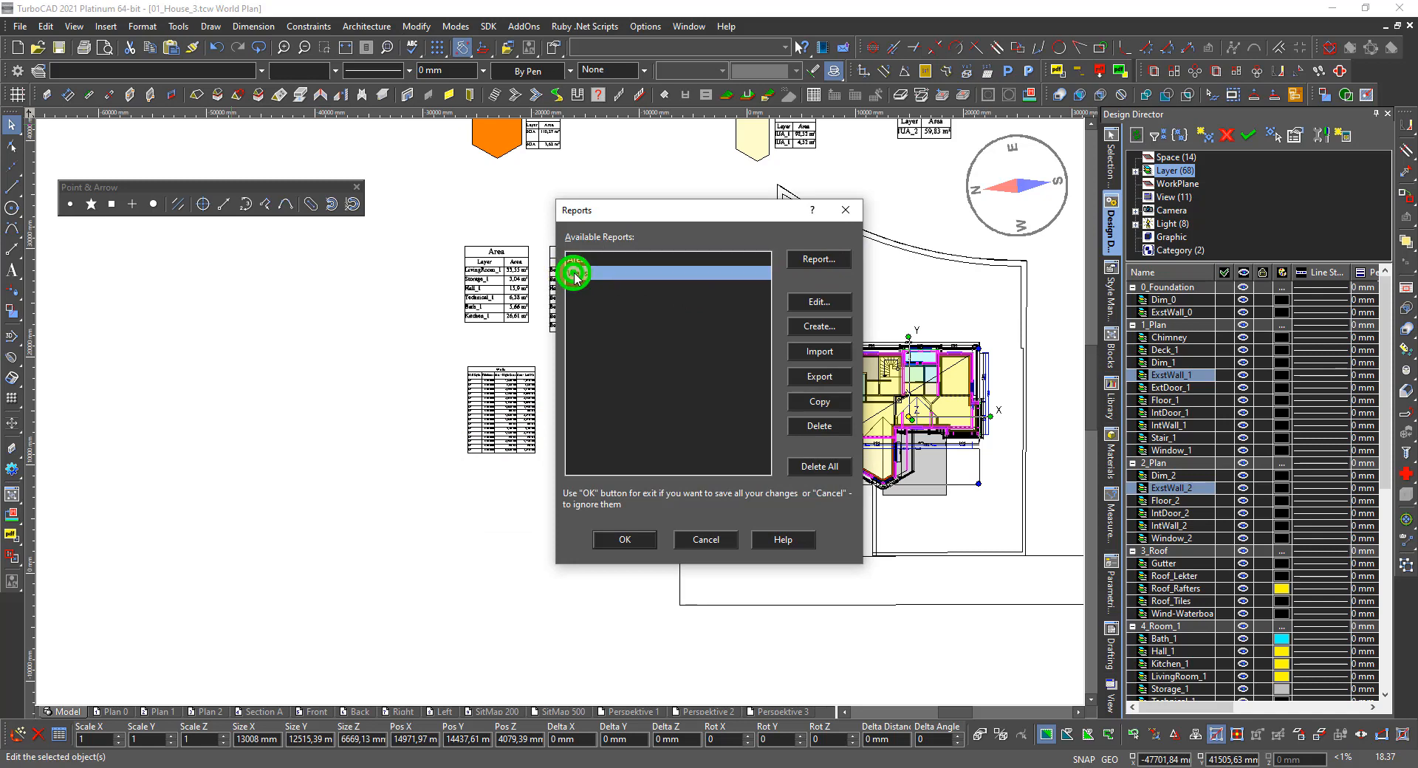
left_click(816, 260)
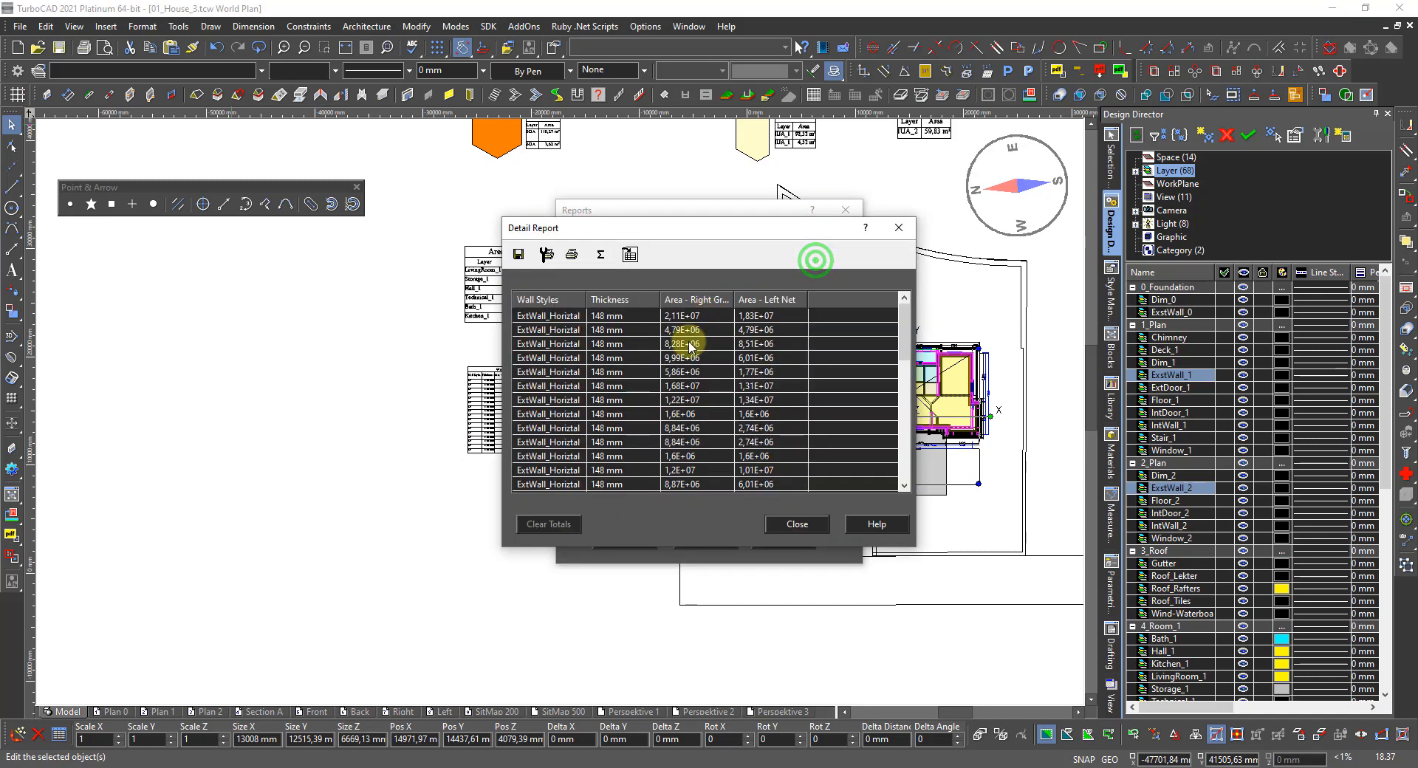
scroll(694, 405, "down", 5)
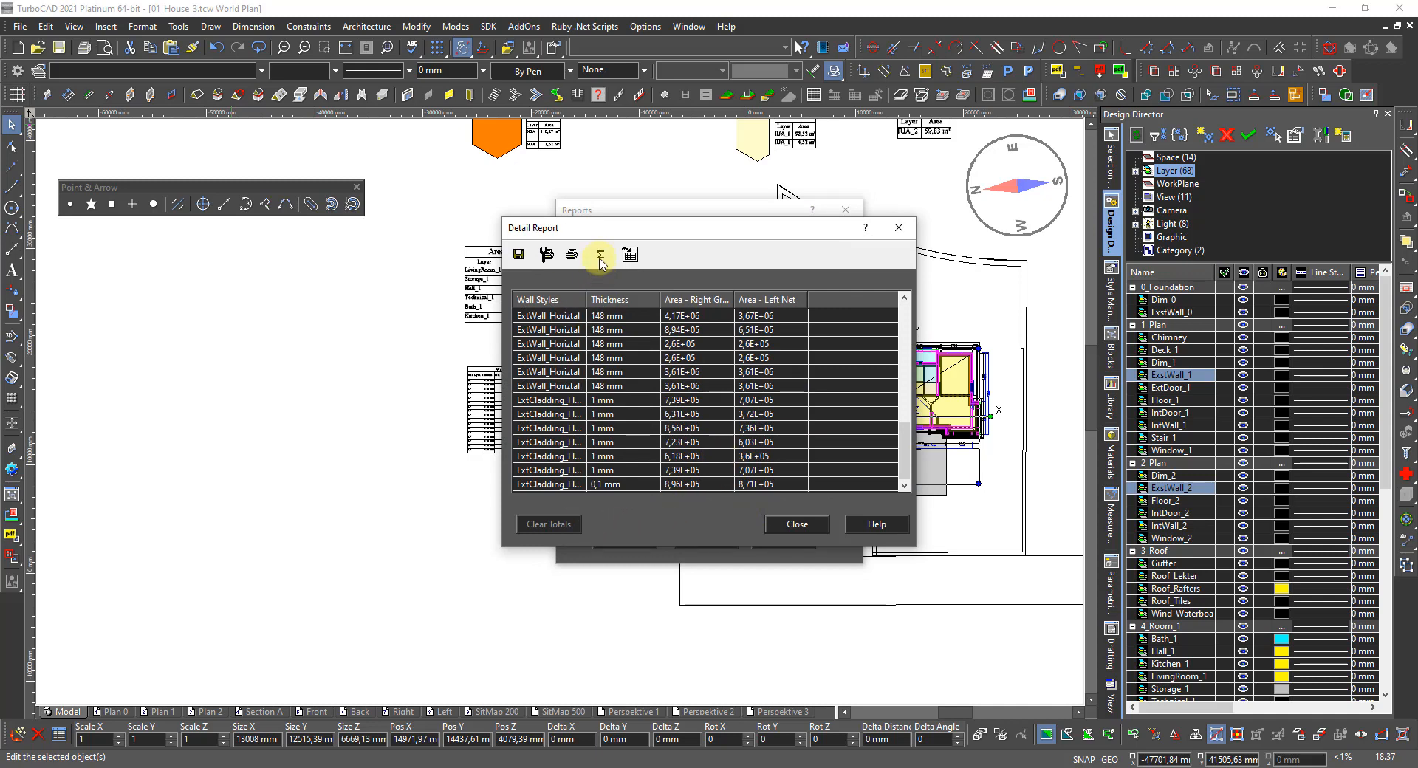
left_click(602, 257)
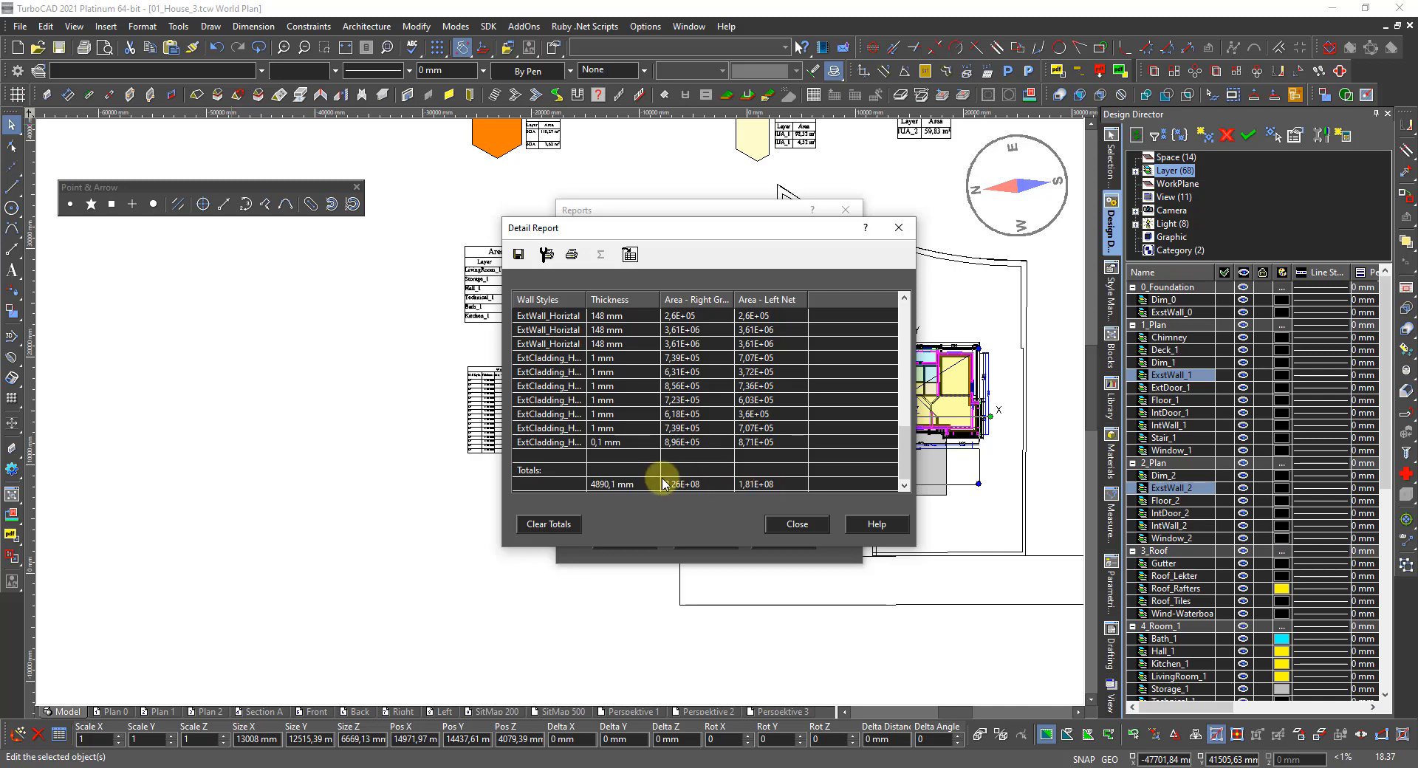
left_click(565, 524)
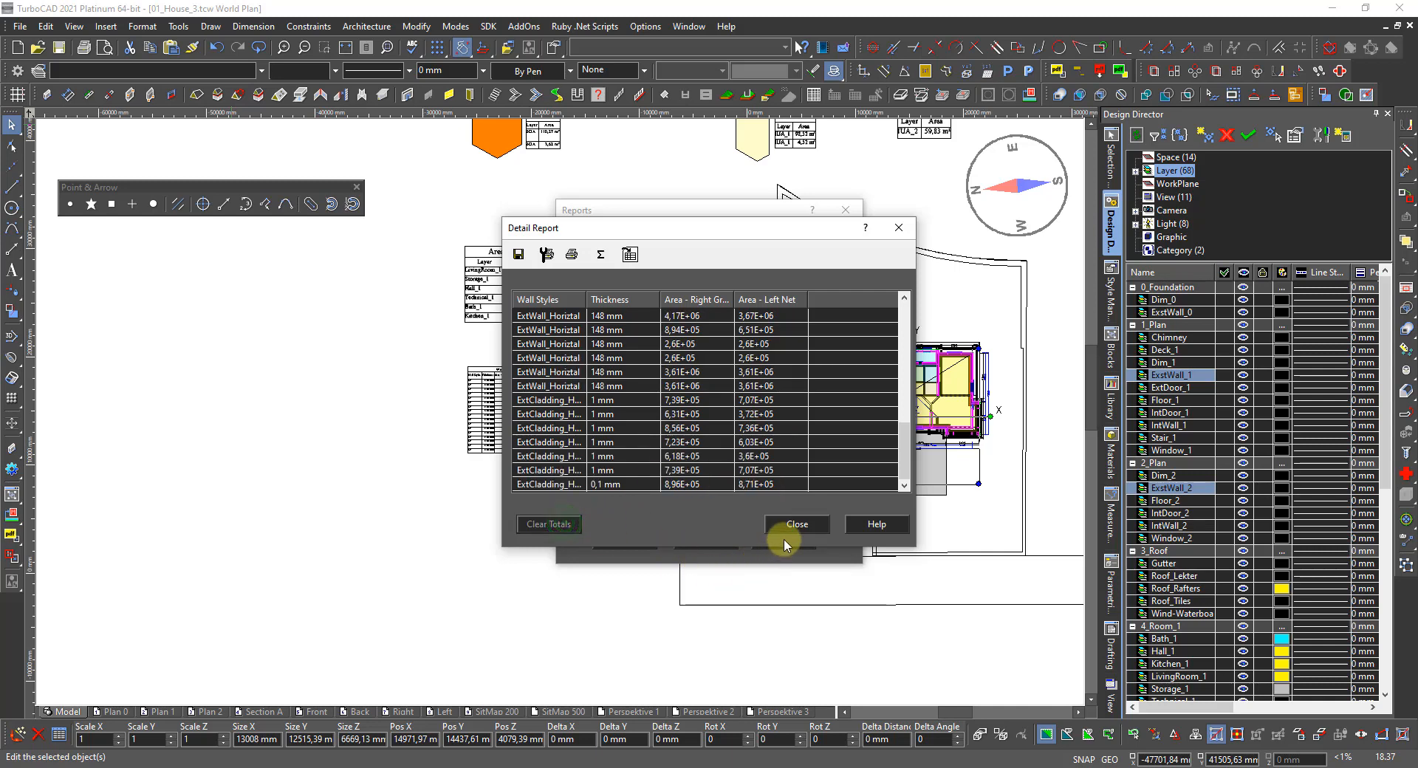
left_click(803, 524)
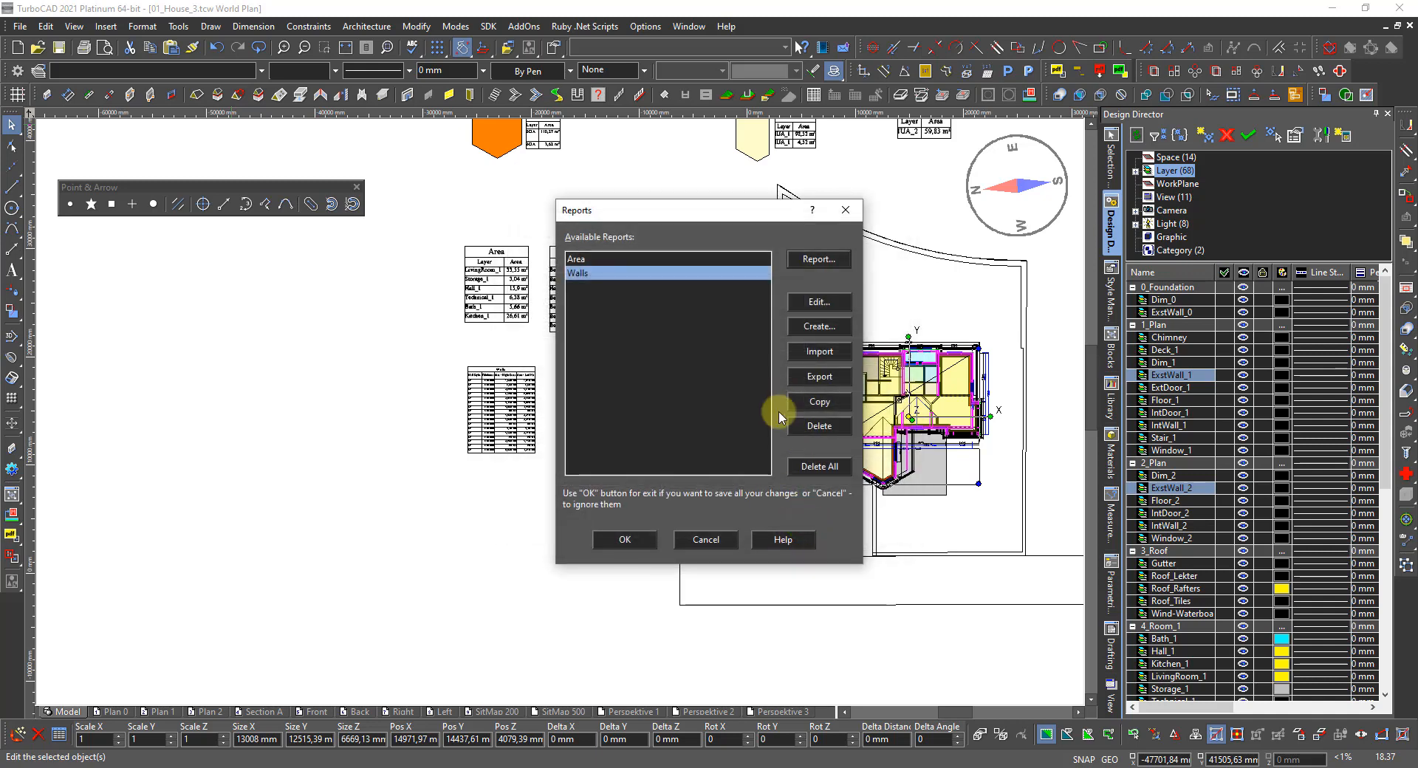
Step: Insert the Walls report as an associative Standard-style table, columns fitted to text width, beside the existing Walls table
left_click(812, 260)
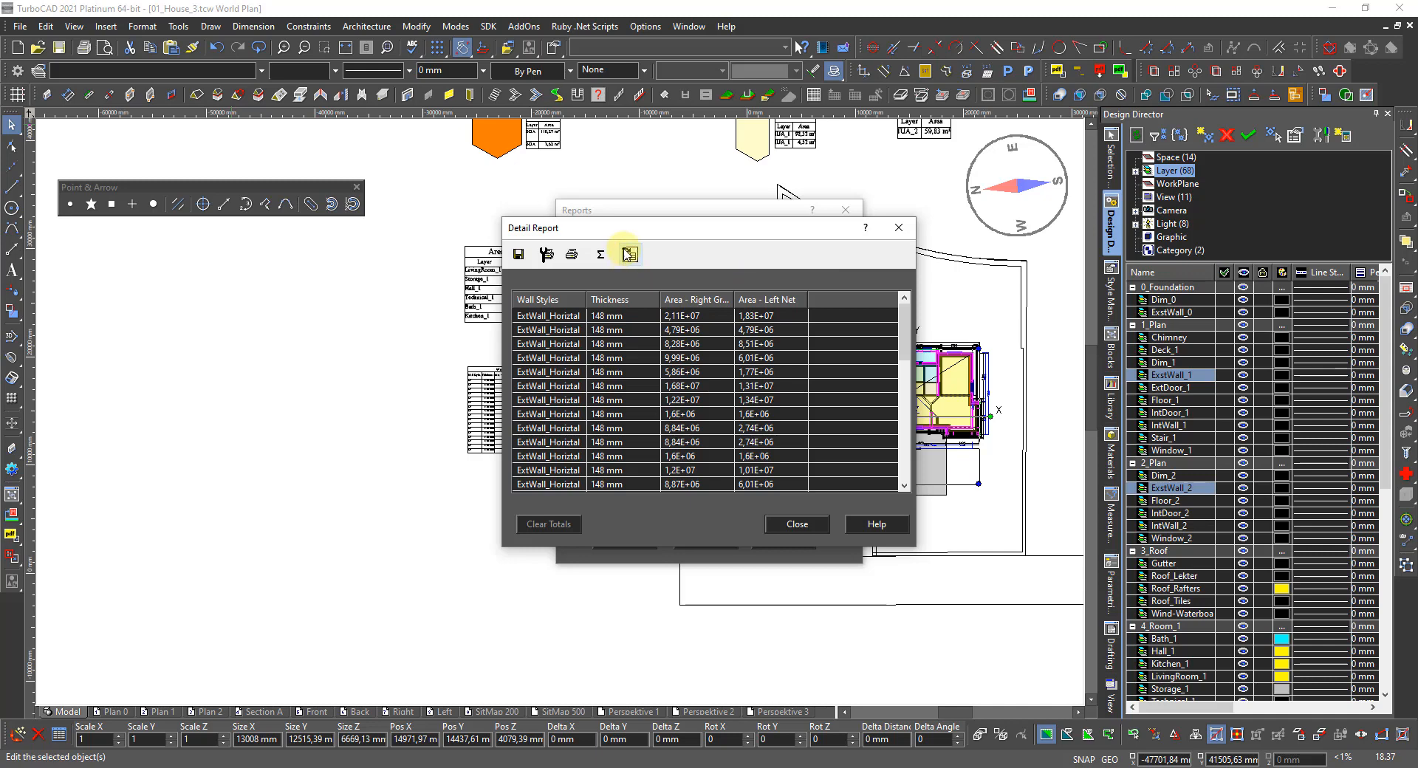
left_click(628, 255)
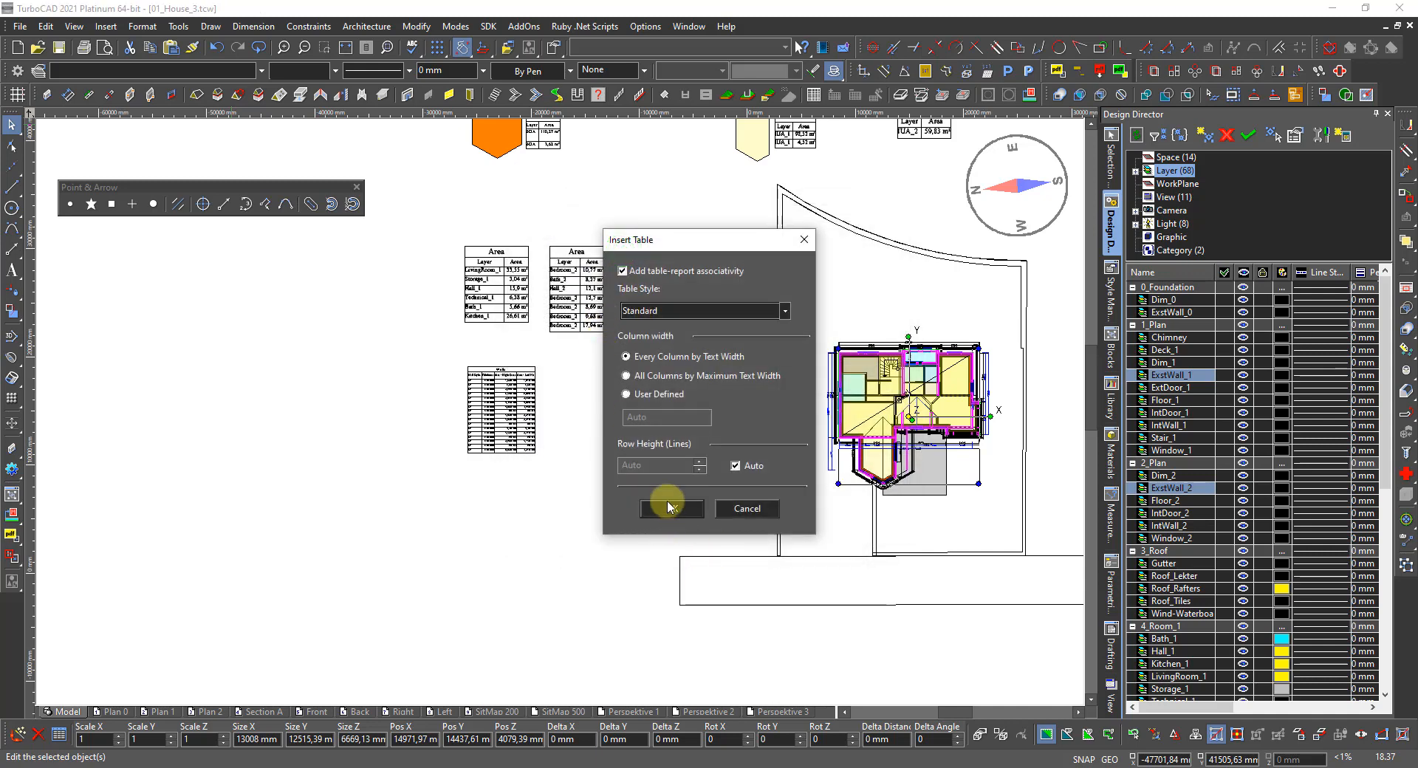
left_click(673, 508)
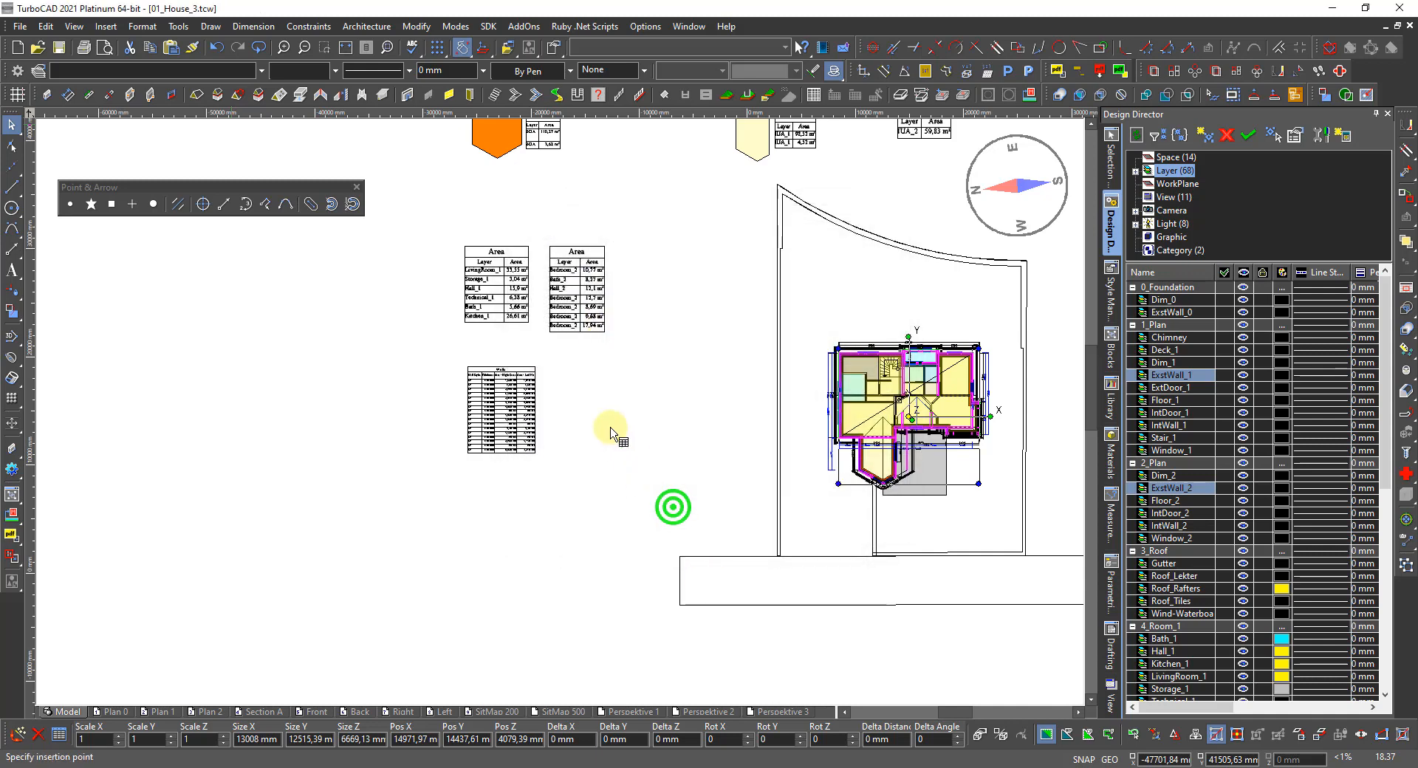
left_click(551, 375)
Step: Scale the tiny new exterior-wall table up to about 5408 by 10816 mm
scroll(550, 375, "up", 2)
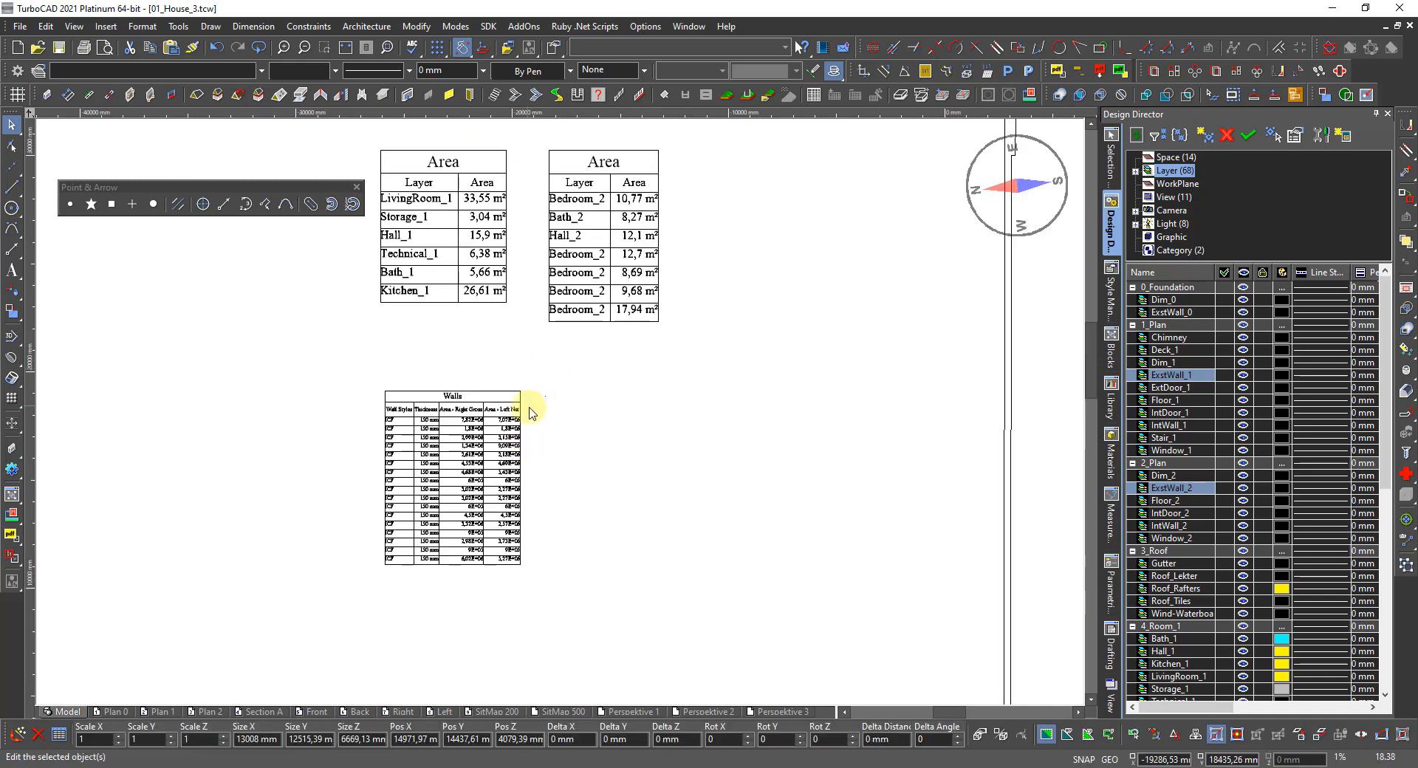
left_click_drag(595, 436, 544, 389)
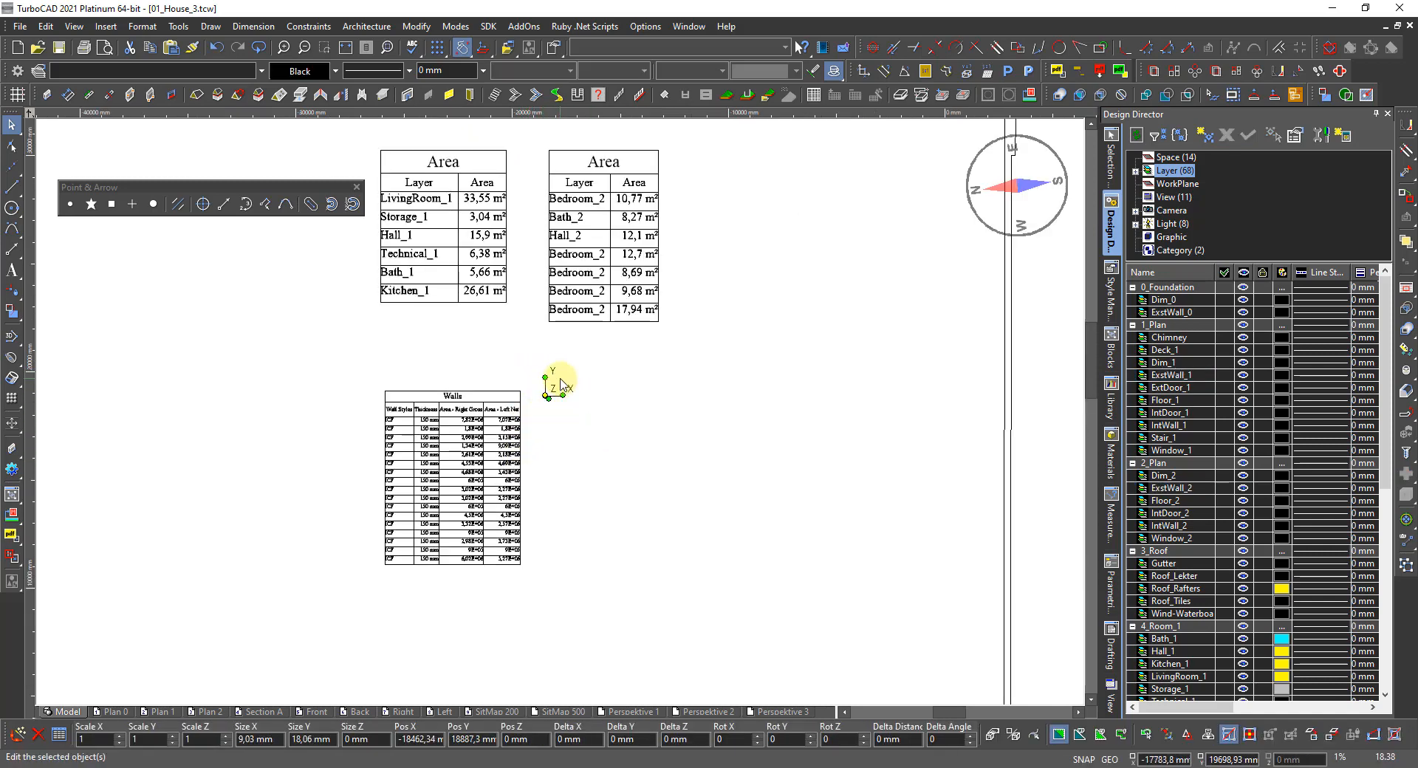
scroll(531, 416, "up", 2)
scroll(532, 416, "up", 6)
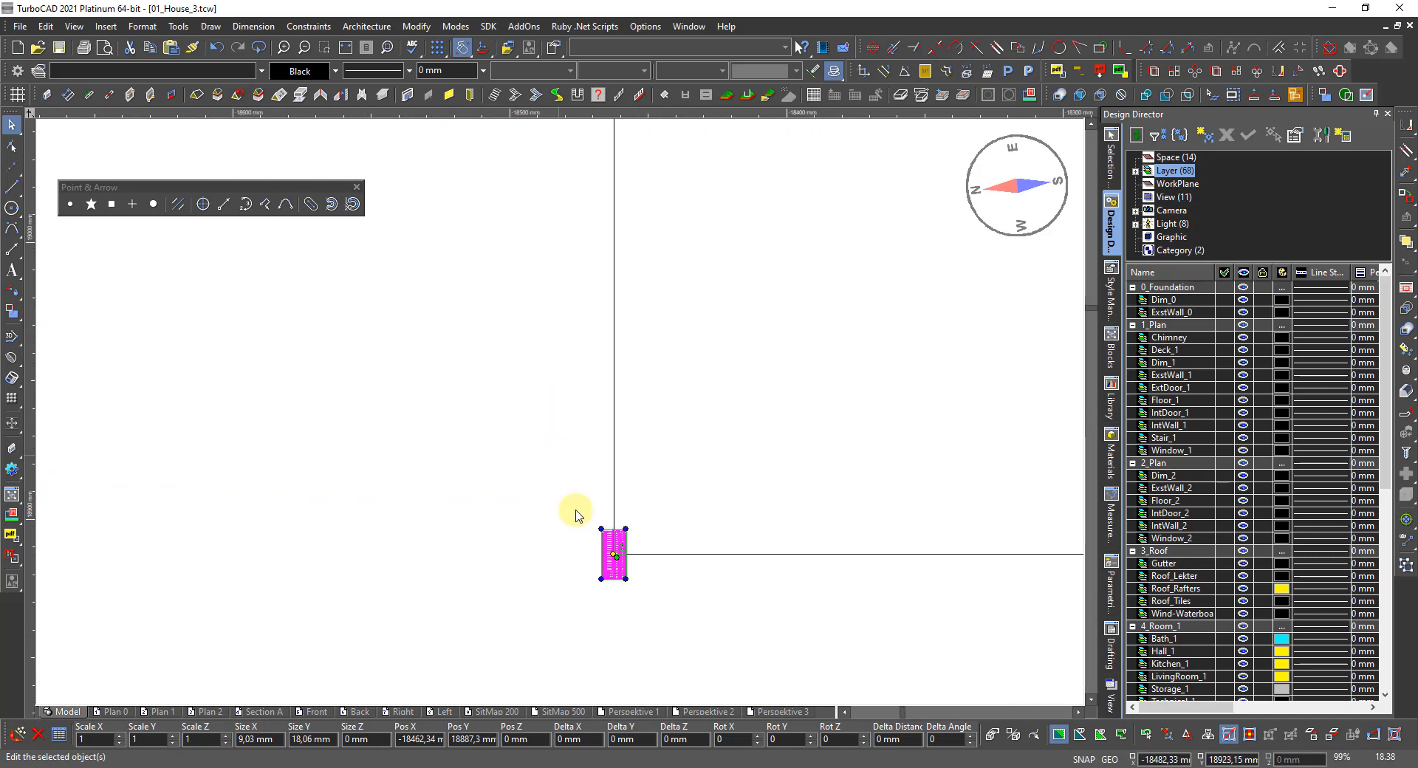
left_click(628, 581)
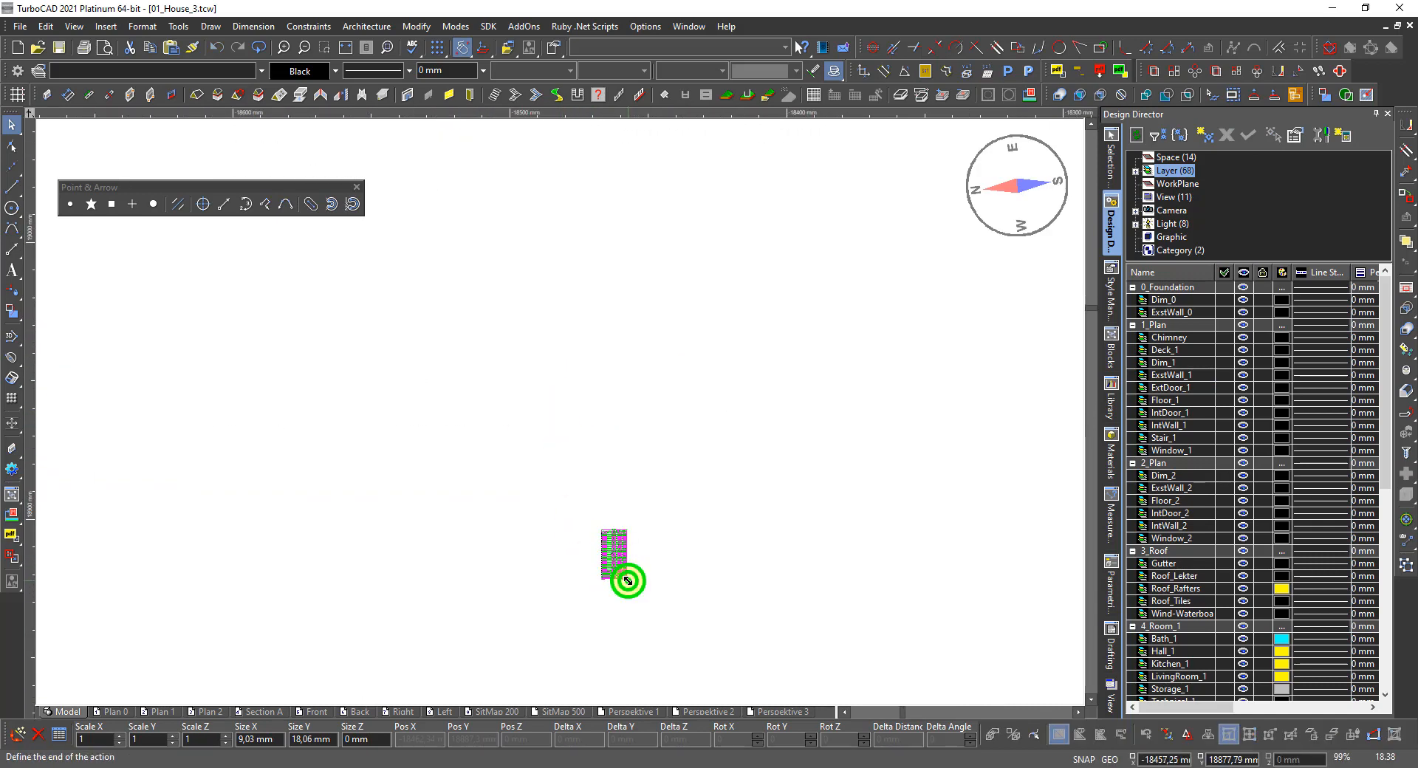
scroll(557, 406, "down", 8)
scroll(569, 421, "down", 10)
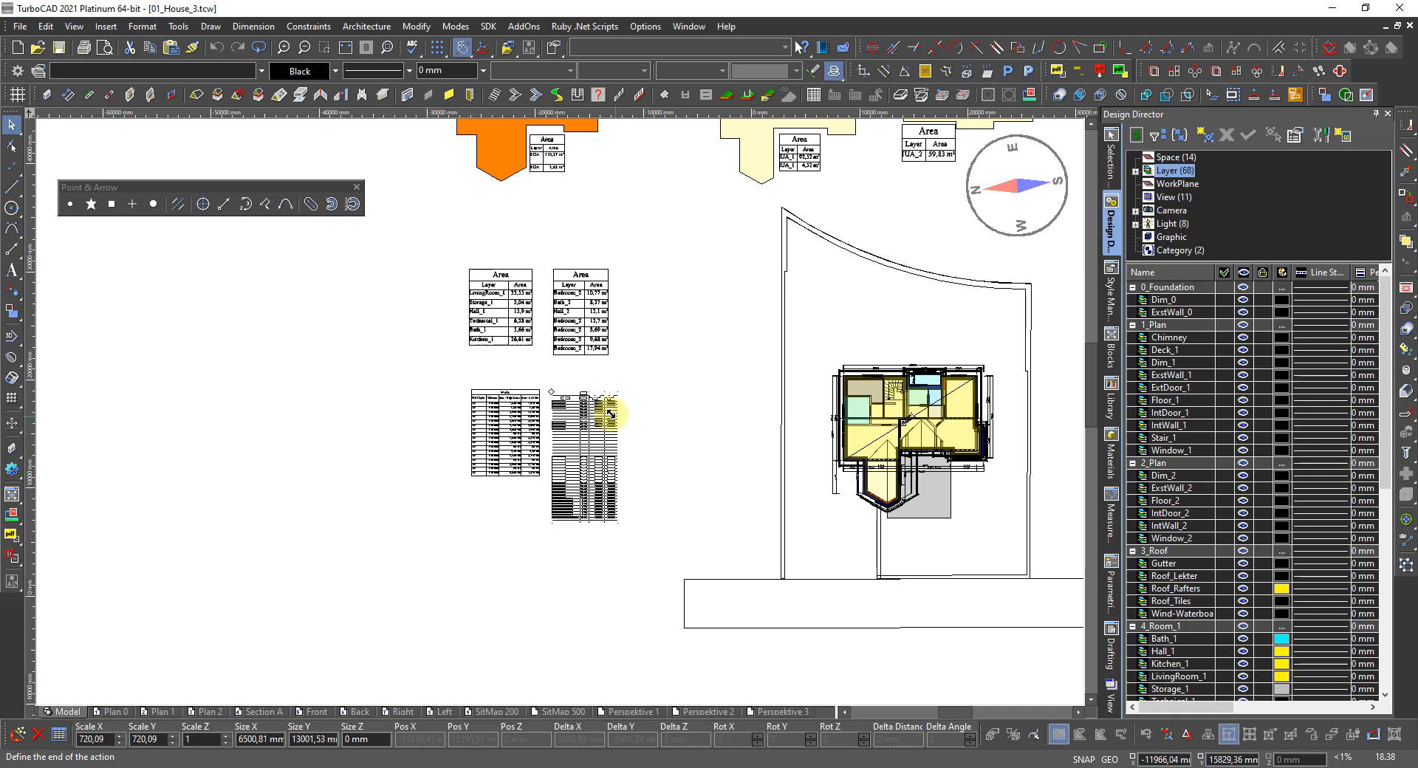
left_click(610, 413)
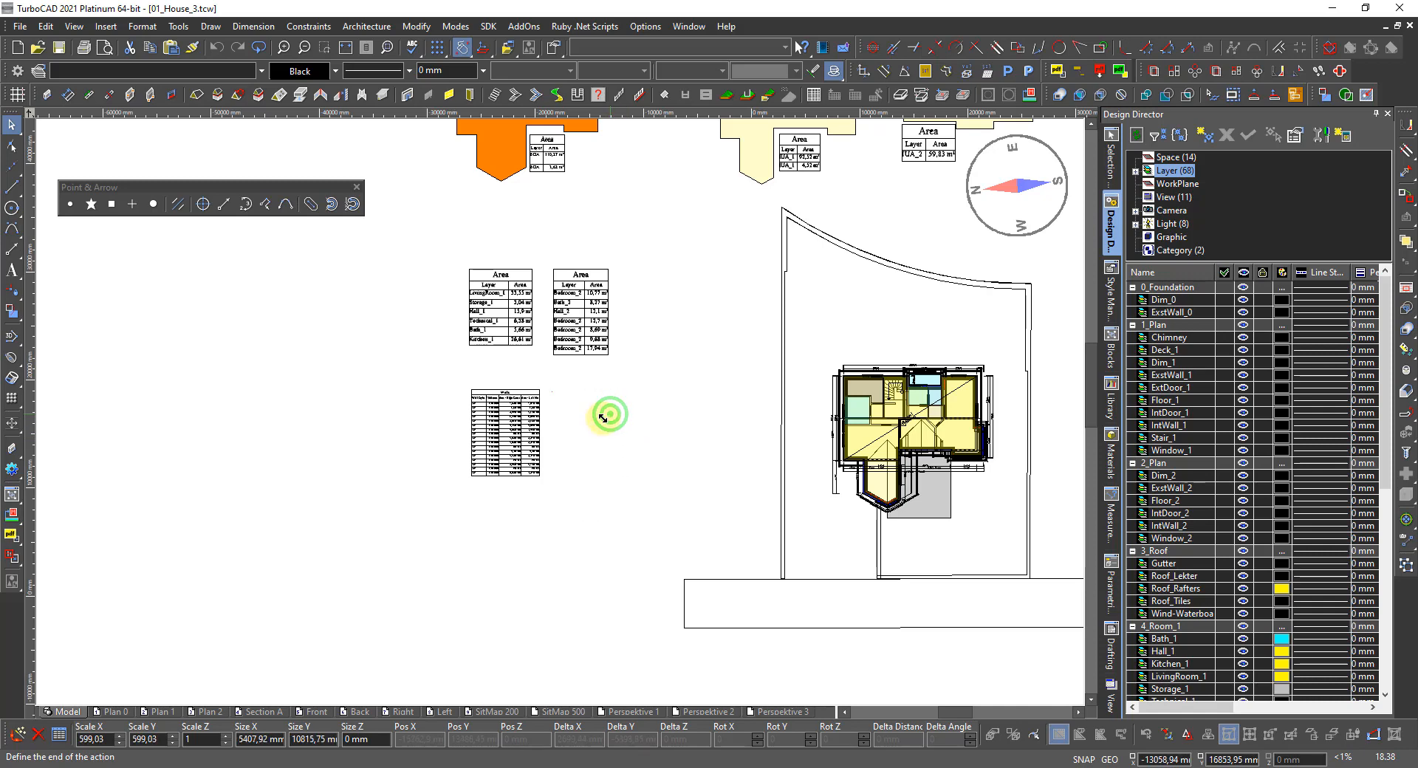
Step: Relocate the new table's reference point to its top-left corner and snap it onto the existing Walls table's top-right corner
scroll(576, 421, "up", 5)
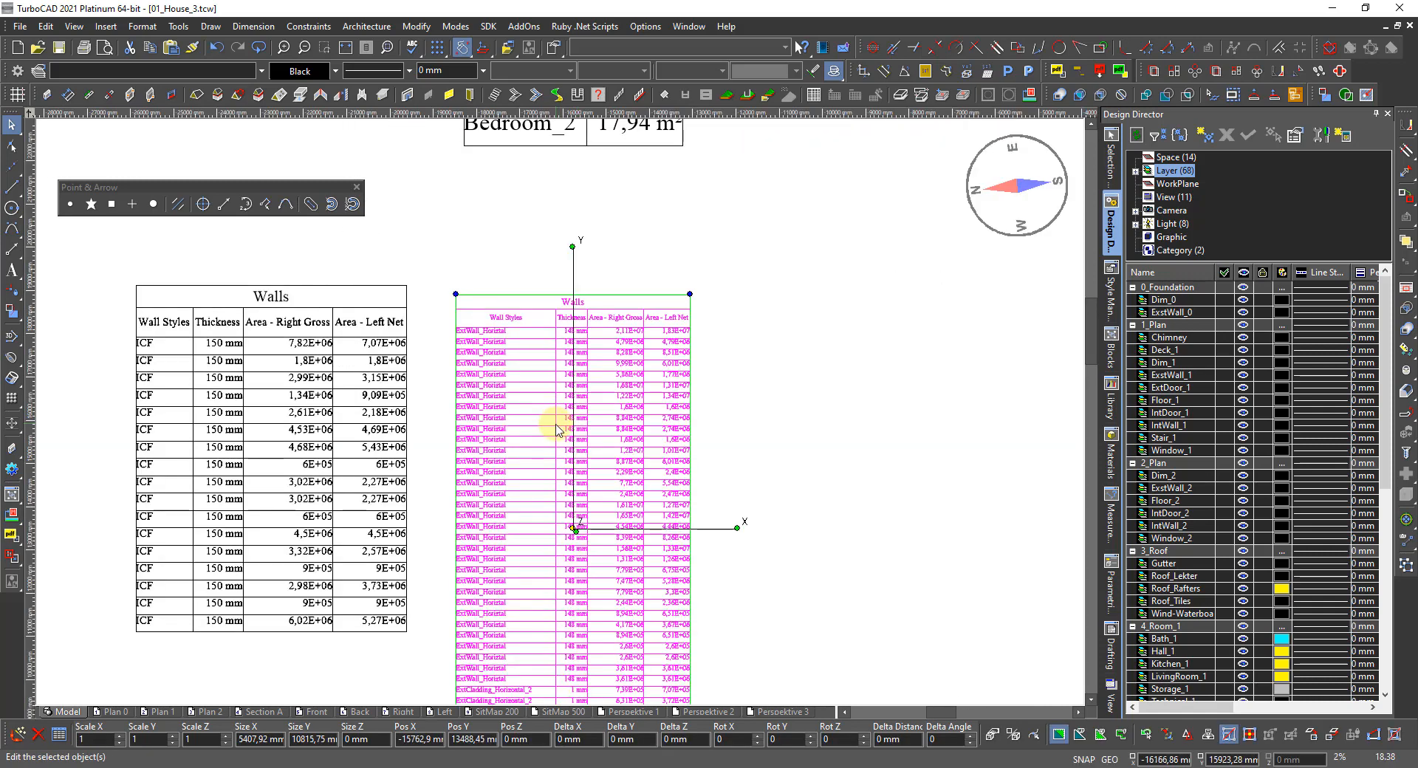
scroll(549, 394, "up", 3)
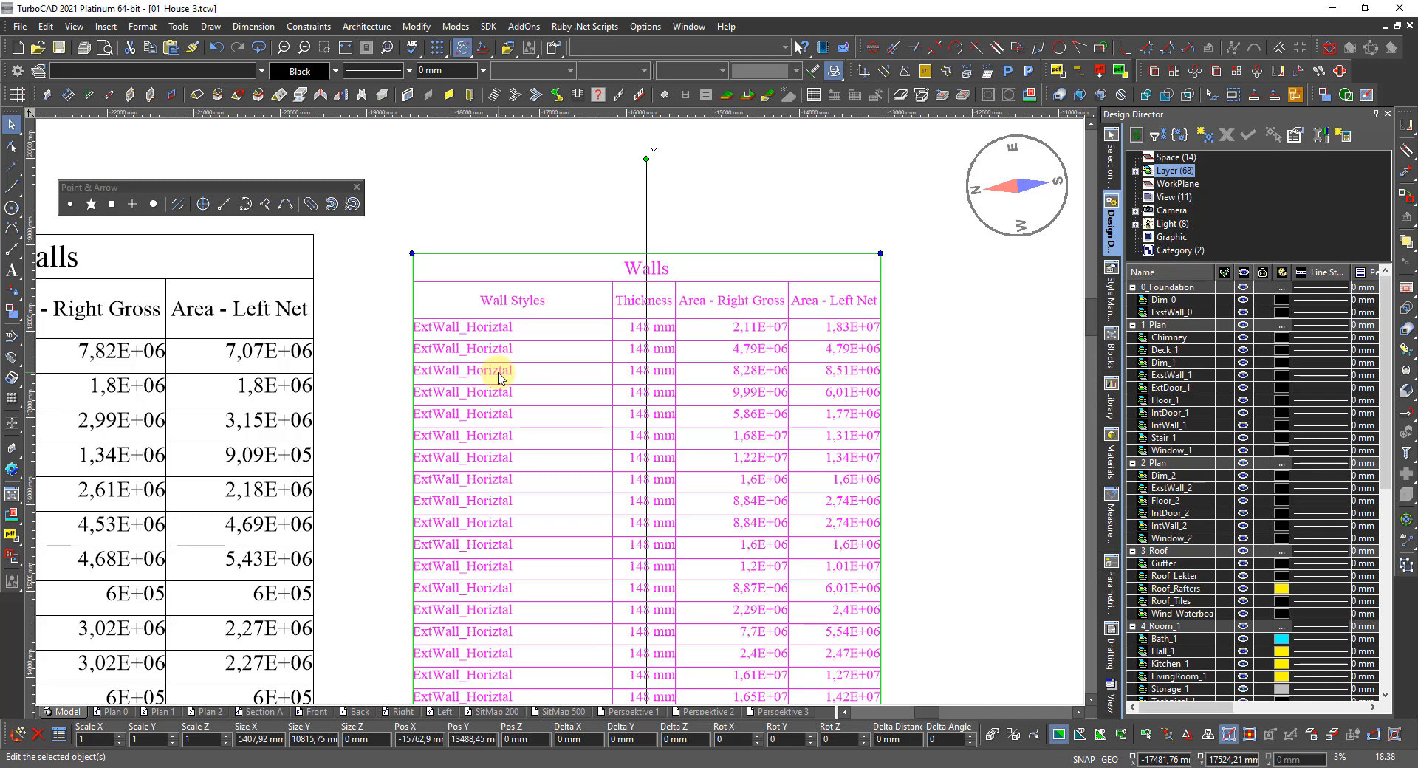
left_click_drag(499, 378, 415, 257)
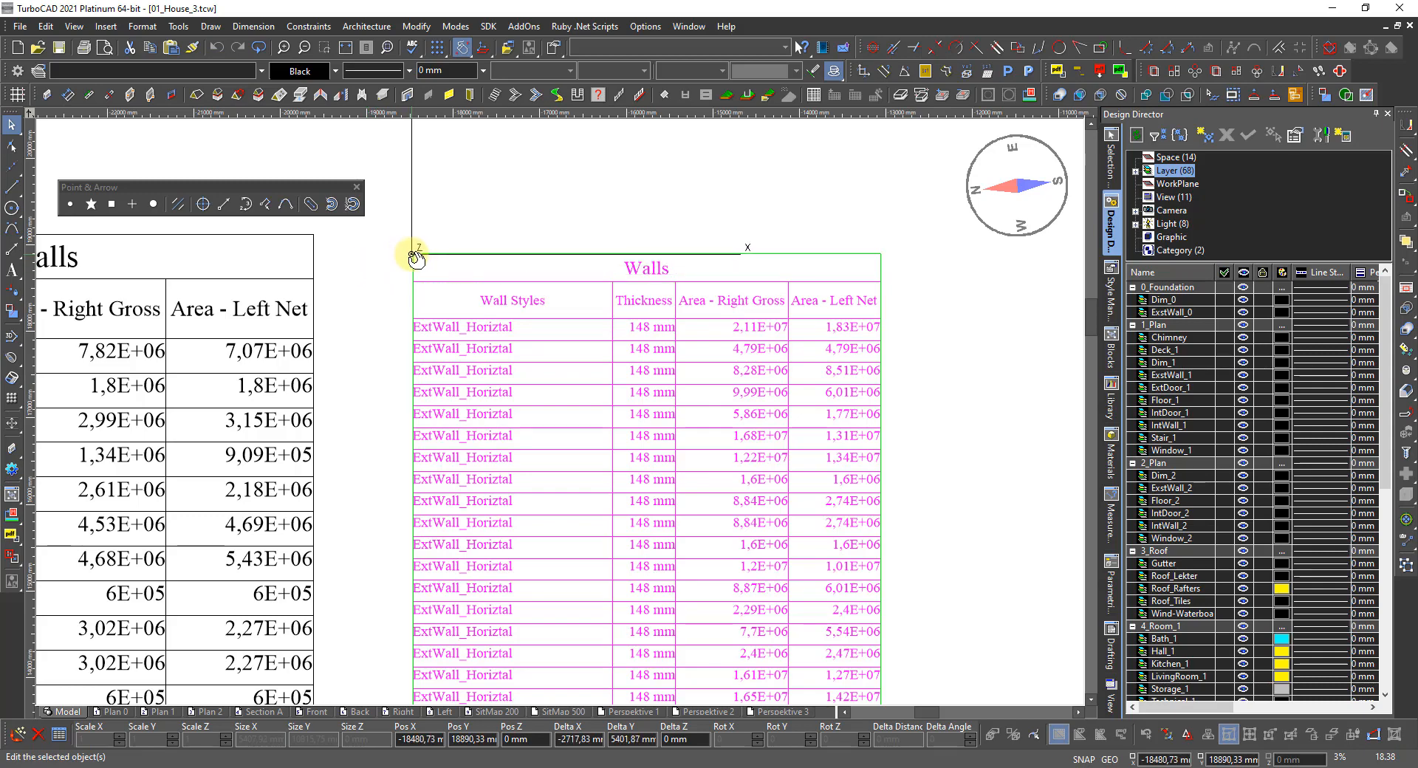
left_click(414, 255)
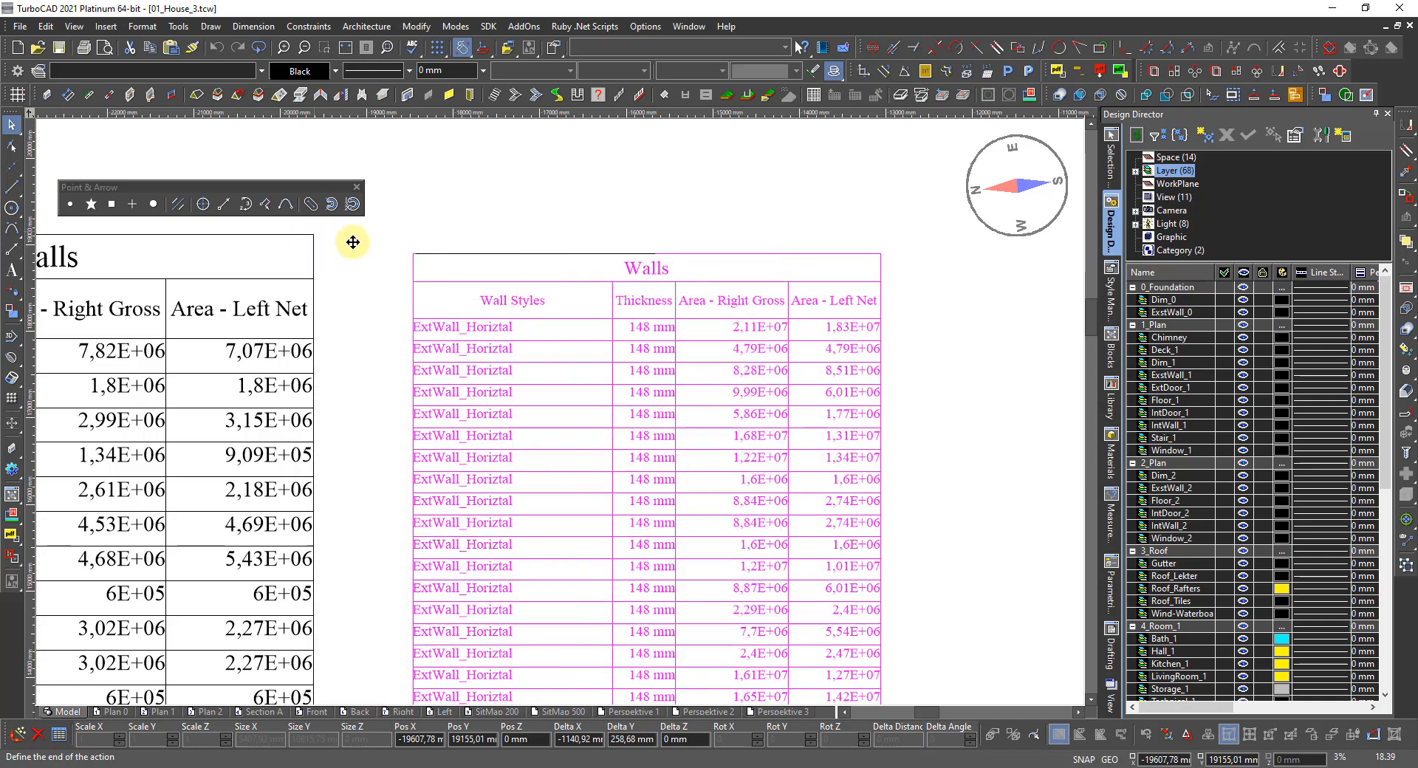
left_click(316, 234)
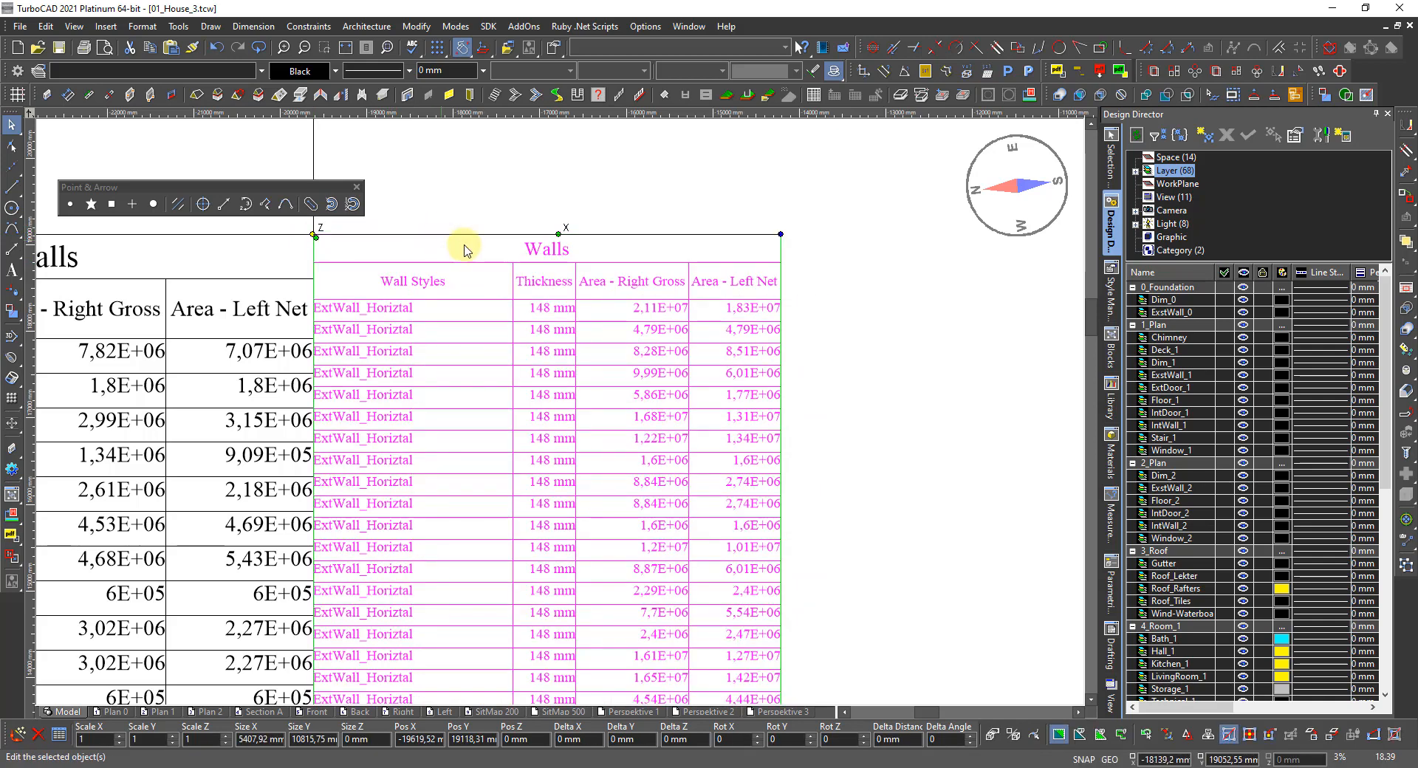
Step: Shift the exterior-wall table horizontally by about 1000 mm to leave a gap between the two Walls tables, and deselect it
left_click(315, 231)
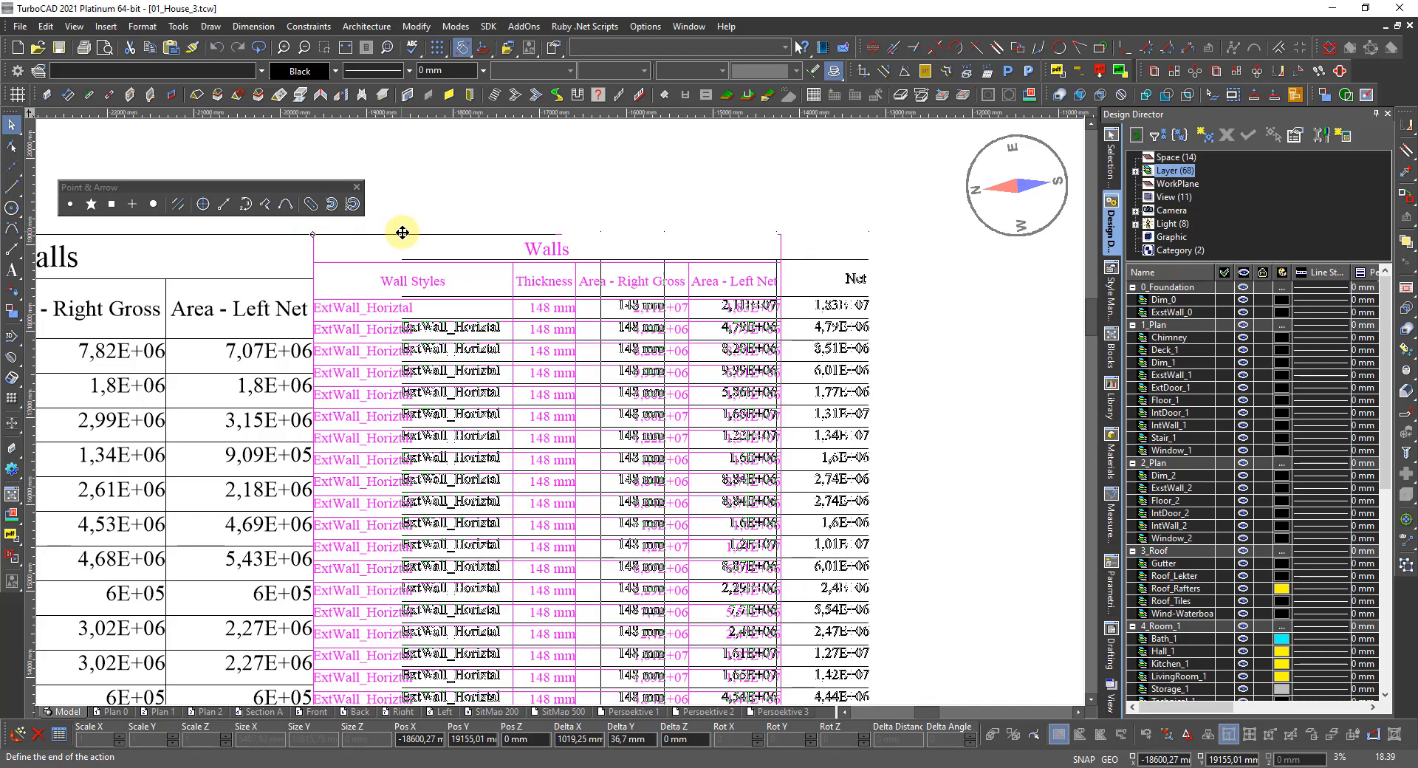
left_click(401, 231)
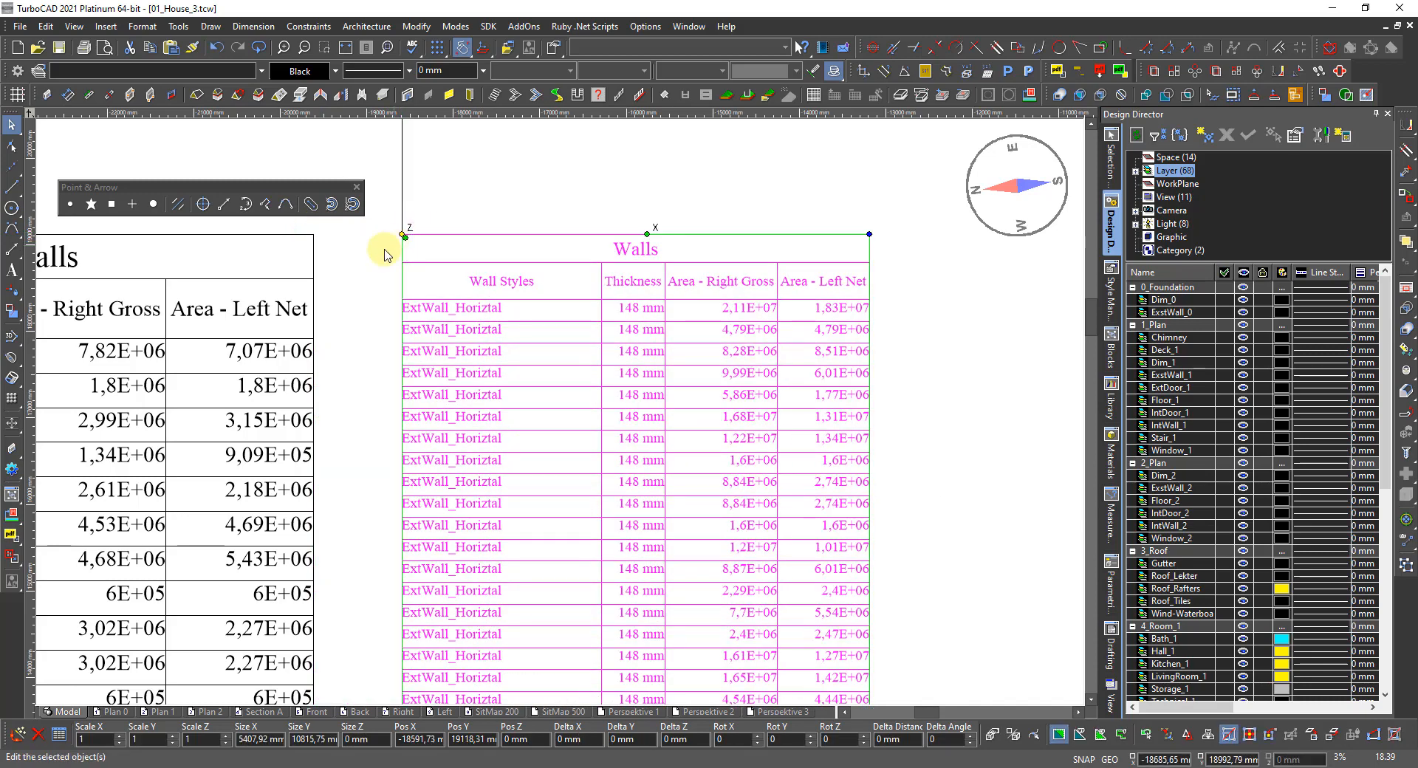
left_click(373, 264)
Step: Select all objects on the IntWall_1 and IntWall_2 layers
scroll(313, 272, "down", 5)
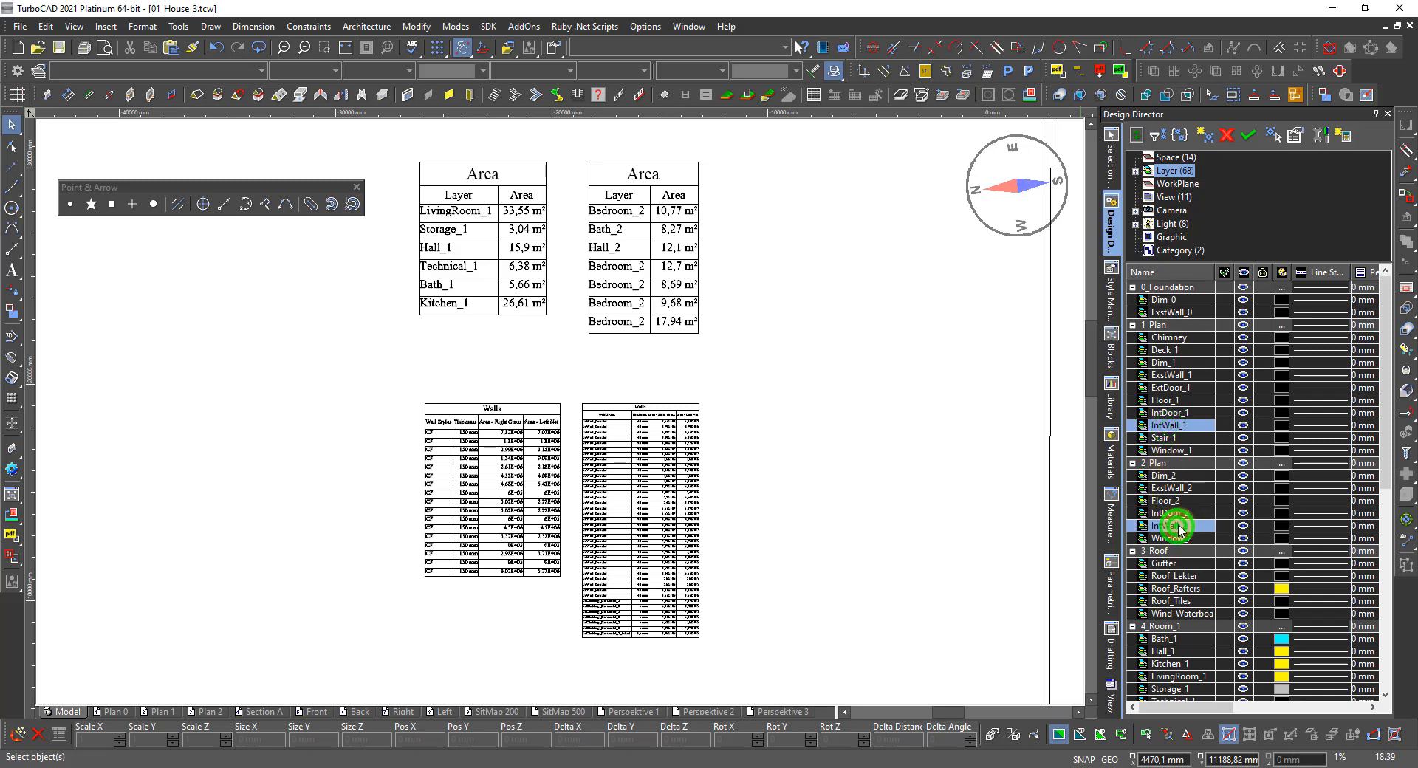
right_click(1179, 526)
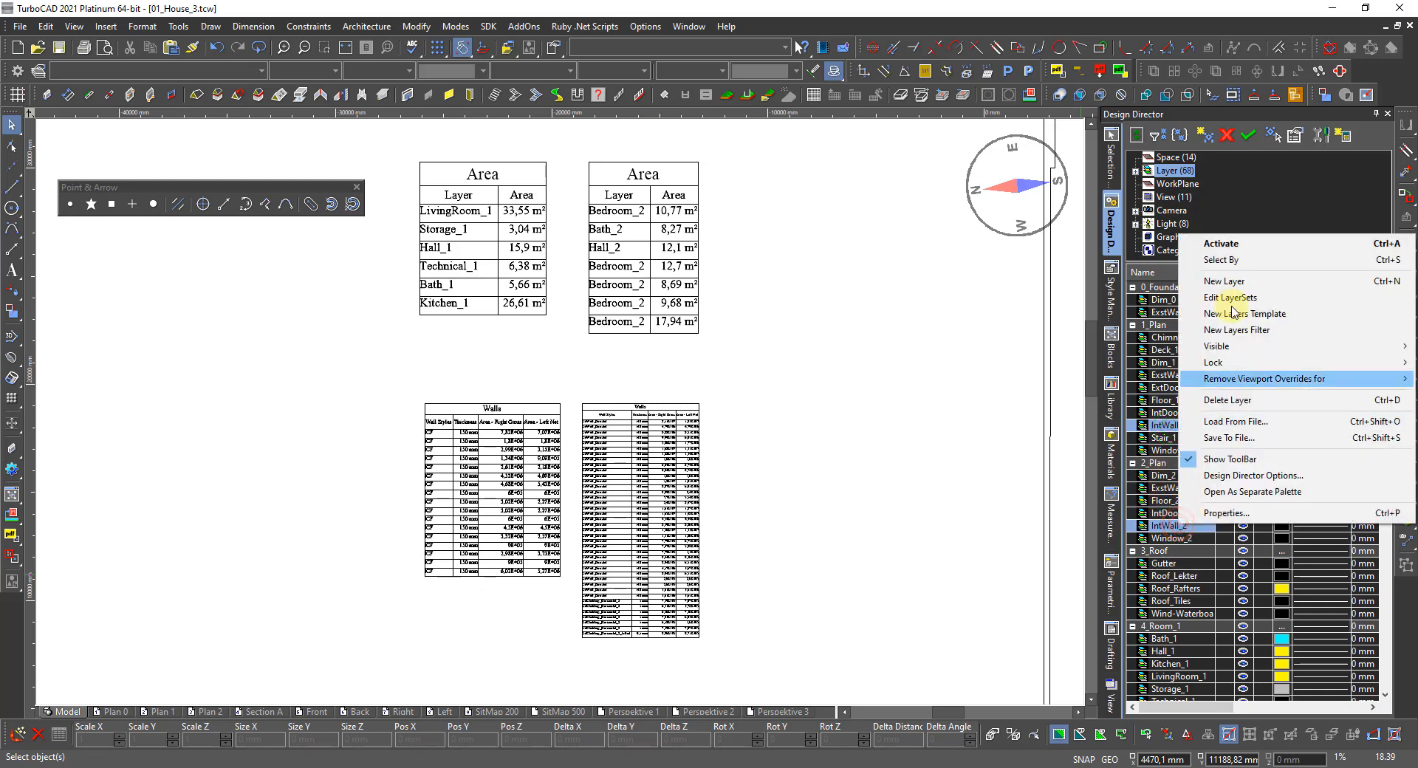
left_click(1254, 269)
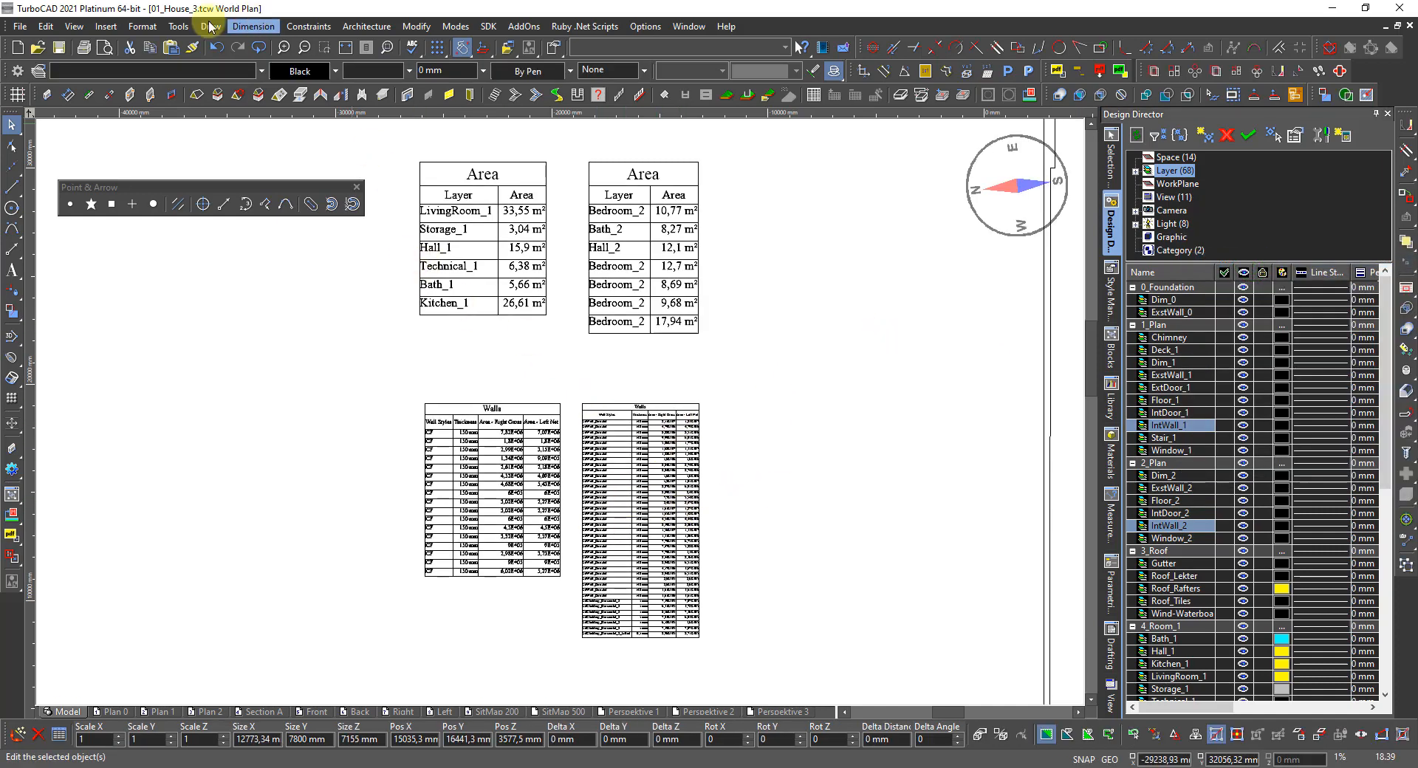
Step: Generate the Walls report for the selected interior walls and insert it as an associative Standard-style table beside the exterior-wall table
left_click(178, 27)
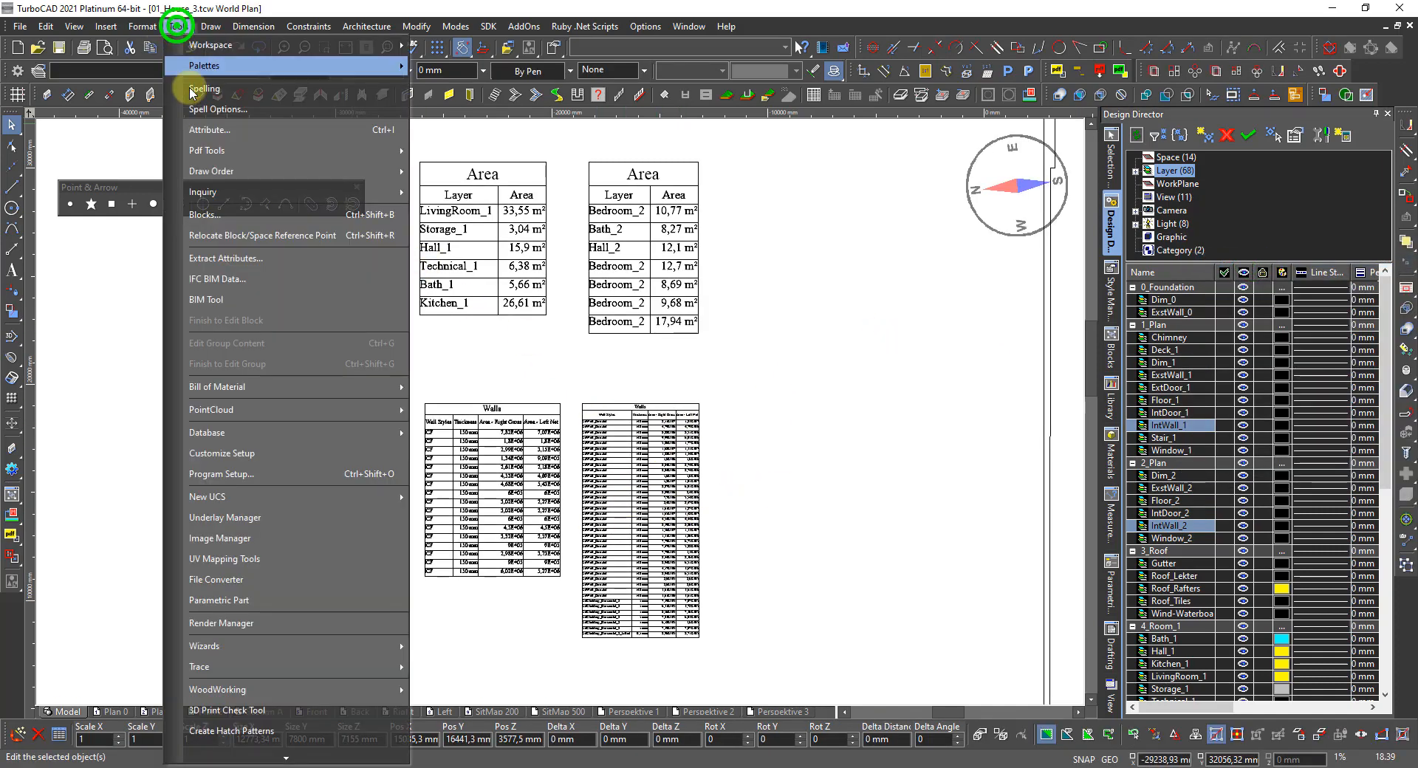
left_click(214, 434)
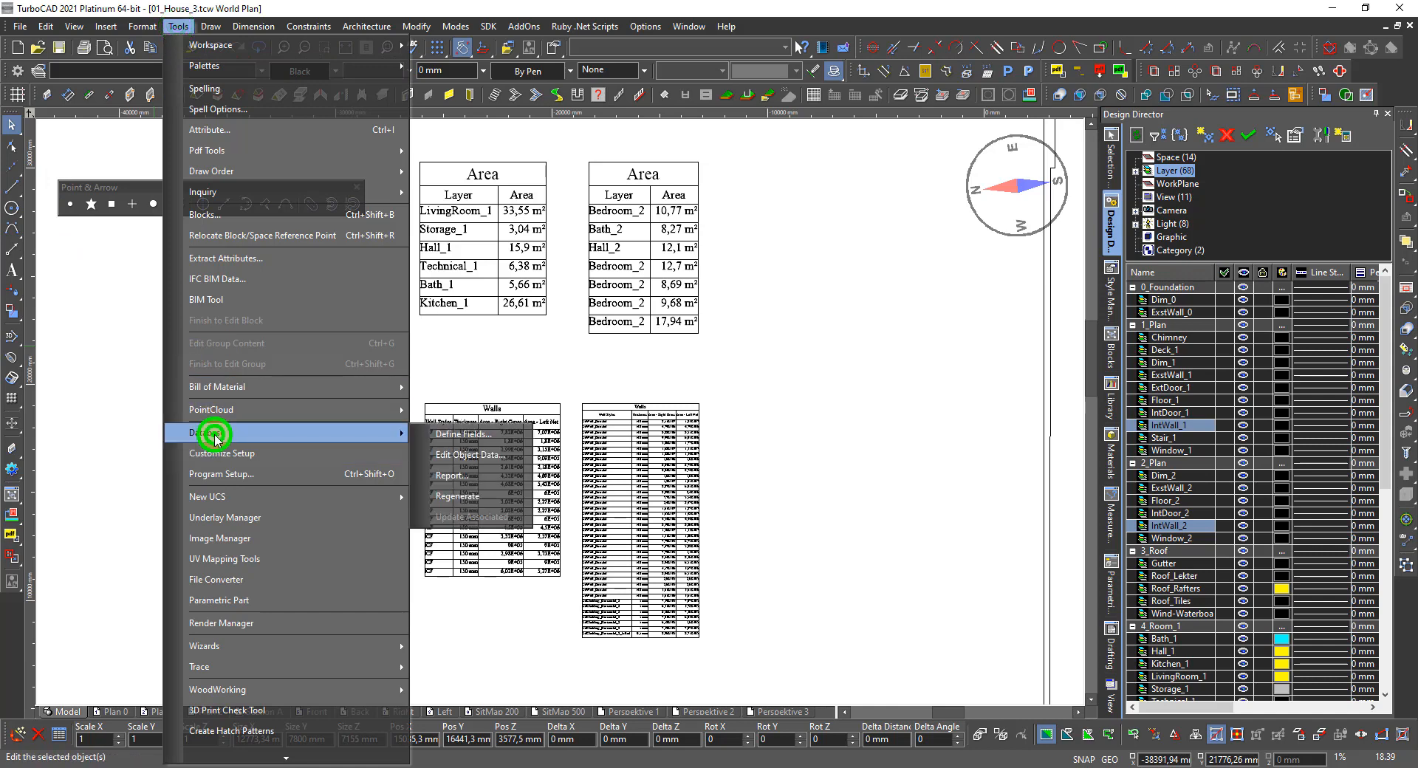
left_click(458, 475)
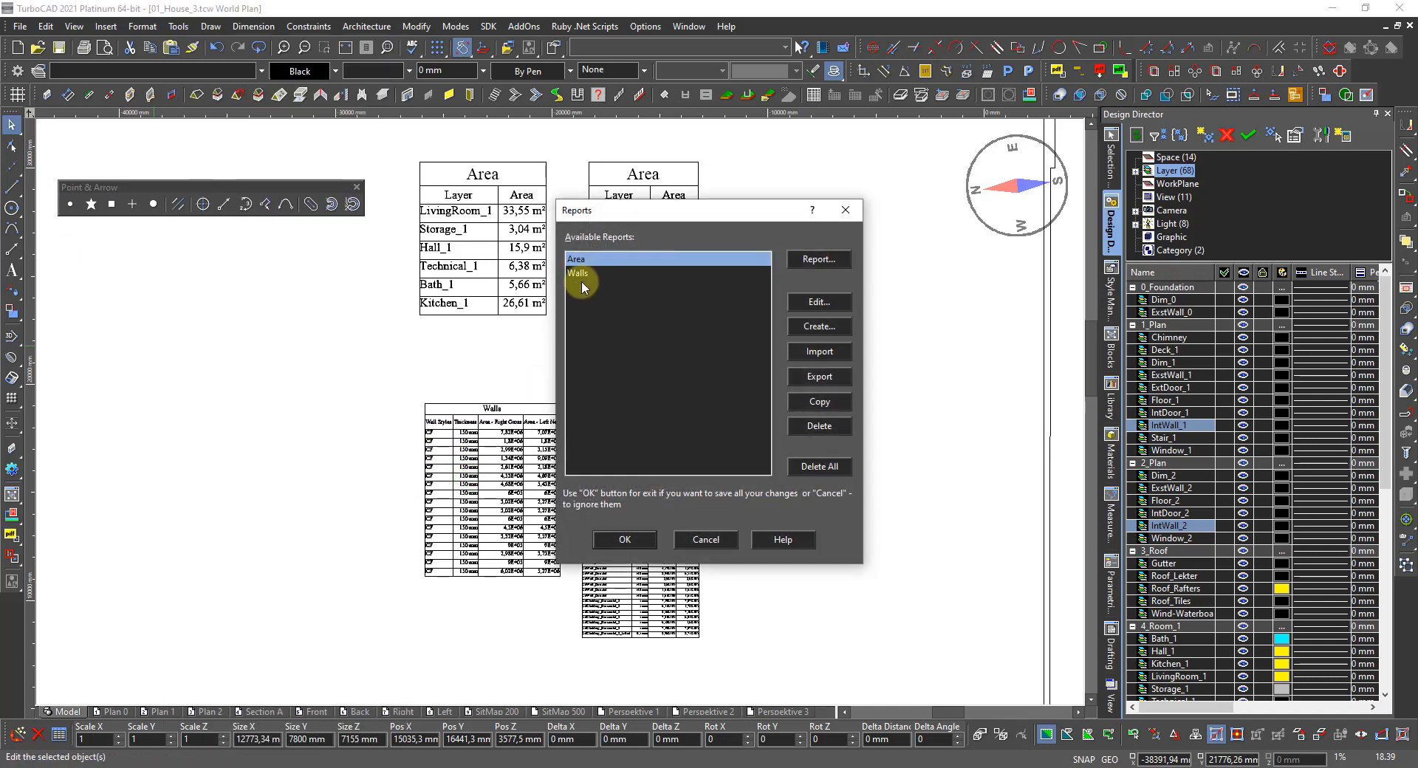
left_click(582, 274)
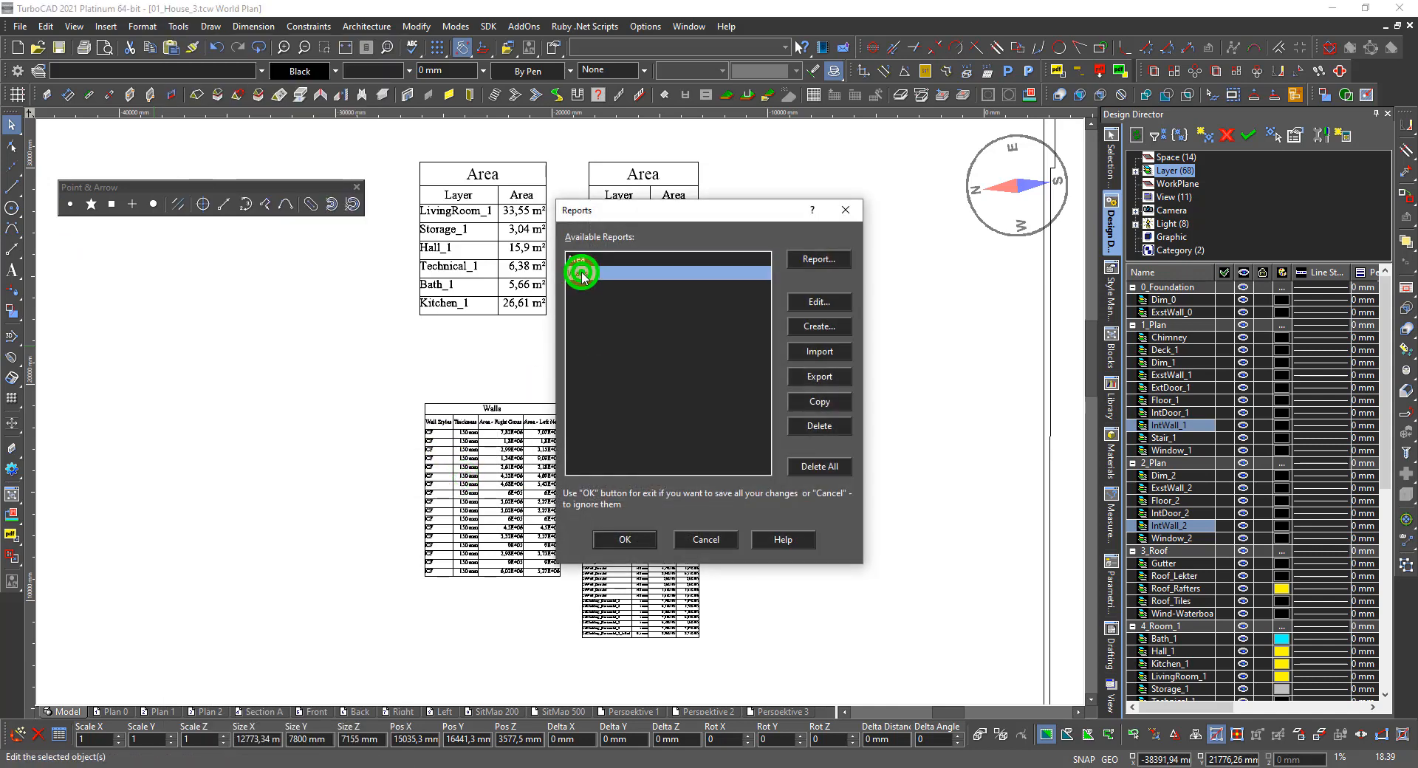
left_click(814, 260)
left_click(626, 255)
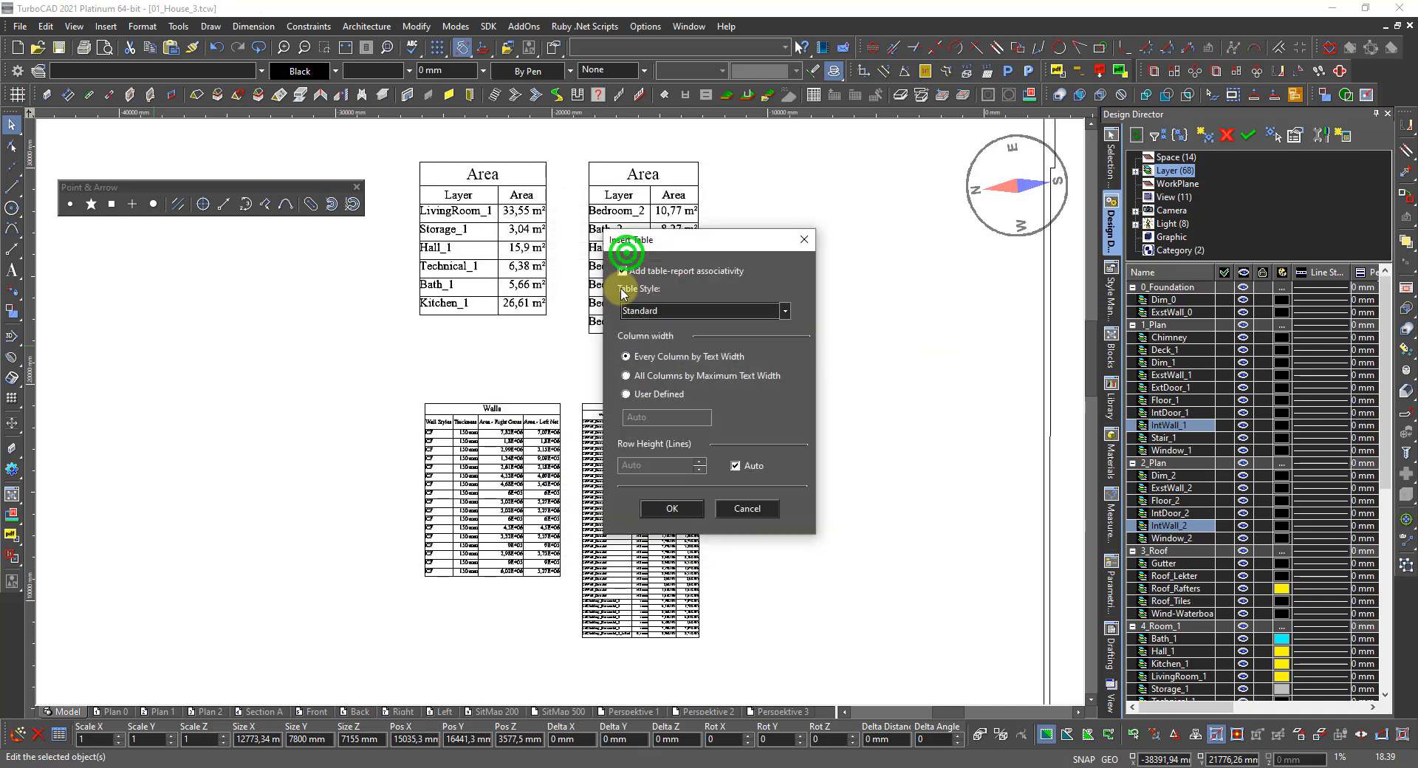
left_click(685, 512)
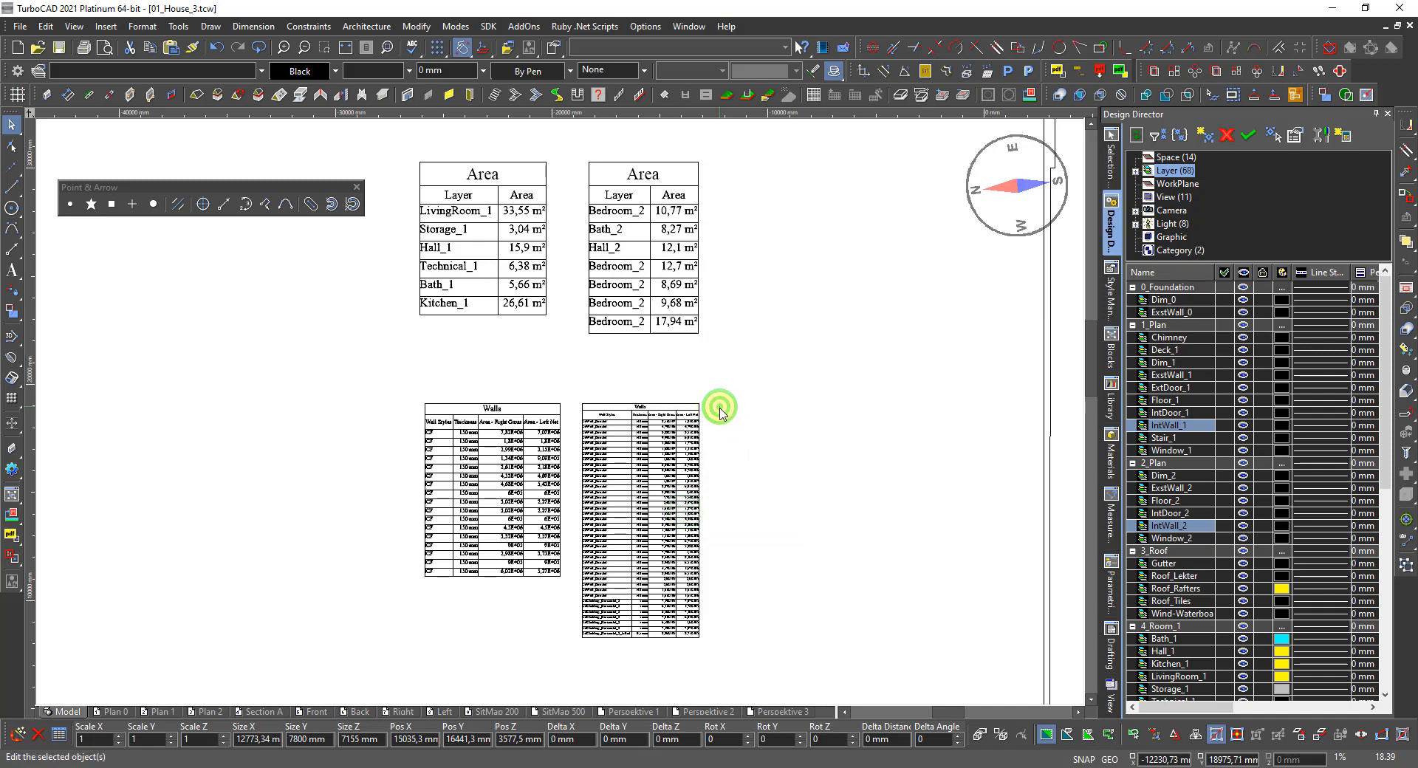
Step: Scale the tiny interior-wall table proportionally up to about 6474 by 9957 mm beside the exterior-wall table
left_click(746, 441)
left_click(715, 404)
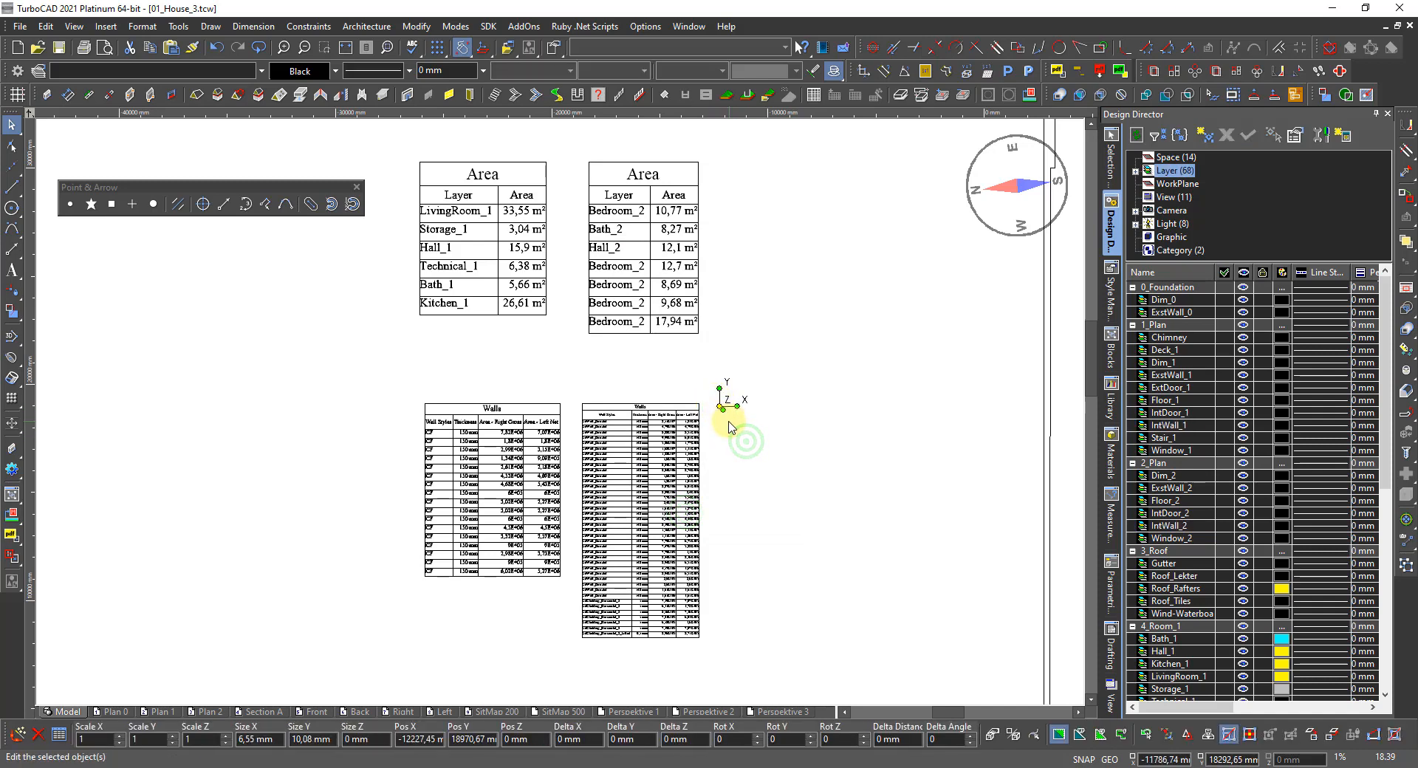
scroll(722, 410, "up", 10)
scroll(575, 382, "up", 10)
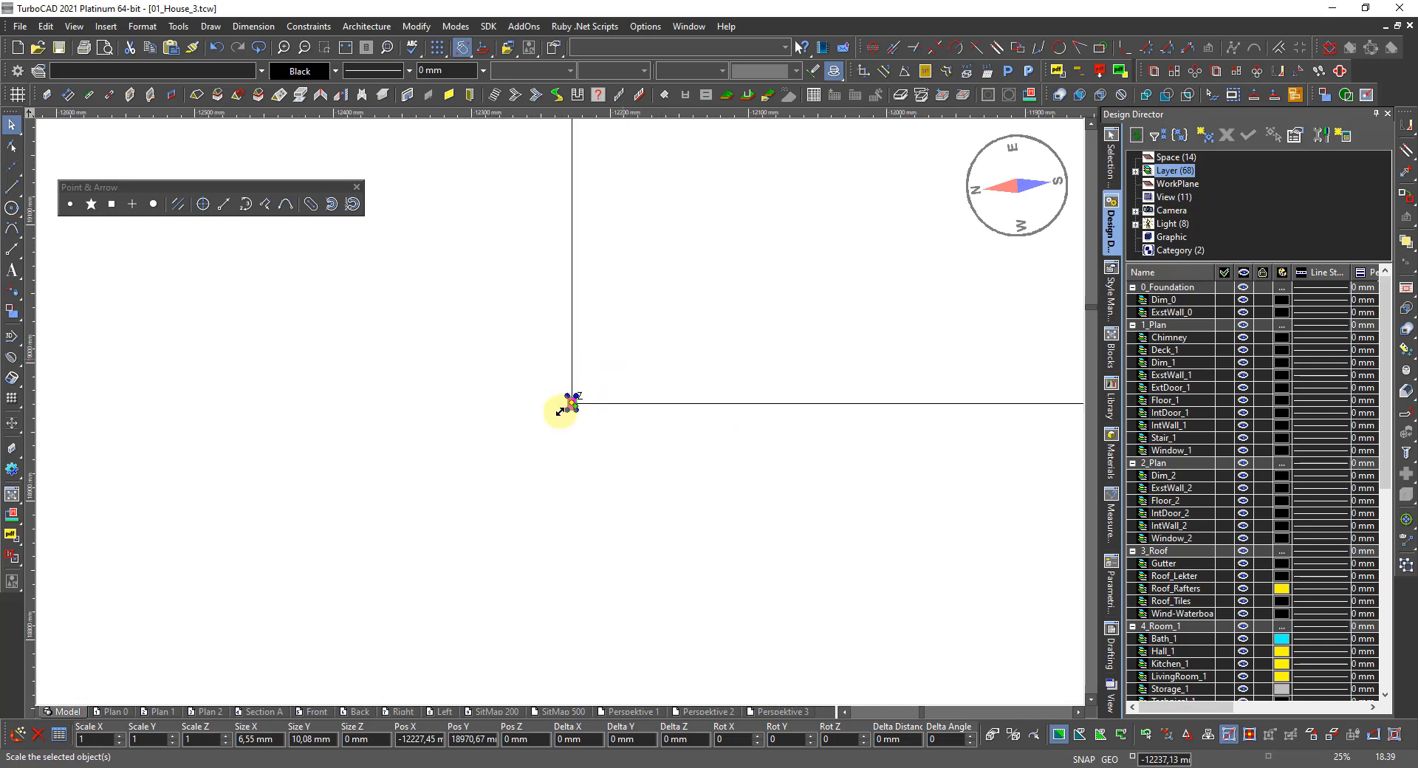
left_click(587, 437)
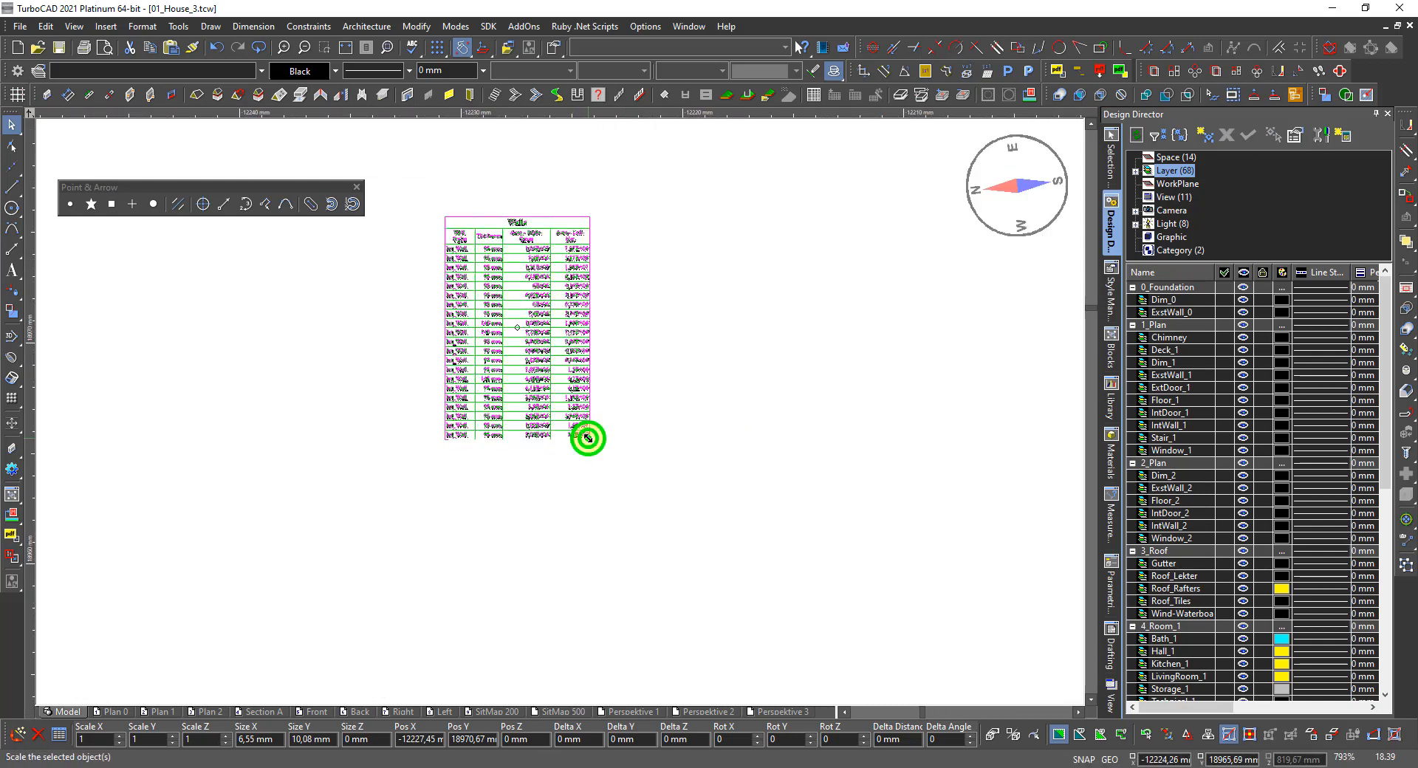
scroll(560, 405, "down", 6)
scroll(567, 434, "down", 12)
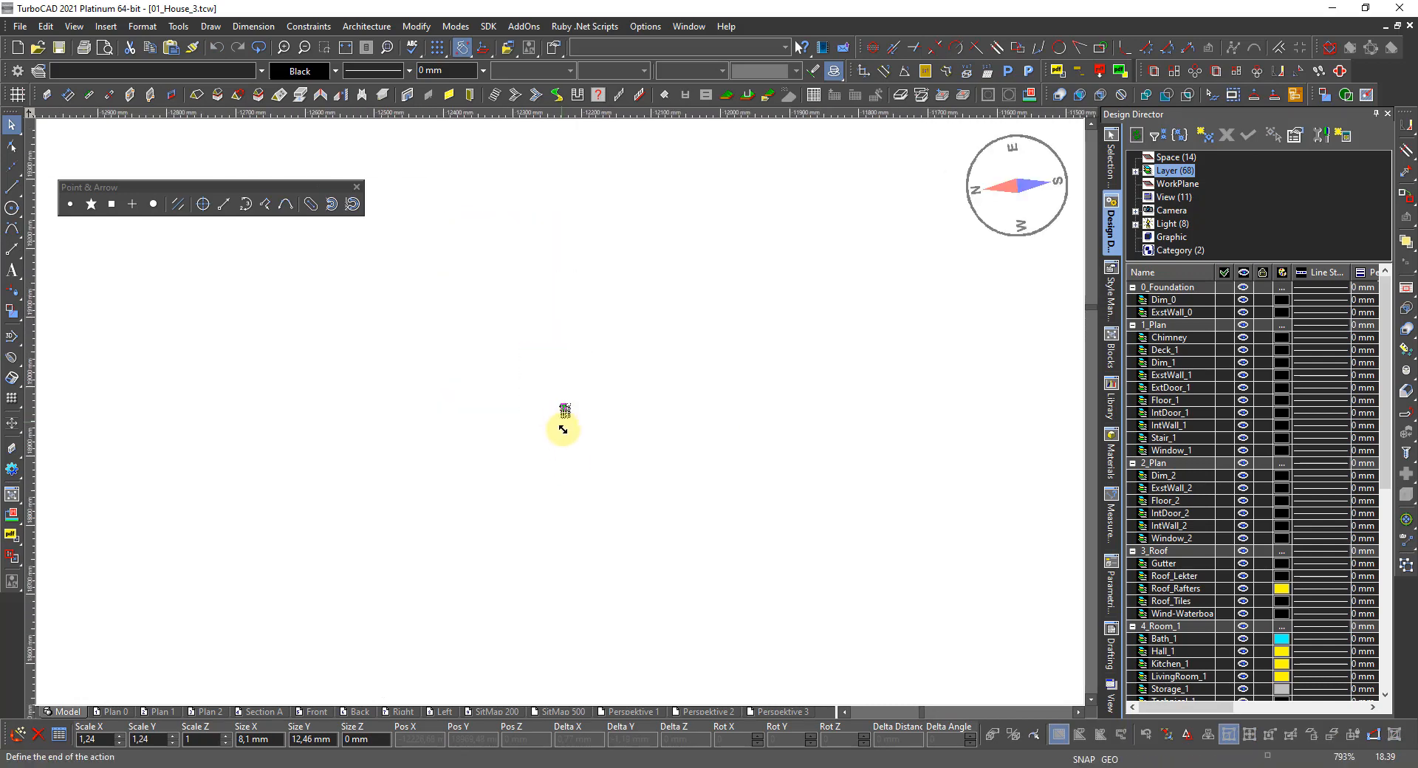
scroll(575, 443, "down", 3)
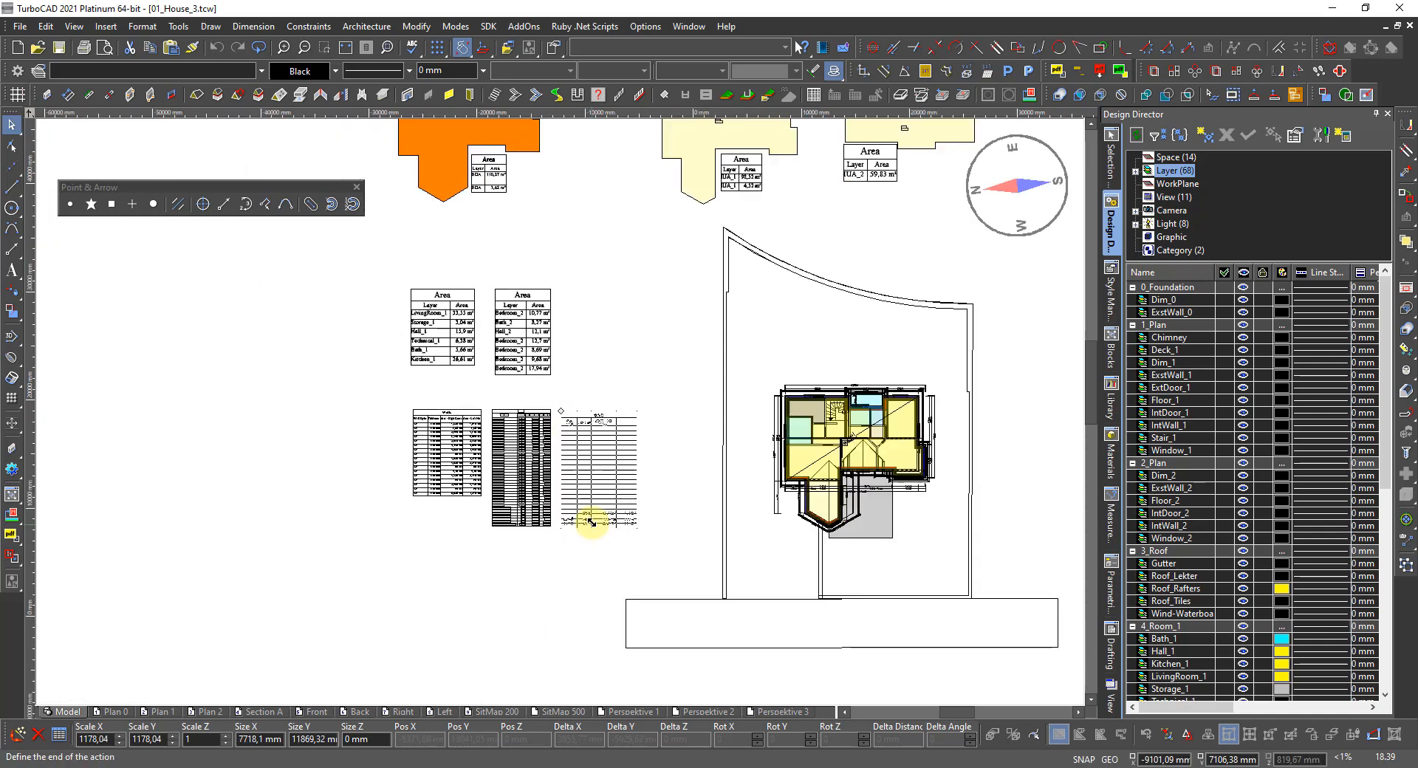
left_click(587, 516)
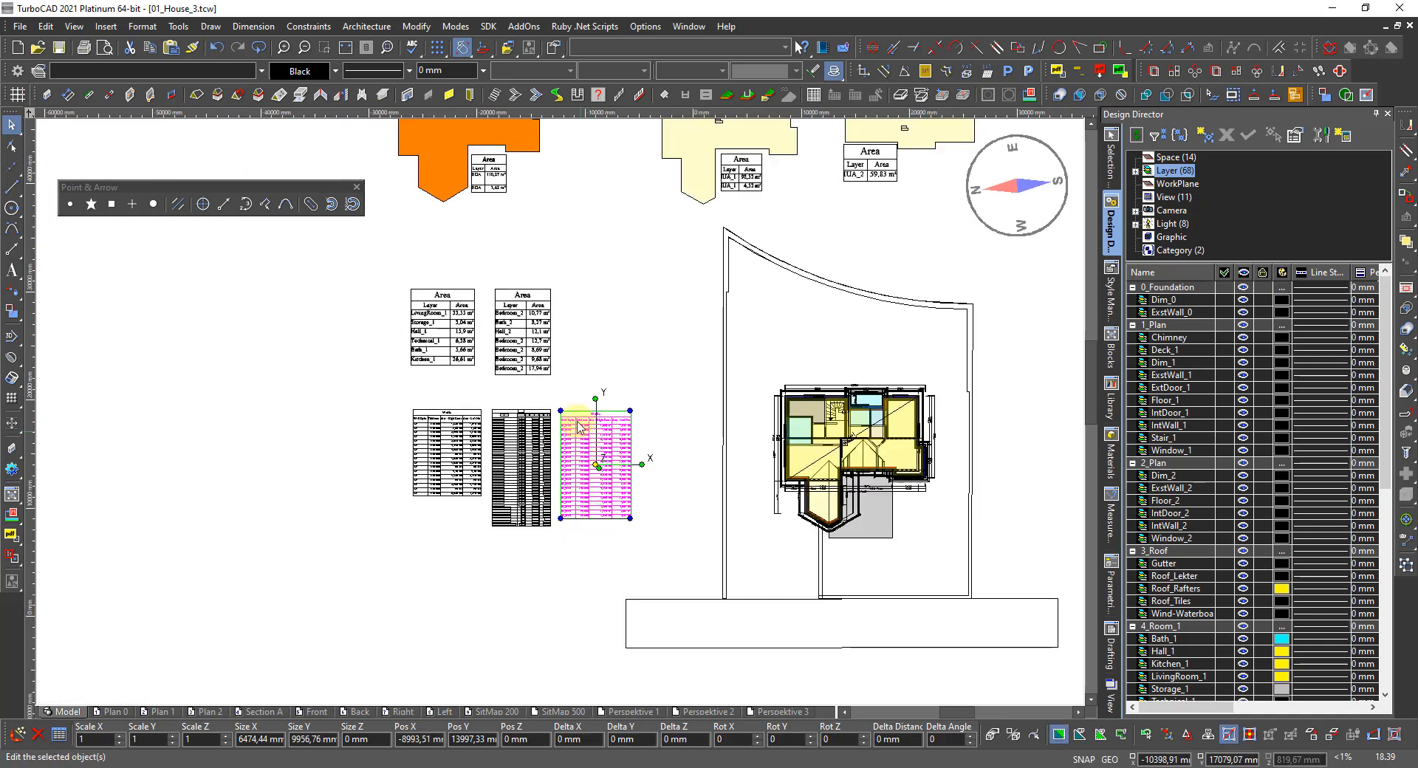
Step: Relocate the interior-wall table's reference point to its top-left corner and snap it onto the exterior-wall table's top-right corner
scroll(573, 428, "up", 3)
scroll(563, 421, "up", 3)
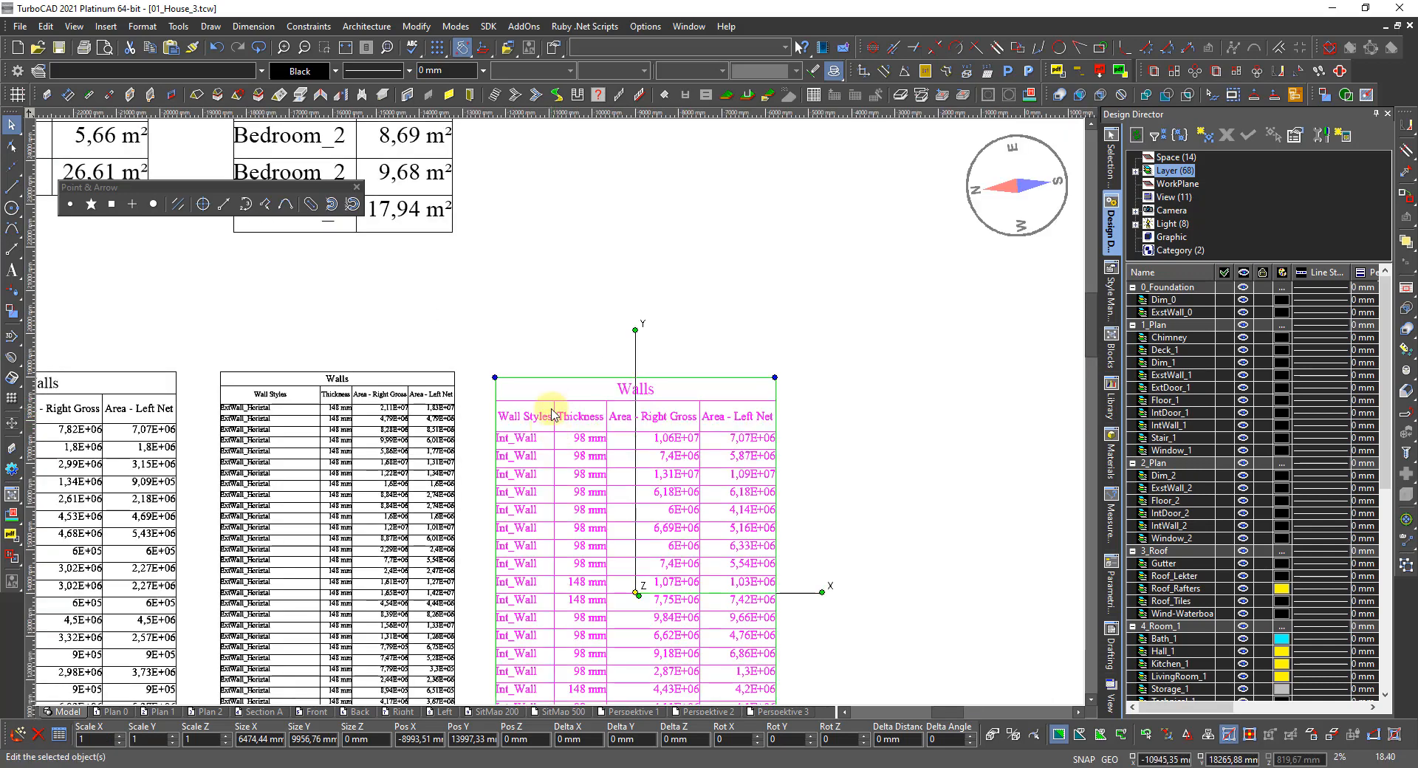
key("e")
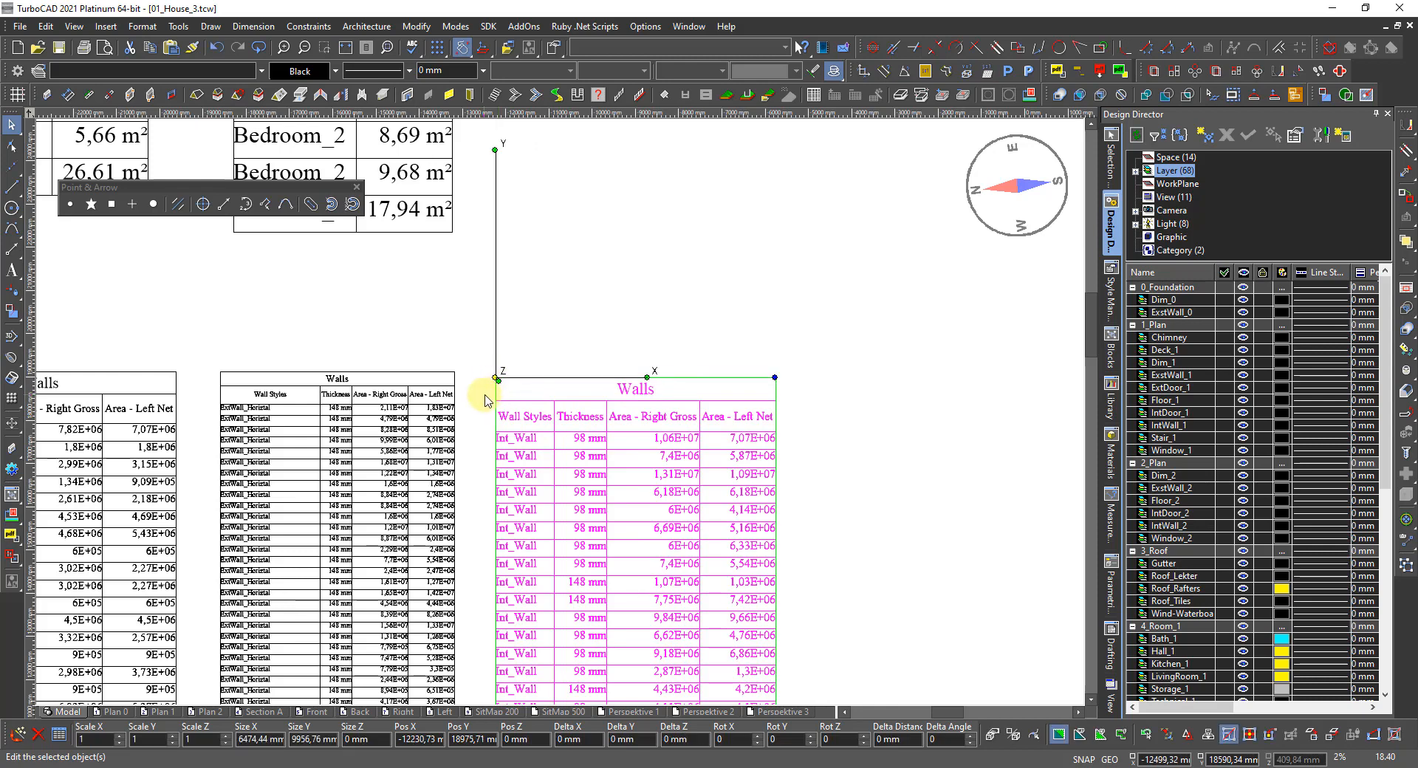
left_click(497, 377)
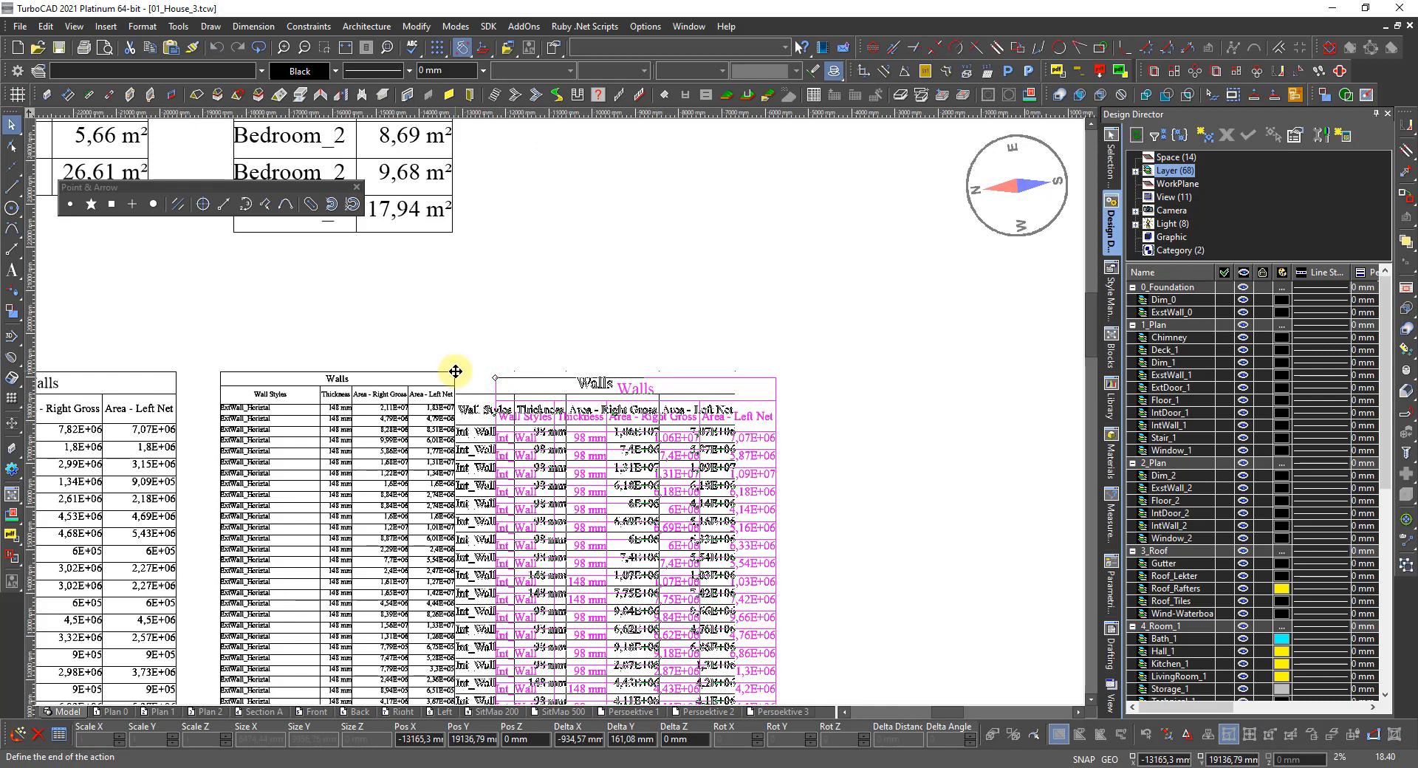
left_click(456, 372)
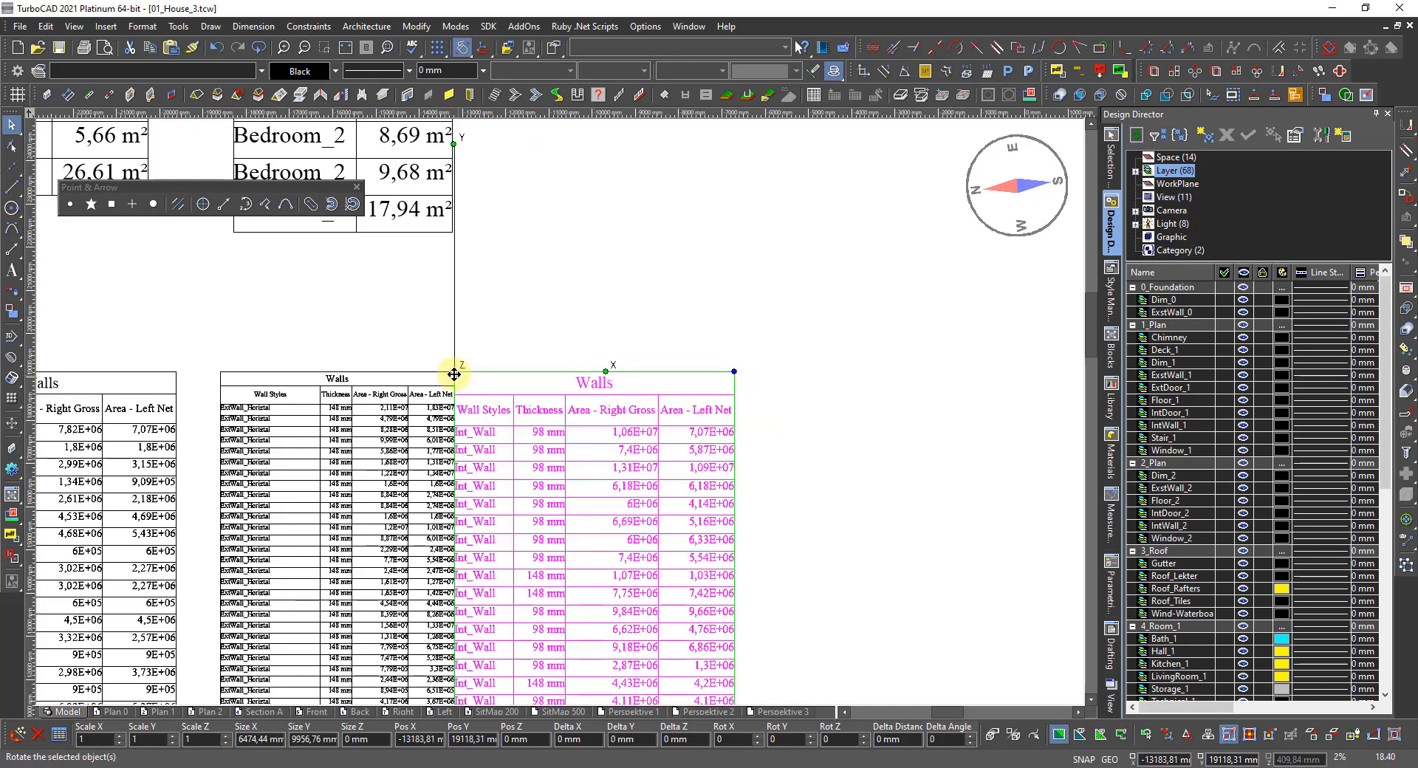
Step: Shift the interior-wall table horizontally by about 1538 mm to separate it from the exterior-wall table, and deselect it
left_click(453, 372)
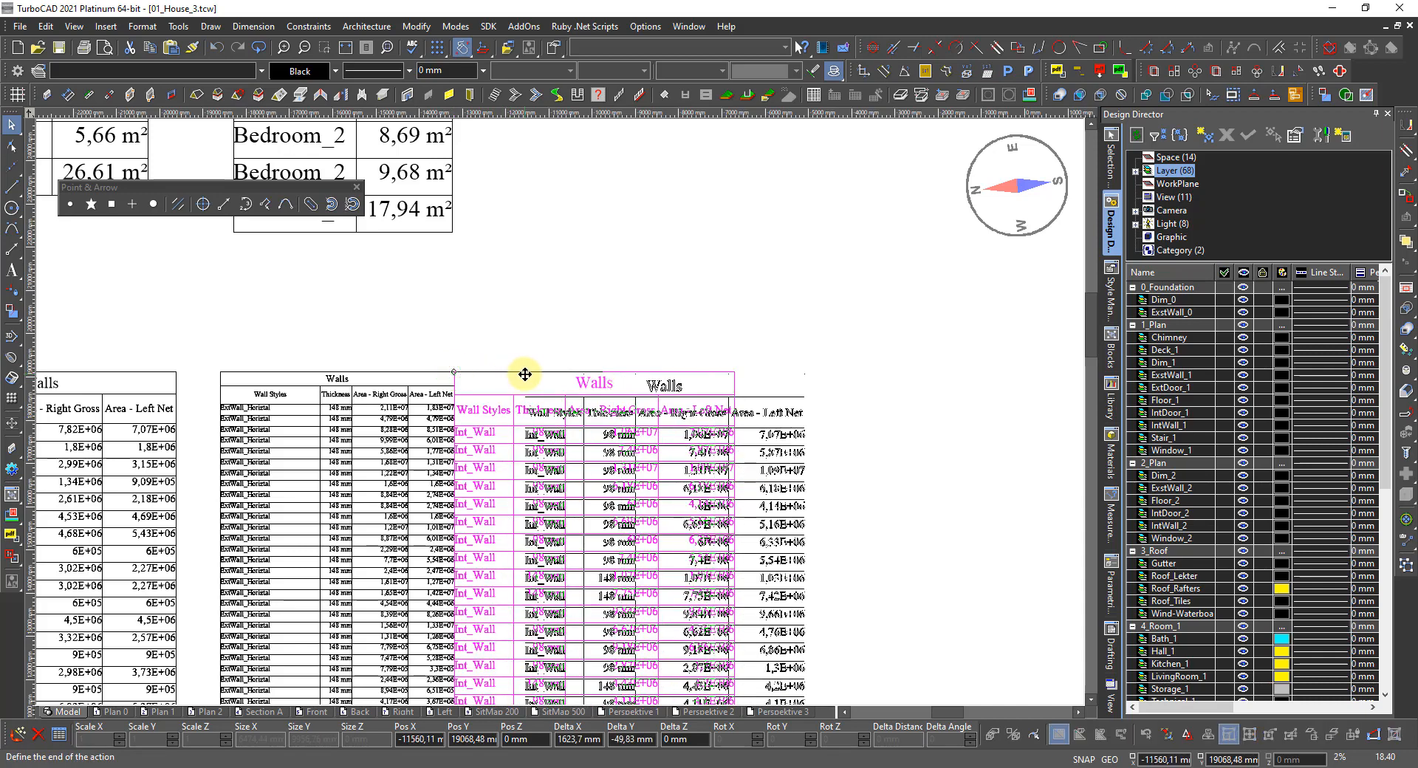
left_click(522, 373)
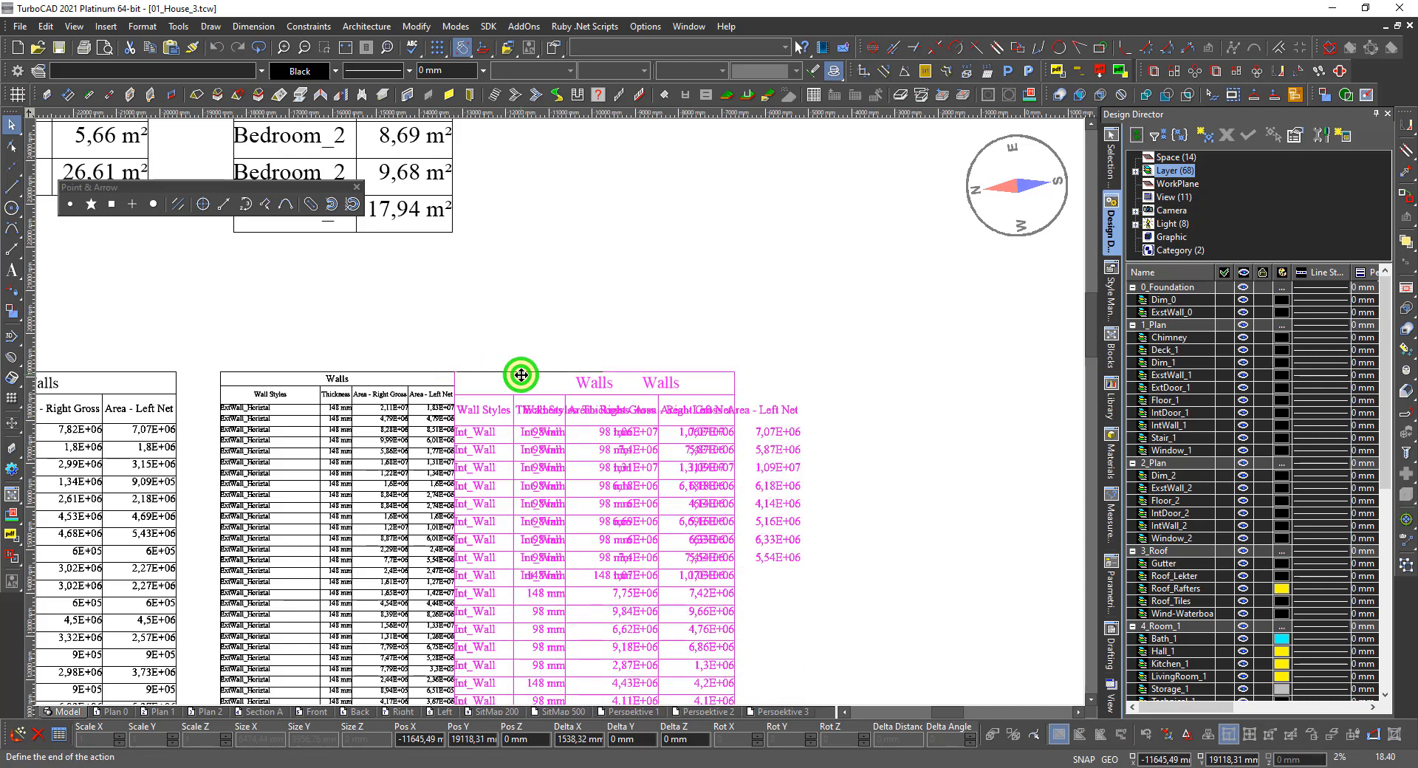
left_click(466, 373)
scroll(485, 443, "down", 2)
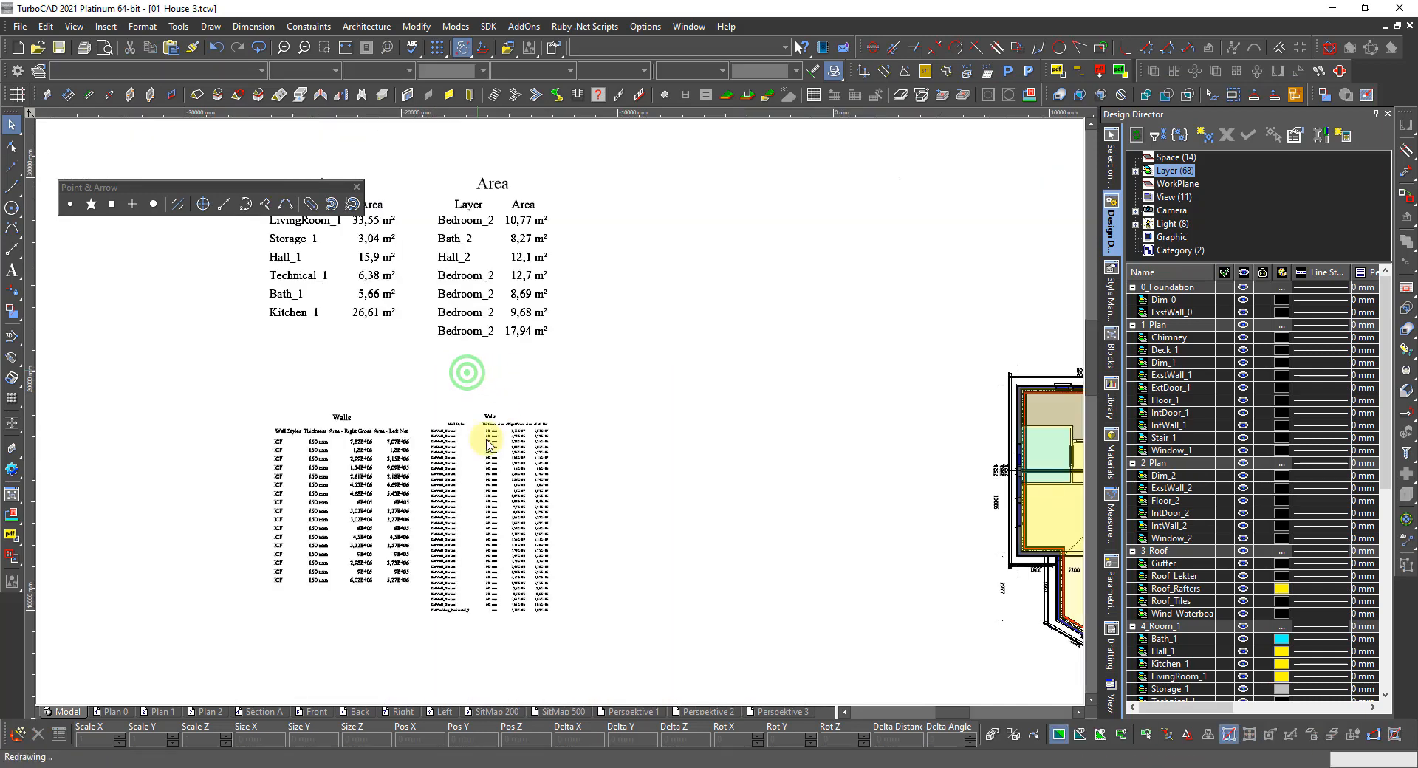
scroll(555, 397, "up", 1)
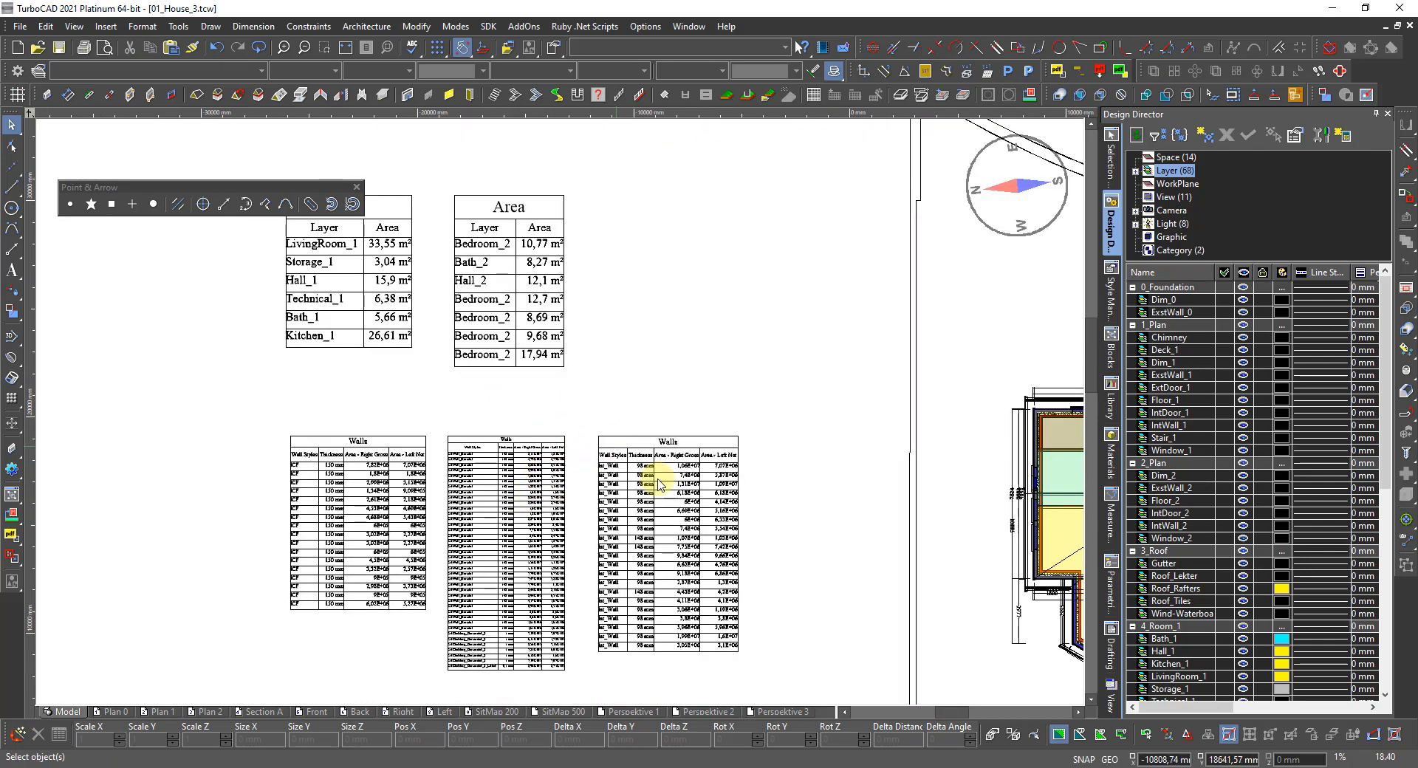
Step: Select all objects on the IntWall_1 and IntWall_2 layers again
scroll(720, 478, "up", 2)
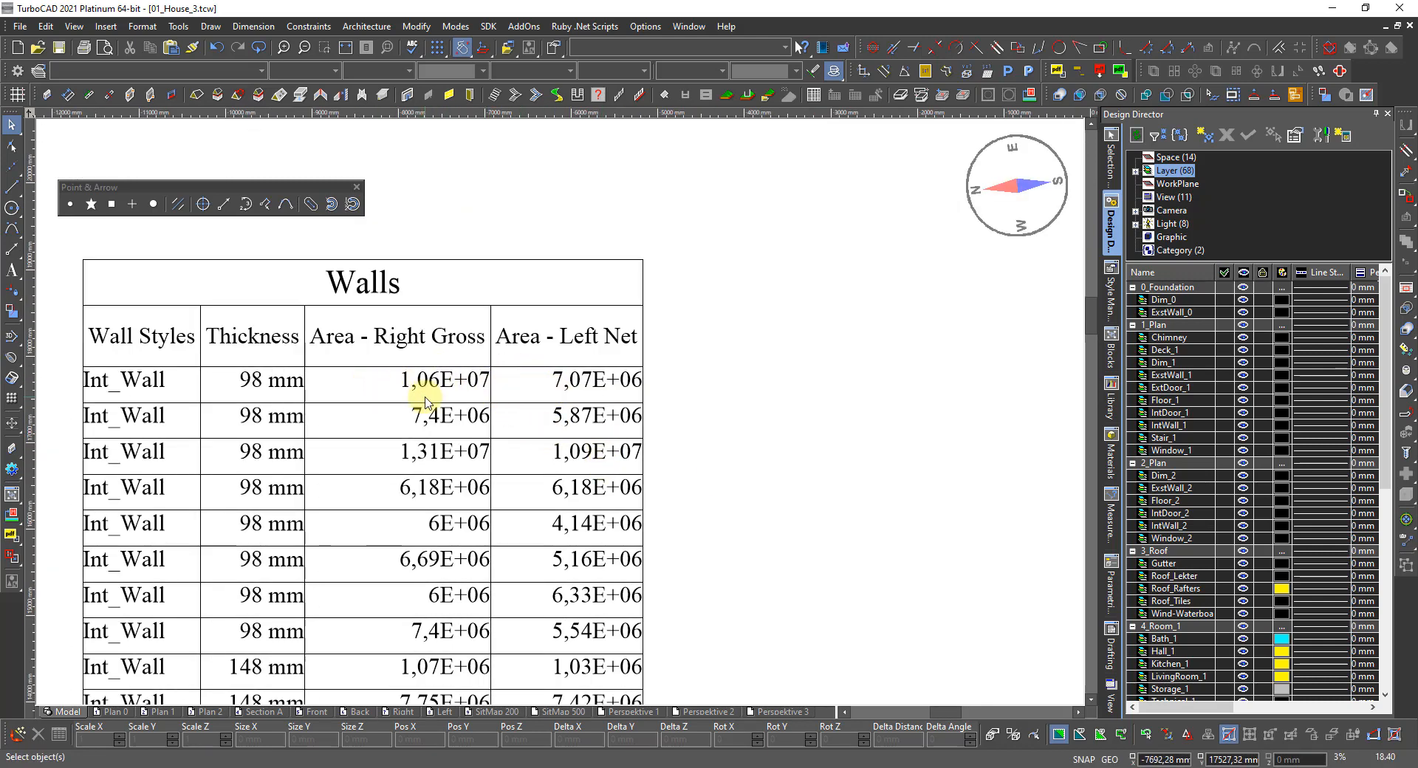
scroll(427, 401, "down", 1)
scroll(582, 402, "down", 1)
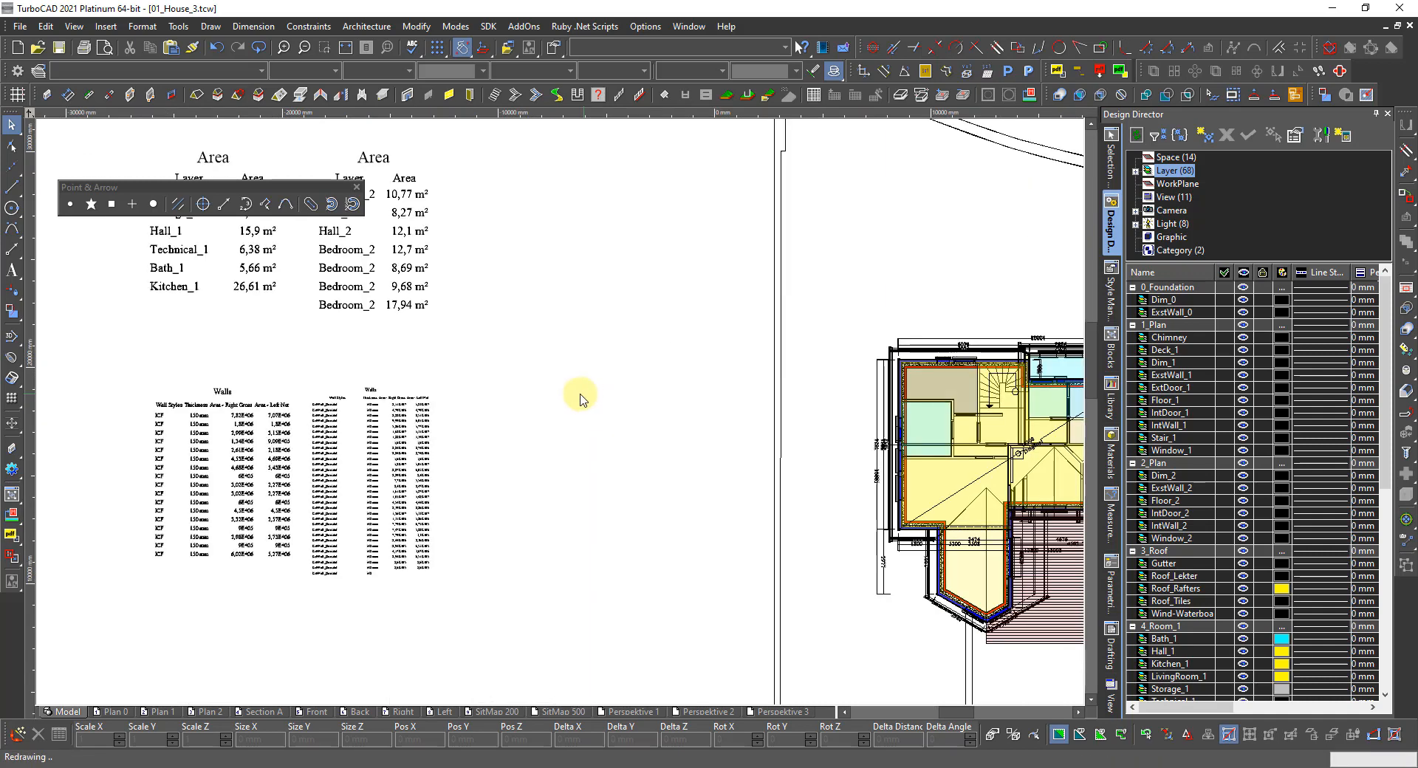
scroll(583, 403, "down", 2)
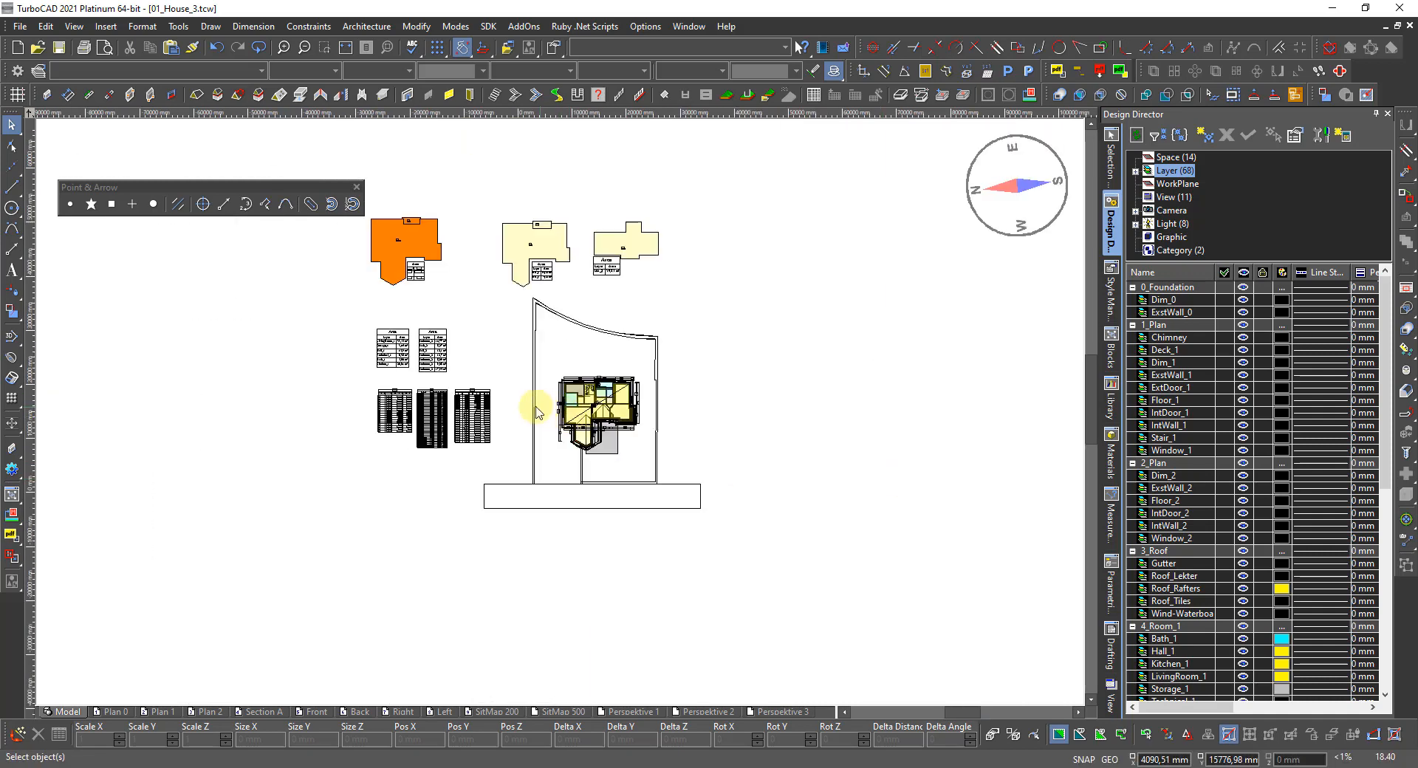
scroll(538, 412, "up", 2)
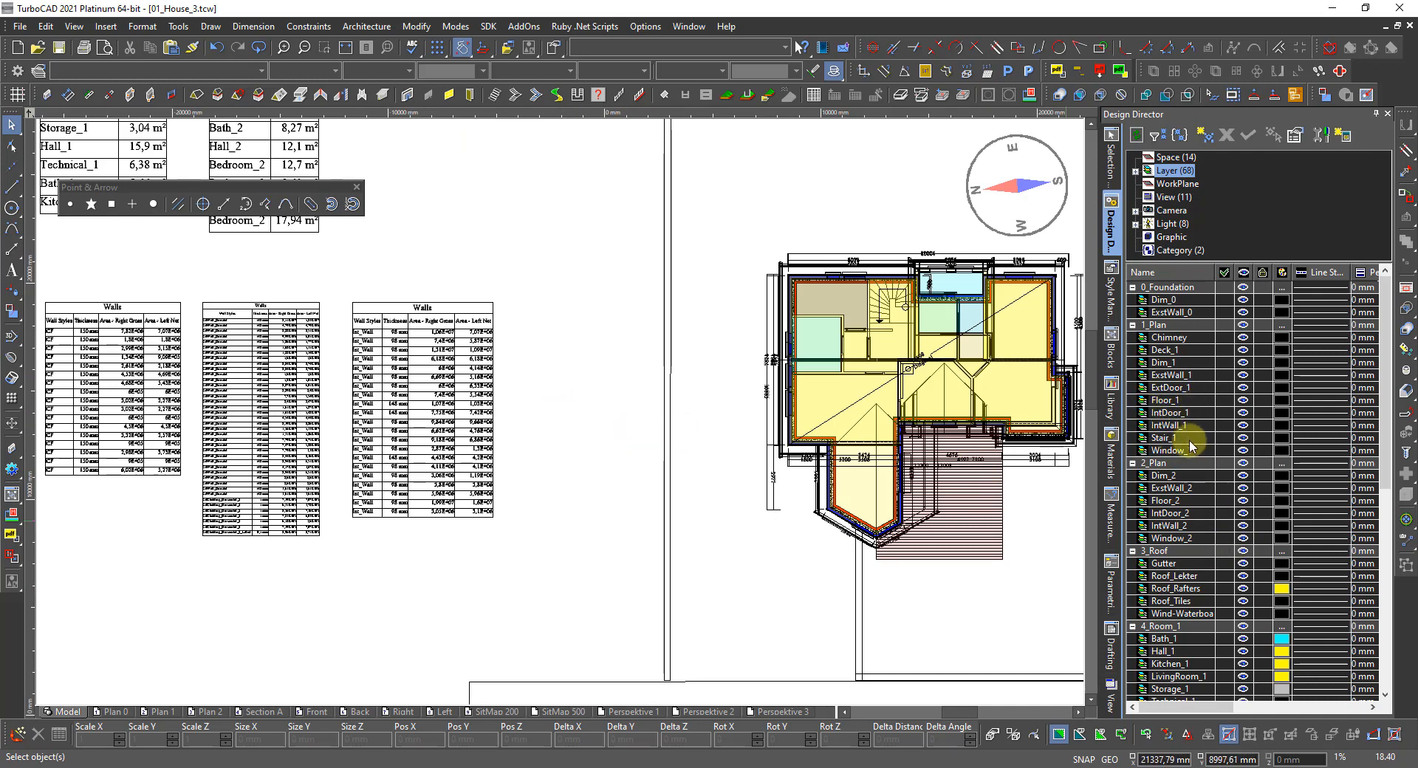
left_click(1178, 427)
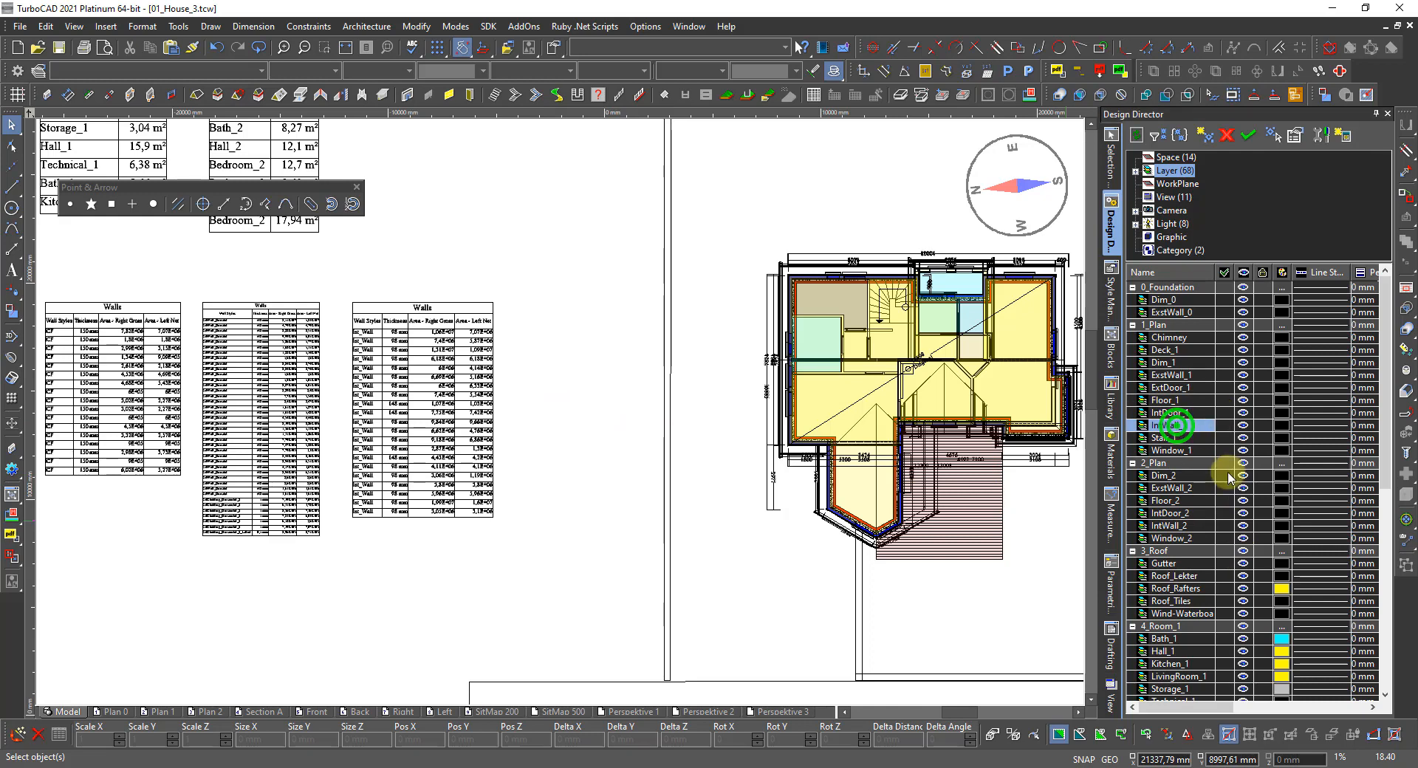
left_click(1189, 526, "ctrl")
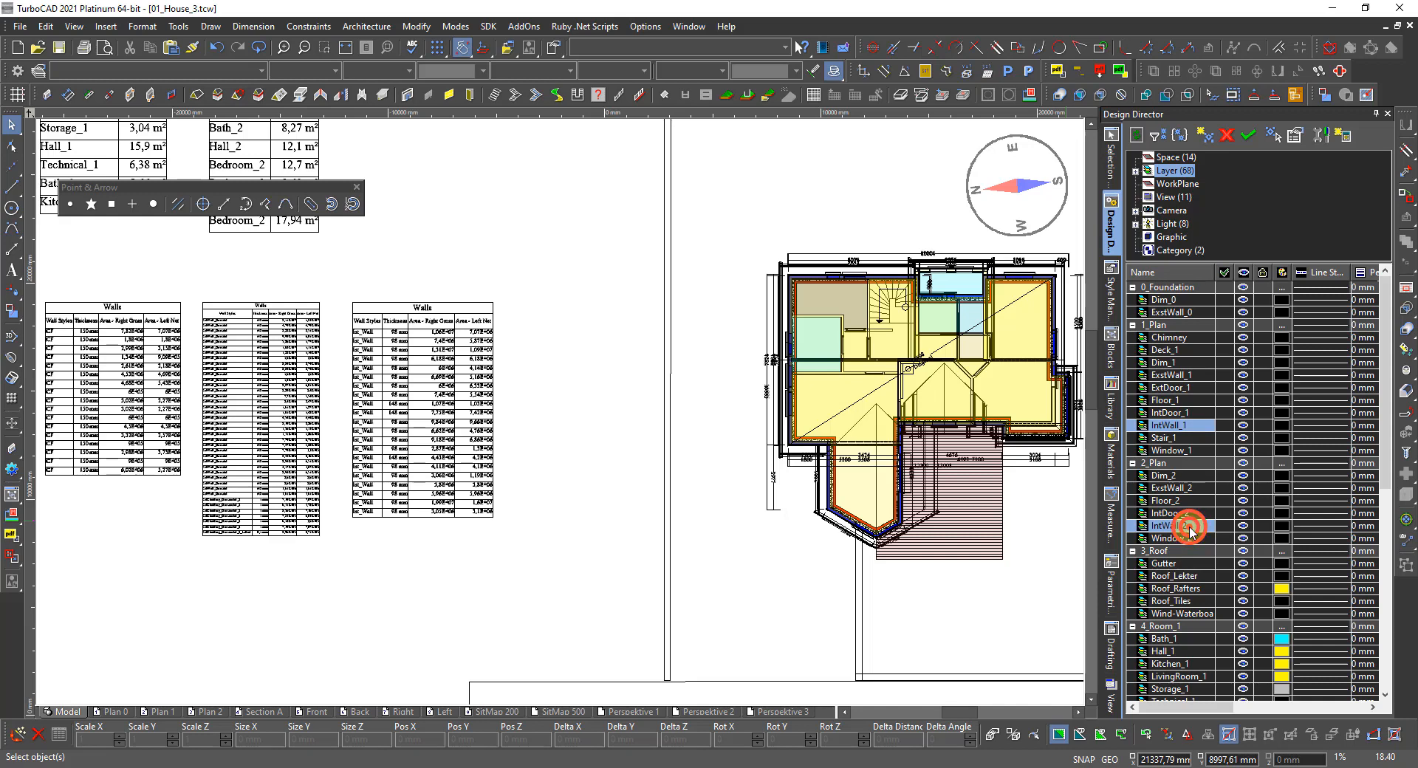
right_click(1190, 526)
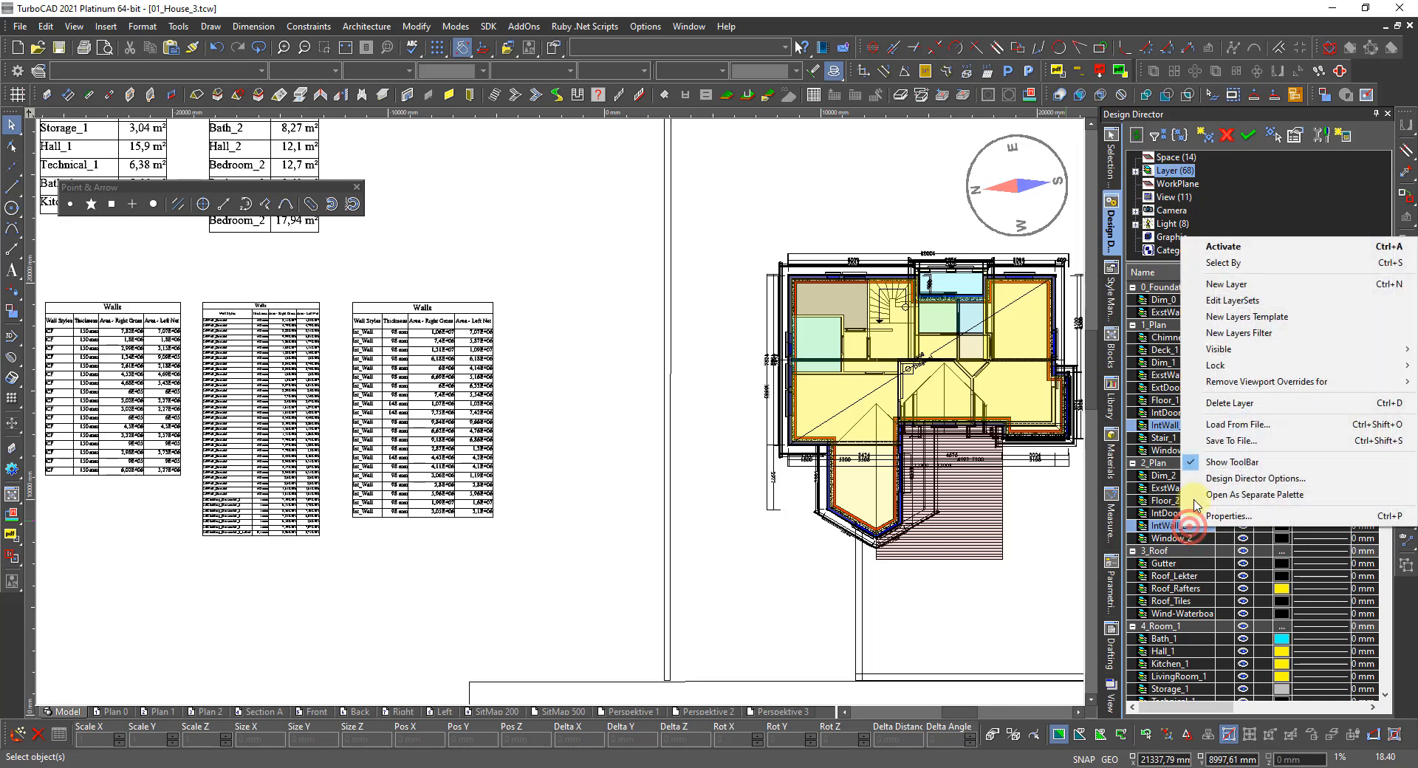
left_click(1217, 264)
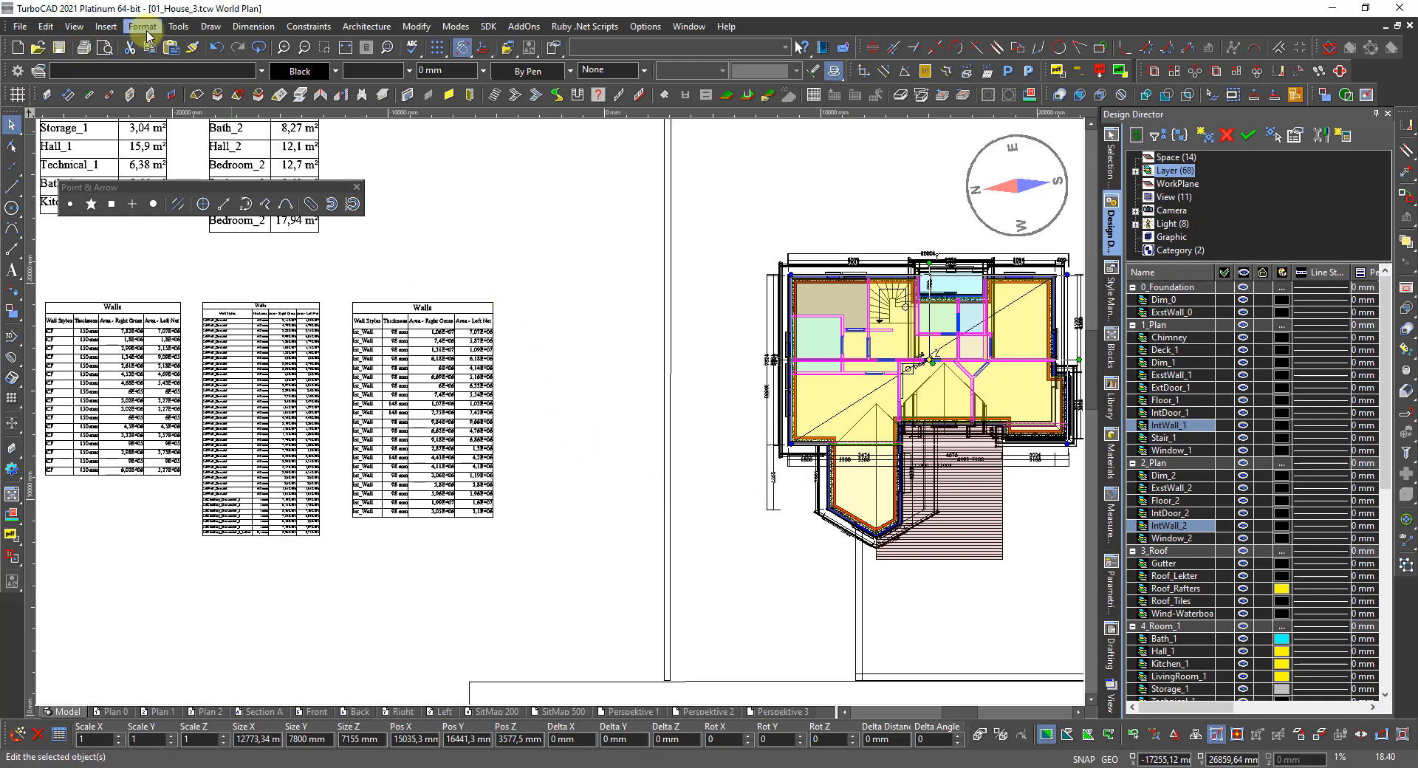
Step: Generate the Walls database report for the selected interior walls
left_click(178, 27)
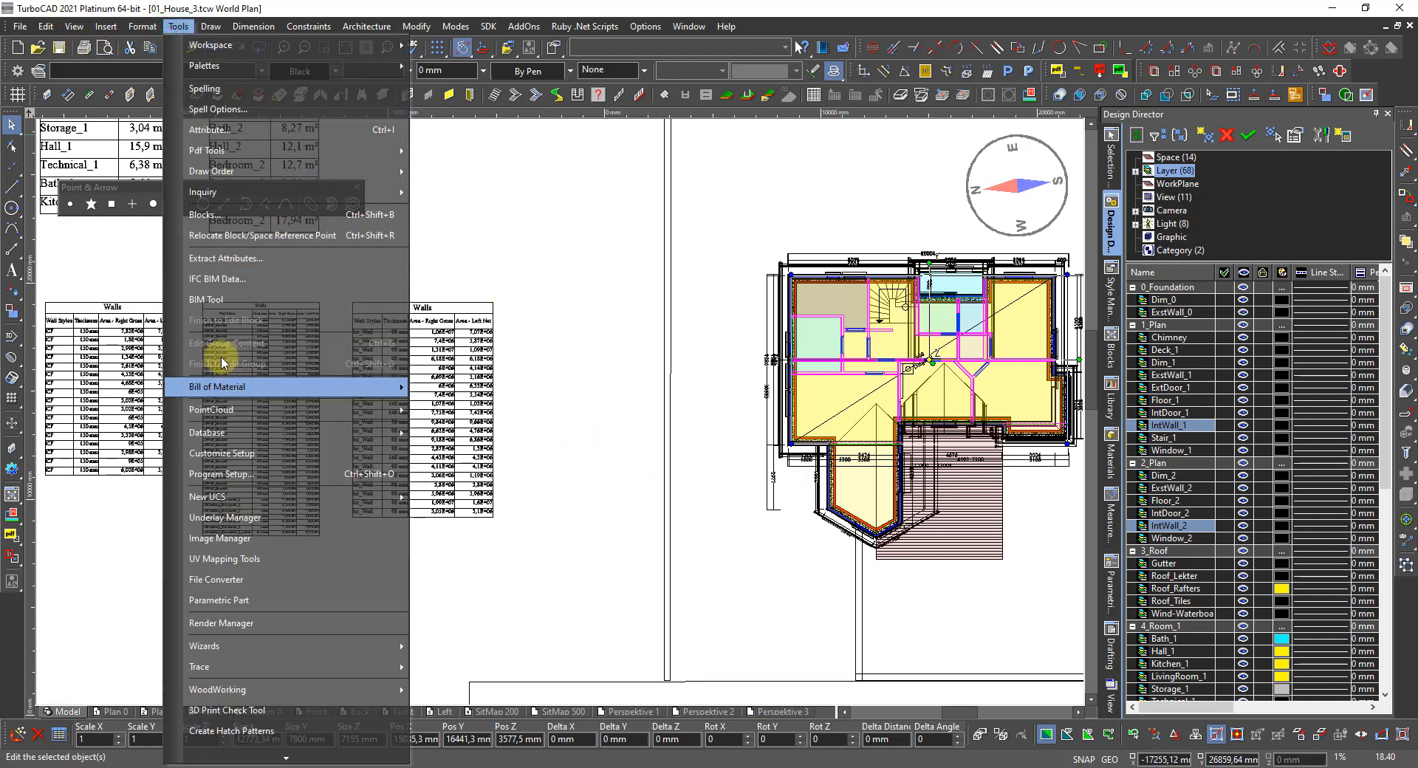
mouse_move(226, 418)
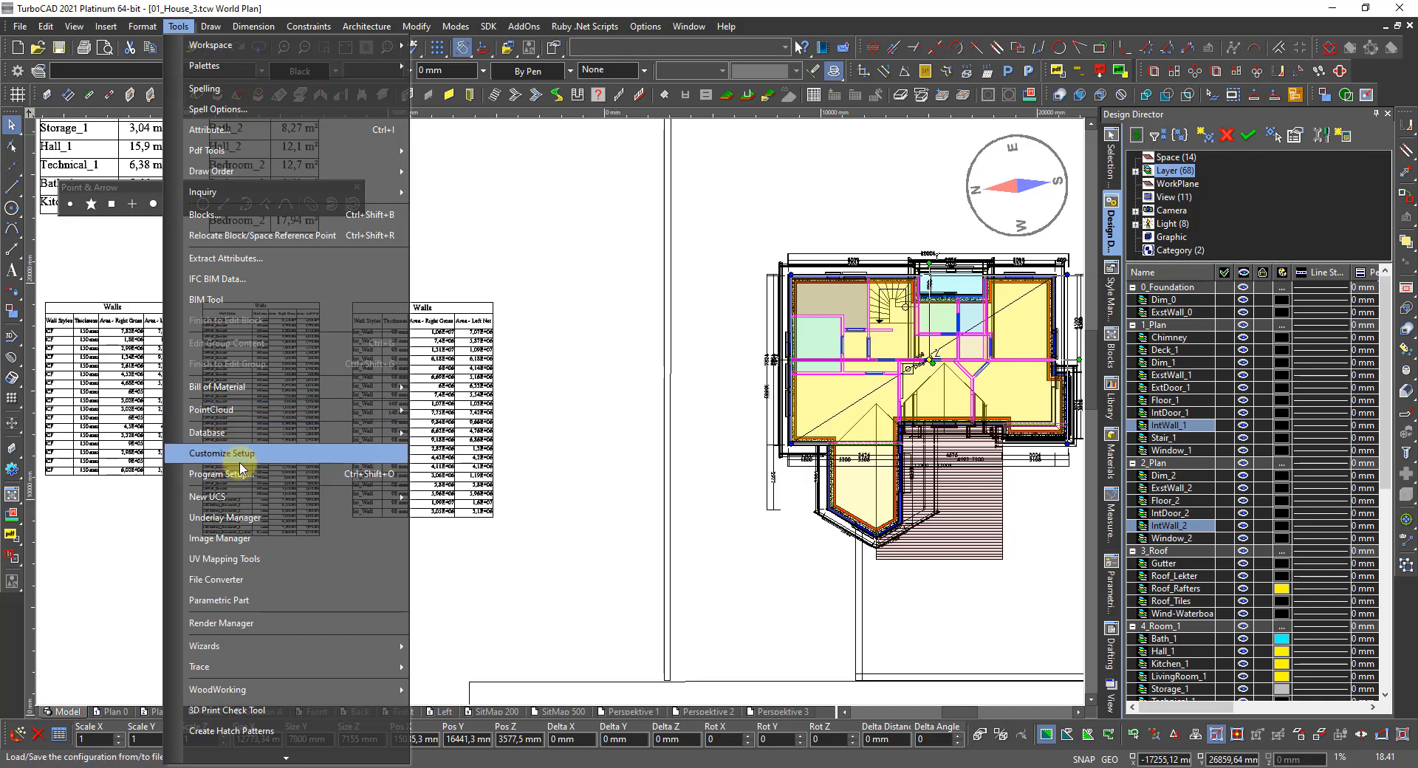
mouse_move(244, 443)
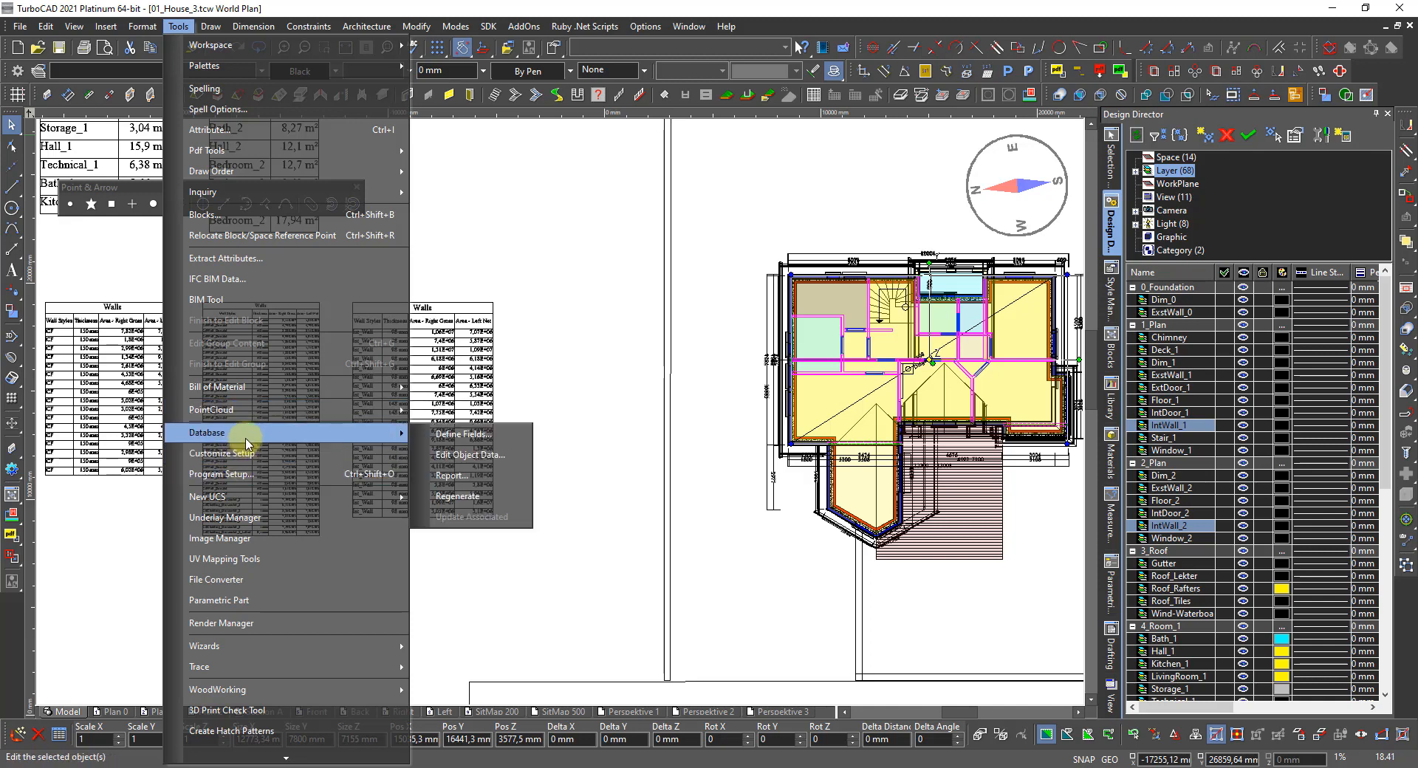
left_click(458, 477)
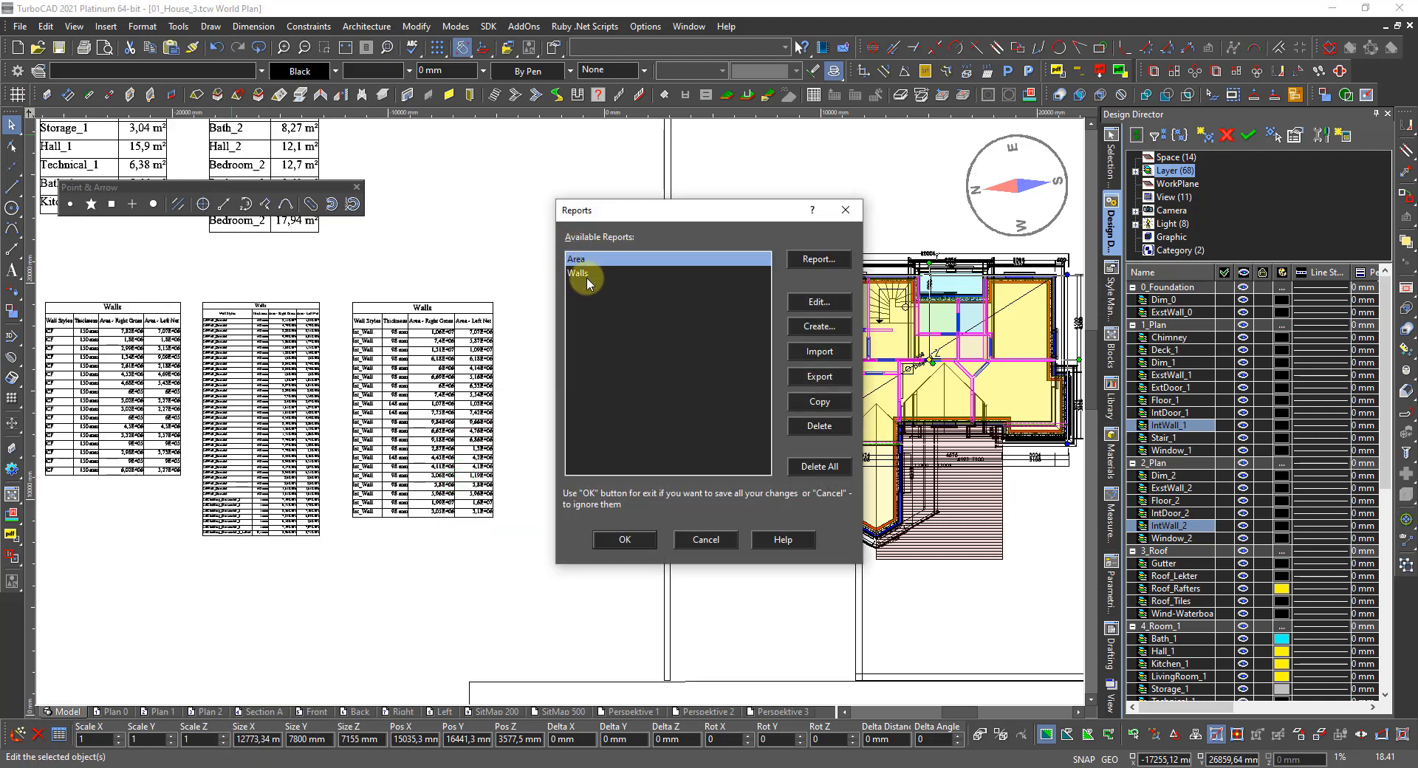
left_click(584, 273)
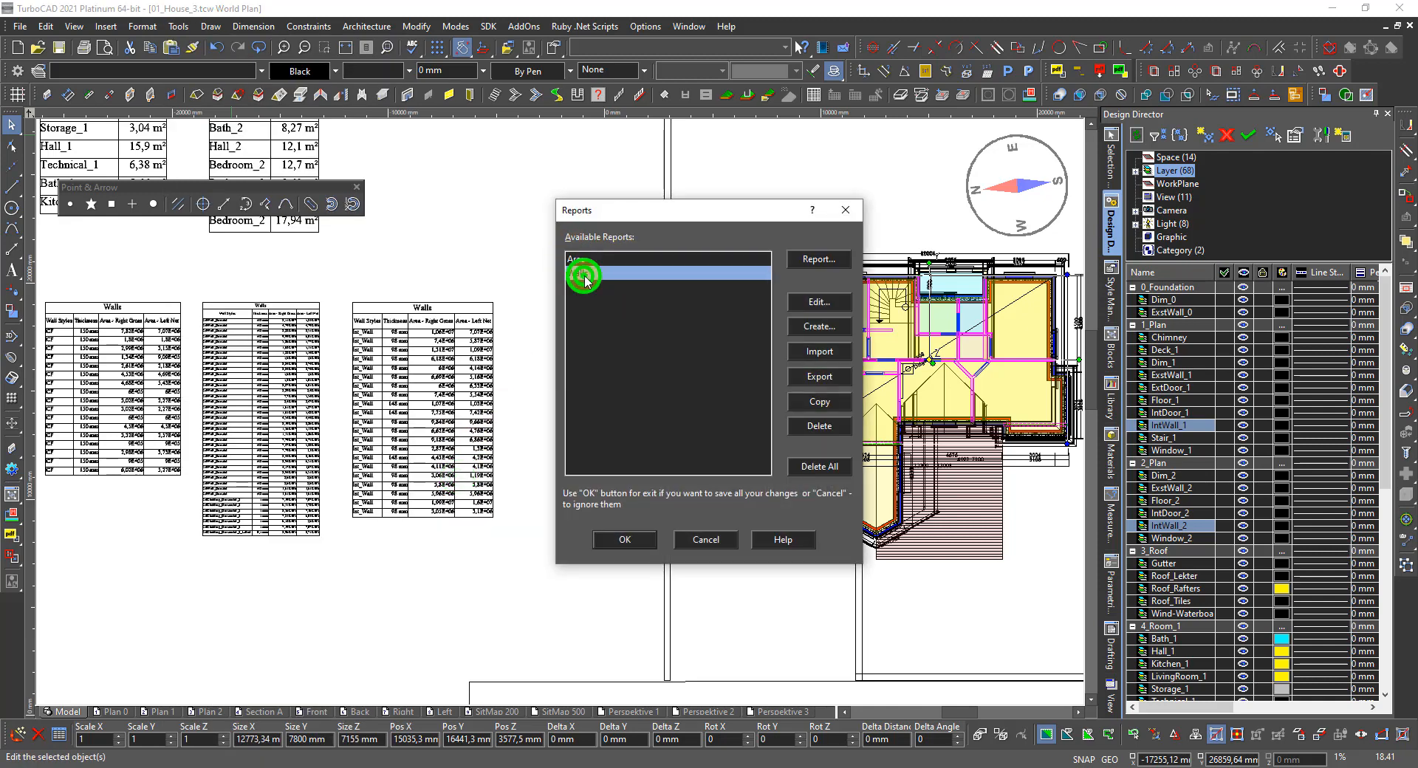
left_click(812, 260)
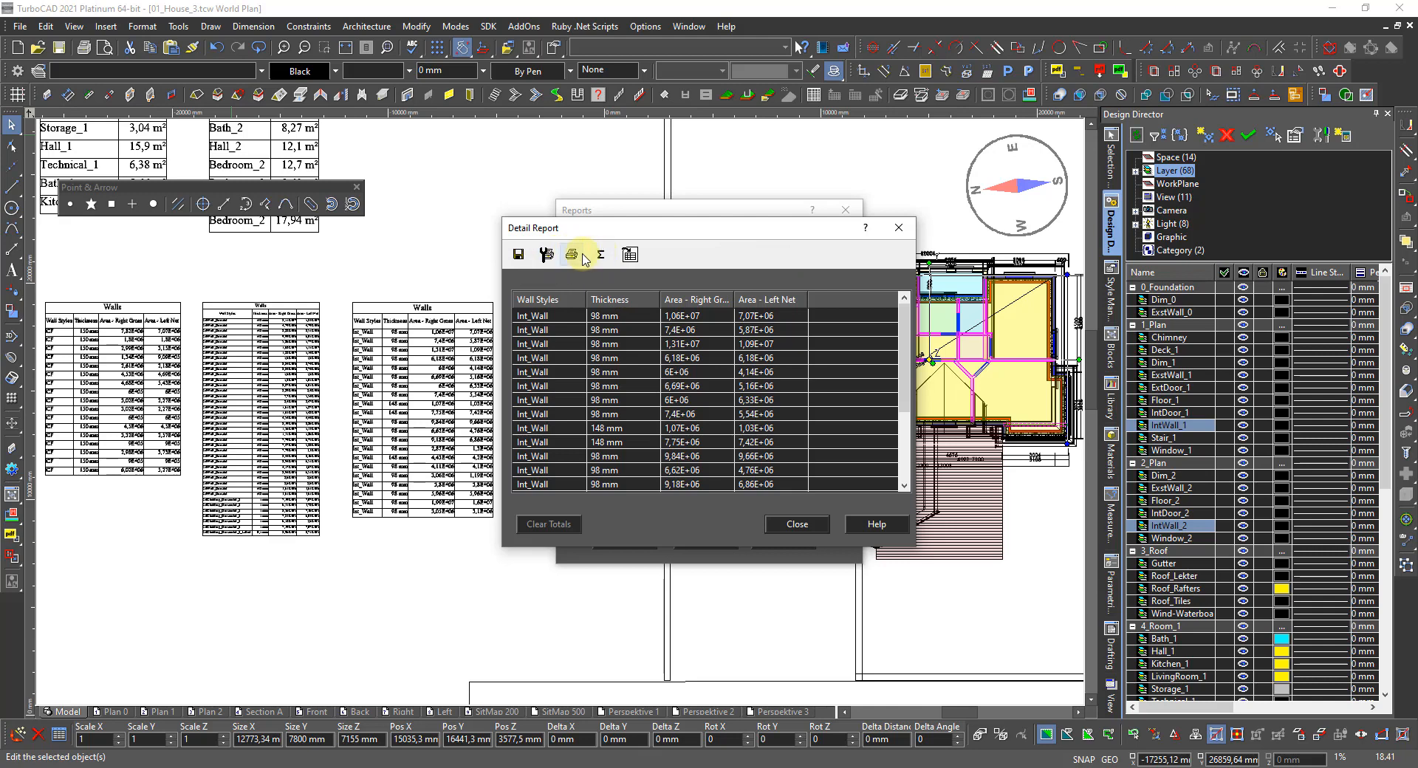
Step: Save the Walls report as the Microsoft Excel file Walls.xls in the TurboCAD 2021 x64 Drawings folder
left_click(520, 255)
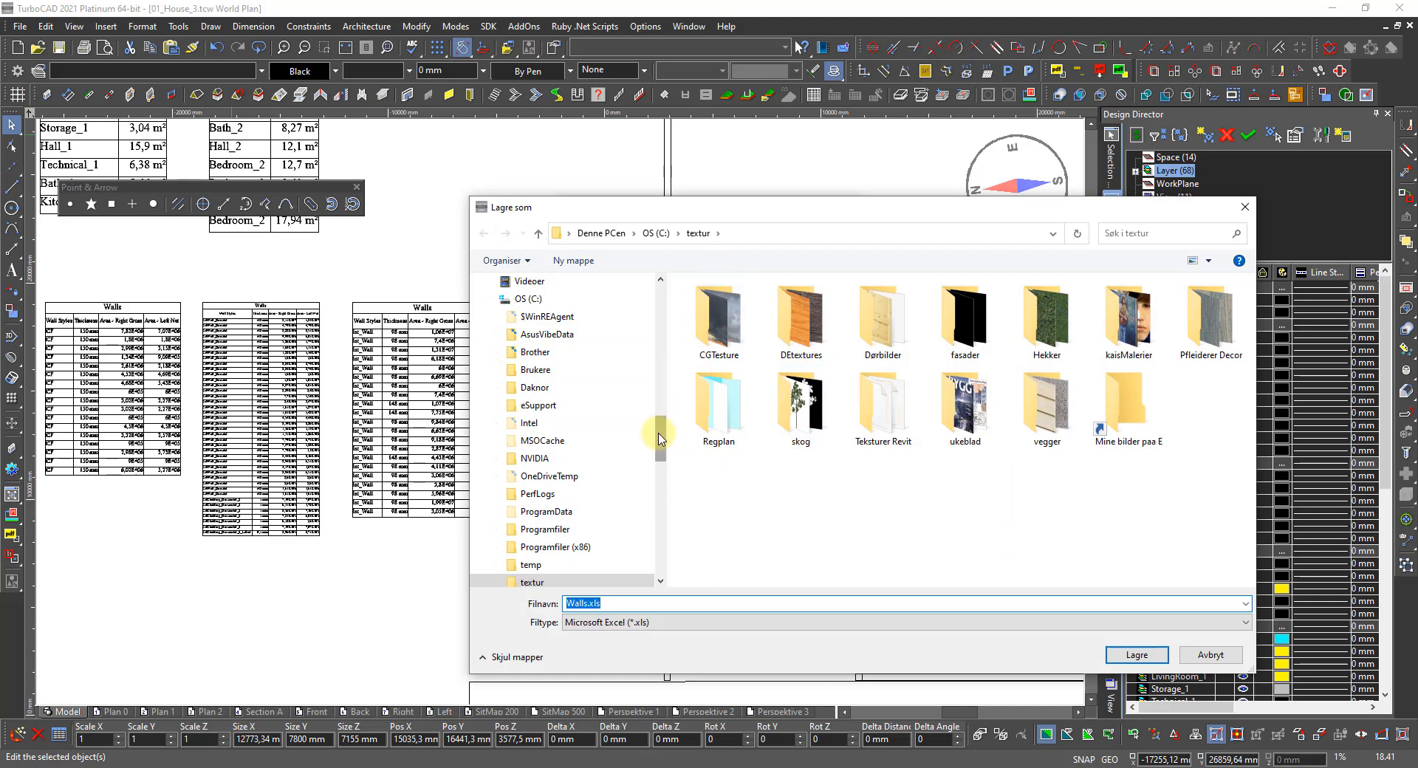
left_click_drag(659, 436, 657, 284)
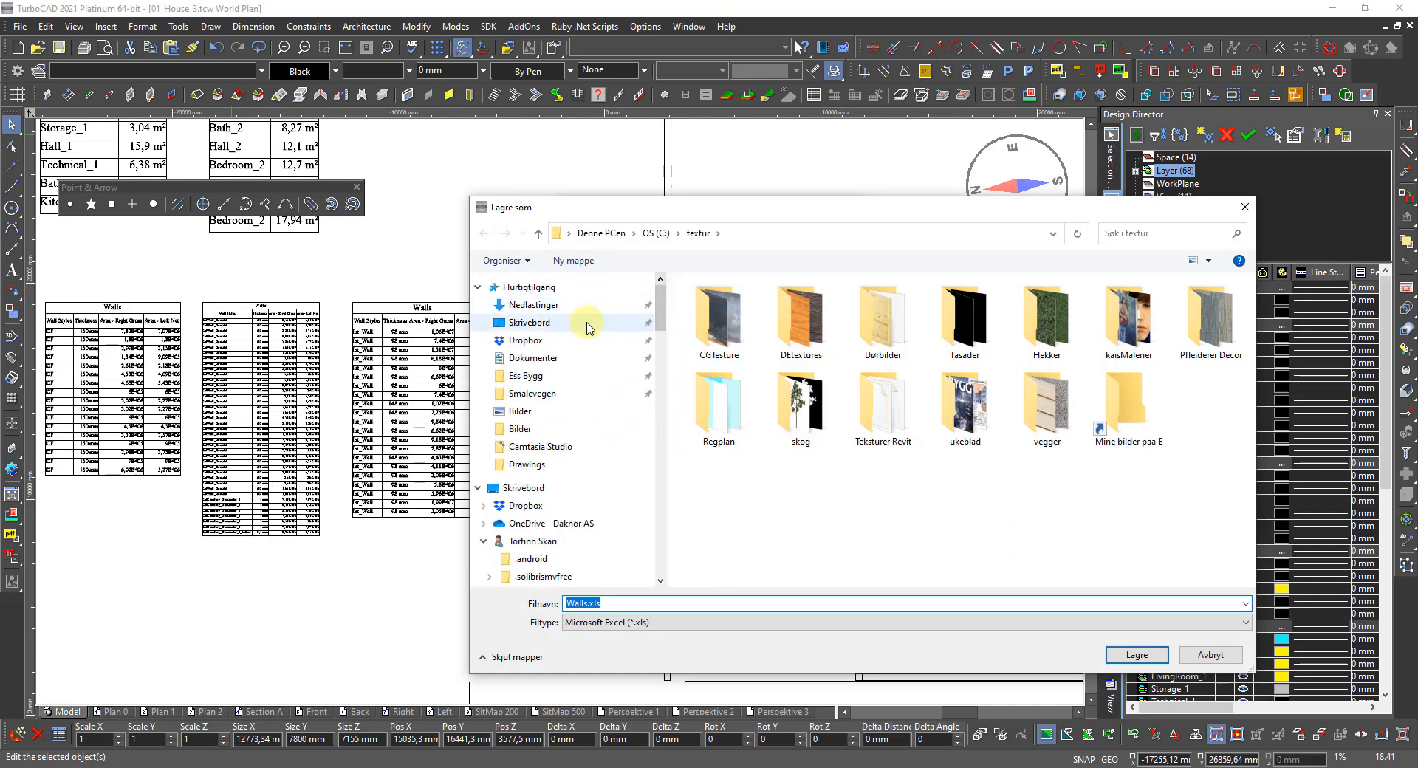
left_click(529, 466)
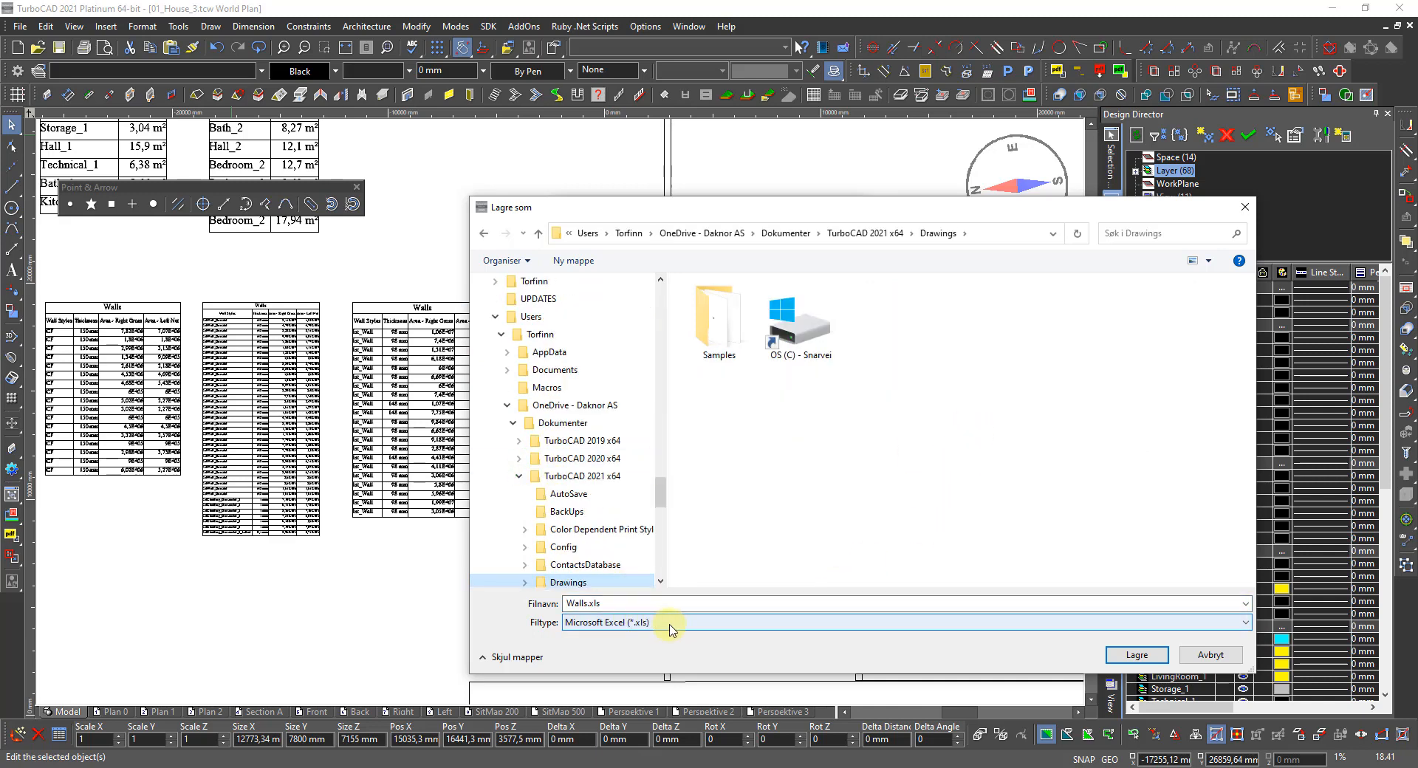
left_click(671, 626)
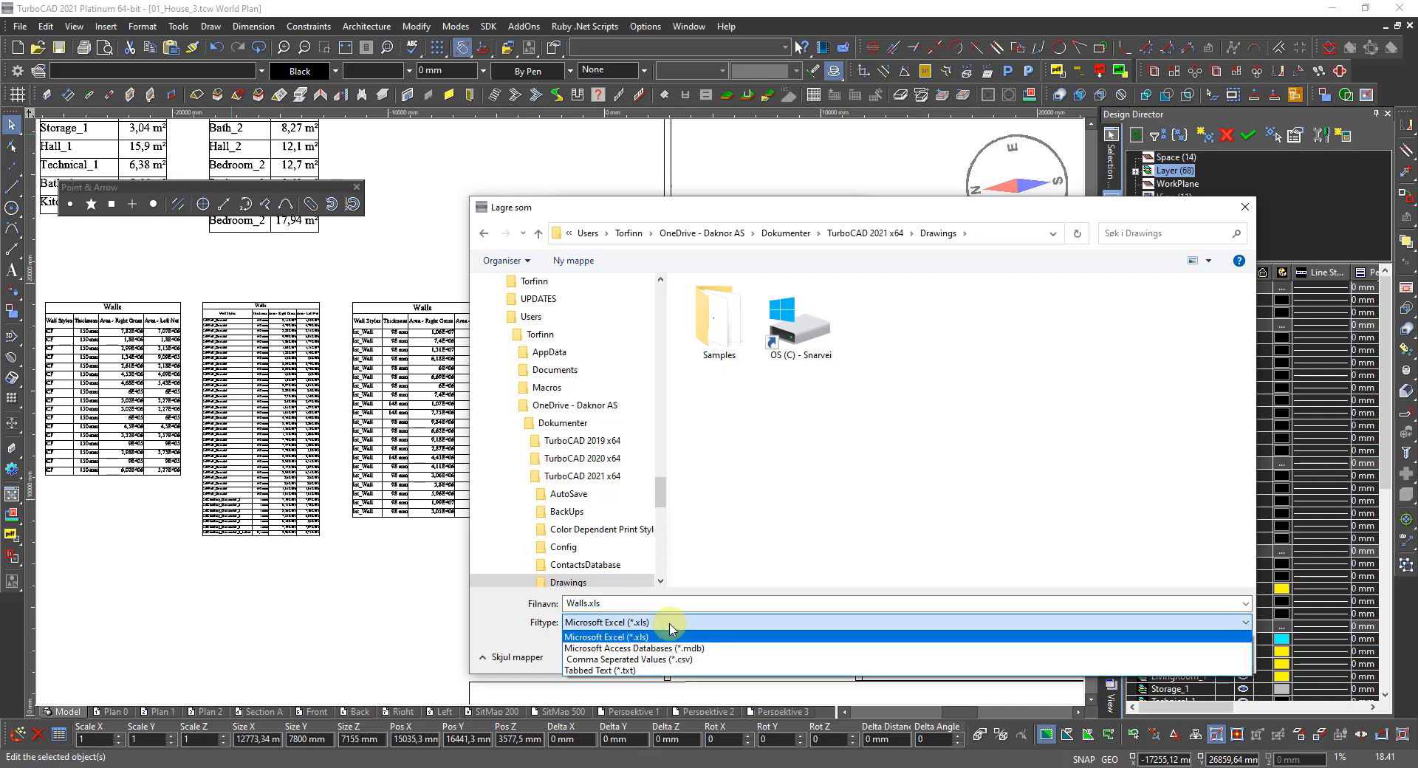
left_click(672, 629)
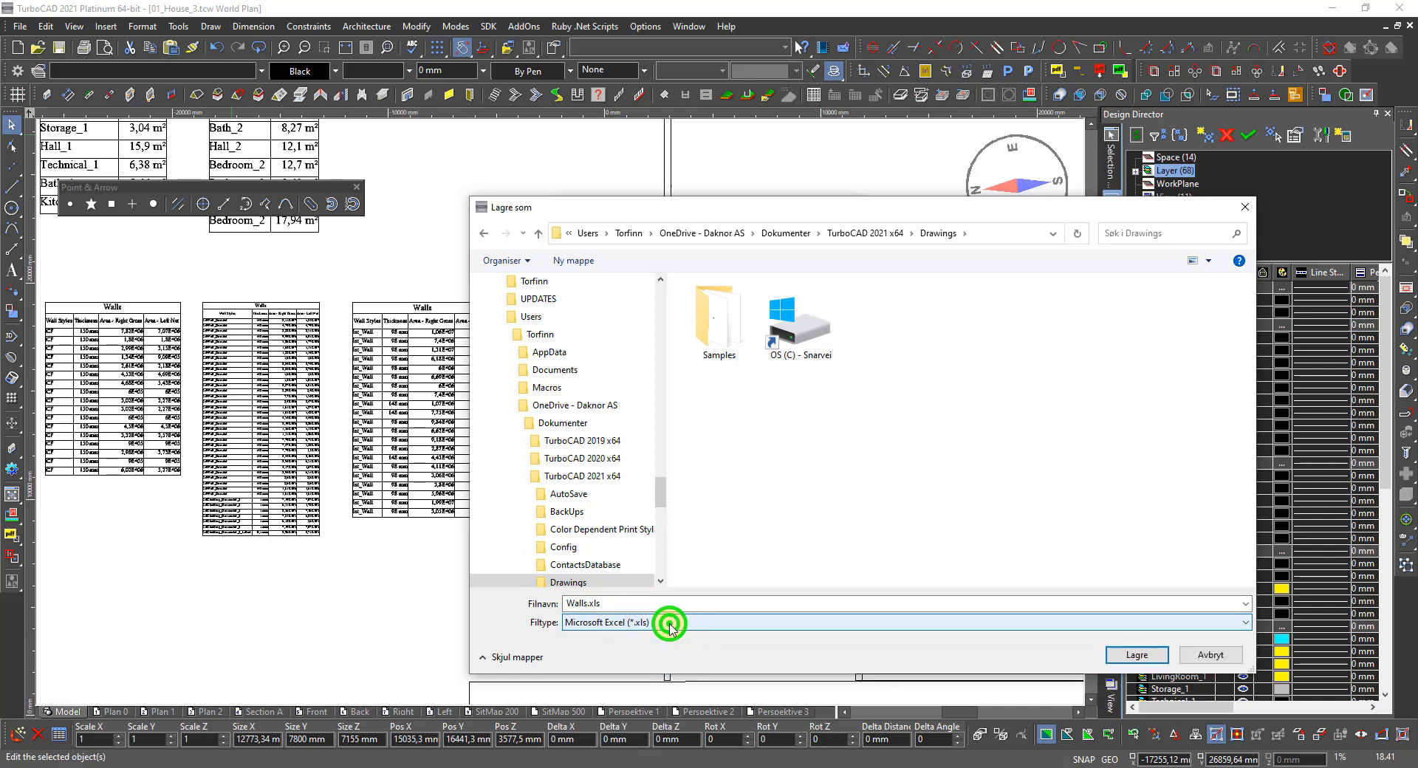
left_click(586, 604)
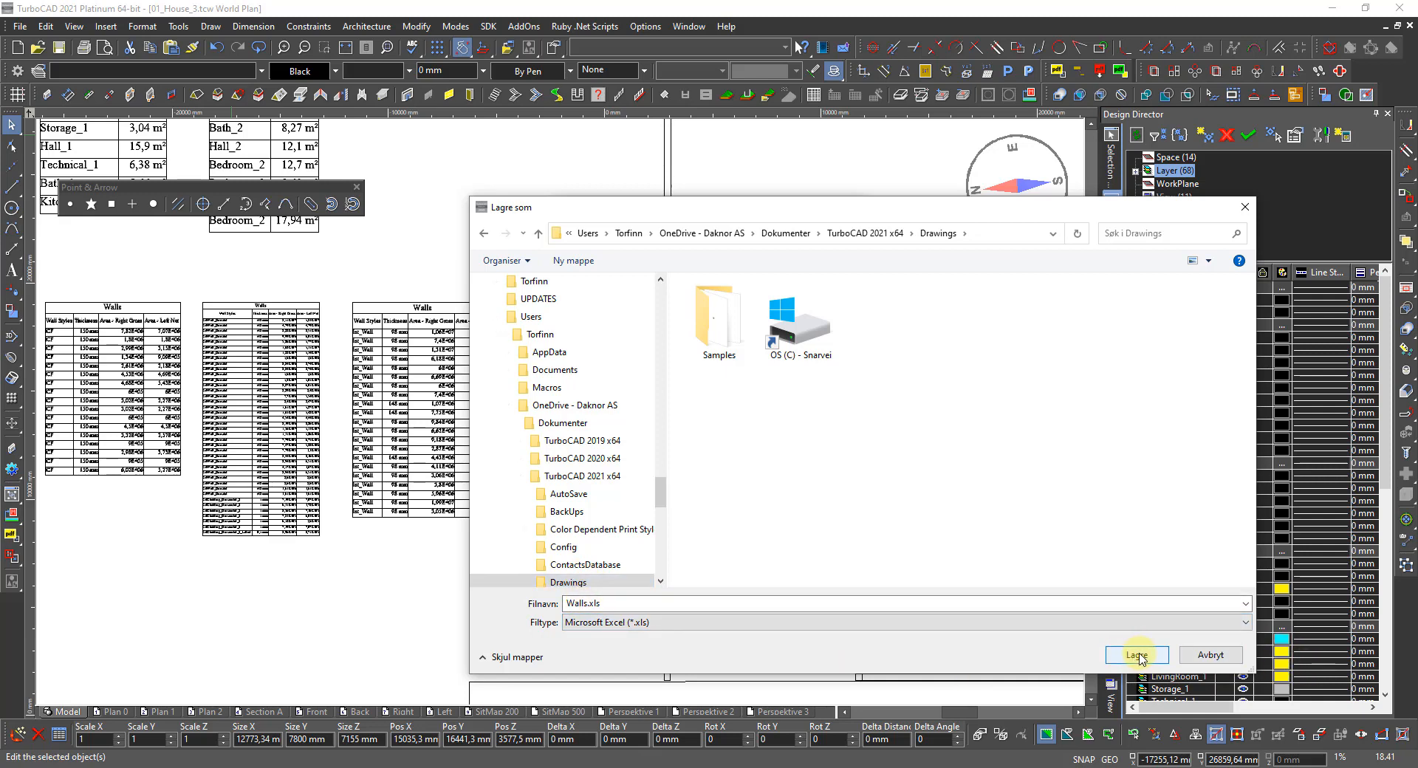
left_click(1138, 656)
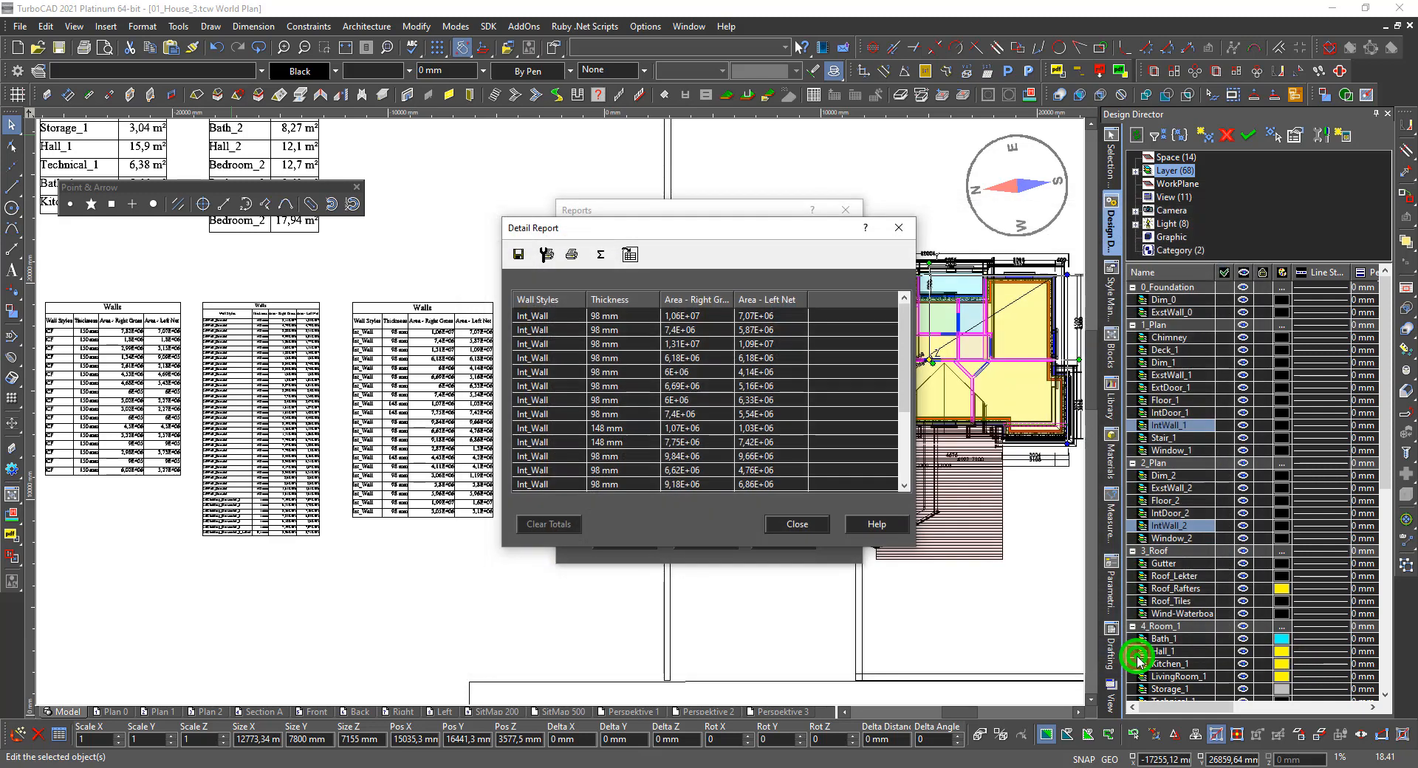
Step: Close the Walls report and accept the Reports dialog, and create a blank workbook in Excel
left_click(797, 526)
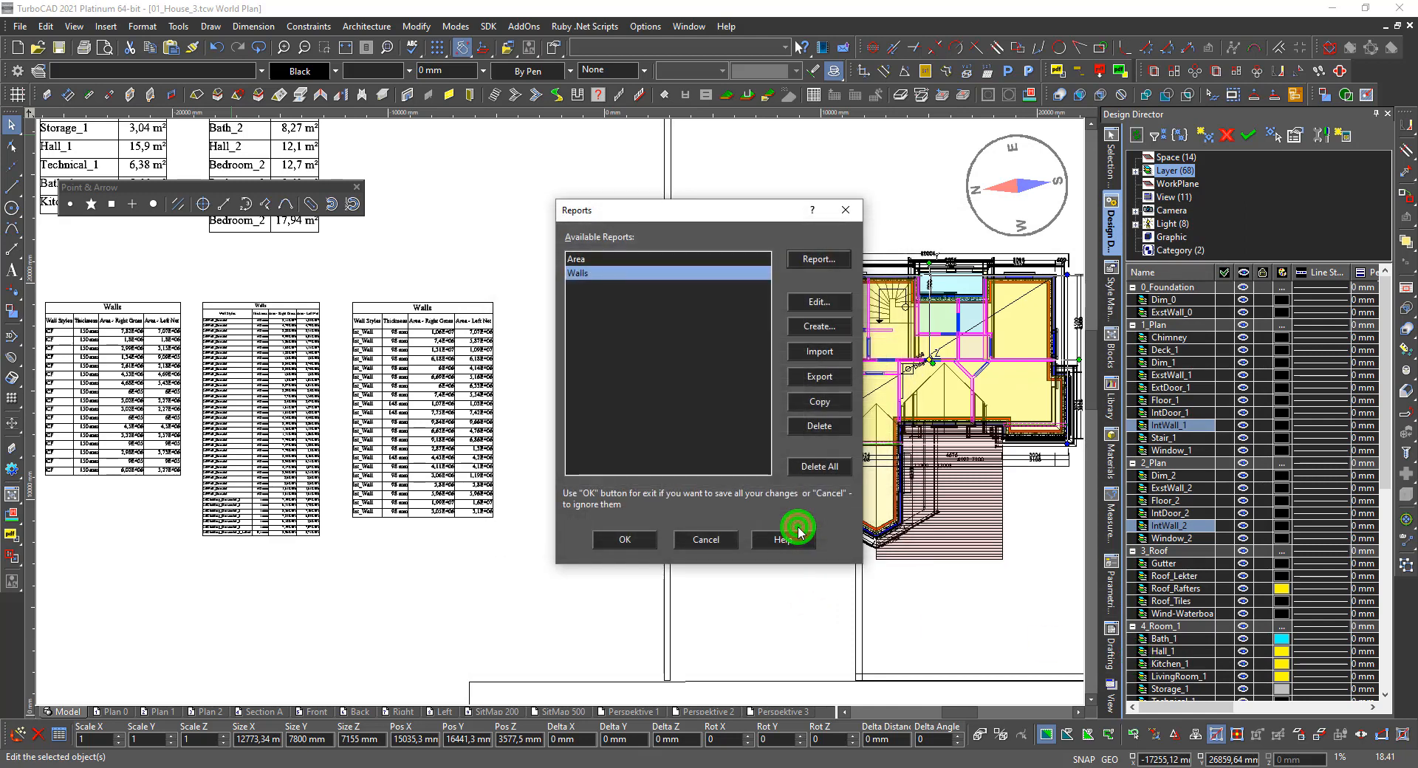
left_click(638, 541)
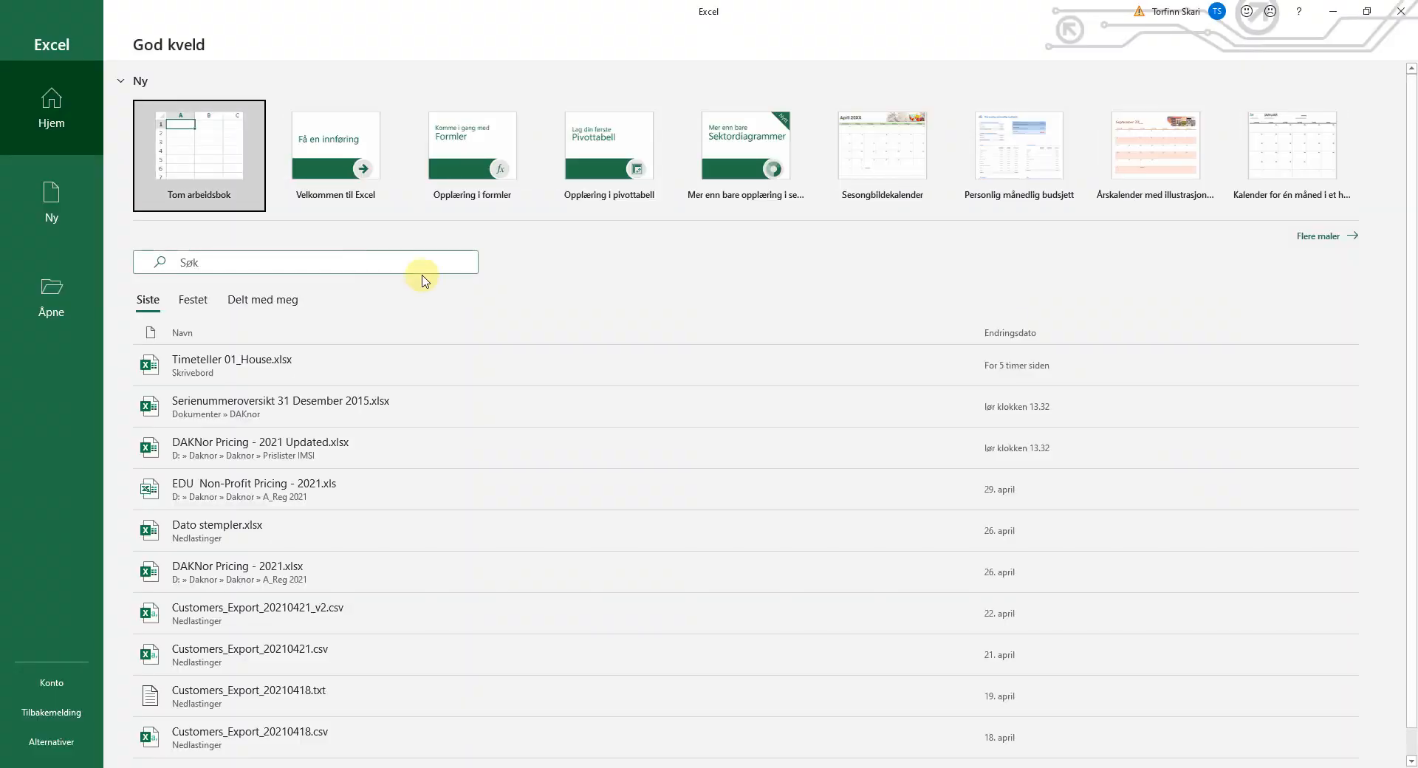
left_click(224, 151)
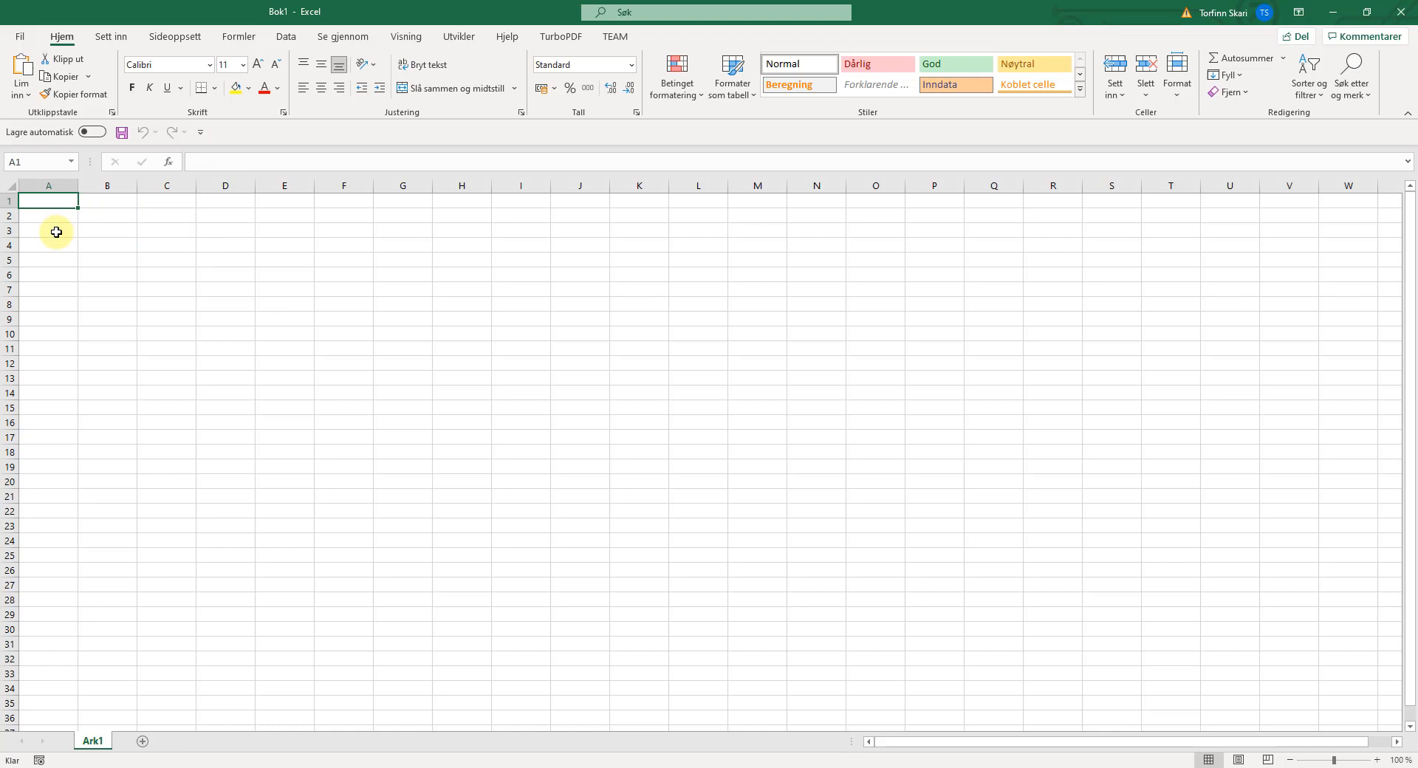
left_click(51, 244)
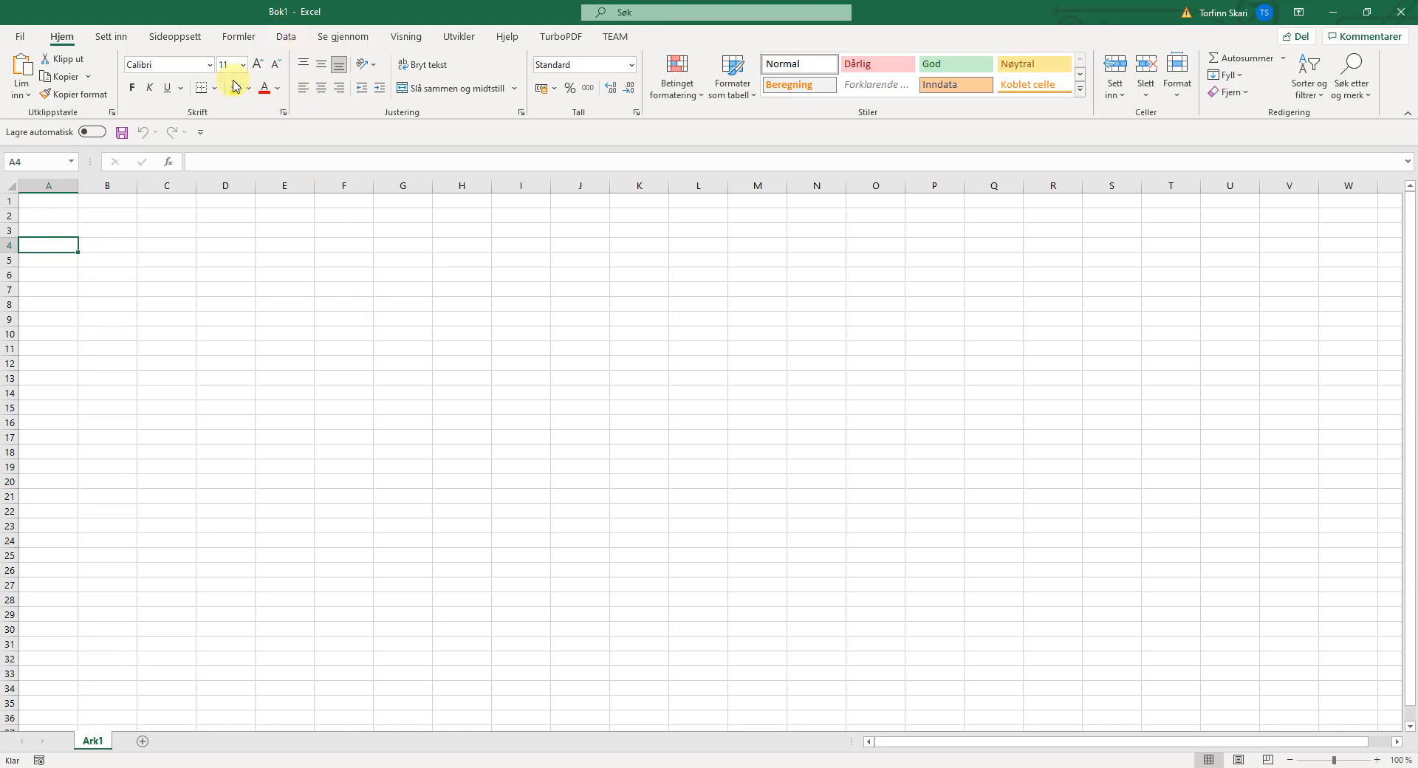
Step: Open the exported Walls.xls file from the TurboCAD 2021 x64 Drawings folder
left_click(15, 36)
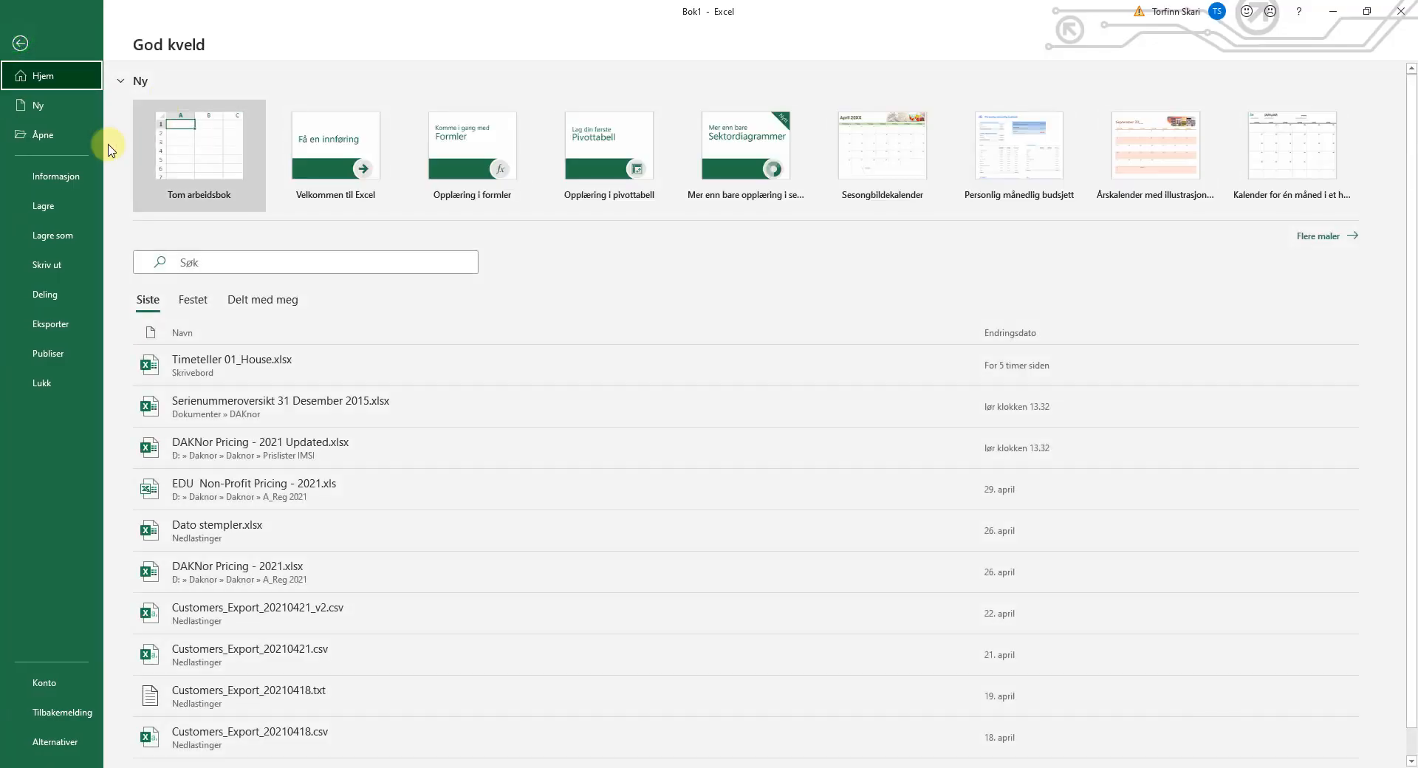
left_click(42, 135)
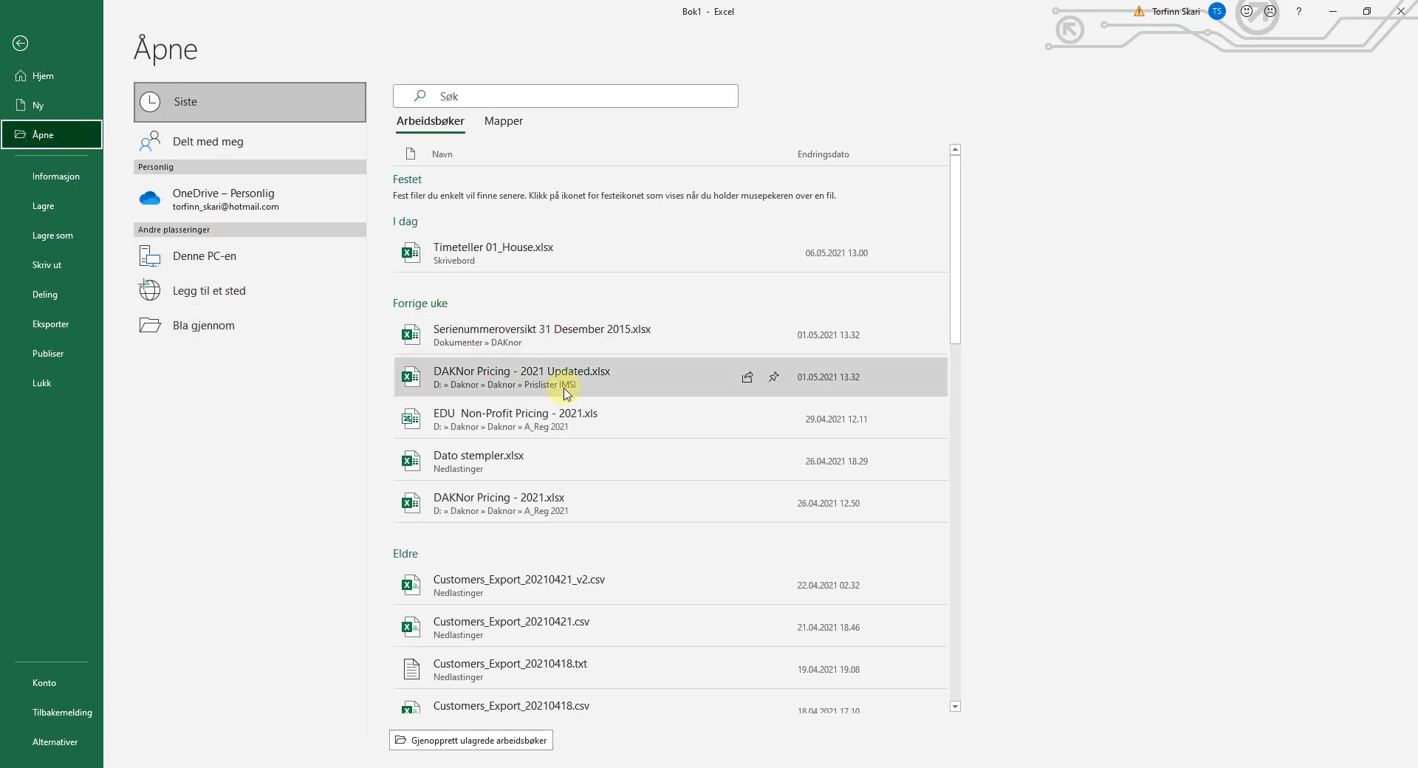
scroll(493, 424, "down", 5)
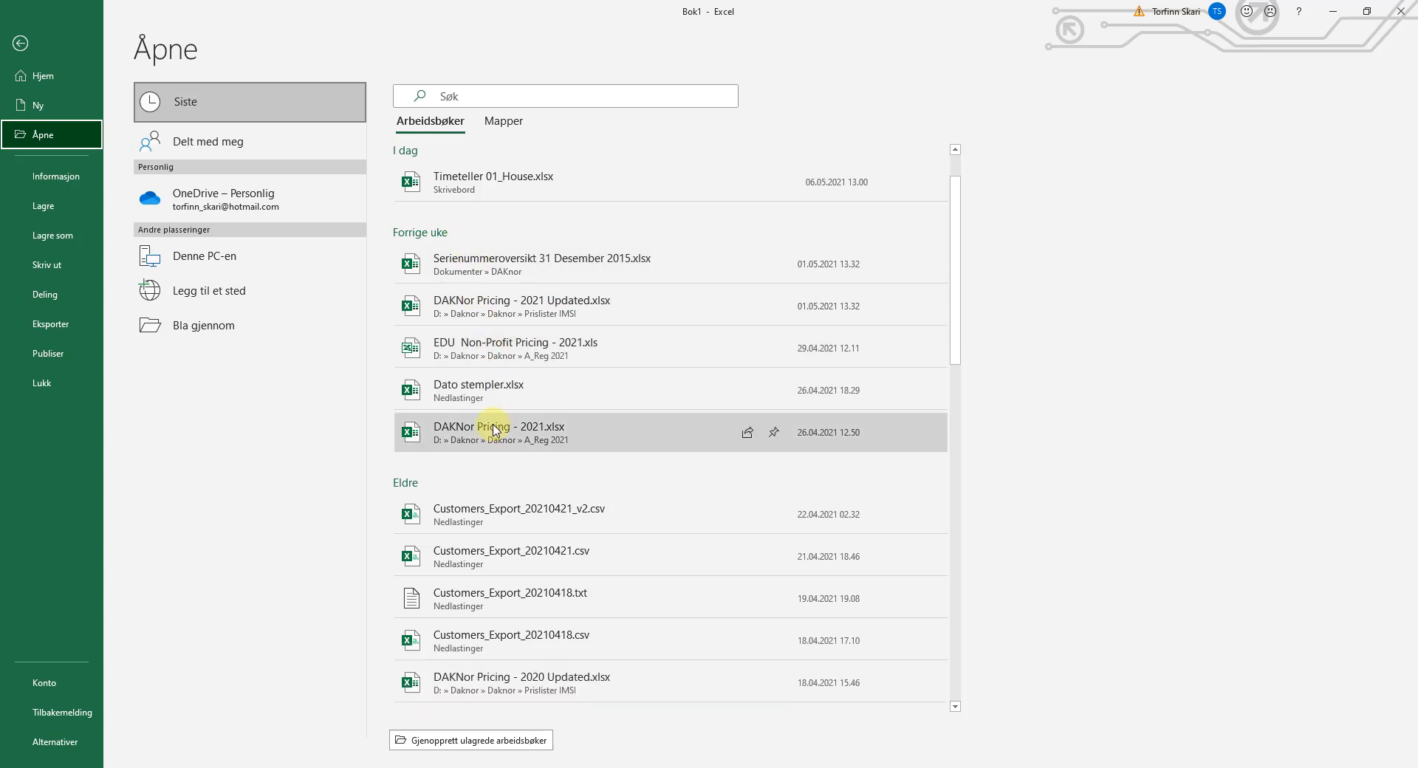
scroll(493, 429, "up", 5)
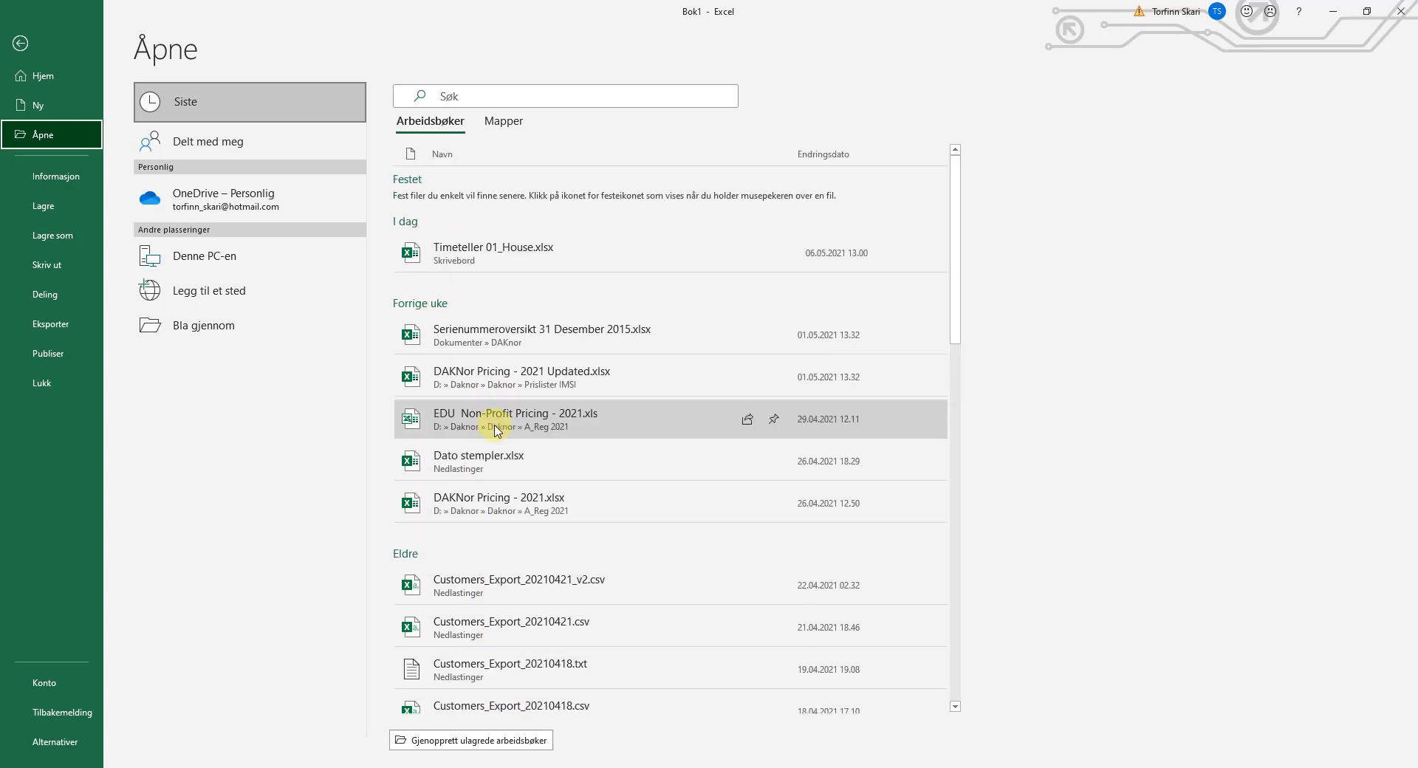
left_click(206, 260)
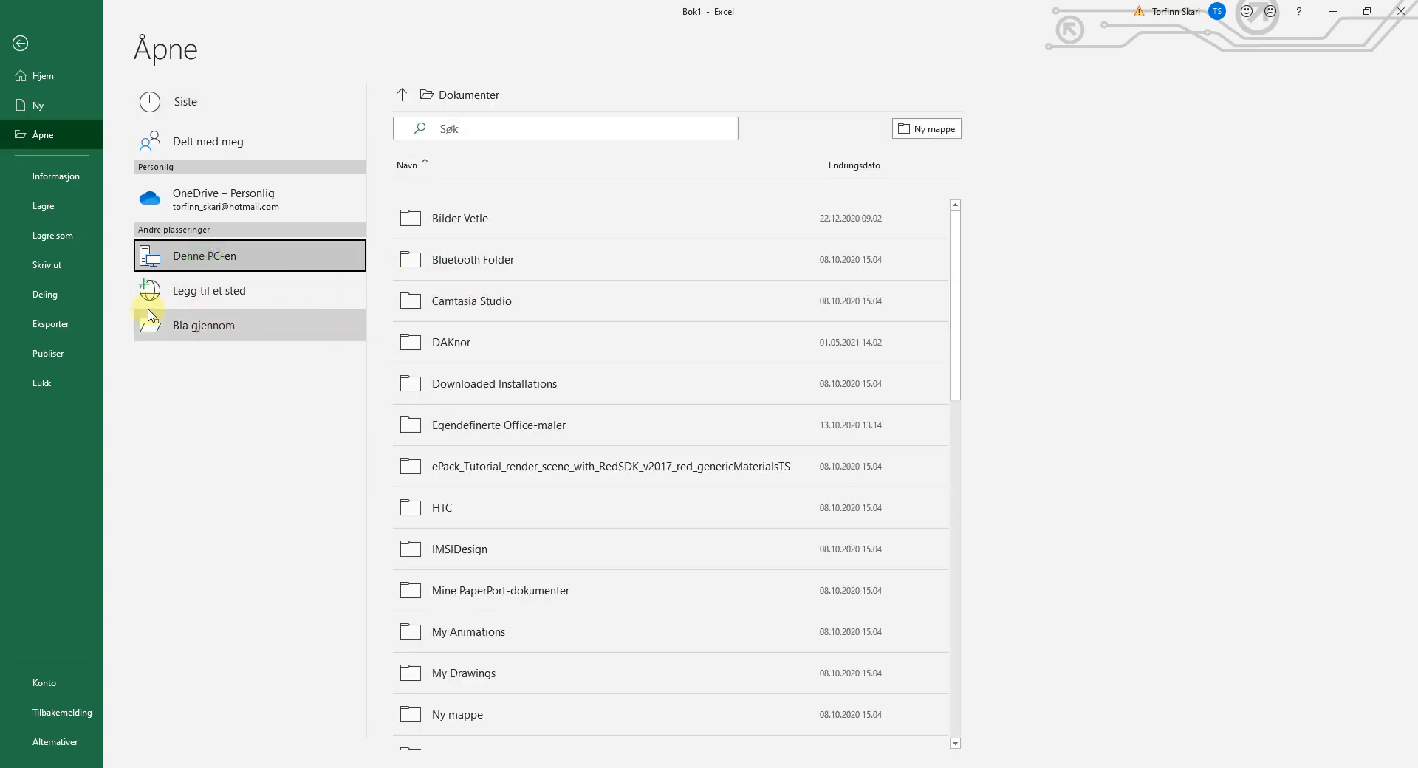
left_click(196, 323)
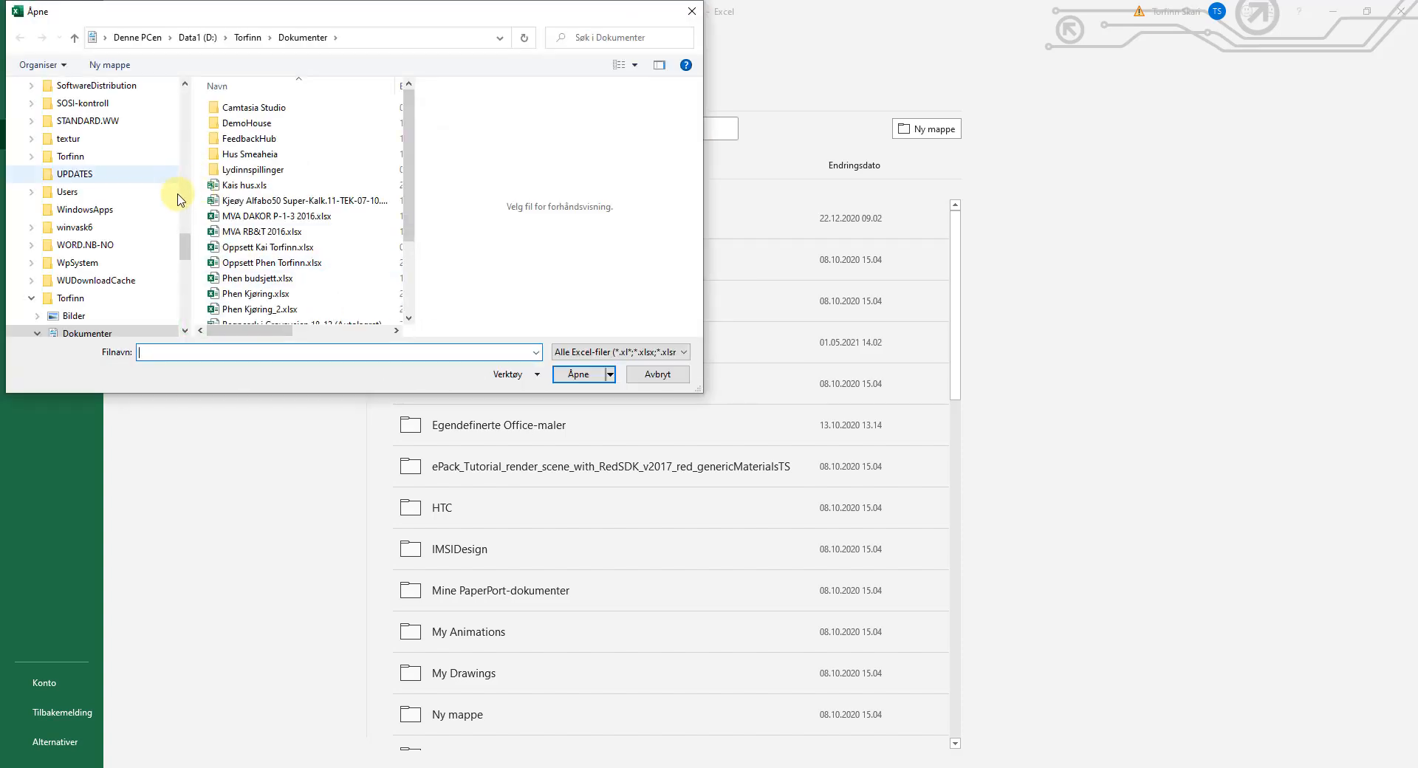
left_click_drag(183, 247, 187, 95)
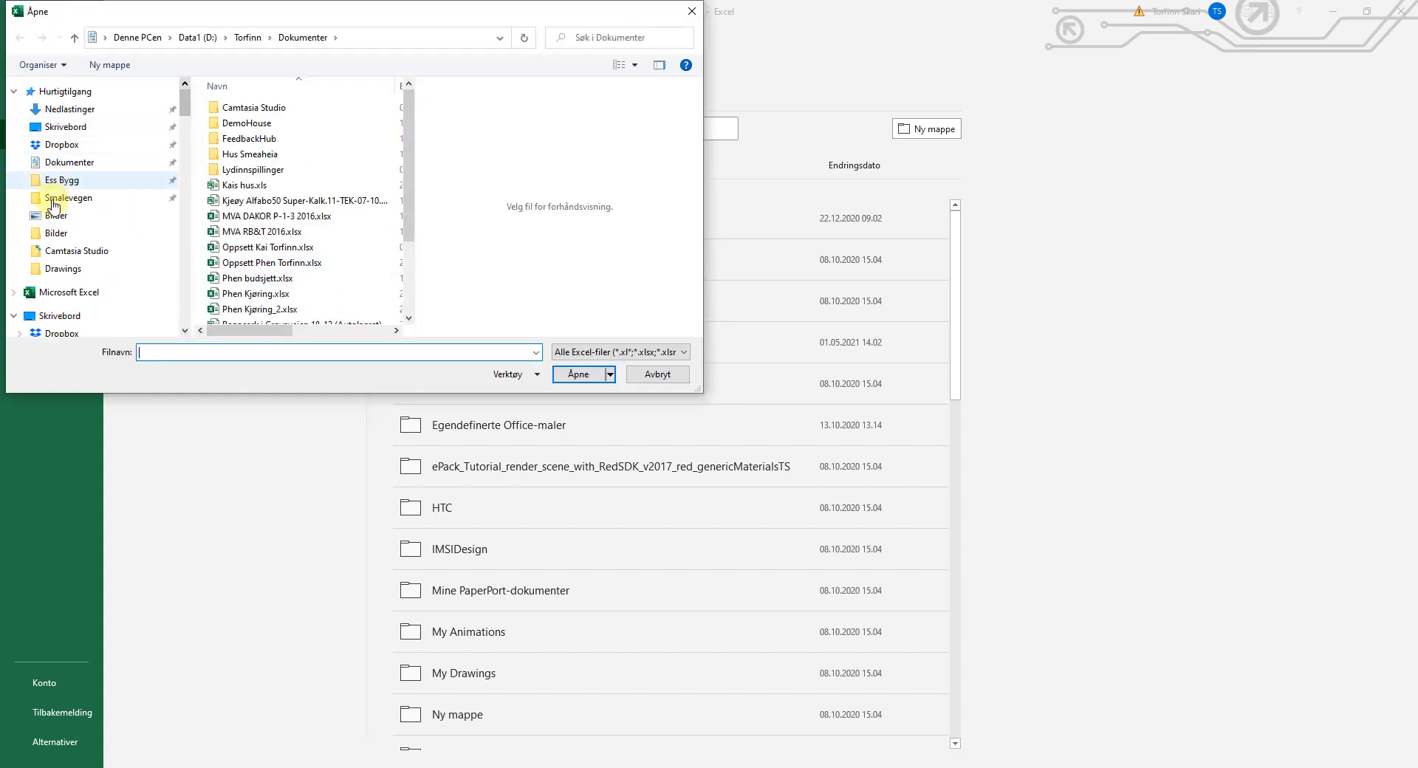
left_click(63, 269)
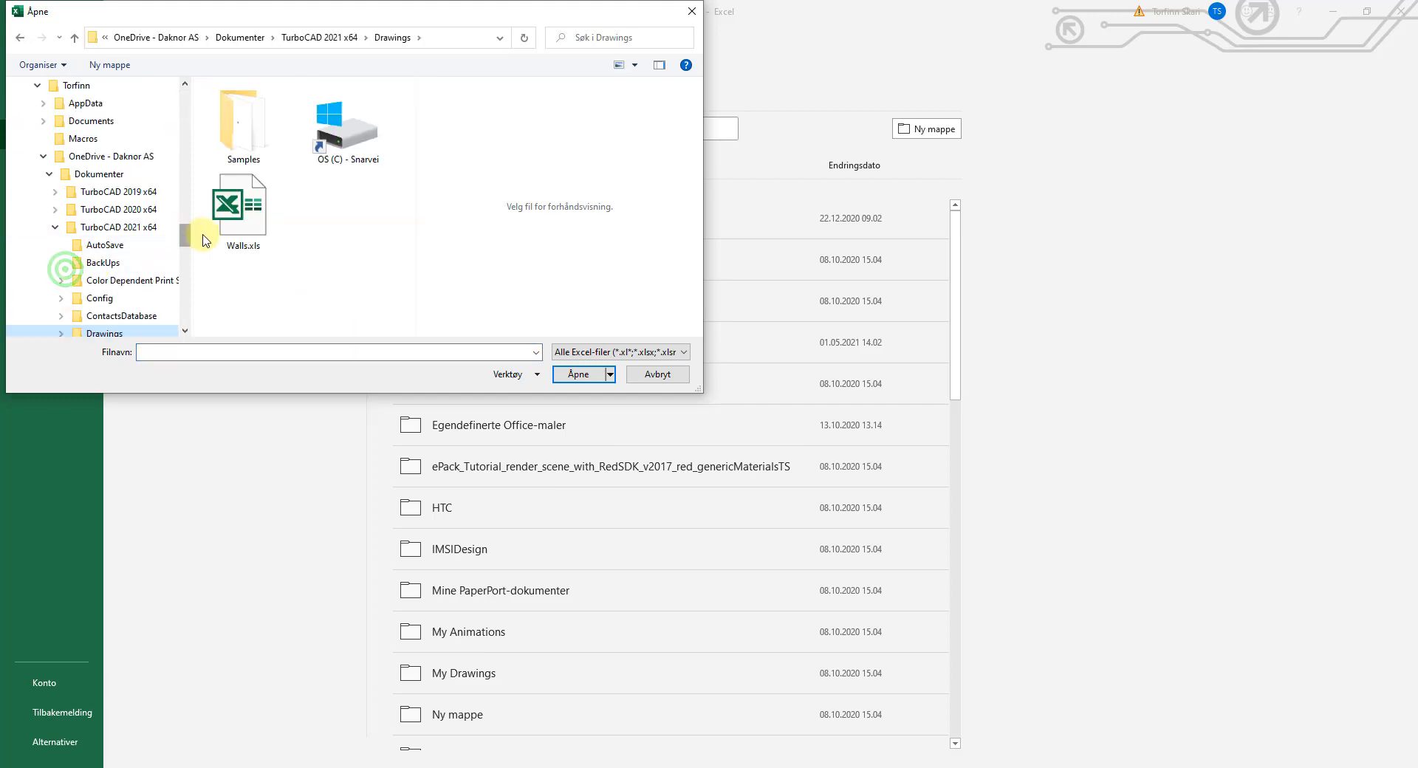
left_click(221, 222)
left_click(573, 375)
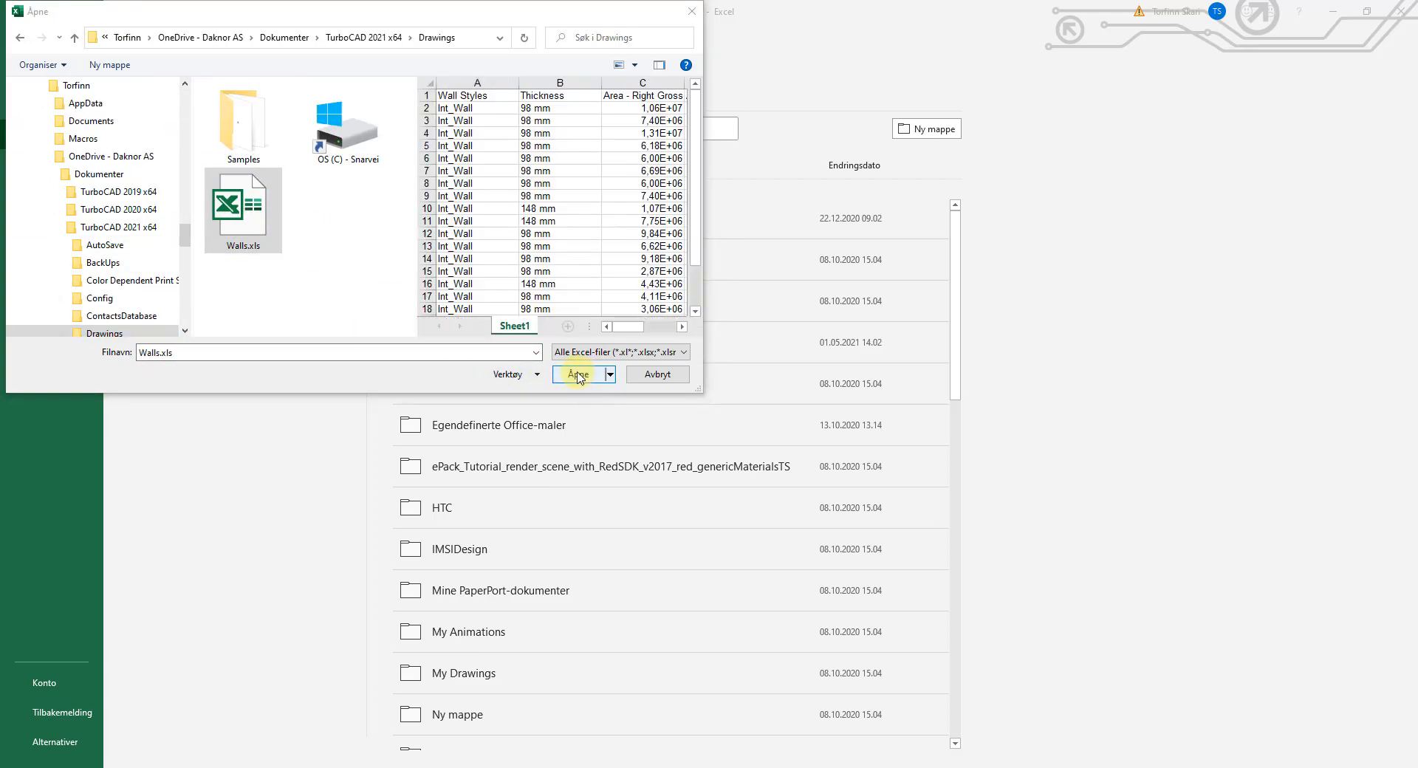
left_click(578, 376)
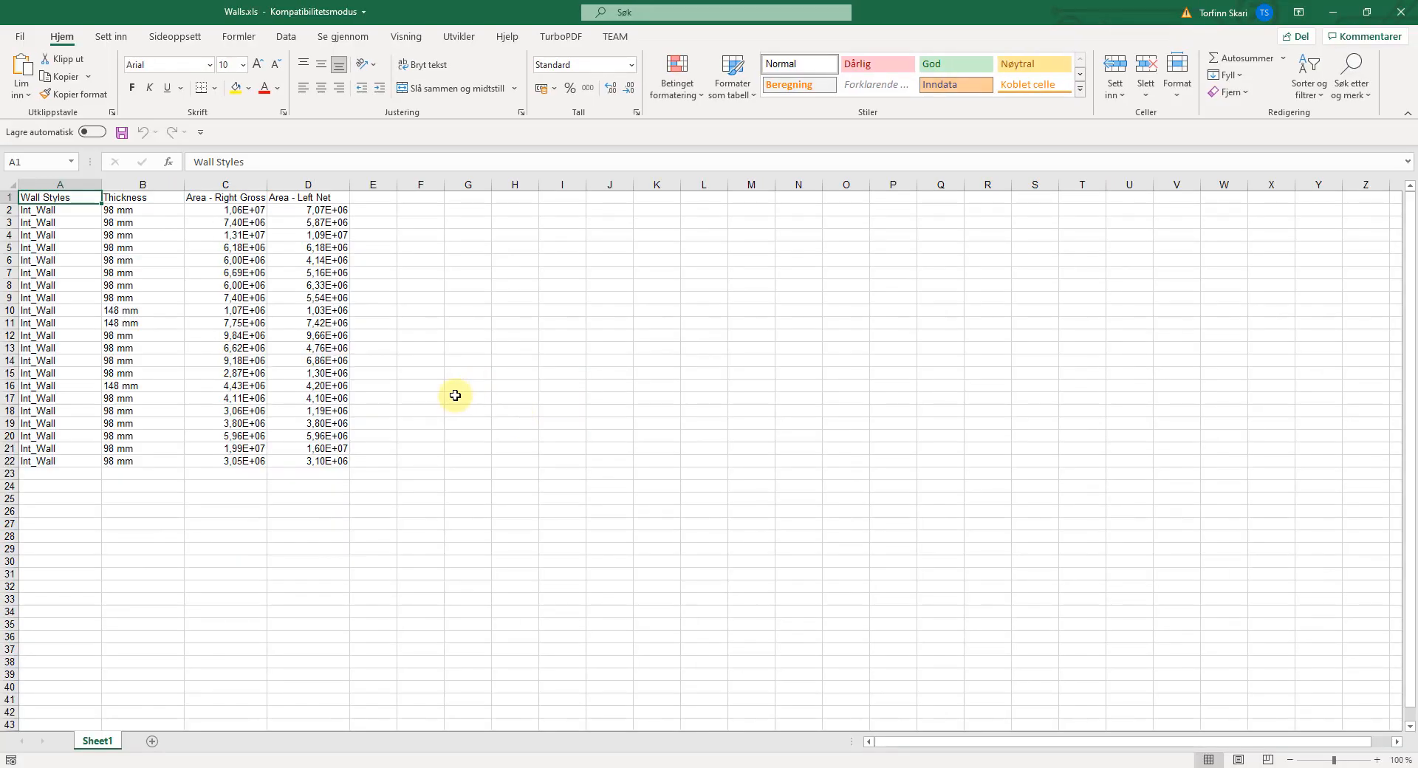
Step: Format the area values in C2:D22 as numbers with two decimals, a thousands separator and red negative numbers with a minus sign
left_click(420, 212)
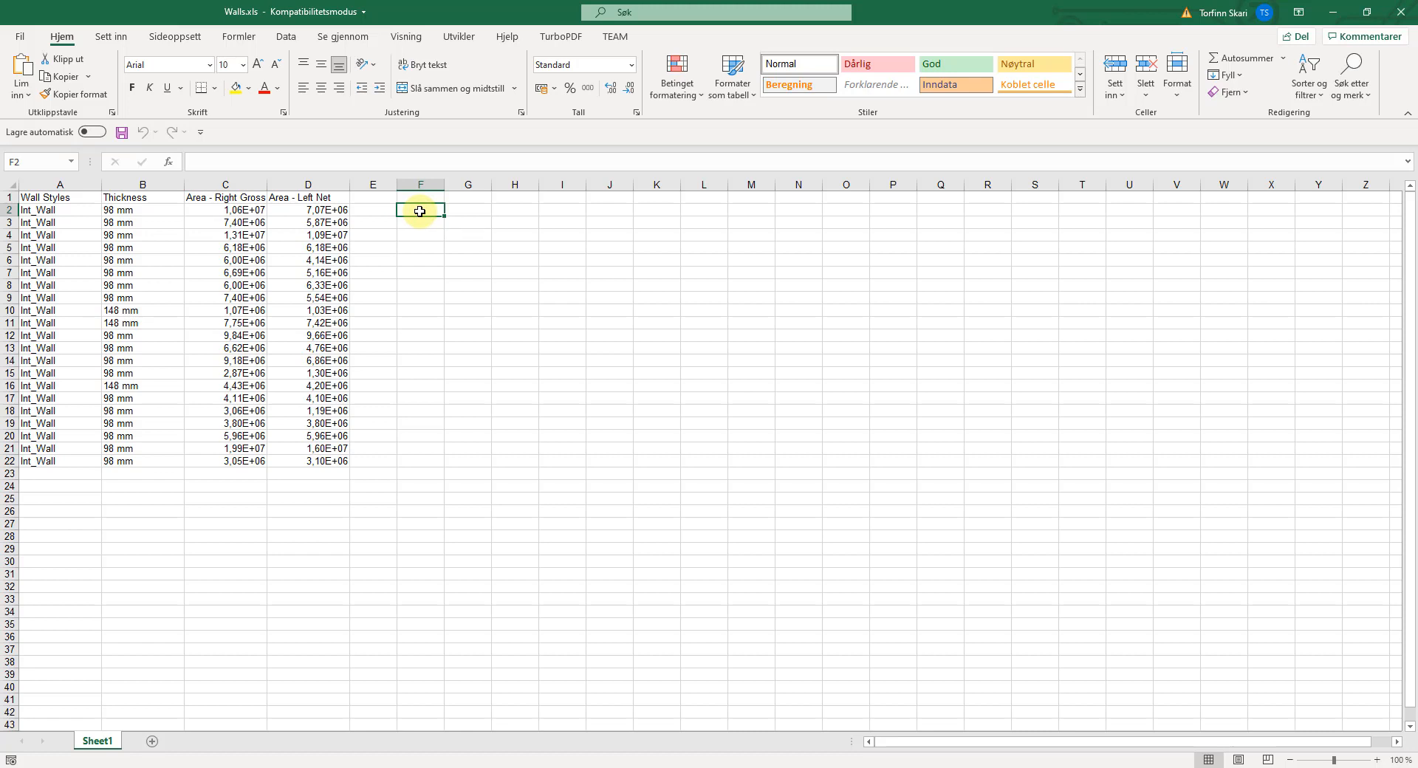
left_click(229, 182)
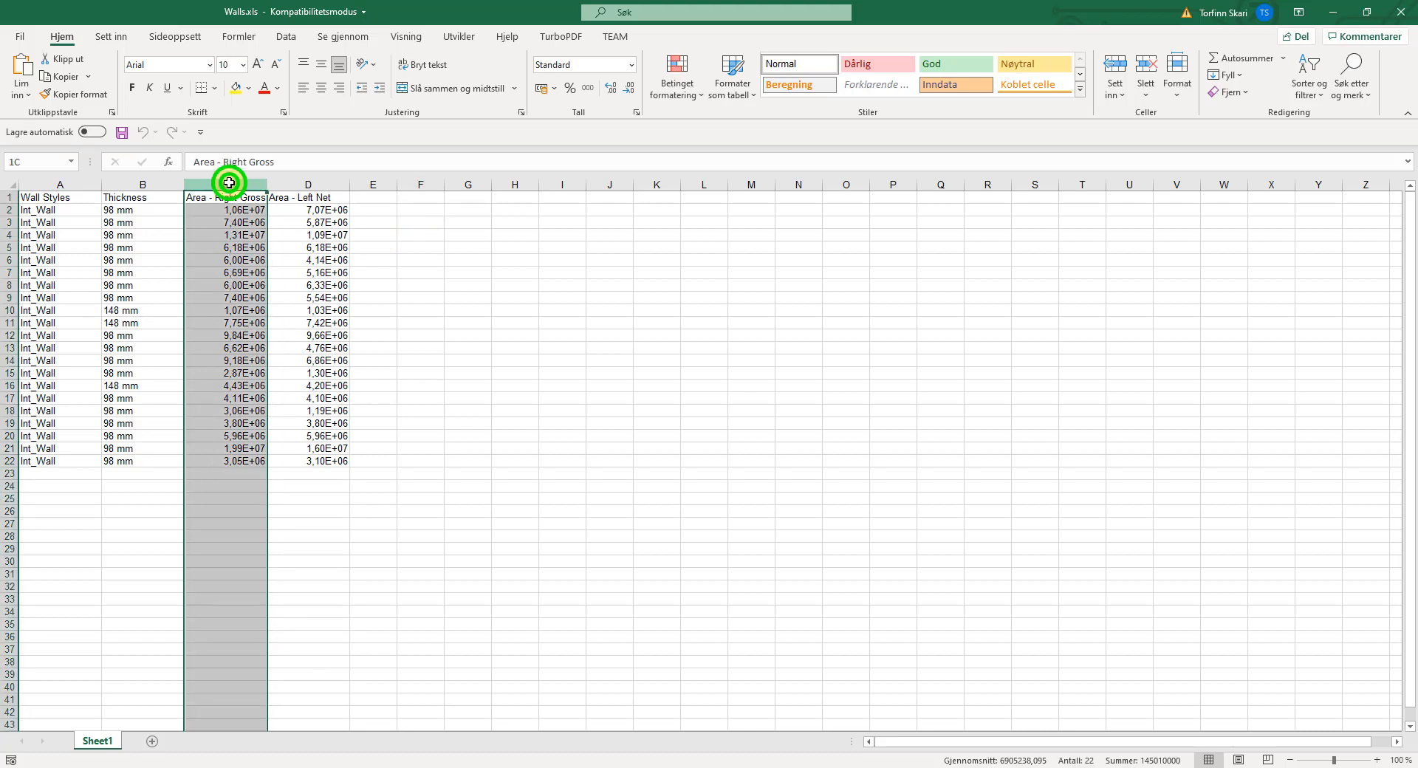
left_click_drag(229, 183, 303, 184)
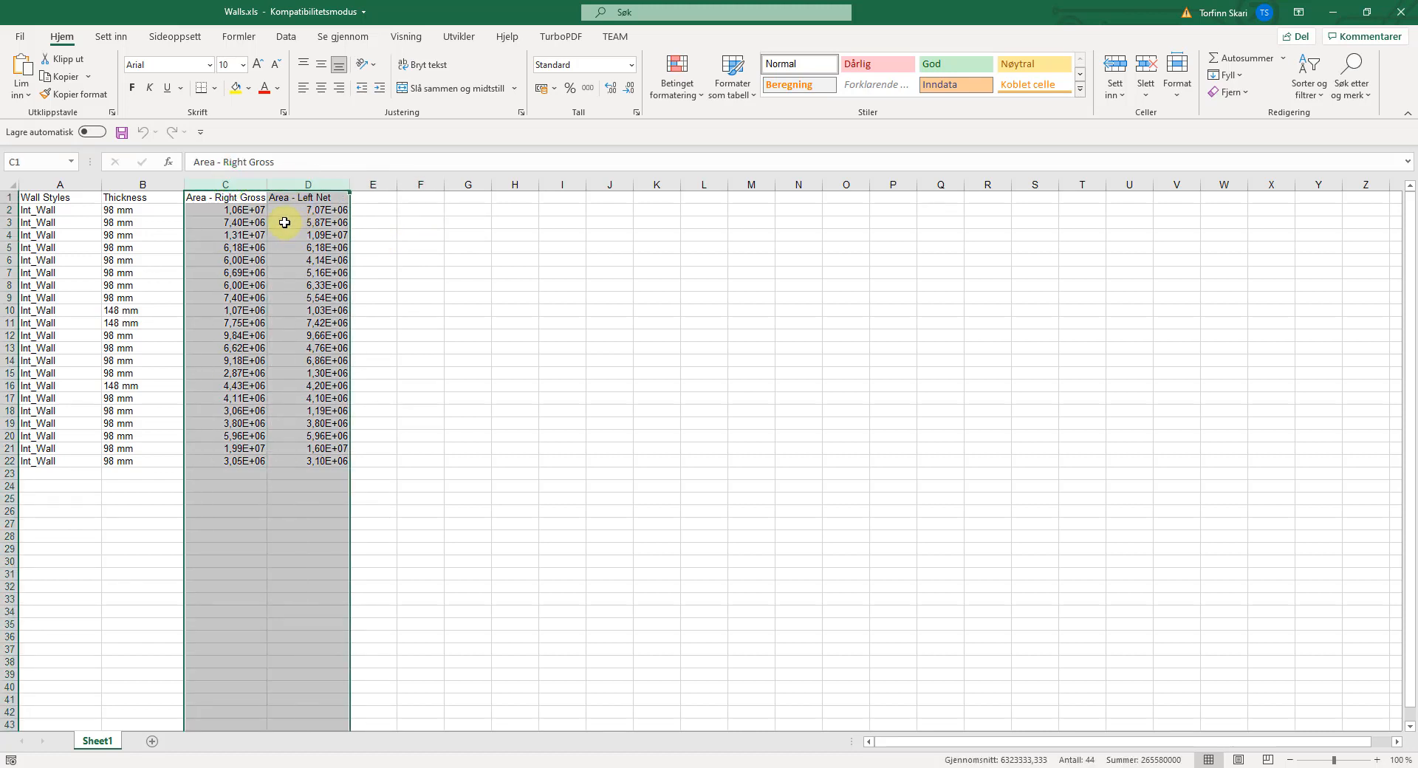
left_click(212, 216)
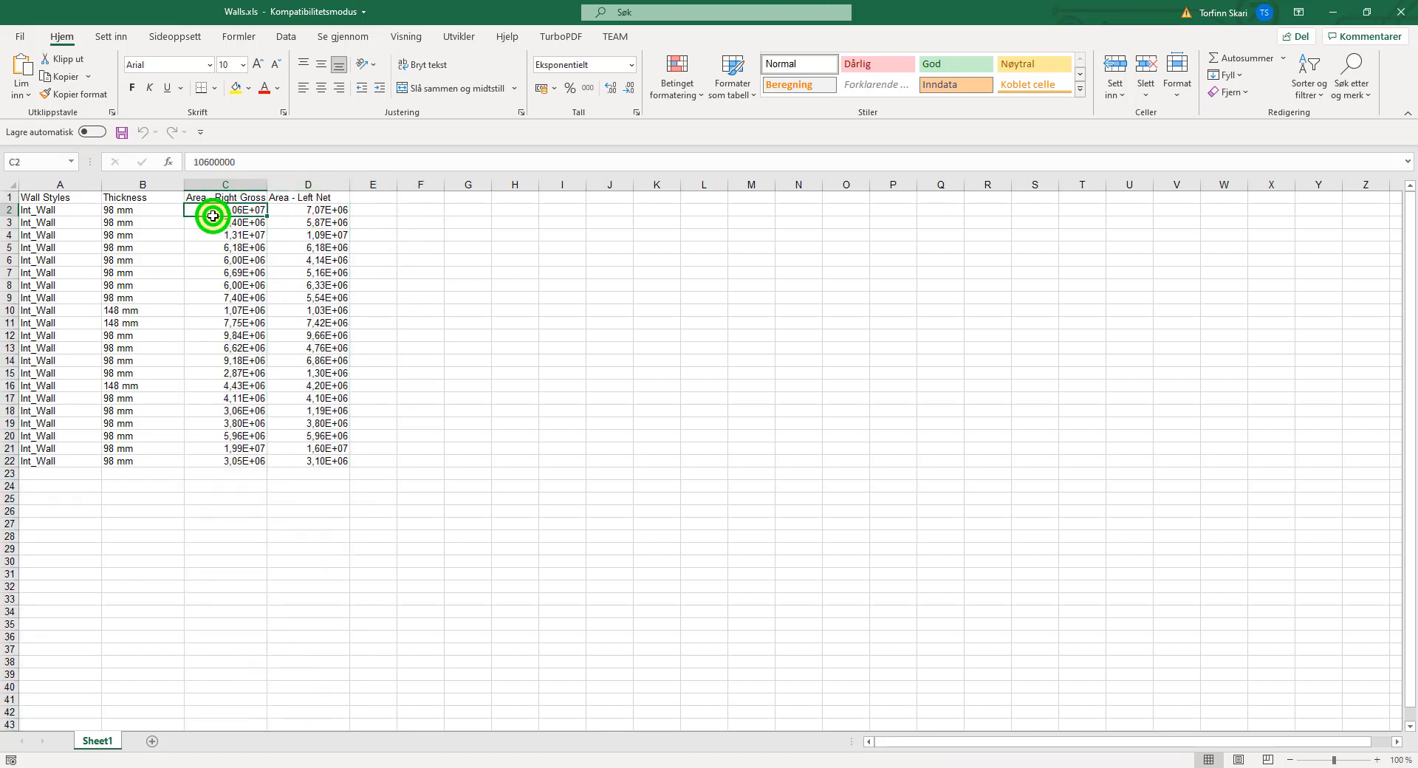
left_click_drag(209, 212, 310, 461)
right_click(260, 301)
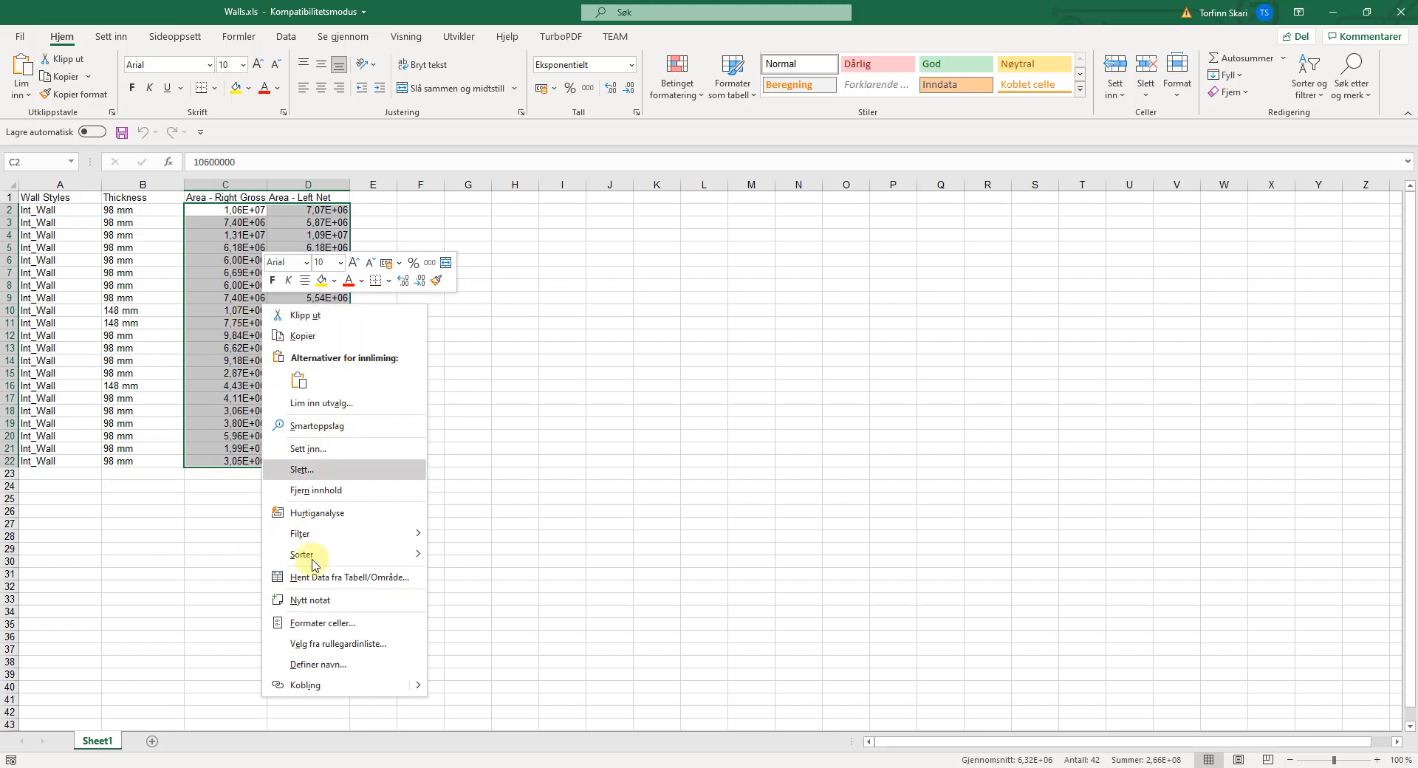
left_click(309, 623)
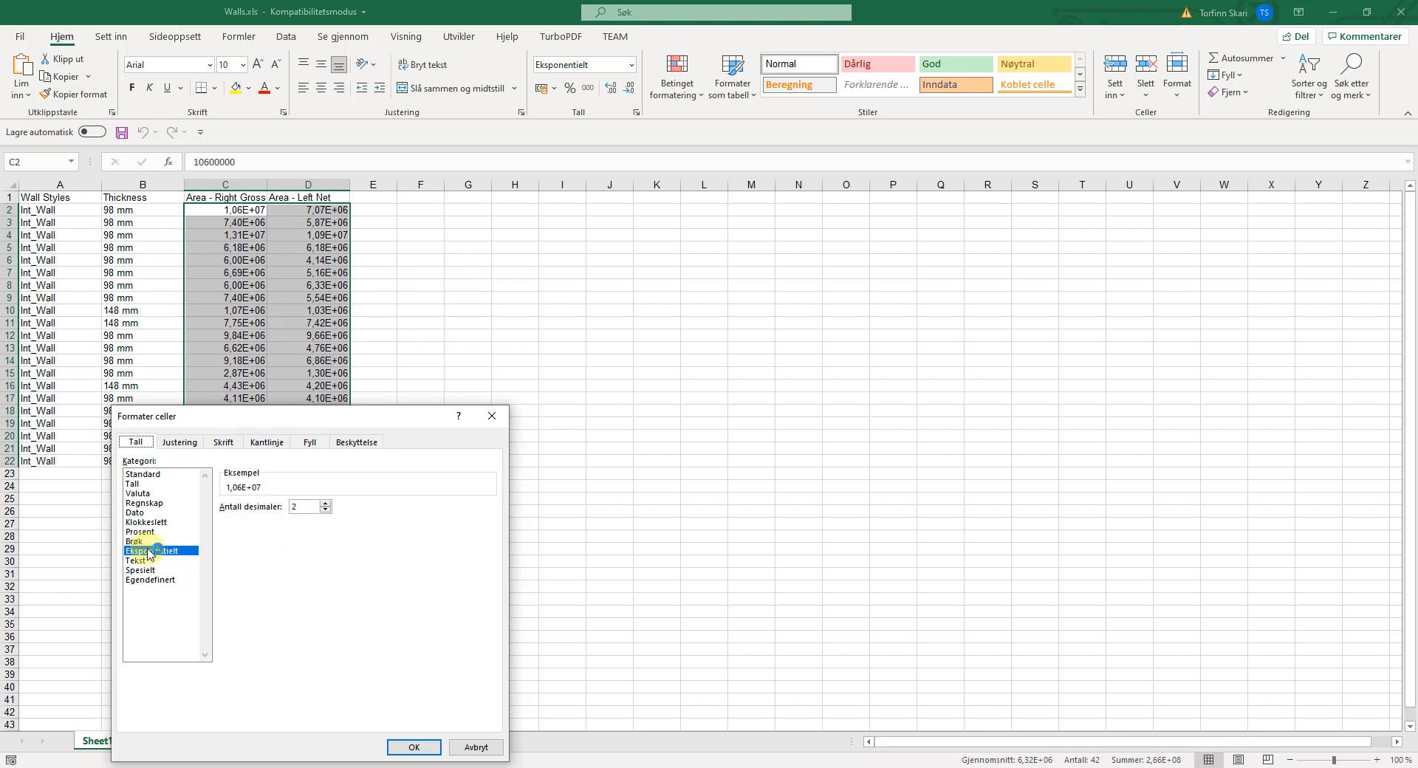
left_click(137, 485)
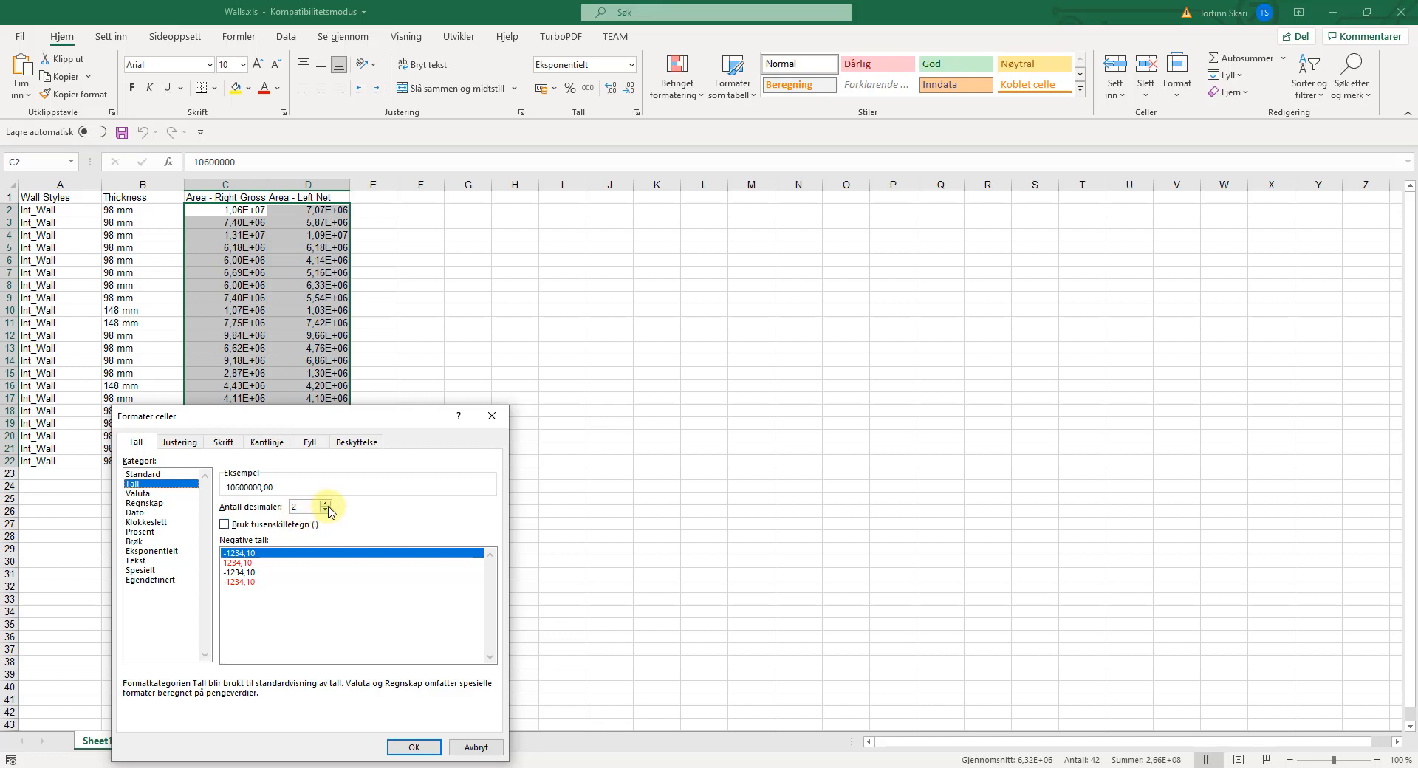
left_click(224, 525)
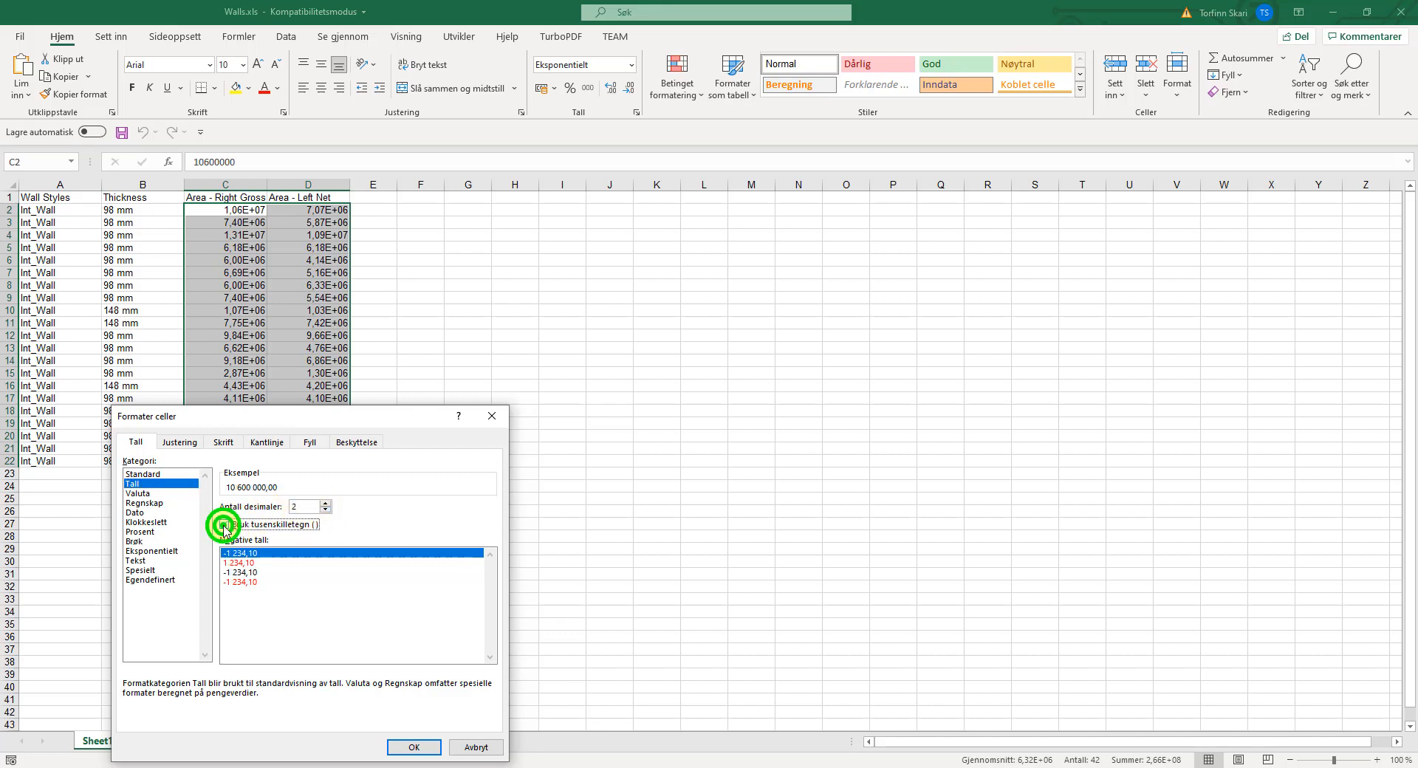
left_click(238, 583)
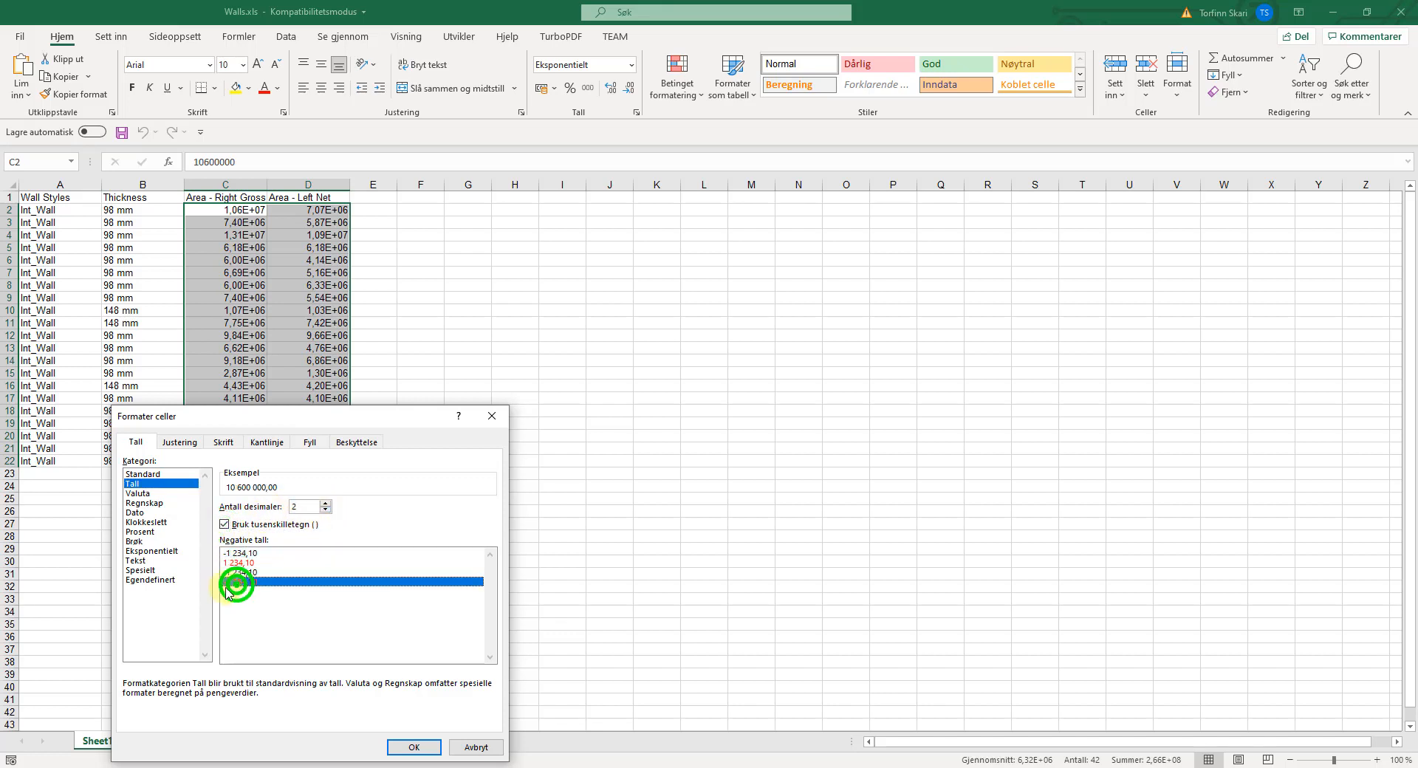
left_click(414, 748)
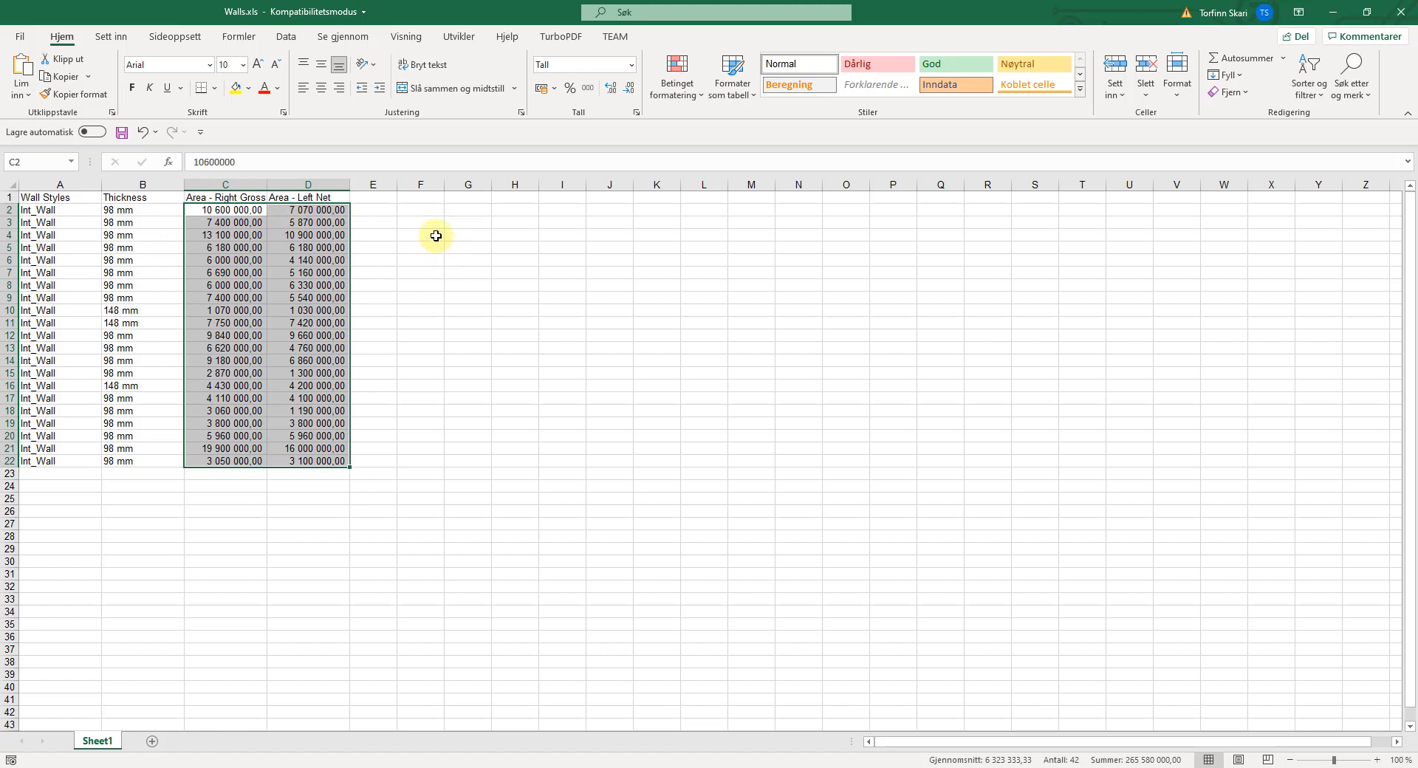
Step: Enter the formula =C2/1000000 in cell F2 to convert the first right gross area to square metres
left_click(418, 213)
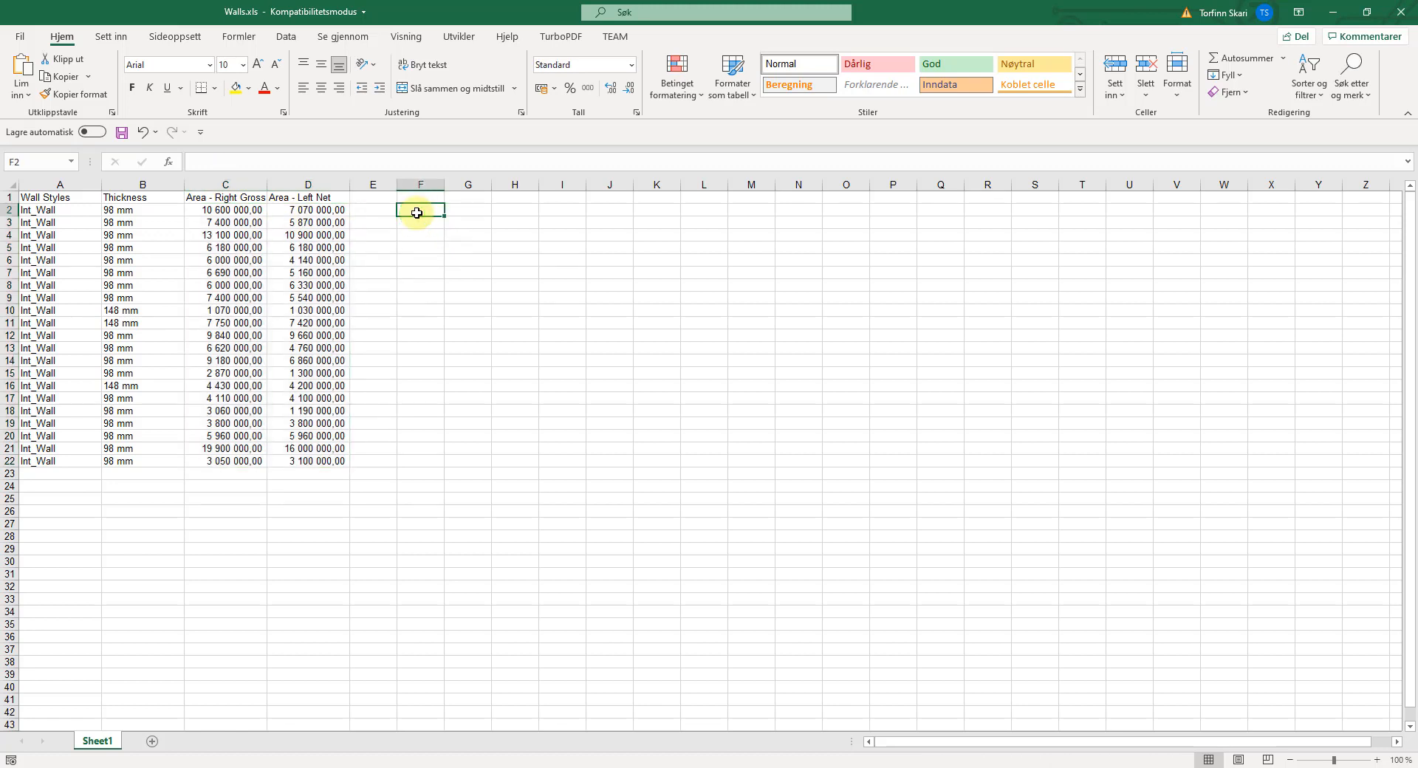
type("=")
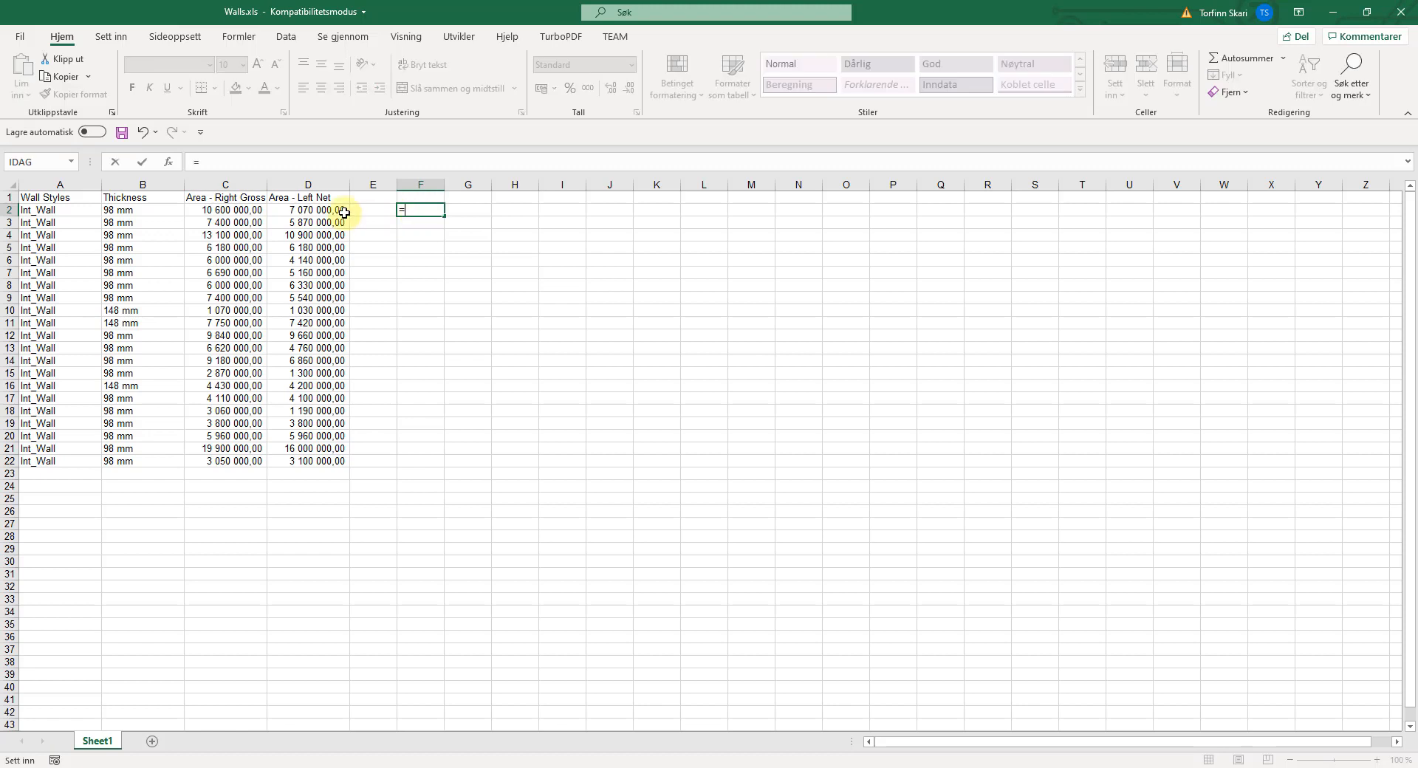
left_click(228, 210)
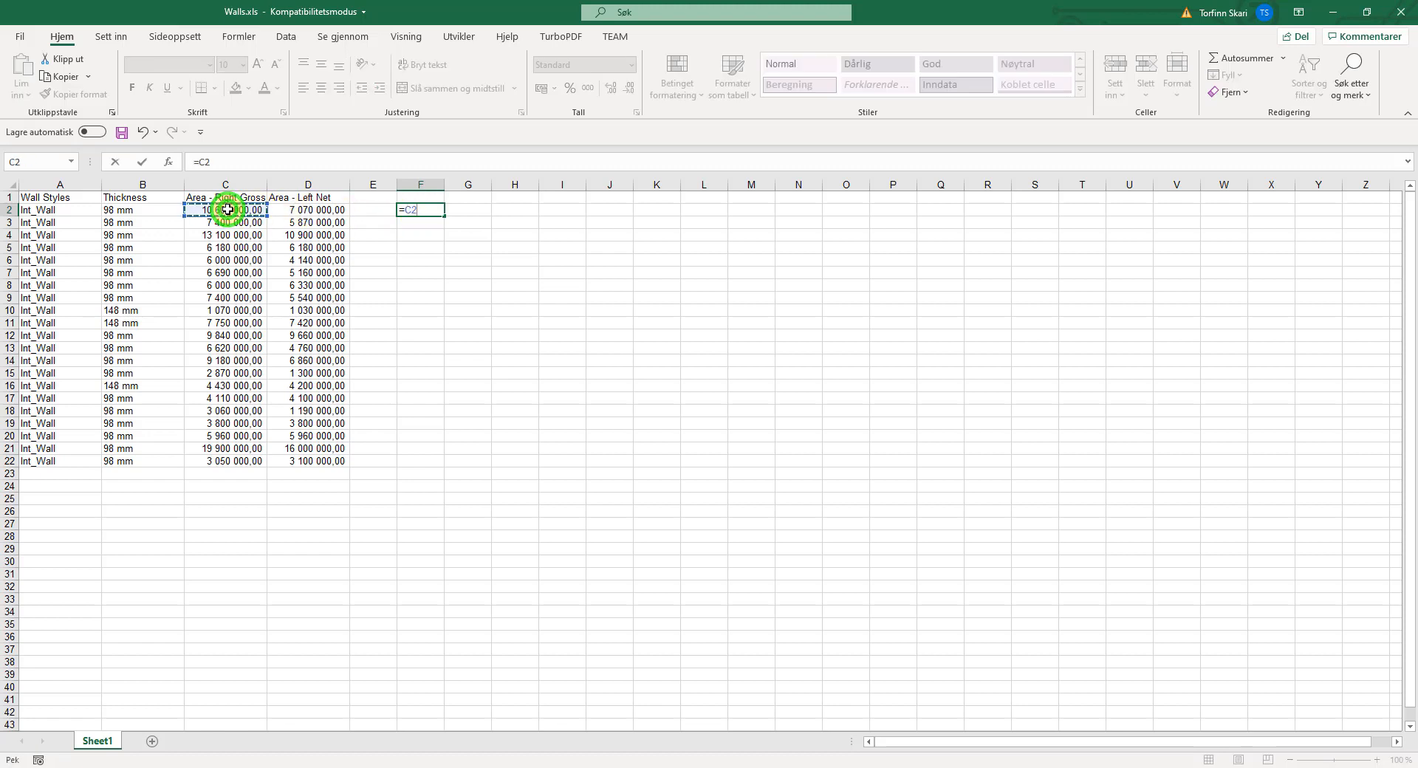
type("/1000000")
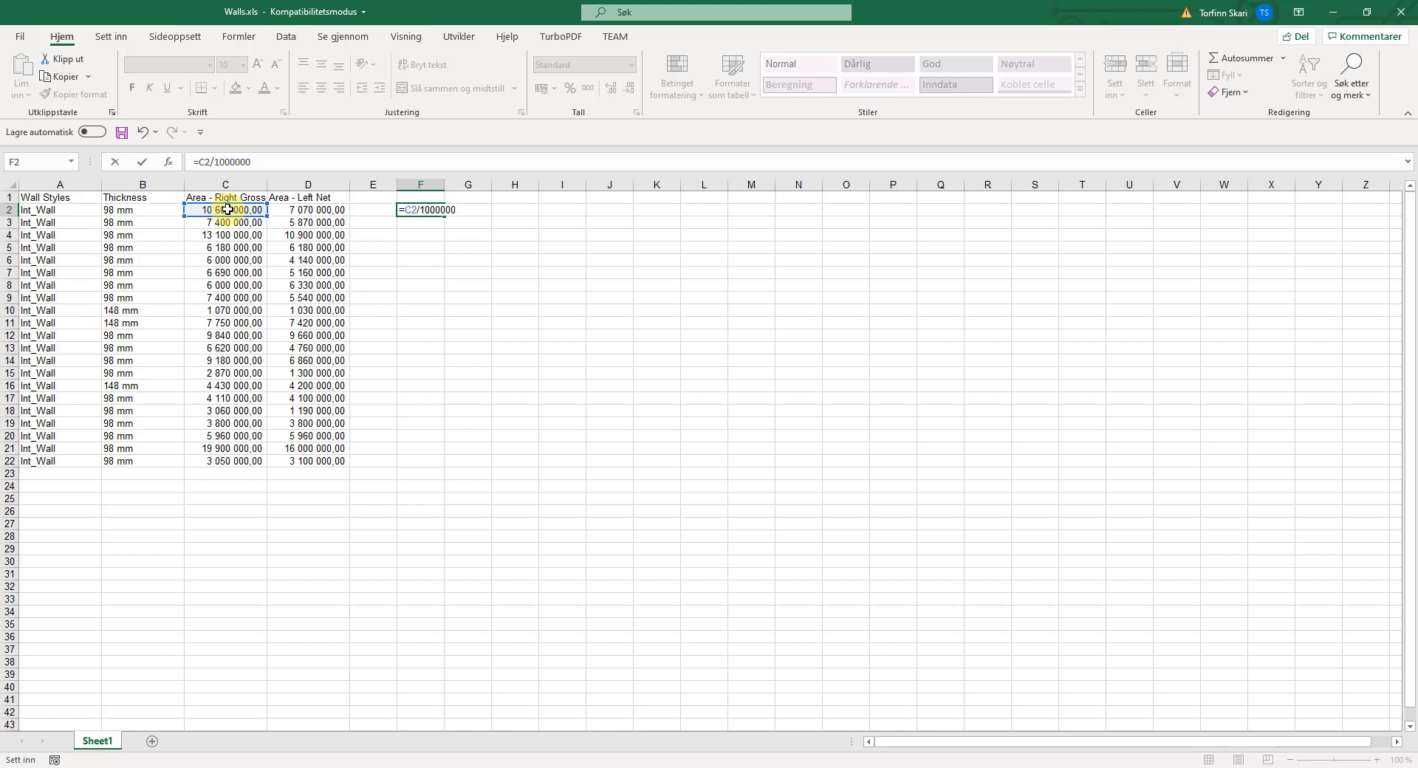
key("Return")
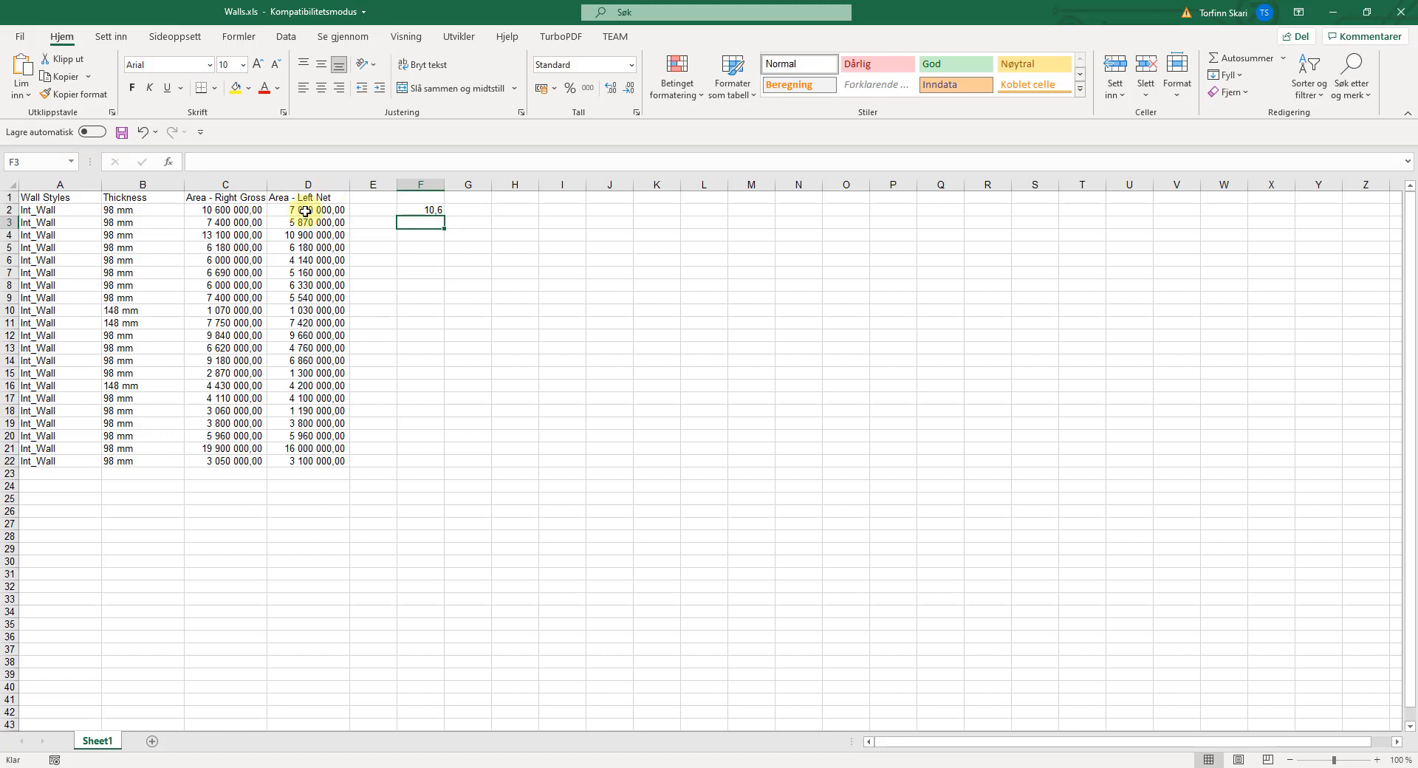
Step: Fill the conversion formula from F2 across to G2 and down both columns to row 22
left_click_drag(416, 209, 464, 209)
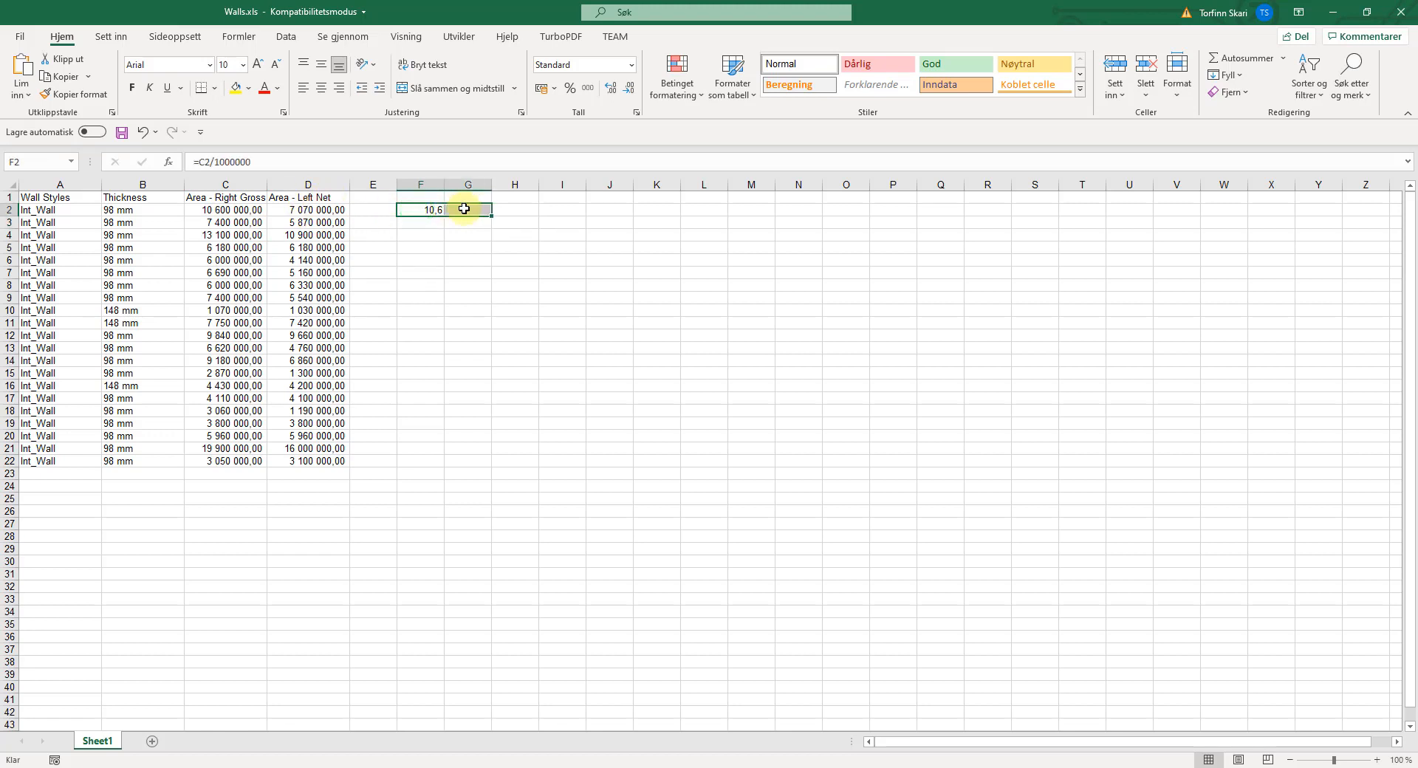
key("ctrl+r")
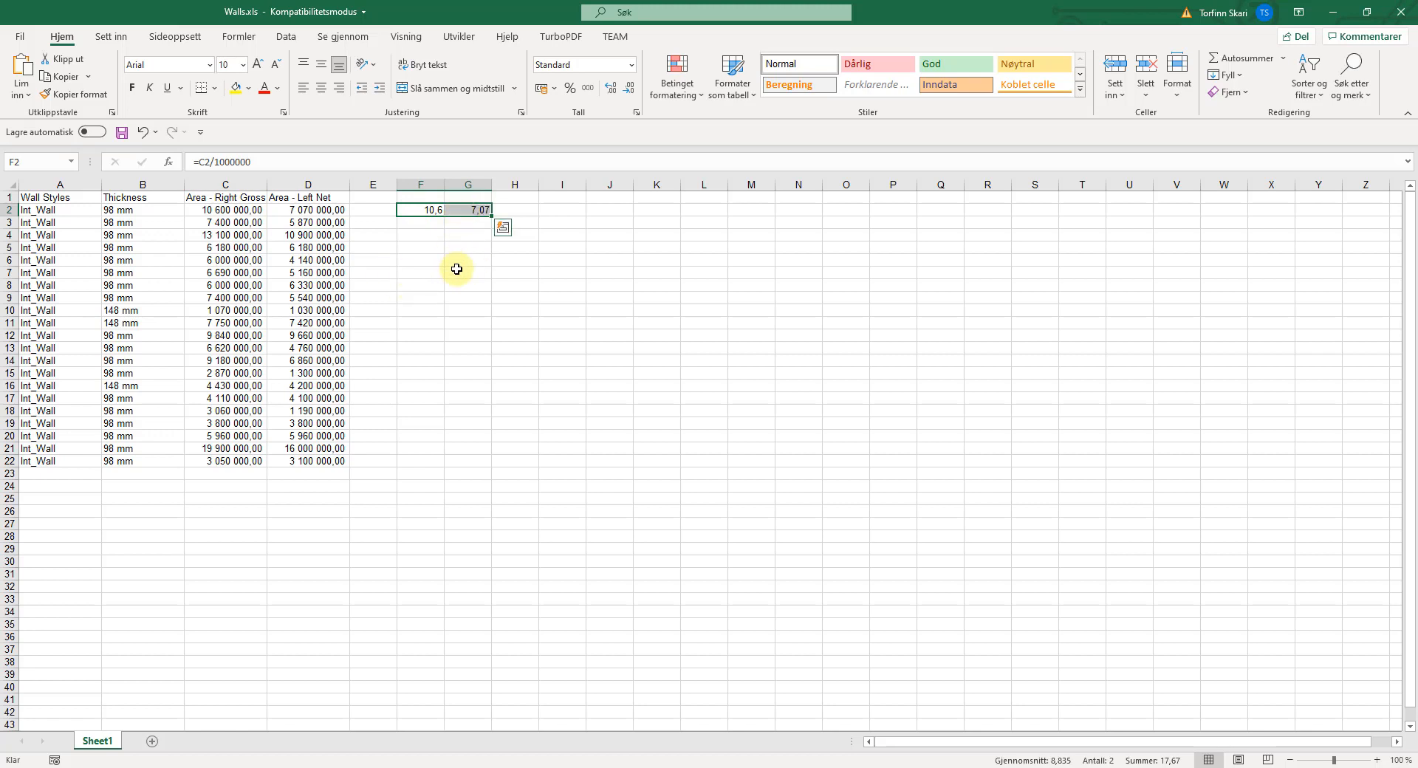
left_click(418, 235)
left_click_drag(412, 212, 452, 463)
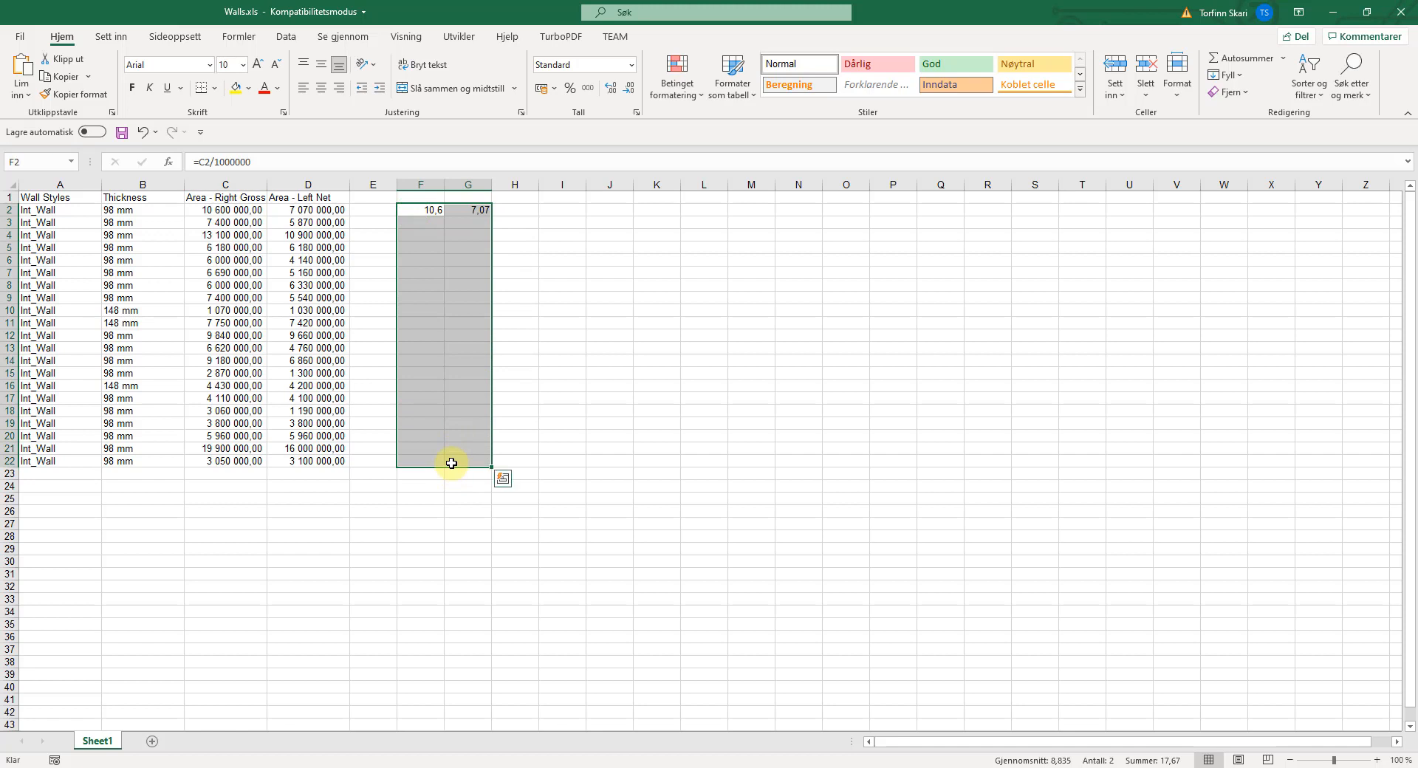
key("ctrl+d")
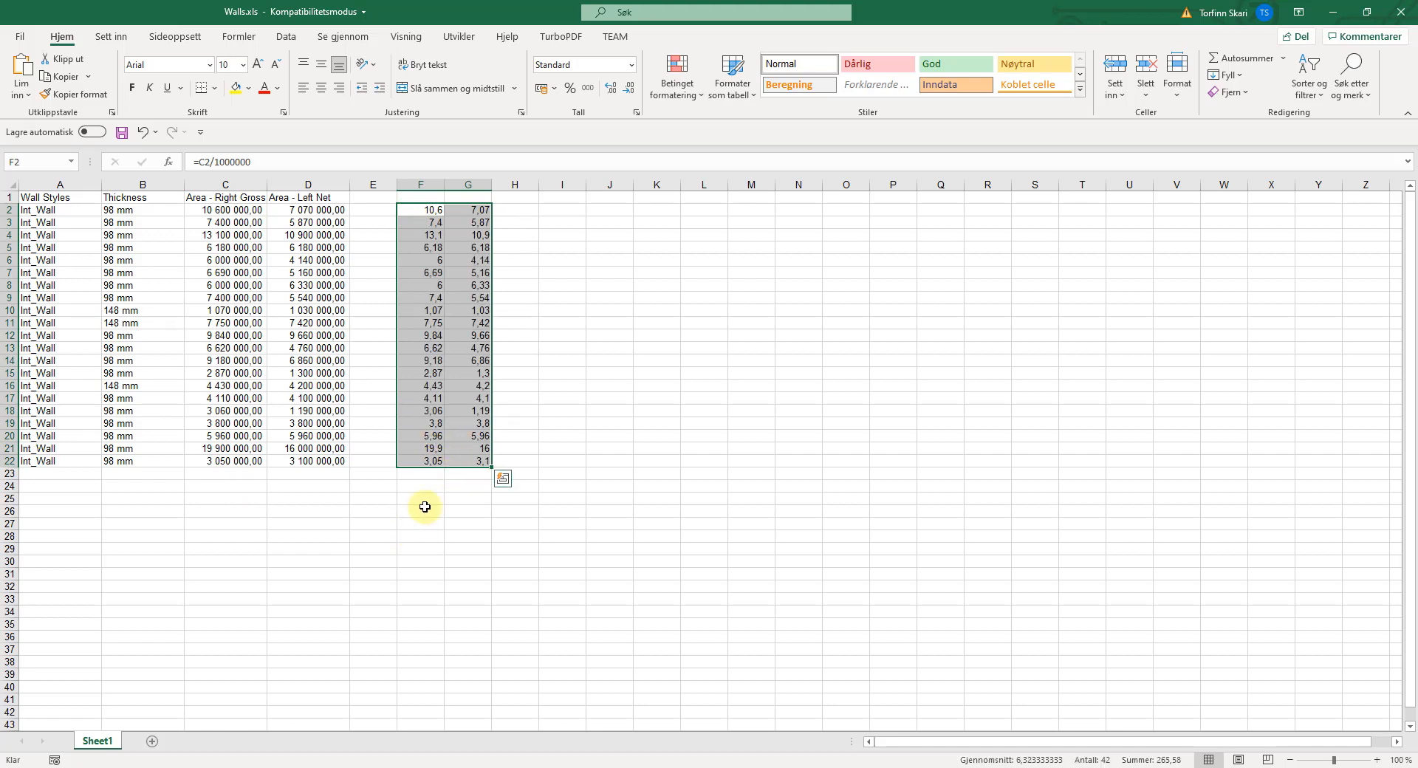
Step: Total the converted areas with AutoSum, summing F2:F22 in cell F23 and G2:G22 in cell G23
left_click(419, 477)
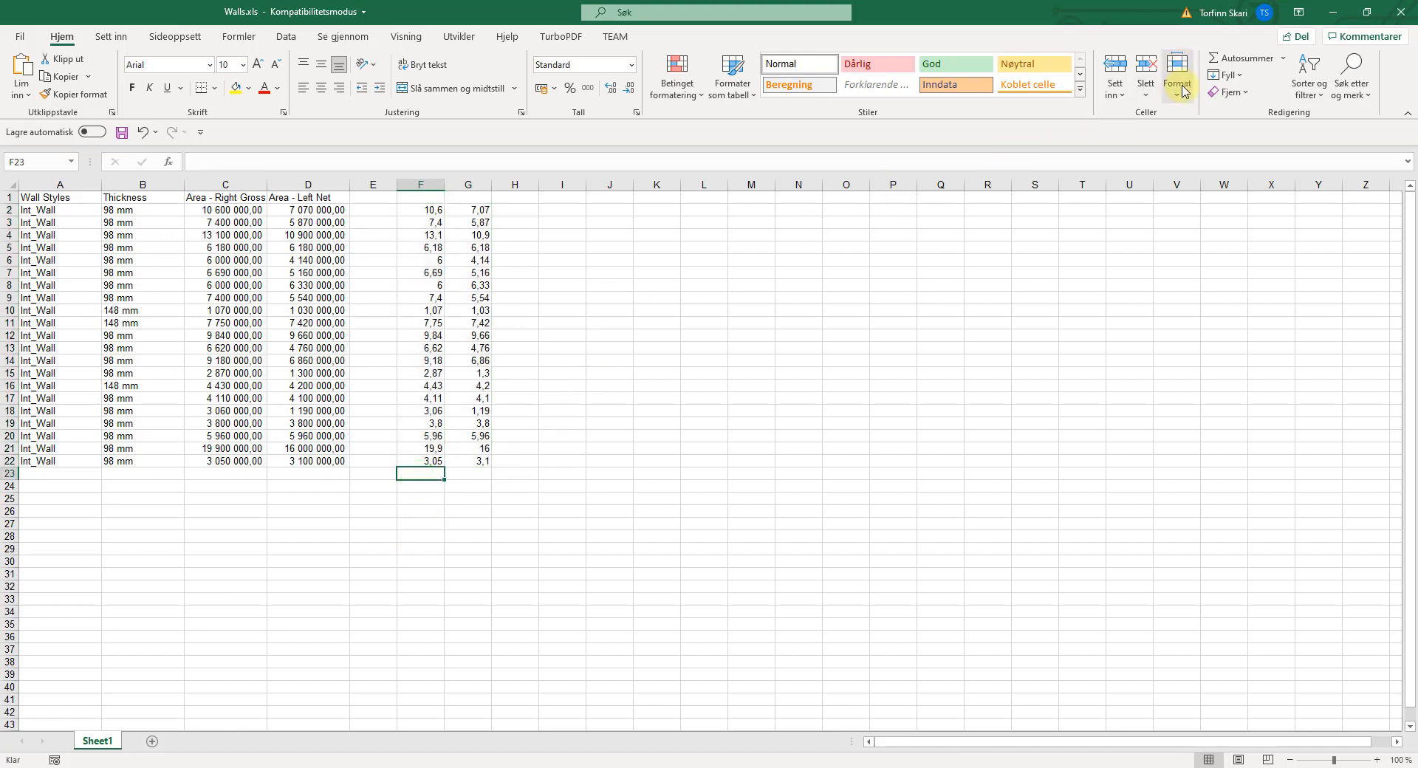
left_click(1221, 59)
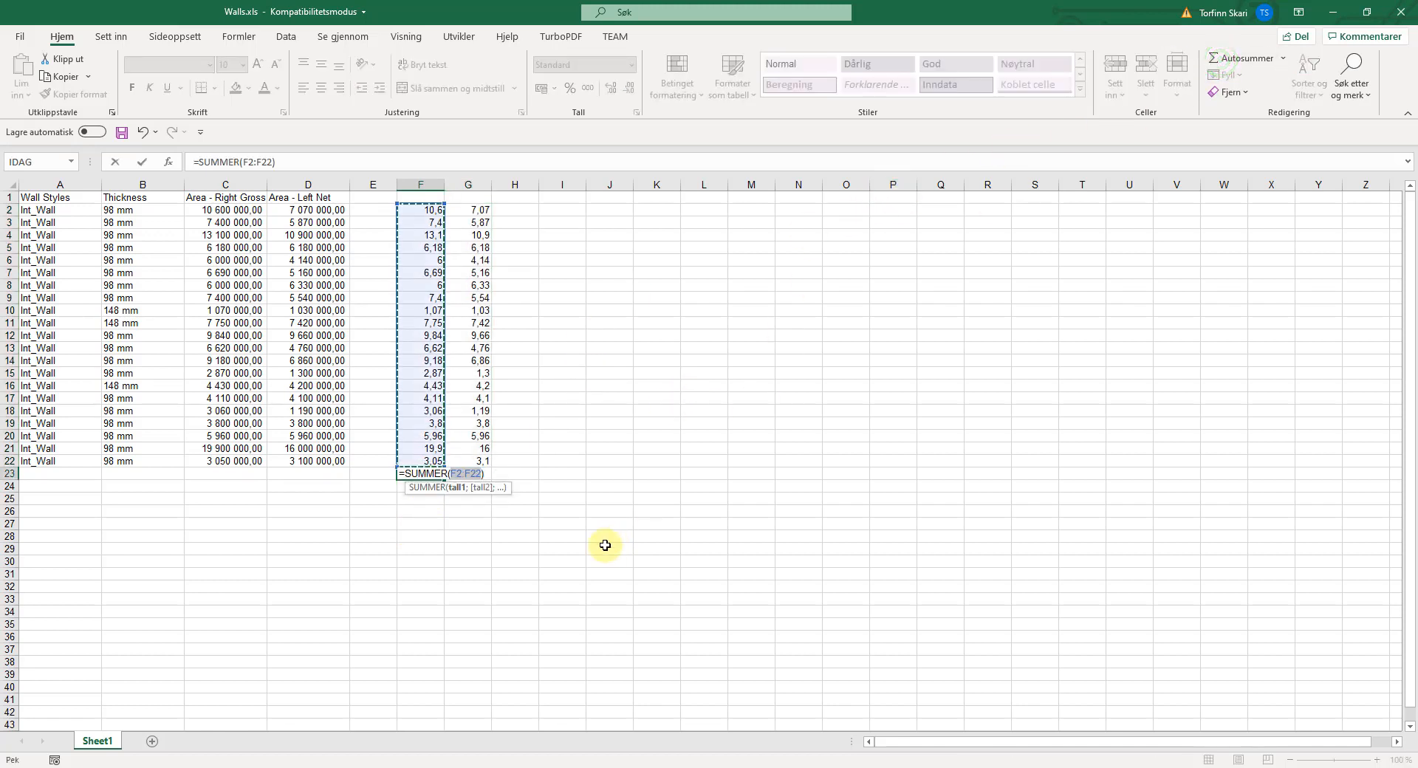
key("Return")
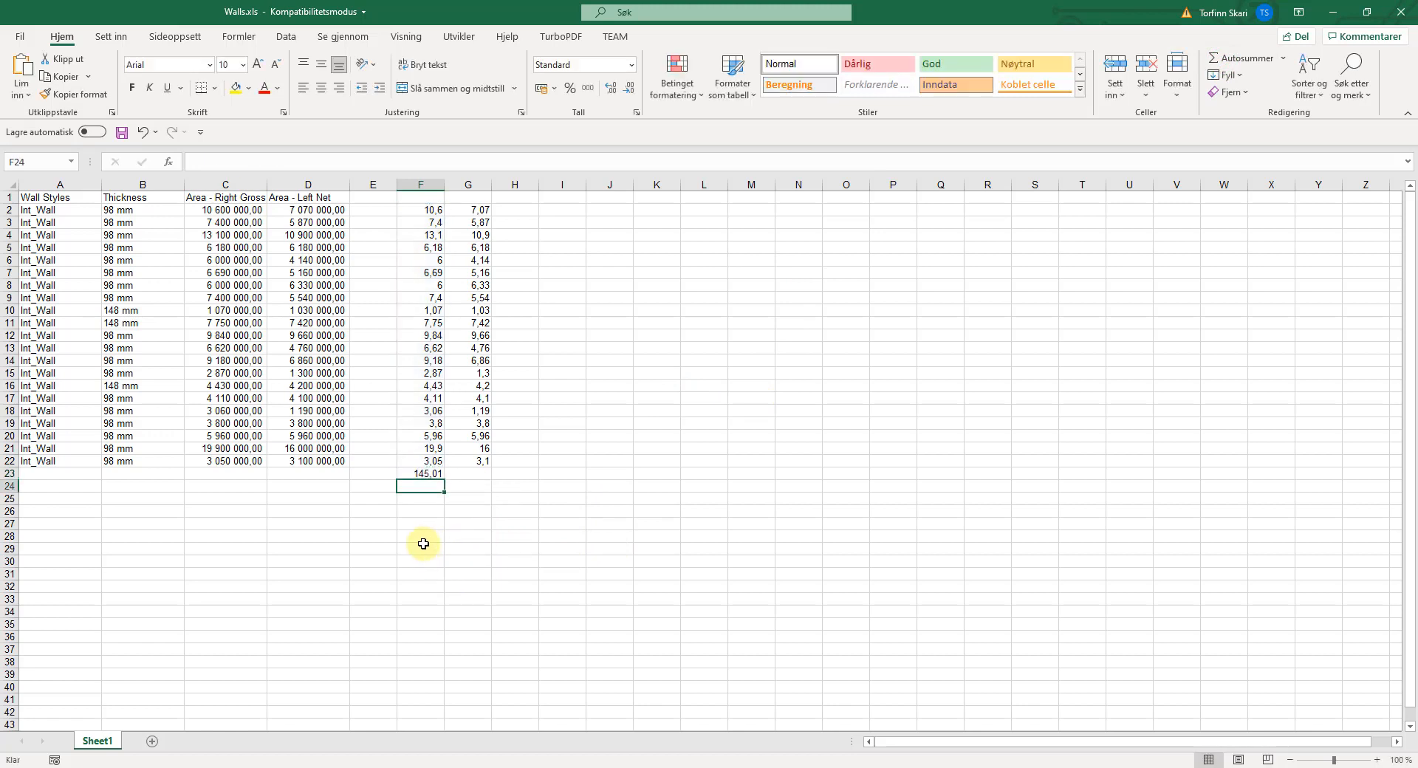
left_click(470, 473)
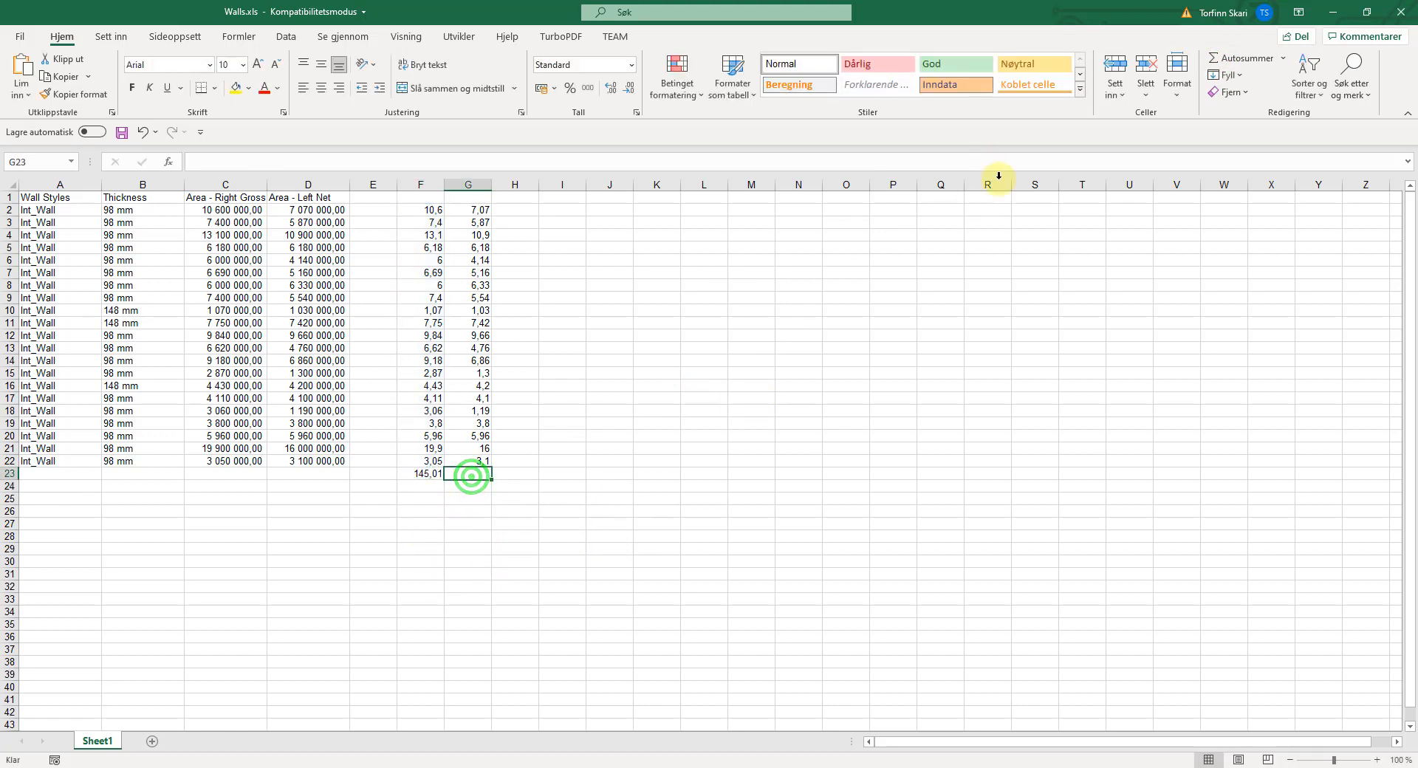
left_click(1223, 56)
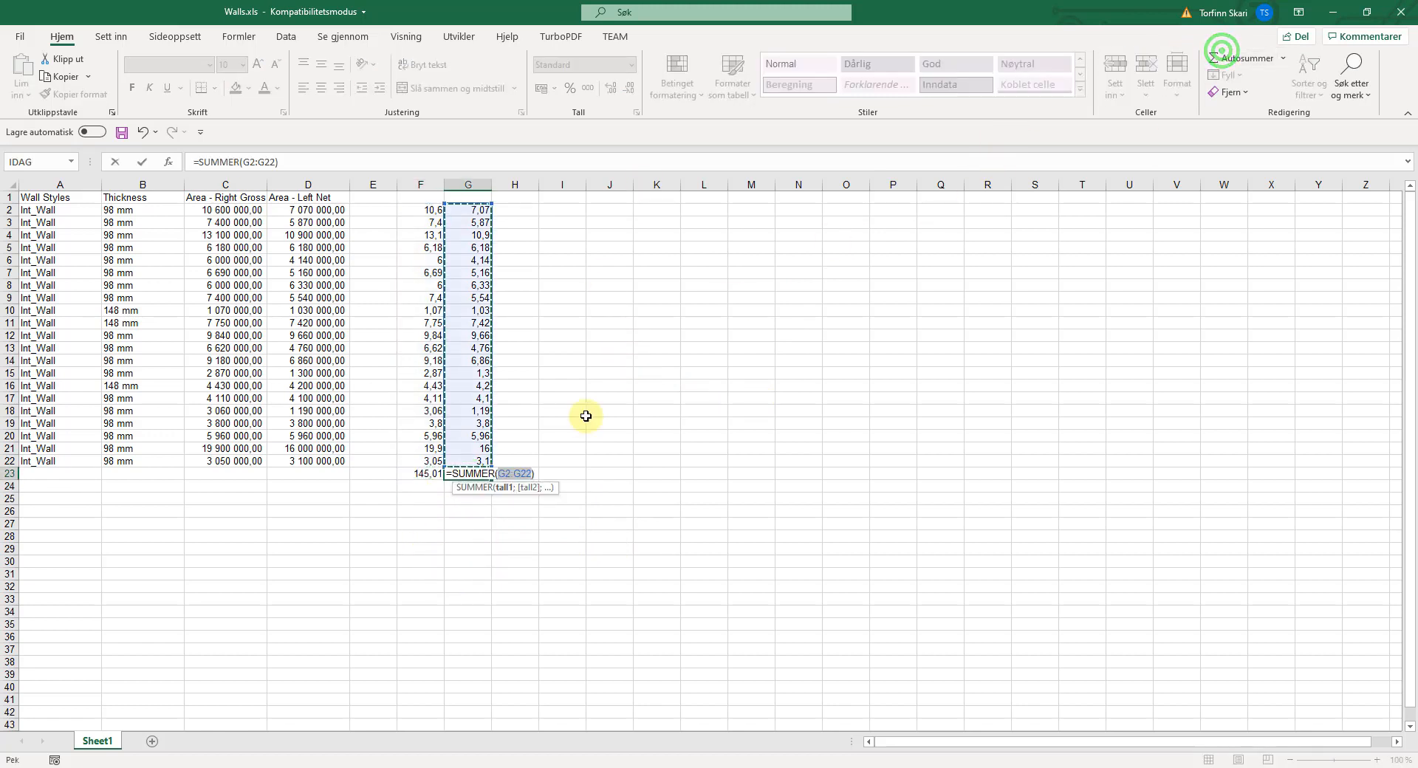
key("Return")
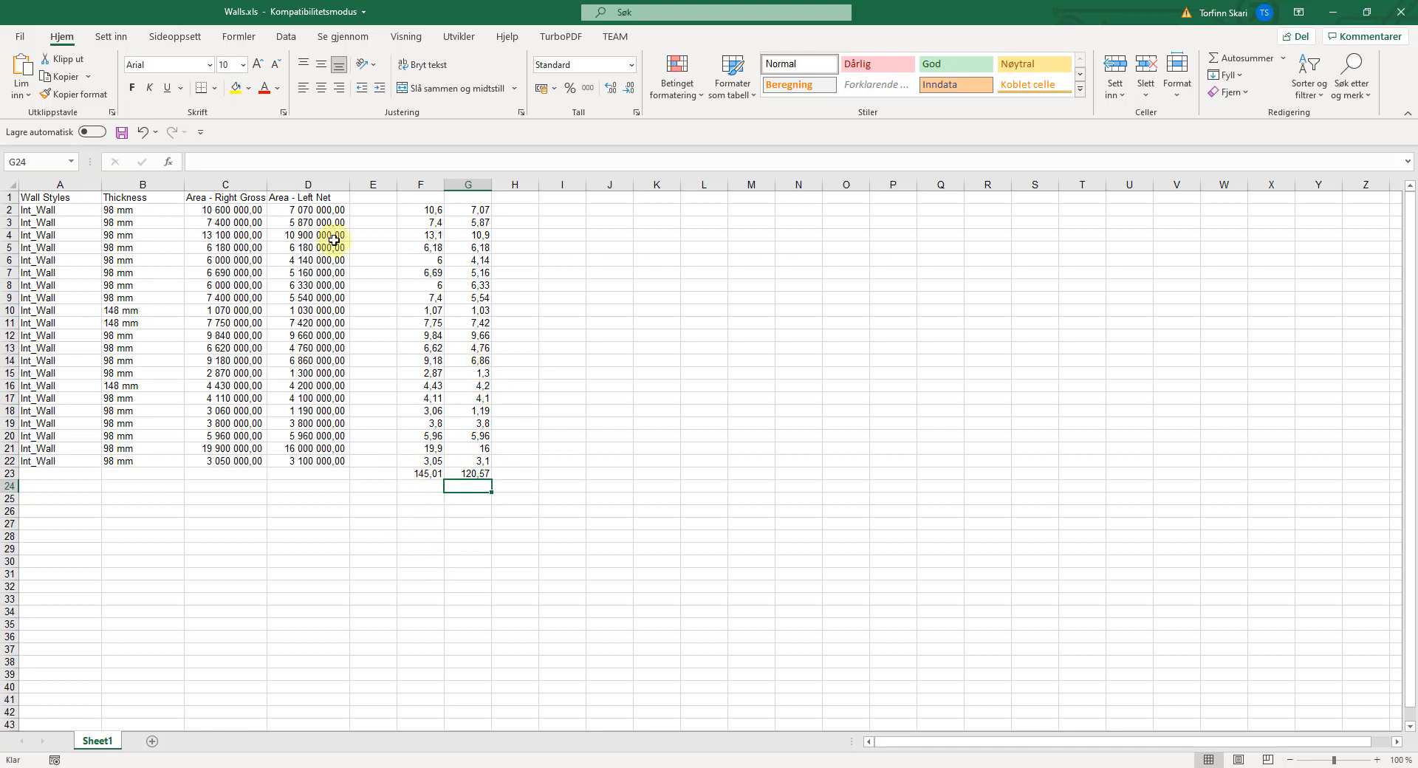
Step: Copy the Area - Left Net header to G1 and the Area - Right Gross header to F1
left_click(312, 198)
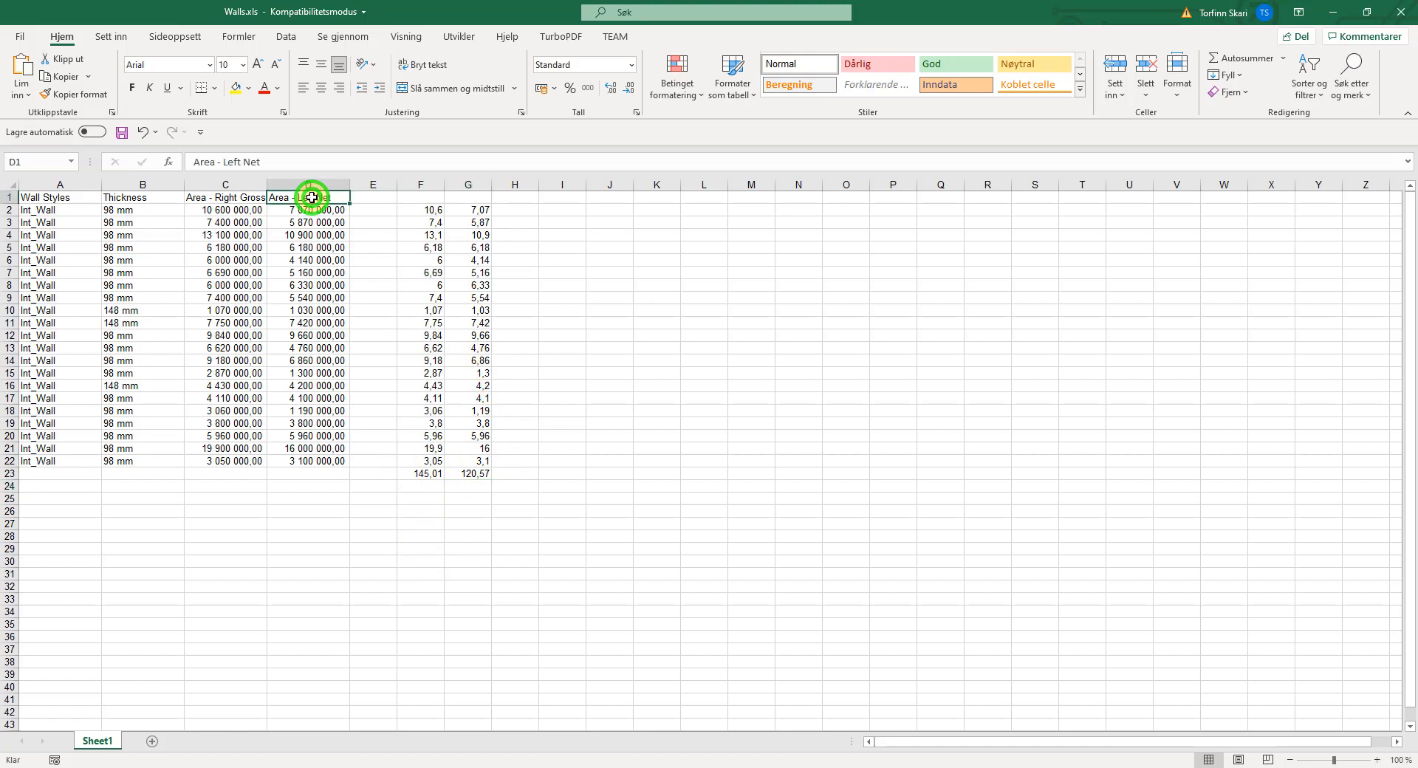
key("ctrl+c")
left_click(469, 199)
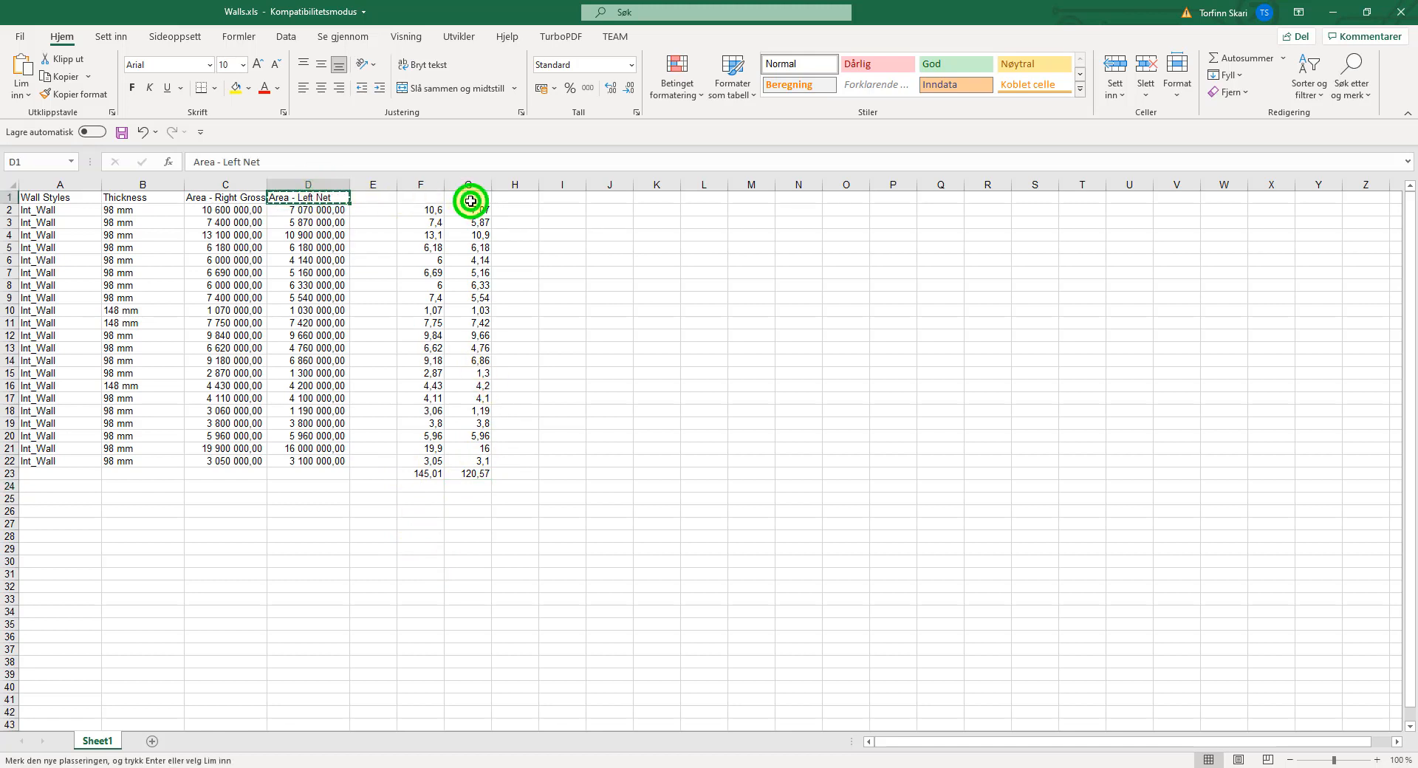
key("Return")
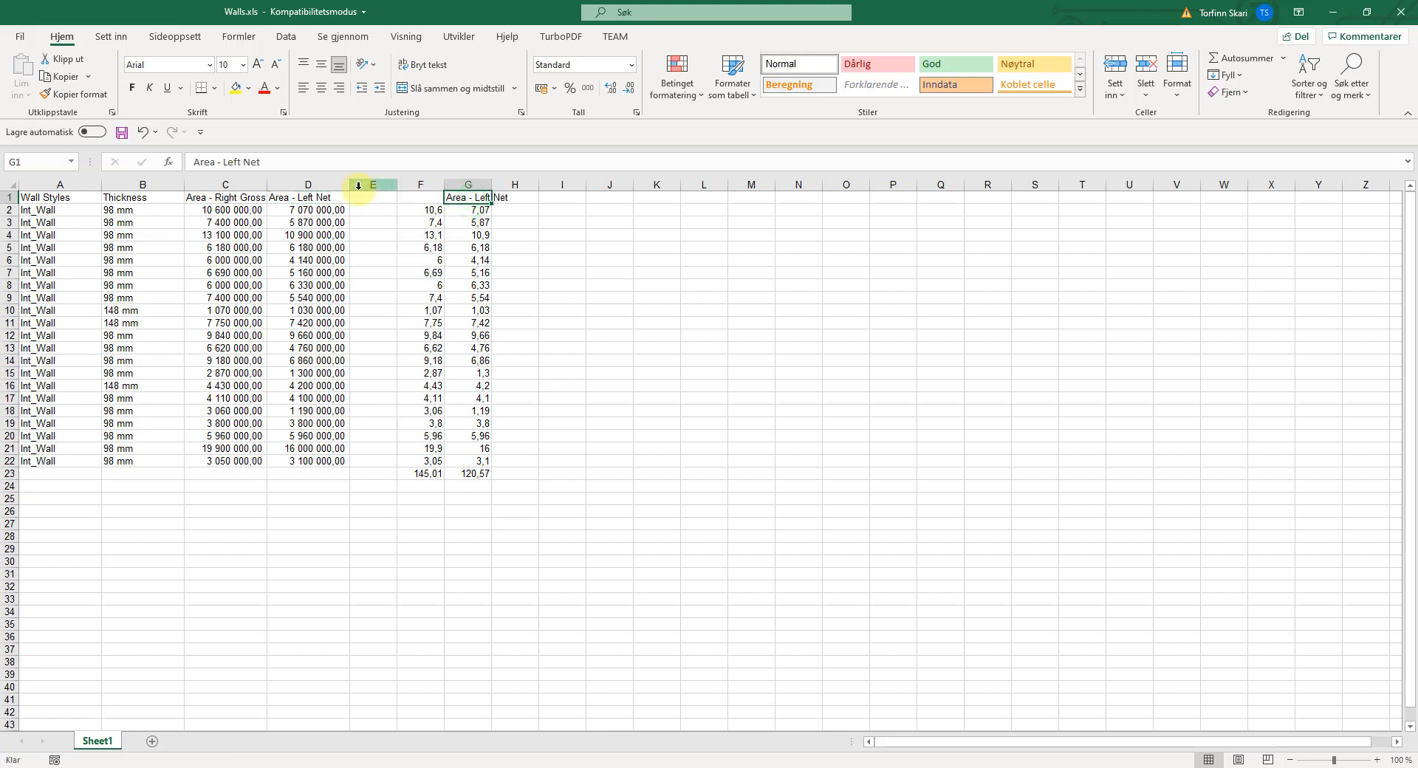
left_click(246, 198)
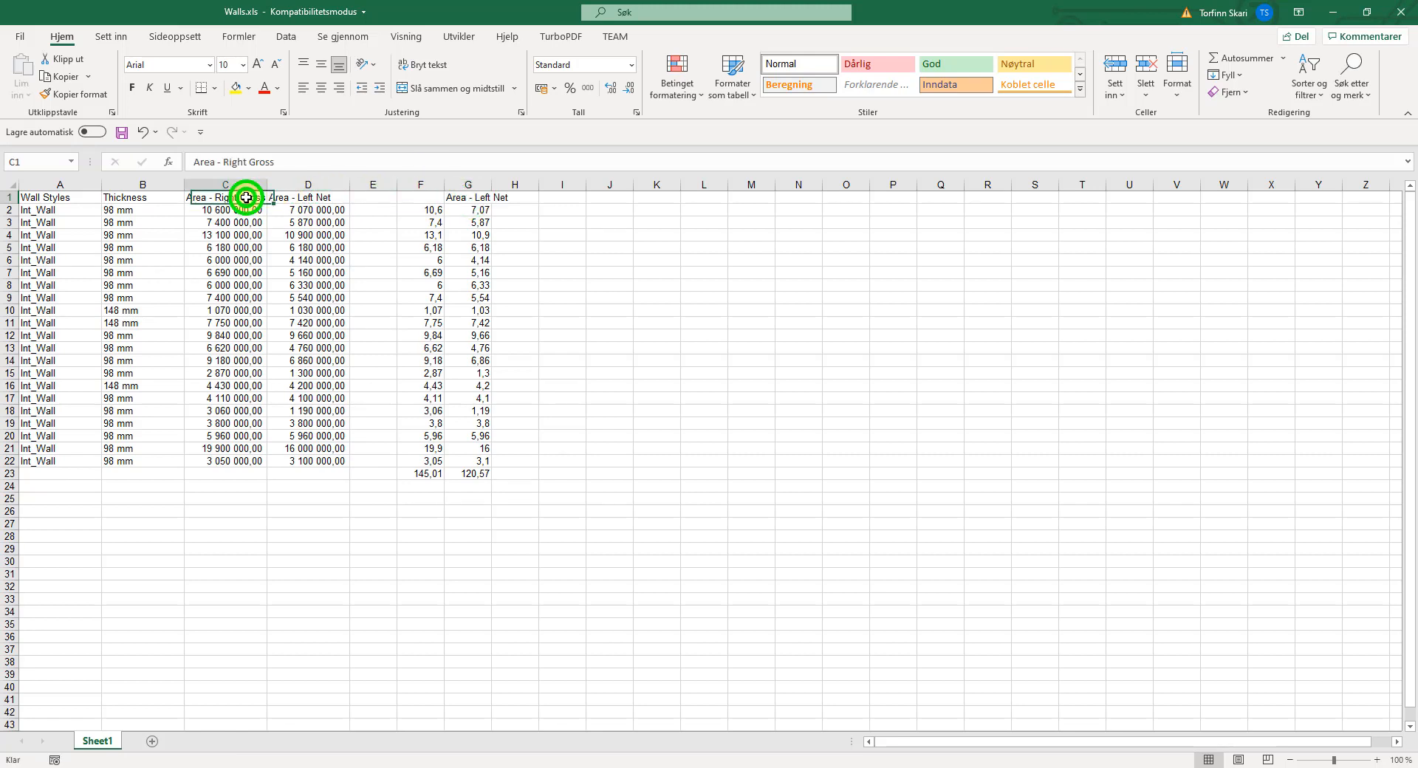
key("ctrl+c")
left_click(419, 197)
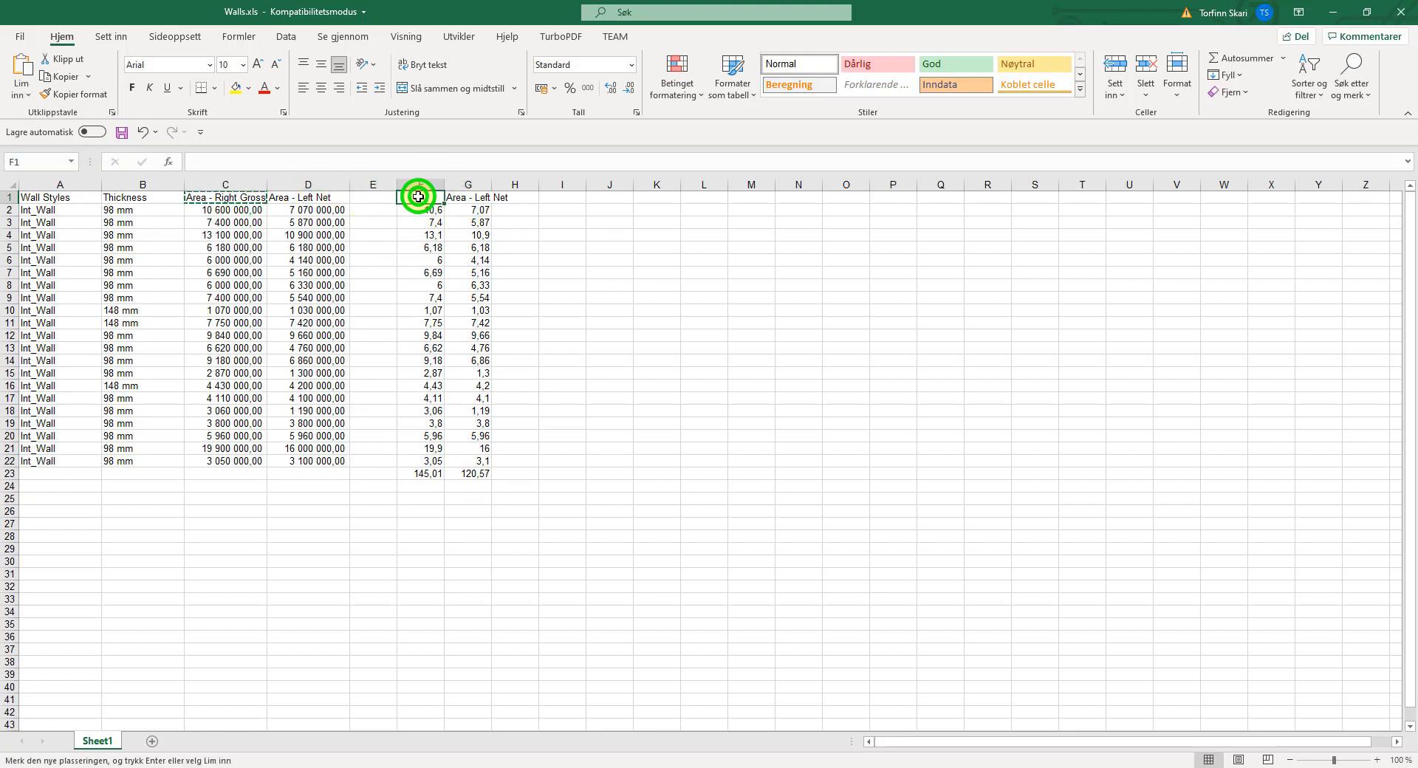
key("Return")
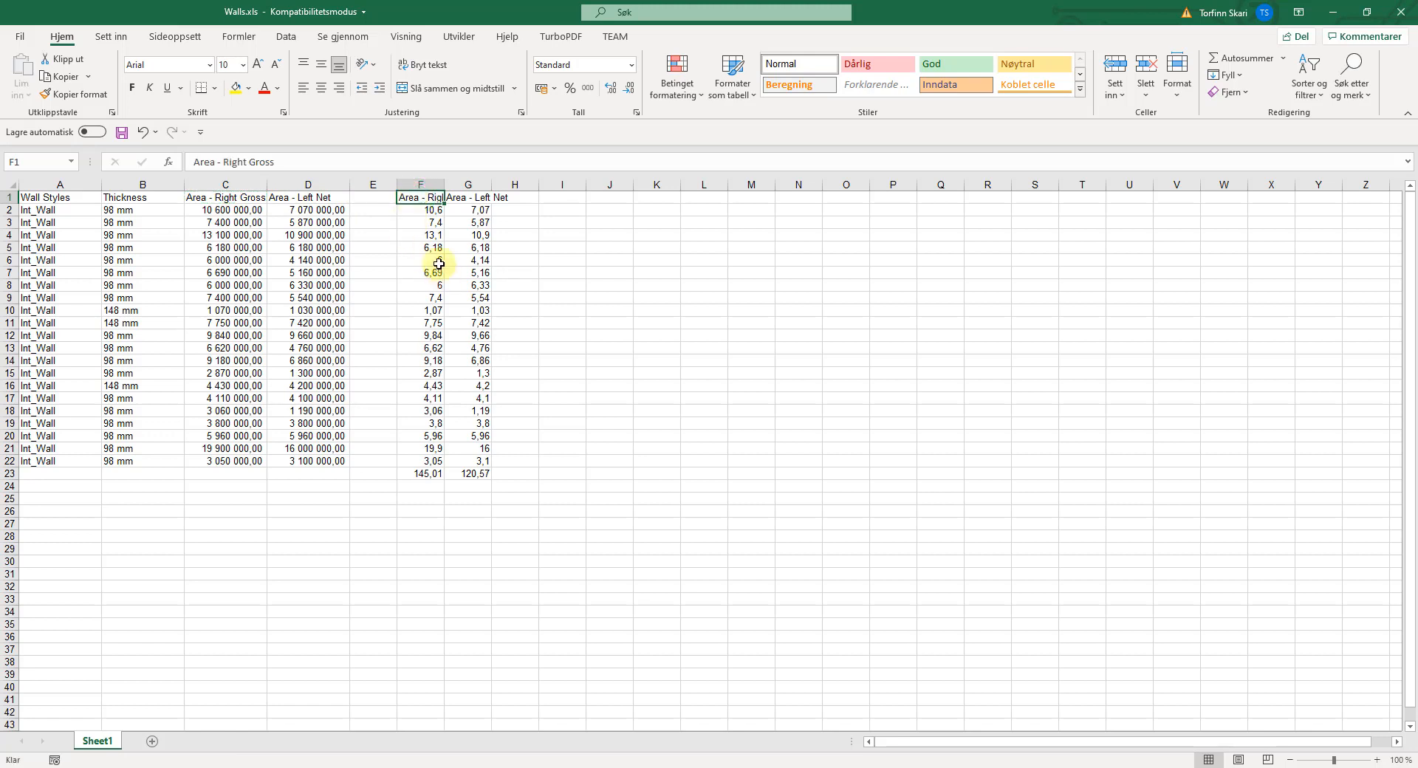
Step: Auto-fit the widths of columns F and G to their contents
left_click(437, 184)
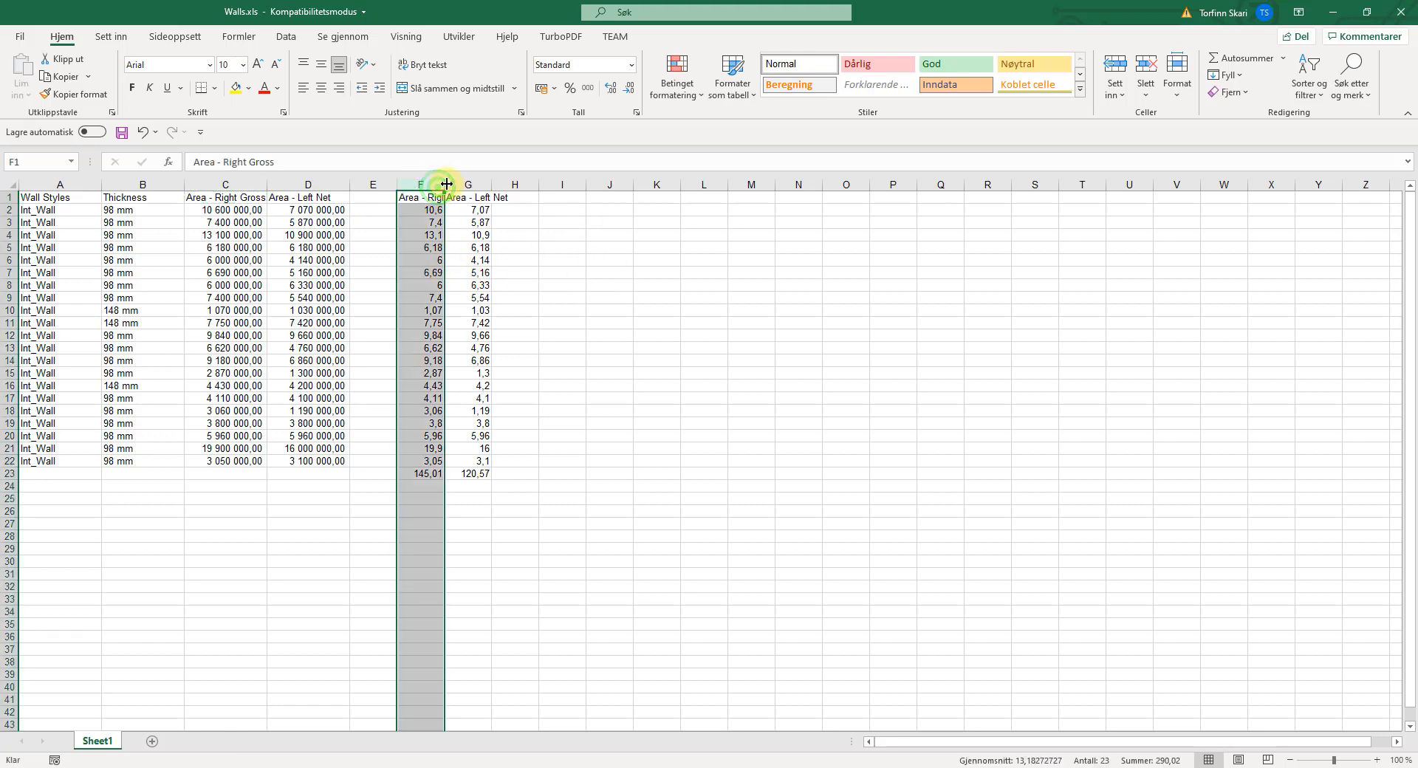
double_click(443, 184)
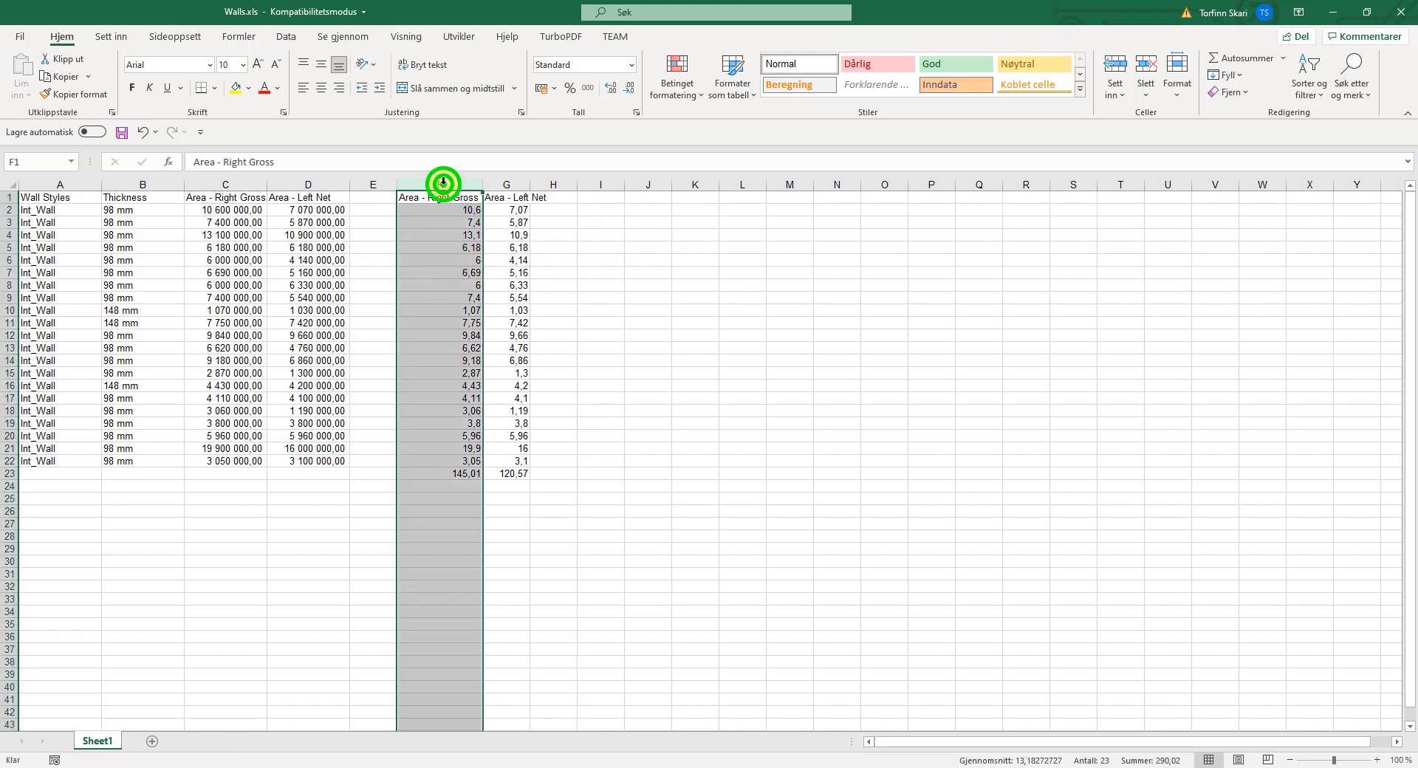
double_click(531, 184)
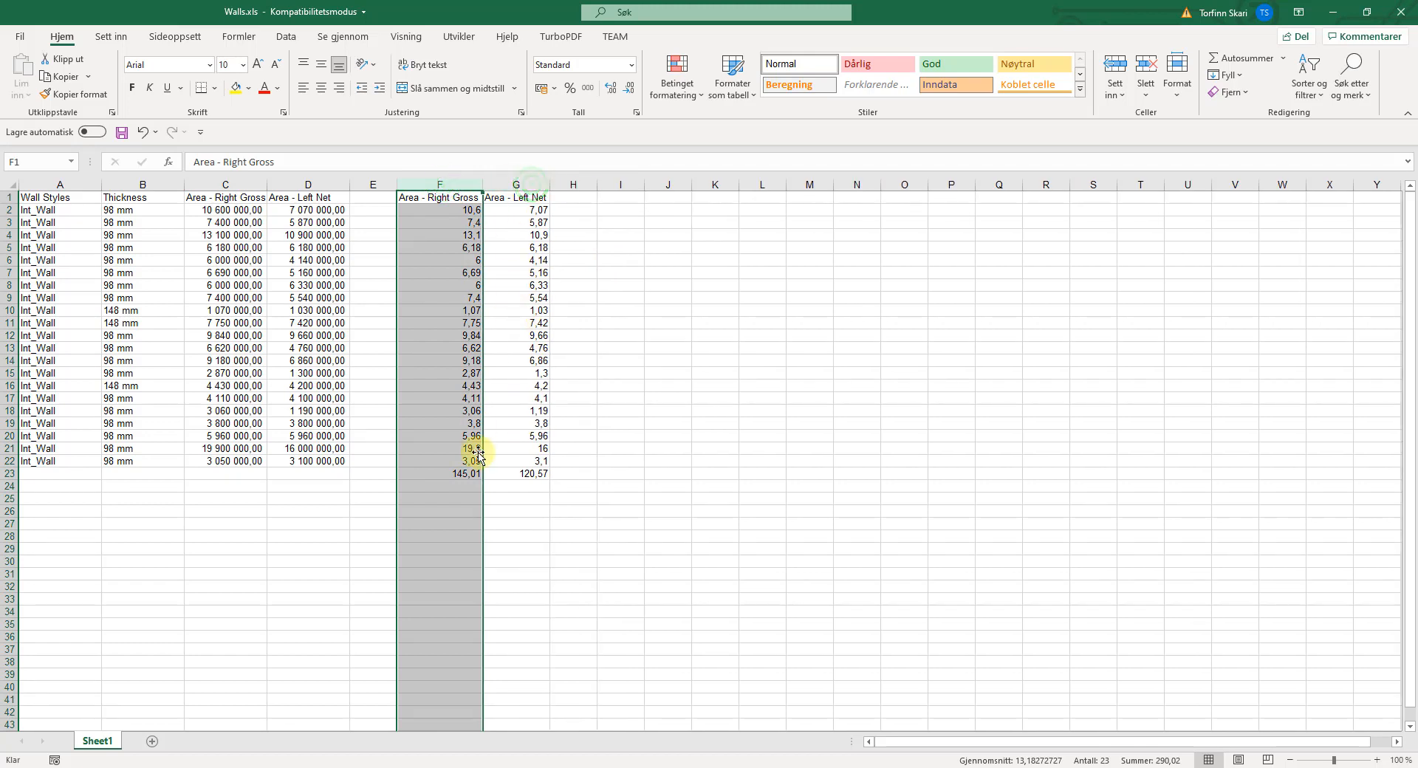
Step: Make the two area totals in F23:G23 bold
left_click(363, 515)
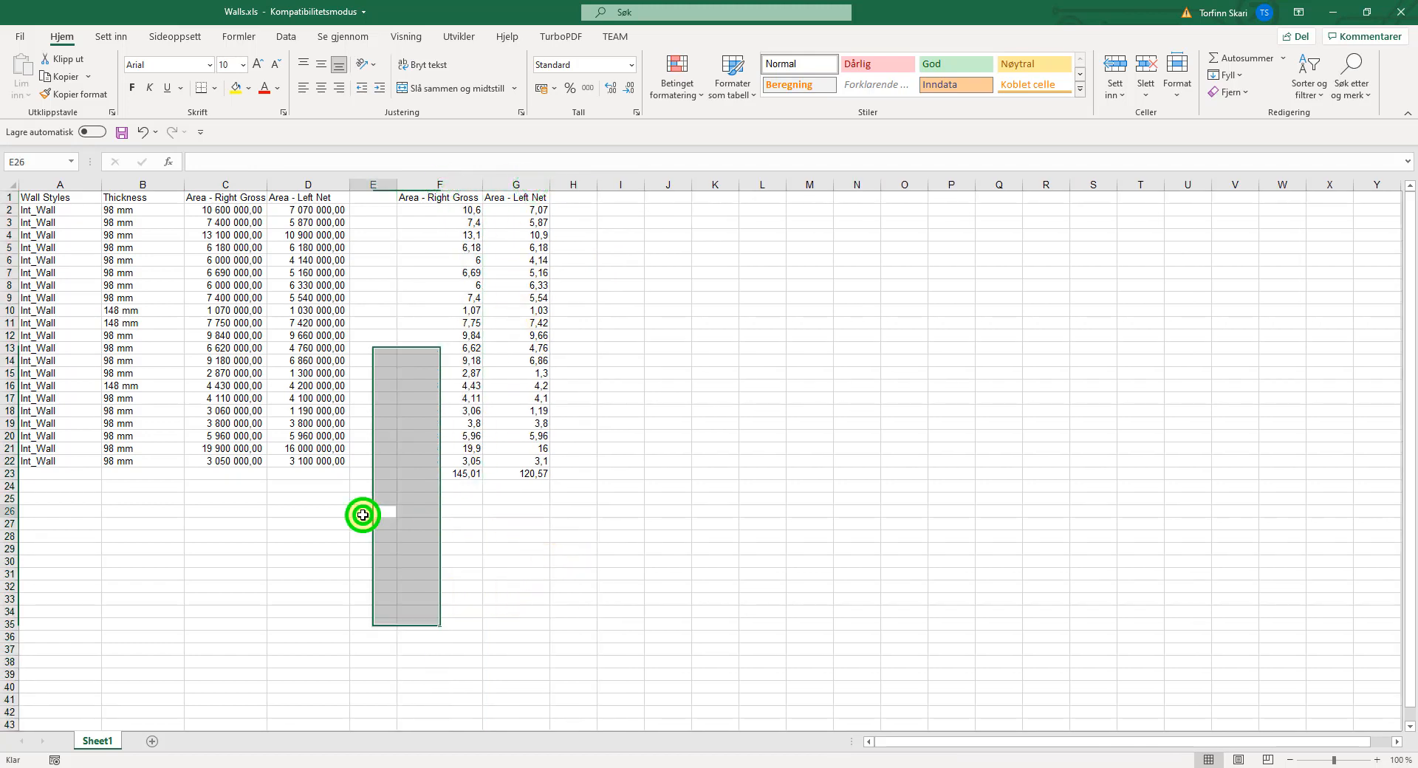
left_click_drag(414, 474, 512, 474)
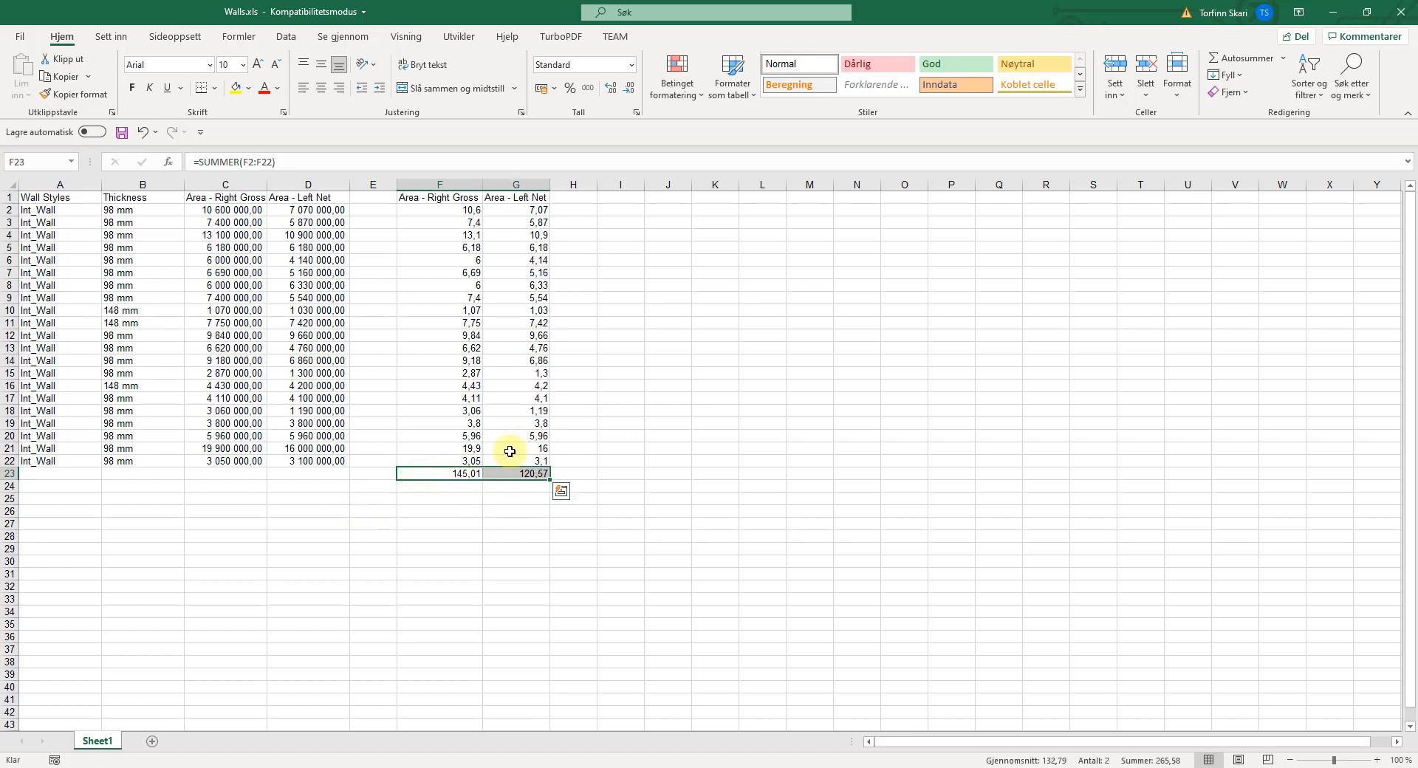
left_click(135, 91)
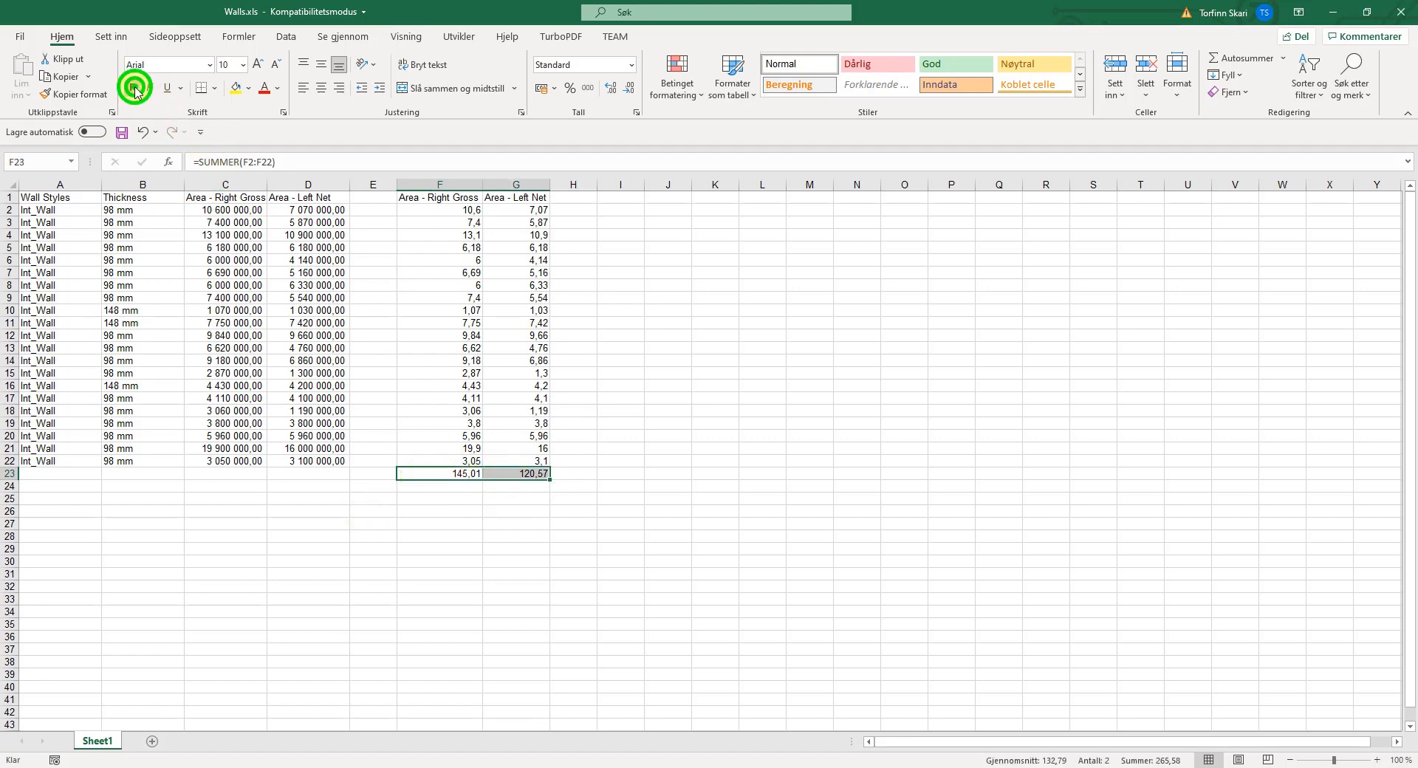
left_click(338, 587)
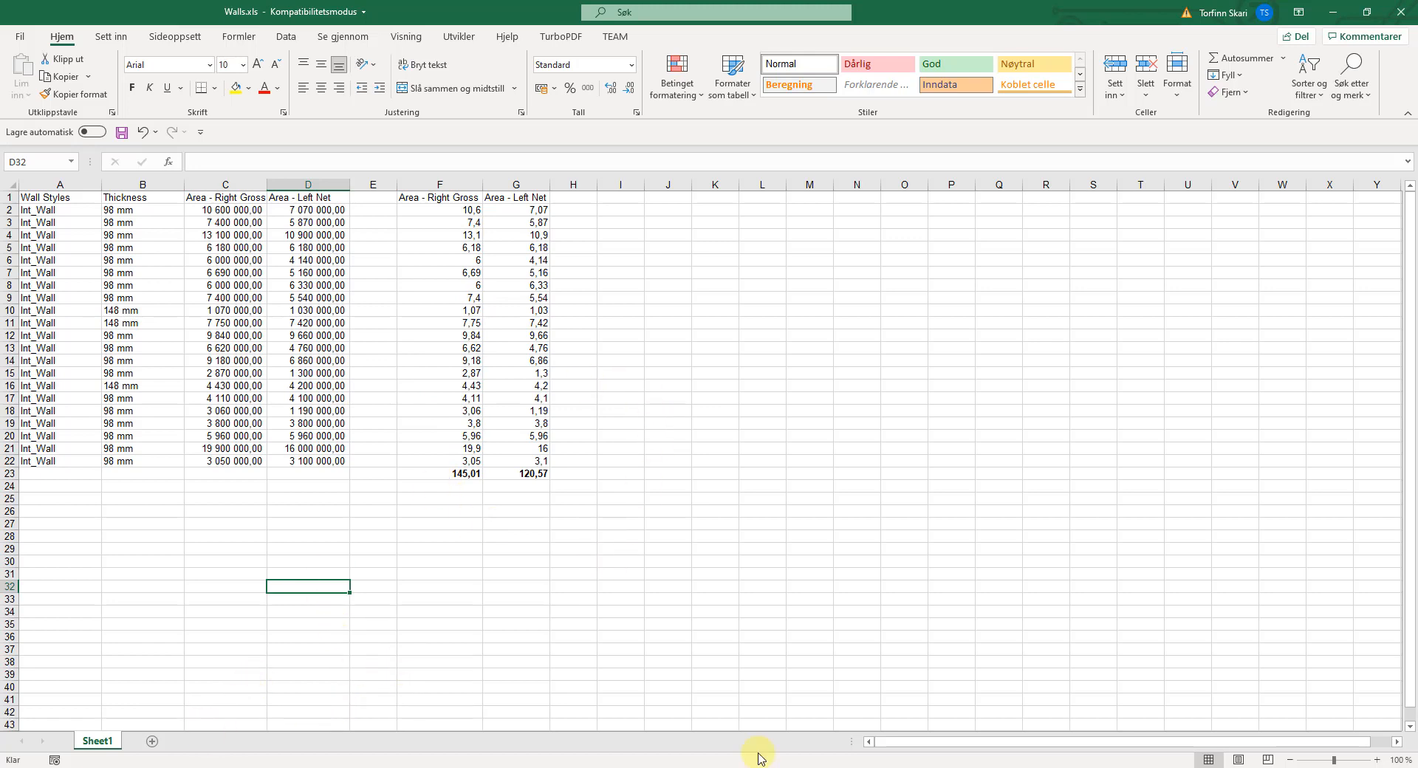
Step: Switch to TurboCAD, review the interior Walls report table and clear the selection of interior walls
key("alt+Tab")
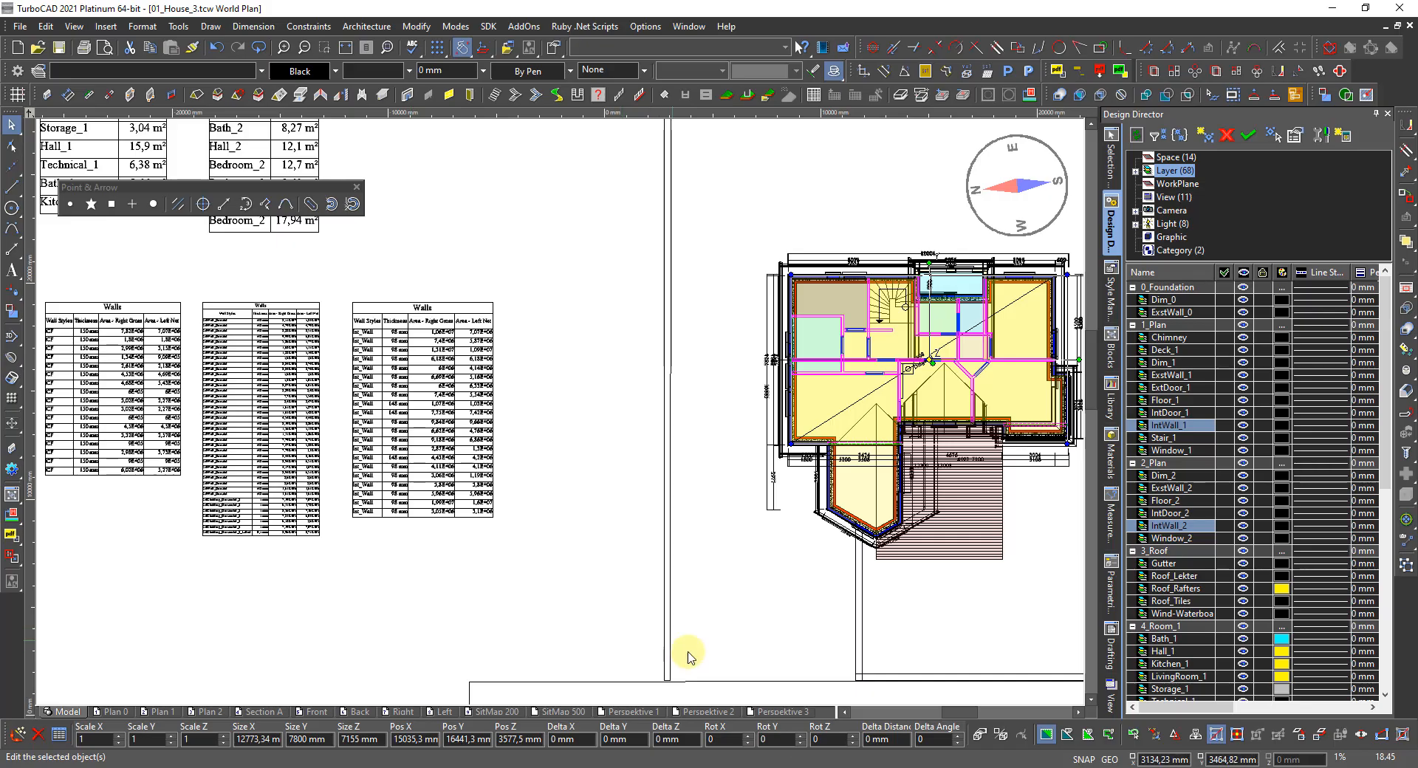
scroll(421, 418, "up", 4)
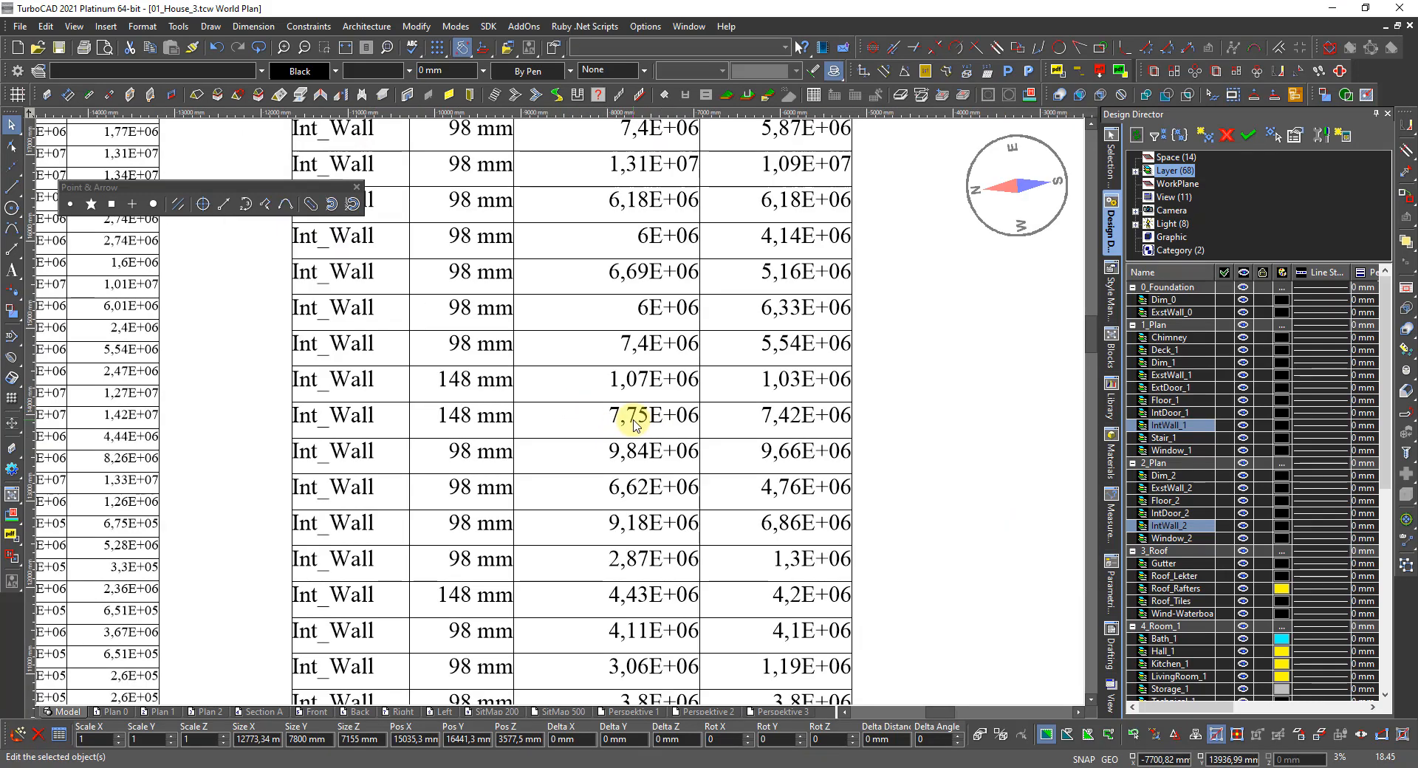
scroll(643, 415, "down", 2)
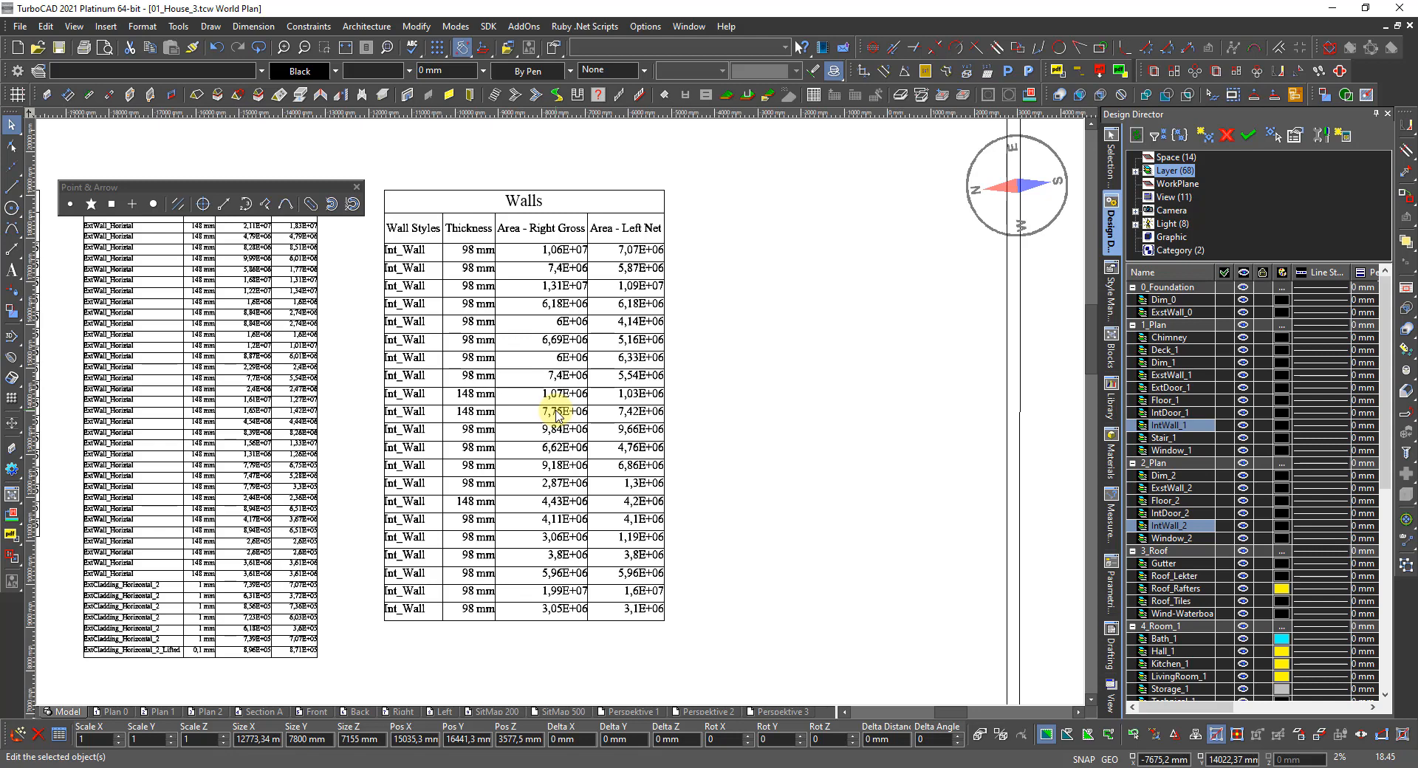
scroll(558, 415, "down", 3)
scroll(568, 439, "down", 3)
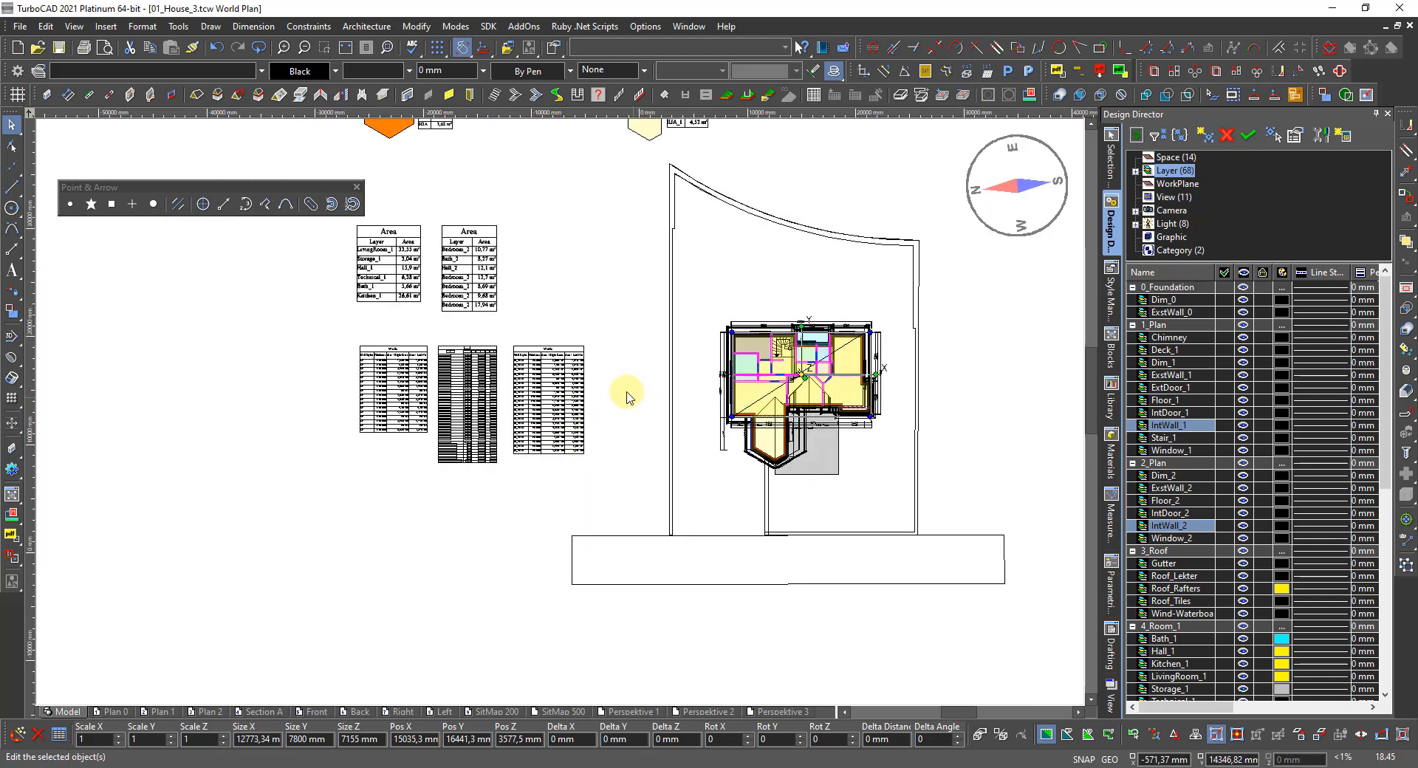
left_click(621, 313)
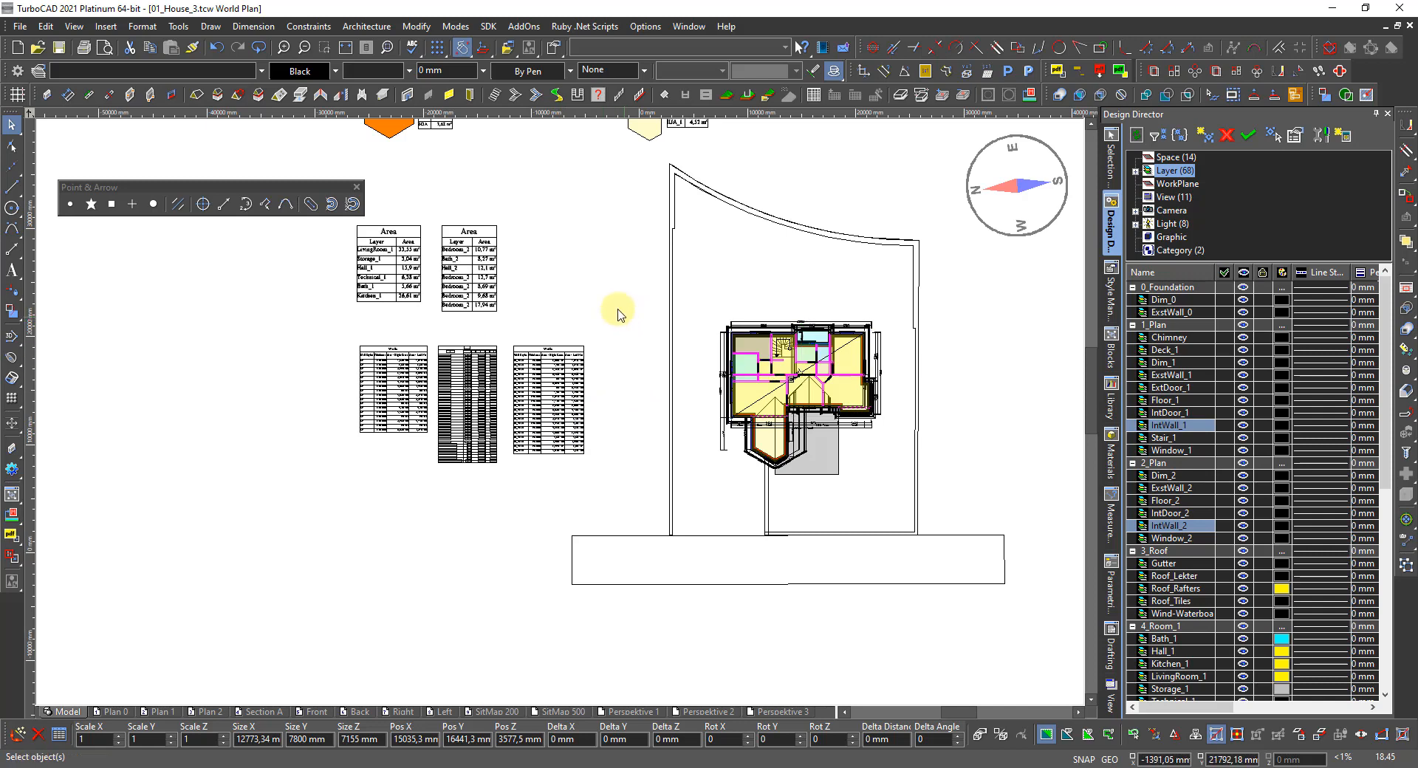
scroll(610, 309, "down", 2)
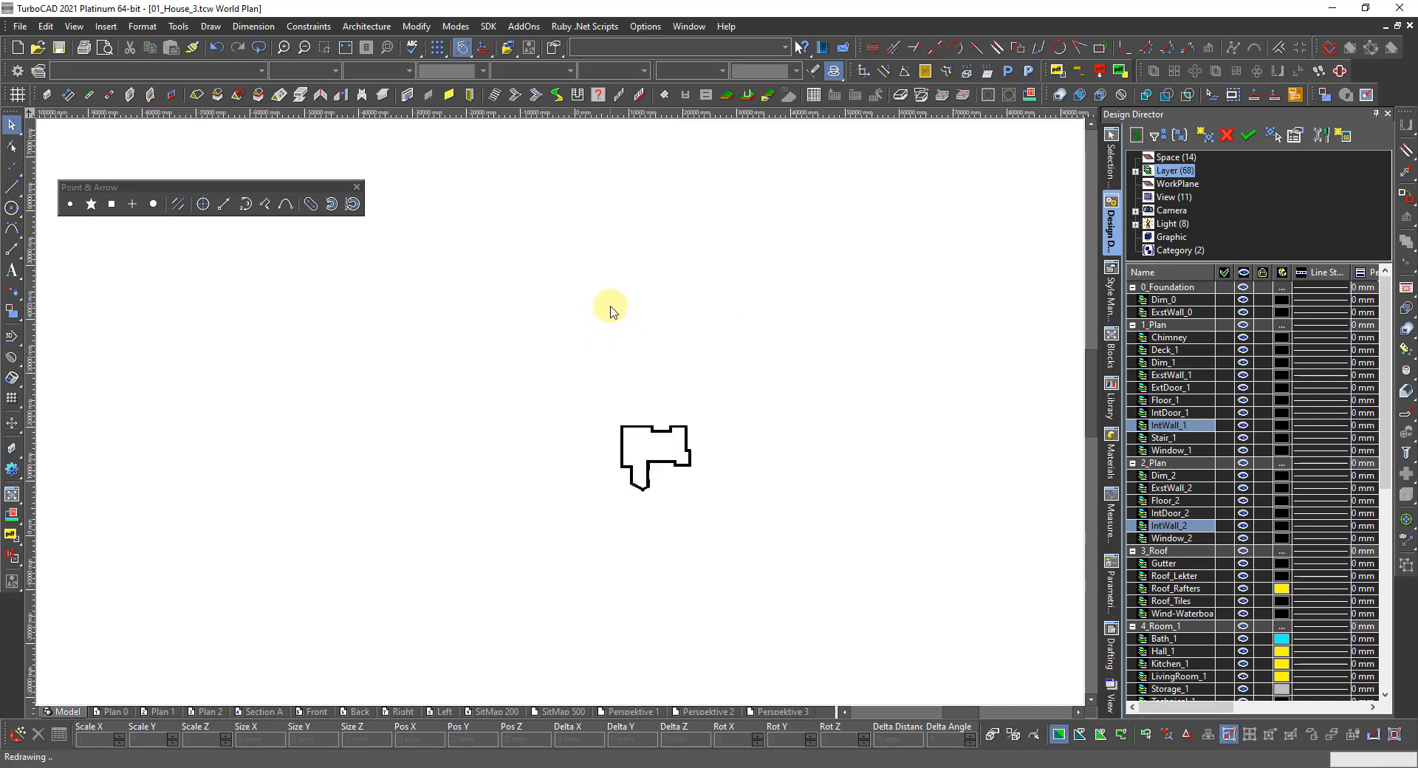
scroll(742, 460, "up", 2)
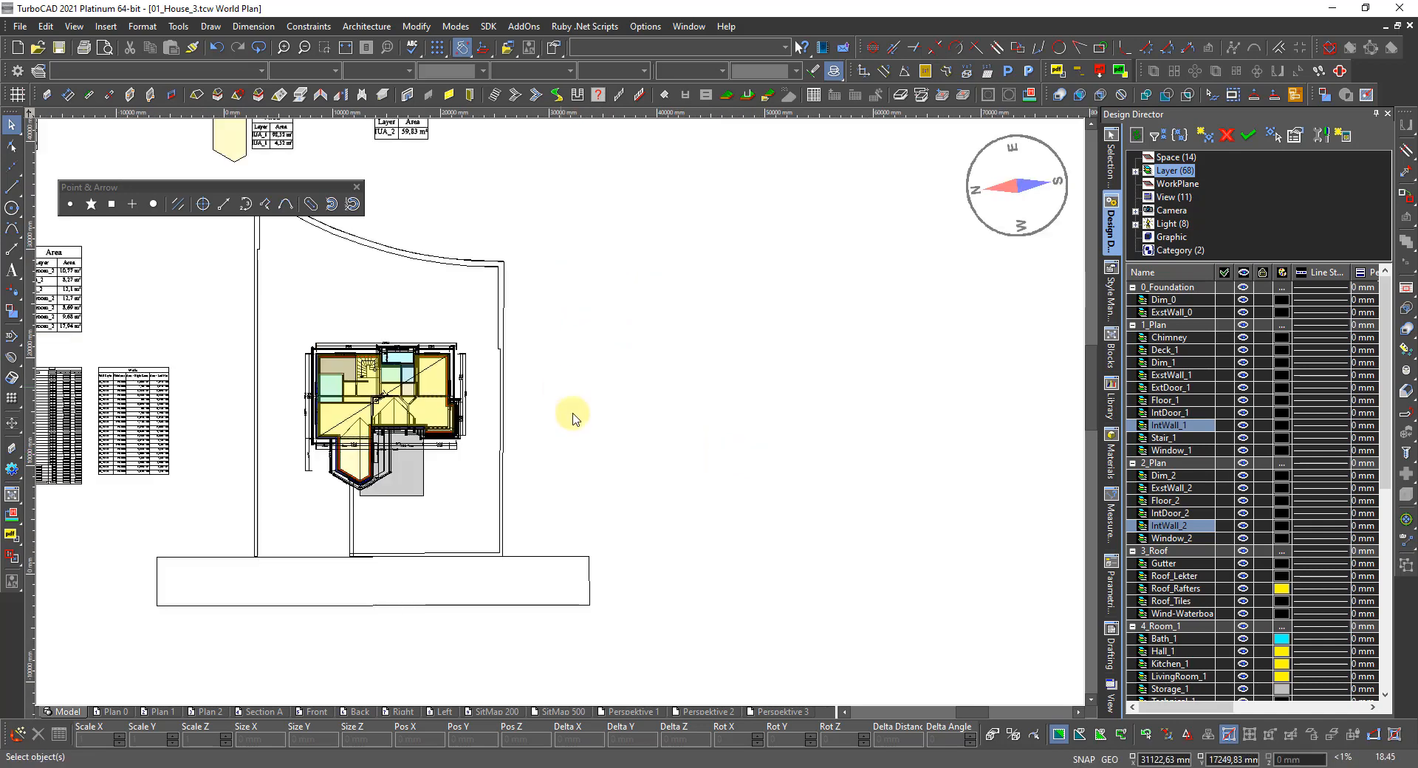
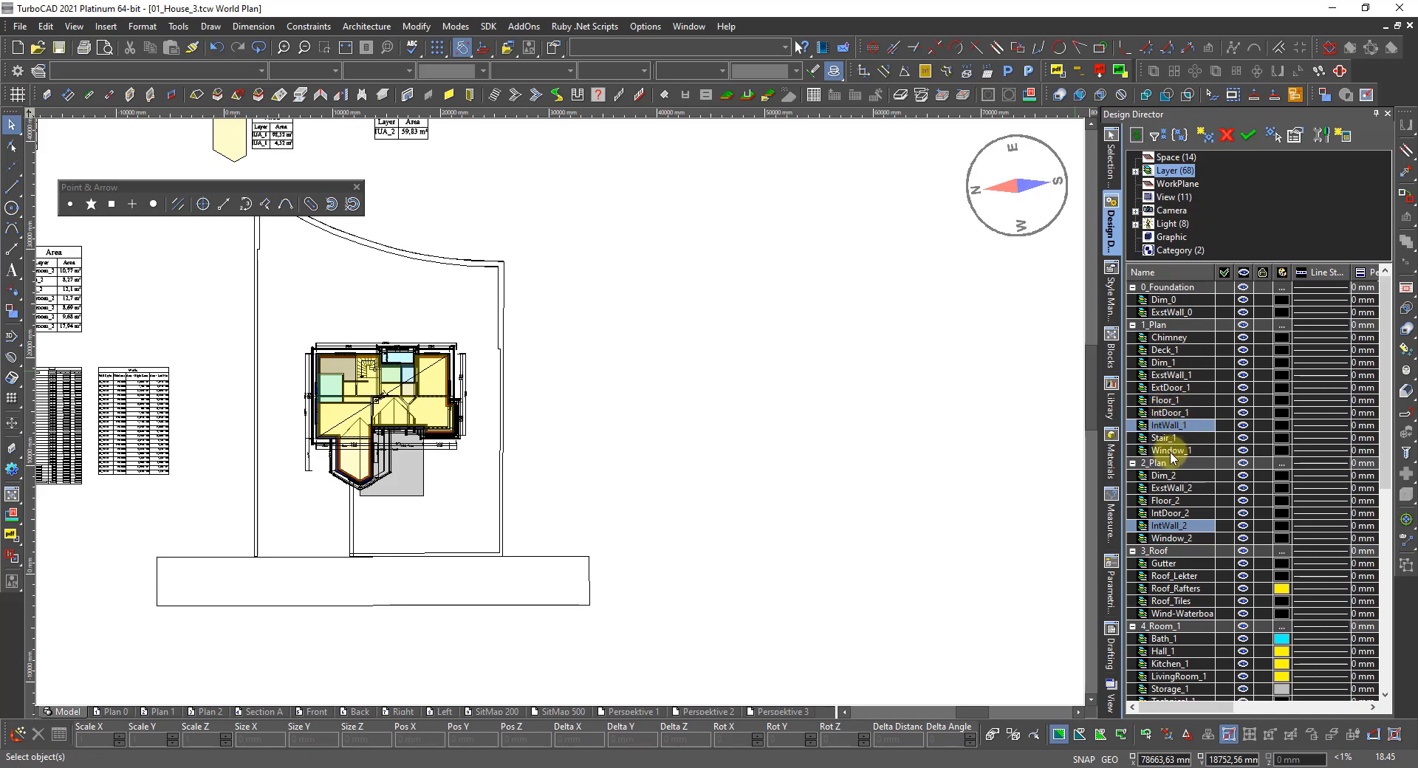
Step: Select all objects on the Window_1 and Window_2 layers
left_click(1171, 452)
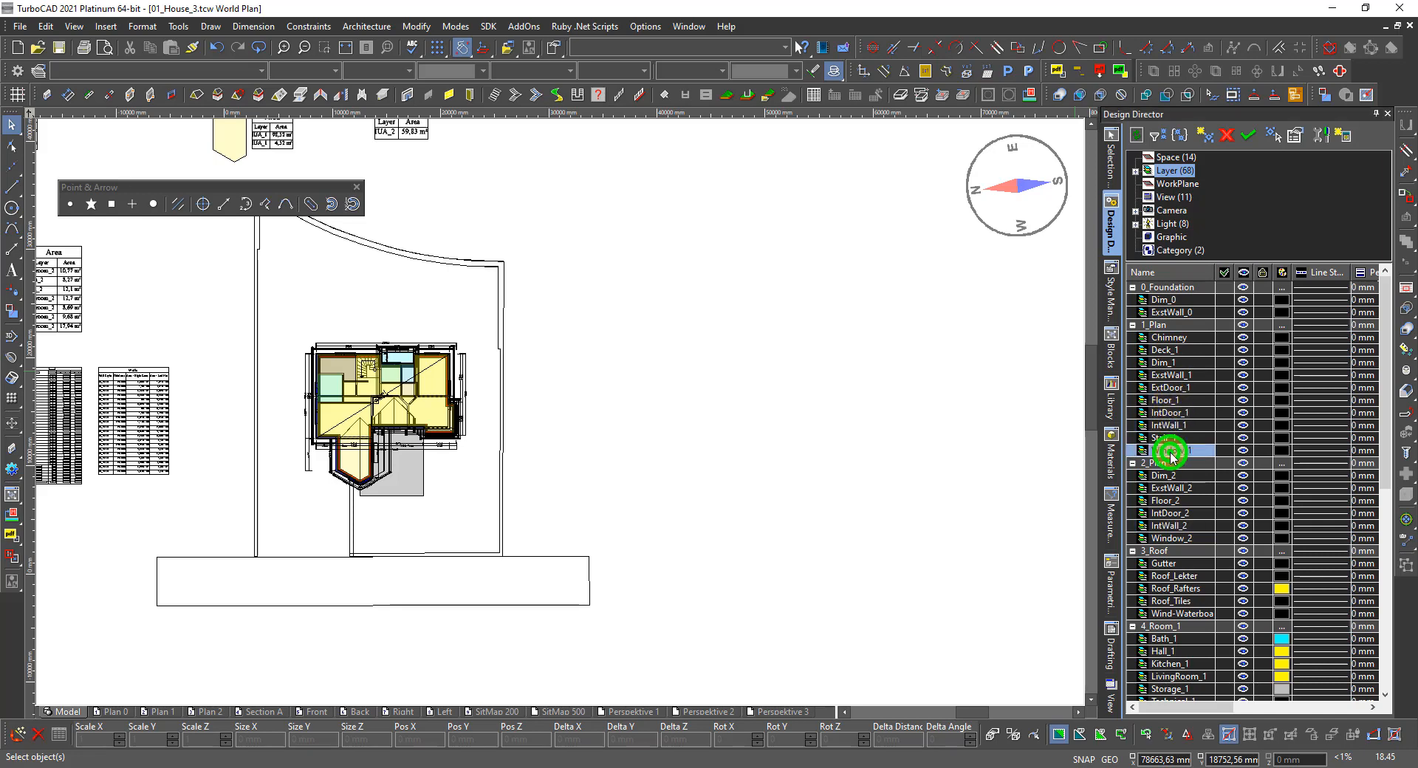
left_click(1180, 541, "ctrl")
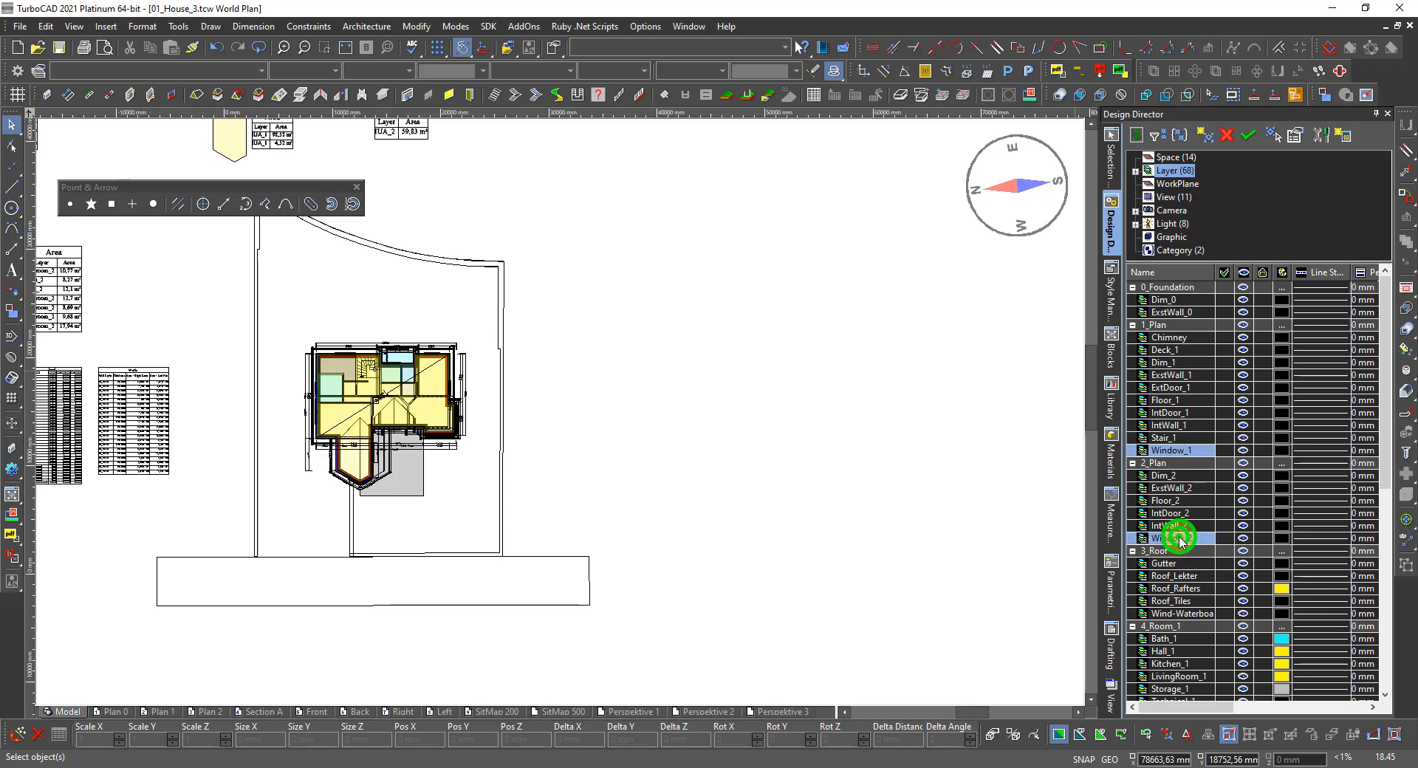
right_click(1180, 542)
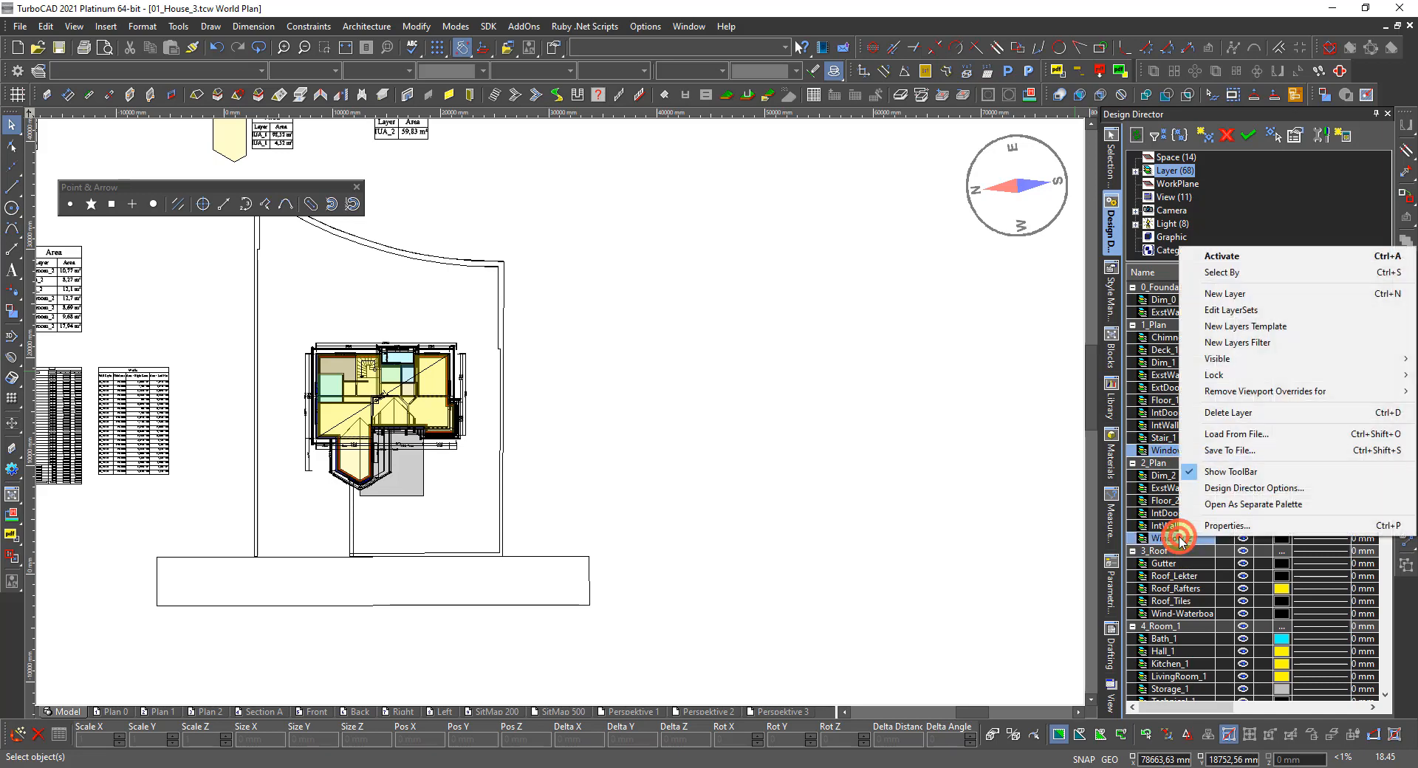
left_click(1238, 274)
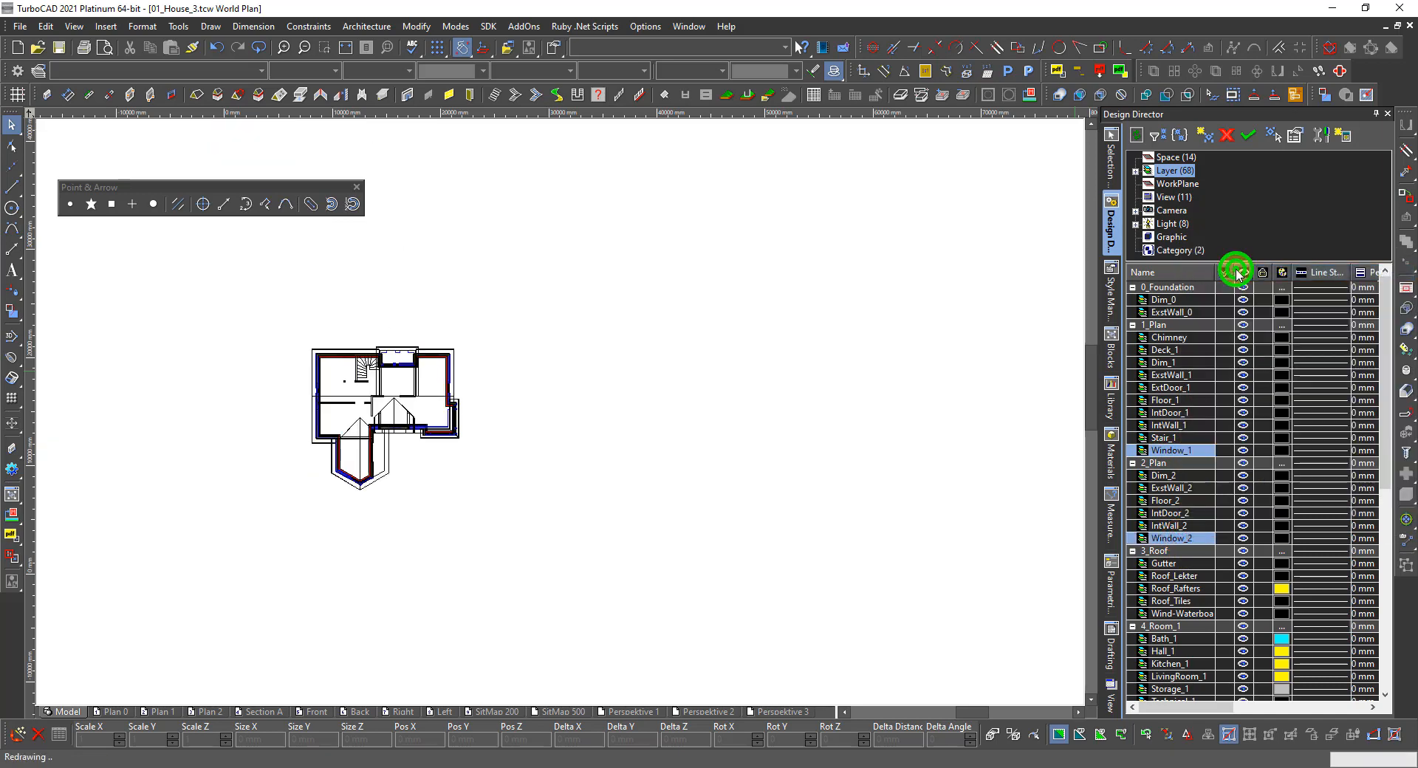
Step: Create a new database report and title it "Windows"
left_click(178, 28)
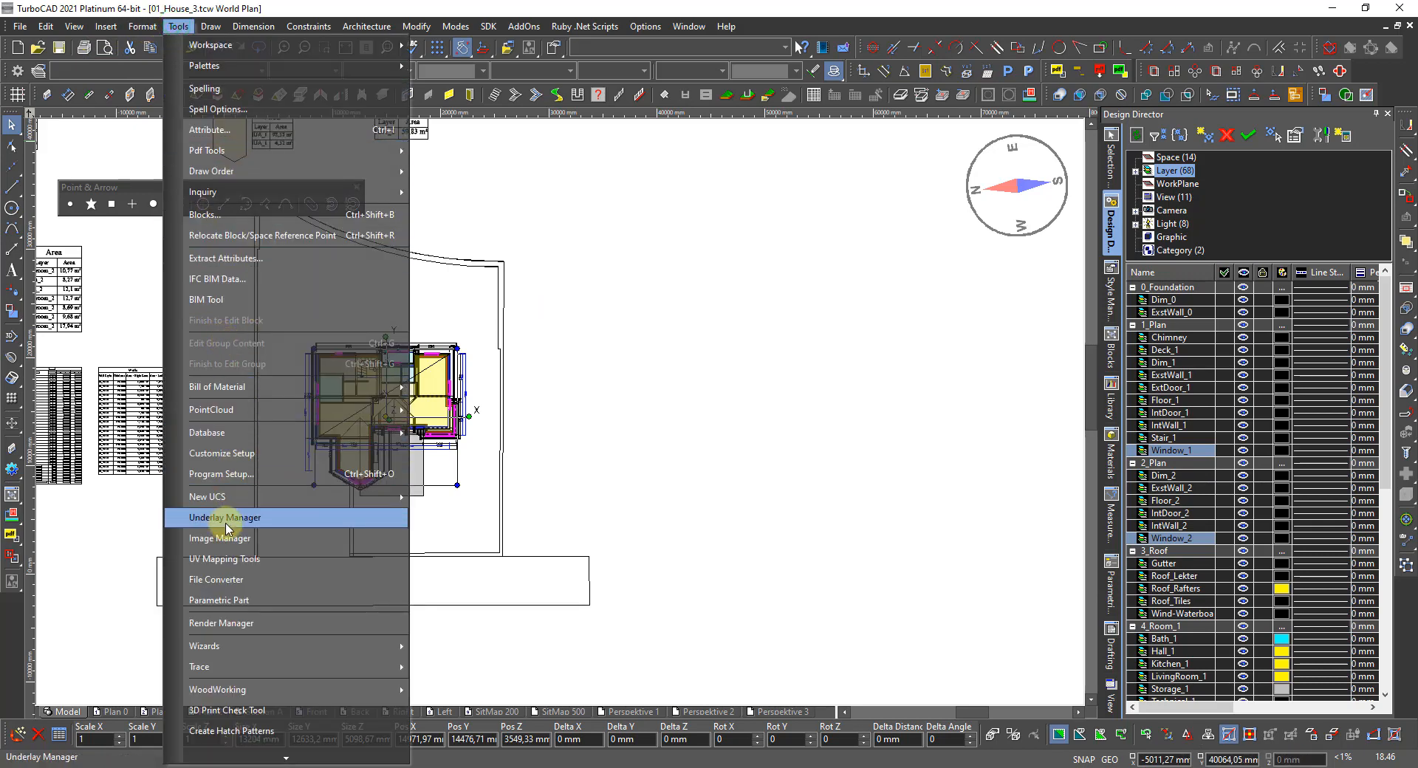
mouse_move(238, 436)
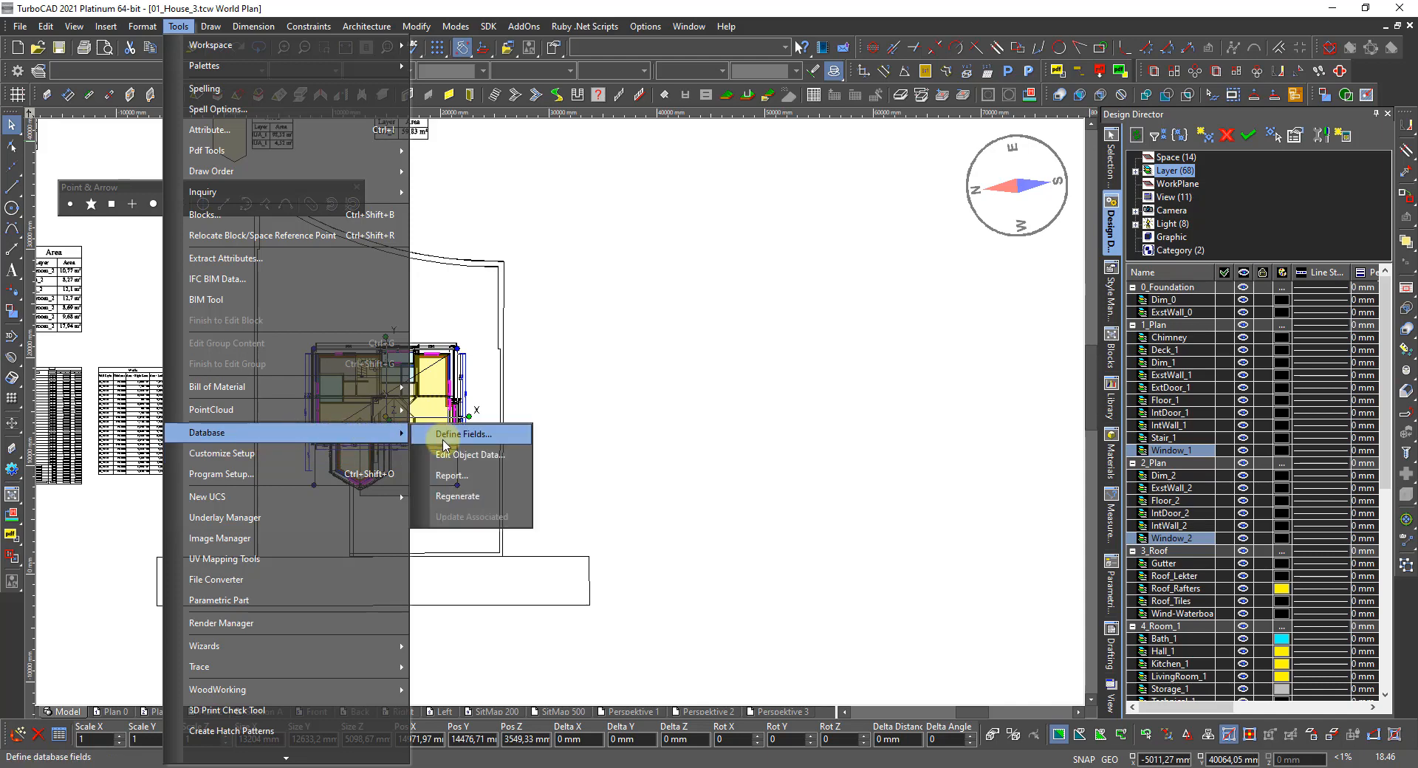
left_click(458, 480)
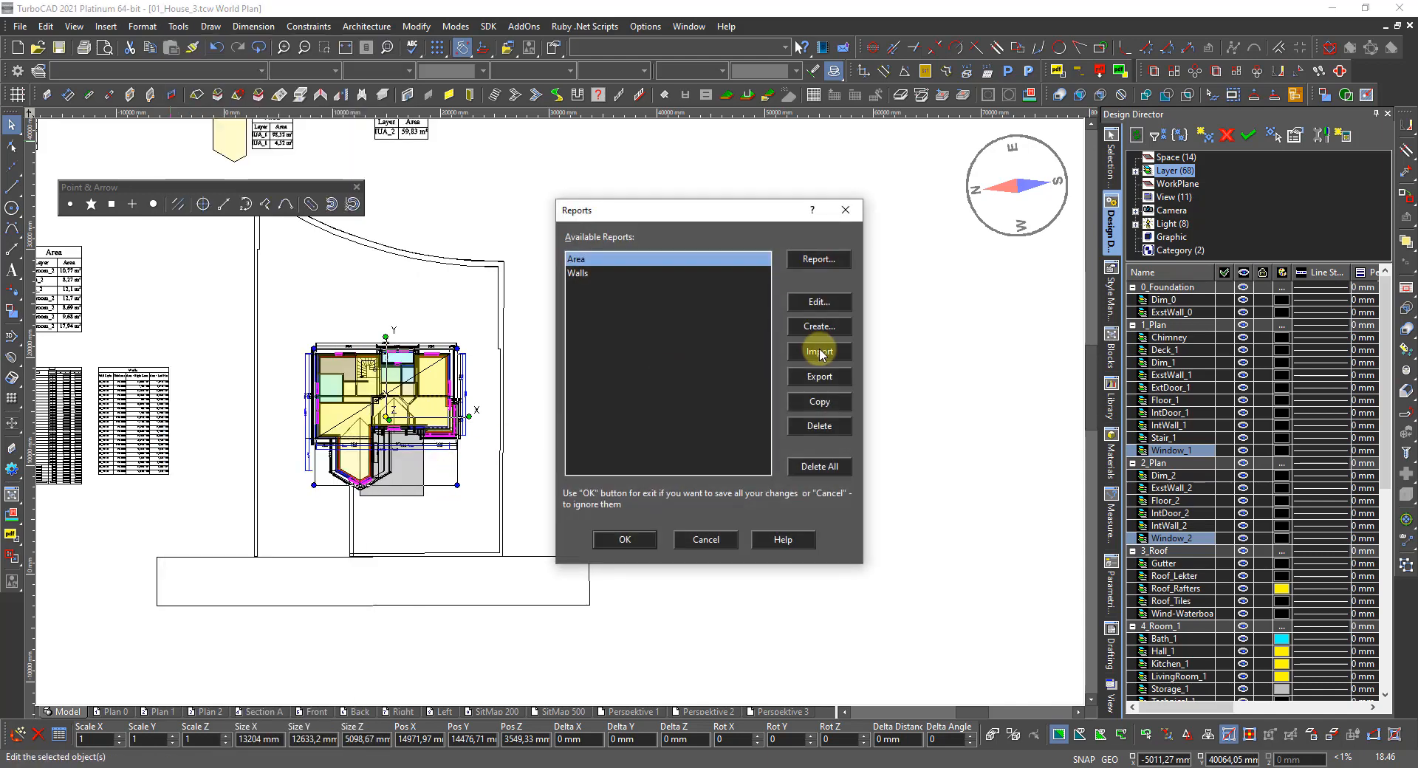
left_click(818, 326)
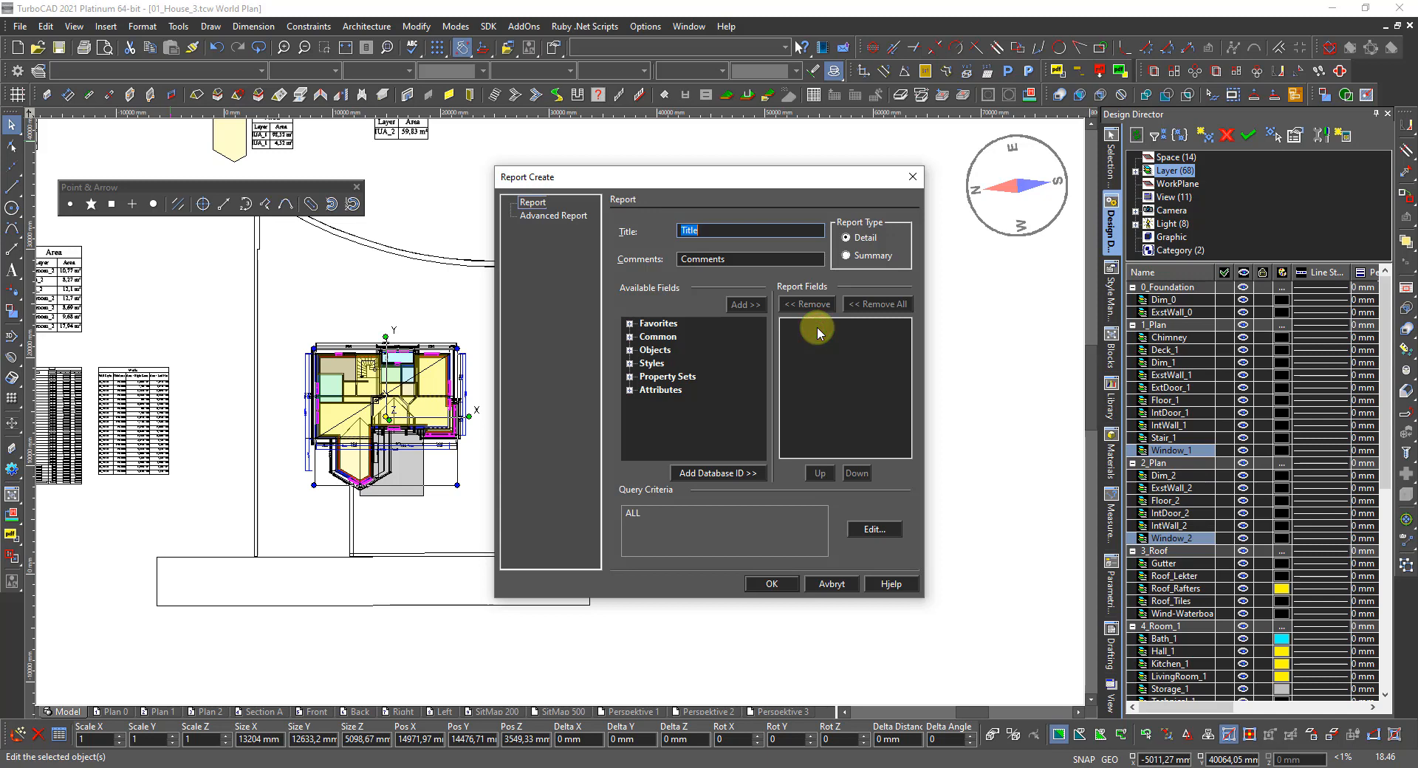
type("Windows")
Step: Add the common Layer field to the Windows report
left_click(630, 350)
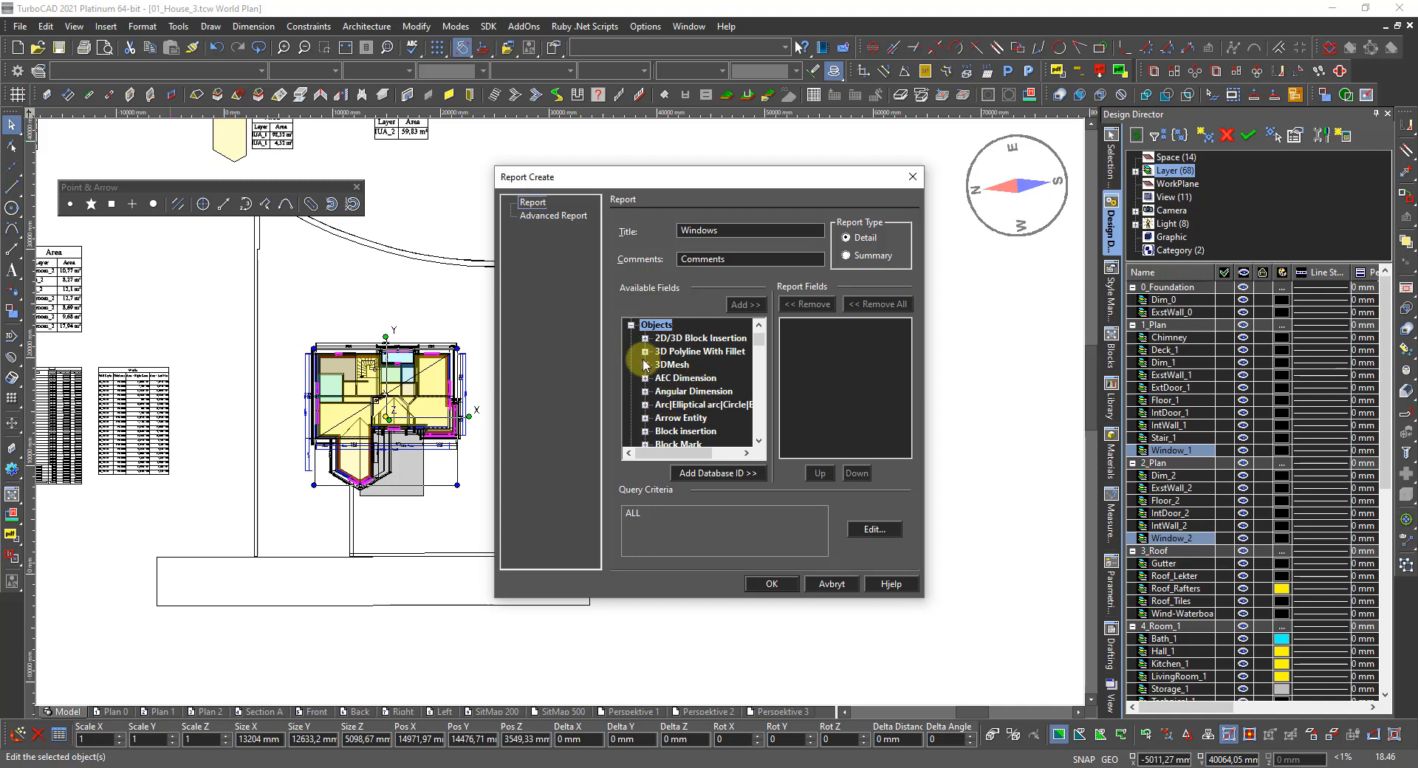
left_click(632, 325)
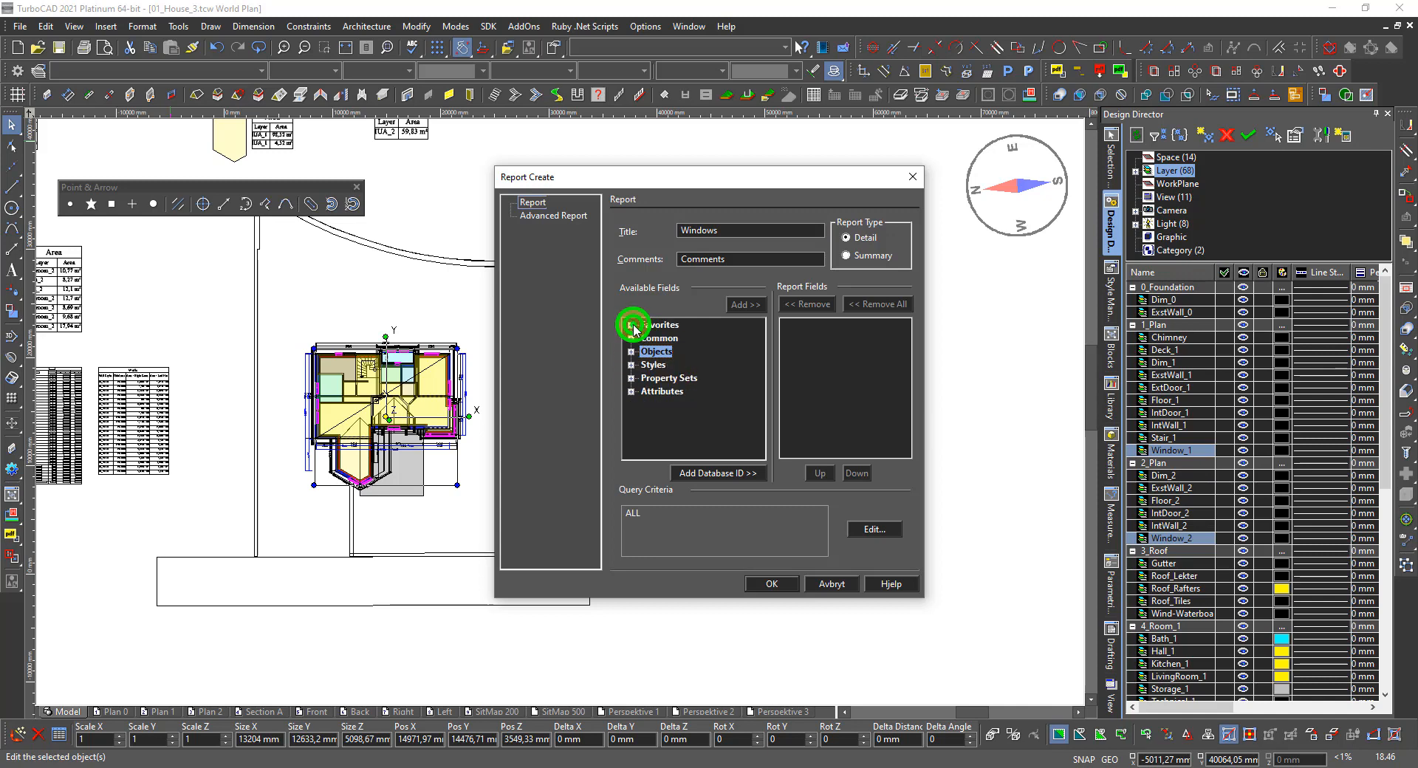
left_click(631, 339)
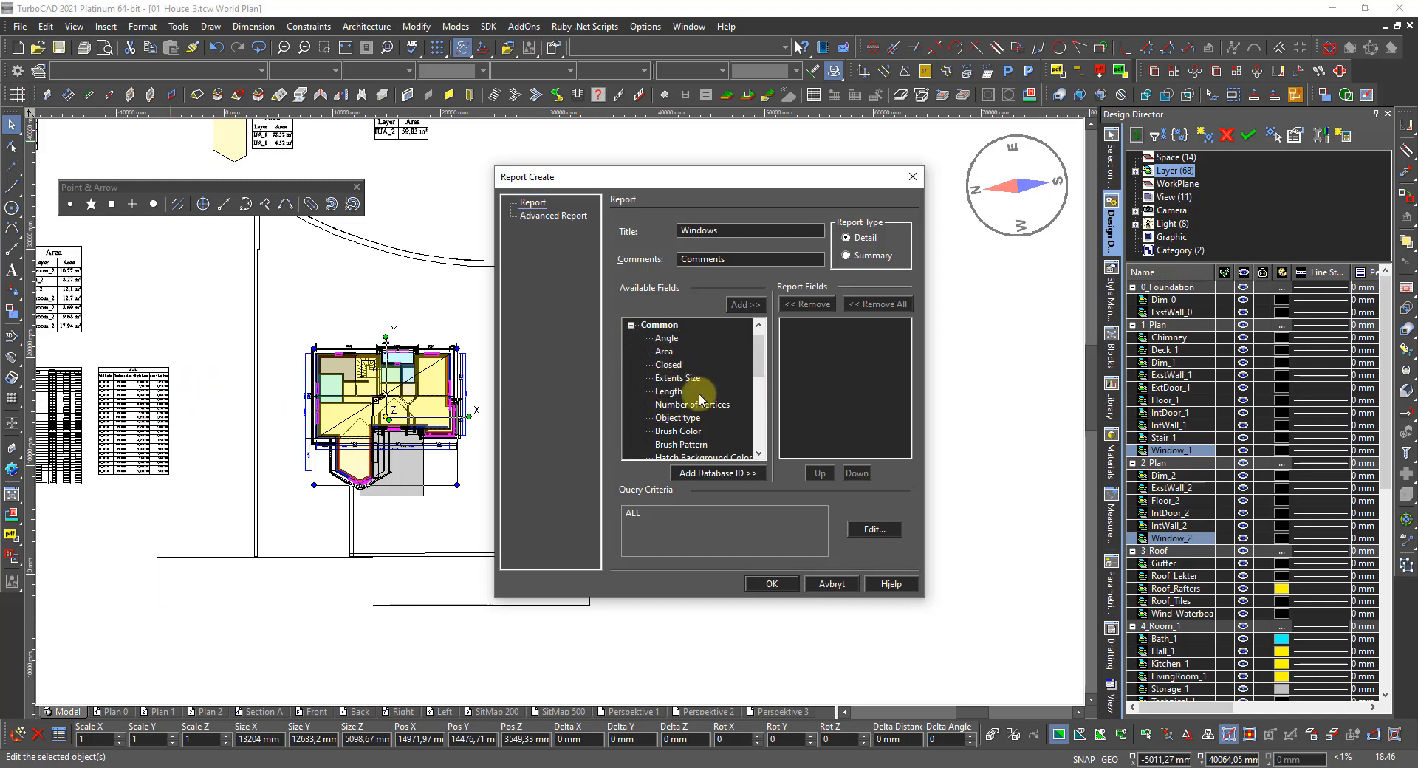
scroll(665, 408, "down", 2)
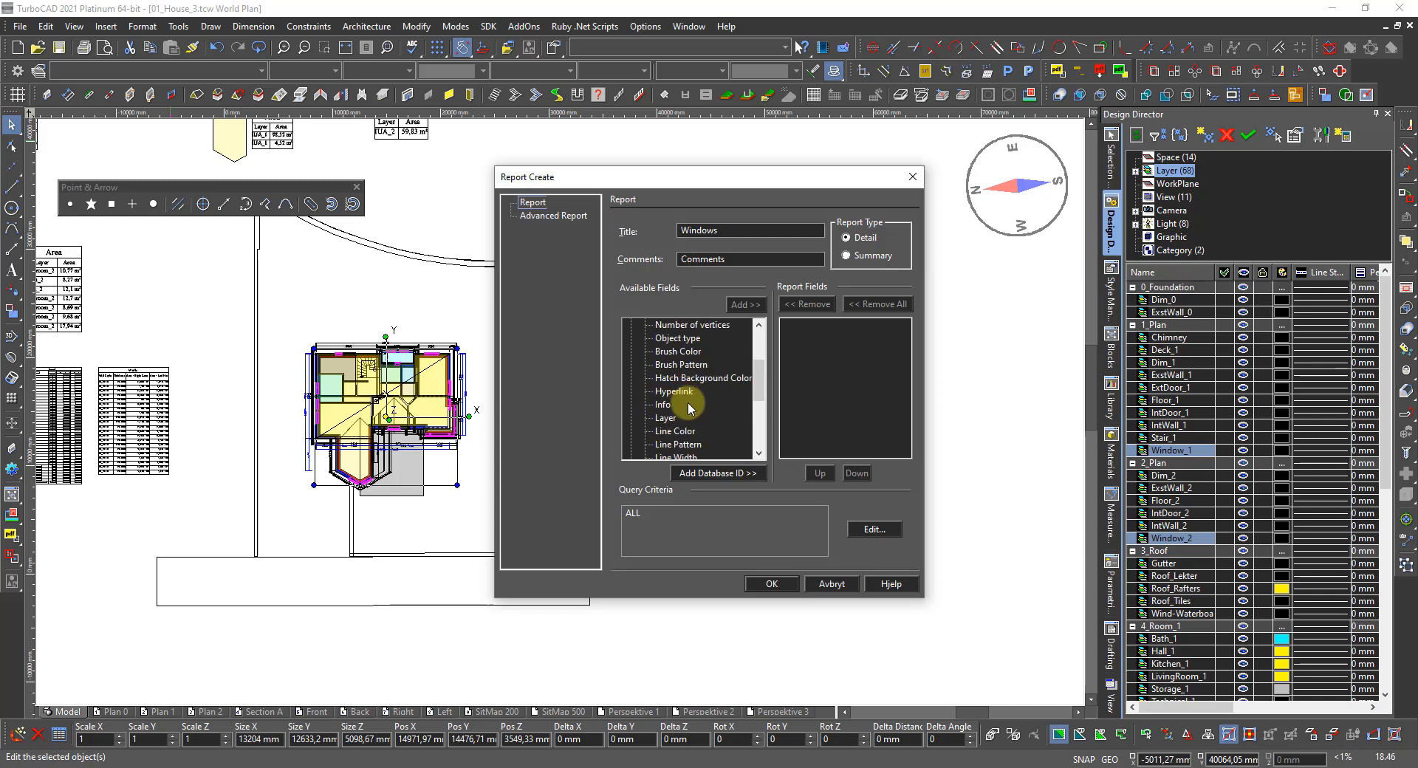
left_click(668, 418)
left_click(743, 304)
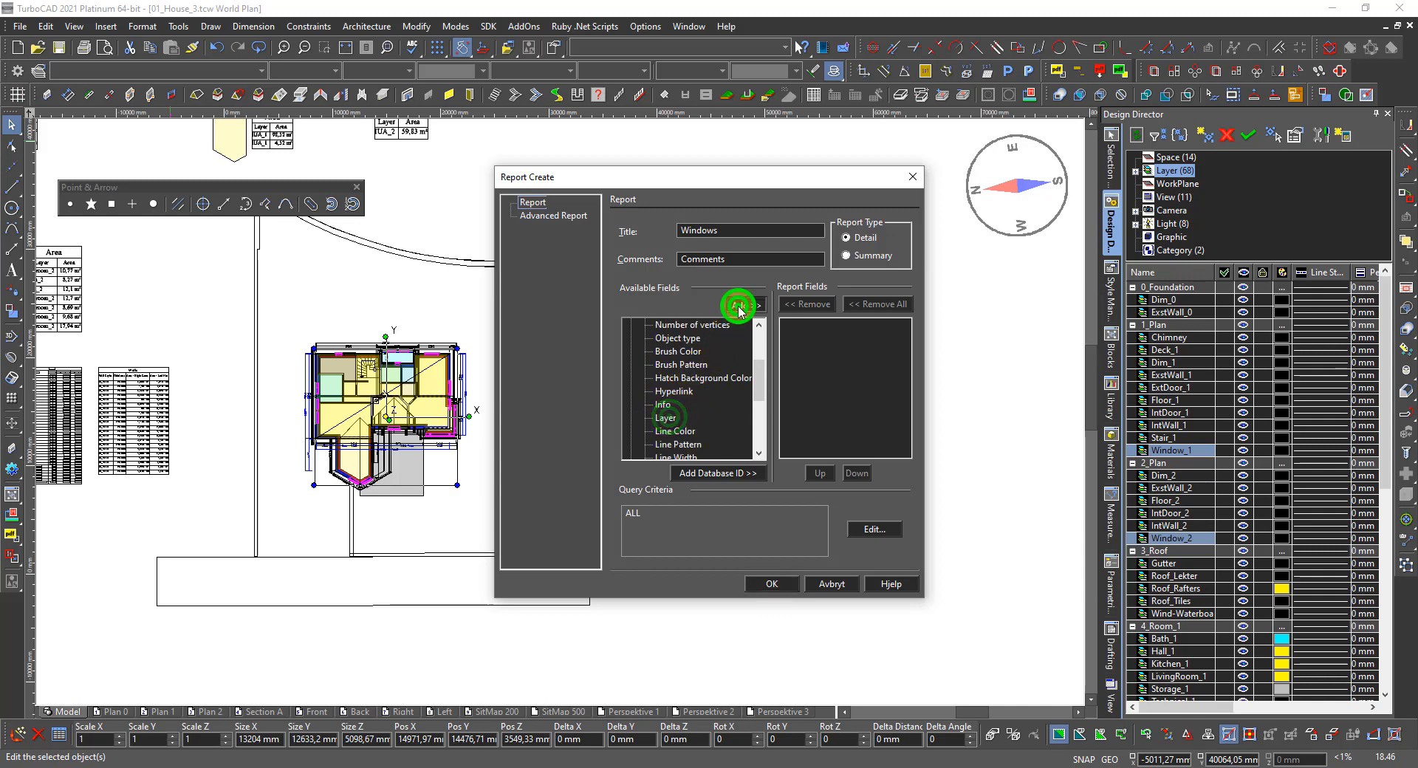
Step: Add the Window object's Frame width and Height fields to the report
scroll(651, 436, "down", 4)
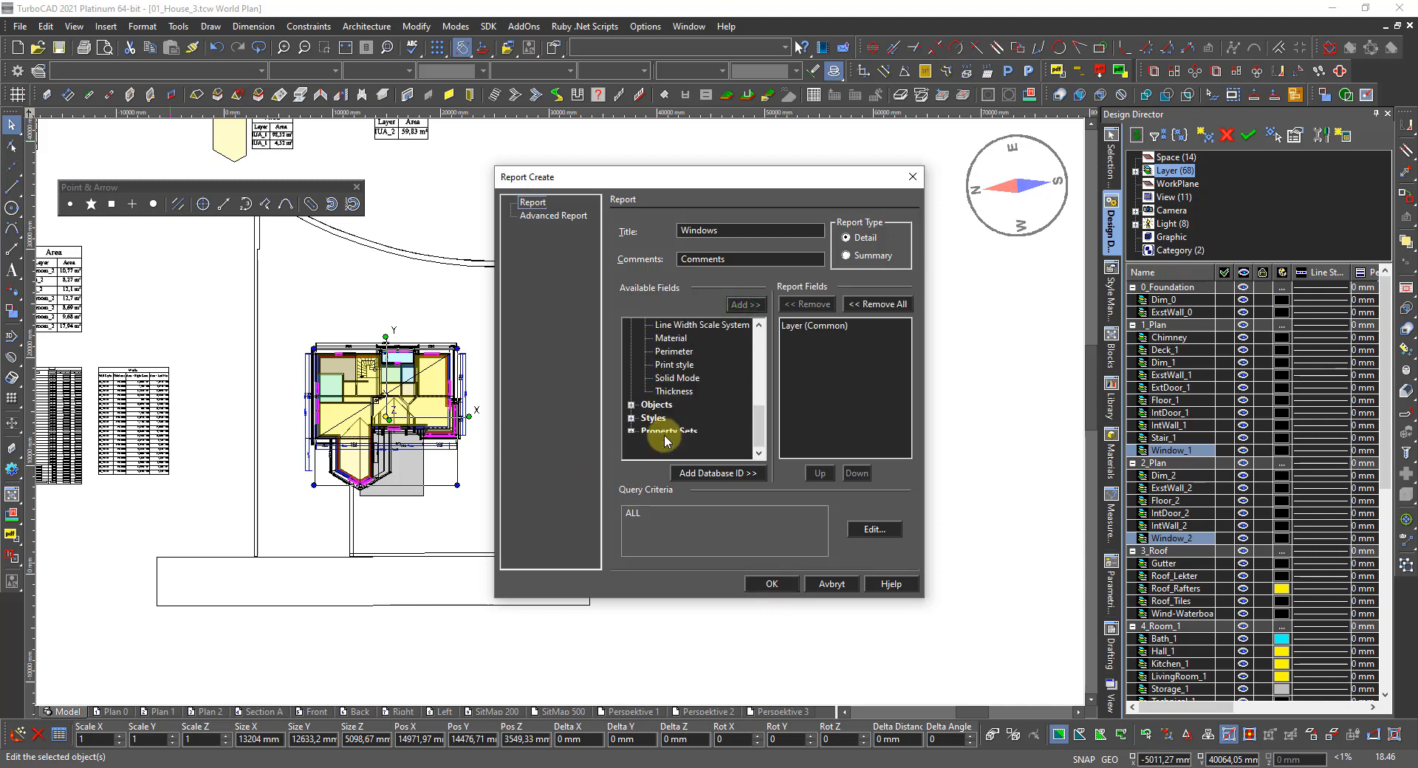
left_click(632, 405)
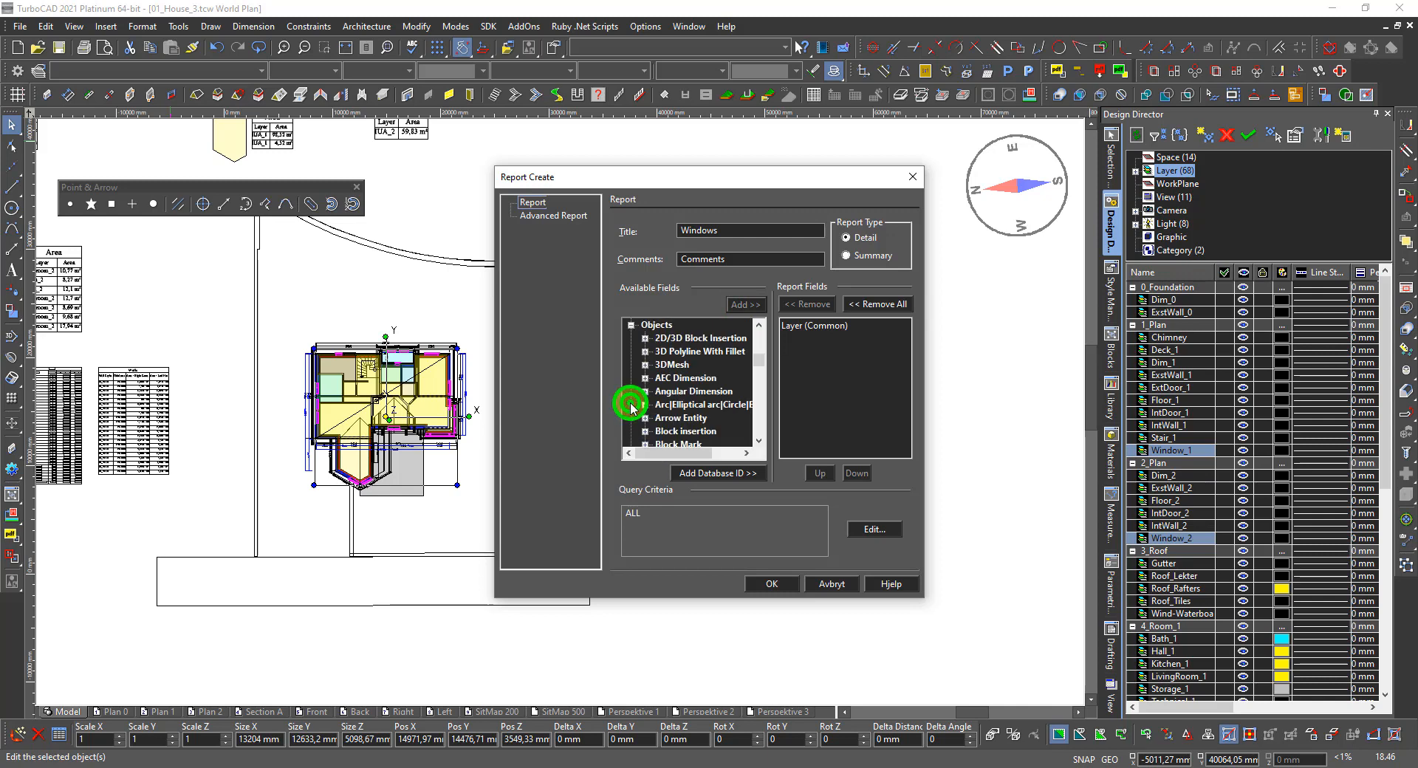
scroll(691, 403, "down", 1)
scroll(692, 403, "down", 15)
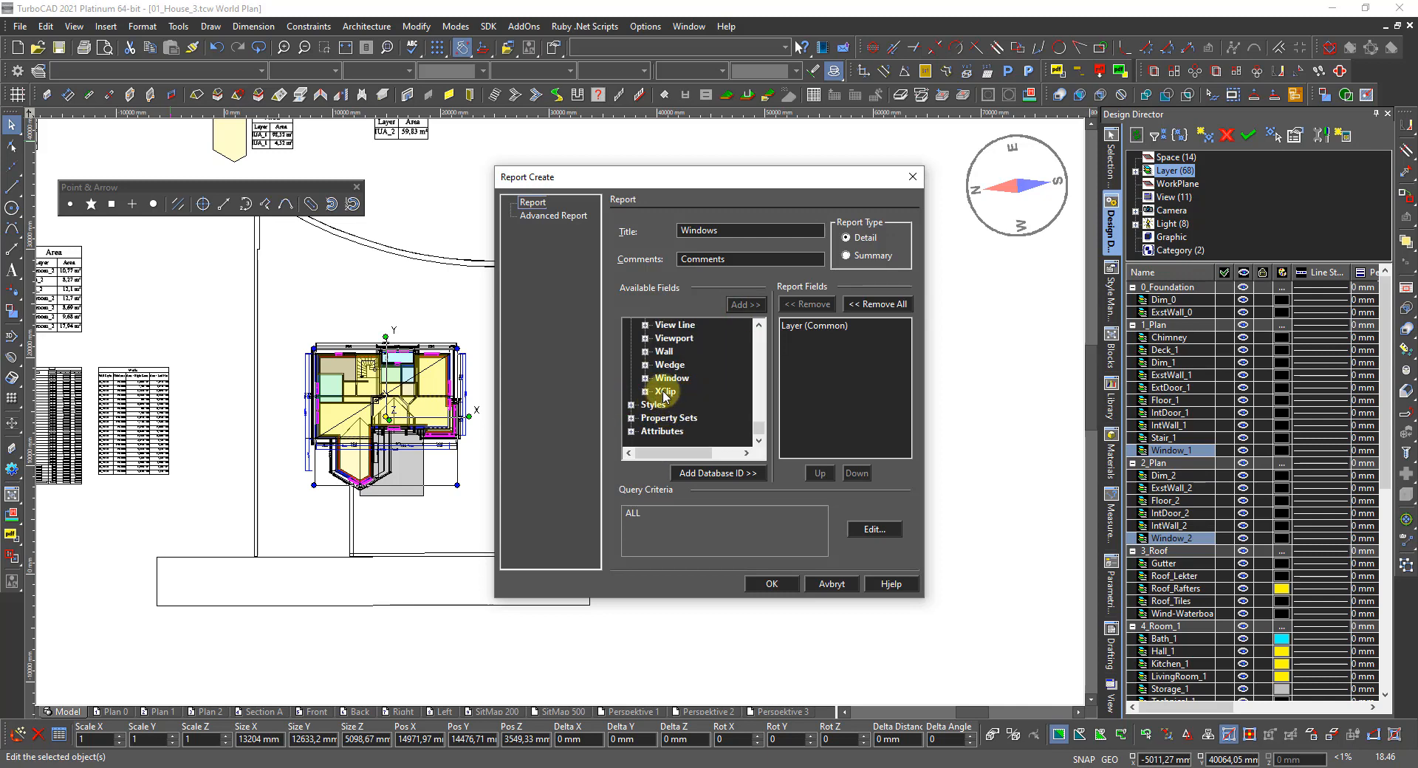
left_click(645, 378)
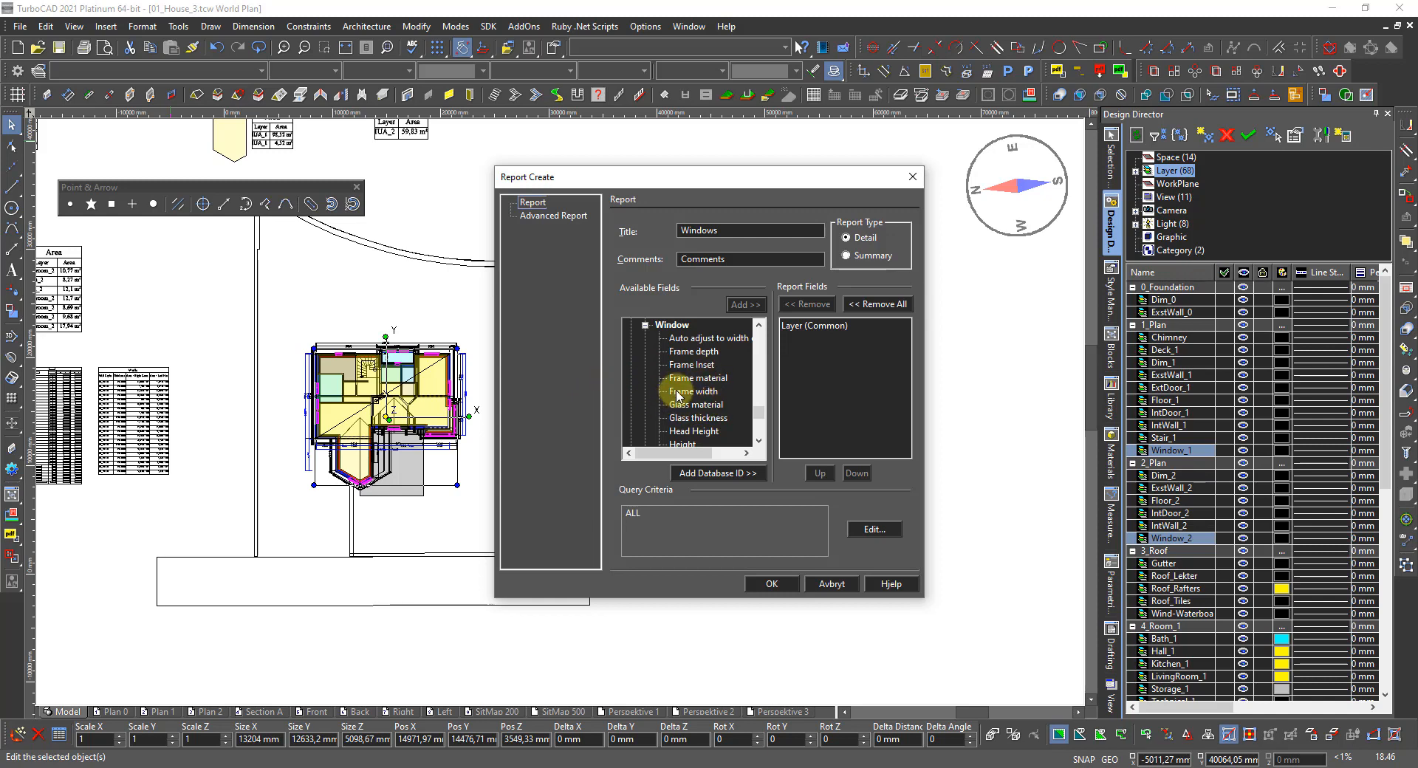
left_click(676, 392)
left_click(739, 304)
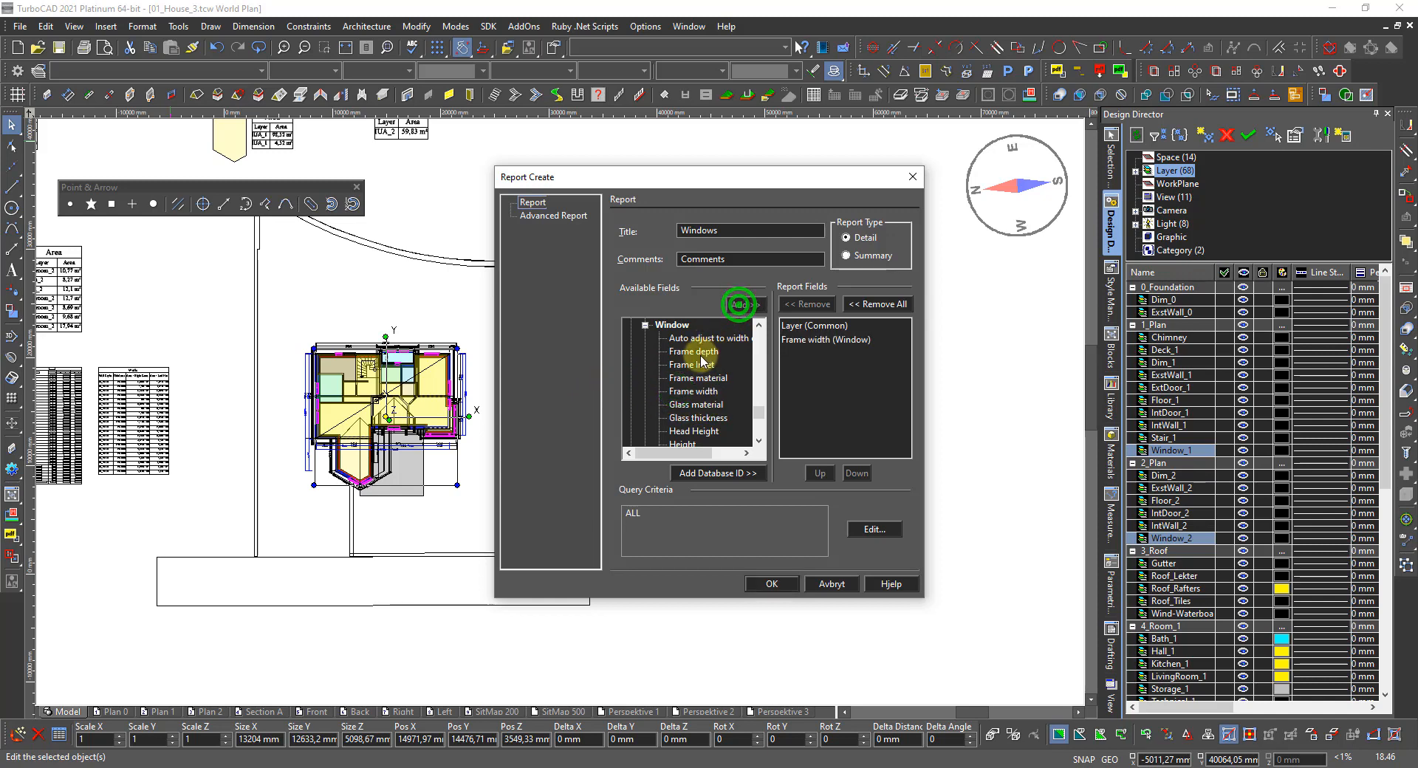
scroll(678, 421, "down", 1)
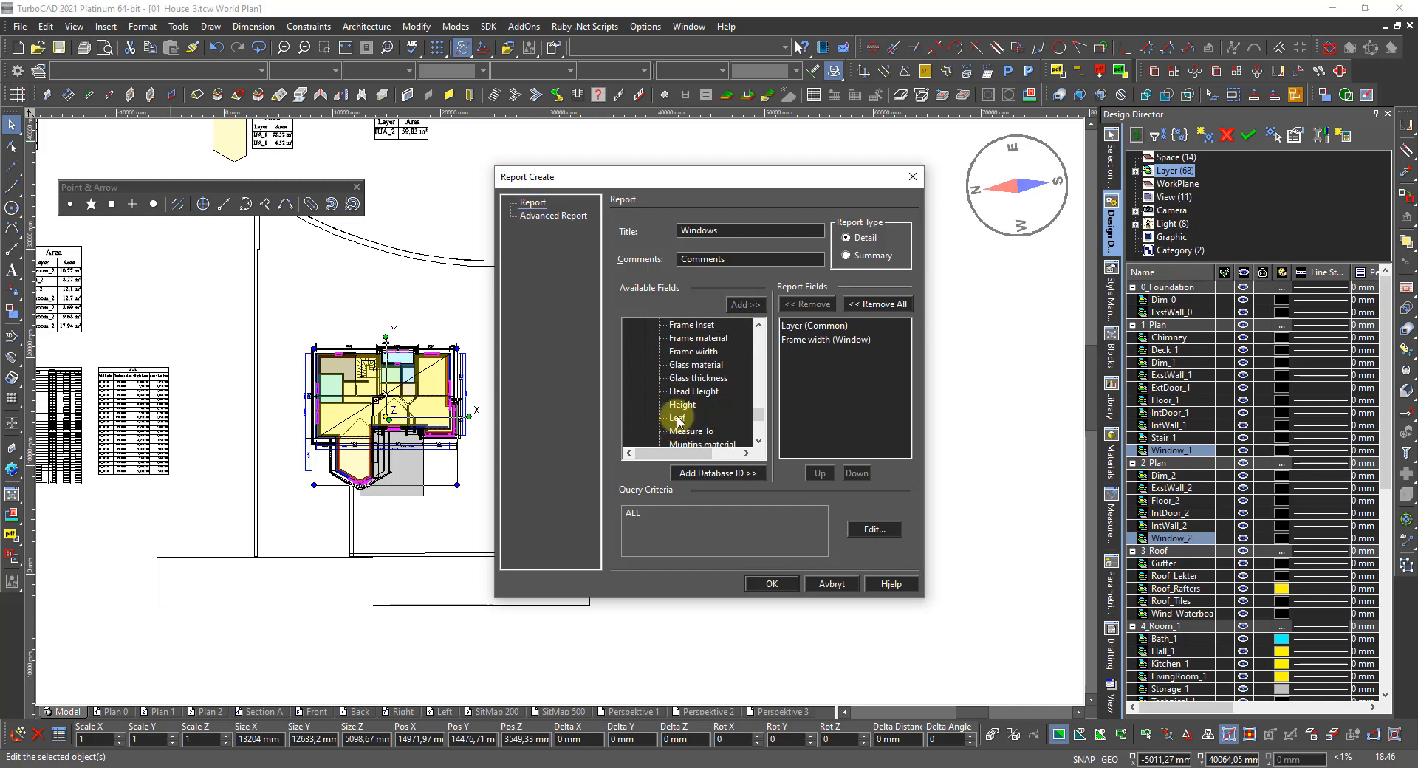
left_click(681, 406)
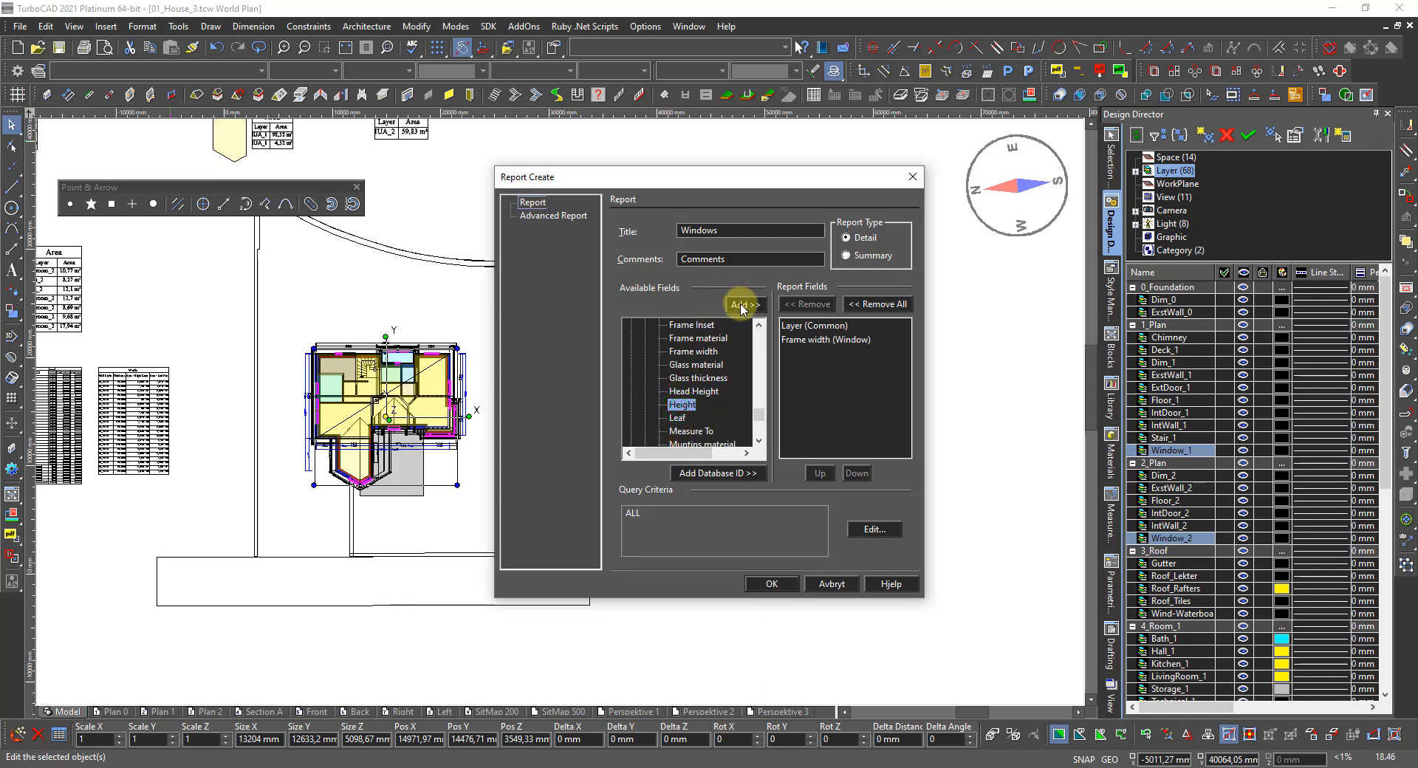
Step: Add the Window object's Leaf and Rise fields to the report and remove Leaf again
left_click(676, 418)
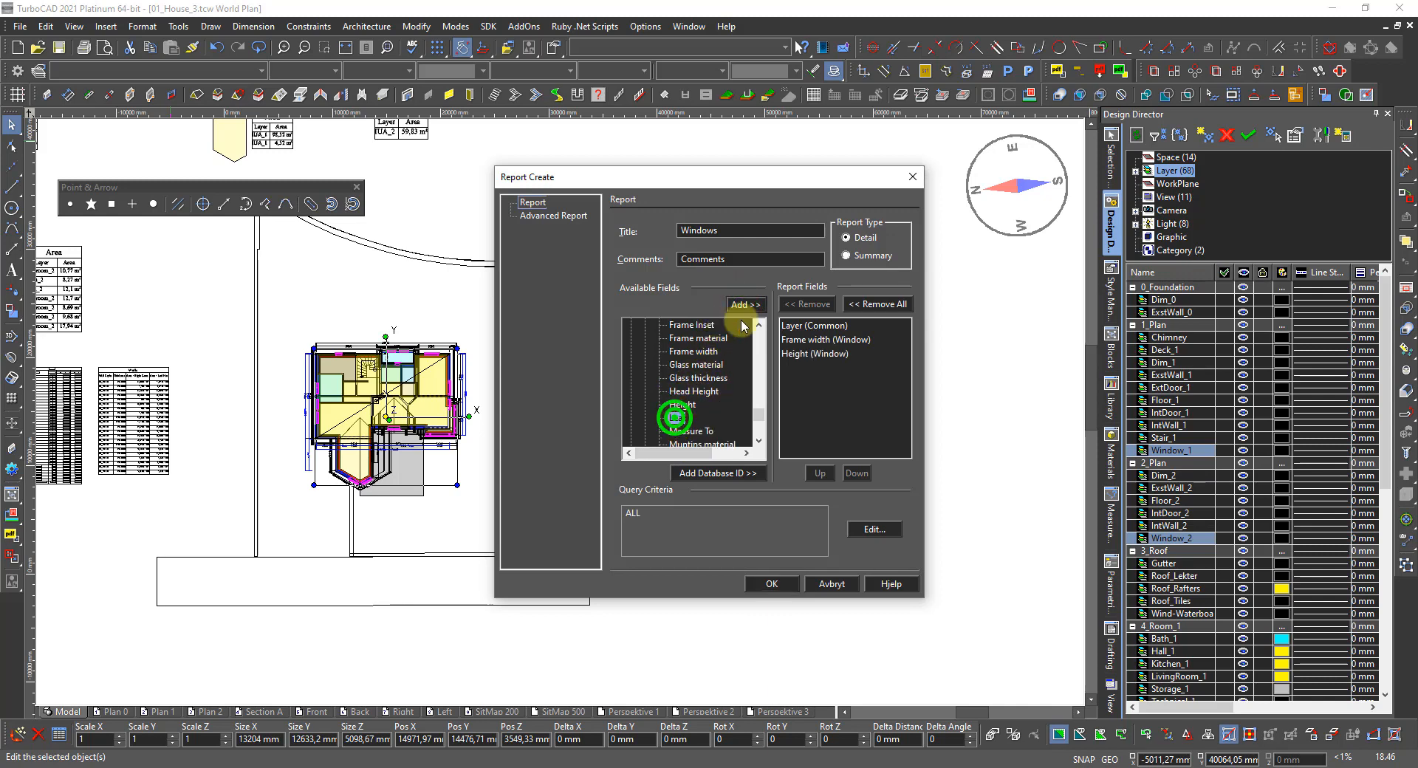
left_click(731, 304)
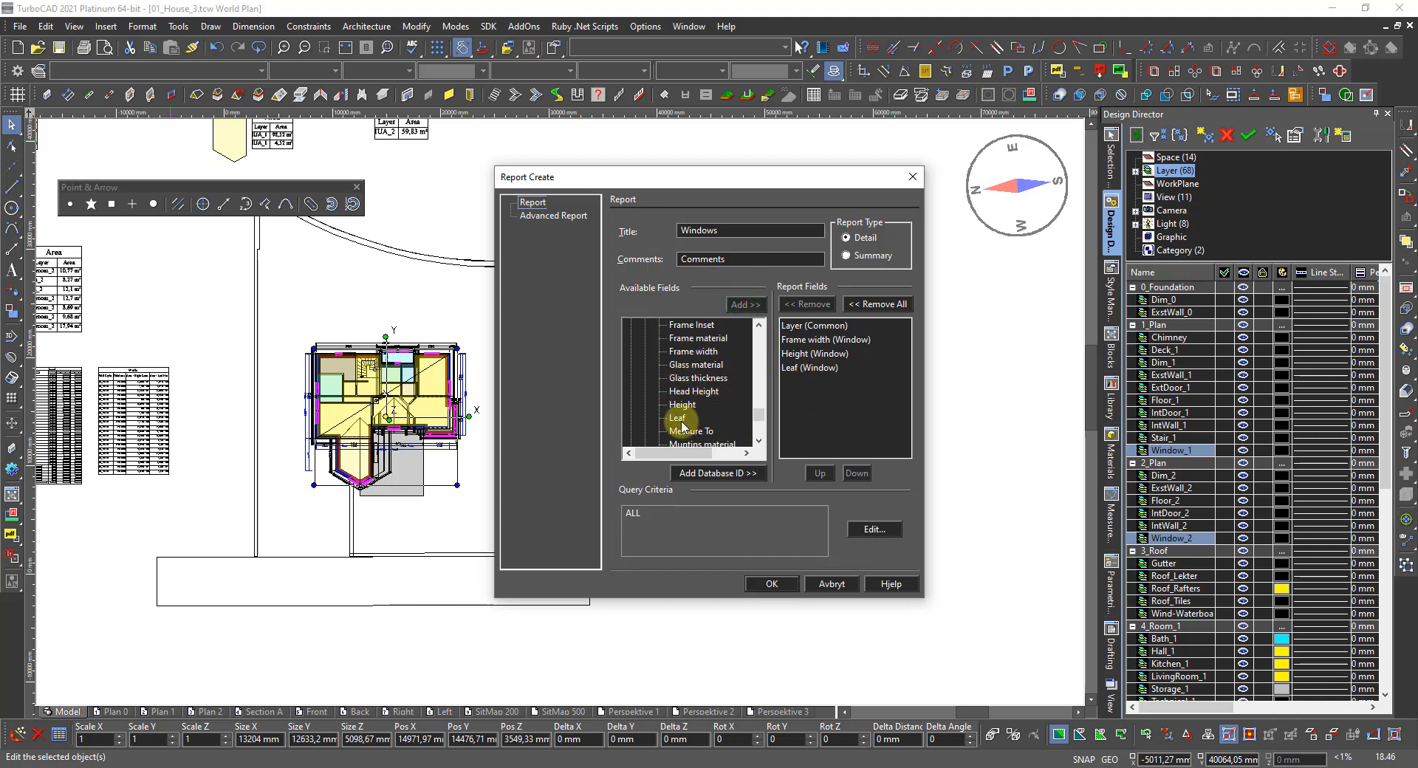
scroll(681, 426, "down", 1)
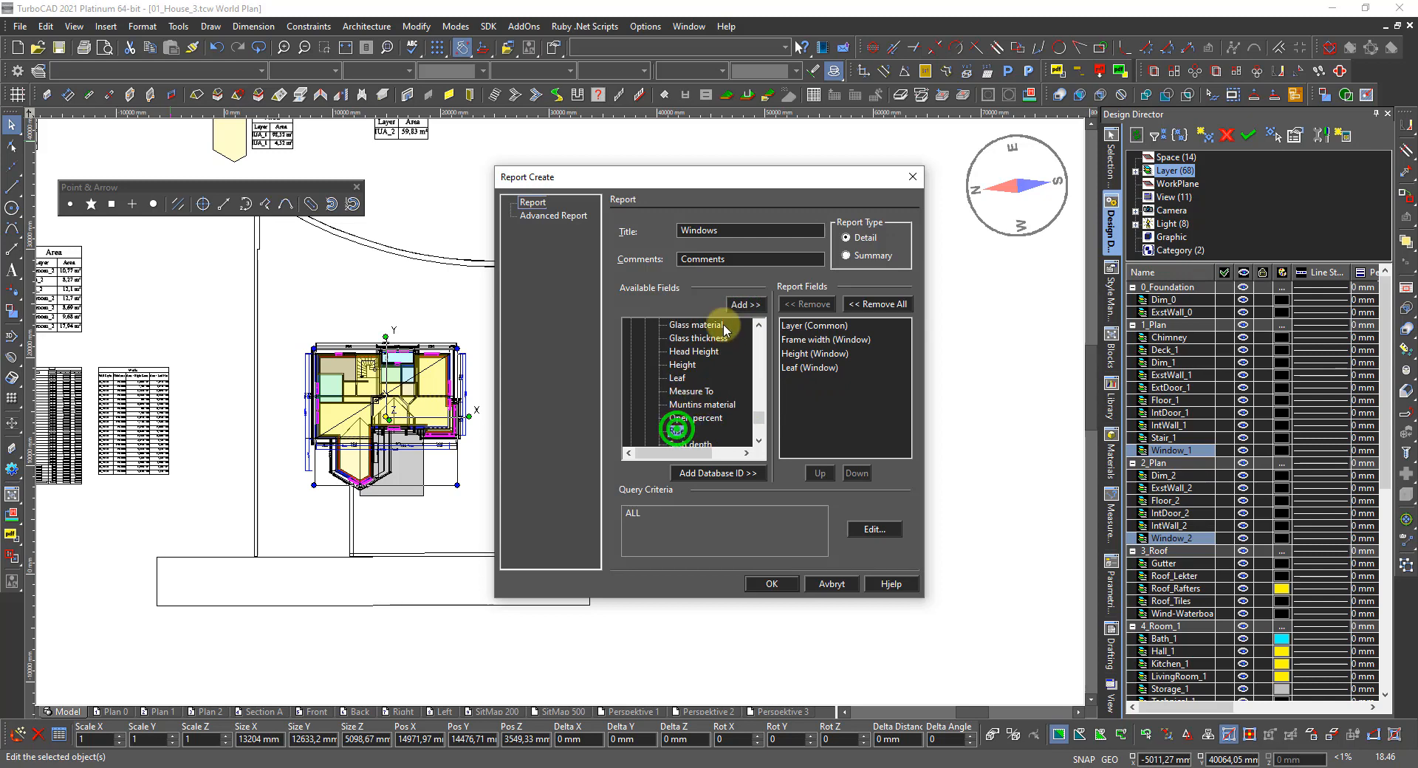
left_click(739, 302)
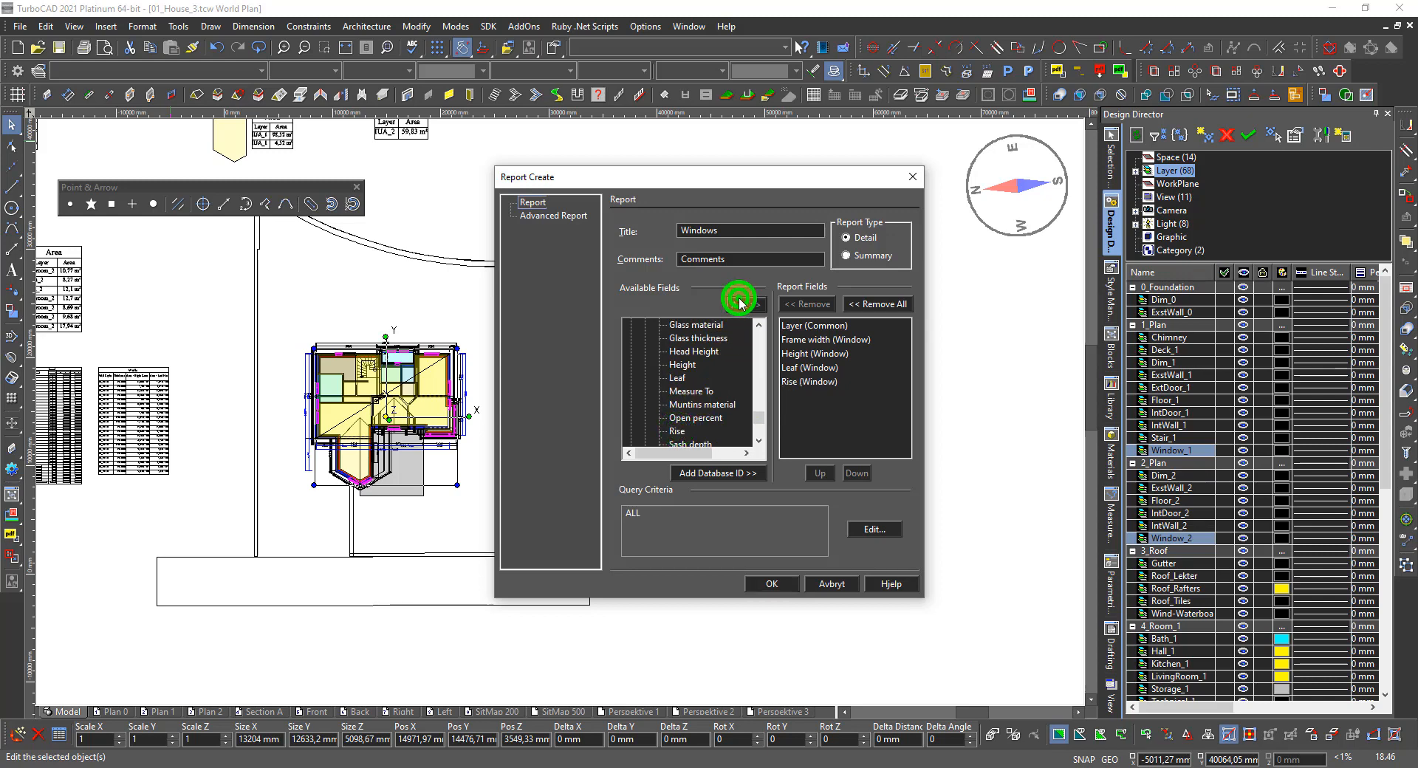
left_click(788, 368)
left_click(820, 305)
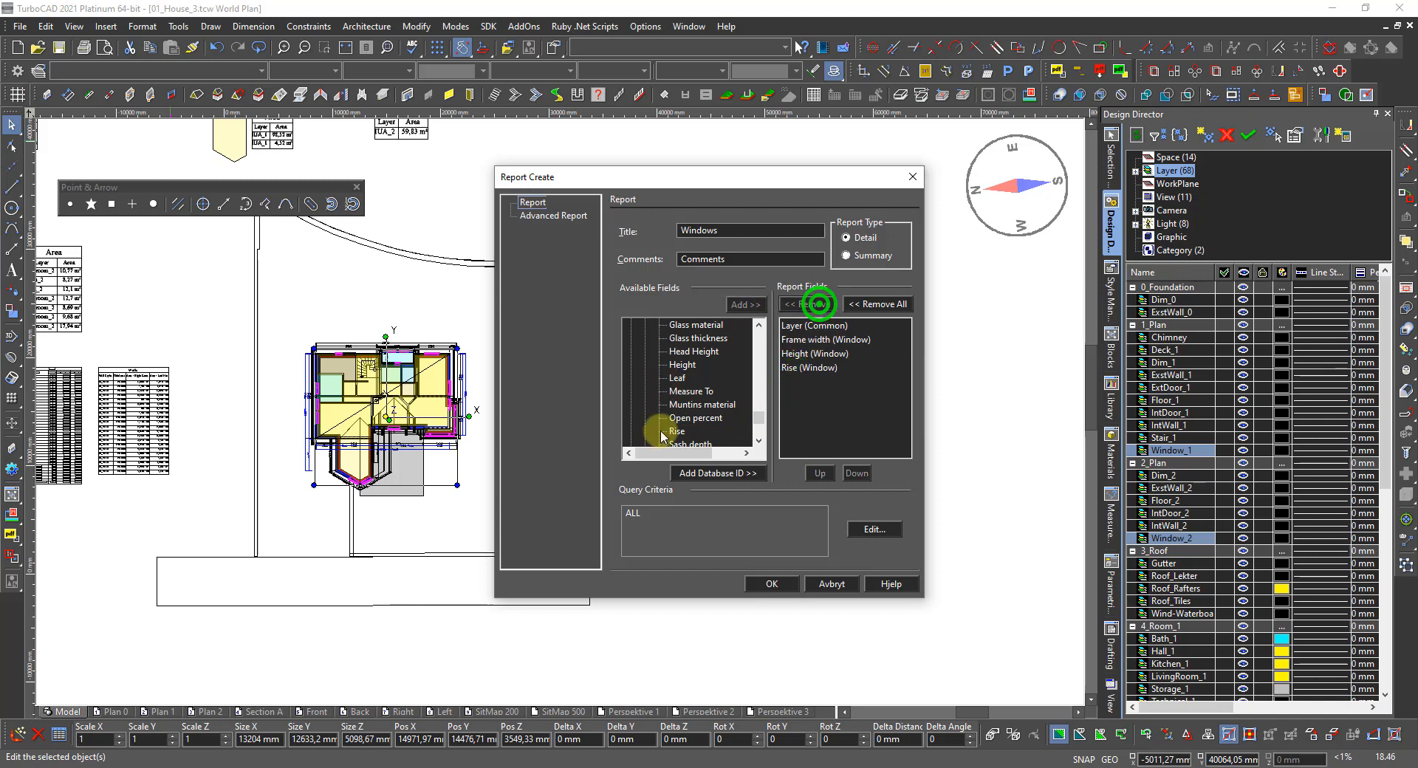
Step: Replace the Frame width field in the report with the Window object's Width field
scroll(691, 398, "down", 2)
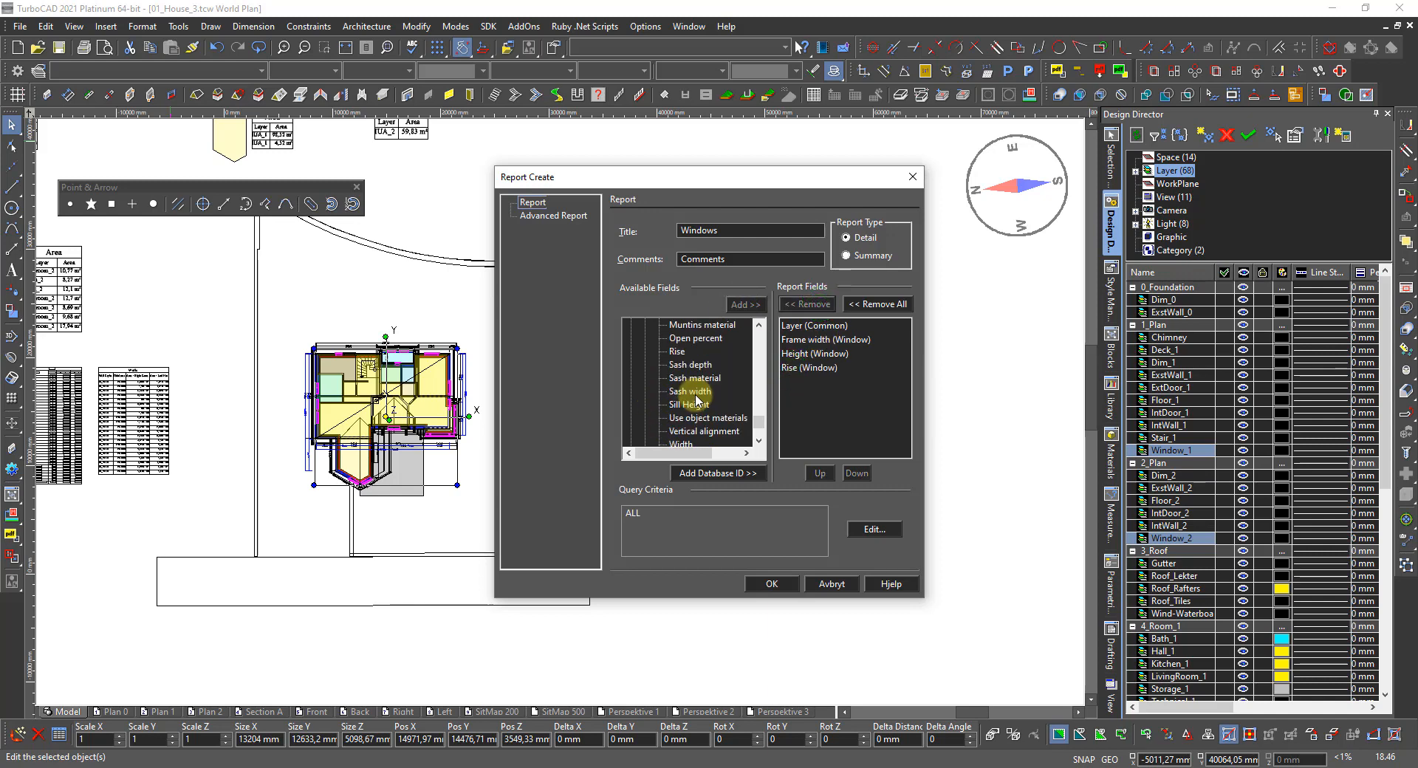
scroll(696, 400, "down", 1)
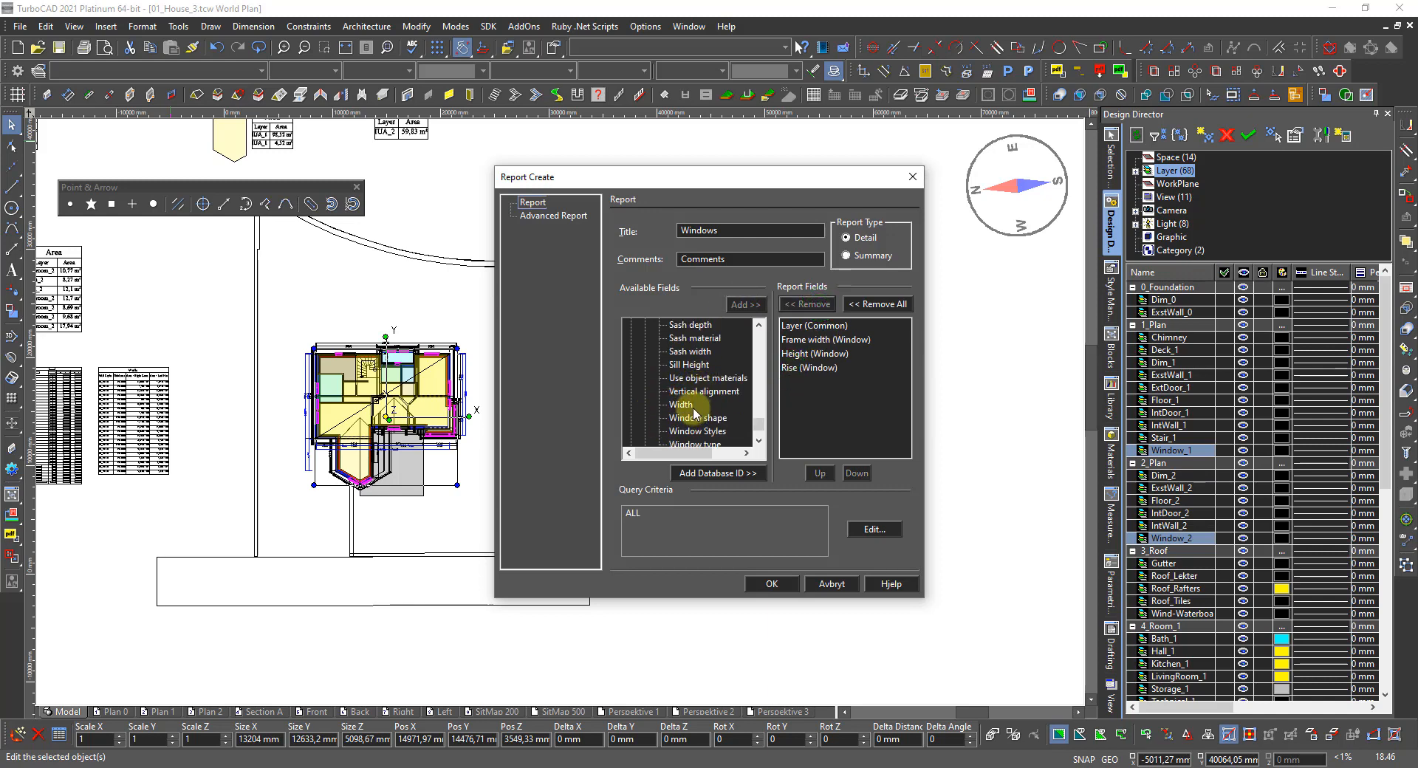
left_click(803, 340)
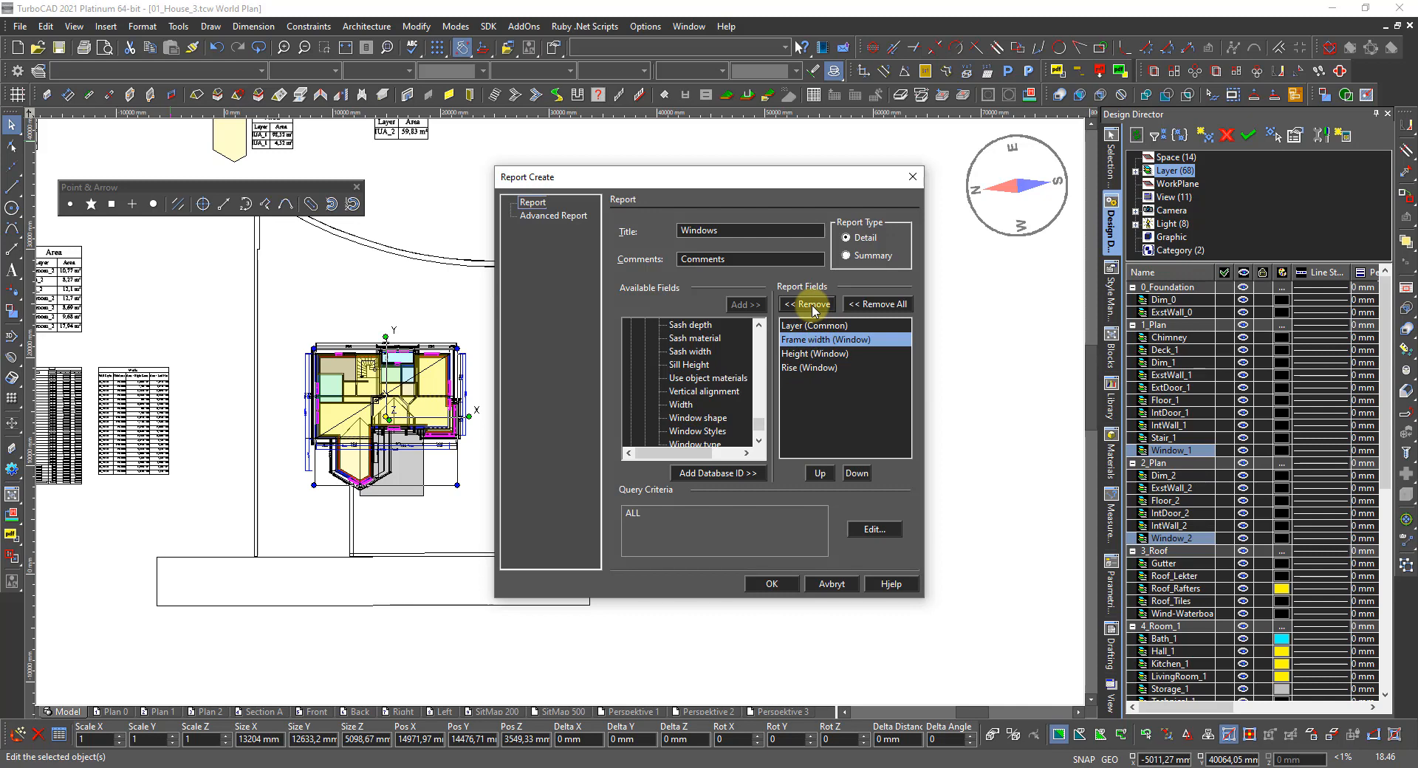
left_click(812, 306)
left_click(681, 404)
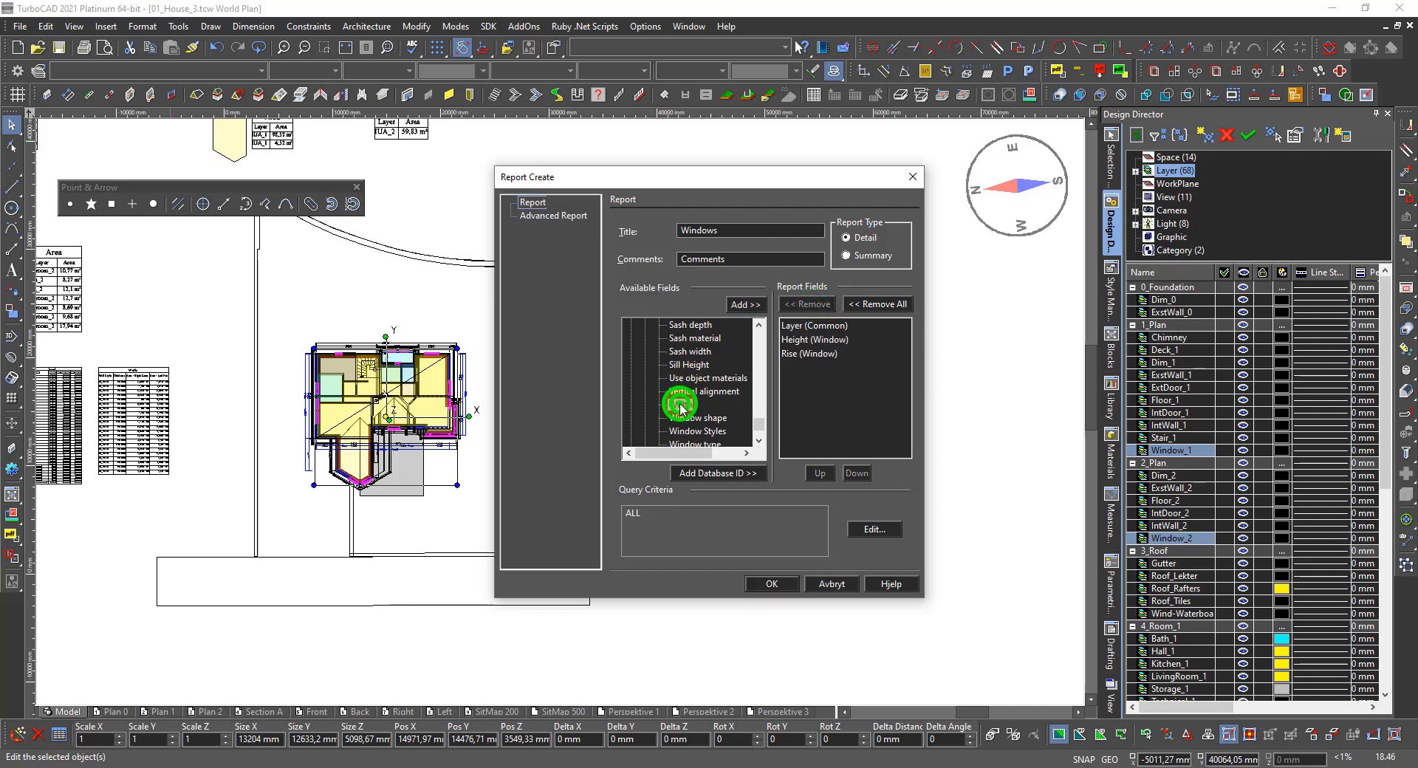
left_click(740, 305)
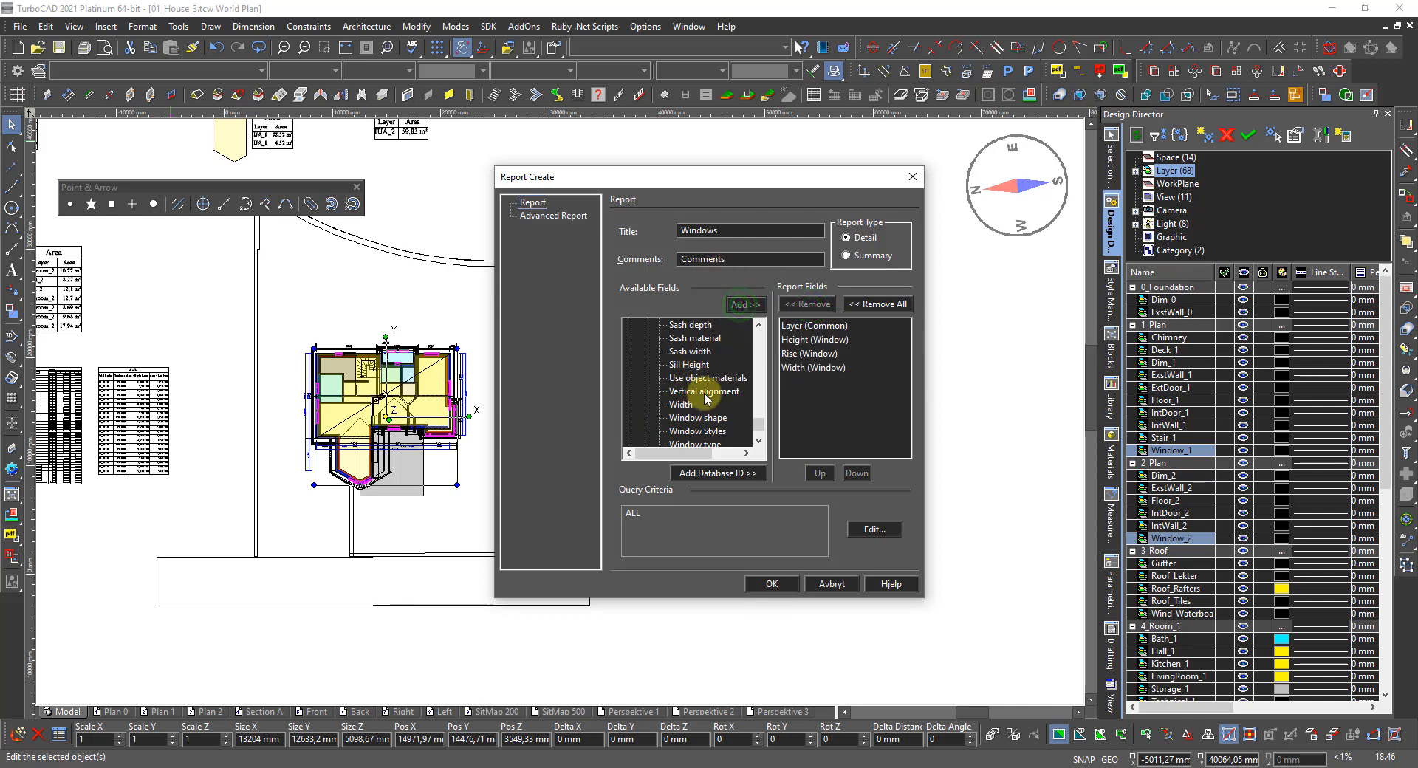
Step: Reorder the report fields so that the window Width comes directly after Layer, before Height
scroll(698, 405, "down", 1)
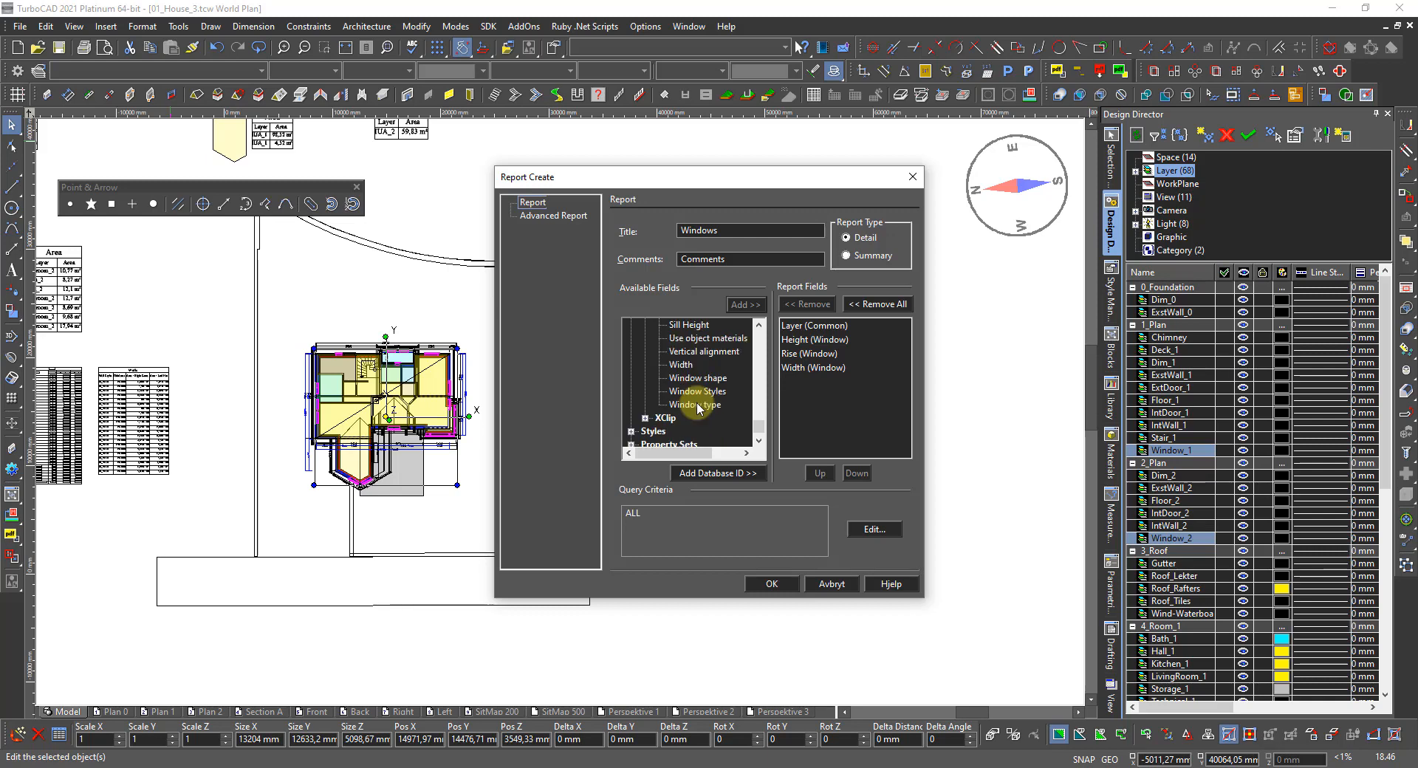
scroll(698, 407, "up", 1)
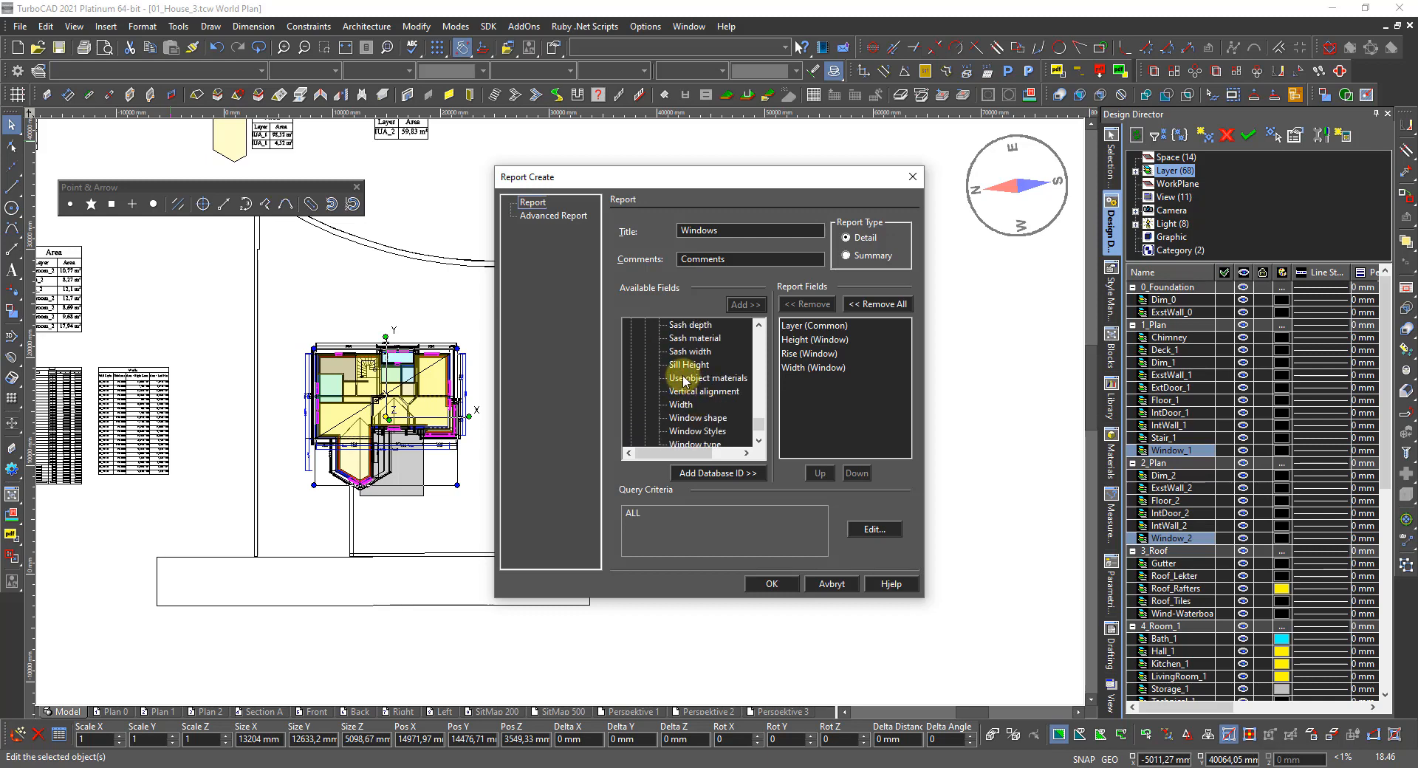
scroll(686, 367, "up", 1)
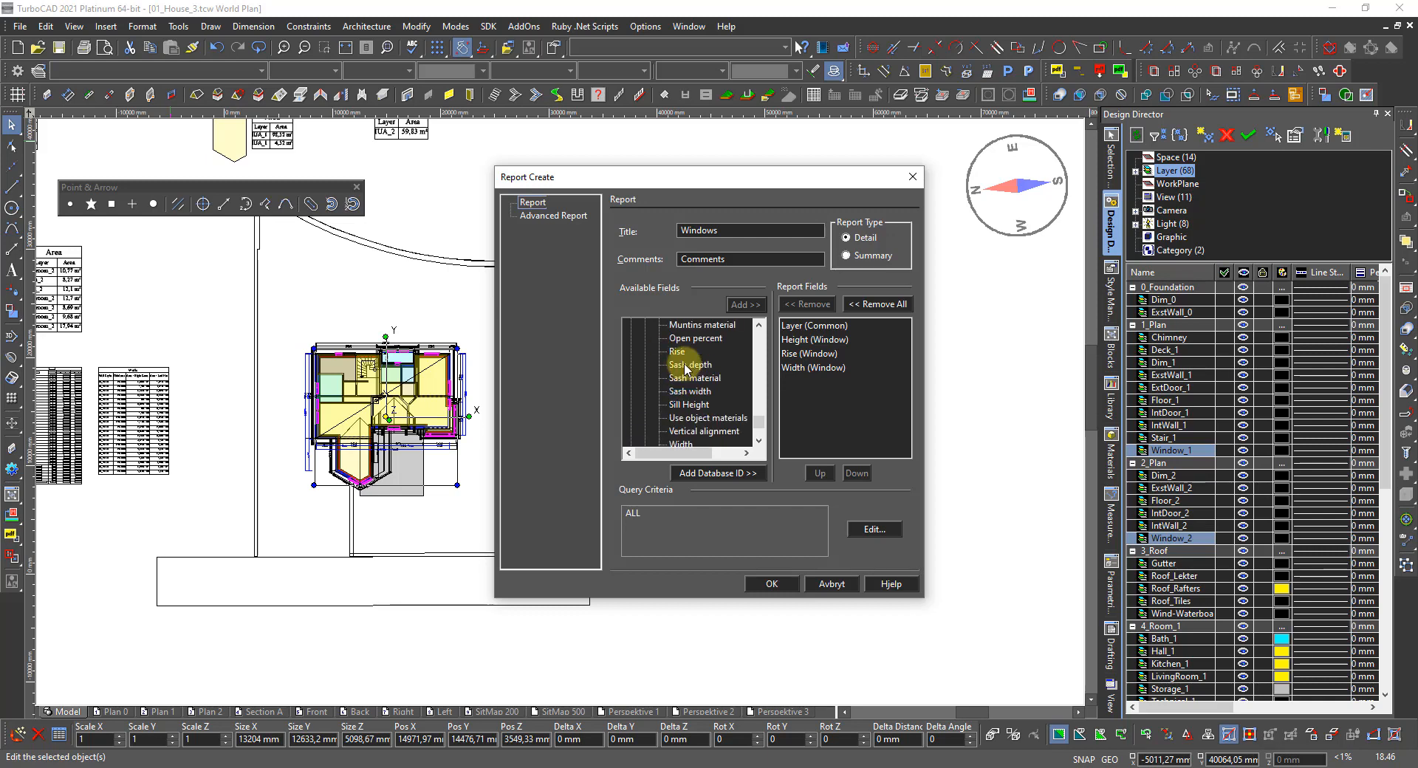
scroll(680, 365, "up", 1)
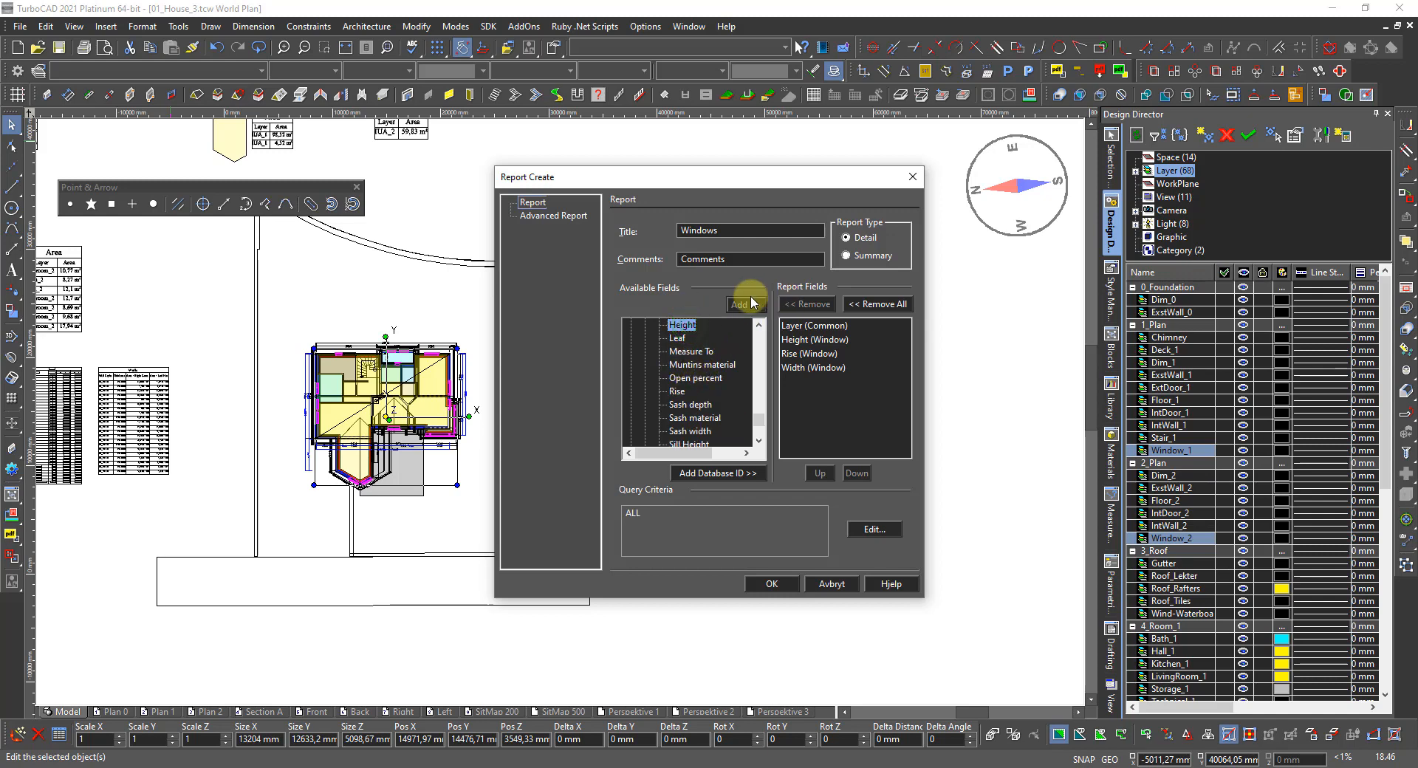
left_click(794, 369)
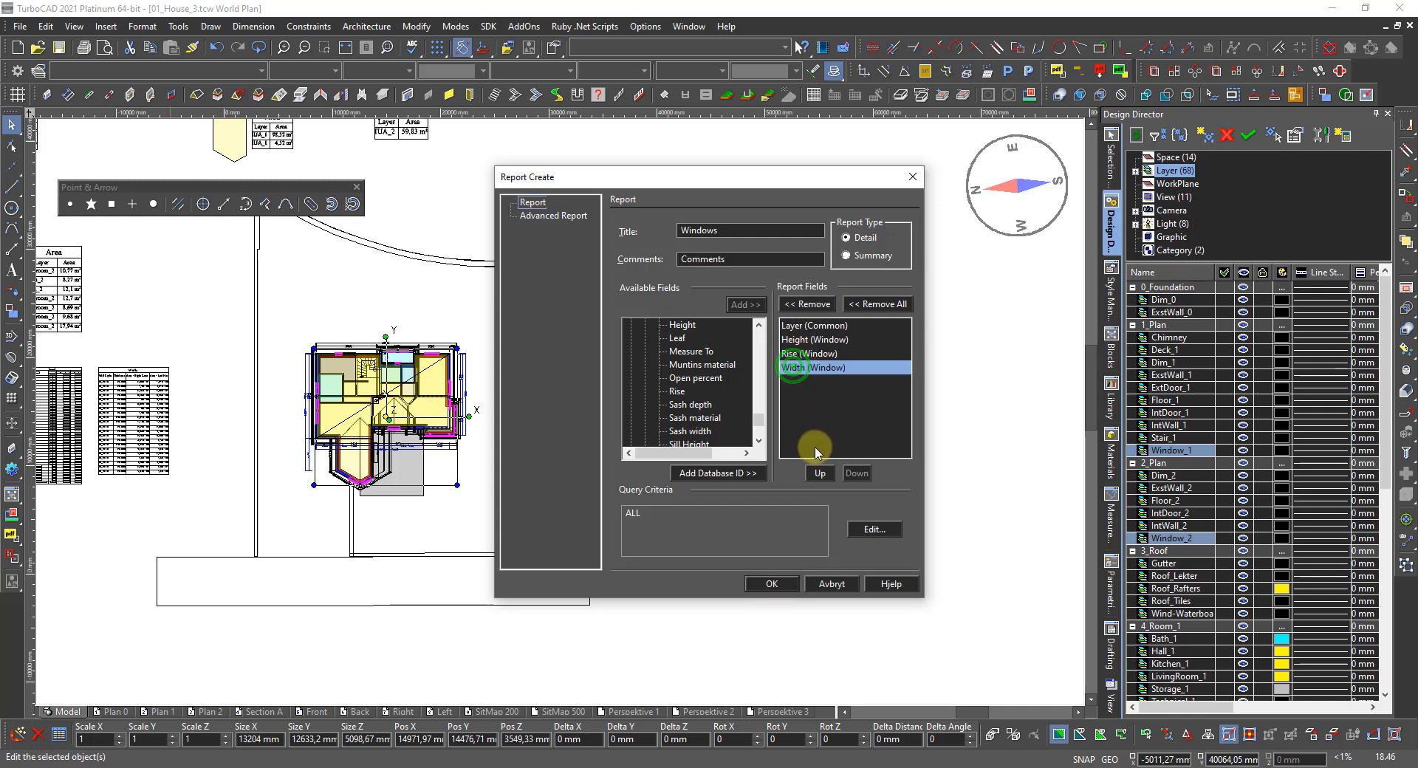
left_click(818, 474)
left_click(818, 474)
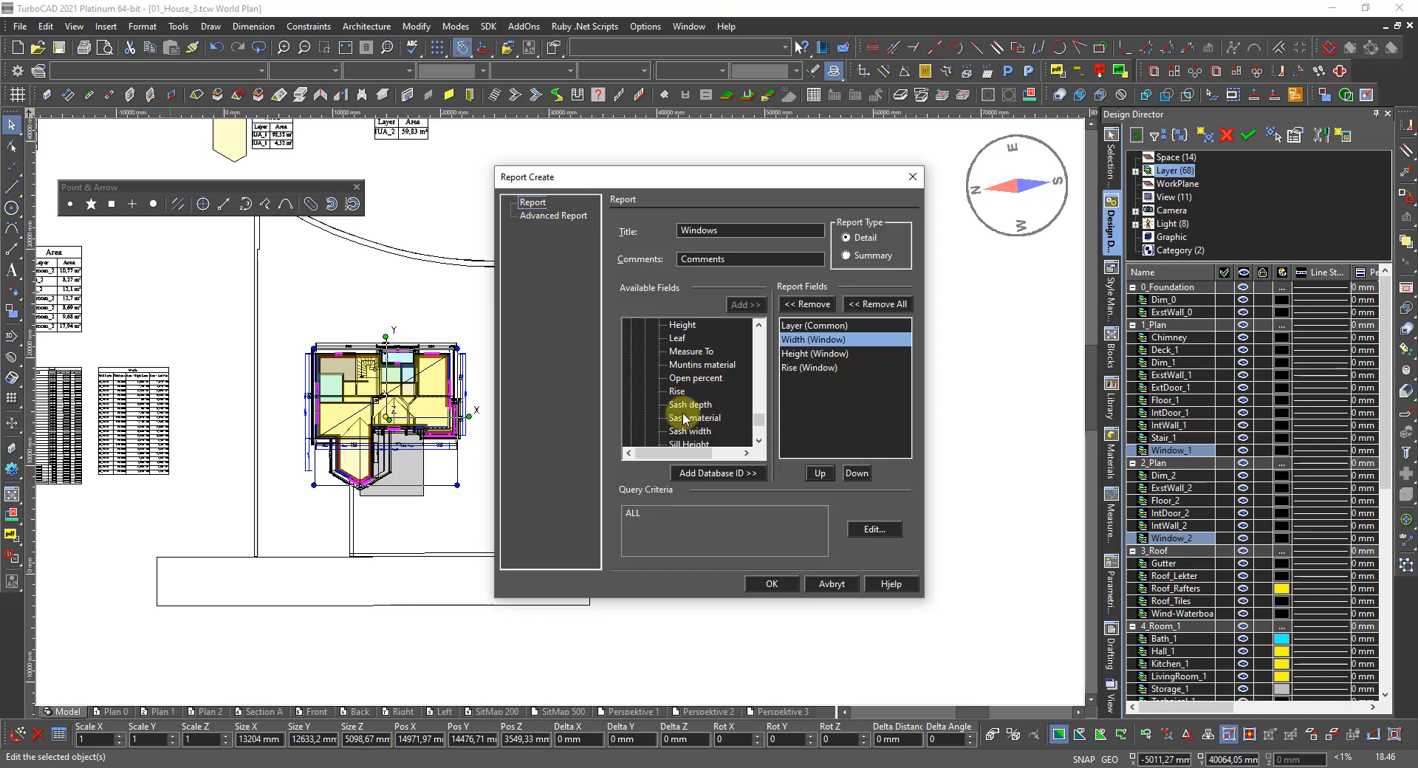
Step: Add the Window object's Window Styles field to the report
scroll(688, 398, "up", 4)
scroll(687, 395, "up", 2)
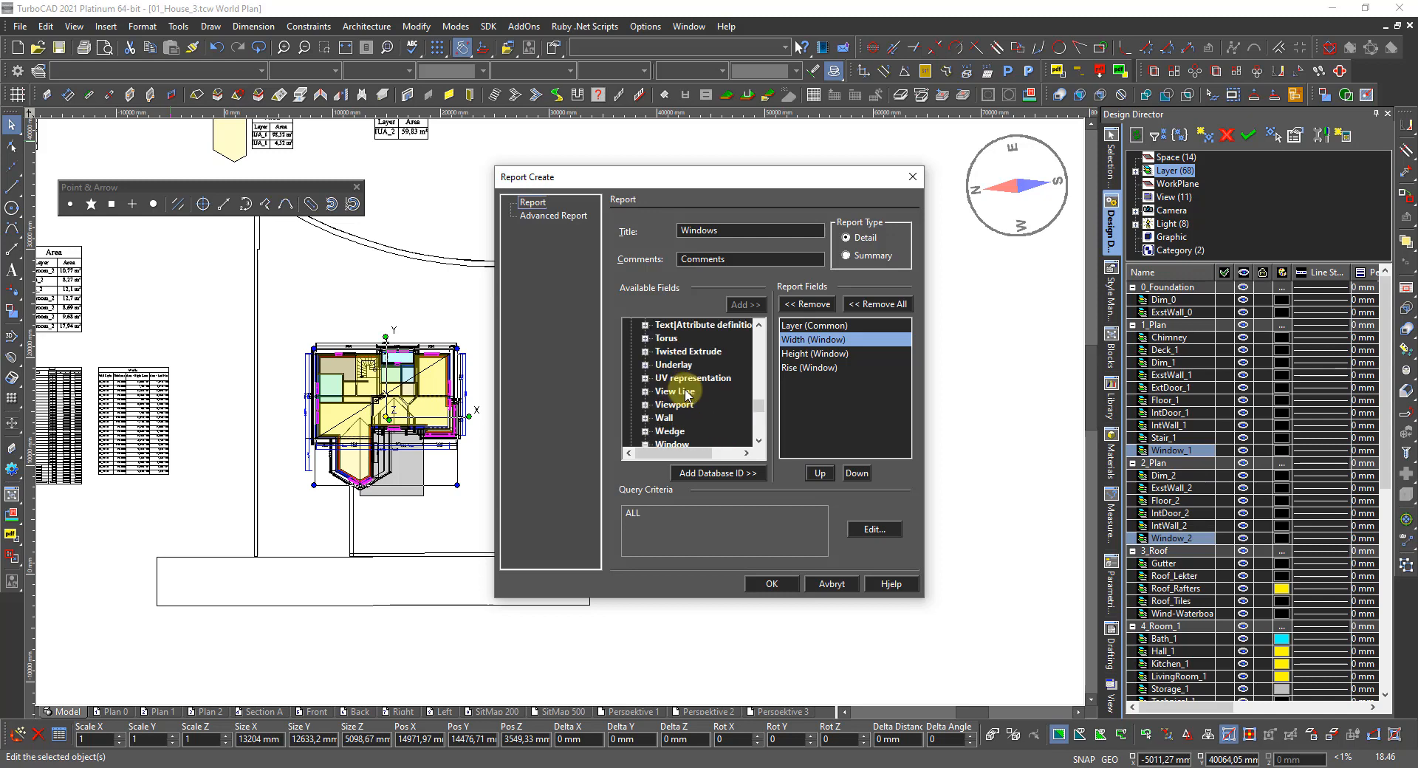
scroll(683, 398, "down", 2)
scroll(650, 396, "down", 1)
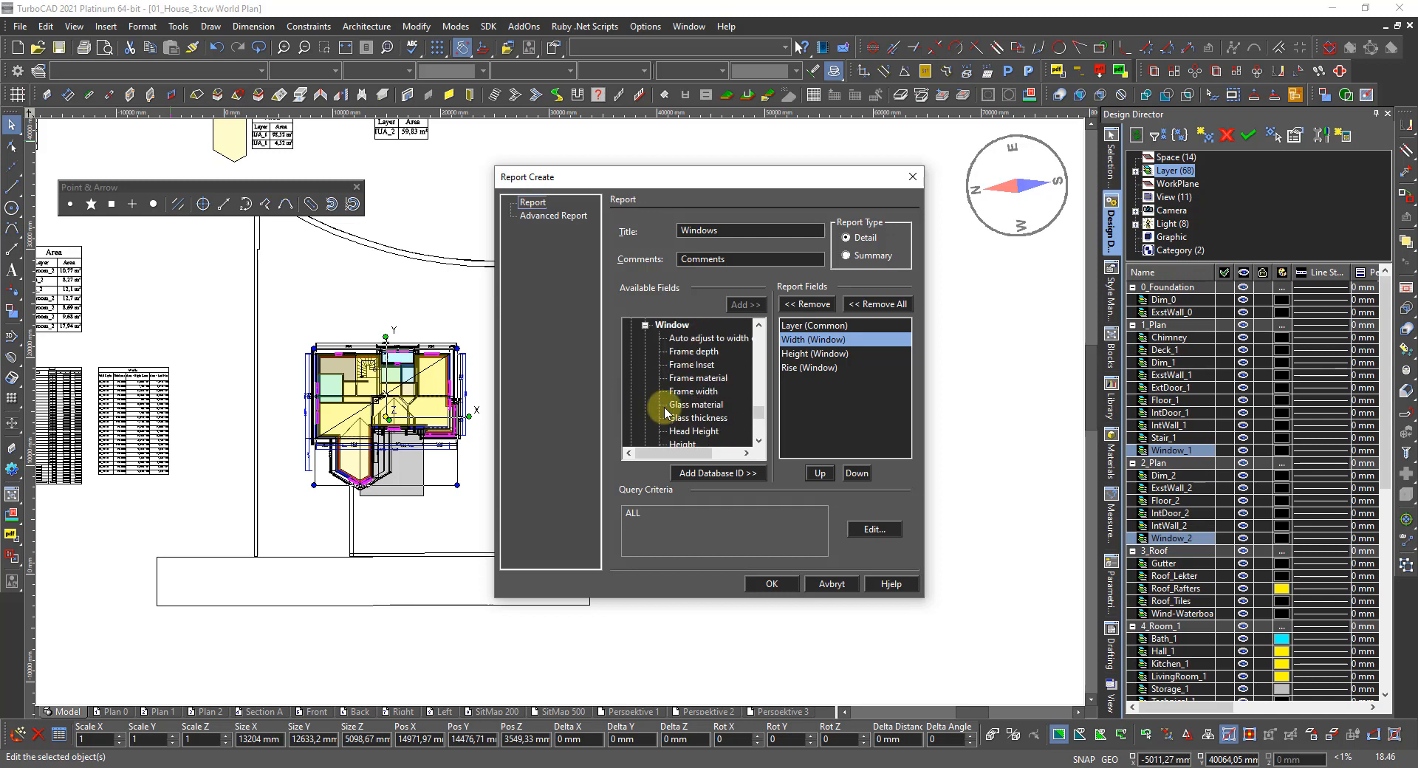
scroll(705, 362, "down", 1)
scroll(712, 384, "down", 2)
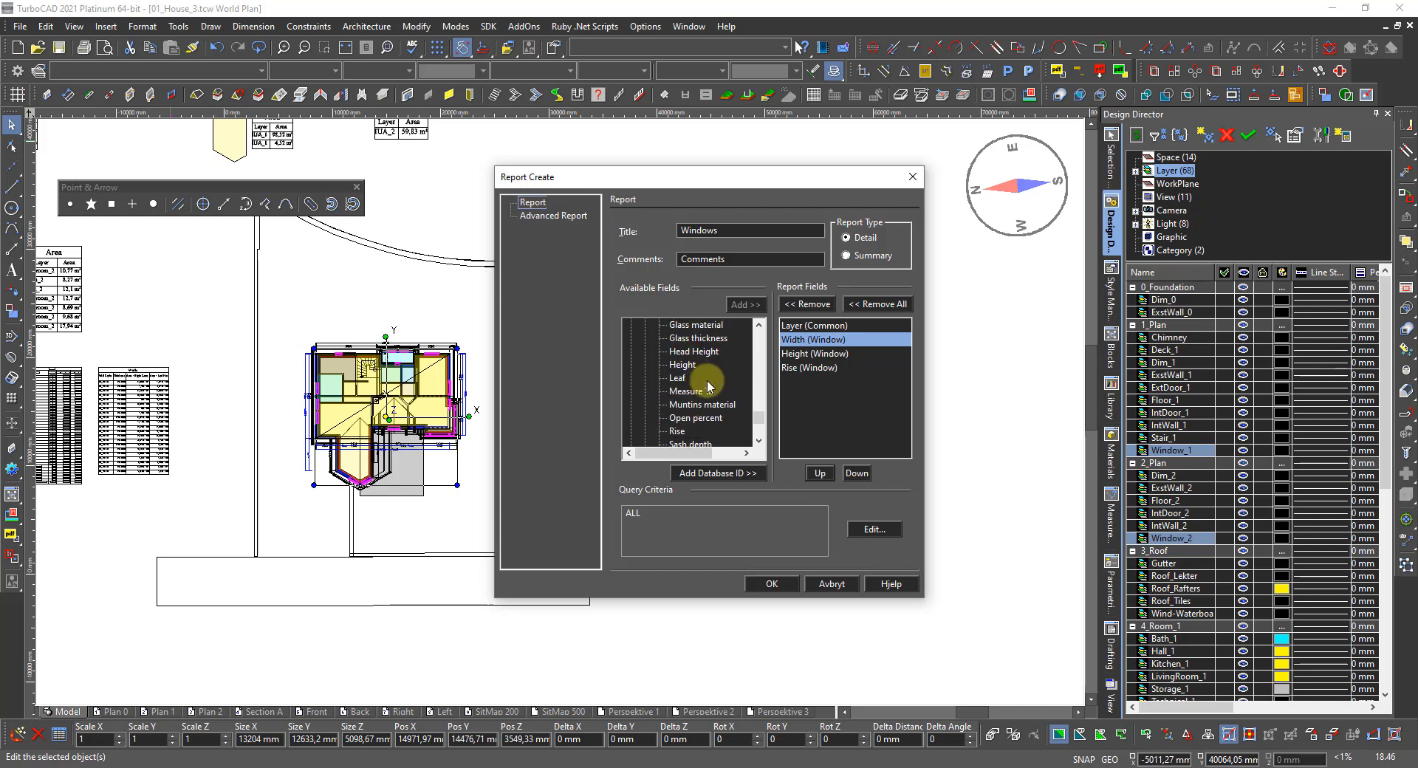
scroll(706, 380, "down", 1)
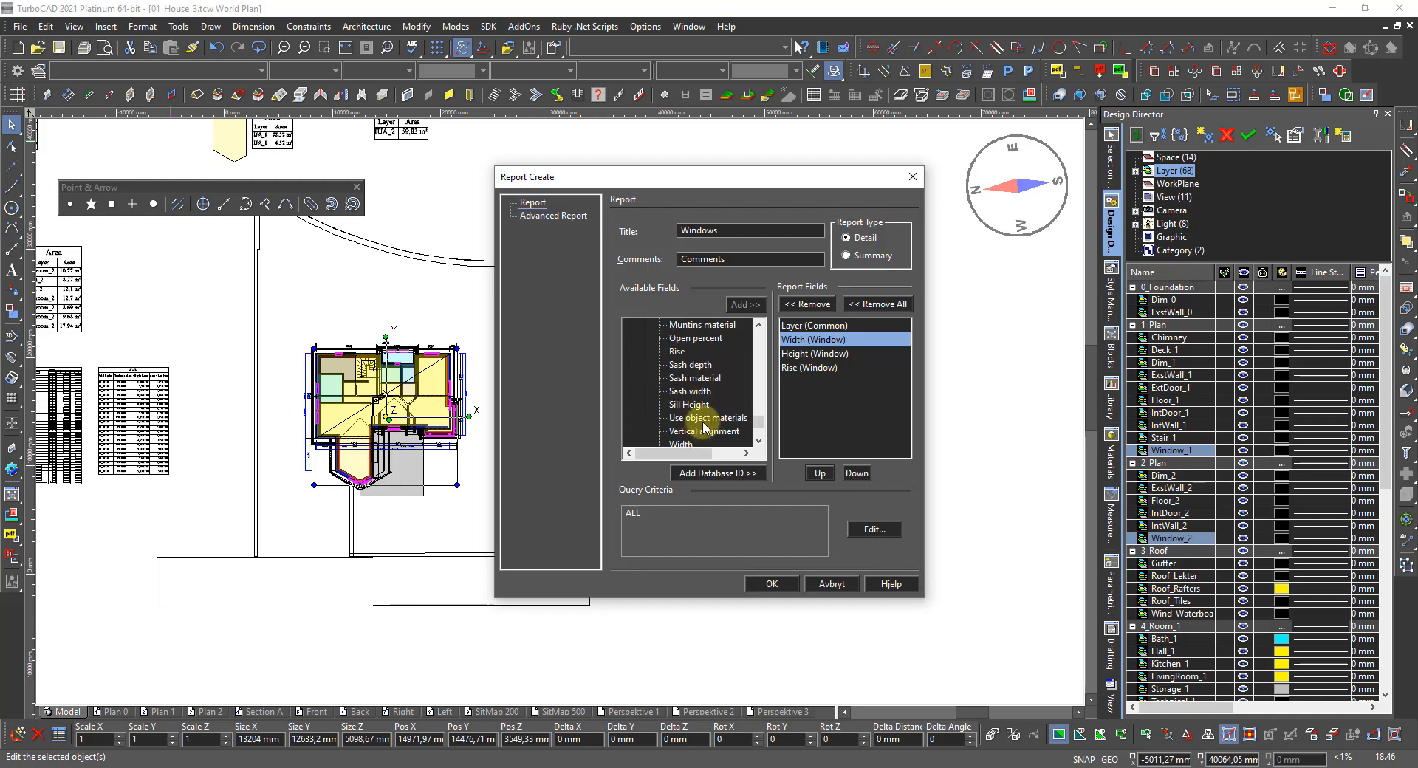
scroll(707, 421, "down", 1)
scroll(708, 421, "down", 1)
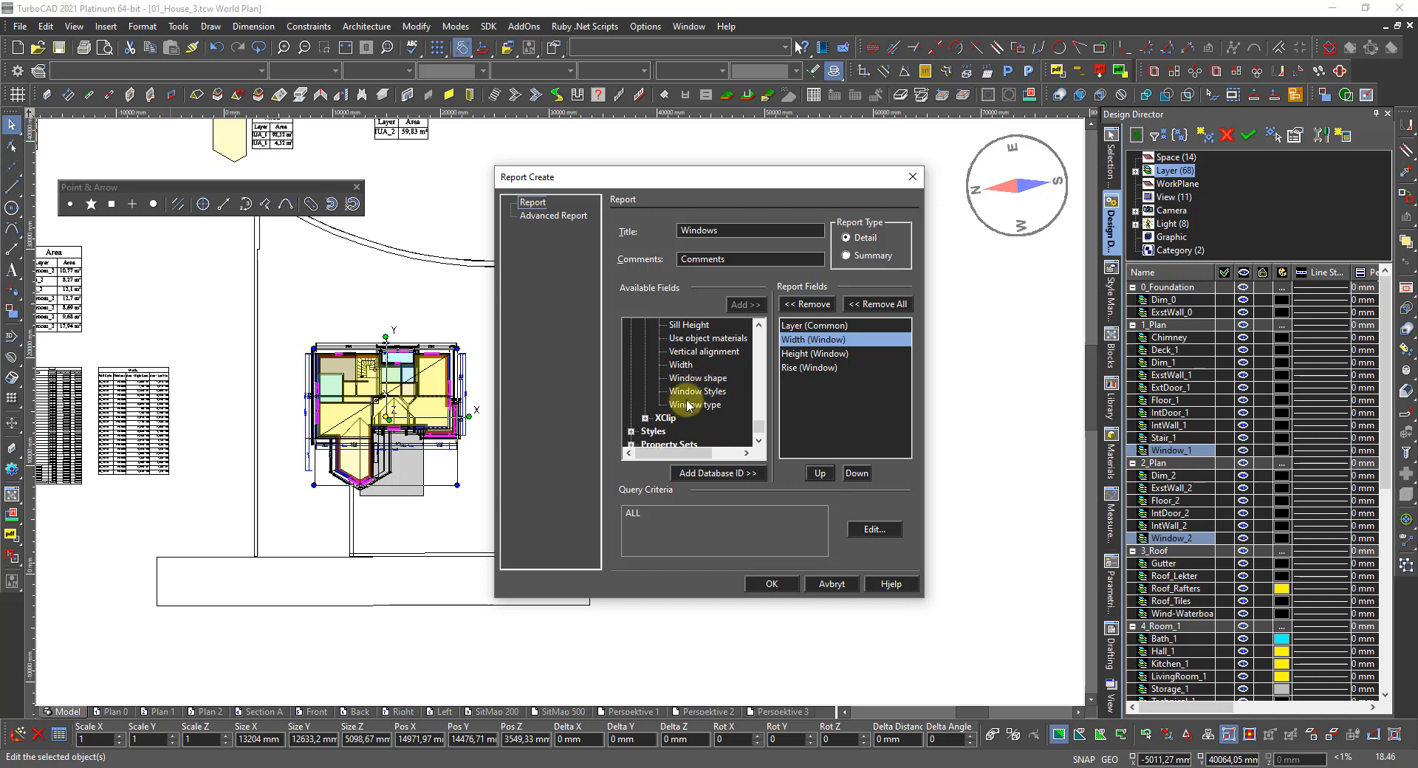
left_click(689, 392)
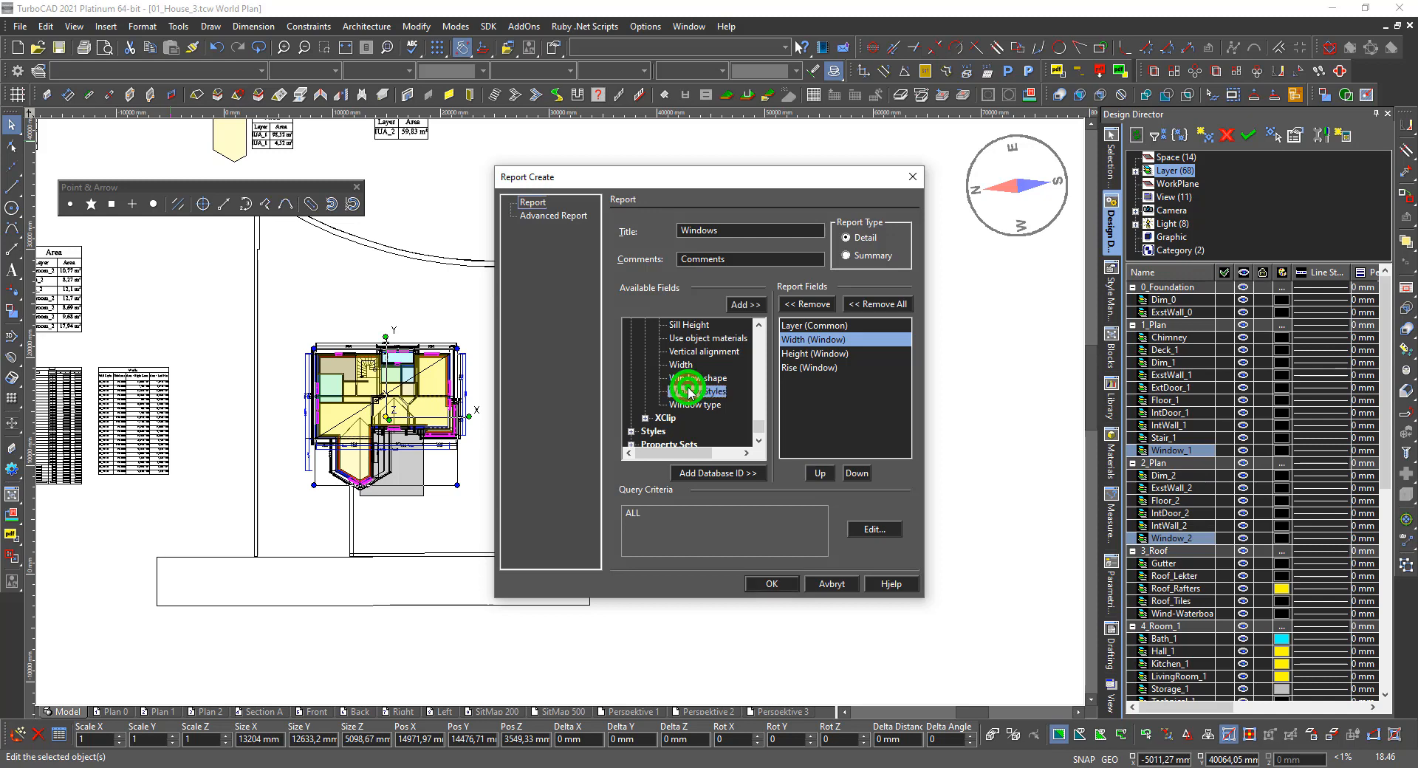
left_click(741, 308)
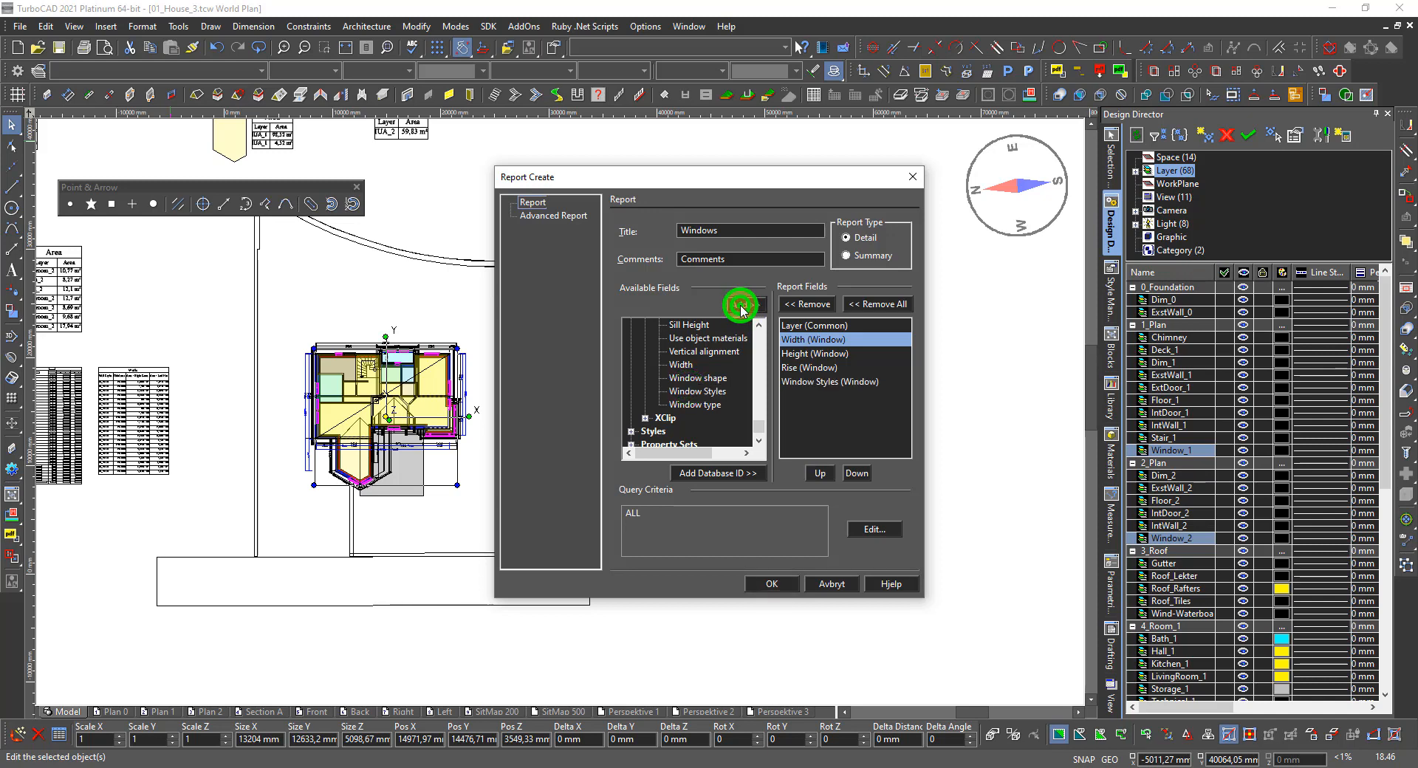
Step: Move the Window Styles field up so that it comes directly after Layer, before Width
left_click(792, 384)
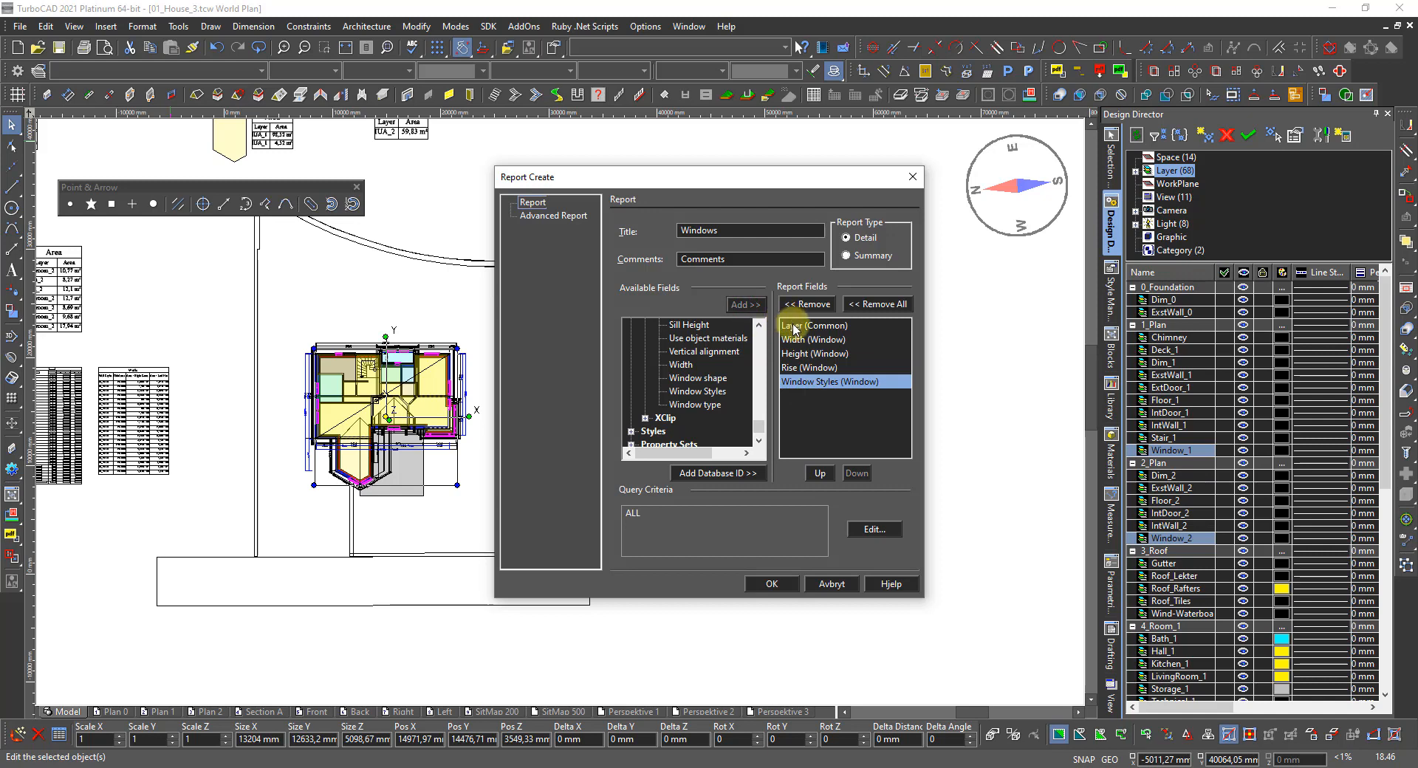
left_click(820, 471)
left_click(819, 471)
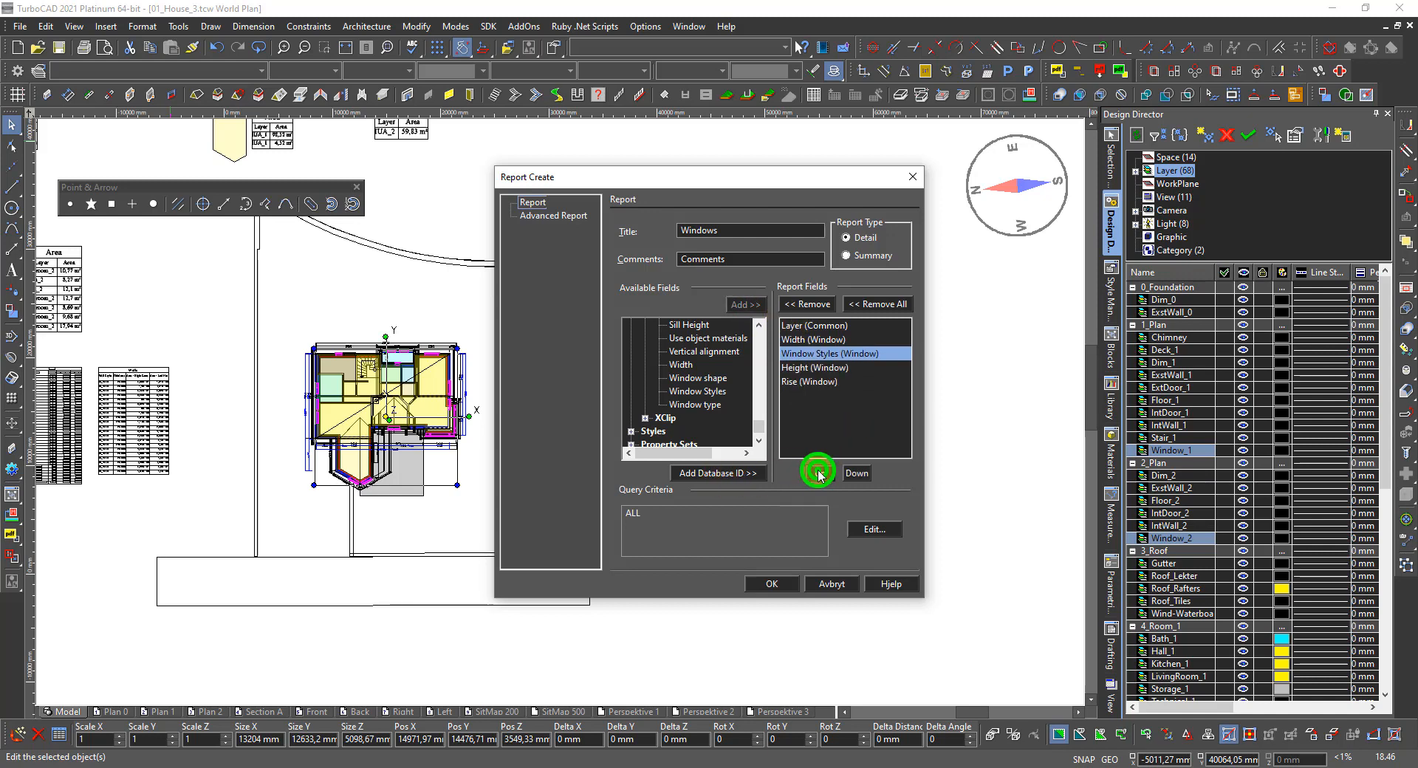
left_click(820, 471)
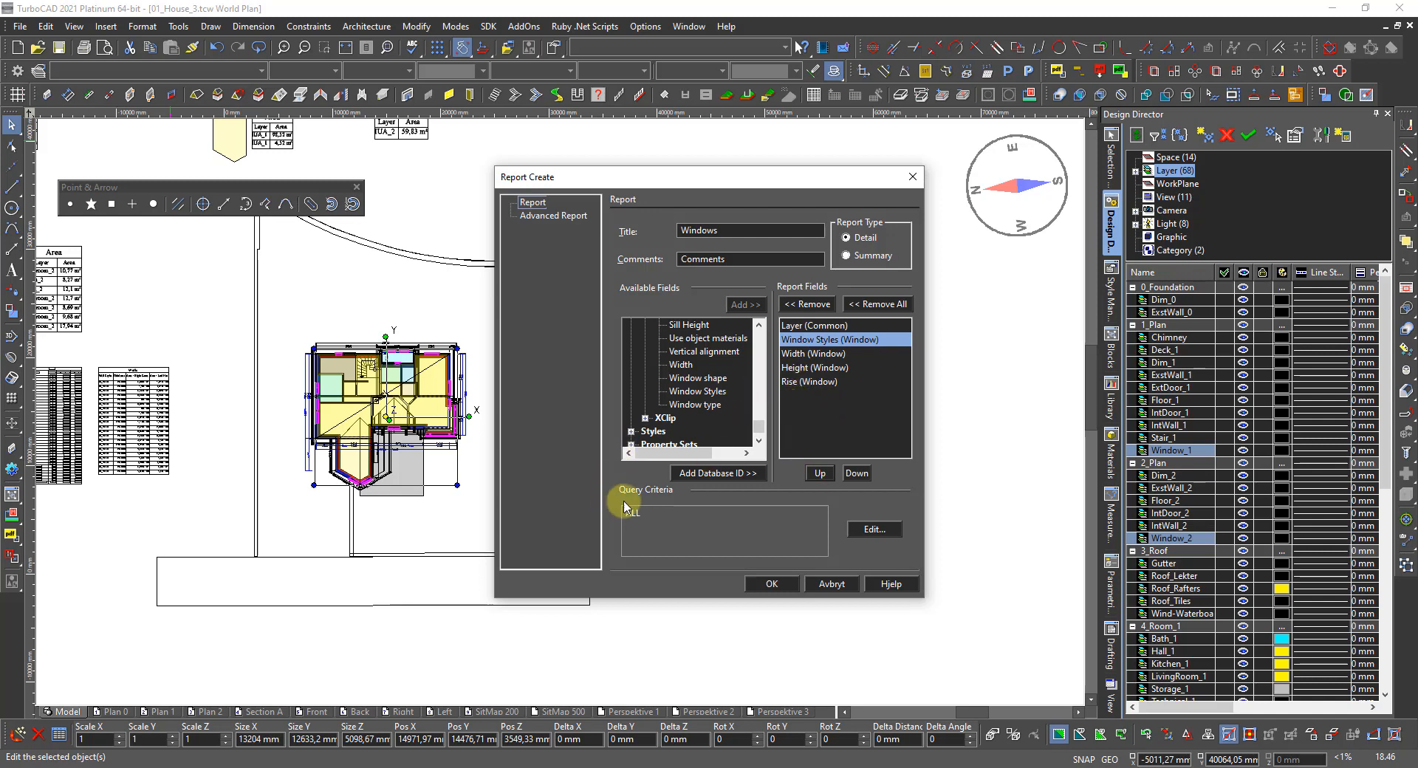
Step: Replace the report's query criteria with SELECTION and save the new Windows report
left_click(866, 529)
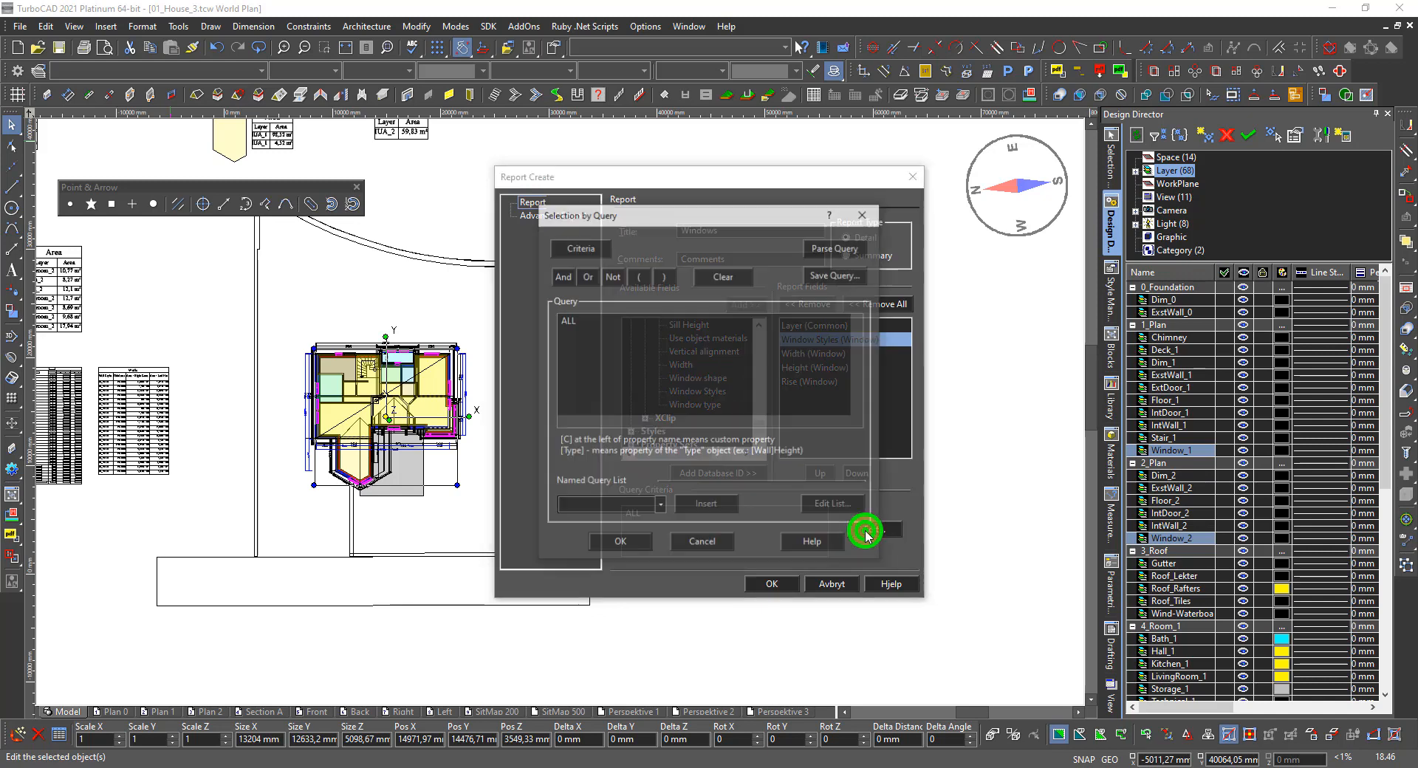
left_click(723, 275)
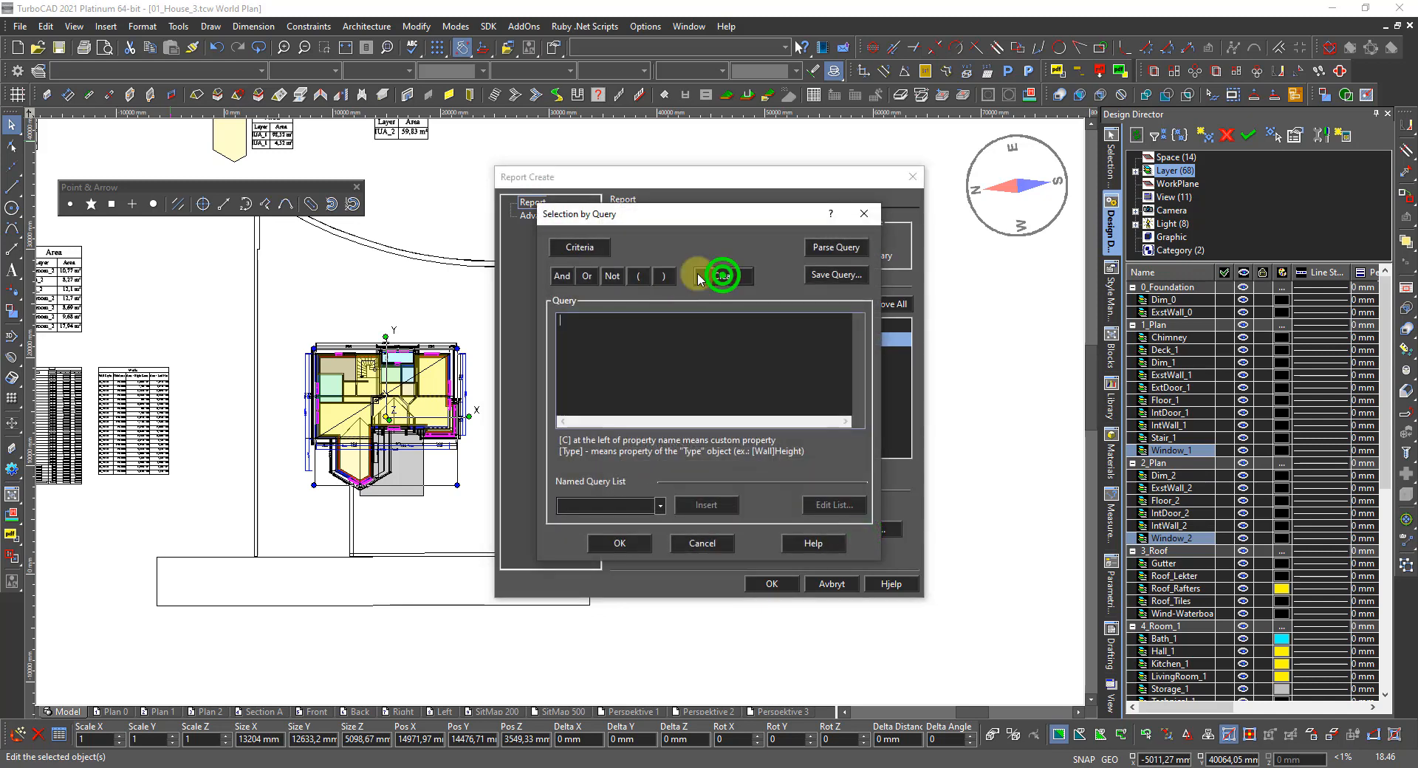
left_click(579, 247)
left_click(589, 283)
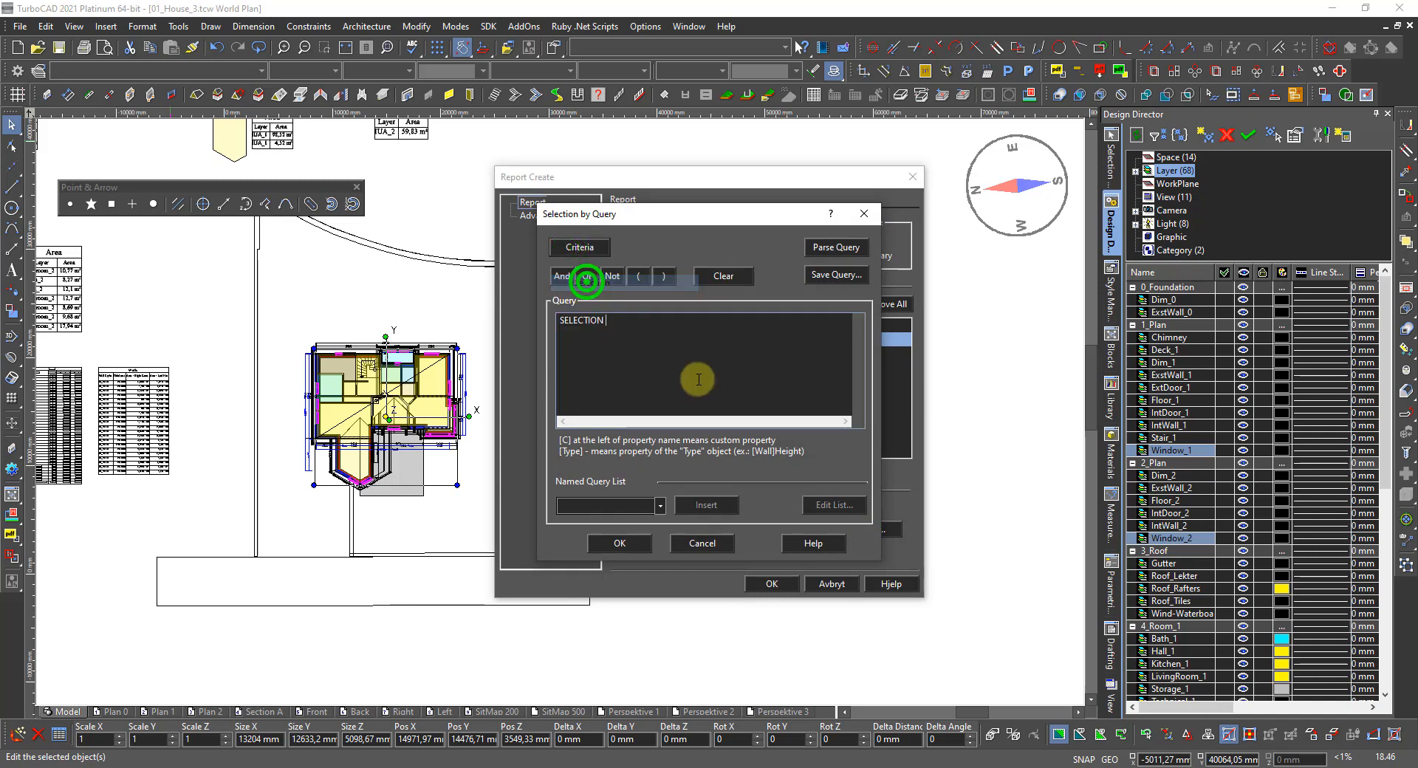
left_click(620, 544)
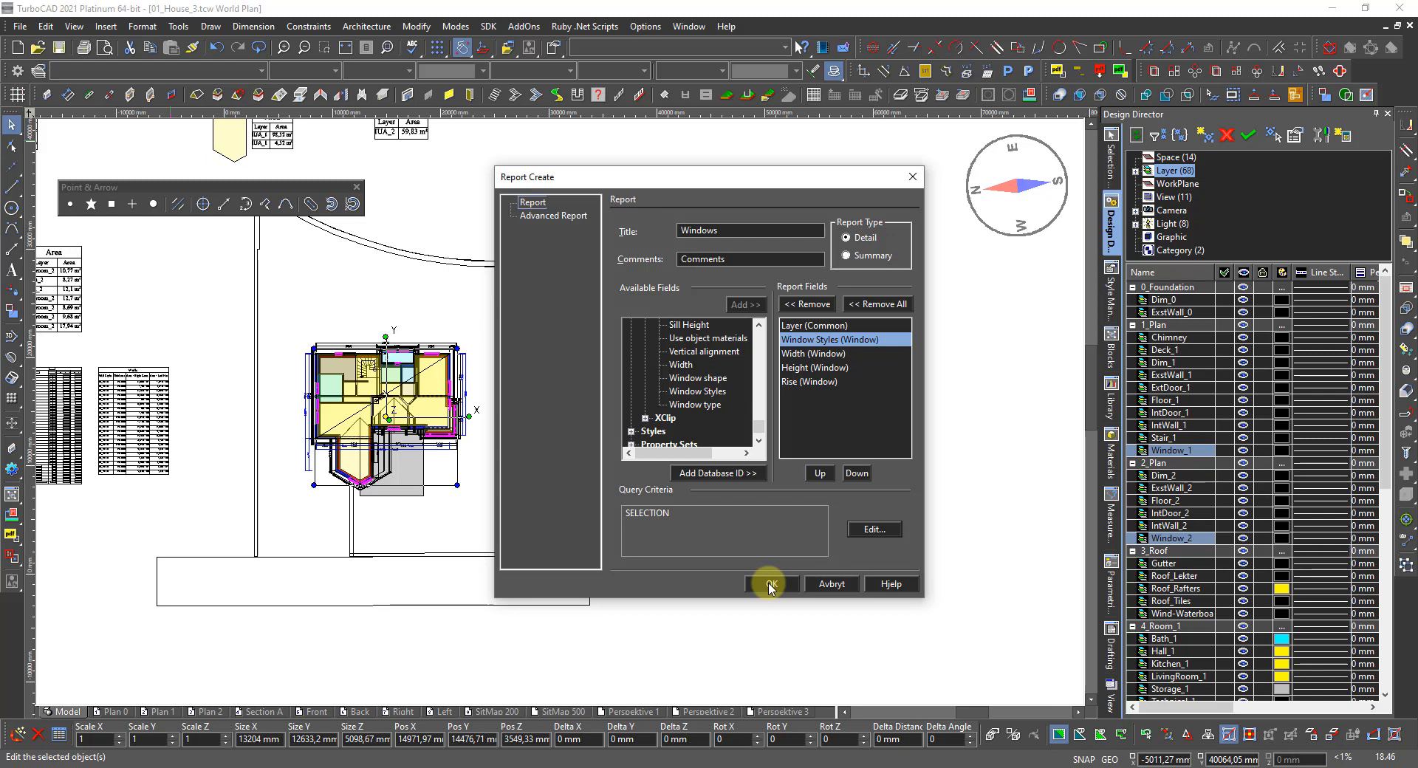
left_click(770, 585)
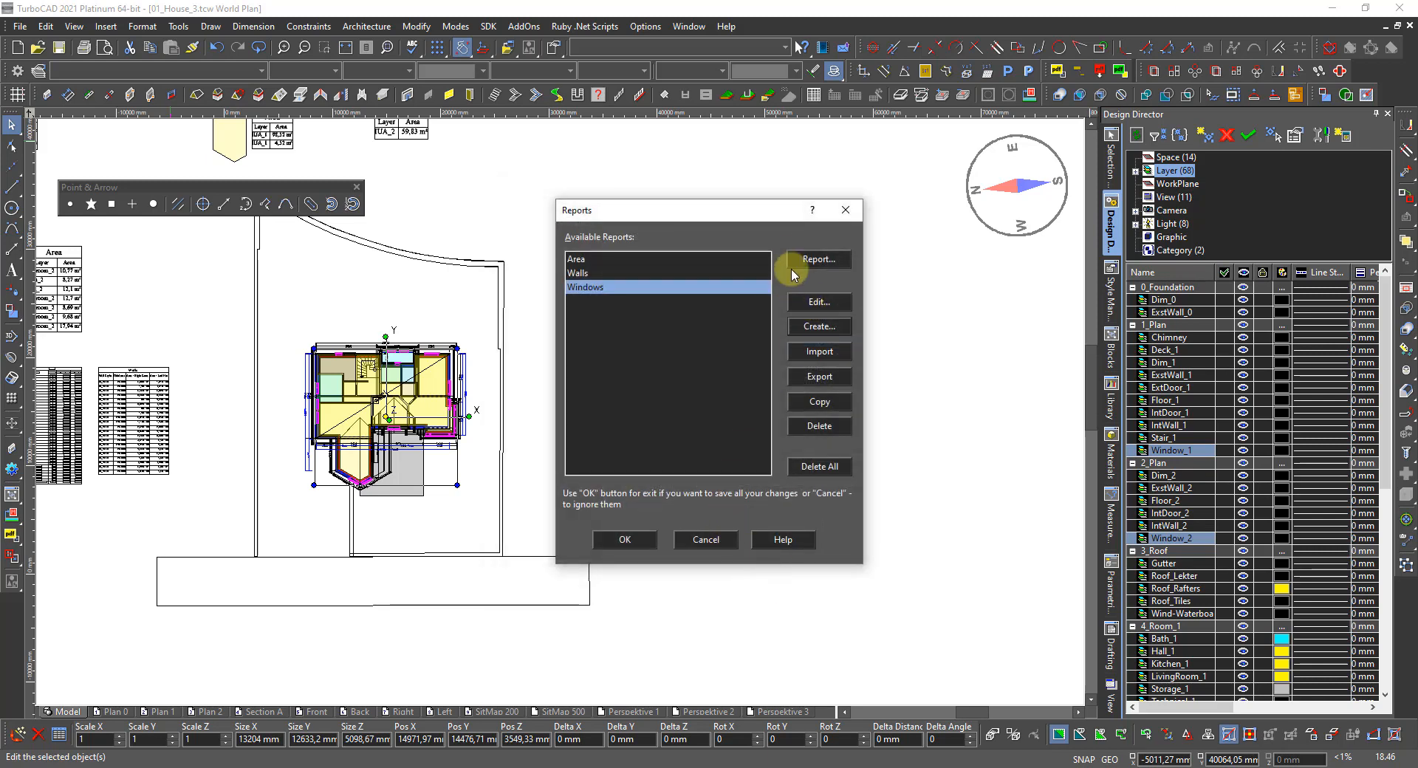
Step: Generate the Windows detail report and examine its rows for window styles, sizes and empty entries
left_click(818, 260)
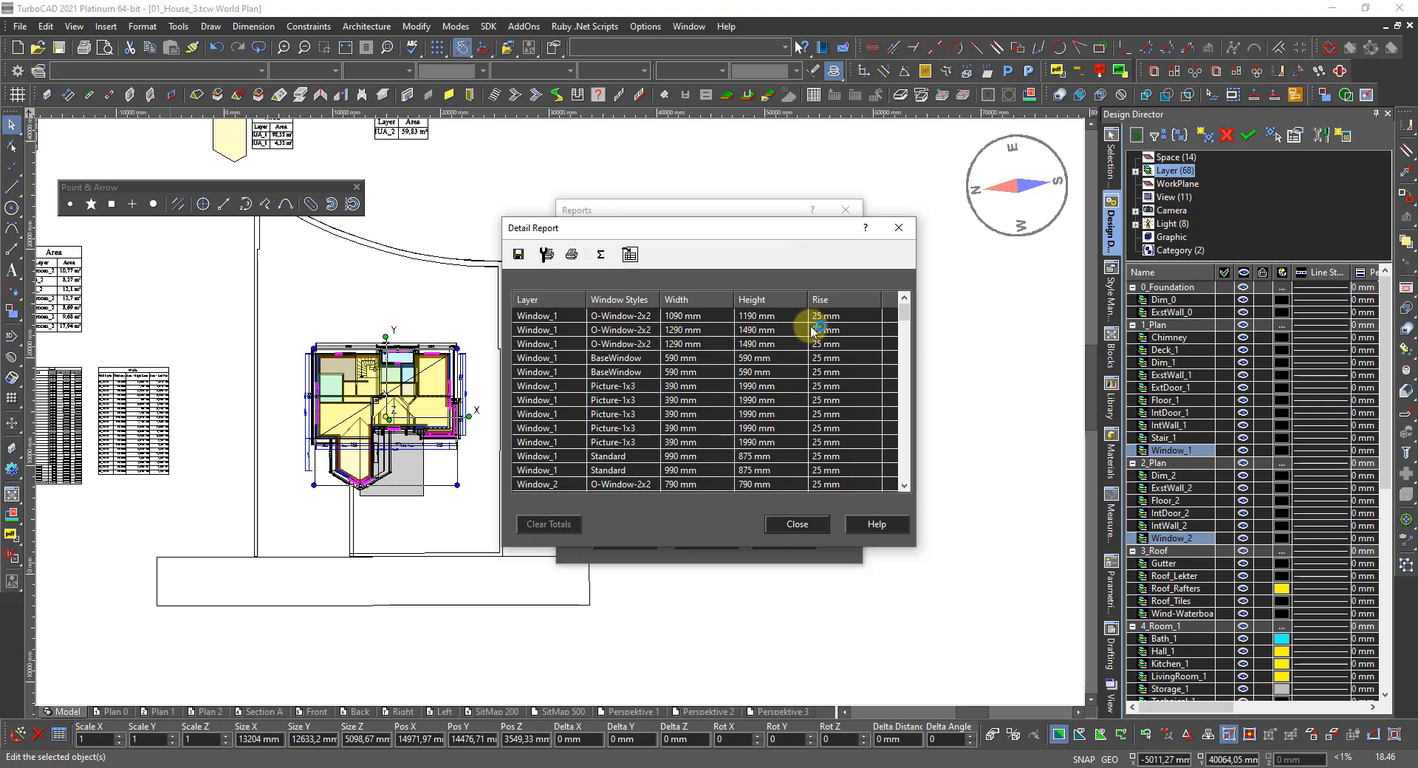
scroll(817, 416, "down", 5)
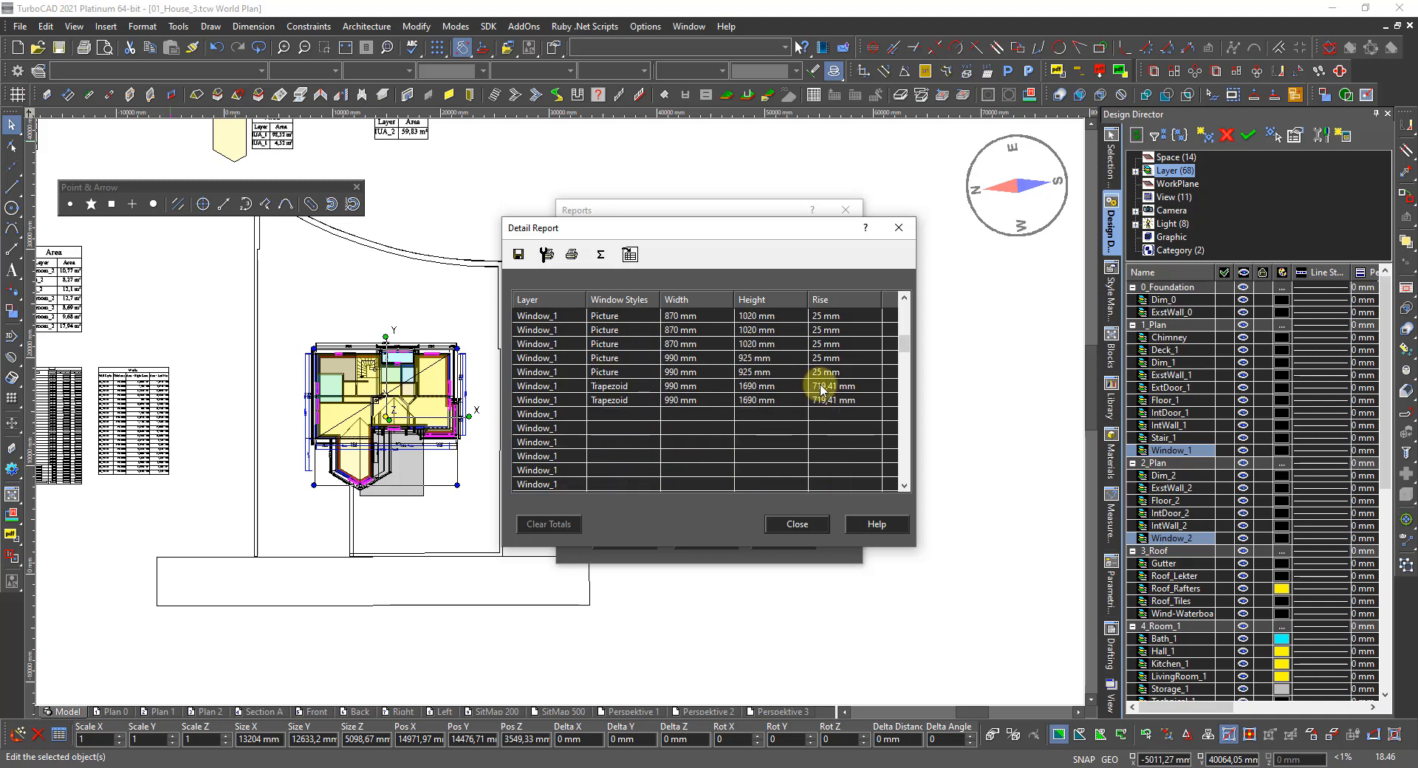
scroll(820, 385, "up", 5)
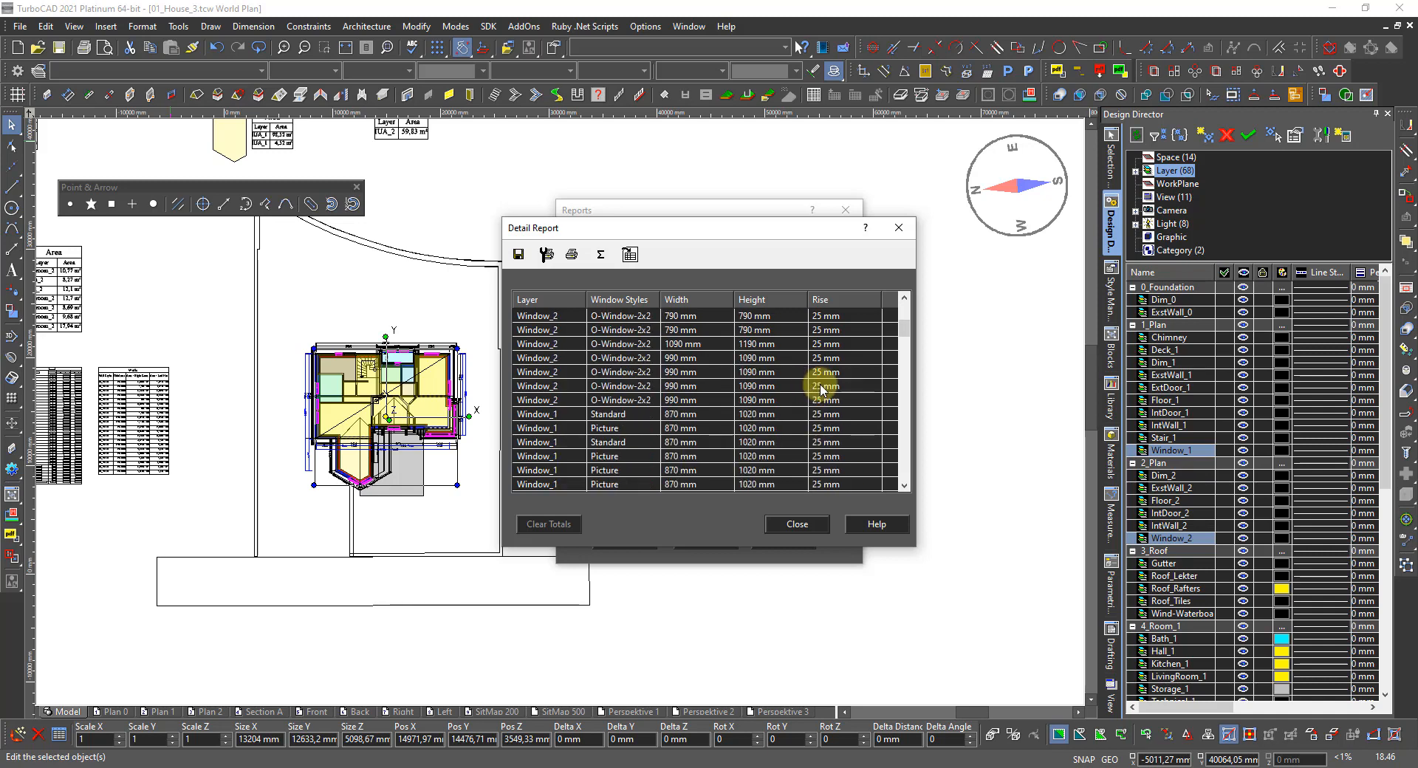
scroll(822, 390, "down", 5)
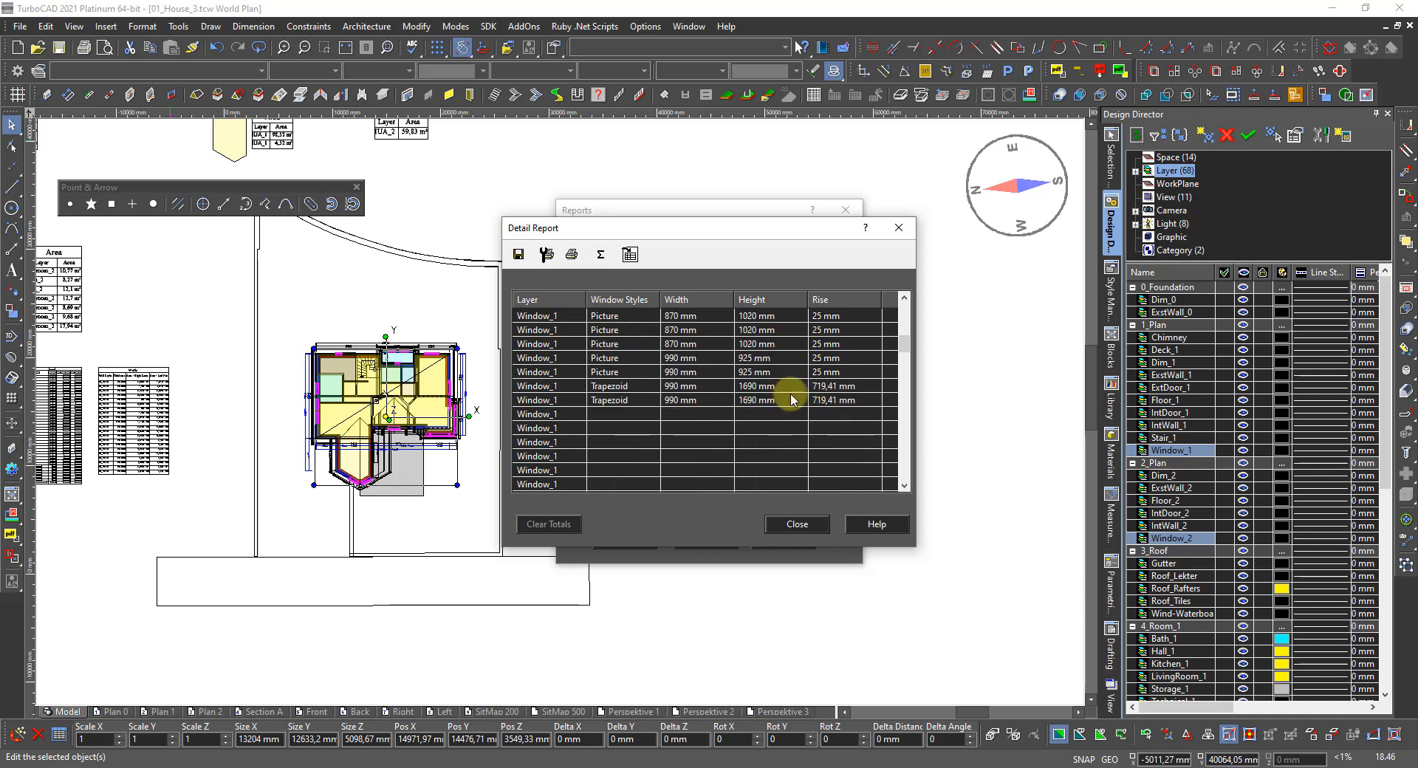
scroll(643, 401, "down", 5)
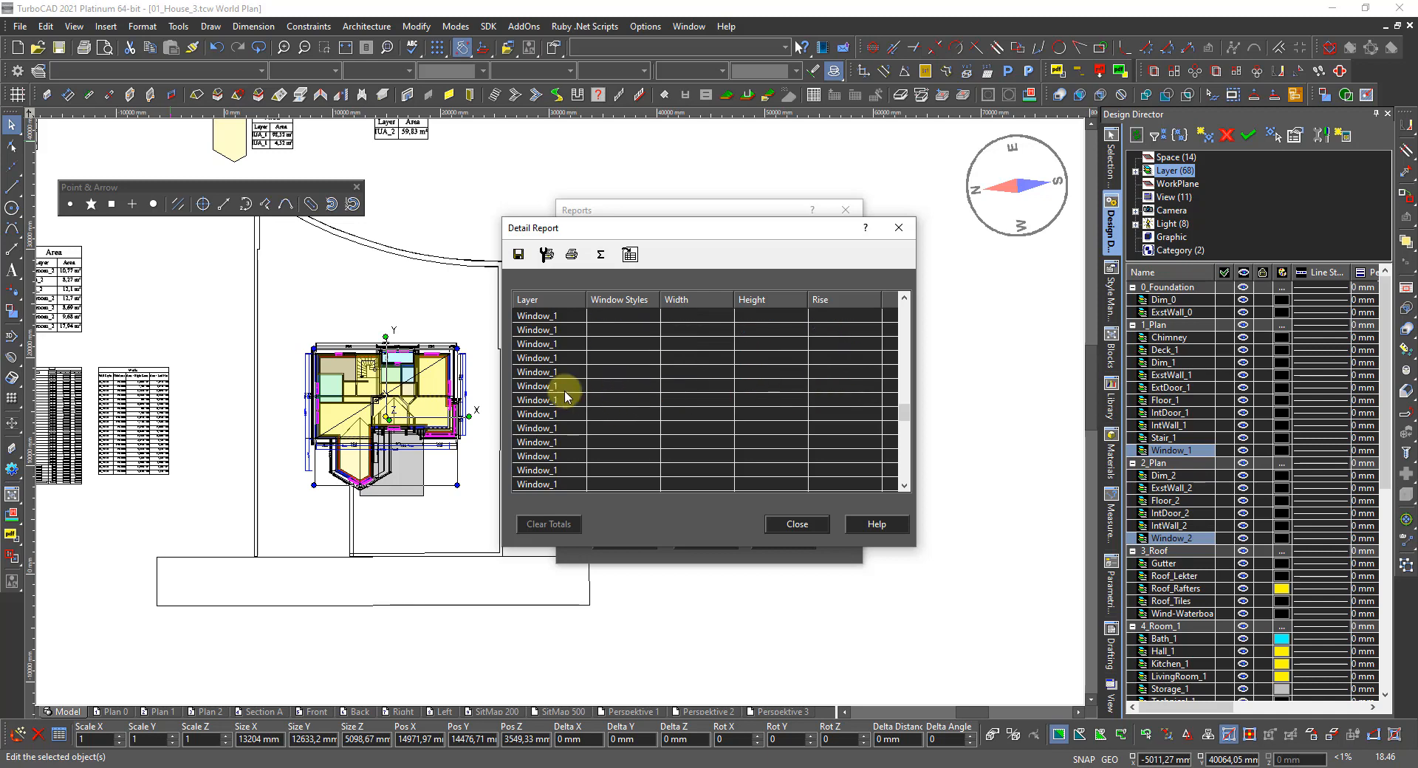
scroll(567, 397, "up", 1)
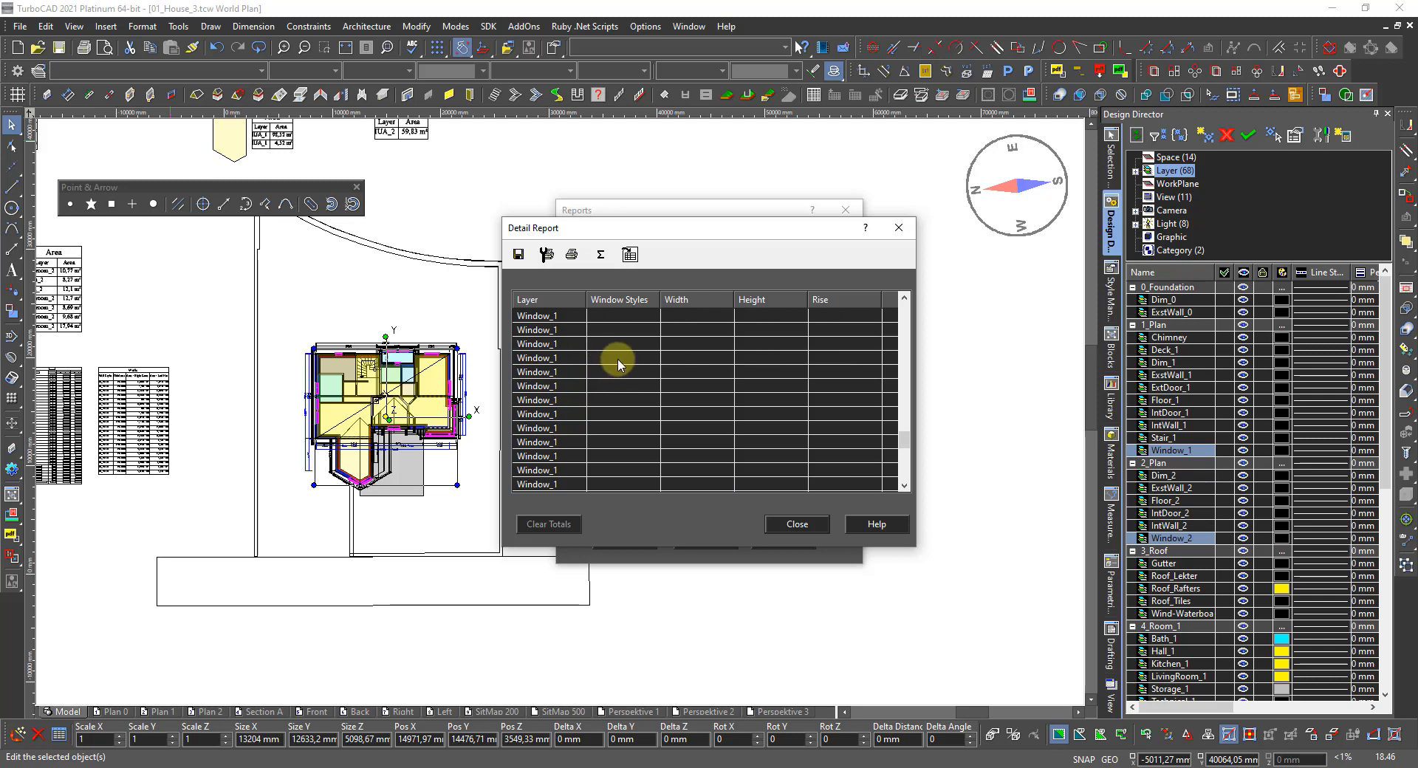
scroll(618, 357, "up", 5)
scroll(617, 358, "up", 6)
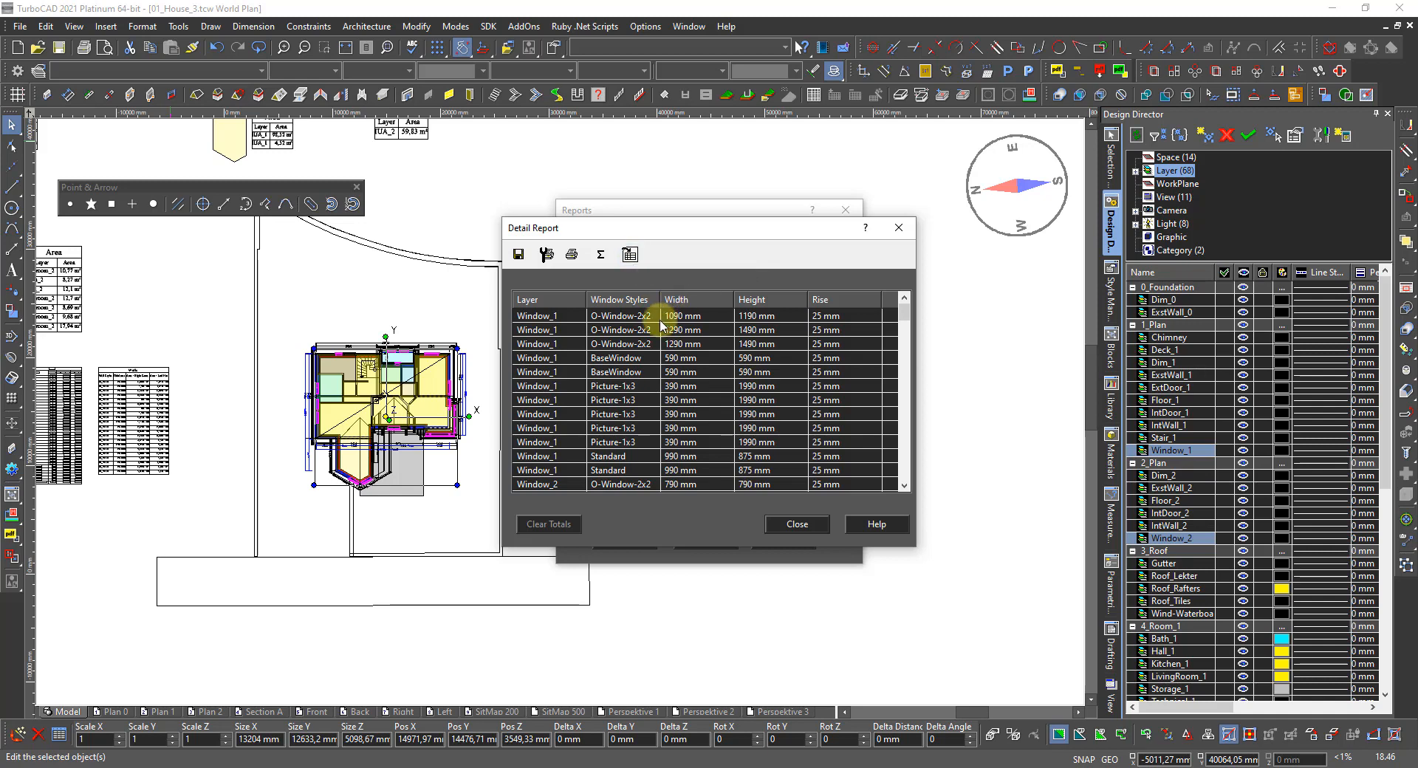
scroll(633, 344, "down", 3)
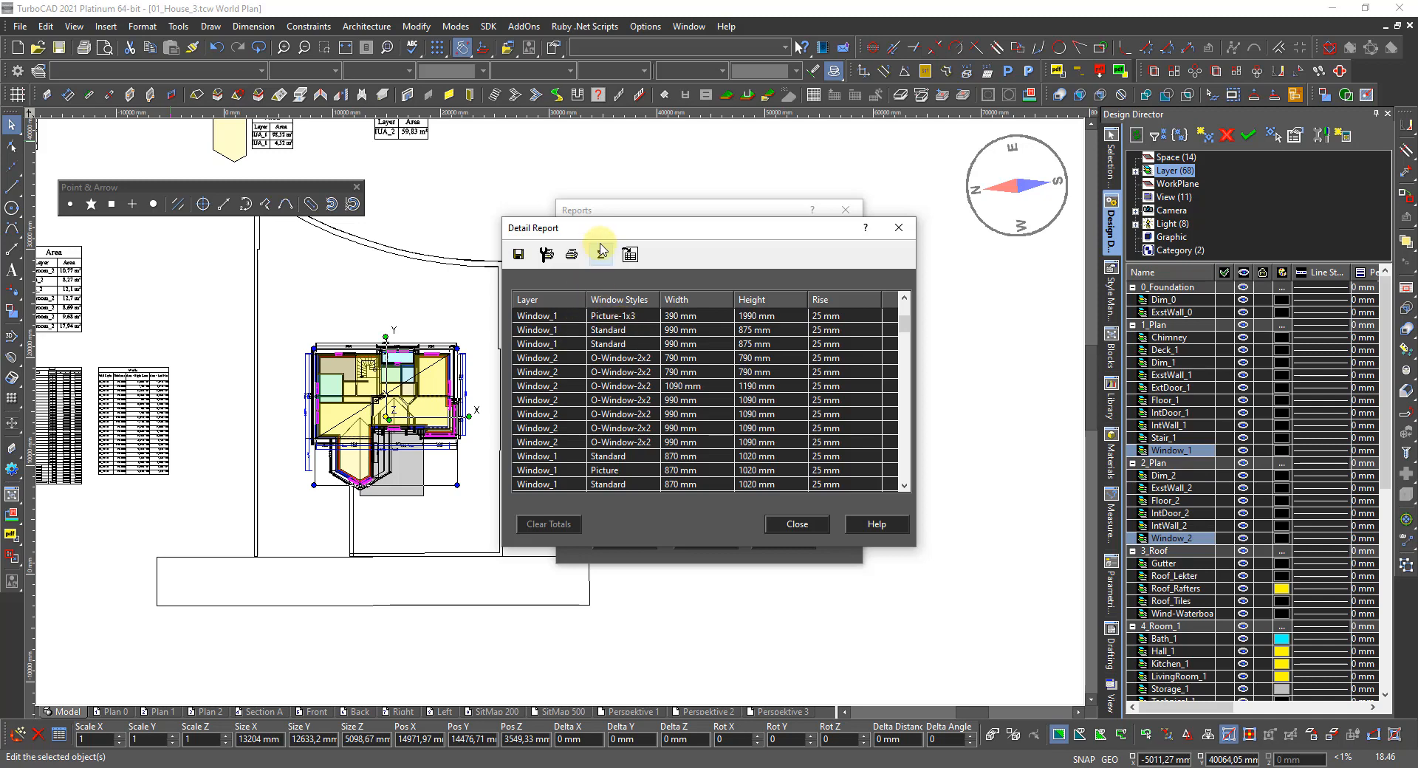
scroll(633, 384, "down", 5)
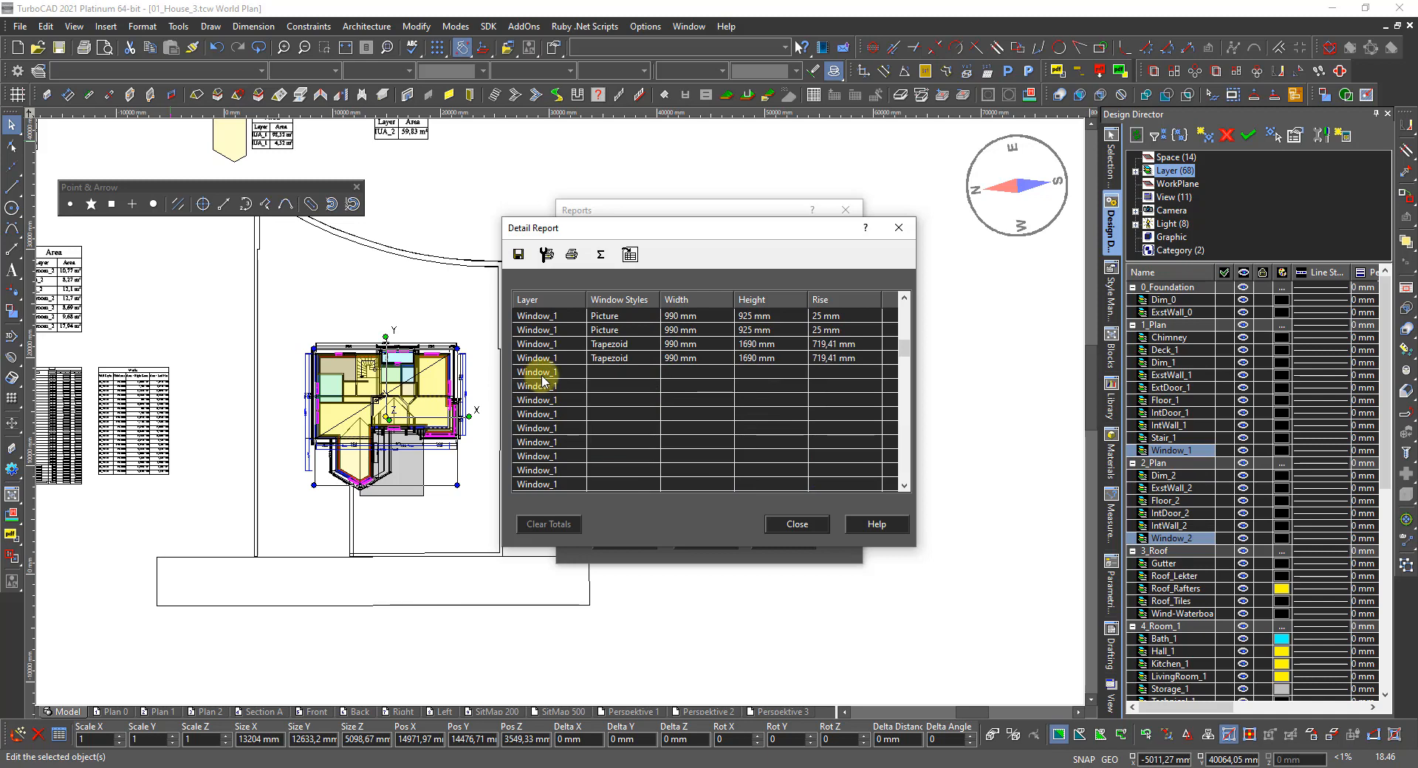
scroll(544, 381, "up", 3)
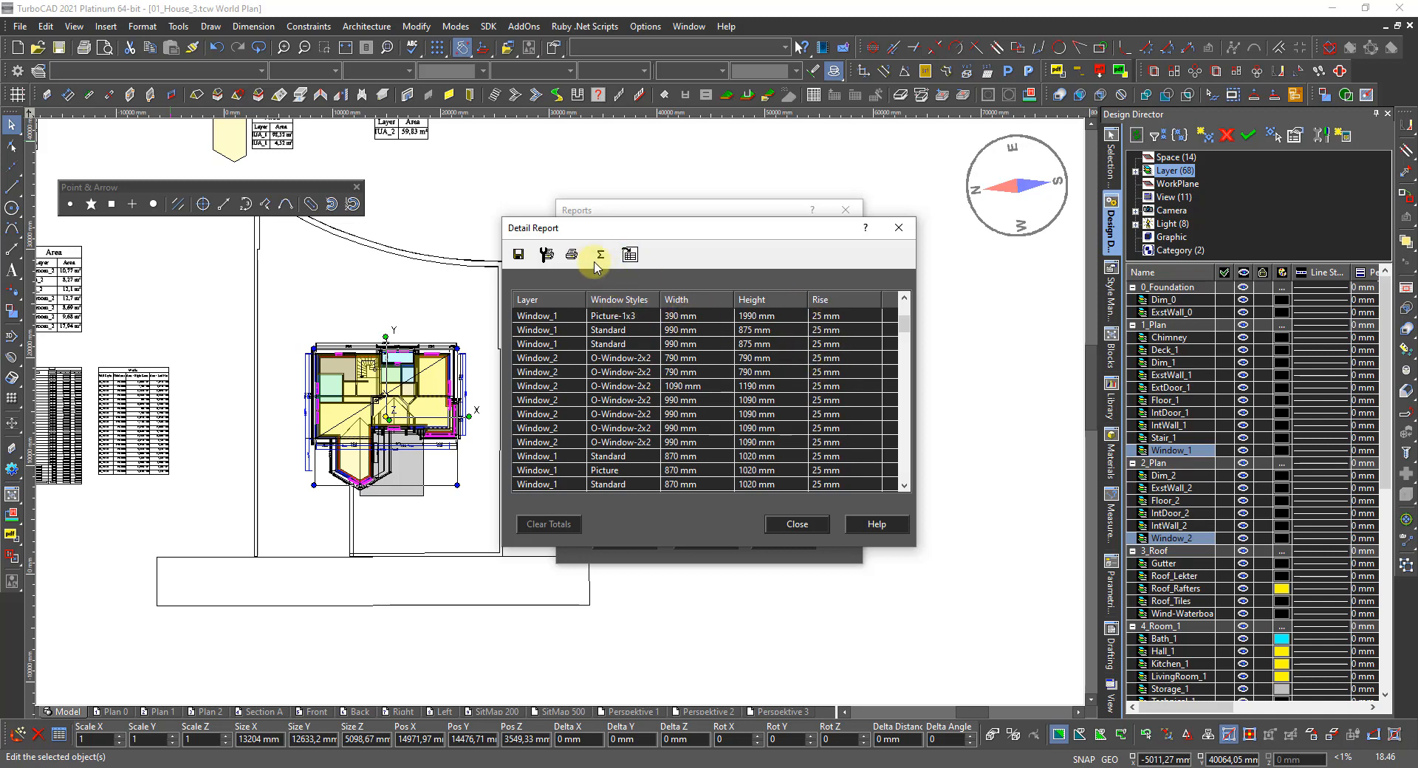
left_click(794, 526)
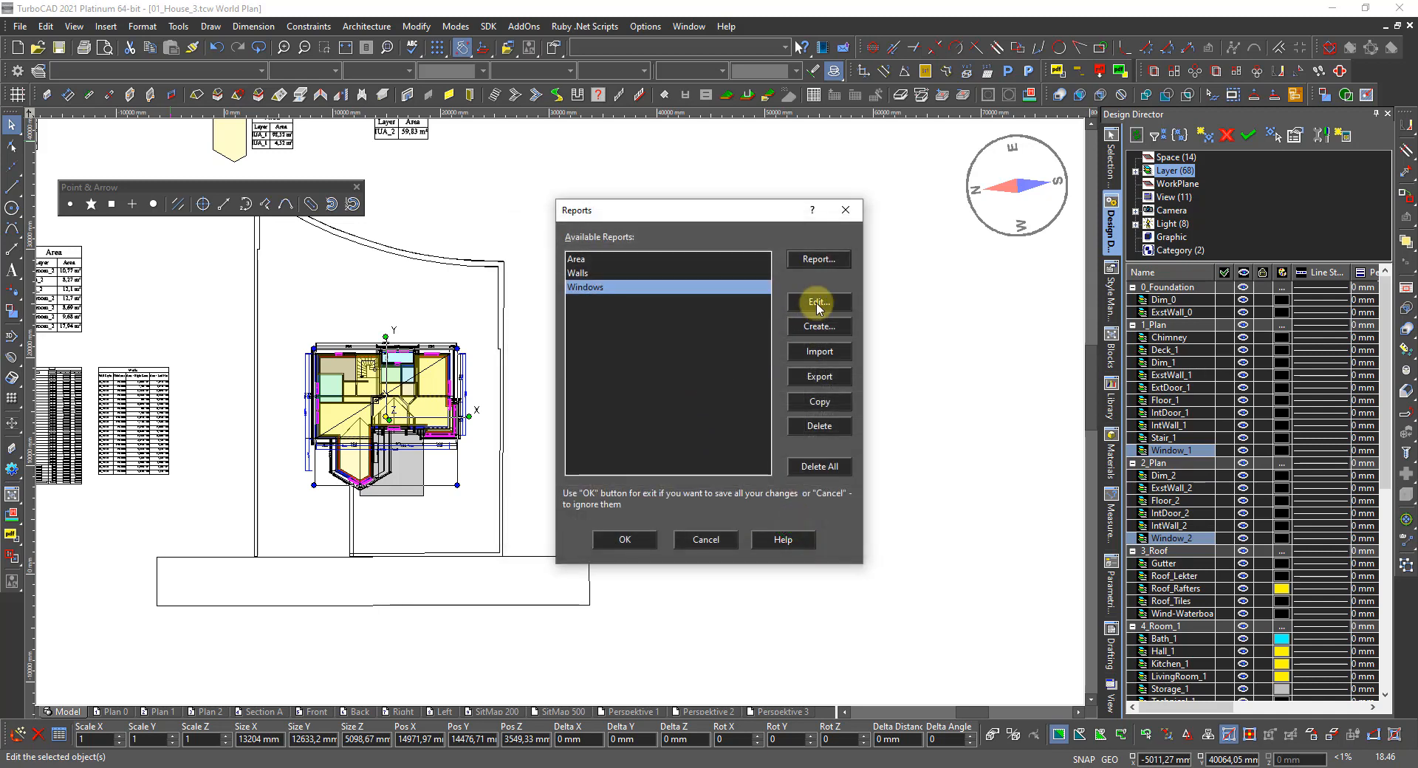
Step: Edit the Windows report to remove the Layer and Rise fields
left_click(818, 305)
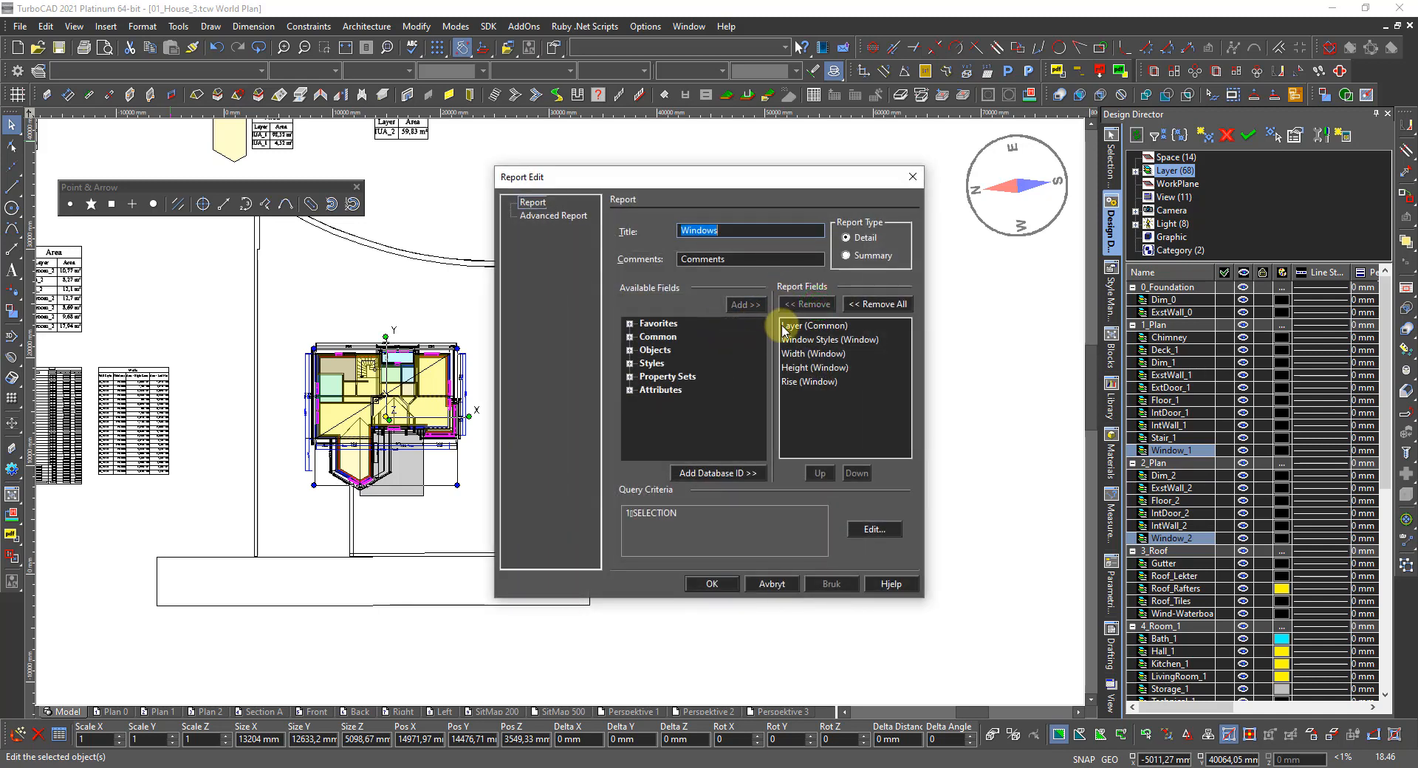
left_click(792, 326)
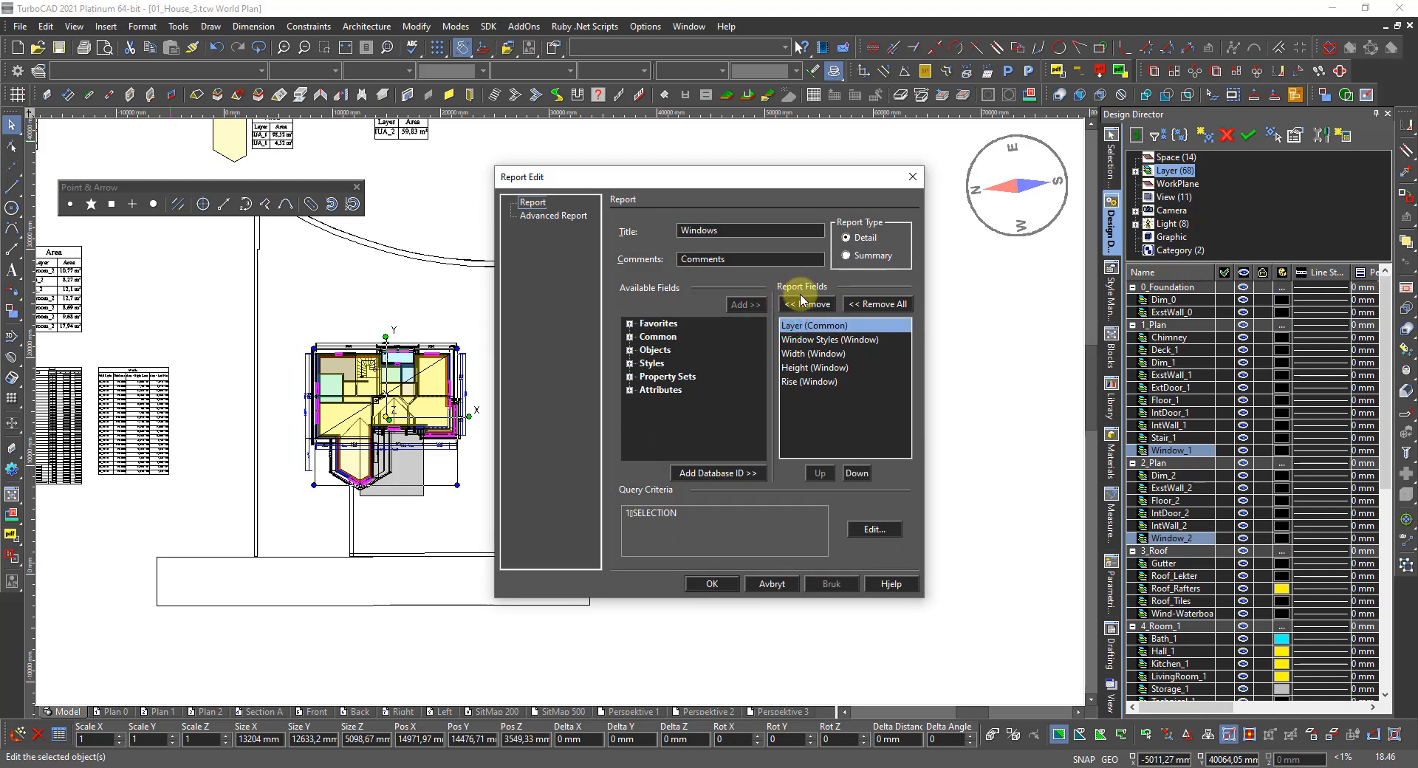
left_click(802, 304)
left_click(792, 367)
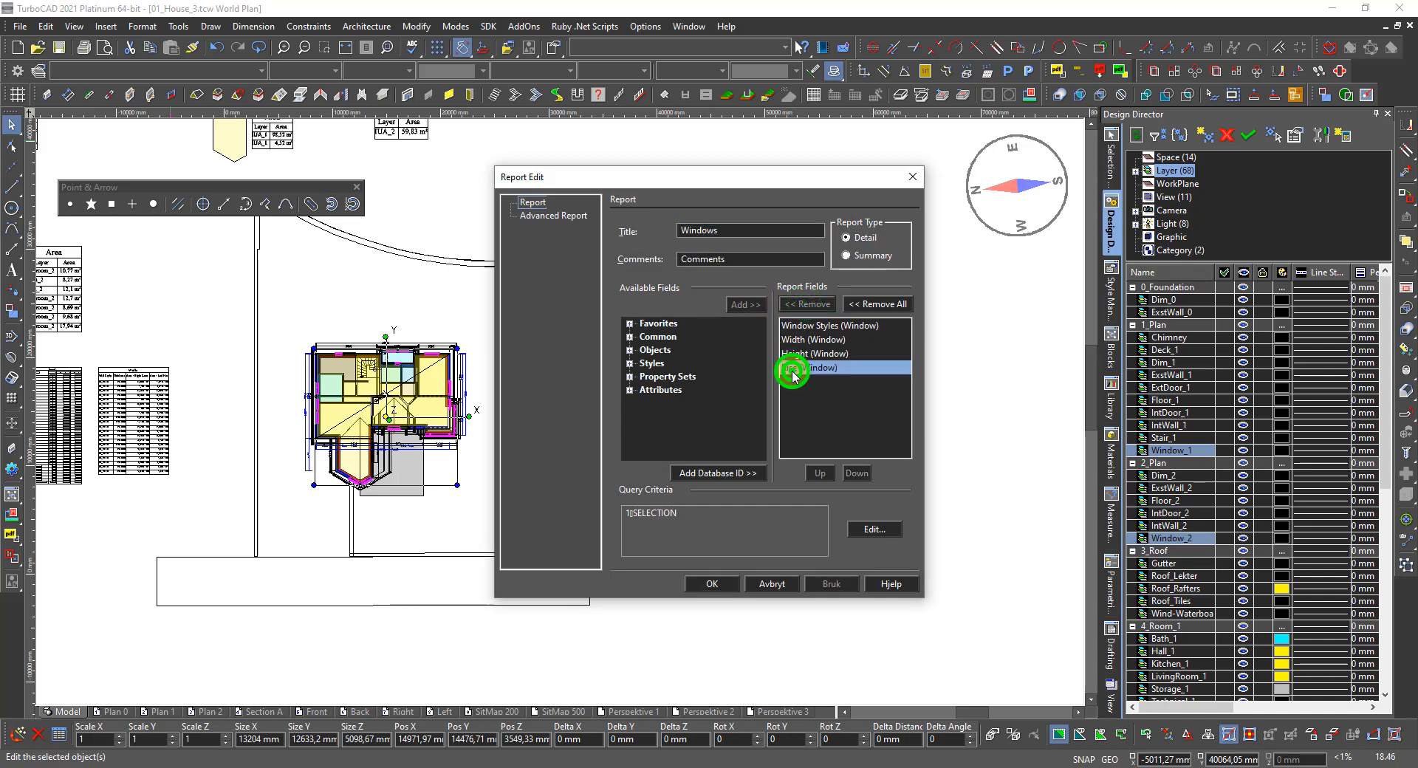
left_click(805, 304)
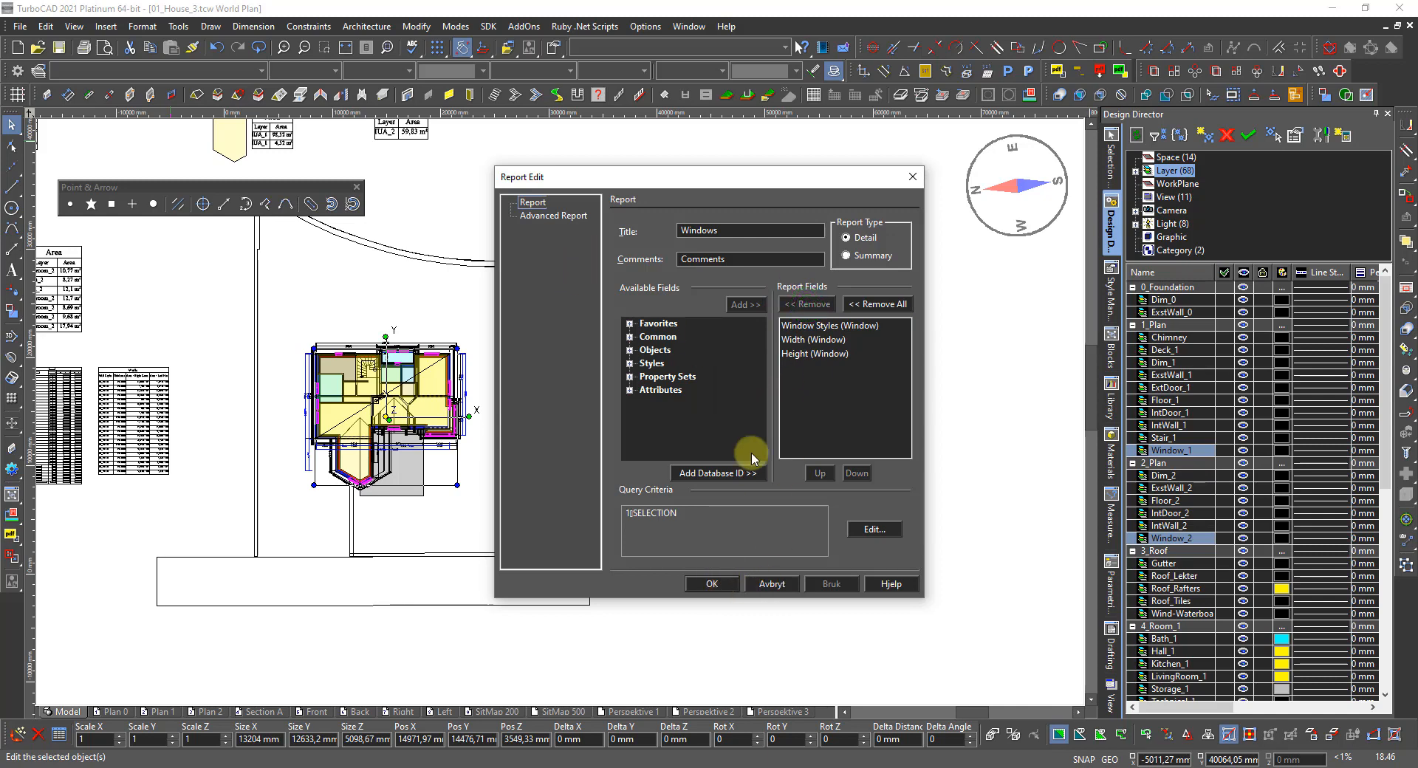
left_click(710, 585)
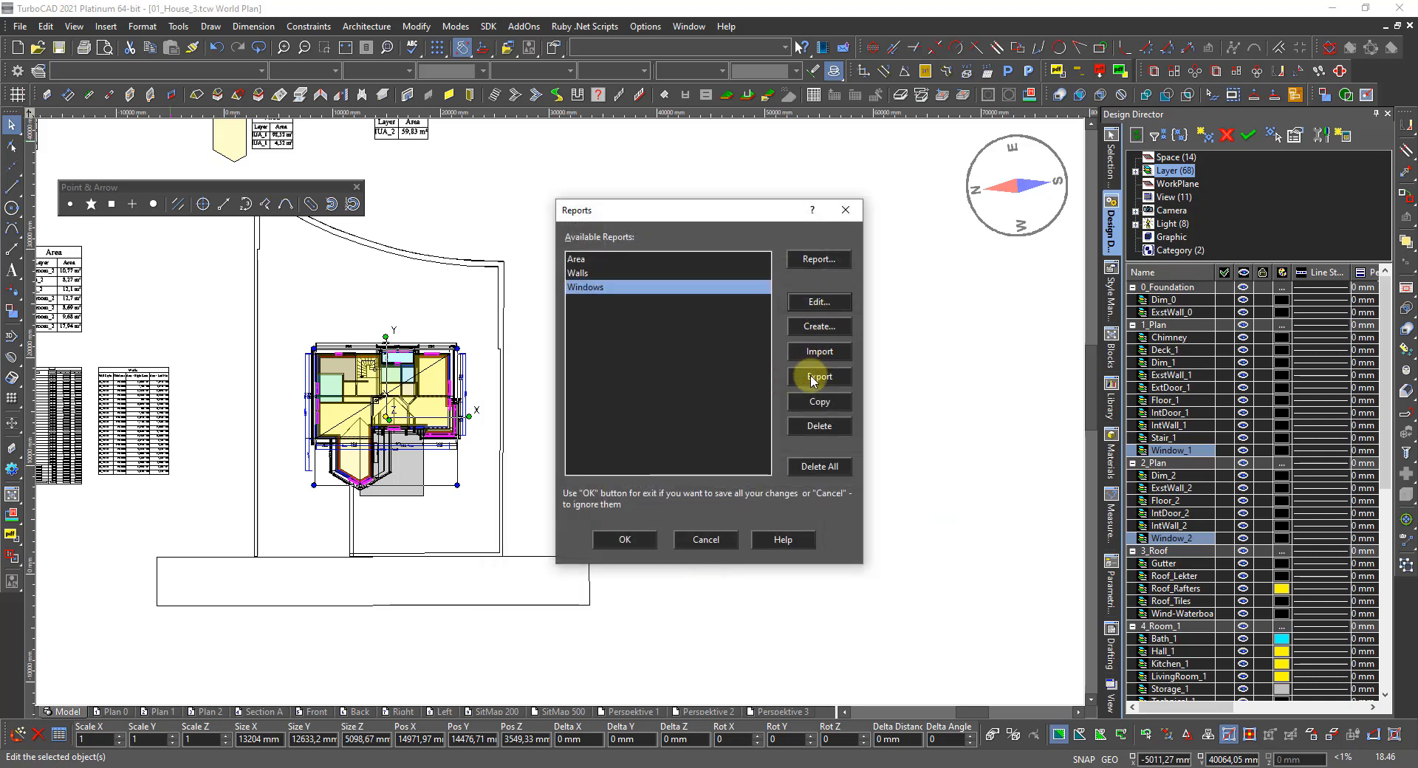
Step: Generate the Windows report and insert it beside the house plan as an associative table in Standard style, with every column sized by text width
left_click(816, 262)
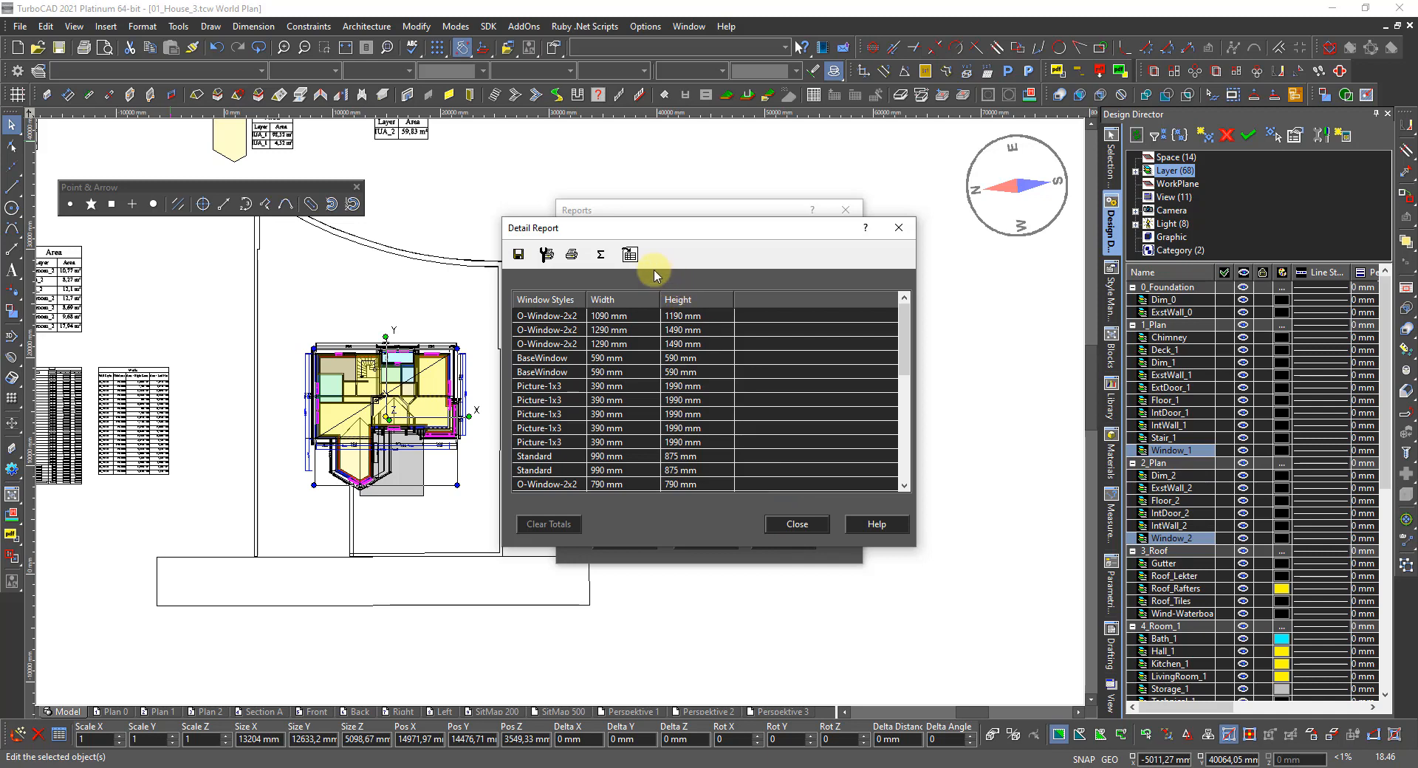
left_click(630, 253)
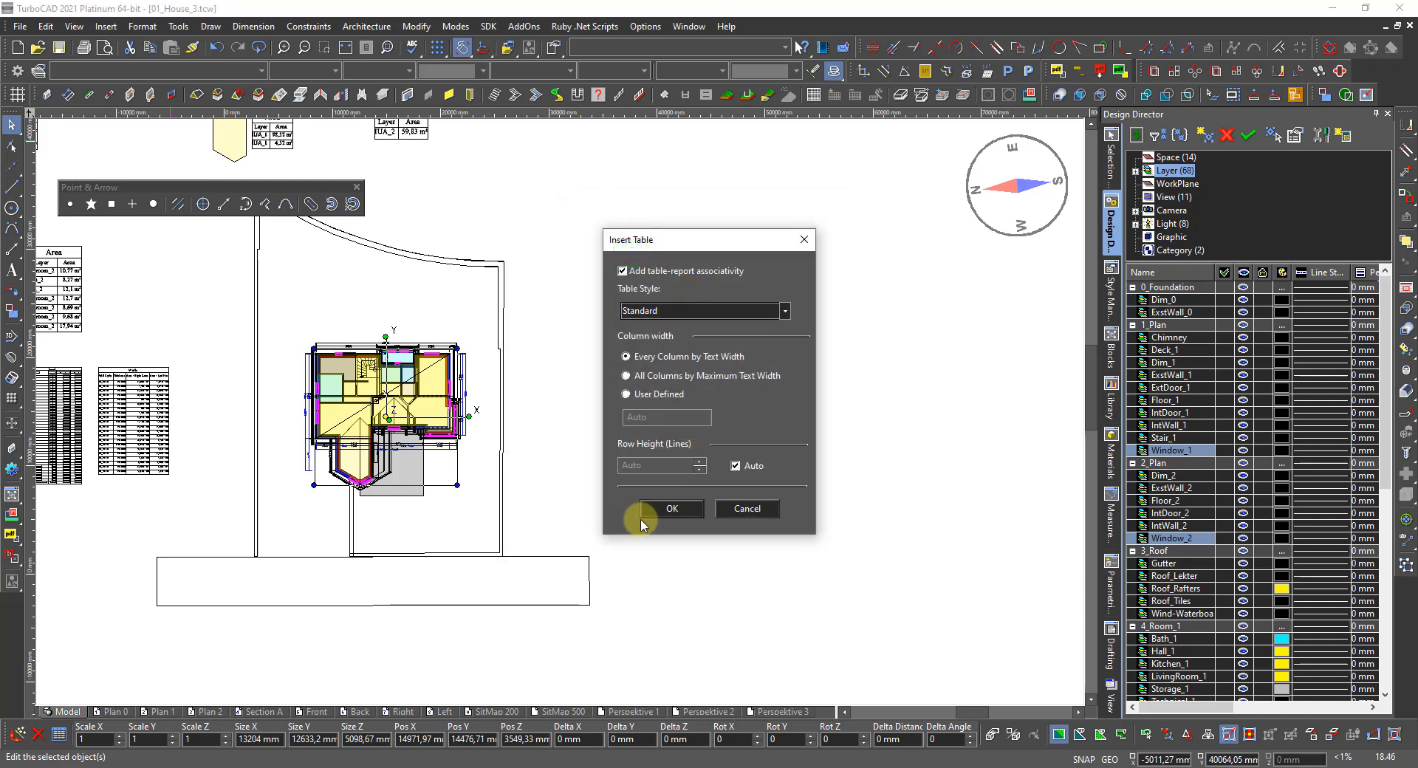
left_click(673, 509)
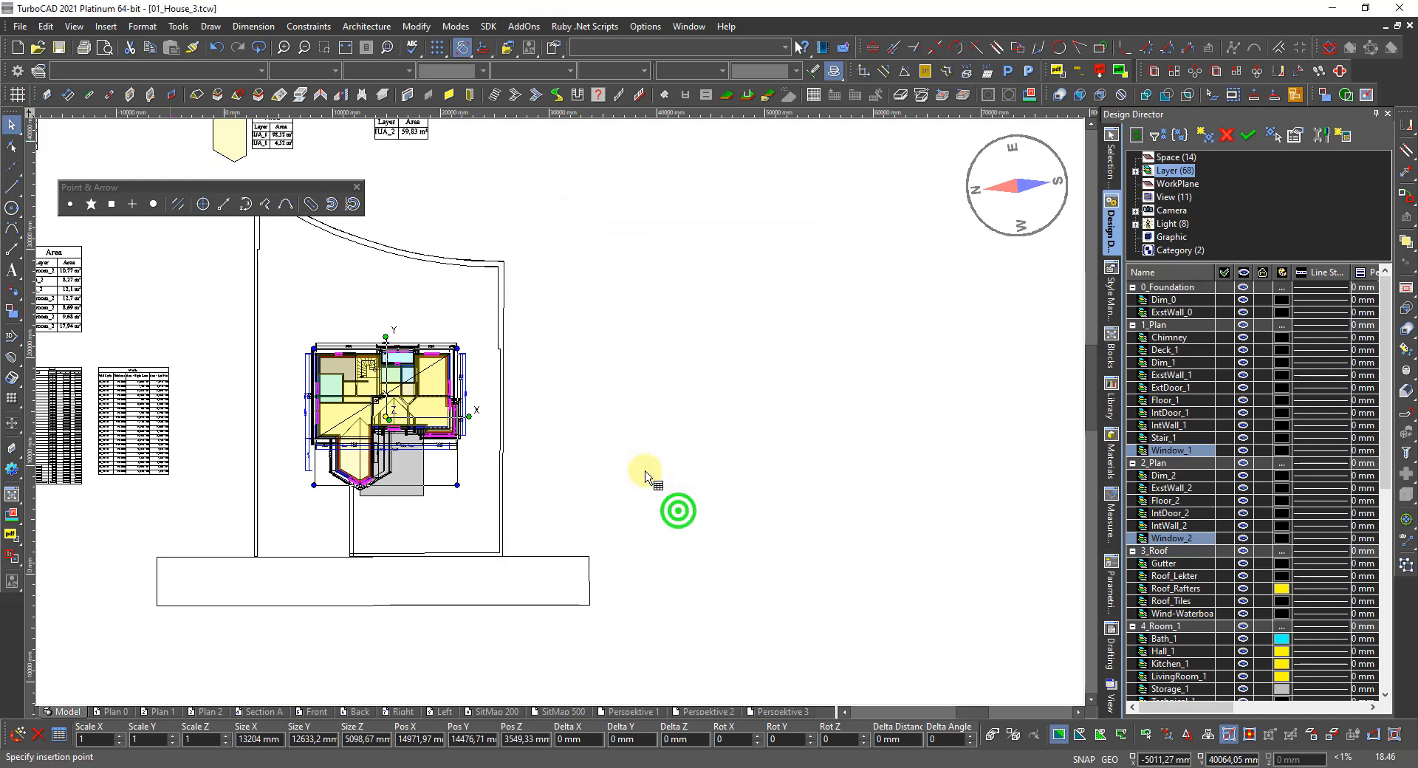
left_click(566, 321)
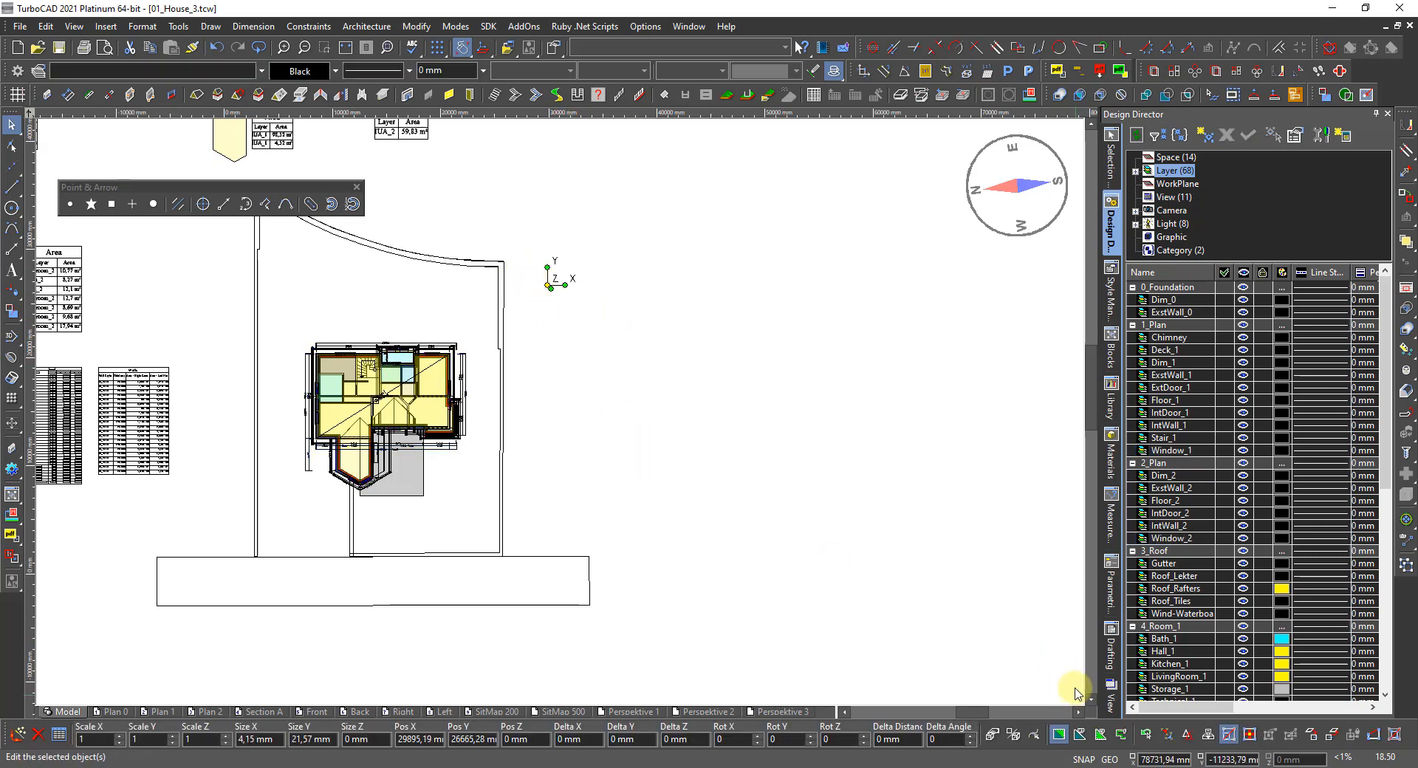
Step: Scale the tiny inserted Windows table up proportionally to about 1854 mm wide by 9665 mm high
scroll(554, 281, "up", 10)
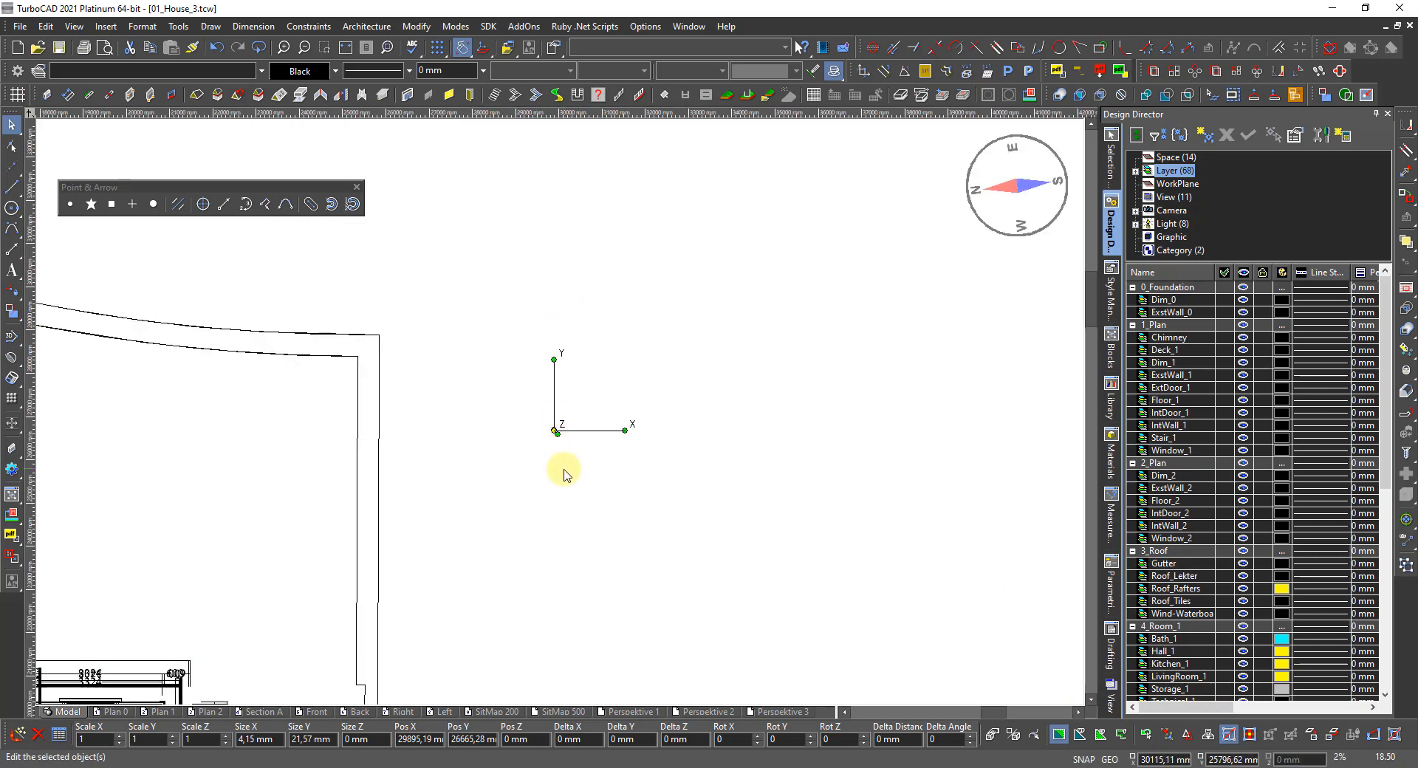
scroll(573, 396, "up", 8)
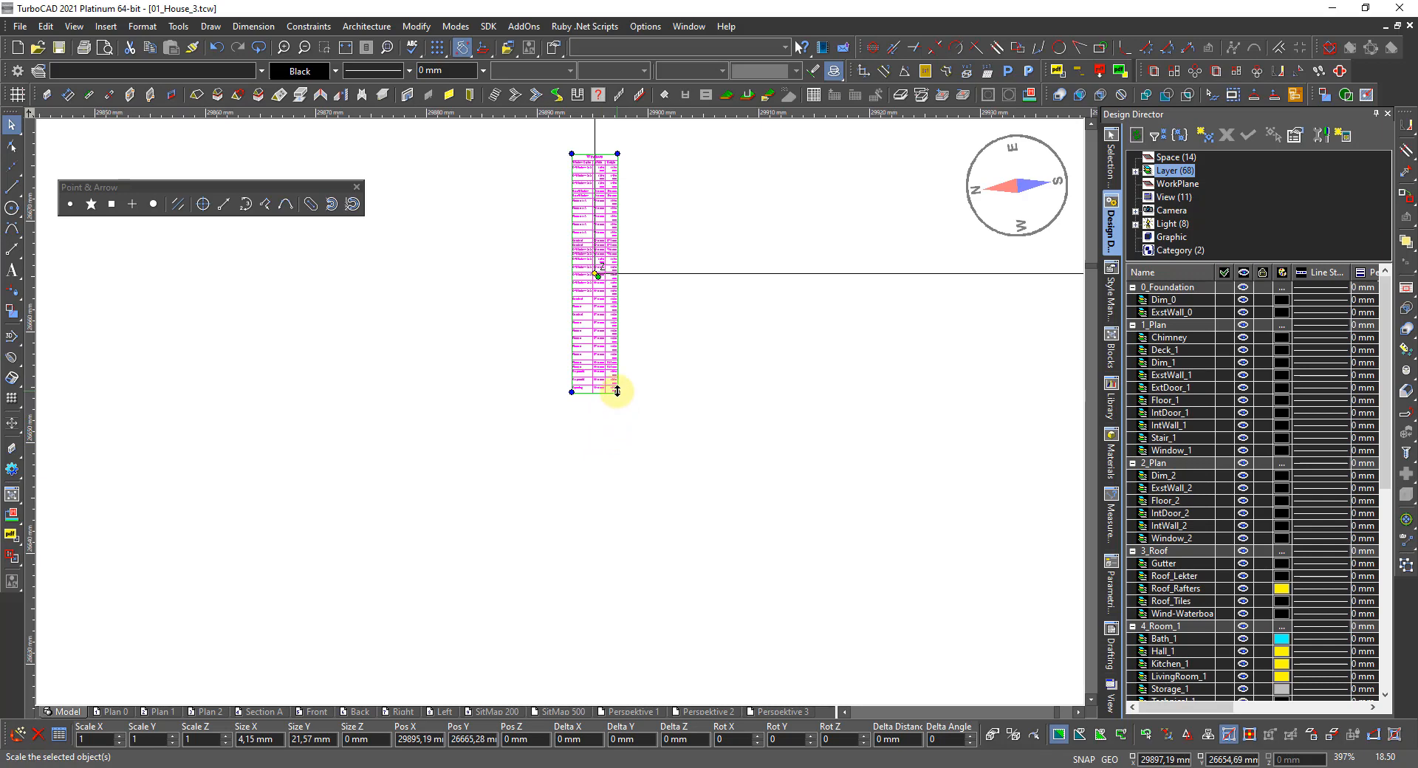
left_click(618, 392)
scroll(552, 403, "down", 3)
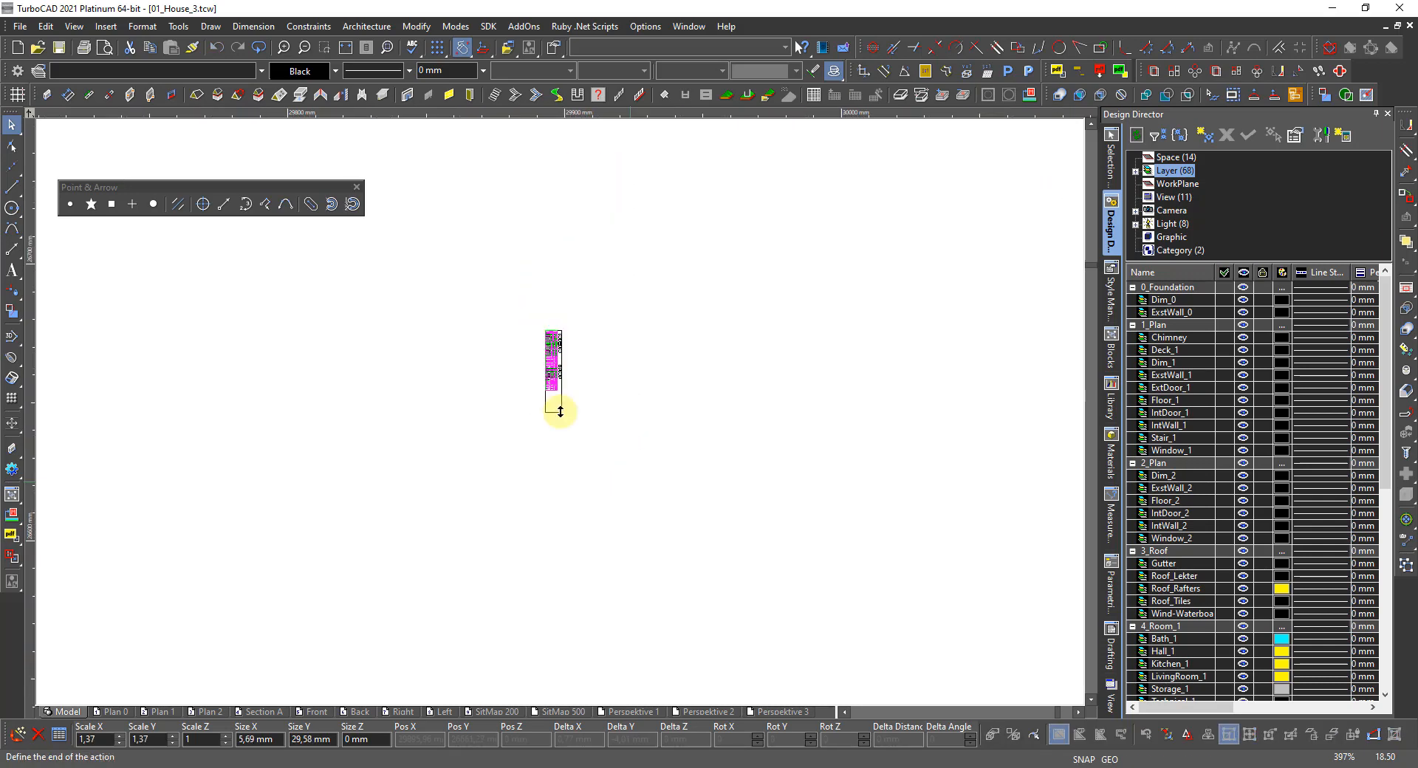
scroll(562, 418, "down", 6)
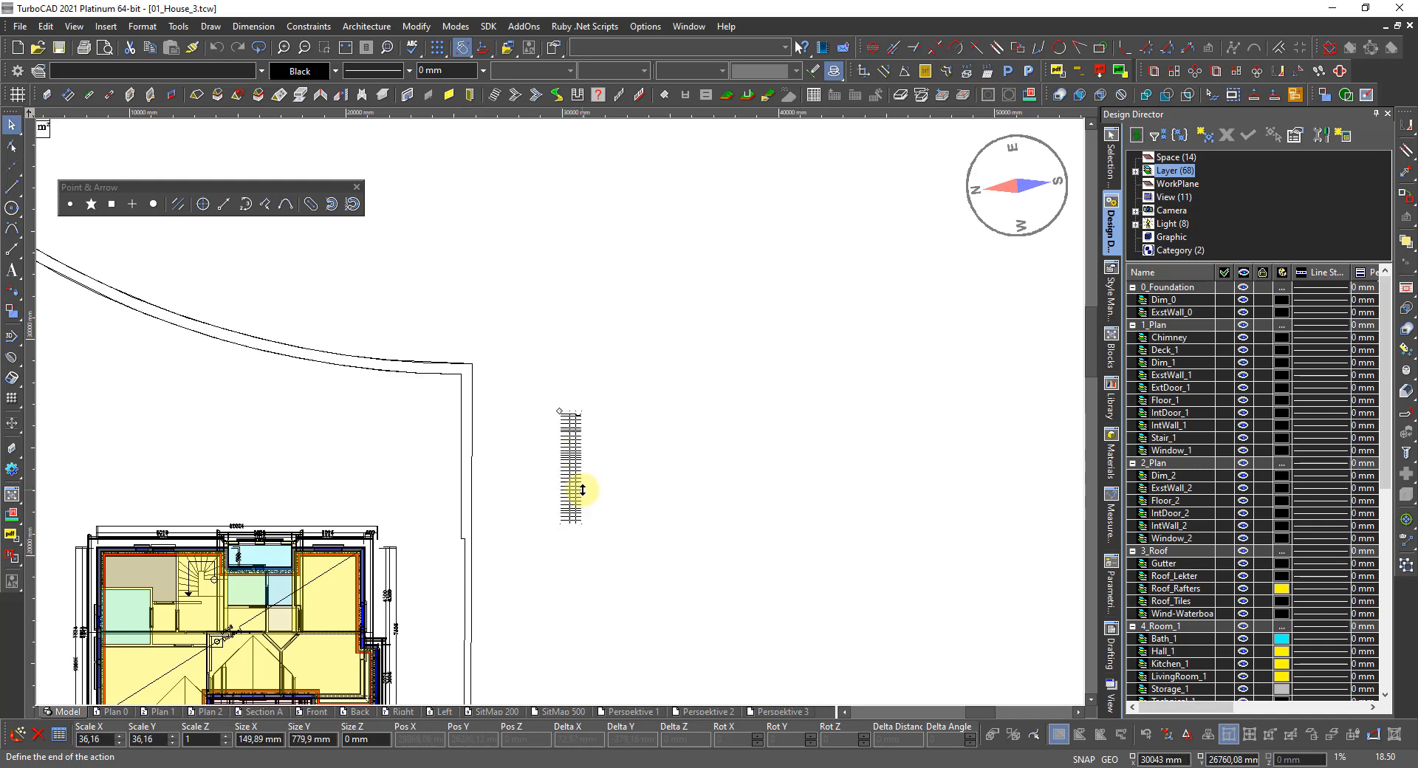
scroll(580, 490, "down", 2)
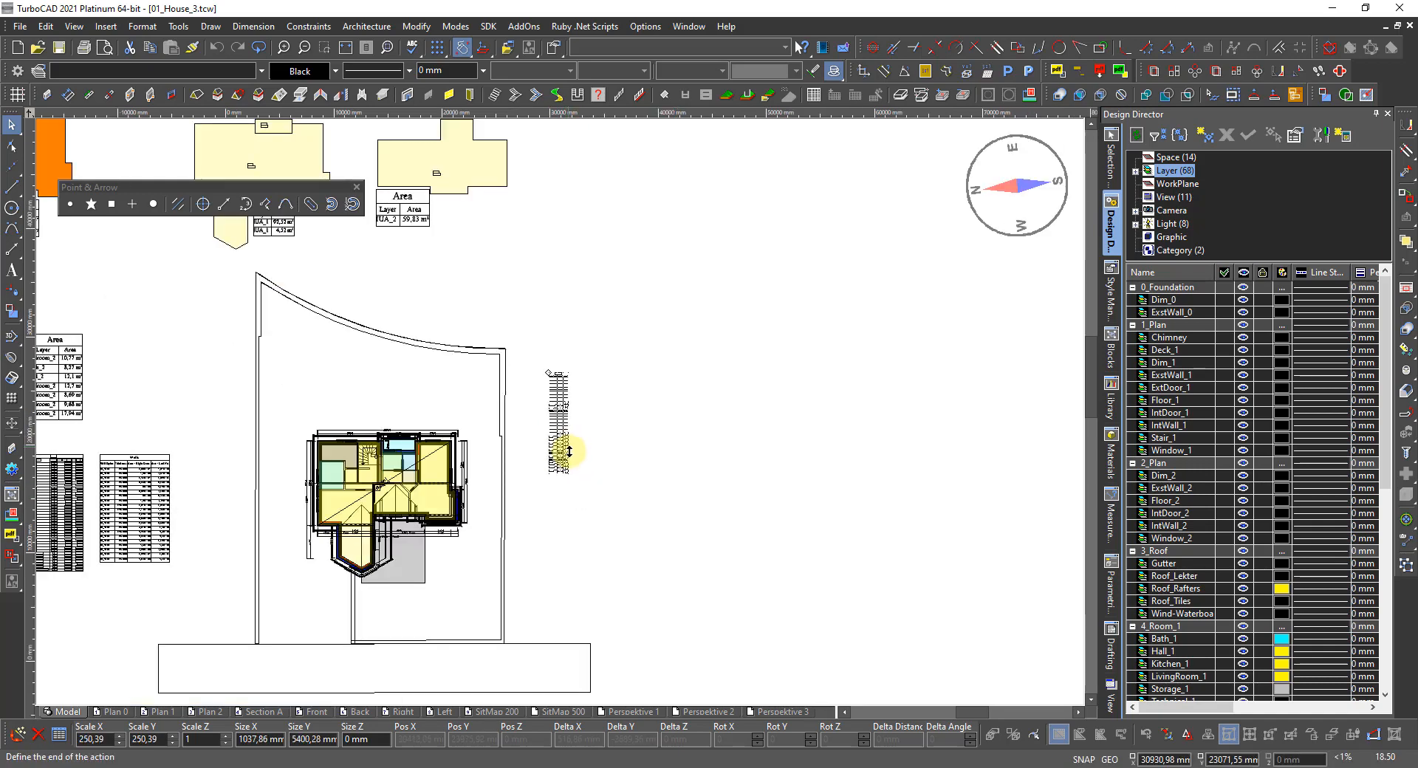
left_click(569, 468)
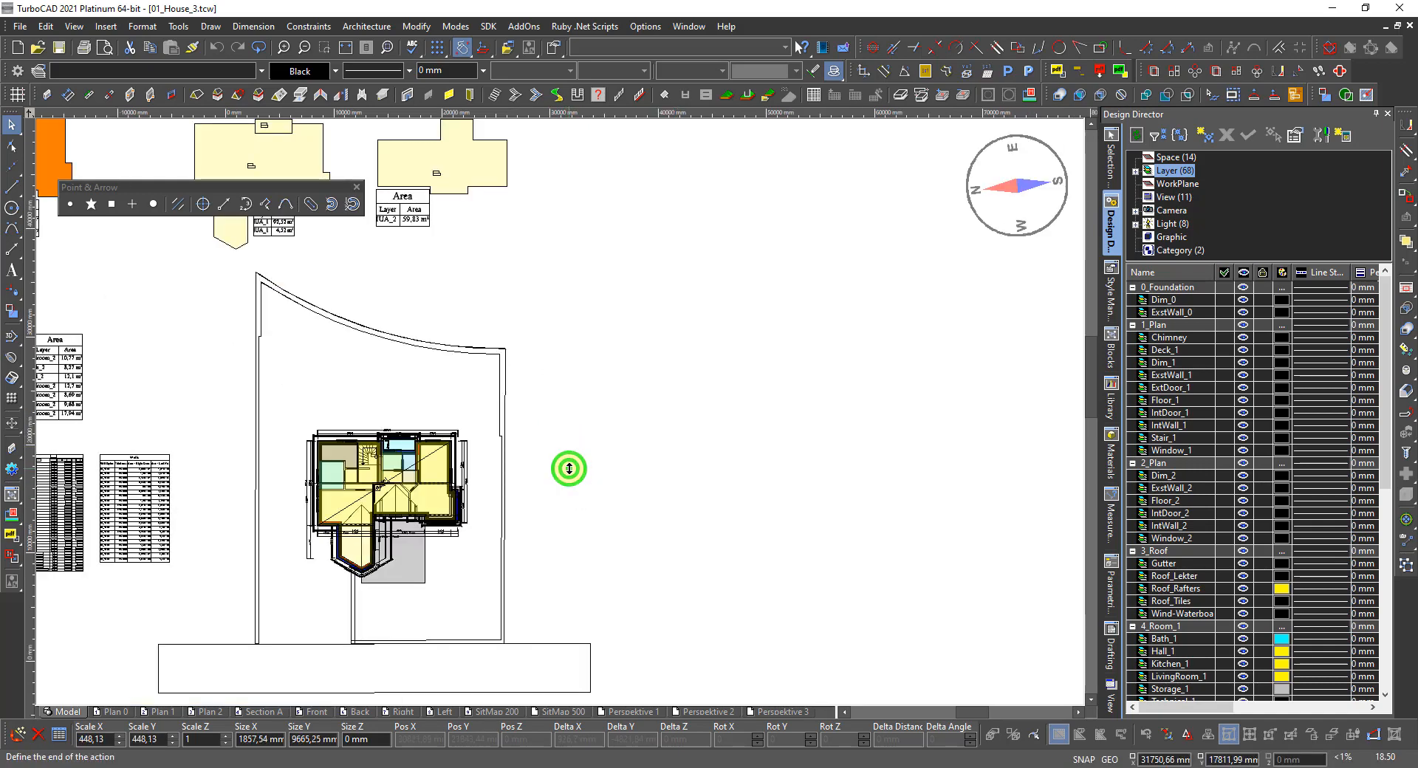
scroll(550, 406, "up", 4)
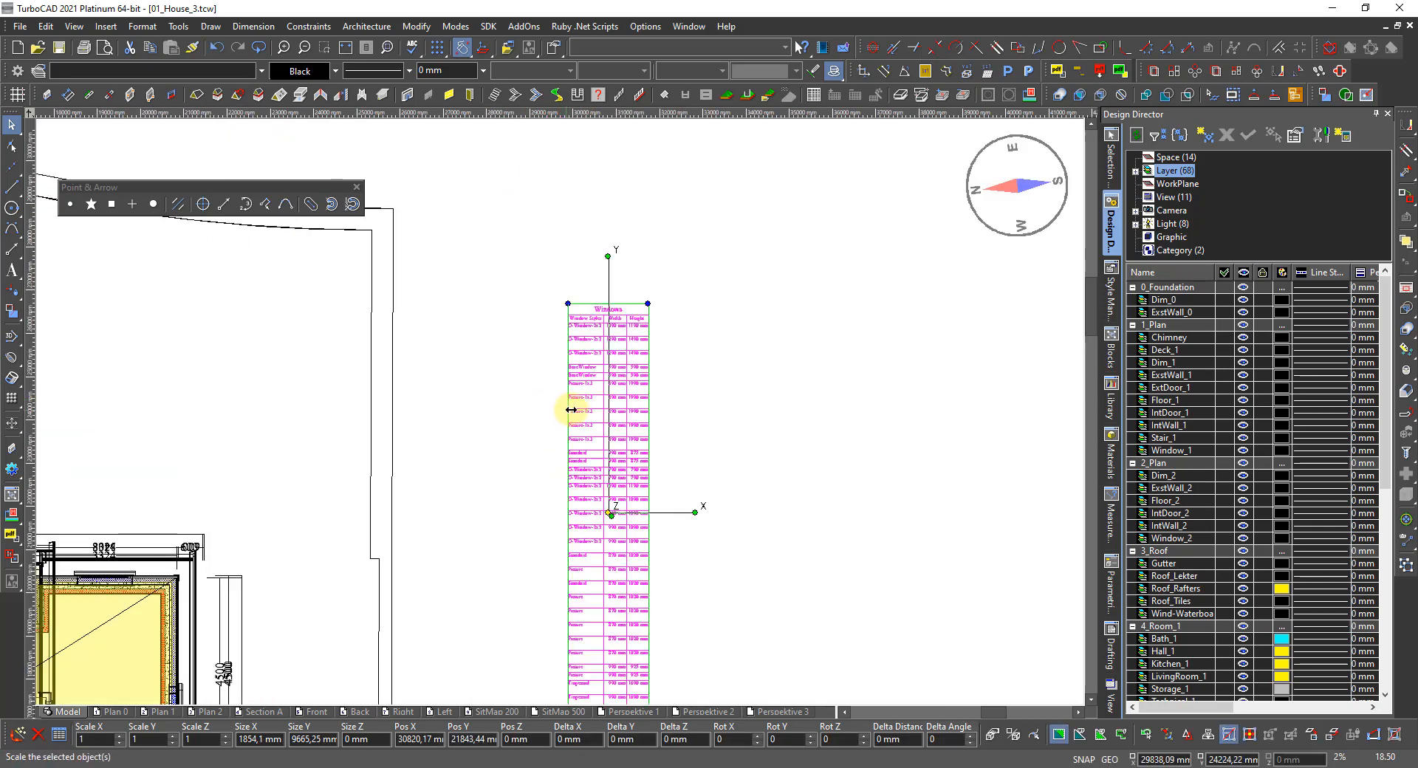
Step: Enlarge the Windows table by about half again, deselect it and check that its rows are readable
scroll(571, 410, "up", 2)
scroll(554, 411, "down", 6)
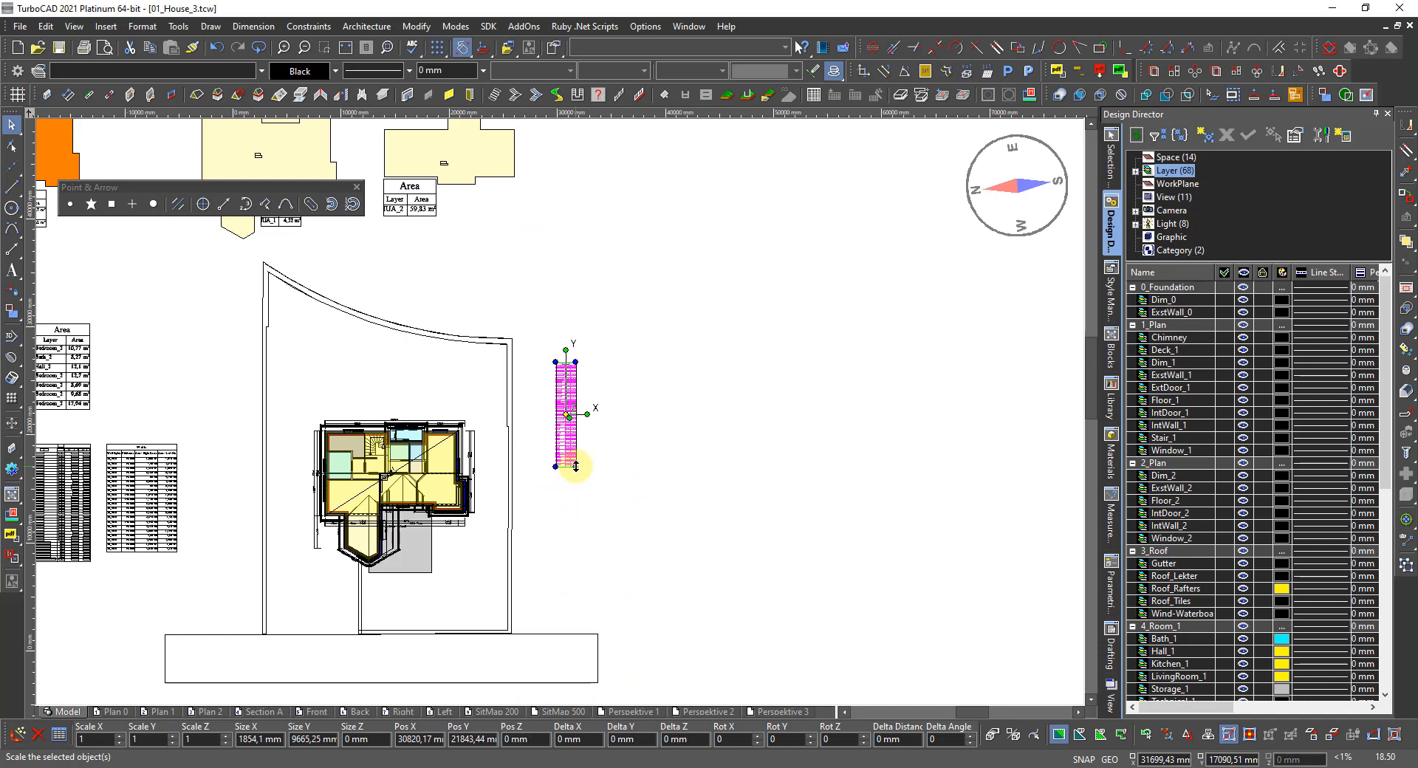
left_click_drag(575, 465, 577, 516)
left_click(624, 434)
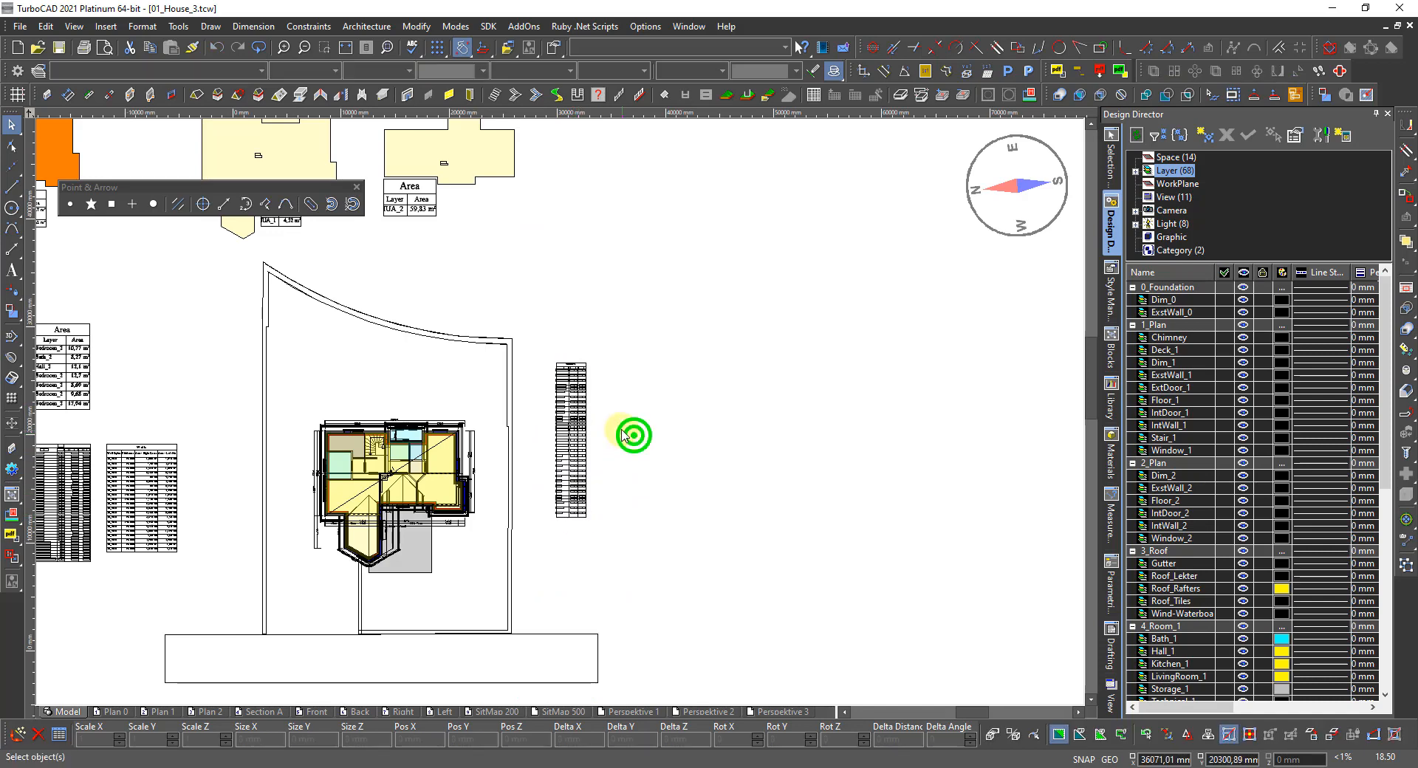
scroll(579, 390, "up", 5)
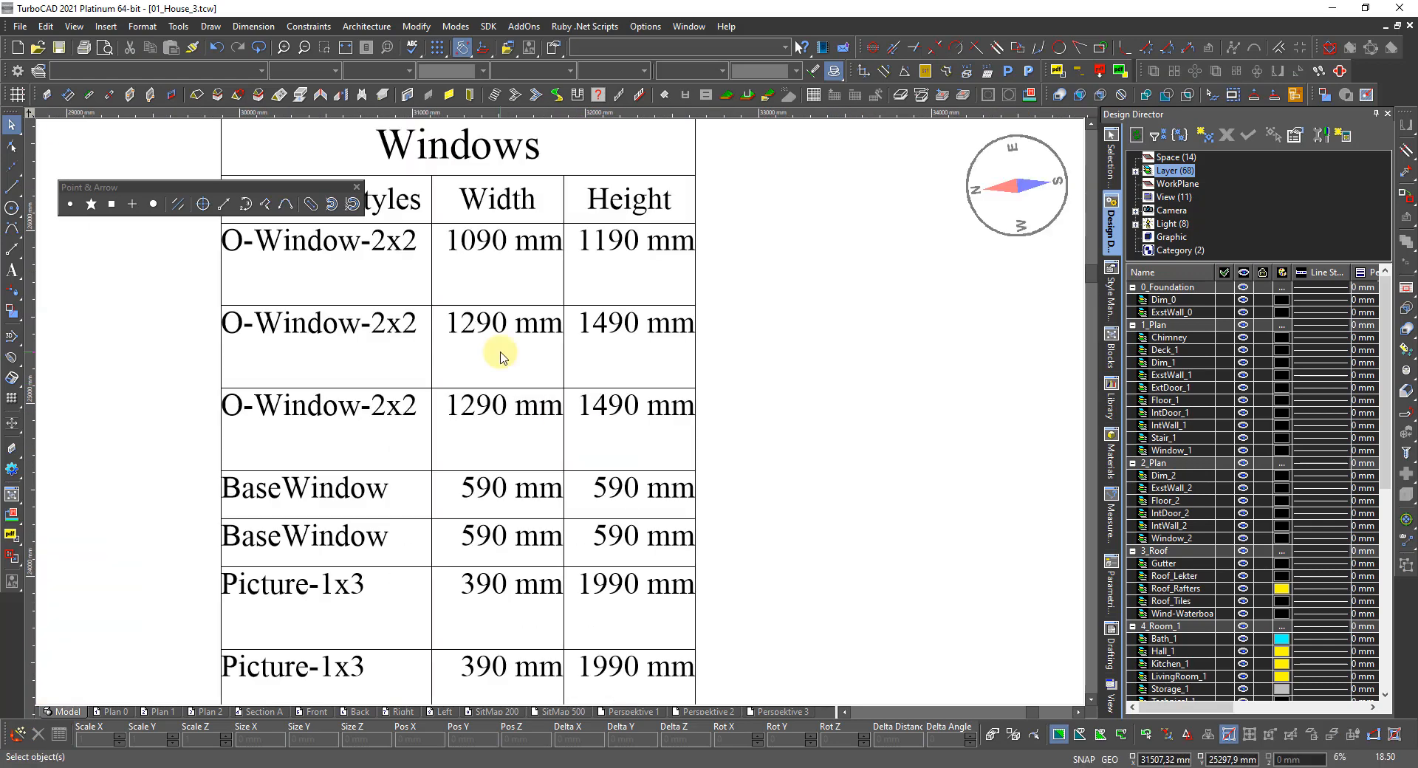
scroll(500, 358, "down", 3)
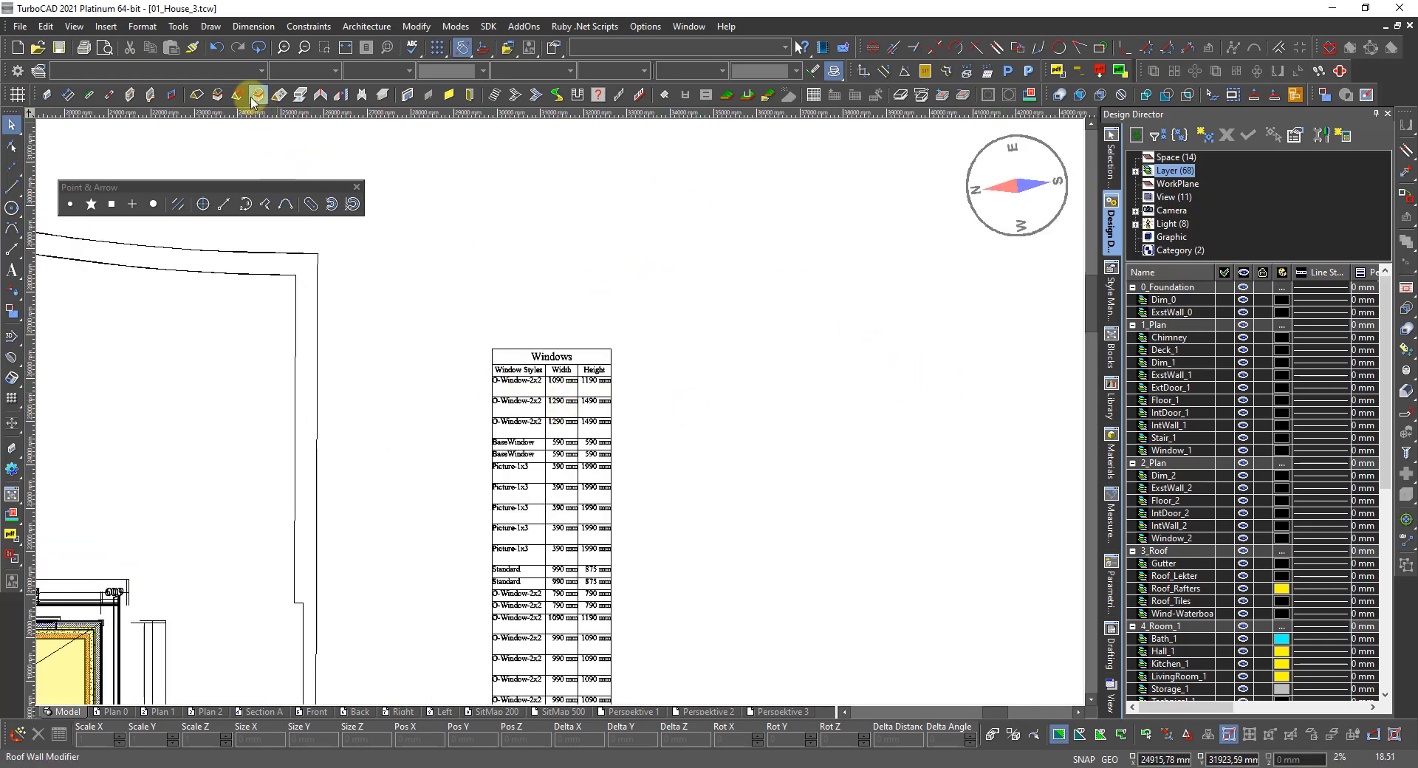
Step: Select all objects on the ExtDoor_1 layer
left_click(182, 26)
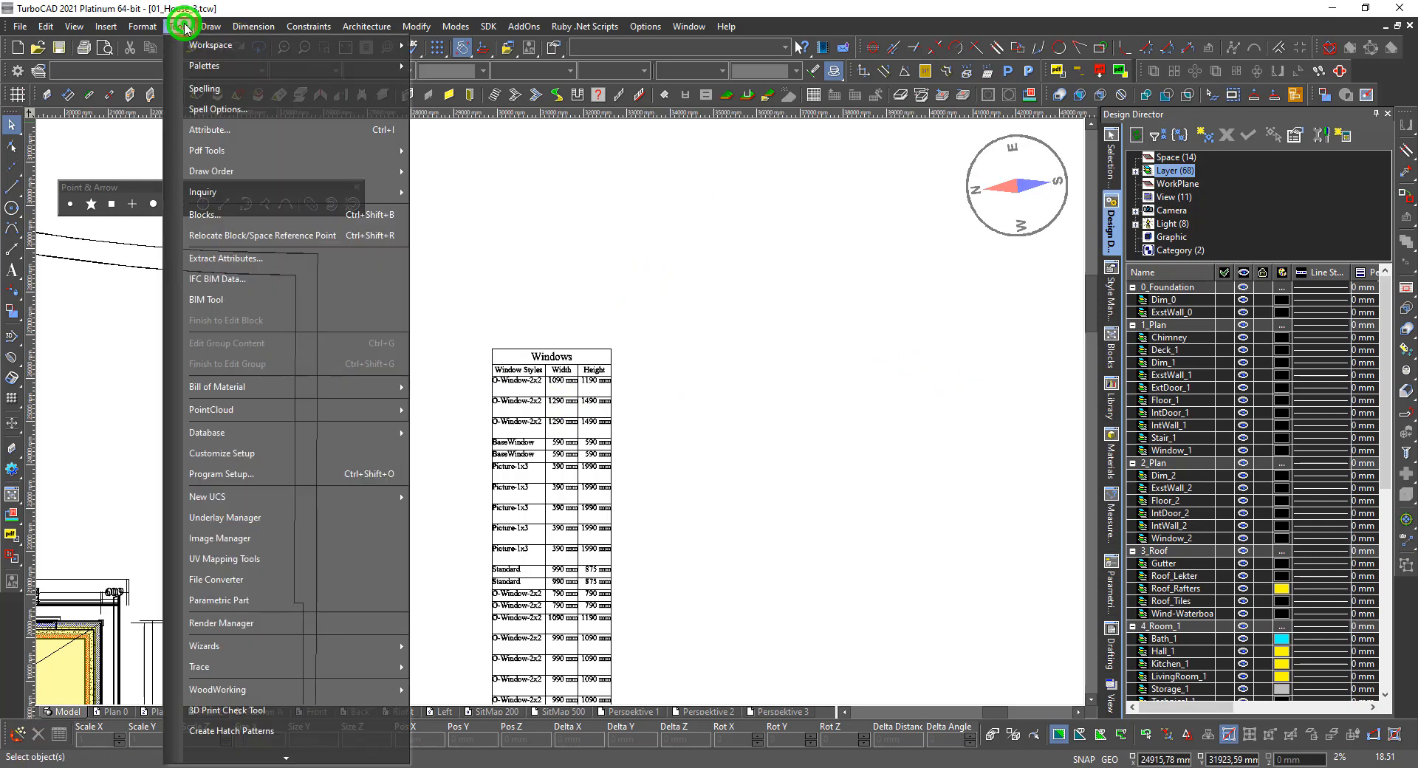
left_click(727, 292)
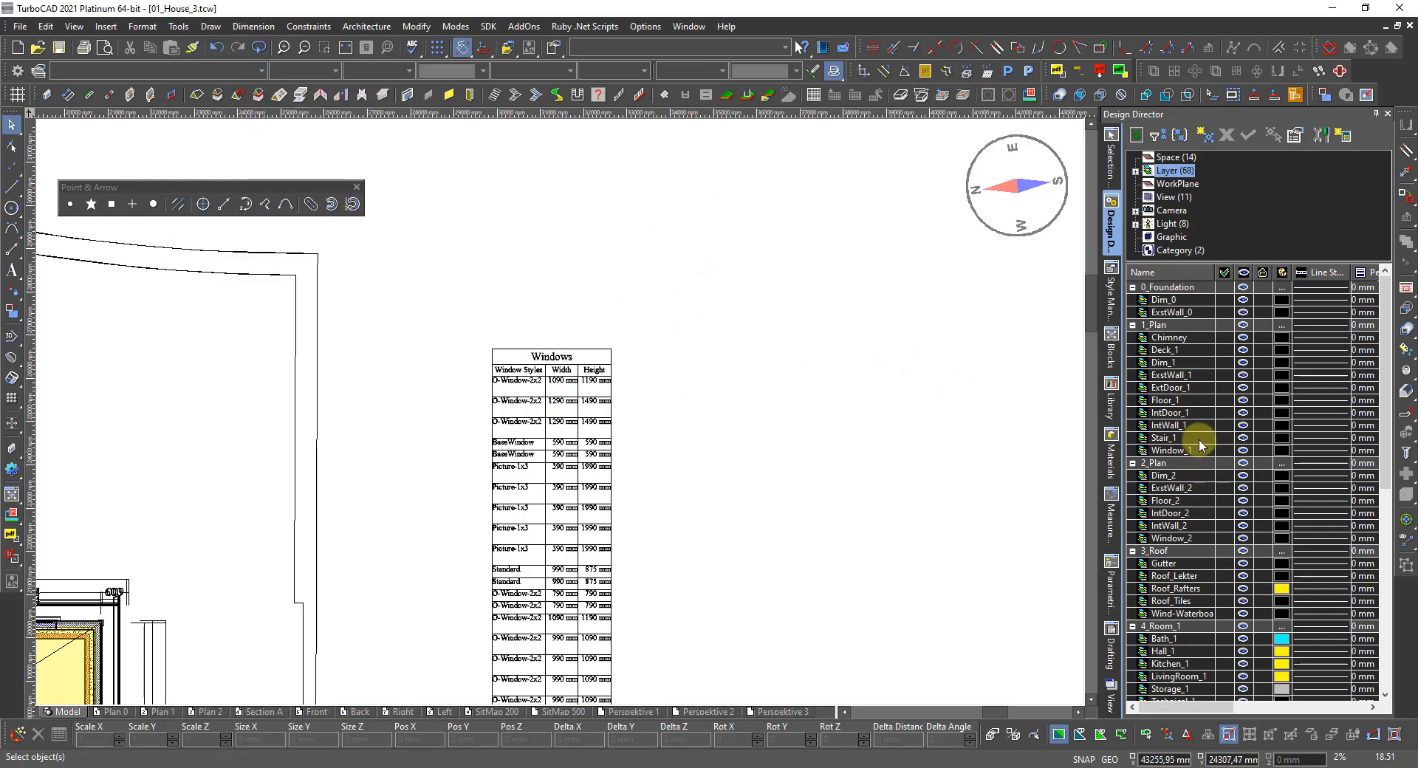
left_click(1193, 389)
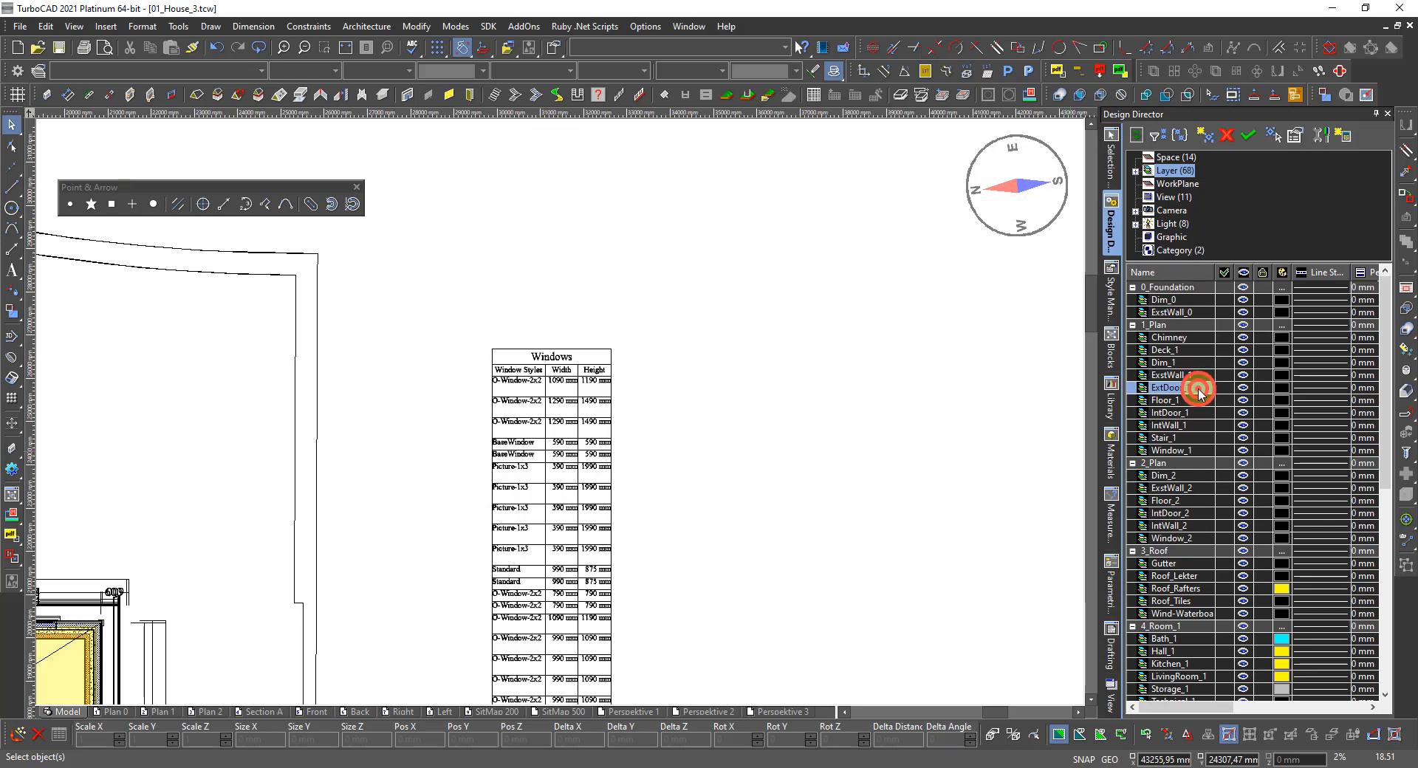
right_click(1198, 390)
left_click(1223, 418)
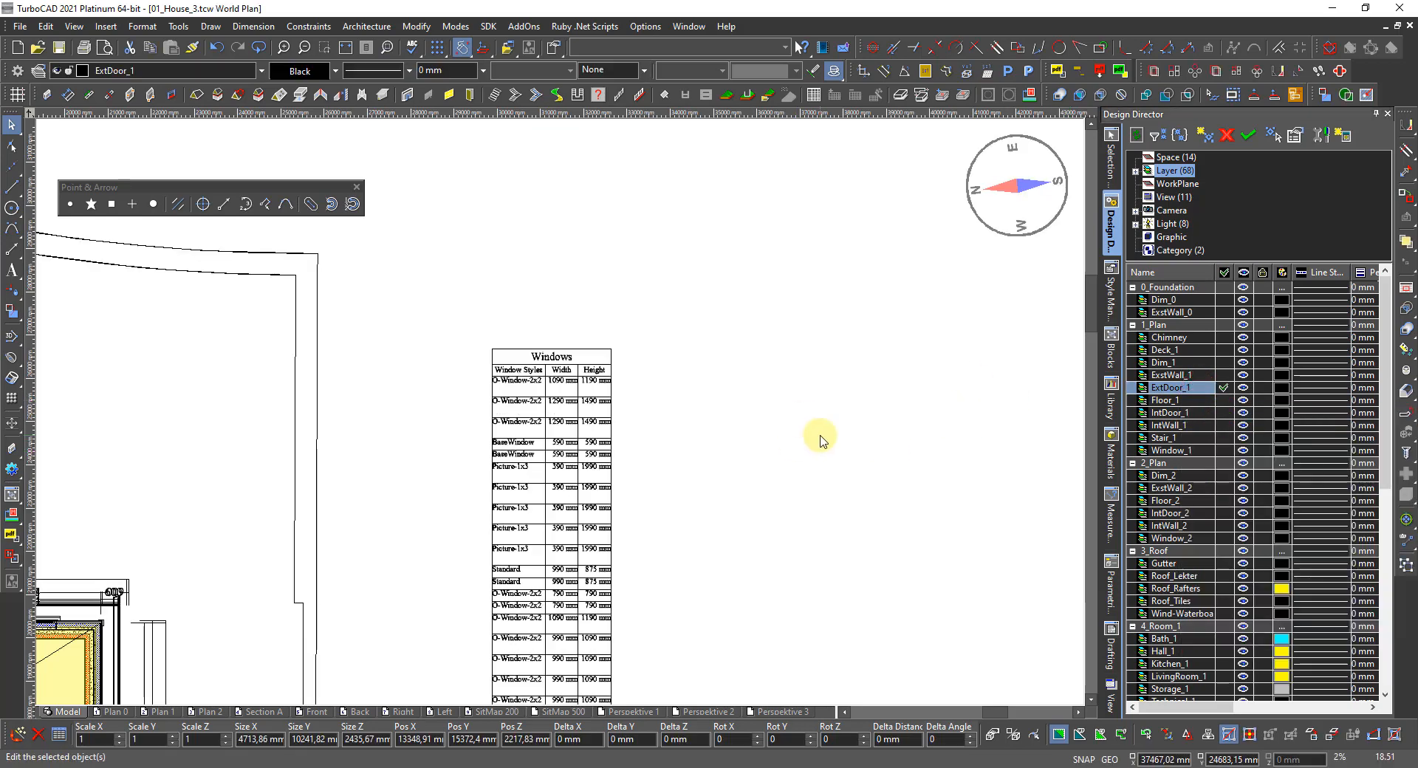
Step: Create a new database report titled Ext Doors with SELECTION as its query criteria
left_click(180, 26)
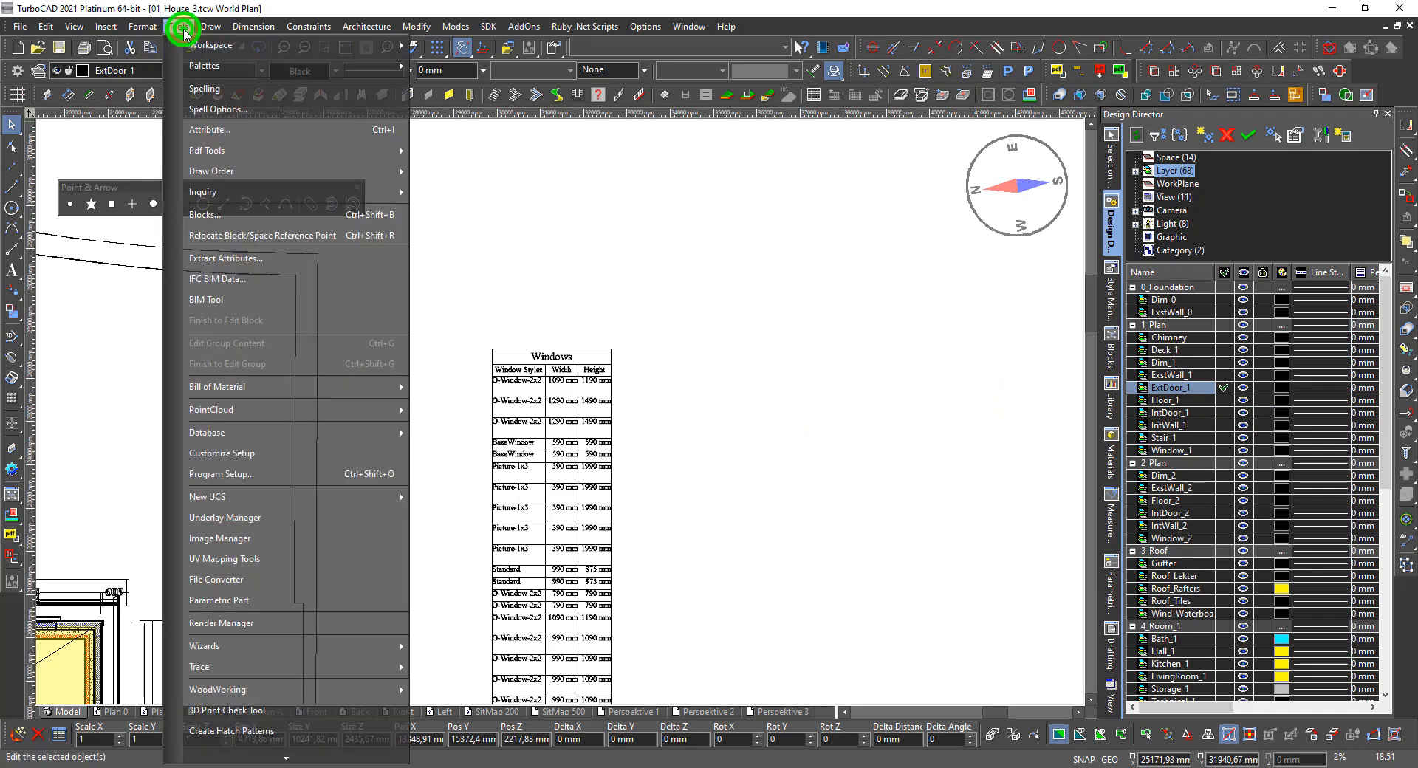
mouse_move(210, 434)
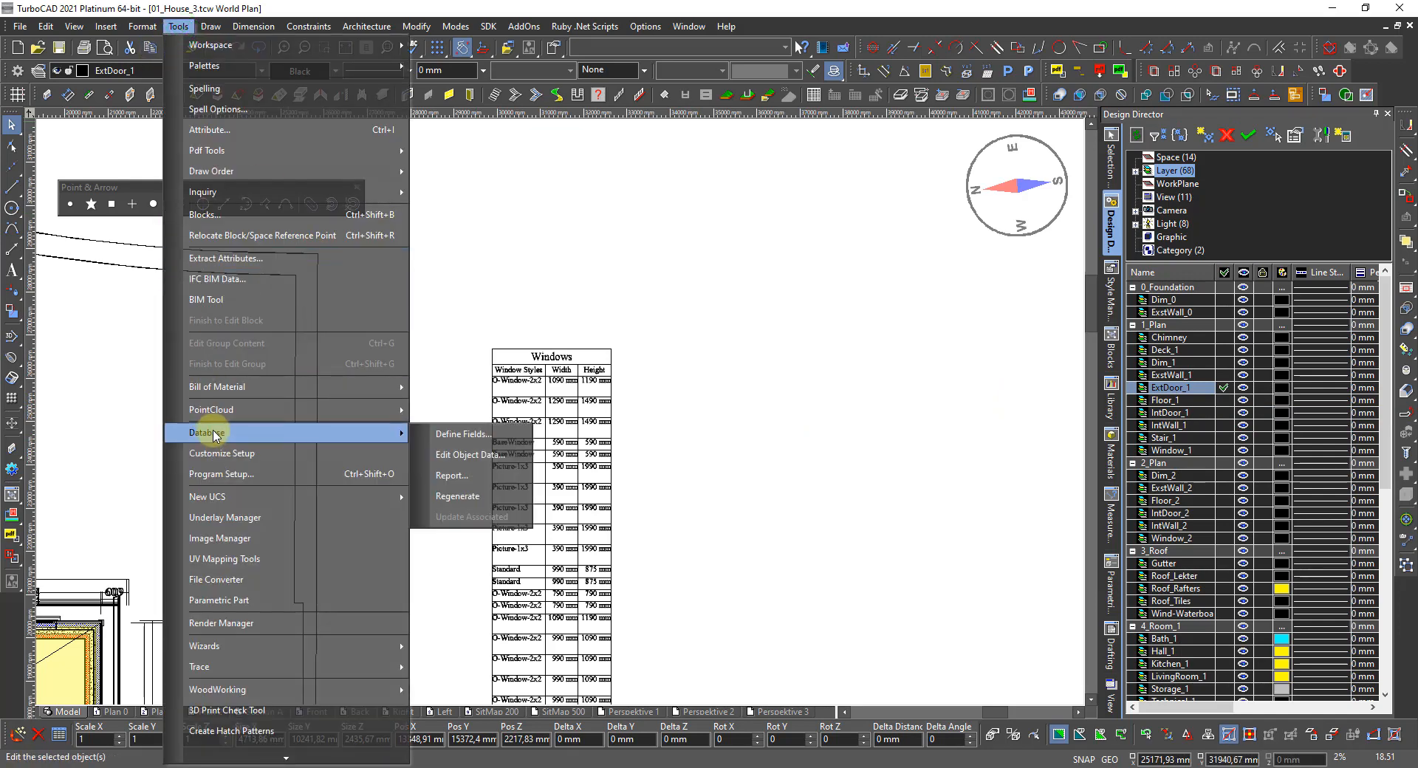
left_click(452, 475)
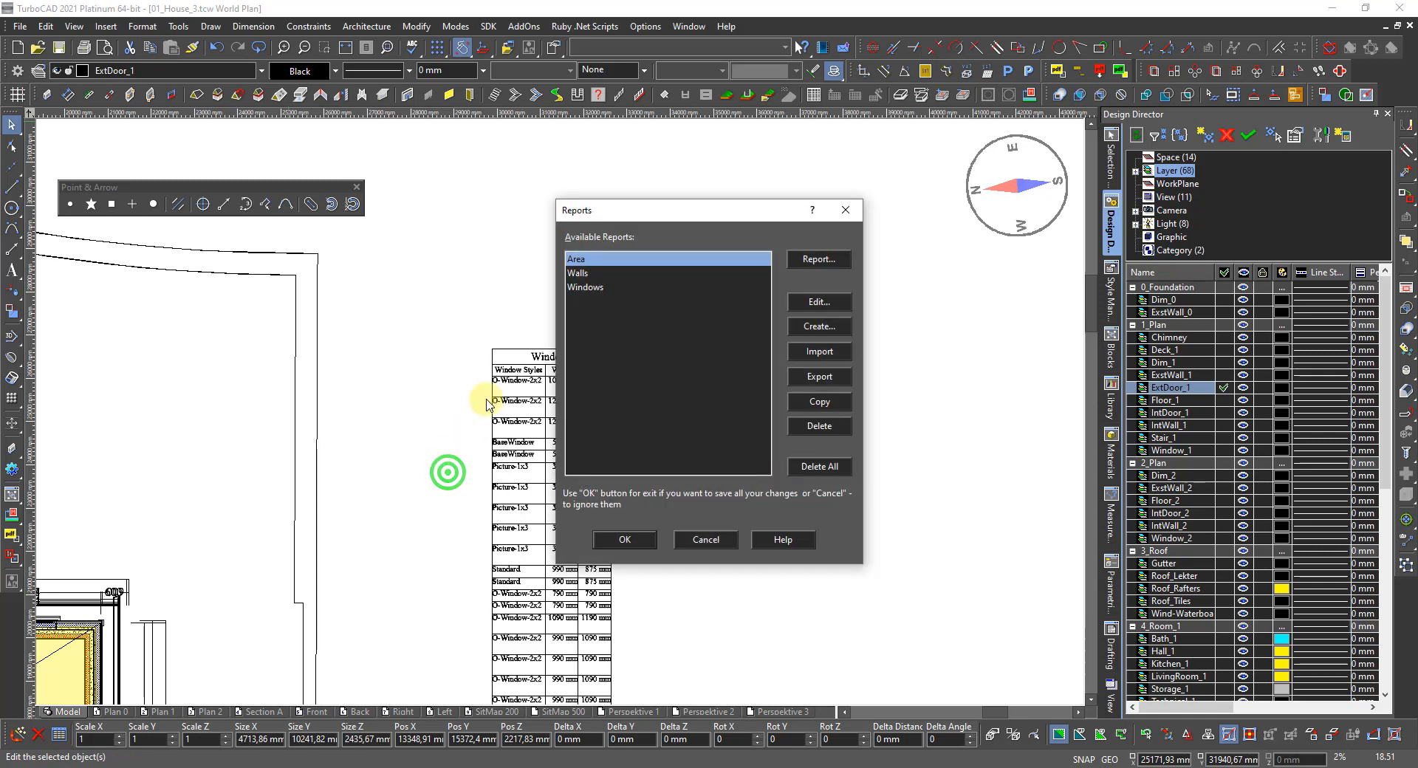
left_click(818, 327)
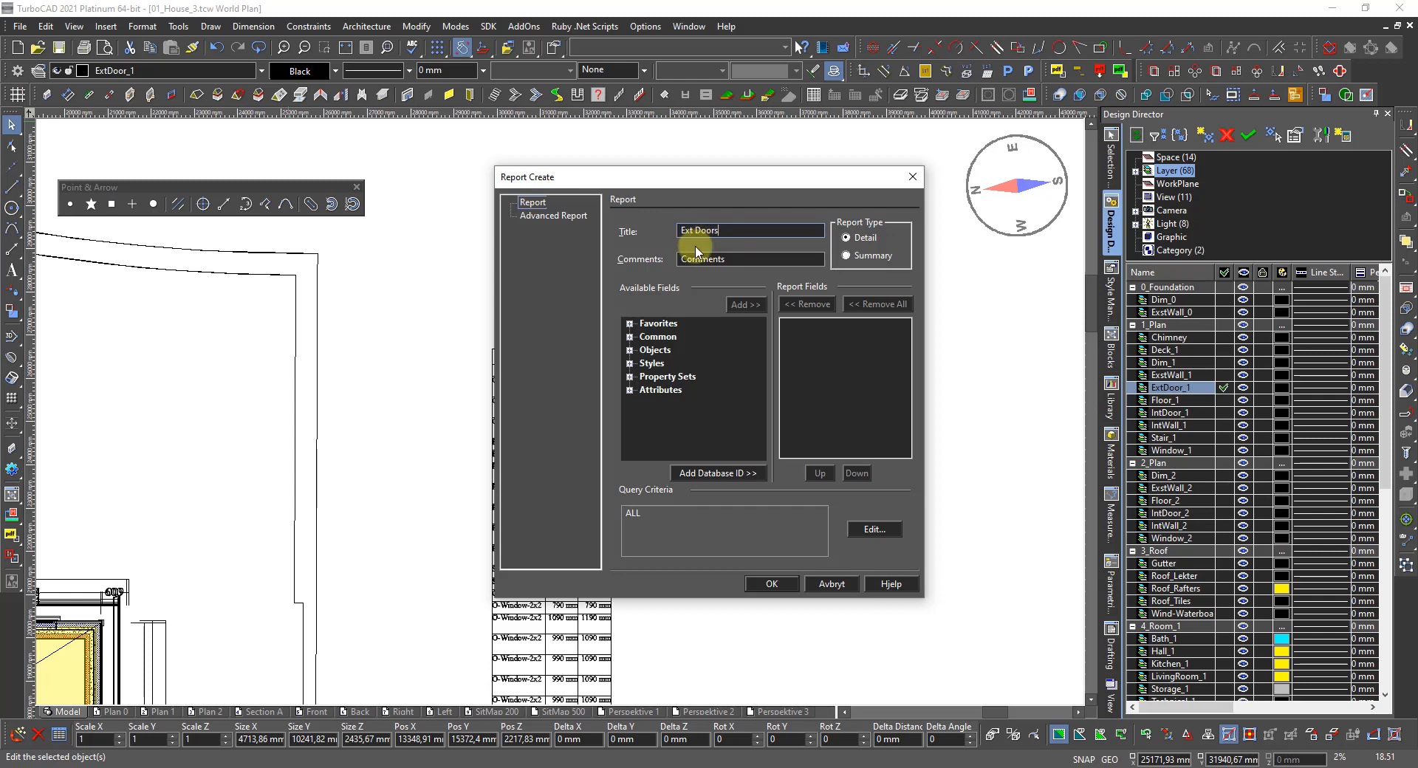
left_click(876, 530)
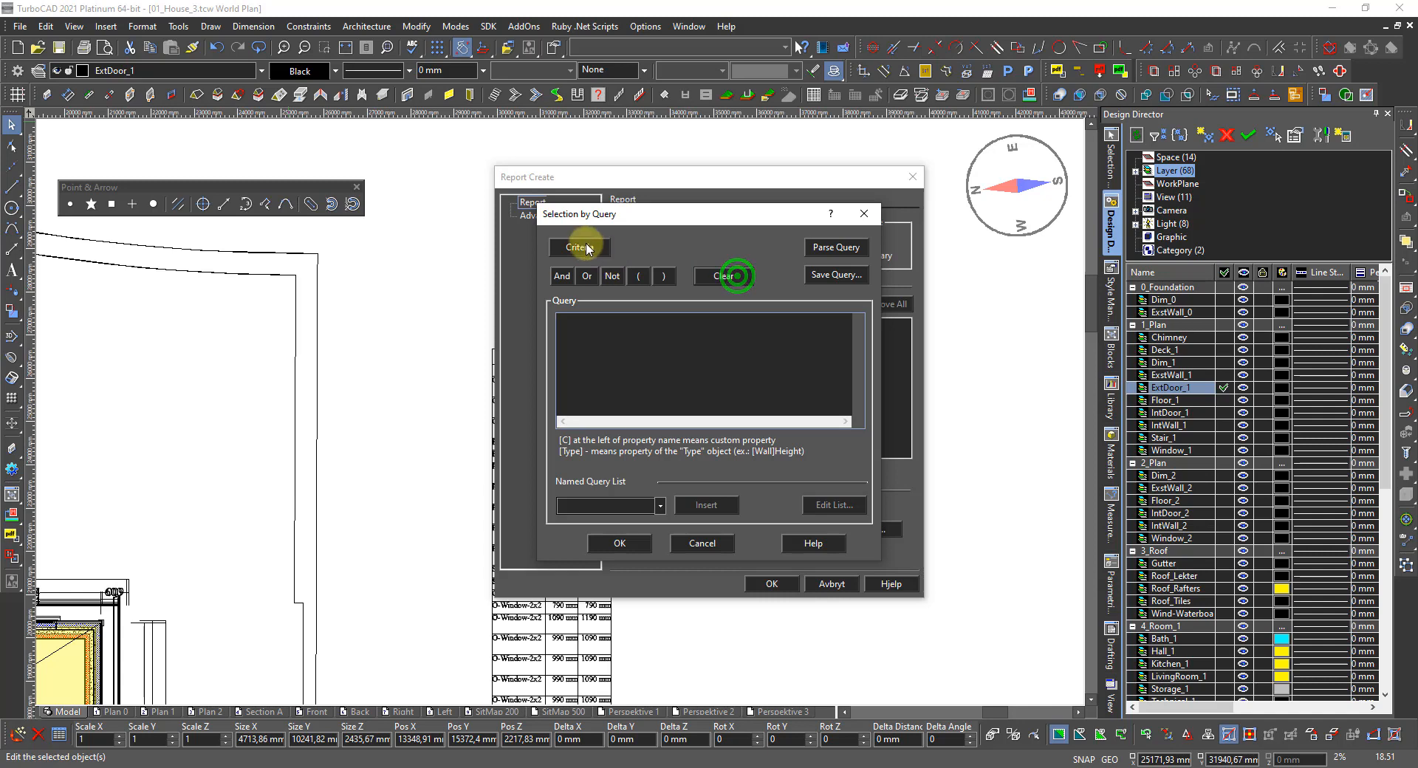
left_click(583, 247)
left_click(591, 284)
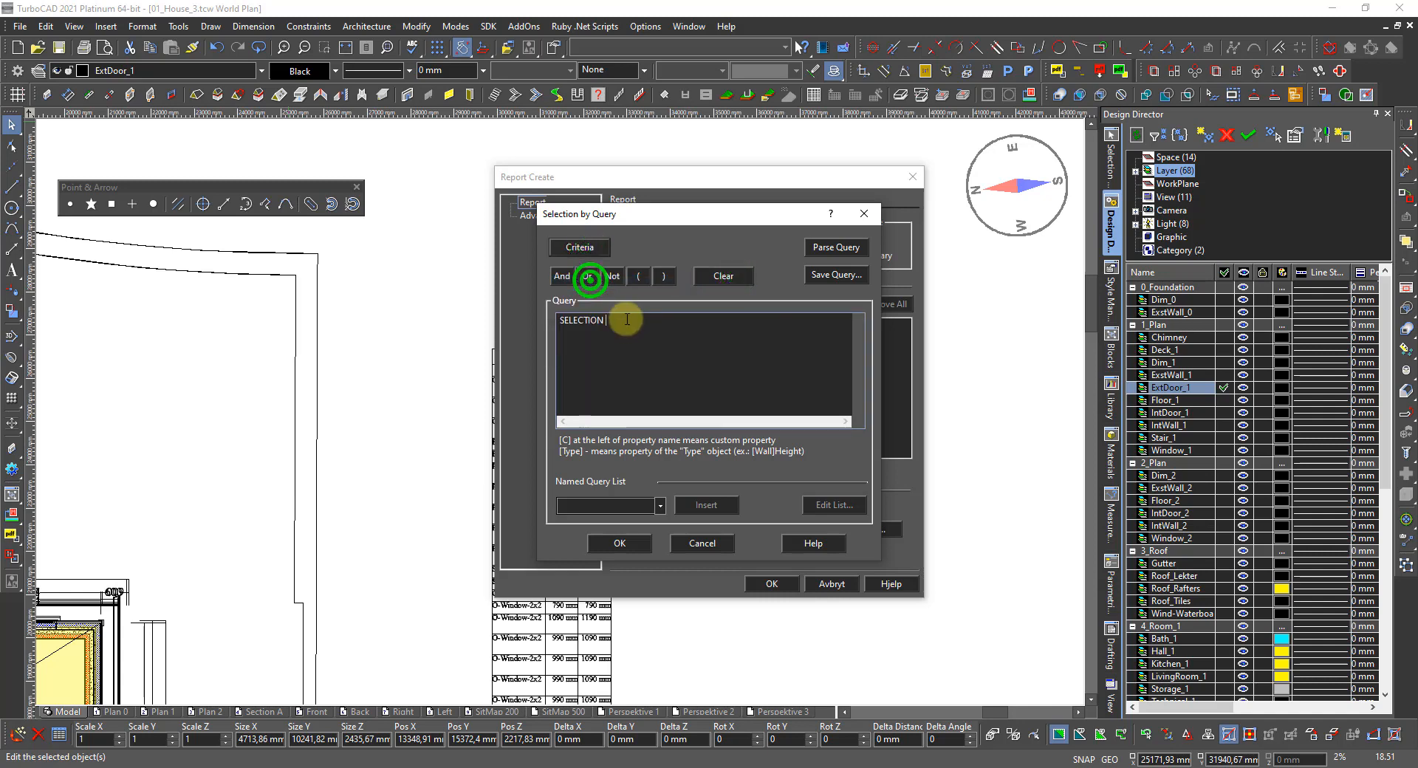
left_click(641, 545)
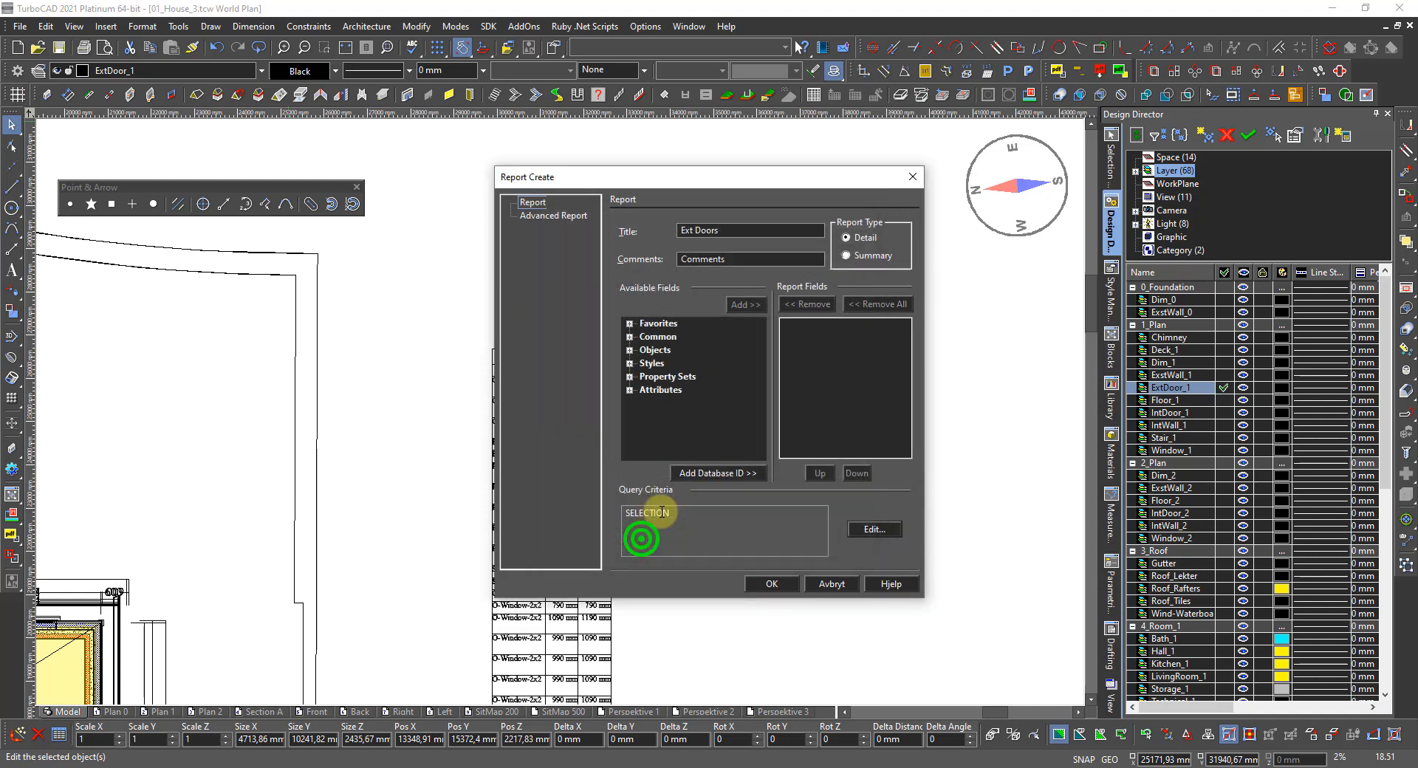
Step: Add the Door object's Door Styles, Width and Height fields to the Ext Doors report and save it
left_click(630, 350)
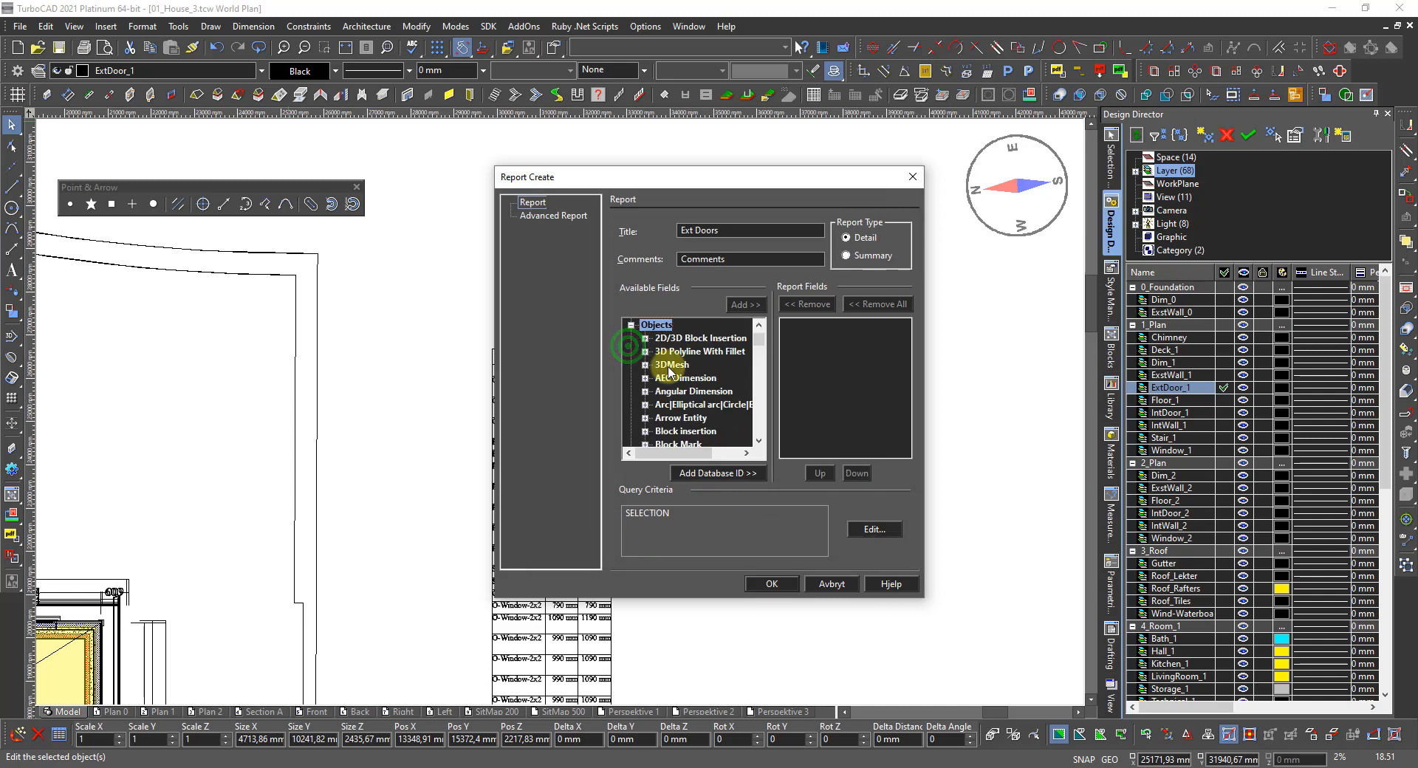
scroll(669, 373, "down", 6)
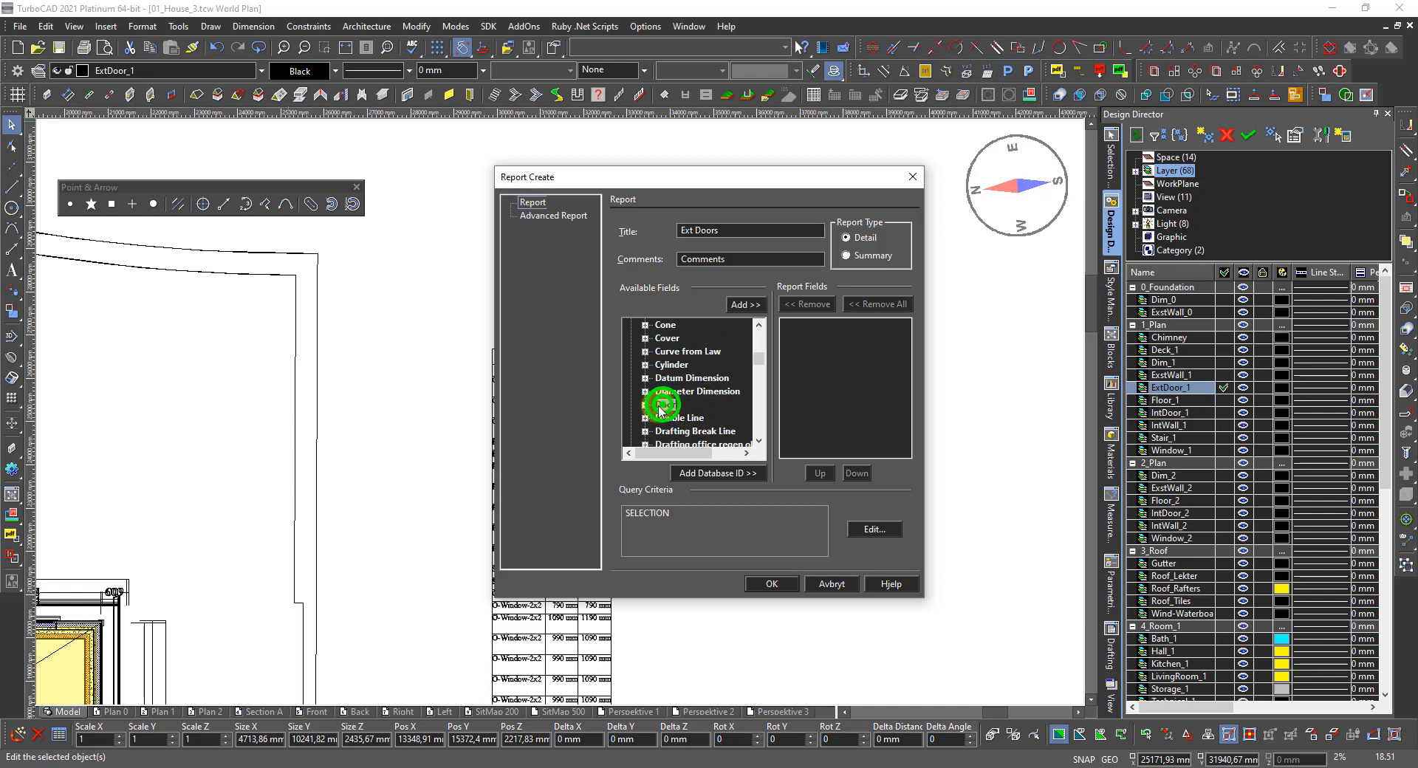
left_click(646, 405)
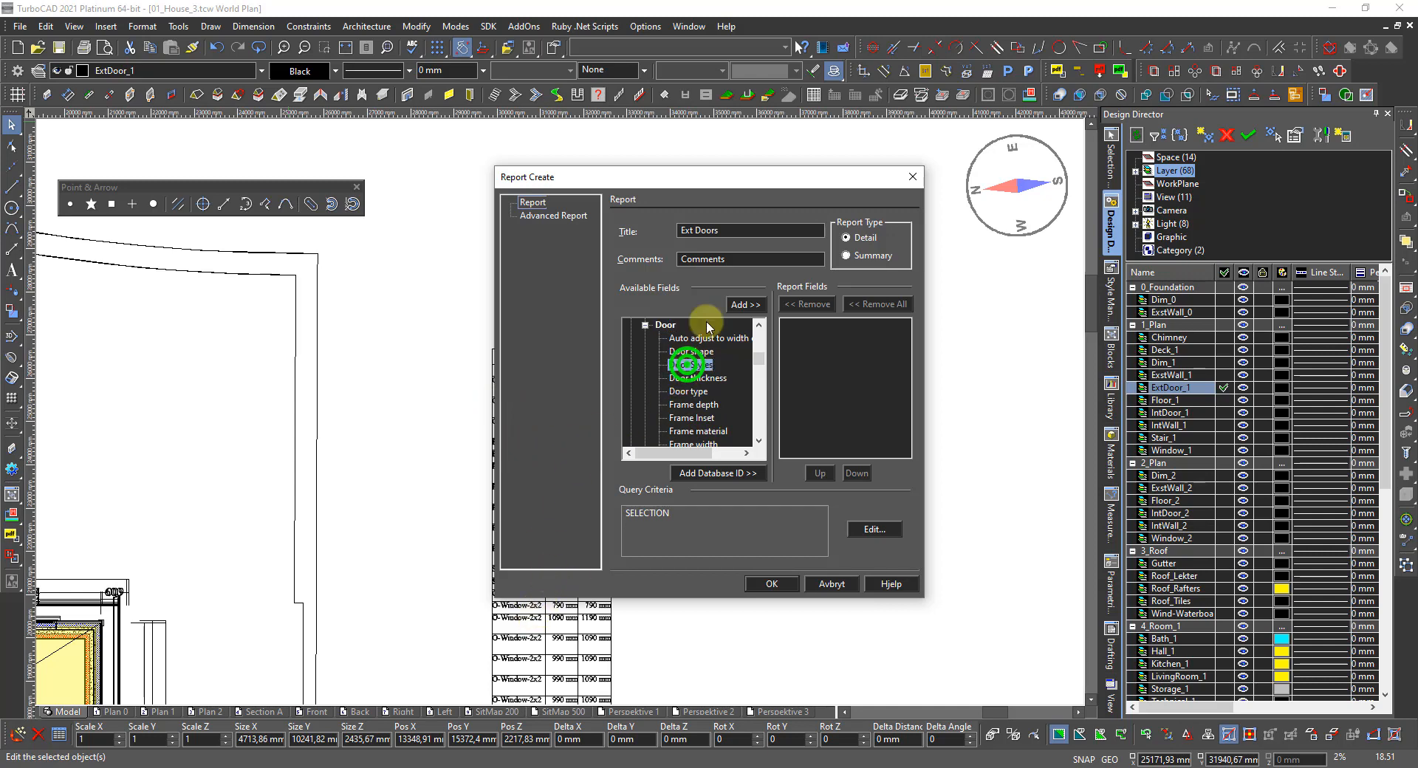
left_click(746, 305)
scroll(698, 432, "down", 3)
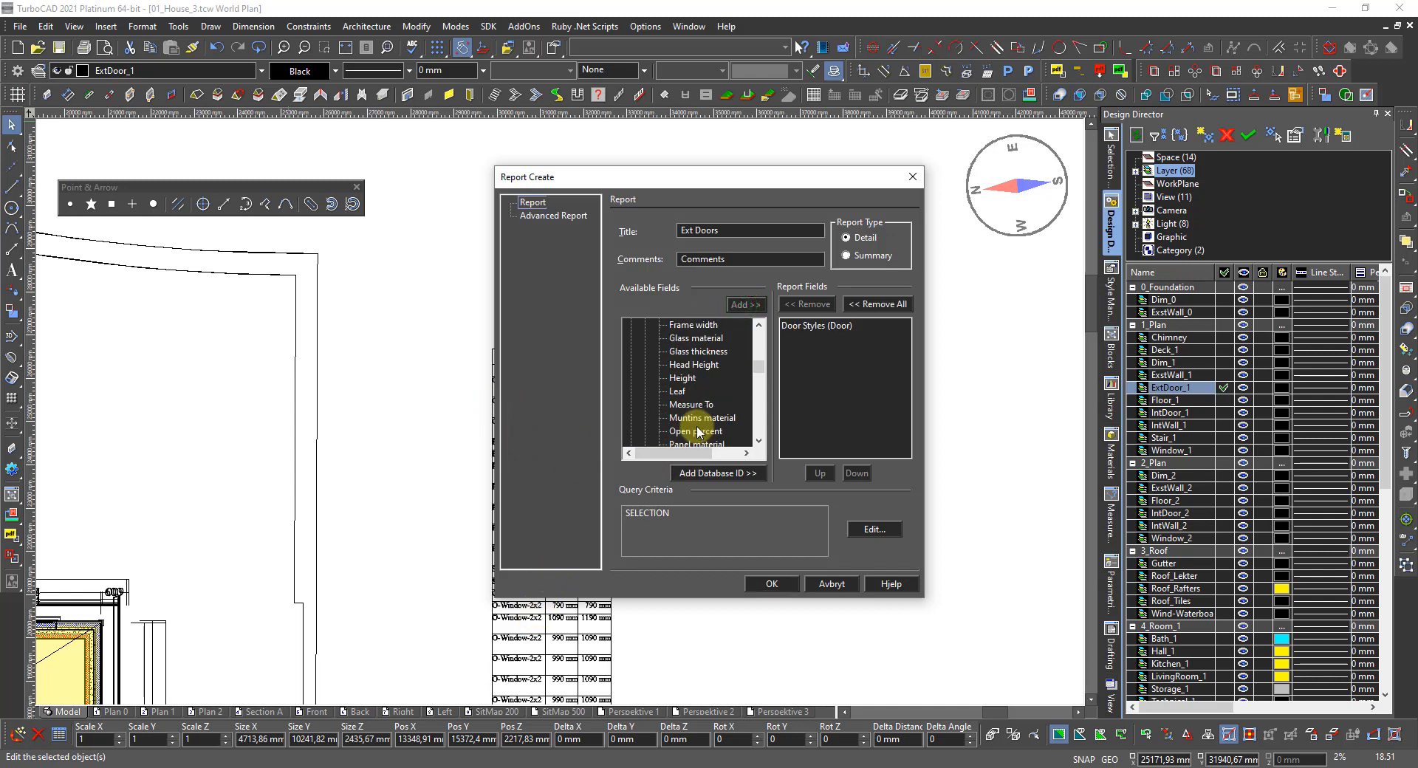
scroll(694, 427, "down", 2)
scroll(687, 414, "down", 1)
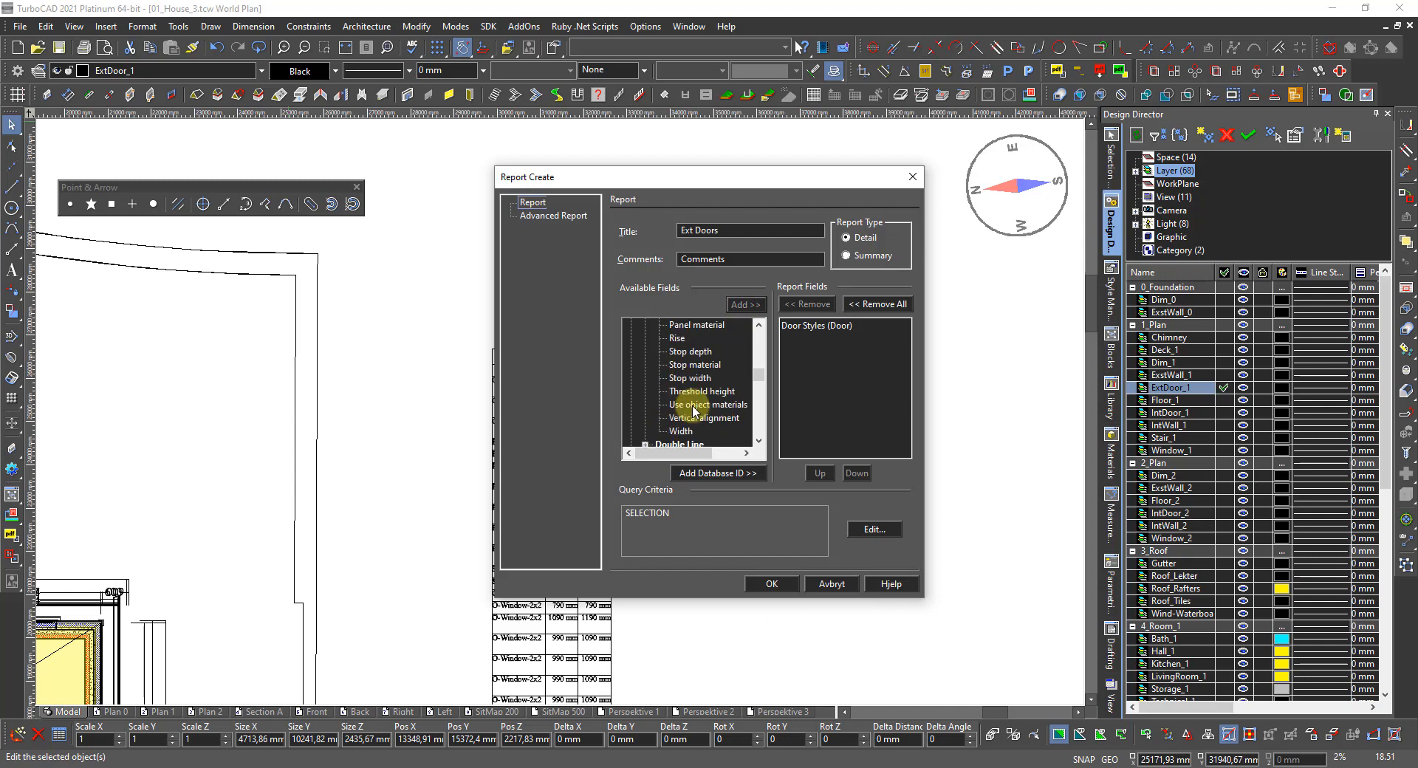
left_click(678, 432)
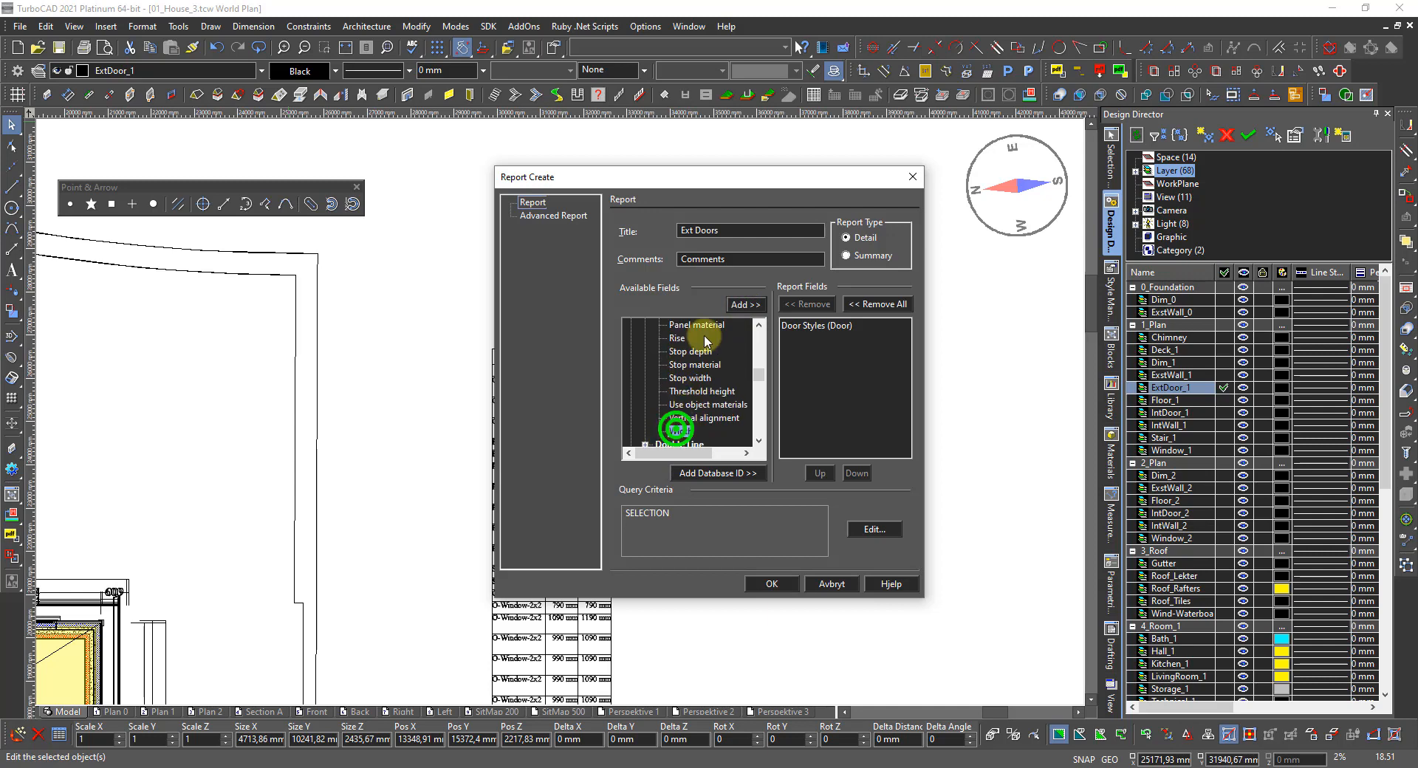
left_click(738, 304)
scroll(687, 369, "up", 2)
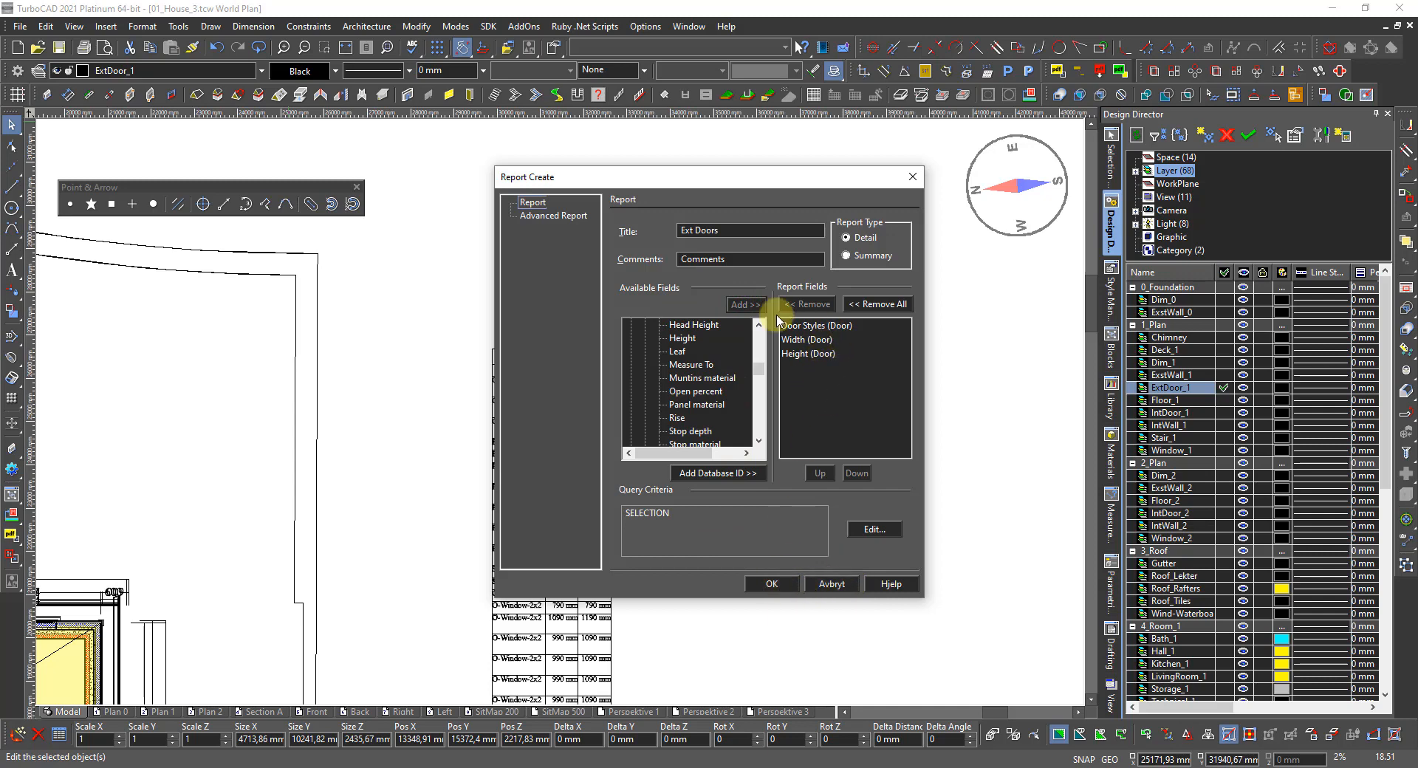
left_click(770, 586)
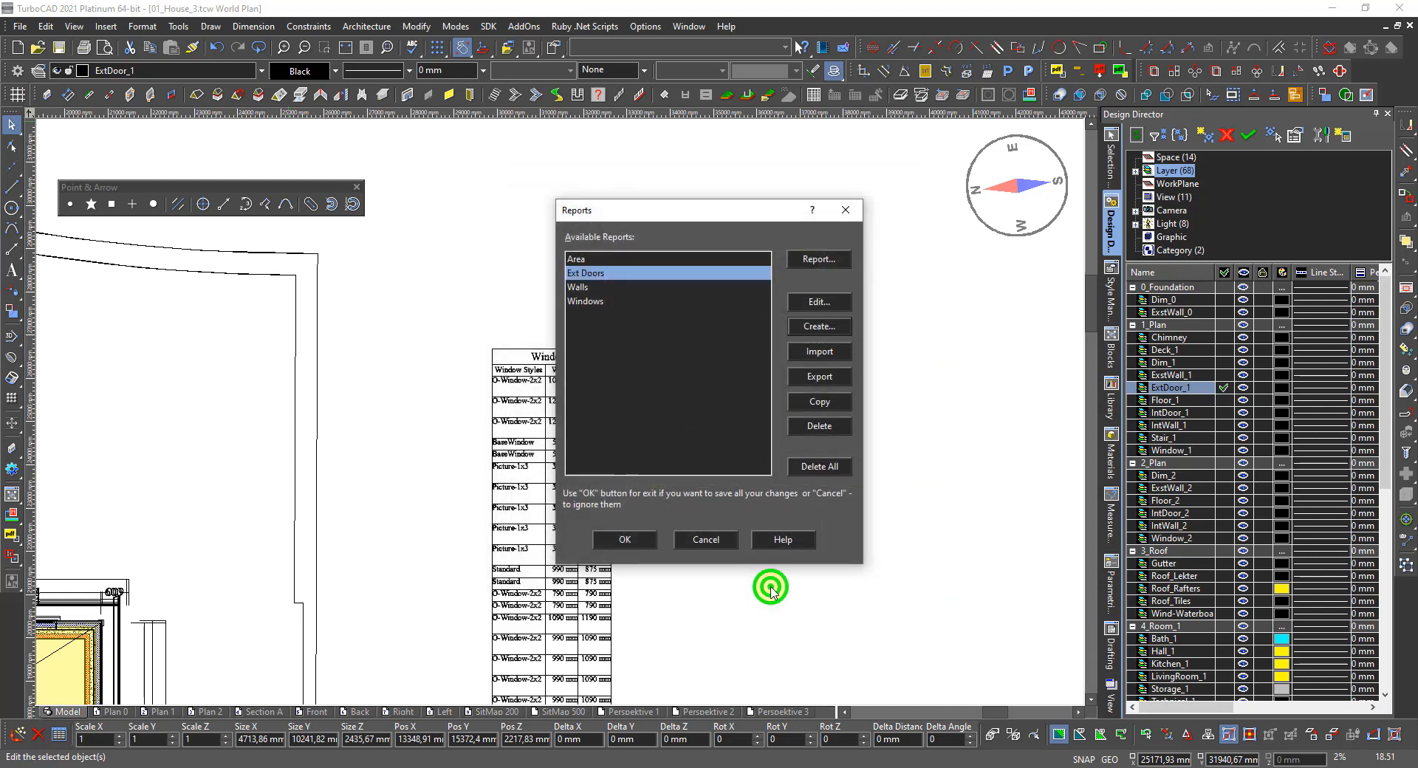
Step: Generate the Ext Doors report and insert it beside the Windows table as an associative Standard-style table, with every column sized by text width
left_click(817, 260)
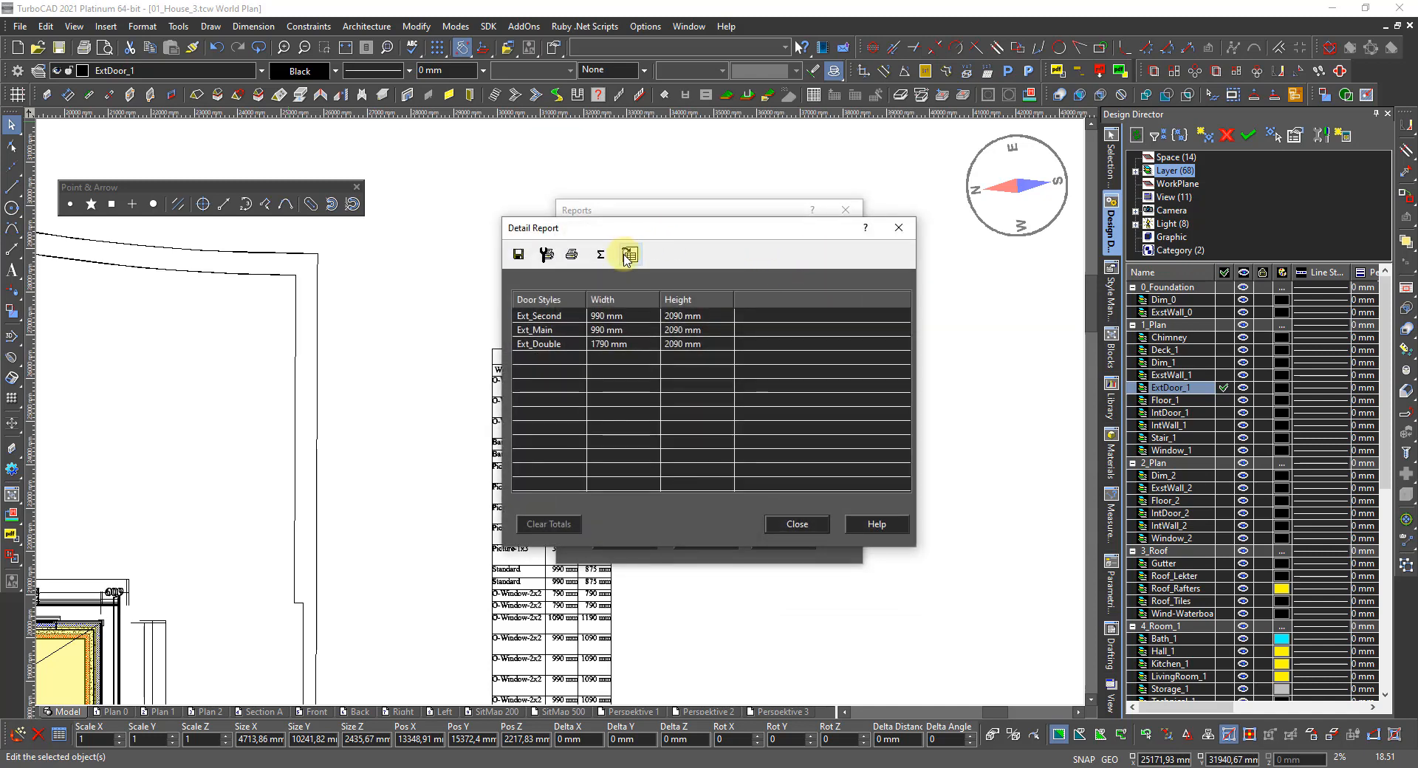
left_click(629, 254)
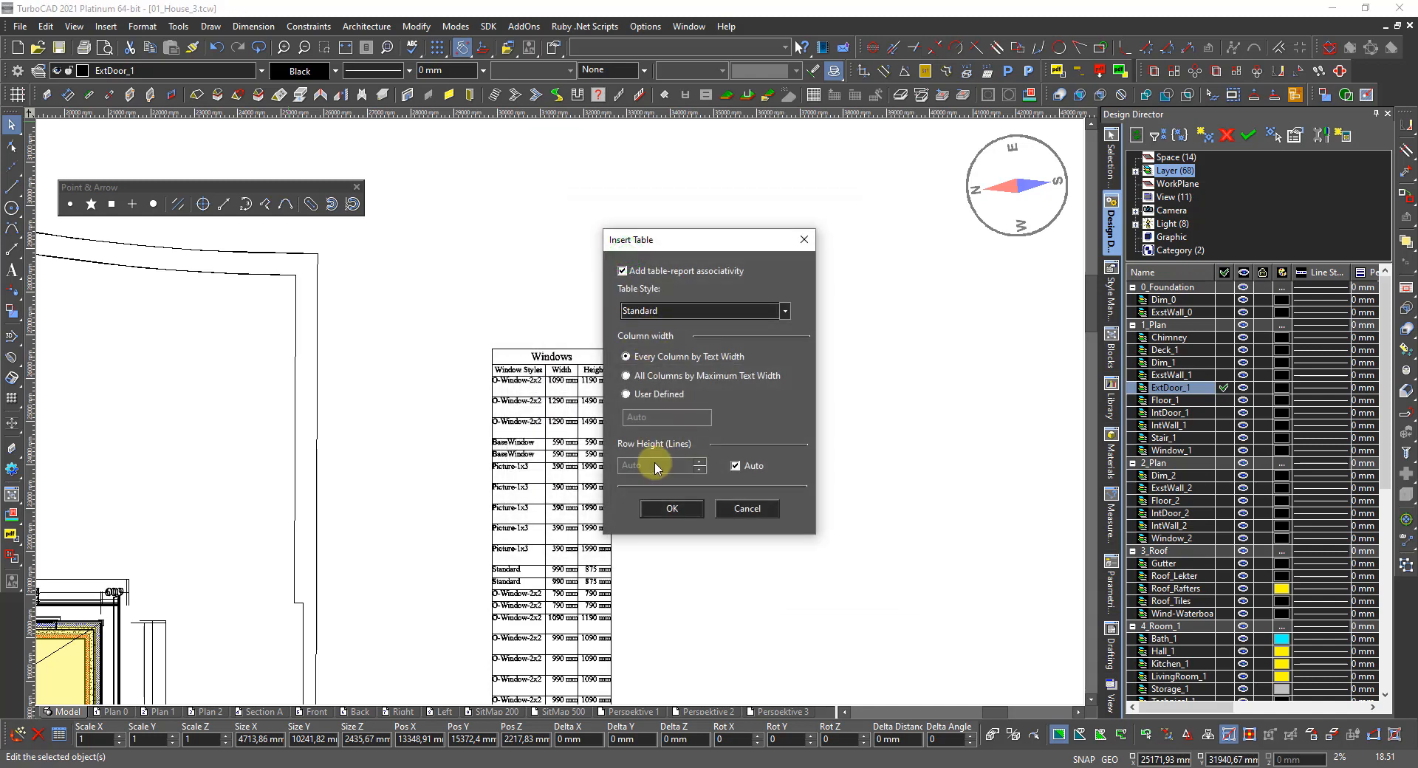
left_click(668, 508)
left_click(630, 355)
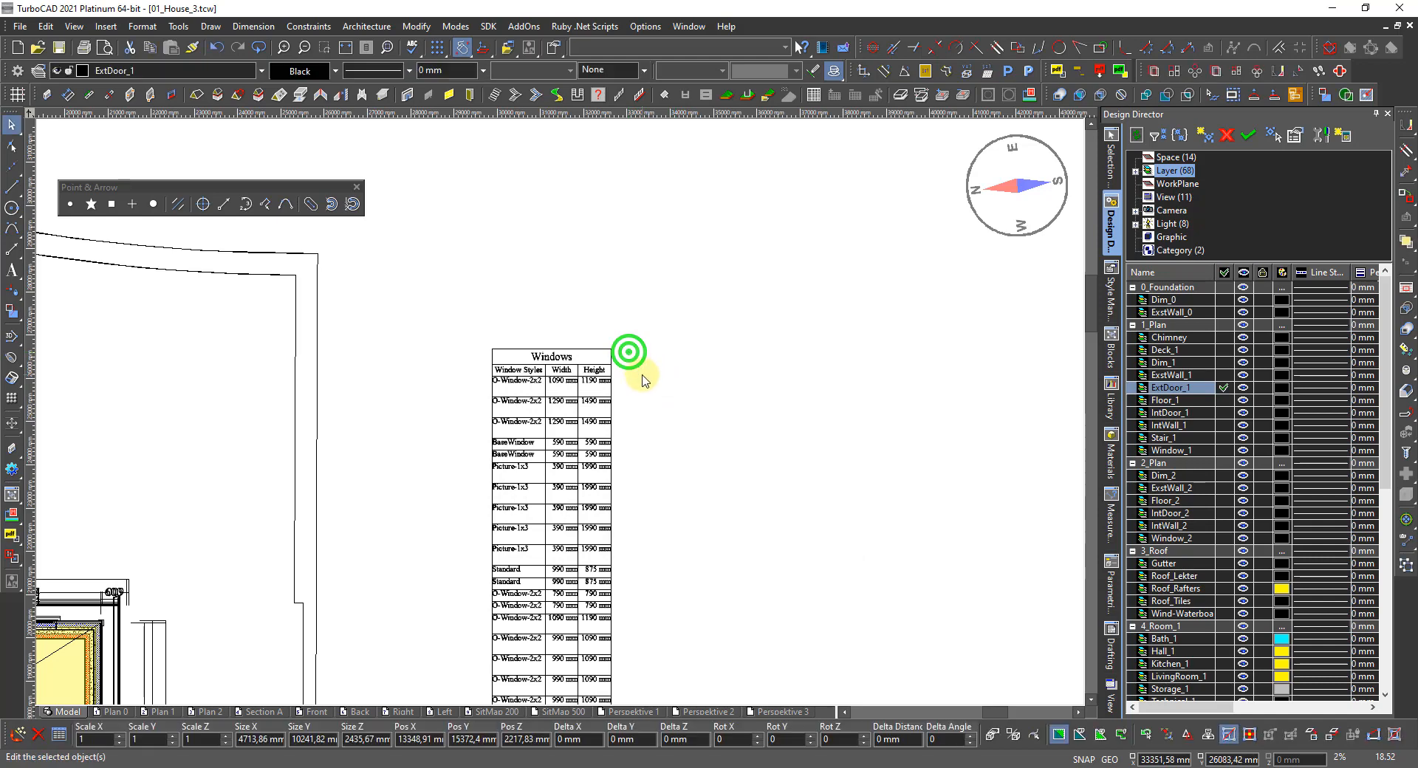
Step: Scale the tiny Ext Doors table up to about 2315 mm wide and 1931 mm high beside the Windows table
scroll(641, 373, "up", 2)
left_click_drag(573, 426, 516, 364)
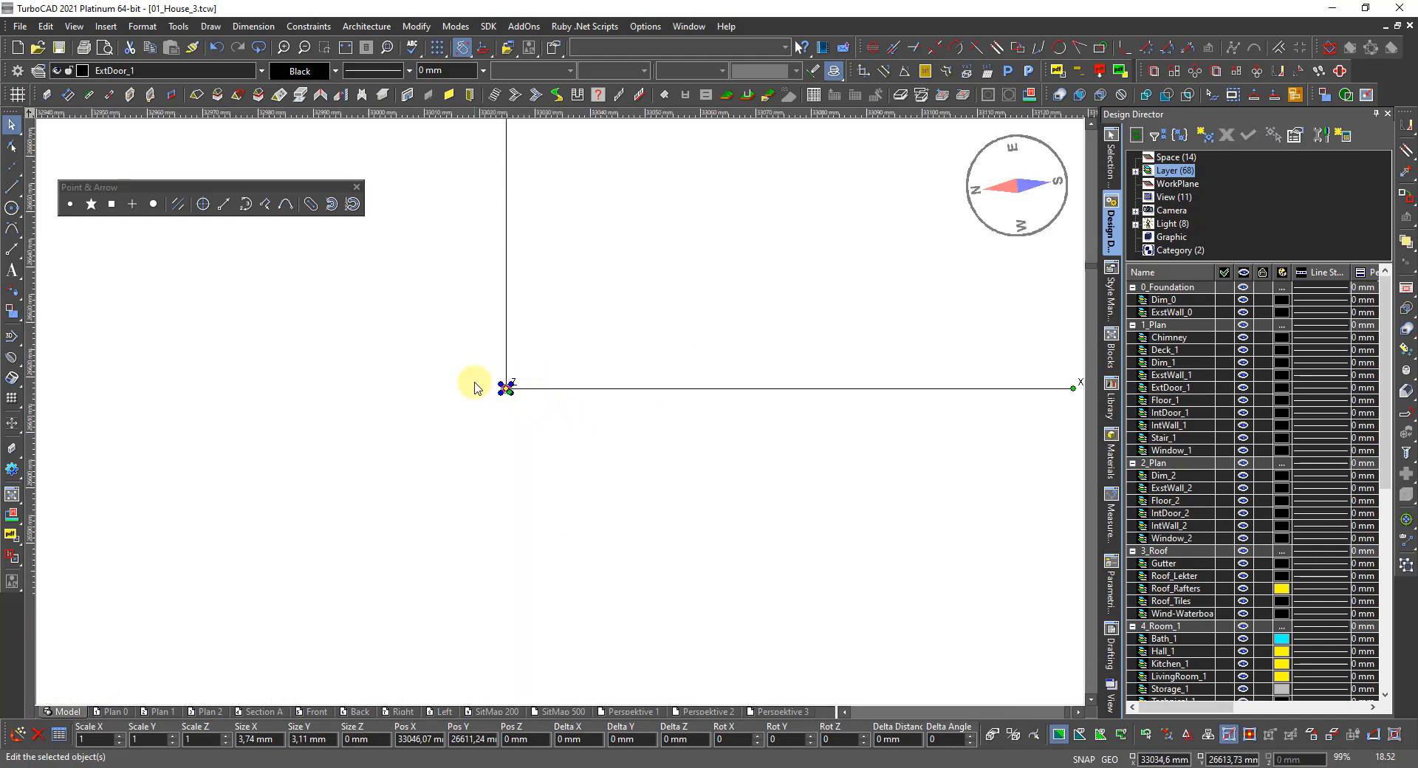
scroll(466, 378, "up", 3)
scroll(843, 500, "up", 2)
middle_click_drag(842, 500, 556, 404)
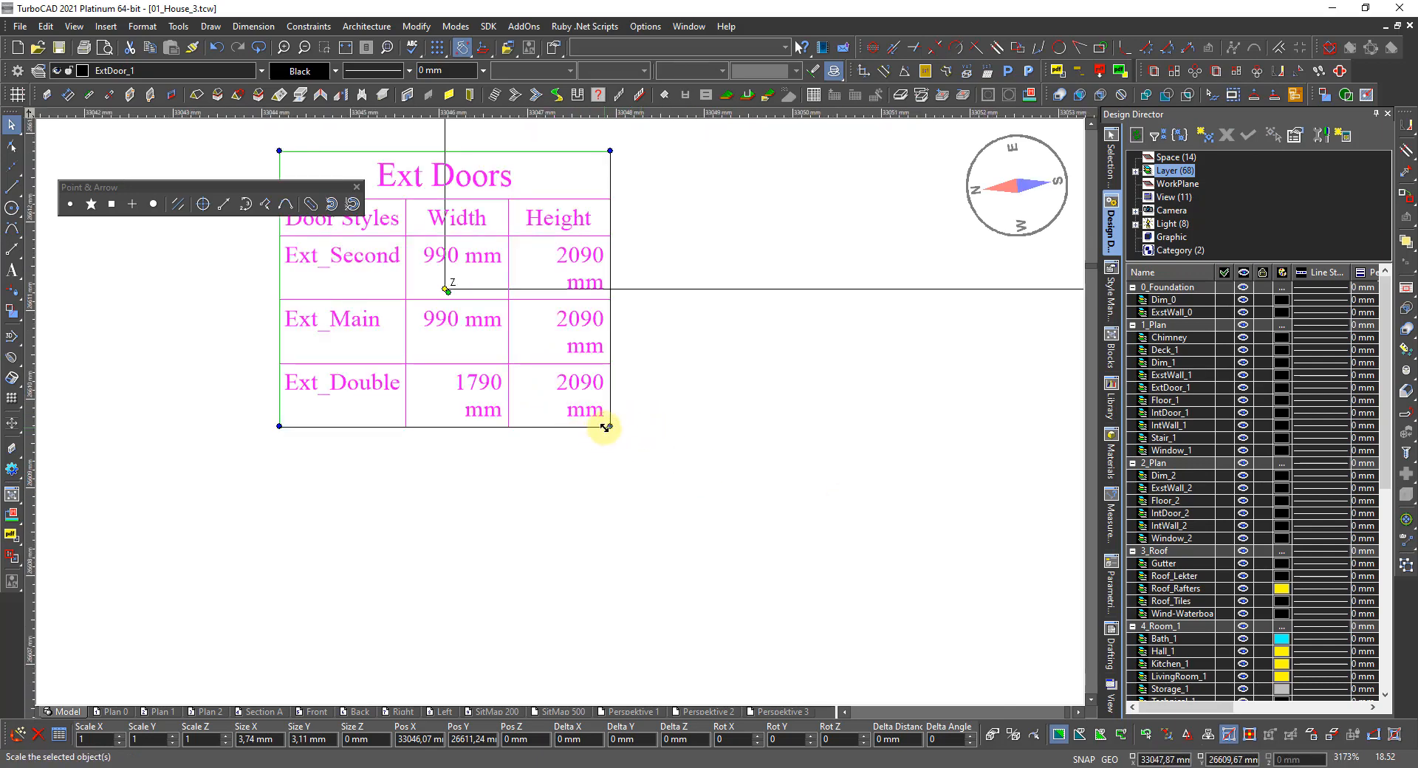
left_click(606, 427)
scroll(555, 410, "down", 5)
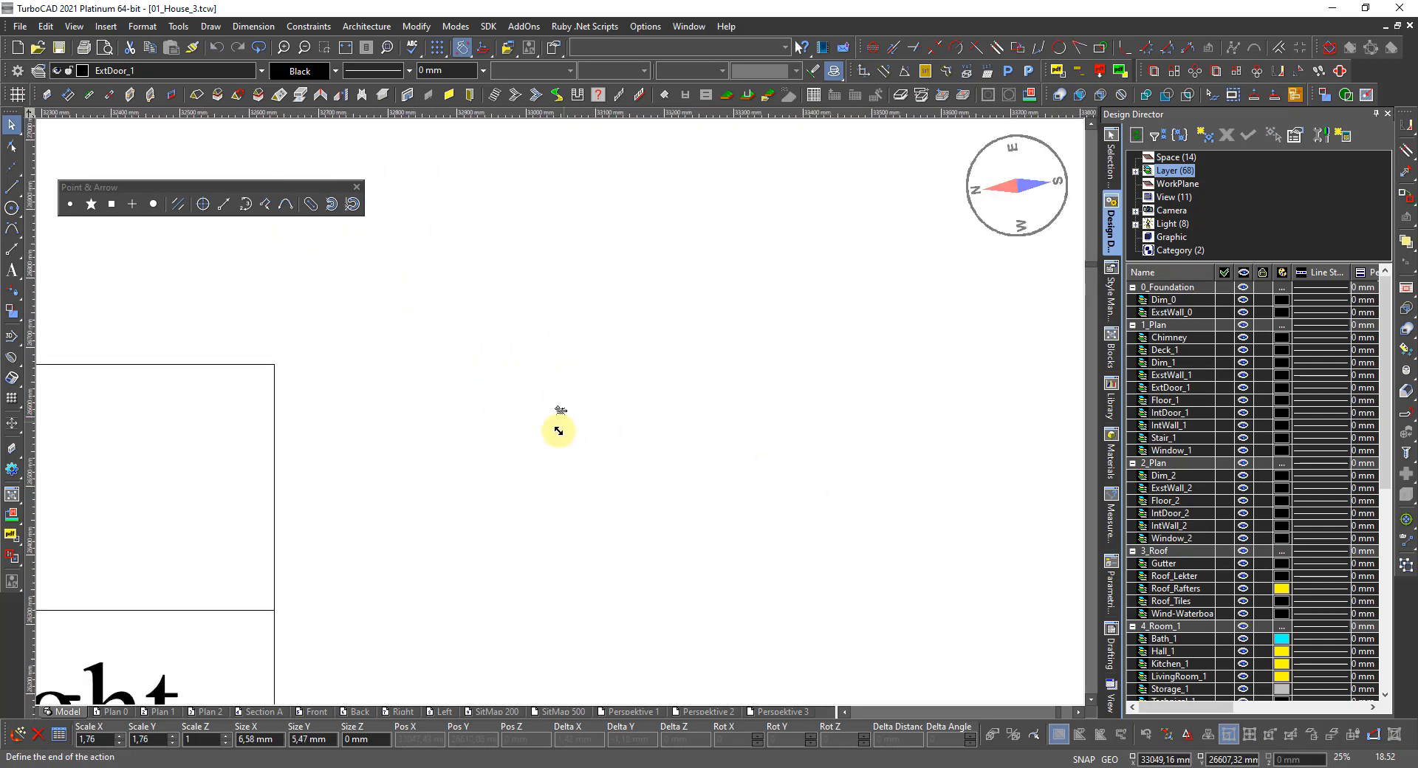
scroll(558, 431, "down", 3)
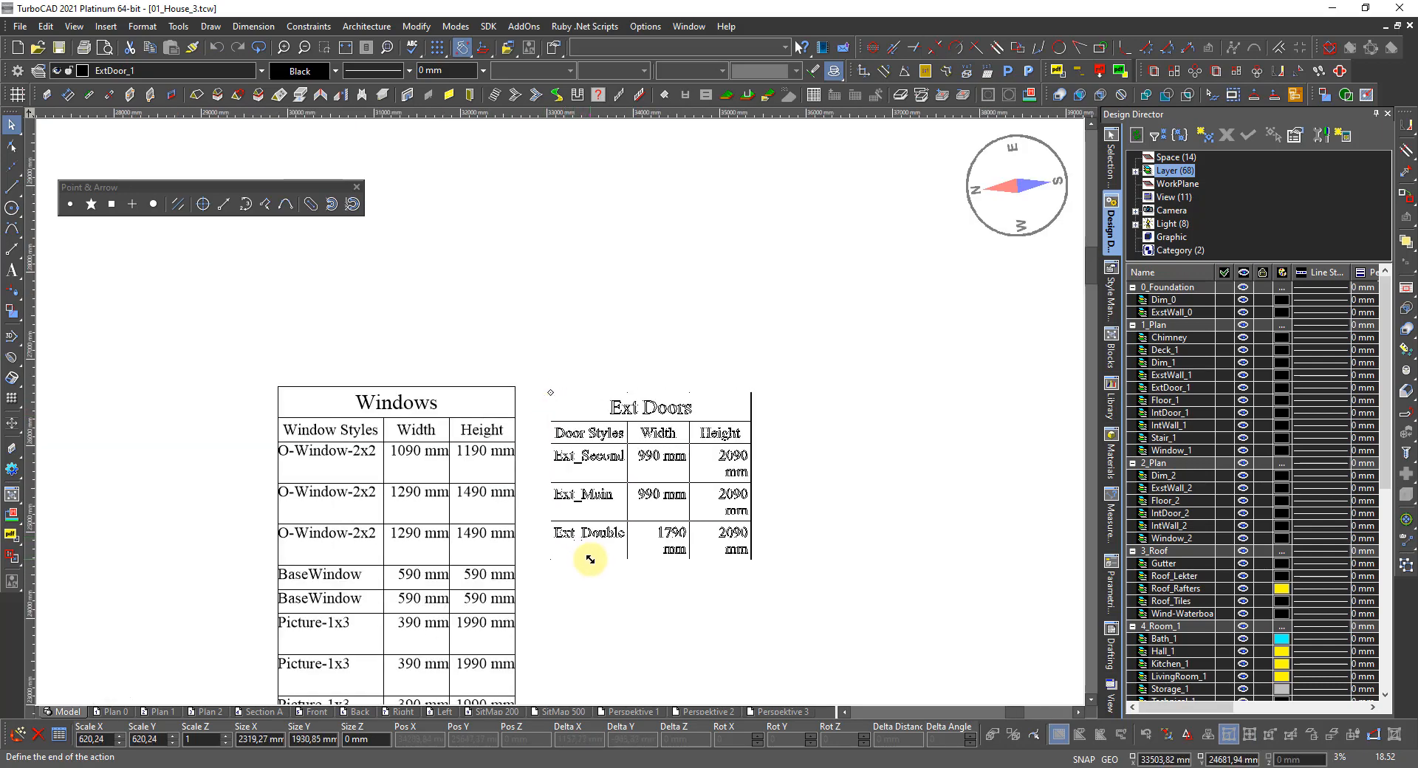
left_click(590, 559)
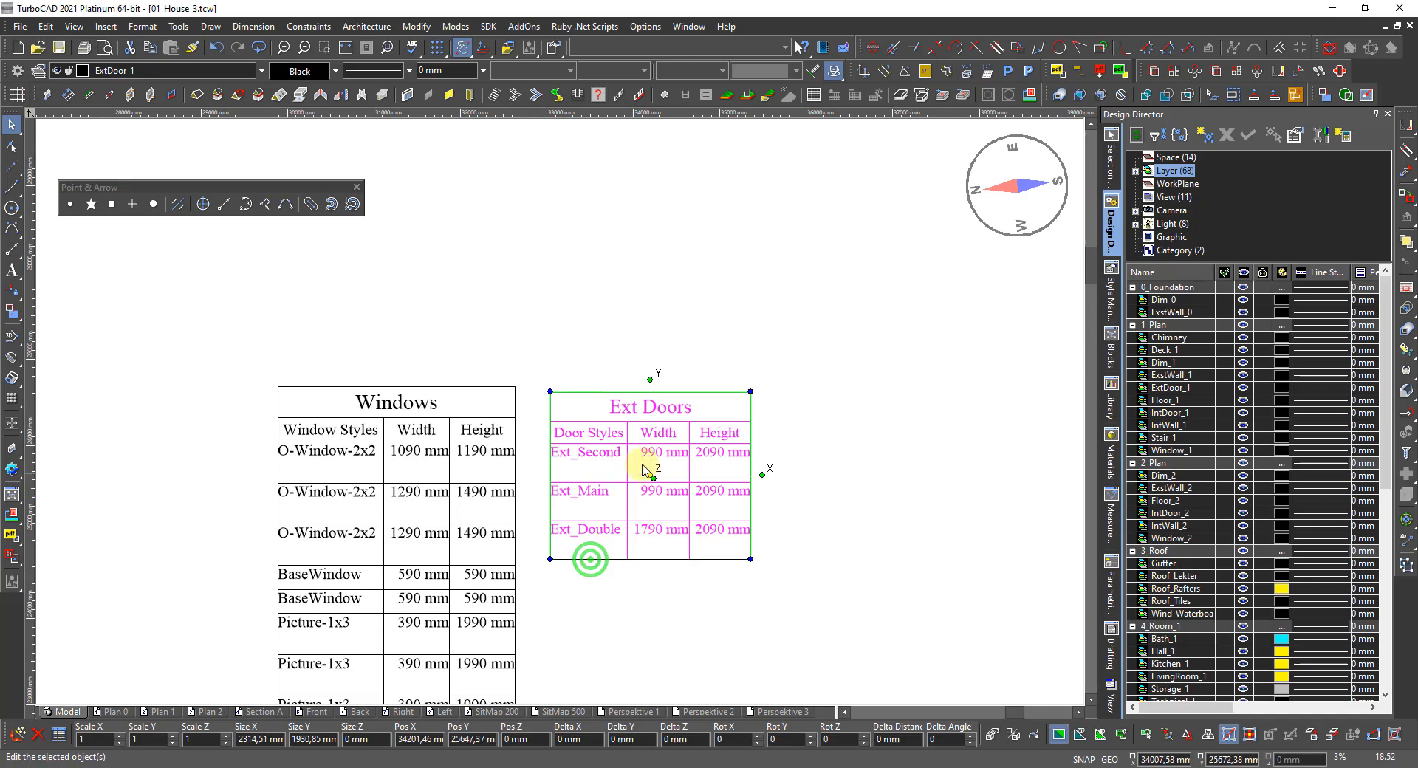
left_click(926, 485)
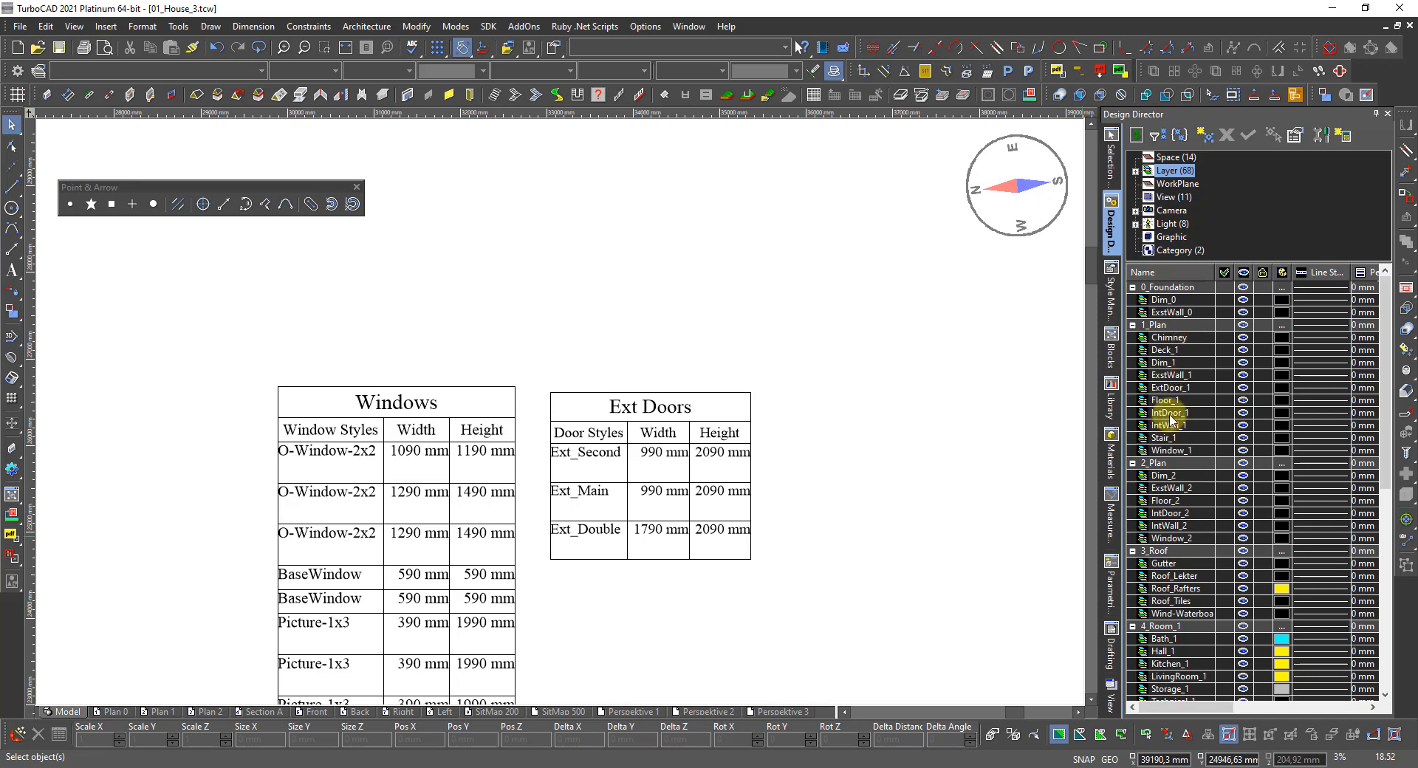
Step: Select all objects on the IntDoor_1 and IntDoor_2 layers
left_click(1170, 414)
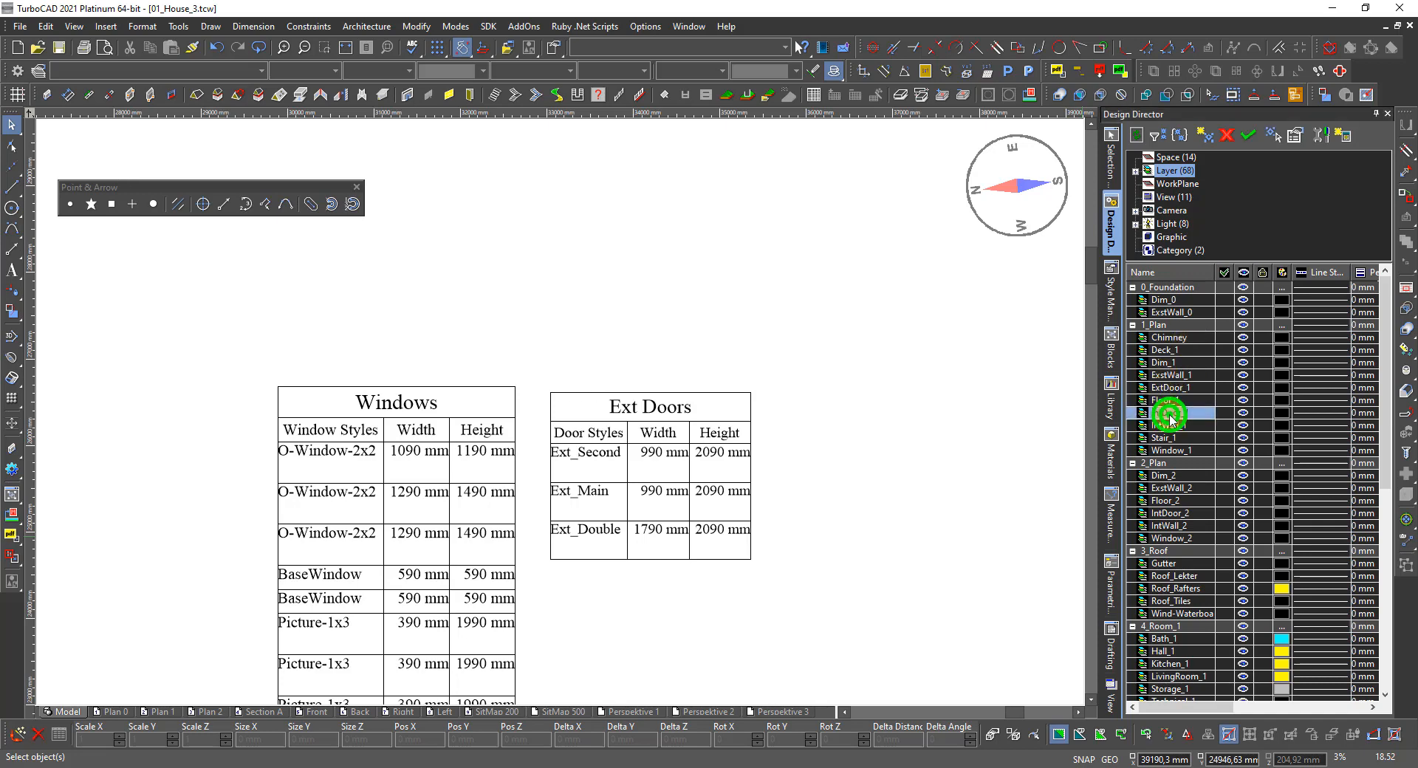
right_click(1179, 517)
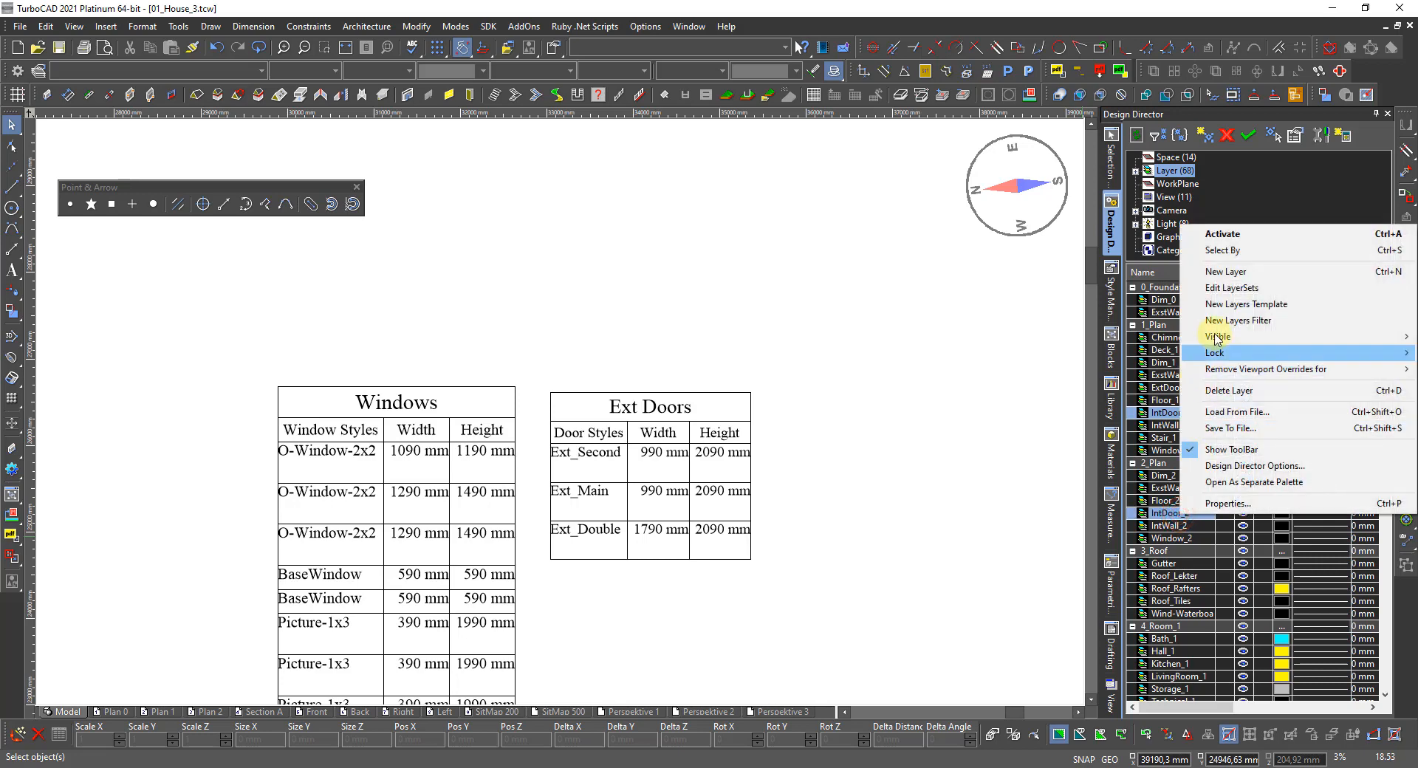
left_click(1242, 253)
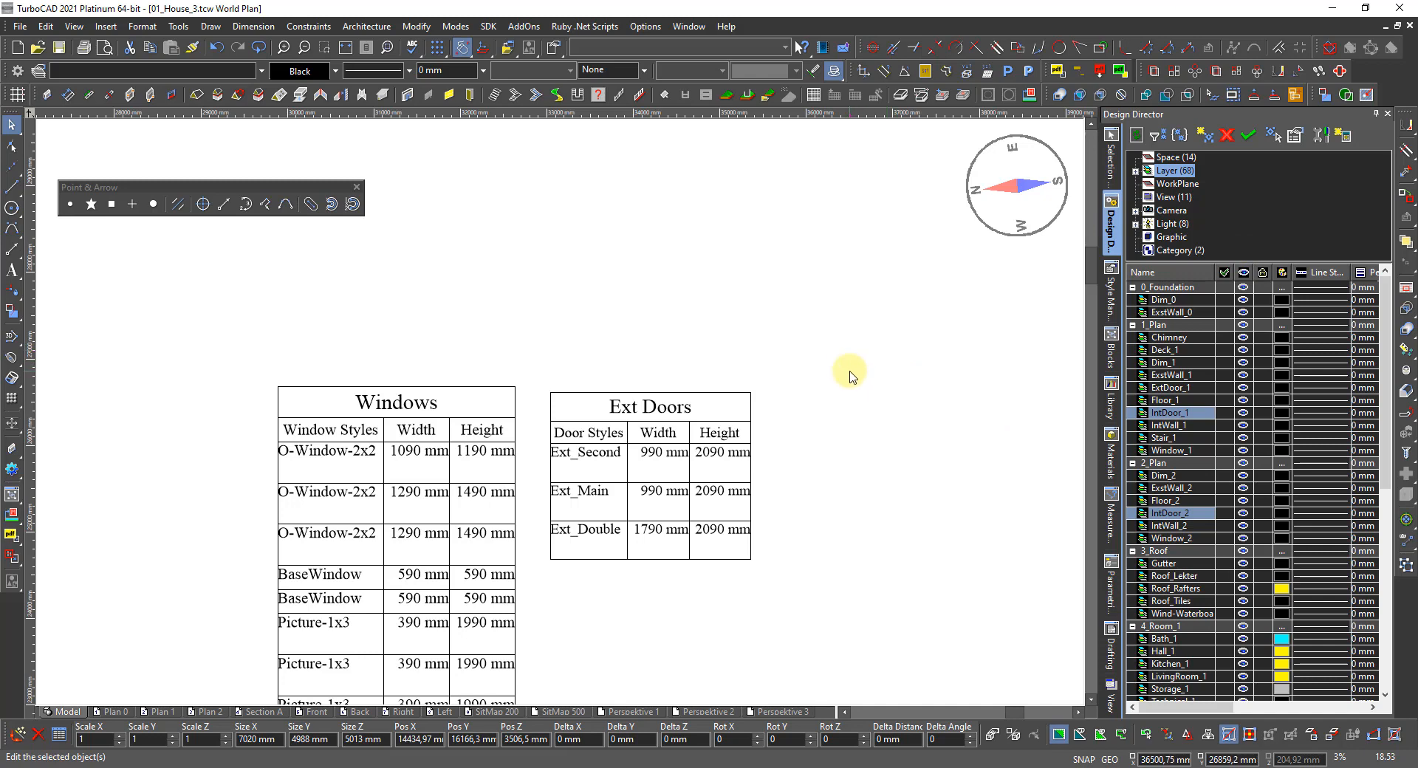
Step: Generate the Ext Doors report for the selected interior doors and insert it beside the exterior doors table as an associative Standard-style table, columns sized by text width
scroll(824, 380, "down", 3)
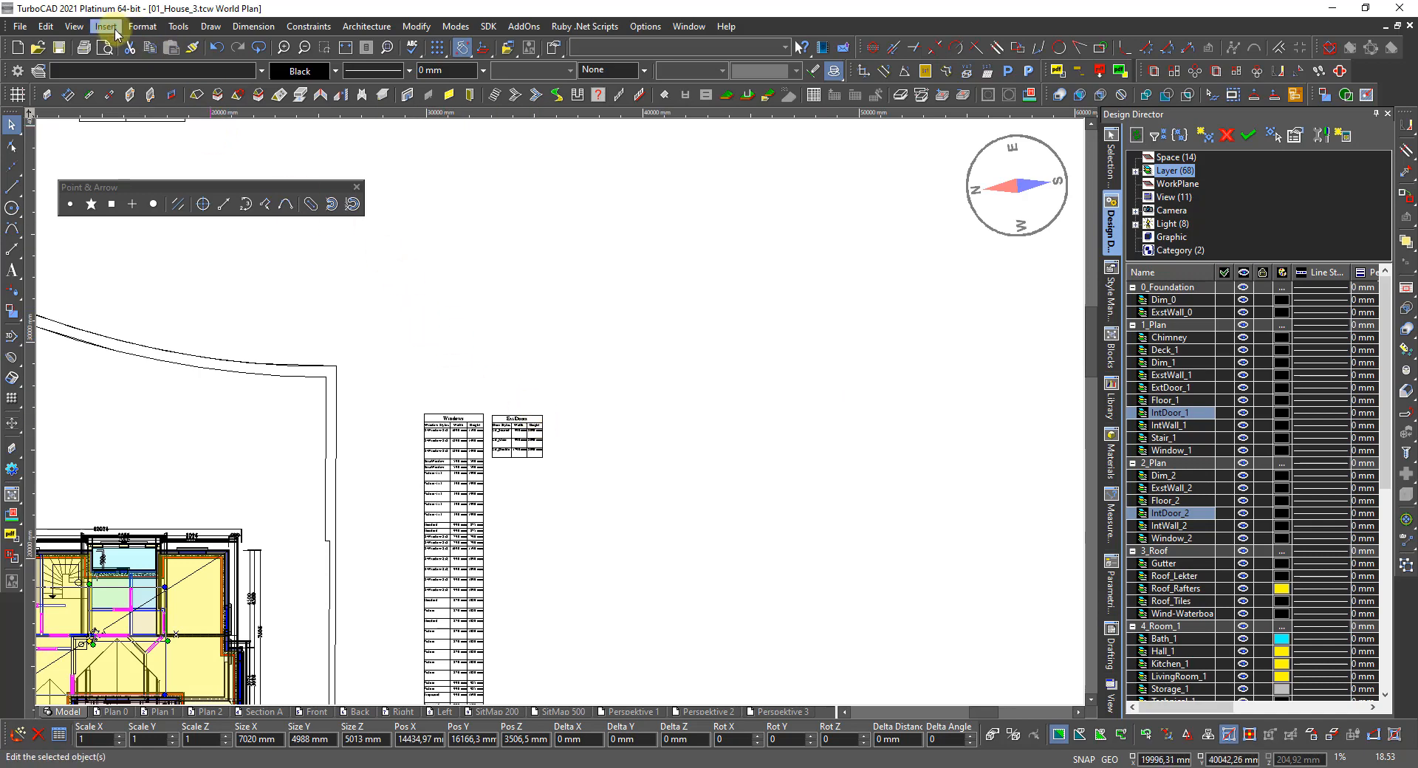
left_click(178, 26)
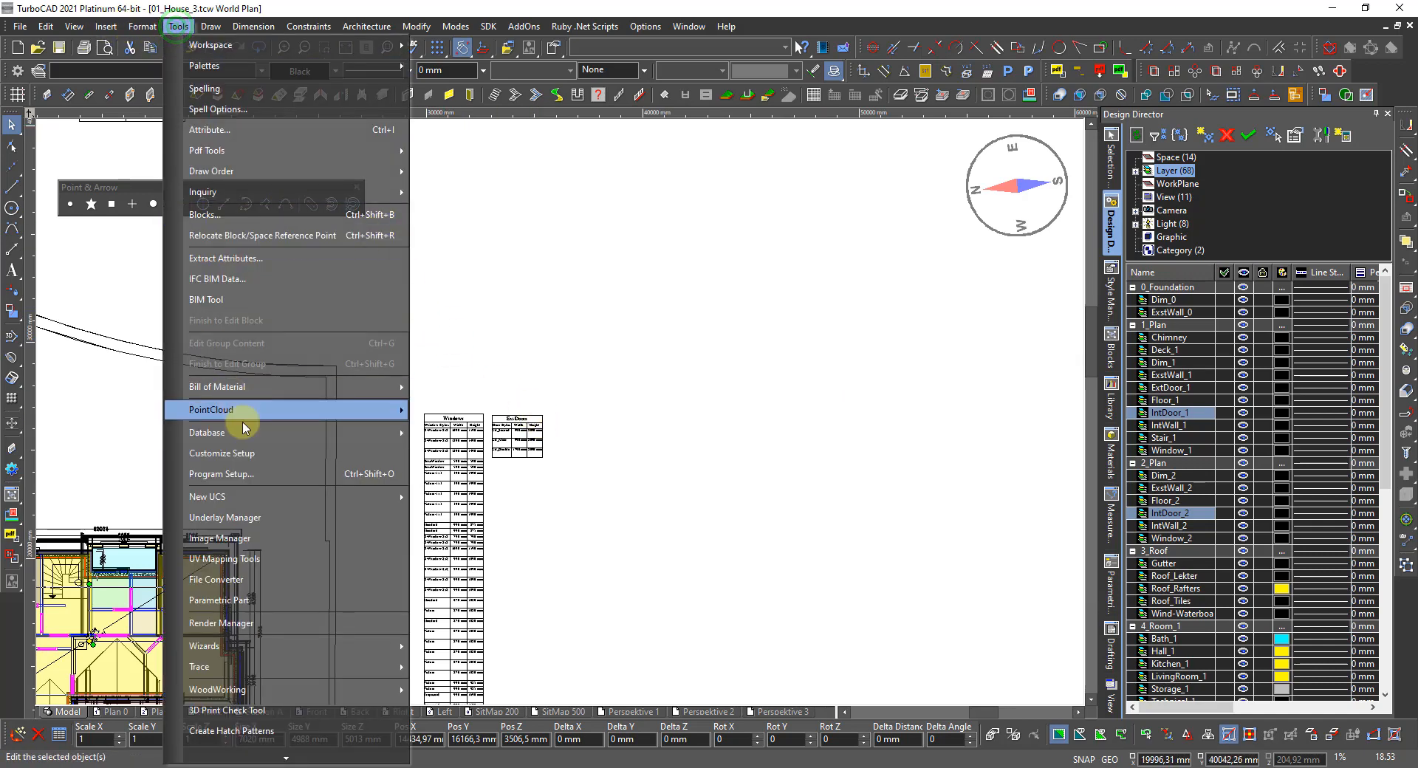
mouse_move(235, 435)
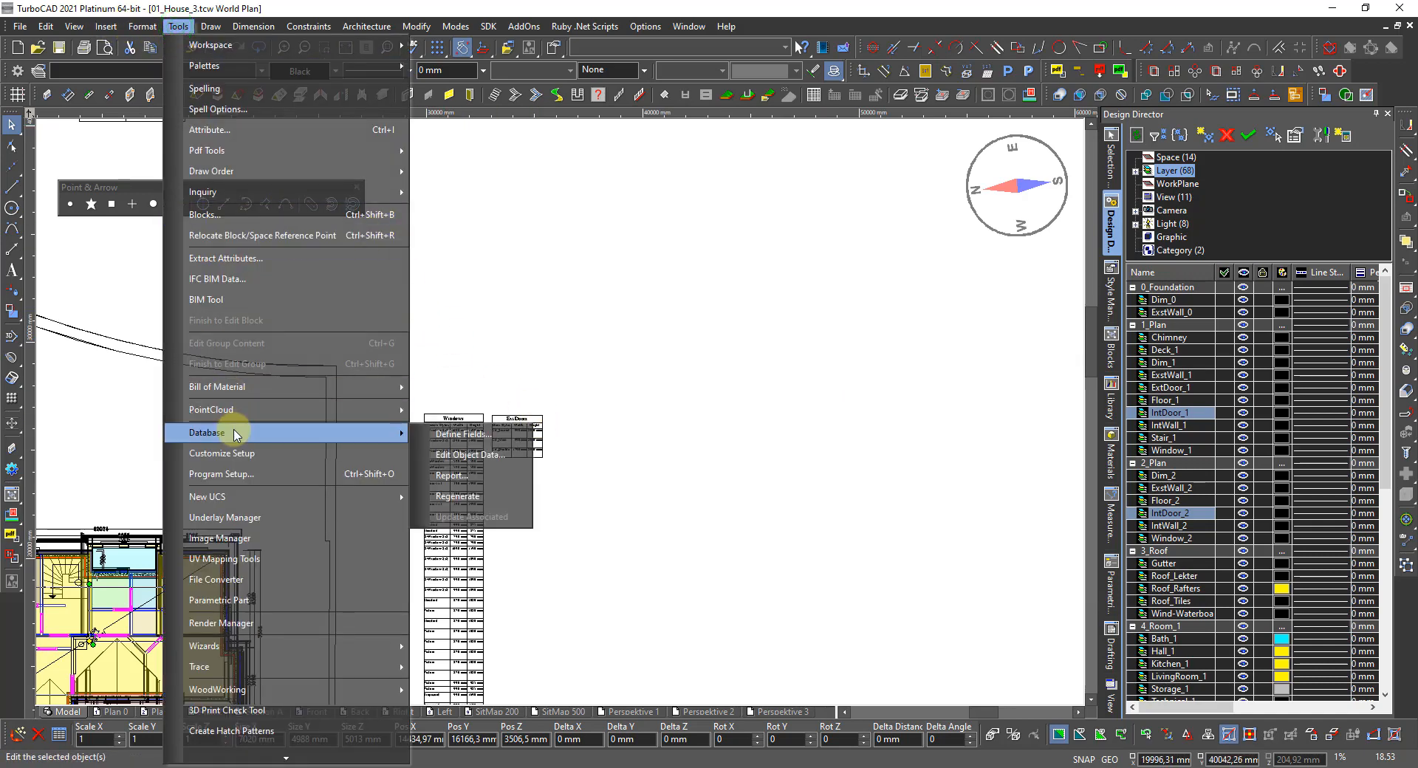
left_click(457, 478)
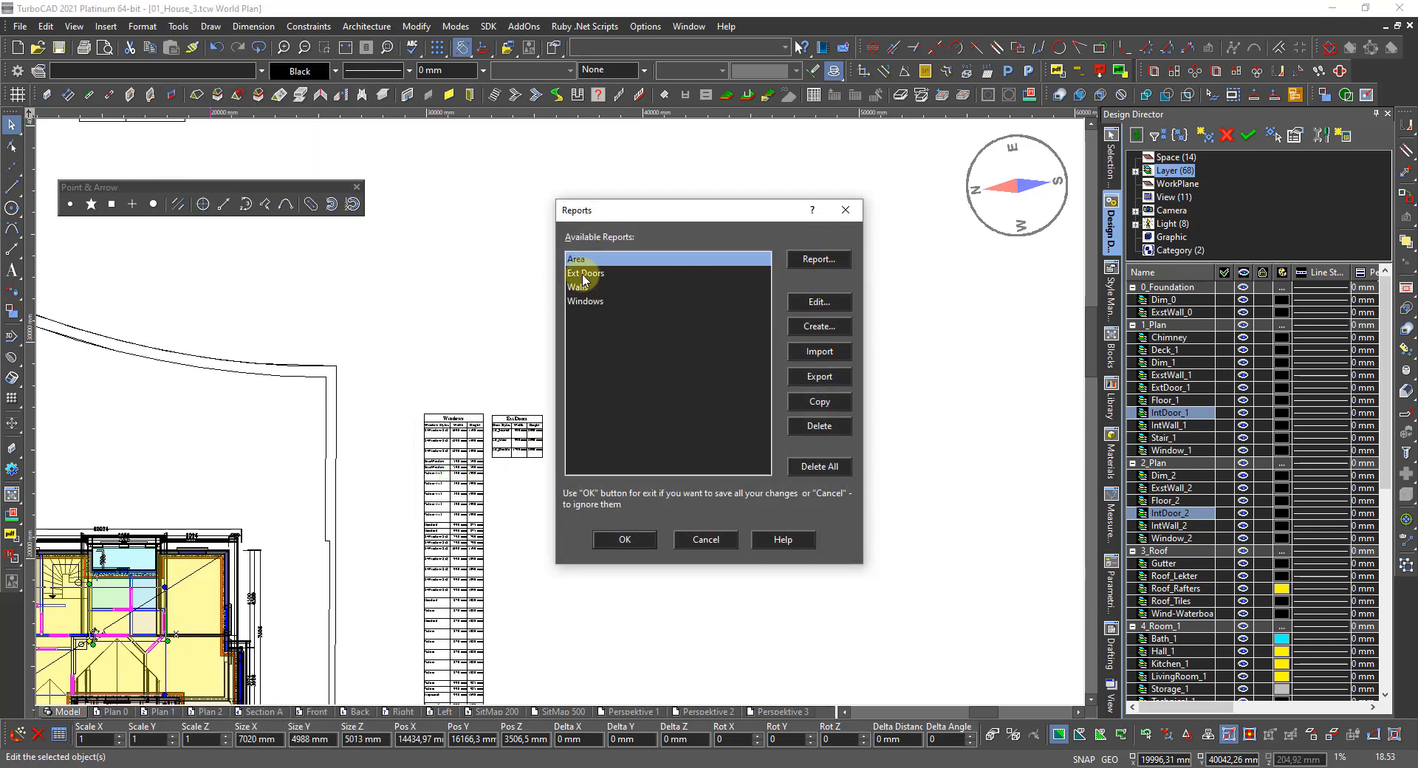
left_click(587, 274)
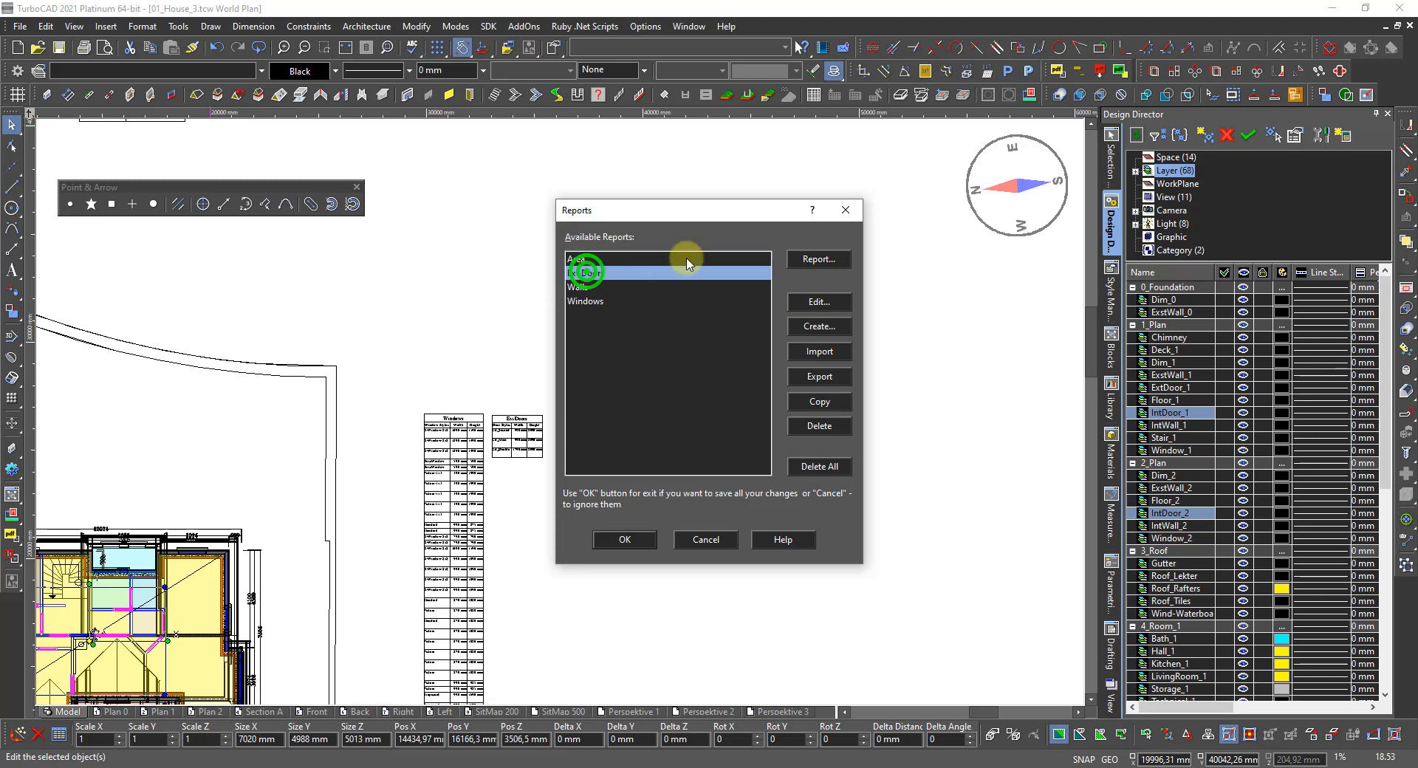
left_click(814, 260)
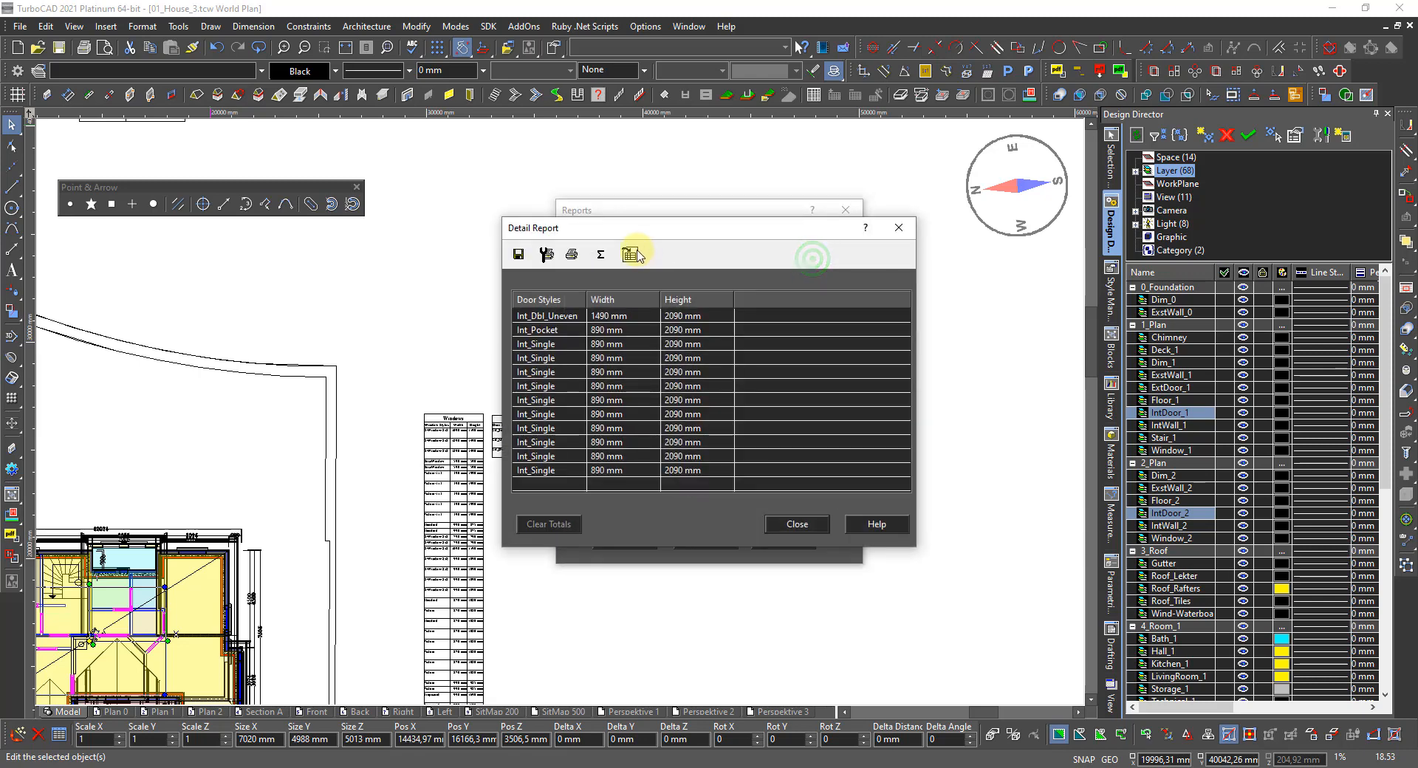
left_click(632, 254)
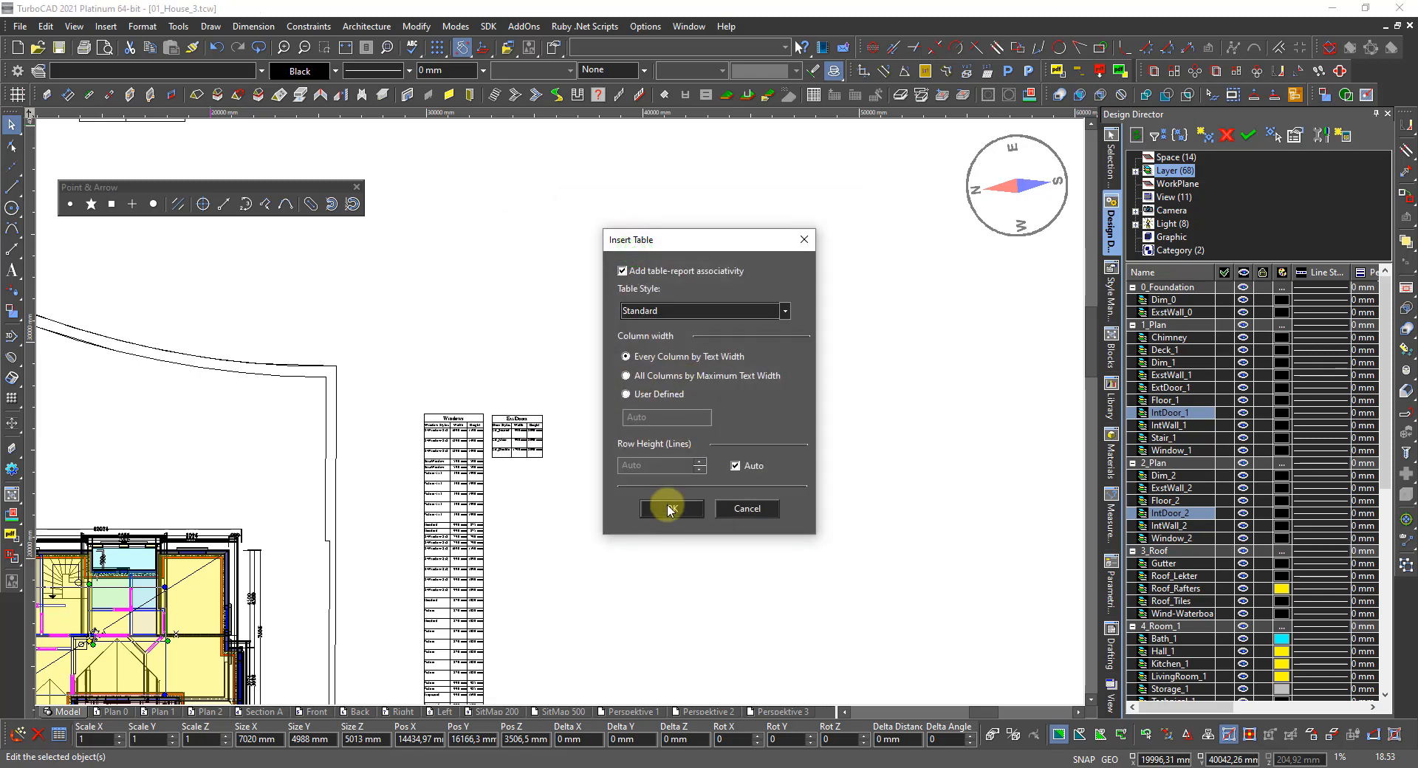
left_click(670, 508)
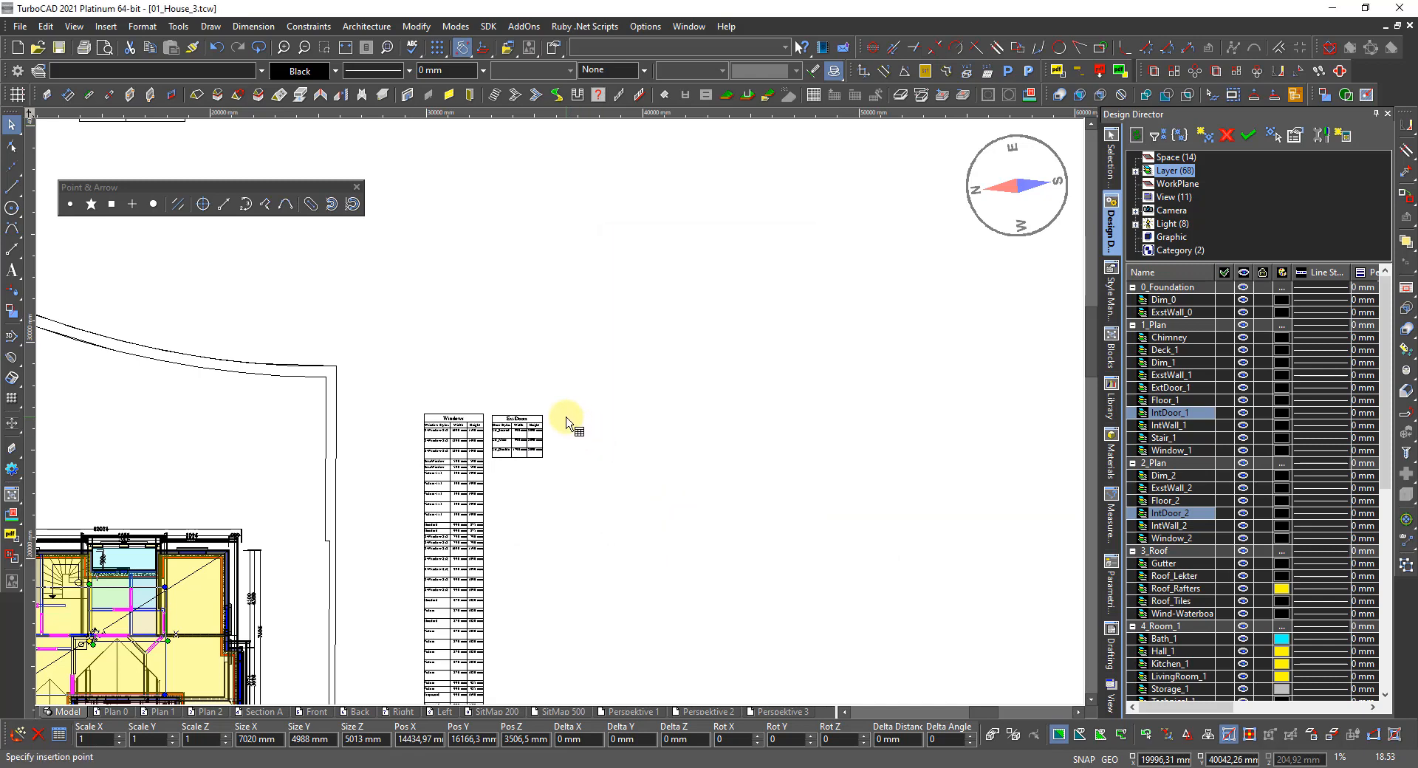
left_click(567, 422)
scroll(563, 419, "up", 5)
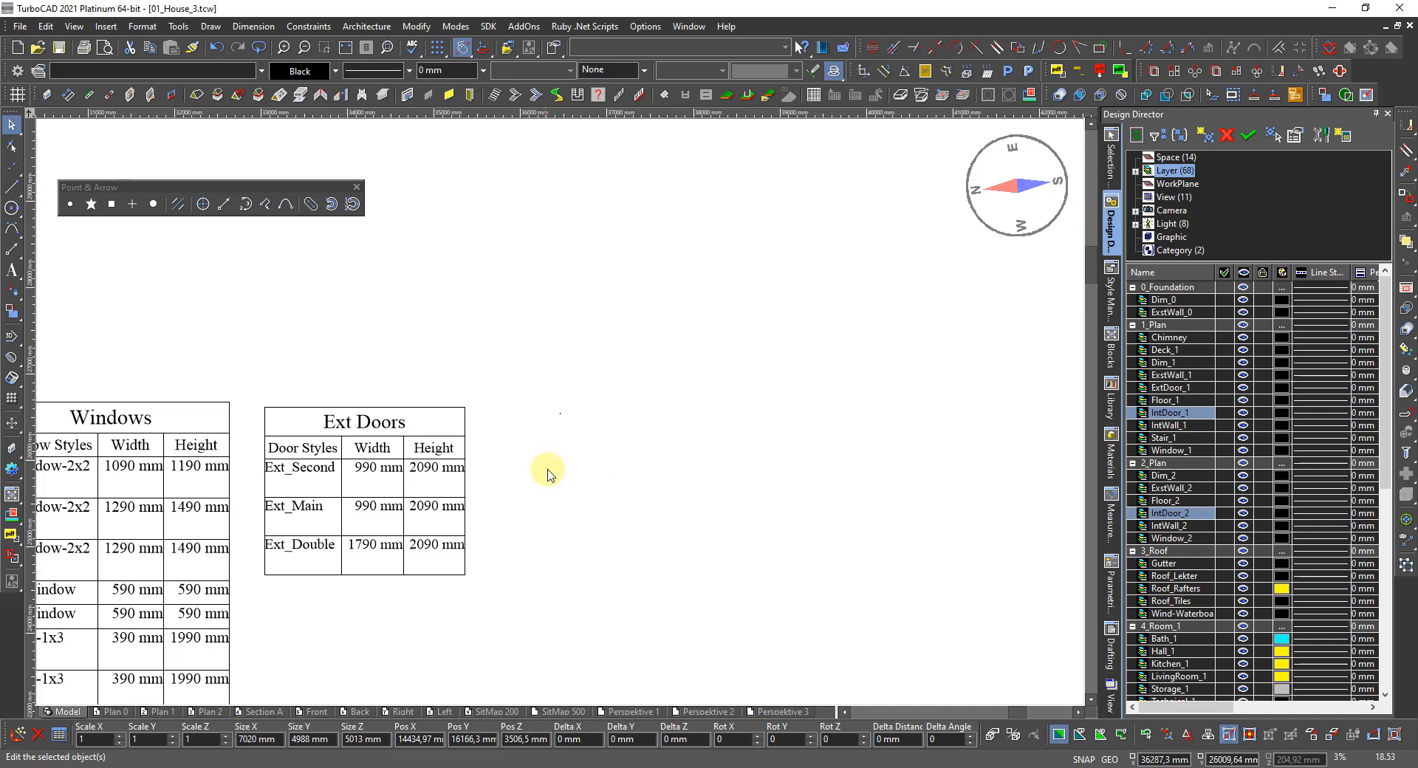
Step: Scale the newly inserted interior doors table up to about 2522 mm wide and 5695 mm high
mouse_move(527, 446)
left_mouse_down()
mouse_move(476, 387)
mouse_move(508, 446)
left_mouse_up()
left_click_drag(599, 497, 476, 384)
scroll(562, 414, "up", 10)
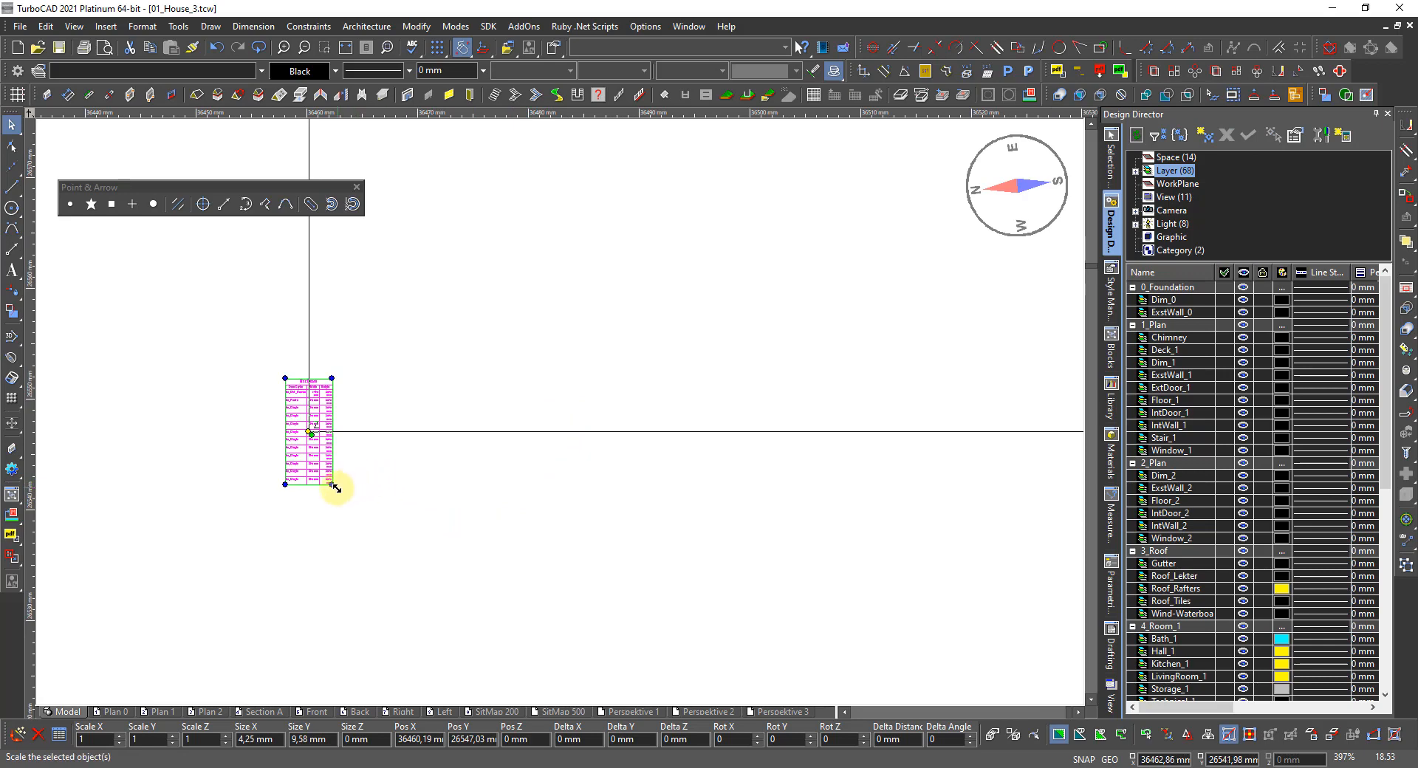
scroll(329, 484, "up", 5)
left_click(520, 399)
scroll(520, 400, "down", 6)
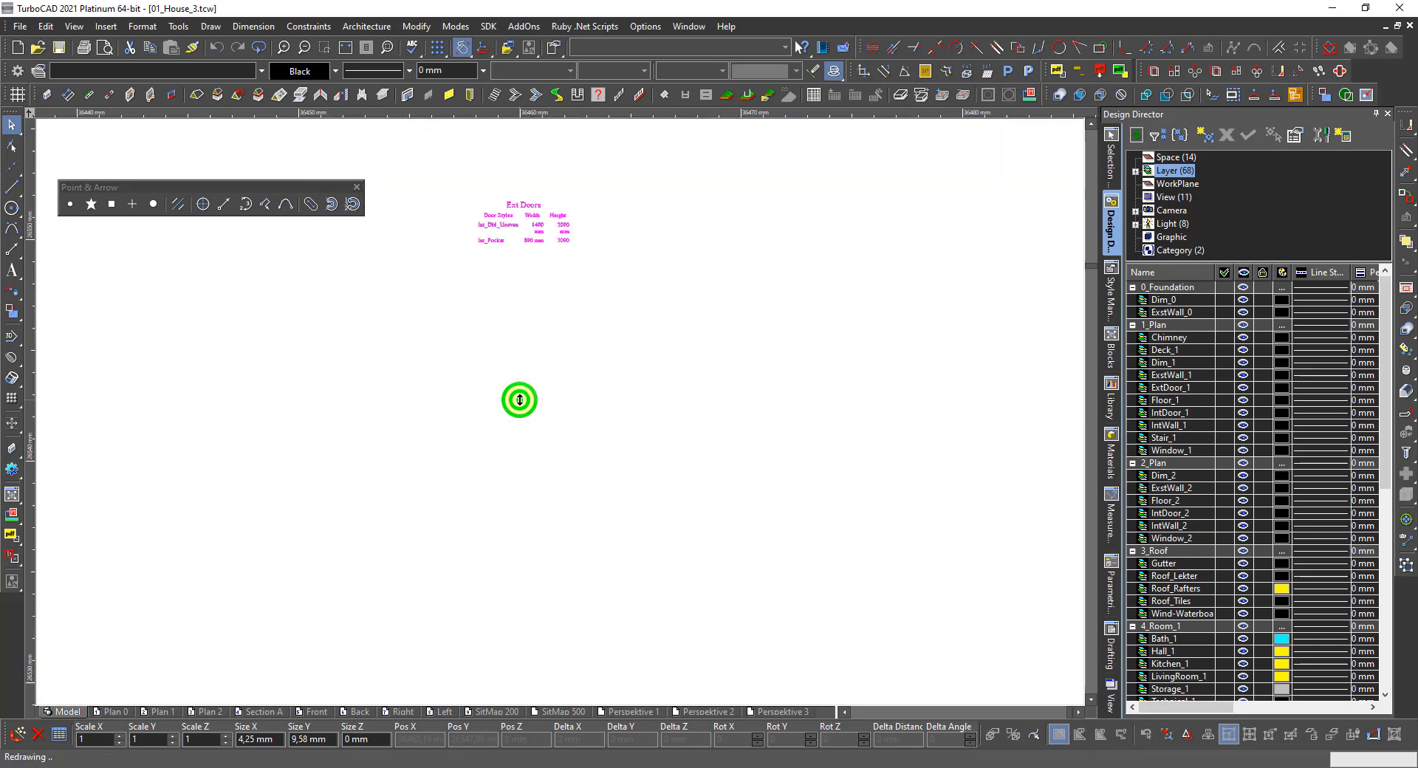
scroll(550, 447, "down", 4)
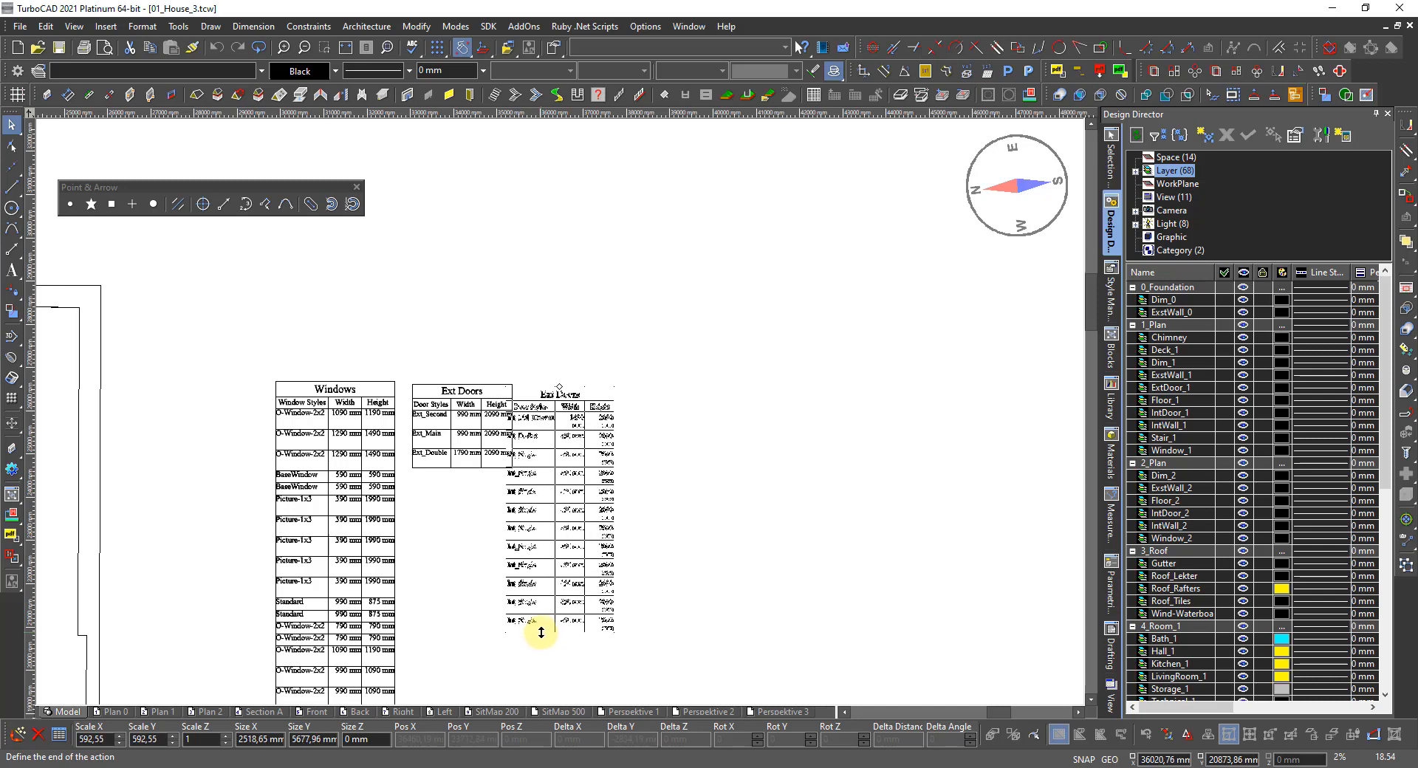
left_click(542, 634)
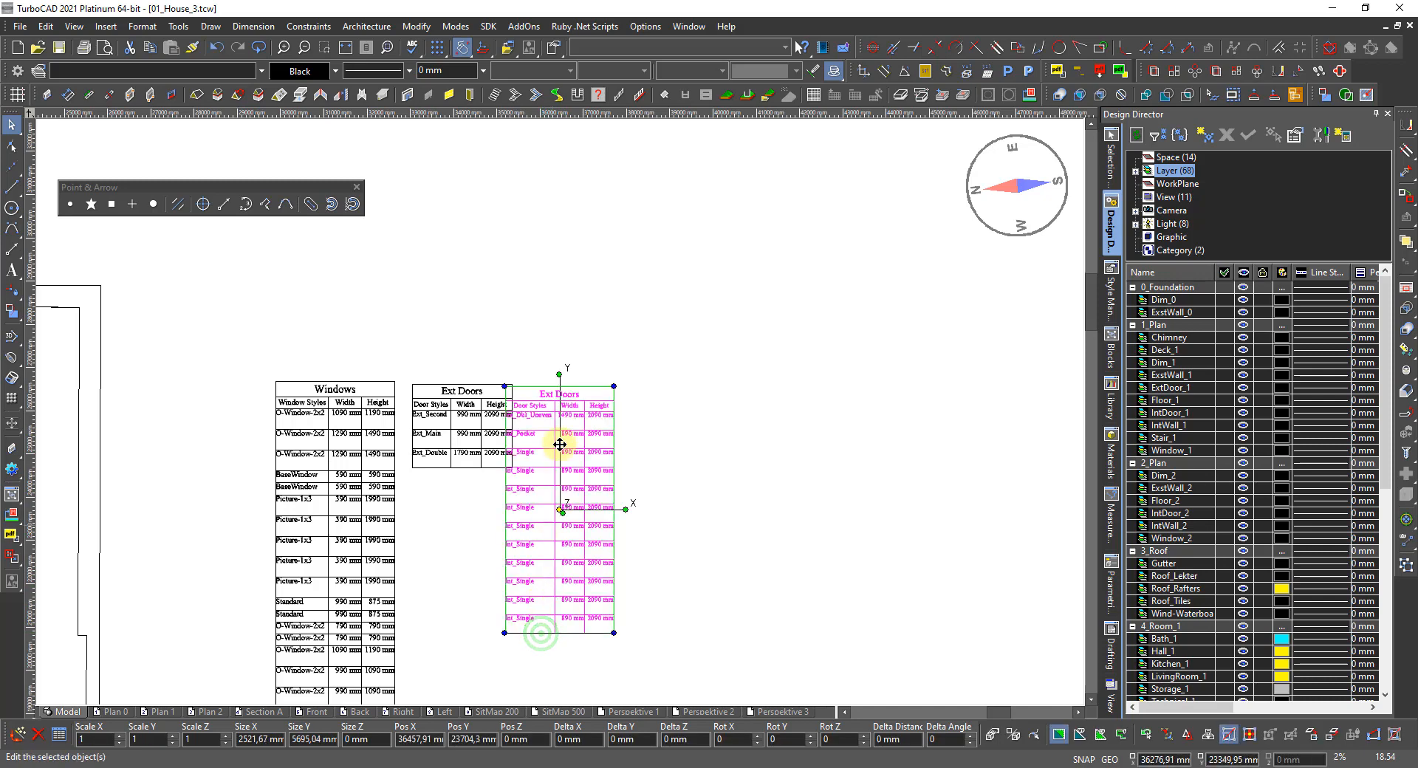
Step: Move the interior doors table by its upper-left corner to align with the exterior doors table's top edge, about 1100 mm to its right
scroll(515, 364, "up", 3)
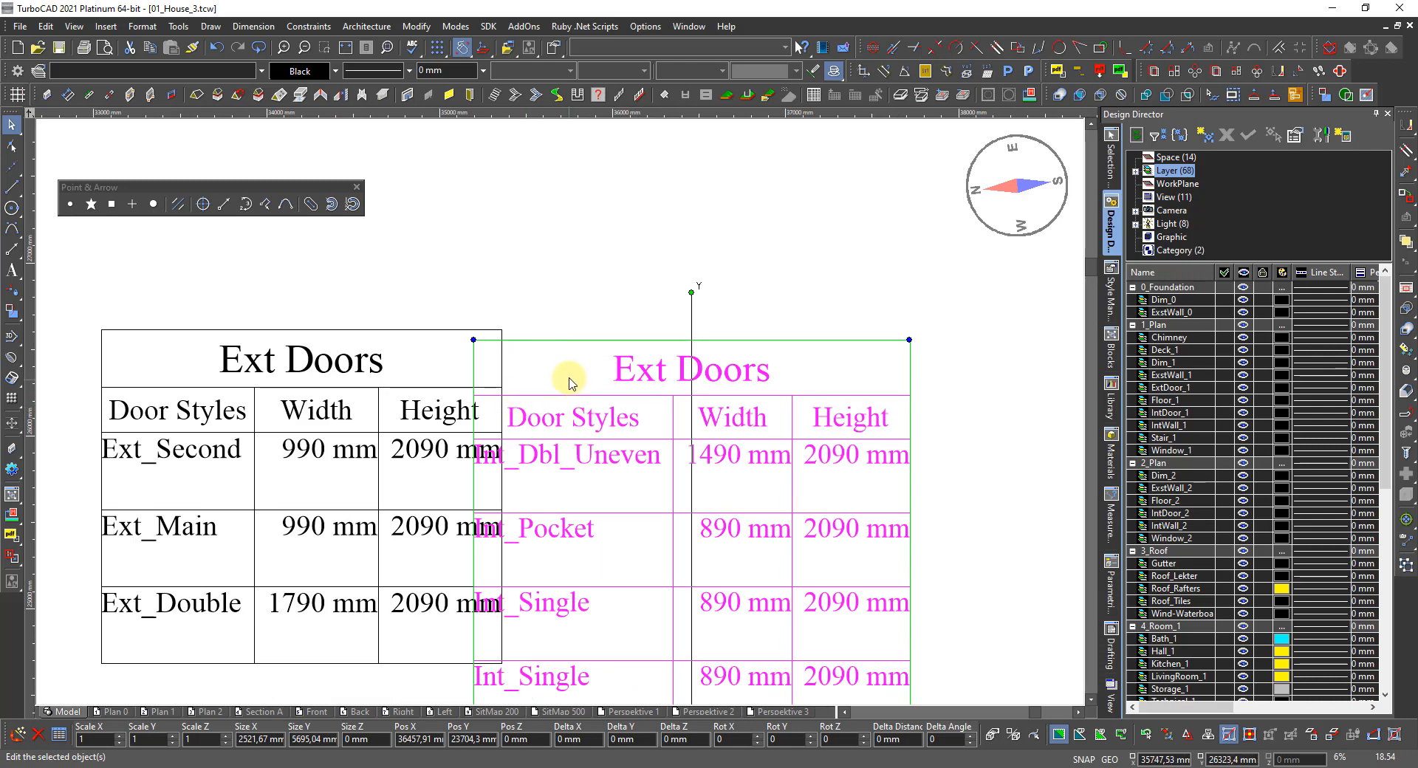
key("e")
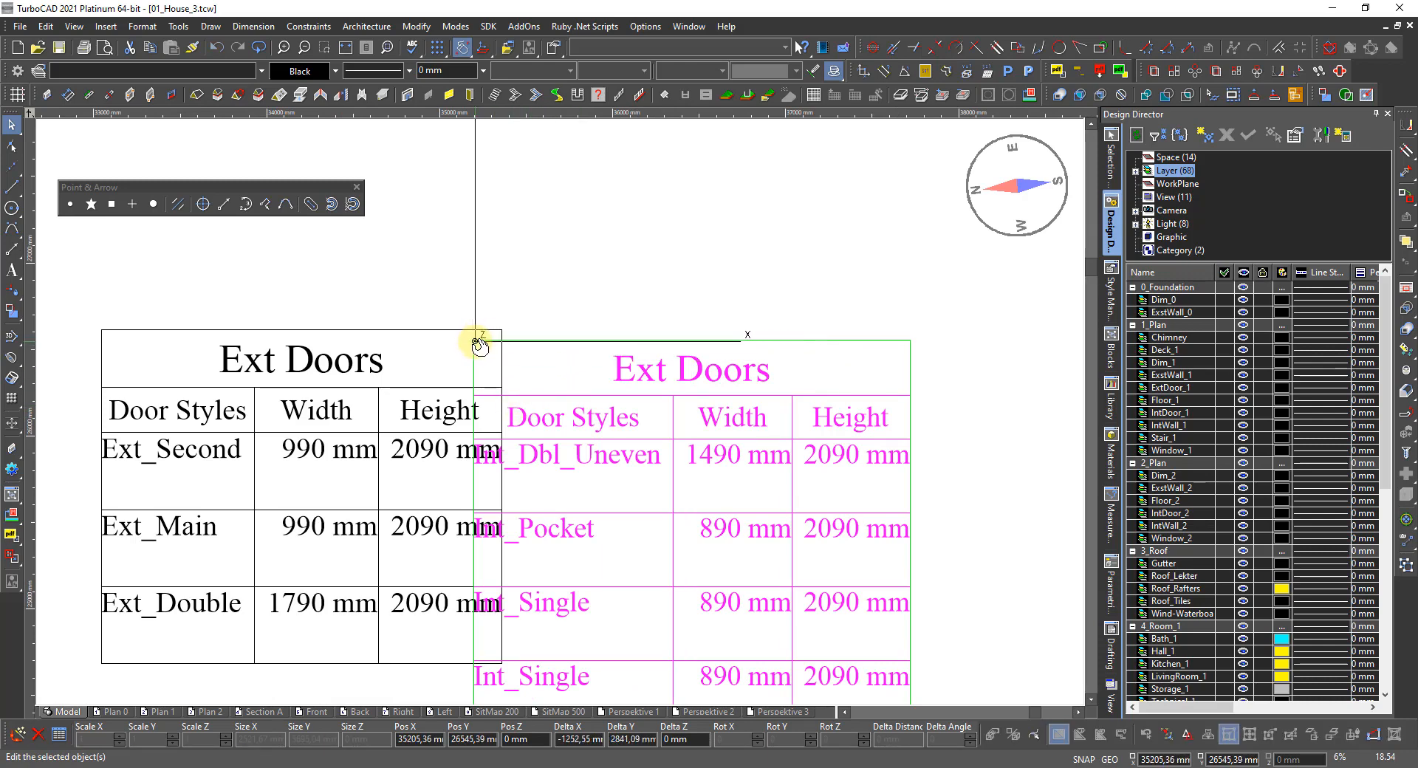
left_click(476, 342)
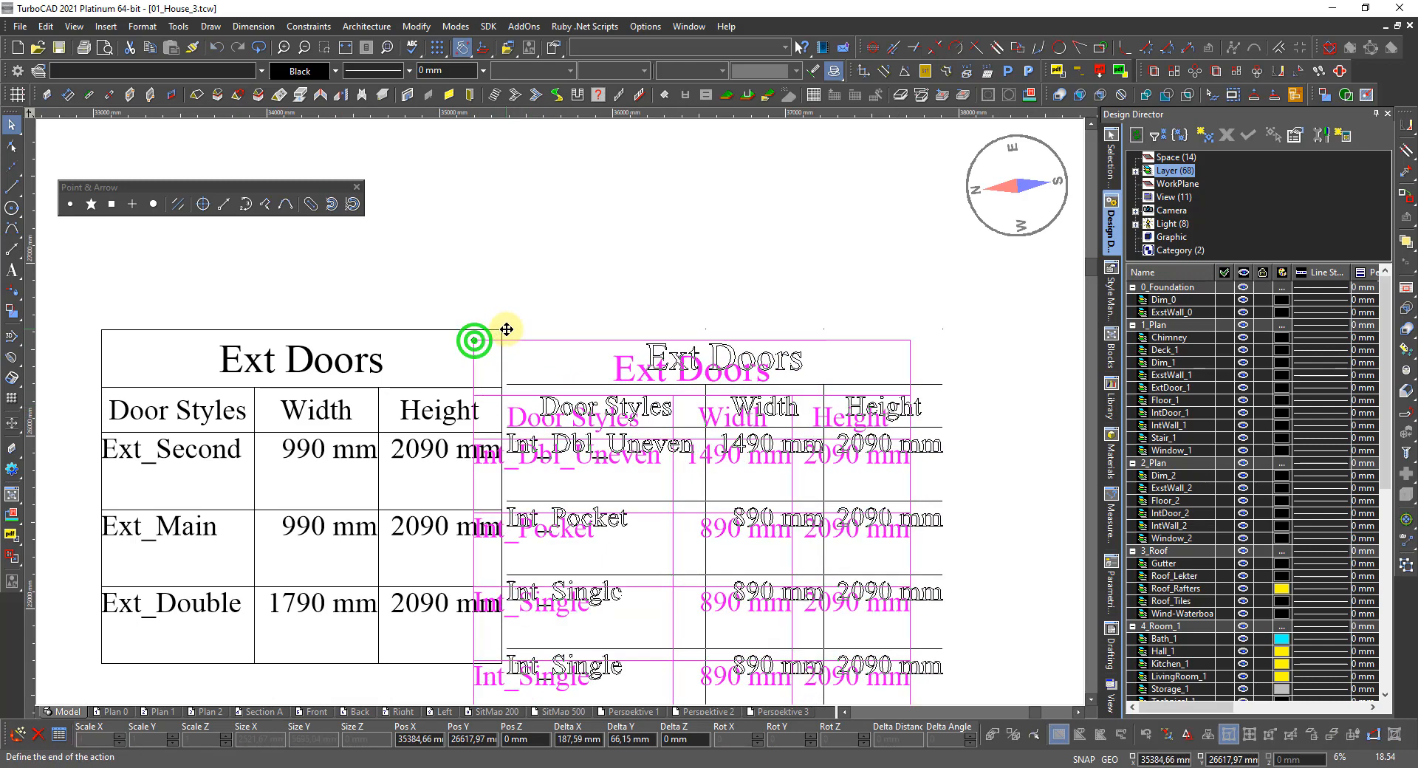
left_click(502, 330)
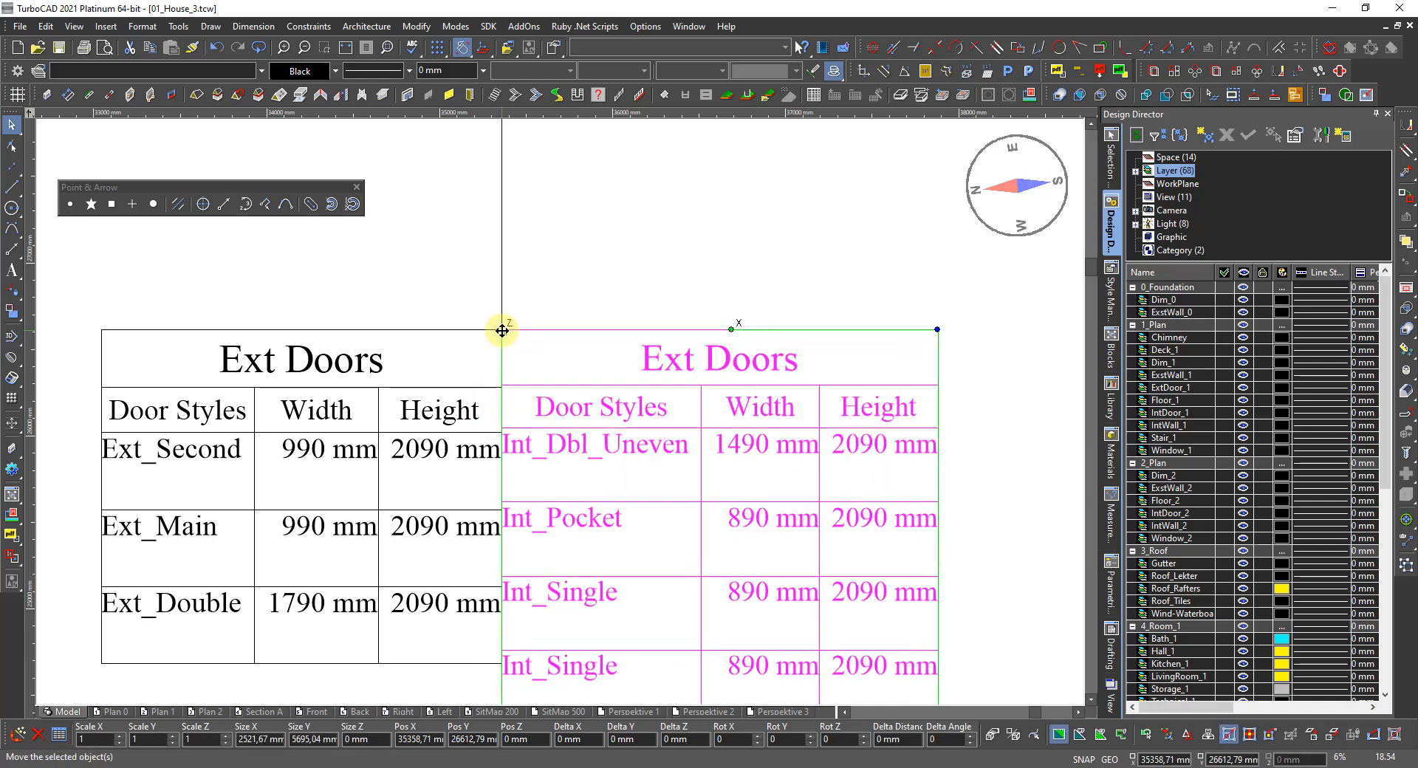
left_click(694, 329)
left_click(619, 334)
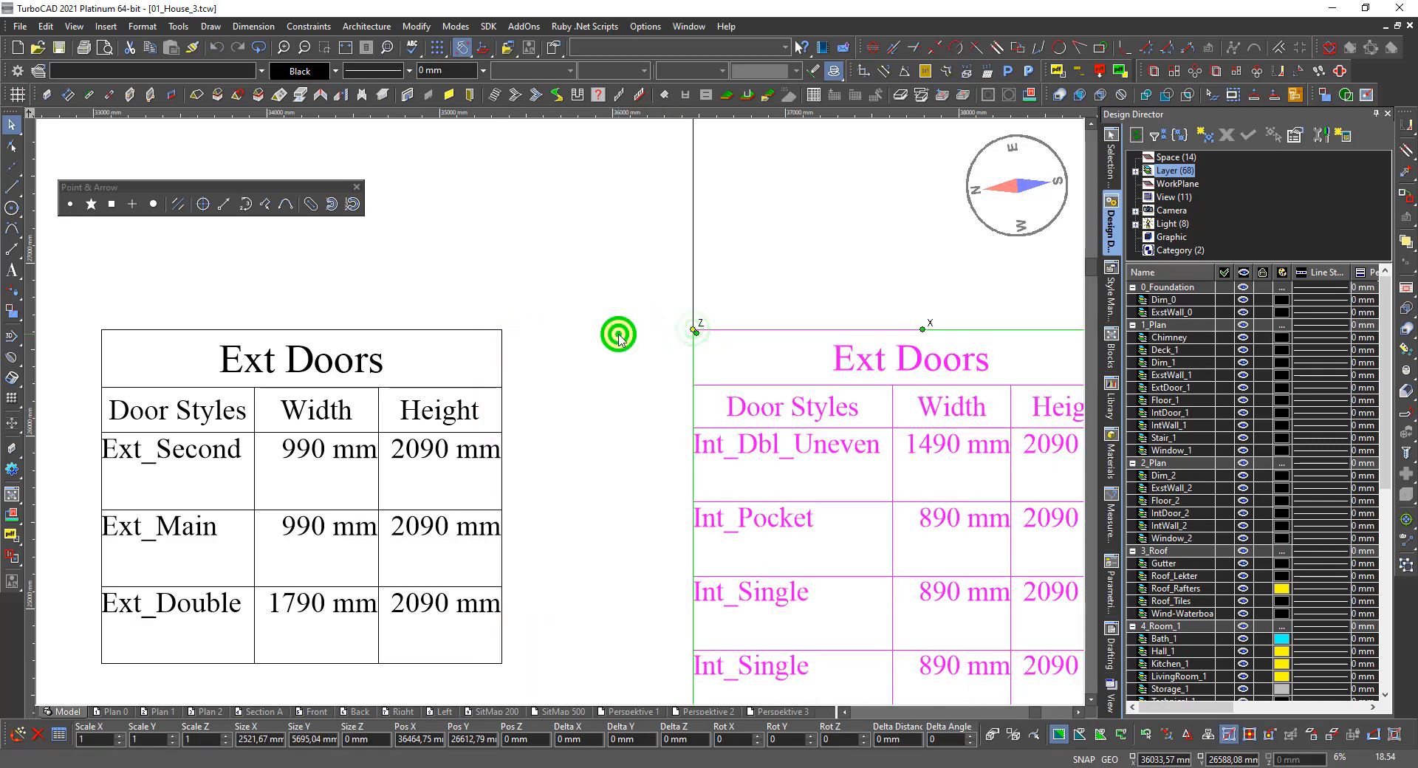
Step: Review all the inserted report tables around the house plan, including the room area and wall tables
scroll(529, 338, "down", 1)
scroll(529, 338, "down", 3)
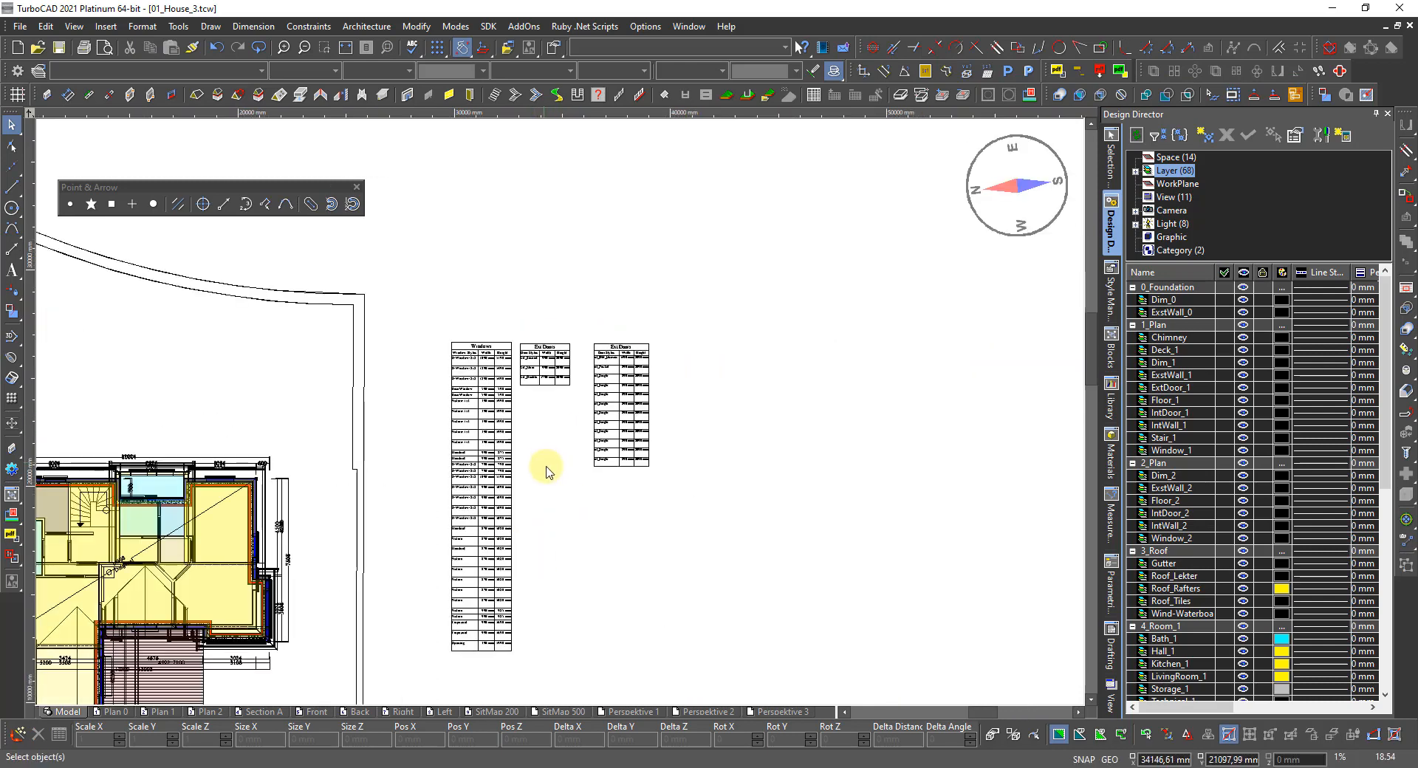
scroll(584, 524, "down", 3)
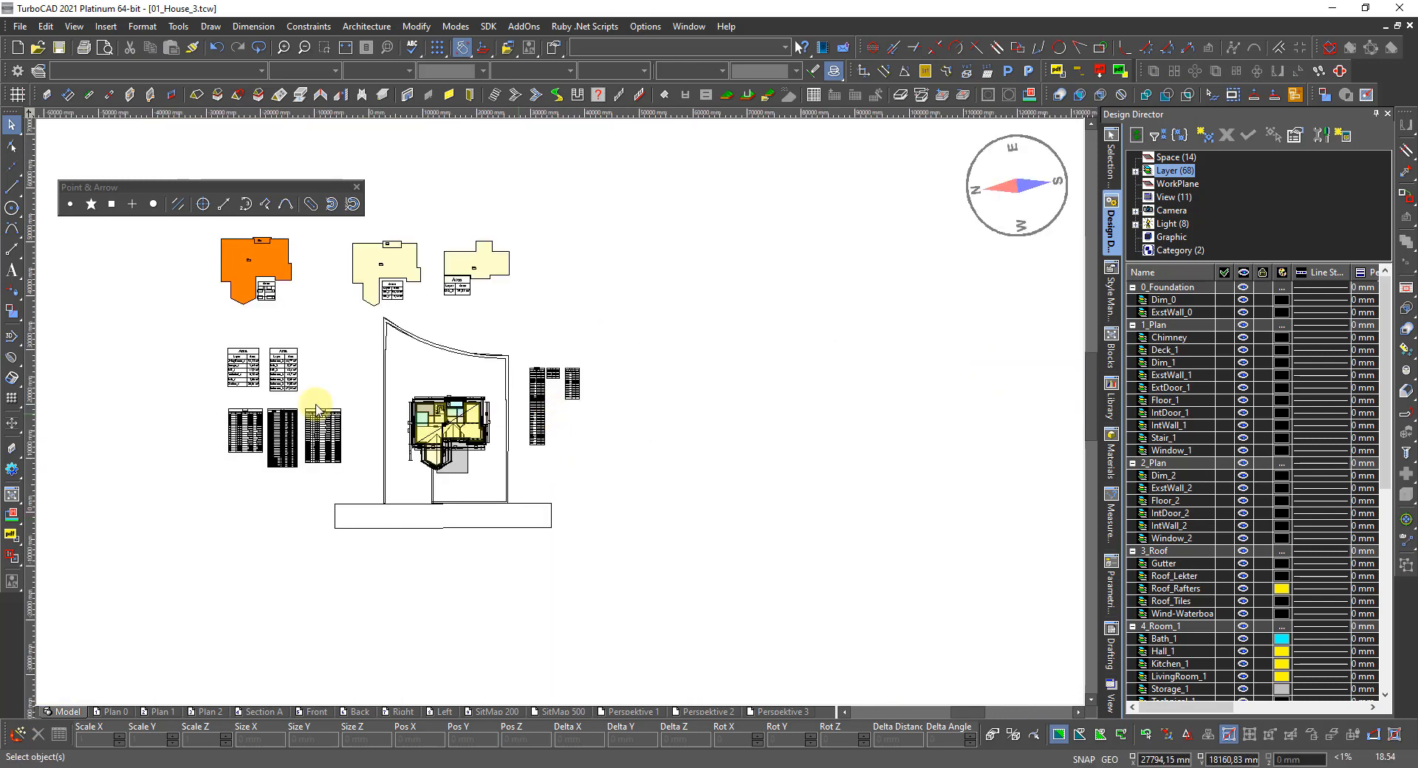
scroll(282, 423, "up", 2)
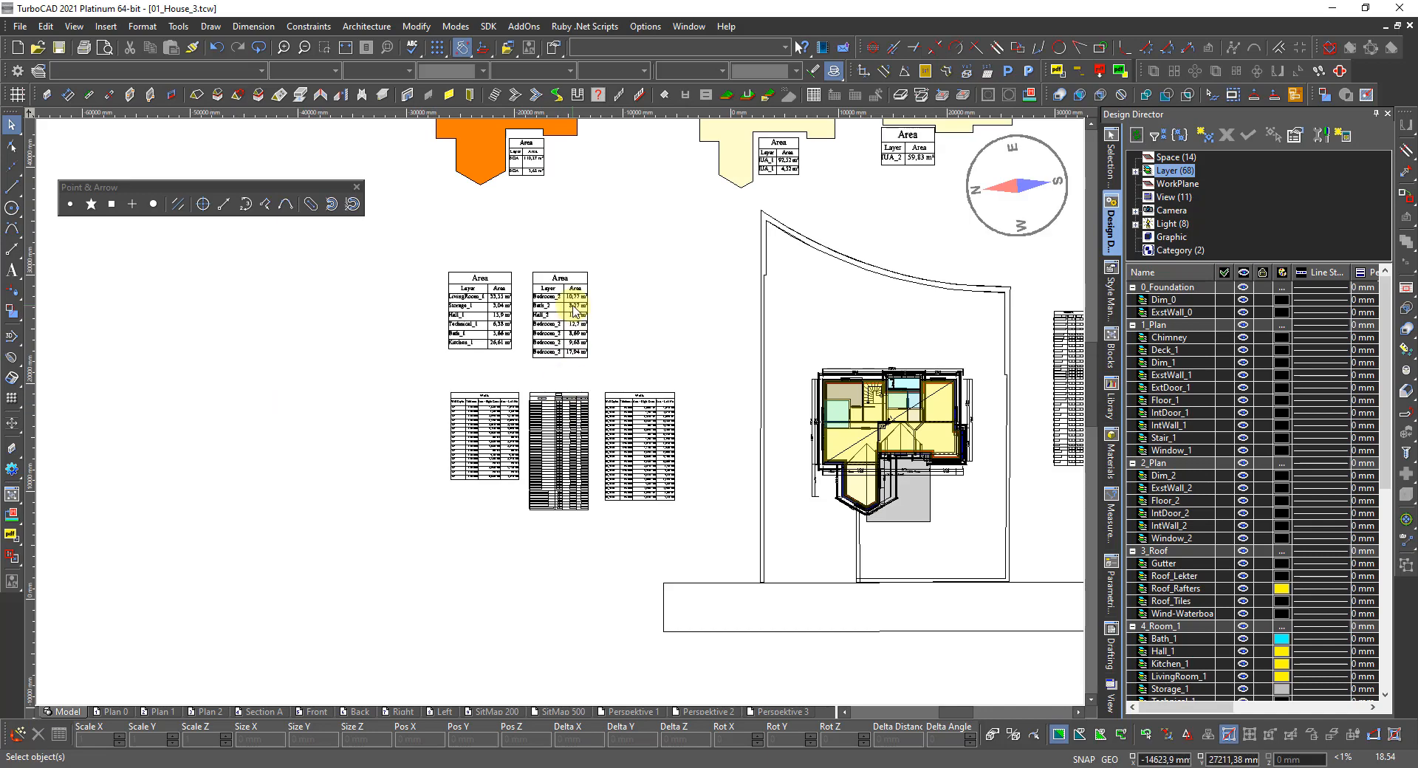
scroll(591, 322, "up", 2)
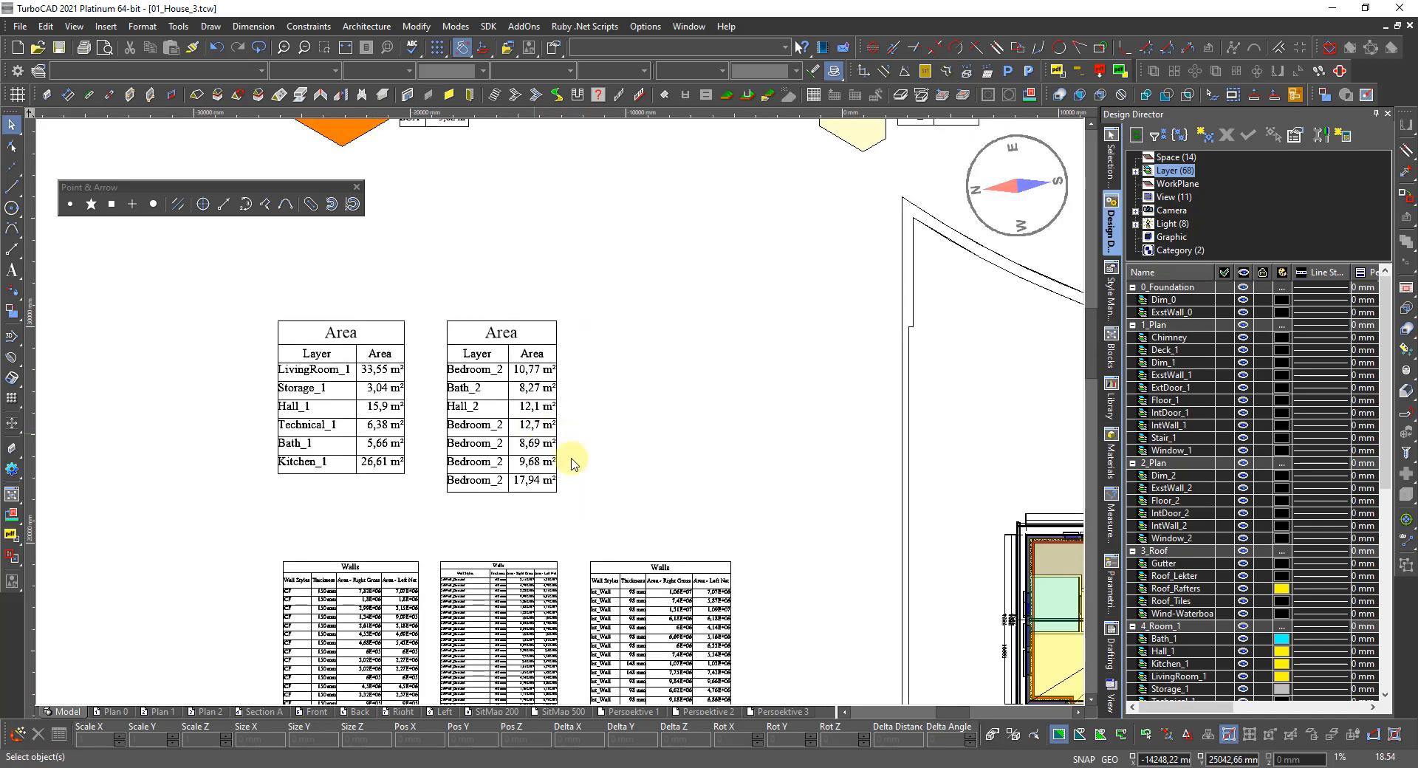
scroll(517, 576, "down", 2)
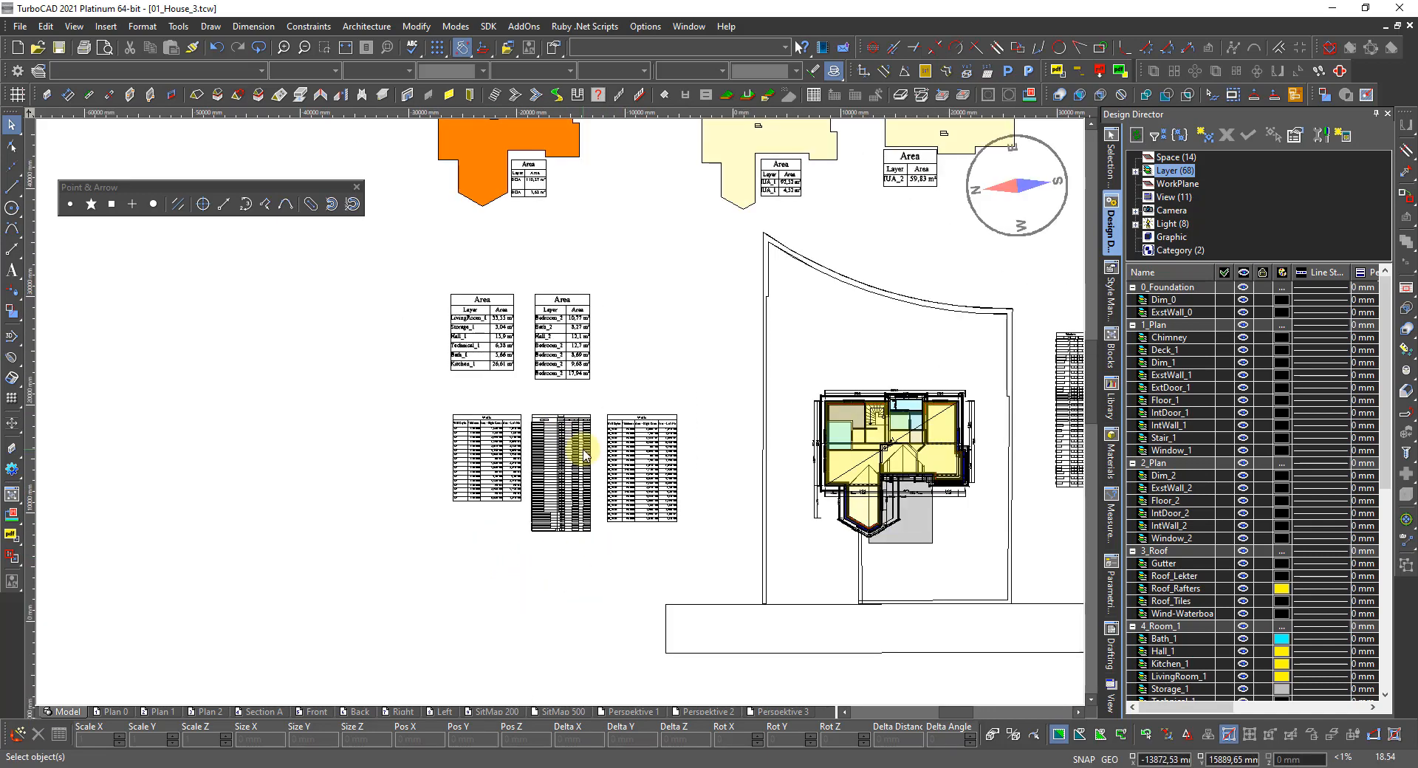
scroll(665, 472, "up", 2)
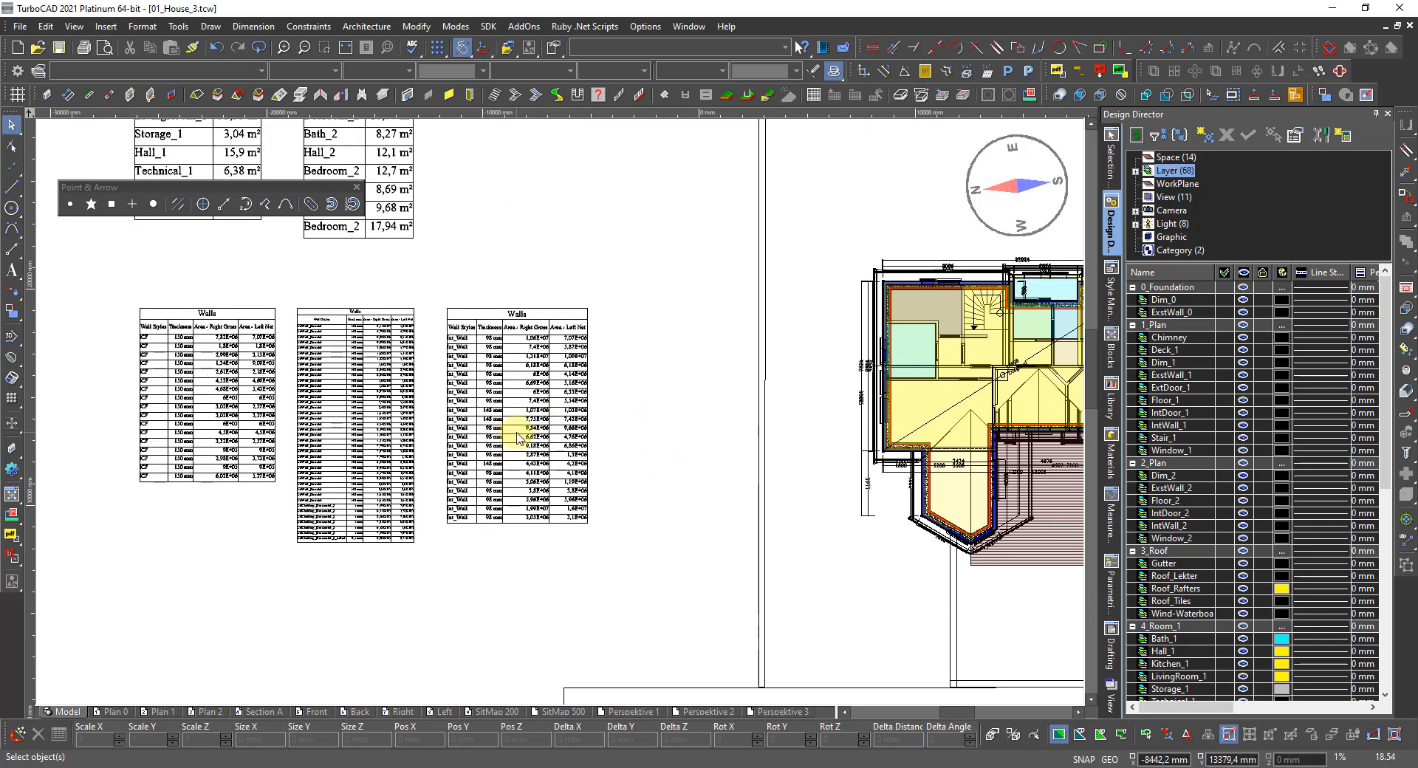
scroll(518, 438, "up", 2)
scroll(543, 401, "down", 5)
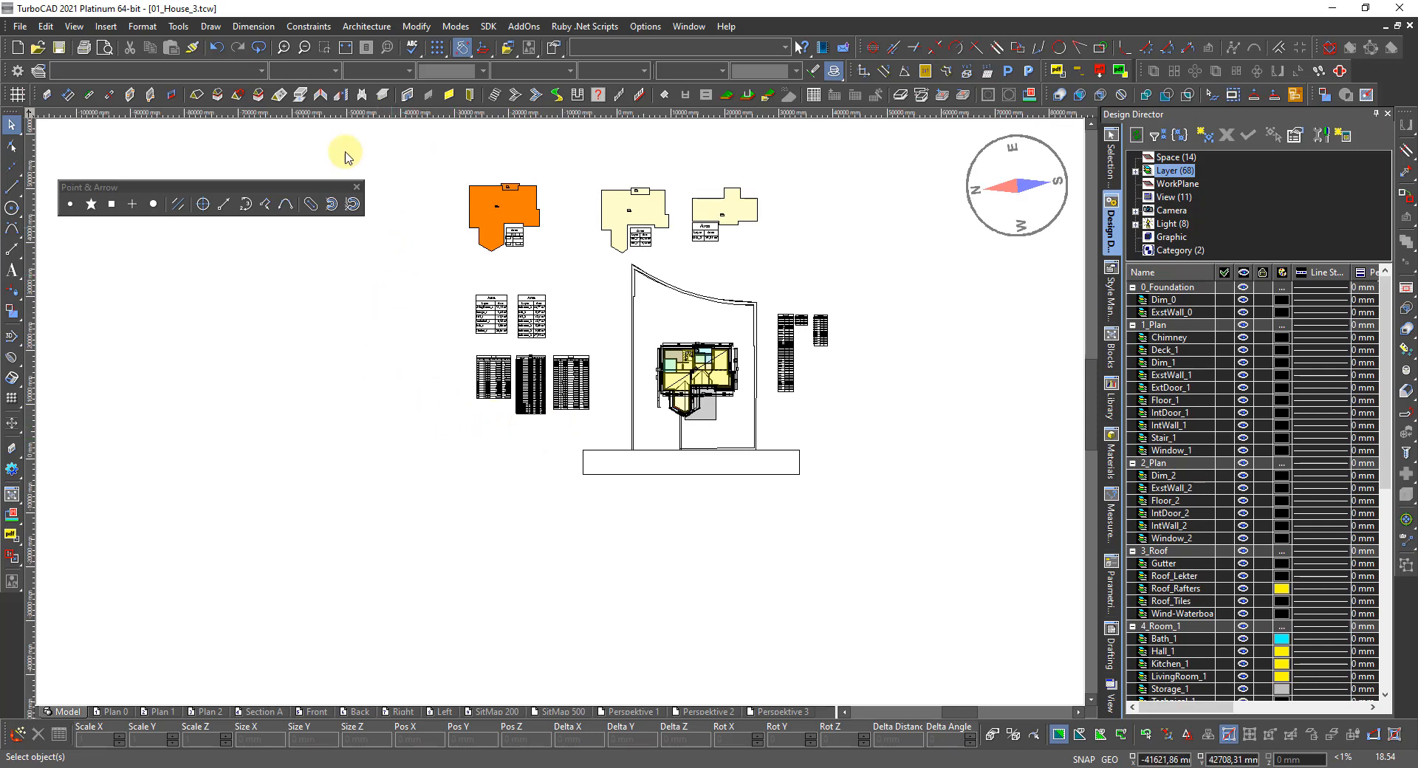
left_click(106, 28)
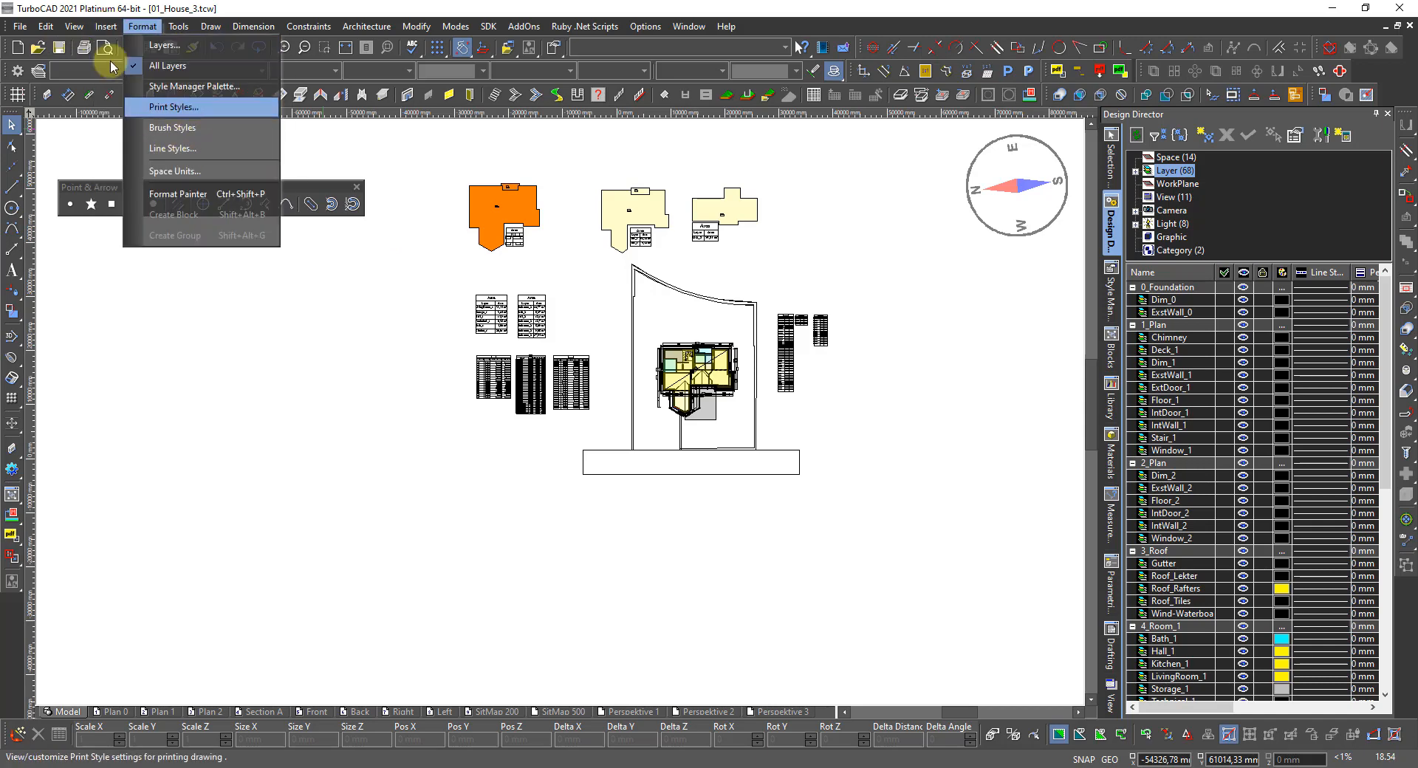
left_click(77, 28)
left_click(103, 27)
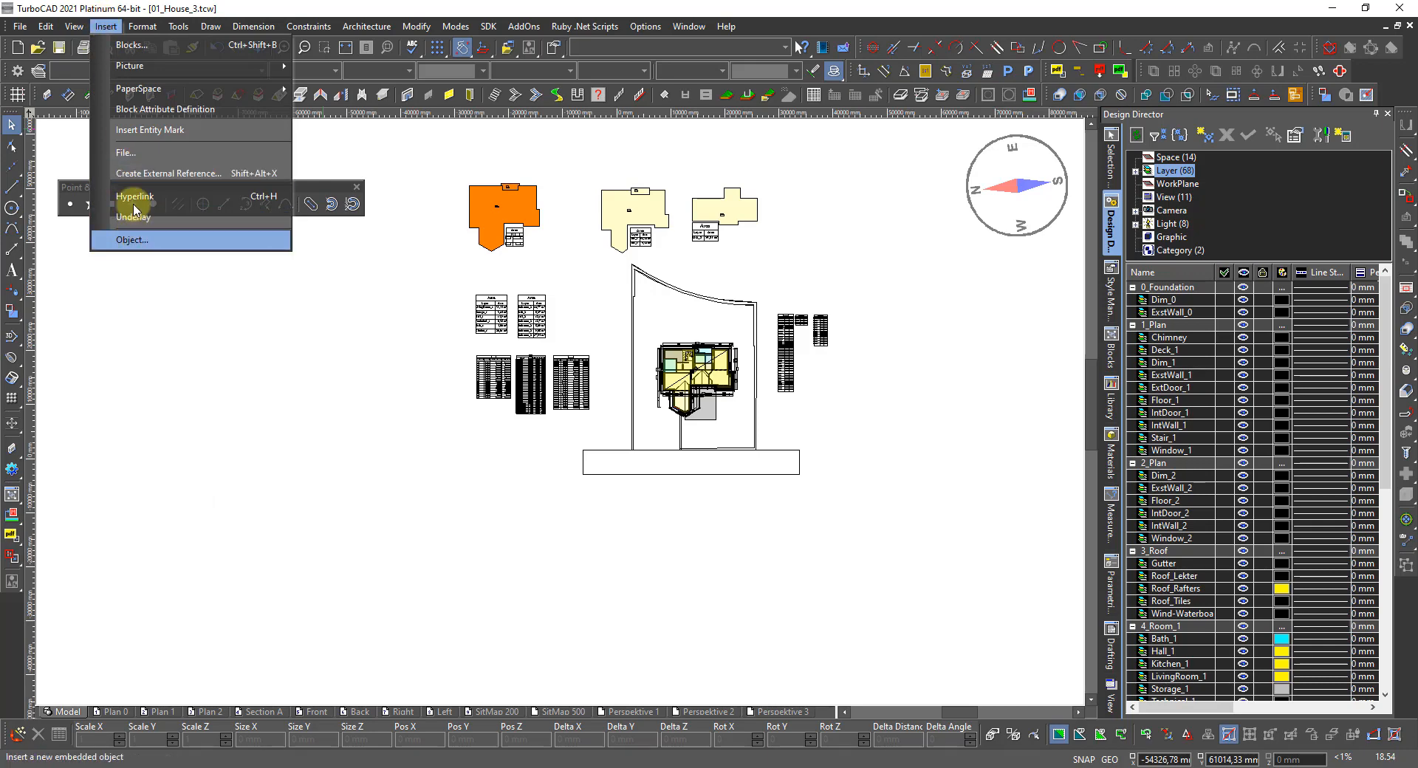
left_click(137, 157)
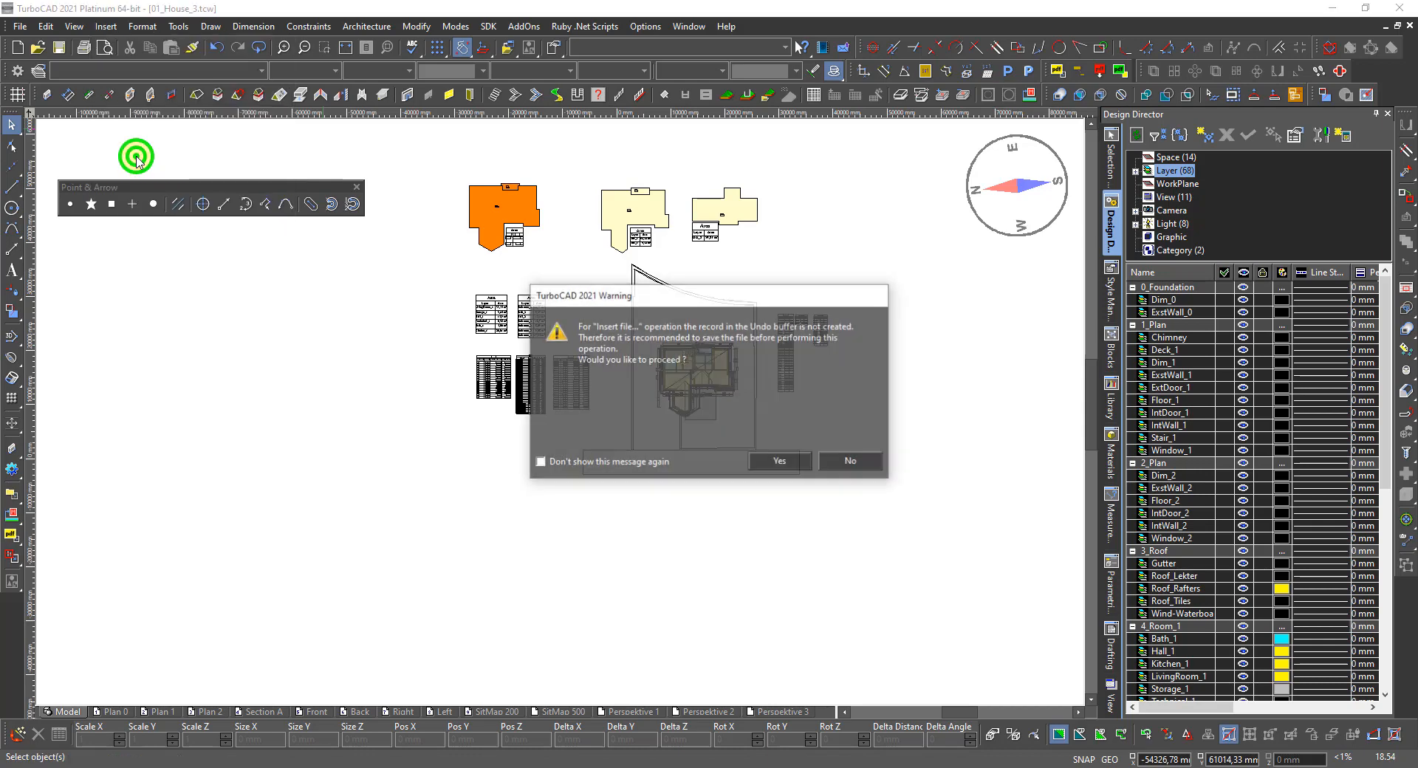
left_click(780, 464)
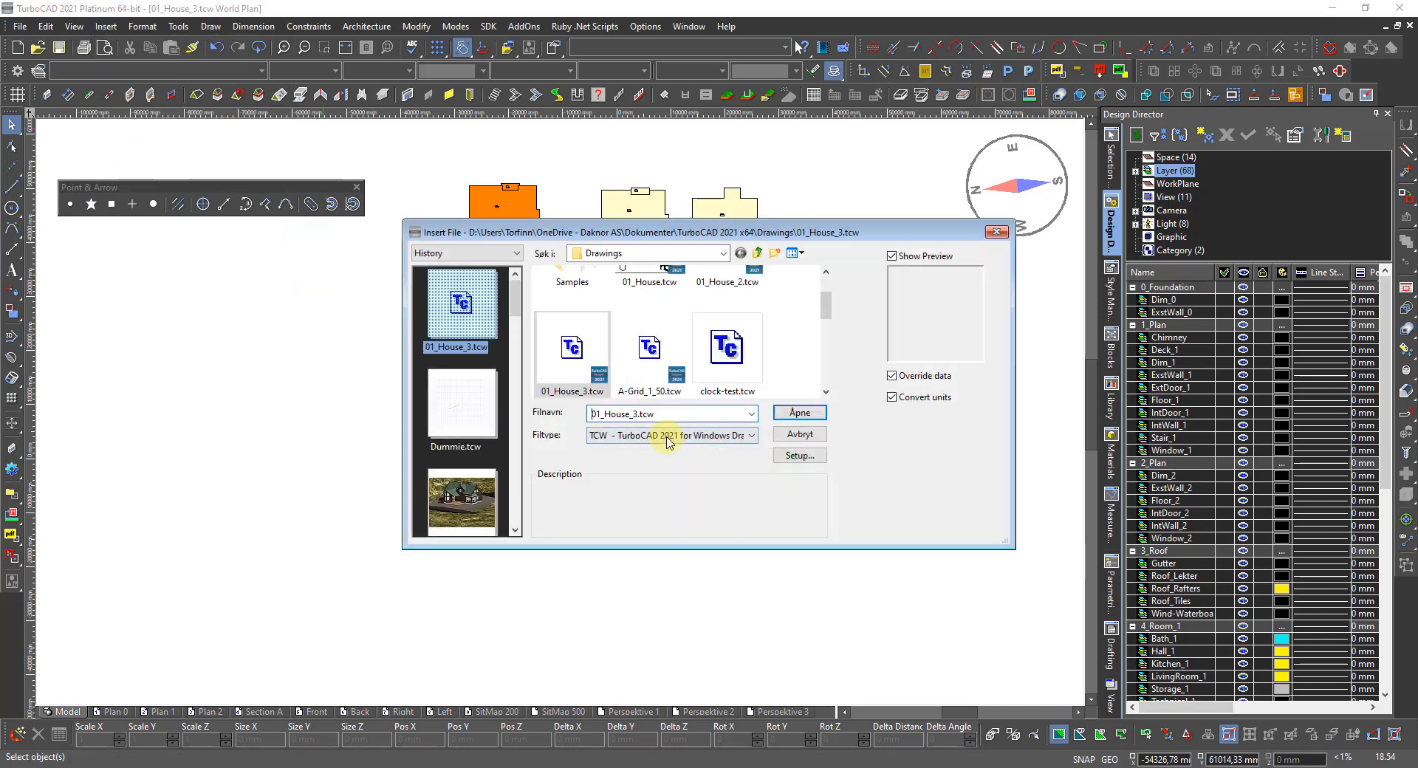
left_click(662, 438)
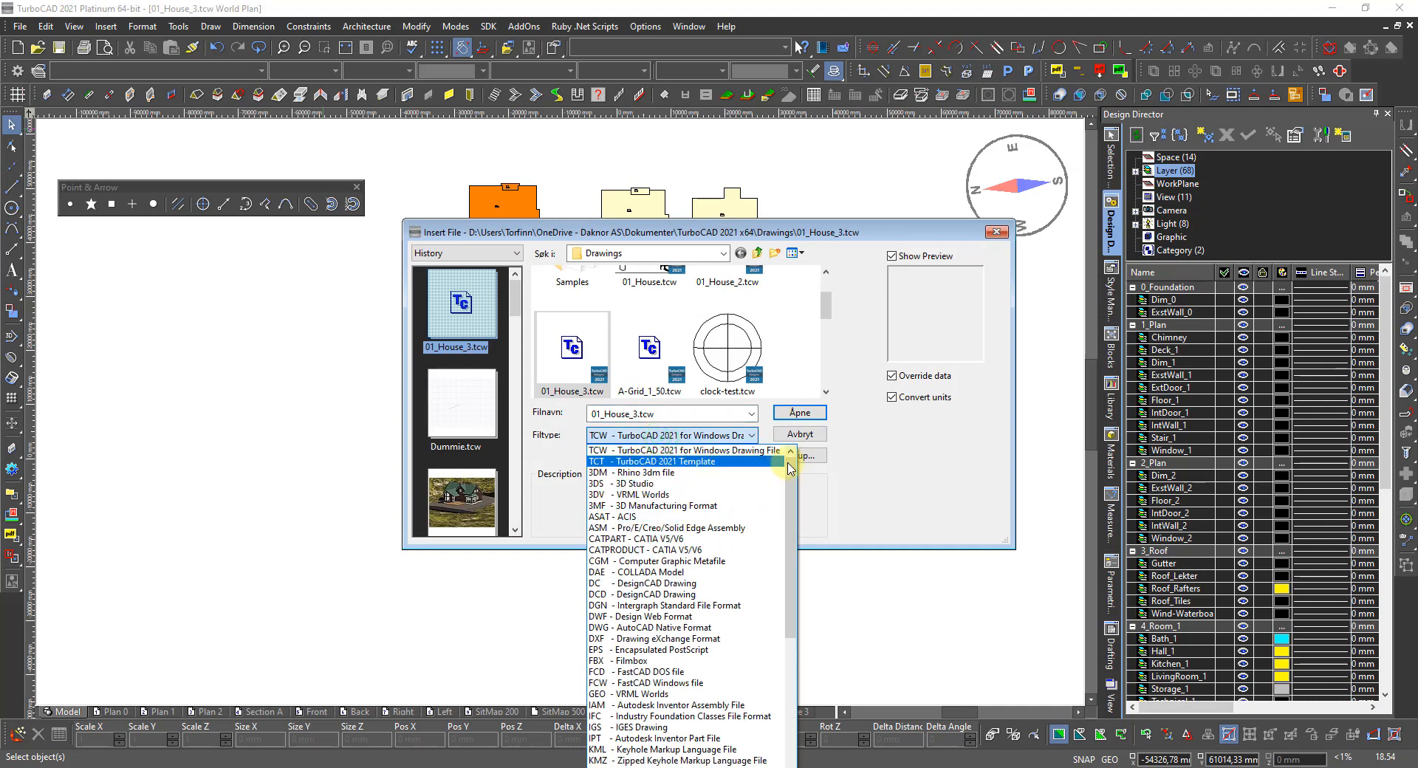
left_click_drag(787, 462, 788, 650)
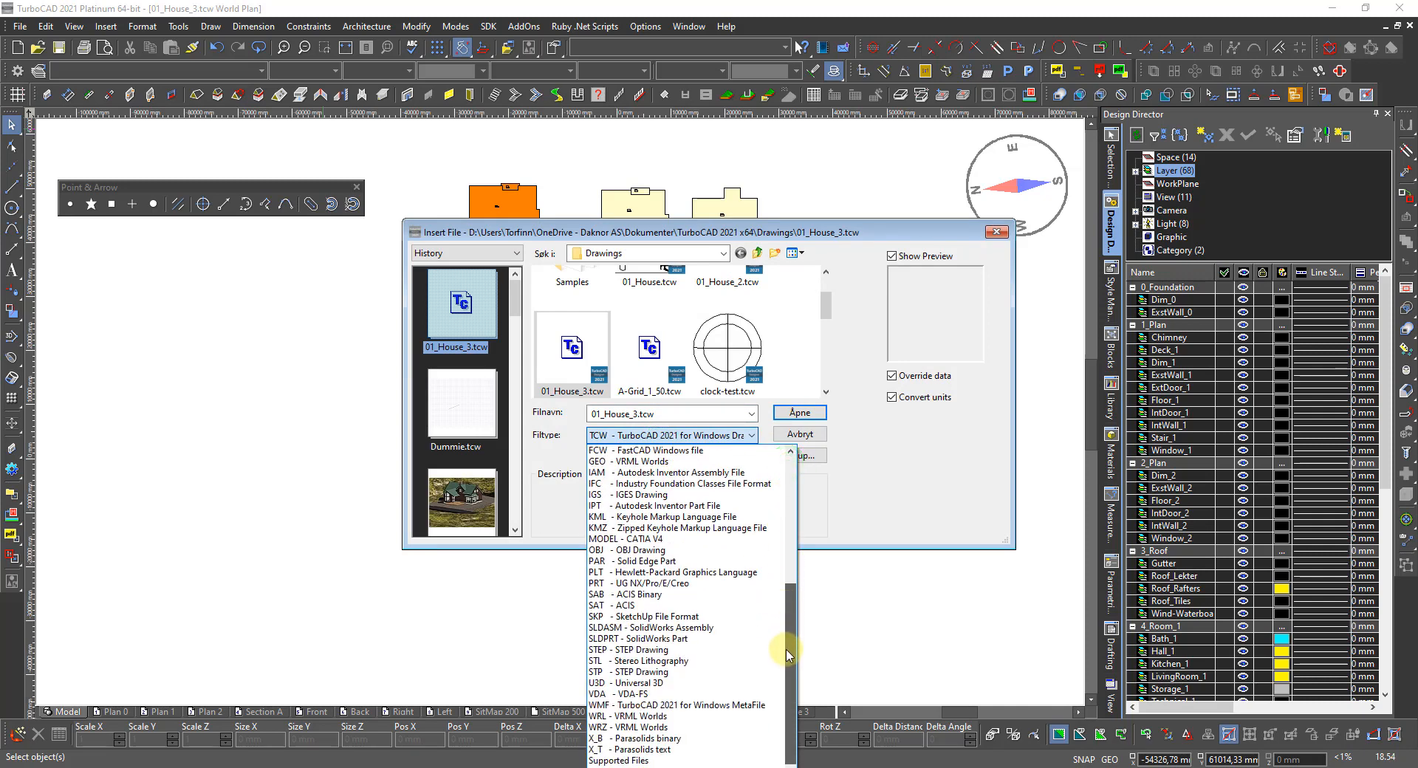
left_click(627, 760)
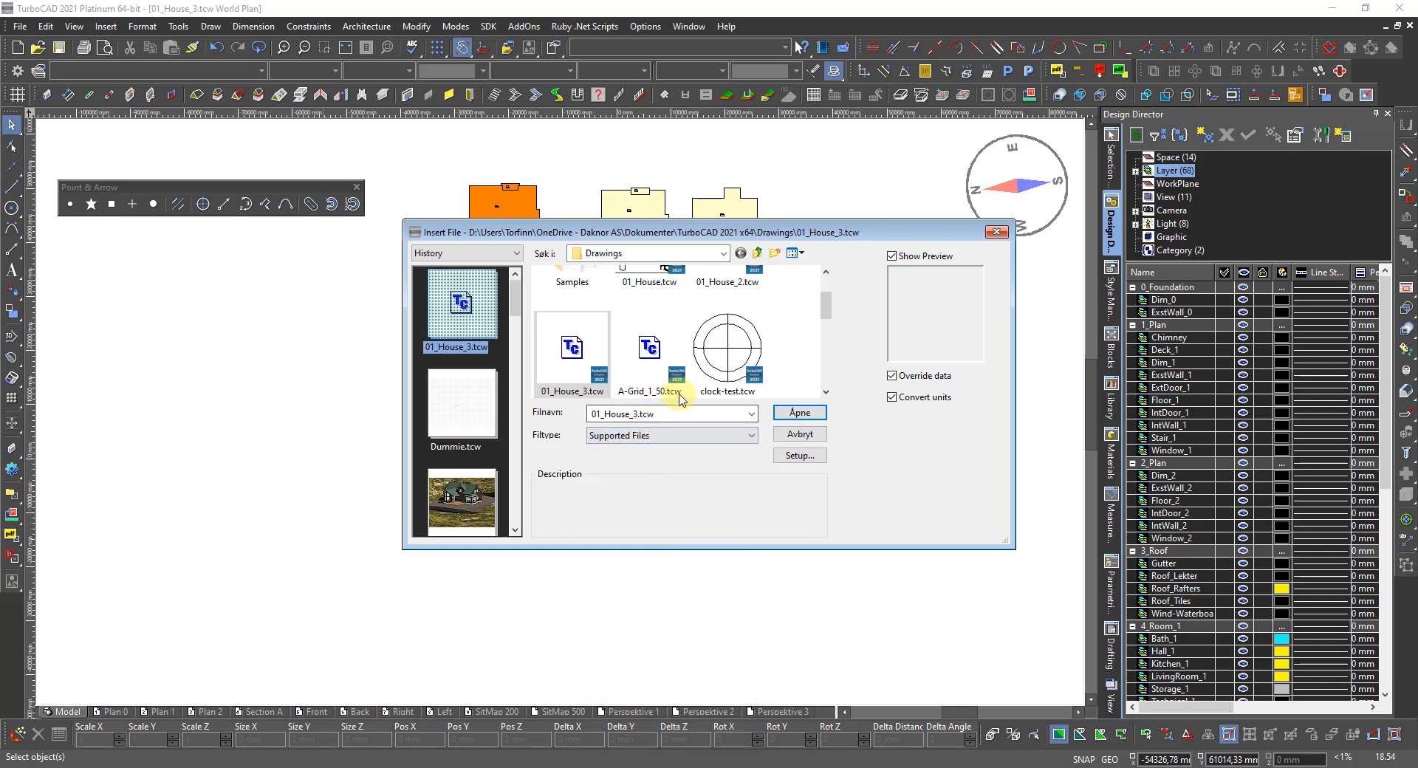
scroll(635, 325, "up", 1)
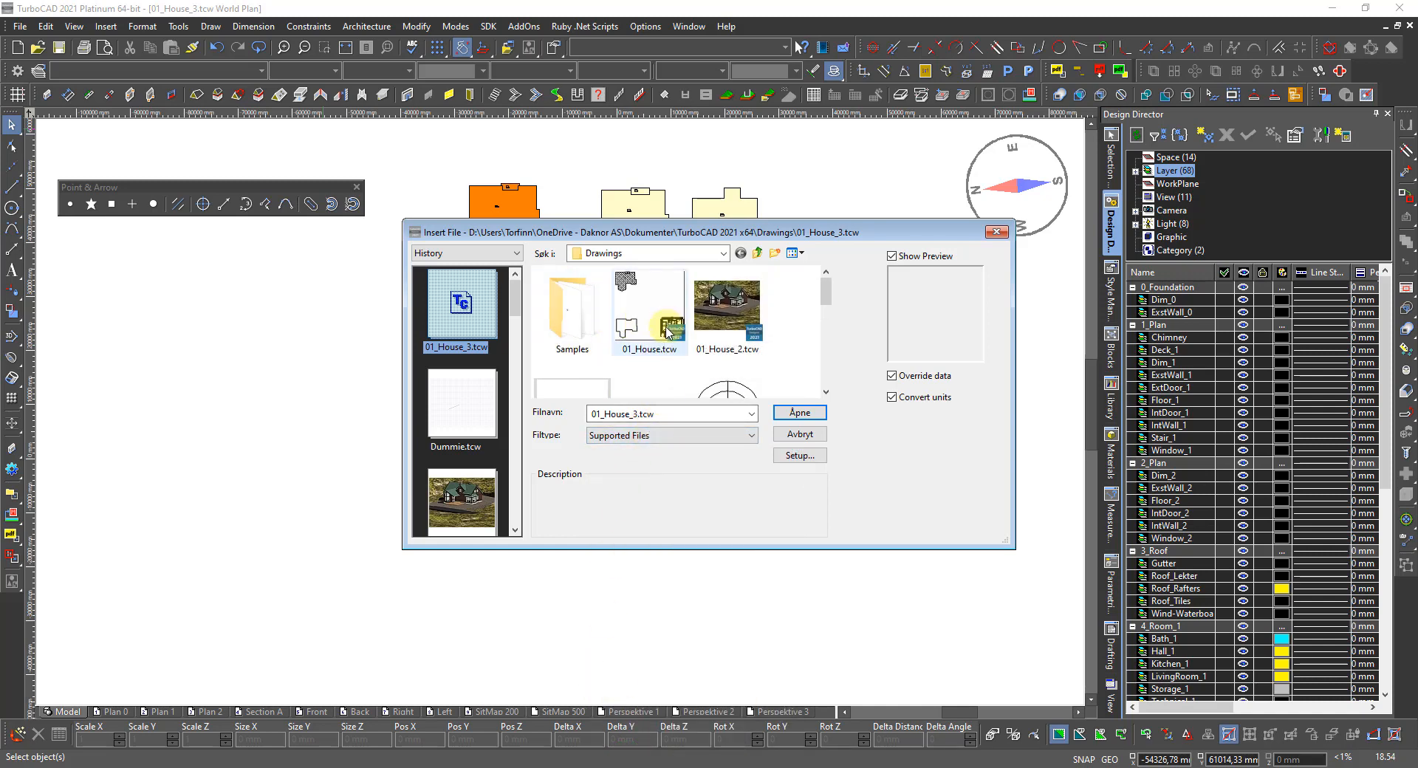
scroll(760, 340, "down", 1)
scroll(761, 347, "down", 3)
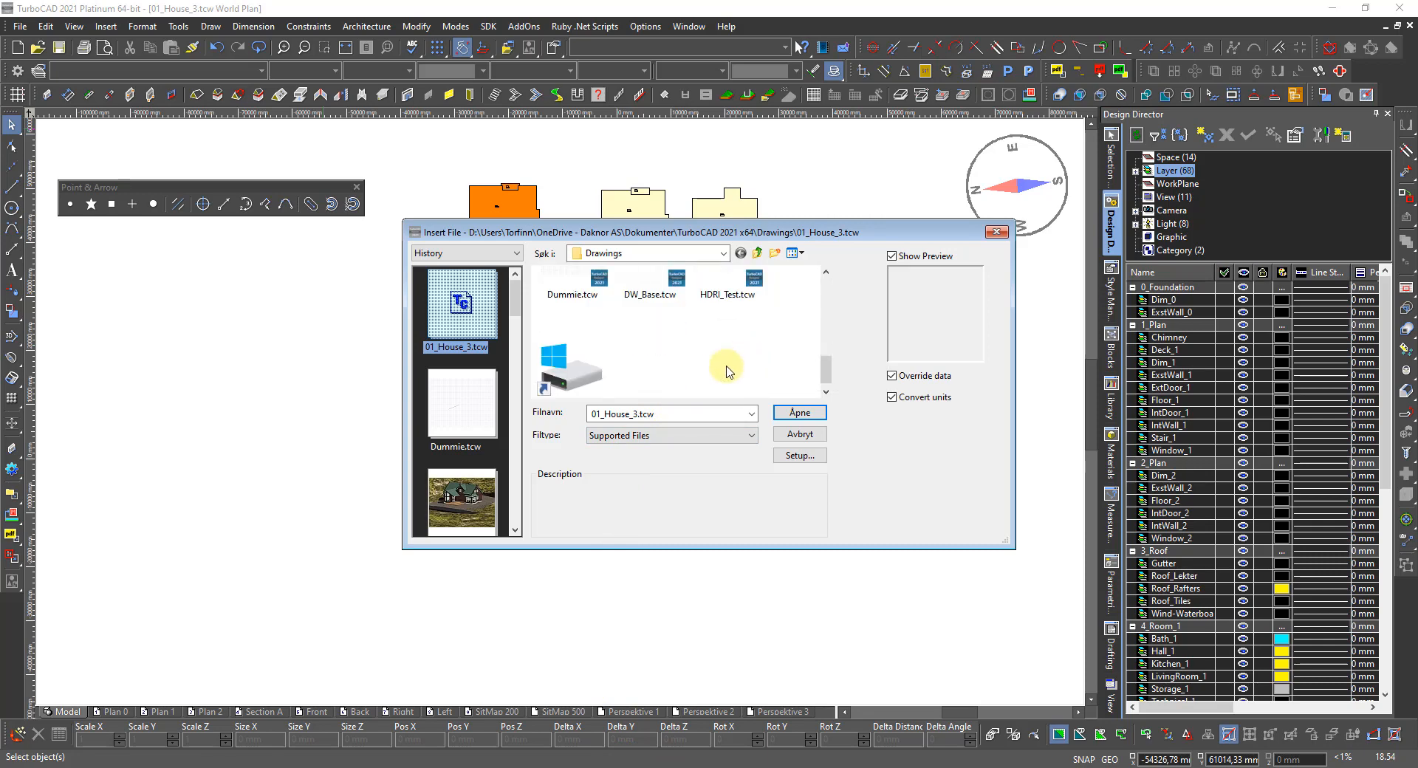
scroll(728, 359, "down", 1)
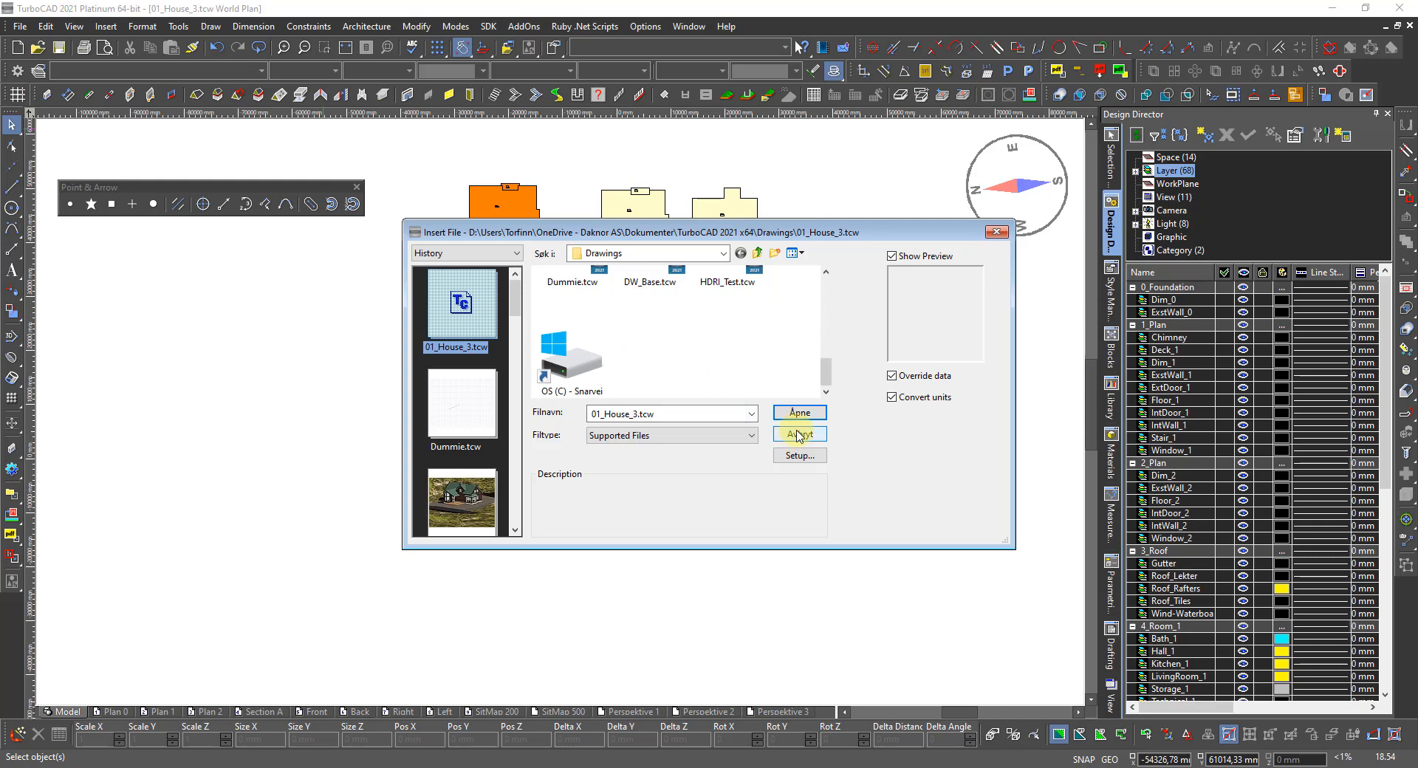
left_click(798, 435)
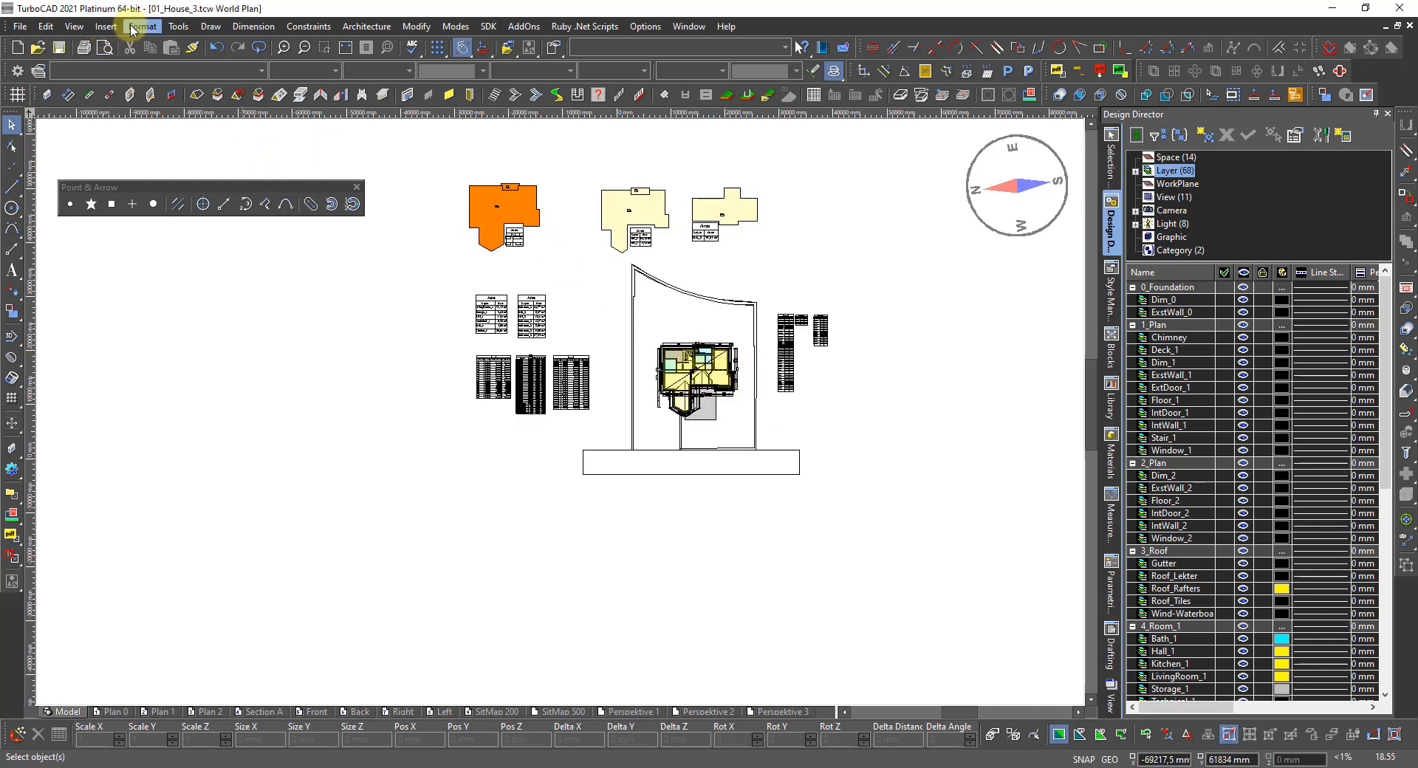
Step: Try to insert the spreadsheet Walls.xls from the Drawings folder as an embedded object created from file
left_click(105, 30)
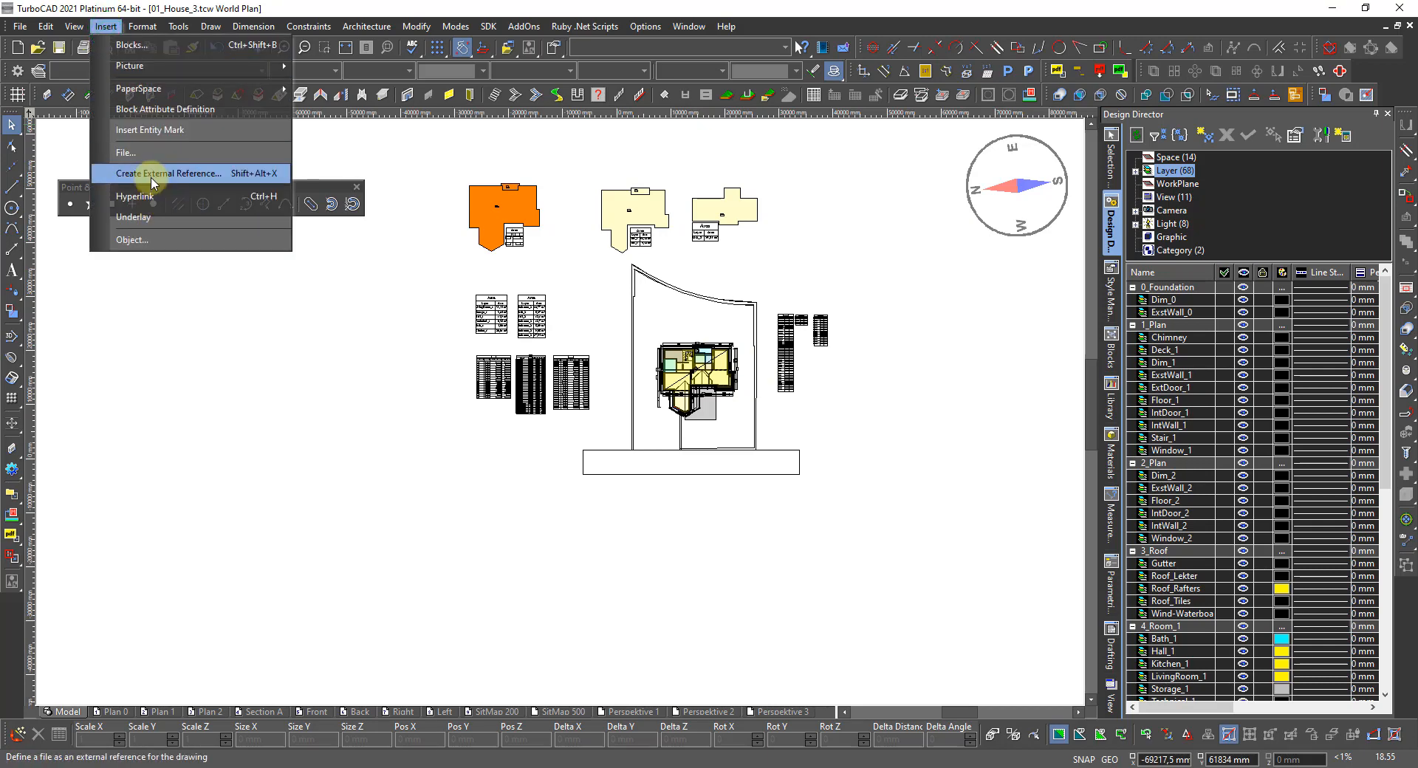
left_click(144, 240)
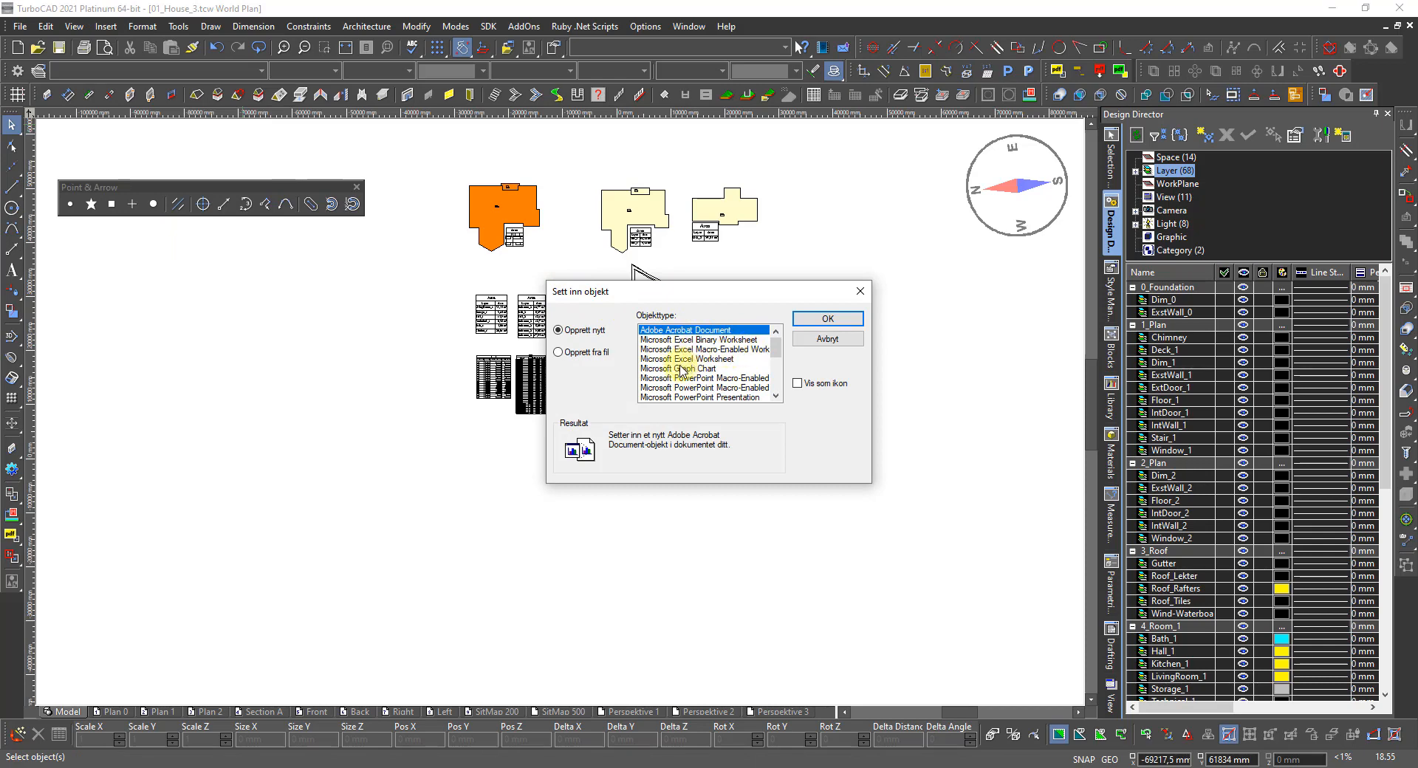
left_click(707, 359)
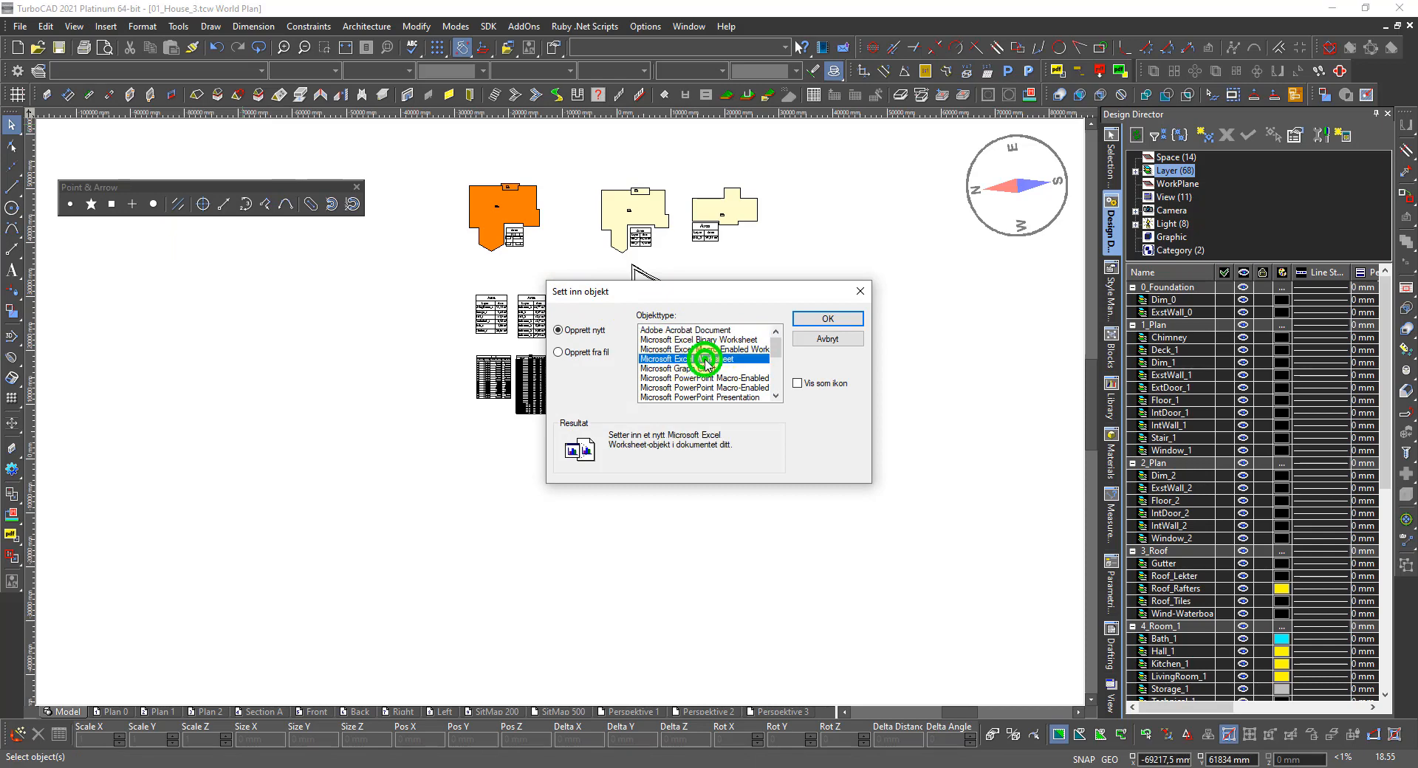
scroll(720, 373, "down", 2)
scroll(724, 378, "down", 3)
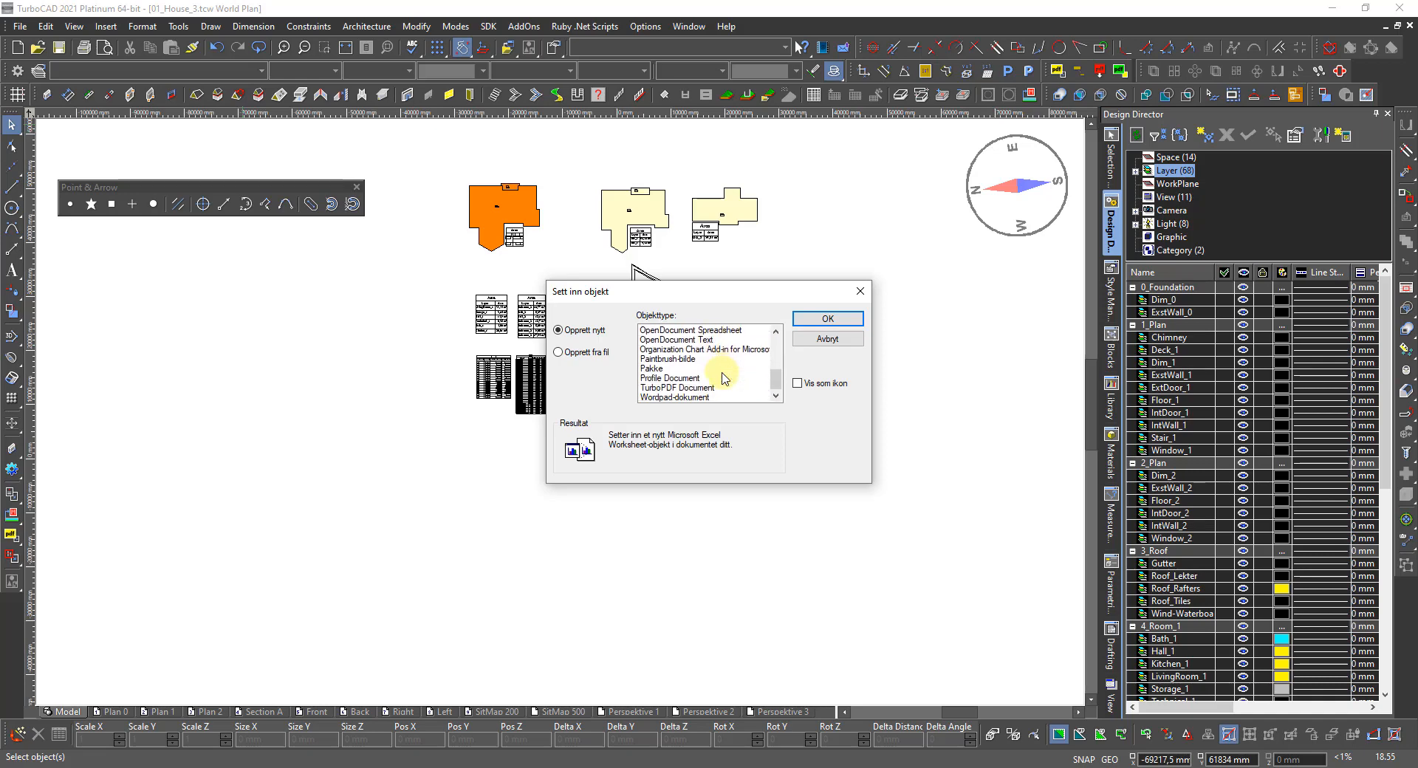
left_click(827, 324)
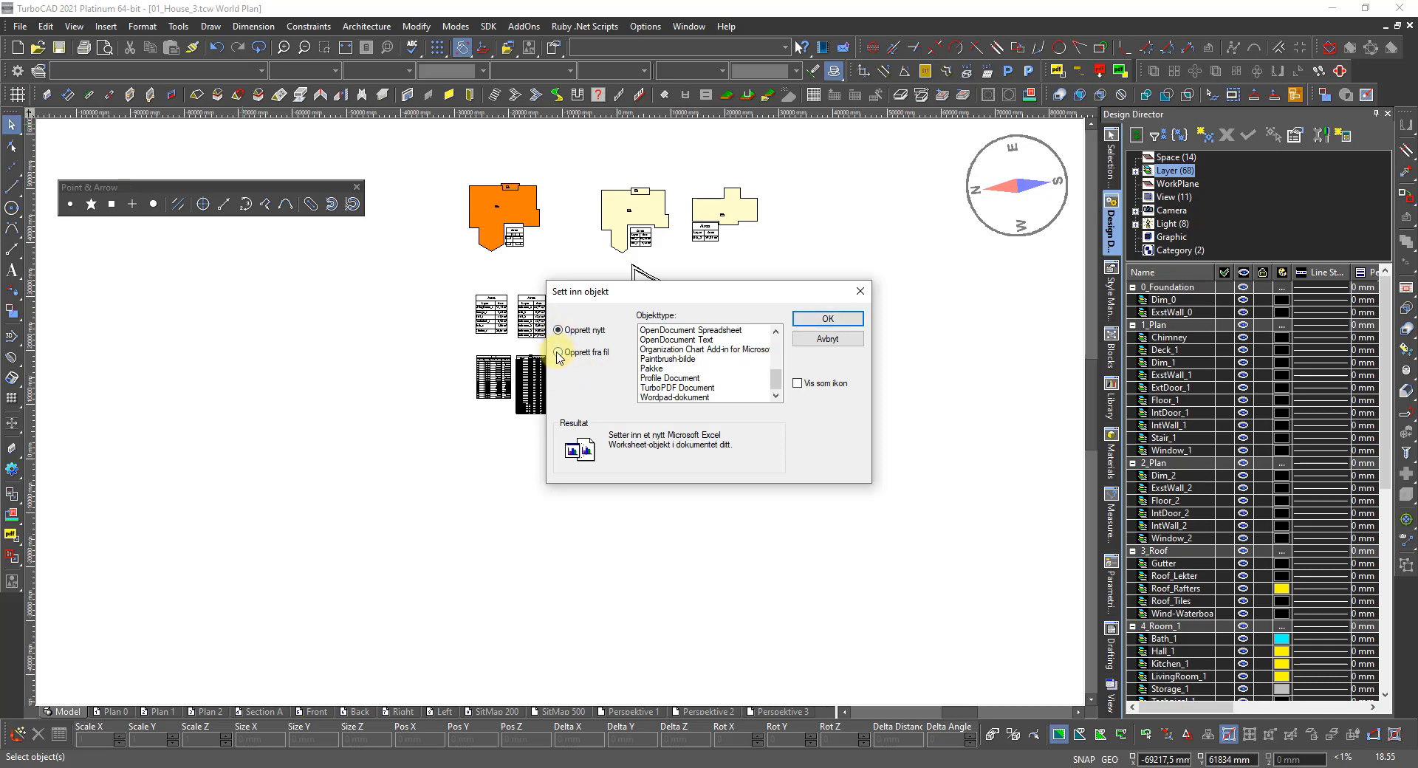
left_click(558, 353)
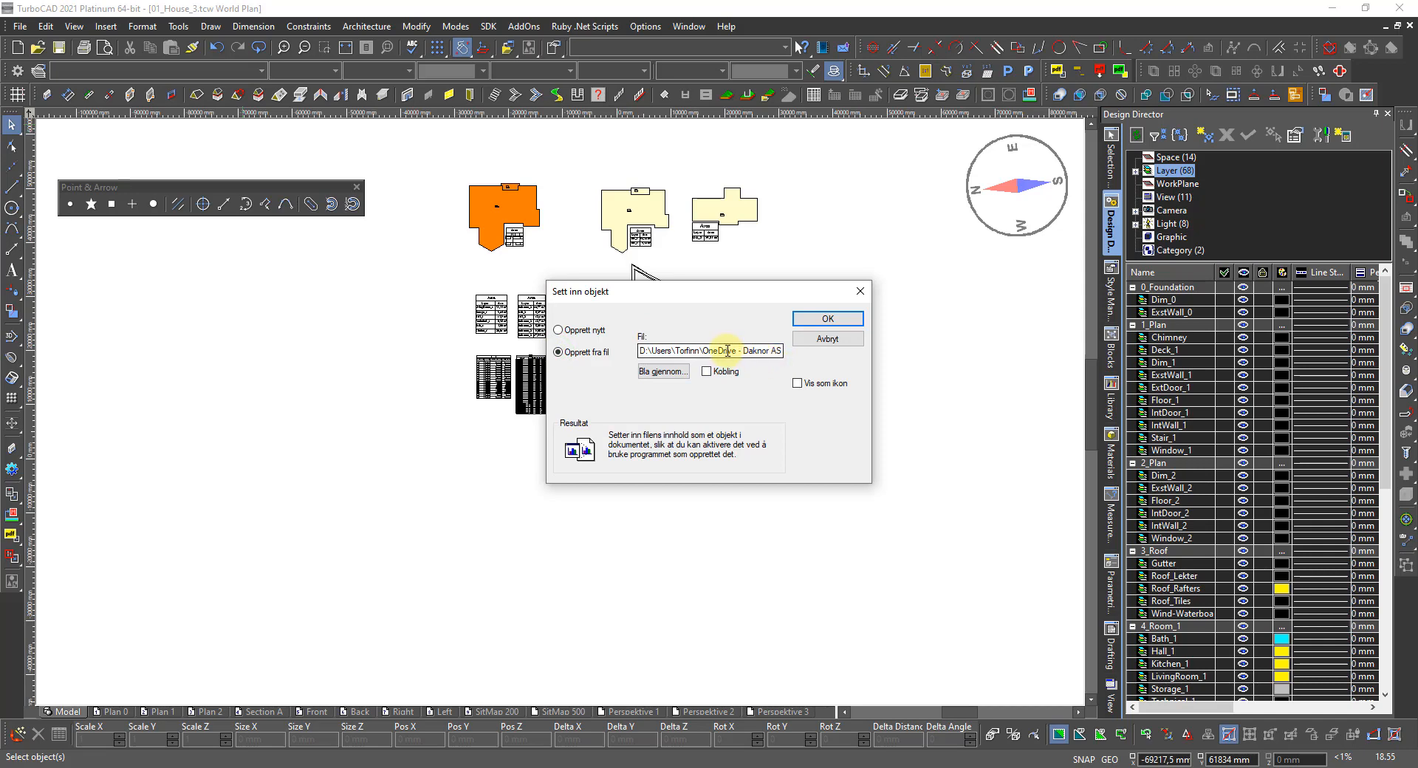
left_click(658, 373)
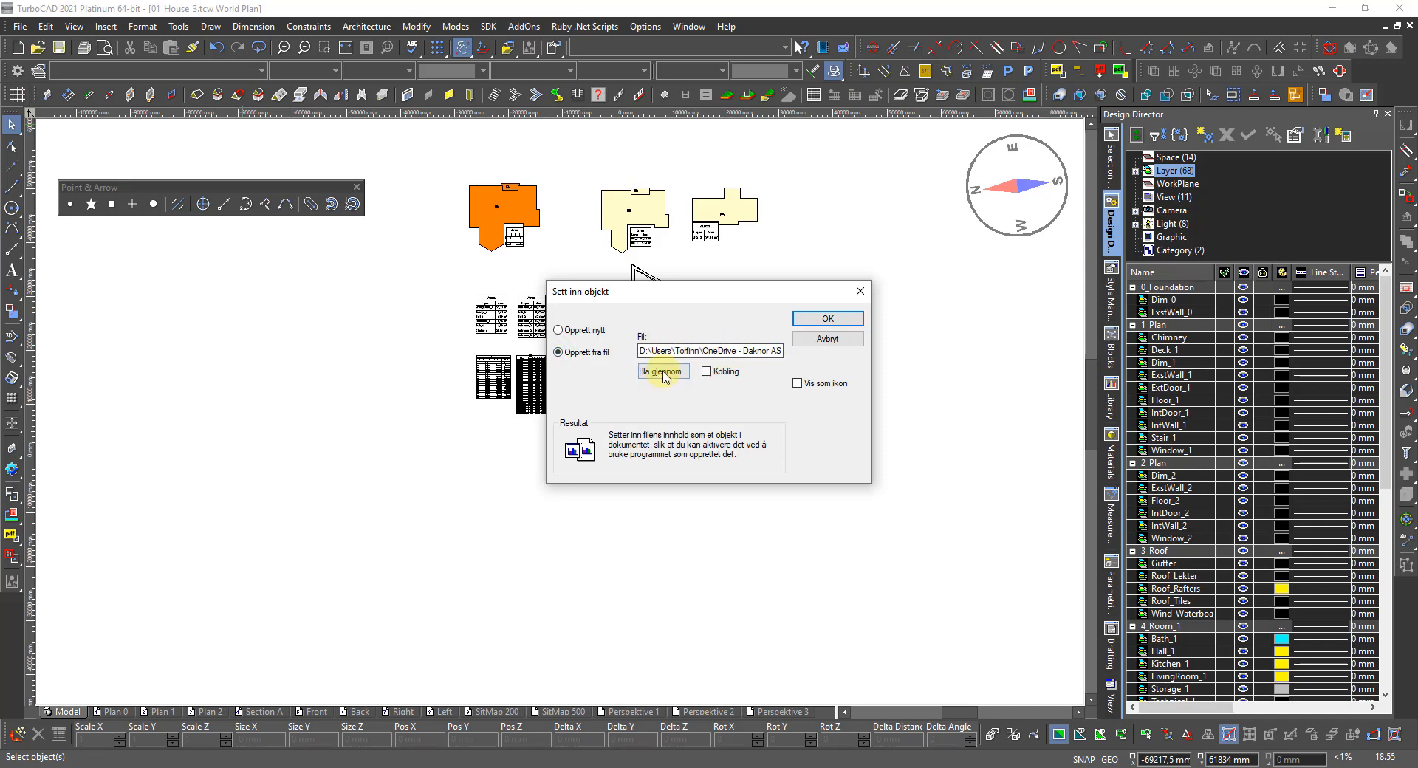
left_click(662, 373)
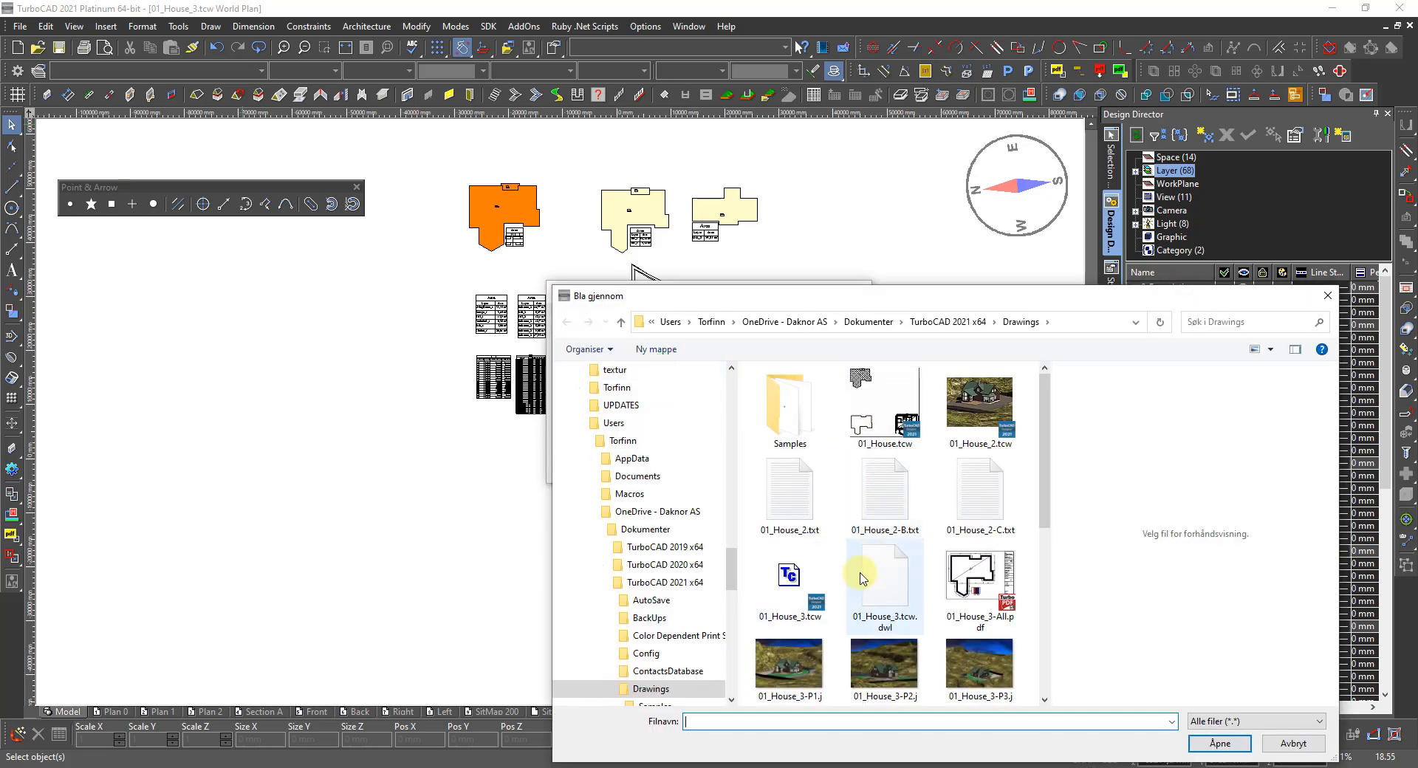
scroll(872, 576, "down", 5)
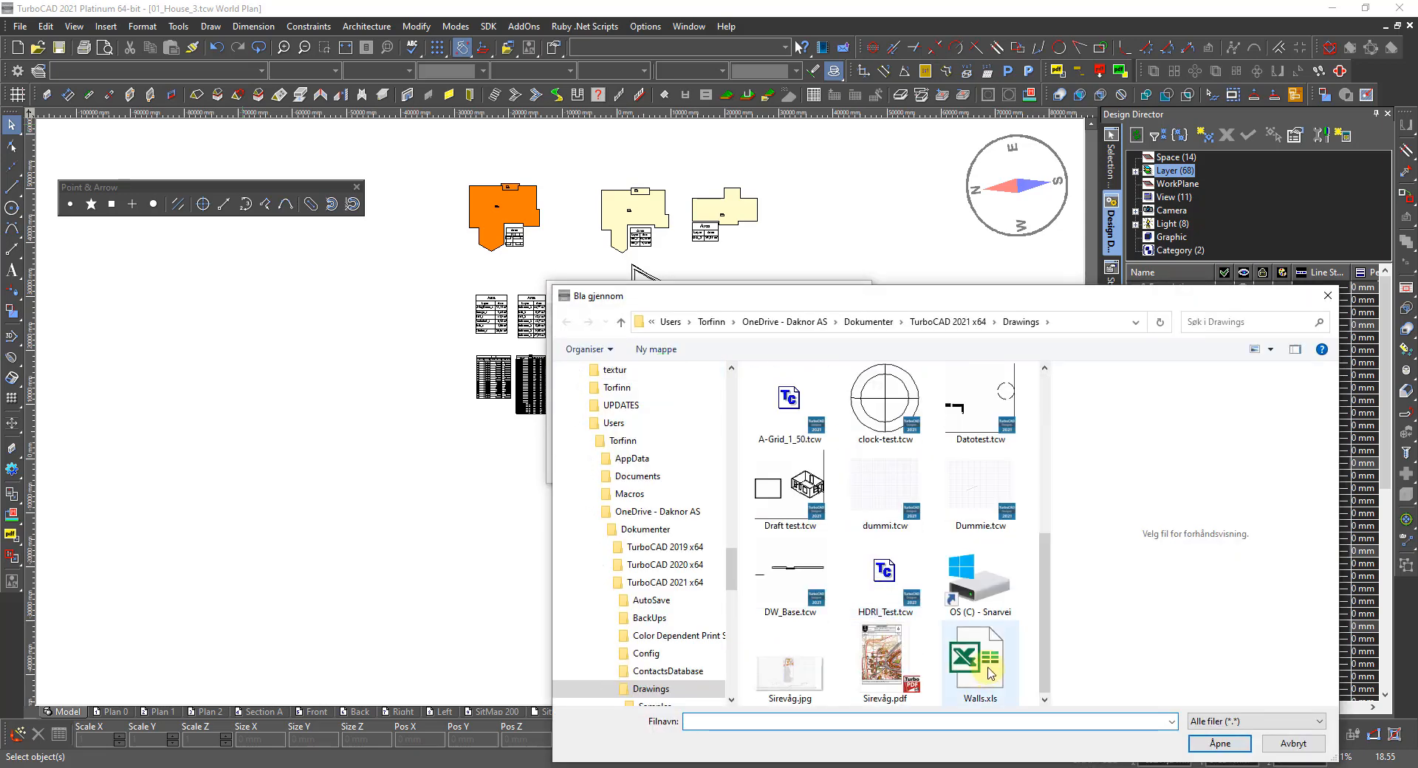
left_click(990, 673)
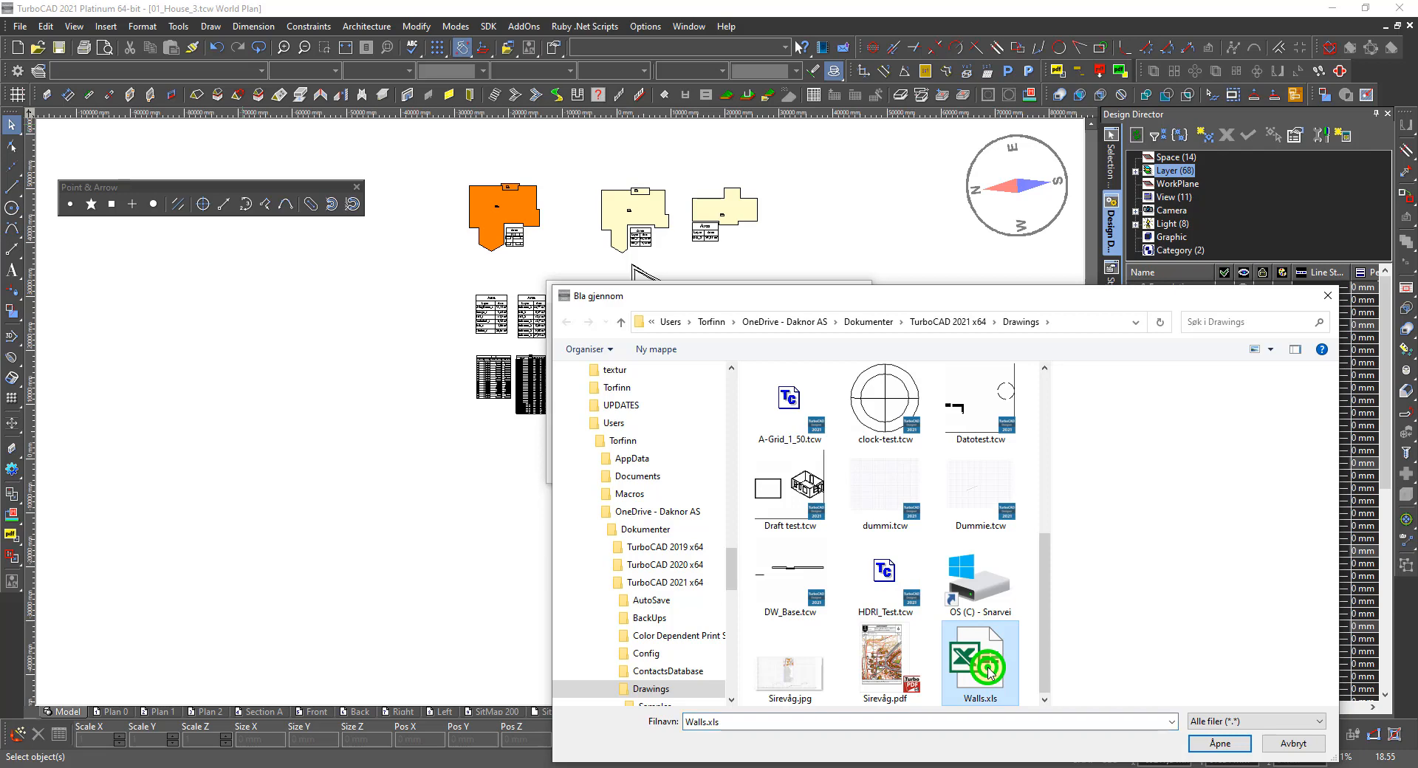
left_click(1221, 745)
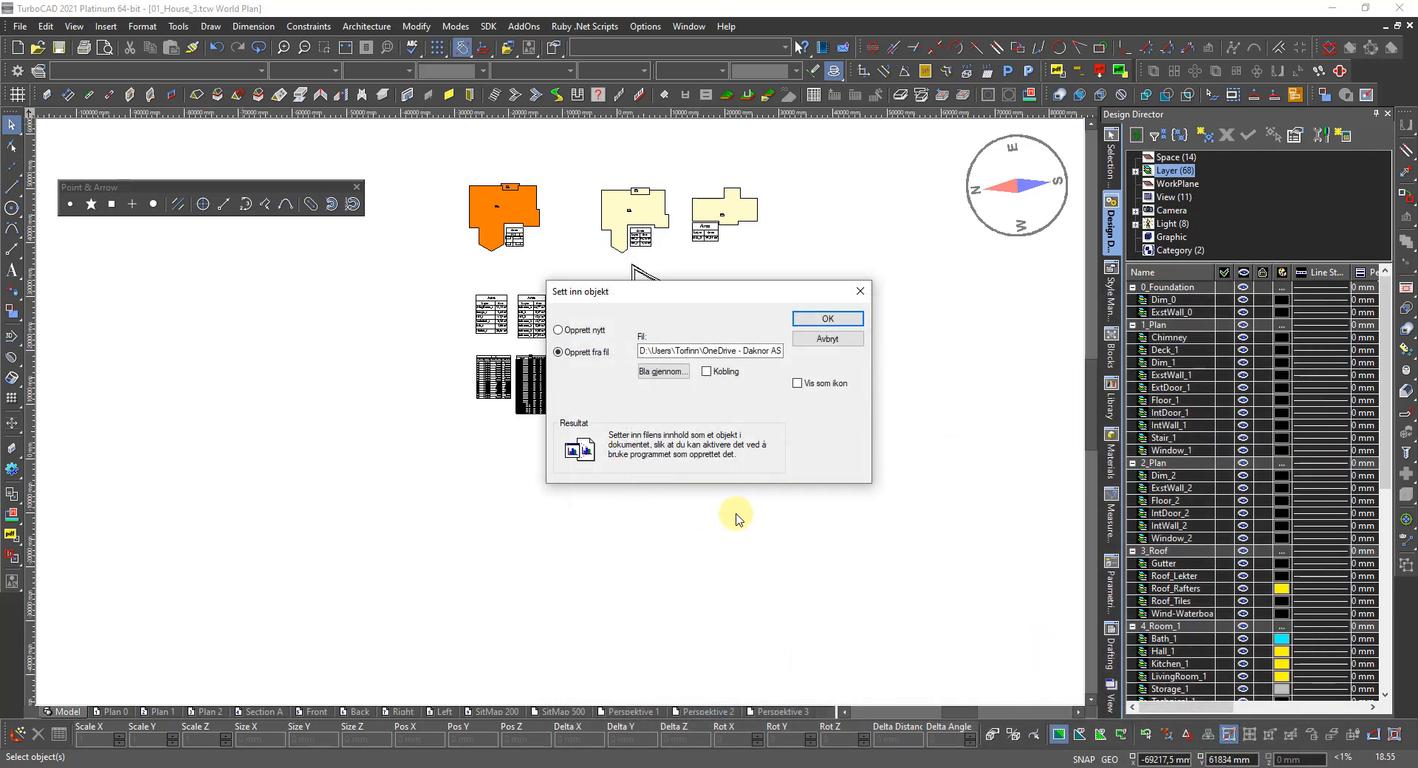
left_click(819, 319)
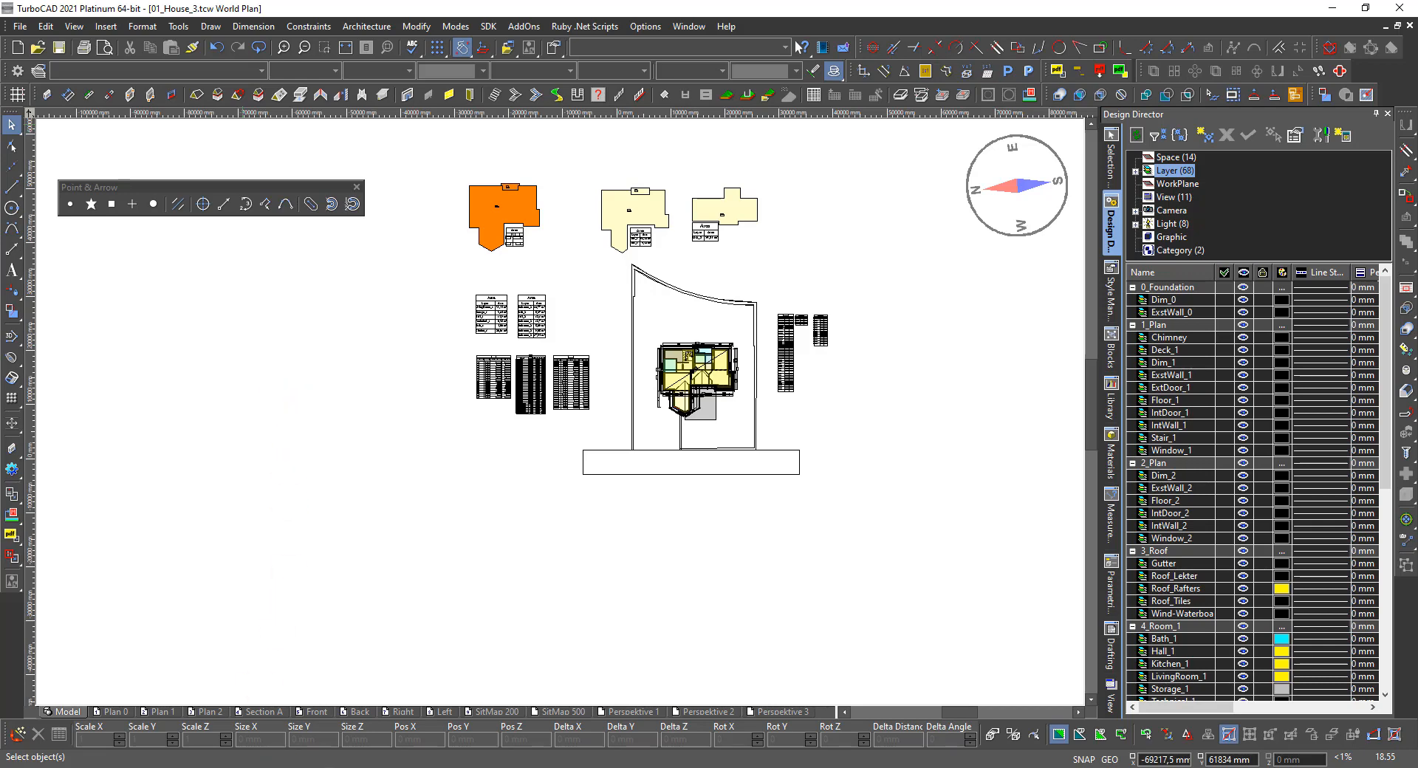
Step: Switch to Excel, save the Walls.xls workbook and close the open workbook windows
mouse_move(372, 757)
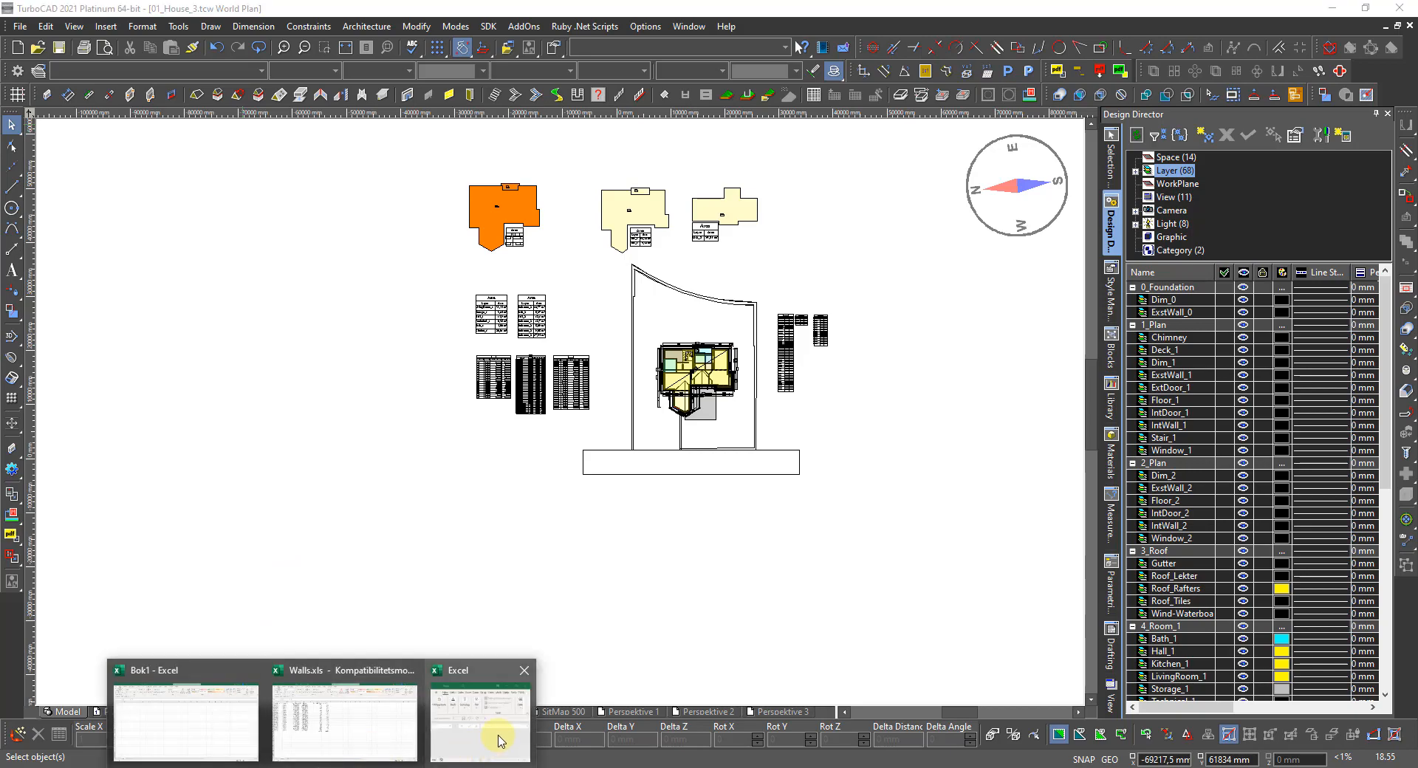
mouse_move(500, 741)
left_click(362, 717)
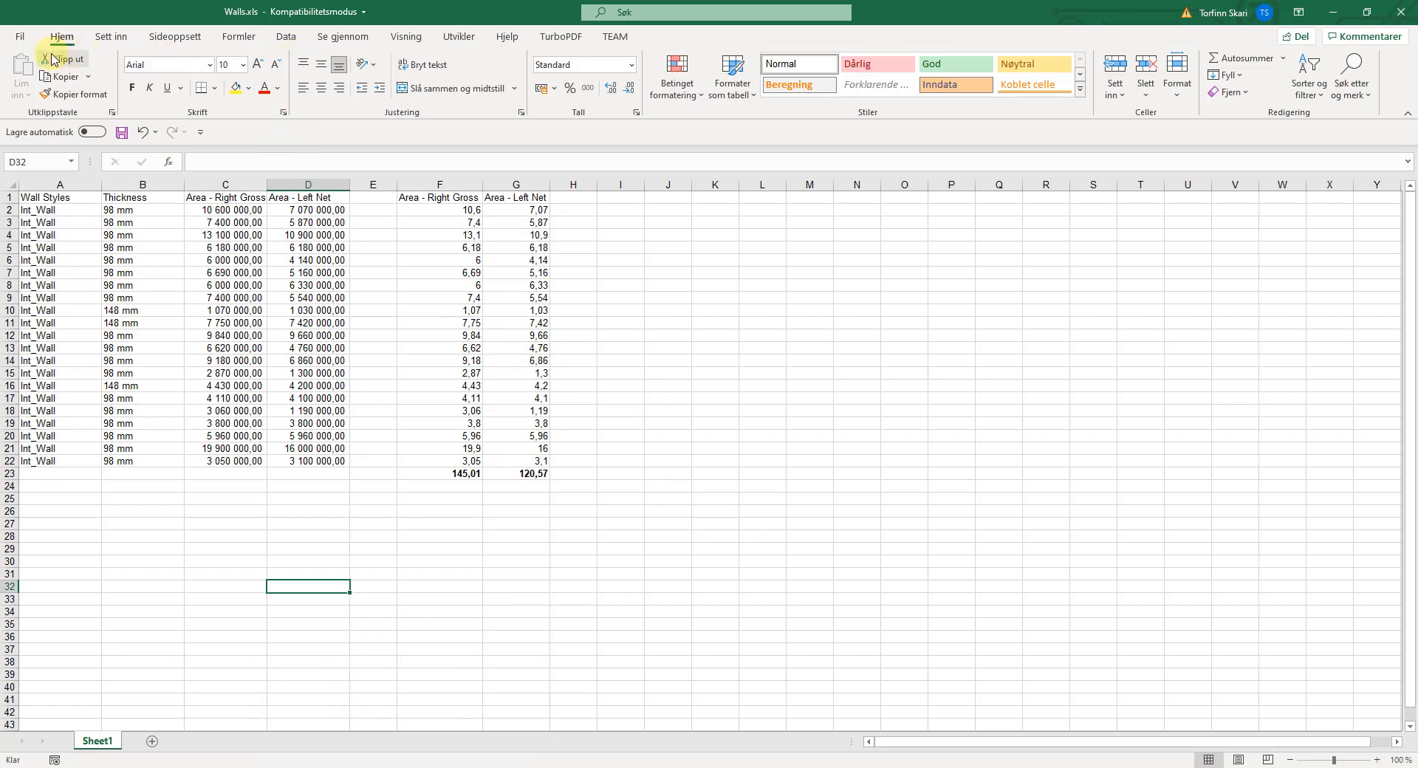
left_click(123, 135)
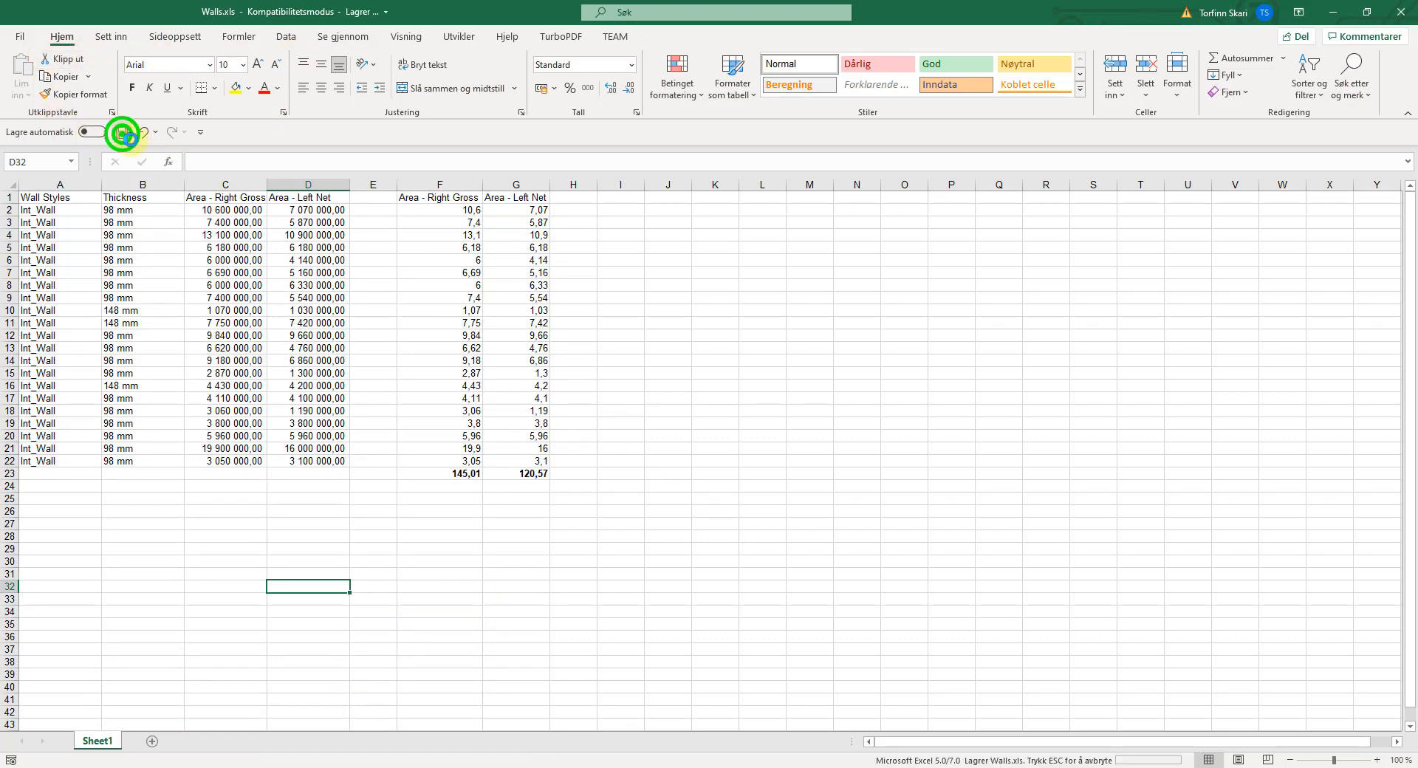
left_click(1400, 12)
left_click(1400, 12)
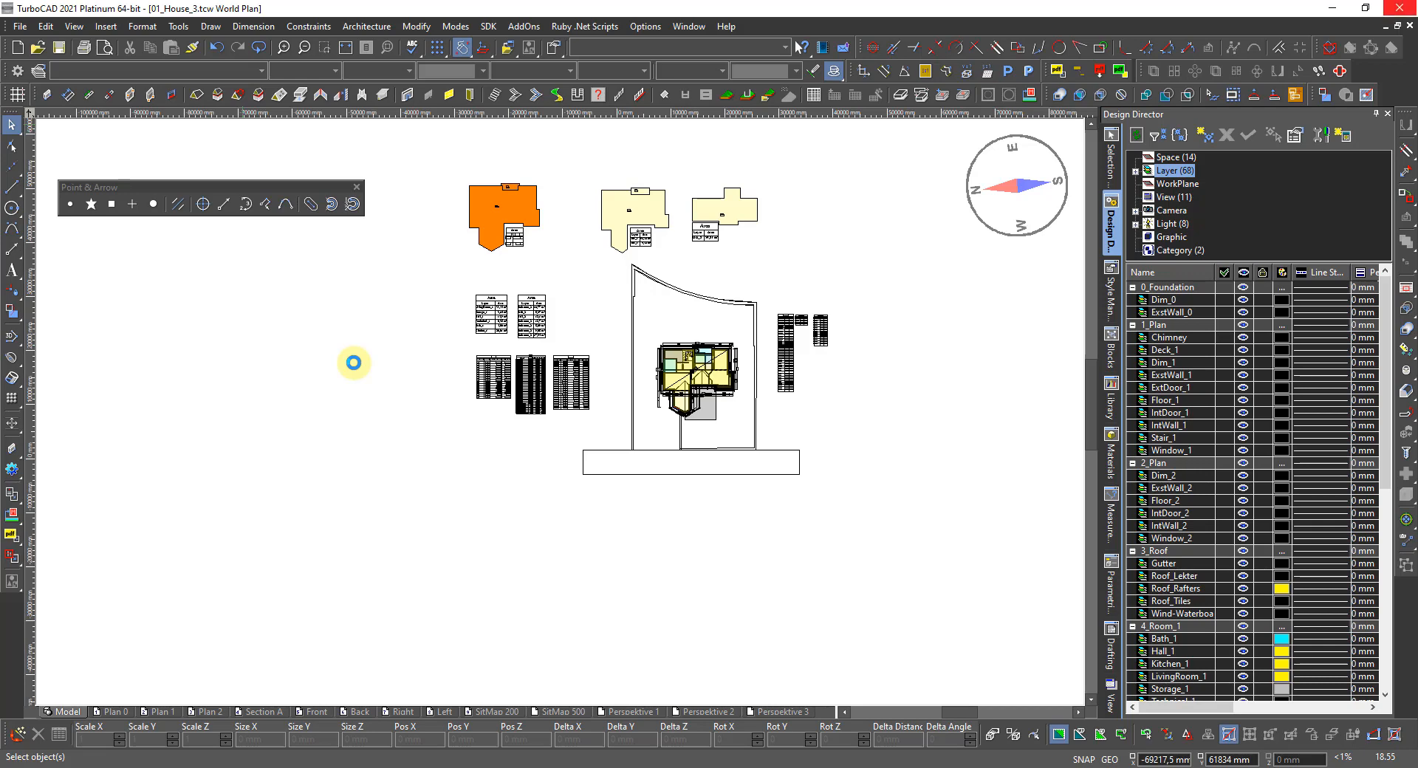
Step: Quit the remaining Excel window, cancel opening the locked Walls.xls, and dismiss the pending object insertion in TurboCAD
left_click(423, 441)
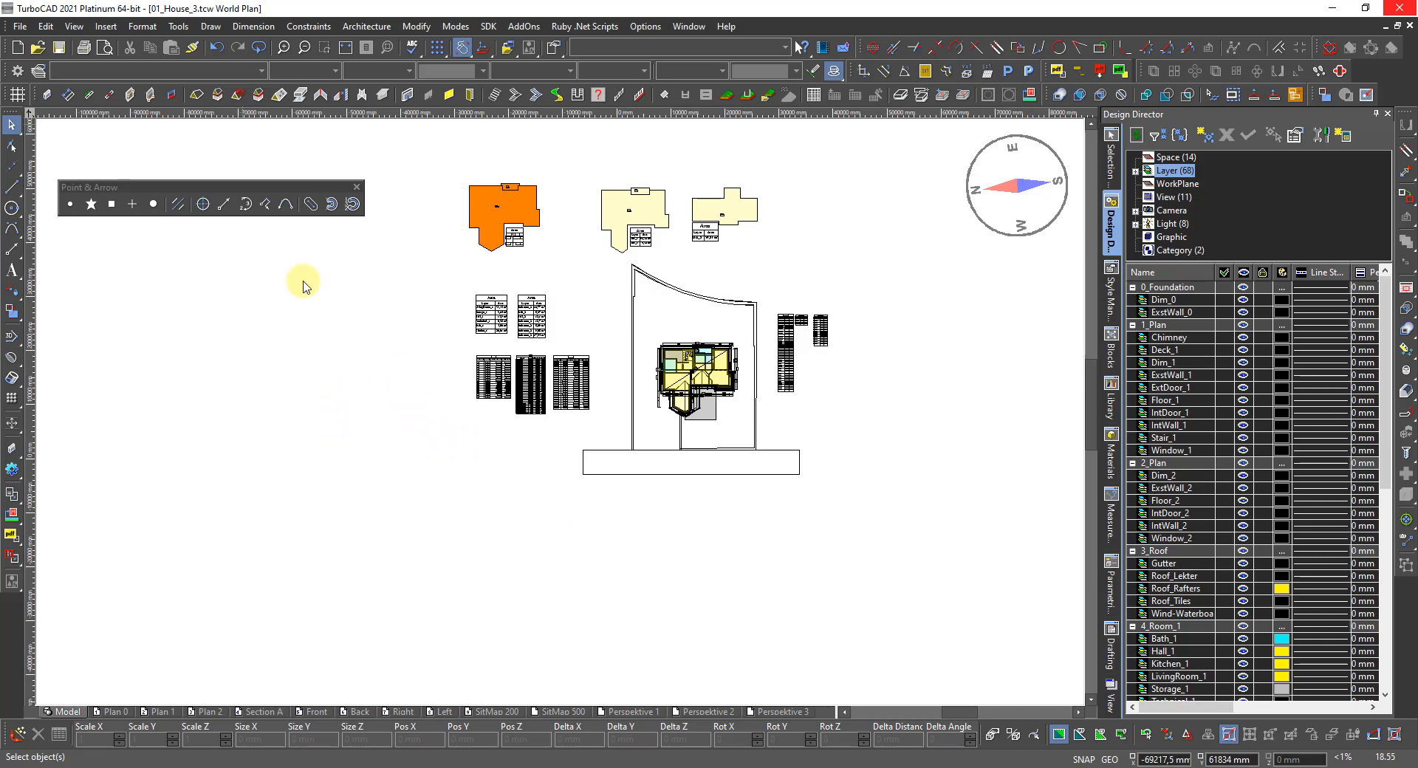
left_click(17, 24)
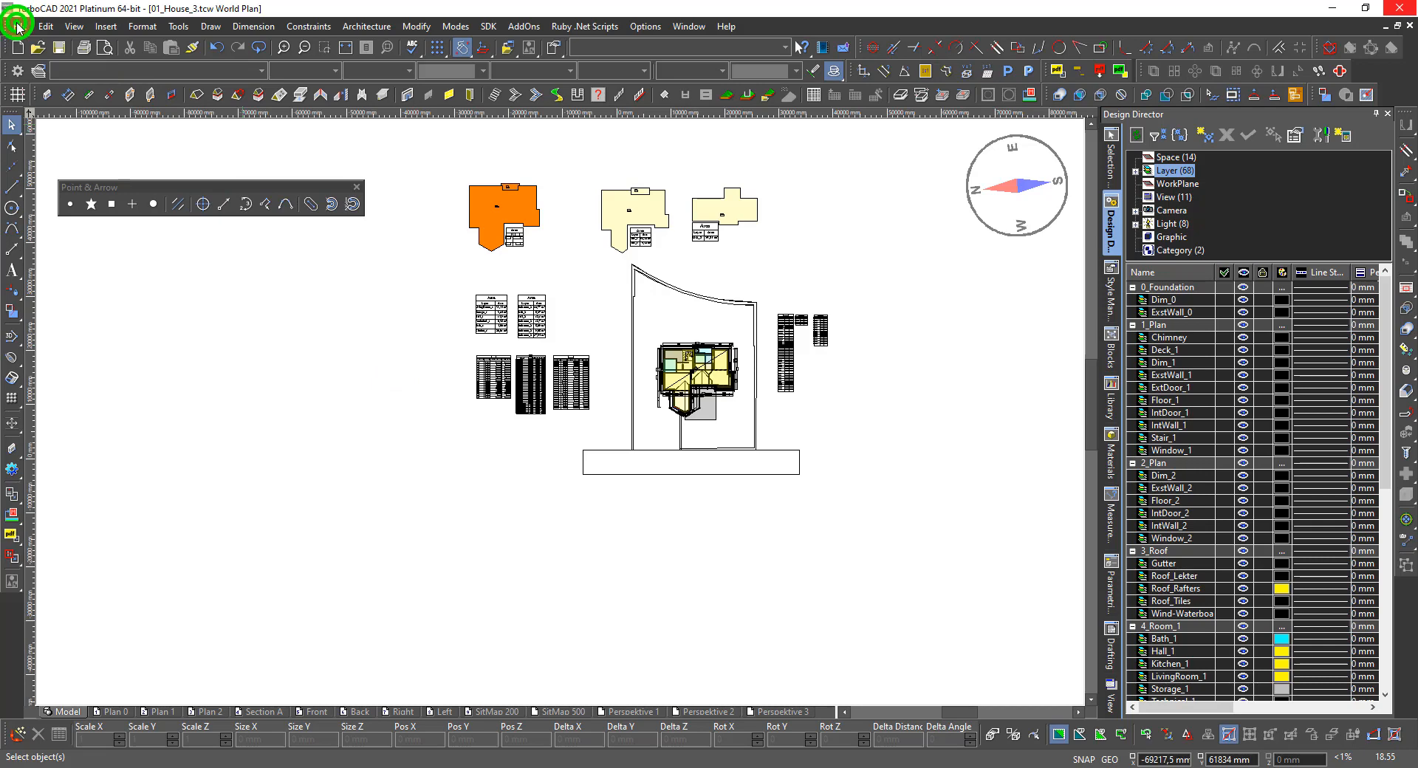
left_click(52, 9)
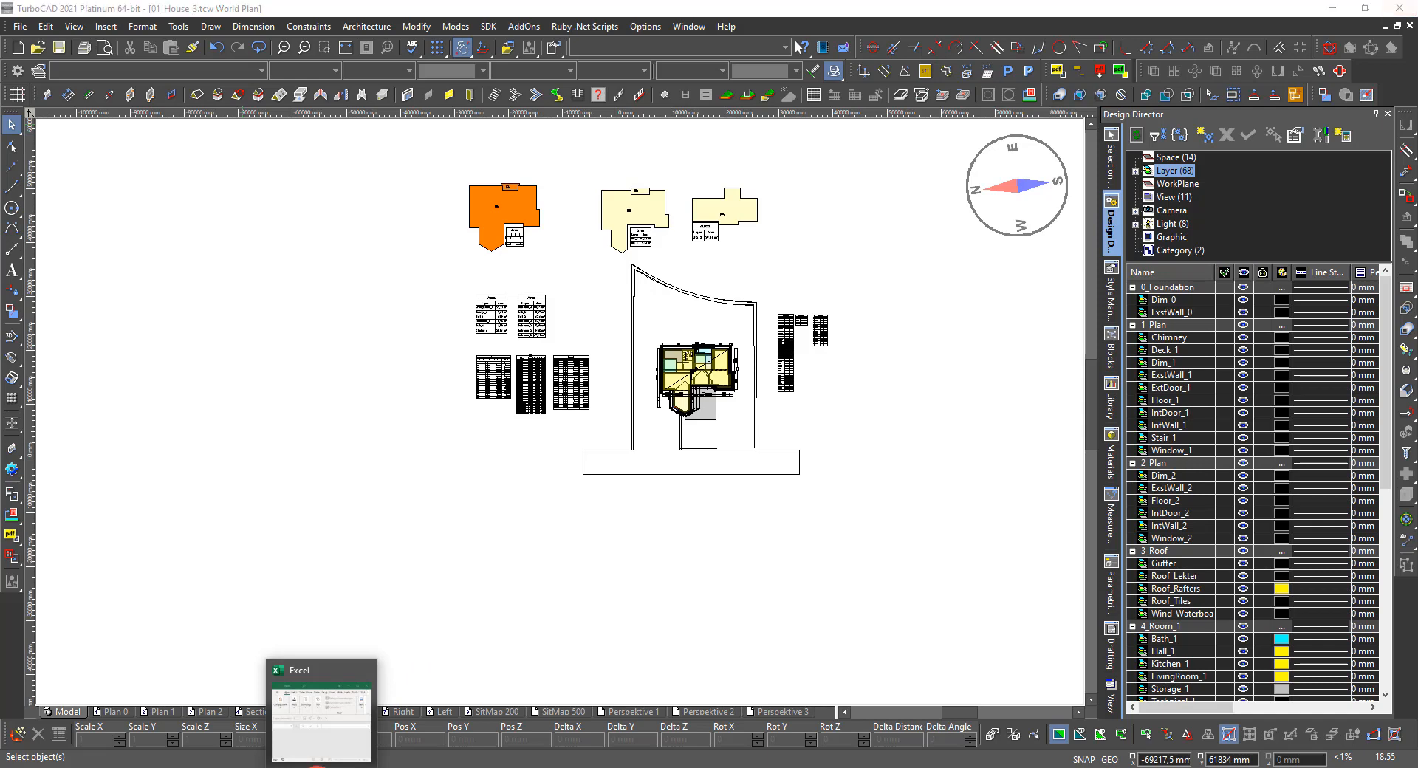
right_click(318, 767)
left_click(287, 751)
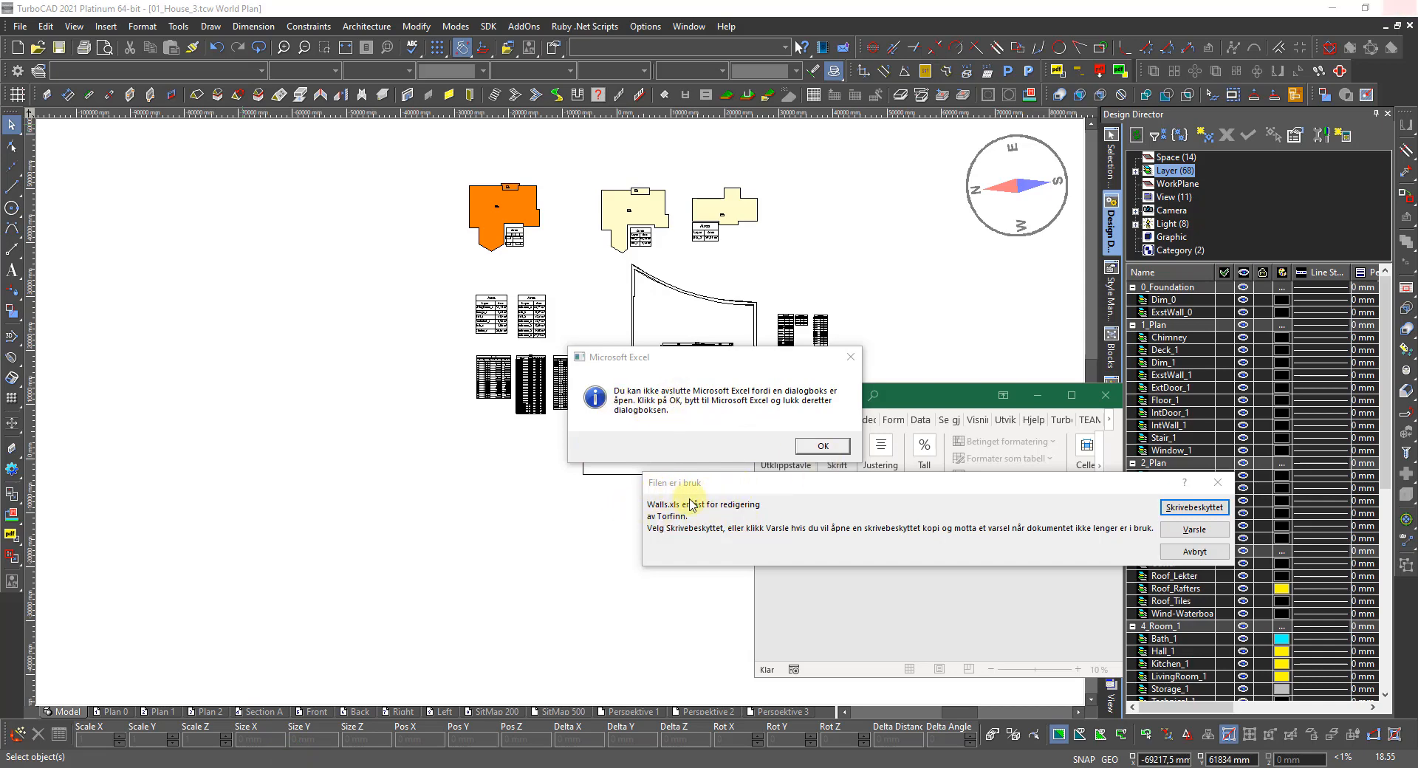
left_click(1196, 508)
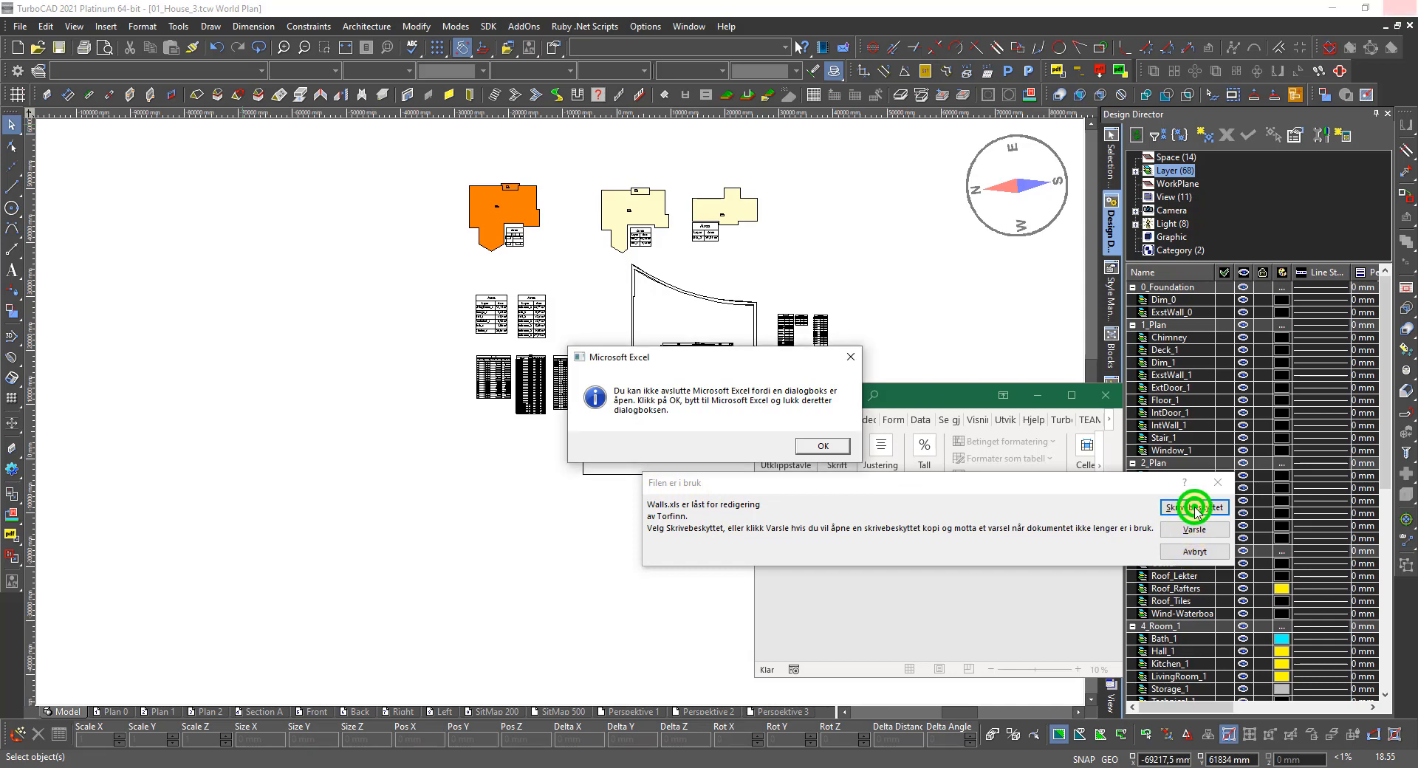
left_click(820, 449)
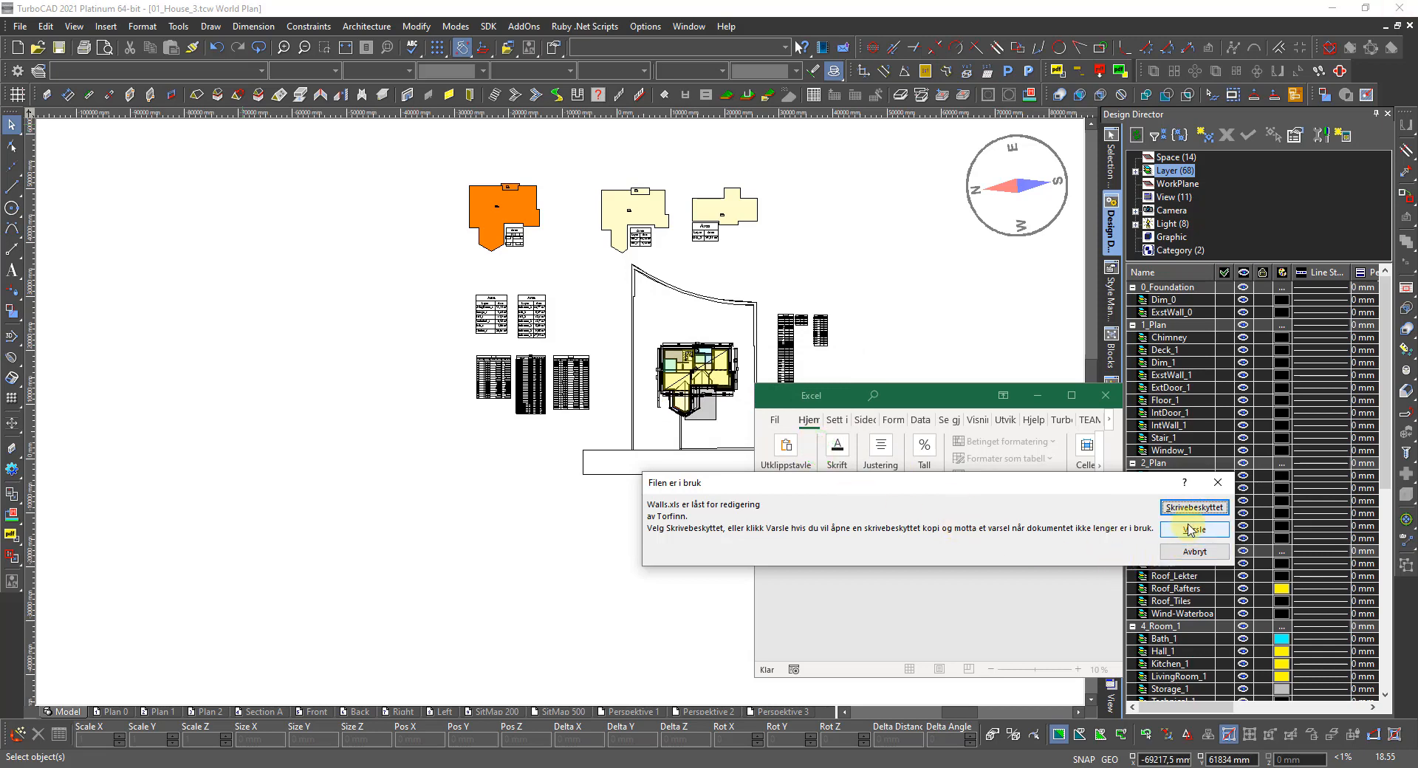
left_click(1218, 484)
left_click(1218, 484)
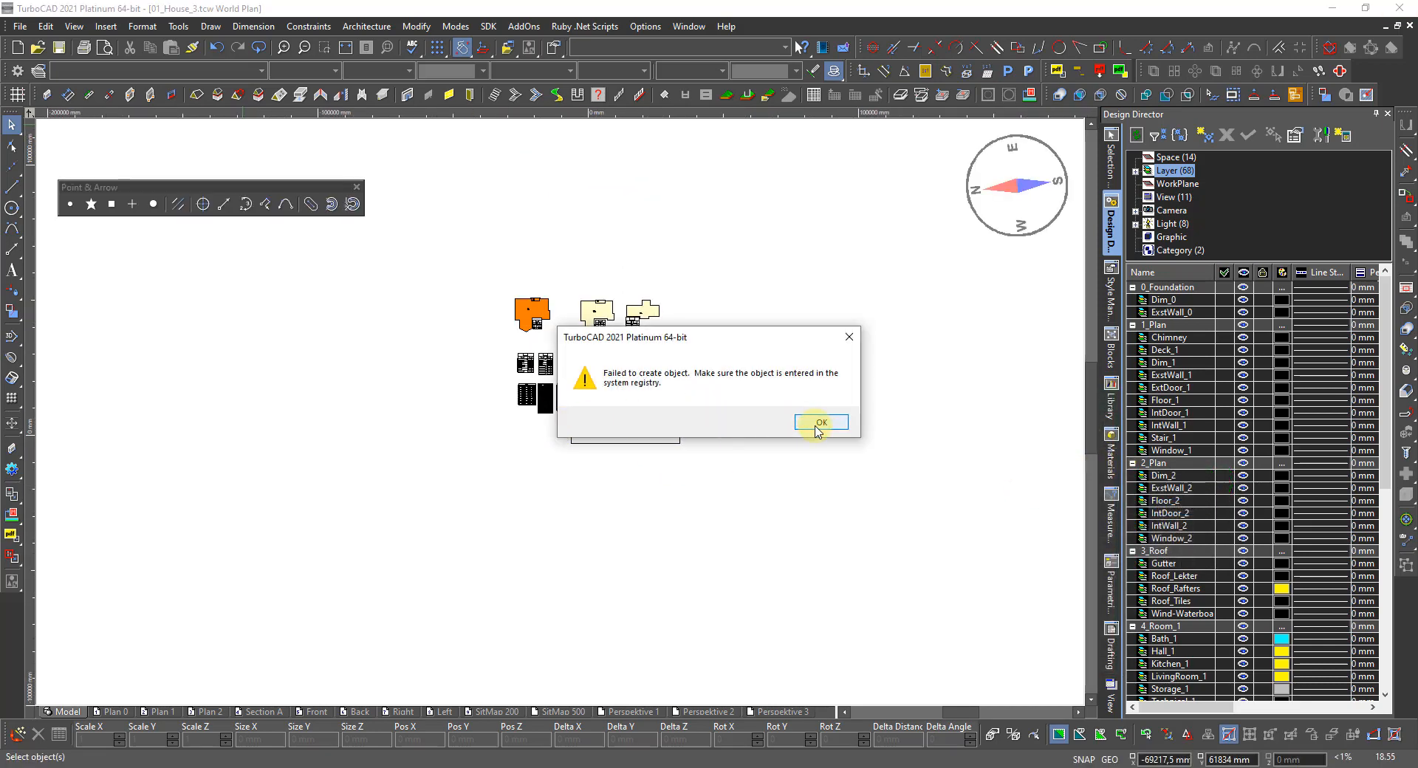
left_click(815, 423)
scroll(446, 380, "down", 2)
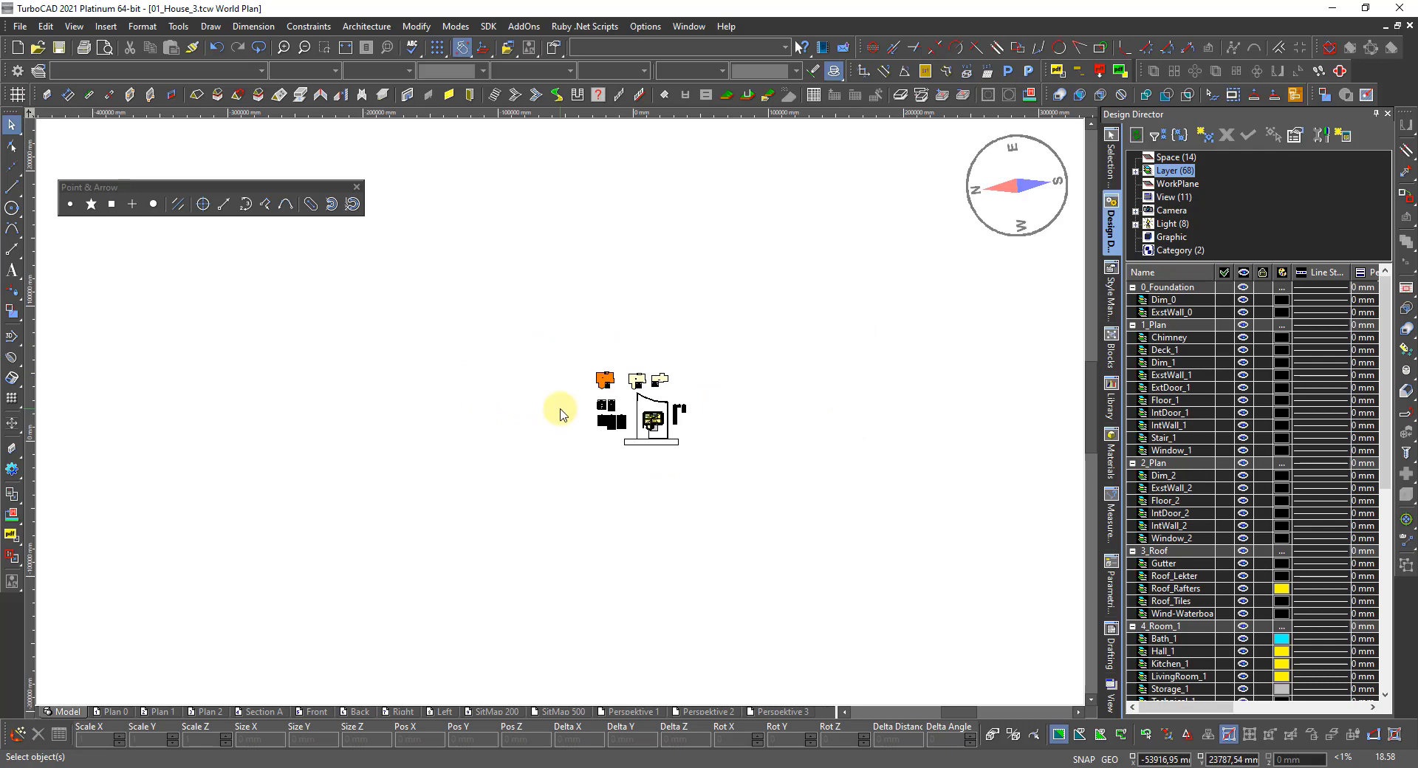
scroll(559, 414, "up", 2)
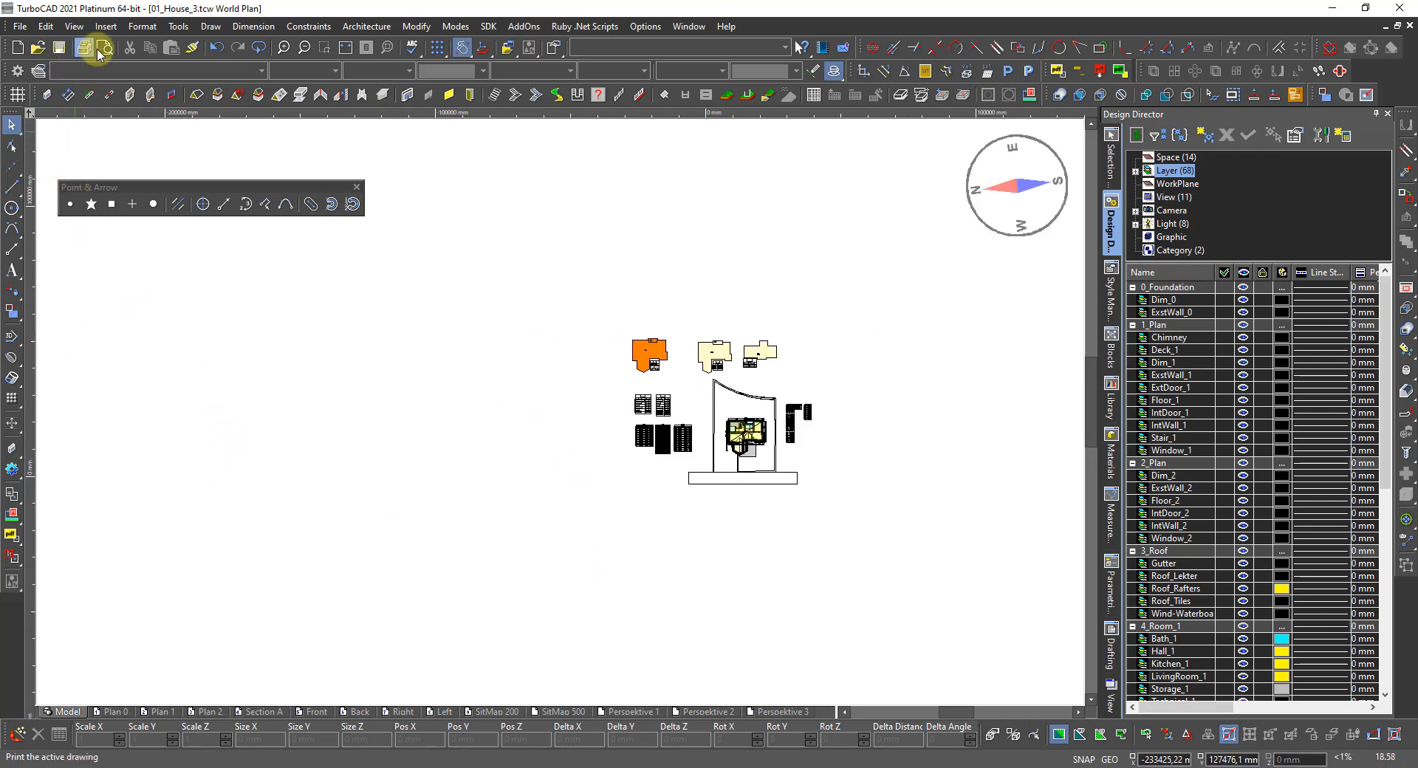
Step: Insert a new blank Microsoft Excel Worksheet object into the drawing and exit its in-place editing
left_click(105, 26)
left_click(156, 240)
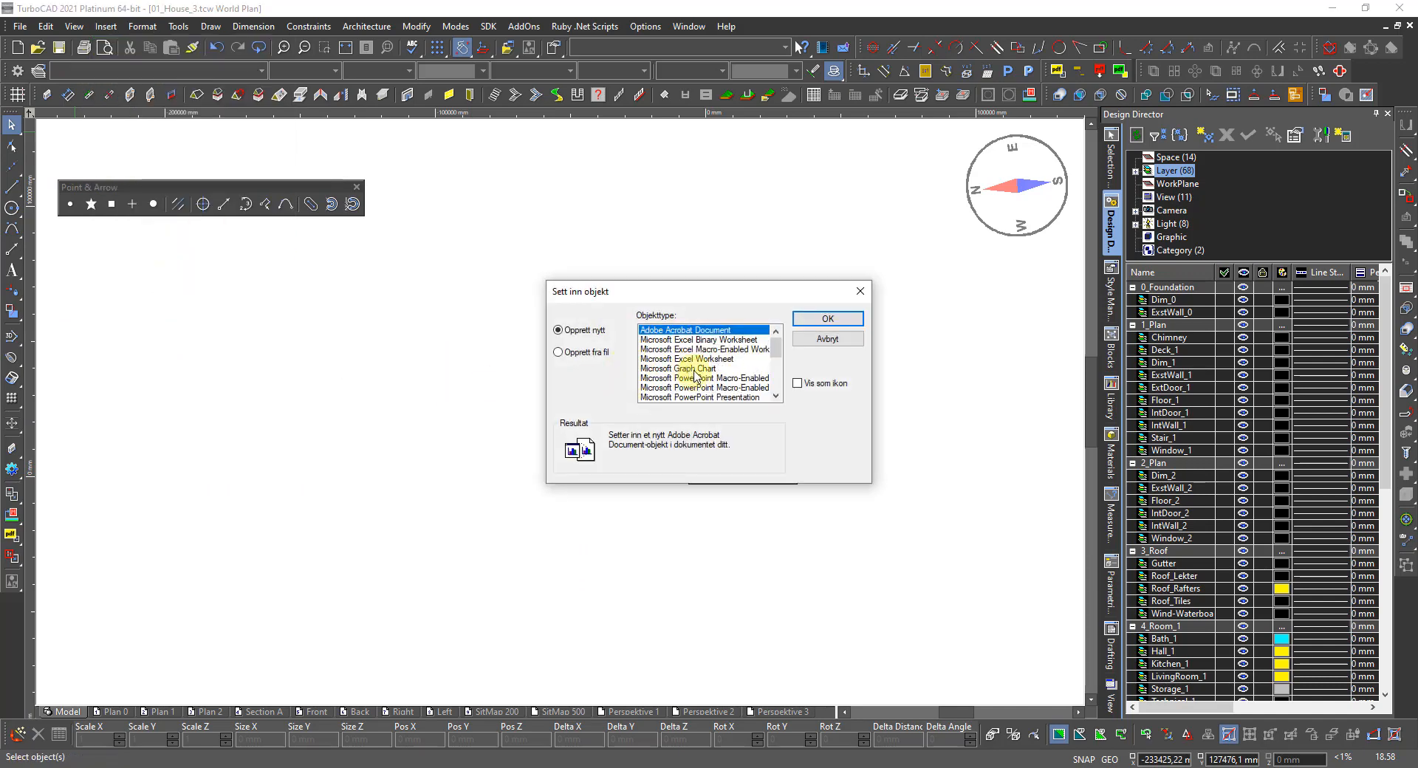
left_click(678, 360)
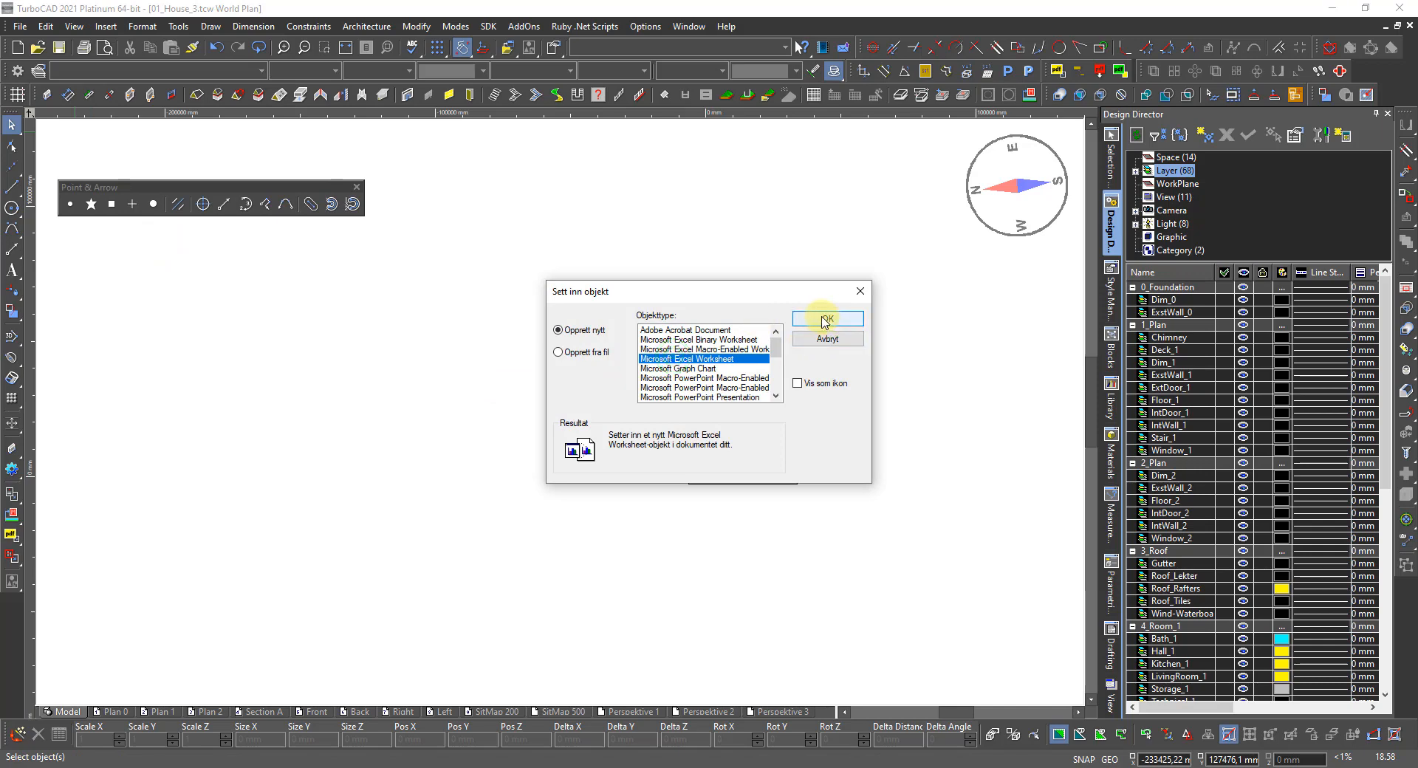
left_click(825, 319)
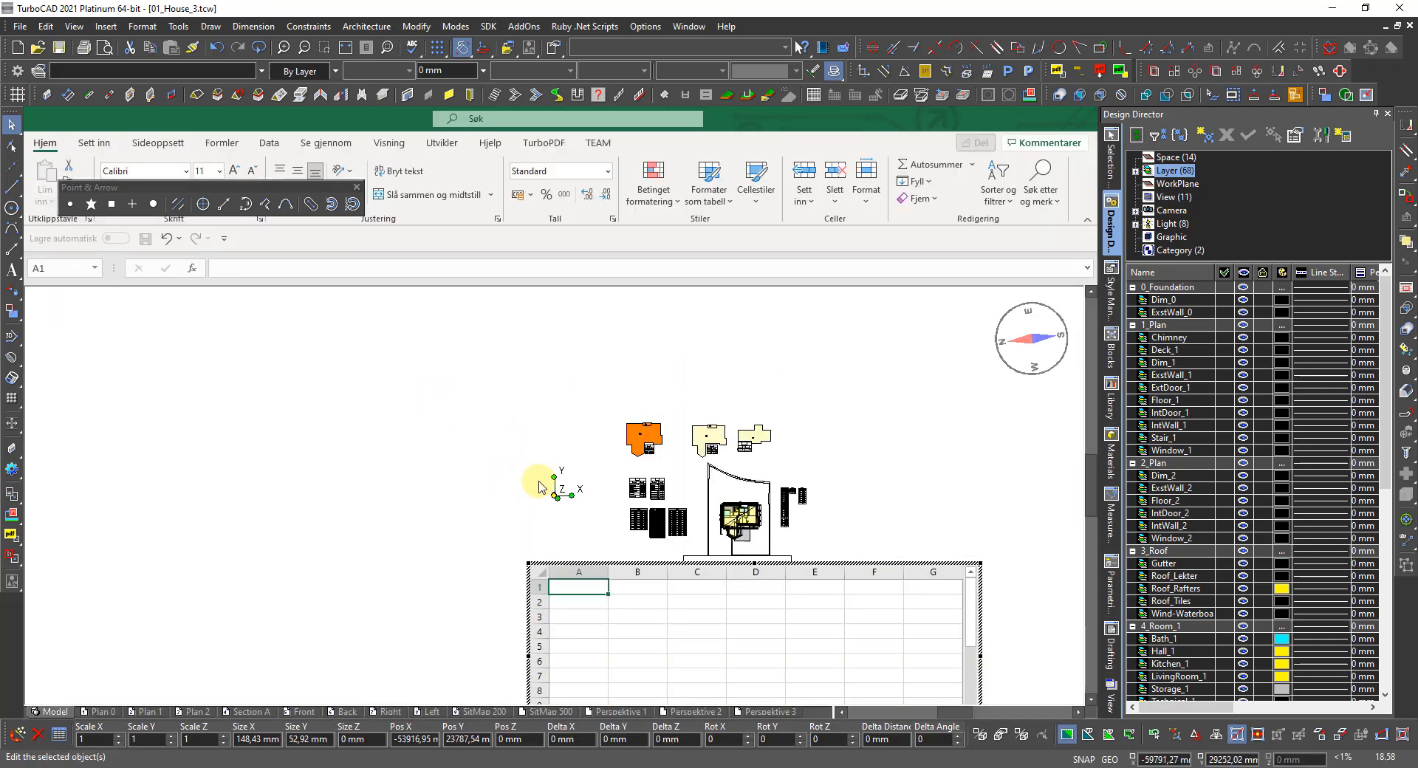
scroll(554, 493, "up", 2)
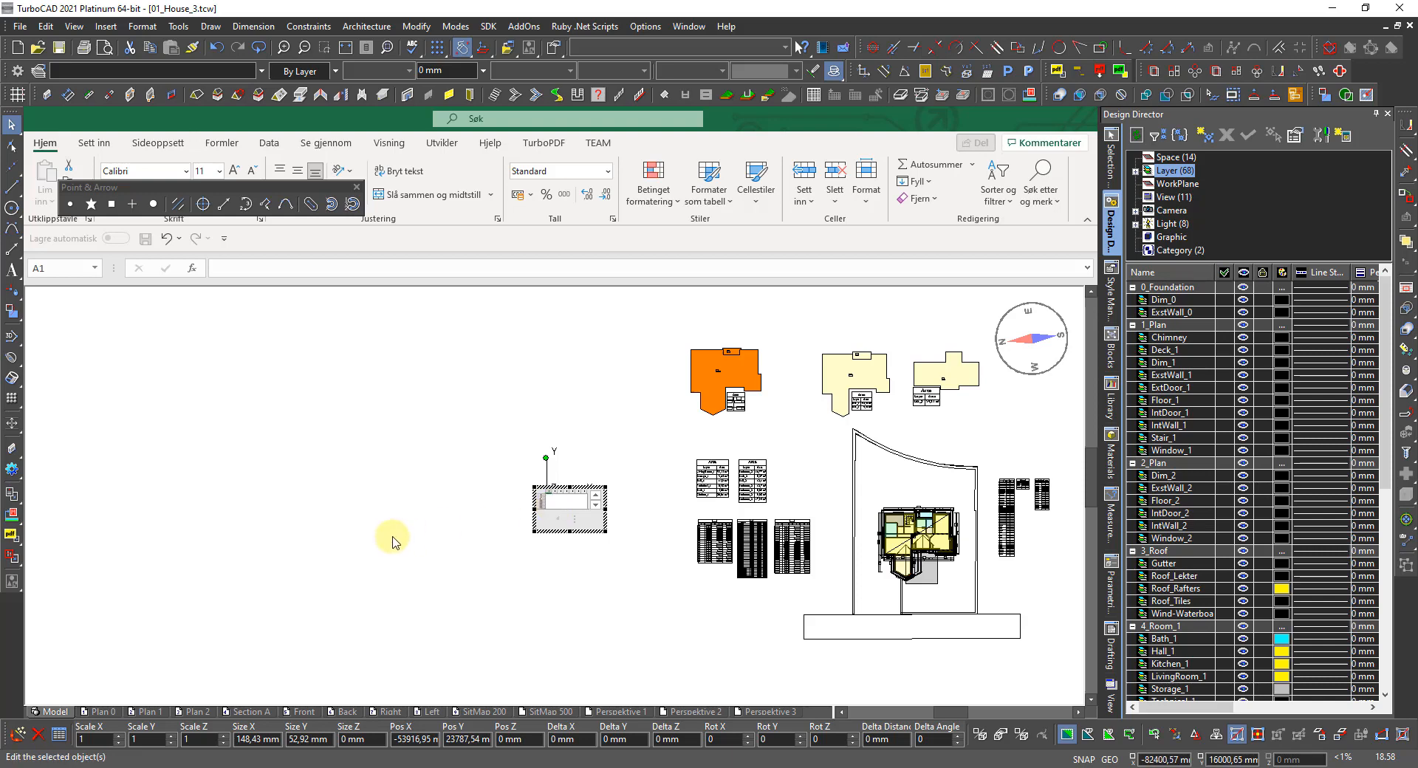
scroll(393, 539, "down", 3)
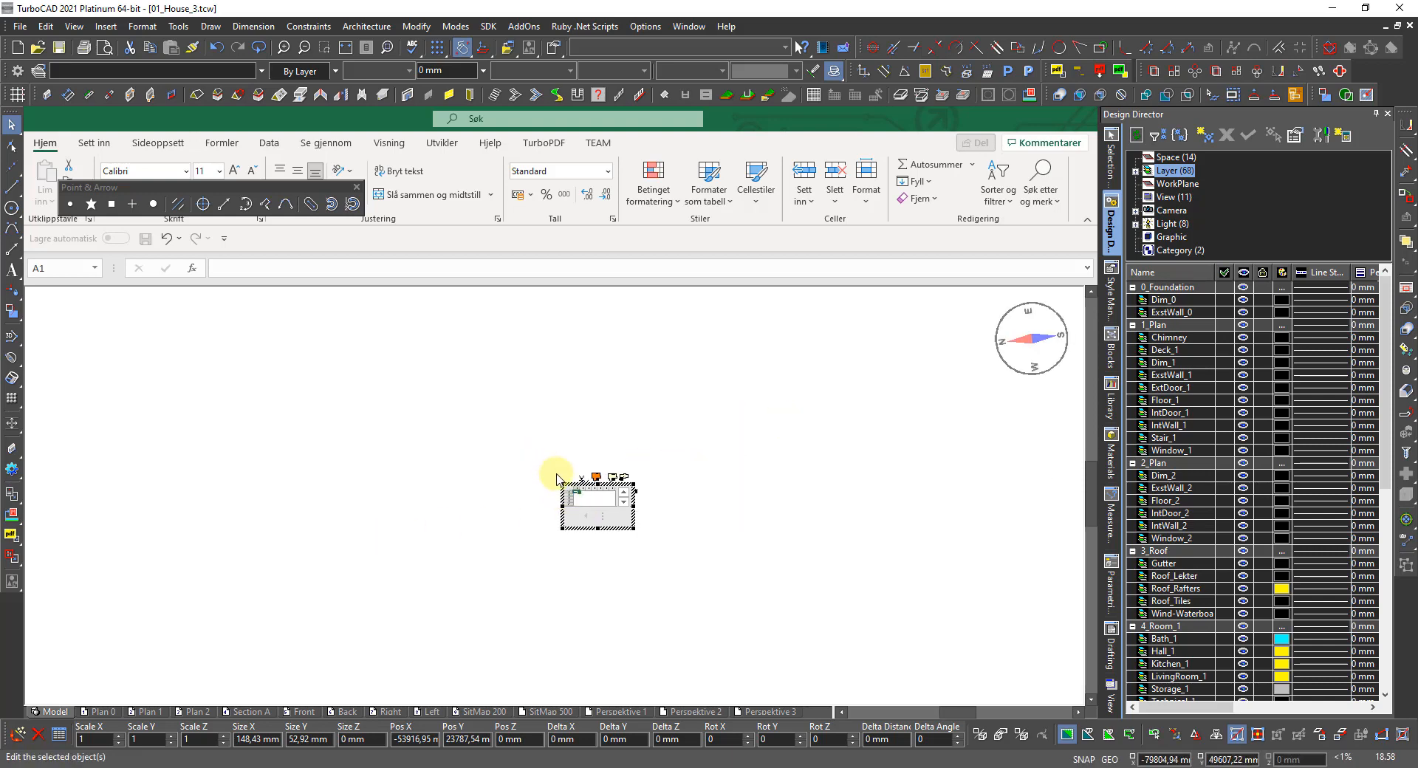
scroll(555, 477, "up", 2)
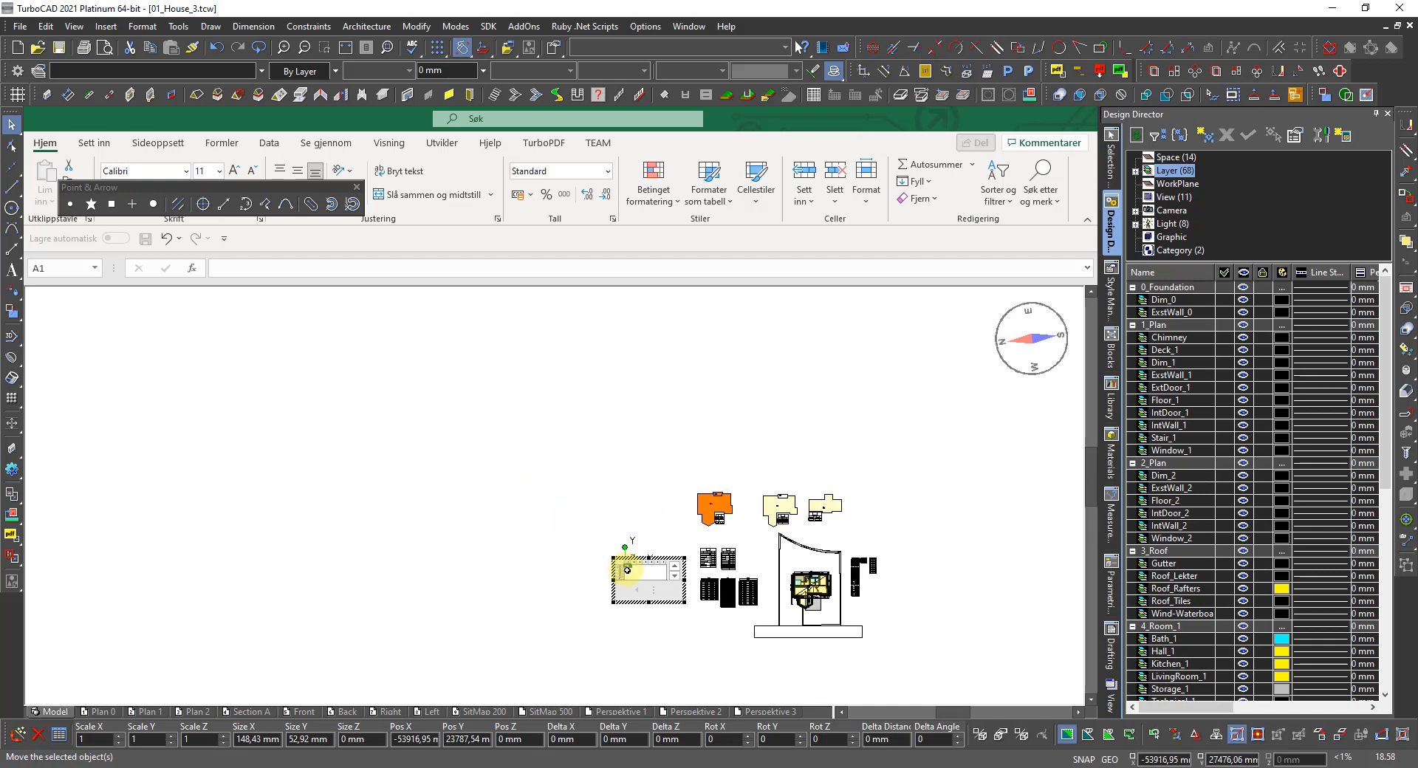
left_click(588, 526)
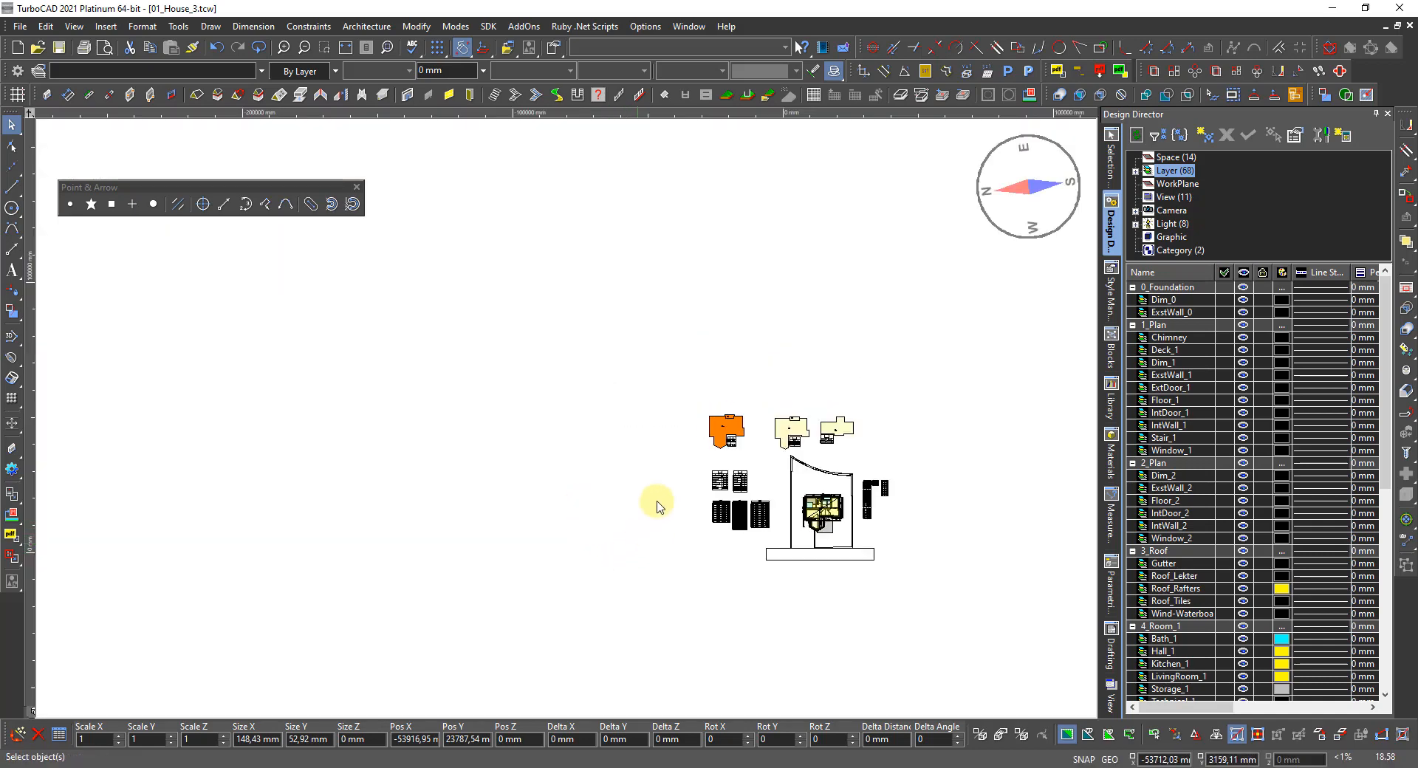
left_click_drag(676, 527, 607, 497)
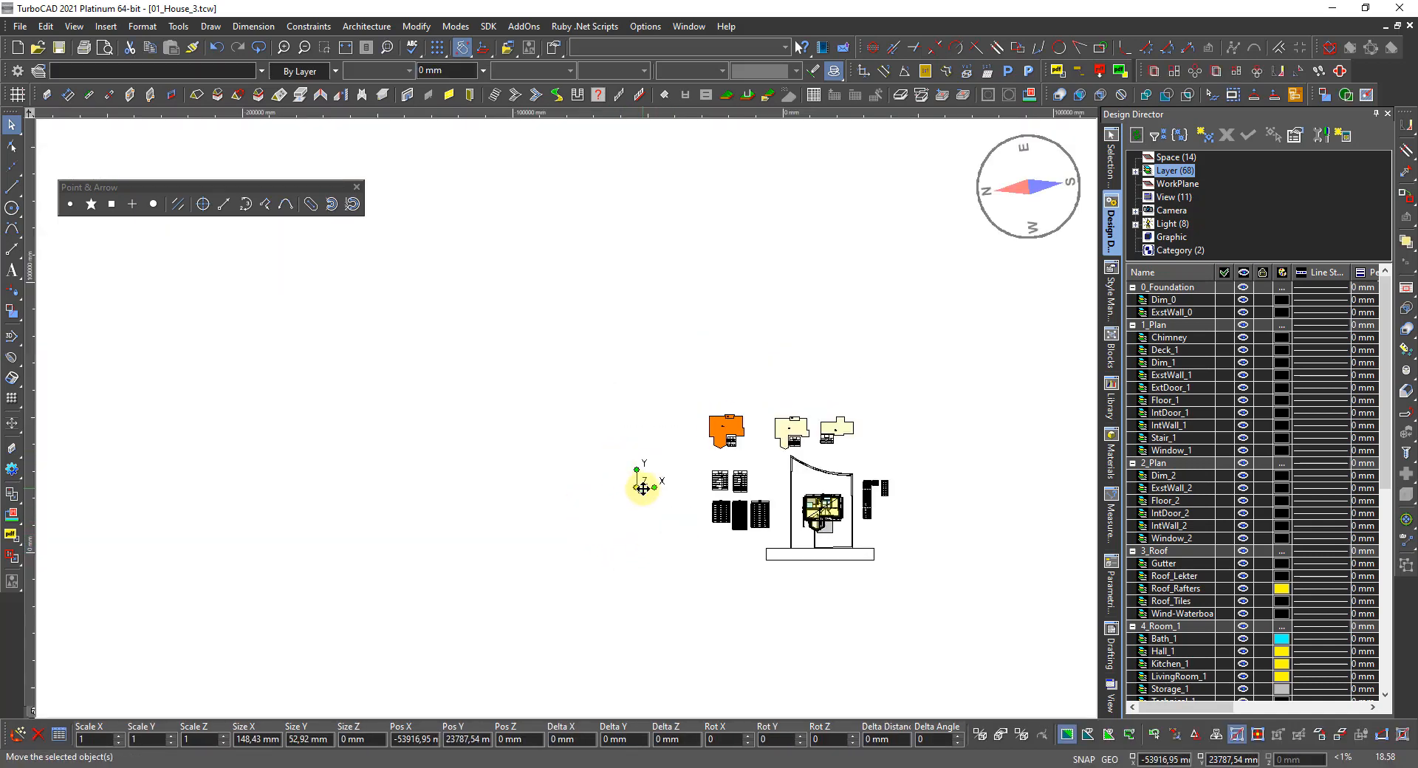
scroll(643, 489, "down", 2)
scroll(566, 420, "up", 1)
left_click(528, 415)
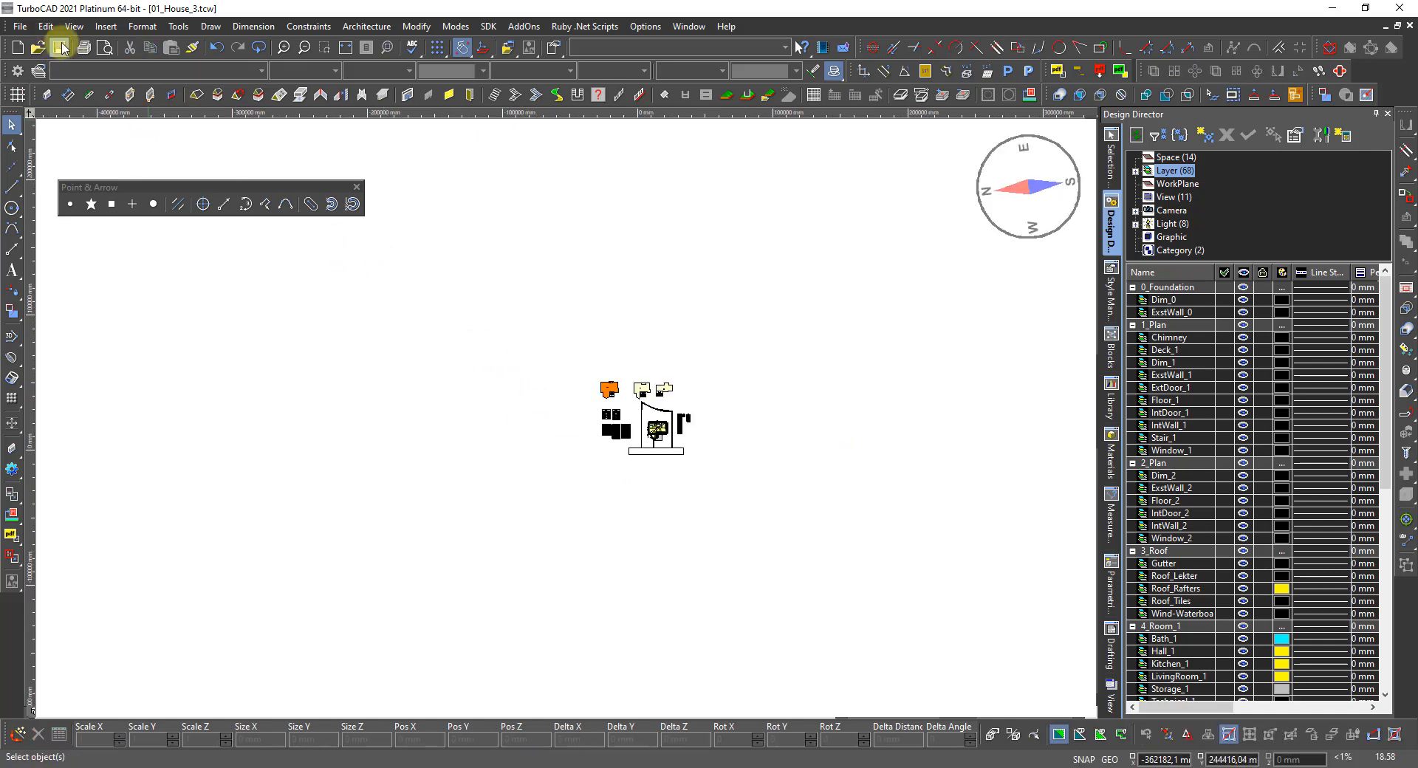
Step: Insert the spreadsheet Walls.xls from the Drawings folder as an embedded object created from file
left_click(104, 27)
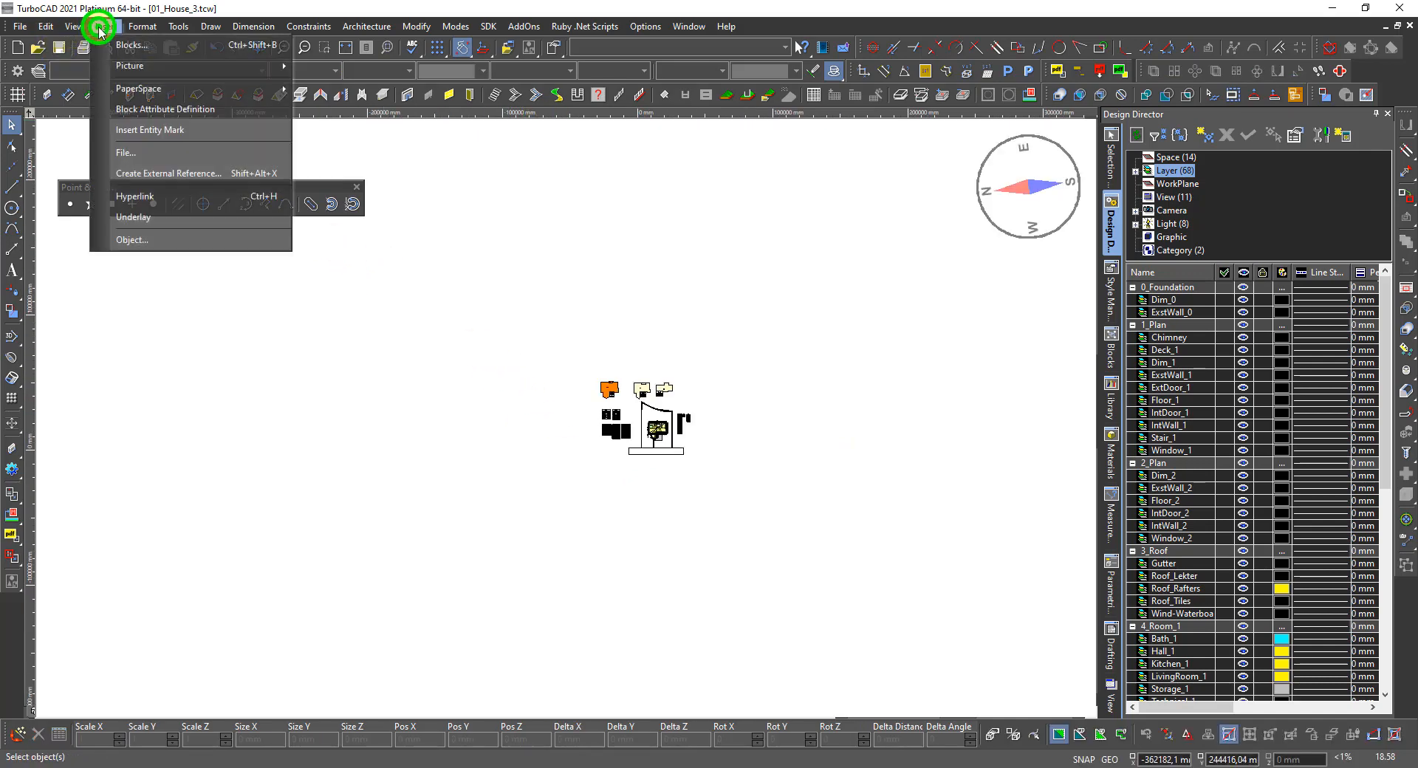
left_click(148, 239)
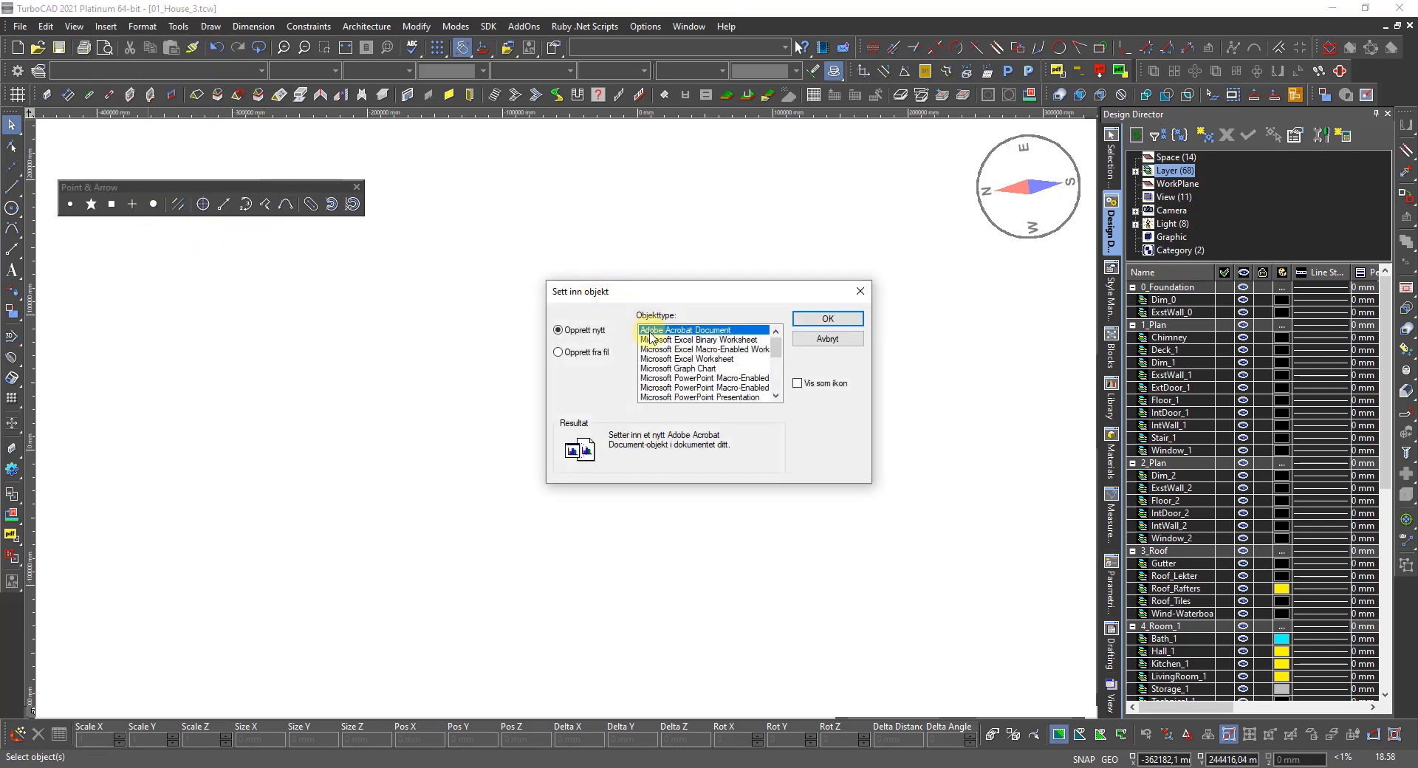
left_click(696, 359)
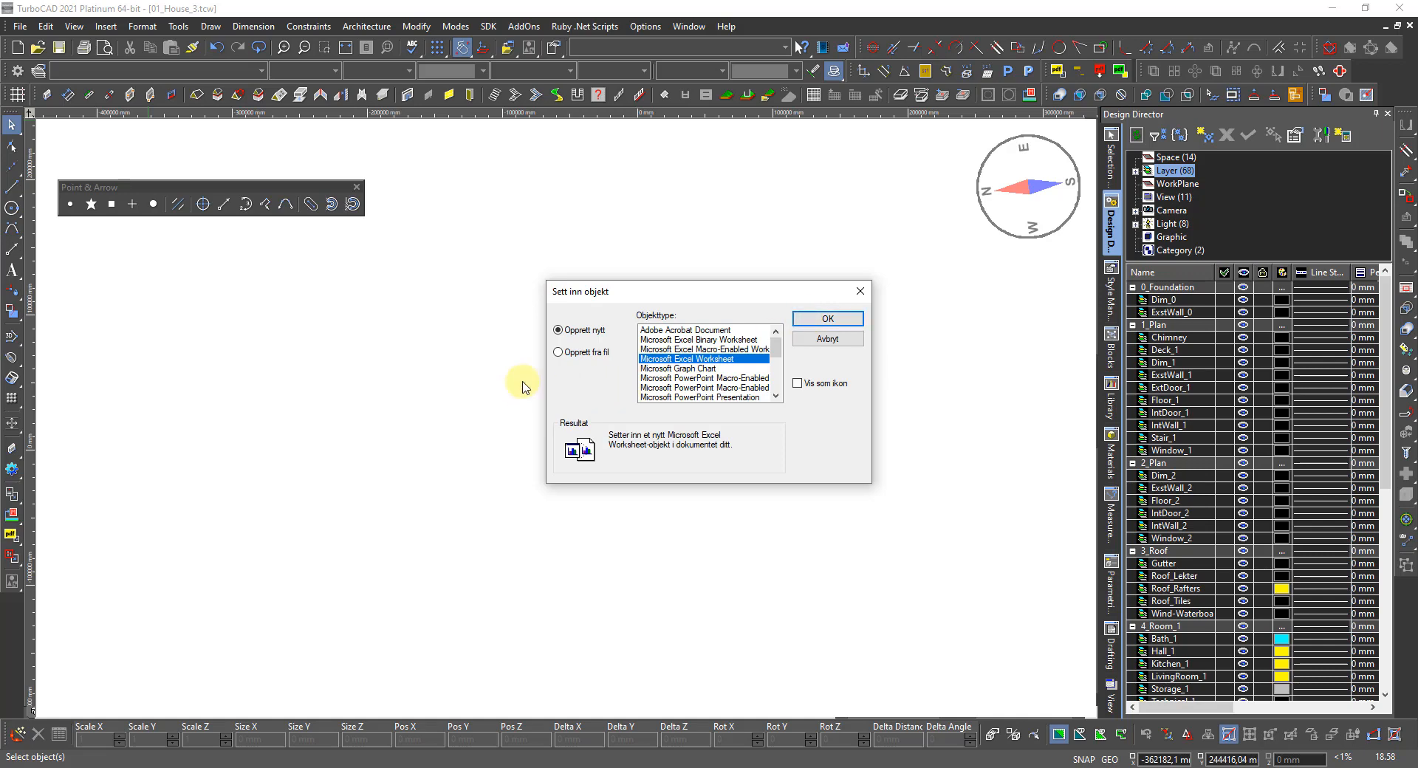
left_click(559, 353)
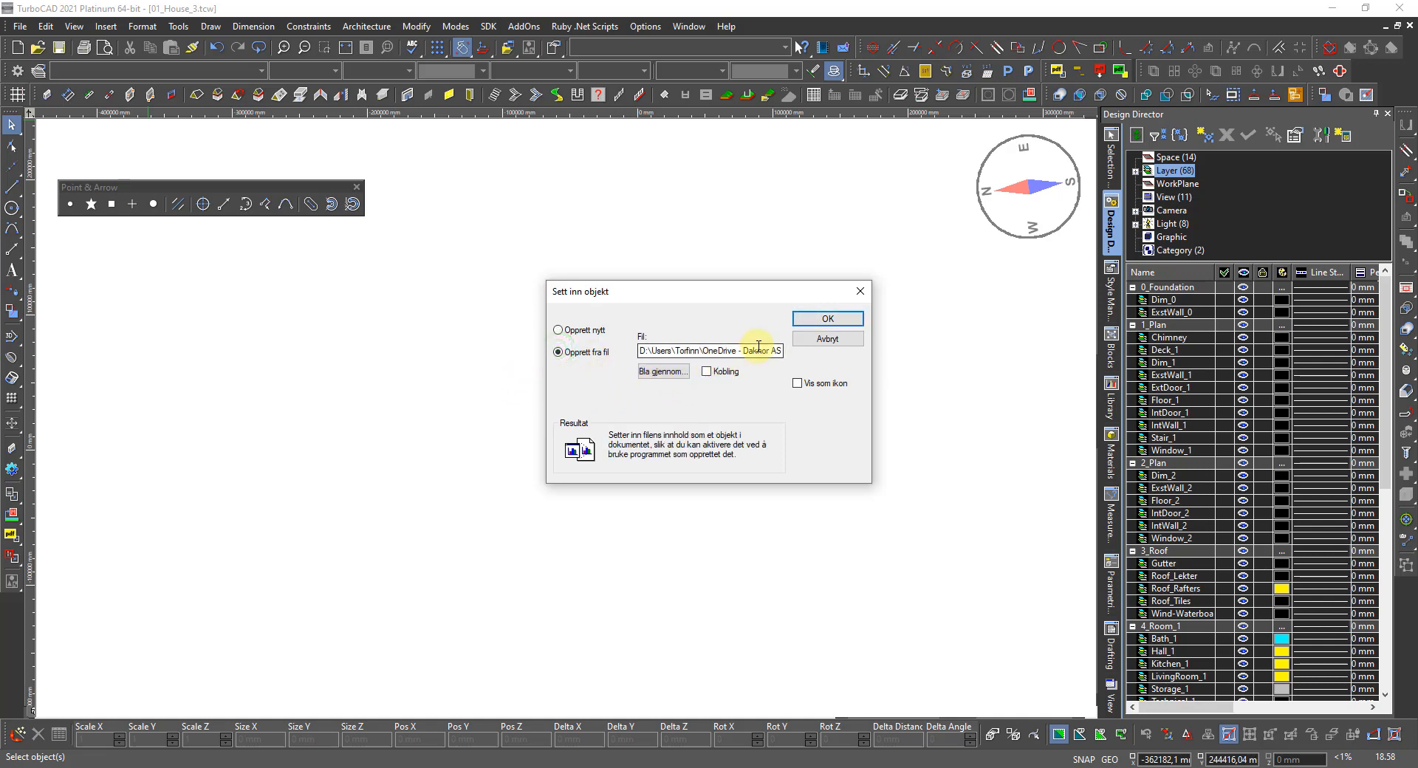
left_click(678, 375)
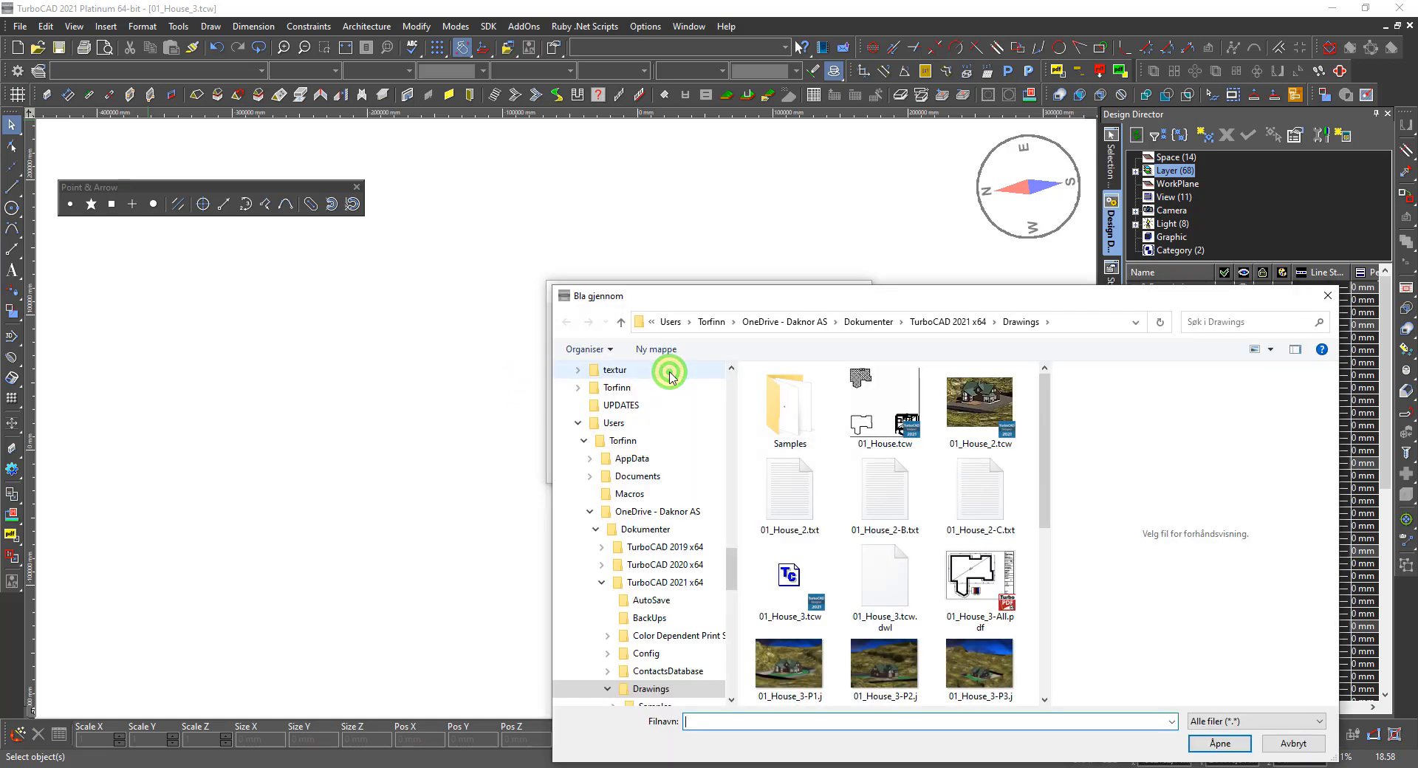
scroll(923, 540, "down", 5)
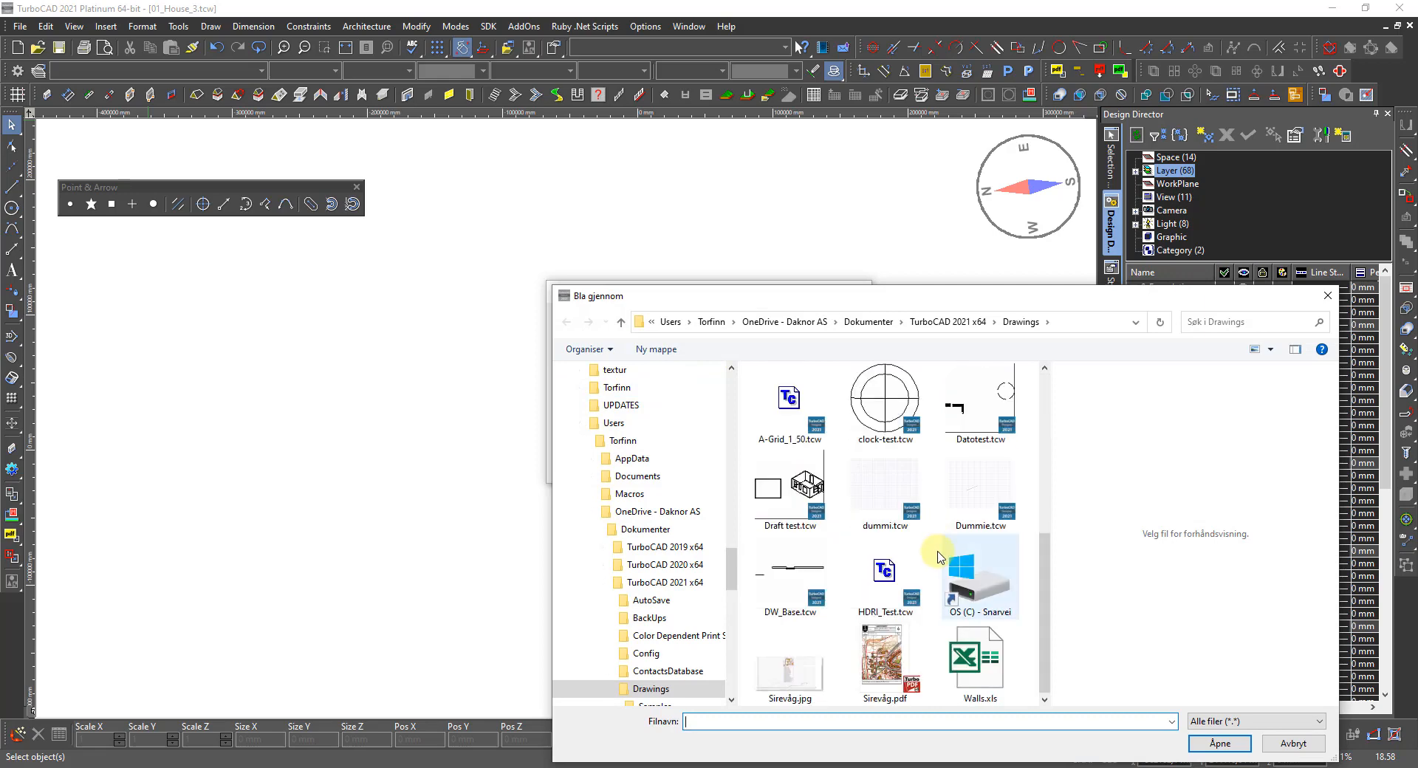
left_click(972, 661)
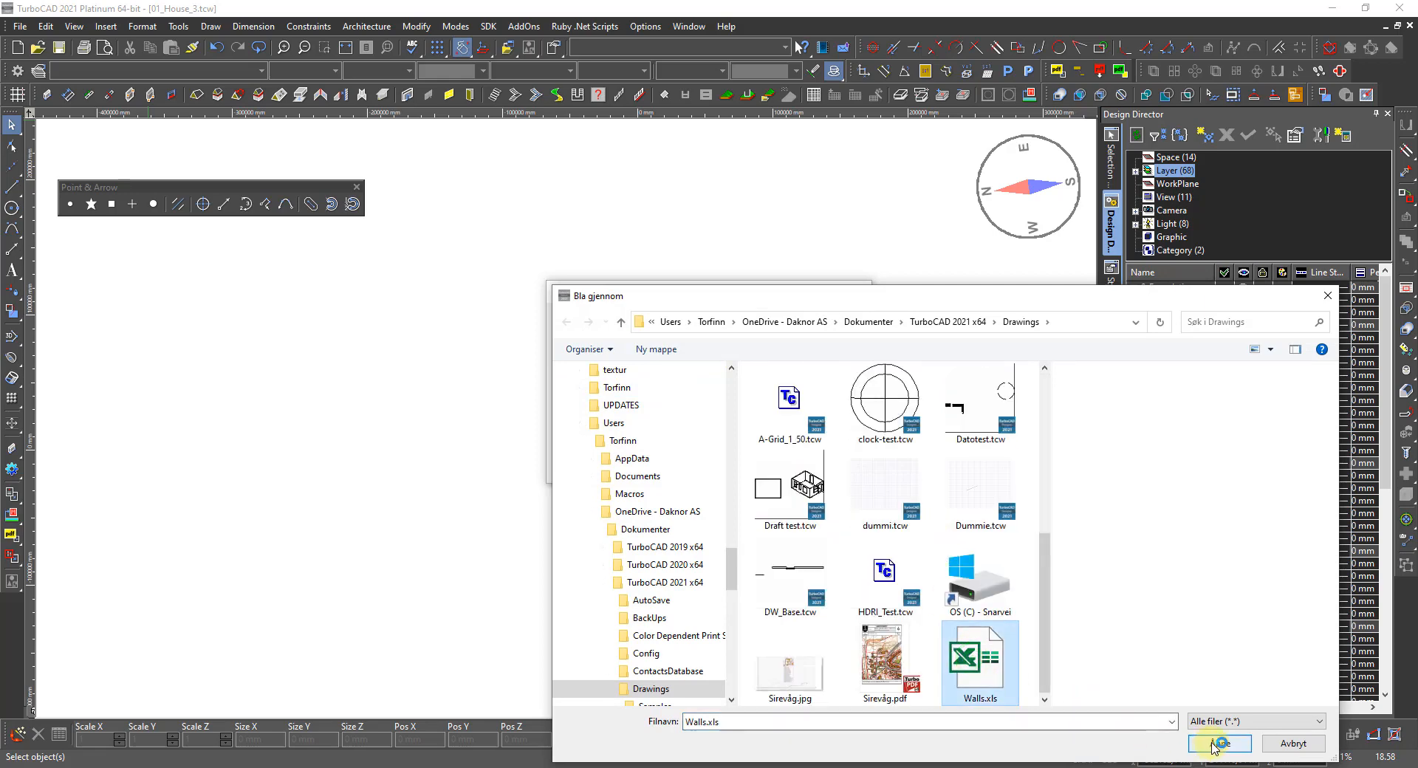
left_click(1215, 744)
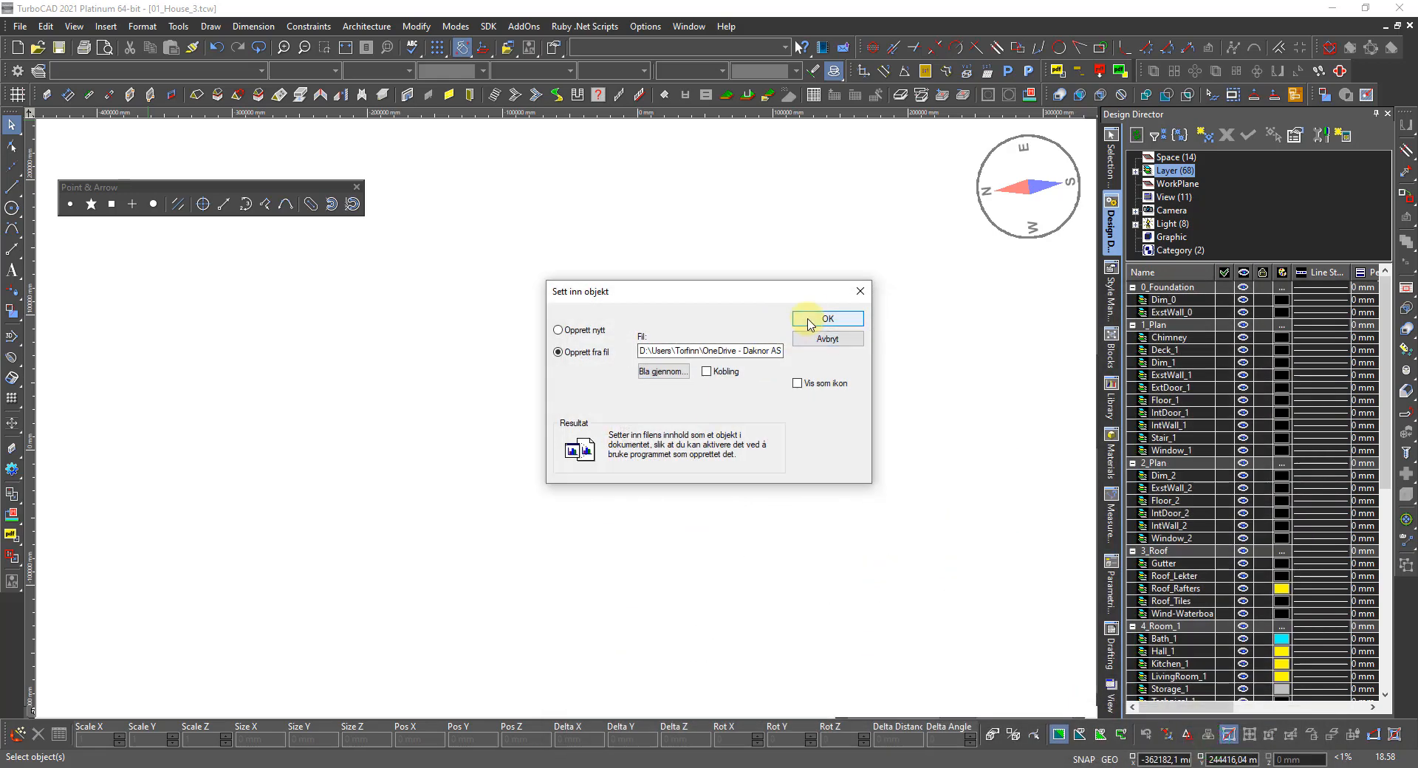
left_click(813, 322)
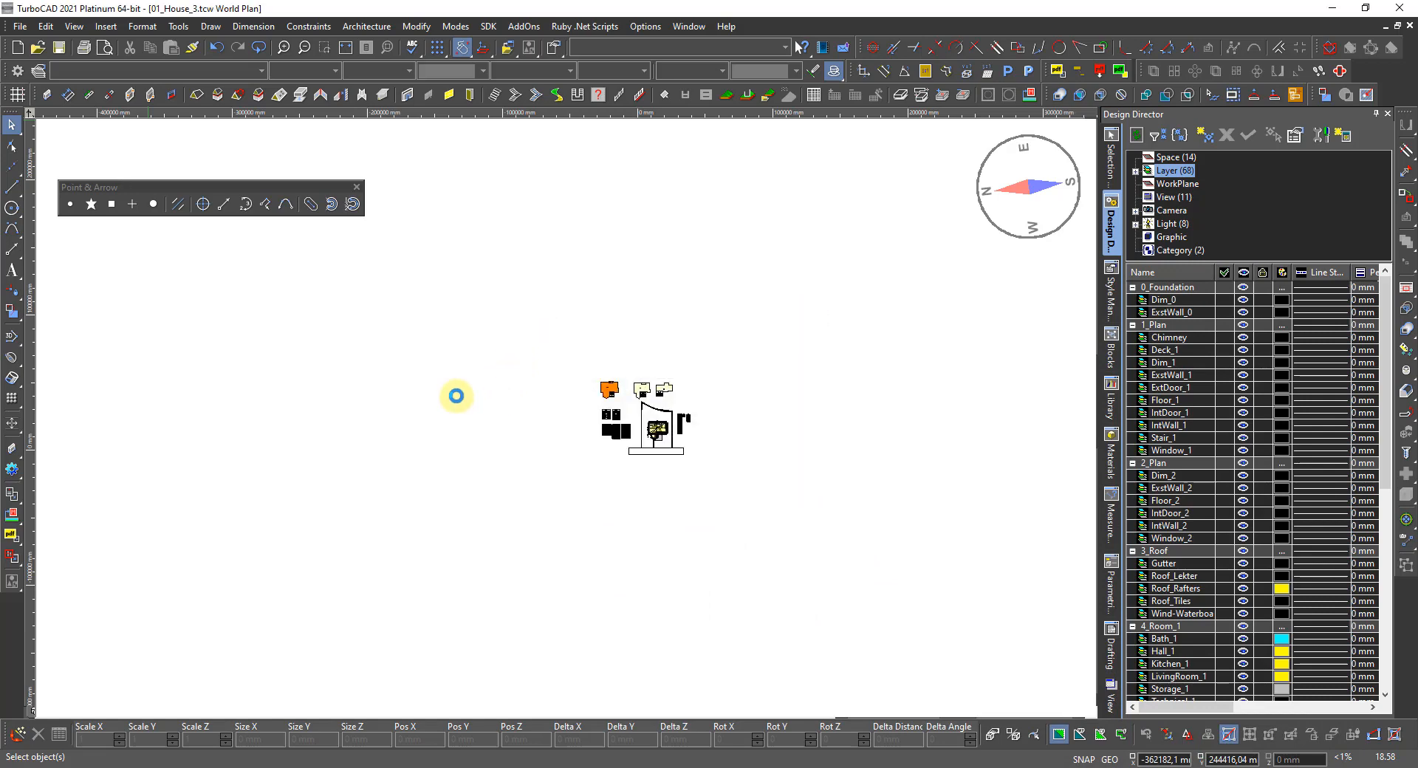
Step: Scale the tiny inserted wall spreadsheet up proportionally about 105.7 times, to about 20137 by 10964 mm
left_click(455, 396)
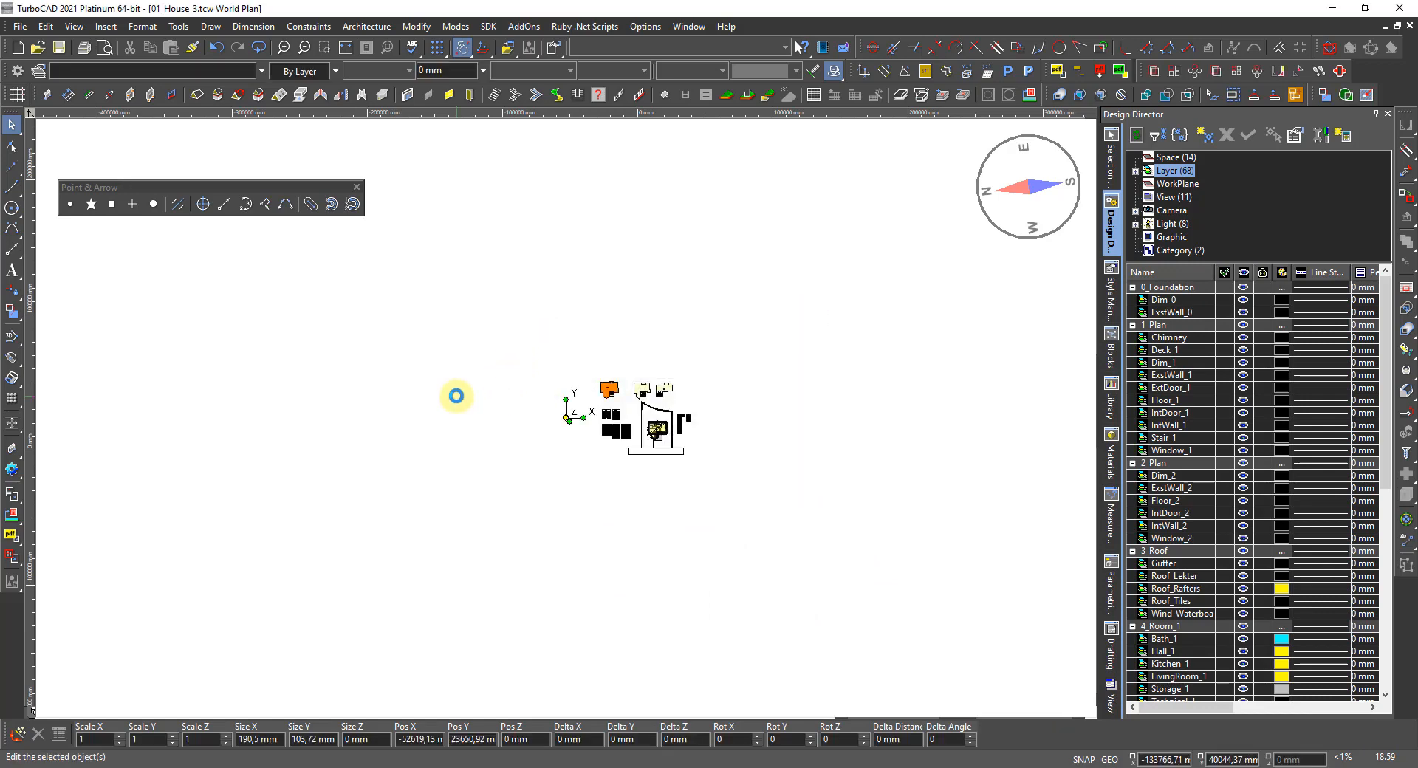
left_click(567, 417)
scroll(567, 417, "up", 3)
scroll(567, 418, "up", 9)
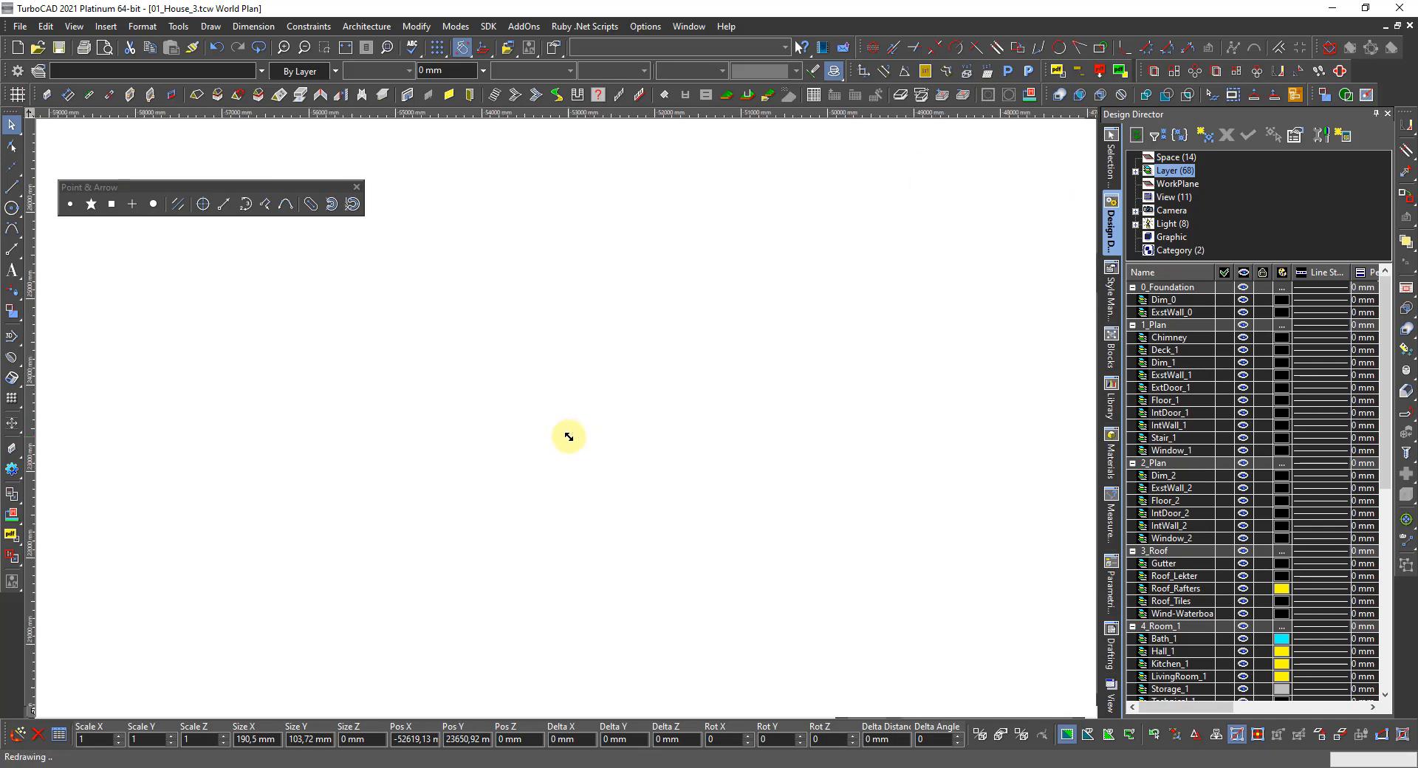
scroll(566, 419, "up", 6)
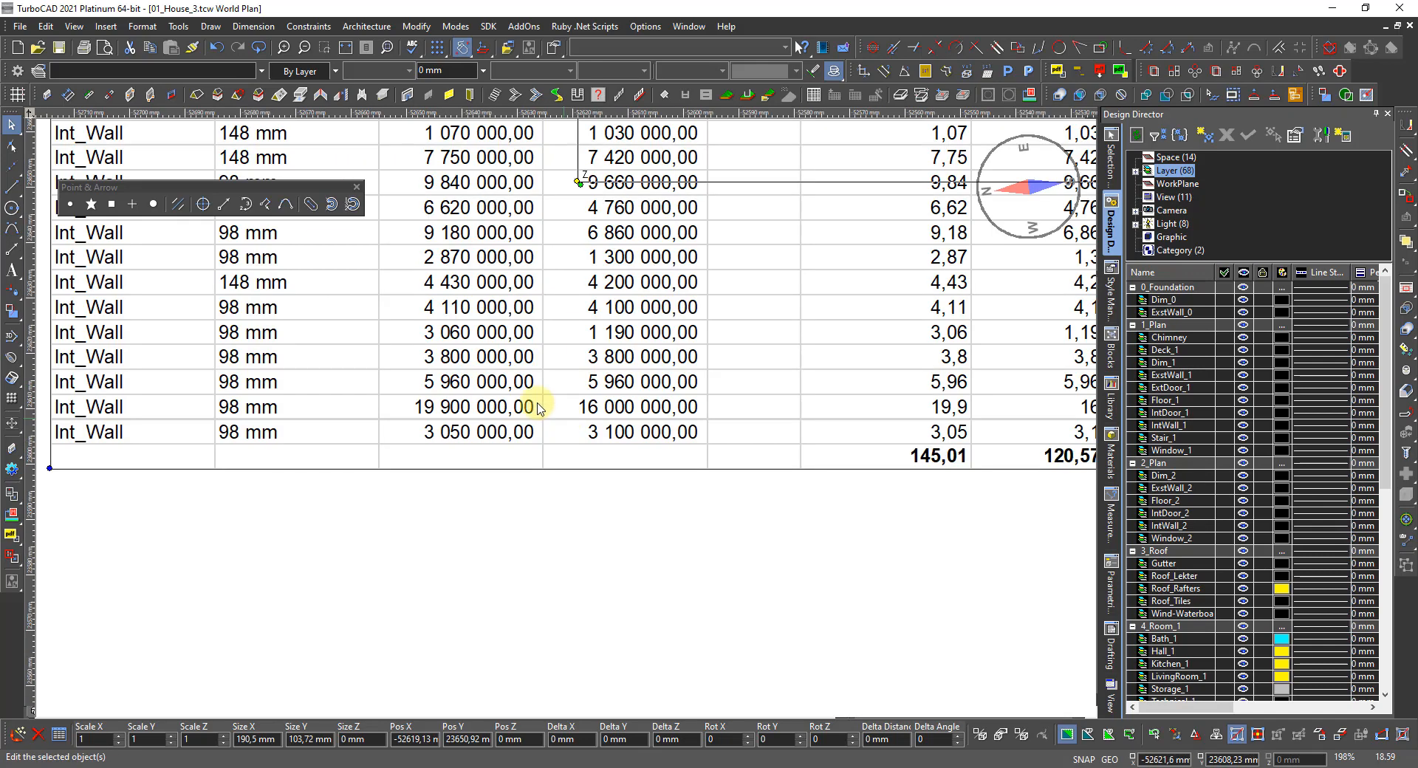
scroll(568, 422, "down", 3)
left_click(441, 428)
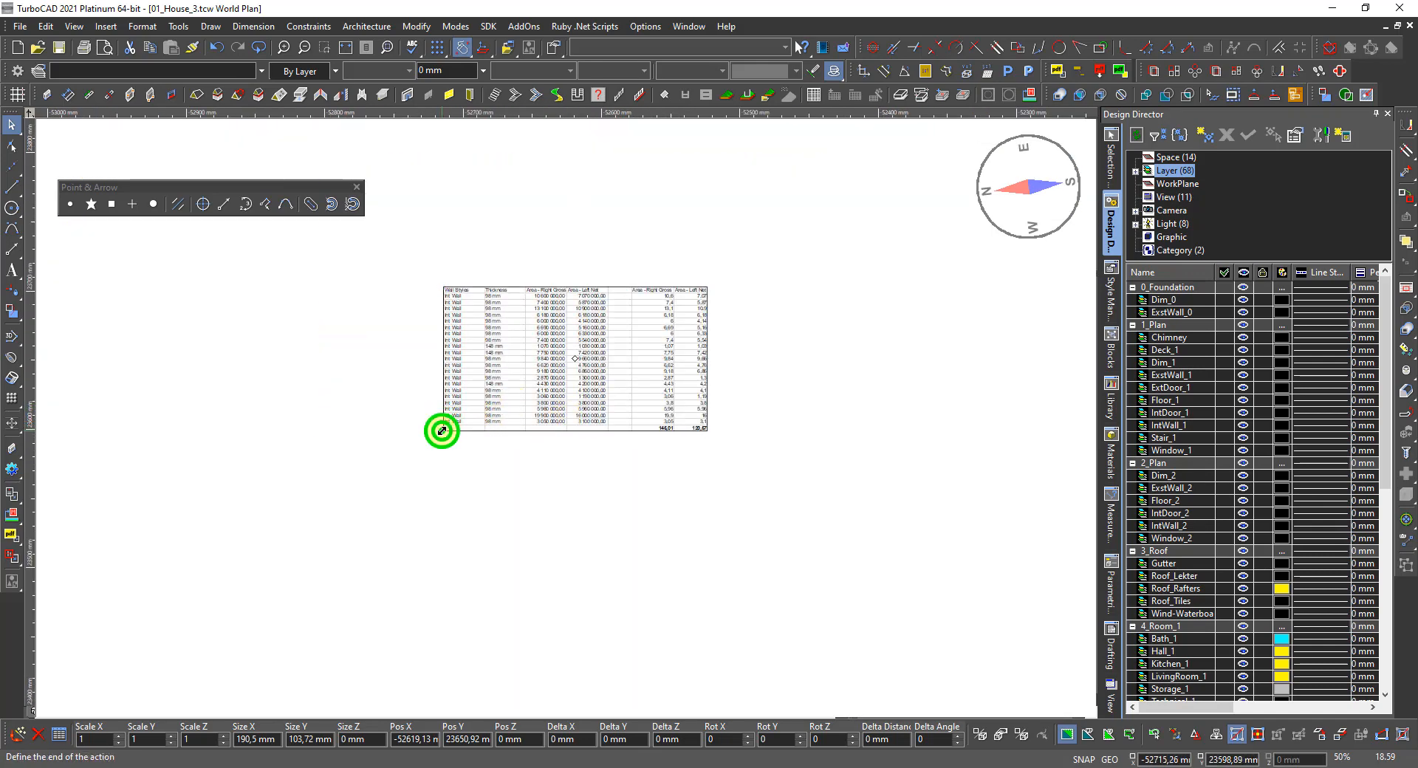
scroll(565, 414, "down", 6)
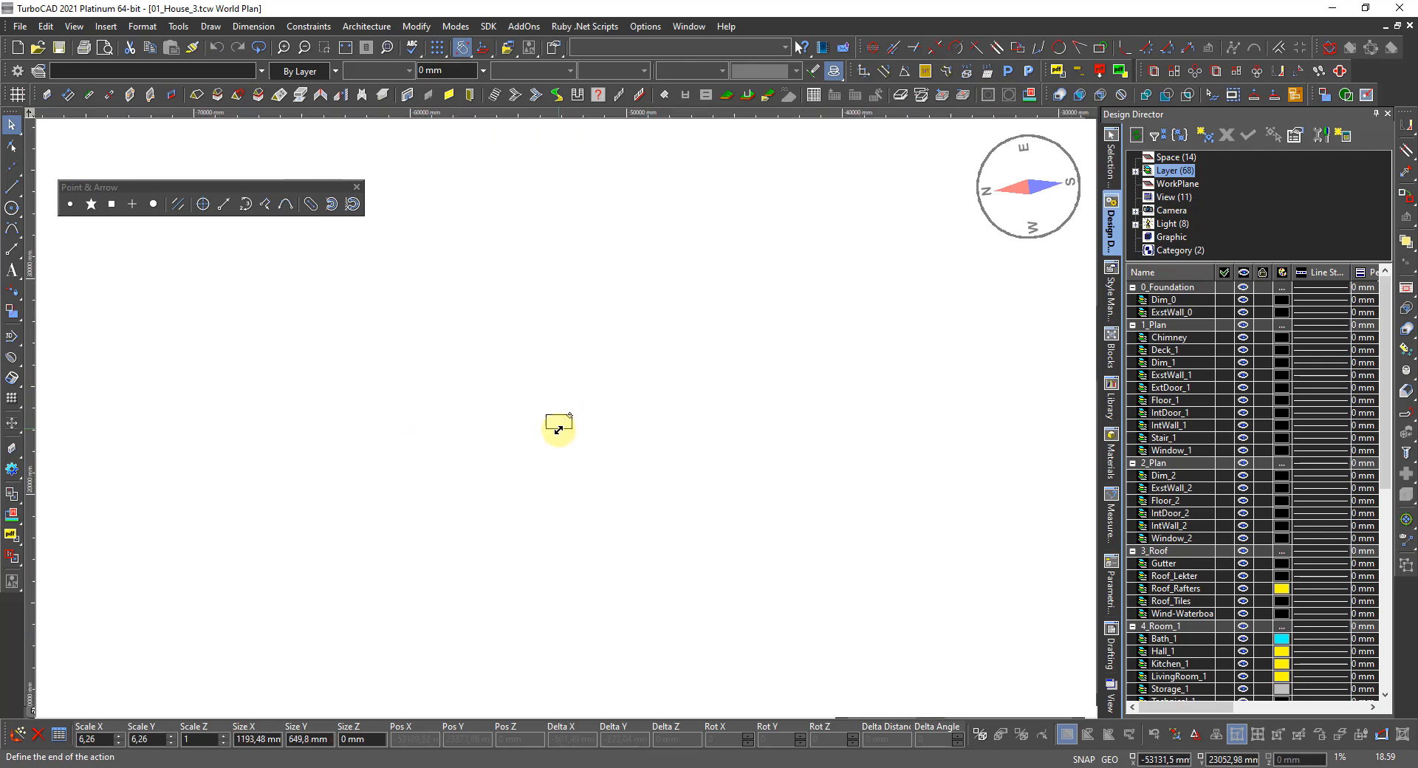
scroll(557, 424, "down", 4)
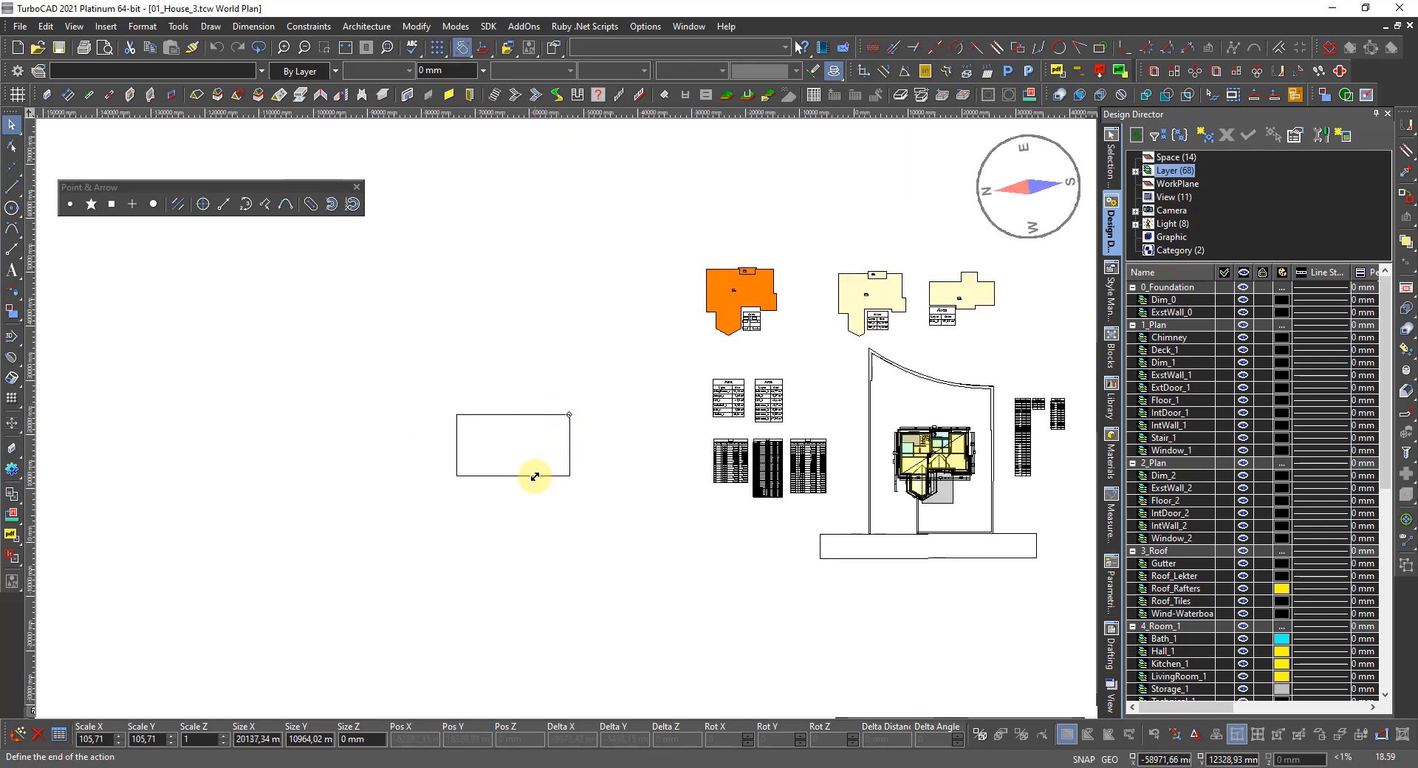
left_click(534, 476)
Step: Move the enlarged wall spreadsheet directly beside the room Area tables, on the side away from the house plan
left_click(509, 442)
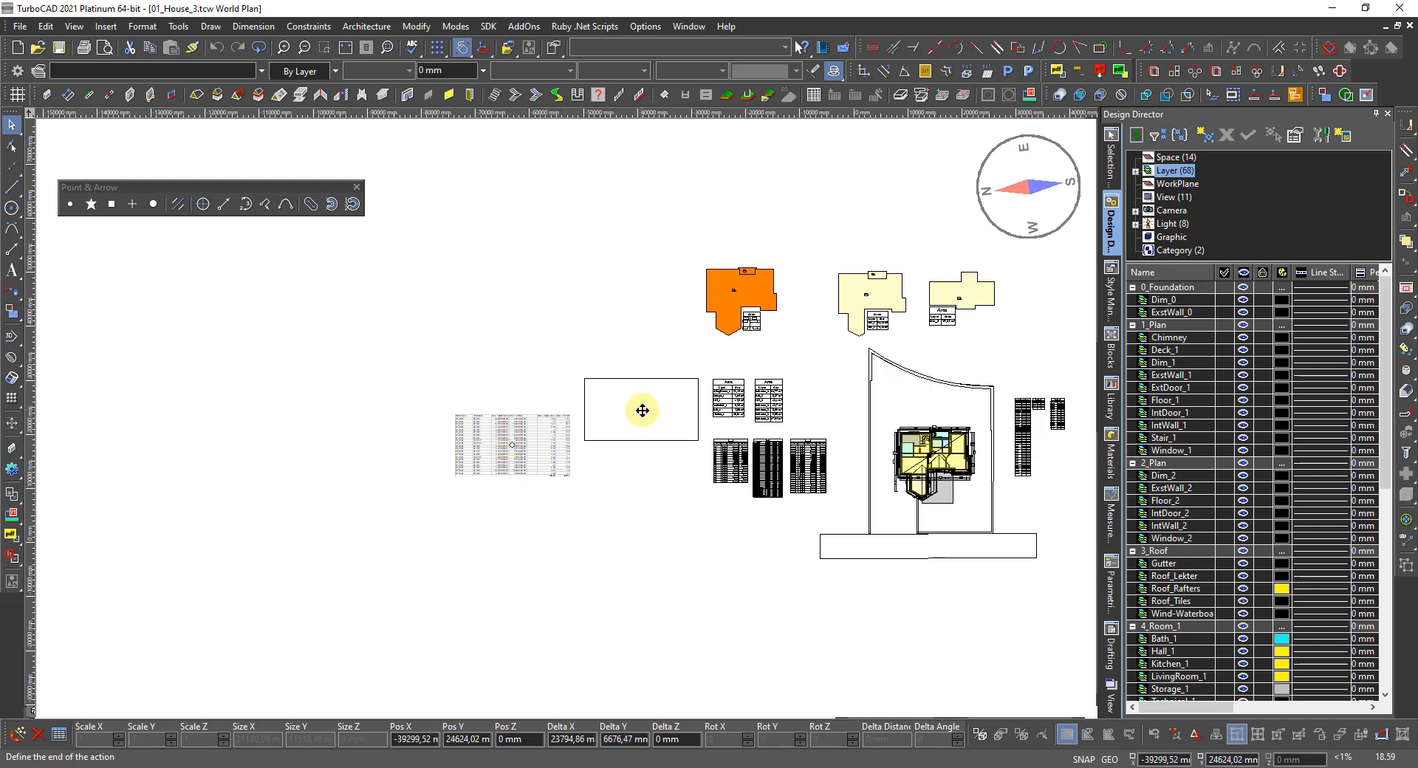
left_click(647, 410)
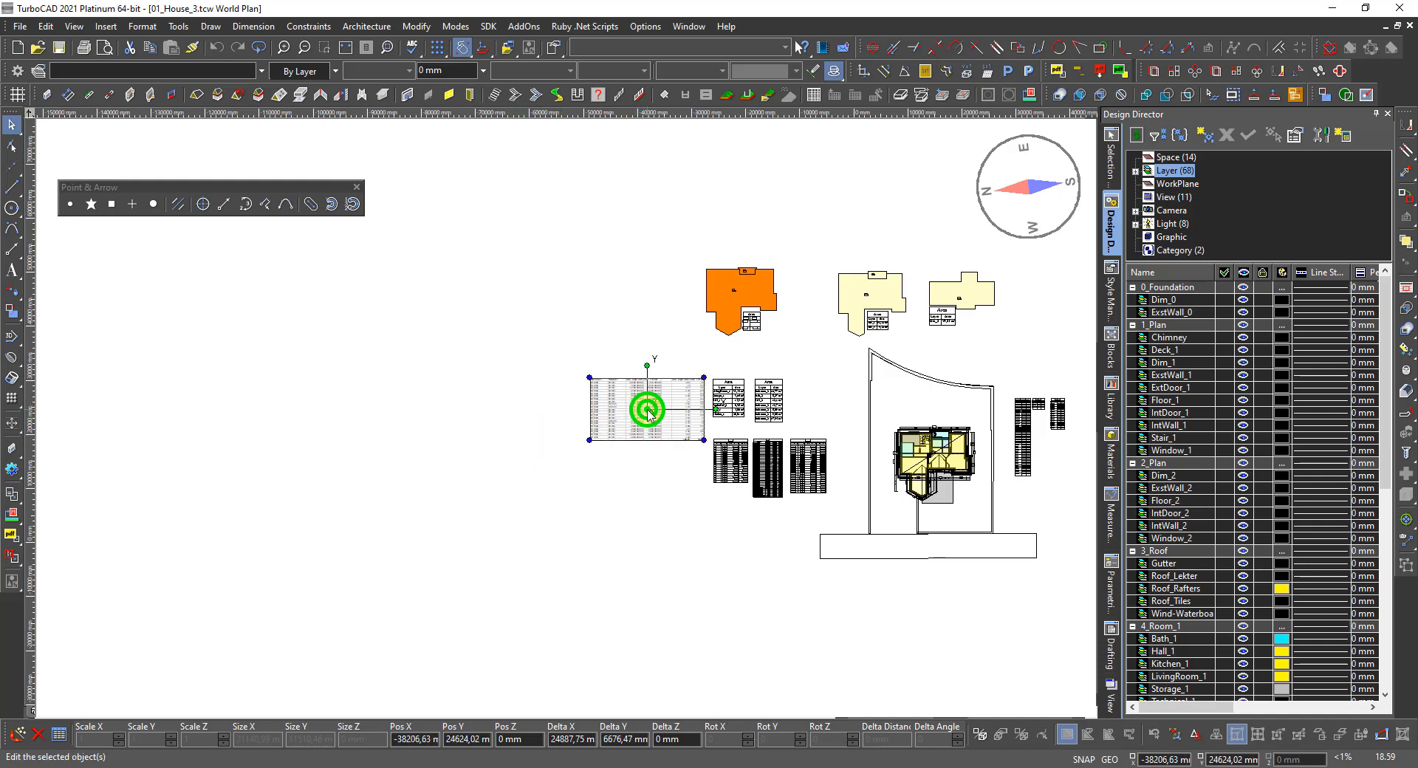
left_click(608, 483)
scroll(643, 332, "up", 5)
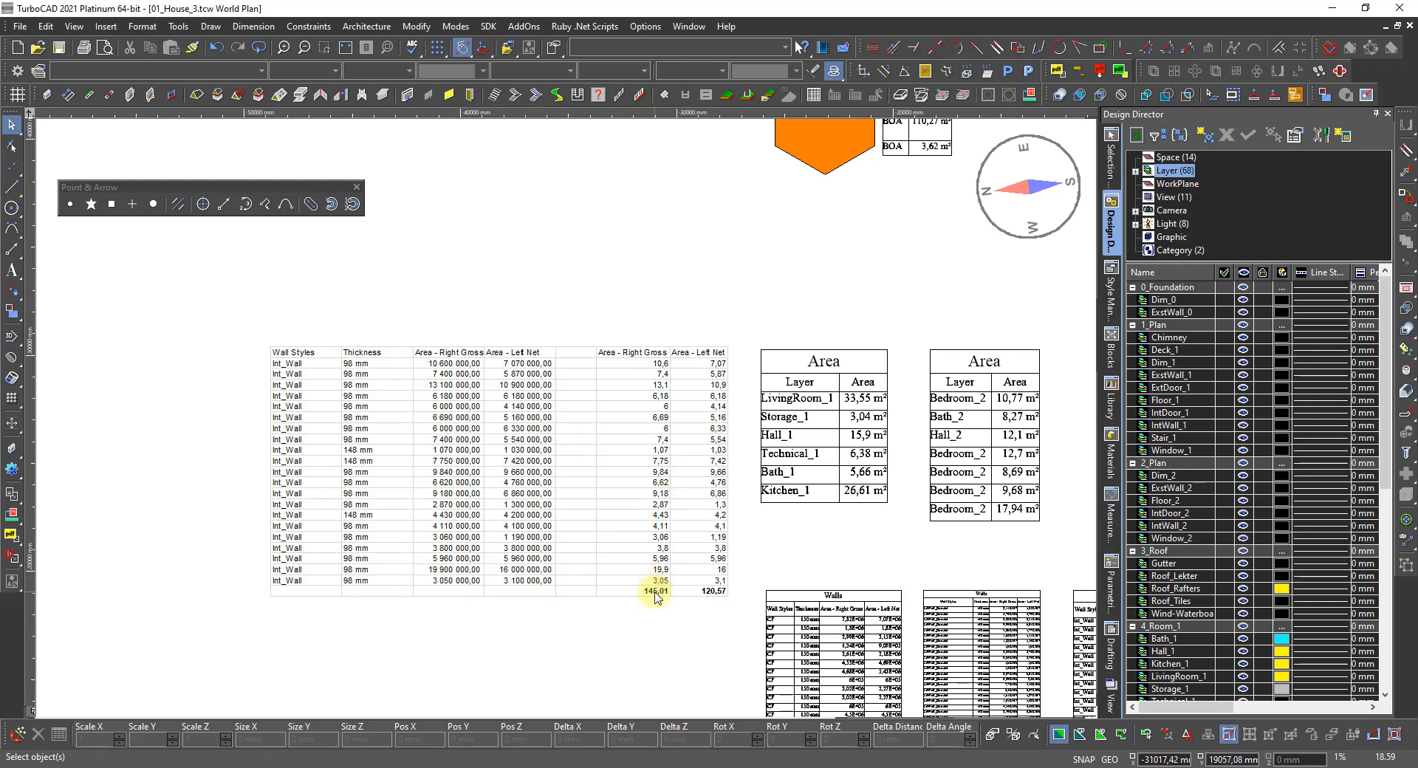
scroll(655, 594, "down", 3)
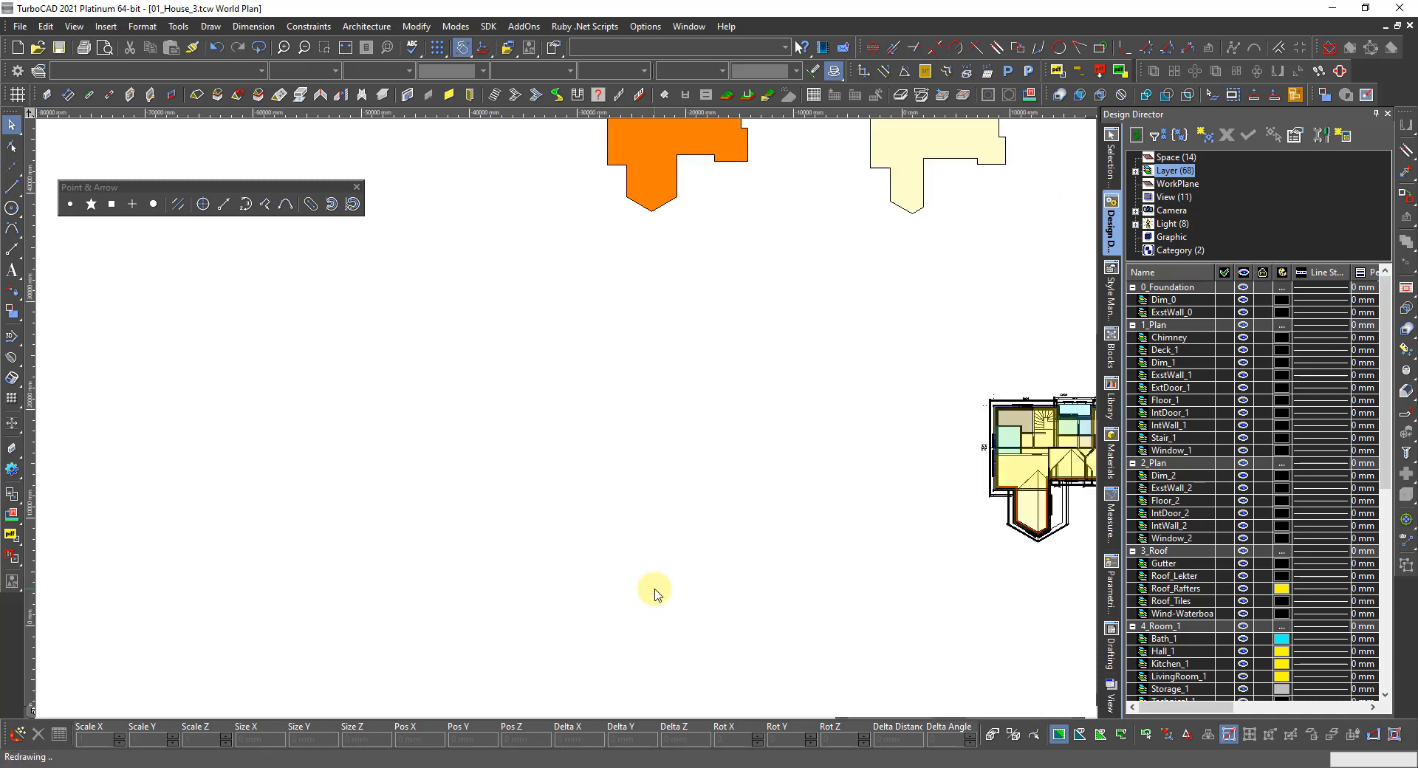
scroll(294, 620, "down", 3)
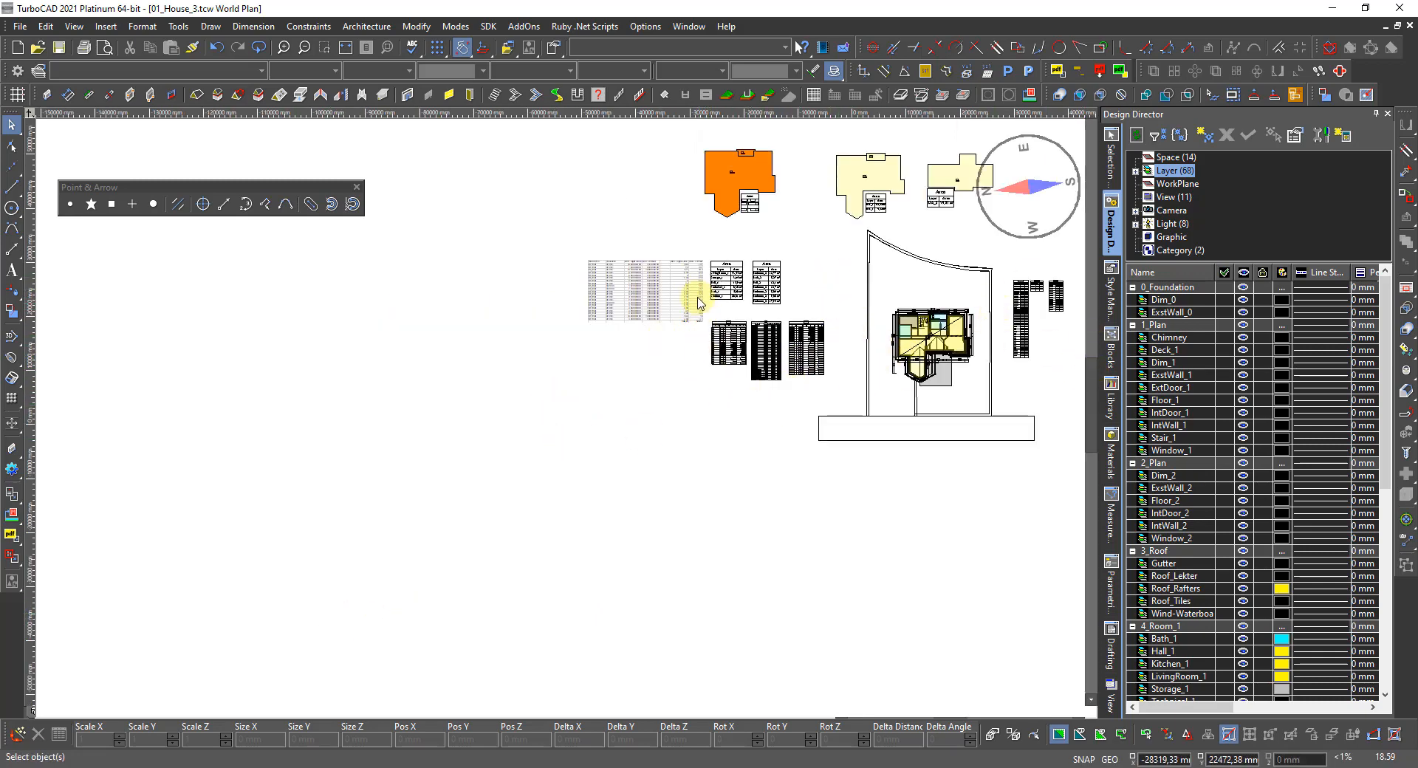
Step: Move the three Walls report tables together to just below the inserted spreadsheet
scroll(697, 303, "up", 3)
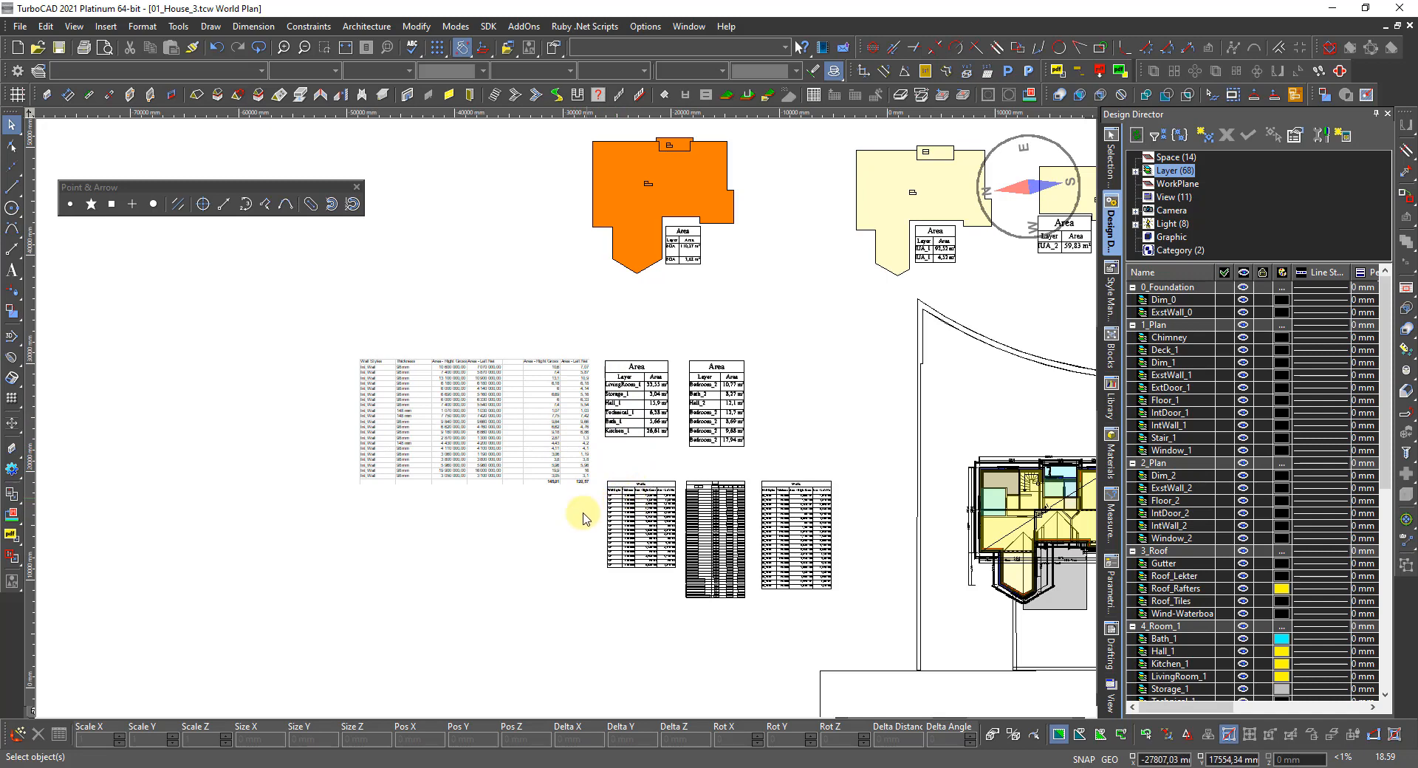
left_click_drag(860, 554, 590, 561)
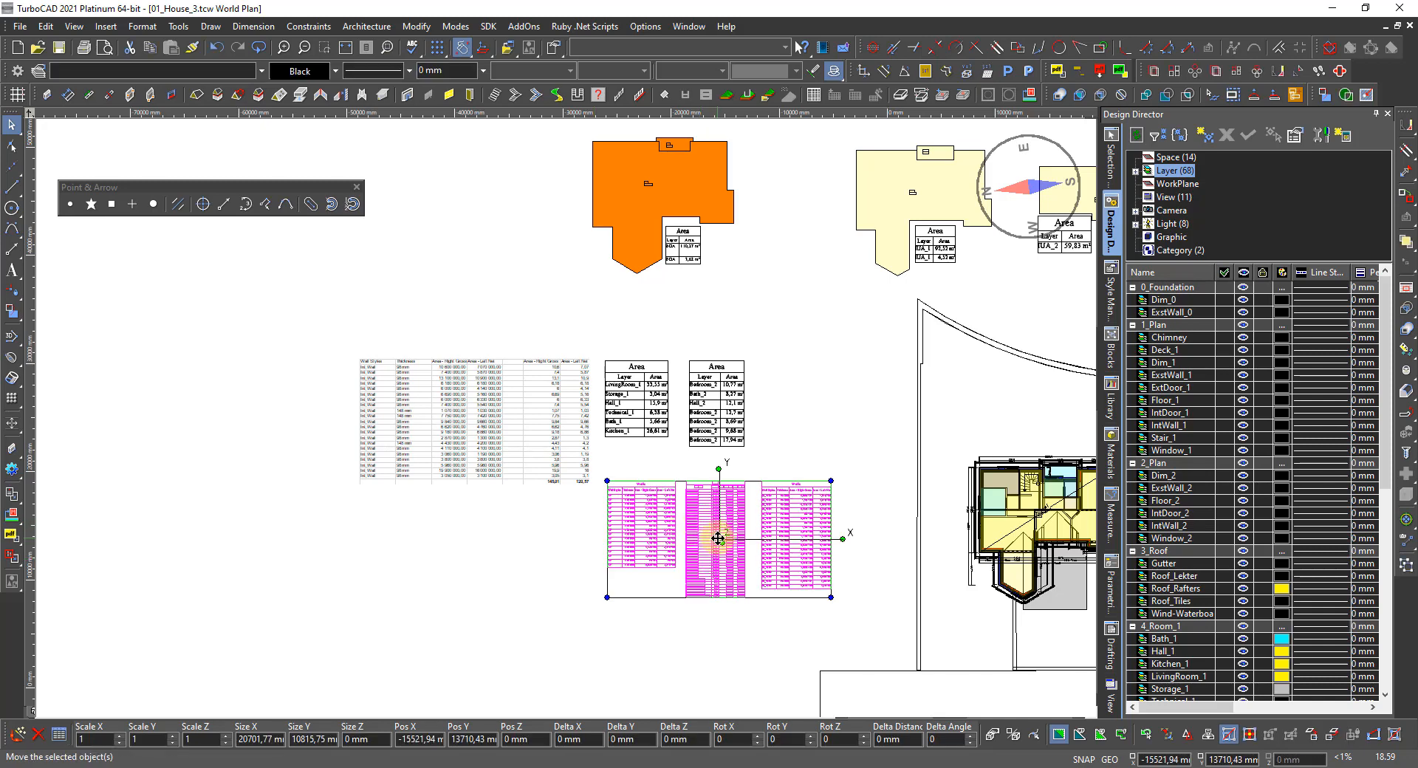
left_click(716, 539)
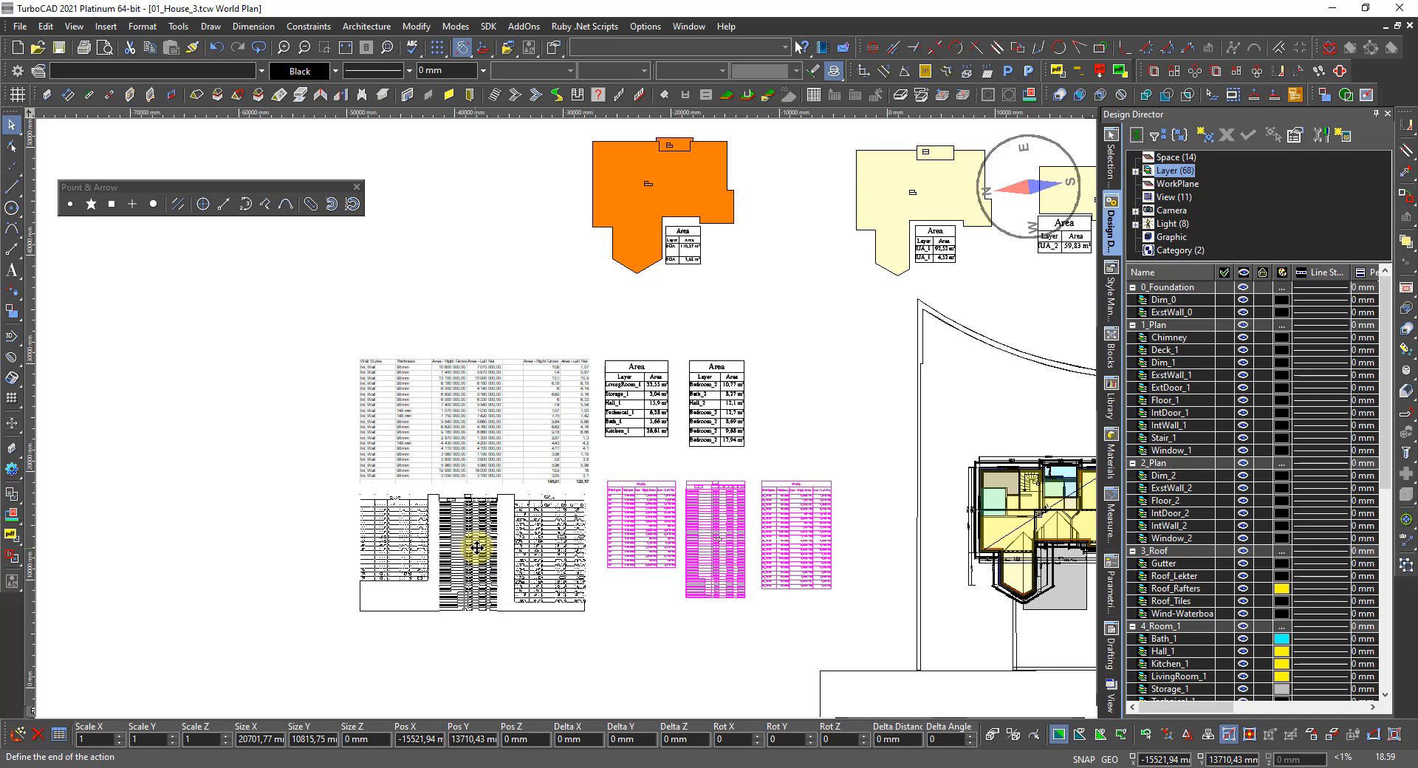
left_click(479, 544)
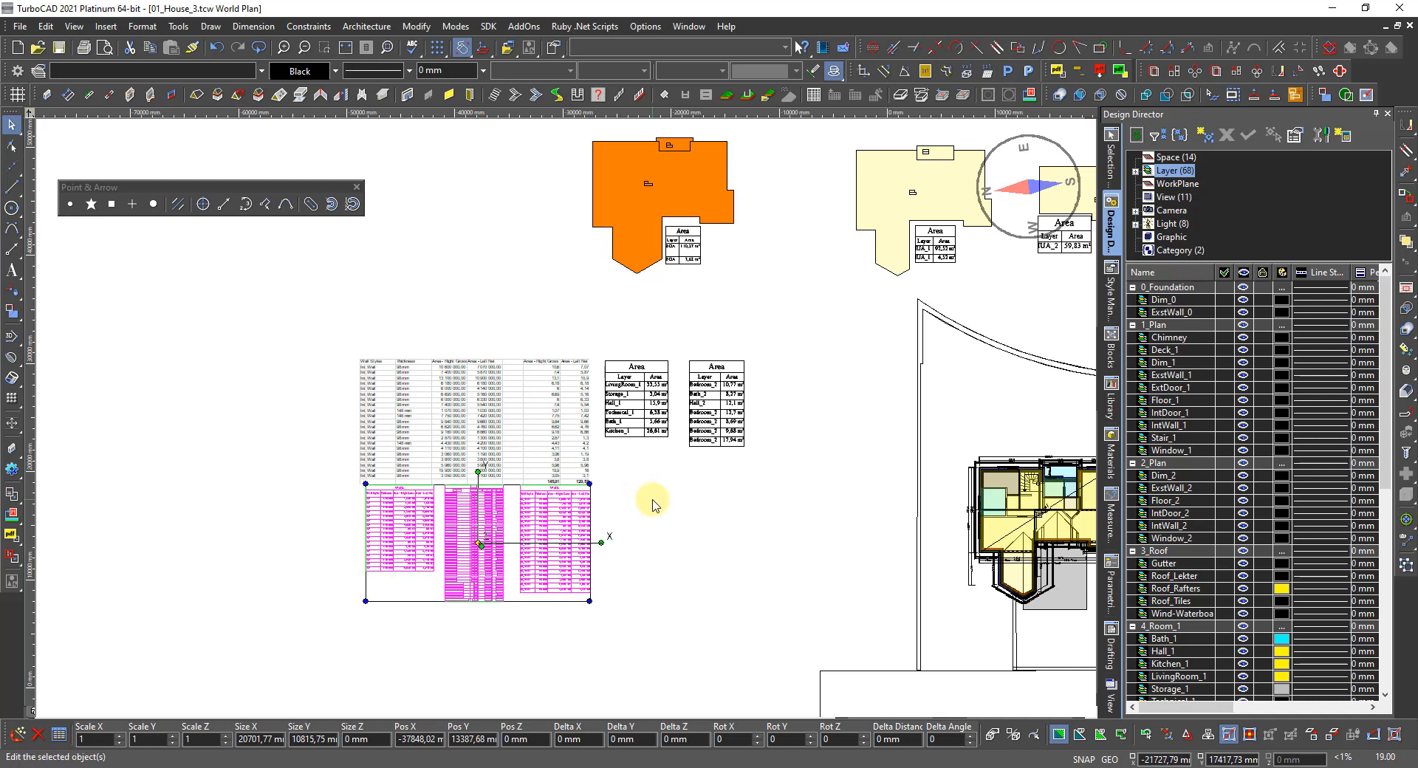
left_click(652, 504)
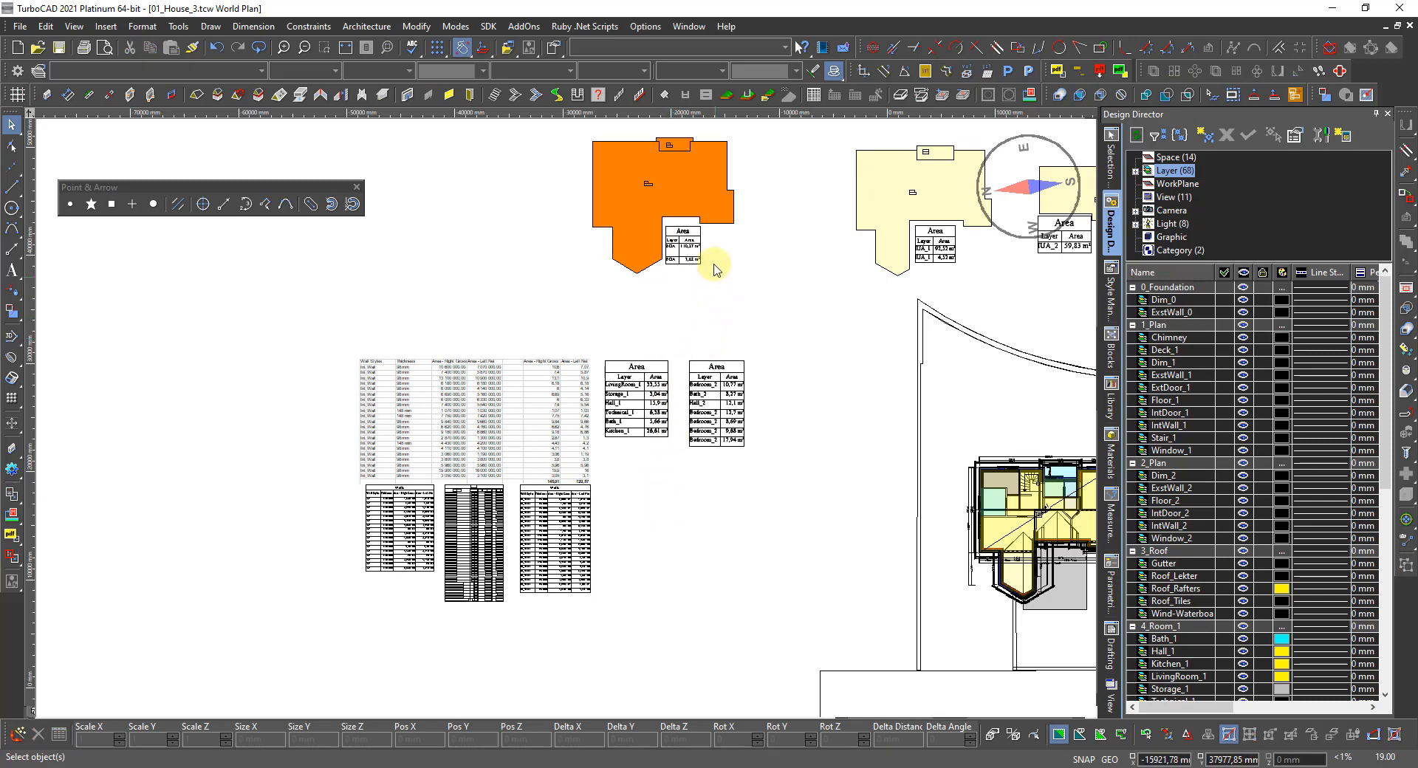
Step: Move the three small Area tables beside the coloured floor outlines together down to the Walls report tables
left_click(703, 259)
left_click(936, 238, "shift")
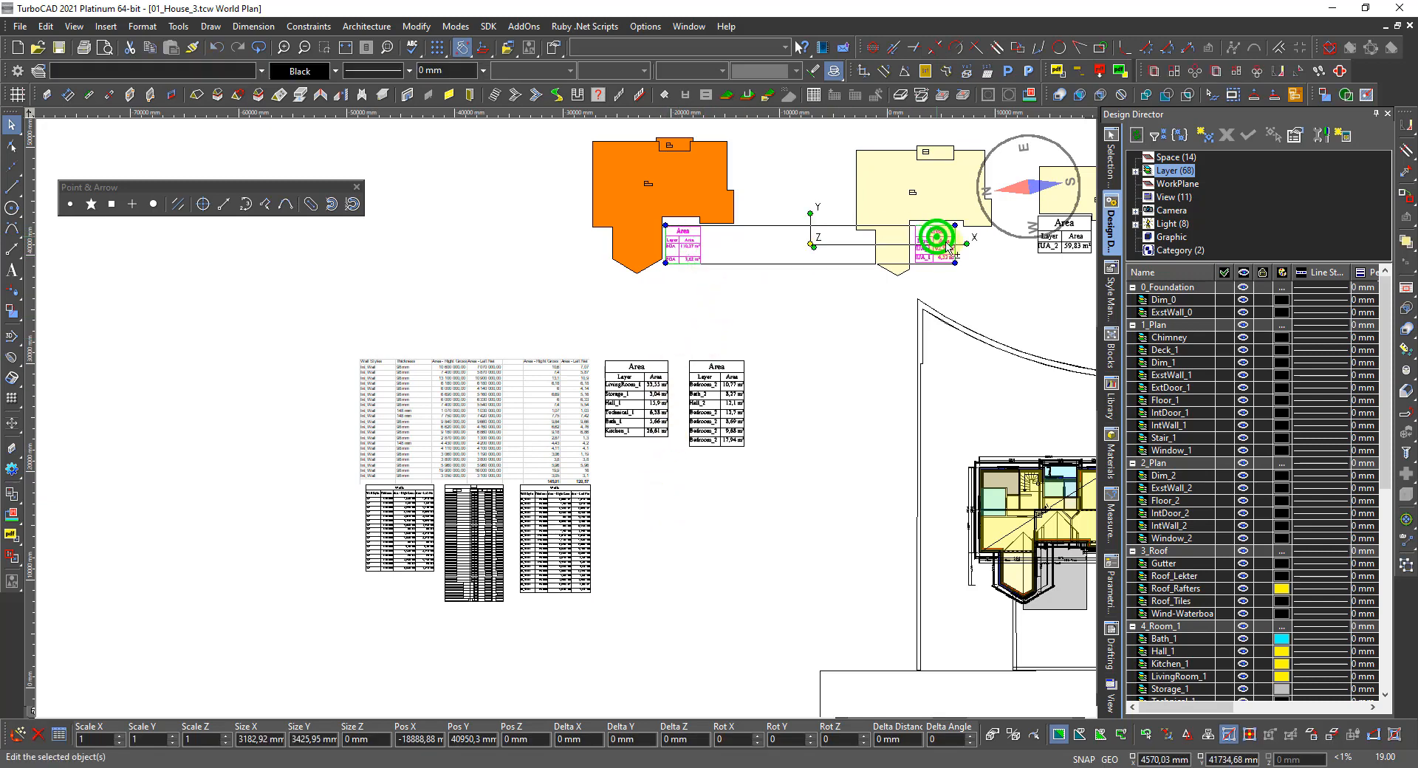
left_click(1063, 247, "shift")
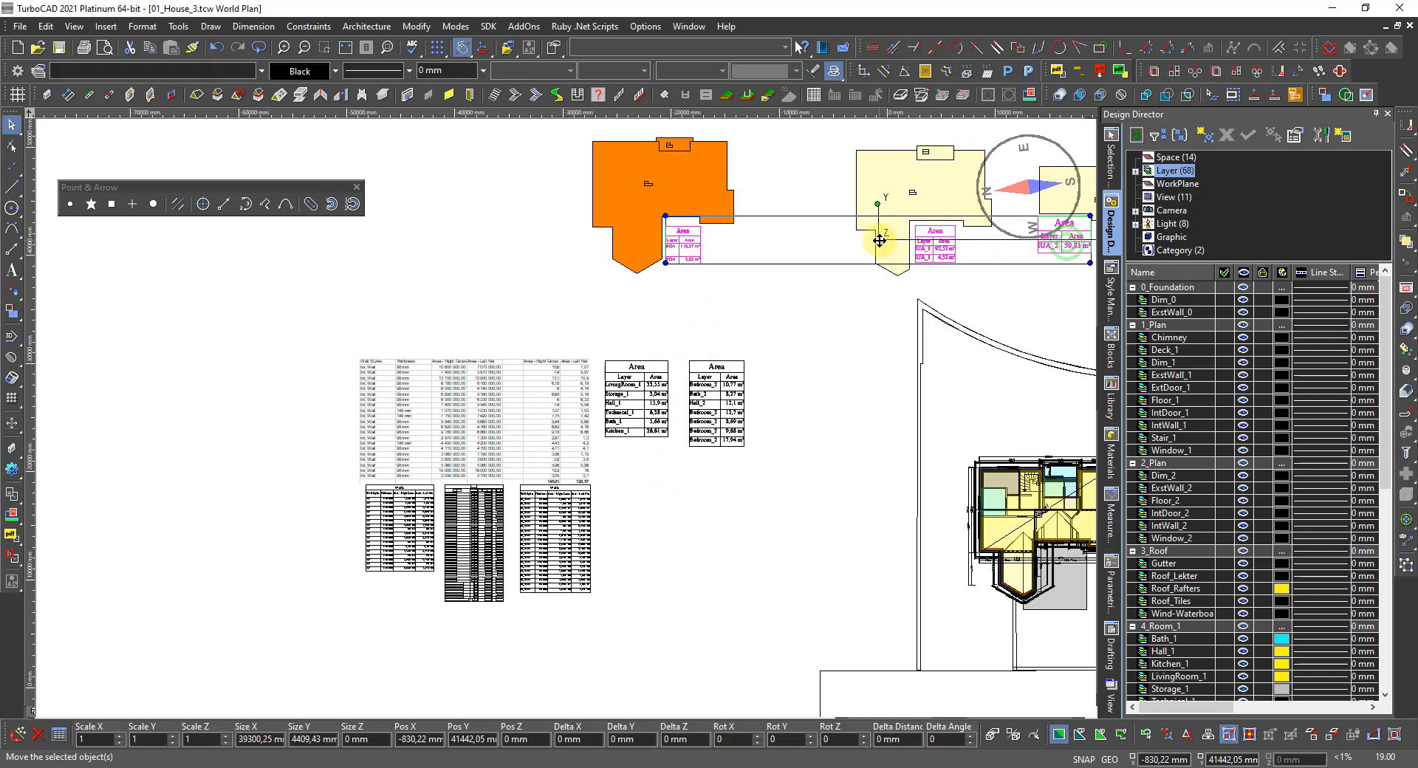
left_click_drag(880, 240, 561, 559)
left_click(561, 559)
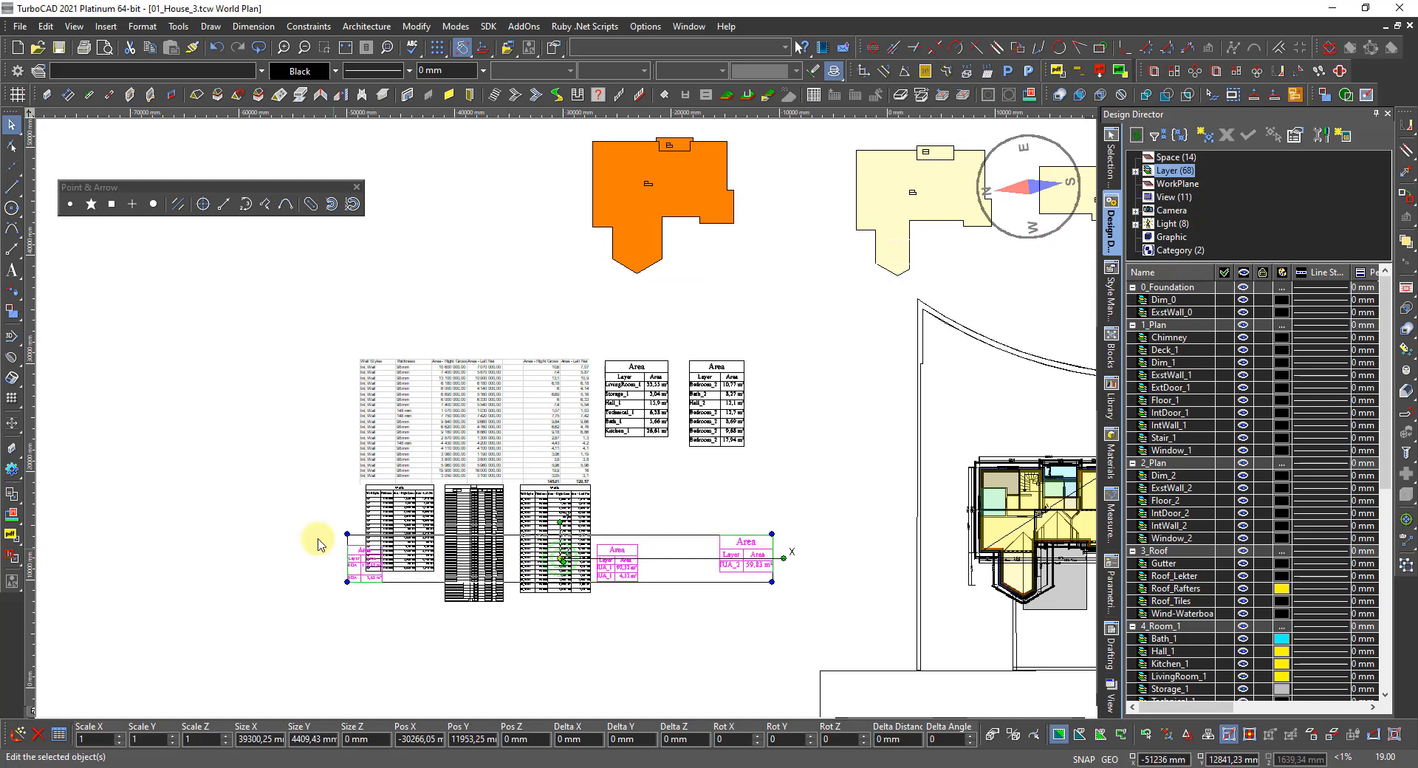
left_click(173, 556)
Step: Move the BOA Area table directly below the LivingRoom_1 Area table and select the BUA_1 Area table for moving
left_click(345, 549)
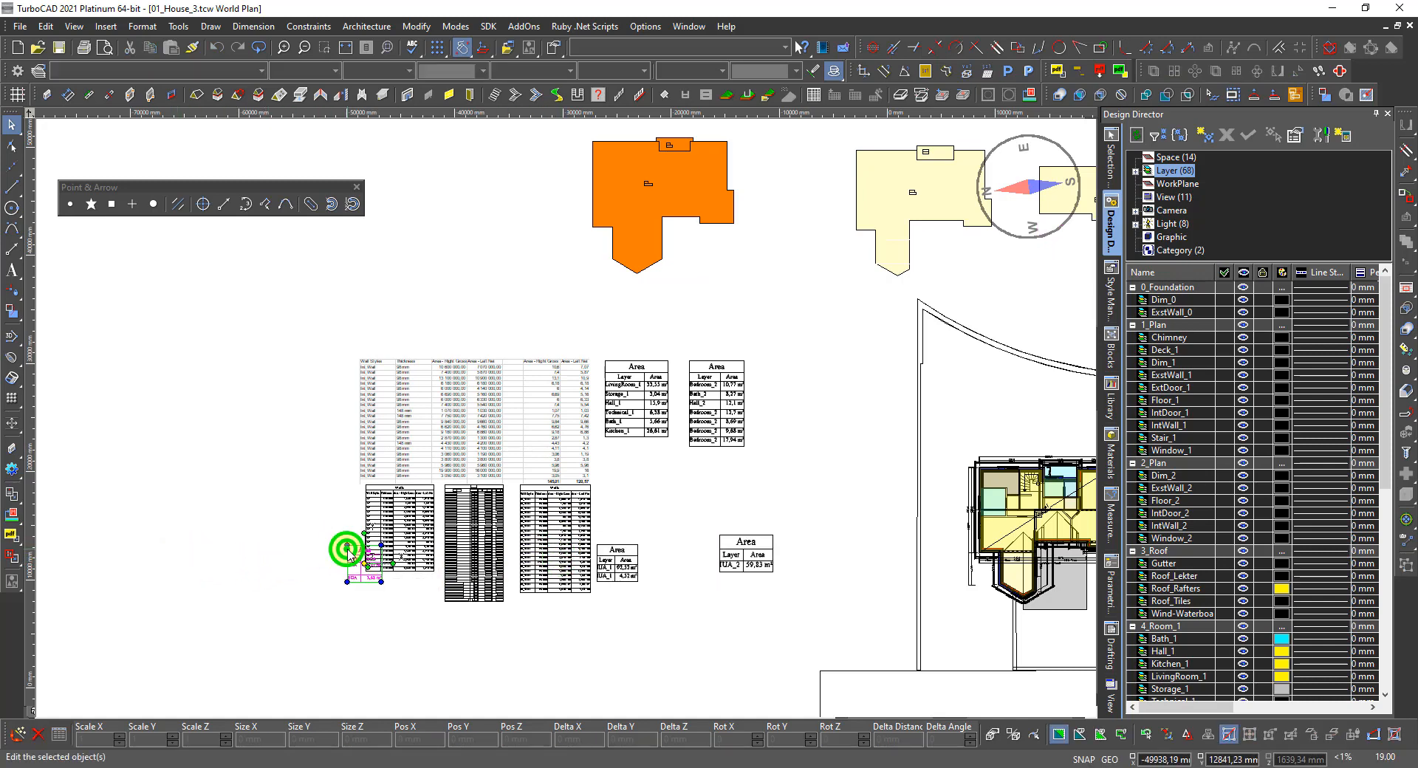
left_click_drag(366, 566, 622, 466)
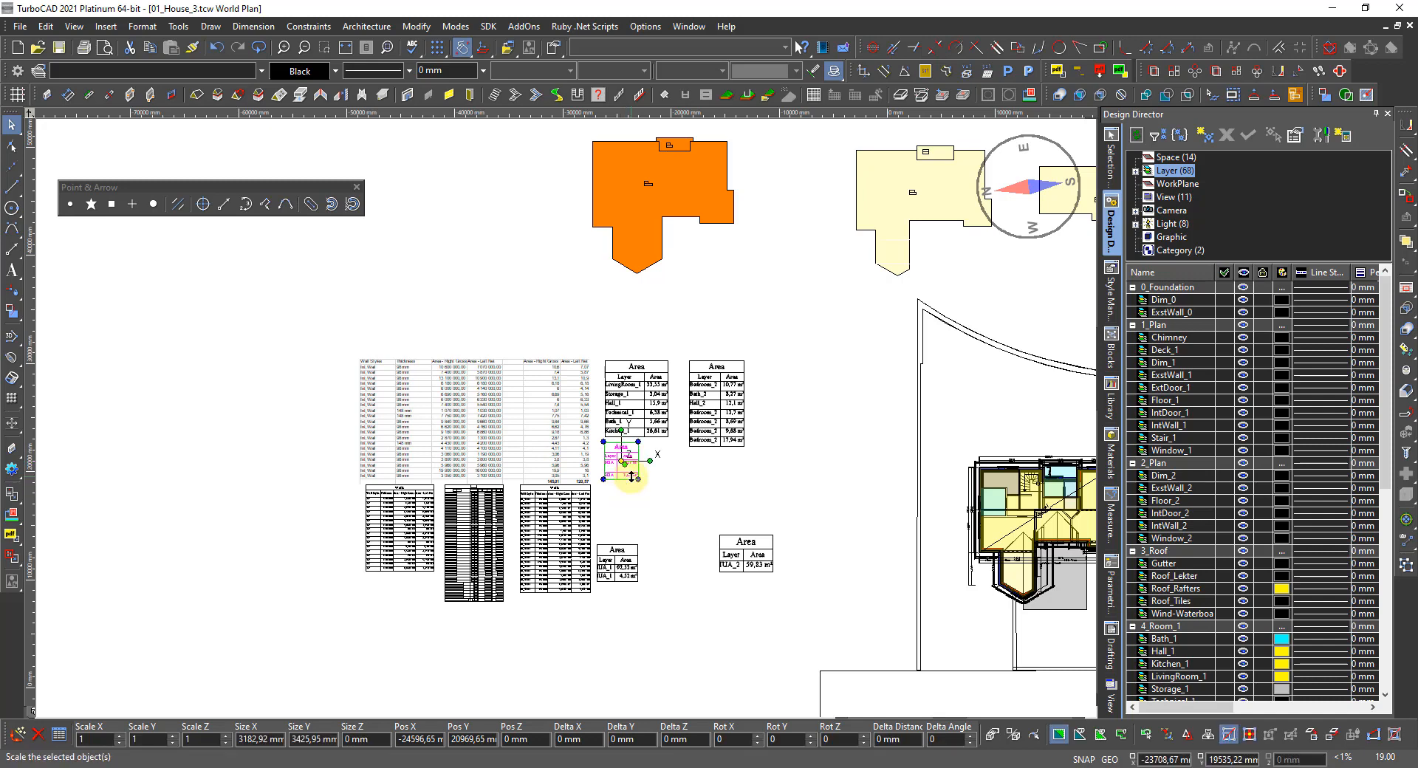
left_click(613, 559)
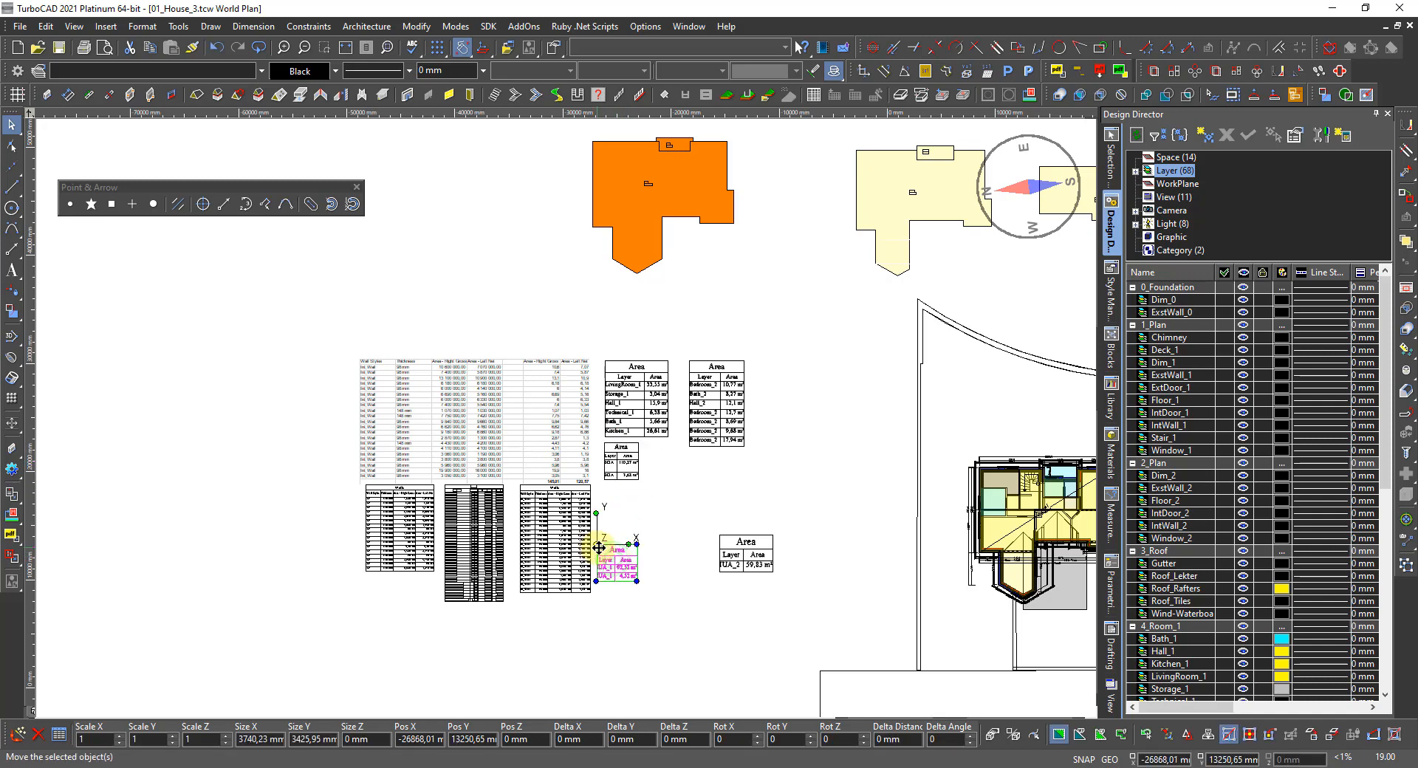
Step: Move the UA_1 and UA_2 area tables into the column beneath the other first-floor area tables
left_click_drag(597, 547, 602, 485)
left_click(730, 553)
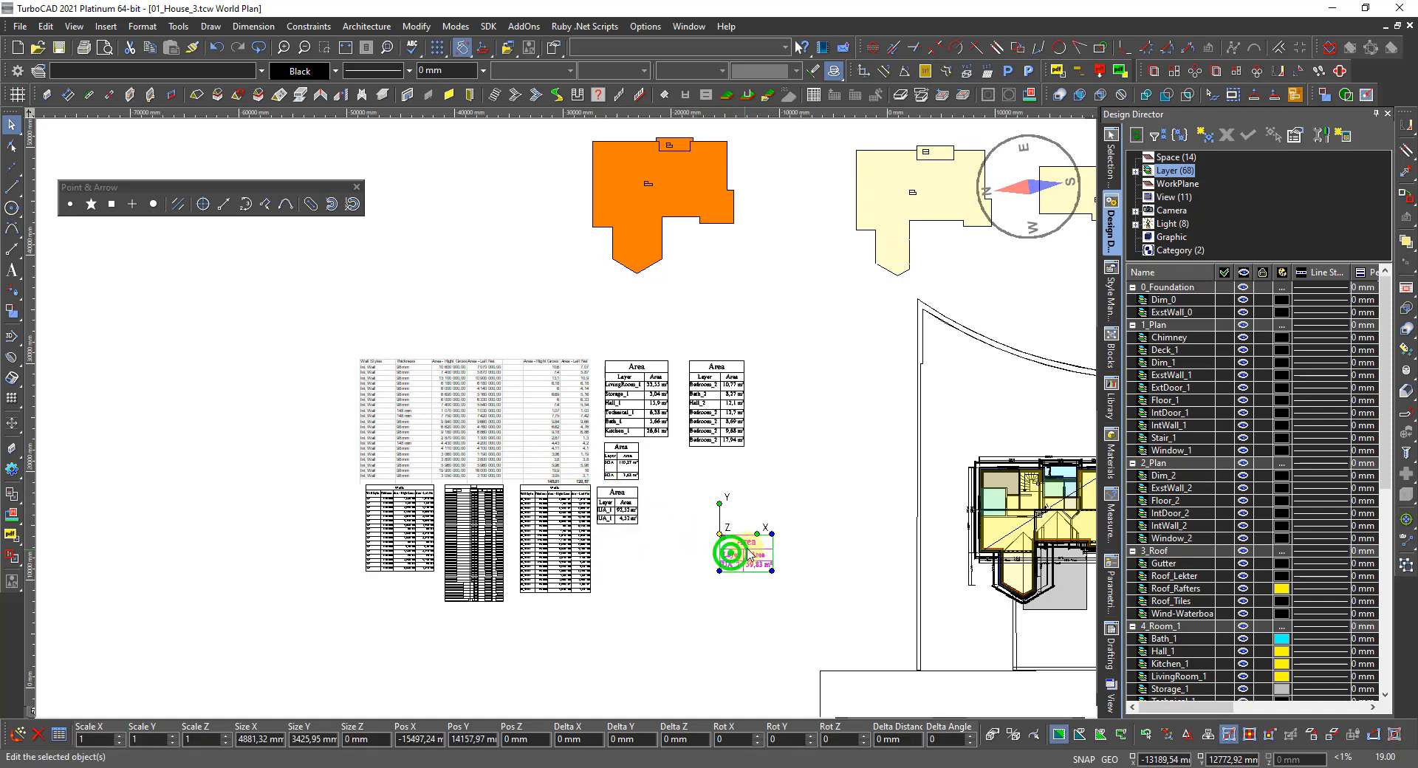
left_click_drag(720, 535, 600, 533)
left_click(729, 537)
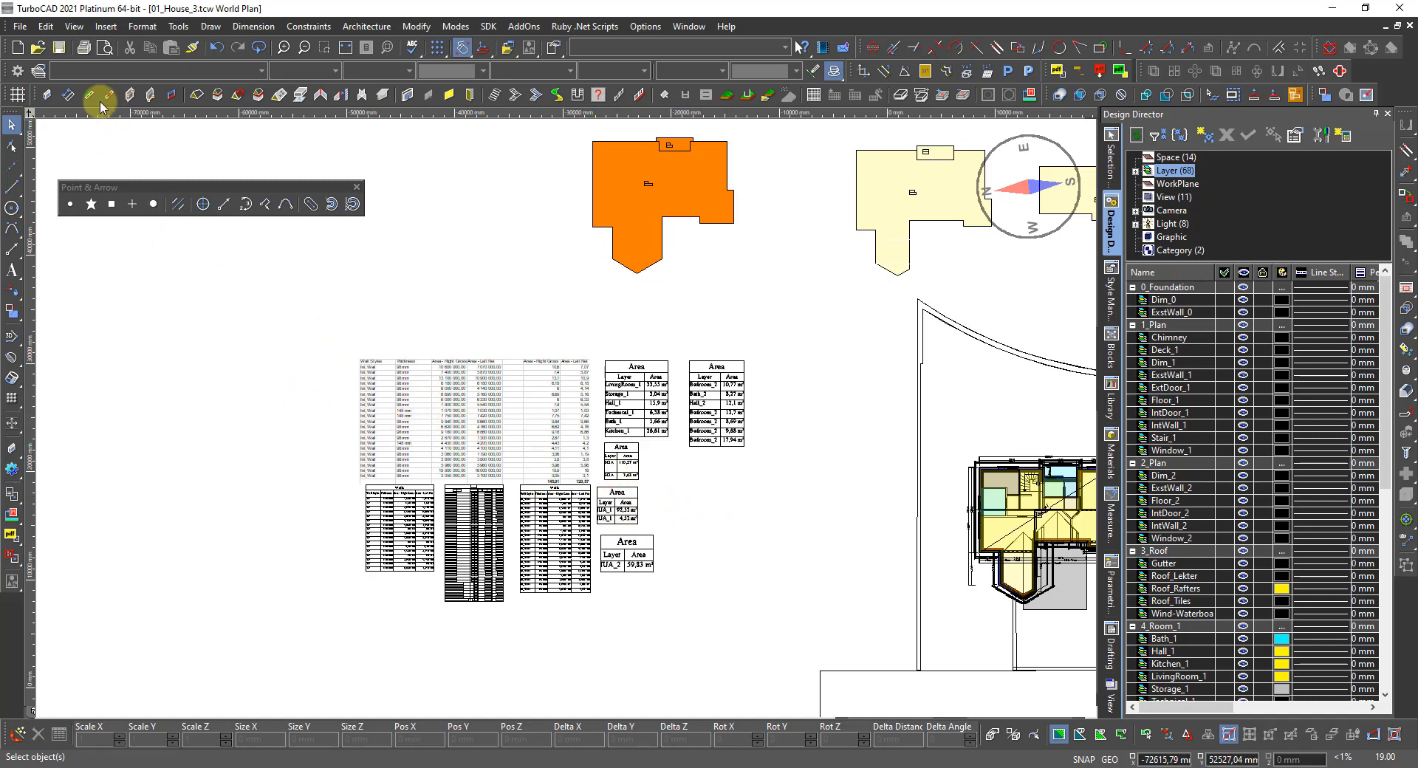
Step: Create a named view called Areas that frames all the wall and area tables beside the site plan
left_click(74, 26)
mouse_move(153, 264)
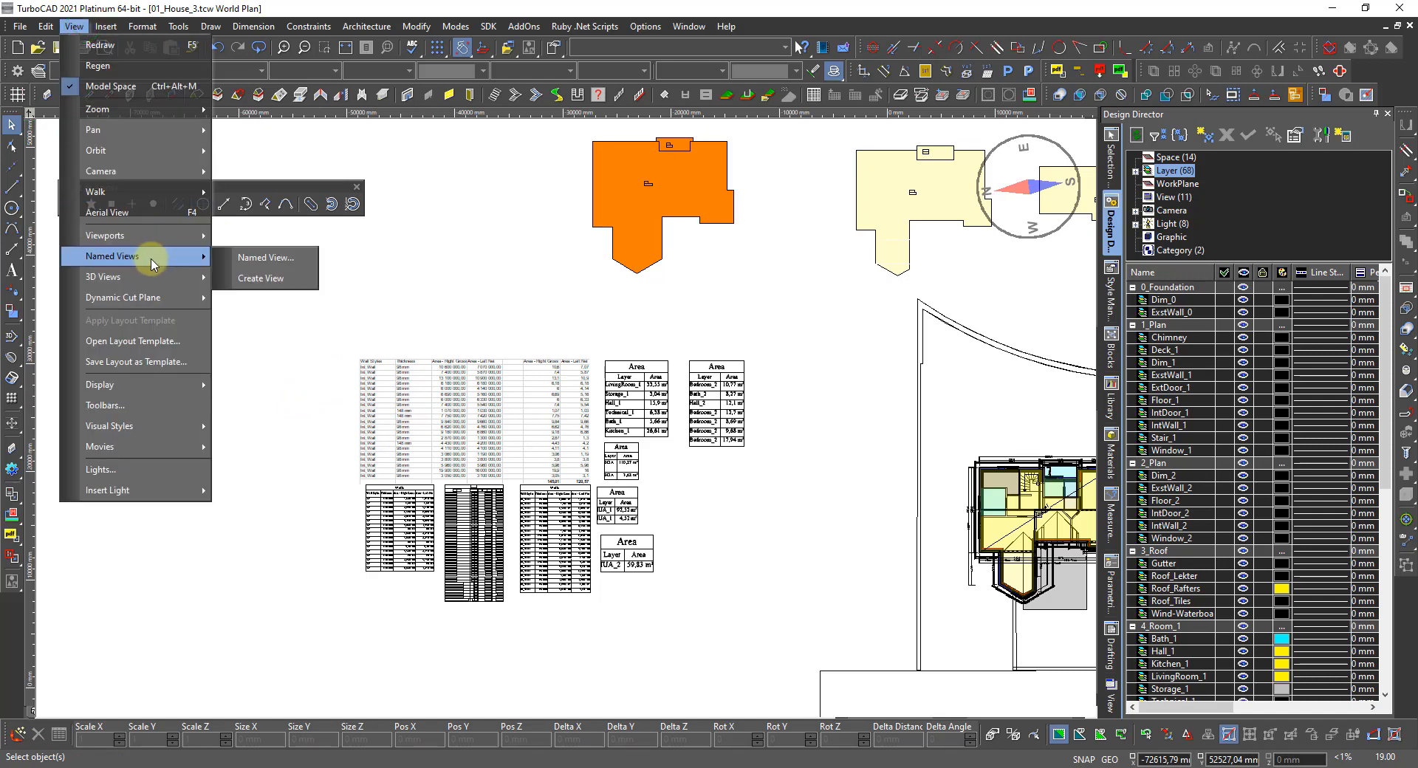
left_click(256, 281)
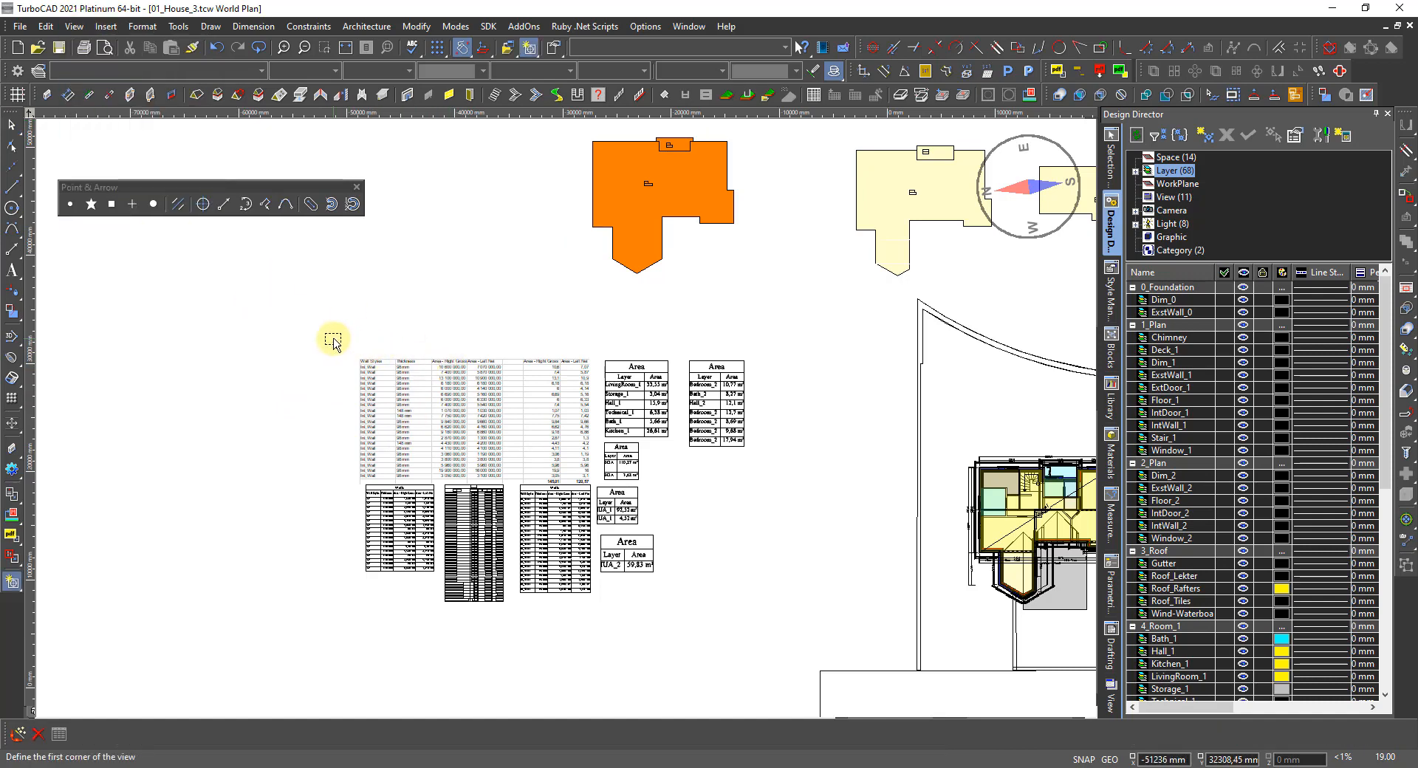
left_click(334, 339)
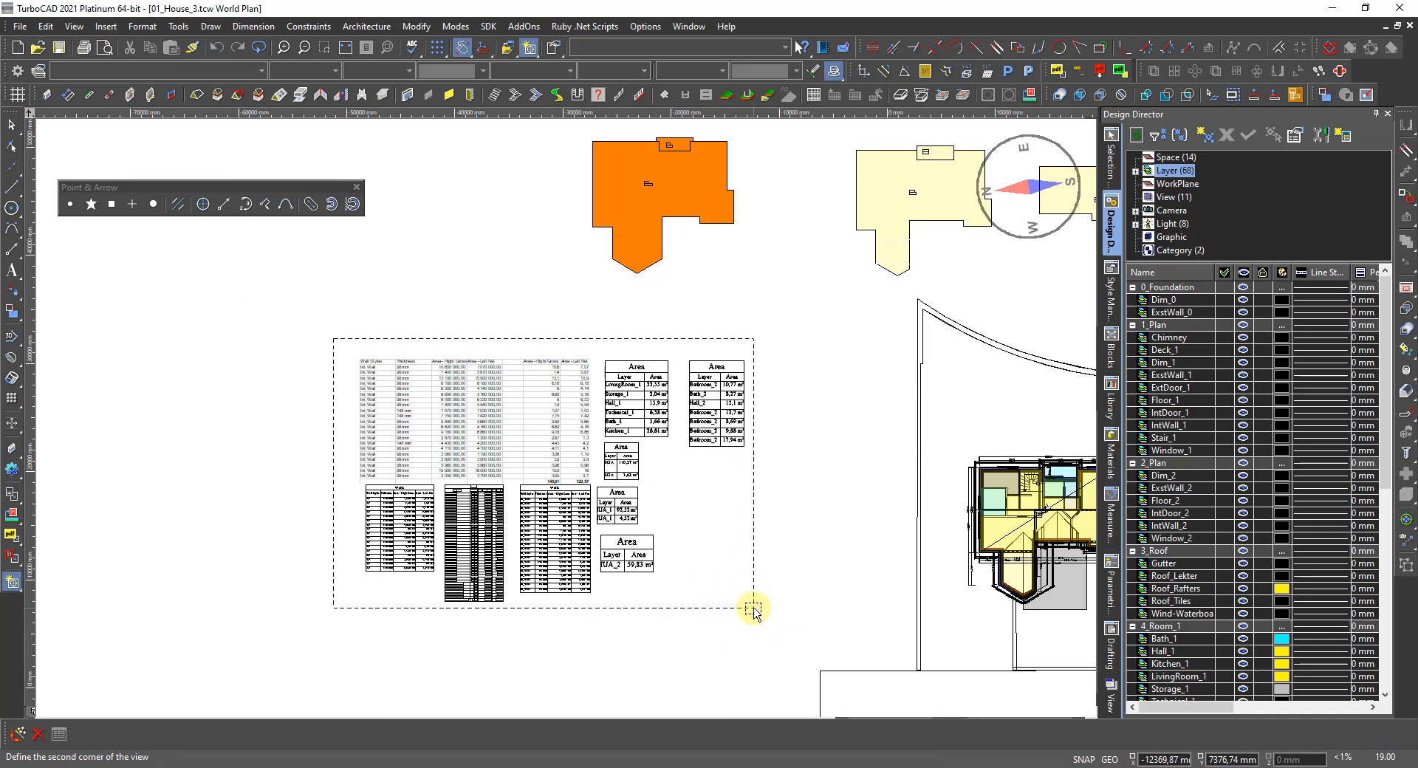
left_click(753, 610)
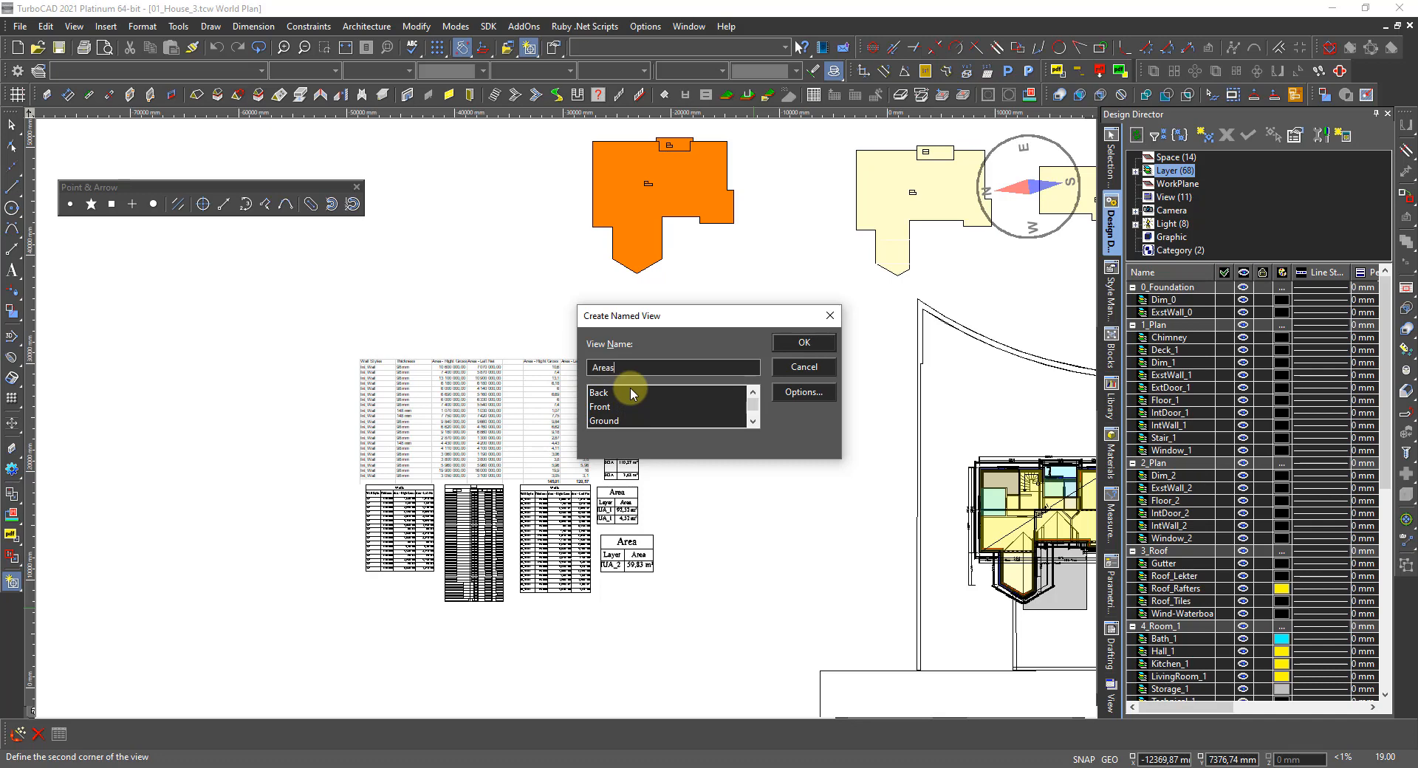
left_click(813, 344)
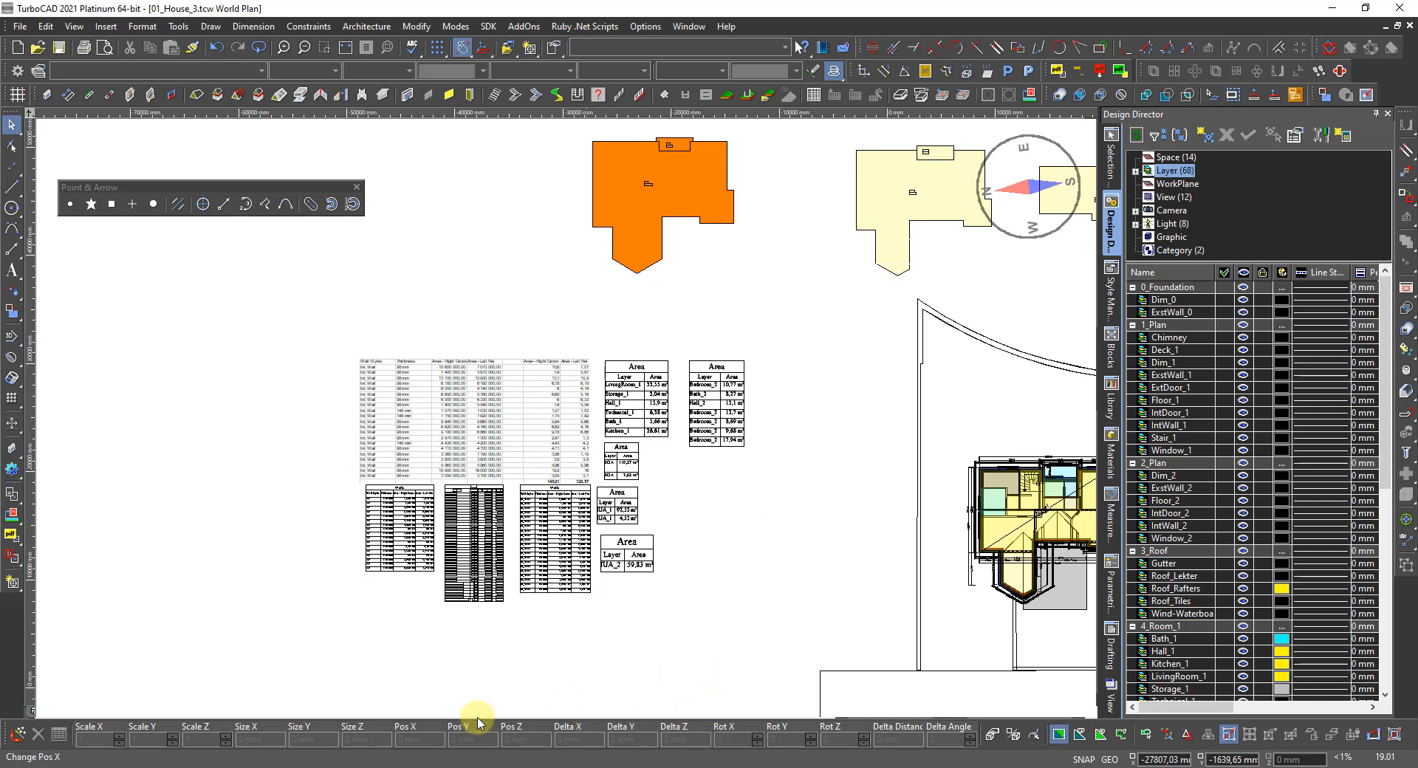
left_click(477, 659)
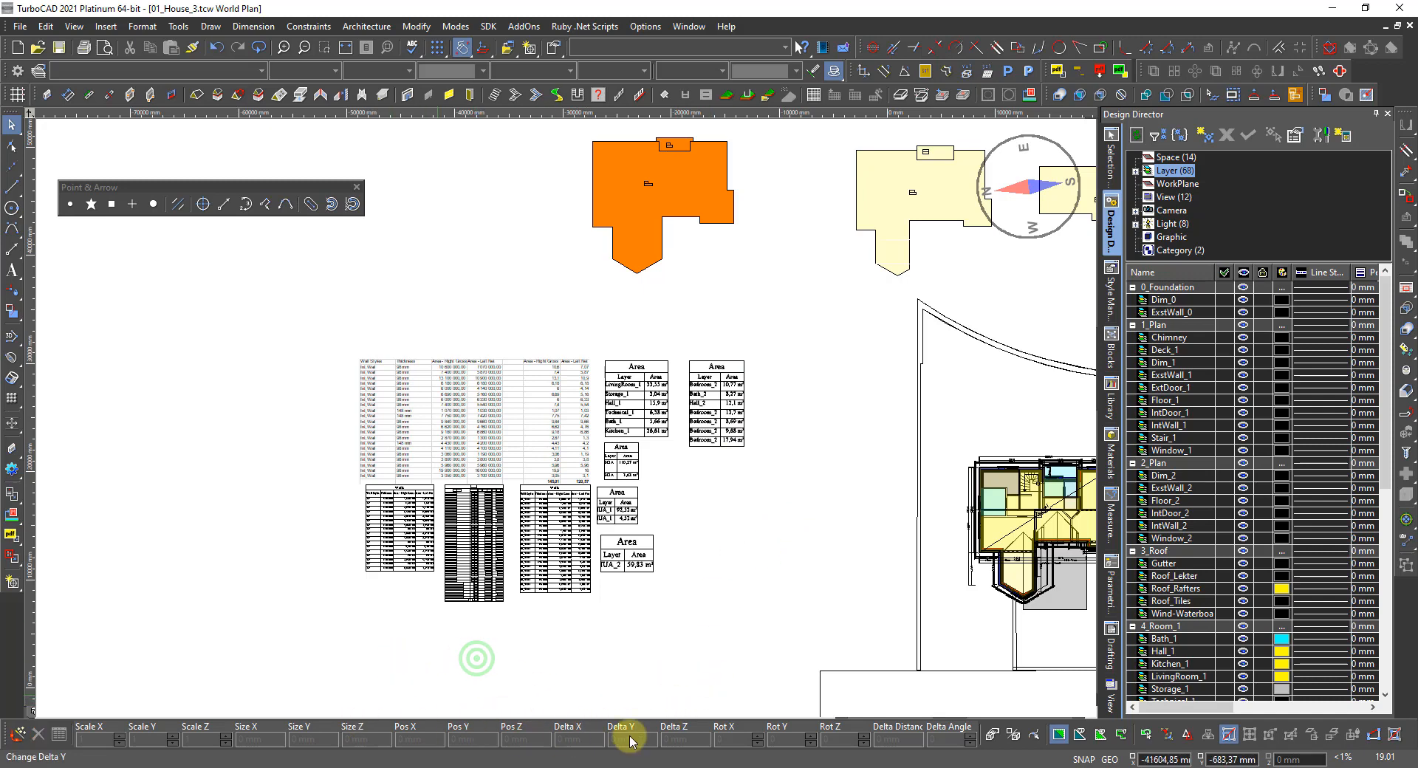
scroll(715, 707, "down", 2)
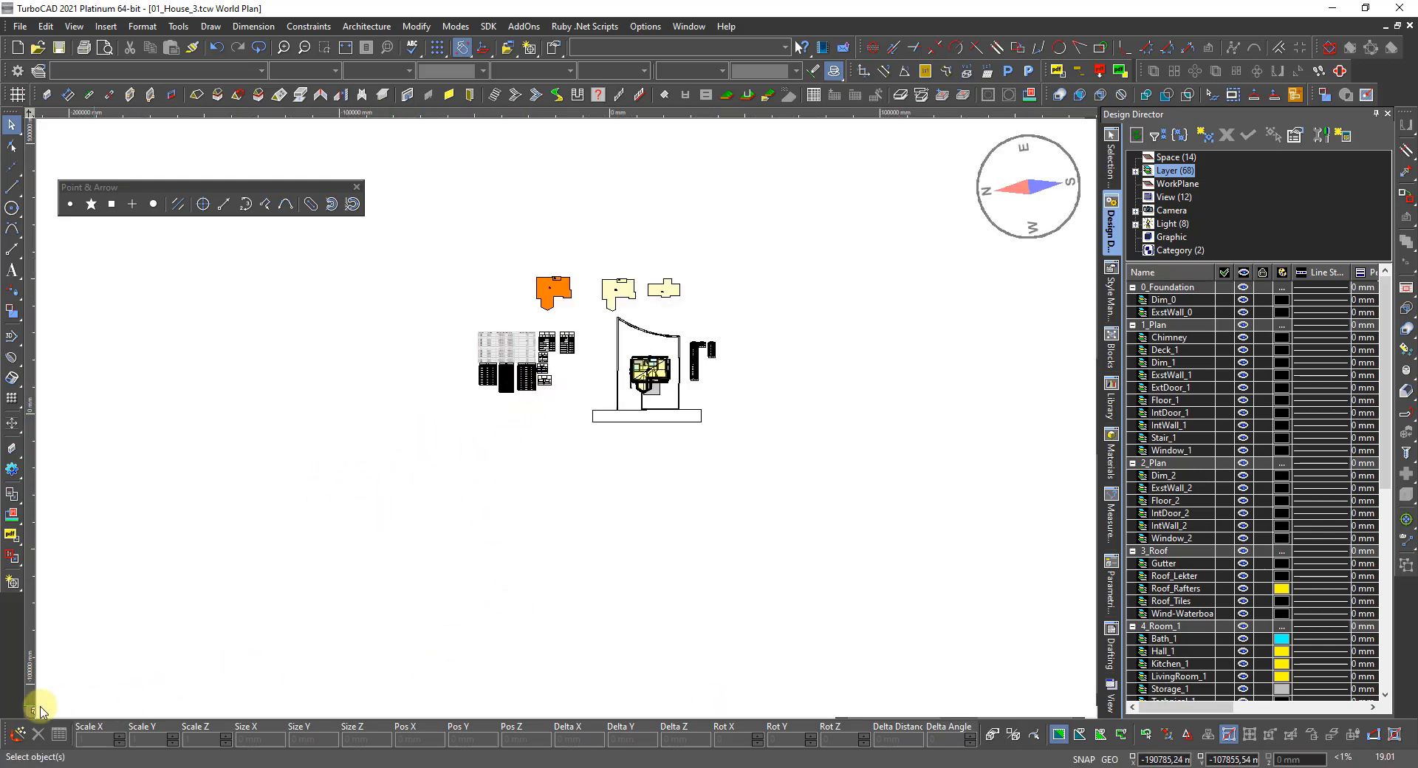
scroll(236, 630, "down", 3)
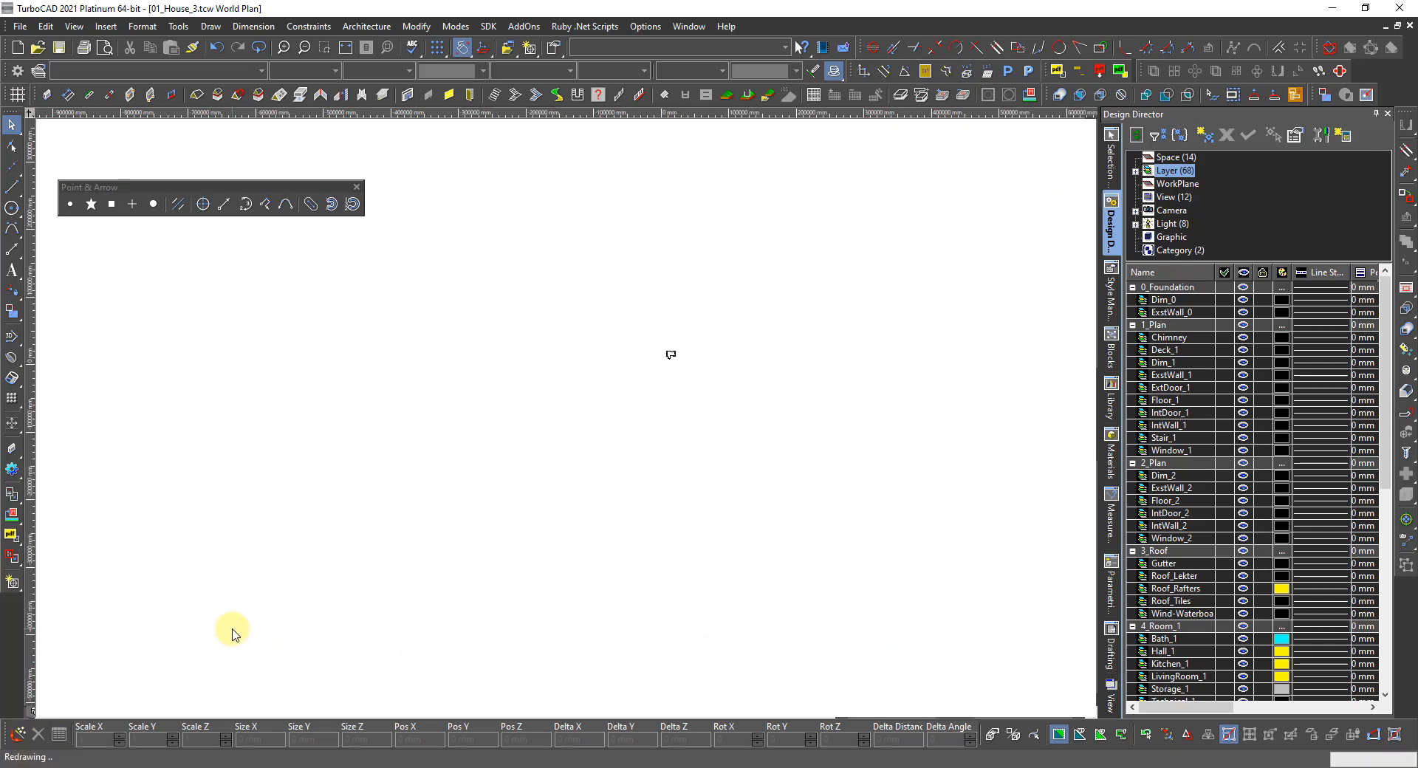
scroll(566, 421, "down", 5)
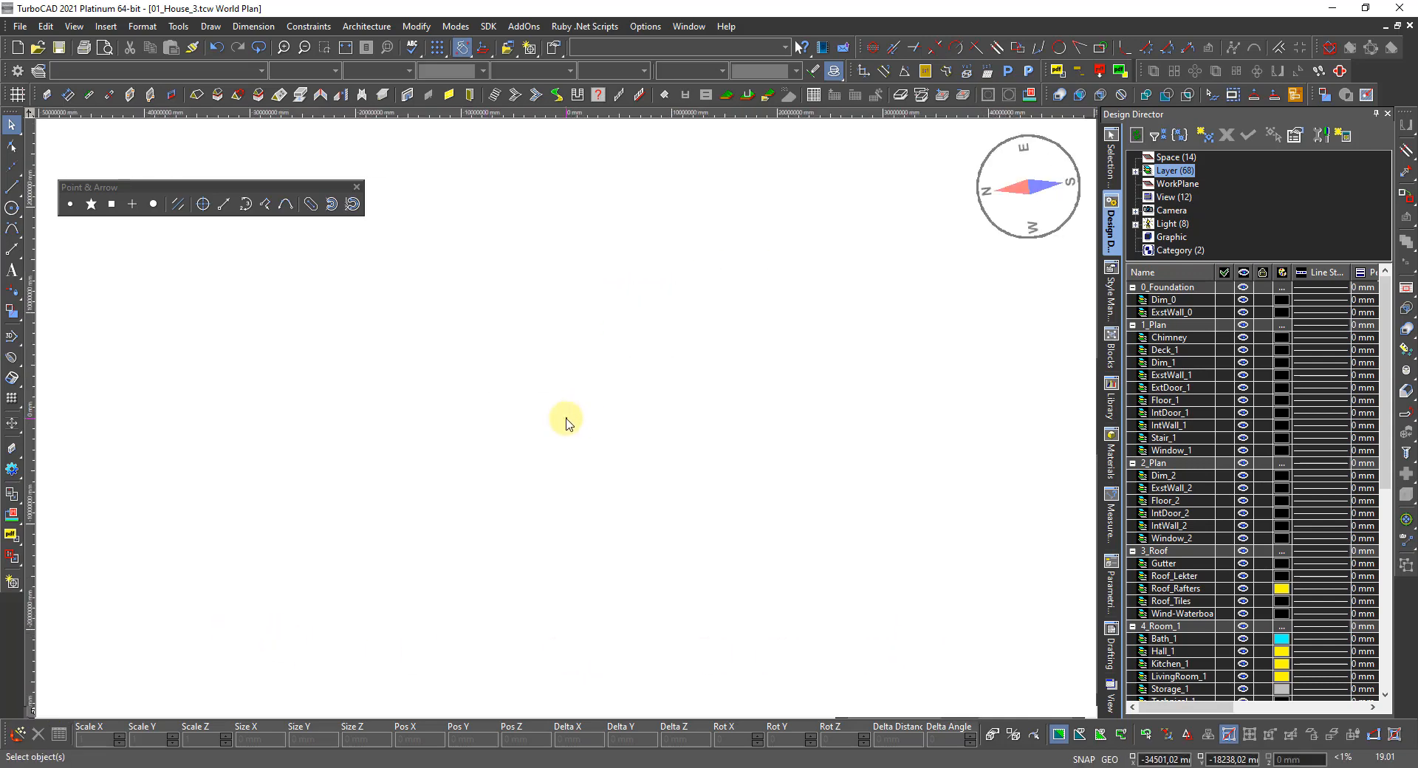
scroll(548, 398, "down", 3)
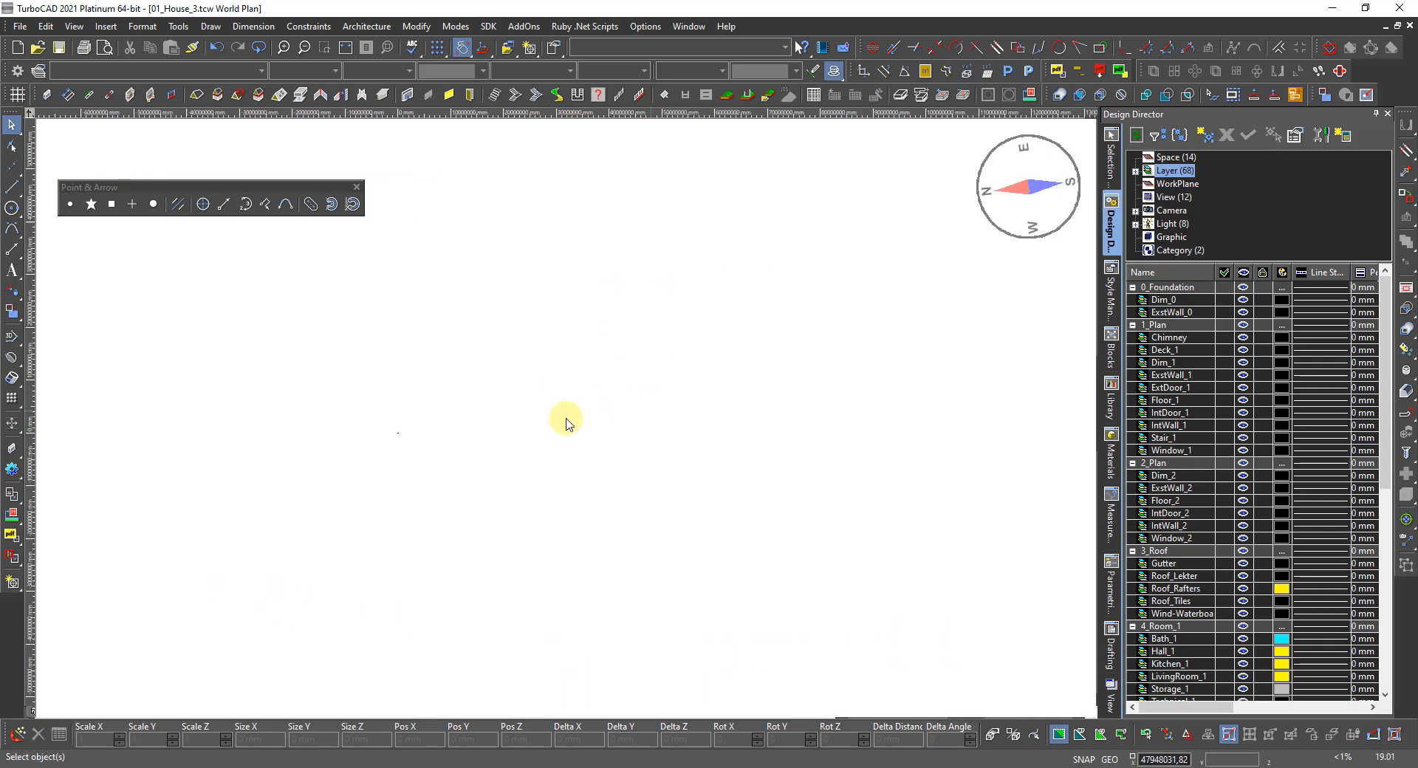
scroll(566, 418, "up", 10)
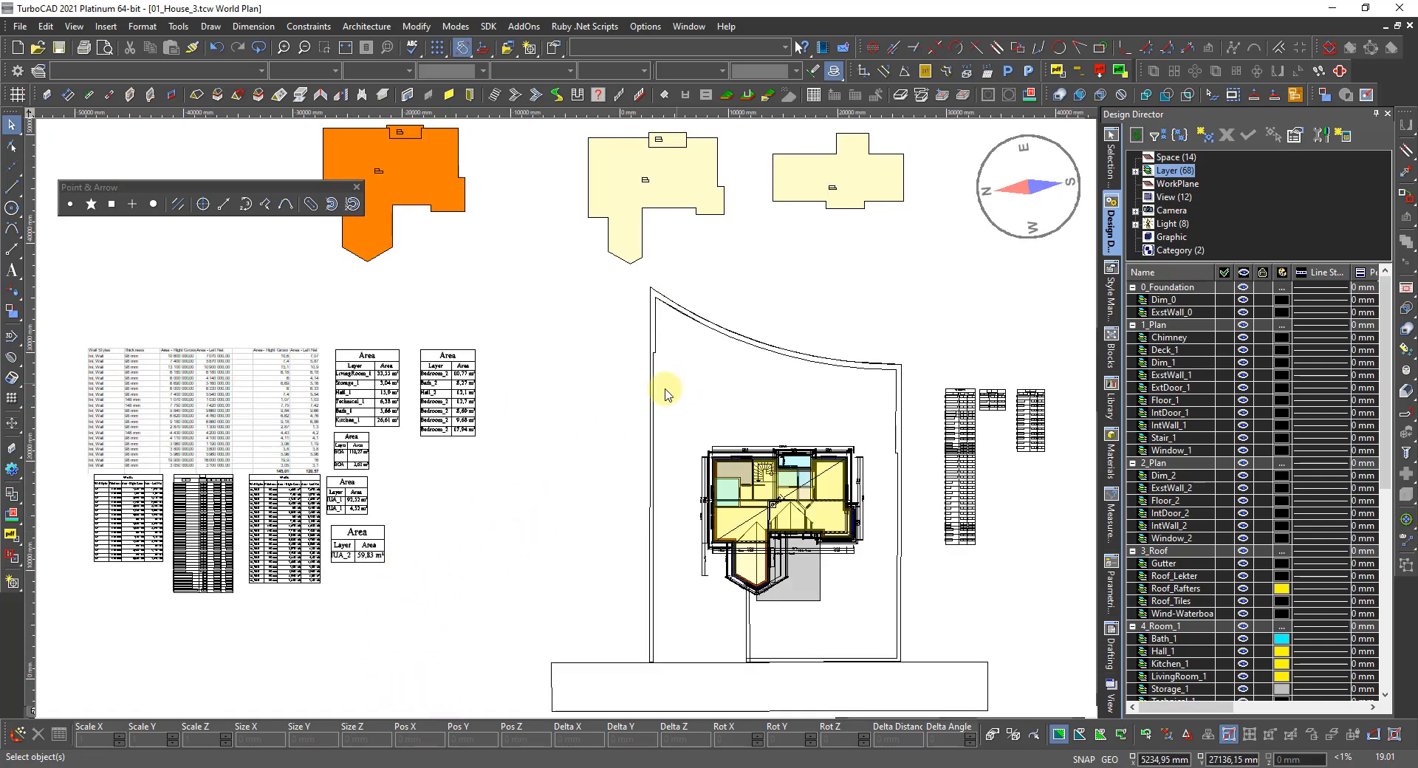
Step: Load the tc_1280x1024_ts workspace from the customization options
double_click(1092, 29)
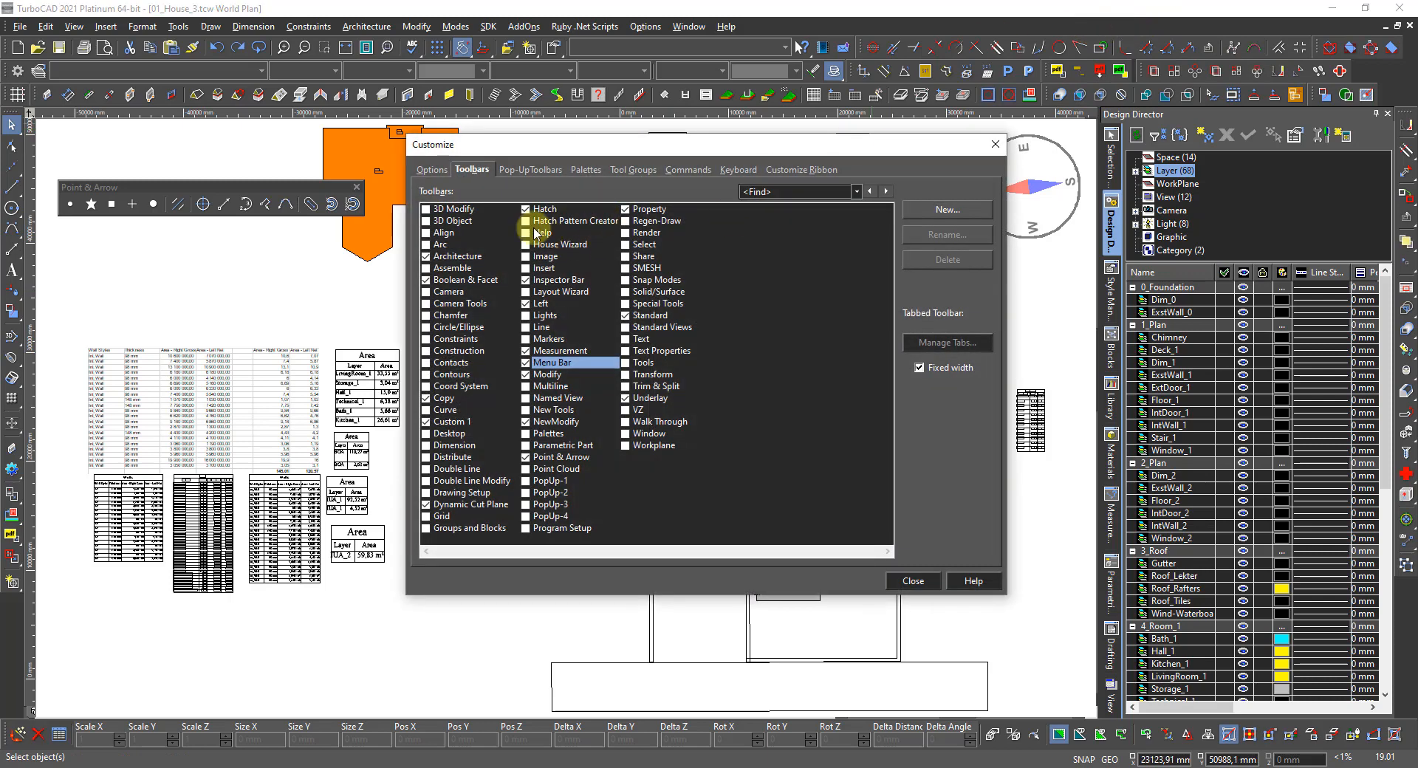
left_click(425, 171)
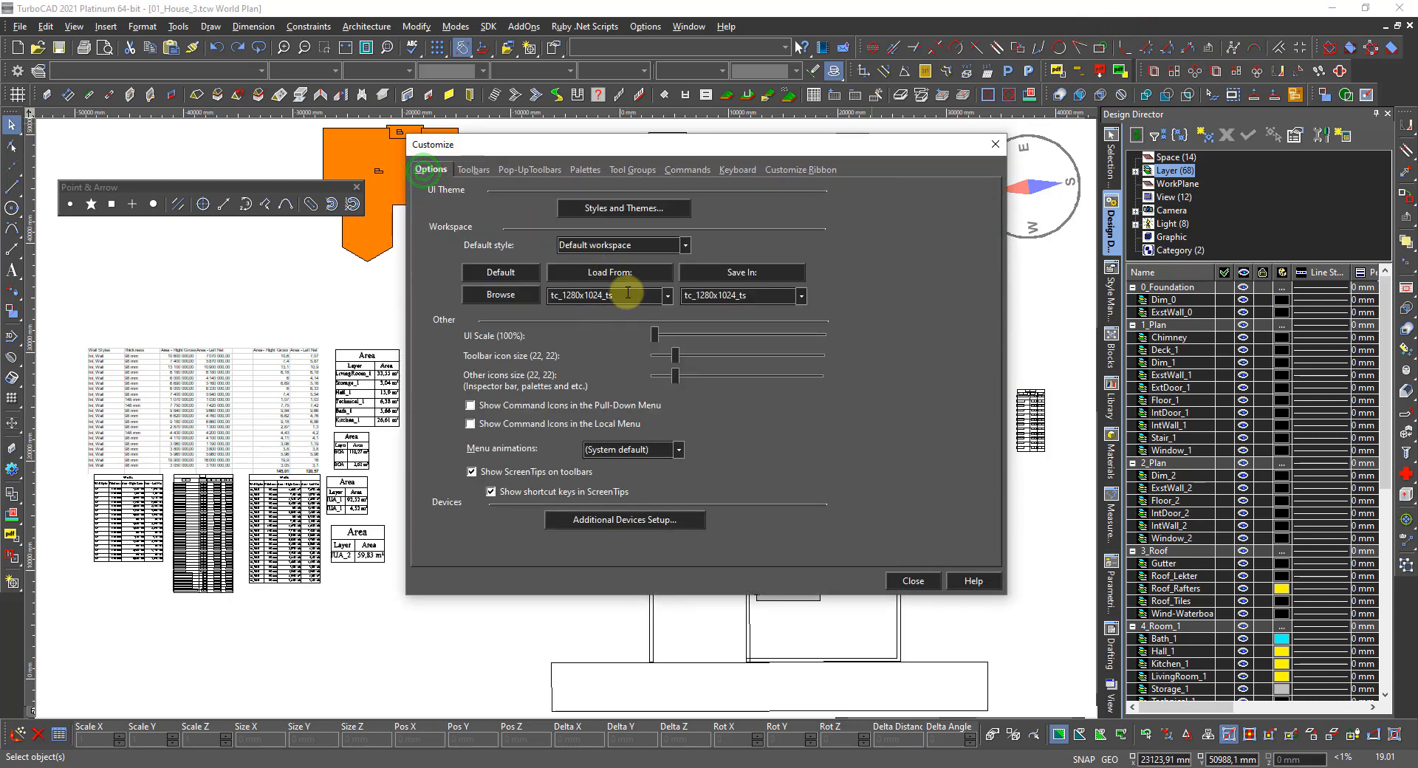
left_click(617, 272)
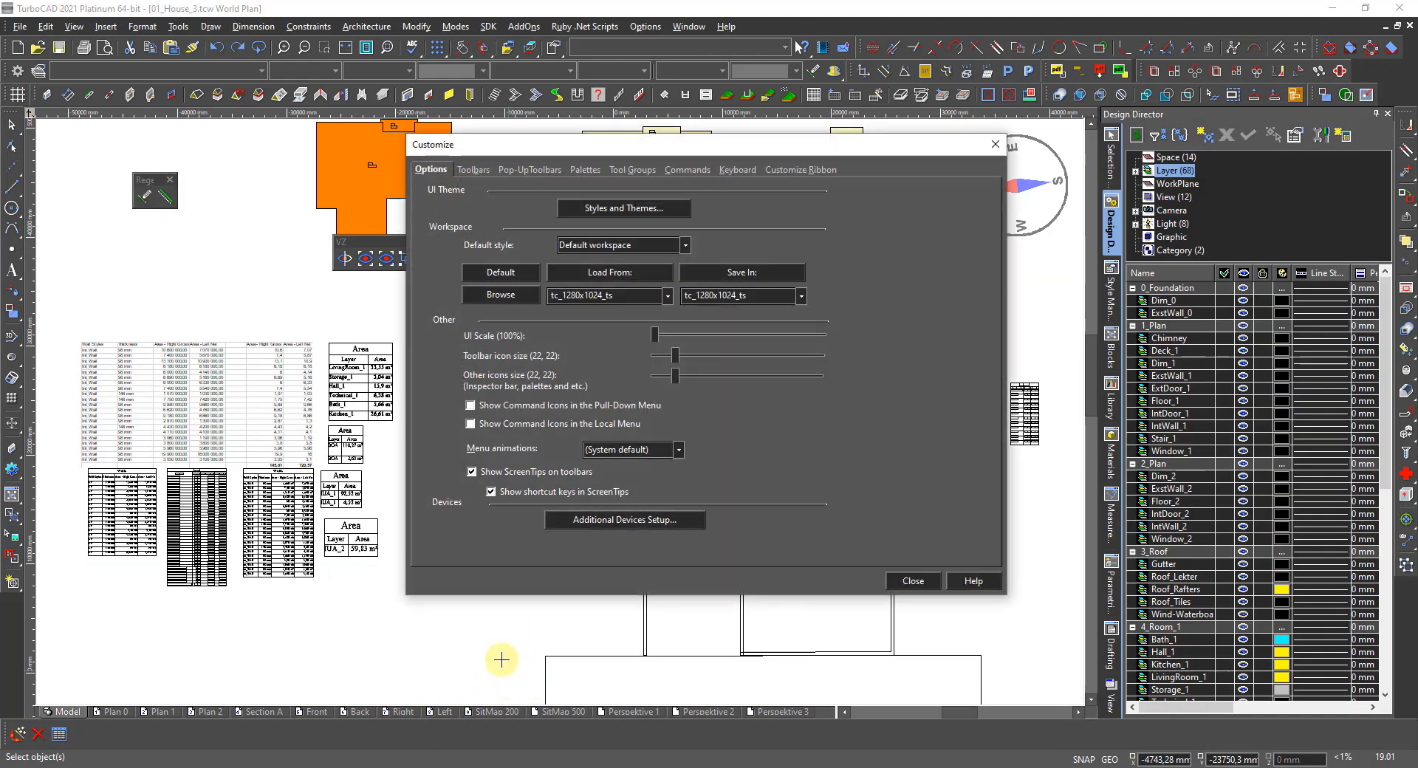
left_click(910, 583)
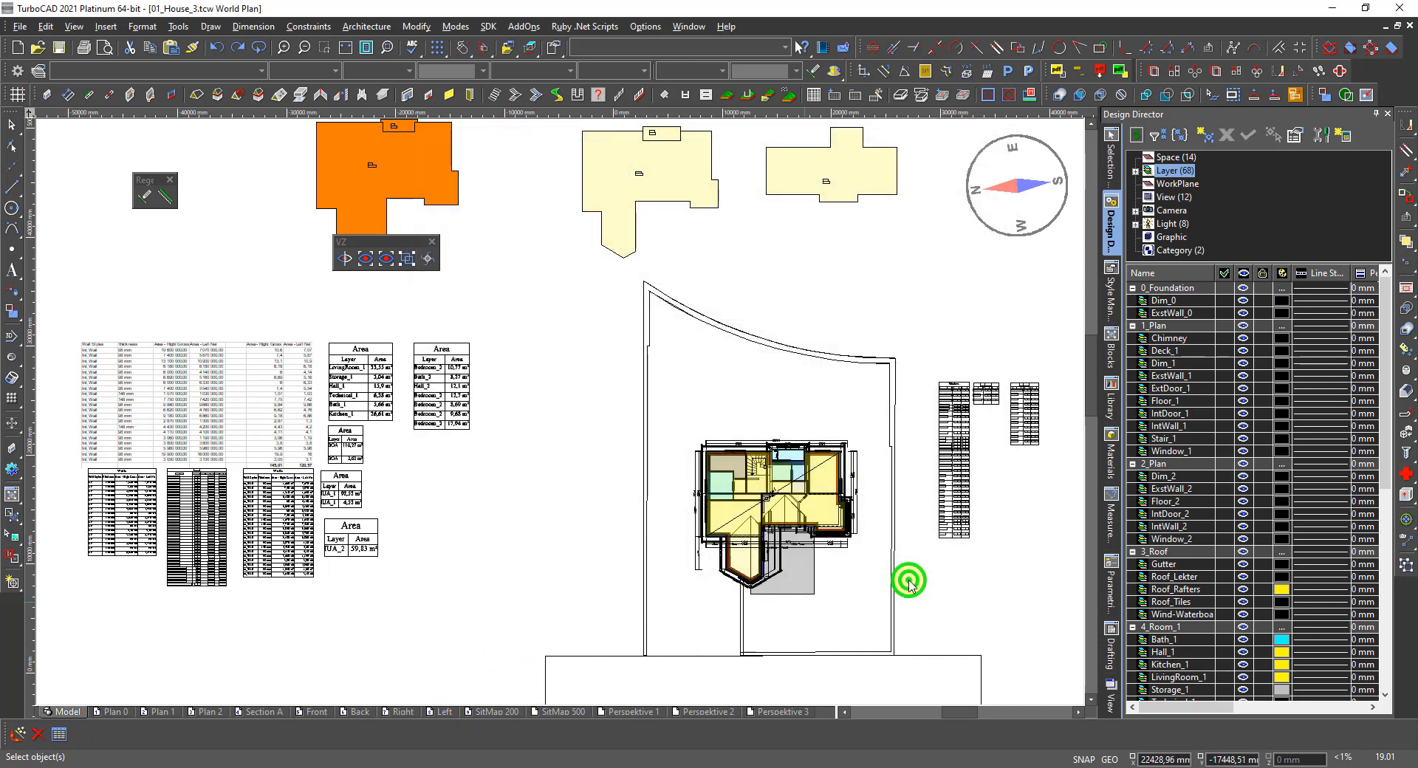
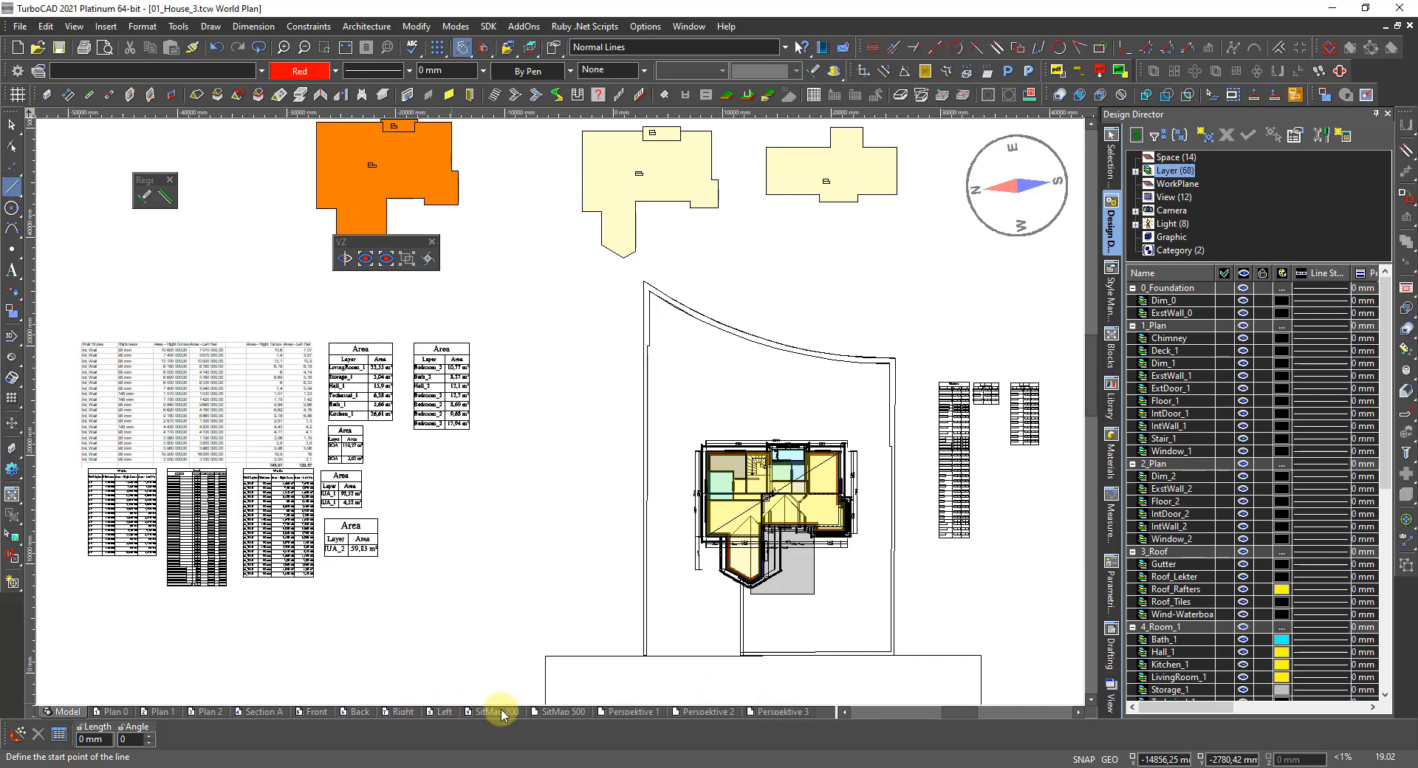
Step: Duplicate the Perspektive 3 paper space and rename the copy Areas
left_click(774, 713)
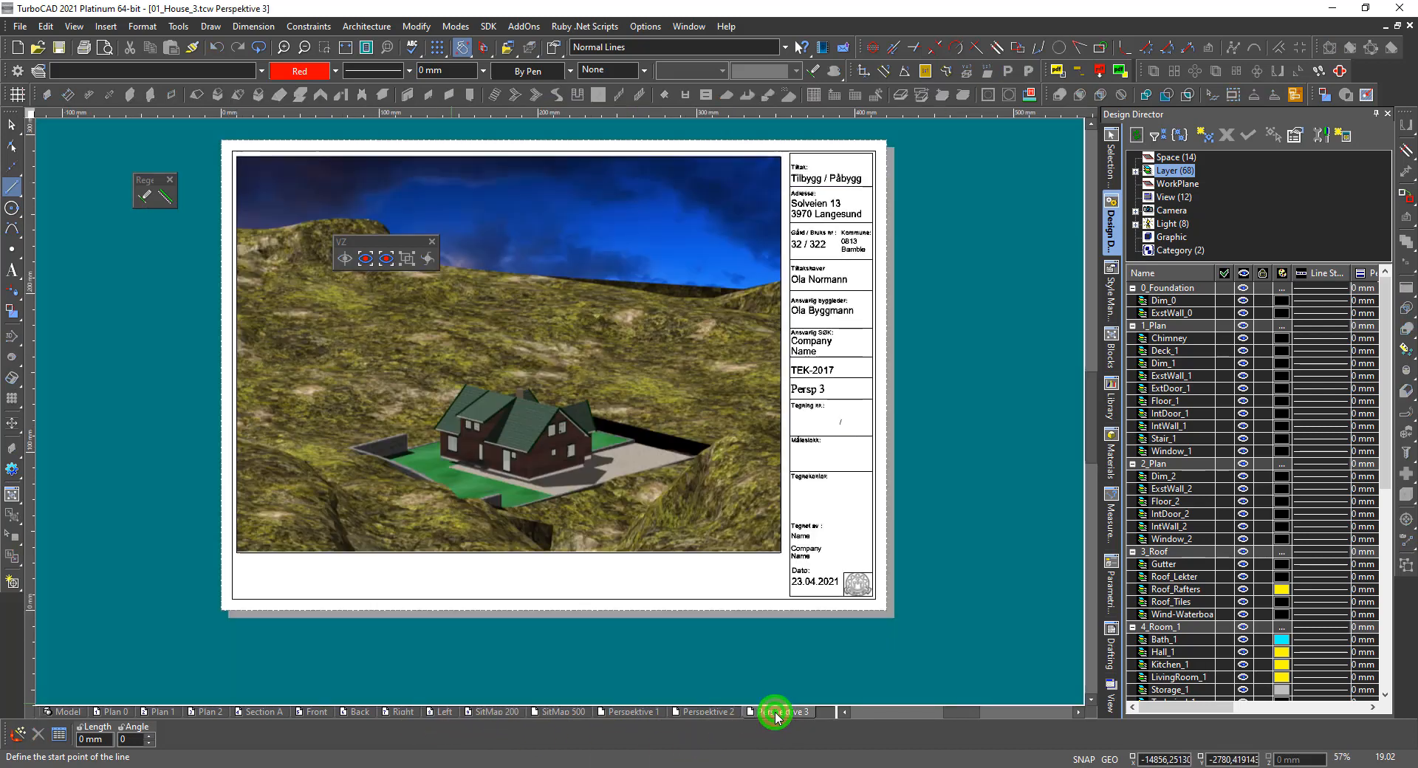
right_click(776, 714)
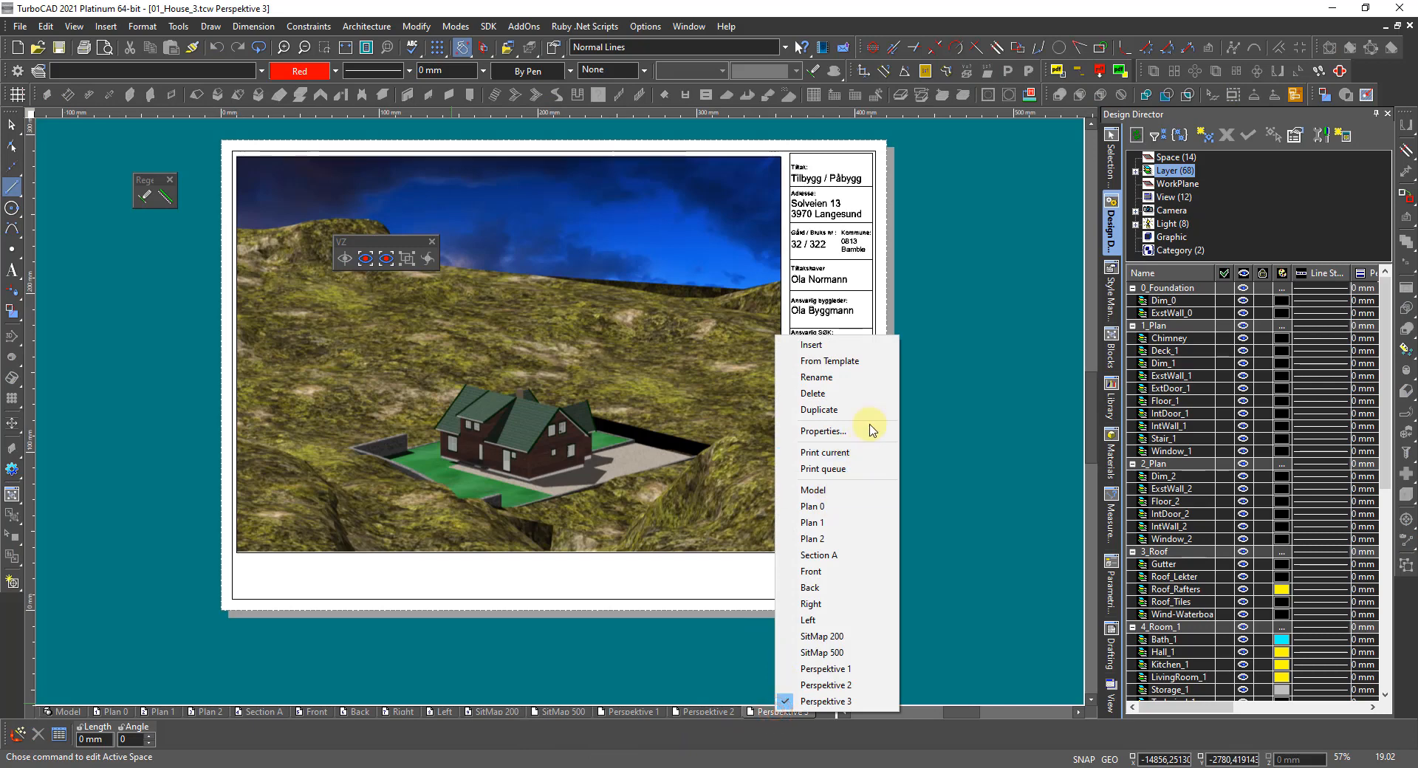
left_click(824, 410)
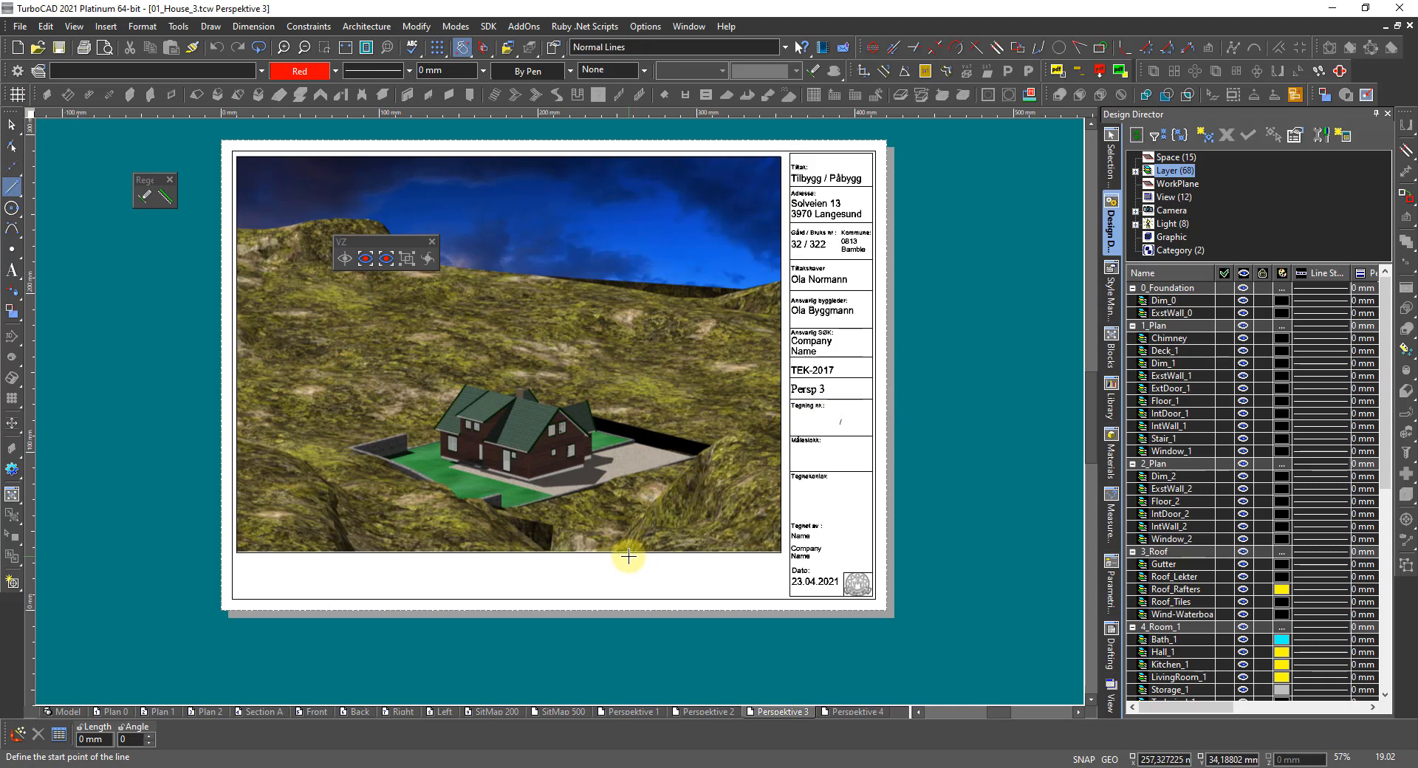
left_click(865, 713)
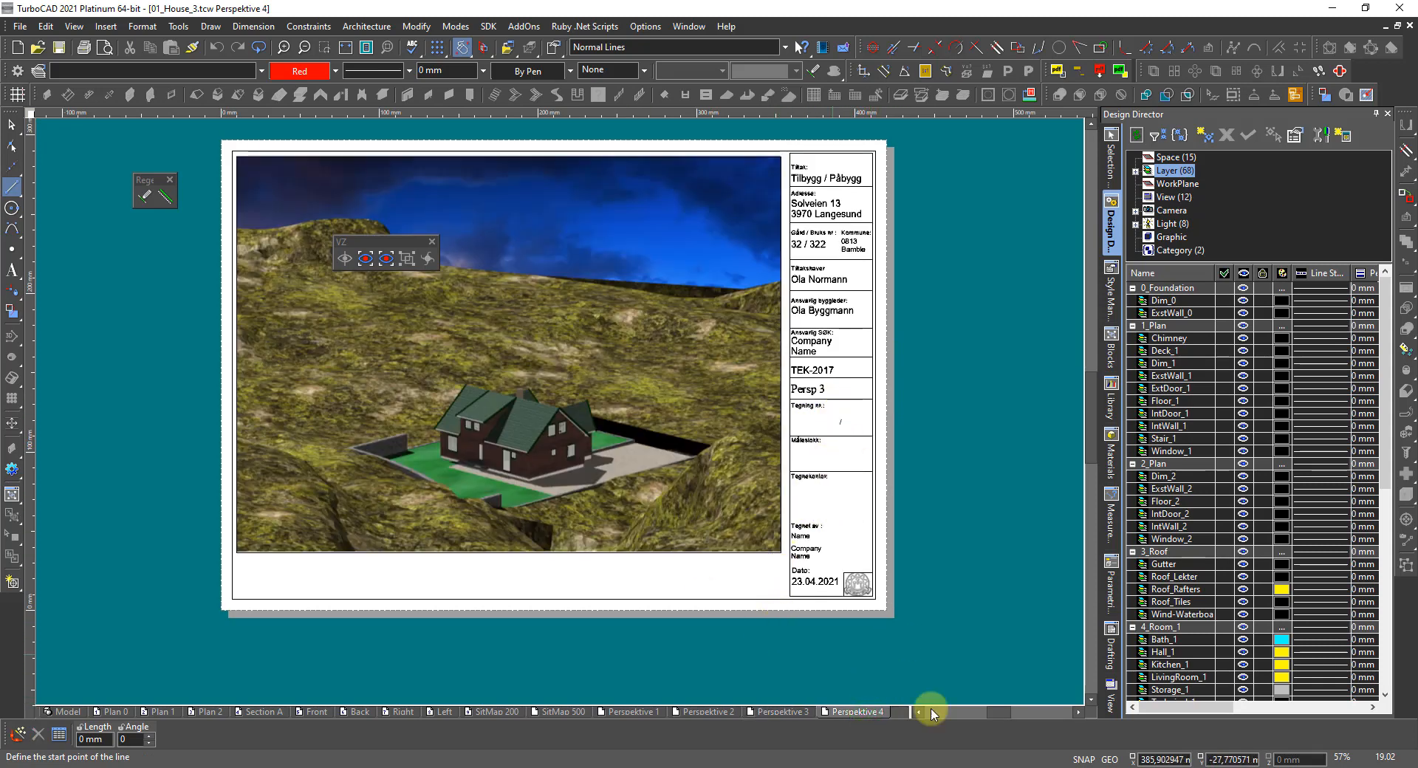
right_click(858, 715)
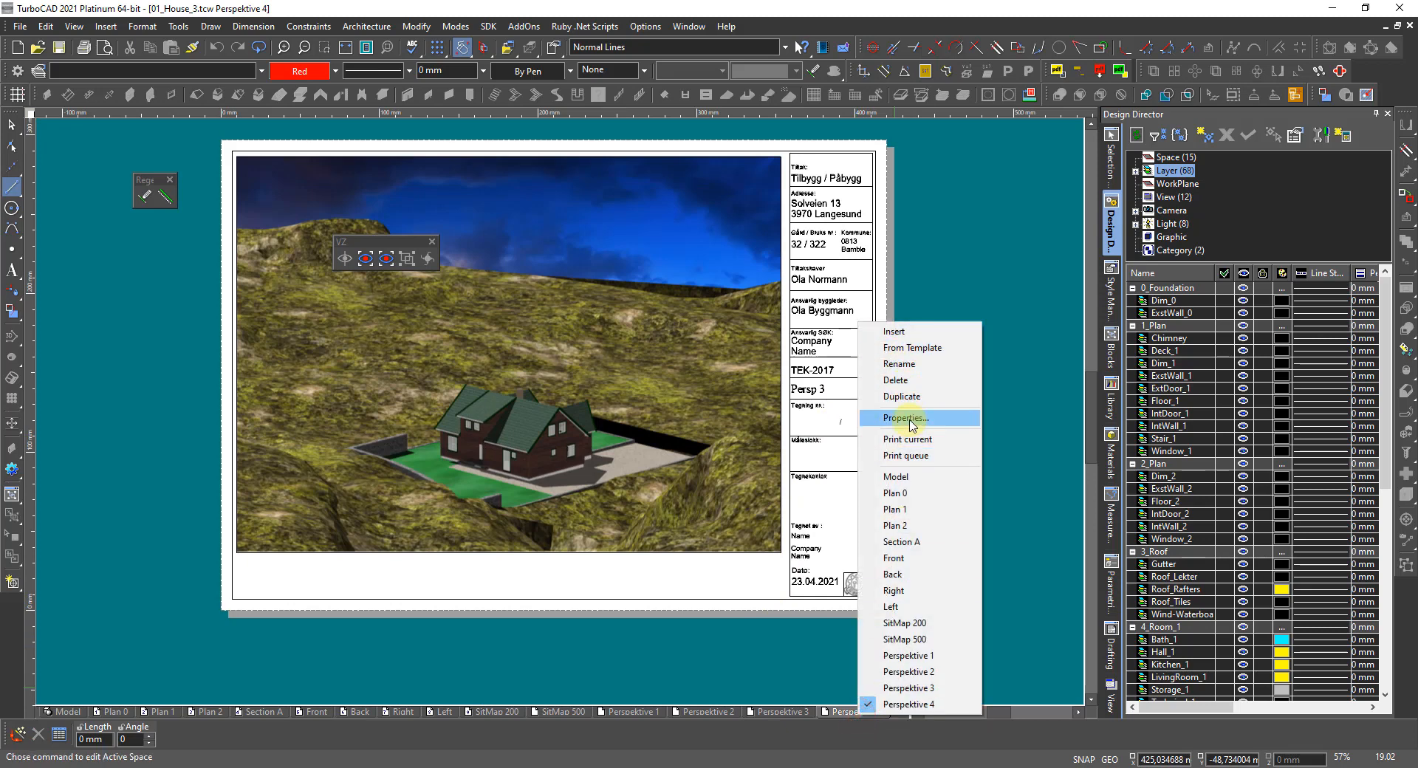
left_click(906, 364)
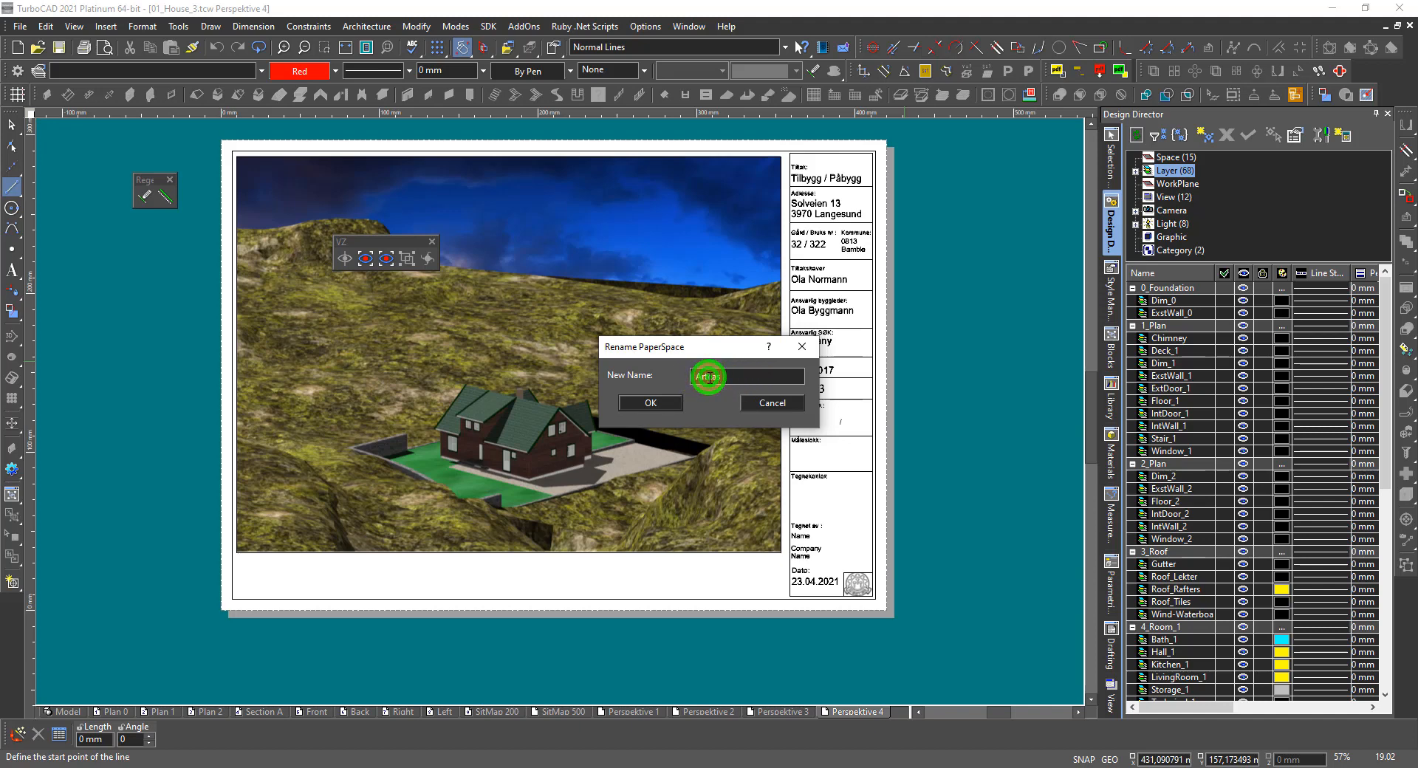
left_click(654, 403)
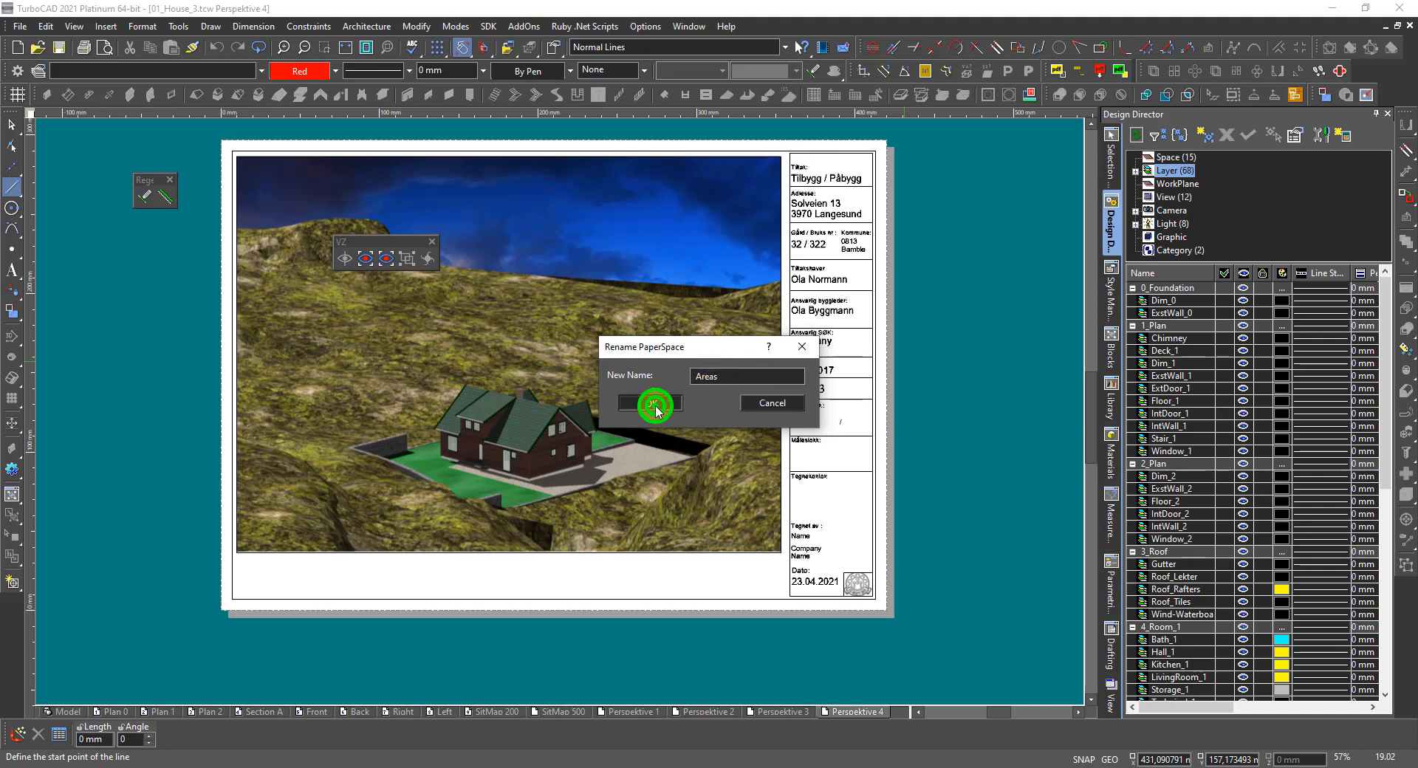
Step: Delete the rendered house viewport from the Areas sheet
key("Escape")
left_click(675, 487)
key("Delete")
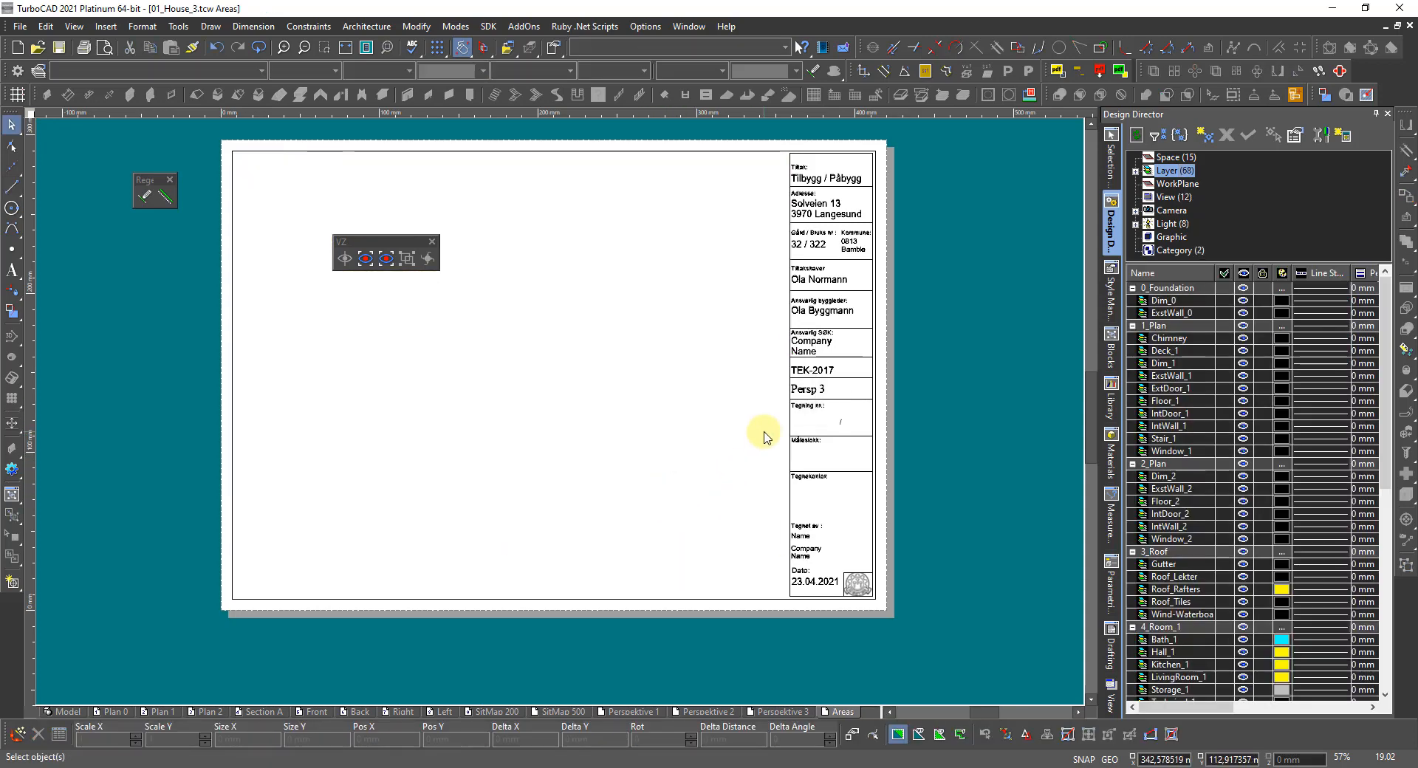
Step: Change the Persp 3 drawing title in the sheet's title block to Areas
left_click(804, 388)
left_click(838, 411)
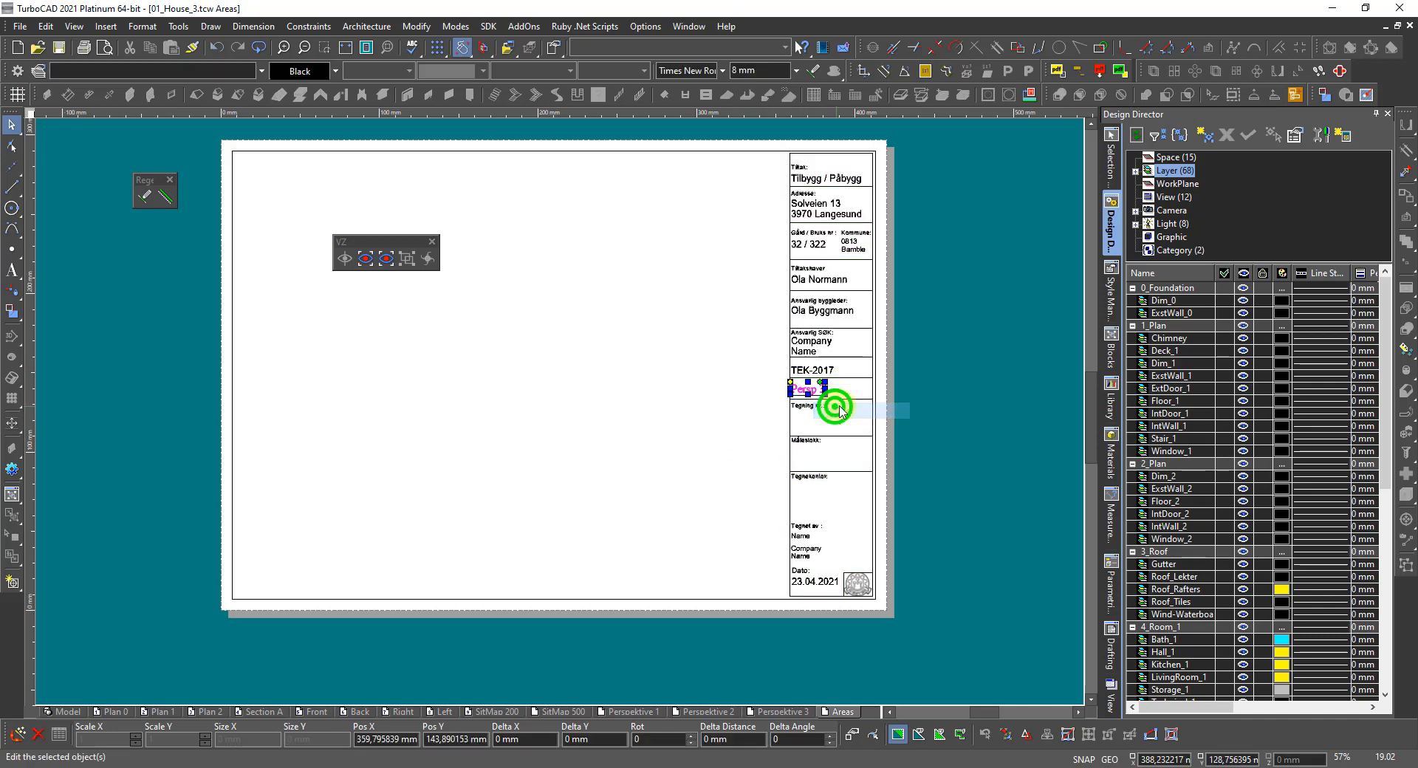
left_click(1111, 155)
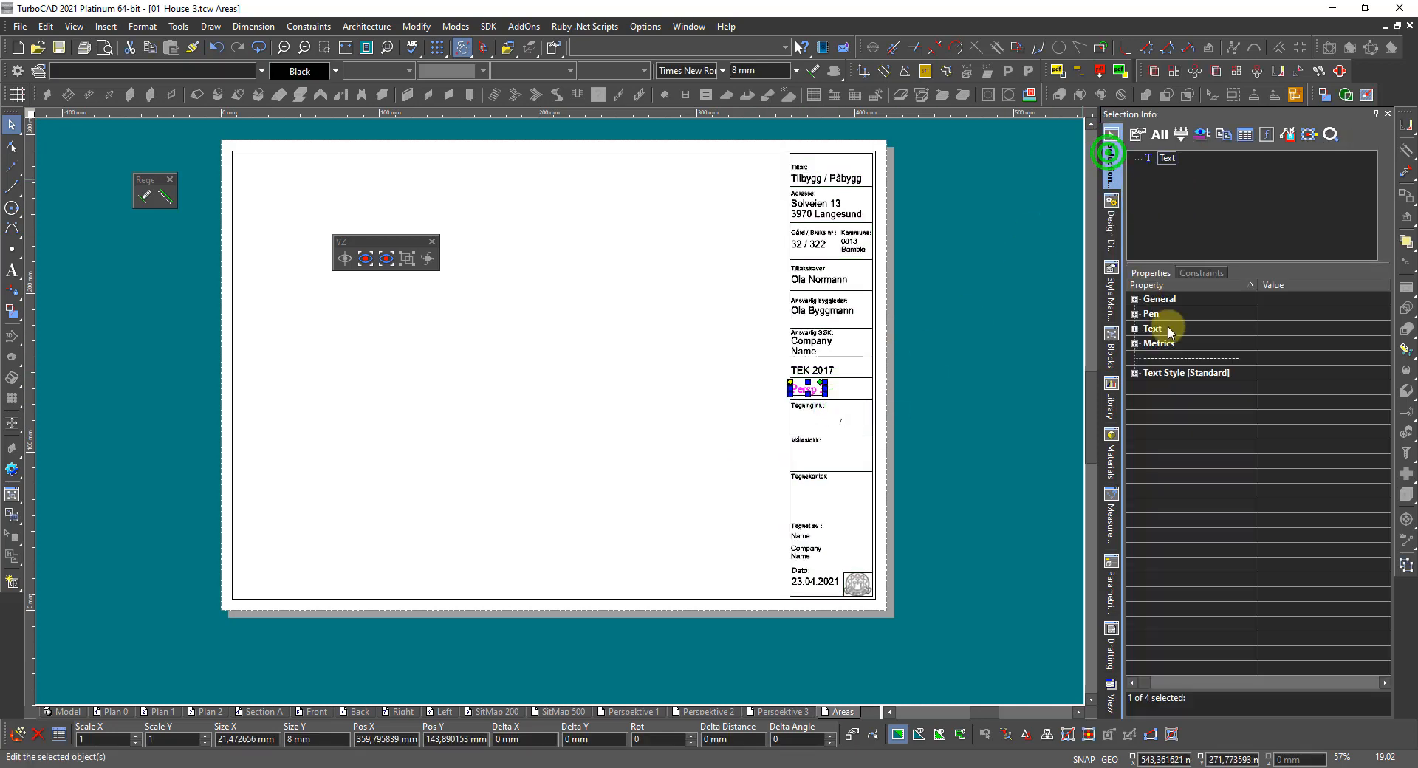
left_click(1135, 299)
left_click(1308, 357)
double_click(1306, 357)
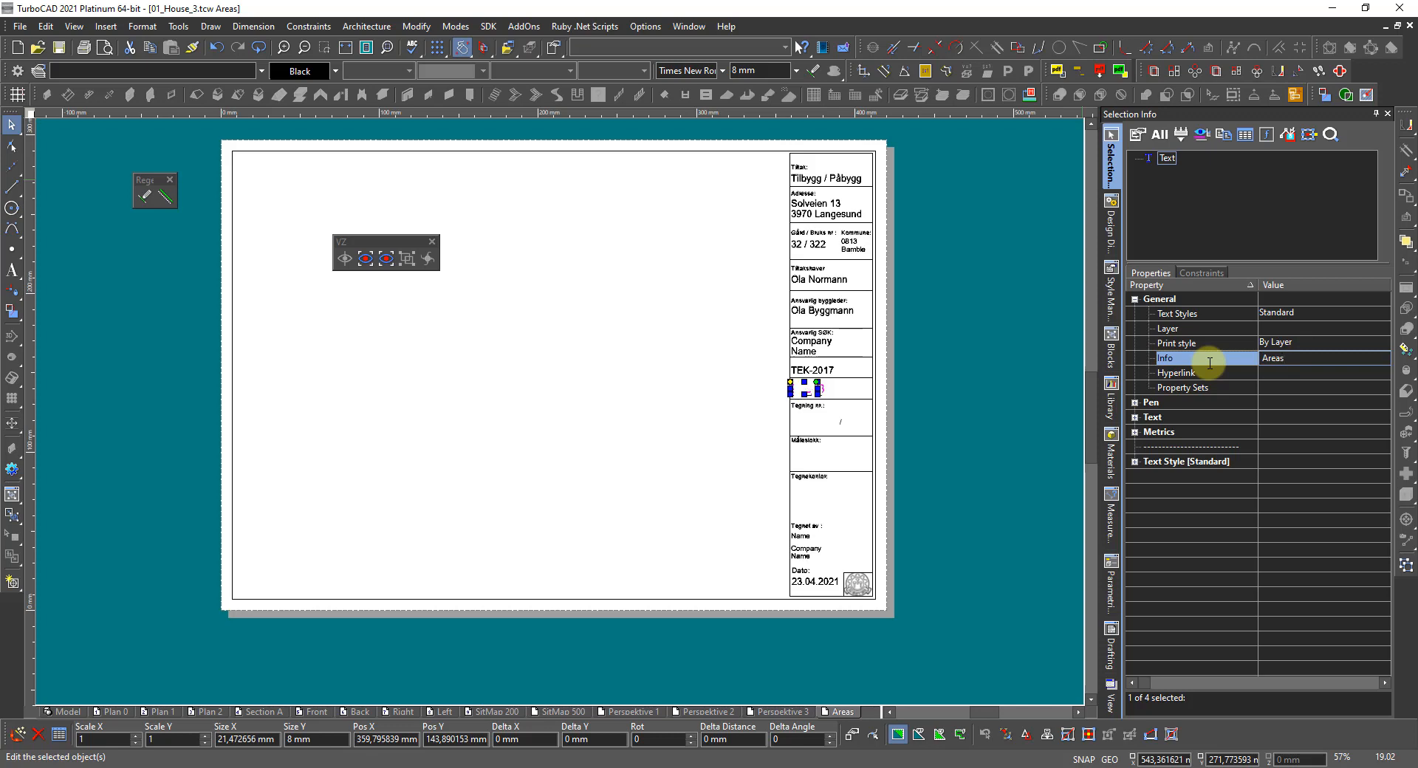
key("Return")
left_click(612, 348)
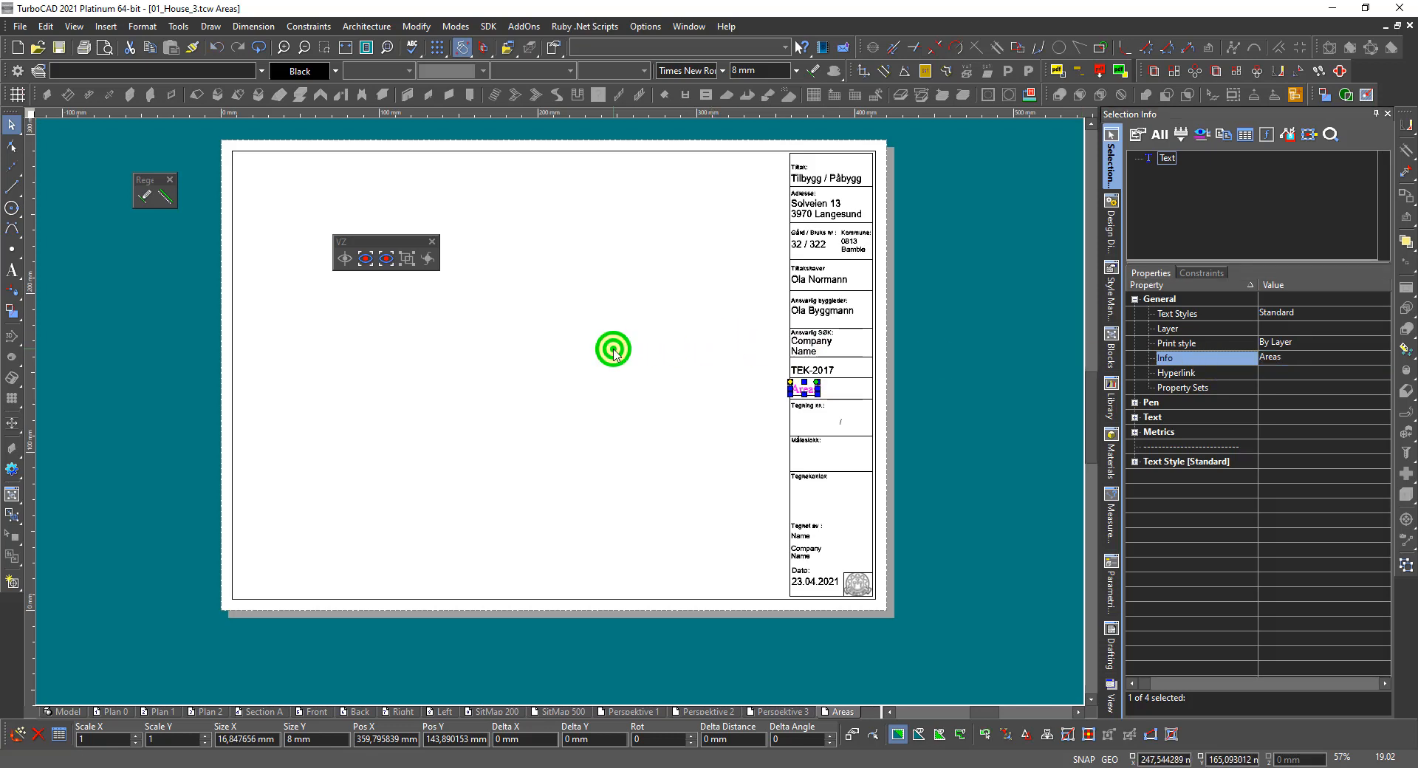
Step: Close the two floating toolbars that cover the drawing area
left_click(432, 242)
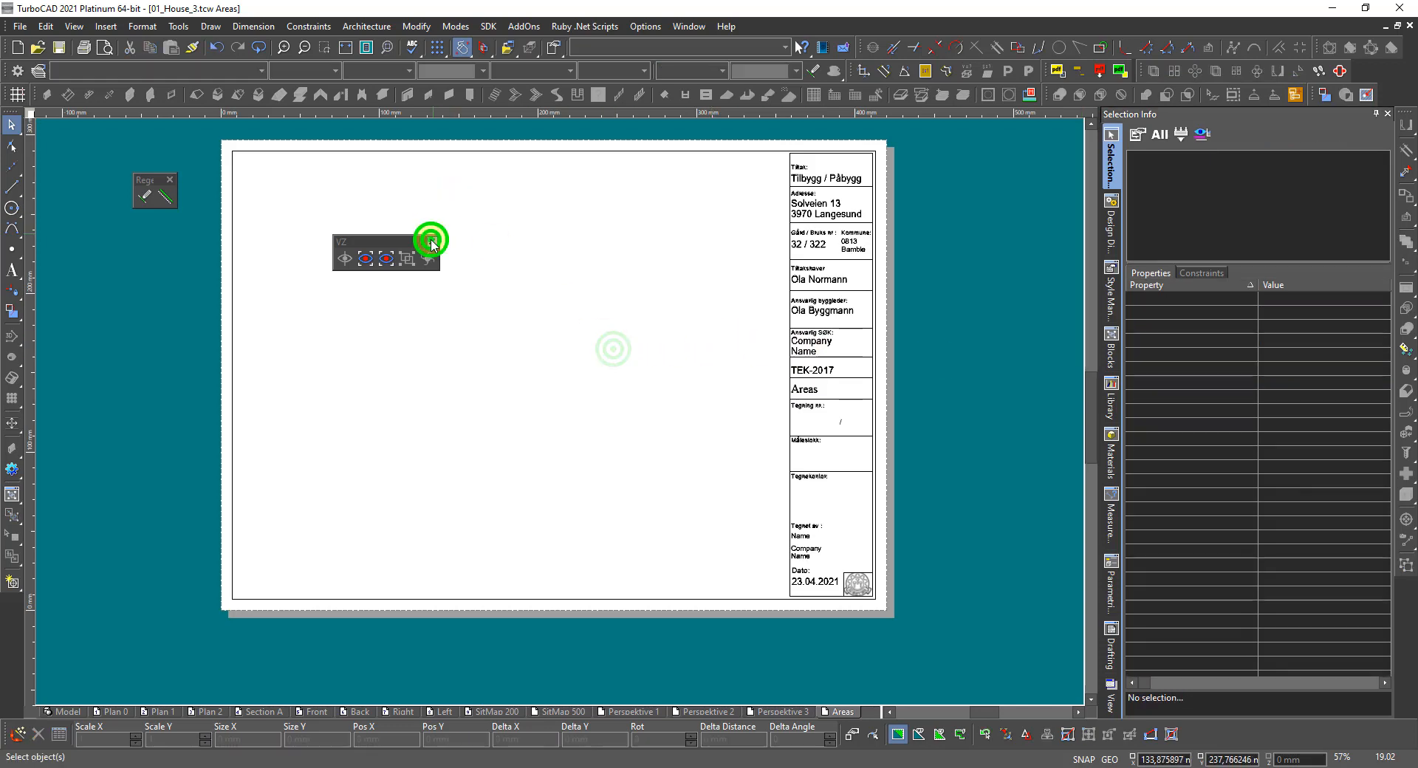
left_click(170, 181)
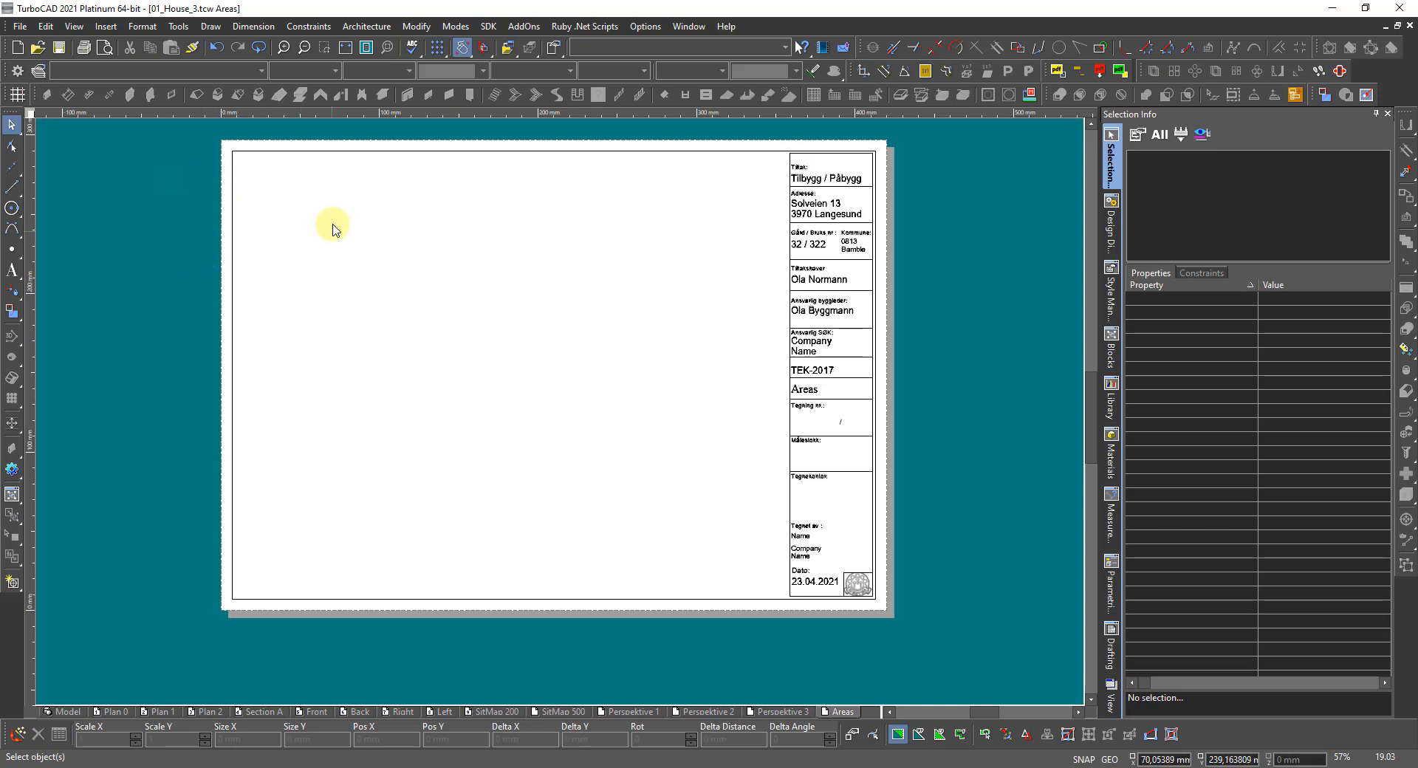
Step: Insert a viewport filling the drawing frame beside the title block and show the Areas named view in it
left_click(74, 26)
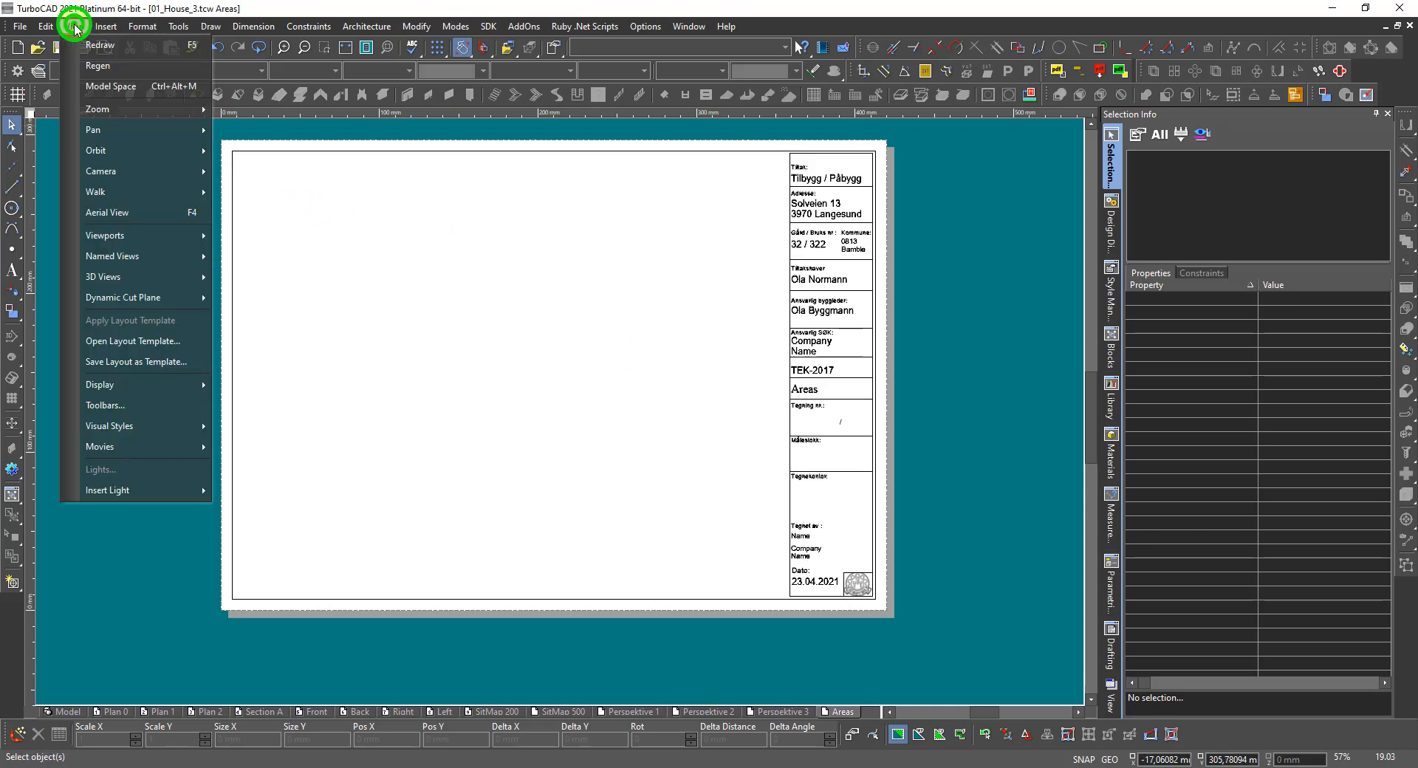
mouse_move(159, 235)
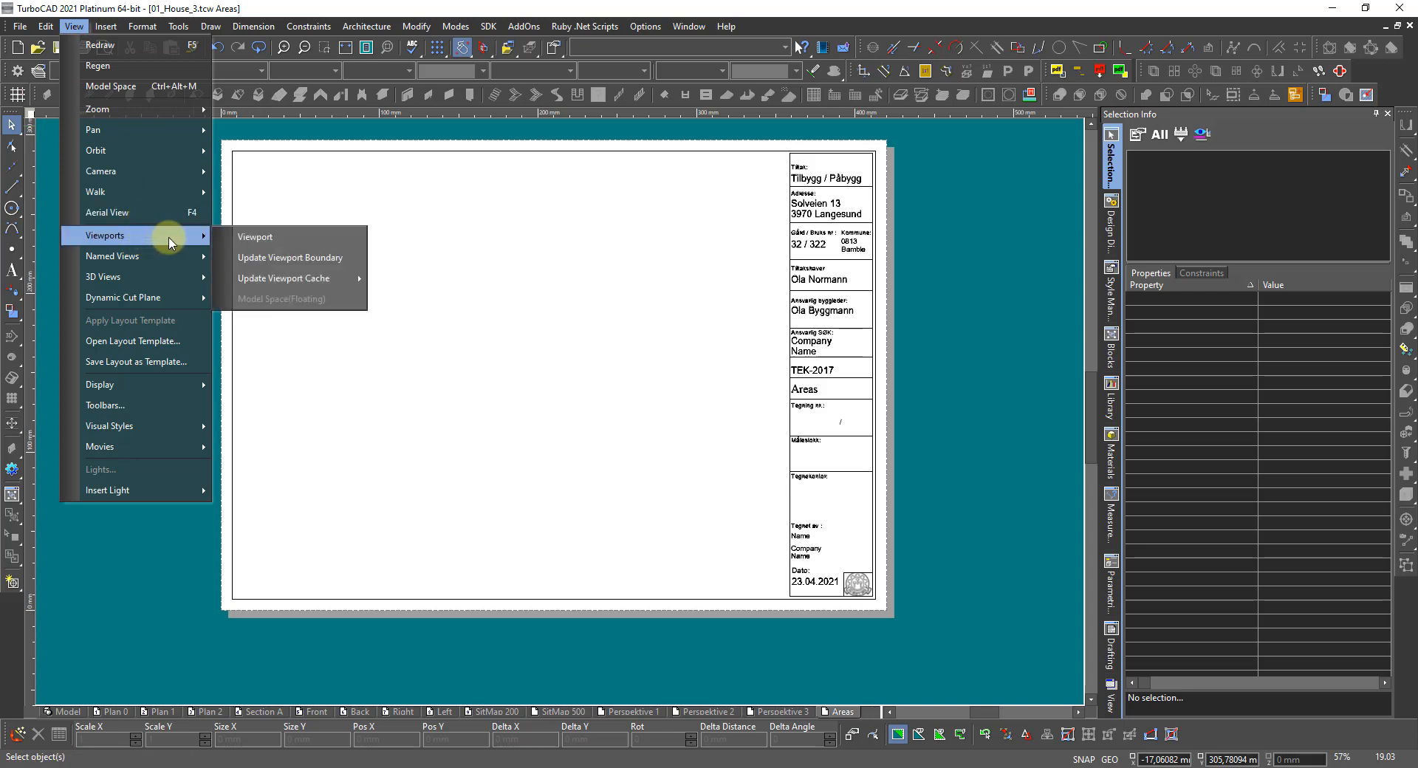
left_click(249, 239)
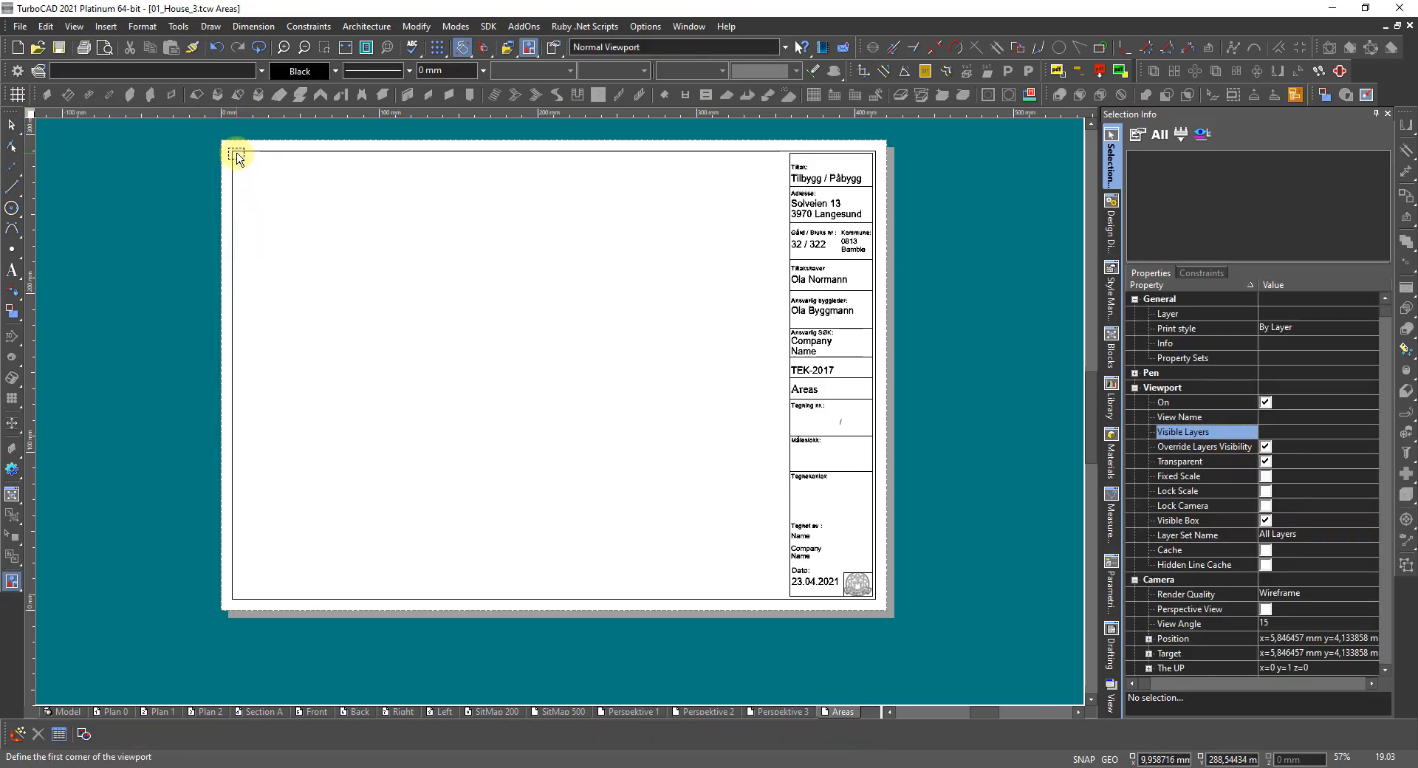
left_click(236, 153)
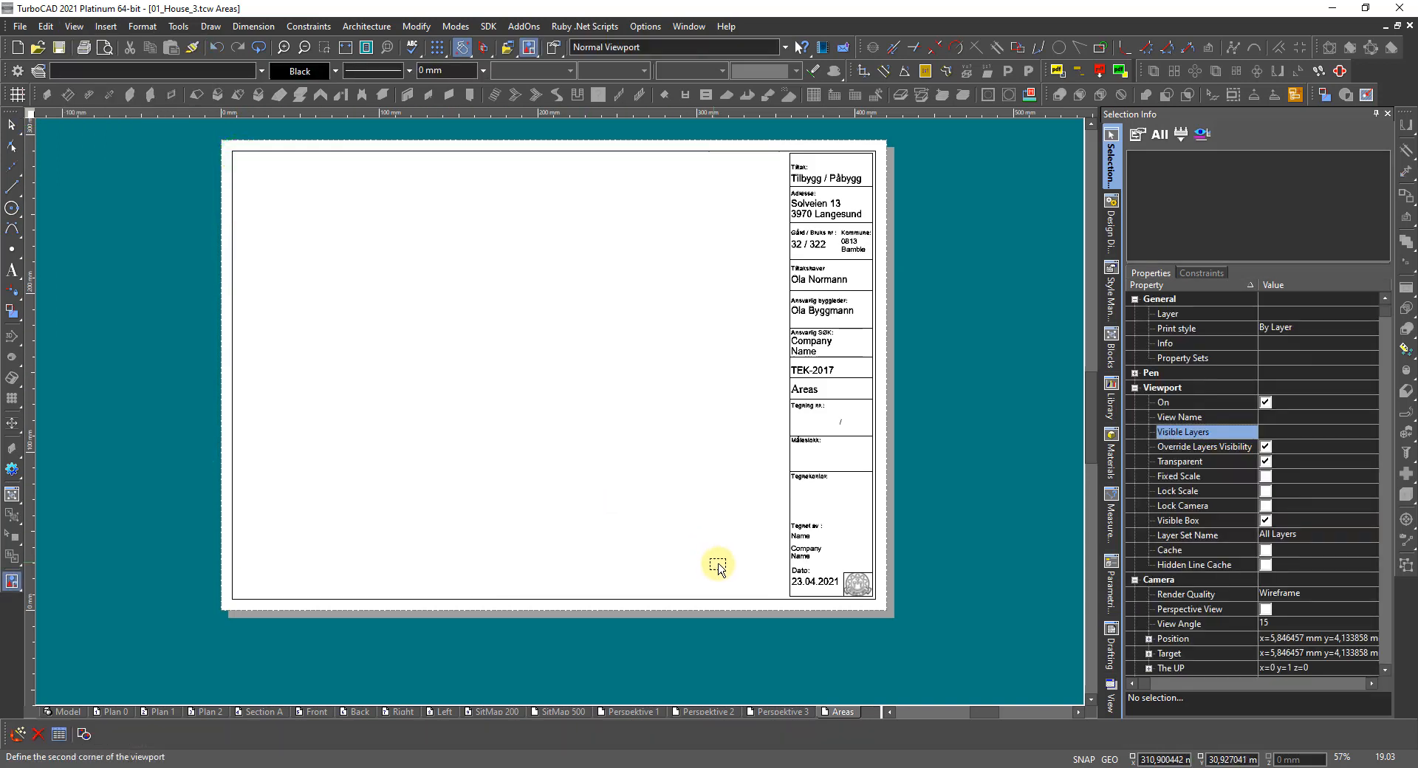
left_click(789, 598)
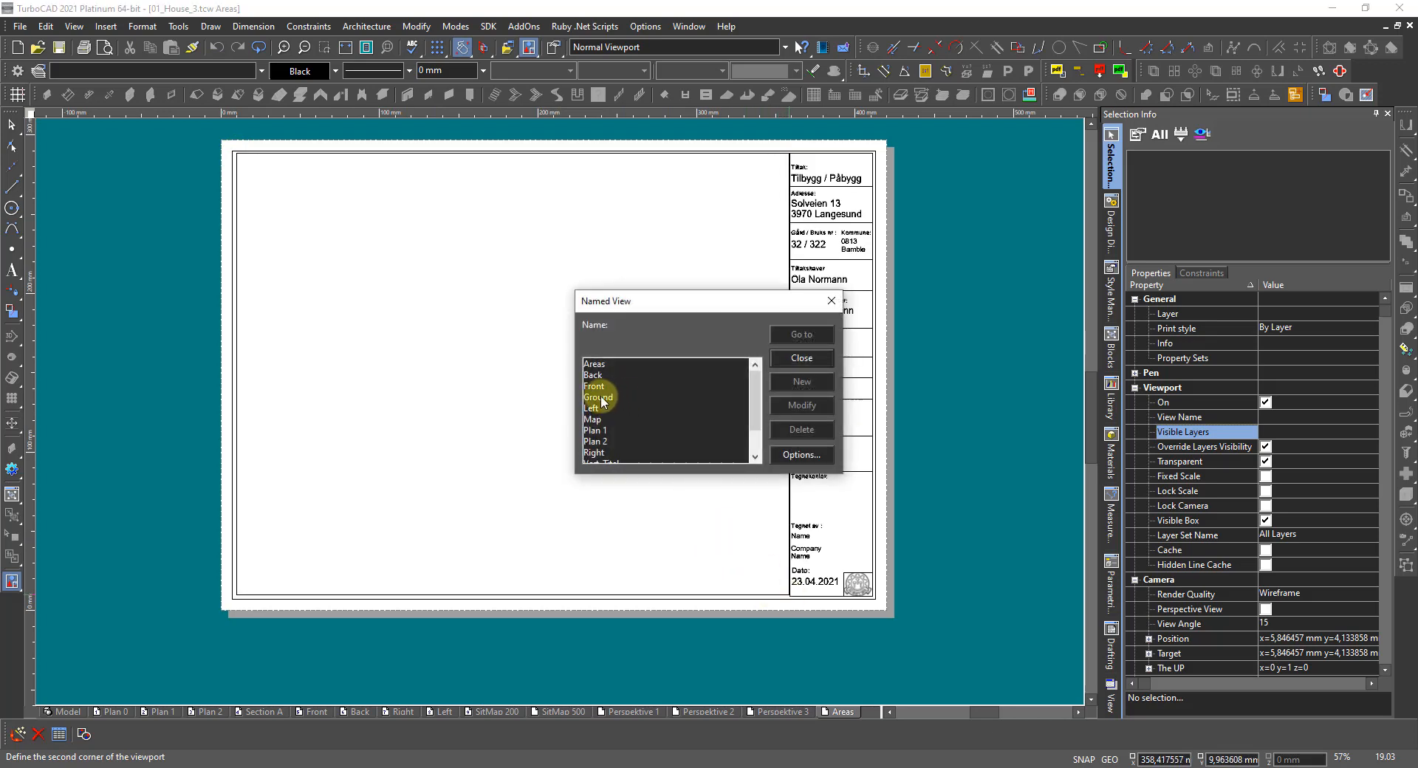
left_click(597, 366)
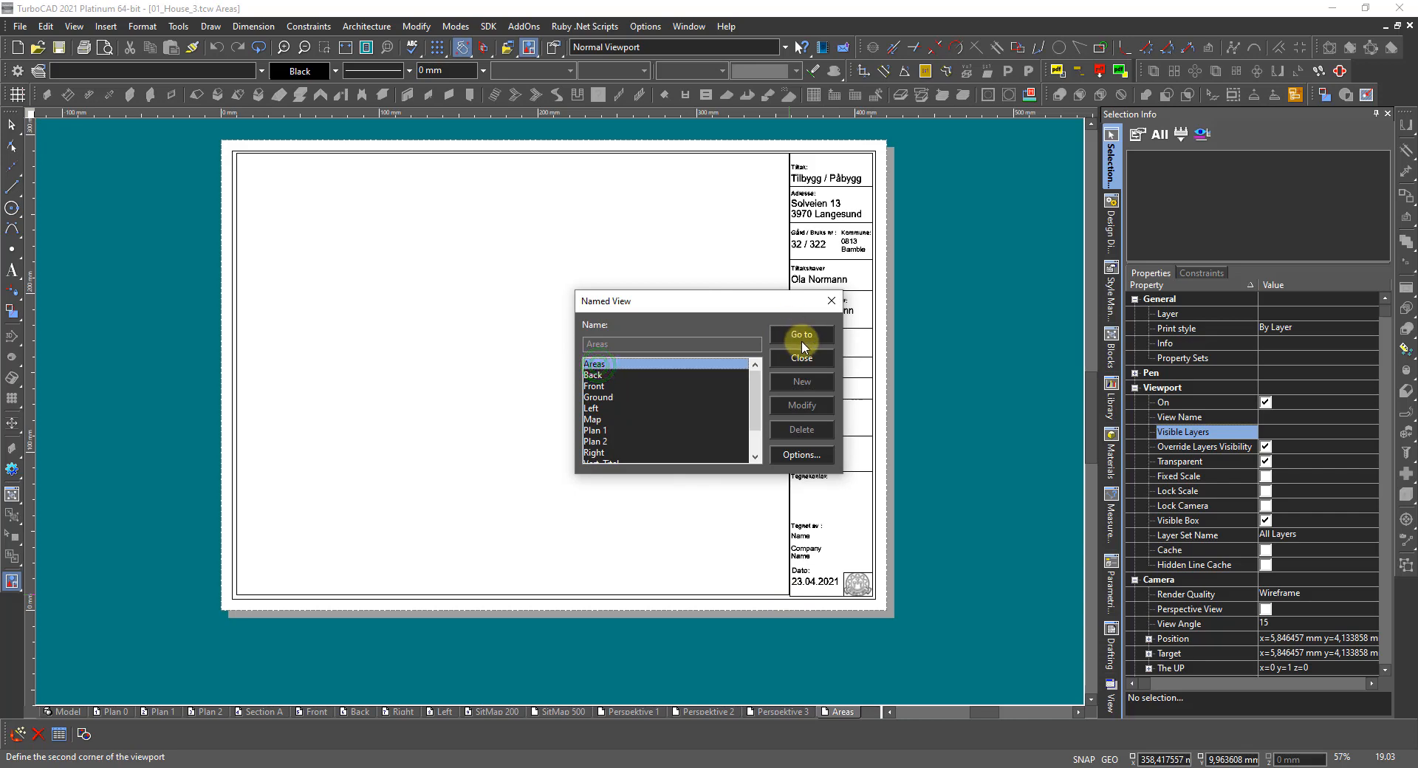
left_click(802, 341)
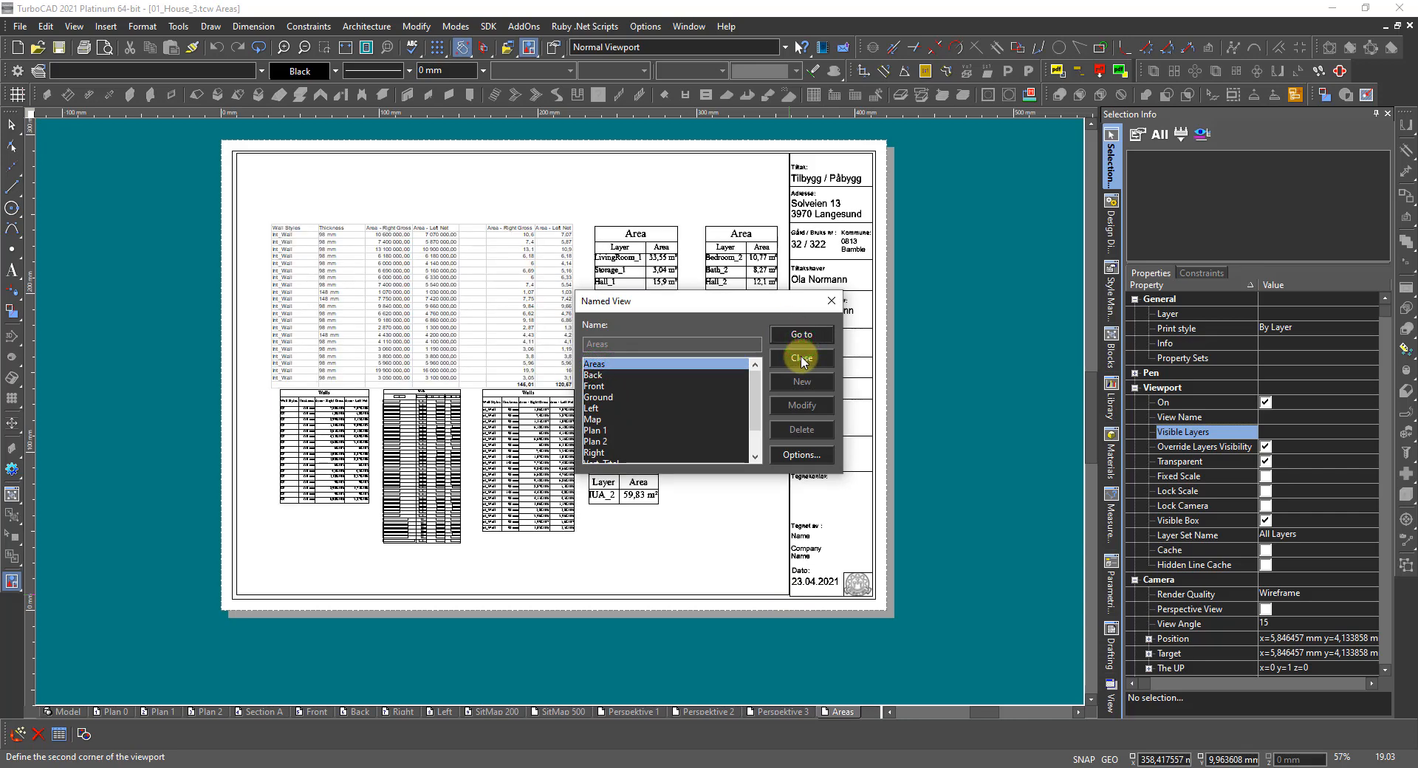
left_click(802, 359)
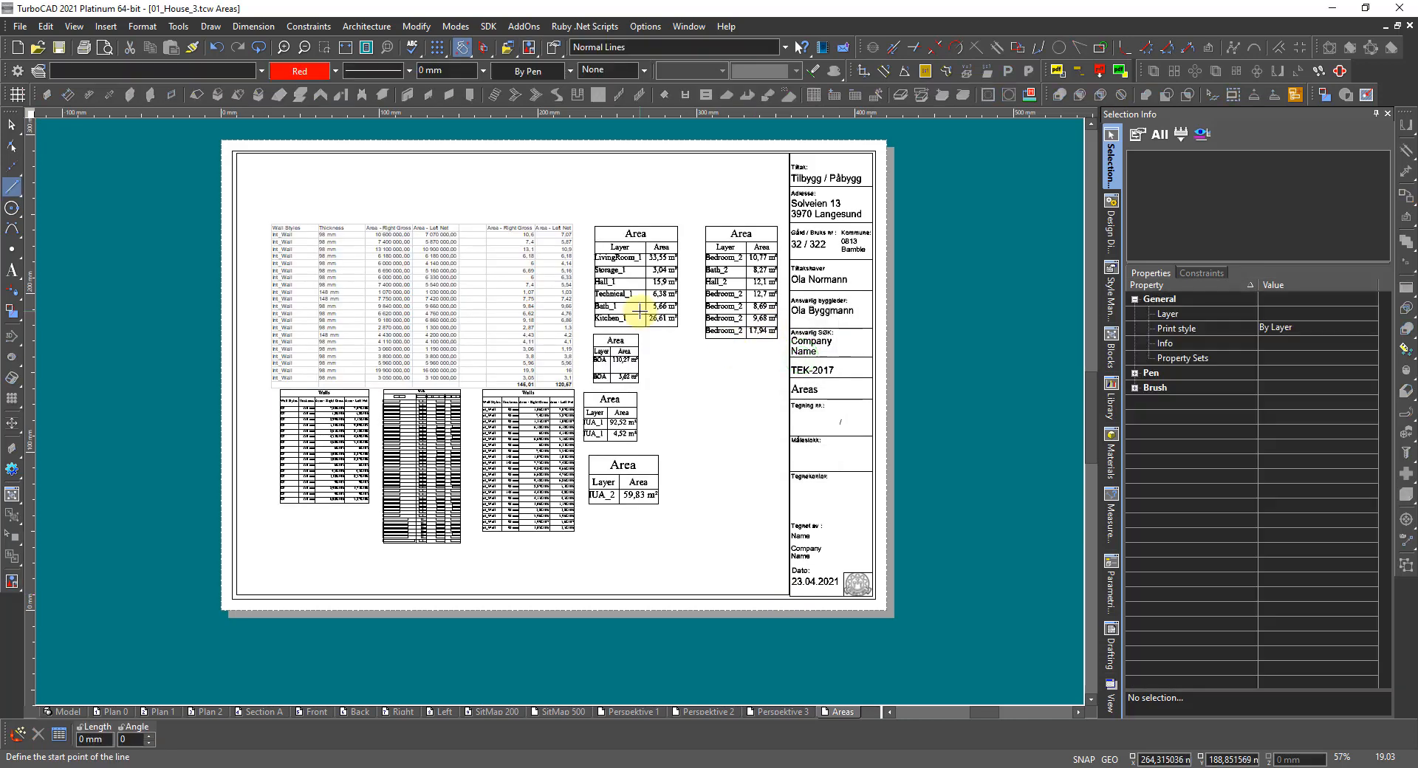
key("Escape")
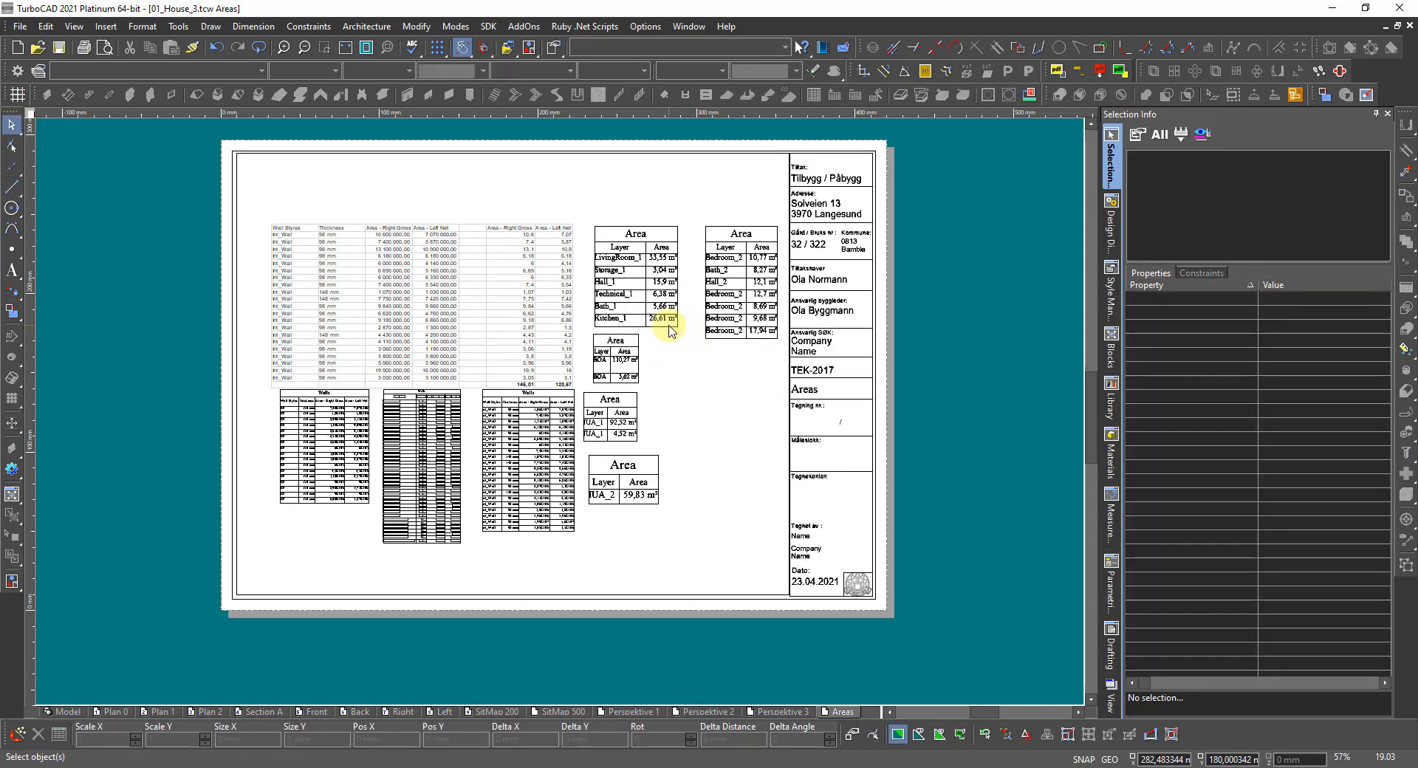
Step: Give the new viewport on the Areas sheet a fixed scale of 1:100
left_click(669, 329)
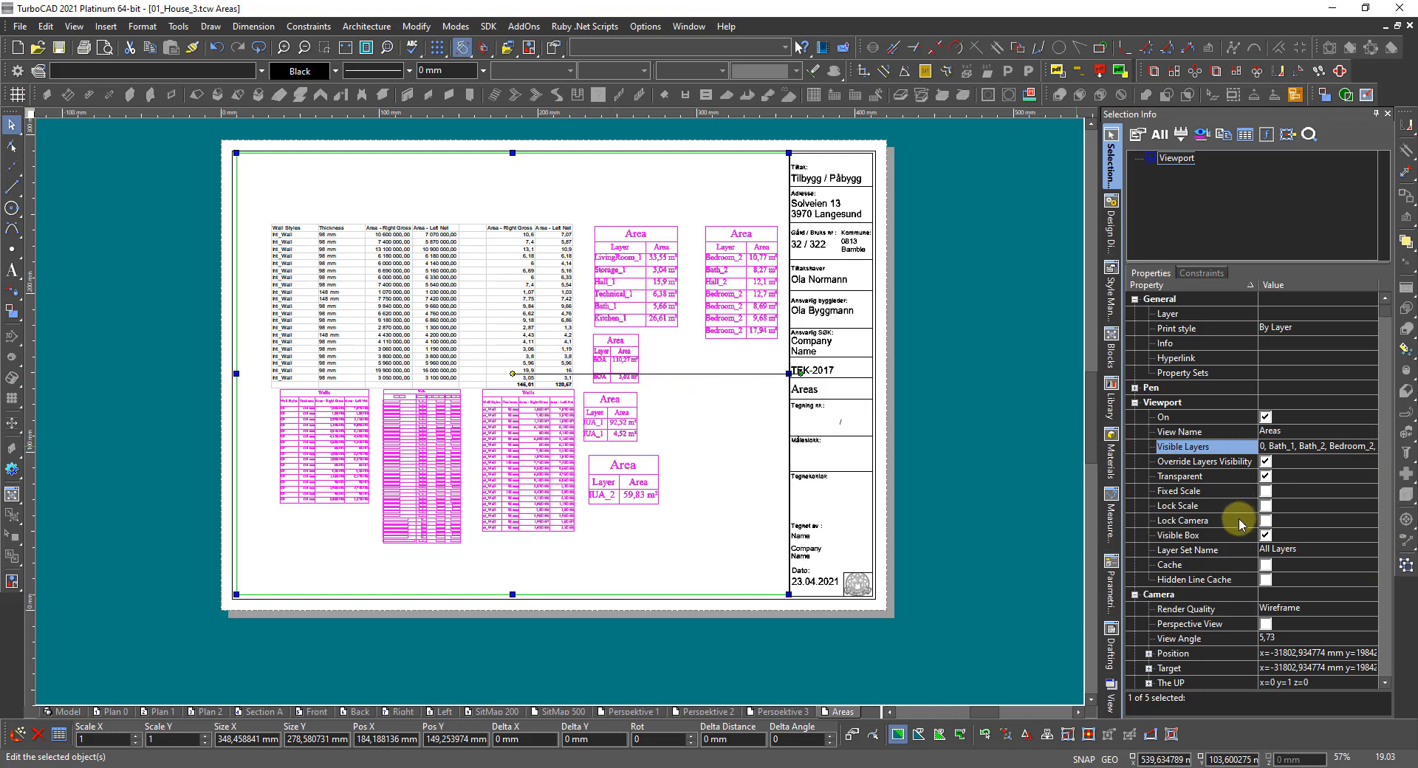
left_click(1266, 492)
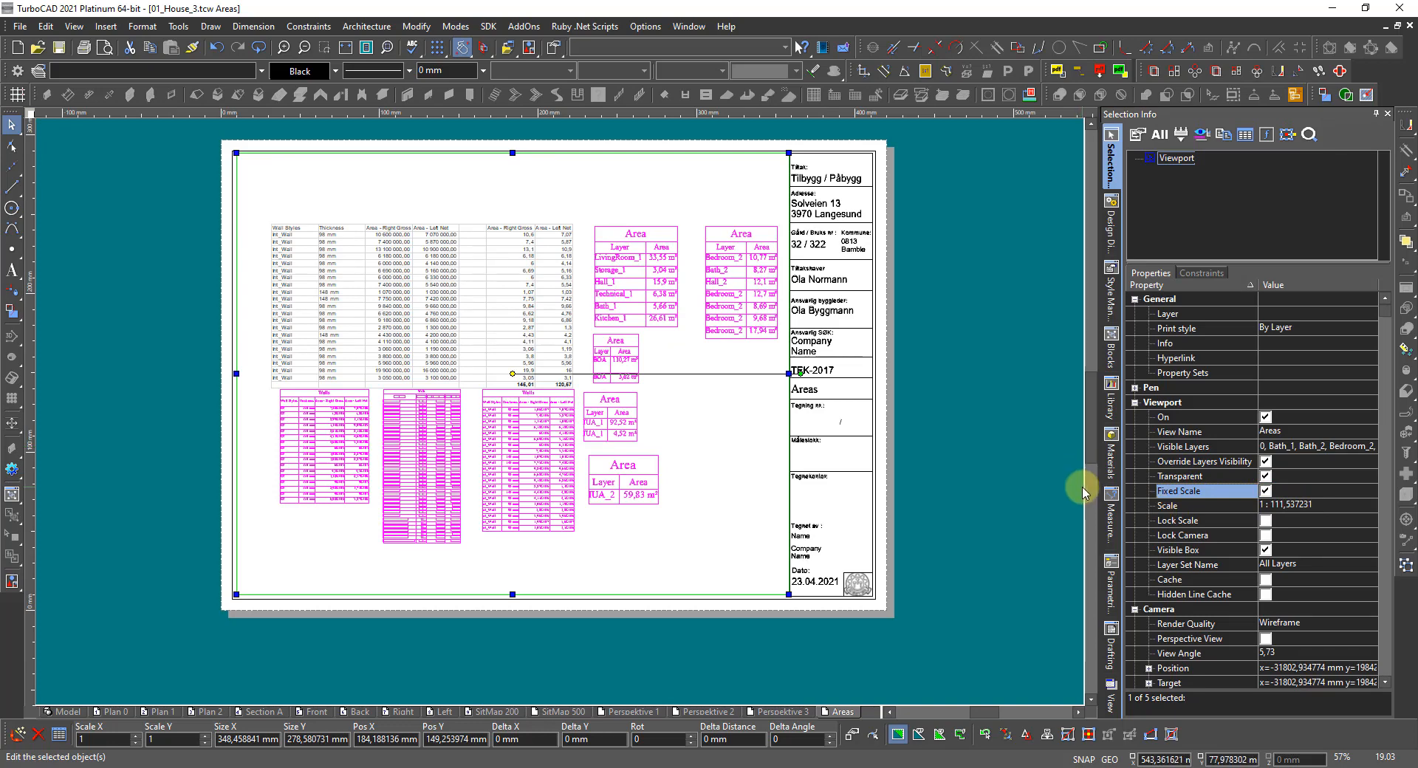
left_click(1352, 506)
left_click(1374, 509)
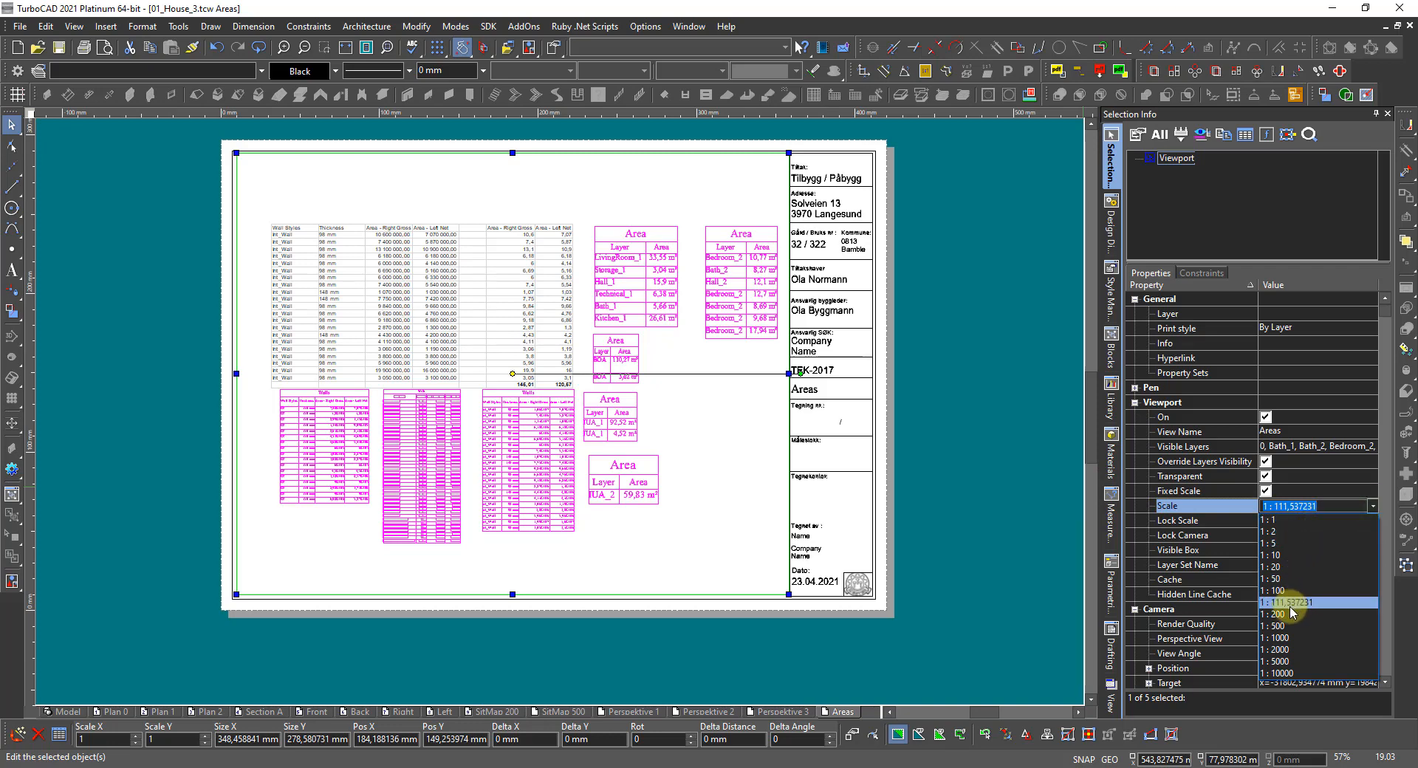
left_click(1276, 590)
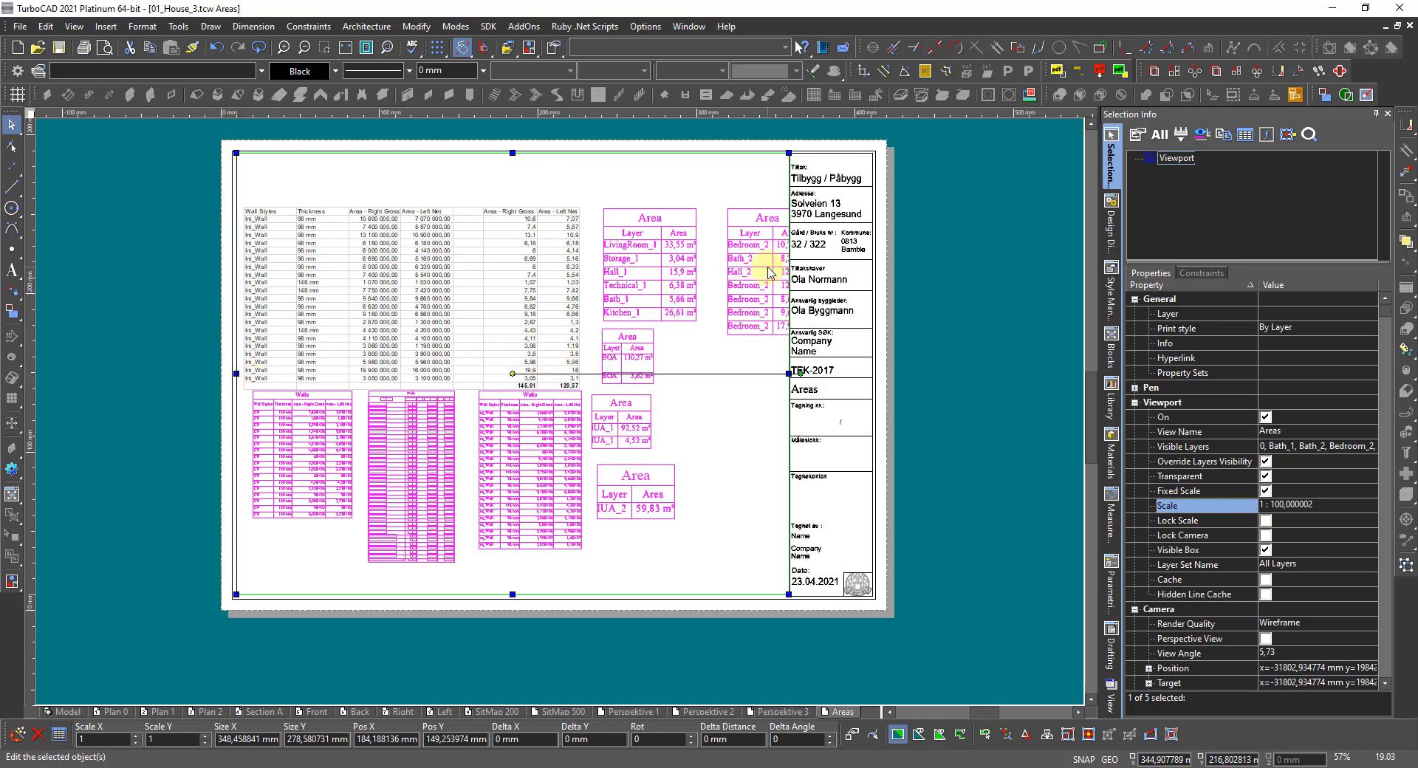
Step: Try to reapply the 1:100 preset to the viewport's scale
scroll(769, 274, "up", 2)
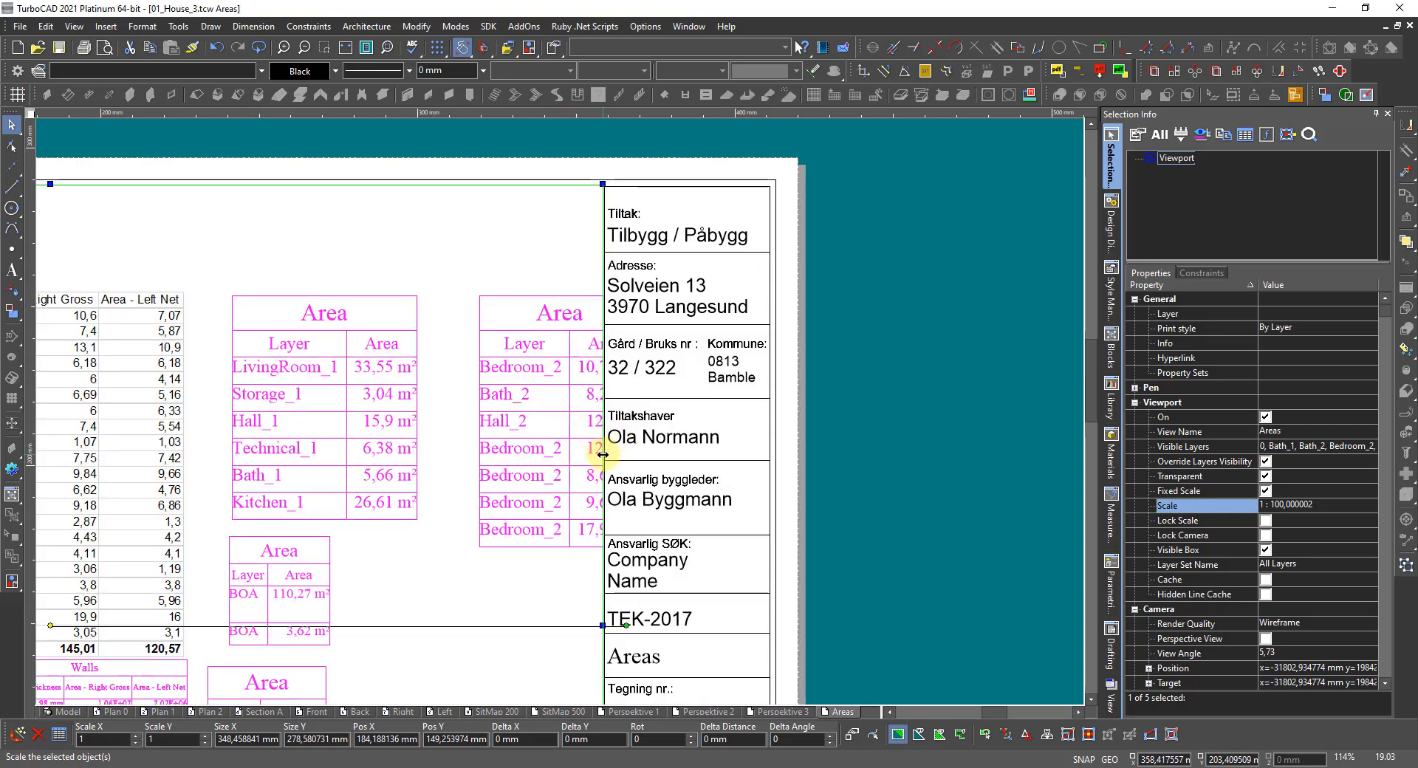
left_click(1294, 510)
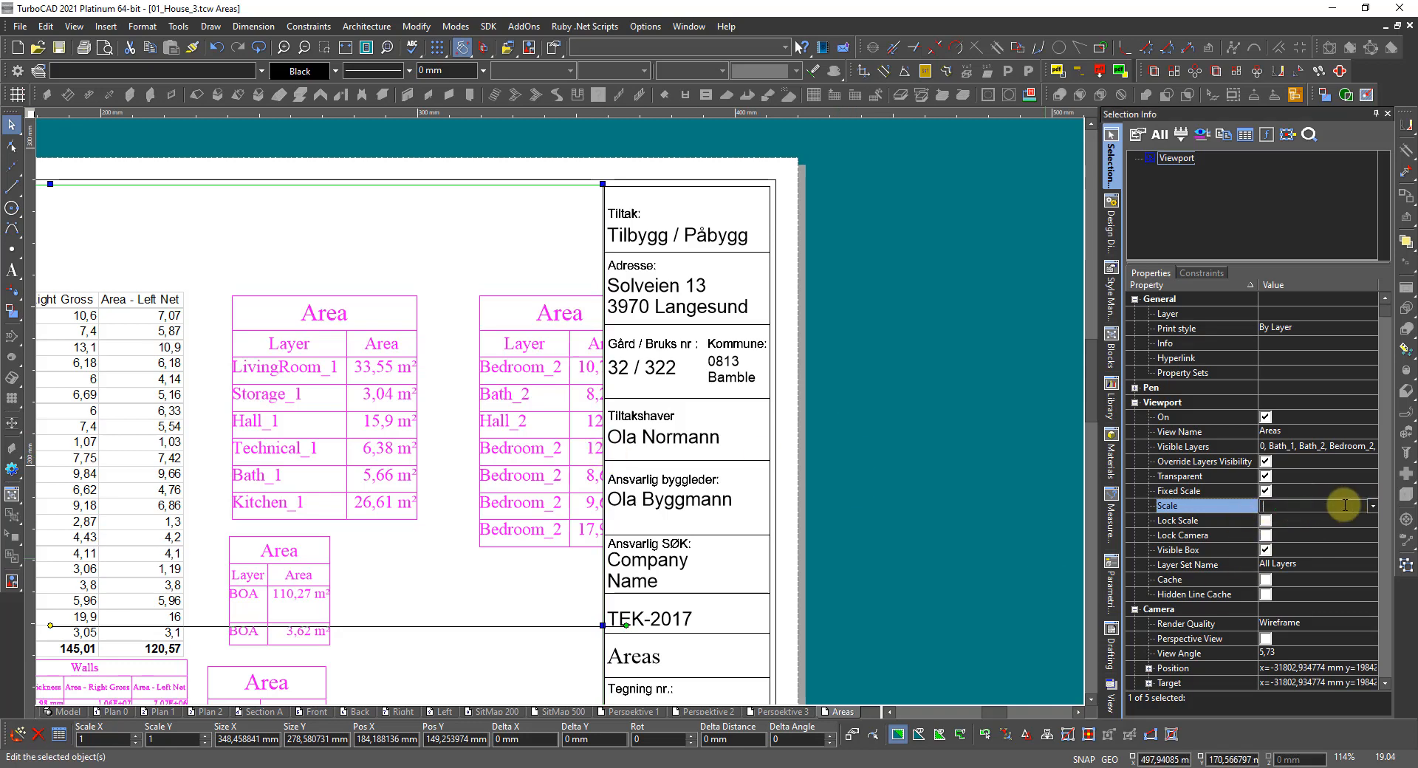
left_click(1372, 506)
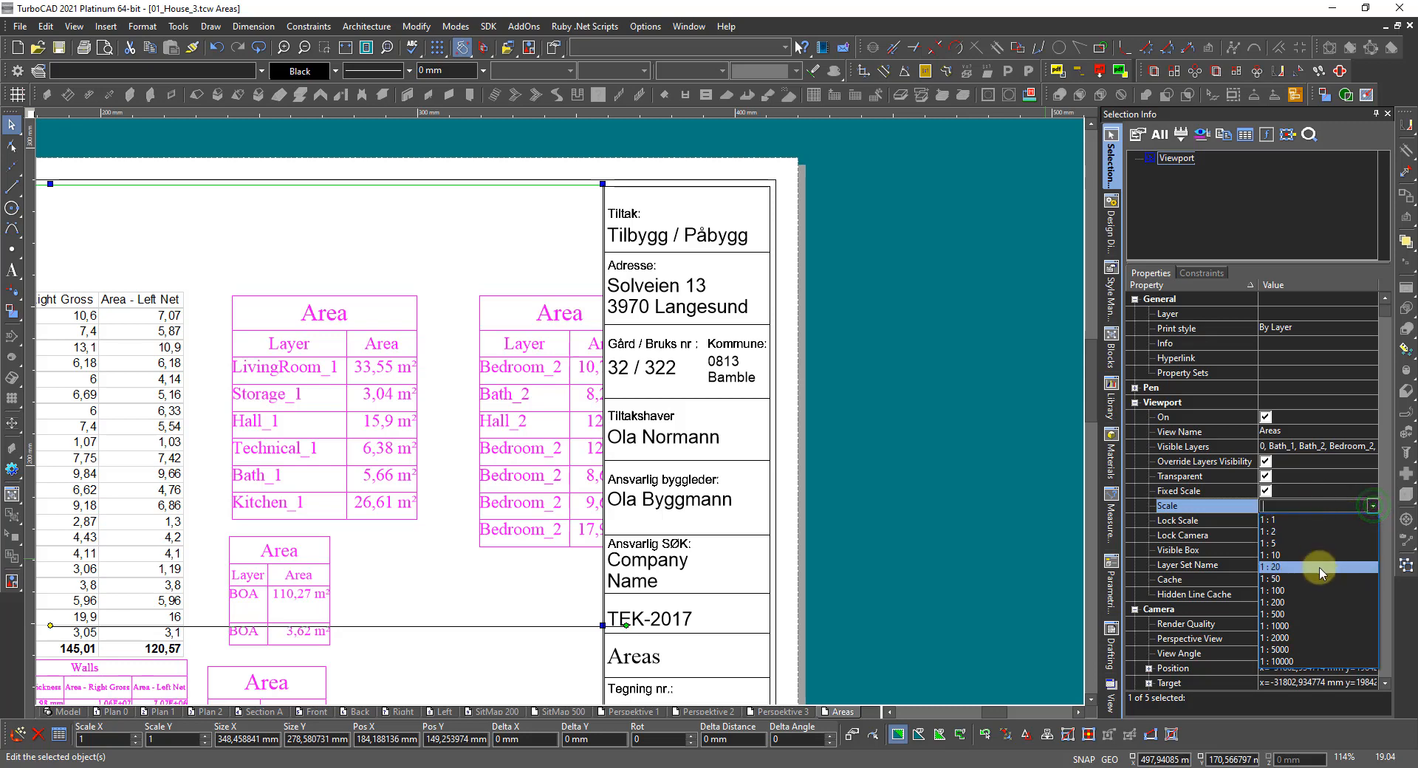
left_click(1292, 590)
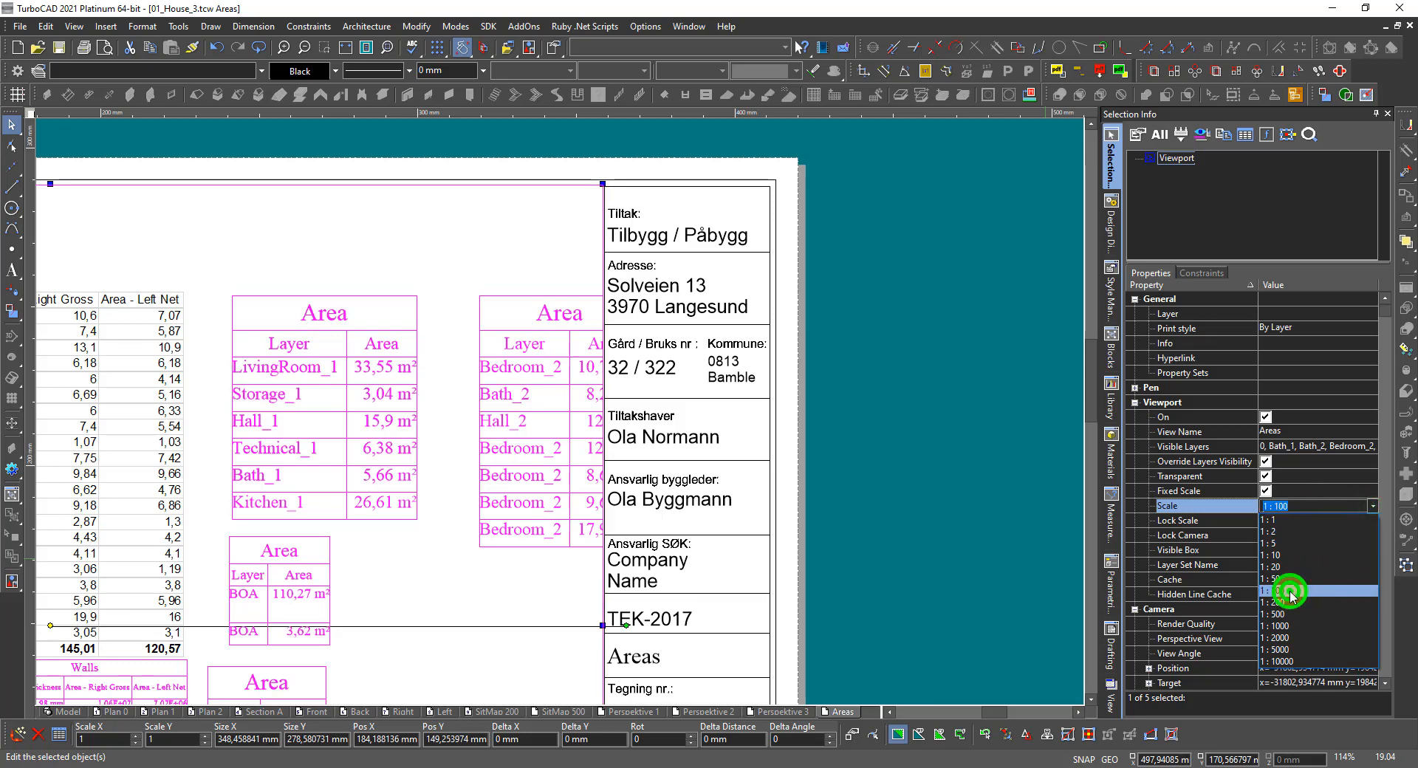
left_click(1321, 507)
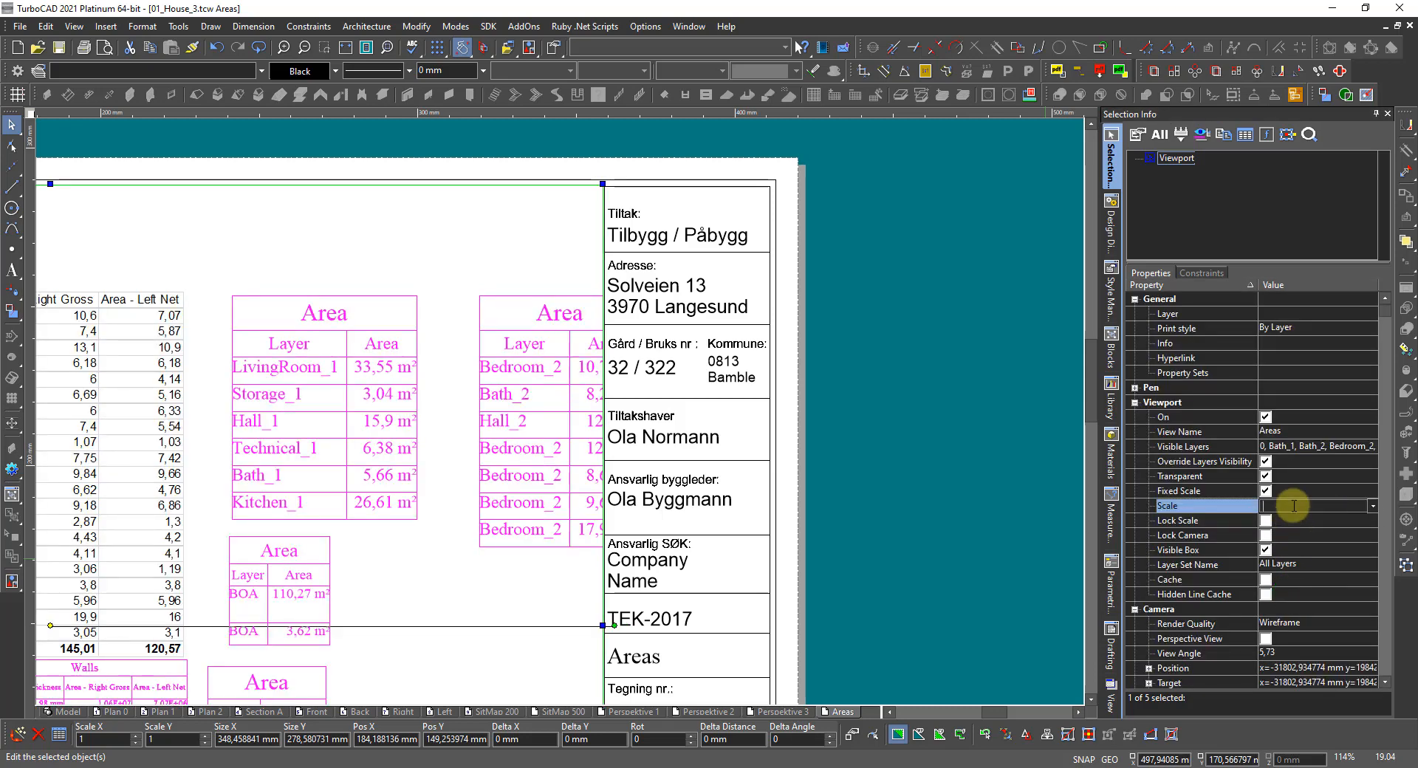
Step: Lock the viewport's scale and set it to 1:110 so the tables fit beside the title block
left_click(1312, 525)
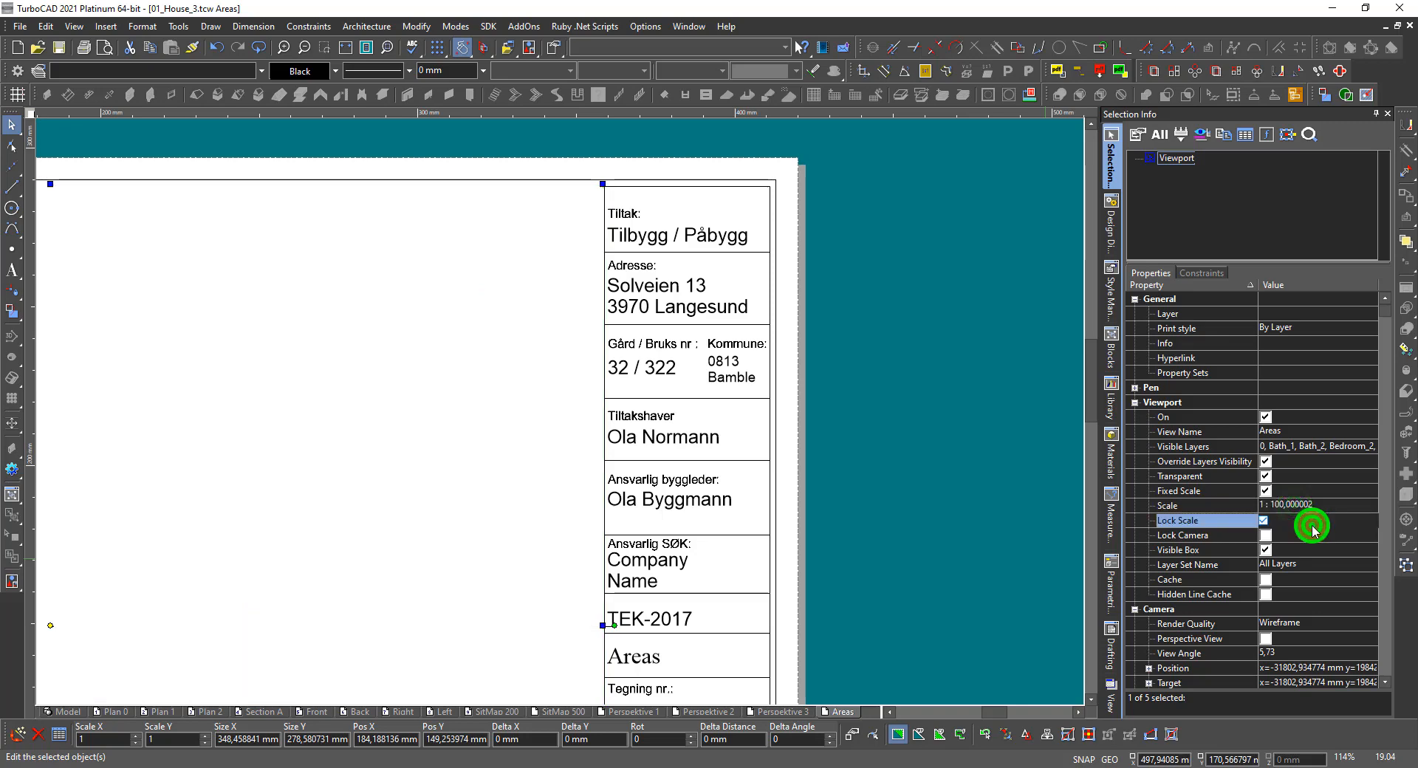
left_click(1277, 507)
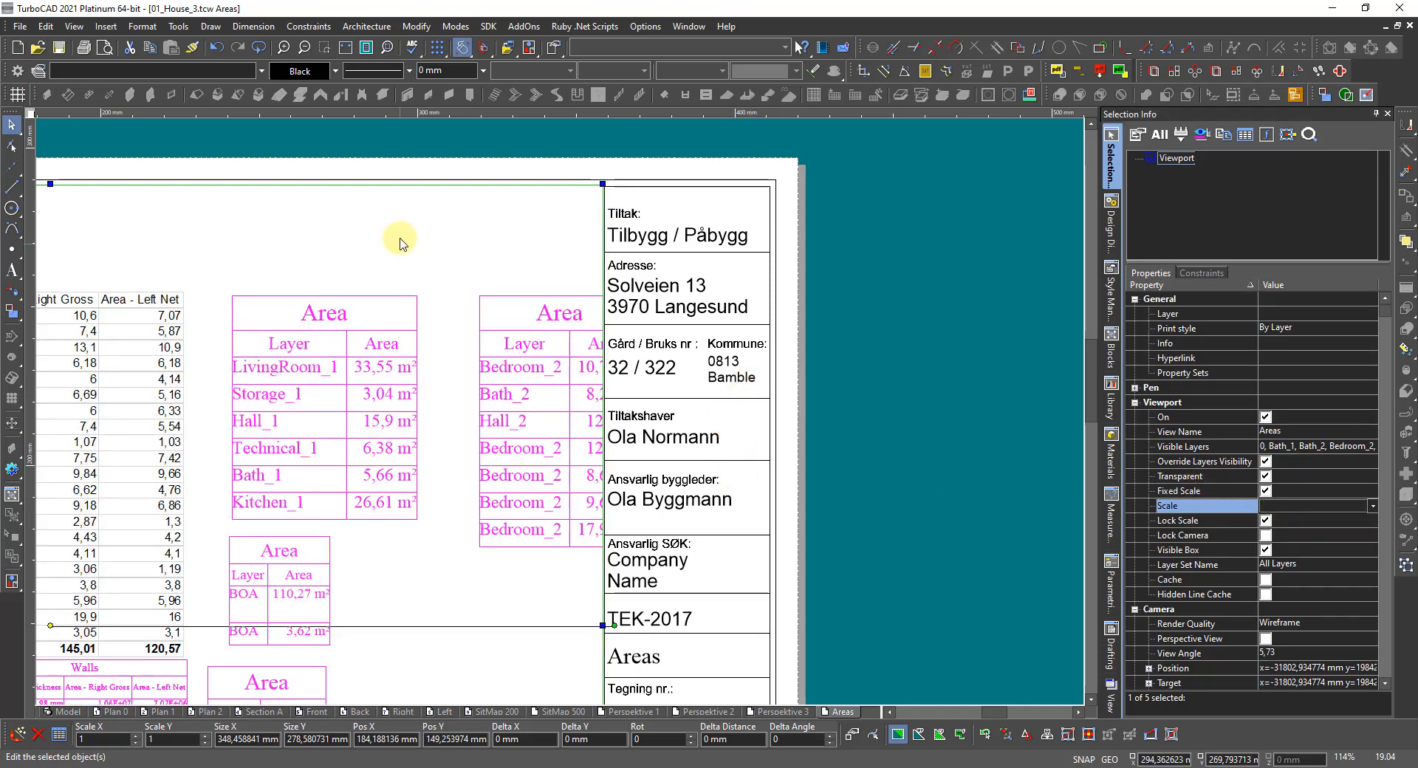
left_click(892, 260)
left_click(522, 325)
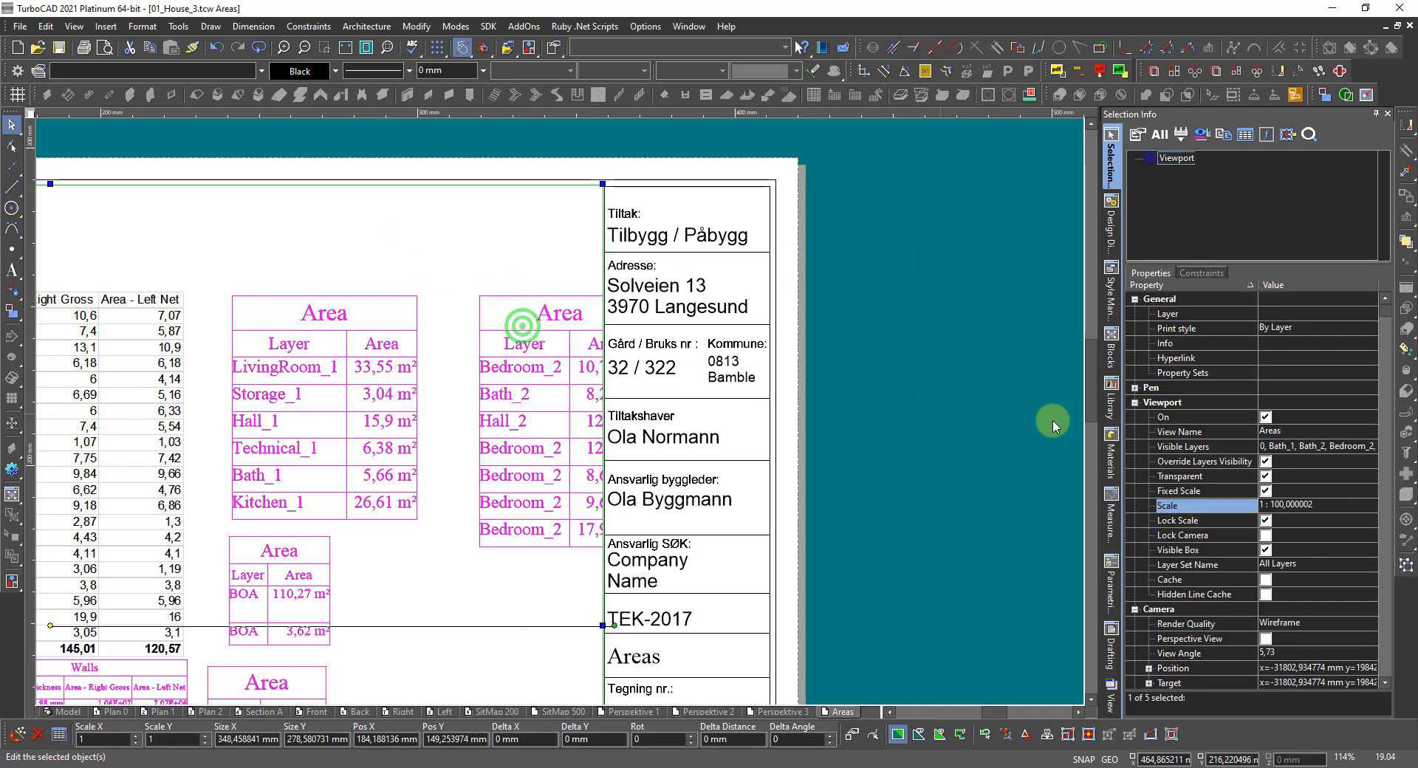
left_click(1279, 505)
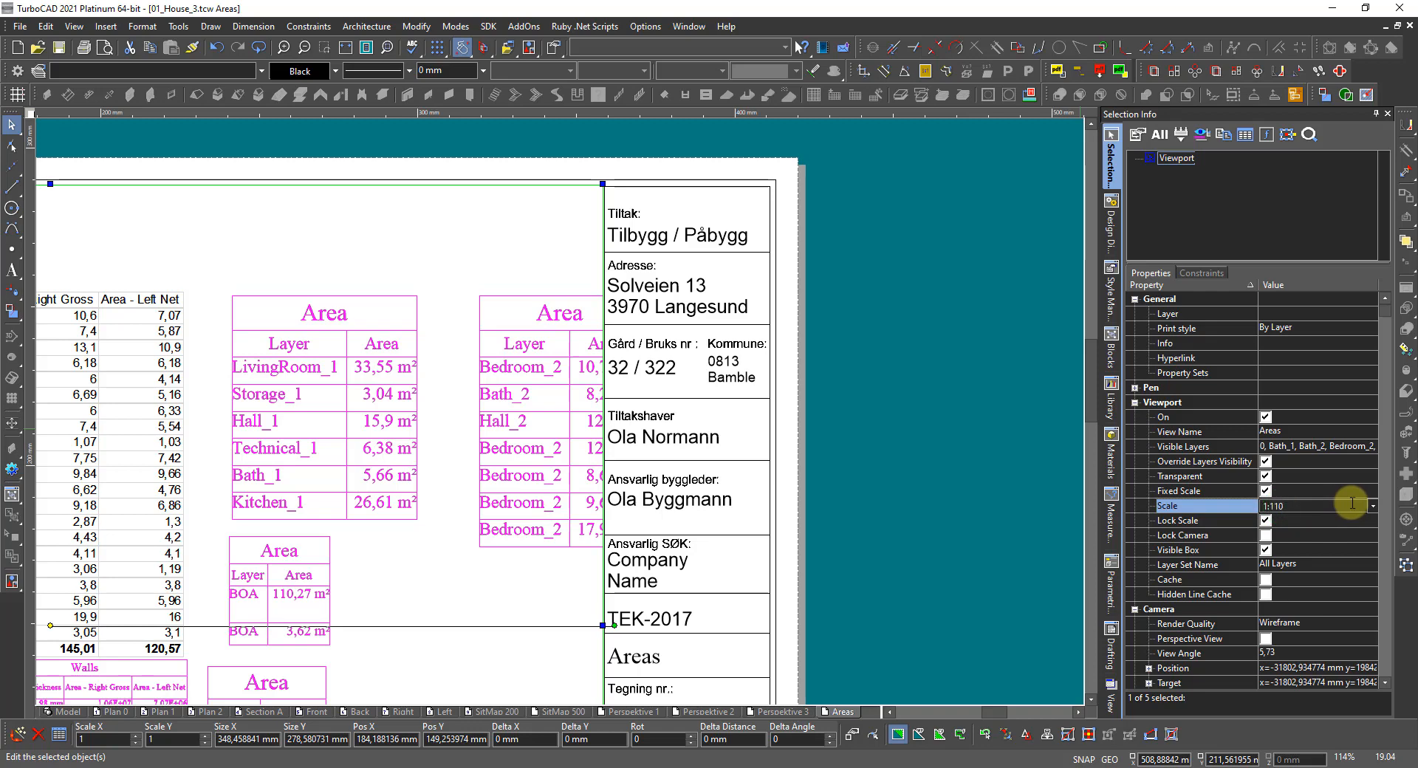
key("Return")
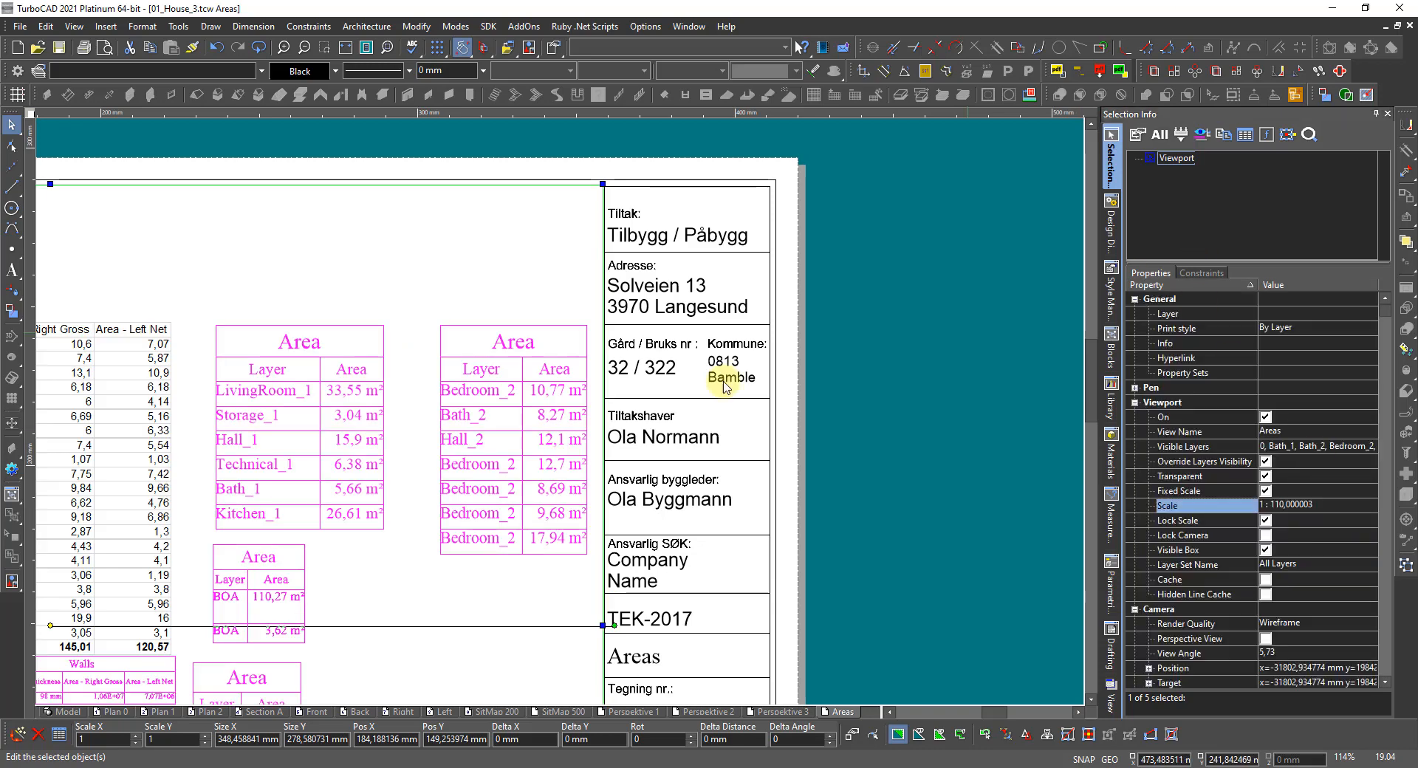
scroll(499, 408, "down", 6)
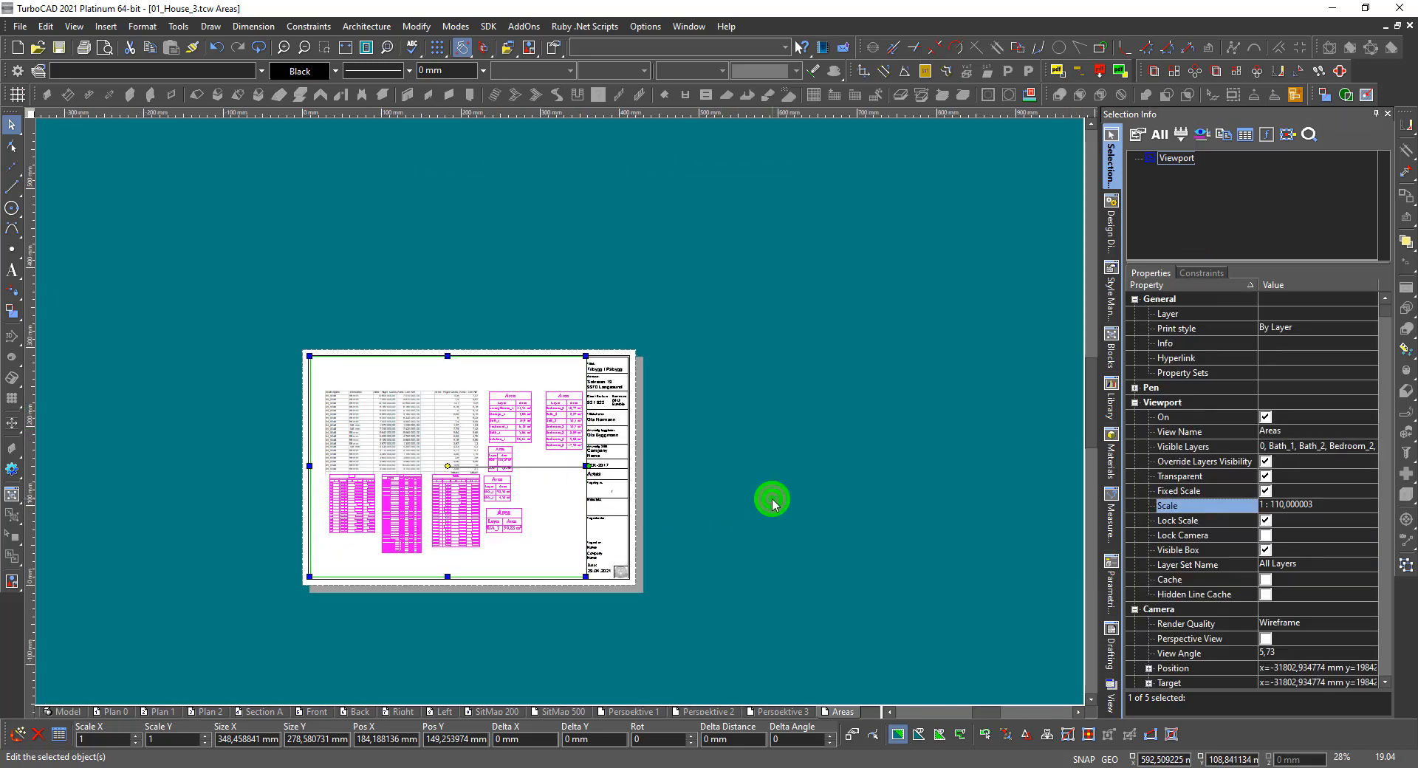
left_click(770, 498)
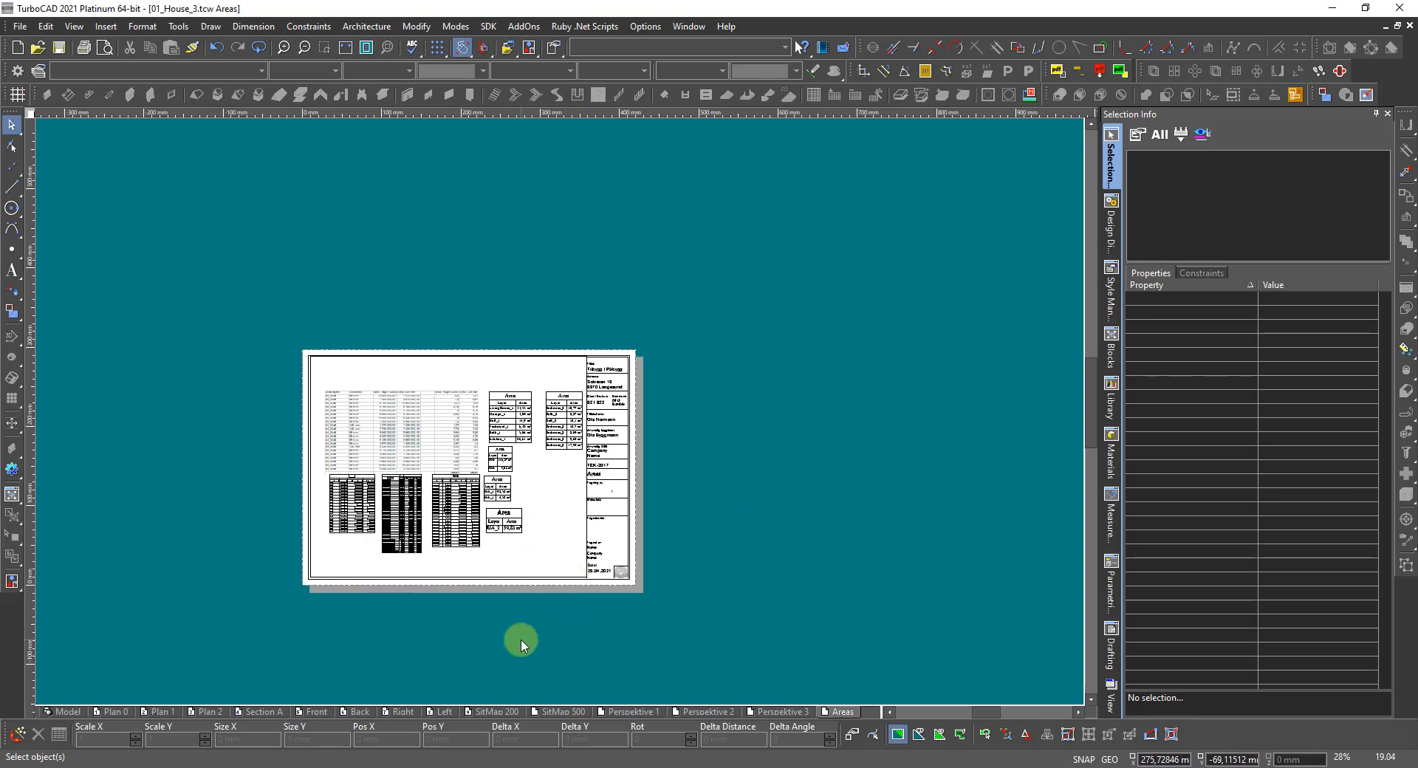
Step: In model space, create a named view called Door & Windows enclosing the window and door tables beside the site plan
left_click(66, 713)
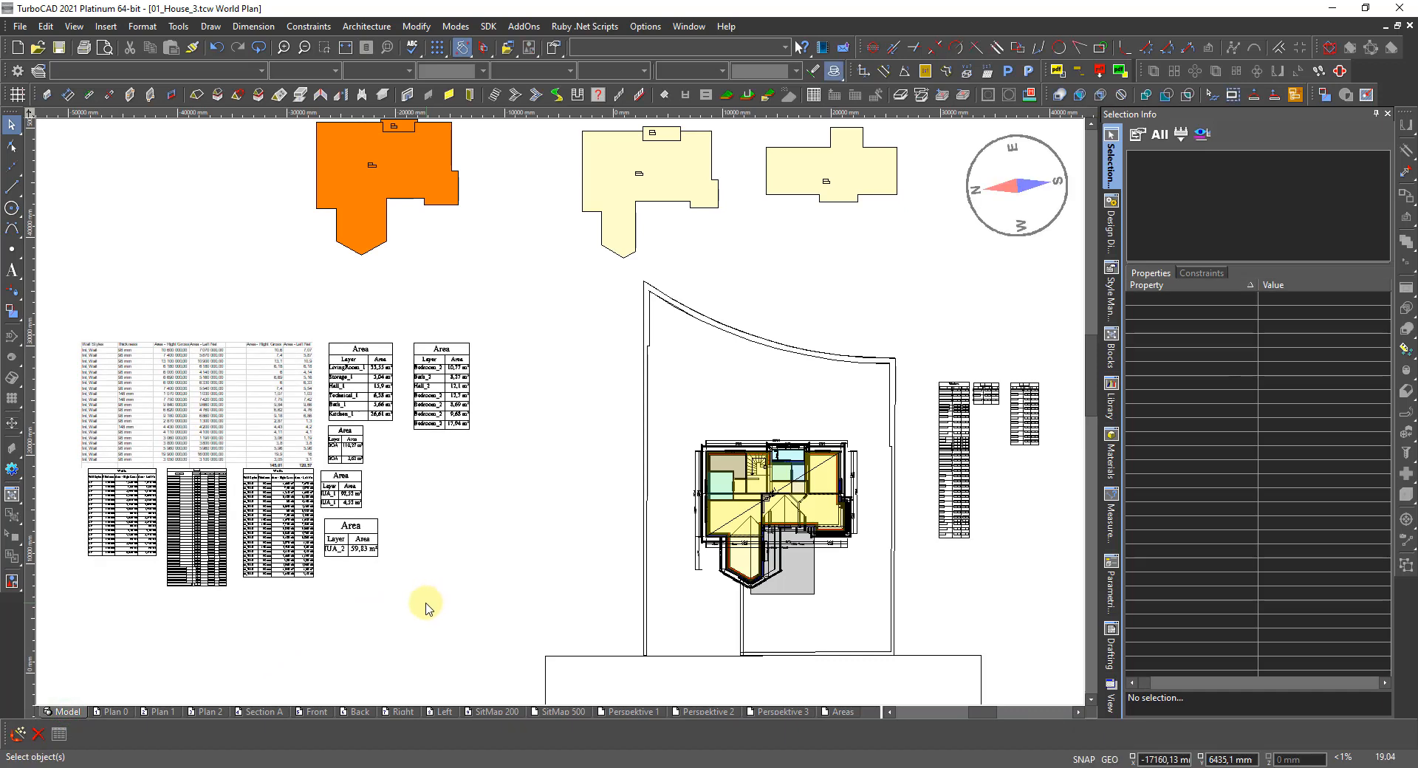
scroll(497, 579, "down", 2)
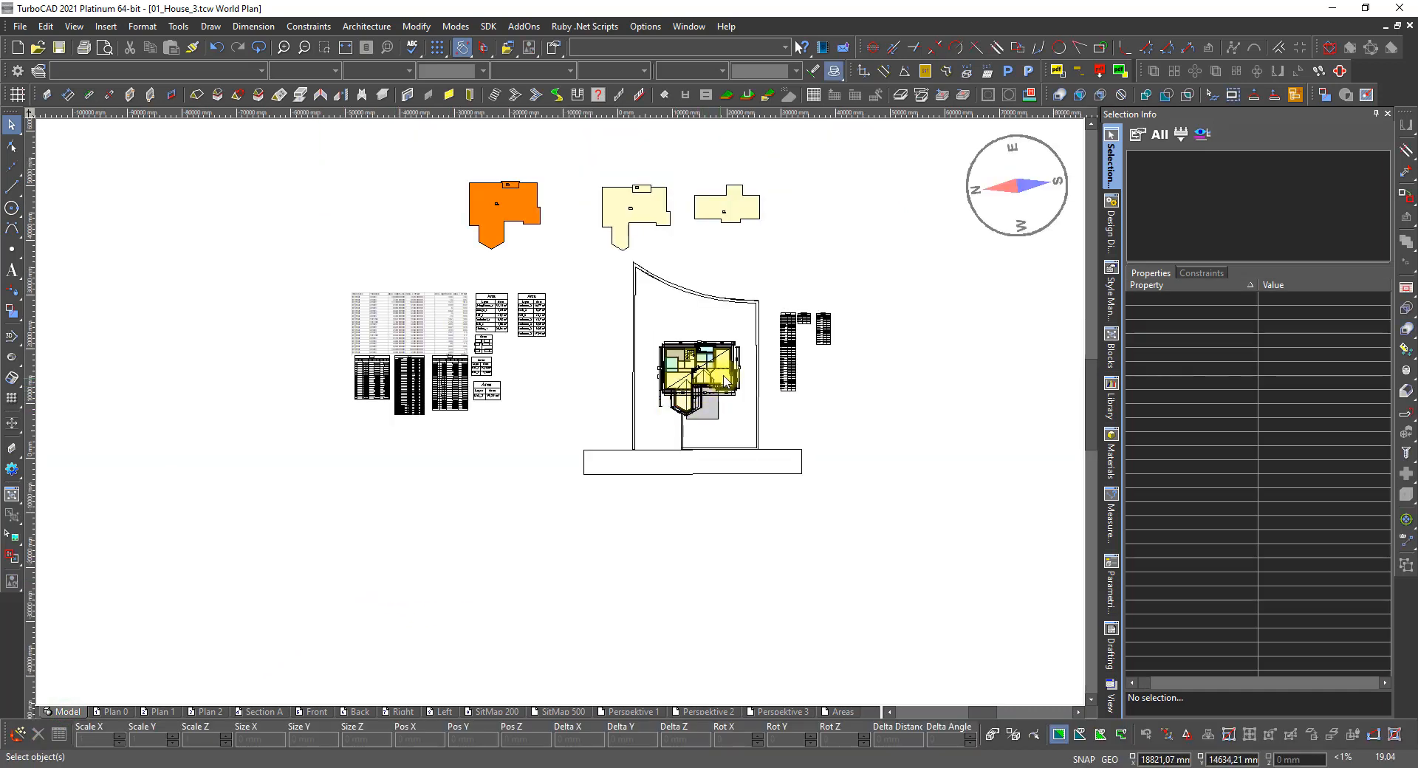
scroll(769, 358, "up", 2)
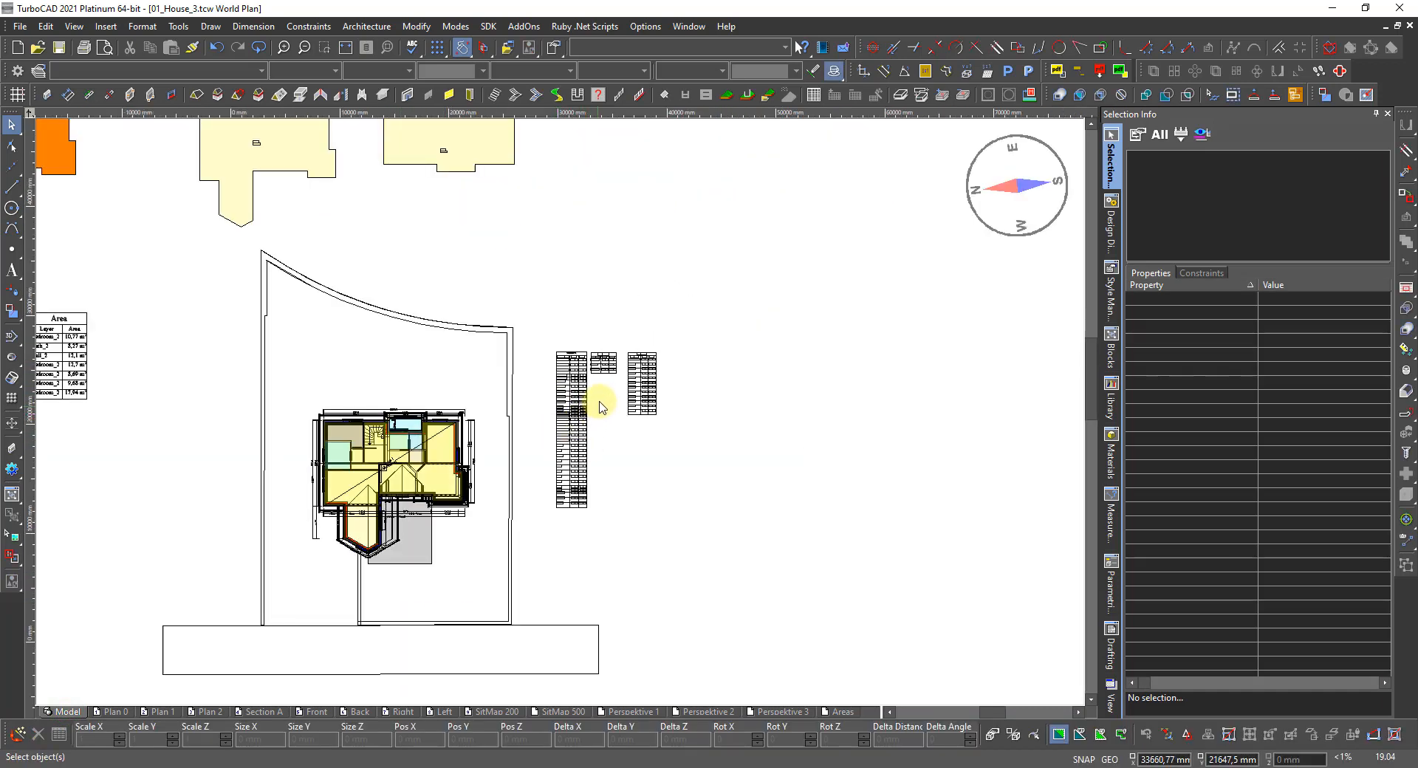
scroll(599, 406, "up", 2)
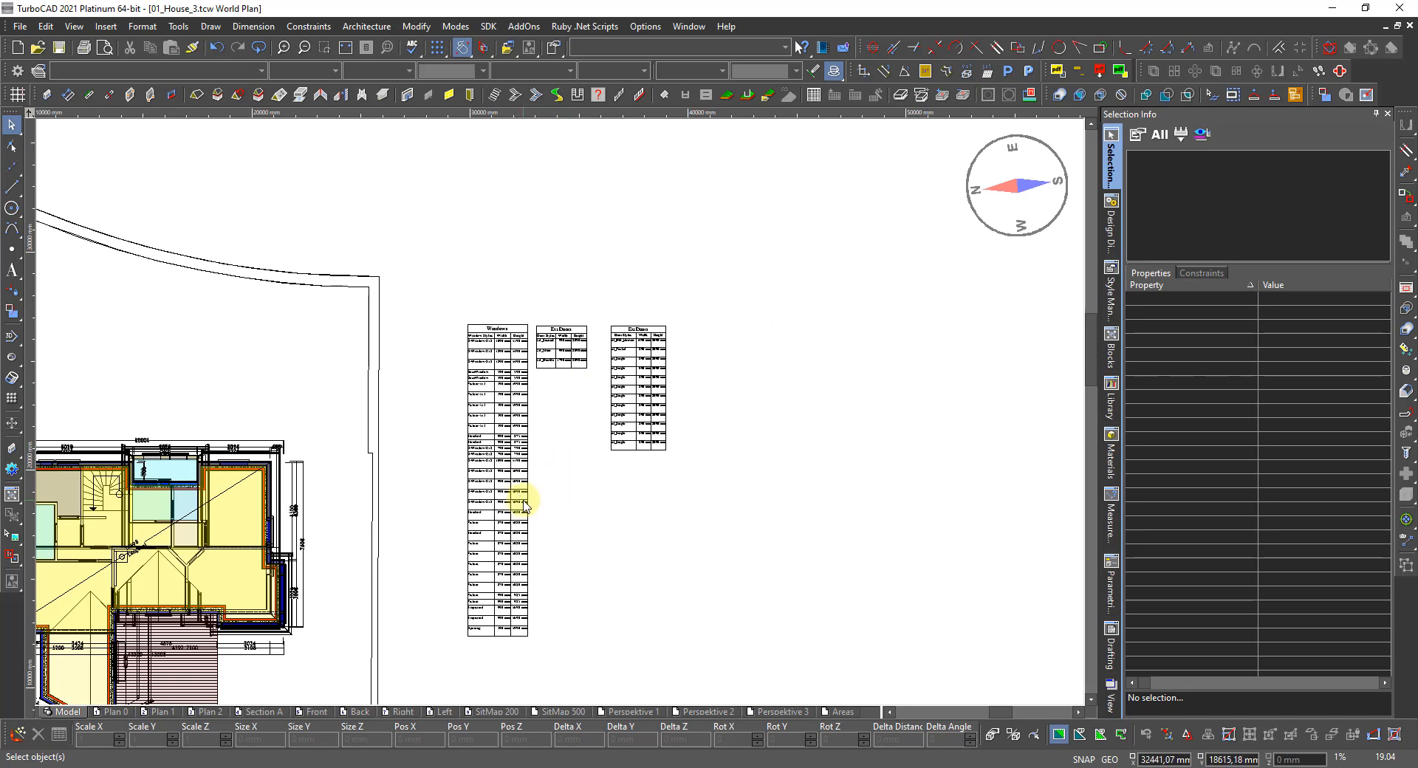
left_click(695, 483)
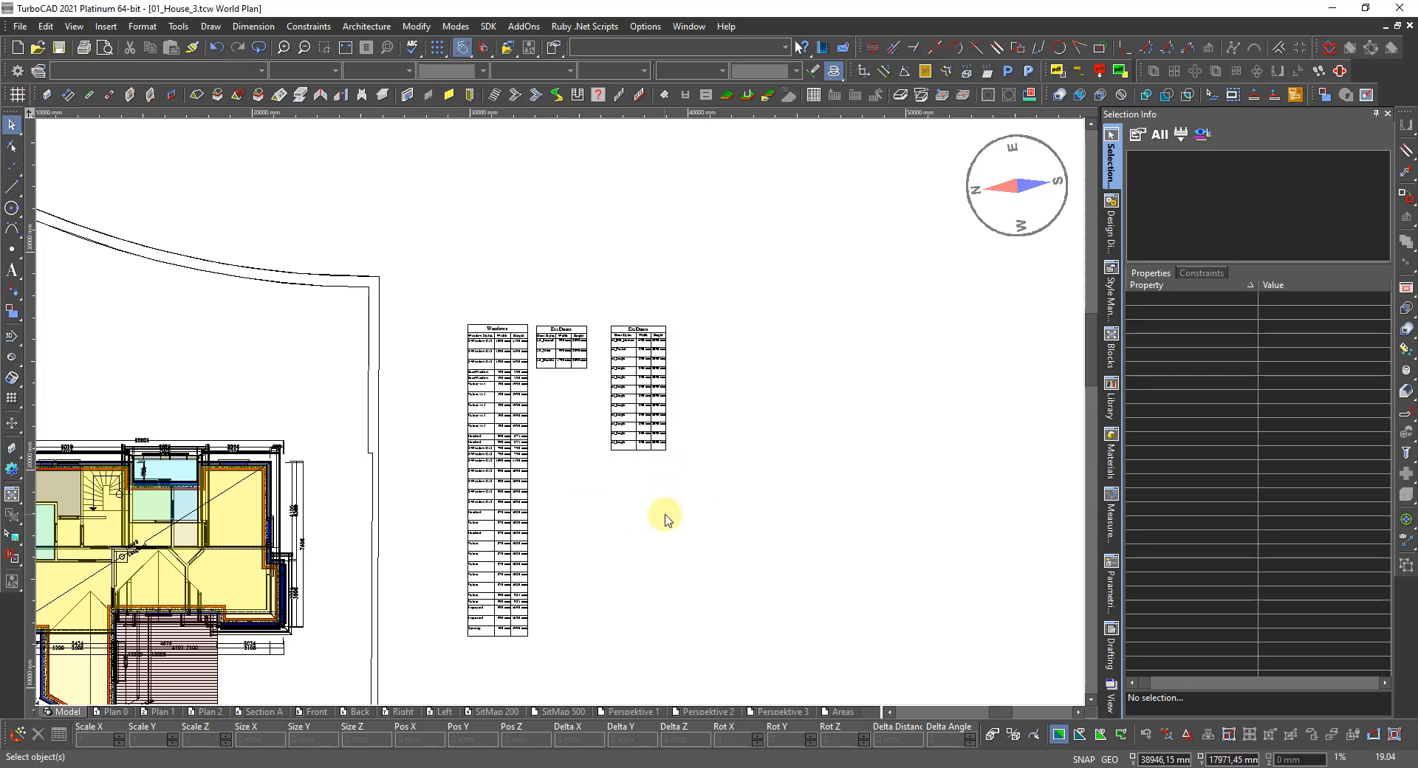
scroll(665, 520, "down", 2)
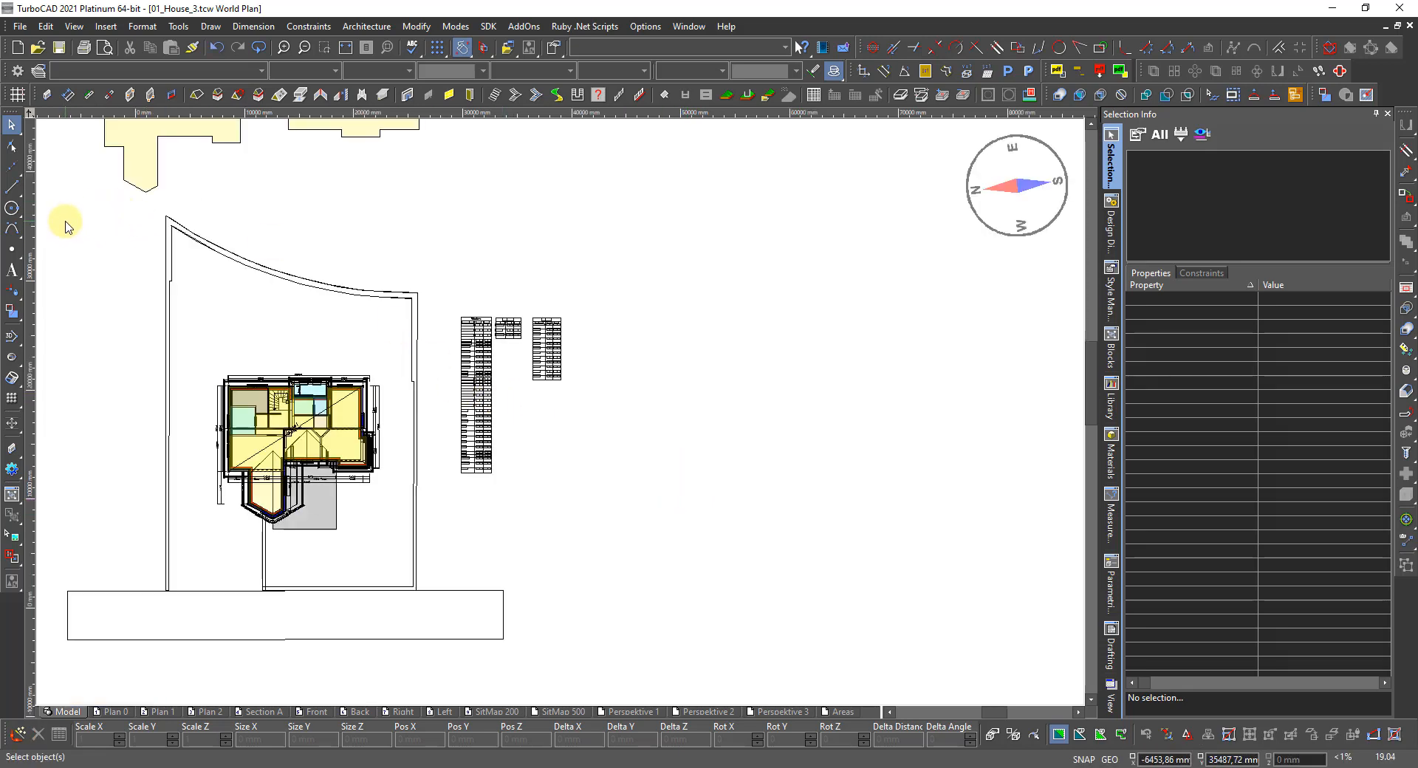
left_click(74, 29)
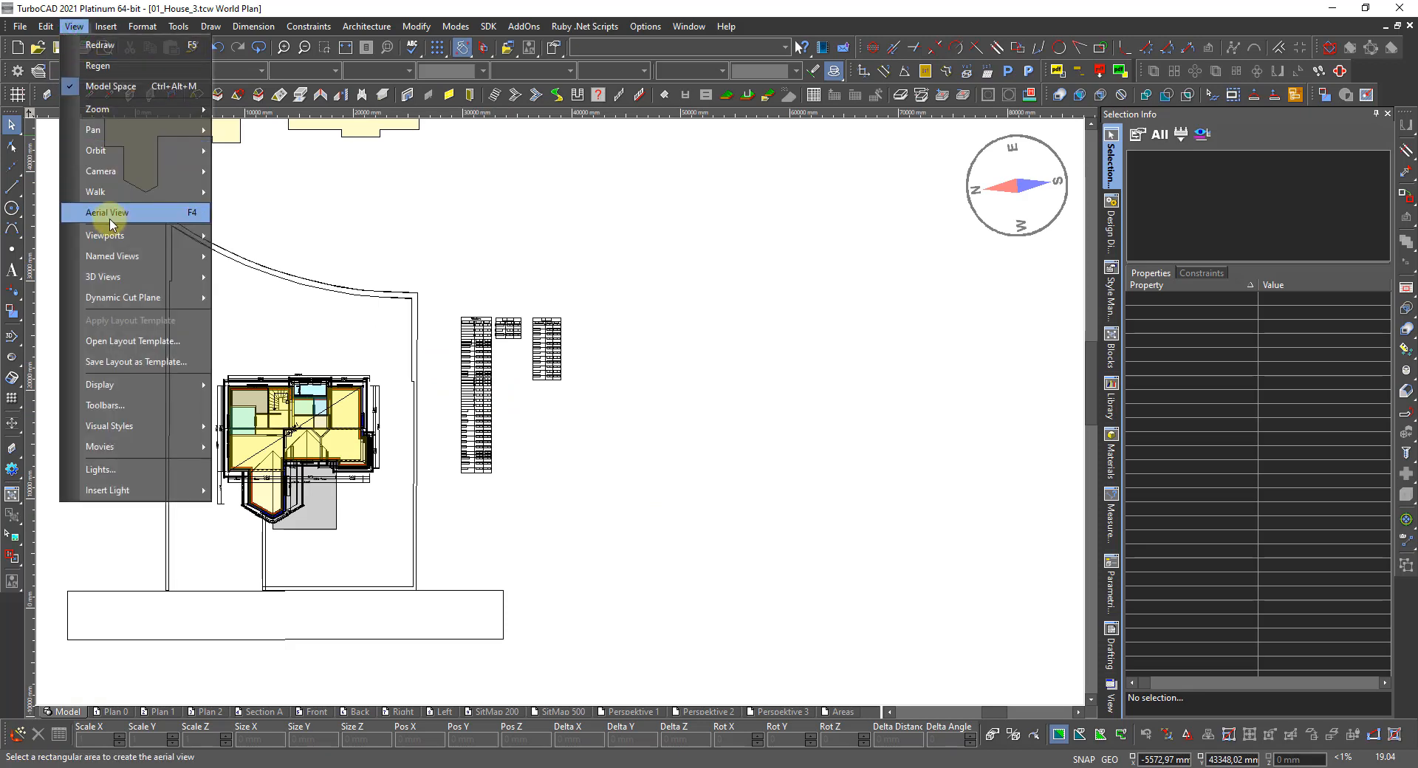
mouse_move(107, 235)
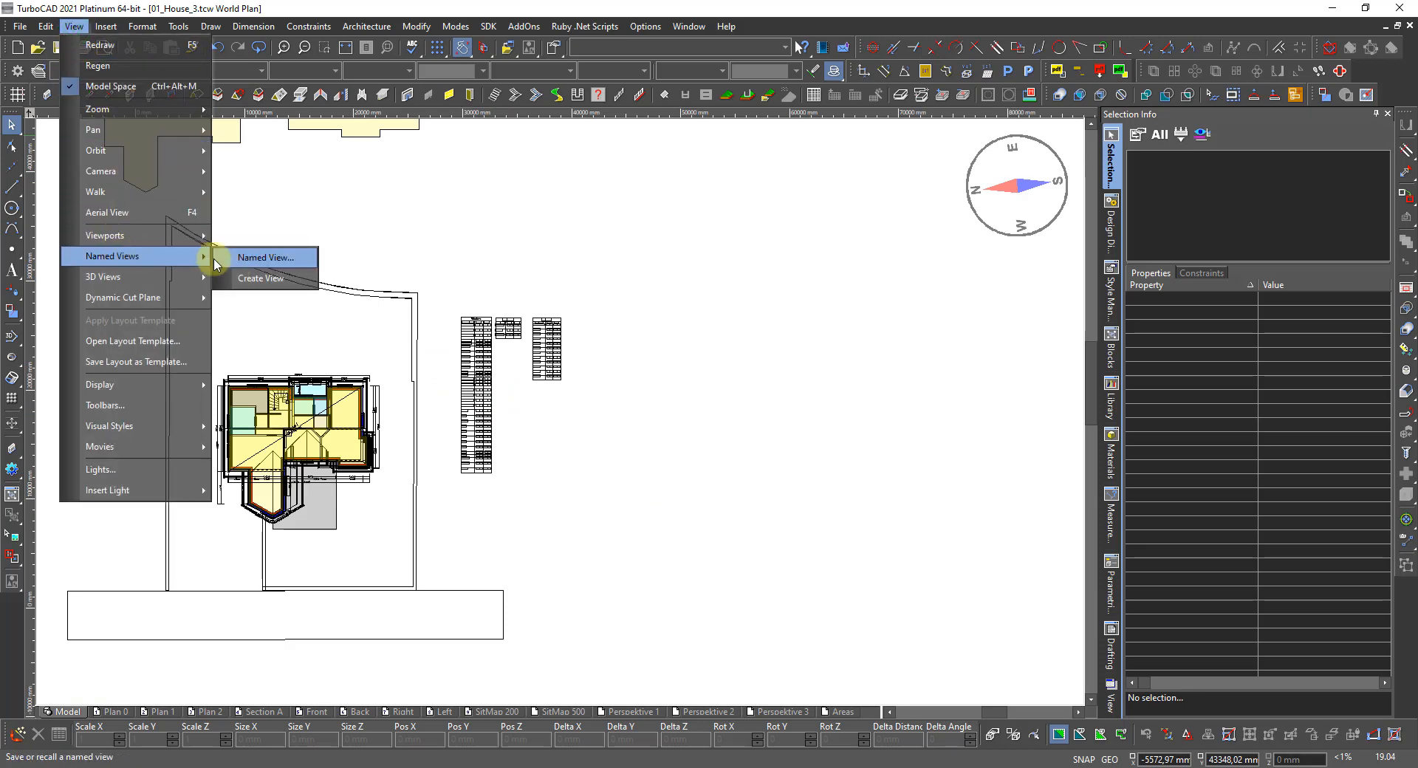
left_click(250, 279)
left_click(450, 305)
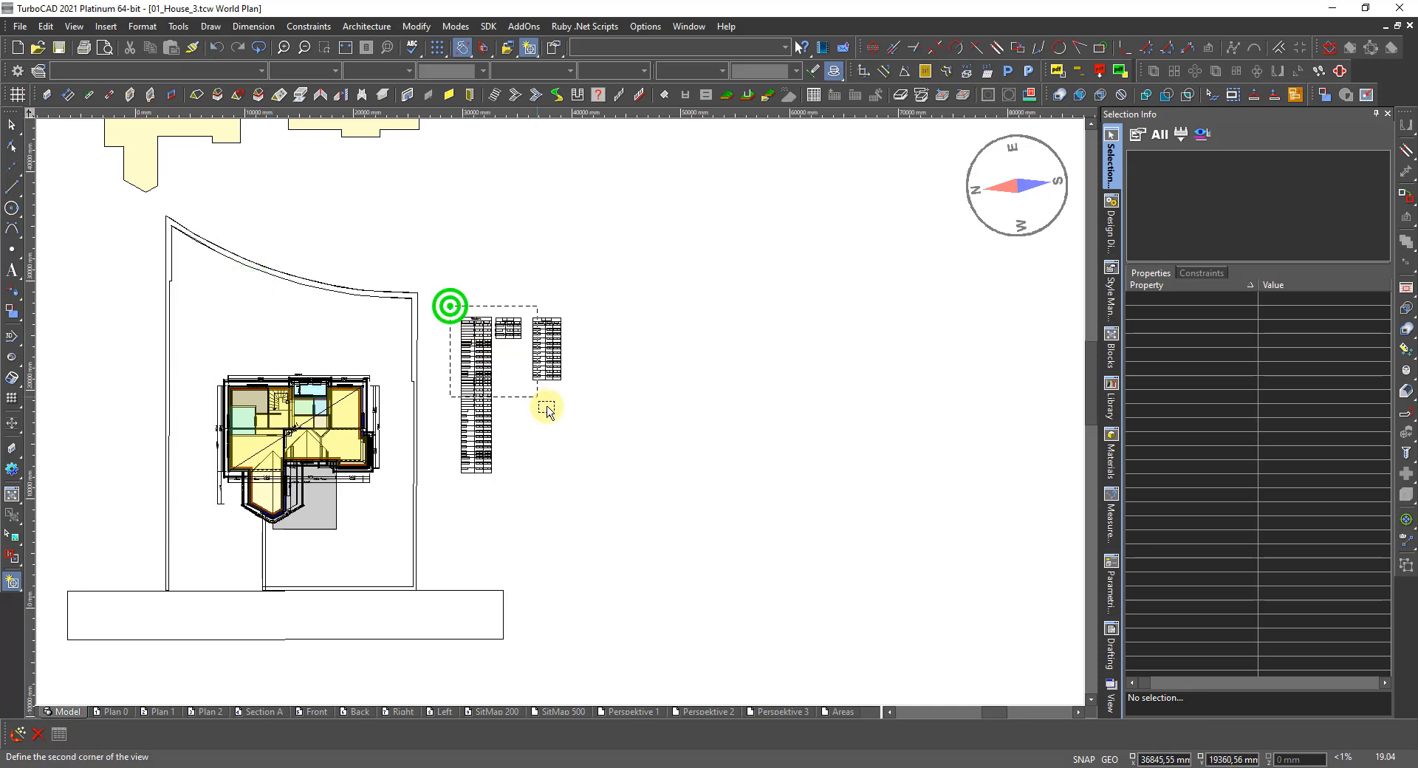
left_click(567, 485)
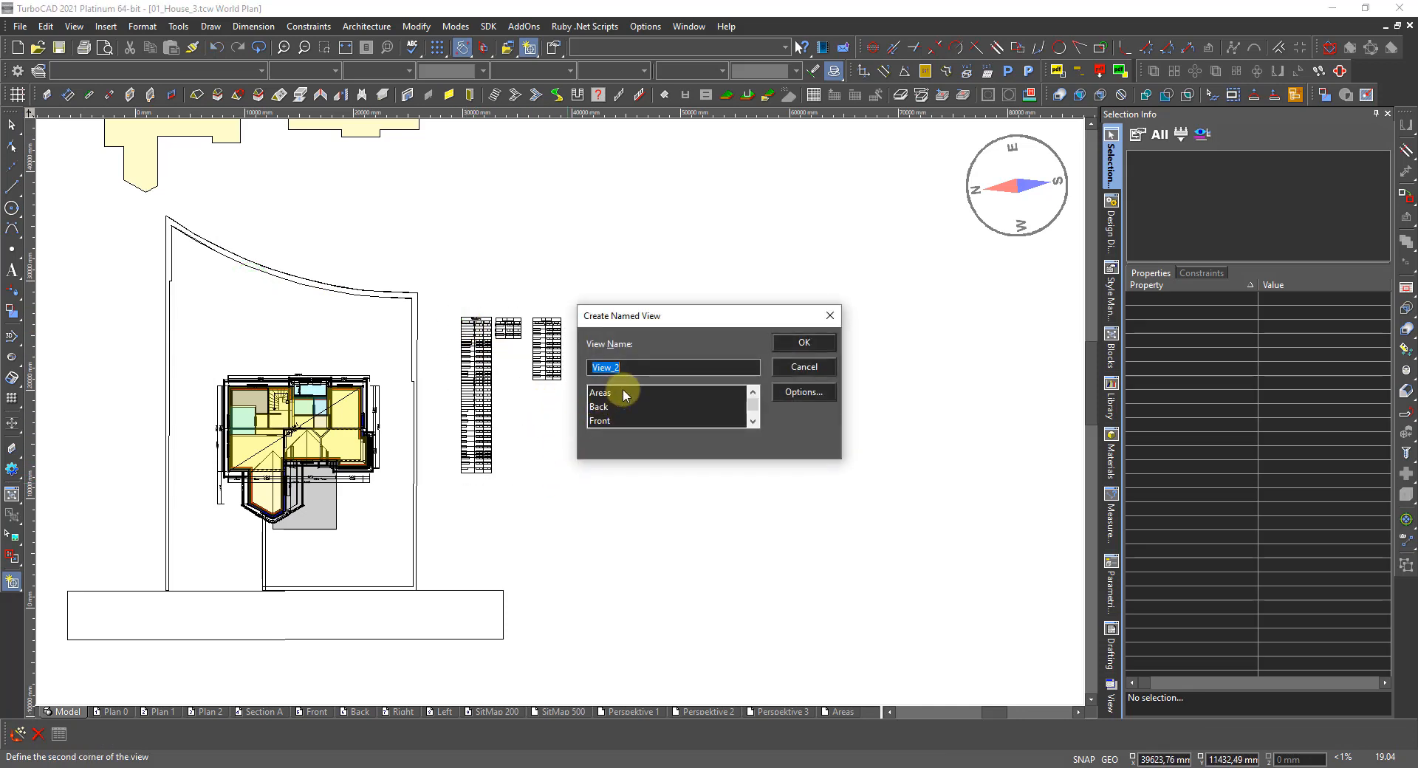
type("Door & Windows")
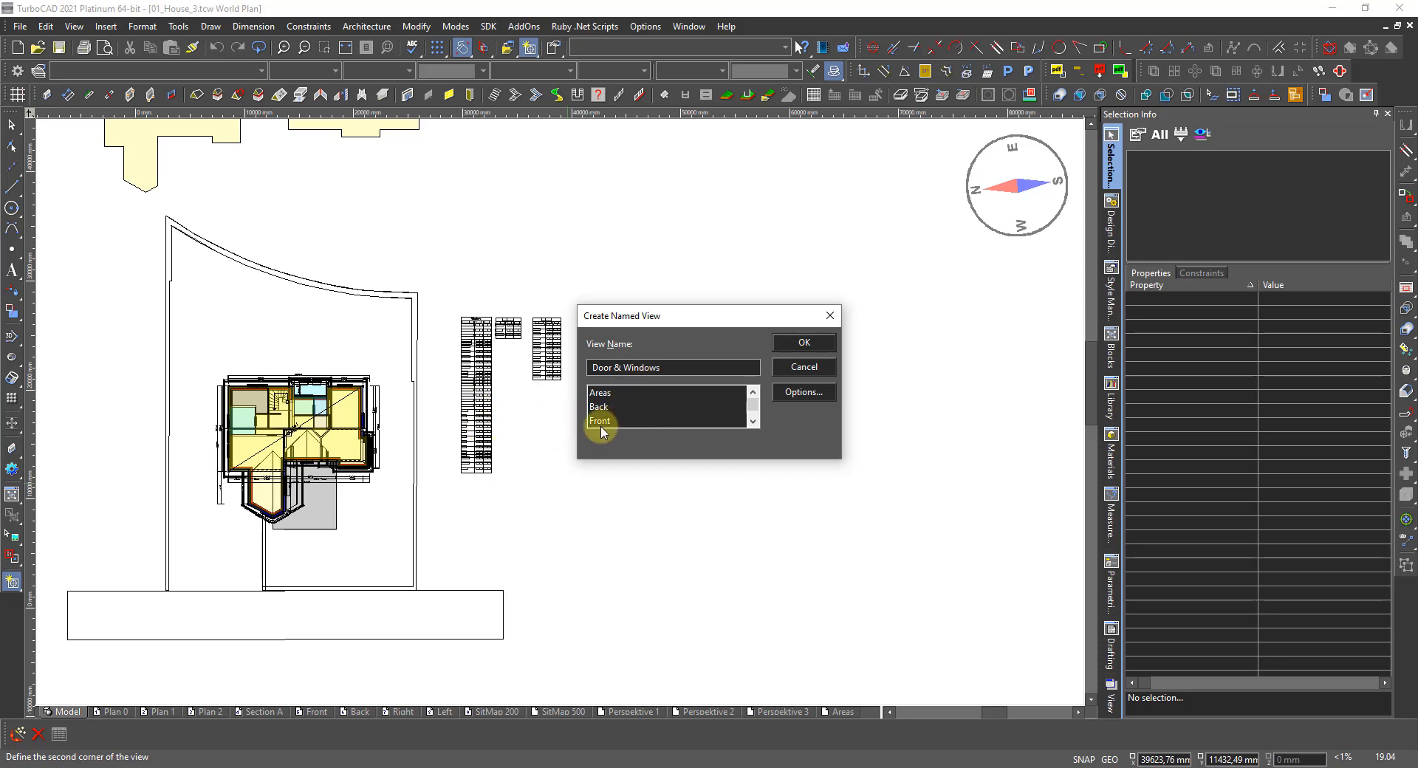
left_click(803, 344)
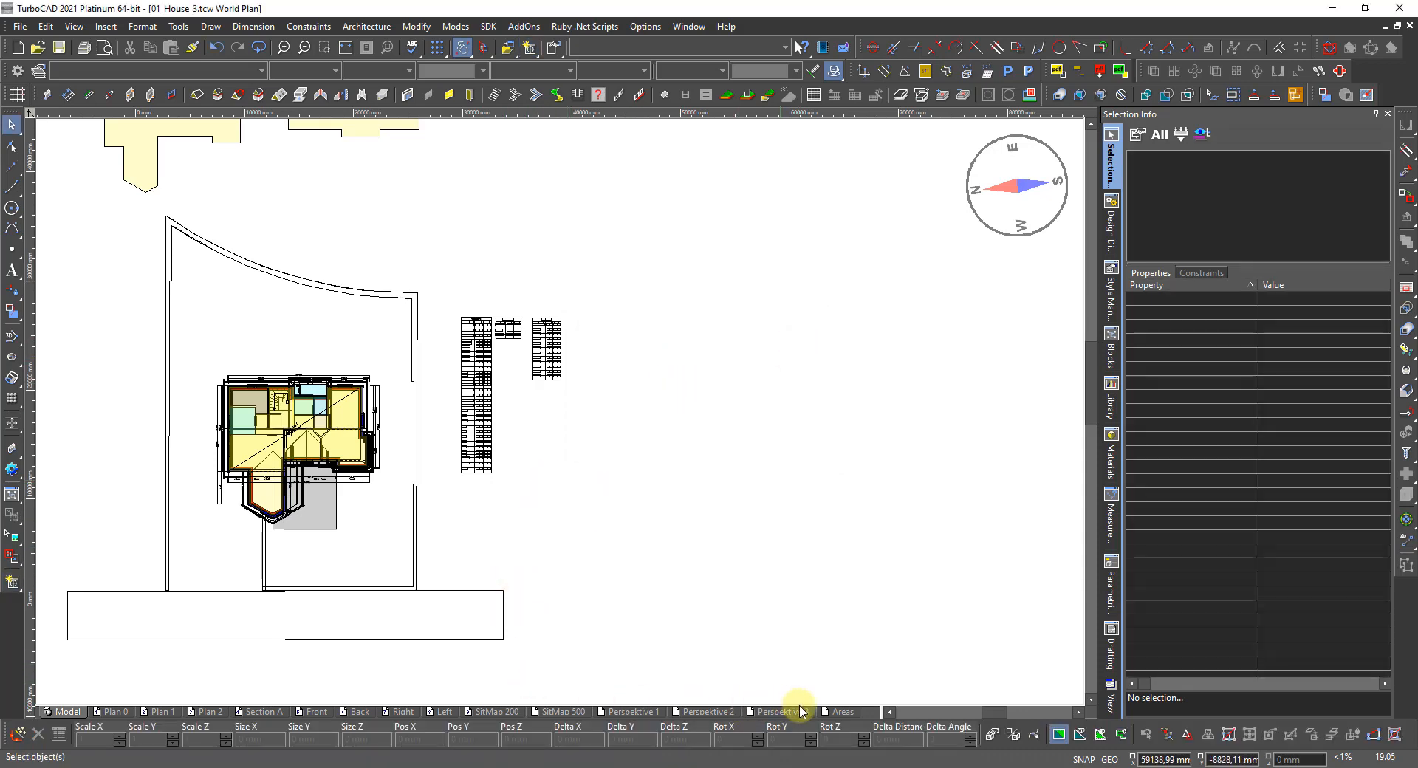
Step: Duplicate the Areas paper space sheet and rename the copy Door & Windows
left_click(835, 713)
right_click(833, 710)
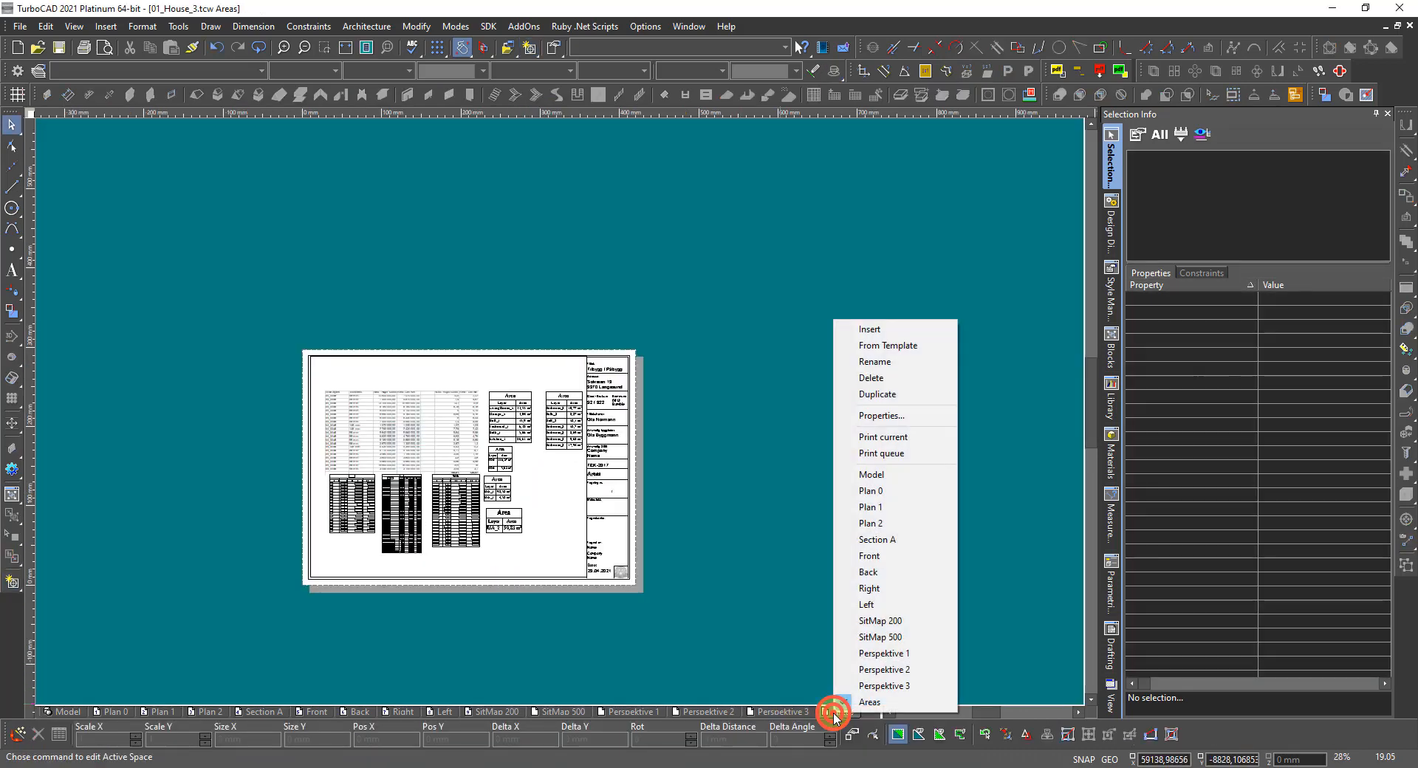
left_click(899, 395)
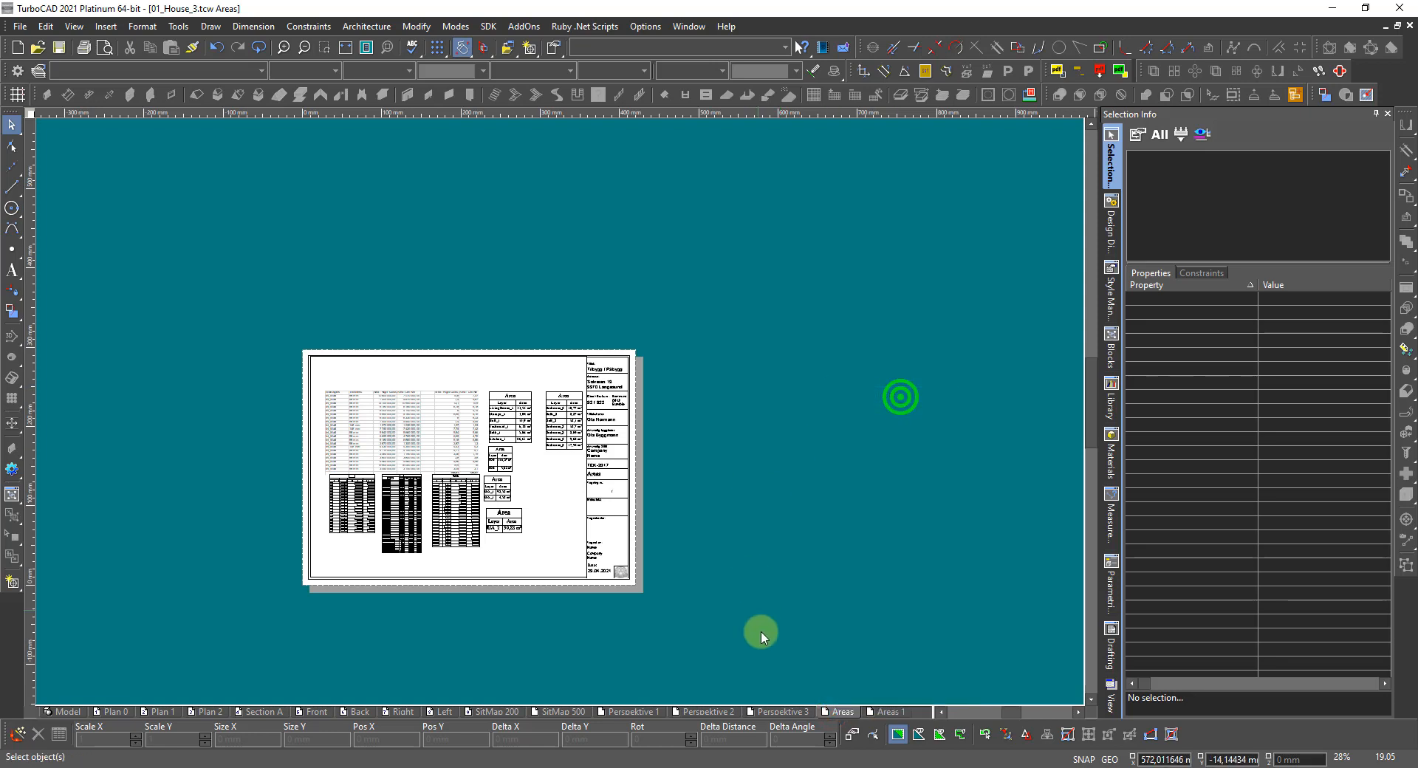
left_click(887, 713)
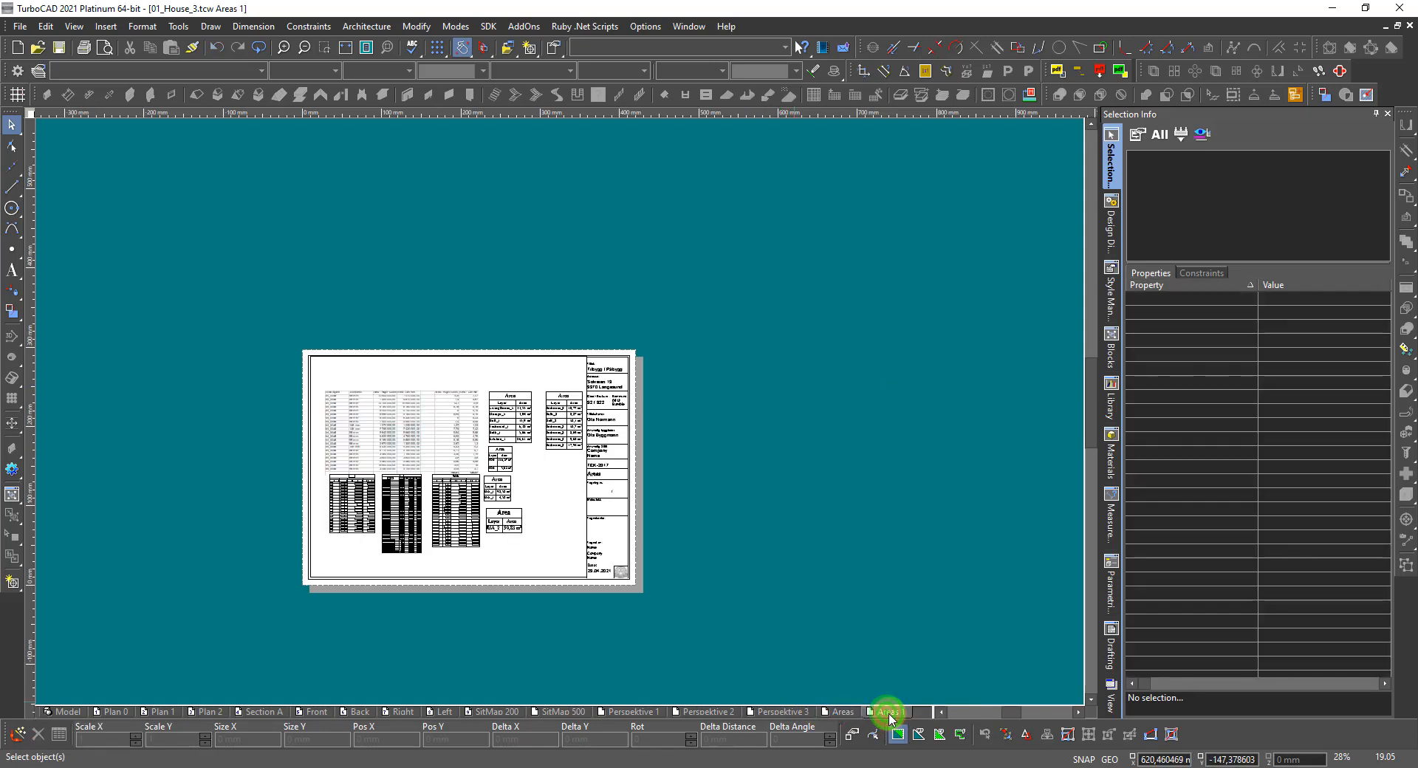
right_click(889, 712)
left_click(927, 344)
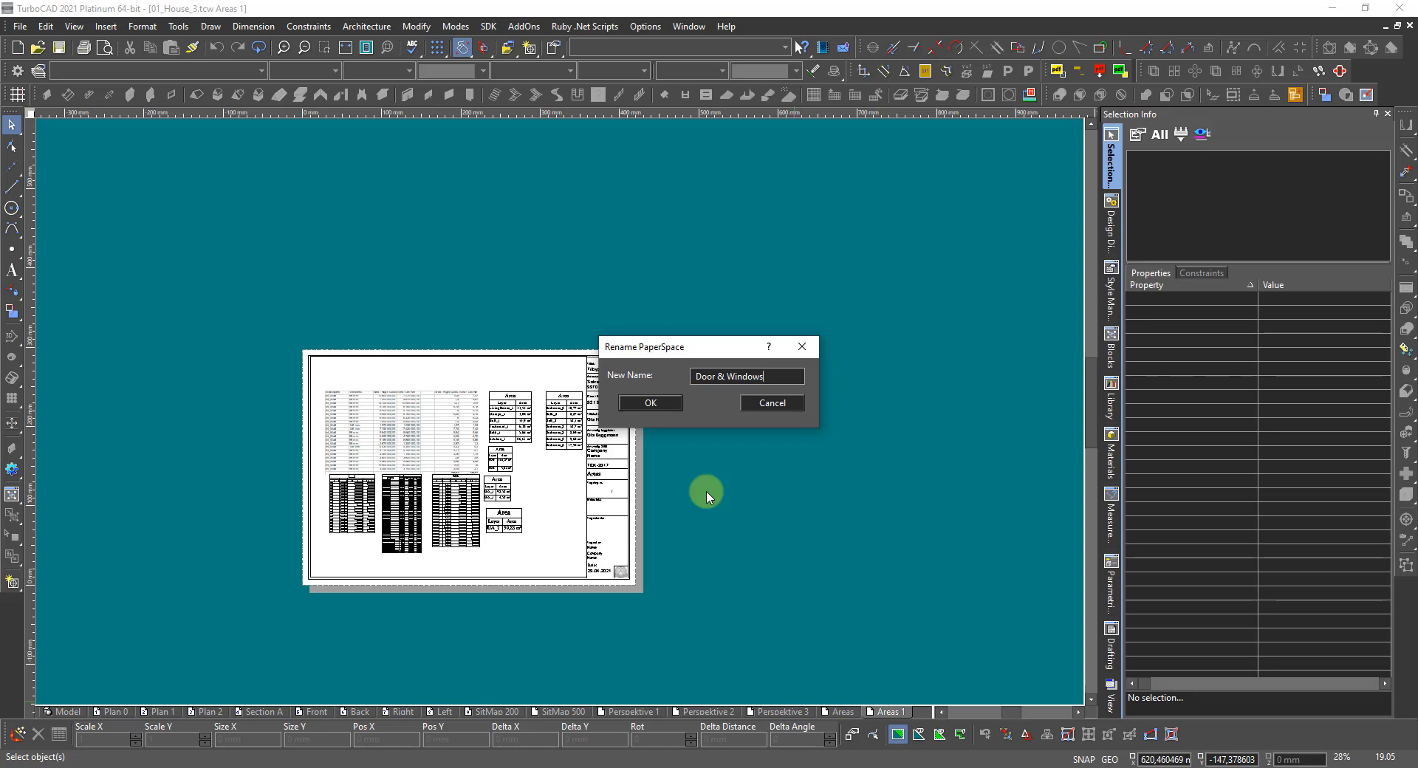
key("Return")
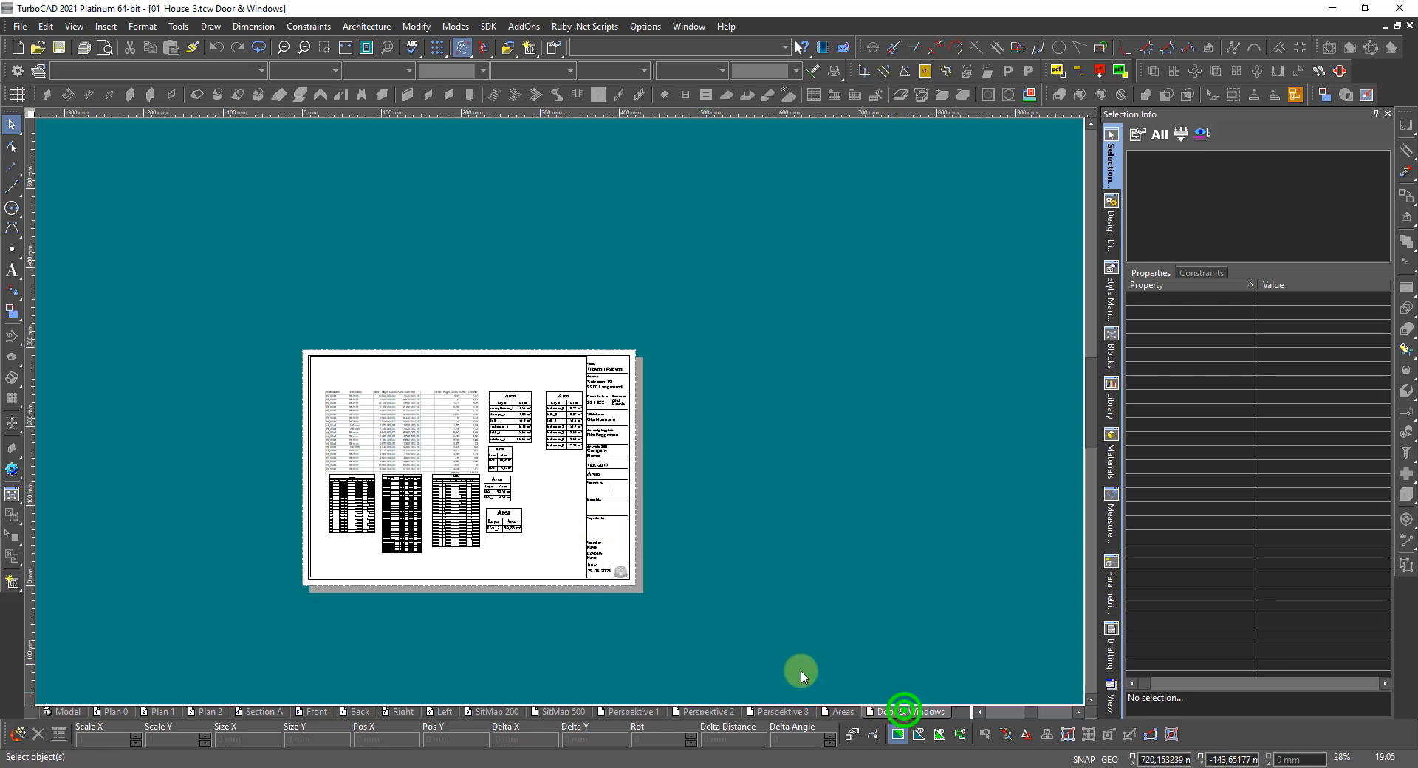
Step: Replace the copied sheet's viewport with a new one about 198 by 276 mm showing the Door & Windows named view
left_click(469, 495)
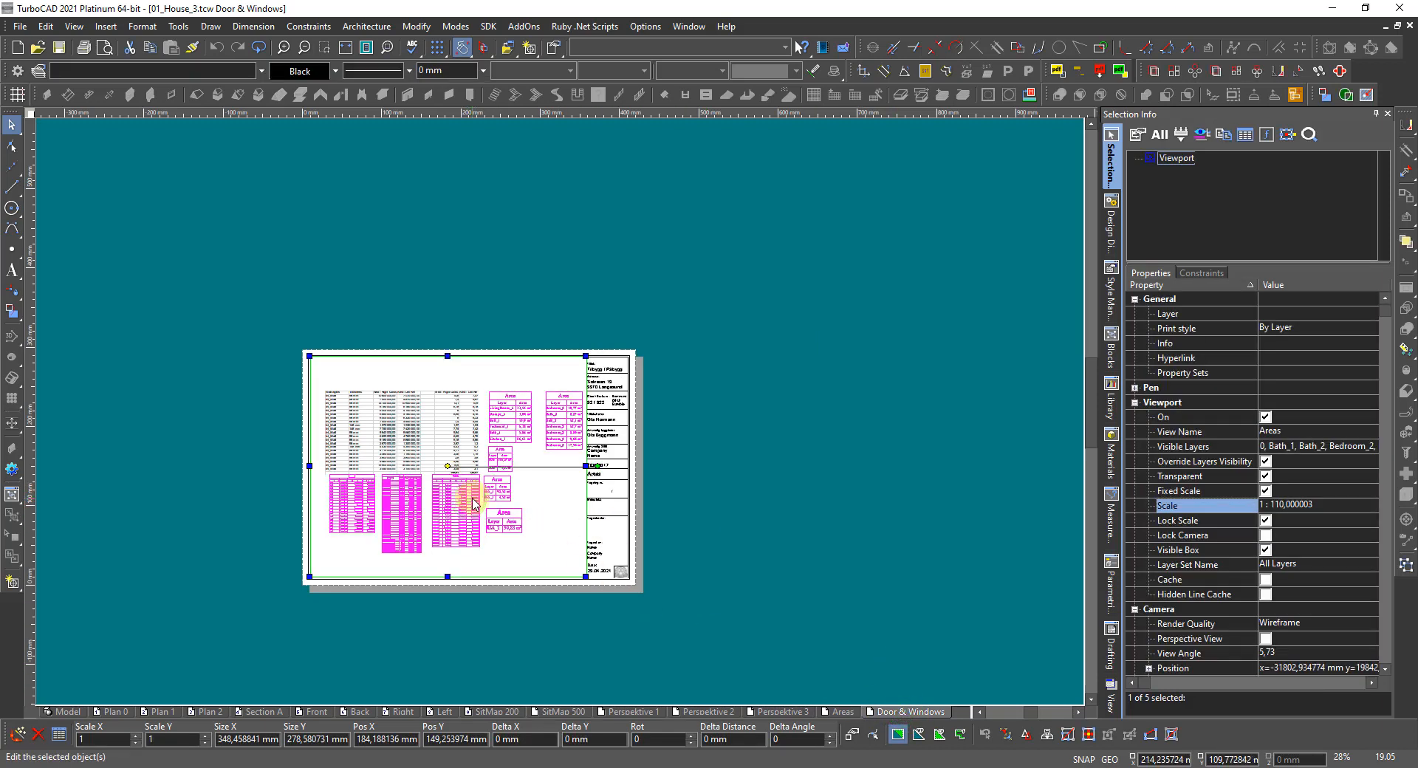
key("Delete")
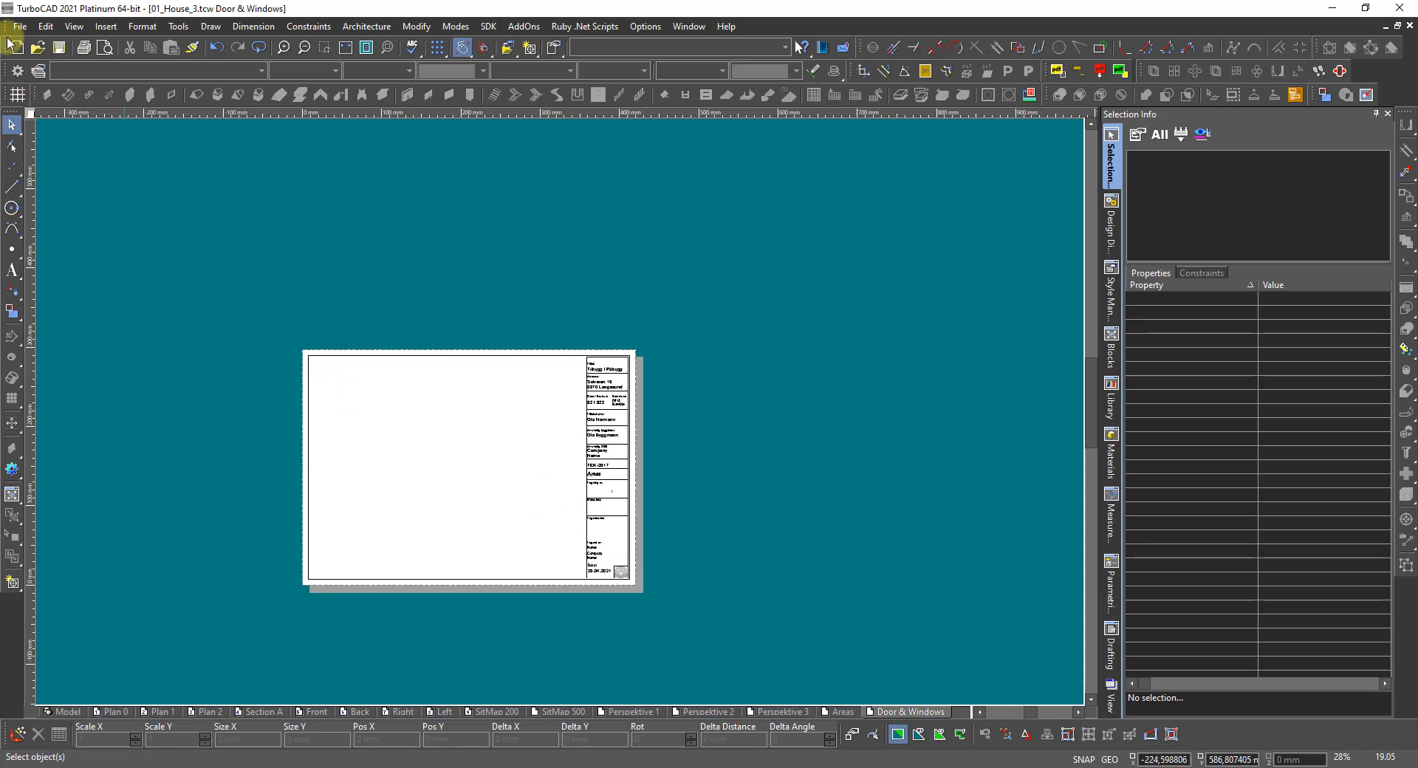
left_click(74, 28)
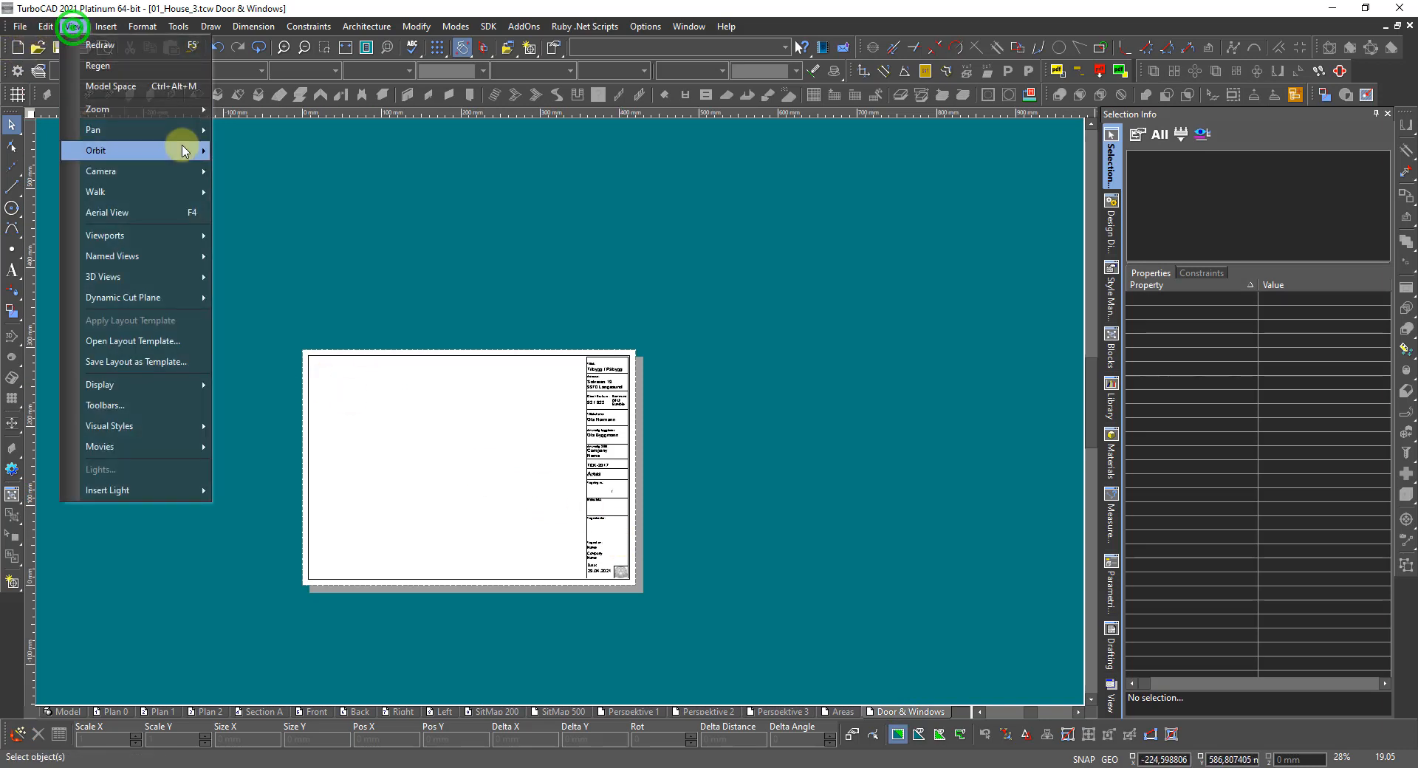
mouse_move(144, 259)
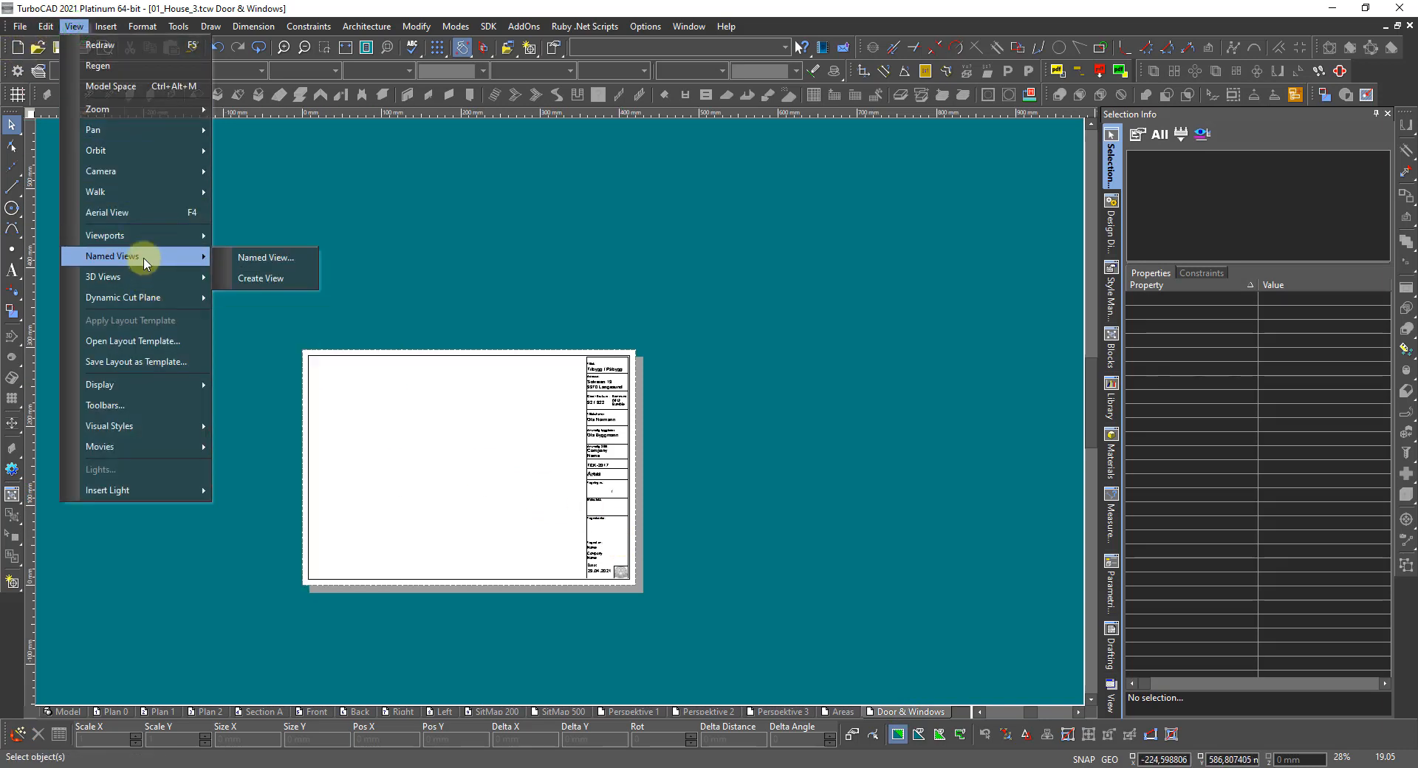
mouse_move(197, 235)
left_click(253, 235)
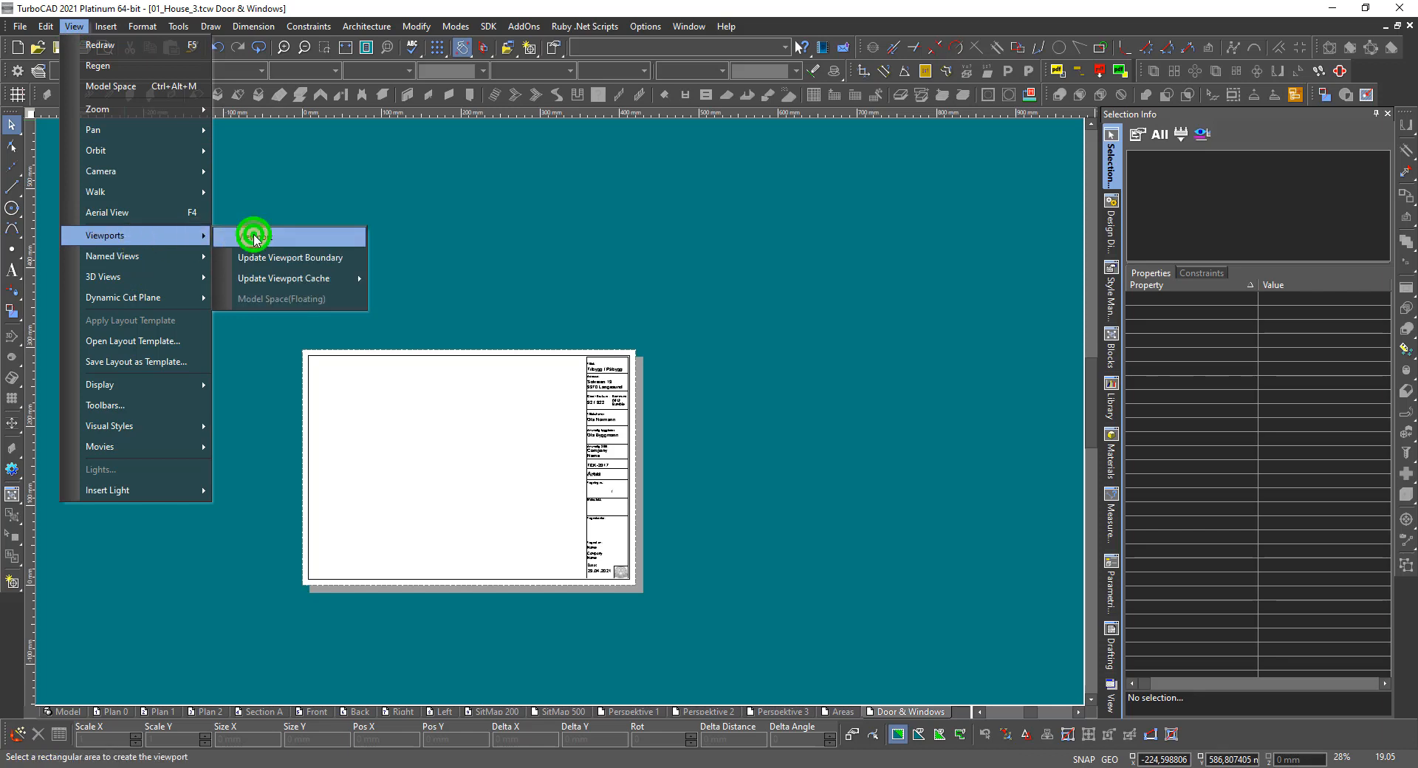
left_click(318, 358)
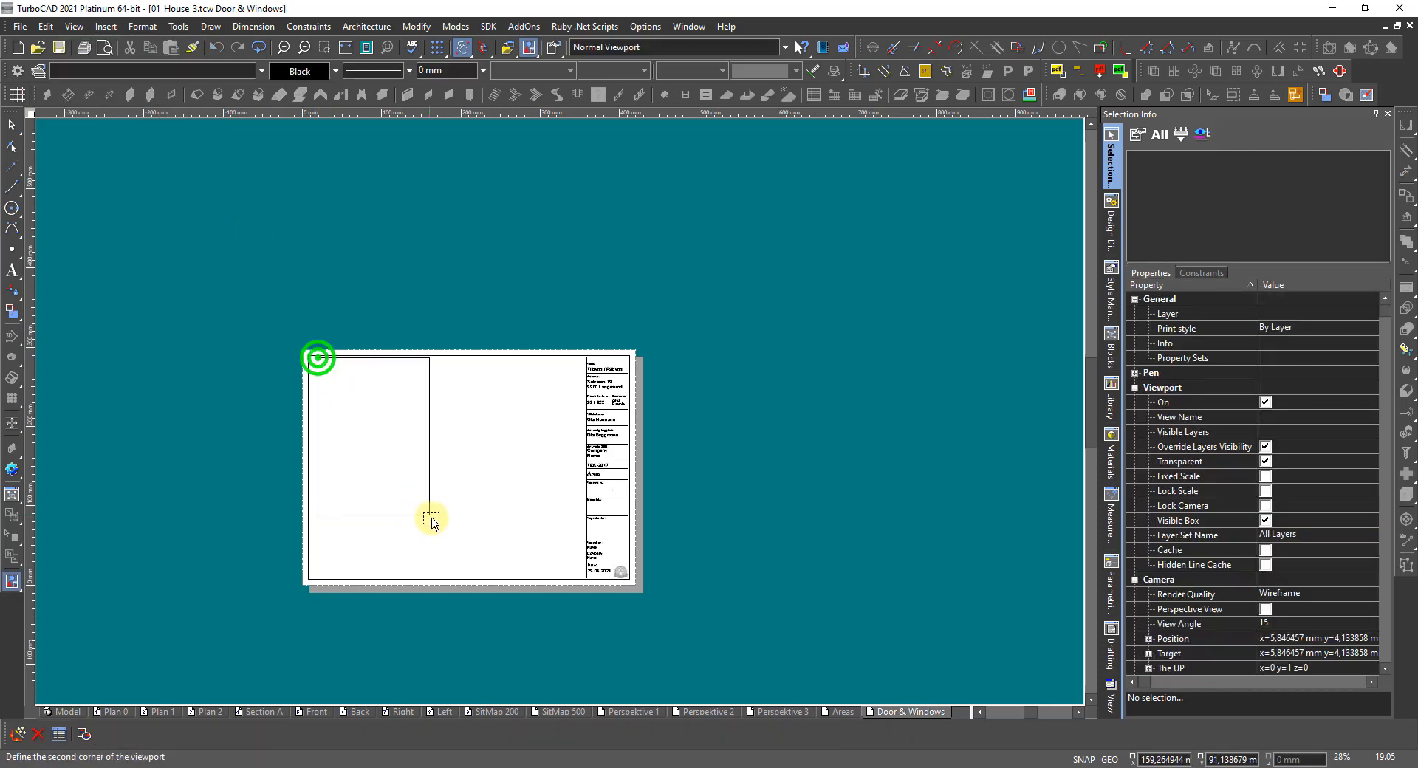
left_click(473, 577)
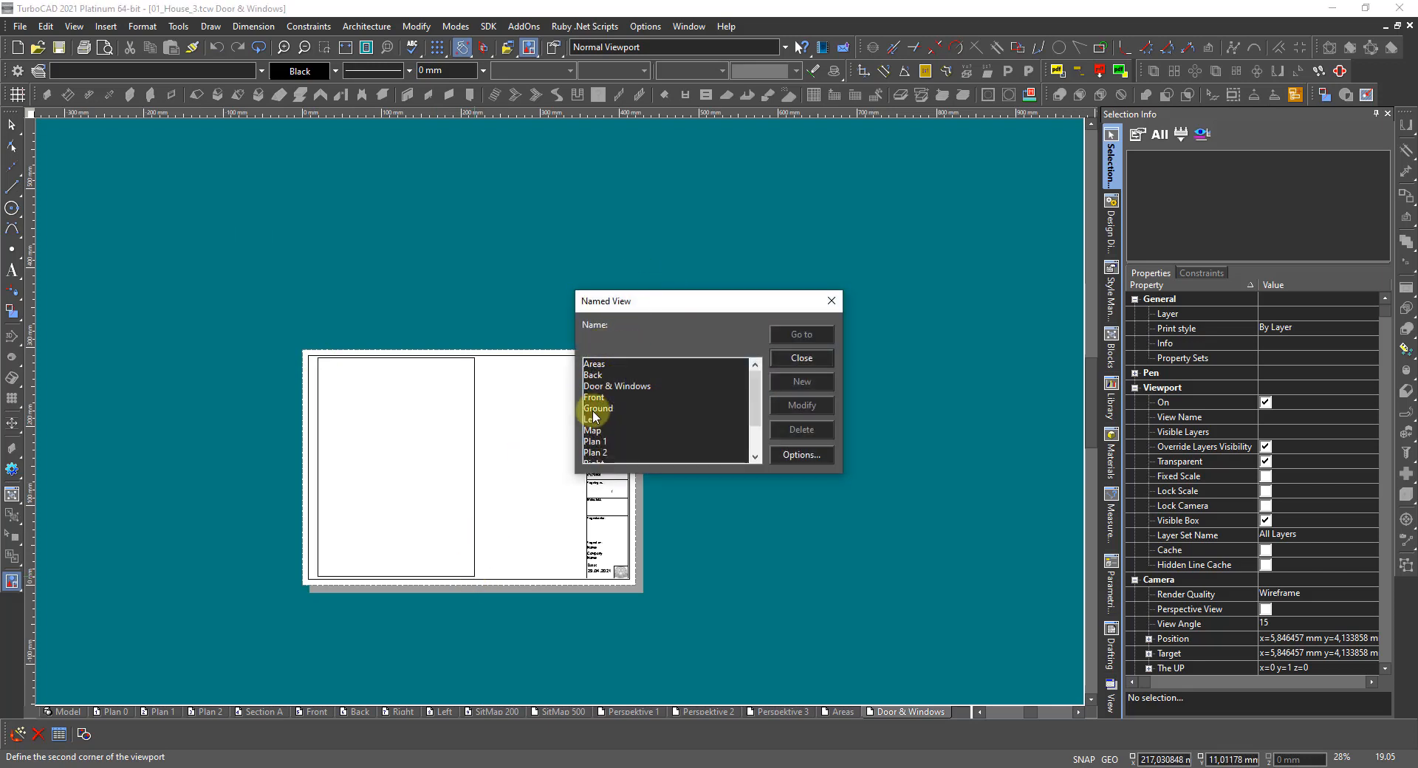
left_click(597, 387)
left_click(793, 334)
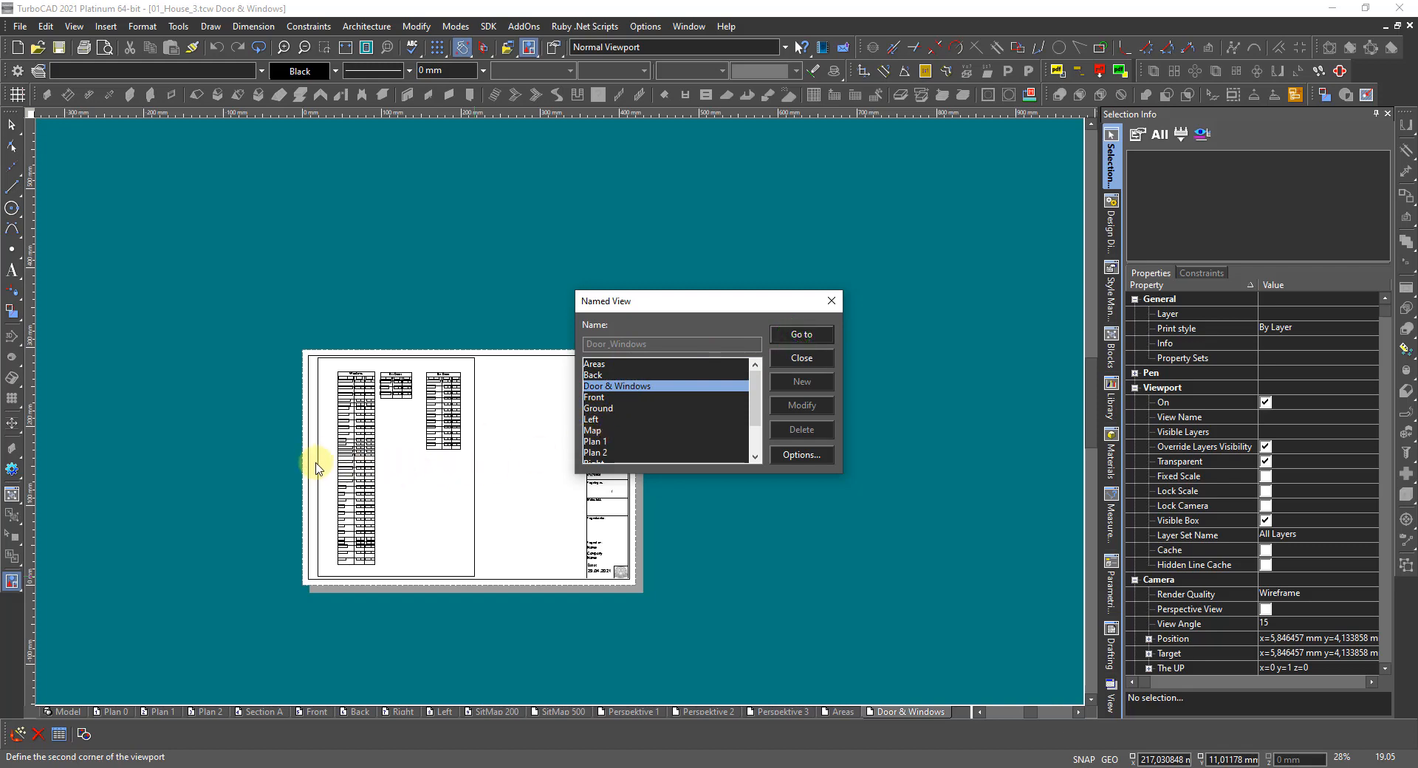
left_click(795, 357)
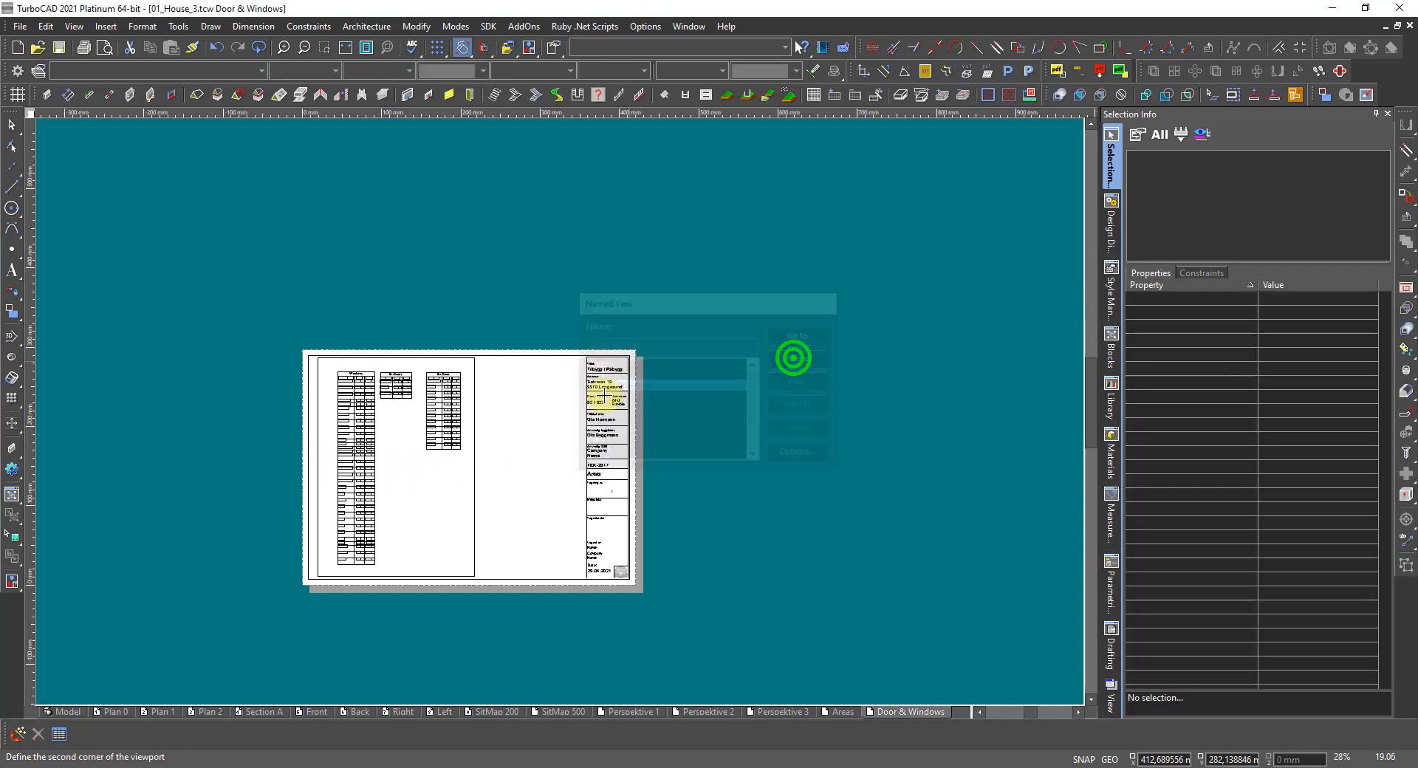
Step: Give the new viewport on the Door & Windows sheet a fixed scale of 1:65
left_click(665, 445)
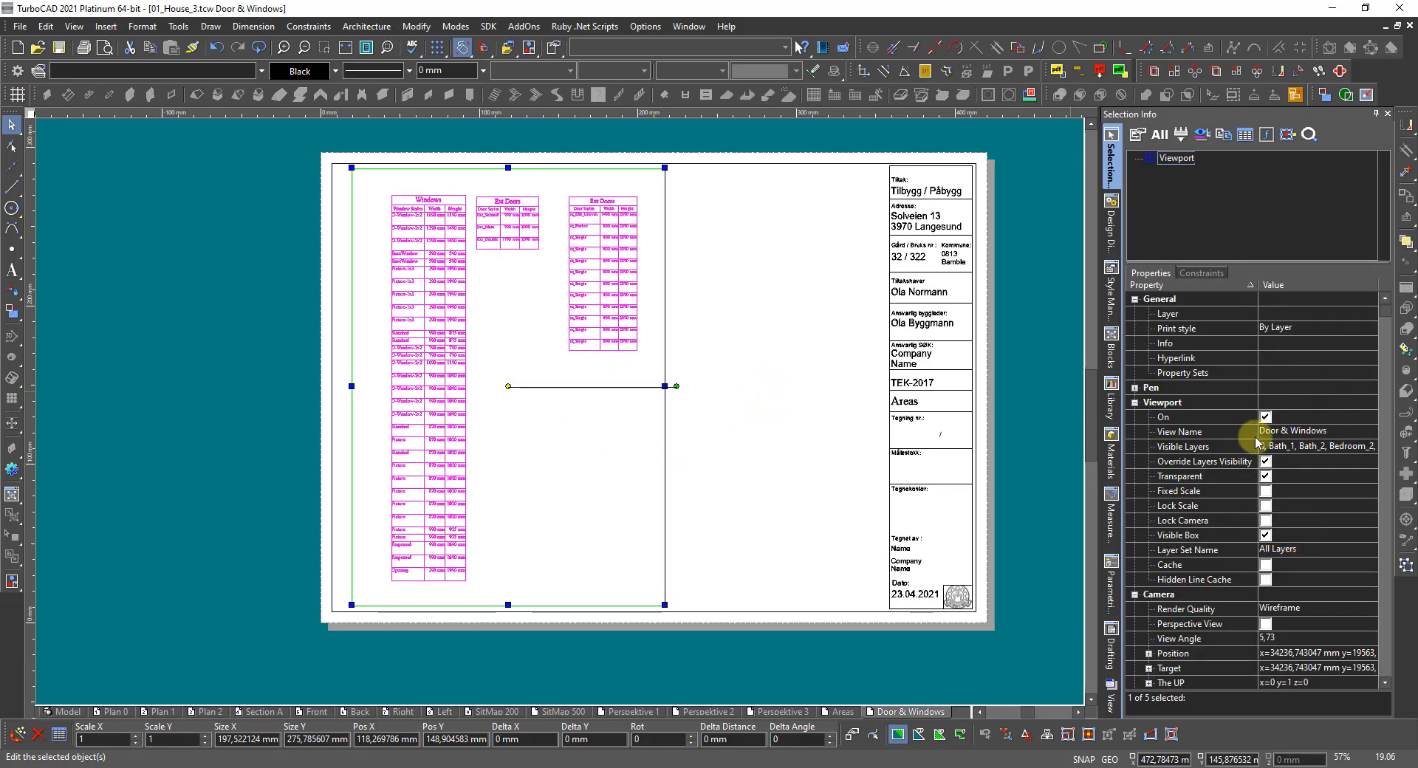
left_click(1266, 492)
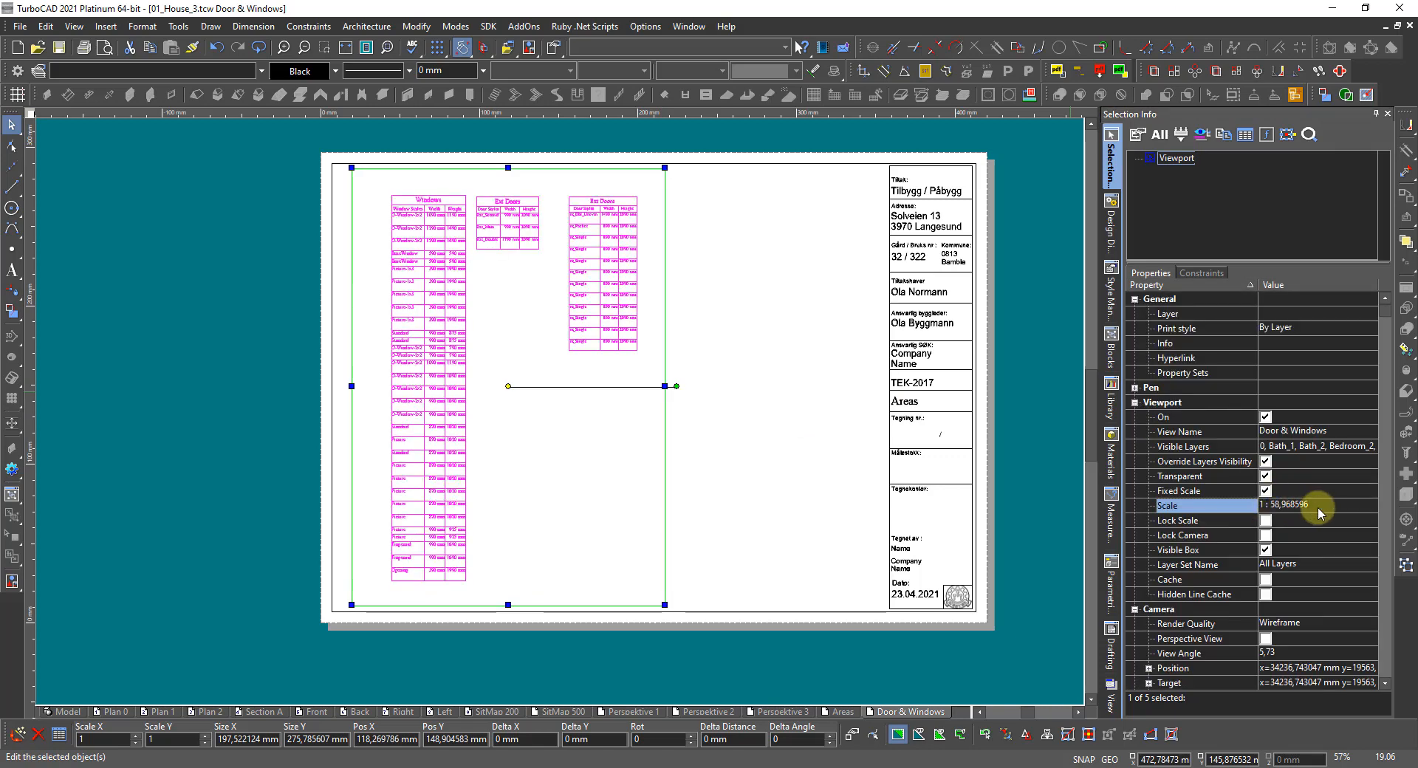
left_click(1318, 506)
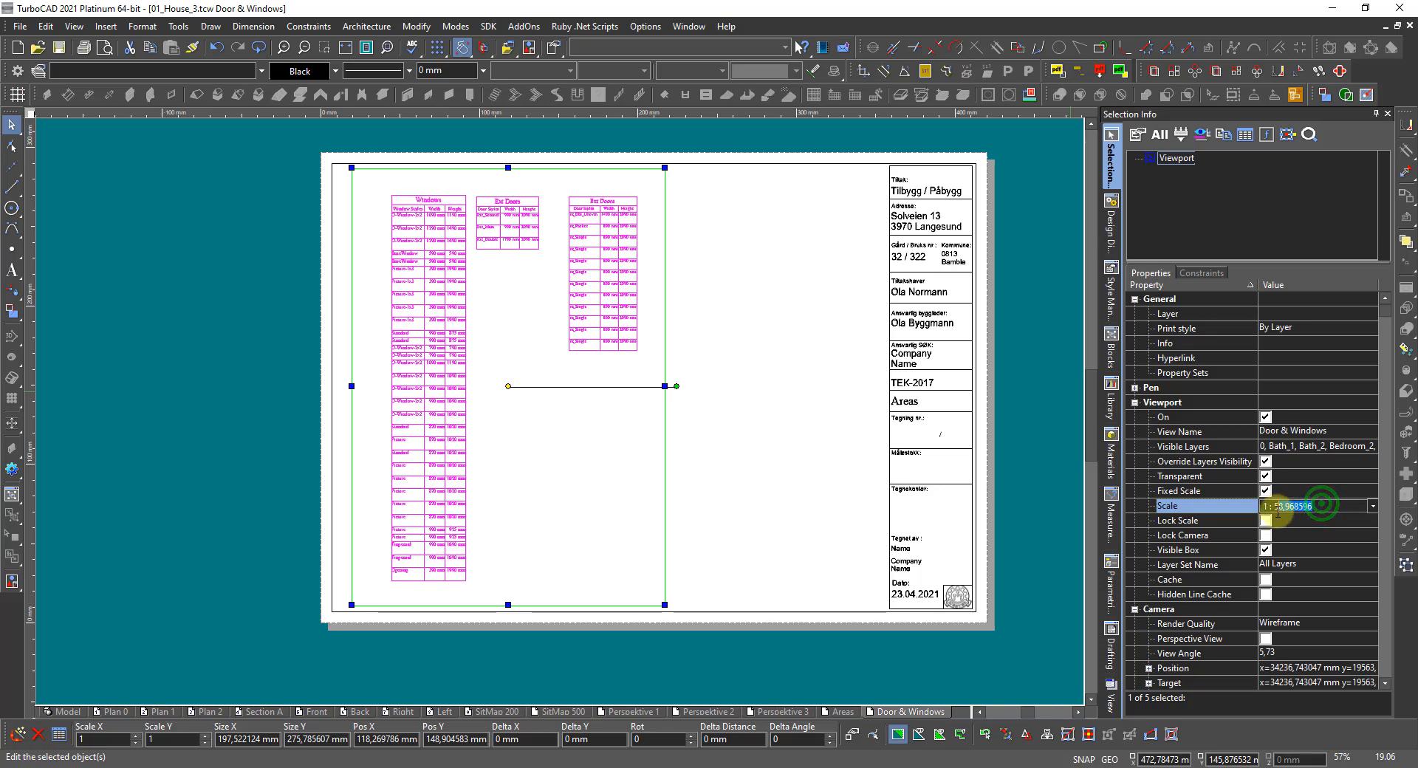
double_click(1283, 508)
type("65")
key("Return")
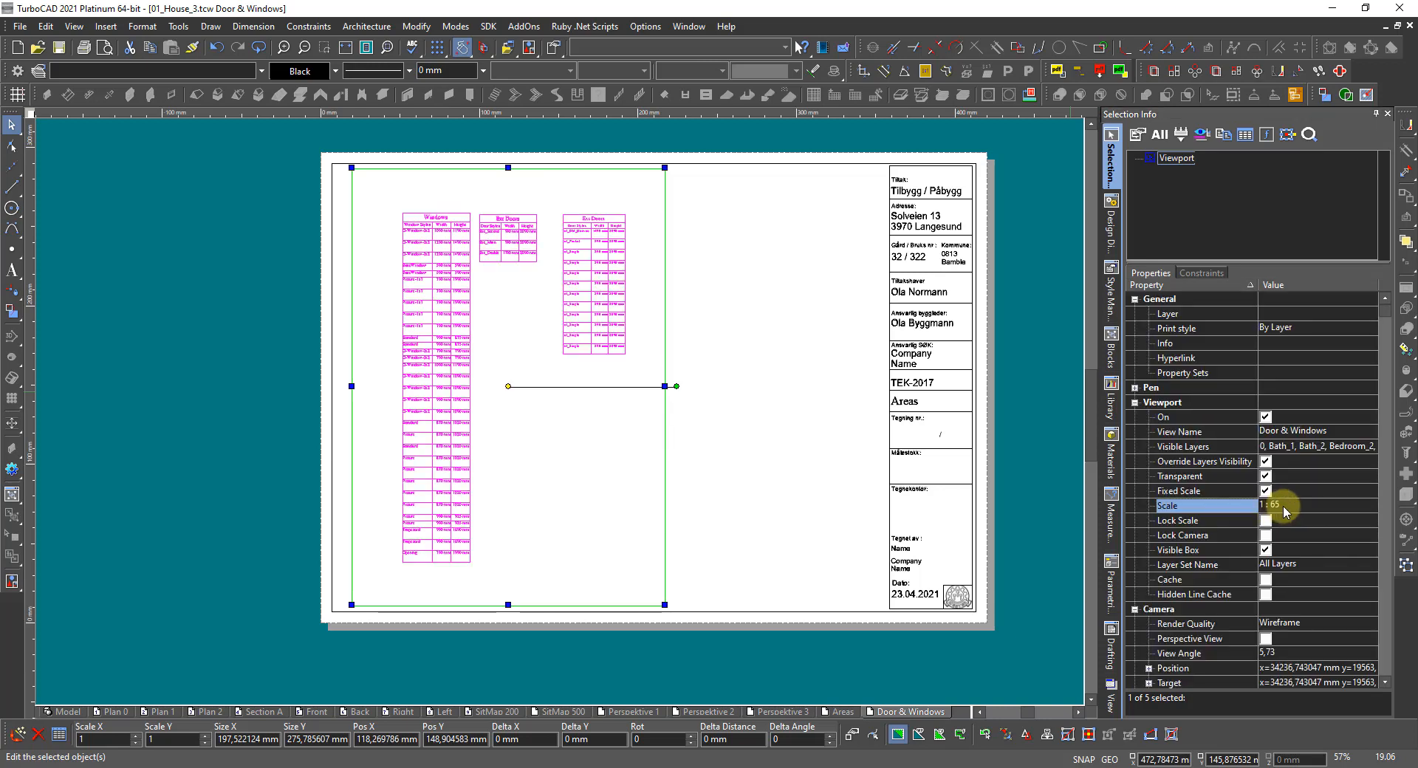
Step: Change the Door & Windows viewport's scale to 1:50
left_click(1281, 505)
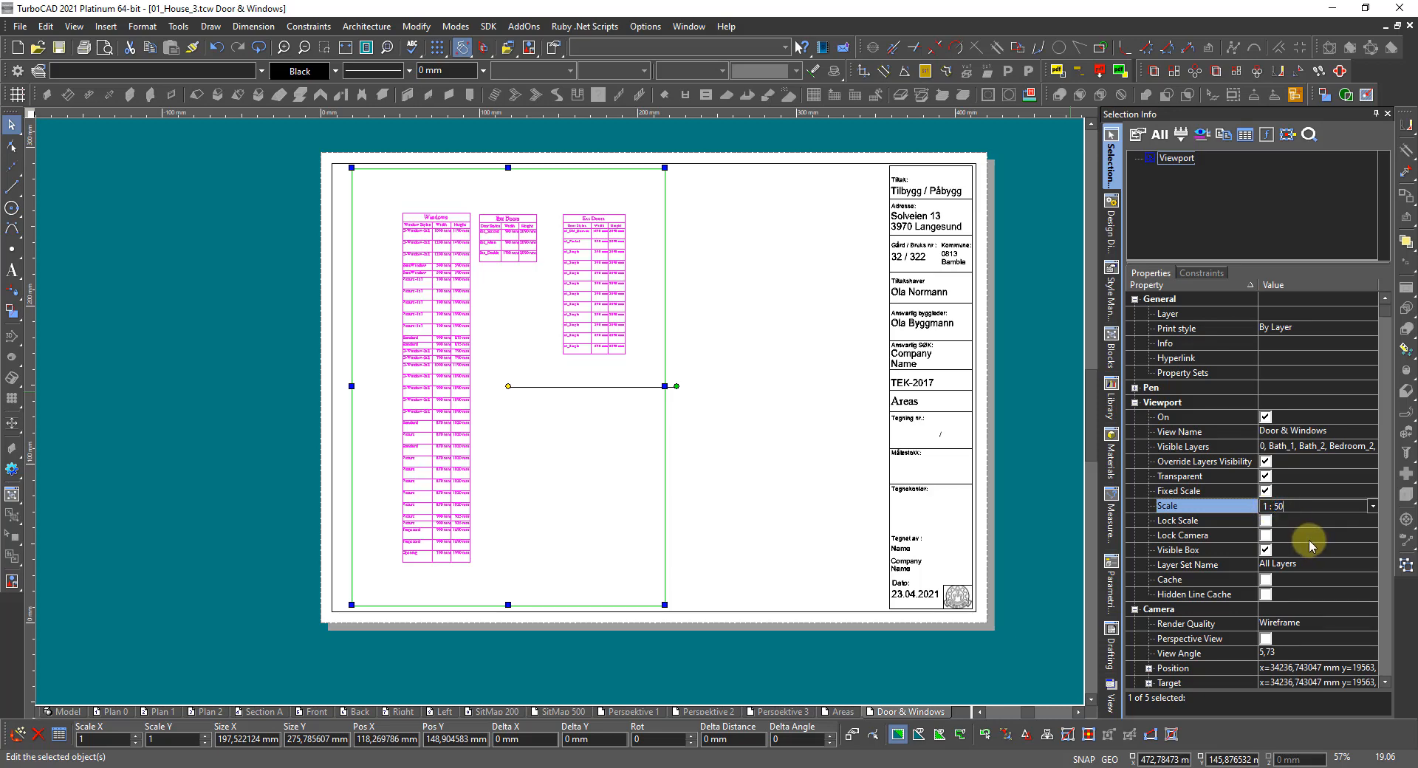
type("50")
key("Return")
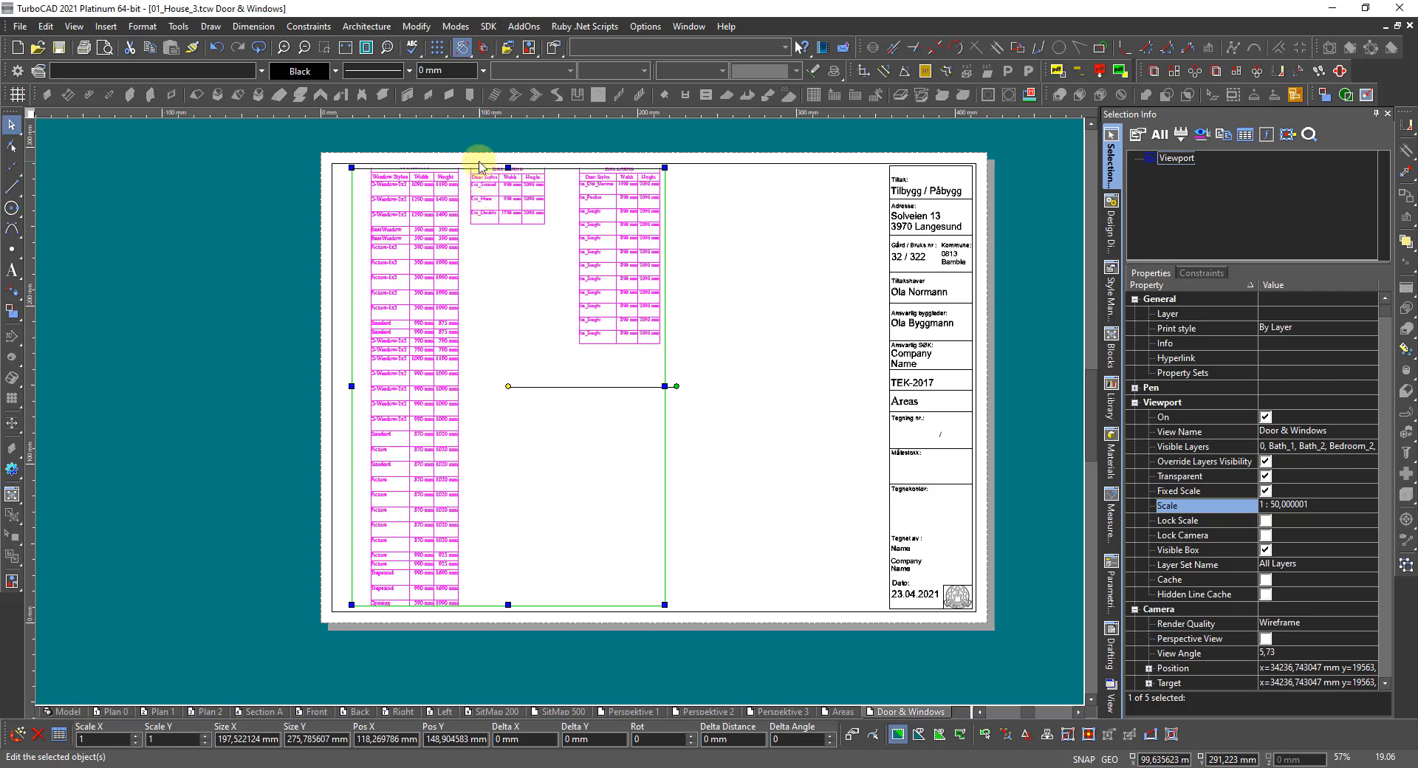
Step: Stretch the viewport's upper edge to the drawing frame, making it about 278.5 mm high, to uncover the table headings
scroll(479, 167, "up", 2)
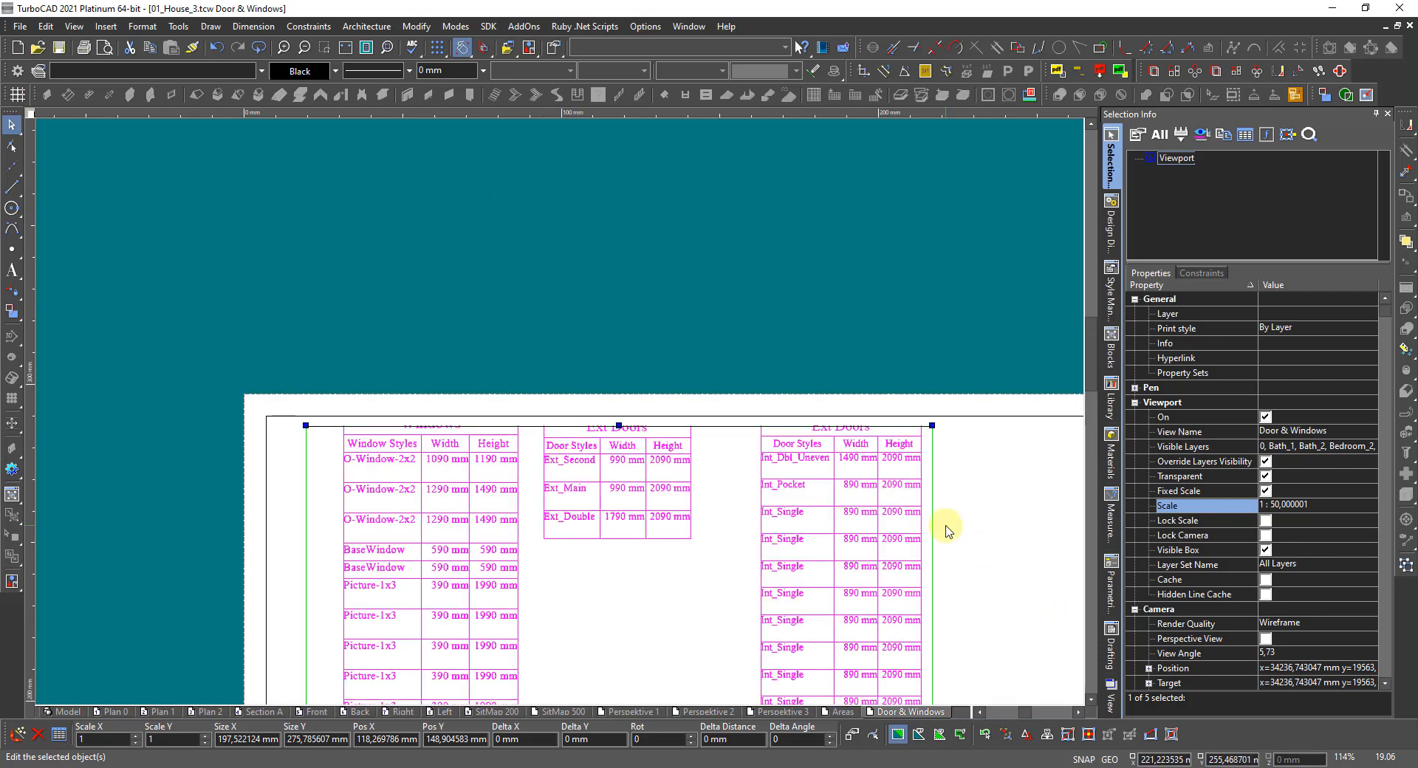
scroll(543, 453, "up", 2)
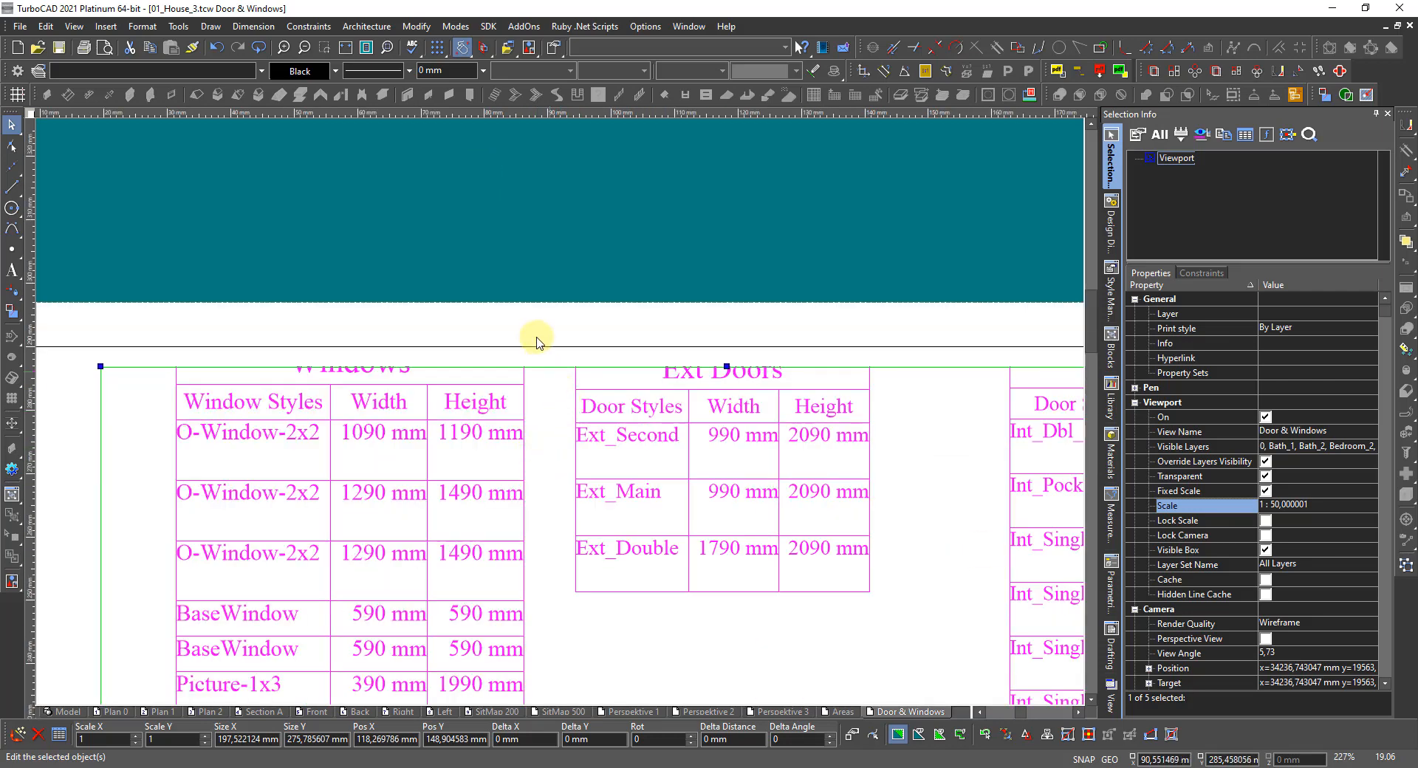
left_click_drag(547, 368, 554, 348)
scroll(561, 412, "down", 6)
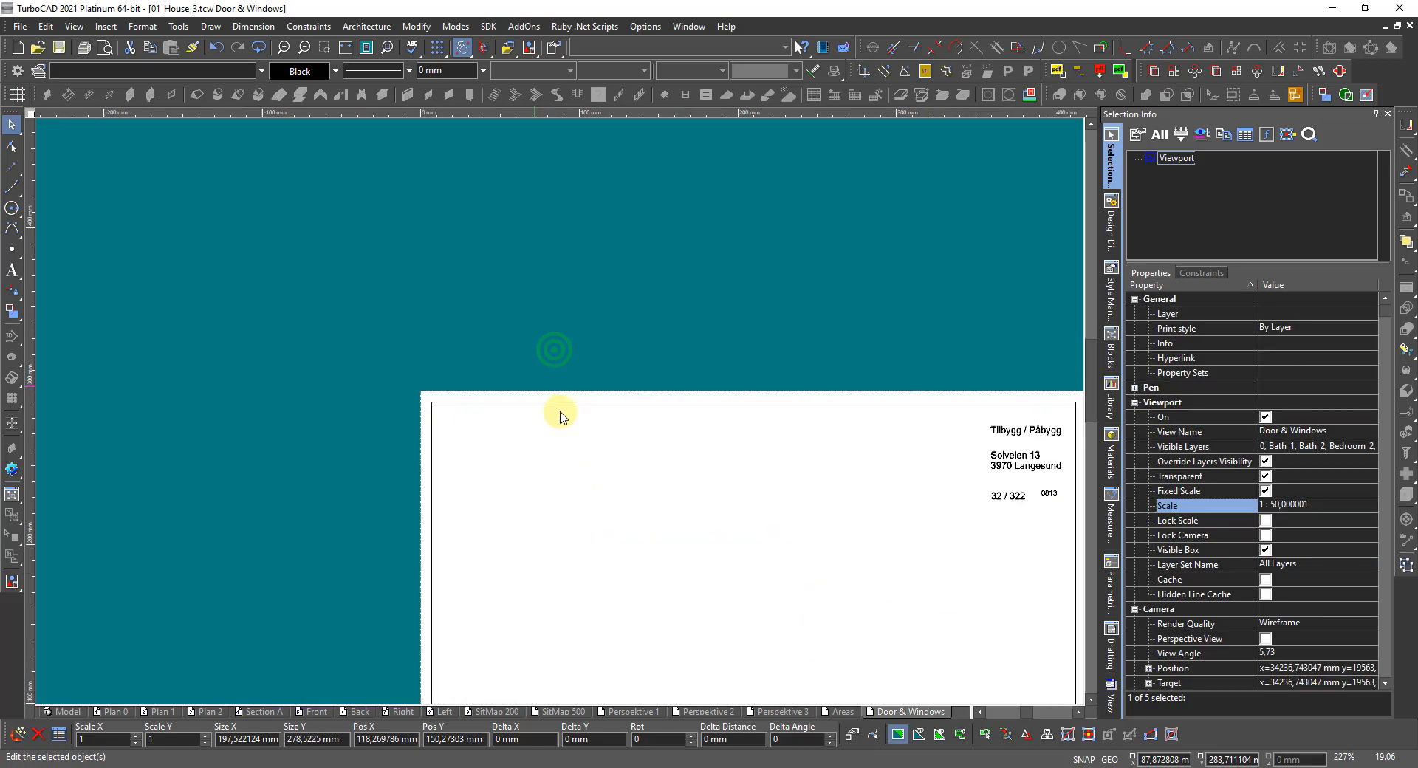
Step: Move the Door & Windows viewport down about 3.5 mm so its lower edge meets the drawing frame
scroll(554, 625, "up", 4)
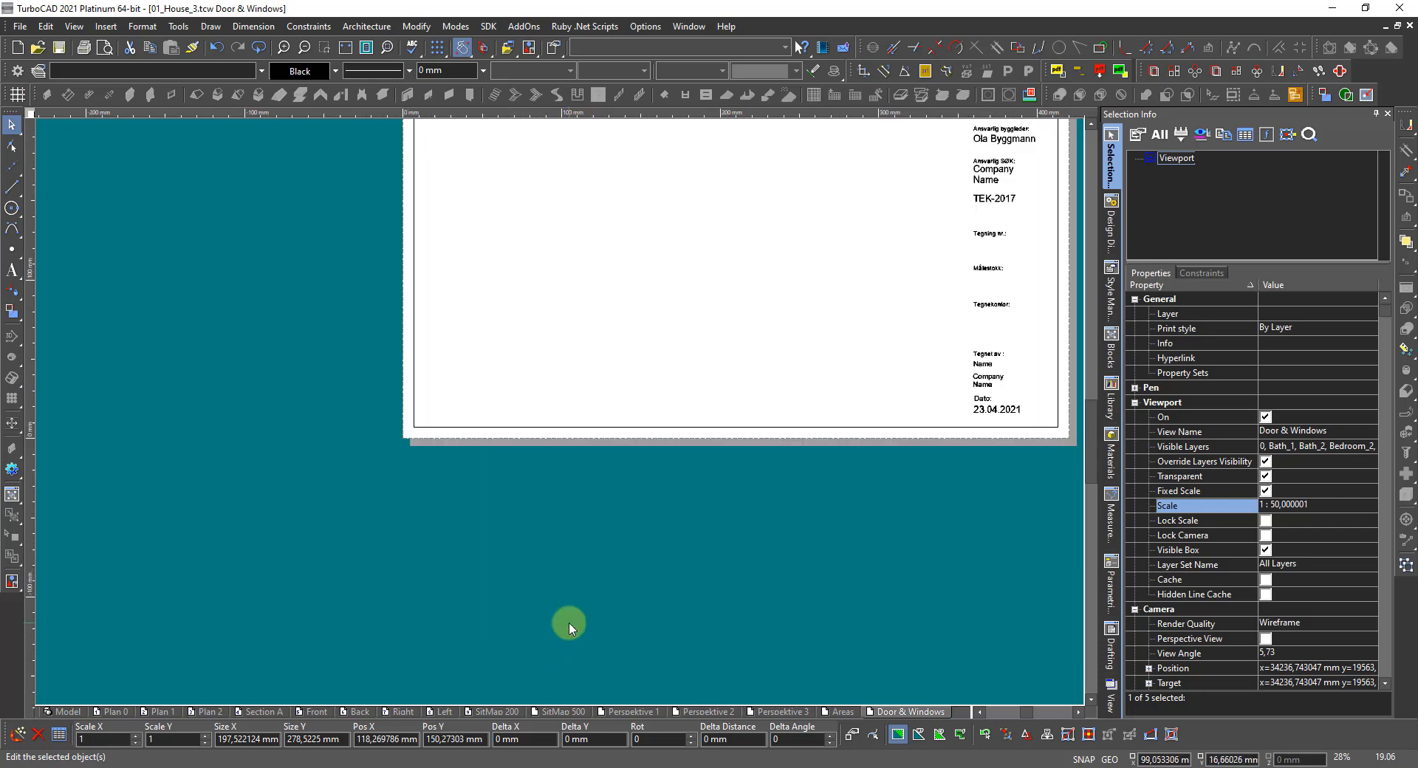
scroll(559, 403, "down", 2)
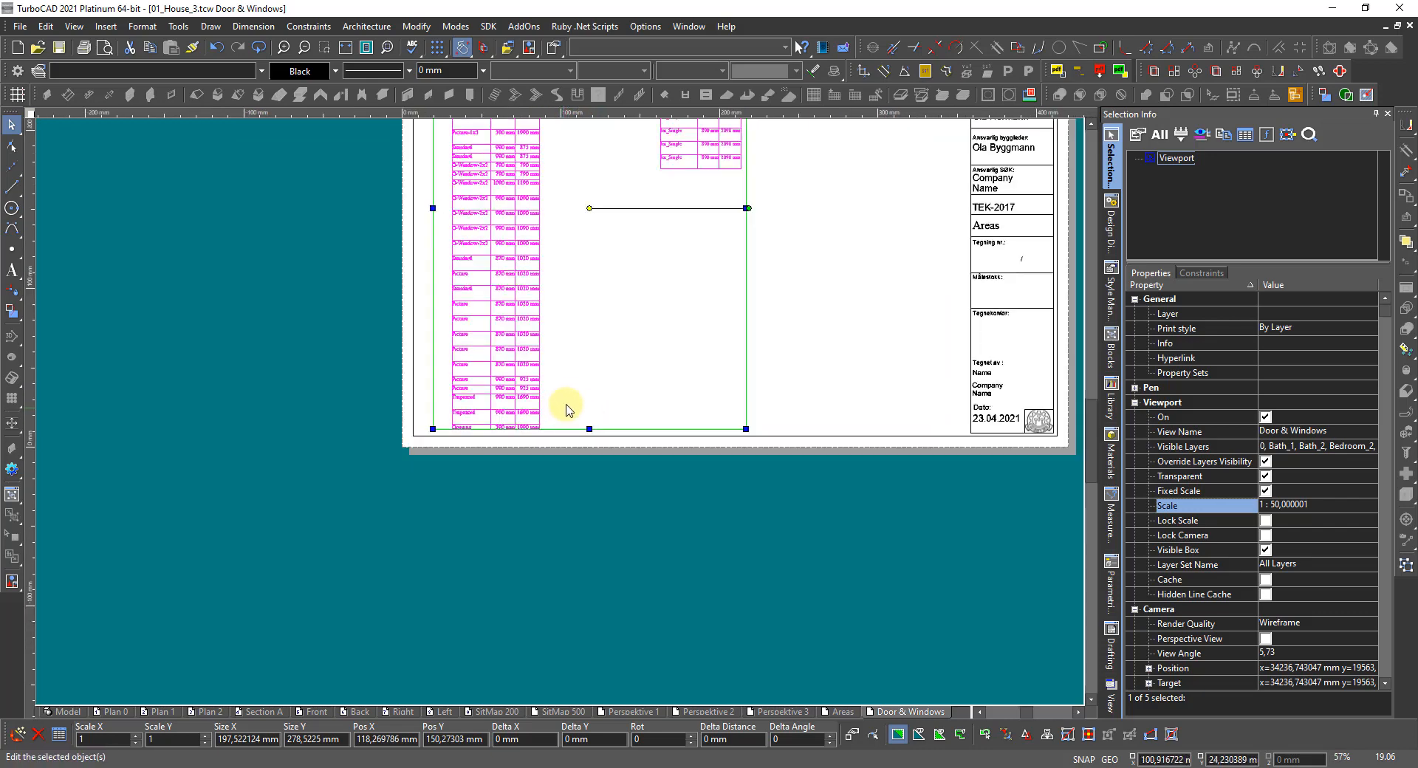
left_click(589, 208)
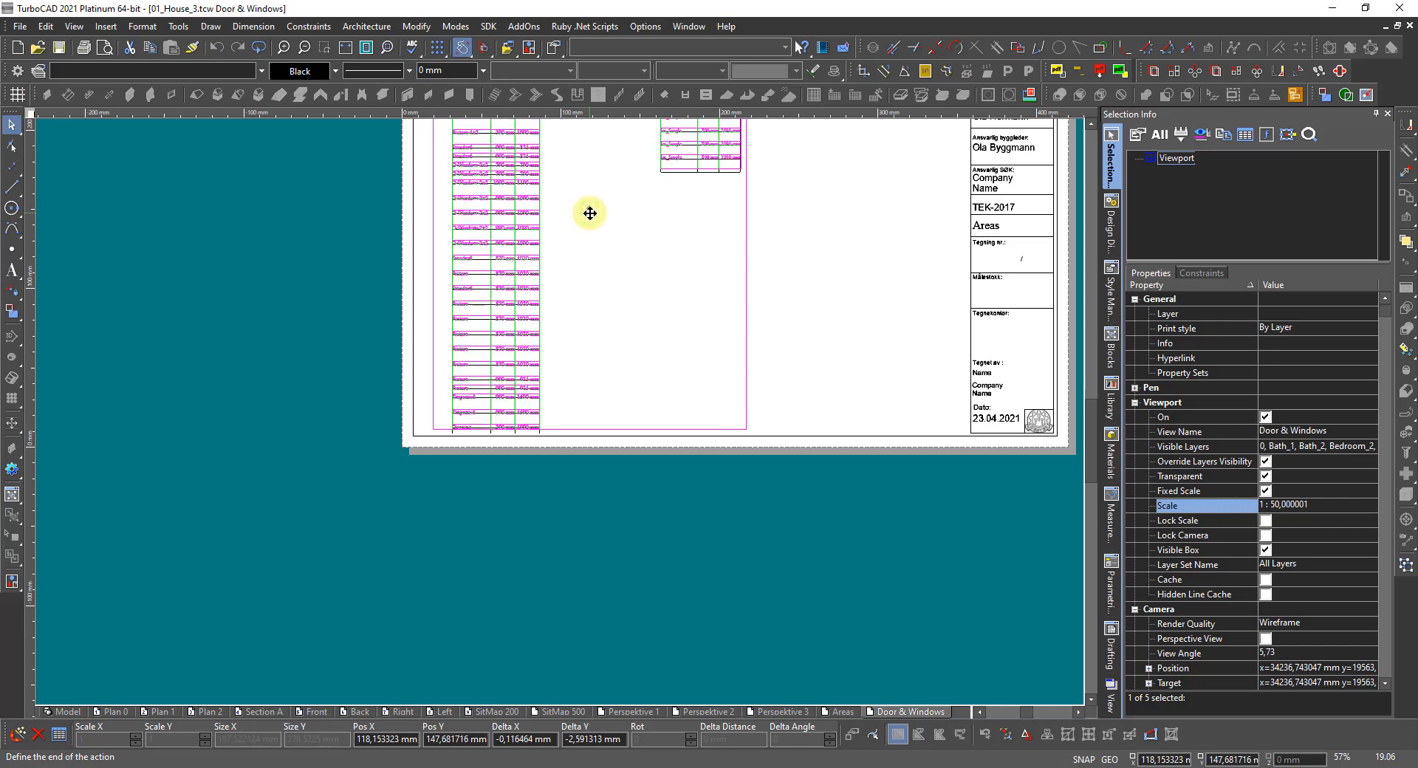
left_click(590, 214)
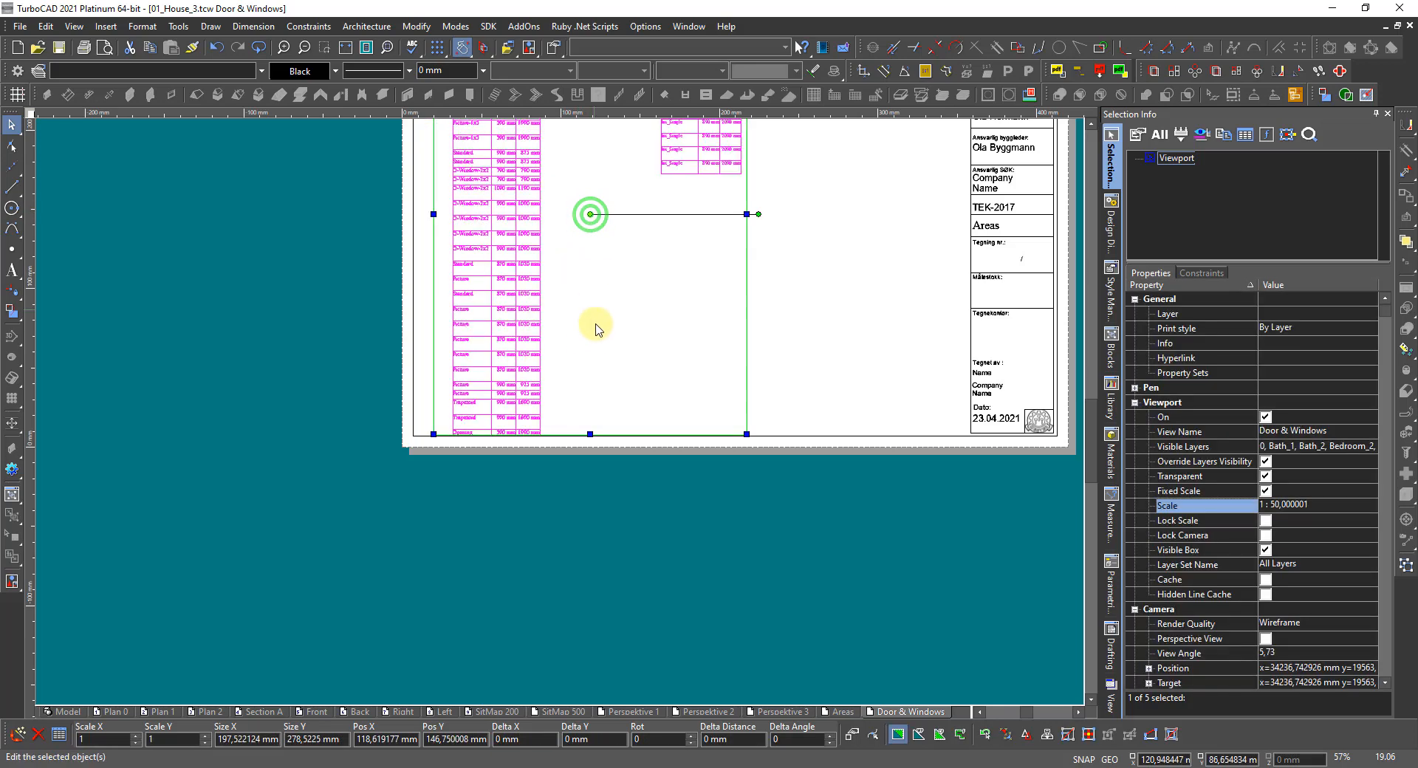
scroll(584, 432, "up", 6)
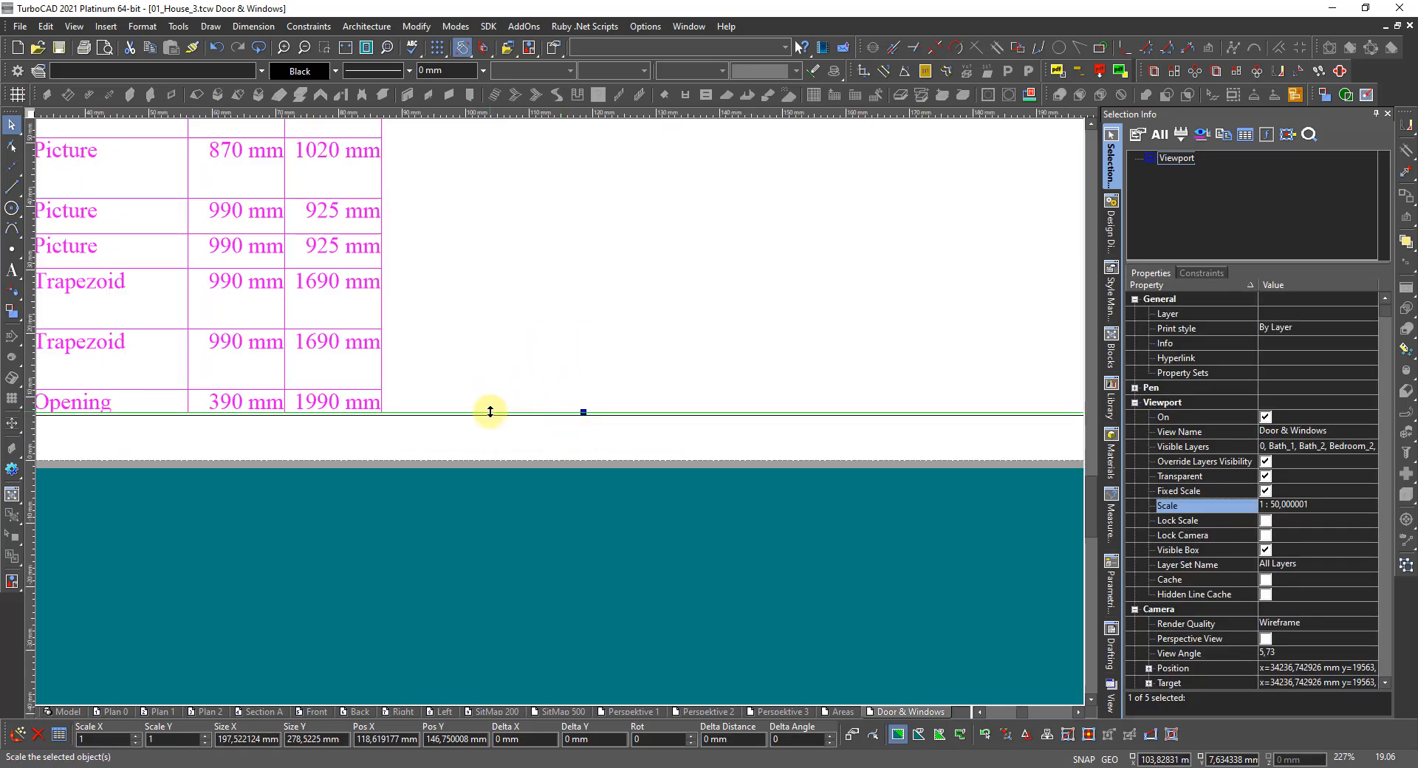
Step: Stretch the Door & Windows viewport's upper edge up near the drawing frame, making it about 281.3 mm high
scroll(489, 412, "down", 9)
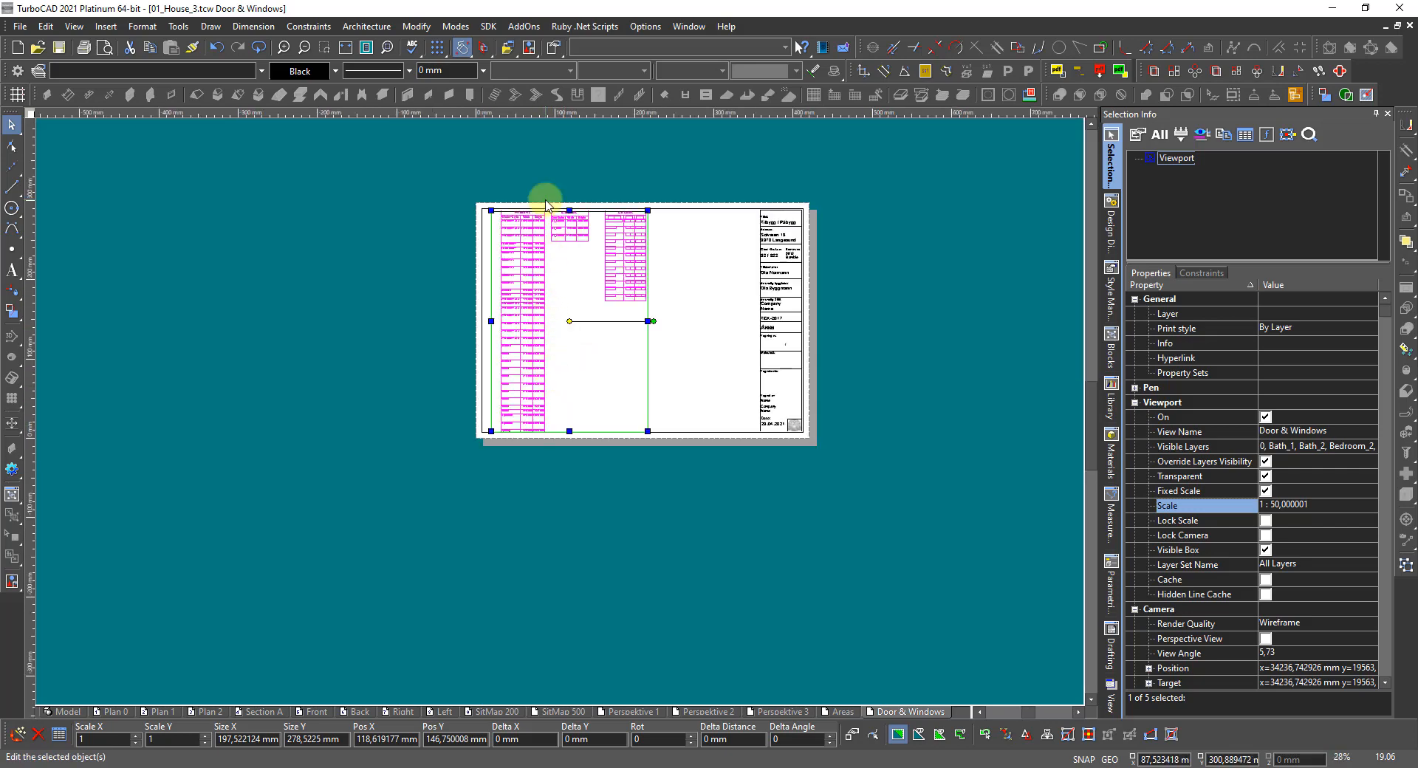
scroll(546, 206, "up", 9)
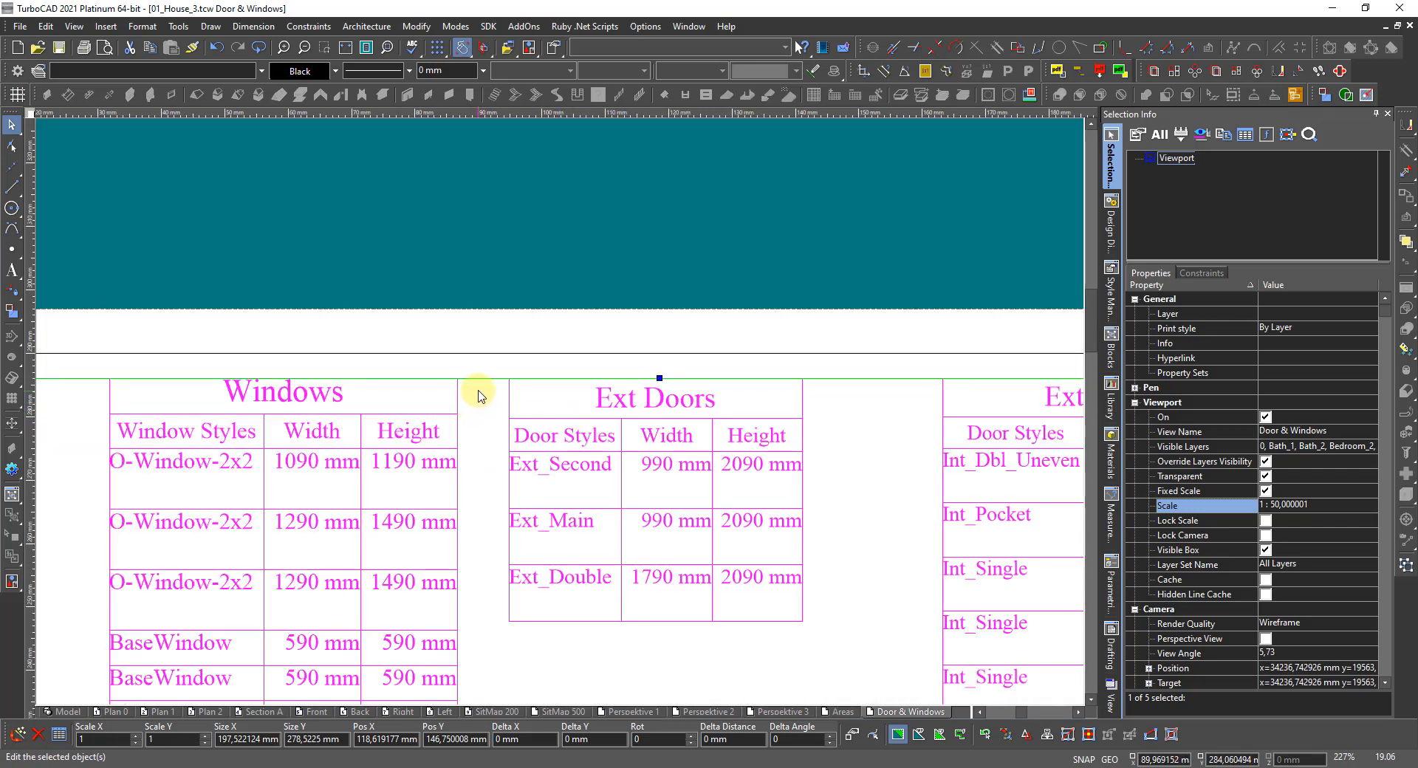
mouse_move(485, 378)
left_mouse_down()
mouse_move(481, 349)
mouse_move(482, 382)
mouse_move(479, 361)
left_mouse_up()
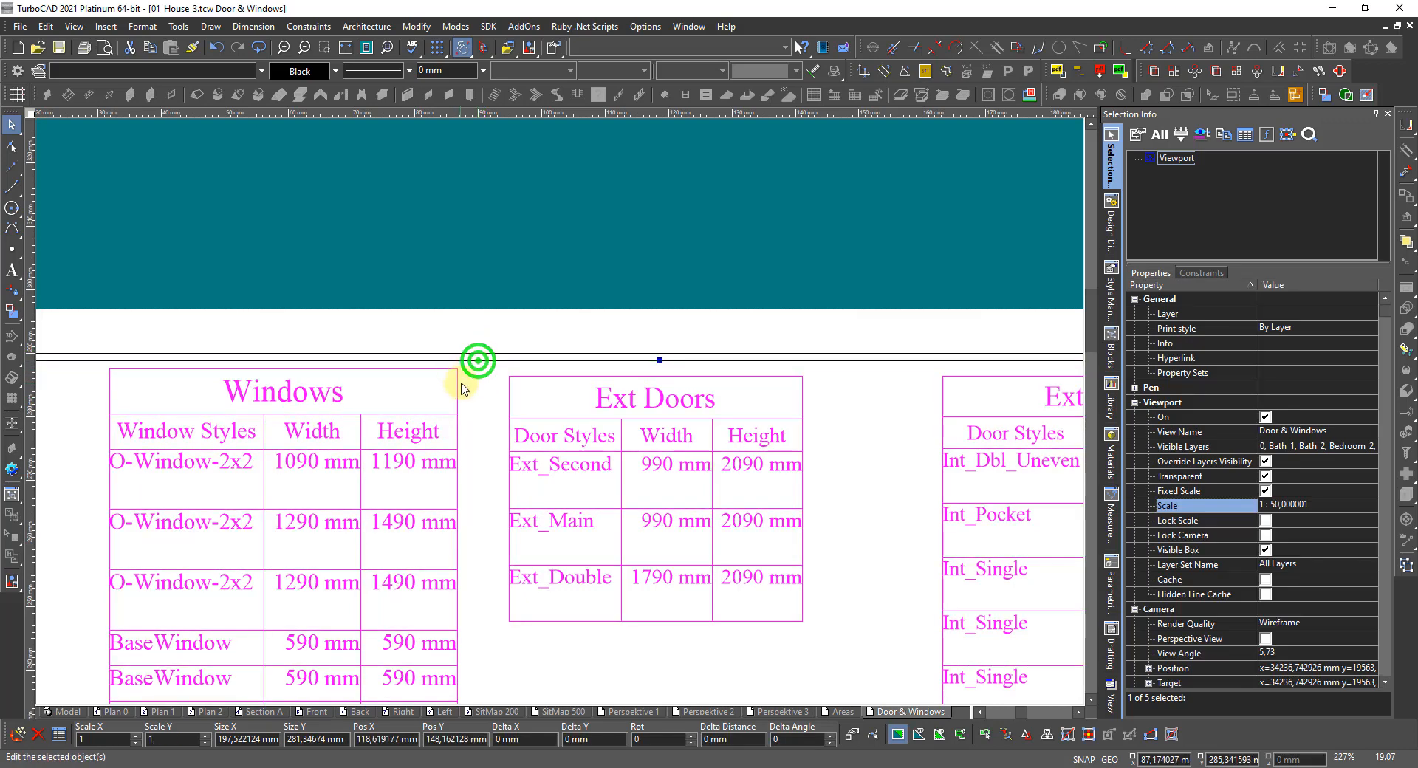
scroll(462, 388, "down", 6)
left_click(932, 559)
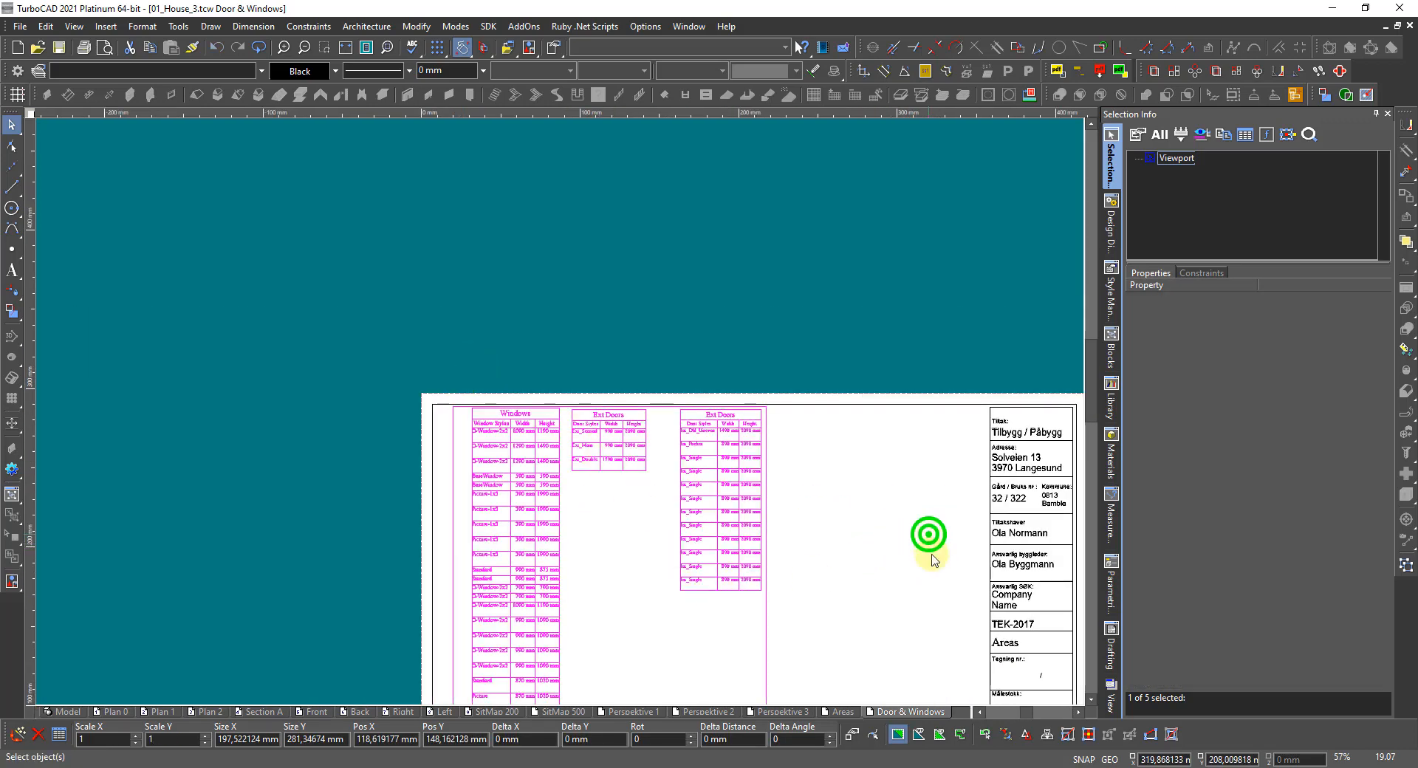
scroll(544, 392, "down", 2)
scroll(551, 395, "up", 5)
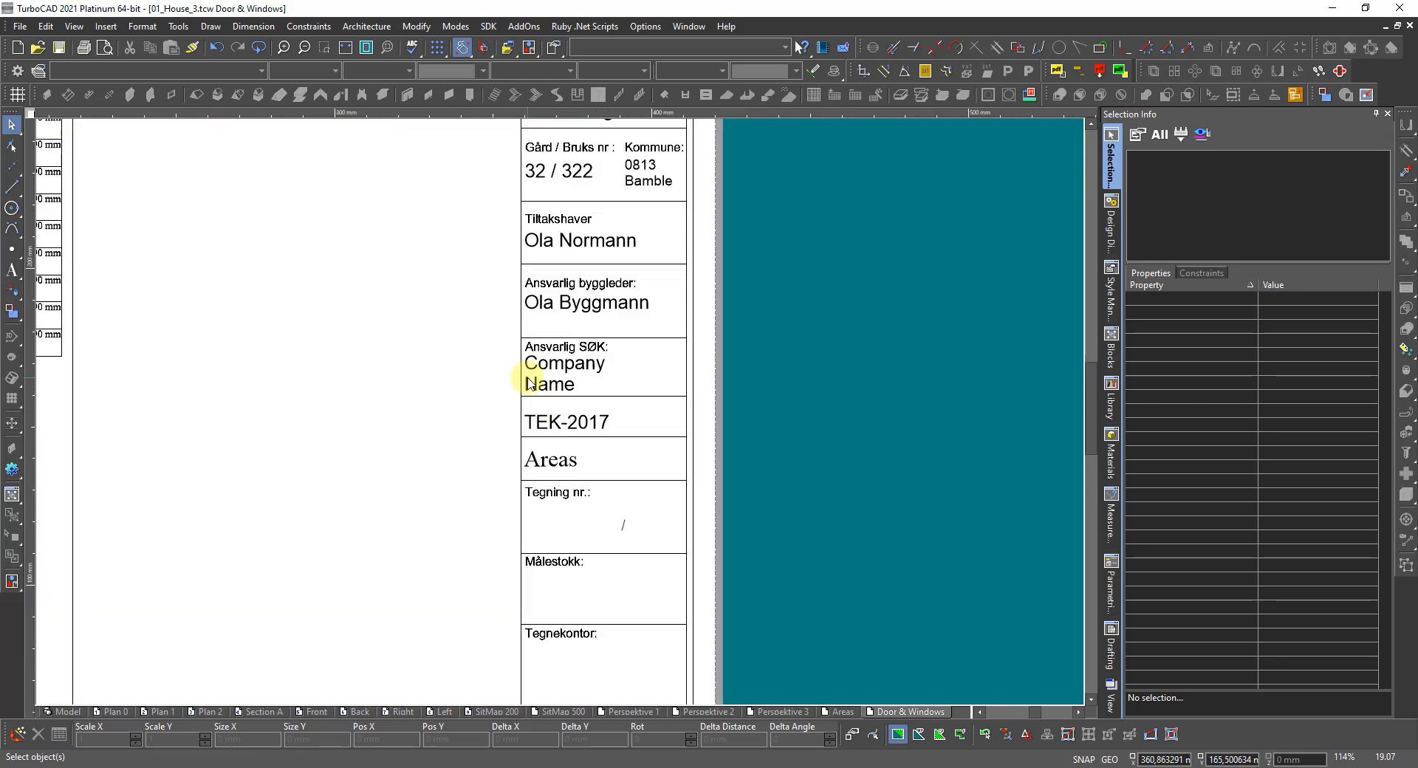
left_click(540, 458)
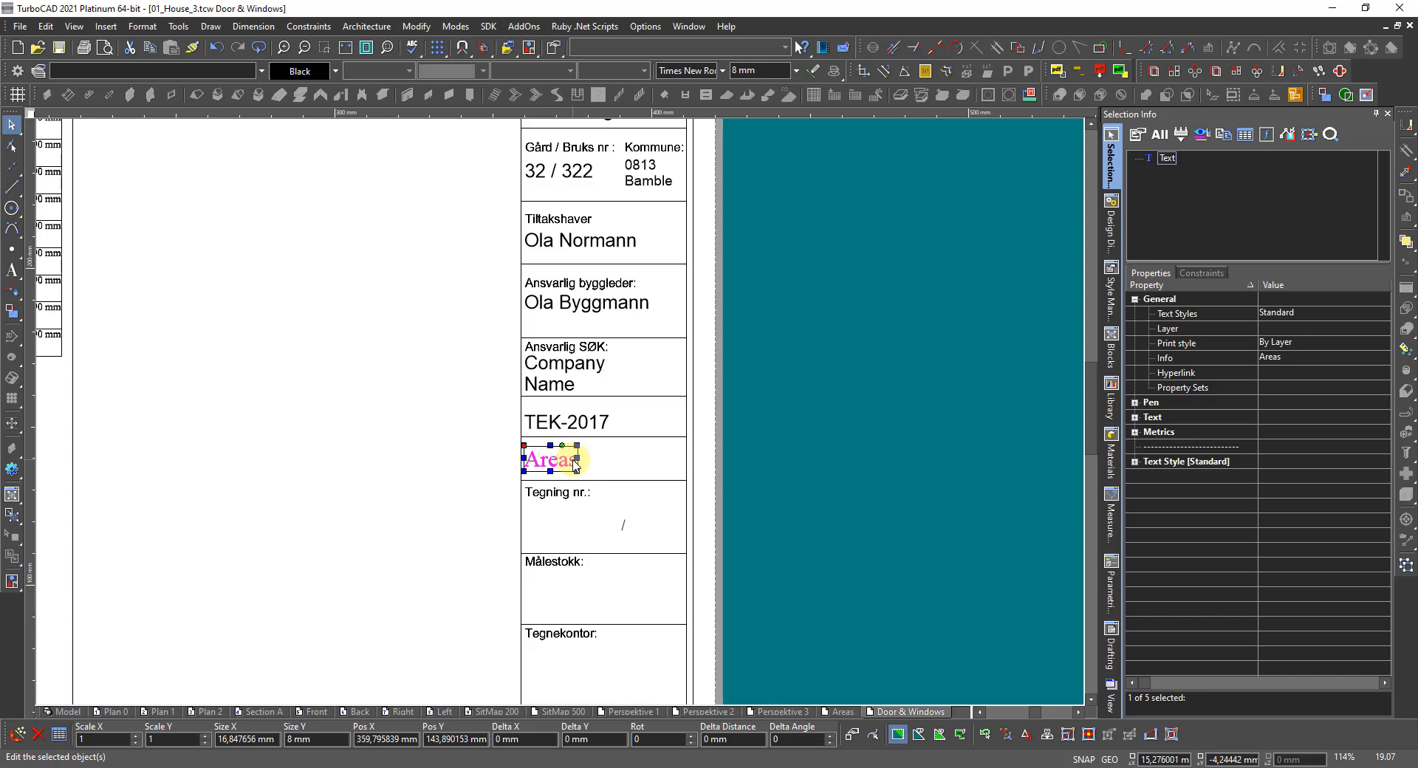
double_click(573, 459)
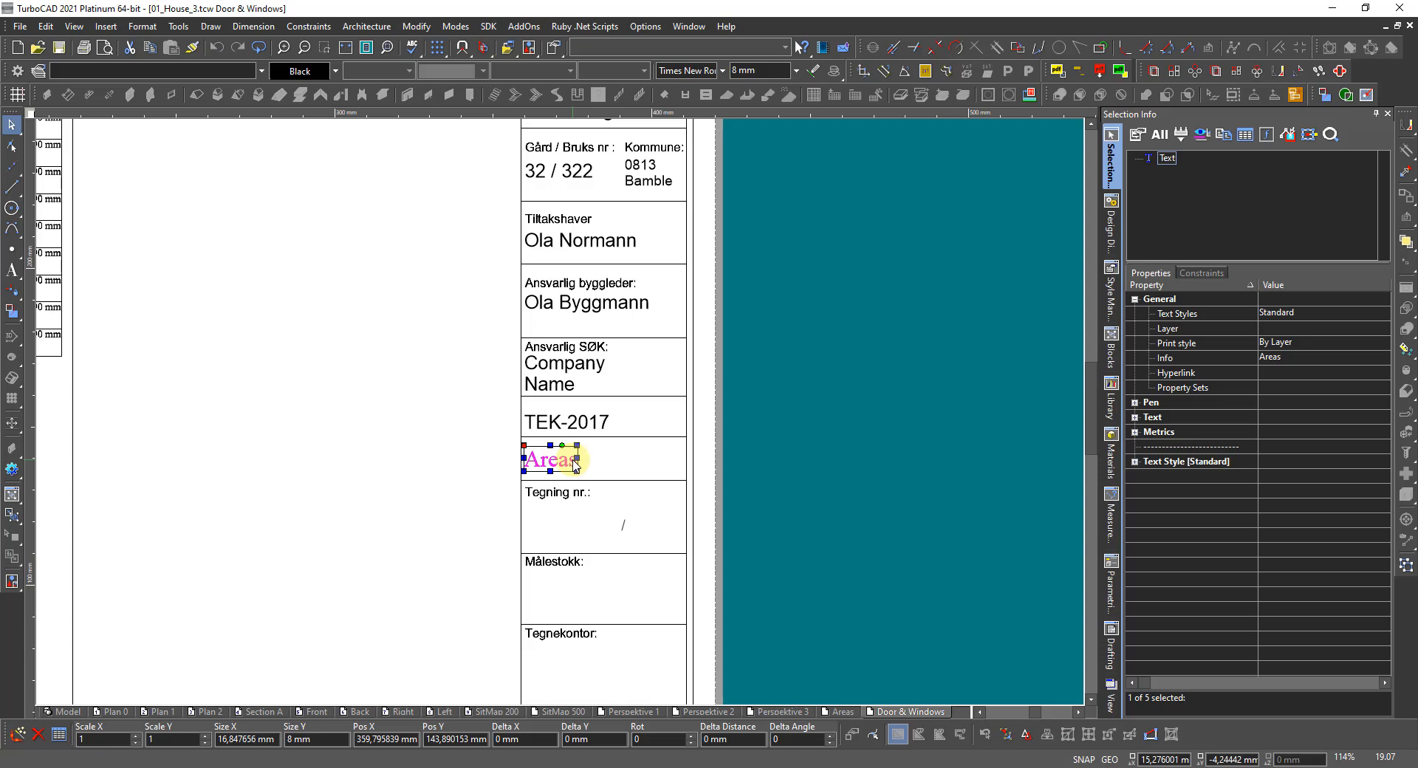
mouse_move(576, 463)
left_mouse_down()
mouse_move(611, 503)
mouse_move(585, 539)
mouse_move(600, 541)
mouse_move(608, 494)
mouse_move(576, 473)
left_mouse_up()
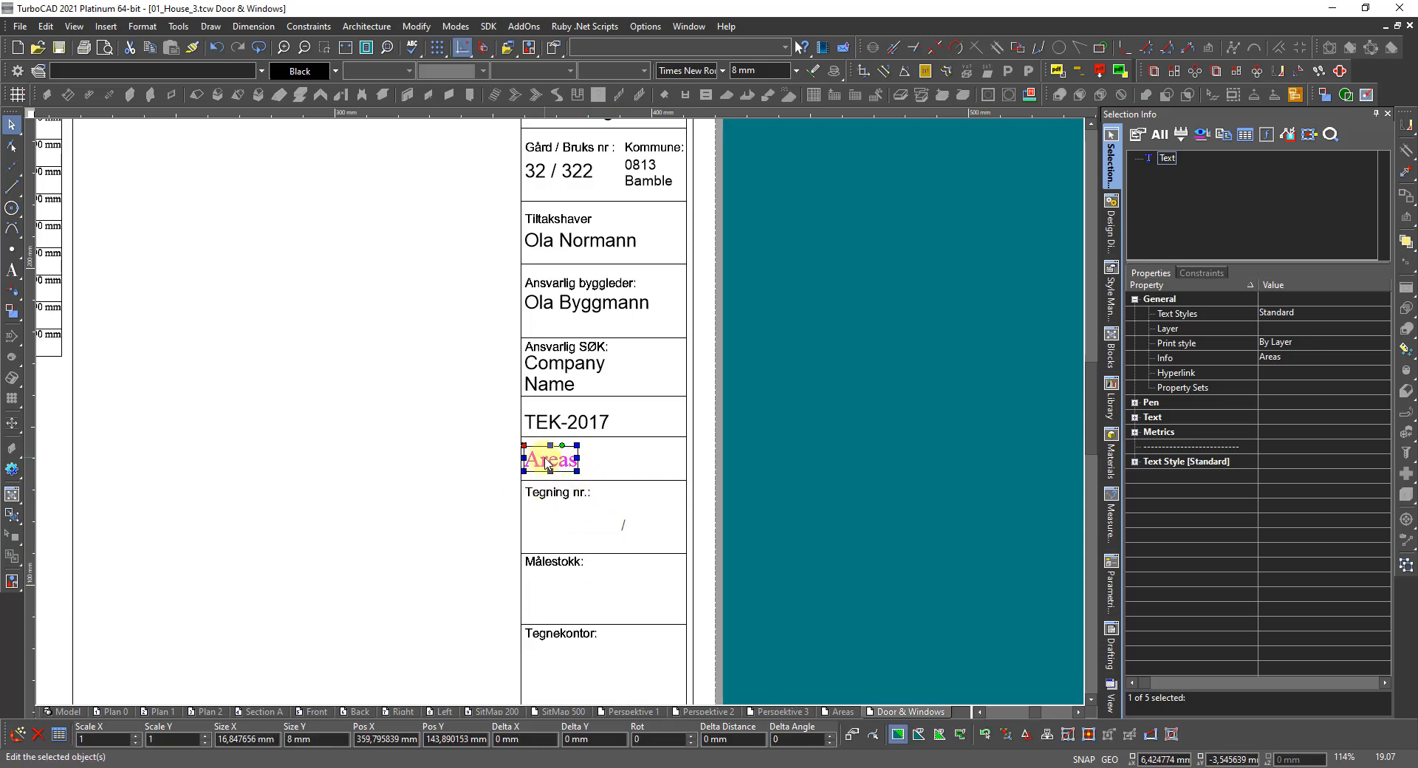
key("alt+Home")
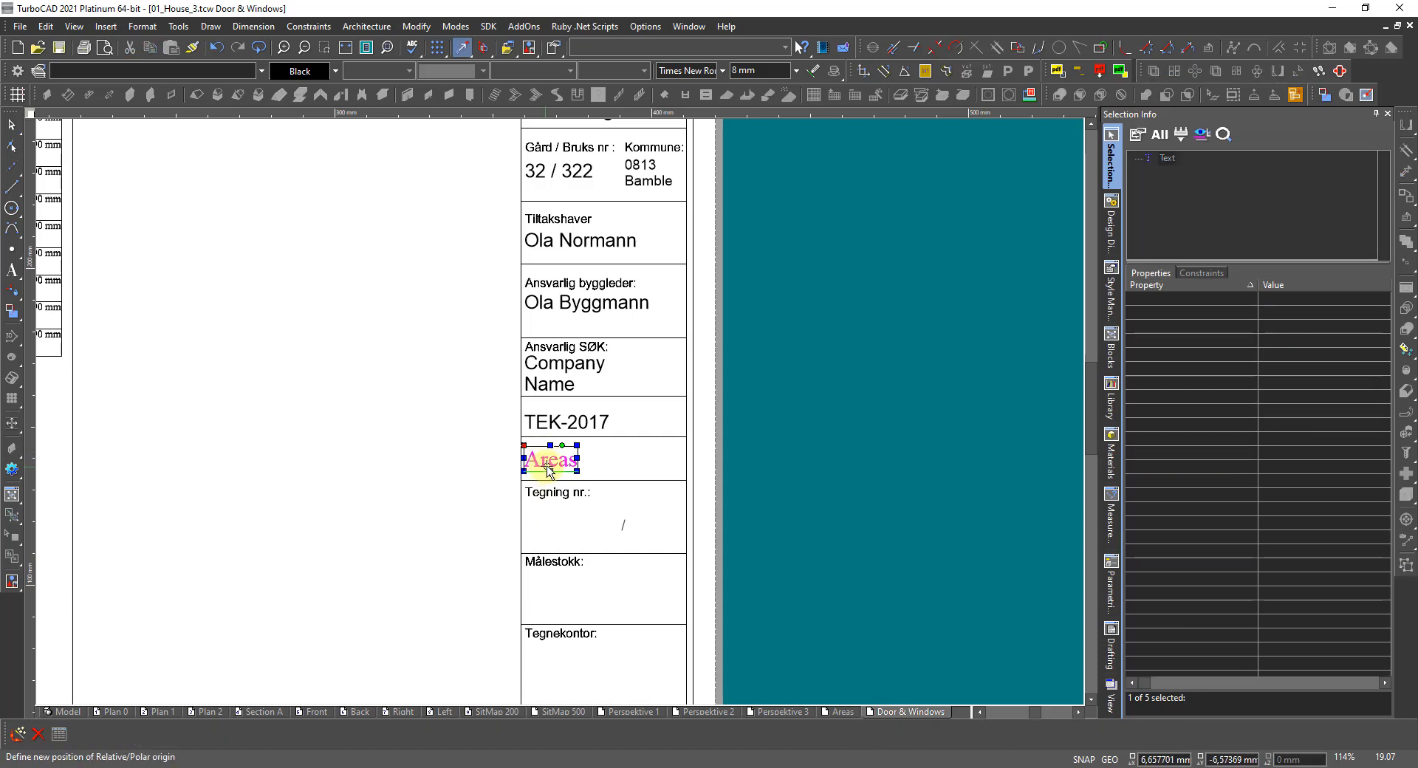
left_click(459, 454)
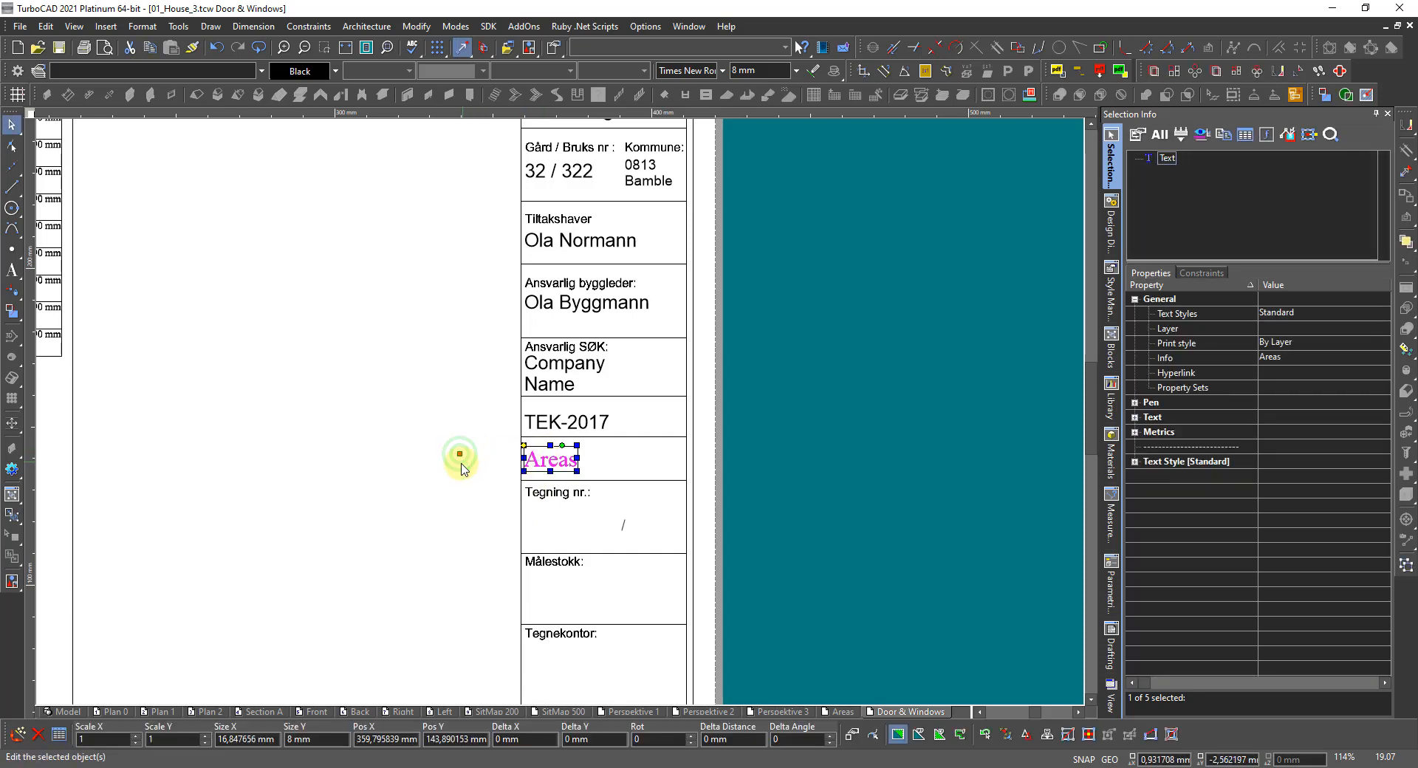
key("Escape")
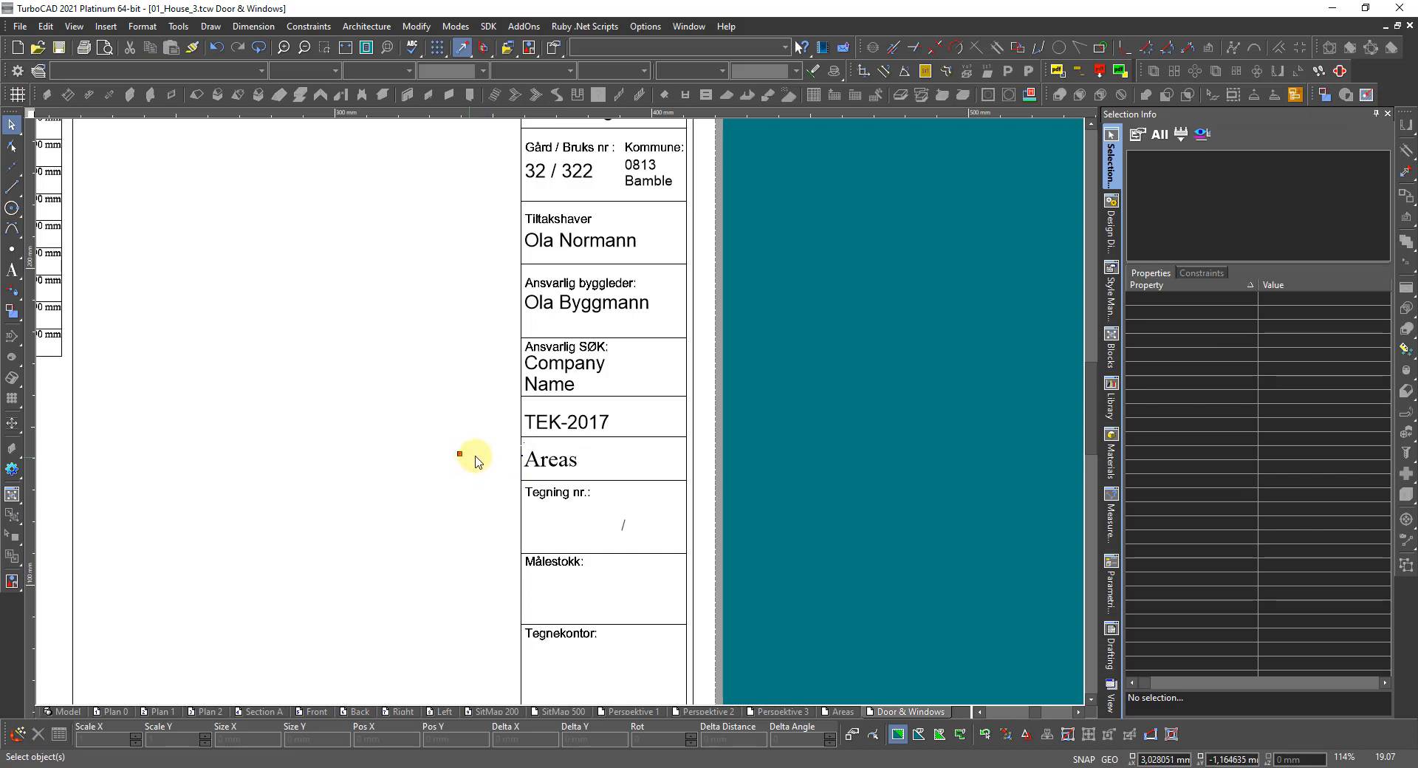
Step: Replace the Areas title in the sheet's title block with Door & Window so it fits its cell
left_click(548, 458)
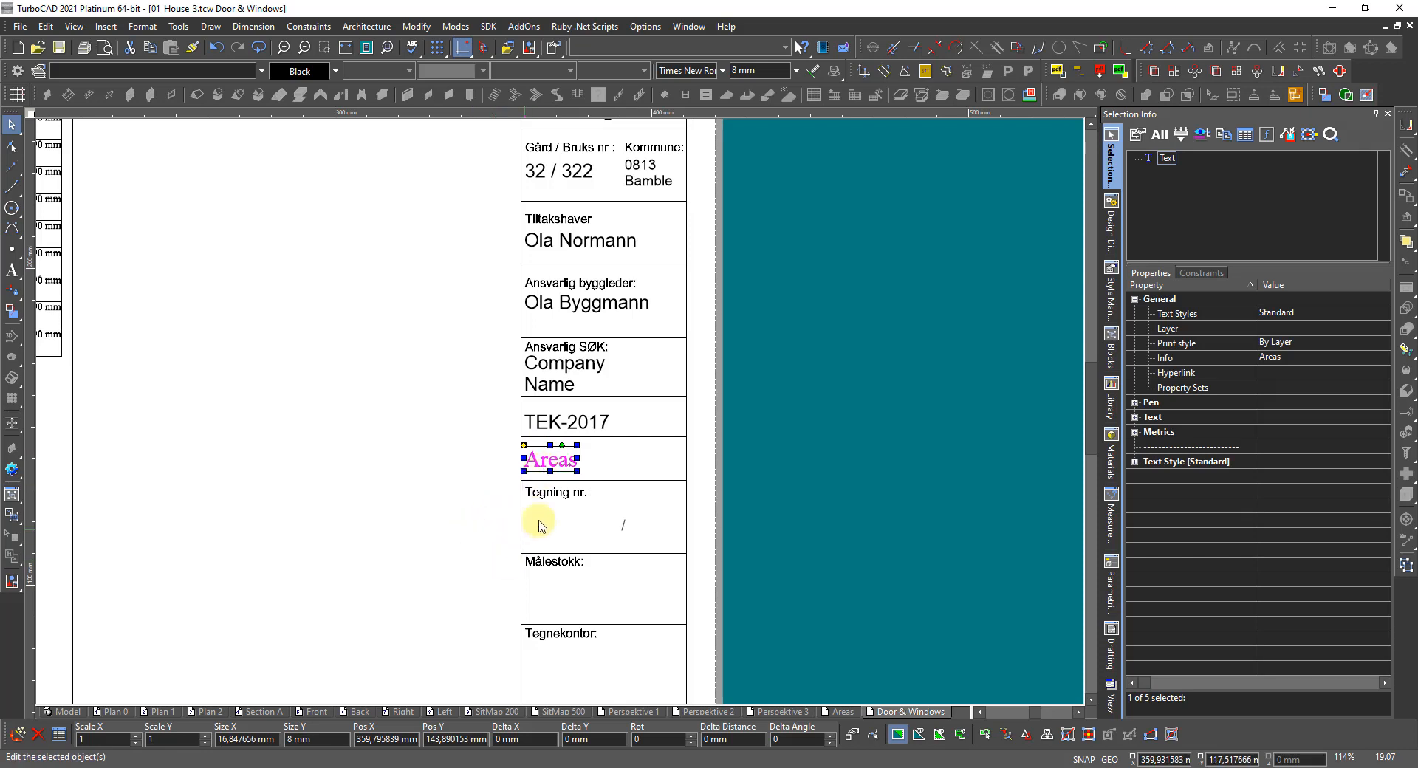
left_click(1293, 356)
left_click(1293, 356)
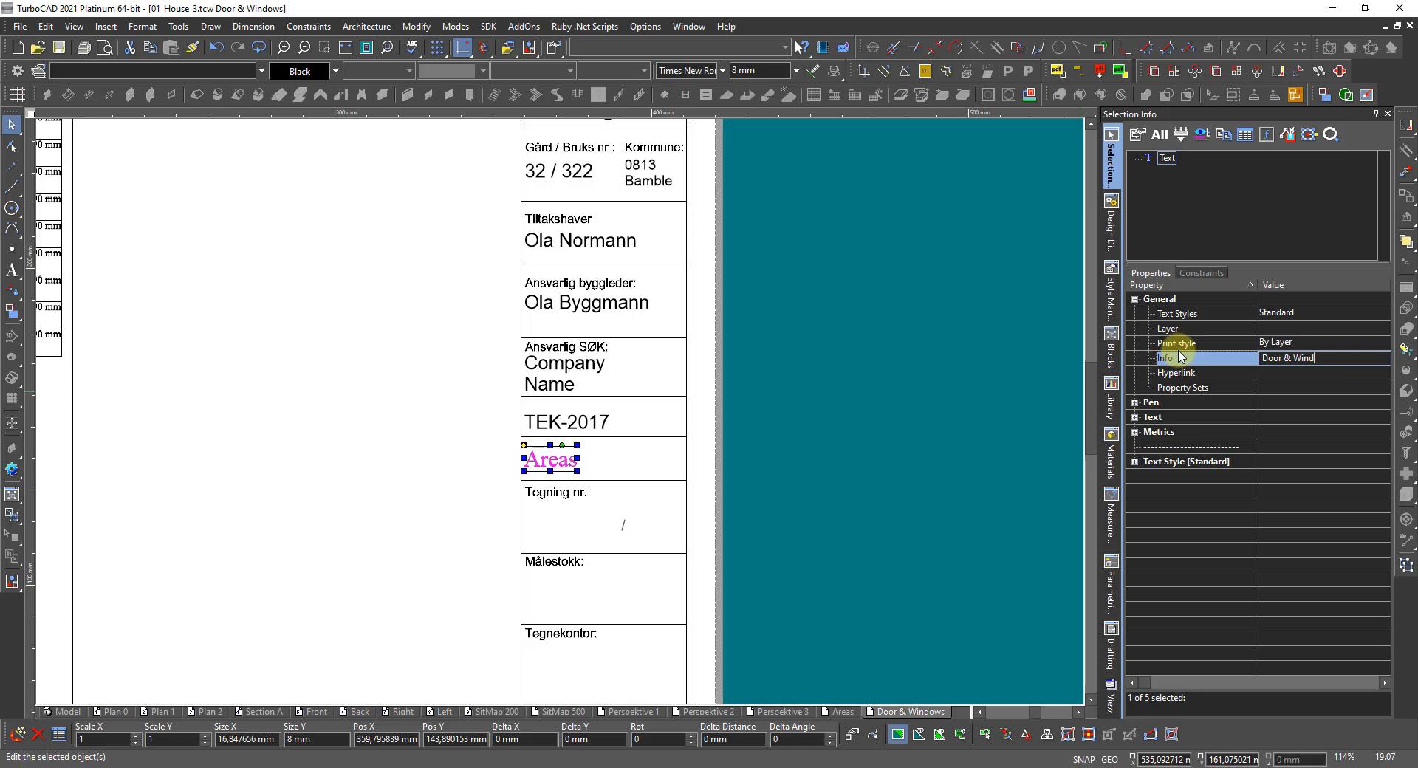
key("Return")
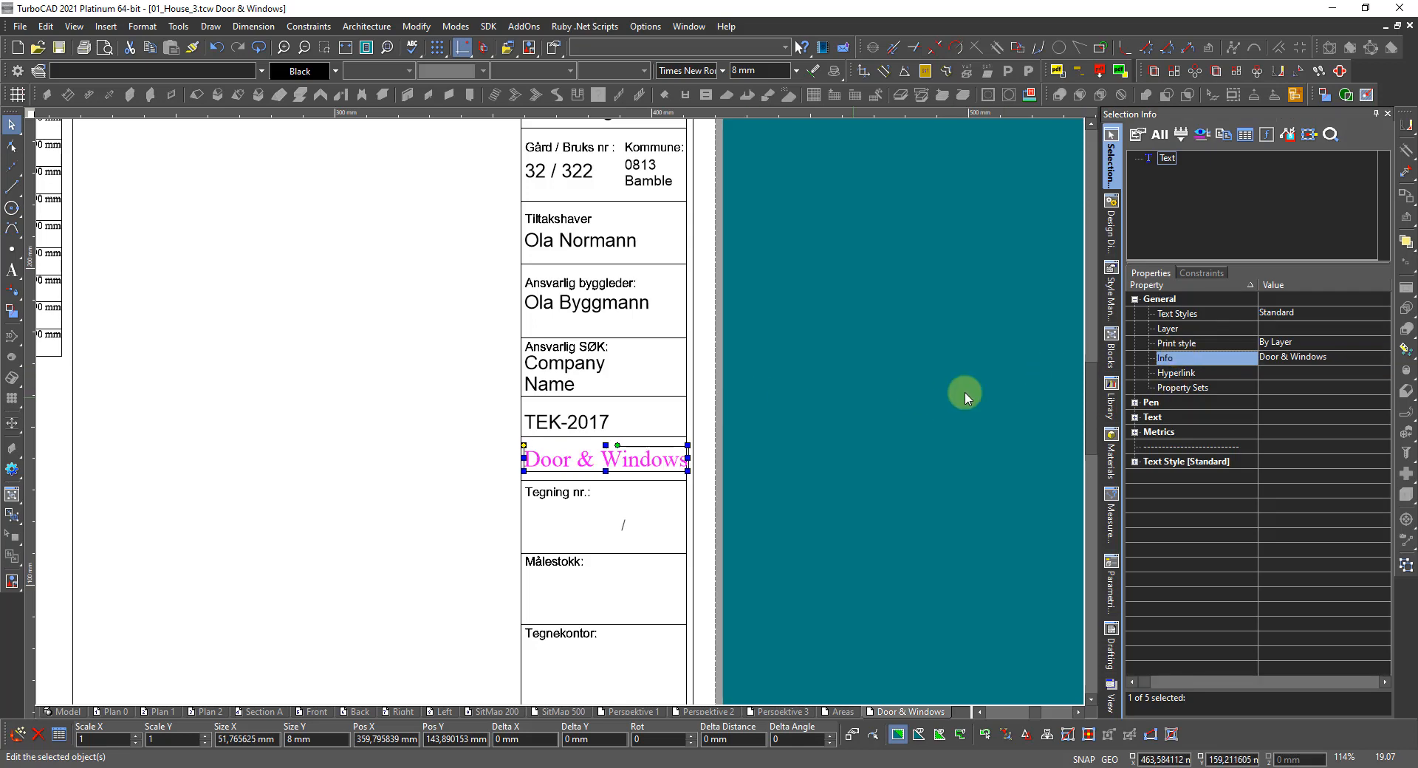
left_click(1347, 361)
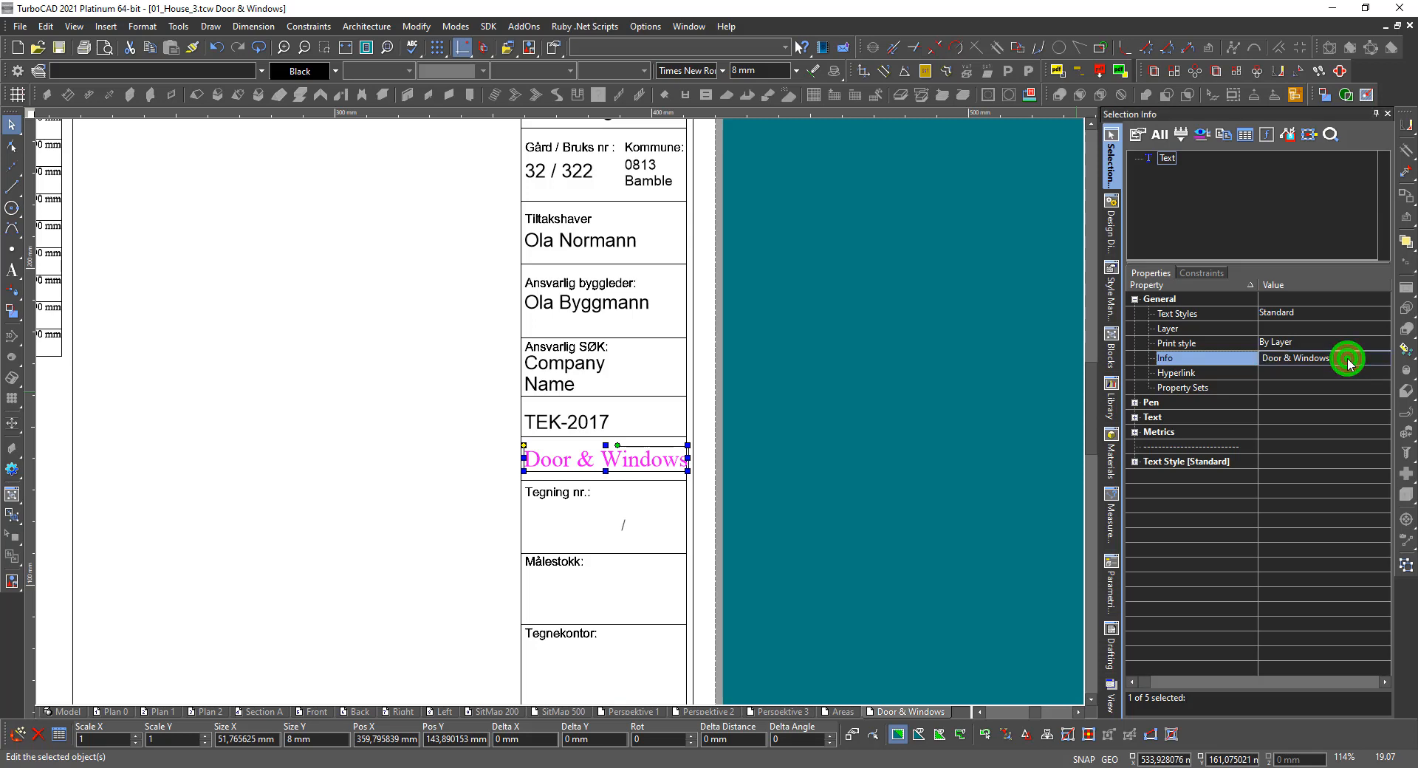
key("Return")
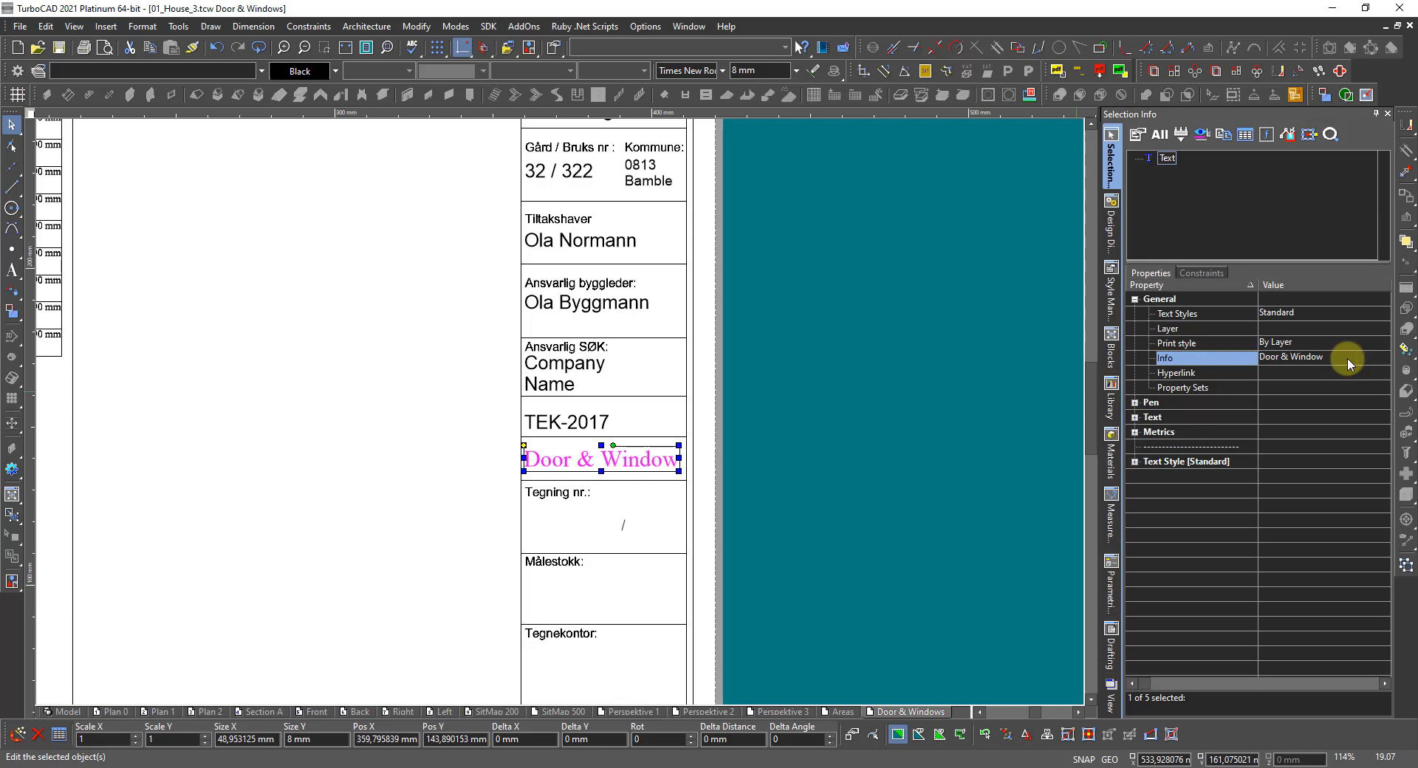
left_click(223, 332)
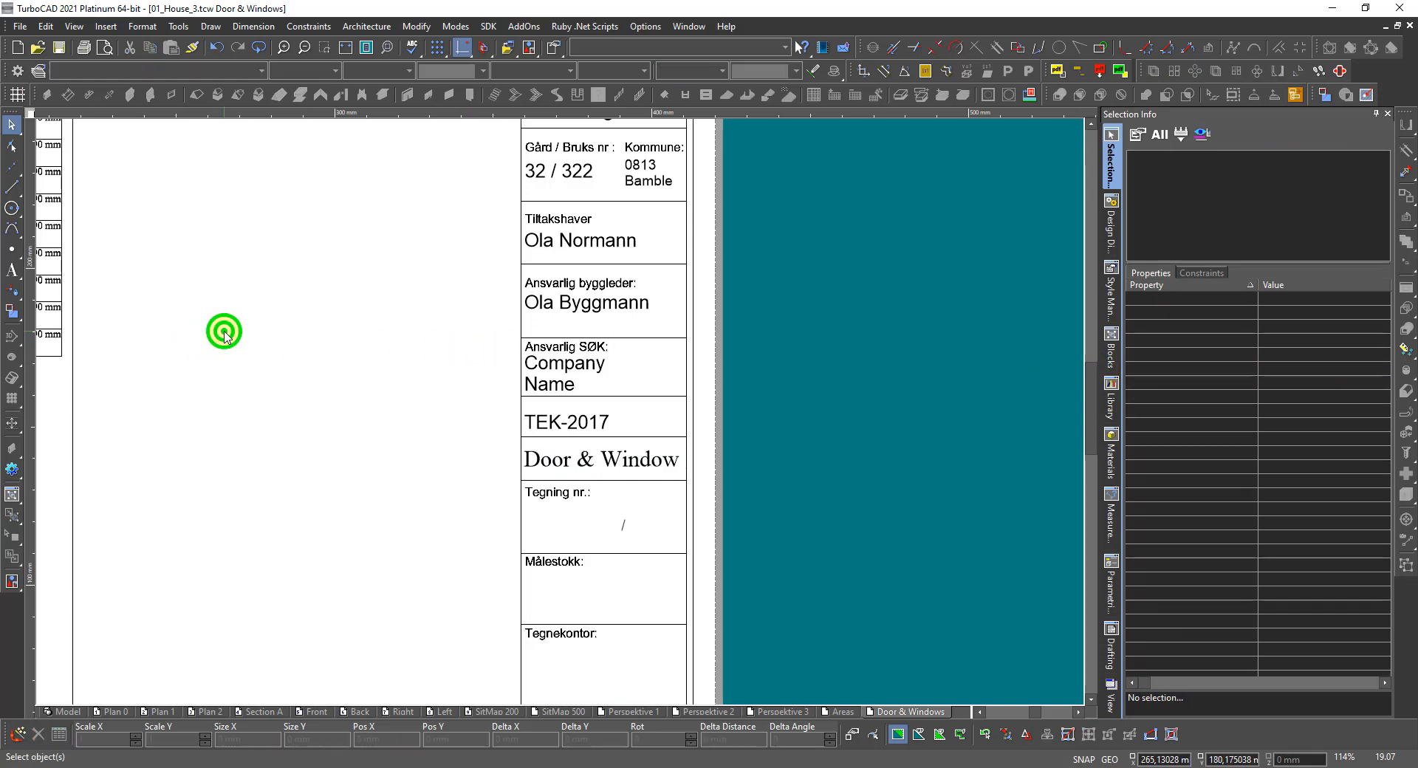
Step: Turn off the visible box of the viewport on the Door & Windows sheet
scroll(672, 438, "down", 2)
scroll(449, 405, "up", 2)
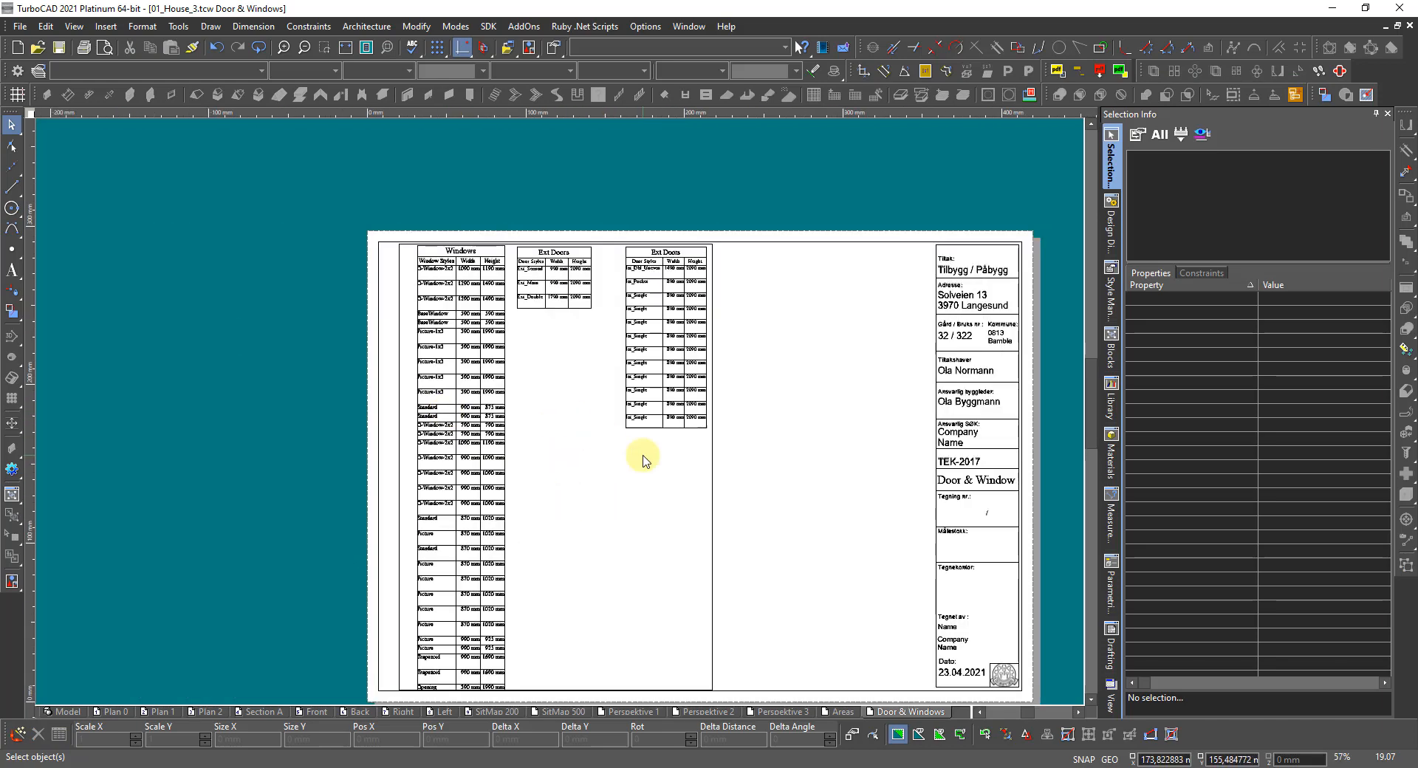
left_click(714, 467)
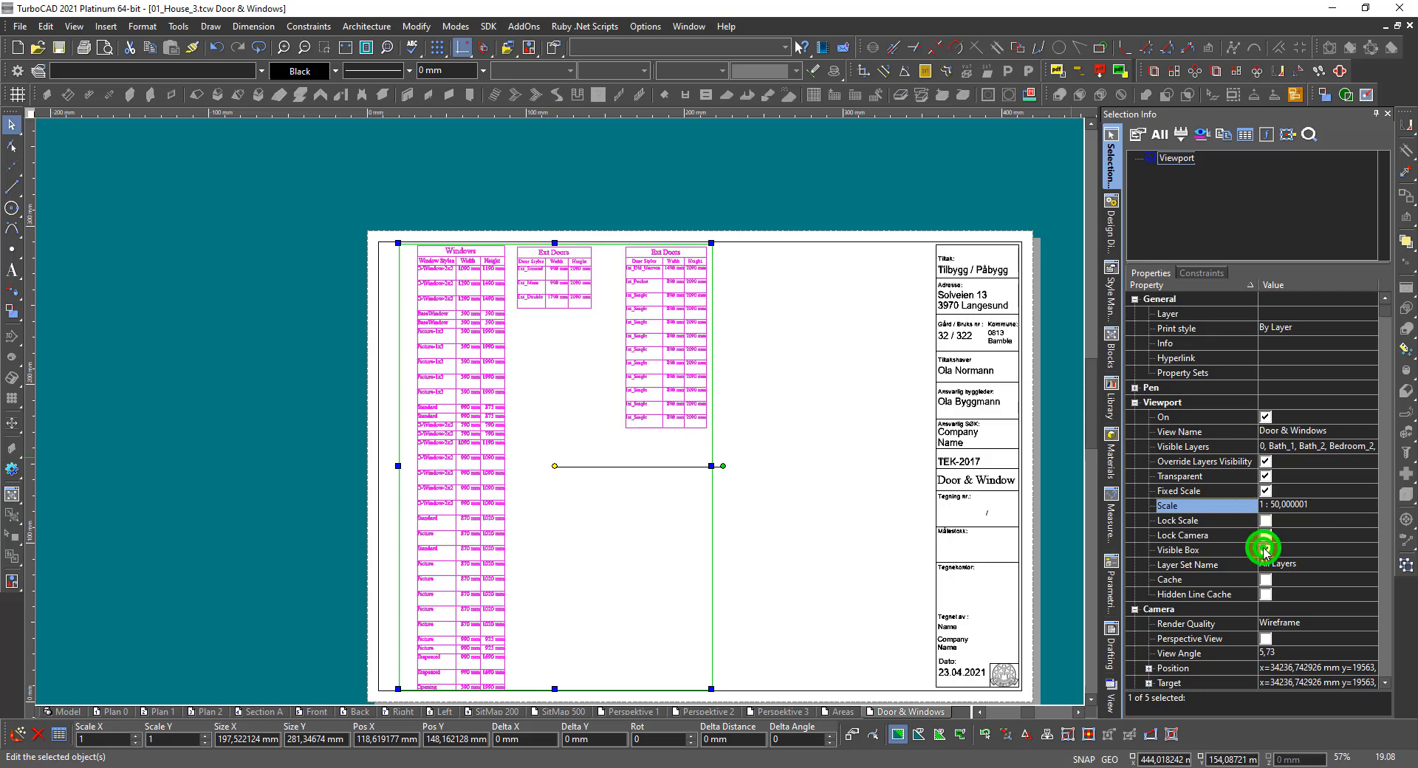
left_click(790, 532)
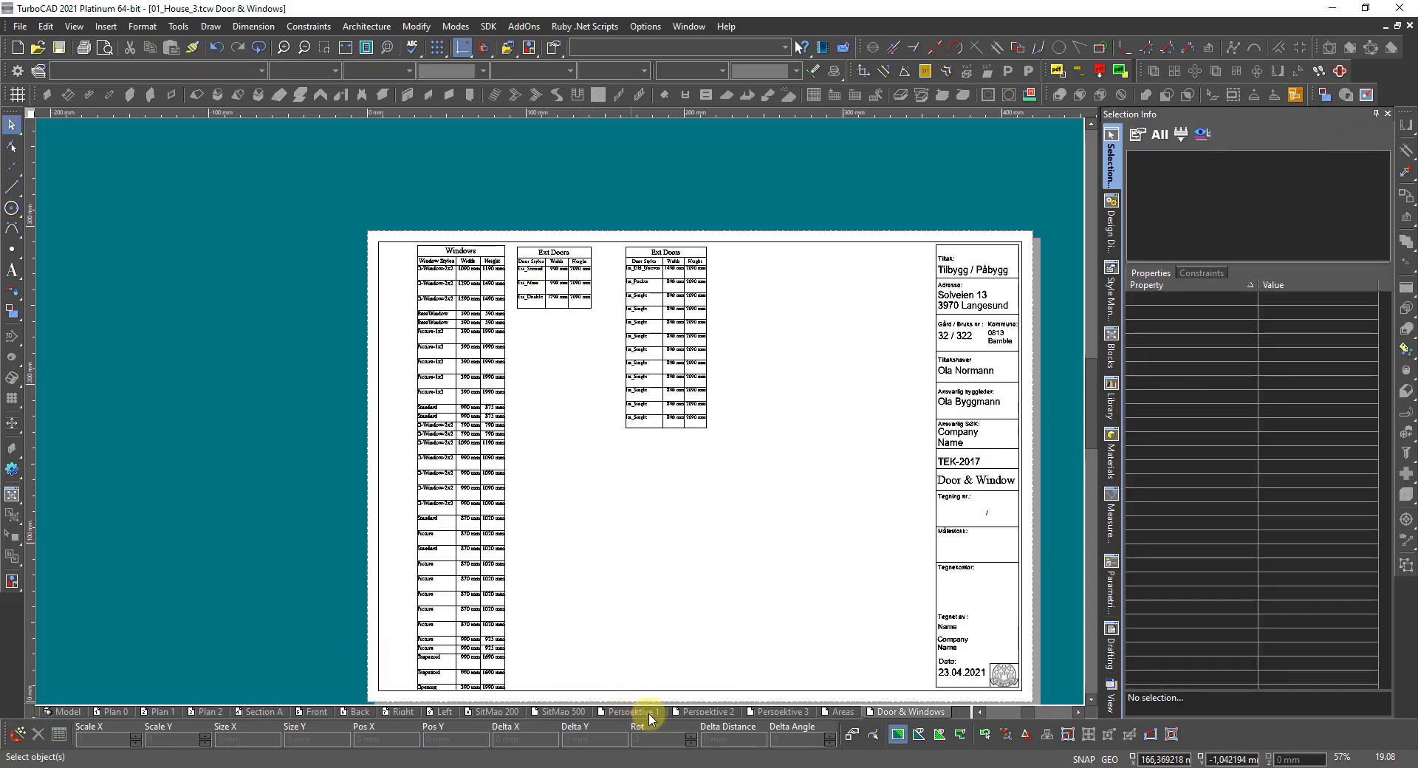
Step: Switch to the Areas sheet and turn off its viewport's visible box
left_click(843, 711)
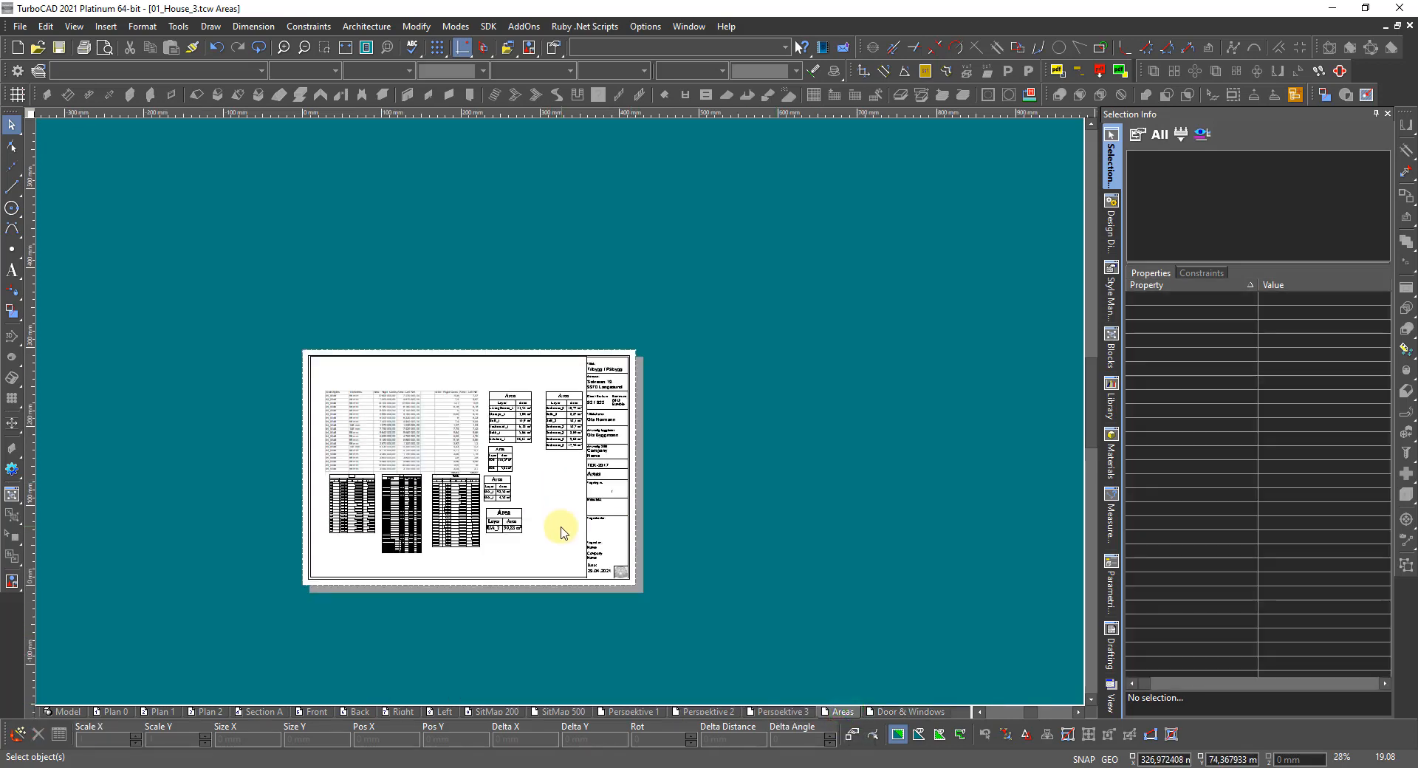
scroll(295, 392, "up", 5)
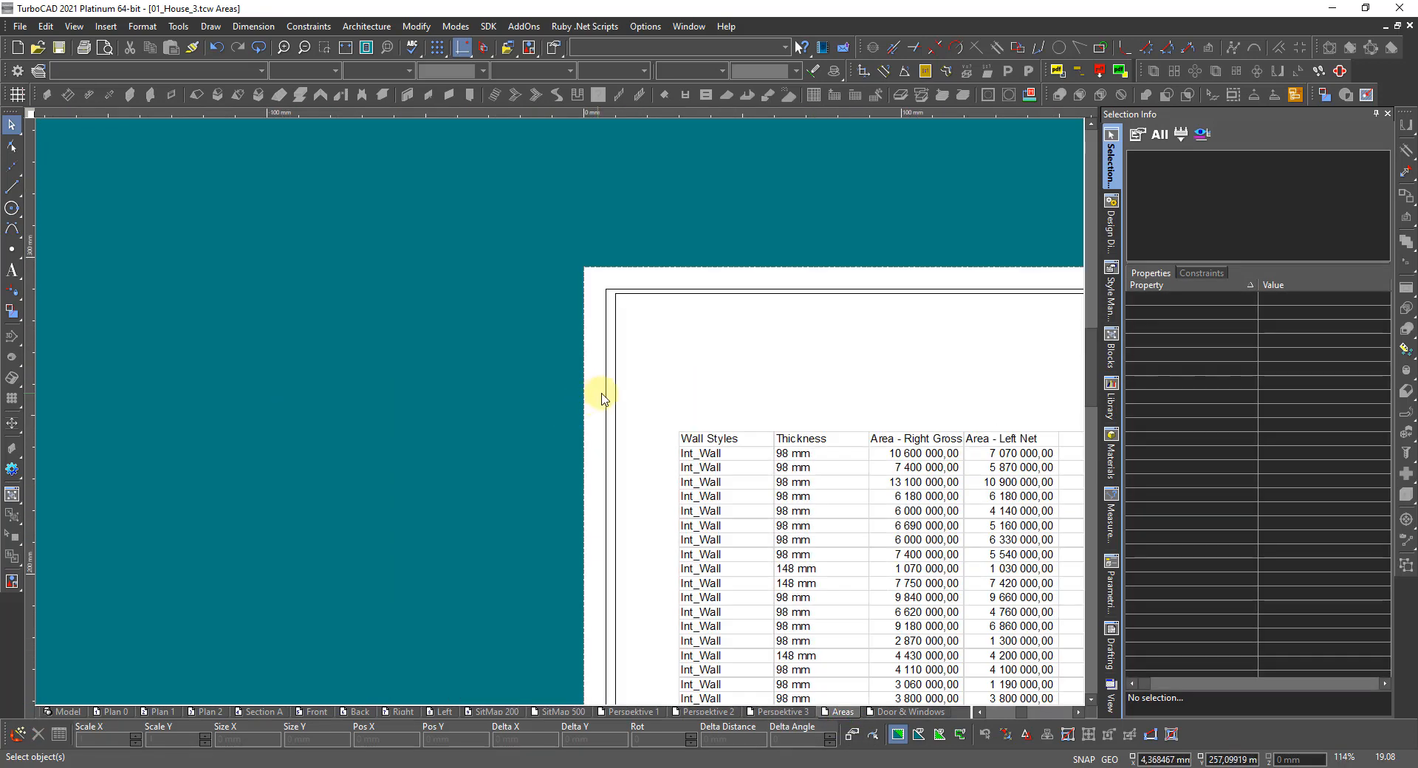
left_click(617, 387)
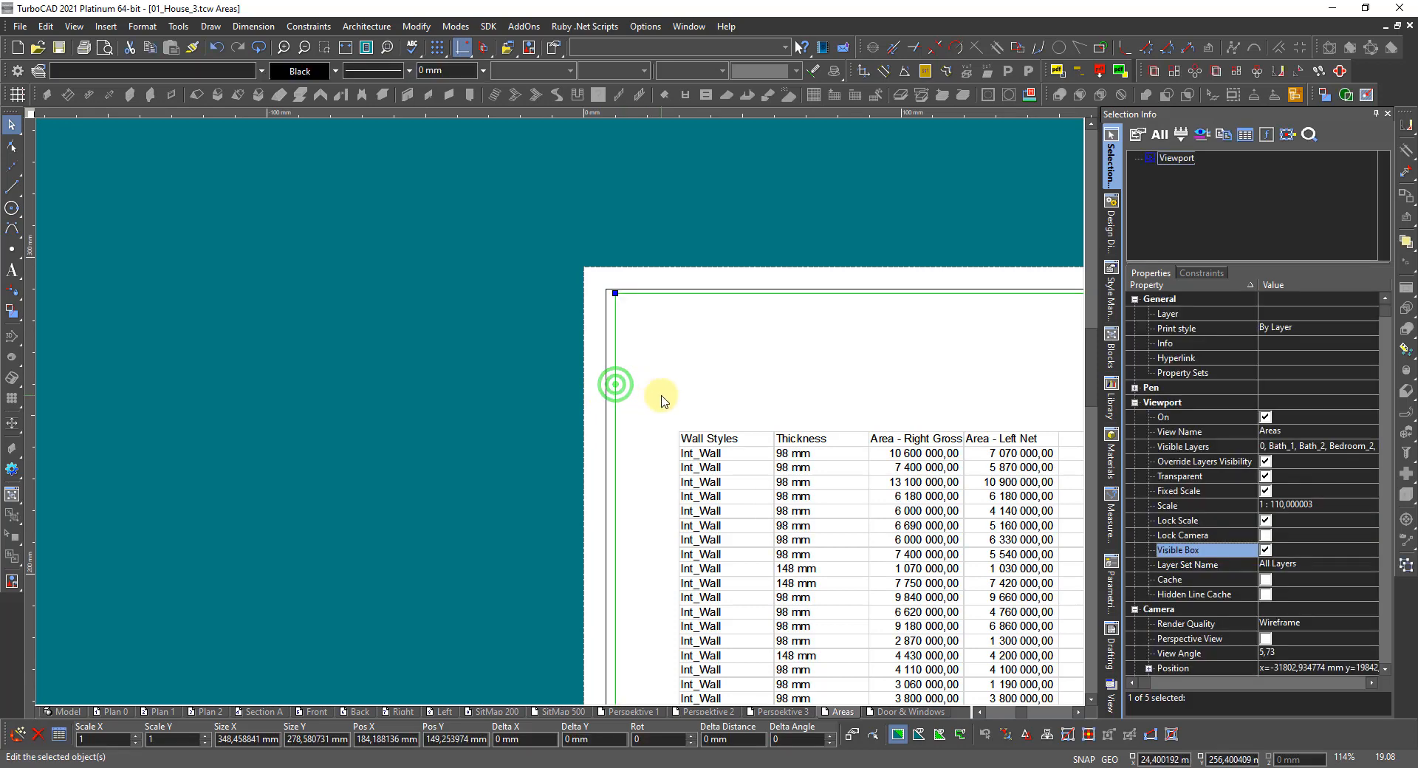
scroll(658, 396, "down", 5)
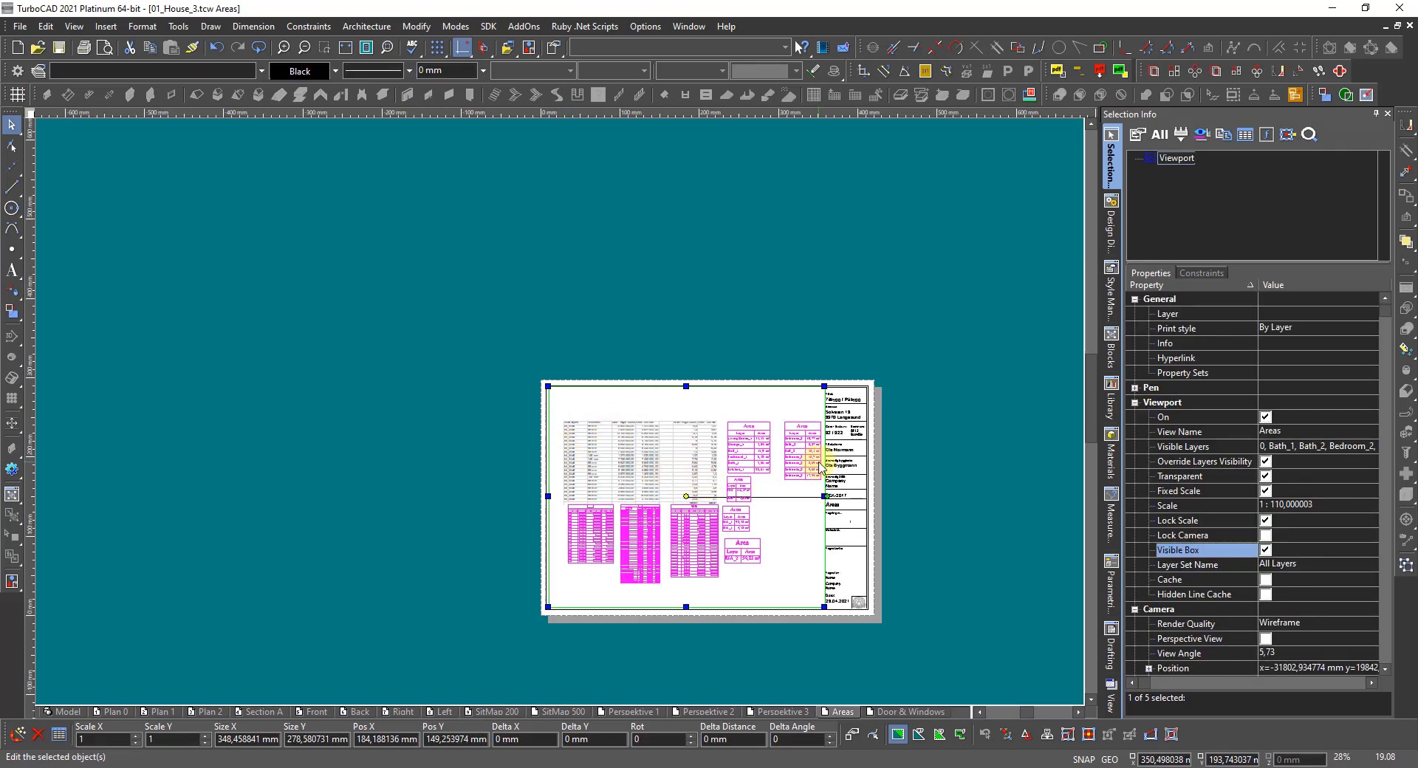
left_click(1265, 551)
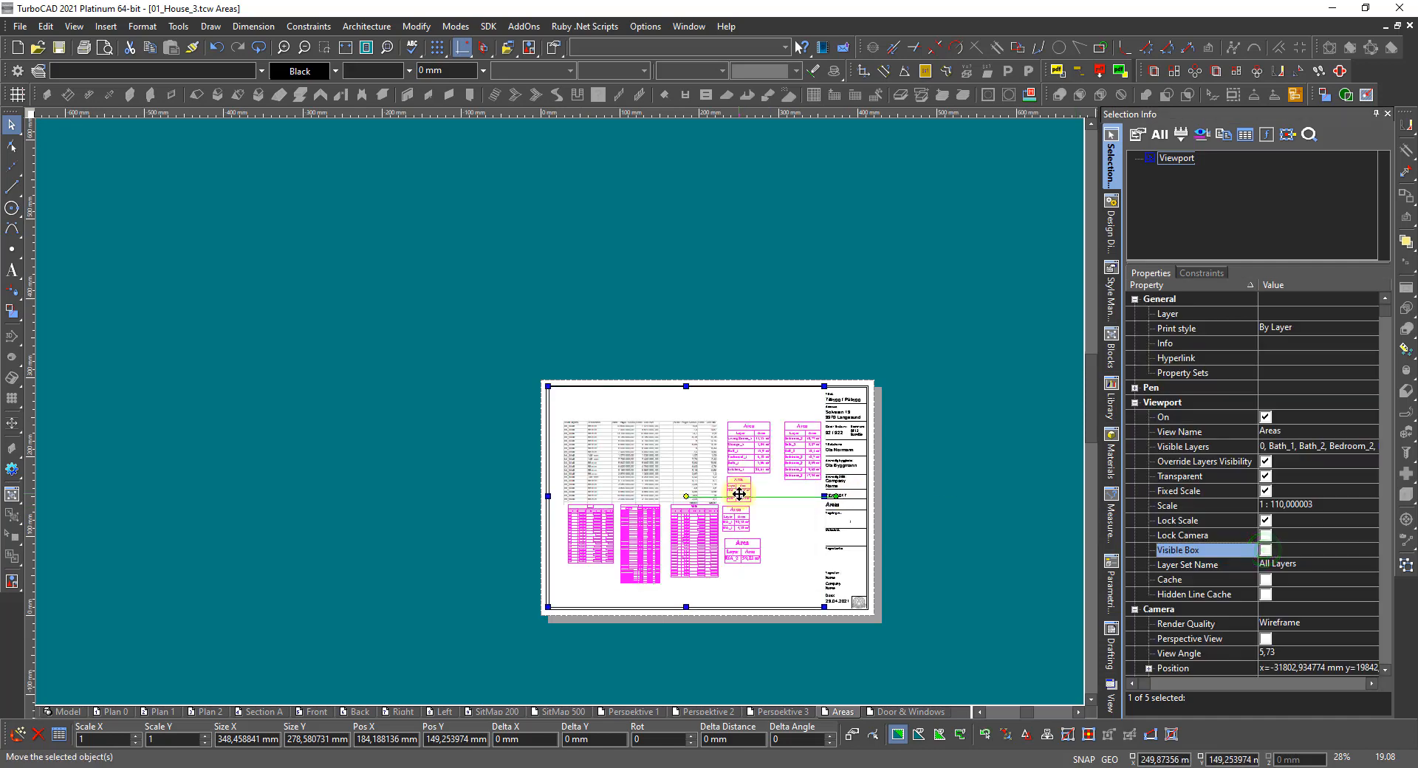
Step: Shift the Areas viewport about 15.8 mm to the left and pull its left edge in to the frame, making it about 332.9 mm wide
left_click(761, 499)
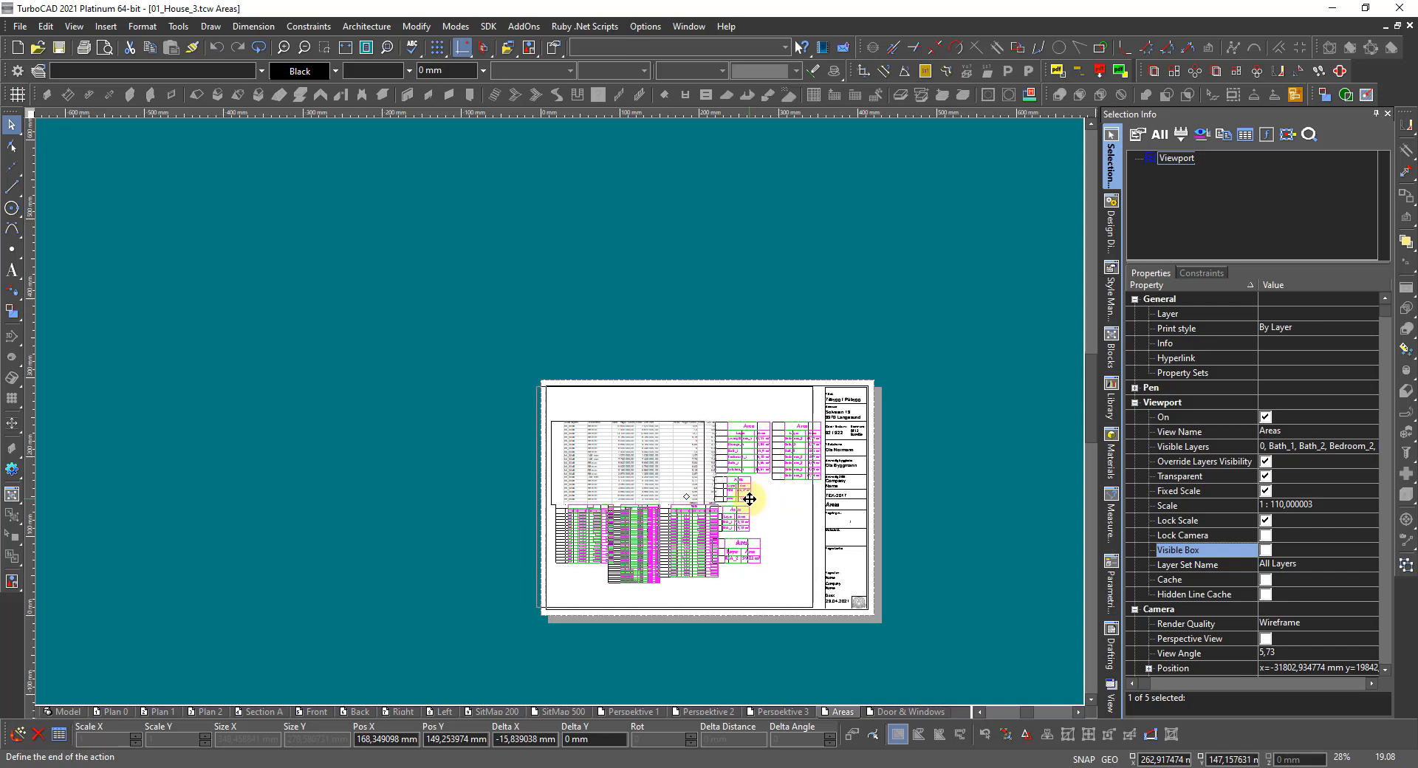
left_click(750, 499)
scroll(517, 488, "up", 5)
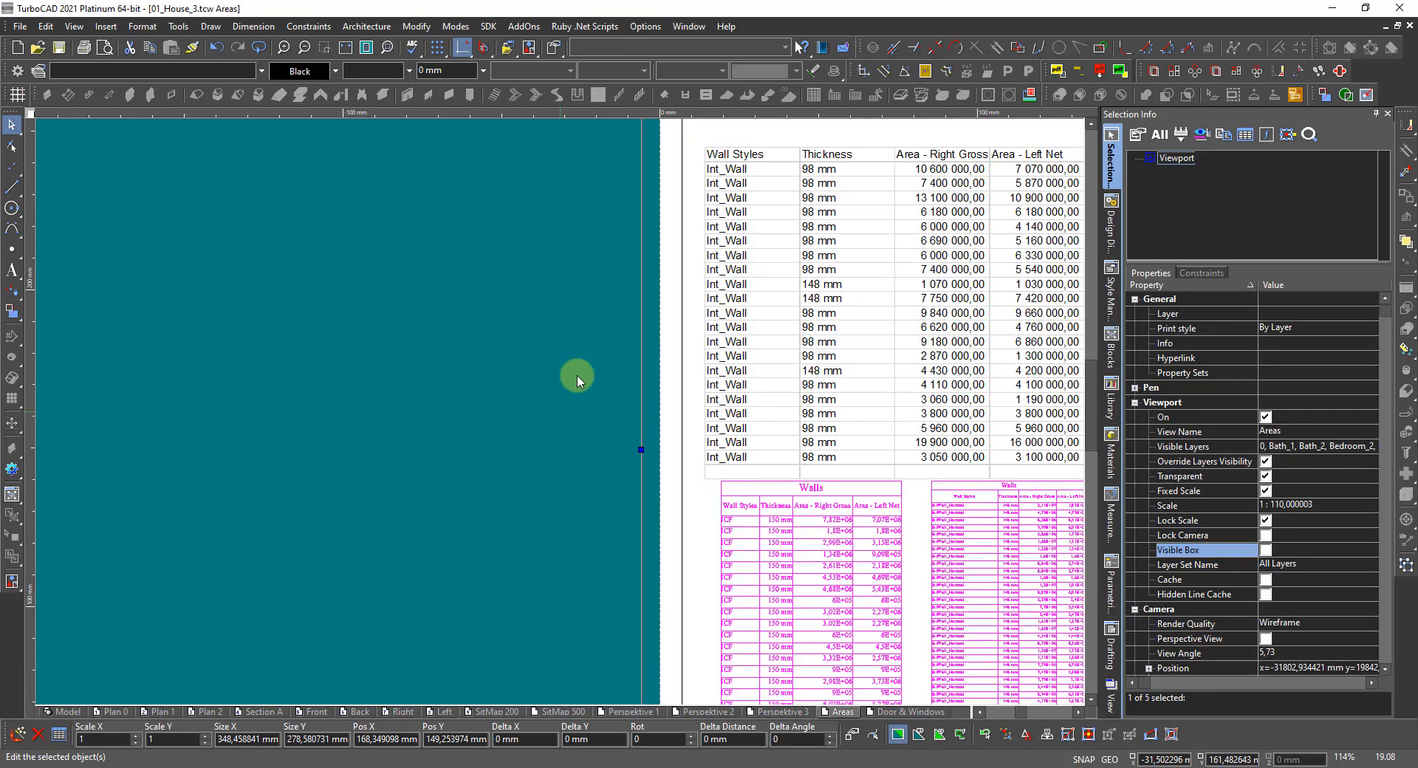
left_click(639, 479)
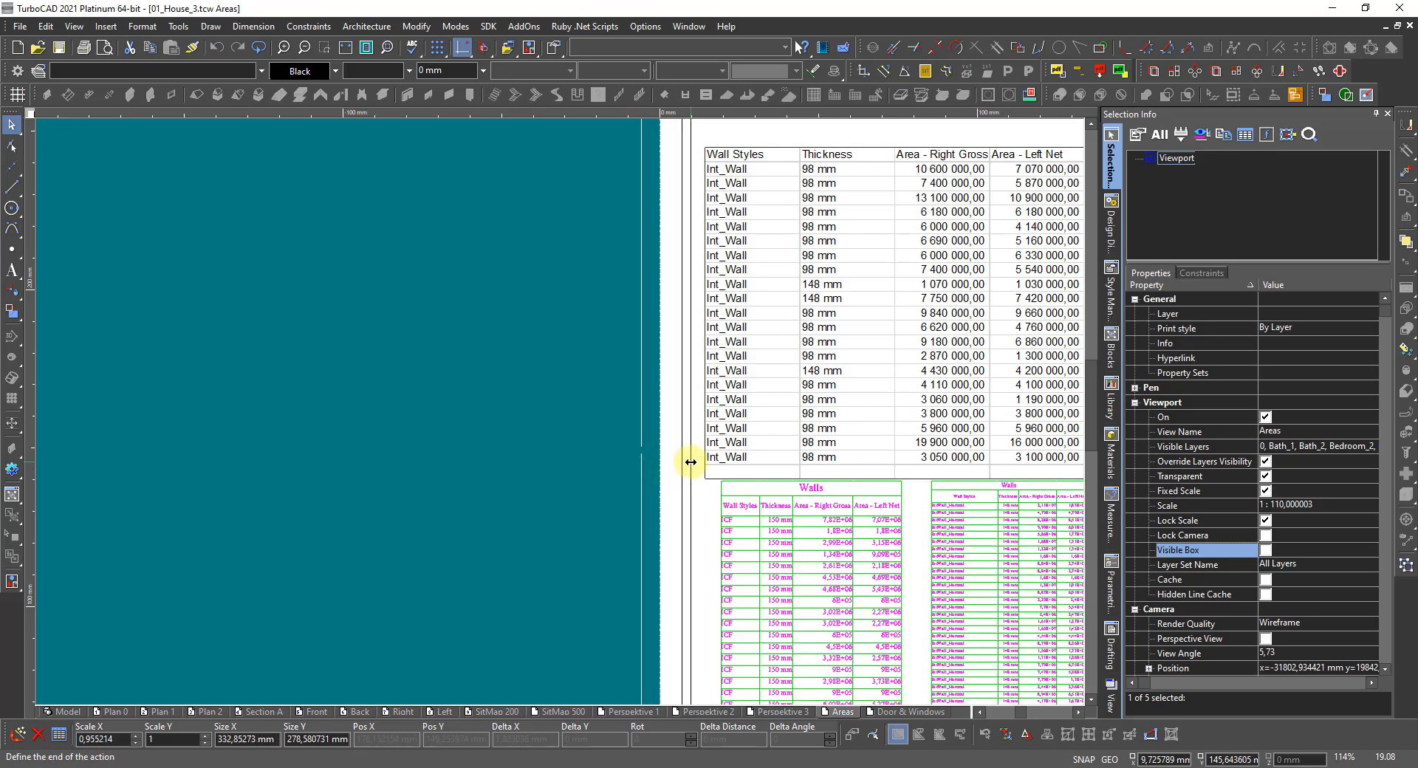
left_click(690, 463)
scroll(586, 376, "down", 5)
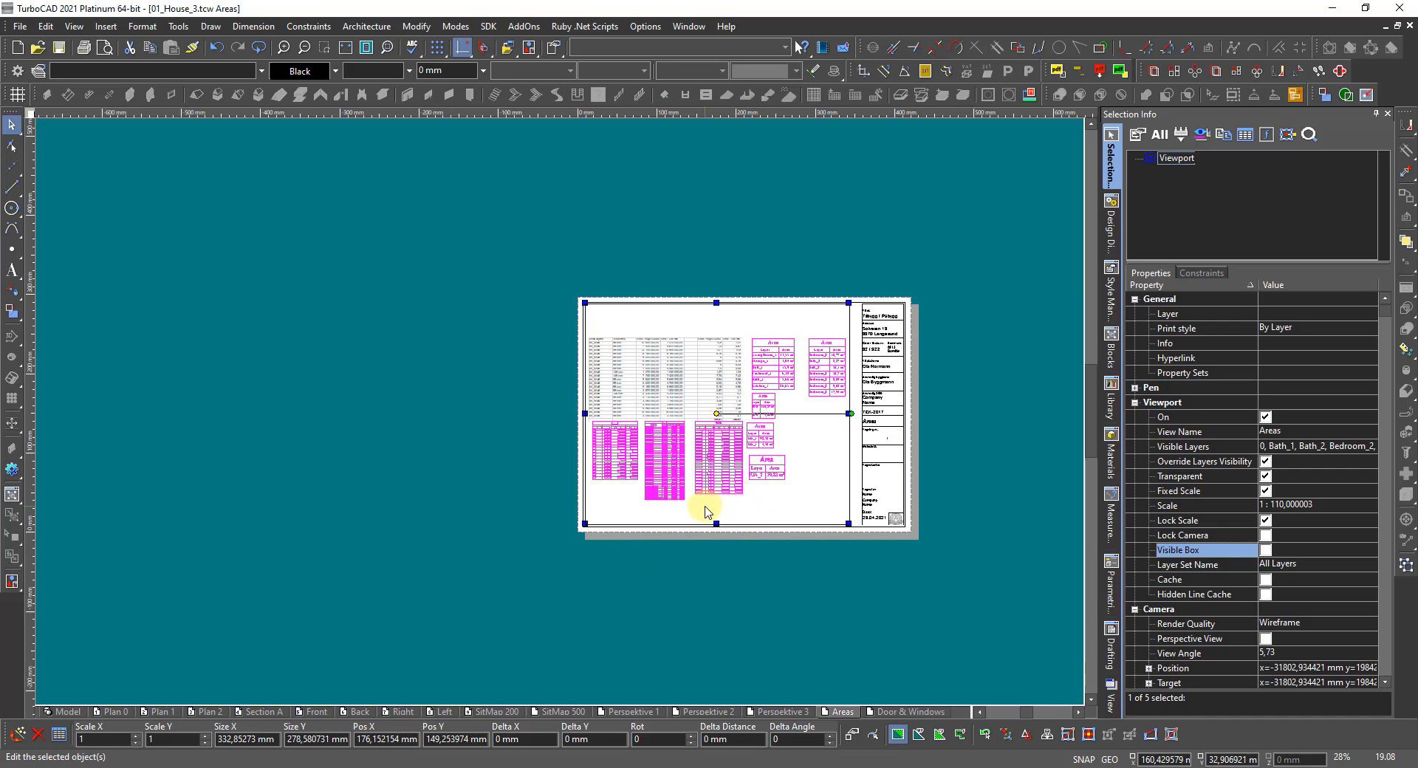
key("Escape")
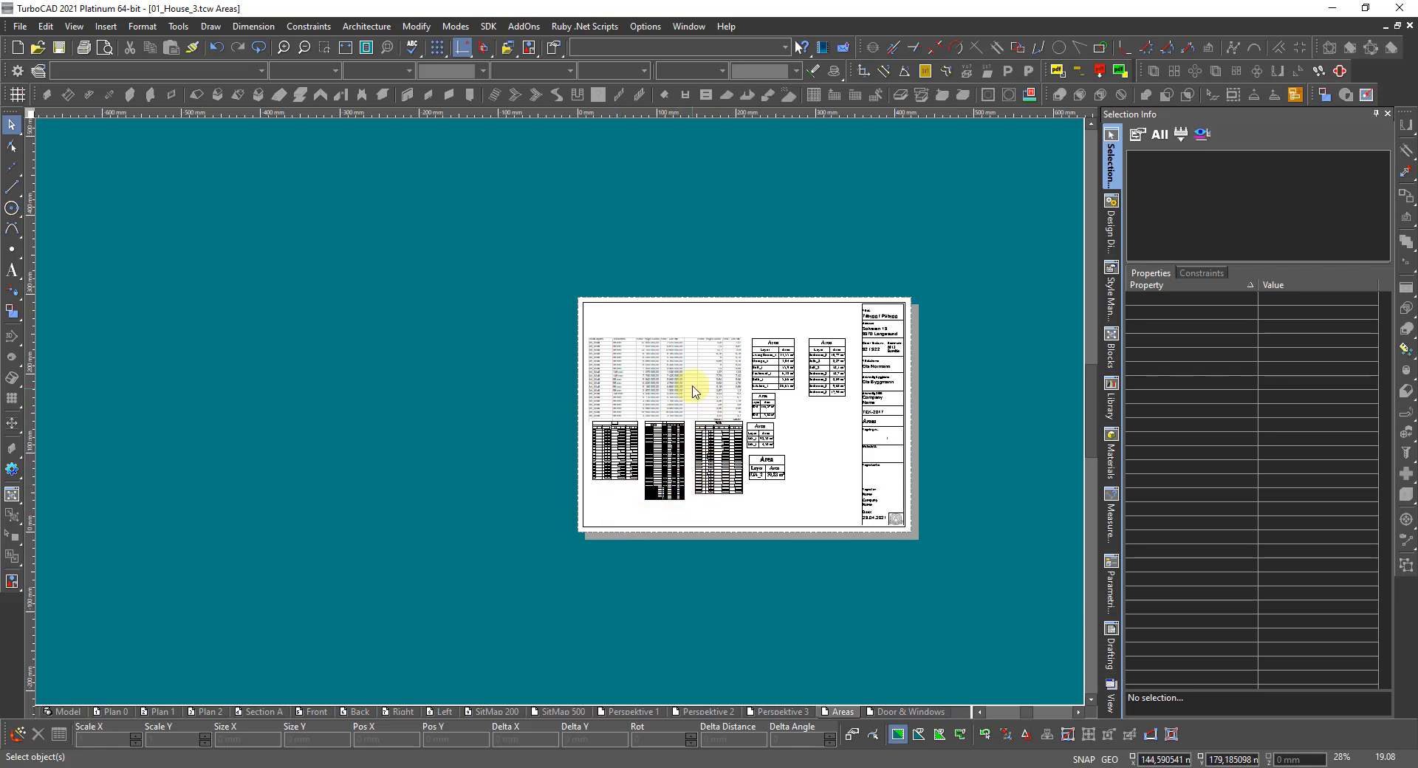
Step: Inspect the tables on the Areas sheet and check the SitMap 200 and SitMap 500 sheets for stray tables
scroll(694, 391, "up", 3)
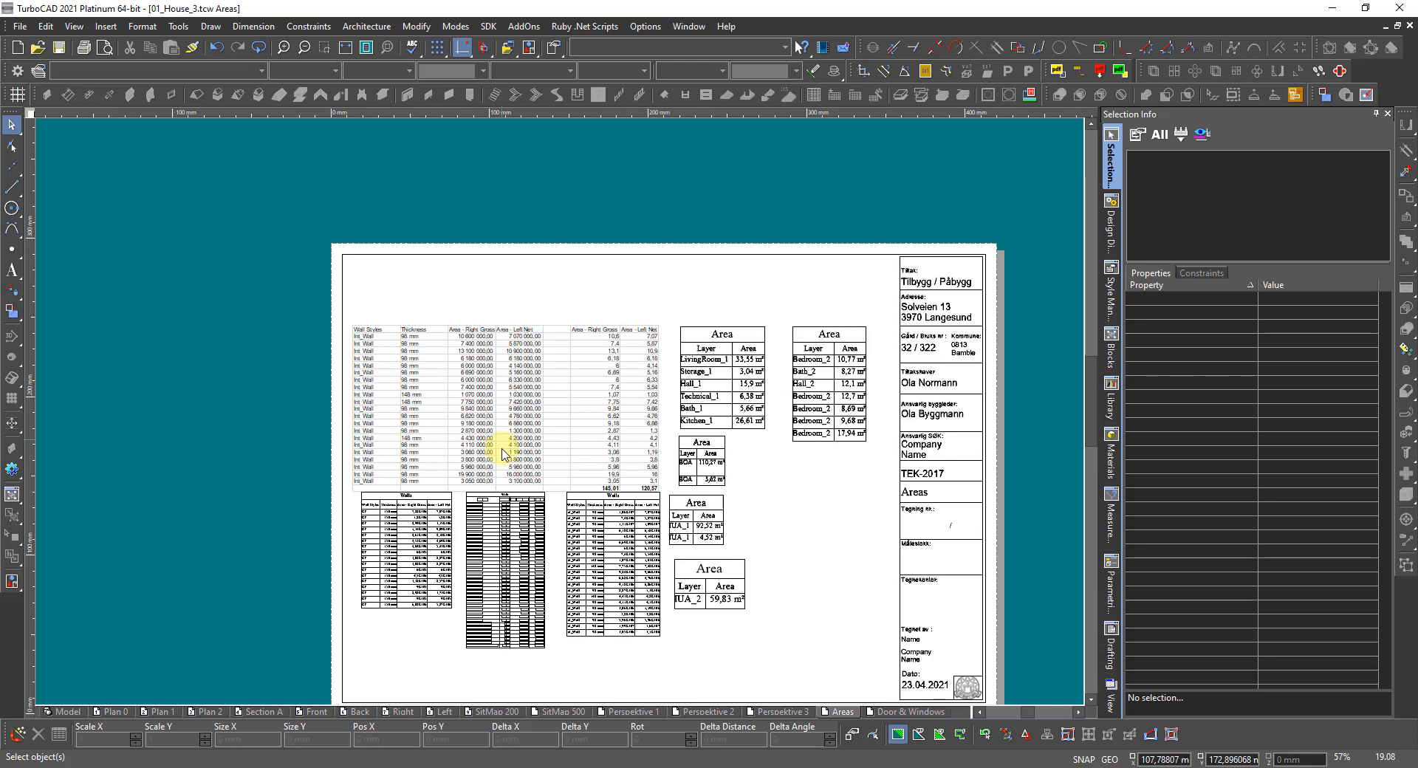
scroll(499, 464, "up", 3)
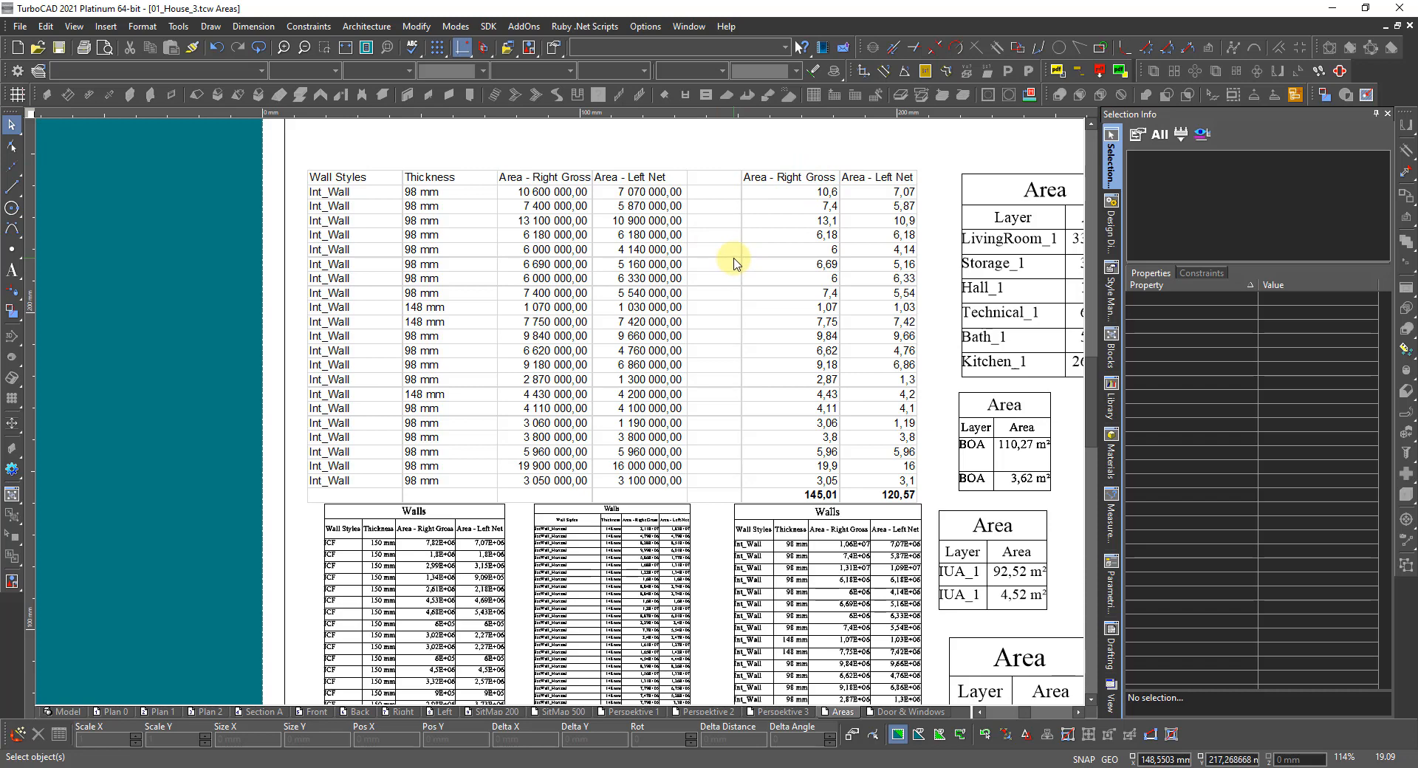
scroll(733, 264, "down", 3)
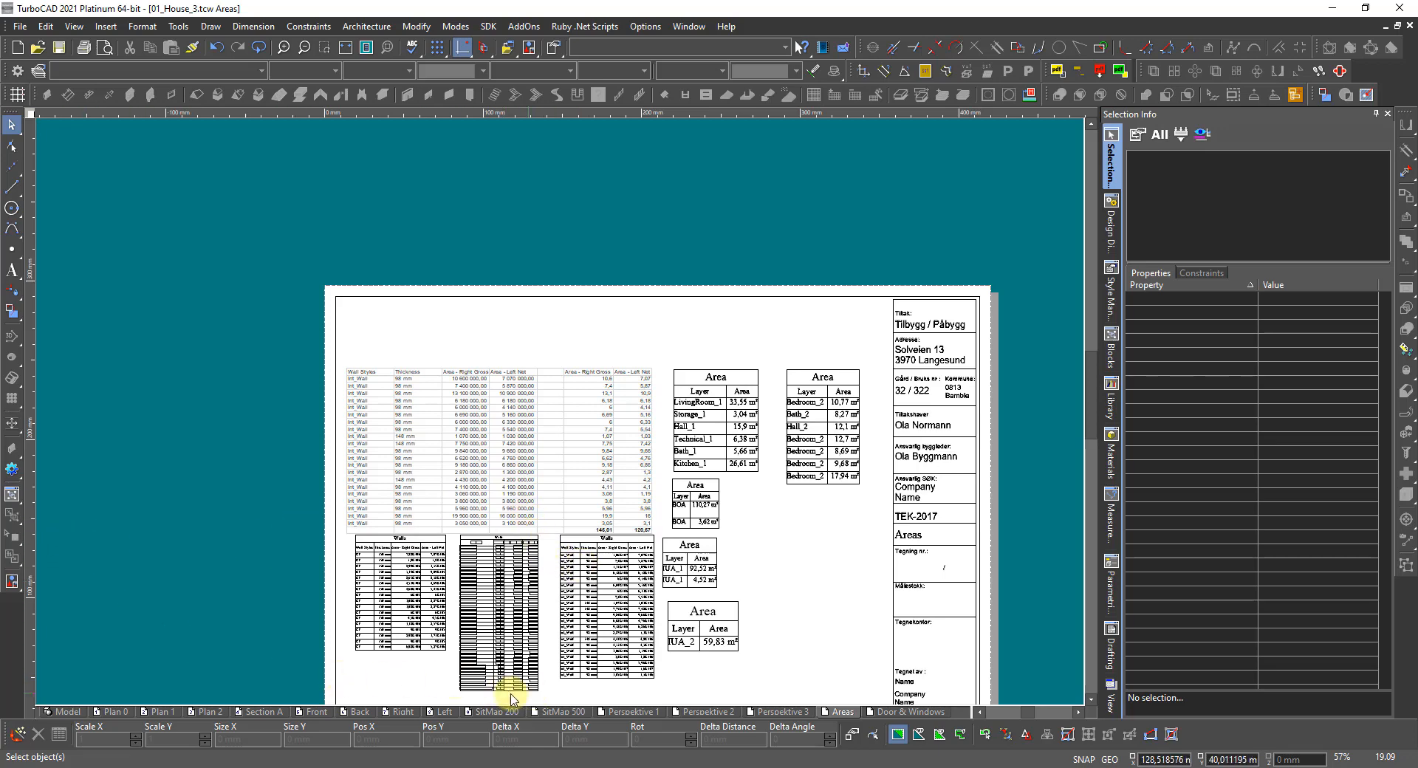
left_click(561, 713)
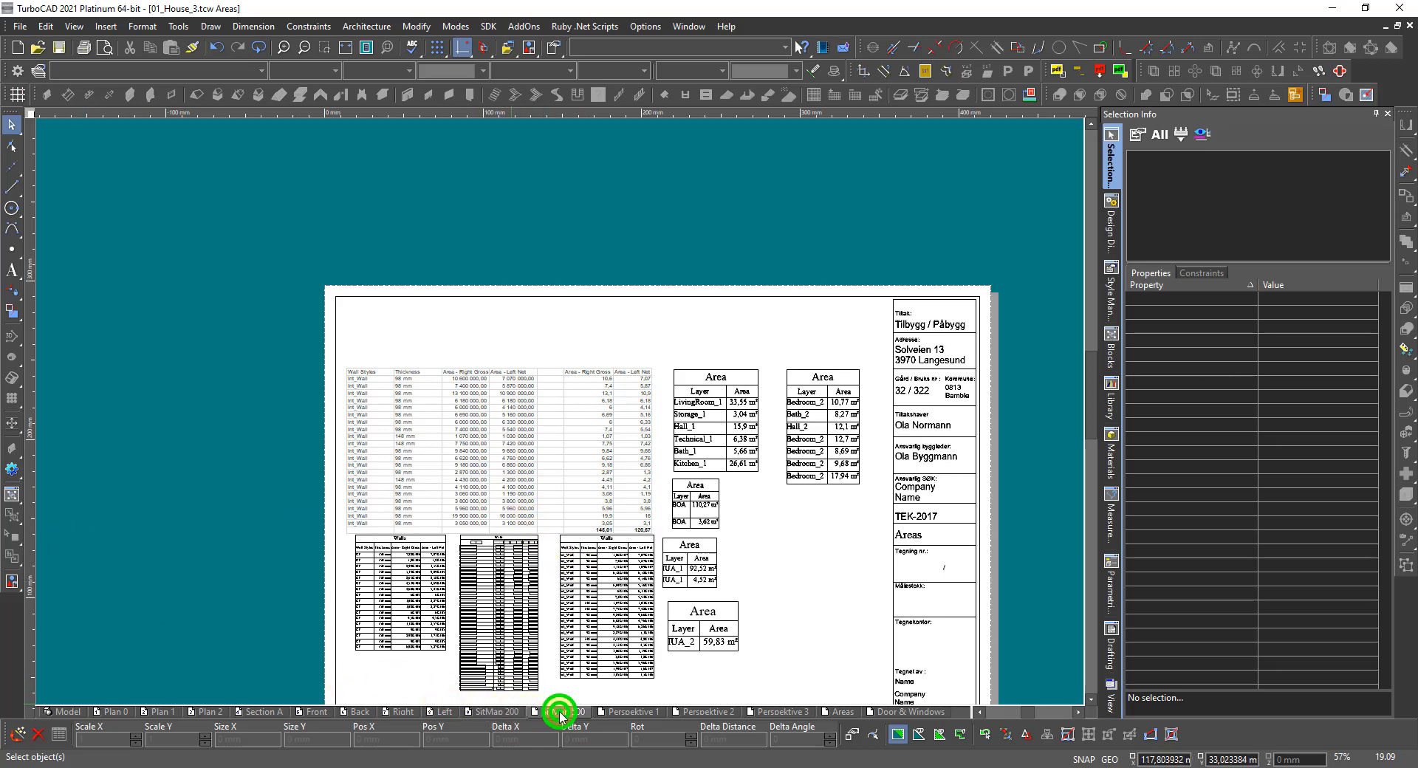
left_click(502, 711)
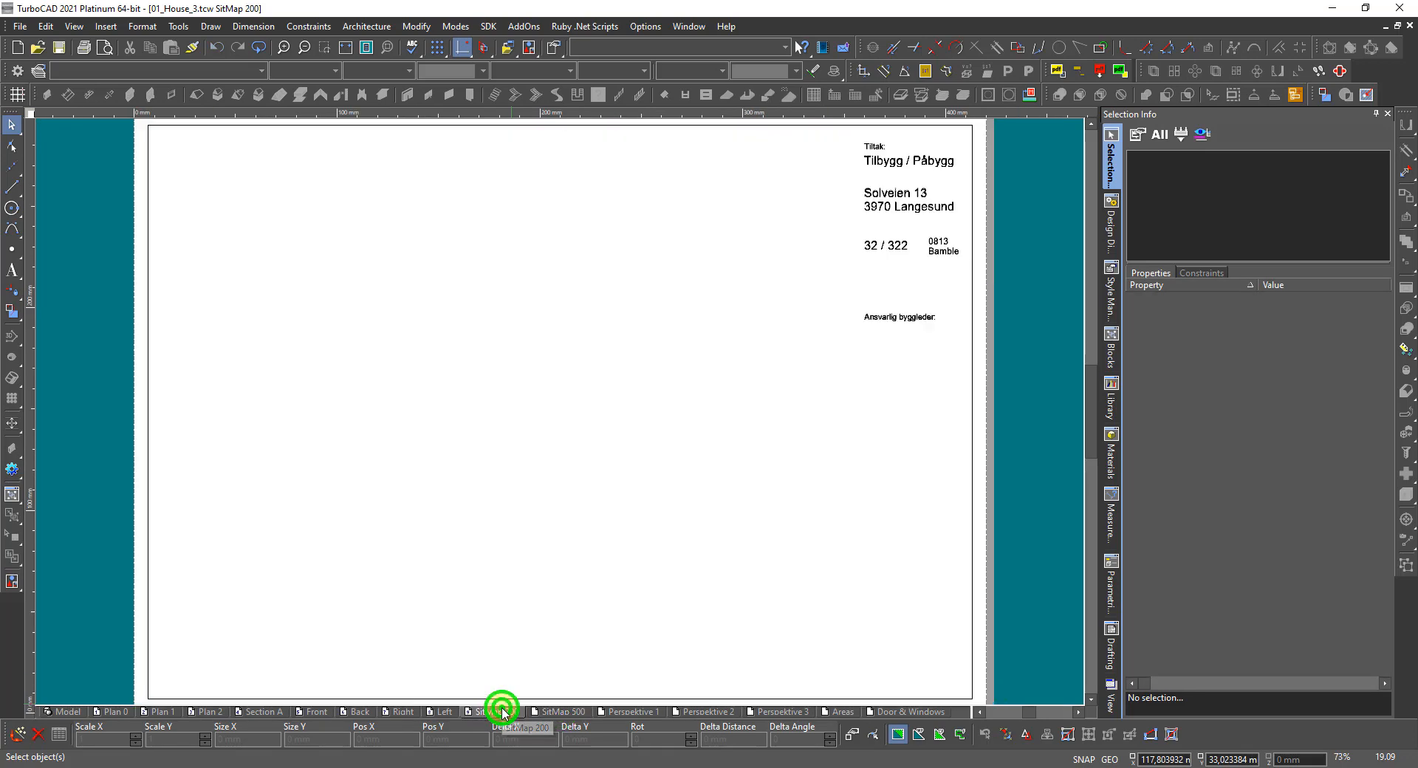
left_click(552, 713)
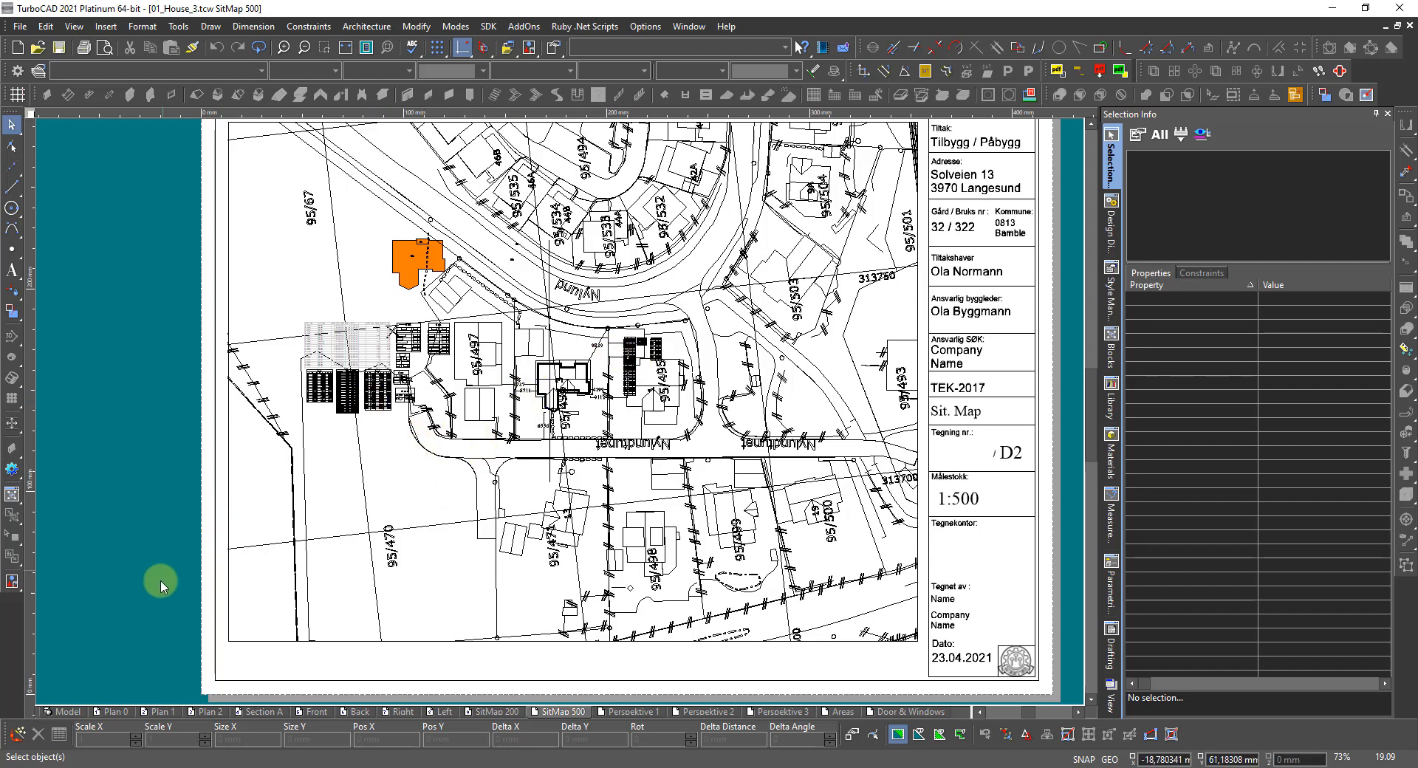
Step: Select the three door and window tables in model space and add a layer named 0 to the layer list
left_click(67, 711)
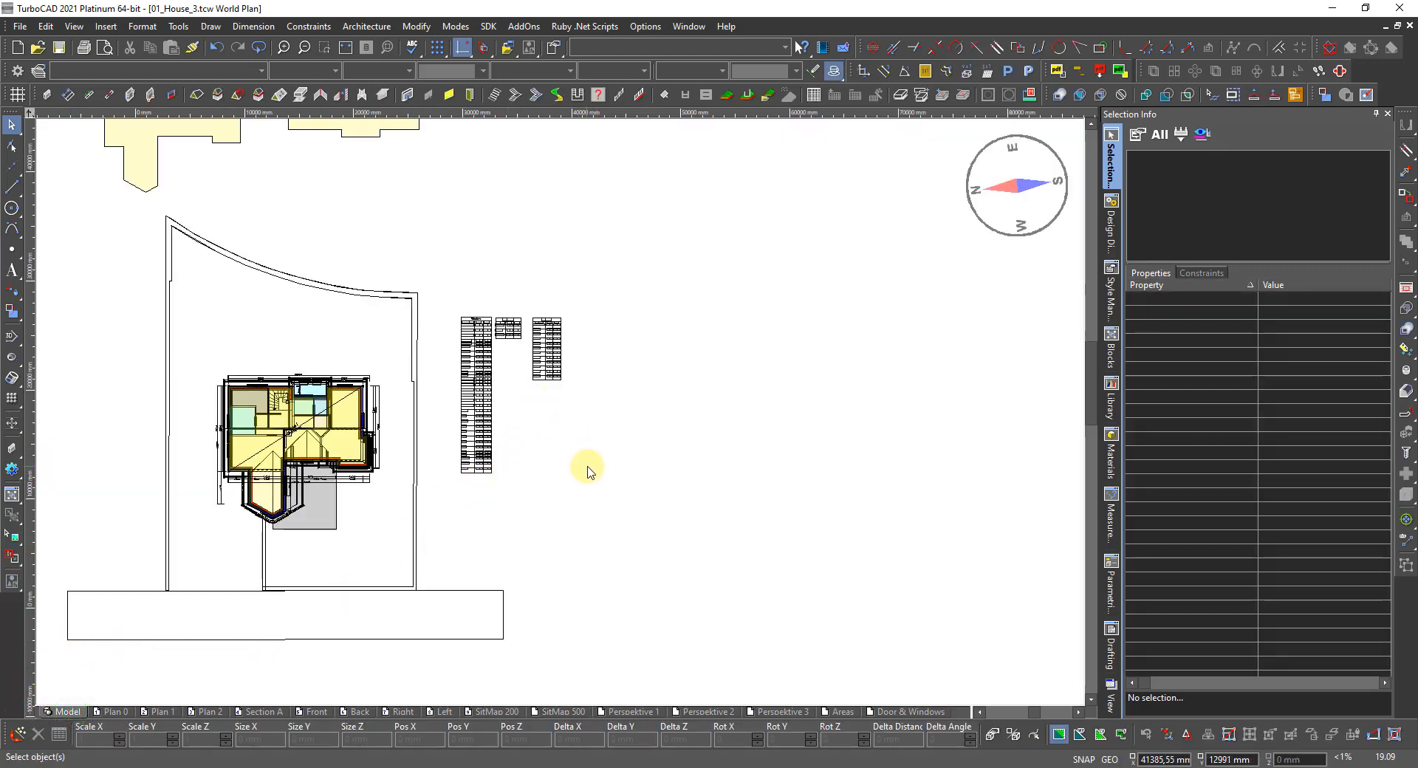
left_click(633, 500)
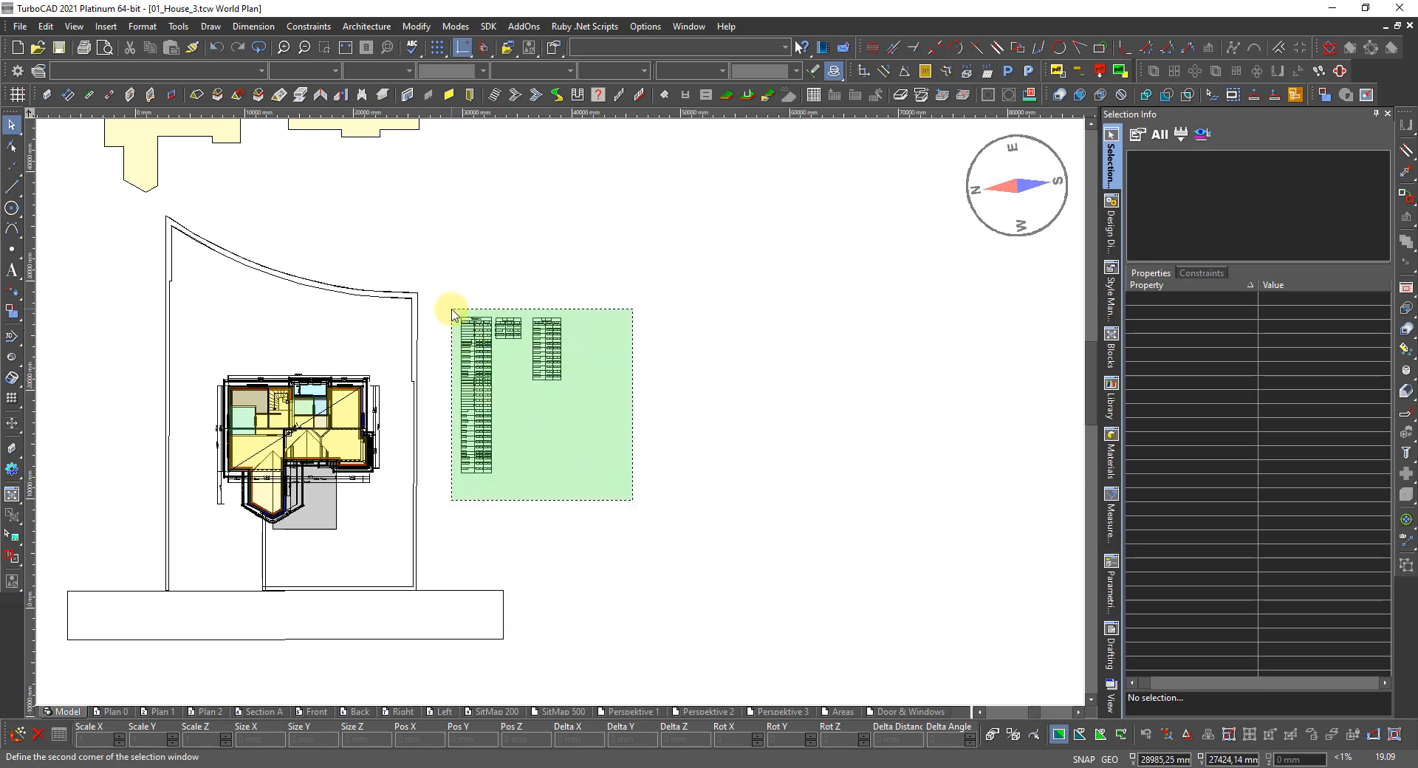
left_click(453, 315)
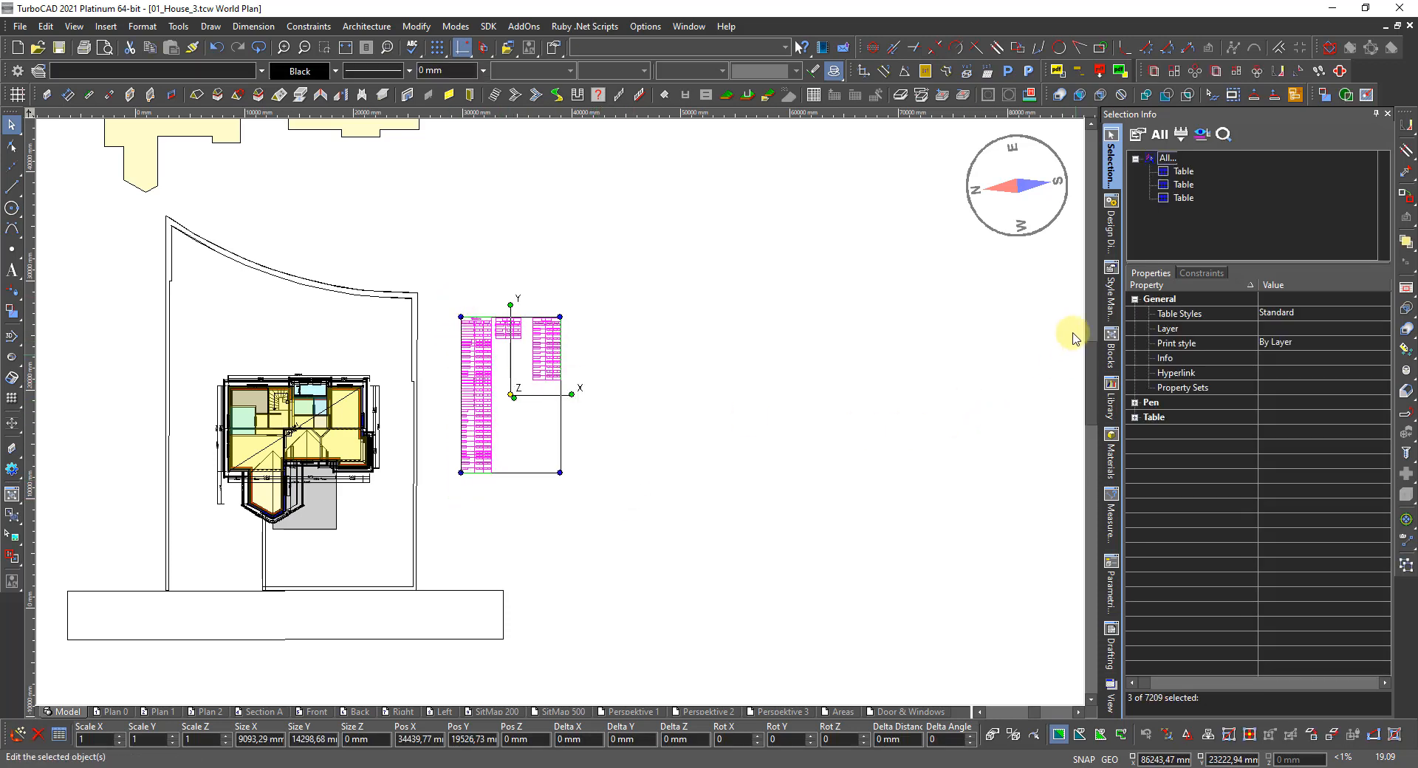
left_click(1184, 176)
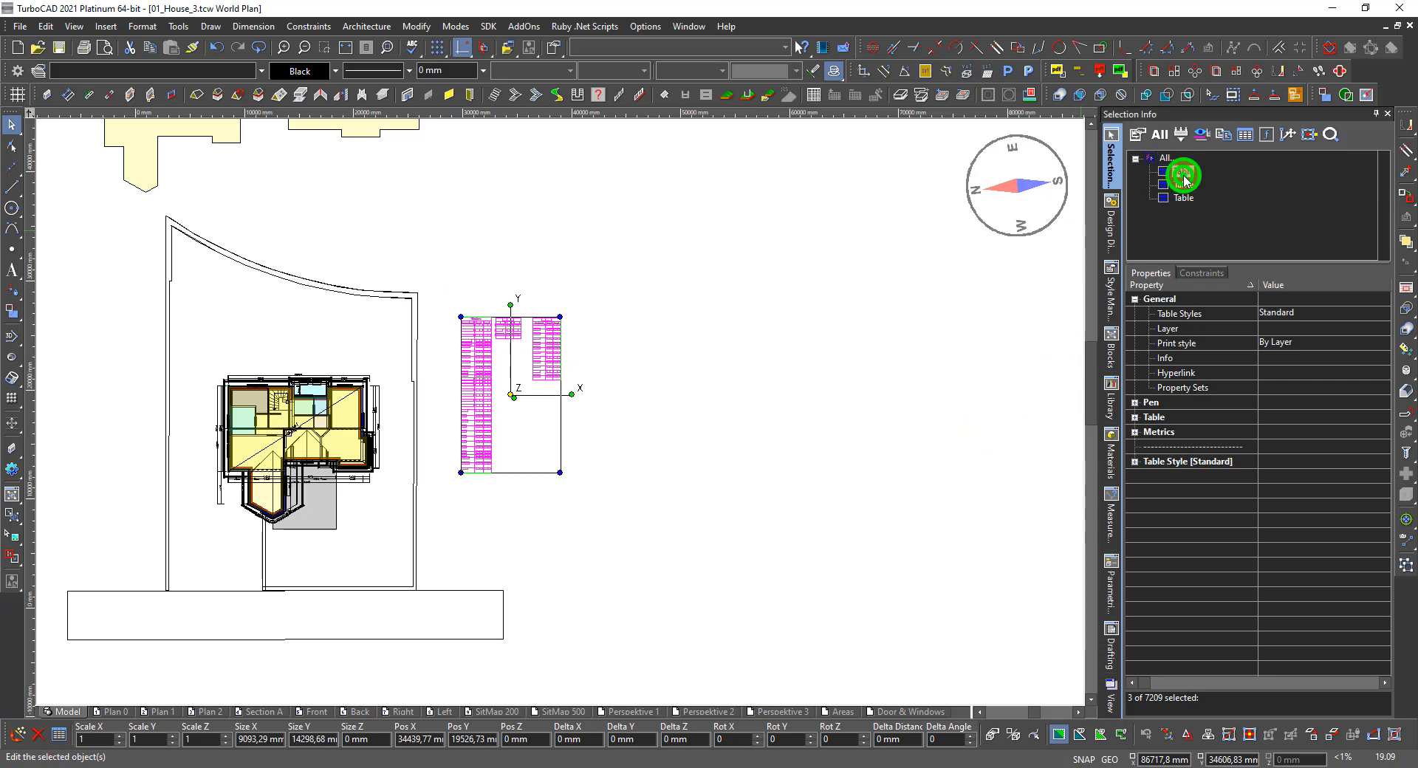
left_click(1111, 216)
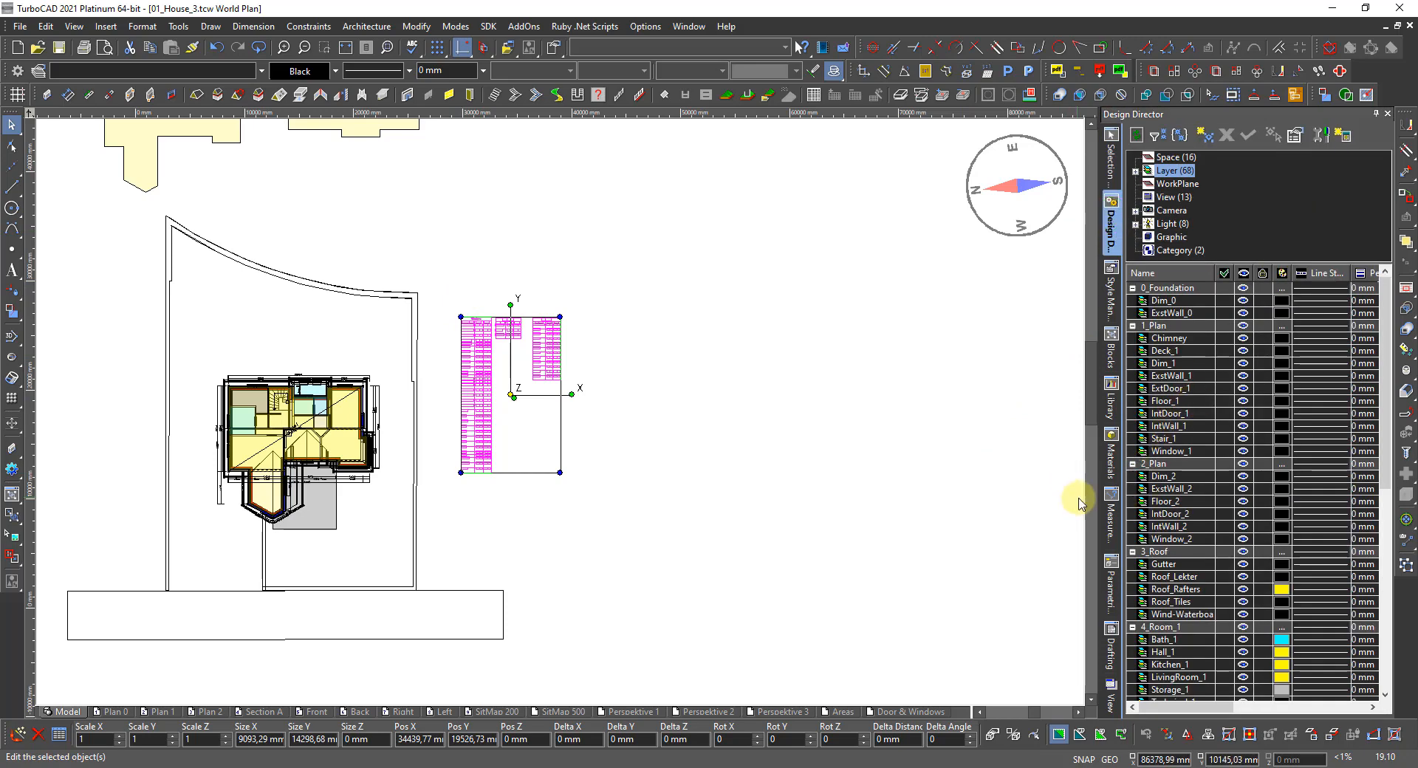
scroll(1197, 587, "down", 9)
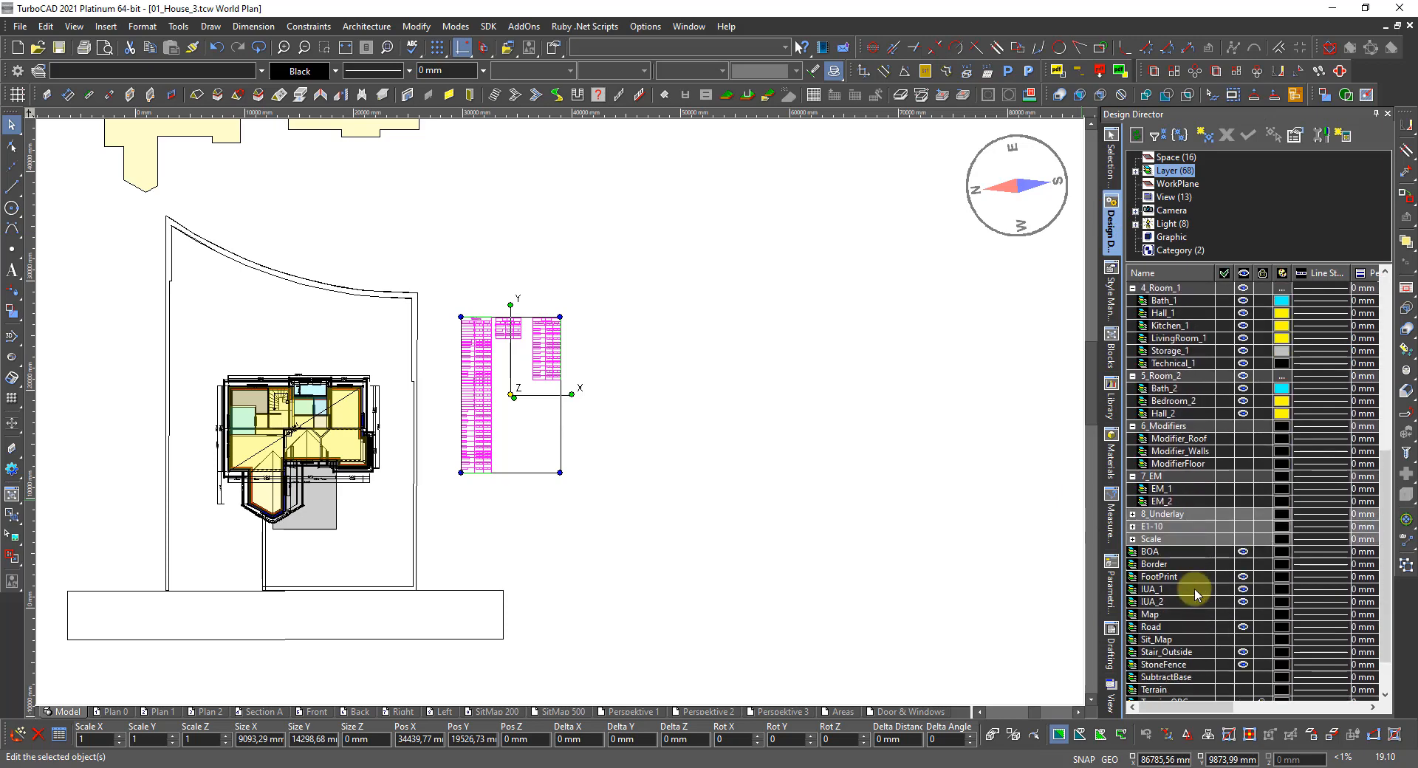
left_click(1207, 137)
type("0")
key("Return")
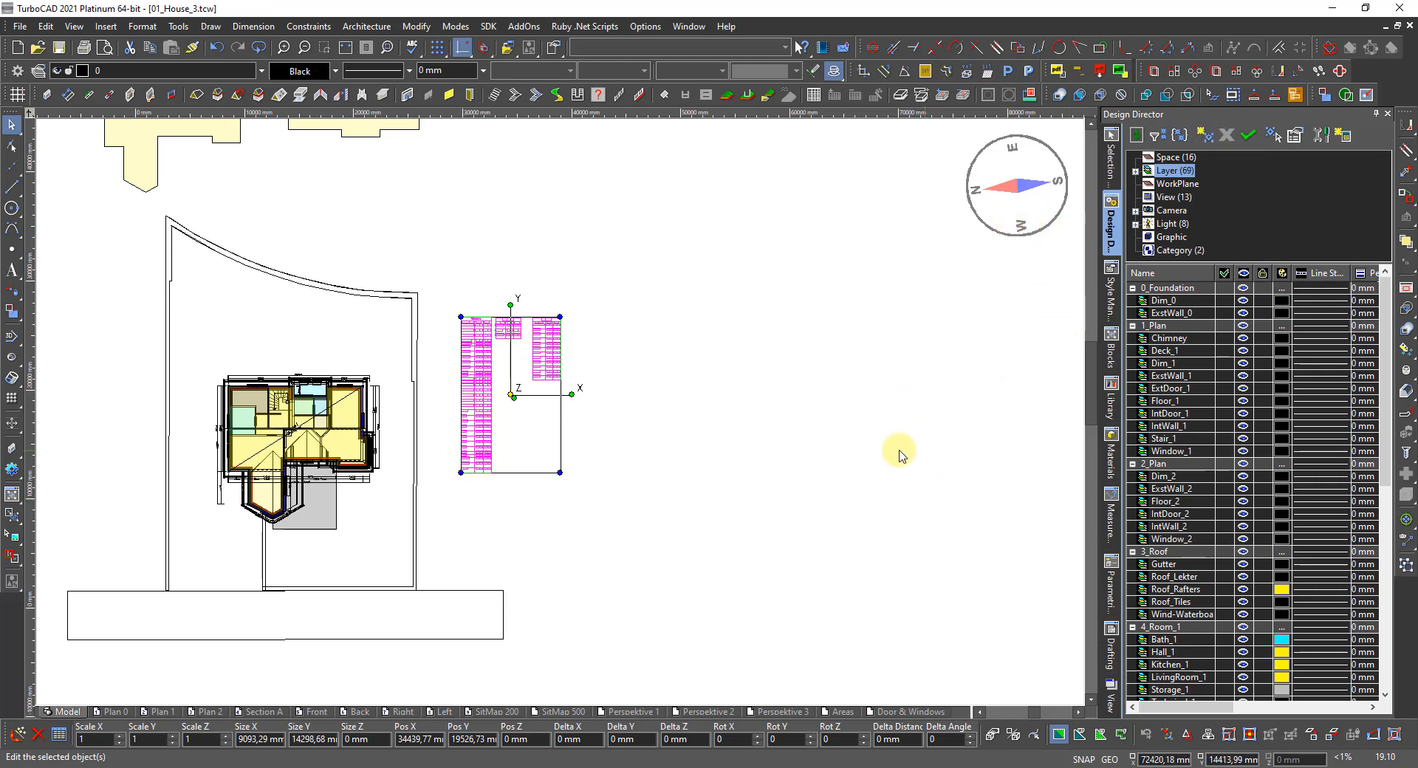
scroll(1219, 639, "down", 7)
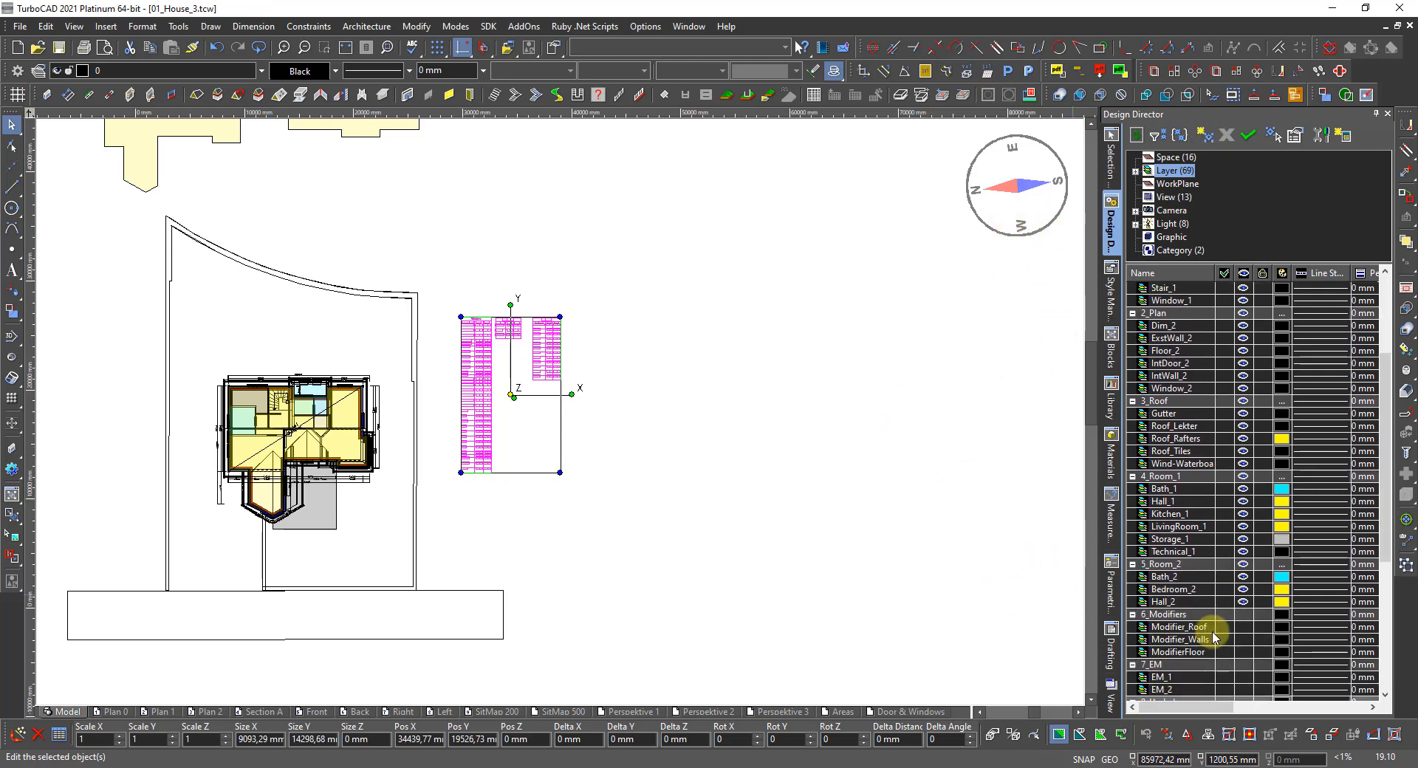
left_click(816, 589)
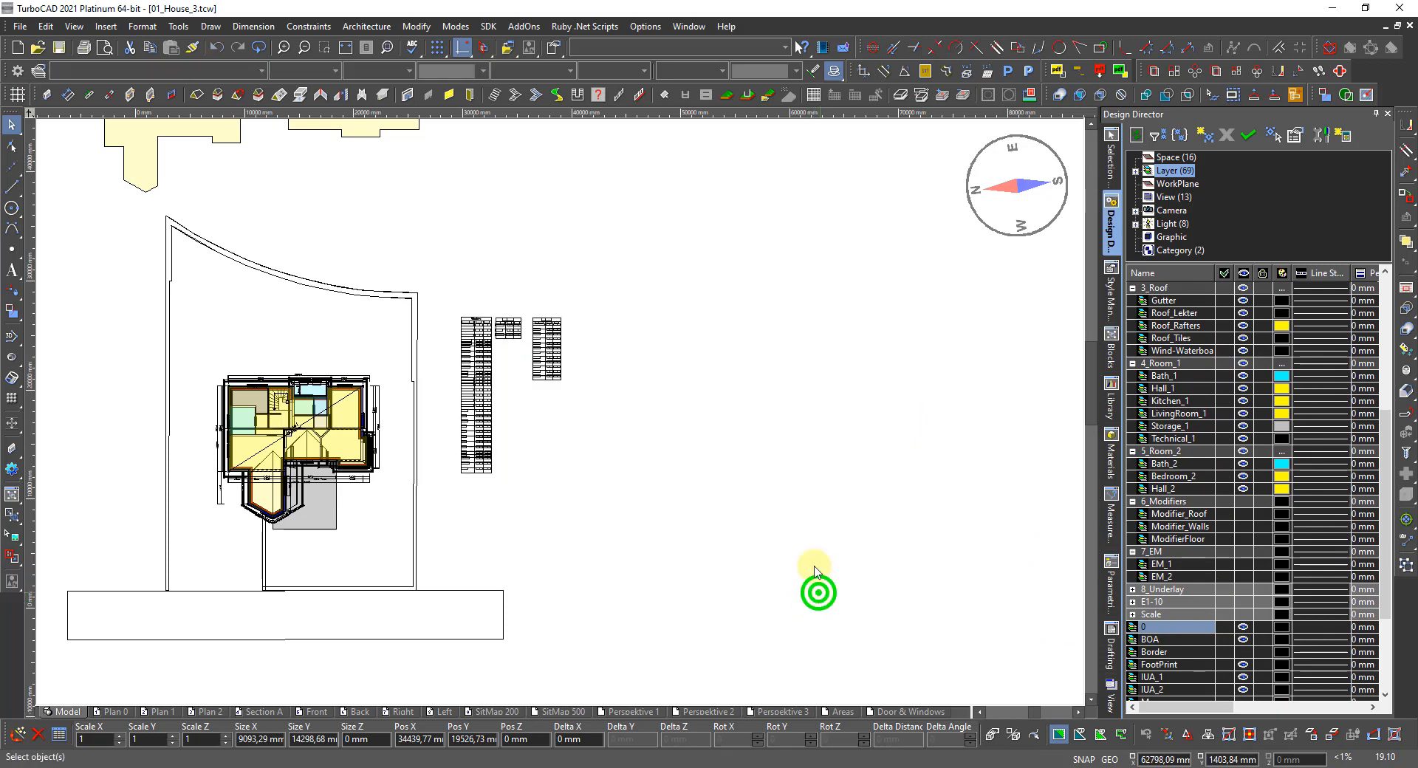
Step: Check the plan, section, elevation and SitMap 200 sheets one by one for model tables showing in their viewports
left_click(110, 712)
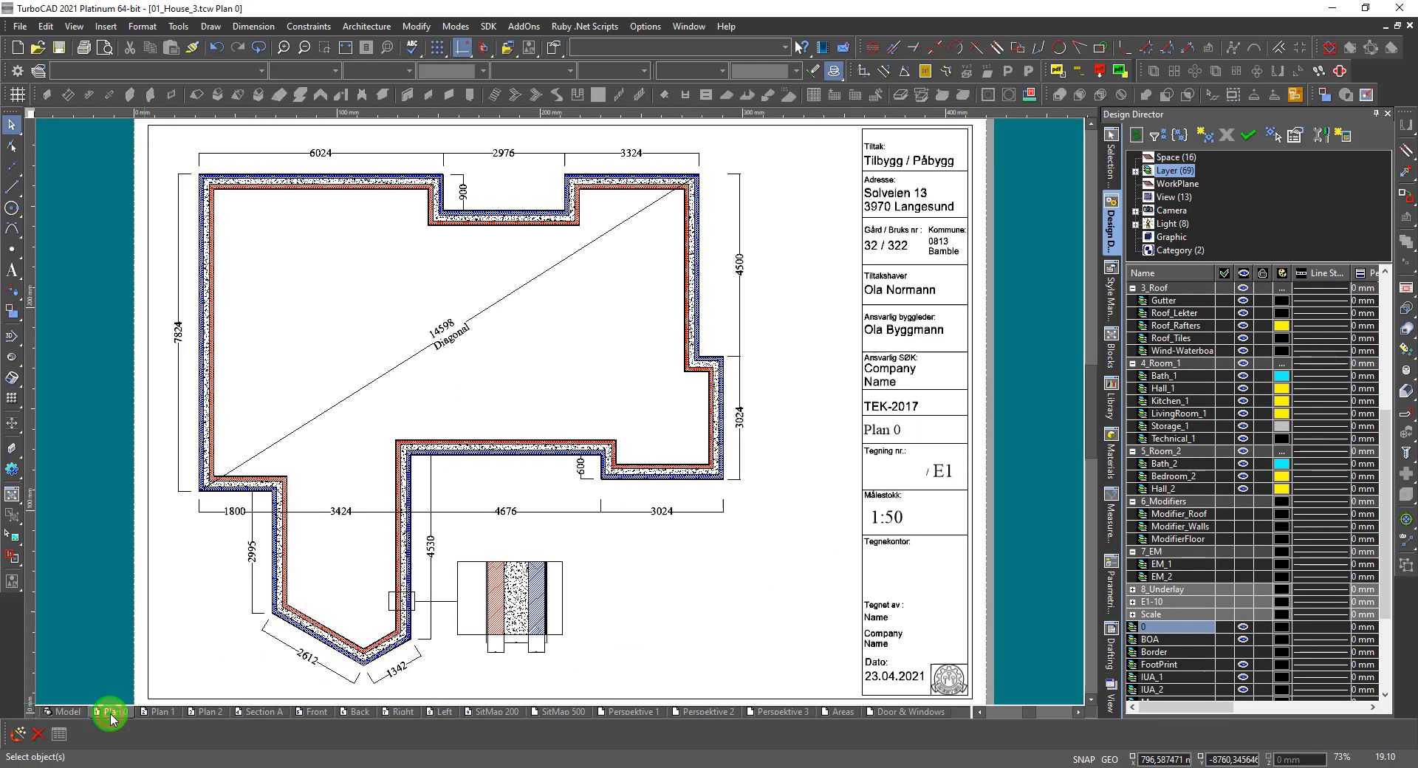
left_click(153, 714)
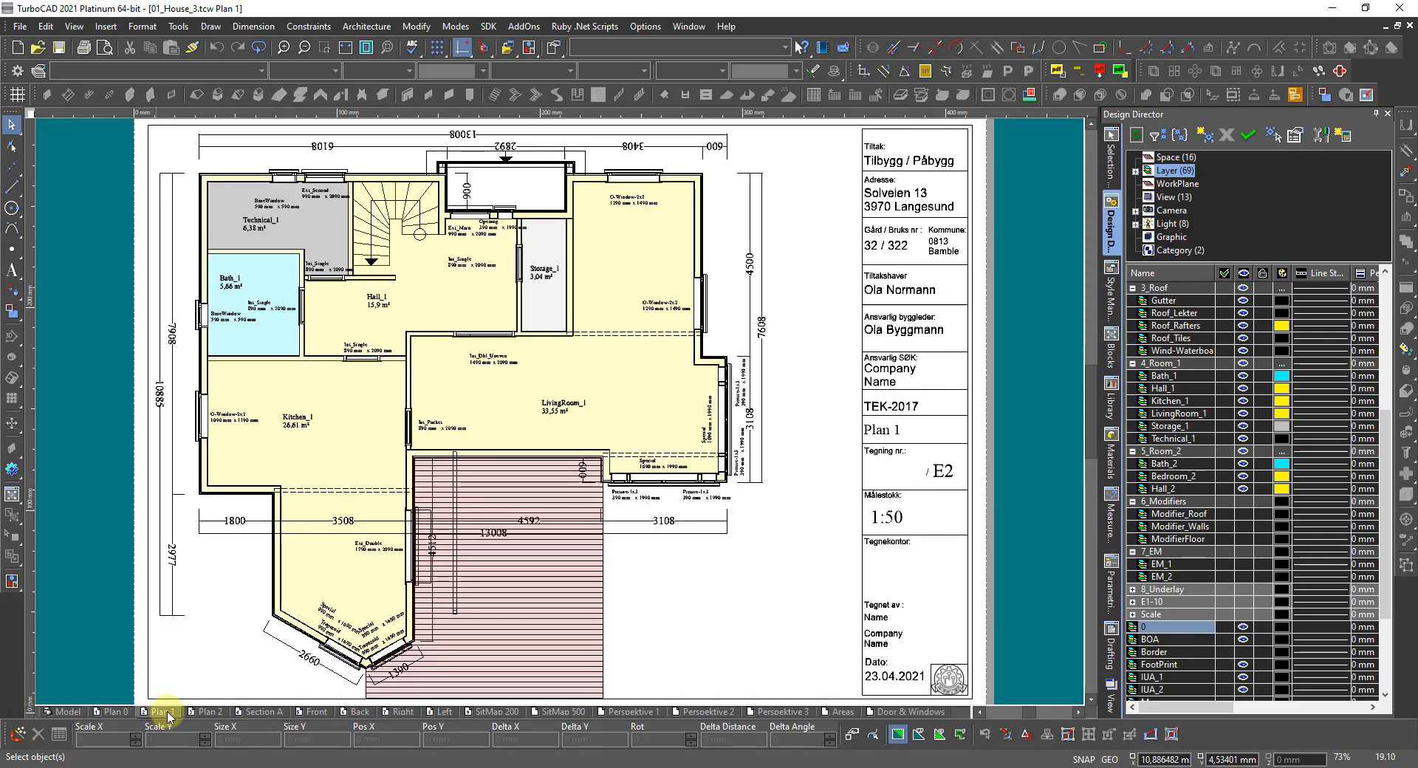
left_click(205, 712)
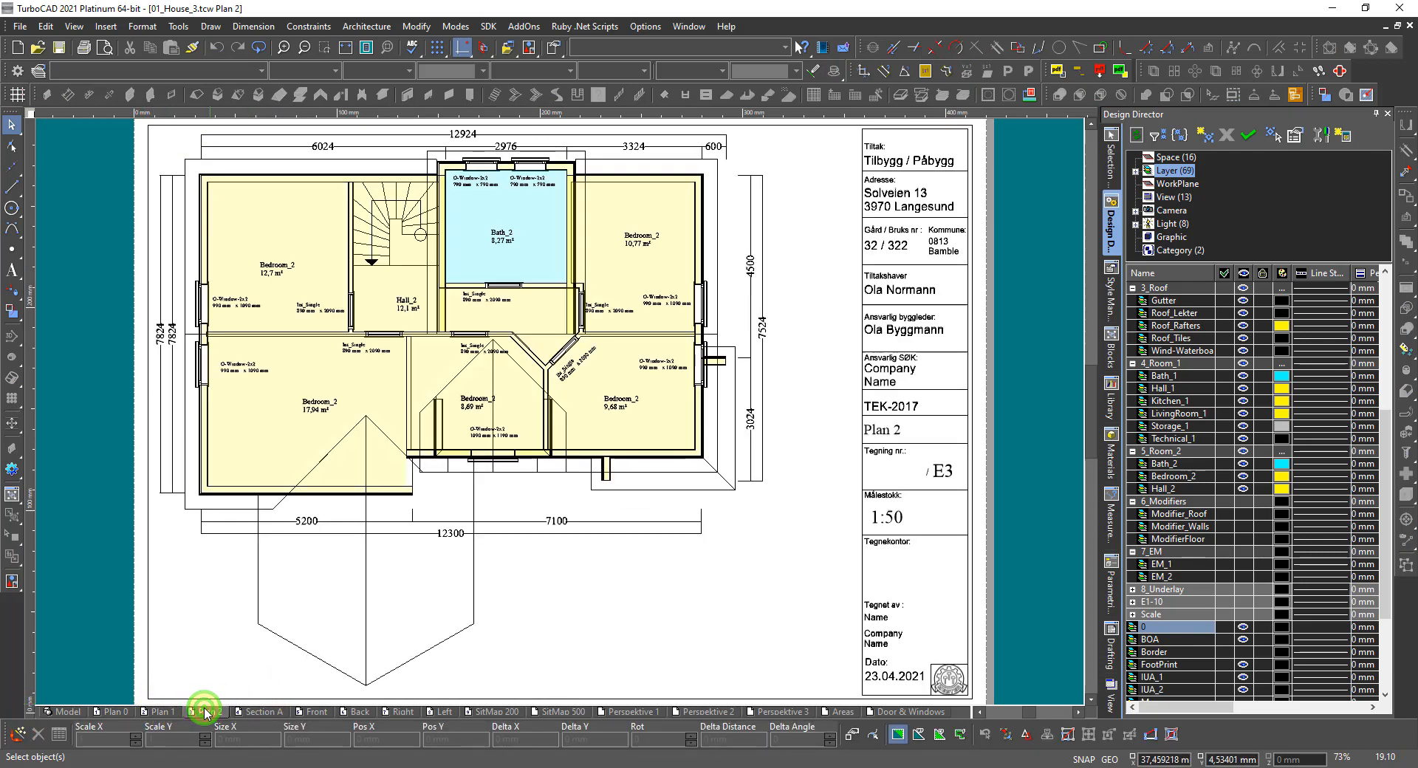
left_click(251, 712)
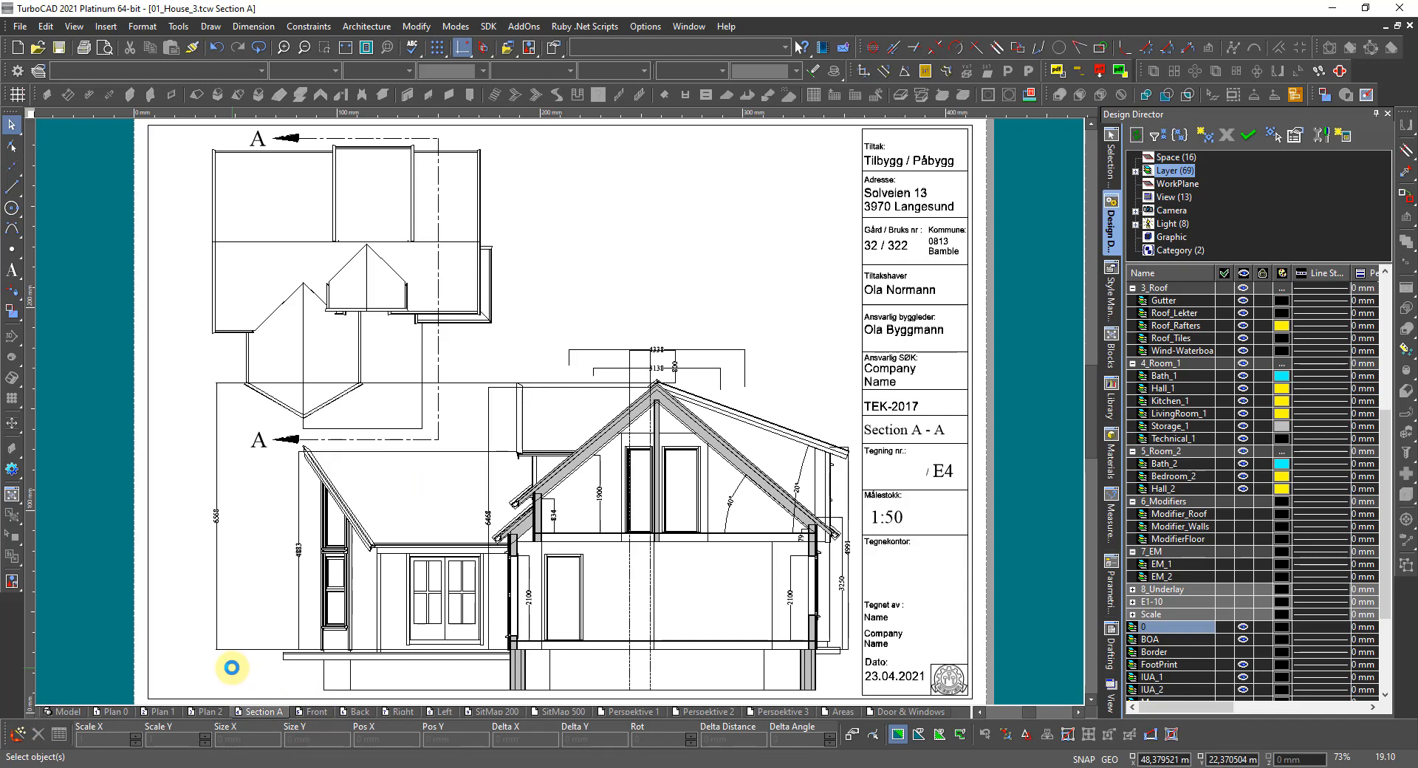
left_click(315, 713)
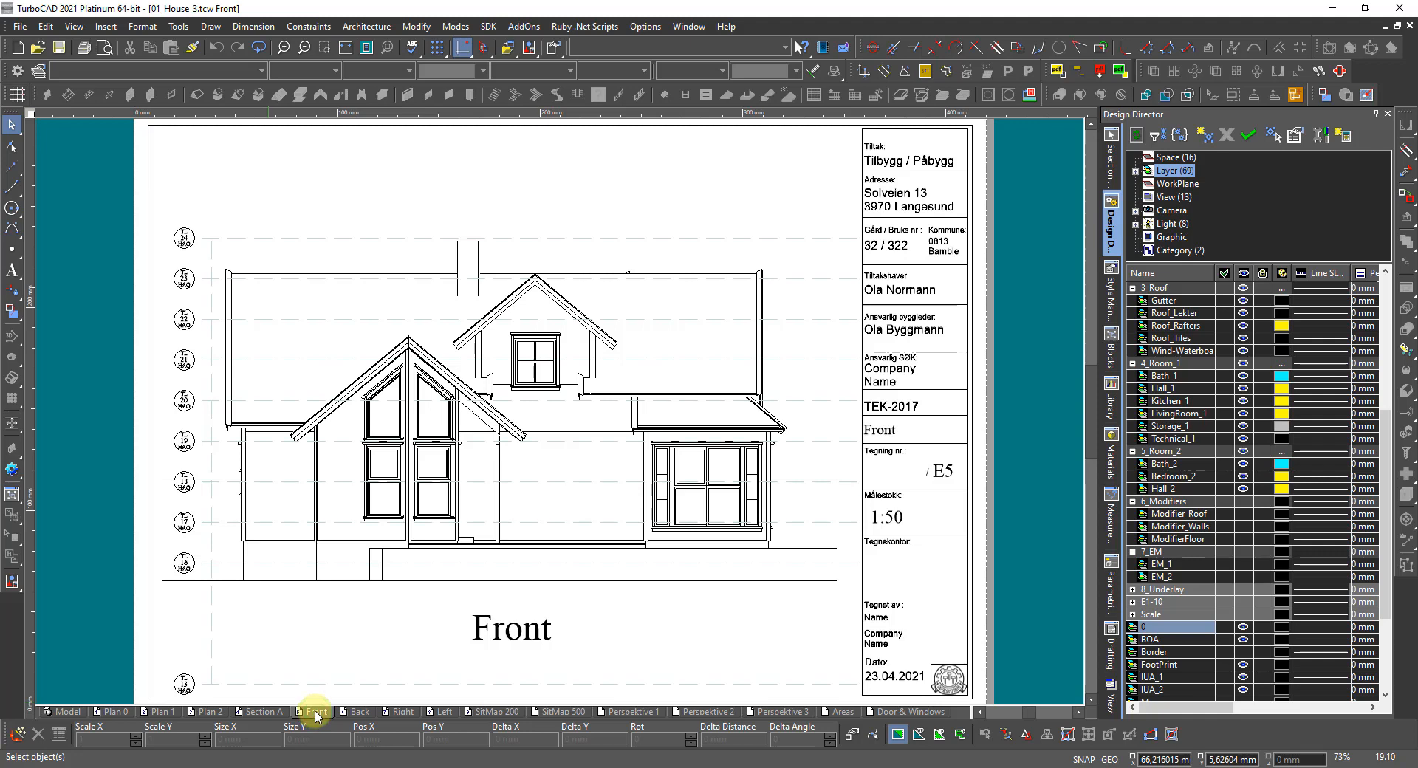
left_click(363, 712)
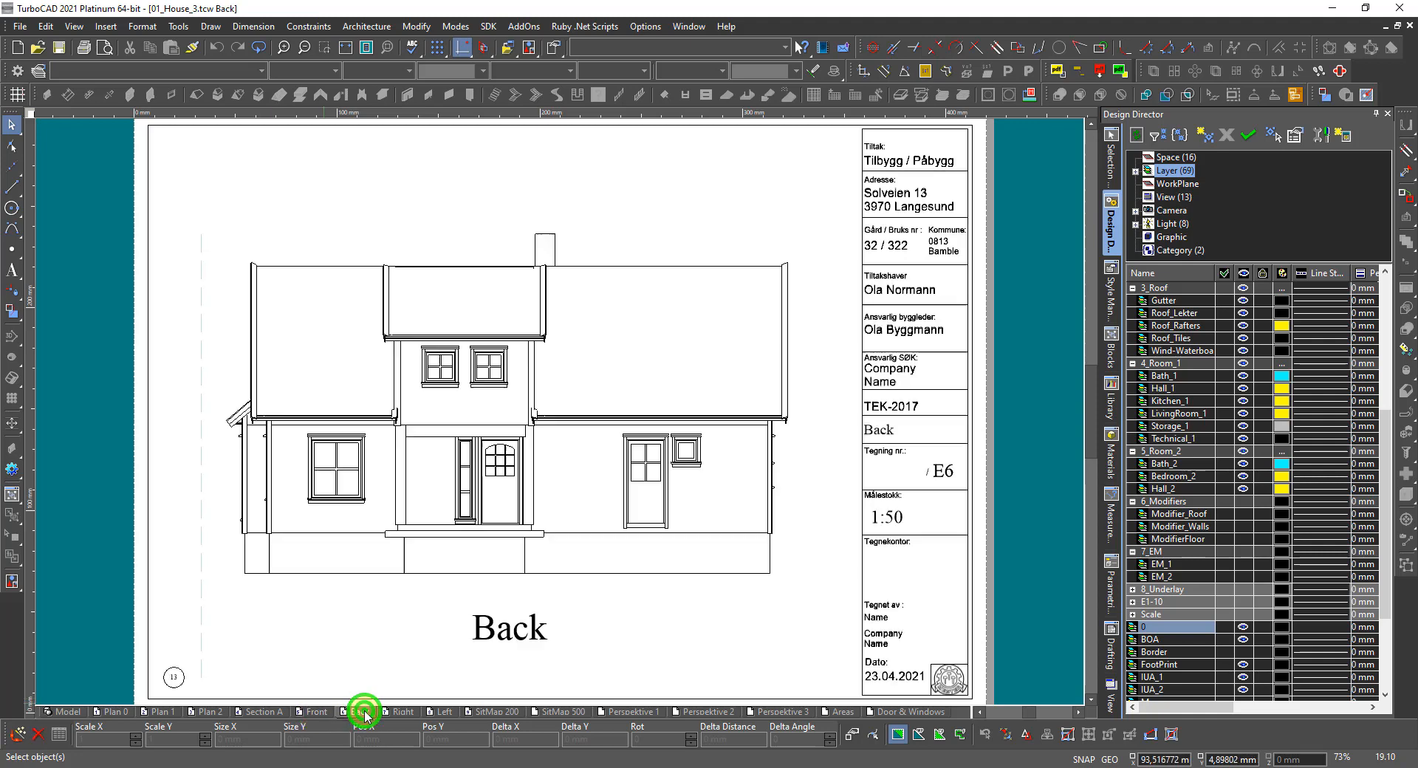
left_click(401, 714)
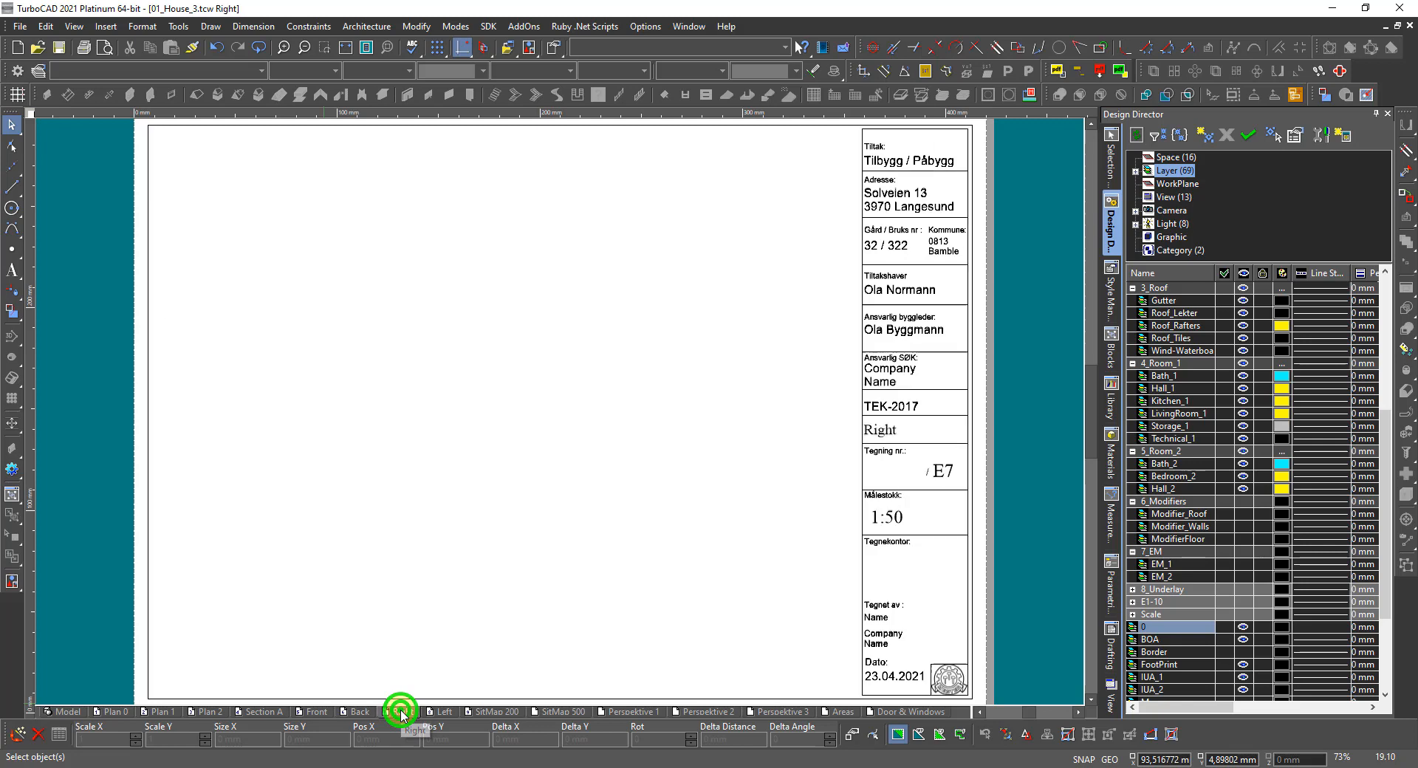
left_click(442, 713)
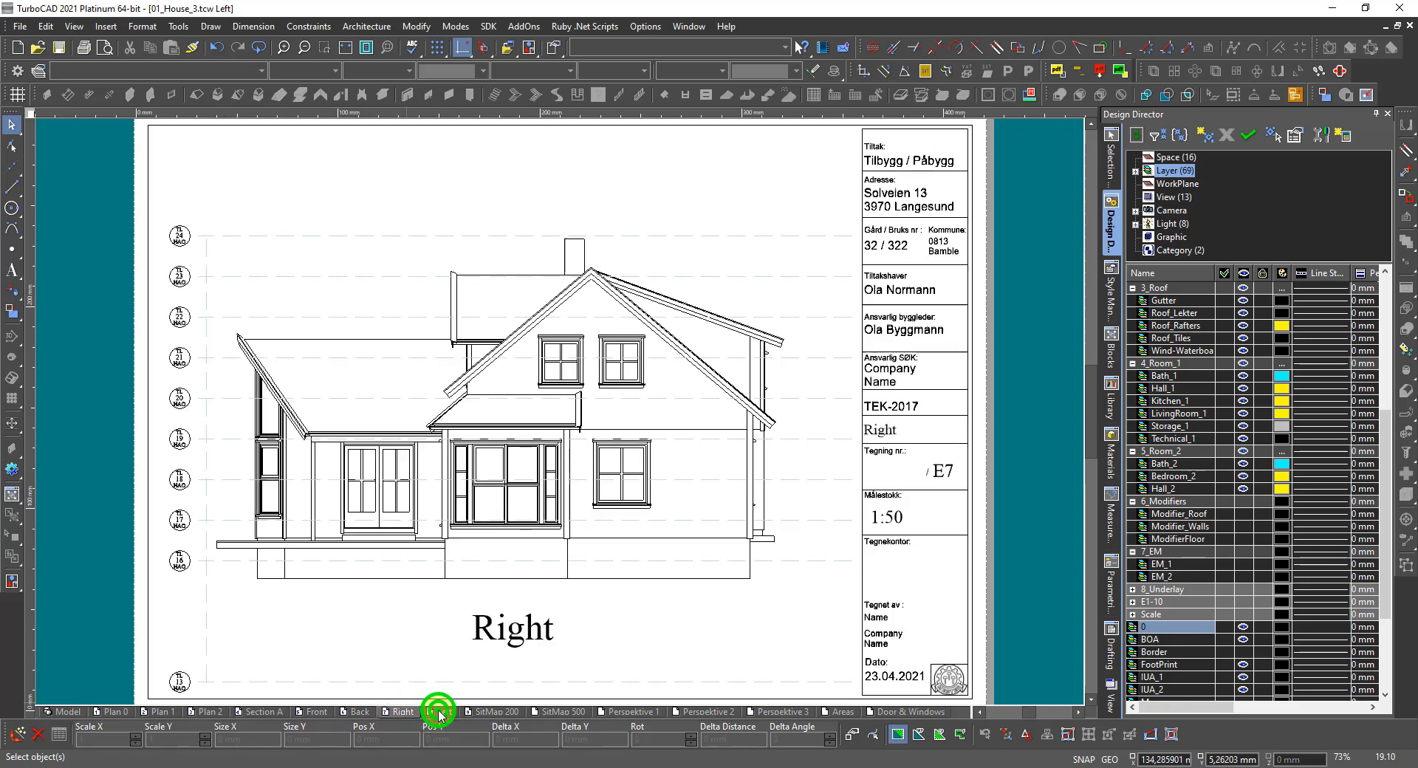
left_click(490, 712)
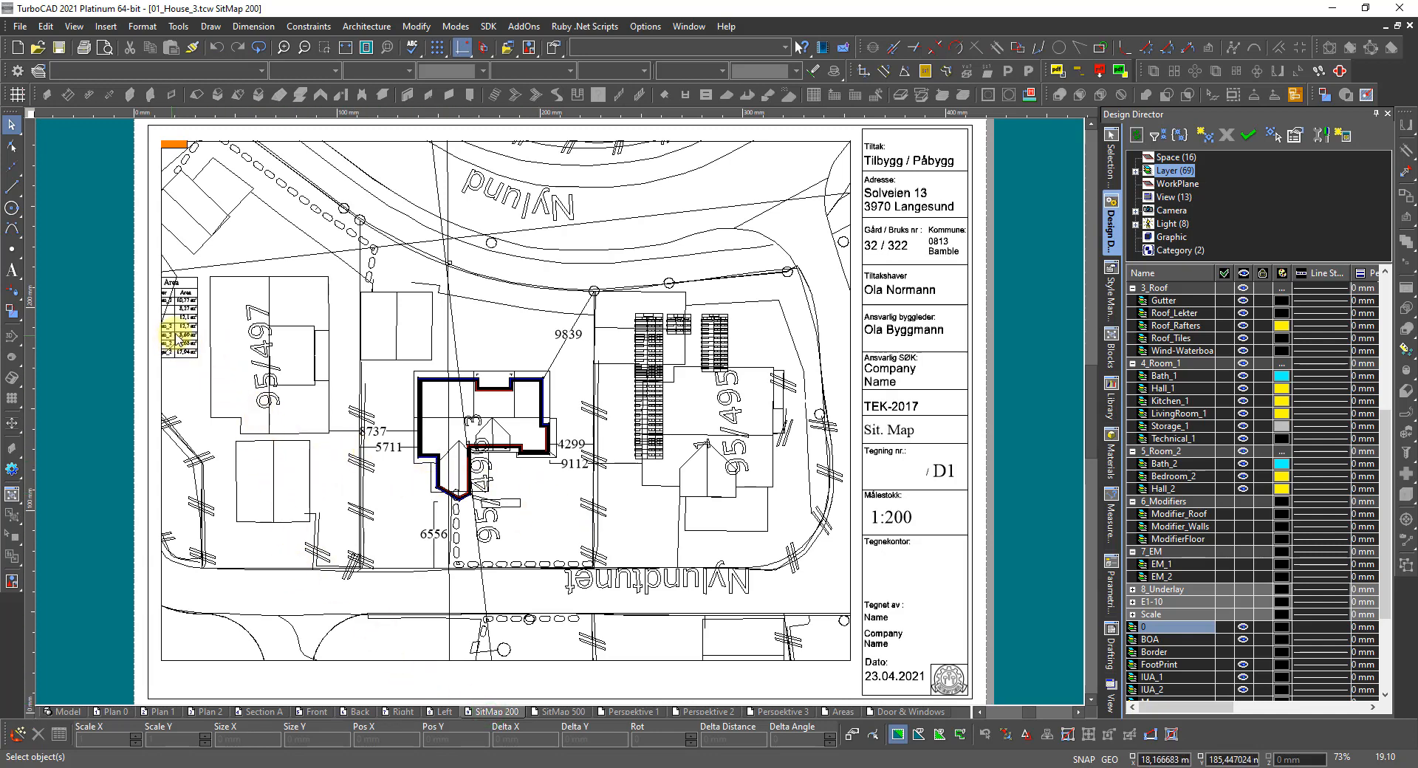
Step: Remove layer 0 from the visible layers of the SitMap 200 sheet's viewport and check the map
left_click(181, 334)
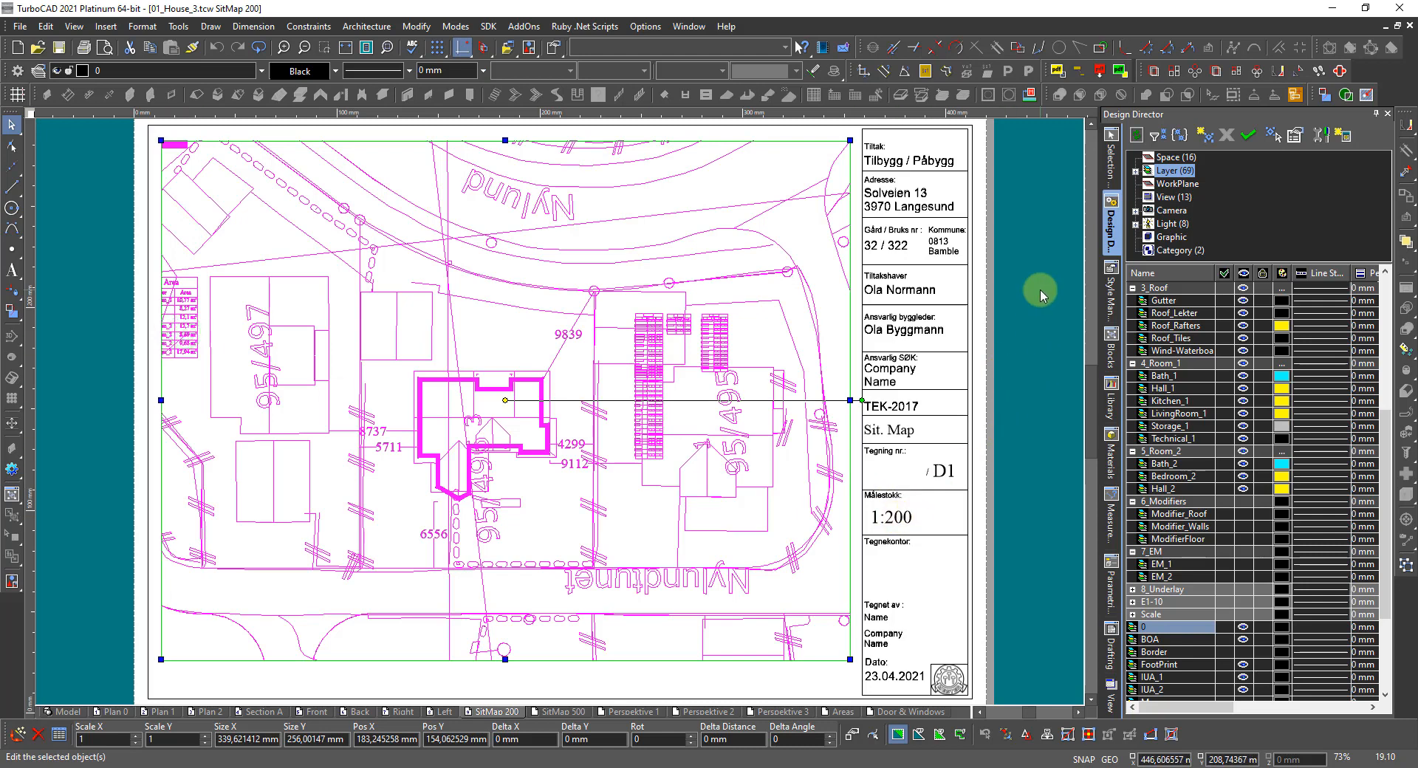
left_click(1110, 161)
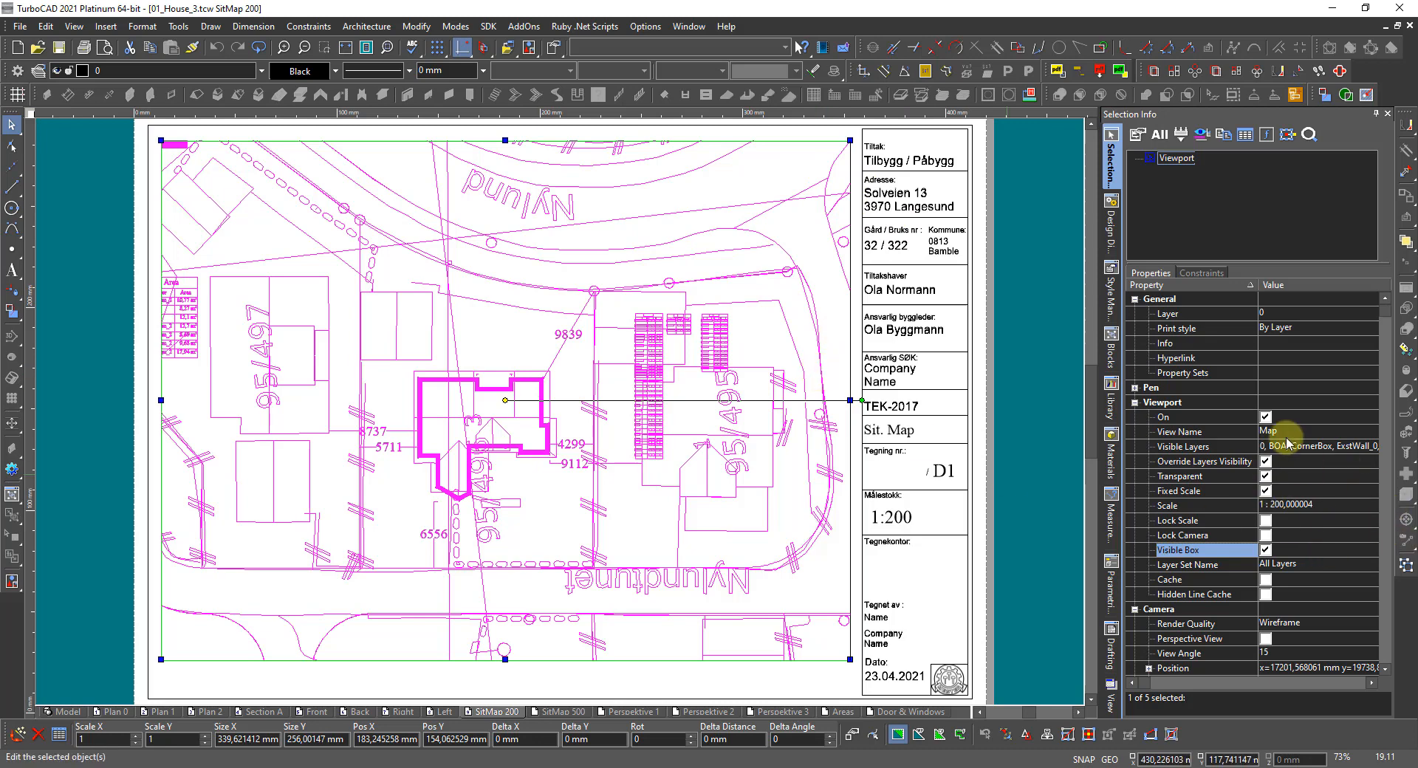
left_click(1304, 455)
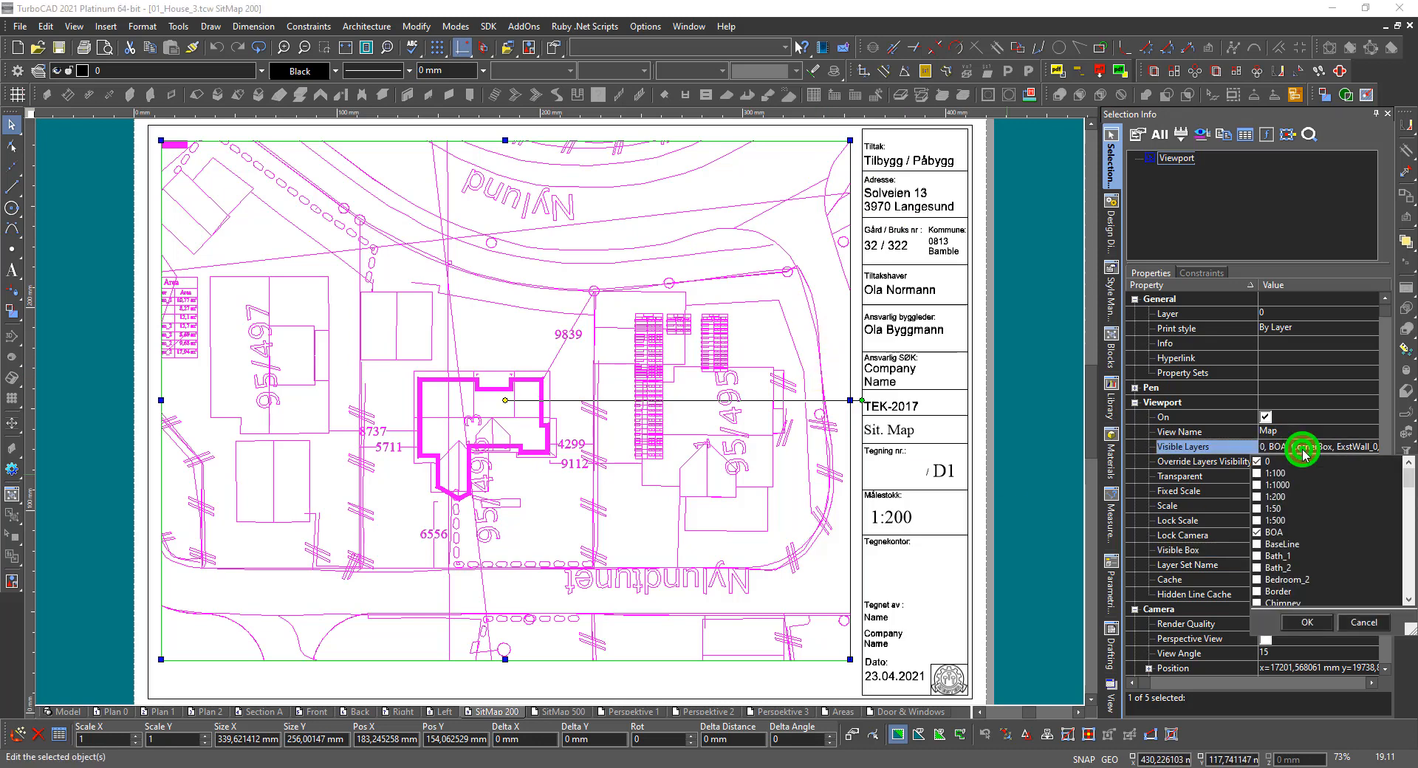
left_click(1255, 461)
left_click(1306, 625)
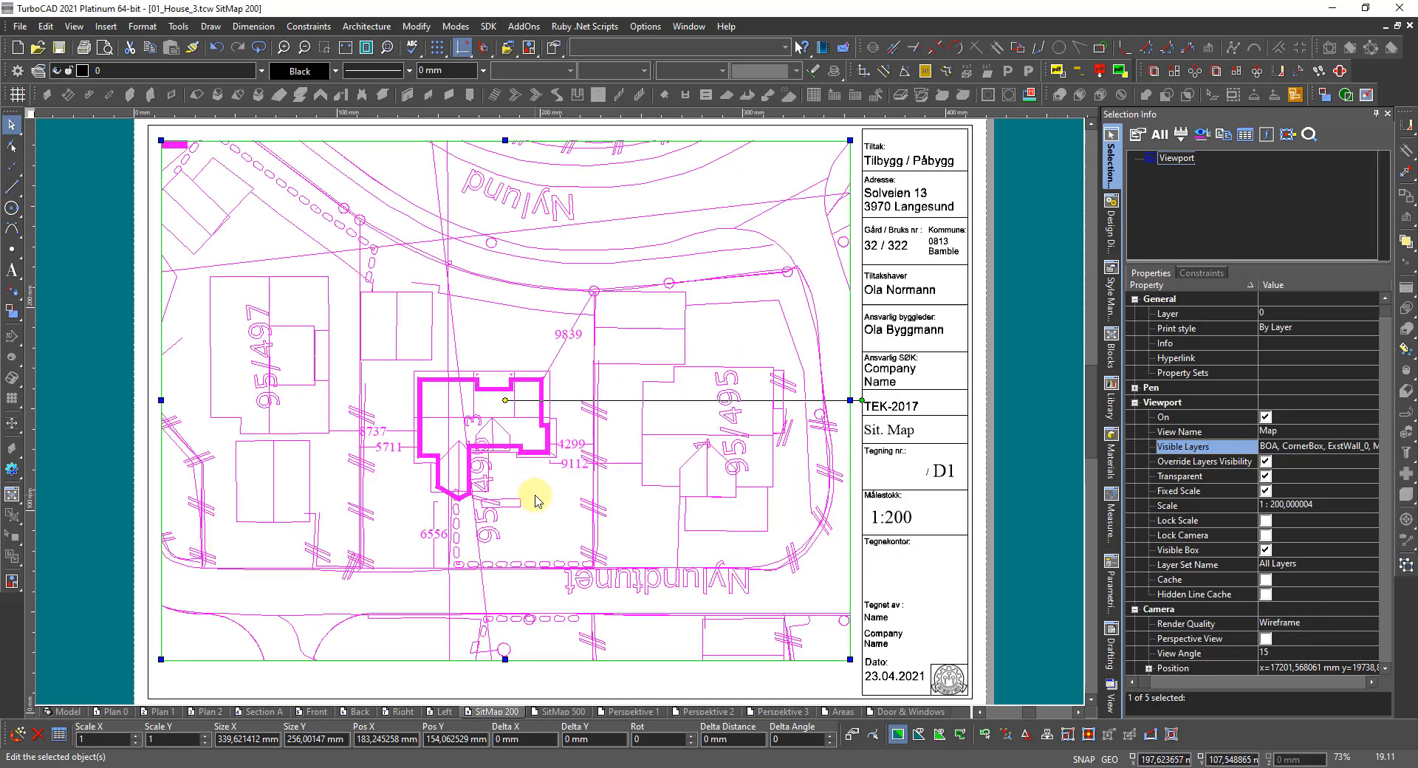
left_click(1014, 434)
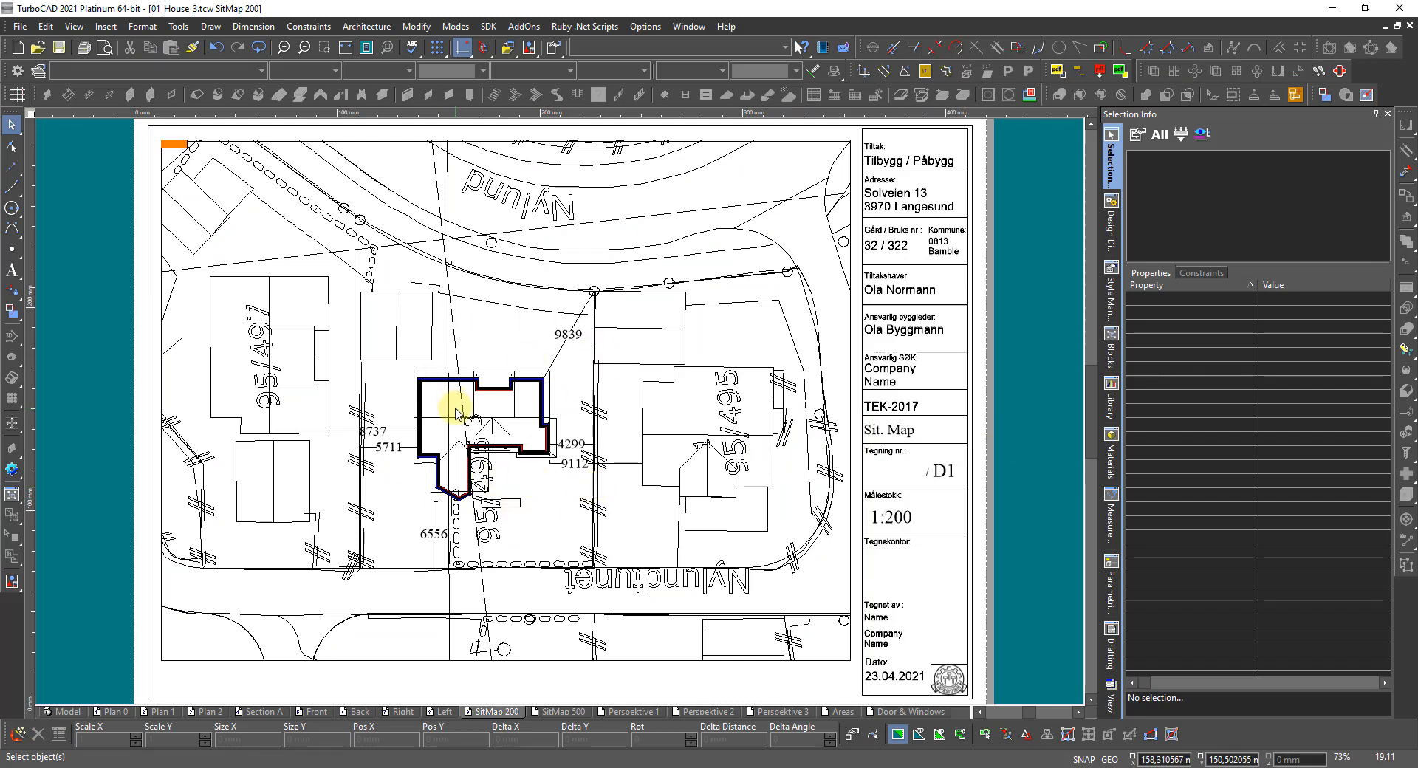
scroll(456, 414, "up", 1)
scroll(529, 410, "down", 1)
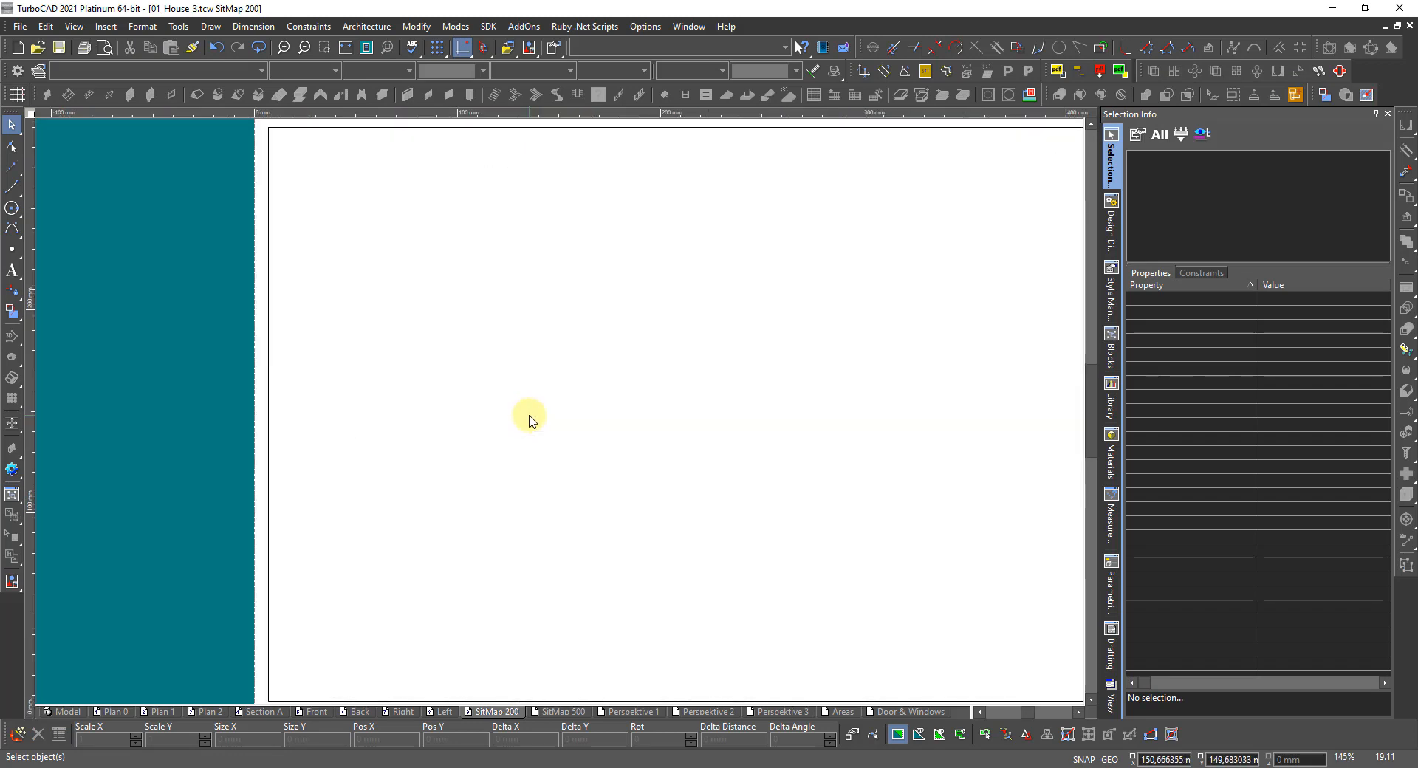
scroll(557, 412, "down", 2)
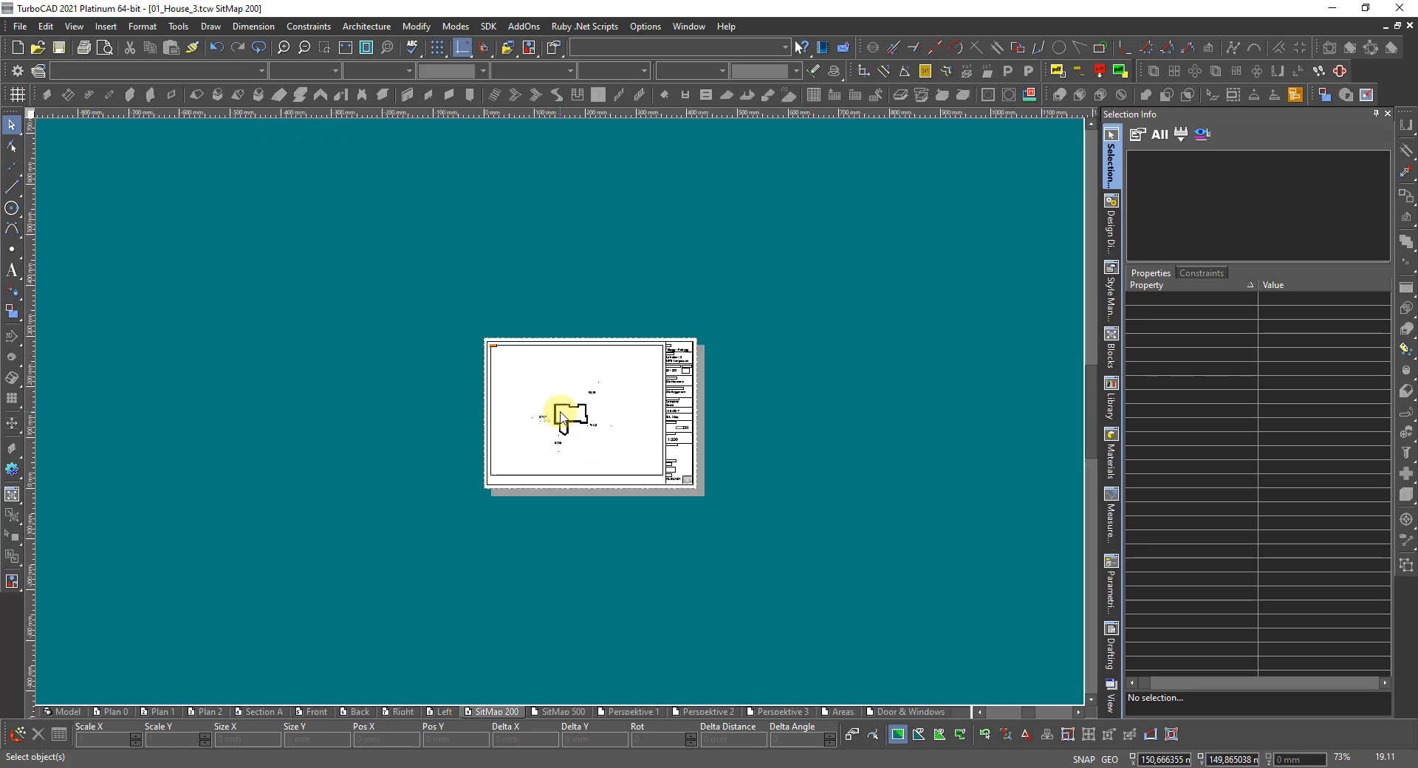
scroll(558, 414, "up", 2)
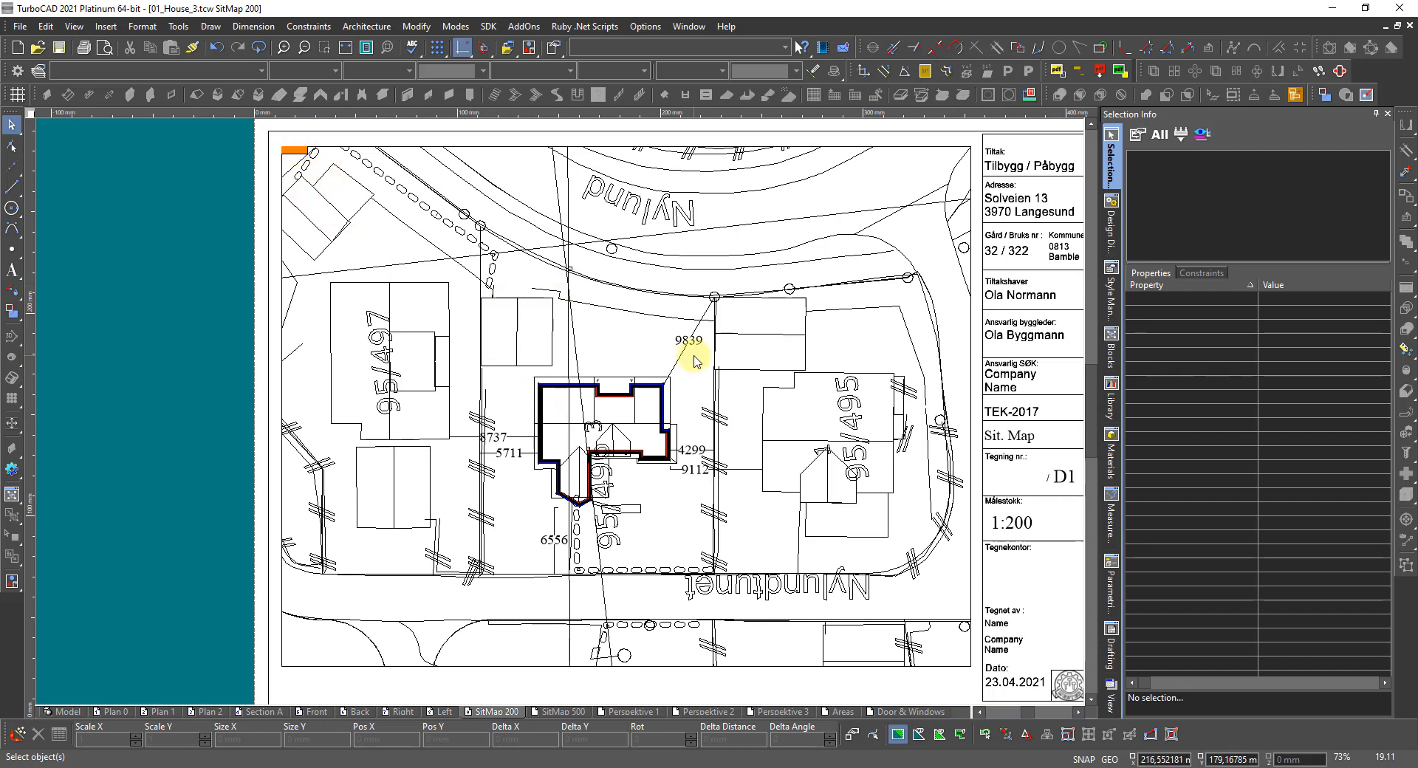
left_click(234, 523)
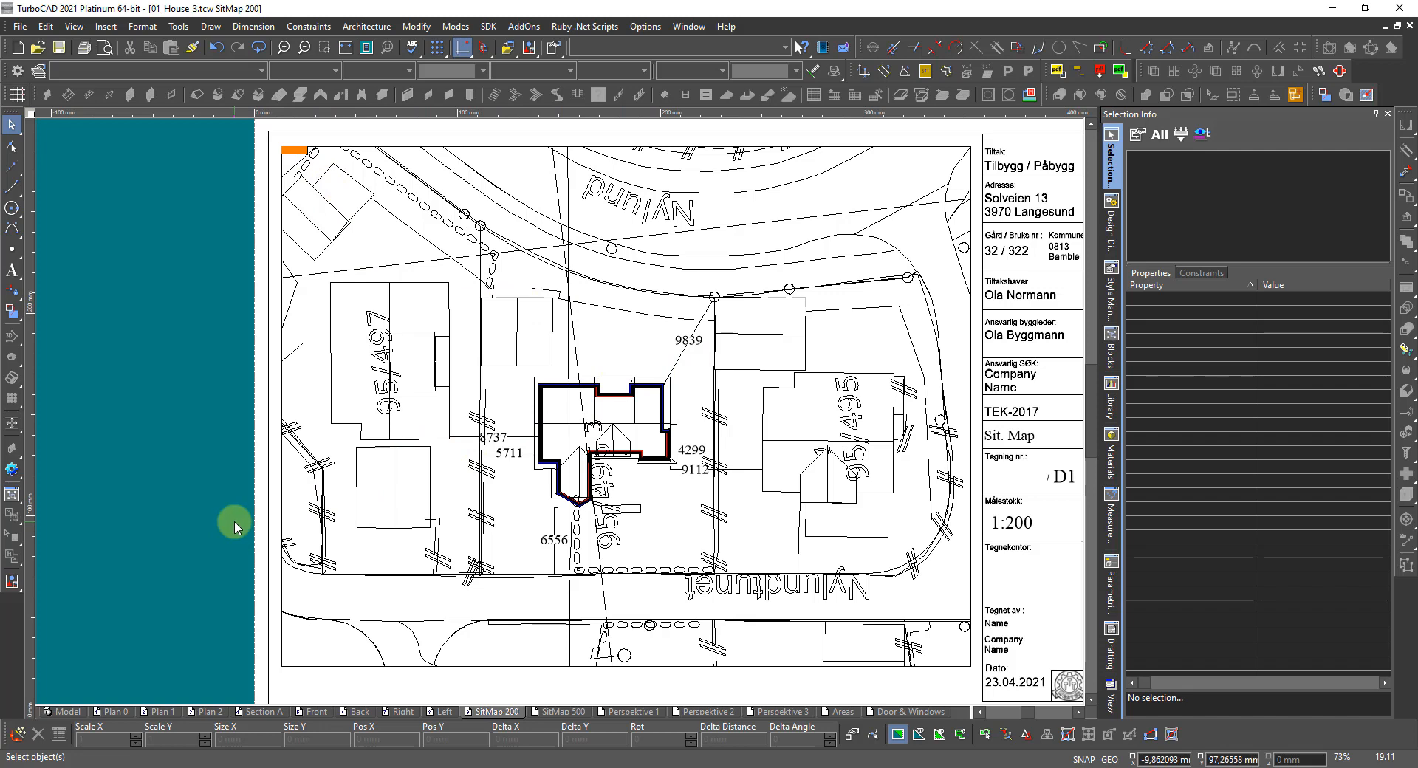
Step: Select the detached orange floor area shape with its markers in model space and set its reference point at the upper-left corner
left_click(68, 711)
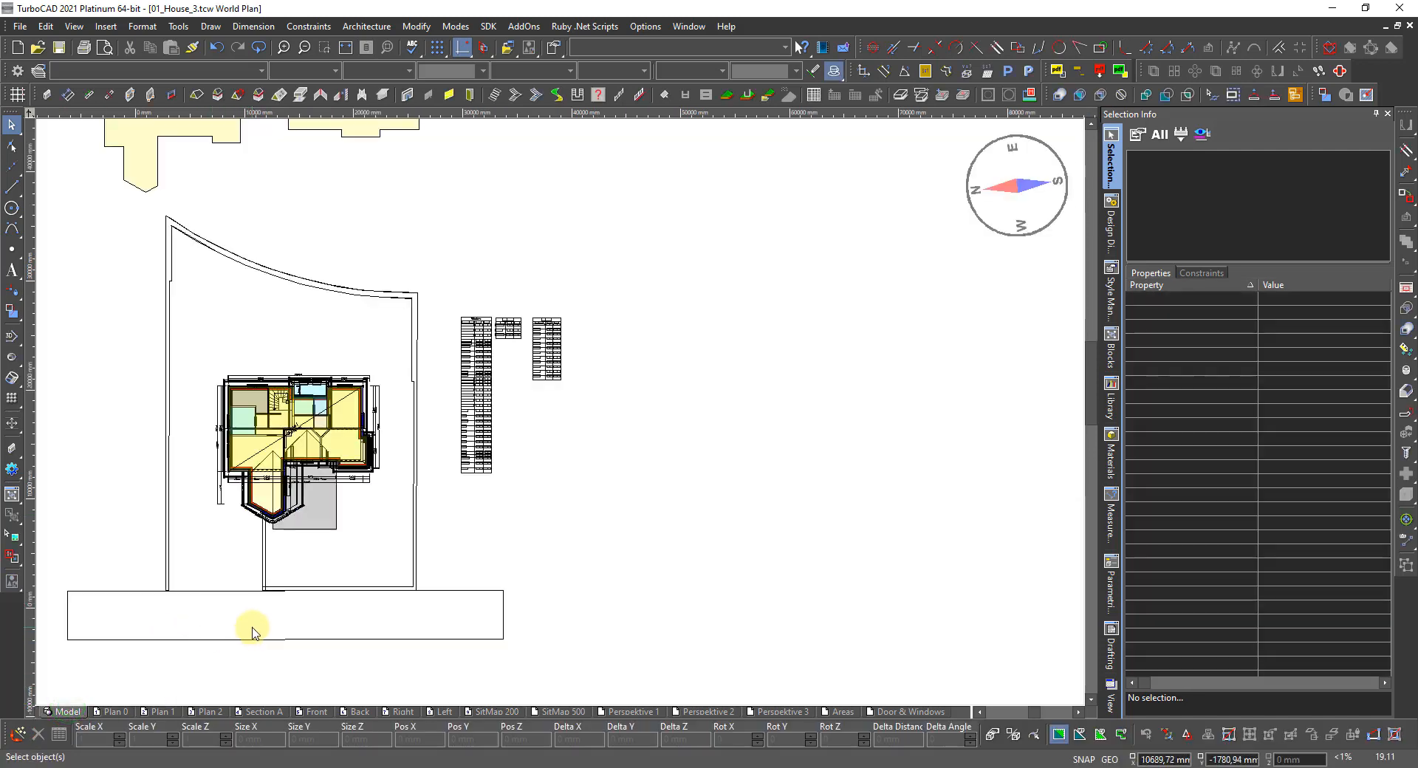
scroll(410, 147, "up", 1)
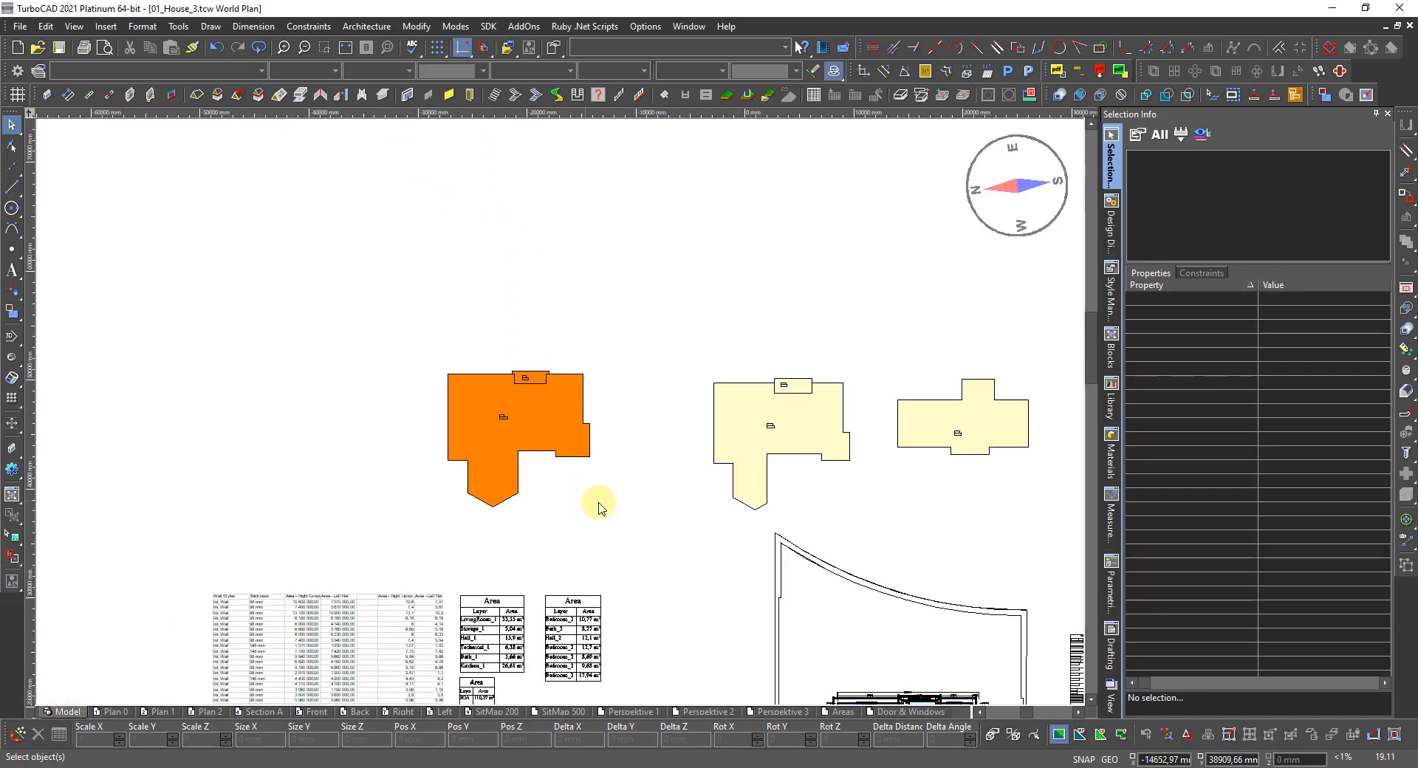
left_click(639, 521)
left_click_drag(639, 522, 427, 385)
scroll(432, 383, "up", 3)
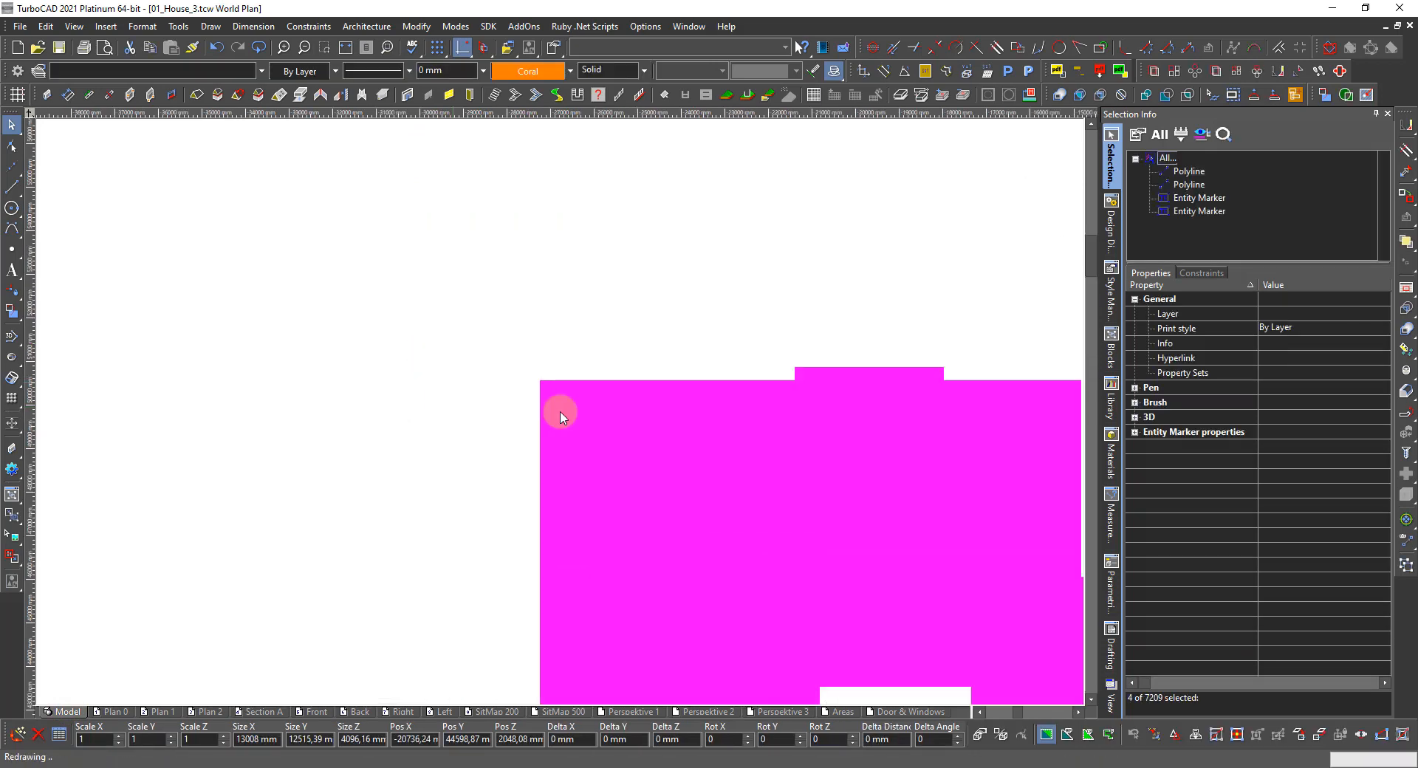
key("g")
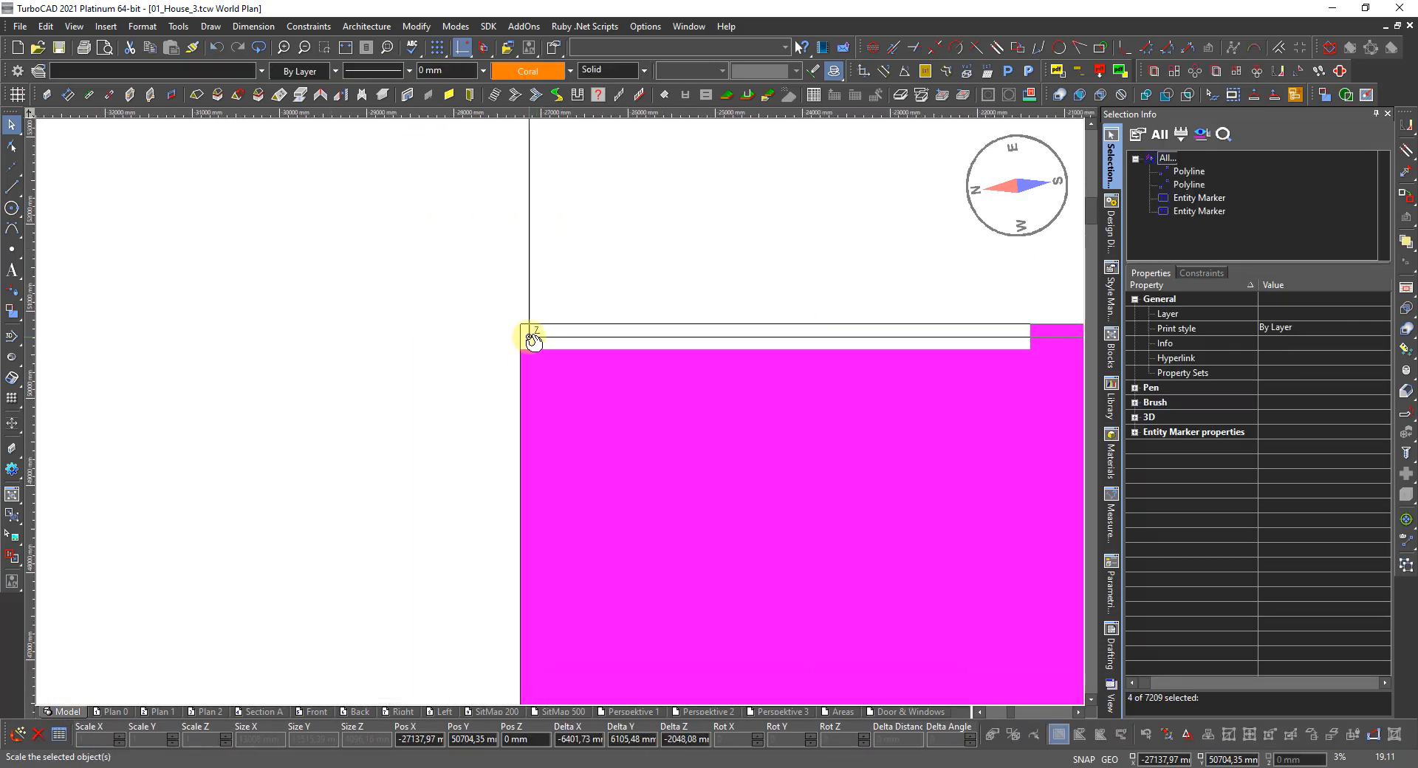
scroll(529, 335, "up", 3)
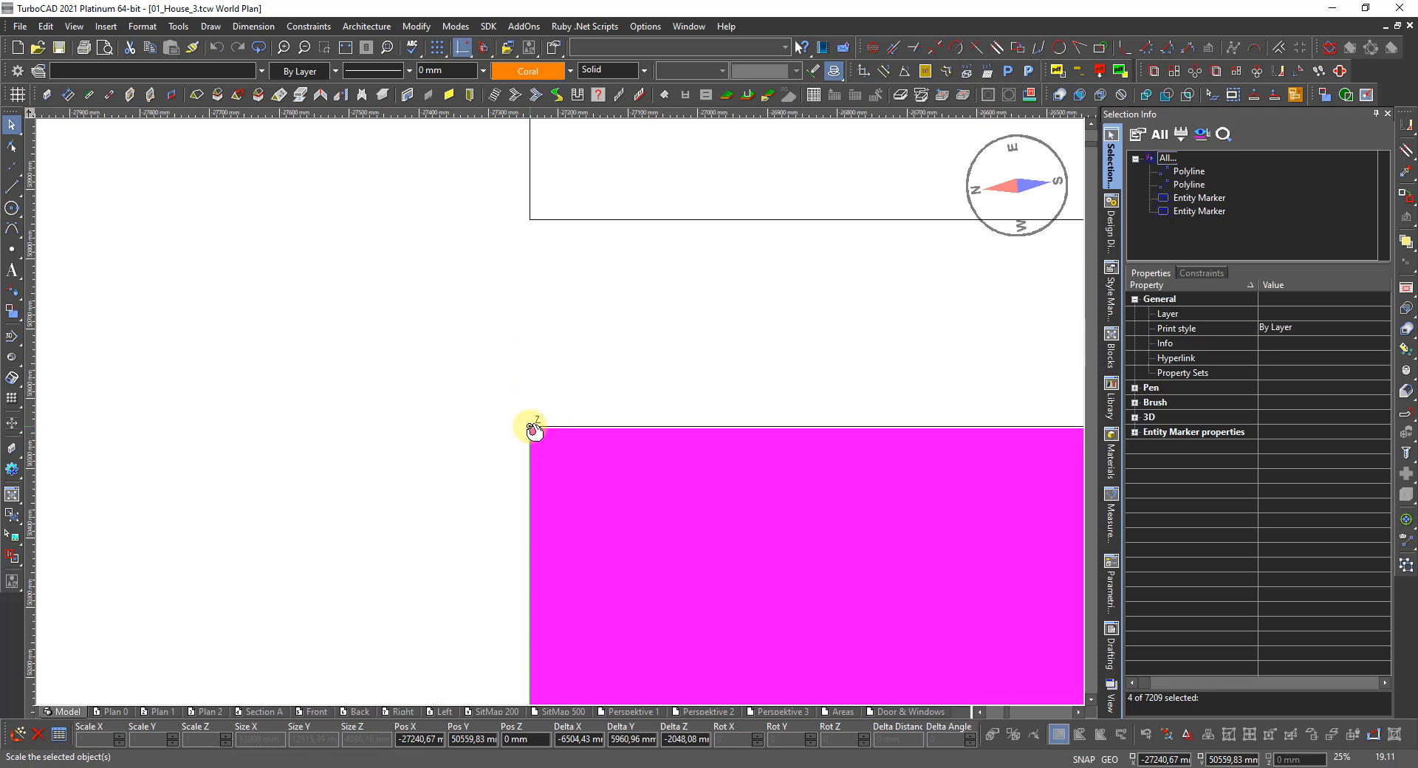
left_click(534, 431)
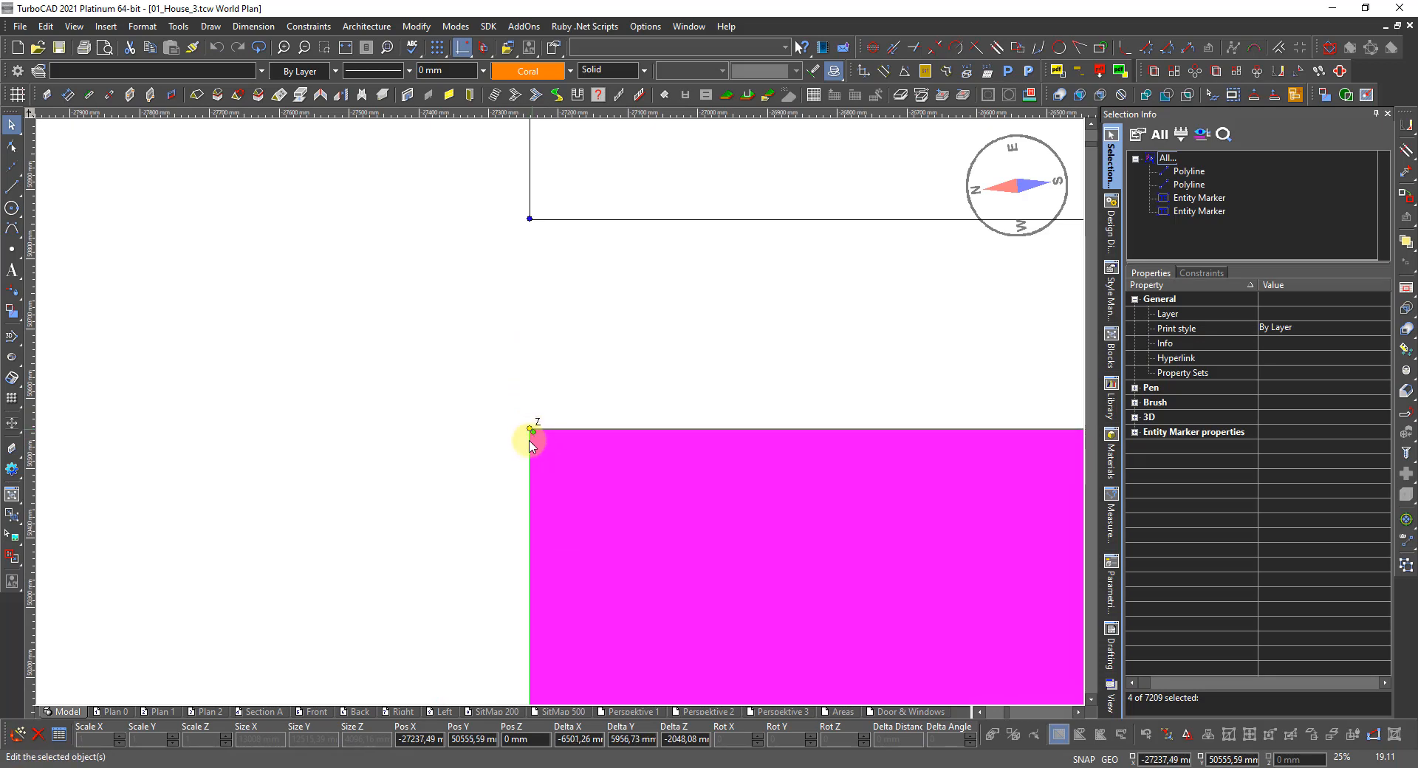
Step: Place a copy of the orange area shape on the house plan's matching upper-left corner and check it on the SitMap 200 sheet
left_click(1196, 736)
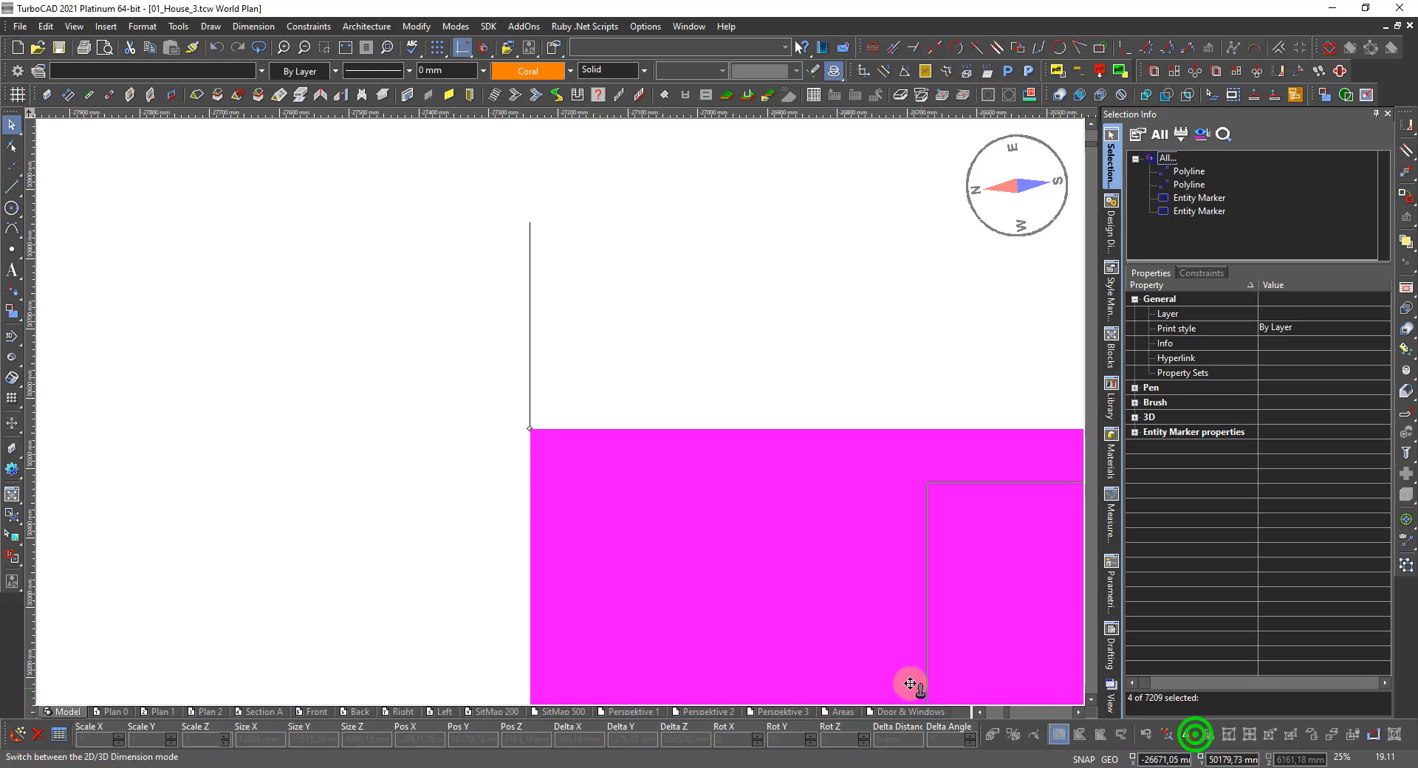
scroll(554, 412, "down", 15)
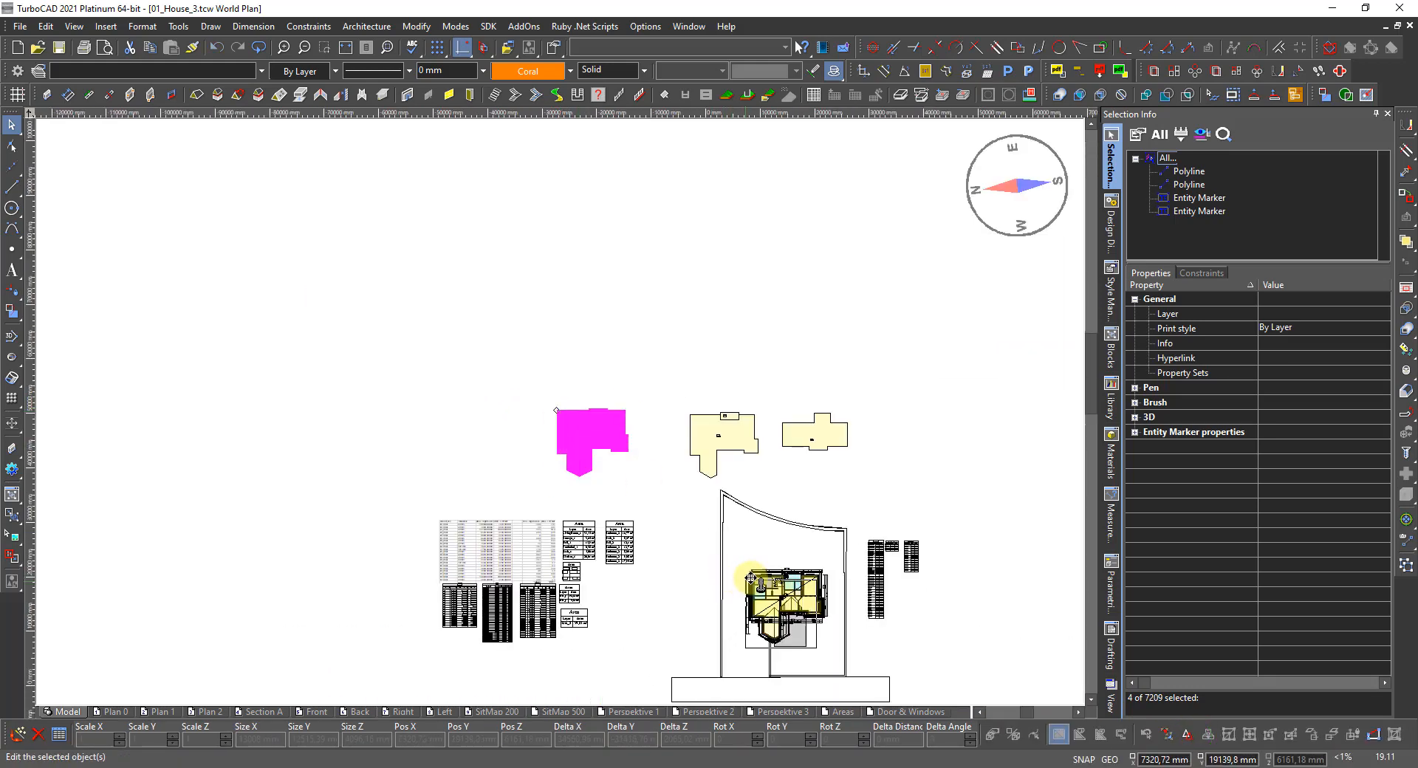
scroll(746, 573, "up", 10)
scroll(559, 428, "up", 6)
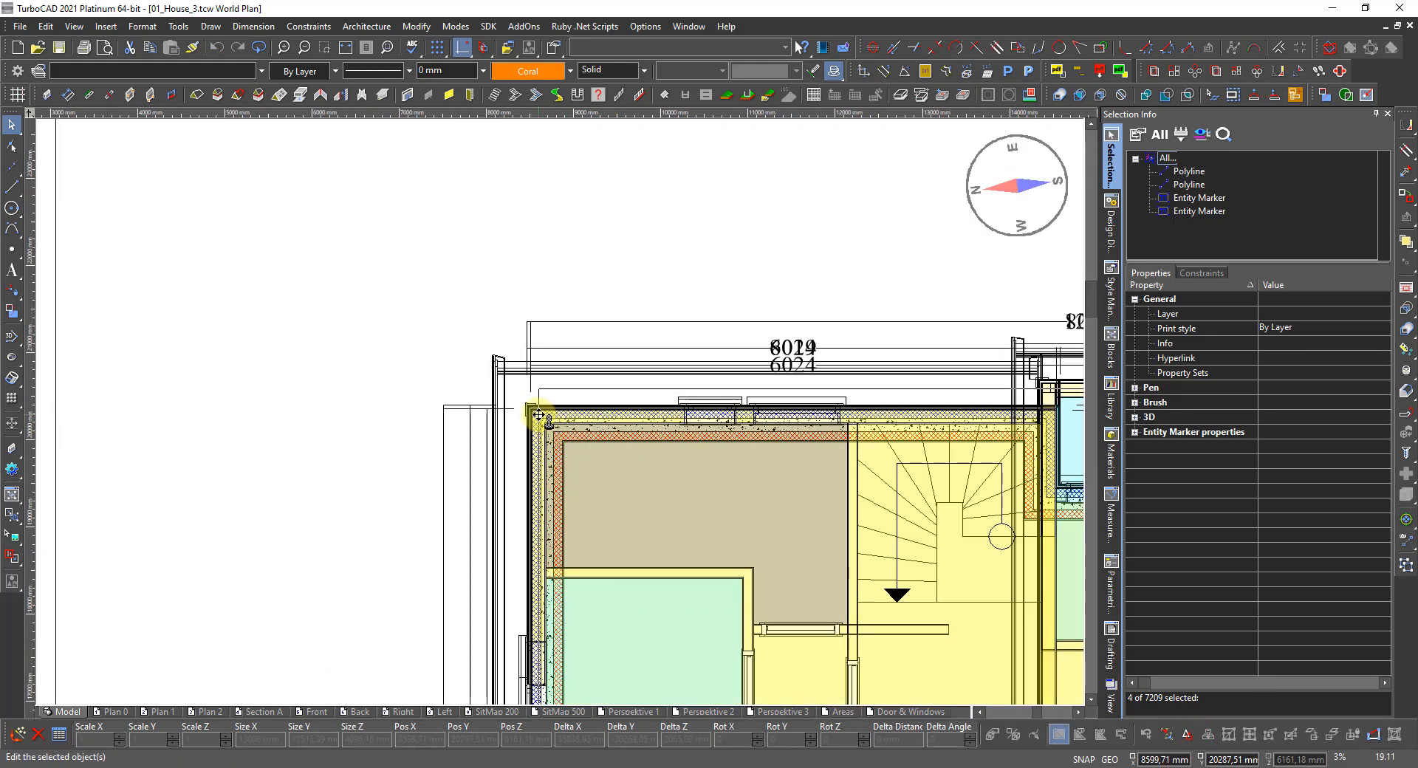
scroll(473, 321, "up", 3)
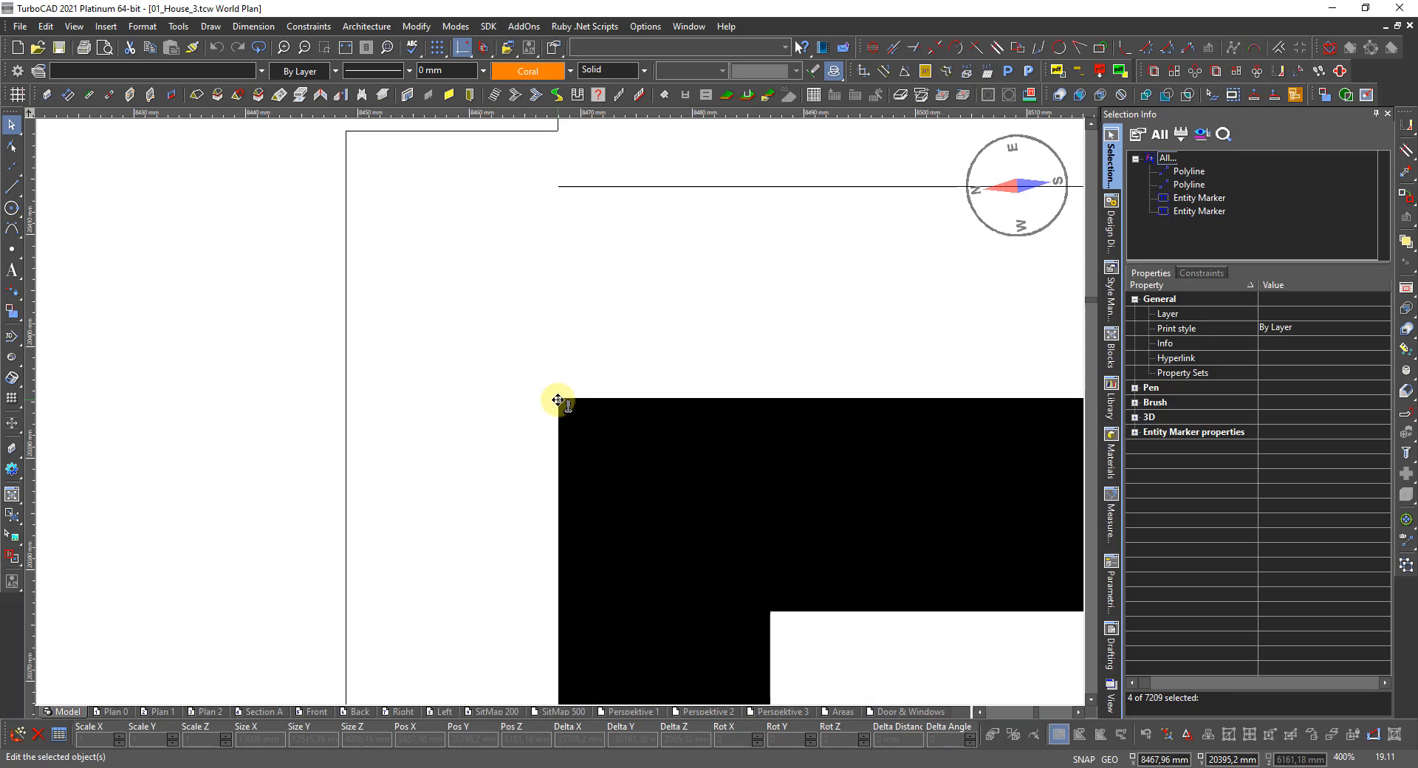
left_click(558, 399)
key("Escape")
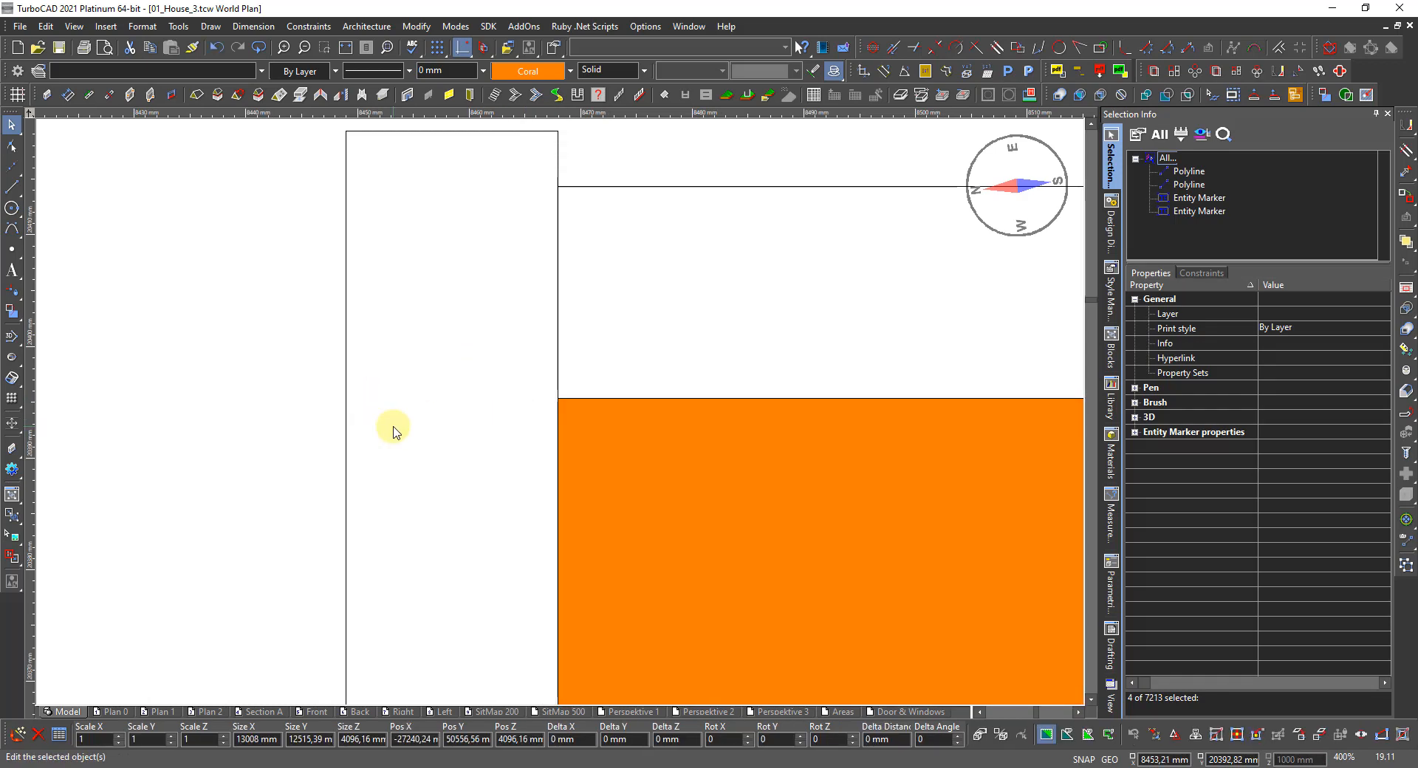
scroll(545, 402, "down", 3)
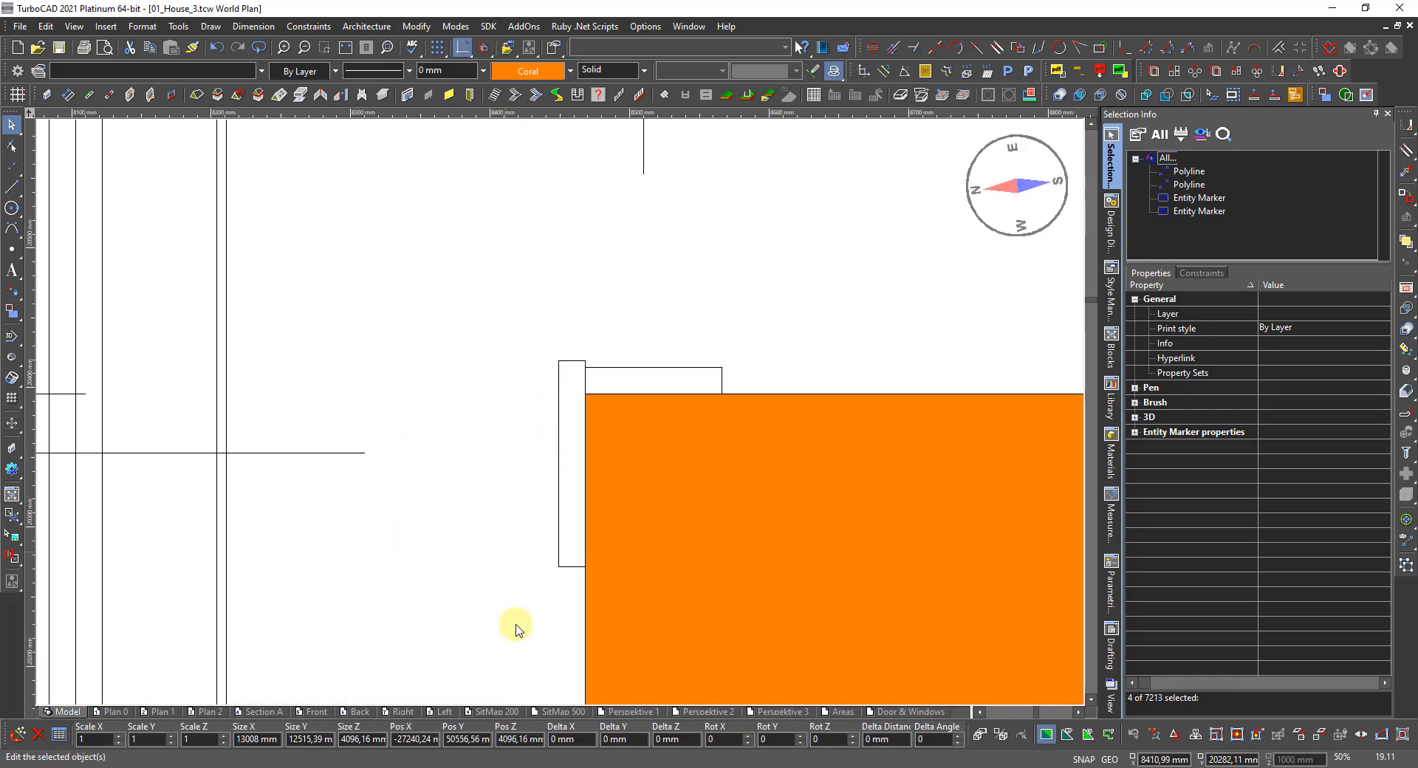
left_click(497, 712)
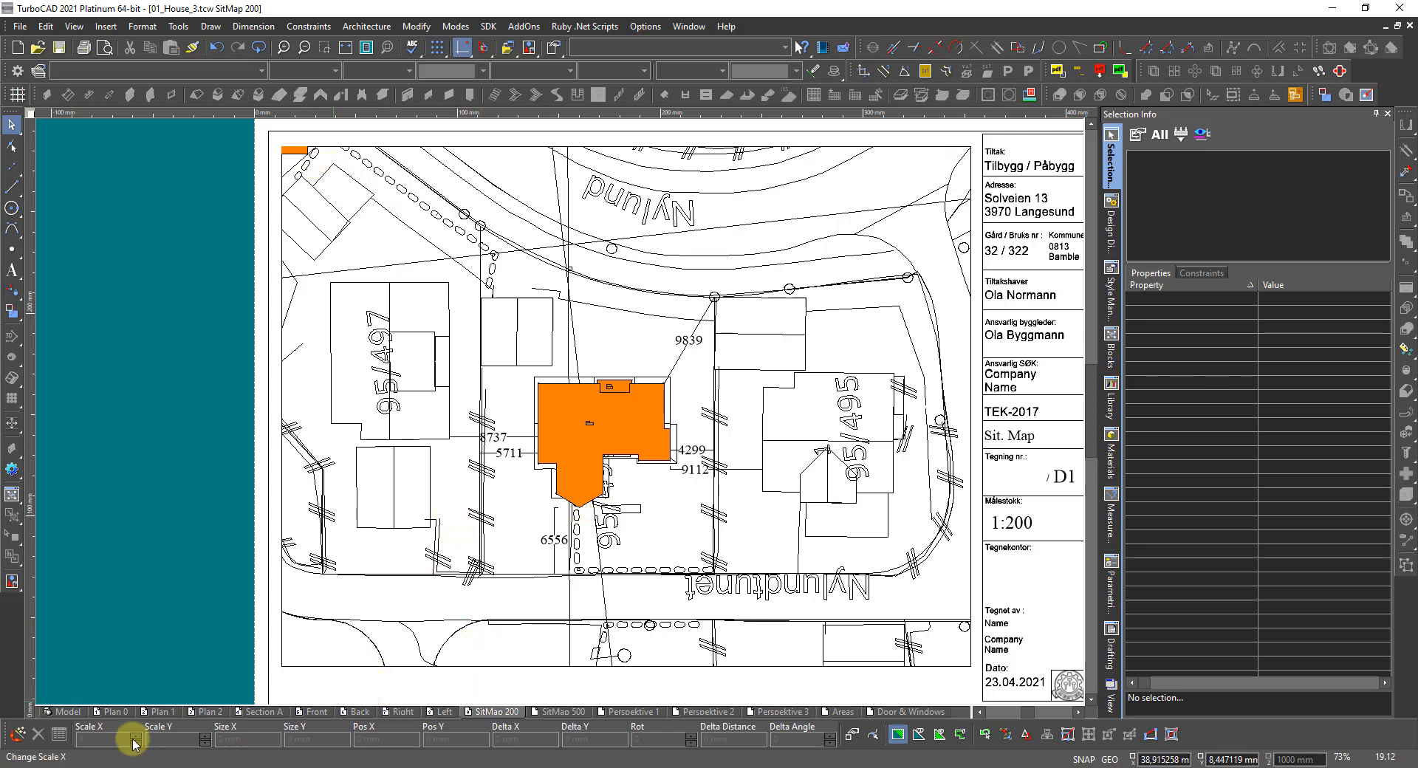
Step: Move the original orange area shape farther up and away from the plot, and check the SitMap 200 and SitMap 500 sheets
left_click(61, 712)
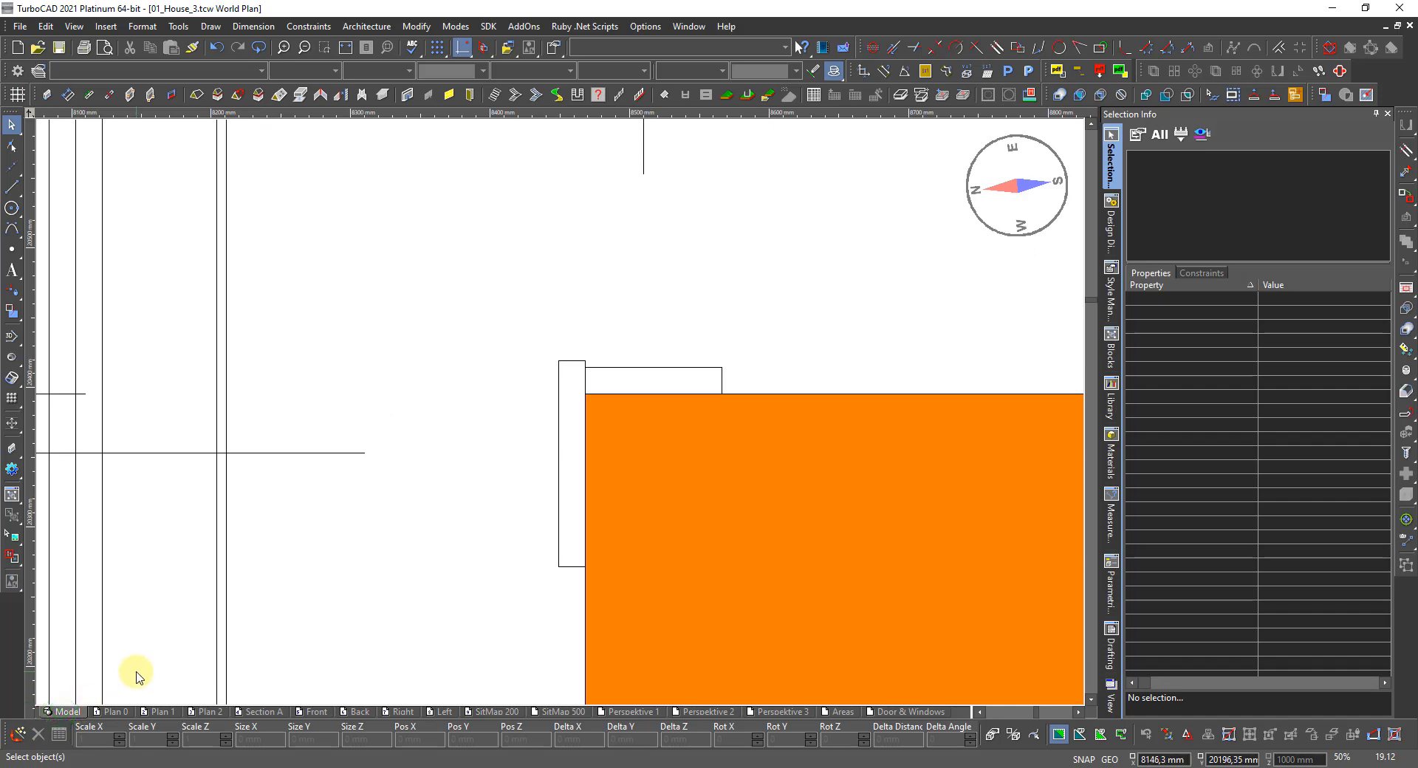
scroll(557, 412, "down", 8)
scroll(561, 418, "down", 3)
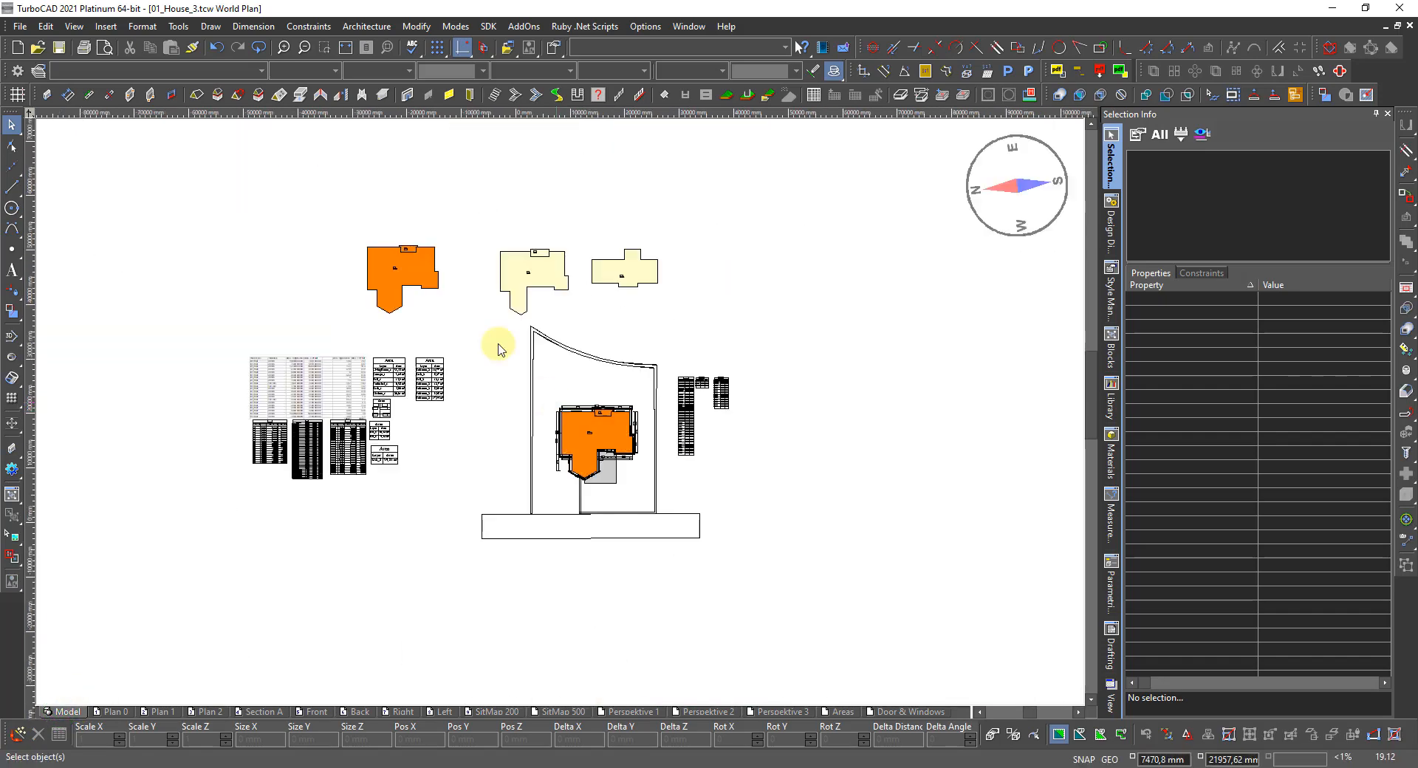
left_click_drag(470, 316, 347, 230)
left_click_drag(402, 278, 370, 249)
left_click(452, 286)
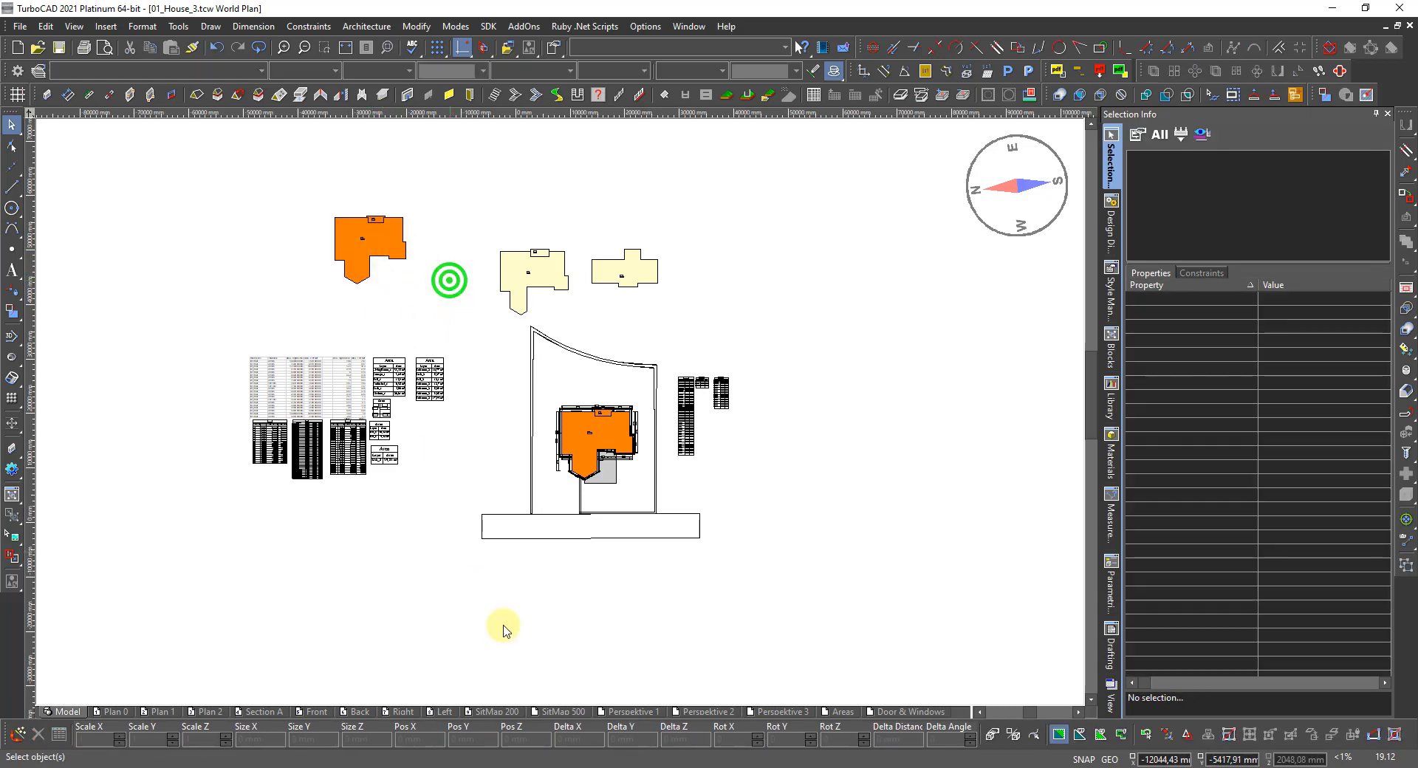
left_click(500, 712)
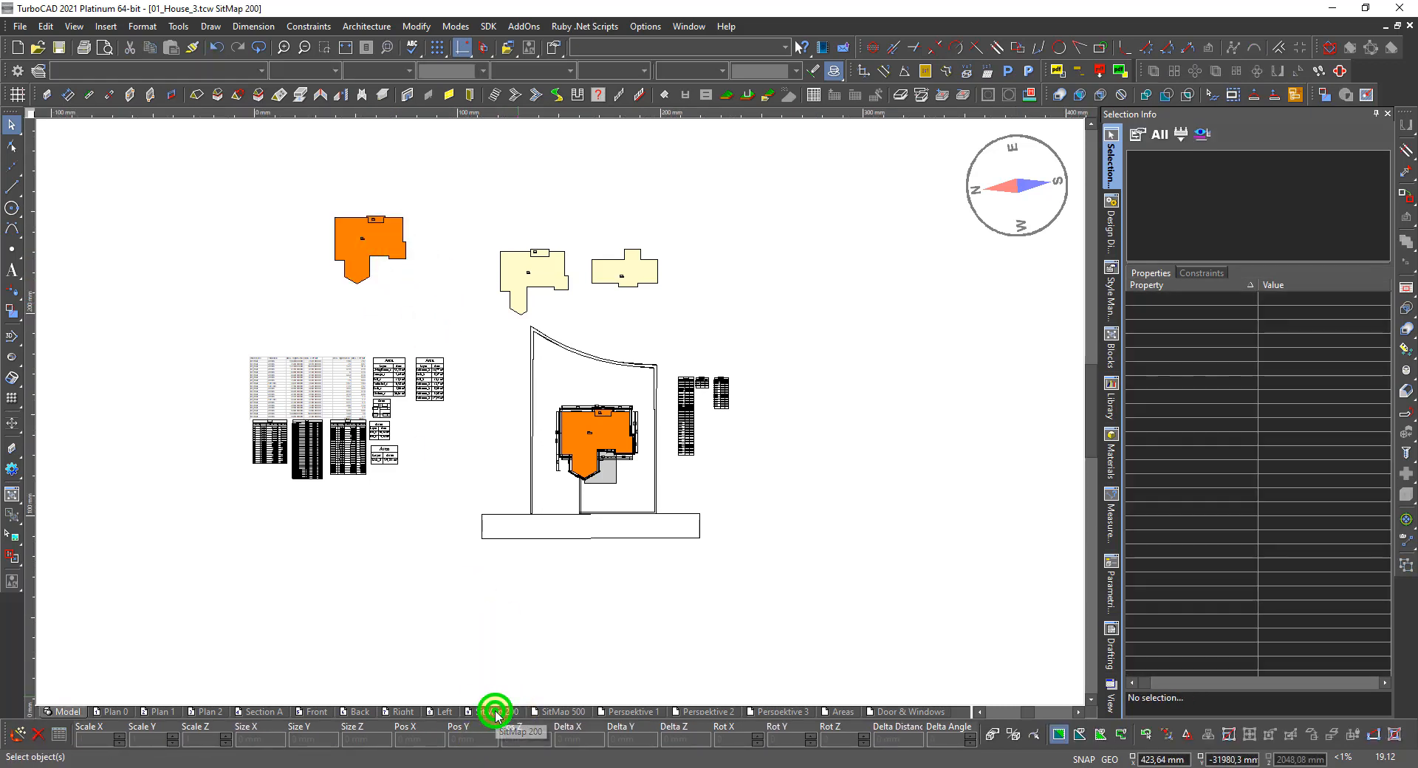
left_click(568, 710)
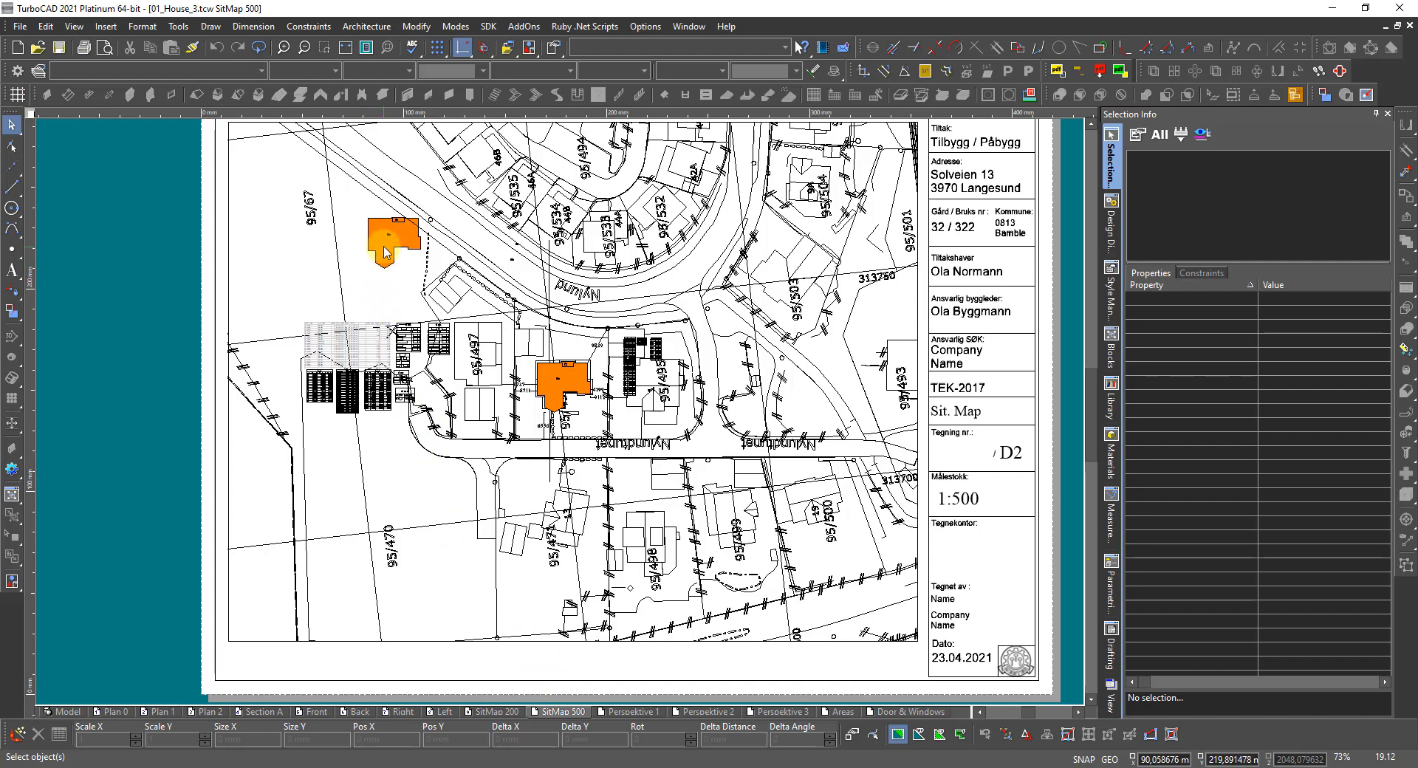
Step: Select the original orange area outline in model space and add a layer named BOA to the layer list
left_click(58, 717)
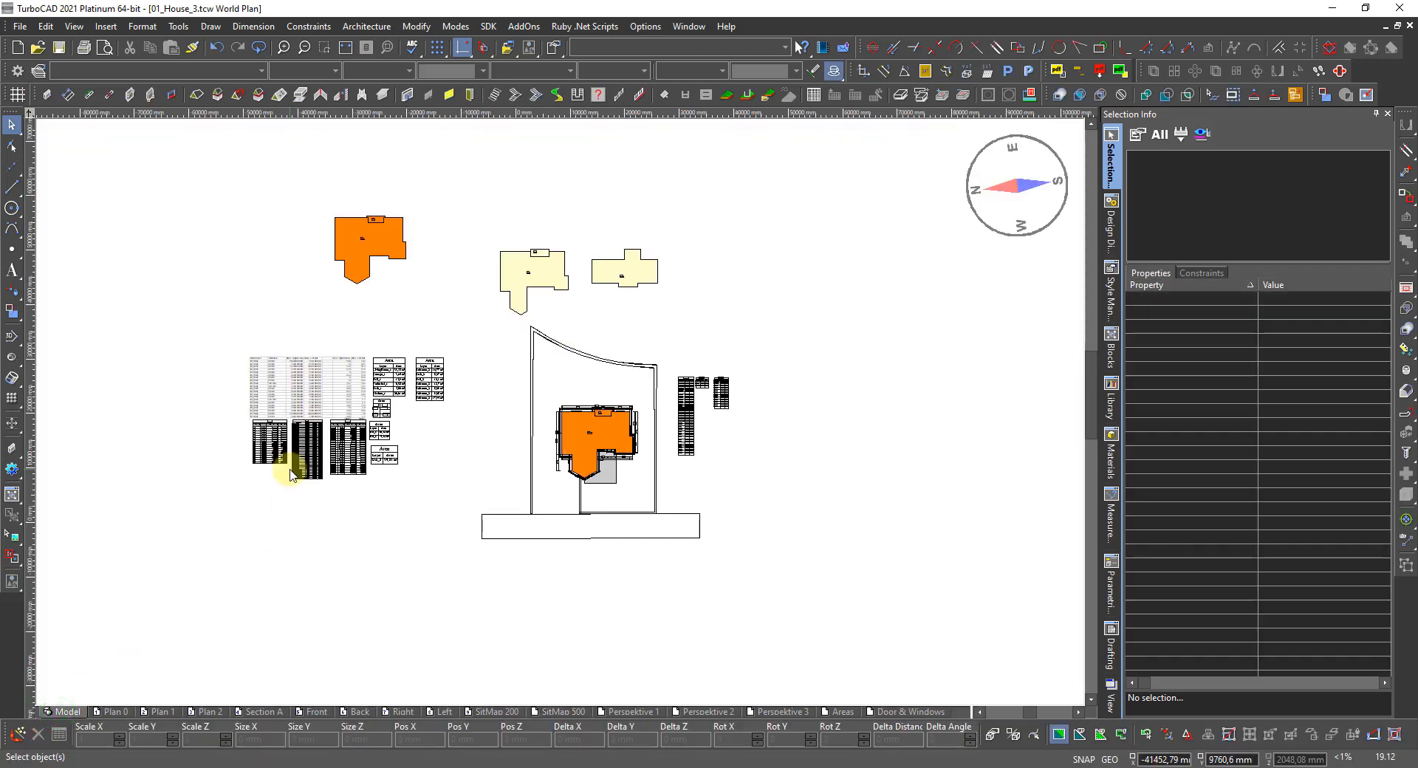
left_click(358, 258)
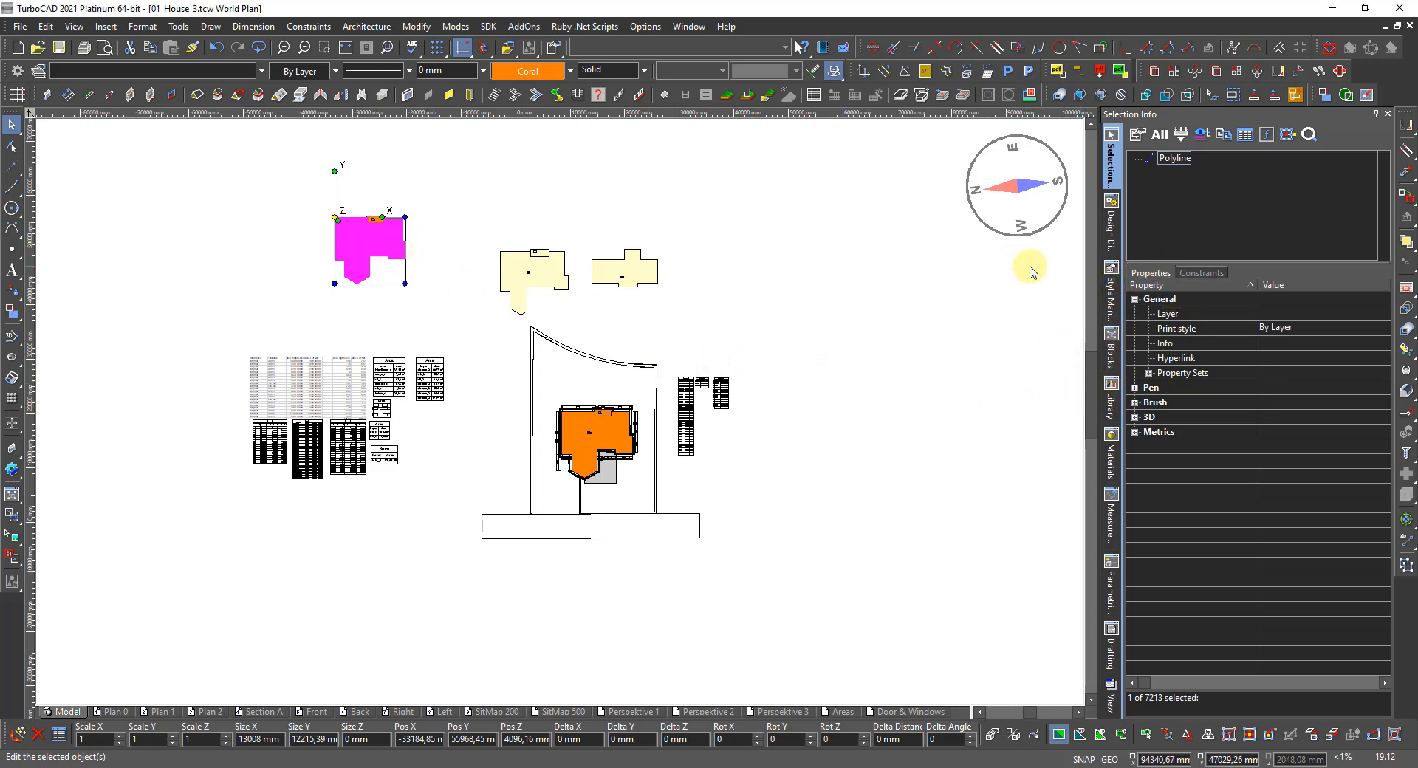
left_click(1112, 221)
scroll(1265, 458, "down", 5)
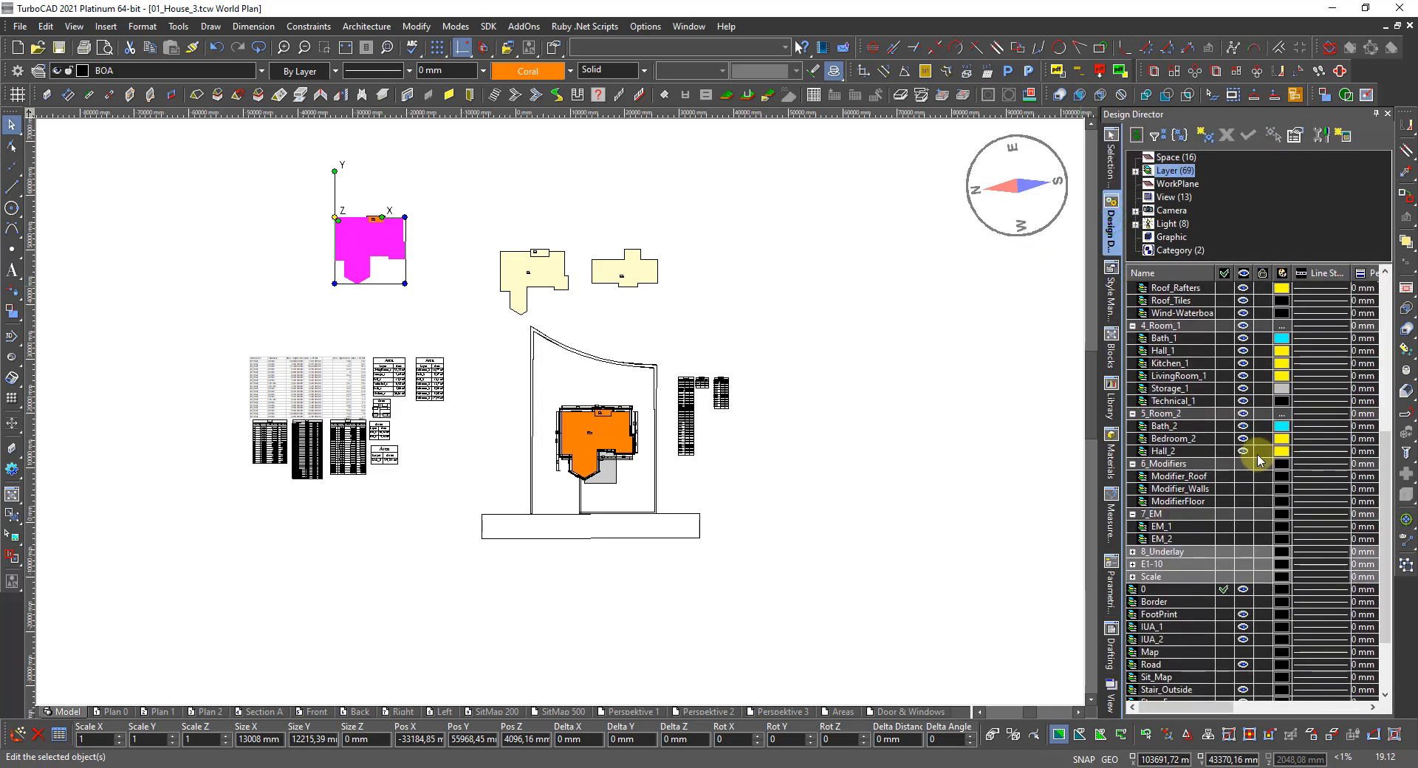
scroll(1195, 591, "down", 2)
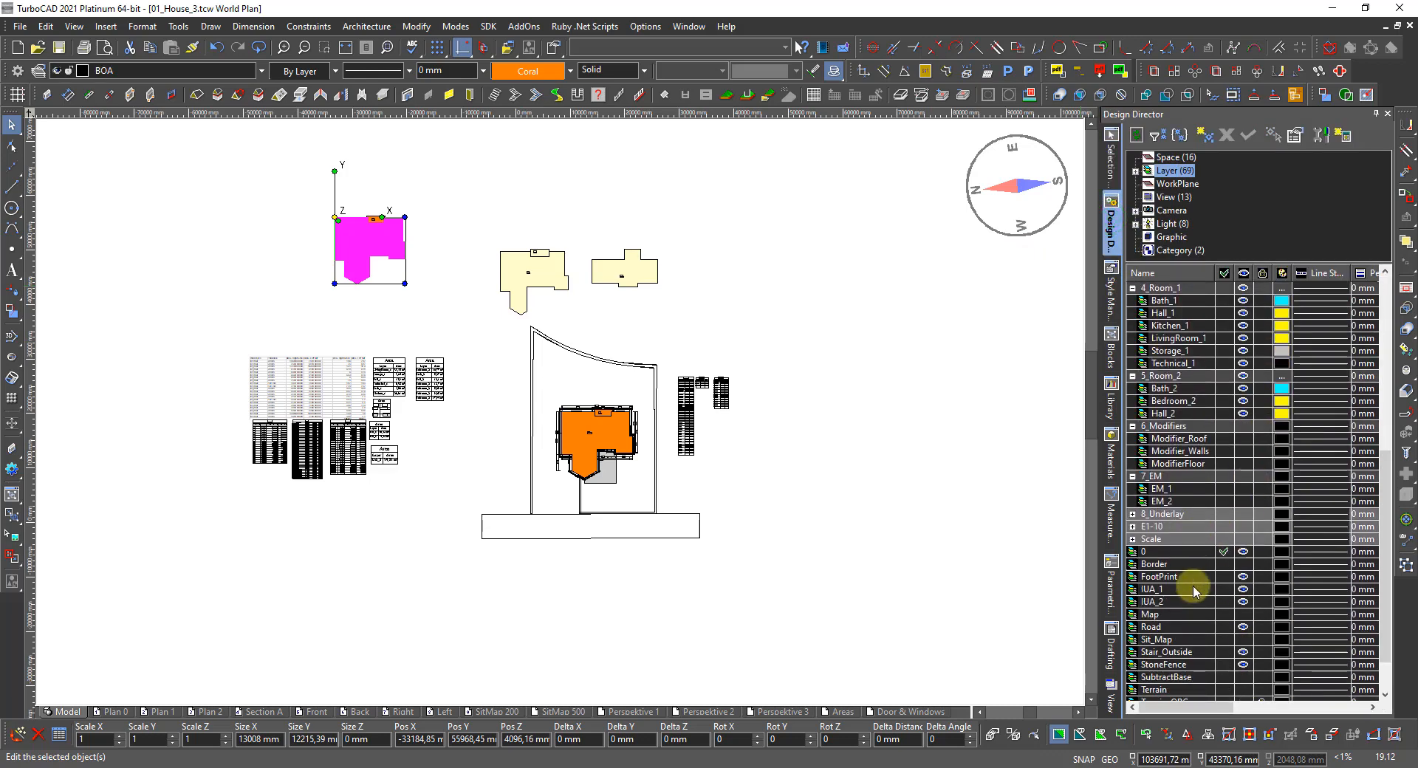
scroll(1196, 591, "down", 1)
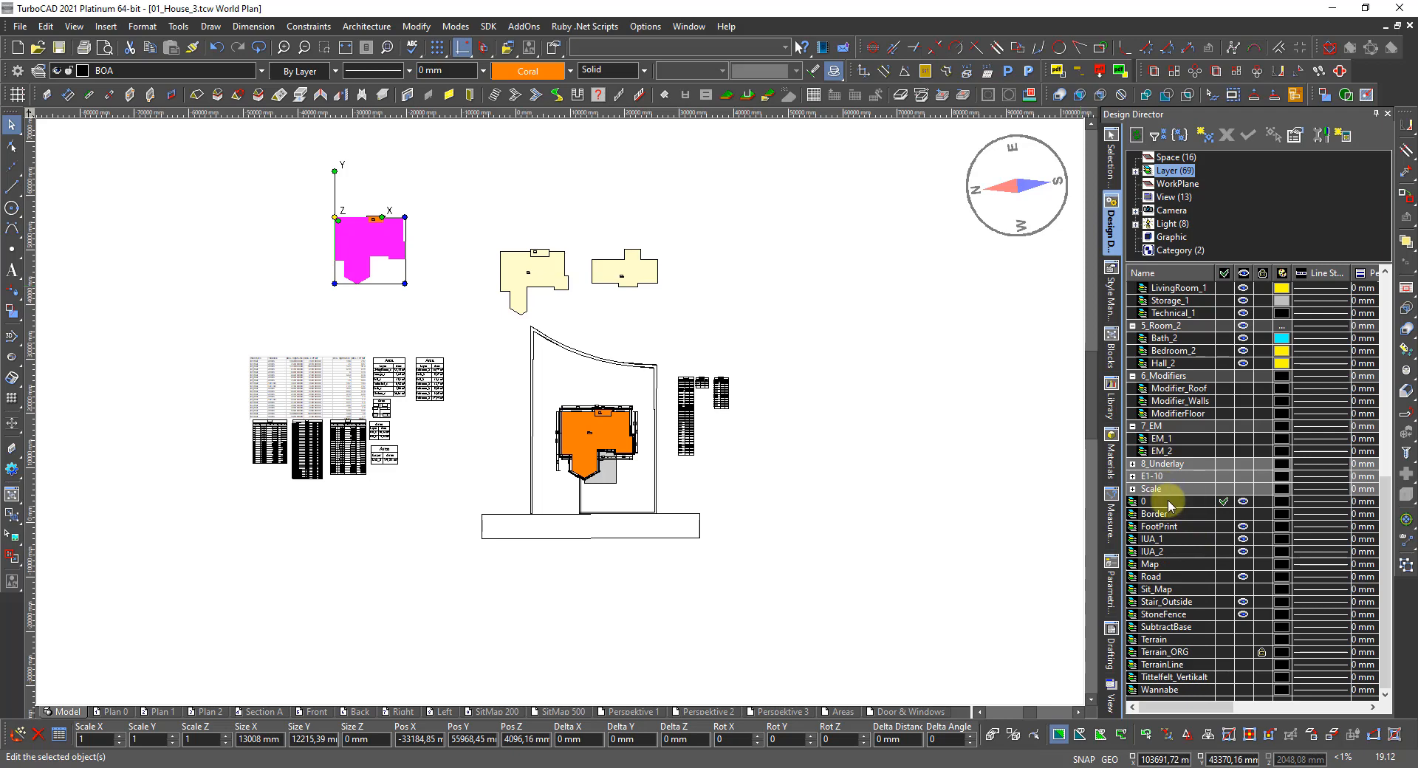
left_click(1199, 135)
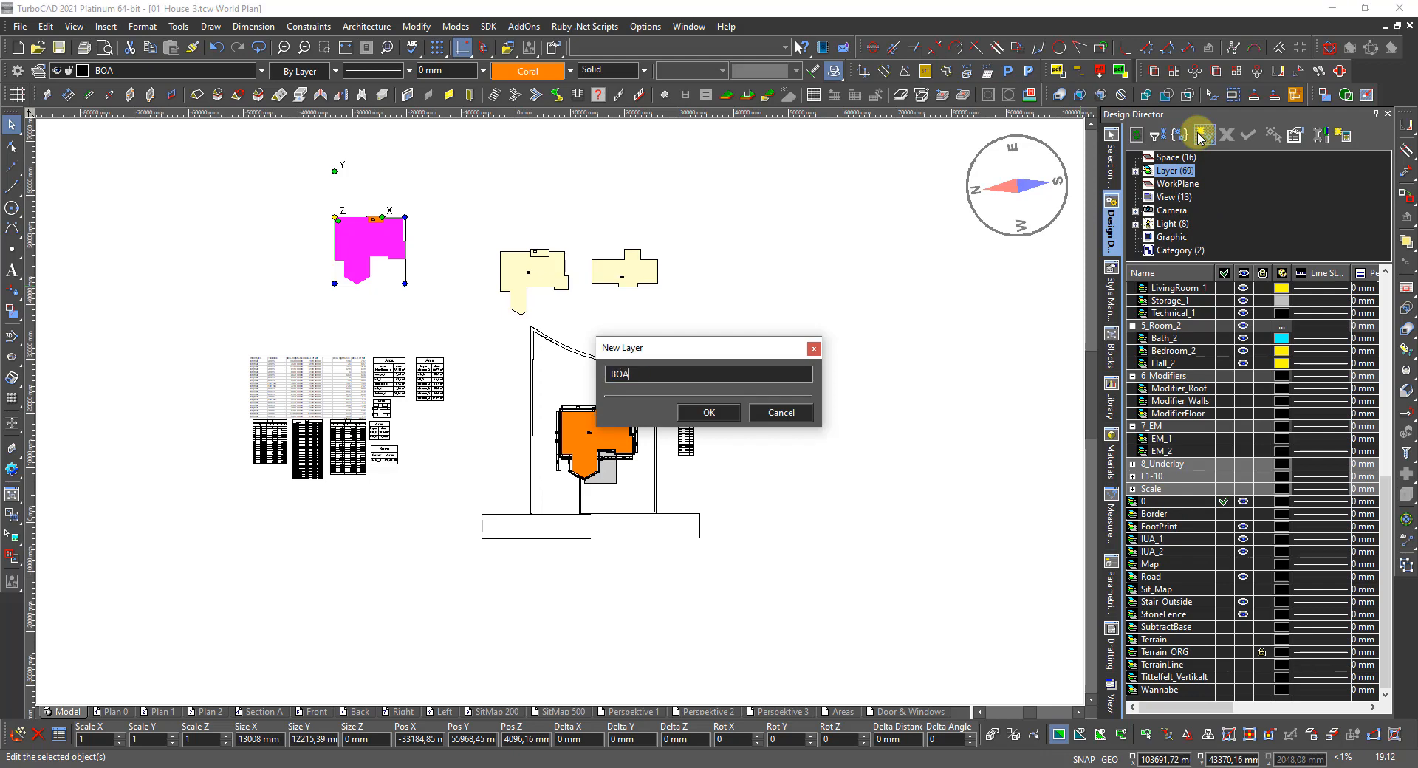
key("Return")
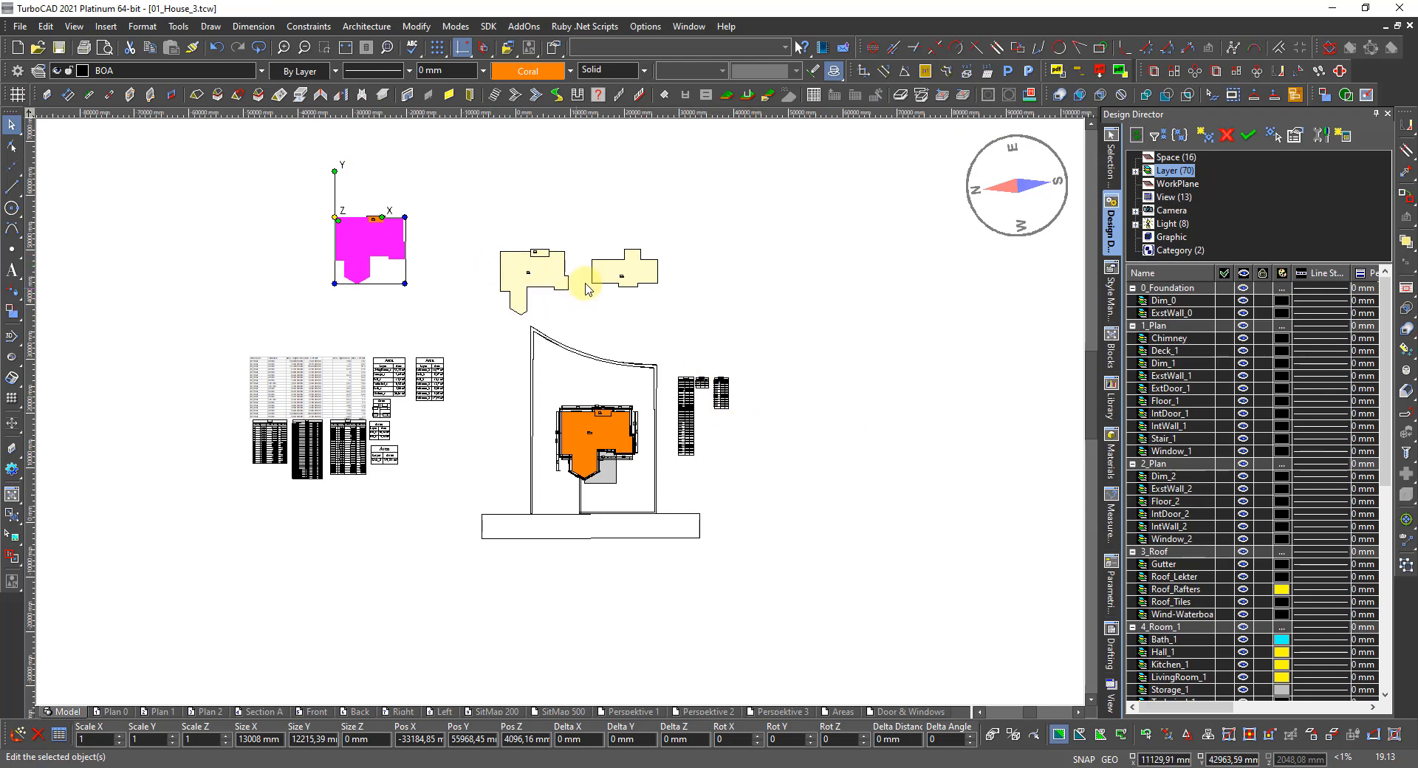
Step: Check the small orange polyline on the original shape's upper edge and the orange shapes on the SitMap 200 and SitMap 500 sheets
scroll(348, 243, "up", 5)
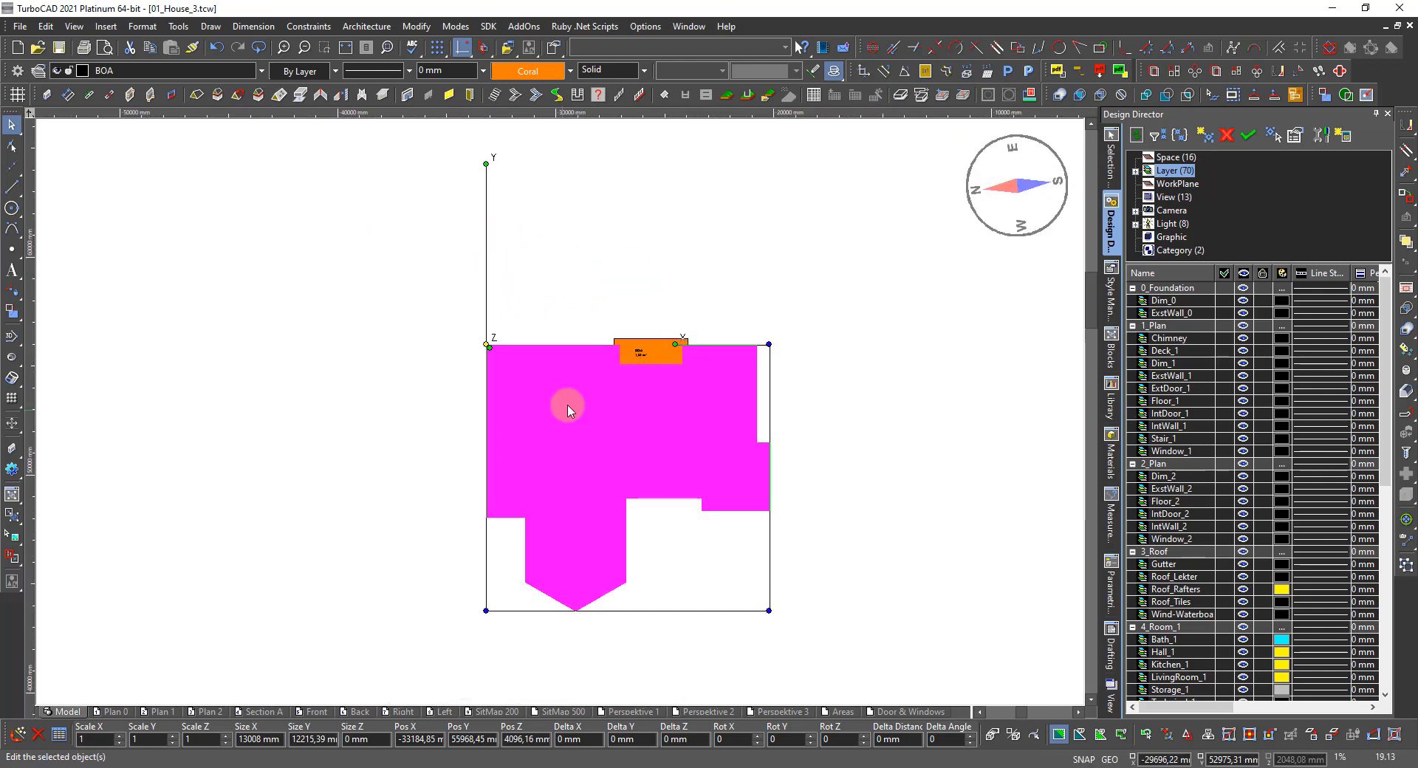
right_click(671, 358)
left_click(708, 362)
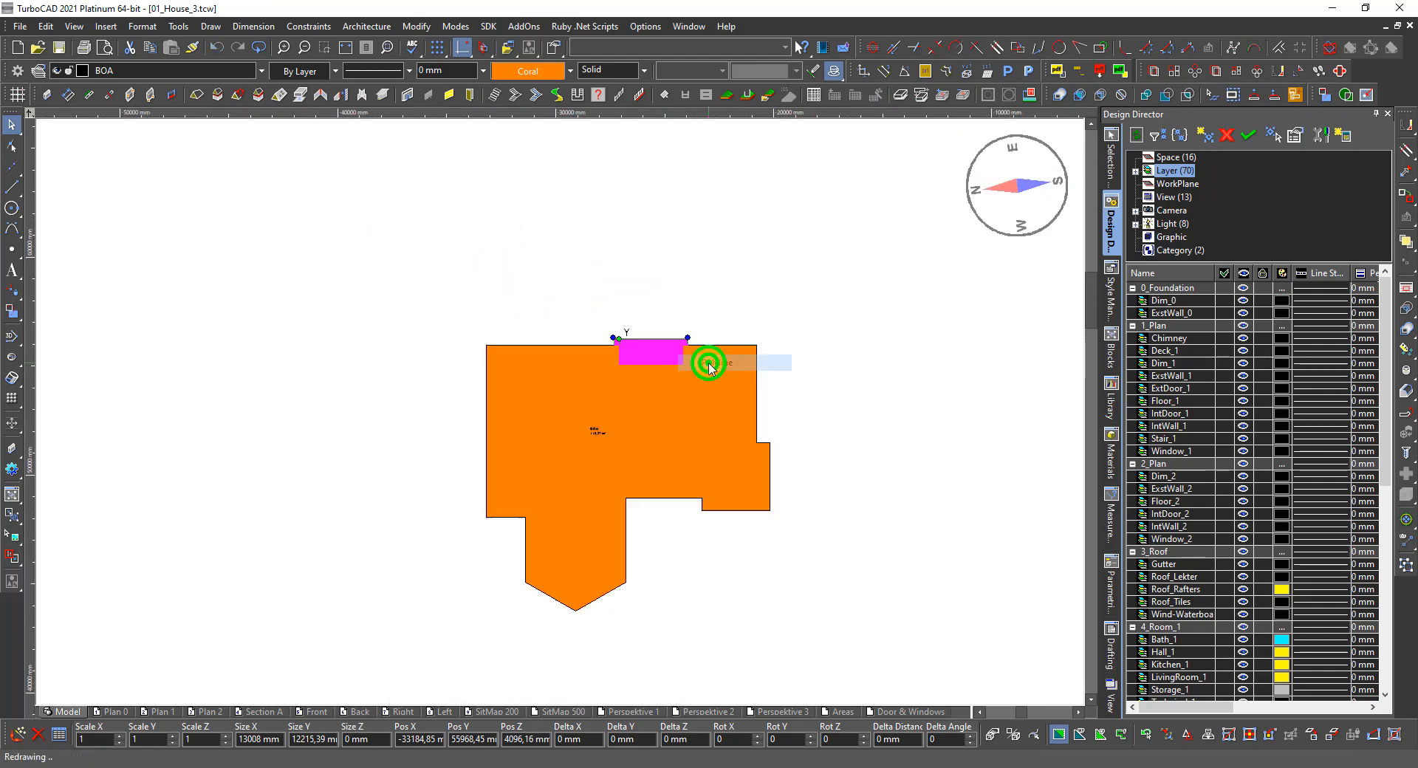
left_click(380, 395)
scroll(380, 395, "down", 5)
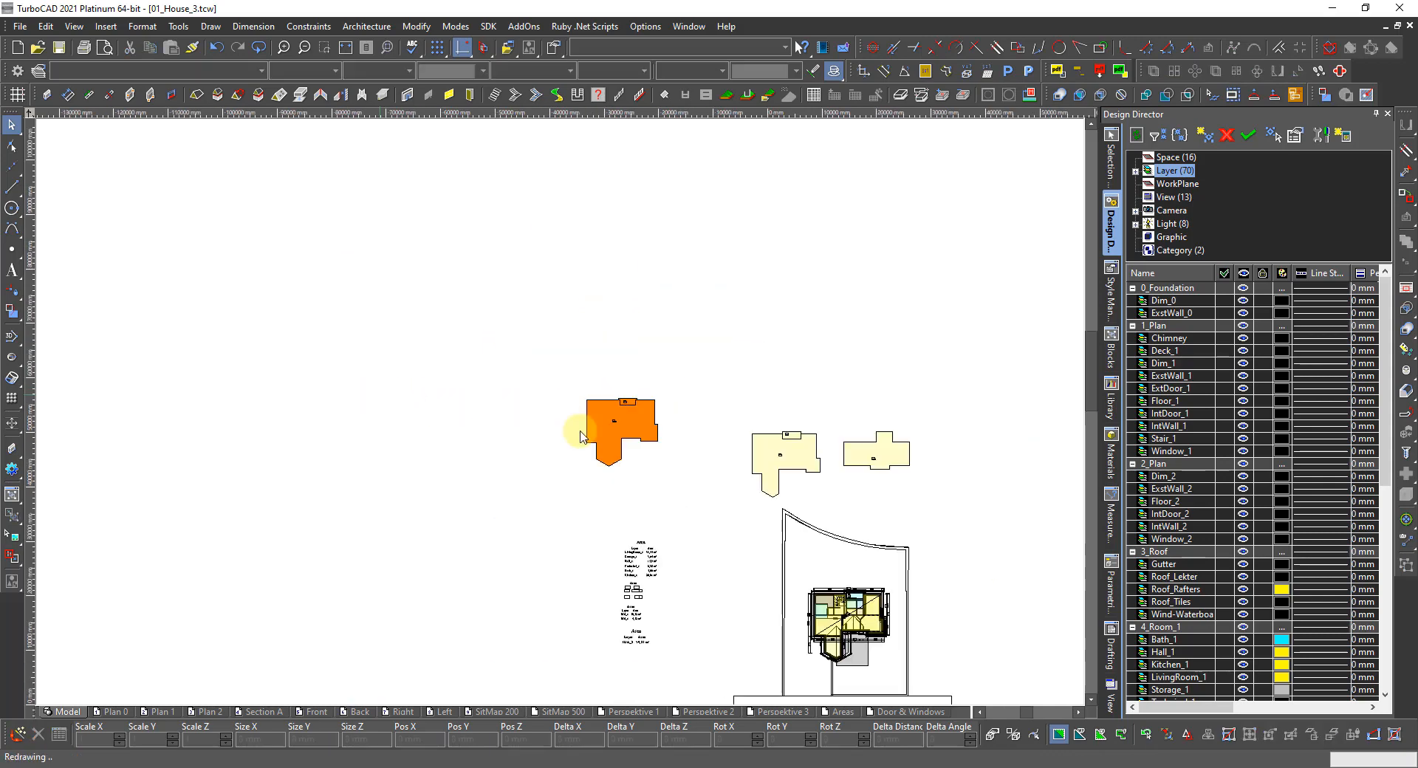
scroll(582, 436, "down", 2)
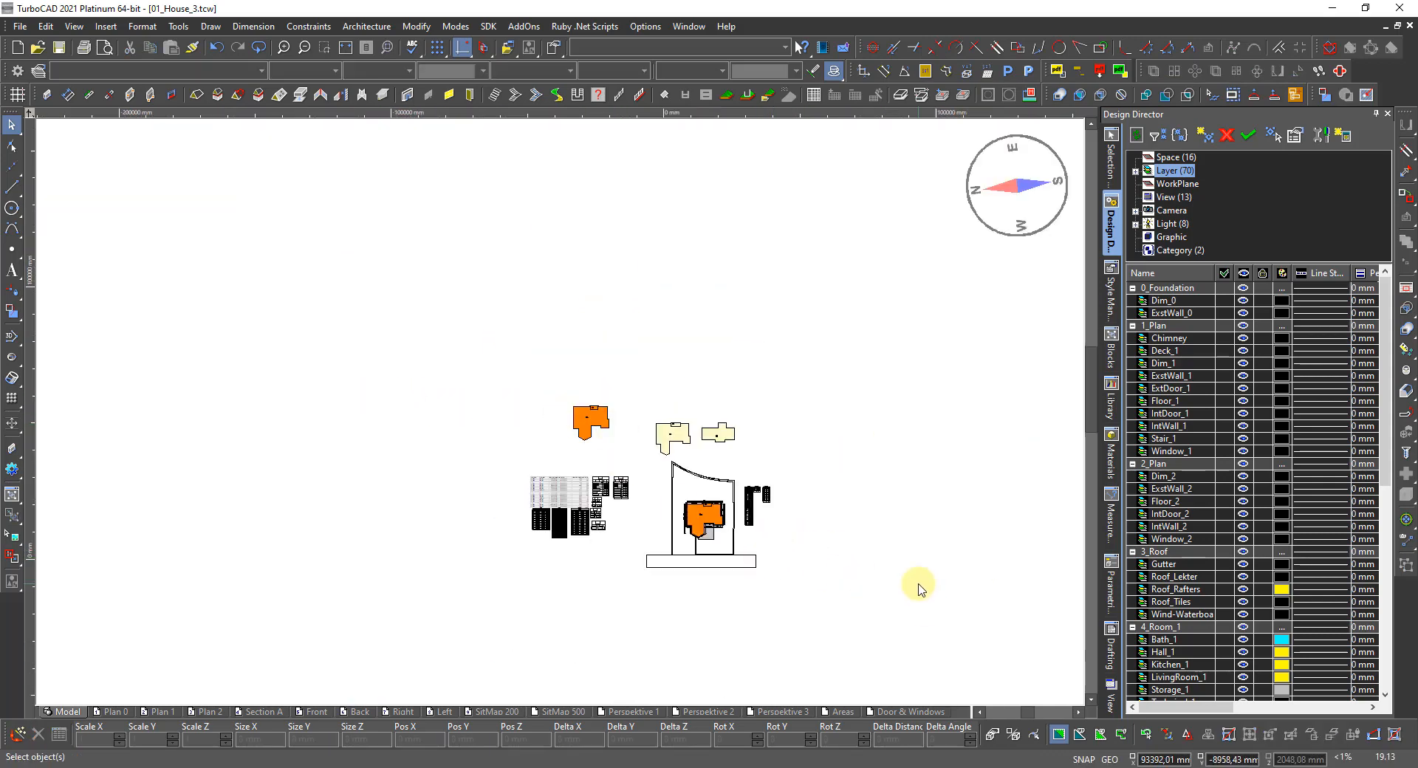
left_click(509, 712)
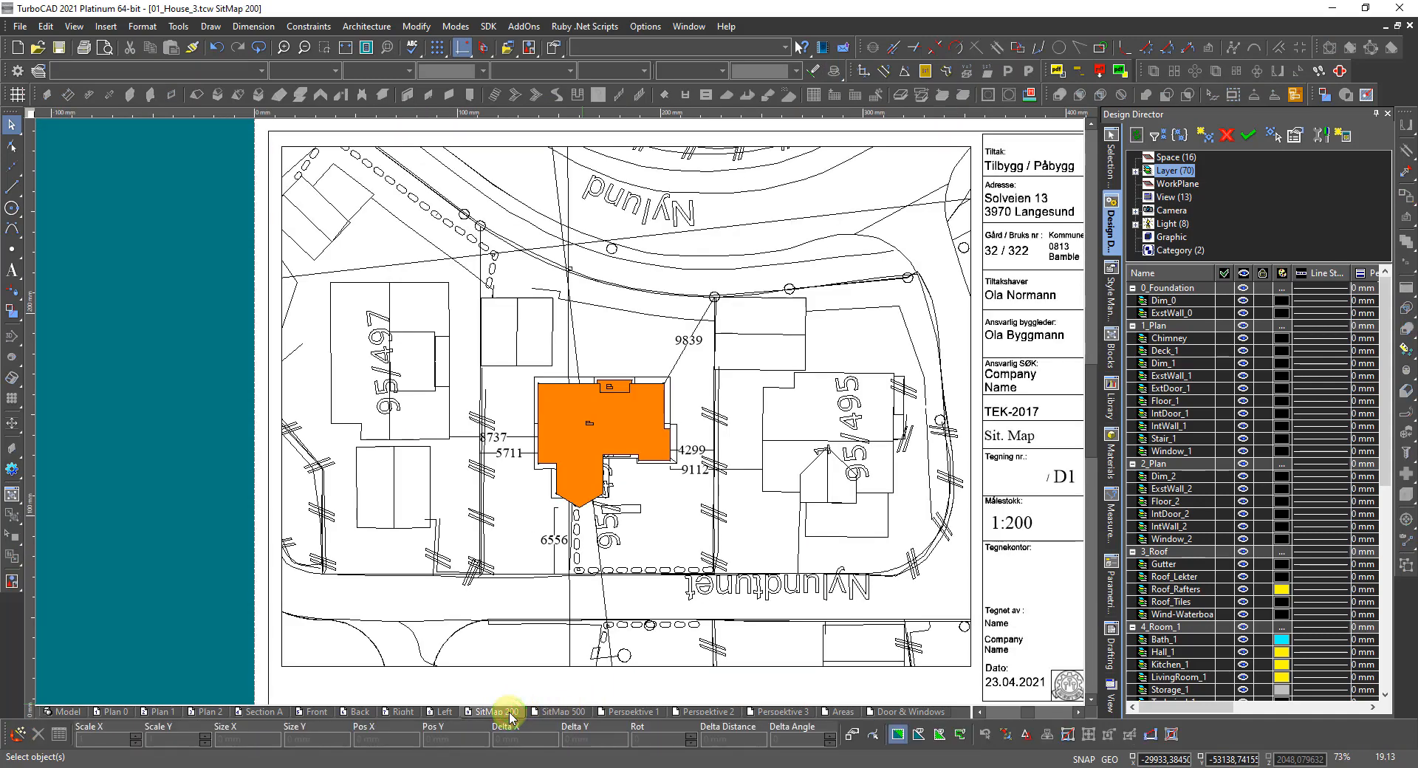
left_click(565, 712)
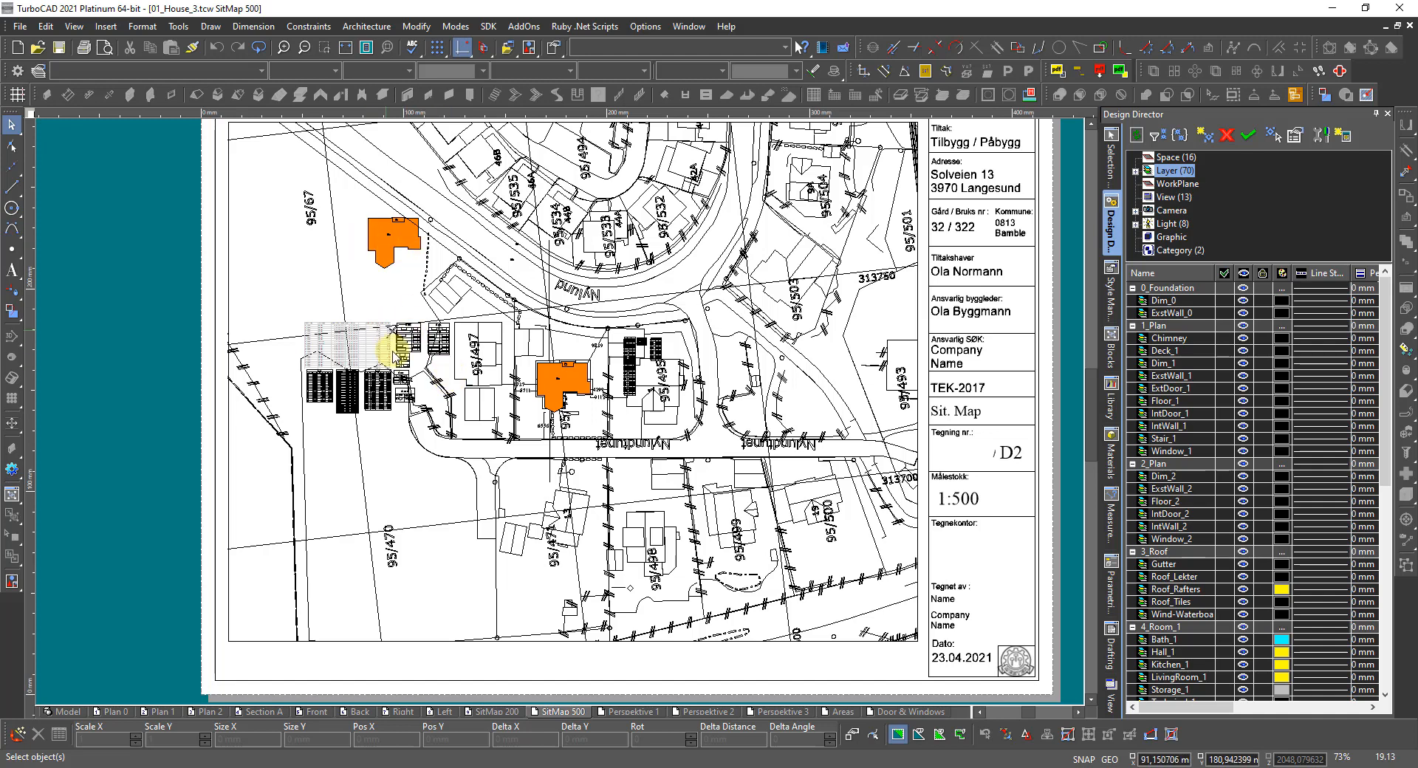
Step: Hide layers 0 and BOA in the map viewport on the SitMap 500 sheet
left_click(376, 382)
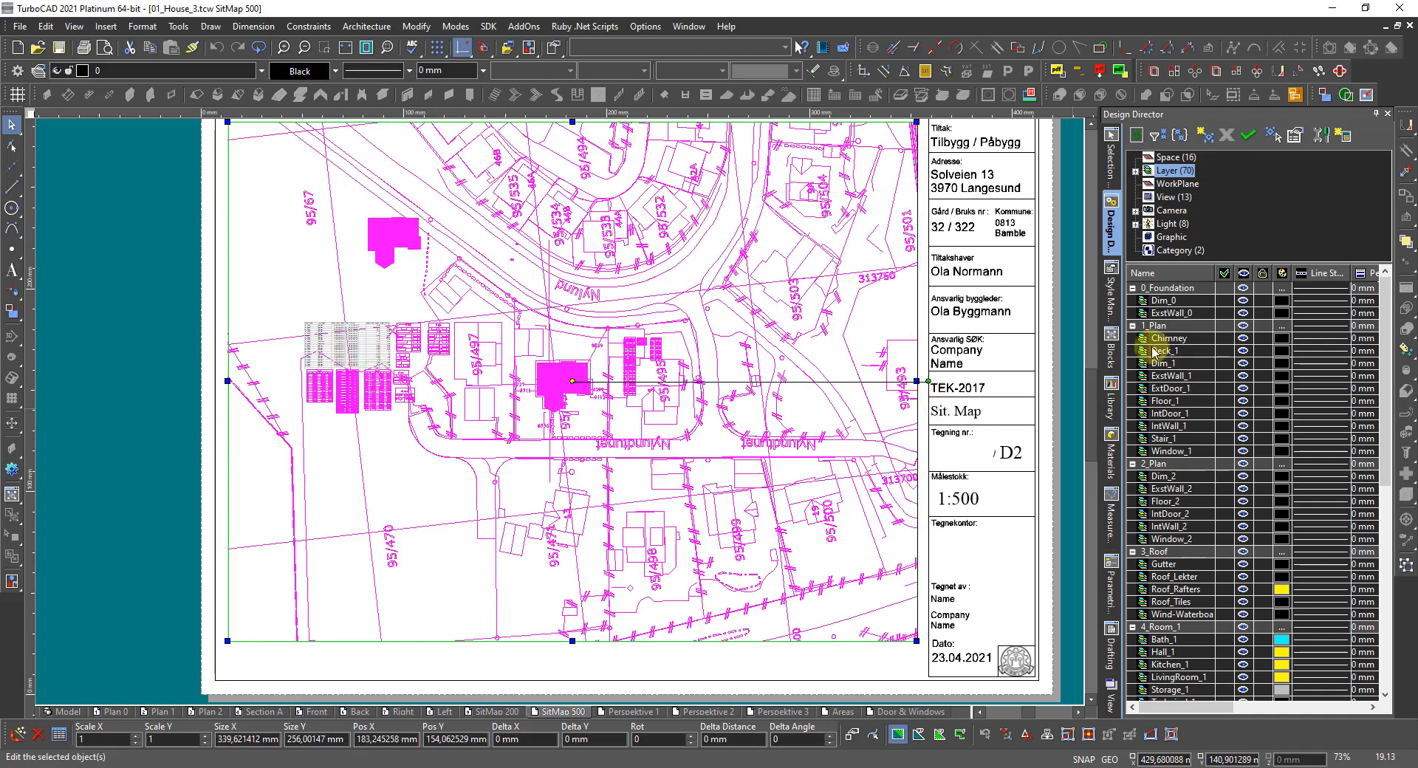
left_click(1109, 150)
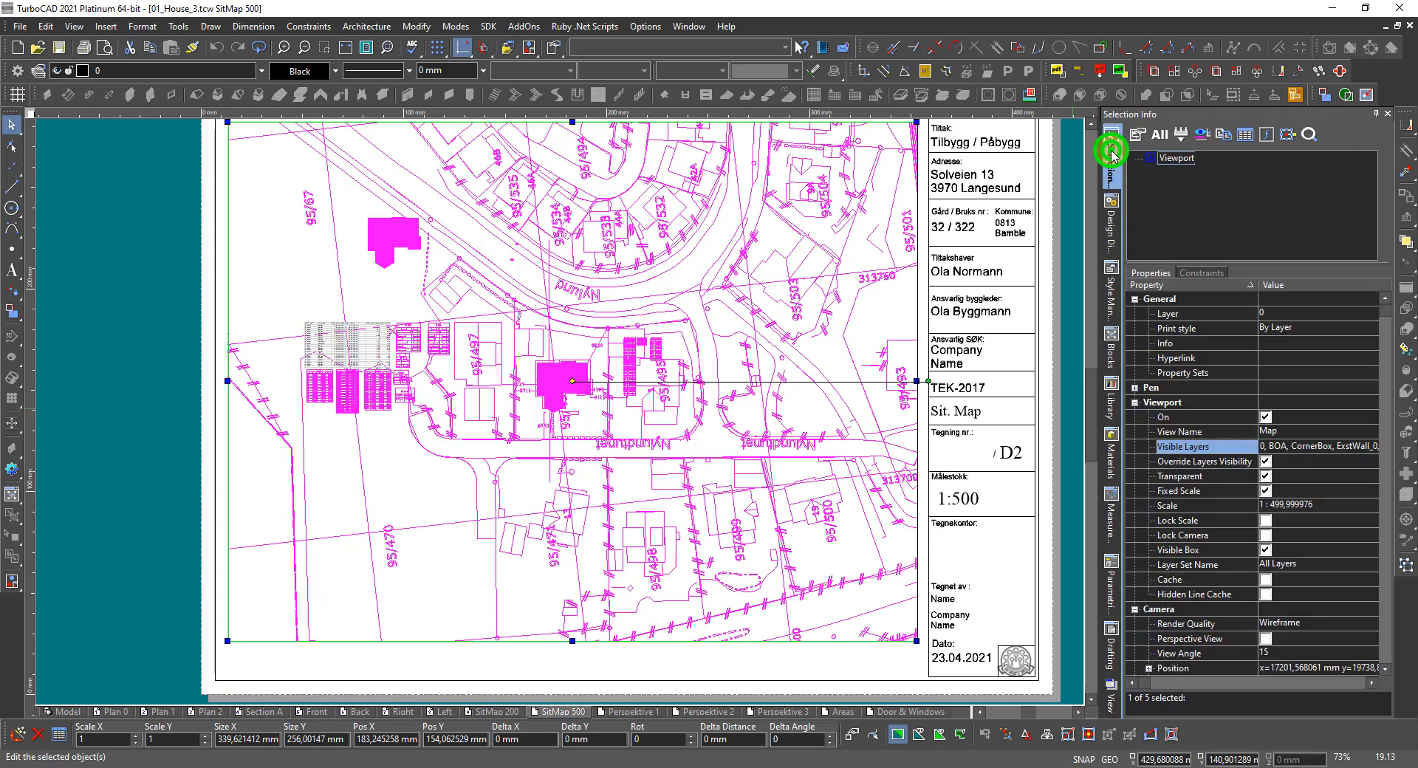
left_click(1331, 449)
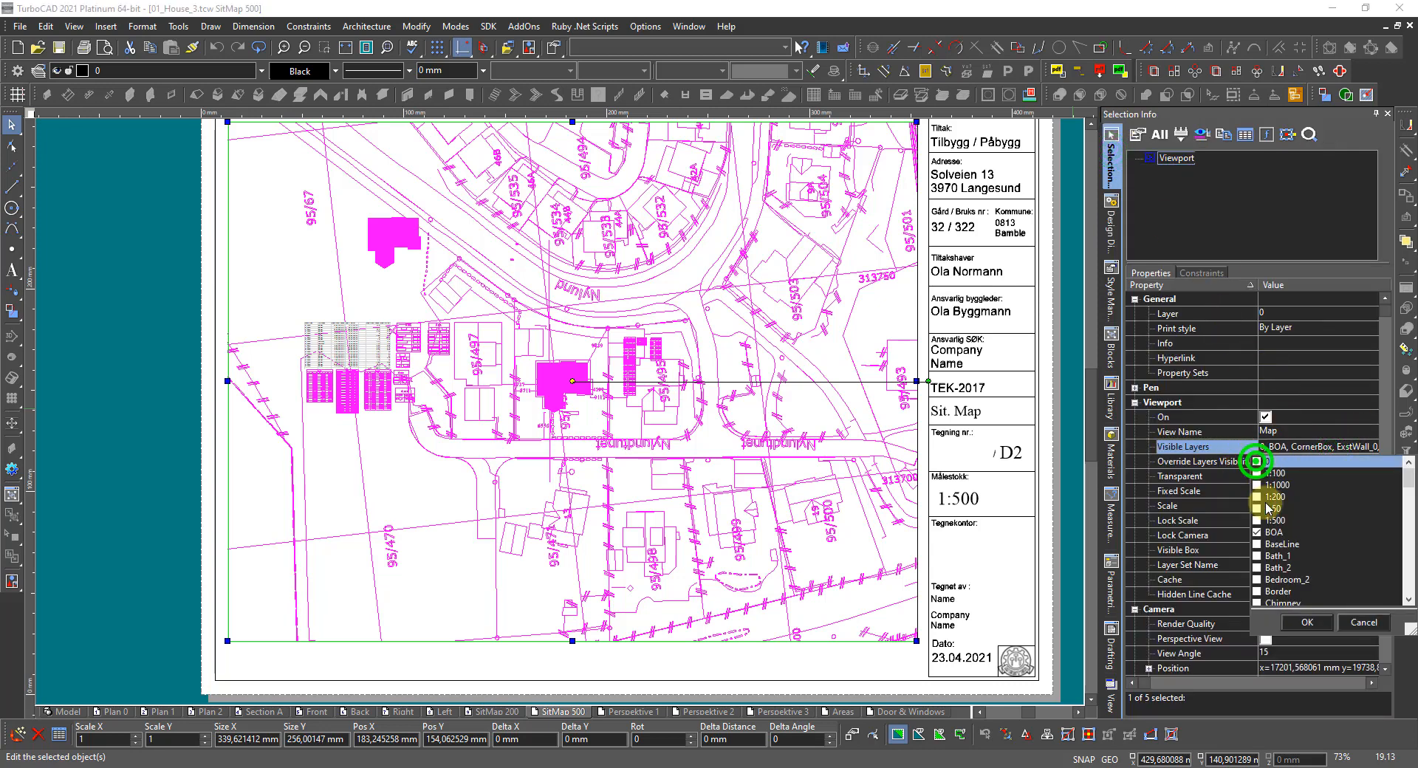
scroll(1283, 506, "down", 2)
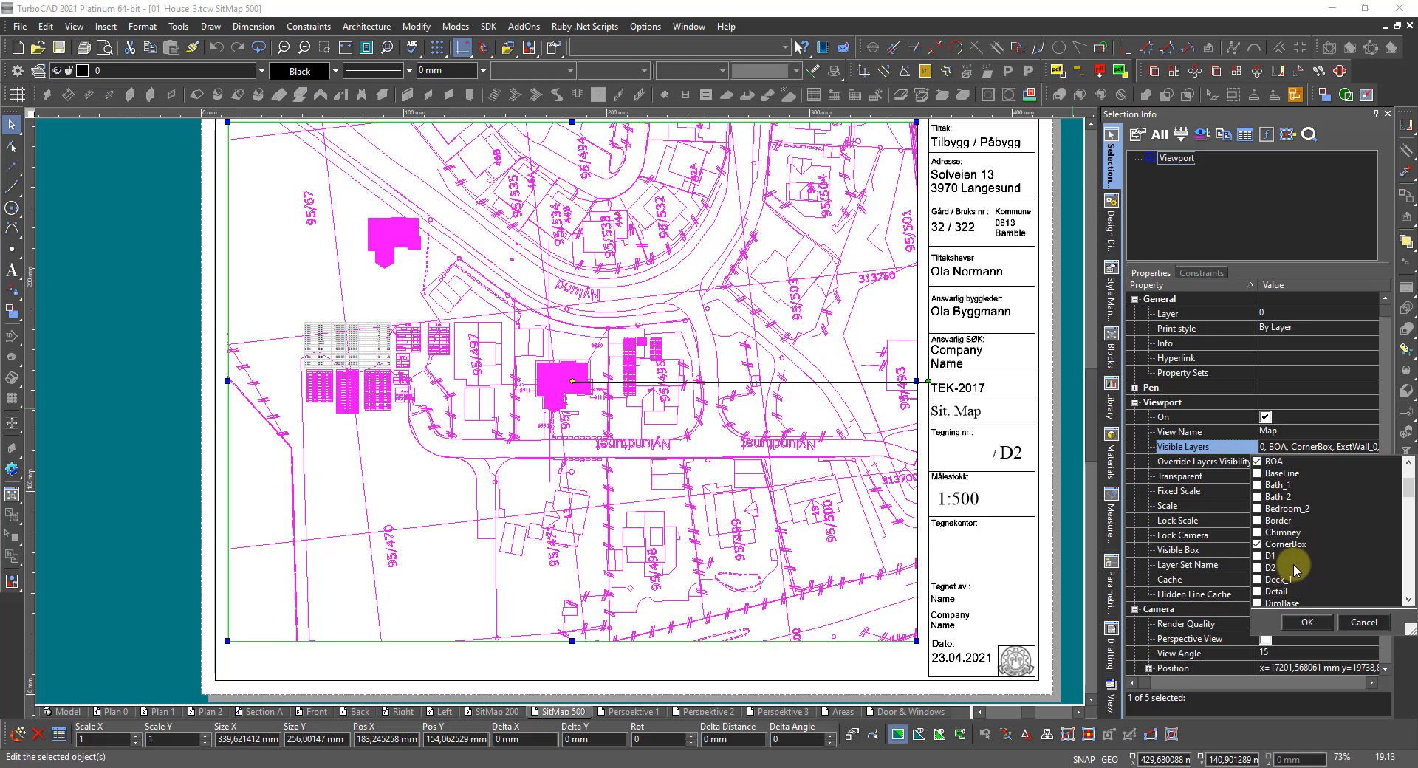
left_click(1257, 462)
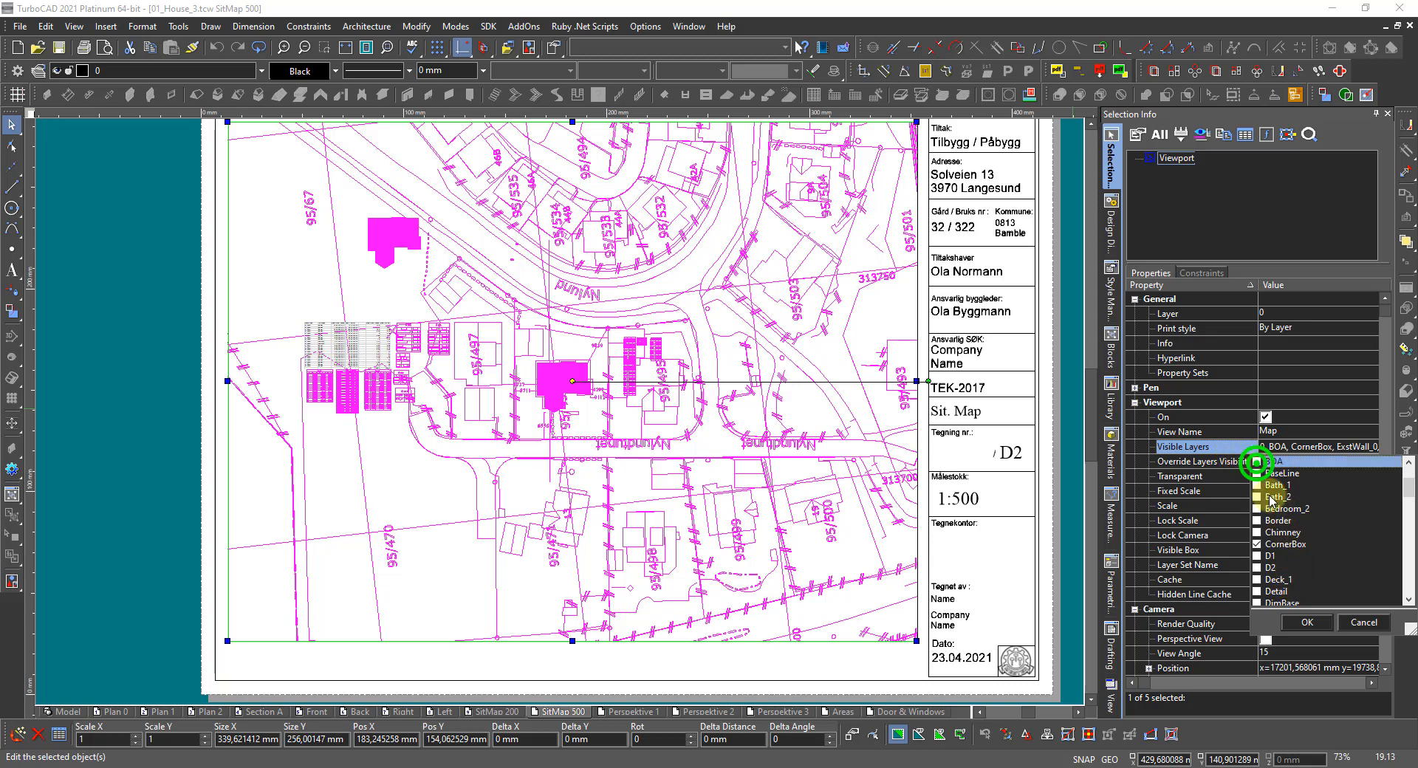
left_click(1307, 622)
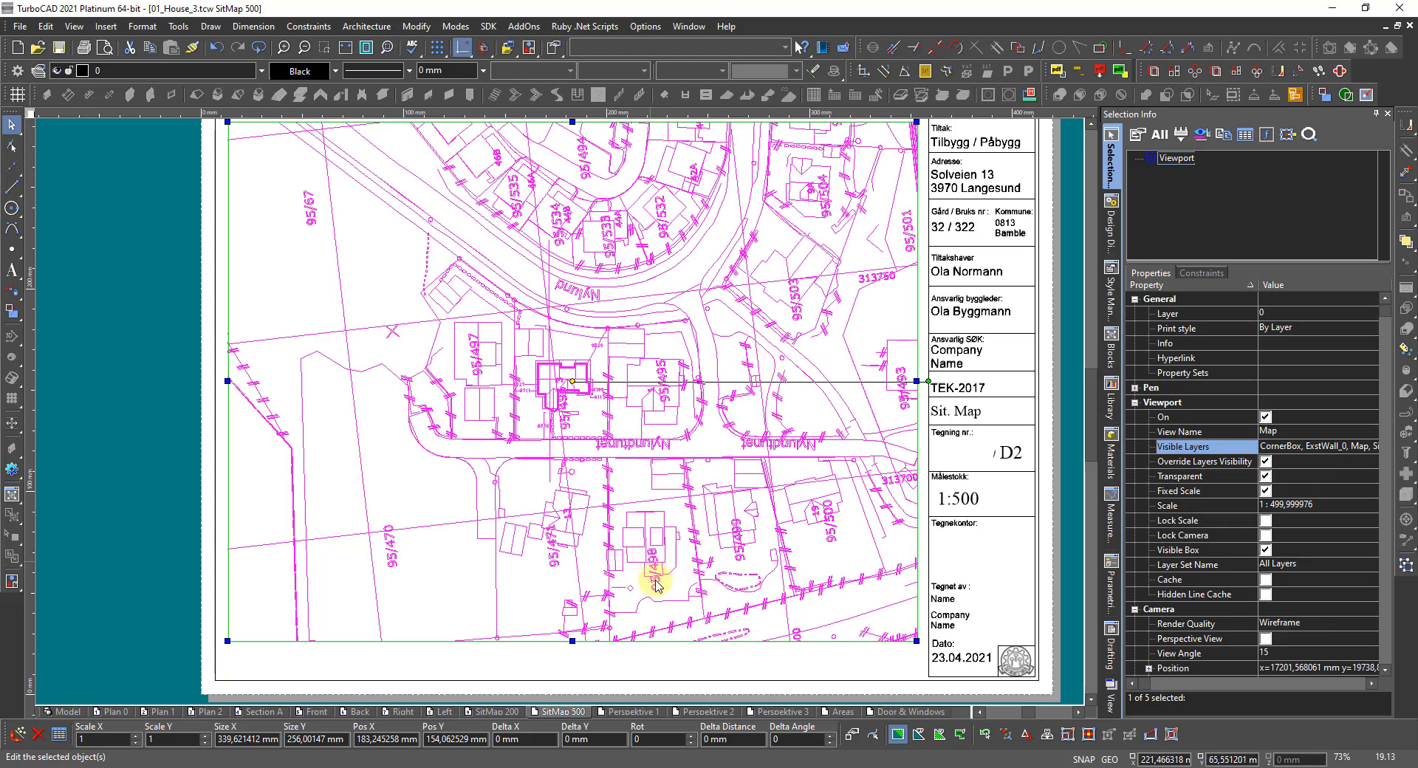
left_click(518, 558)
scroll(518, 557, "down", 1)
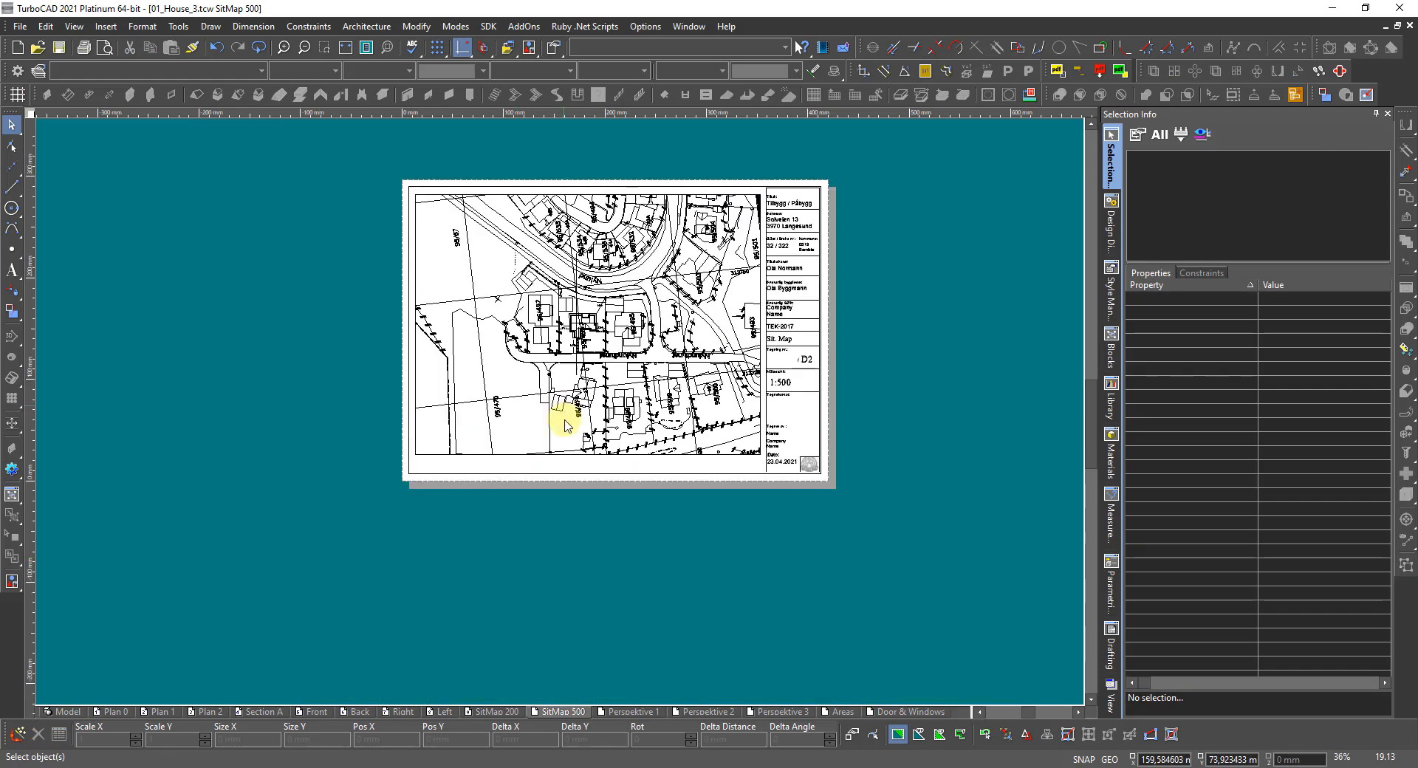
scroll(604, 430, "up", 1)
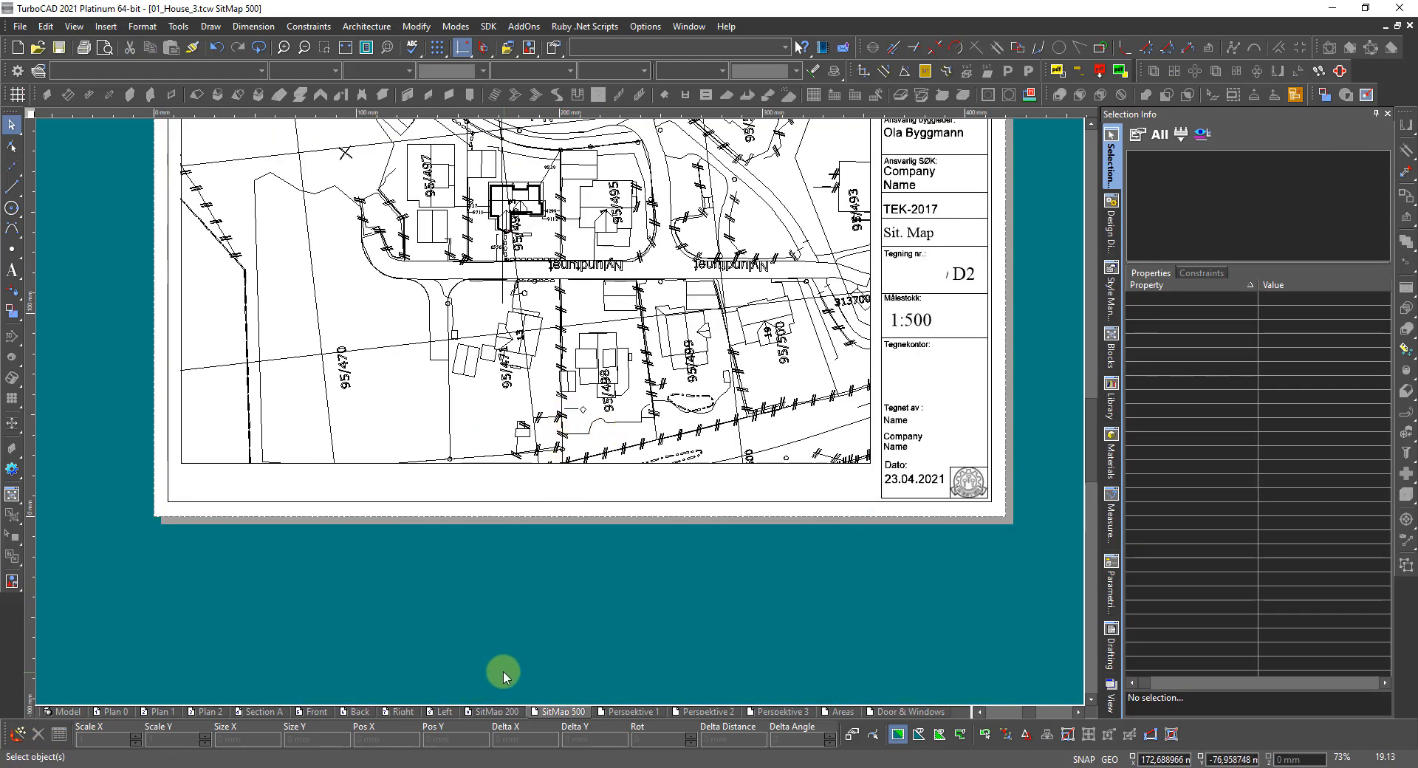
Step: Review the Perspektive 1, Areas and Door & Windows sheets
left_click(629, 712)
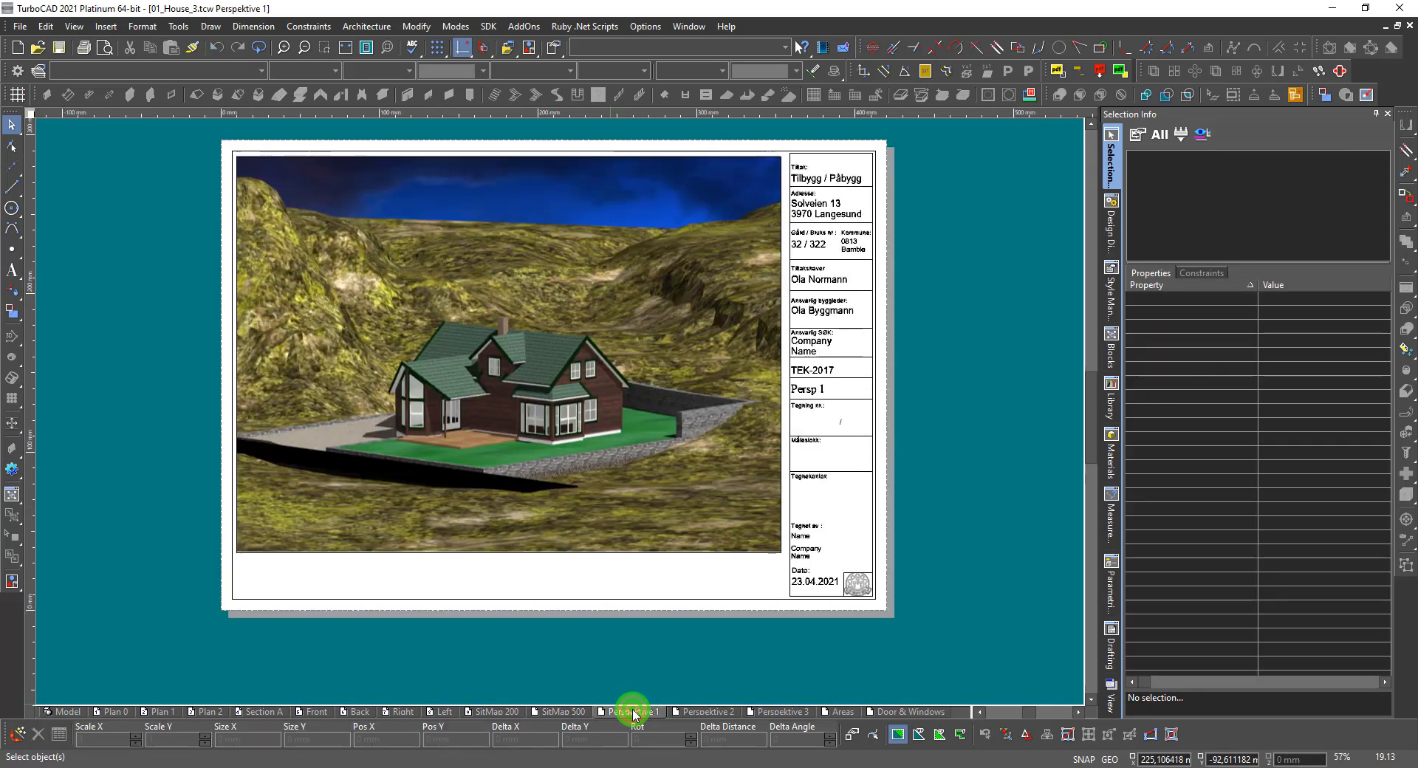
left_click(837, 713)
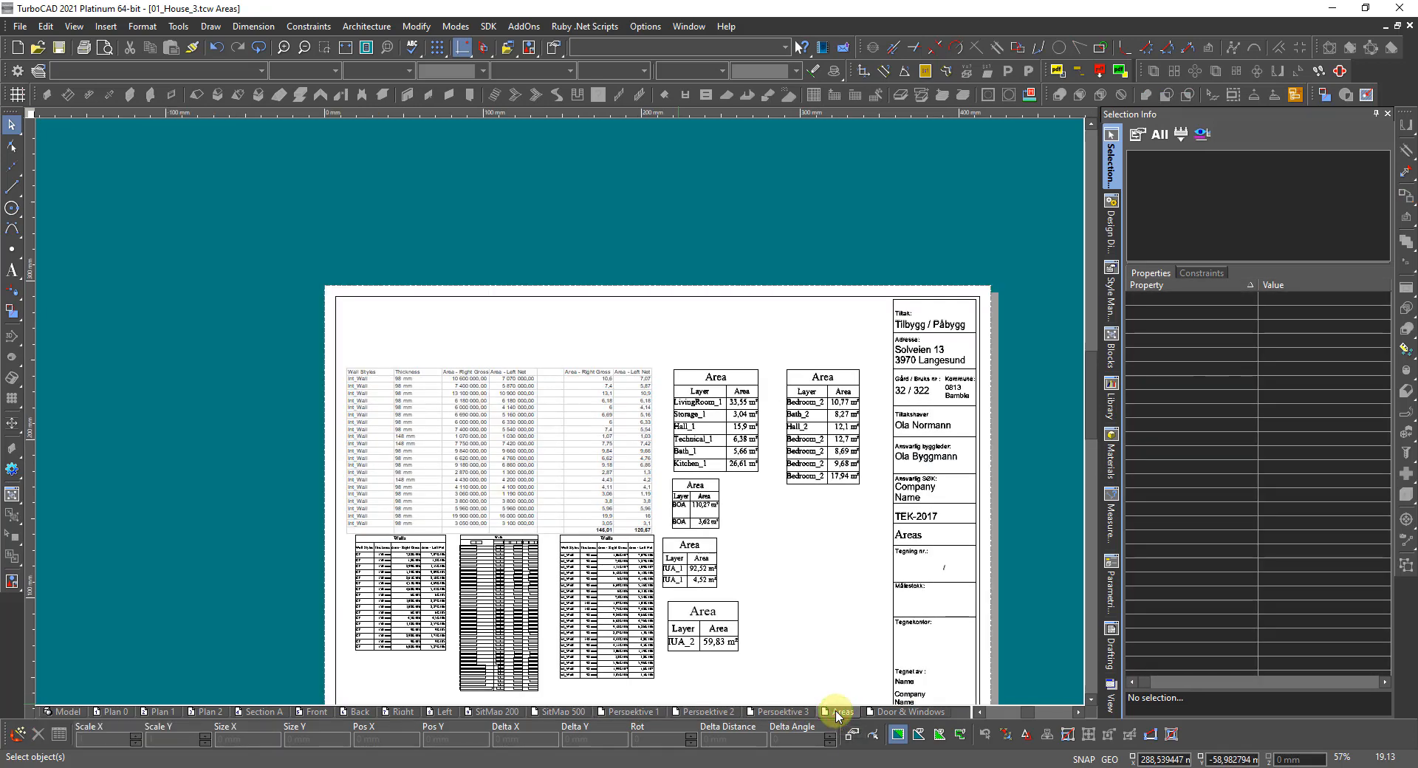
left_click(907, 712)
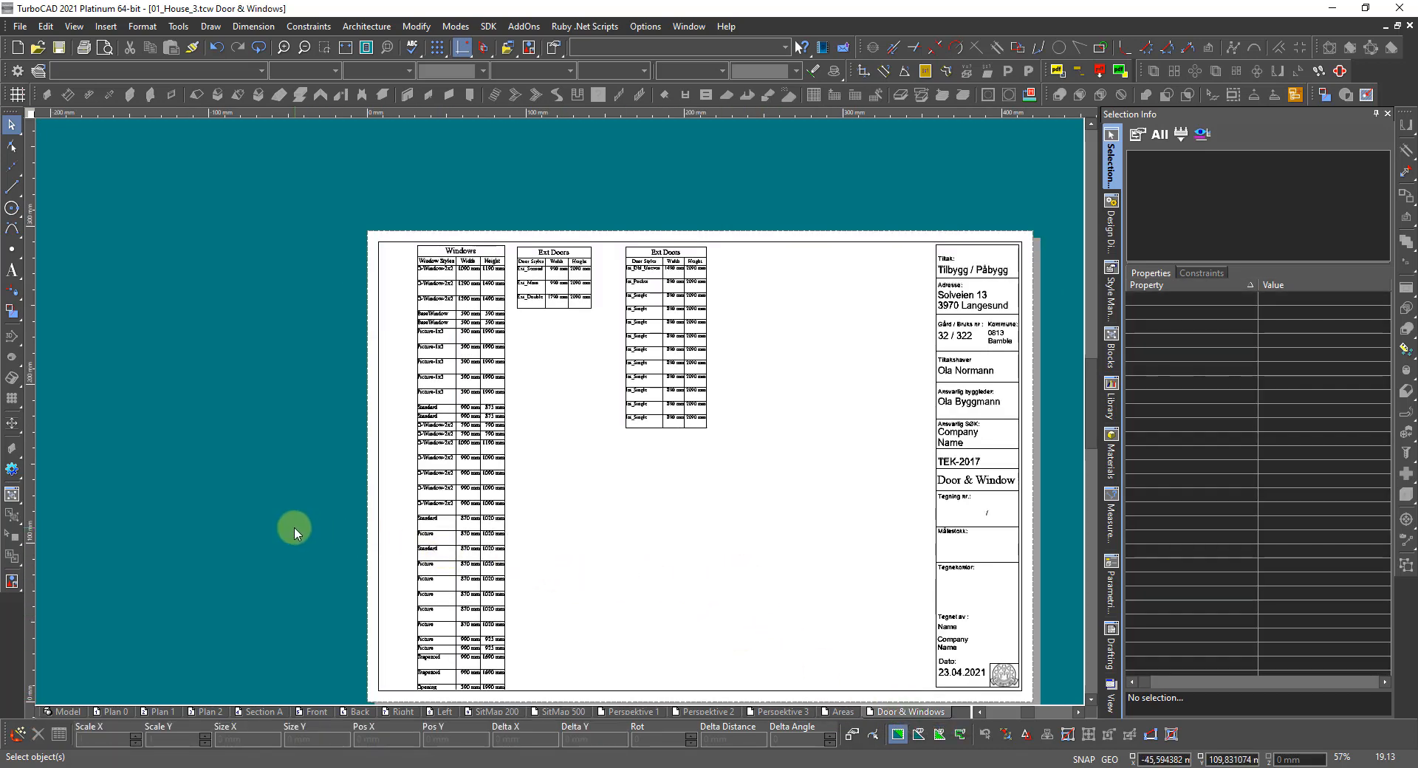
Step: Select the large orange BOA polyline over the house plan in model space and turn off its layer's visibility
left_click(70, 712)
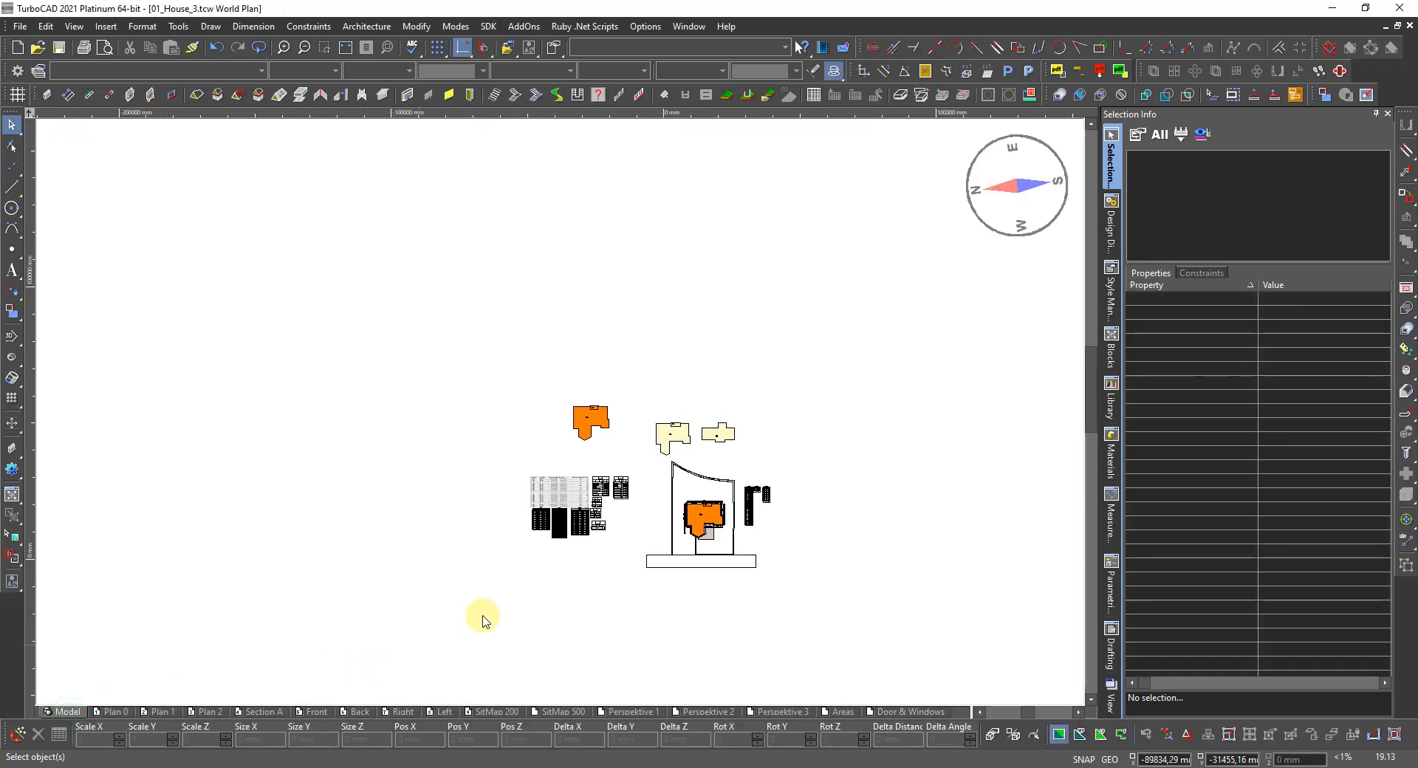
scroll(669, 517, "up", 5)
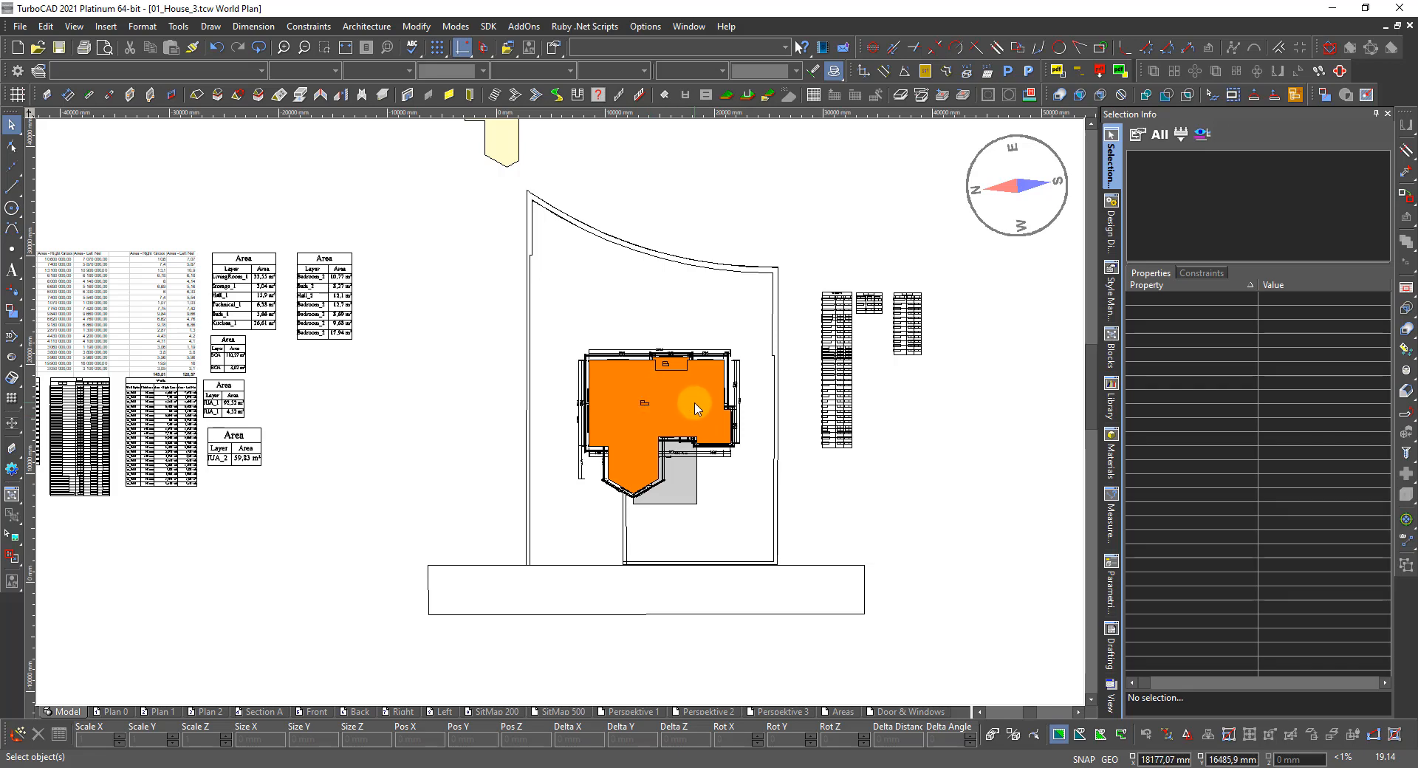
left_click(1107, 224)
scroll(1182, 433, "down", 10)
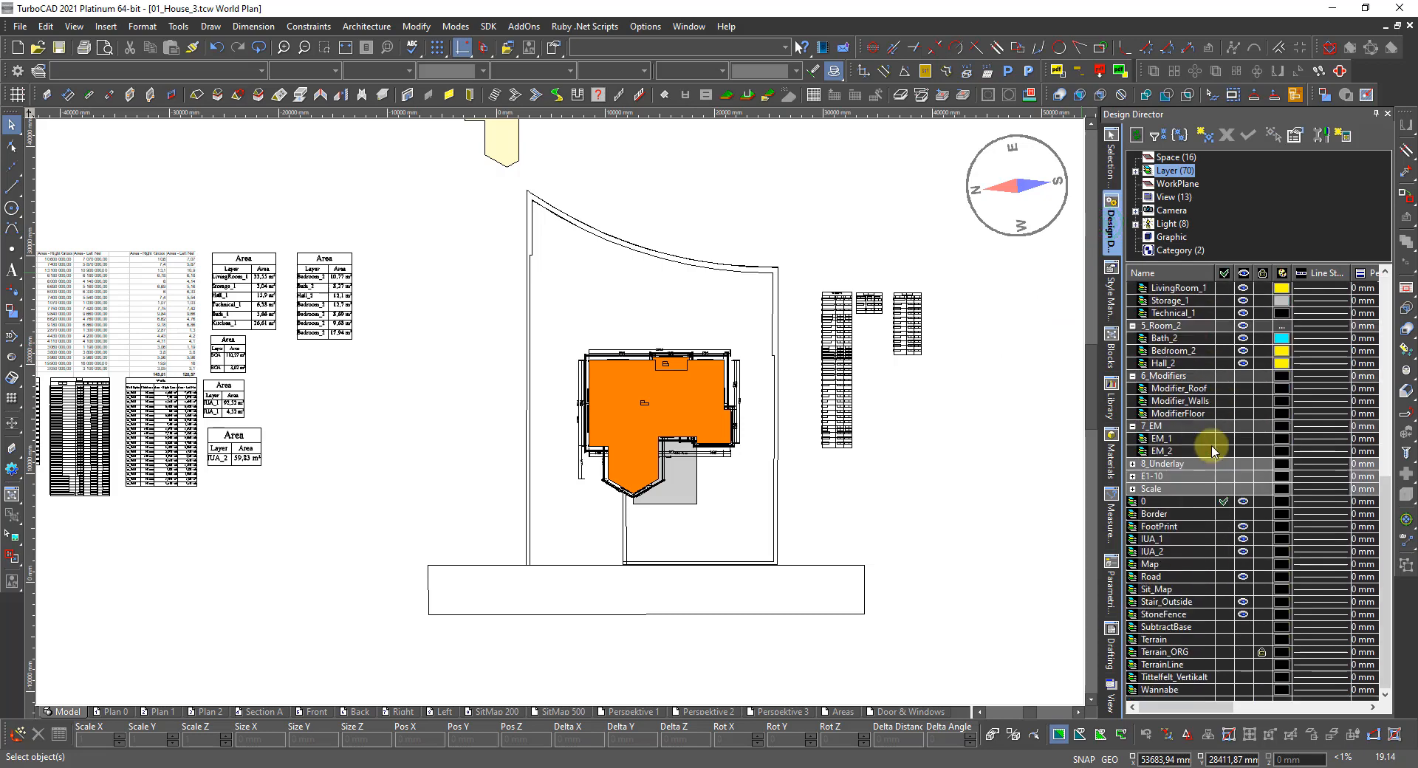
right_click(680, 406)
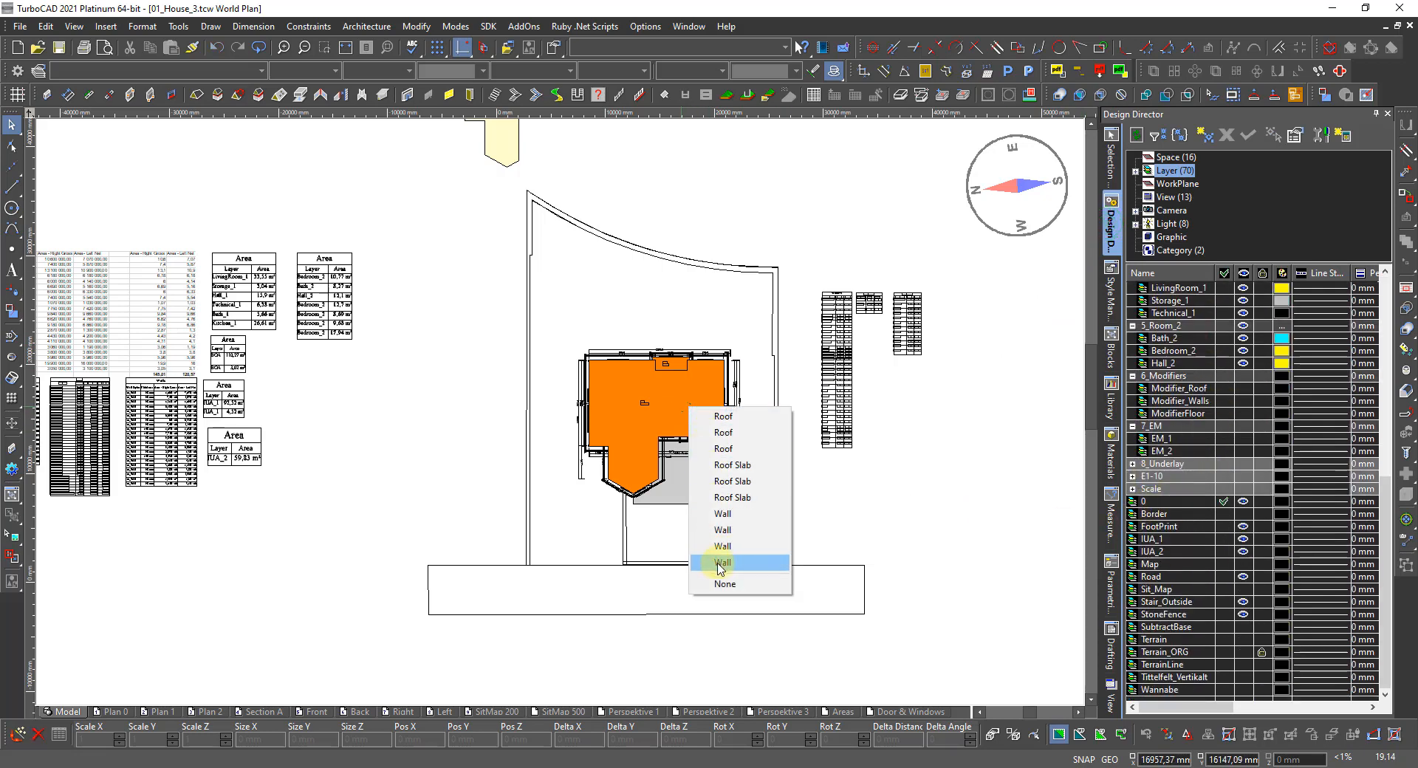
left_click(449, 509)
scroll(605, 434, "up", 5)
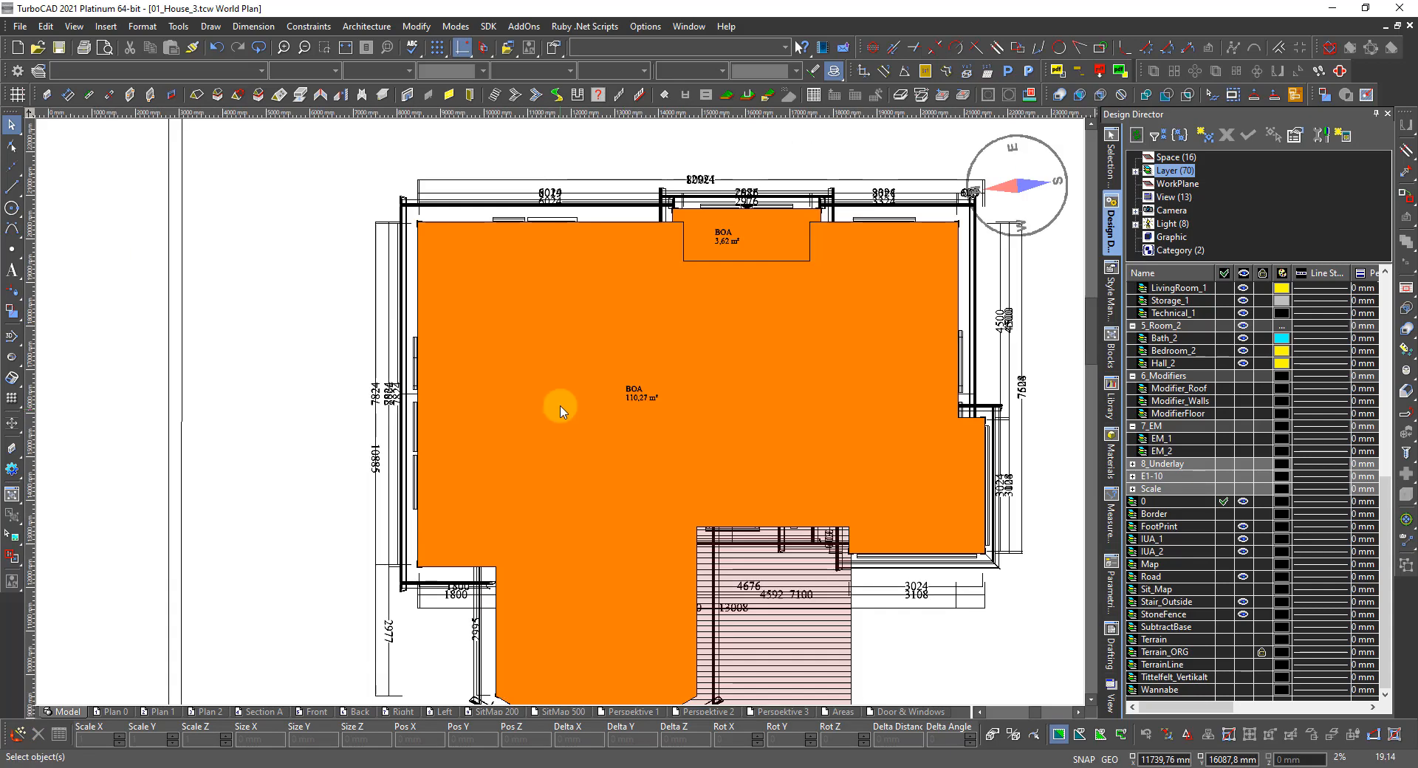
right_click(447, 229)
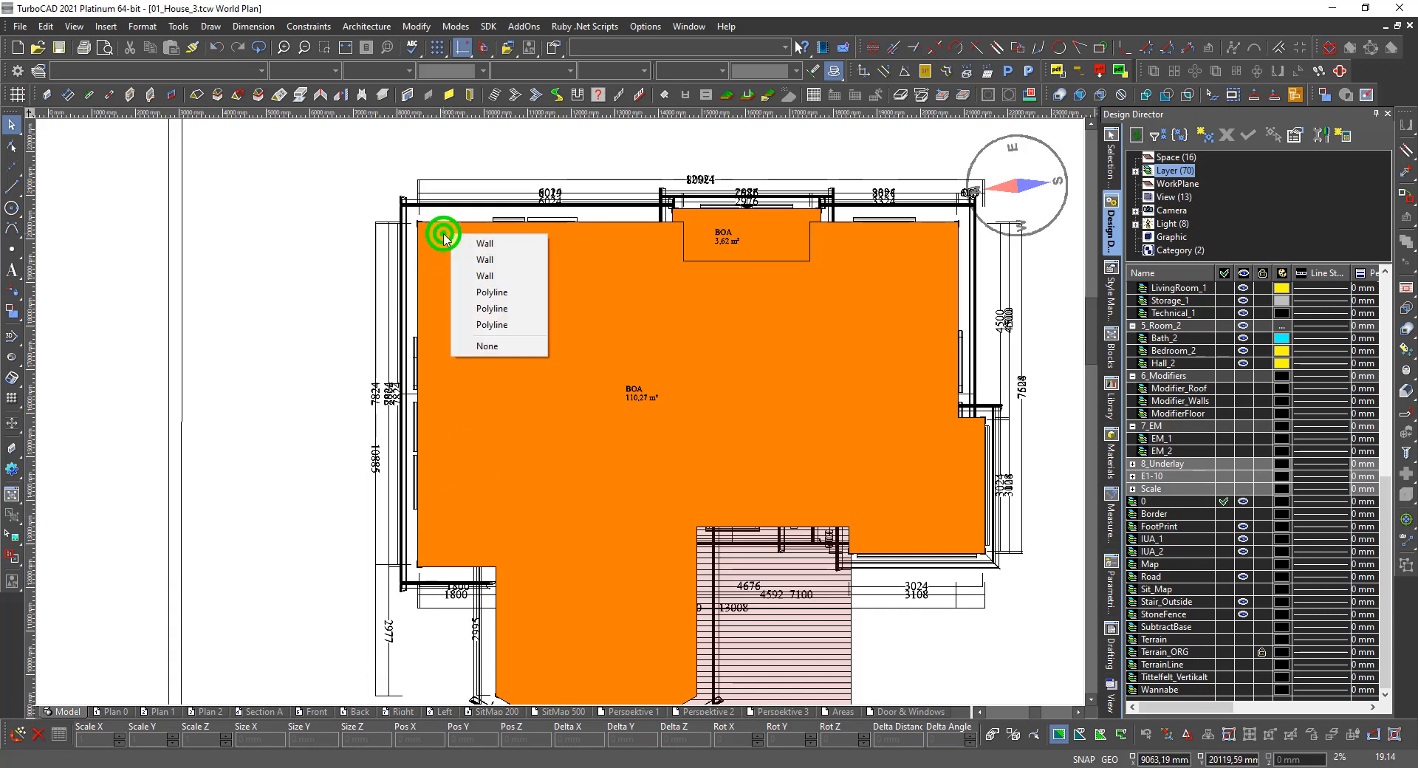
left_click(495, 325)
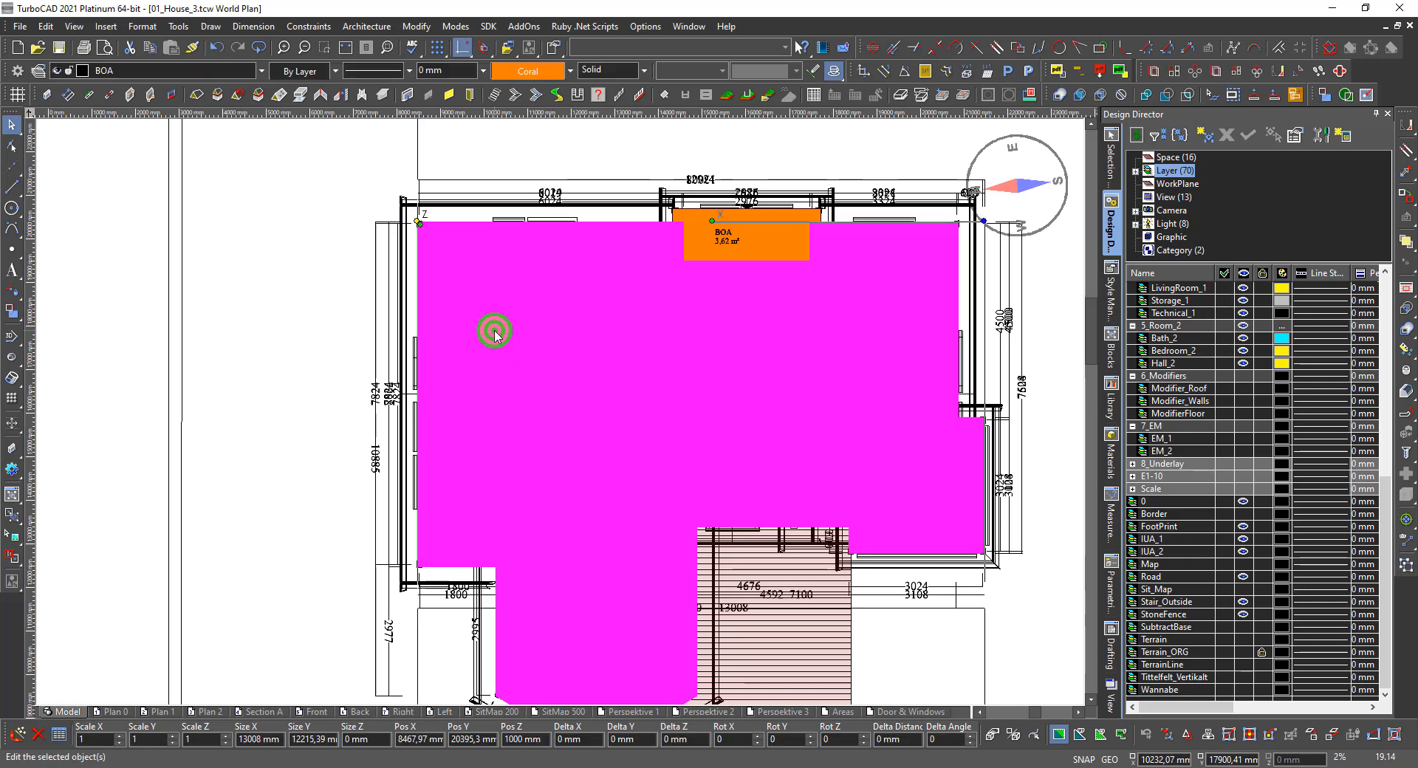
left_click(54, 70)
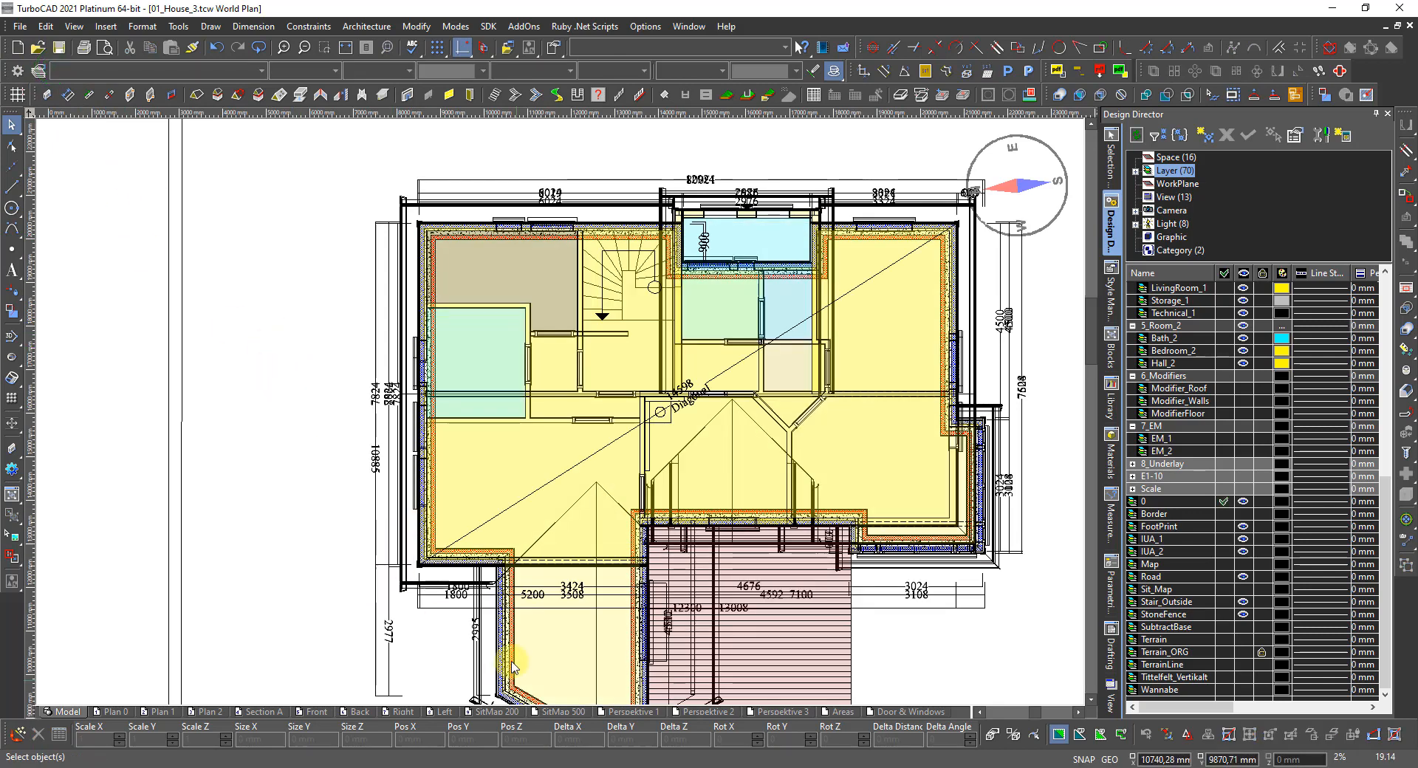
Step: Inspect the house and its surroundings in the map viewport on the SitMap 500 sheet
left_click(573, 713)
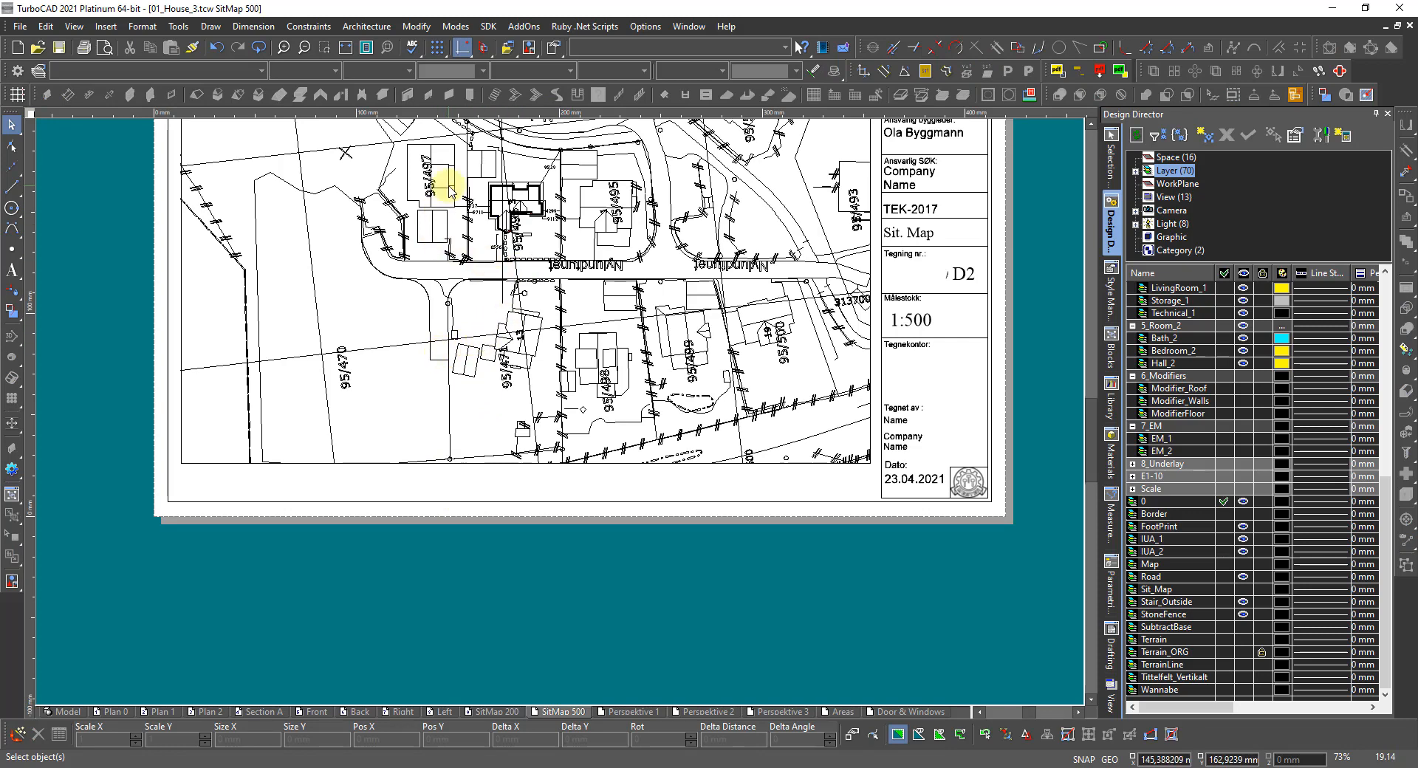
scroll(496, 196, "up", 3)
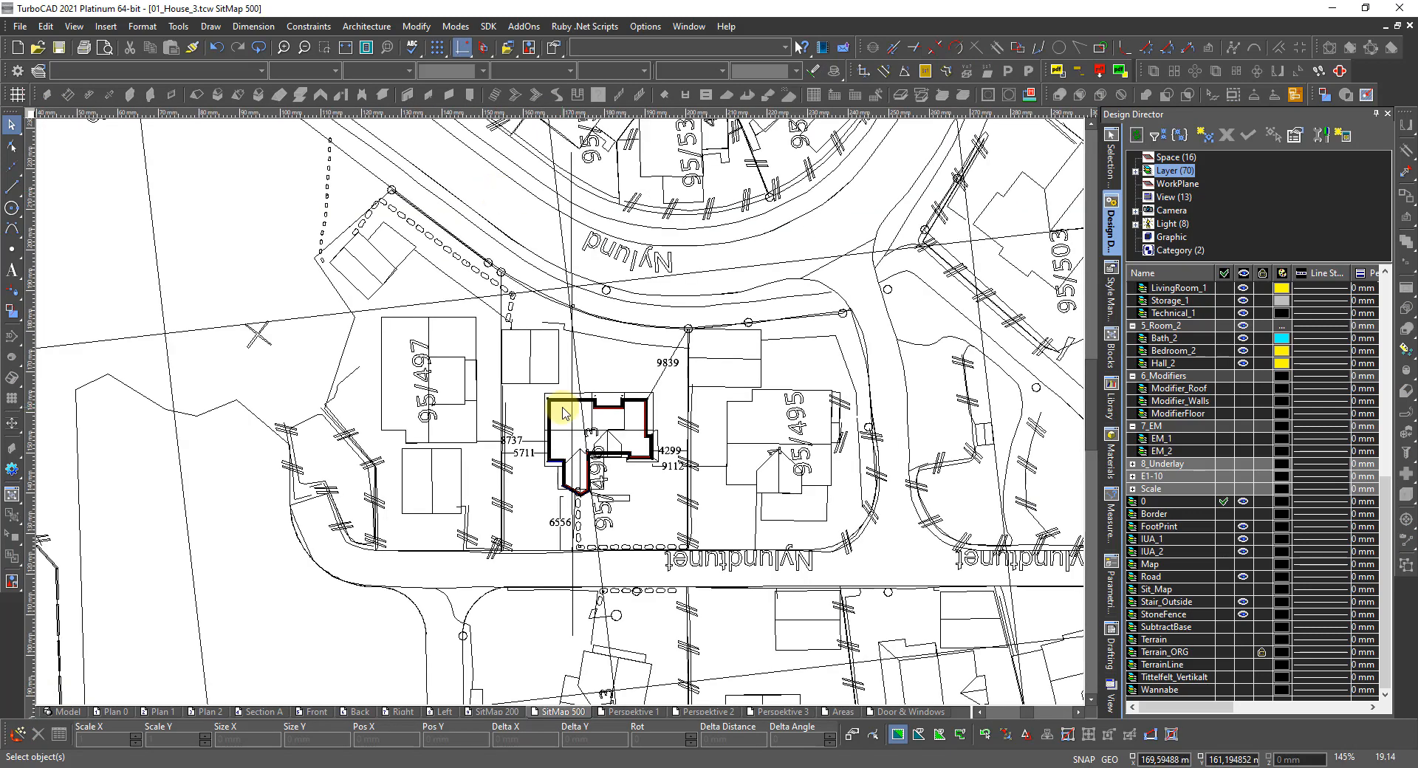
left_click(650, 432)
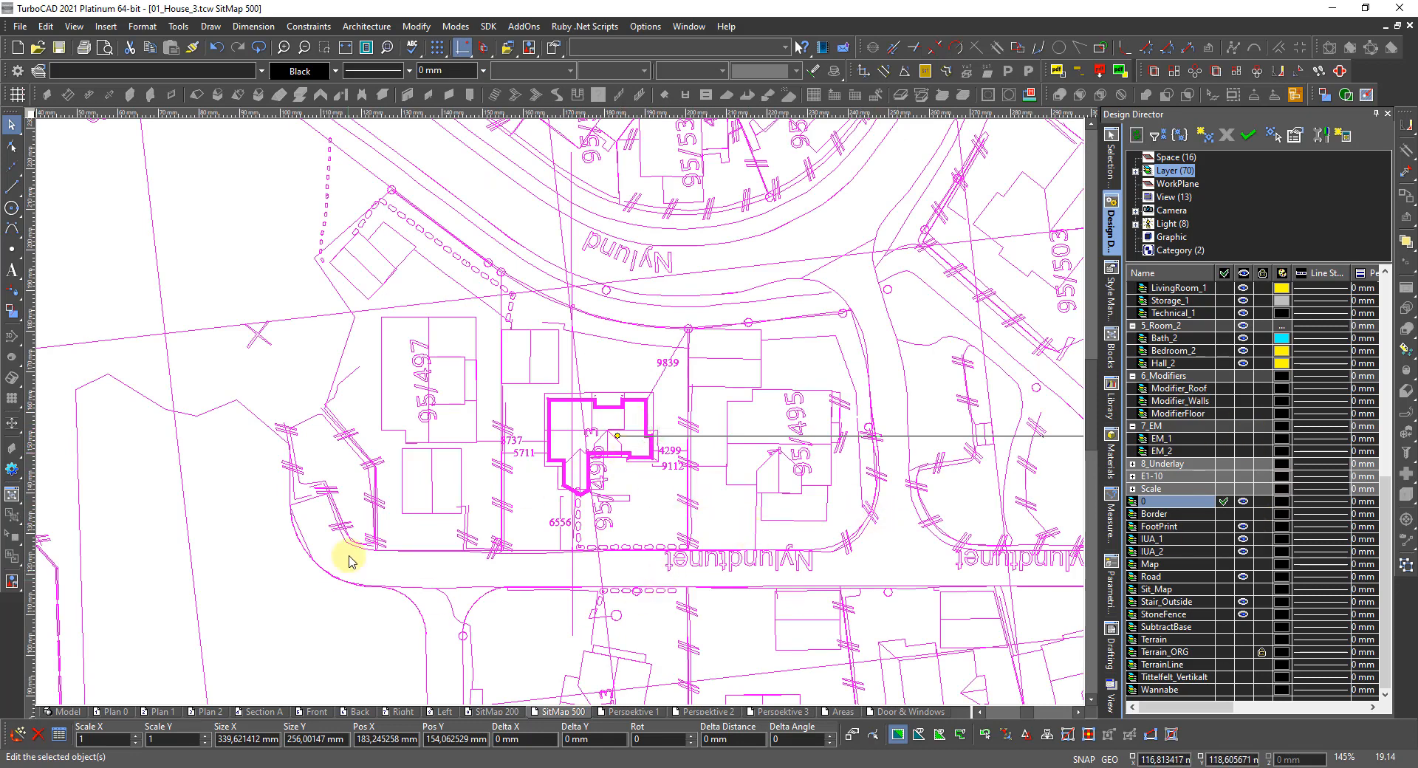
key("Delete")
scroll(254, 546, "down", 2)
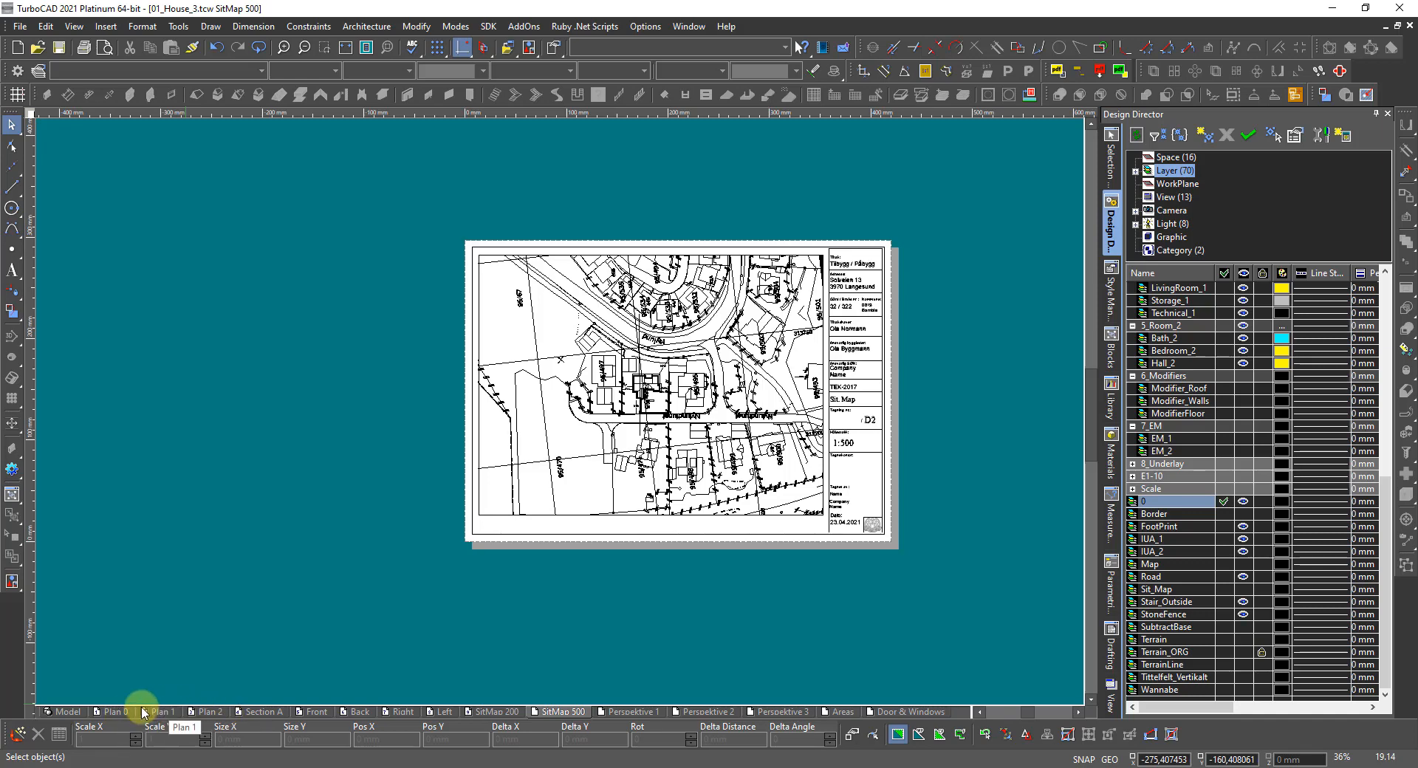
Step: Select all doors in model space by the entity type Door
left_click(71, 712)
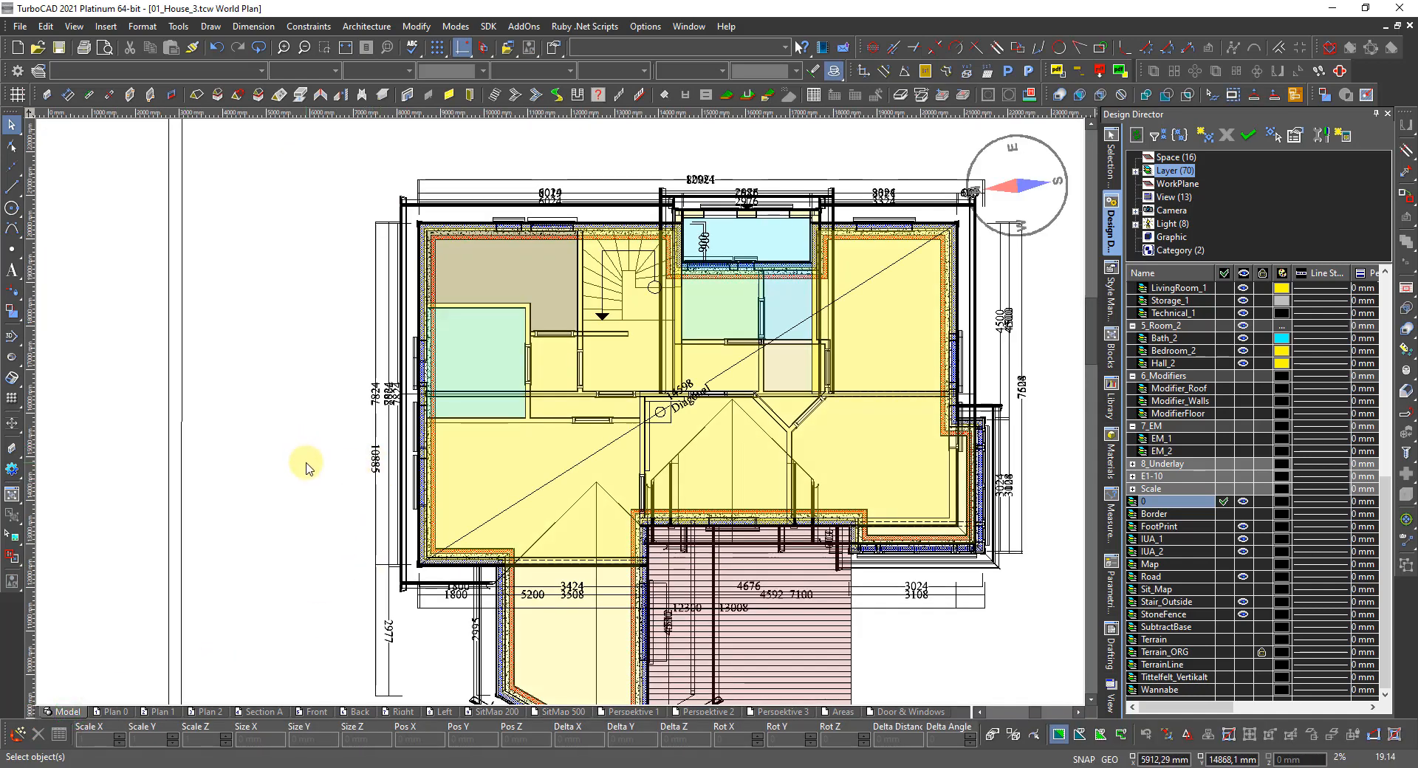
key("ctrl+e")
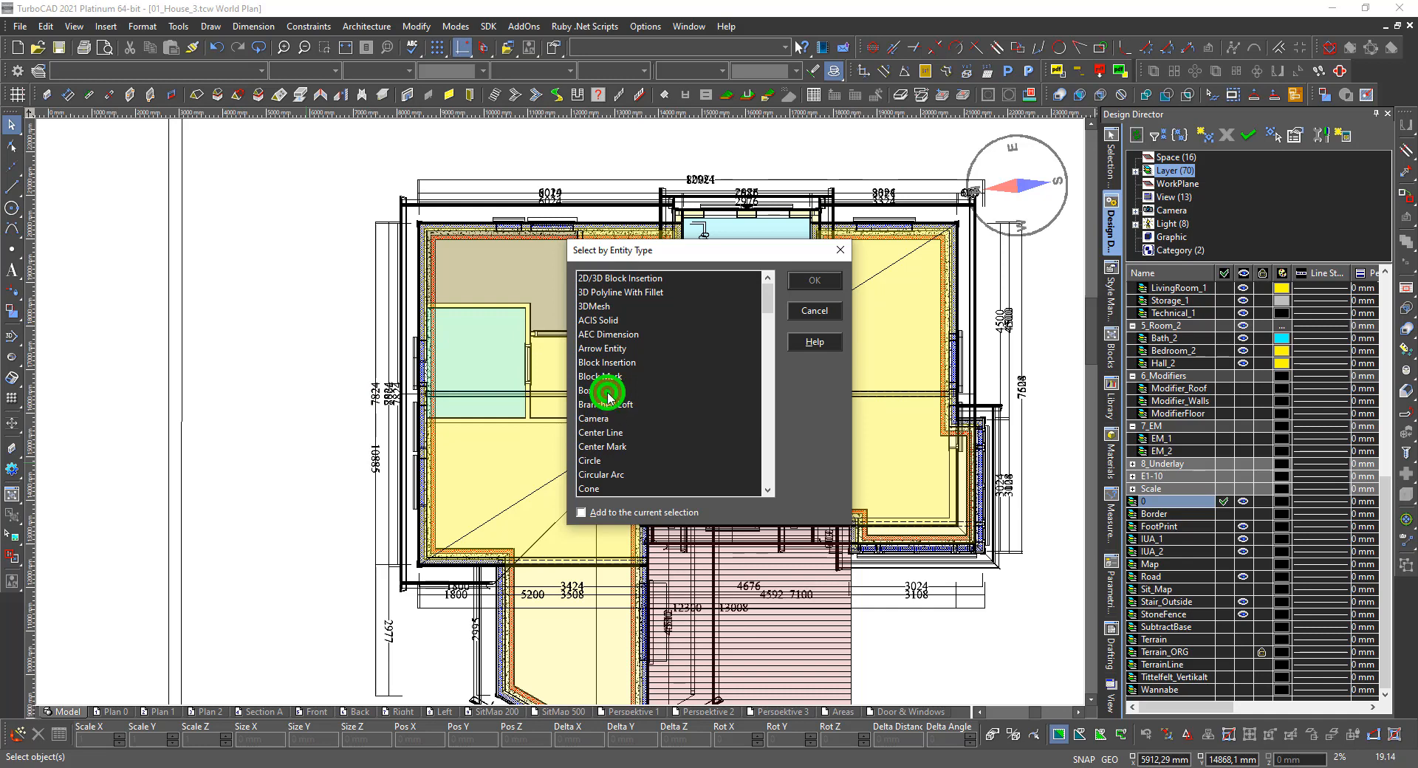
left_click(608, 394)
key("d")
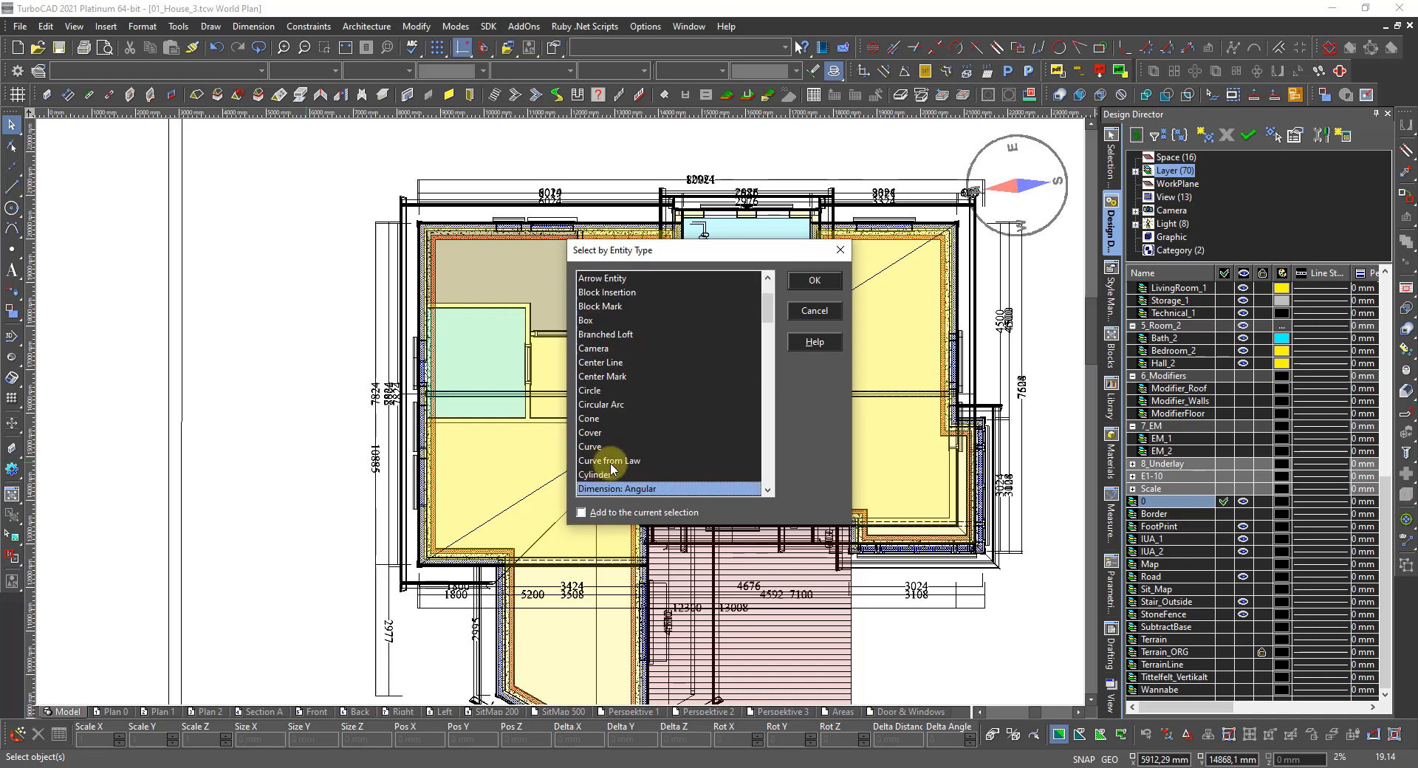
scroll(610, 468, "down", 3)
left_click(588, 463)
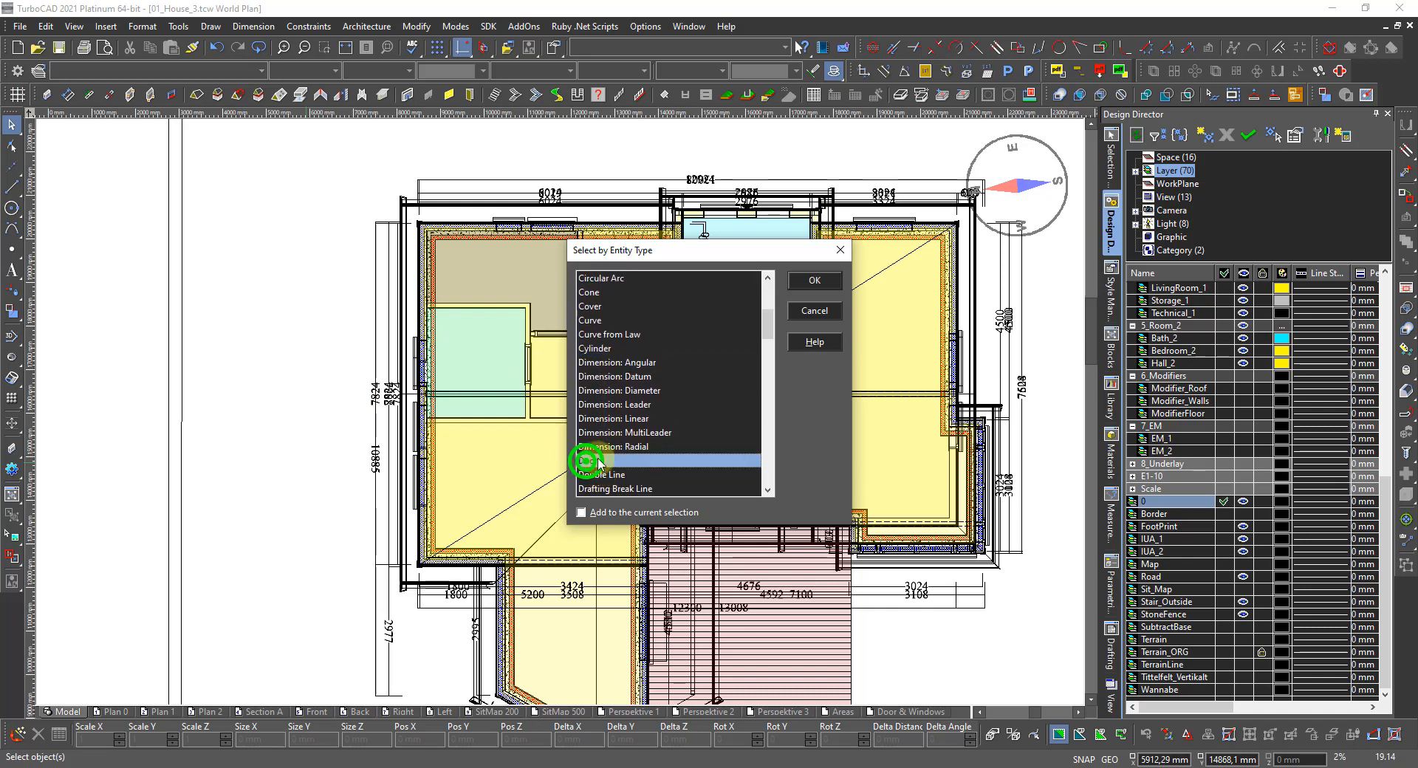
left_click(813, 282)
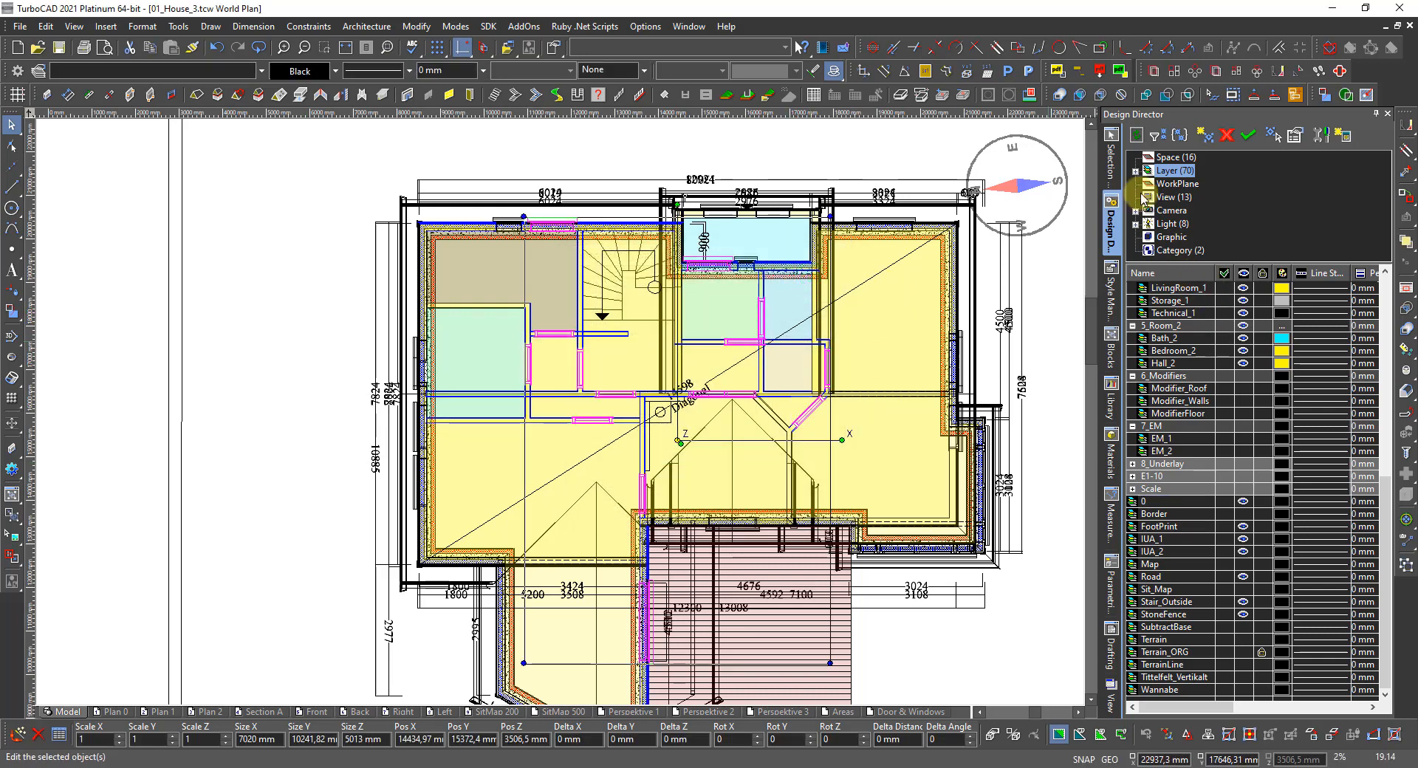
Step: Set the selected doors' open percent to 50 and clear the selection
left_click(1114, 163)
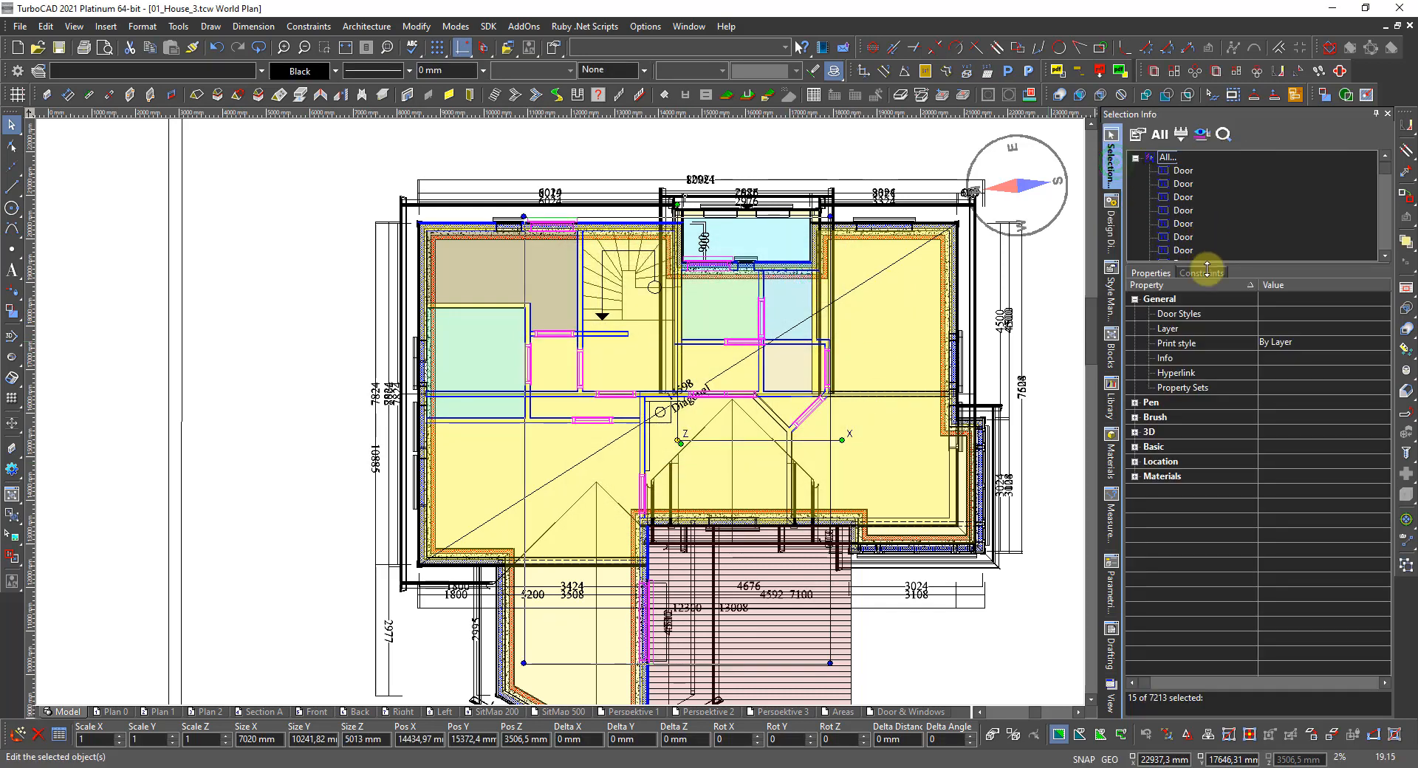
left_click(1135, 447)
left_click(1289, 521)
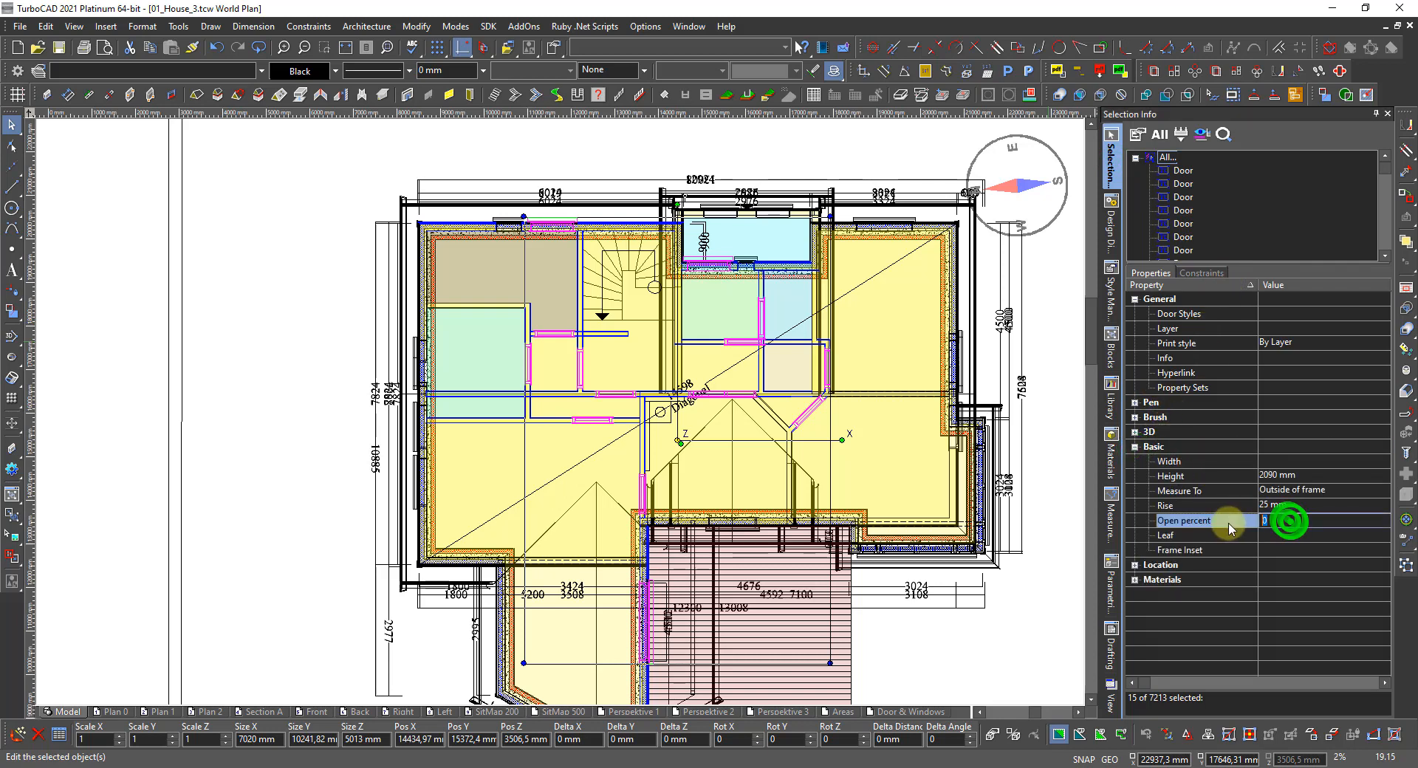
key("Return")
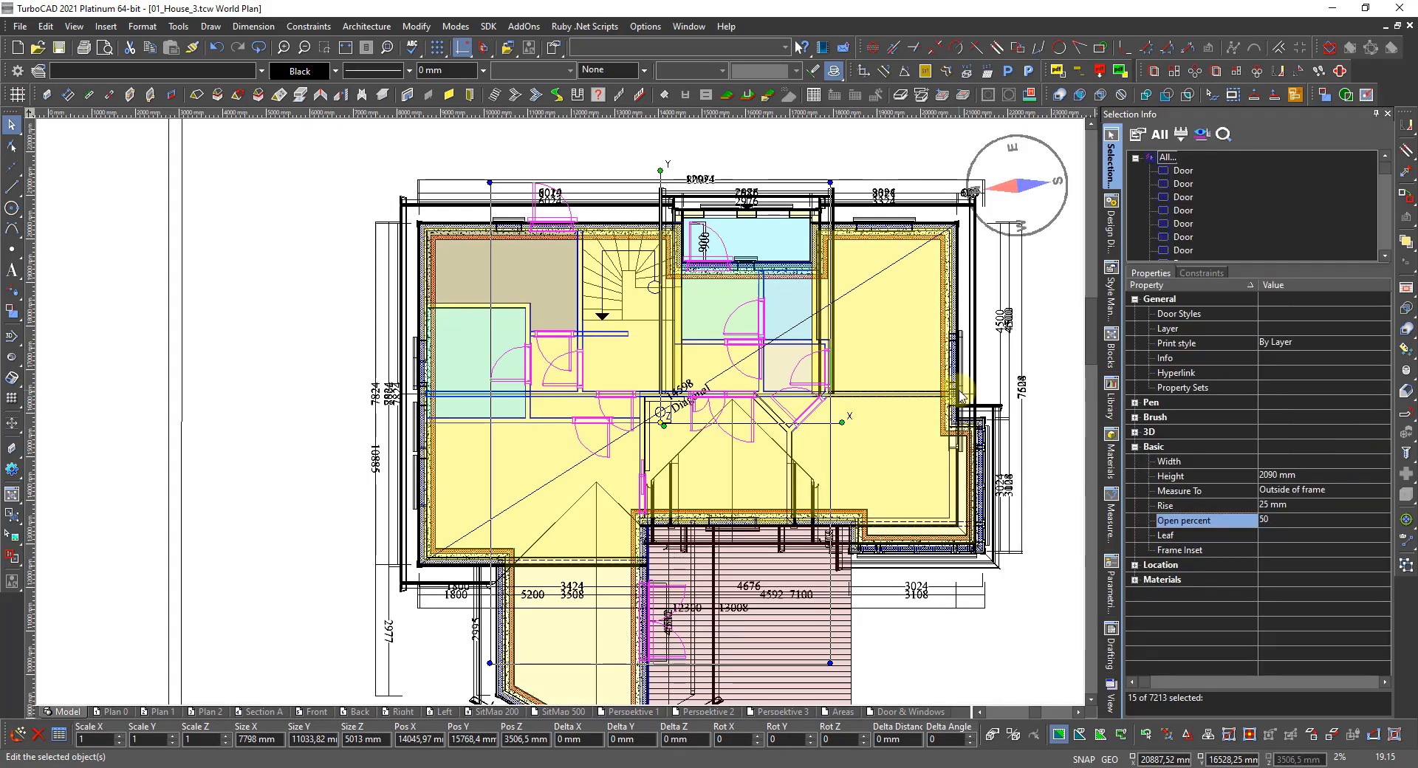
left_click(125, 517)
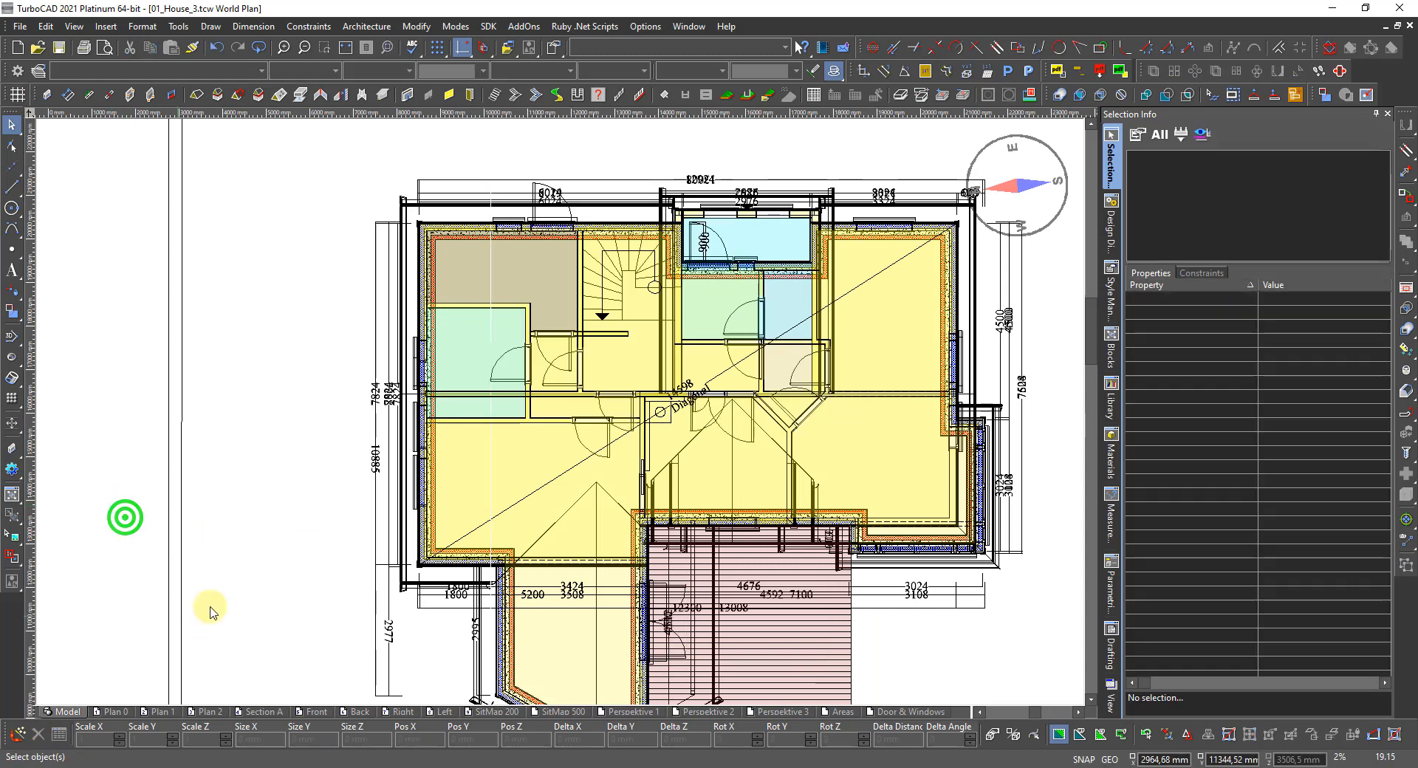
Step: Print the Plan 0, Plan 1 and Plan 2 sheets through the print queue on the TurboPDF Printer
left_click(107, 713)
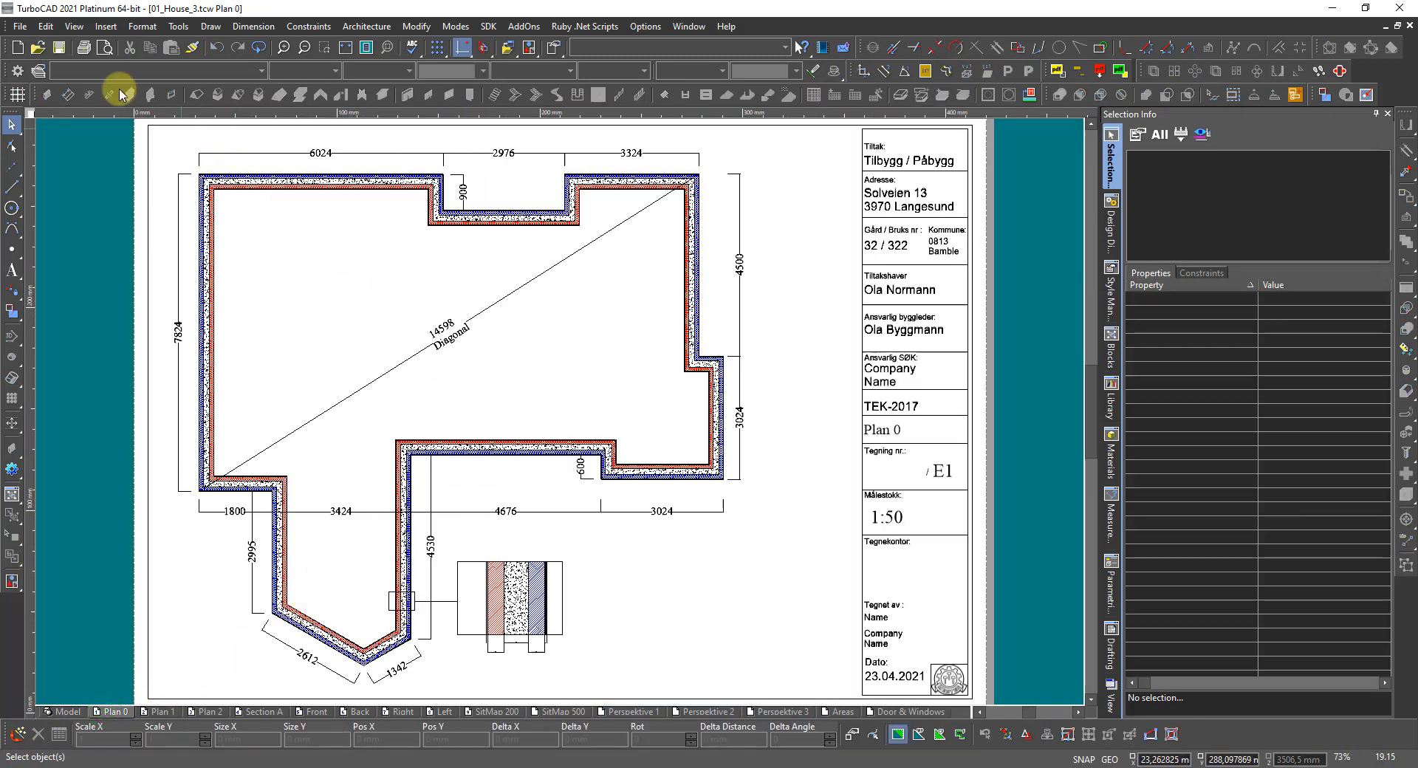
left_click(83, 50)
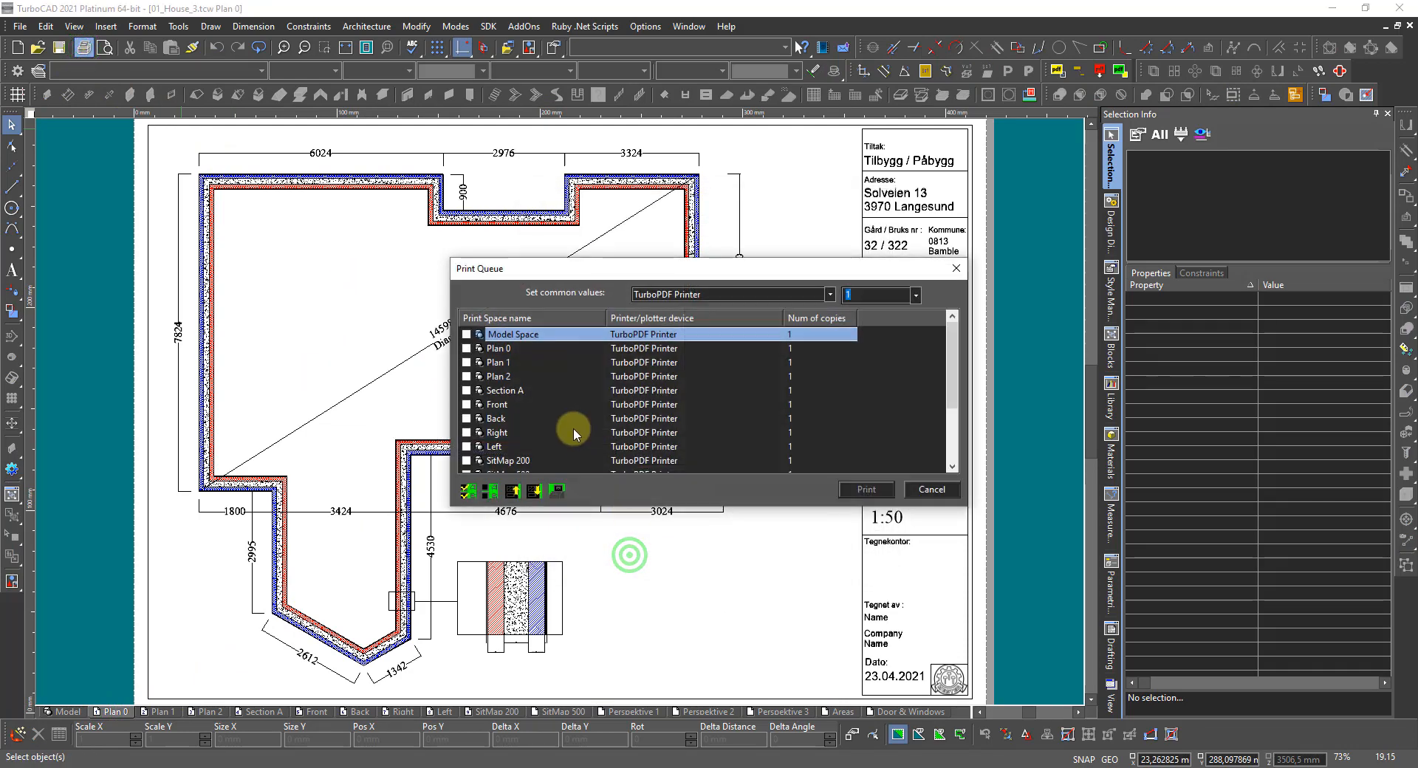
left_click(466, 349)
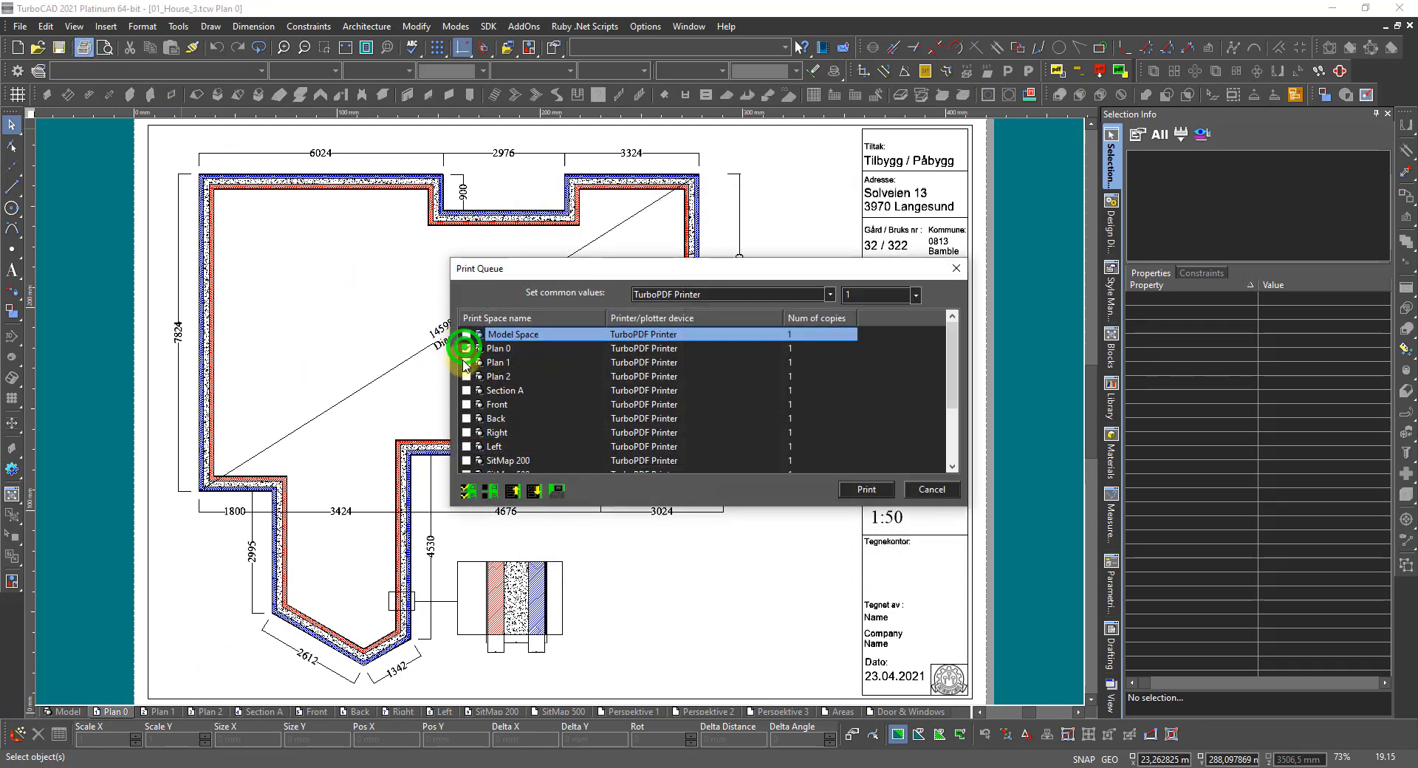
left_click(466, 362)
left_click(466, 376)
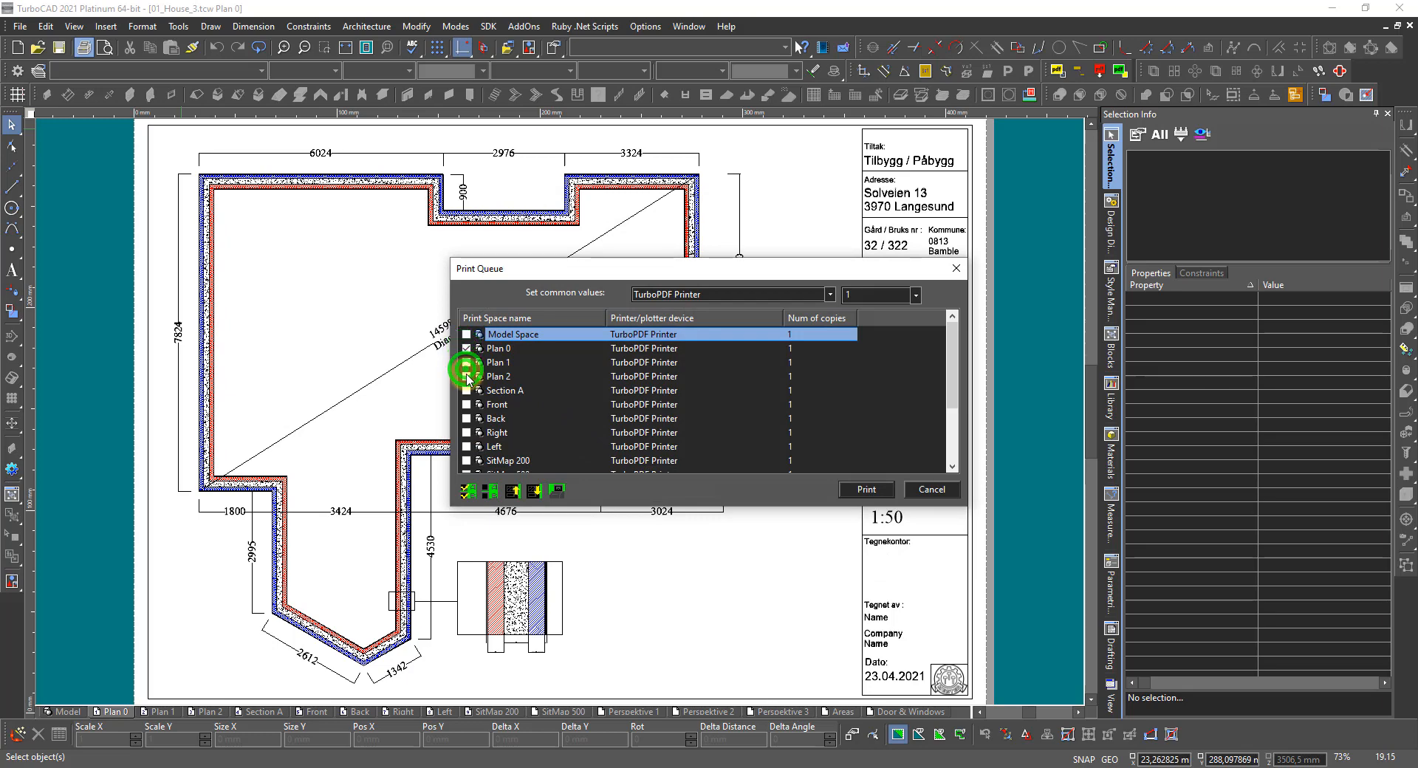
left_click(466, 361)
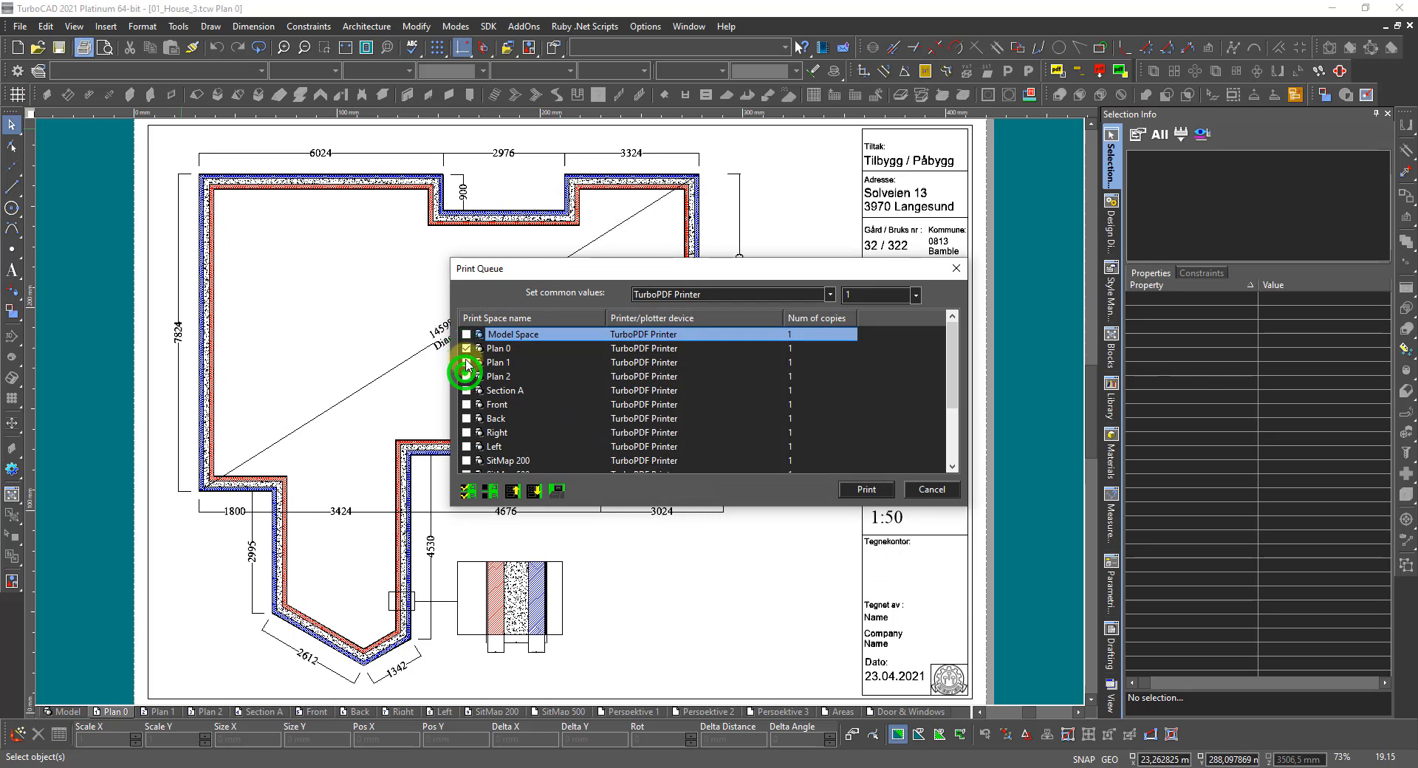
left_click(466, 362)
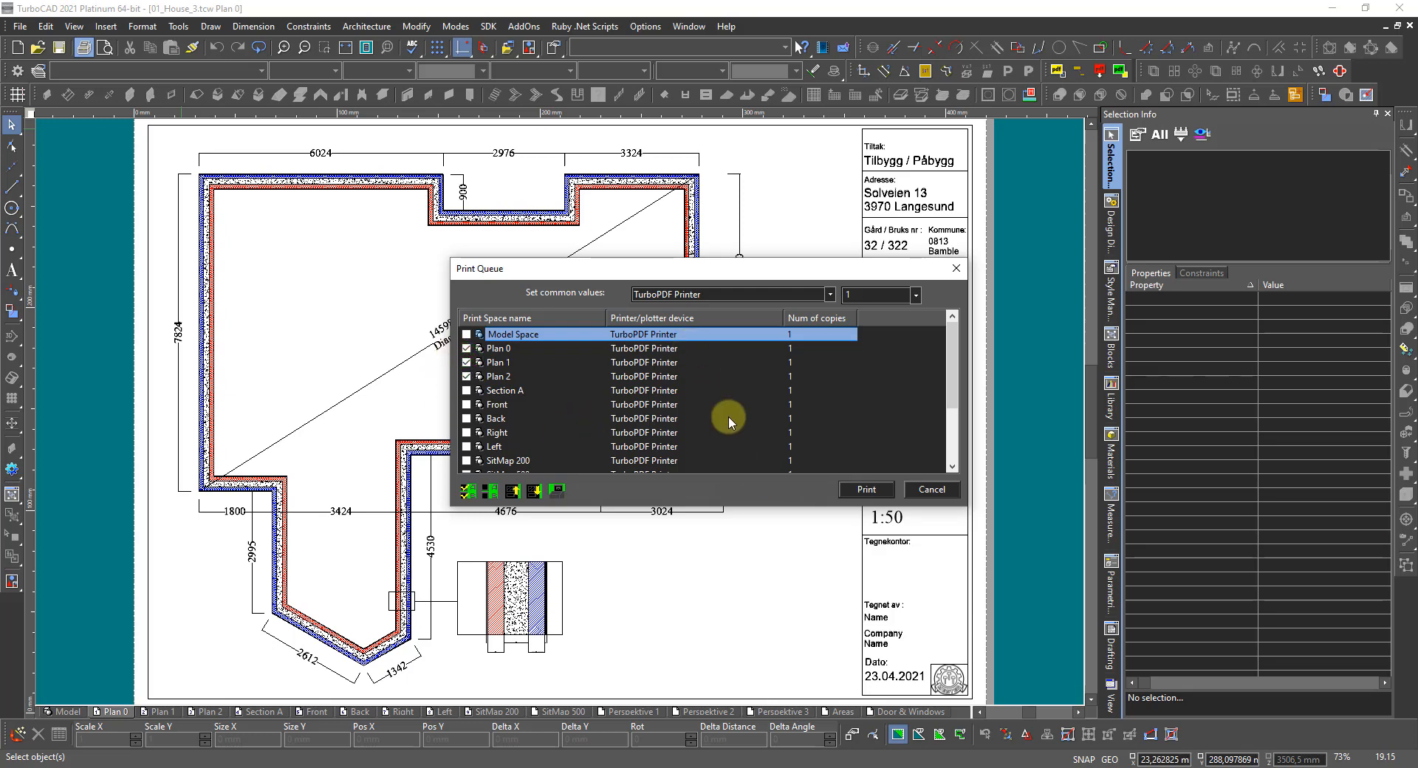
left_click(868, 491)
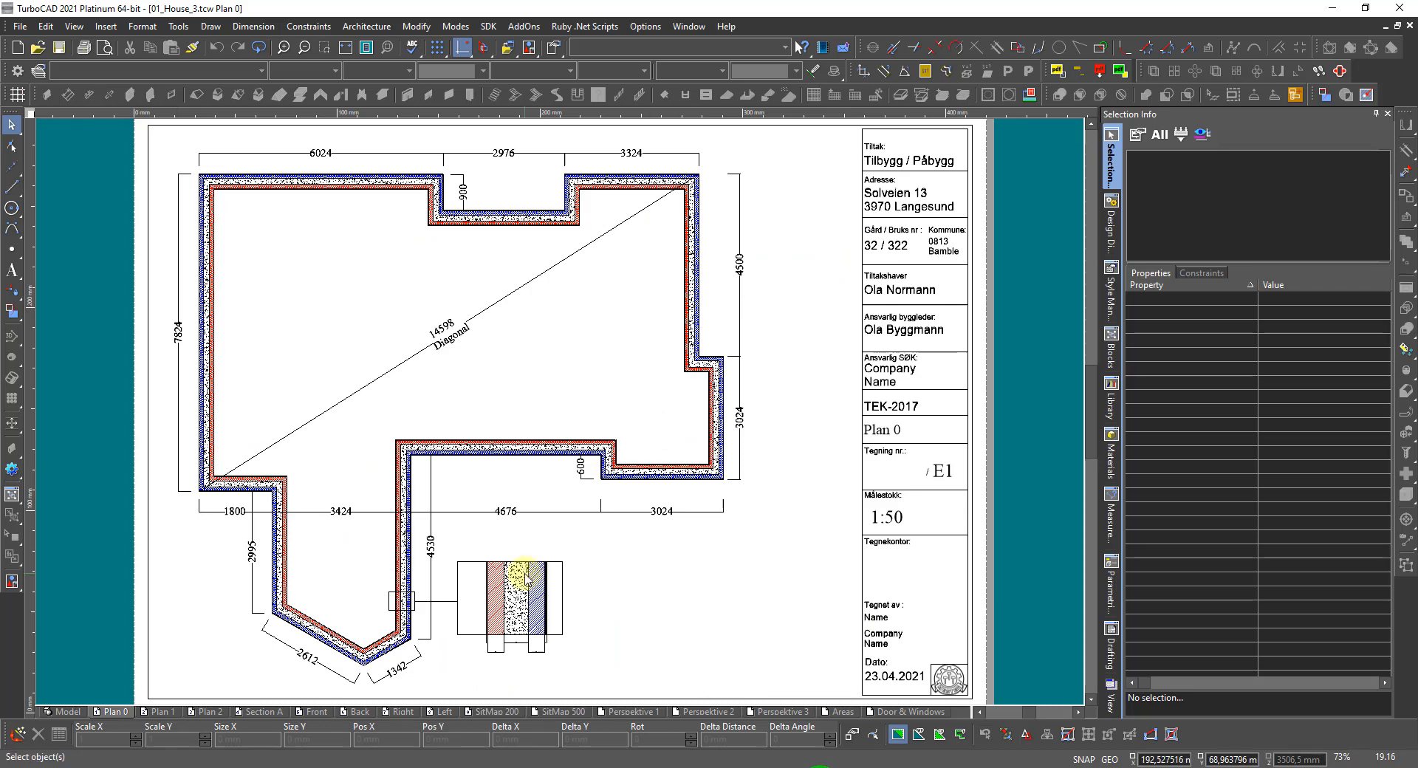
Step: Select all doors in model space by the entity type Door and set their open percent to 0
left_click(60, 710)
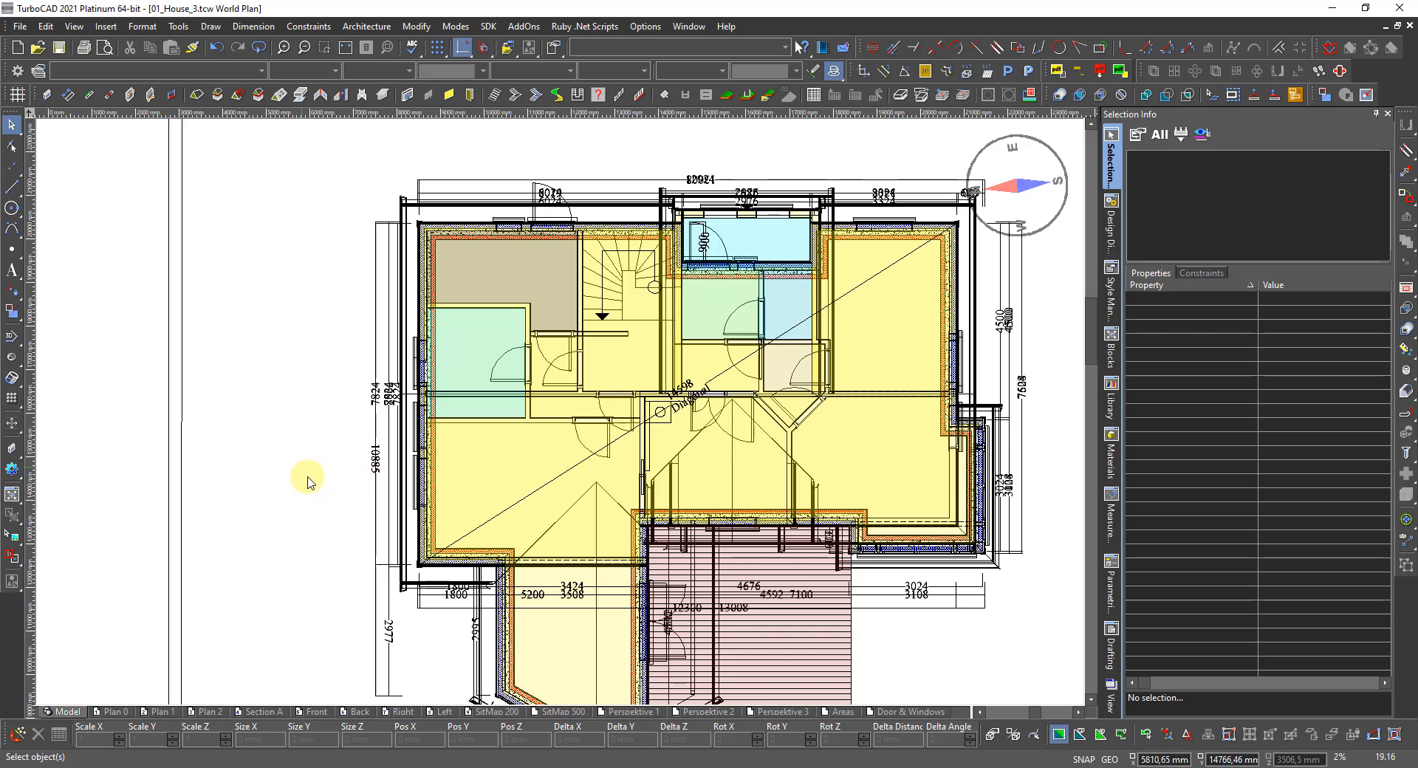
key("ctrl+e")
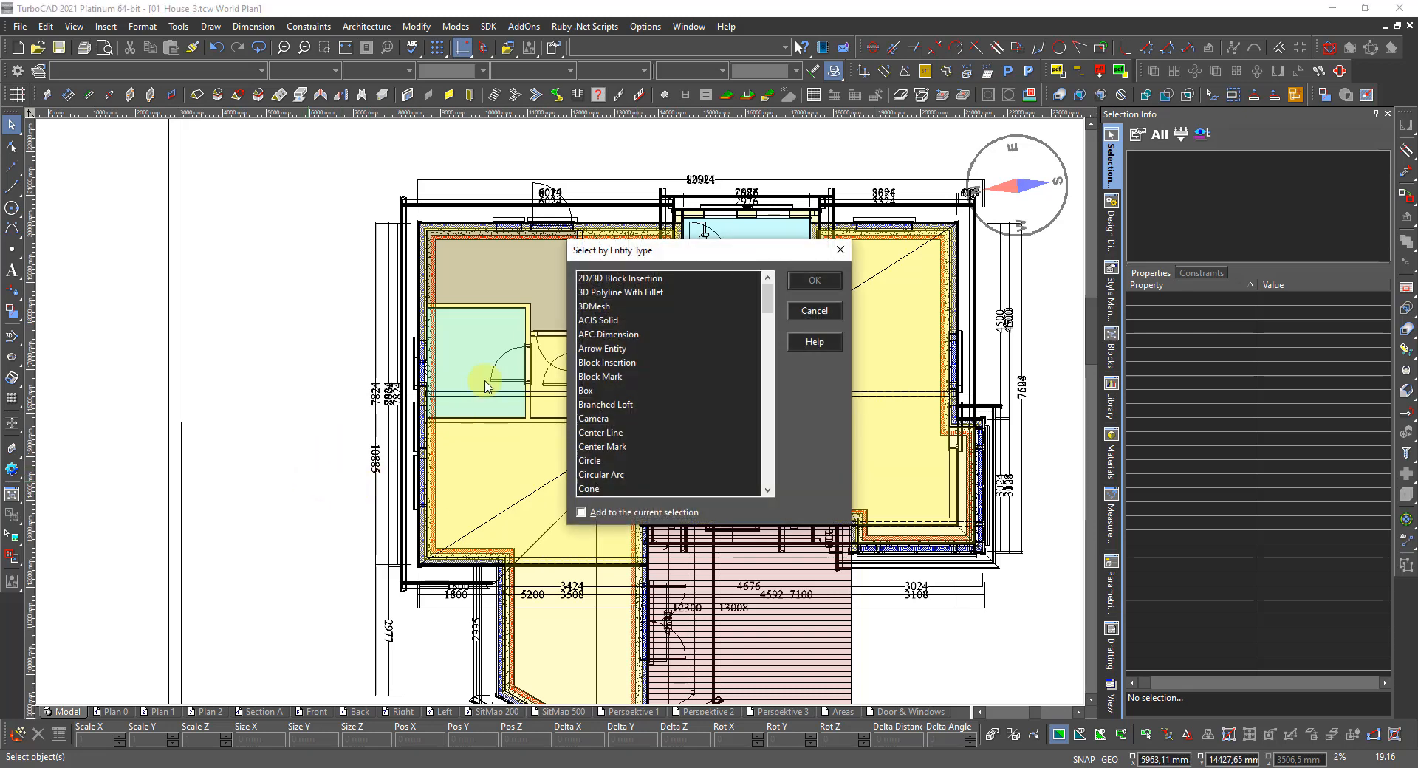
left_click(608, 321)
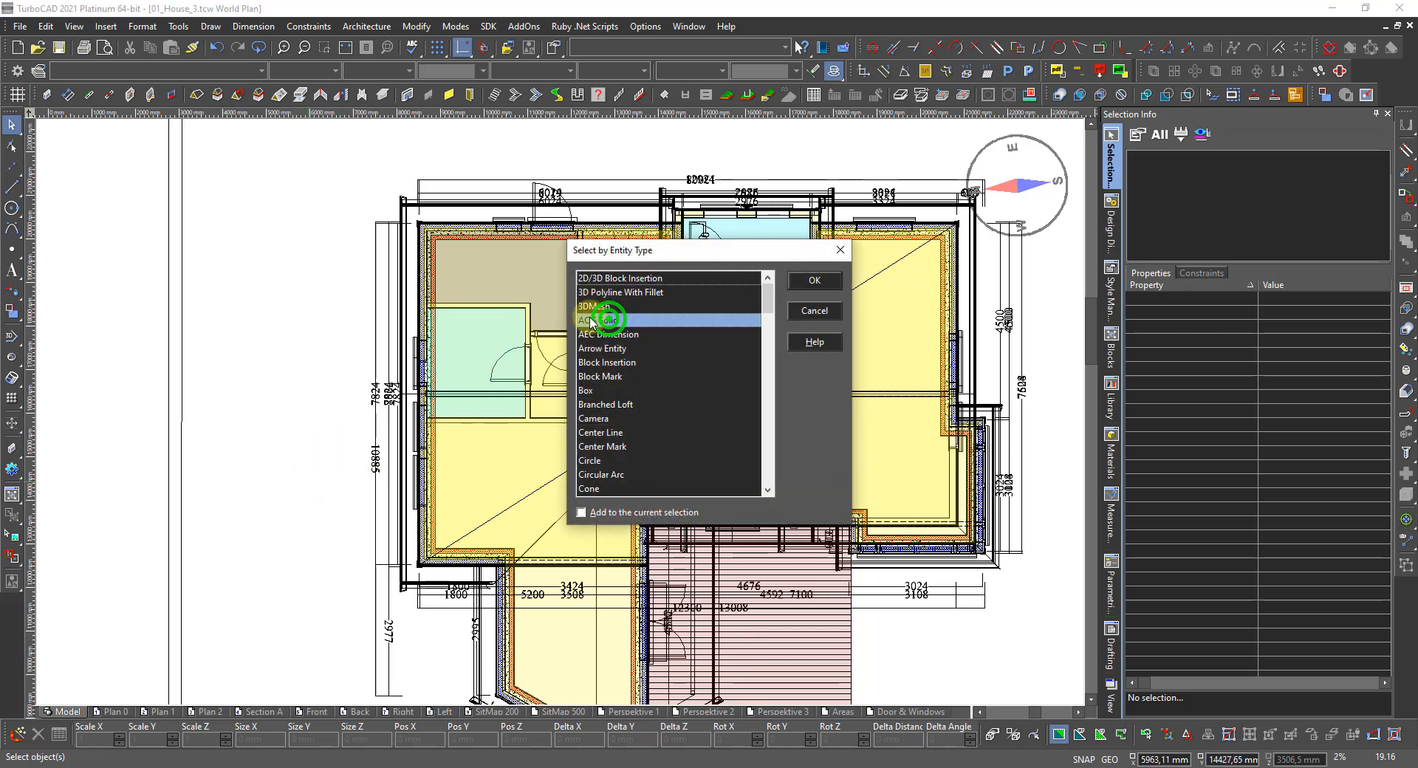
key("d")
scroll(620, 376, "down", 3)
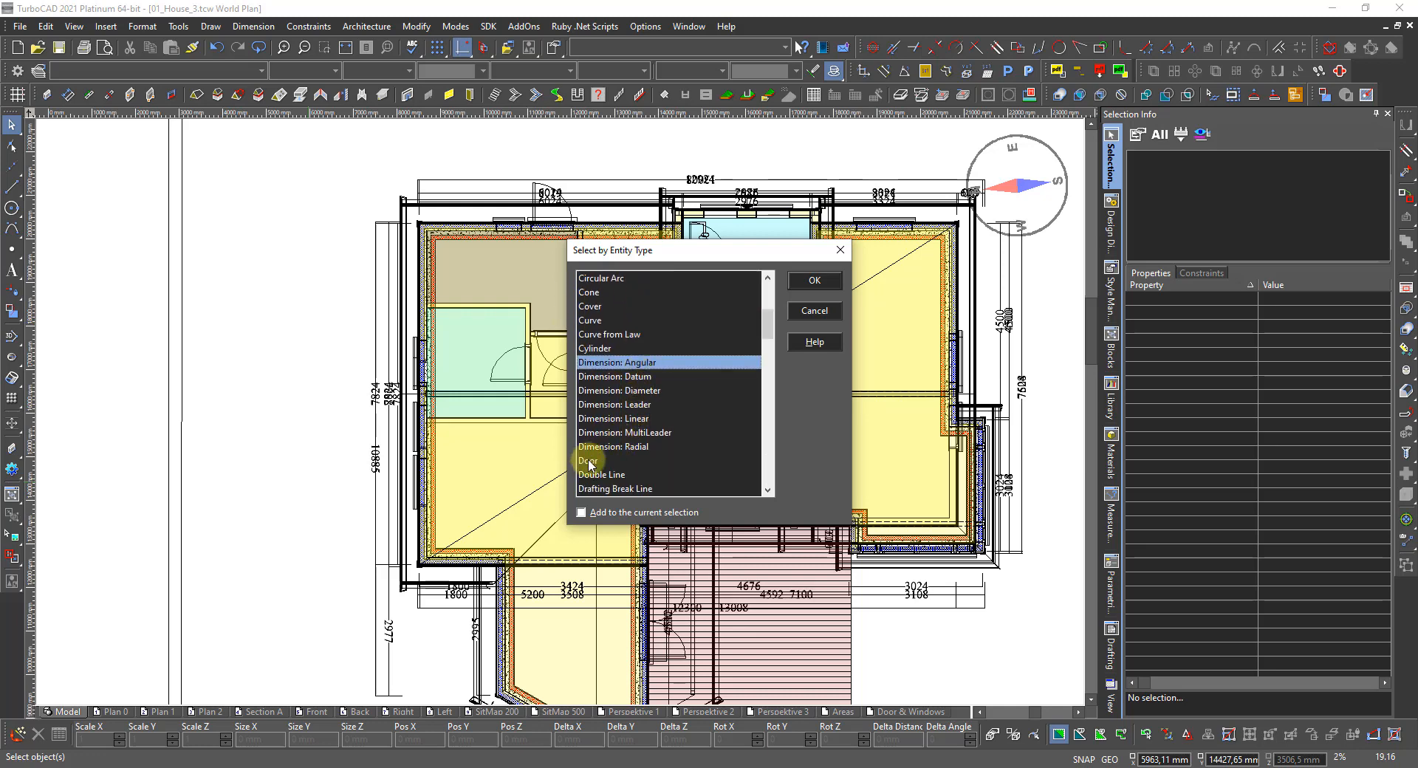
left_click(589, 461)
left_click(812, 282)
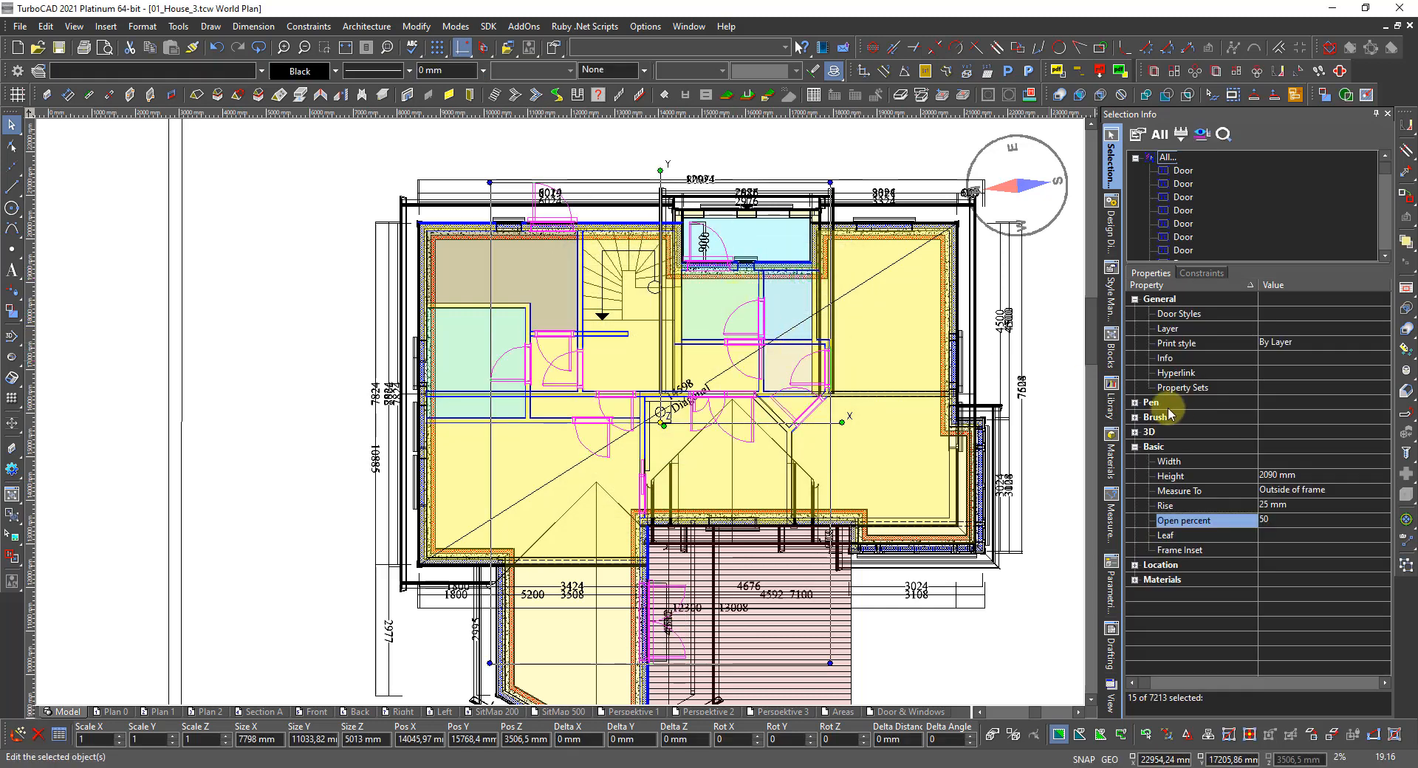
left_click(1288, 520)
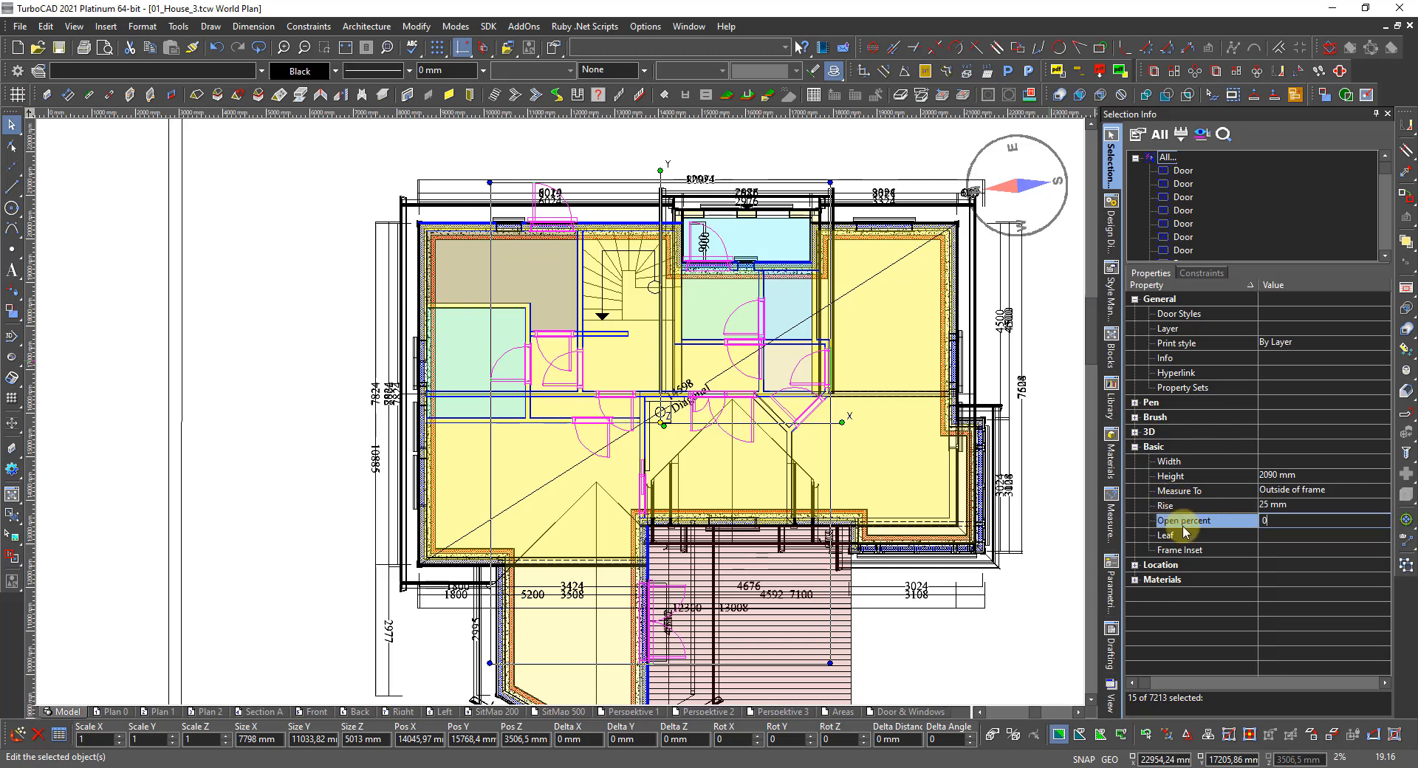
left_click(1294, 504)
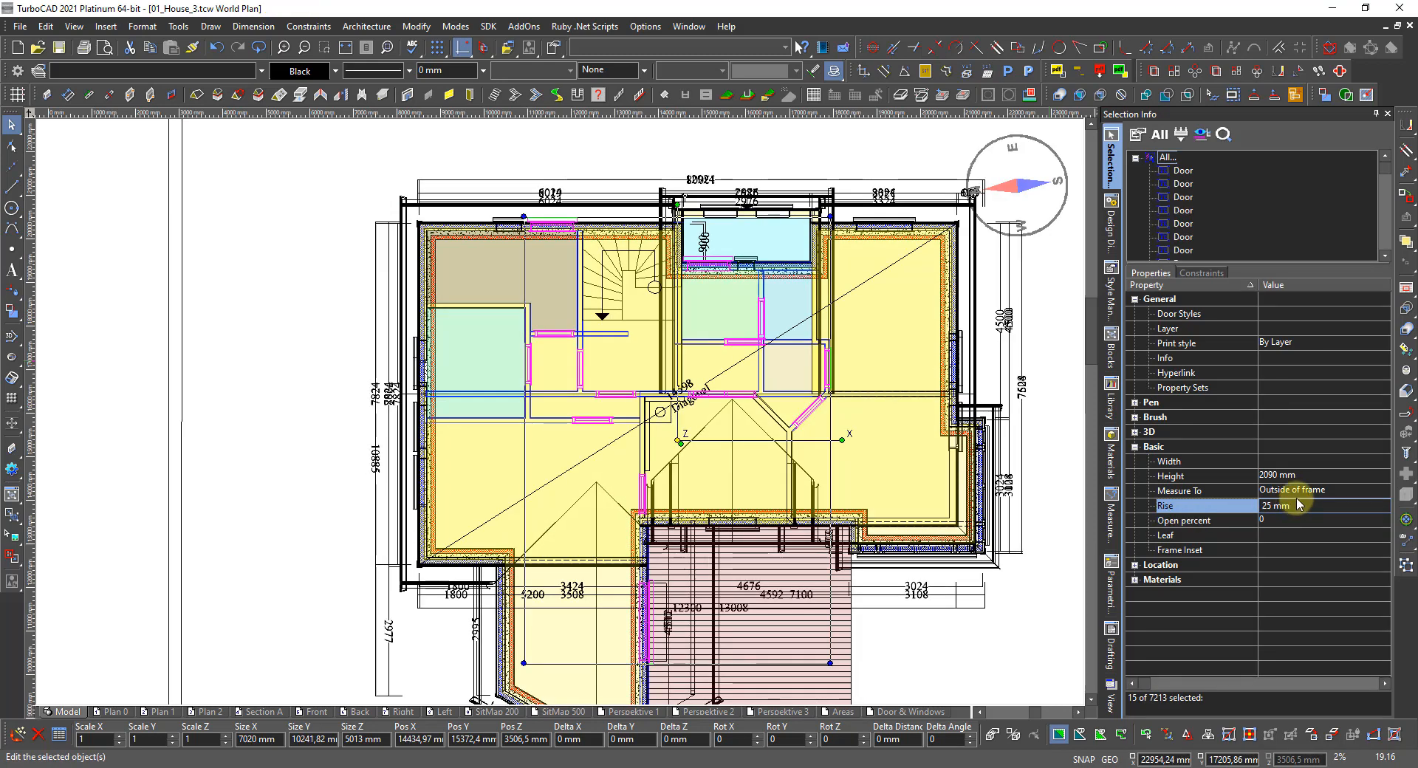
Step: Try to set the selected doors' rise to 0, and clear the selection
double_click(1298, 506)
type("0")
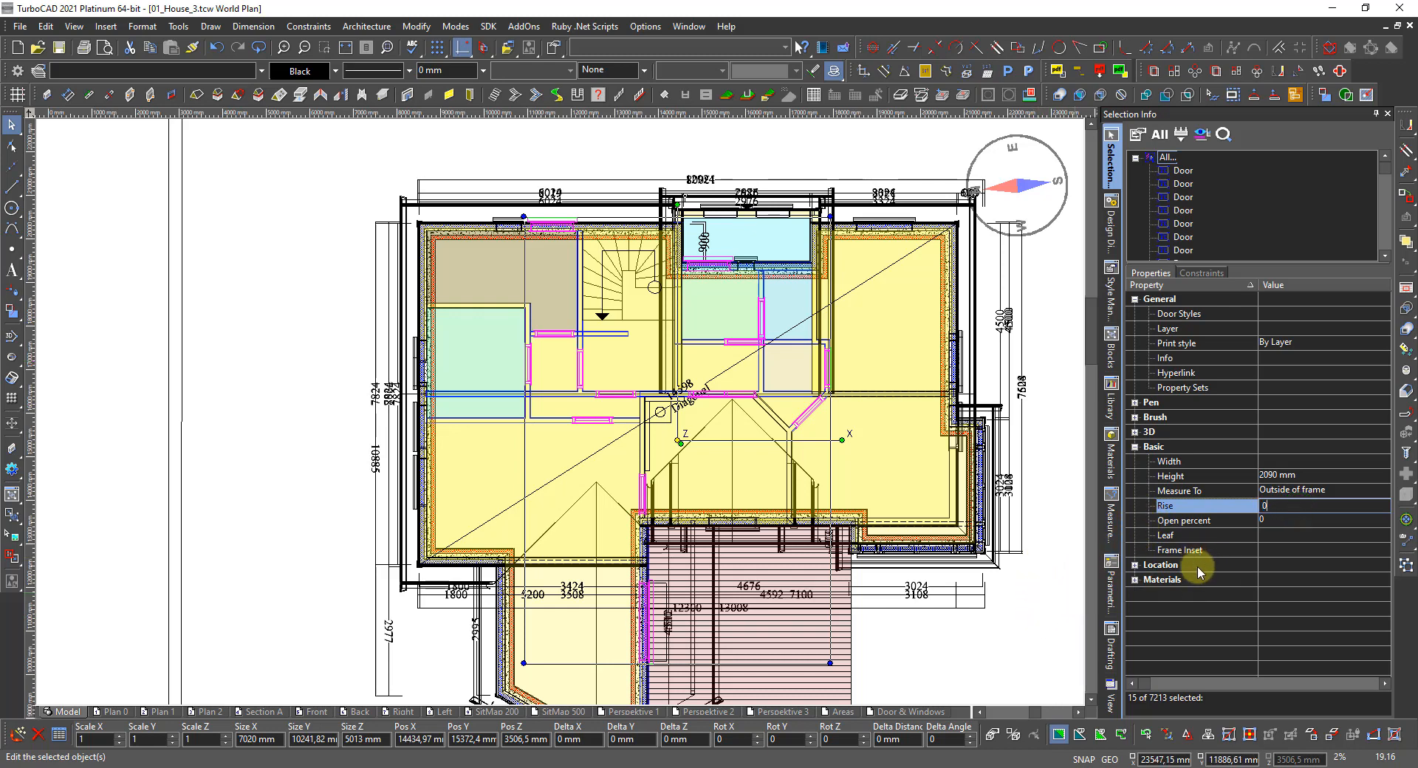
key("Return")
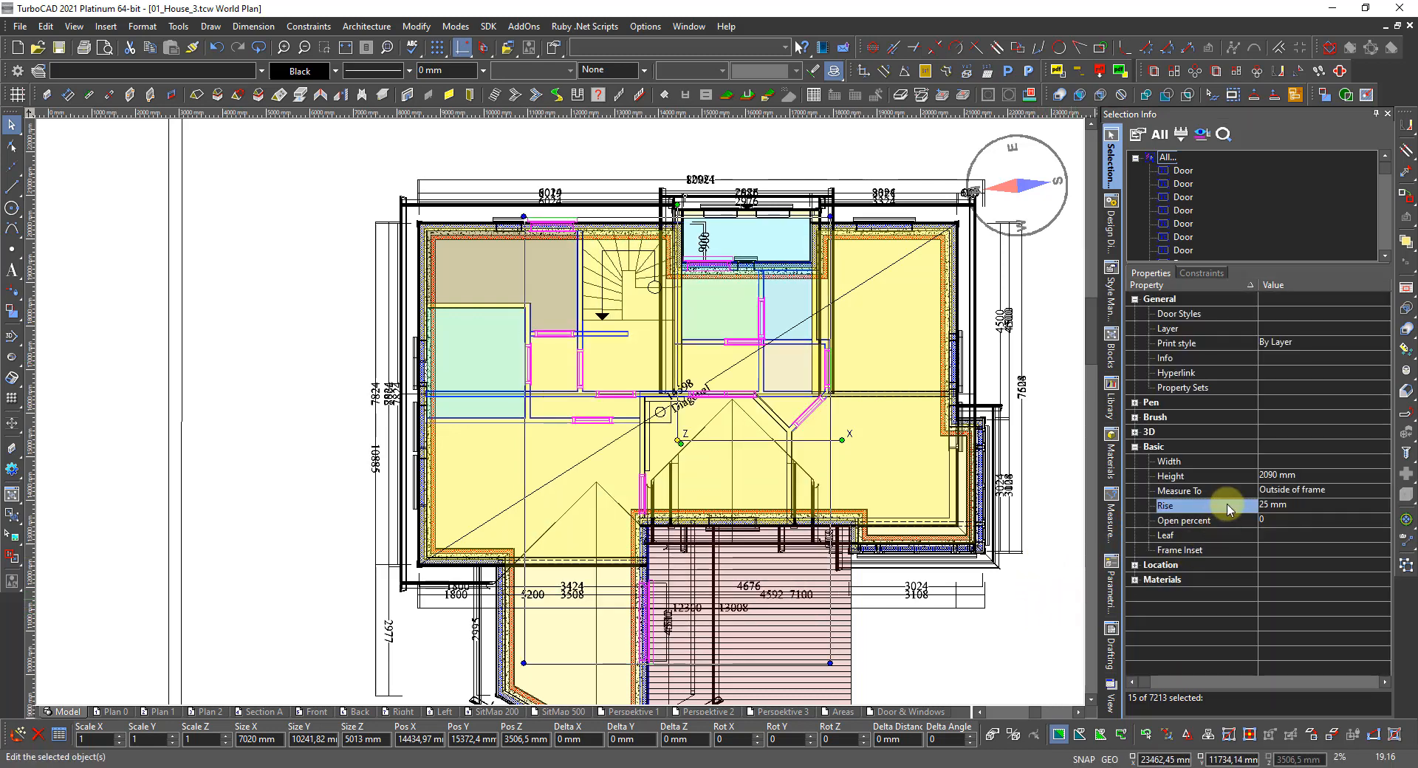
double_click(1304, 506)
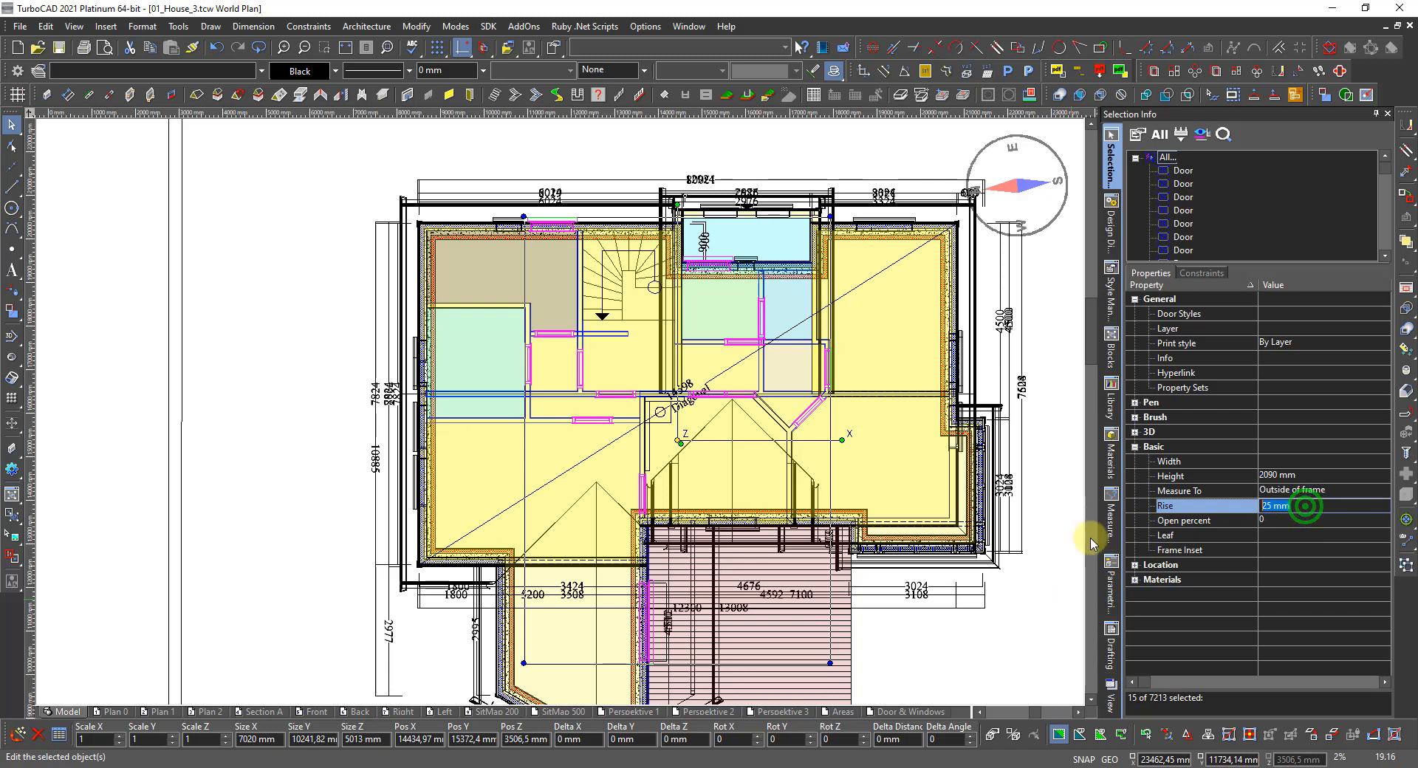
key("Return")
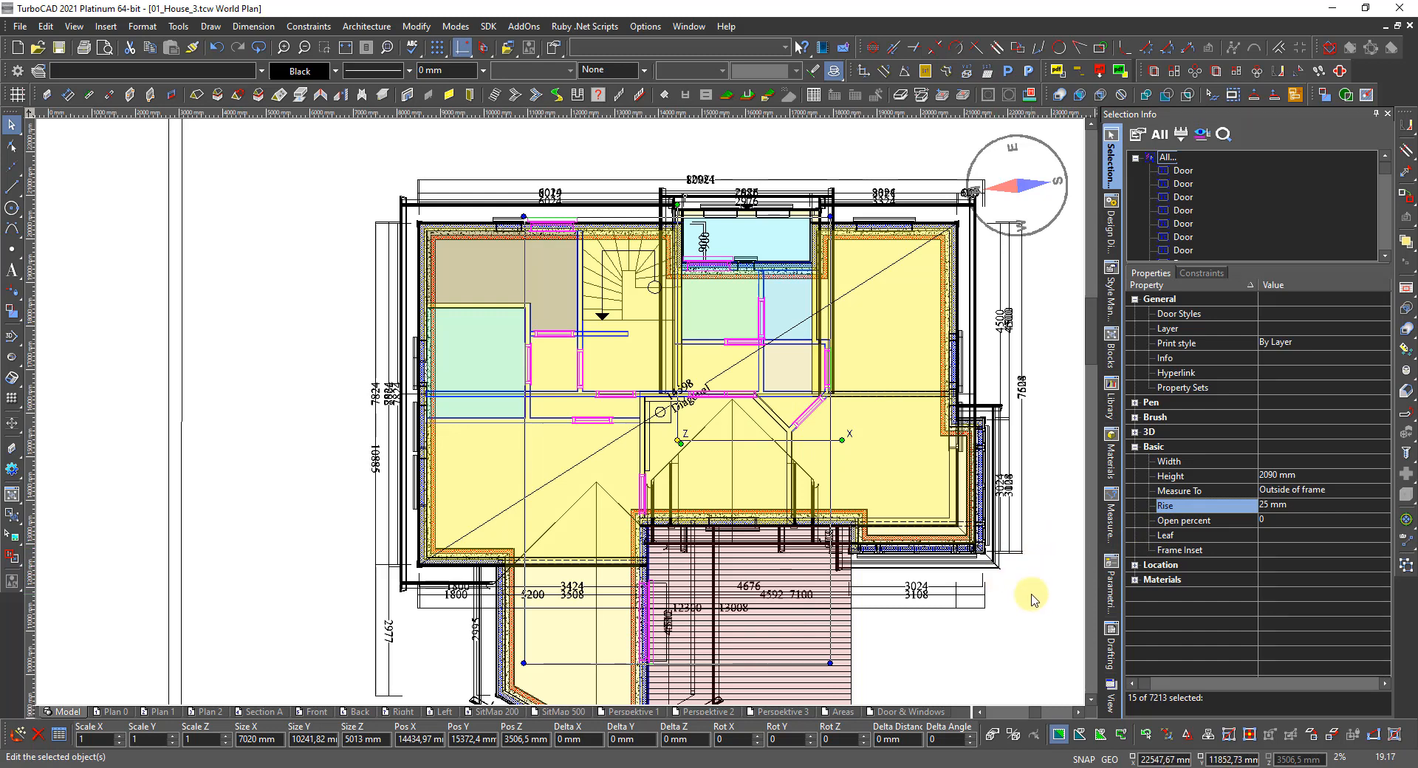
left_click(111, 557)
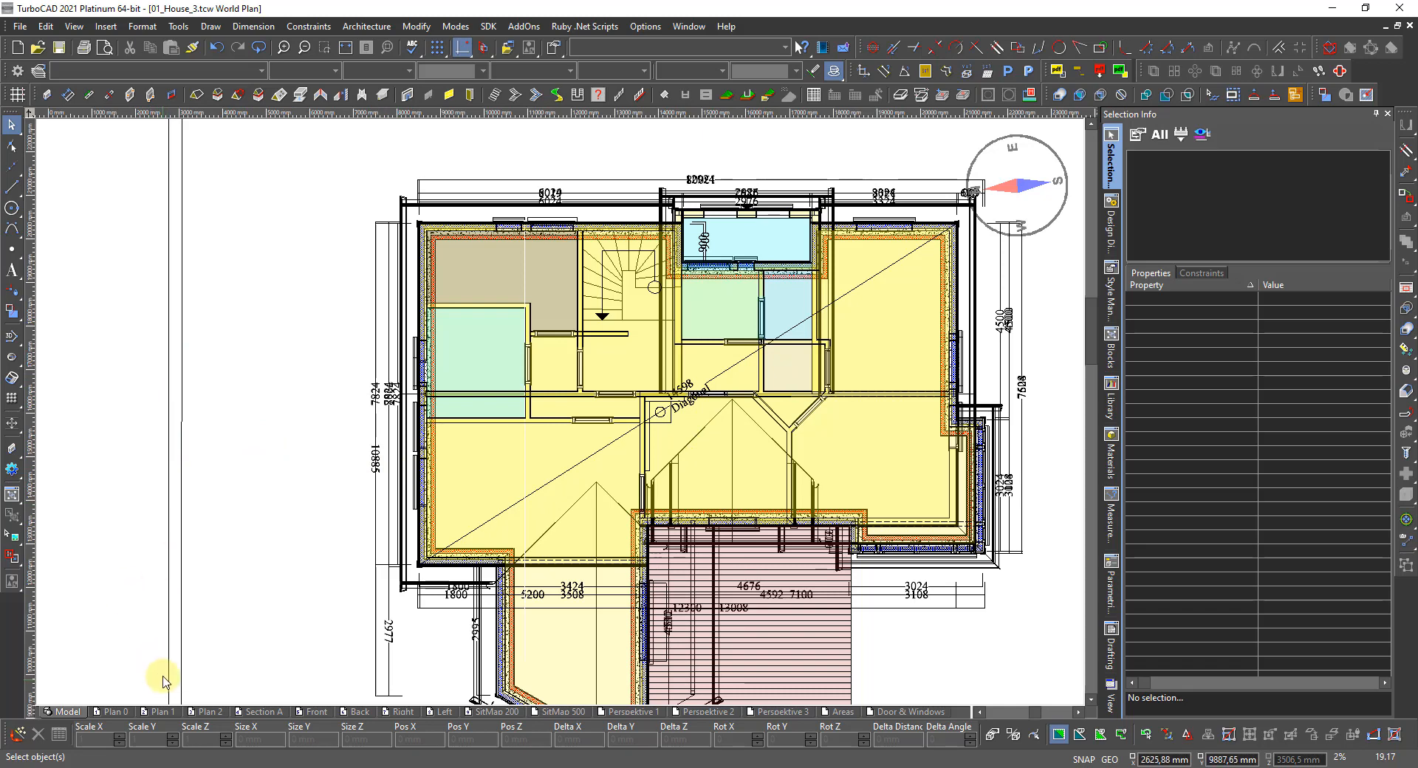
Step: Print all sheets except Model Space, Plan 0, Plan 1 and Plan 2 through the print queue on the TurboPDF Printer
left_click(161, 711)
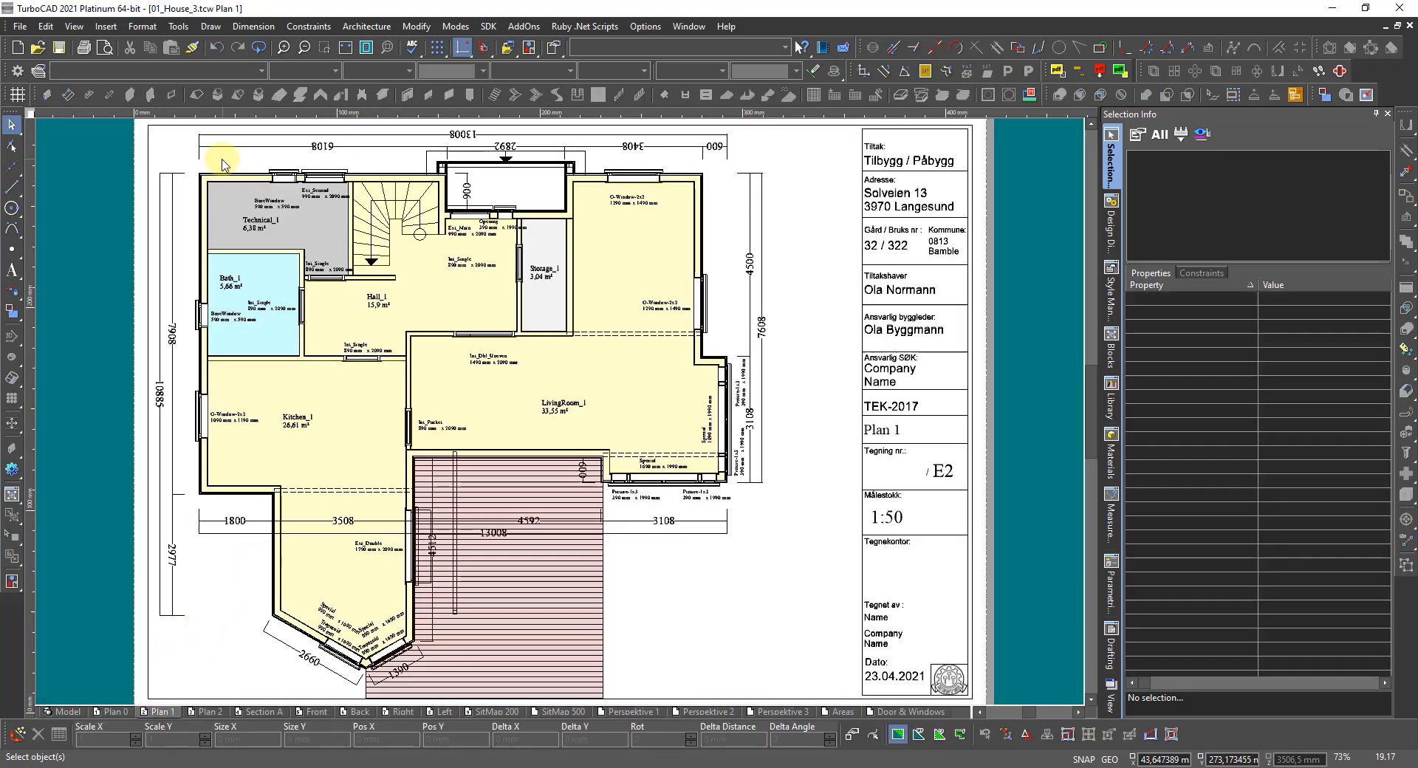
left_click(83, 48)
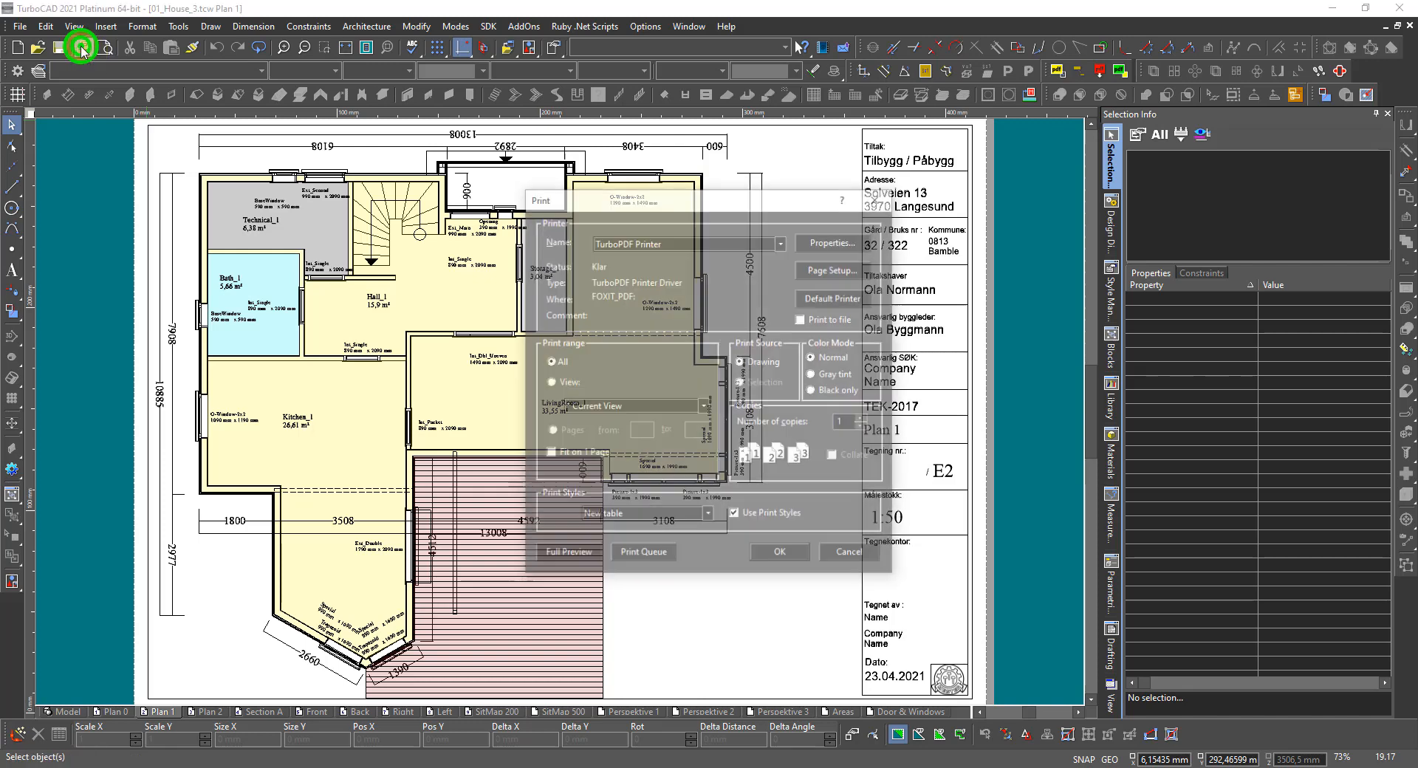
left_click(650, 559)
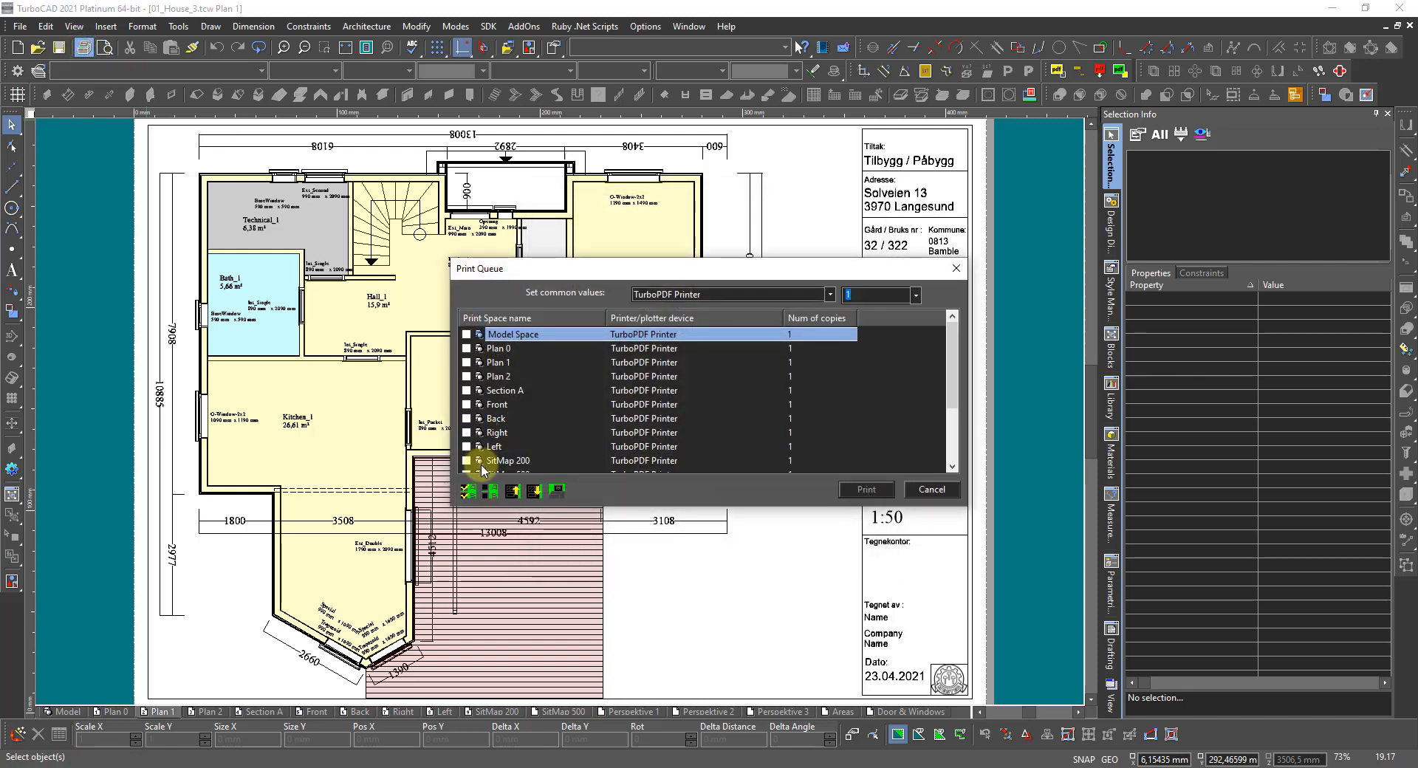
left_click(469, 490)
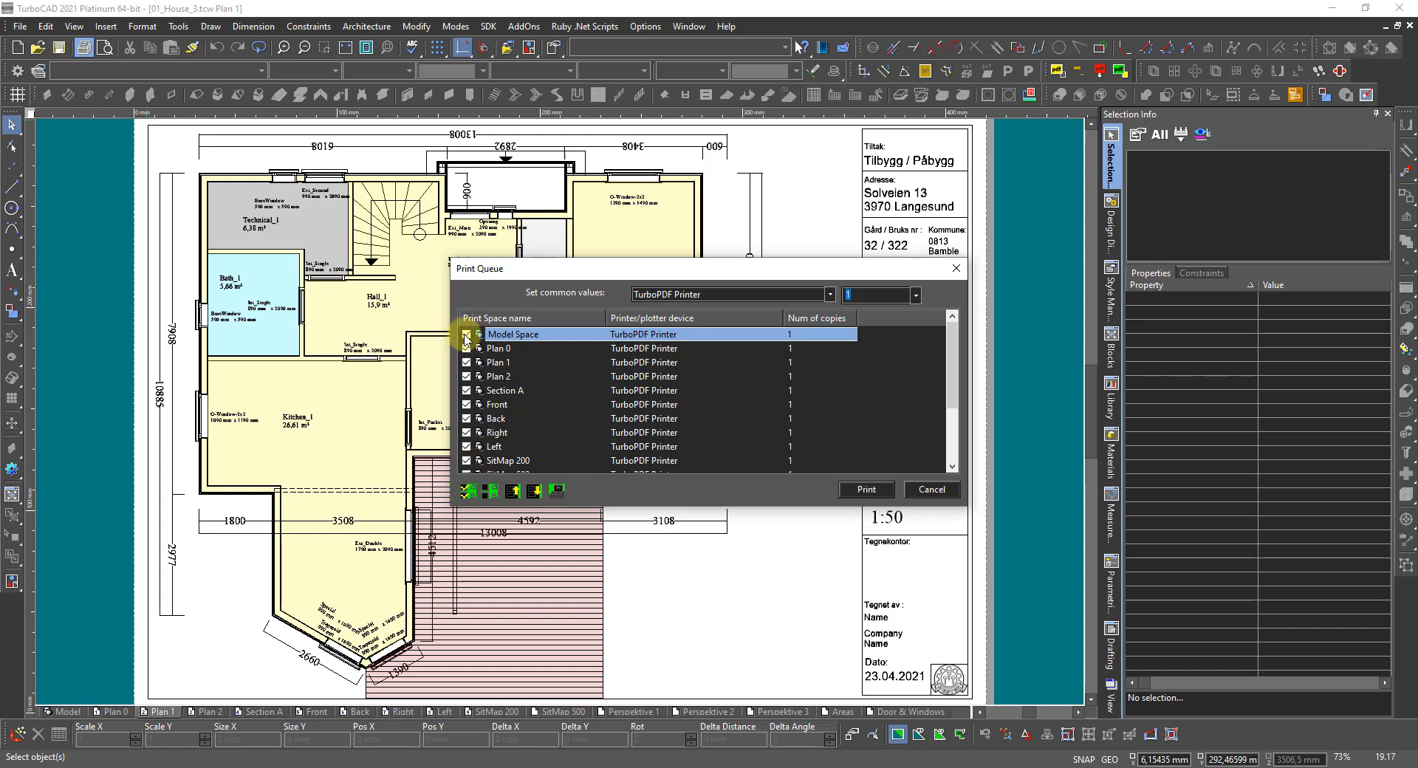
left_click(466, 334)
left_click(466, 348)
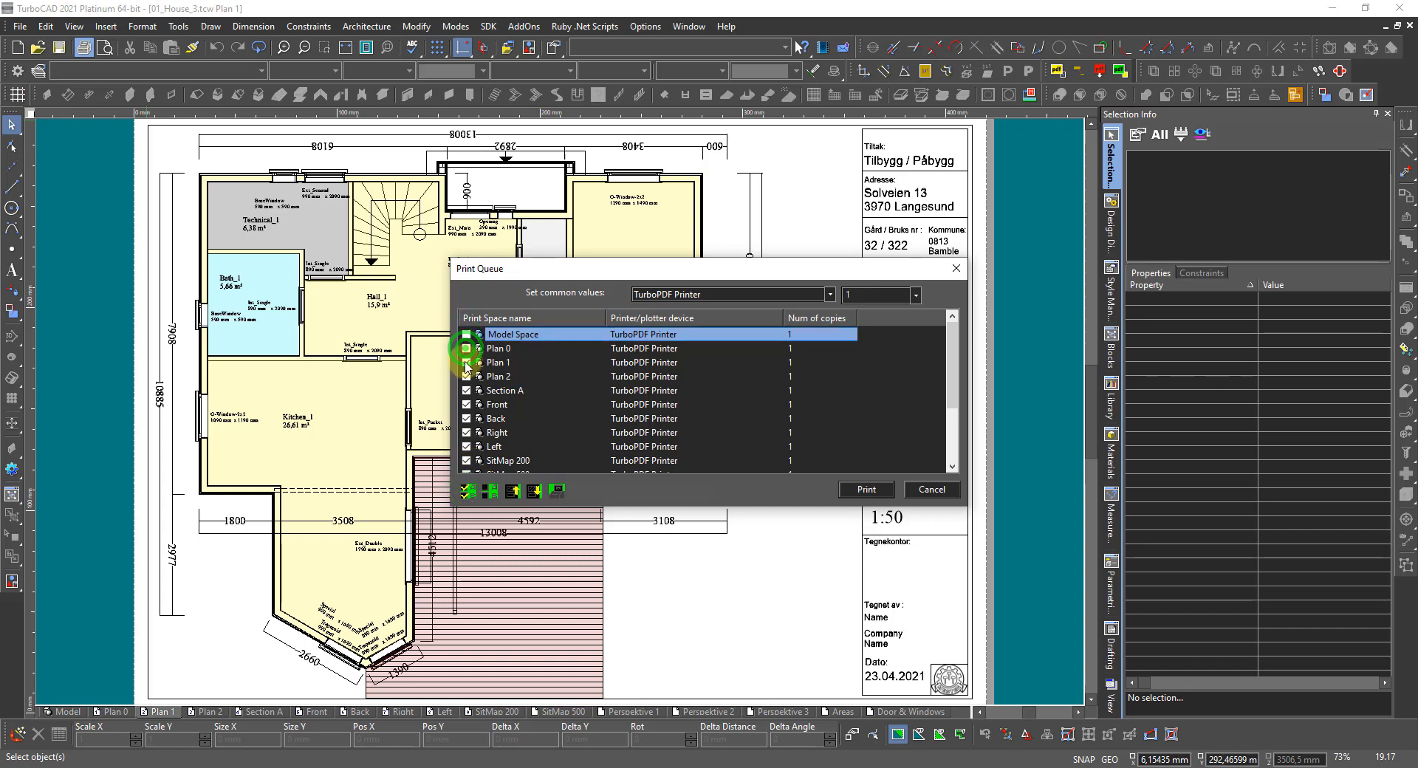
left_click(467, 362)
left_click(466, 376)
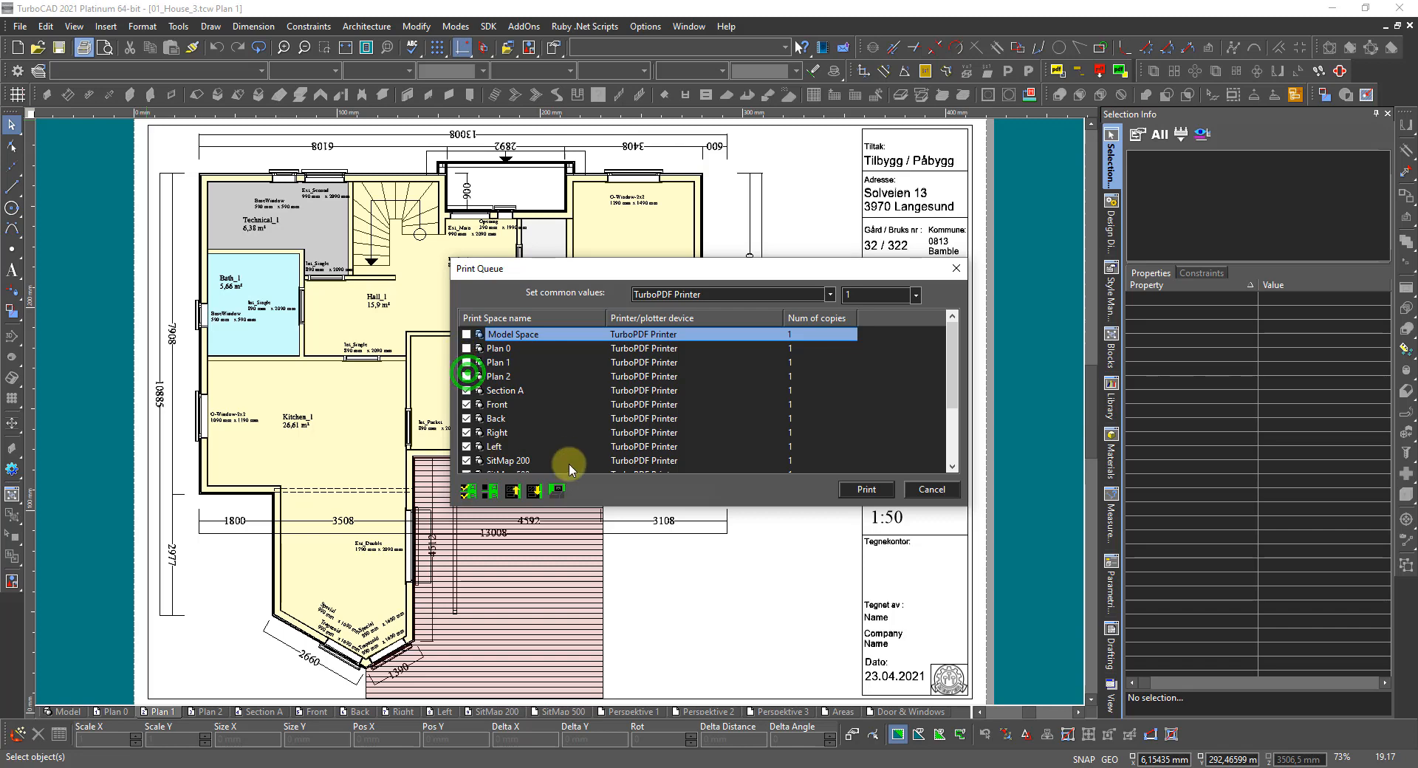
left_click(865, 491)
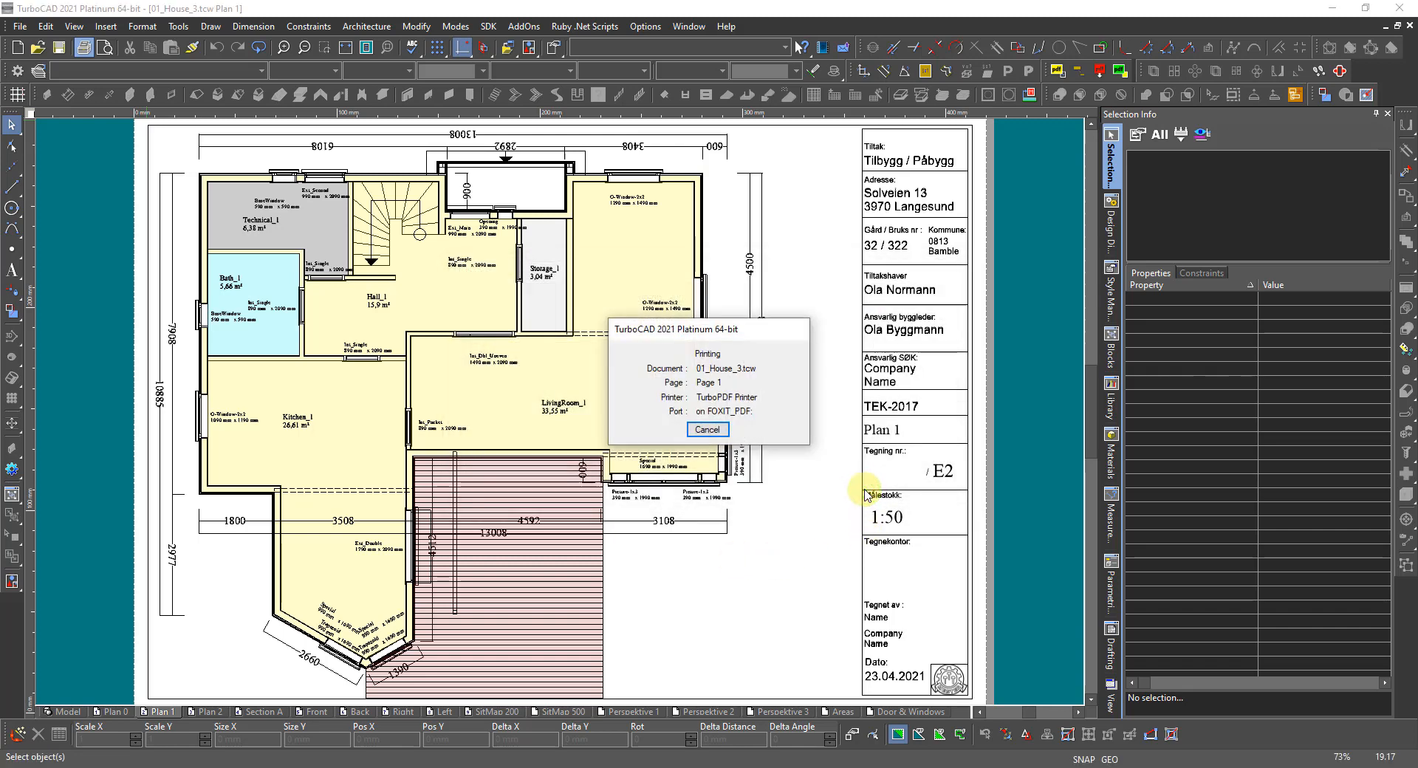
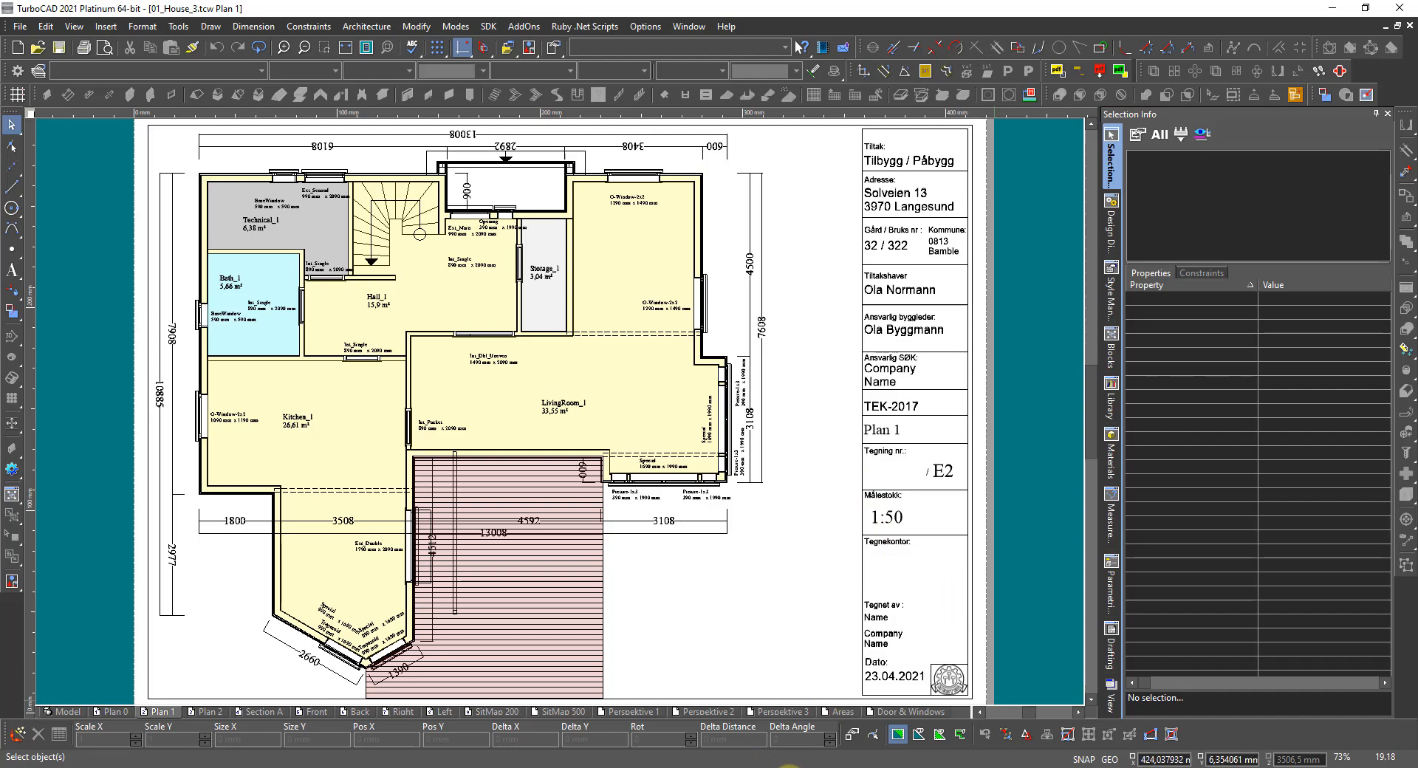
Step: Switch to TurboPDF and save the printed document as 01_House_3-All-New.pdf in the Drawings folder
left_click(790, 767)
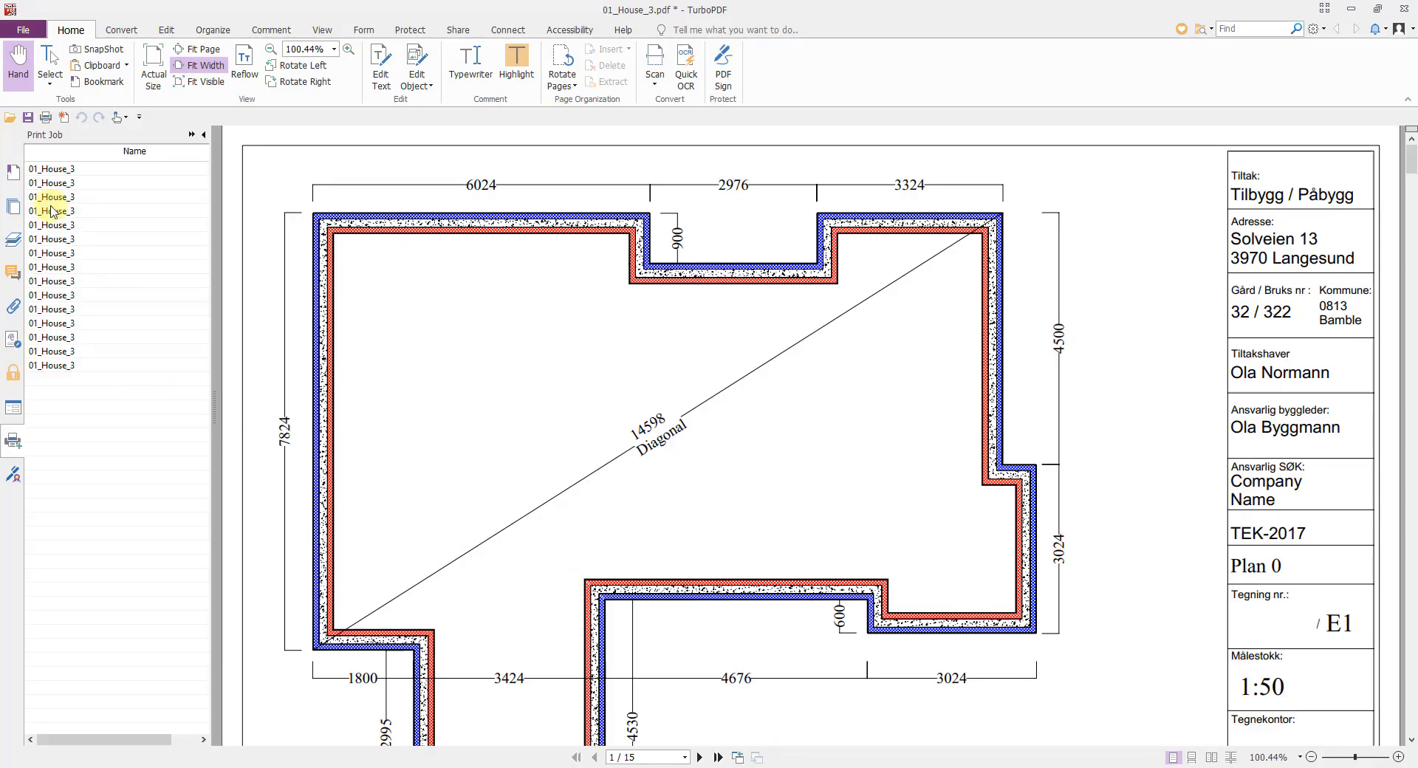
left_click(27, 118)
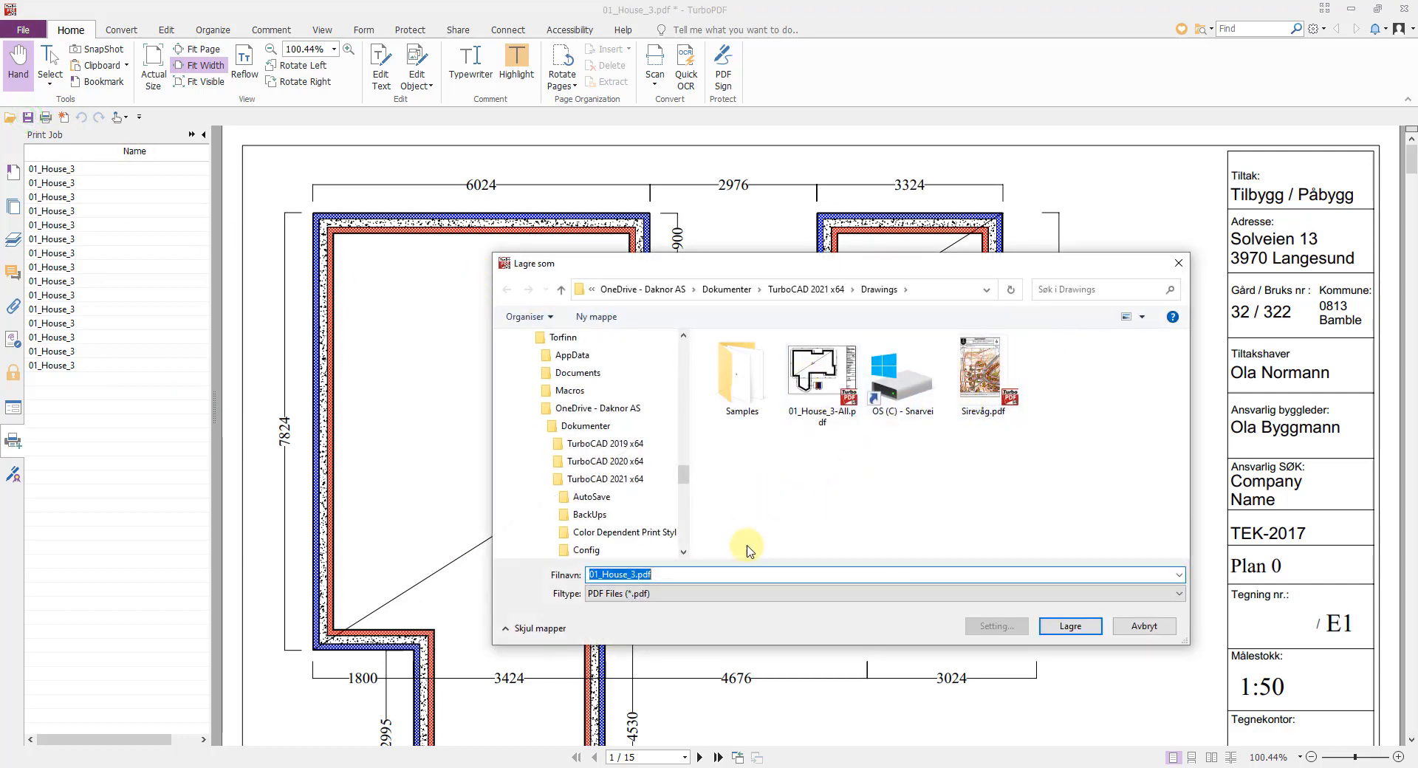
left_click(829, 371)
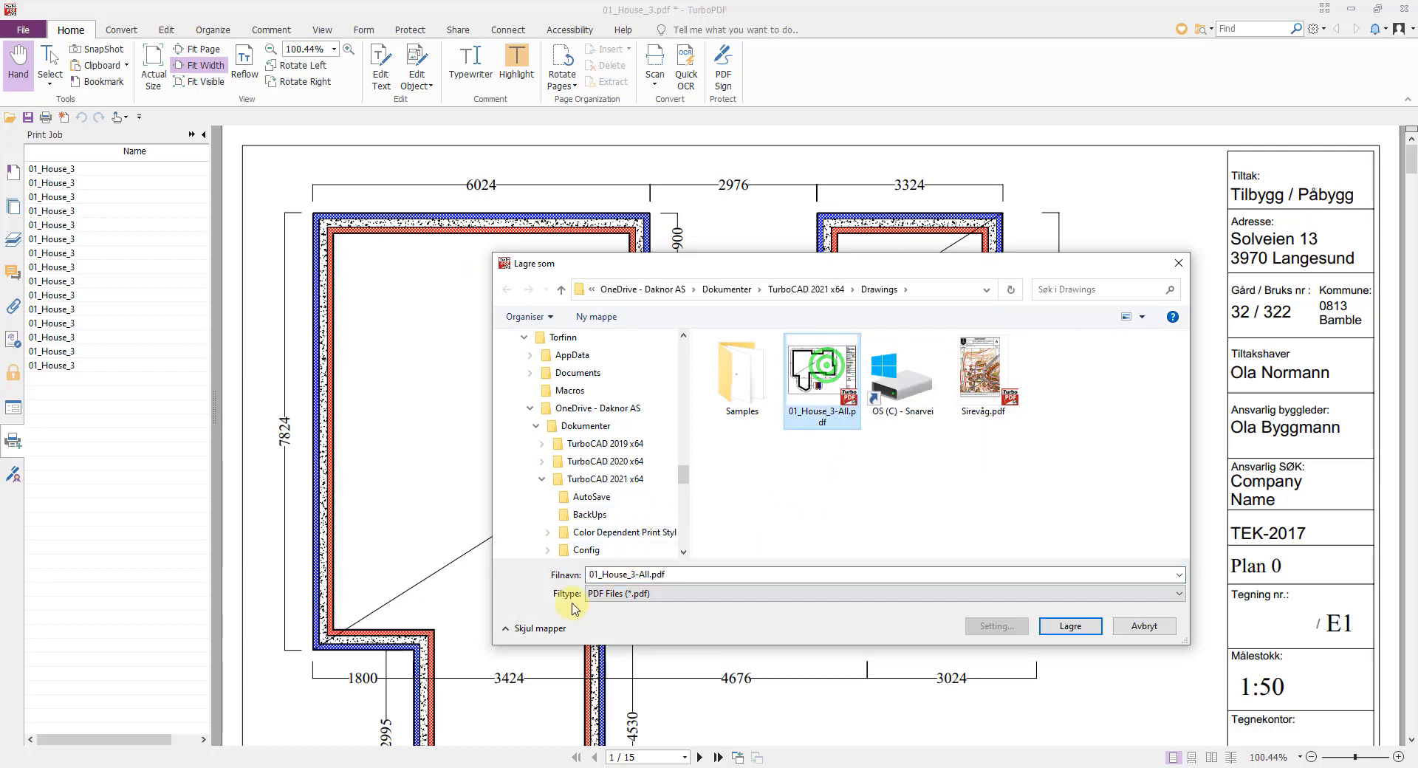
left_click(649, 573)
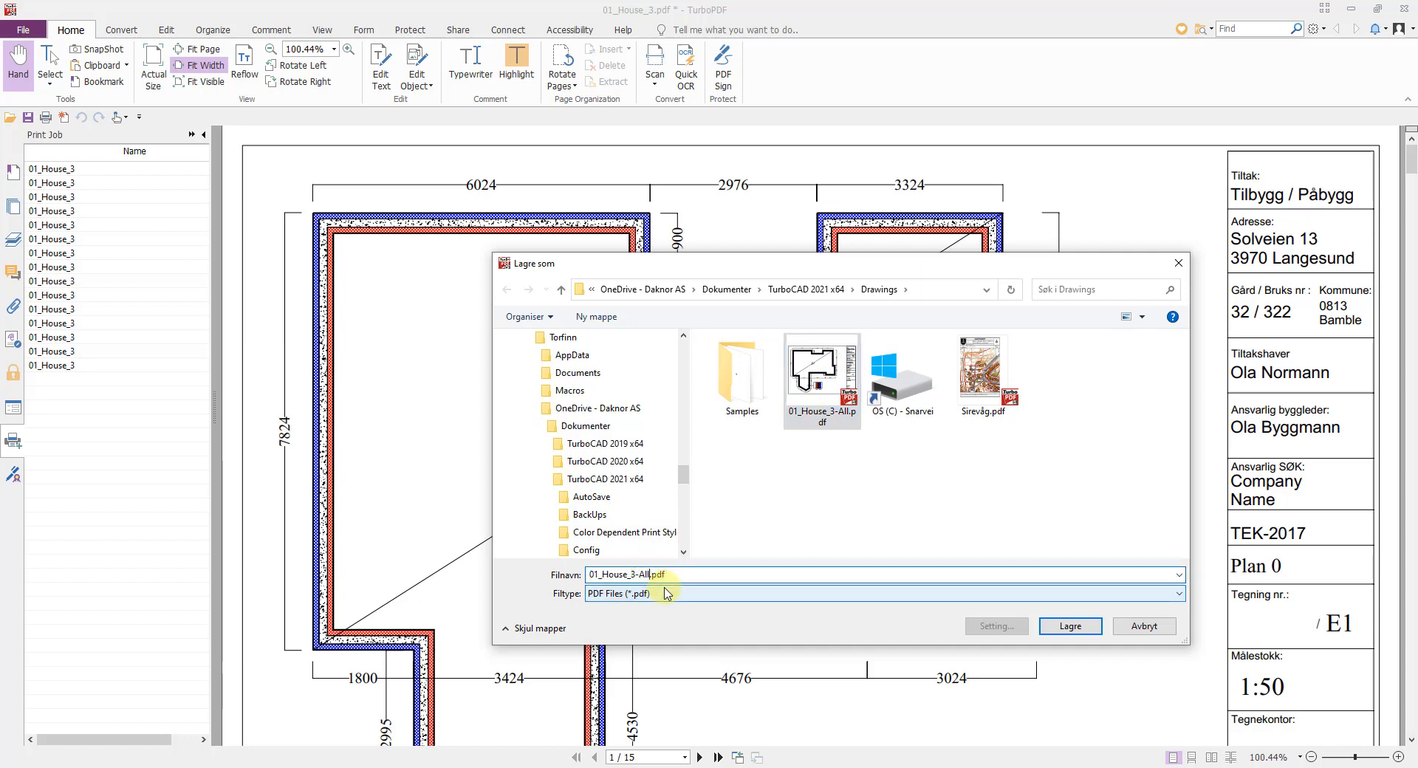
type("-New")
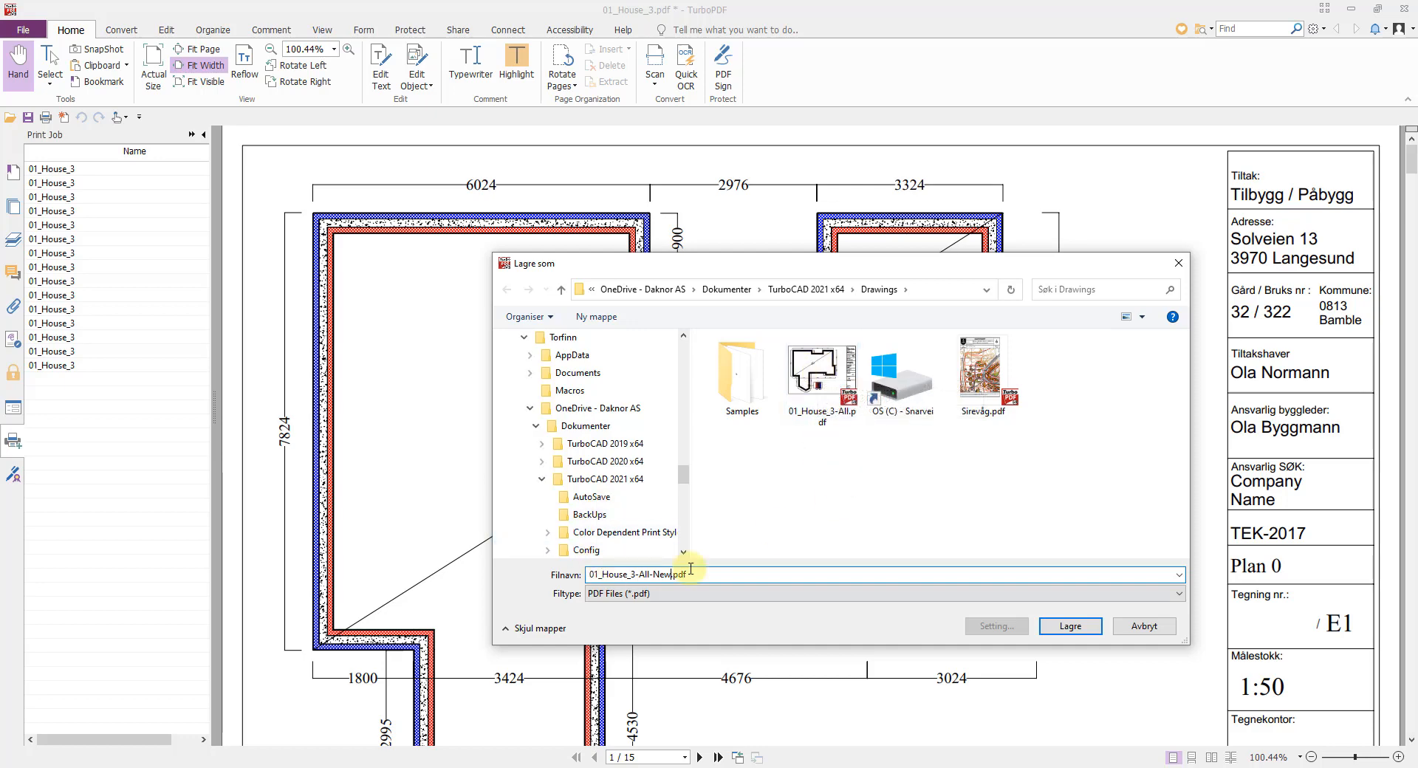
left_click(1074, 625)
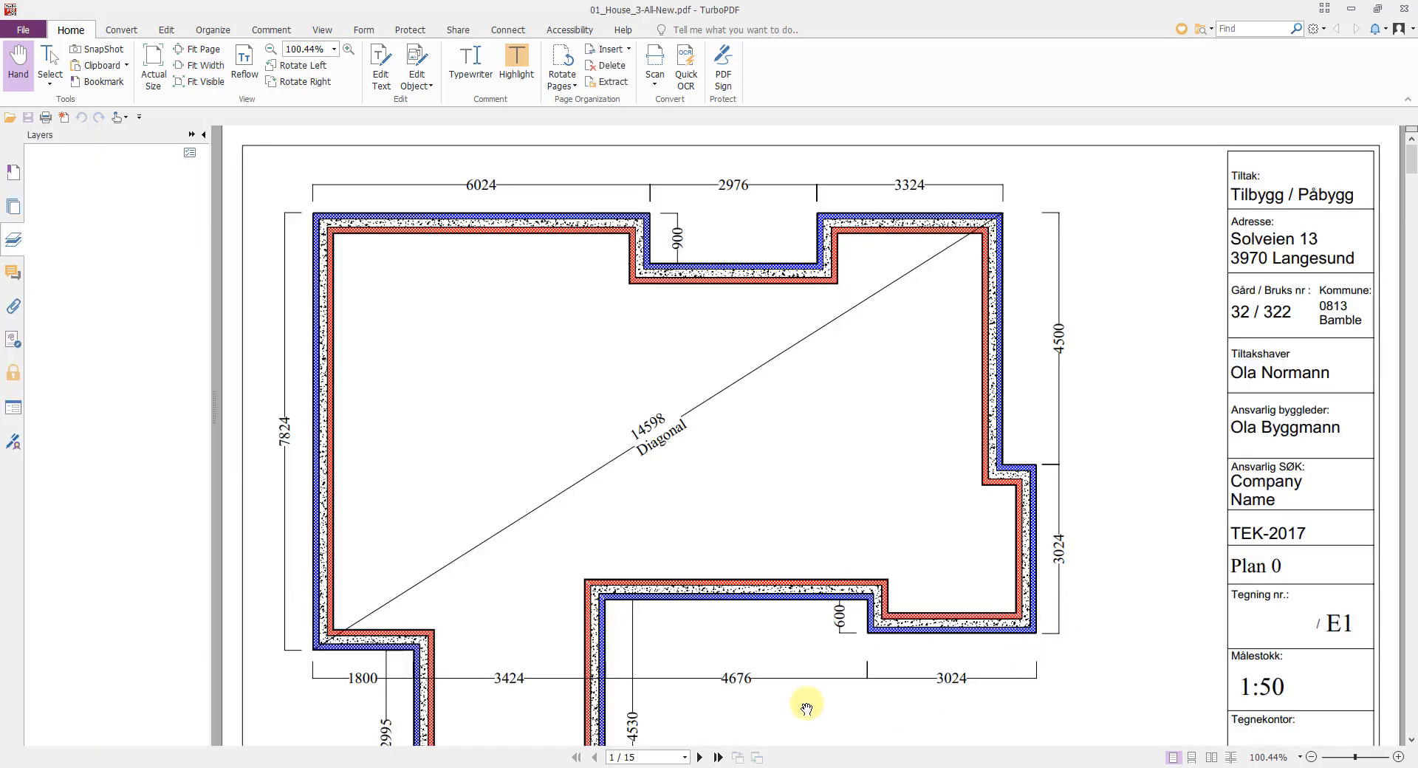
Step: Show the page thumbnails of the saved PDF and fit the whole page in the view
left_click(13, 209)
left_click(13, 207)
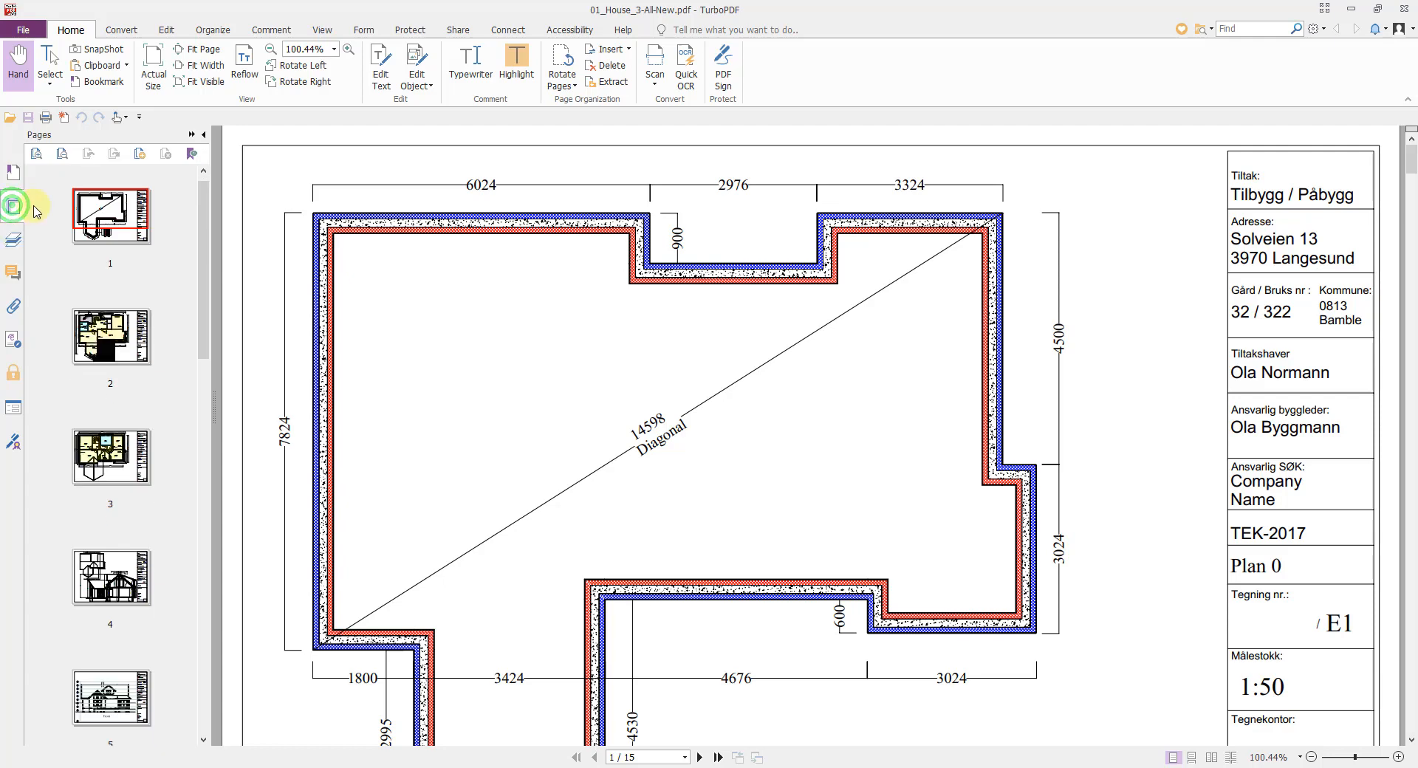
left_click(209, 49)
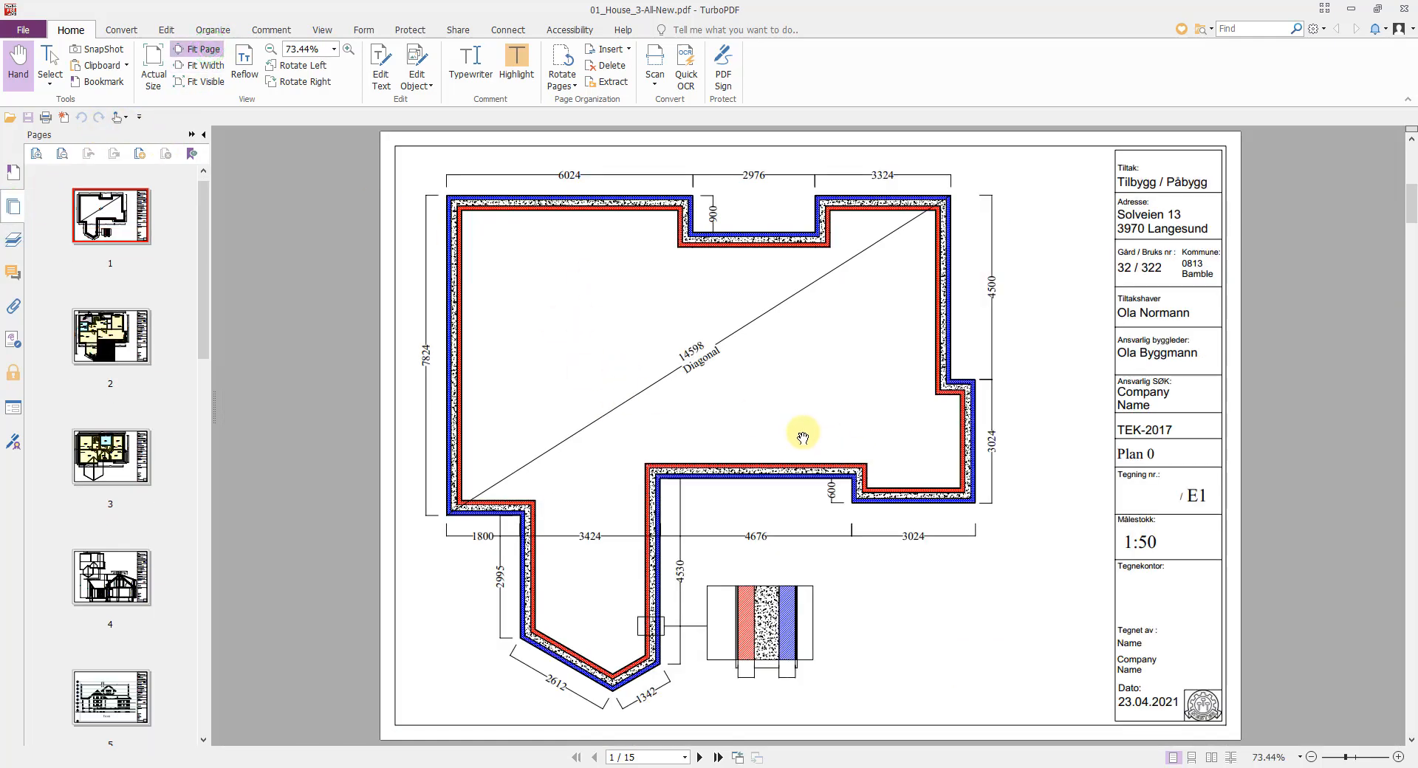
Step: Page through the saved PDF from the Plan 0 sheet to the Door & Window sheet to examine every page
scroll(803, 437, "down", 1)
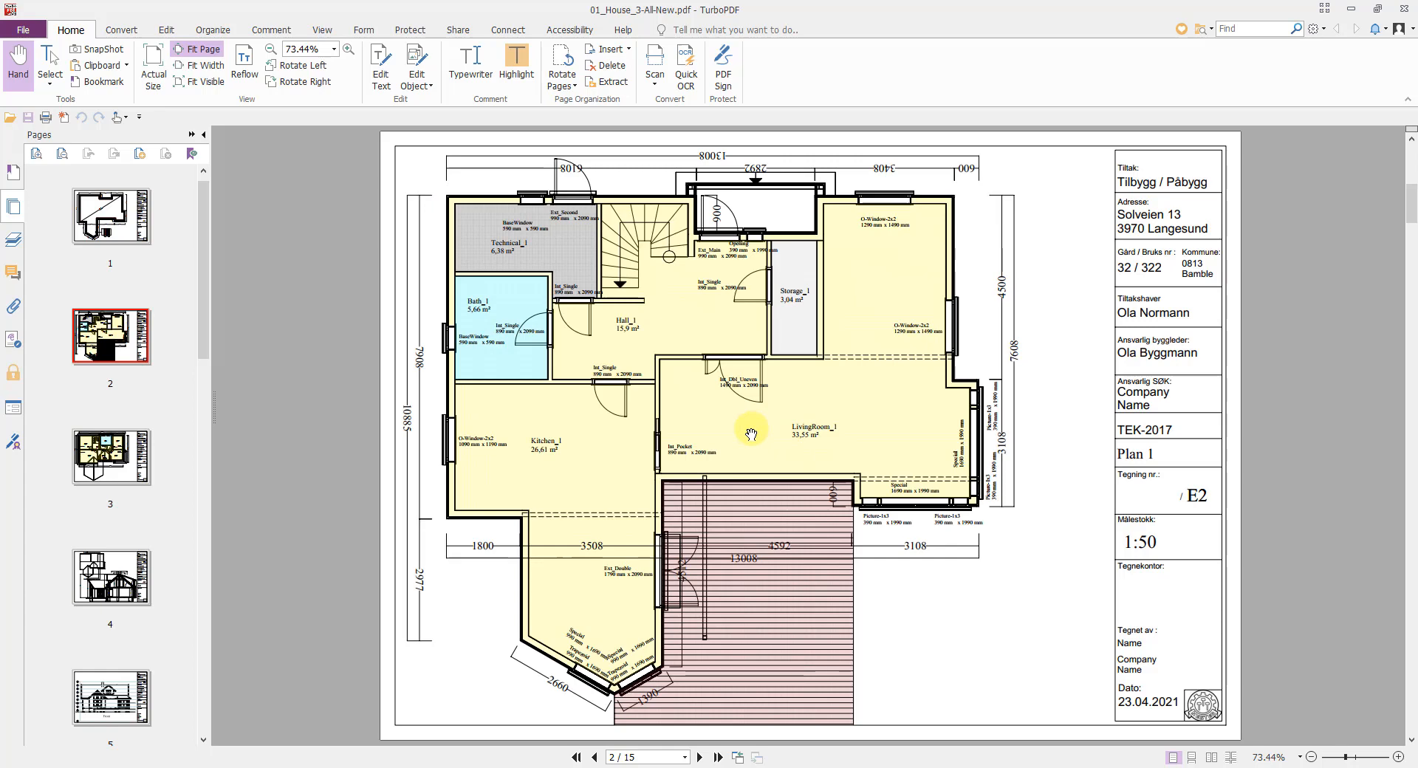
scroll(751, 434, "down", 2)
scroll(751, 435, "down", 1)
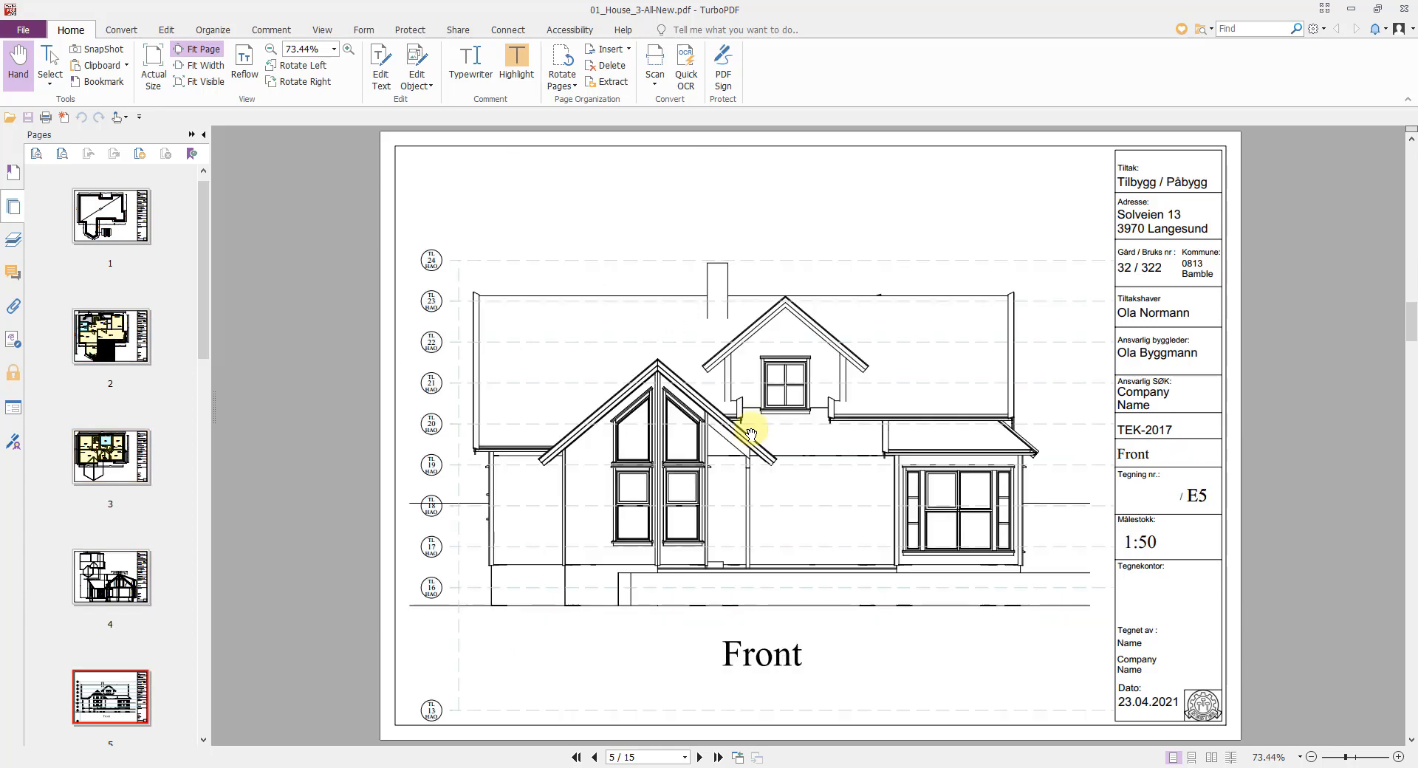
scroll(751, 435, "down", 2)
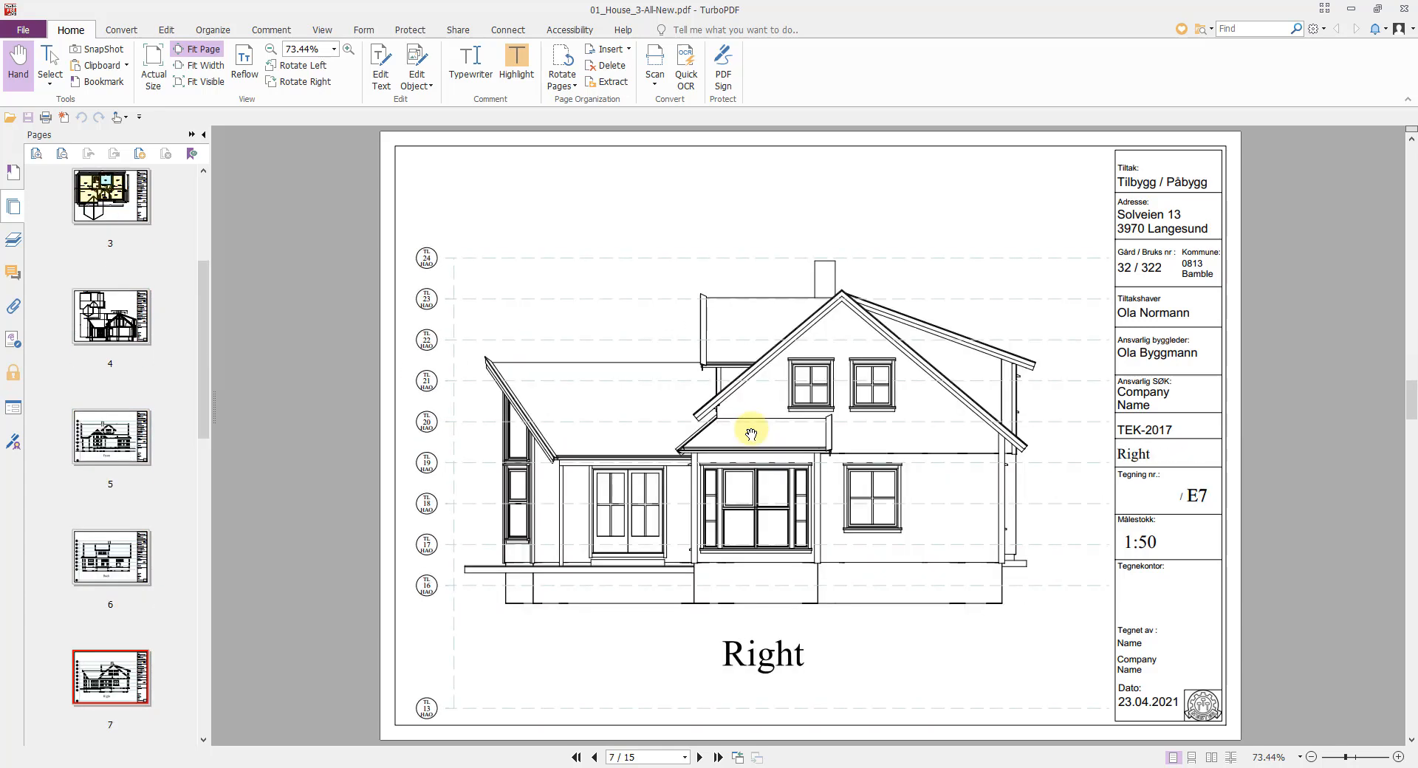
scroll(751, 435, "down", 3)
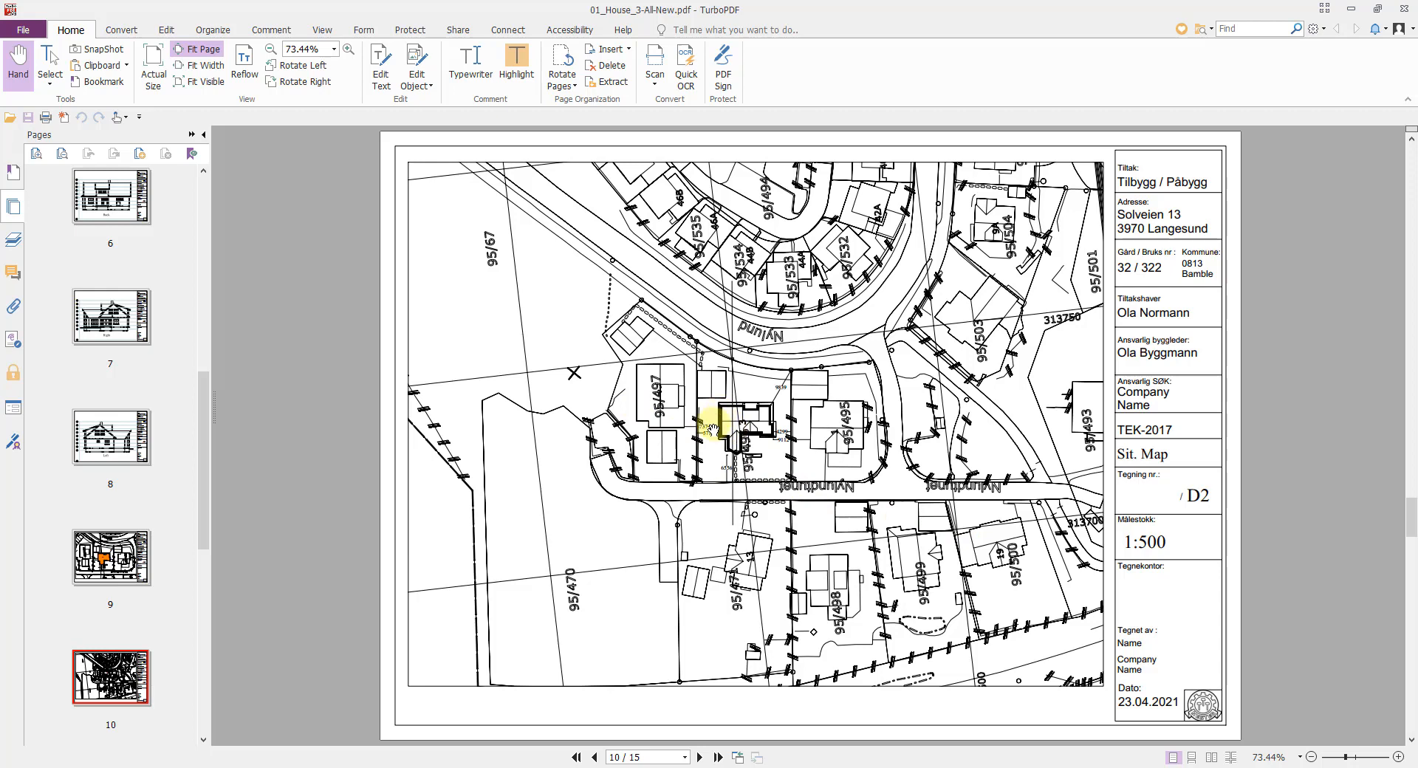
scroll(713, 427, "down", 2)
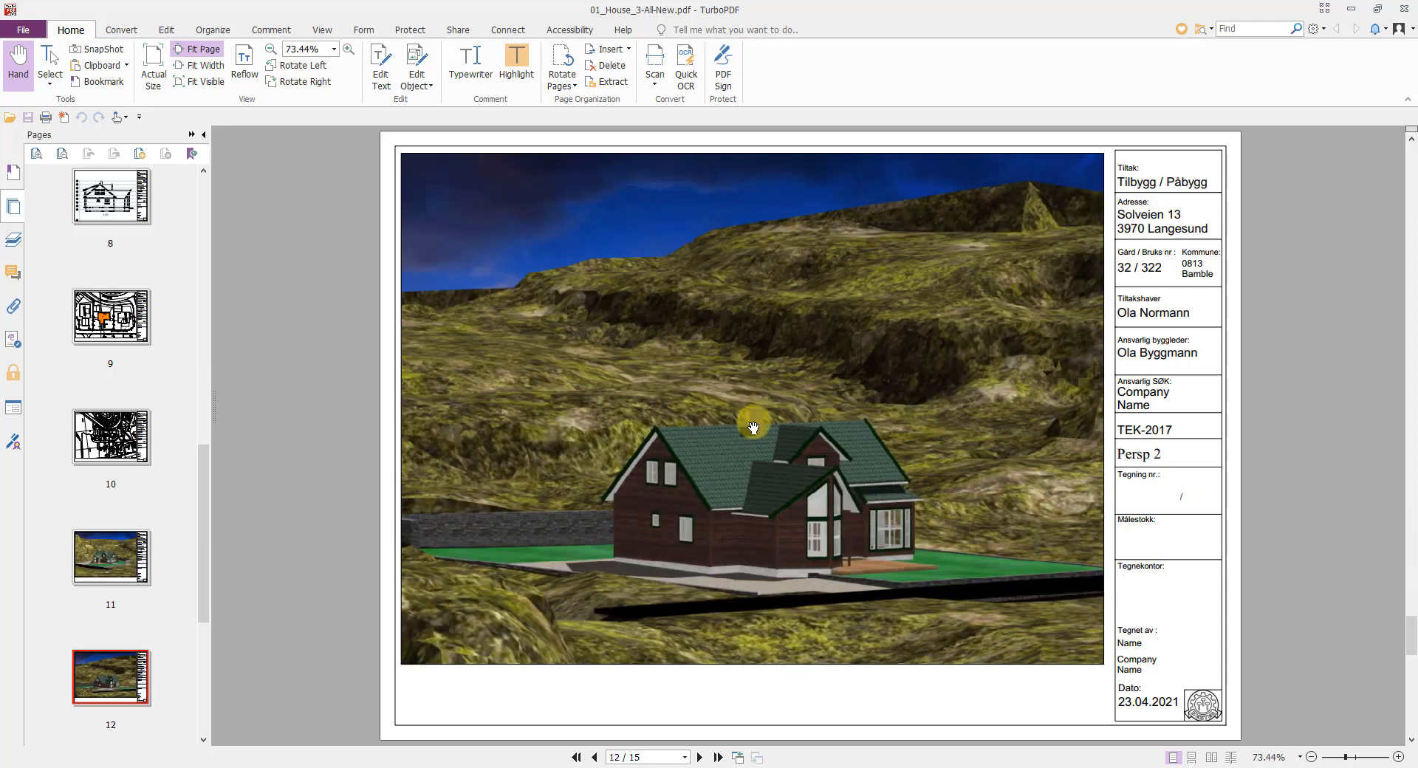
scroll(753, 425, "down", 1)
scroll(753, 427, "down", 1)
scroll(753, 426, "down", 1)
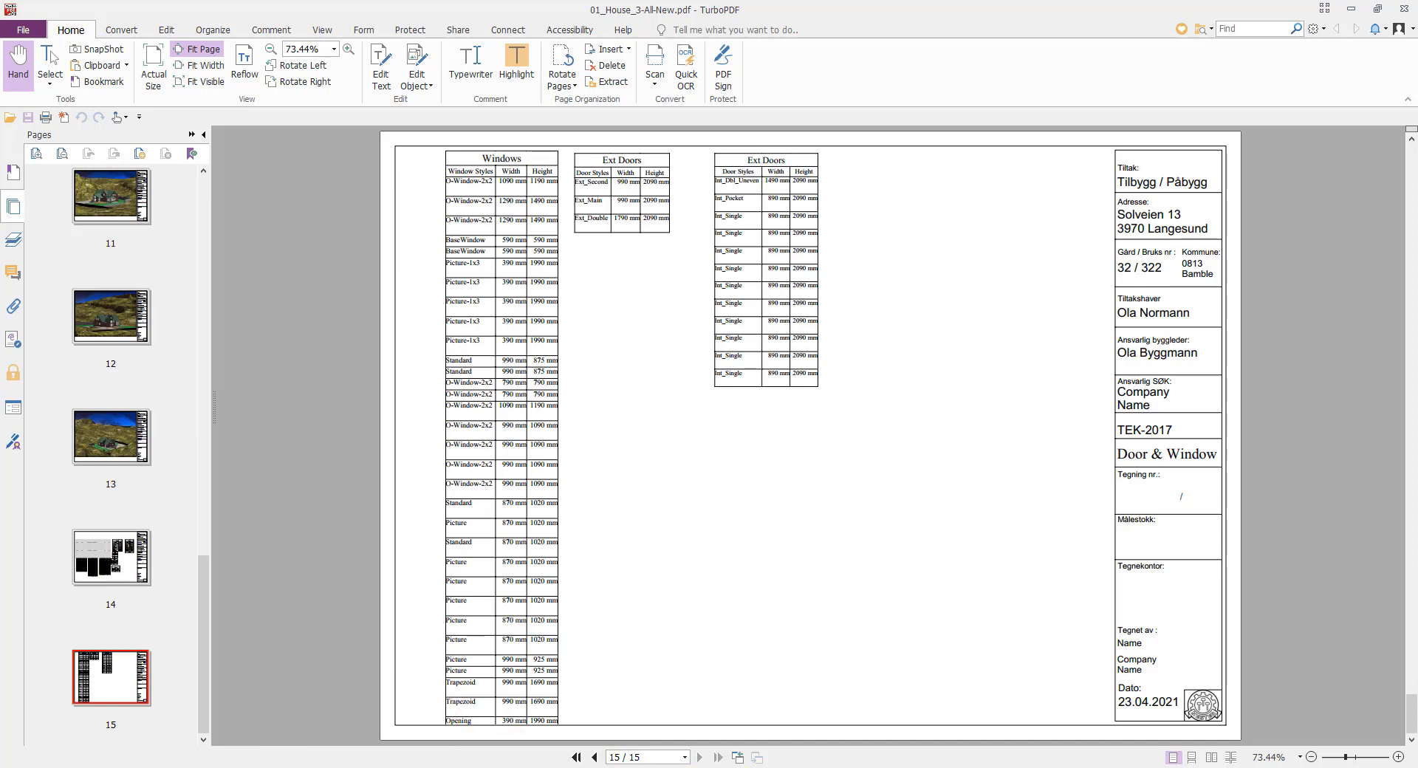
Step: Switch to TurboCAD and add the BOA layer to the visible layers of the map viewport on the SitMap 500 sheet
left_click(761, 767)
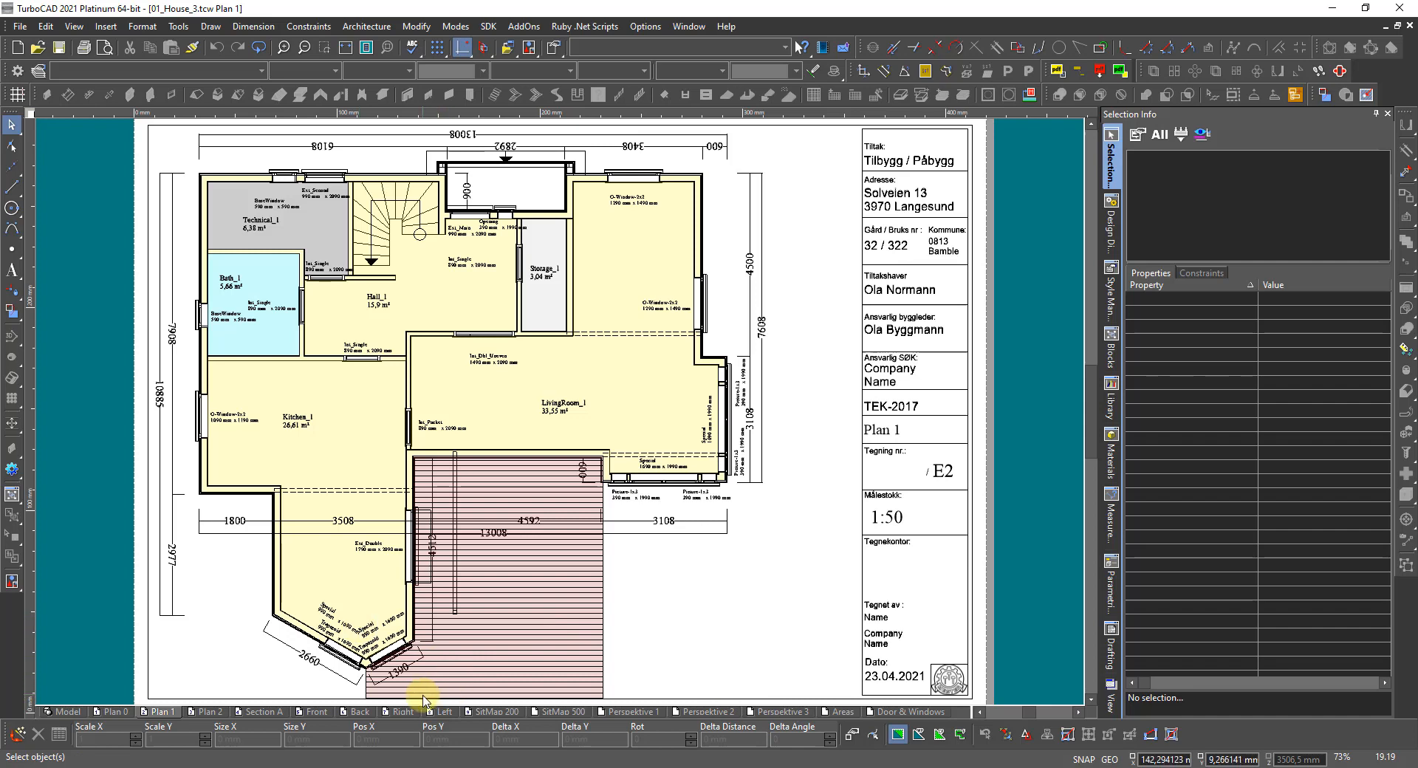
left_click(549, 710)
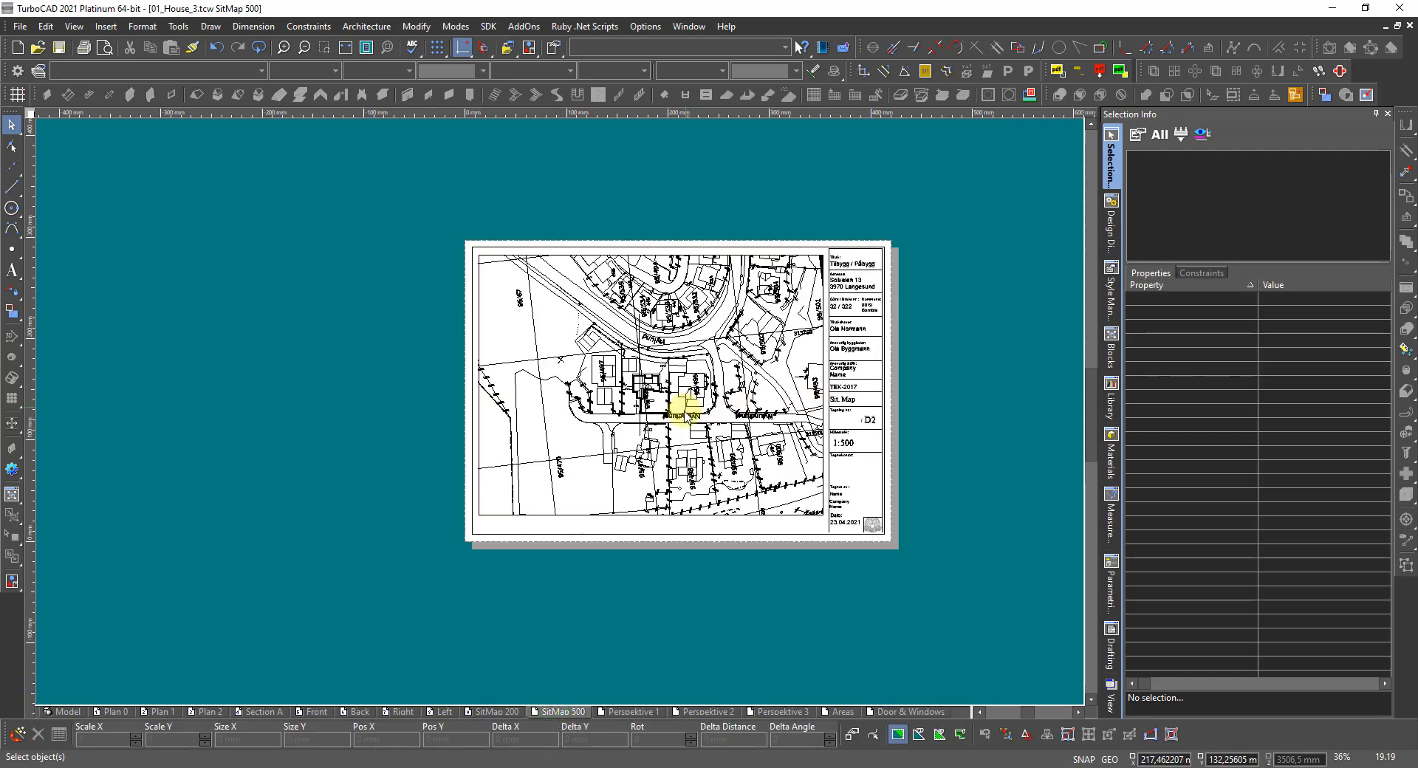
left_click(669, 415)
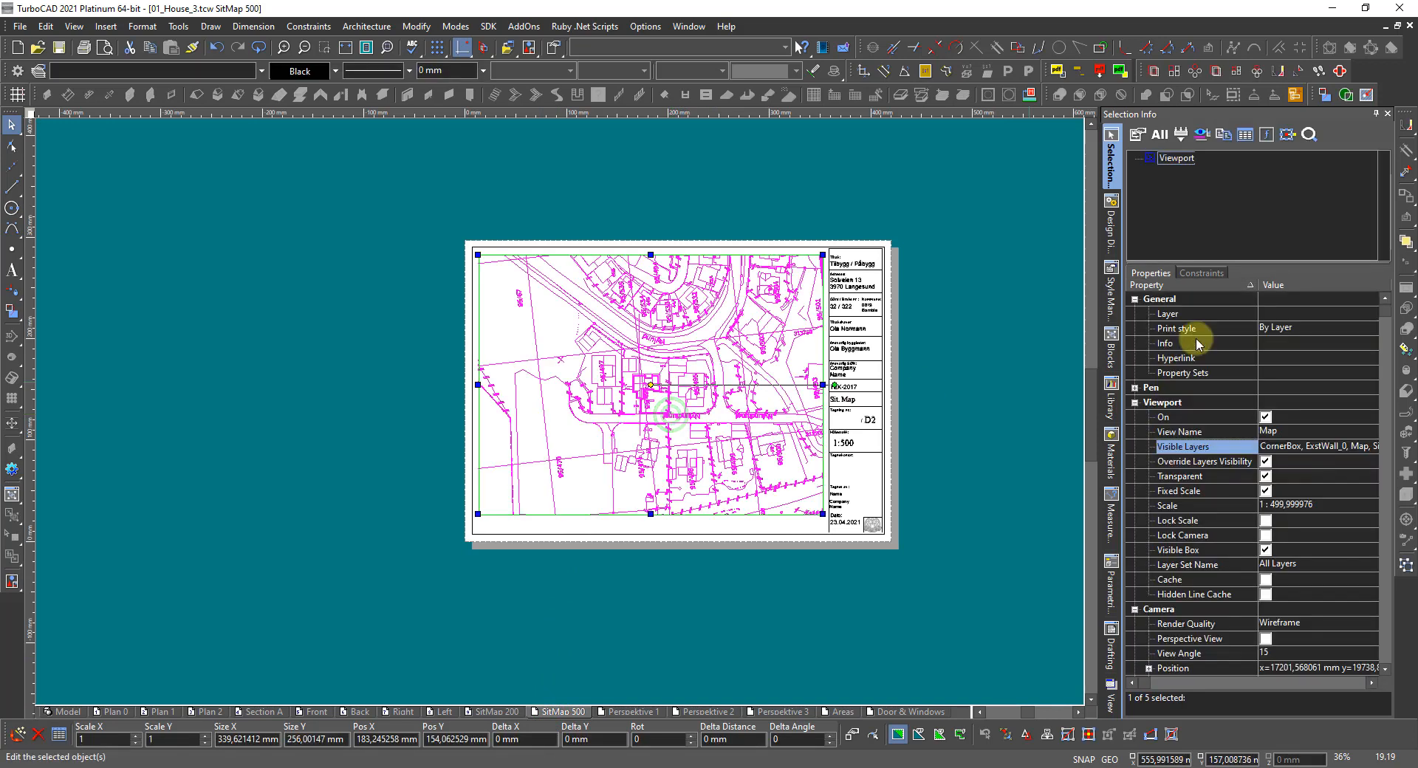
left_click(1312, 448)
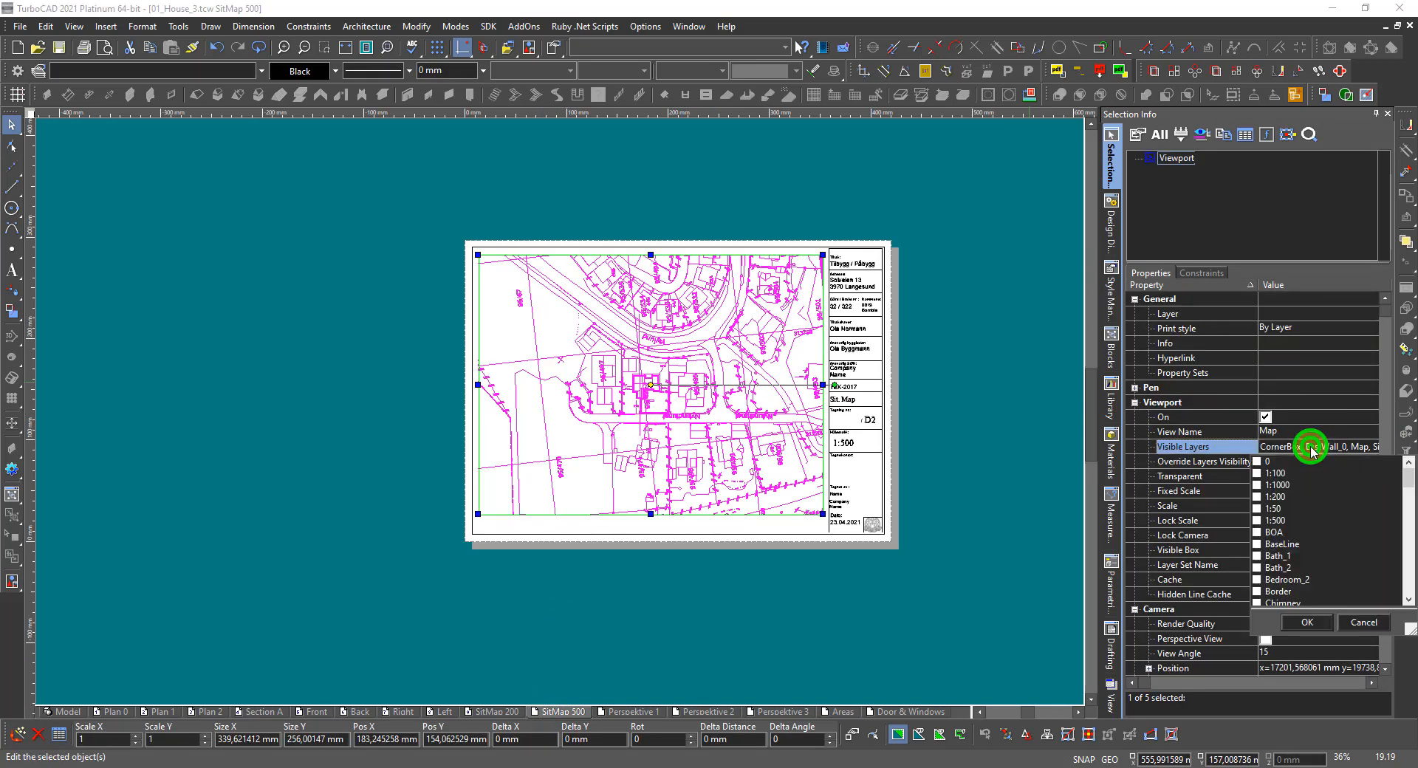
left_click(1258, 532)
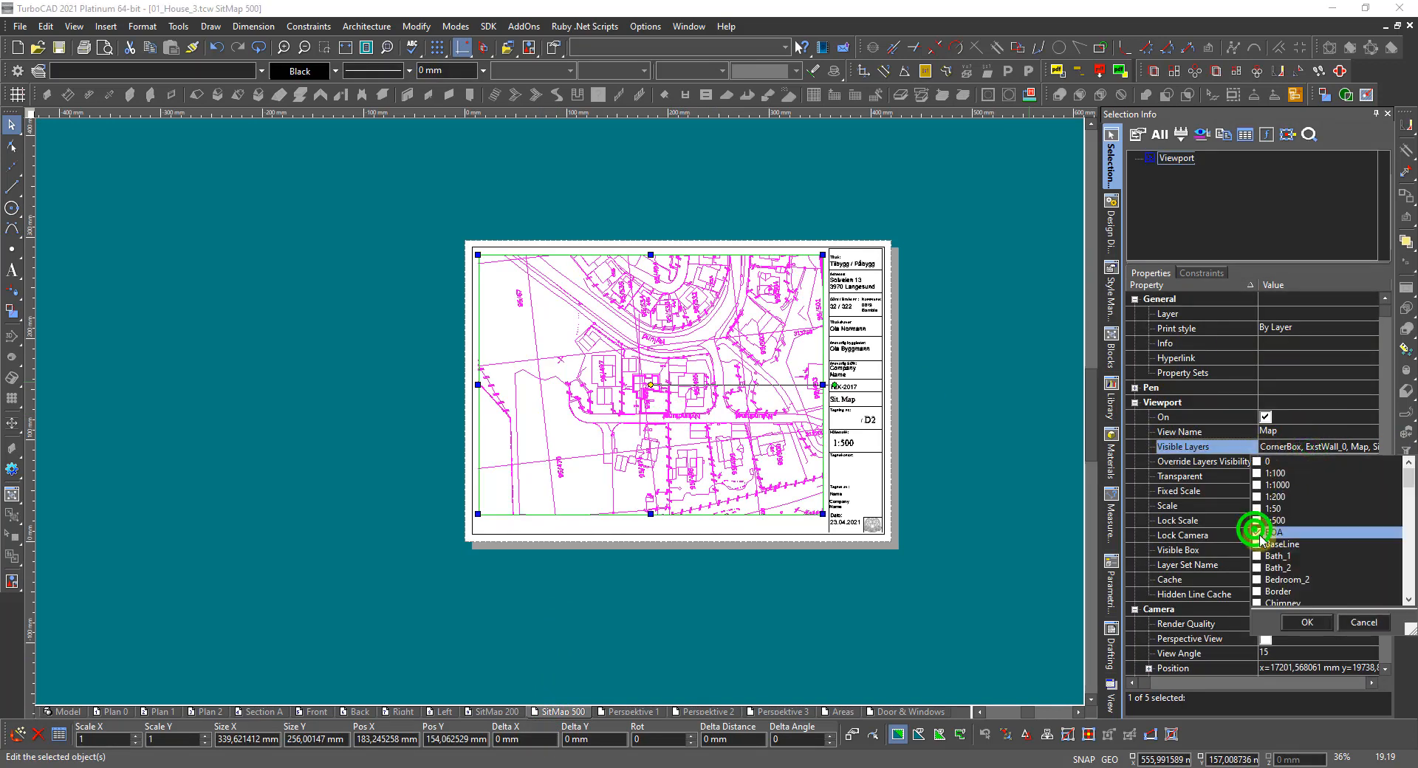
left_click(1289, 622)
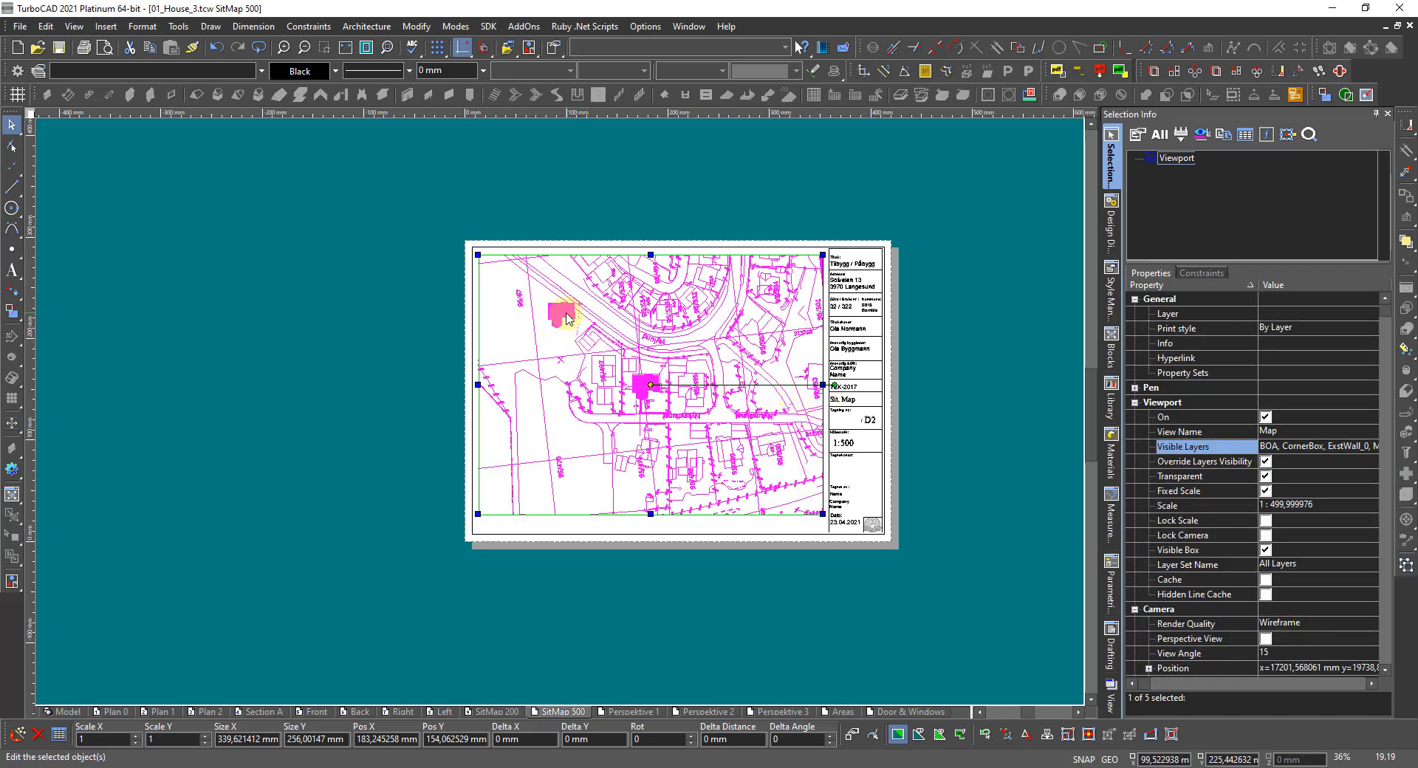
scroll(566, 319, "up", 2)
left_click(254, 402)
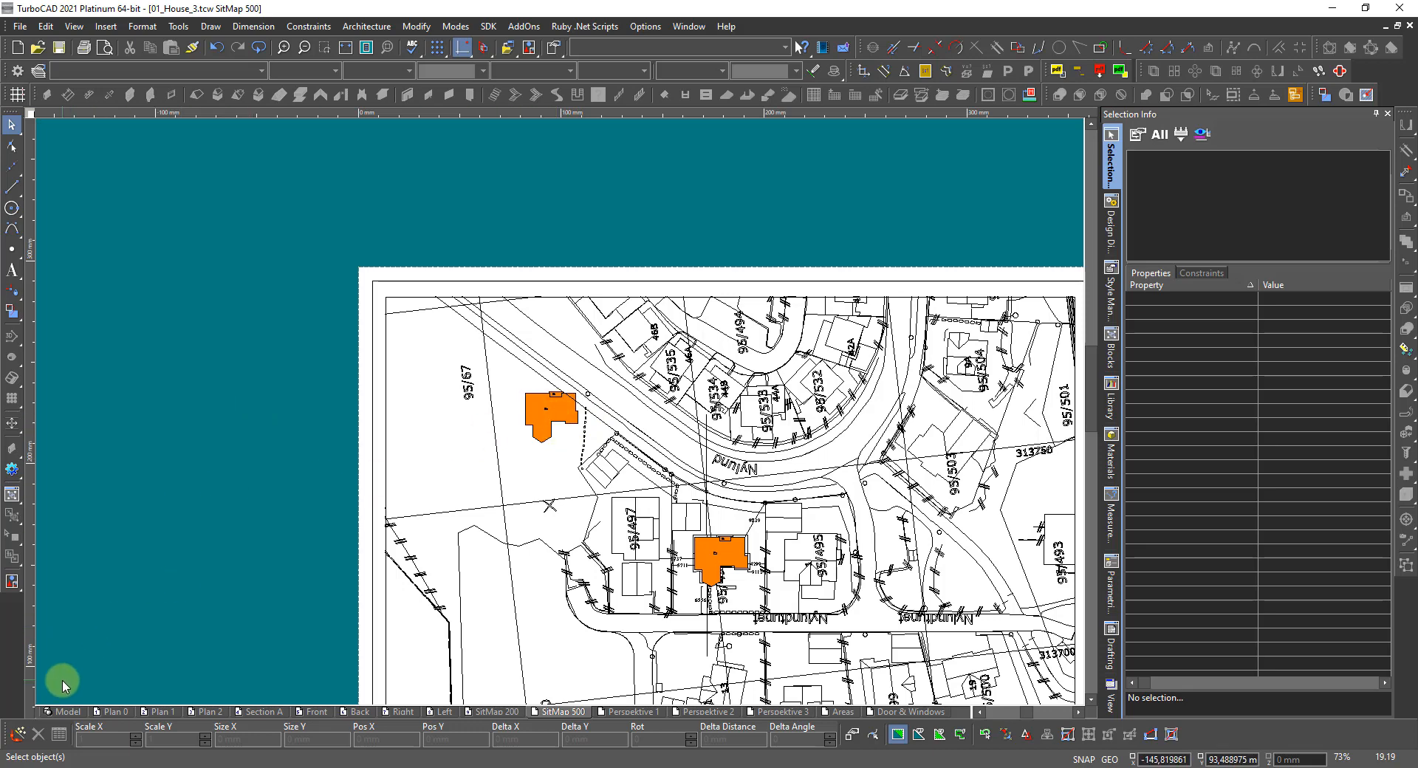
Step: Make the BOA layer visible in model space
left_click(62, 715)
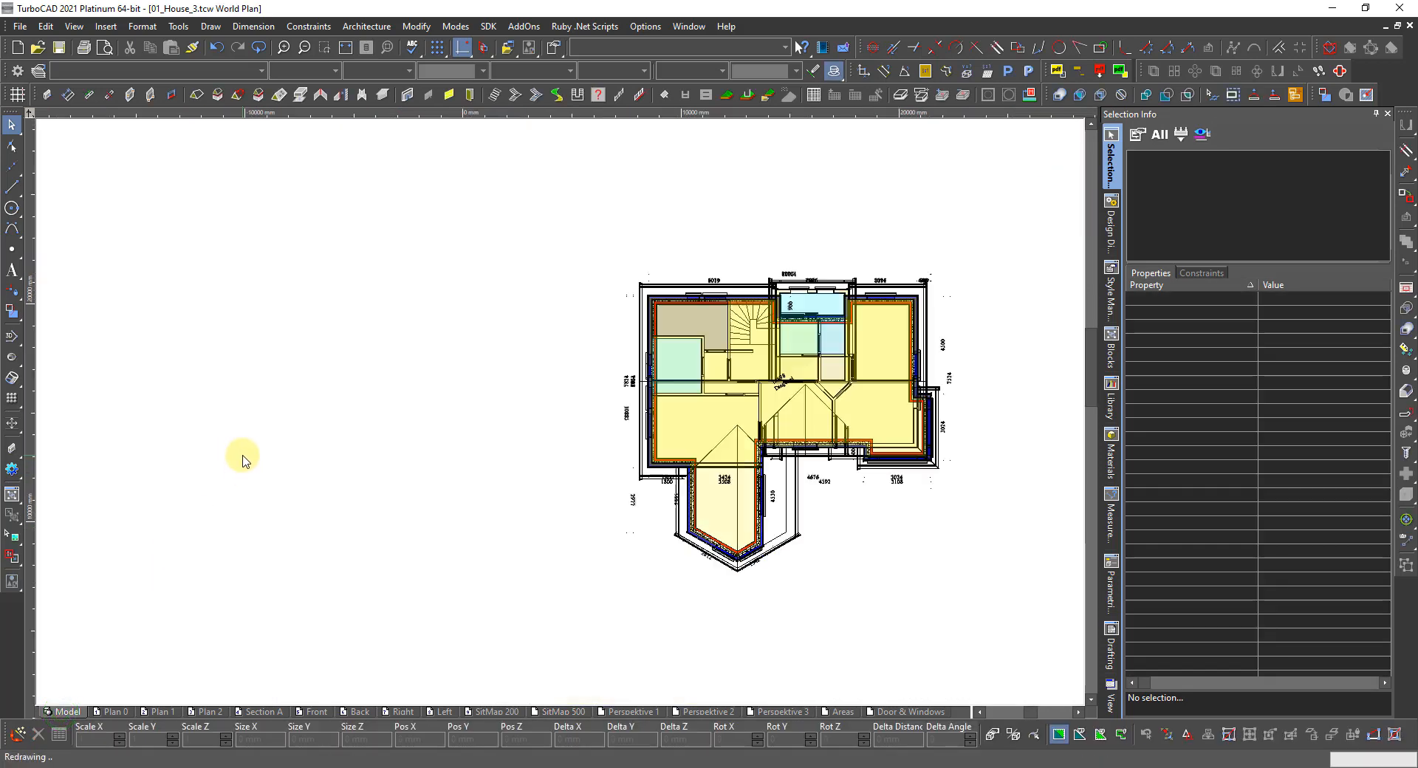
scroll(560, 412, "down", 3)
scroll(539, 399, "down", 2)
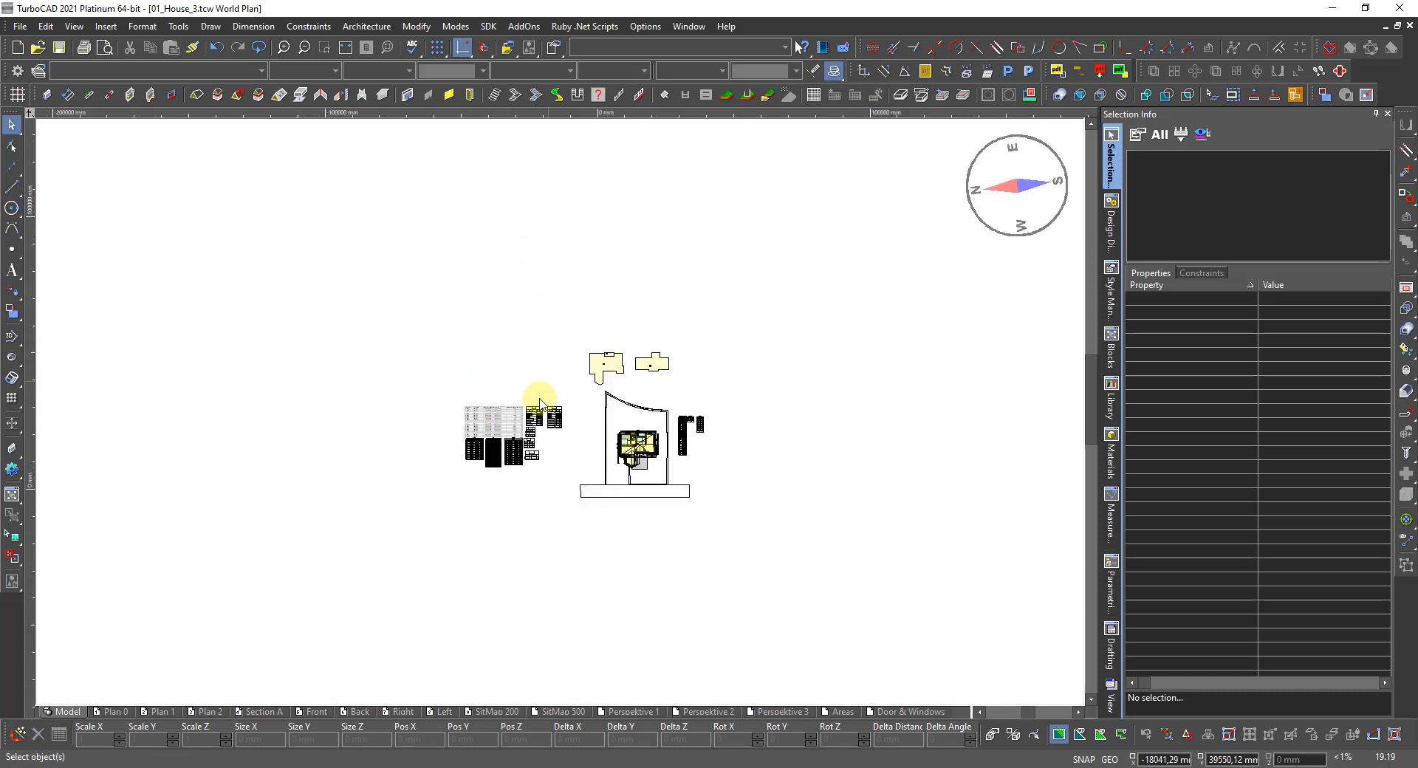
left_click(1117, 220)
scroll(1197, 481, "down", 5)
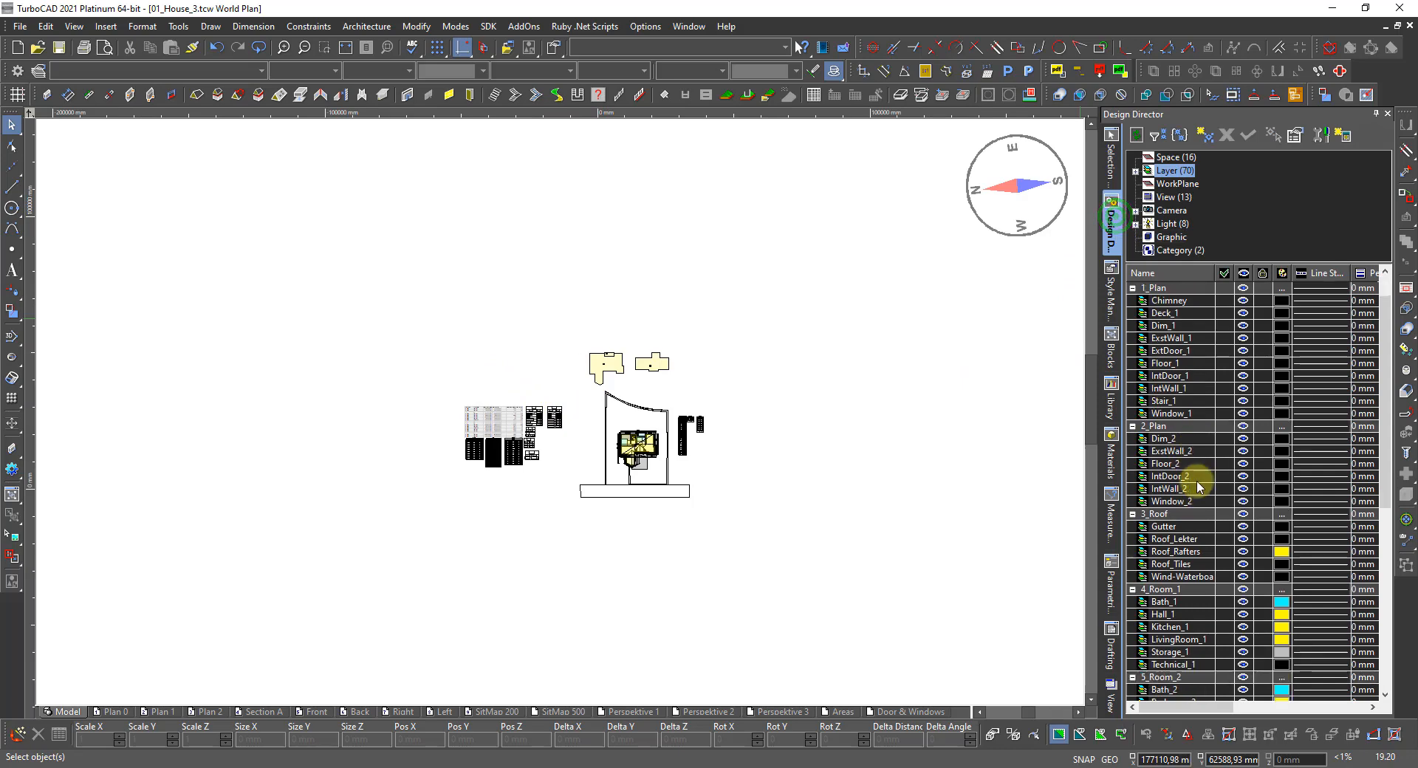
left_click(1244, 513)
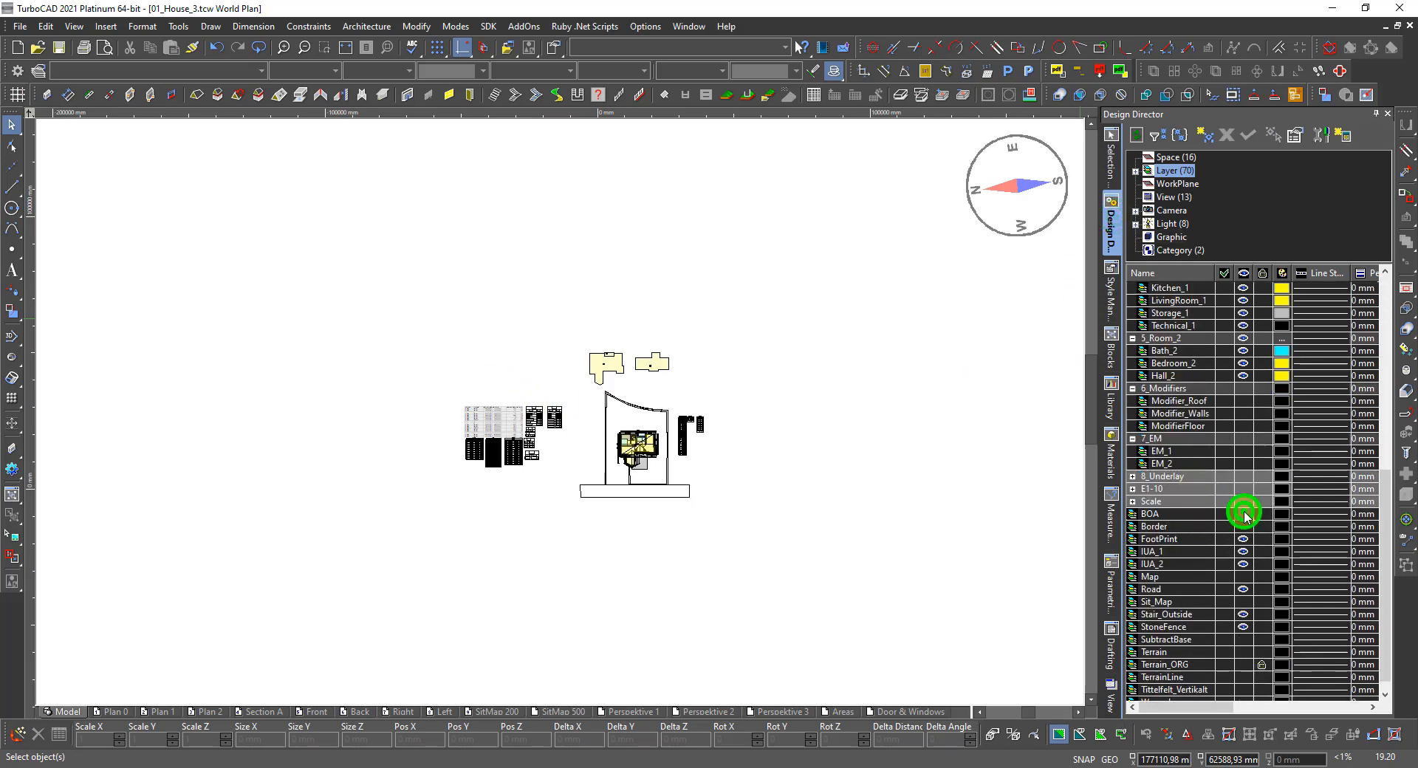
Step: Create a graphics category named BOA for the orange footprint copy outside the plot and hide that category
left_click(577, 378)
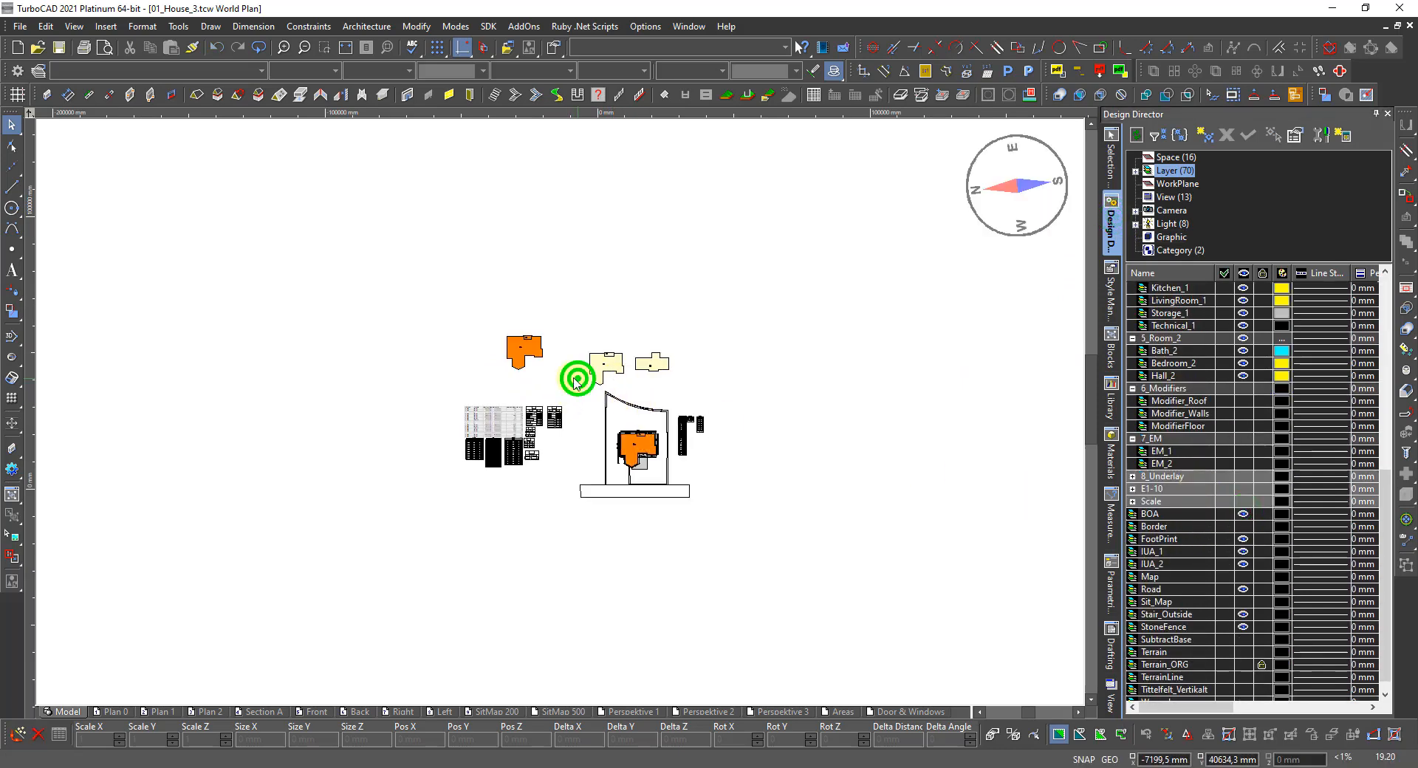
left_click(484, 336)
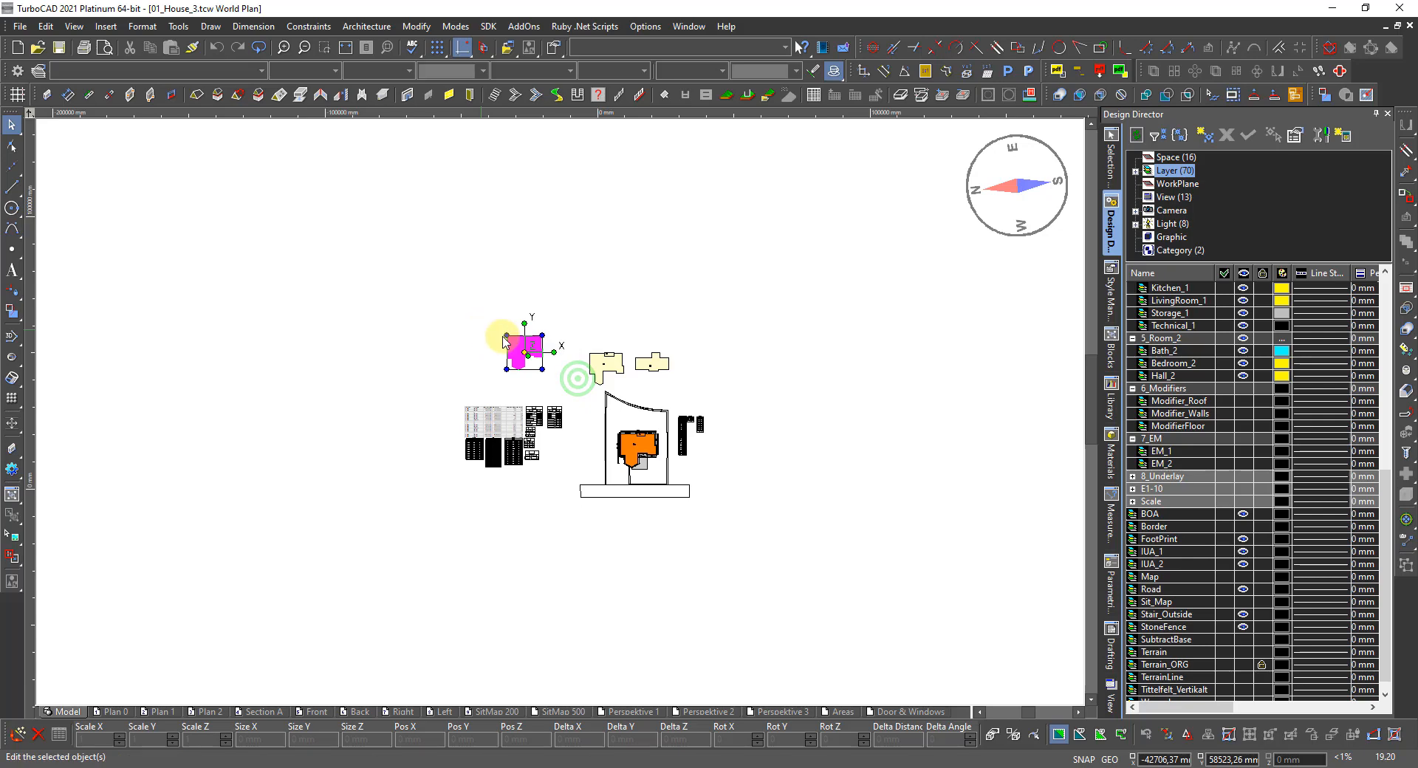
left_click(1179, 250)
left_click(1205, 135)
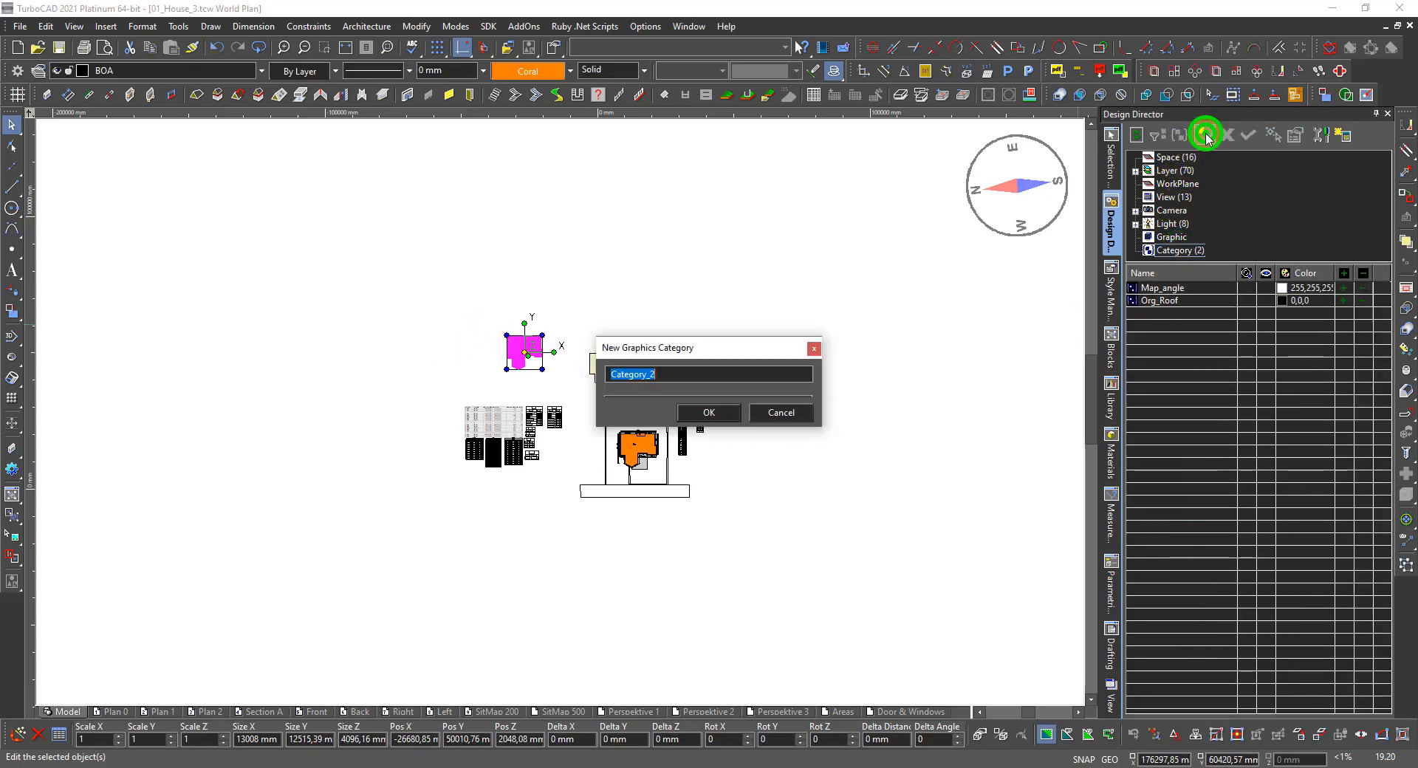
type("BOA")
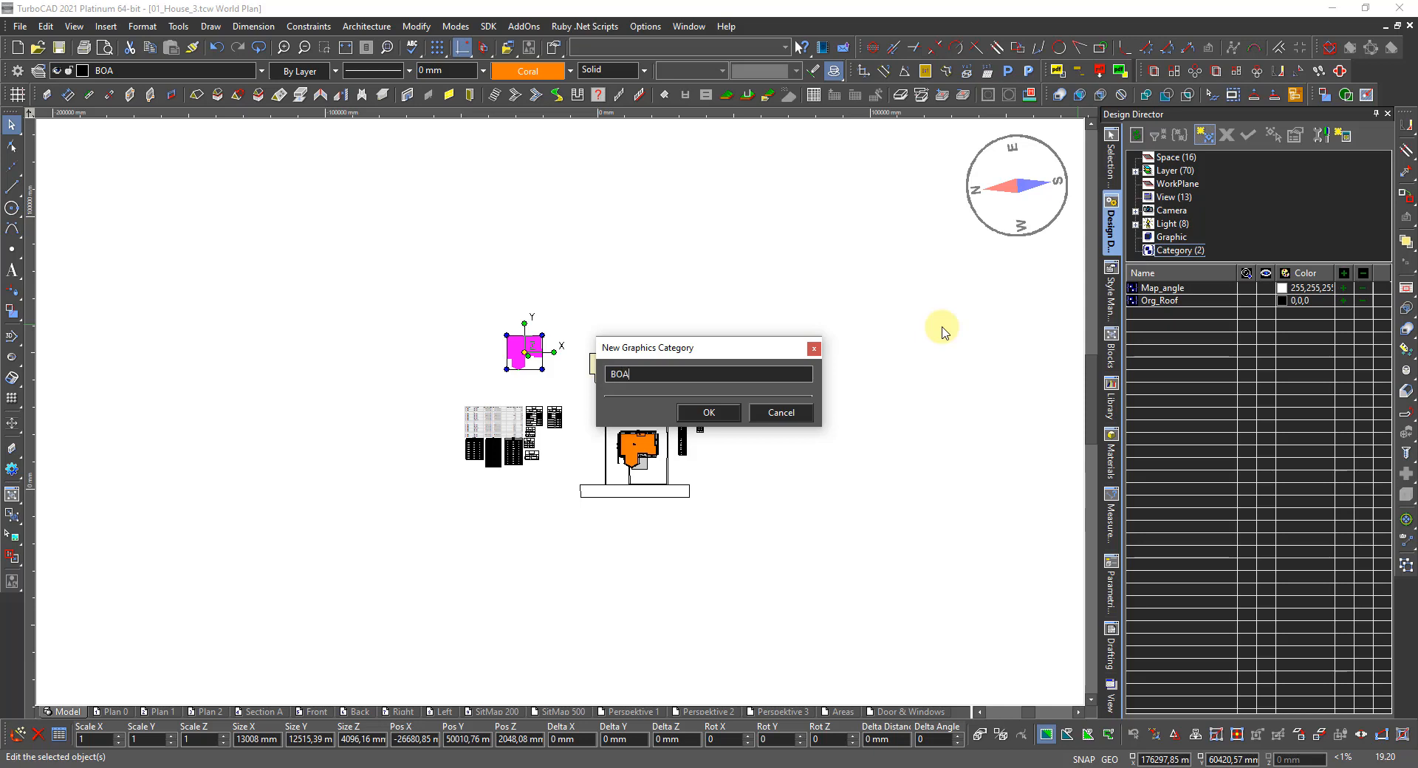
key("Return")
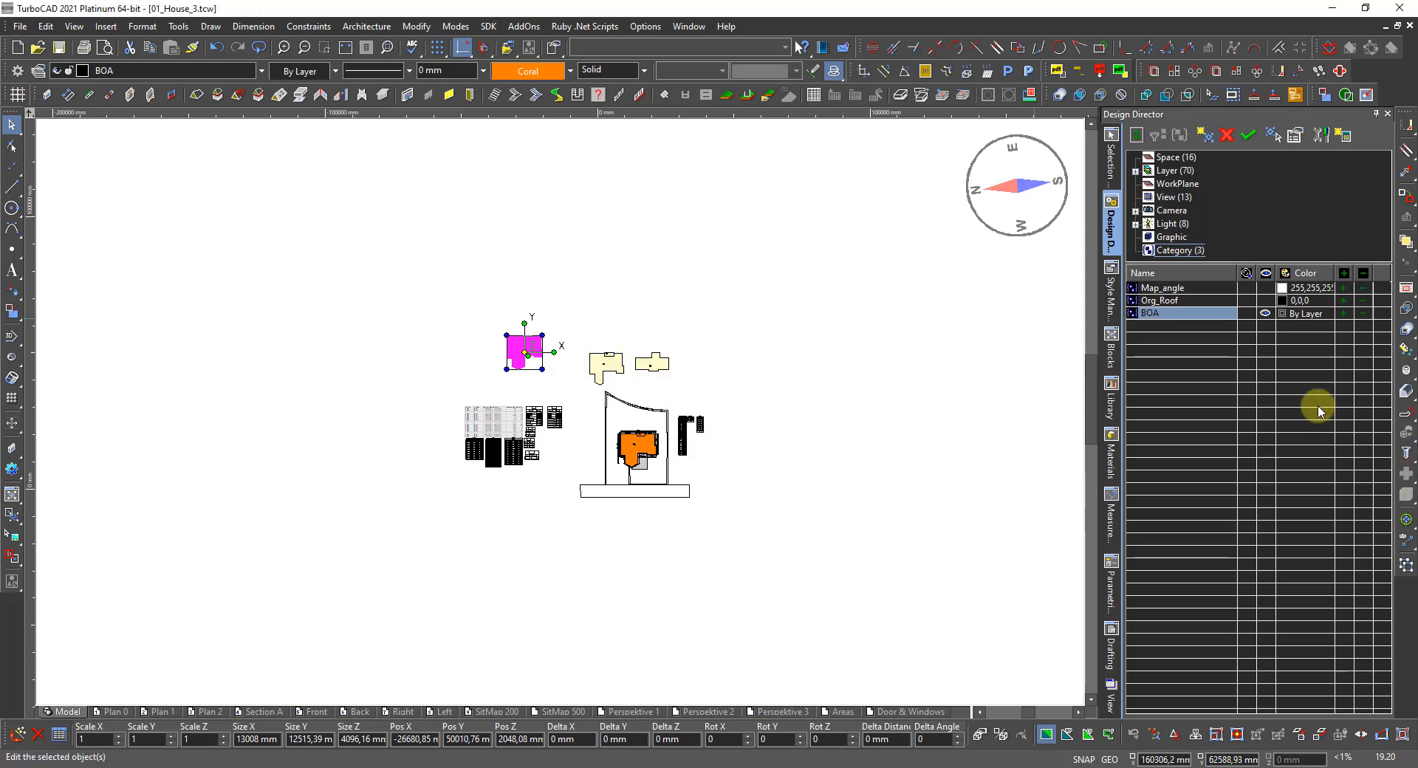
left_click(1265, 313)
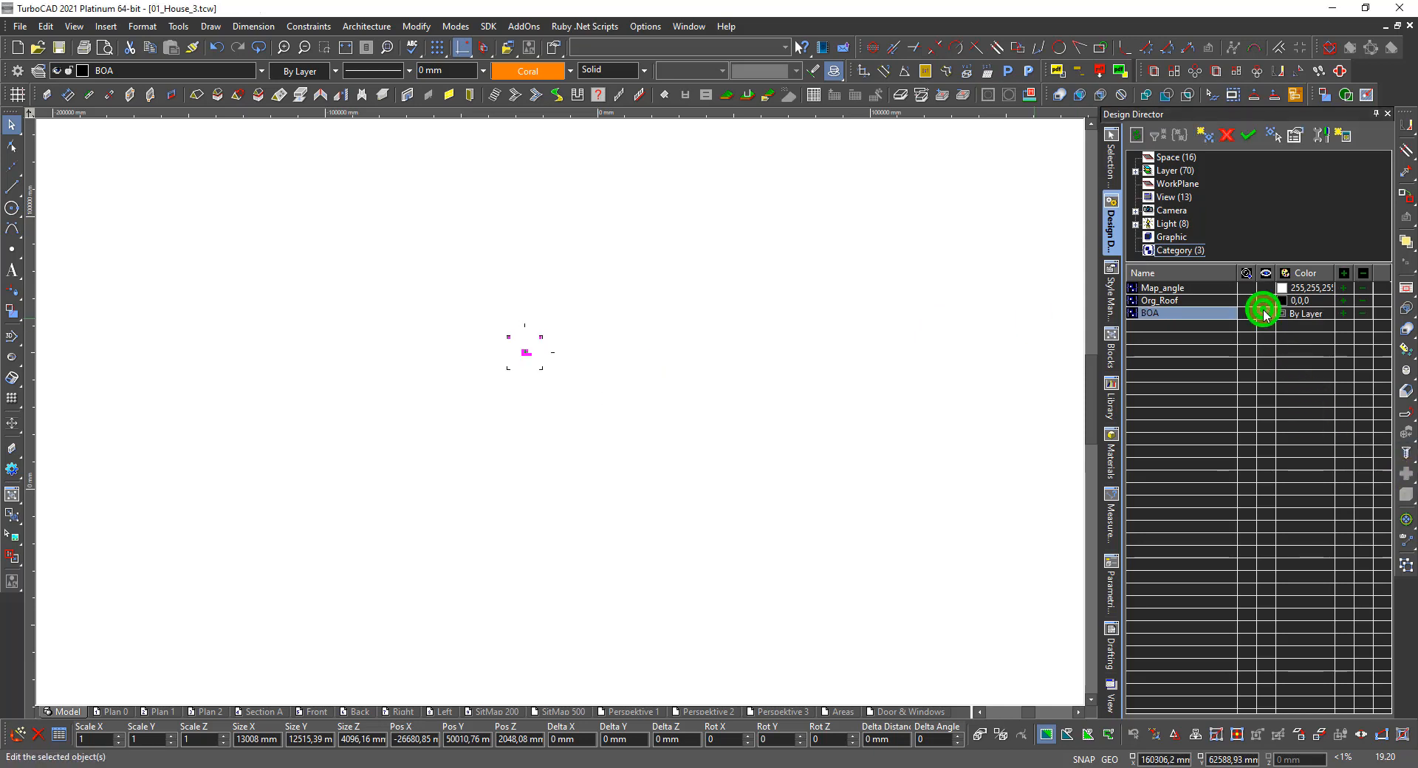
left_click(878, 375)
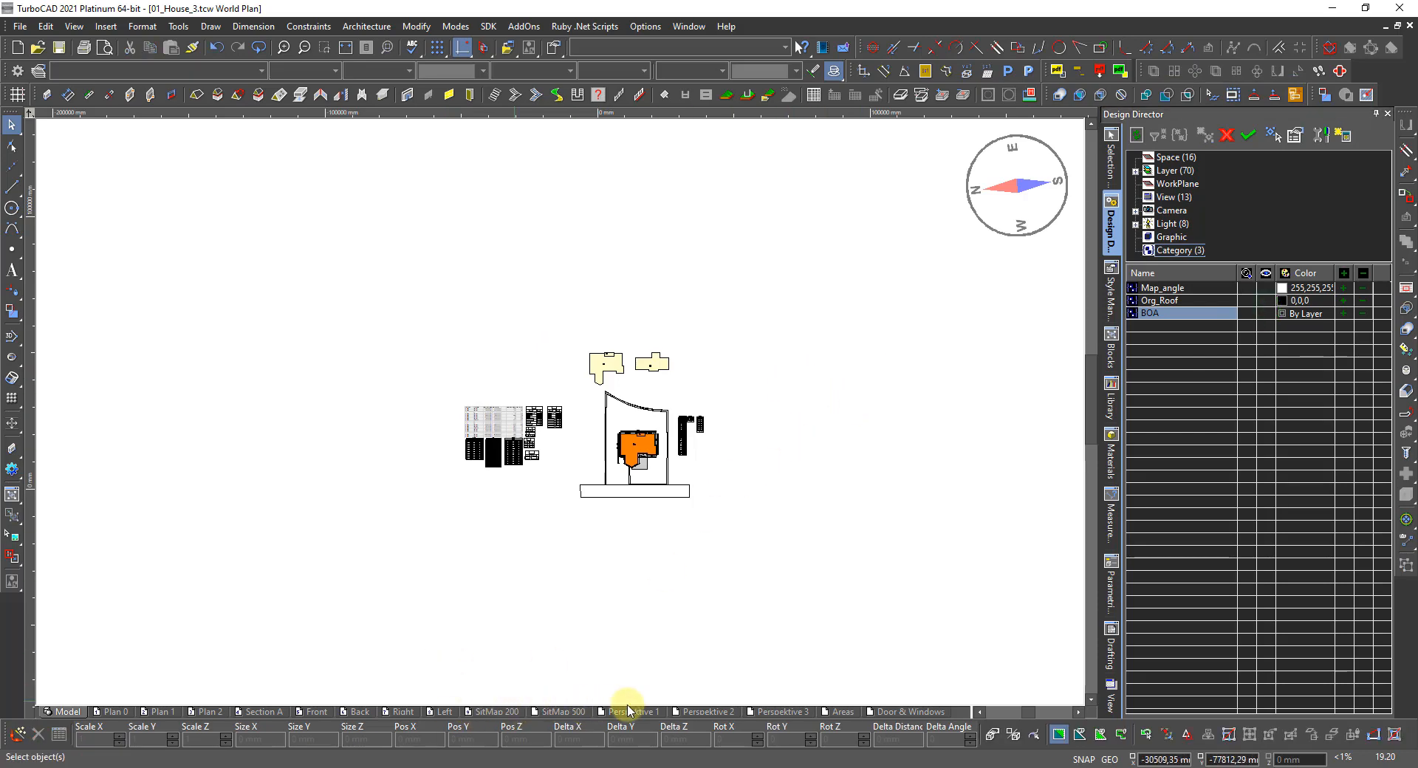
Step: Check the footprint on the SitMap 500 sheet and print the sheet on the TurboPDF Printer
left_click(555, 714)
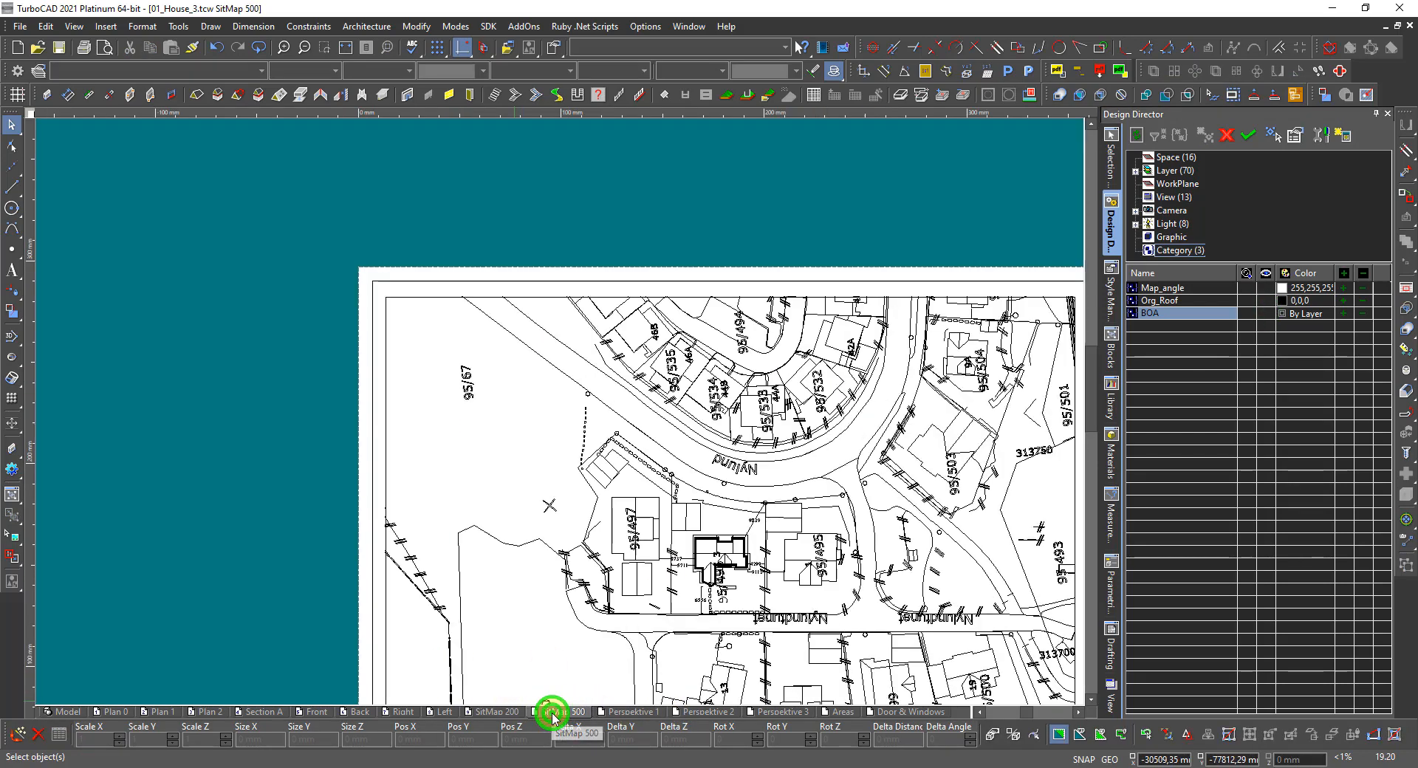
scroll(570, 655, "down", 2)
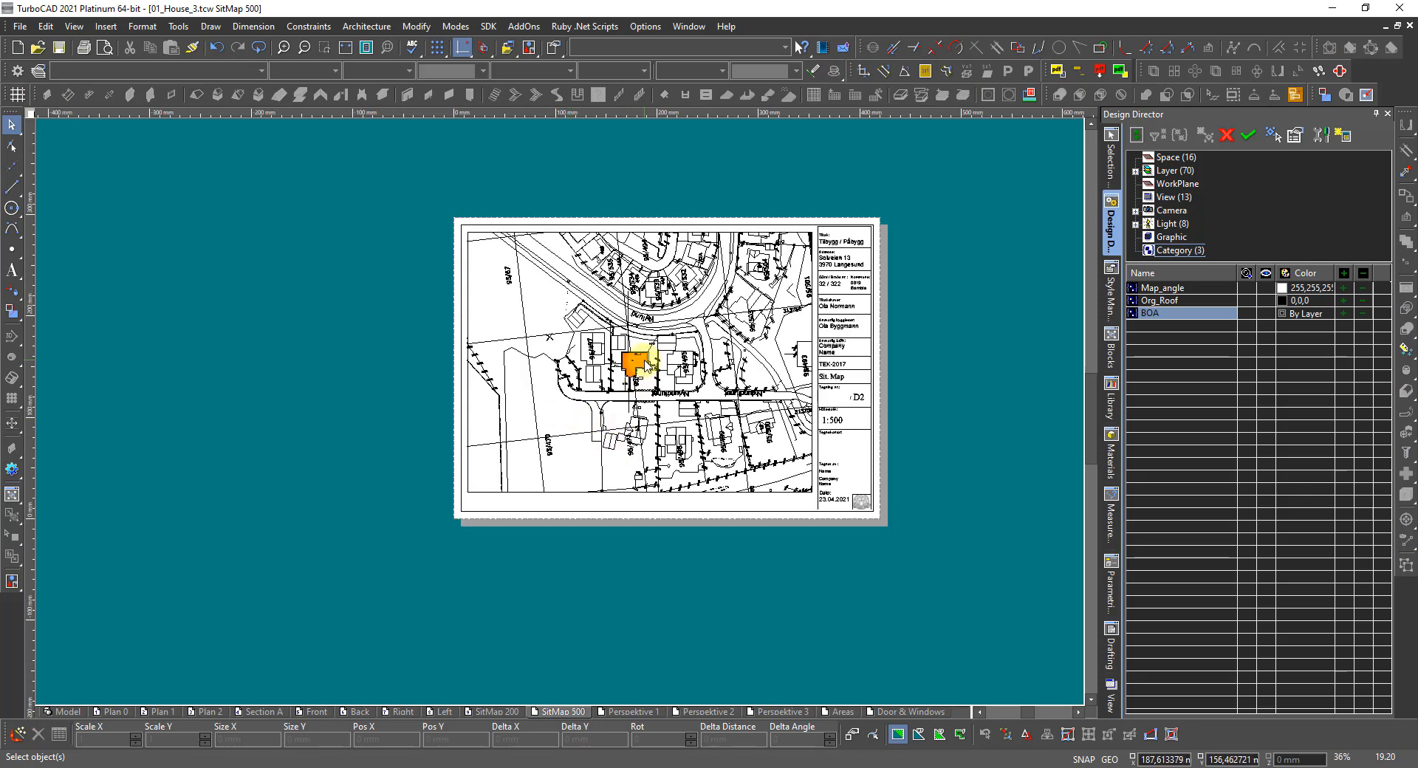
scroll(644, 364, "up", 2)
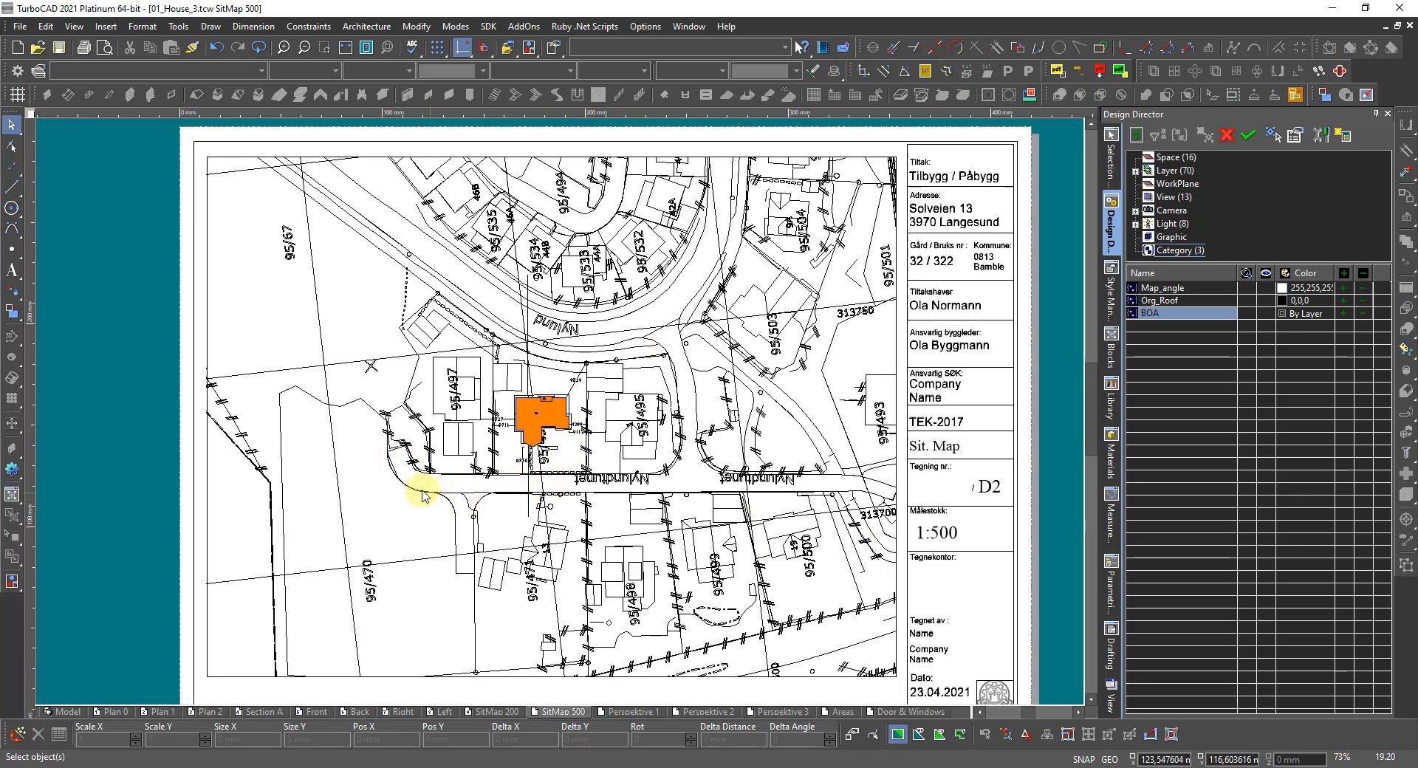
right_click(404, 514)
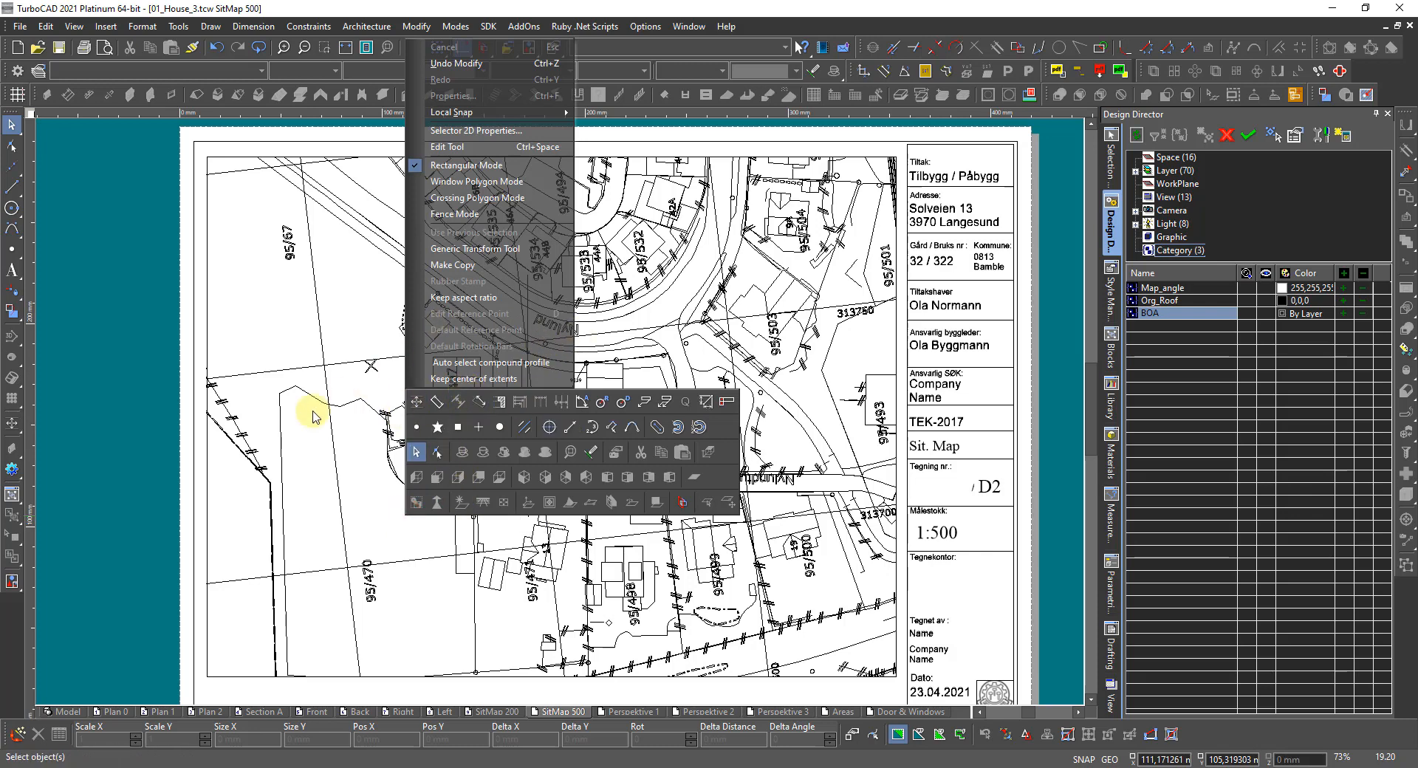
left_click(157, 375)
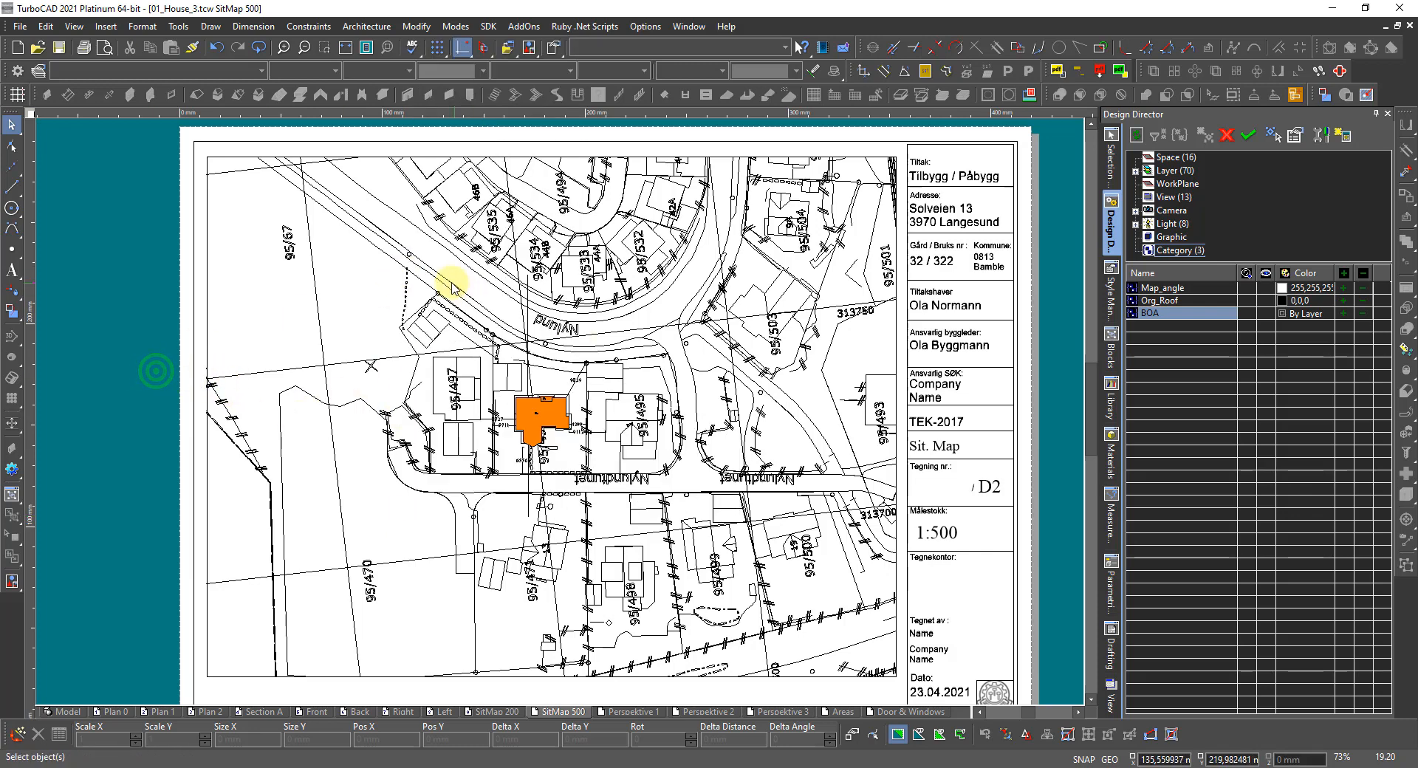
left_click(85, 49)
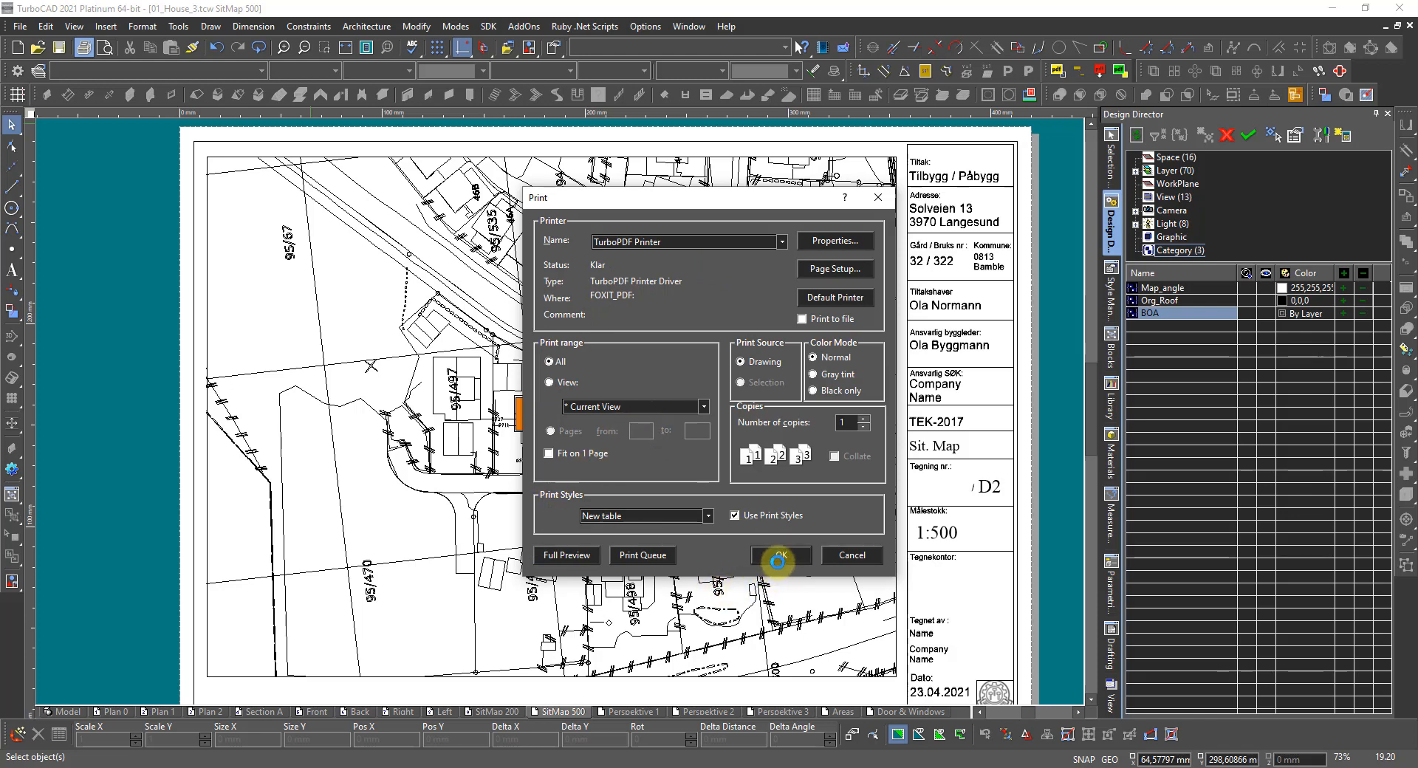
left_click(780, 557)
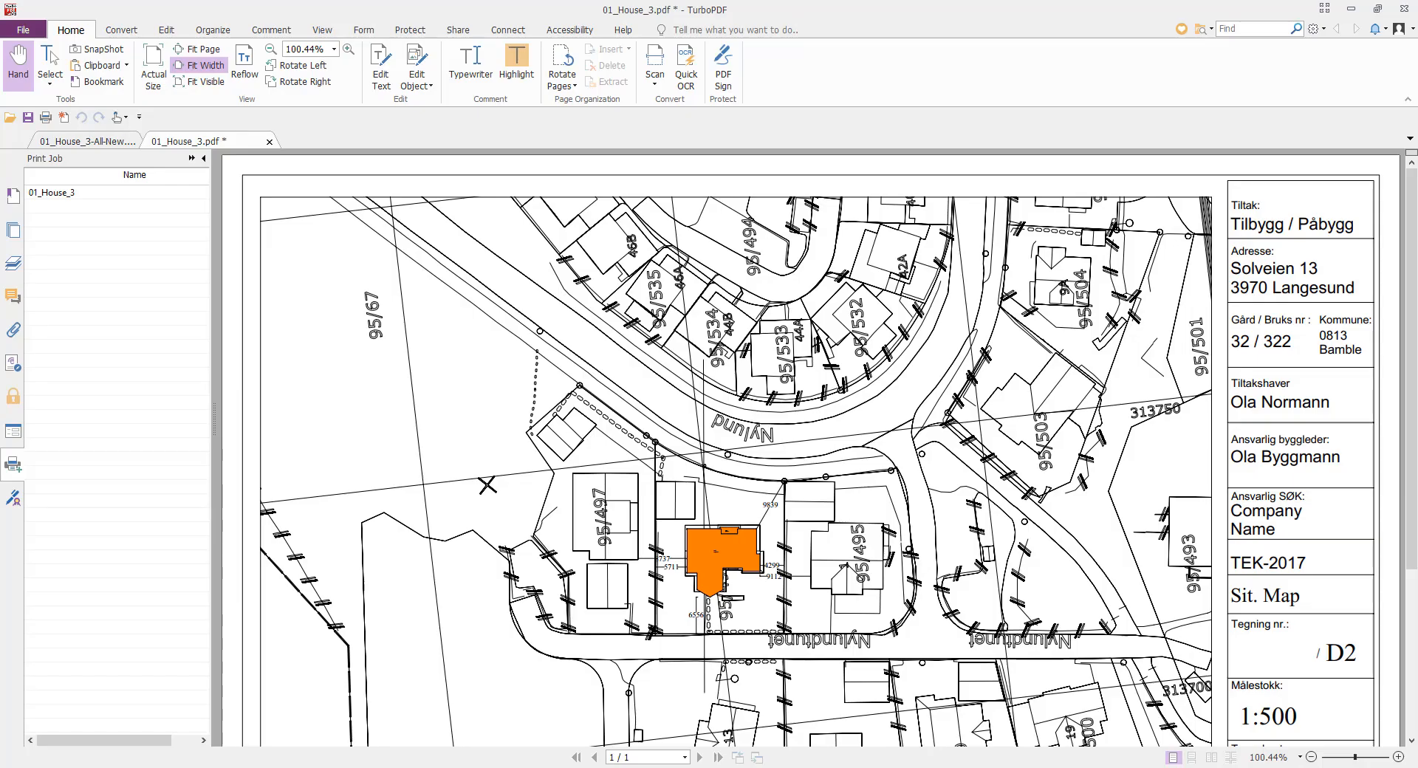
Step: Save the printed map sheet as 01_House_3.pdf in the Drawings folder and compare it with the open 01_House_3-All-New.pdf
left_click(28, 116)
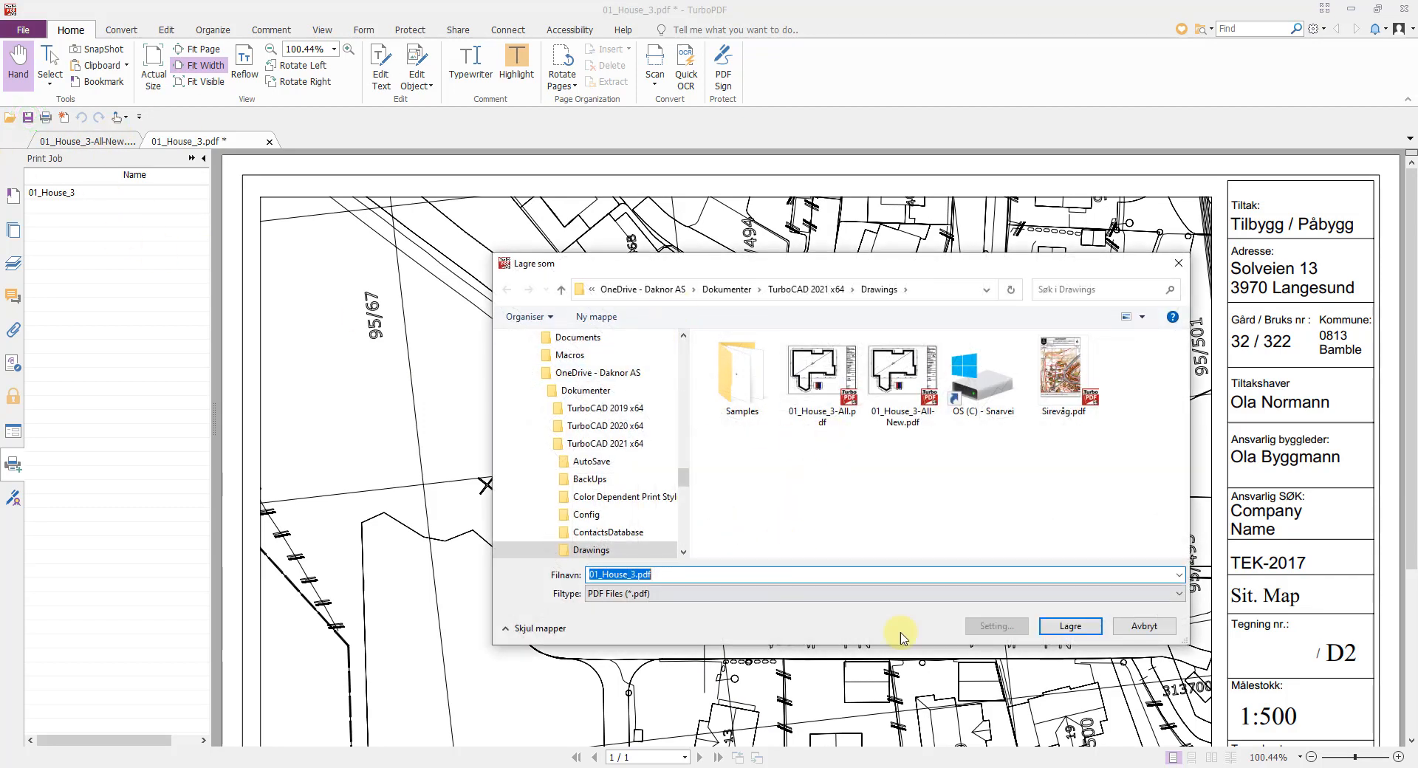
left_click(1069, 627)
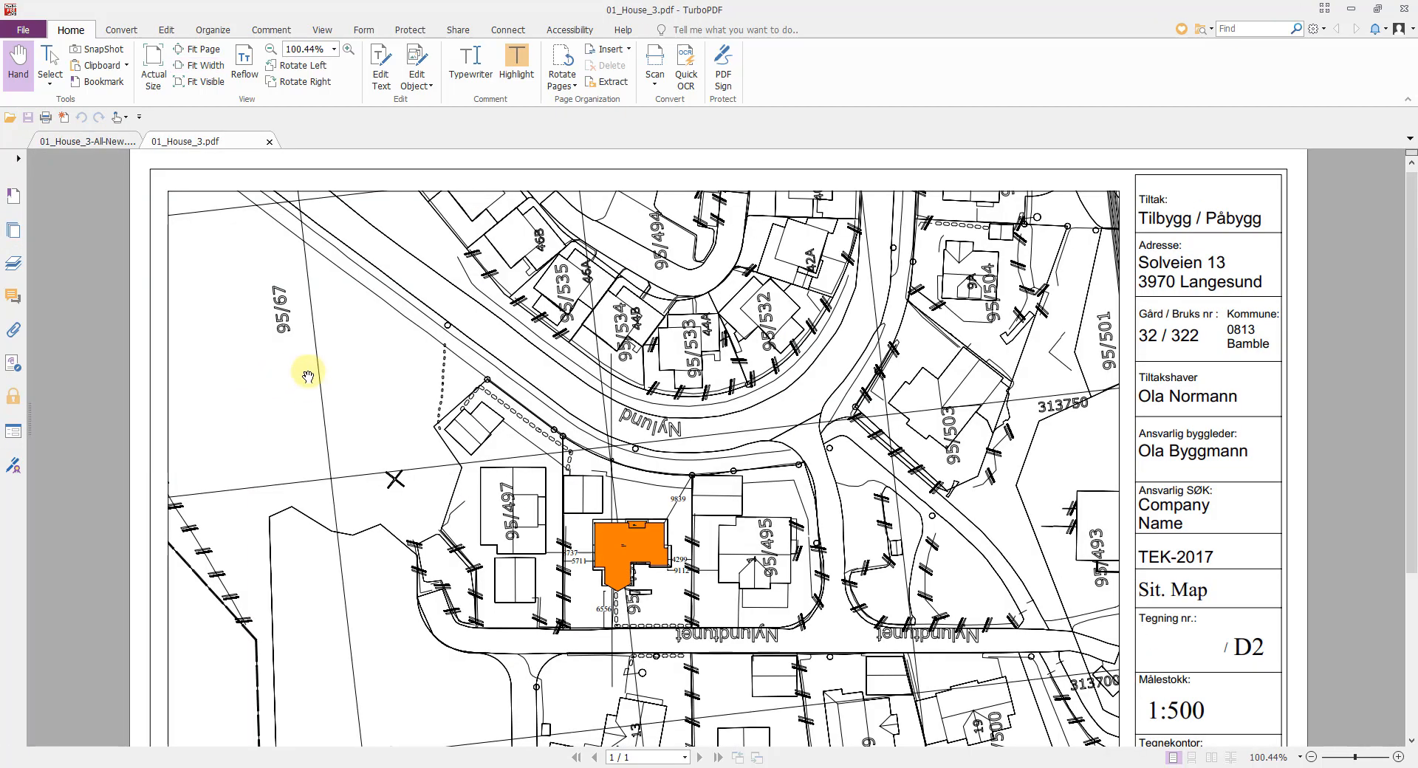
left_click(81, 143)
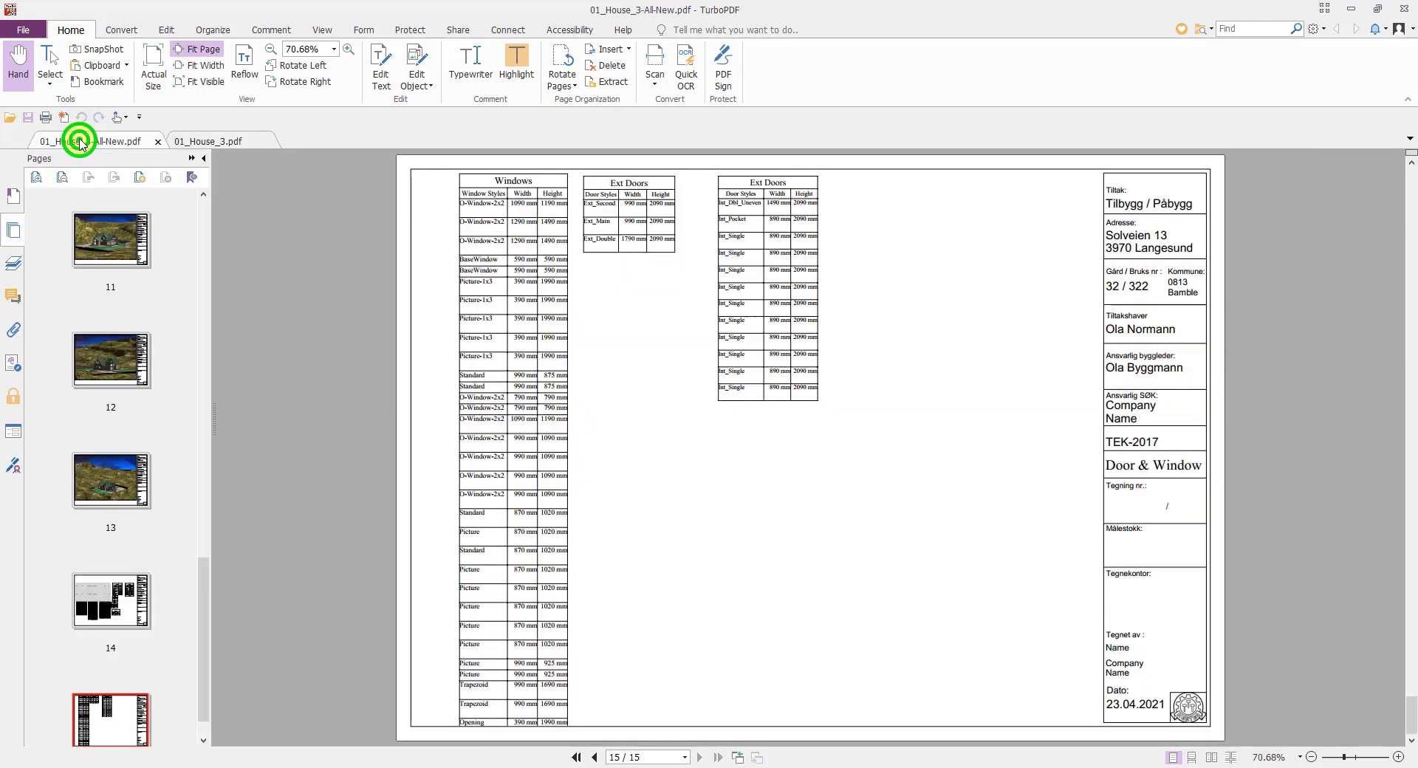
left_click(202, 142)
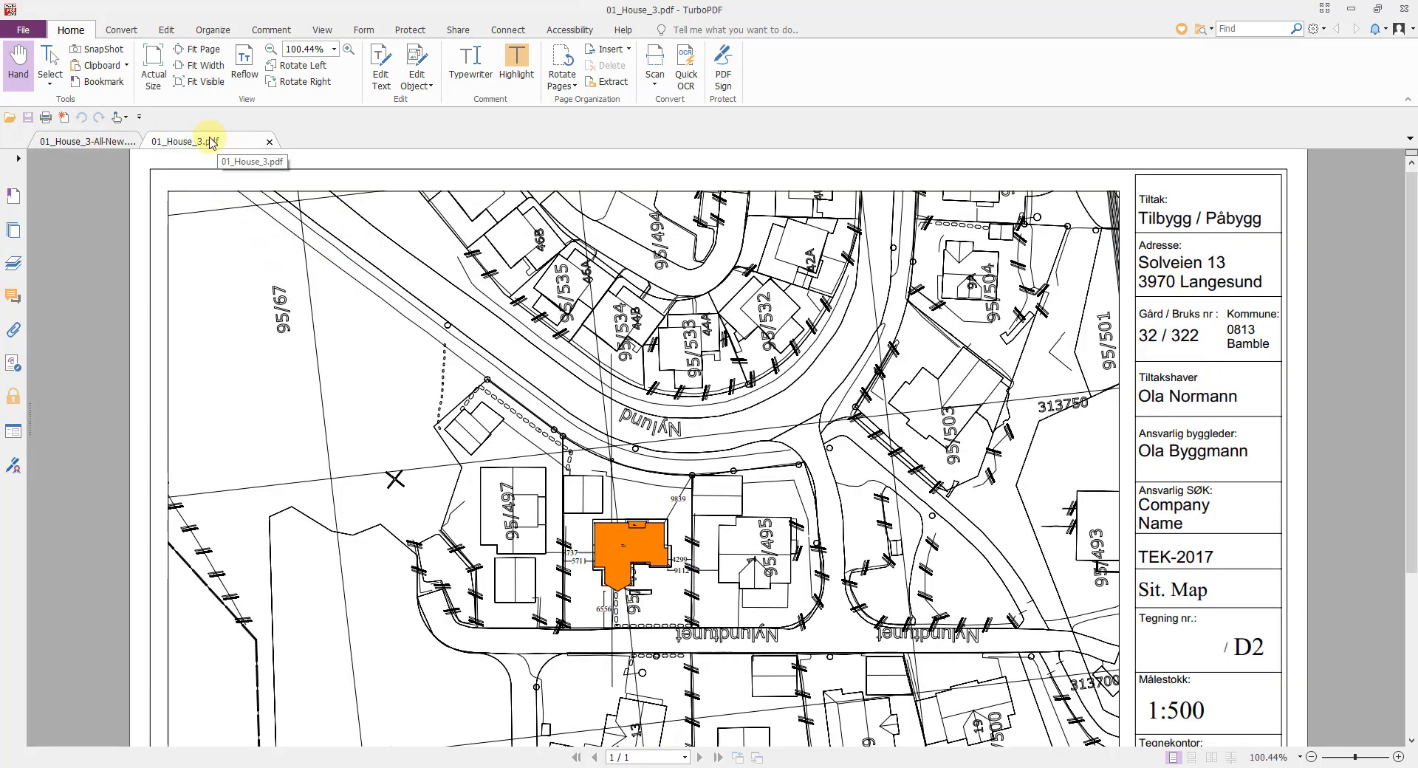
mouse_move(209, 140)
left_mouse_down()
mouse_move(108, 146)
mouse_move(192, 149)
left_mouse_up()
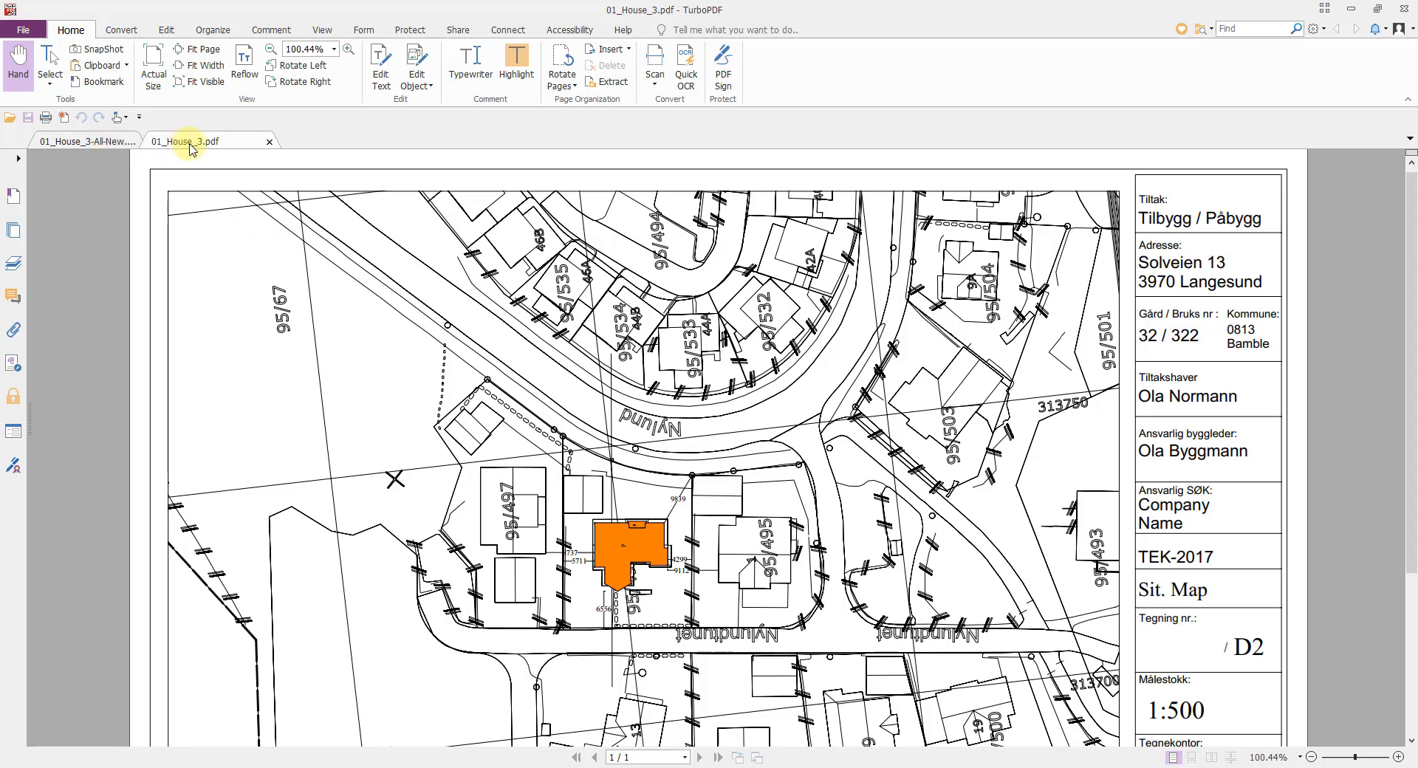
left_click(610, 49)
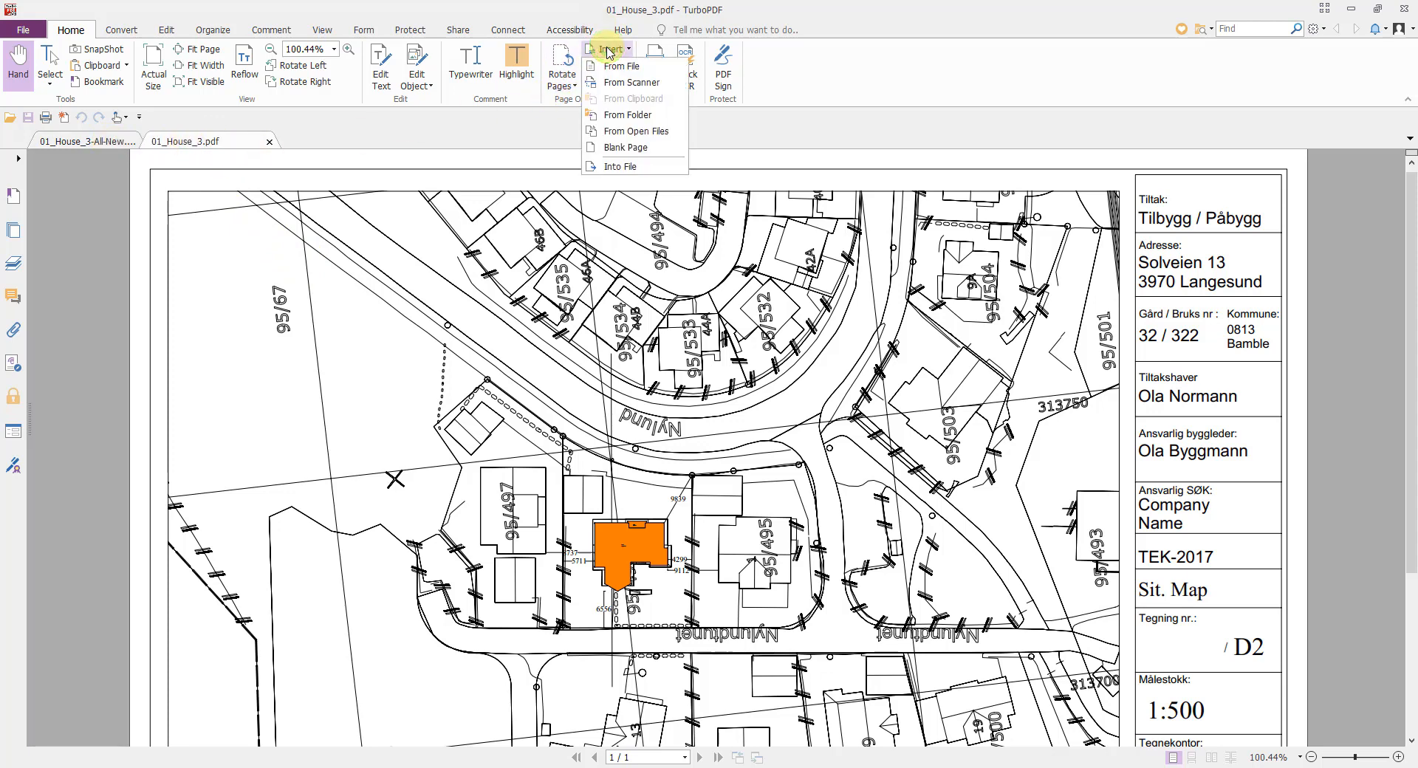
left_click(635, 132)
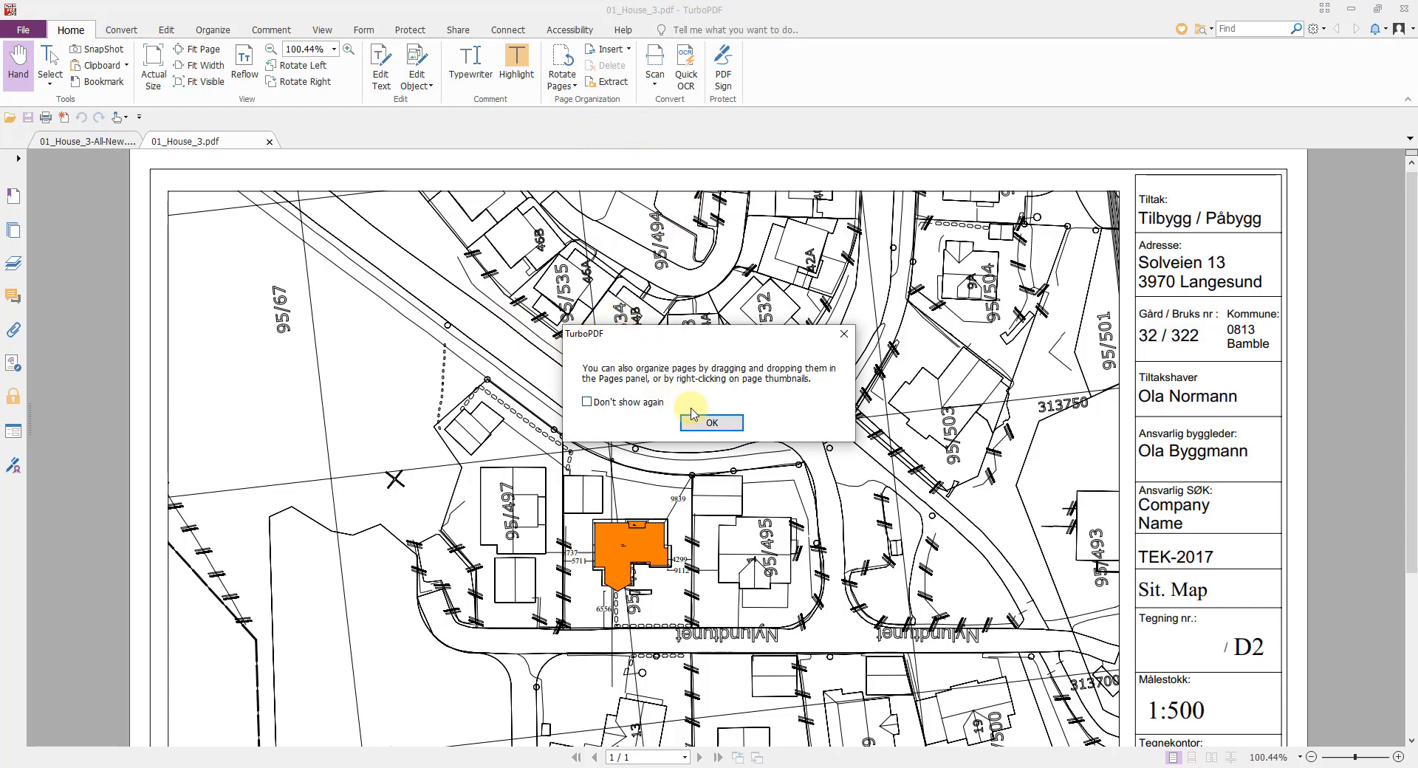
left_click(705, 426)
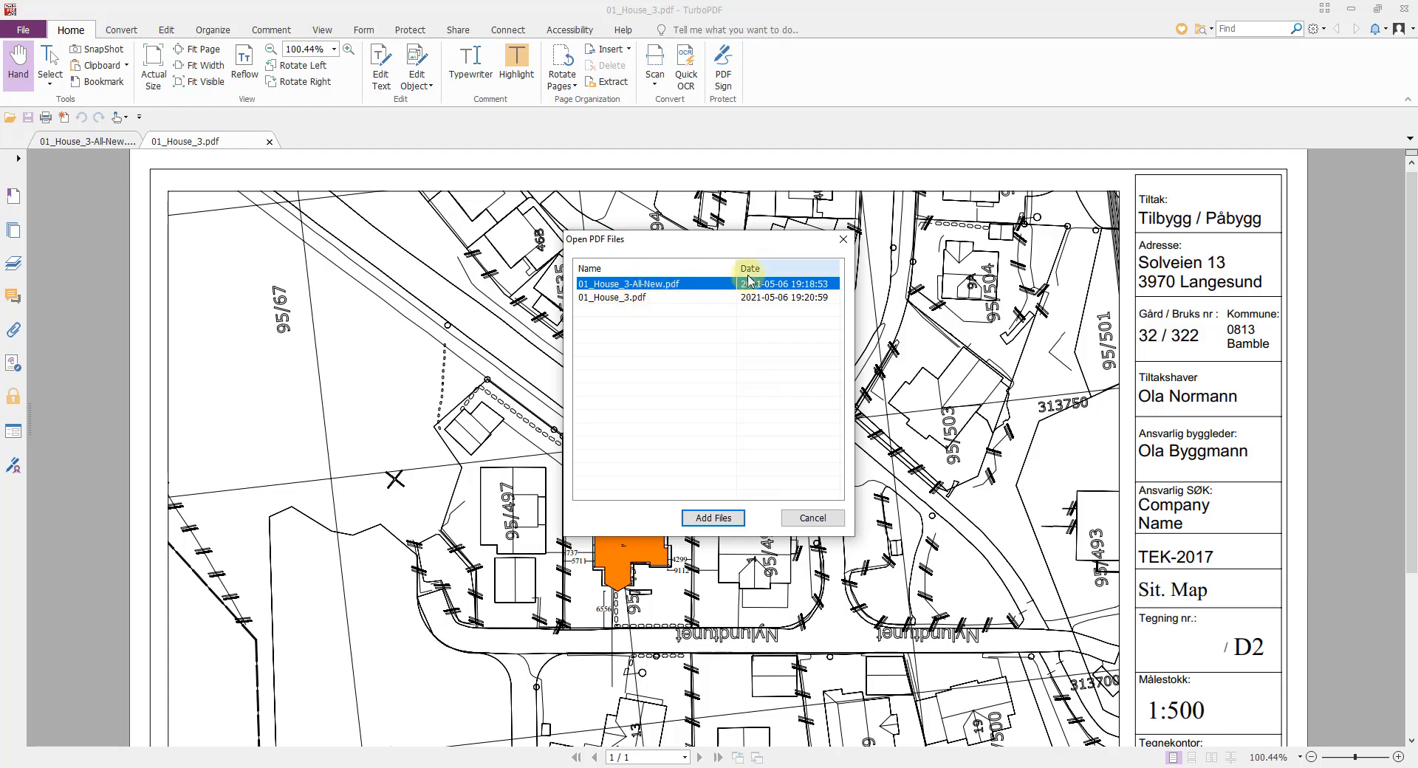
left_click(813, 519)
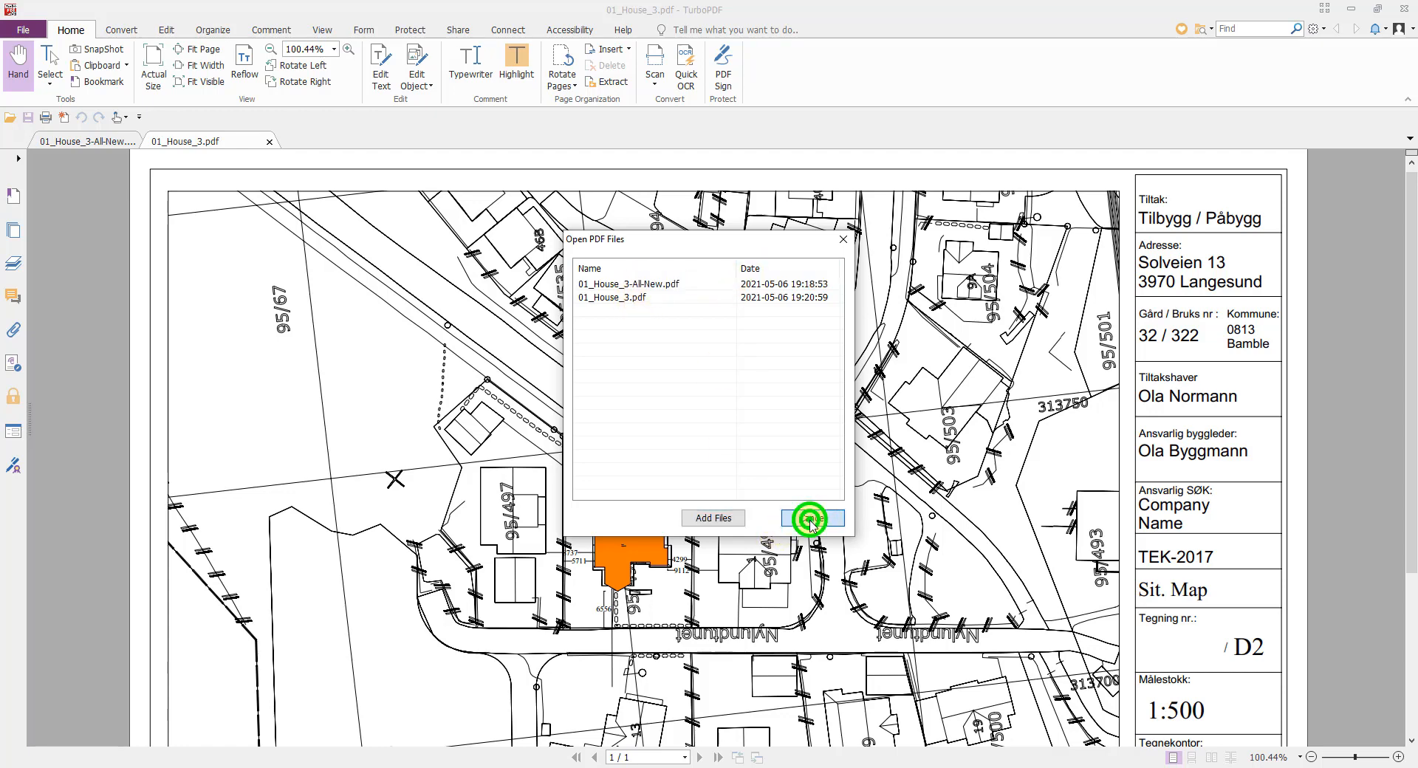
Step: Insert page 1 of the open 01_House_3.pdf into 01_House_3-All-New.pdf as page 10, ahead of the old 1:500 situation map
left_click(68, 139)
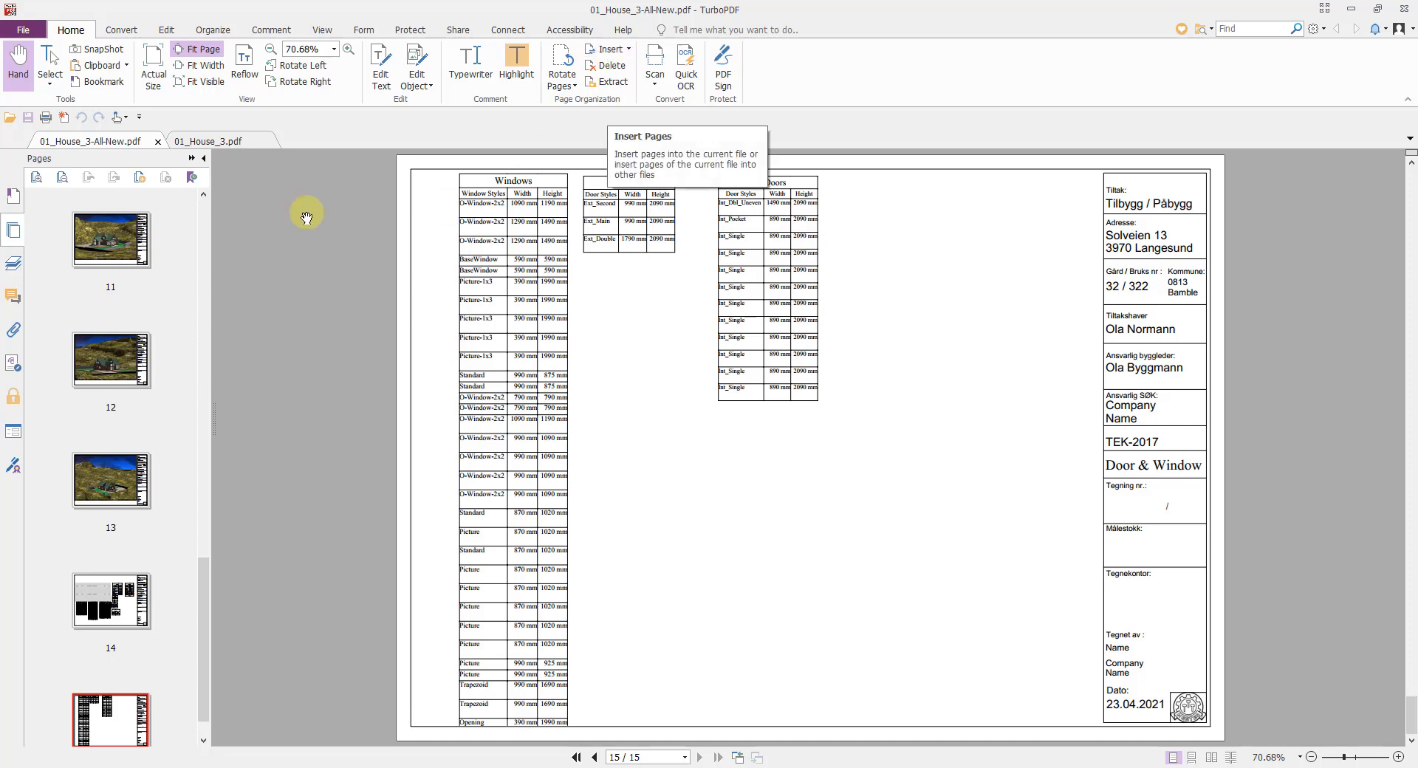
scroll(147, 354, "up", 3)
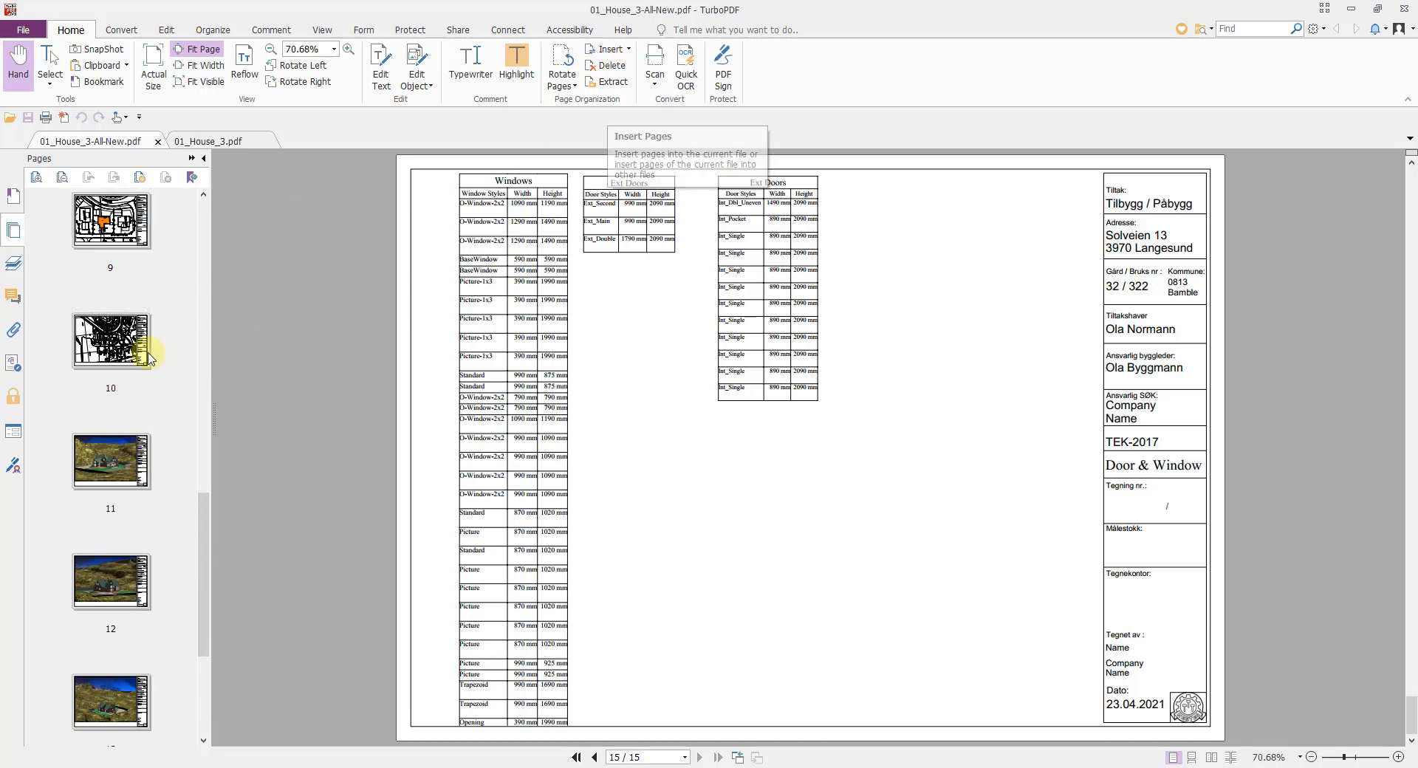
scroll(100, 346, "up", 1)
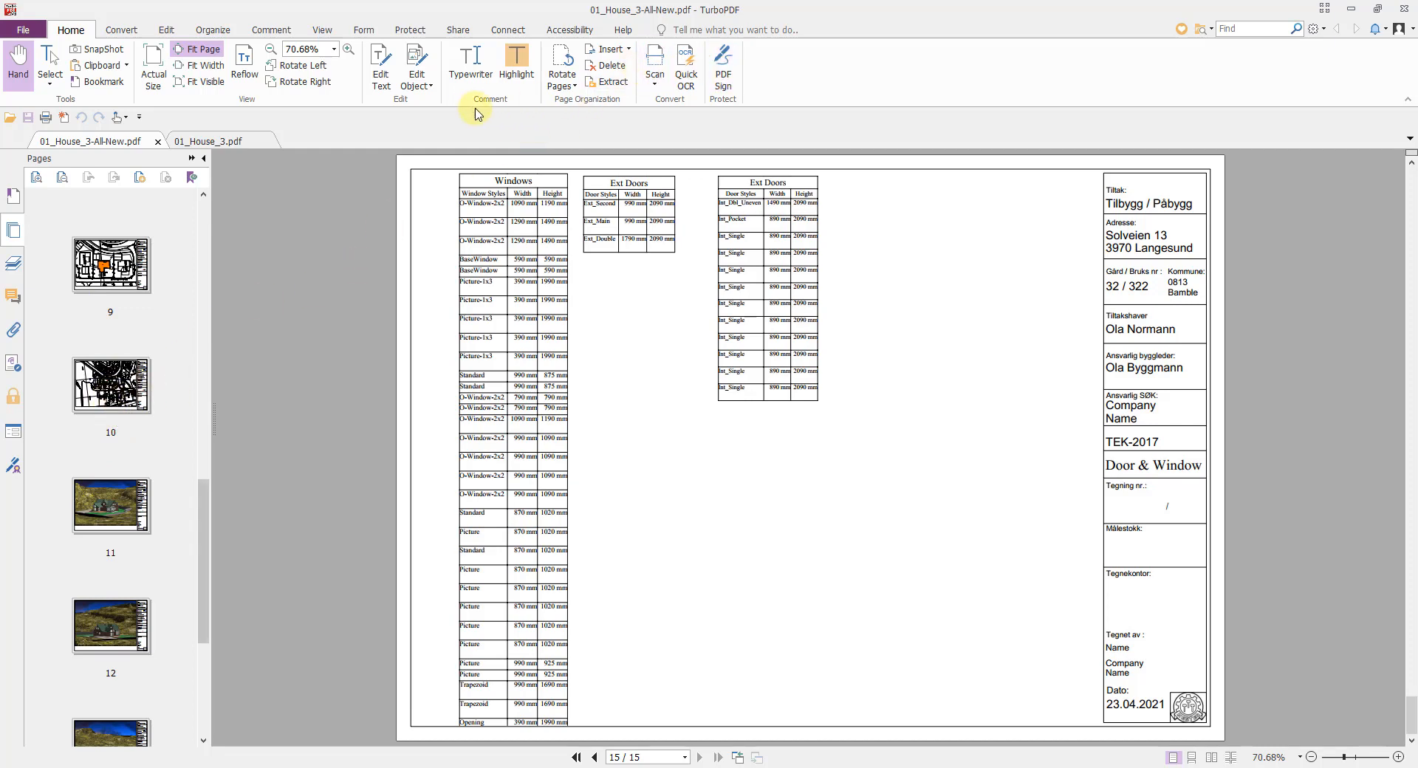
left_click(615, 51)
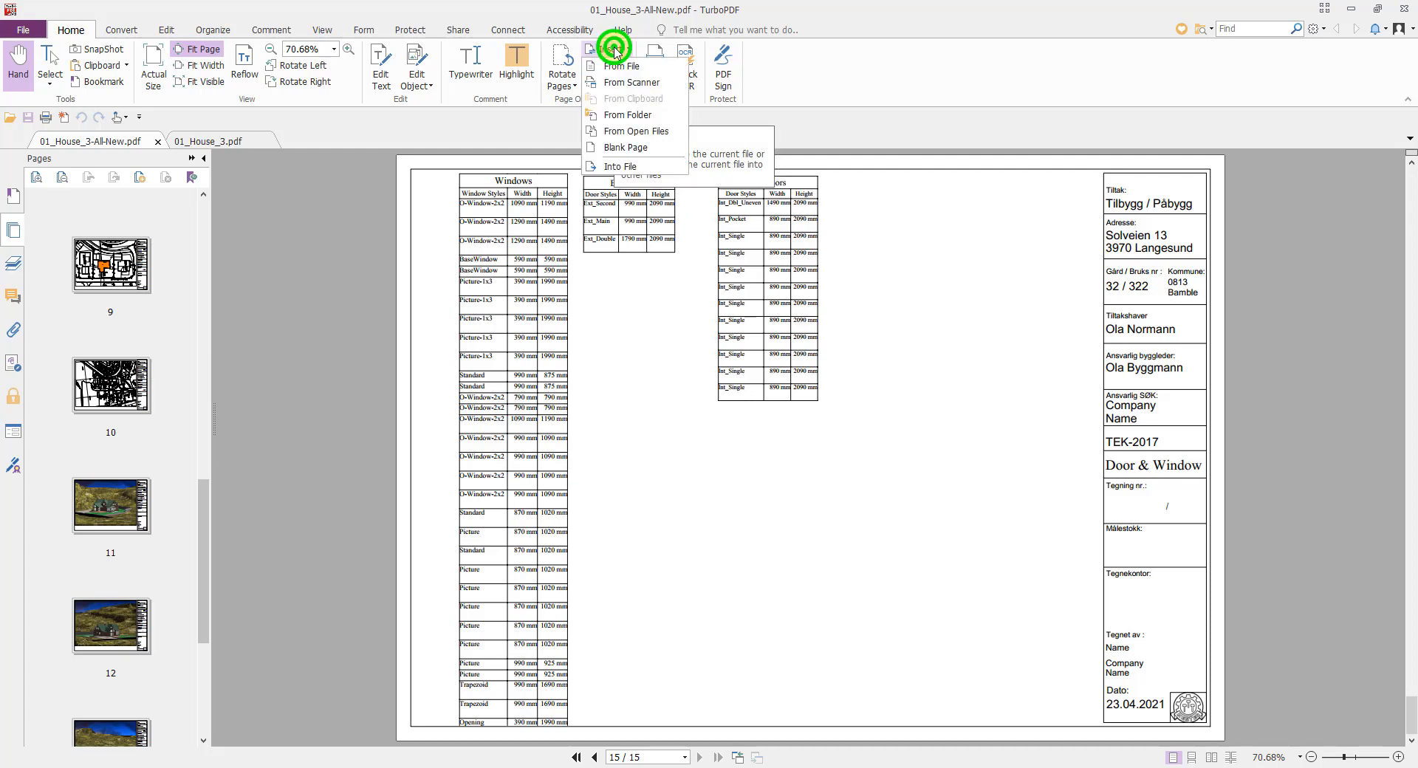
left_click(630, 131)
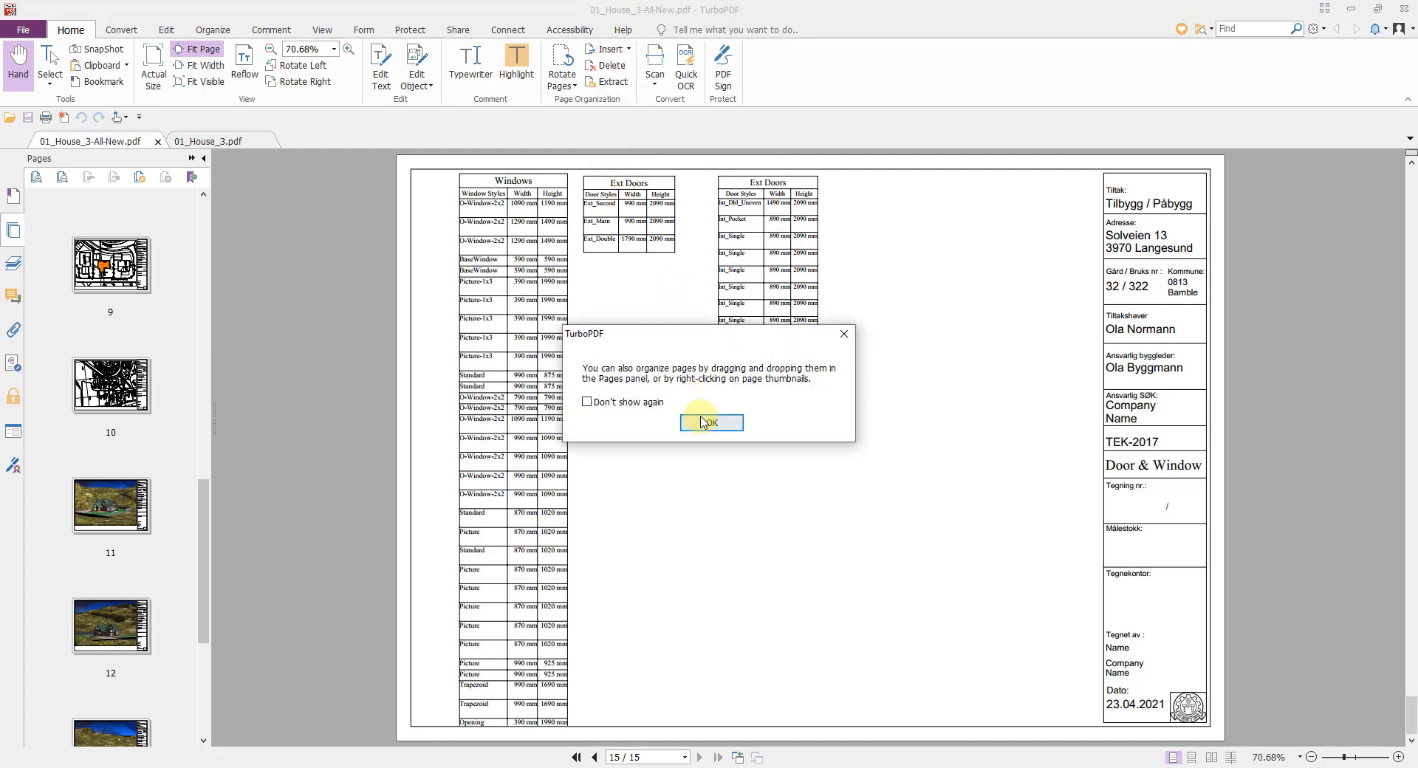
left_click(701, 419)
left_click(640, 297)
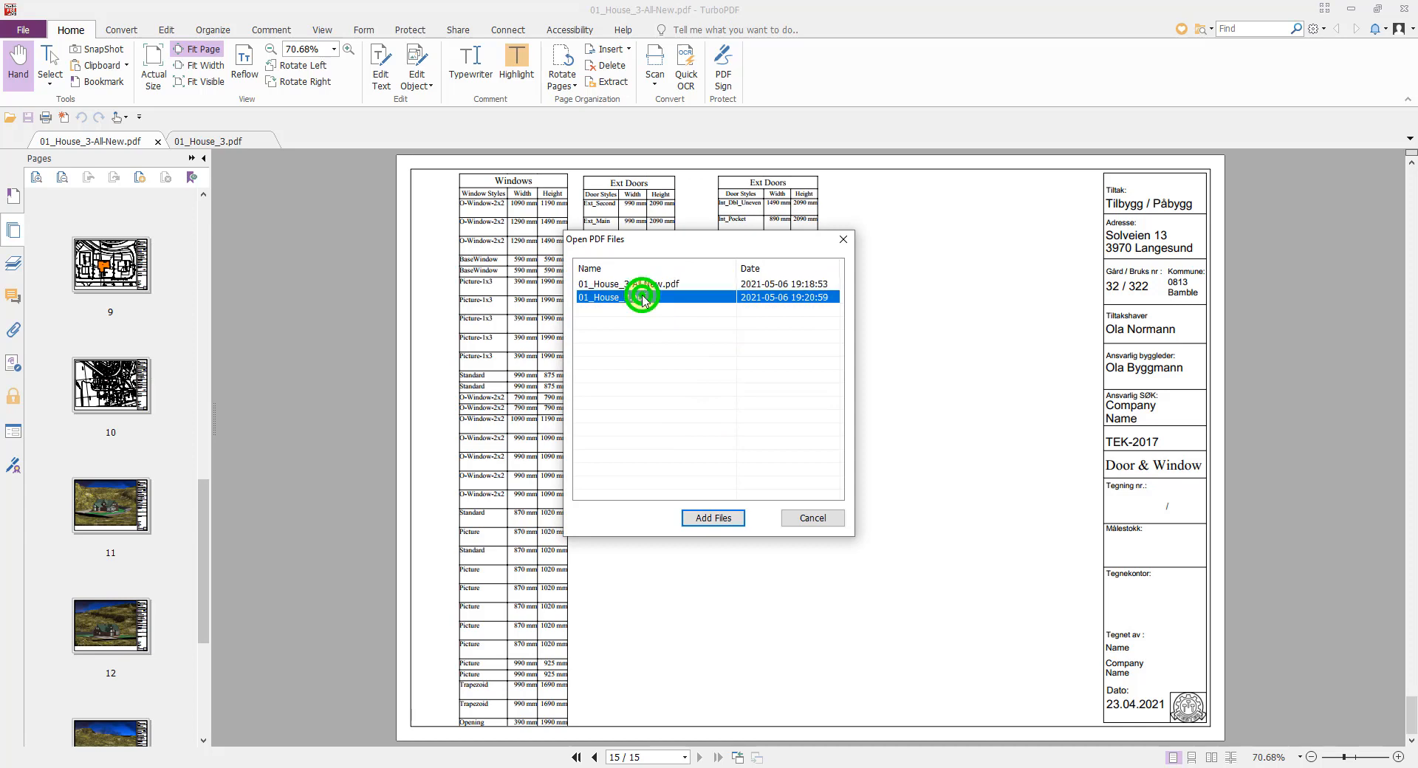
left_click(720, 517)
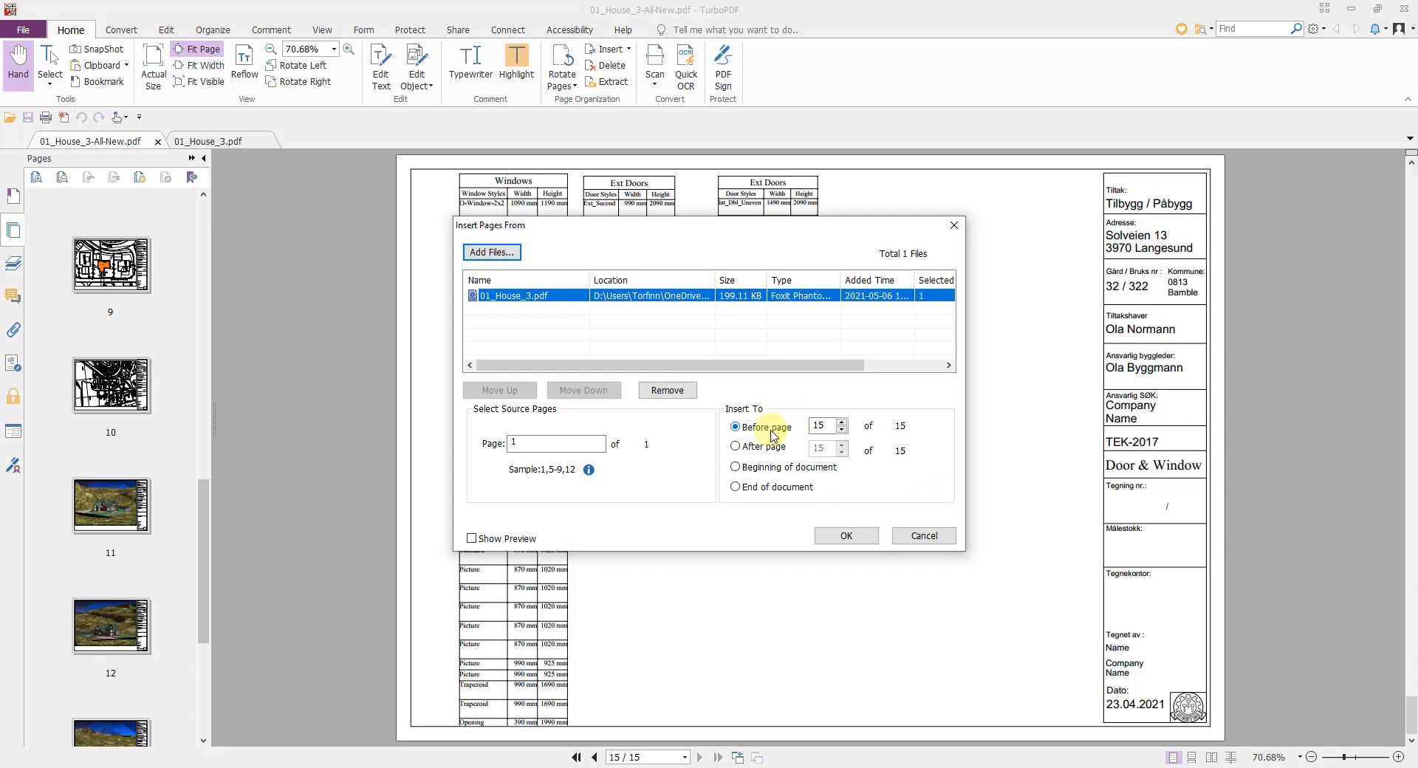
left_click(822, 425)
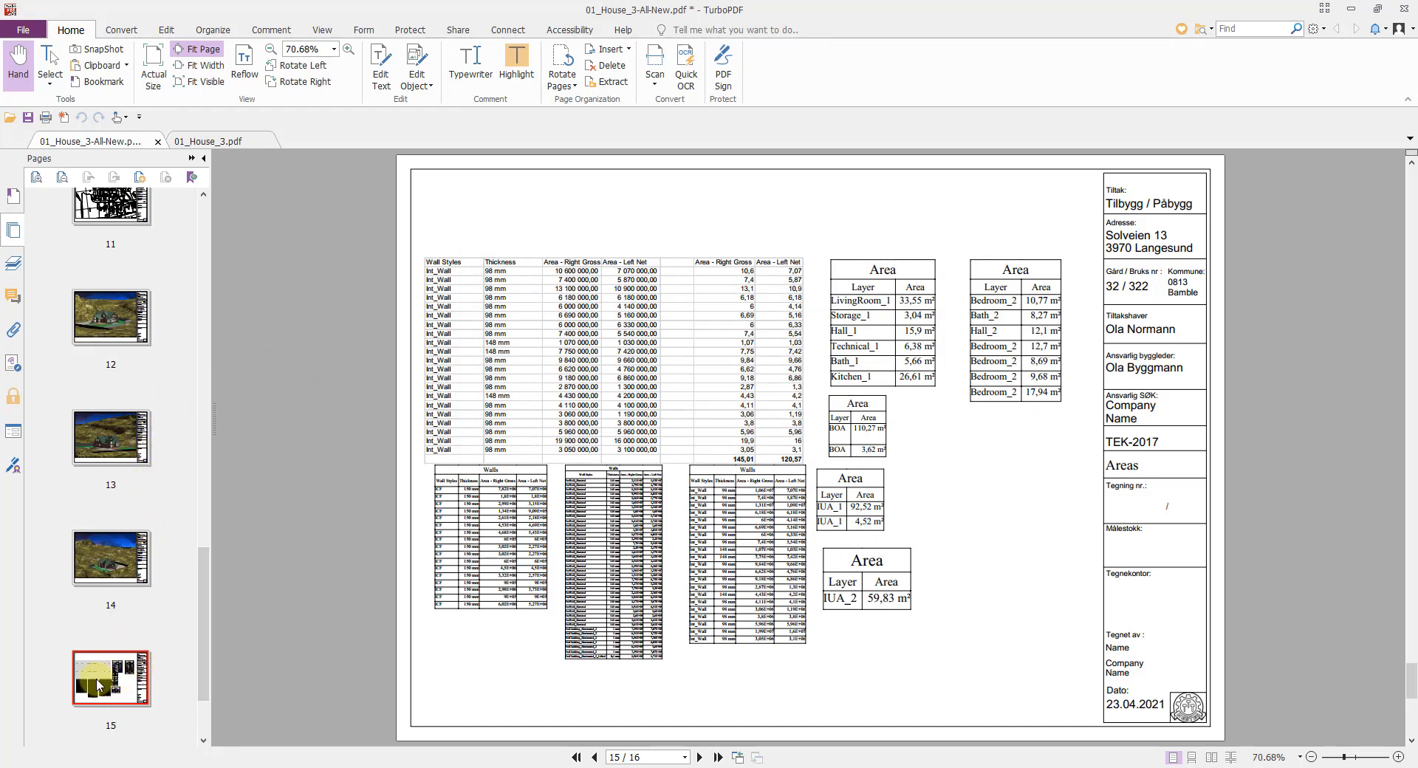
Step: Move page 9, the situation map with the large orange footprint, behind the inserted 1:500 map
scroll(116, 678, "up", 1)
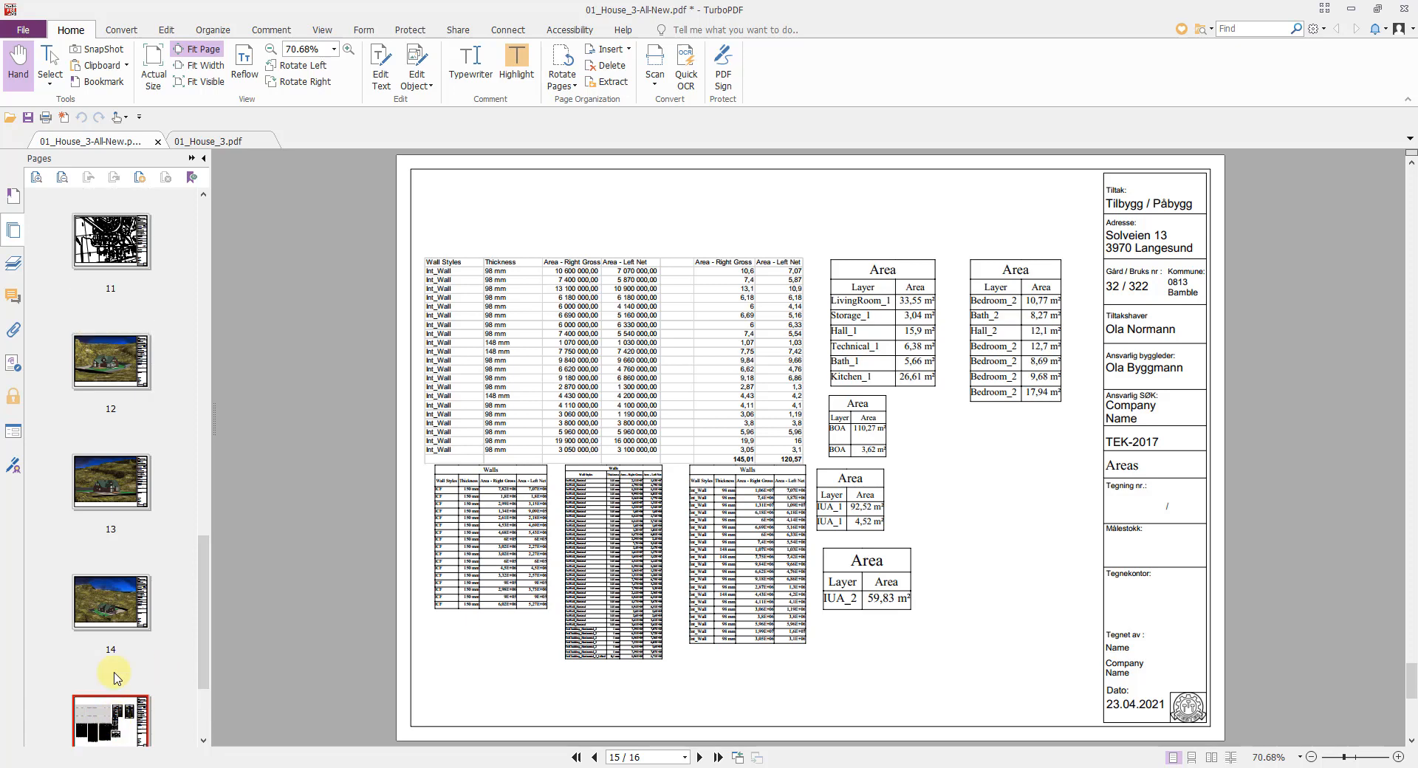
scroll(114, 678, "down", 1)
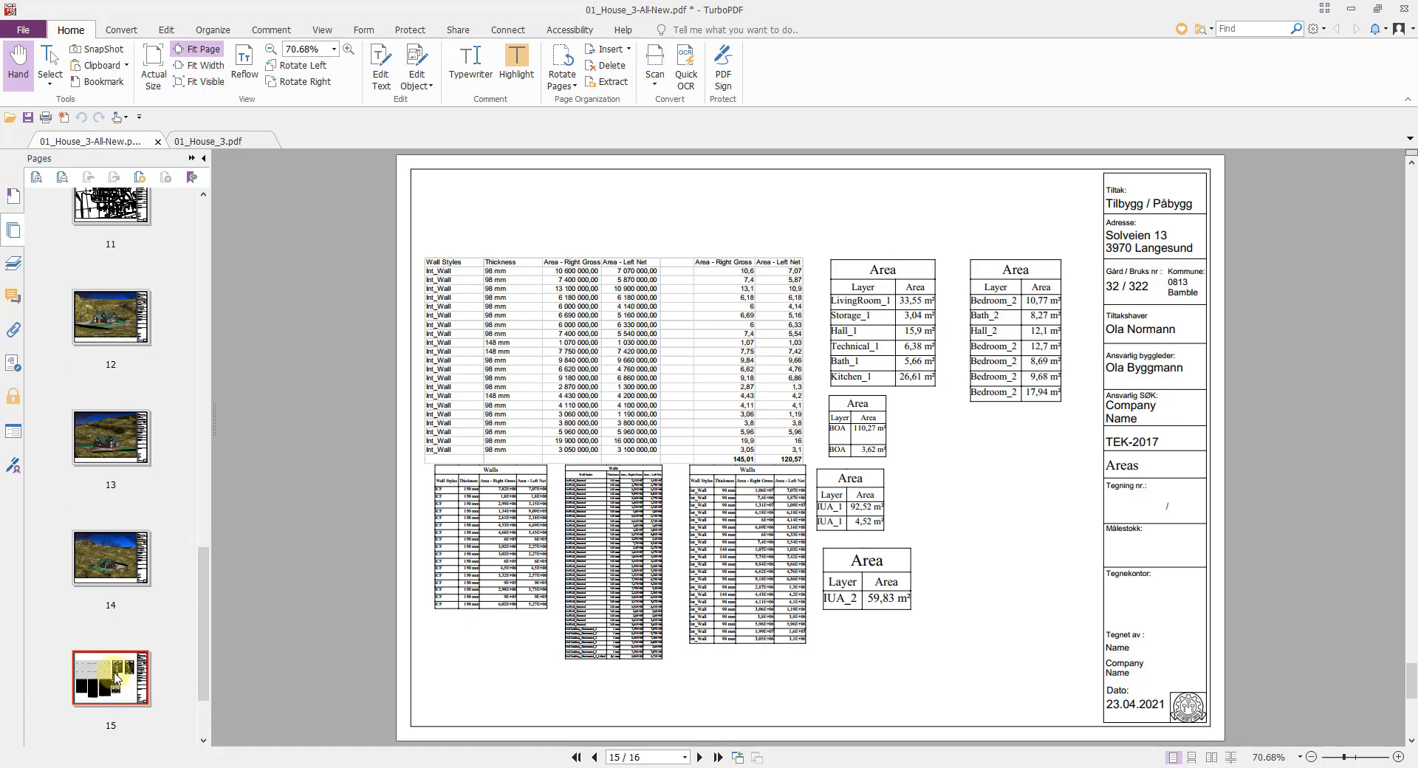
scroll(115, 678, "up", 1)
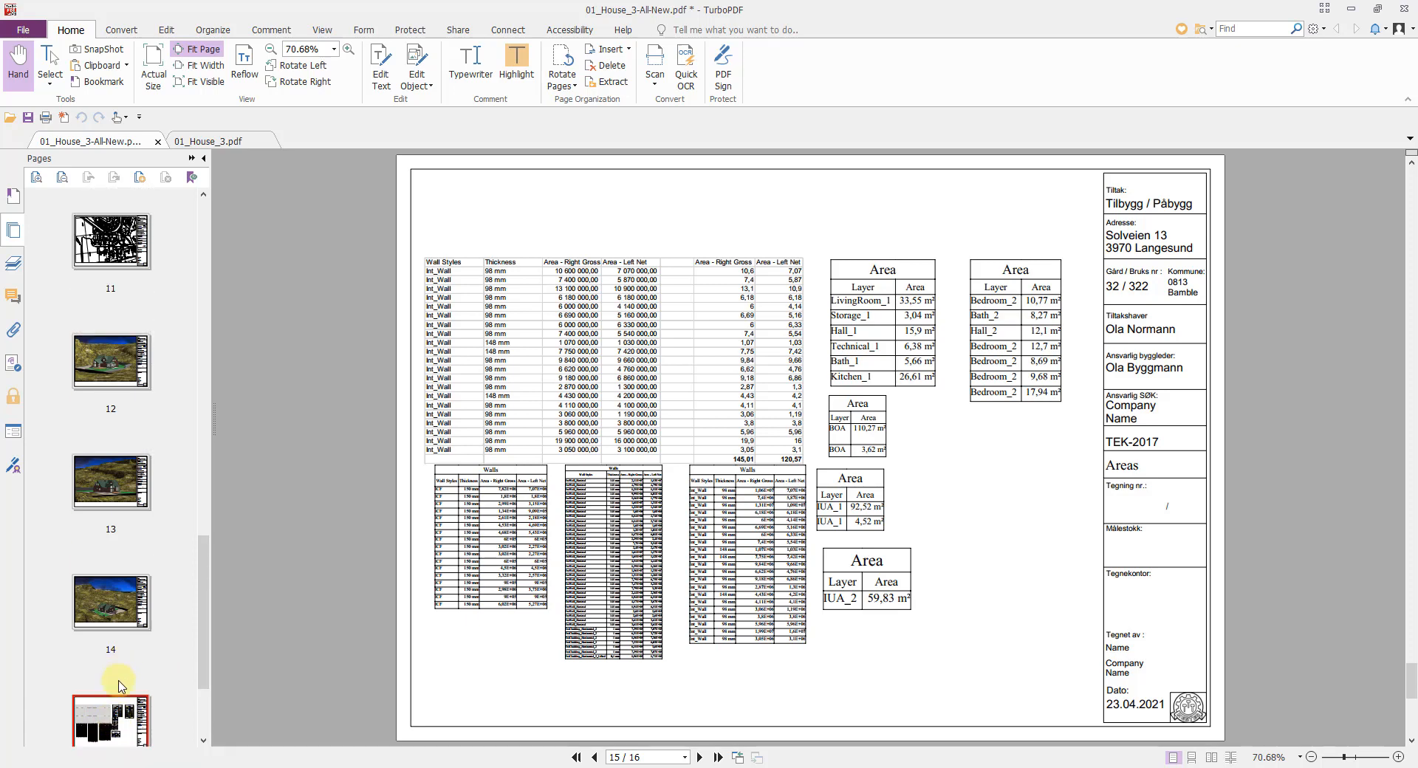
scroll(108, 720, "up", 3)
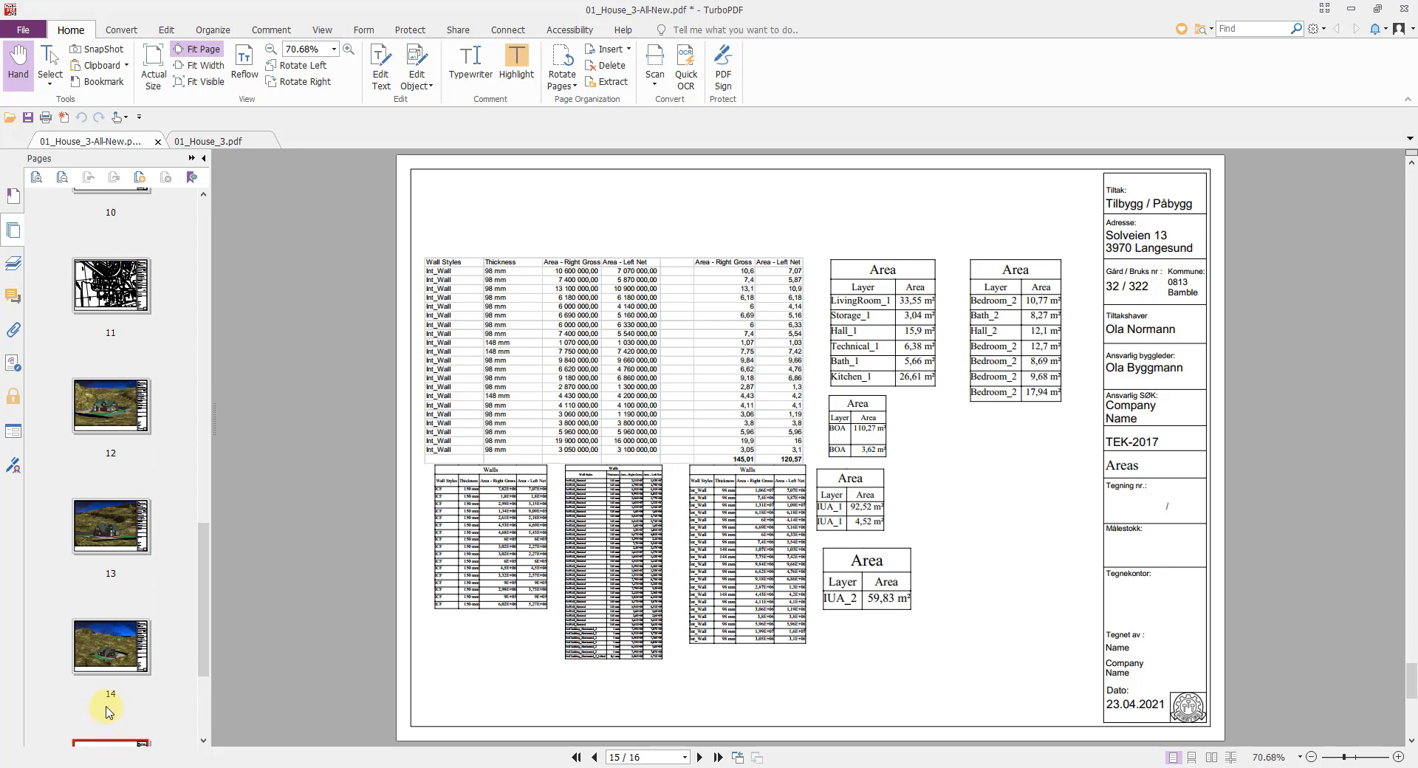
scroll(106, 711, "up", 1)
scroll(104, 677, "up", 1)
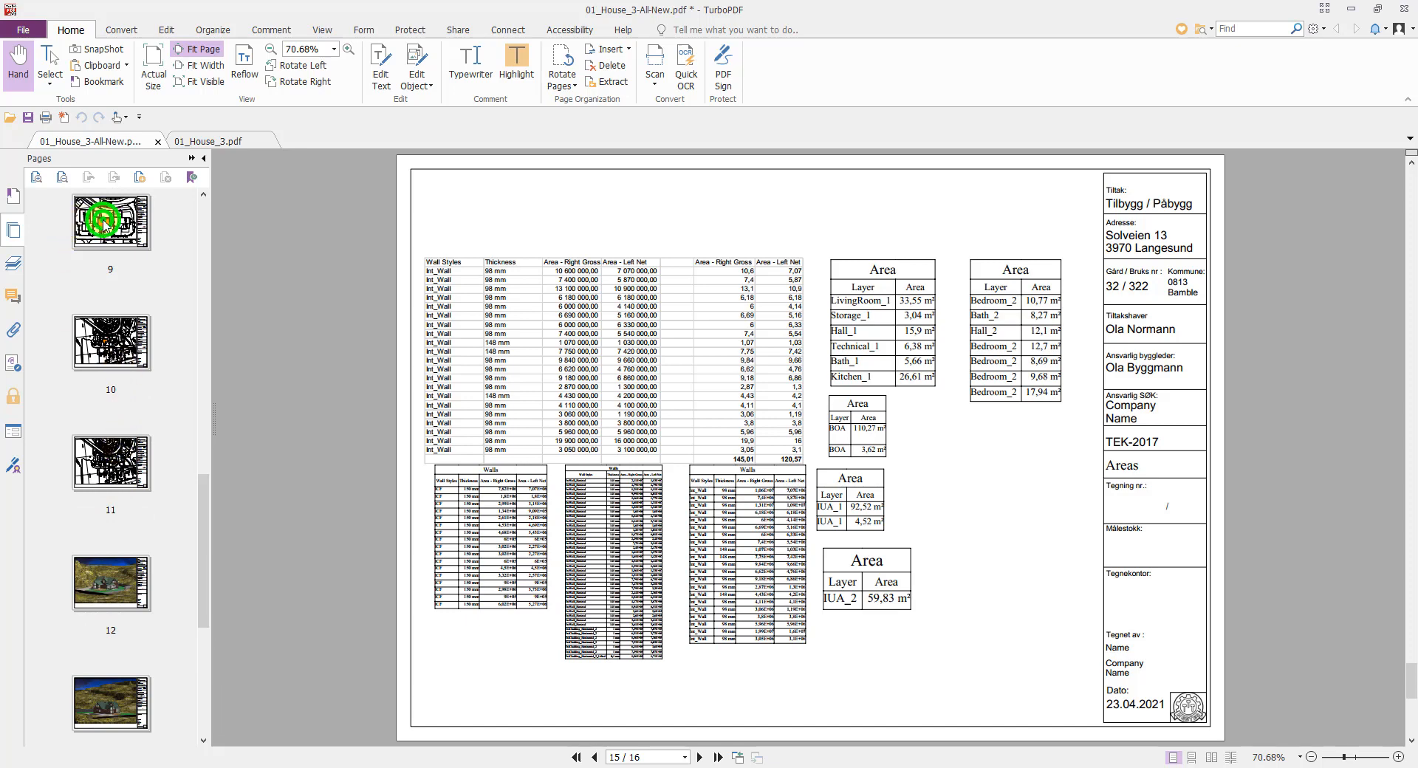
left_click_drag(103, 222, 98, 438)
scroll(125, 424, "up", 2)
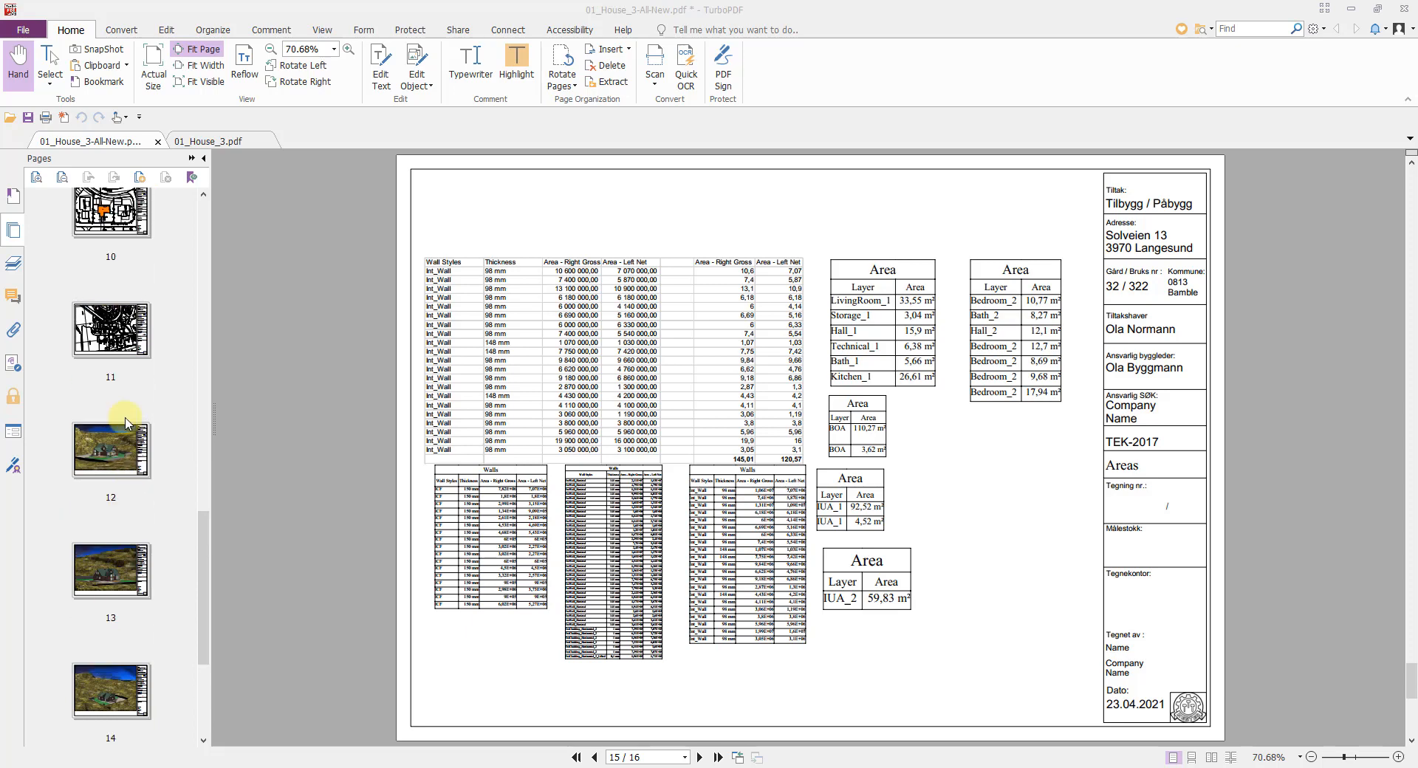
Step: Delete page 11, the old 1:500 situation map without the orange footprint
left_click(110, 328)
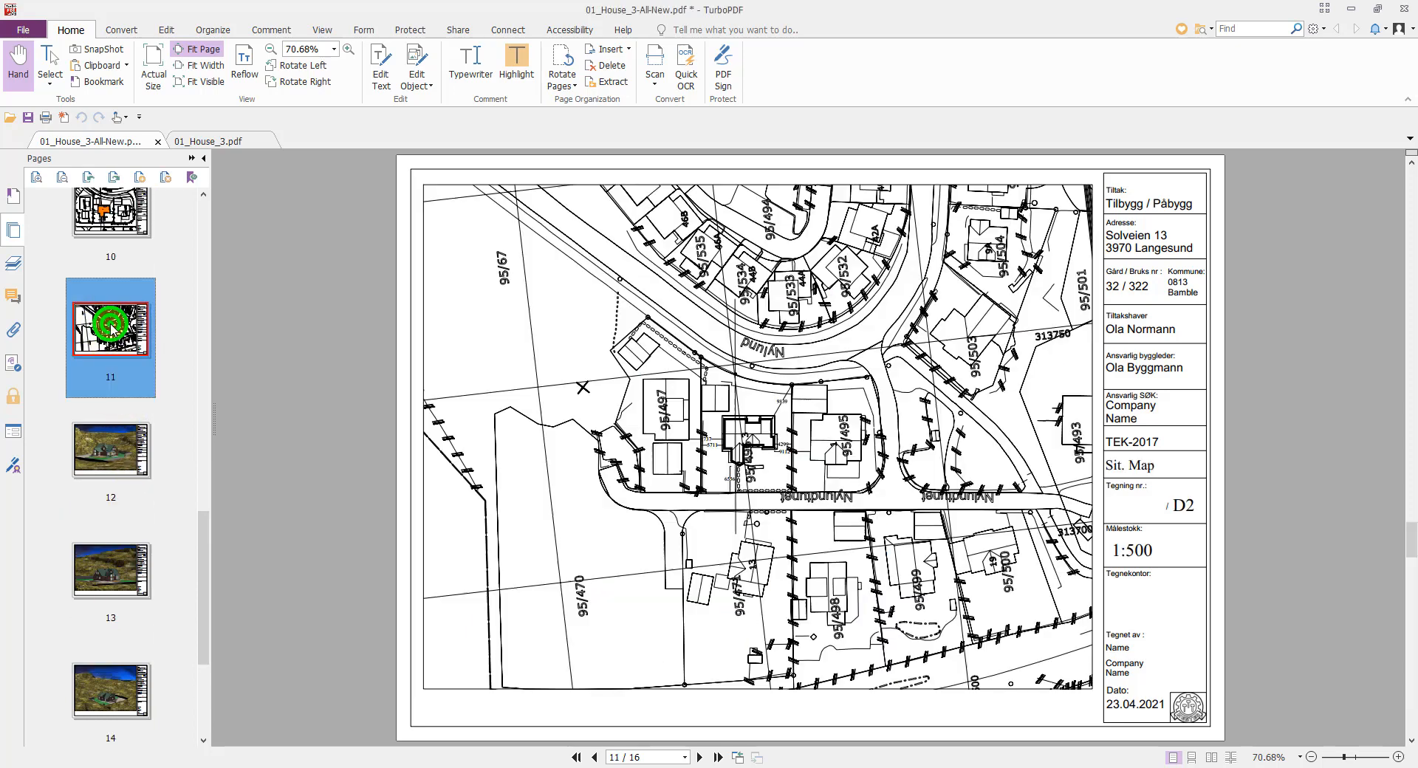
scroll(115, 317, "up", 2)
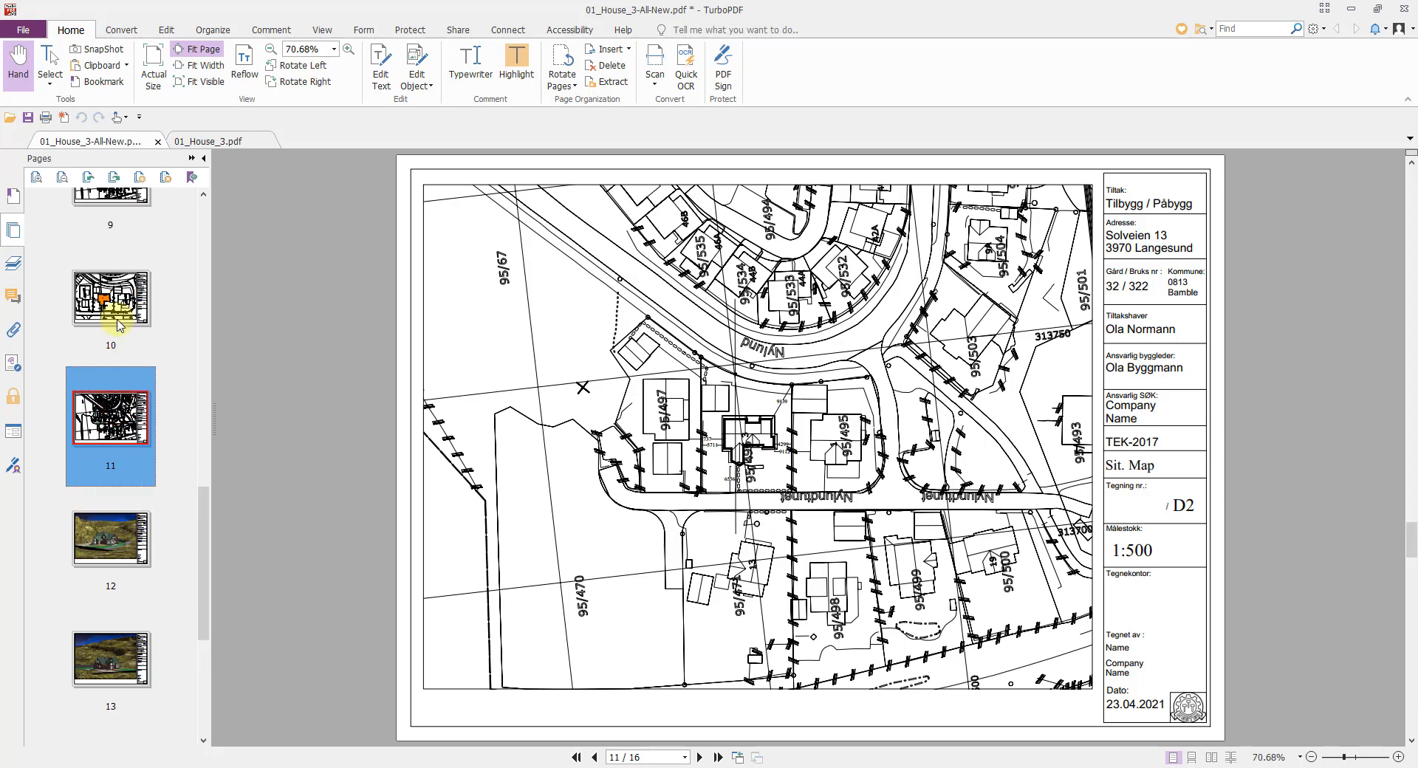
scroll(116, 336, "up", 2)
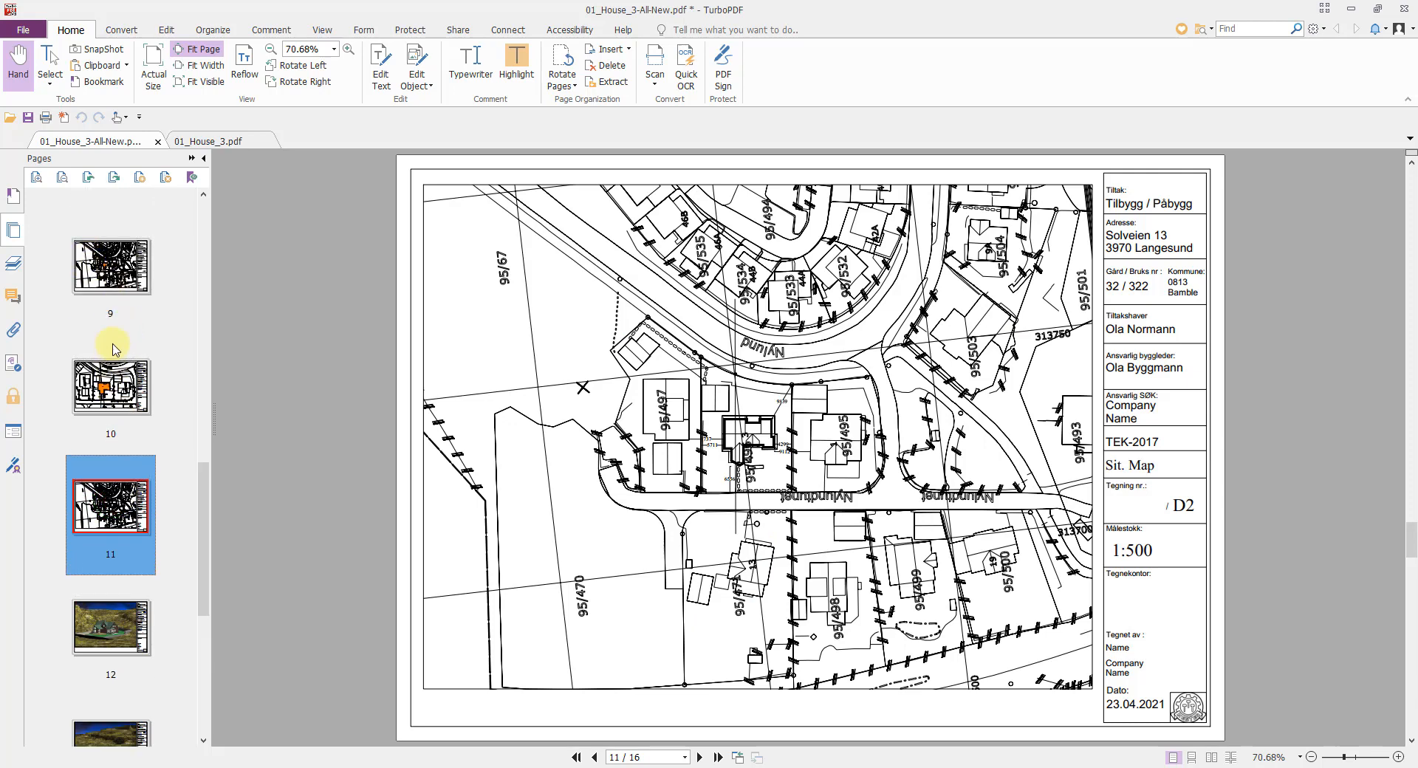
right_click(115, 512)
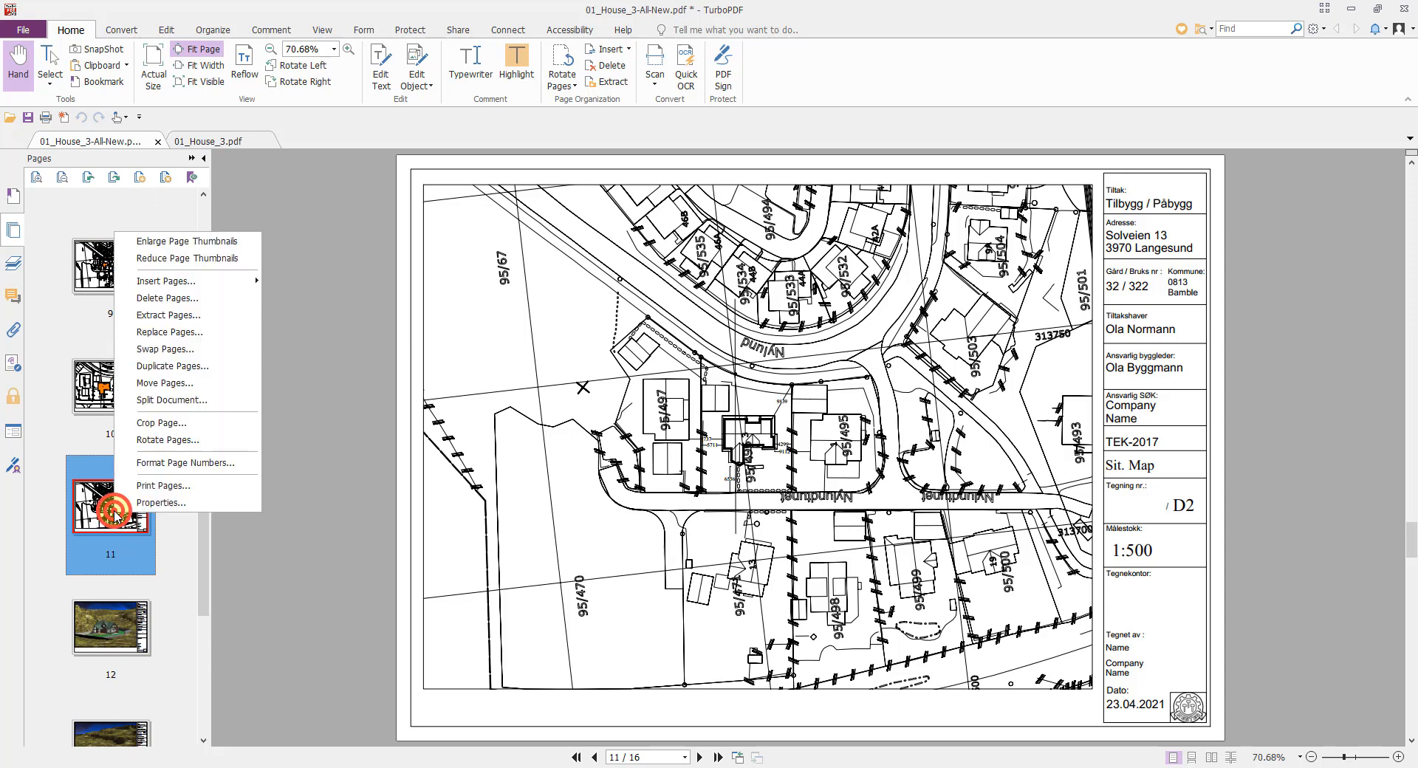
left_click(164, 303)
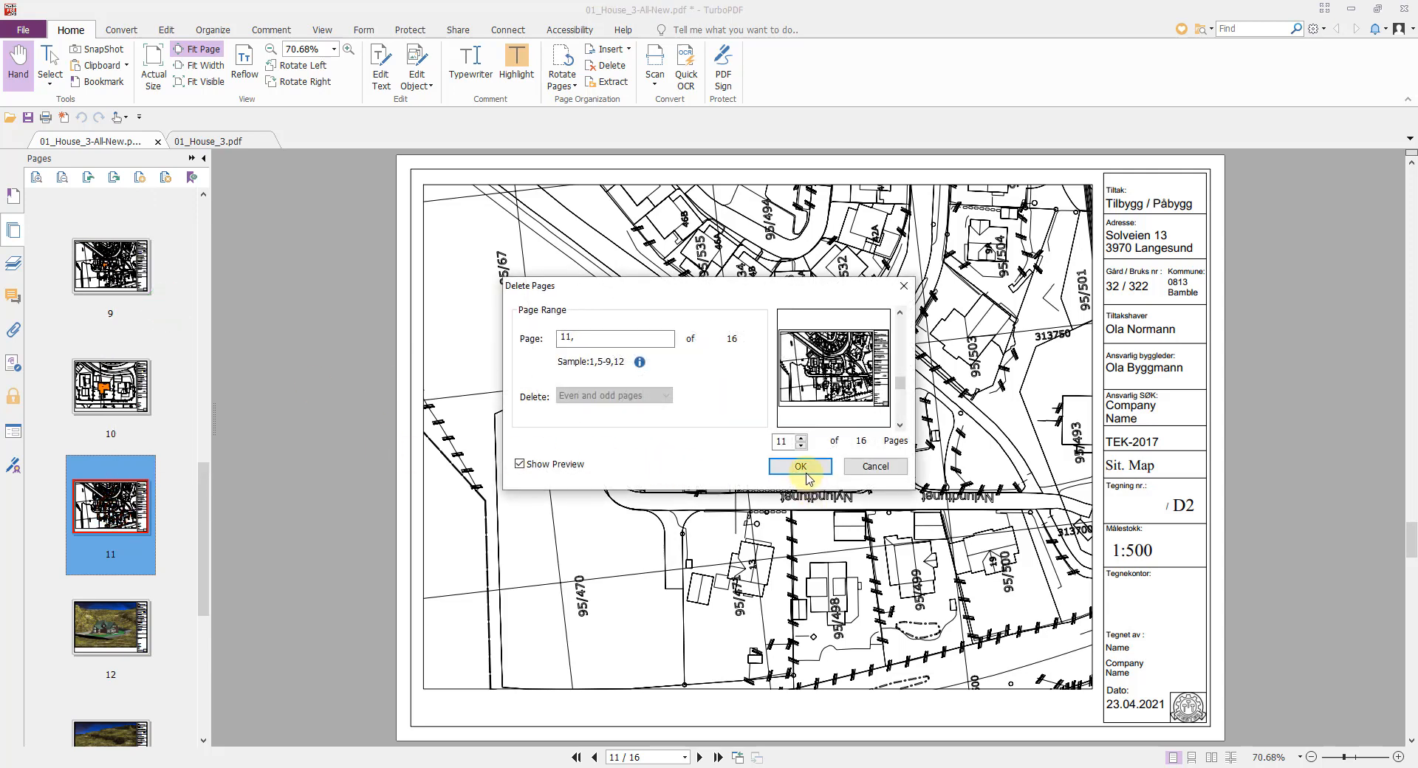
left_click(805, 473)
left_click(839, 421)
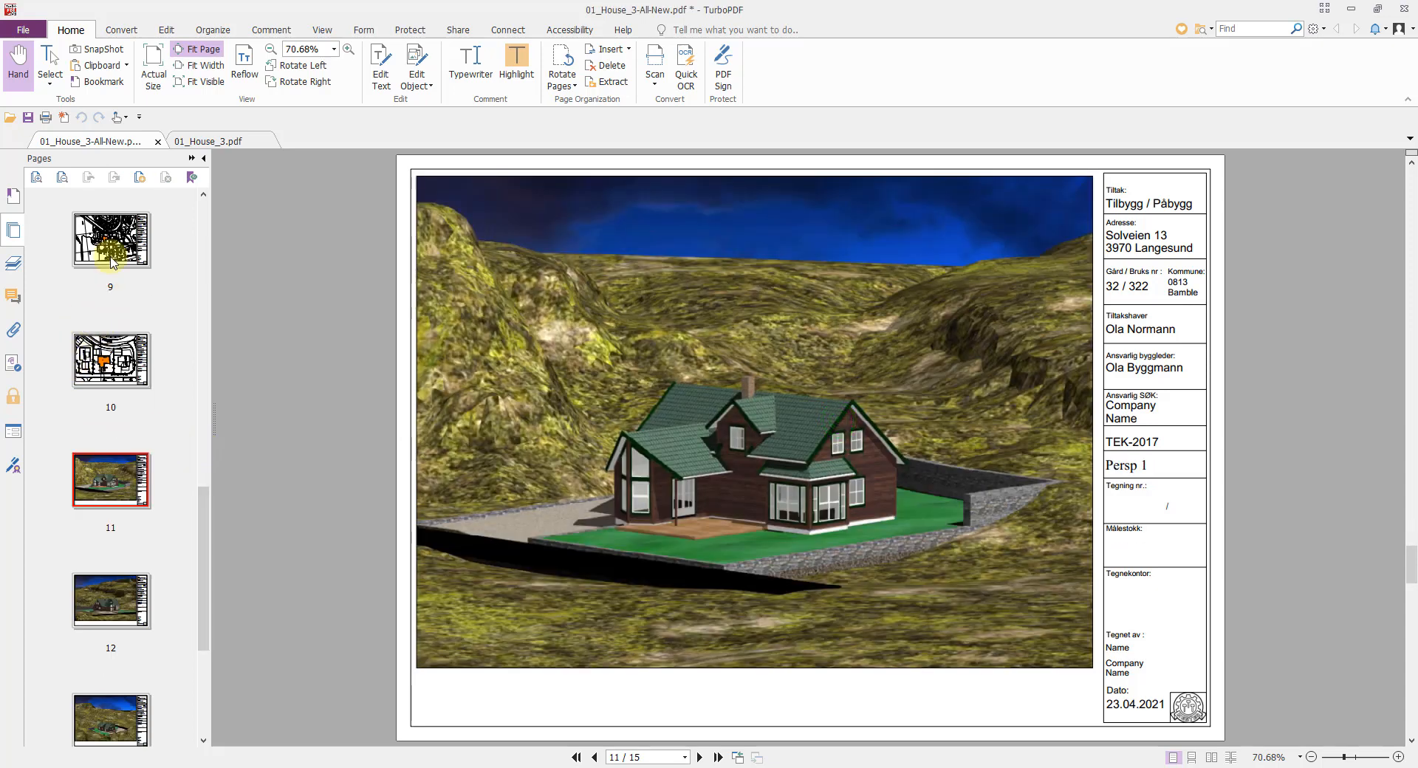
Step: Place the new 1:500 map as page 10 behind the other situation map, check the page order and save the PDF
left_click(98, 373)
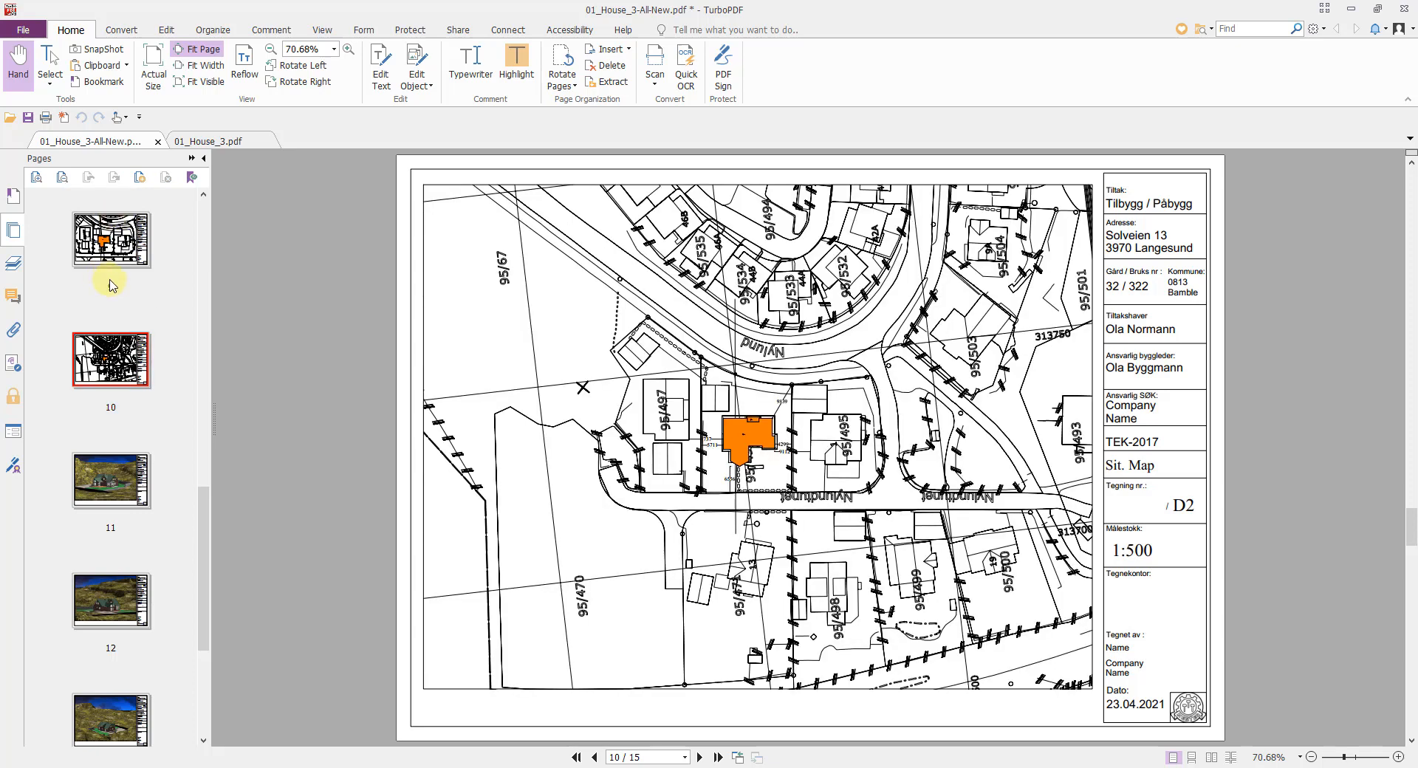
scroll(177, 318, "up", 4)
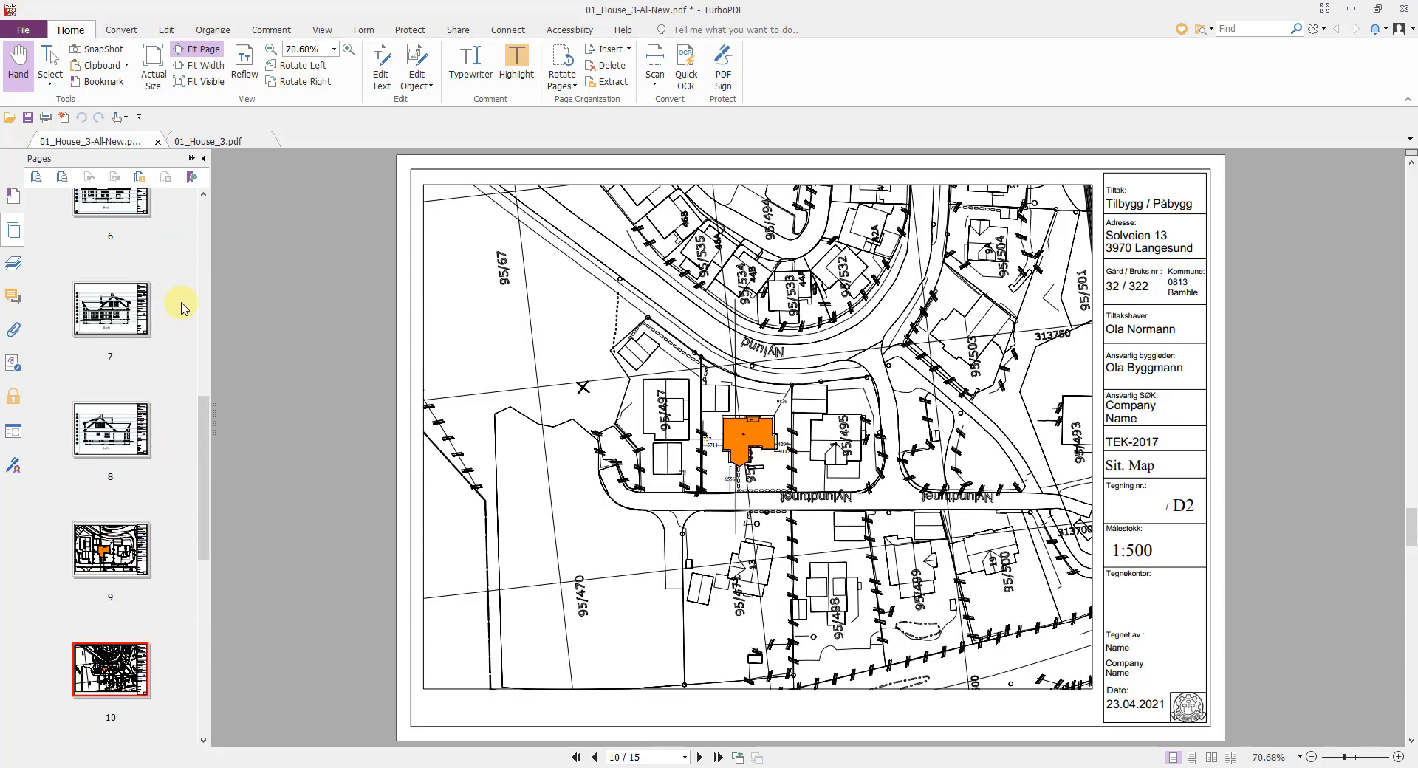
scroll(171, 300, "up", 6)
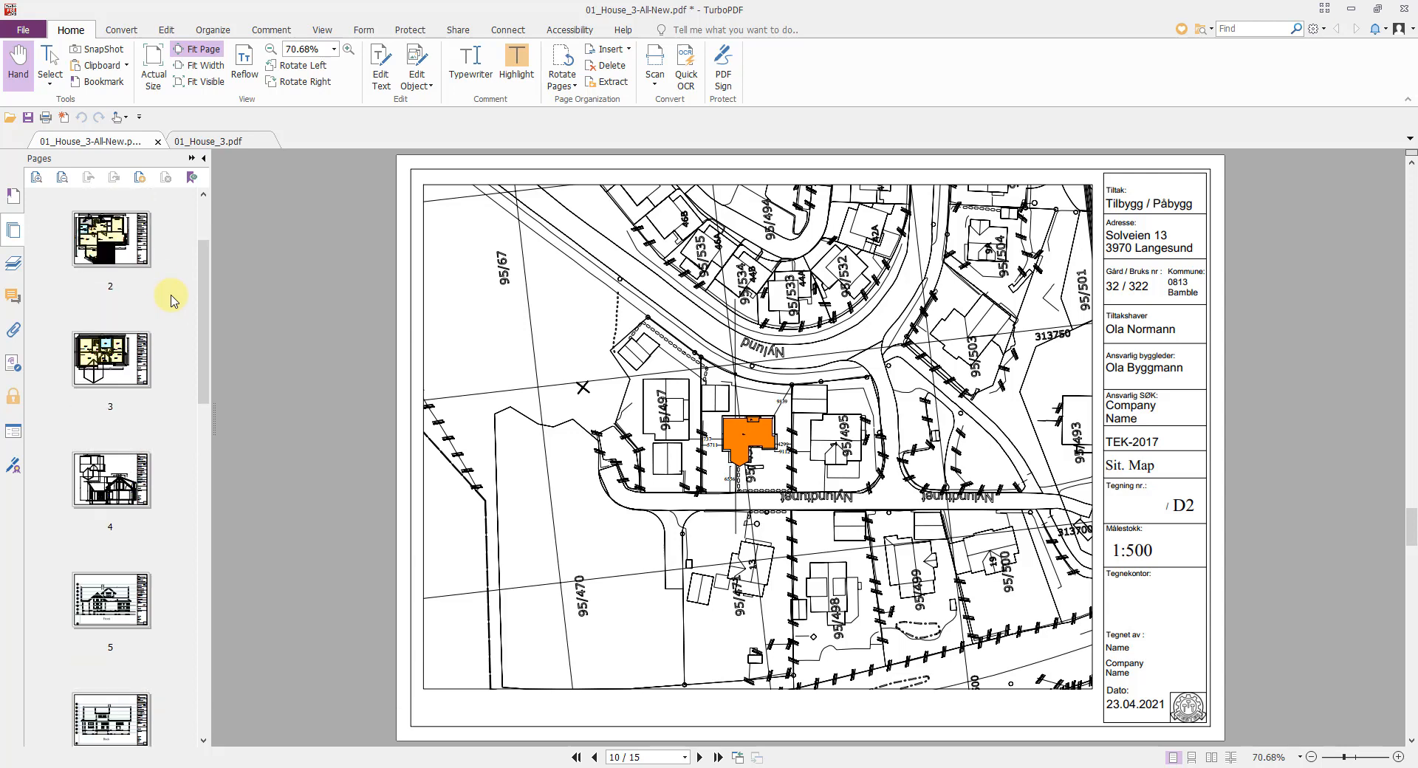
scroll(165, 289, "down", 10)
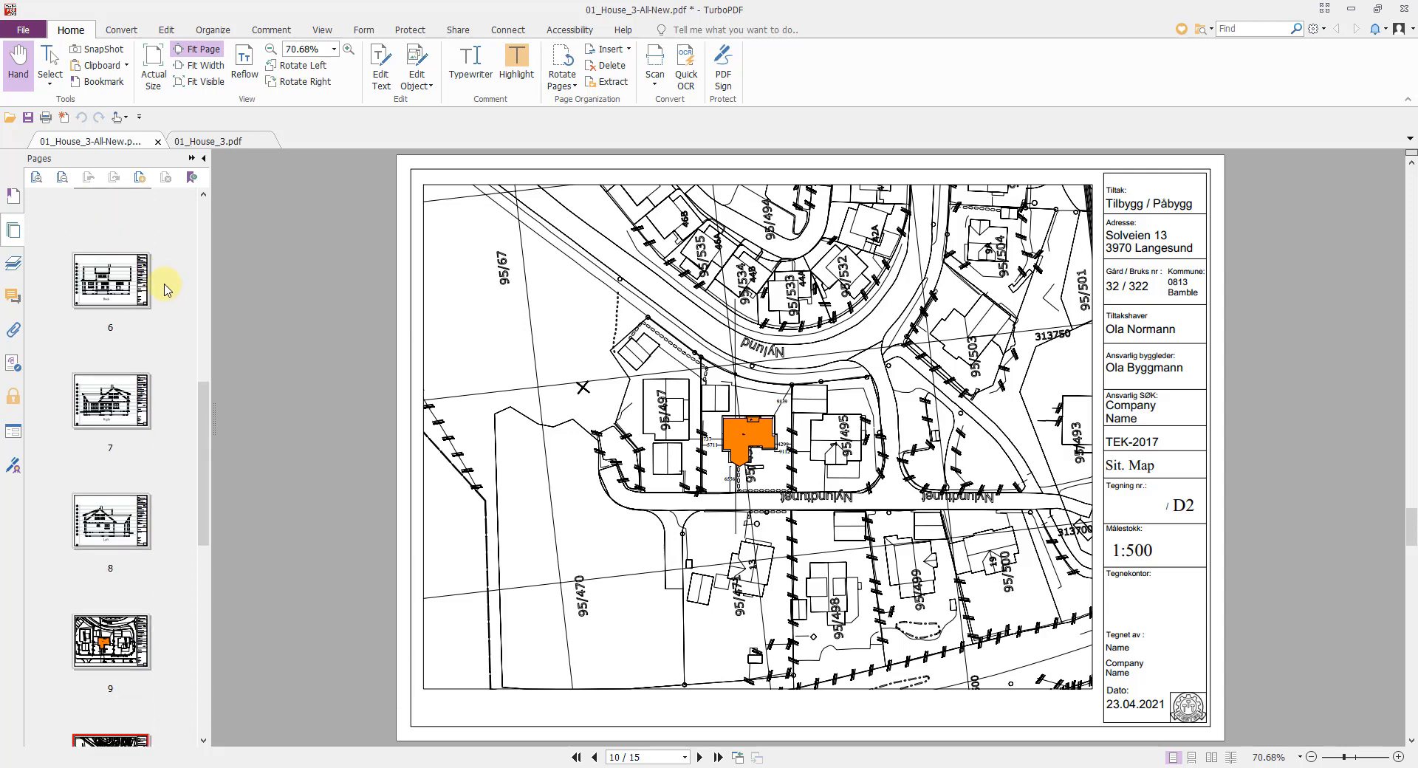
scroll(165, 289, "down", 3)
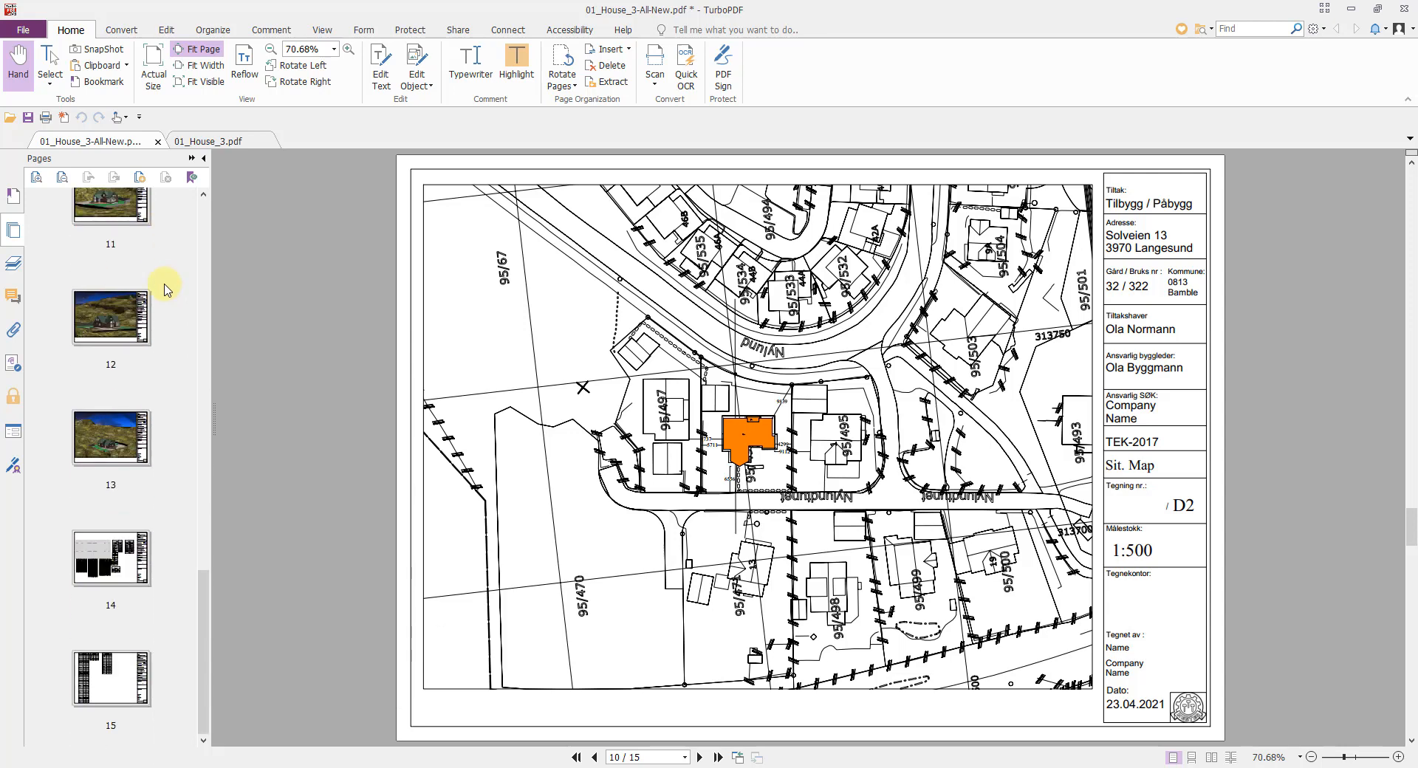
left_click(28, 120)
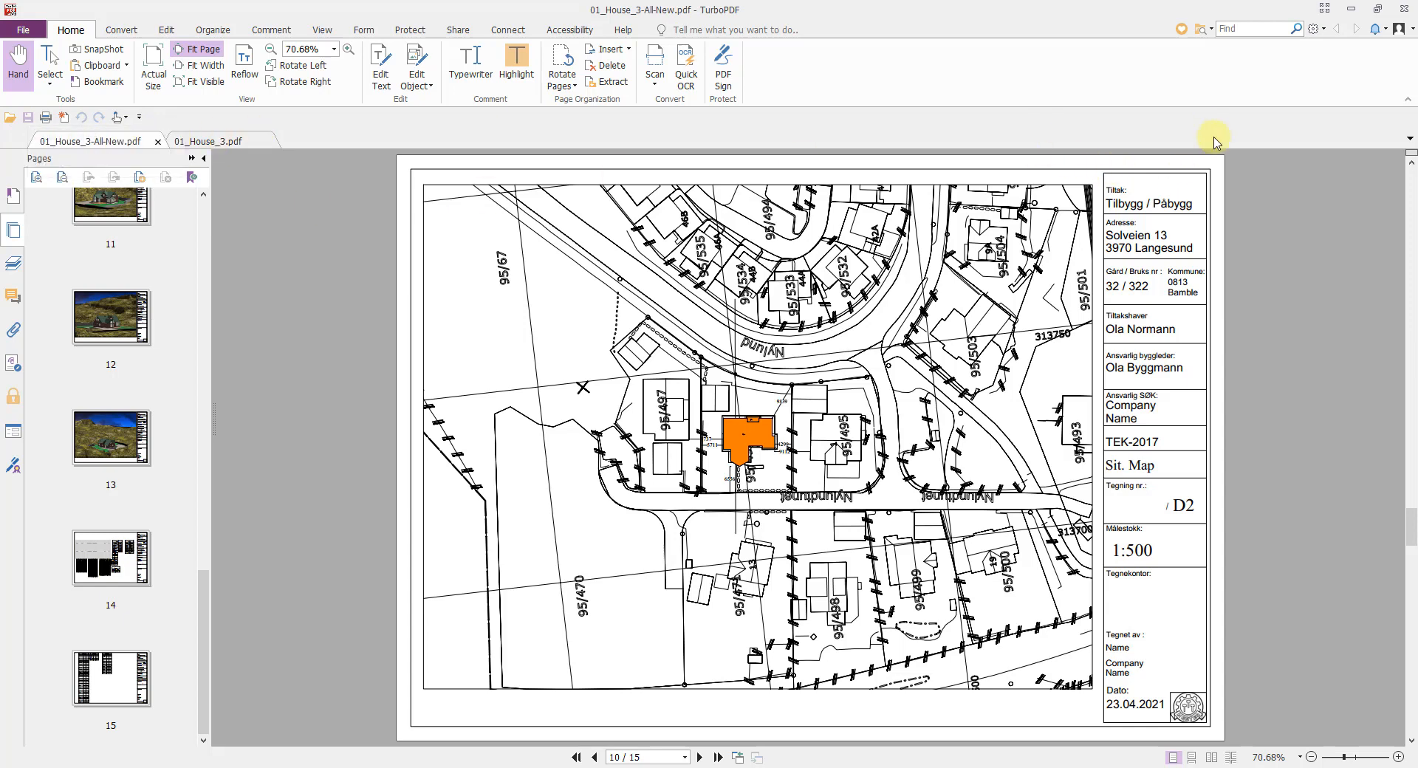
Step: Close all open PDF files and switch to the model space of the house drawing in TurboCAD
left_click(1406, 9)
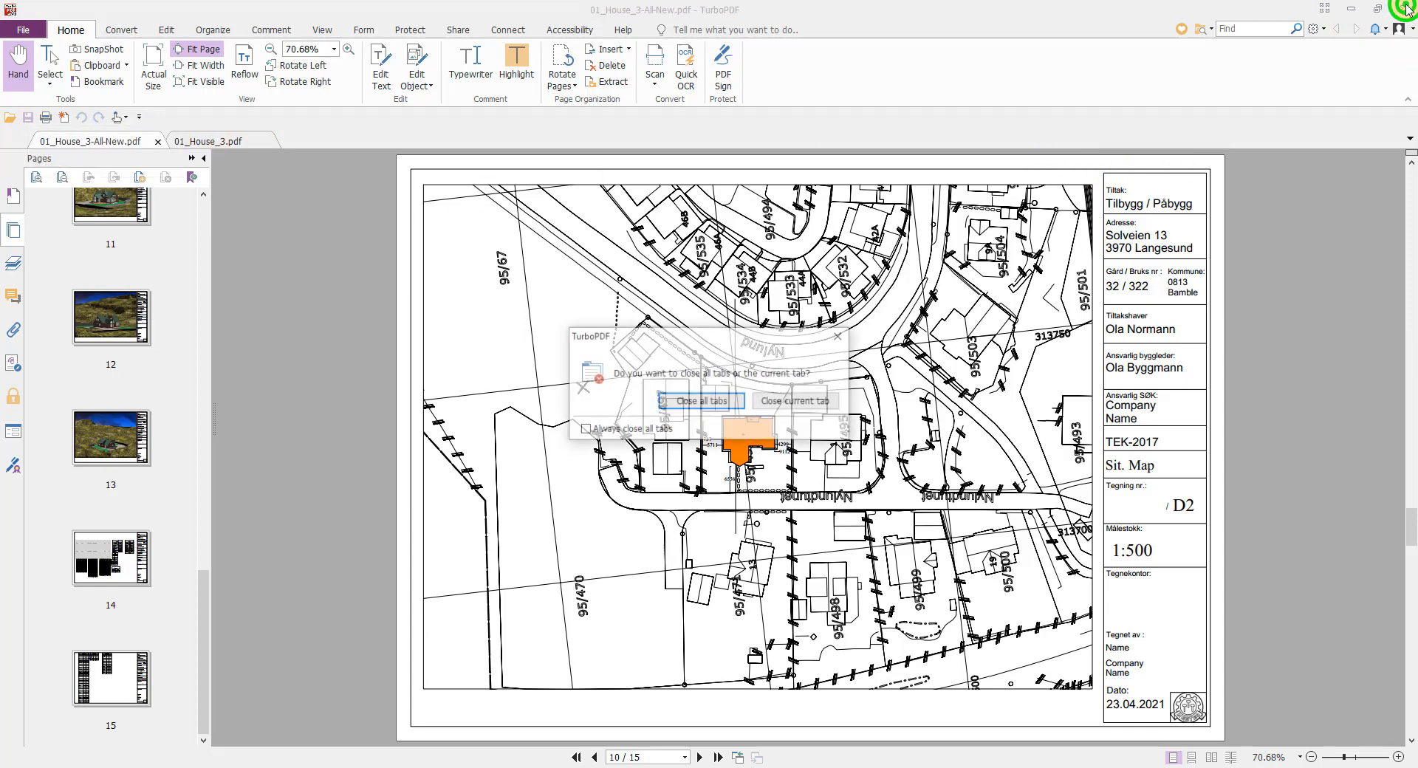
left_click(701, 402)
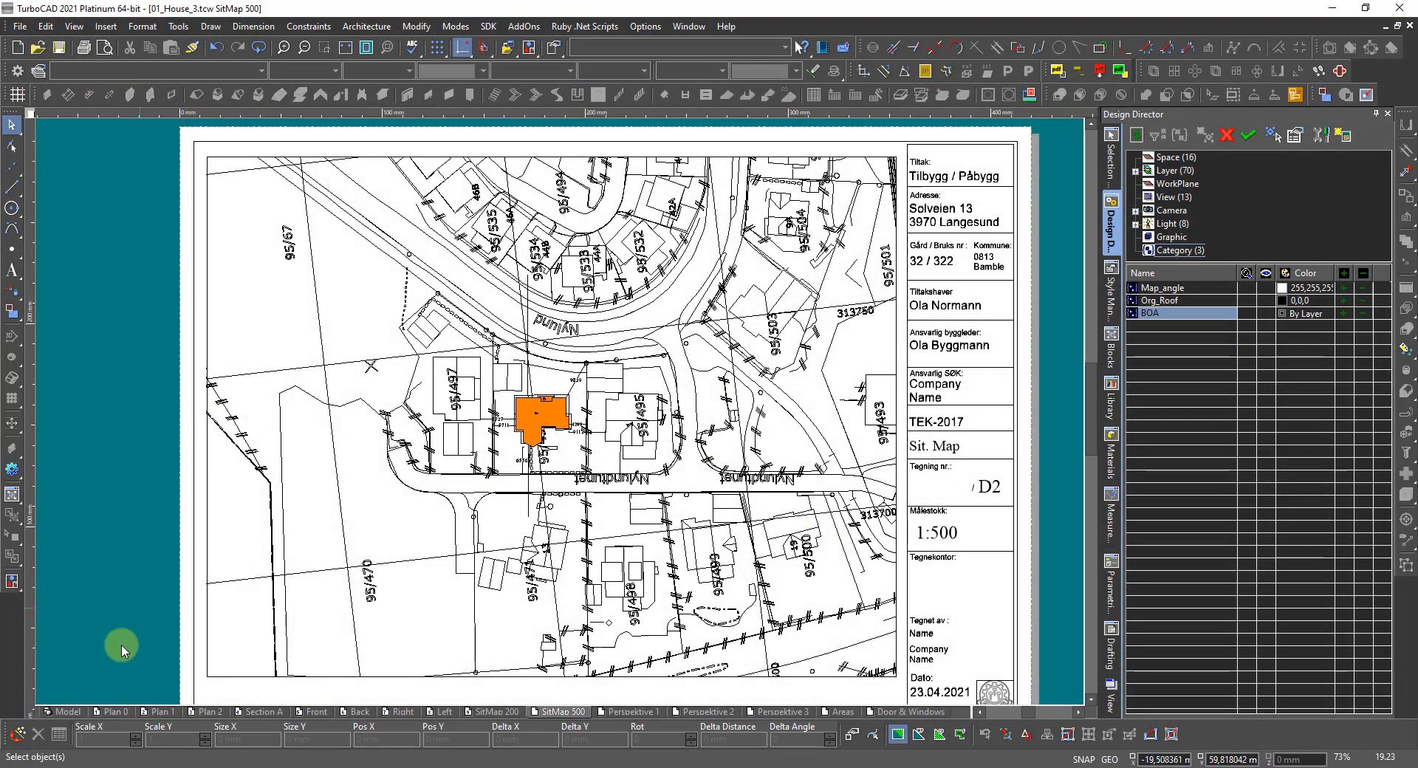
left_click(71, 711)
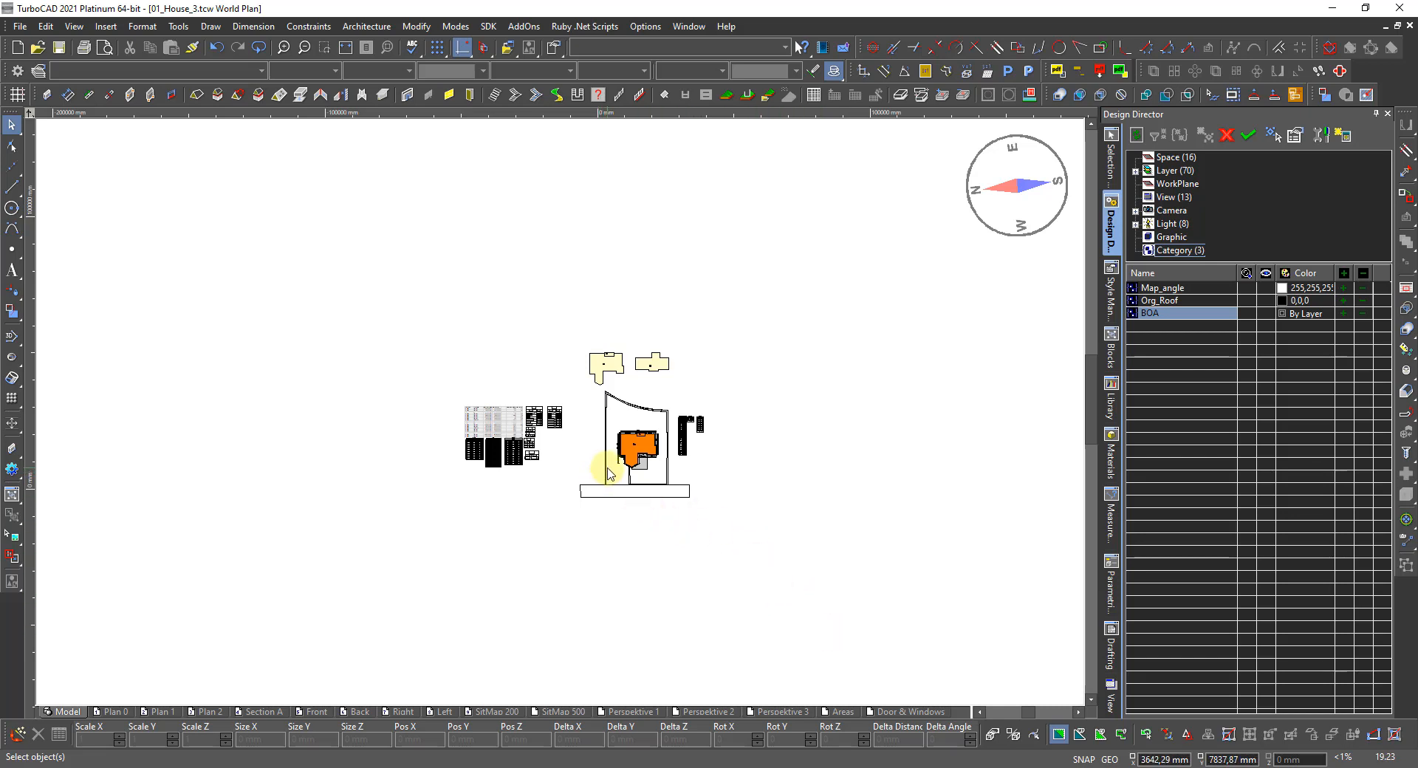
scroll(608, 473, "up", 2)
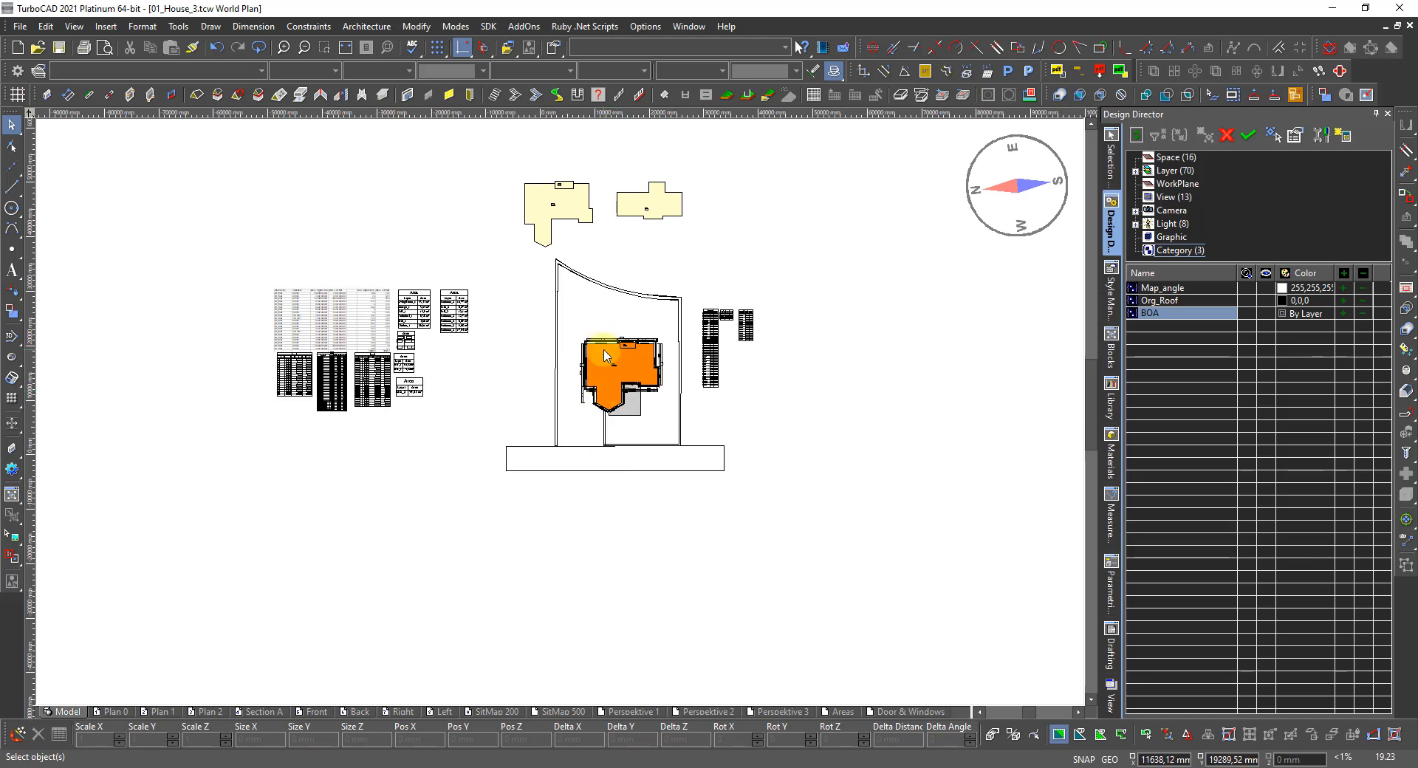
Step: Examine the orange house footprint on the plot, especially the pointed bay's wall edges and the adjoining hatched terrace
scroll(619, 390, "up", 2)
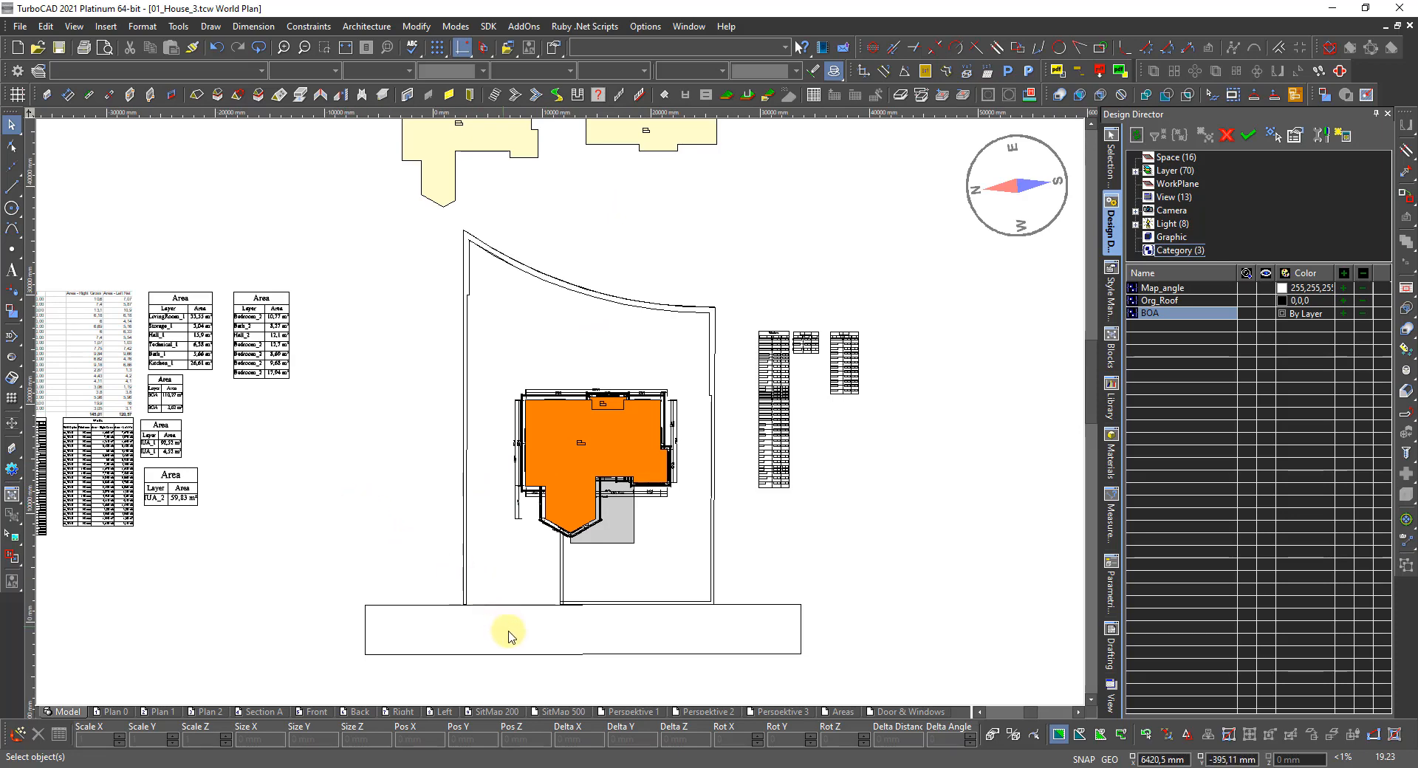
scroll(579, 539, "up", 2)
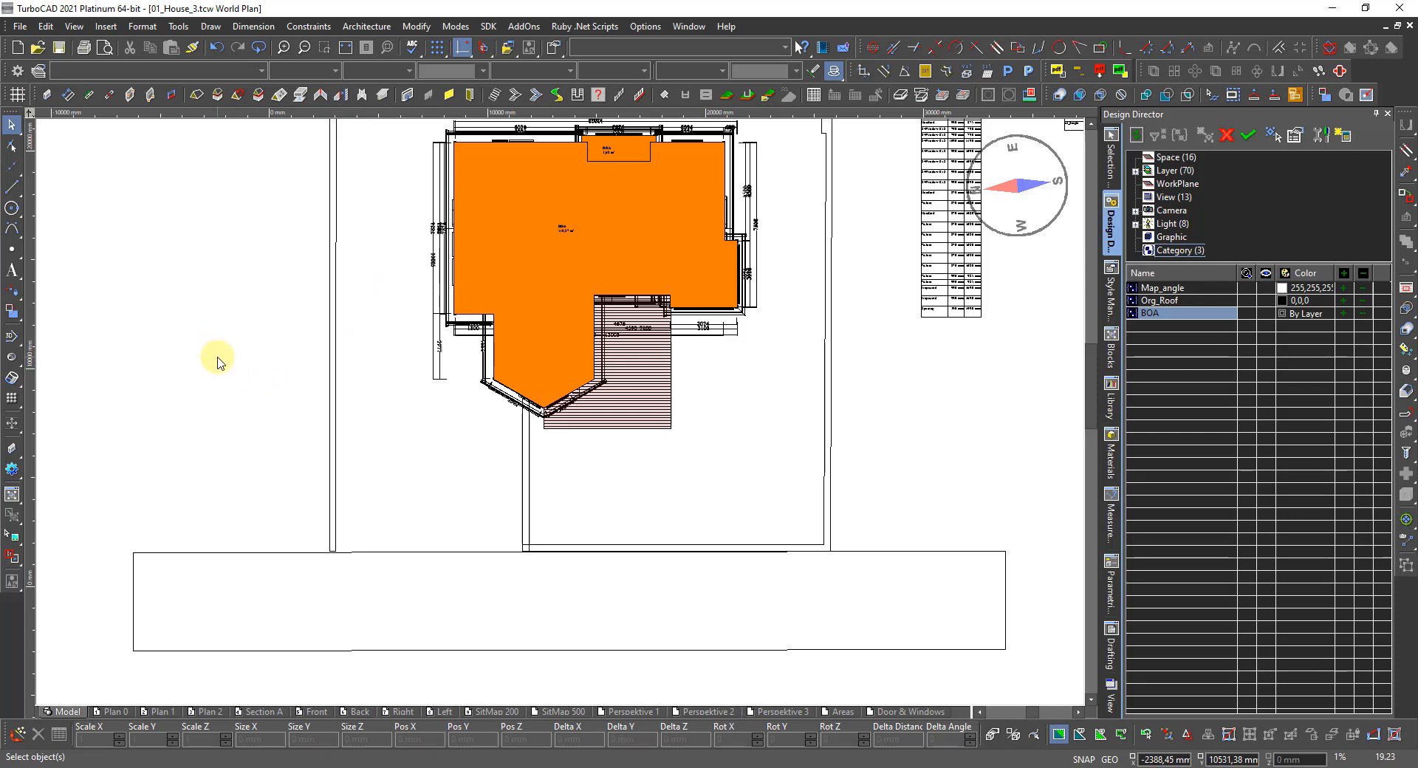
scroll(217, 358, "down", 1)
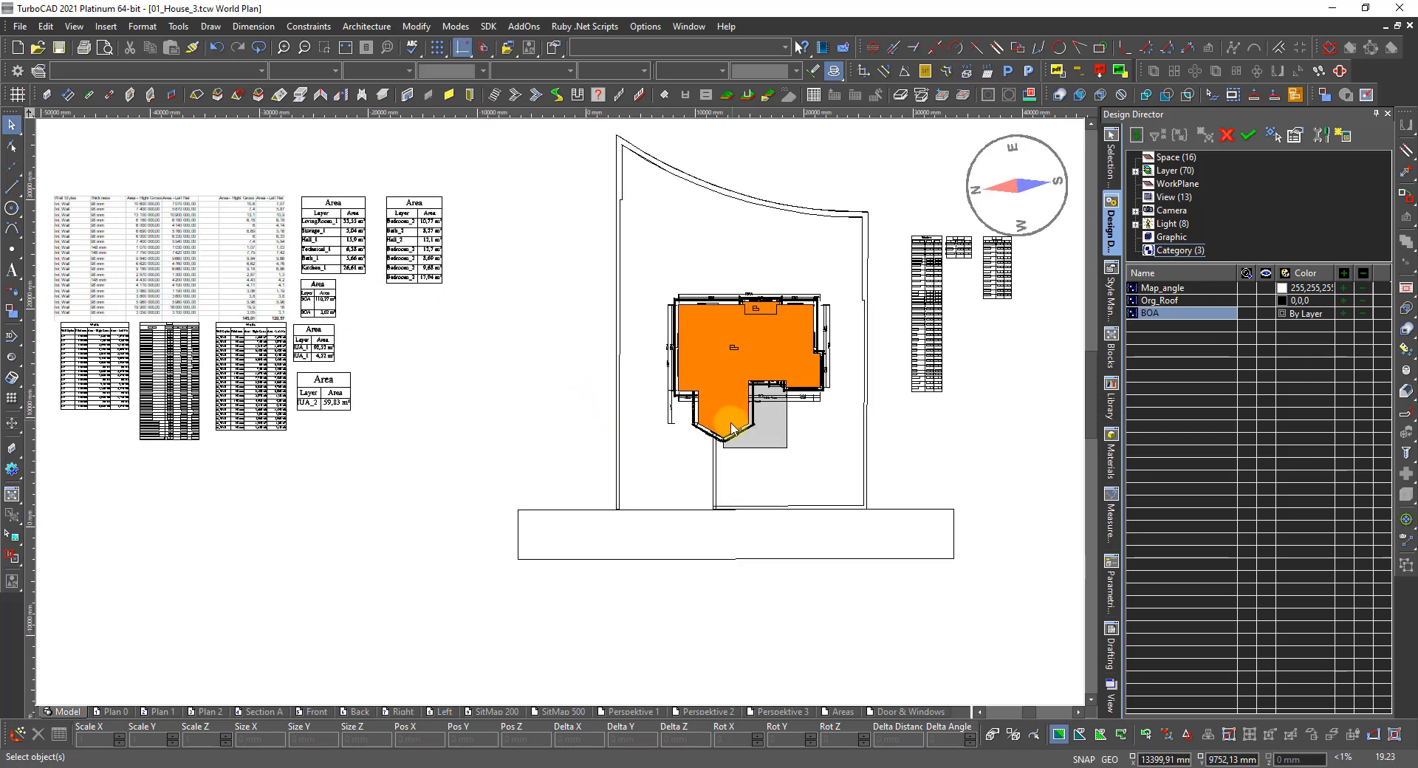
scroll(717, 437, "up", 1)
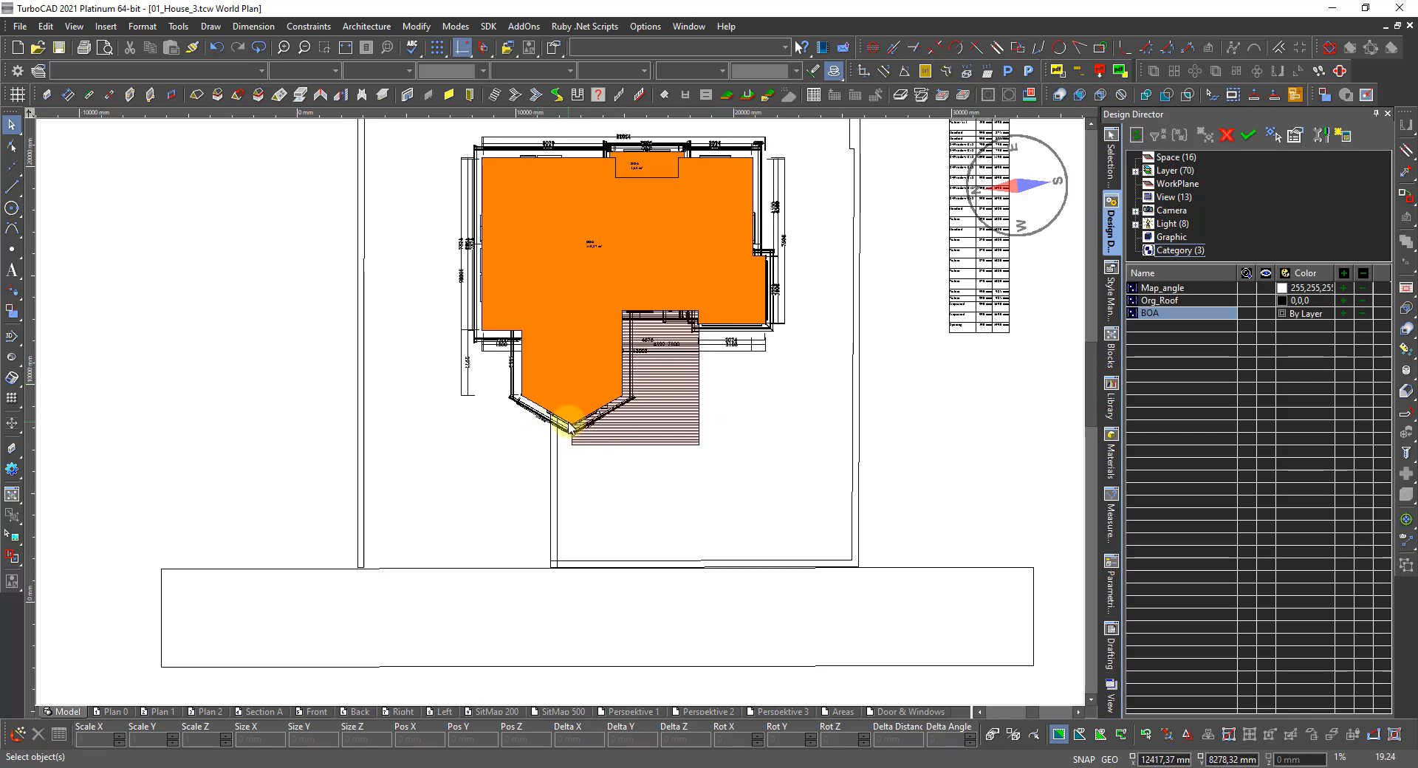
scroll(571, 427, "up", 1)
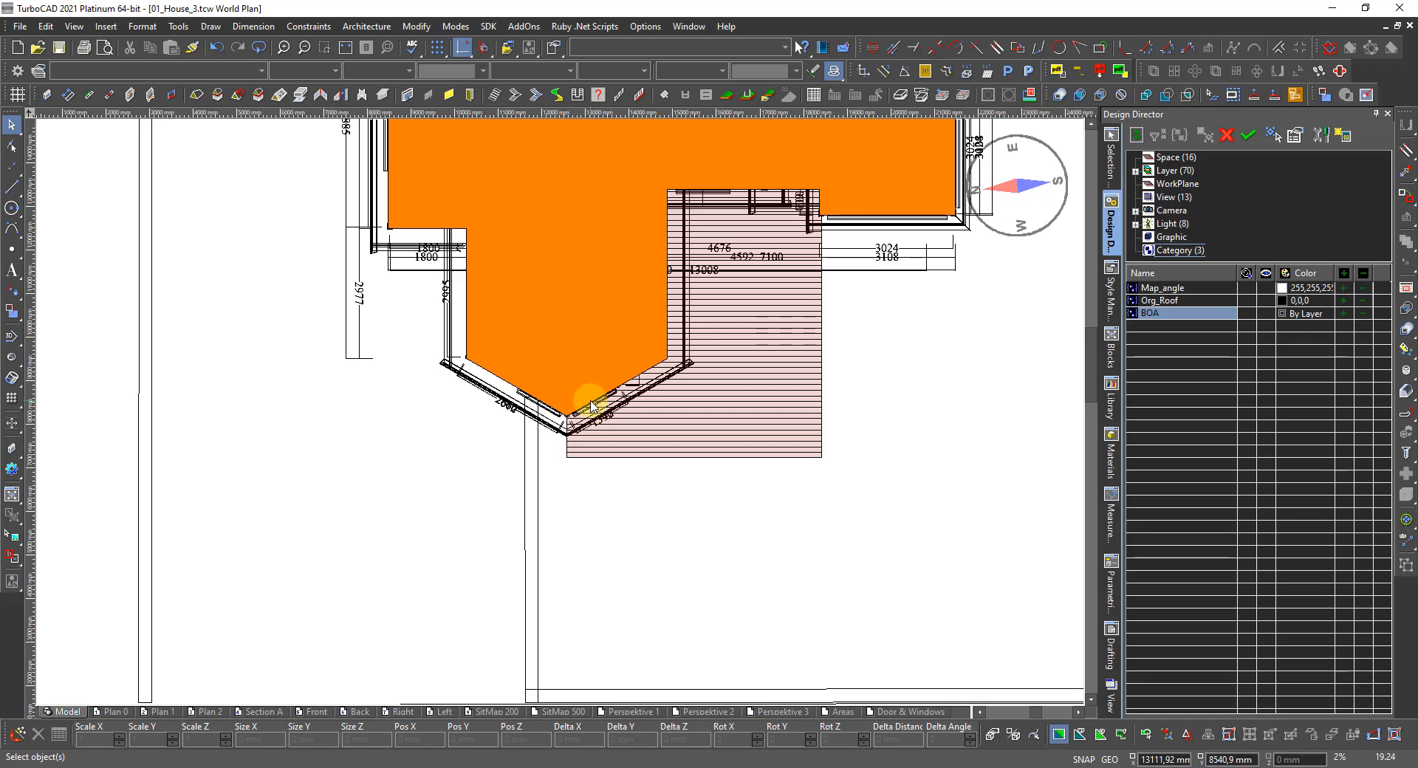
scroll(600, 410, "up", 2)
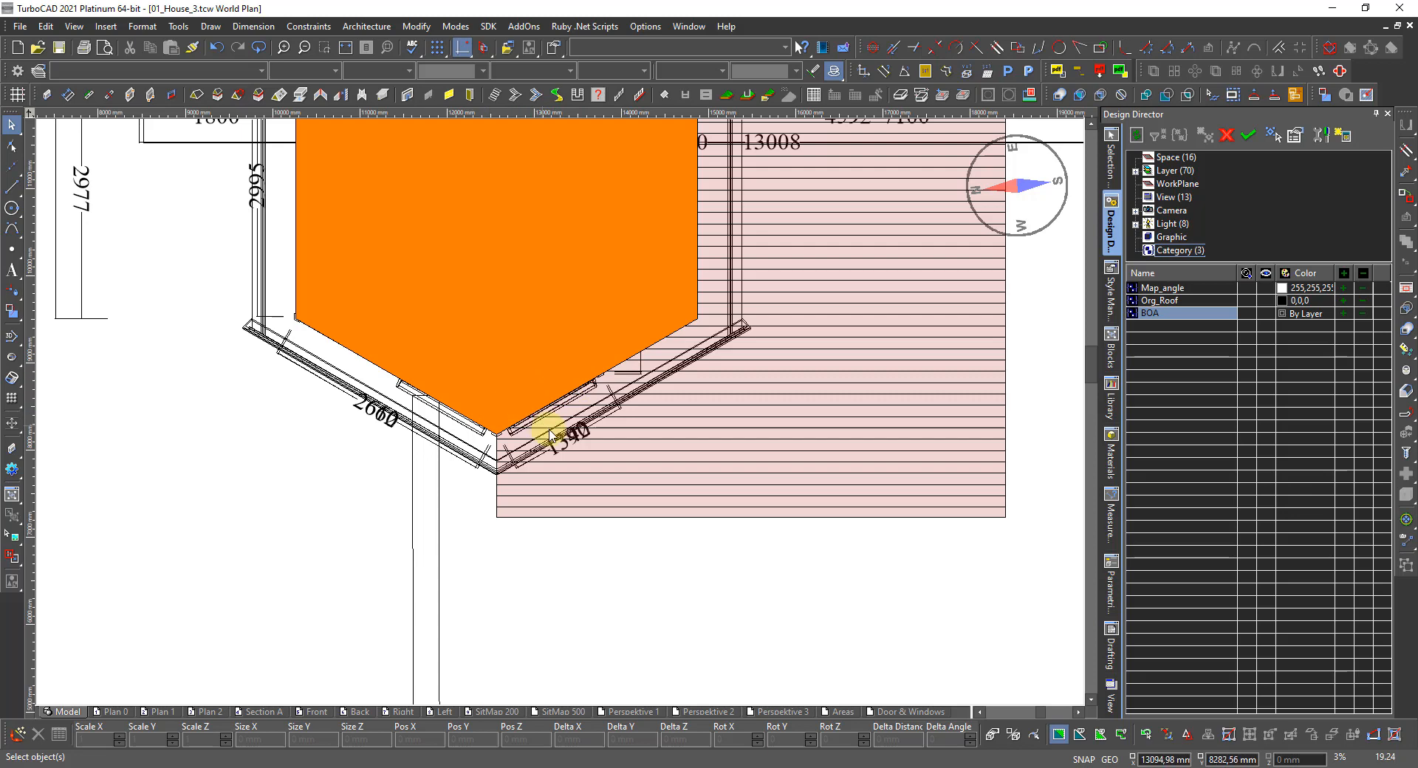
scroll(511, 410, "down", 2)
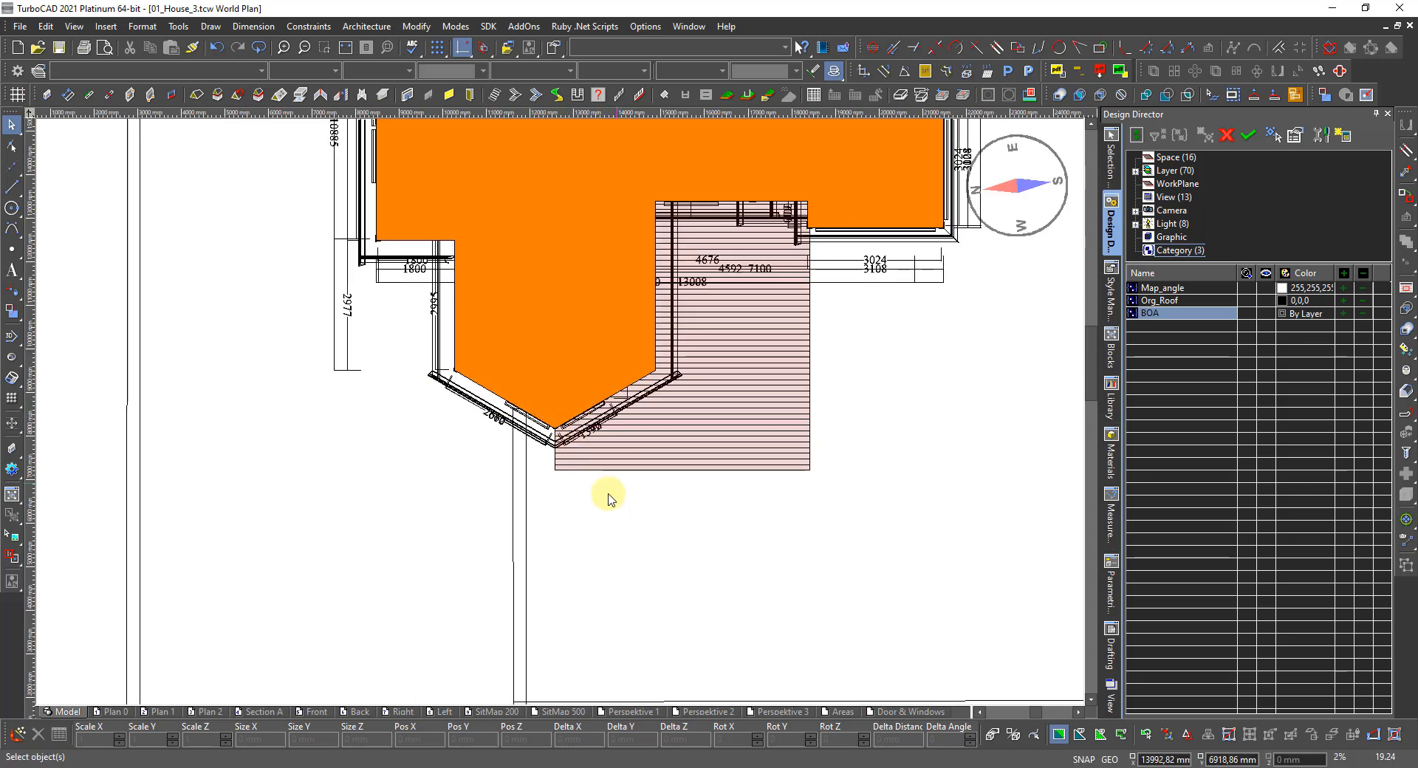
scroll(581, 523, "down", 2)
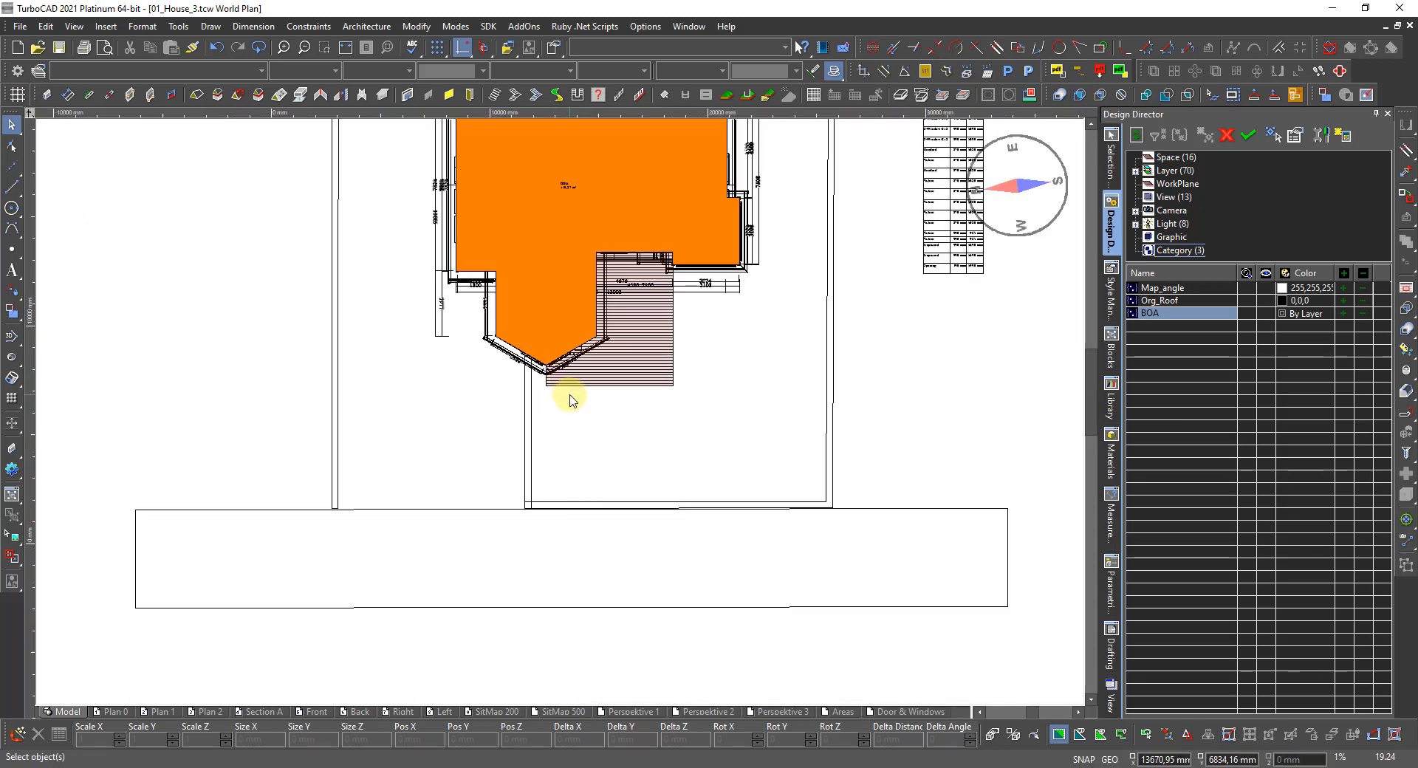
scroll(584, 353, "up", 2)
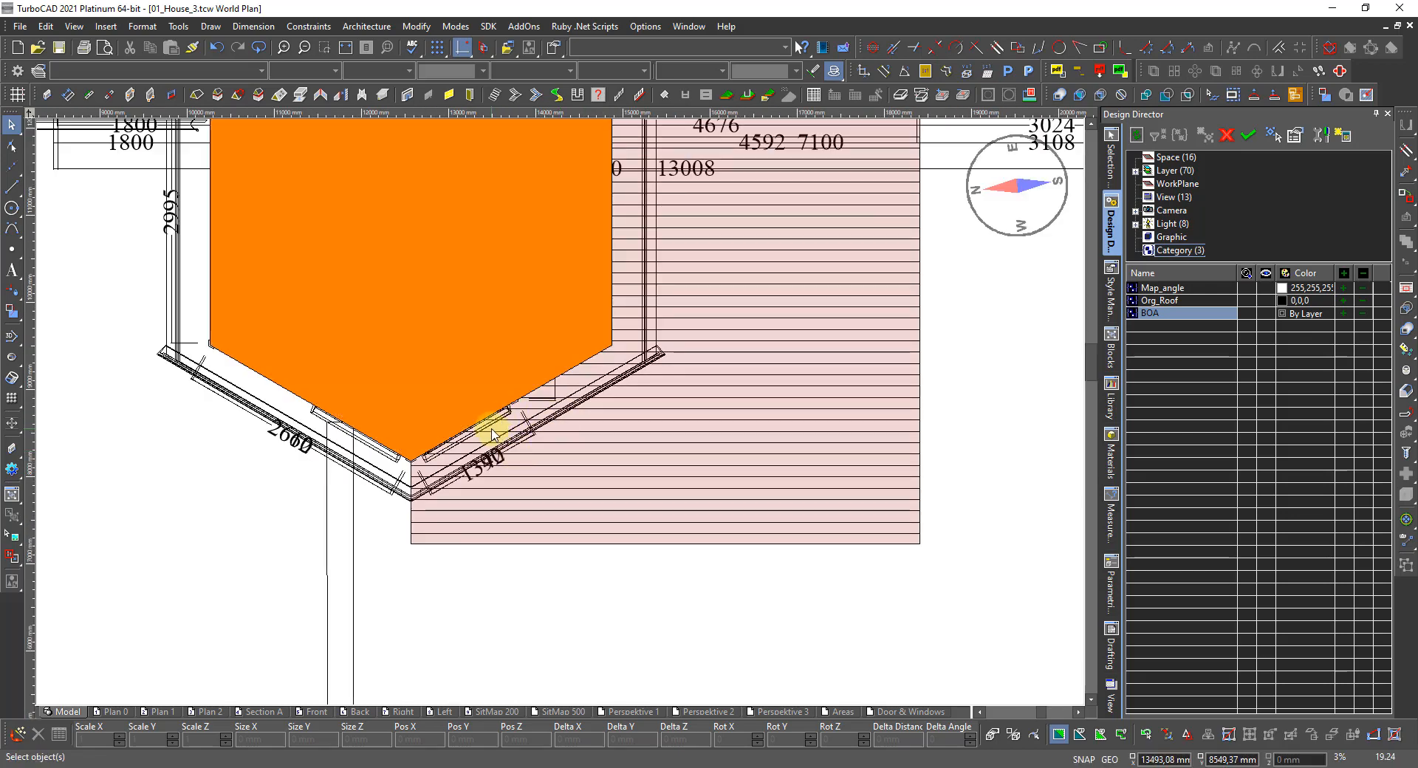
scroll(502, 425, "up", 2)
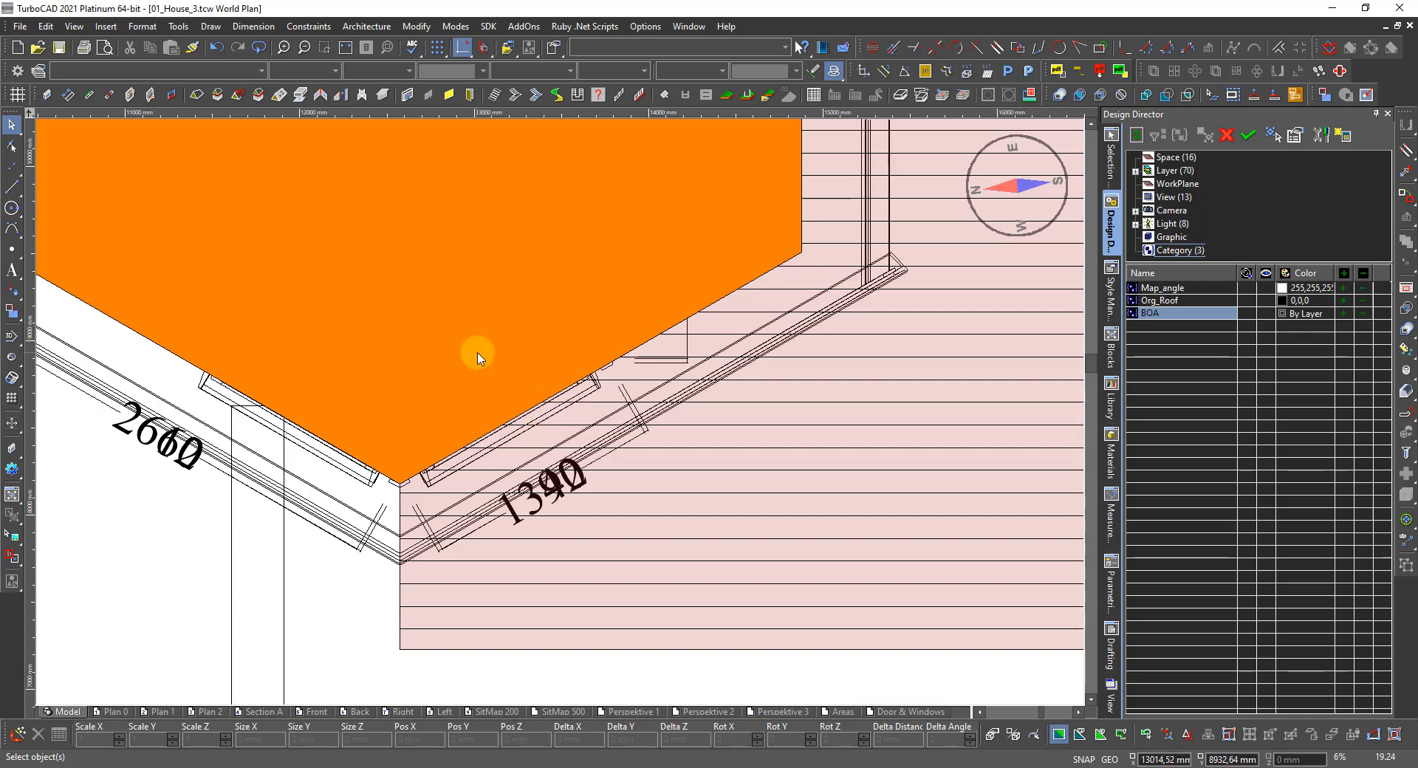
scroll(475, 354, "down", 1)
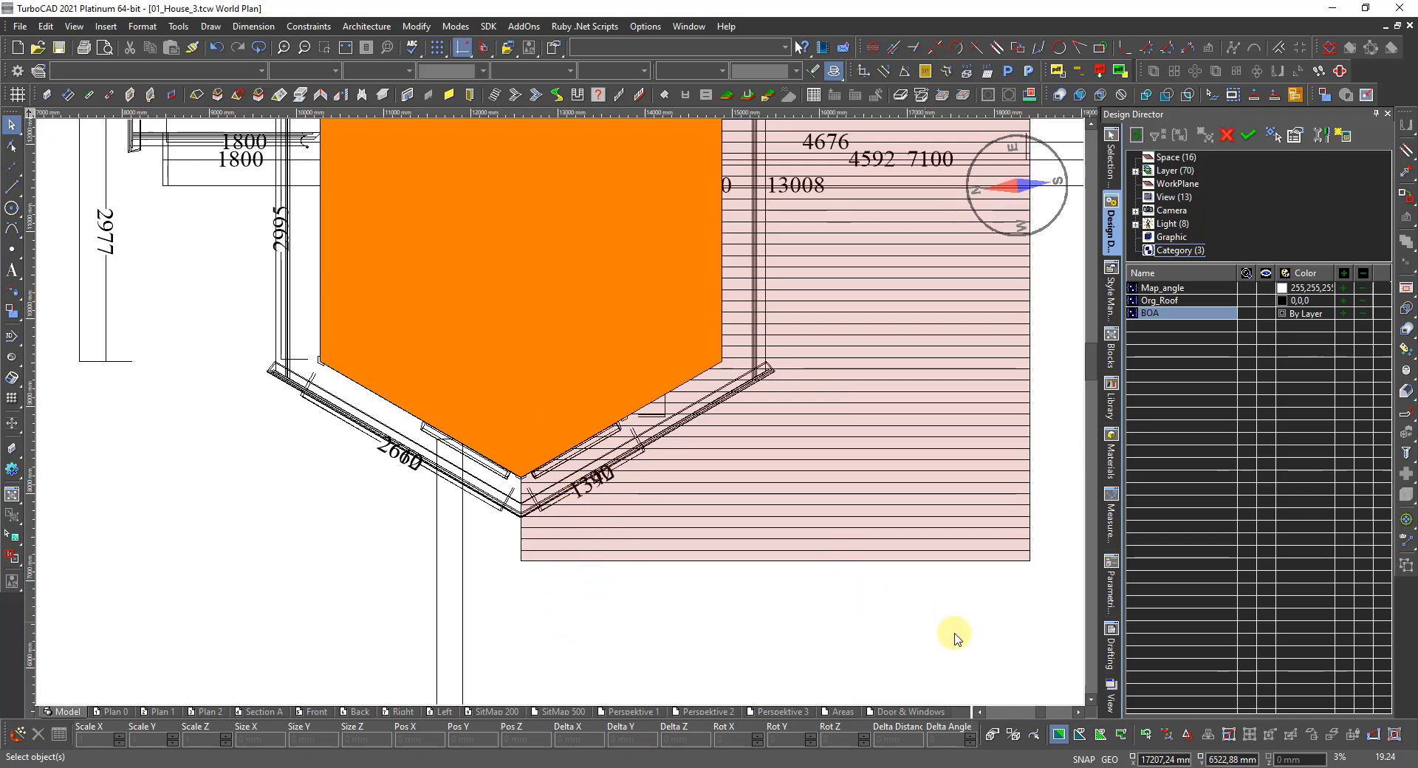
Step: Return to an overview of the plot and area tables and save the house drawing
middle_click(292, 461)
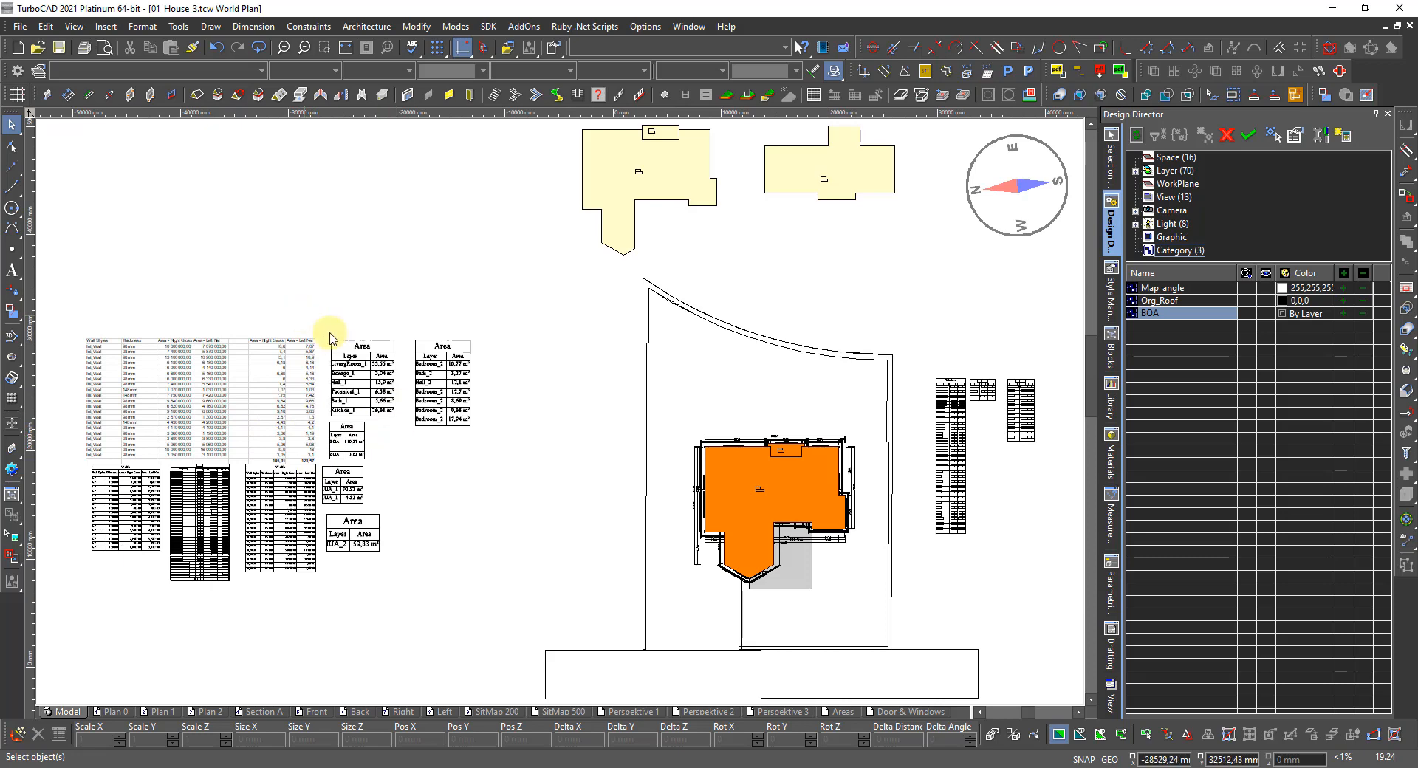
left_click(60, 49)
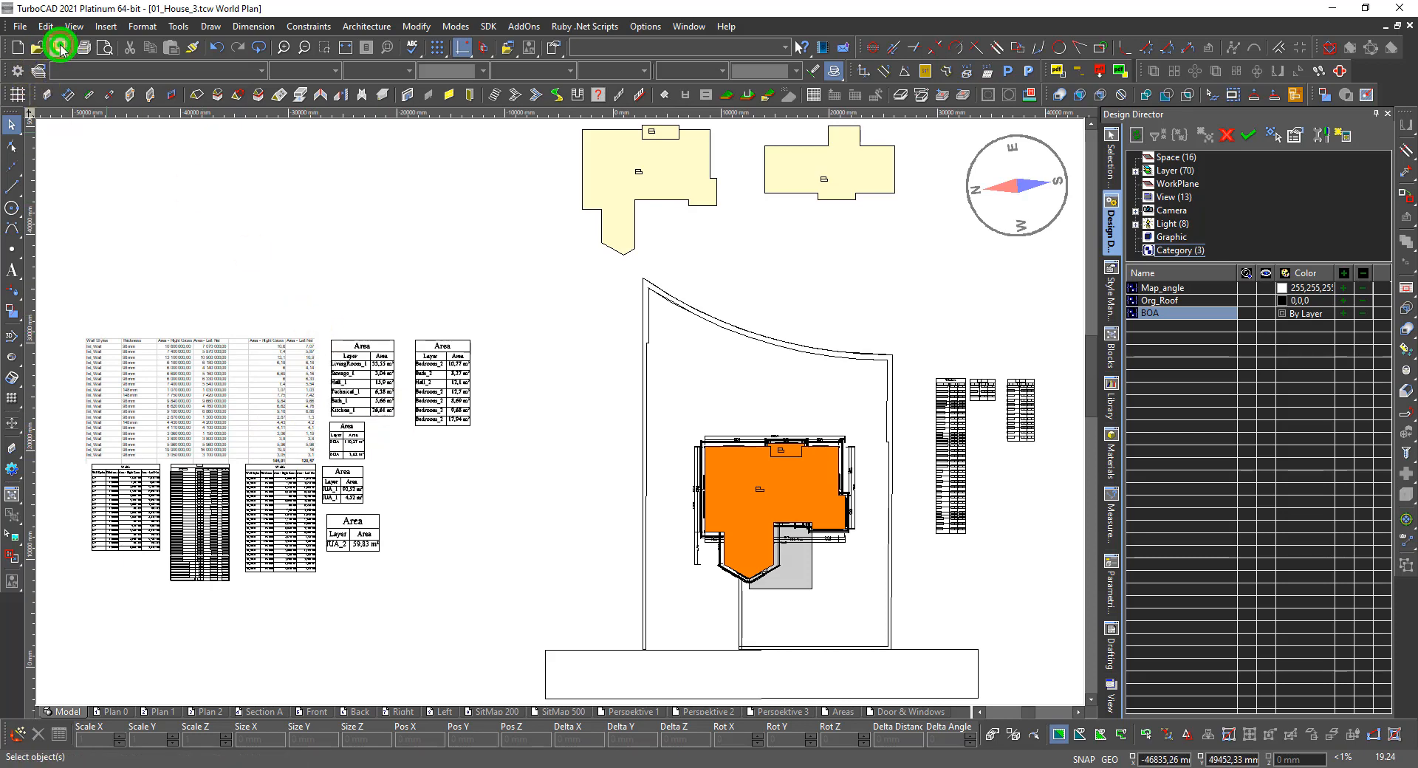